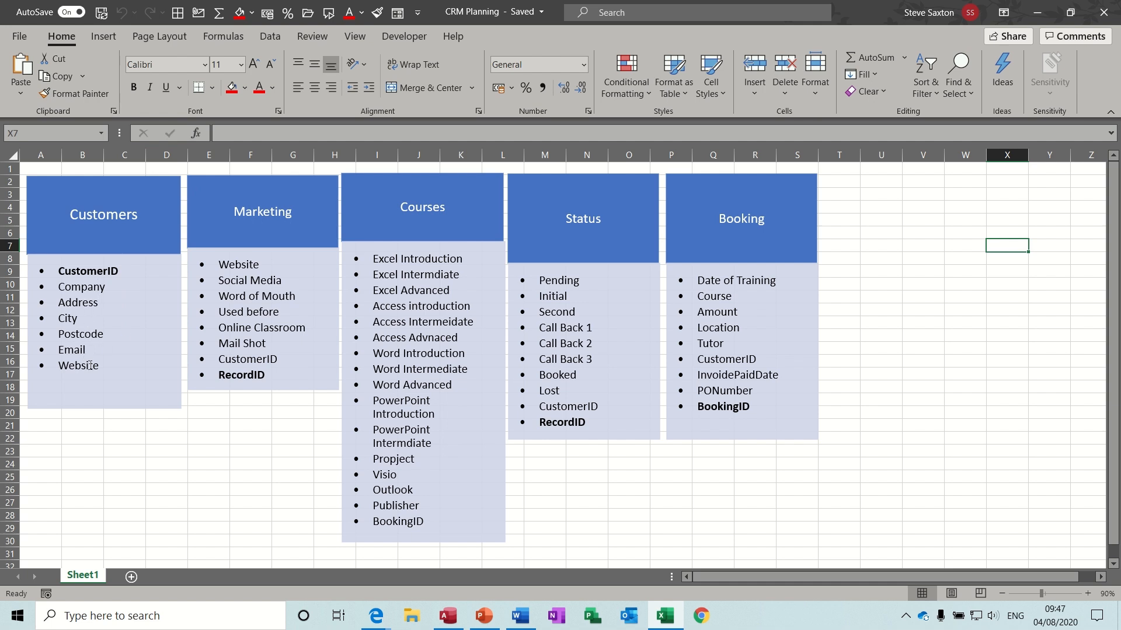
- Save the new table as TblCustomers and open it in Design View
{"action": "left_click", "coordinate": [452, 617]}
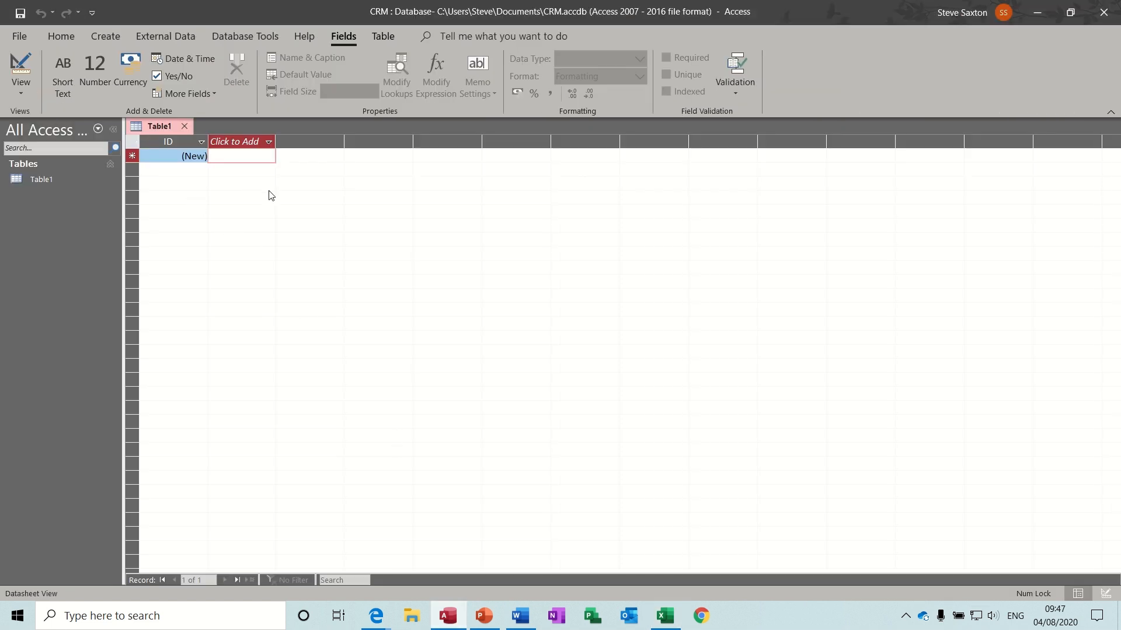
{"action": "left_click", "coordinate": [21, 67]}
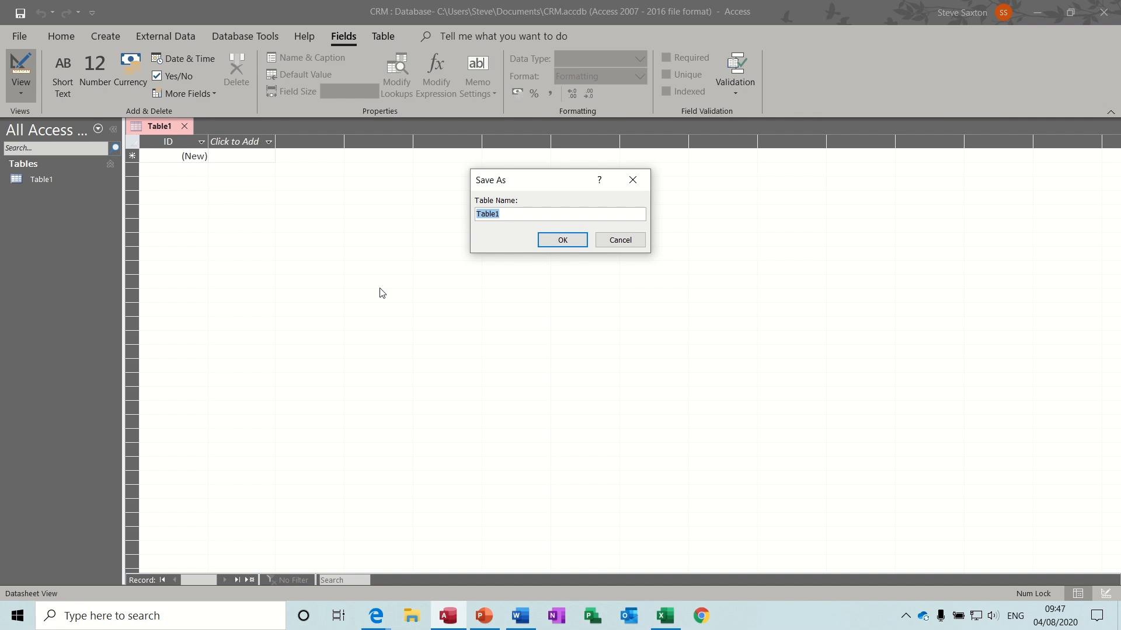
{"action": "type", "text": "TblCustomers"}
{"action": "key", "text": "Return"}
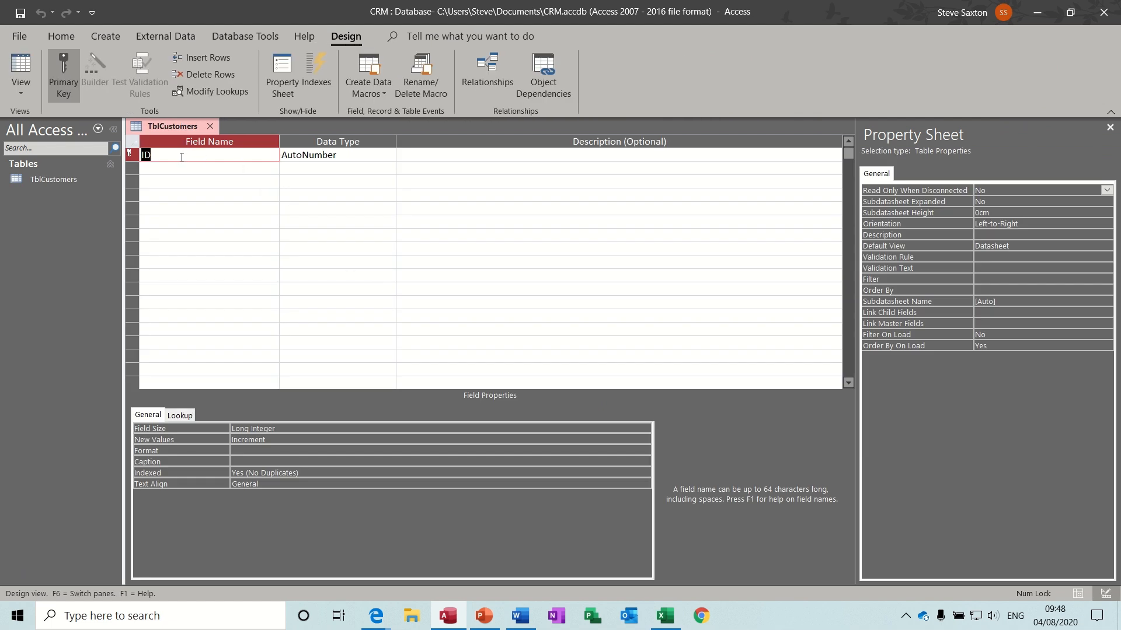
- Rename the ID field to CustomerID, checking it against the planning sheet
{"action": "type", "text": "Customer"}
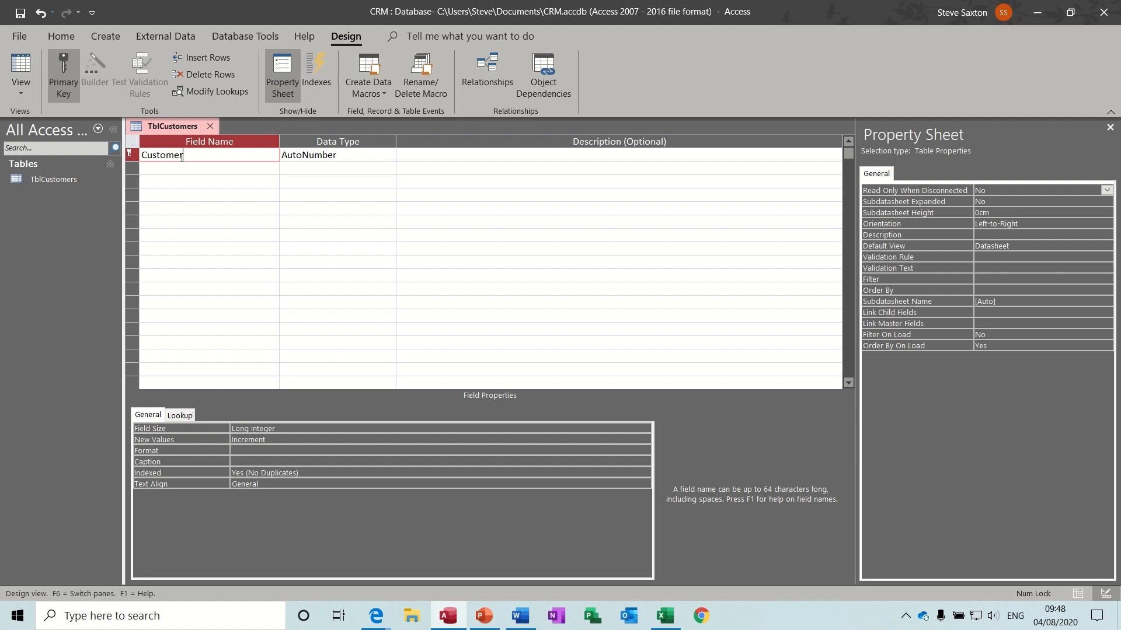
{"action": "type", "text": "ID"}
{"action": "left_click", "coordinate": [360, 155]}
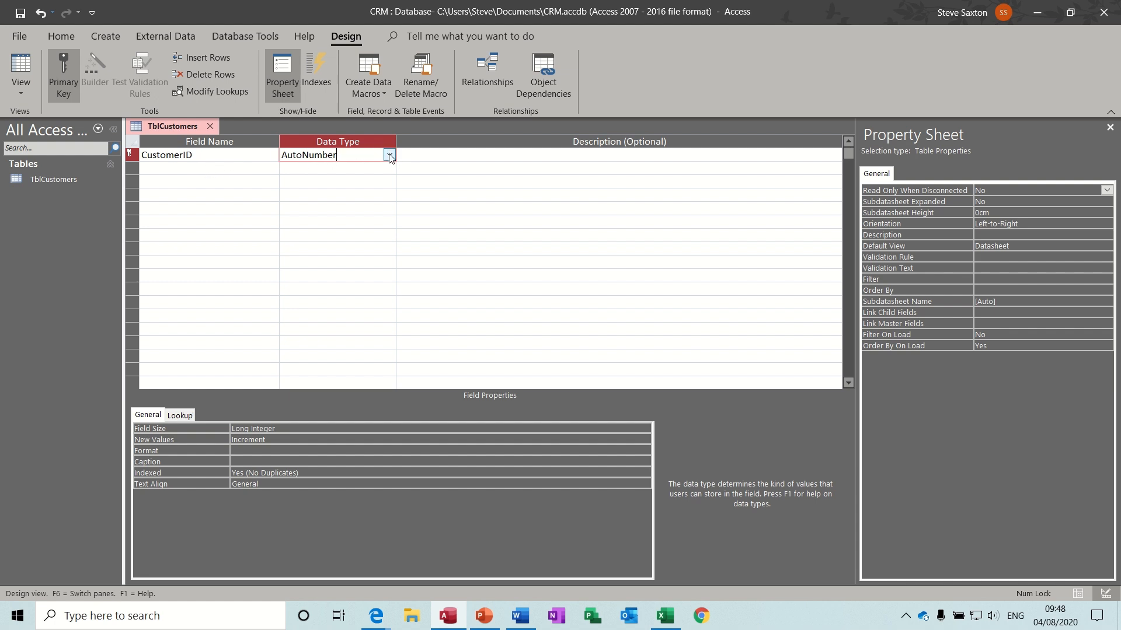
{"action": "left_click", "coordinate": [203, 170]}
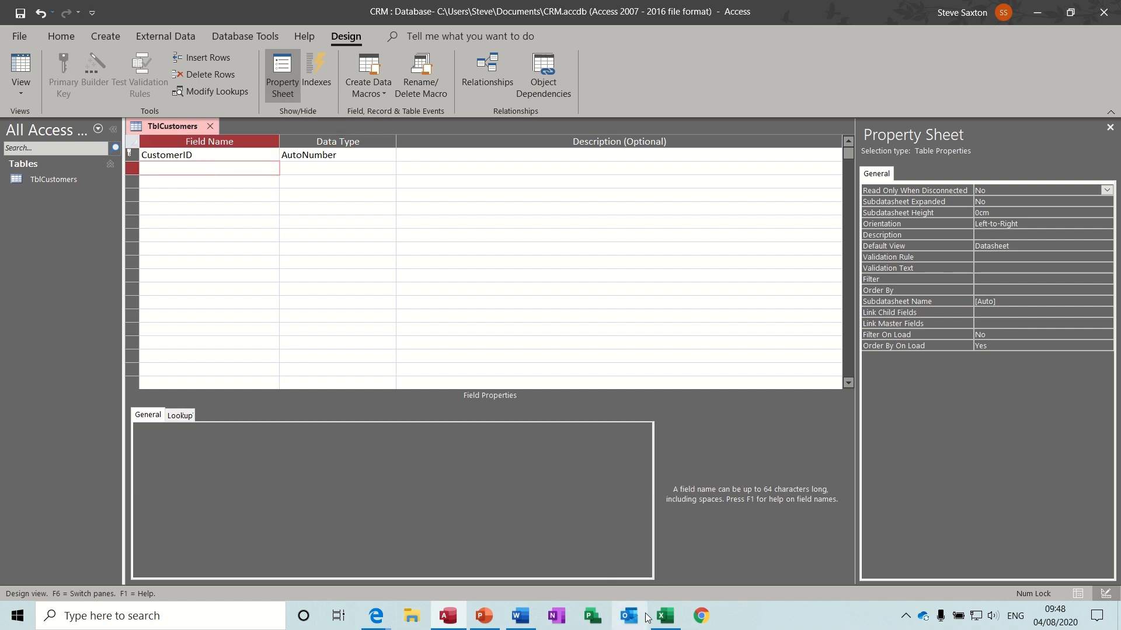
{"action": "left_click", "coordinate": [666, 617]}
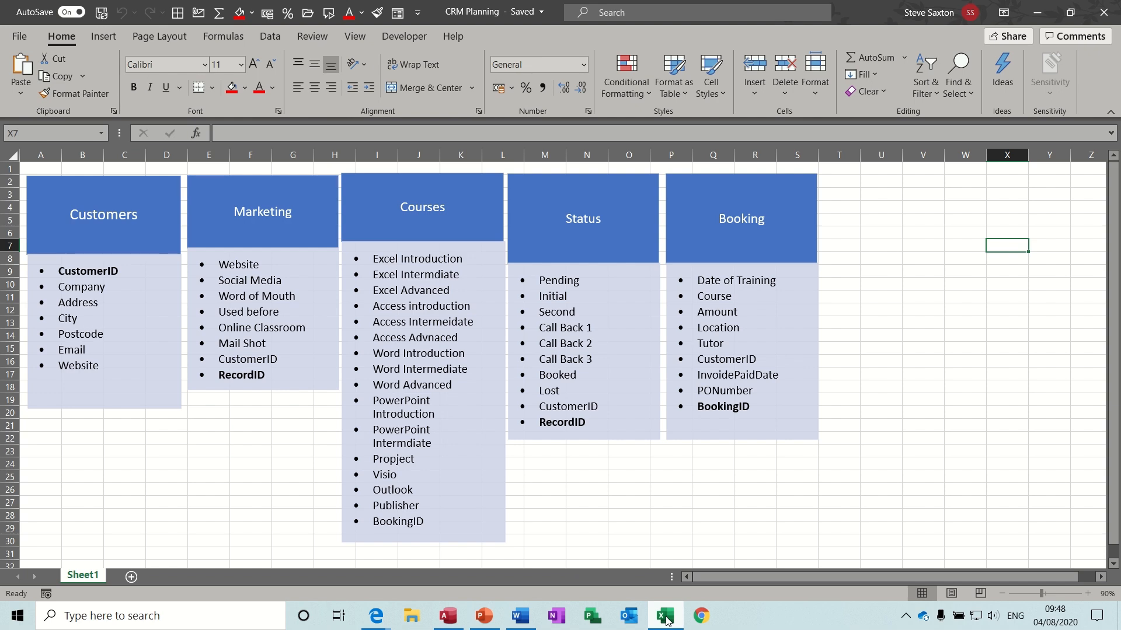
{"action": "left_click", "coordinate": [666, 618]}
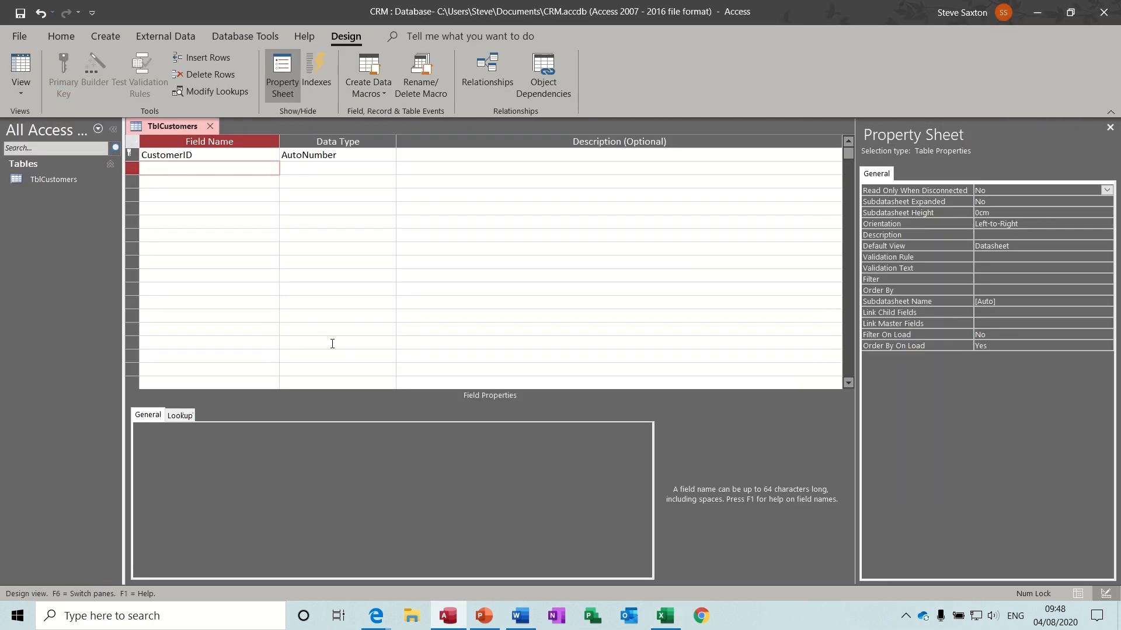
- Add Company, Address, City and Postcode as Short Text fields
{"action": "type", "text": "Company"}
{"action": "key", "text": "Down"}
{"action": "type", "text": "Address"}
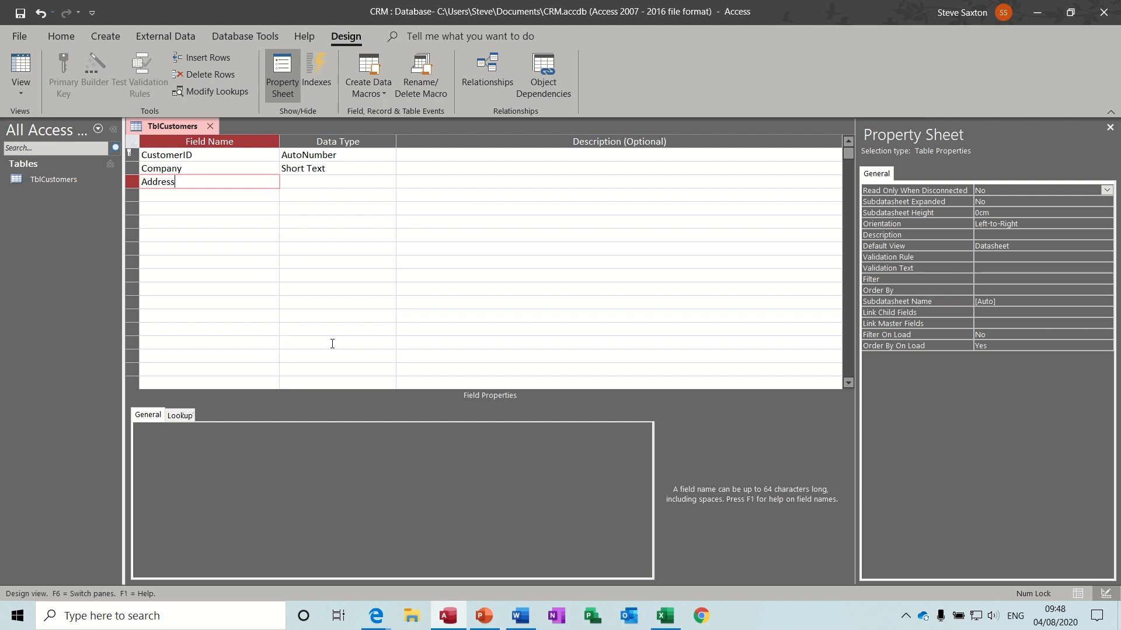
{"action": "key", "text": "Down"}
{"action": "type", "text": "City"}
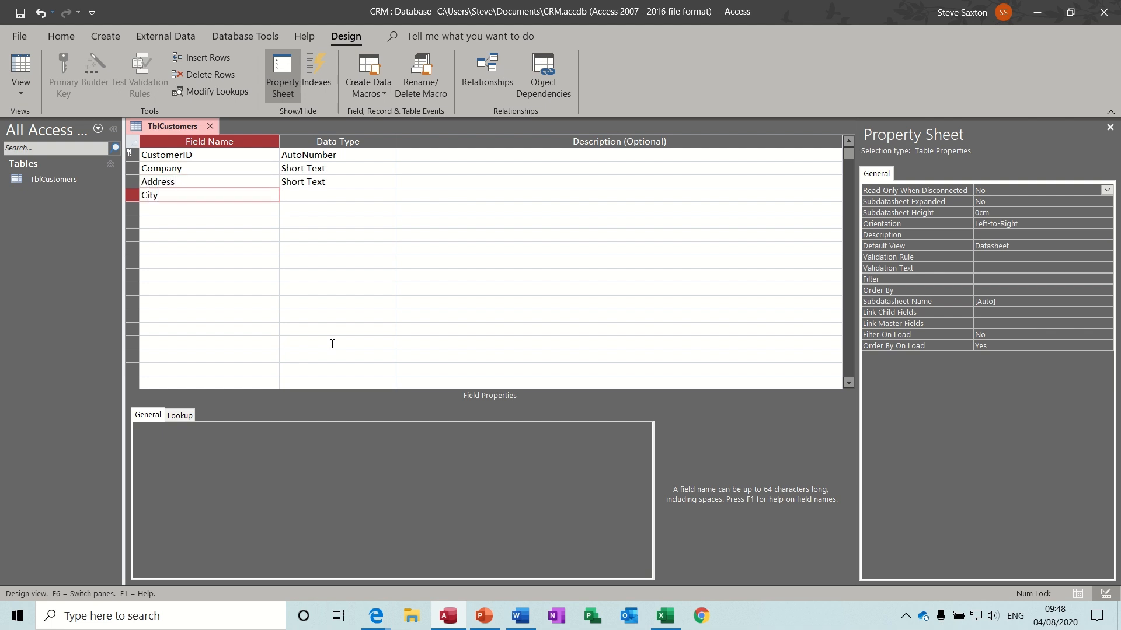
{"action": "key", "text": "Down"}
{"action": "type", "text": "O"}
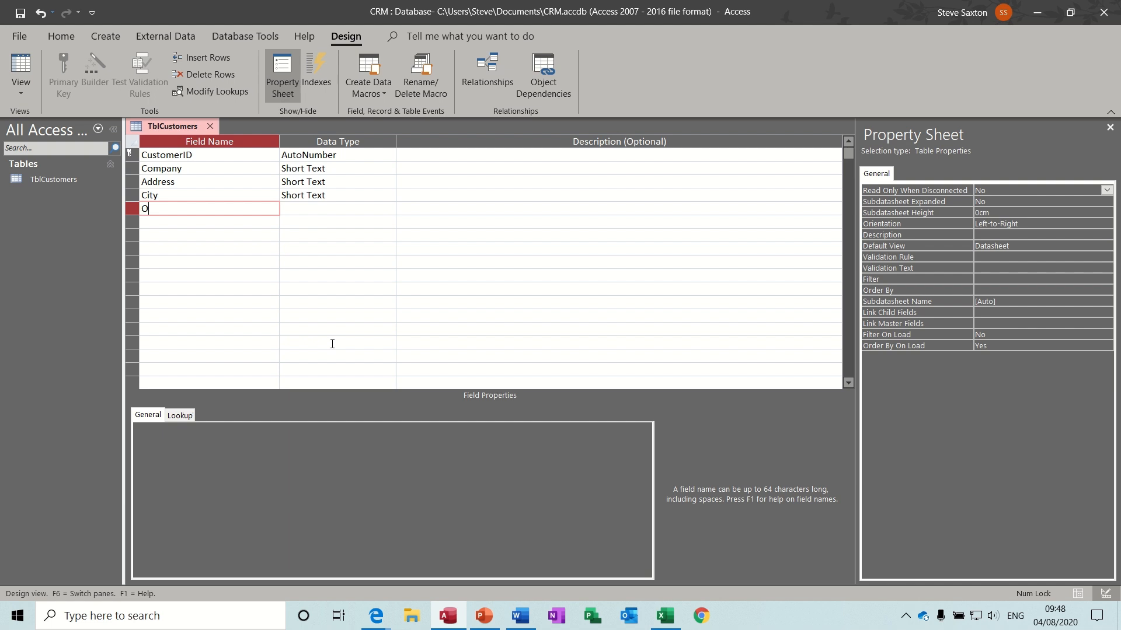
{"action": "key", "text": "BackSpace"}
{"action": "type", "text": "Postcode"}
{"action": "key", "text": "Down"}
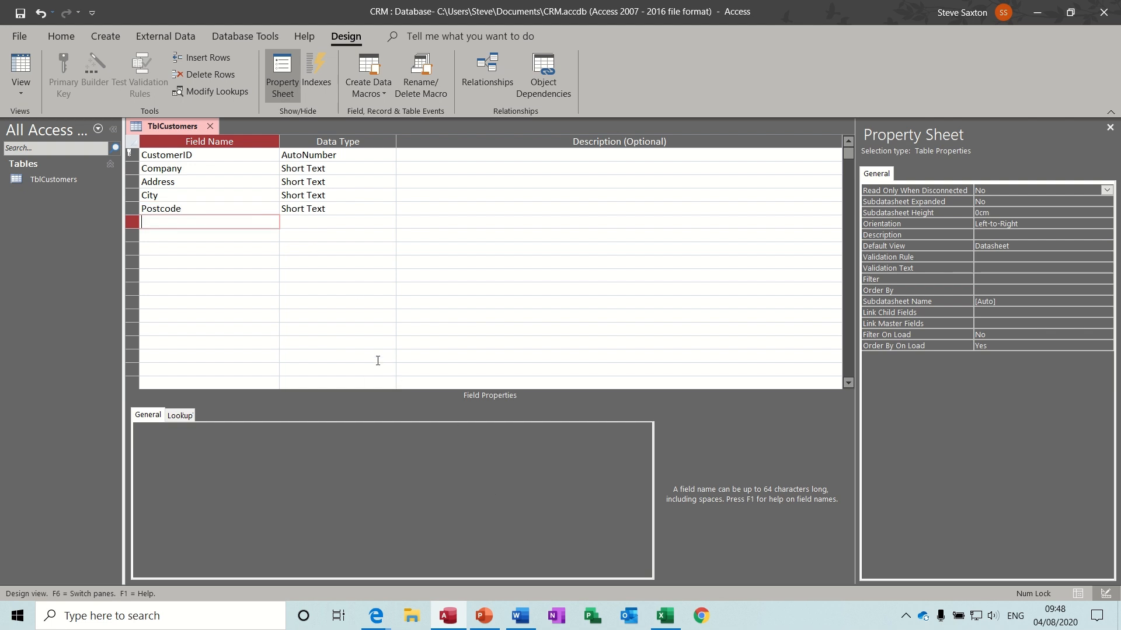
- Add the Email and Website fields, then recheck the planned customer fields
{"action": "type", "text": "Email"}
{"action": "key", "text": "Tab"}
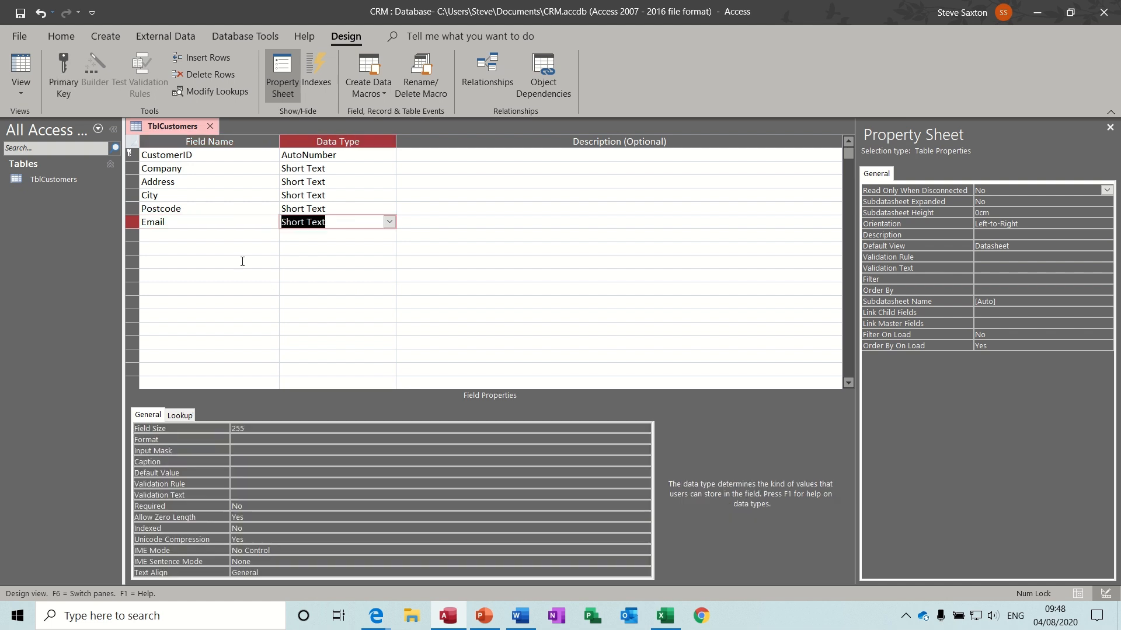
{"action": "left_click", "coordinate": [227, 238]}
{"action": "type", "text": "Web"}
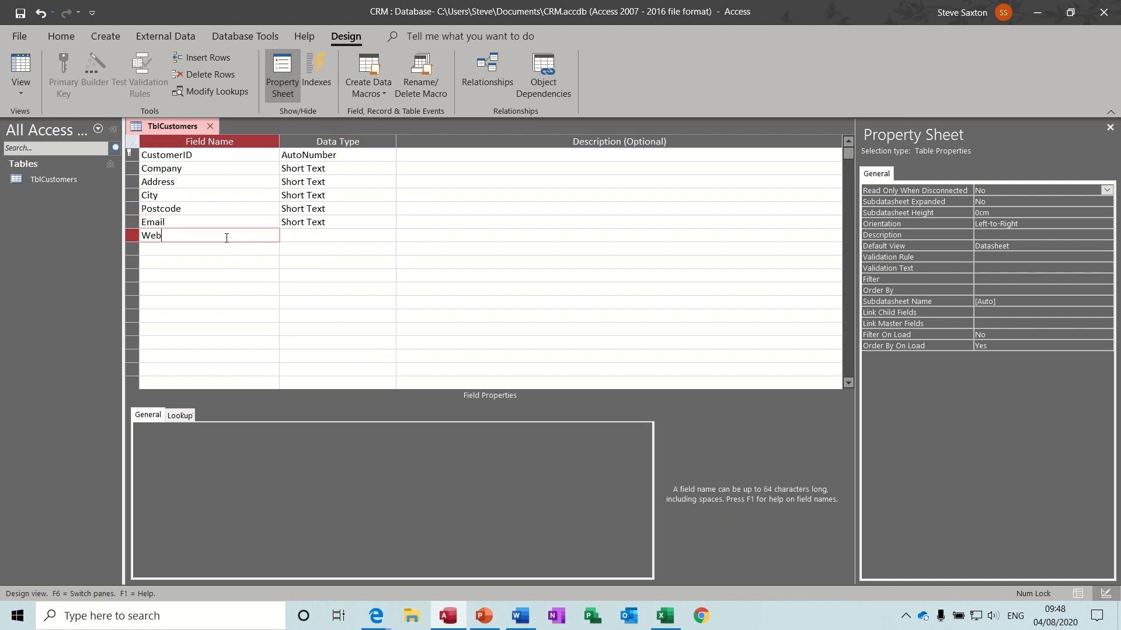
{"action": "type", "text": "site"}
{"action": "left_click", "coordinate": [296, 245]}
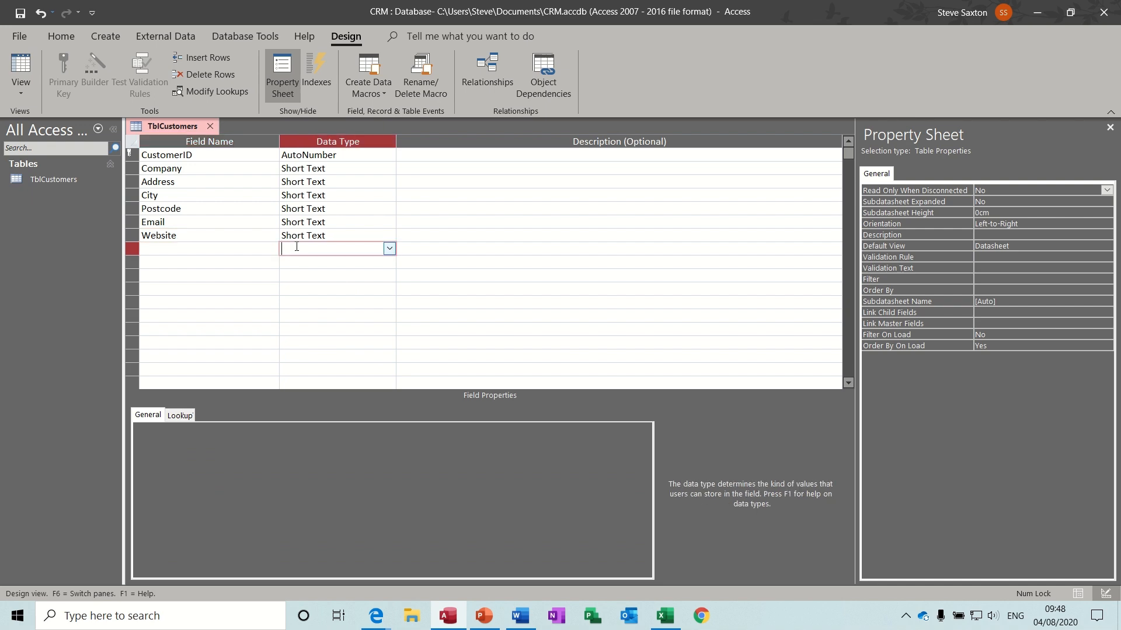
{"action": "left_click", "coordinate": [665, 618]}
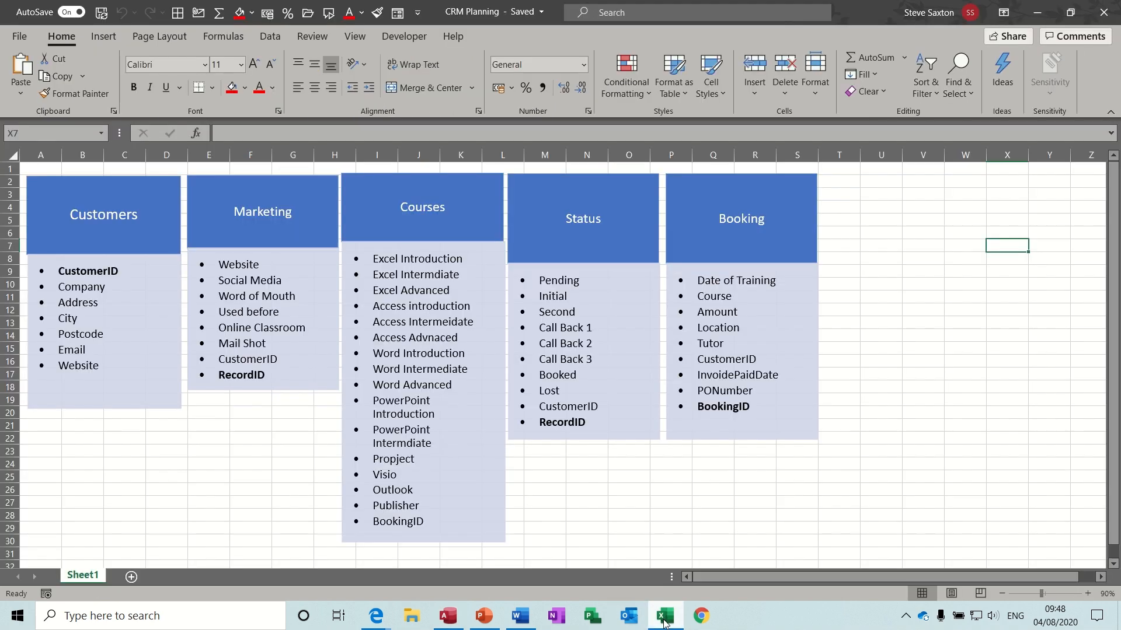
{"action": "left_click", "coordinate": [664, 621]}
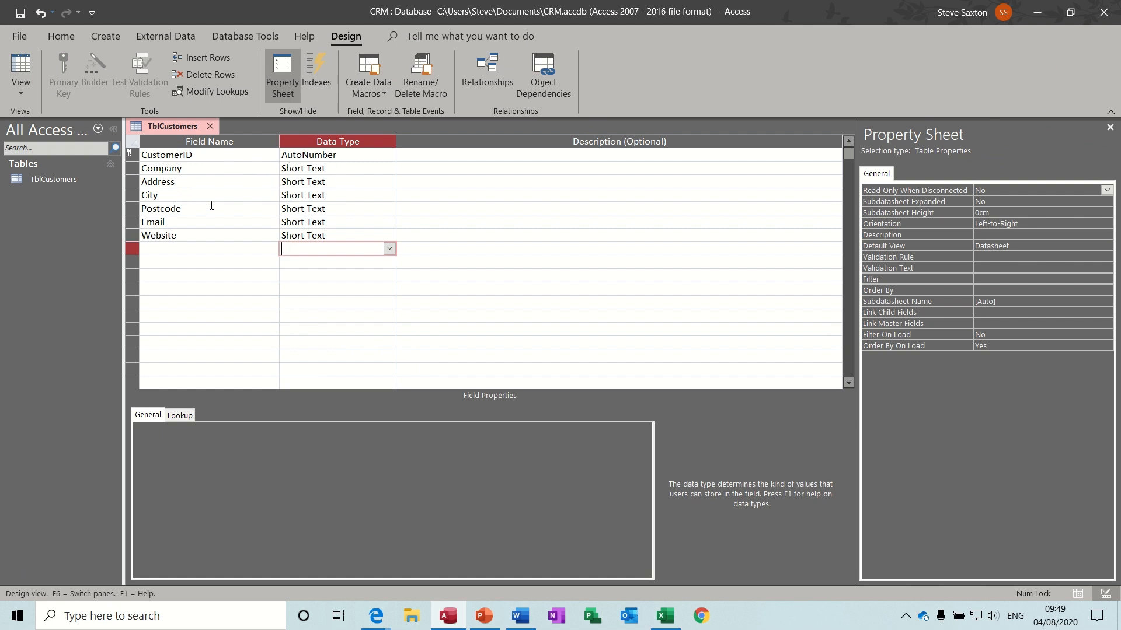
- Leave Email as Short Text, make Website a Hyperlink, and switch to Datasheet View
{"action": "left_click", "coordinate": [348, 223]}
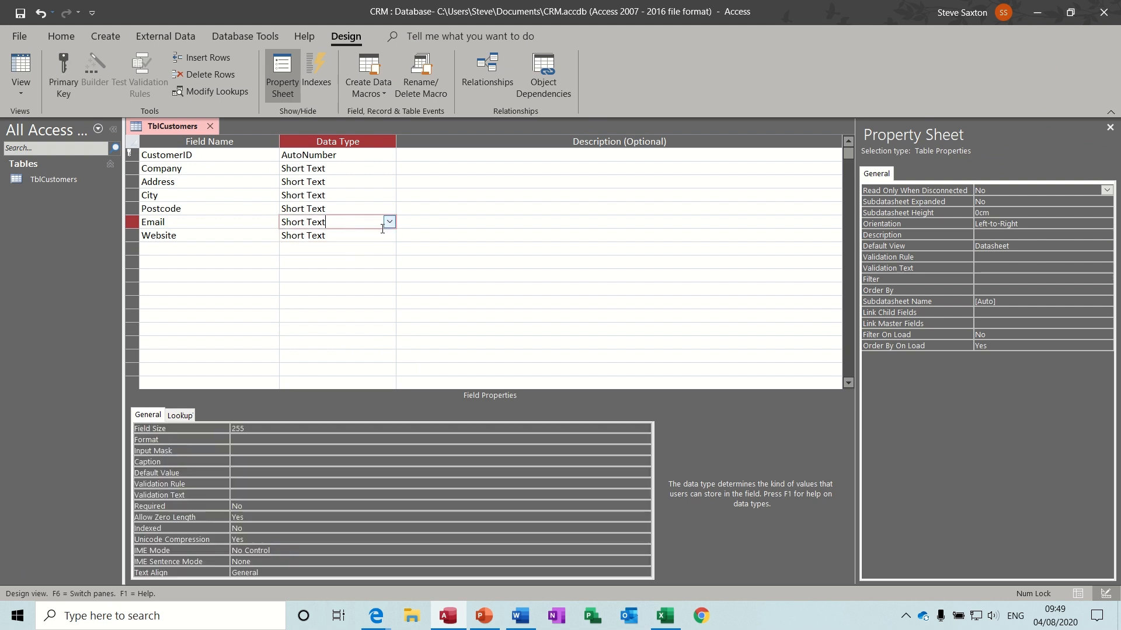
{"action": "left_click", "coordinate": [388, 222]}
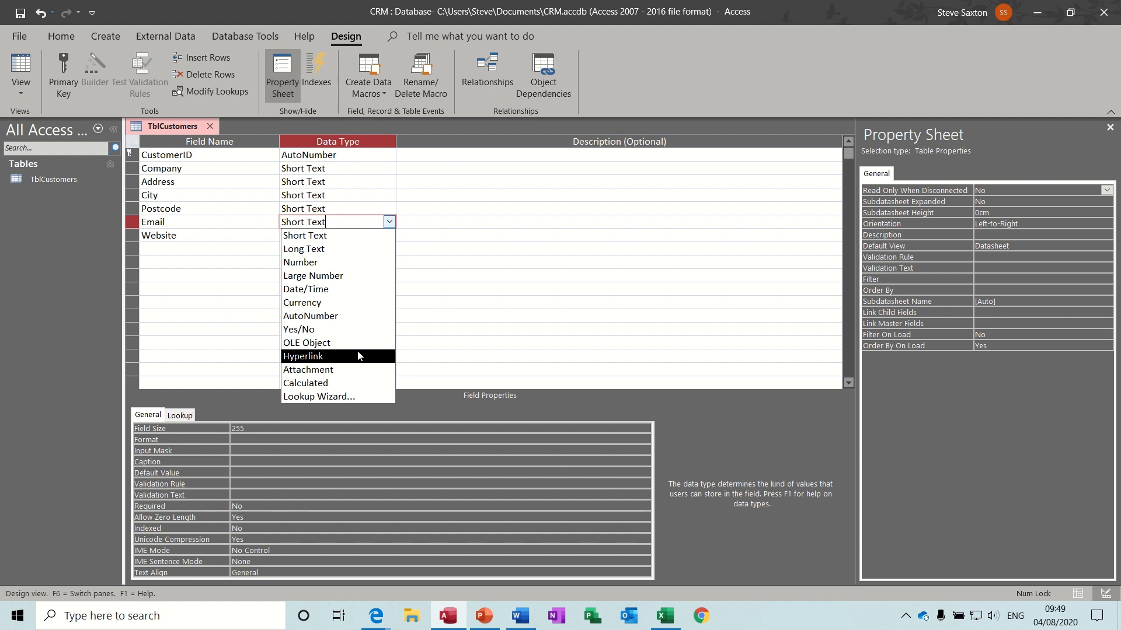
{"action": "left_click", "coordinate": [201, 222]}
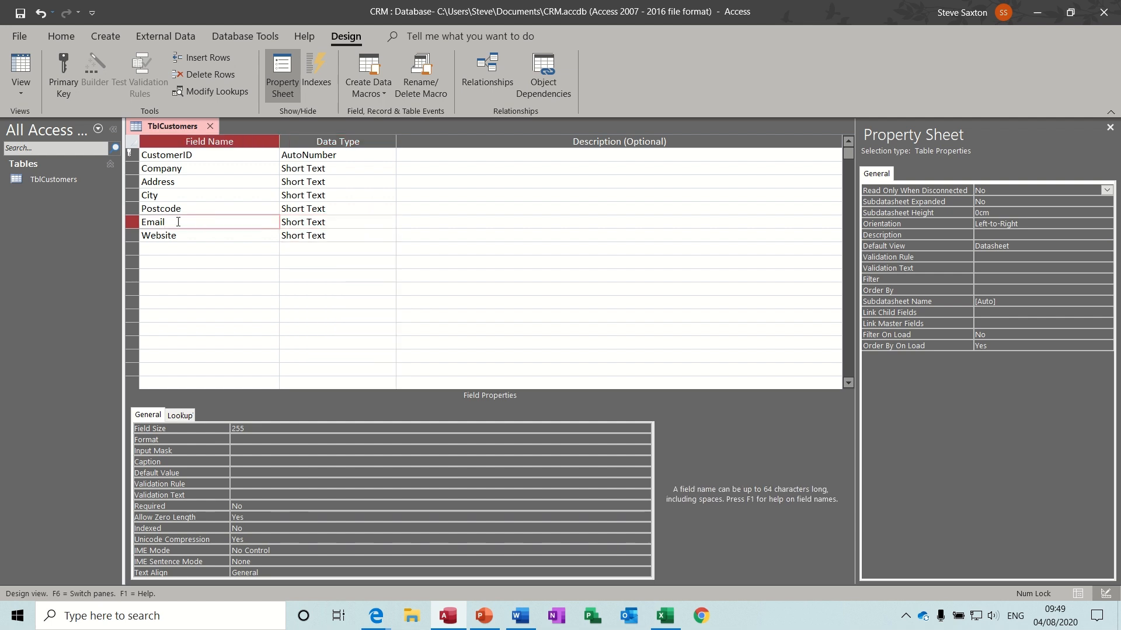
{"action": "left_click", "coordinate": [351, 236]}
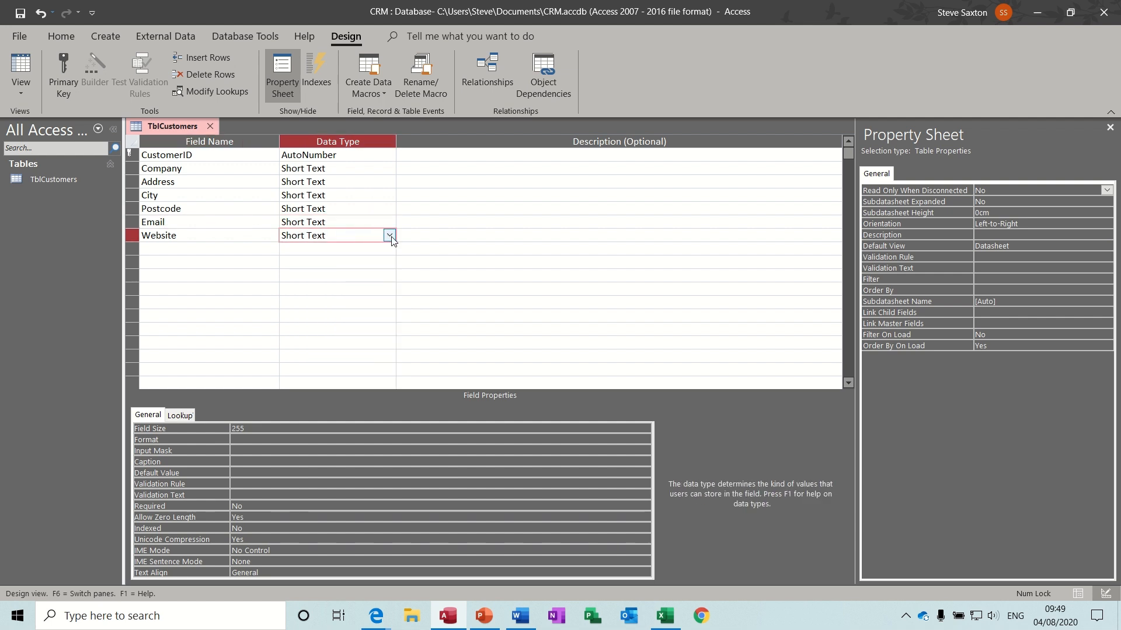
{"action": "left_click", "coordinate": [390, 235]}
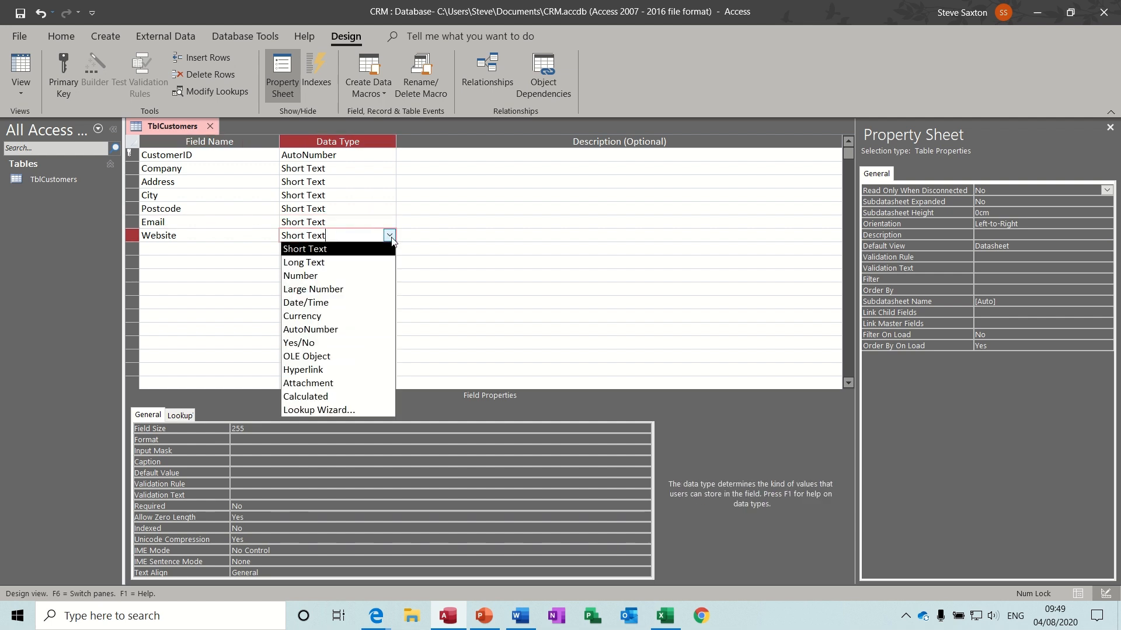
{"action": "left_click", "coordinate": [349, 370]}
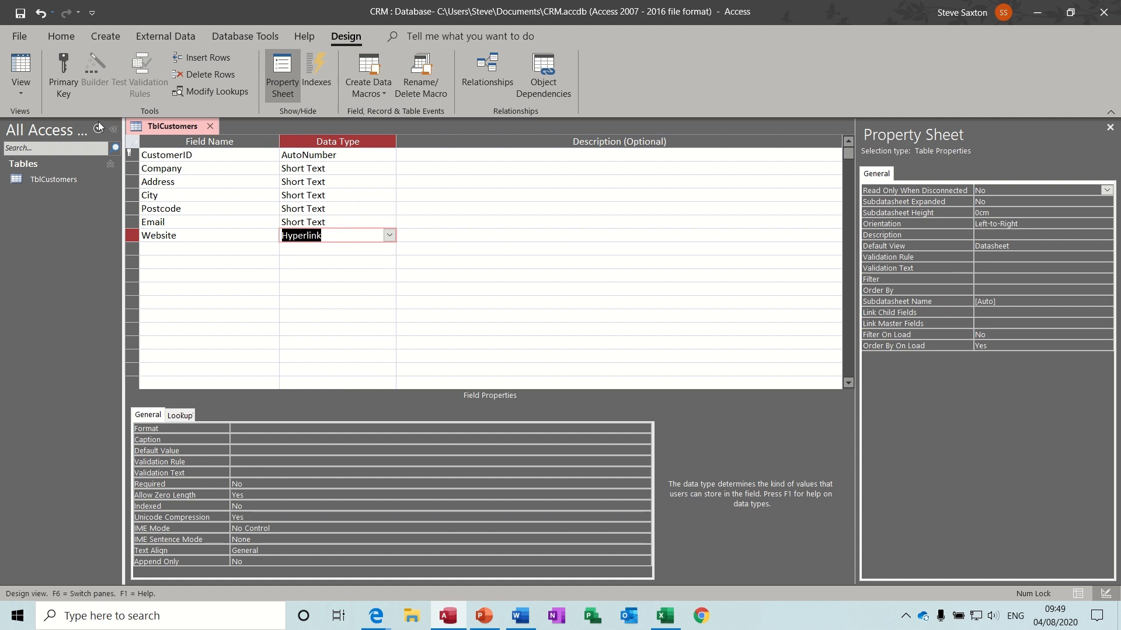
{"action": "left_click", "coordinate": [21, 66]}
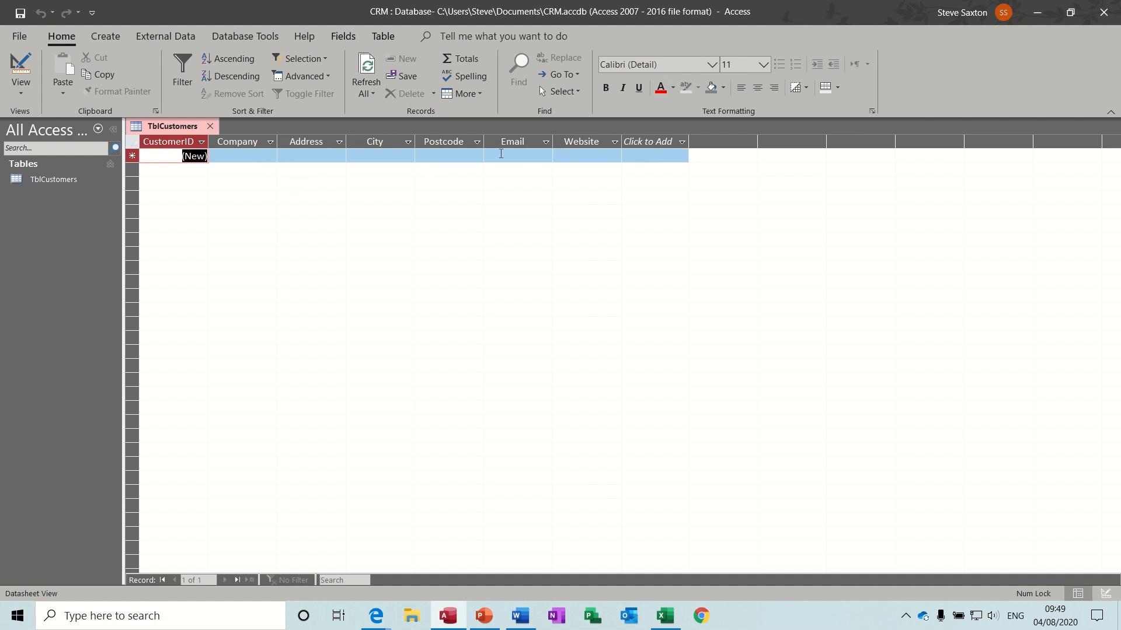
- Close TblCustomers and bring up the CRM Planning workbook in Excel
{"action": "left_click", "coordinate": [211, 129]}
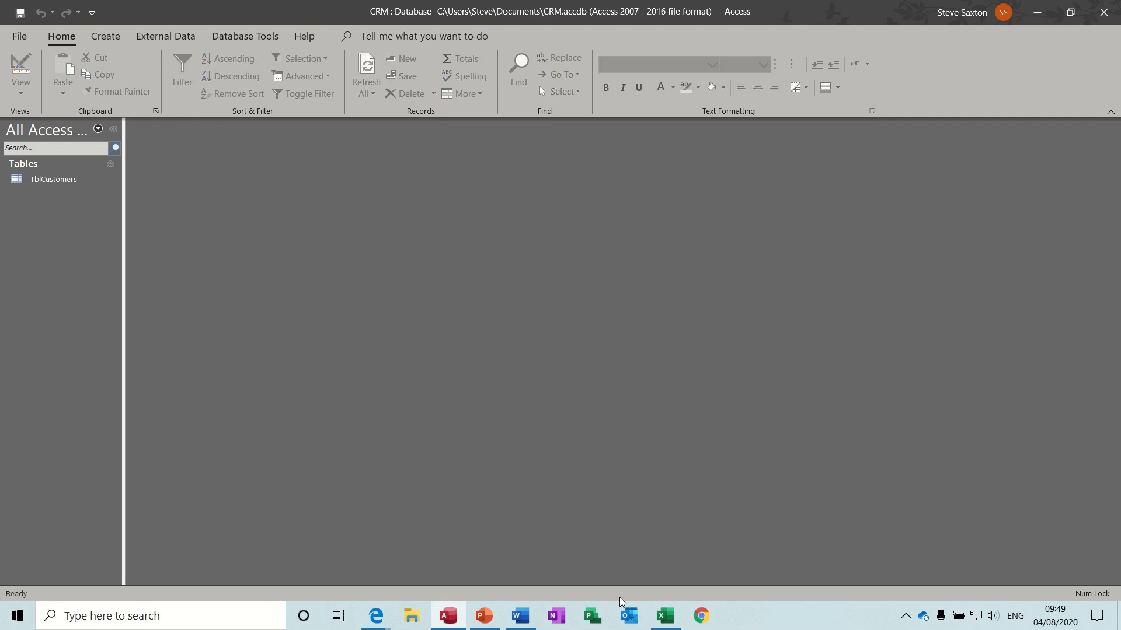
{"action": "left_click", "coordinate": [663, 617]}
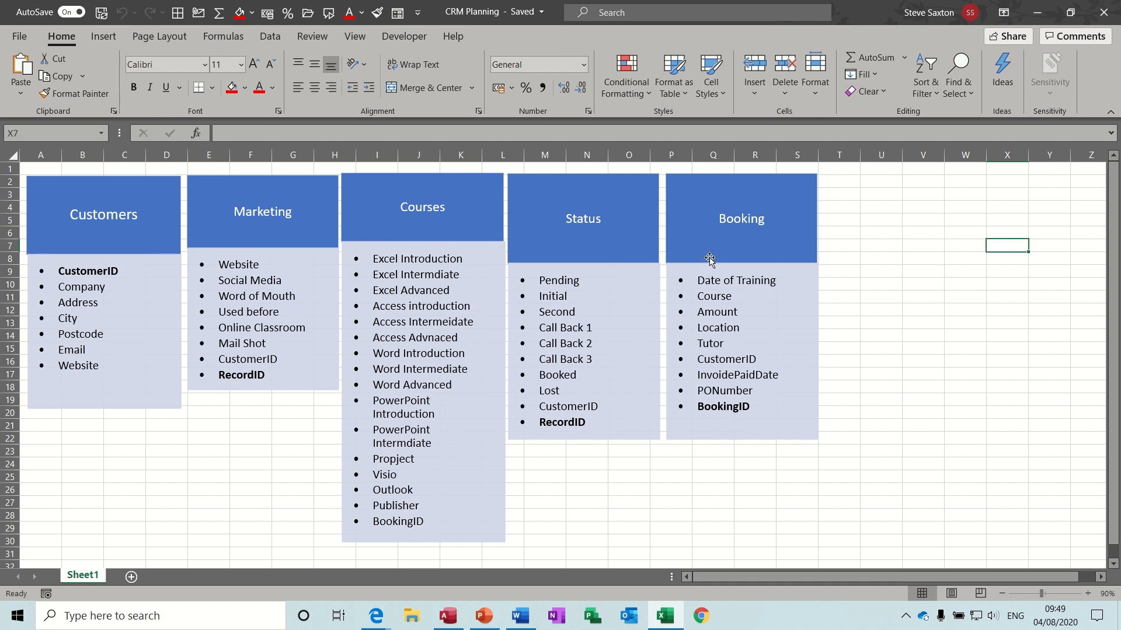
- Nudge the Booking group in Excel, then return to Access's Create ribbon
{"action": "mouse_move", "coordinate": [712, 257]}
{"action": "left_mouse_down"}
{"action": "mouse_move", "coordinate": [724, 257]}
{"action": "mouse_move", "coordinate": [706, 258]}
{"action": "left_mouse_up"}
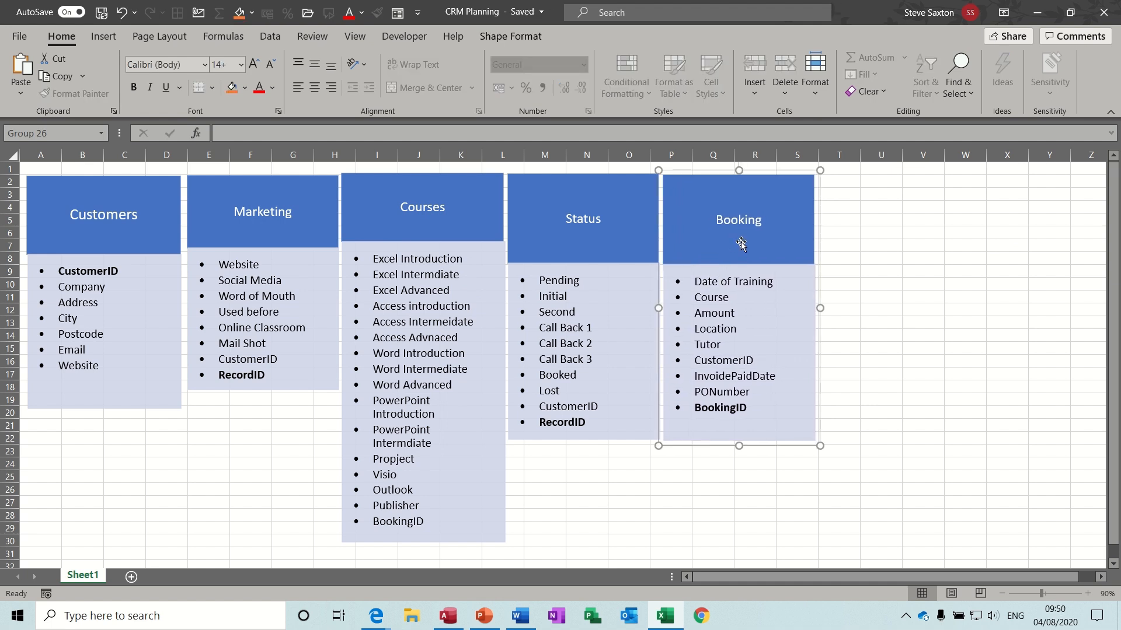
{"action": "left_click", "coordinate": [449, 620]}
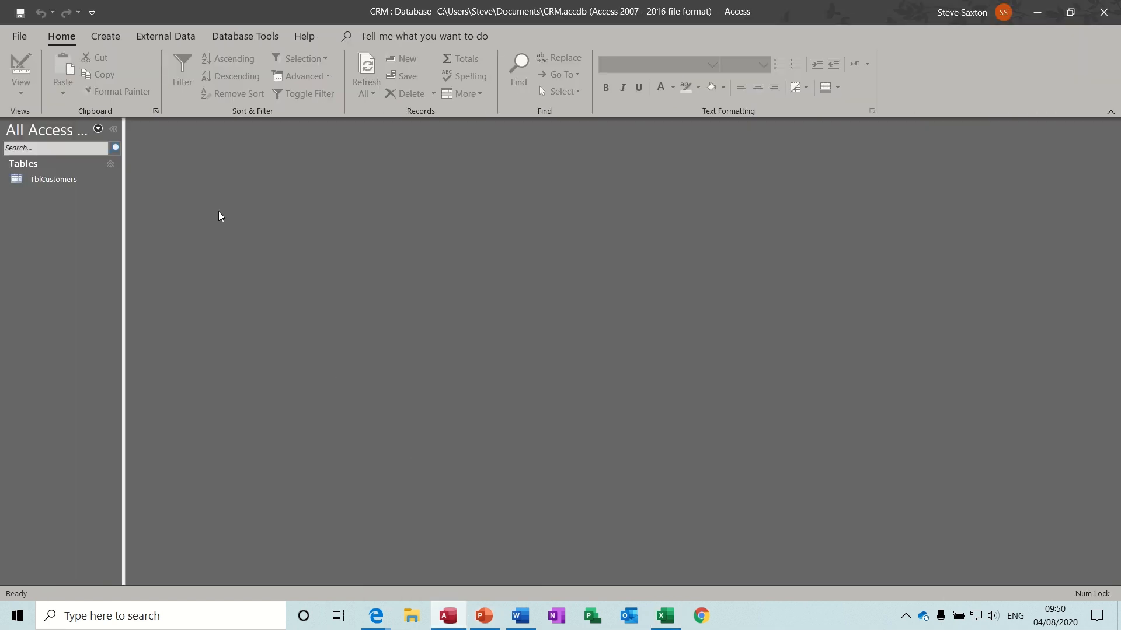
{"action": "left_click", "coordinate": [101, 39]}
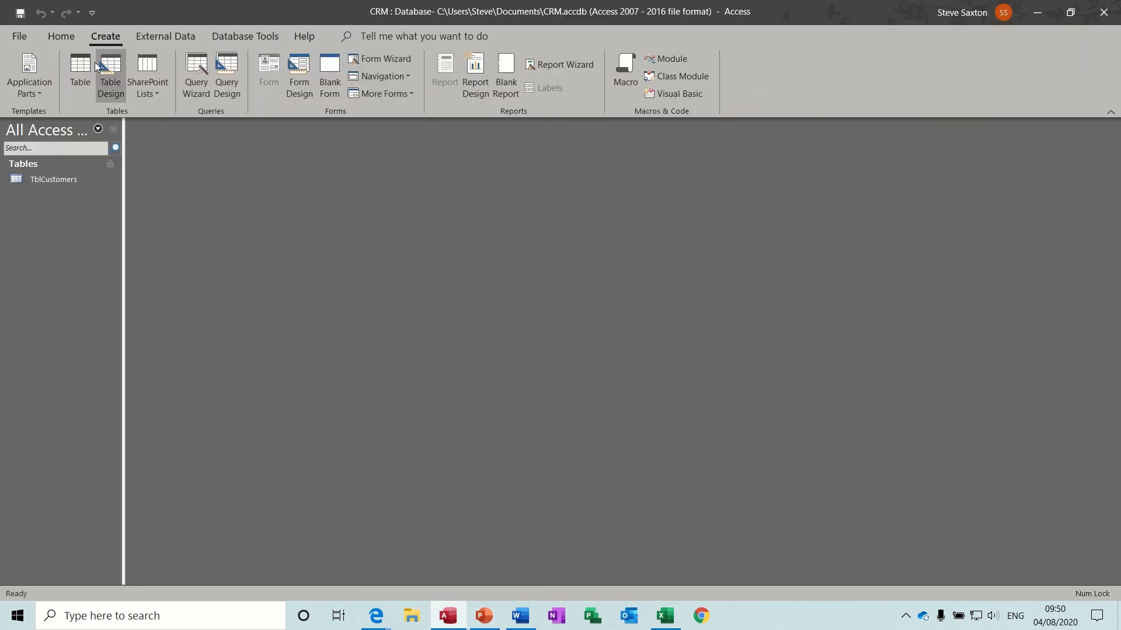
- Start a new table design with BookingID and a Date/Time DateofTraining field
{"action": "left_click", "coordinate": [115, 83]}
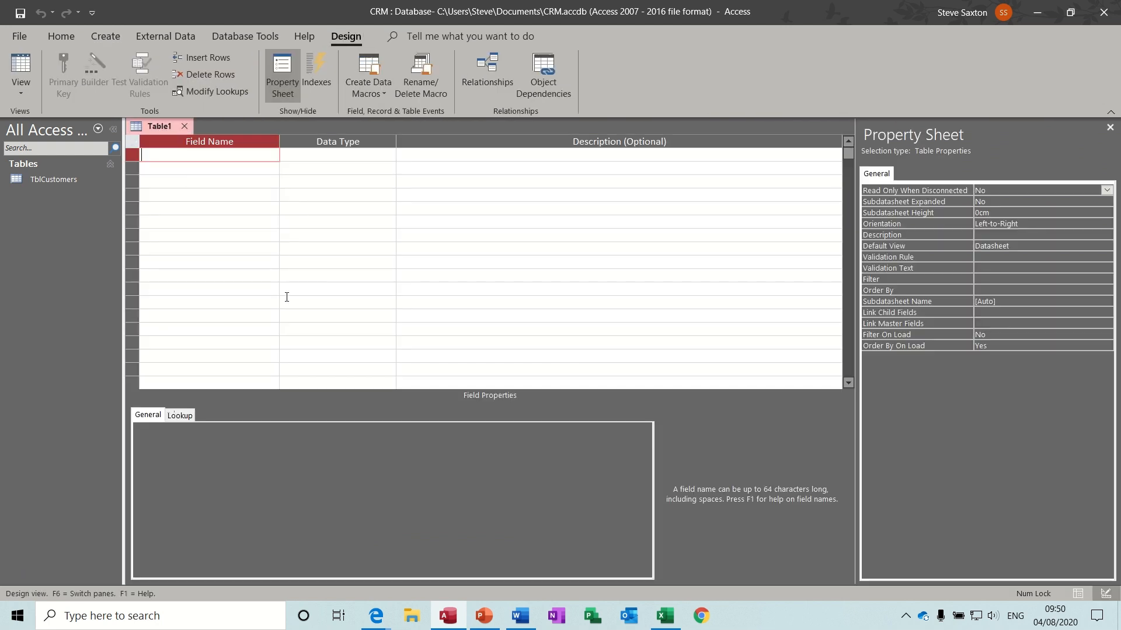
{"action": "type", "text": "BookingID"}
{"action": "key", "text": "Down"}
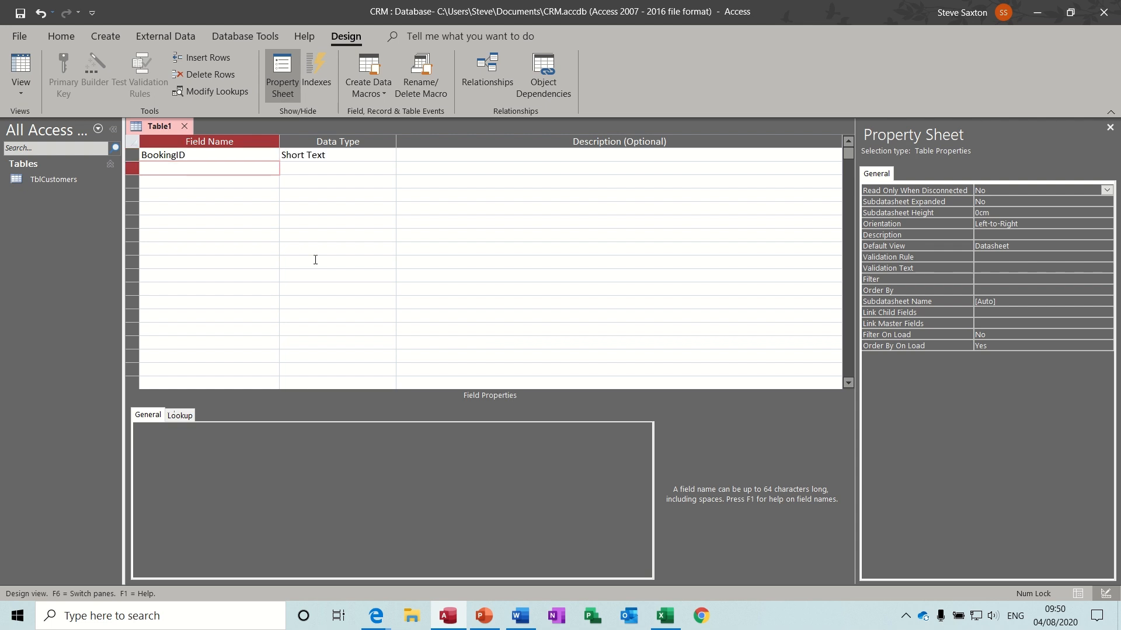
{"action": "type", "text": "DateofTraining"}
{"action": "key", "text": "Tab"}
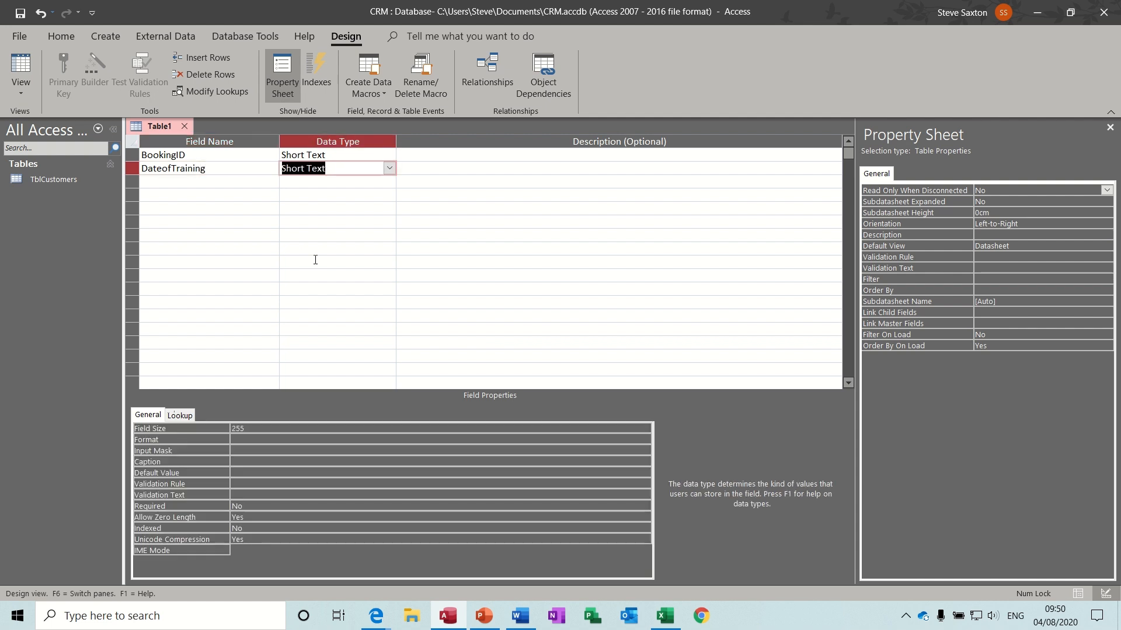
{"action": "type", "text": "date/Time"}
{"action": "key", "text": "Down"}
{"action": "key", "text": "shift+Tab"}
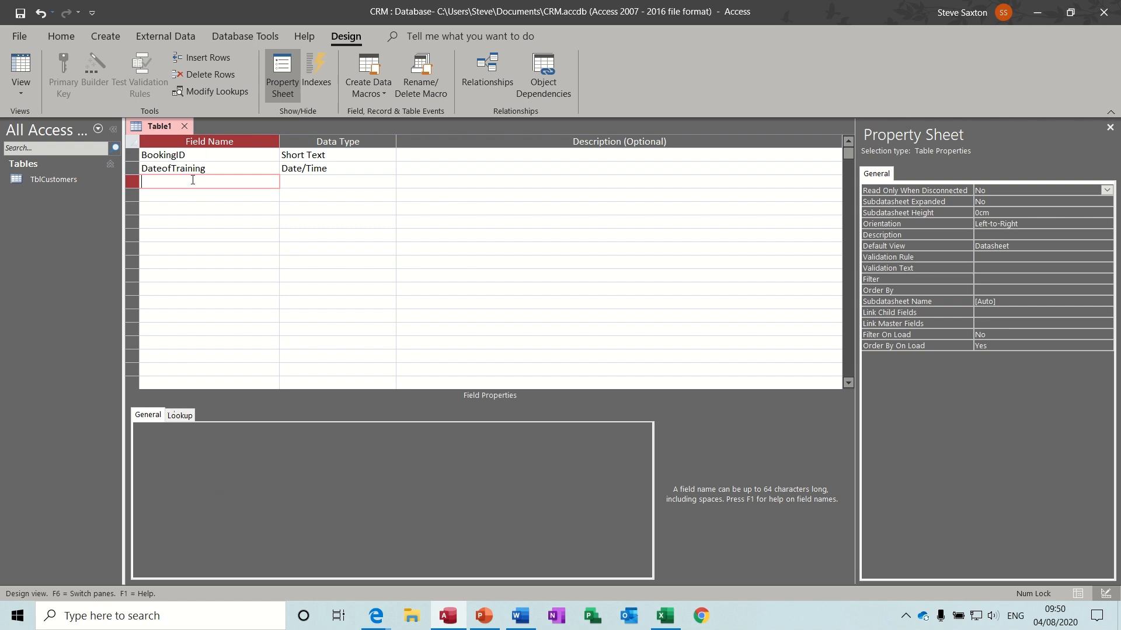
- Add the Course, Amount and Location fields from the planning sheet
{"action": "left_click", "coordinate": [662, 618]}
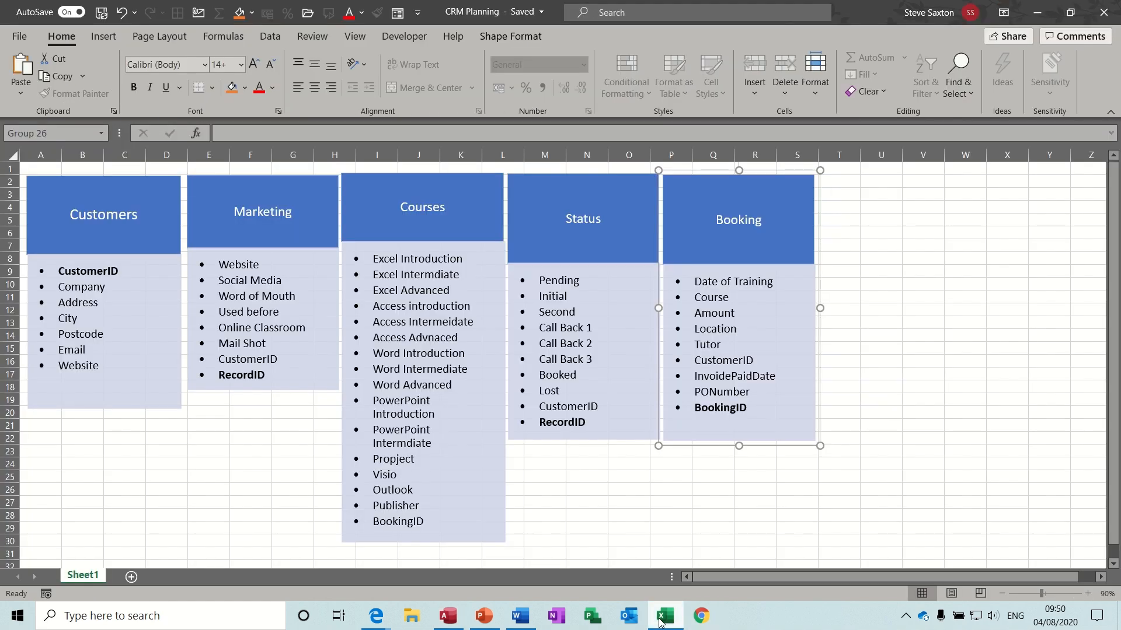
{"action": "left_click", "coordinate": [662, 618]}
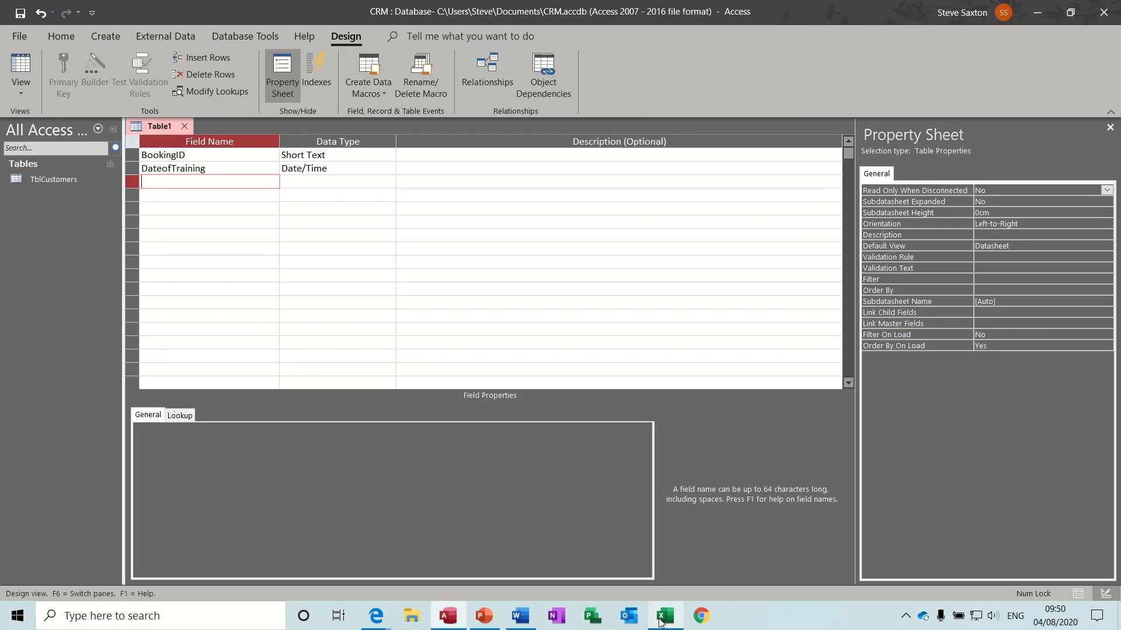
{"action": "type", "text": "Course"}
{"action": "key", "text": "Down"}
{"action": "type", "text": "Amount"}
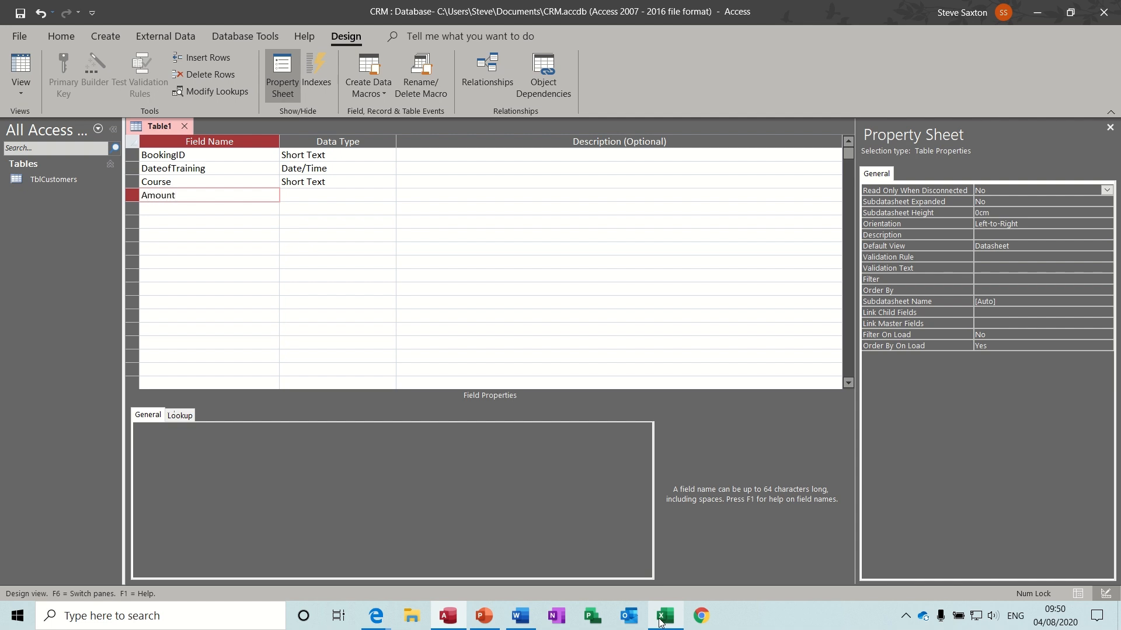
{"action": "key", "text": "Down"}
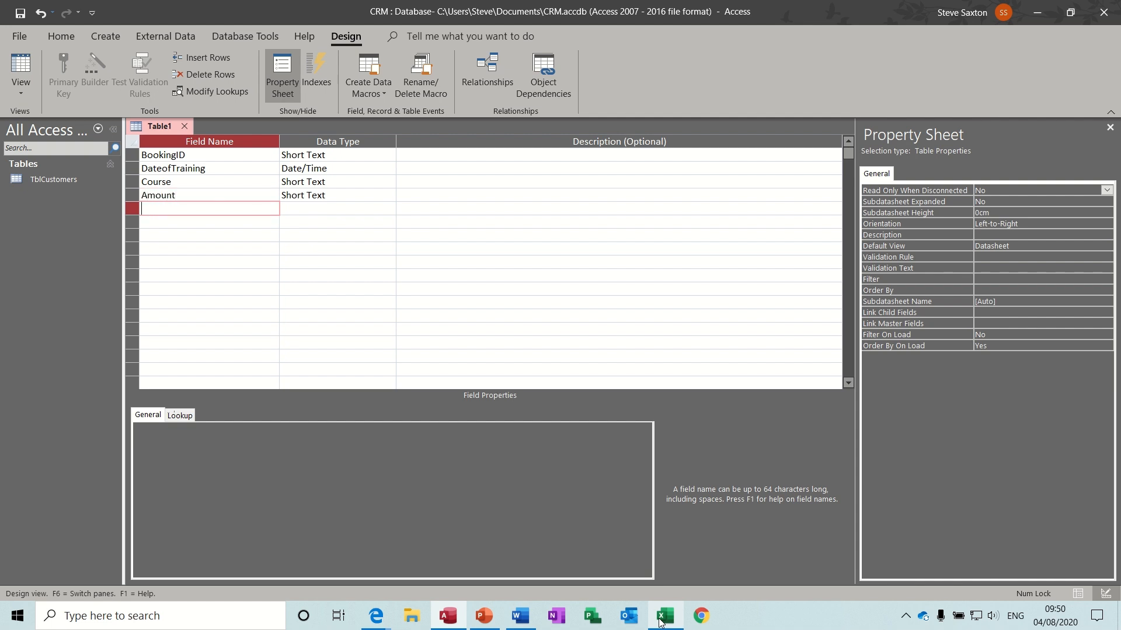
{"action": "type", "text": "Location"}
{"action": "key", "text": "Down"}
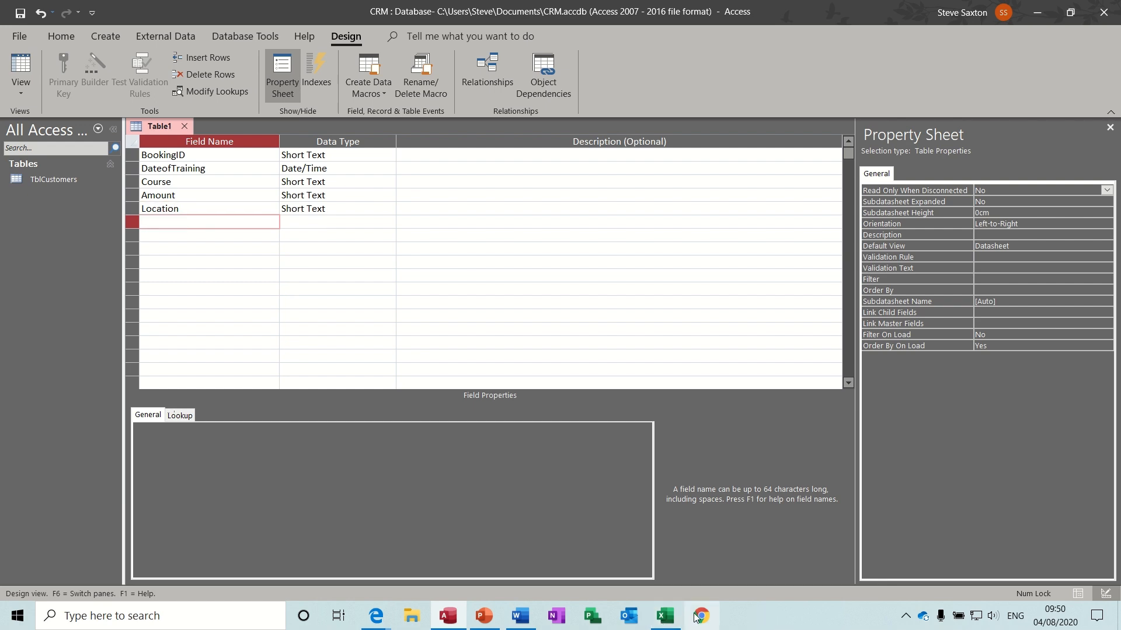
- Add the Tutor, CustomerID, InvoicePaid and PONumber fields
{"action": "left_click", "coordinate": [668, 619]}
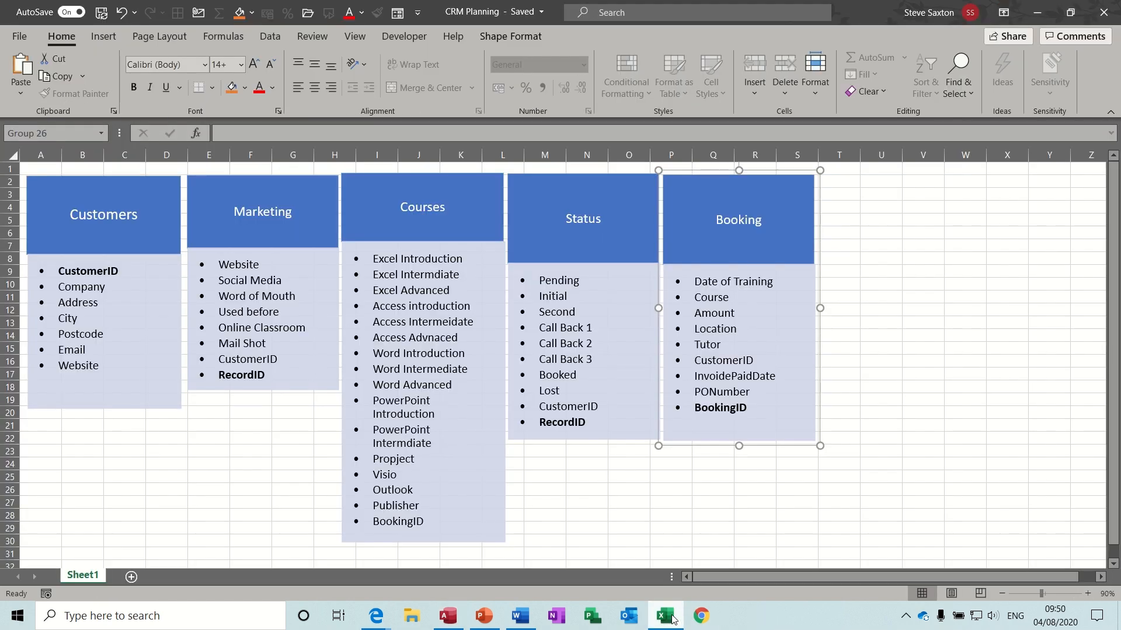
{"action": "left_click", "coordinate": [673, 619]}
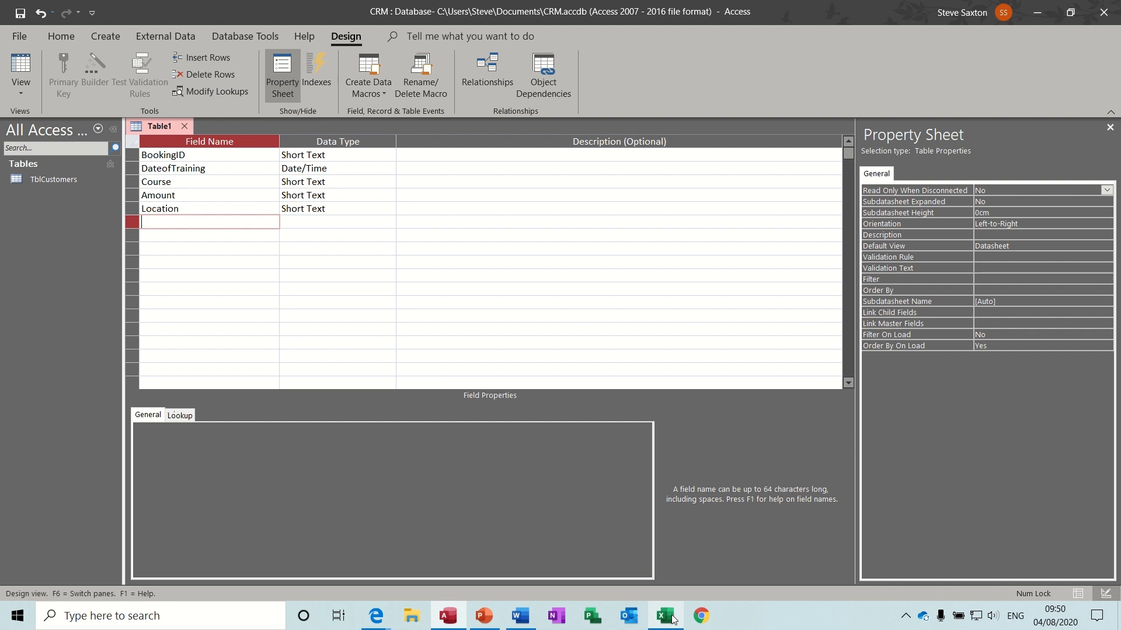
{"action": "type", "text": "Tutor"}
{"action": "key", "text": "Down"}
{"action": "type", "text": "Cust"}
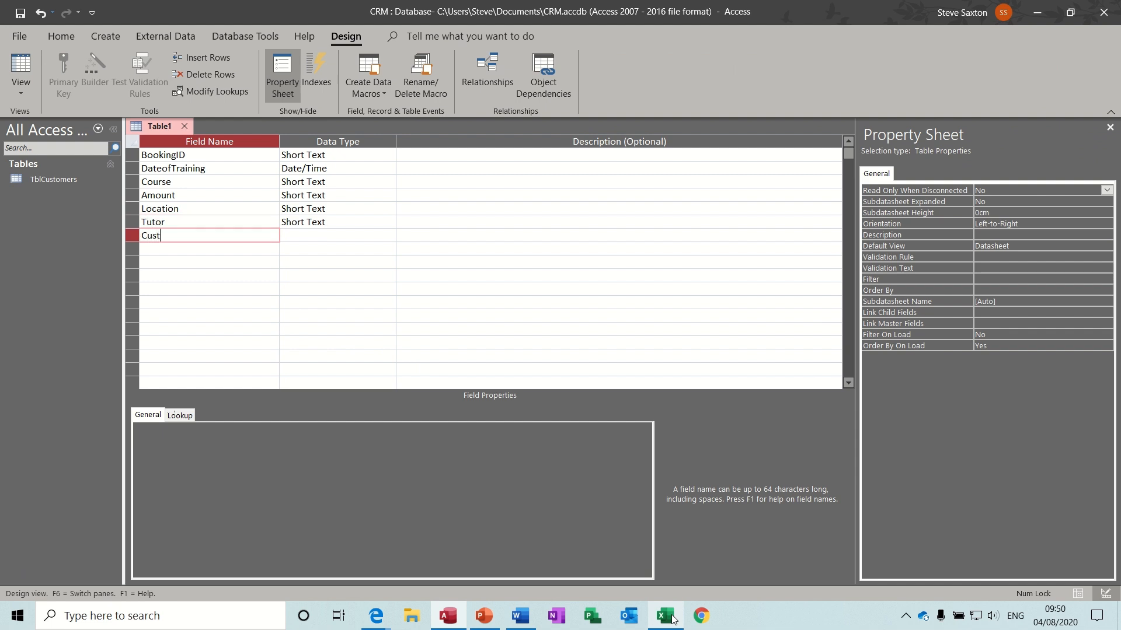
{"action": "type", "text": "omerID"}
{"action": "key", "text": "Down"}
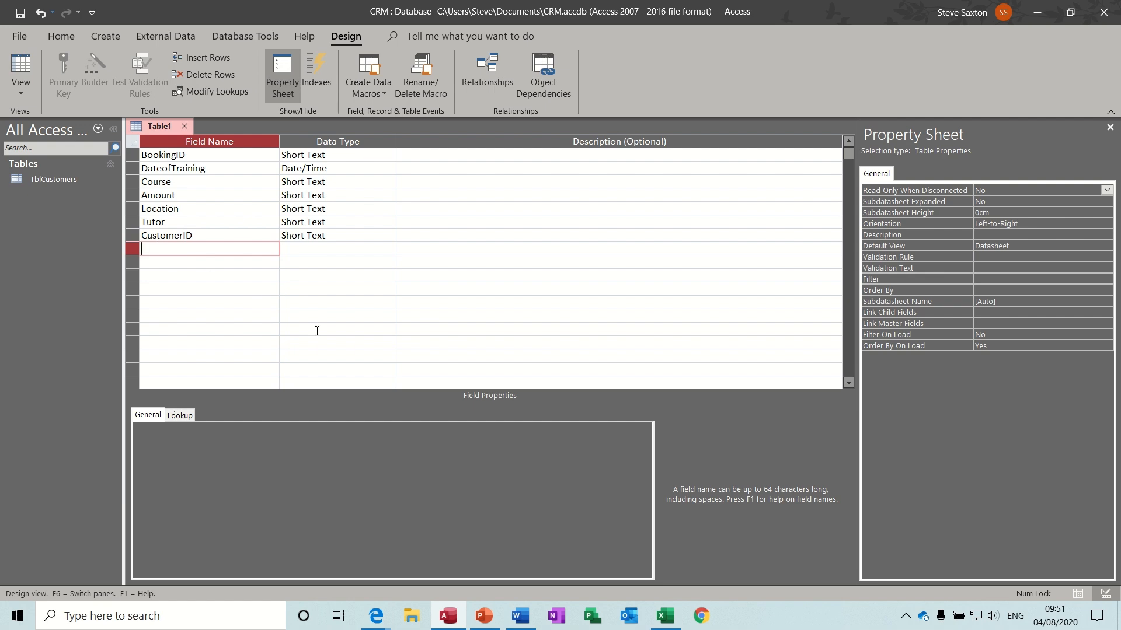
{"action": "left_click", "coordinate": [666, 617]}
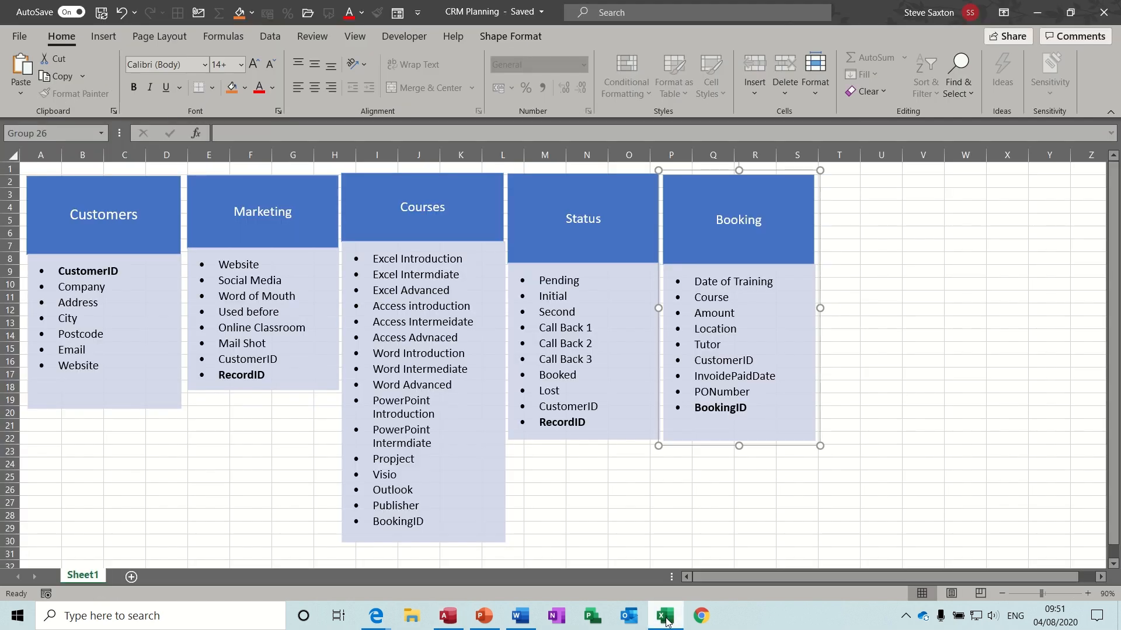
{"action": "left_click", "coordinate": [666, 618]}
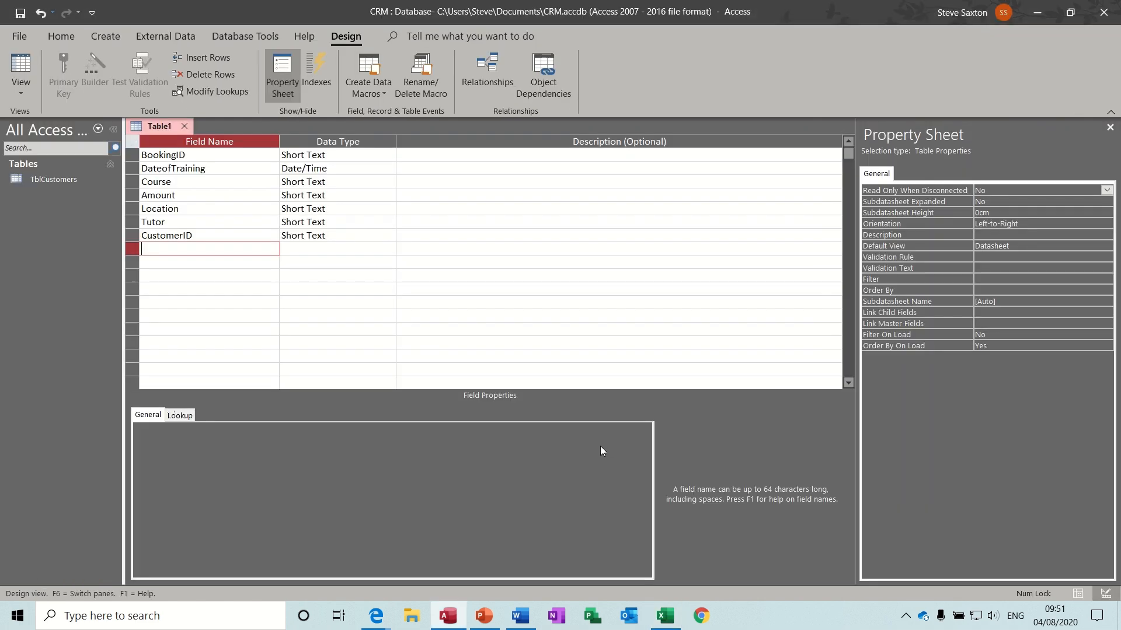
{"action": "type", "text": "InvoicePaid"}
{"action": "key", "text": "Down"}
{"action": "type", "text": "PO"}
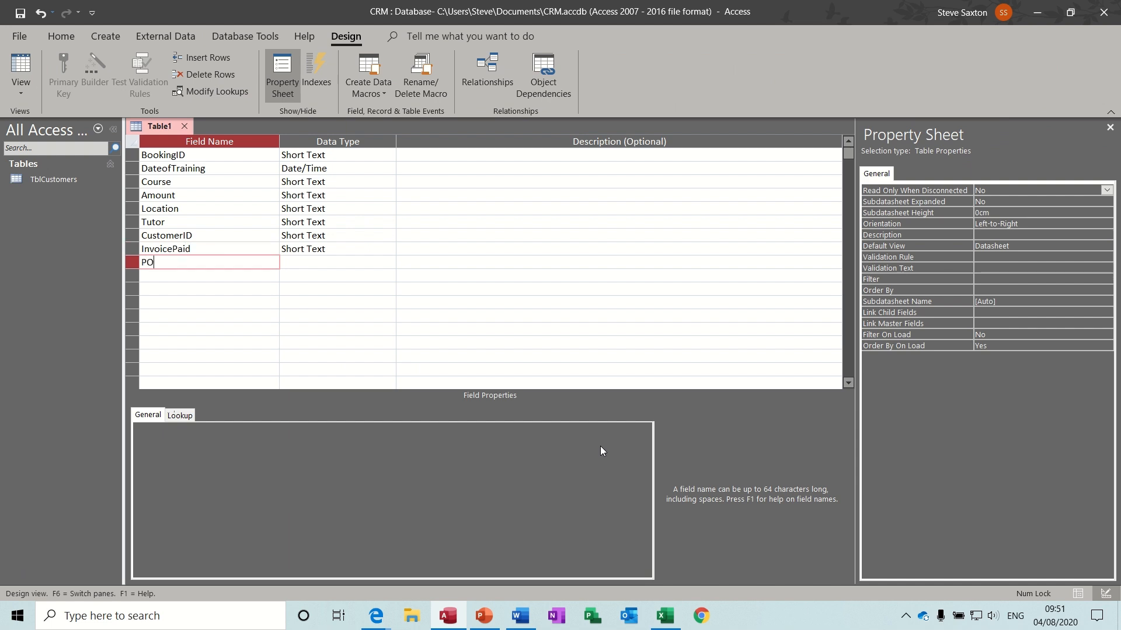
{"action": "type", "text": "Number"}
- Commit the PONumber field and make InvoicePaid a Yes/No field
{"action": "key", "text": "Down"}
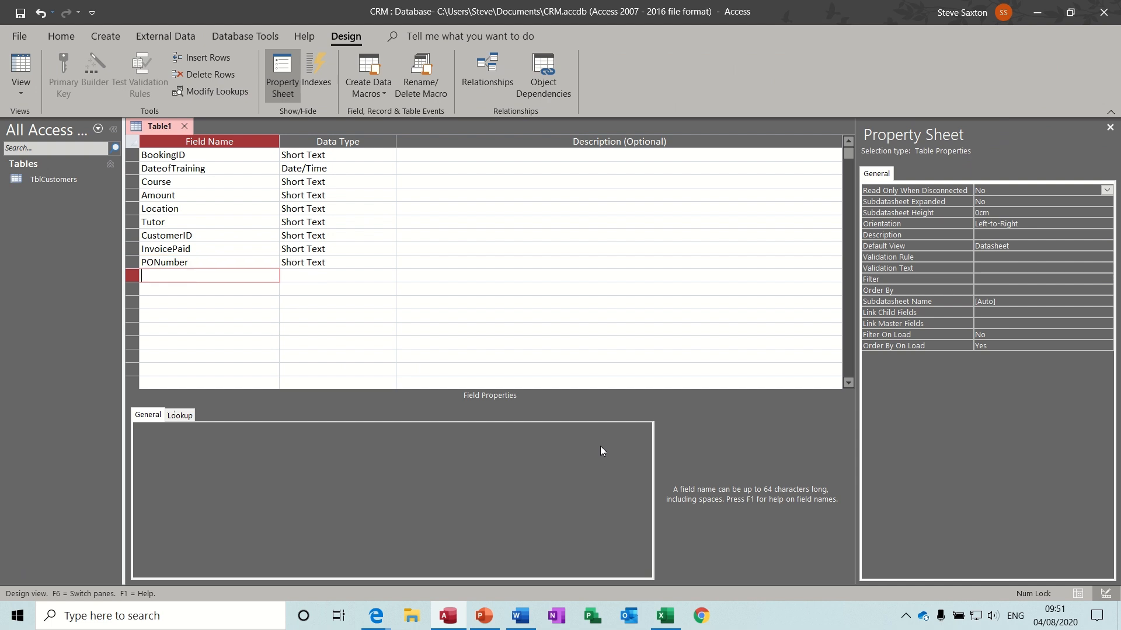
{"action": "key", "text": "Up"}
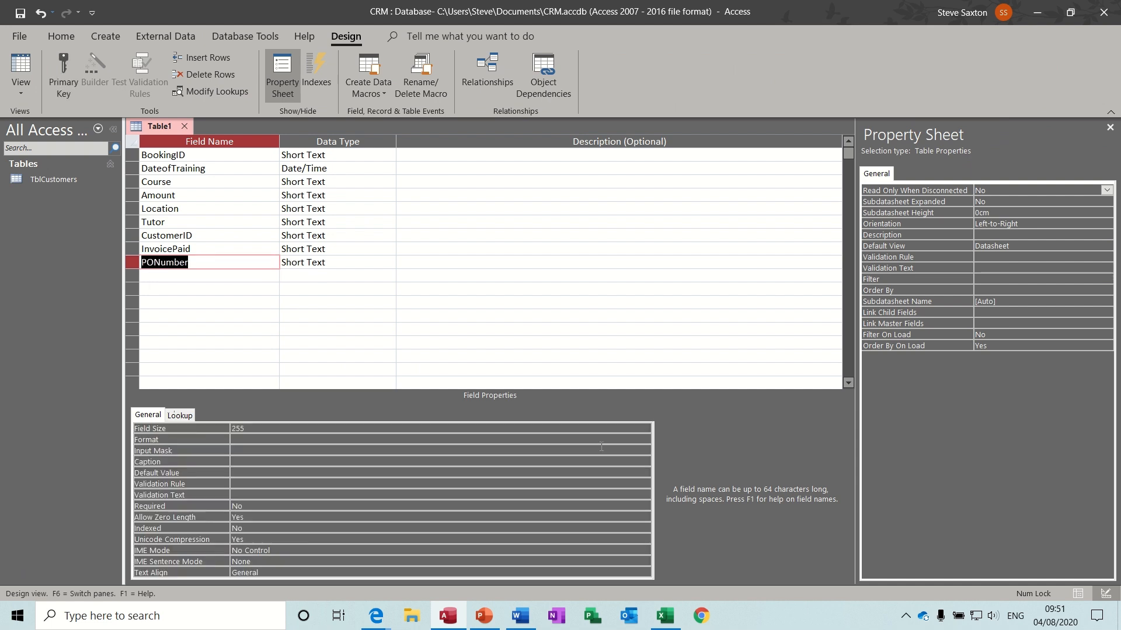
{"action": "left_click", "coordinate": [338, 250]}
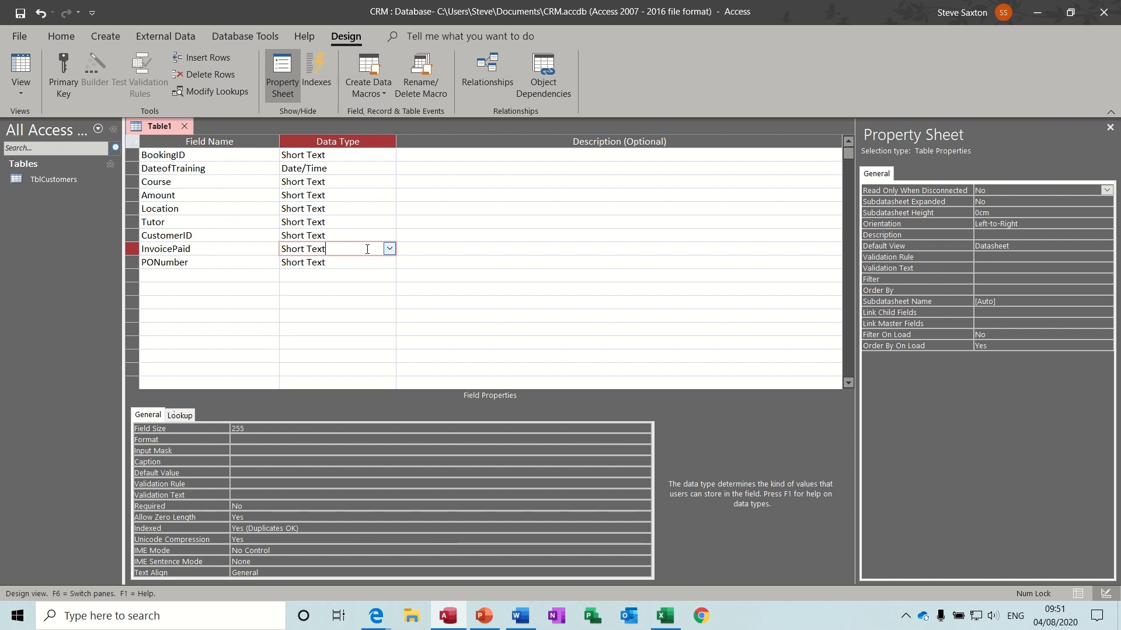
{"action": "left_click", "coordinate": [390, 250]}
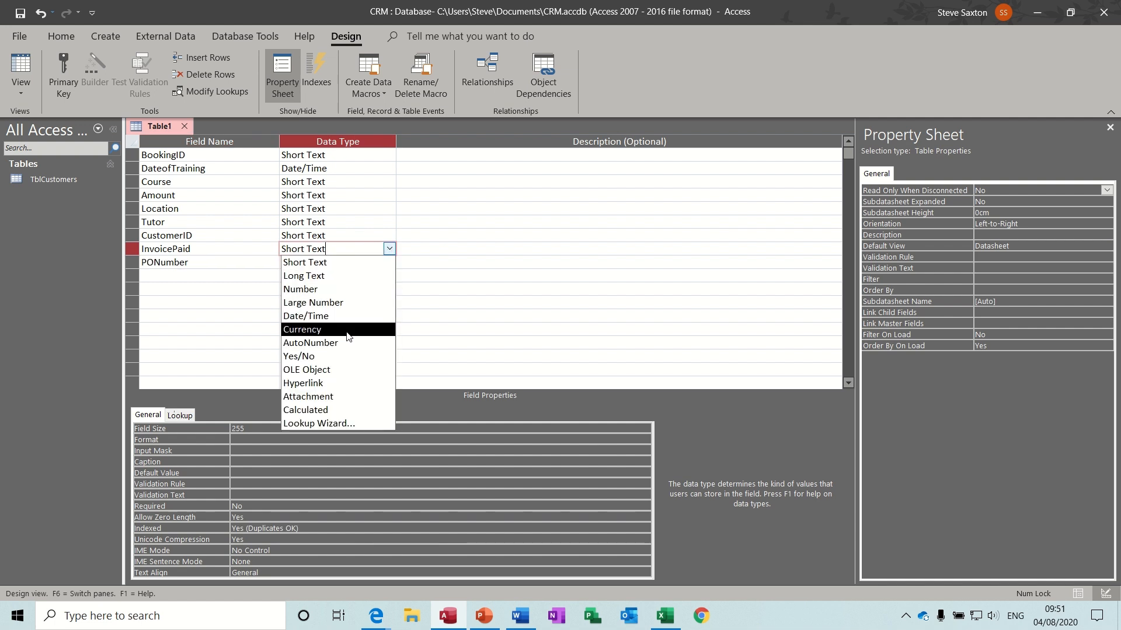
{"action": "left_click", "coordinate": [349, 357]}
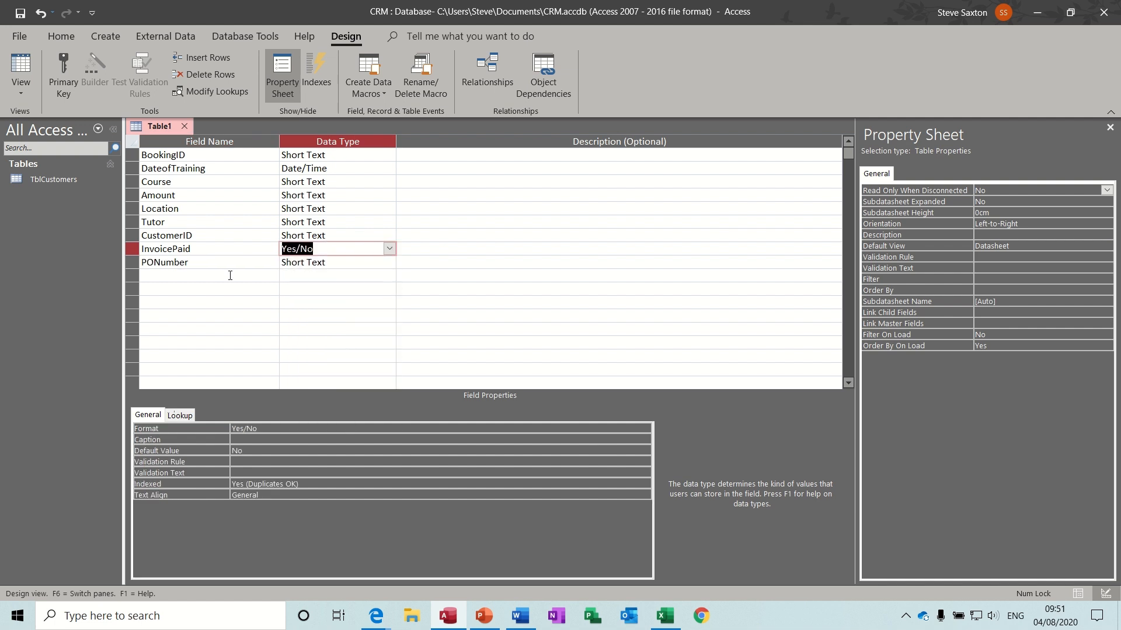
- Make CustomerID a Number field and Amount a Currency field
{"action": "left_click", "coordinate": [356, 235]}
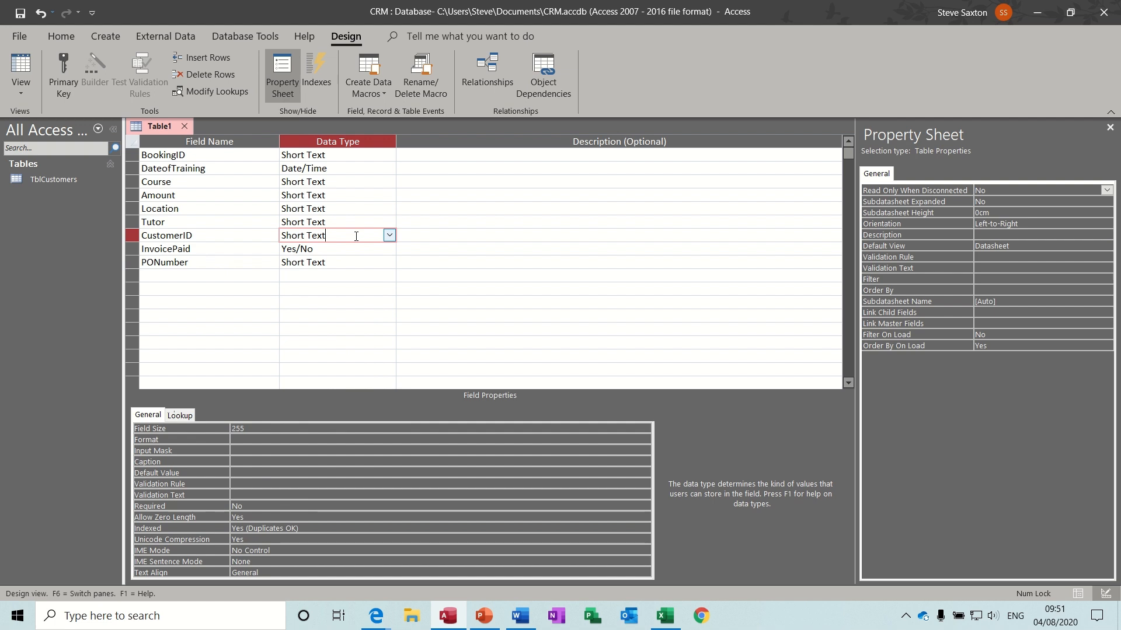
{"action": "left_click", "coordinate": [389, 235]}
{"action": "left_click", "coordinate": [360, 275]}
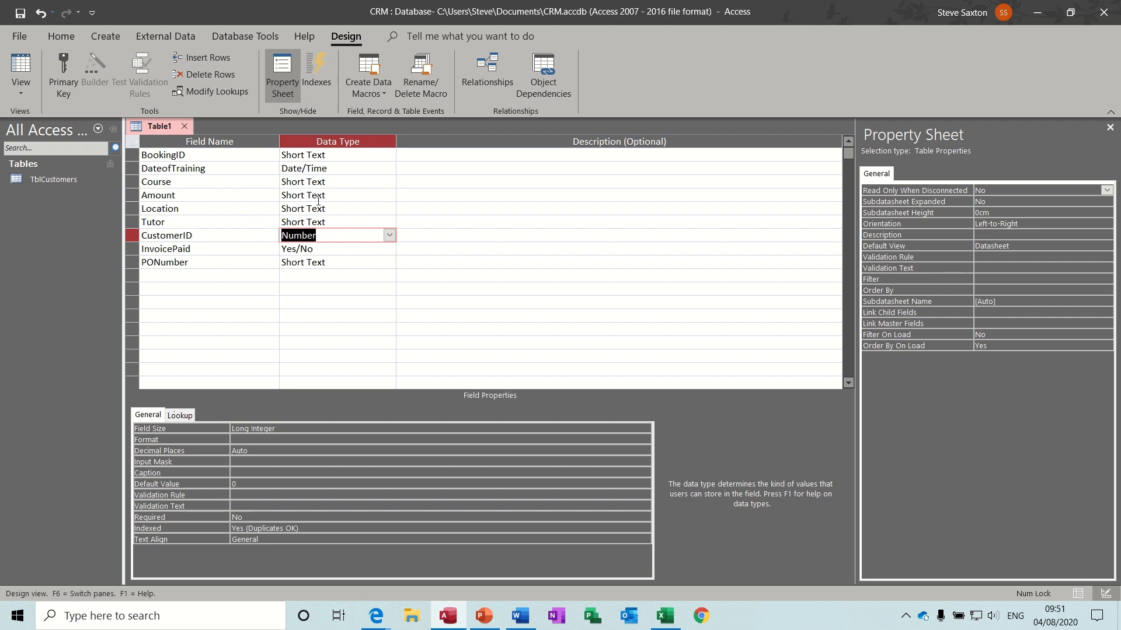
{"action": "left_click", "coordinate": [353, 196]}
{"action": "left_click", "coordinate": [389, 195]}
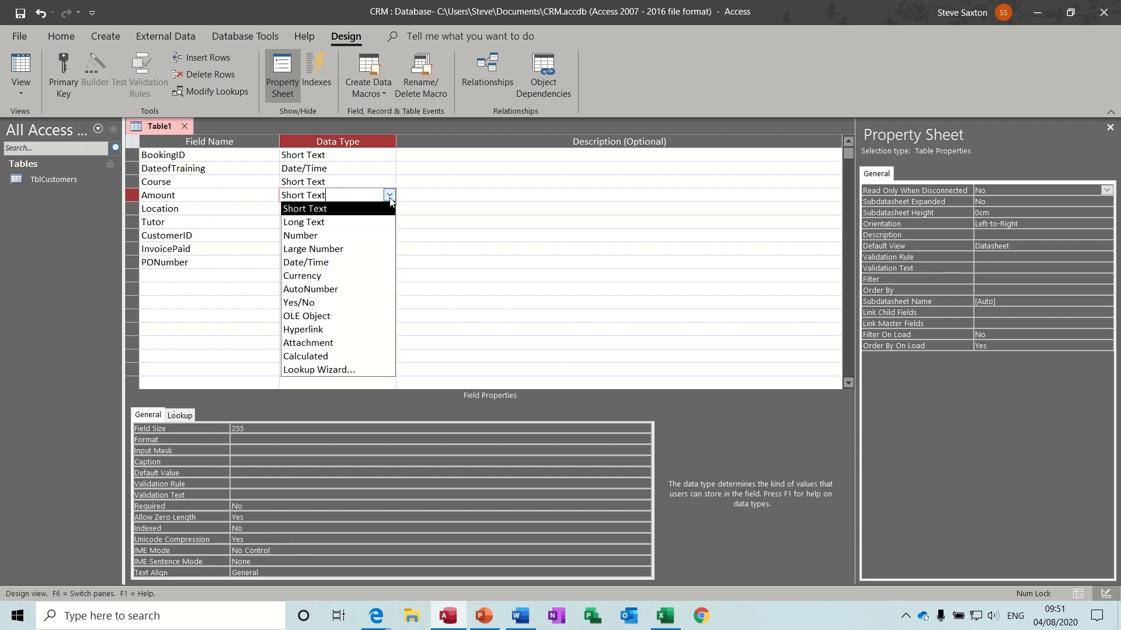
{"action": "left_click", "coordinate": [359, 275]}
- Select the DateofTraining field's Input Mask property
{"action": "left_click", "coordinate": [348, 183]}
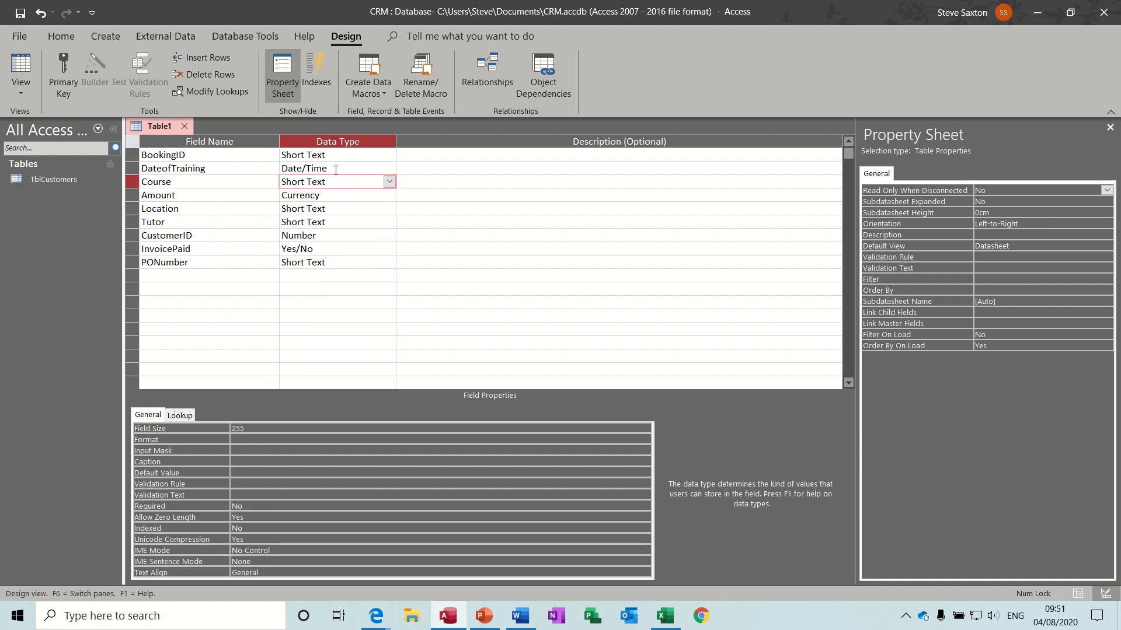
{"action": "left_click", "coordinate": [358, 169]}
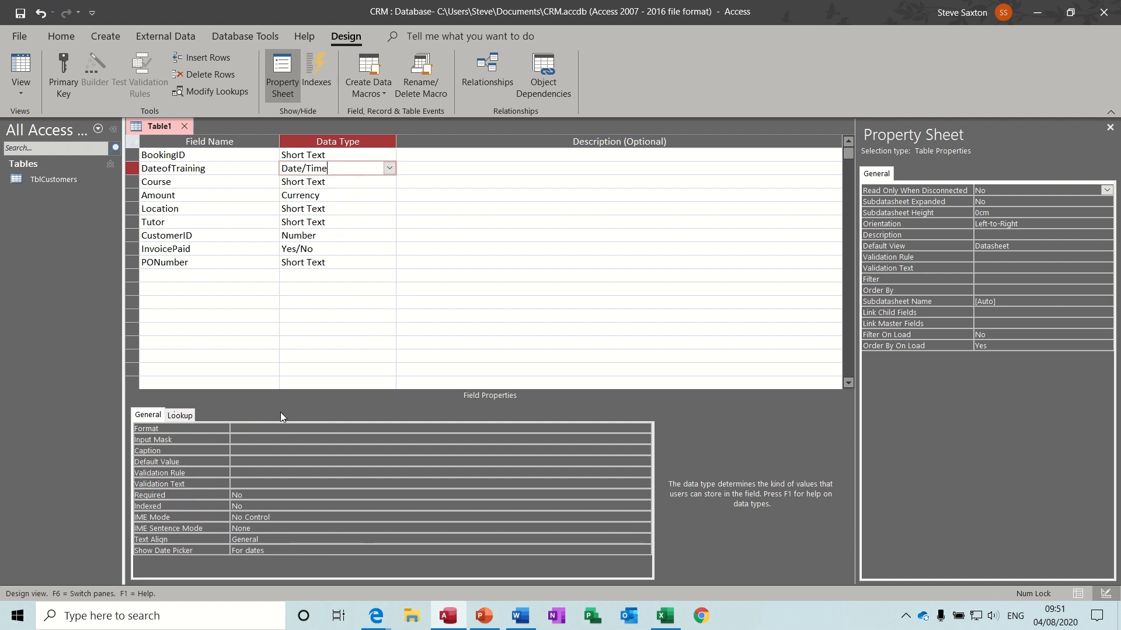
{"action": "left_click", "coordinate": [477, 440]}
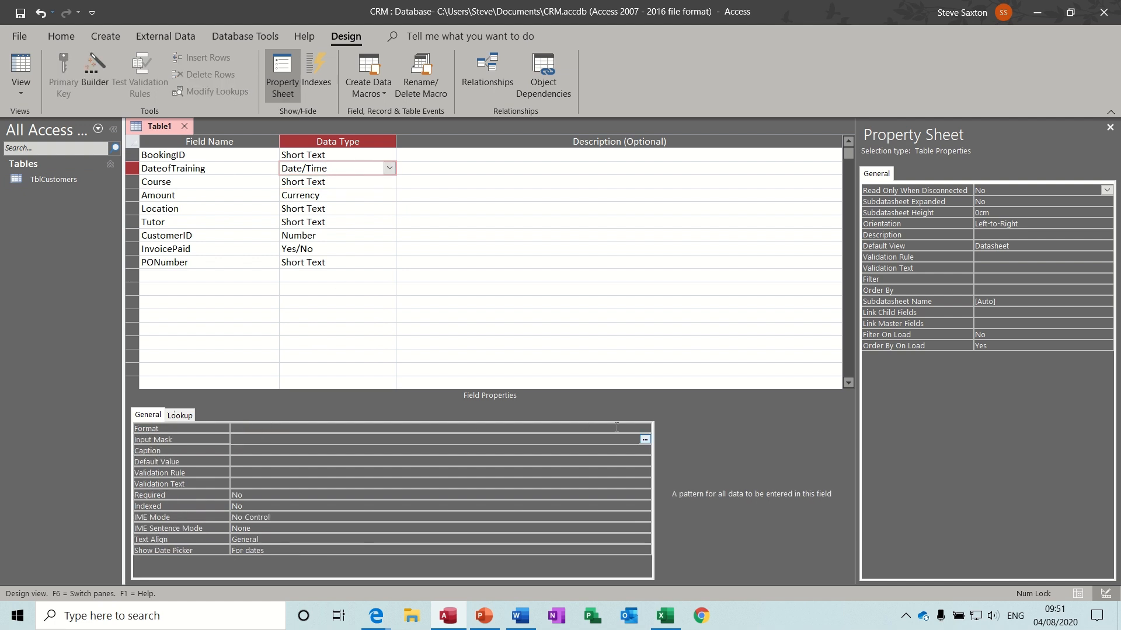
- Save the table as TblBooking, declining the automatic primary key
{"action": "left_click", "coordinate": [645, 439]}
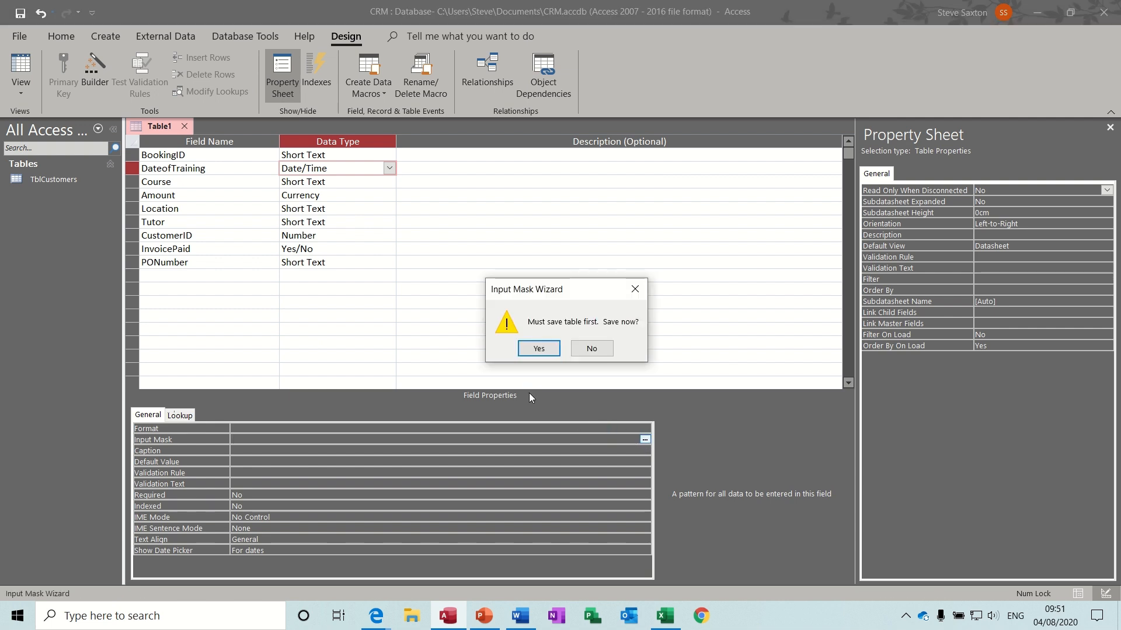
{"action": "left_click", "coordinate": [539, 349]}
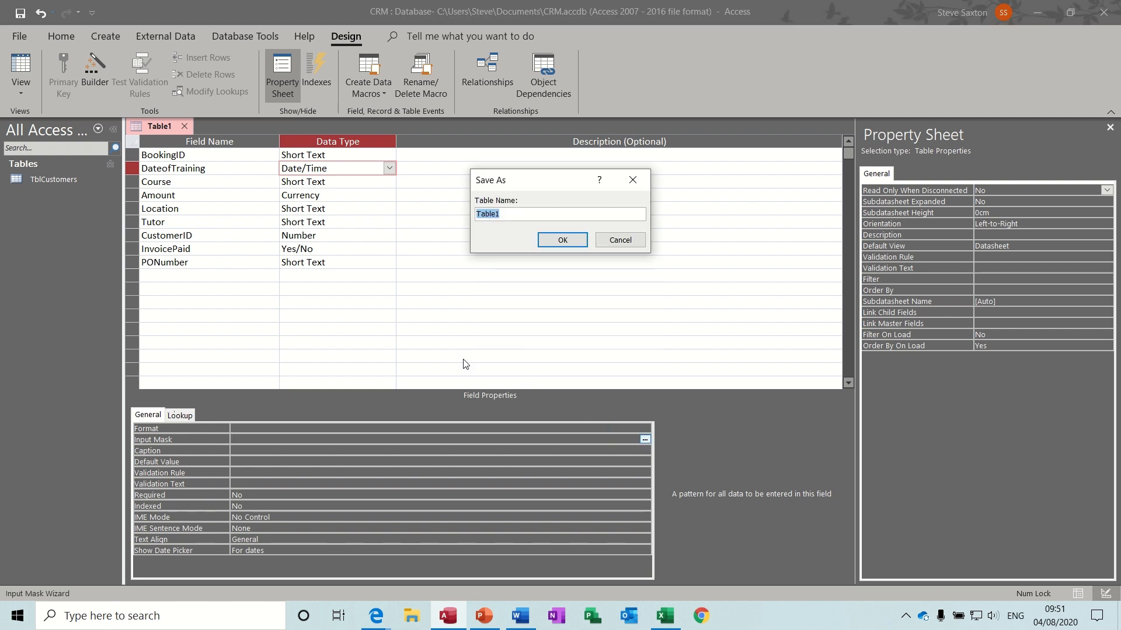
{"action": "type", "text": "TblBooking"}
{"action": "left_click", "coordinate": [553, 243]}
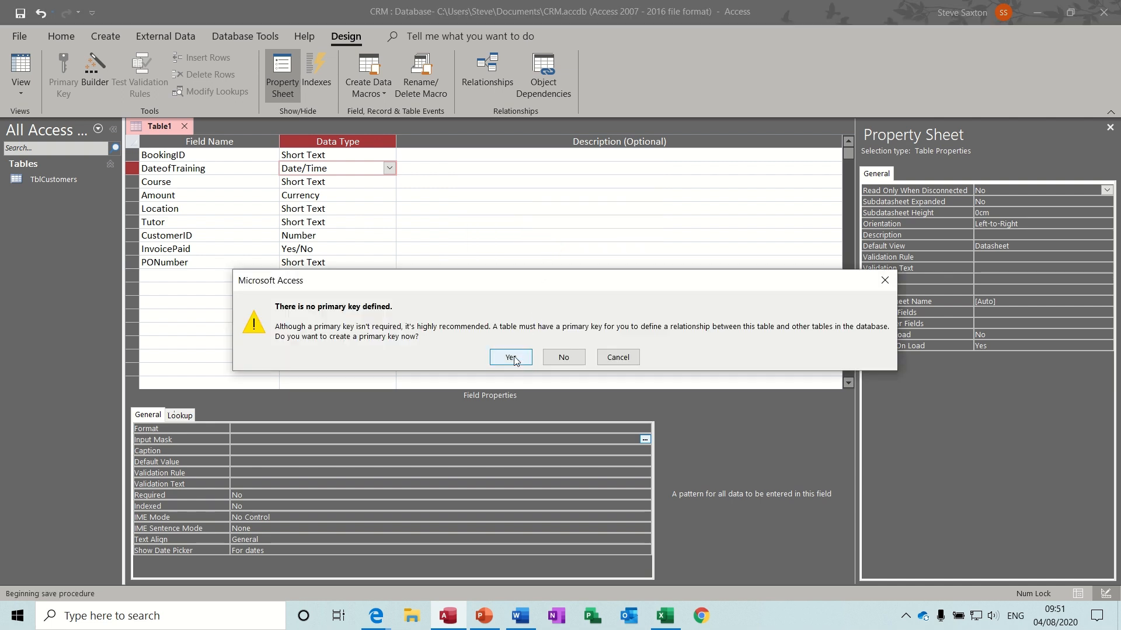
{"action": "left_click", "coordinate": [557, 359]}
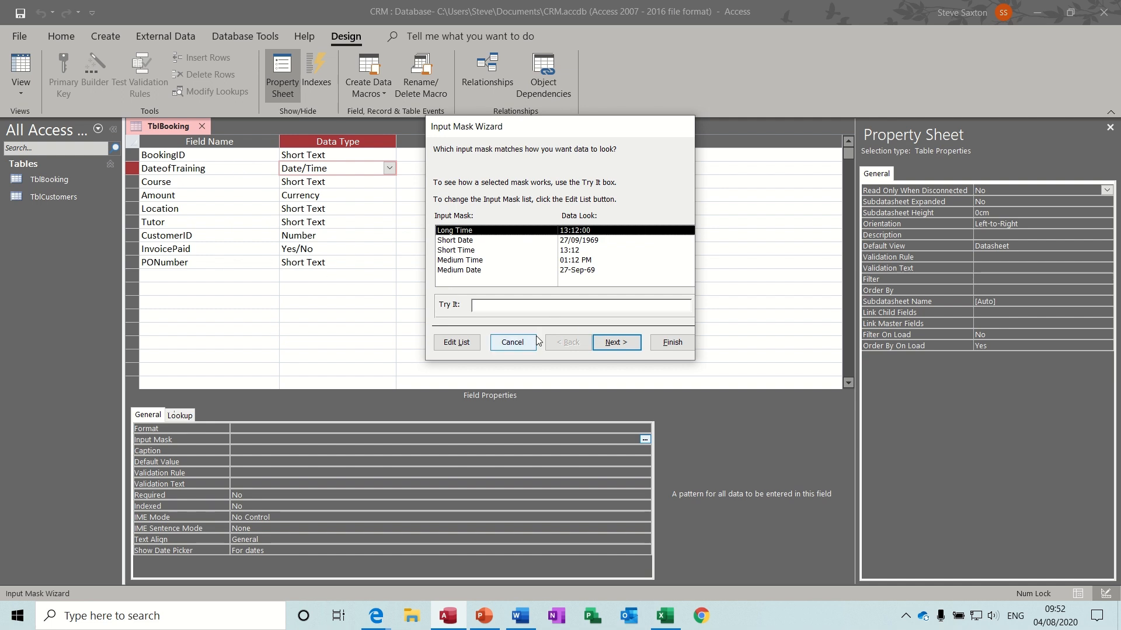
- Give DateofTraining a Short Date input mask and make BookingID the primary key
{"action": "left_click", "coordinate": [455, 241]}
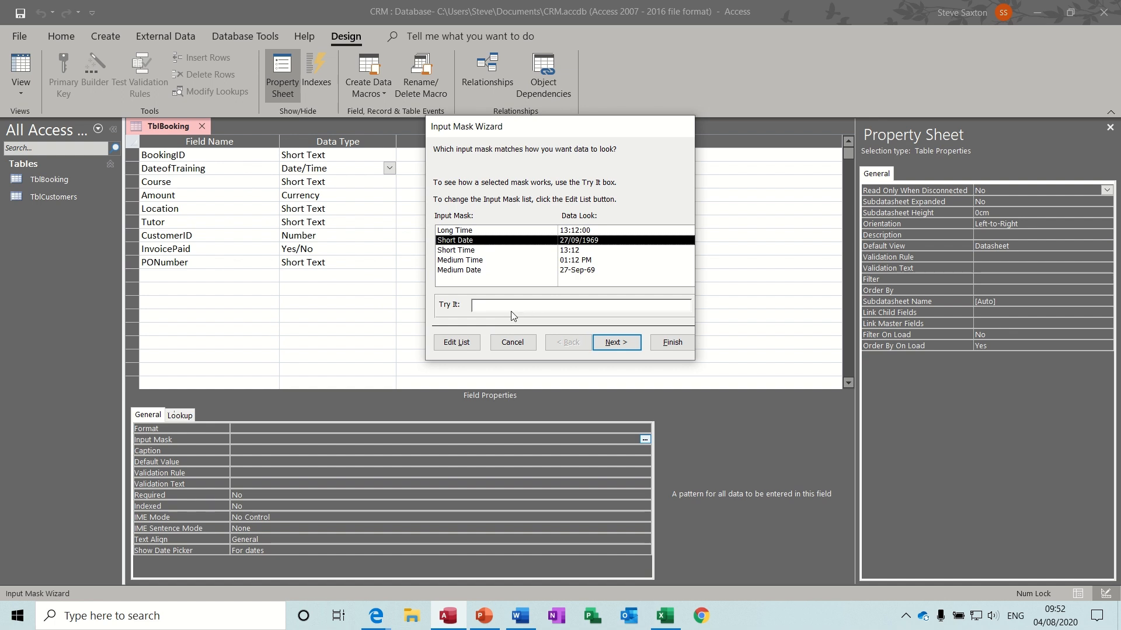
{"action": "left_click", "coordinate": [492, 305]}
{"action": "left_click", "coordinate": [653, 343]}
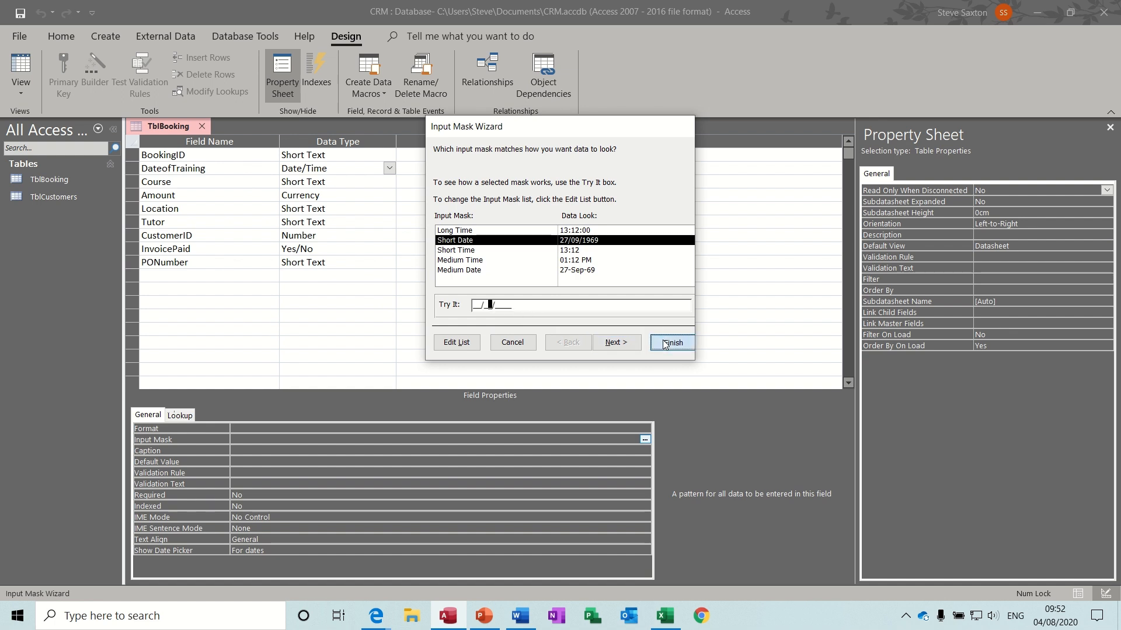
{"action": "left_click", "coordinate": [187, 155]}
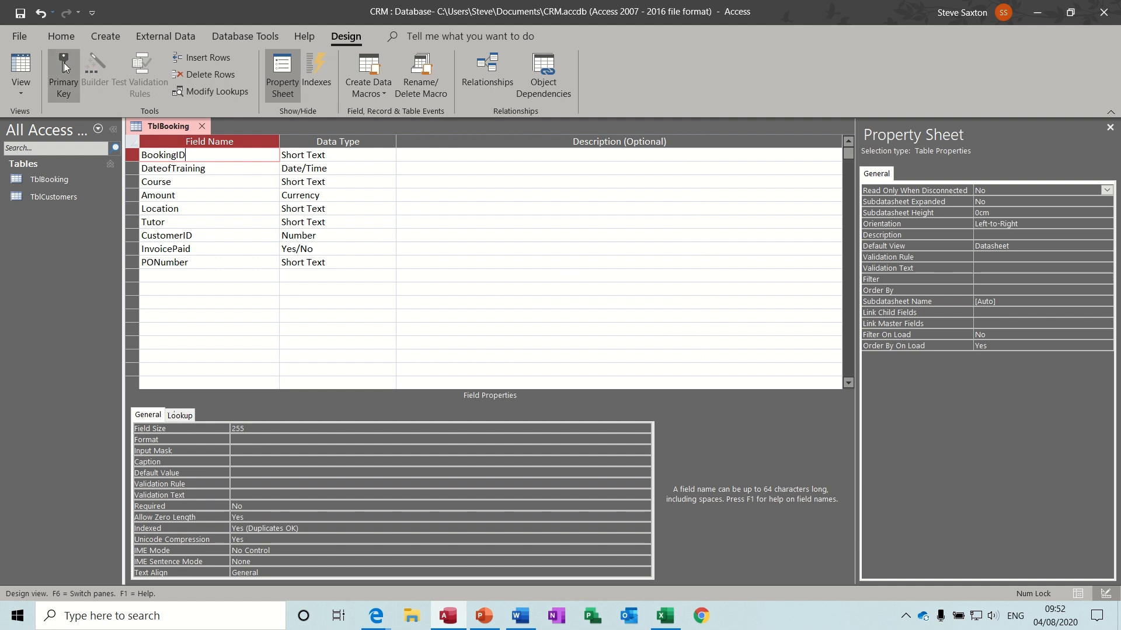
{"action": "left_click", "coordinate": [64, 73]}
- Save TblBooking, preview it as a datasheet, then add a Vatable field below PONumber
{"action": "left_click", "coordinate": [20, 13]}
{"action": "left_click", "coordinate": [664, 616]}
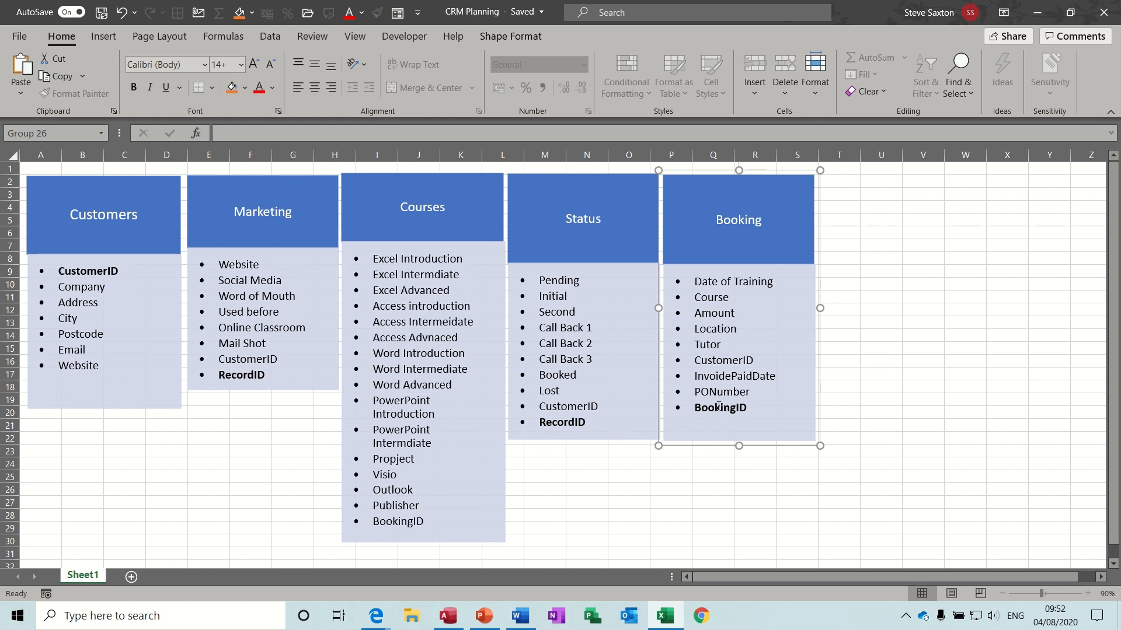
{"action": "left_click", "coordinate": [665, 616]}
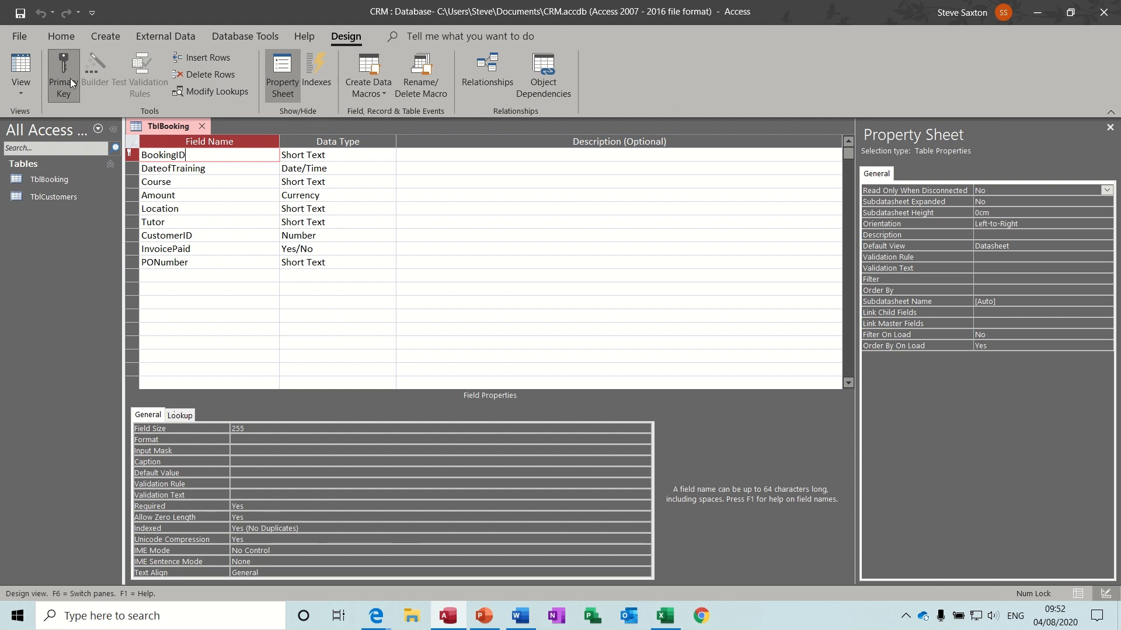
{"action": "left_click", "coordinate": [20, 71]}
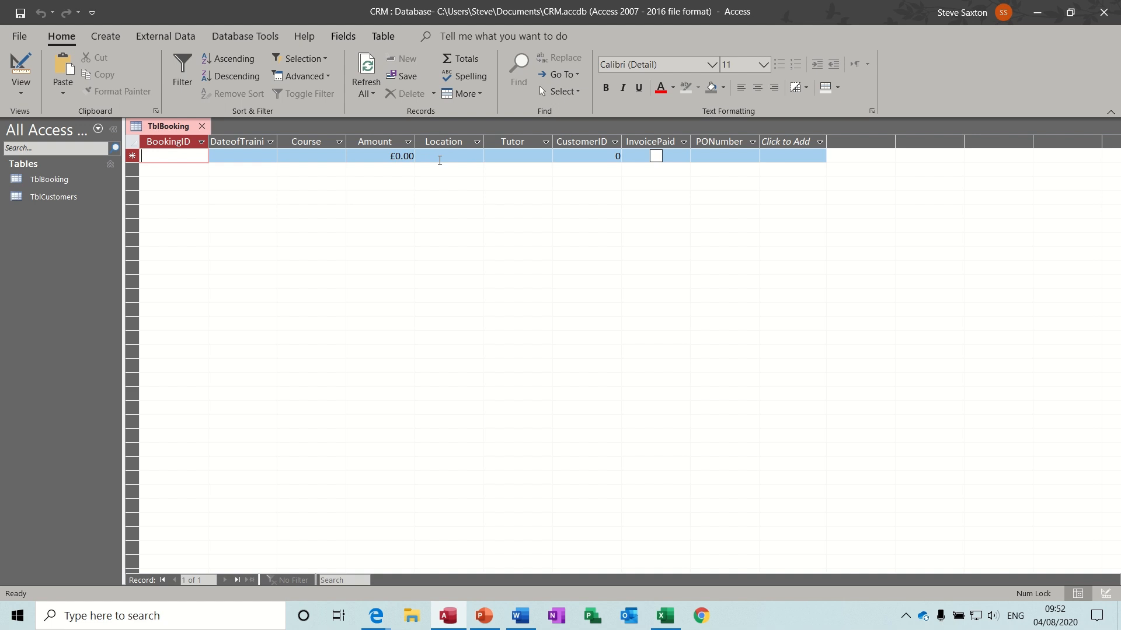
{"action": "left_click", "coordinate": [20, 67]}
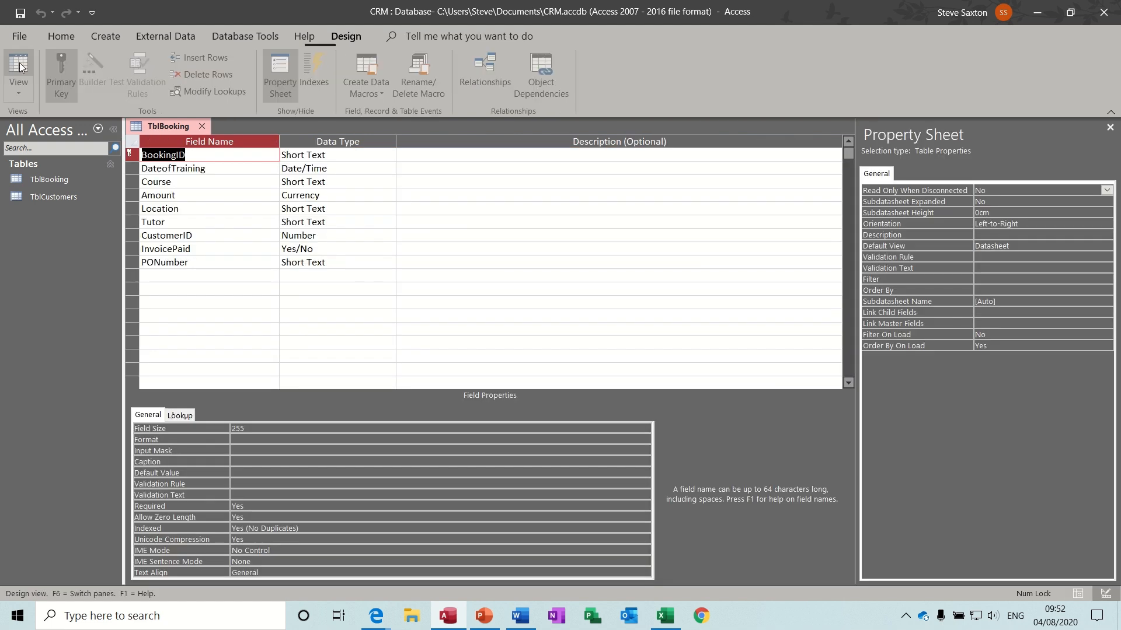
{"action": "left_click", "coordinate": [208, 272]}
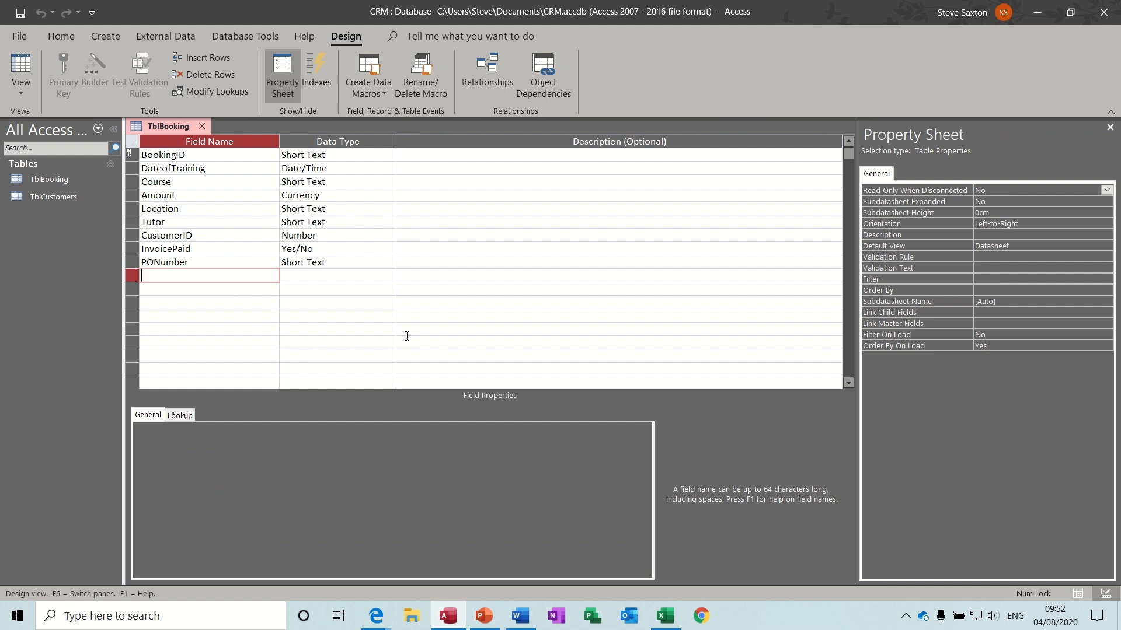
{"action": "type", "text": "Vatable"}
- Make the Vatable field Yes/No
{"action": "left_click", "coordinate": [353, 274]}
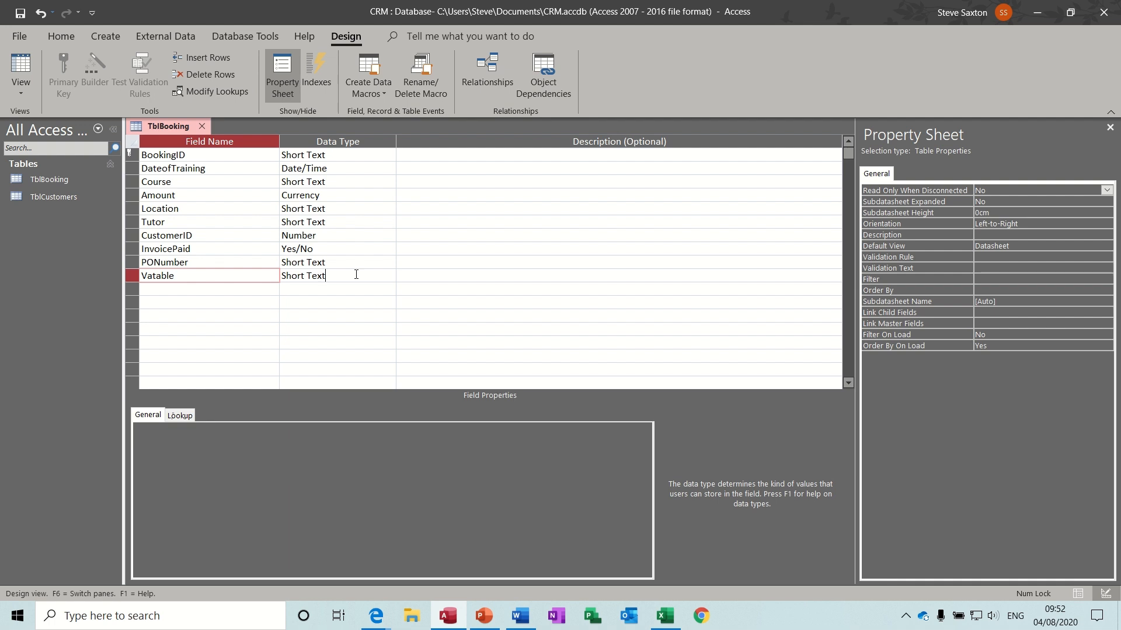
{"action": "left_click", "coordinate": [390, 278]}
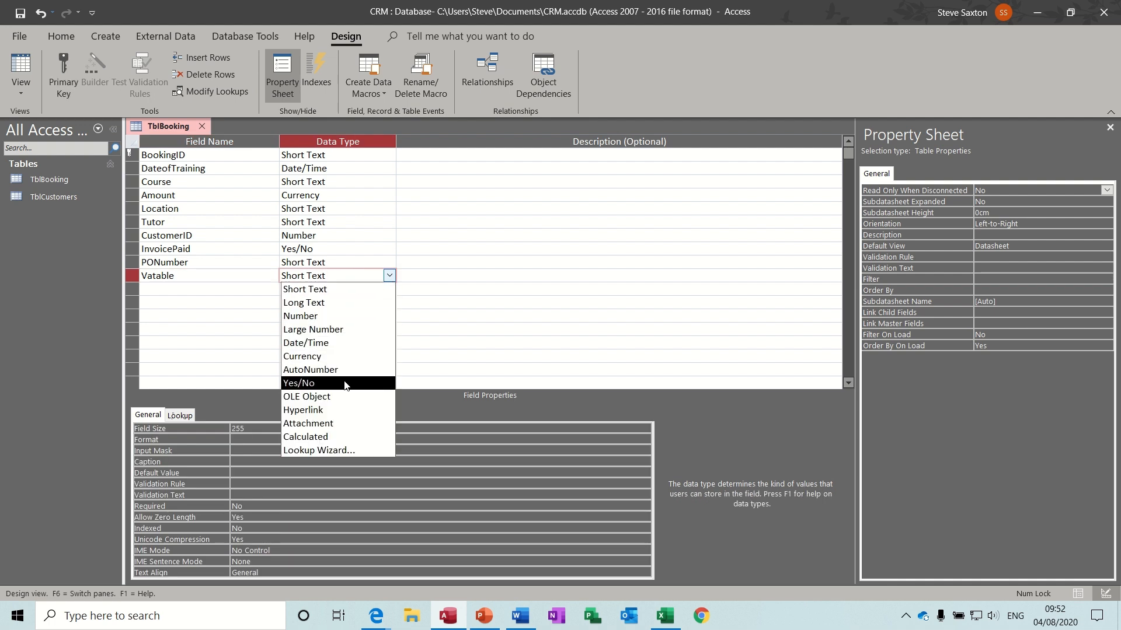
{"action": "left_click", "coordinate": [315, 382]}
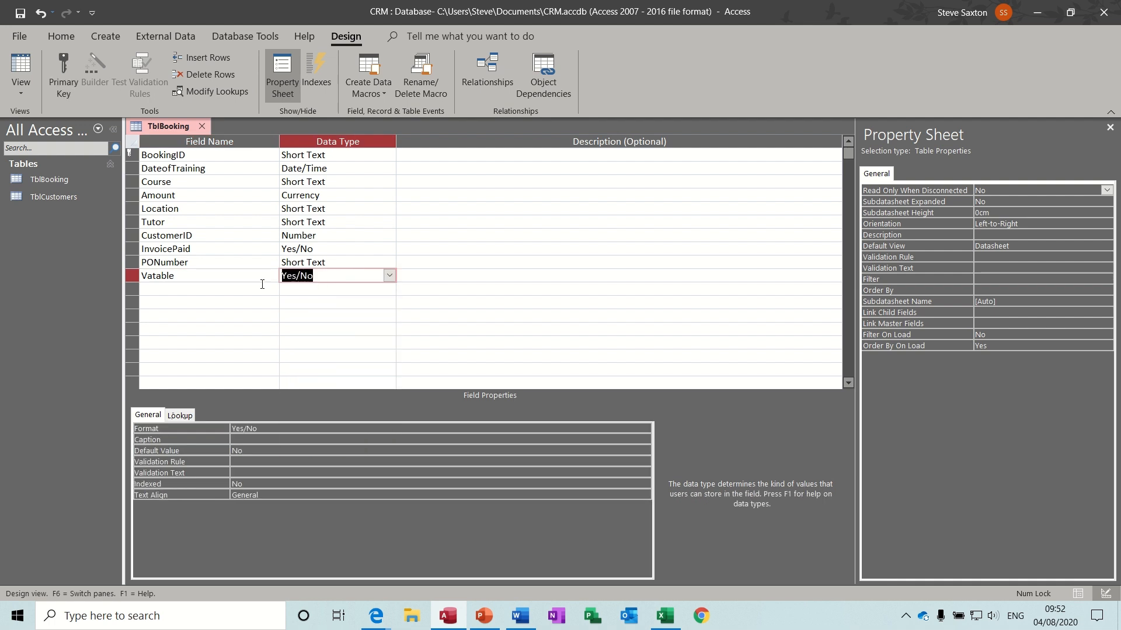
- Add a calculated Vat field with the expression [Amount]*.2
{"action": "left_click", "coordinate": [209, 290]}
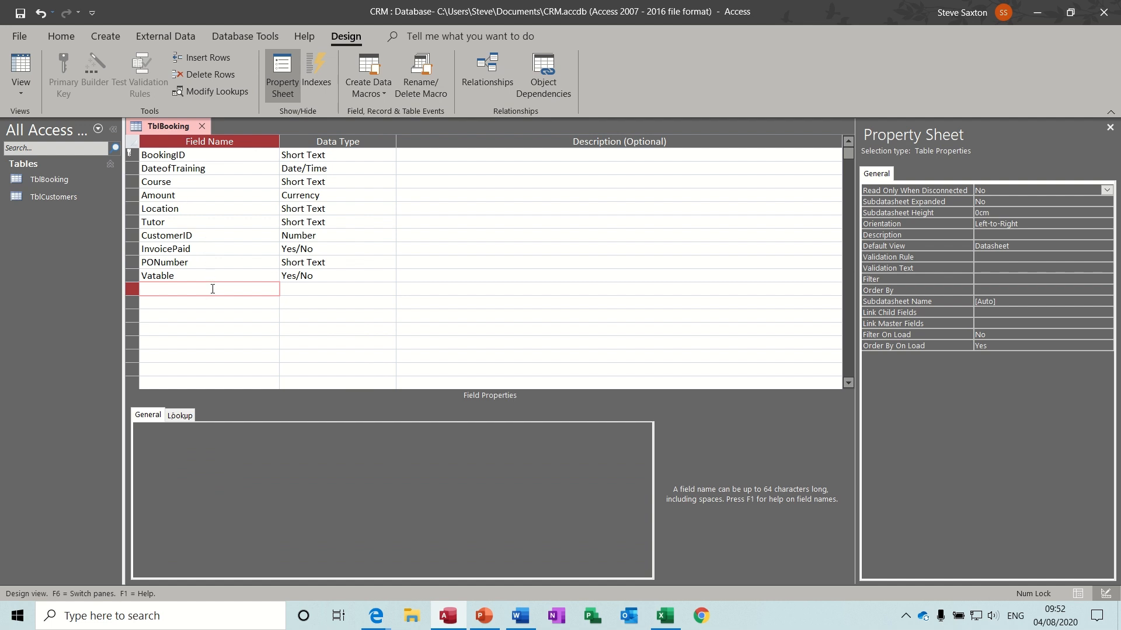
{"action": "type", "text": "Vat"}
{"action": "left_click", "coordinate": [282, 291]}
{"action": "left_click_drag", "start_coordinate": [326, 290], "coordinate": [277, 291]}
{"action": "type", "text": "c"}
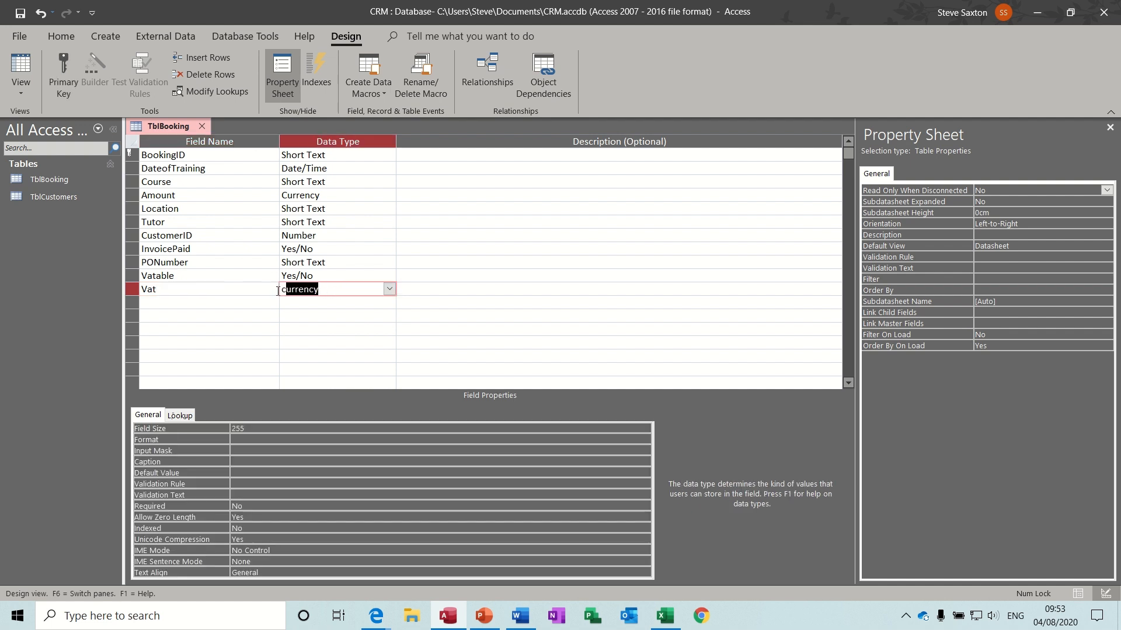
{"action": "type", "text": "alculated"}
{"action": "key", "text": "Return"}
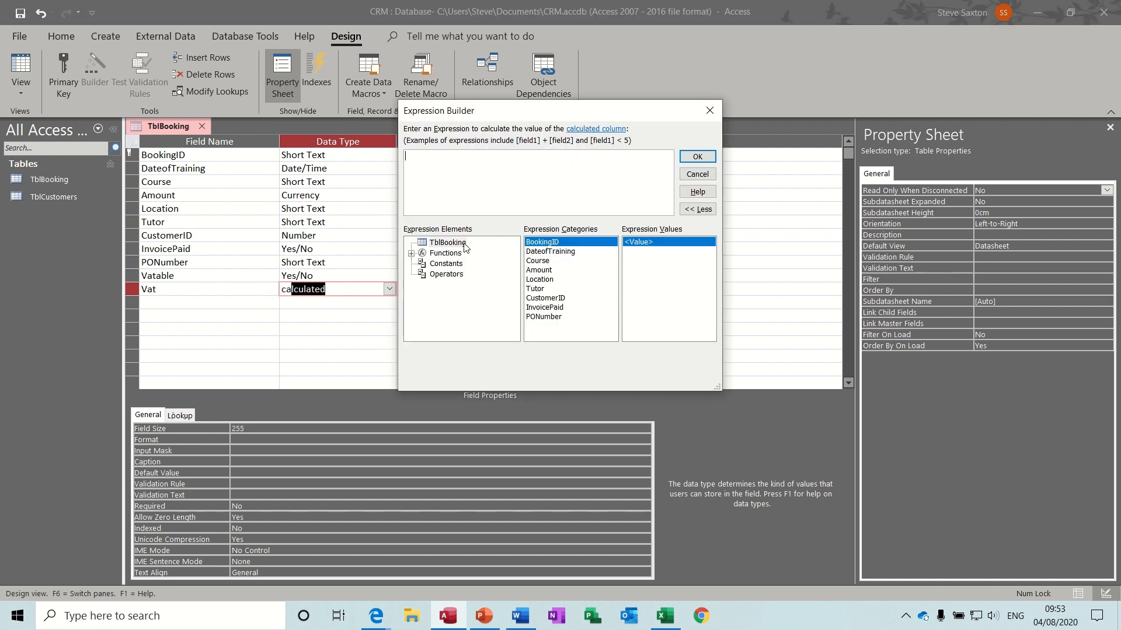
{"action": "left_click", "coordinate": [445, 247]}
{"action": "double_click", "coordinate": [539, 270]}
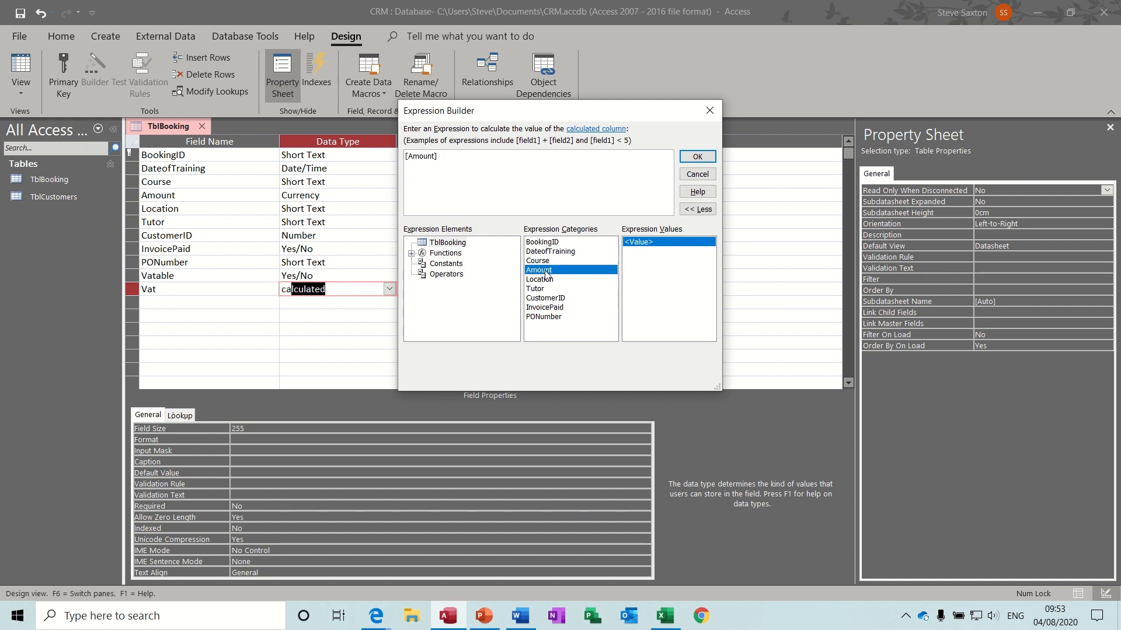
{"action": "type", "text": "*.2"}
{"action": "left_click", "coordinate": [694, 162]}
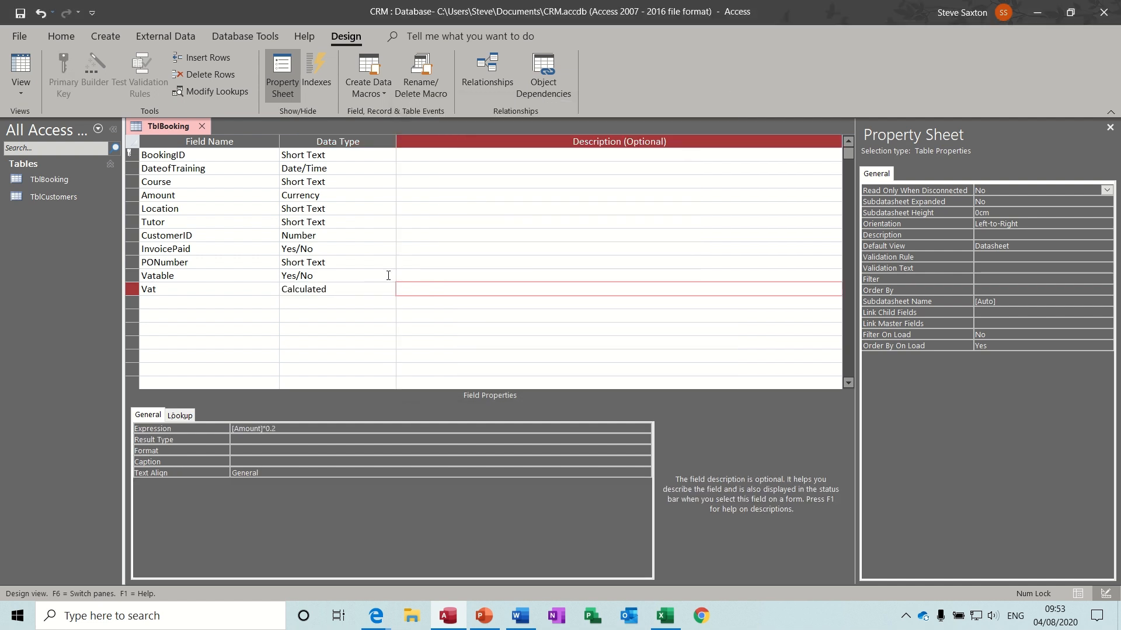
- Save TblBooking and add a booking with BookingID 1 and Amount 100, so Vat shows 20
{"action": "left_click", "coordinate": [23, 67]}
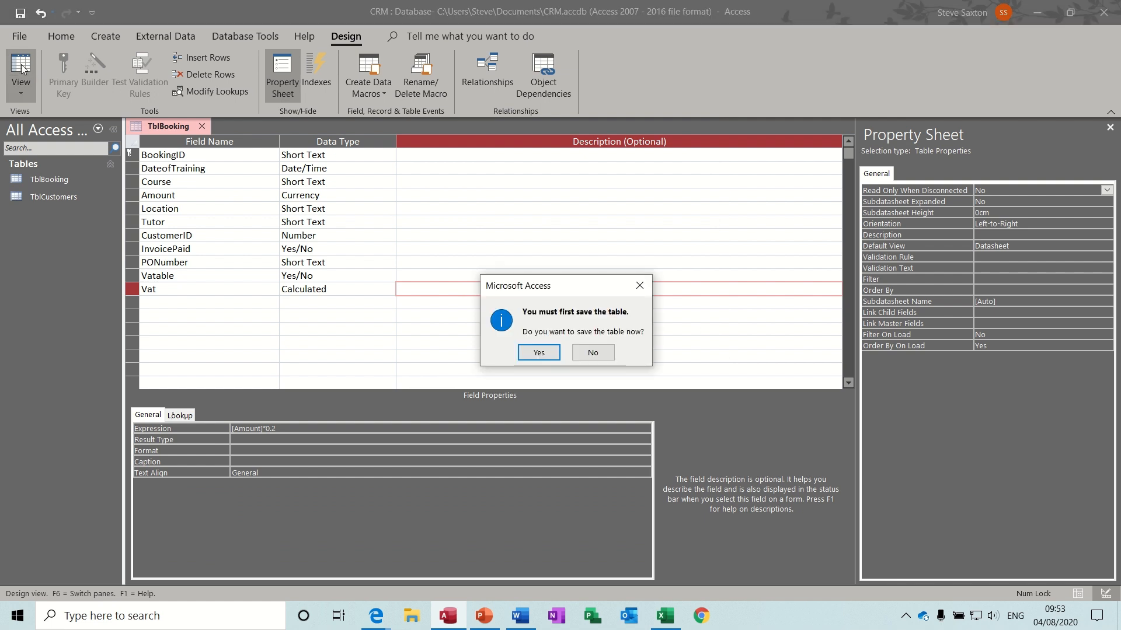
{"action": "left_click", "coordinate": [537, 357]}
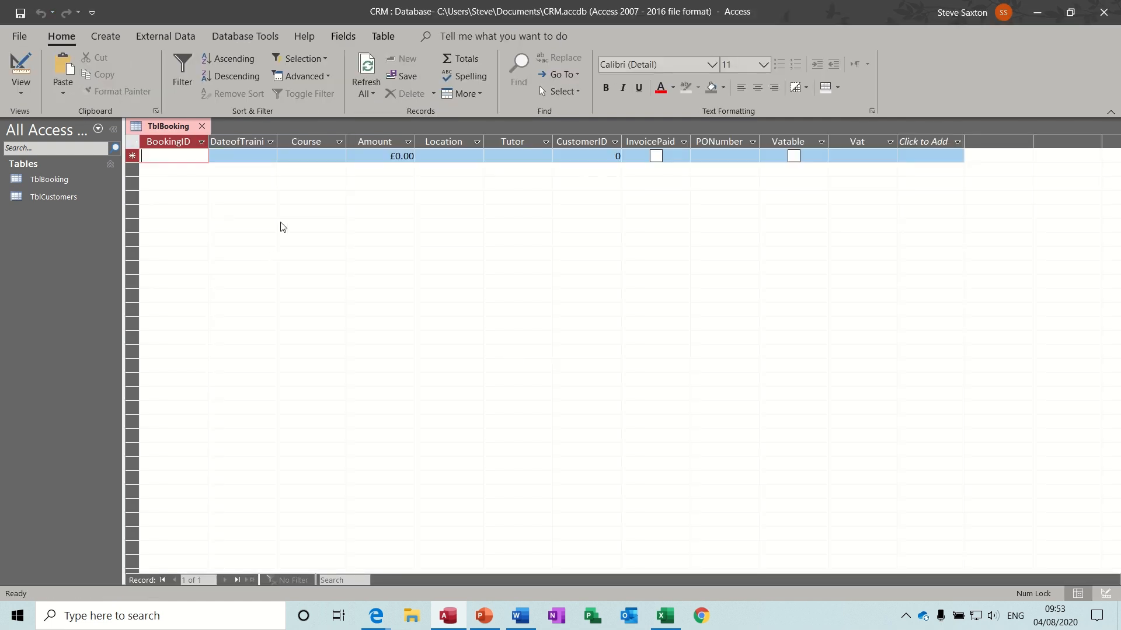
{"action": "left_click", "coordinate": [369, 151]}
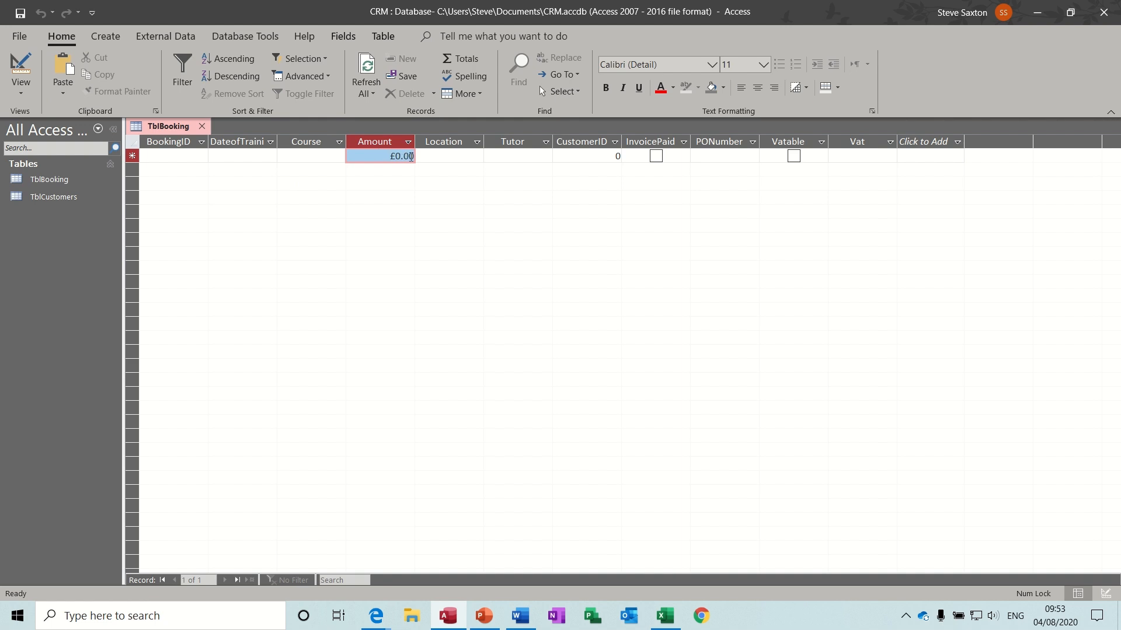
{"action": "type", "text": "100"}
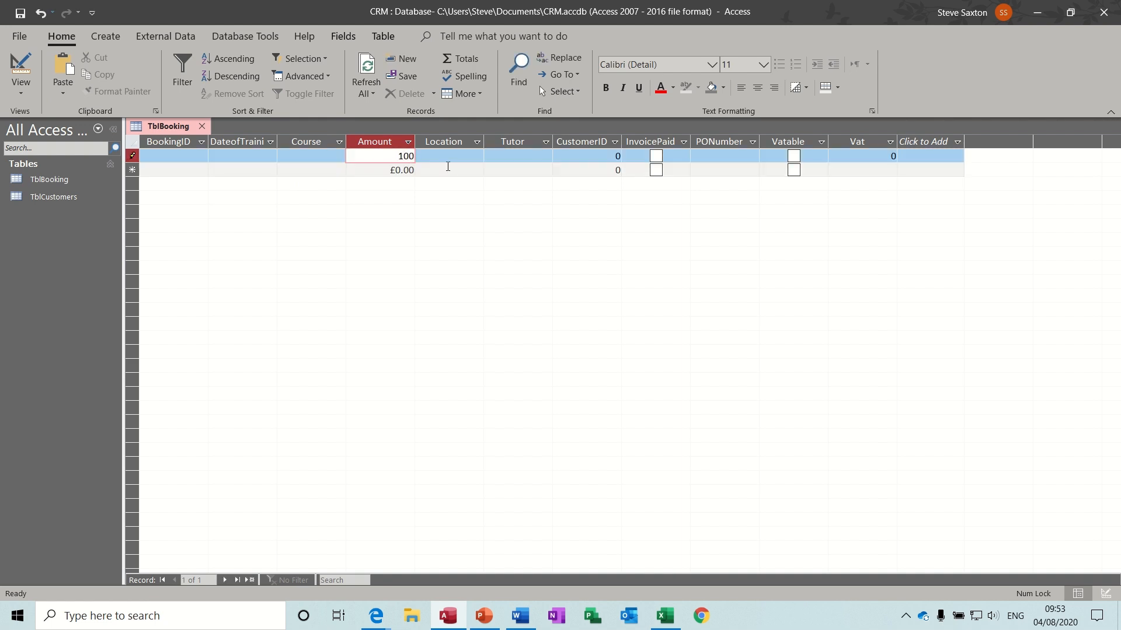
{"action": "left_click", "coordinate": [448, 169]}
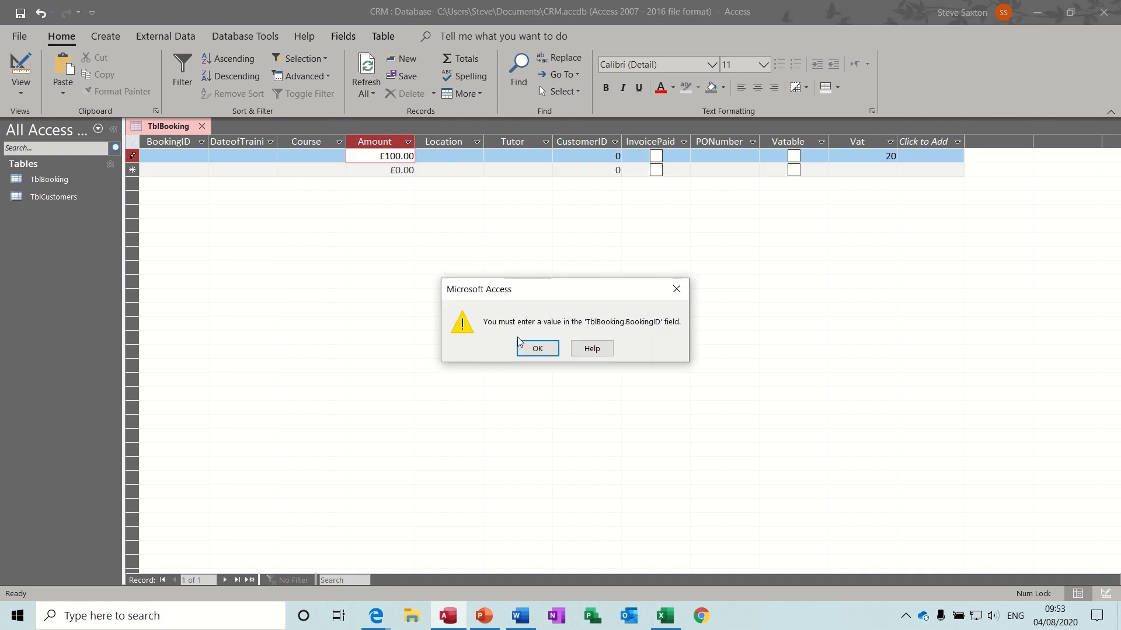
{"action": "left_click", "coordinate": [537, 349]}
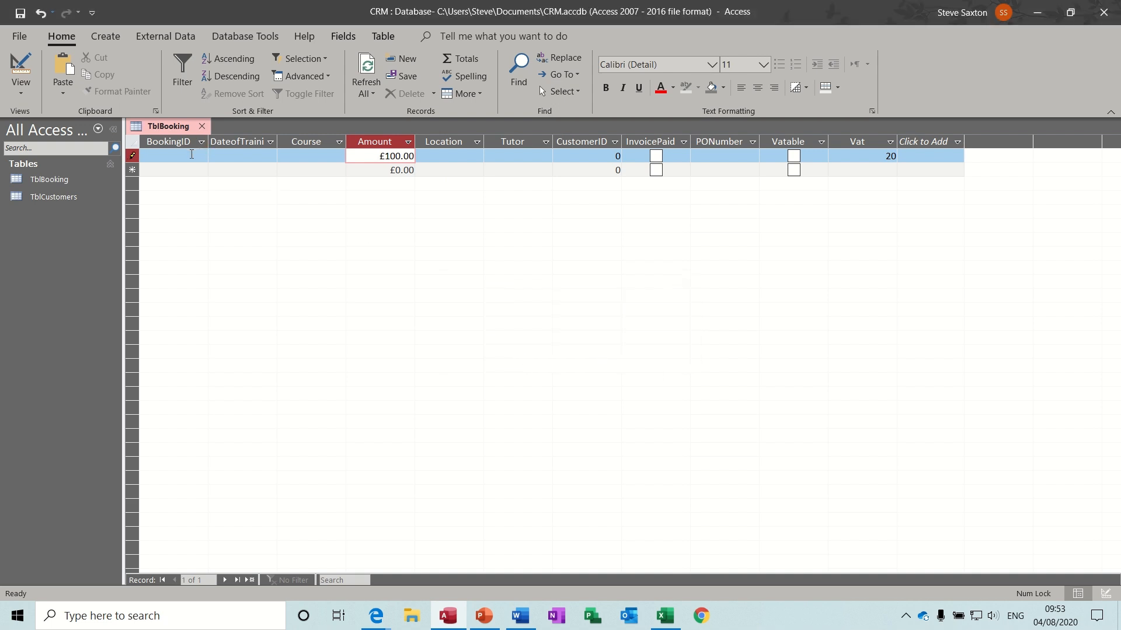
{"action": "left_click", "coordinate": [192, 154]}
{"action": "type", "text": "1"}
{"action": "key", "text": "Down"}
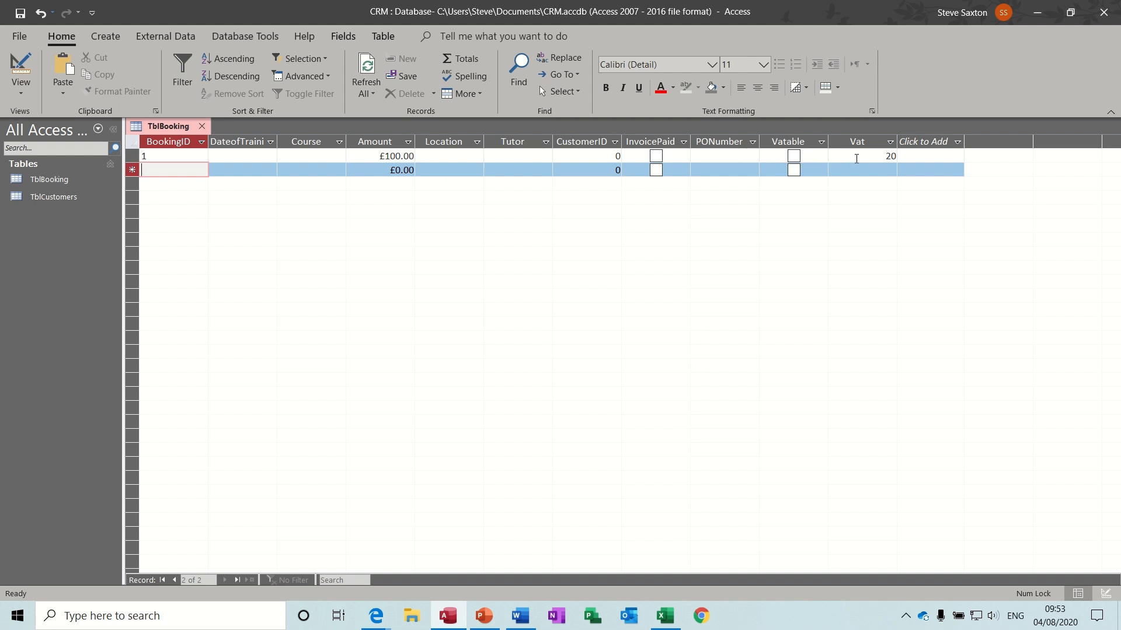
- Set the Vat field's Format to Currency and check the datasheet, where Vat reads £20.00
{"action": "left_click", "coordinate": [21, 68]}
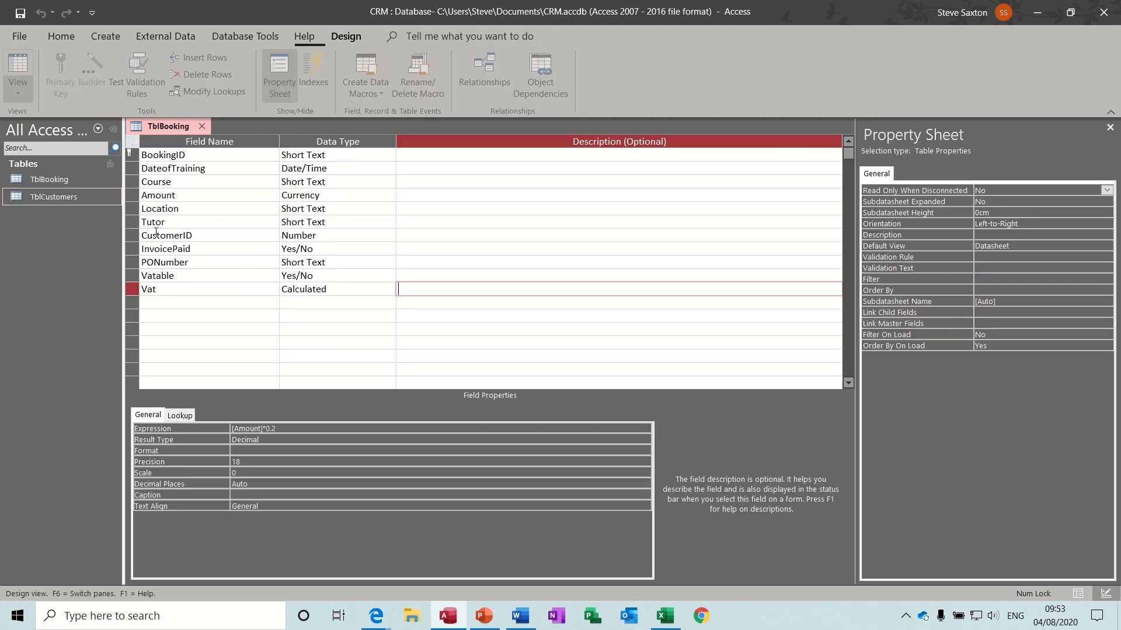
{"action": "left_click", "coordinate": [355, 288]}
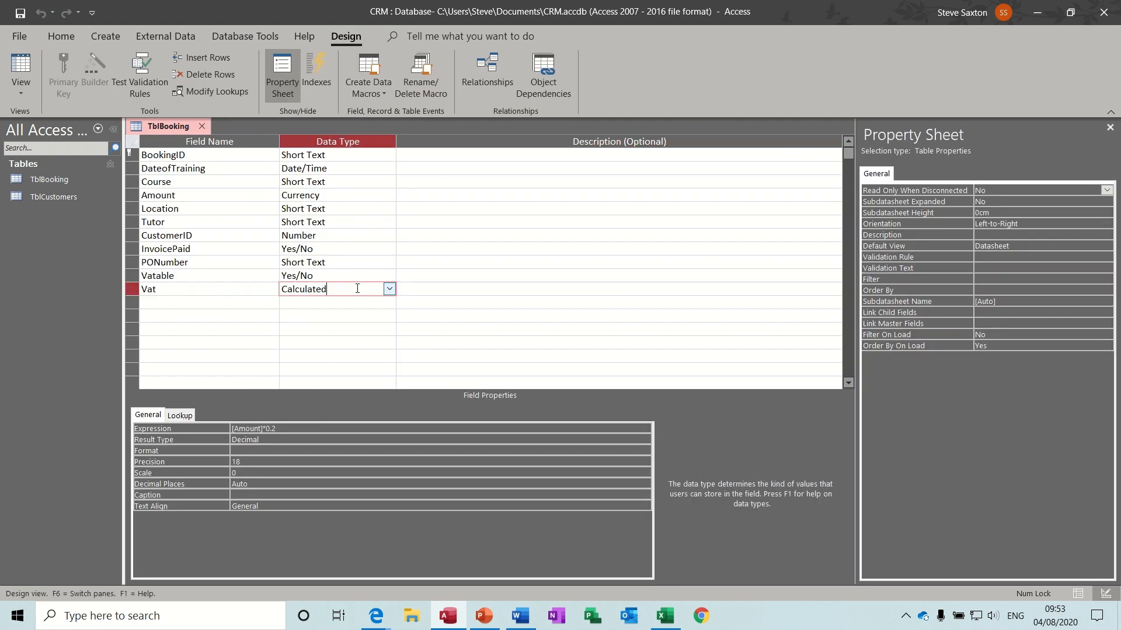
{"action": "left_click", "coordinate": [289, 451]}
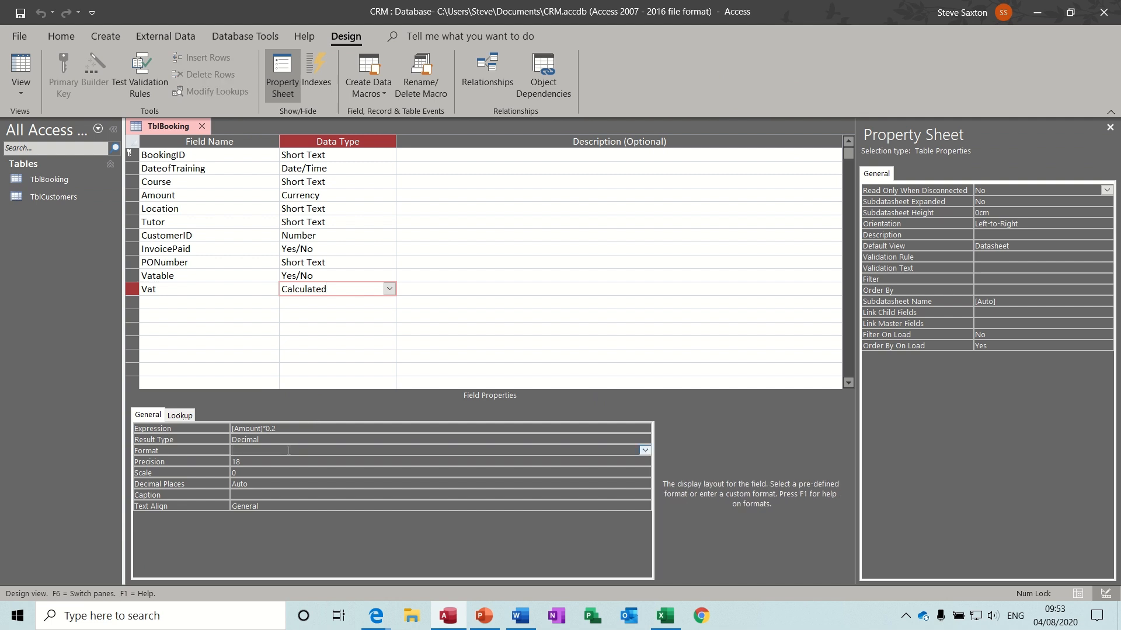
{"action": "left_click", "coordinate": [645, 451]}
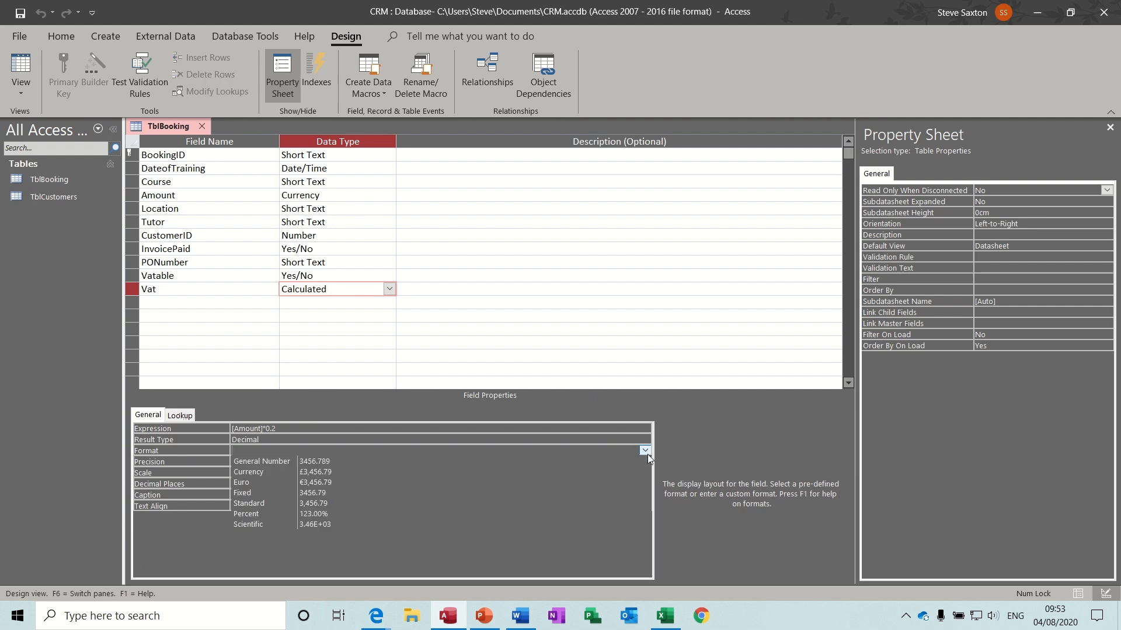
{"action": "left_click", "coordinate": [430, 471]}
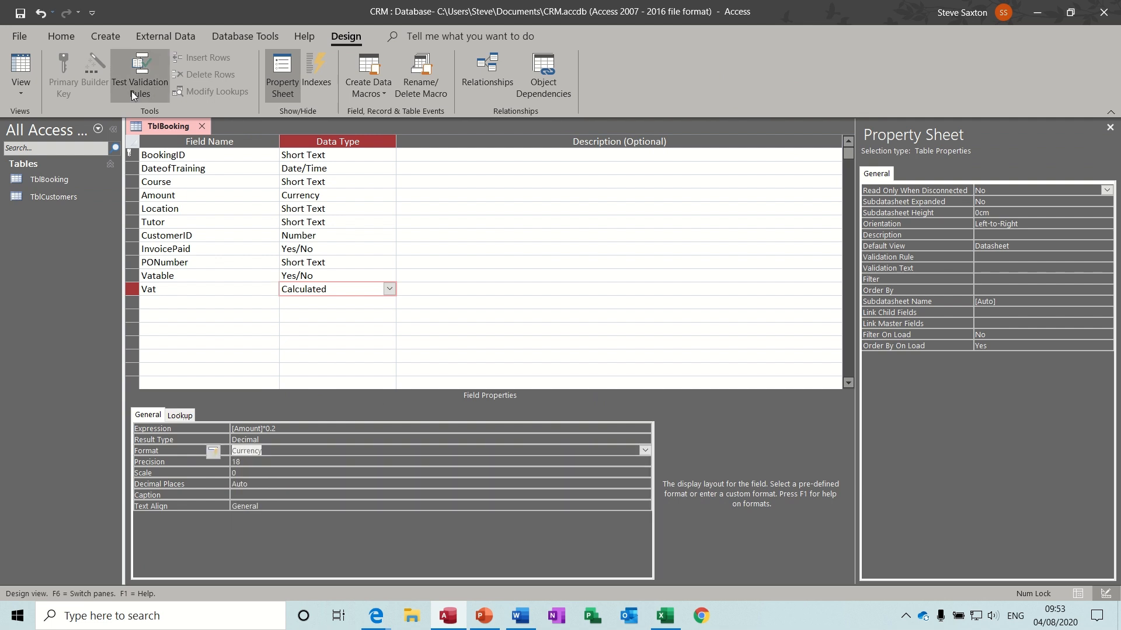
{"action": "left_click", "coordinate": [20, 69]}
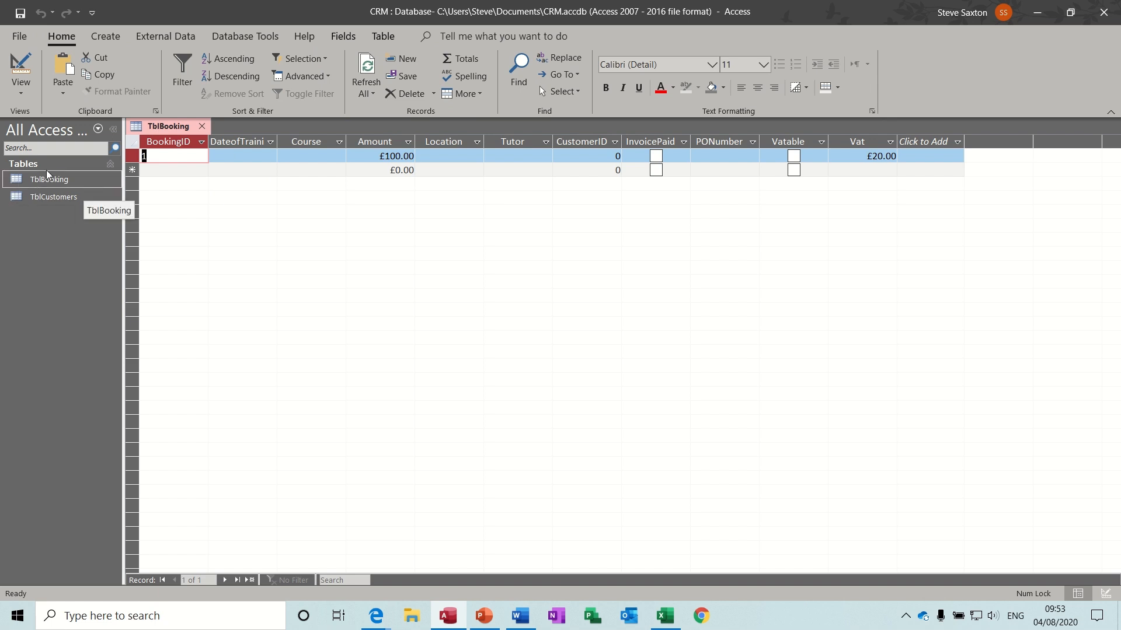
{"action": "left_click", "coordinate": [102, 43]}
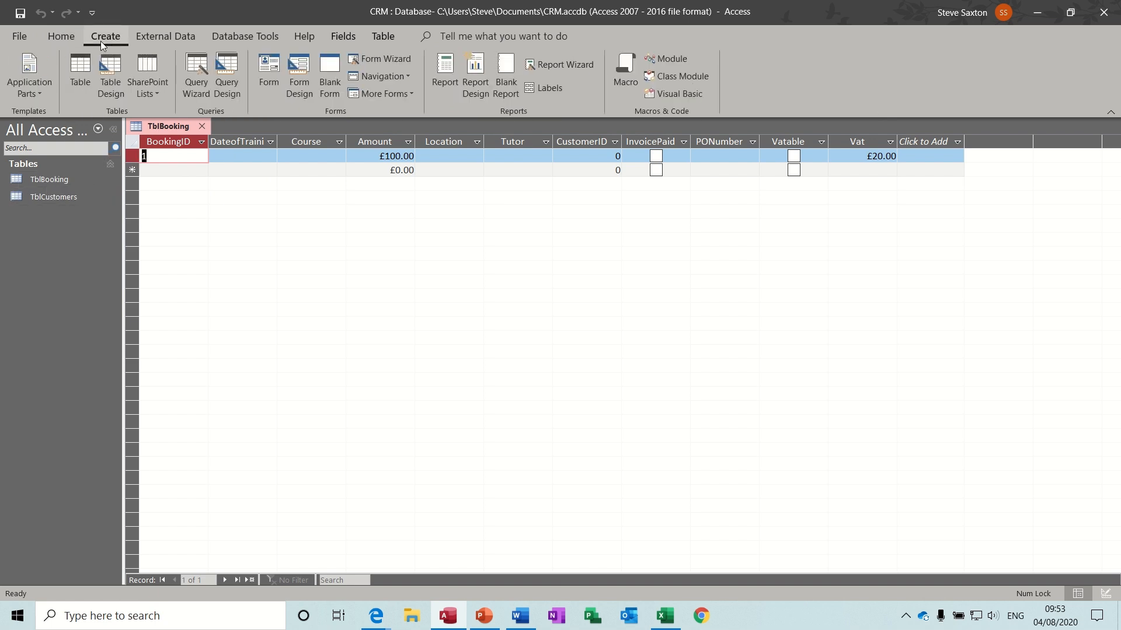
- Design a new table with a single Short Text field named Course
{"action": "left_click", "coordinate": [111, 71]}
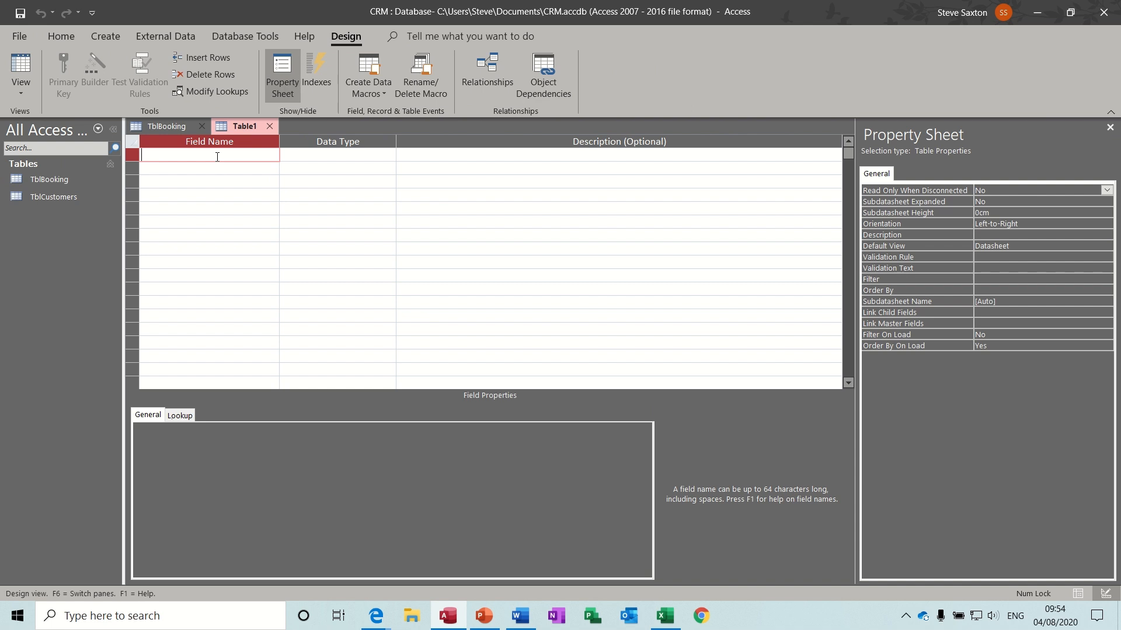
{"action": "type", "text": "Course"}
{"action": "left_click", "coordinate": [215, 167]}
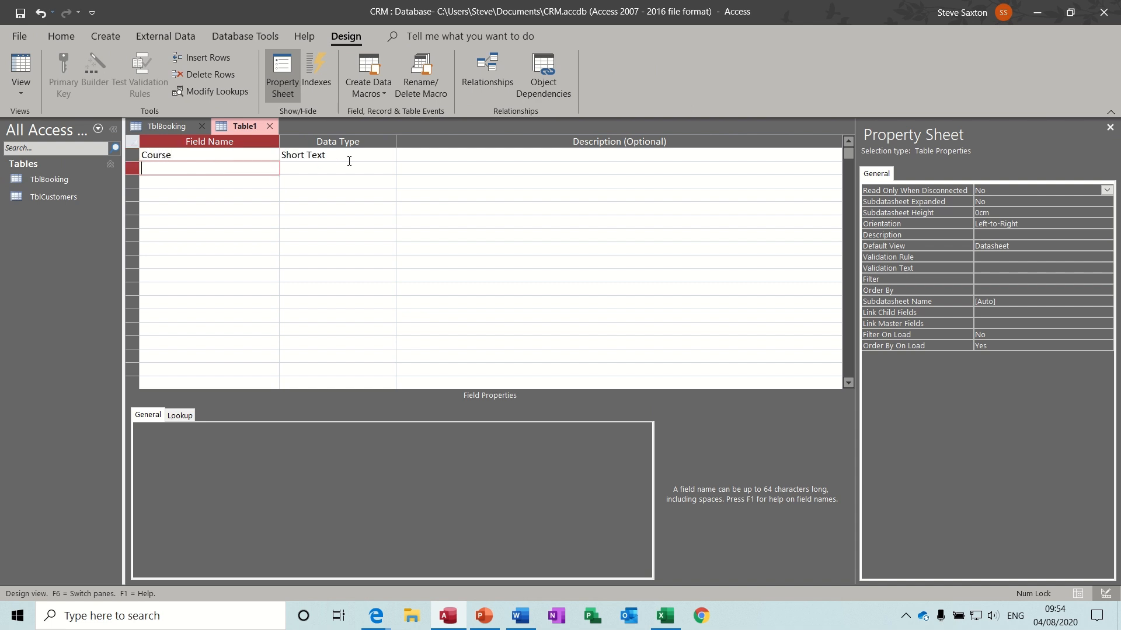
- Save it as TblCoursesLU without a primary key and switch to Datasheet view
{"action": "left_click", "coordinate": [21, 12]}
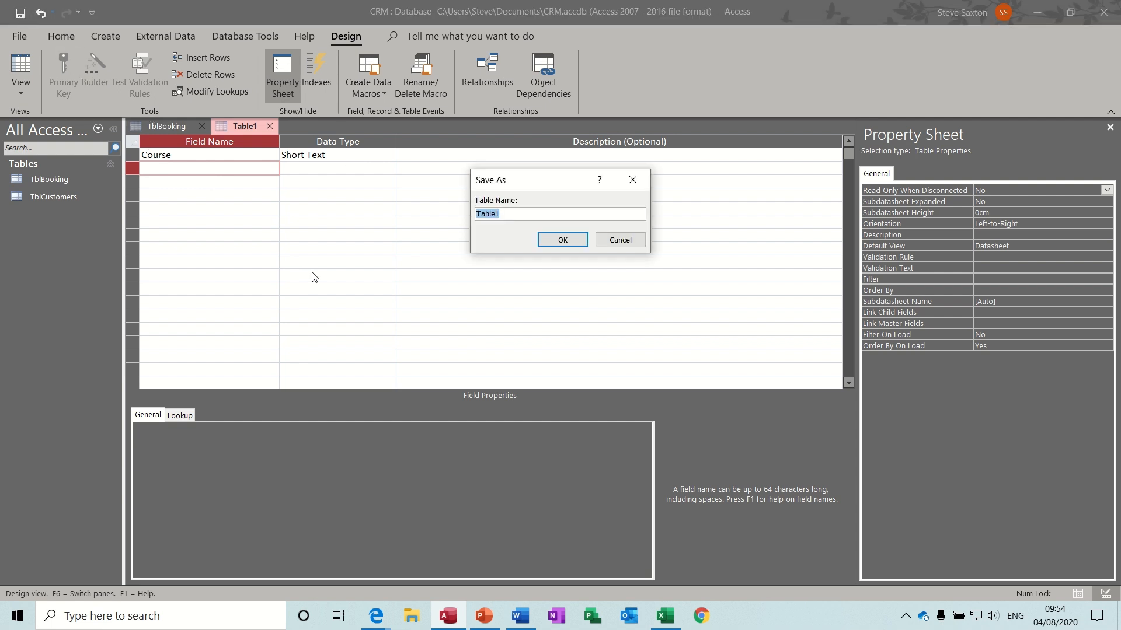
{"action": "type", "text": "TblCoursesLU"}
{"action": "left_click", "coordinate": [561, 240]}
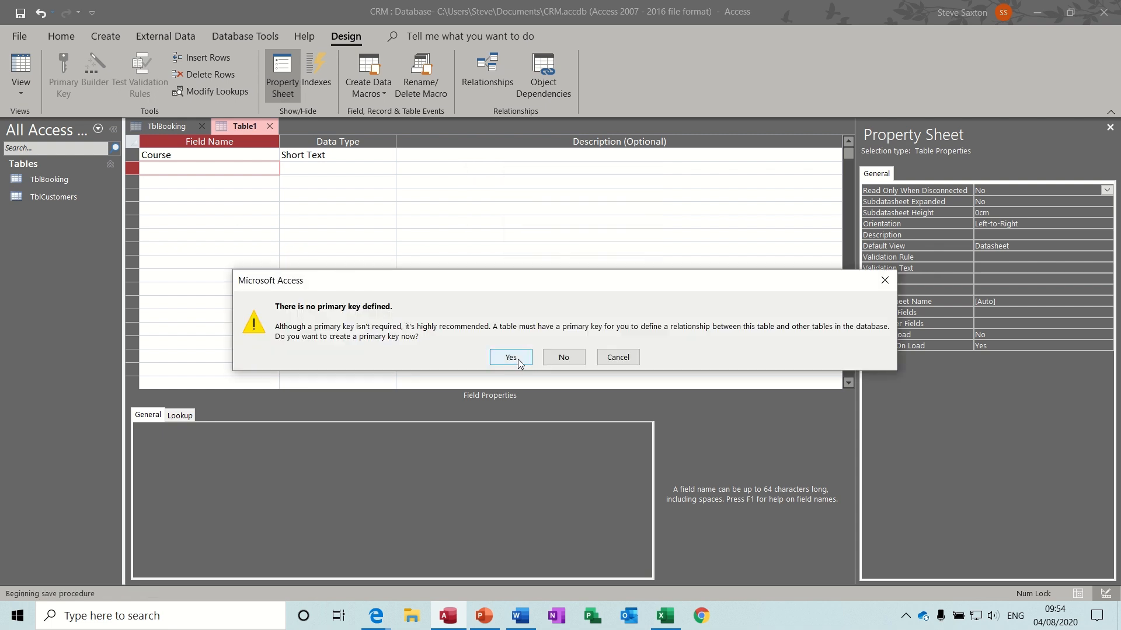
{"action": "left_click", "coordinate": [564, 357]}
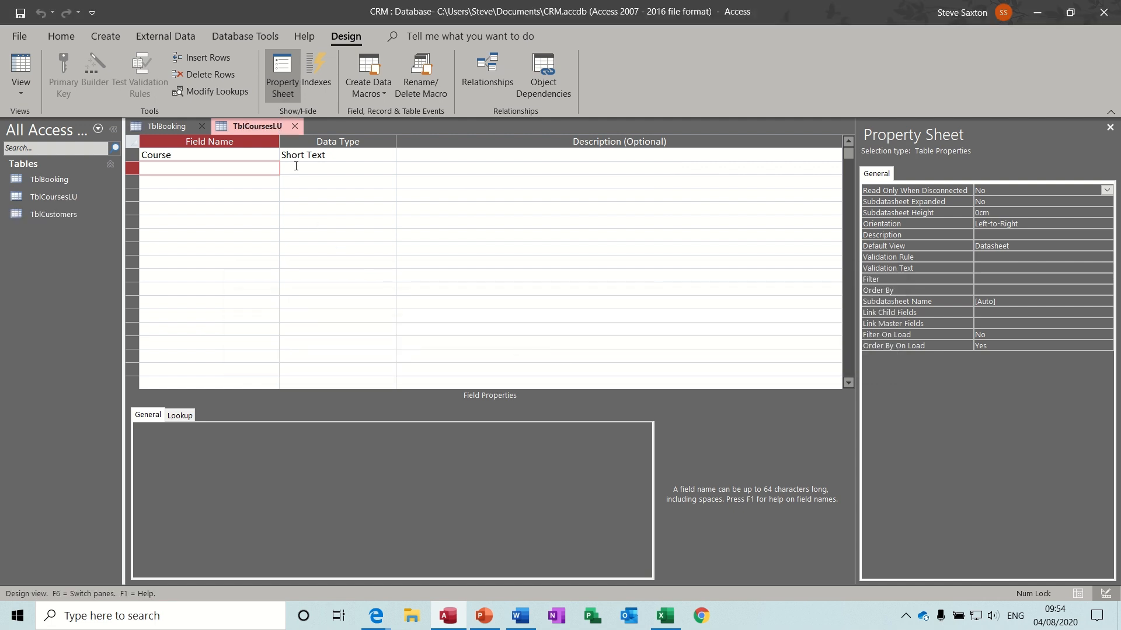
{"action": "left_click", "coordinate": [27, 64]}
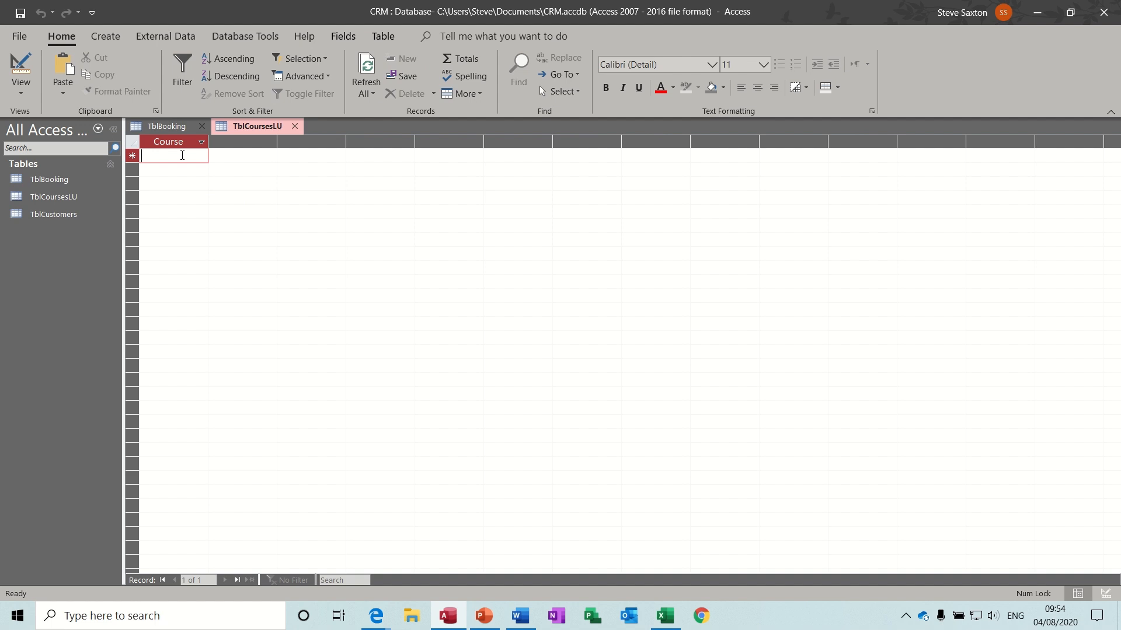
- Enter the courses Access, Excel, Word and PowerPoint in the Course column
{"action": "type", "text": "Acc"}
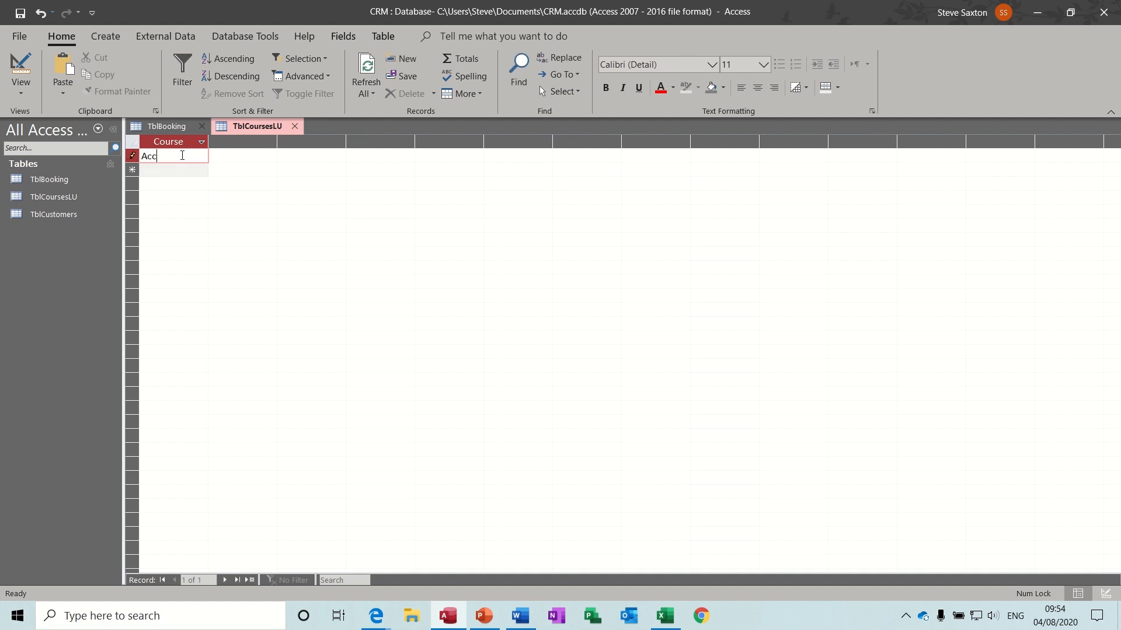
{"action": "type", "text": "ess"}
{"action": "key", "text": "Return"}
{"action": "type", "text": "Ex"}
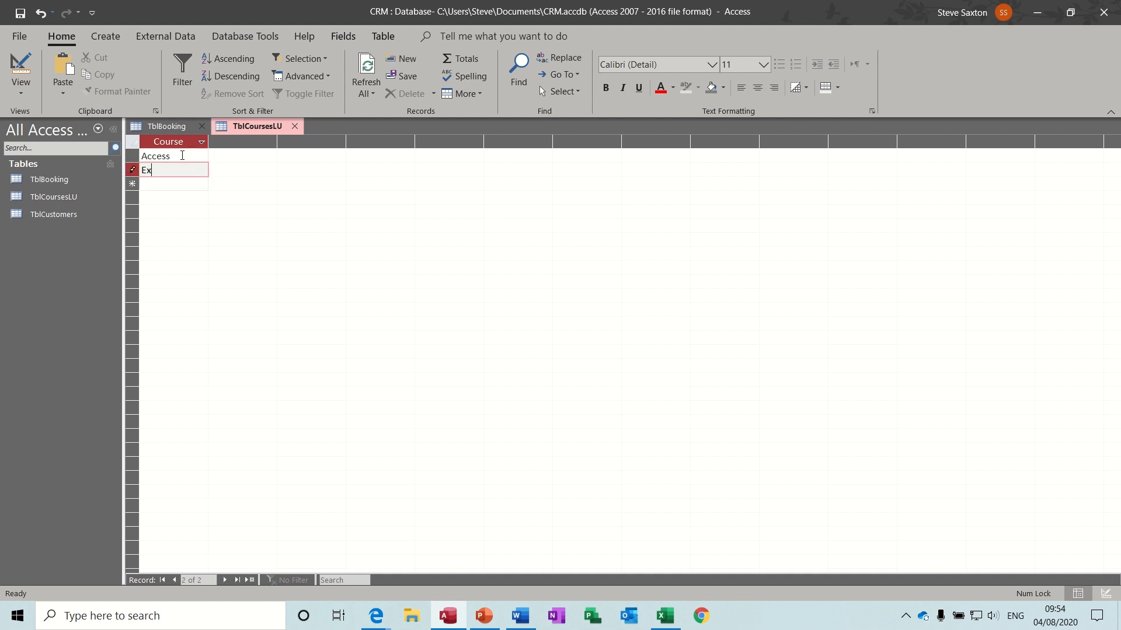
{"action": "type", "text": "cel"}
{"action": "key", "text": "Return"}
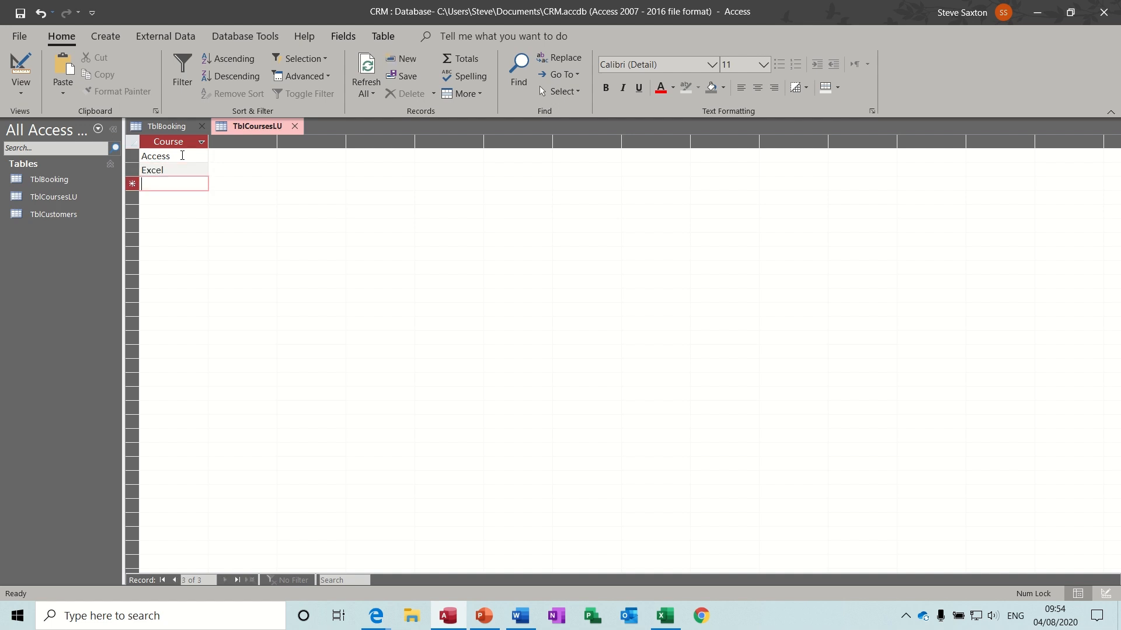
{"action": "type", "text": "Word"}
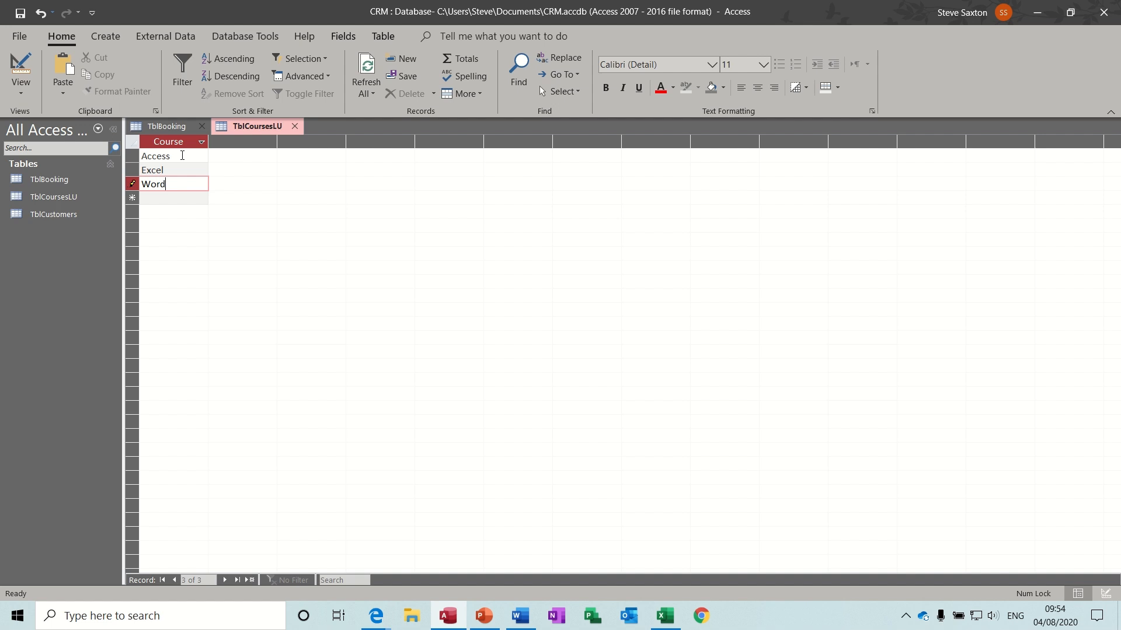
{"action": "key", "text": "Return"}
{"action": "type", "text": "PowerPoint"}
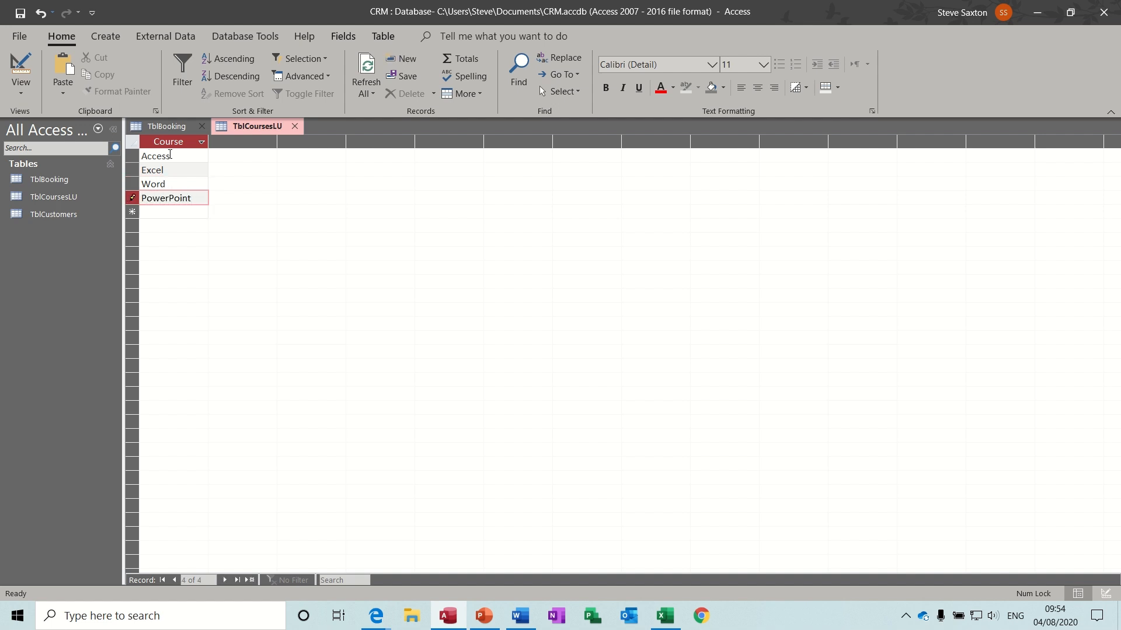
- Rename them Access Intro, Excel Intro, Word Intro and PowerPoint Intro
{"action": "left_click", "coordinate": [184, 158]}
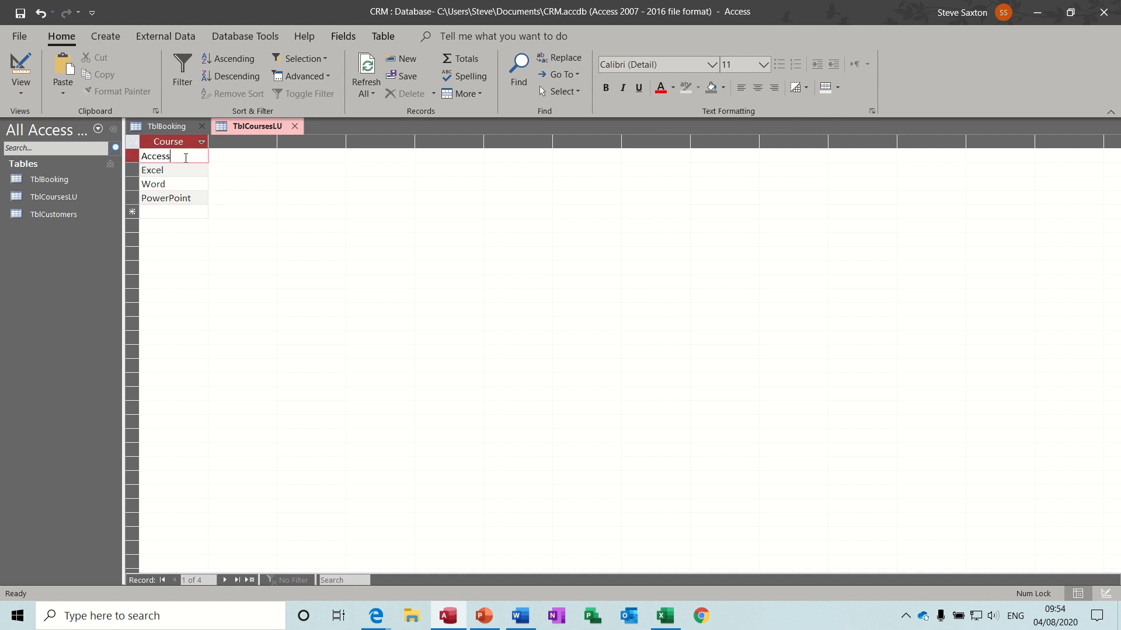
{"action": "type", "text": "Intro"}
{"action": "left_click", "coordinate": [184, 173]}
{"action": "type", "text": "Intr"}
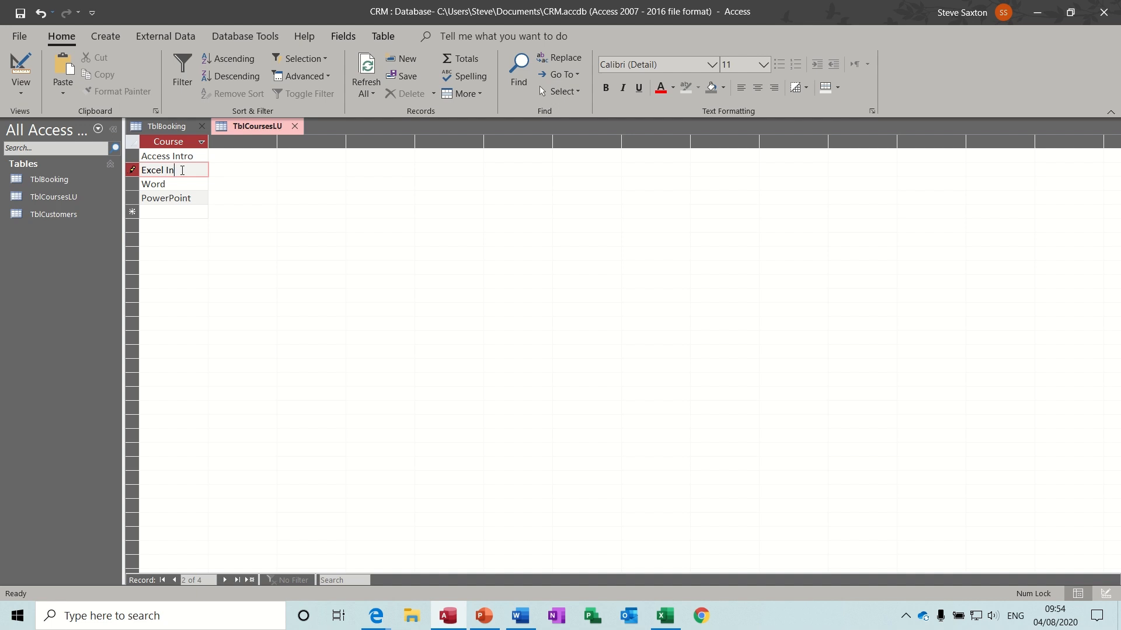
{"action": "type", "text": "o"}
{"action": "left_click", "coordinate": [185, 184]}
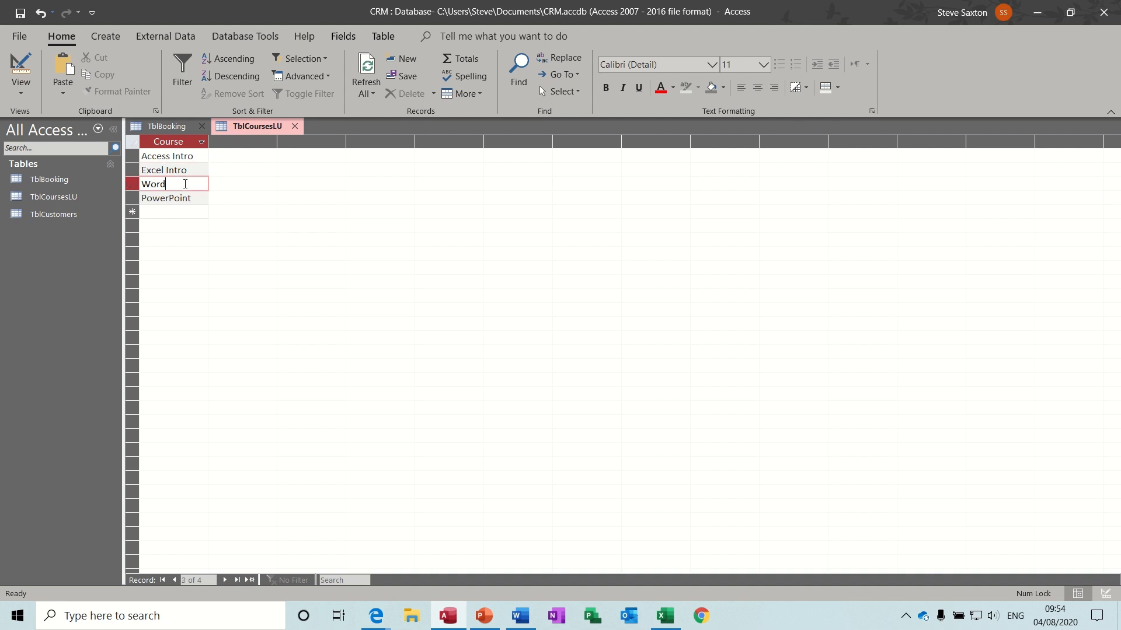
{"action": "type", "text": "Intro"}
{"action": "left_click", "coordinate": [199, 202]}
{"action": "type", "text": "Intro"}
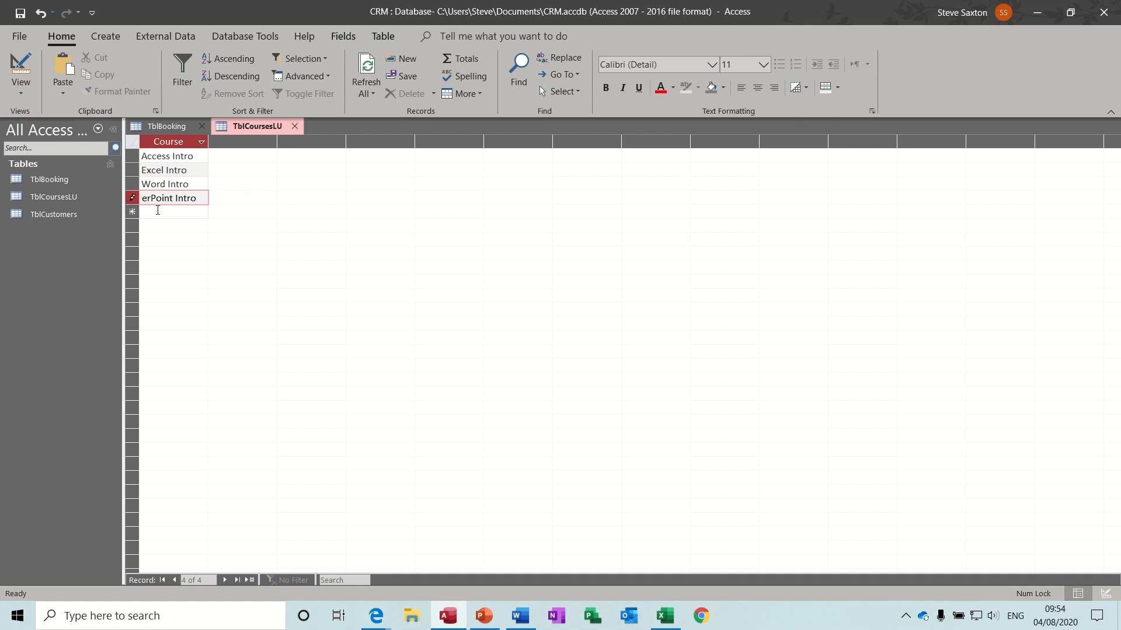
- Add a fifth course, 'Access Intermdiate', then close TblCoursesLU and TblBooking
{"action": "left_click", "coordinate": [154, 208]}
{"action": "type", "text": "Acc"}
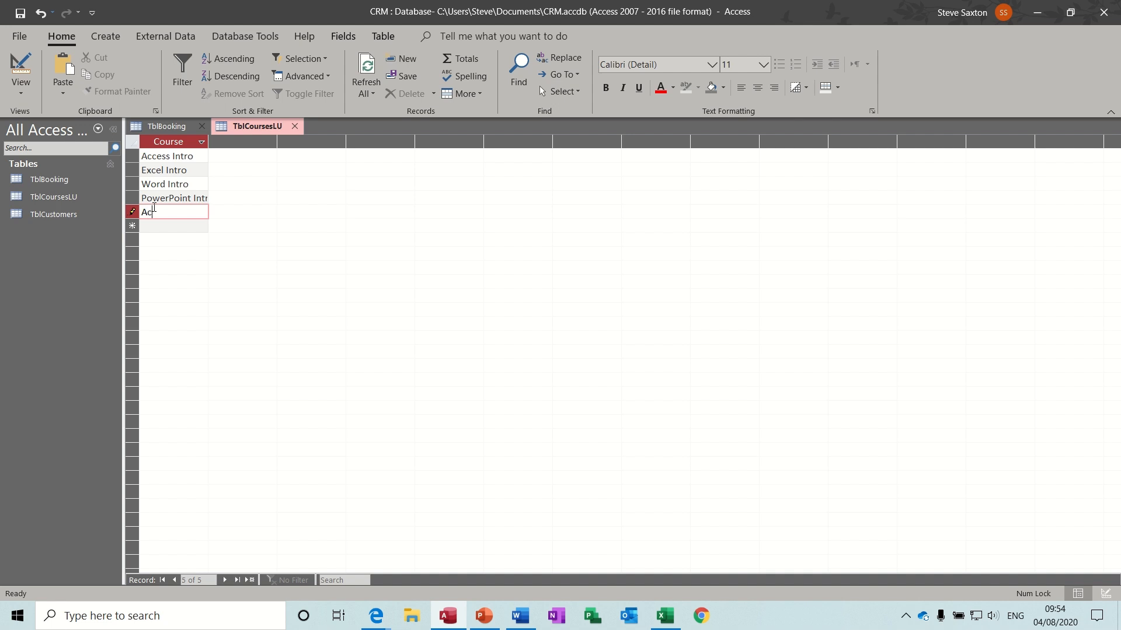
{"action": "type", "text": "ess Intermdiate"}
{"action": "left_click", "coordinate": [140, 227]}
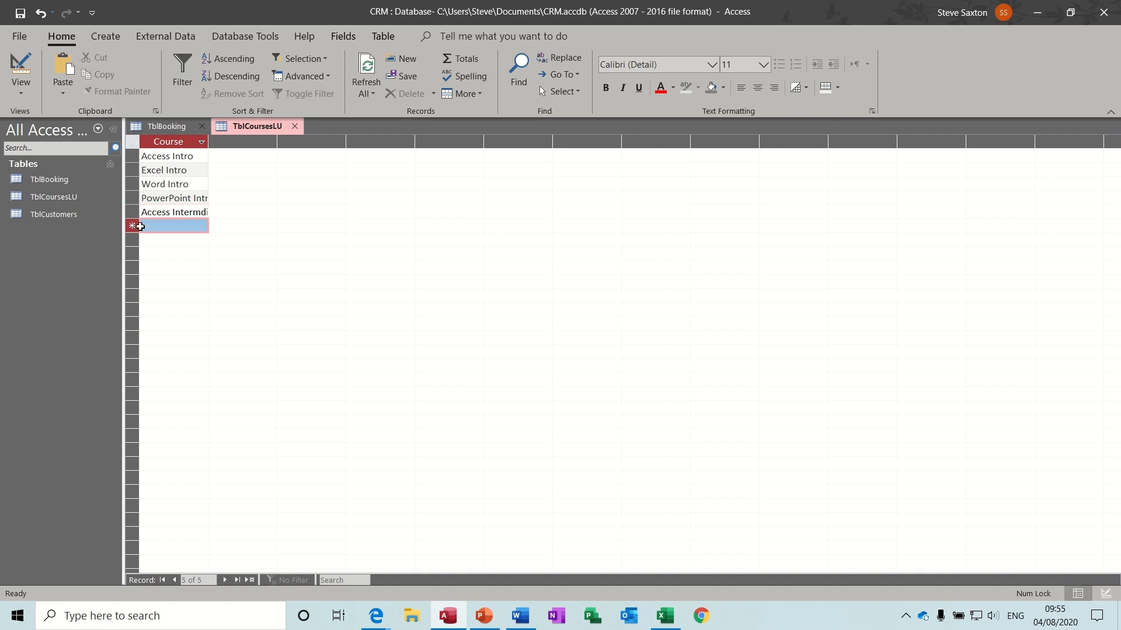
{"action": "left_click", "coordinate": [293, 127]}
{"action": "left_click", "coordinate": [203, 126]}
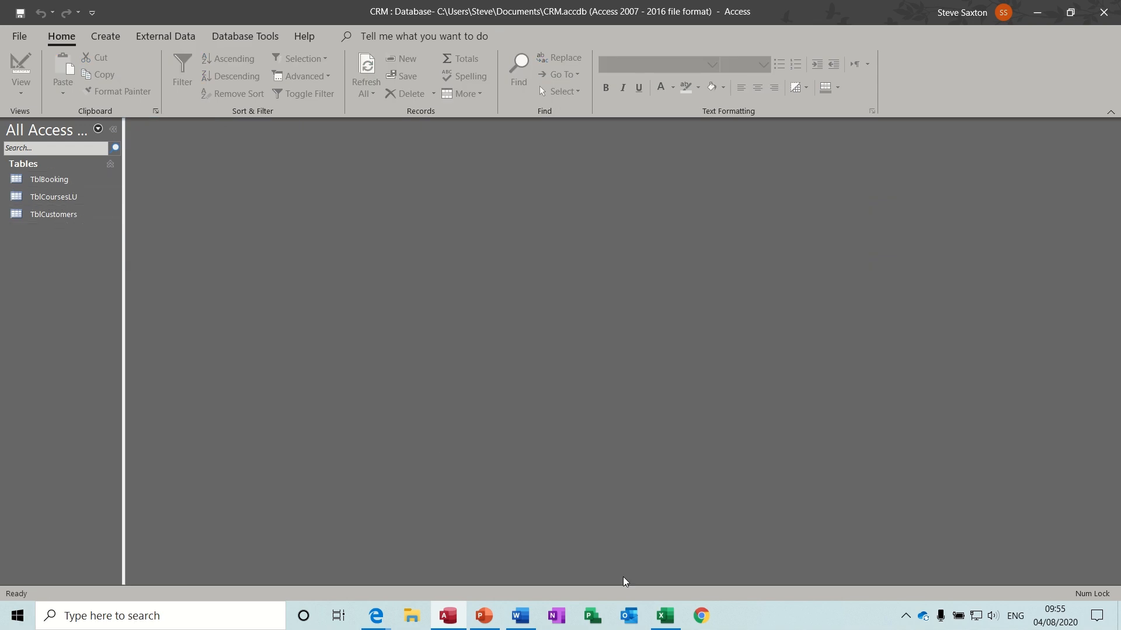
- After checking the CRM Planning workbook, open a new blank table in Design view
{"action": "left_click", "coordinate": [663, 615]}
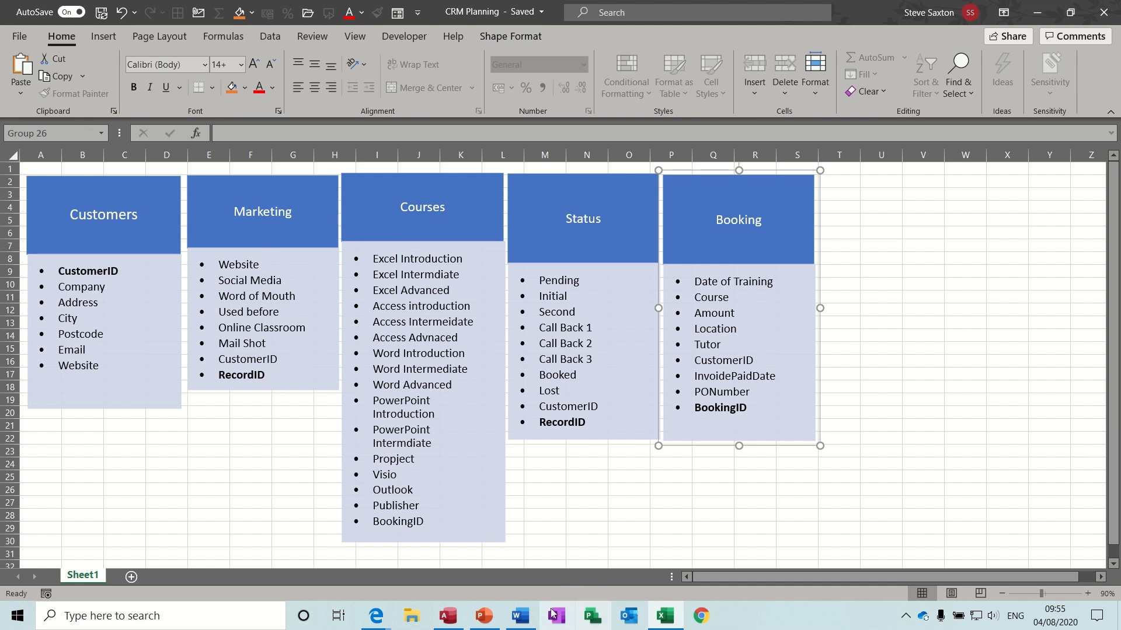
{"action": "left_click", "coordinate": [450, 622]}
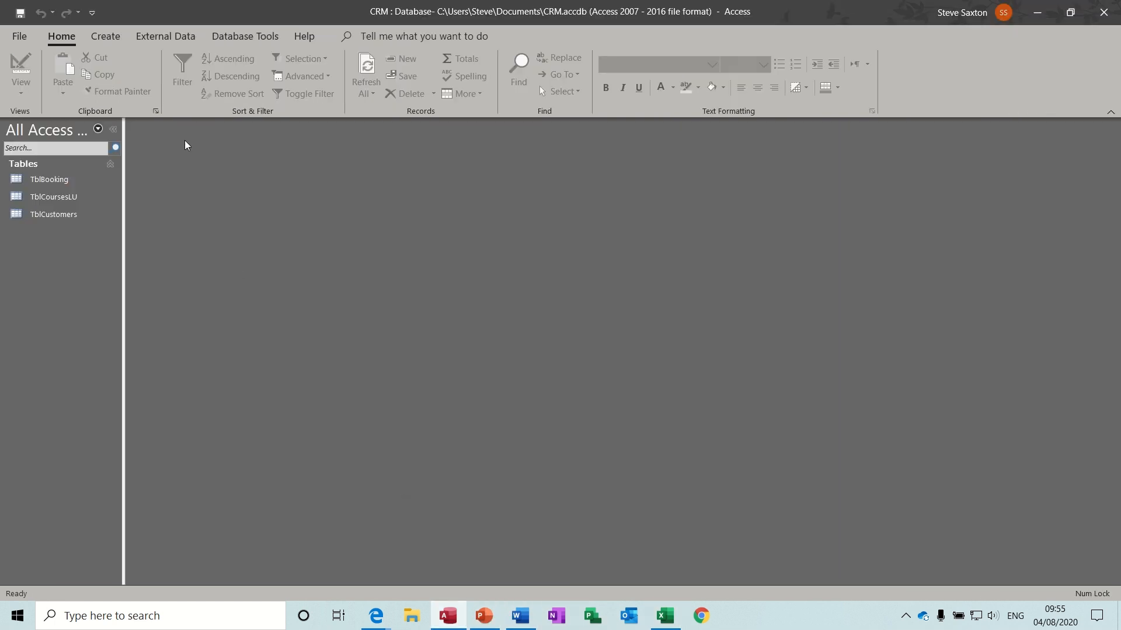
{"action": "left_click", "coordinate": [103, 38]}
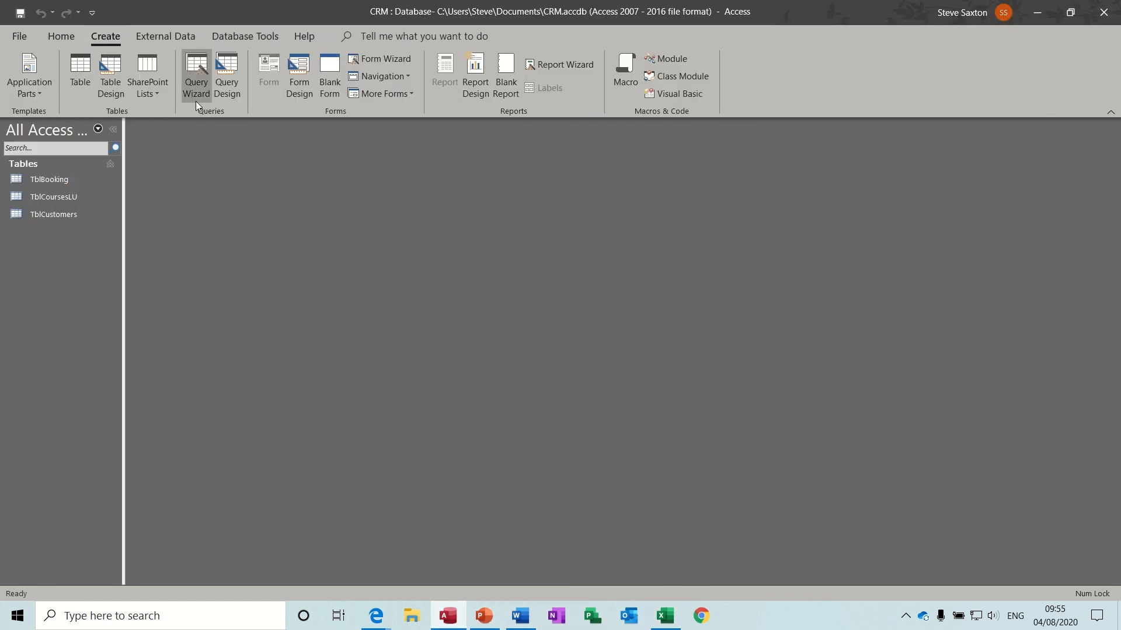
{"action": "left_click", "coordinate": [112, 73]}
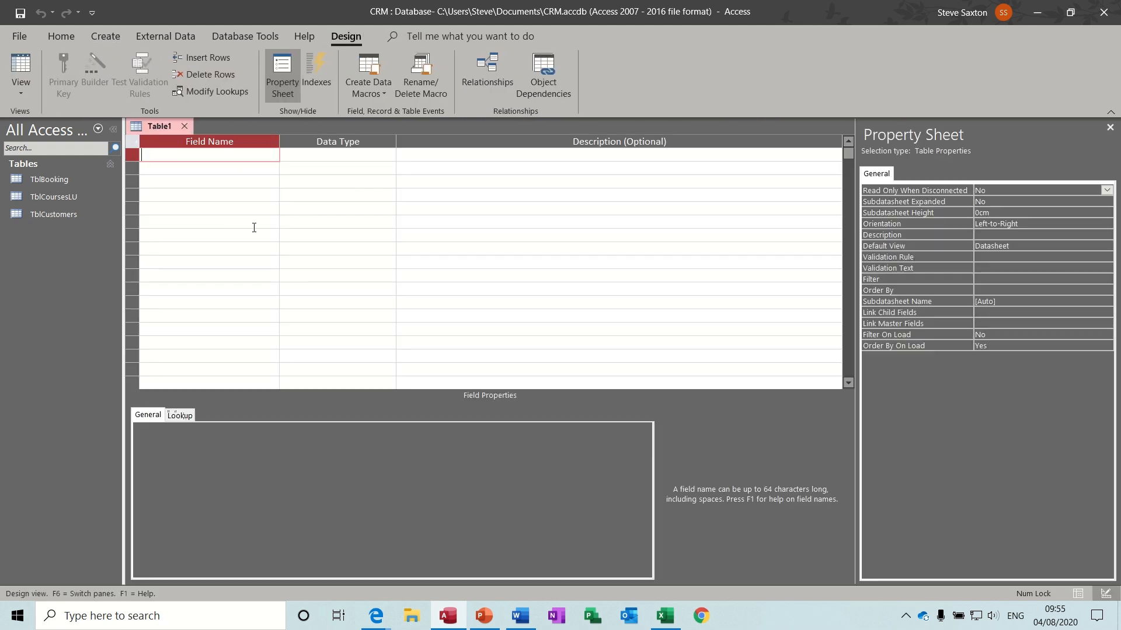
- Try saving the empty table as TblMarketing, dismiss the can't-save message, and return to Table1
{"action": "type", "text": "Ma"}
{"action": "key", "text": "BackSpace"}
{"action": "key", "text": "BackSpace"}
{"action": "key", "text": "ctrl+s"}
{"action": "type", "text": "T"}
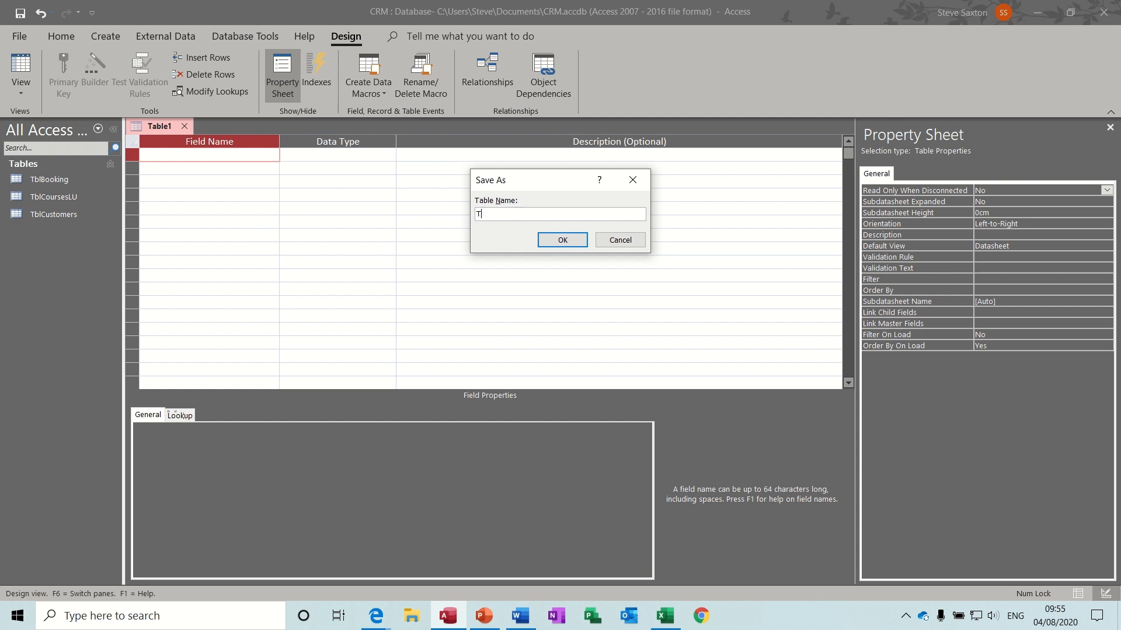
{"action": "type", "text": "blMarketing"}
{"action": "left_click", "coordinate": [551, 243]}
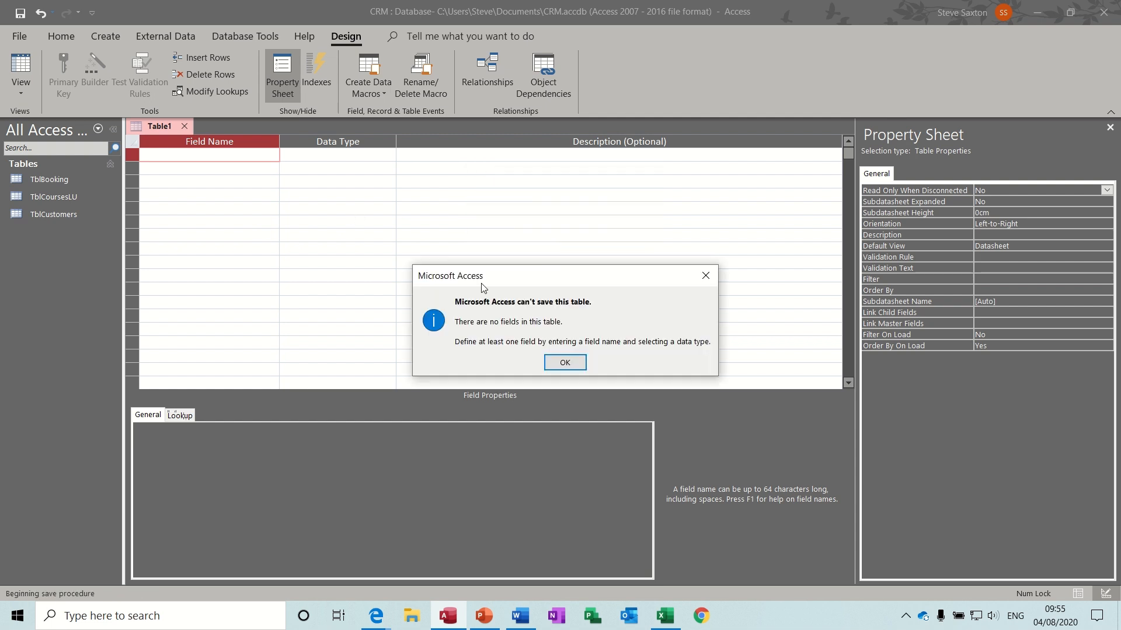
{"action": "left_click", "coordinate": [565, 363]}
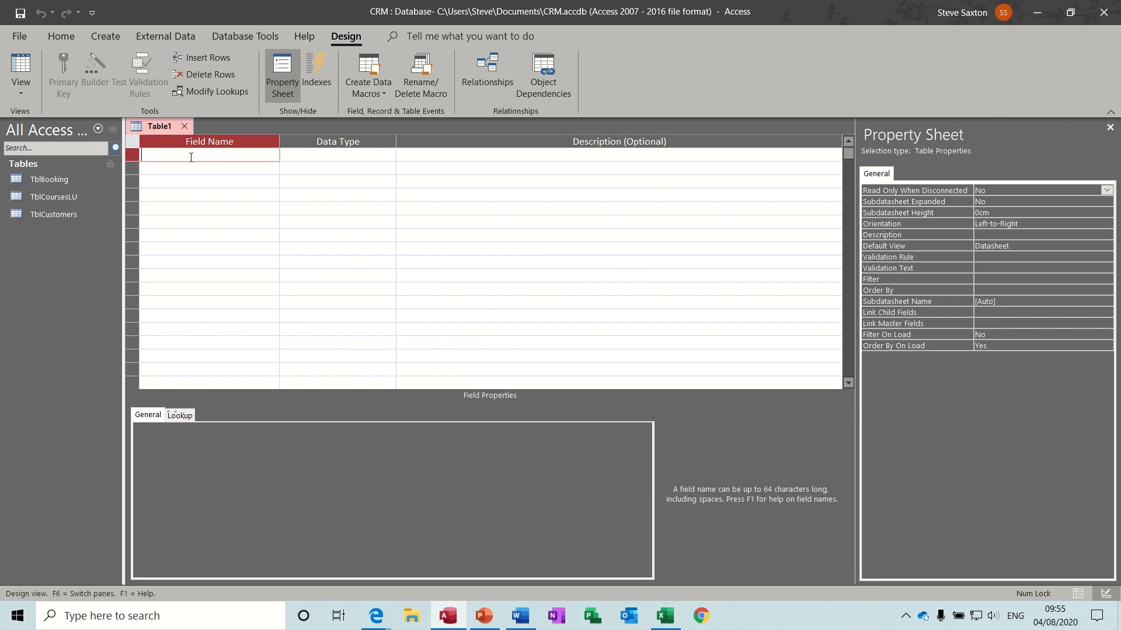
{"action": "left_click", "coordinate": [662, 619]}
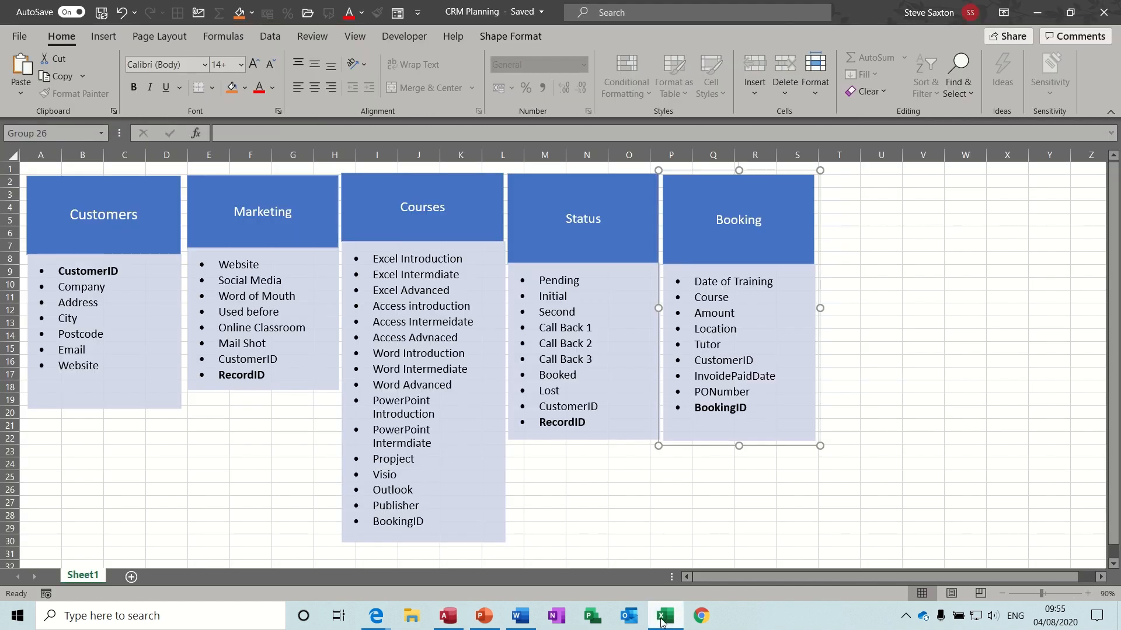
{"action": "left_click", "coordinate": [662, 619]}
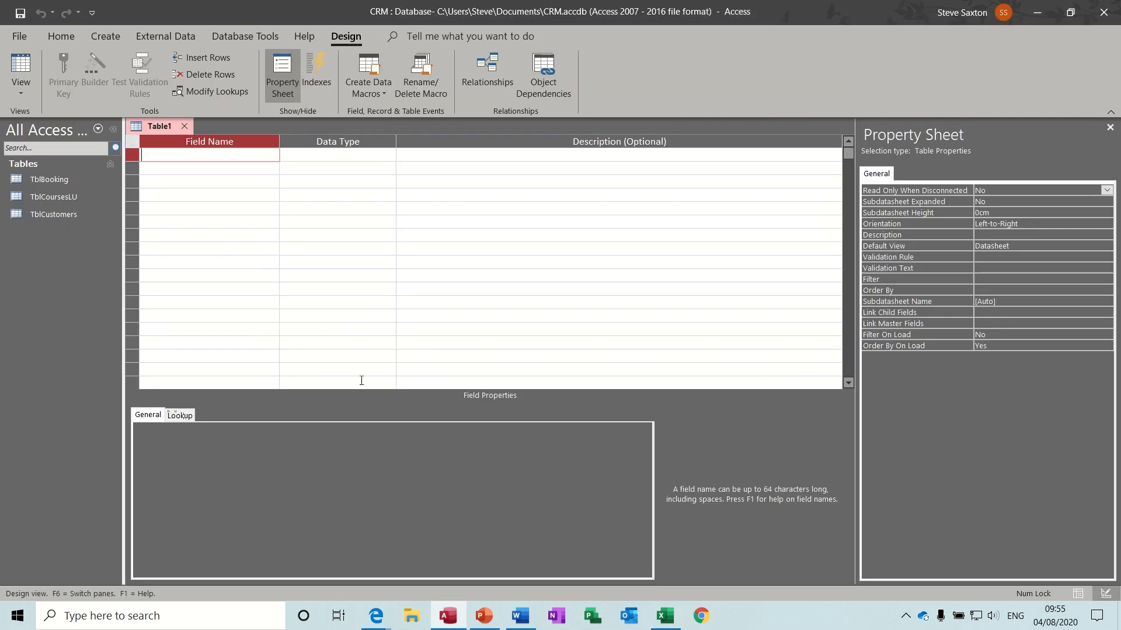
- Enter the first field names, Website and Social Media
{"action": "type", "text": "Websiet"}
{"action": "key", "text": "BackSpace"}
{"action": "key", "text": "BackSpace"}
{"action": "key", "text": "BackSpace"}
{"action": "type", "text": "ite"}
{"action": "key", "text": "Down"}
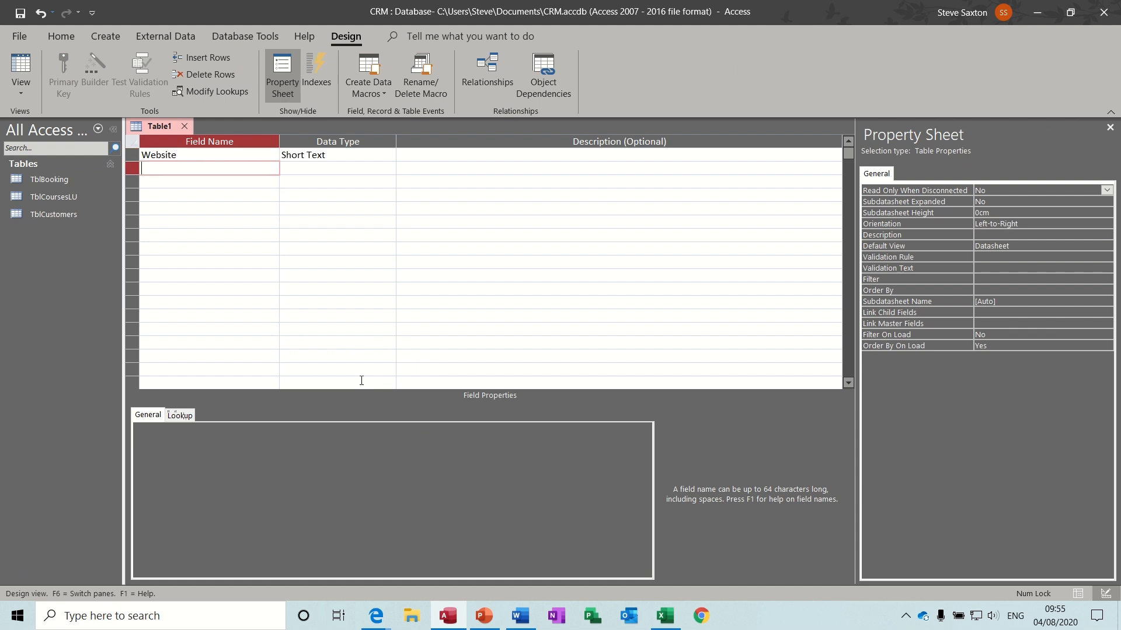
{"action": "type", "text": "Social Media"}
{"action": "key", "text": "Down"}
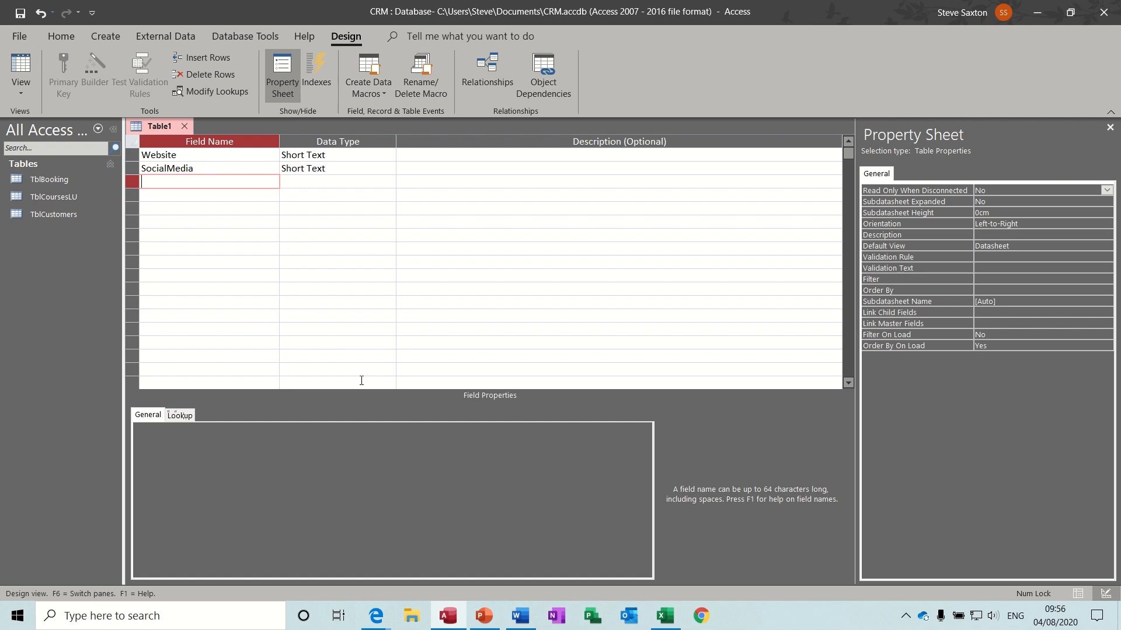
{"action": "left_click", "coordinate": [661, 615]}
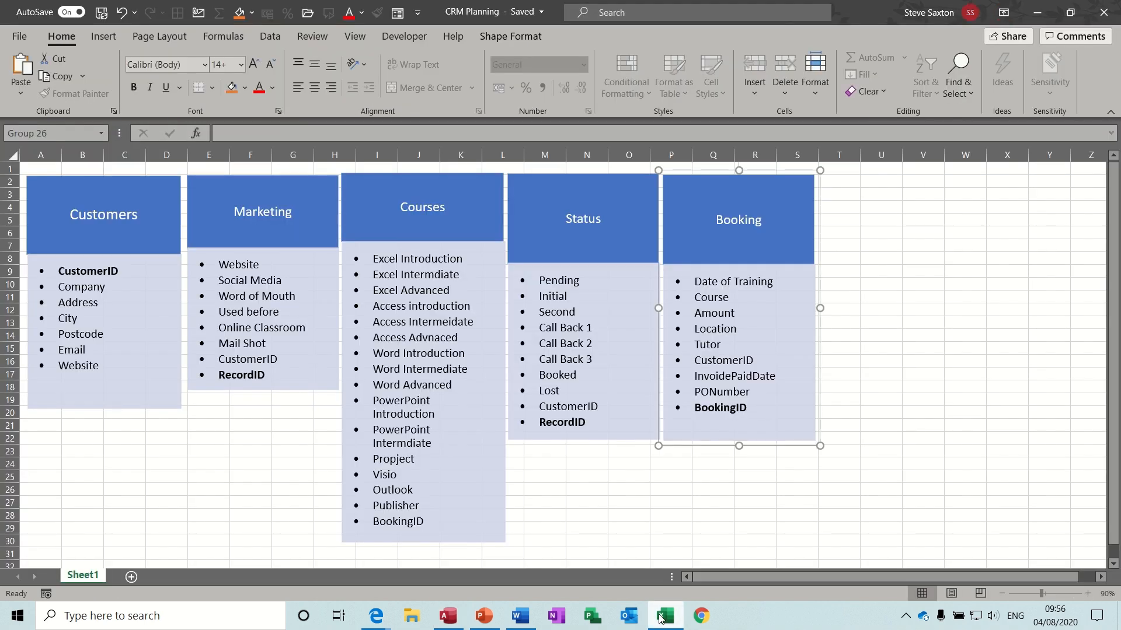
{"action": "left_click", "coordinate": [661, 615]}
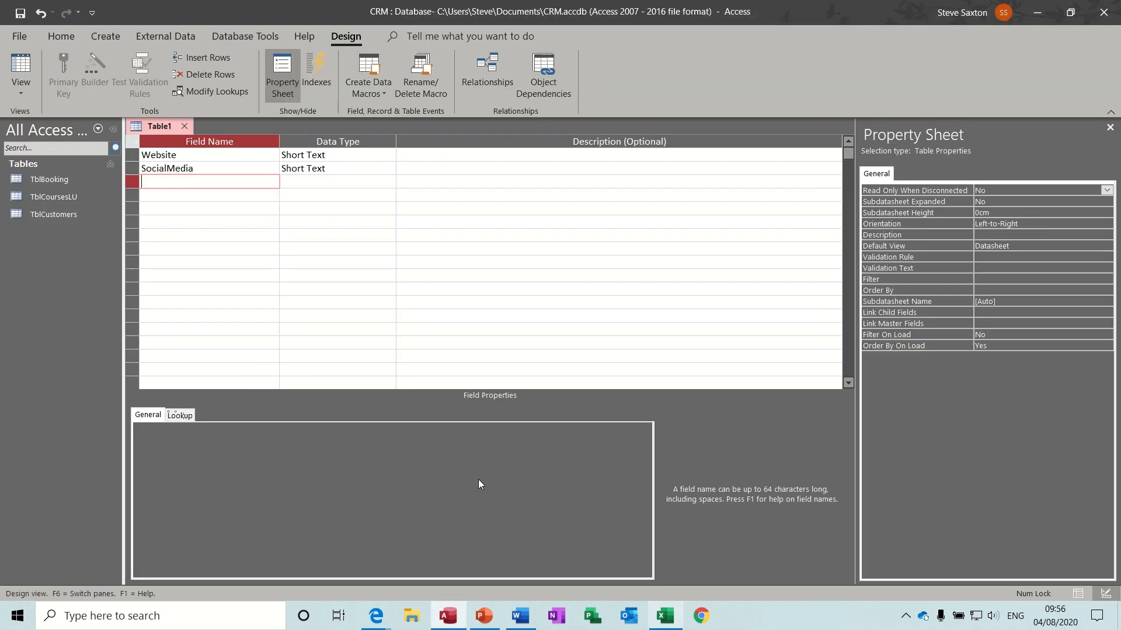
- Add the WordofMouth and UsedBefore fields
{"action": "type", "text": "Word"}
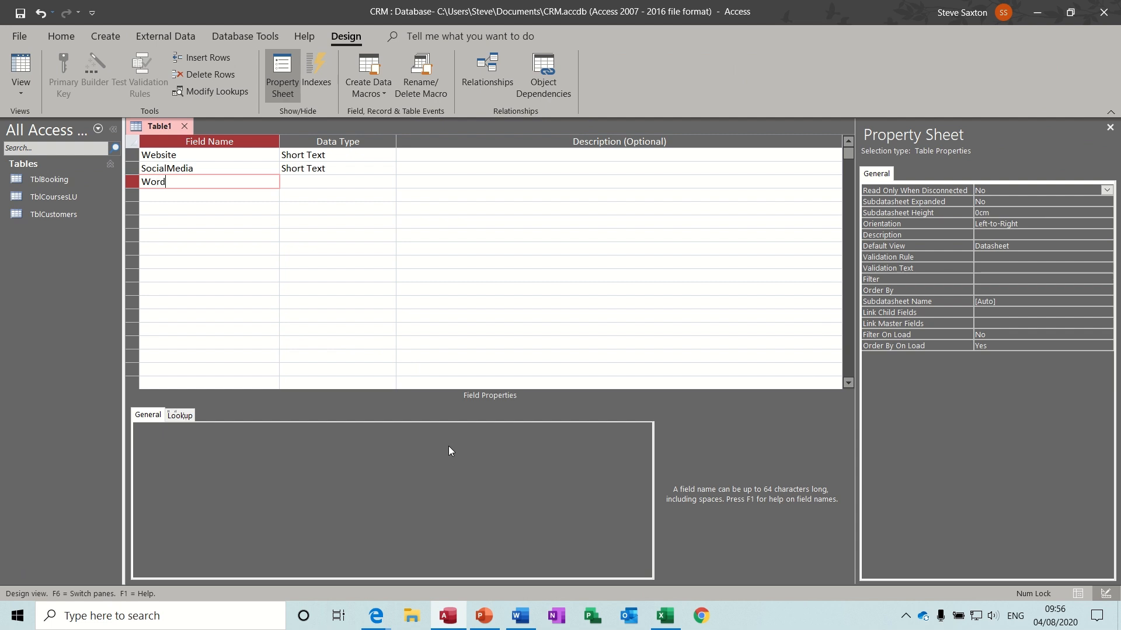
{"action": "type", "text": "ofMouth"}
{"action": "key", "text": "Down"}
{"action": "type", "text": "Usedb"}
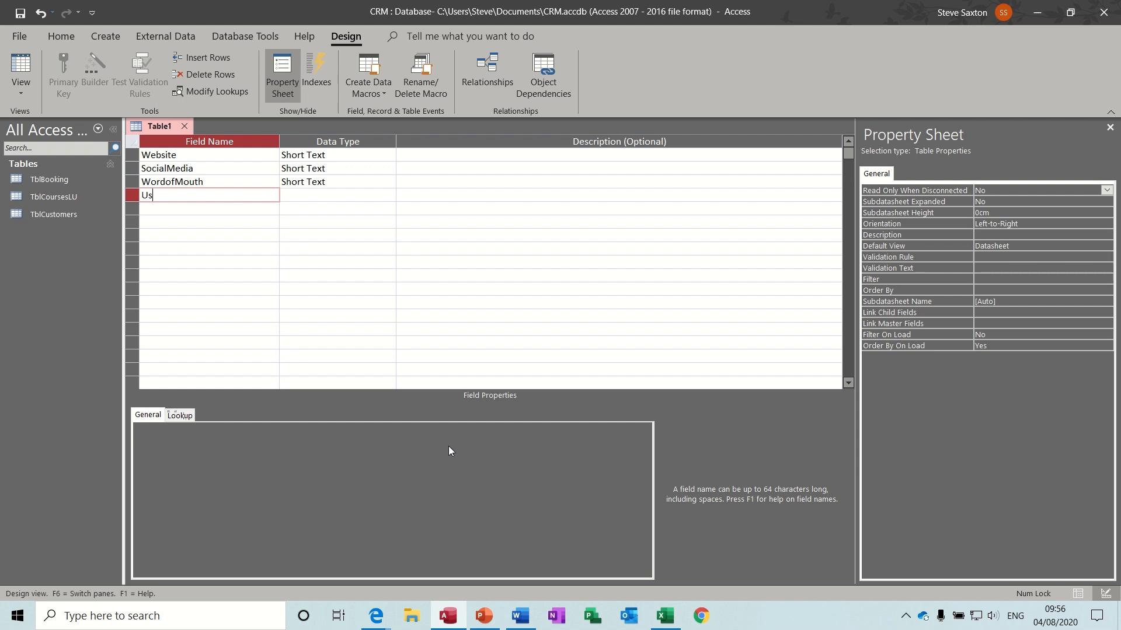
{"action": "key", "text": "BackSpace"}
{"action": "type", "text": "Before"}
{"action": "key", "text": "Down"}
{"action": "key", "text": "Down"}
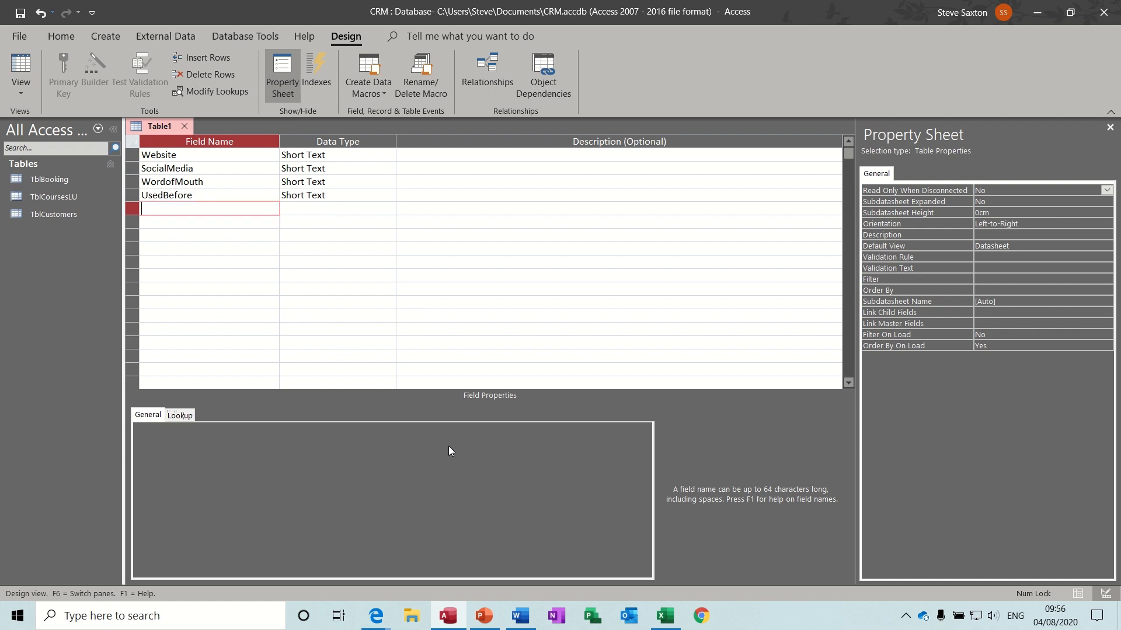
{"action": "left_click", "coordinate": [666, 617]}
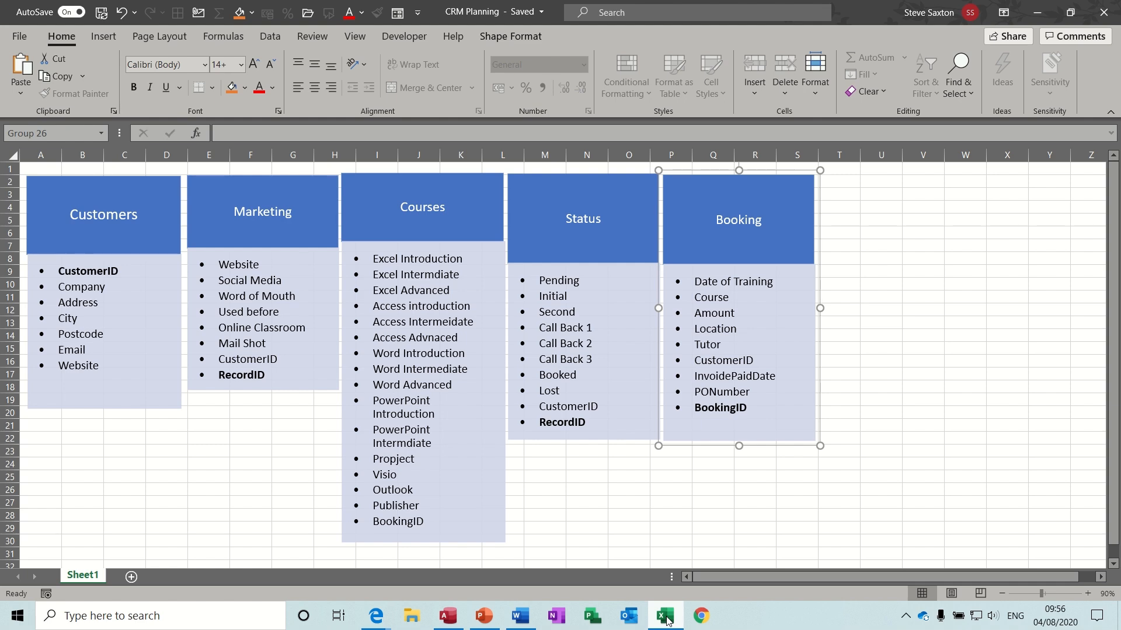
{"action": "left_click", "coordinate": [666, 619]}
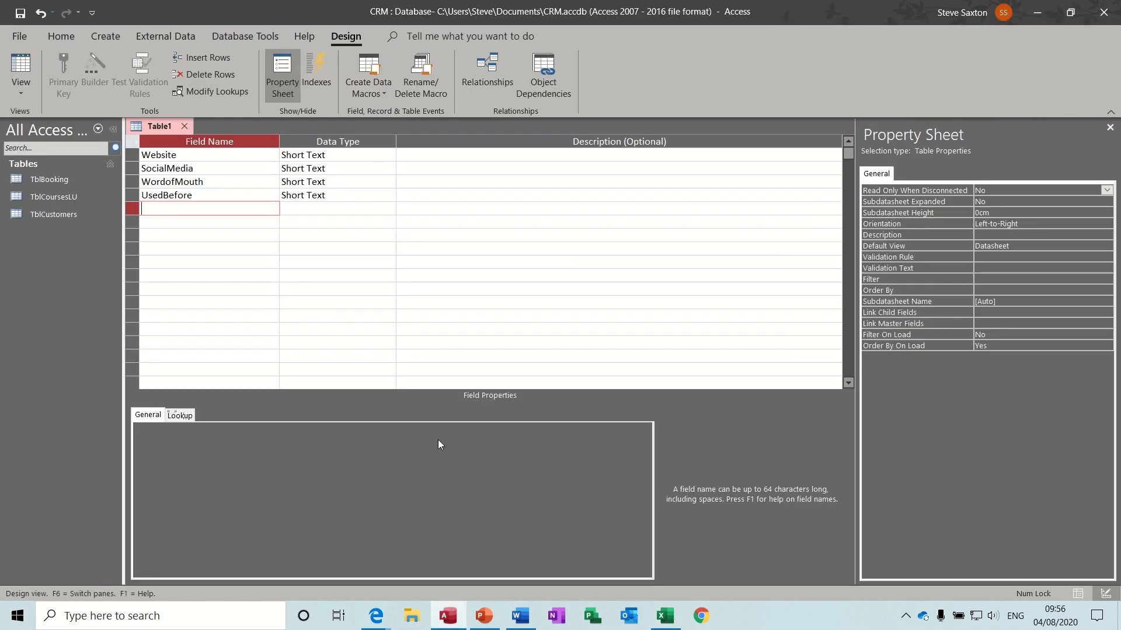
- Add the OnlineClassroom and Mailshot fields
{"action": "type", "text": "OnlineClassroom"}
{"action": "key", "text": "Down"}
{"action": "type", "text": "Mailsh"}
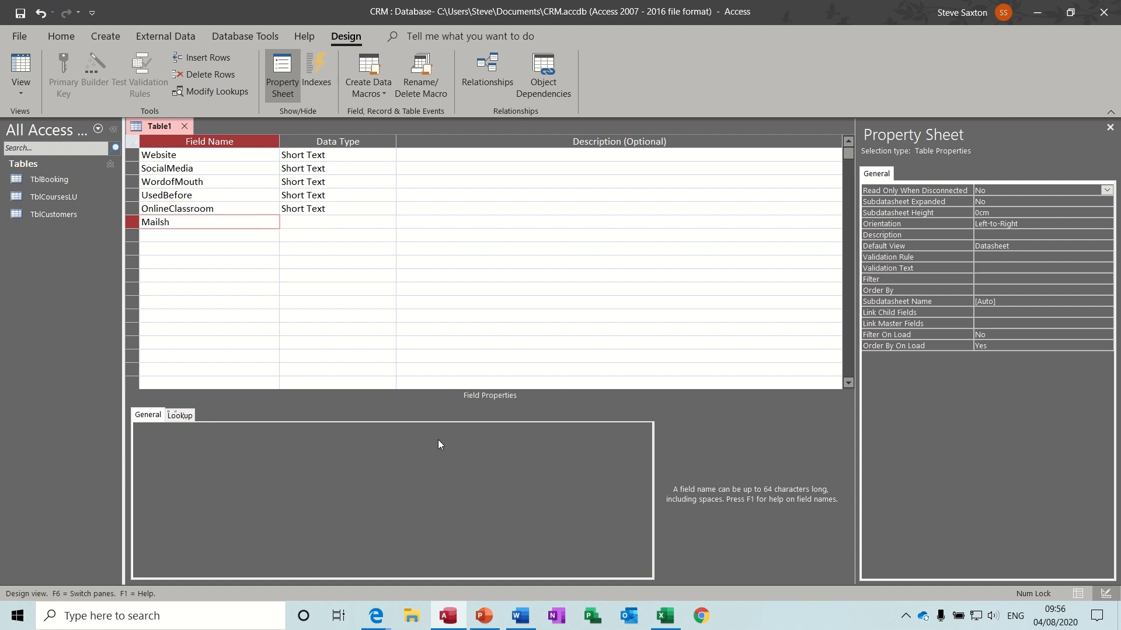
{"action": "type", "text": "ot"}
{"action": "key", "text": "Down"}
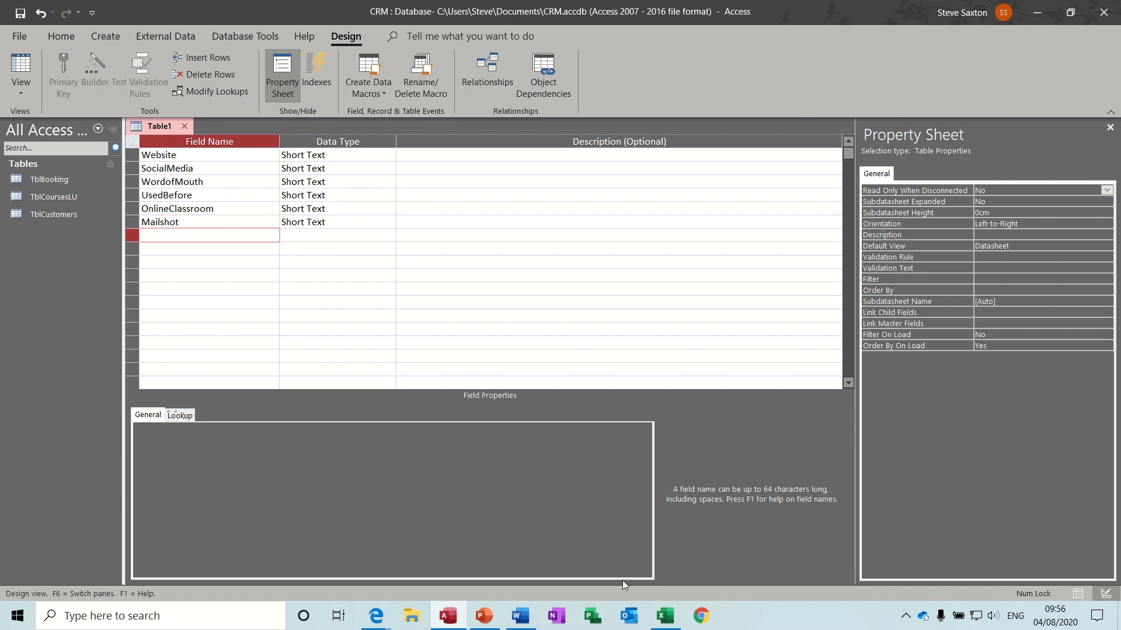
{"action": "left_click", "coordinate": [665, 619]}
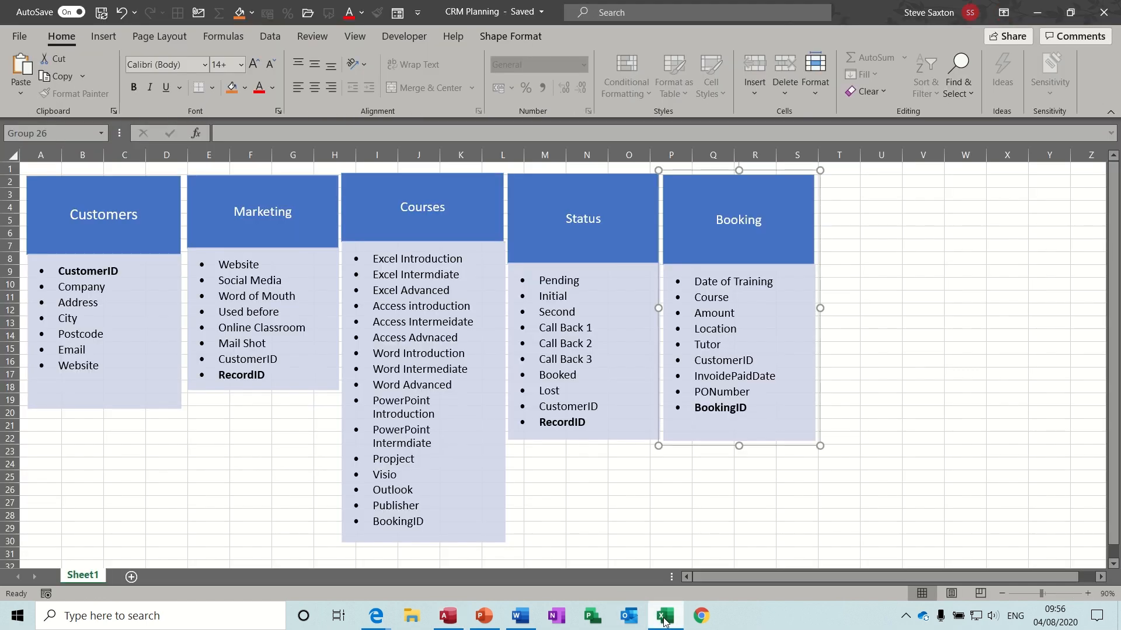
{"action": "left_click", "coordinate": [448, 616]}
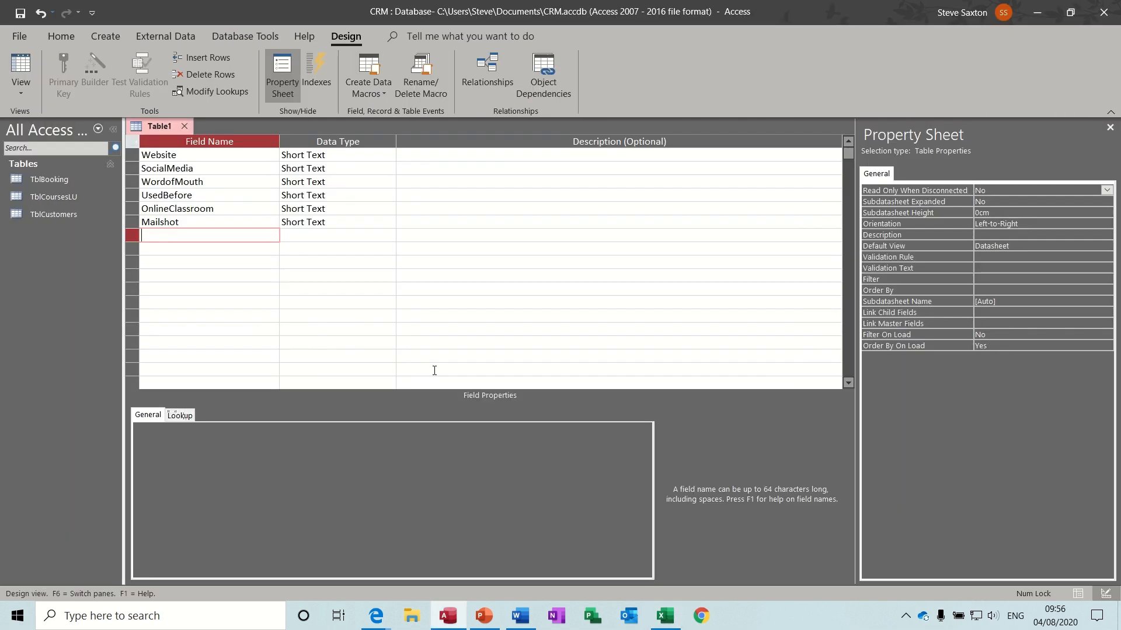
- Add the CustomerID and RecordID fields
{"action": "type", "text": "Cutomer"}
{"action": "key", "text": "BackSpace"}
{"action": "key", "text": "BackSpace"}
{"action": "key", "text": "BackSpace"}
{"action": "key", "text": "BackSpace"}
{"action": "key", "text": "BackSpace"}
{"action": "type", "text": "stomerID"}
{"action": "left_click", "coordinate": [215, 248]}
{"action": "type", "text": "Re"}
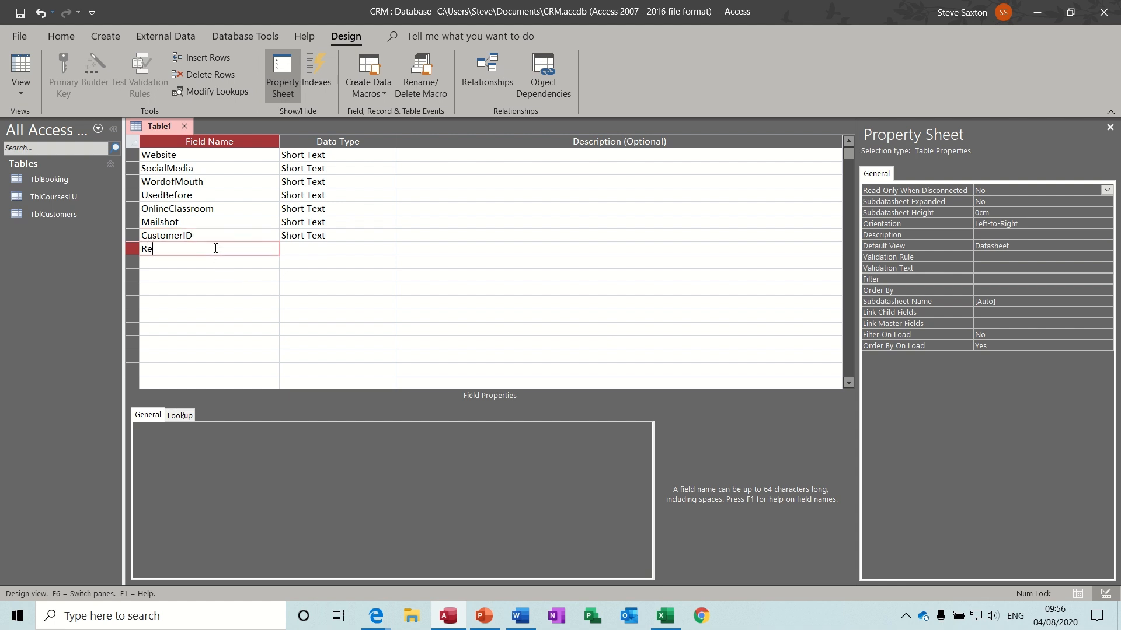
{"action": "type", "text": "cordID"}
{"action": "key", "text": "Down"}
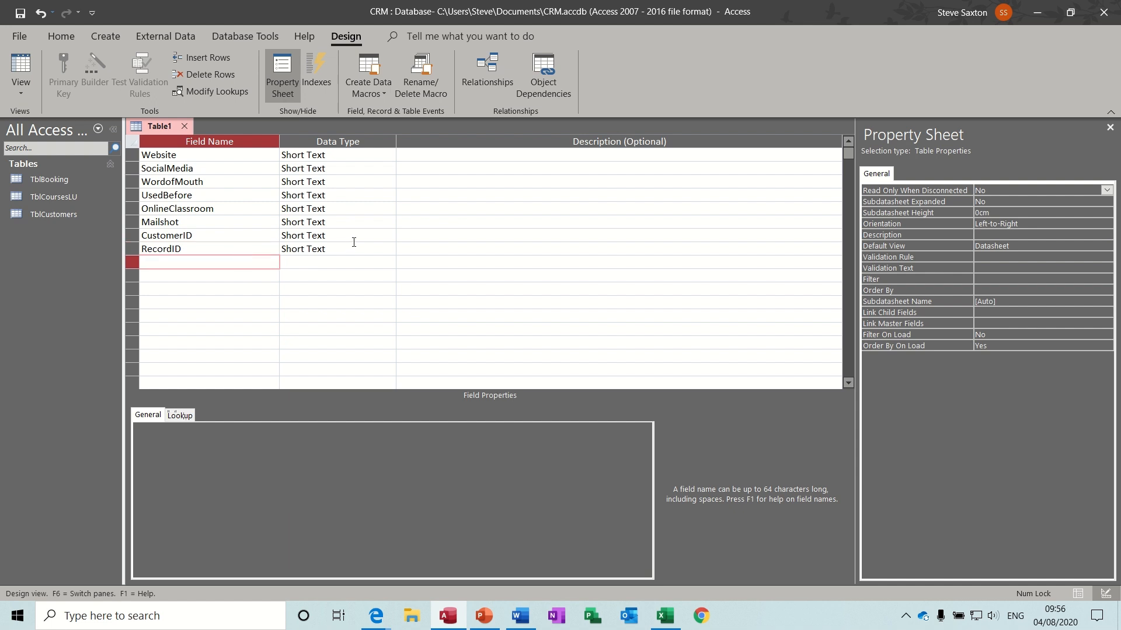
{"action": "left_click", "coordinate": [354, 236]}
- Make RecordID the primary key and set both RecordID and CustomerID to Number
{"action": "left_click", "coordinate": [220, 249]}
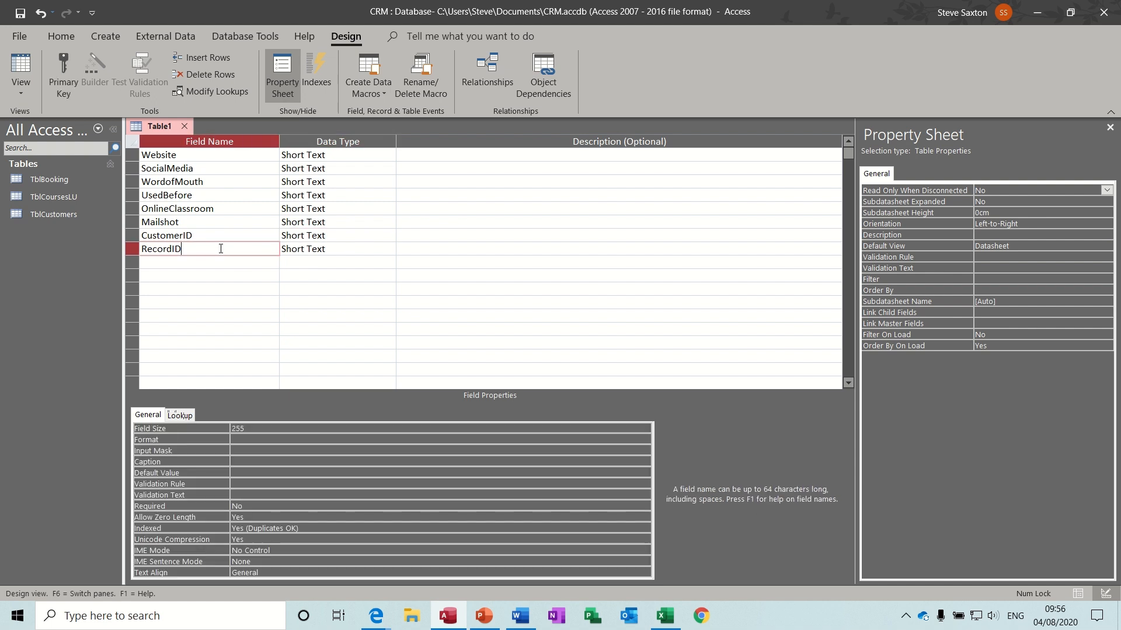
{"action": "left_click", "coordinate": [64, 68]}
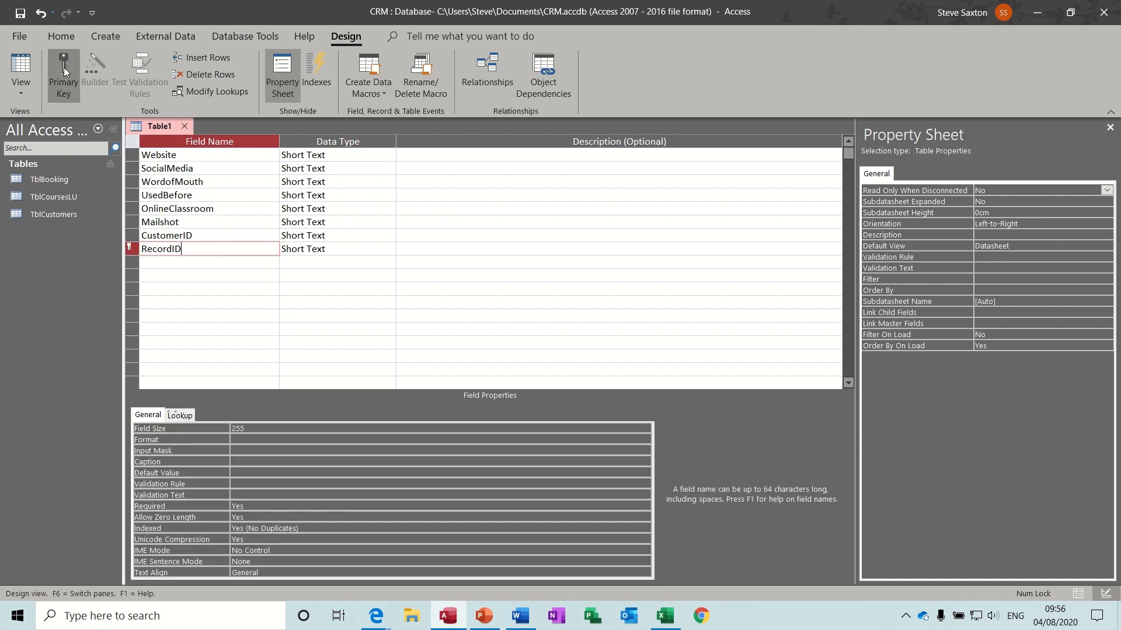
{"action": "left_click", "coordinate": [352, 248]}
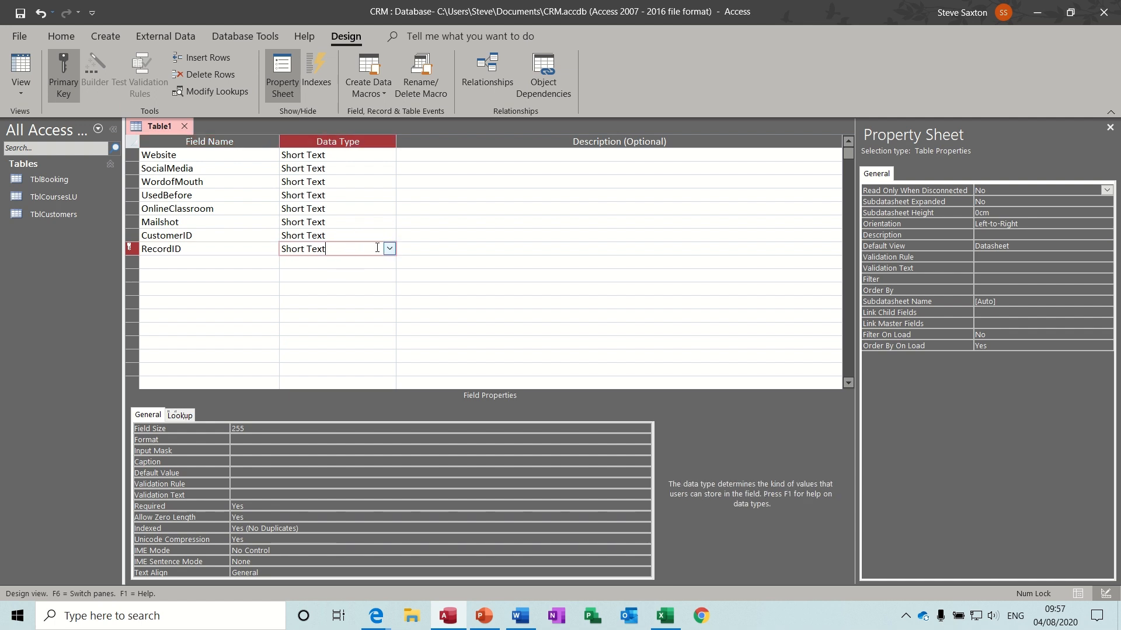
{"action": "left_click", "coordinate": [387, 248]}
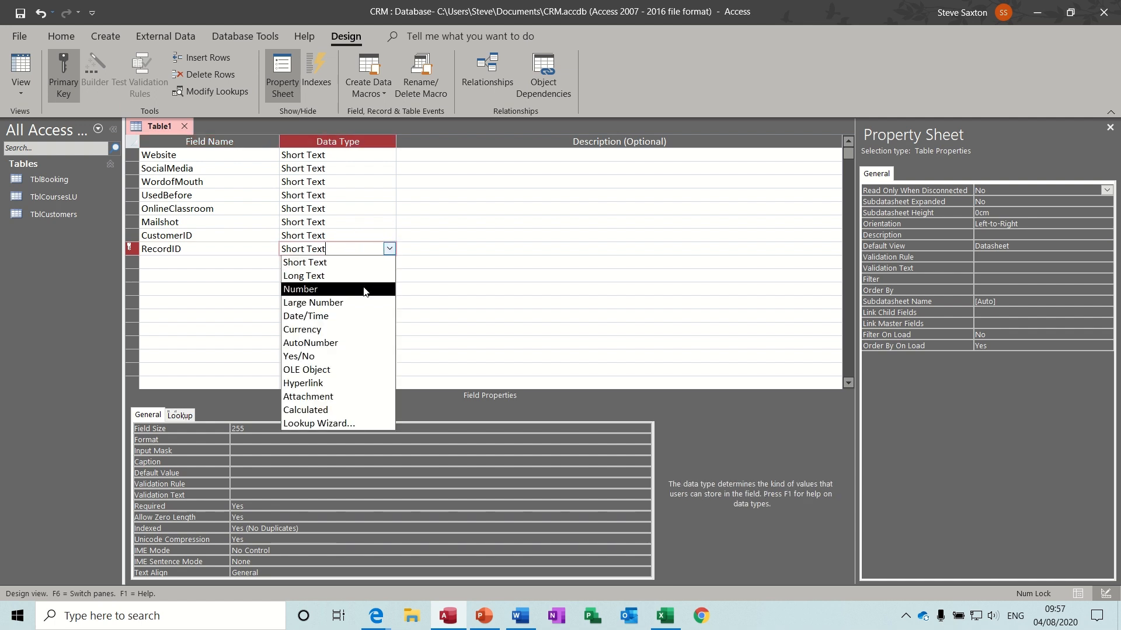
{"action": "left_click", "coordinate": [363, 289]}
{"action": "left_click", "coordinate": [365, 234]}
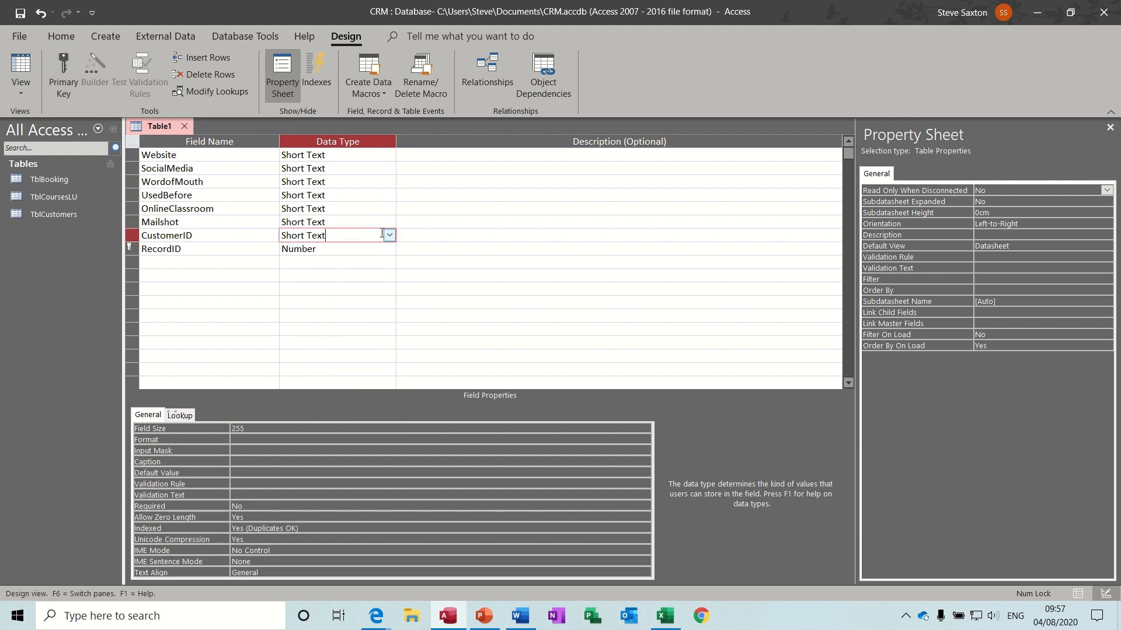
{"action": "left_click", "coordinate": [389, 234]}
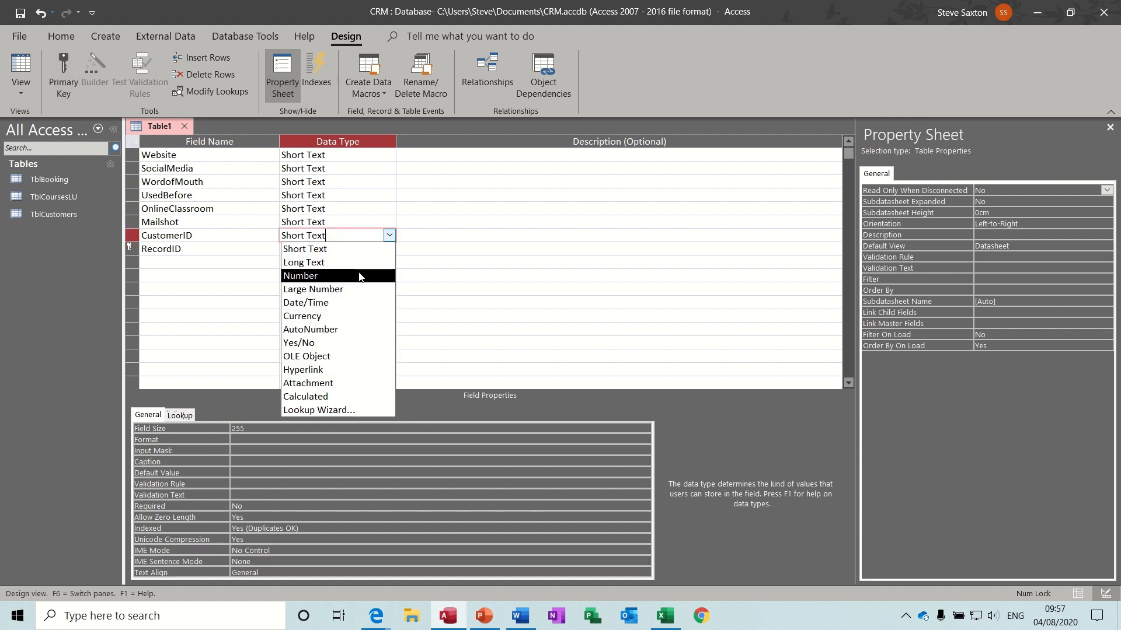
{"action": "left_click", "coordinate": [359, 276]}
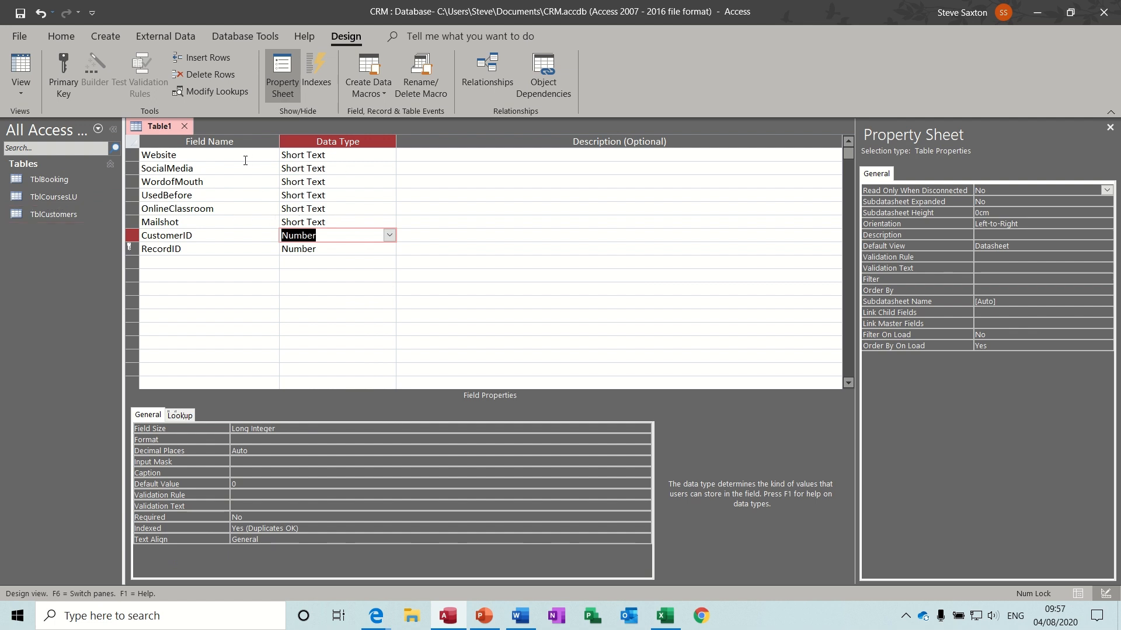
- Set Website, SocialMedia, WordofMouth, UsedBefore, OnlineClassroom and Mailshot to Yes/No
{"action": "left_click", "coordinate": [357, 155]}
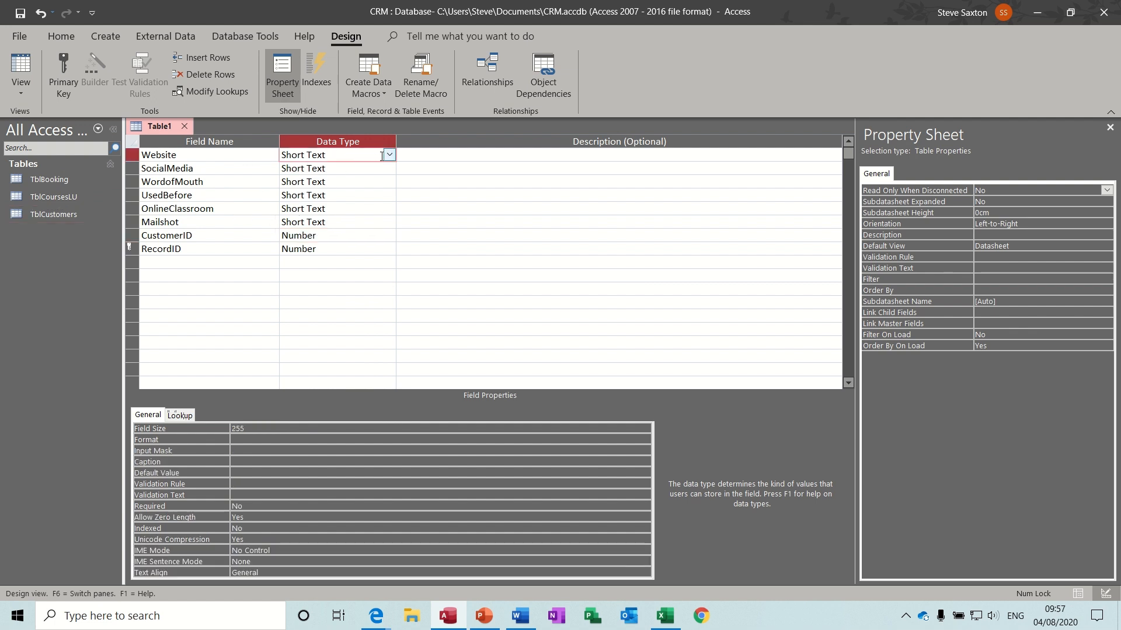
{"action": "key", "text": "shift+Tab"}
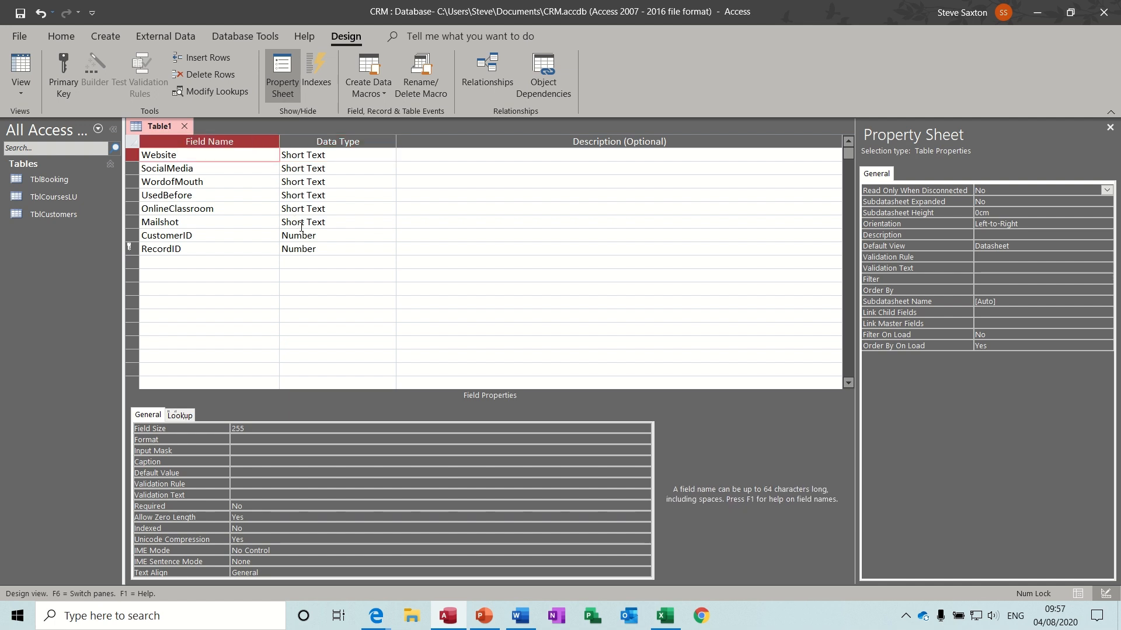
{"action": "key", "text": "Tab"}
{"action": "type", "text": "y"}
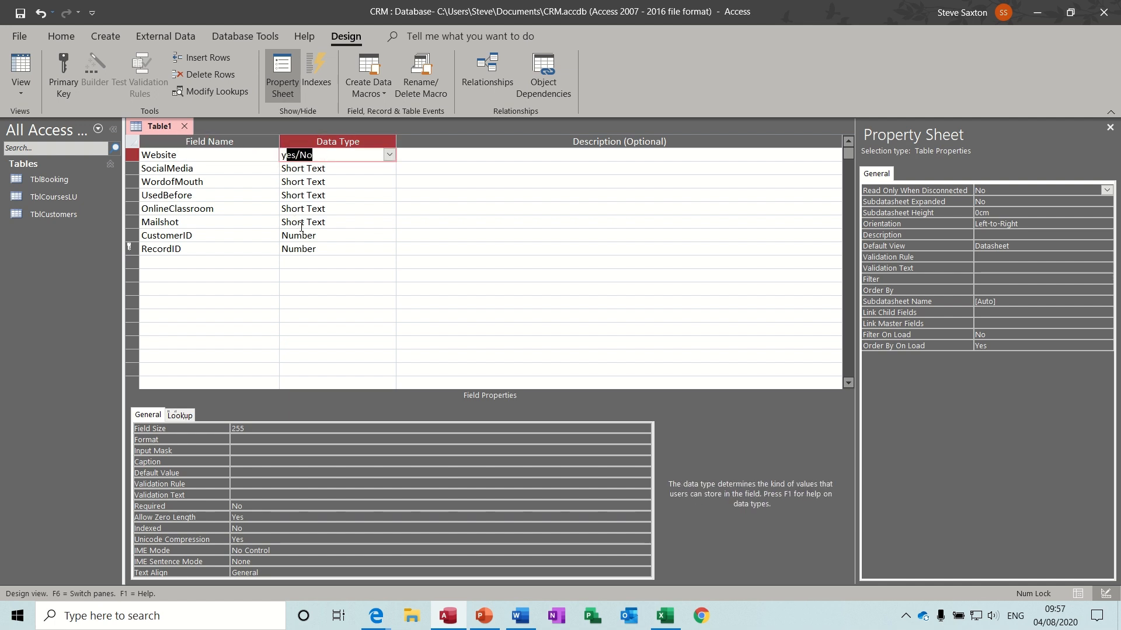
{"action": "key", "text": "Down"}
{"action": "type", "text": "y"}
{"action": "key", "text": "Down"}
{"action": "type", "text": "y"}
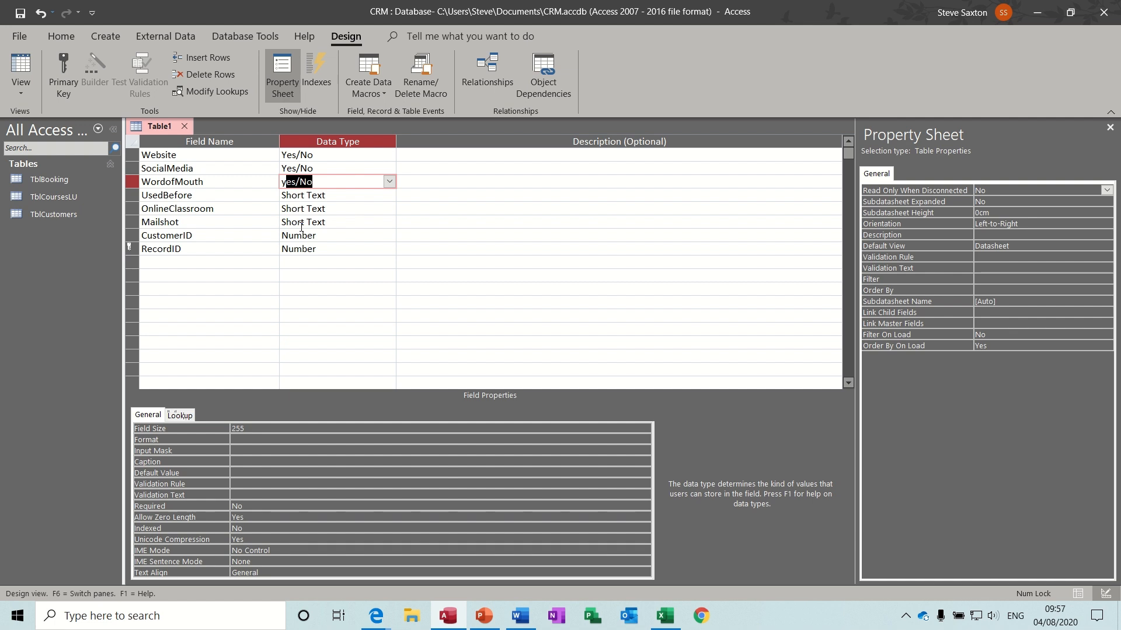
{"action": "key", "text": "Down"}
{"action": "type", "text": "y"}
{"action": "key", "text": "Down"}
{"action": "type", "text": "y"}
{"action": "key", "text": "Down"}
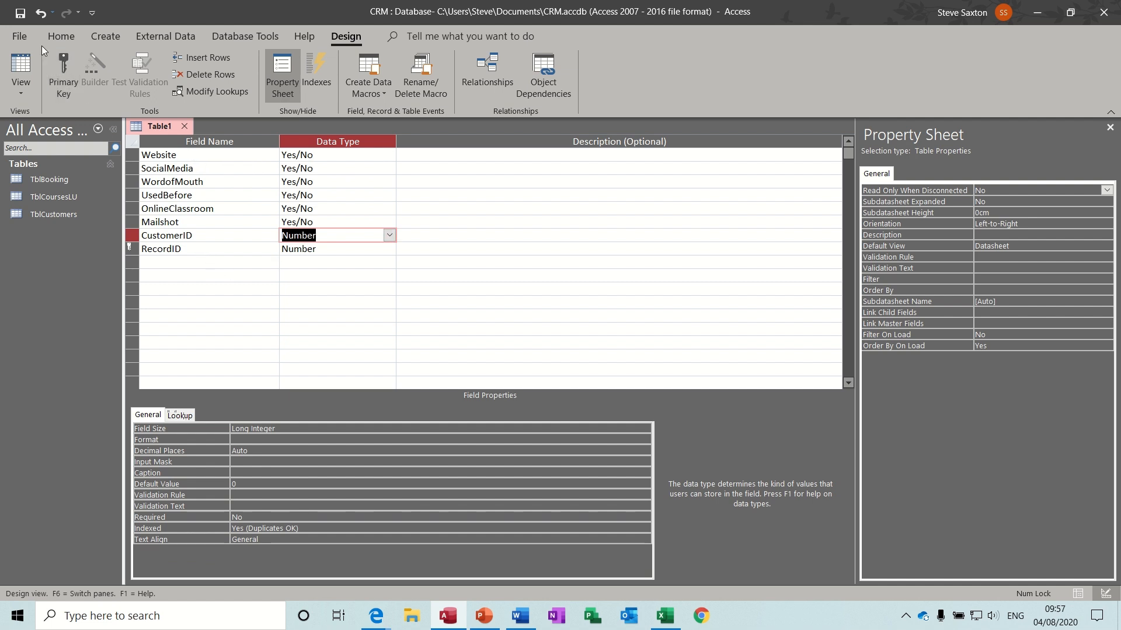
- Save the table as TblMarketing, preview its datasheet, close it, and show the CRM Planning workbook
{"action": "left_click", "coordinate": [20, 14]}
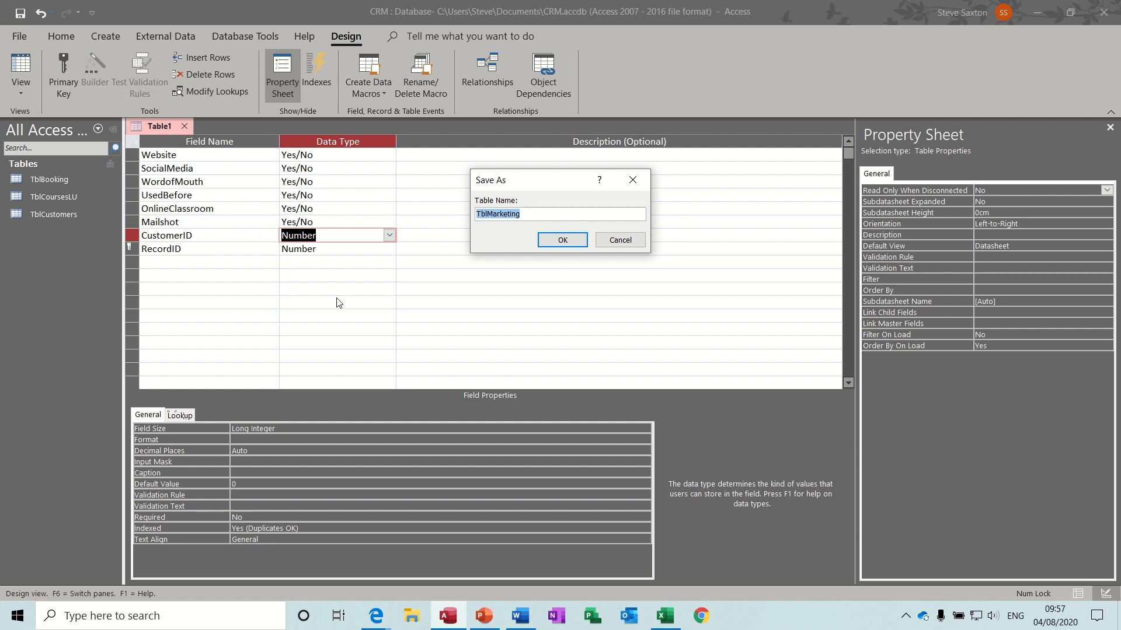
{"action": "left_click", "coordinate": [553, 242]}
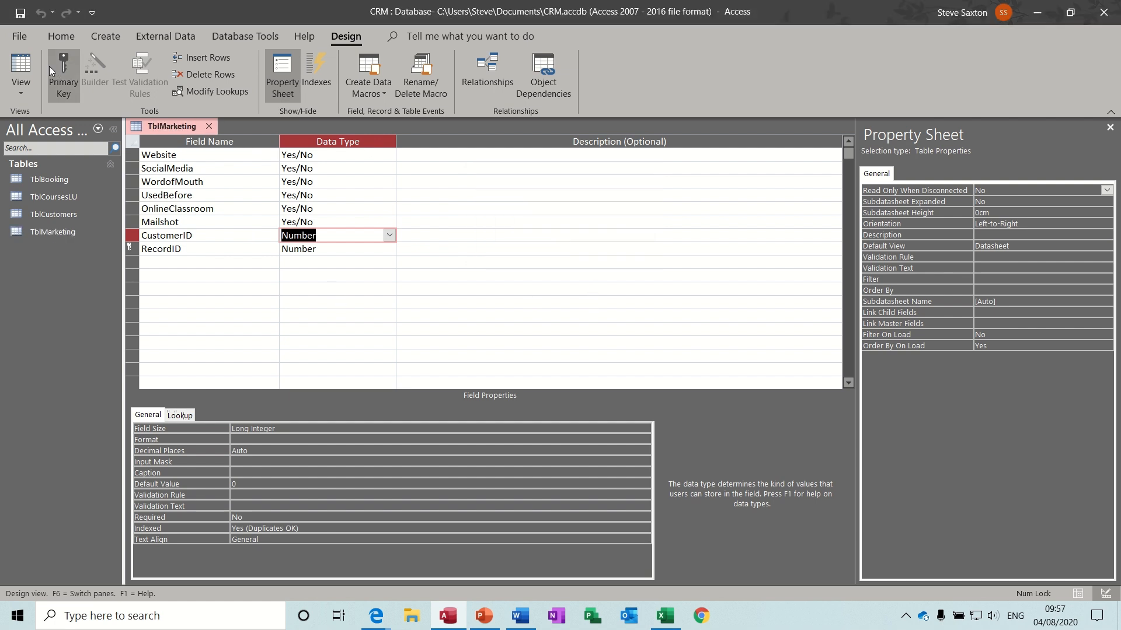
{"action": "left_click", "coordinate": [21, 65]}
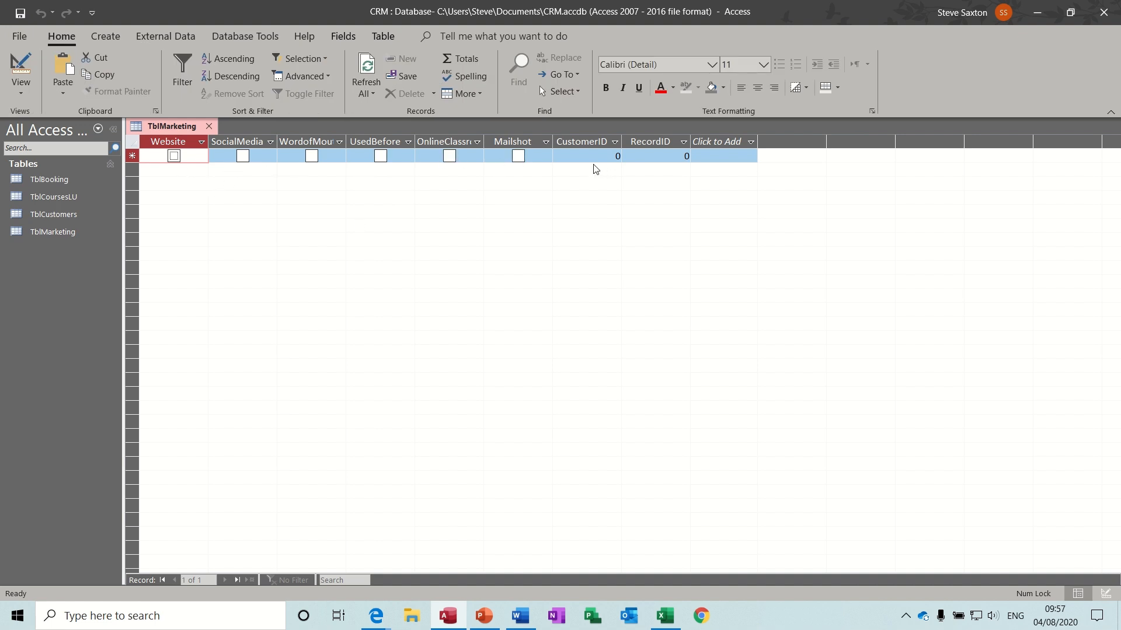
{"action": "left_click", "coordinate": [209, 127]}
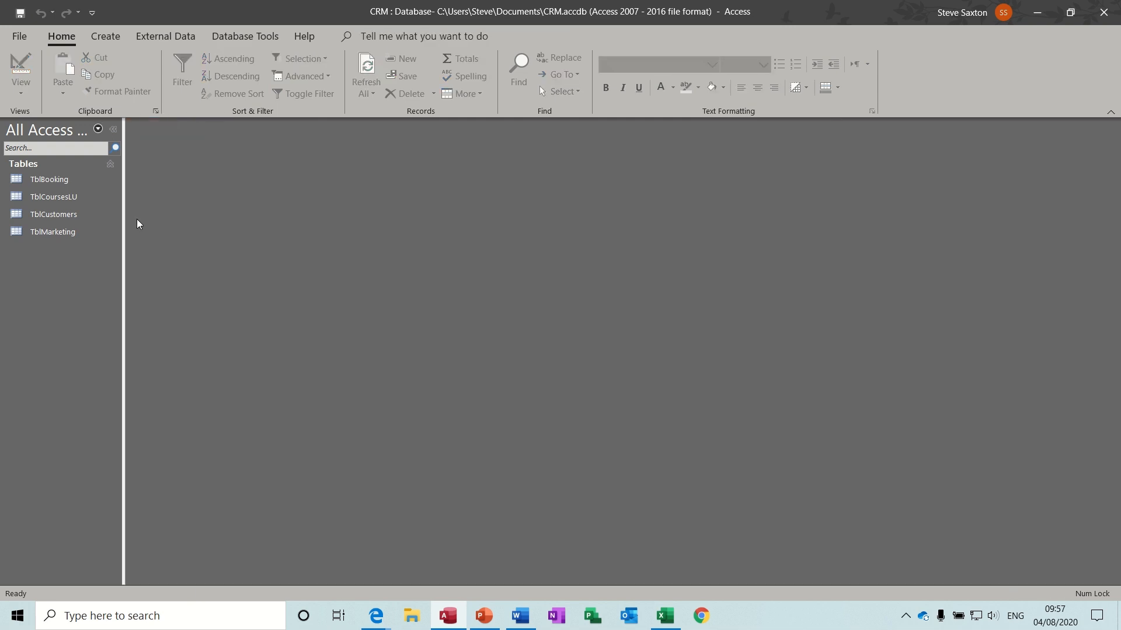
{"action": "left_click", "coordinate": [665, 615]}
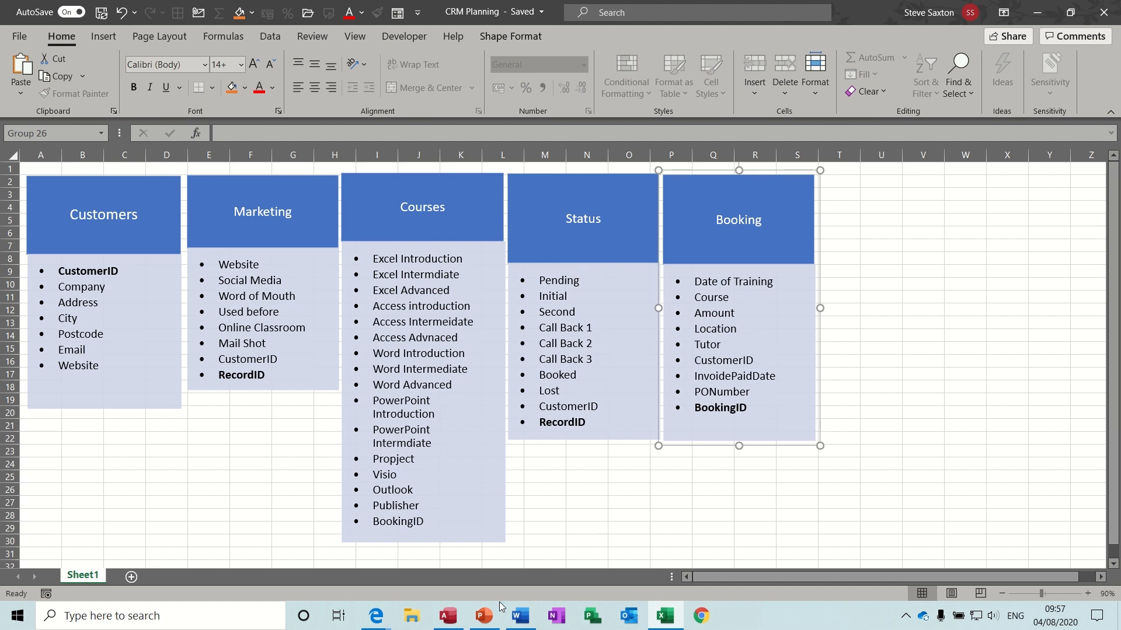
- Open a new blank Table1 in Design view, cross-checking the CRM Planning sheet
{"action": "left_click", "coordinate": [448, 621]}
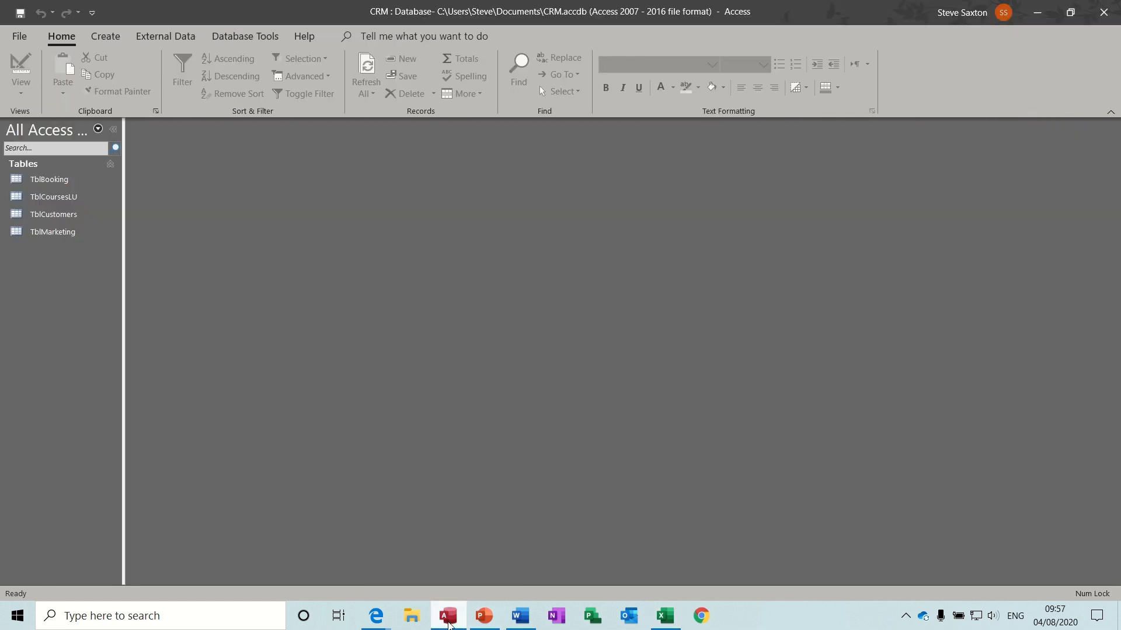
{"action": "left_click", "coordinate": [106, 36]}
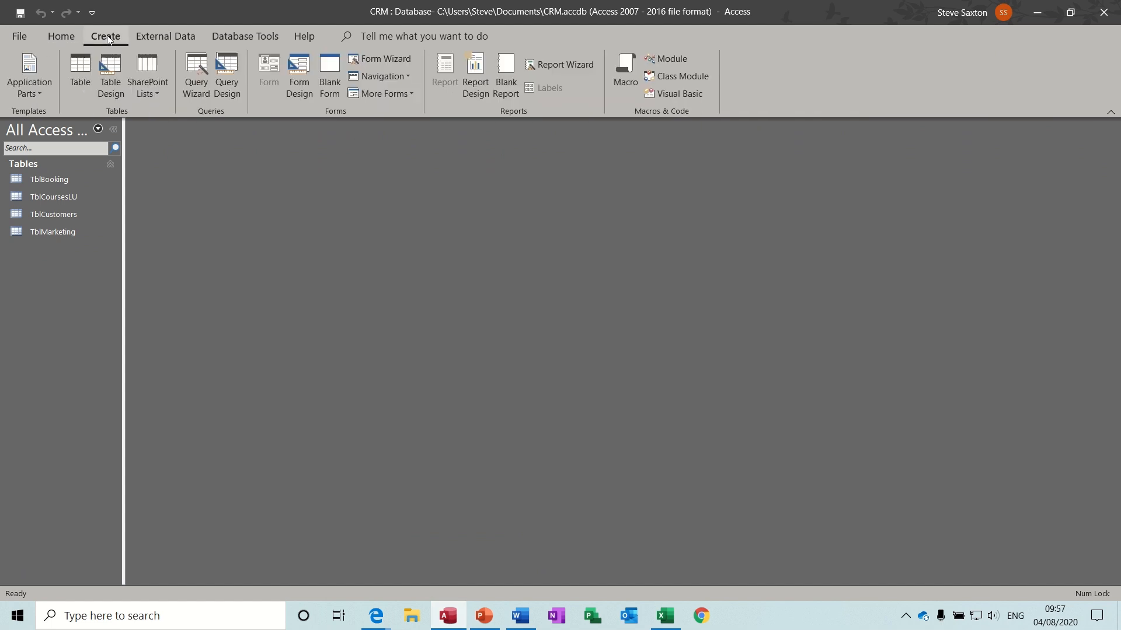
{"action": "left_click", "coordinate": [110, 80]}
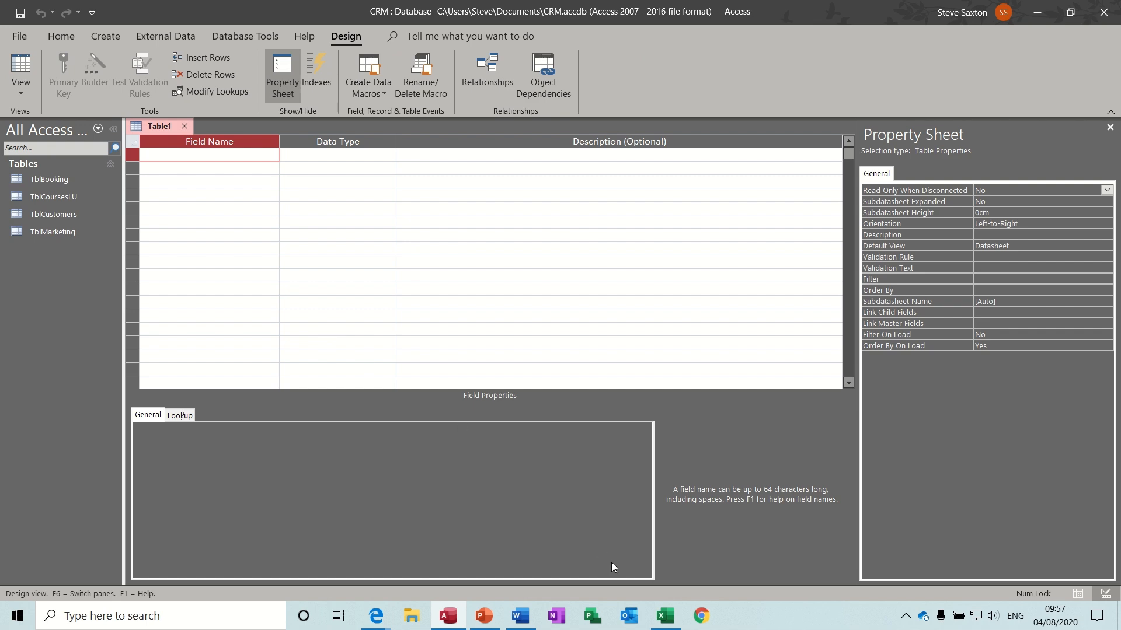
{"action": "left_click", "coordinate": [665, 618]}
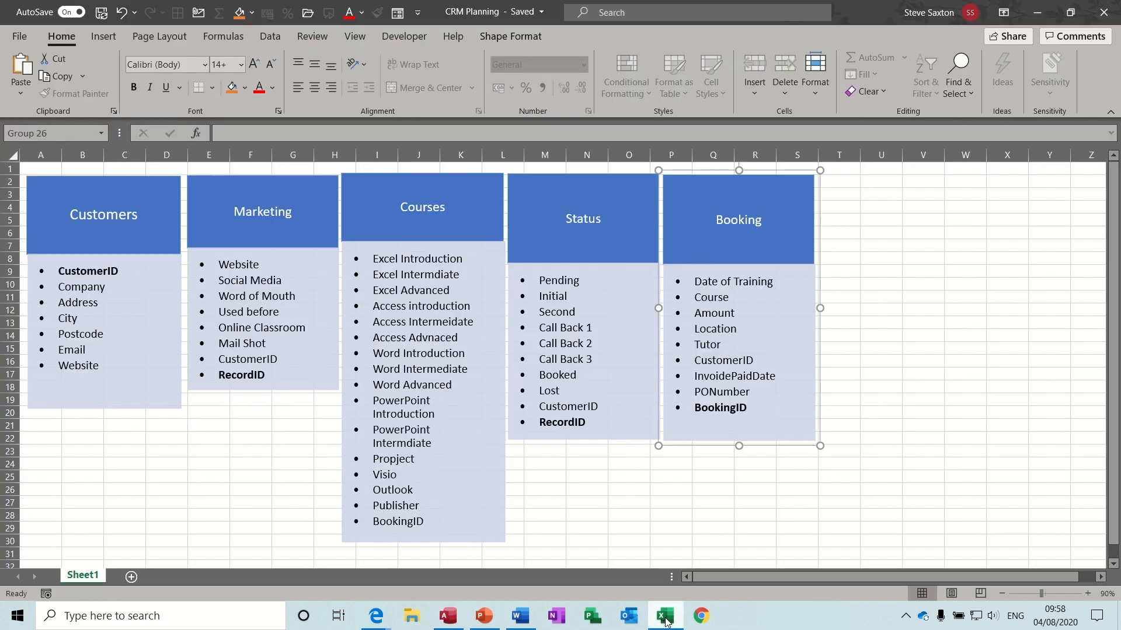
{"action": "left_click", "coordinate": [665, 617]}
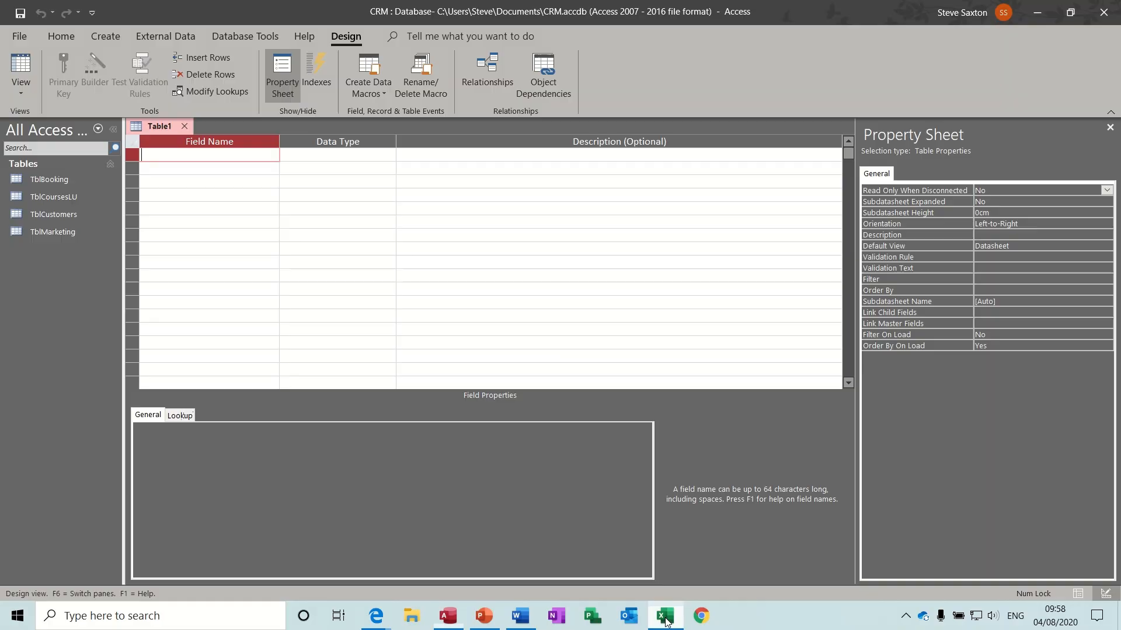
- Add the RecordID and CustomerID fields and make RecordID the primary key
{"action": "type", "text": "Re"}
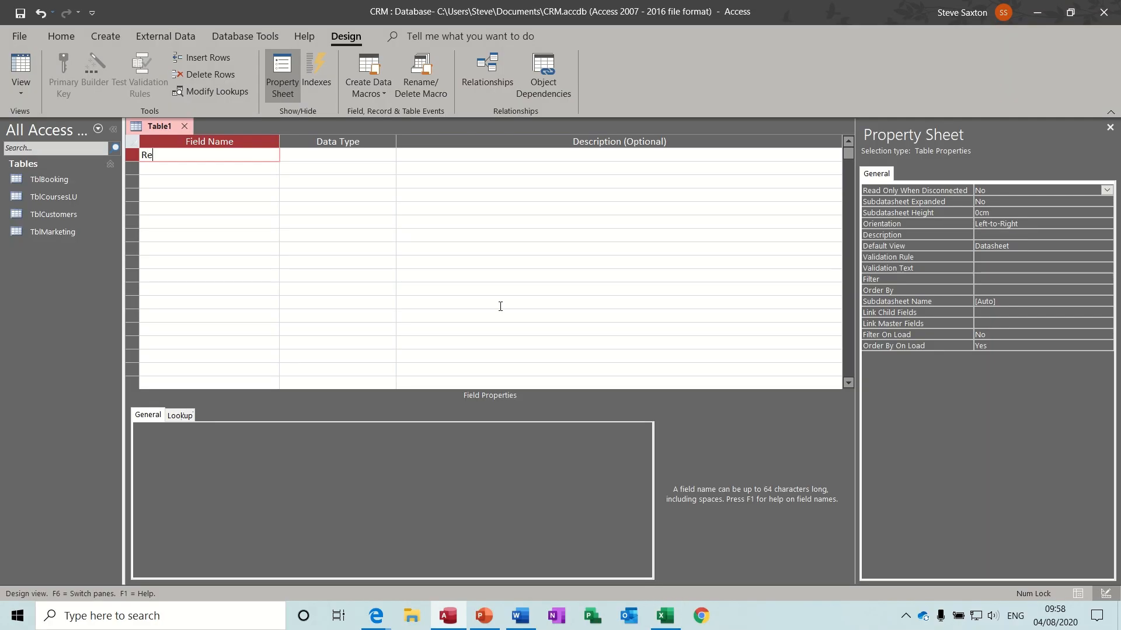
{"action": "type", "text": "cordID"}
{"action": "key", "text": "Down"}
{"action": "type", "text": "Cu"}
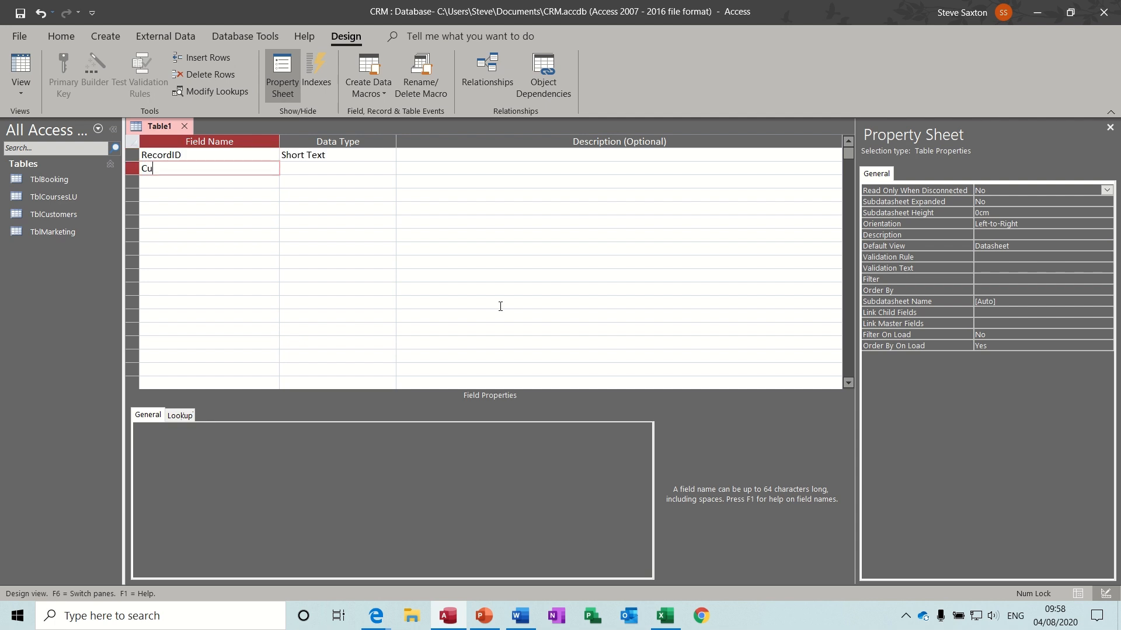
{"action": "type", "text": "stomerID"}
{"action": "left_click", "coordinate": [239, 155]}
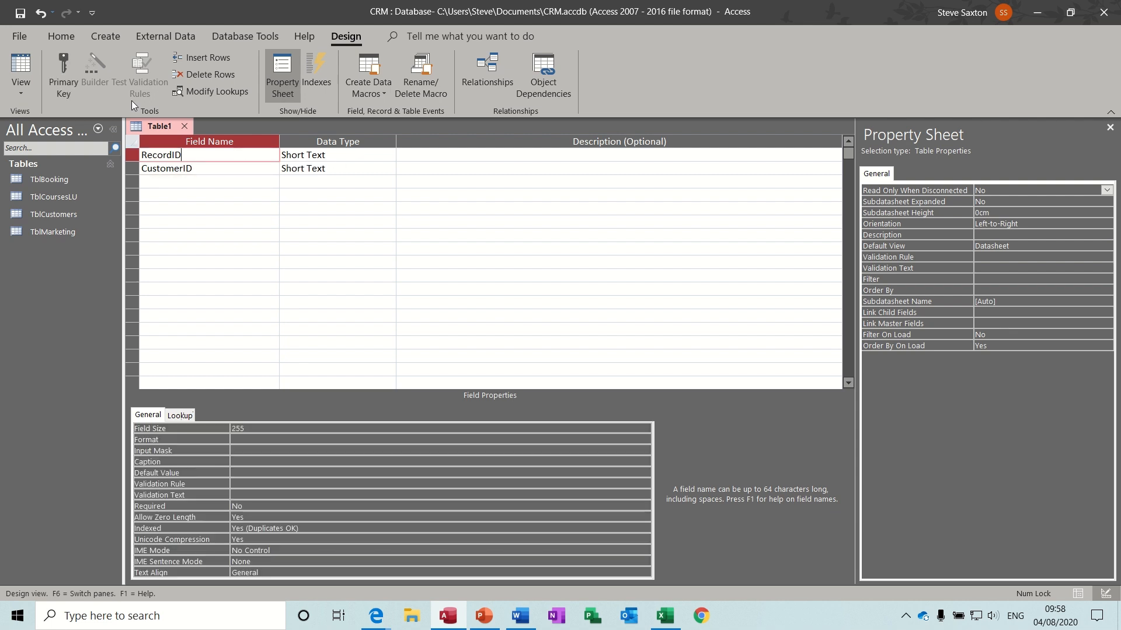
{"action": "left_click", "coordinate": [64, 70]}
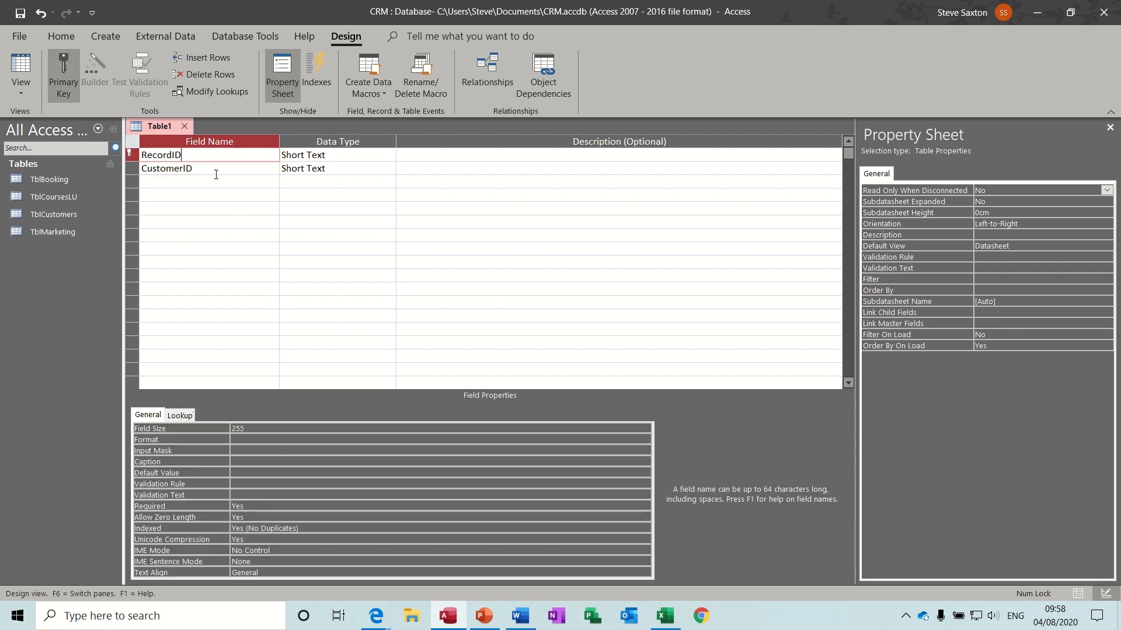
- Add the Pending, Intial and Second fields from the workbook's Status list
{"action": "left_click", "coordinate": [197, 182]}
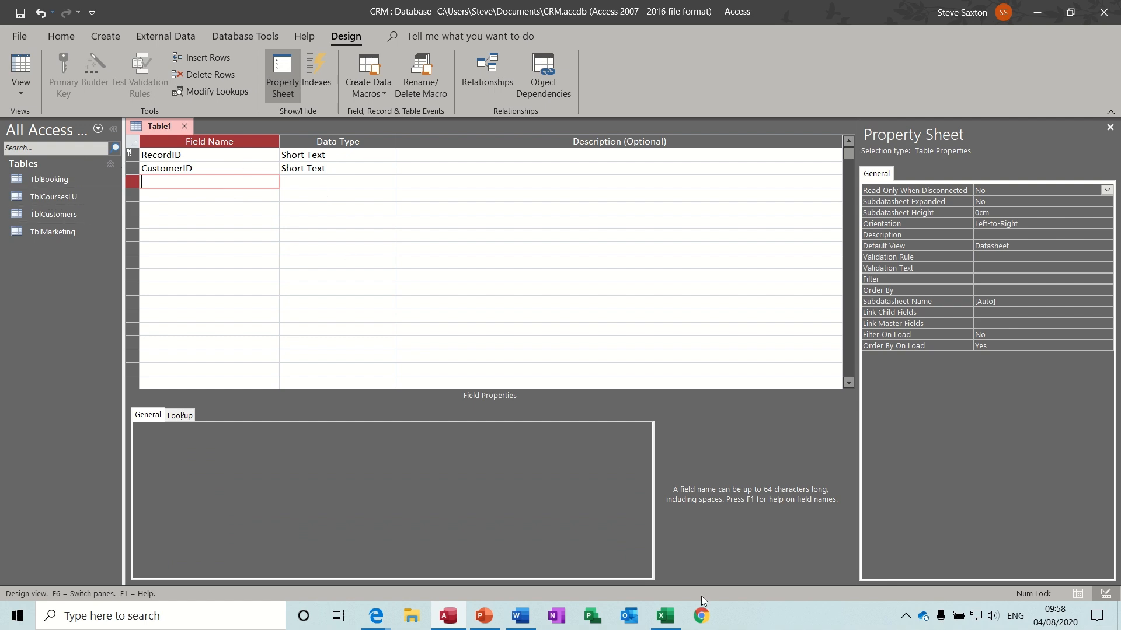
{"action": "left_click", "coordinate": [665, 617]}
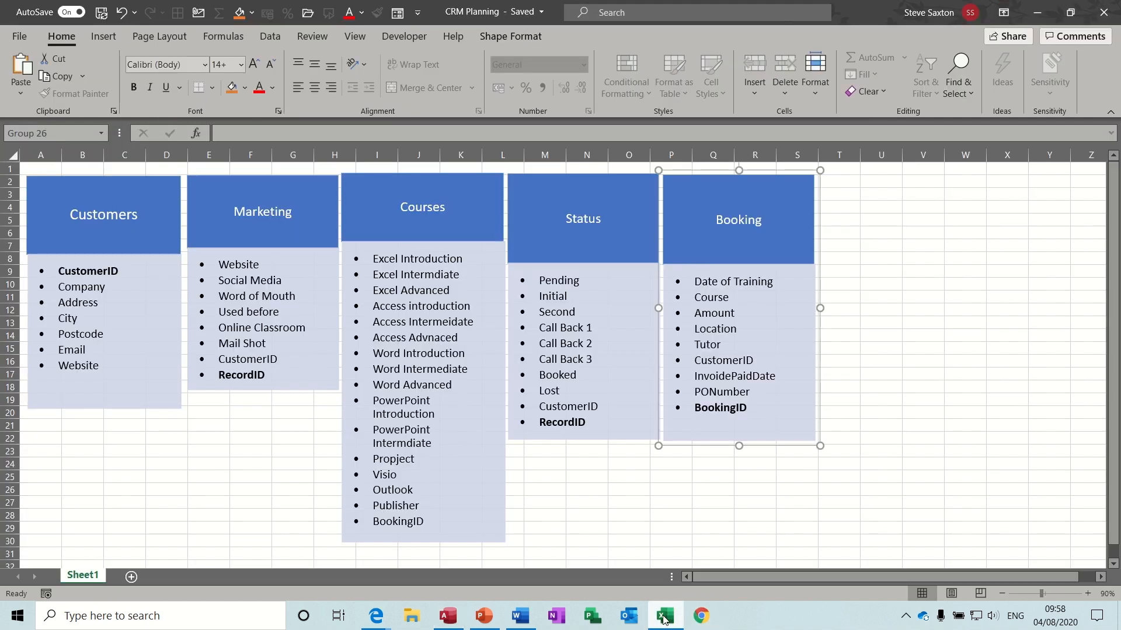
{"action": "left_click", "coordinate": [664, 617]}
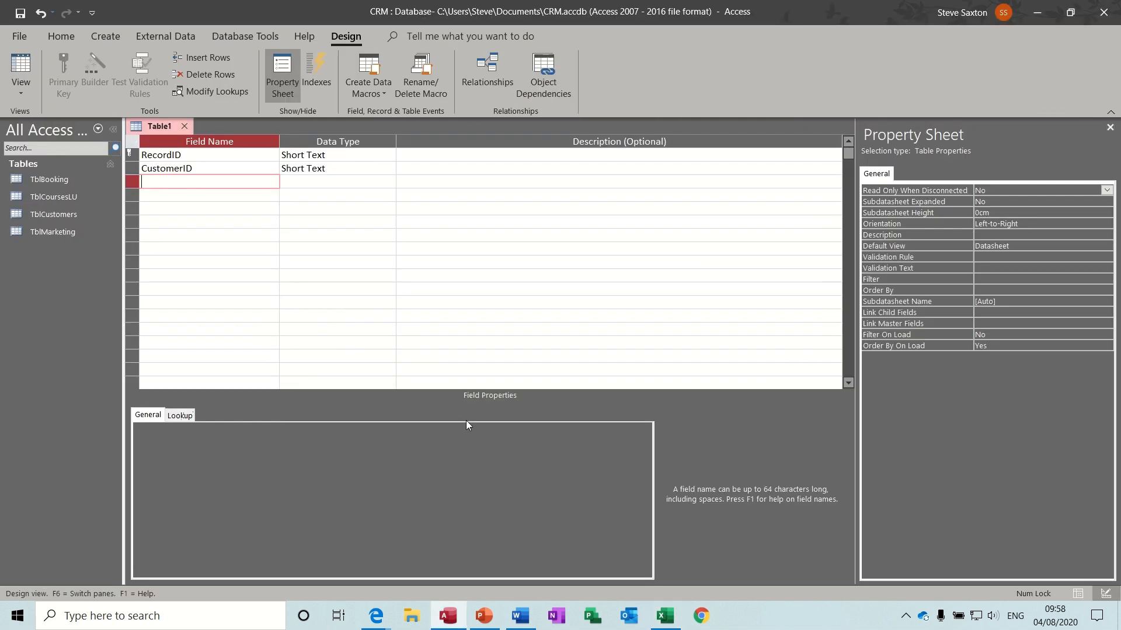
{"action": "type", "text": "Pending"}
{"action": "key", "text": "Down"}
{"action": "type", "text": "Intial"}
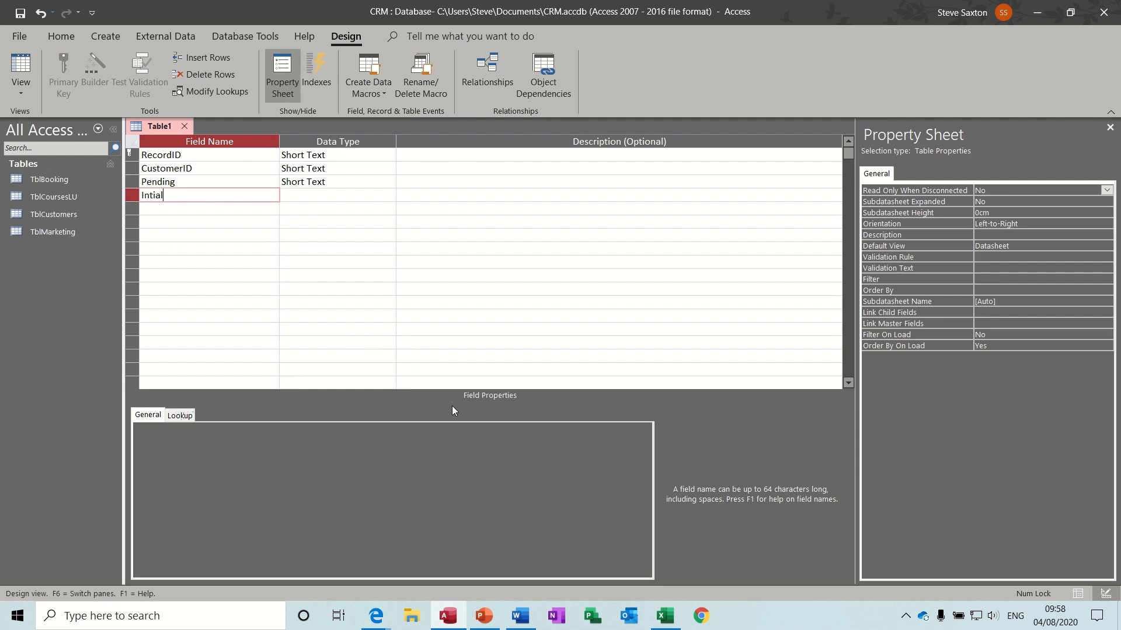
{"action": "key", "text": "Down"}
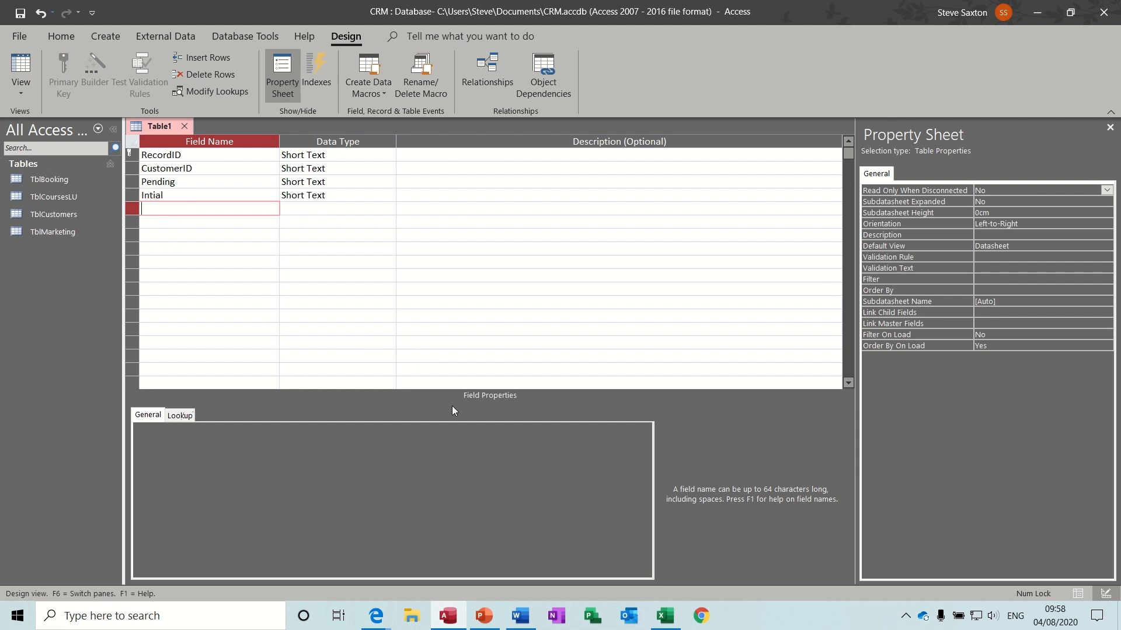
{"action": "type", "text": "Second"}
{"action": "key", "text": "Down"}
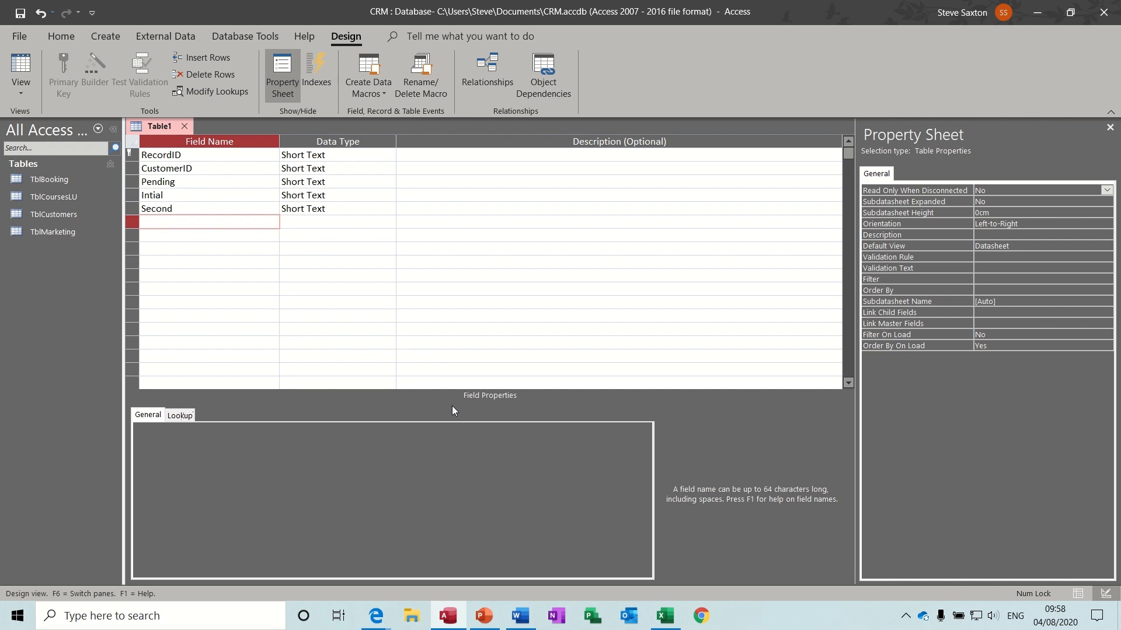
- Add the CallBack1, CallBack2 and CallBack3 fields, correcting the CalBack1 typo
{"action": "left_click", "coordinate": [665, 617]}
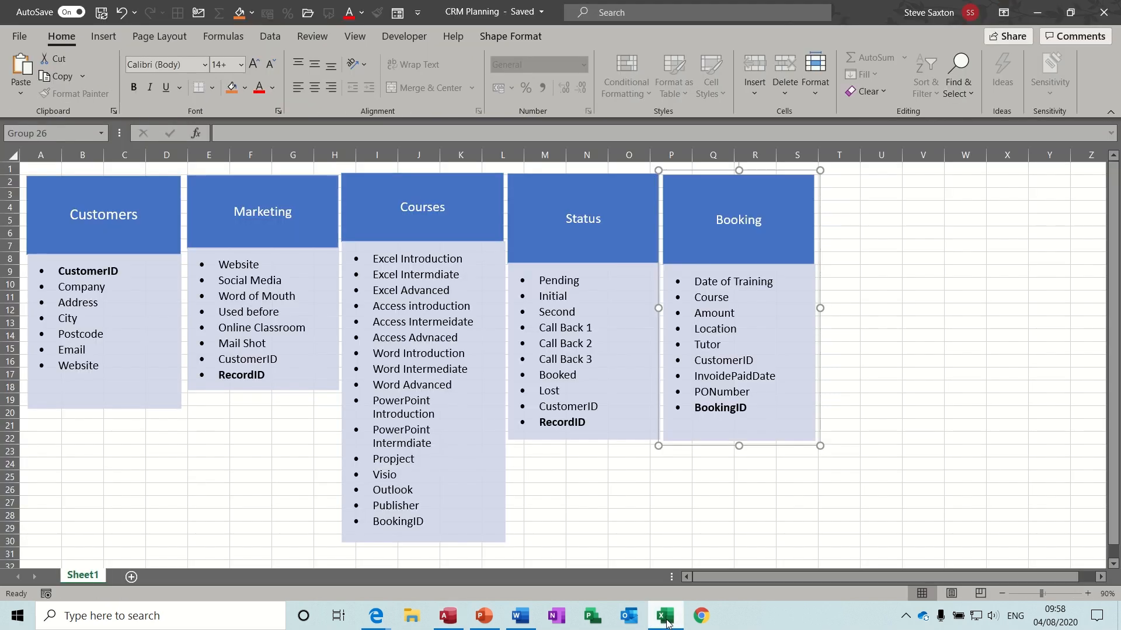
{"action": "left_click", "coordinate": [666, 618]}
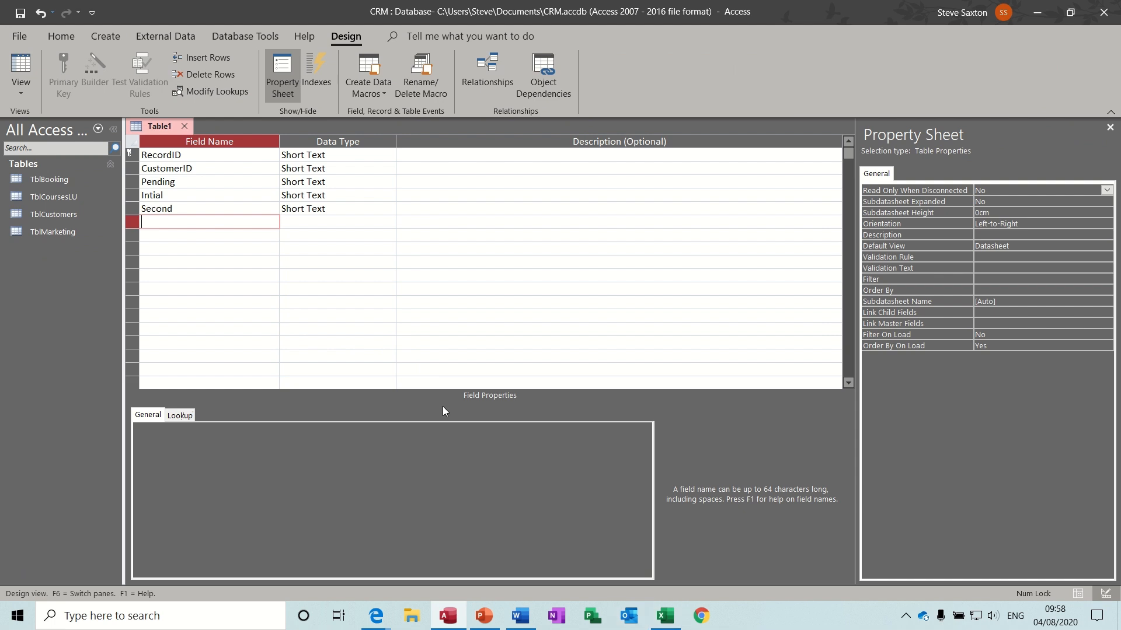
{"action": "type", "text": "CalBack1"}
{"action": "key", "text": "Down"}
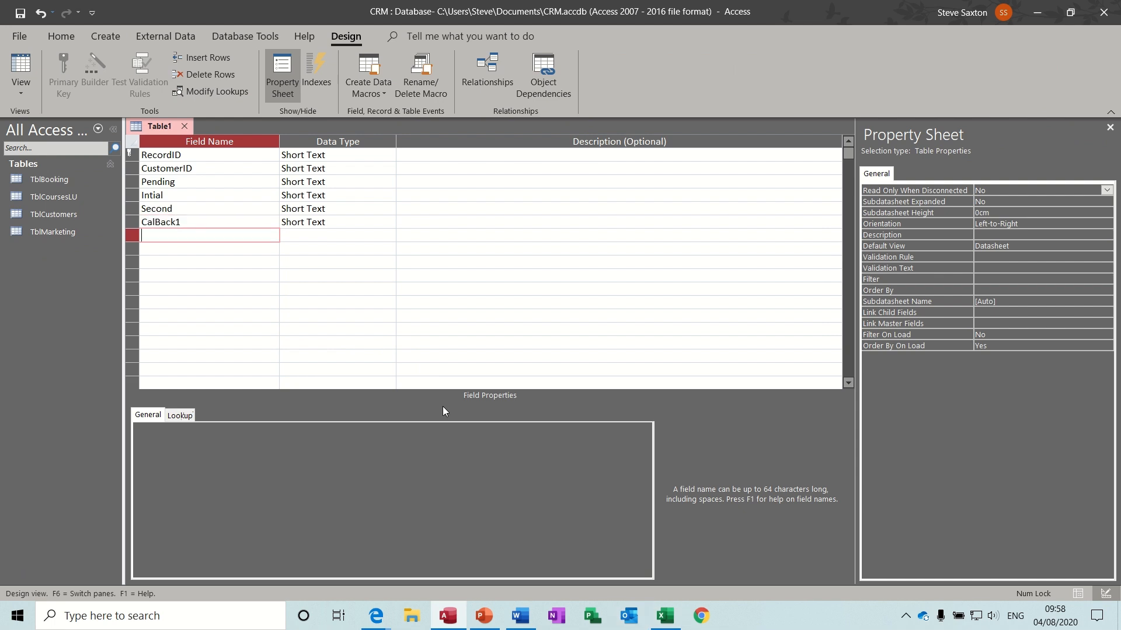
{"action": "left_click", "coordinate": [156, 222]}
{"action": "type", "text": "l"}
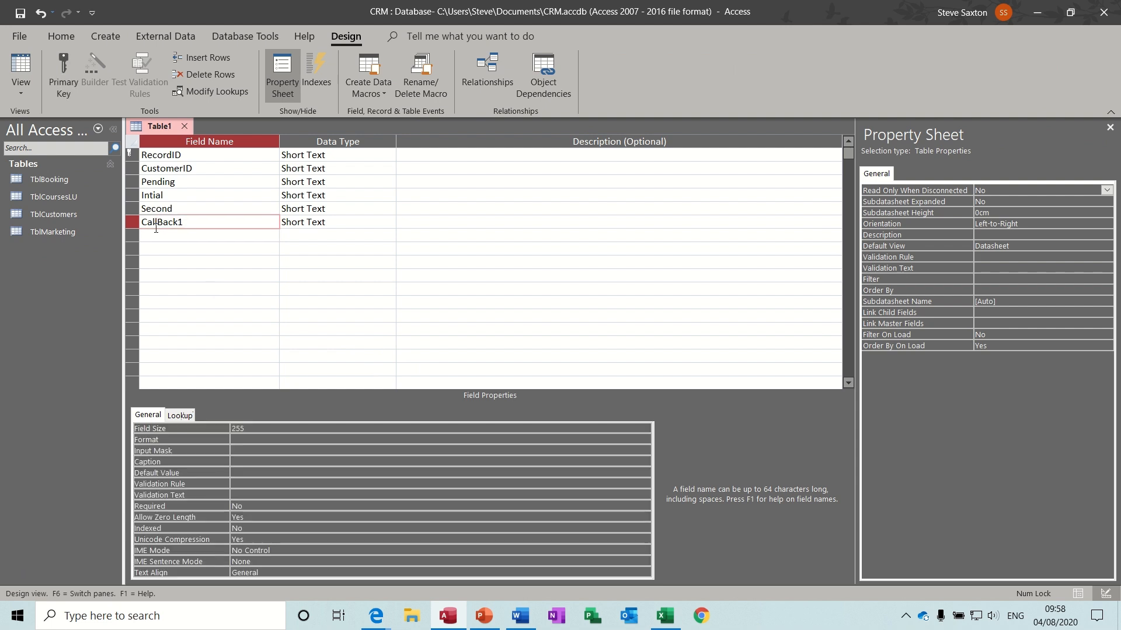
{"action": "left_click", "coordinate": [156, 235]}
{"action": "type", "text": "Cal"}
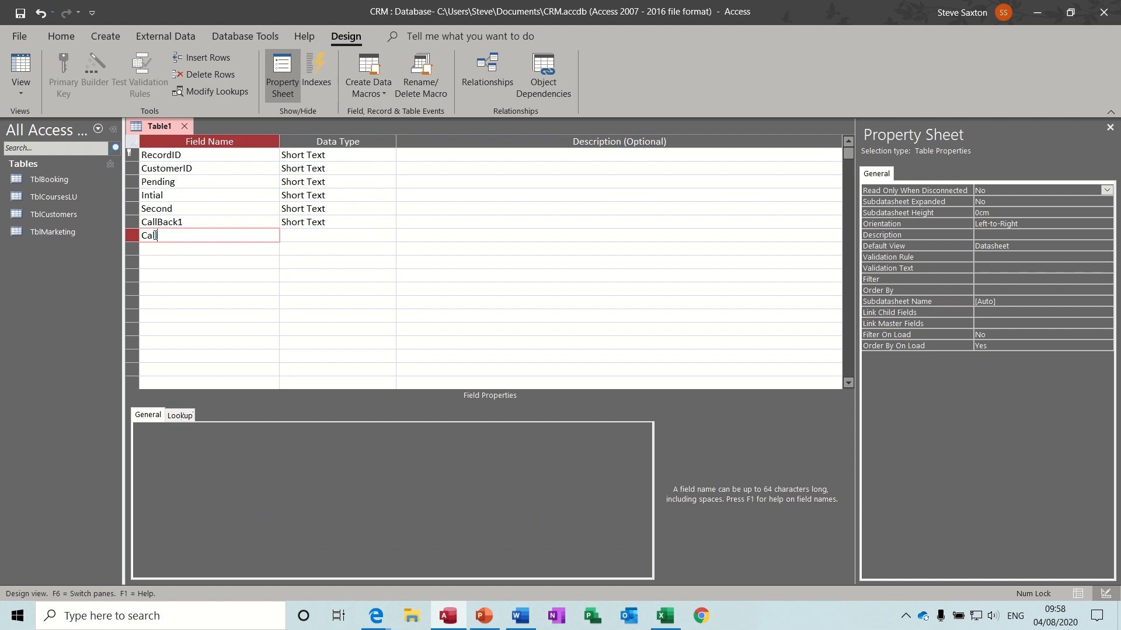
{"action": "type", "text": "lBack2"}
{"action": "key", "text": "Down"}
{"action": "type", "text": "Call"}
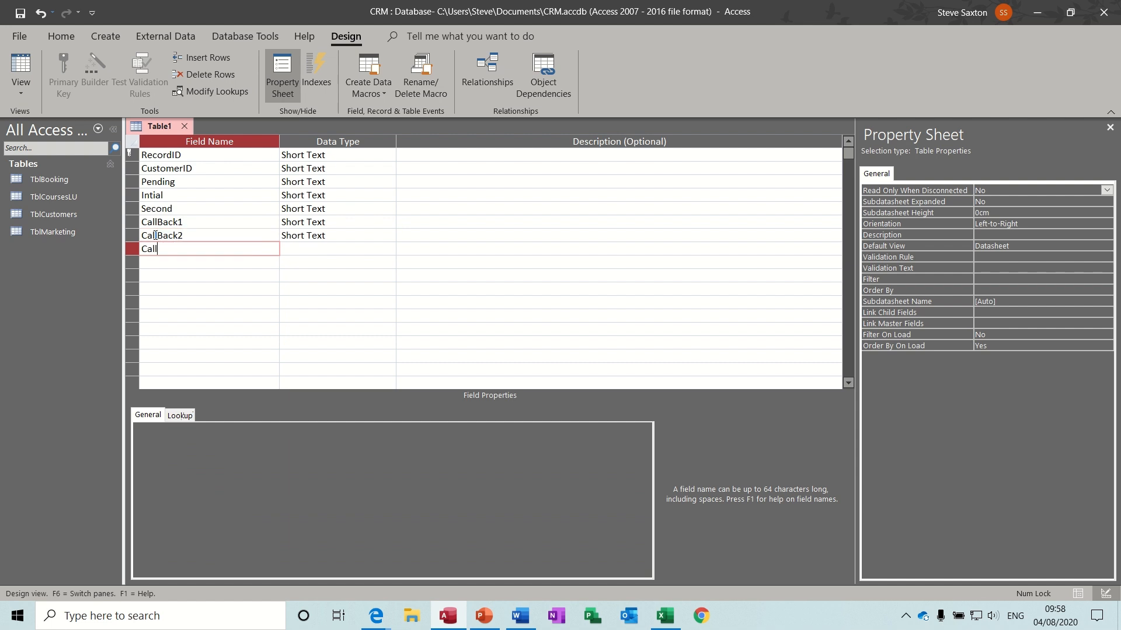
{"action": "type", "text": "Back3"}
{"action": "key", "text": "Down"}
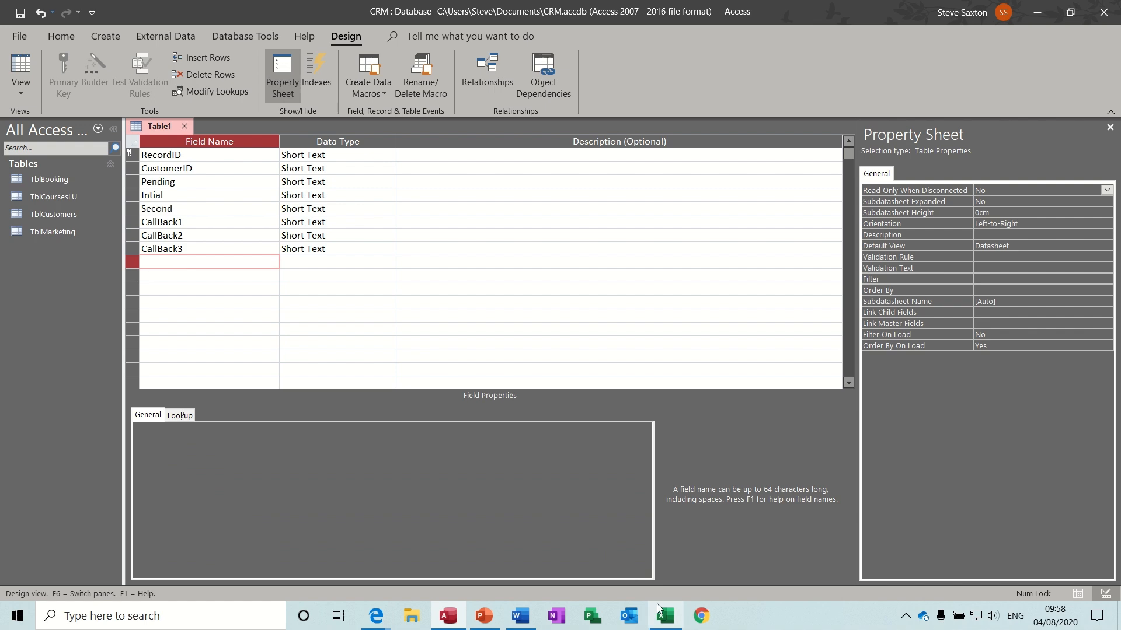
- Add the final Booked and Lost fields
{"action": "left_click", "coordinate": [664, 617]}
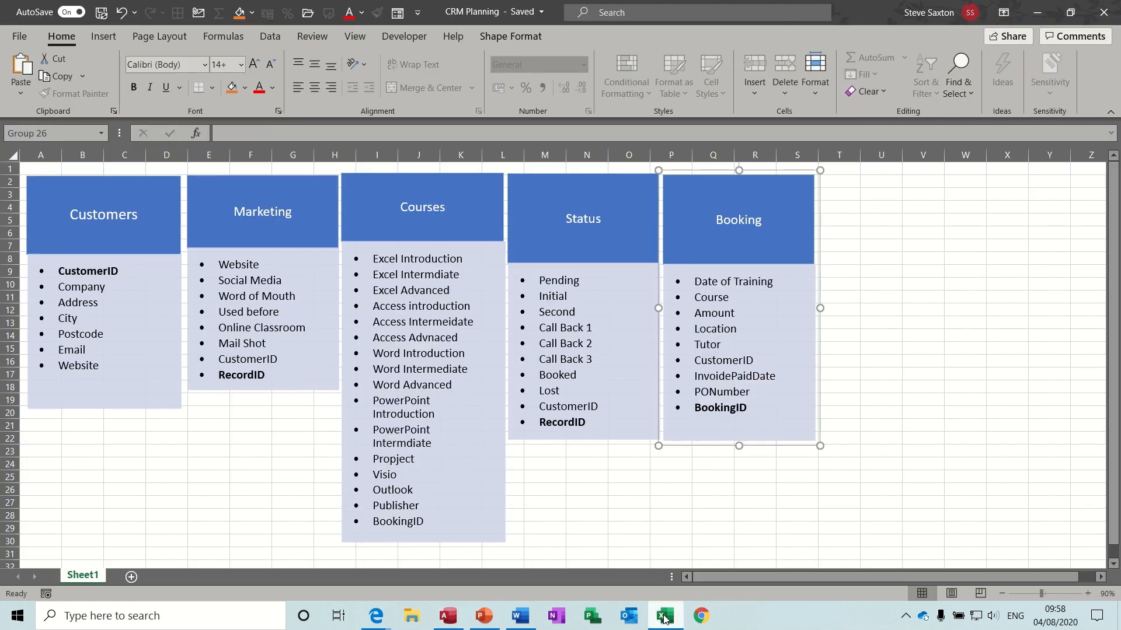
{"action": "left_click", "coordinate": [664, 617]}
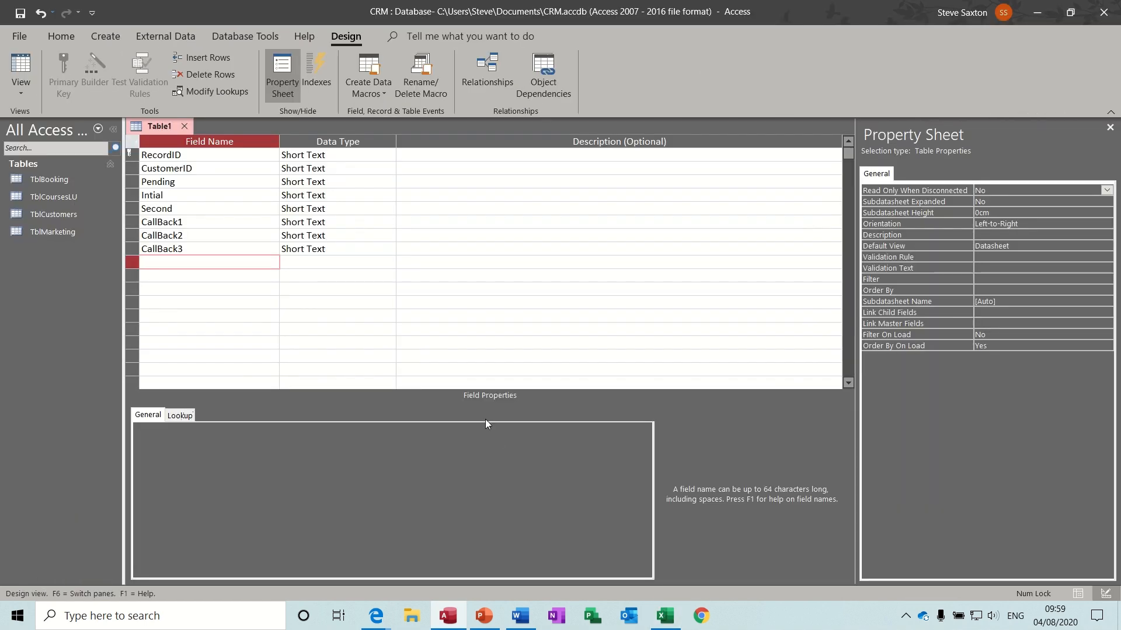
{"action": "type", "text": "Booked"}
{"action": "key", "text": "Down"}
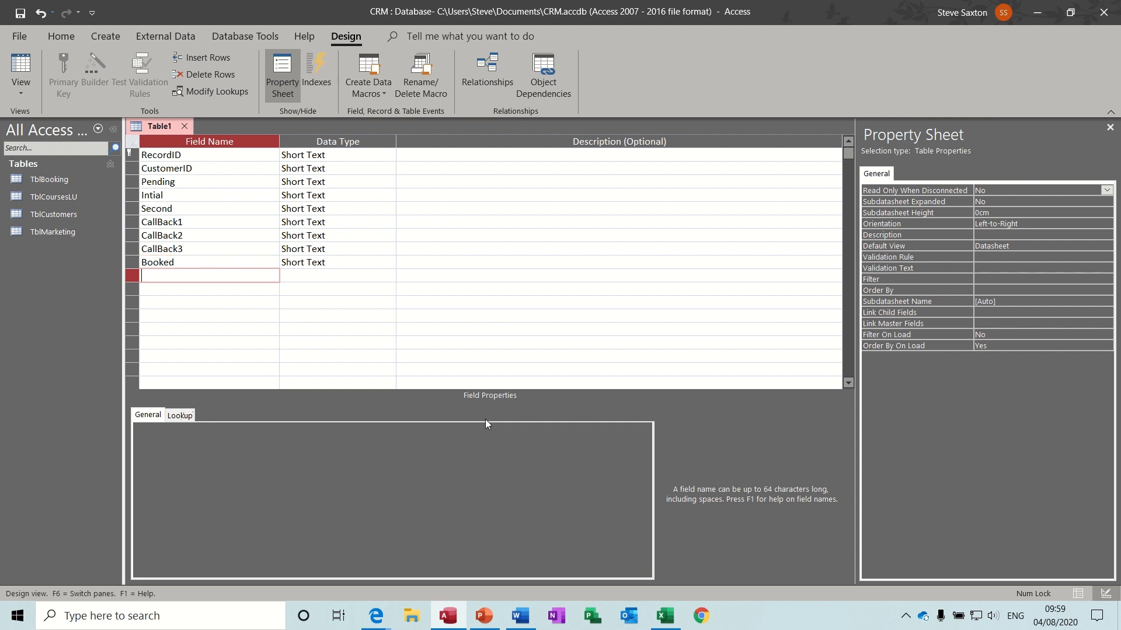
{"action": "type", "text": "Lost"}
{"action": "left_click", "coordinate": [365, 275]}
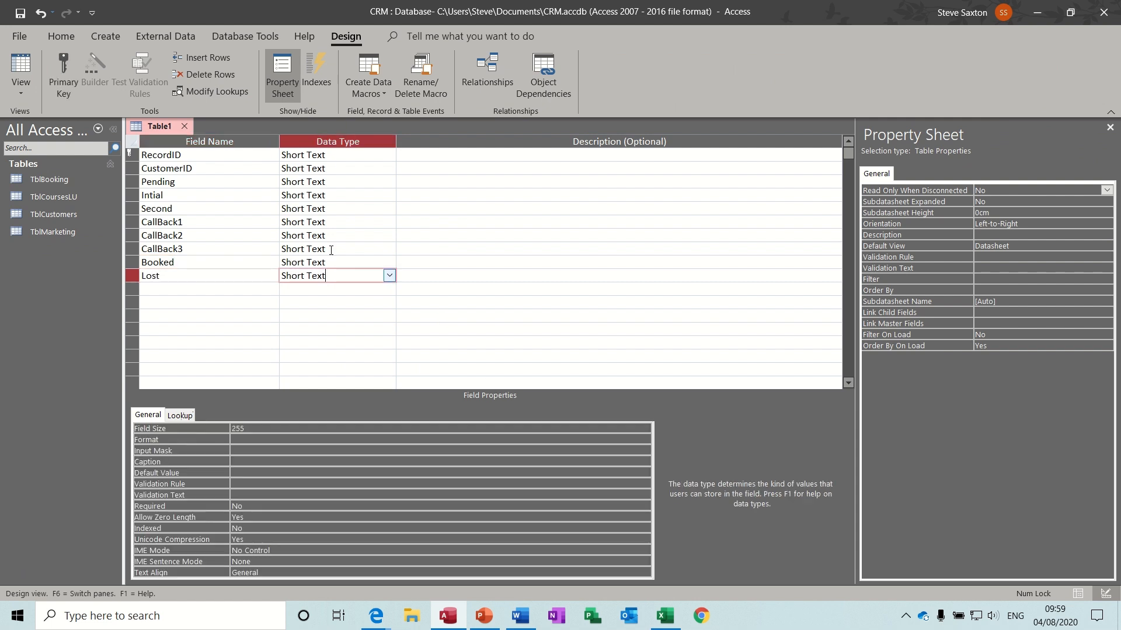
- Set RecordID and CustomerID to the Number data type
{"action": "left_click", "coordinate": [353, 158]}
{"action": "left_click", "coordinate": [388, 155]}
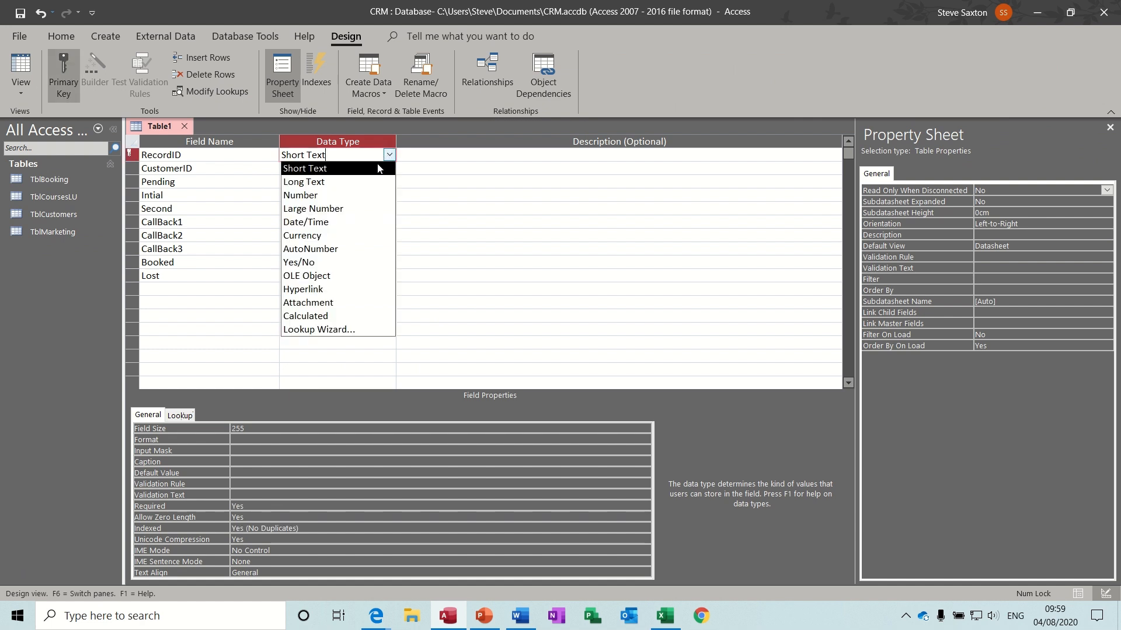
{"action": "left_click", "coordinate": [367, 195]}
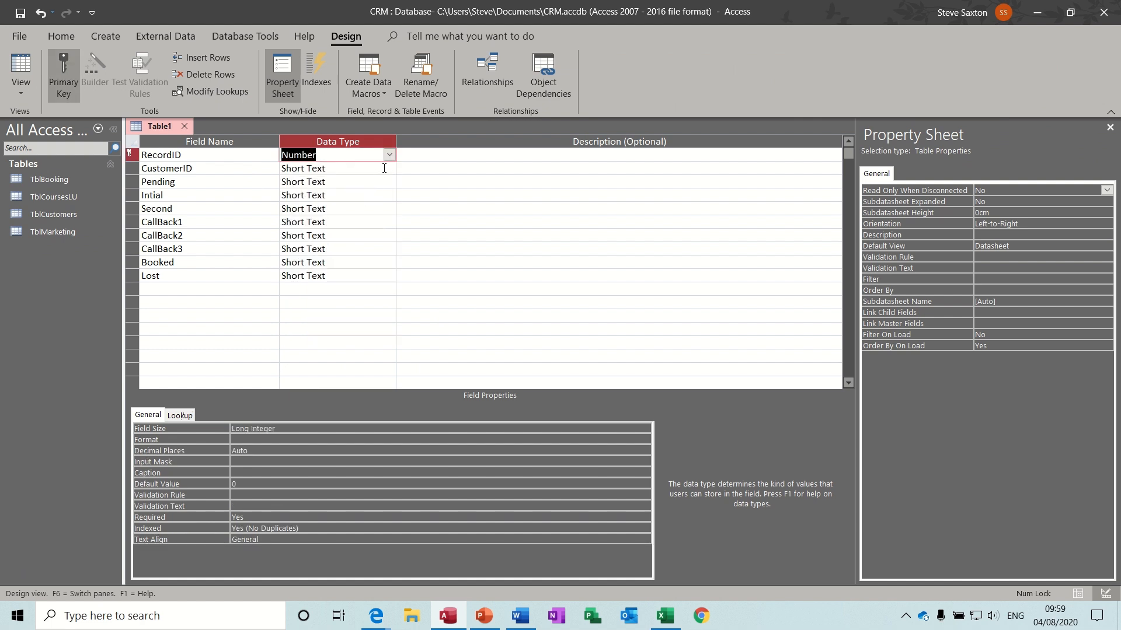
{"action": "left_click", "coordinate": [386, 169]}
{"action": "left_click", "coordinate": [393, 170]}
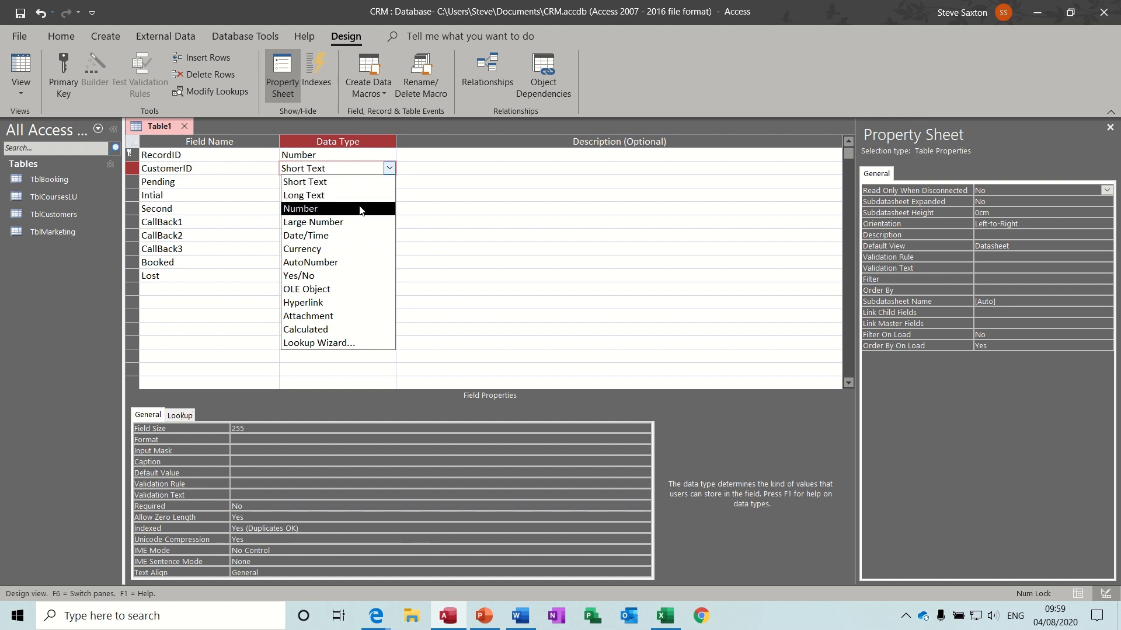
{"action": "left_click", "coordinate": [300, 209]}
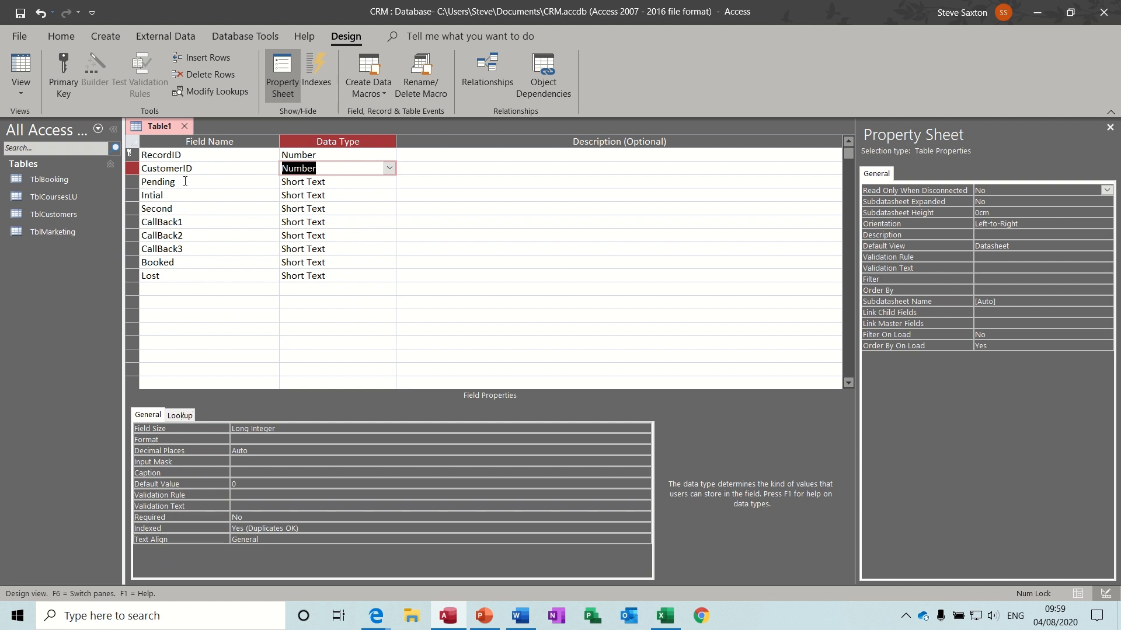
- Set CallBack1, CallBack2 and CallBack3 to the Date/Time data type
{"action": "left_click", "coordinate": [182, 290]}
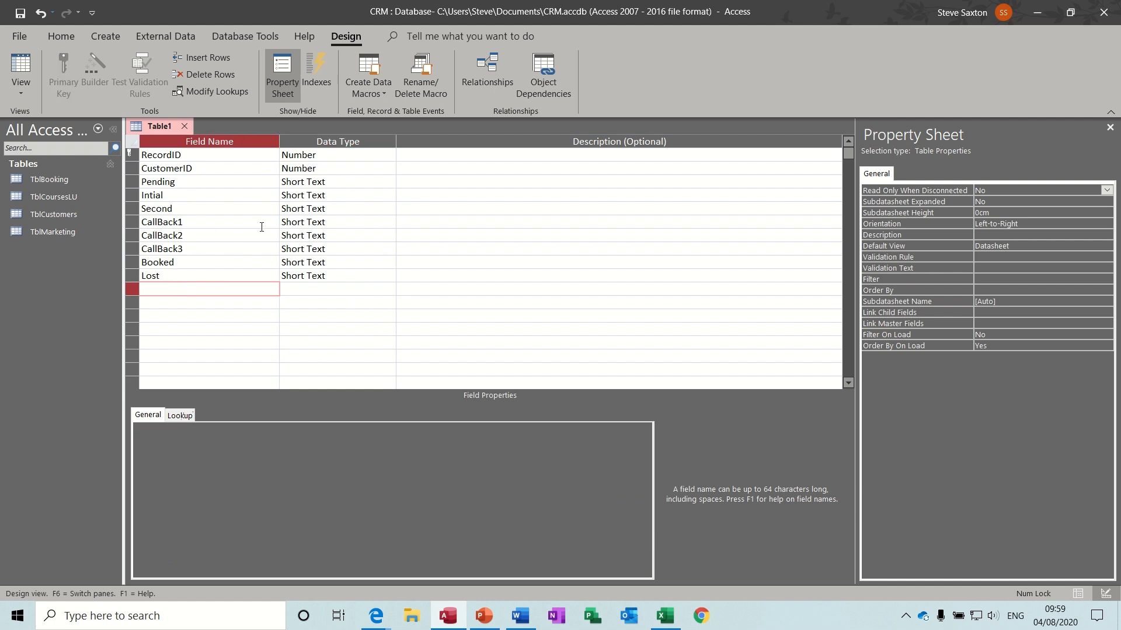
{"action": "left_click", "coordinate": [372, 222]}
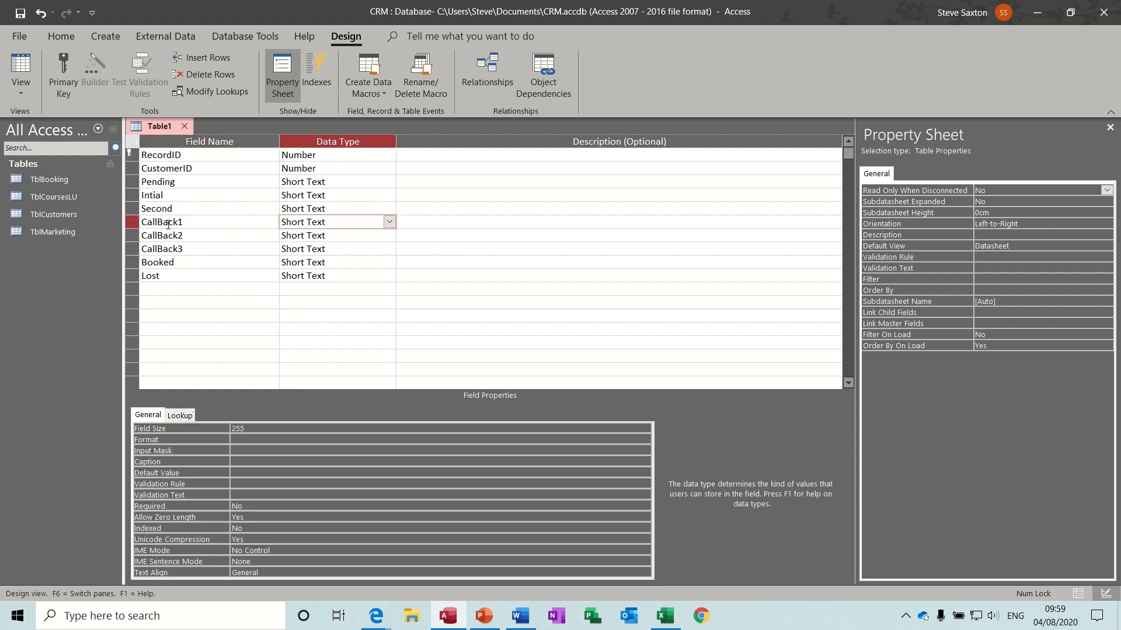
{"action": "left_click", "coordinate": [389, 223]}
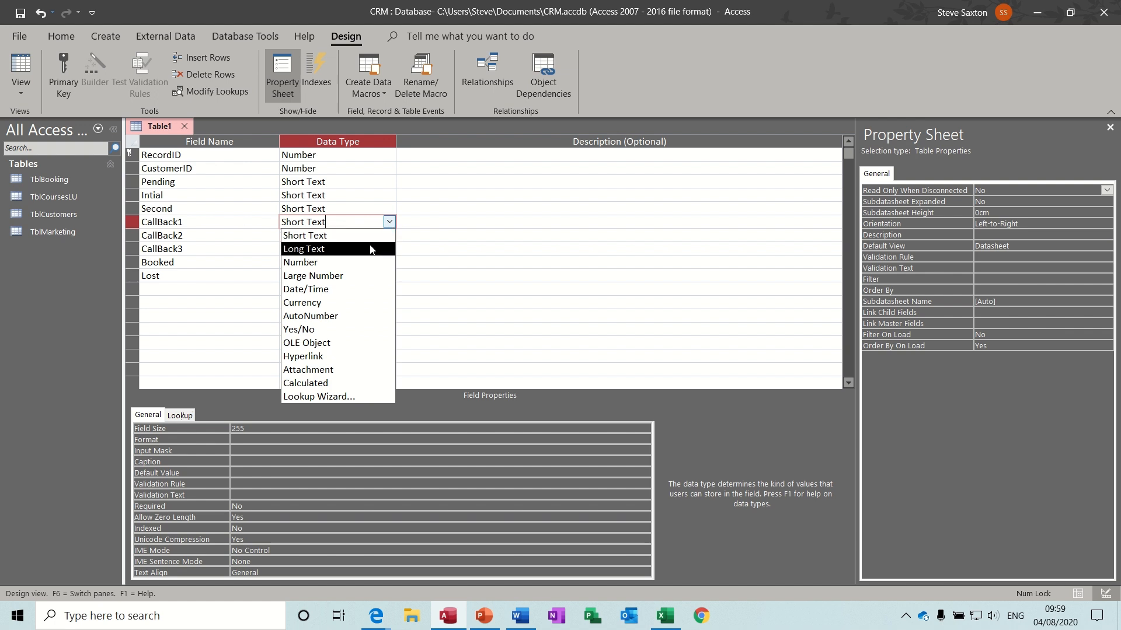
{"action": "left_click", "coordinate": [362, 289]}
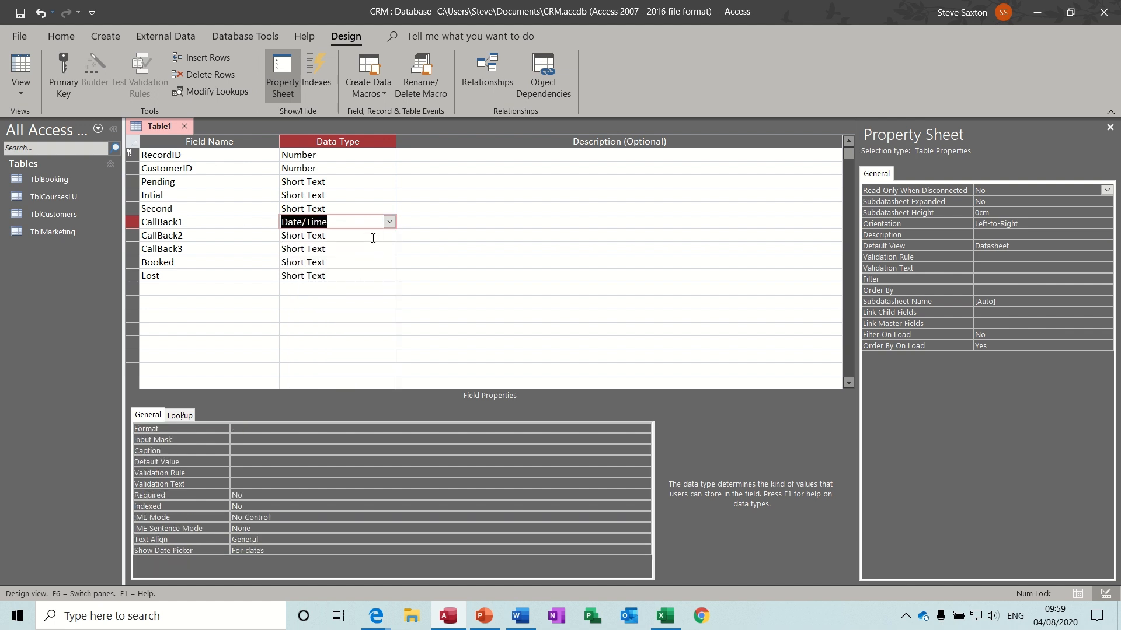
{"action": "left_click", "coordinate": [373, 236]}
{"action": "left_click", "coordinate": [390, 236]}
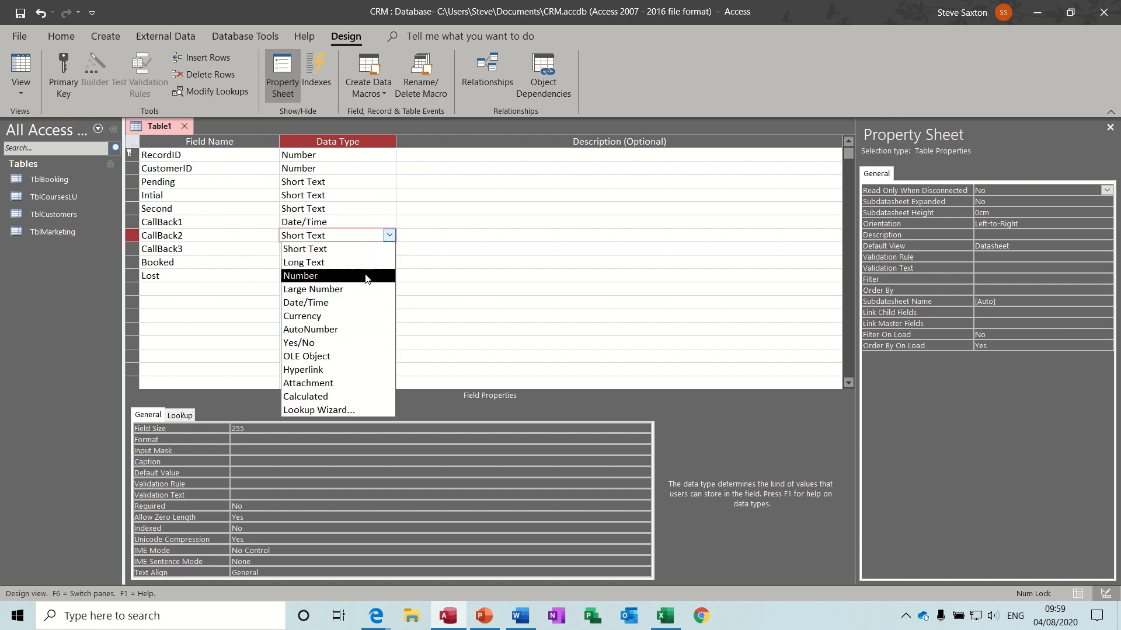
{"action": "left_click", "coordinate": [361, 303]}
{"action": "left_click", "coordinate": [371, 249]}
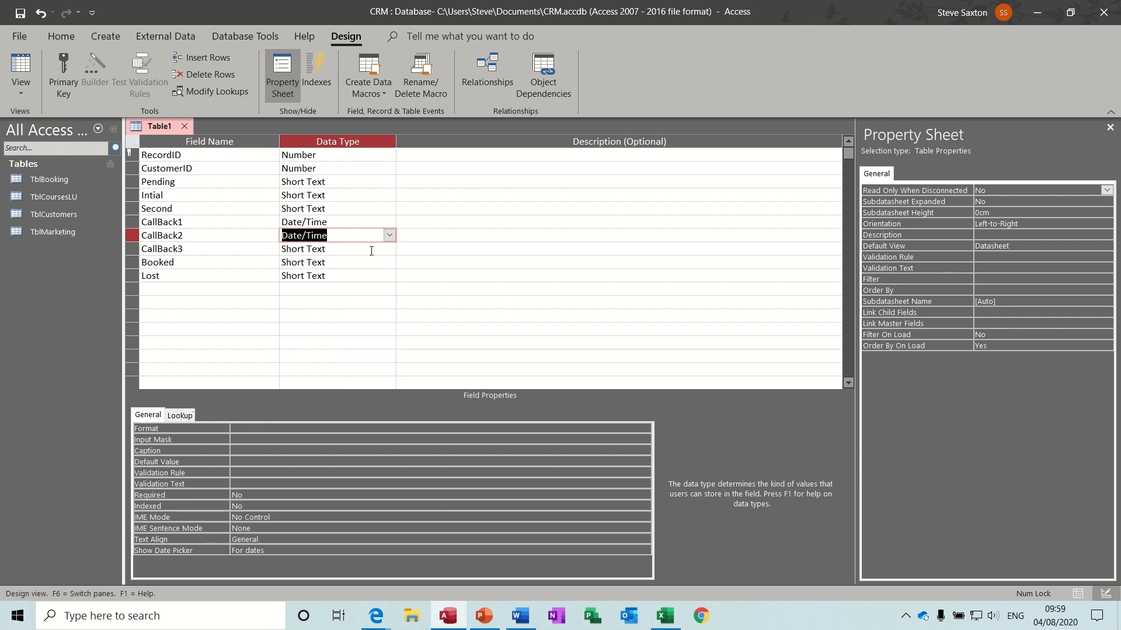
{"action": "left_click", "coordinate": [389, 249]}
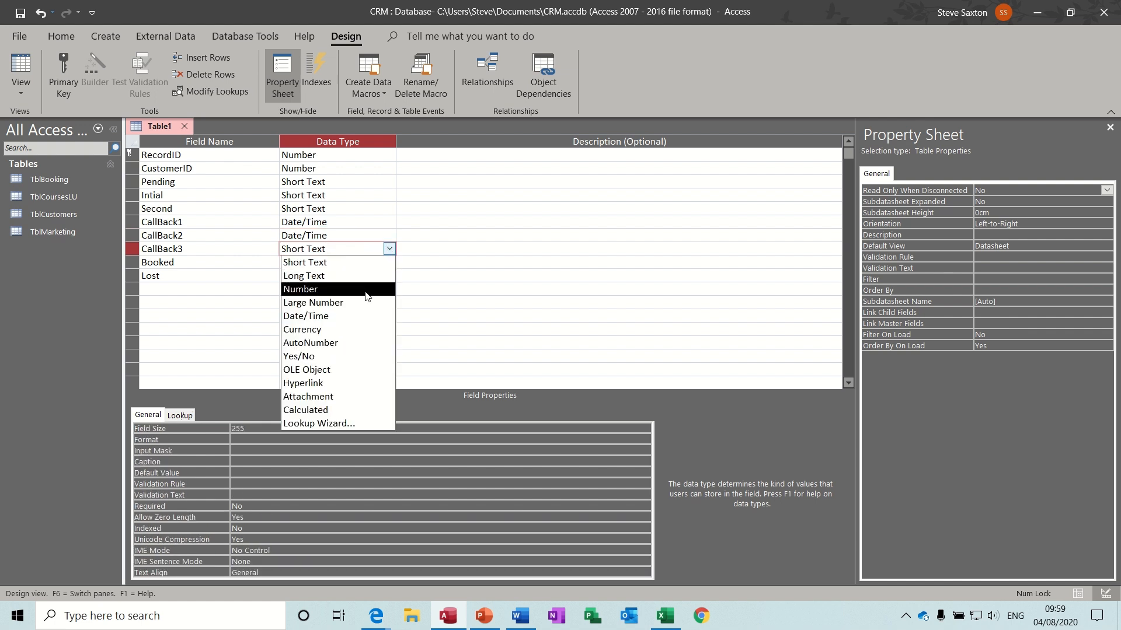
{"action": "left_click", "coordinate": [360, 317]}
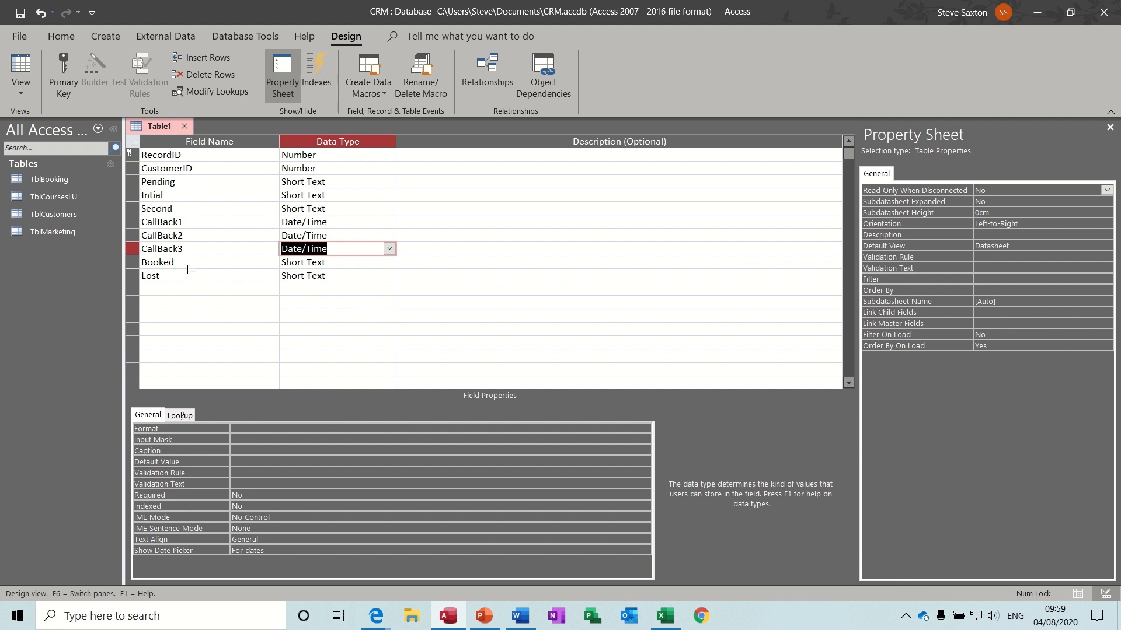
- Set Booked and Lost to the Yes/No data type
{"action": "left_click", "coordinate": [363, 263]}
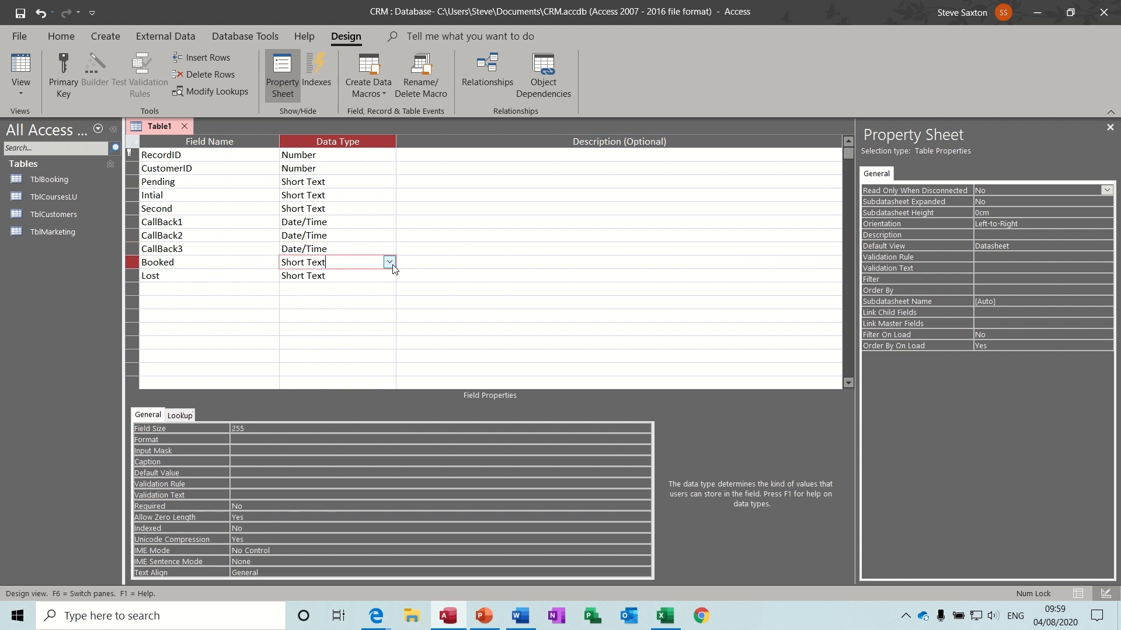
{"action": "left_click", "coordinate": [389, 262]}
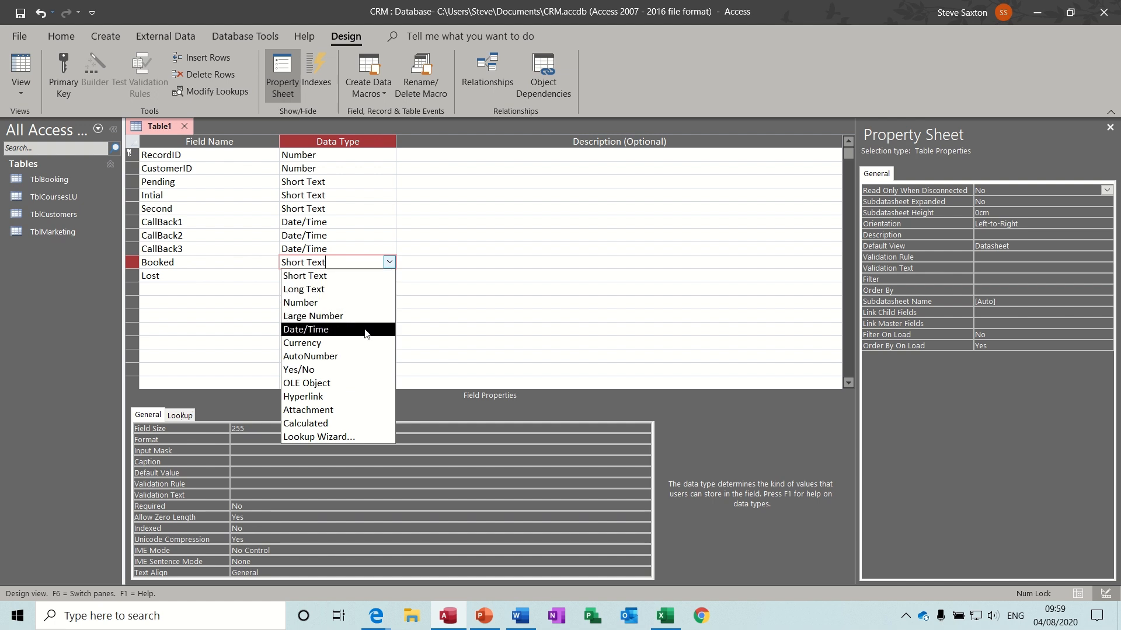
{"action": "left_click", "coordinate": [357, 369]}
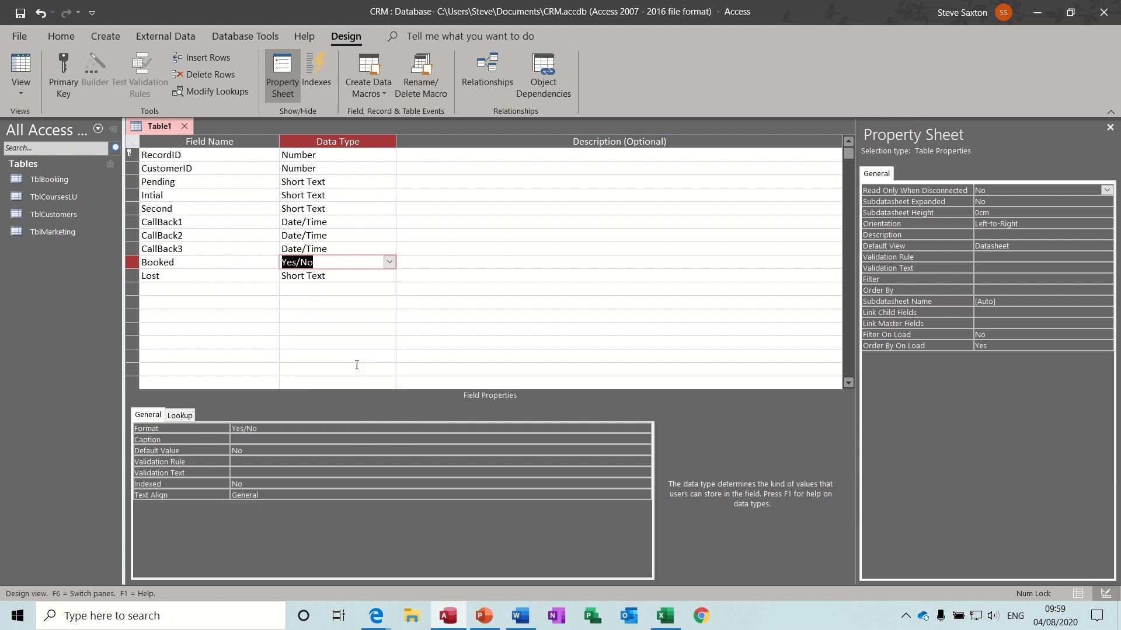
{"action": "left_click", "coordinate": [356, 276]}
{"action": "left_click", "coordinate": [389, 275]}
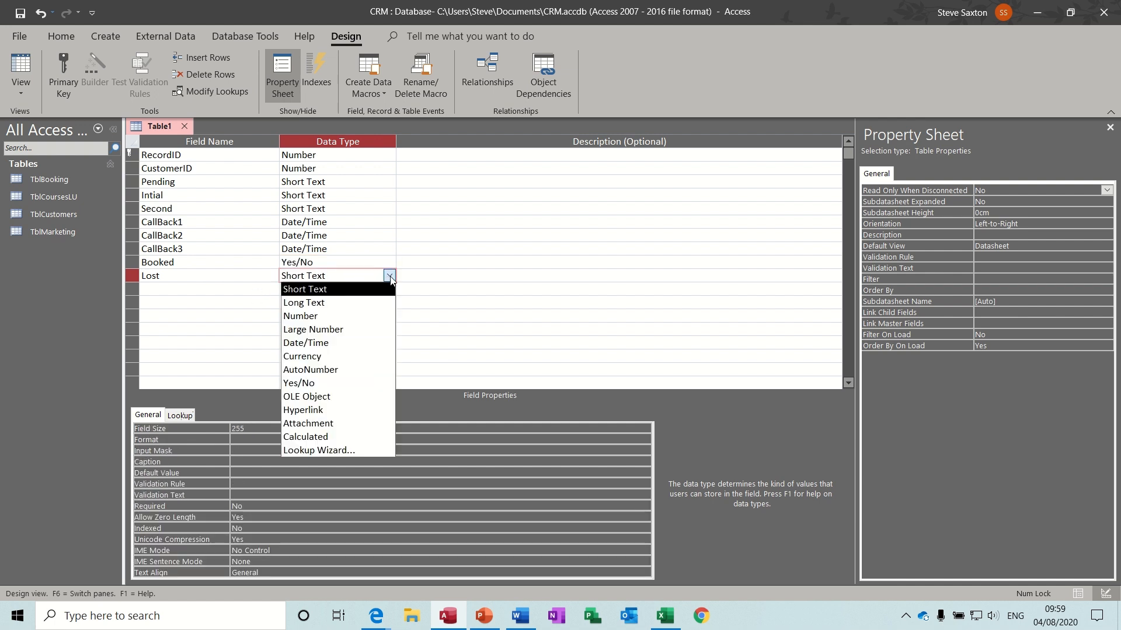
{"action": "left_click", "coordinate": [352, 383]}
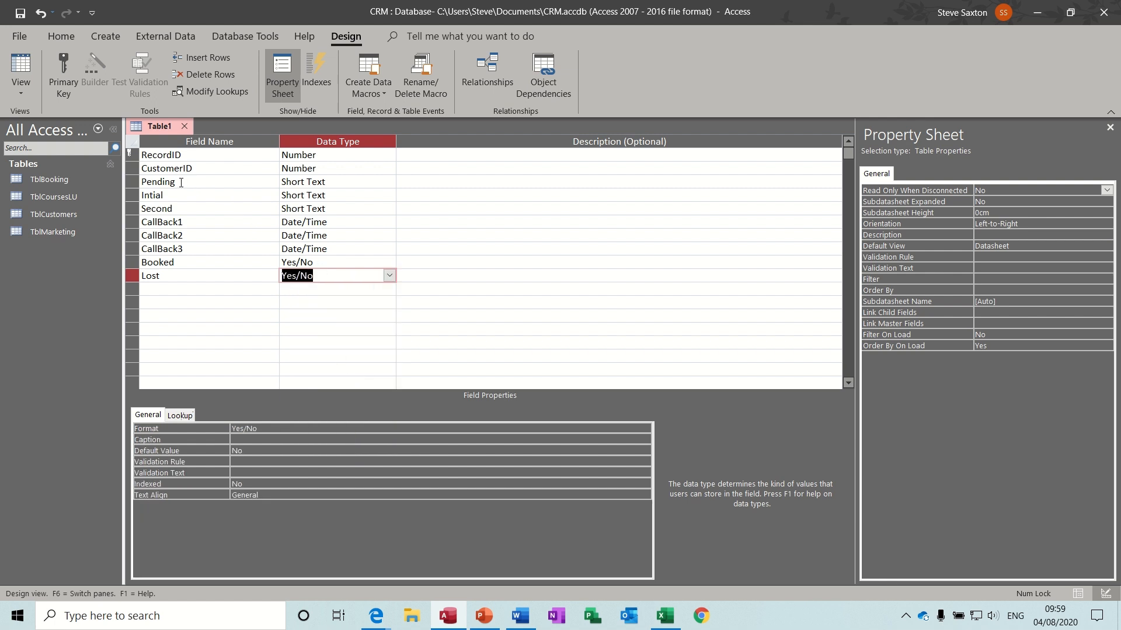
- Set Pending, Intial and Second to the Yes/No data type
{"action": "left_click", "coordinate": [366, 181]}
{"action": "left_click", "coordinate": [390, 182]}
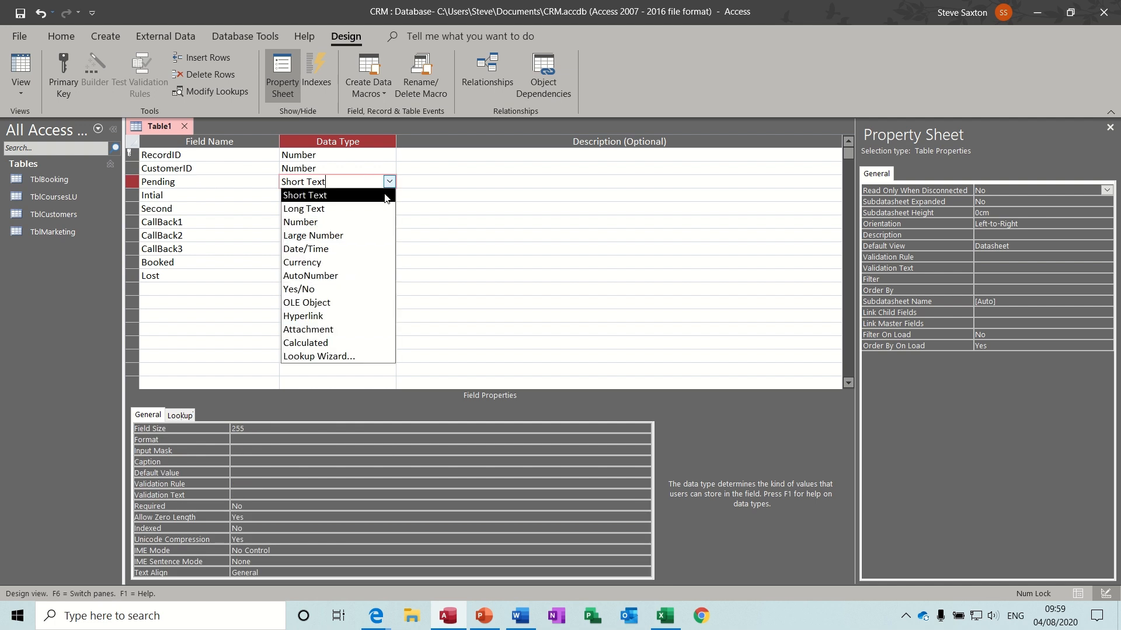
{"action": "left_click", "coordinate": [355, 289]}
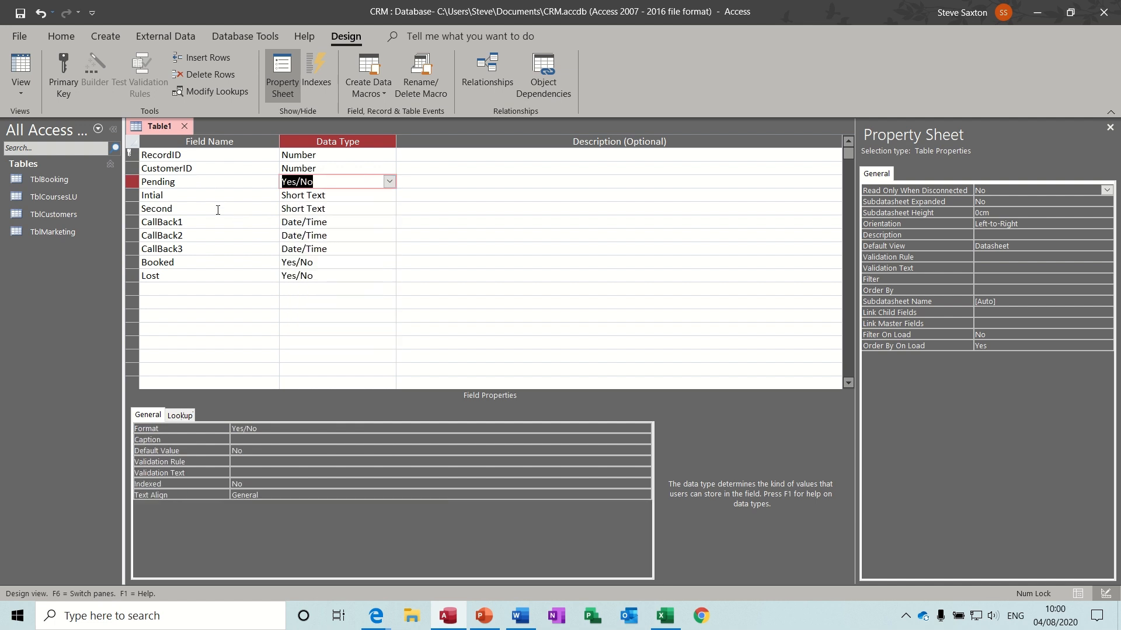
{"action": "left_click", "coordinate": [379, 195]}
{"action": "left_click", "coordinate": [390, 195]}
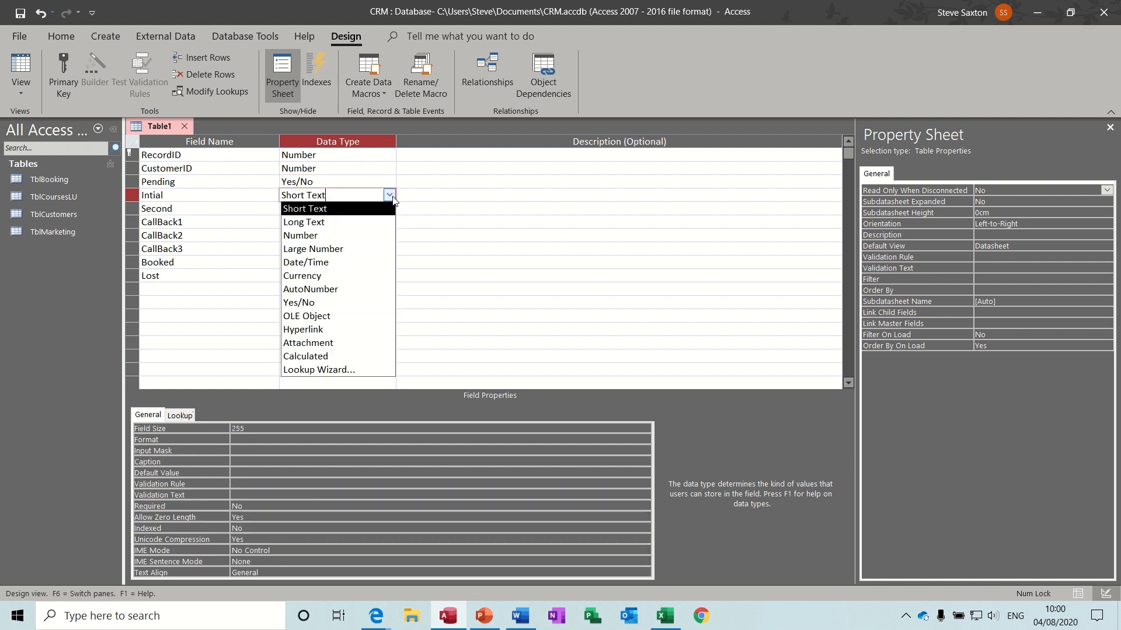
{"action": "left_click", "coordinate": [360, 301]}
{"action": "left_click", "coordinate": [363, 212]}
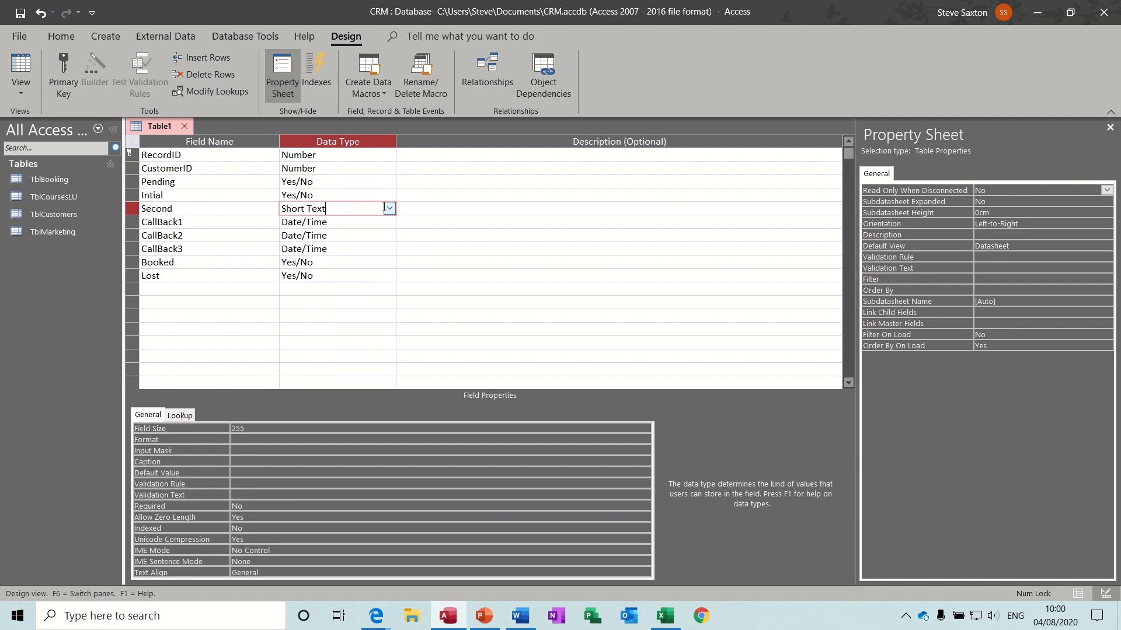
{"action": "left_click", "coordinate": [389, 209]}
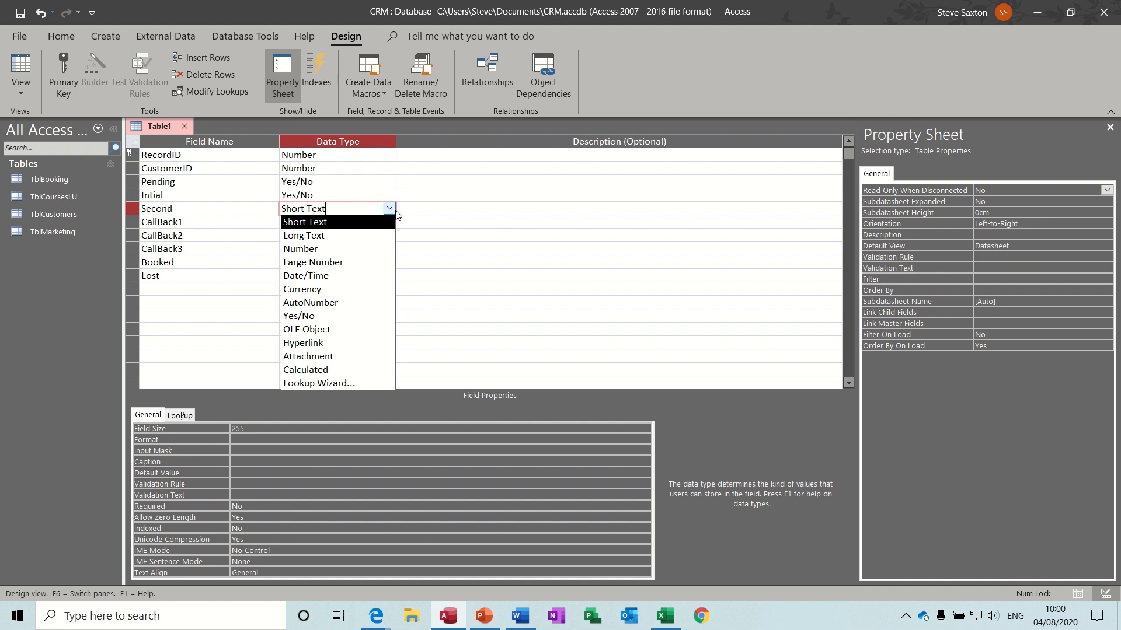
{"action": "left_click", "coordinate": [361, 316]}
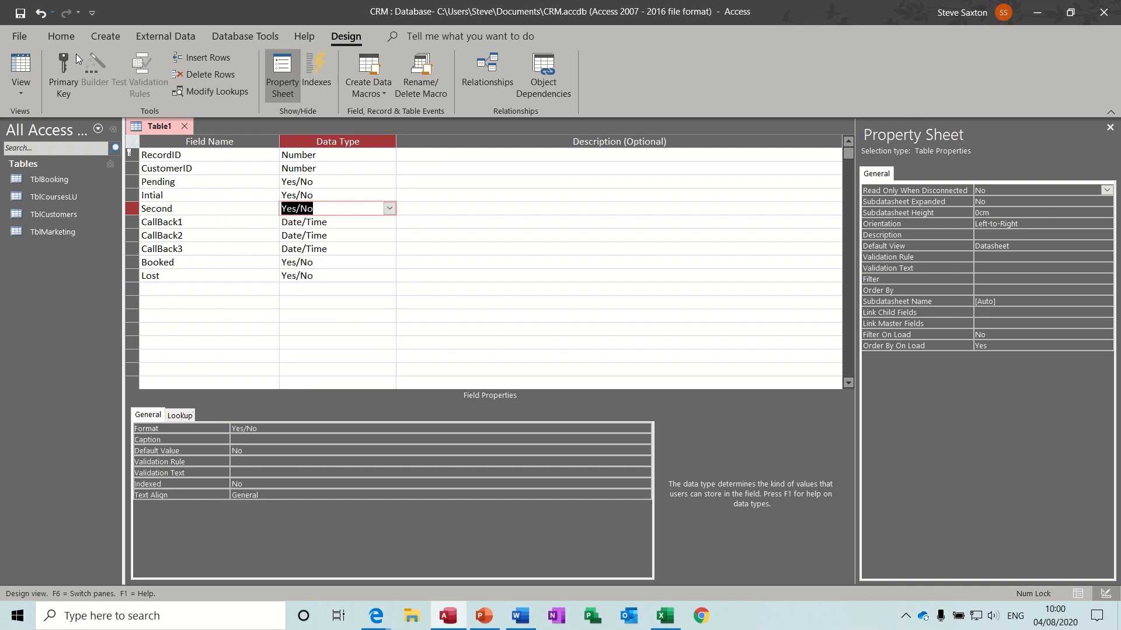
- Save the new table as TblStatus
{"action": "left_click", "coordinate": [21, 13]}
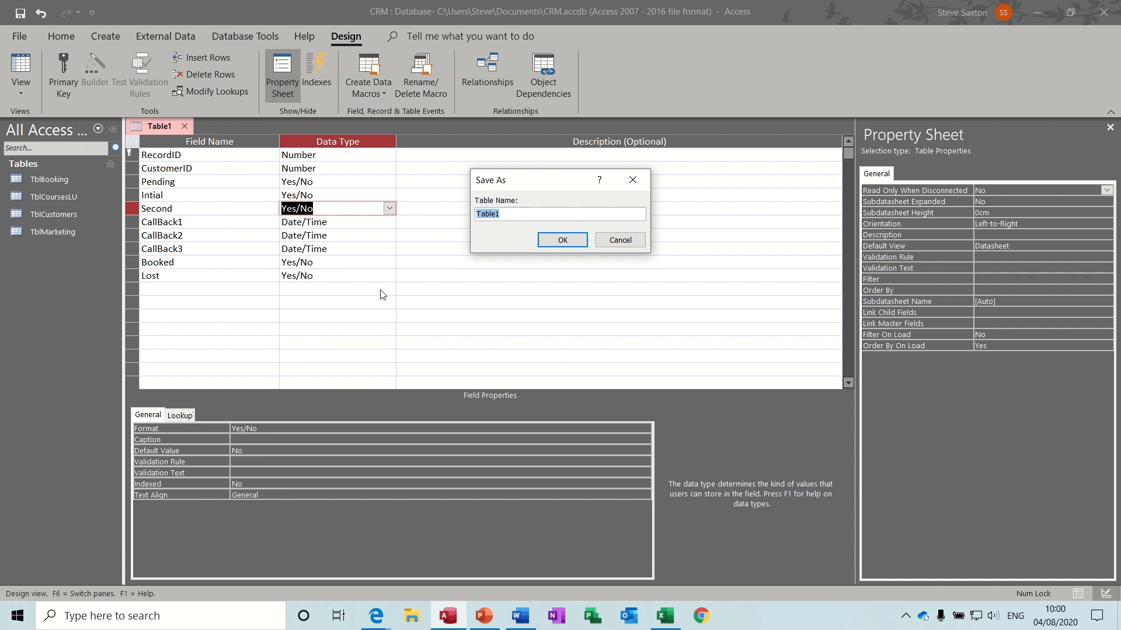
{"action": "type", "text": "TblStatus"}
{"action": "left_click", "coordinate": [560, 241]}
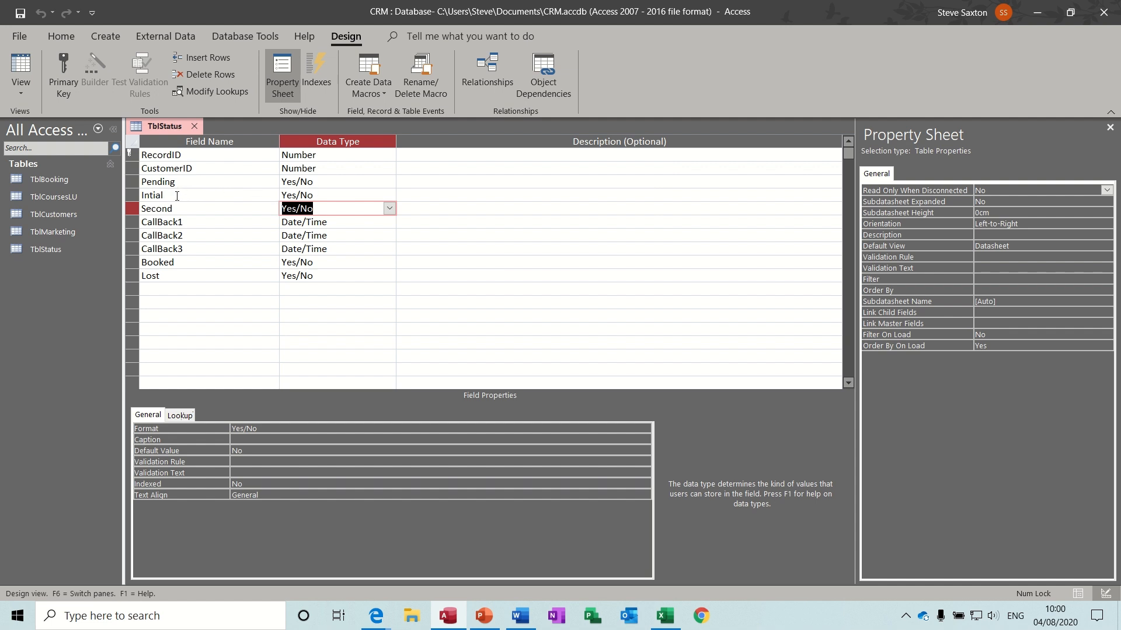
- Rename the Intial field to IntialEnquiryDate and change it to Date/Time
{"action": "left_click", "coordinate": [177, 195]}
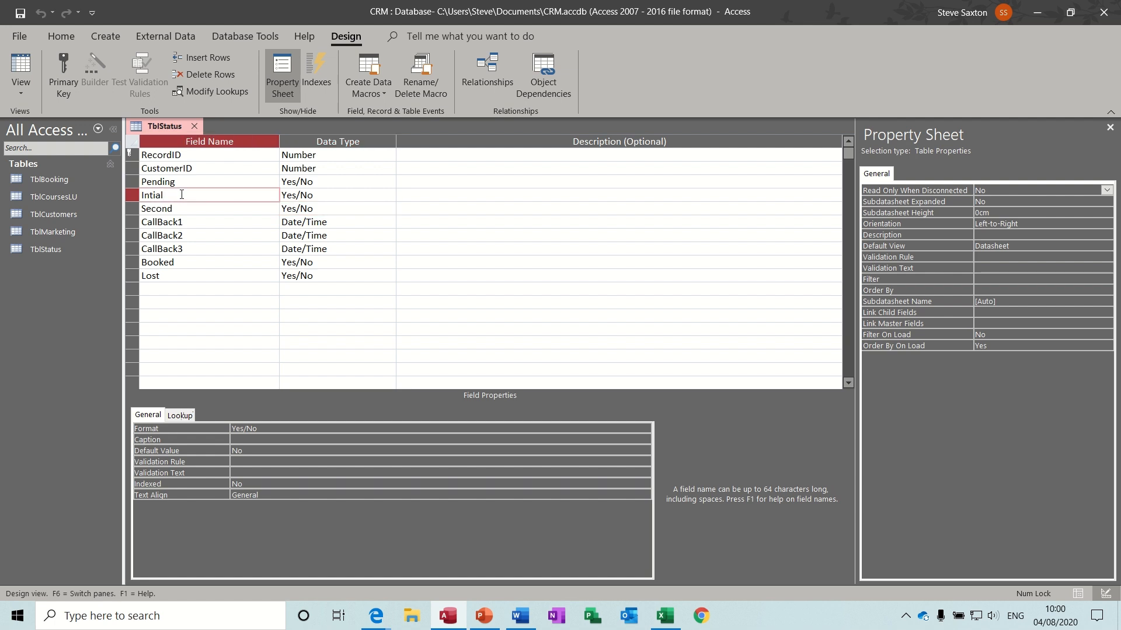
{"action": "type", "text": "Date"}
{"action": "type", "text": "Enqui"}
{"action": "type", "text": "ry"}
{"action": "left_click_drag", "start_coordinate": [329, 194], "coordinate": [281, 192]}
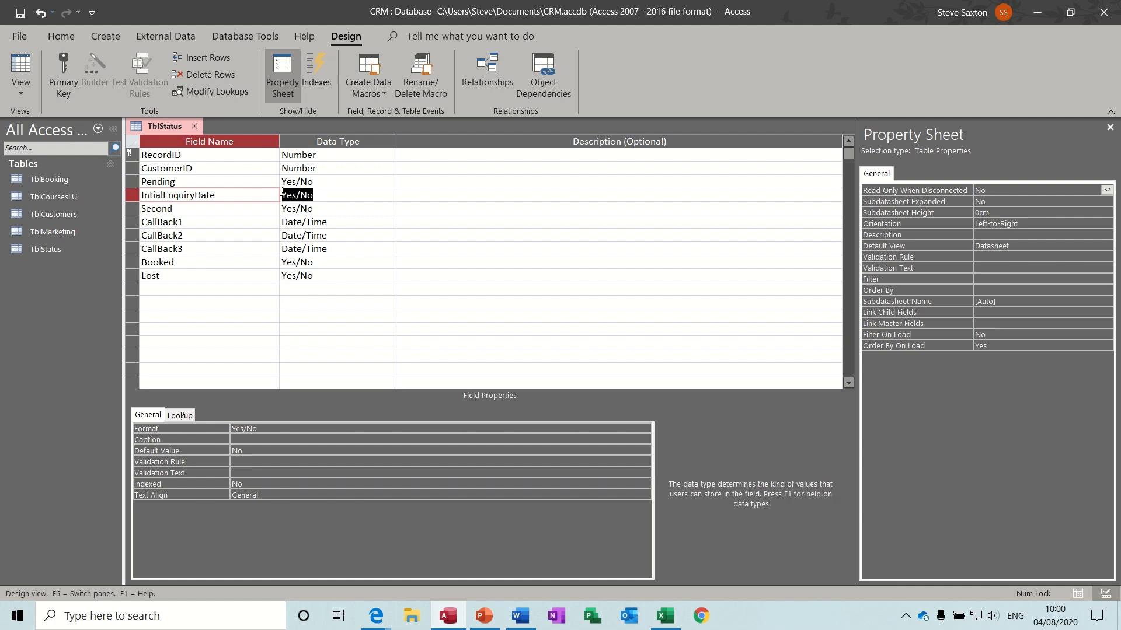
{"action": "type", "text": "date/Time"}
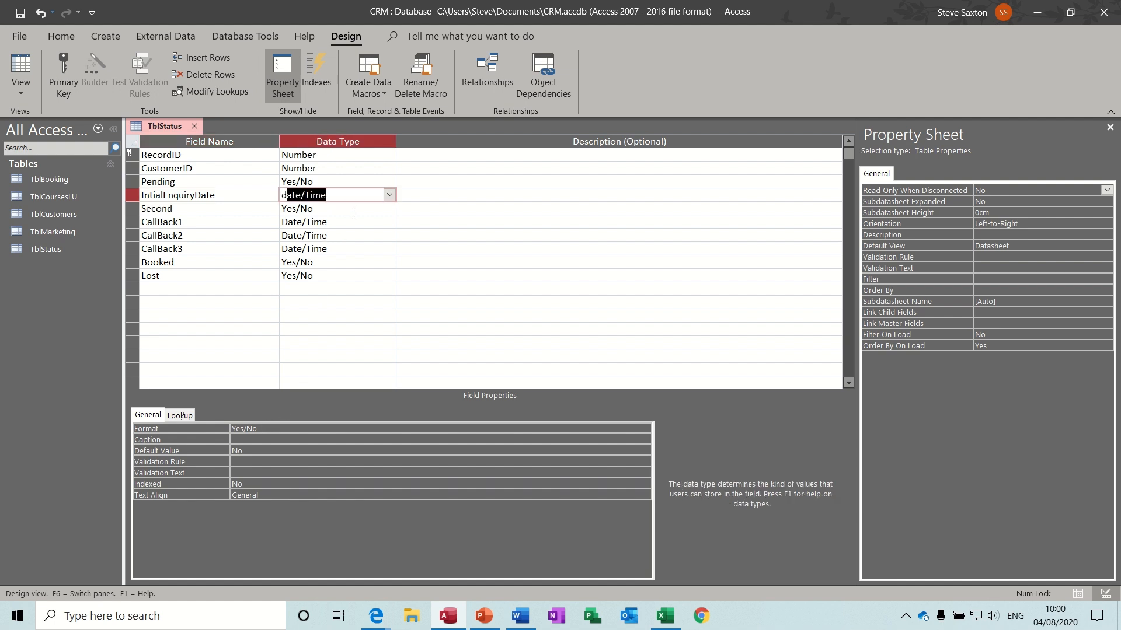
{"action": "left_click", "coordinate": [354, 212]}
{"action": "left_click", "coordinate": [345, 195]}
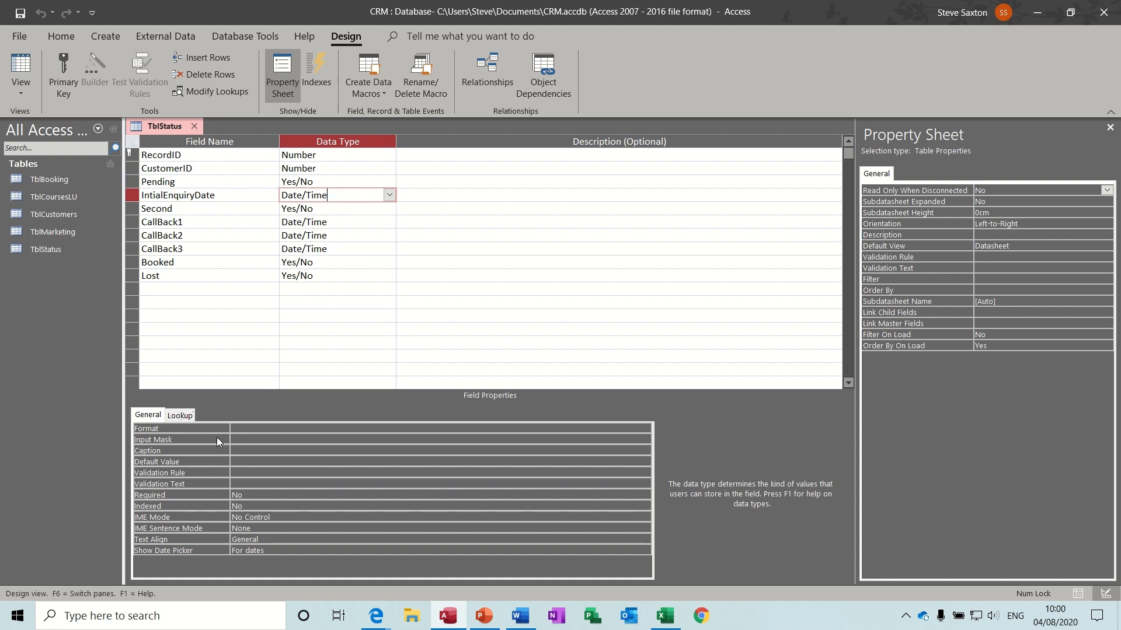
- Give IntialEnquiryDate and CallBack1 the Short Date input mask
{"action": "left_click", "coordinate": [236, 437]}
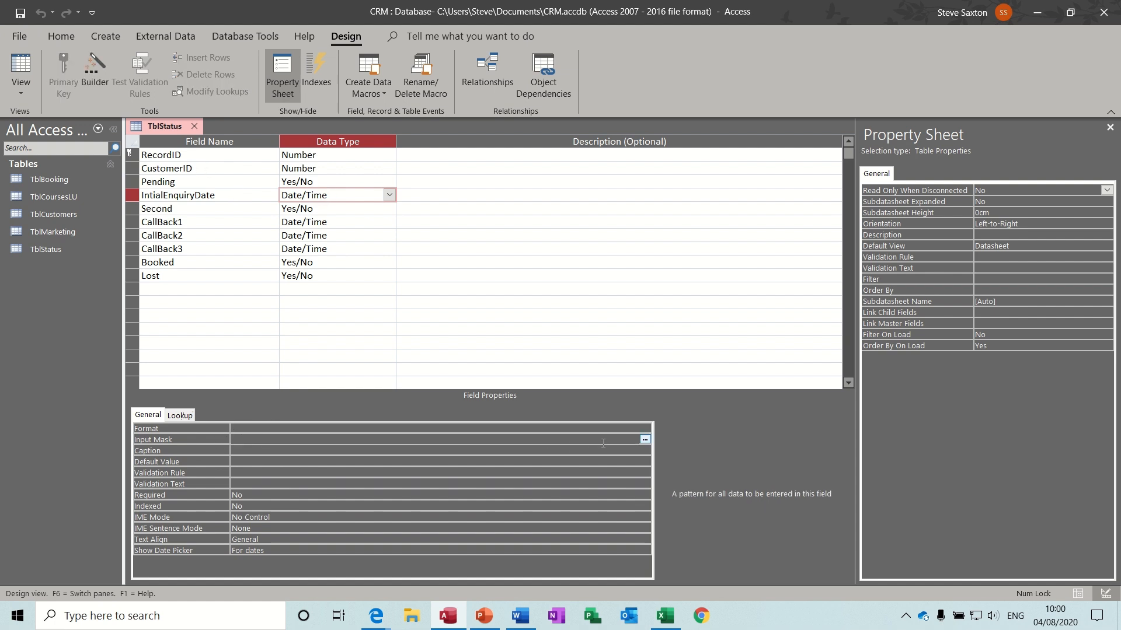
{"action": "left_click", "coordinate": [644, 439]}
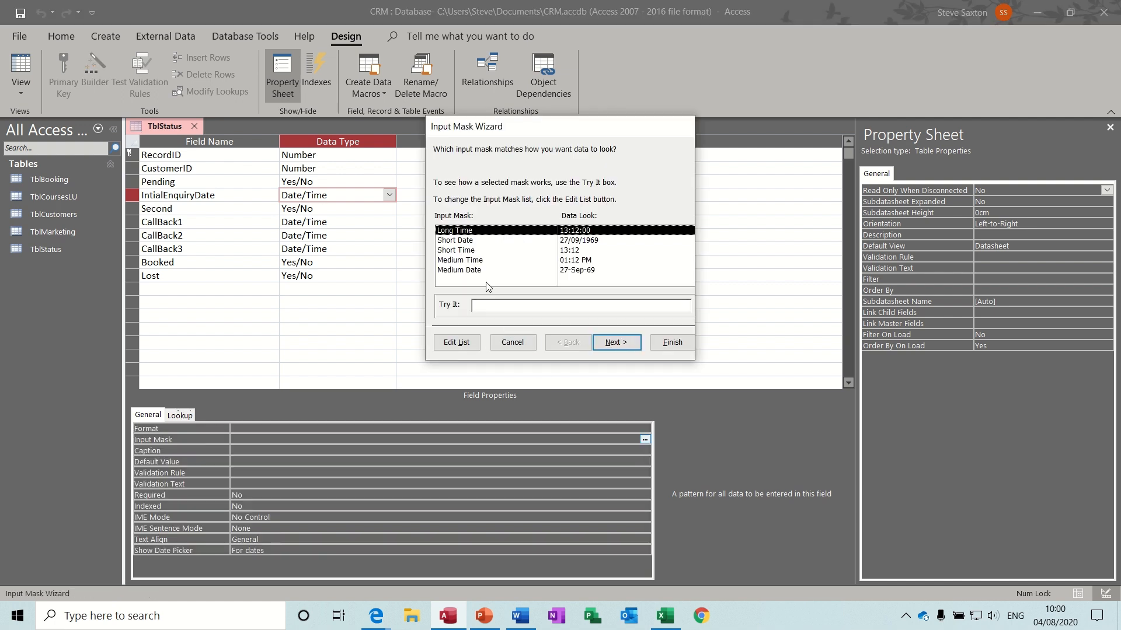
{"action": "left_click", "coordinate": [464, 250]}
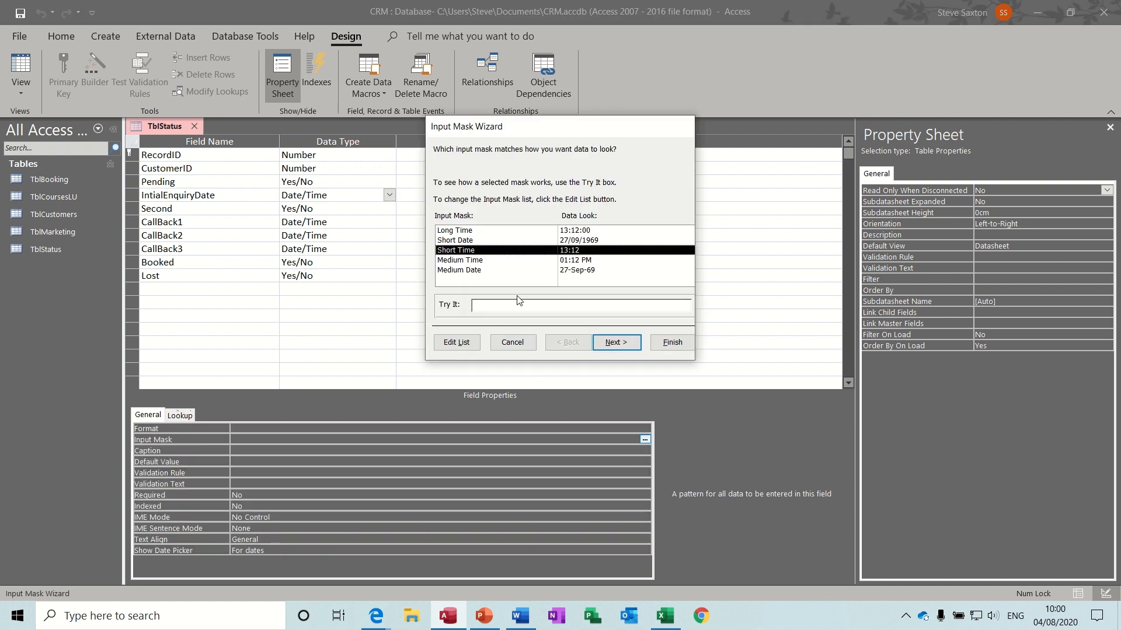
{"action": "left_click", "coordinate": [473, 240]}
{"action": "left_click", "coordinate": [671, 343]}
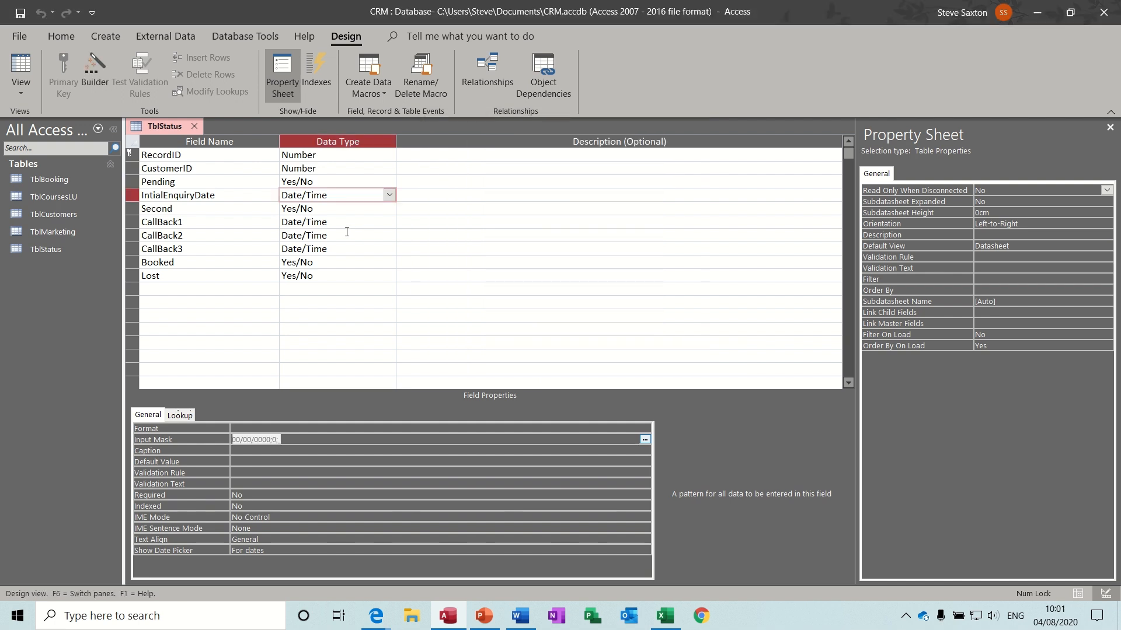
{"action": "left_click", "coordinate": [350, 221]}
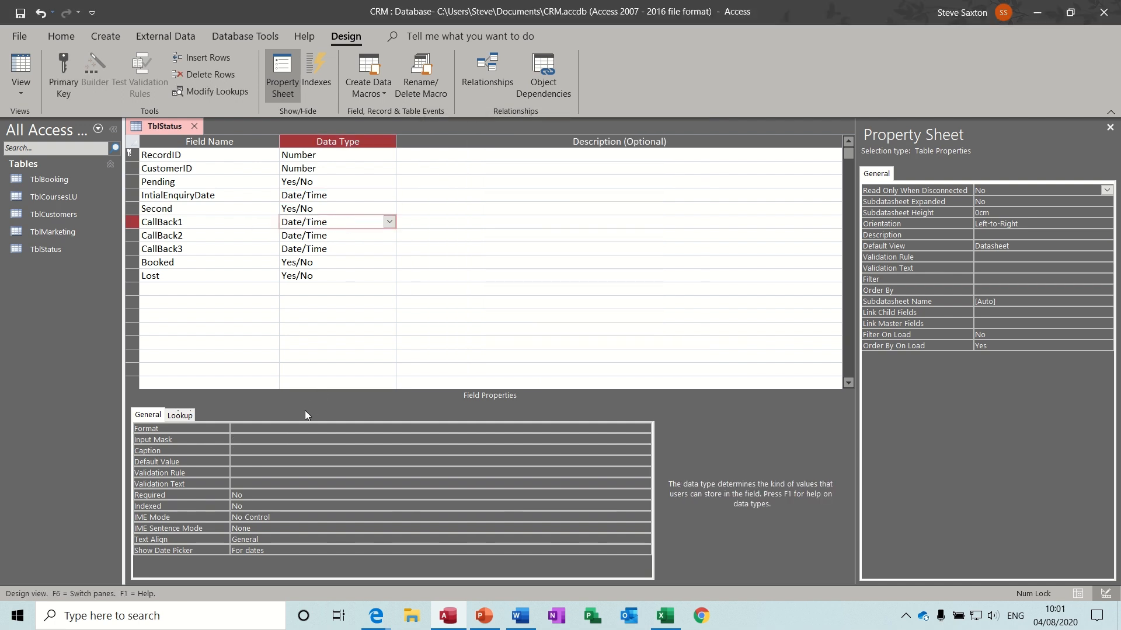
{"action": "left_click", "coordinate": [272, 439]}
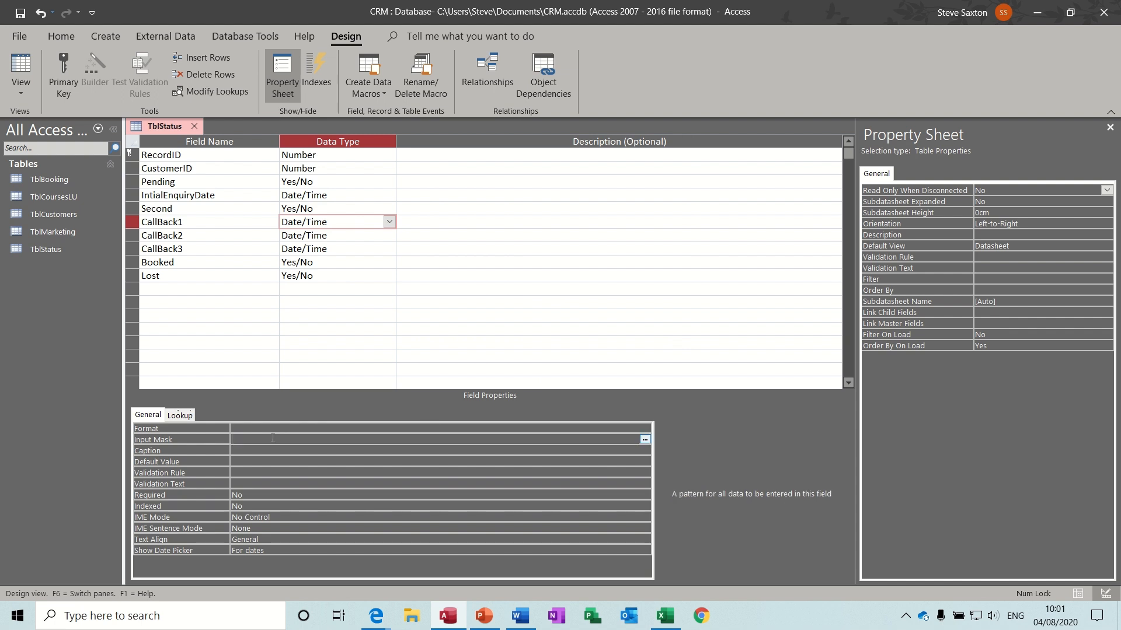
{"action": "left_click", "coordinate": [645, 439]}
{"action": "left_click", "coordinate": [544, 352]}
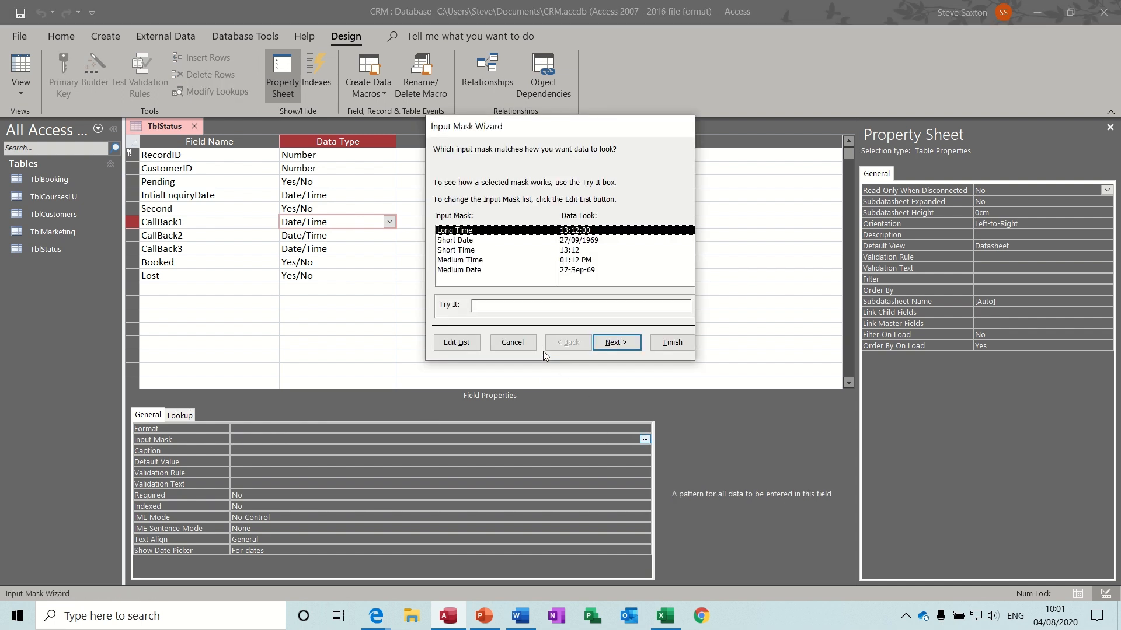
{"action": "left_click", "coordinate": [465, 252]}
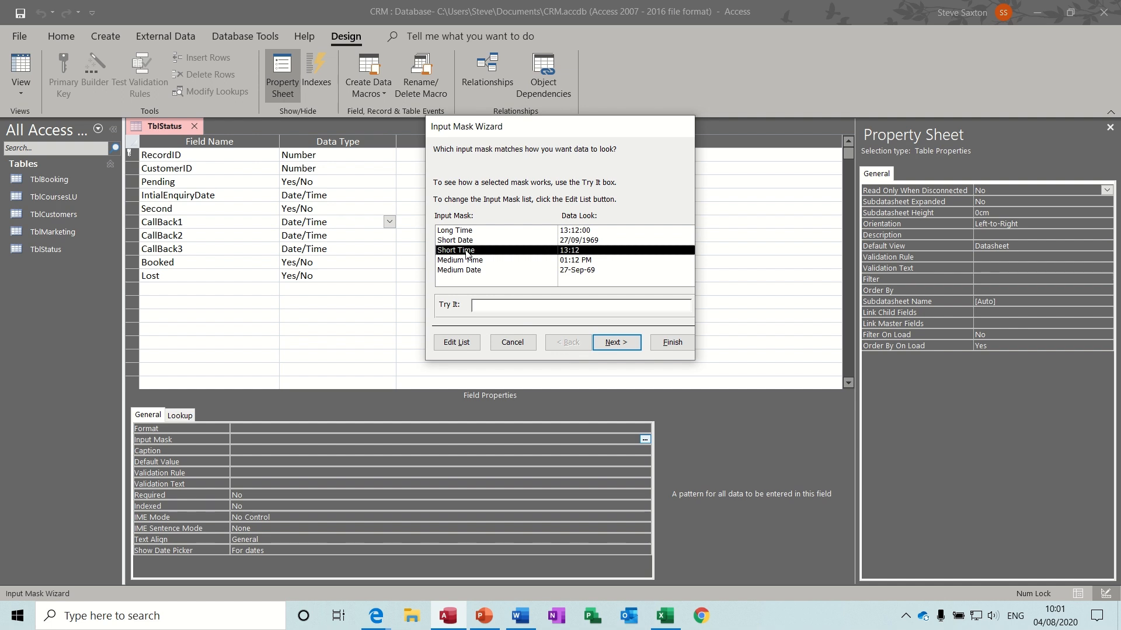
{"action": "left_click", "coordinate": [461, 239]}
{"action": "left_click", "coordinate": [665, 344]}
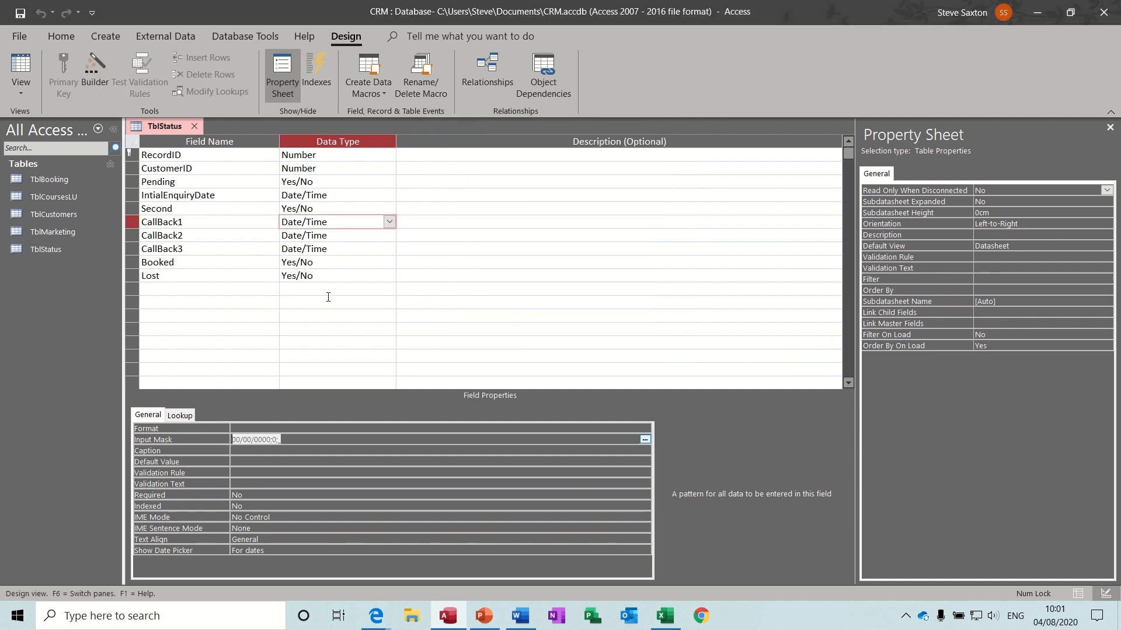
- Give CallBack2 and CallBack3 the Short Date input mask
{"action": "left_click", "coordinate": [294, 234]}
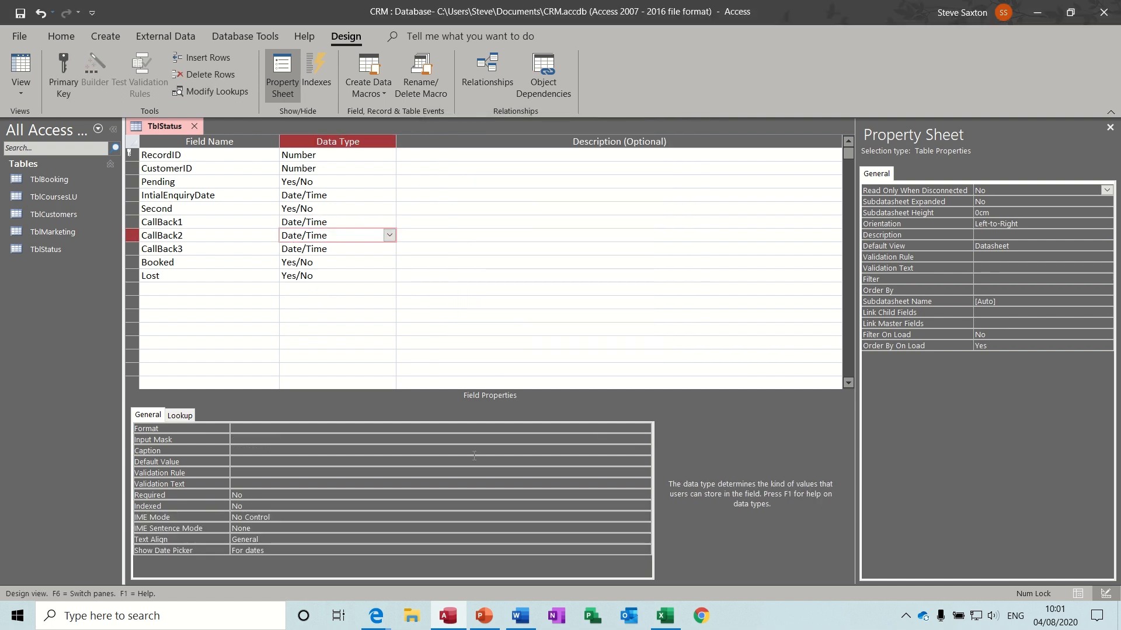
{"action": "left_click", "coordinate": [561, 441]}
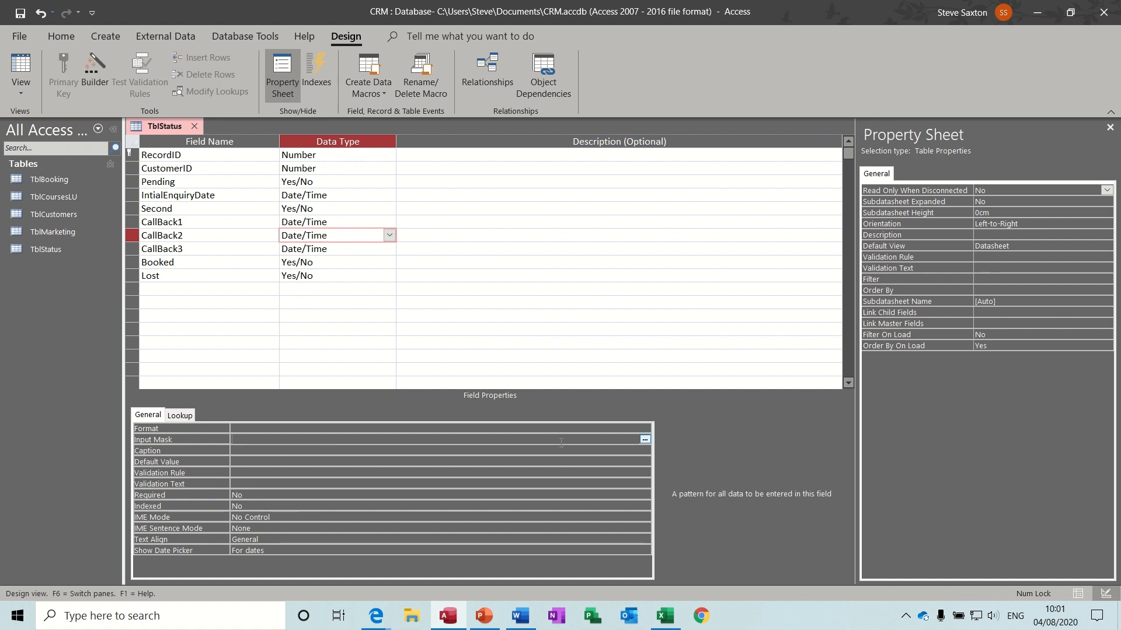
{"action": "left_click", "coordinate": [645, 441]}
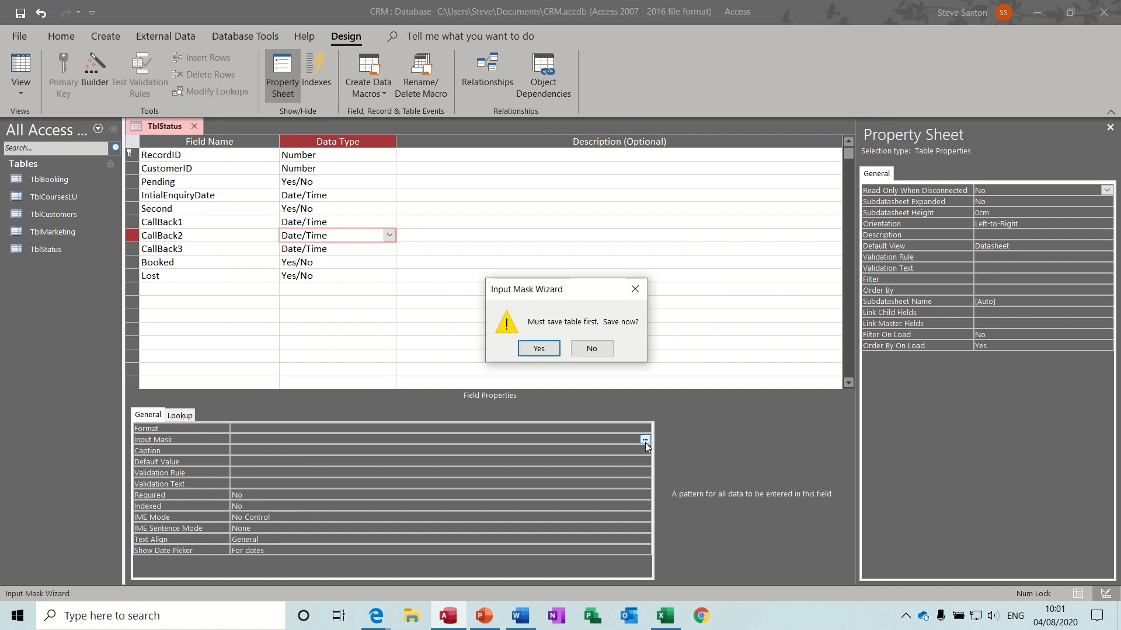
{"action": "left_click", "coordinate": [543, 349]}
{"action": "left_click", "coordinate": [487, 241]}
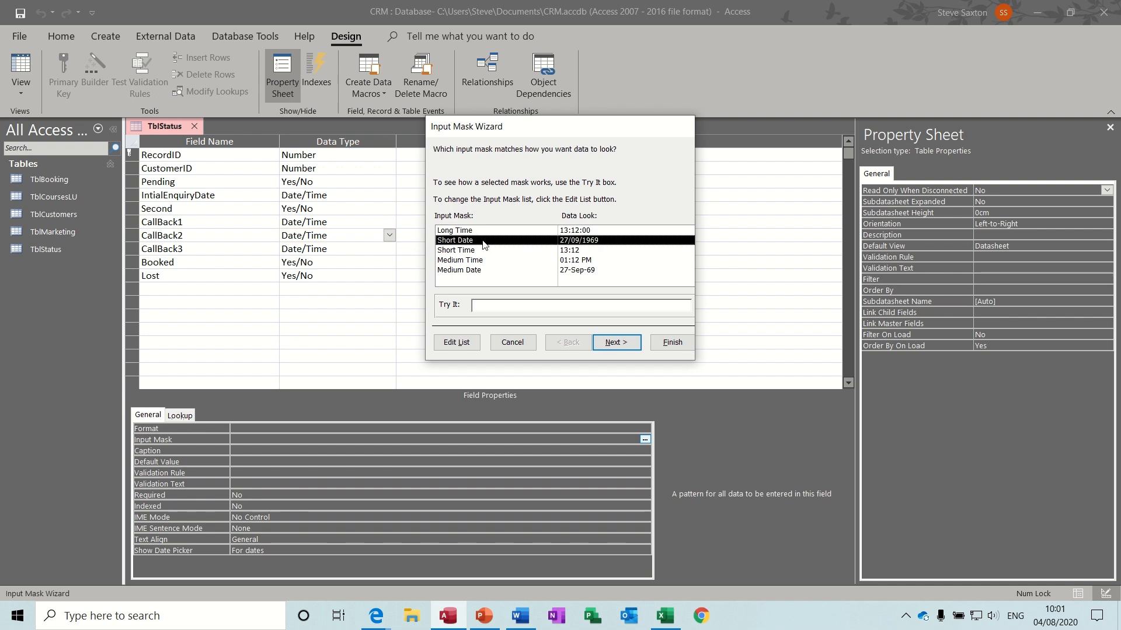
{"action": "left_click", "coordinate": [665, 343]}
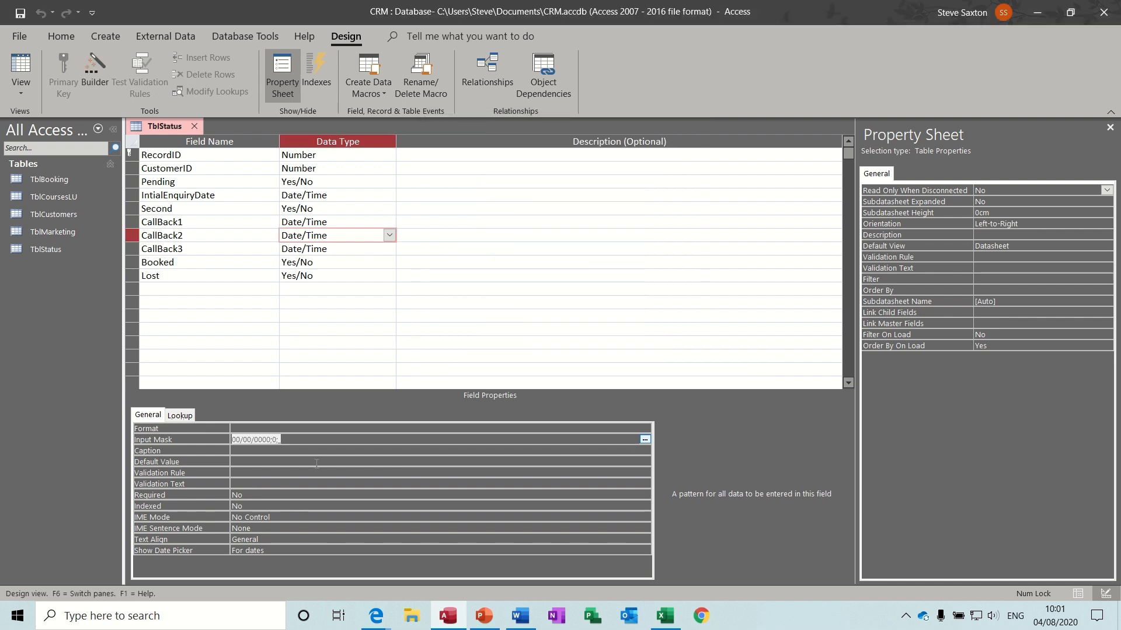
{"action": "left_click", "coordinate": [328, 252]}
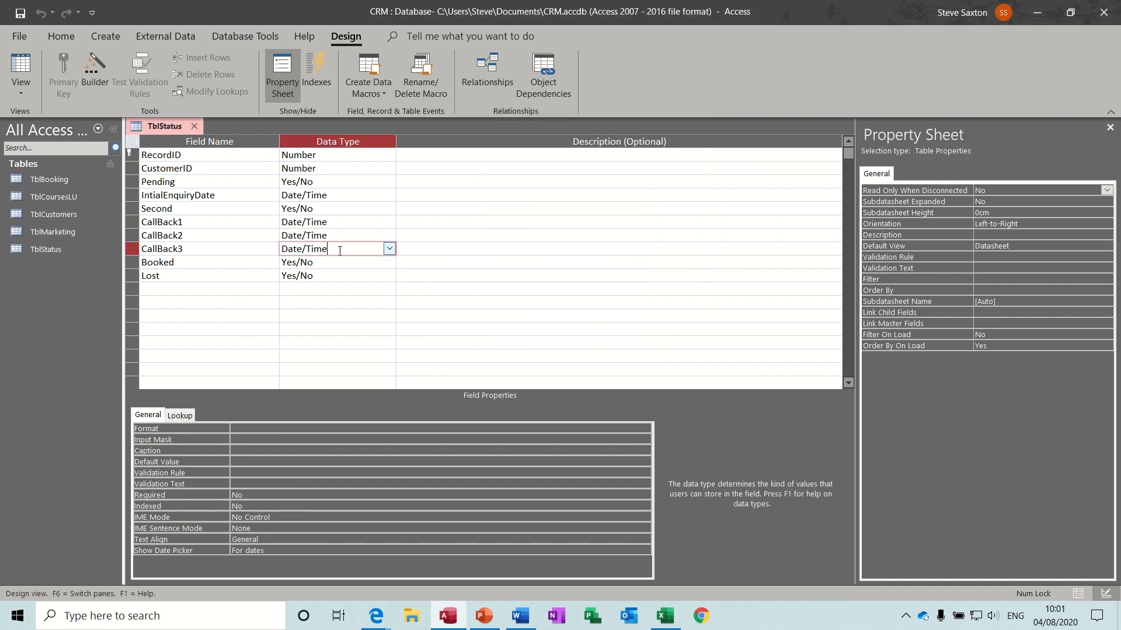
{"action": "left_click", "coordinate": [249, 439]}
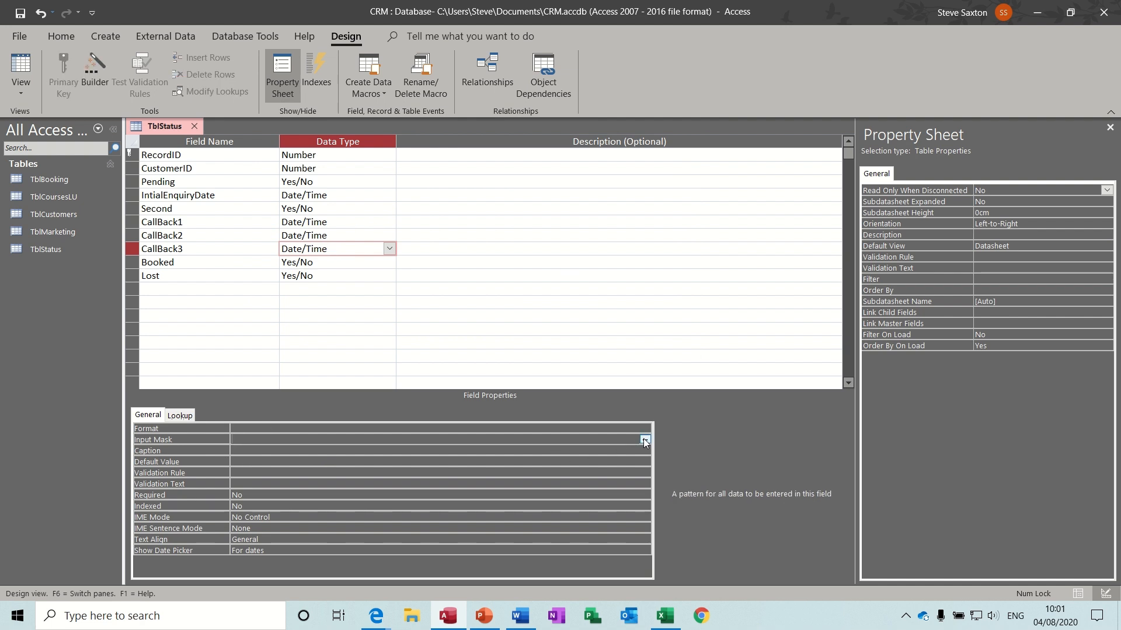
{"action": "left_click", "coordinate": [644, 440]}
{"action": "left_click", "coordinate": [540, 348]}
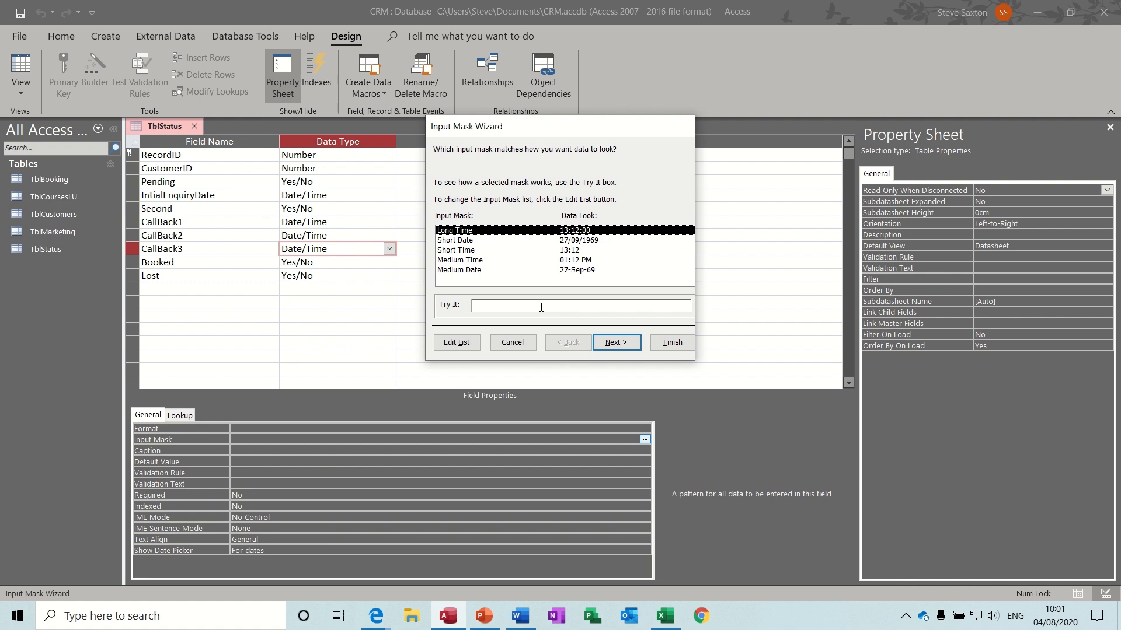
{"action": "left_click", "coordinate": [467, 244]}
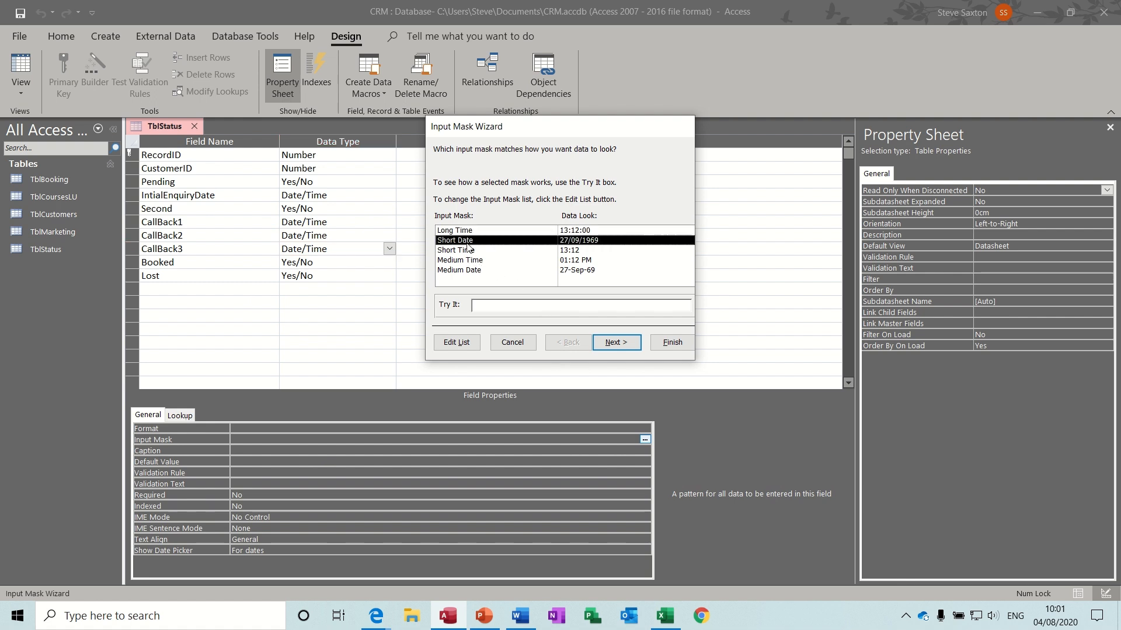
{"action": "left_click", "coordinate": [671, 342]}
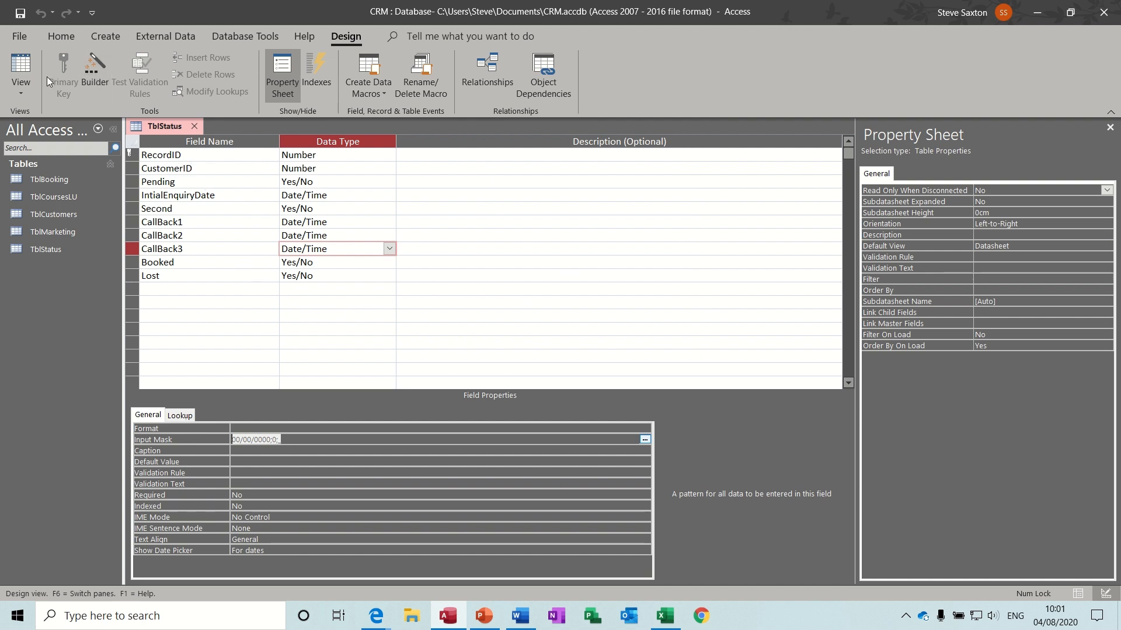
- Save TblStatus and switch it to Datasheet View
{"action": "left_click", "coordinate": [20, 65]}
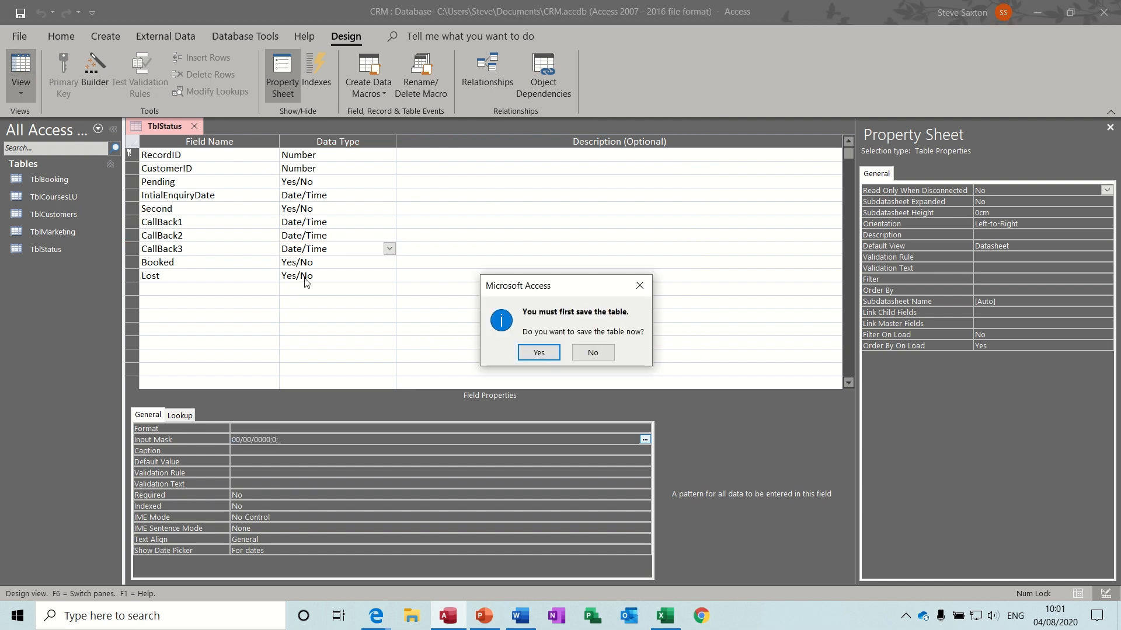
{"action": "left_click", "coordinate": [537, 357]}
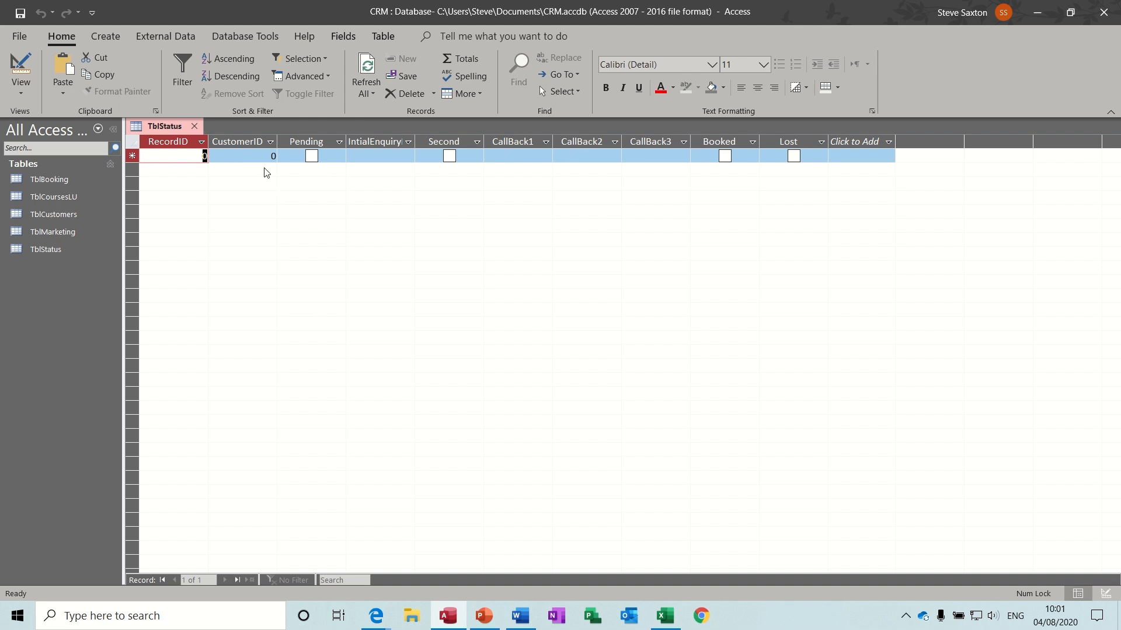
- Close the TblStatus datasheet tab
{"action": "left_click", "coordinate": [194, 126]}
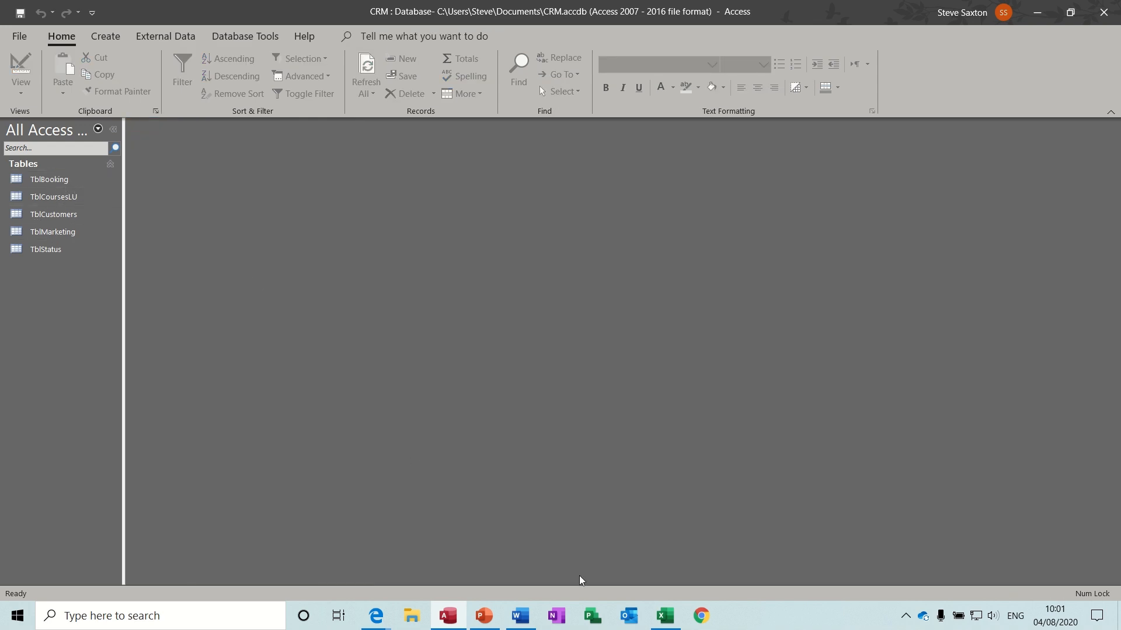
{"action": "left_click", "coordinate": [665, 616]}
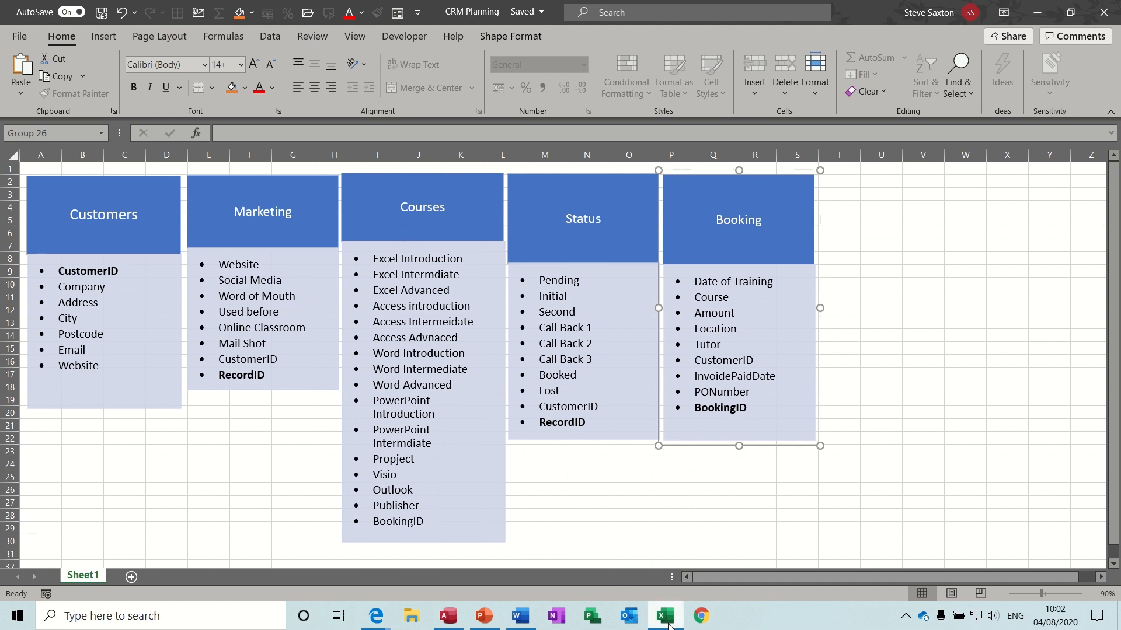
{"action": "left_click", "coordinate": [446, 619]}
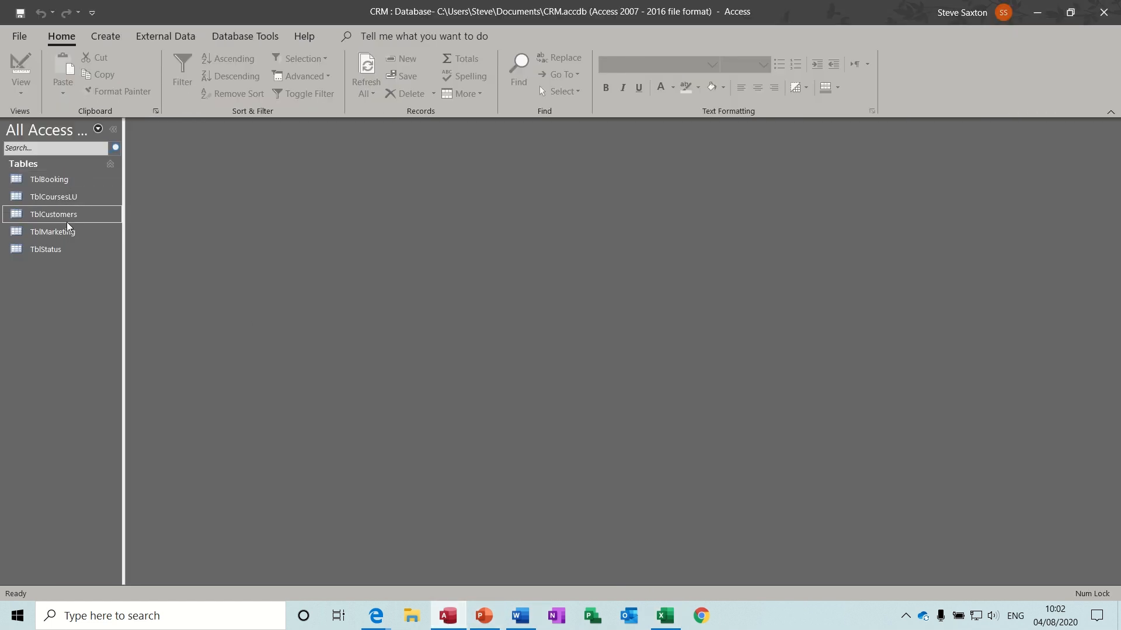
- Open TblBooking in Design View and set the Course field's Display Control to Combo Box
{"action": "double_click", "coordinate": [68, 182]}
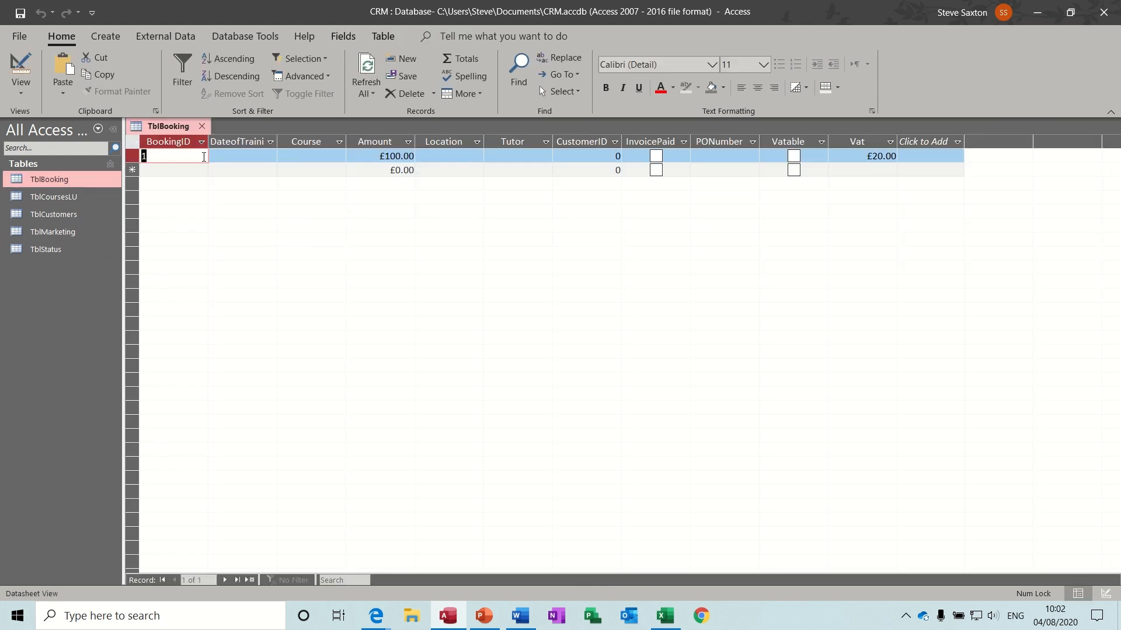
{"action": "left_click", "coordinate": [303, 156]}
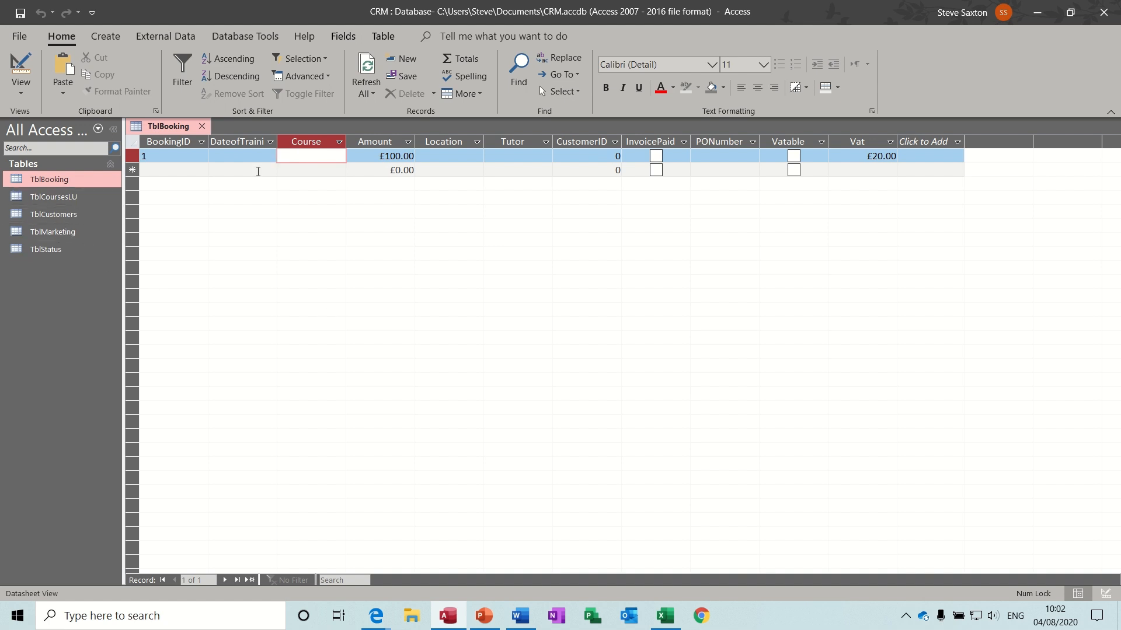
{"action": "left_click", "coordinate": [21, 65]}
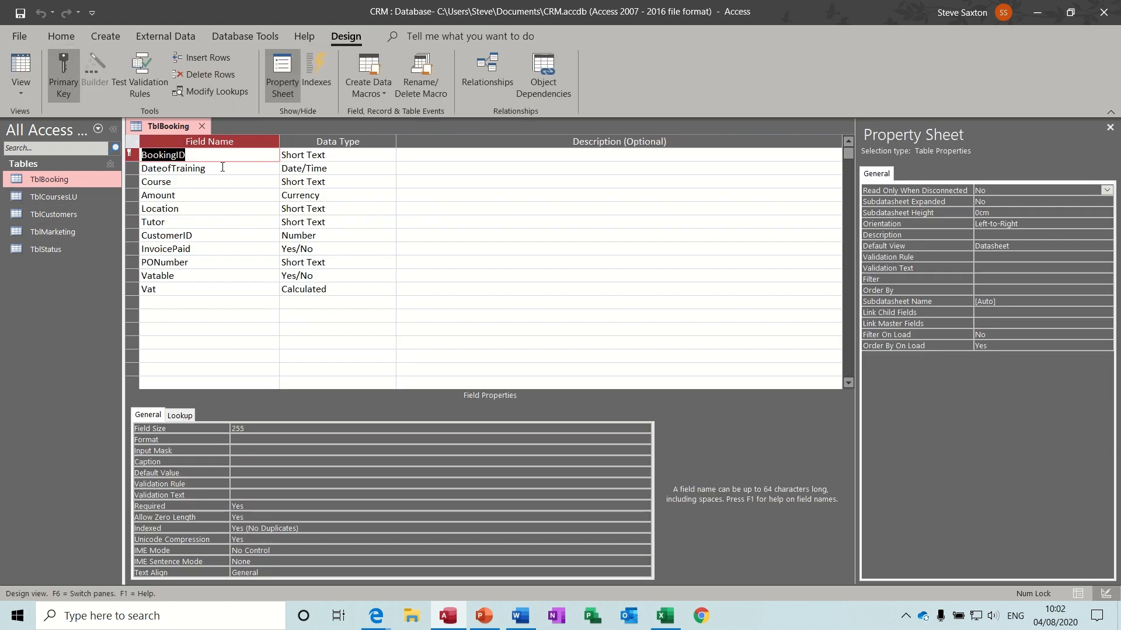
{"action": "left_click", "coordinate": [201, 182]}
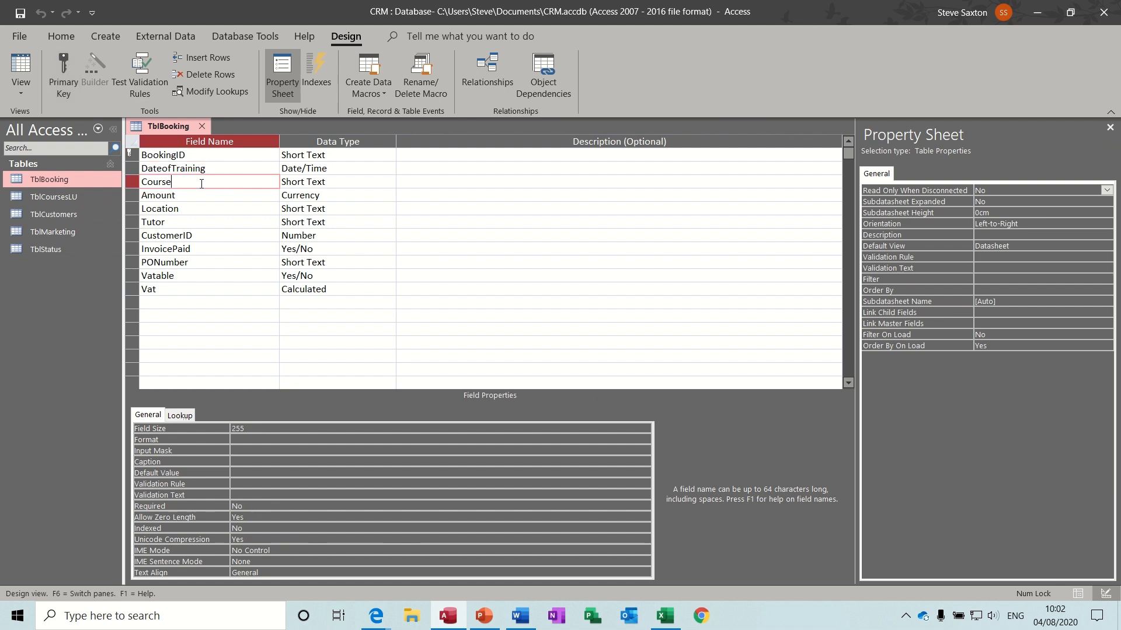
{"action": "left_click", "coordinate": [179, 415]}
{"action": "left_click", "coordinate": [281, 433]}
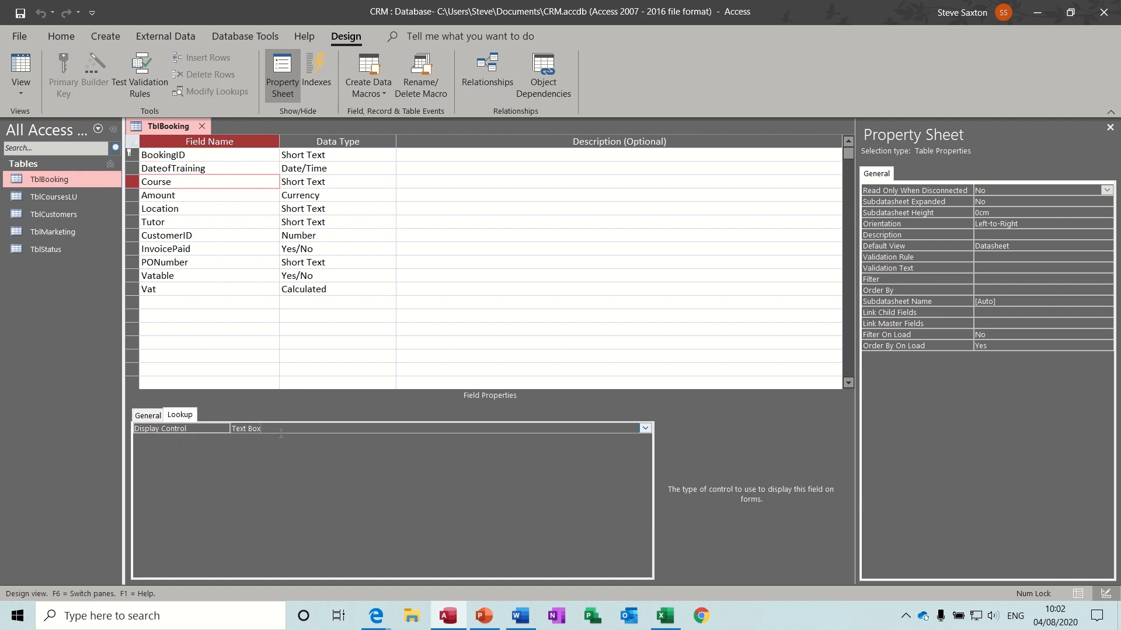
{"action": "left_click", "coordinate": [644, 428]}
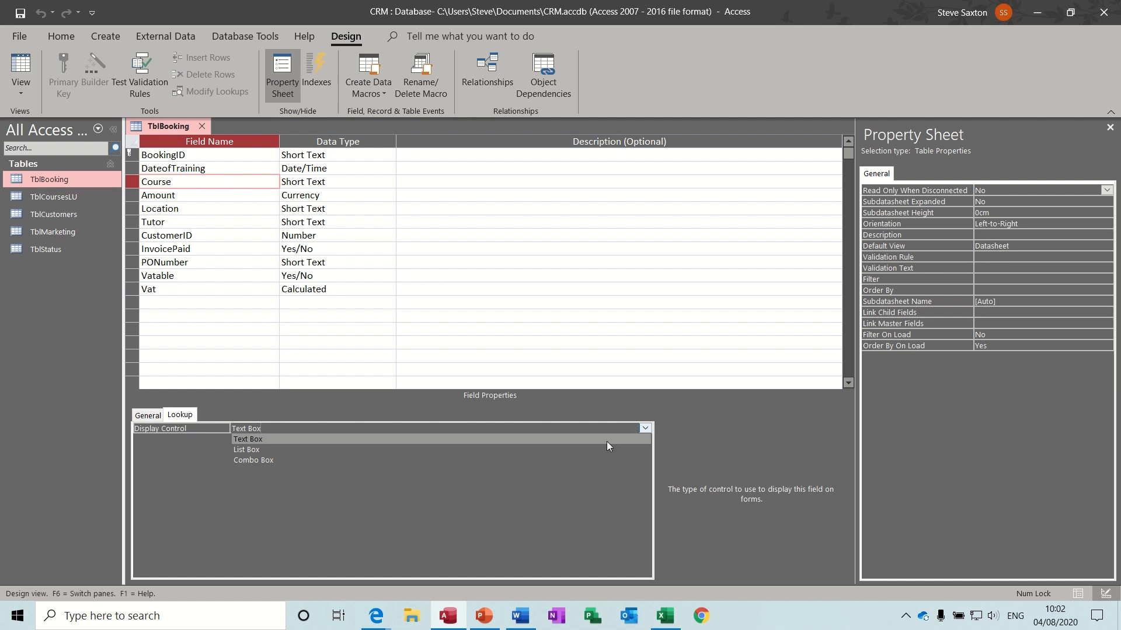
{"action": "left_click", "coordinate": [579, 463]}
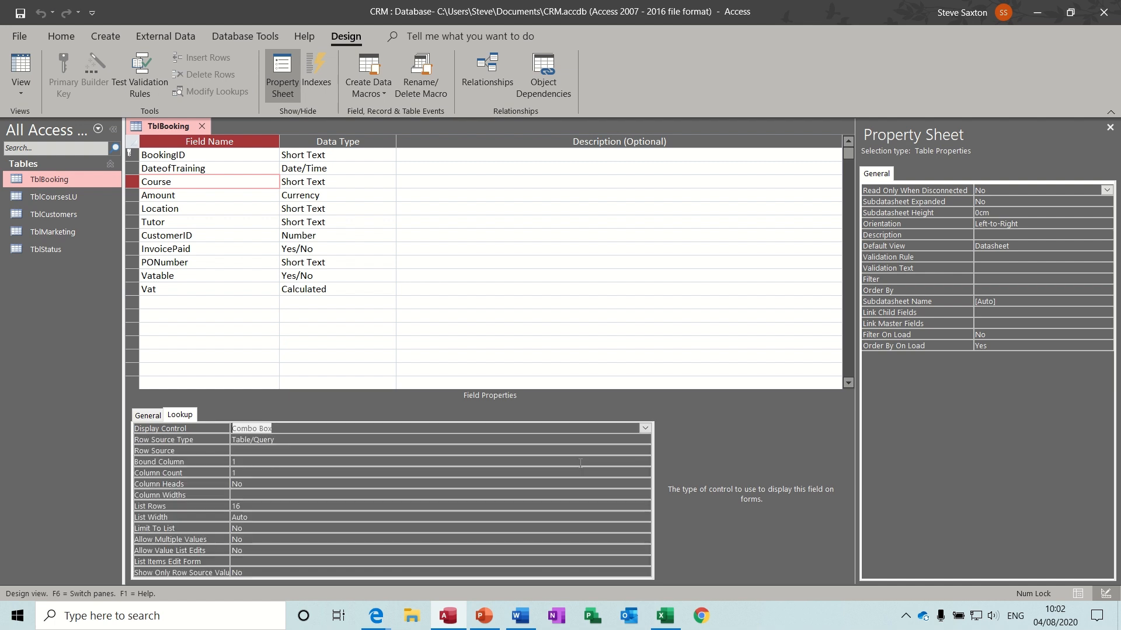
- Set the Course lookup's Row Source to TblCoursesLU and save the design
{"action": "left_click", "coordinate": [466, 450]}
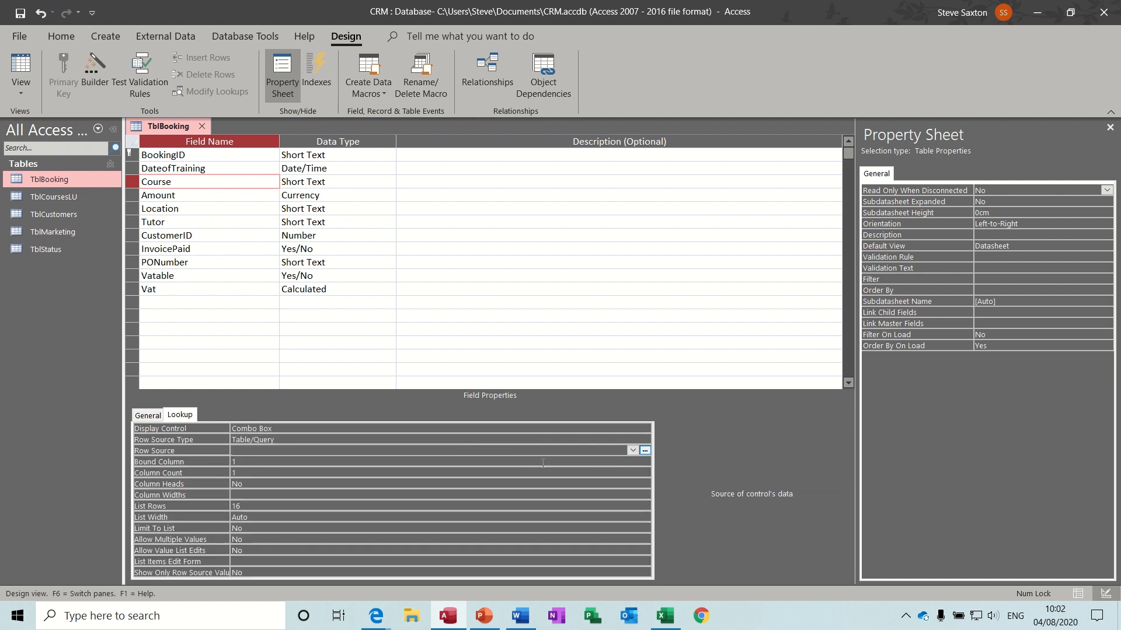
{"action": "left_click", "coordinate": [632, 450]}
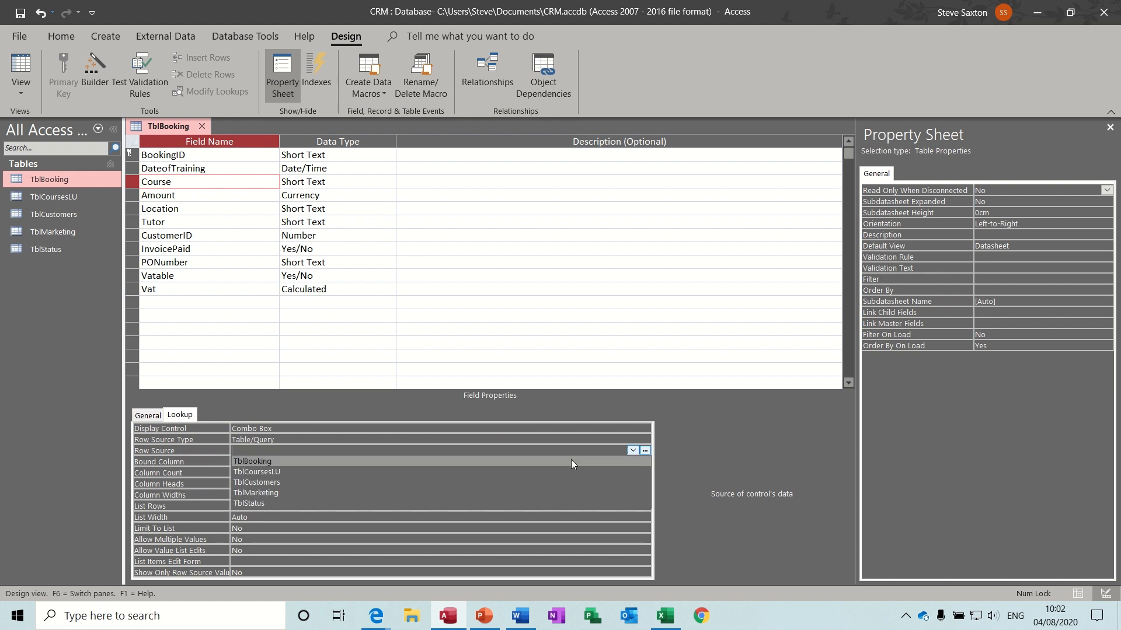
{"action": "left_click", "coordinate": [486, 473]}
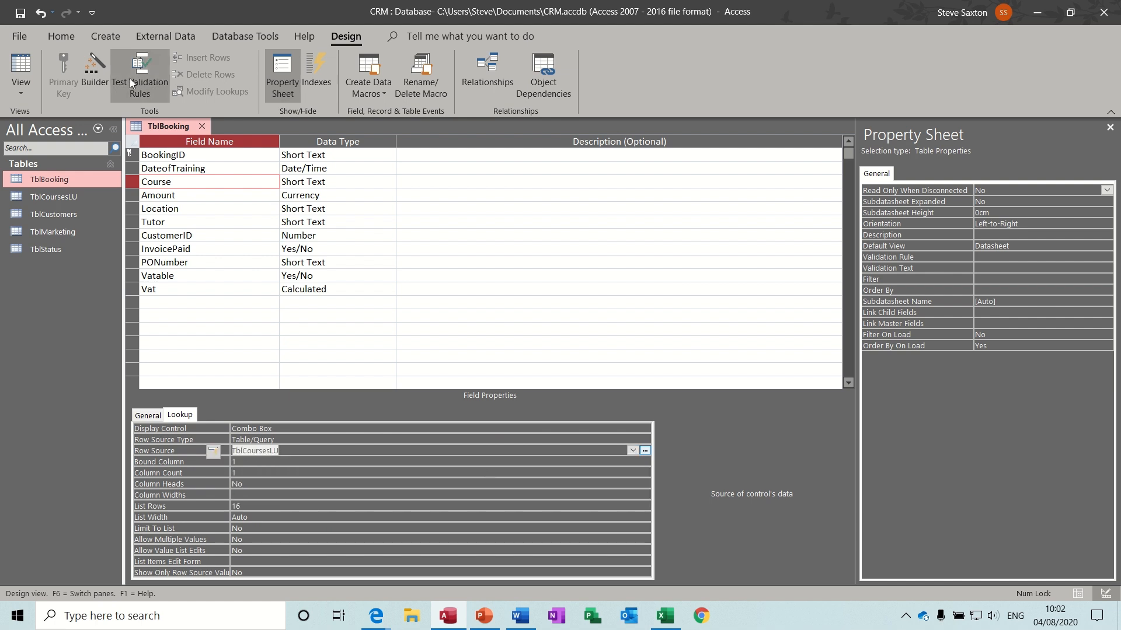
{"action": "left_click", "coordinate": [21, 13]}
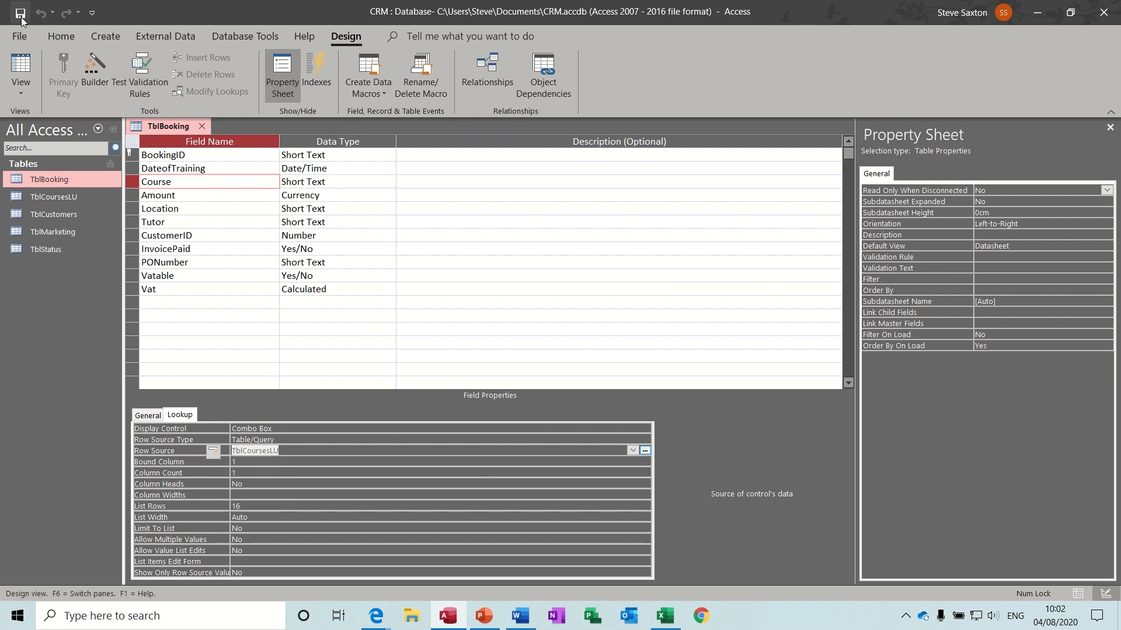
- Check booking 1's new Course drop-down in Datasheet View
{"action": "left_click", "coordinate": [21, 66]}
{"action": "left_click", "coordinate": [338, 159]}
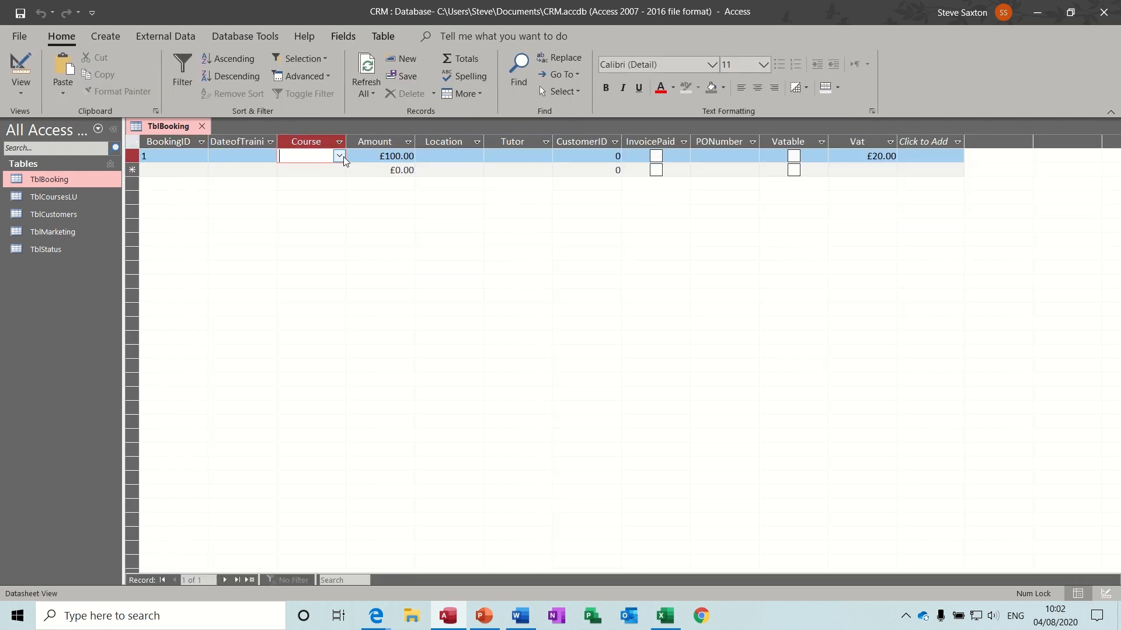
{"action": "left_click", "coordinate": [341, 156]}
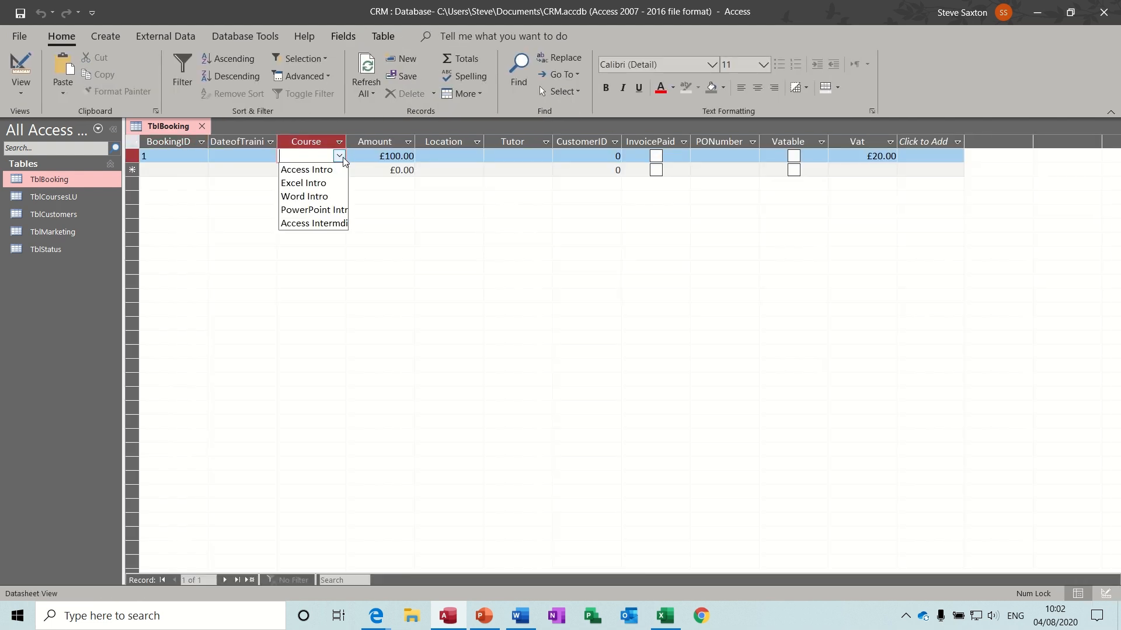
{"action": "left_click", "coordinate": [339, 156]}
{"action": "left_click", "coordinate": [458, 156]}
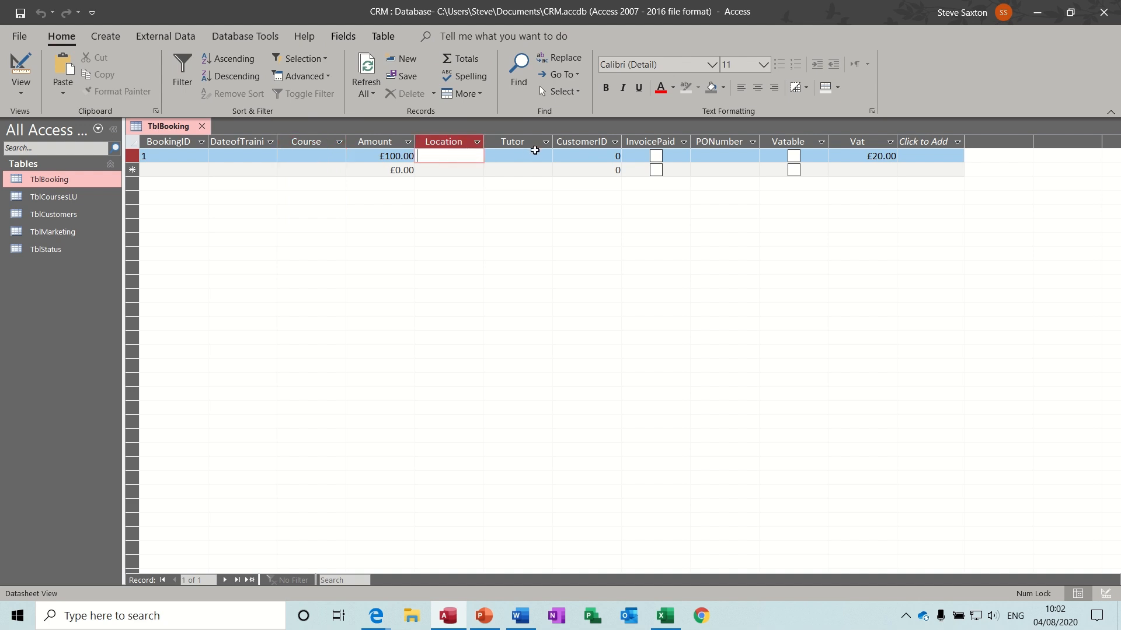
{"action": "left_click", "coordinate": [533, 155]}
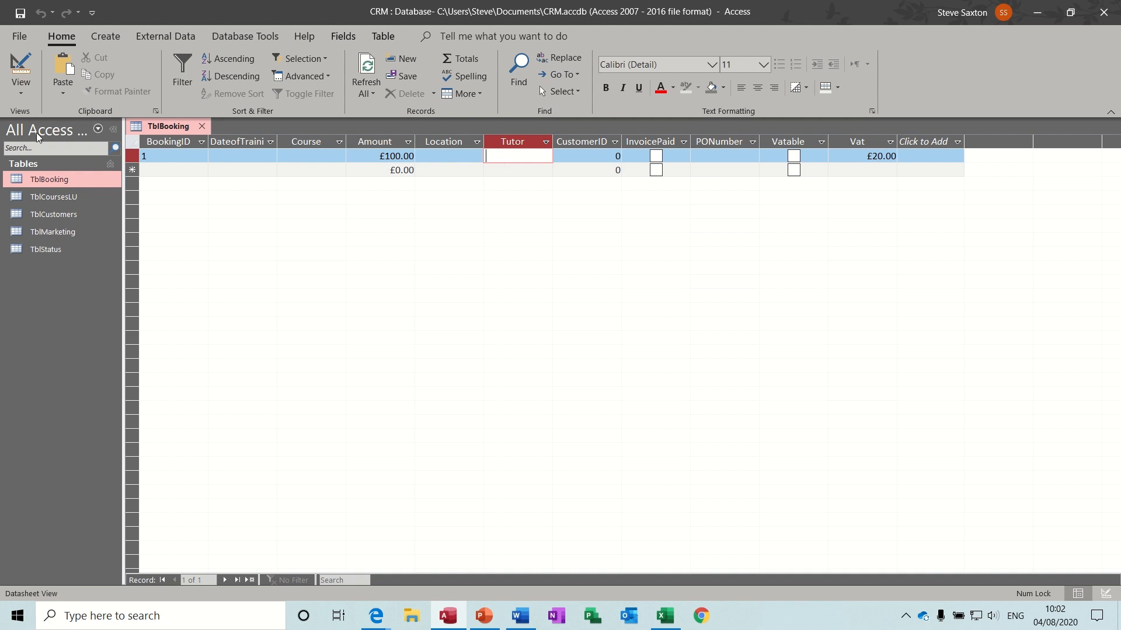
- Start a new table design with Short Text fields TutorID, FirstName and Surname
{"action": "left_click", "coordinate": [110, 38]}
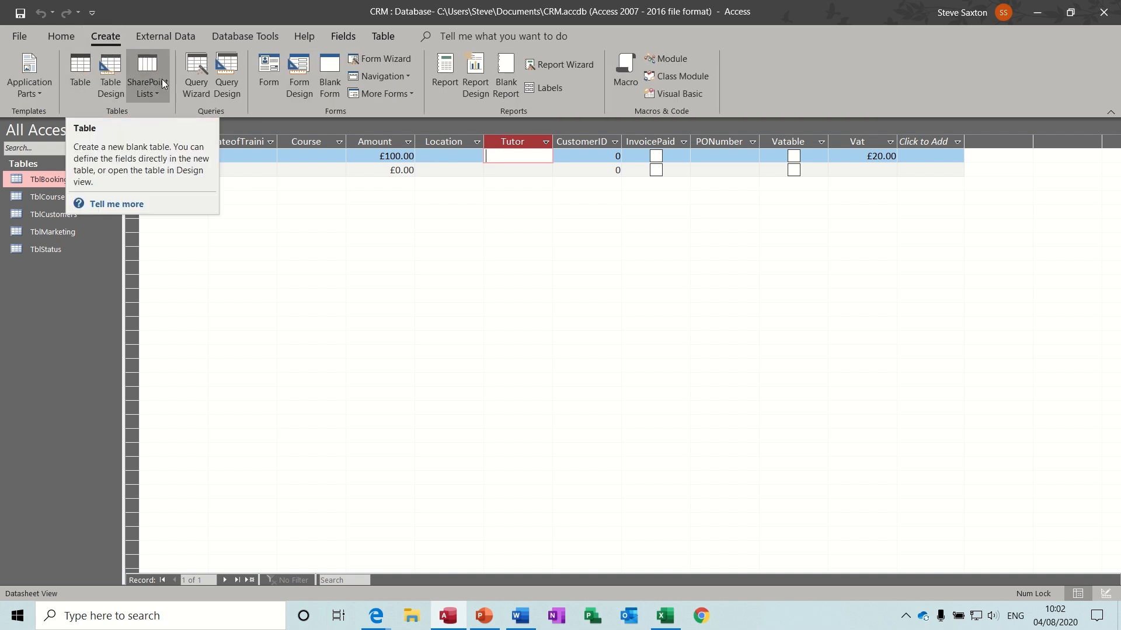
{"action": "left_click", "coordinate": [117, 85]}
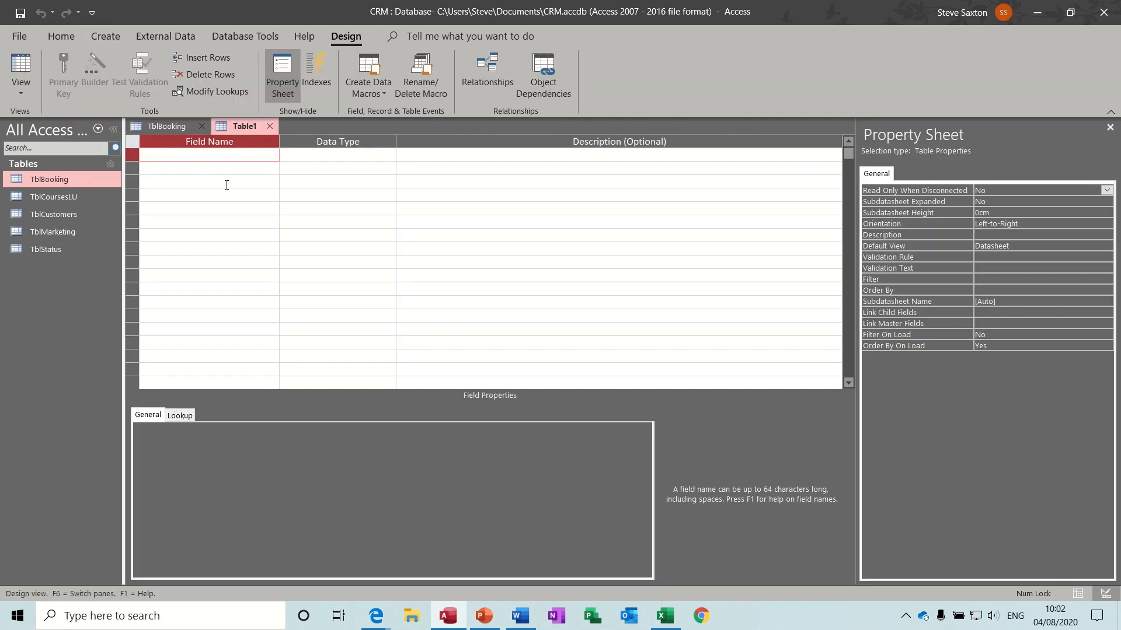
{"action": "type", "text": "TutorID"}
{"action": "left_click", "coordinate": [199, 167]}
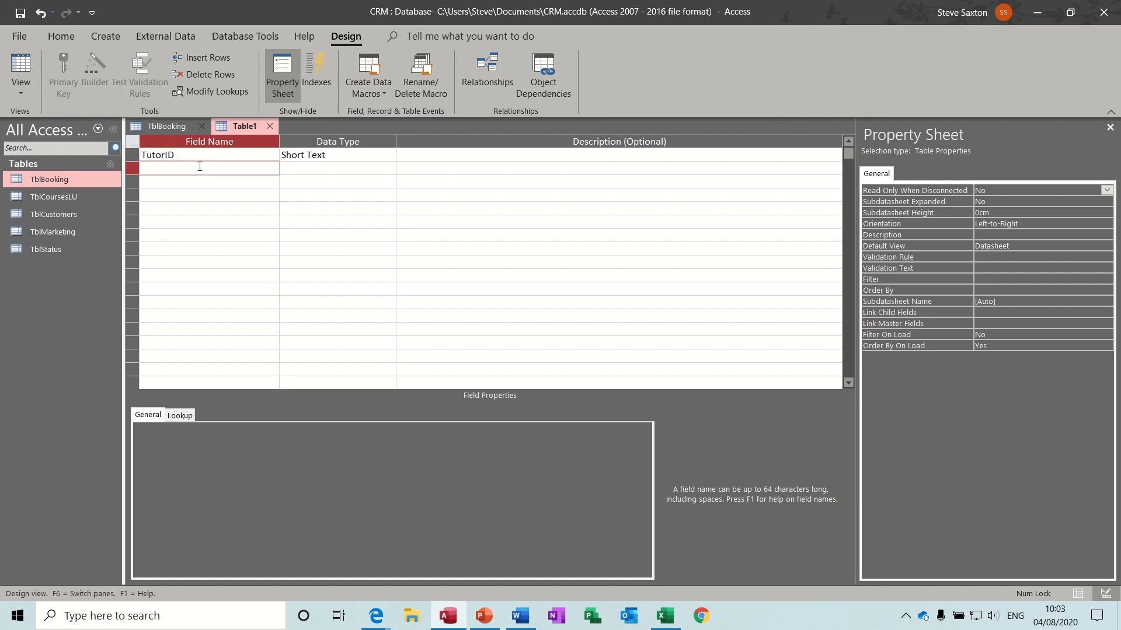
{"action": "type", "text": "FirstName"}
{"action": "key", "text": "Down"}
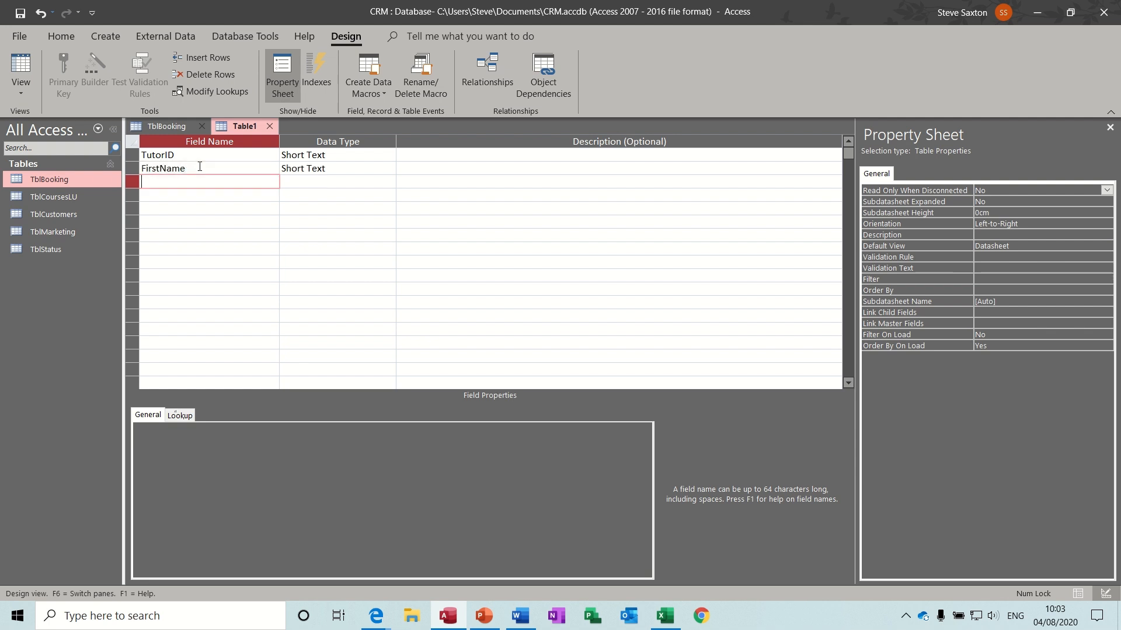
{"action": "type", "text": "Surname"}
{"action": "key", "text": "Down"}
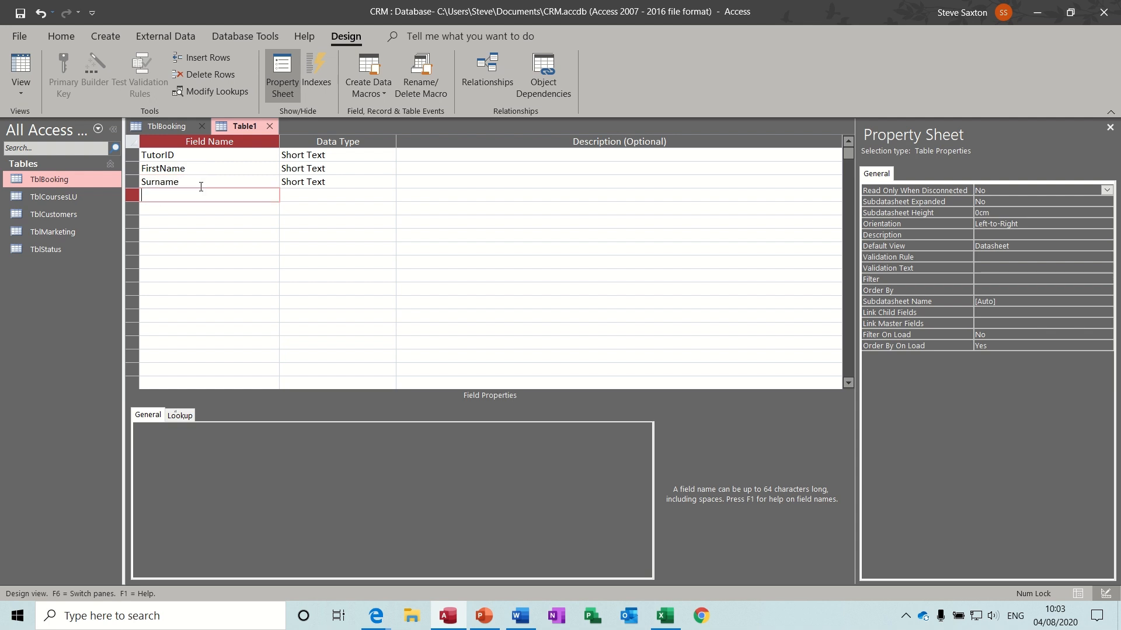
- Save the table as TblTutor without adding a primary key
{"action": "left_click", "coordinate": [20, 13]}
{"action": "type", "text": "TblTutor"}
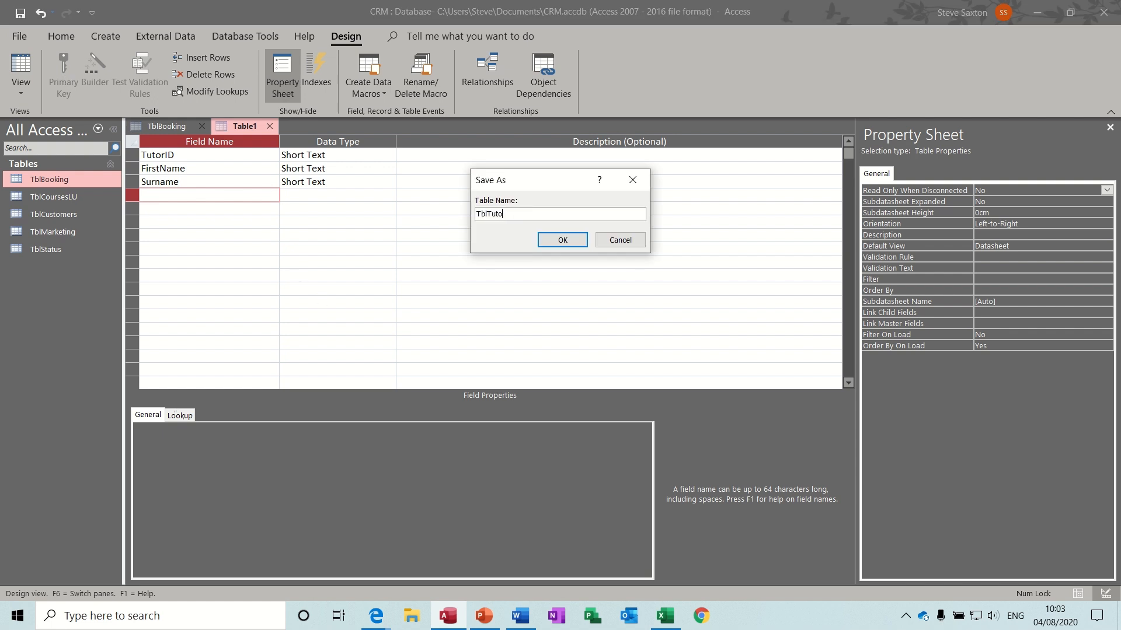
{"action": "left_click", "coordinate": [562, 242]}
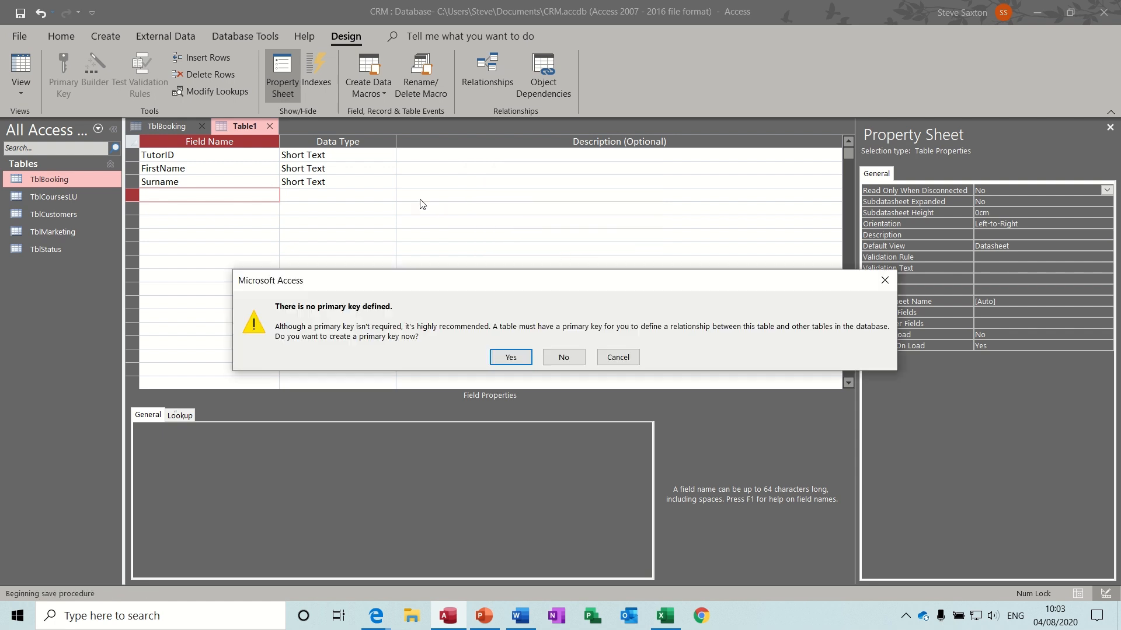
{"action": "left_click", "coordinate": [564, 357]}
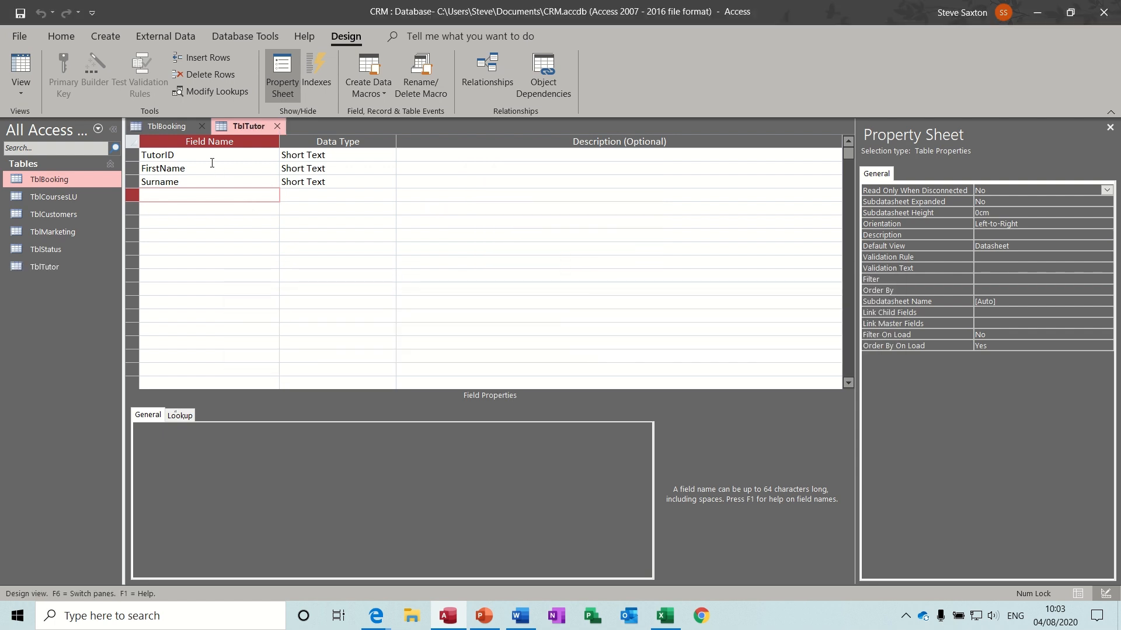
- Make TutorID the primary key, save, and view TblTutor as a datasheet
{"action": "left_click", "coordinate": [212, 156]}
{"action": "left_click", "coordinate": [63, 76]}
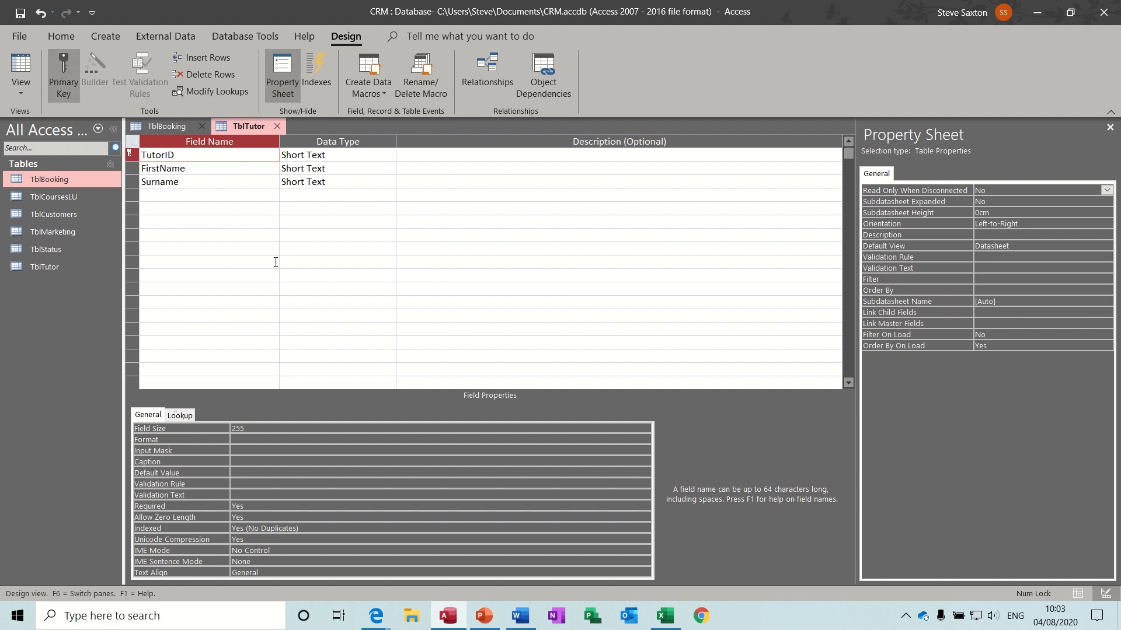
{"action": "left_click", "coordinate": [21, 12]}
{"action": "left_click", "coordinate": [21, 70]}
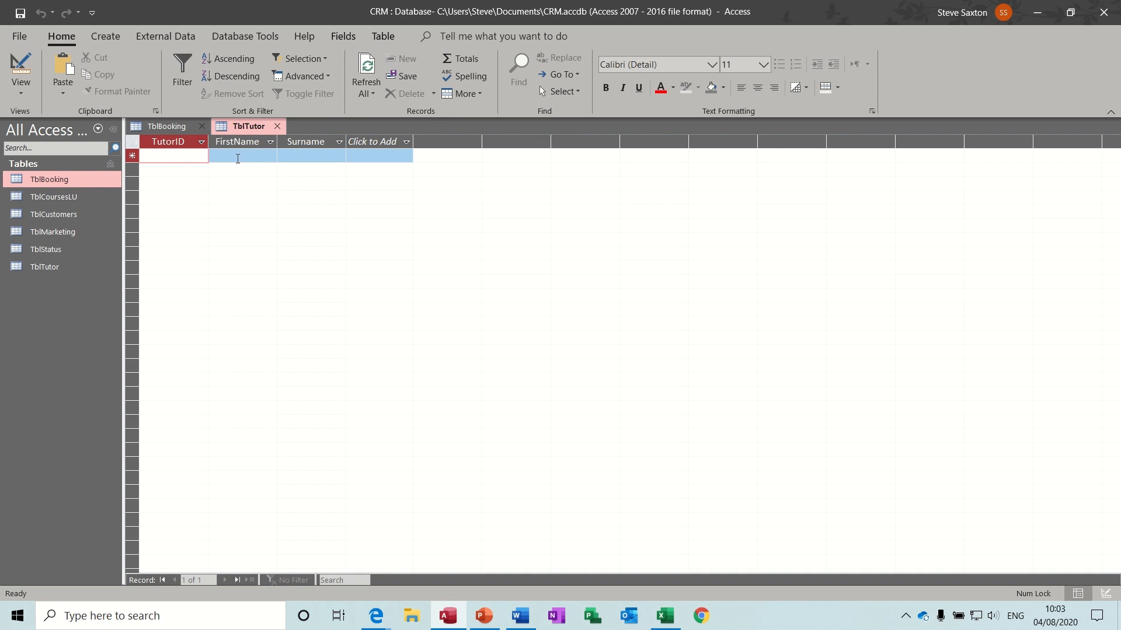
- Change TutorID's data type to AutoNumber and save the design
{"action": "left_click", "coordinate": [21, 67]}
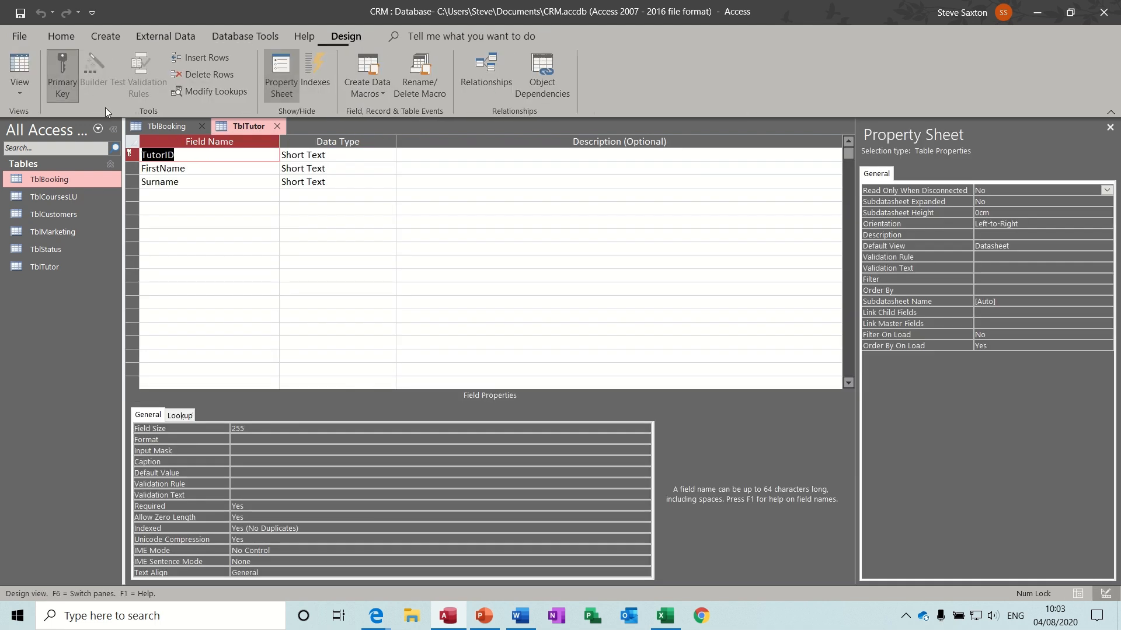
{"action": "left_click", "coordinate": [354, 154]}
{"action": "left_click", "coordinate": [389, 155]}
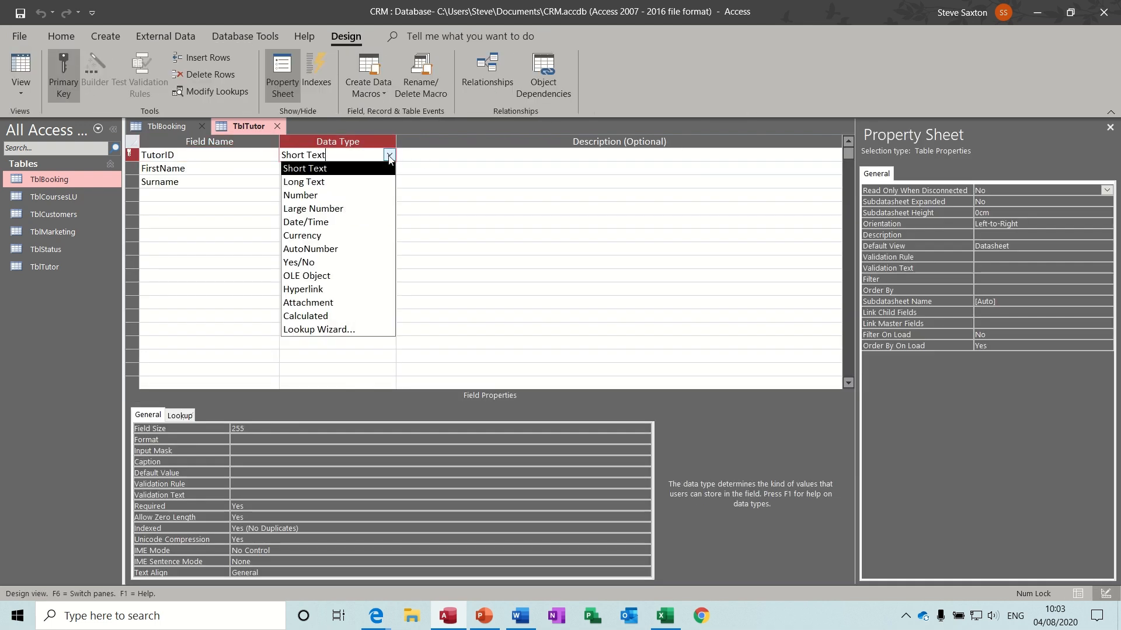
{"action": "left_click", "coordinate": [362, 248]}
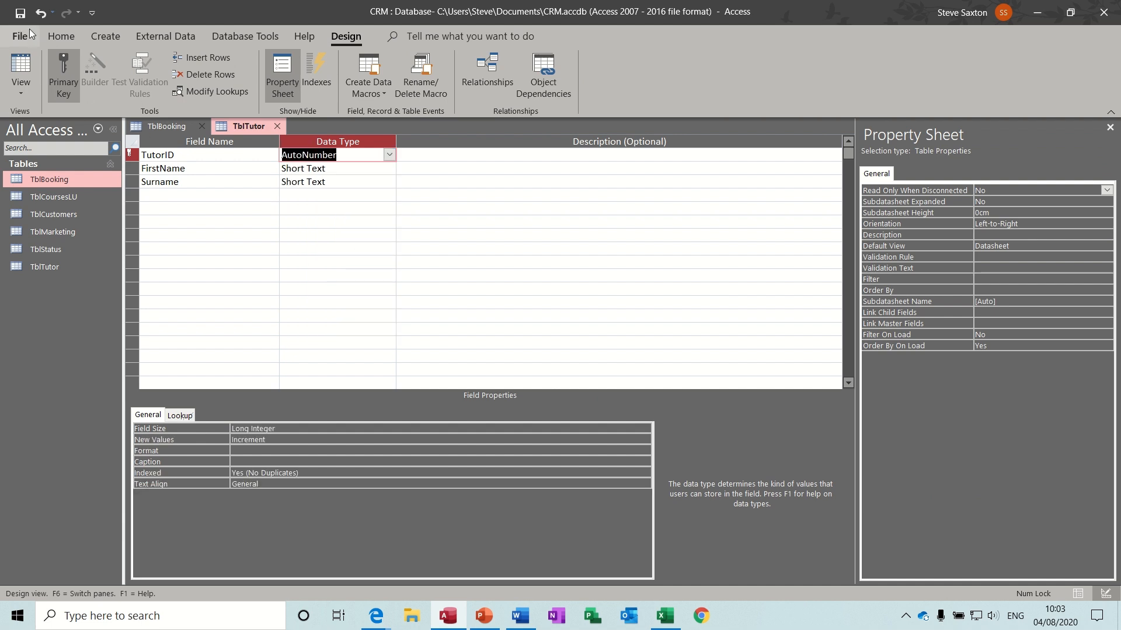
{"action": "left_click", "coordinate": [20, 13]}
- Enter the first tutor's first name and surname, then return to Design View
{"action": "left_click", "coordinate": [19, 68]}
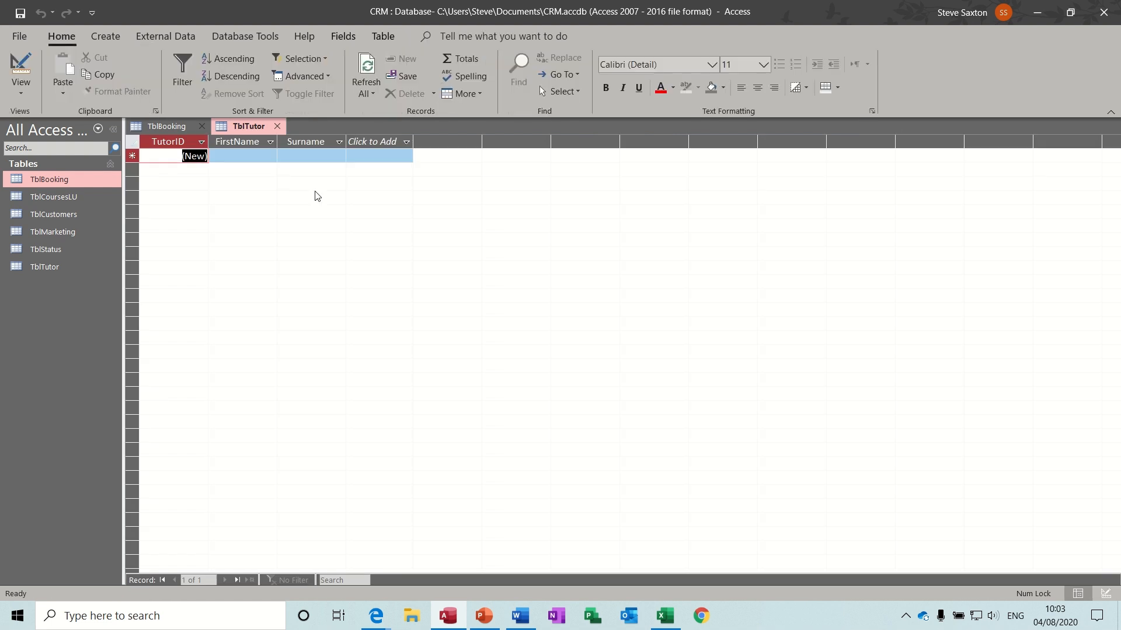
{"action": "key", "text": "Tab"}
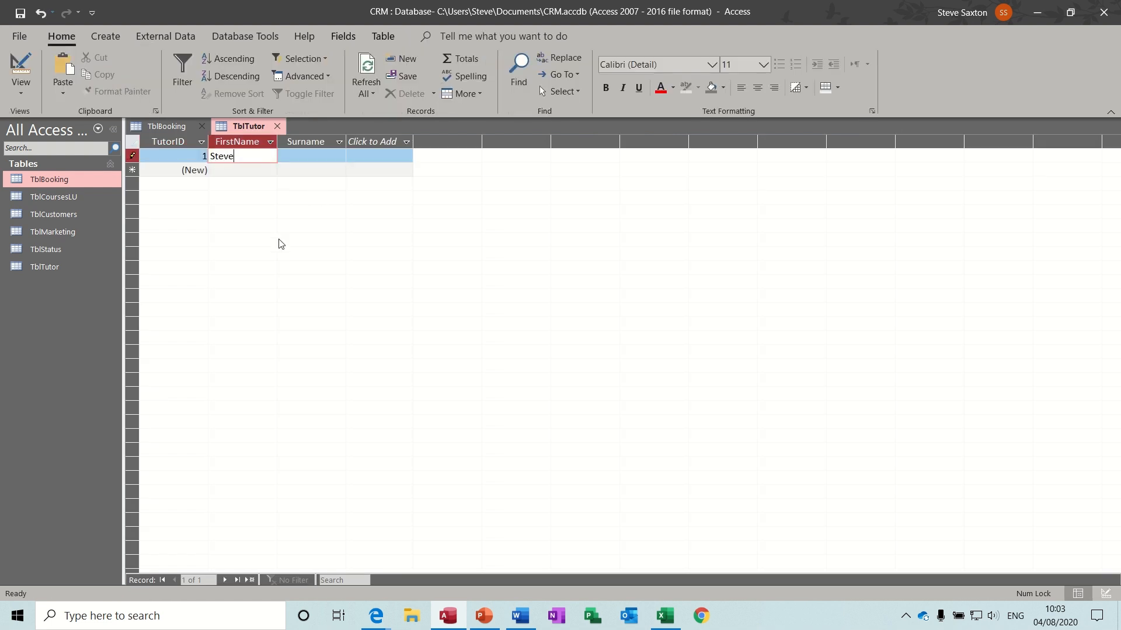
{"action": "key", "text": "Tab"}
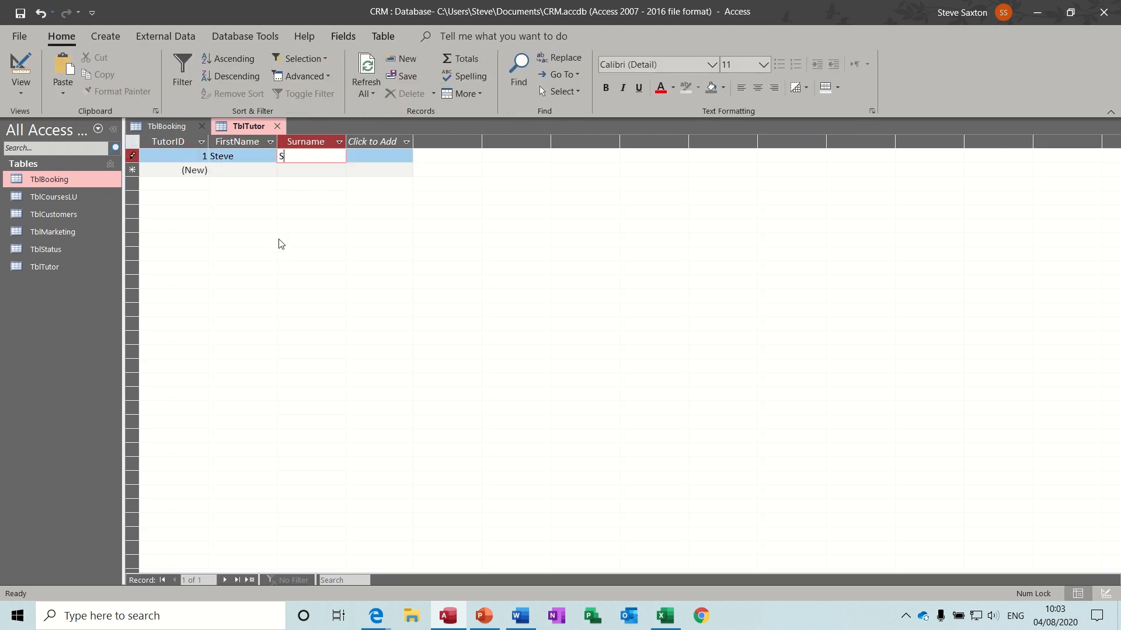
{"action": "left_click", "coordinate": [248, 171]}
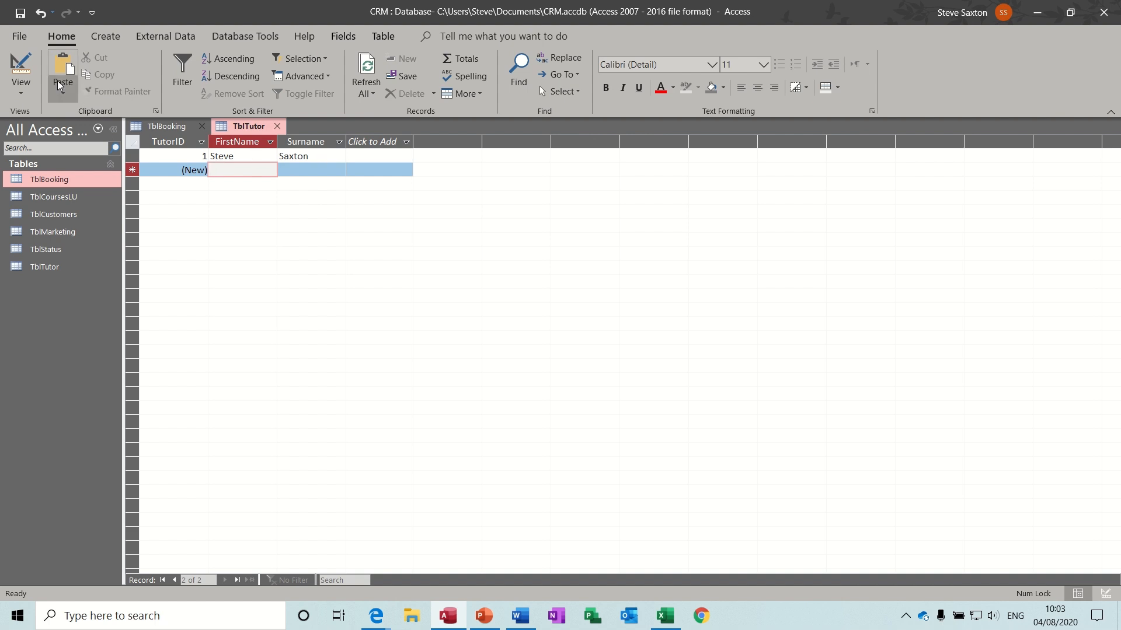
{"action": "left_click", "coordinate": [21, 67]}
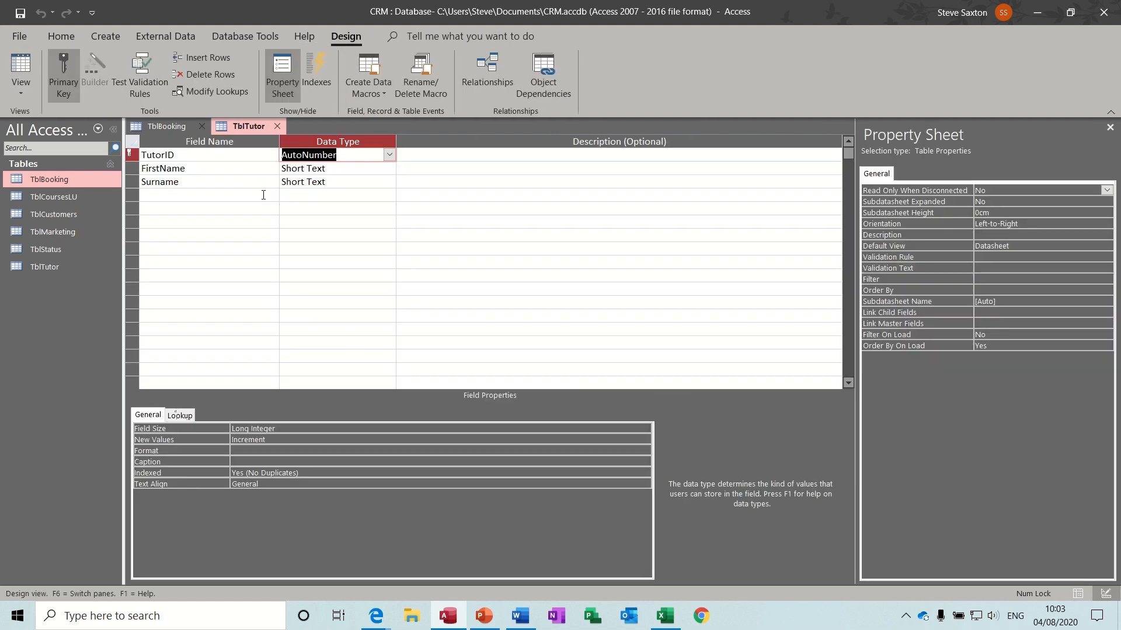
- Delete the FirstName field from TblTutor
{"action": "right_click", "coordinate": [132, 169]}
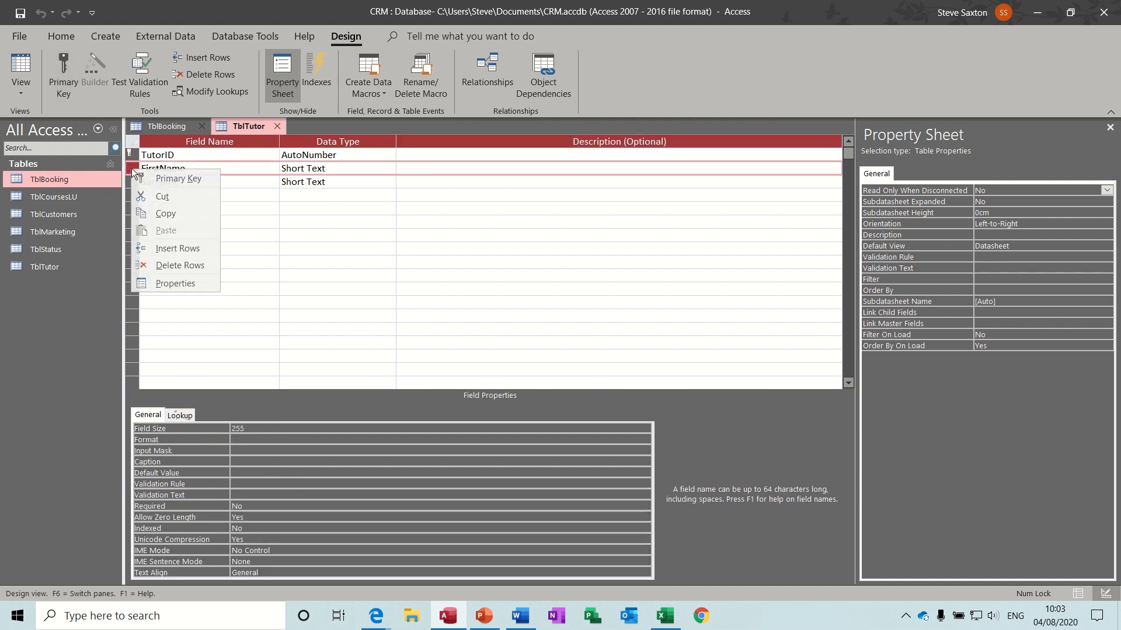
{"action": "left_click", "coordinate": [178, 265]}
{"action": "left_click", "coordinate": [536, 352]}
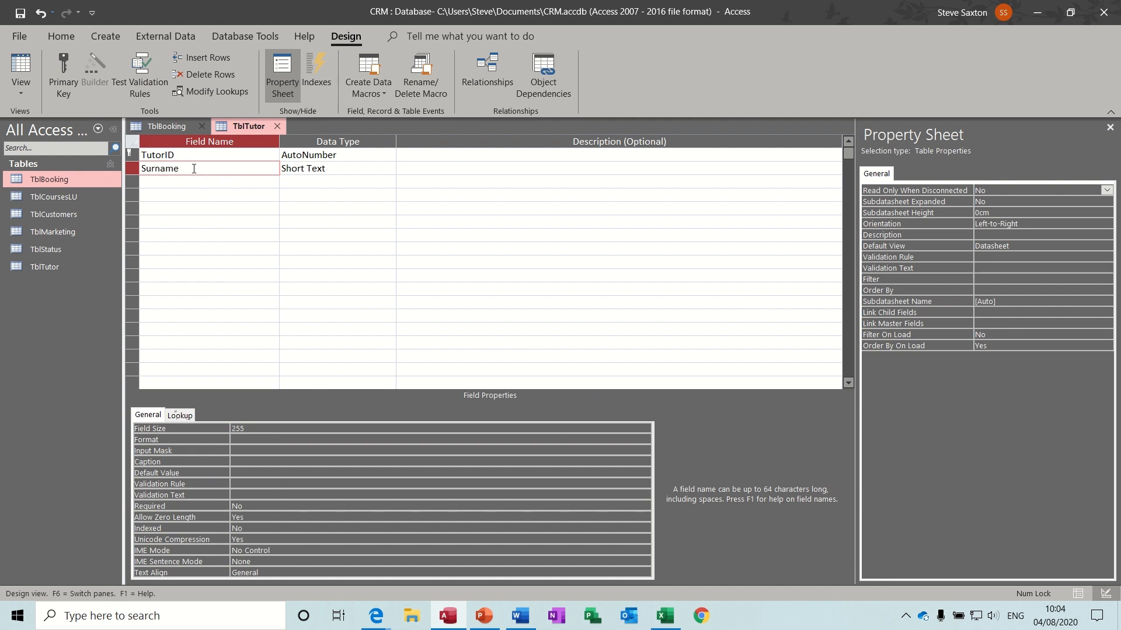
- Rename the Surname field to FullName and save the design
{"action": "key", "text": "BackSpace"}
{"action": "key", "text": "BackSpace"}
{"action": "key", "text": "BackSpace"}
{"action": "key", "text": "BackSpace"}
{"action": "key", "text": "BackSpace"}
{"action": "key", "text": "BackSpace"}
{"action": "key", "text": "BackSpace"}
{"action": "type", "text": "FullName"}
{"action": "left_click", "coordinate": [165, 180]}
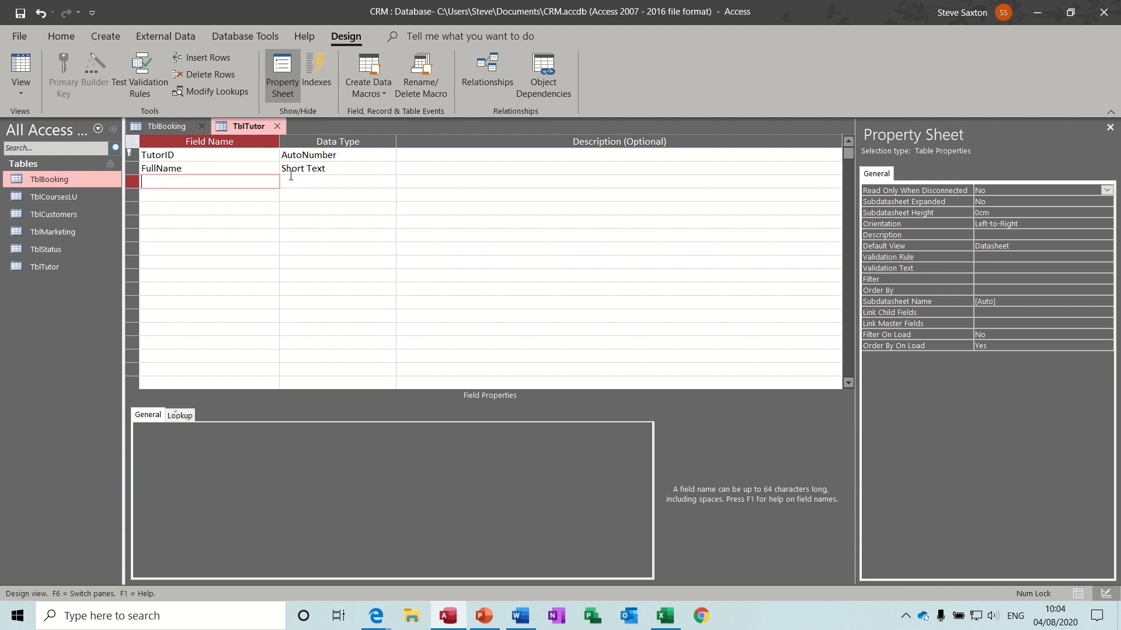
{"action": "left_click", "coordinate": [22, 17]}
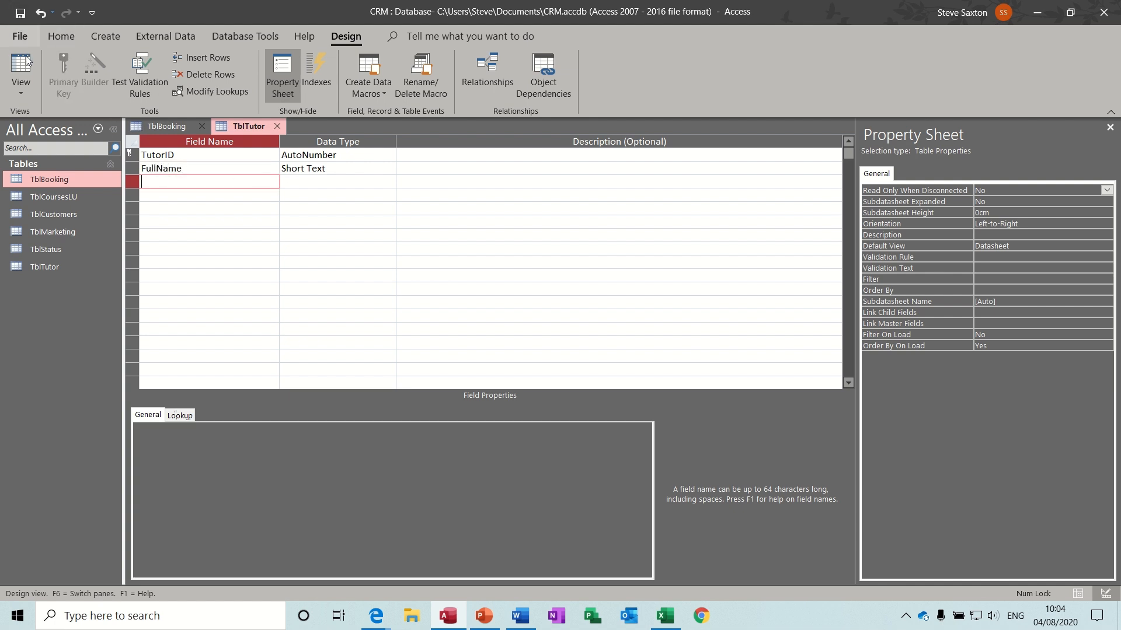
{"action": "left_click", "coordinate": [26, 72]}
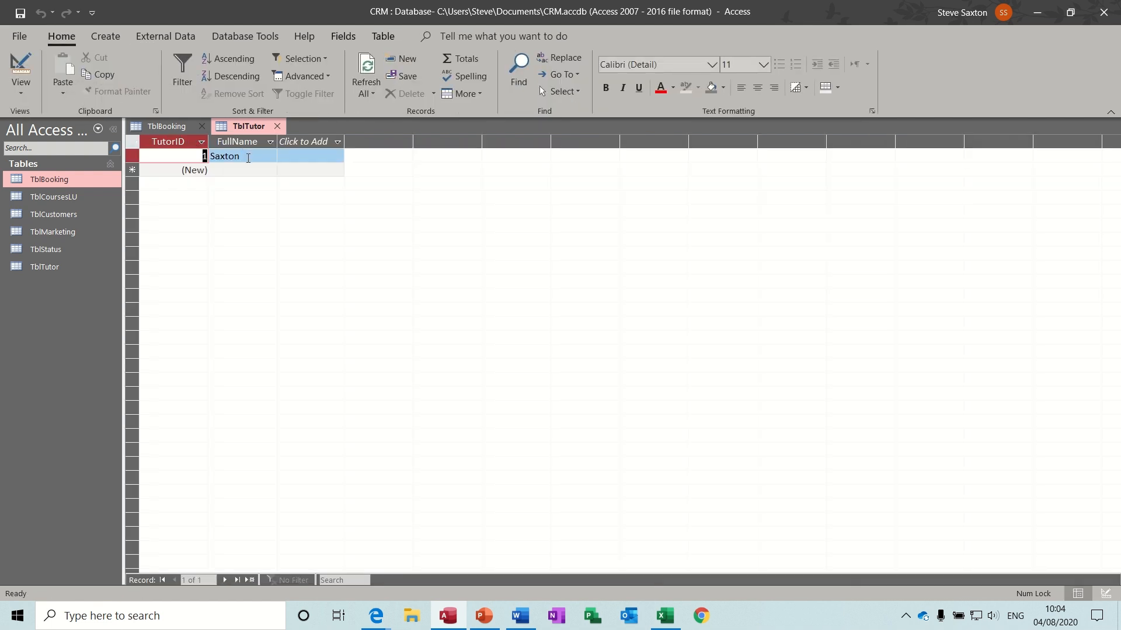
- Add the first name to tutor 1's FullName, enter a second tutor, and close TblTutor
{"action": "left_click", "coordinate": [209, 156]}
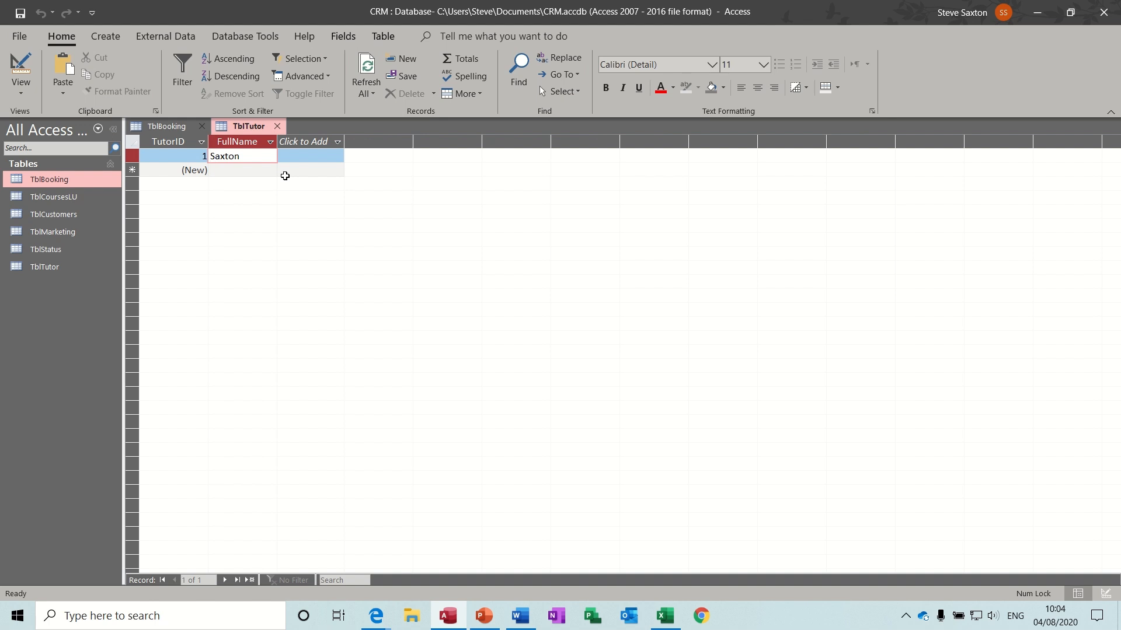
{"action": "type", "text": "Steve"}
{"action": "left_click", "coordinate": [268, 174]}
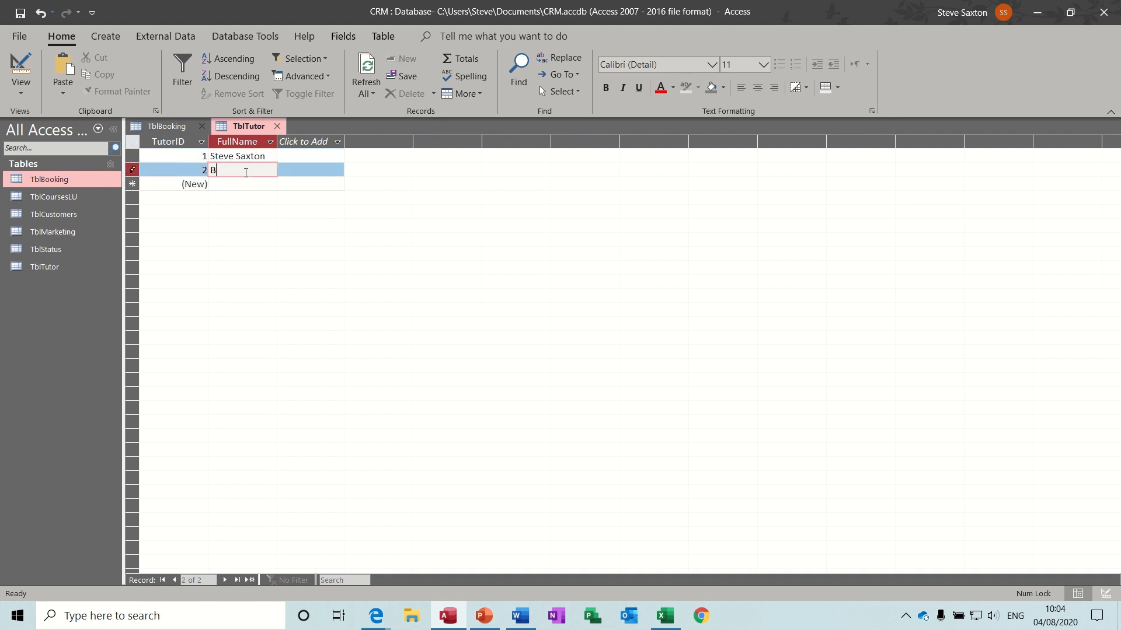
{"action": "left_click", "coordinate": [277, 126]}
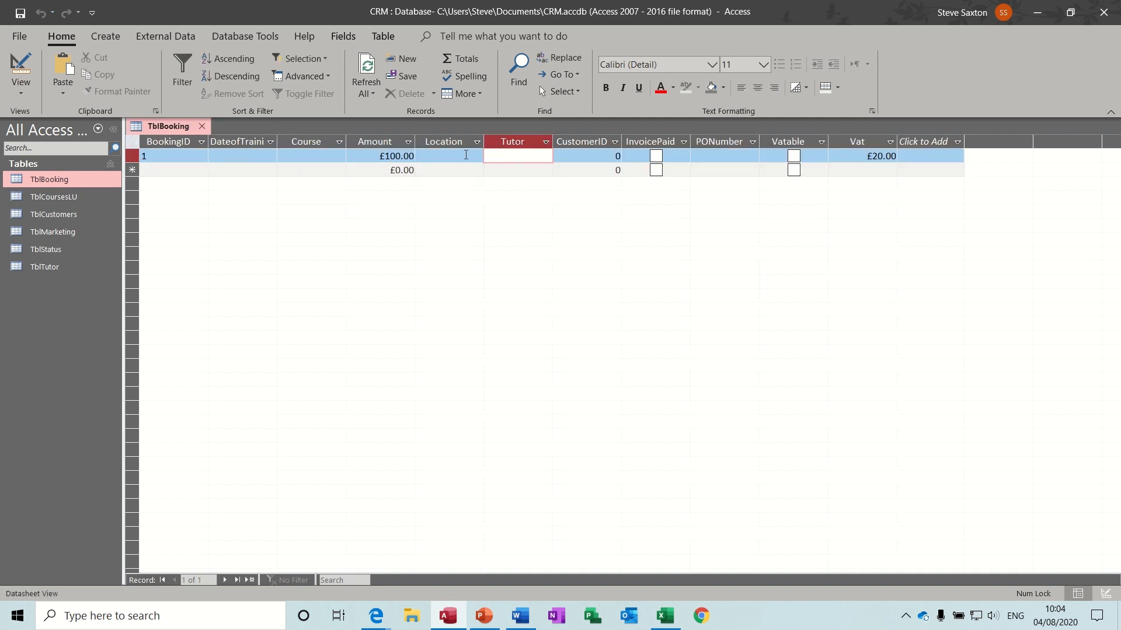
- In TblBooking's design, set the Tutor field's Display Control to Combo Box
{"action": "left_click", "coordinate": [19, 64]}
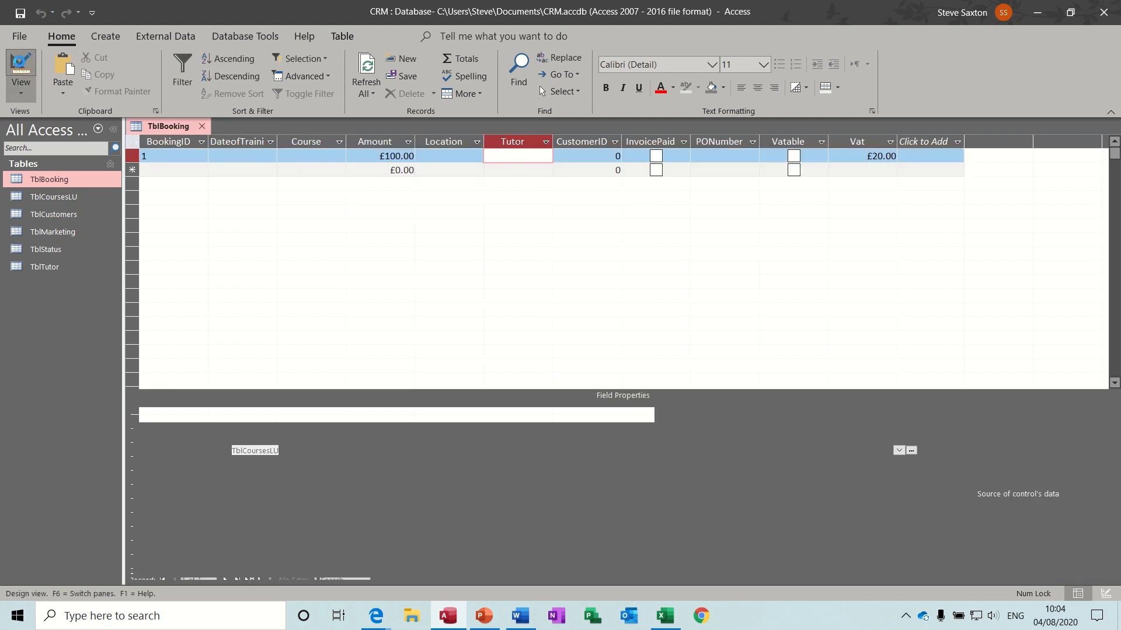
{"action": "left_click", "coordinate": [184, 224]}
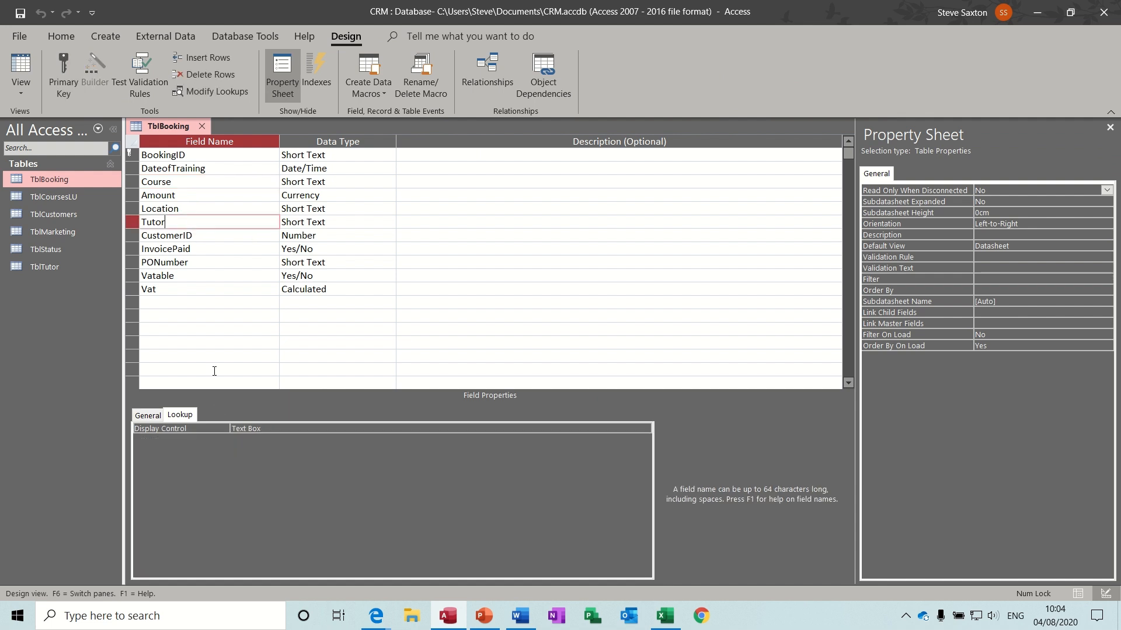
{"action": "left_click", "coordinate": [275, 430]}
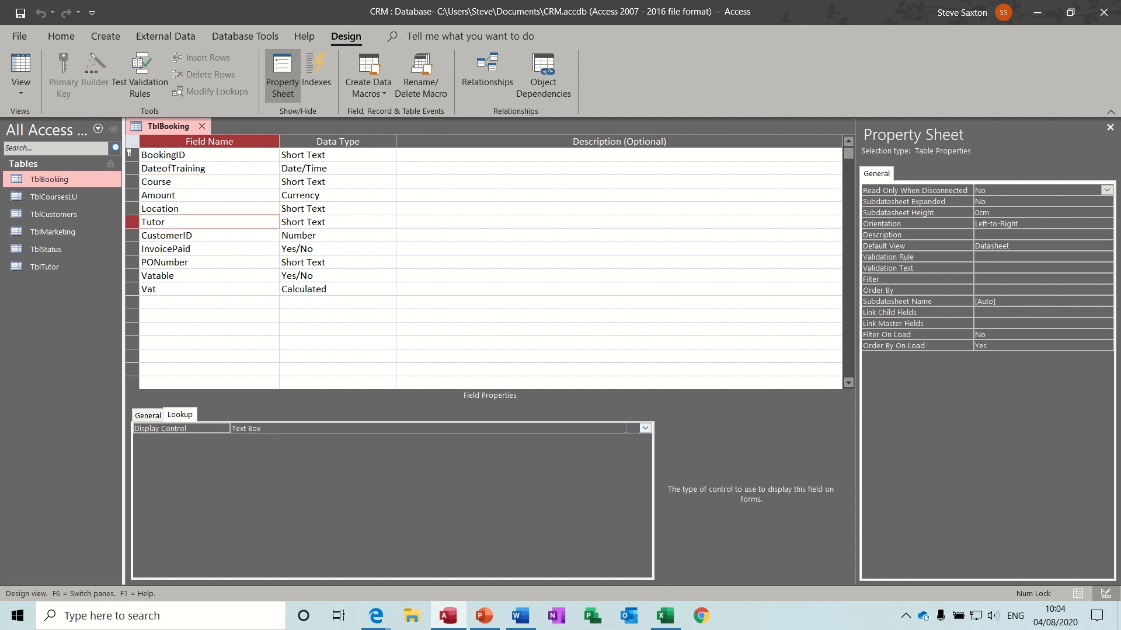
{"action": "left_click", "coordinate": [646, 428]}
{"action": "left_click", "coordinate": [548, 461]}
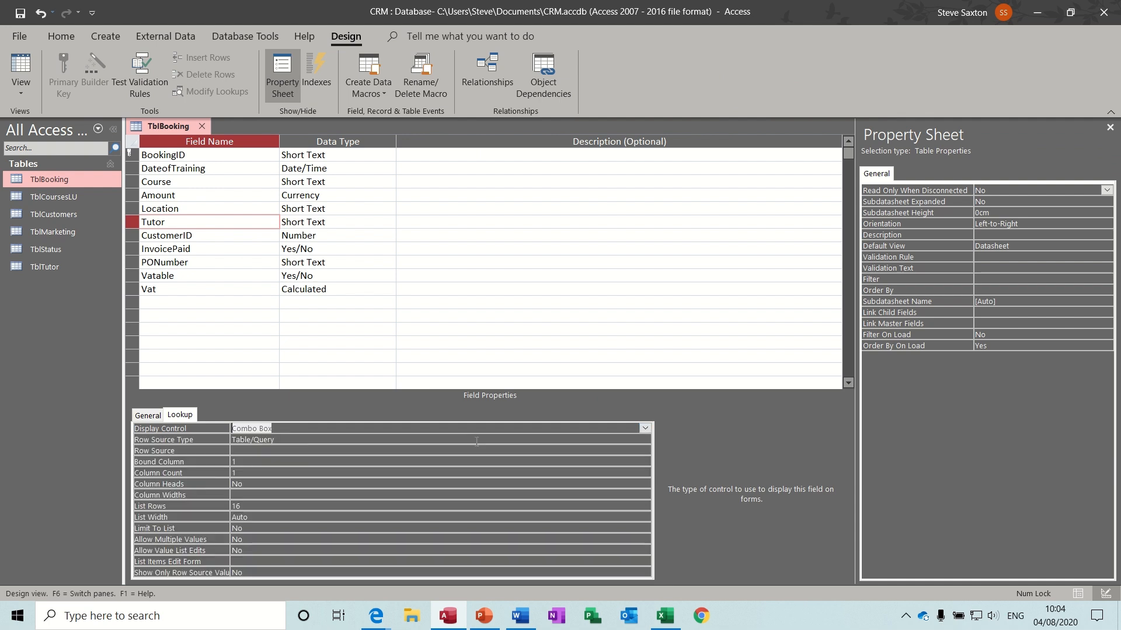
- Set the Tutor lookup's Row Source to TblTutor
{"action": "left_click", "coordinate": [453, 452]}
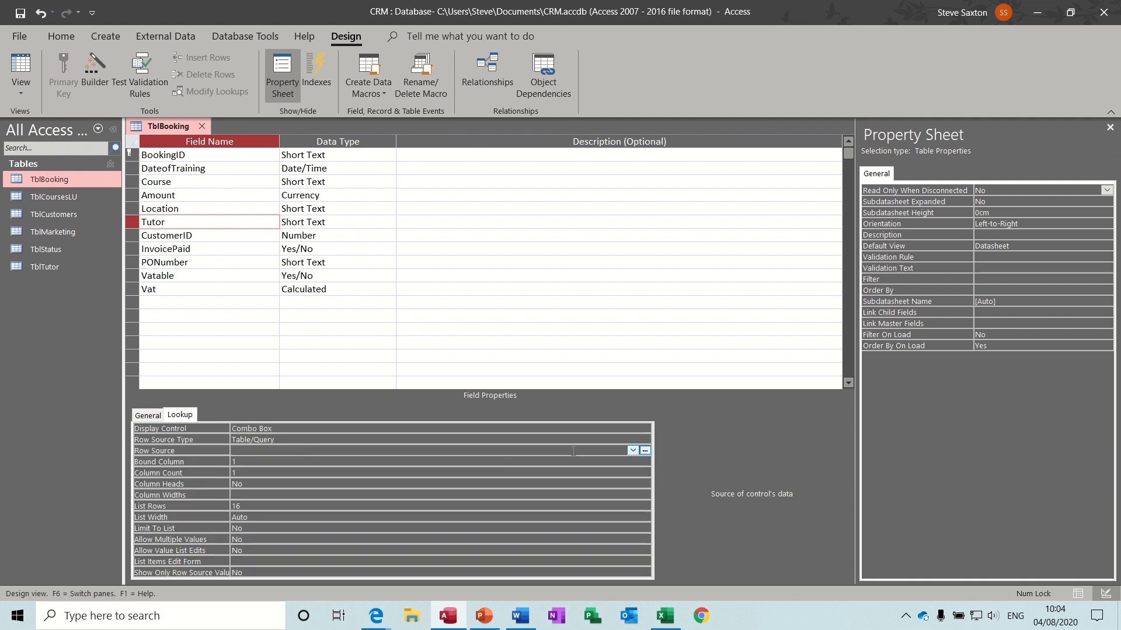
{"action": "left_click", "coordinate": [632, 450]}
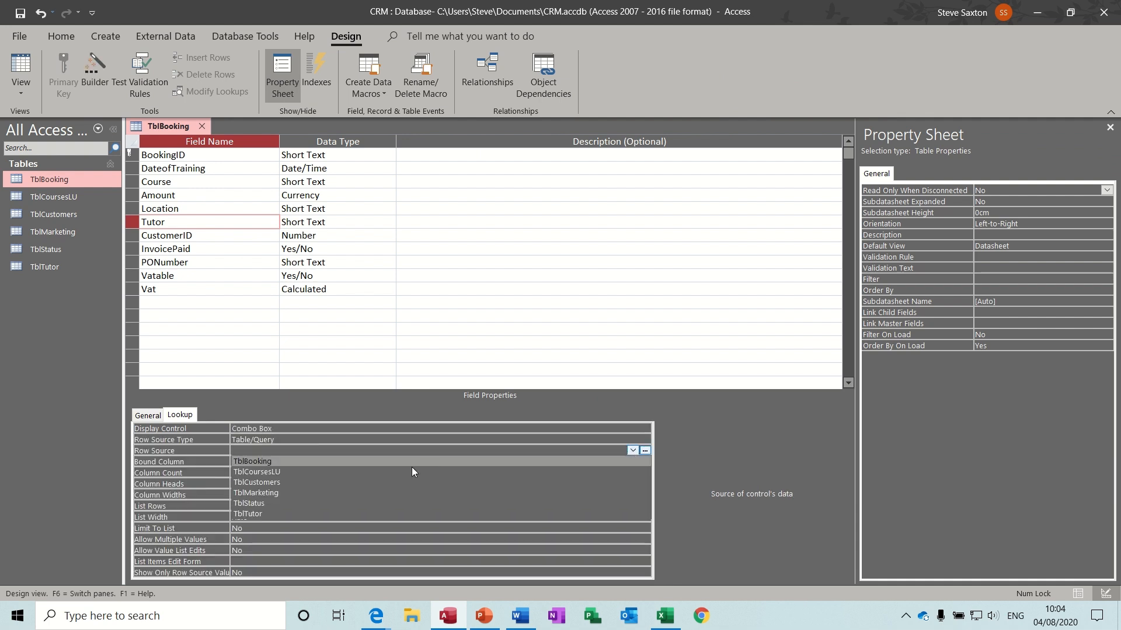
{"action": "left_click", "coordinate": [349, 514]}
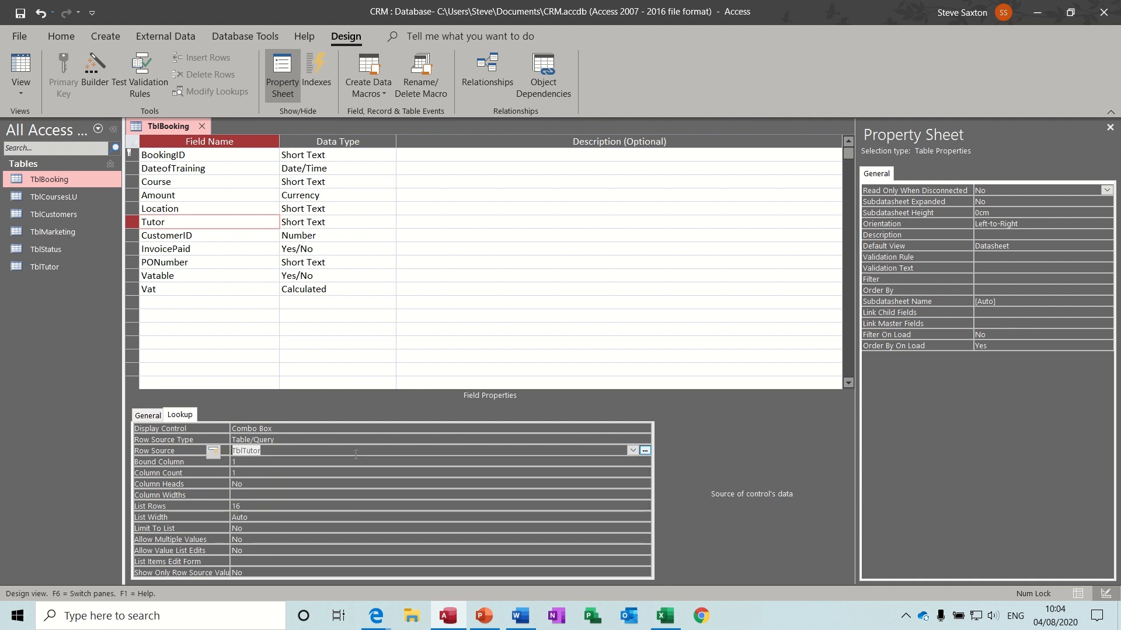
- Test the Tutor drop-down in Datasheet View, then return to Design View
{"action": "left_click", "coordinate": [21, 67]}
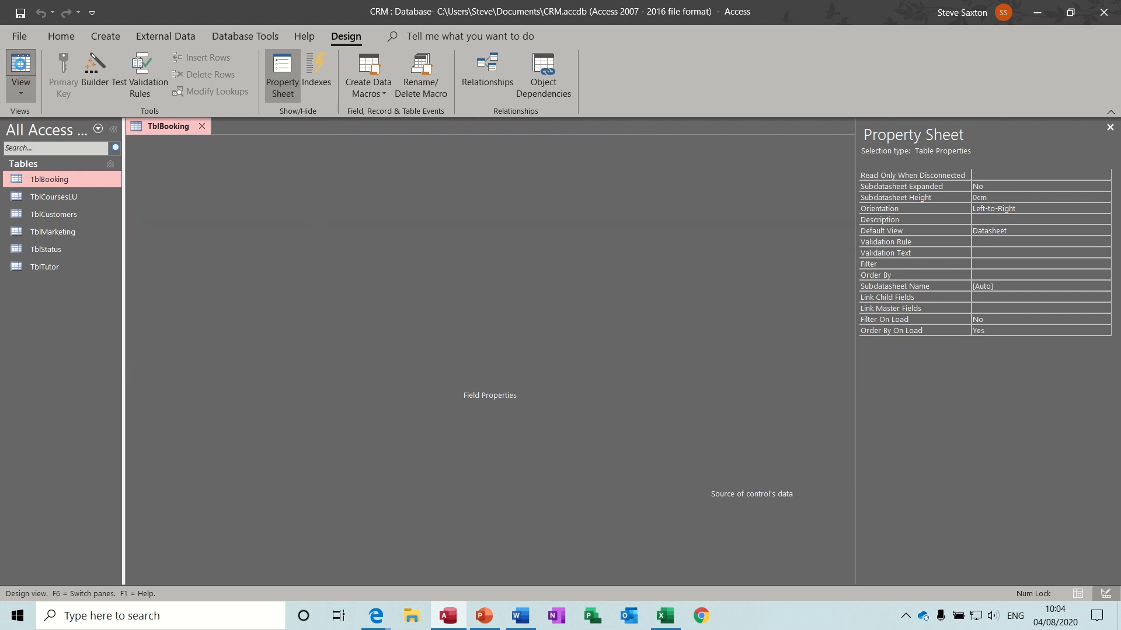
{"action": "left_click", "coordinate": [505, 157]}
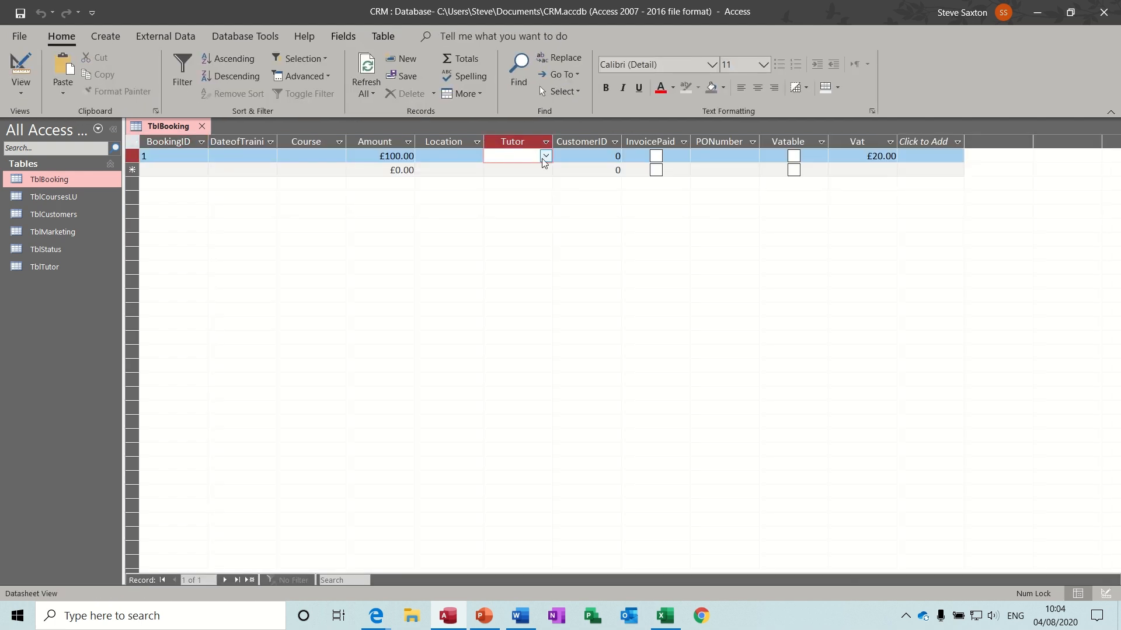
{"action": "left_click", "coordinate": [544, 159]}
{"action": "left_click", "coordinate": [544, 159]}
{"action": "left_click", "coordinate": [21, 69]}
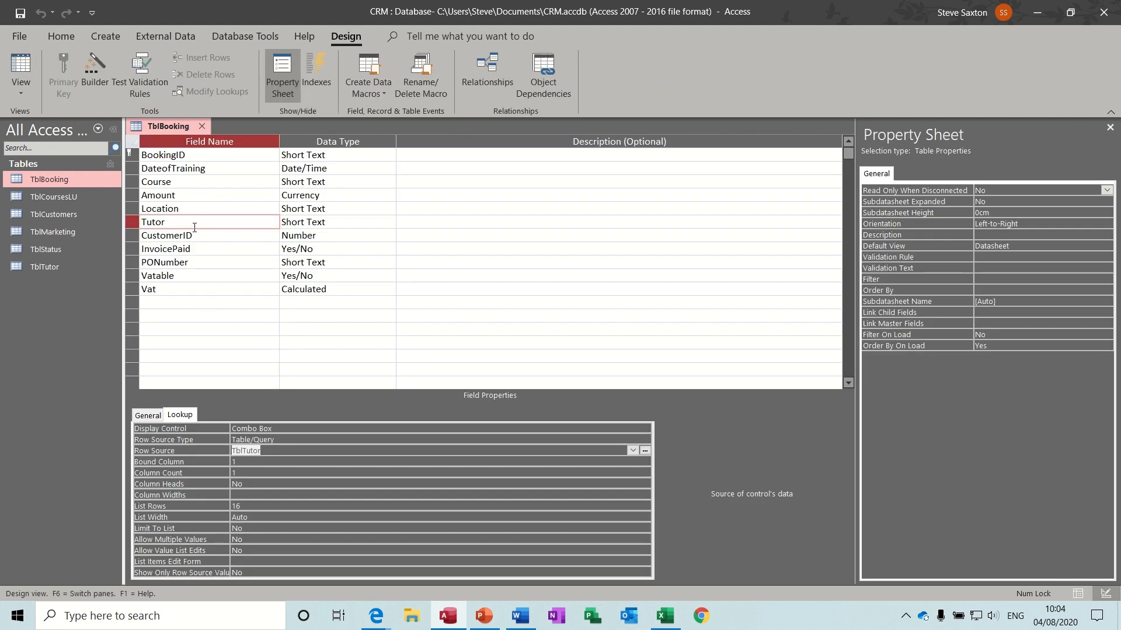
{"action": "left_click", "coordinate": [58, 267]}
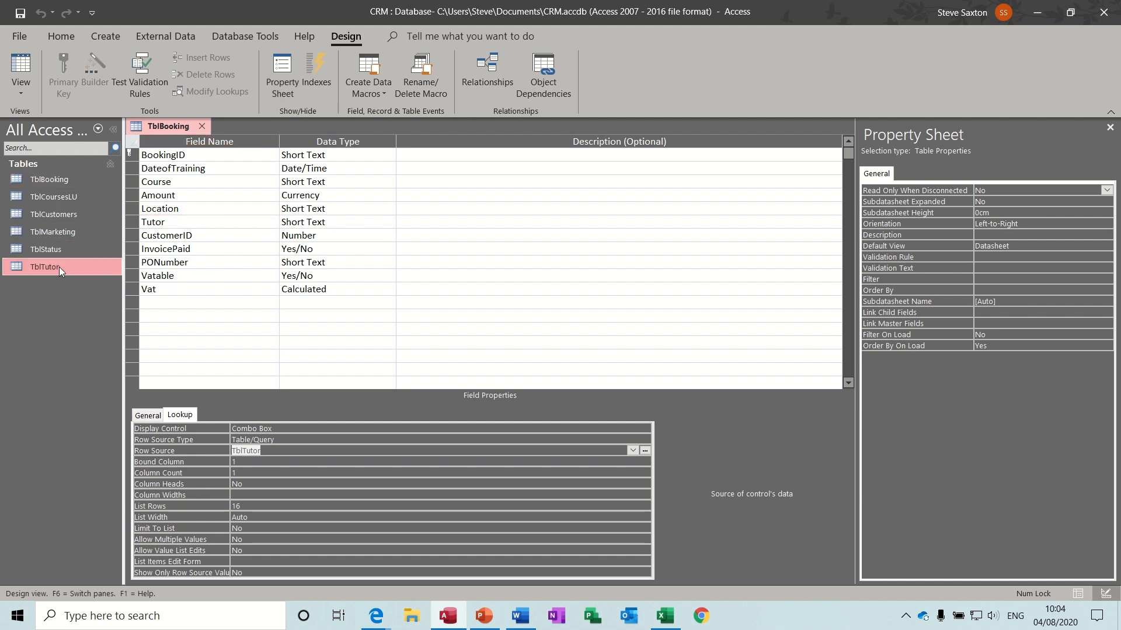
- Delete TutorID and its primary key from TblTutor, save, and return to TblBooking
{"action": "right_click", "coordinate": [59, 267]}
{"action": "left_click", "coordinate": [82, 296]}
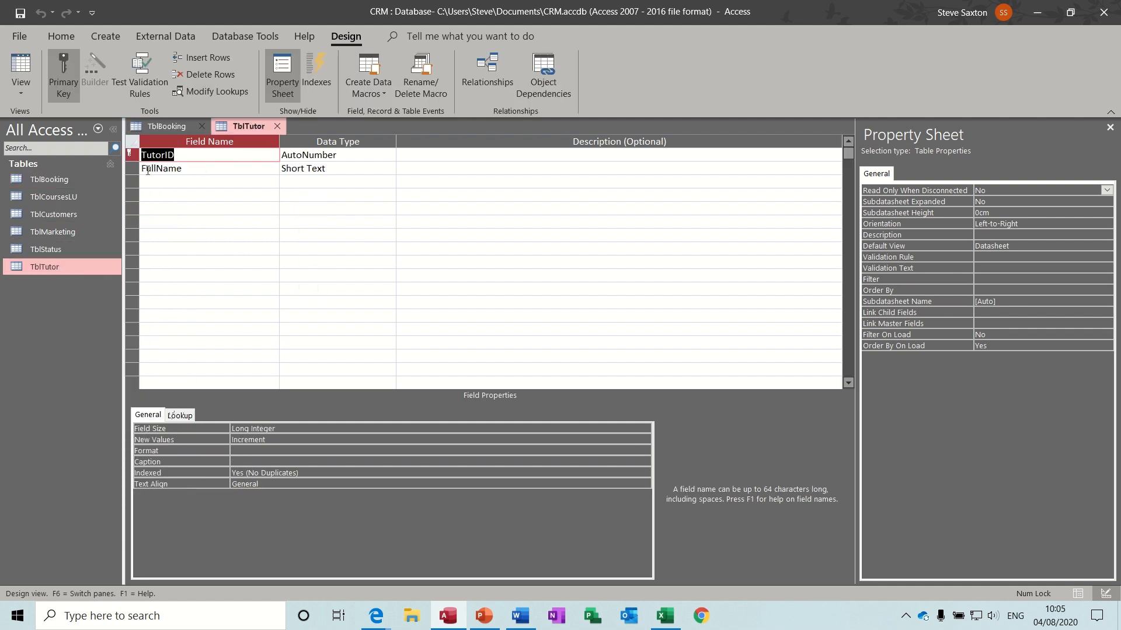
{"action": "right_click", "coordinate": [128, 154]}
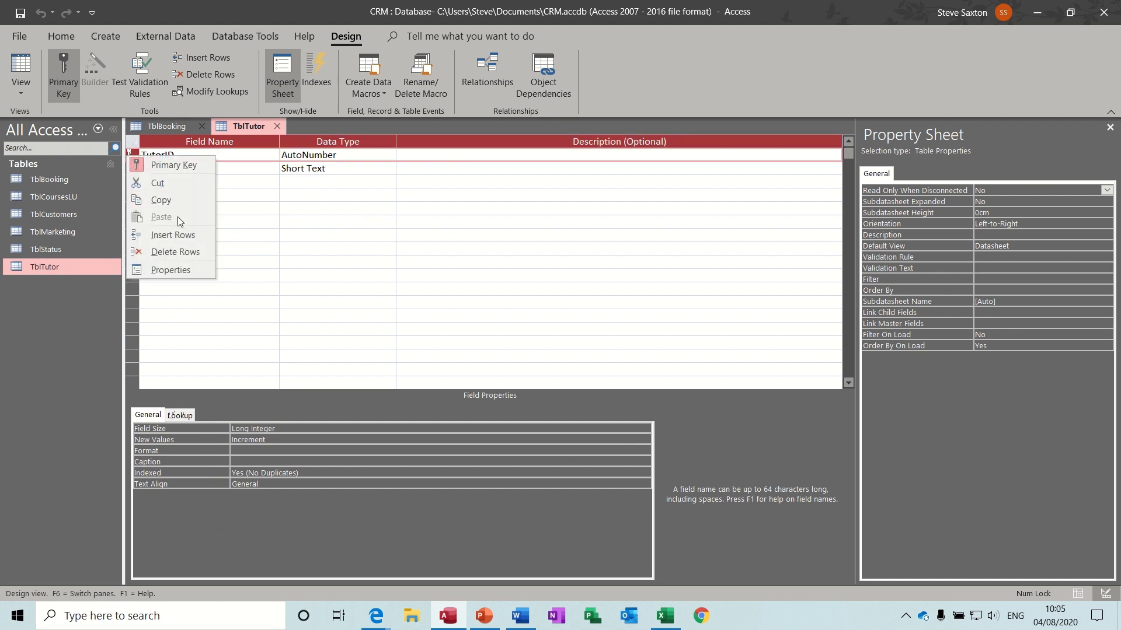
{"action": "left_click", "coordinate": [169, 251]}
{"action": "left_click", "coordinate": [525, 358]}
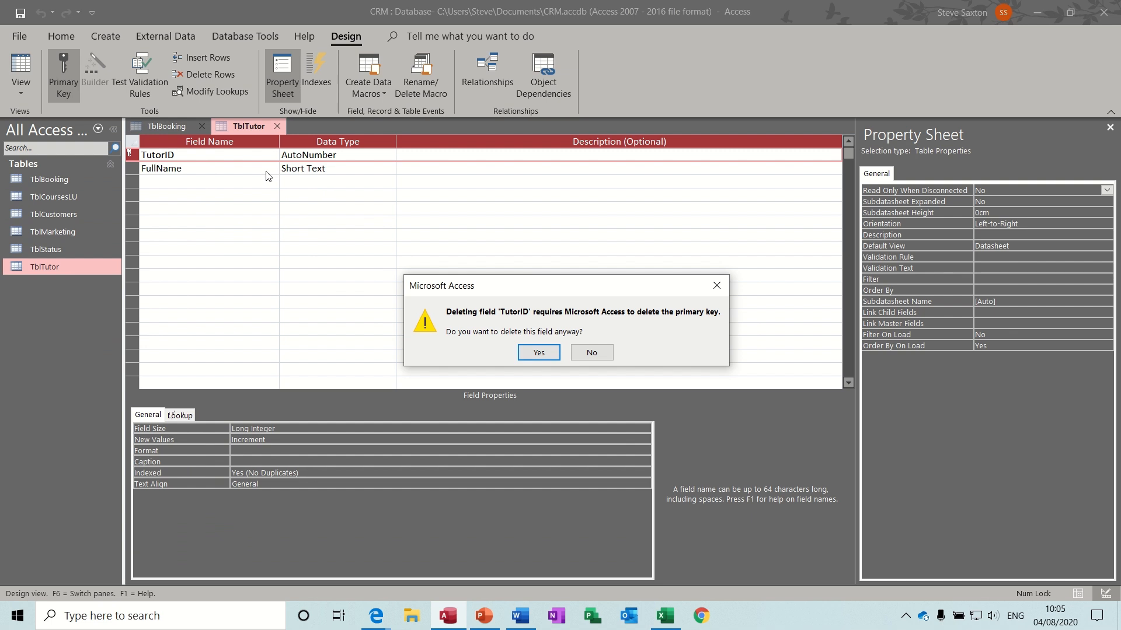
{"action": "left_click", "coordinate": [539, 353]}
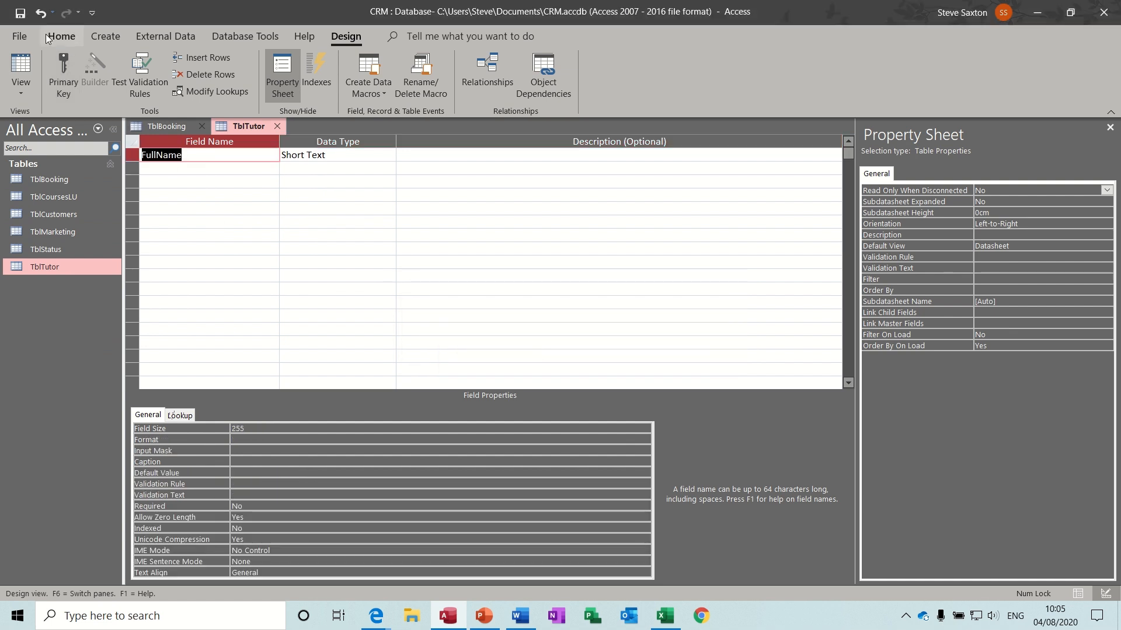
{"action": "left_click", "coordinate": [20, 13]}
{"action": "left_click", "coordinate": [26, 69]}
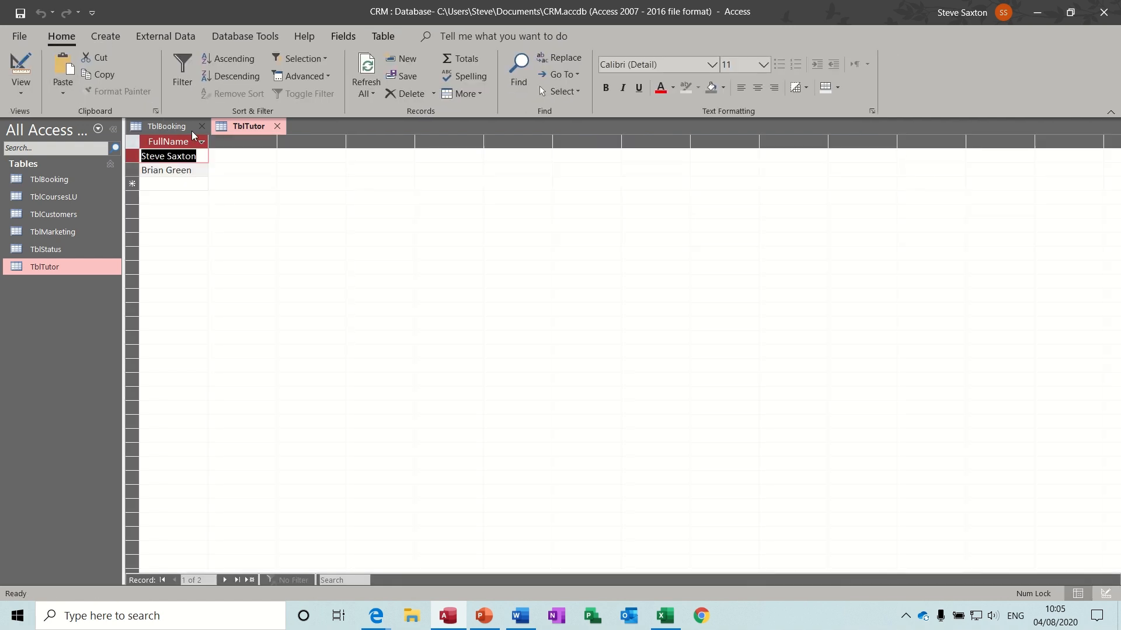
{"action": "left_click", "coordinate": [169, 127]}
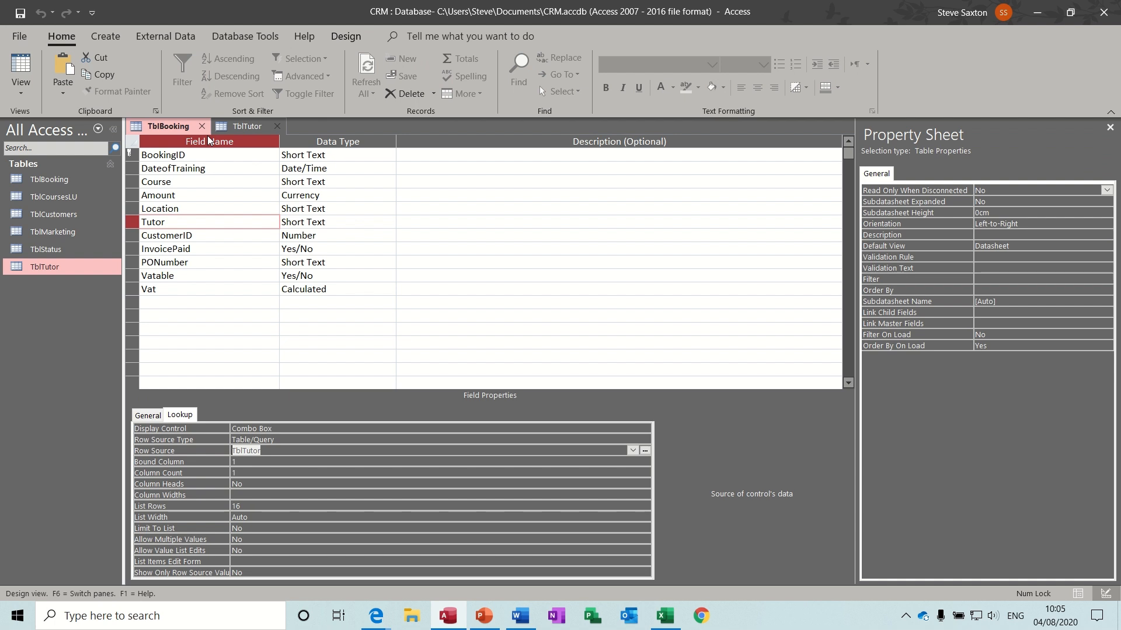
- Give booking 1 the first tutor and the Access Intro course, then close TblTutor and TblBooking
{"action": "left_click", "coordinate": [21, 69]}
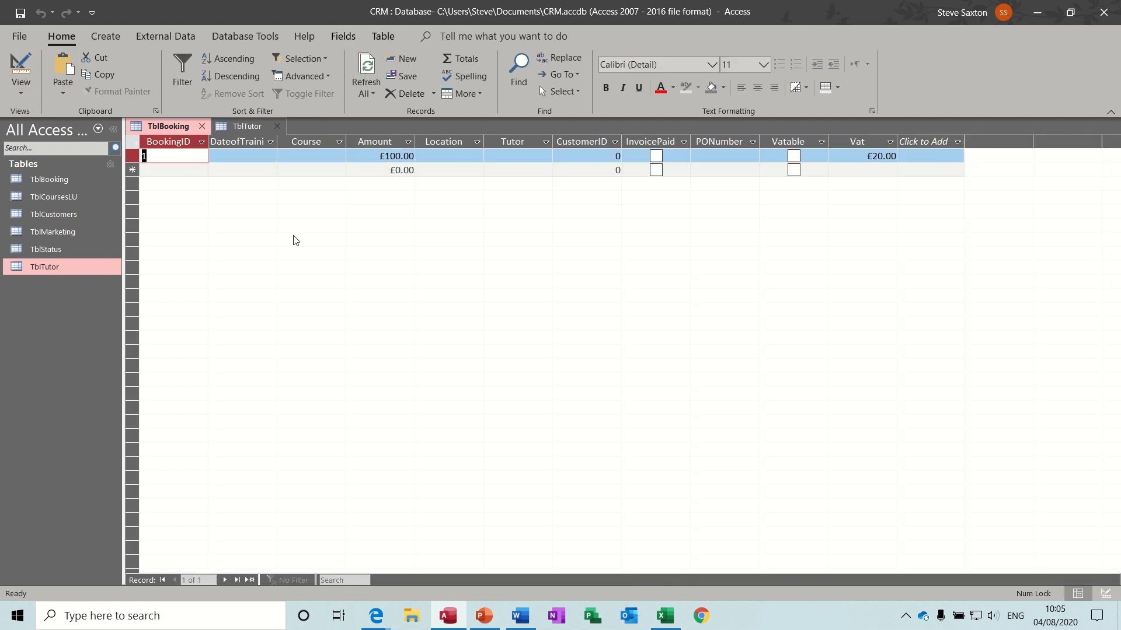
{"action": "left_click", "coordinate": [514, 155]}
{"action": "left_click", "coordinate": [546, 156]}
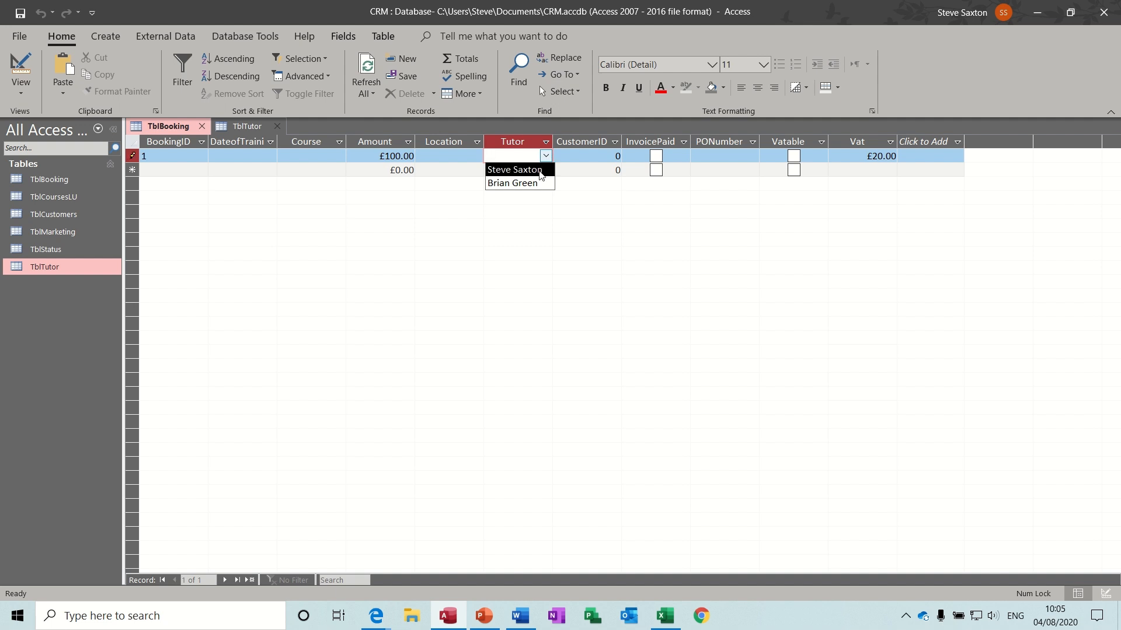
{"action": "left_click", "coordinate": [539, 170]}
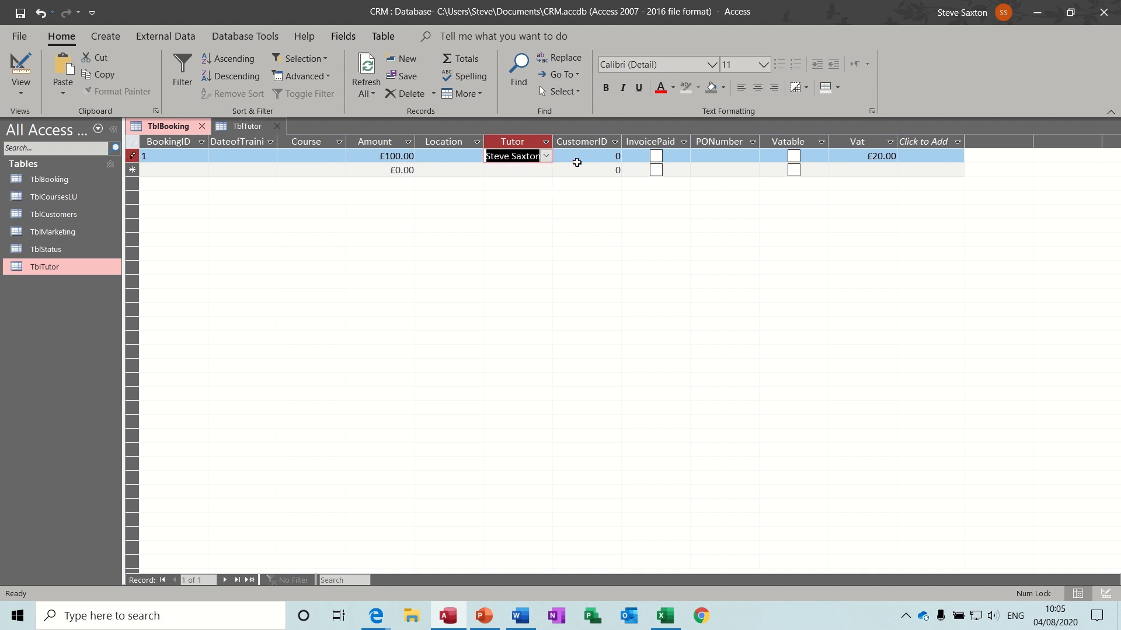
{"action": "left_click", "coordinate": [340, 156]}
{"action": "left_click", "coordinate": [339, 156]}
{"action": "left_click", "coordinate": [328, 170]}
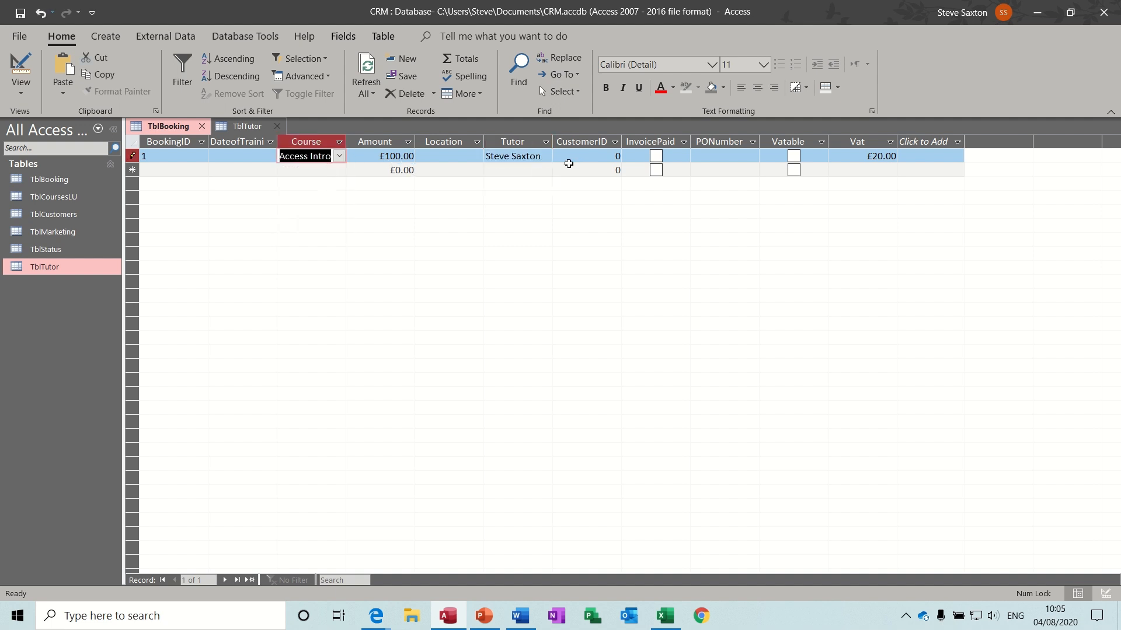
{"action": "left_click", "coordinate": [277, 128]}
{"action": "left_click", "coordinate": [202, 127]}
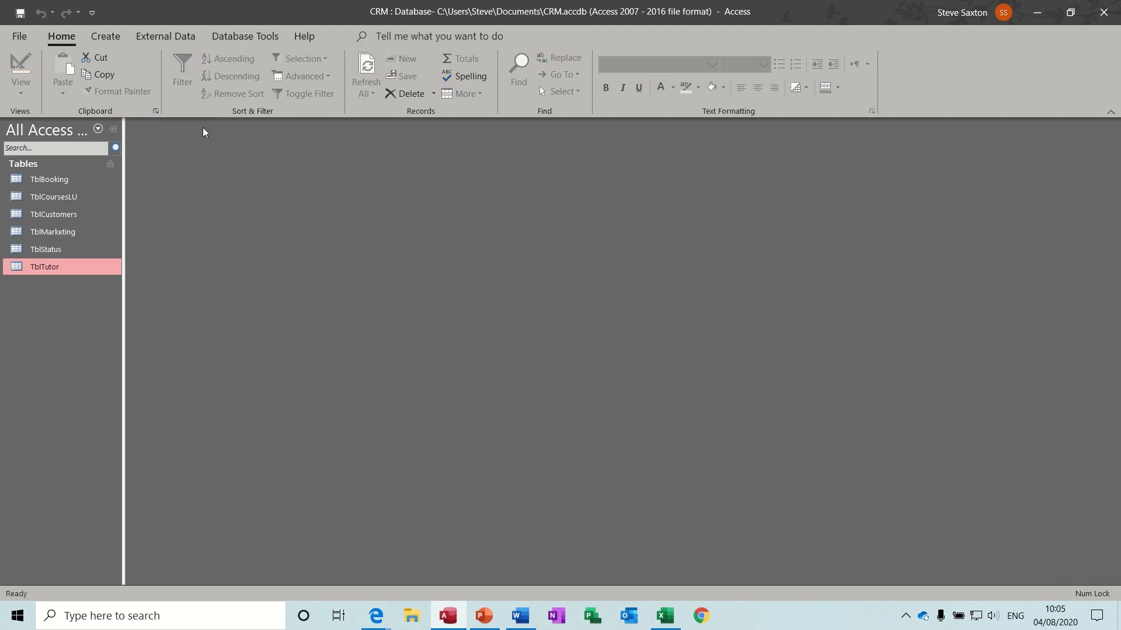
- Rename TblTutor to TblTutorLU from the navigation pane
{"action": "right_click", "coordinate": [65, 270]}
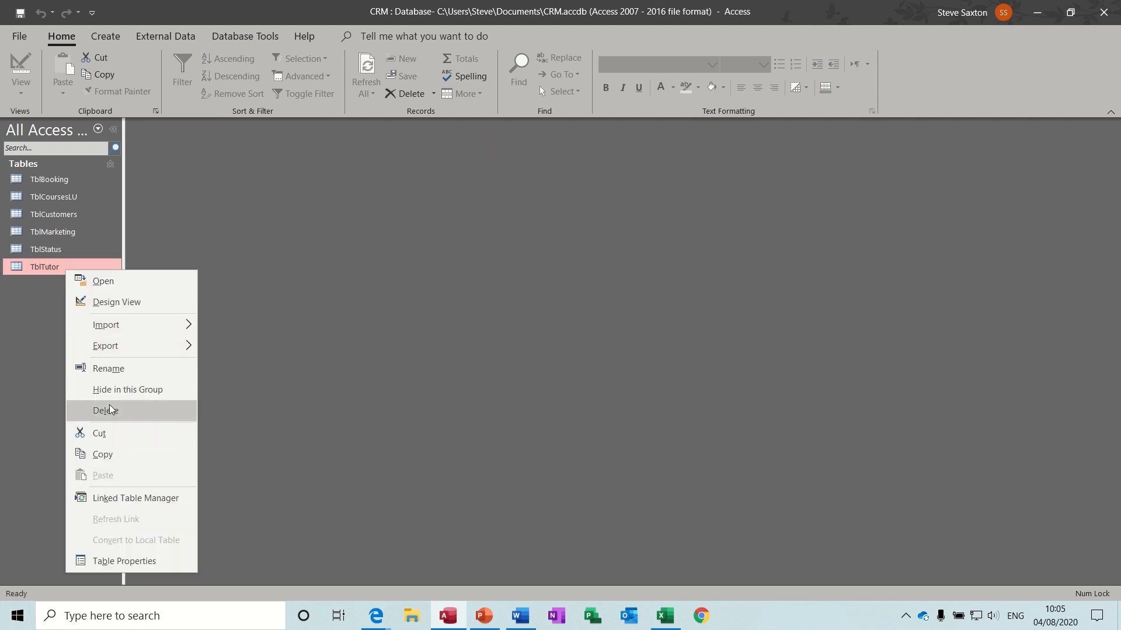
{"action": "left_click", "coordinate": [106, 370]}
{"action": "left_click", "coordinate": [72, 268]}
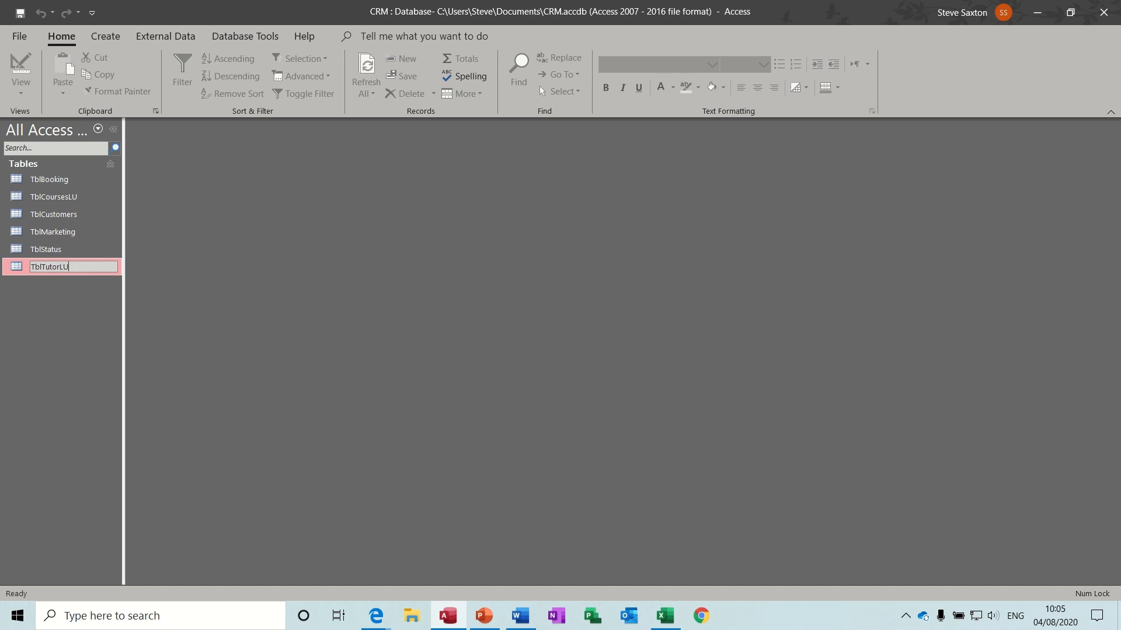
{"action": "left_click", "coordinate": [64, 293]}
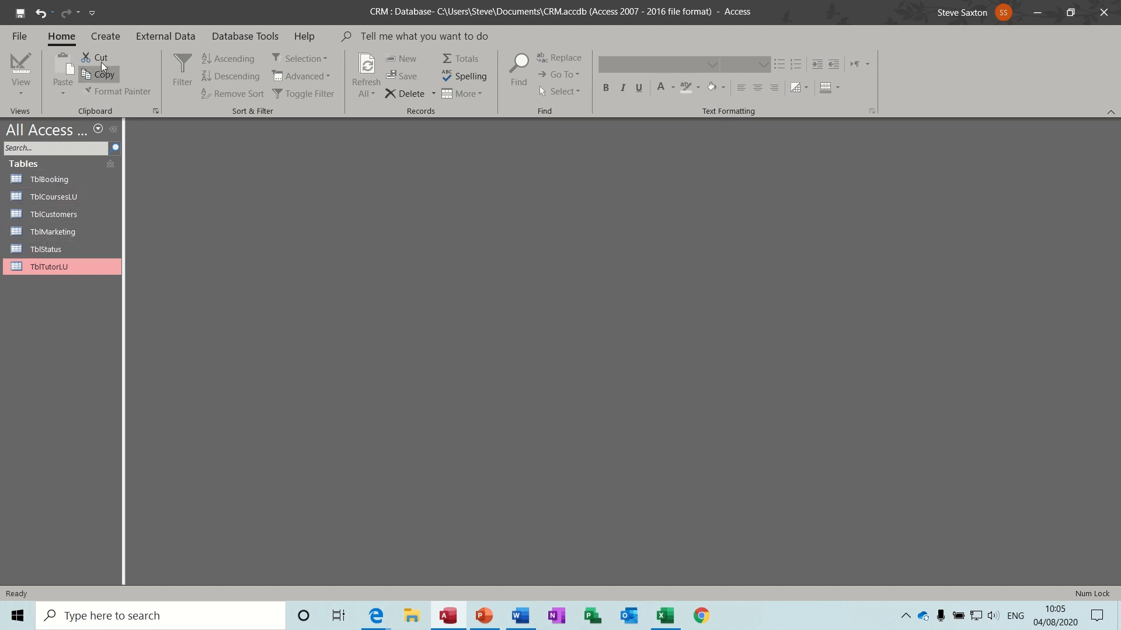
{"action": "left_click", "coordinate": [217, 37]}
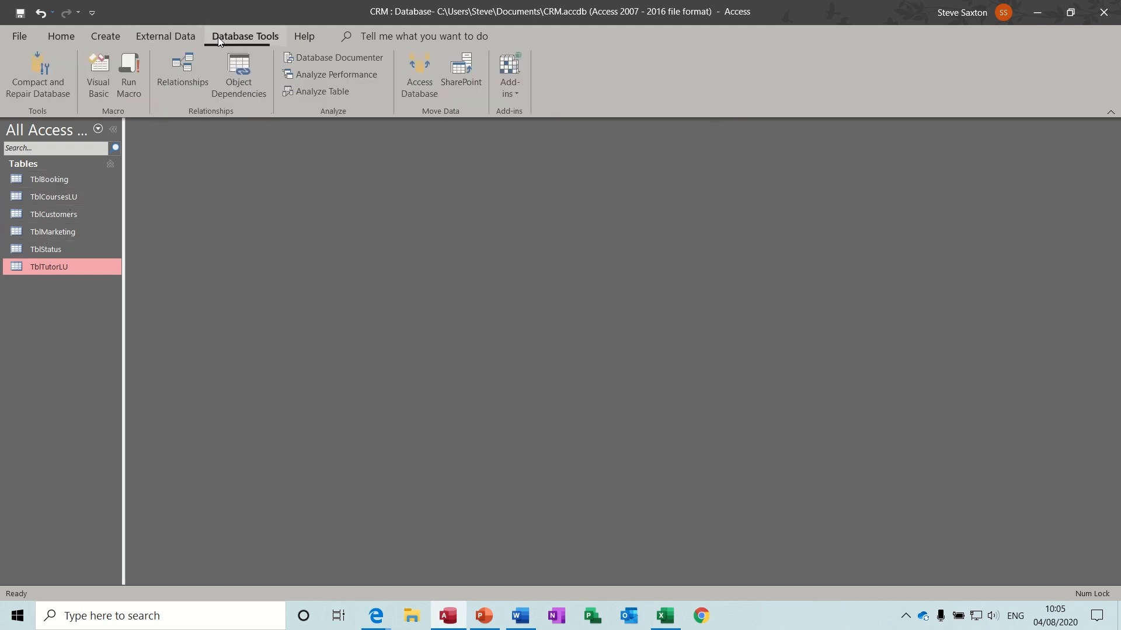
- Add TblCustomers and TblBooking to the Relationships window, enlarge both field lists, and link their CustomerID fields
{"action": "left_click", "coordinate": [191, 65]}
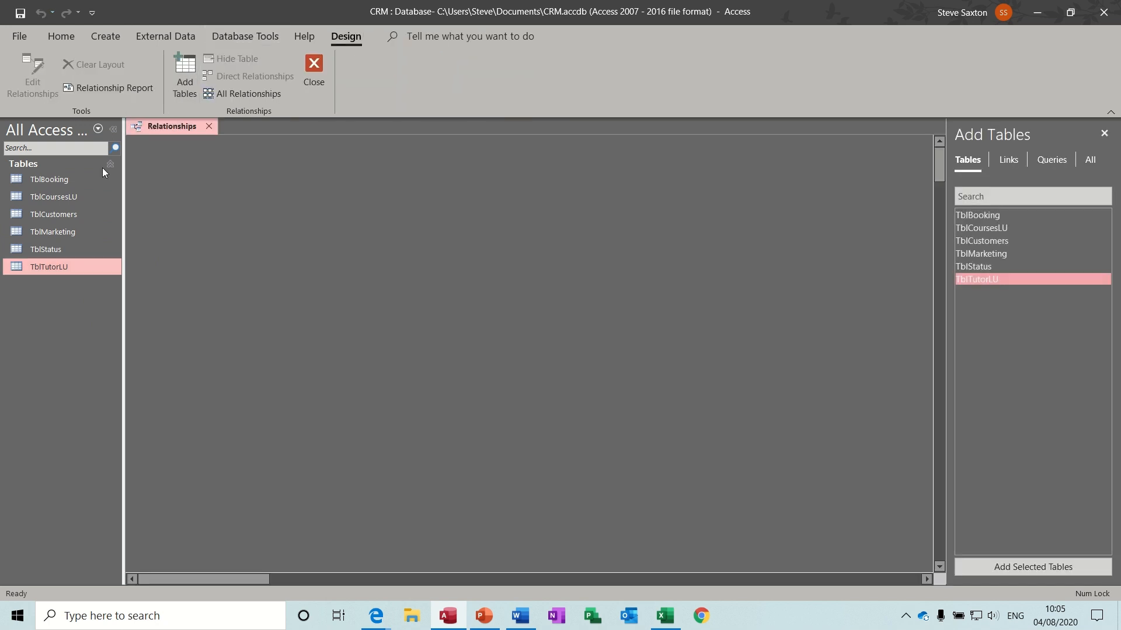
{"action": "left_click_drag", "start_coordinate": [52, 213], "coordinate": [256, 199]}
{"action": "left_click_drag", "start_coordinate": [281, 290], "coordinate": [328, 334]}
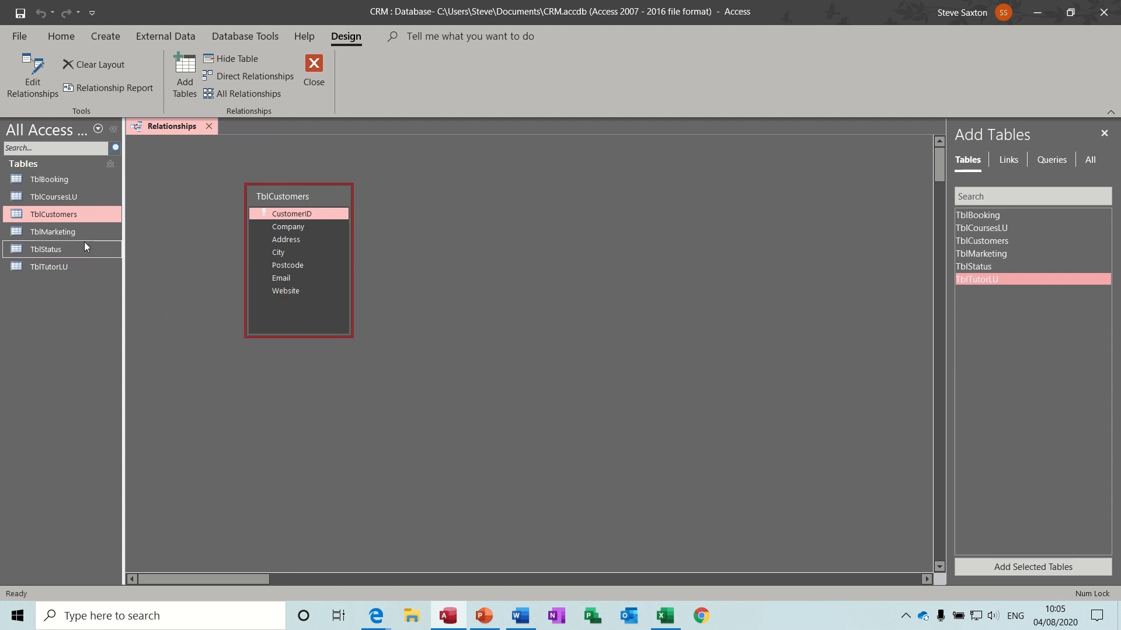
{"action": "left_click_drag", "start_coordinate": [50, 180], "coordinate": [490, 201]}
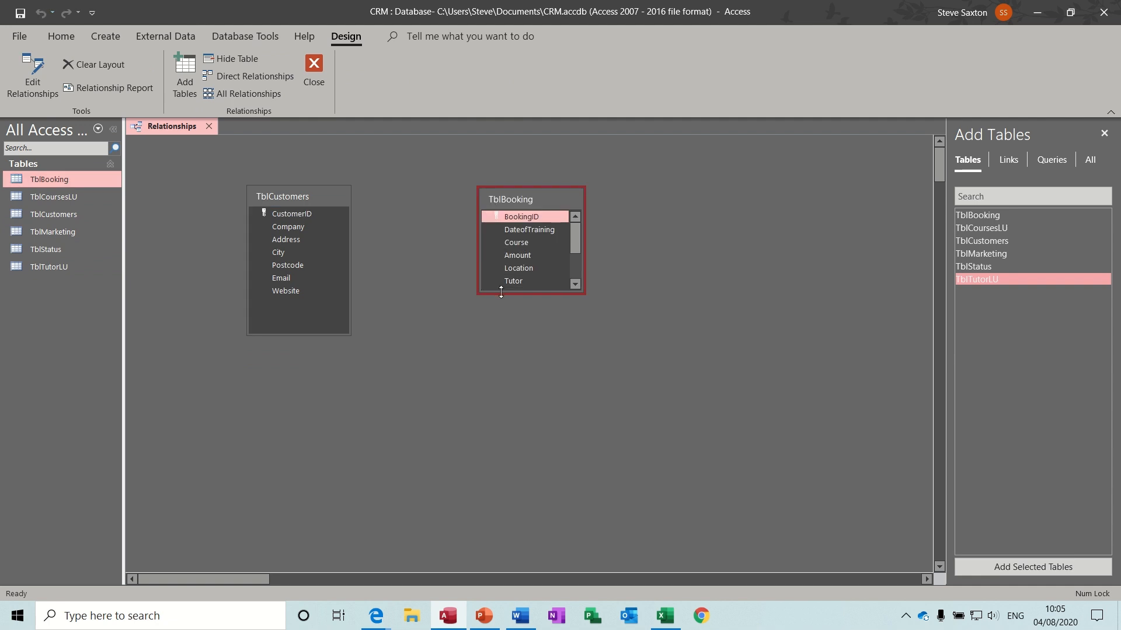
{"action": "left_click_drag", "start_coordinate": [501, 292], "coordinate": [501, 363]}
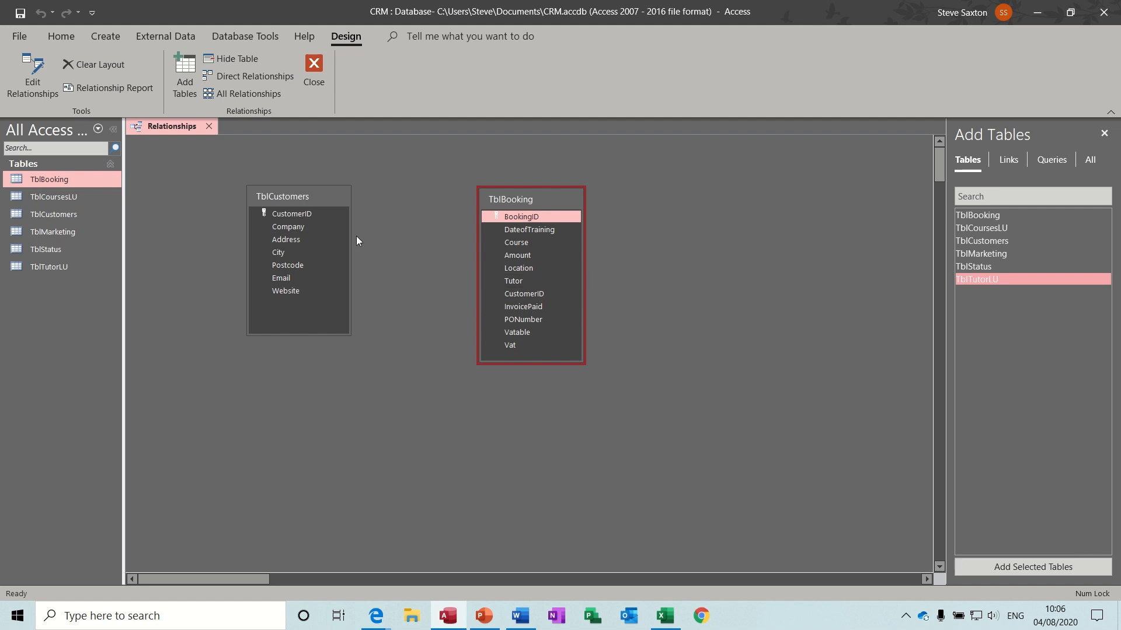
{"action": "left_click_drag", "start_coordinate": [307, 212], "coordinate": [522, 298]}
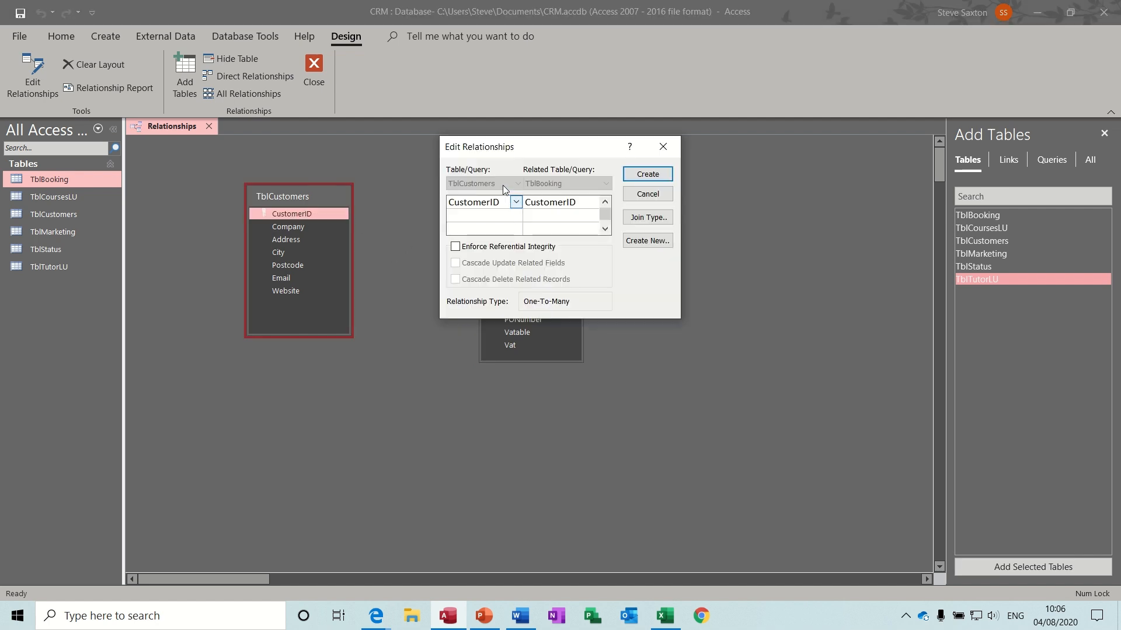
{"action": "left_click", "coordinate": [455, 247]}
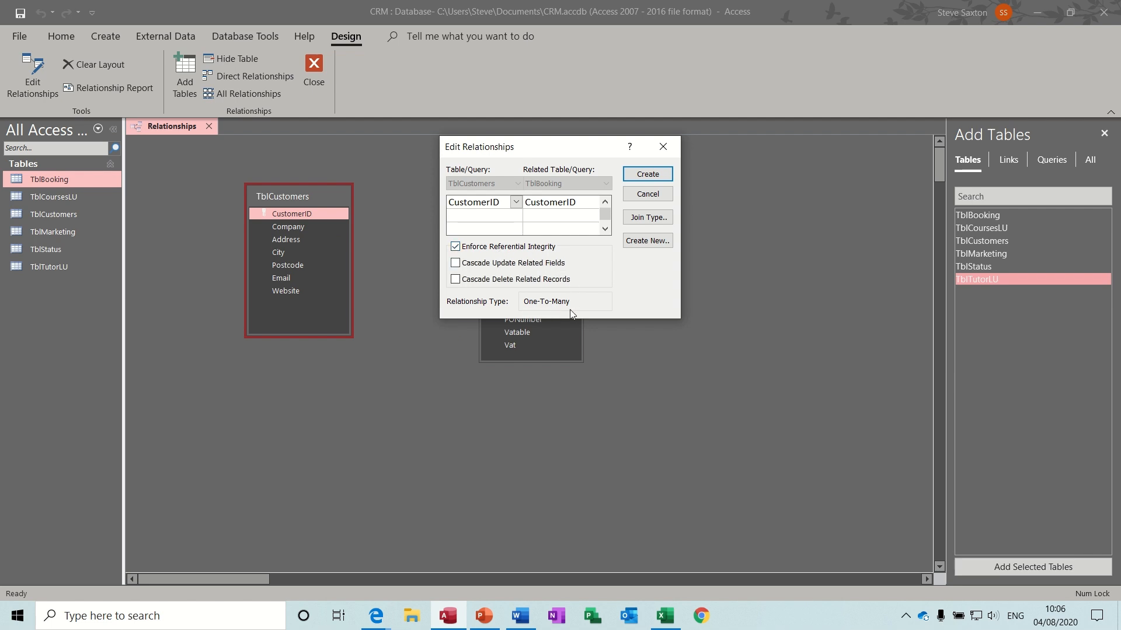
{"action": "left_click", "coordinate": [639, 181]}
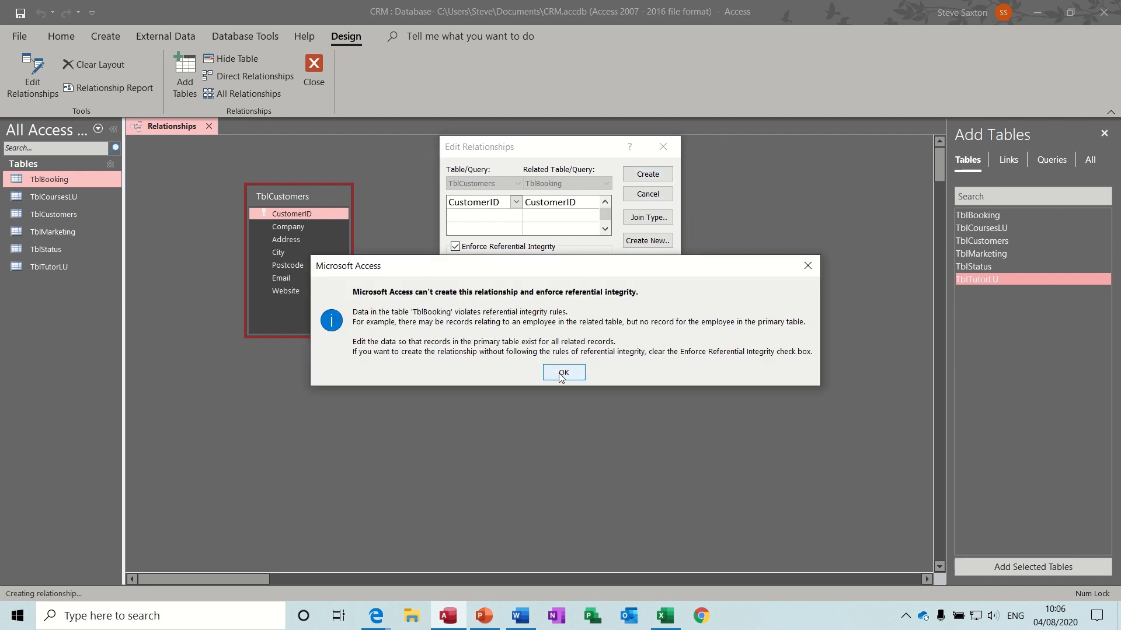
{"action": "left_click", "coordinate": [562, 373]}
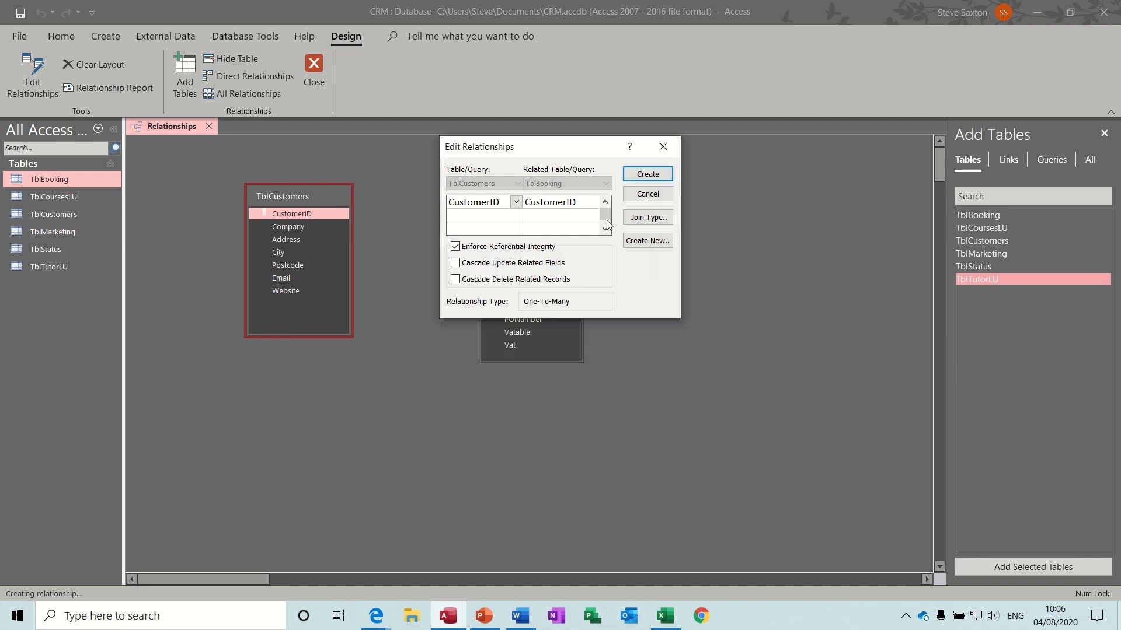
{"action": "left_click", "coordinate": [647, 194]}
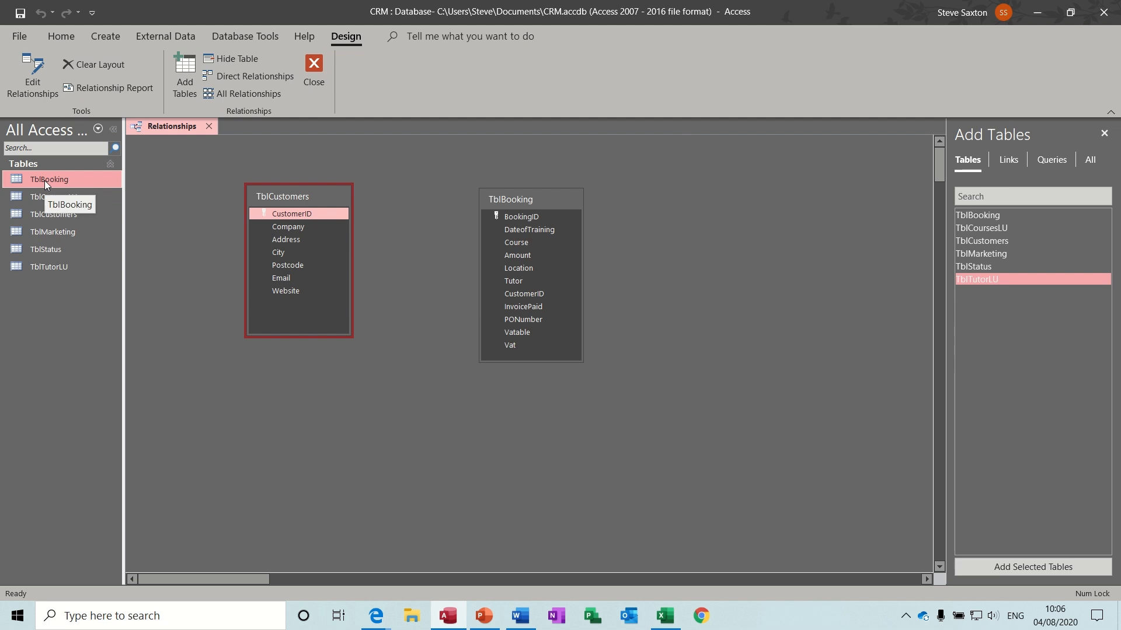
{"action": "double_click", "coordinate": [44, 181]}
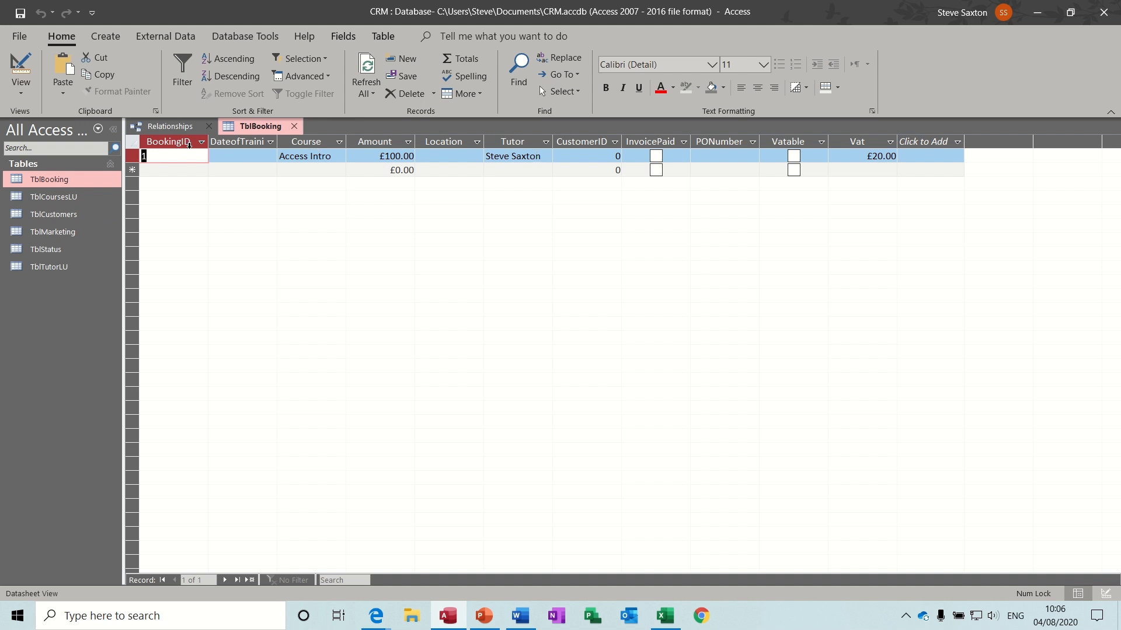
- Delete test booking record 1 from TblBooking and close the table
{"action": "left_click", "coordinate": [128, 154]}
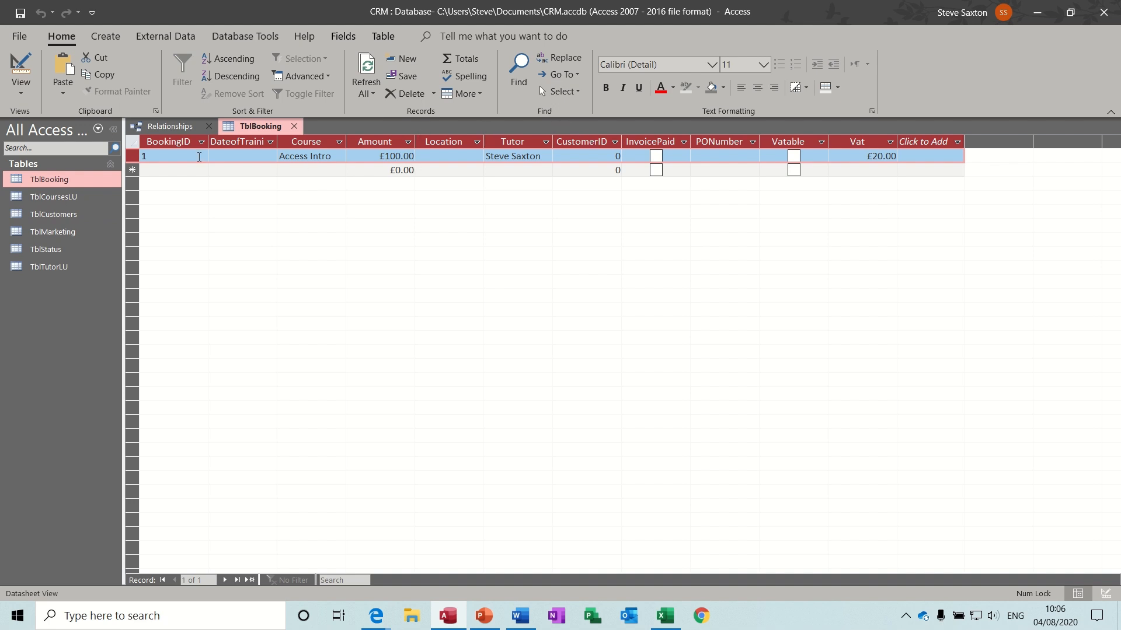
{"action": "key", "text": "Delete"}
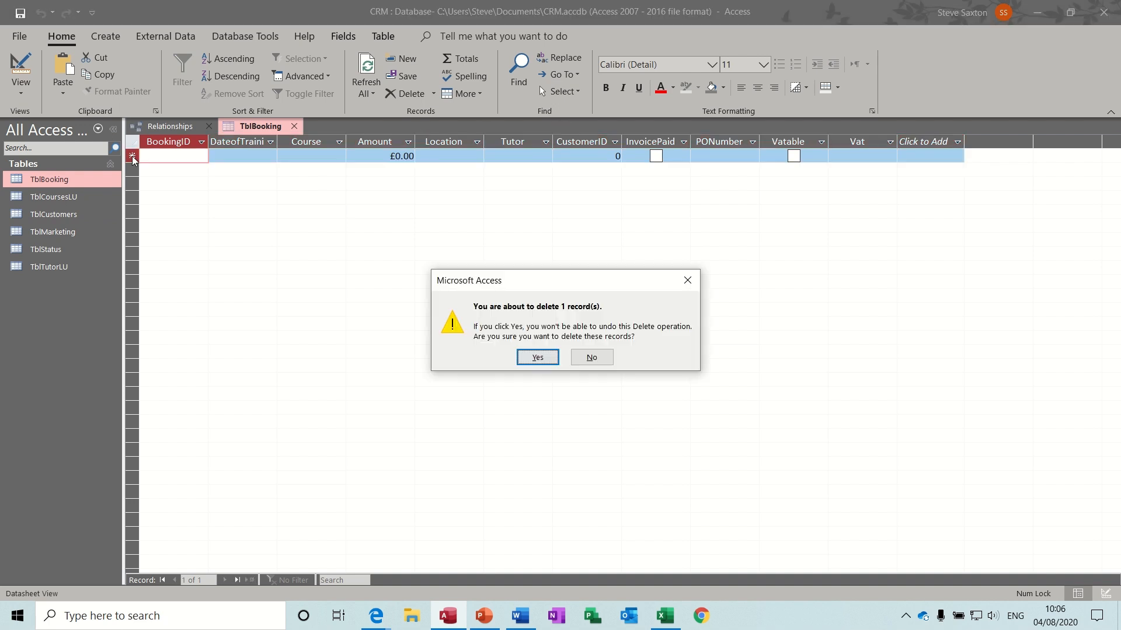
{"action": "left_click", "coordinate": [533, 355]}
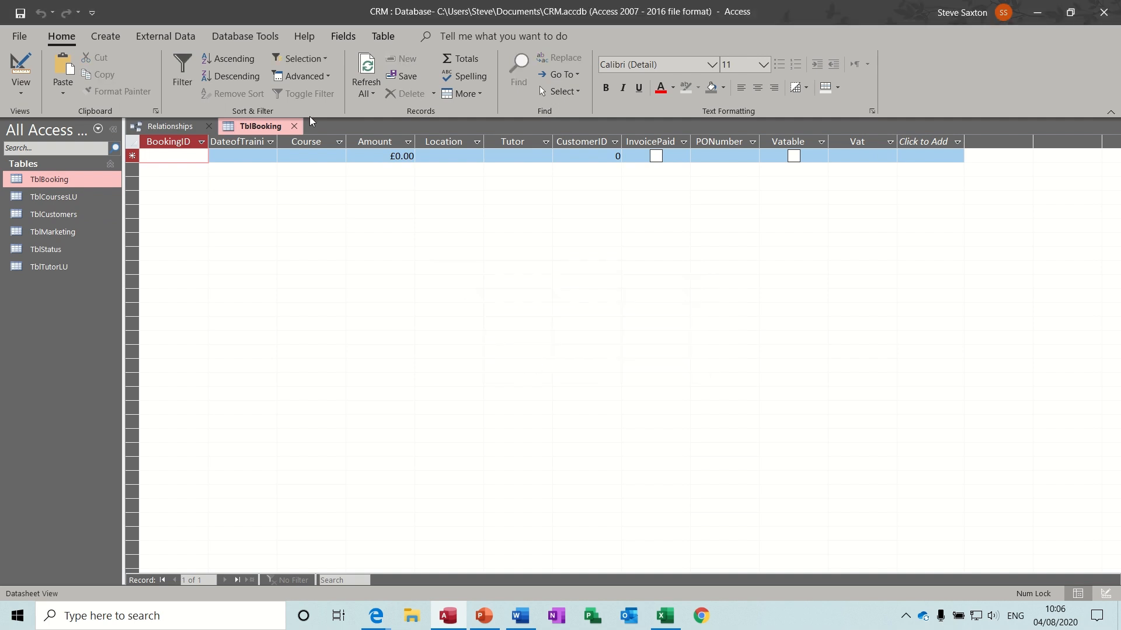
{"action": "left_click", "coordinate": [295, 126]}
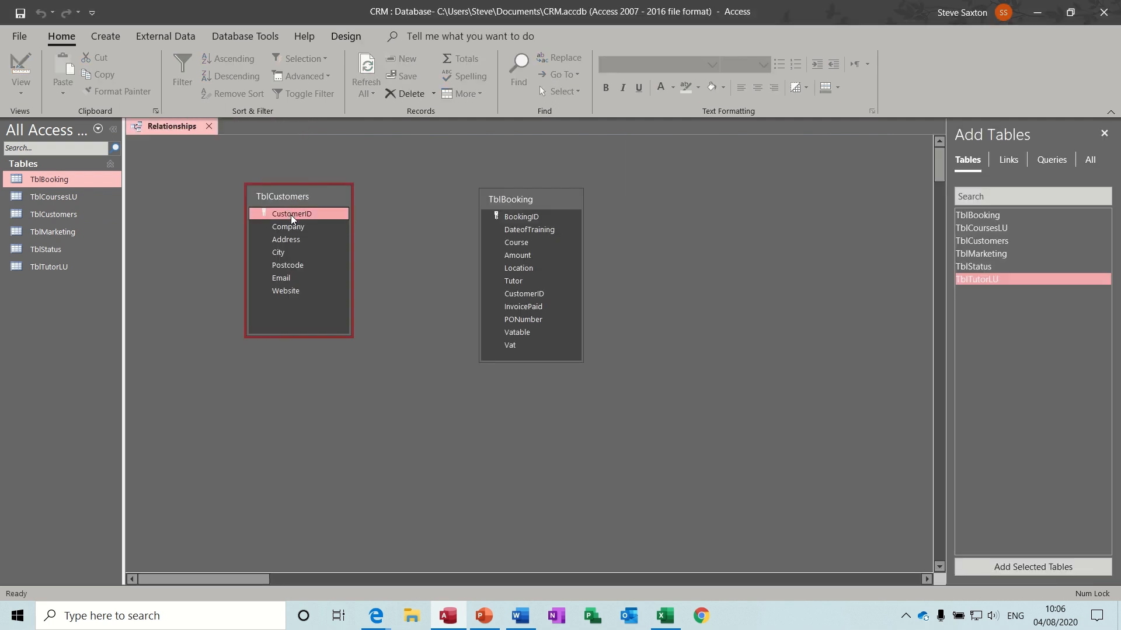
- Relate TblCustomers to TblBooking one-to-many on CustomerID with referential integrity enforced
{"action": "left_click_drag", "start_coordinate": [290, 214], "coordinate": [516, 297]}
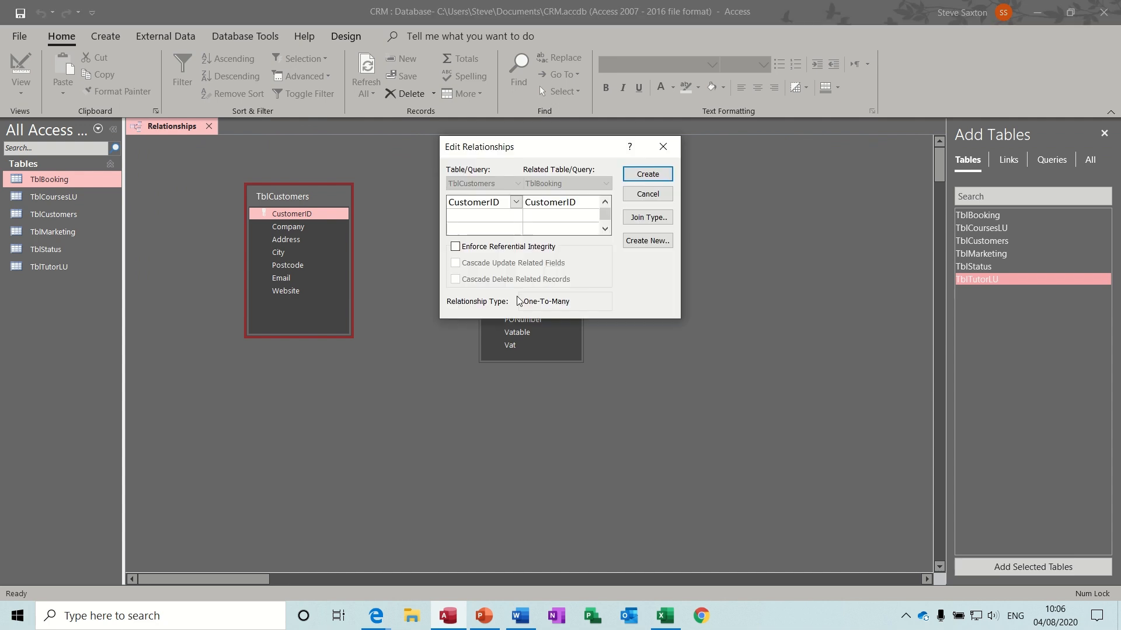
{"action": "left_click", "coordinate": [455, 248]}
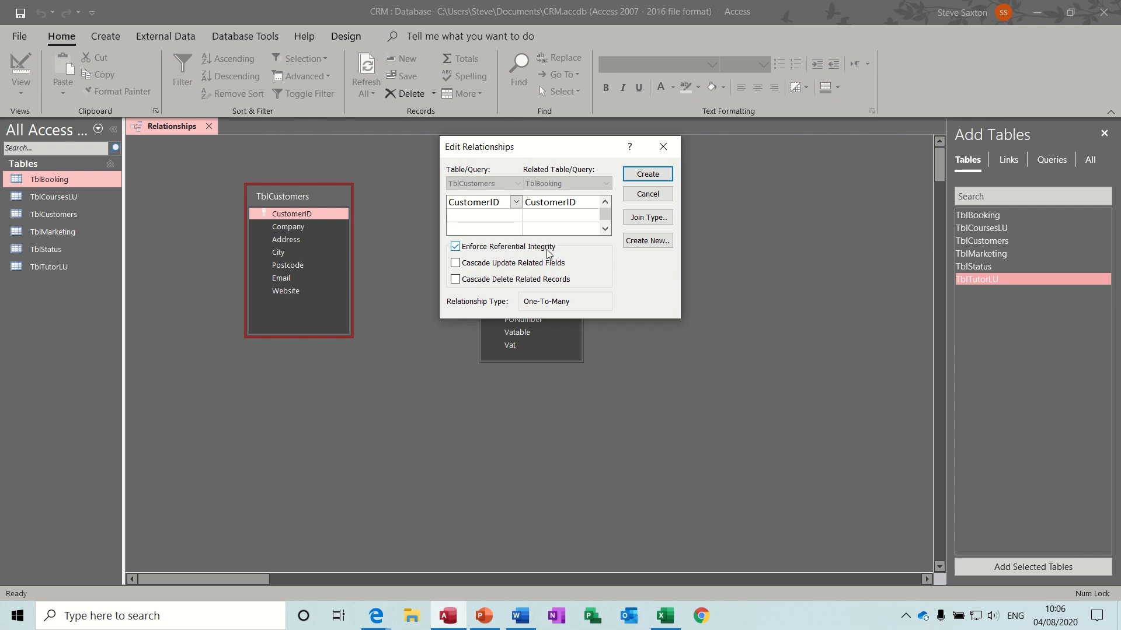
{"action": "left_click", "coordinate": [648, 174]}
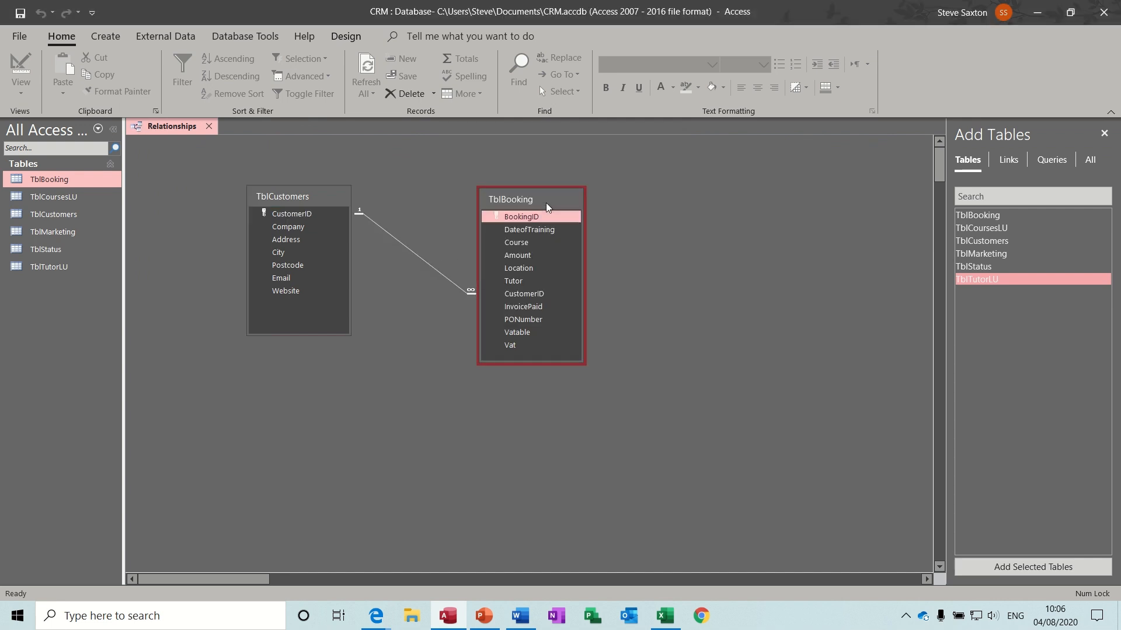
{"action": "left_click_drag", "start_coordinate": [545, 202], "coordinate": [465, 205]}
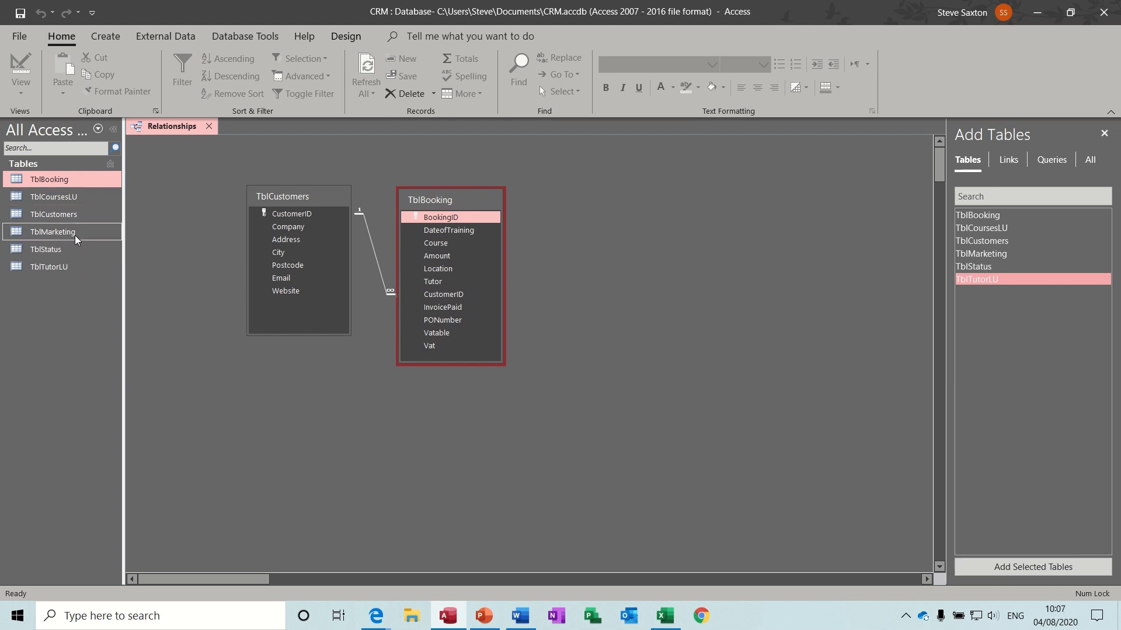
- Add TblMarketing and relate it to TblCustomers by CustomerID, enforcing referential integrity
{"action": "left_click_drag", "start_coordinate": [75, 235], "coordinate": [307, 399]}
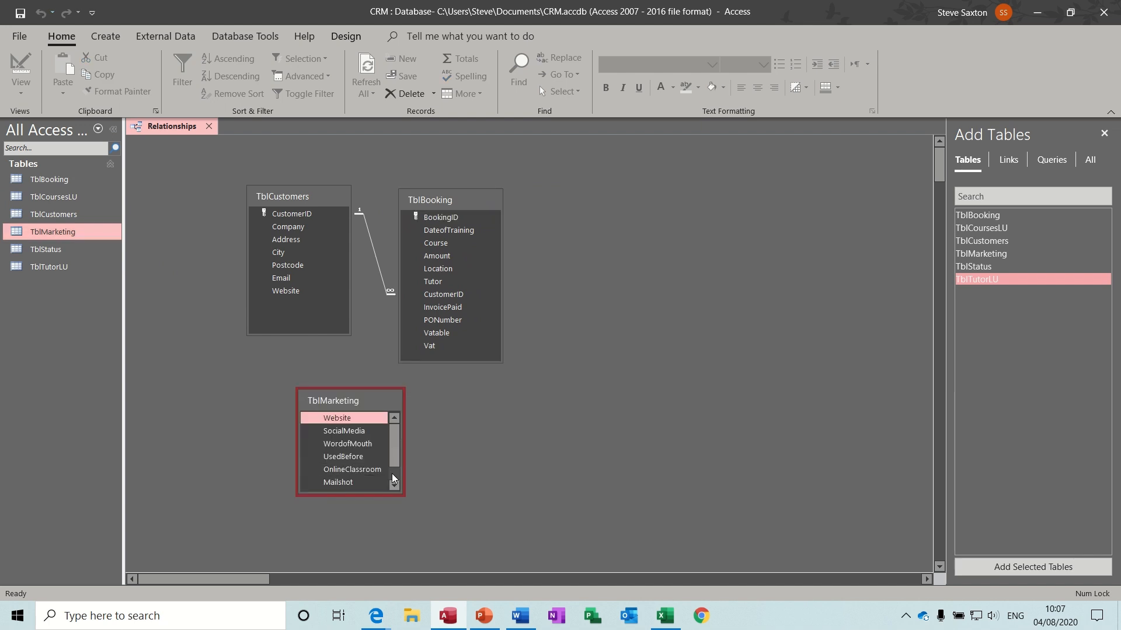
{"action": "left_click_drag", "start_coordinate": [383, 496], "coordinate": [382, 542]}
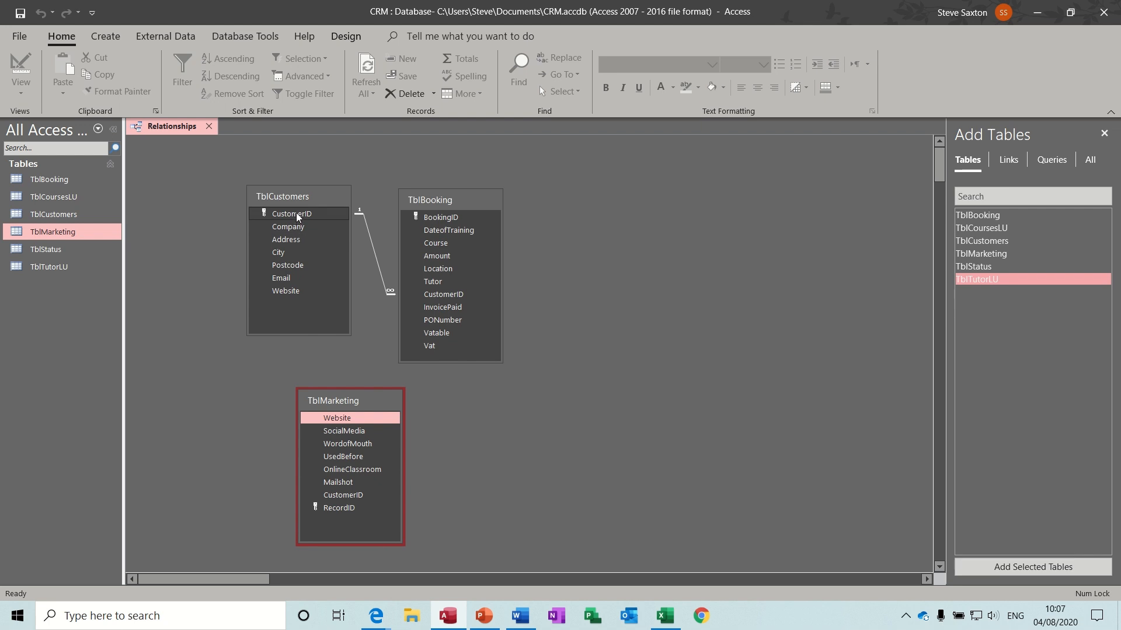
{"action": "left_click_drag", "start_coordinate": [296, 213], "coordinate": [342, 495]}
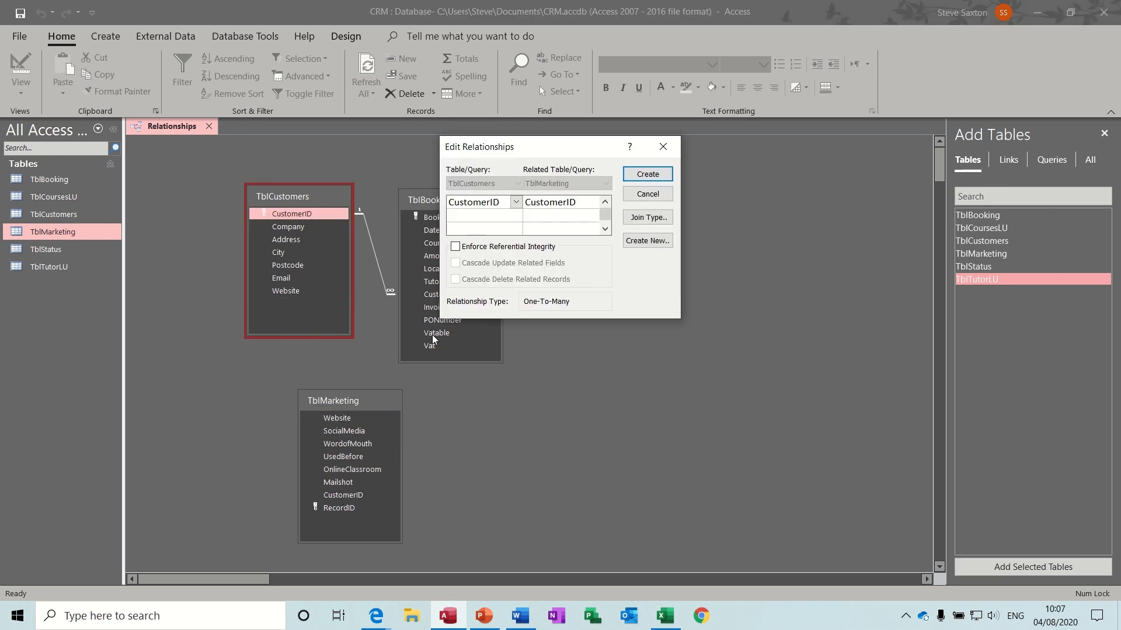
{"action": "left_click", "coordinate": [455, 247]}
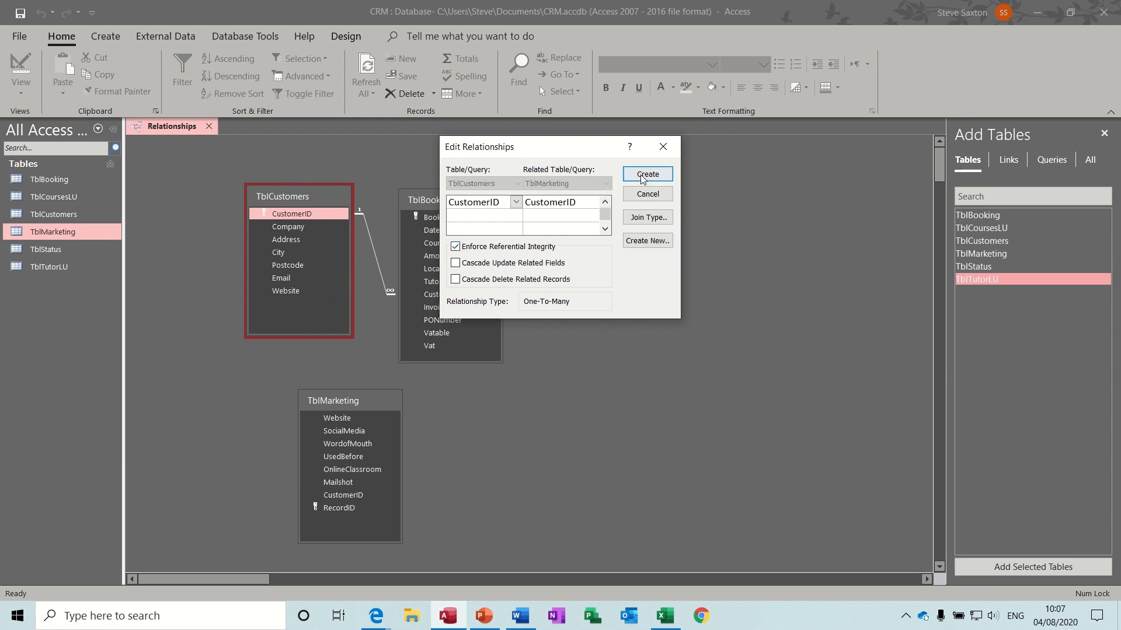
{"action": "left_click", "coordinate": [643, 175]}
{"action": "left_click_drag", "start_coordinate": [350, 401], "coordinate": [451, 387]}
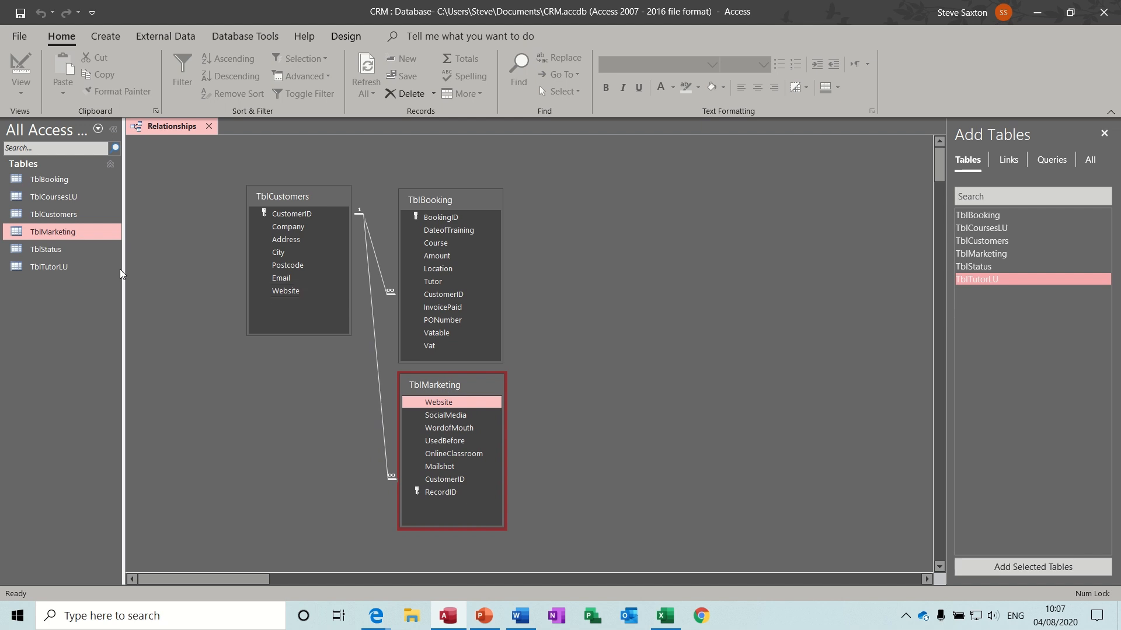
- Add TblStatus and link it to TblCustomers by CustomerID with referential integrity enforced
{"action": "left_click_drag", "start_coordinate": [55, 250], "coordinate": [635, 205]}
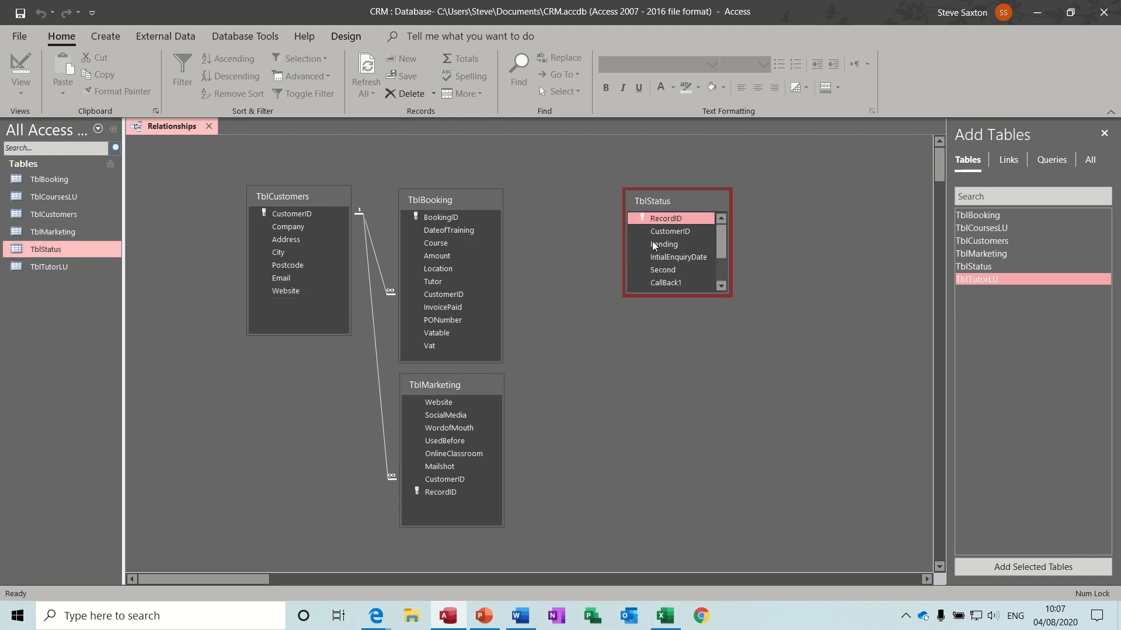
{"action": "left_click_drag", "start_coordinate": [677, 295], "coordinate": [677, 353]}
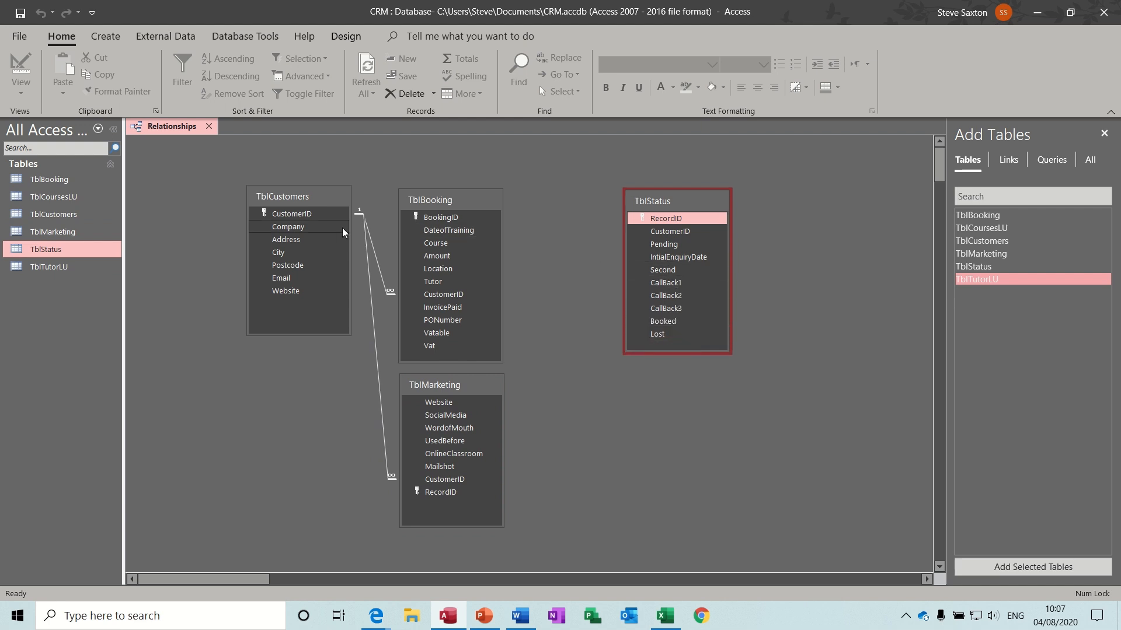
{"action": "left_click_drag", "start_coordinate": [300, 211], "coordinate": [663, 231]}
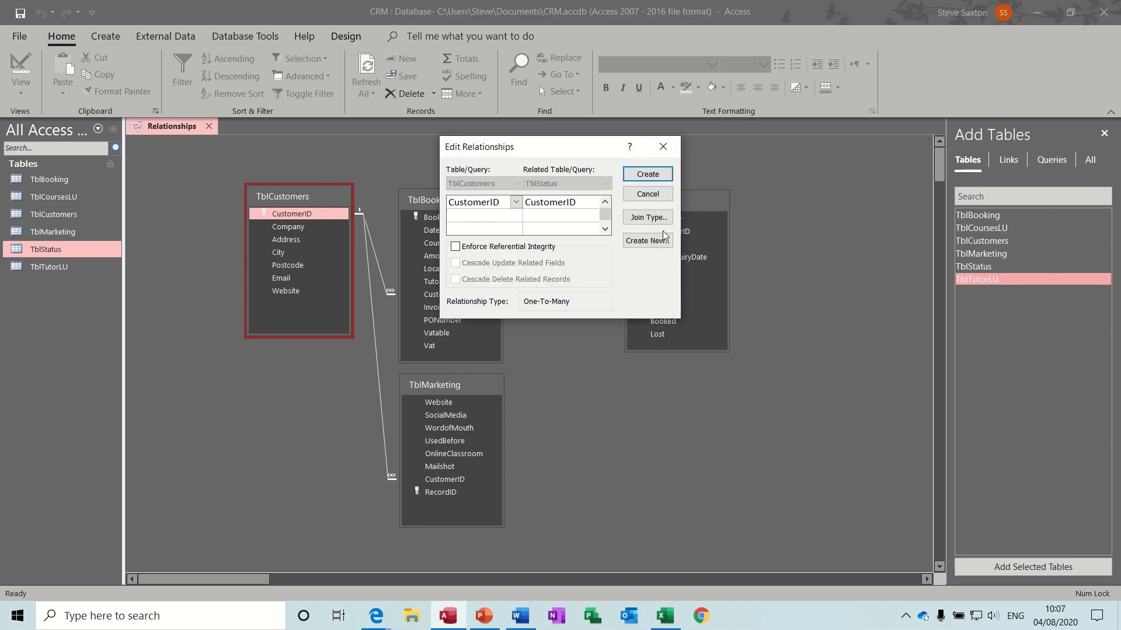
{"action": "left_click", "coordinate": [465, 246]}
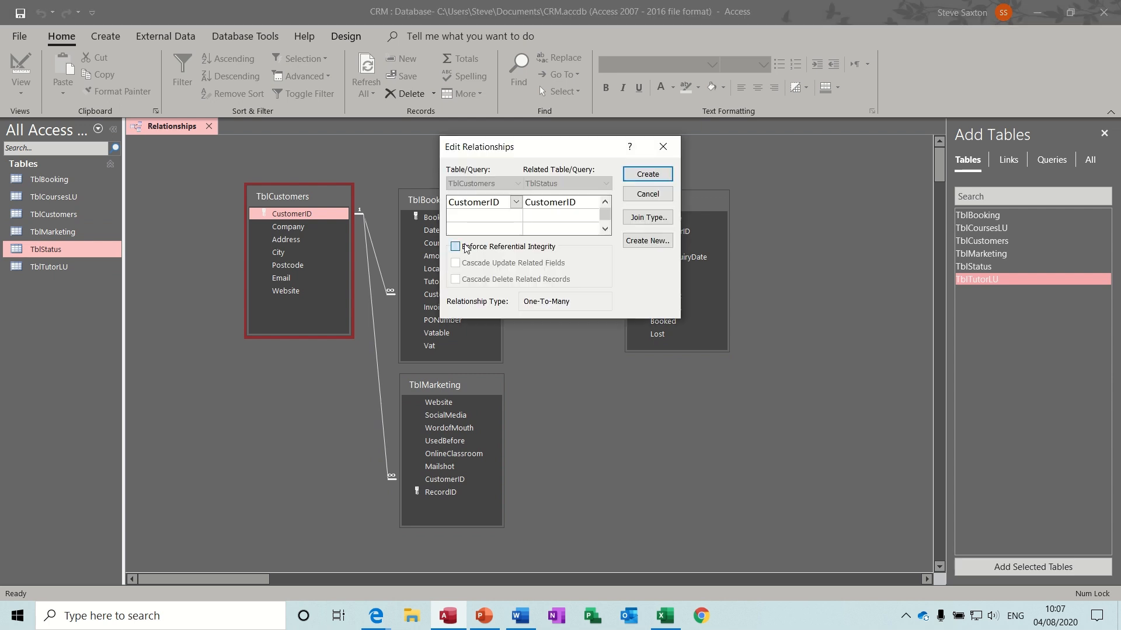
{"action": "left_click", "coordinate": [647, 174]}
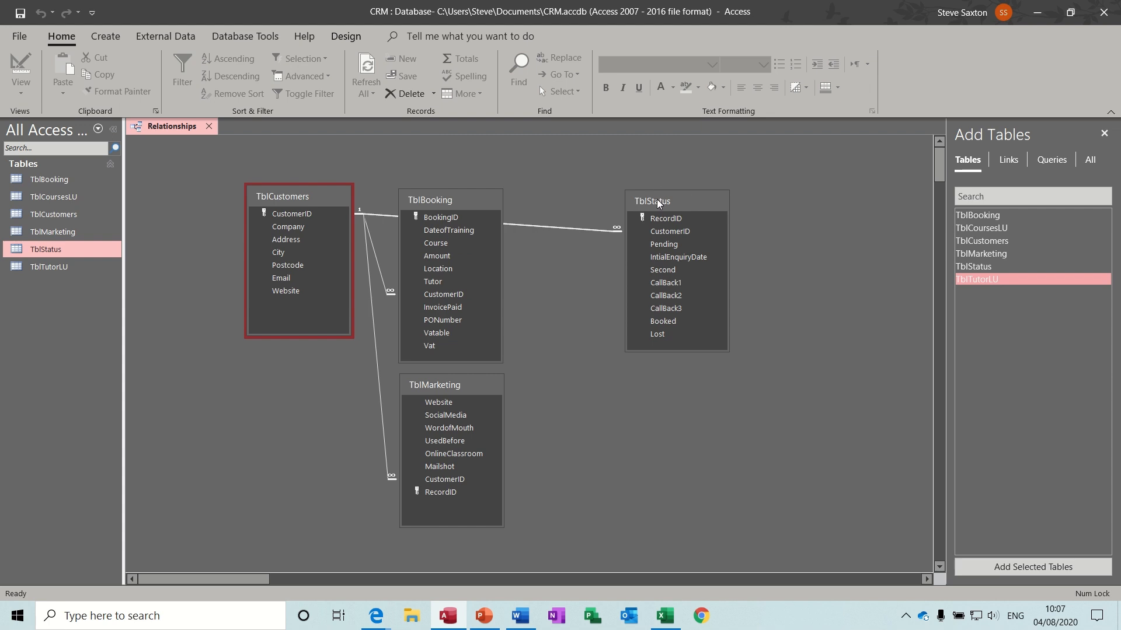
{"action": "left_click_drag", "start_coordinate": [656, 199], "coordinate": [163, 378]}
- Arrange TblCustomers, TblStatus, TblBooking and TblMarketing side by side and save the layout
{"action": "left_click_drag", "start_coordinate": [476, 199], "coordinate": [625, 179]}
{"action": "left_click_drag", "start_coordinate": [469, 385], "coordinate": [615, 366]}
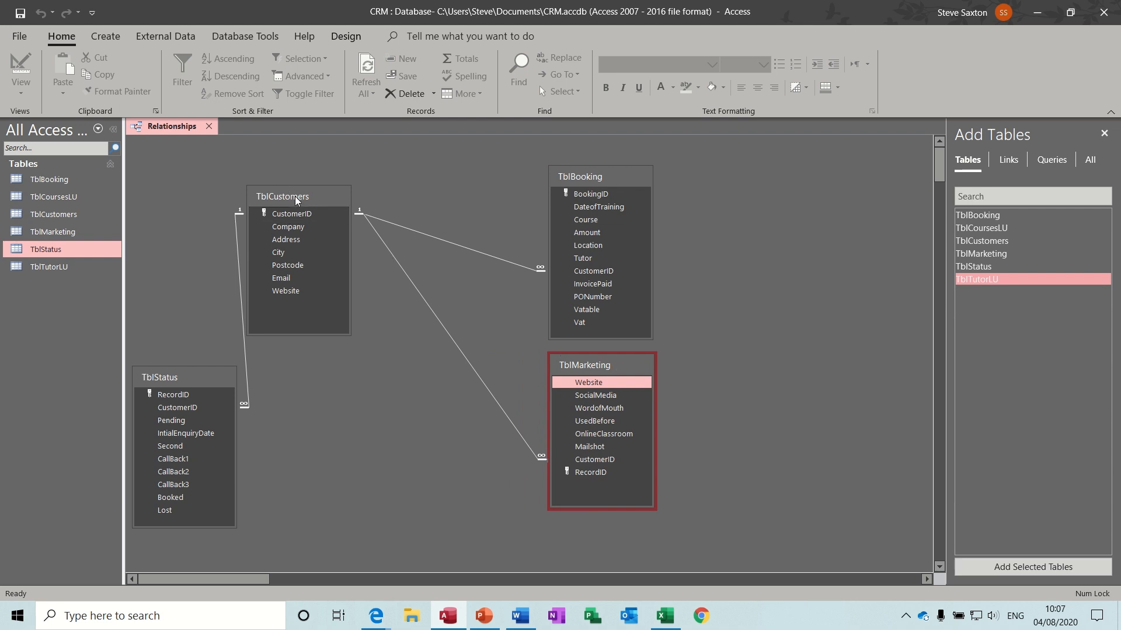
{"action": "left_click_drag", "start_coordinate": [296, 196], "coordinate": [427, 184]}
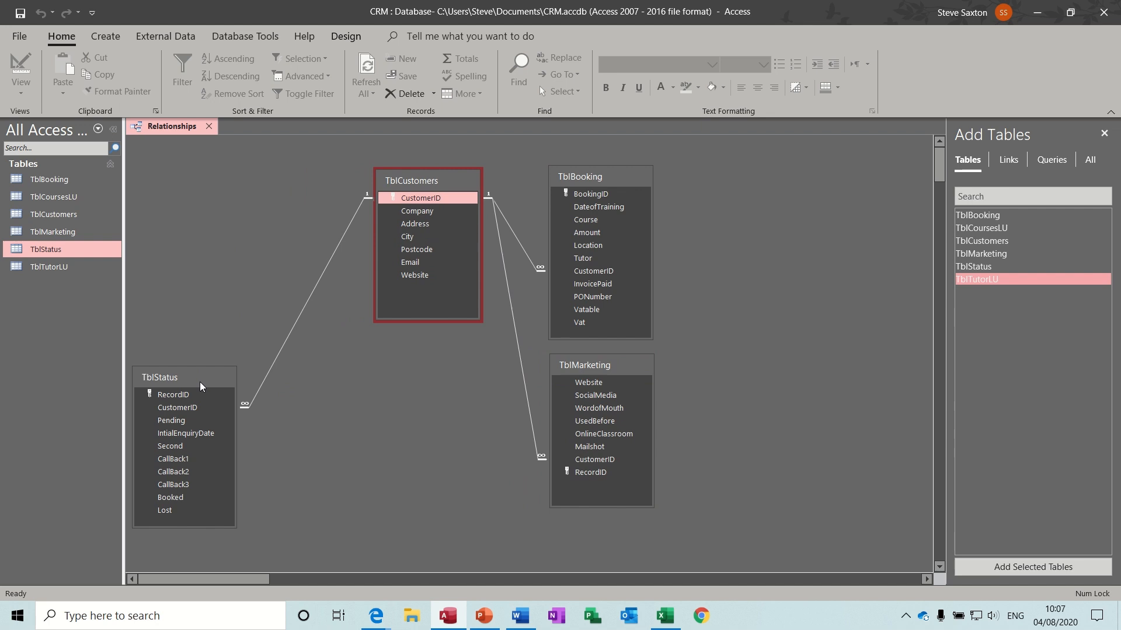
{"action": "left_click_drag", "start_coordinate": [200, 381], "coordinate": [278, 187]}
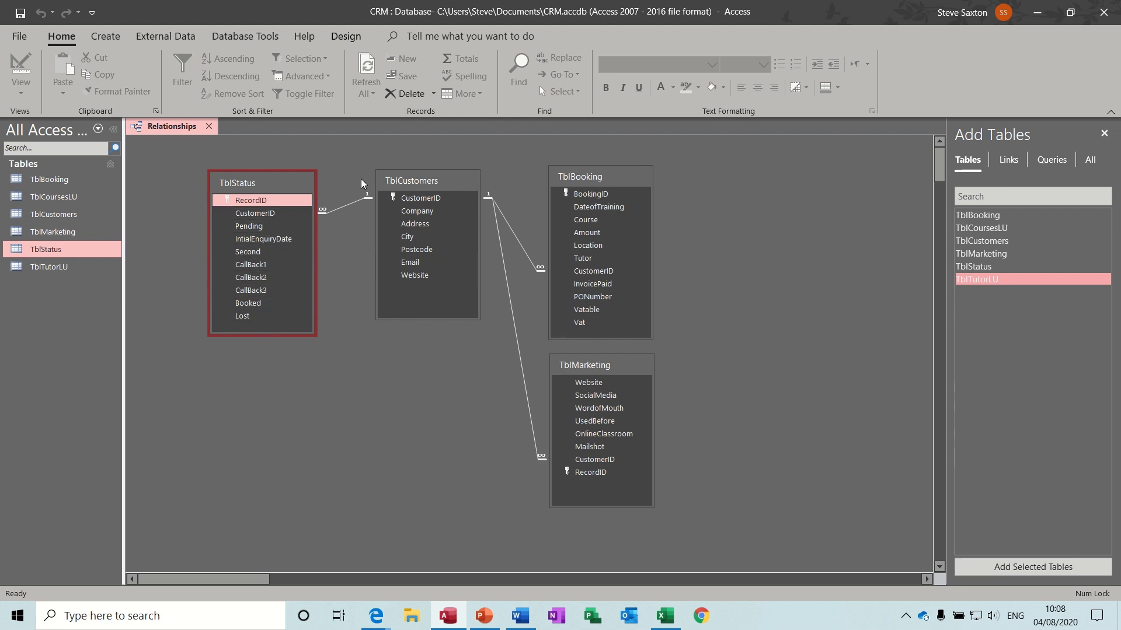
{"action": "left_click", "coordinate": [21, 14]}
- Fine-tune positions so TblBooking sits next to TblCustomers with TblMarketing beneath it
{"action": "left_click_drag", "start_coordinate": [579, 179], "coordinate": [568, 187]}
{"action": "left_click_drag", "start_coordinate": [457, 184], "coordinate": [437, 184]}
{"action": "left_click_drag", "start_coordinate": [564, 187], "coordinate": [536, 186]}
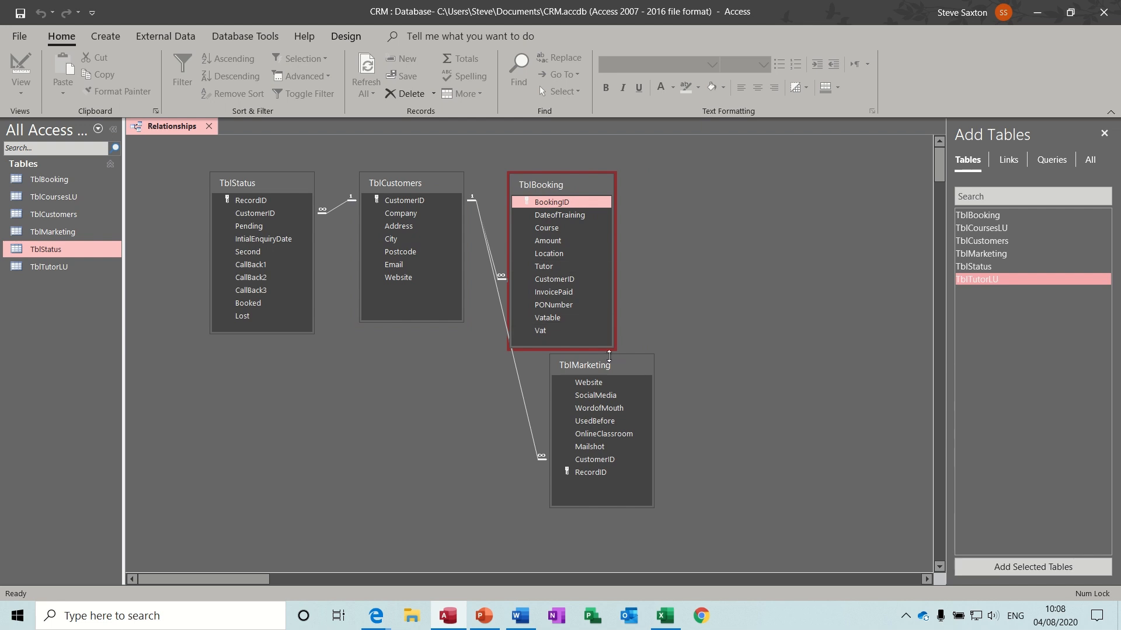
{"action": "left_click_drag", "start_coordinate": [606, 365], "coordinate": [566, 371]}
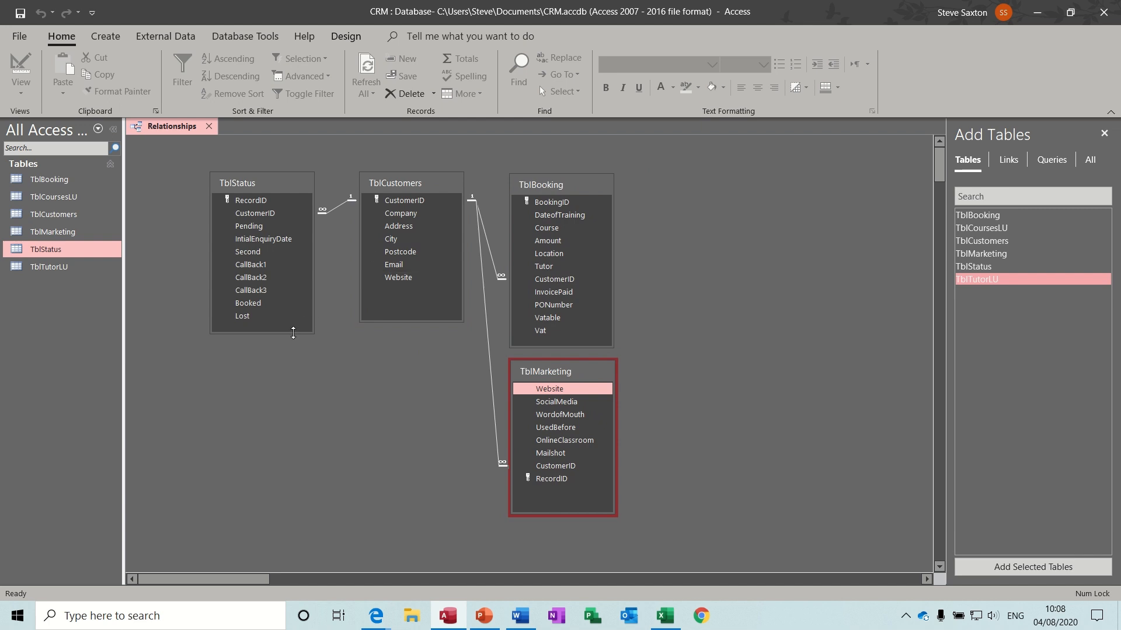
{"action": "mouse_move", "coordinate": [293, 333]}
{"action": "left_mouse_down"}
{"action": "mouse_move", "coordinate": [293, 313]}
{"action": "mouse_move", "coordinate": [293, 328]}
{"action": "left_mouse_up"}
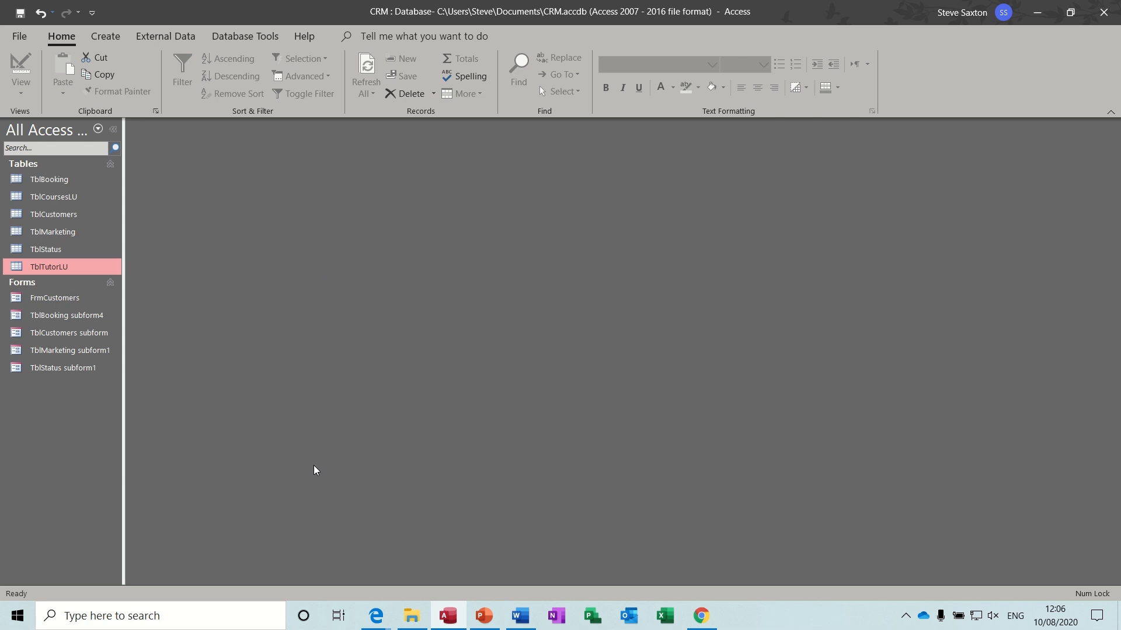
{"action": "double_click", "coordinate": [71, 302]}
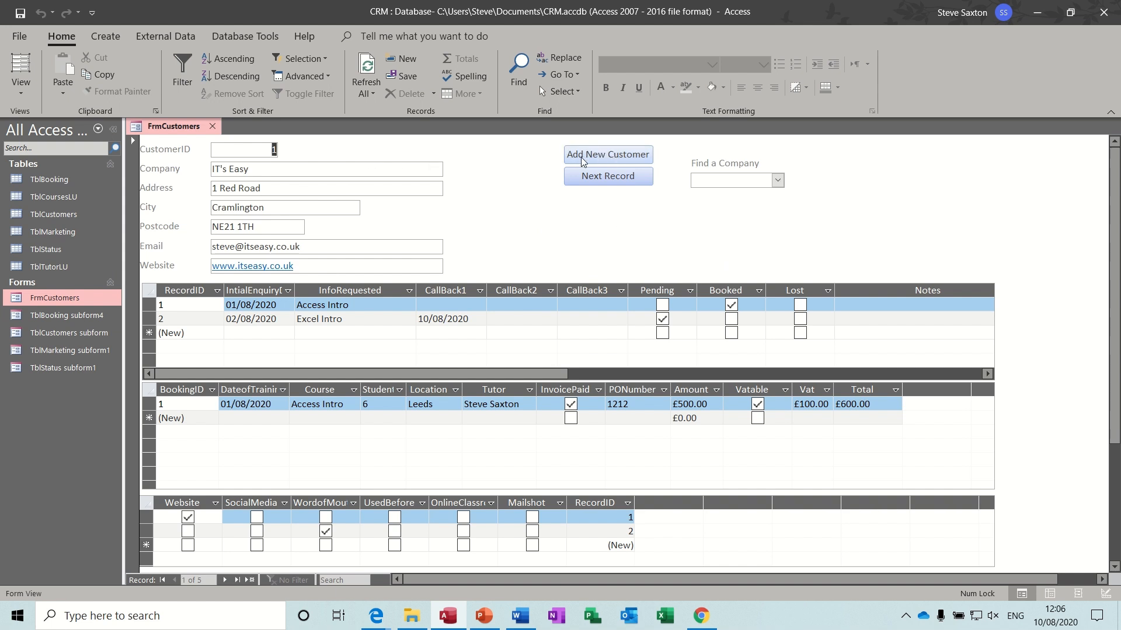
{"action": "left_click", "coordinate": [776, 183]}
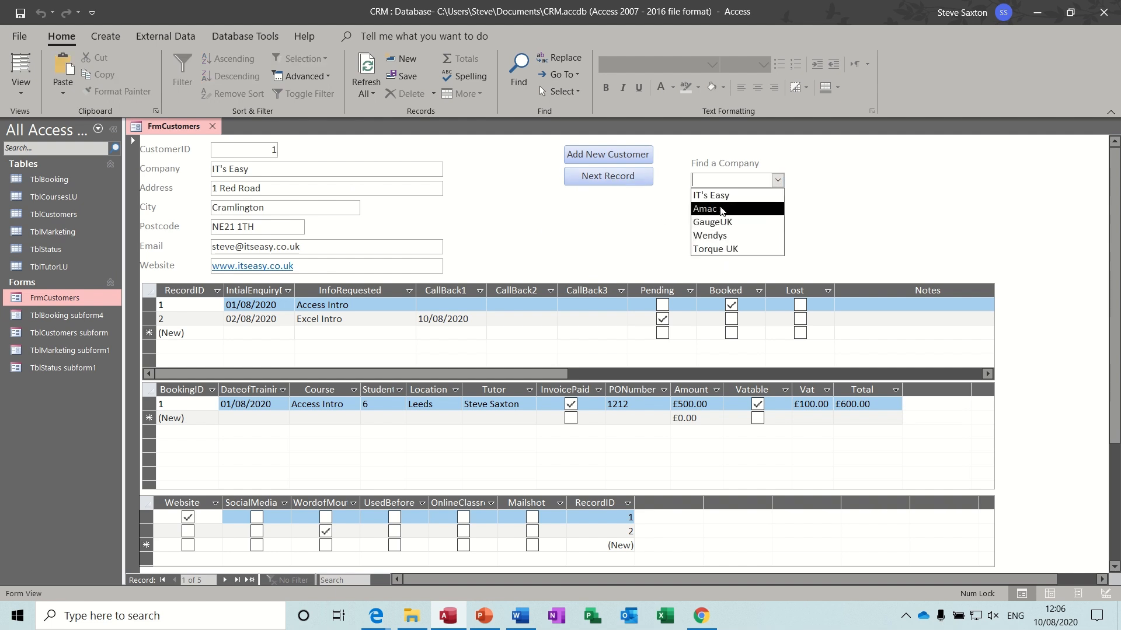
{"action": "left_click", "coordinate": [715, 223]}
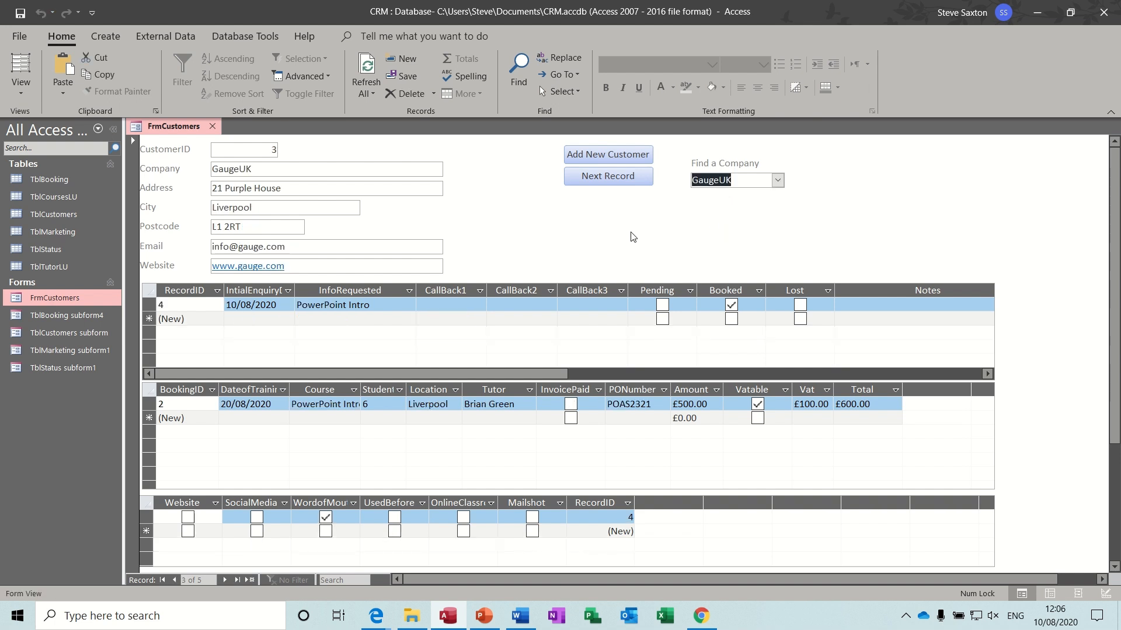
{"action": "left_click", "coordinate": [777, 180]}
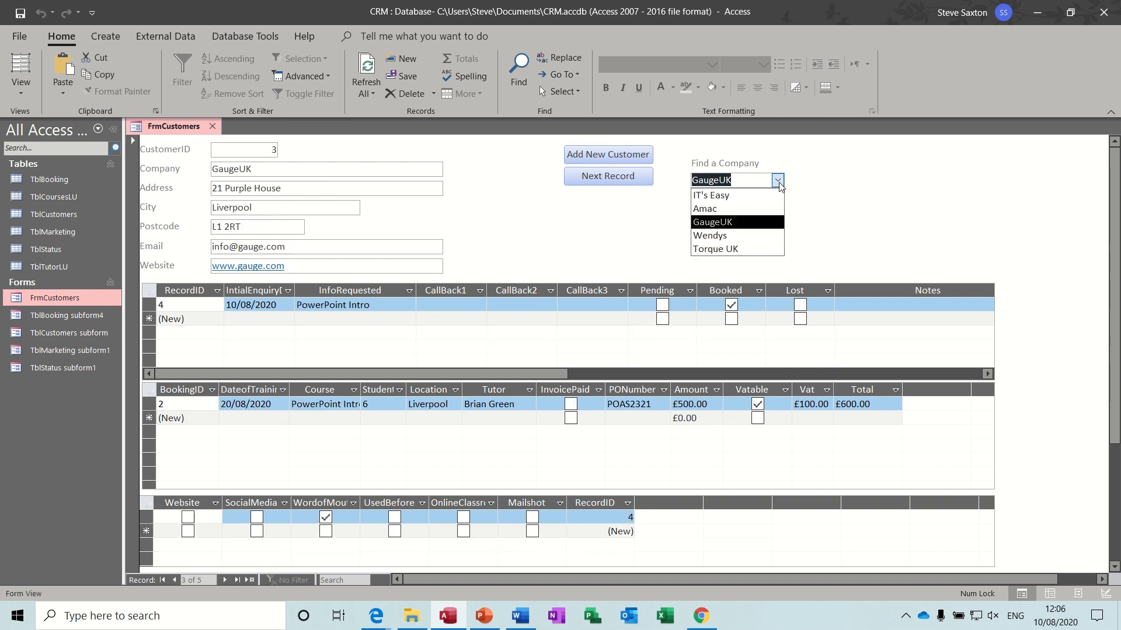
{"action": "left_click", "coordinate": [738, 197]}
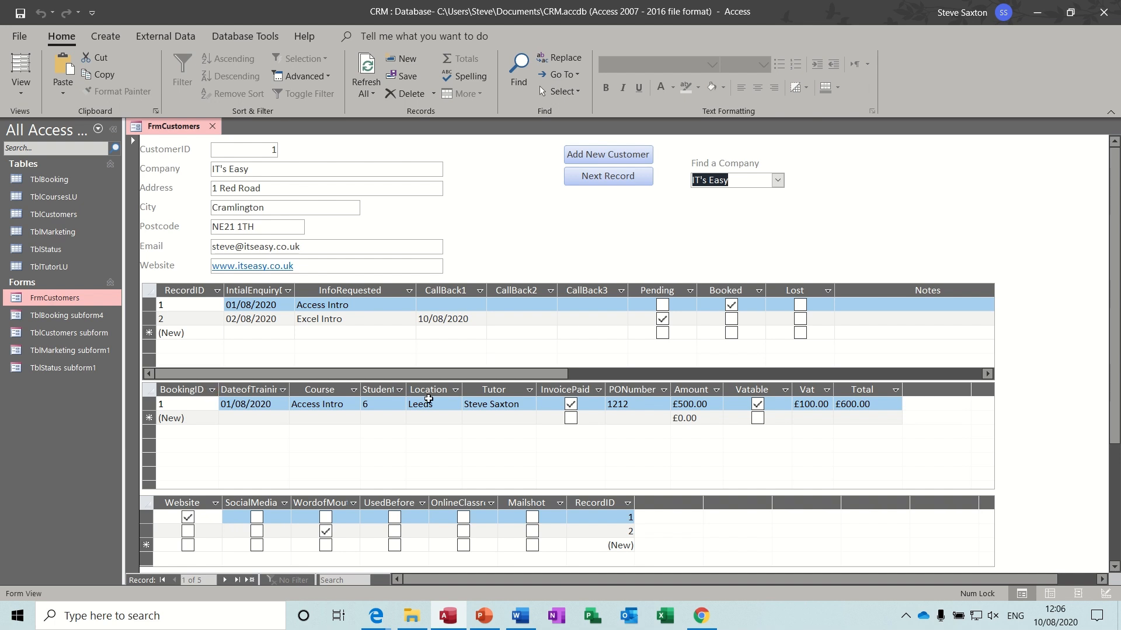
{"action": "left_click", "coordinate": [616, 184]}
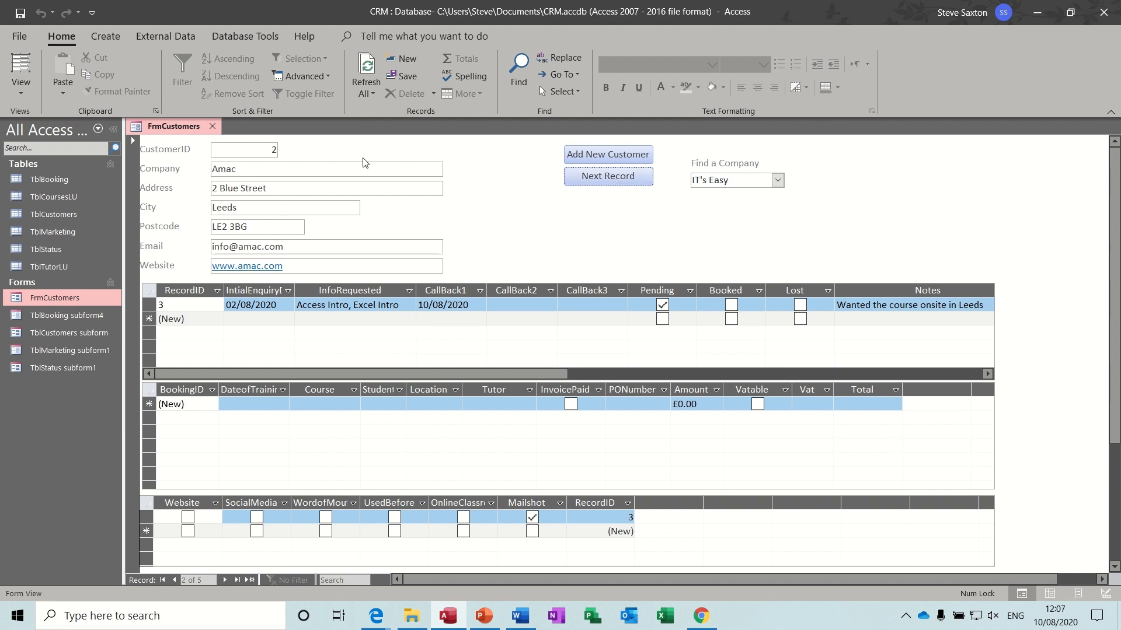
{"action": "left_click", "coordinate": [613, 184]}
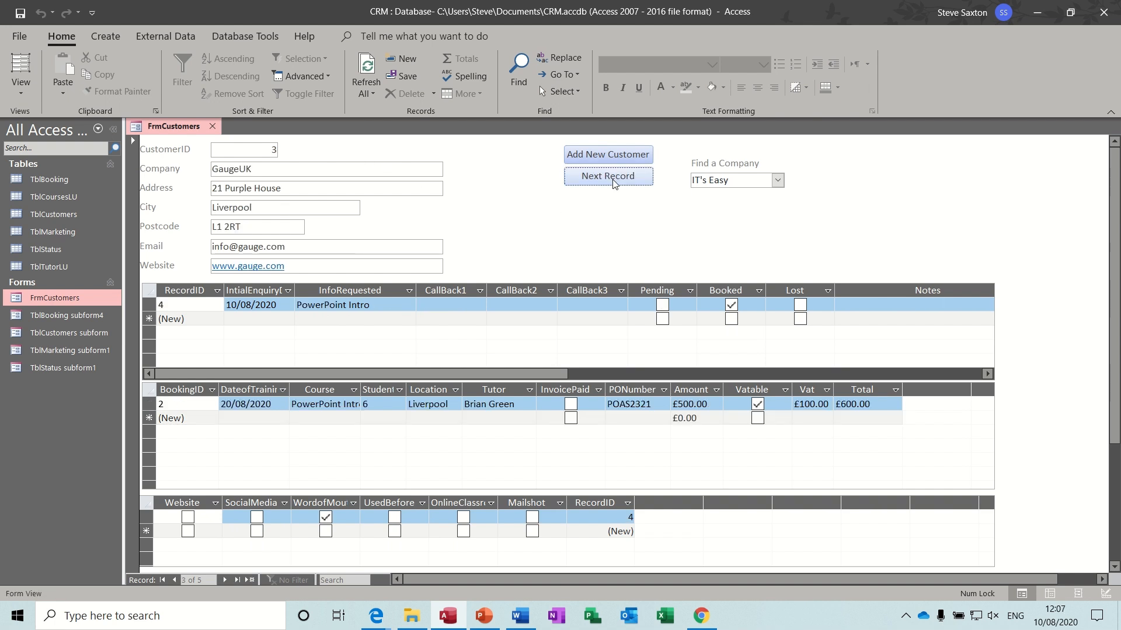
{"action": "left_click", "coordinate": [614, 184]}
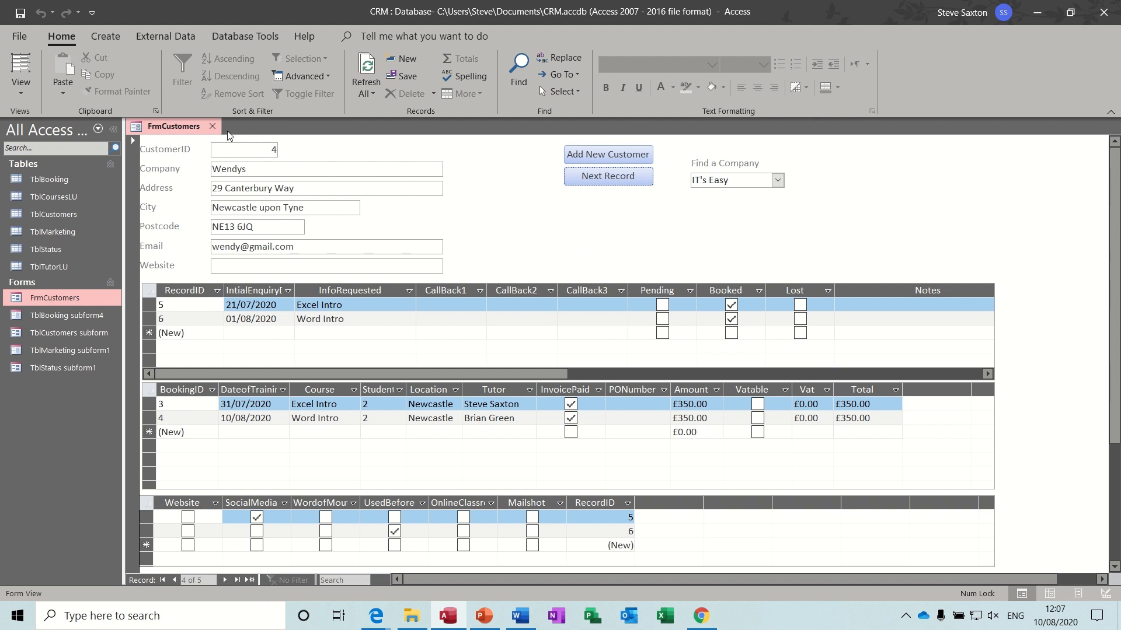
{"action": "left_click", "coordinate": [212, 126]}
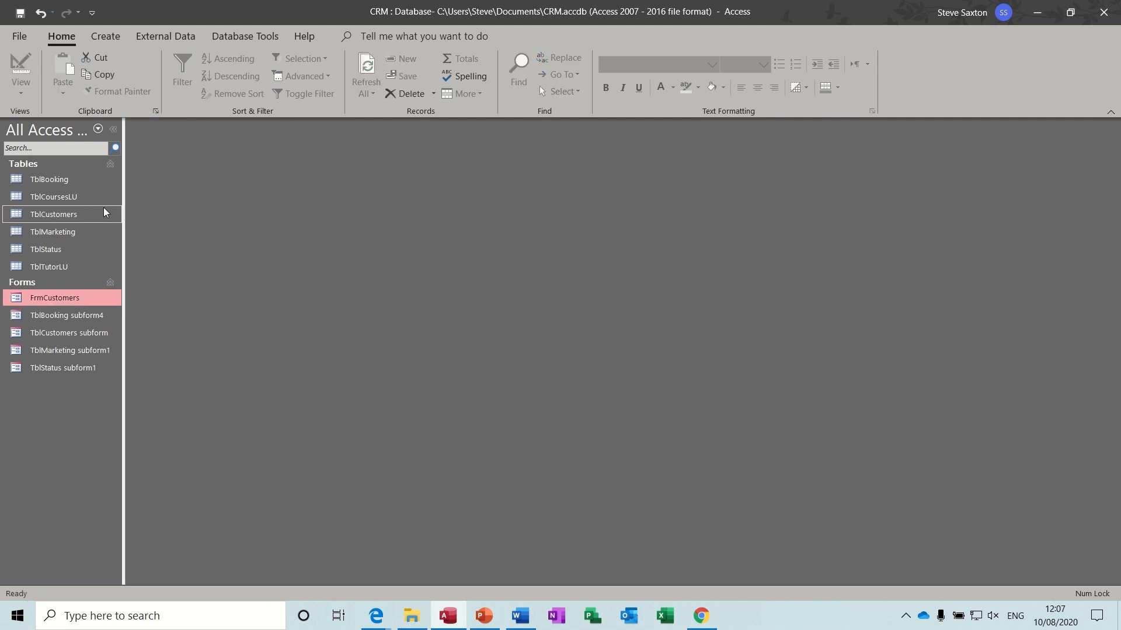
- Open TblBooking and switch it to Design View to see its fields and data types
{"action": "double_click", "coordinate": [76, 183]}
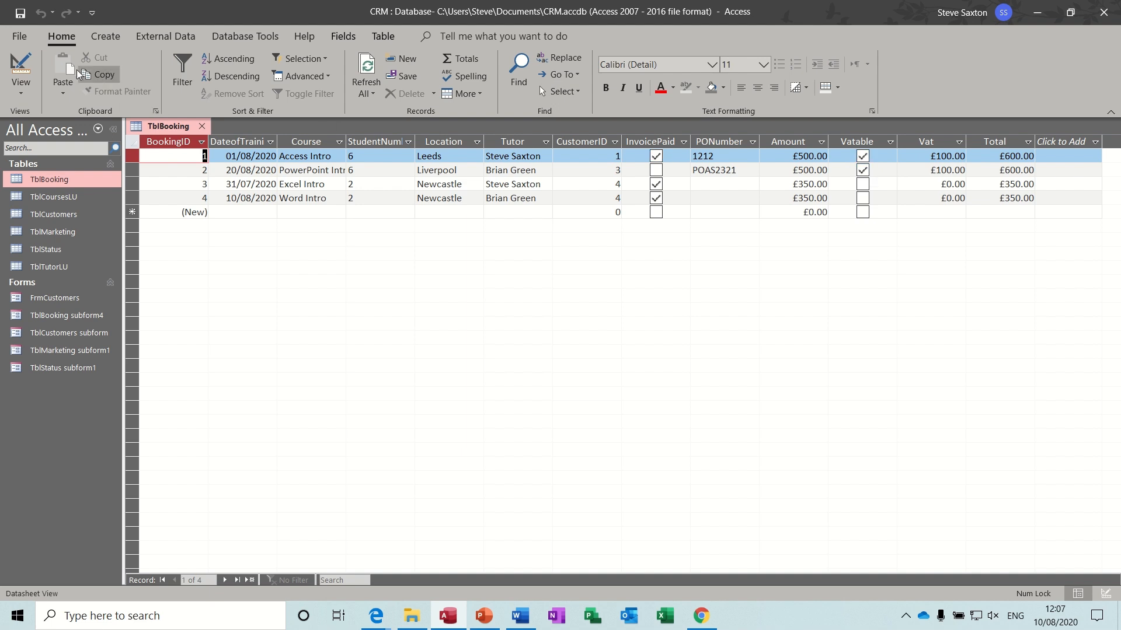
{"action": "left_click", "coordinate": [21, 65]}
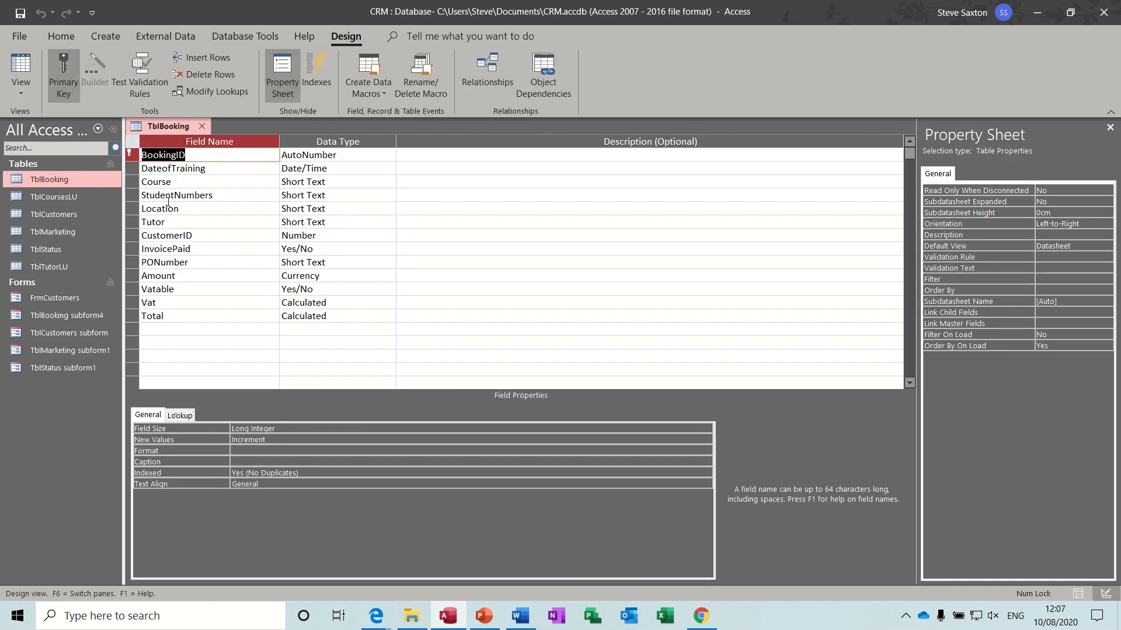
- Inspect Vat's expression in the Expression Builder and Total's [Amount]+[Vat], then close the design
{"action": "left_click", "coordinate": [241, 288]}
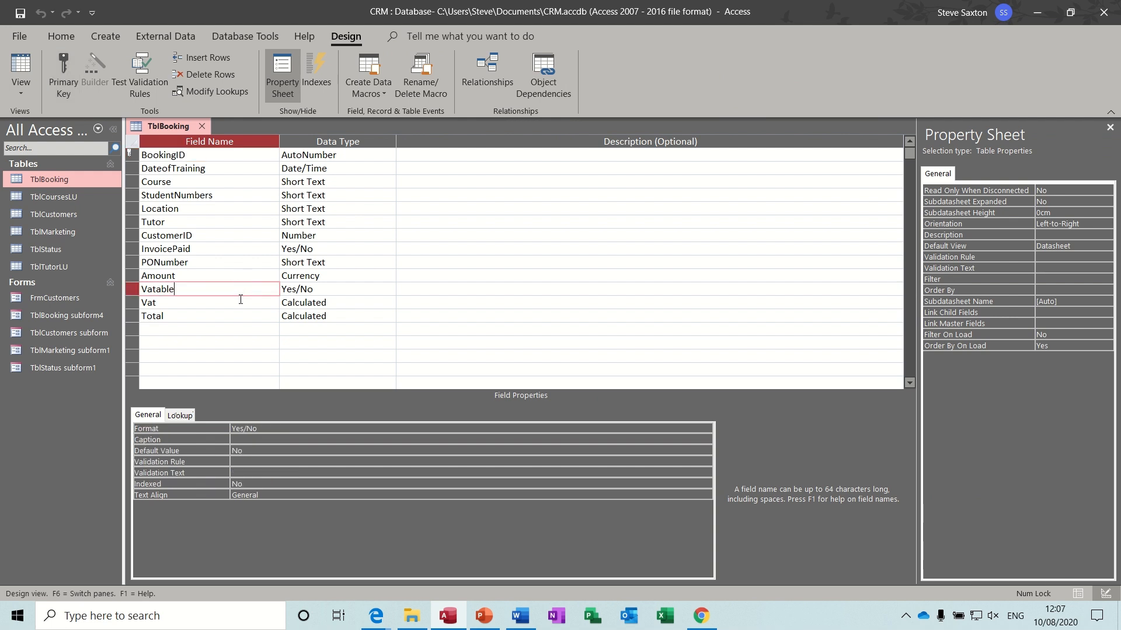
{"action": "left_click", "coordinate": [239, 301]}
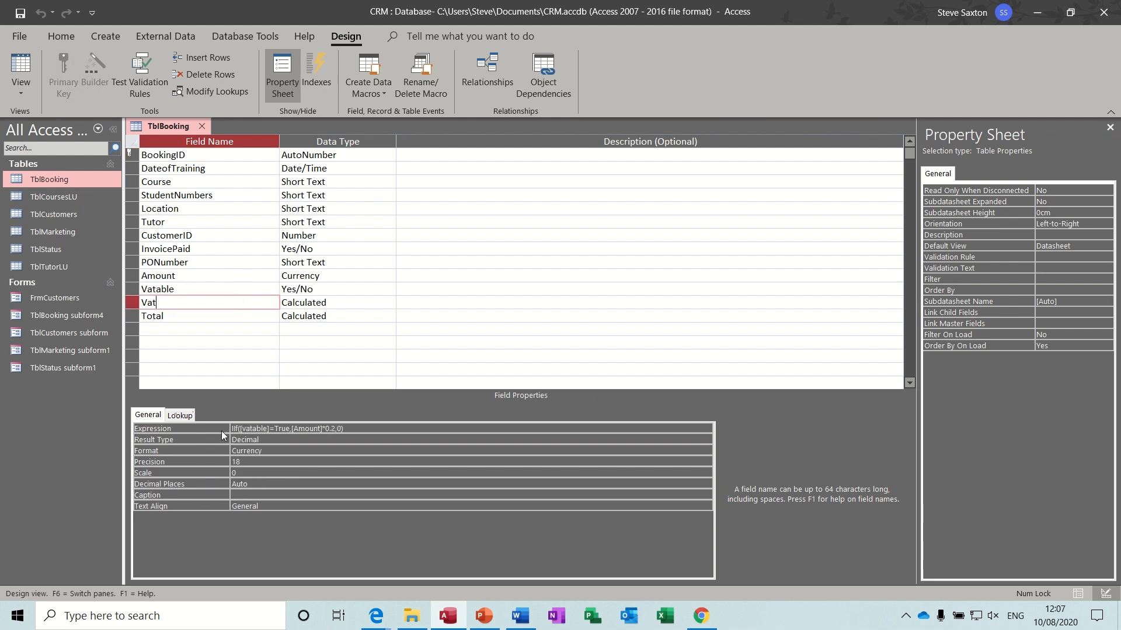
{"action": "left_click", "coordinate": [365, 430]}
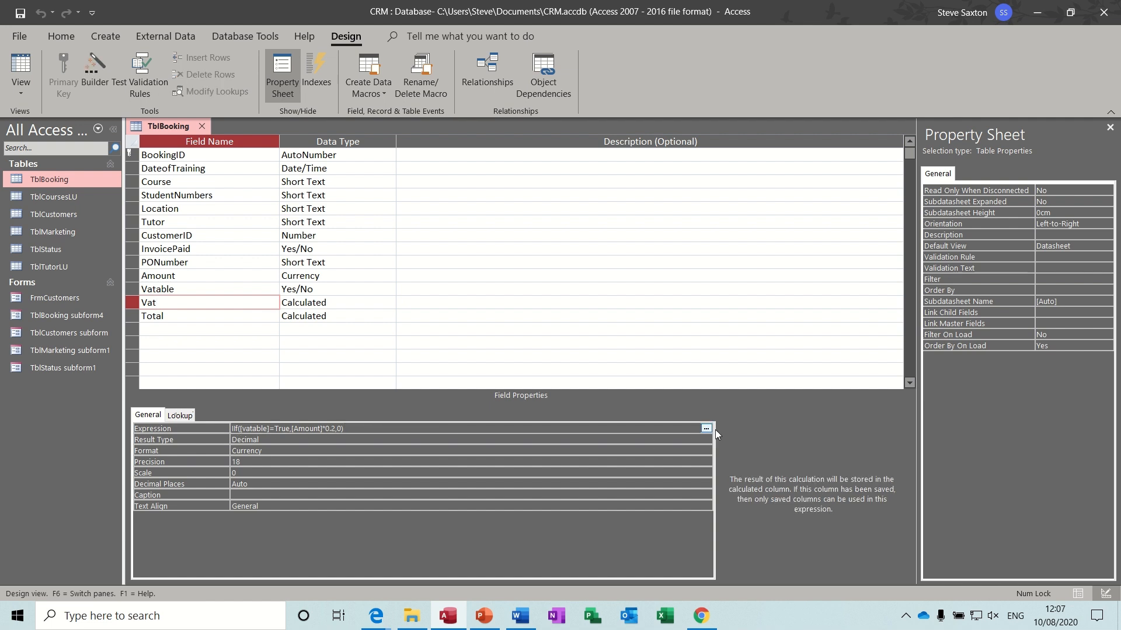
{"action": "left_click", "coordinate": [706, 429]}
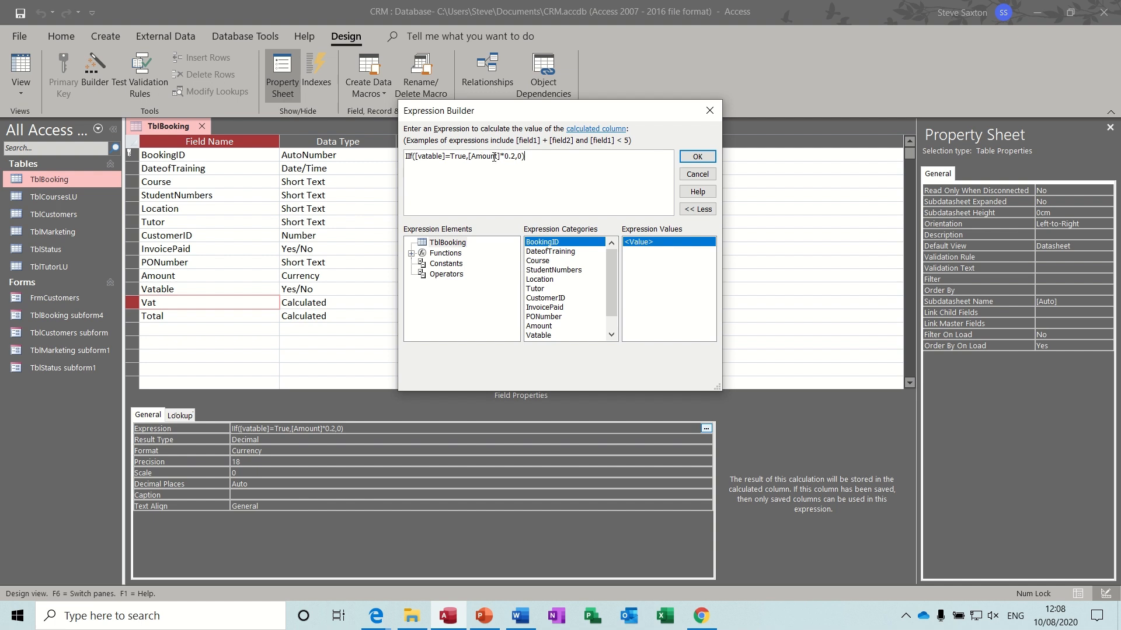
{"action": "left_click", "coordinate": [712, 116]}
{"action": "left_click", "coordinate": [200, 320]}
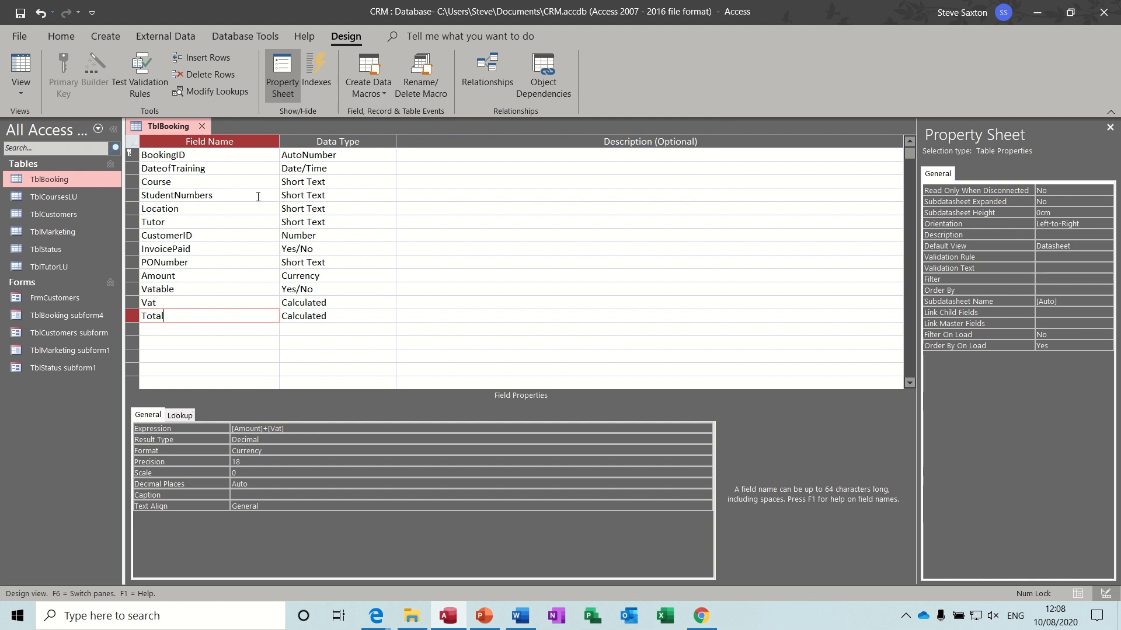
{"action": "left_click", "coordinate": [202, 127]}
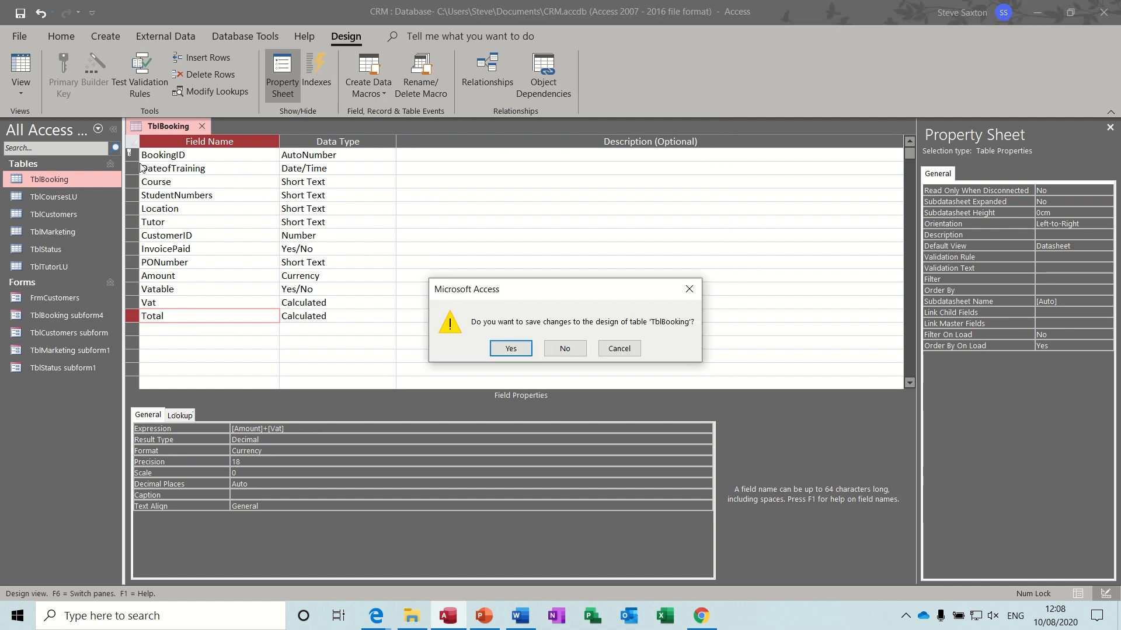
- Save TblBooking's design, browse TblCoursesLU, TblCustomers and TblMarketing in turn, then open TblStatus
{"action": "left_click", "coordinate": [505, 349]}
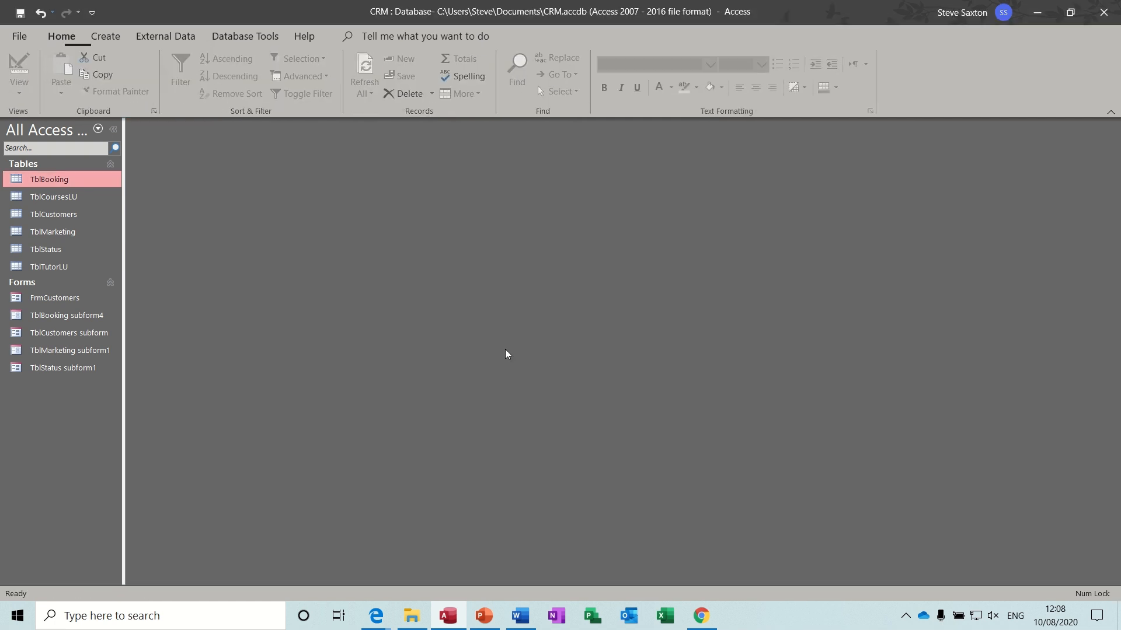
{"action": "double_click", "coordinate": [64, 198]}
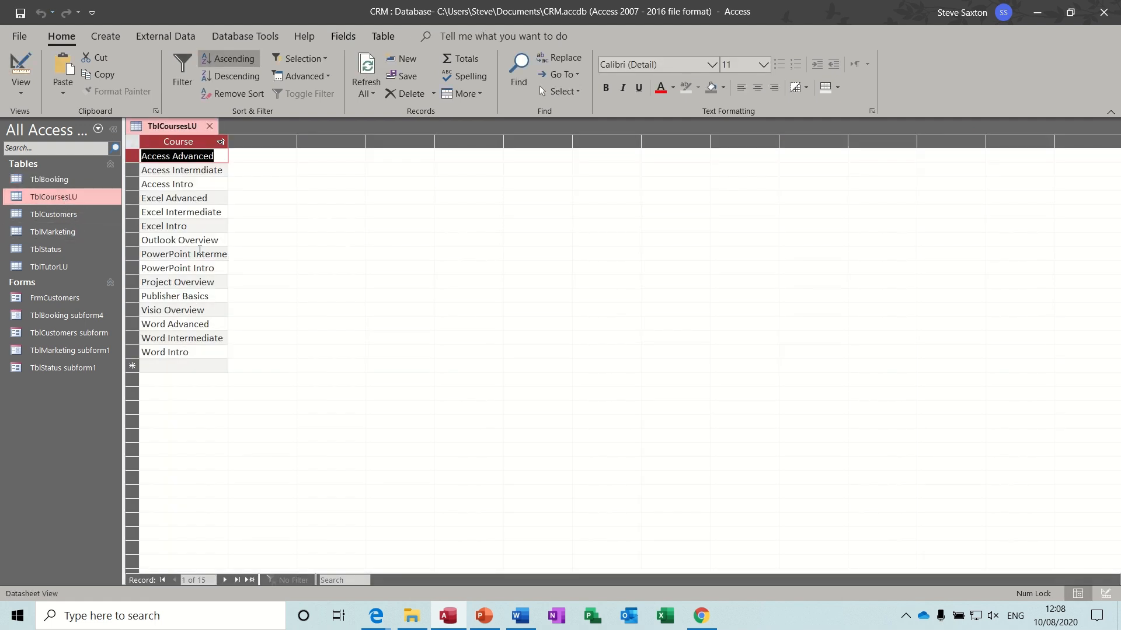
{"action": "left_click", "coordinate": [209, 126]}
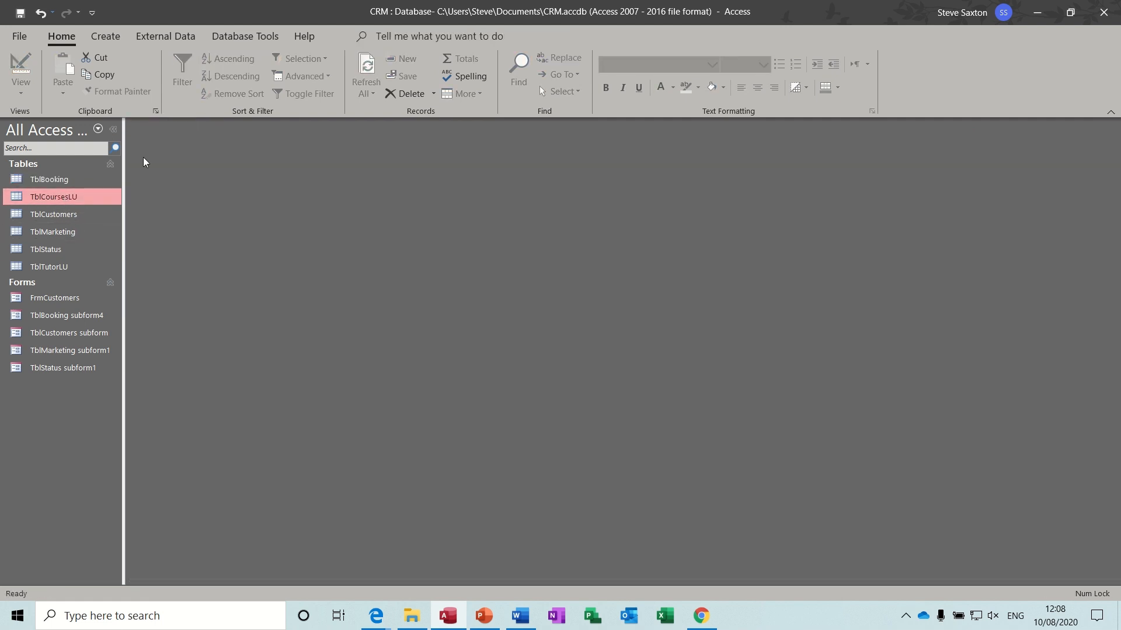
{"action": "double_click", "coordinate": [75, 213]}
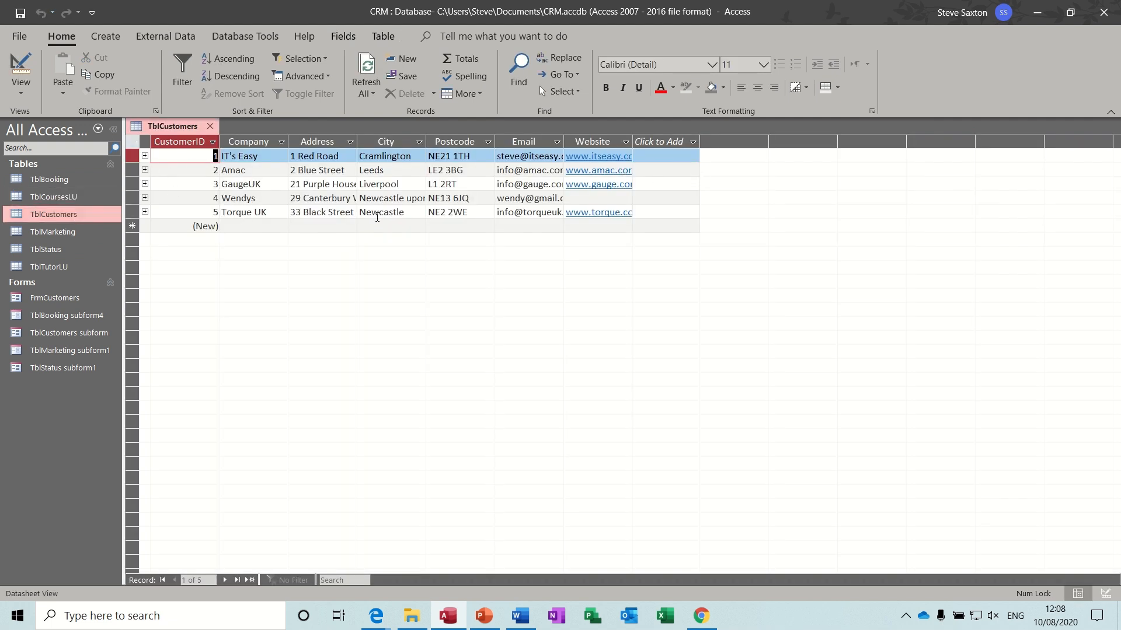
{"action": "left_click", "coordinate": [209, 126]}
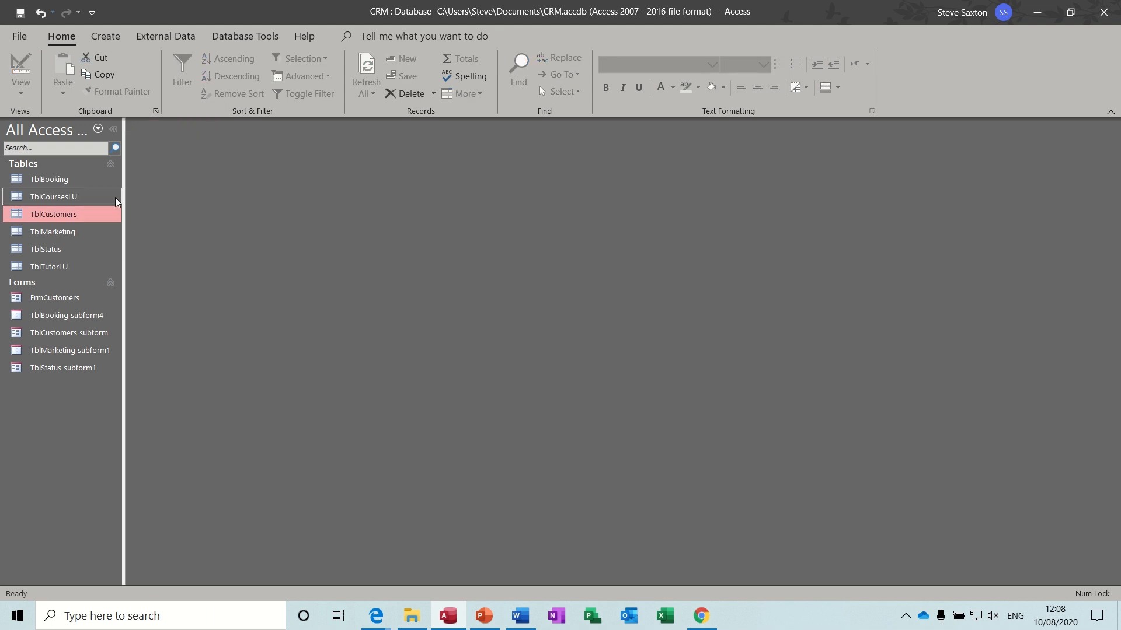
{"action": "double_click", "coordinate": [78, 231]}
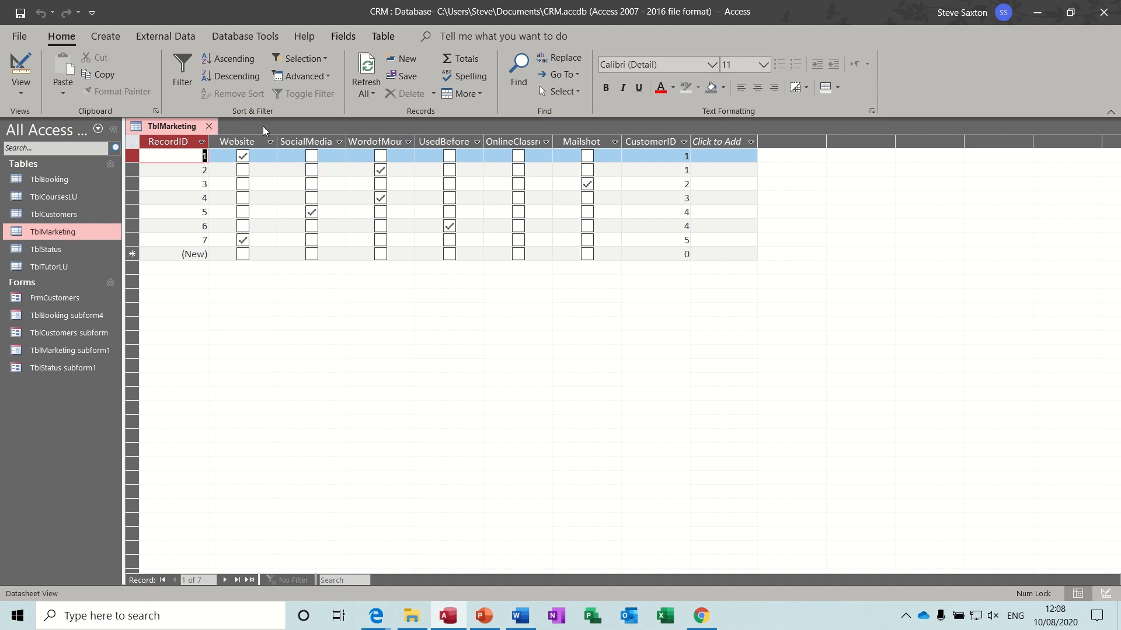
{"action": "left_click", "coordinate": [209, 126]}
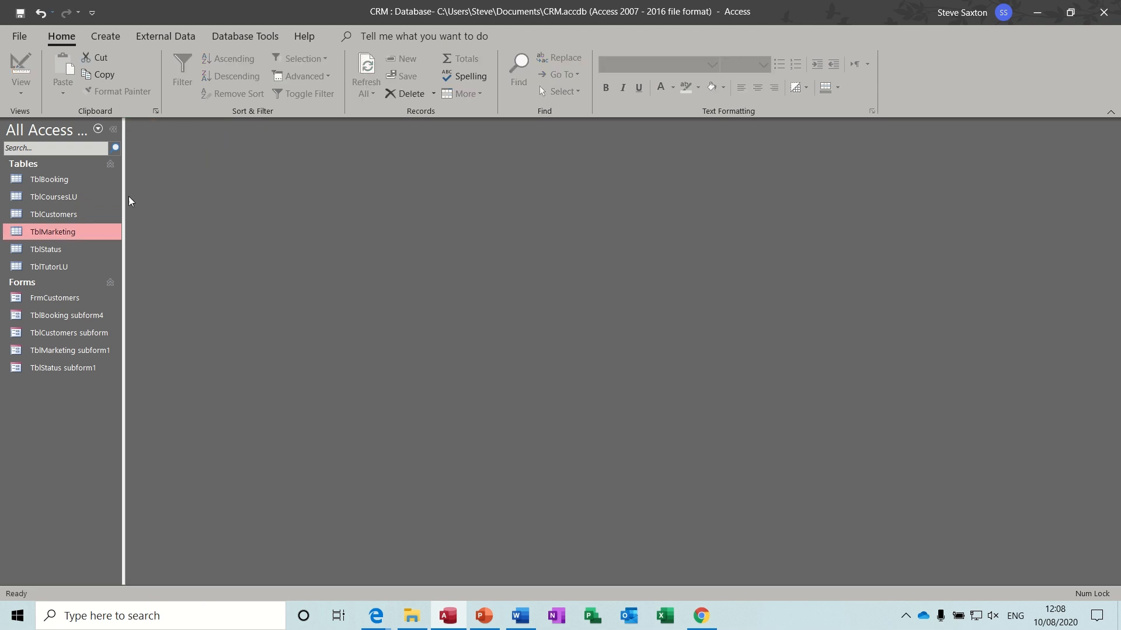
{"action": "double_click", "coordinate": [69, 249]}
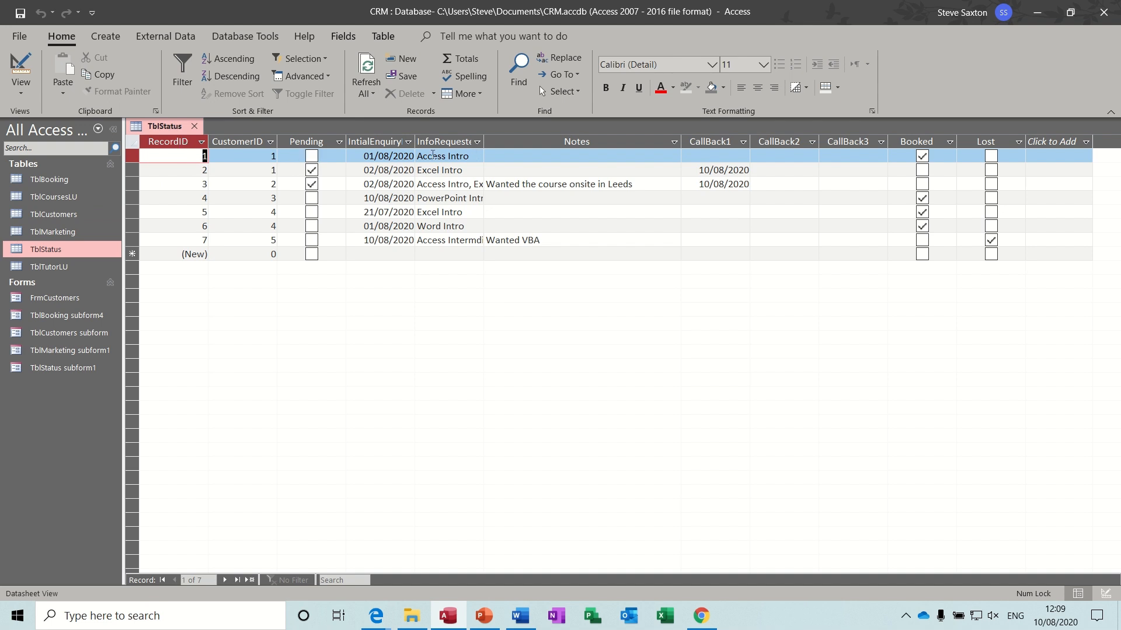
- View the InfoRequested course checklists for records 1 and 3, then switch TblStatus to Design view
{"action": "left_click", "coordinate": [454, 142]}
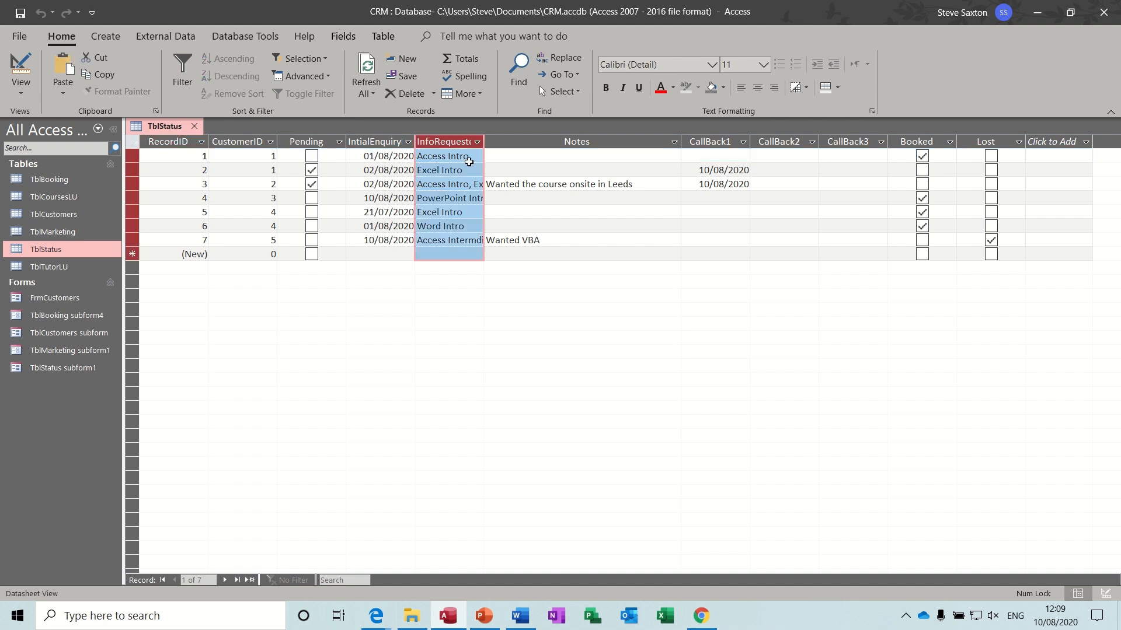
{"action": "left_click", "coordinate": [477, 156]}
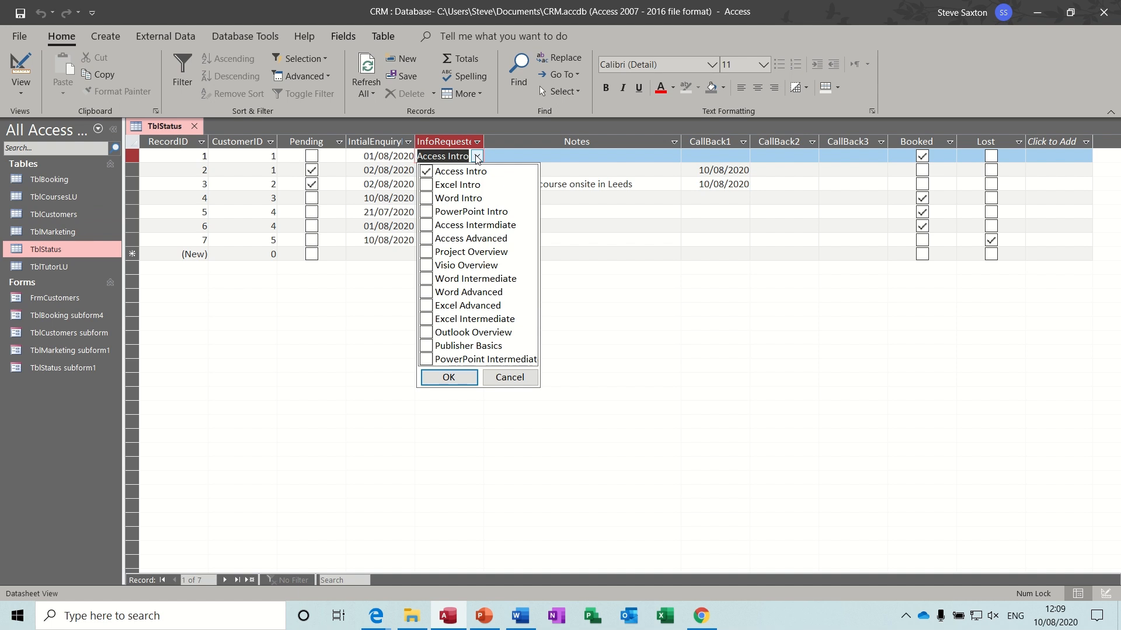
{"action": "left_click", "coordinate": [495, 158]}
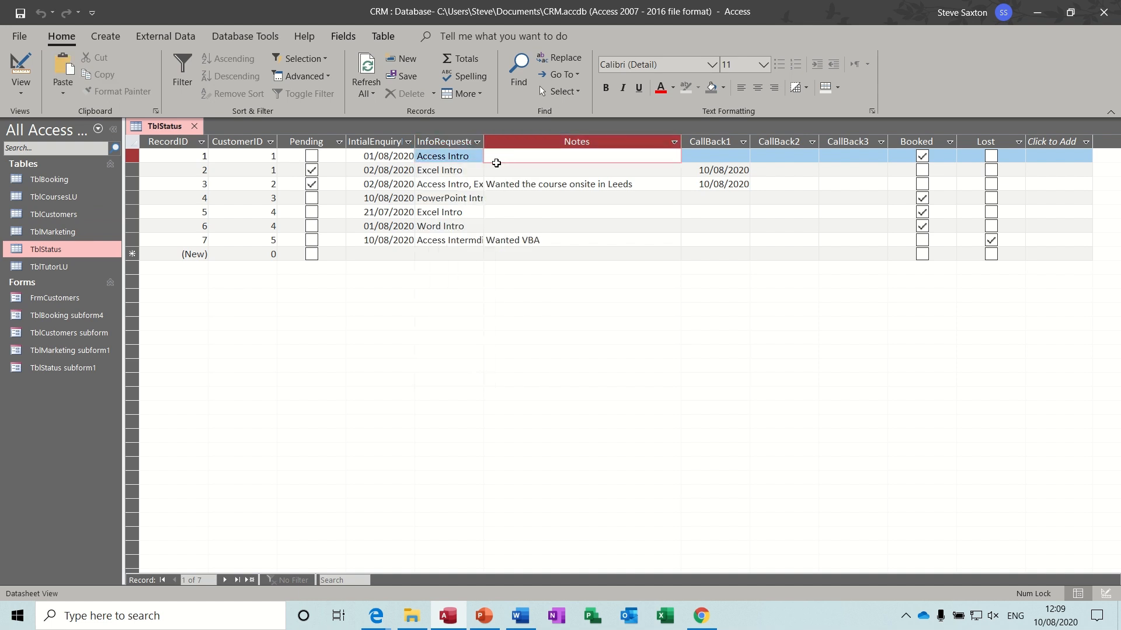
{"action": "left_click", "coordinate": [470, 184]}
{"action": "left_click", "coordinate": [478, 184]}
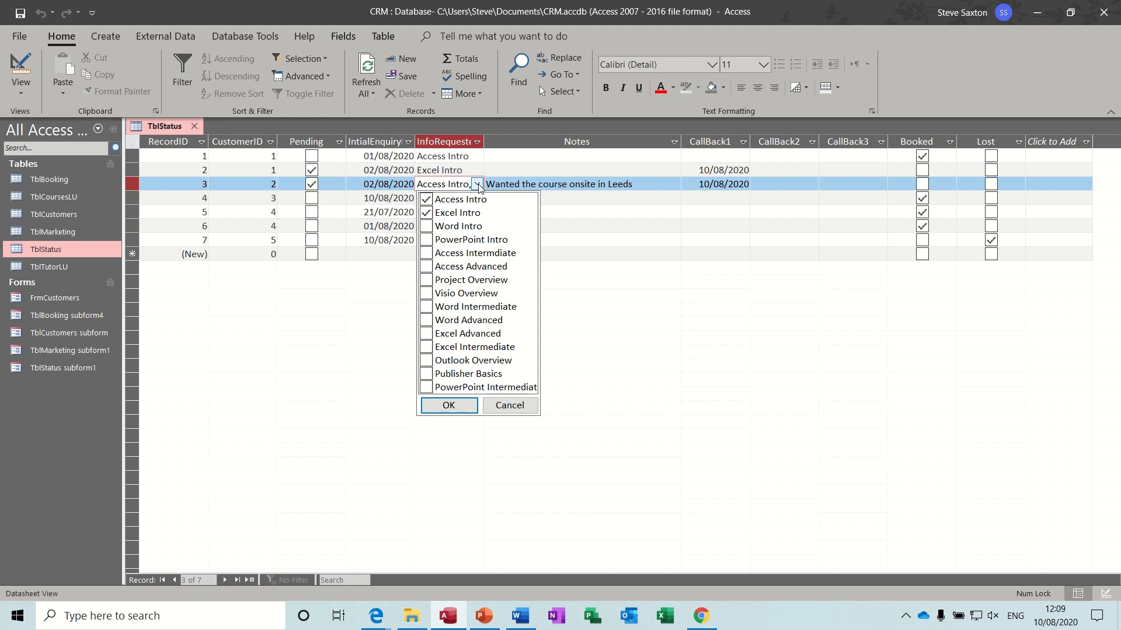
{"action": "left_click", "coordinate": [478, 184]}
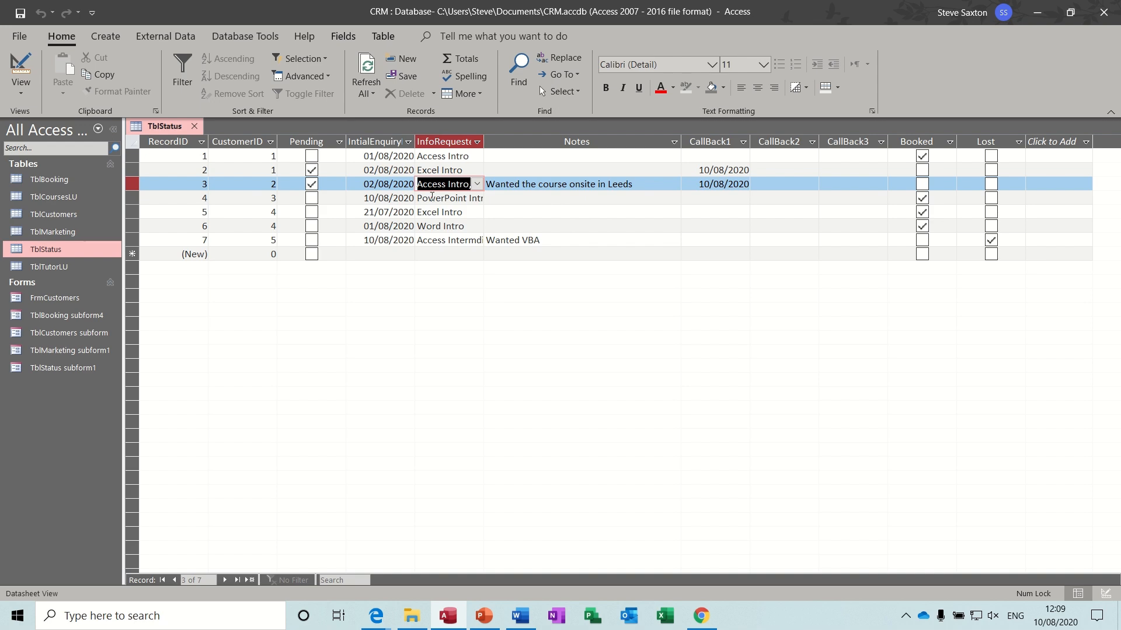
{"action": "left_click", "coordinate": [21, 65]}
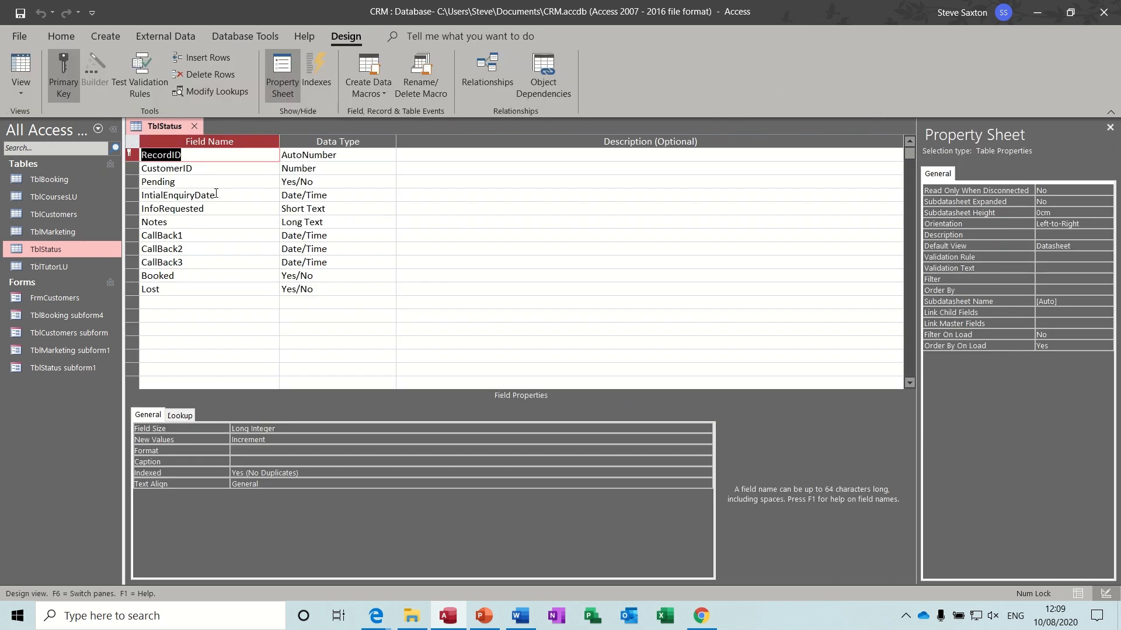
- Review InfoRequested's Lookup settings and its TblCoursesLU row source in Design view
{"action": "left_click", "coordinate": [239, 210]}
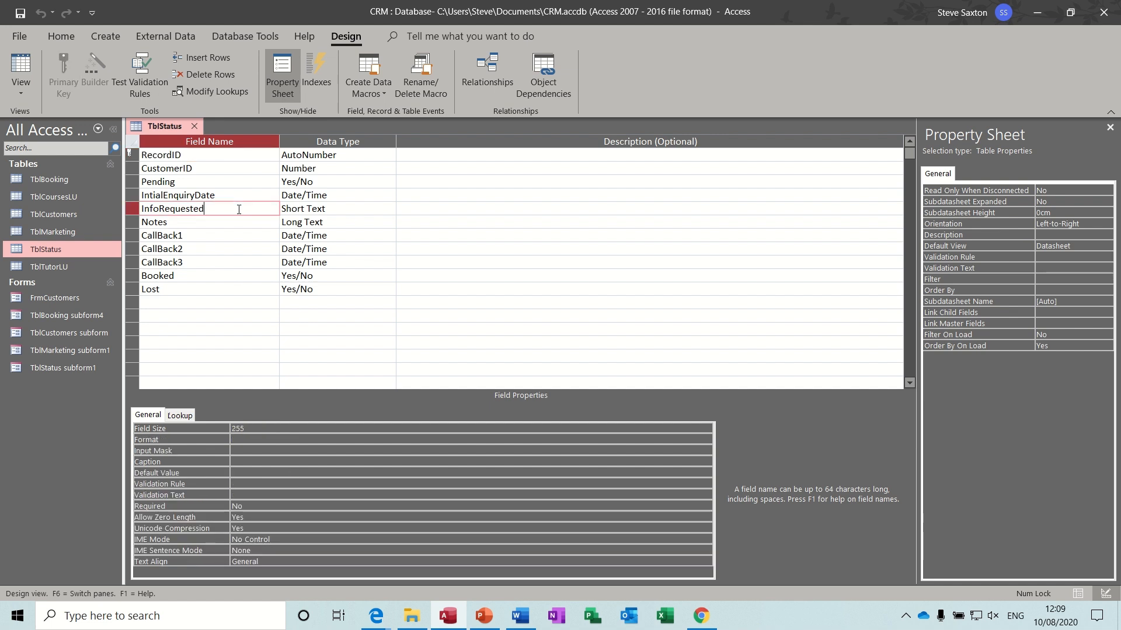
{"action": "left_click", "coordinate": [184, 414]}
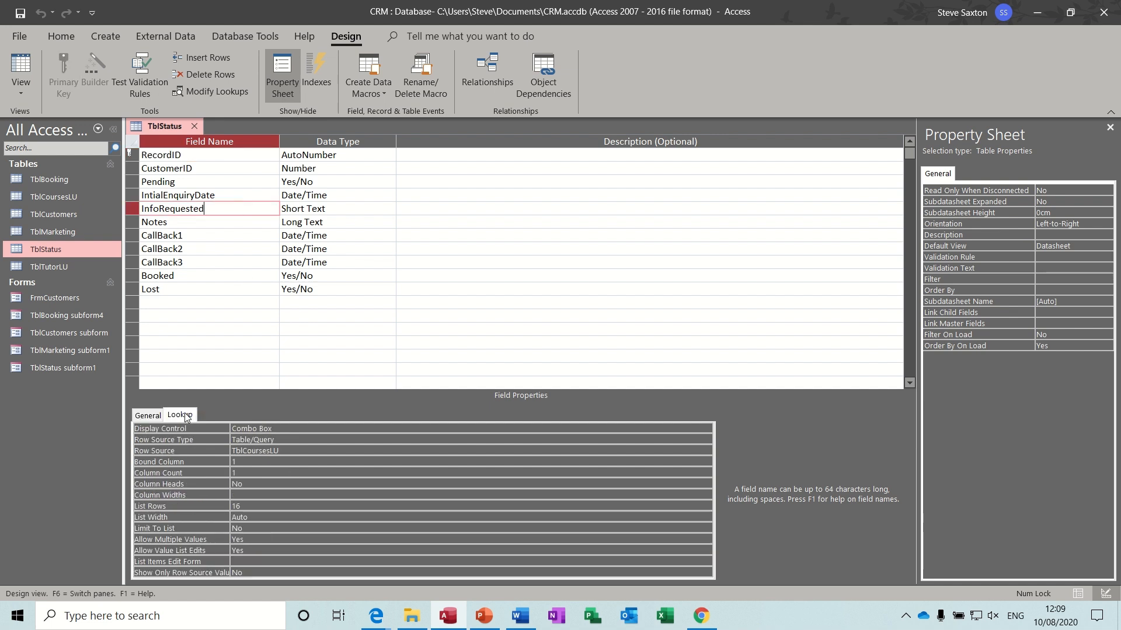
{"action": "left_click", "coordinate": [290, 454]}
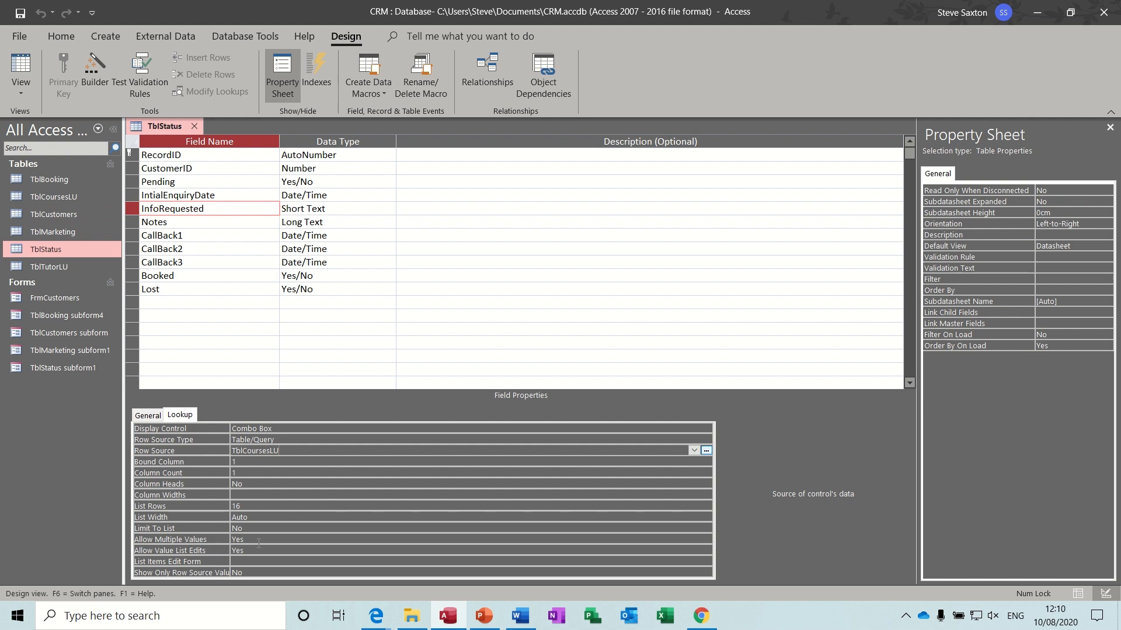
- Back in Datasheet view, check record 7's course list unchanged, close TblStatus, and open TblTutorLU
{"action": "left_click", "coordinate": [20, 67]}
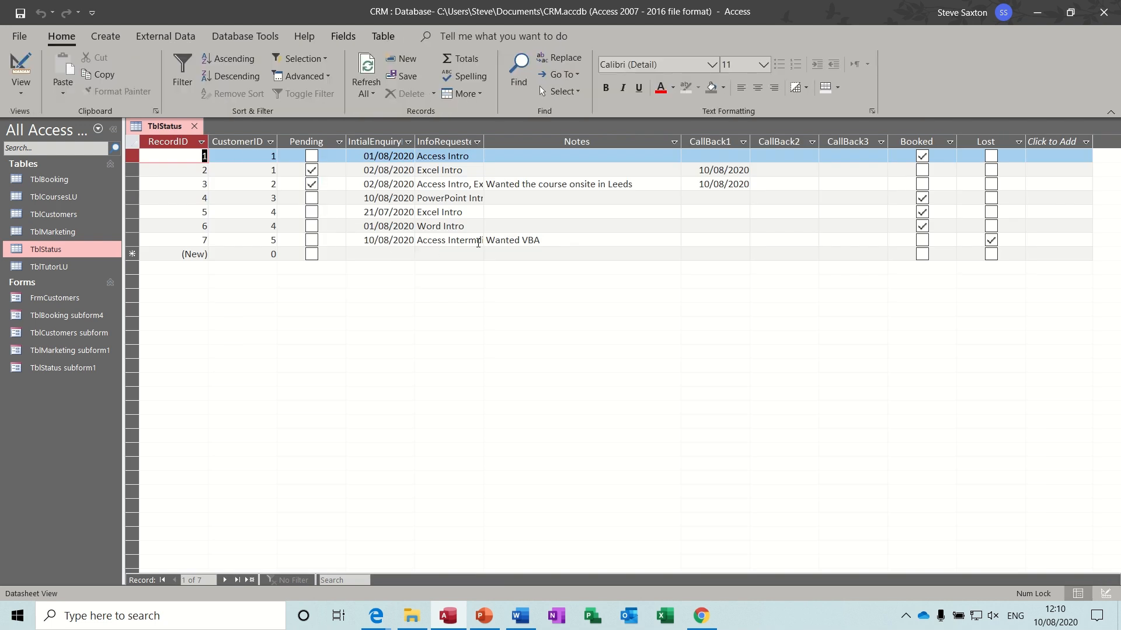
{"action": "left_click", "coordinate": [479, 240]}
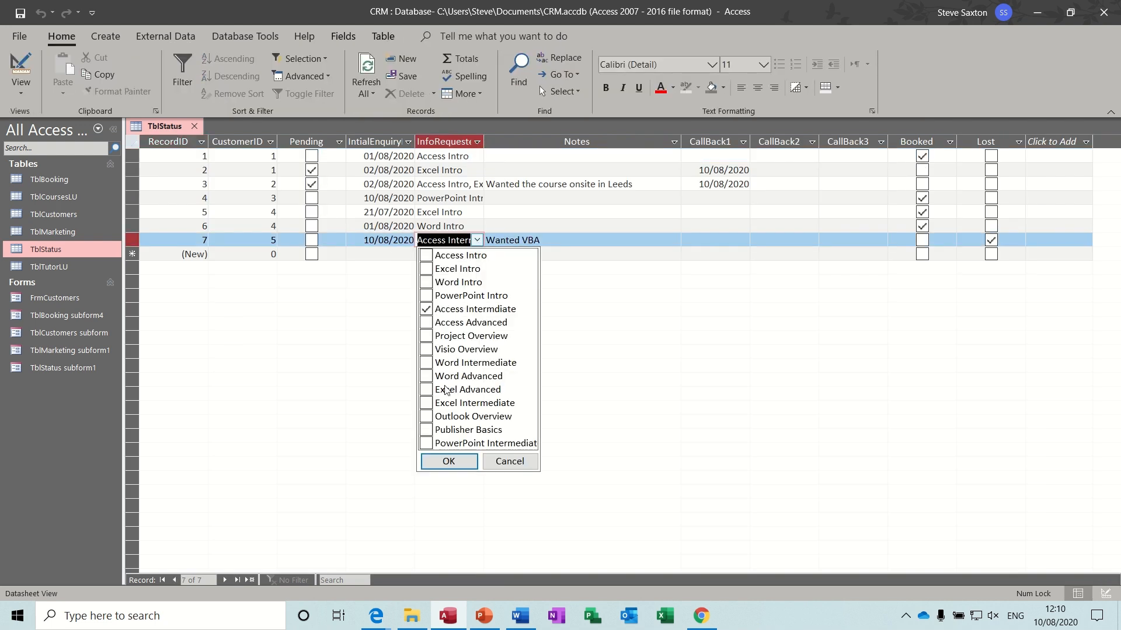
{"action": "left_click", "coordinate": [510, 462]}
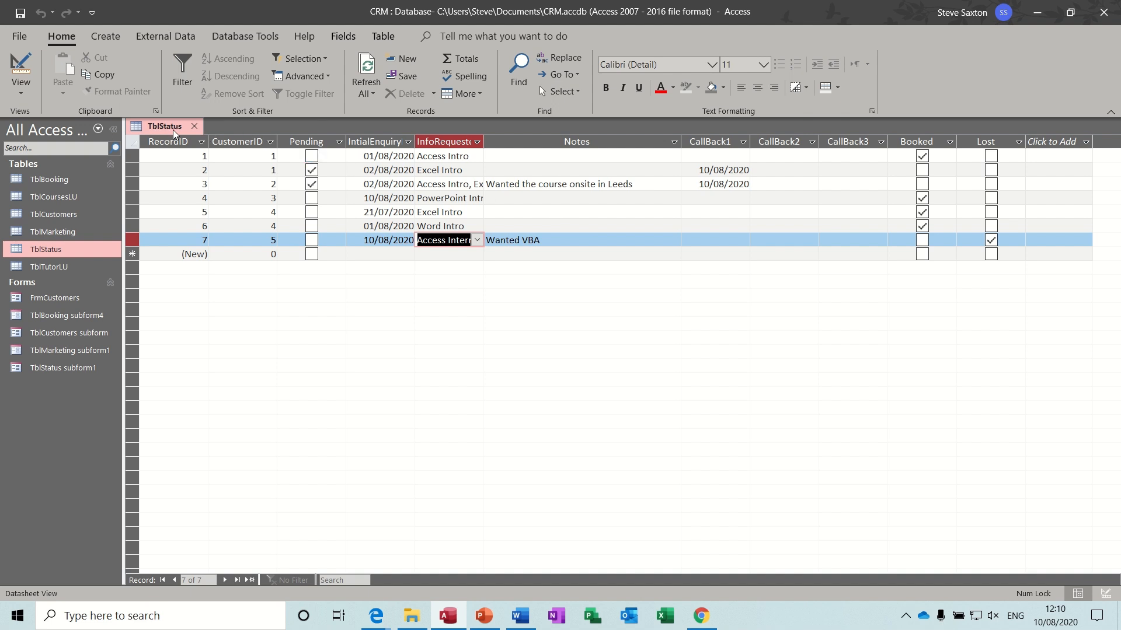
{"action": "left_click", "coordinate": [196, 126]}
{"action": "double_click", "coordinate": [44, 268]}
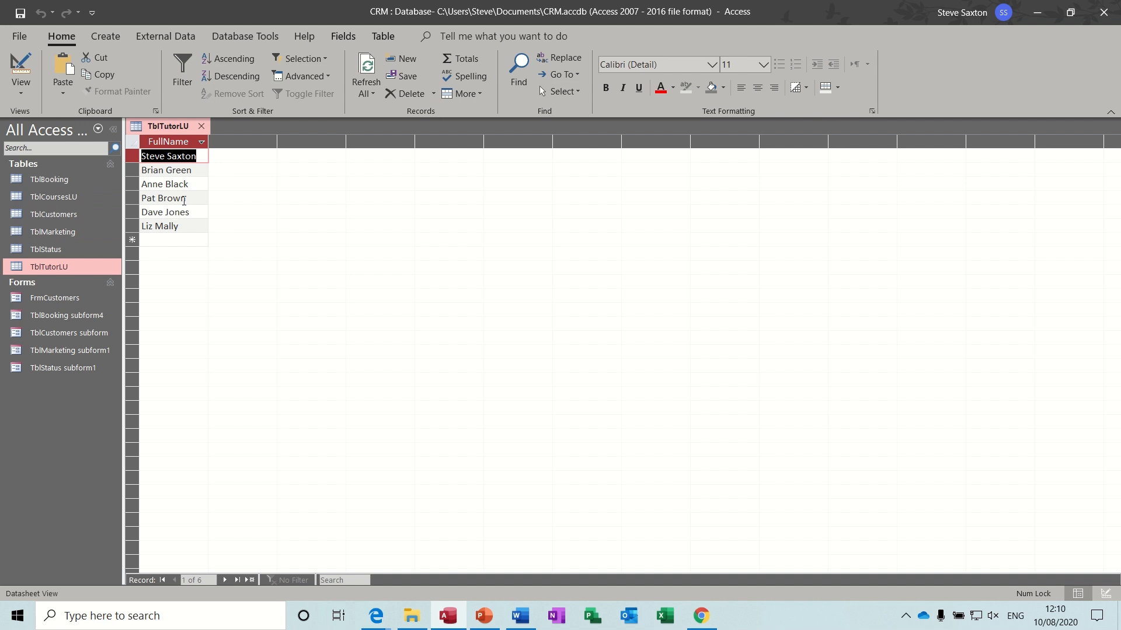
- Close TblTutorLU, nudge TblCustomers higher in the Relationships diagram, and save the layout when closing
{"action": "left_click", "coordinate": [202, 126]}
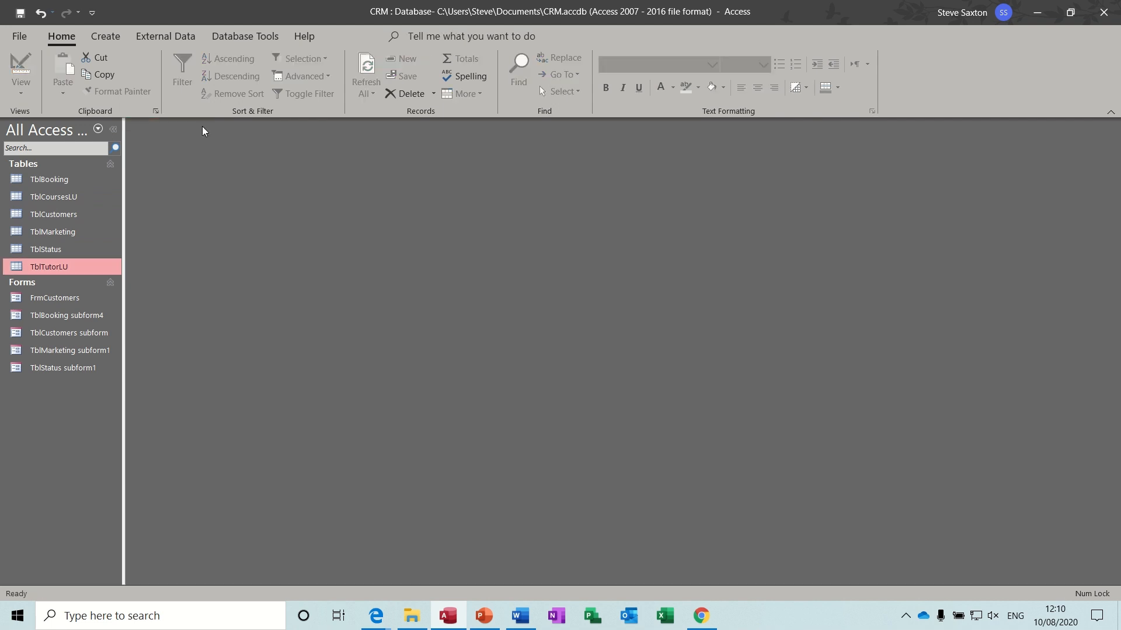
{"action": "left_click", "coordinate": [229, 37]}
{"action": "left_click", "coordinate": [188, 69]}
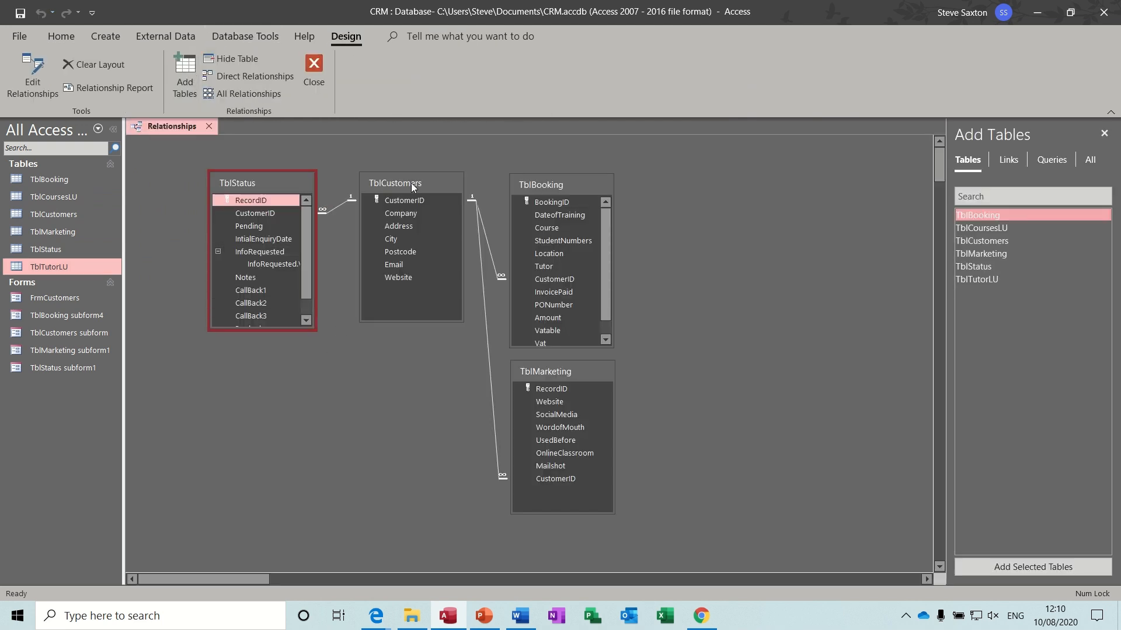
{"action": "left_click_drag", "start_coordinate": [410, 183], "coordinate": [412, 169]}
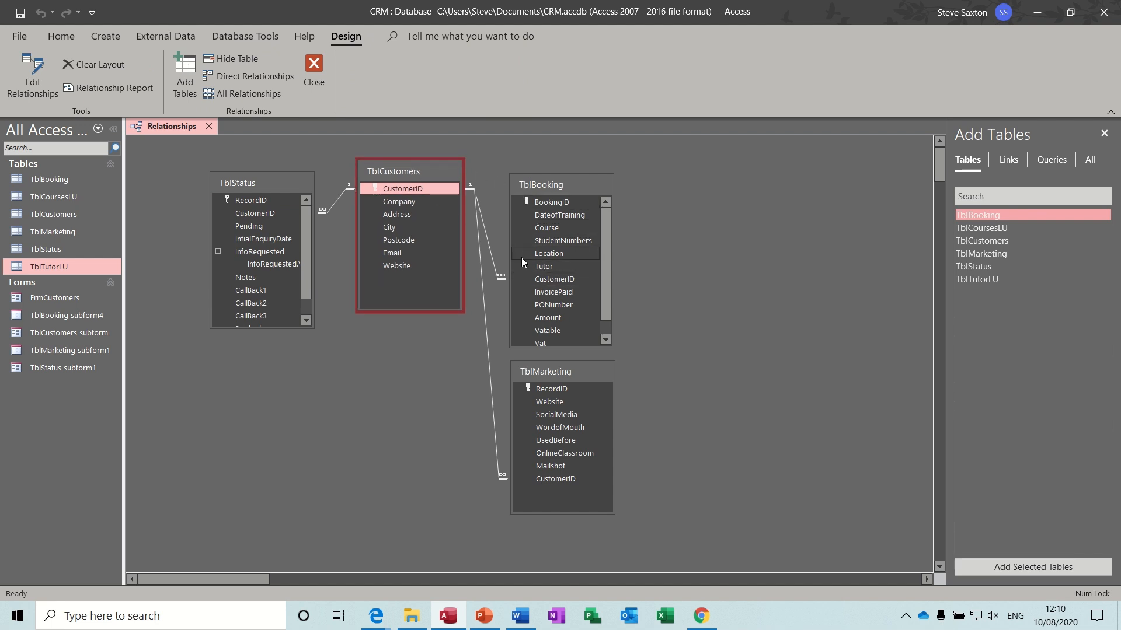
{"action": "left_click", "coordinate": [495, 401]}
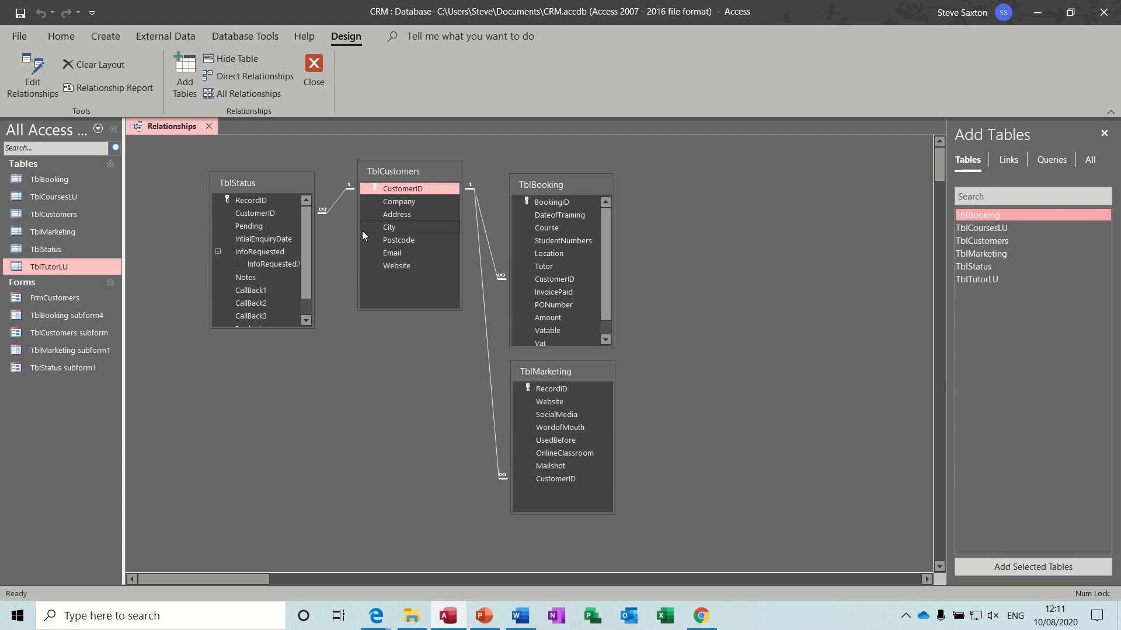
{"action": "left_click", "coordinate": [315, 68]}
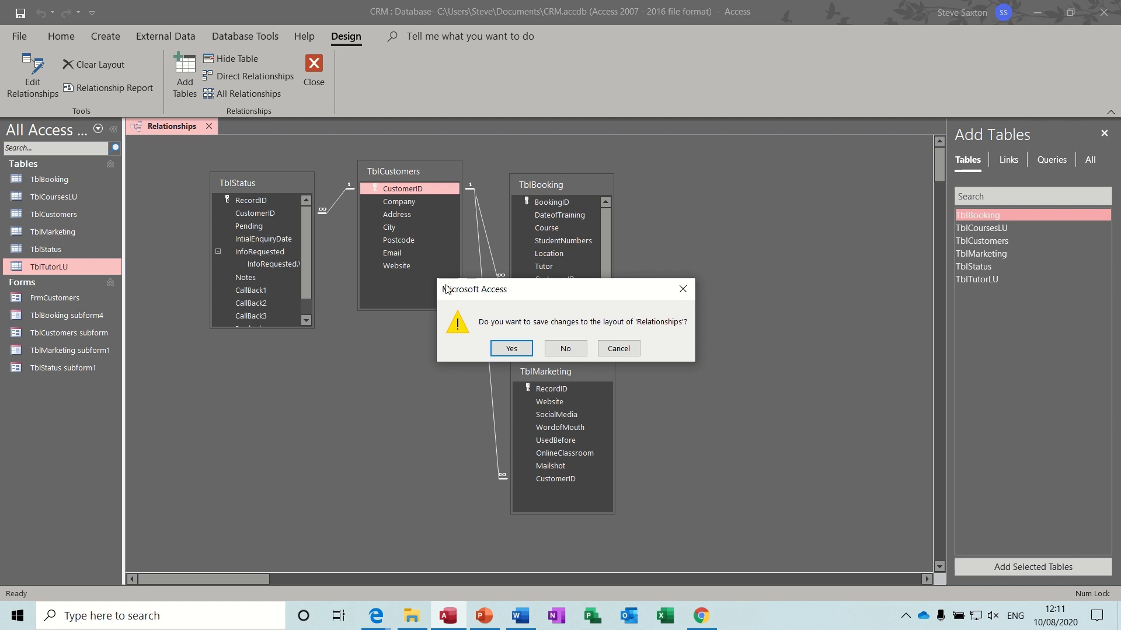
{"action": "left_click", "coordinate": [508, 350]}
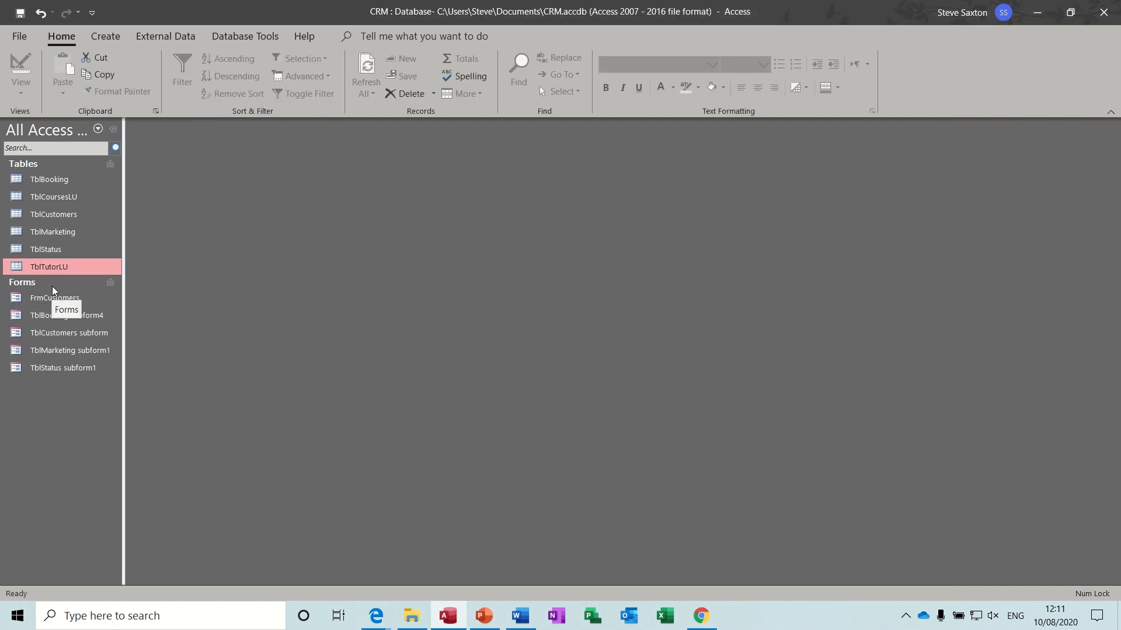
- Glance at FrmCustomers, close it, and start a blank Form1 in Form Design view
{"action": "double_click", "coordinate": [44, 298]}
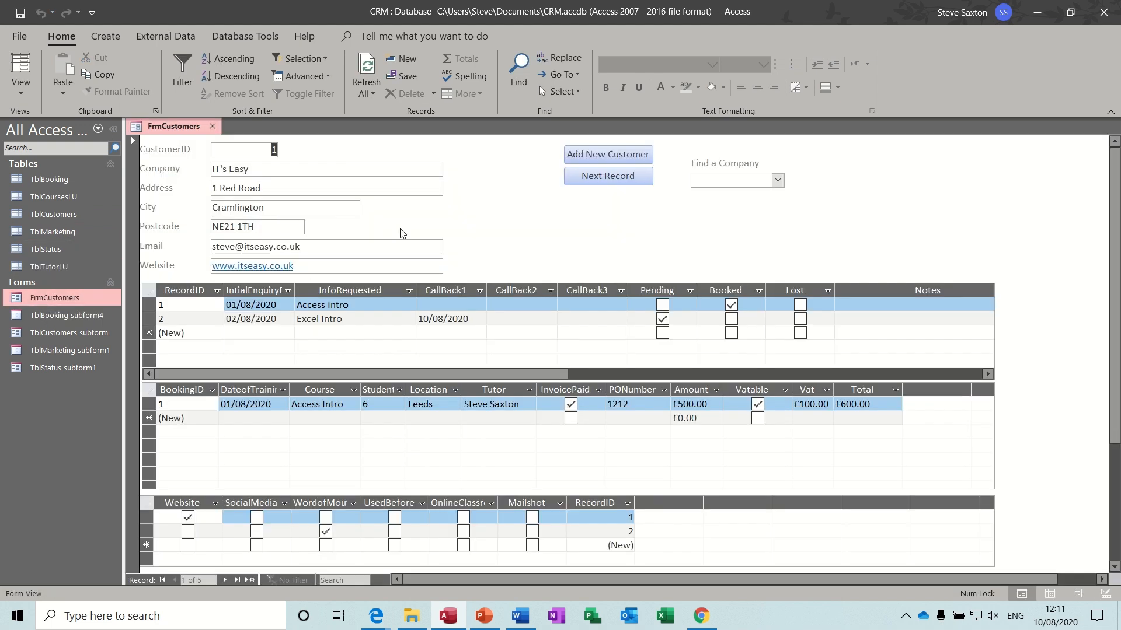
{"action": "left_click", "coordinate": [212, 127]}
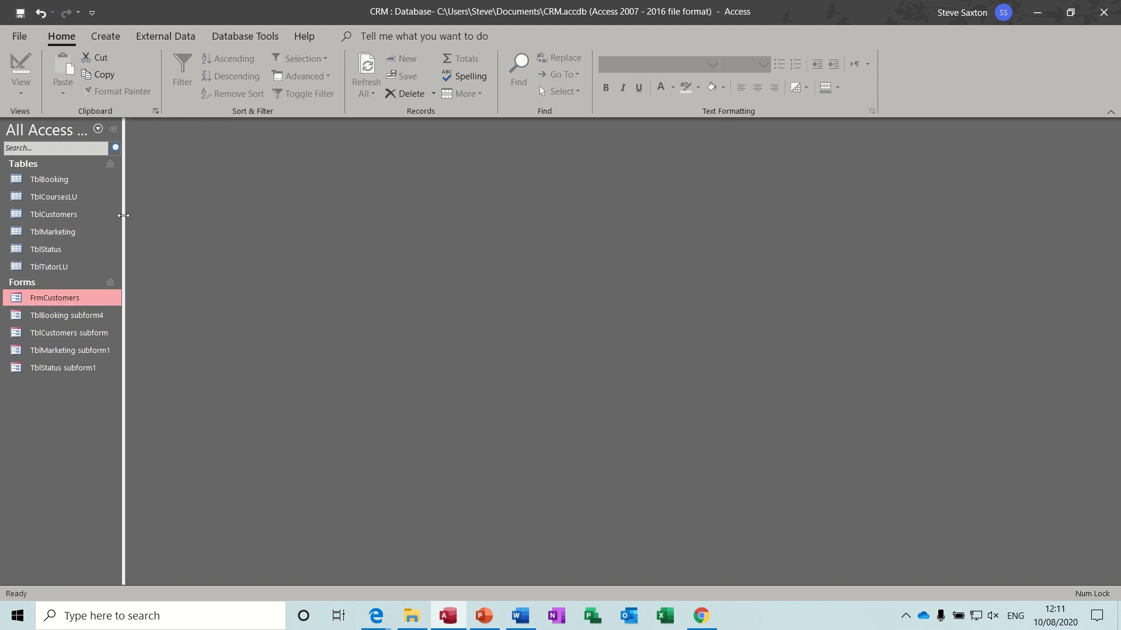
{"action": "left_click", "coordinate": [113, 36]}
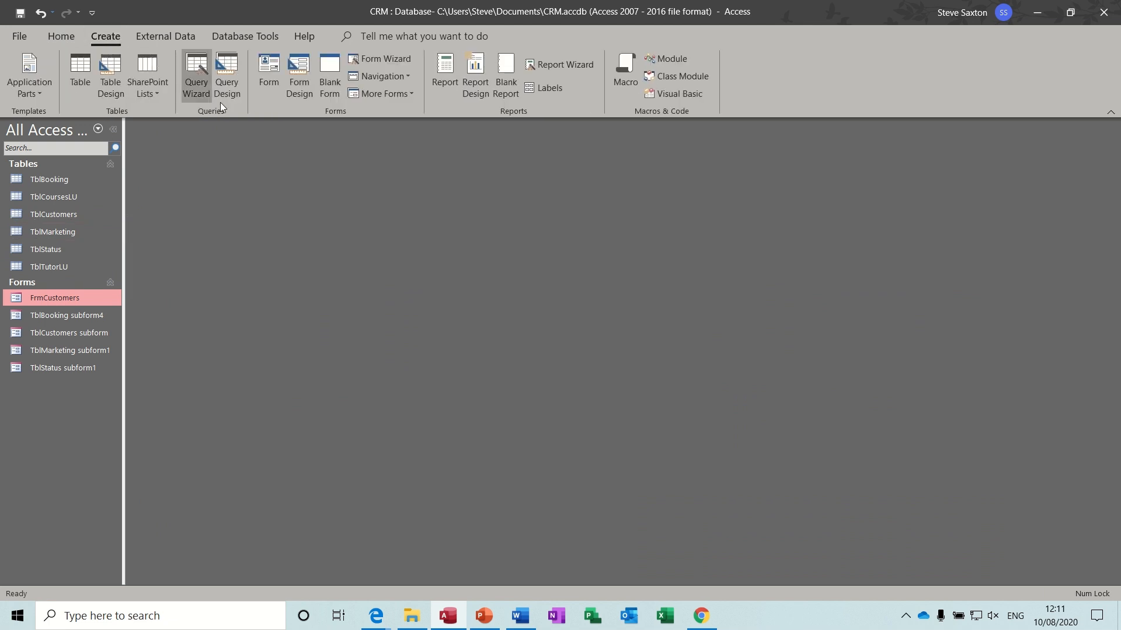
{"action": "left_click", "coordinate": [298, 81]}
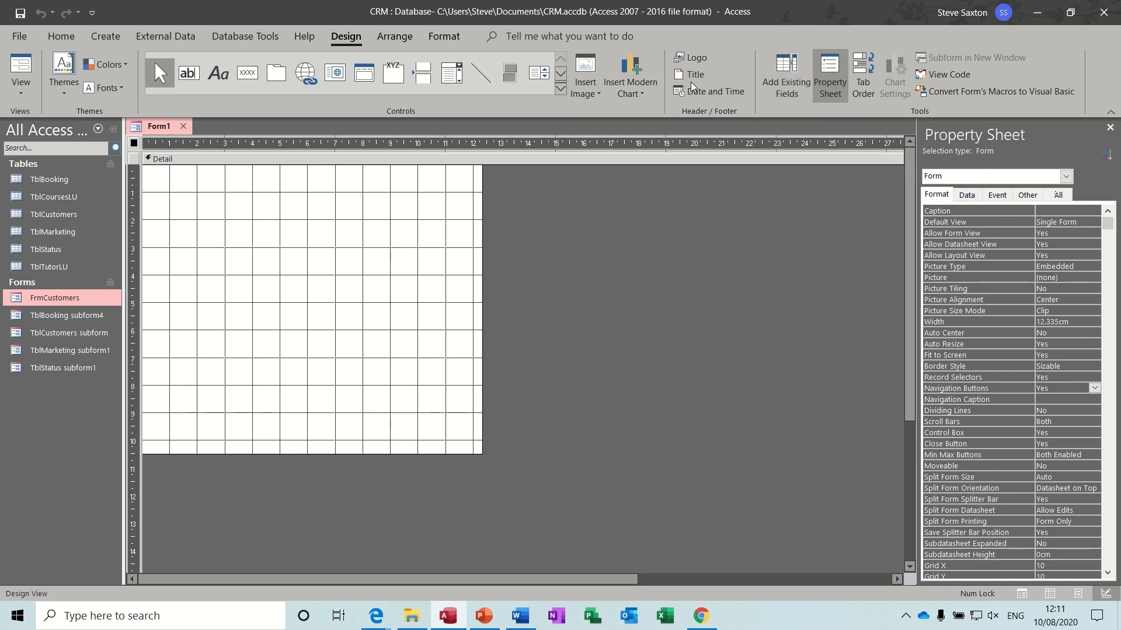
- Set the blank form's Record Source to TblCustomers
{"action": "left_click", "coordinate": [831, 79]}
{"action": "left_click", "coordinate": [831, 80]}
{"action": "left_click", "coordinate": [966, 196]}
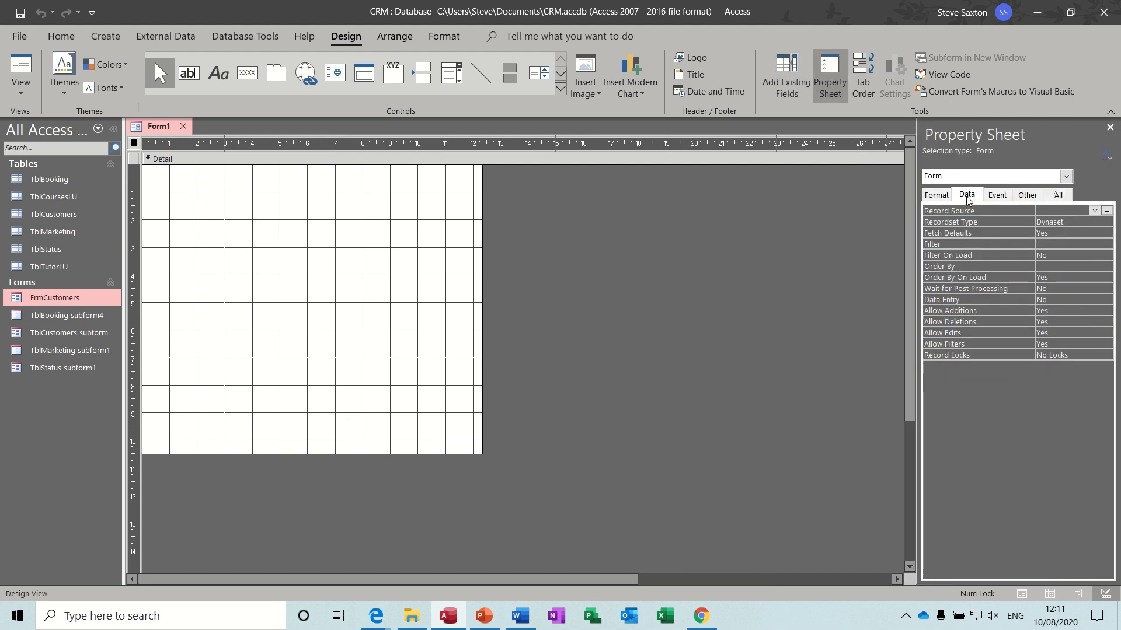
{"action": "left_click", "coordinate": [1094, 211]}
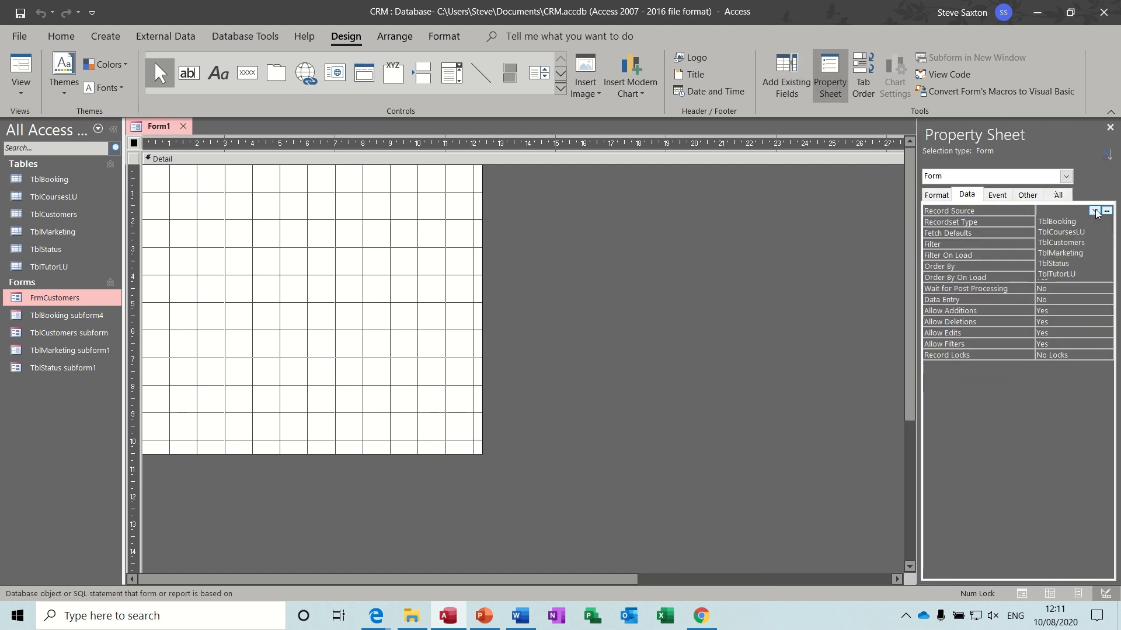
{"action": "left_click", "coordinate": [1077, 243]}
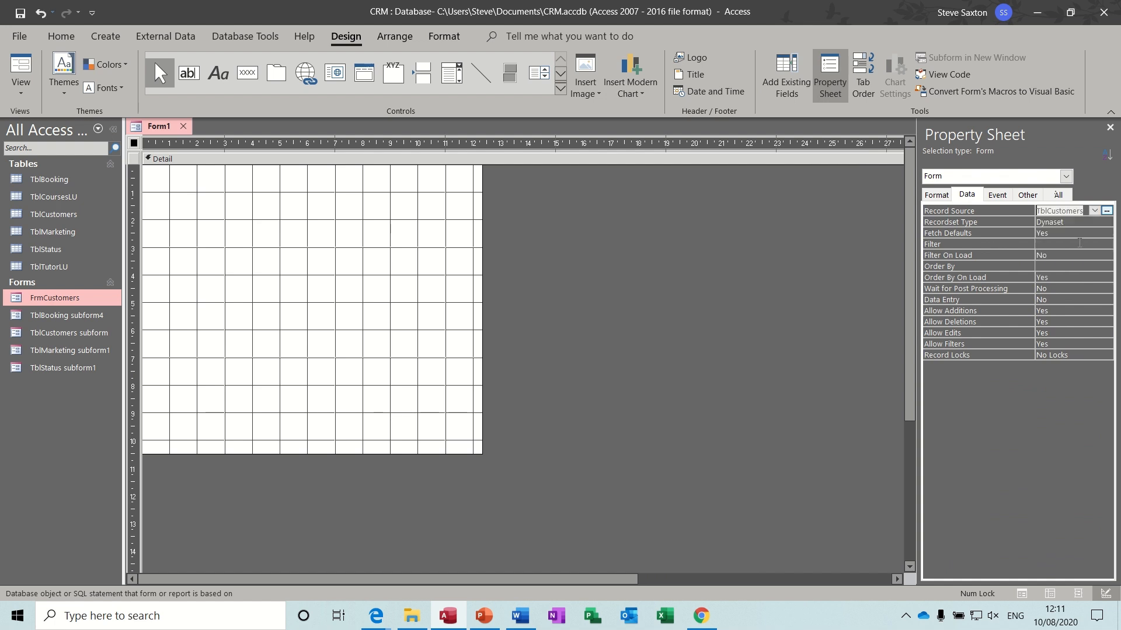
- Place all seven customer fields, CustomerID through Website, on the Detail grid
{"action": "left_click", "coordinate": [804, 86]}
{"action": "left_click", "coordinate": [959, 184]}
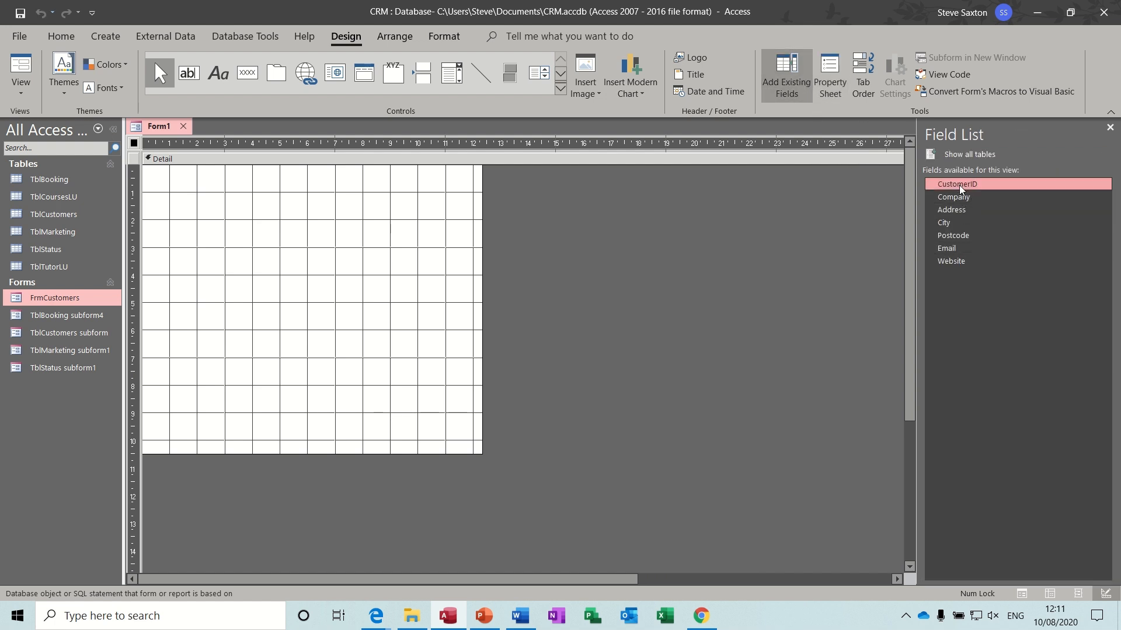
{"action": "left_click", "coordinate": [957, 263], "text": "shift"}
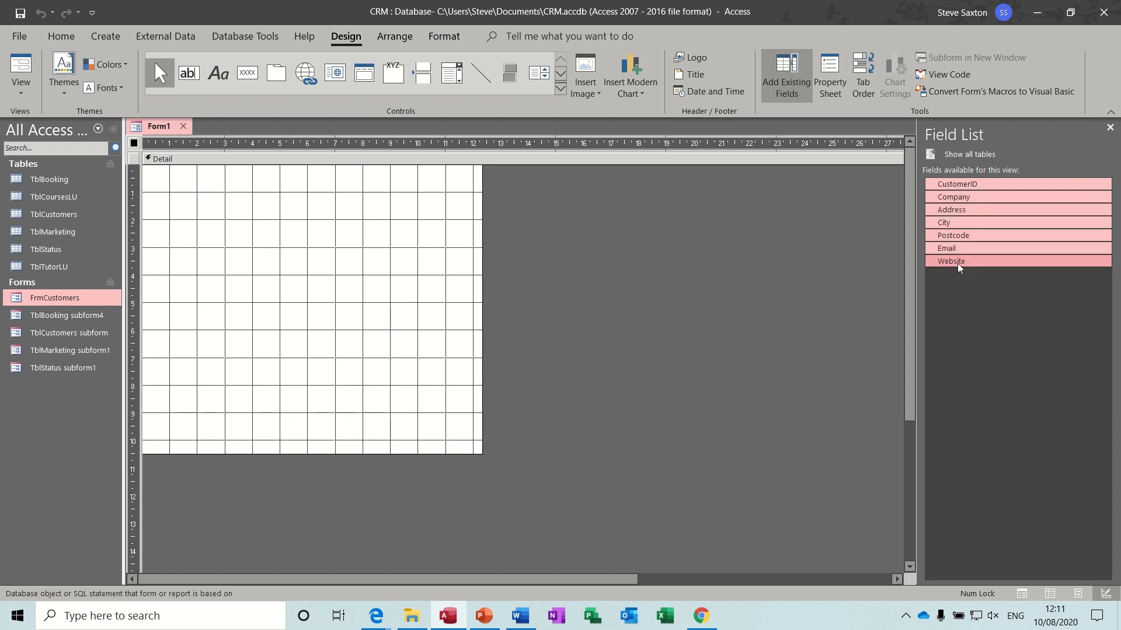
{"action": "left_click_drag", "start_coordinate": [977, 232], "coordinate": [202, 170]}
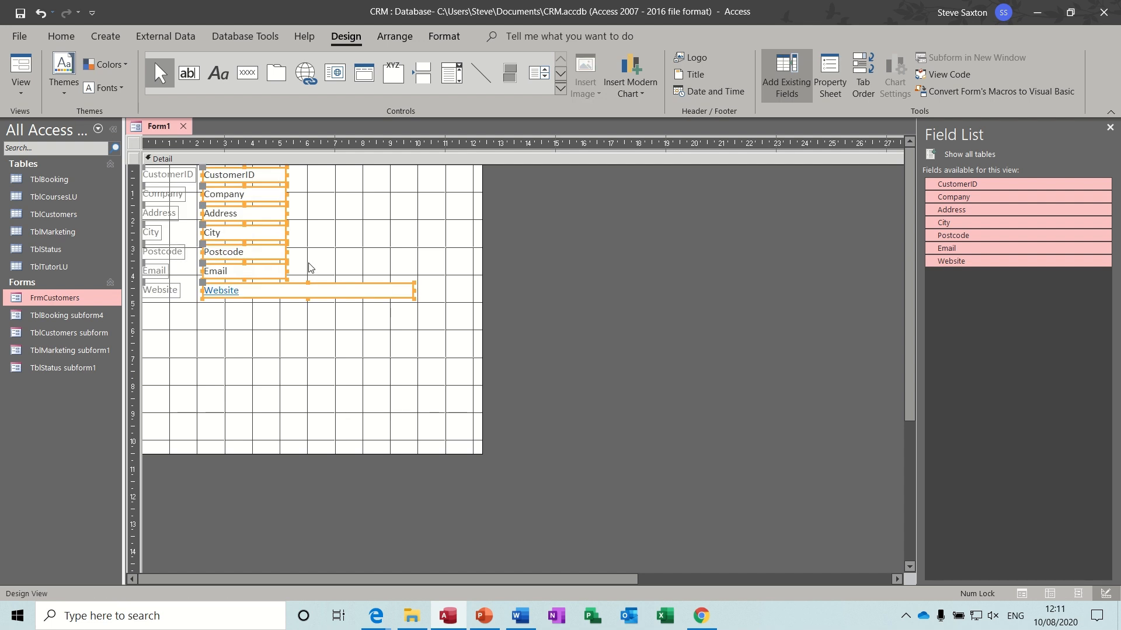
- Widen the Email, Website, City, Address and Company text boxes
{"action": "left_click", "coordinate": [257, 310]}
{"action": "left_click", "coordinate": [281, 272]}
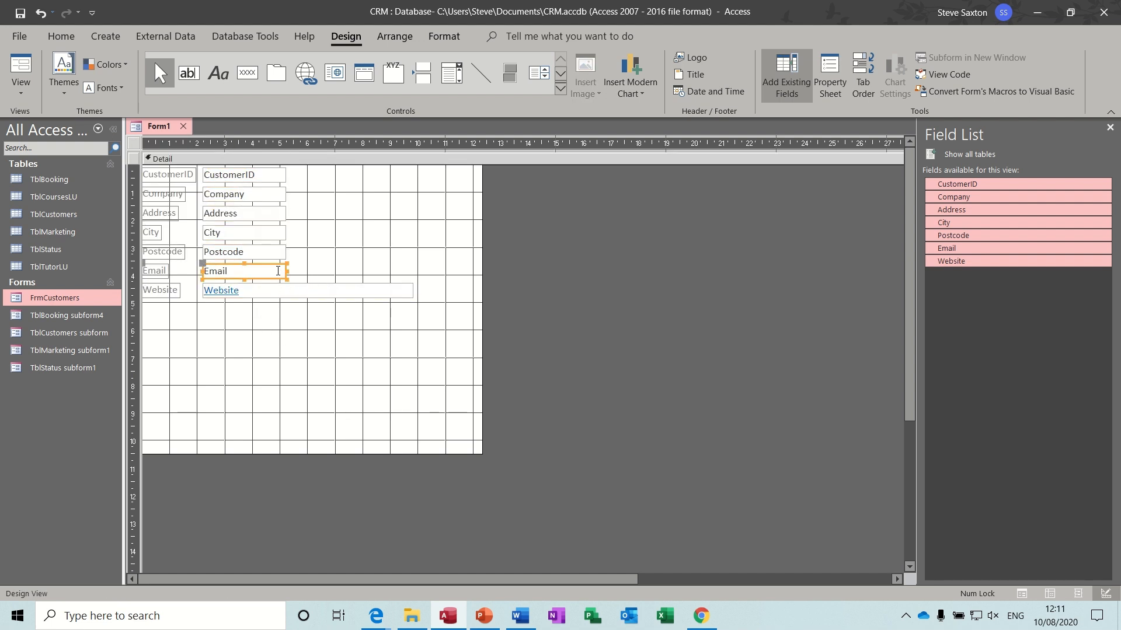
{"action": "left_click_drag", "start_coordinate": [287, 271], "coordinate": [415, 276]}
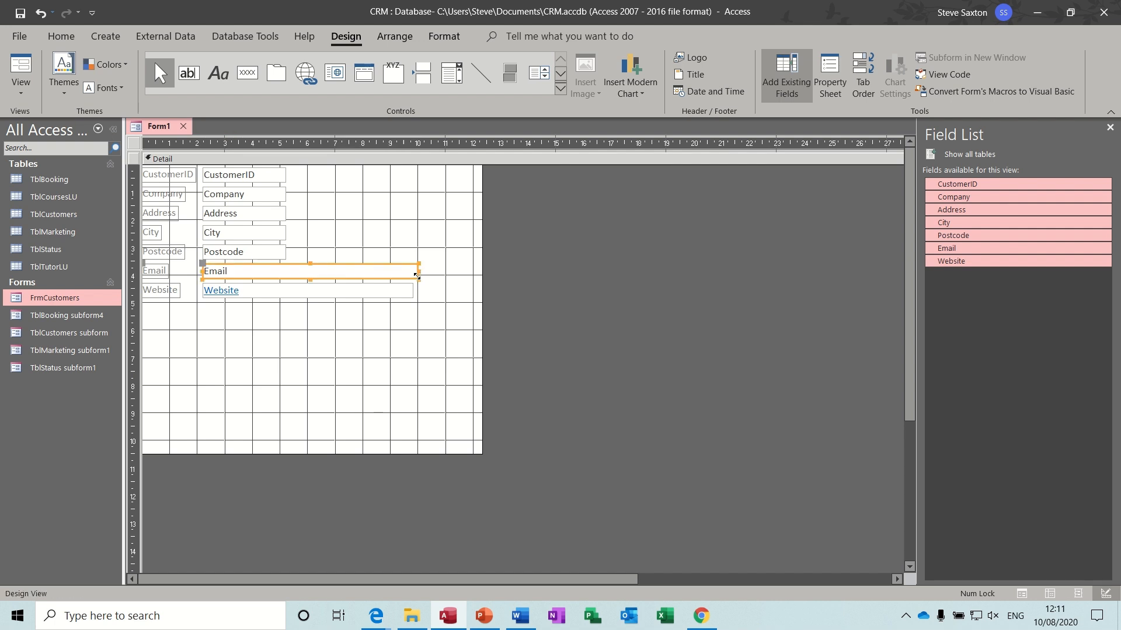
{"action": "left_click", "coordinate": [411, 293]}
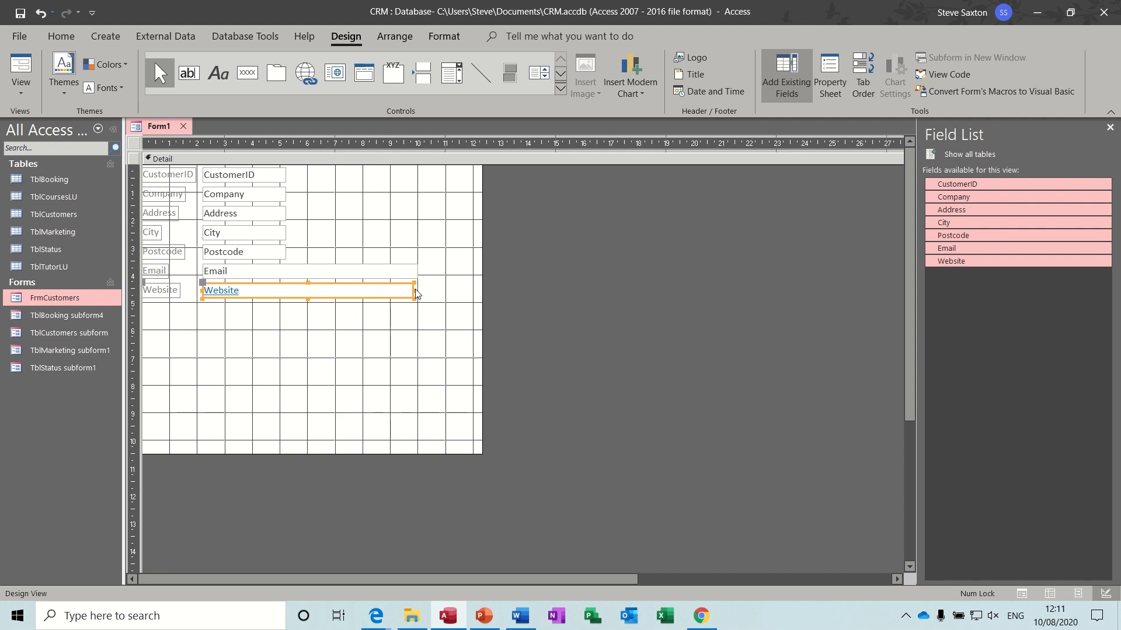
{"action": "left_click_drag", "start_coordinate": [412, 289], "coordinate": [418, 289]}
{"action": "left_click", "coordinate": [280, 233]}
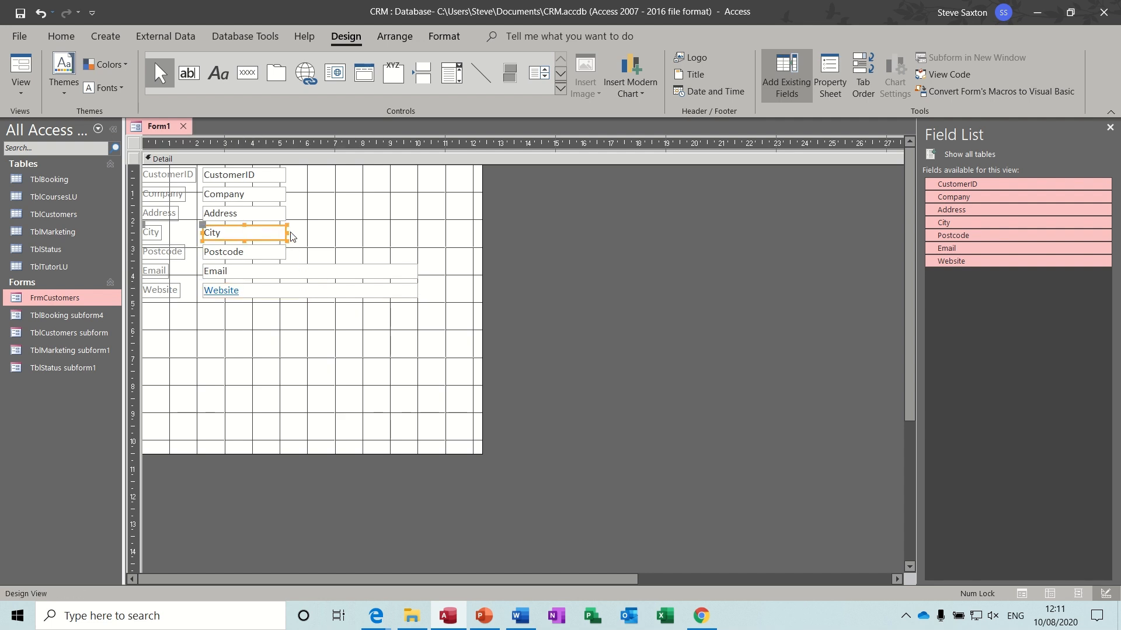
{"action": "left_click_drag", "start_coordinate": [288, 236], "coordinate": [391, 245]}
{"action": "left_click", "coordinate": [274, 212]}
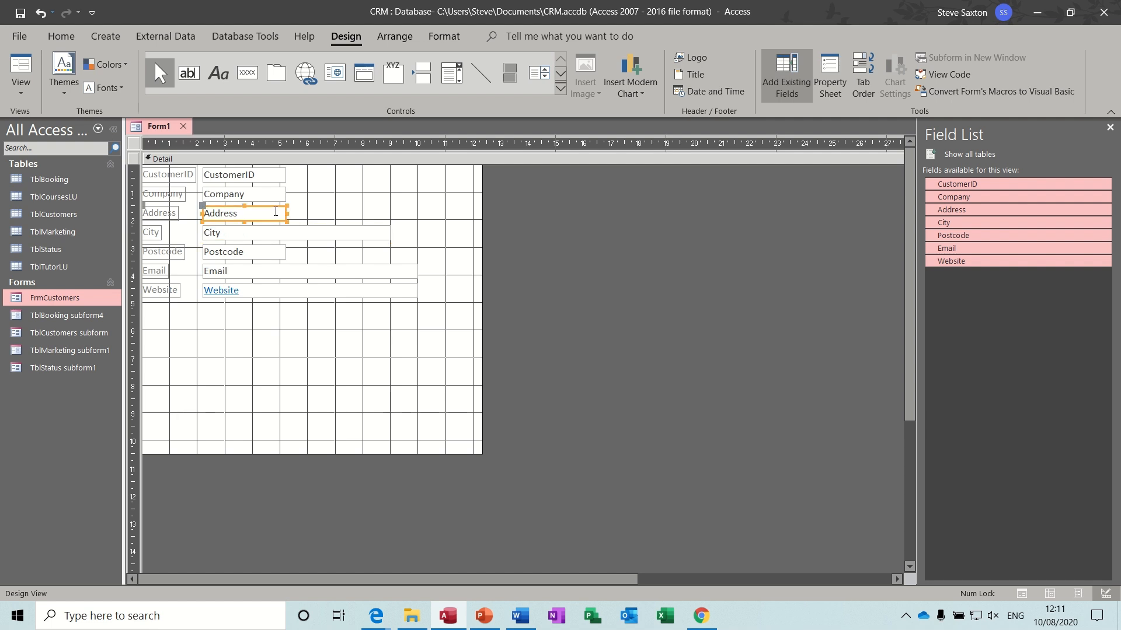
{"action": "left_click_drag", "start_coordinate": [286, 213], "coordinate": [390, 216]}
{"action": "left_click", "coordinate": [283, 195]}
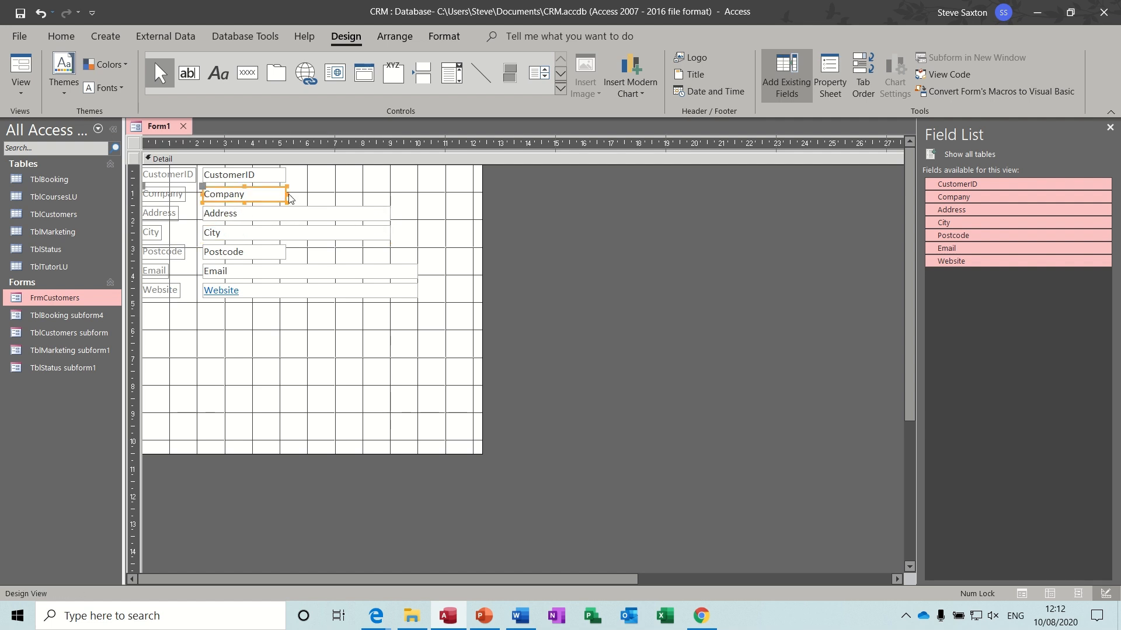
{"action": "left_click_drag", "start_coordinate": [287, 199], "coordinate": [419, 205]}
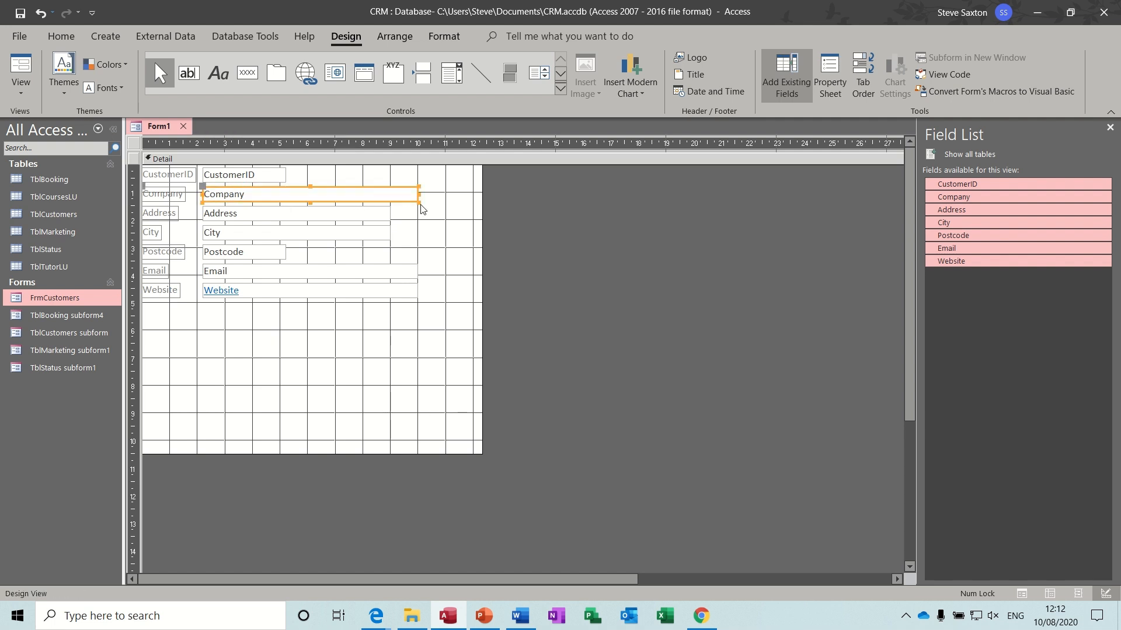
{"action": "left_click", "coordinate": [278, 336]}
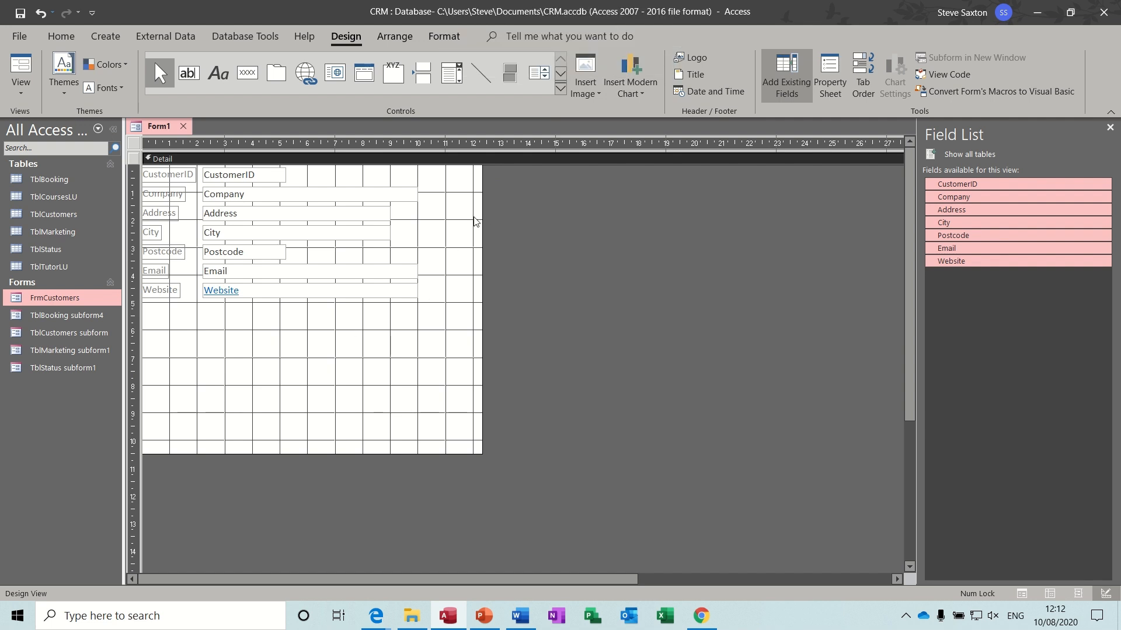
- Draw a subform below the customer fields and base it on table TblStatus
{"action": "left_click", "coordinate": [561, 90]}
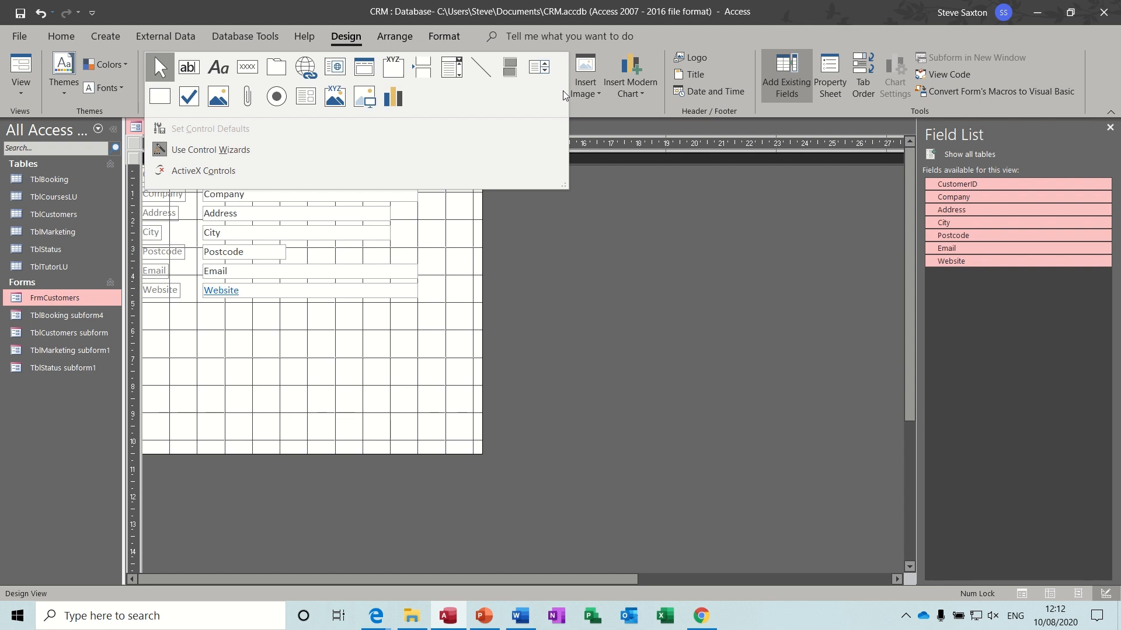
{"action": "left_click", "coordinate": [305, 101]}
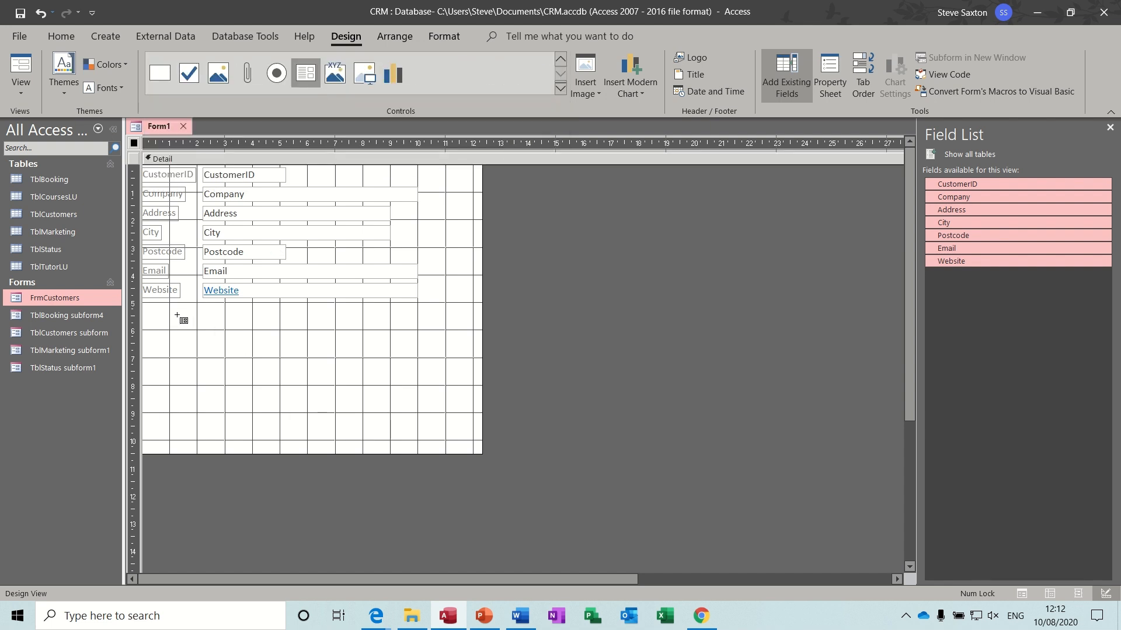
{"action": "left_click_drag", "start_coordinate": [178, 316], "coordinate": [809, 393]}
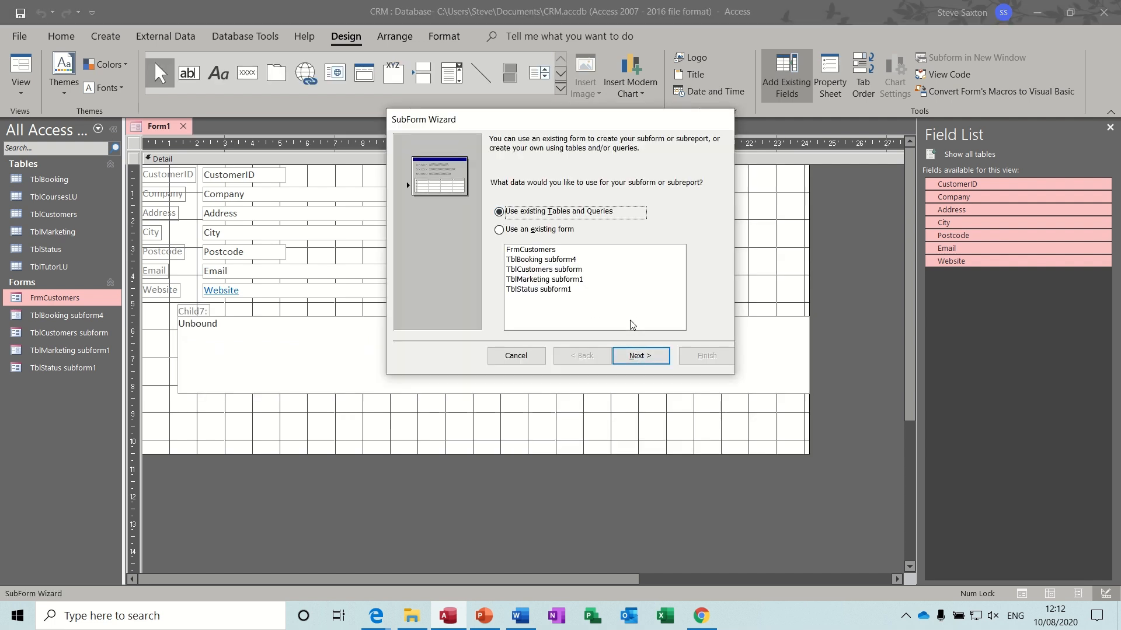
{"action": "left_click", "coordinate": [640, 356]}
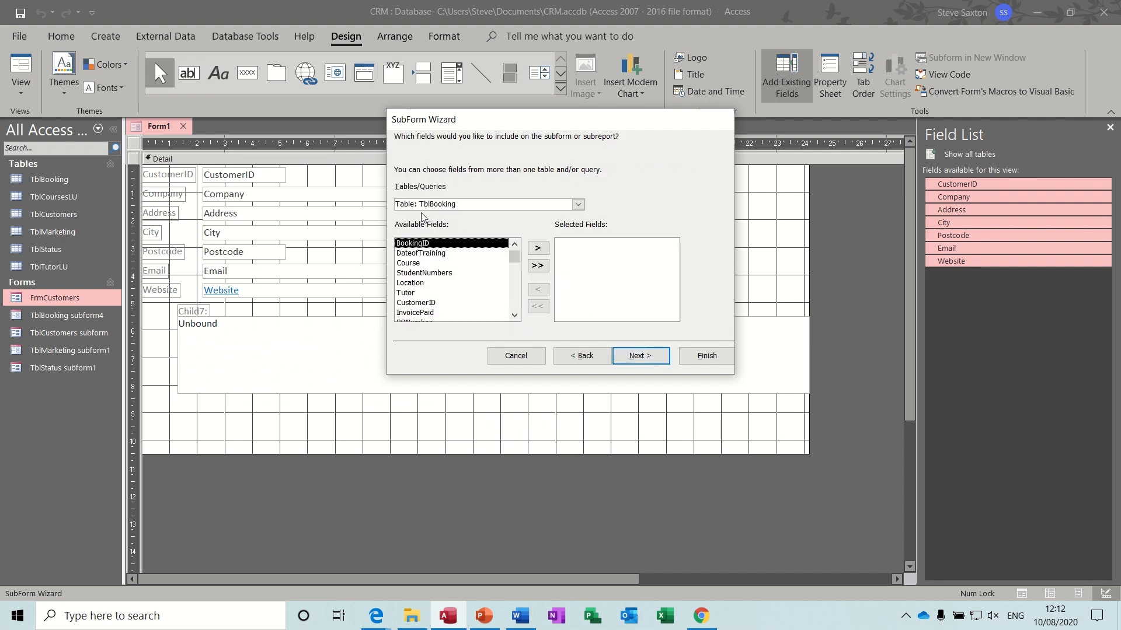
{"action": "left_click", "coordinate": [578, 205]}
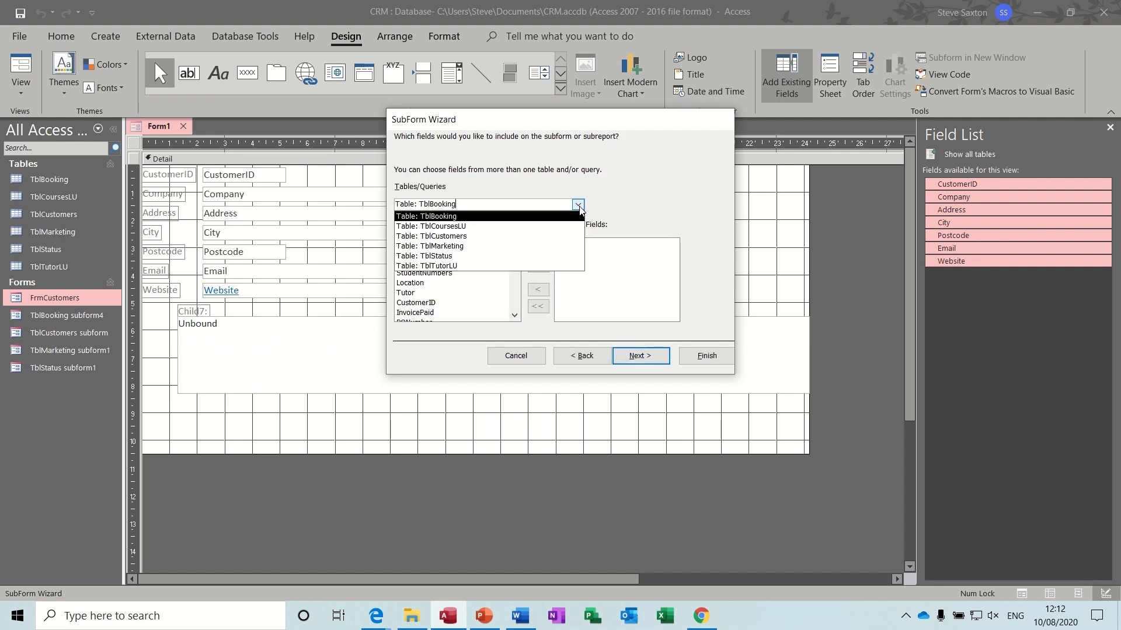
{"action": "left_click", "coordinate": [479, 257]}
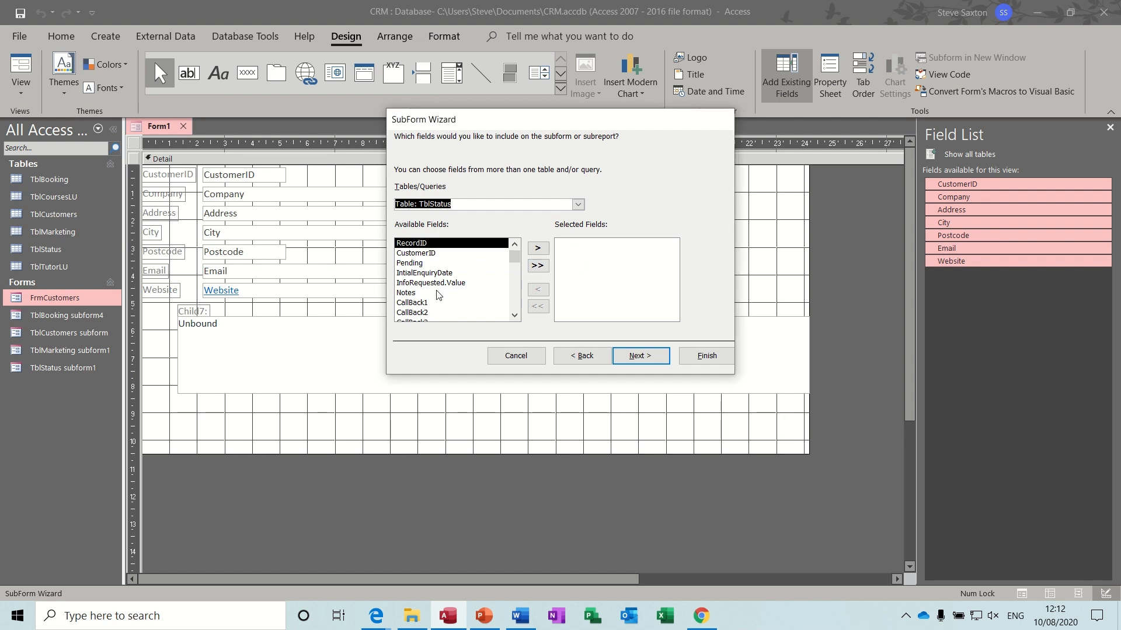
- Include all TblStatus fields except CustomerID, link on CustomerID, and finish the wizard
{"action": "left_click", "coordinate": [537, 265]}
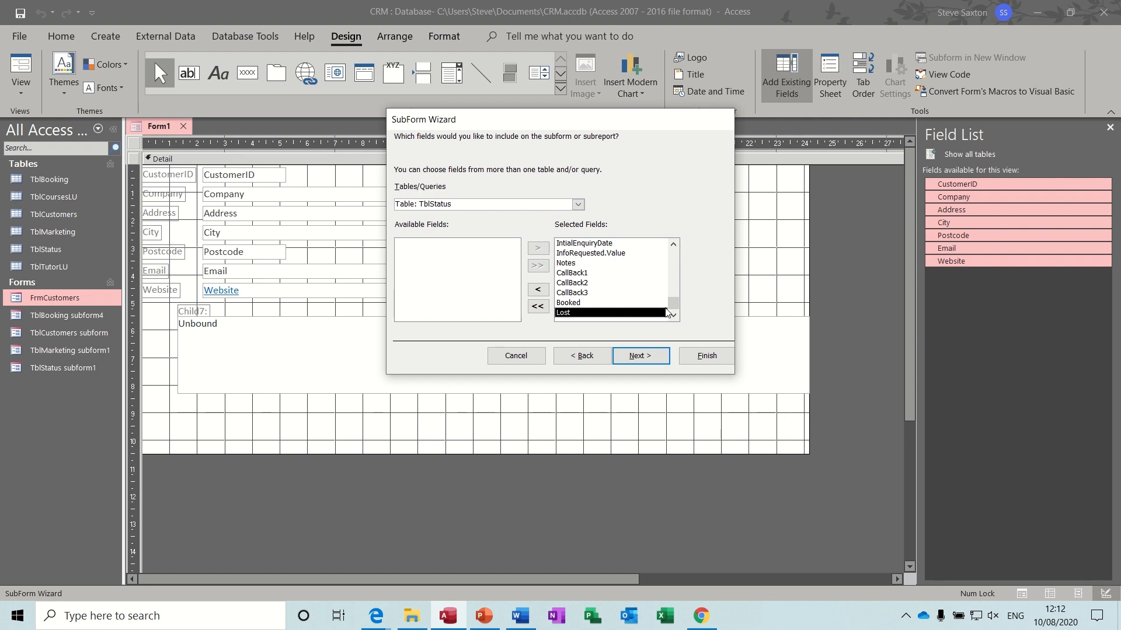
{"action": "left_click_drag", "start_coordinate": [670, 305], "coordinate": [671, 251]}
{"action": "left_click", "coordinate": [575, 255]}
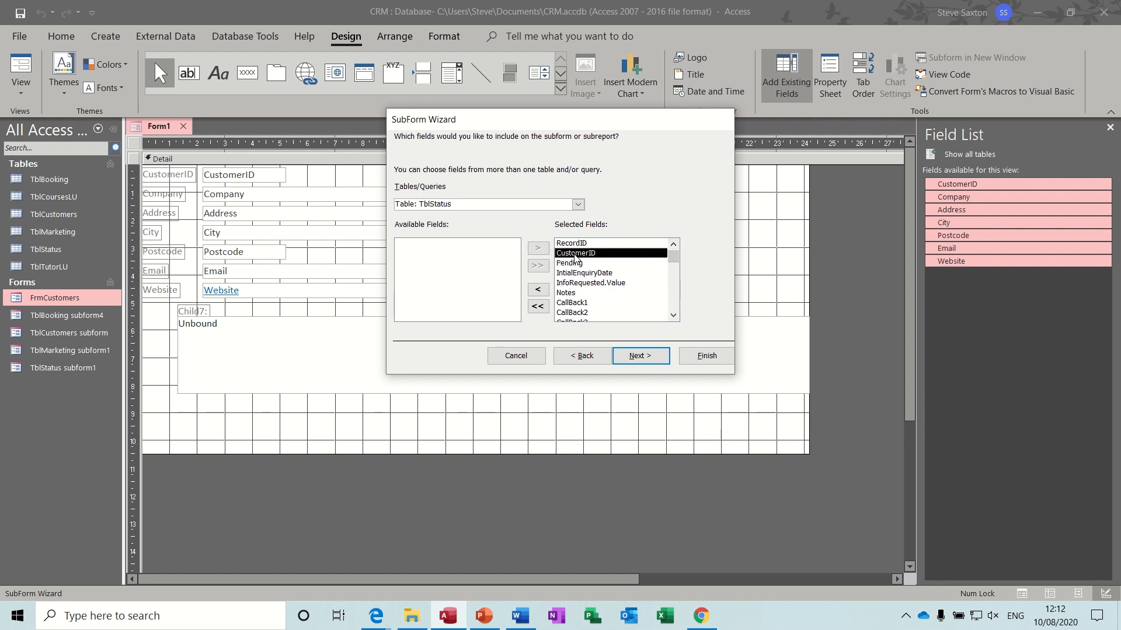
{"action": "left_click", "coordinate": [537, 291]}
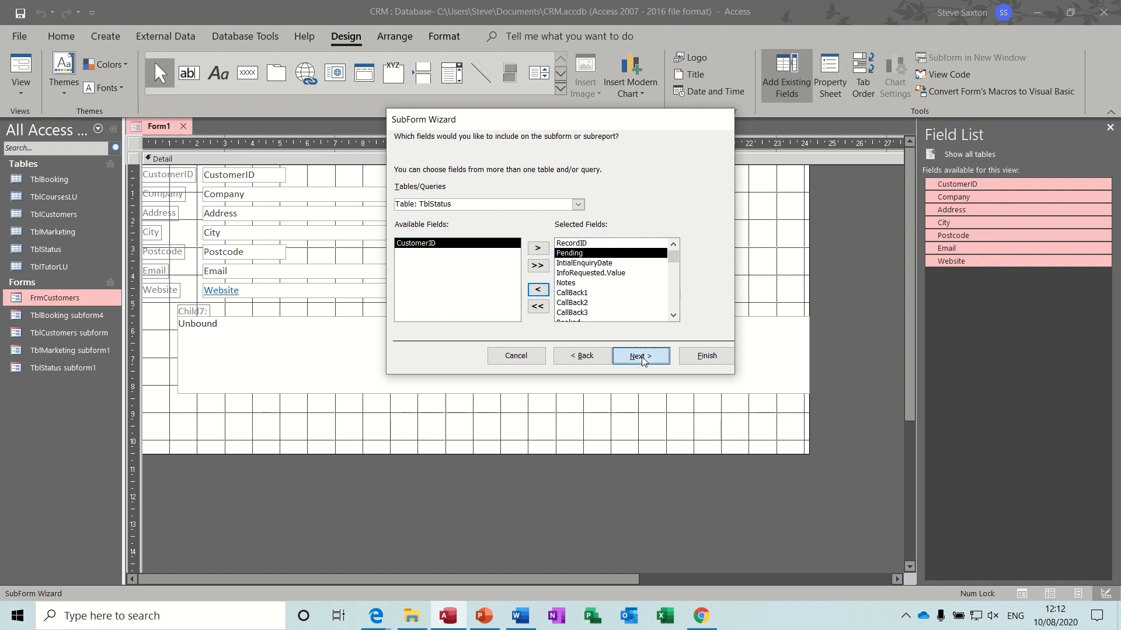
{"action": "left_click", "coordinate": [624, 354]}
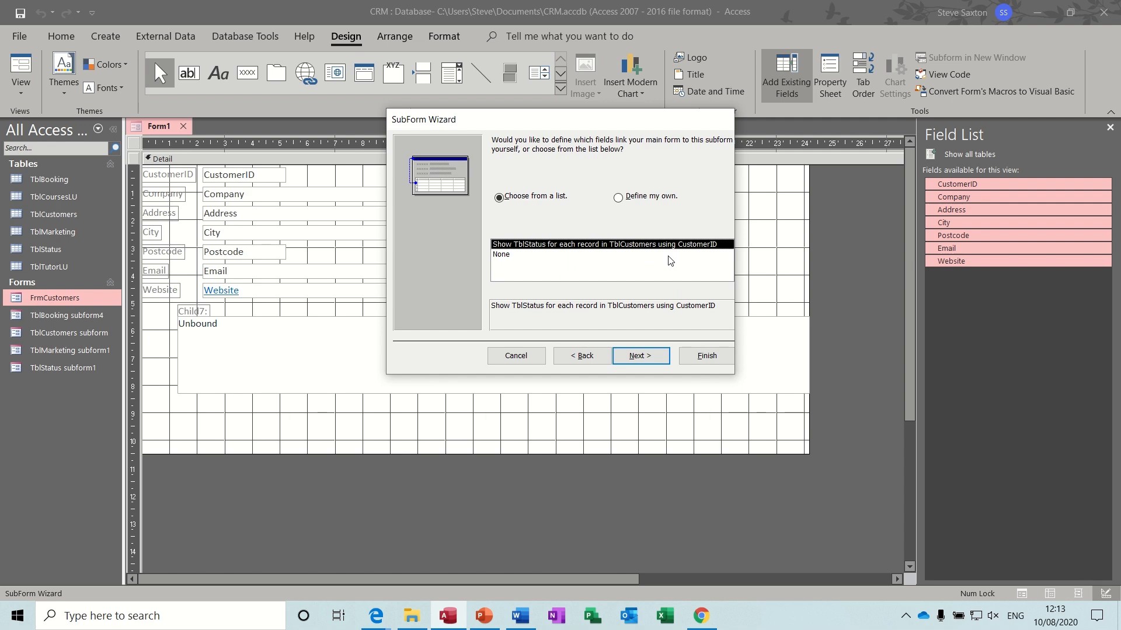
{"action": "left_click", "coordinate": [643, 358]}
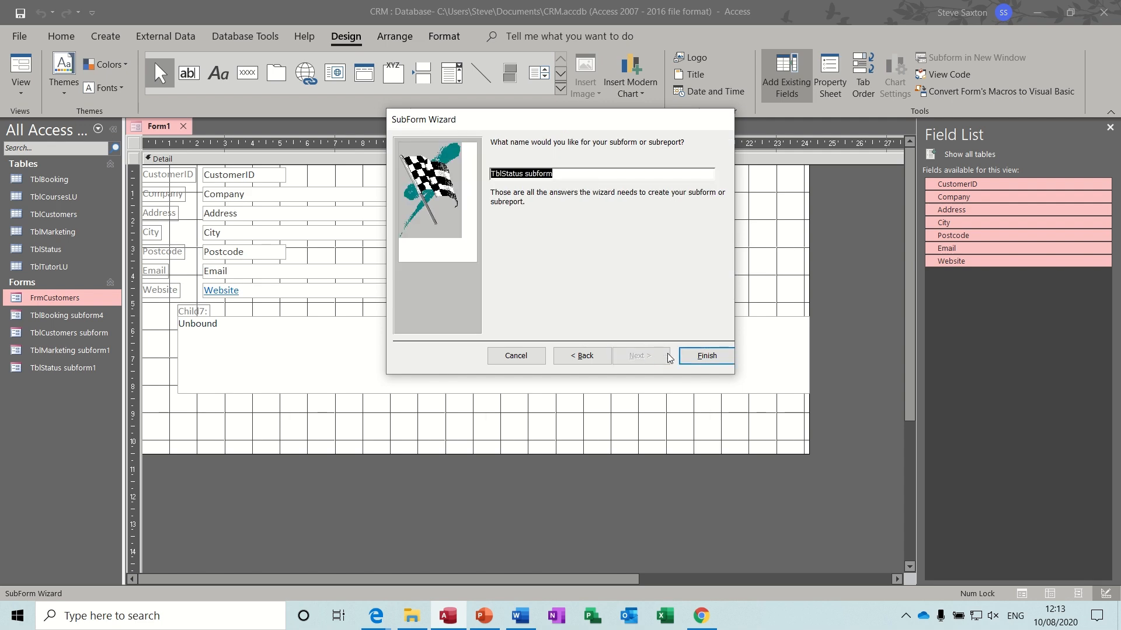
{"action": "left_click", "coordinate": [706, 356]}
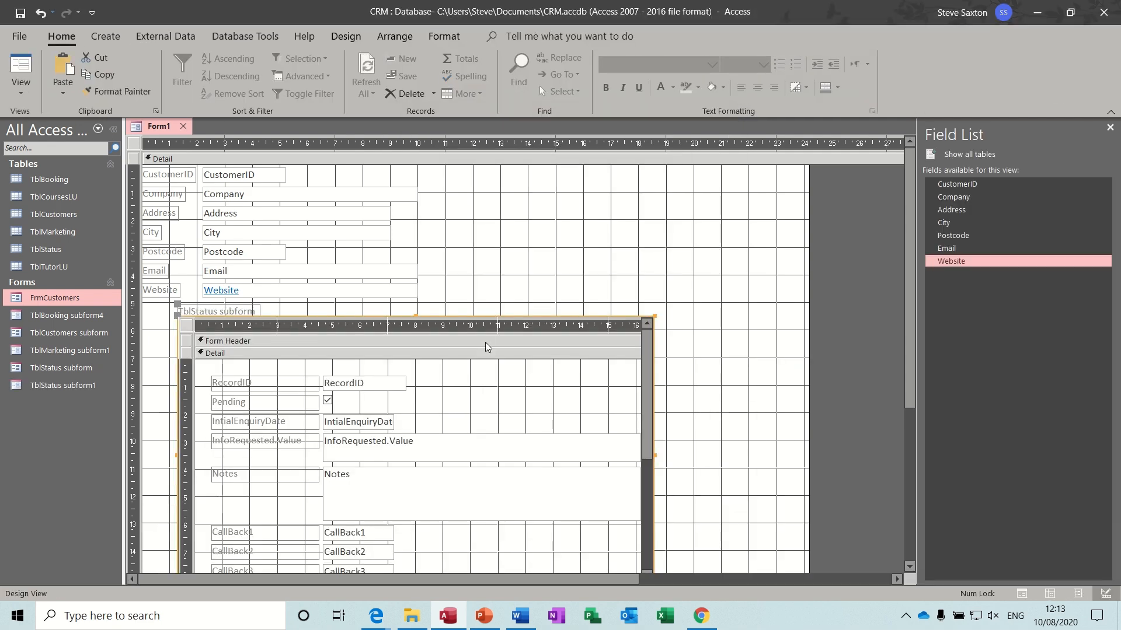
- Delete the subform's caption label, nudge the subform left, and widen it to the right
{"action": "left_click", "coordinate": [249, 314]}
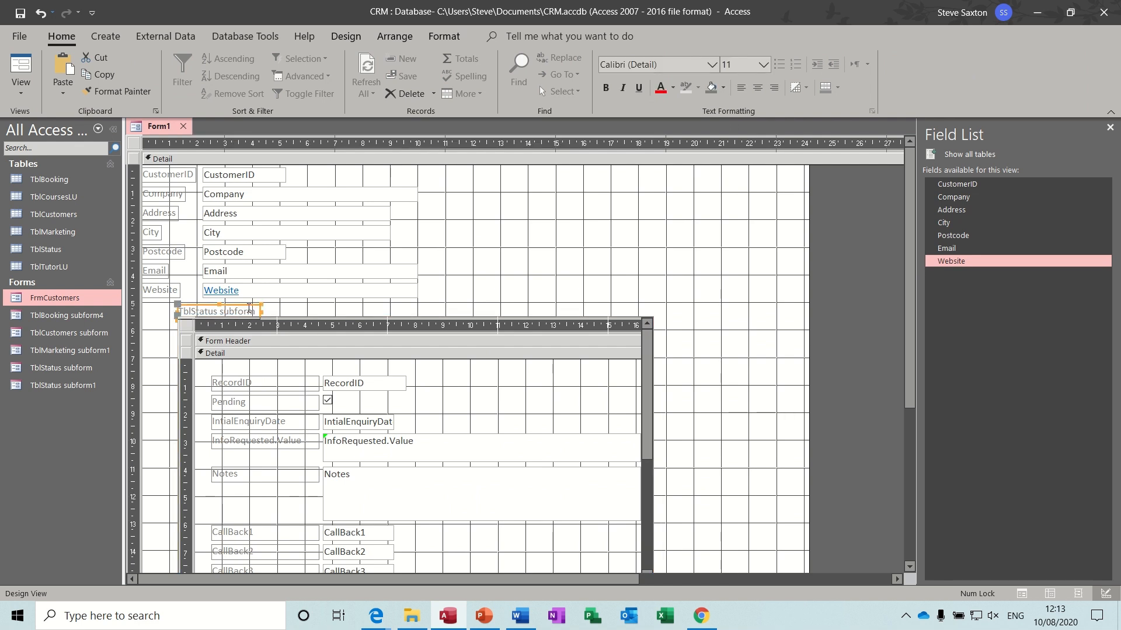
{"action": "key", "text": "Delete"}
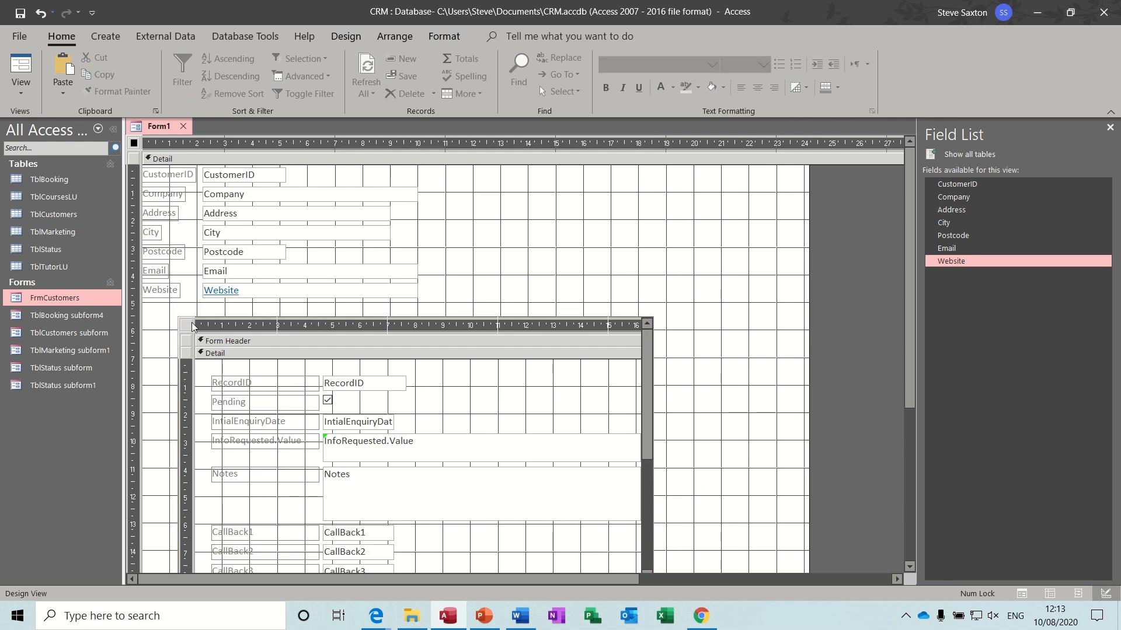
{"action": "left_click", "coordinate": [159, 314]}
{"action": "left_click_drag", "start_coordinate": [159, 314], "coordinate": [151, 321]}
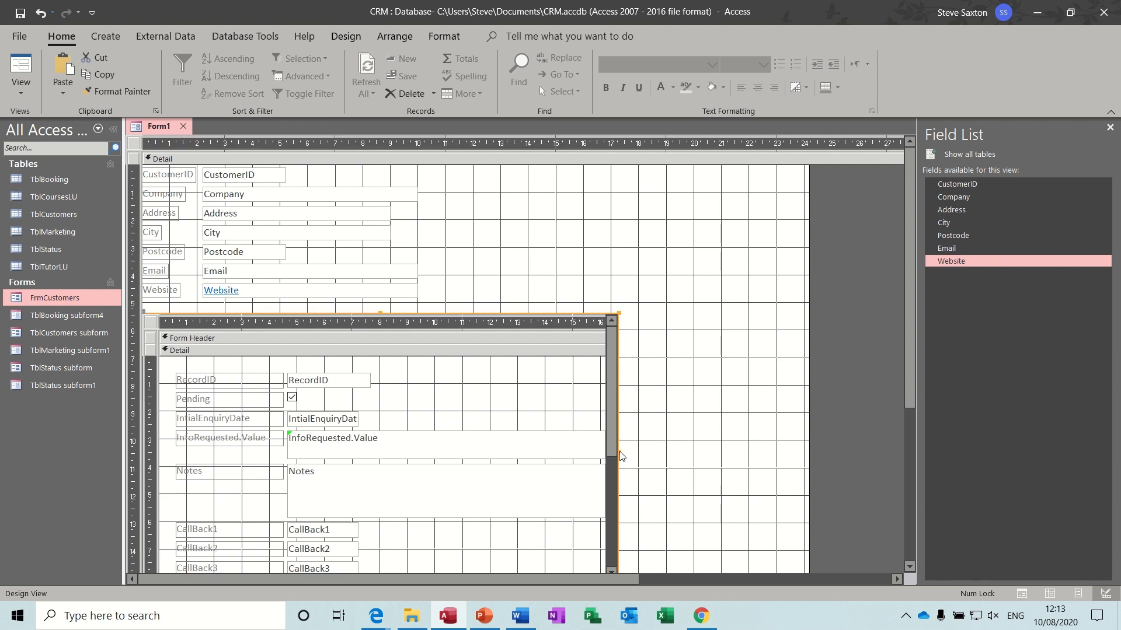
{"action": "left_click_drag", "start_coordinate": [618, 454], "coordinate": [876, 429]}
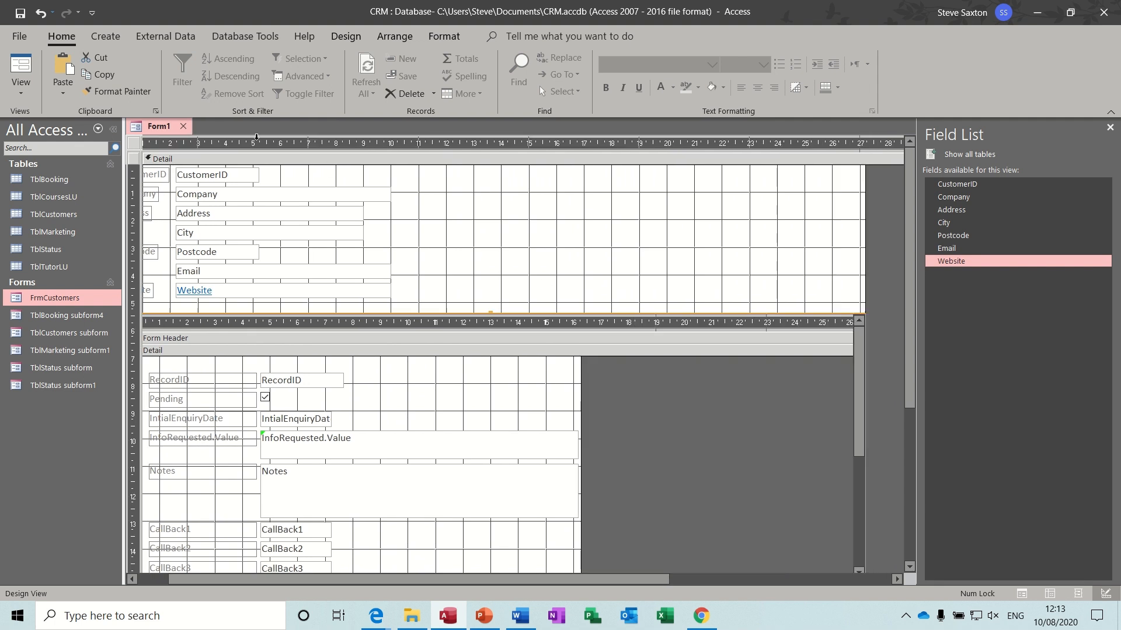
- Check the form's data and inspect the #Name? error in the InfoRequested column
{"action": "left_click", "coordinate": [21, 68]}
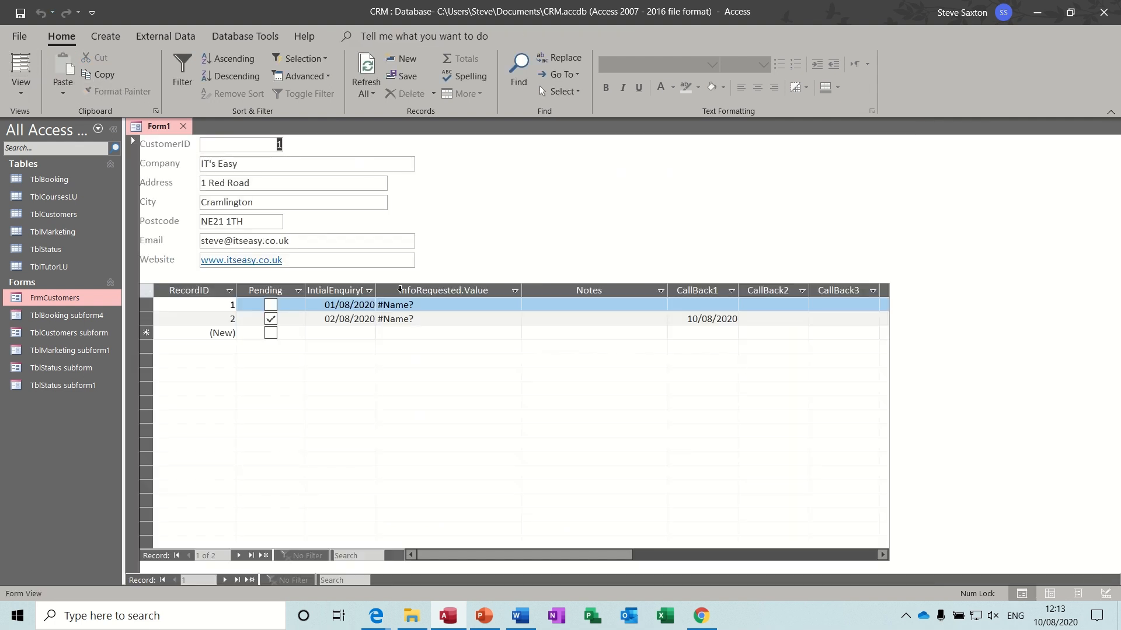
{"action": "left_click", "coordinate": [484, 305]}
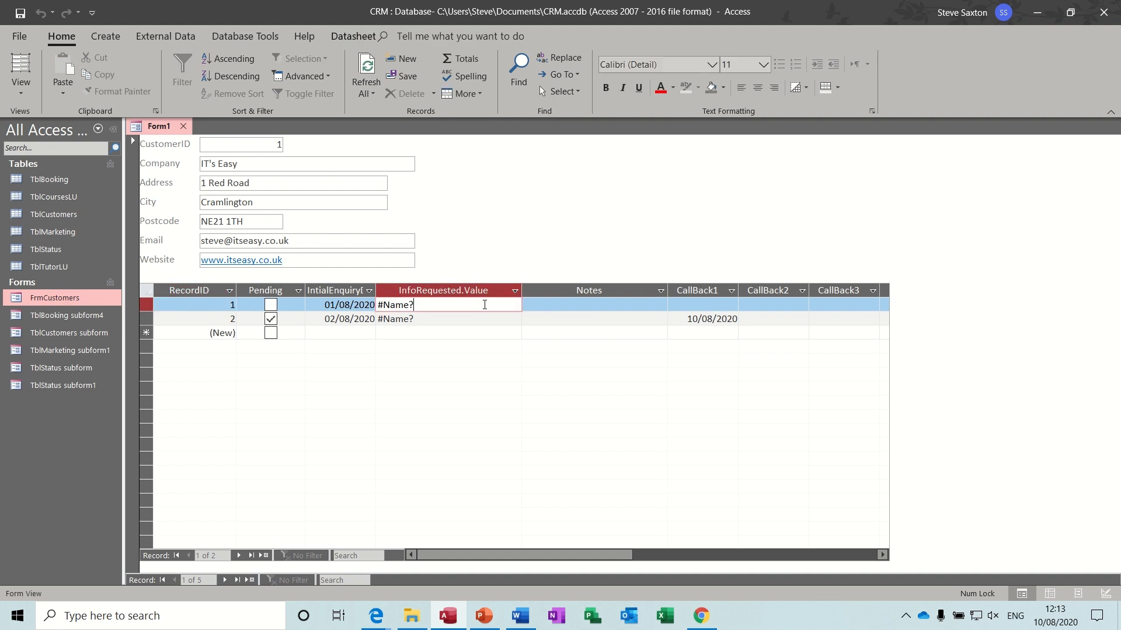
{"action": "left_click_drag", "start_coordinate": [429, 307], "coordinate": [377, 306]}
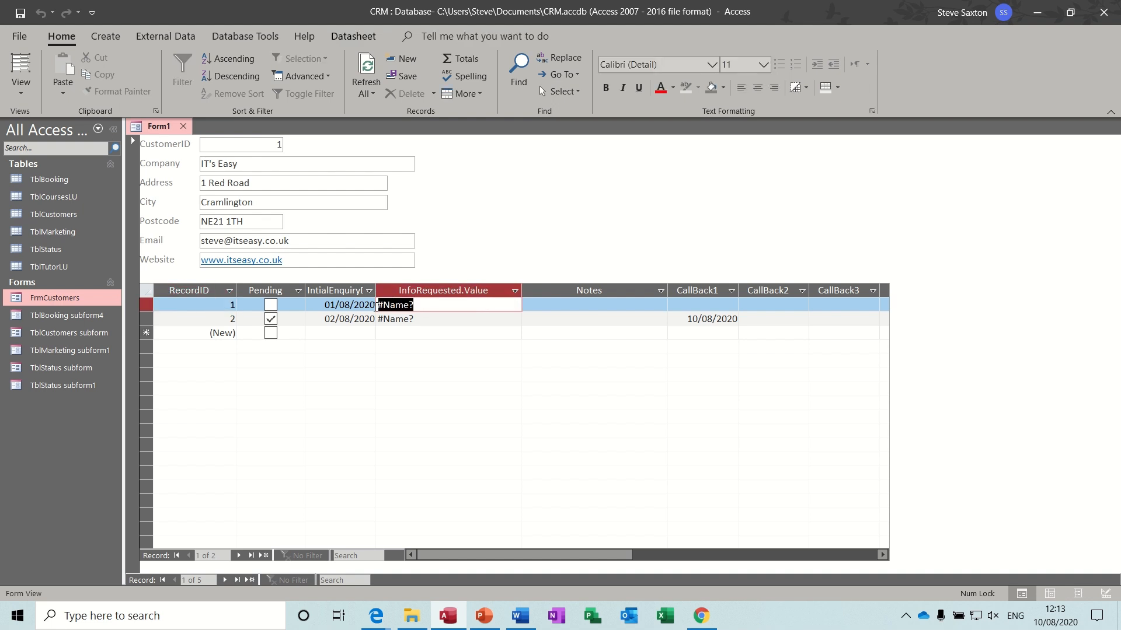
{"action": "left_click", "coordinate": [451, 310]}
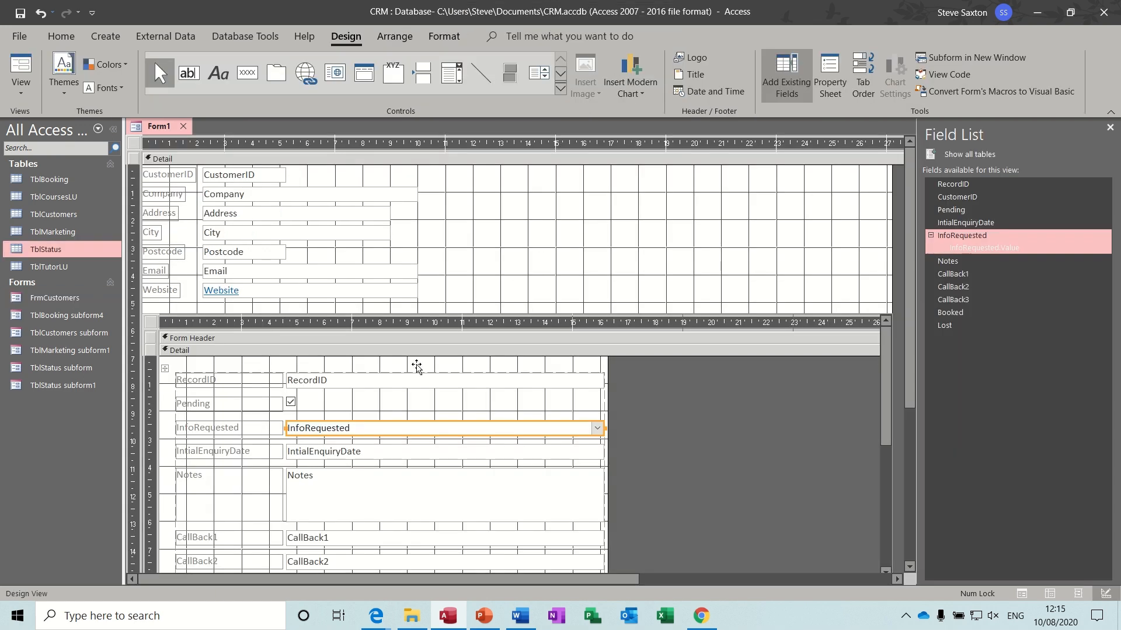
- Delete the subform's InfoRequested combo box and add the InfoRequested field back from the Field List
{"action": "left_click", "coordinate": [266, 427]}
{"action": "left_click", "coordinate": [340, 430]}
{"action": "key", "text": "Delete"}
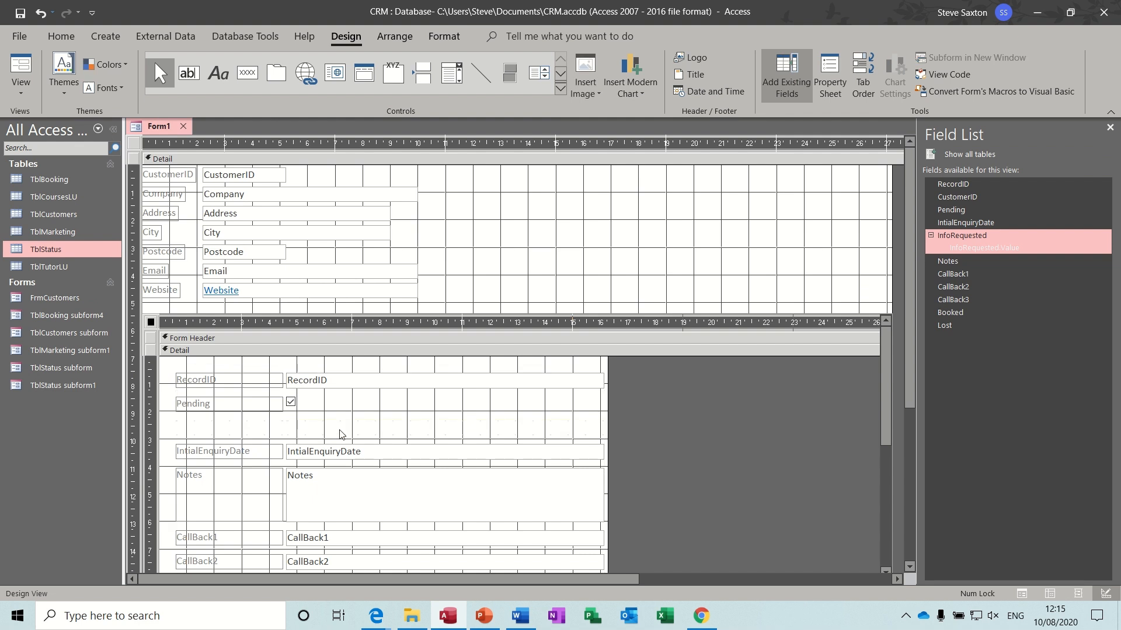
{"action": "double_click", "coordinate": [980, 237]}
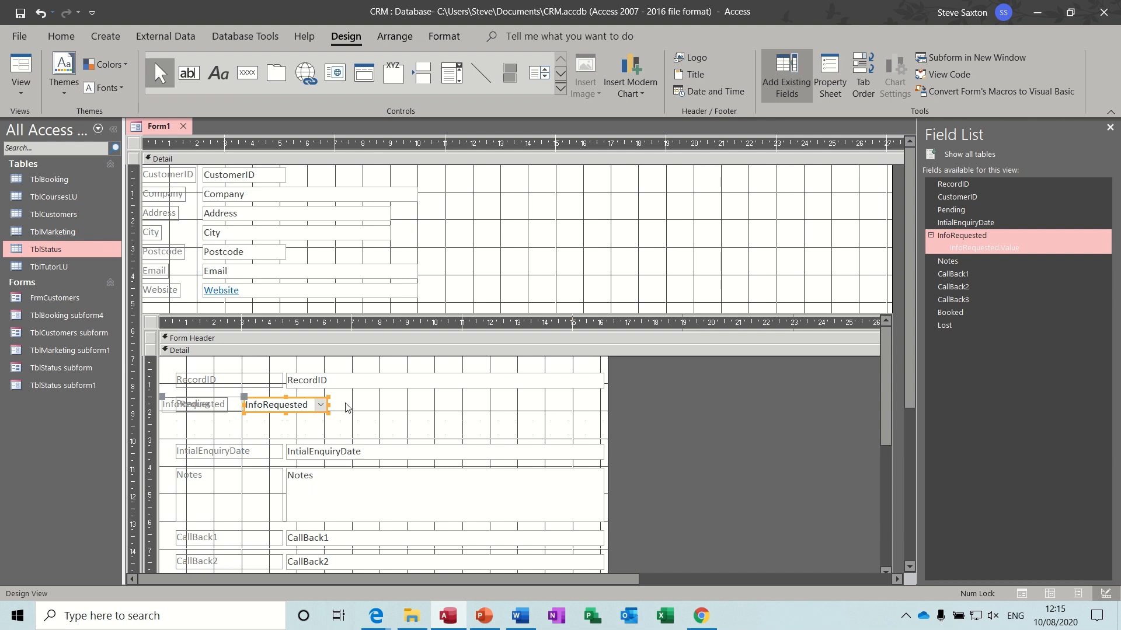
- Arrange all the subform's Detail controls in a Stacked layout and view the form's records
{"action": "key", "text": "ctrl+a"}
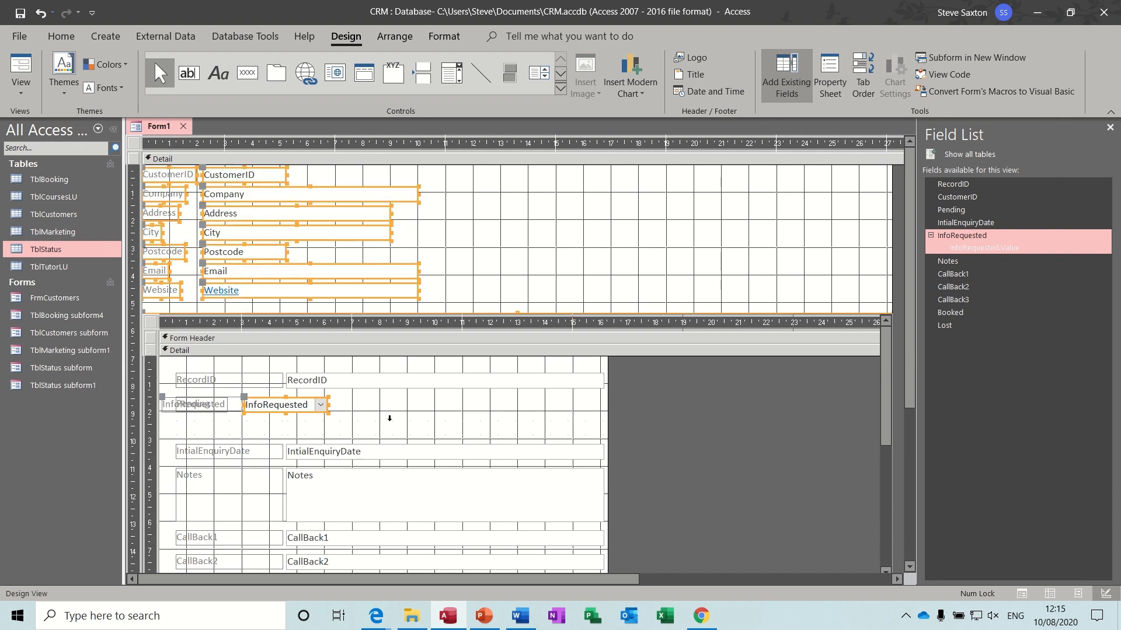
{"action": "left_click", "coordinate": [412, 425]}
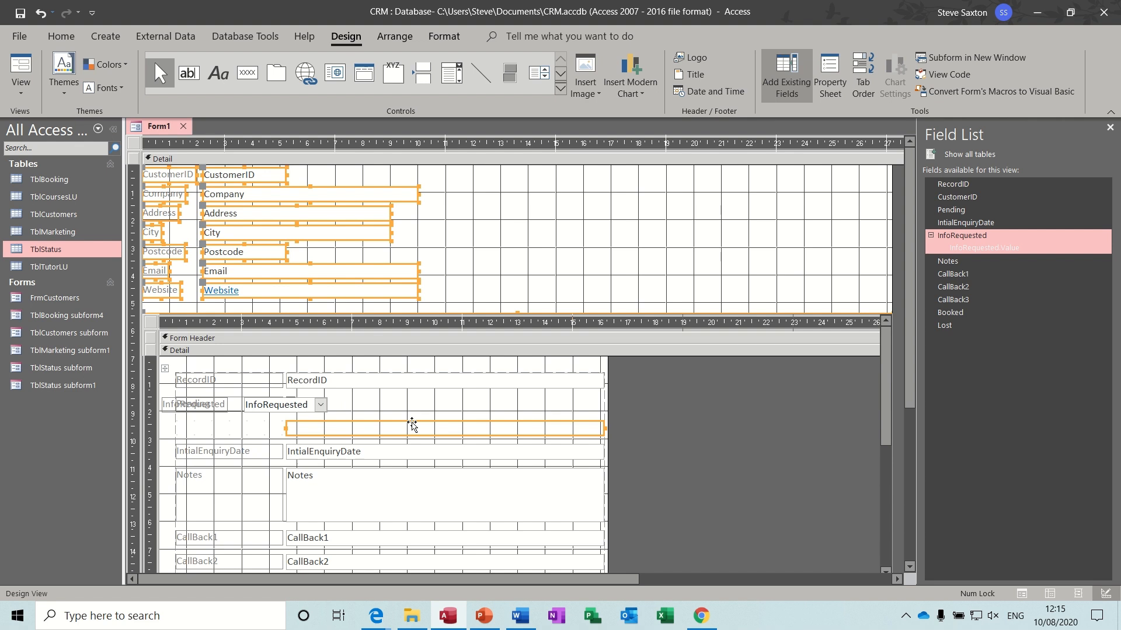
{"action": "key", "text": "ctrl+a"}
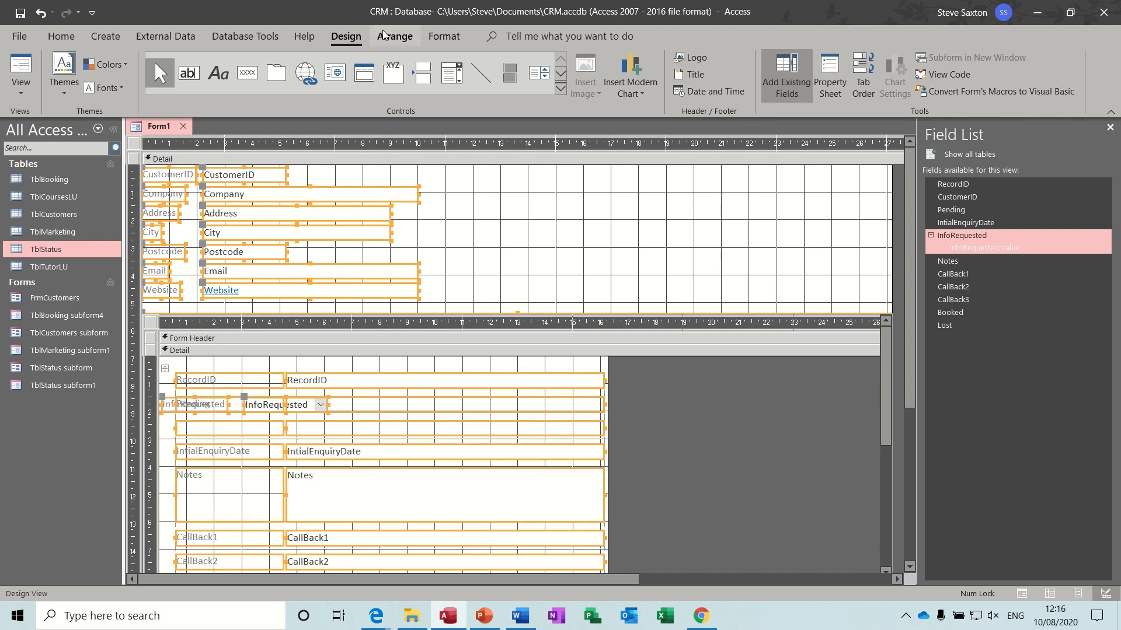
{"action": "left_click", "coordinate": [390, 39]}
{"action": "left_click", "coordinate": [58, 73]}
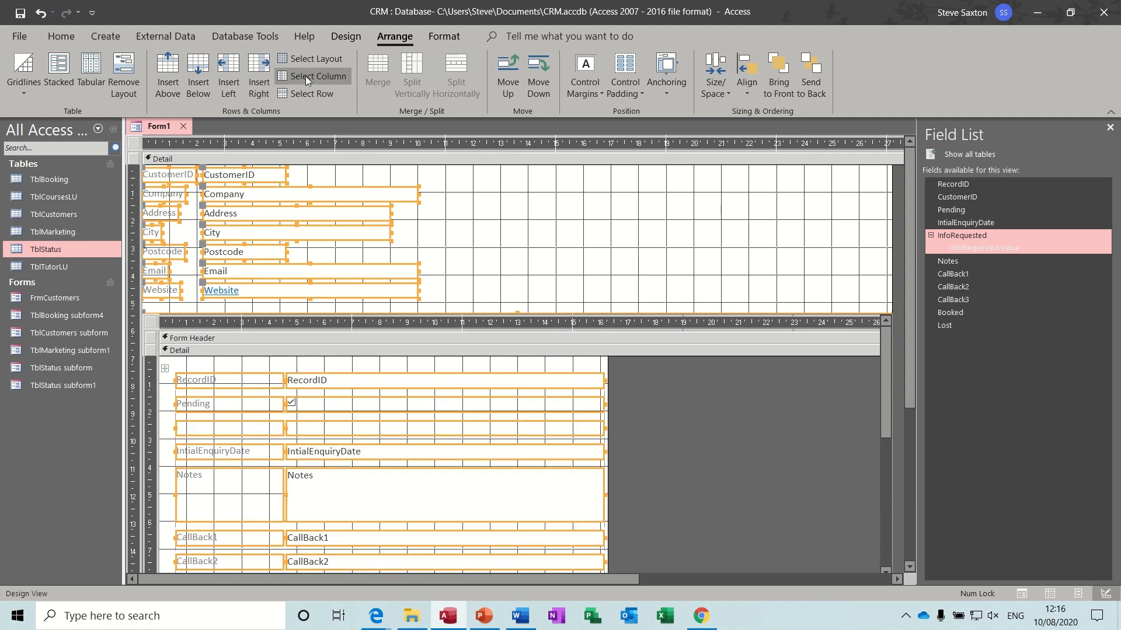
{"action": "left_click", "coordinate": [346, 37]}
{"action": "left_click", "coordinate": [21, 64]}
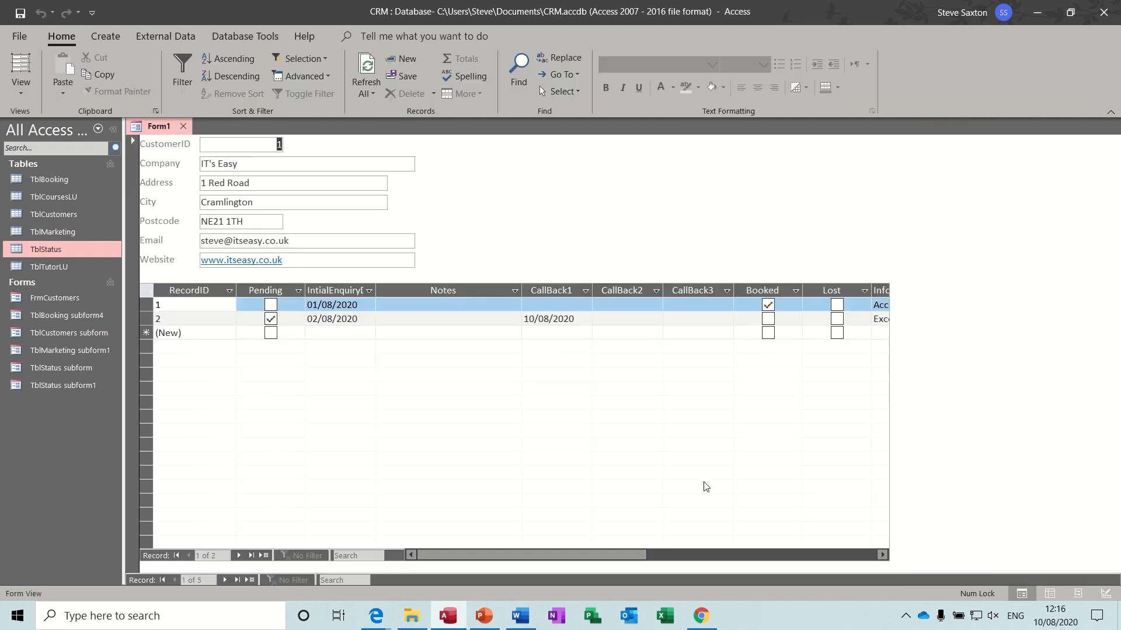
- Move the InfoRequested column to sit right after IntialEnquiry
{"action": "left_click_drag", "start_coordinate": [605, 551], "coordinate": [656, 555]}
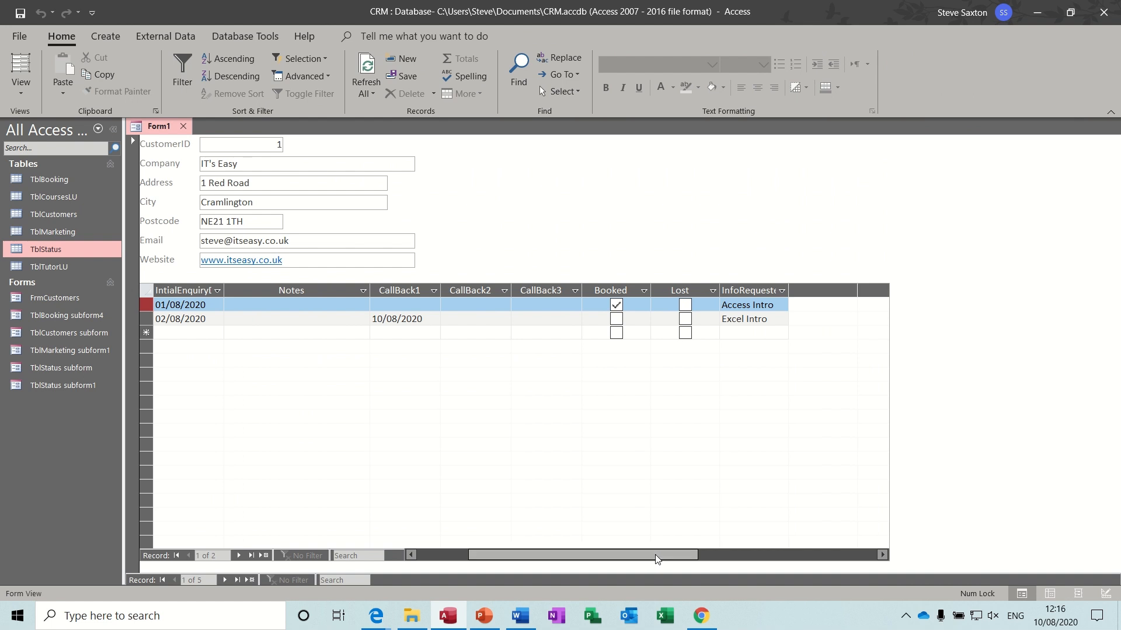
{"action": "left_click", "coordinate": [776, 305]}
{"action": "left_click", "coordinate": [781, 305]}
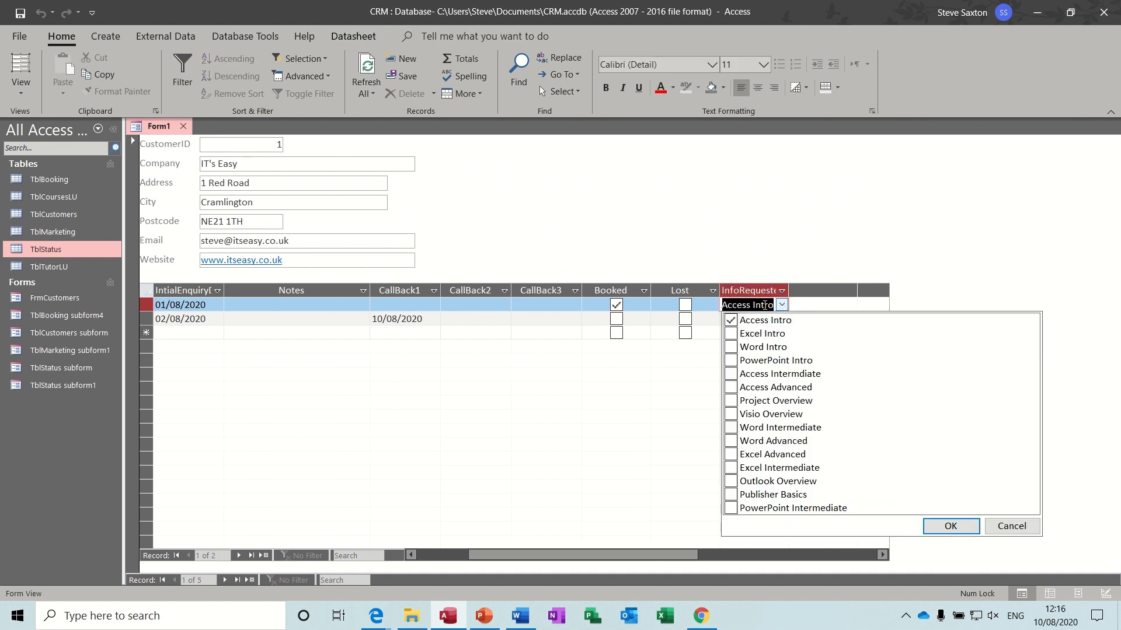
{"action": "left_click", "coordinate": [761, 290]}
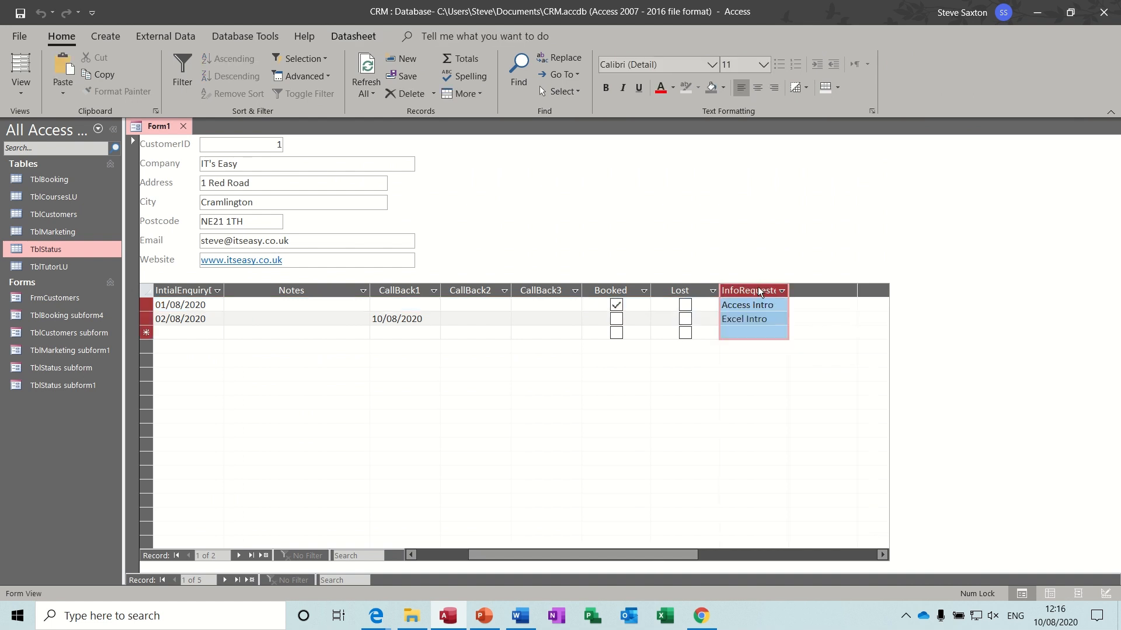
{"action": "left_click_drag", "start_coordinate": [749, 291], "coordinate": [290, 305]}
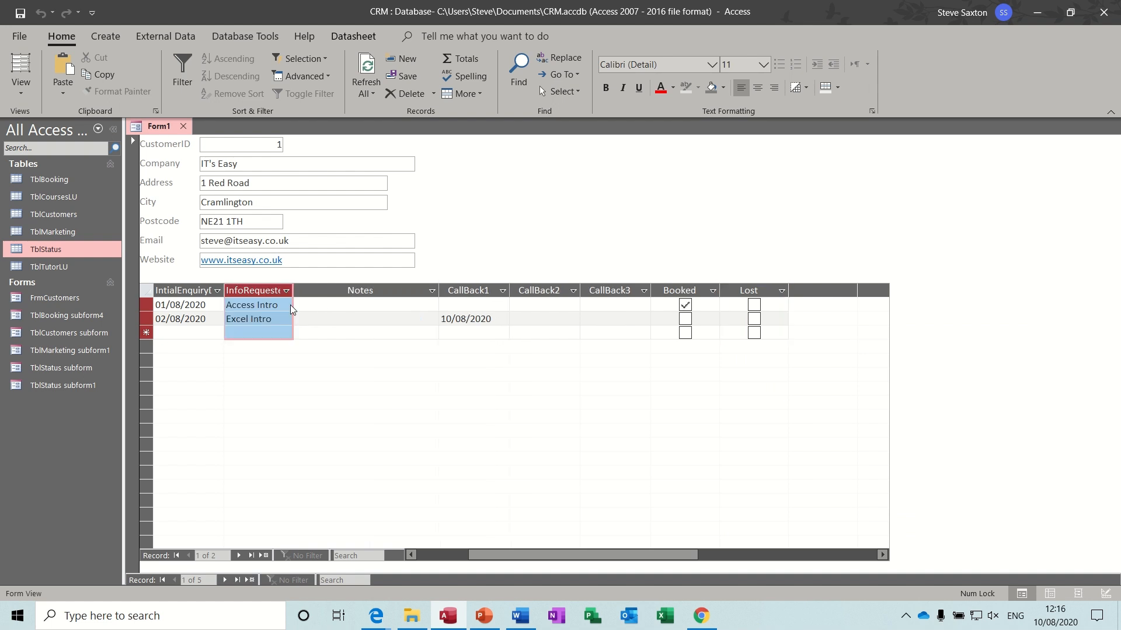
{"action": "left_click_drag", "start_coordinate": [561, 553], "coordinate": [496, 558]}
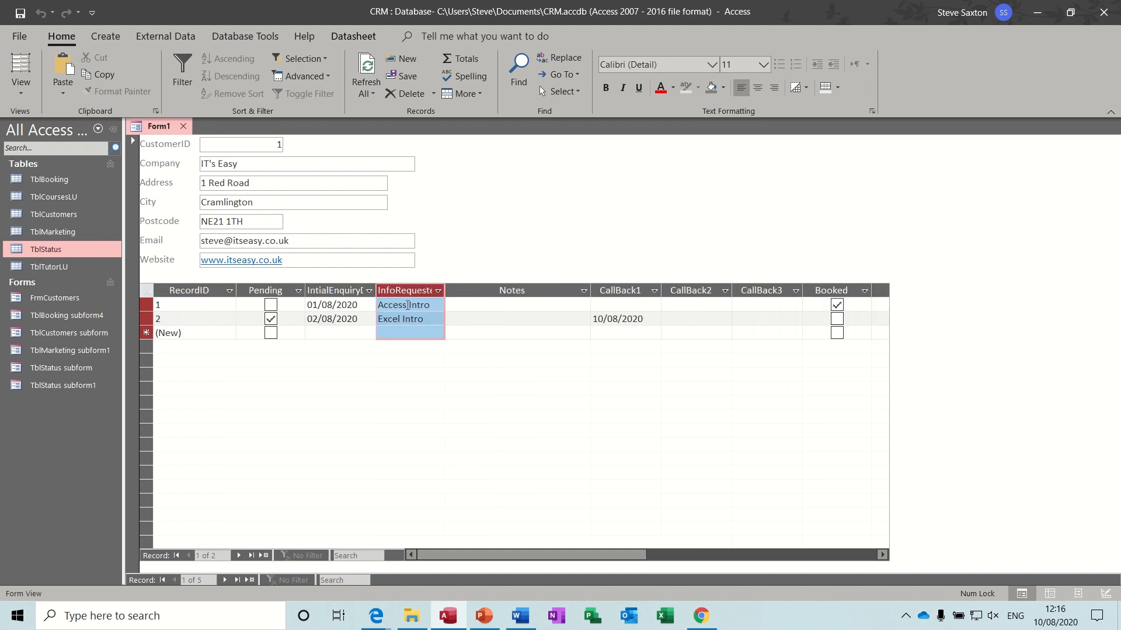
{"action": "left_click", "coordinate": [461, 302]}
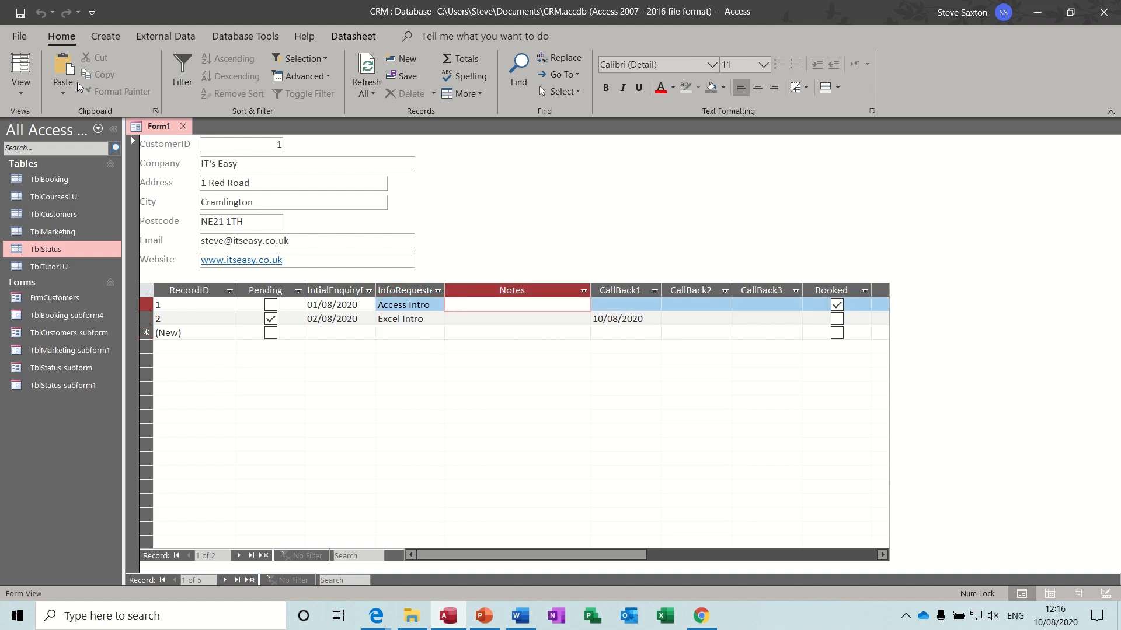
- Save the form as FrmCustomers1 and reopen it in Design view
{"action": "left_click", "coordinate": [19, 12]}
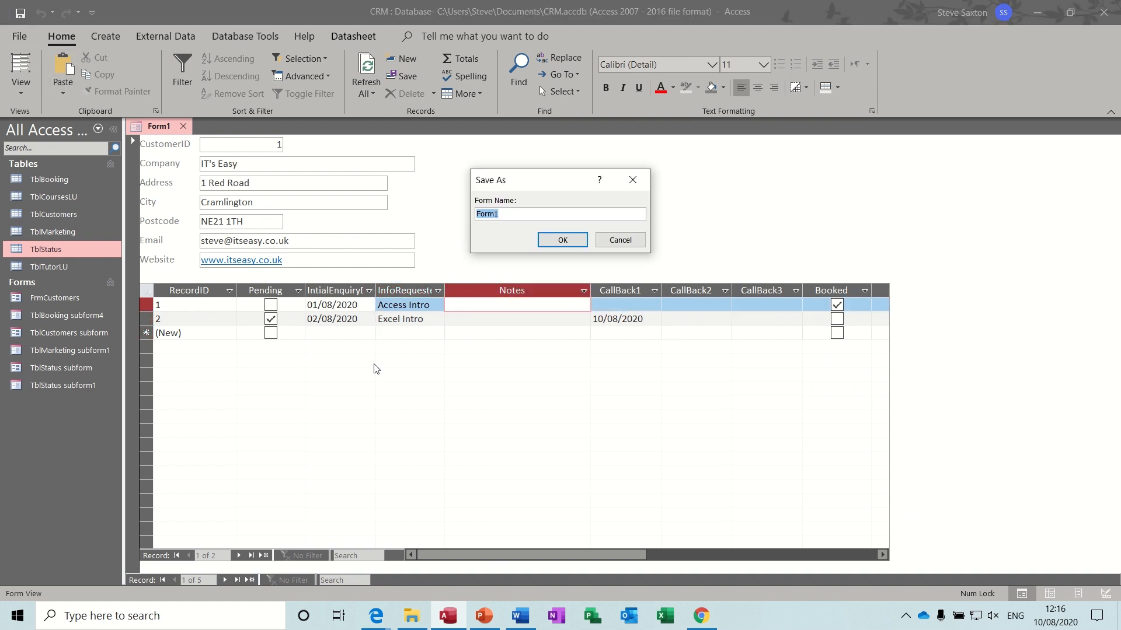
{"action": "type", "text": "Fr"}
{"action": "left_click", "coordinate": [562, 239]}
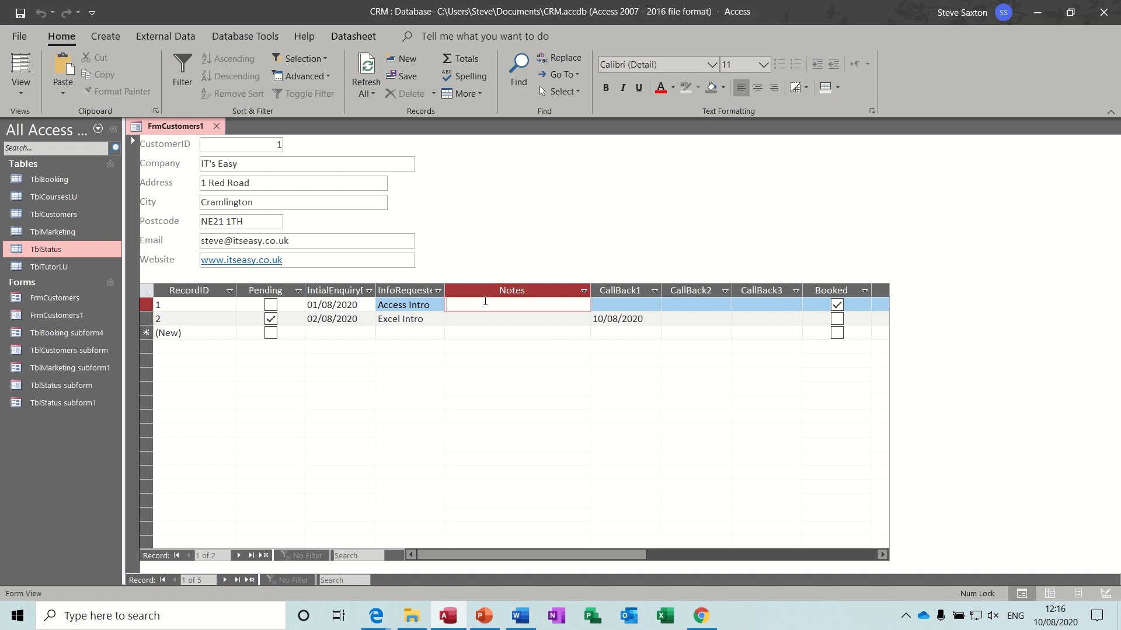
{"action": "left_click", "coordinate": [461, 320]}
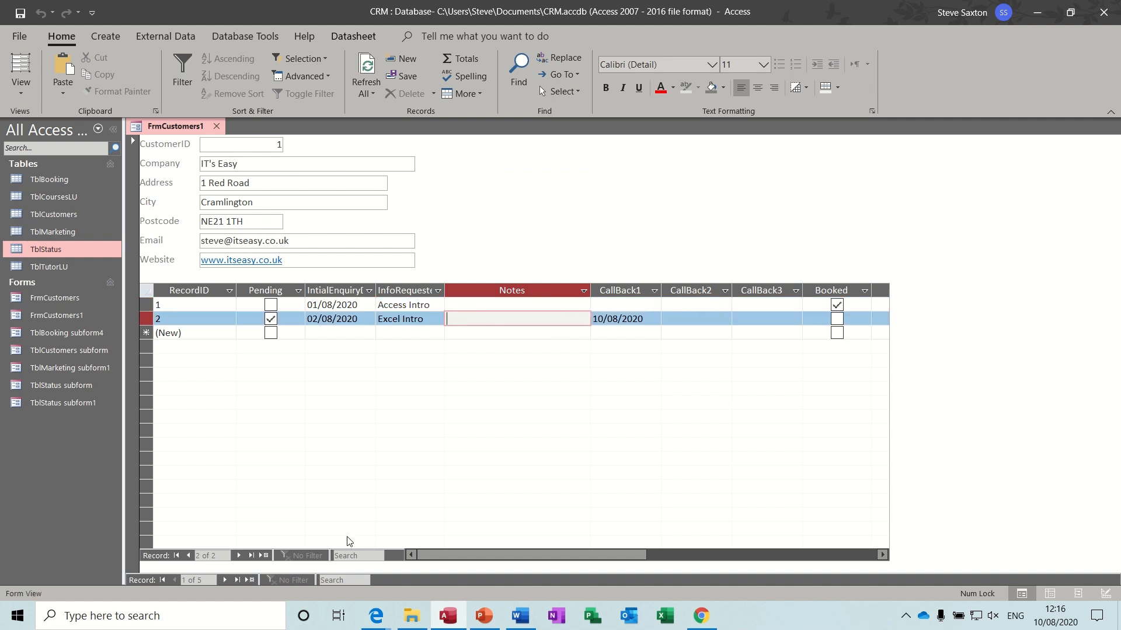
{"action": "left_click", "coordinate": [20, 91]}
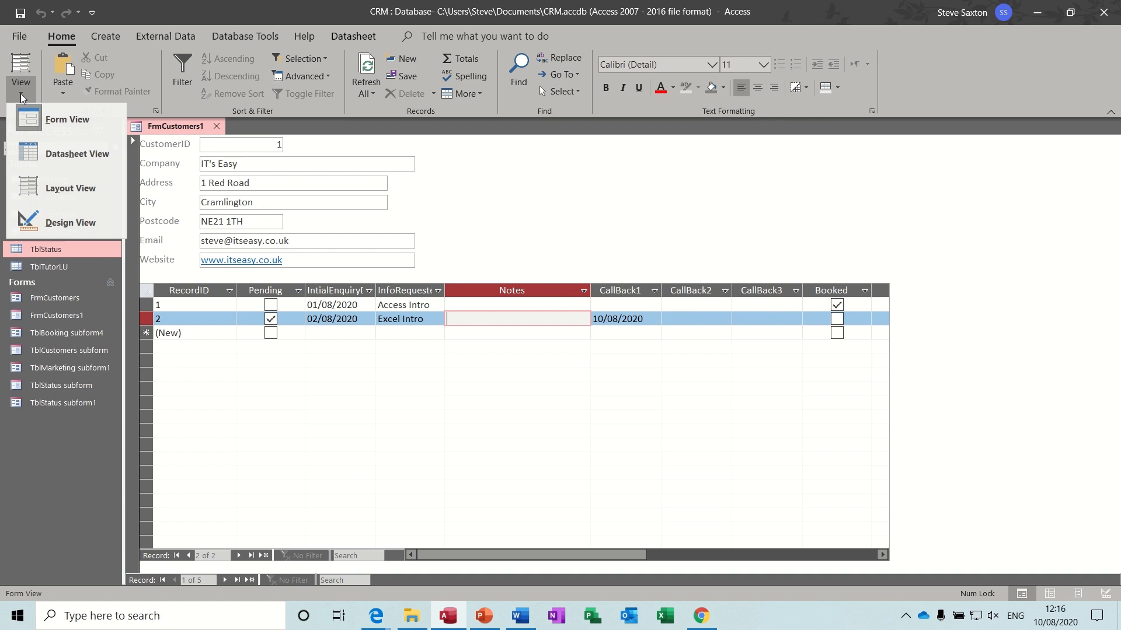
{"action": "left_click", "coordinate": [51, 214]}
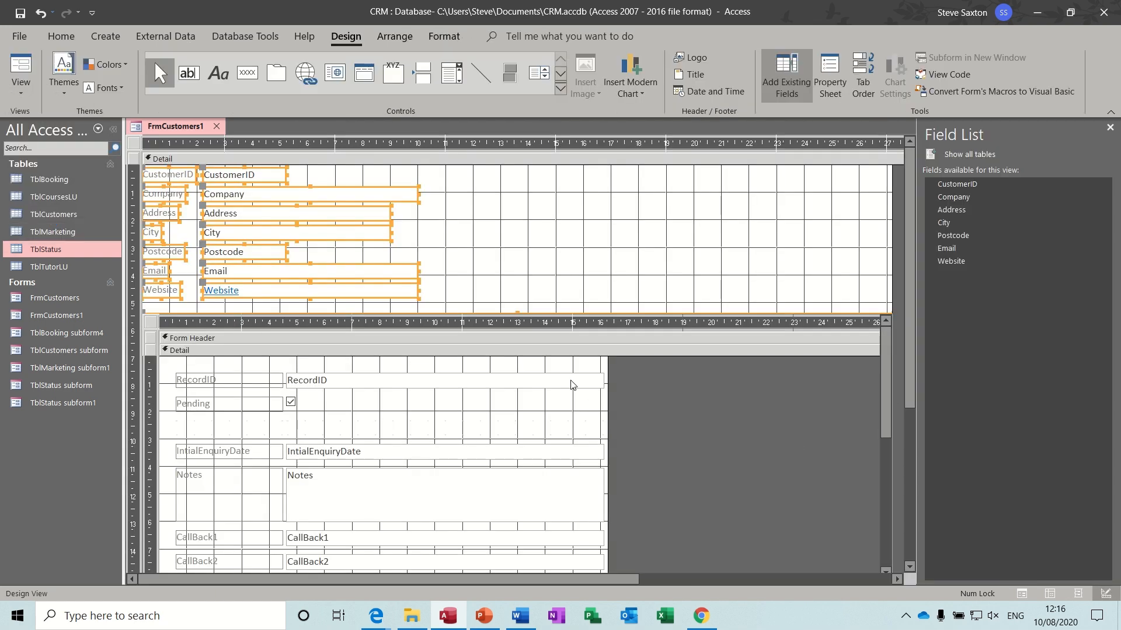
- Widen the status subform to the right, shorten it to a few rows, and check it in Form view
{"action": "left_click", "coordinate": [151, 323]}
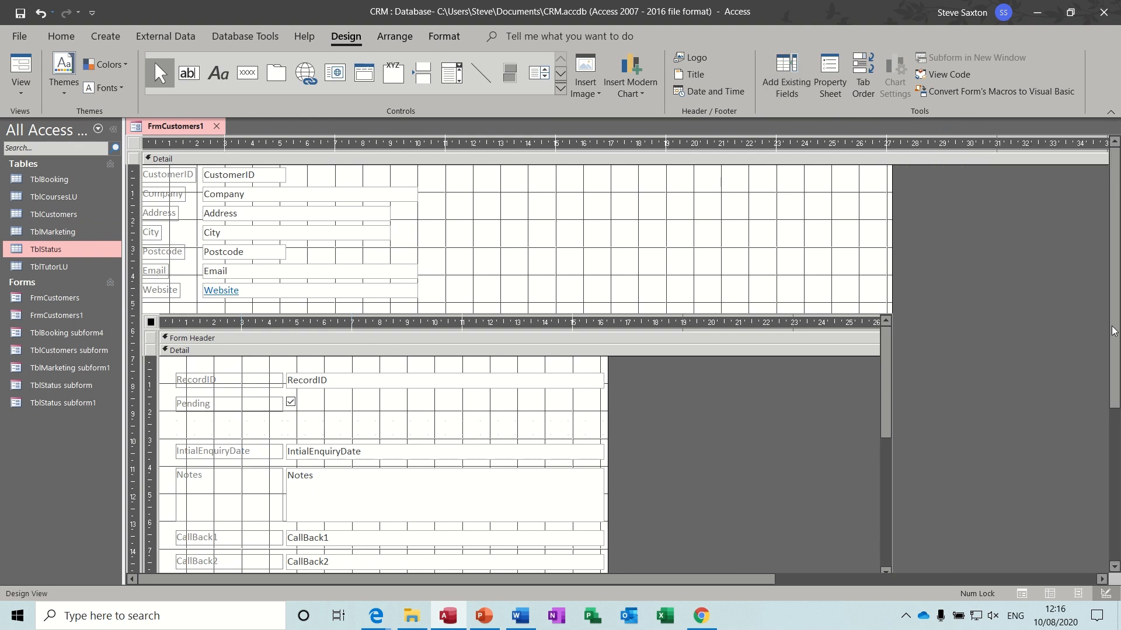
{"action": "scroll", "coordinate": [1111, 331], "scroll_direction": "down", "scroll_amount": 2}
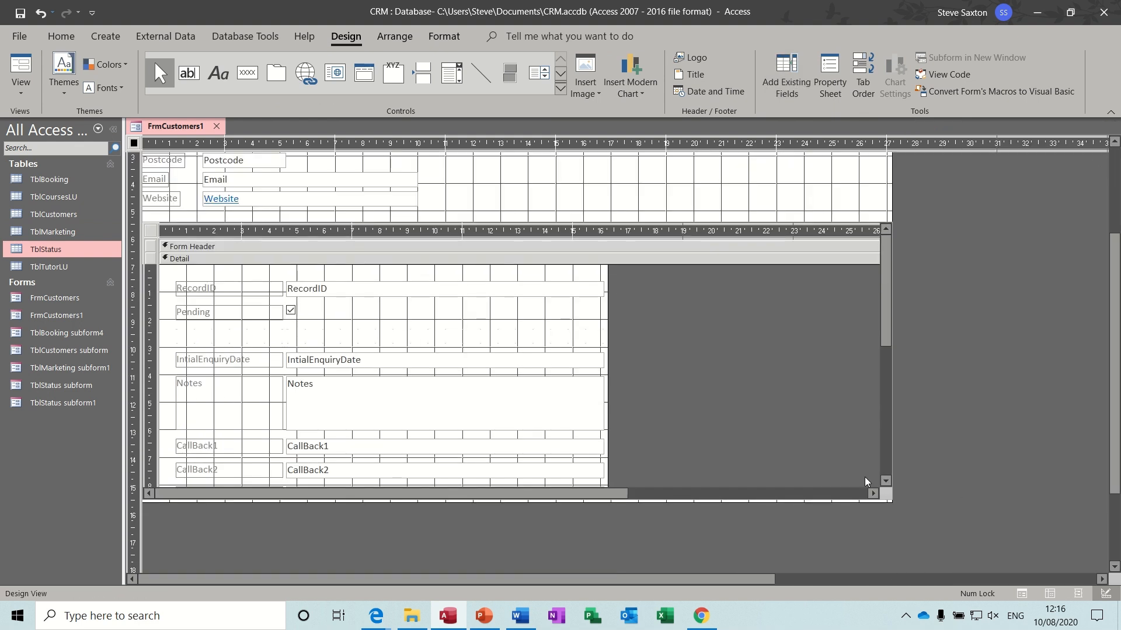
{"action": "left_click", "coordinate": [151, 235]}
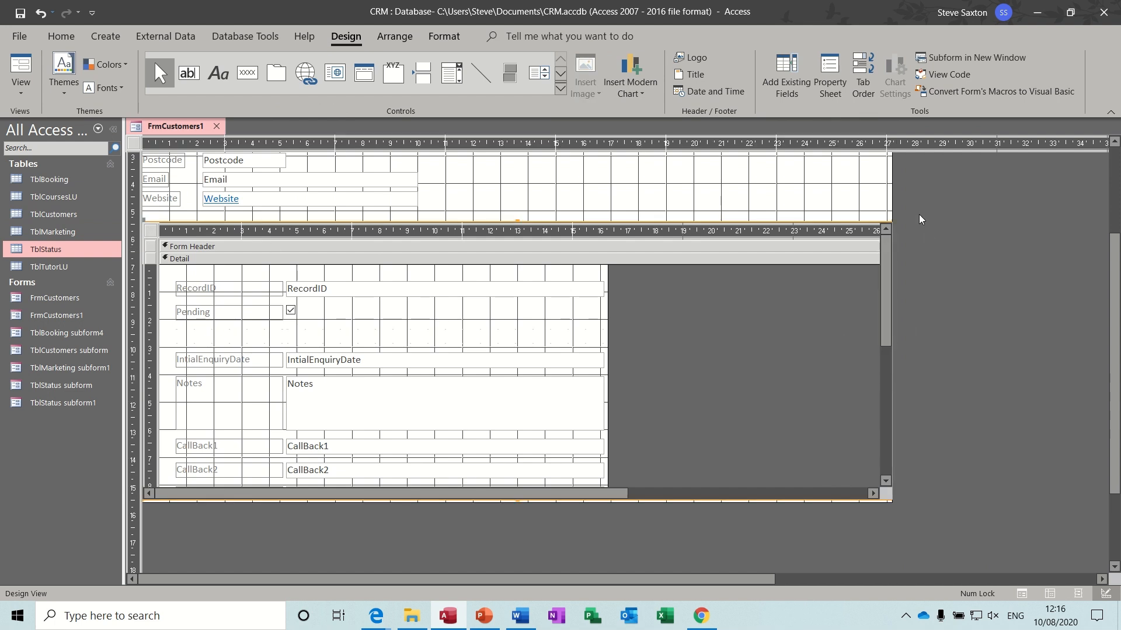
{"action": "left_click_drag", "start_coordinate": [896, 206], "coordinate": [928, 265]}
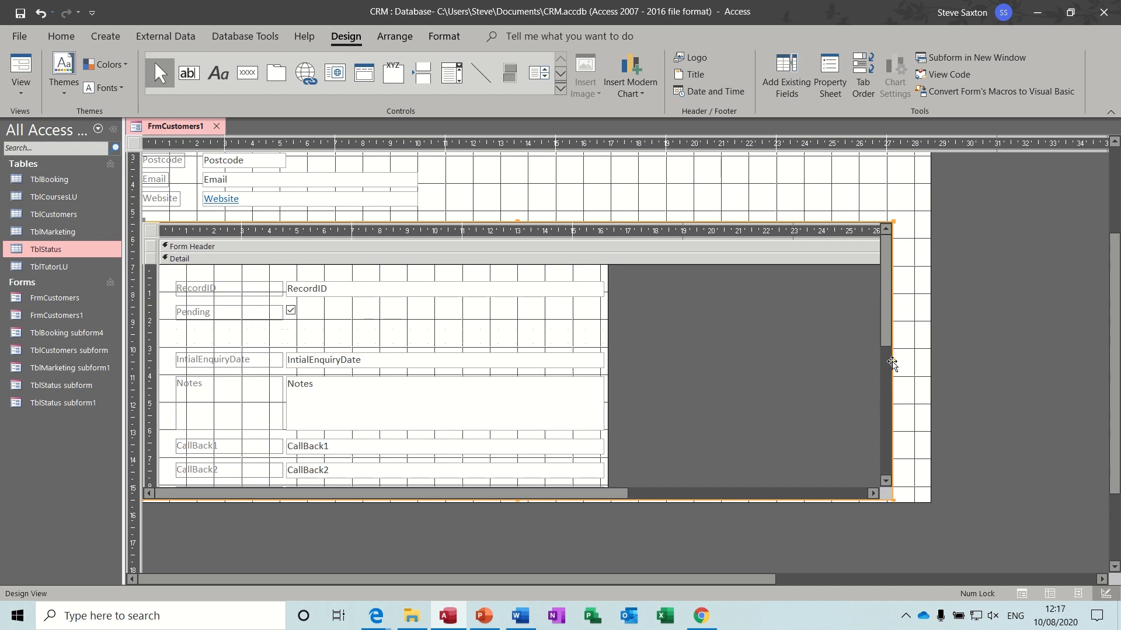
{"action": "left_click_drag", "start_coordinate": [892, 360], "coordinate": [1095, 362]}
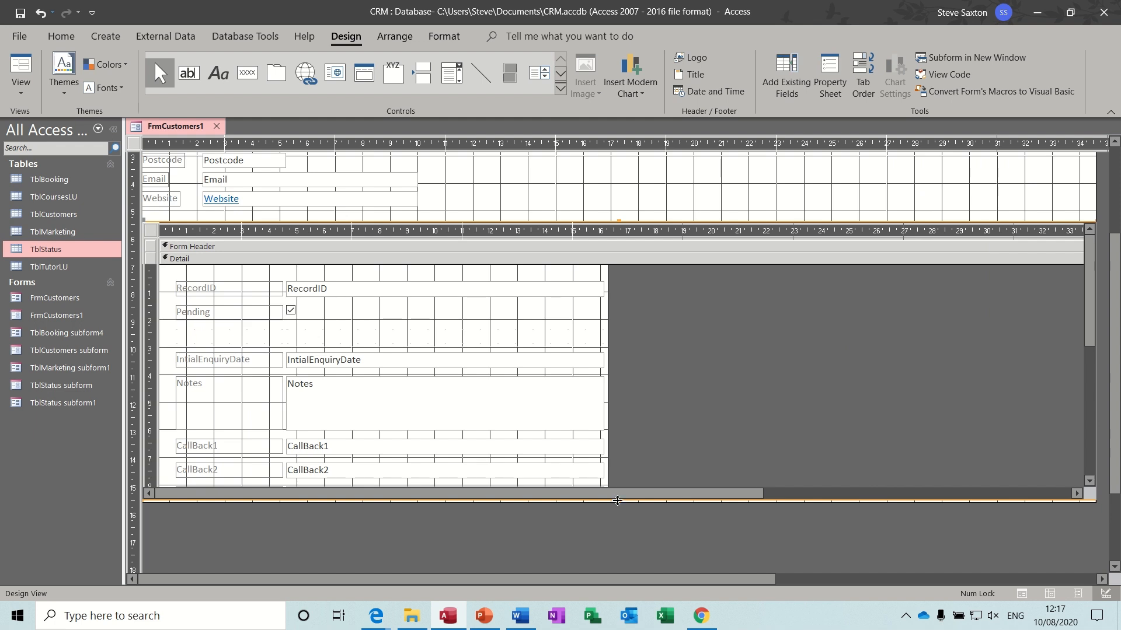
{"action": "left_click_drag", "start_coordinate": [618, 502], "coordinate": [617, 555]}
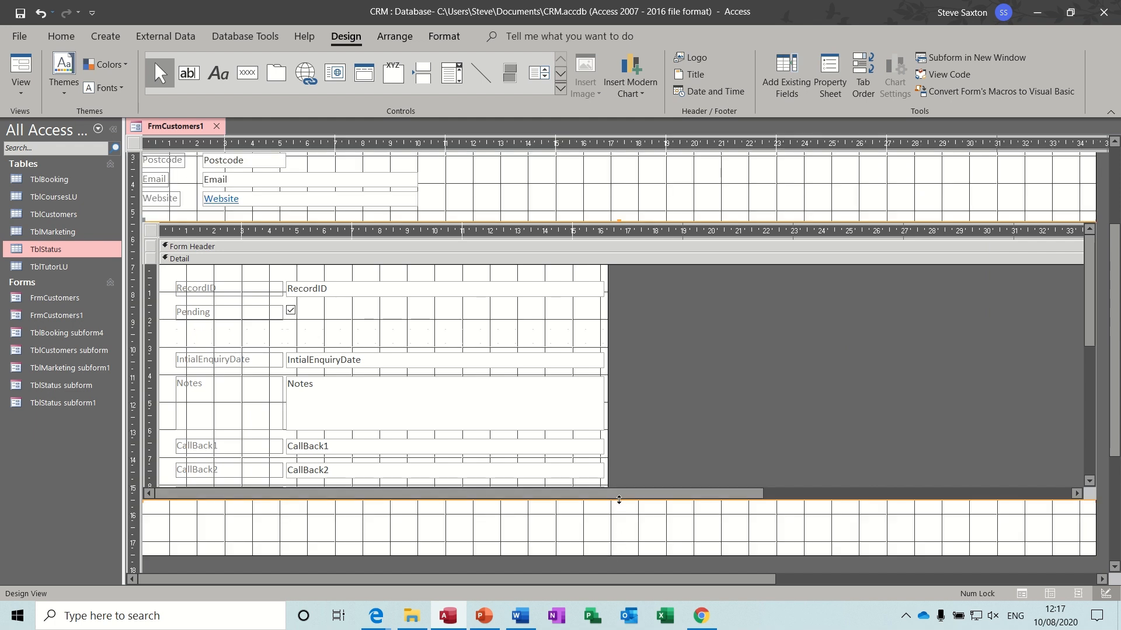
{"action": "left_click_drag", "start_coordinate": [618, 500], "coordinate": [603, 349]}
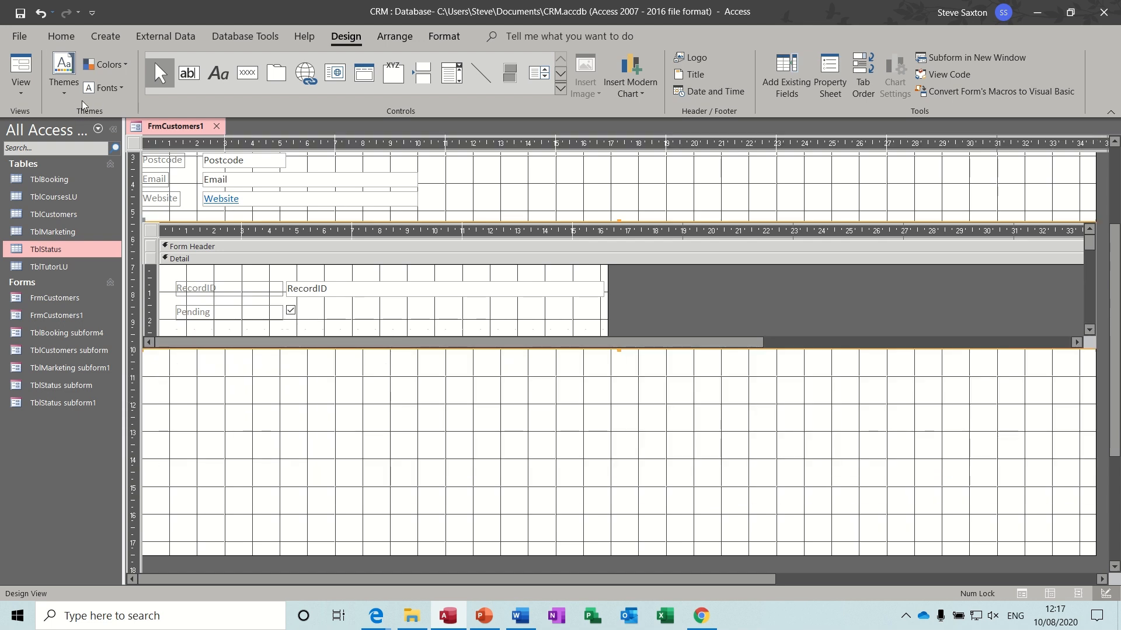
{"action": "left_click", "coordinate": [21, 69]}
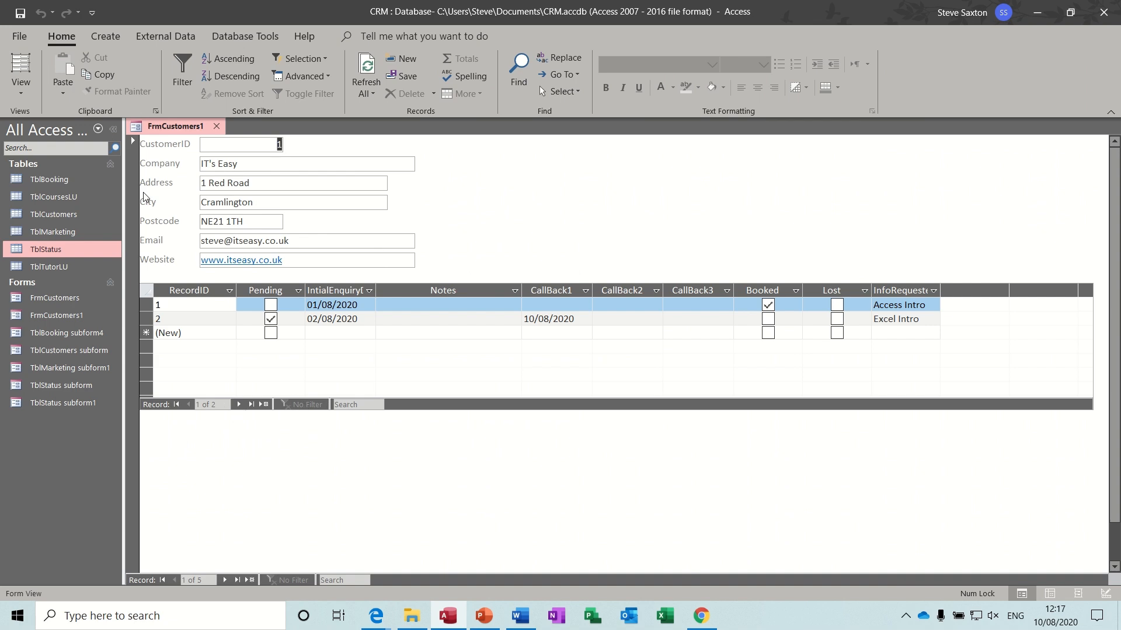
- In Design view, set the TblStatus subform's Record Selectors and Navigation Buttons to No
{"action": "left_click", "coordinate": [21, 88]}
{"action": "left_click", "coordinate": [50, 225]}
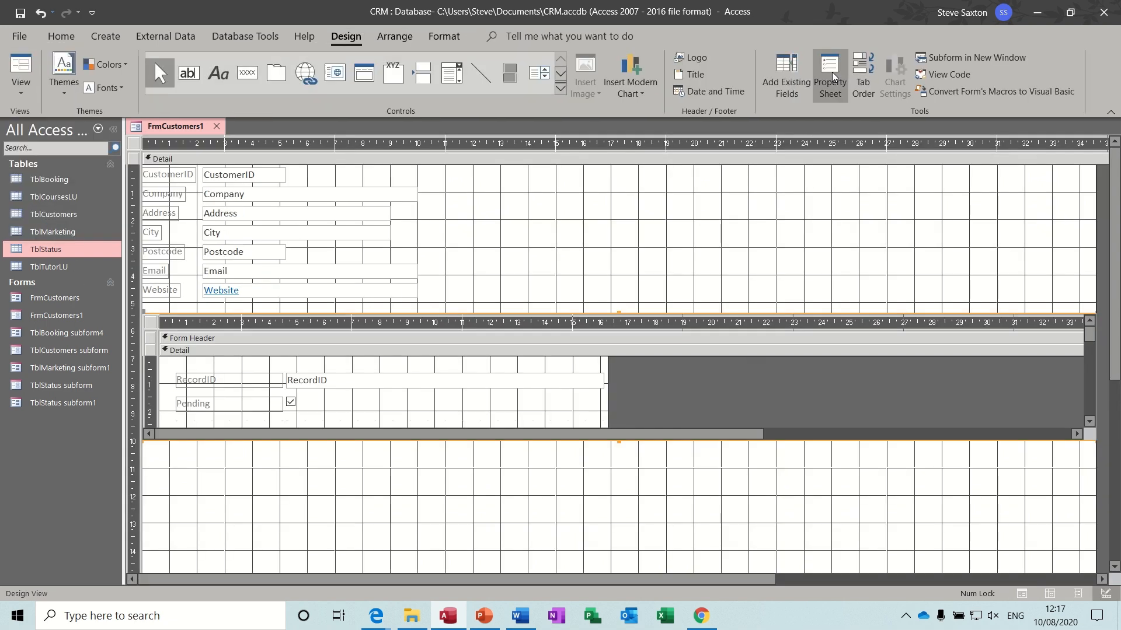
{"action": "left_click", "coordinate": [831, 72]}
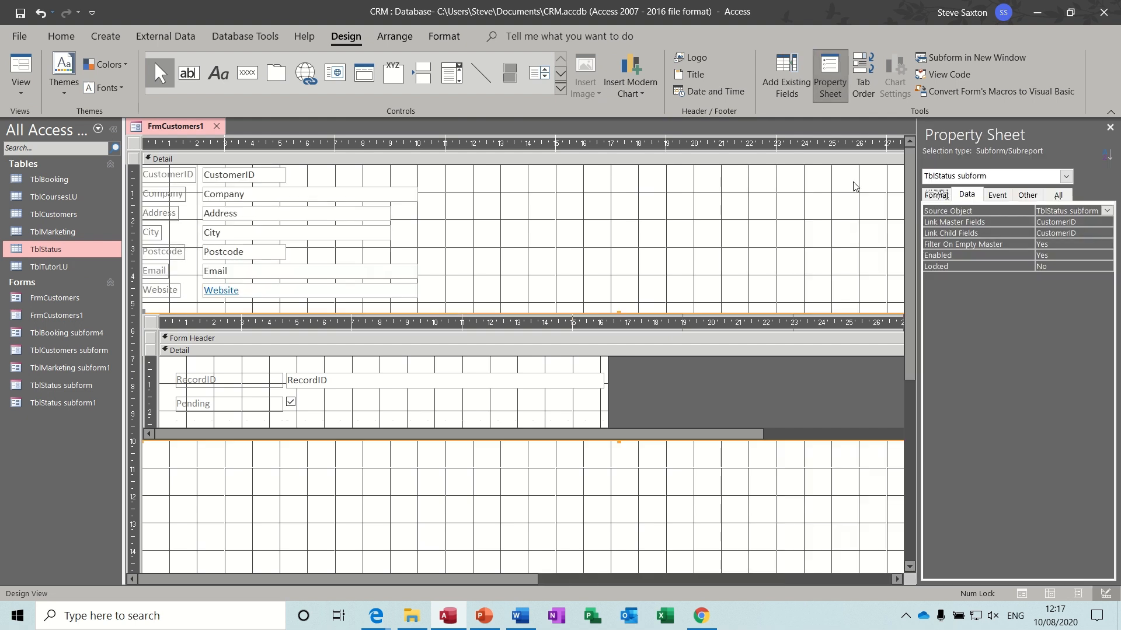
{"action": "left_click", "coordinate": [150, 322]}
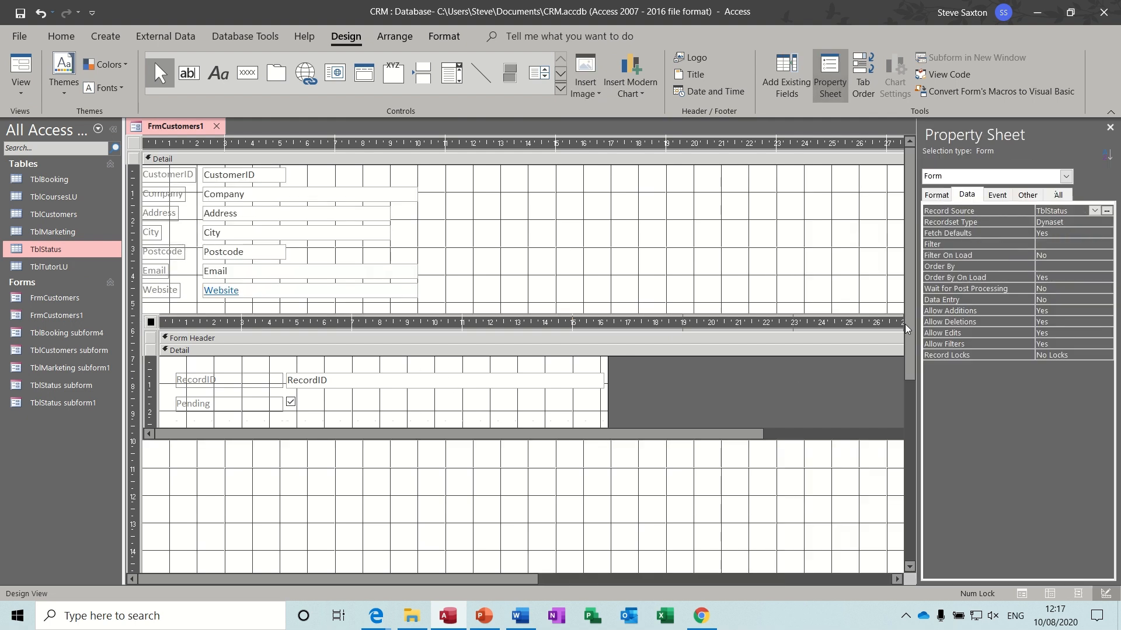
{"action": "left_click", "coordinate": [936, 195]}
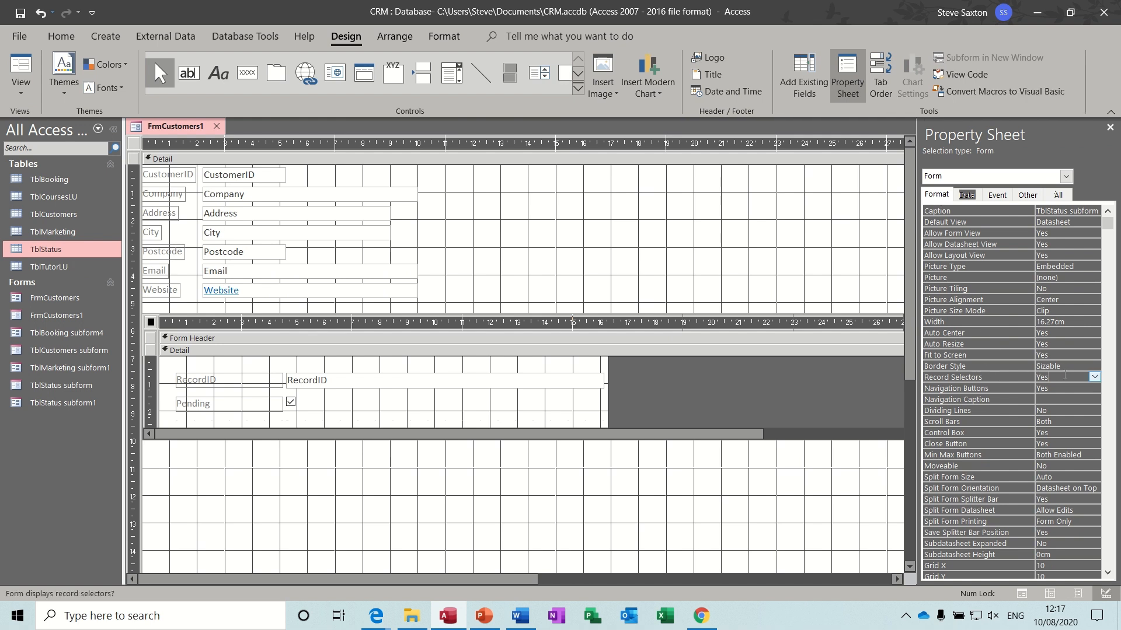
{"action": "left_click", "coordinate": [1094, 377]}
{"action": "left_click", "coordinate": [1094, 377]}
{"action": "left_click", "coordinate": [1076, 398]}
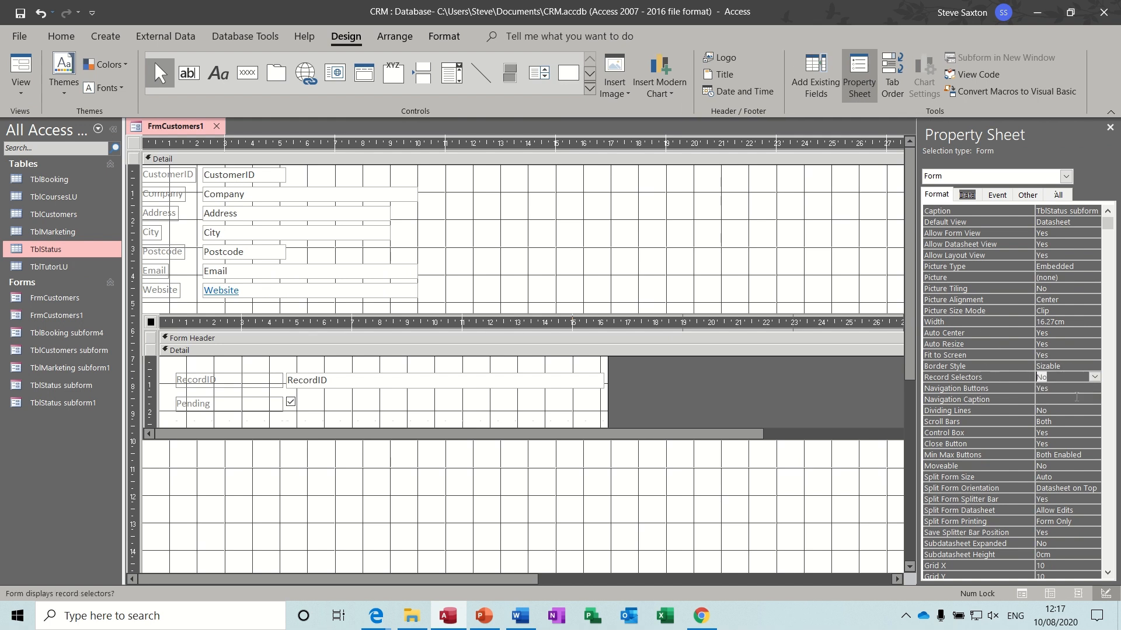
{"action": "left_click", "coordinate": [1061, 388]}
{"action": "left_click", "coordinate": [1093, 389]}
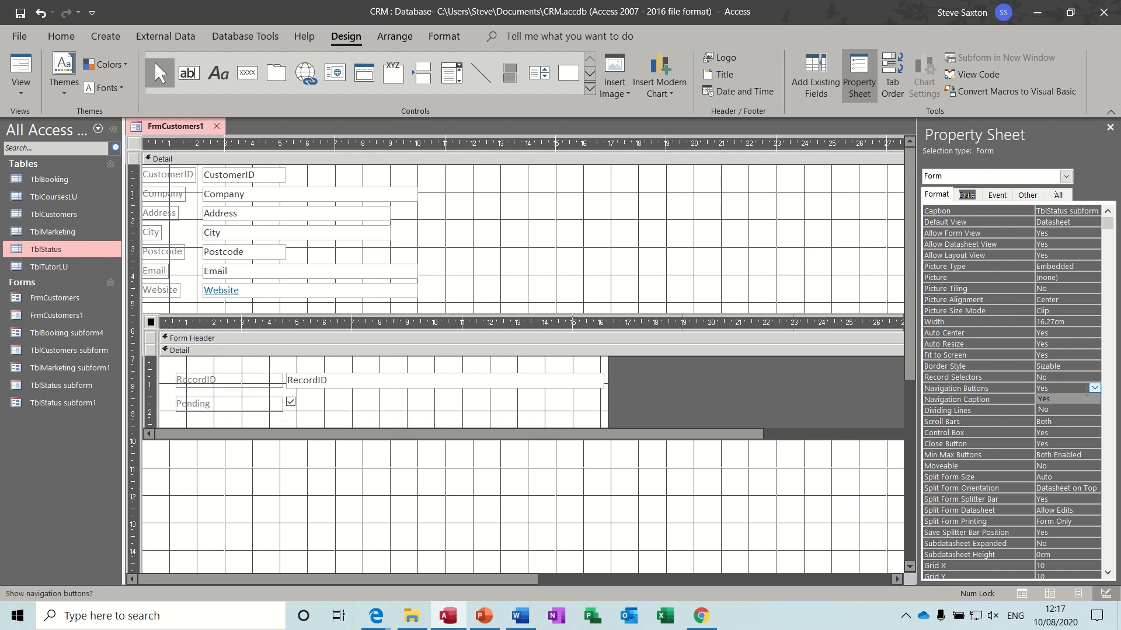
{"action": "left_click", "coordinate": [1063, 408]}
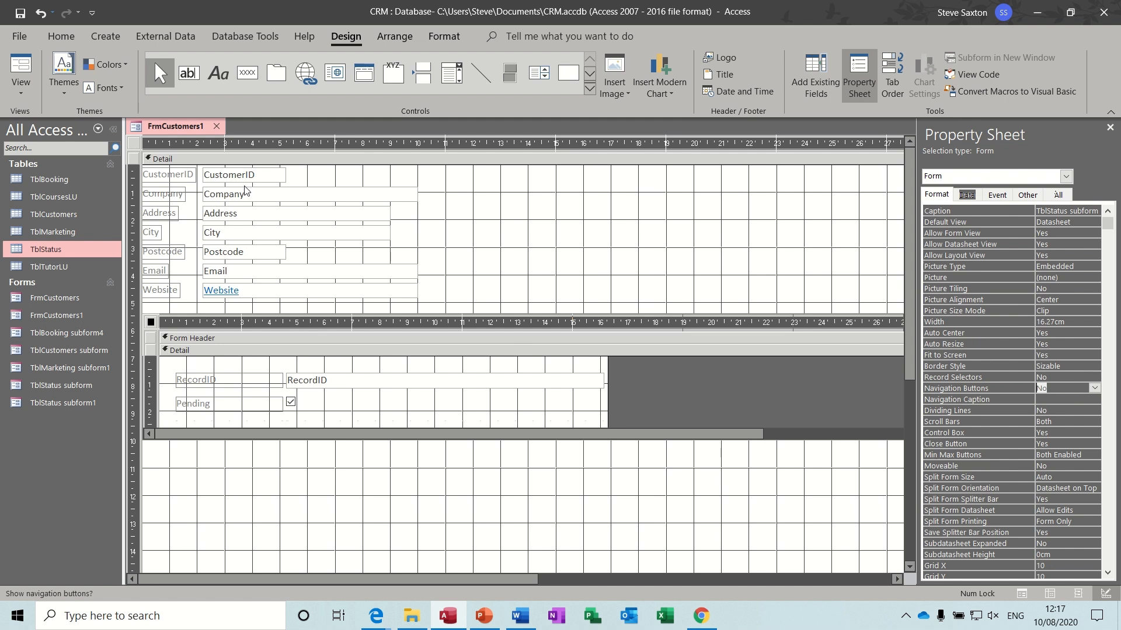
- Browse the customer records in Form view, back to the first, then return to Design view
{"action": "left_click", "coordinate": [21, 65]}
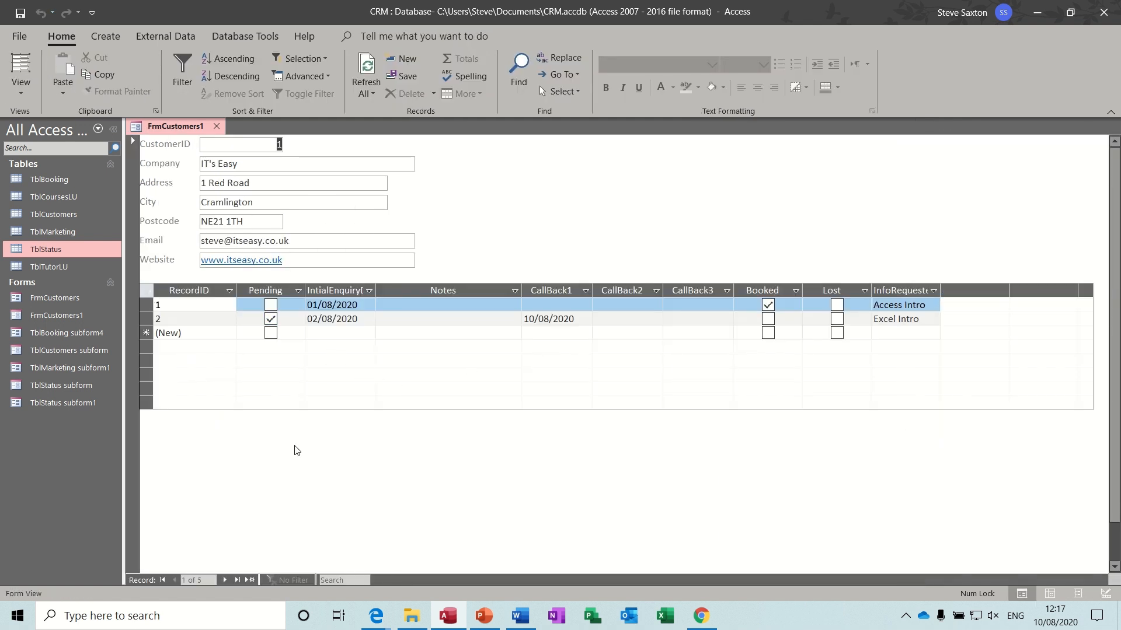
{"action": "left_click", "coordinate": [224, 581]}
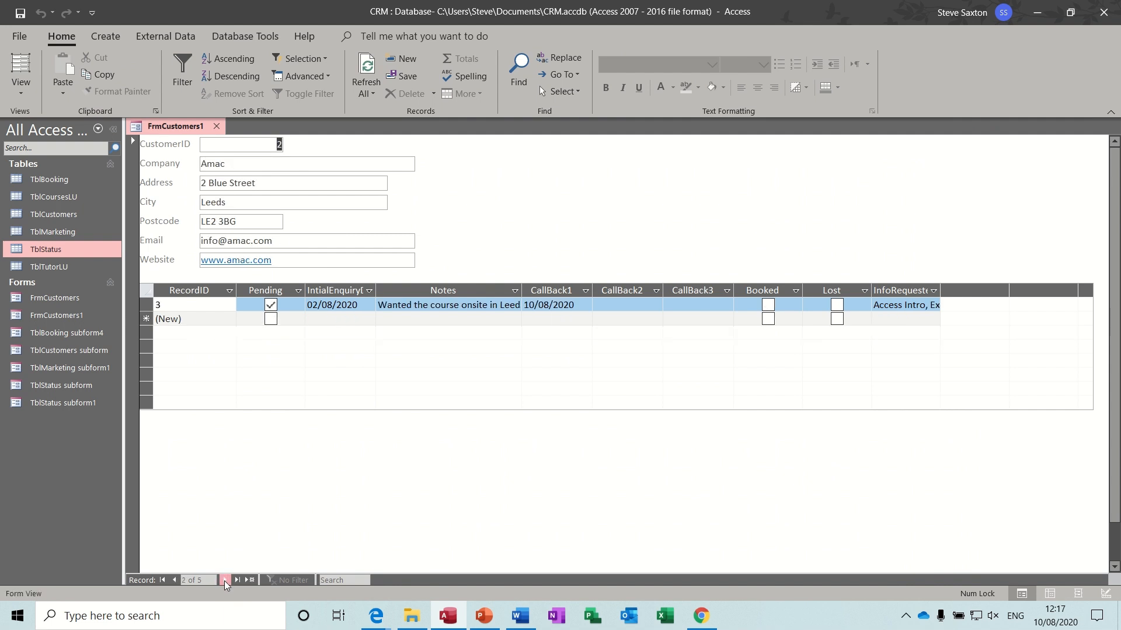
{"action": "left_click", "coordinate": [224, 581]}
{"action": "left_click", "coordinate": [224, 580]}
{"action": "left_click", "coordinate": [225, 580]}
{"action": "left_click", "coordinate": [224, 580]}
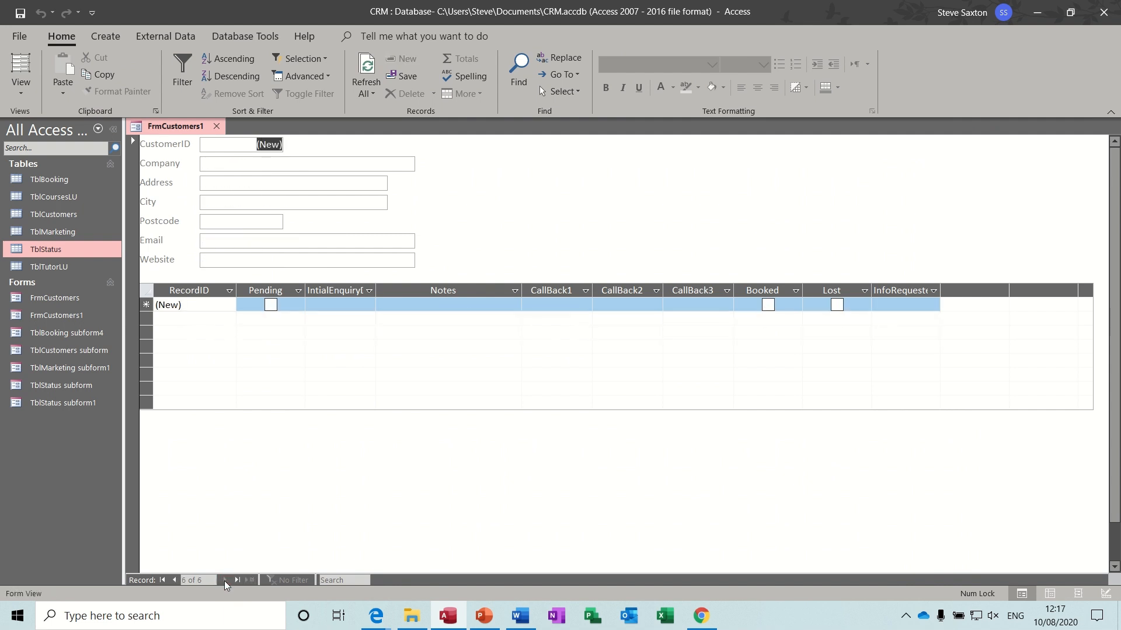
{"action": "left_click", "coordinate": [163, 580]}
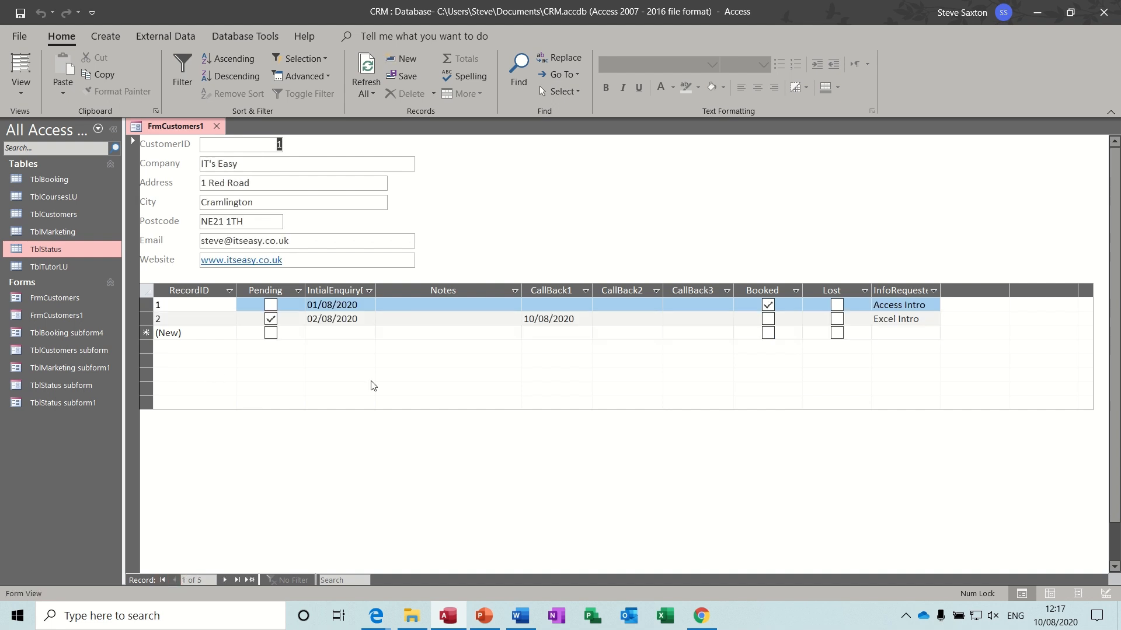
{"action": "left_click", "coordinate": [25, 93]}
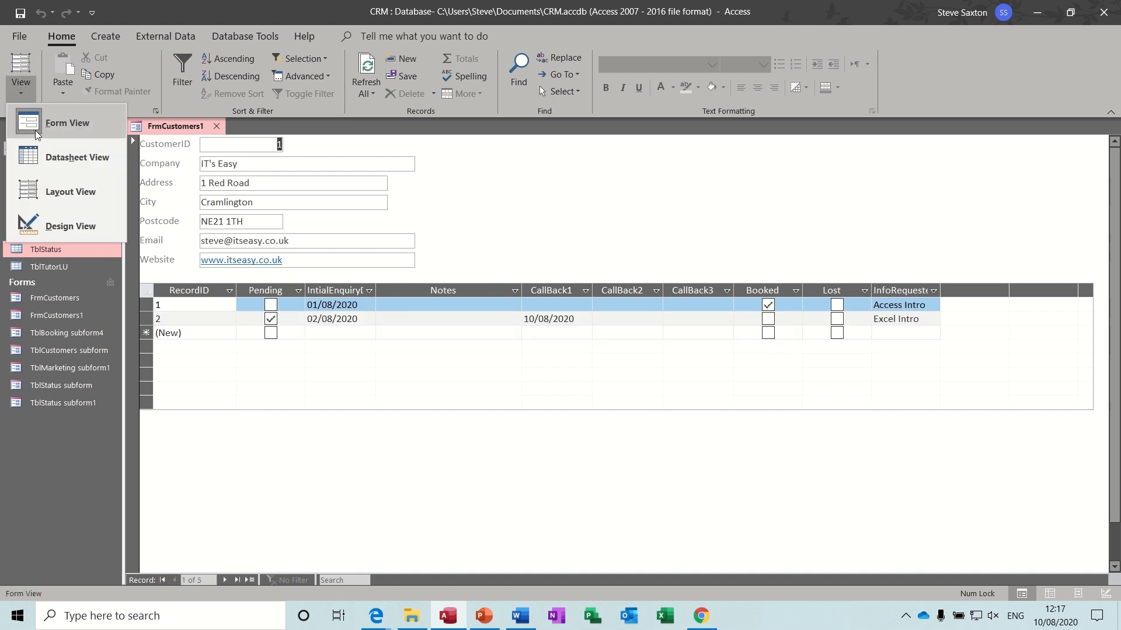
{"action": "left_click", "coordinate": [47, 221]}
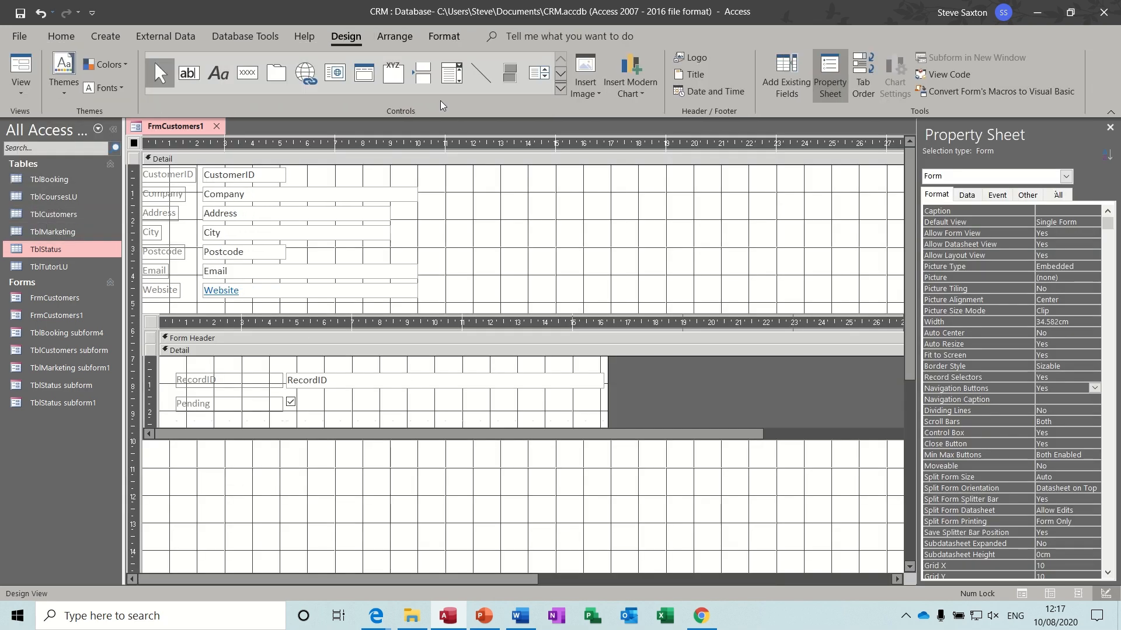
- Draw a TblBooking subform below the status subform with all fields but CustomerID, linked on CustomerID
{"action": "left_click", "coordinate": [560, 90]}
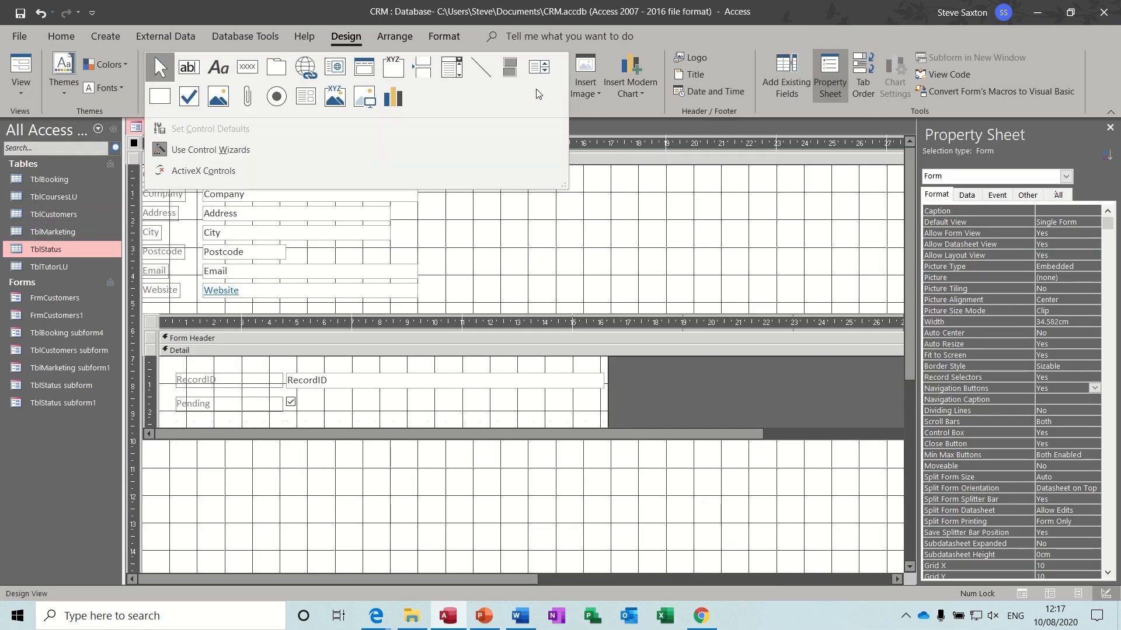
{"action": "left_click", "coordinate": [310, 104]}
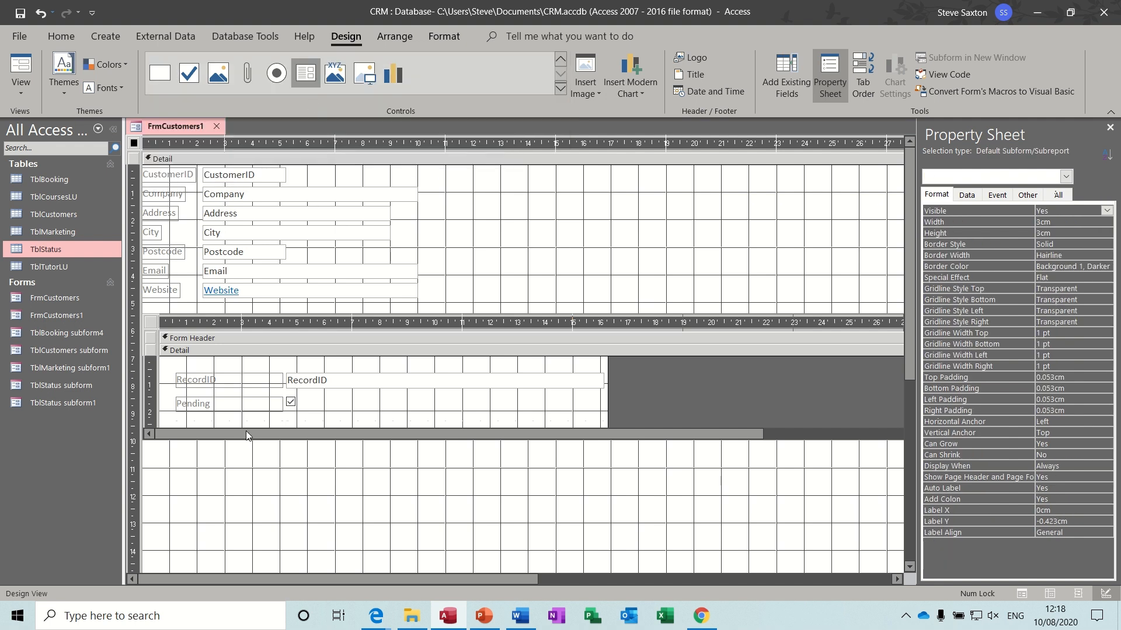
{"action": "left_click_drag", "start_coordinate": [166, 467], "coordinate": [775, 534]}
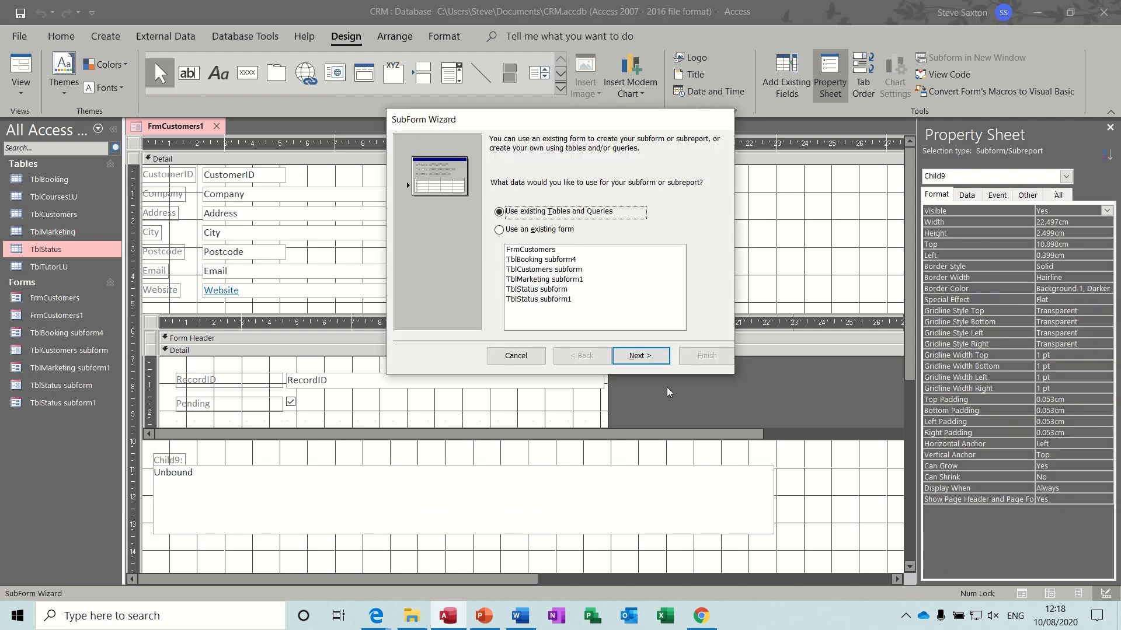
{"action": "left_click", "coordinate": [640, 356]}
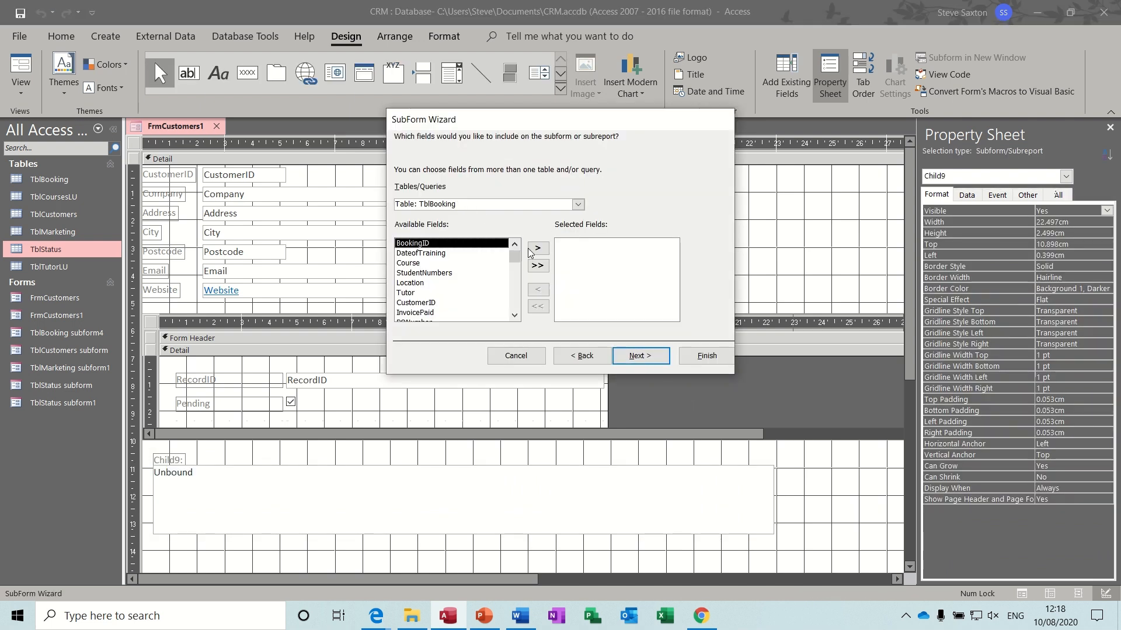
{"action": "left_click", "coordinate": [537, 266]}
{"action": "left_click", "coordinate": [569, 254]}
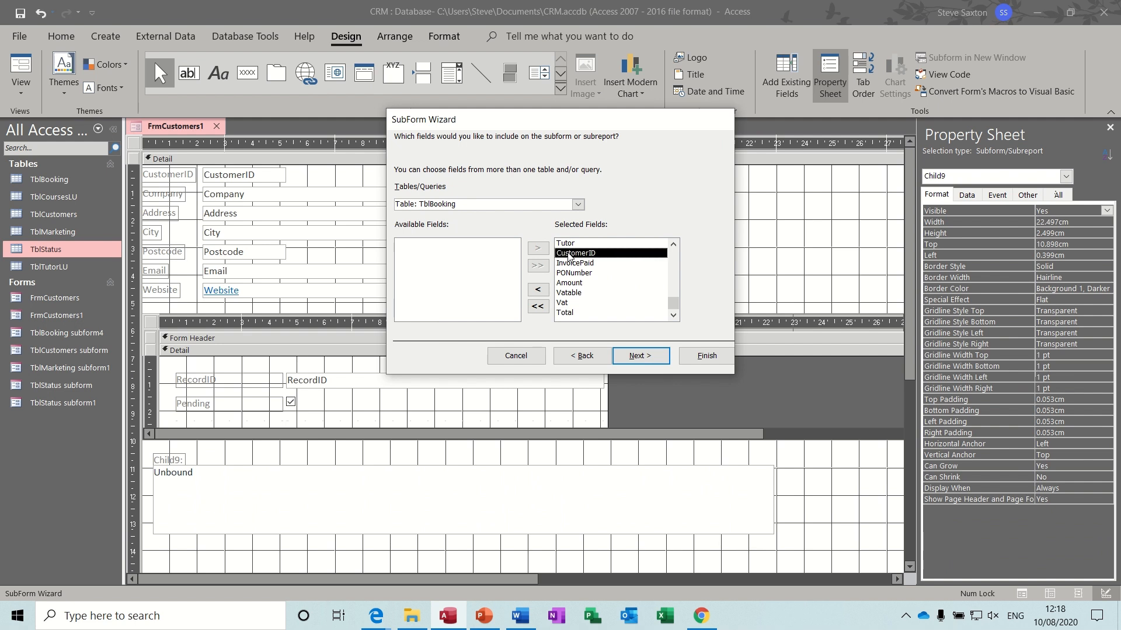
{"action": "left_click", "coordinate": [537, 289]}
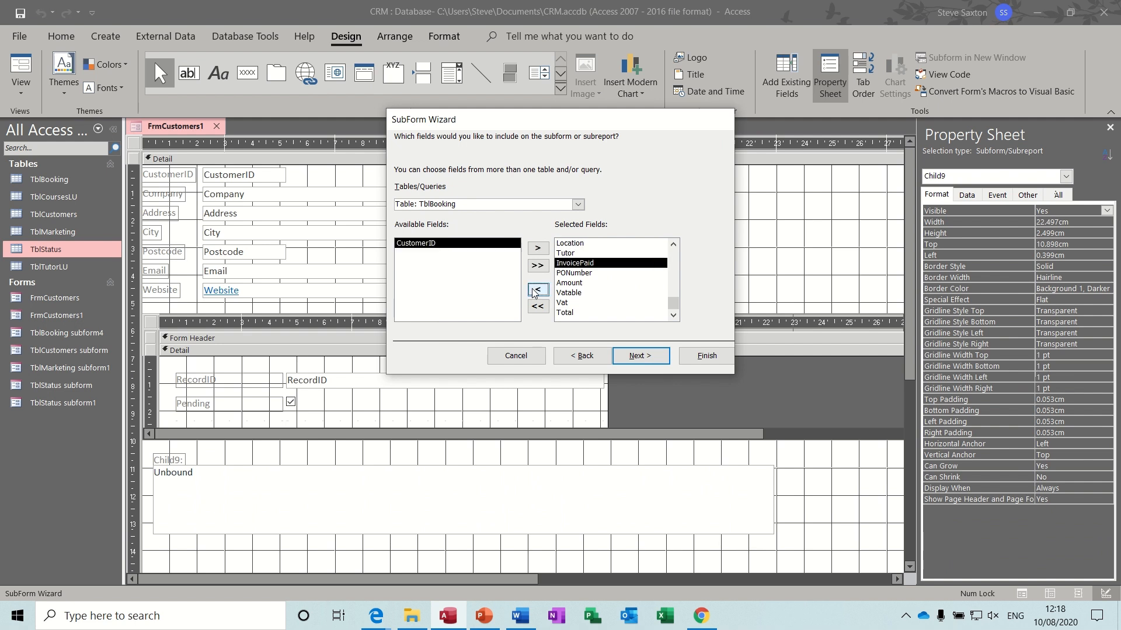
{"action": "left_click", "coordinate": [642, 358]}
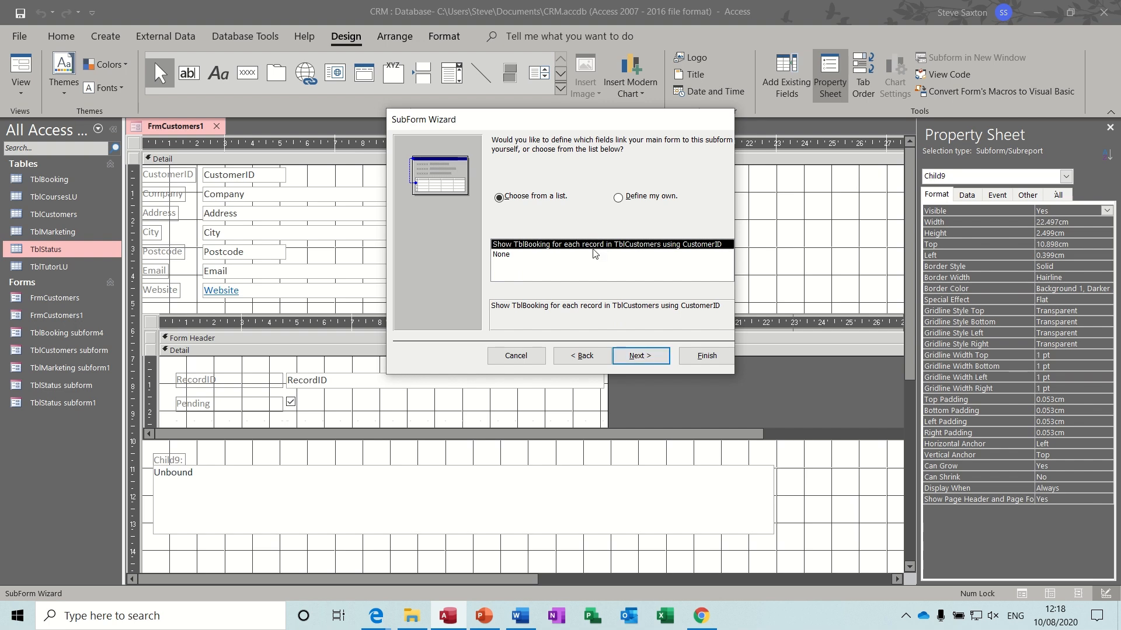
{"action": "left_click", "coordinate": [695, 356]}
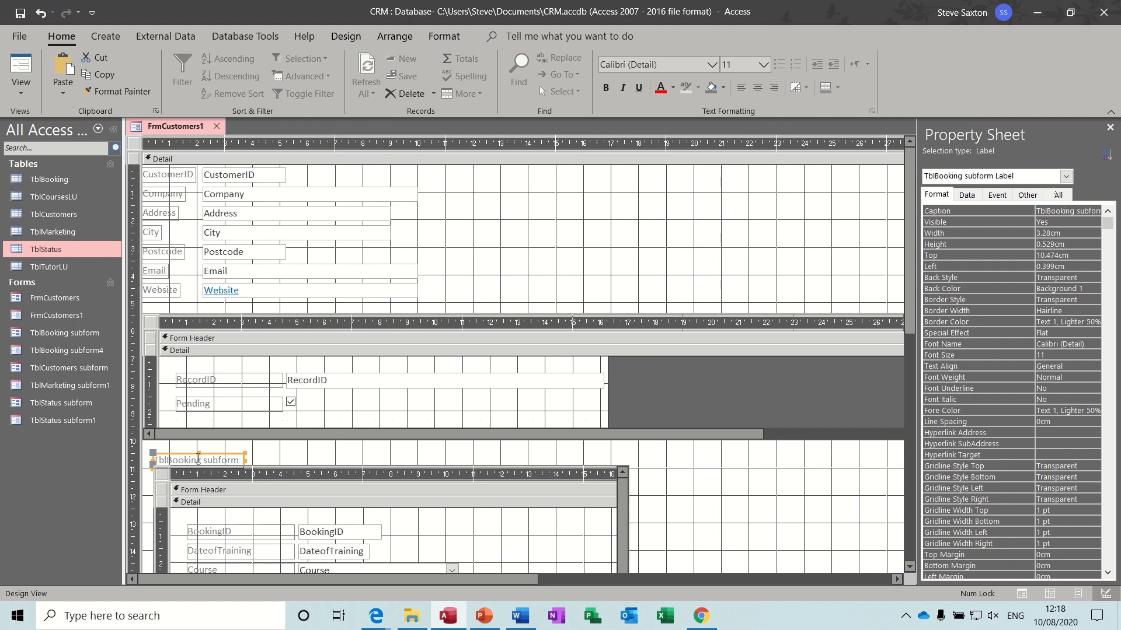
- Delete the booking subform's label and set the main form's Record Selectors and Navigation Buttons to No
{"action": "key", "text": "Delete"}
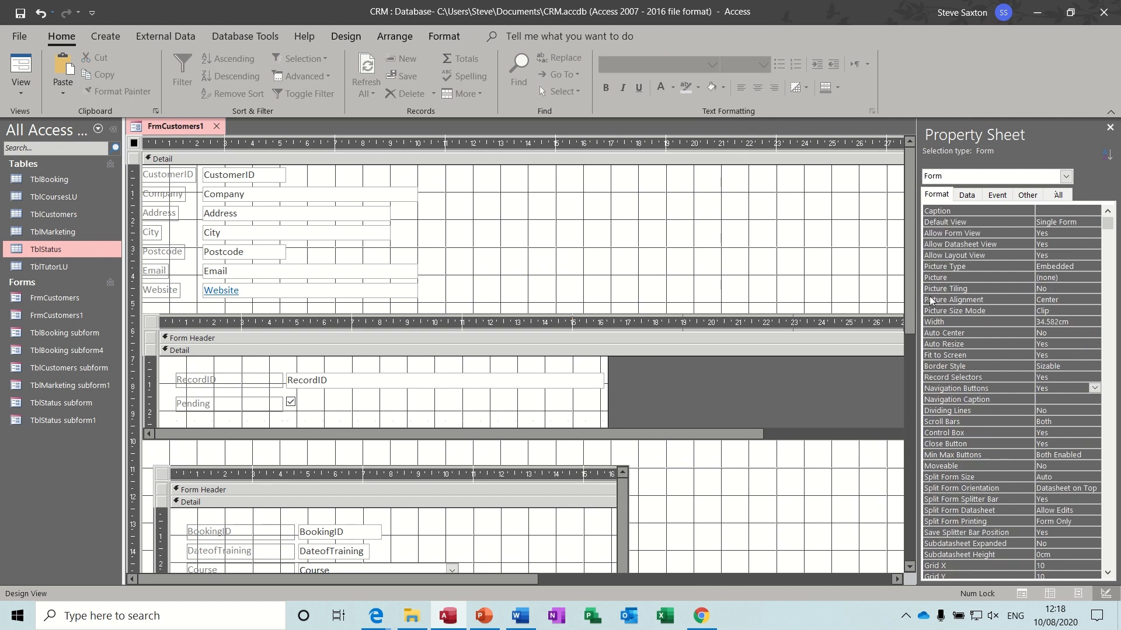
{"action": "left_click_drag", "start_coordinate": [908, 296], "coordinate": [904, 365]}
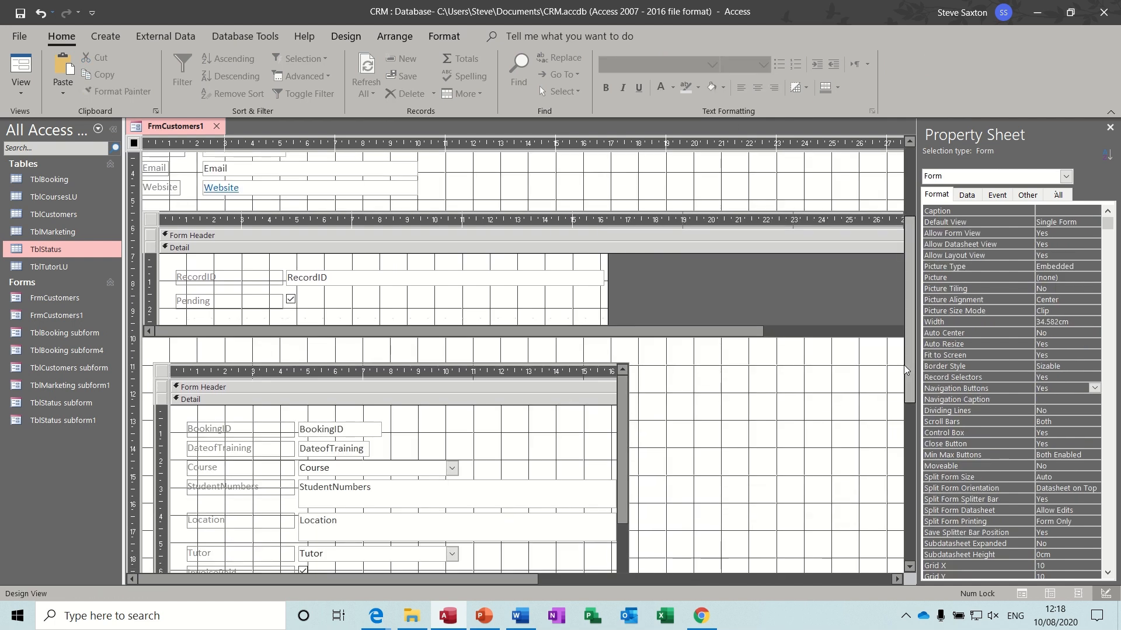
{"action": "left_click", "coordinate": [1074, 377]}
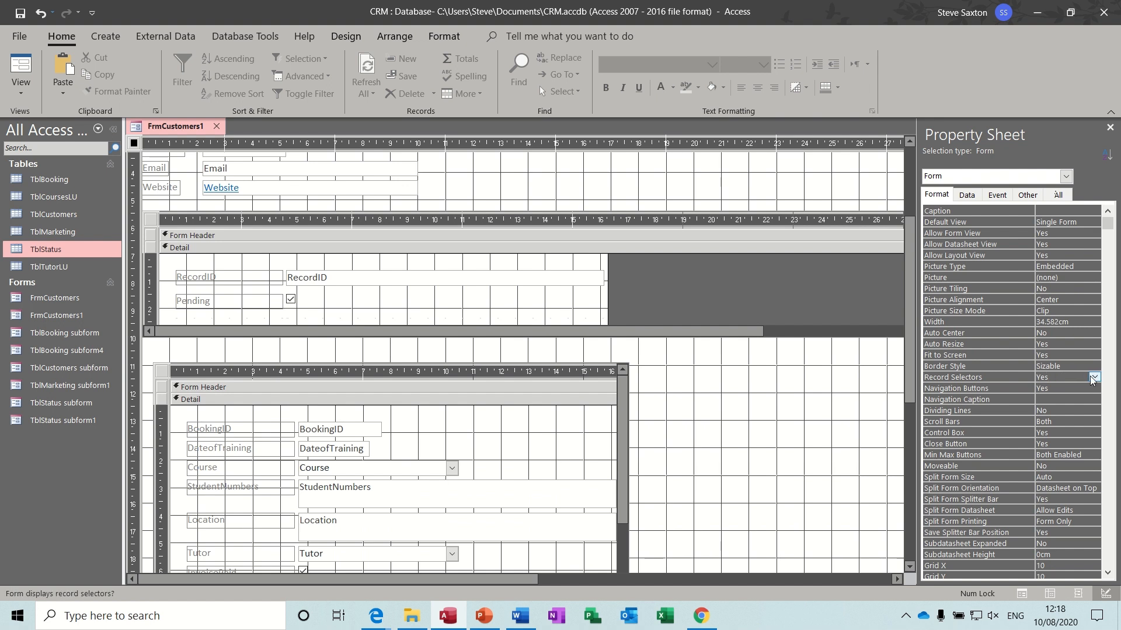
{"action": "left_click", "coordinate": [1094, 378]}
{"action": "left_click", "coordinate": [1086, 387]}
{"action": "left_click", "coordinate": [1093, 388]}
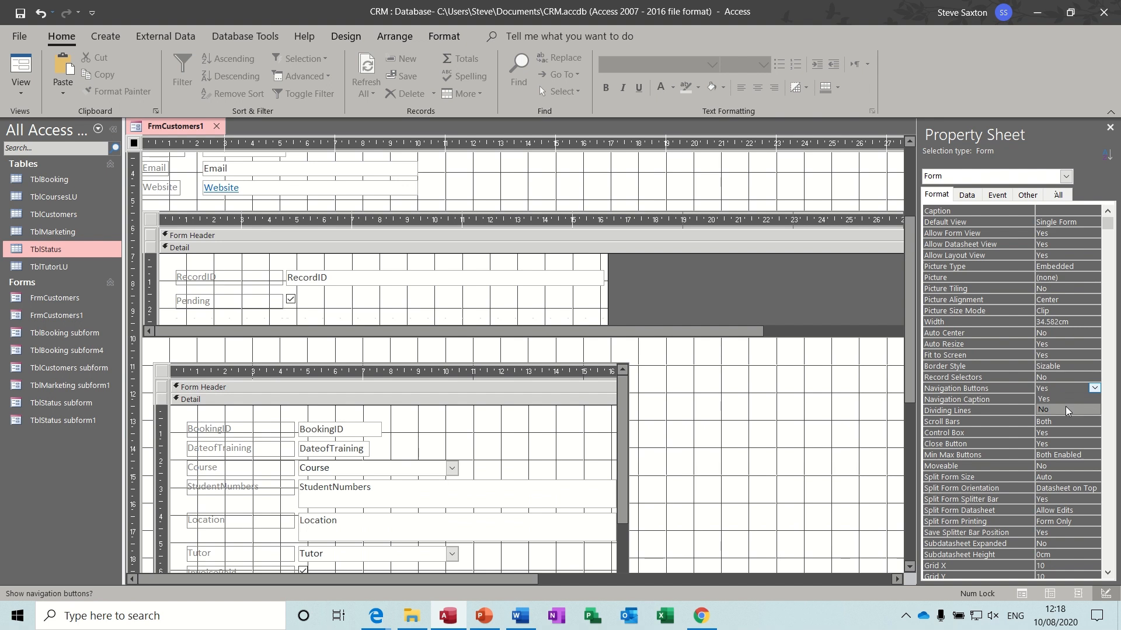
{"action": "left_click", "coordinate": [1066, 410]}
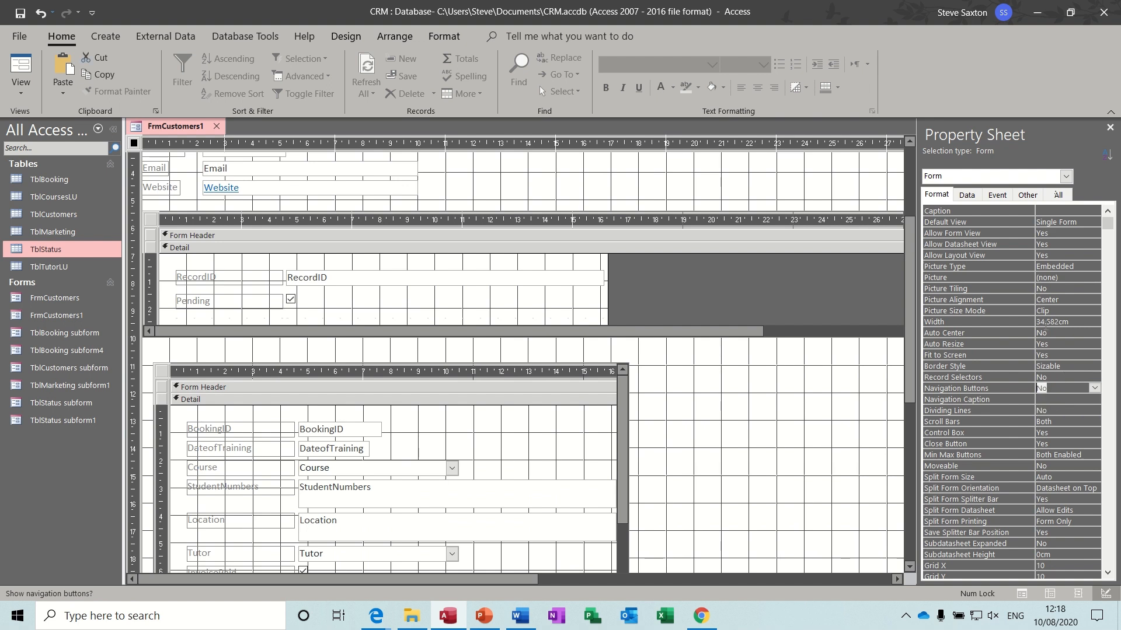
{"action": "left_click", "coordinate": [1109, 127]}
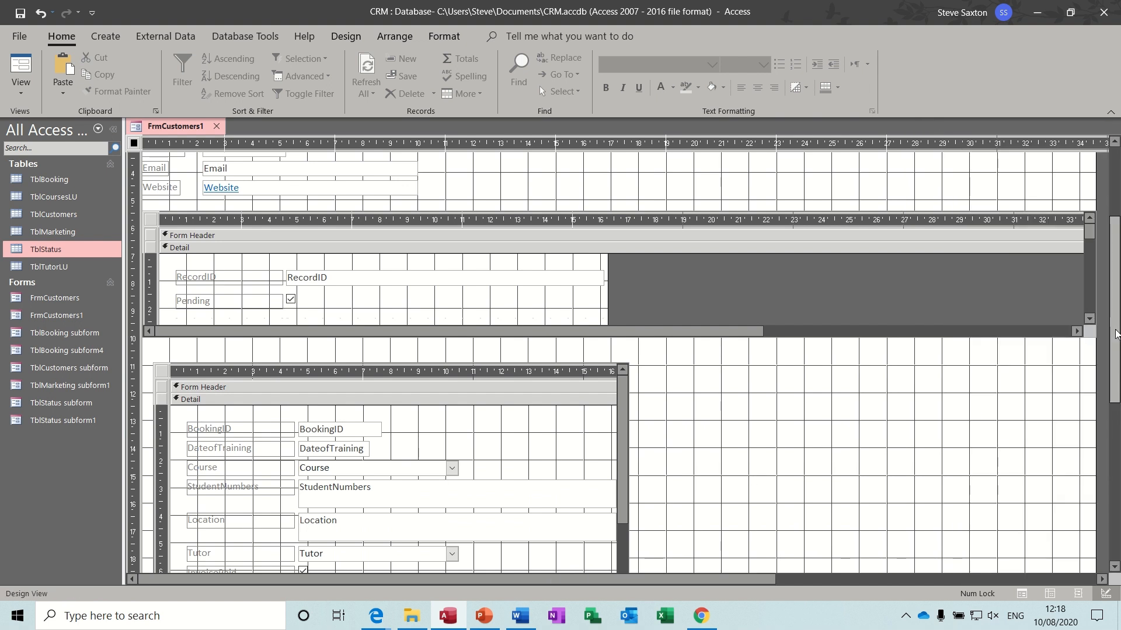
- Make the Detail section taller and stretch the booking subform across most of the form
{"action": "left_click_drag", "start_coordinate": [1116, 335], "coordinate": [1116, 357]}
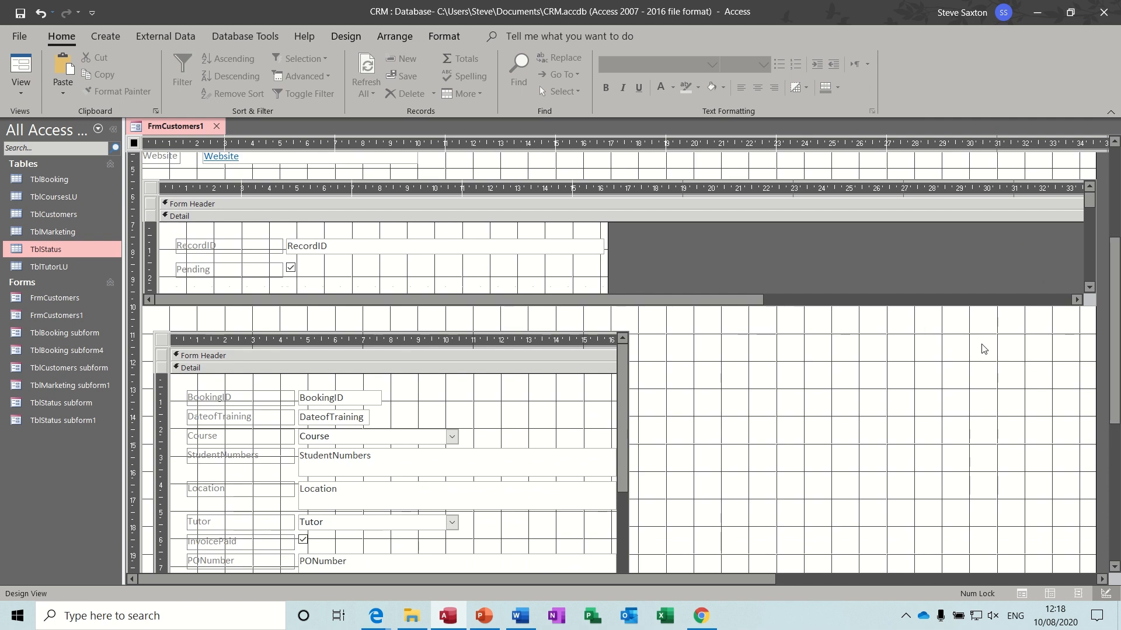
{"action": "left_click_drag", "start_coordinate": [1117, 301], "coordinate": [1117, 379]}
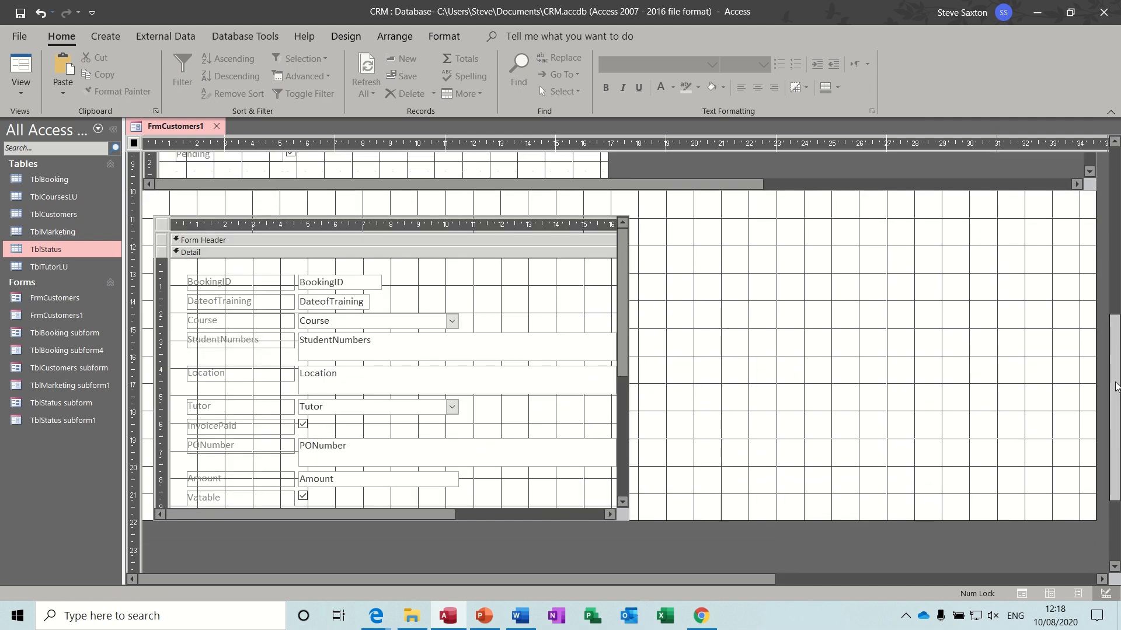
{"action": "left_click_drag", "start_coordinate": [840, 520], "coordinate": [836, 554]}
{"action": "left_click", "coordinate": [173, 226]}
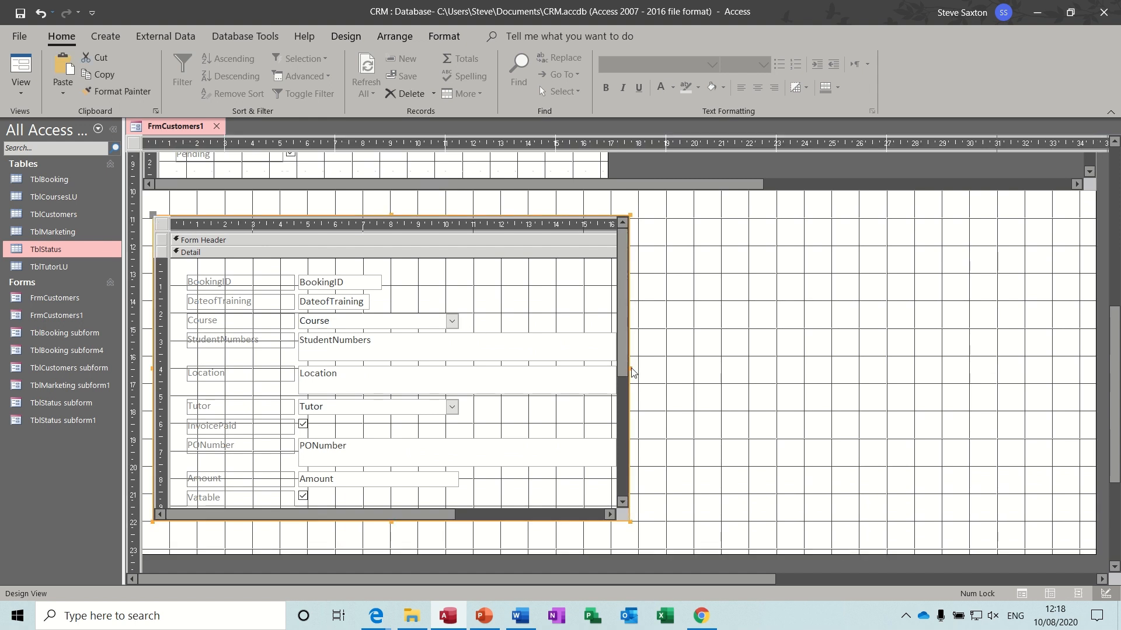
{"action": "left_click_drag", "start_coordinate": [630, 368], "coordinate": [1106, 312]}
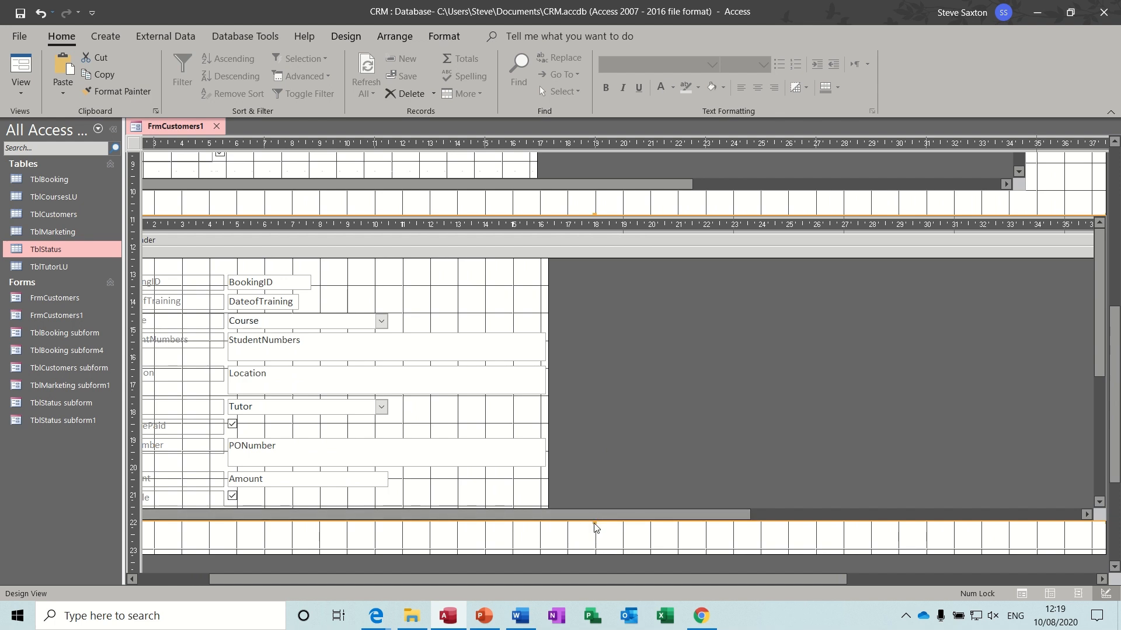
- Shorten the bookings subform and view FrmCustomers1 with its live data in Form View
{"action": "left_click_drag", "start_coordinate": [594, 521], "coordinate": [586, 377]}
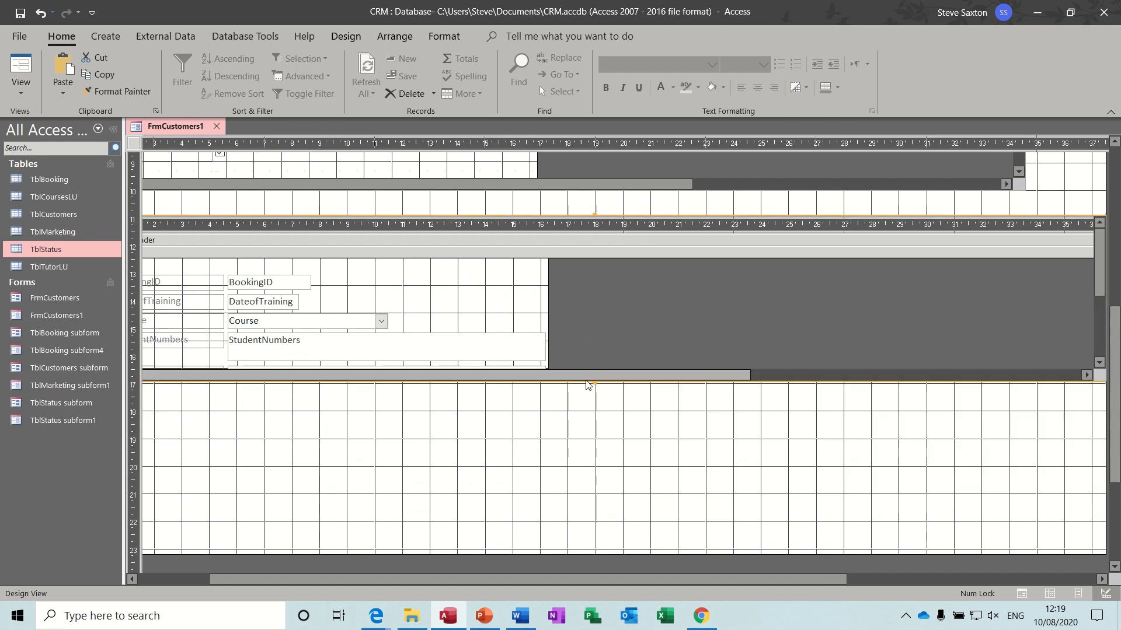
{"action": "left_click", "coordinate": [21, 65]}
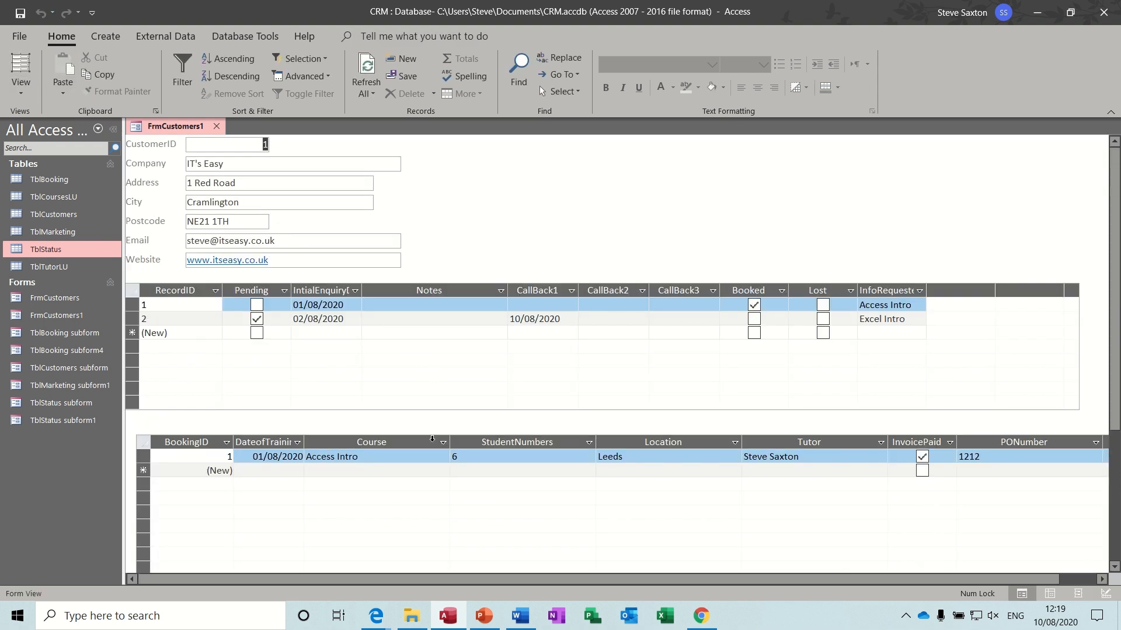
- Auto-fit the StudentNumbers, Location, Tutor and PONumber columns of the bookings datasheet
{"action": "double_click", "coordinate": [596, 441]}
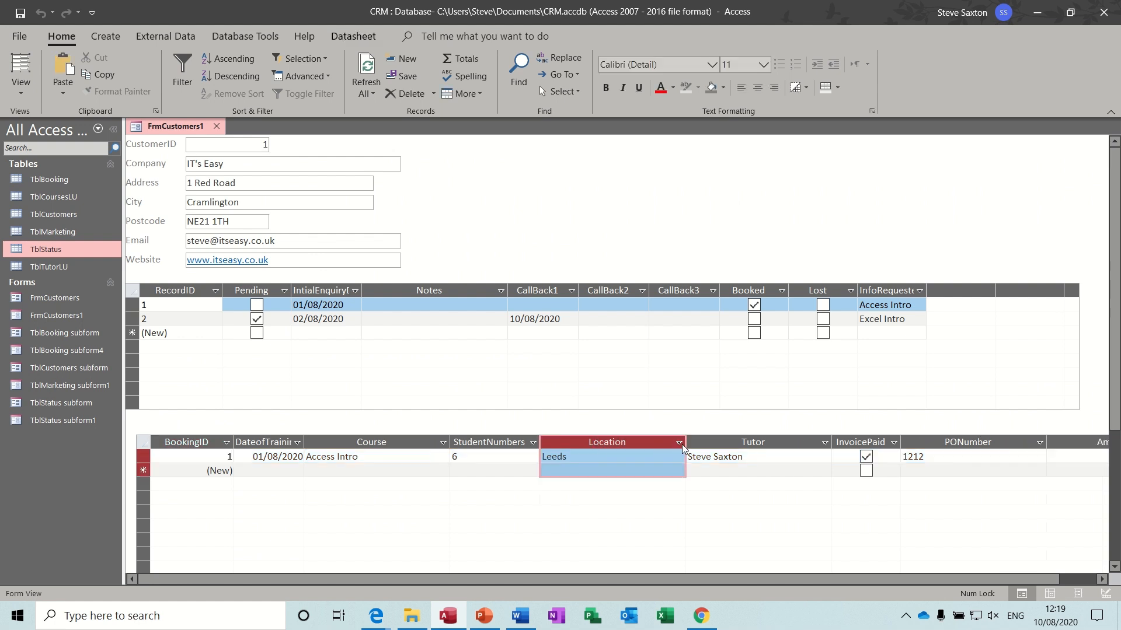
{"action": "double_click", "coordinate": [686, 443]}
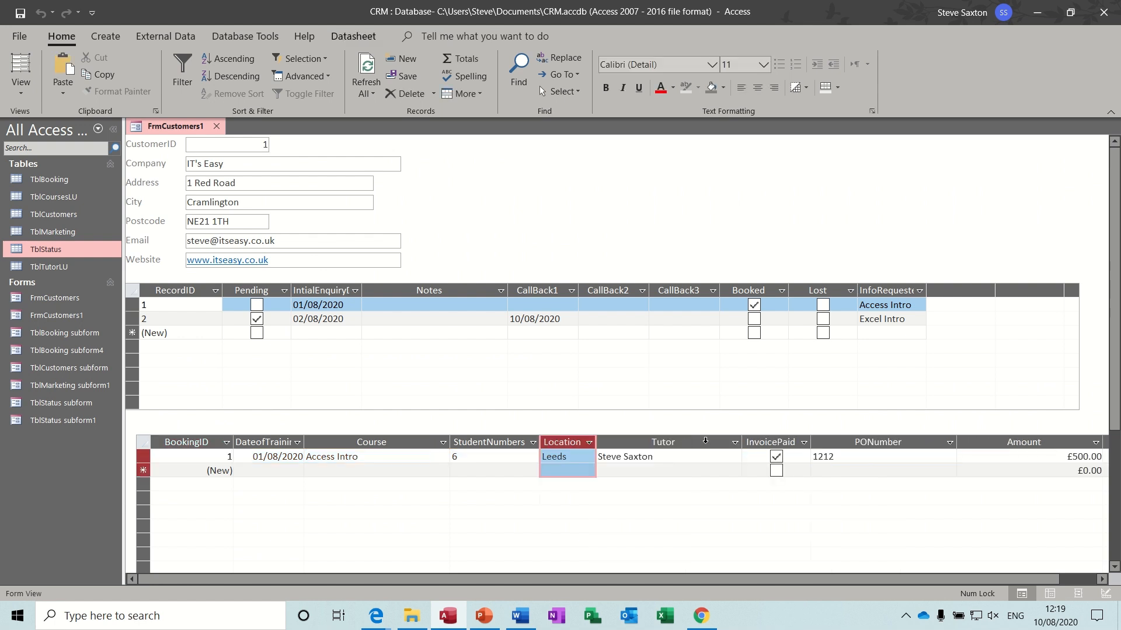
{"action": "double_click", "coordinate": [741, 442]}
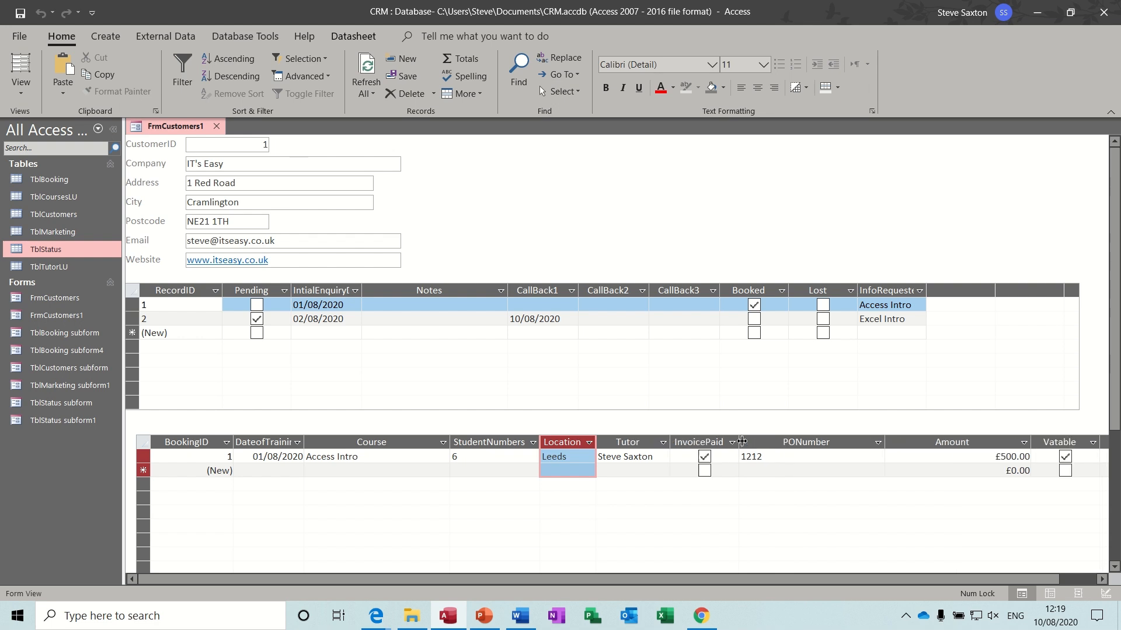
{"action": "double_click", "coordinate": [887, 442]}
{"action": "left_click", "coordinate": [943, 443]}
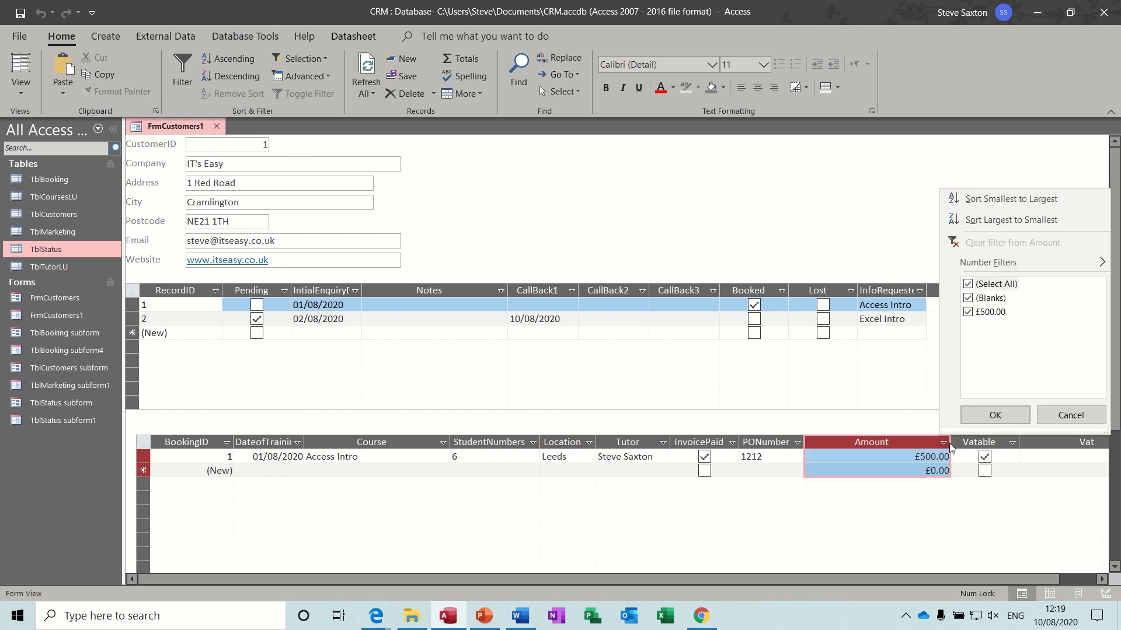
{"action": "left_click", "coordinate": [1046, 416]}
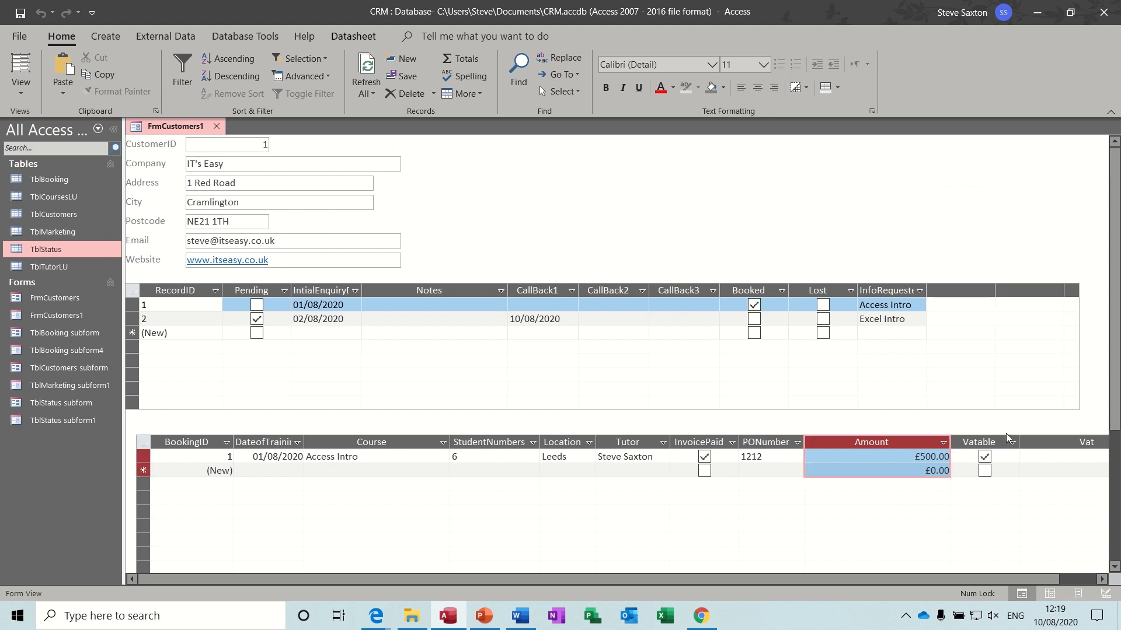
- Auto-fit the Amount, Vat and Total columns so Vat (£100.00) and Total (£600.00) show
{"action": "double_click", "coordinate": [950, 444]}
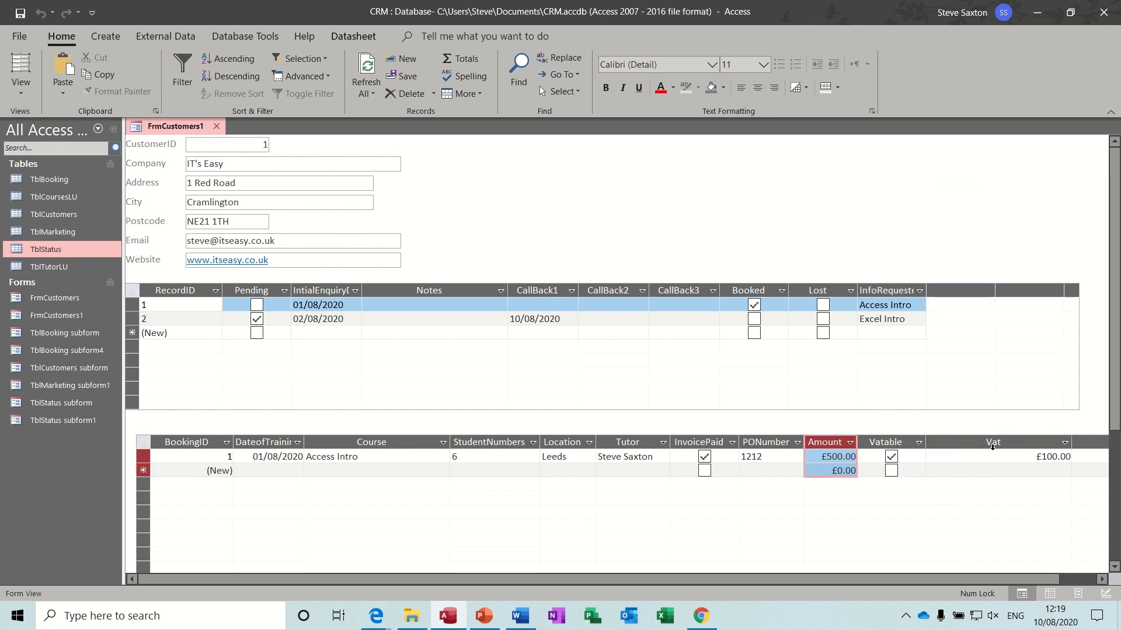
{"action": "double_click", "coordinate": [1071, 442]}
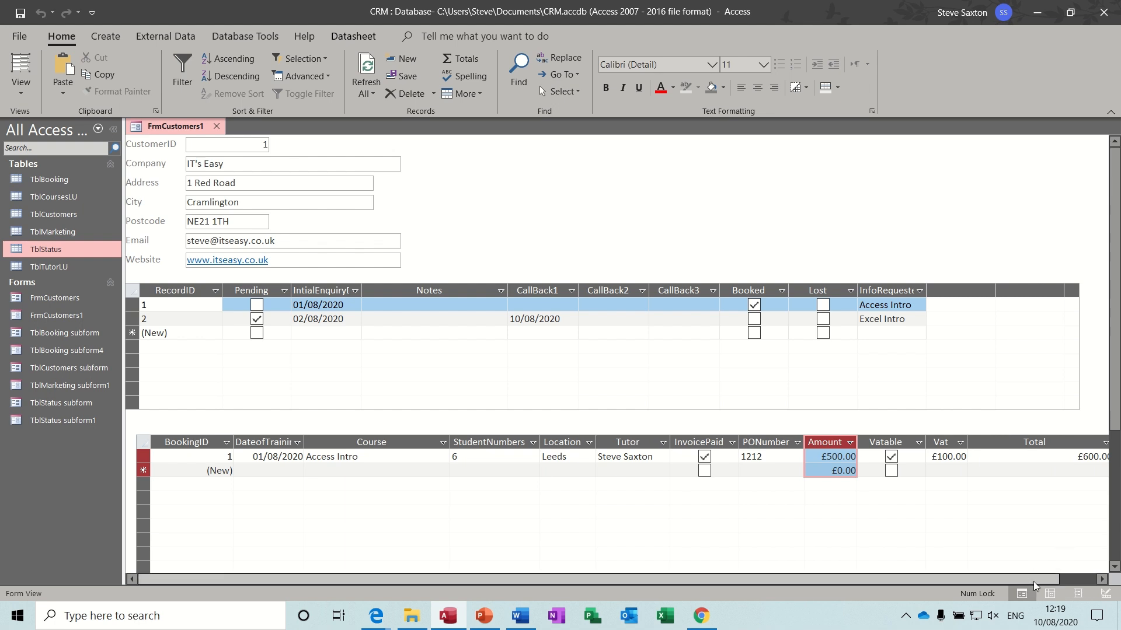
{"action": "left_click_drag", "start_coordinate": [1033, 581], "coordinate": [1077, 576]}
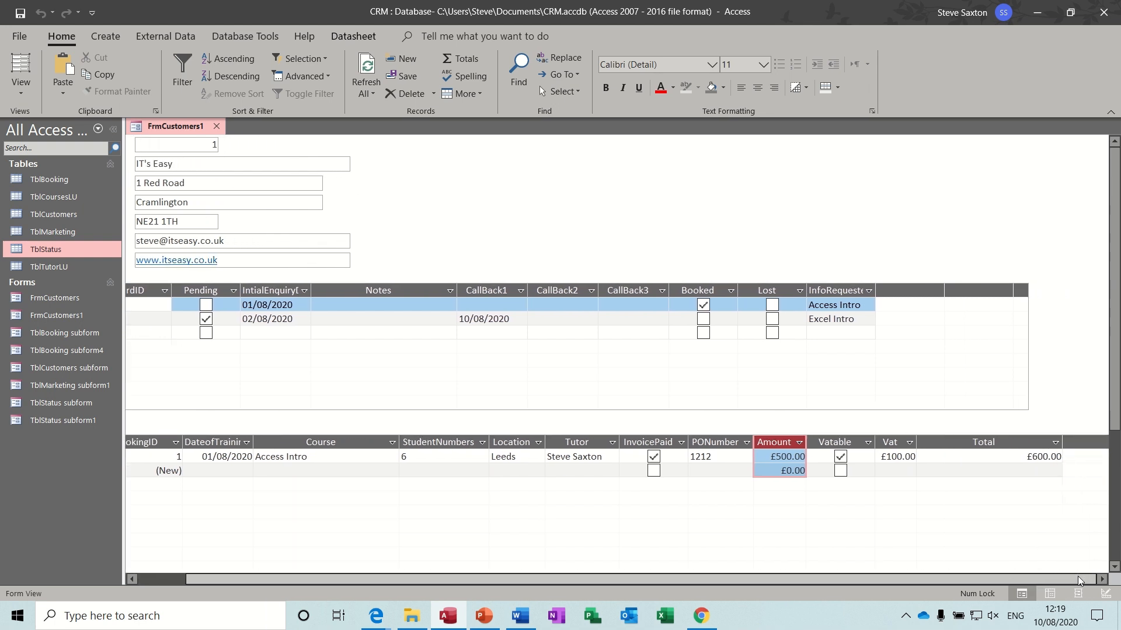
{"action": "double_click", "coordinate": [1063, 444]}
{"action": "left_click_drag", "start_coordinate": [940, 579], "coordinate": [866, 584]}
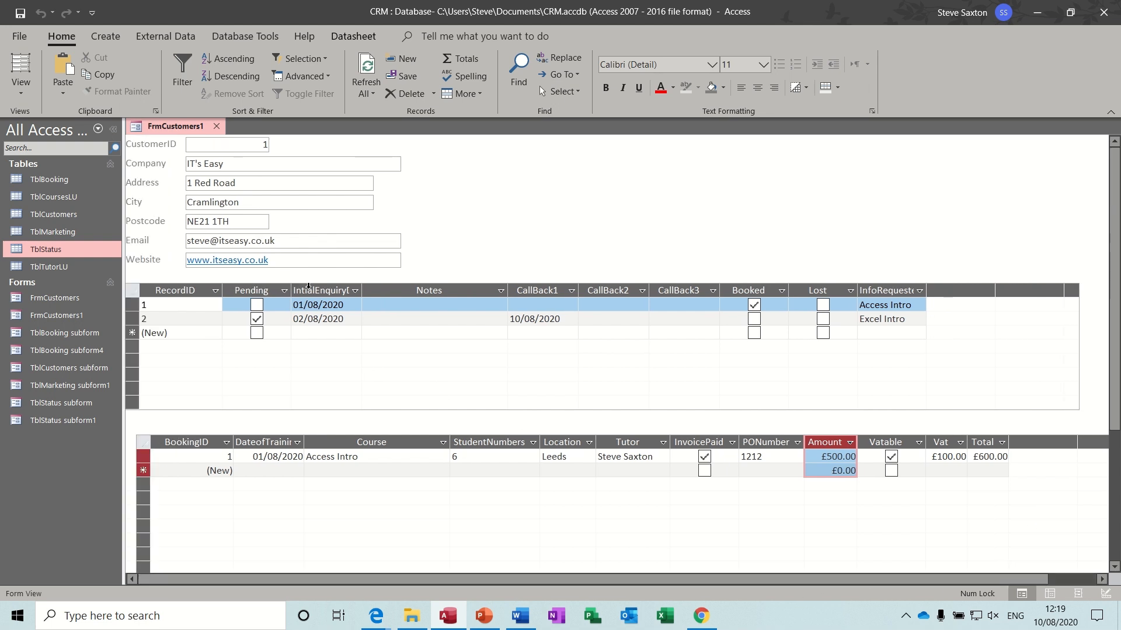
{"action": "left_click", "coordinate": [19, 89]}
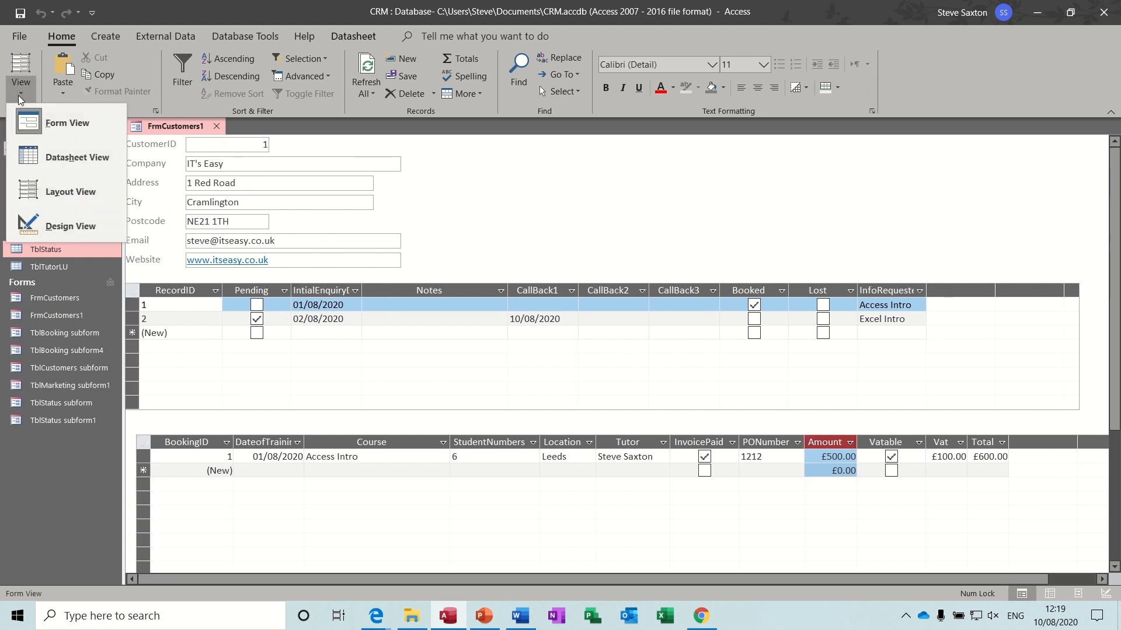
- In Design View, move the bookings subform up beneath the status subform
{"action": "left_click", "coordinate": [44, 225]}
{"action": "left_click_drag", "start_coordinate": [170, 475], "coordinate": [159, 455]}
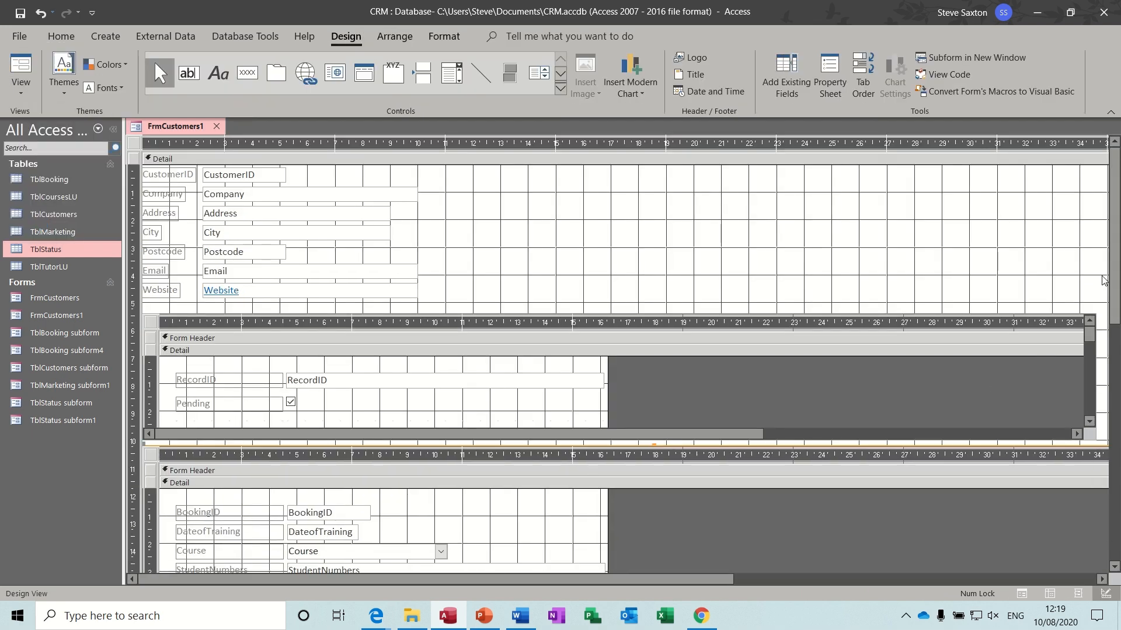
{"action": "left_click_drag", "start_coordinate": [1114, 275], "coordinate": [1113, 441]}
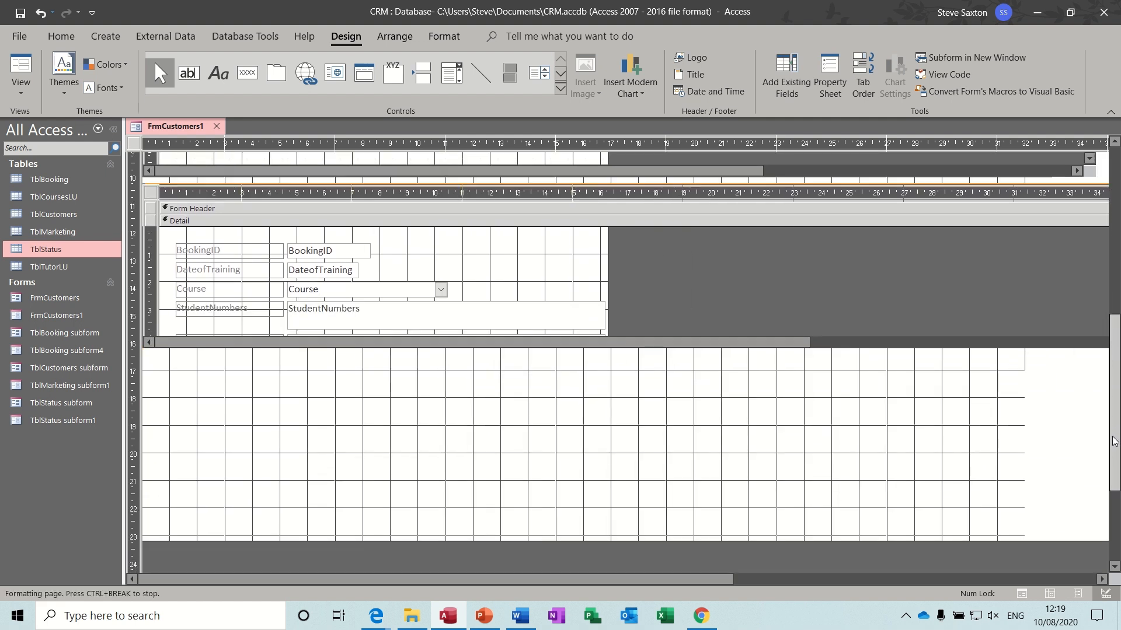
{"action": "left_click", "coordinate": [365, 386]}
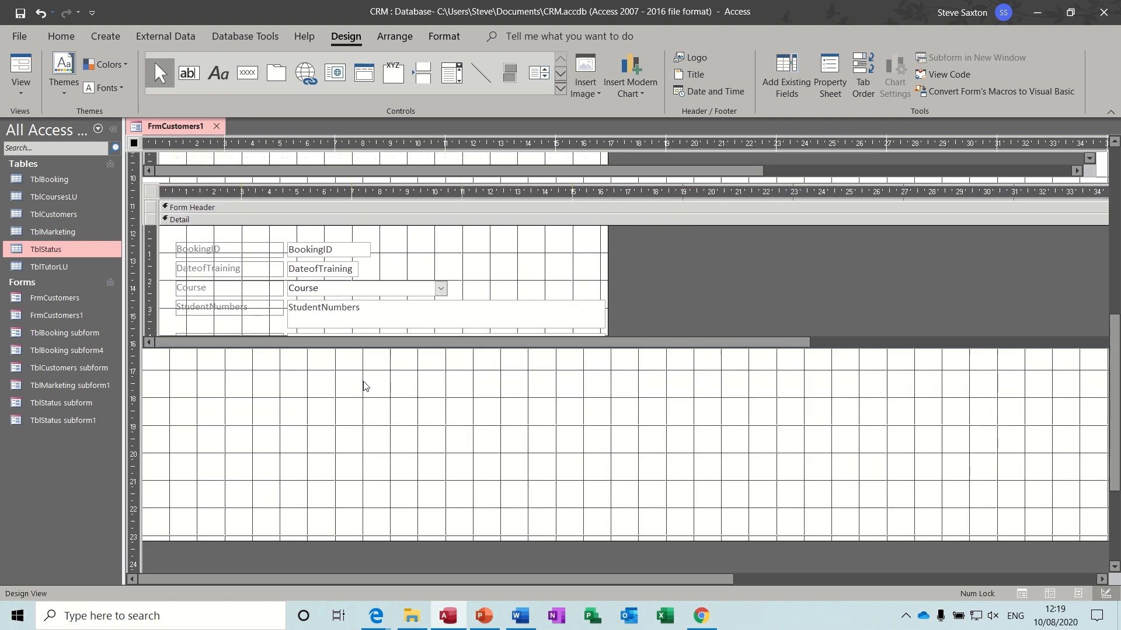
- Draw a TblMarketing subform below the bookings, all fields except CustomerID, linked on CustomerID
{"action": "left_click", "coordinate": [559, 89]}
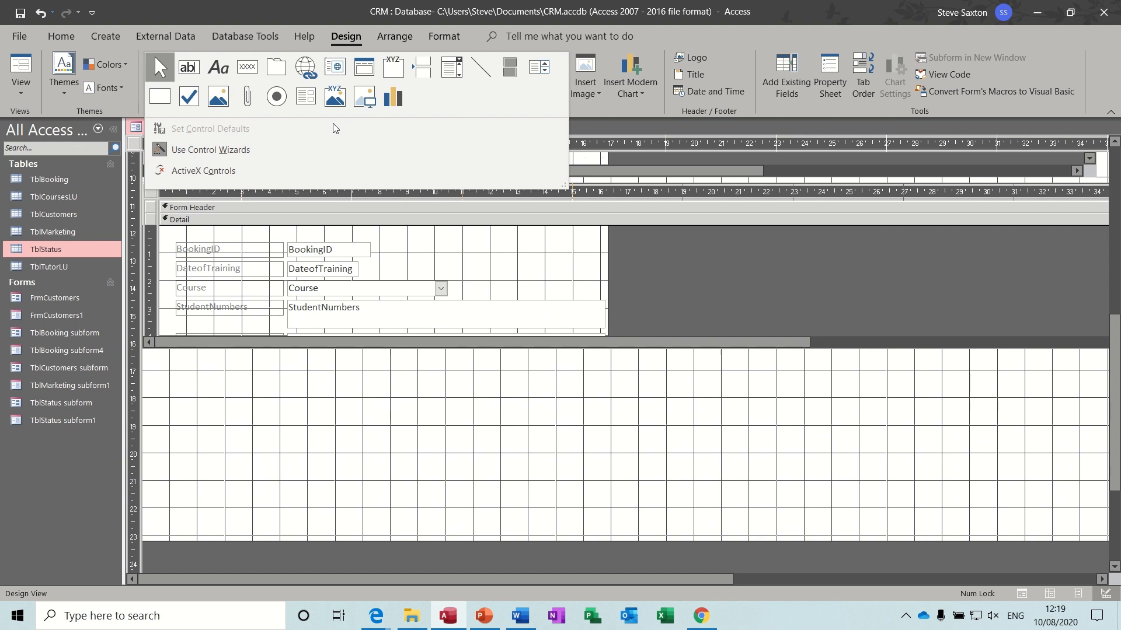
{"action": "left_click", "coordinate": [306, 100]}
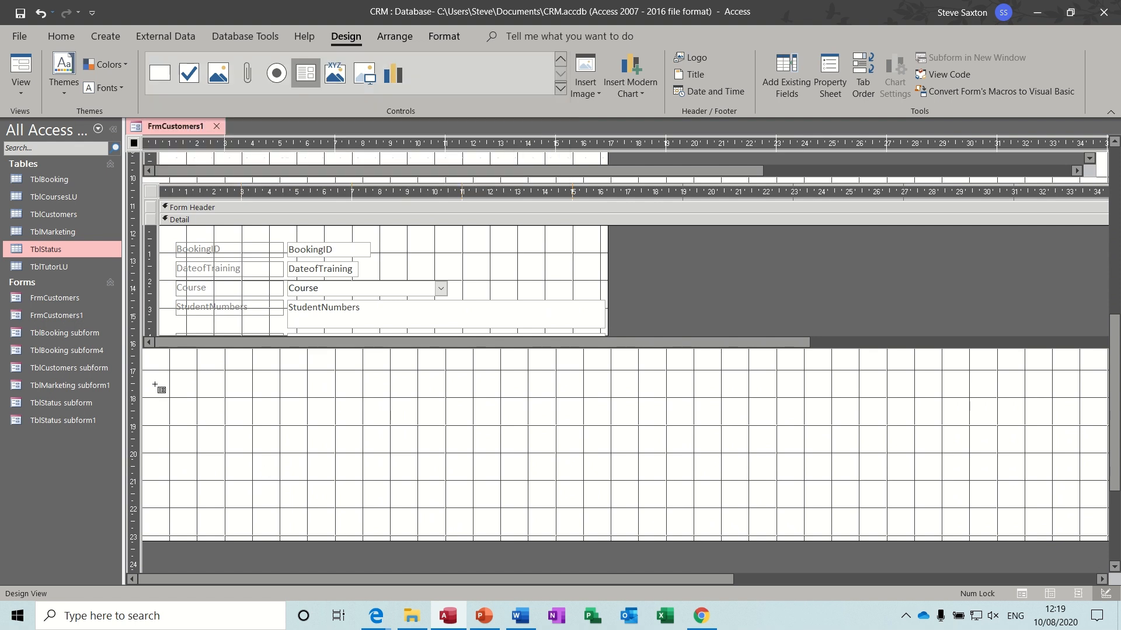
{"action": "left_click_drag", "start_coordinate": [144, 373], "coordinate": [1095, 503]}
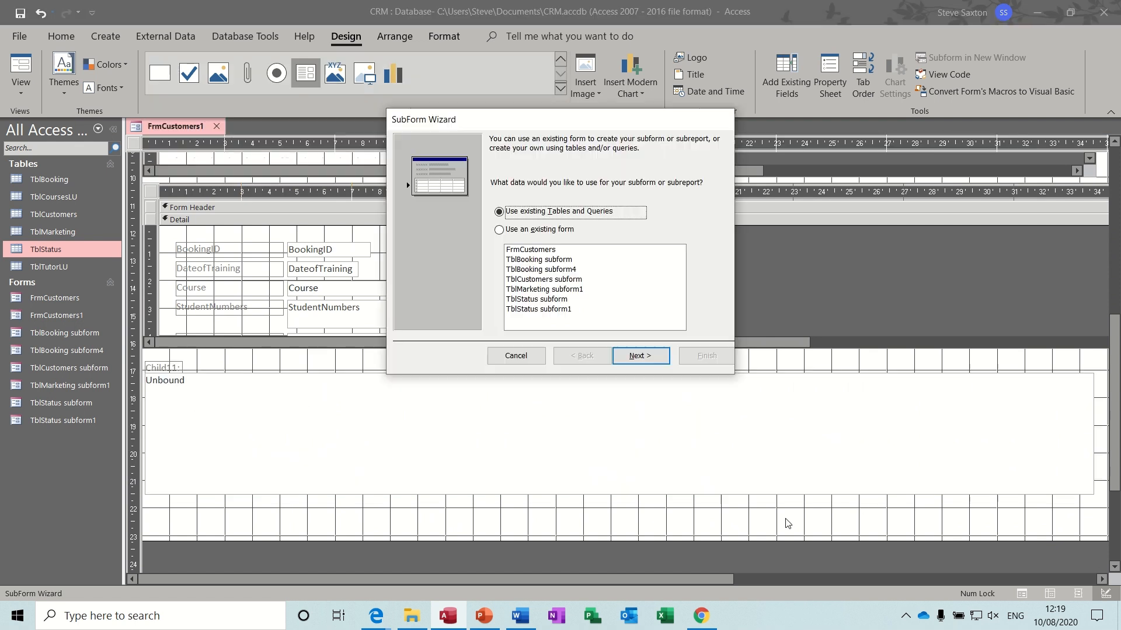
{"action": "left_click", "coordinate": [642, 357]}
{"action": "left_click", "coordinate": [579, 205]}
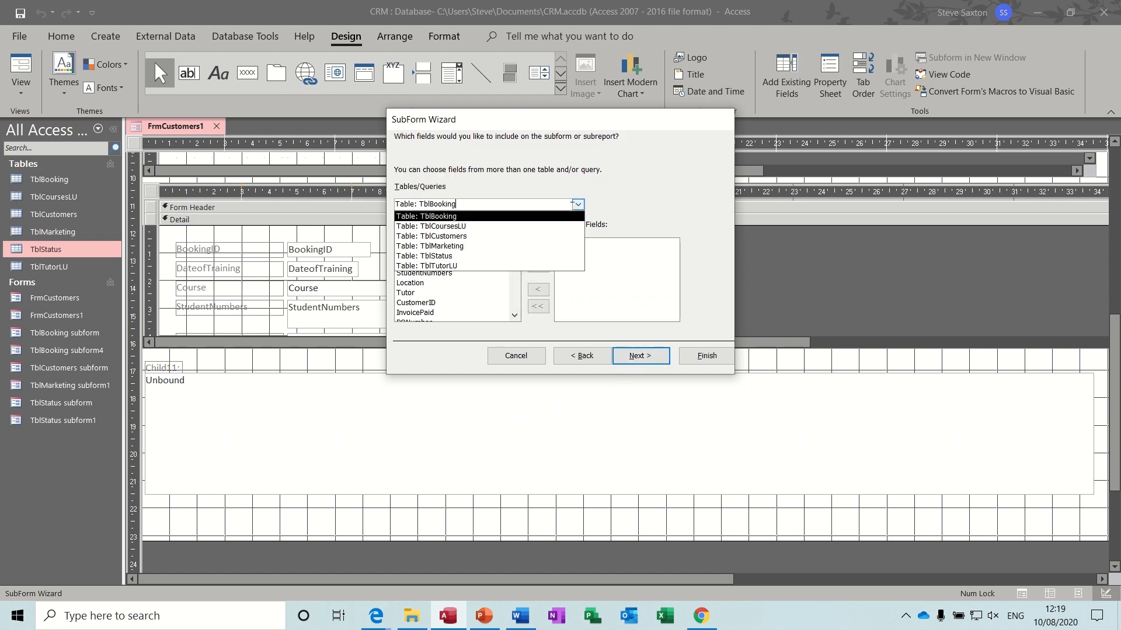
{"action": "left_click", "coordinate": [495, 246]}
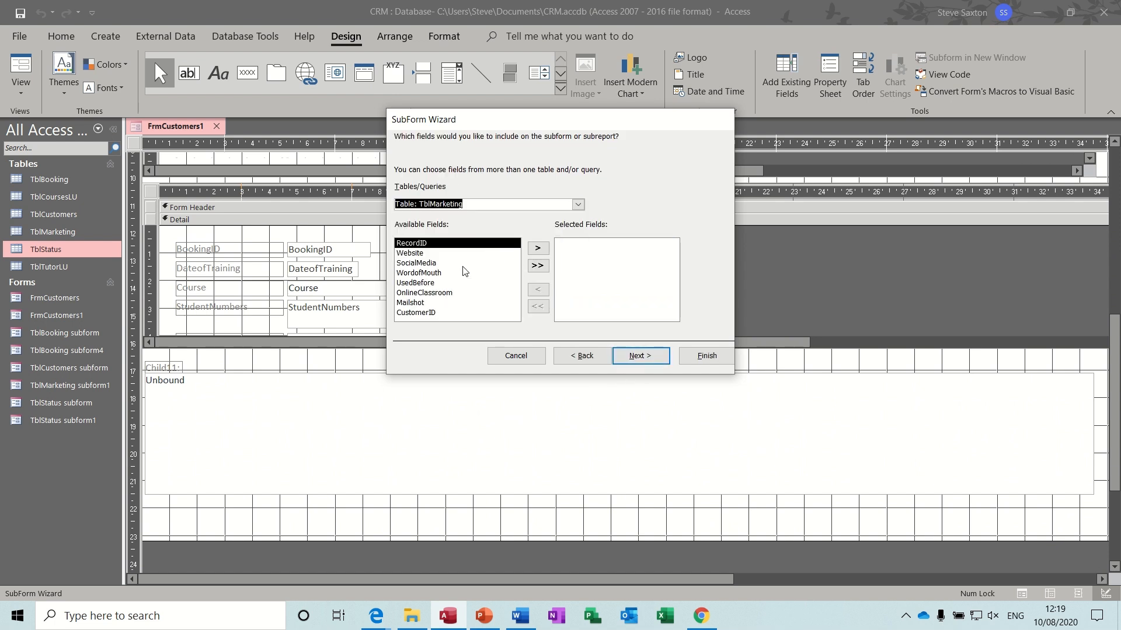
{"action": "left_click", "coordinate": [537, 267]}
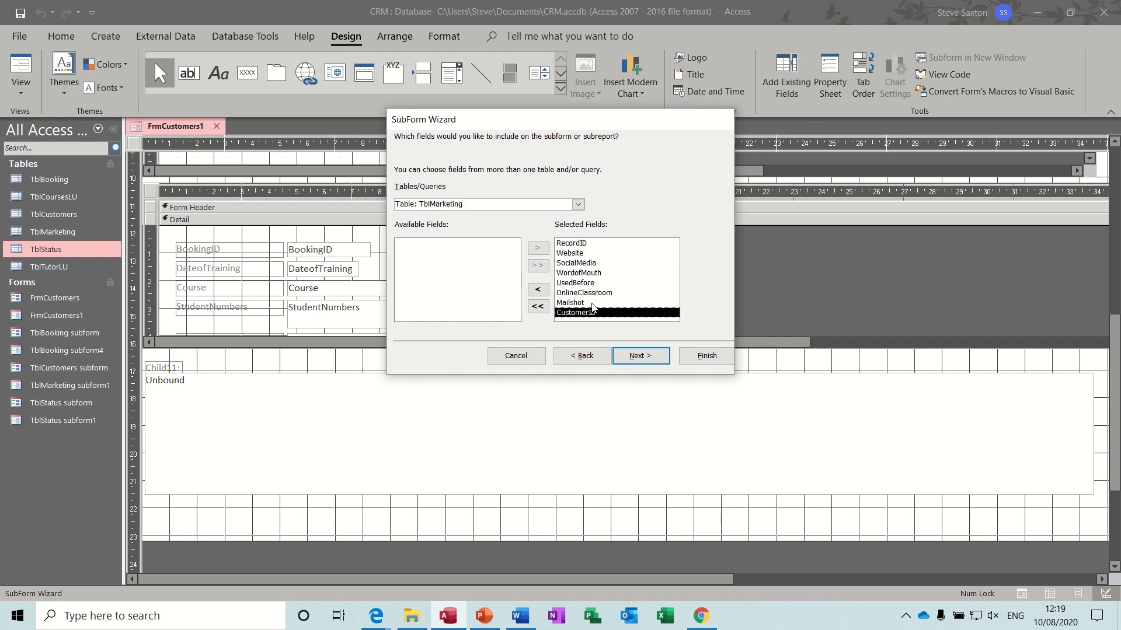
{"action": "left_click", "coordinate": [537, 290]}
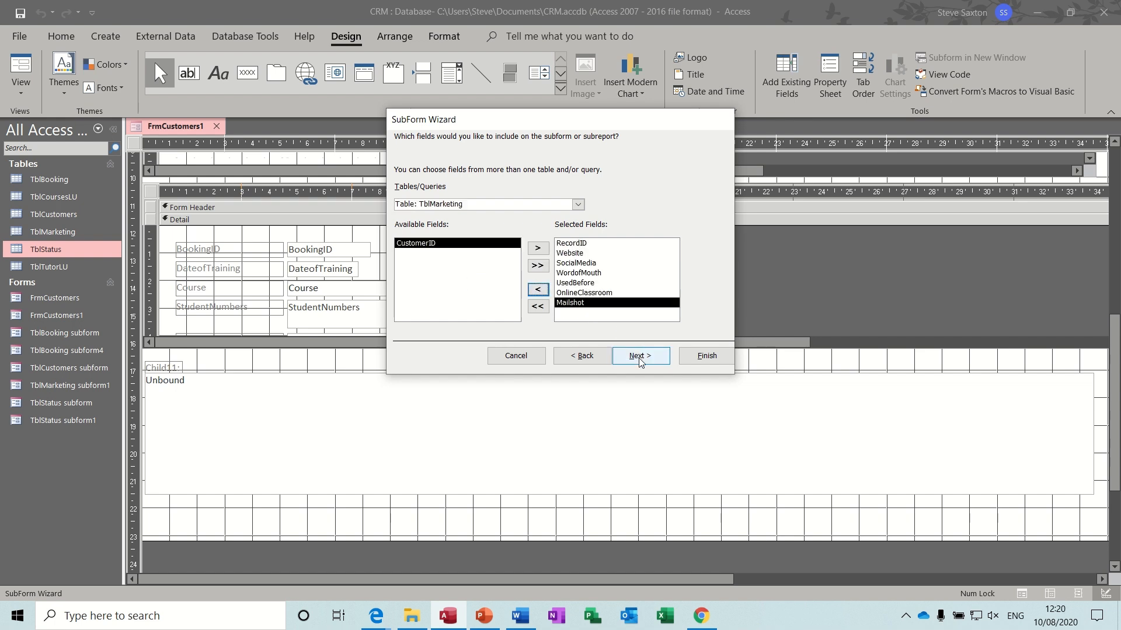
{"action": "left_click", "coordinate": [641, 357]}
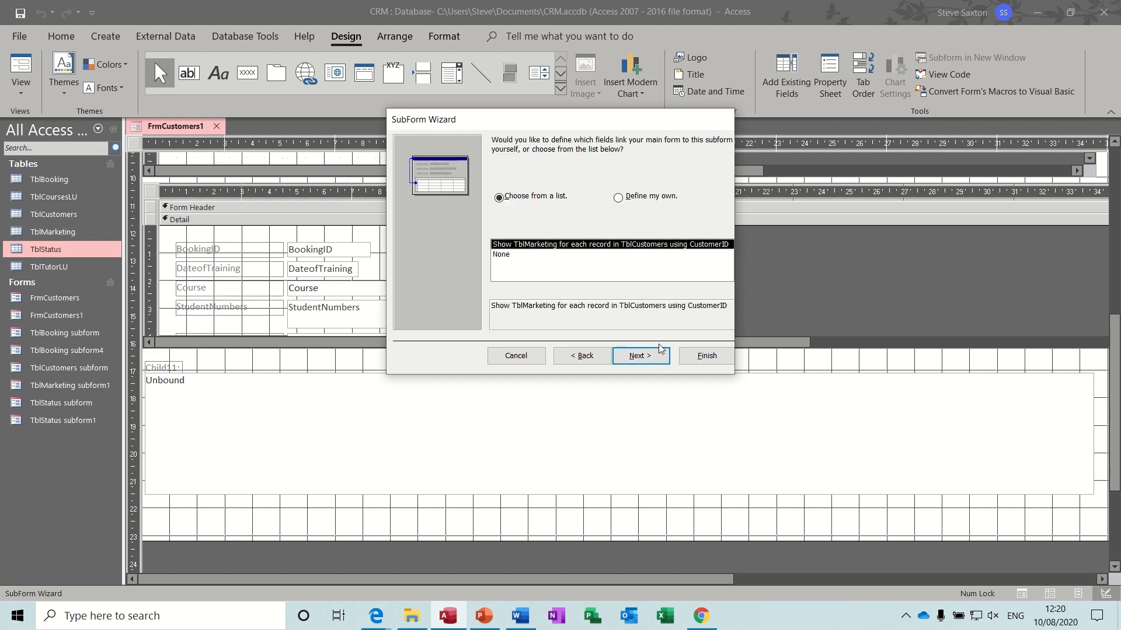
{"action": "left_click", "coordinate": [703, 356]}
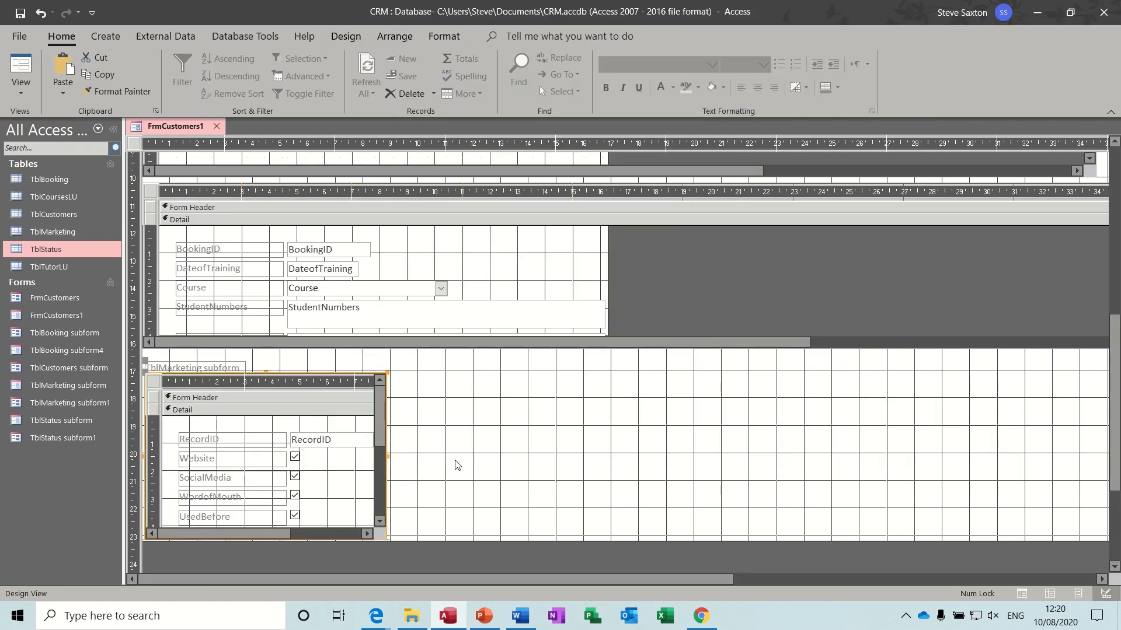
- Widen the marketing subform across the form and extend the Detail section downward
{"action": "left_click_drag", "start_coordinate": [382, 458], "coordinate": [972, 419]}
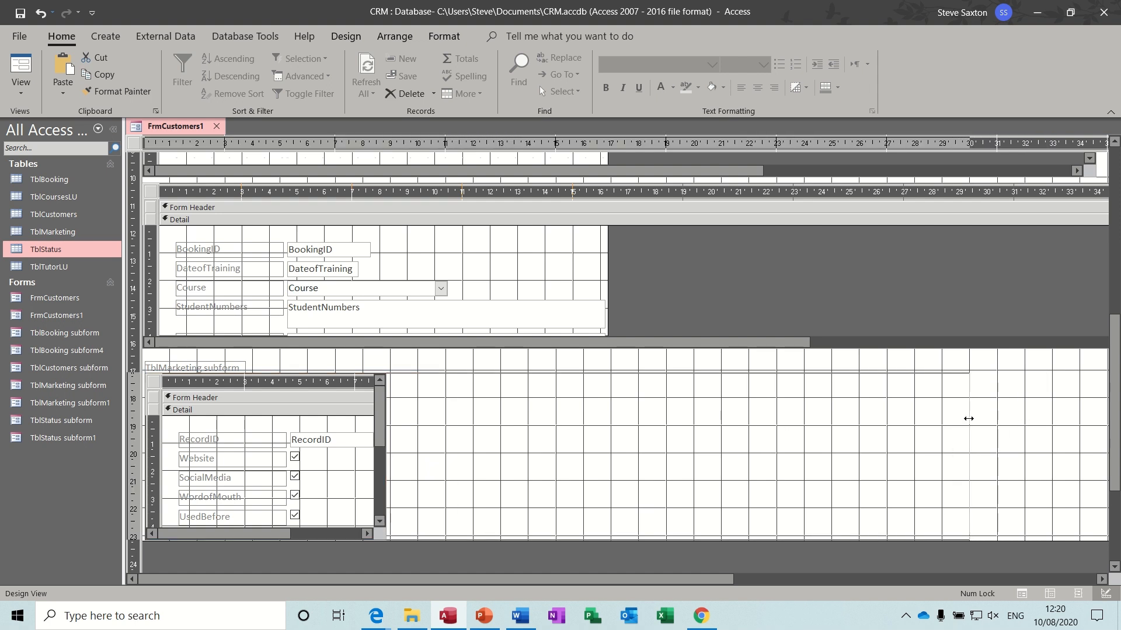
{"action": "left_click_drag", "start_coordinate": [968, 419], "coordinate": [968, 418]}
{"action": "scroll", "coordinate": [1061, 456], "scroll_direction": "down", "scroll_amount": 3}
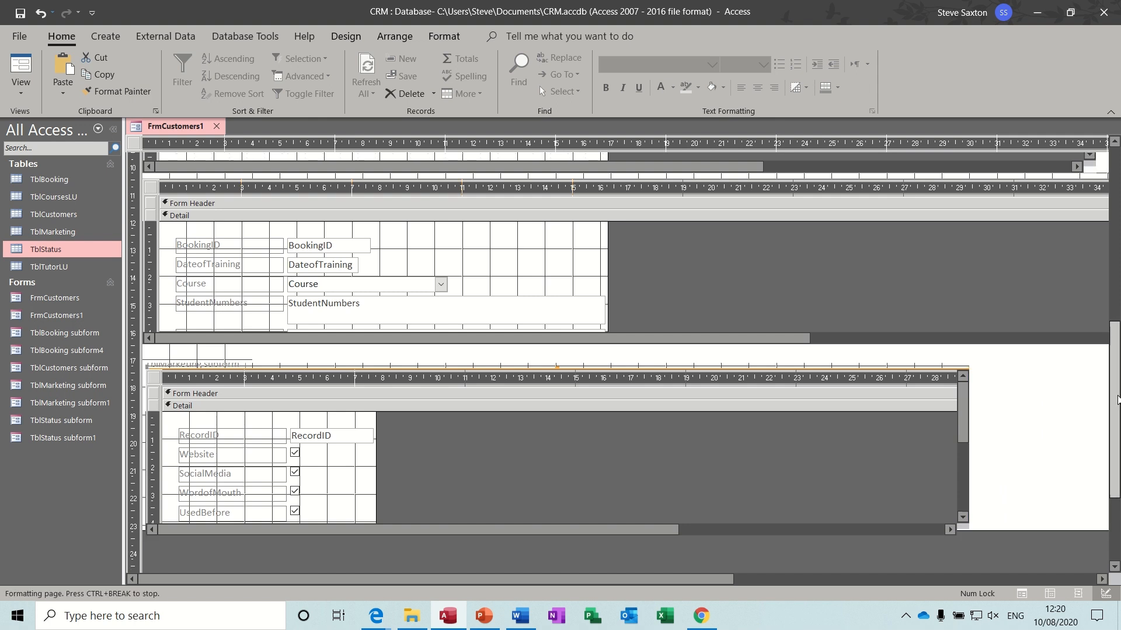
{"action": "left_click_drag", "start_coordinate": [1054, 446], "coordinate": [1054, 481]}
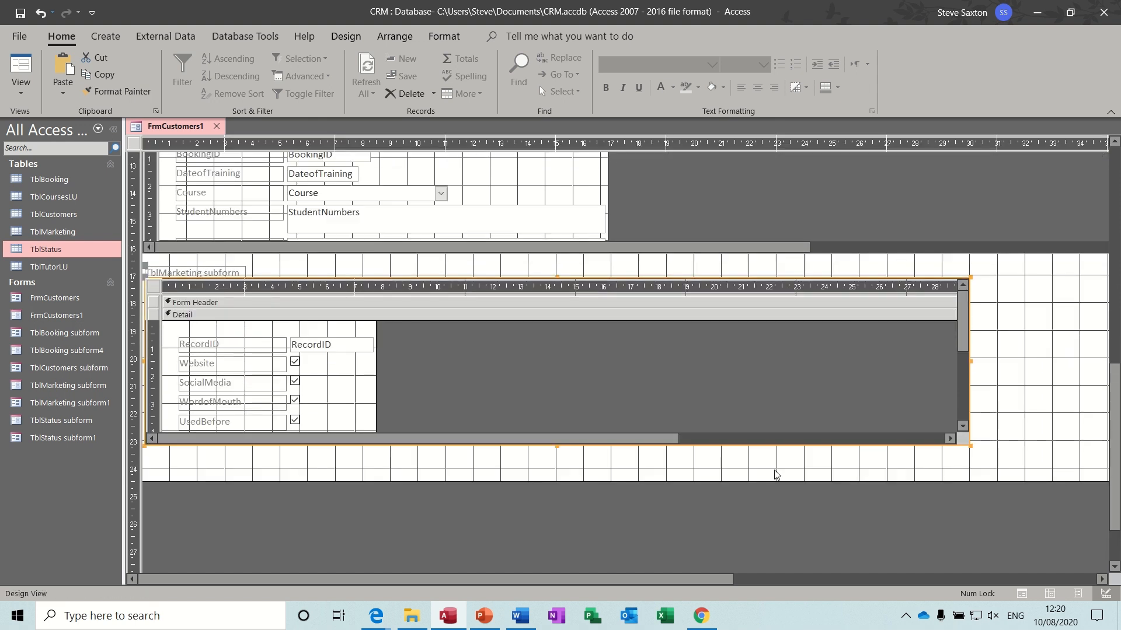
{"action": "left_click", "coordinate": [558, 451]}
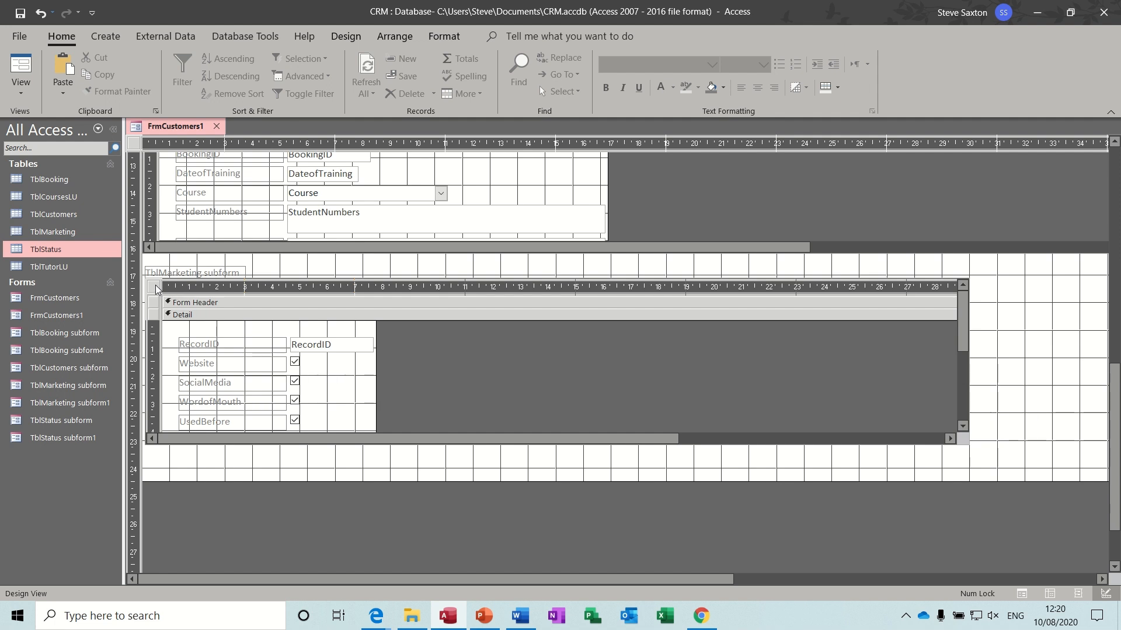
- Shorten the marketing subform and delete its 'TblMarketing subform' label
{"action": "left_click", "coordinate": [538, 431]}
{"action": "left_click_drag", "start_coordinate": [556, 446], "coordinate": [544, 380]}
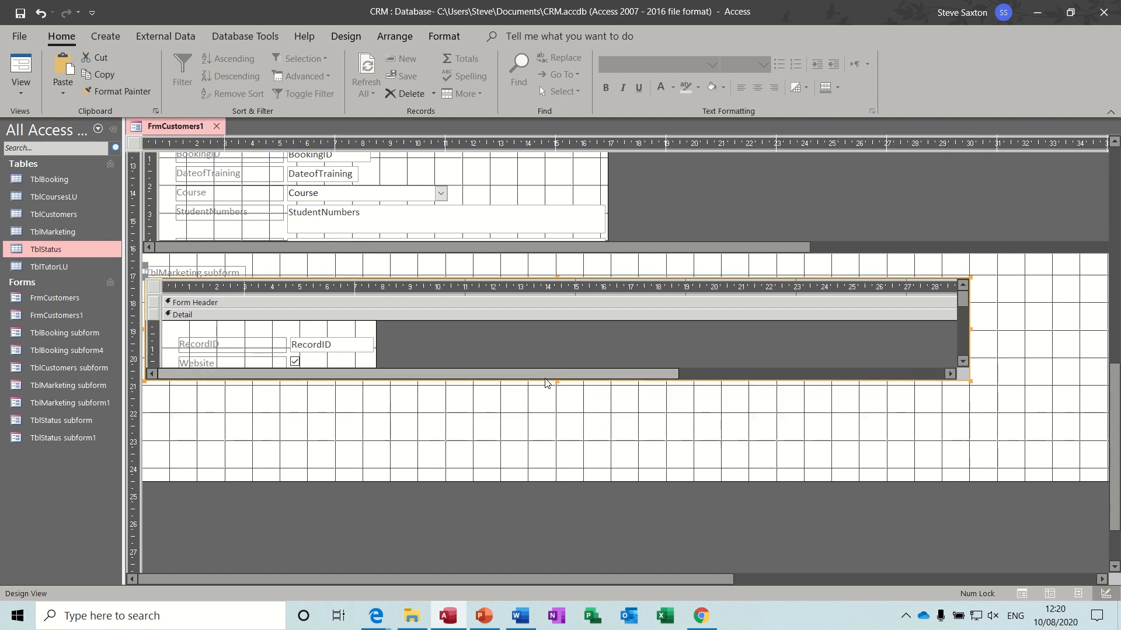
{"action": "left_click", "coordinate": [1030, 369]}
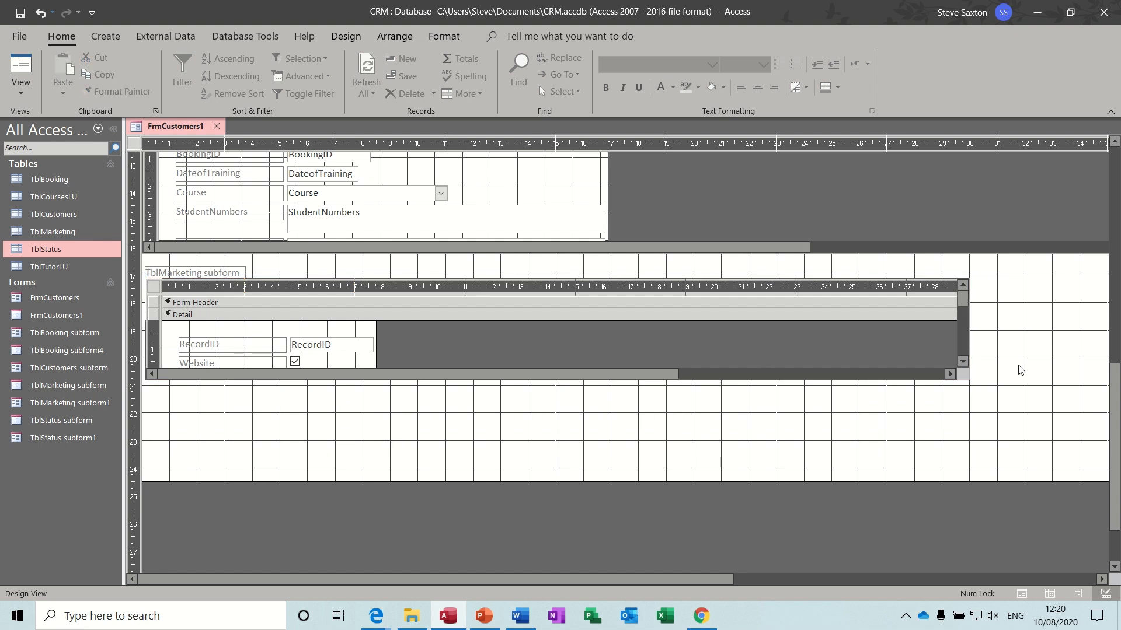
{"action": "left_click", "coordinate": [191, 271]}
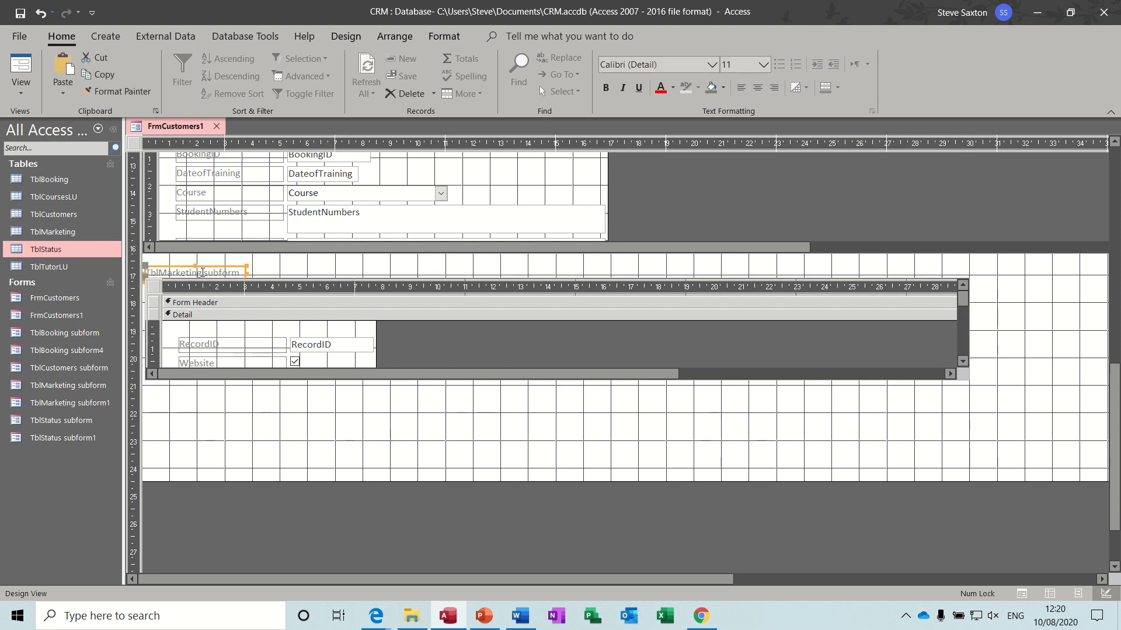
{"action": "key", "text": "Delete"}
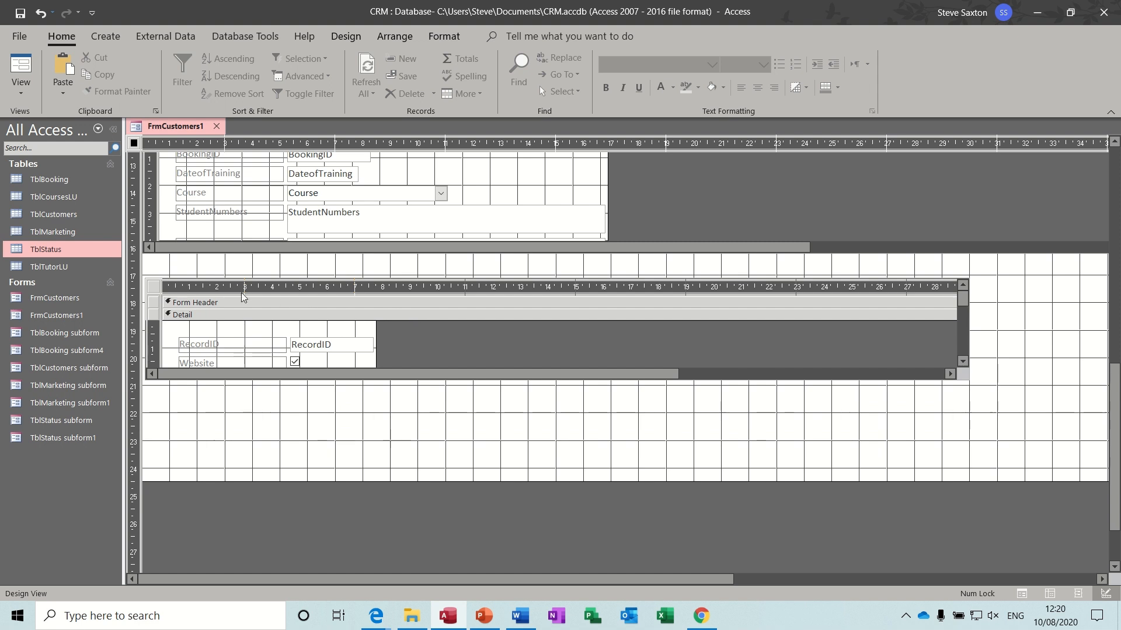
{"action": "left_click", "coordinate": [166, 289]}
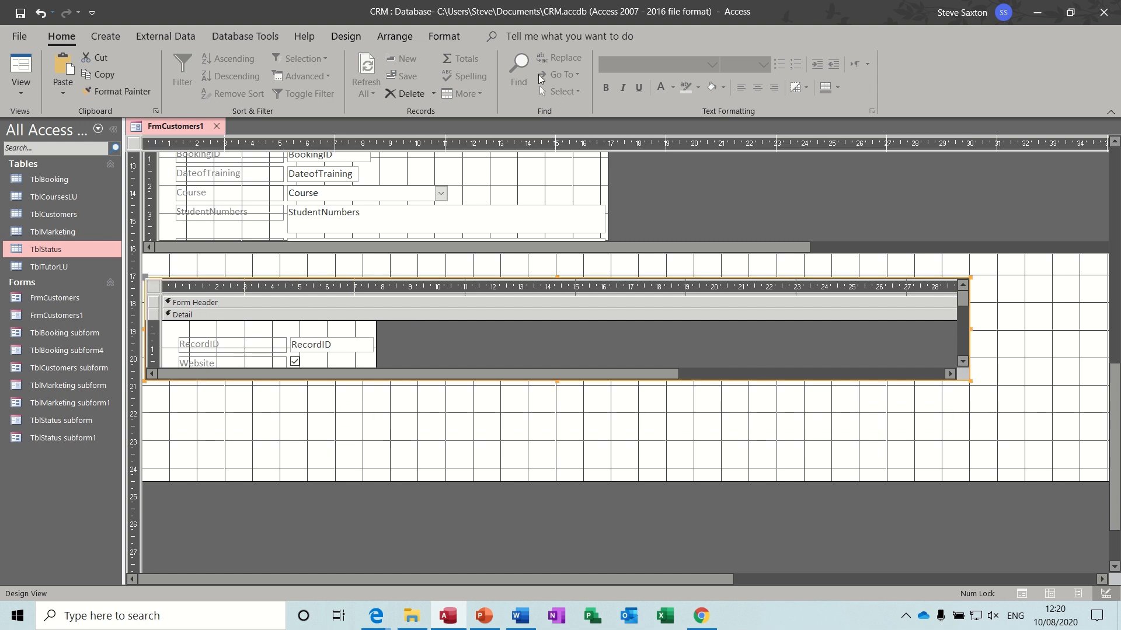
{"action": "left_click", "coordinate": [356, 38]}
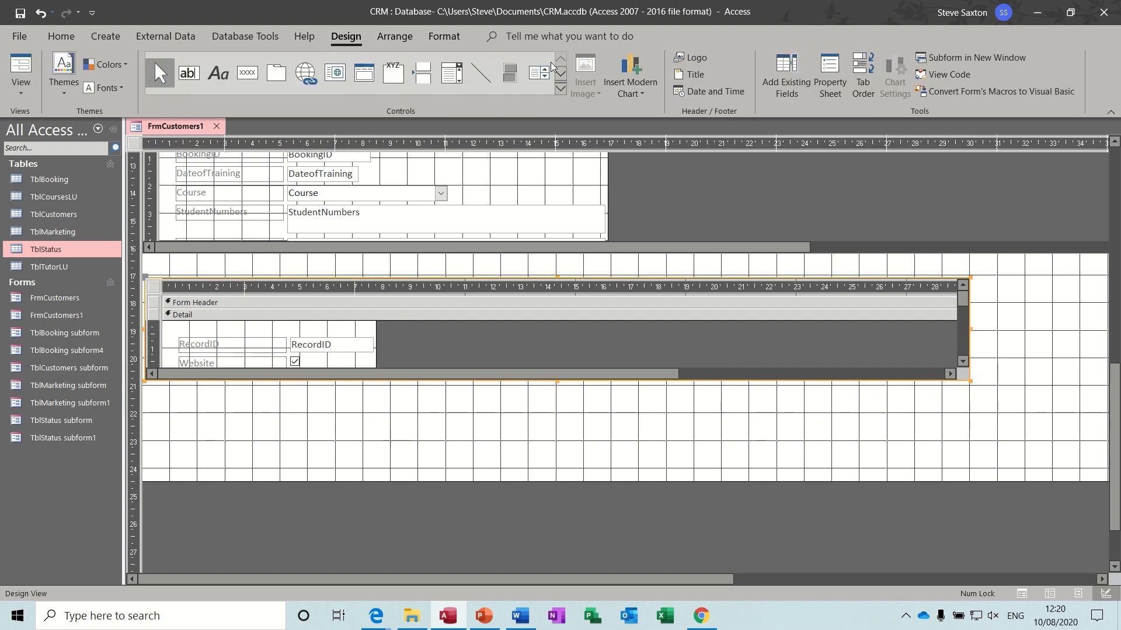
- Set the marketing subform's Record Selectors and Navigation Buttons to No, then preview in Form View
{"action": "left_click", "coordinate": [835, 68]}
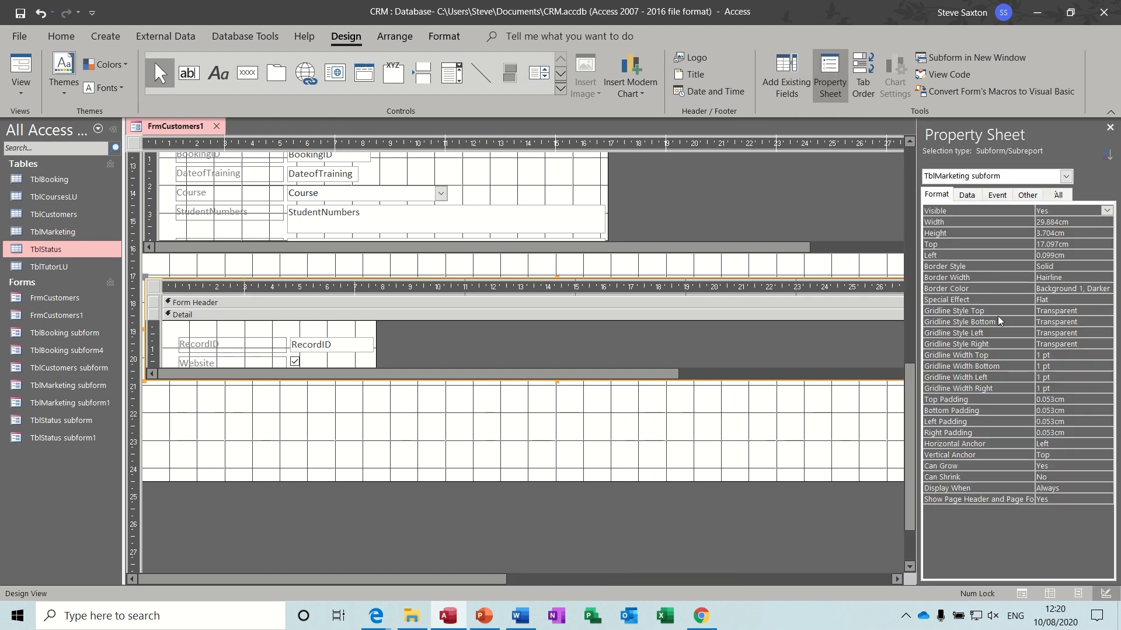
{"action": "left_click", "coordinate": [934, 197]}
{"action": "left_click", "coordinate": [153, 287]}
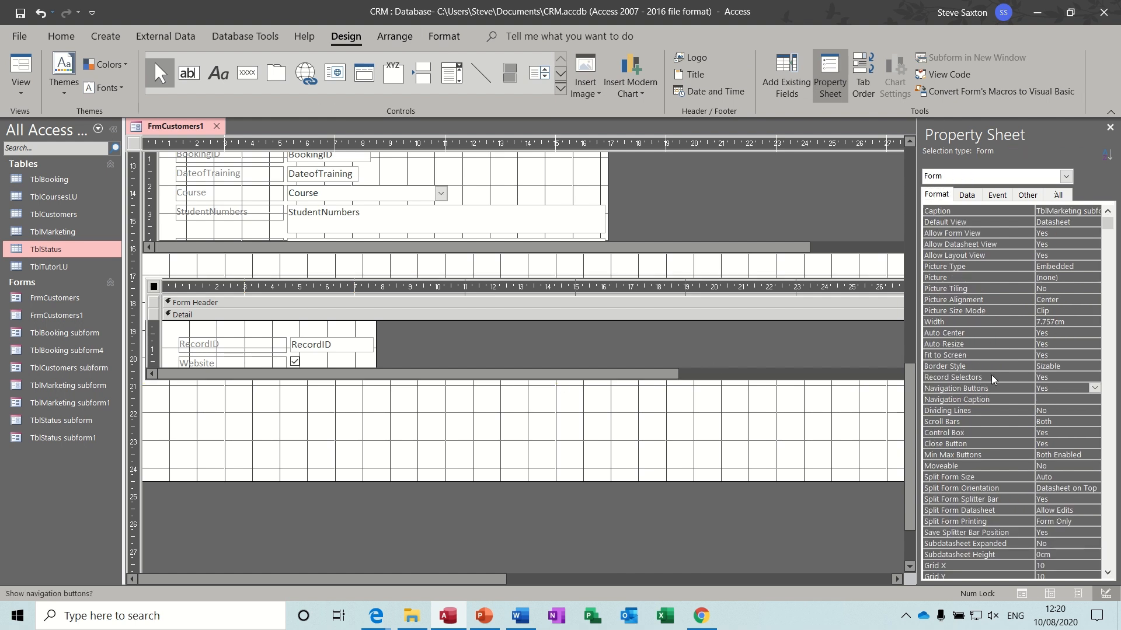
{"action": "left_click", "coordinate": [1068, 376]}
{"action": "left_click", "coordinate": [1093, 377]}
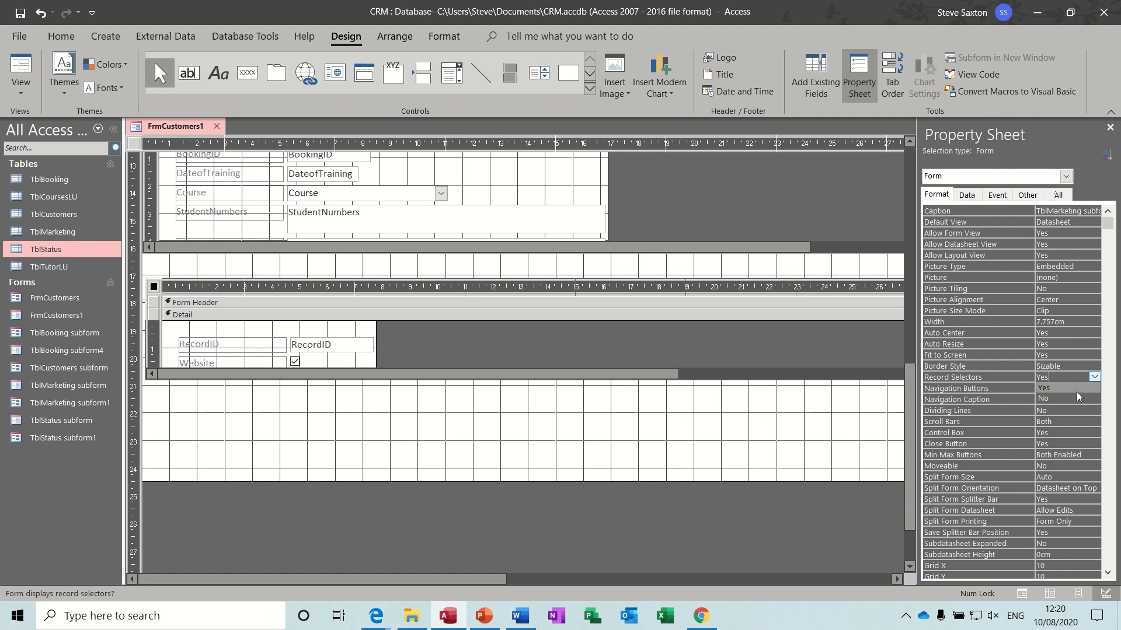
{"action": "left_click", "coordinate": [1076, 398]}
{"action": "left_click", "coordinate": [1081, 389]}
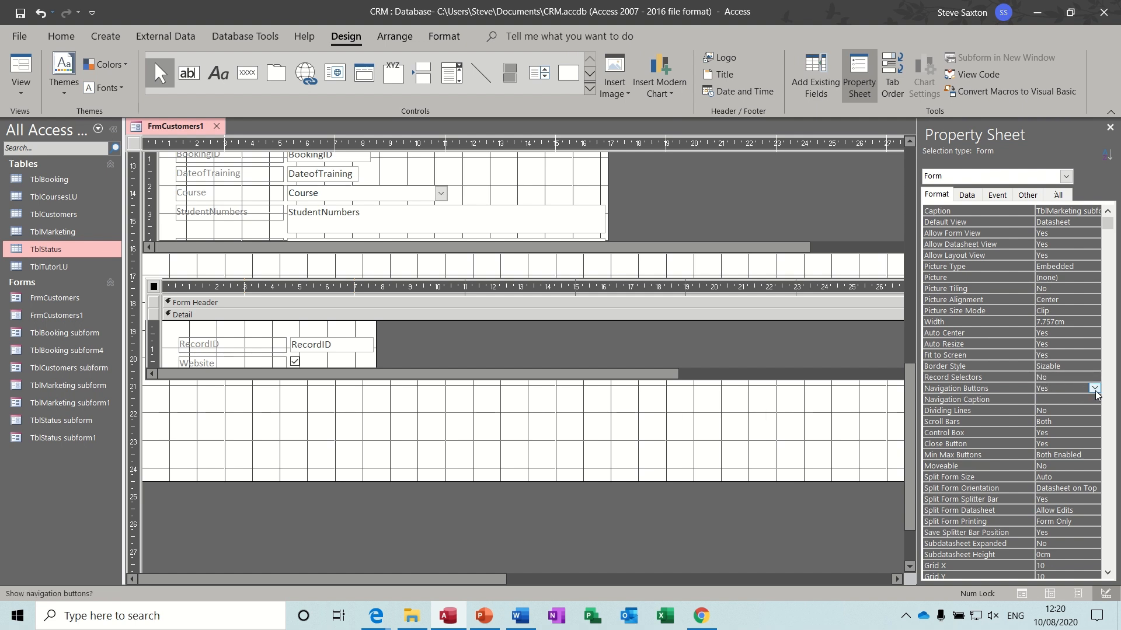
{"action": "left_click", "coordinate": [1093, 389]}
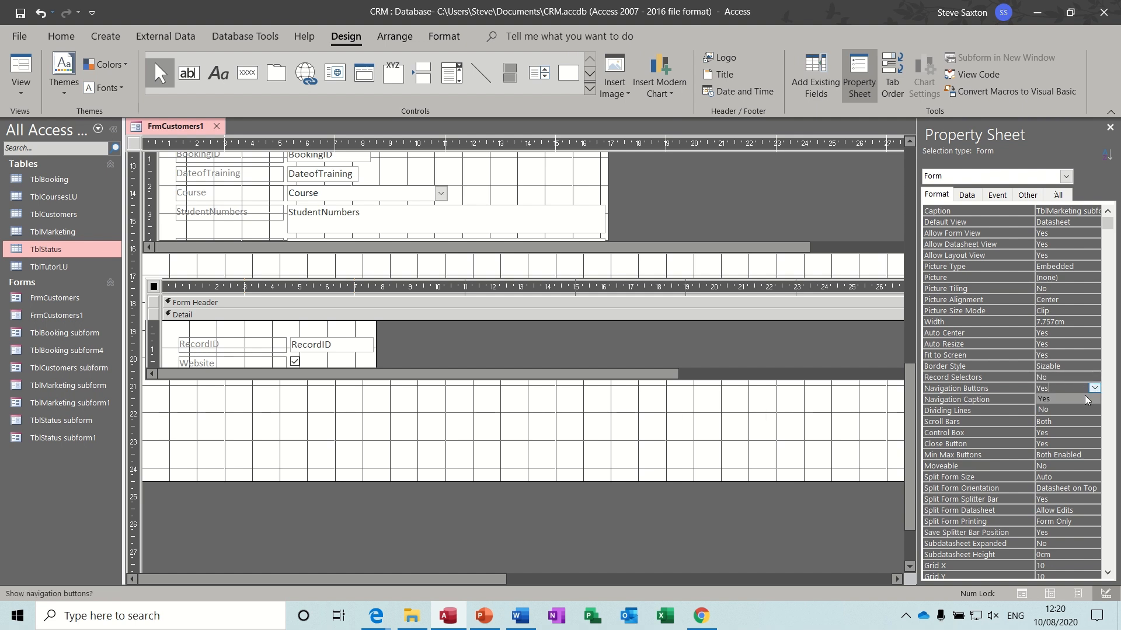
{"action": "left_click", "coordinate": [583, 428]}
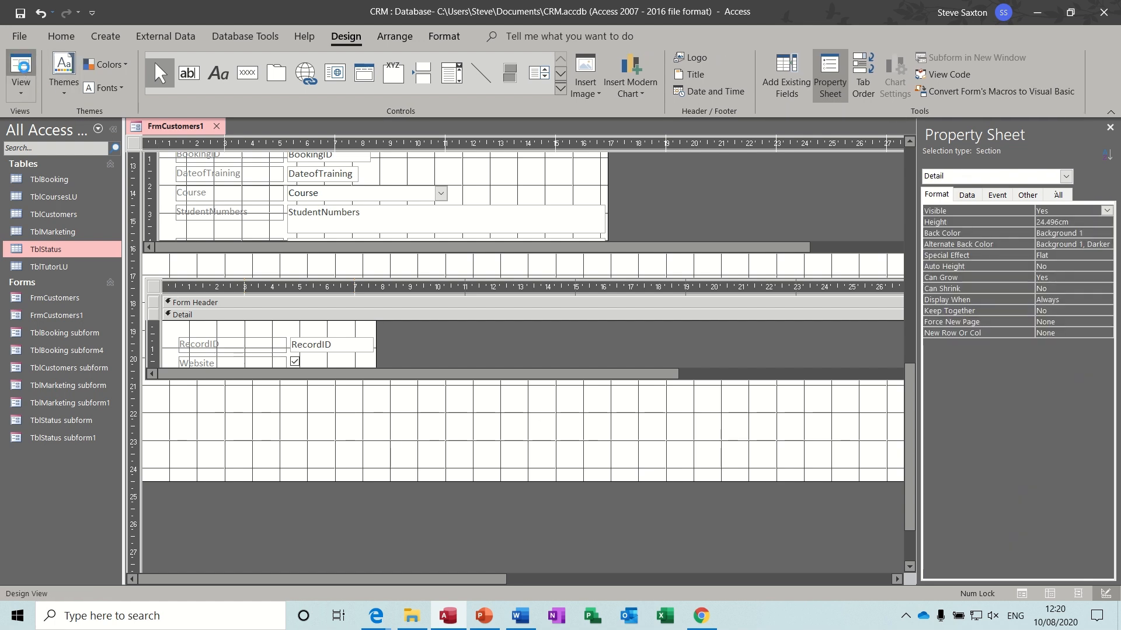
{"action": "left_click", "coordinate": [24, 67]}
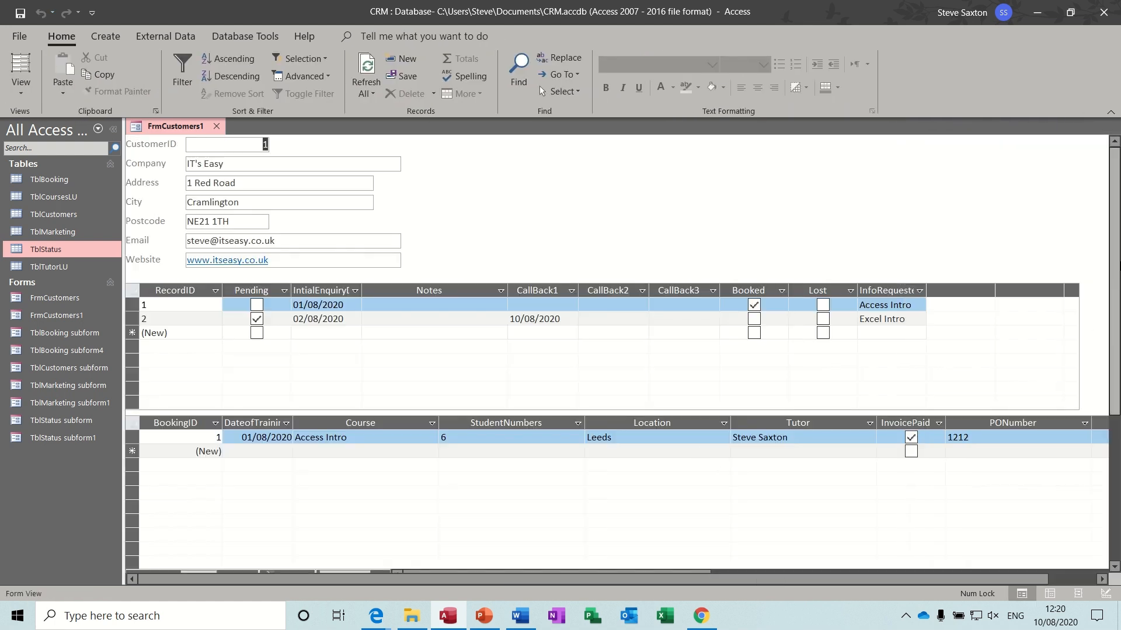
- Scroll through FrmCustomers1 in Form View to check the bookings and marketing subforms
{"action": "scroll", "coordinate": [1116, 257], "scroll_direction": "down", "scroll_amount": 5}
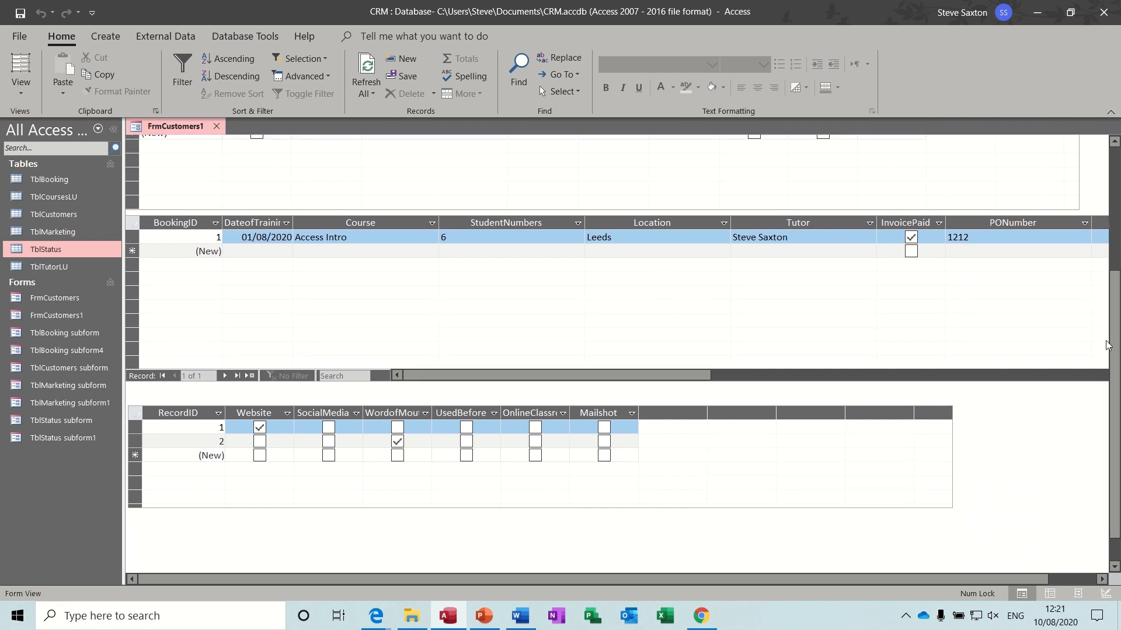
{"action": "left_click_drag", "start_coordinate": [1108, 346], "coordinate": [1112, 210]}
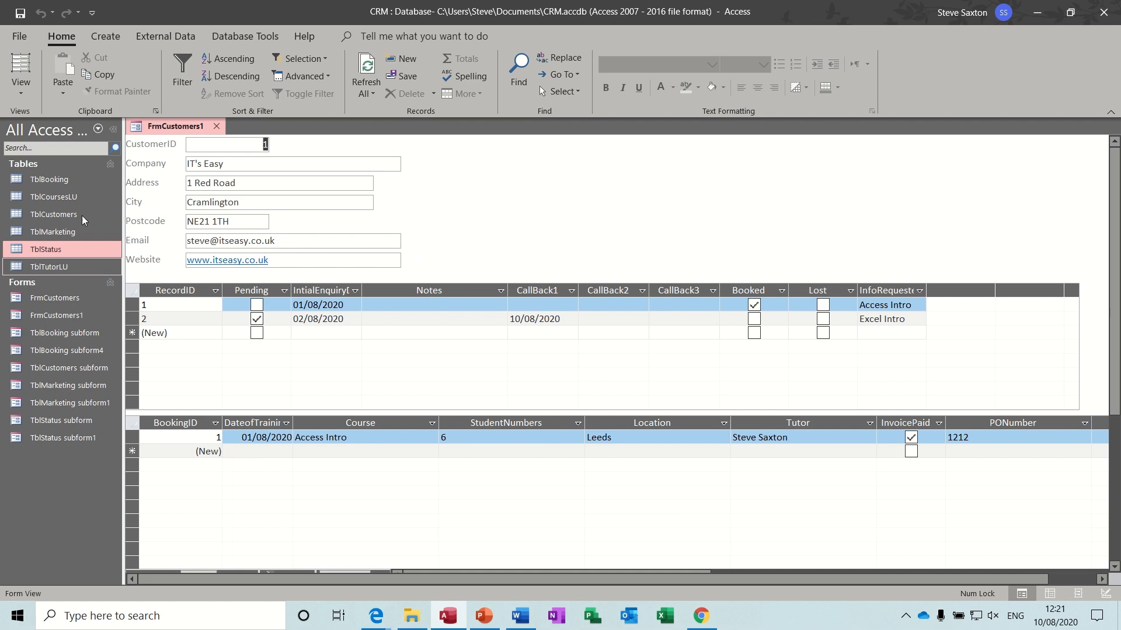
{"action": "left_click", "coordinate": [22, 97]}
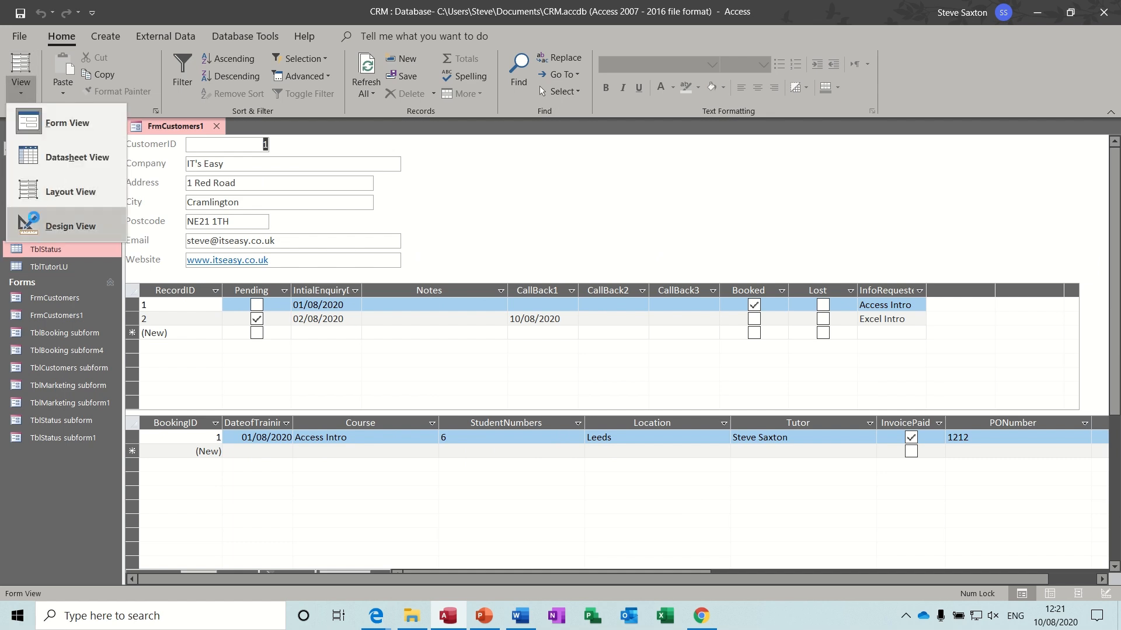
- In Design View, shorten the status subform to about 3 cm and move up and shorten the bookings subform
{"action": "left_click", "coordinate": [67, 225]}
{"action": "left_click", "coordinate": [152, 324]}
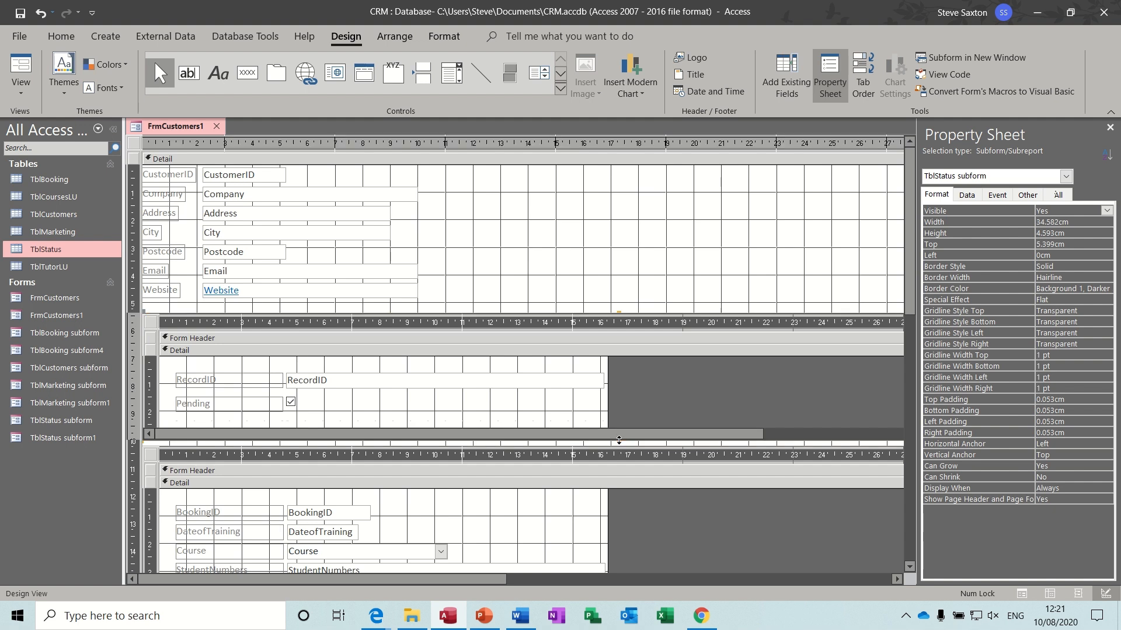
{"action": "left_click_drag", "start_coordinate": [618, 440], "coordinate": [618, 396]}
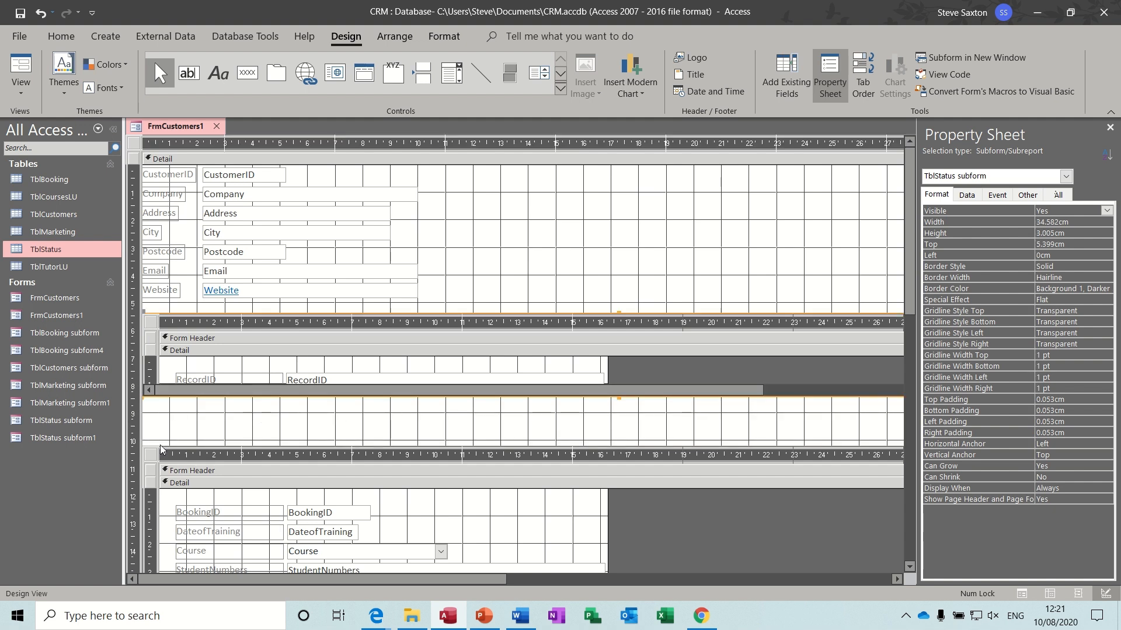
{"action": "left_click_drag", "start_coordinate": [152, 448], "coordinate": [154, 403]}
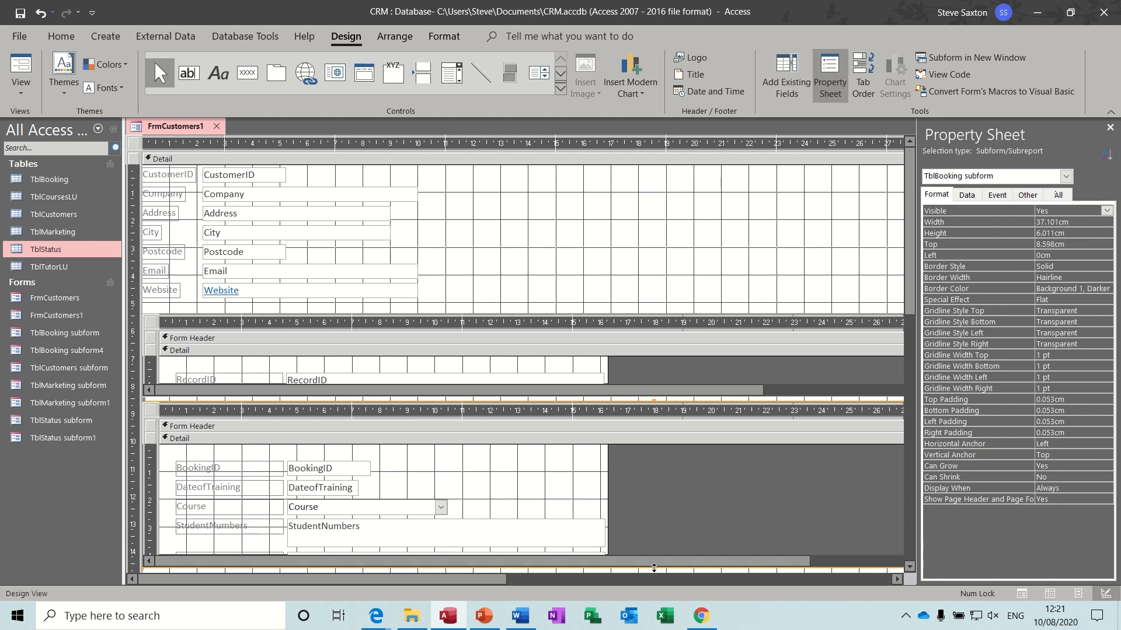
{"action": "left_click_drag", "start_coordinate": [653, 570], "coordinate": [653, 503]}
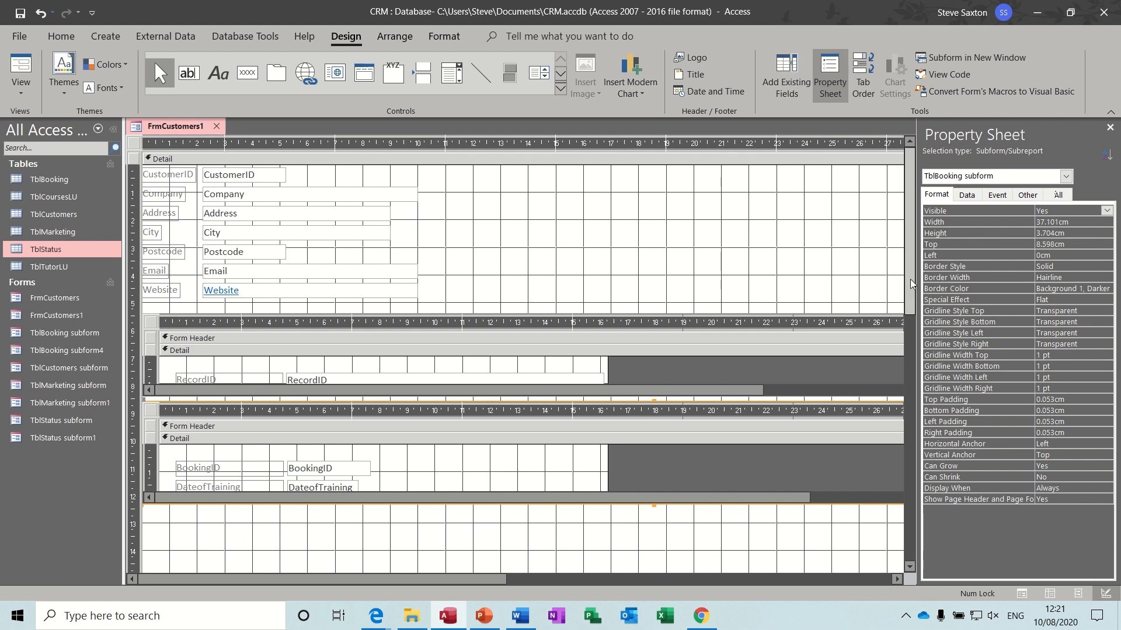
- Move the marketing subform up directly under the bookings, check it in Form View, and return to Design View
{"action": "left_click_drag", "start_coordinate": [909, 279], "coordinate": [907, 377]}
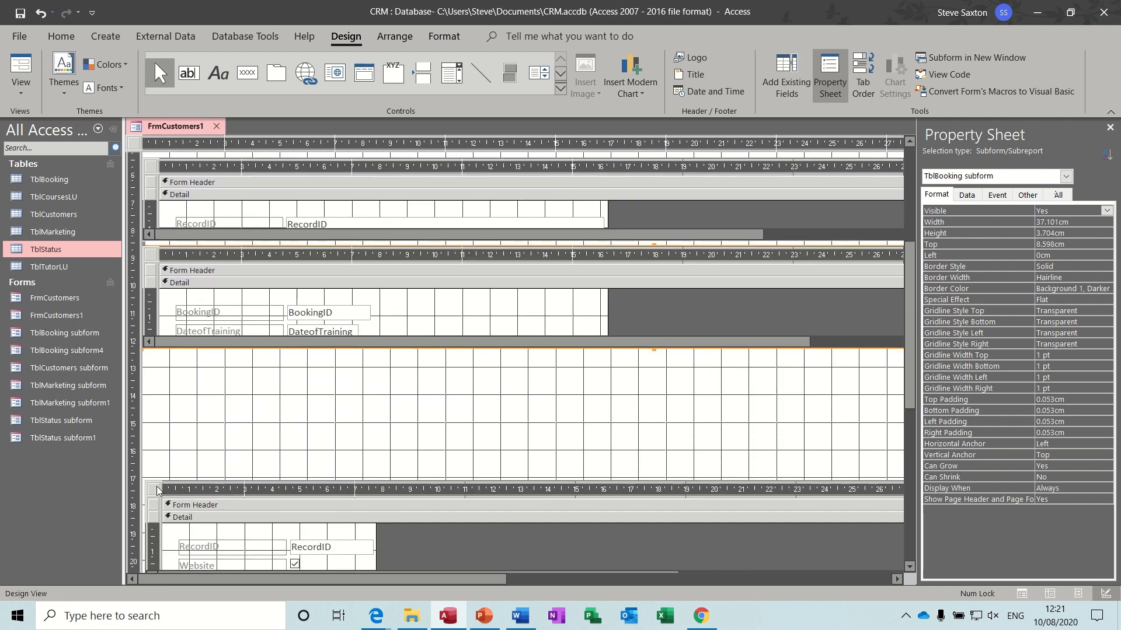
{"action": "left_click_drag", "start_coordinate": [156, 490], "coordinate": [150, 362]}
{"action": "left_click", "coordinate": [436, 355]}
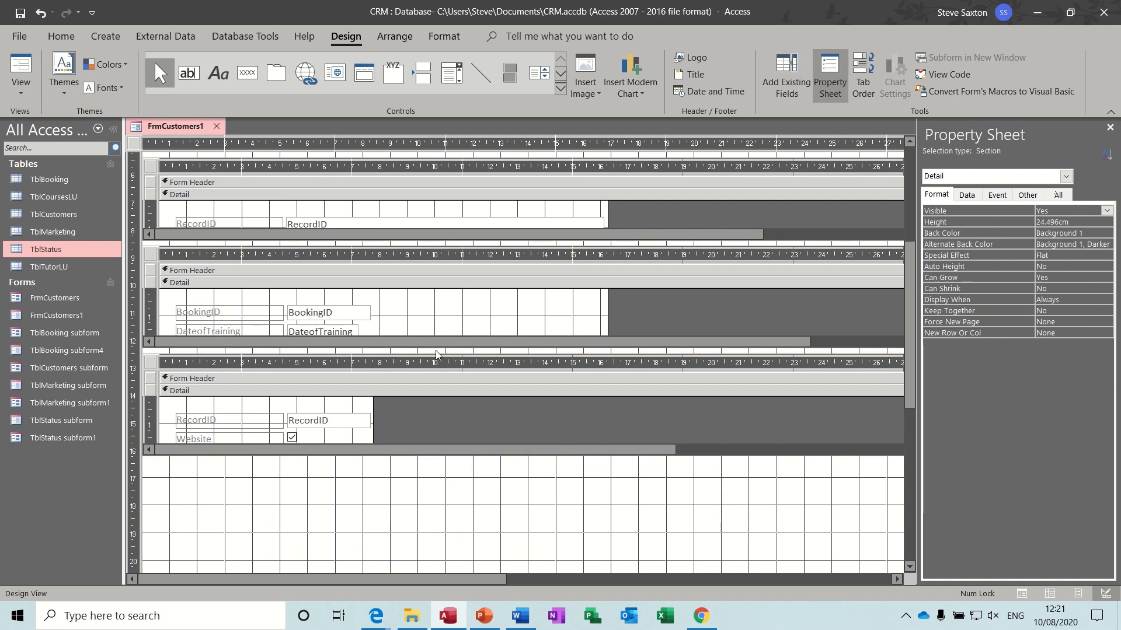
{"action": "left_click", "coordinate": [21, 65]}
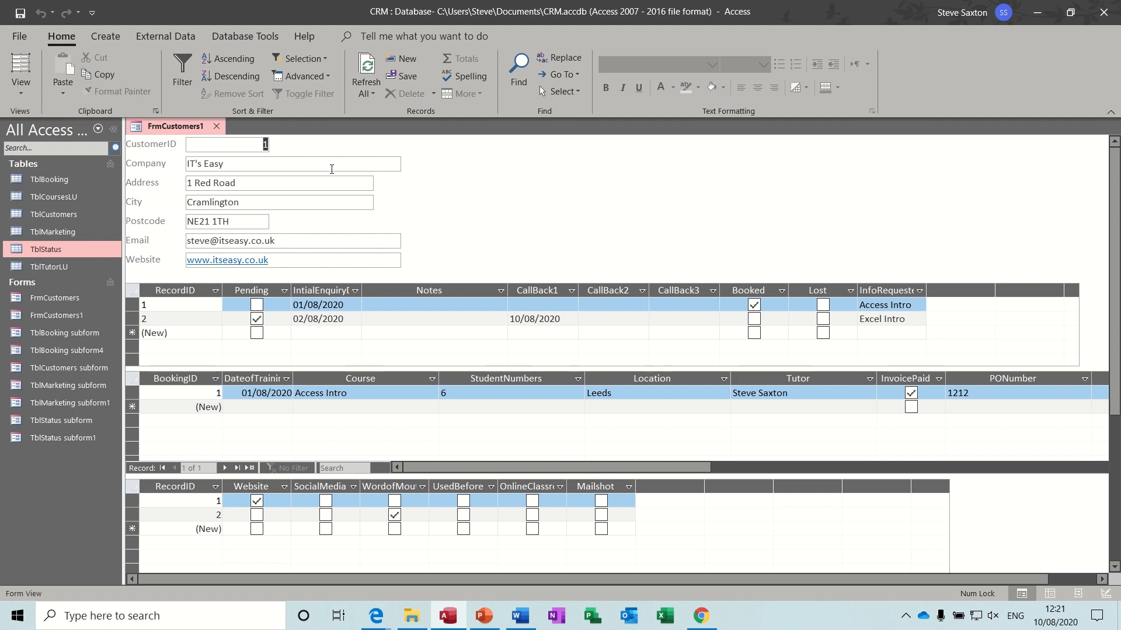
{"action": "left_click", "coordinate": [21, 94]}
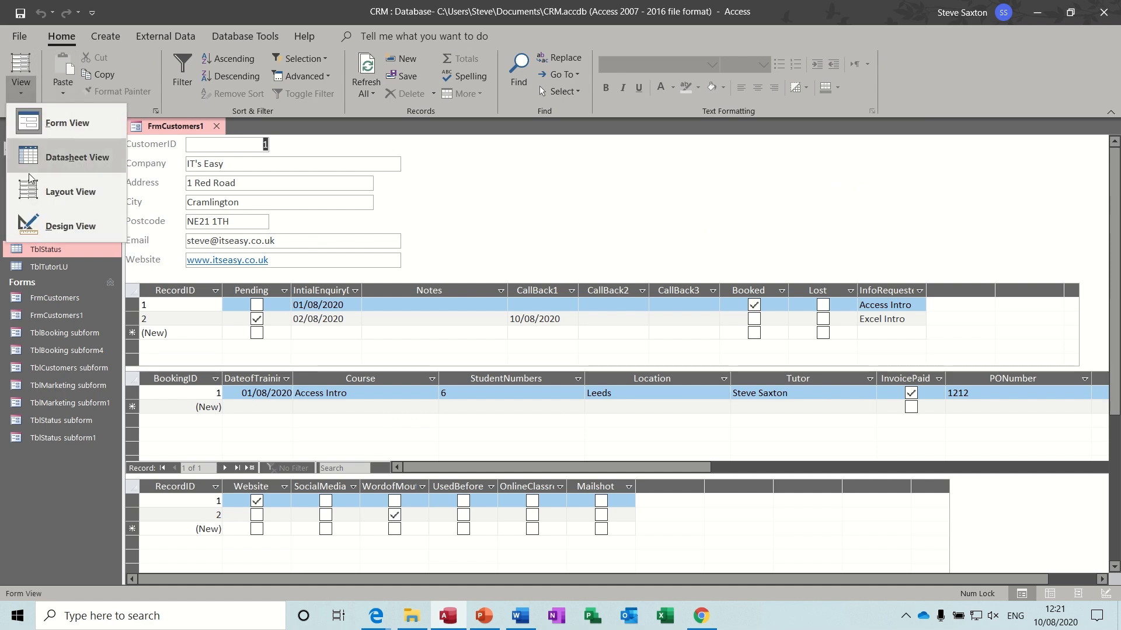
{"action": "left_click", "coordinate": [34, 229]}
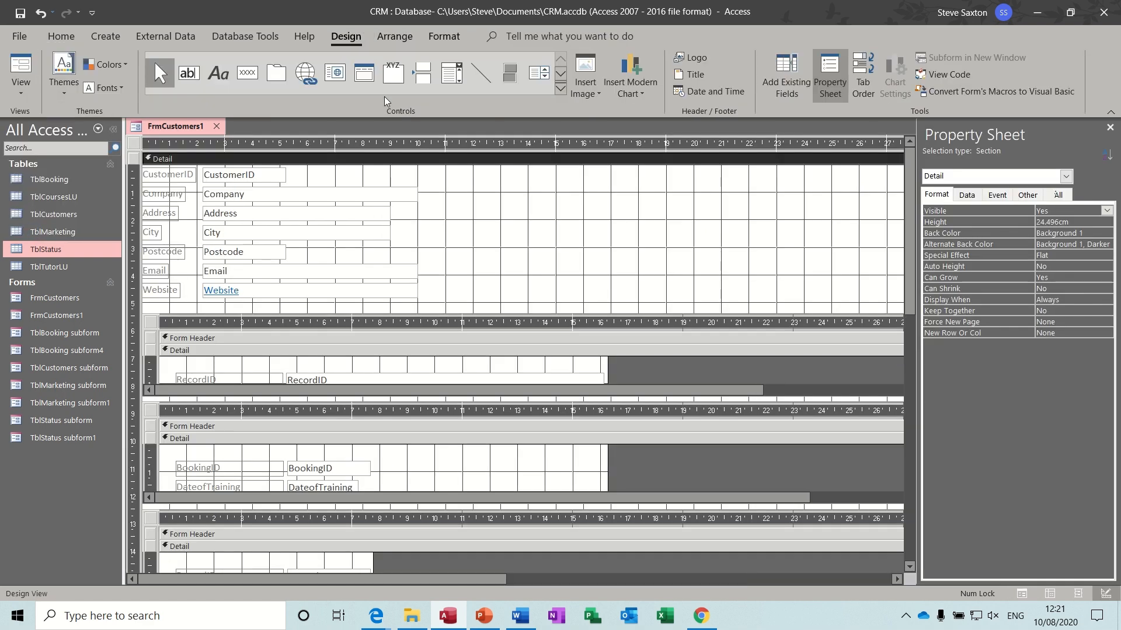
- Add an 'Add Customer' command button that adds a new record, right of the customer fields
{"action": "left_click", "coordinate": [257, 75]}
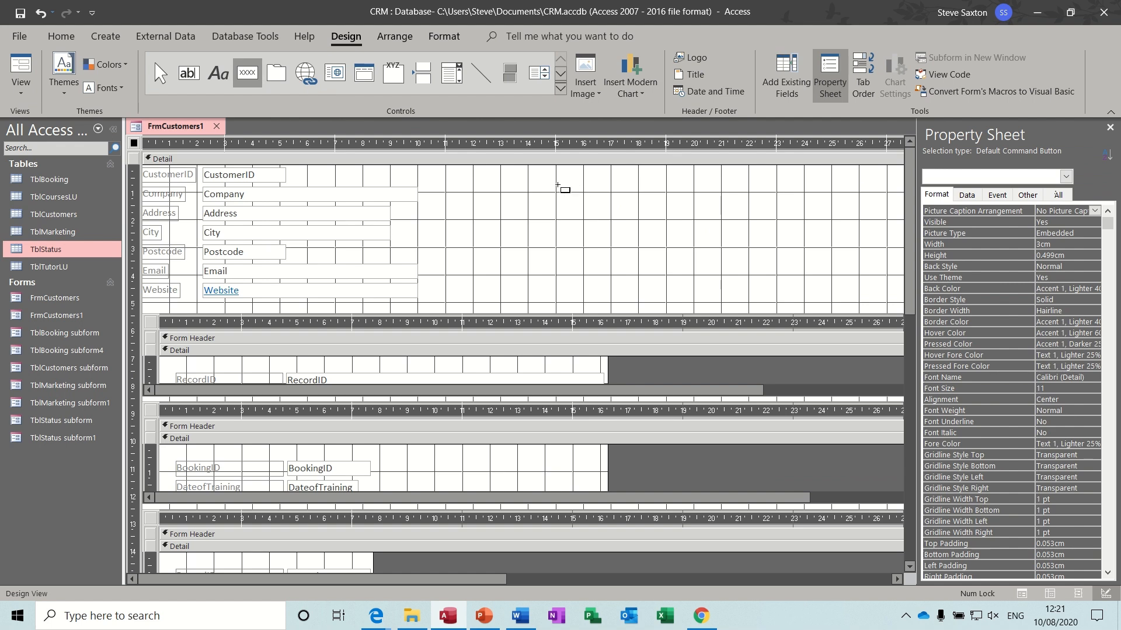
{"action": "left_click_drag", "start_coordinate": [520, 179], "coordinate": [660, 215]}
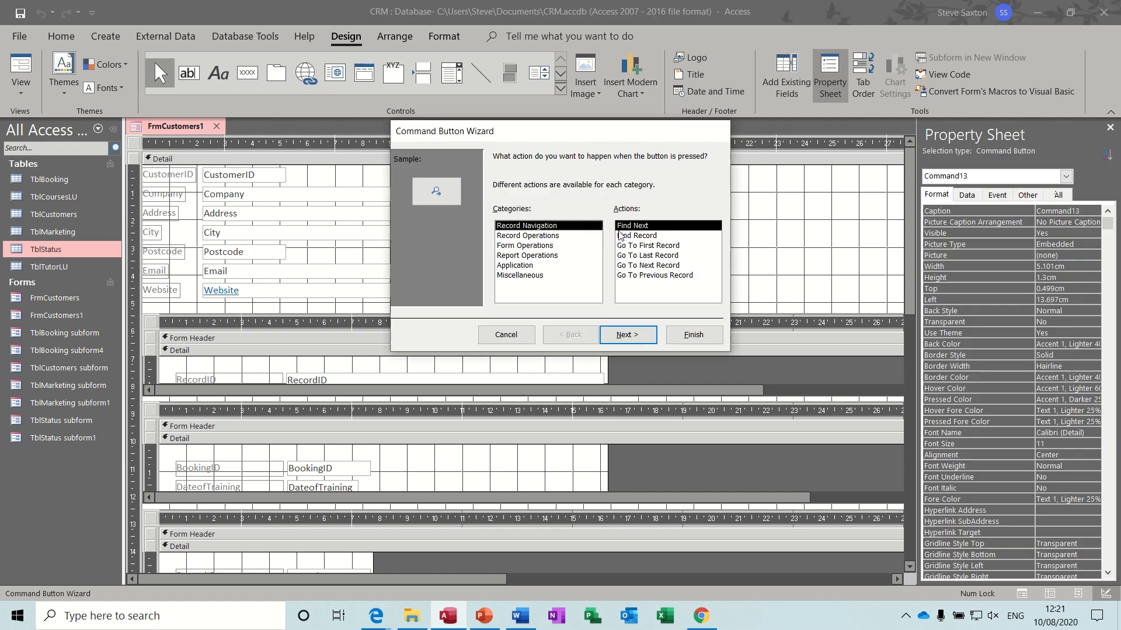
{"action": "left_click", "coordinate": [566, 236]}
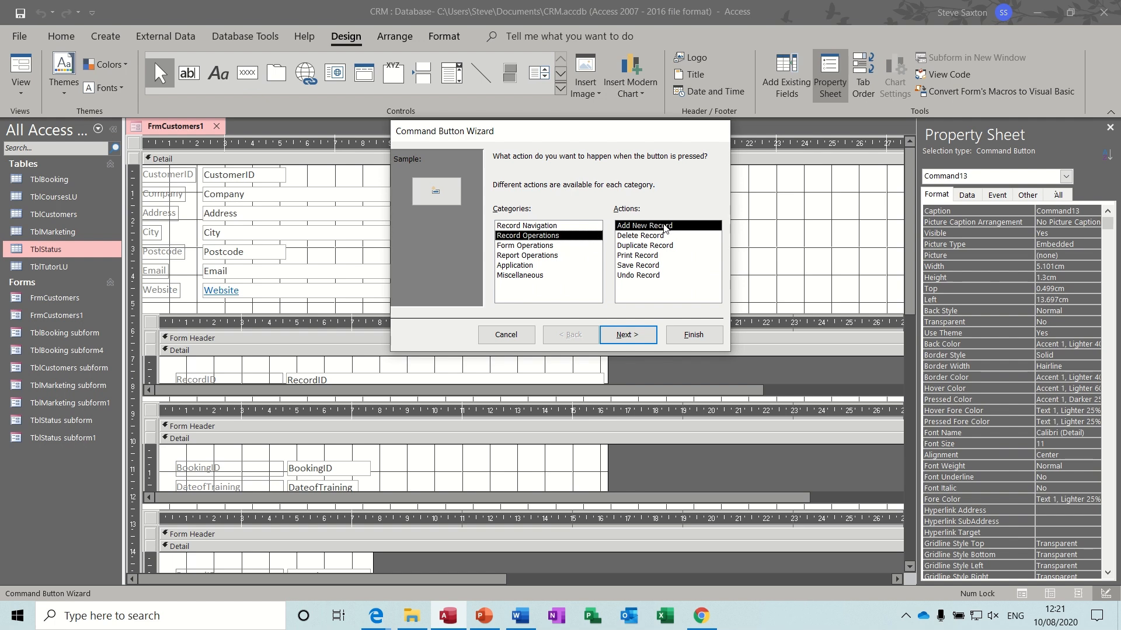
{"action": "left_click", "coordinate": [635, 334]}
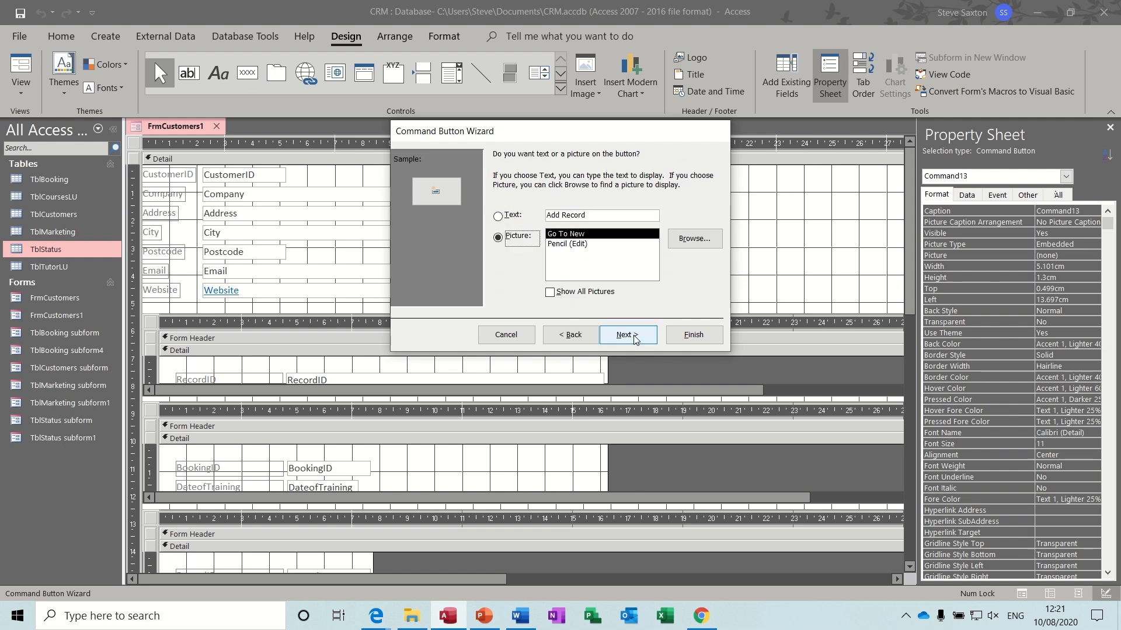
{"action": "left_click", "coordinate": [592, 217]}
{"action": "key", "text": "BackSpace"}
{"action": "key", "text": "BackSpace"}
{"action": "key", "text": "BackSpace"}
{"action": "key", "text": "BackSpace"}
{"action": "key", "text": "BackSpace"}
{"action": "key", "text": "BackSpace"}
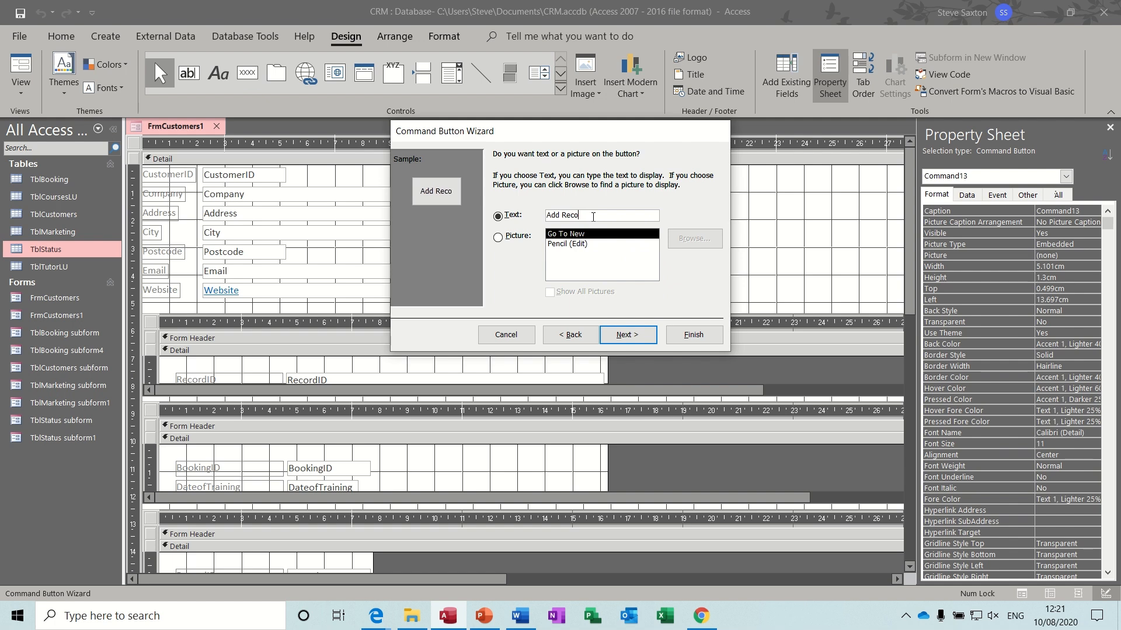
{"action": "type", "text": "Cus"}
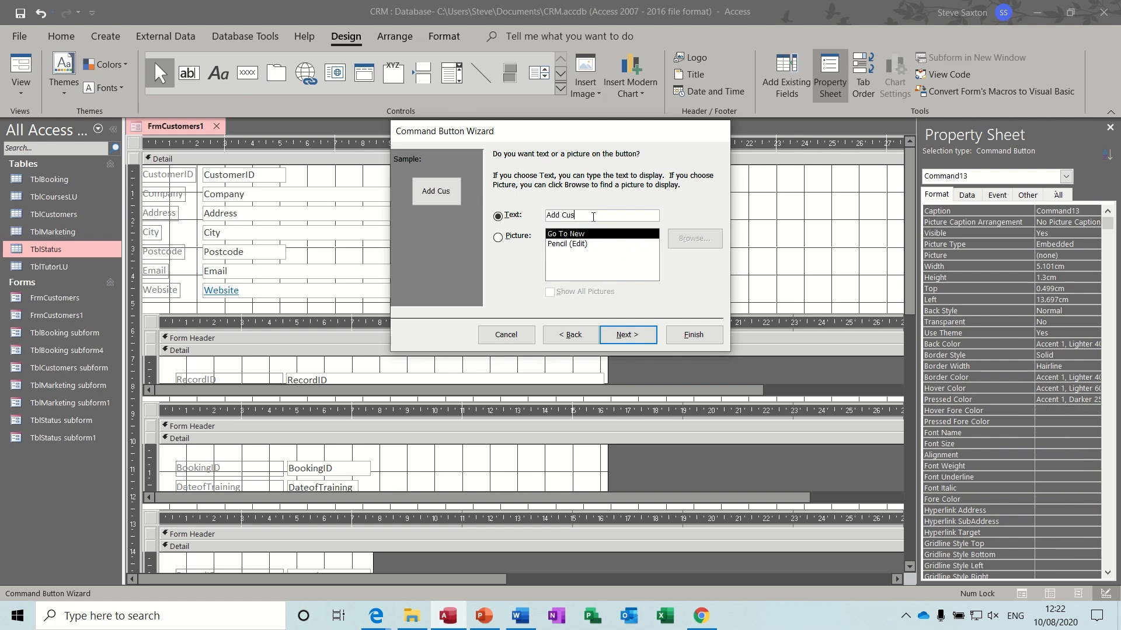
{"action": "type", "text": "tomer"}
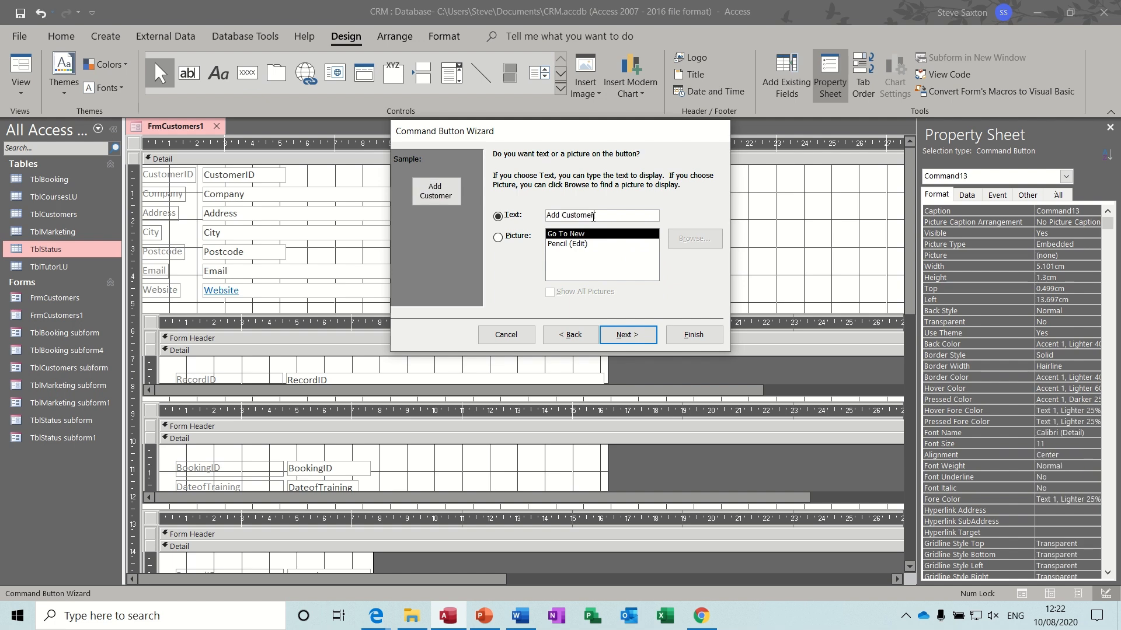
{"action": "left_click", "coordinate": [687, 335]}
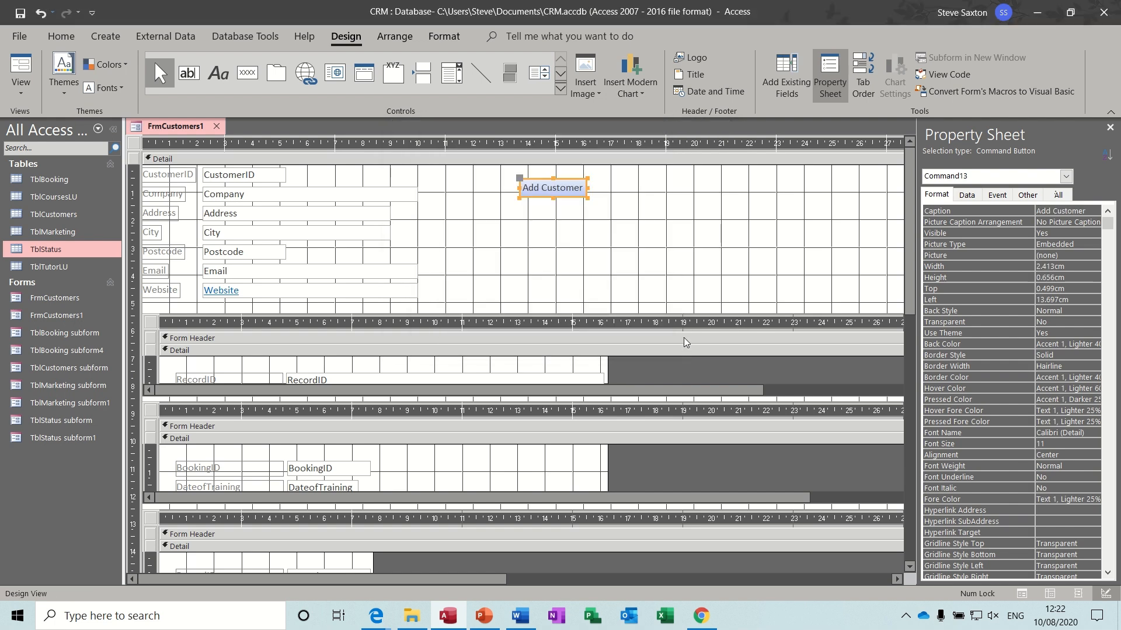
{"action": "left_click", "coordinate": [235, 78]}
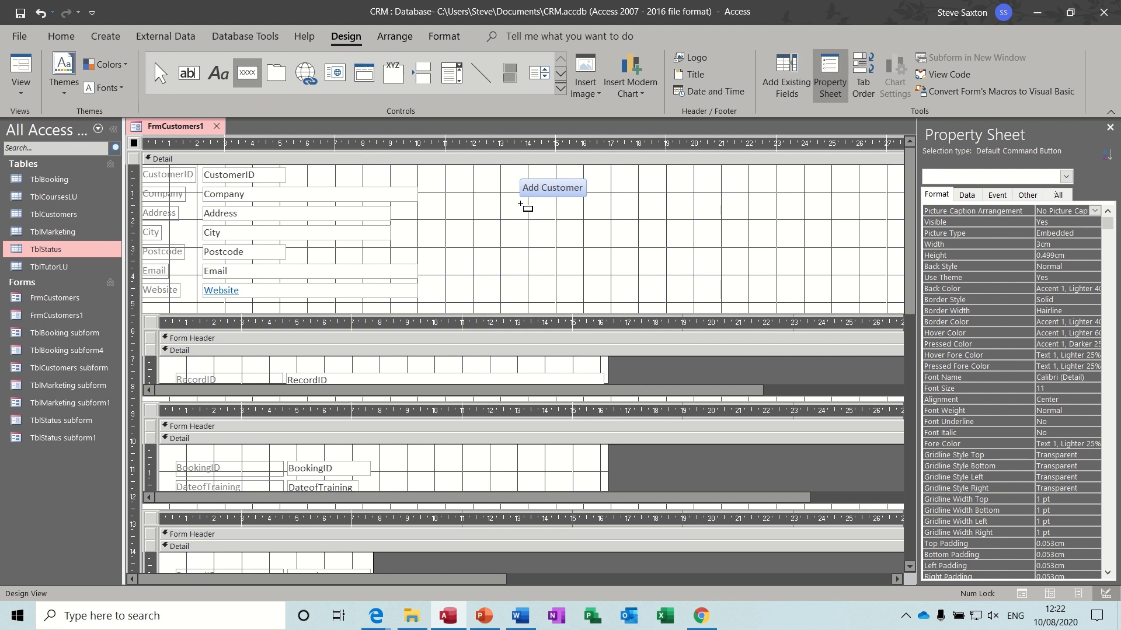
- Add a 'Find Next' record navigation button with a text caption below Add Customer
{"action": "left_click_drag", "start_coordinate": [520, 205], "coordinate": [596, 232]}
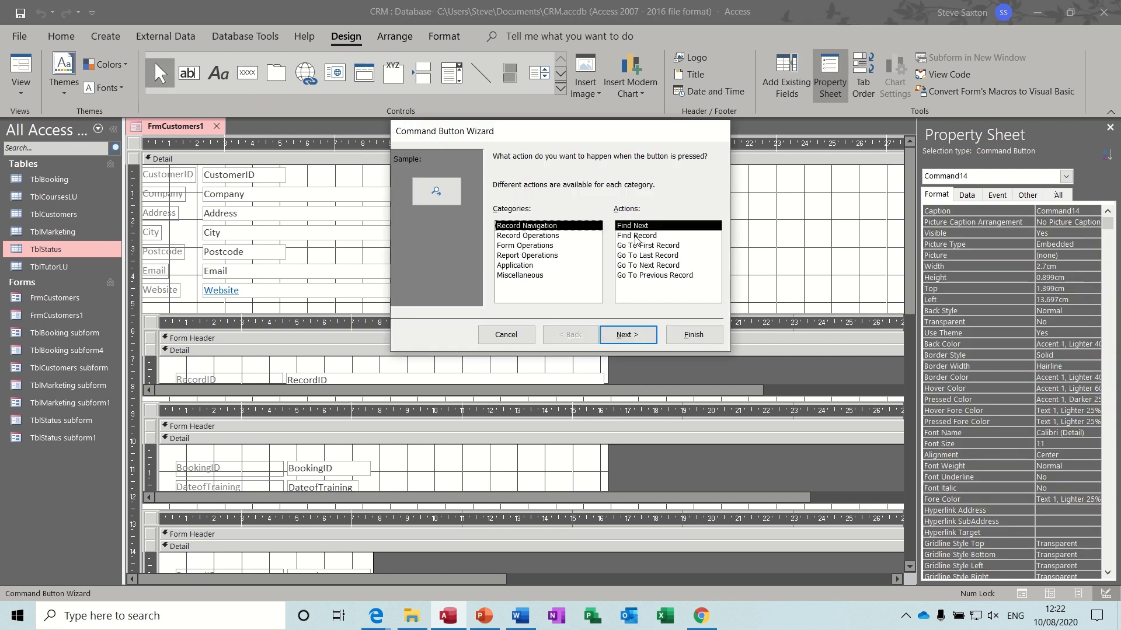
{"action": "left_click", "coordinate": [627, 335]}
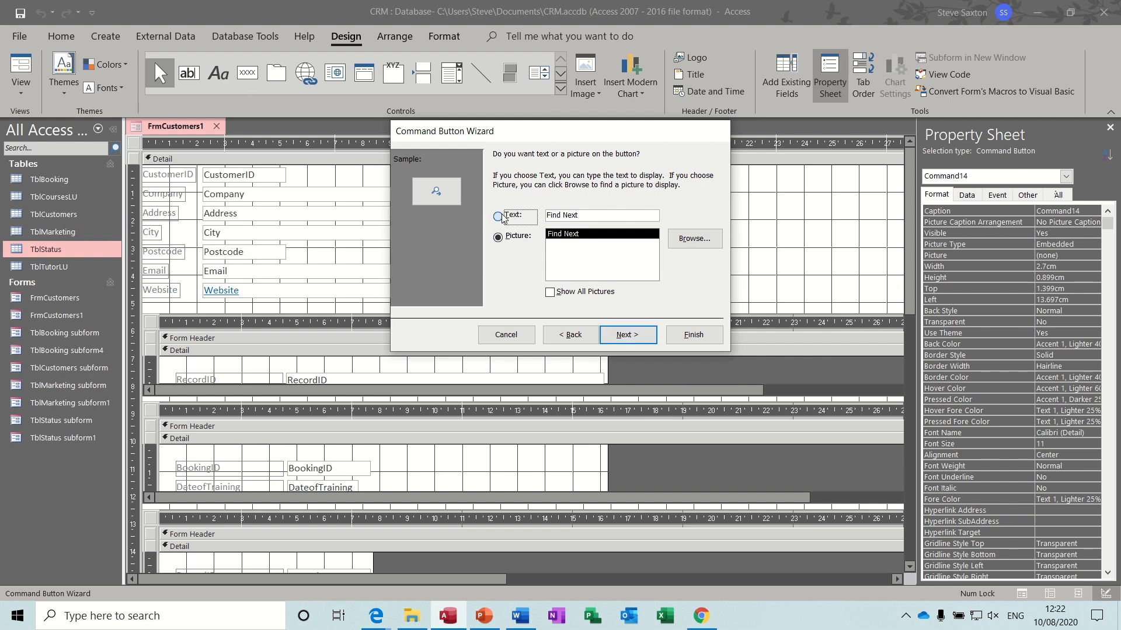
{"action": "left_click", "coordinate": [500, 217]}
{"action": "left_click", "coordinate": [642, 335]}
{"action": "left_click", "coordinate": [693, 337]}
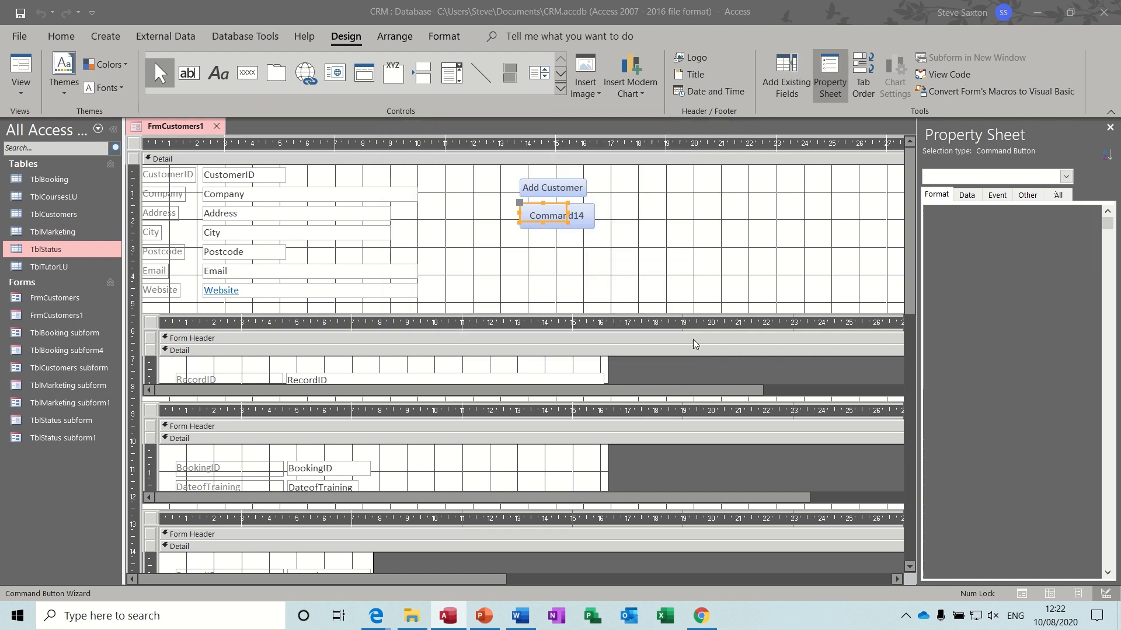
- Group the Add Customer and Find Next buttons into a tabular layout of equal width
{"action": "left_click_drag", "start_coordinate": [507, 170], "coordinate": [600, 240]}
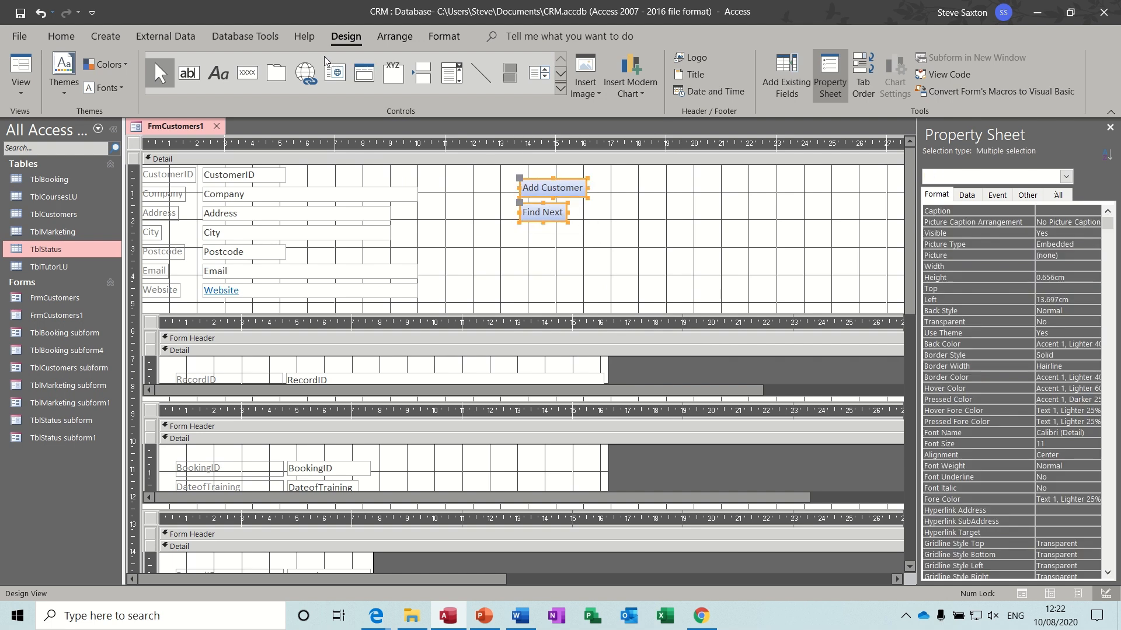
{"action": "left_click", "coordinate": [389, 38]}
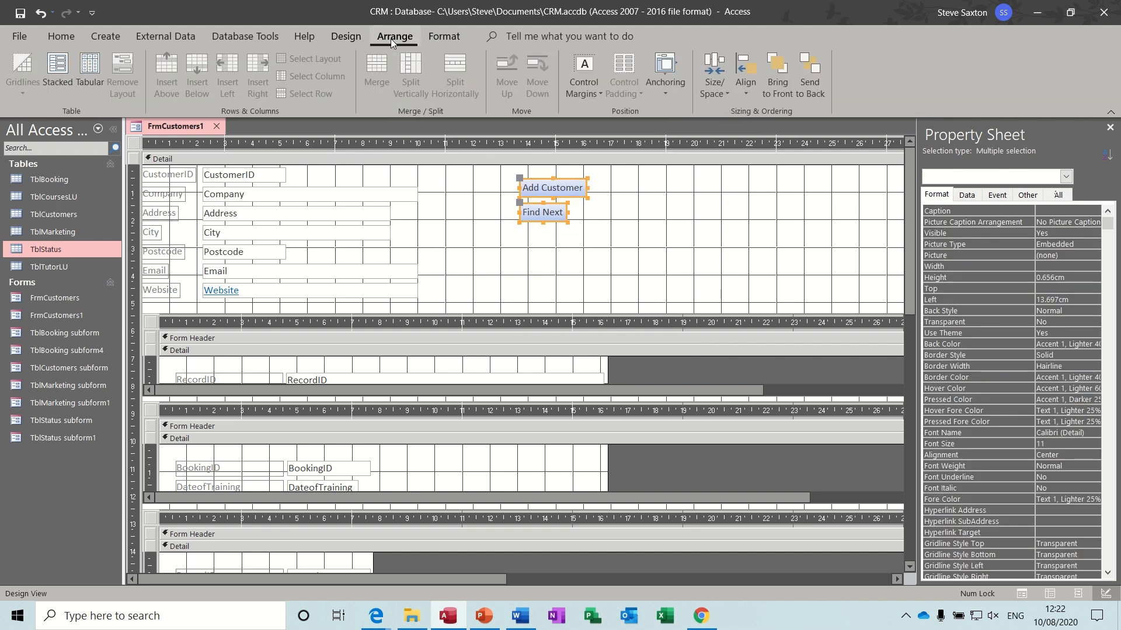
{"action": "left_click", "coordinate": [81, 66]}
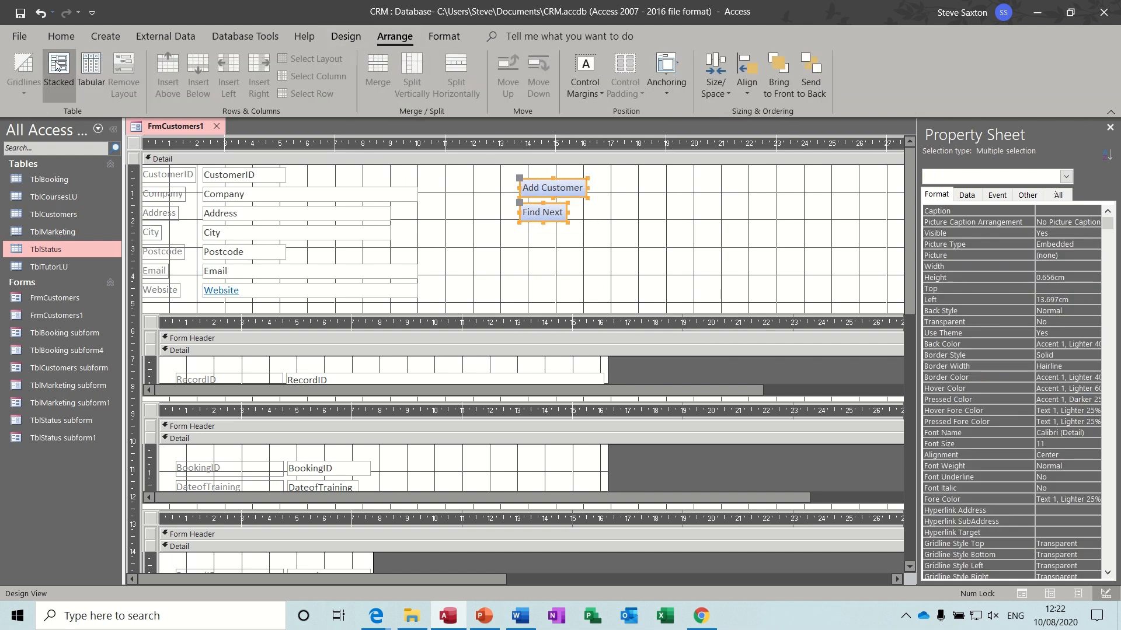
{"action": "left_click", "coordinate": [626, 198]}
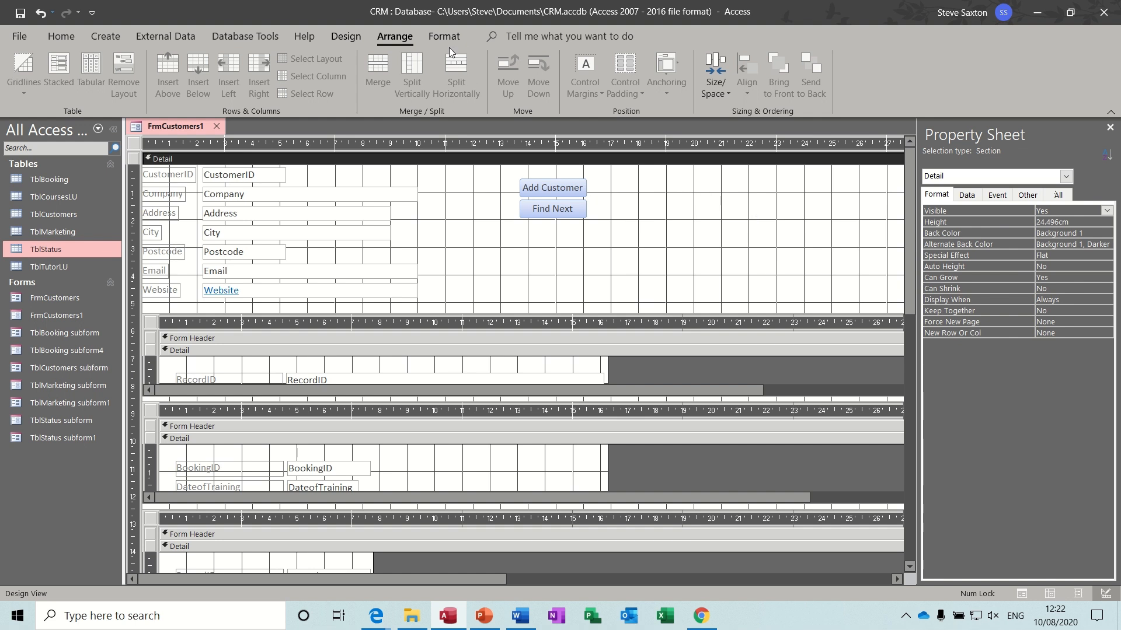
{"action": "left_click", "coordinate": [352, 38]}
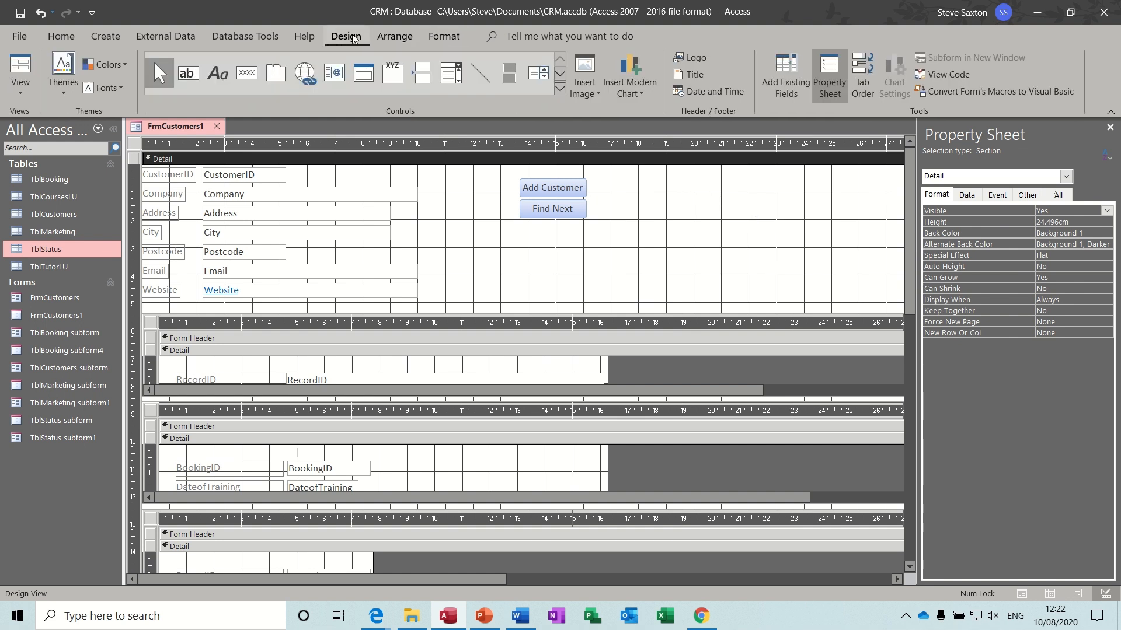
- Create a combo box that finds a record by Company, labelled 'Find Company'
{"action": "left_click", "coordinate": [560, 88]}
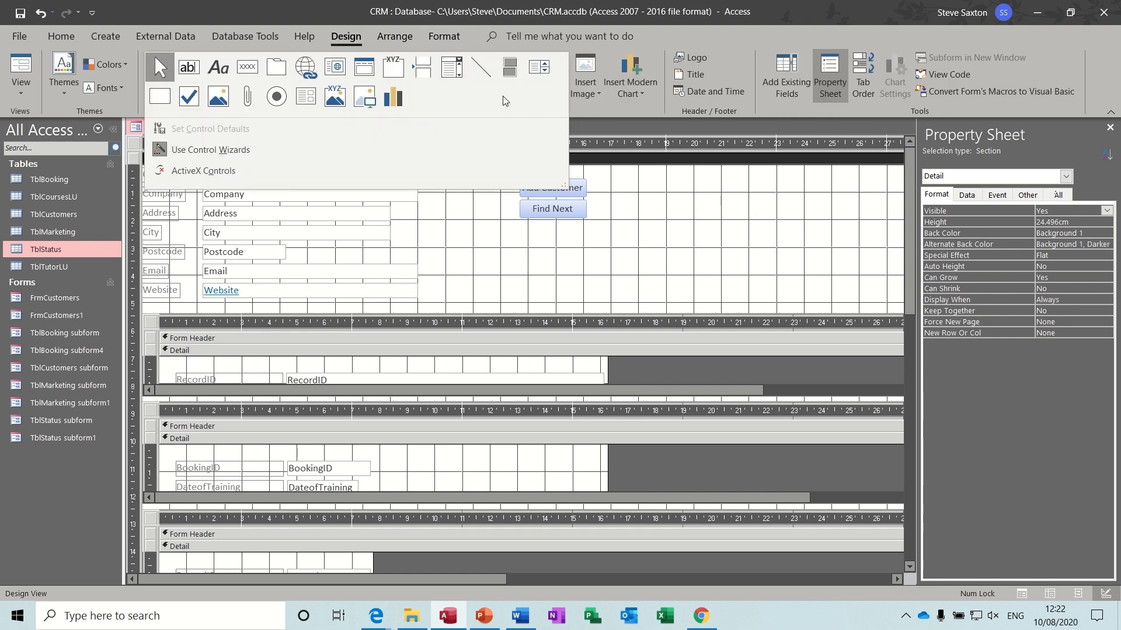
{"action": "left_click", "coordinate": [449, 69]}
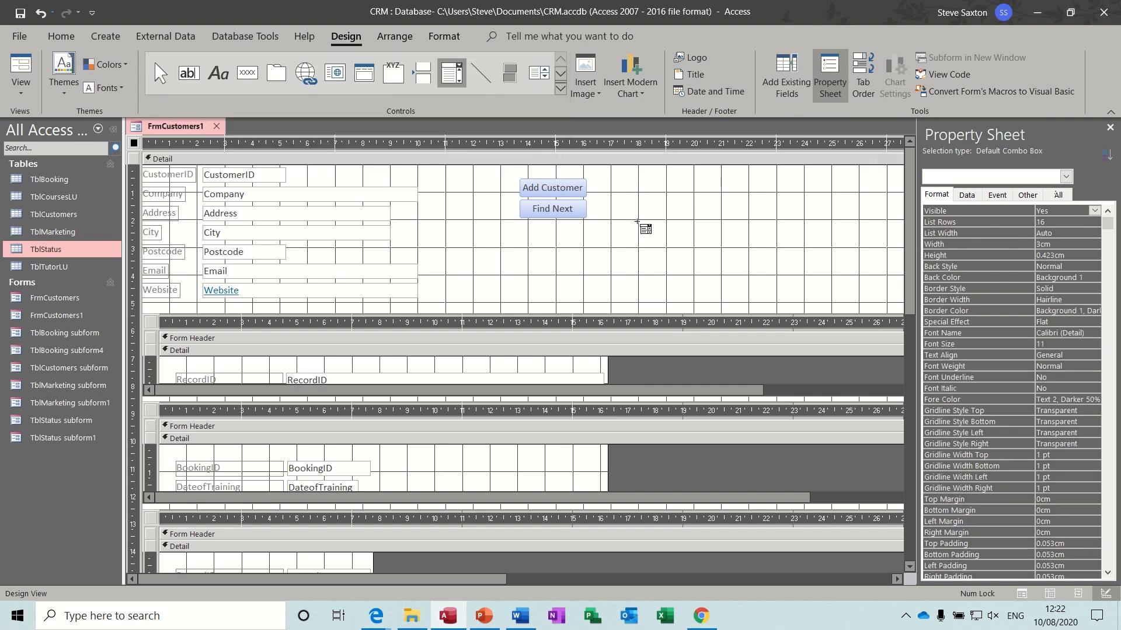
{"action": "left_click_drag", "start_coordinate": [662, 225], "coordinate": [771, 253]}
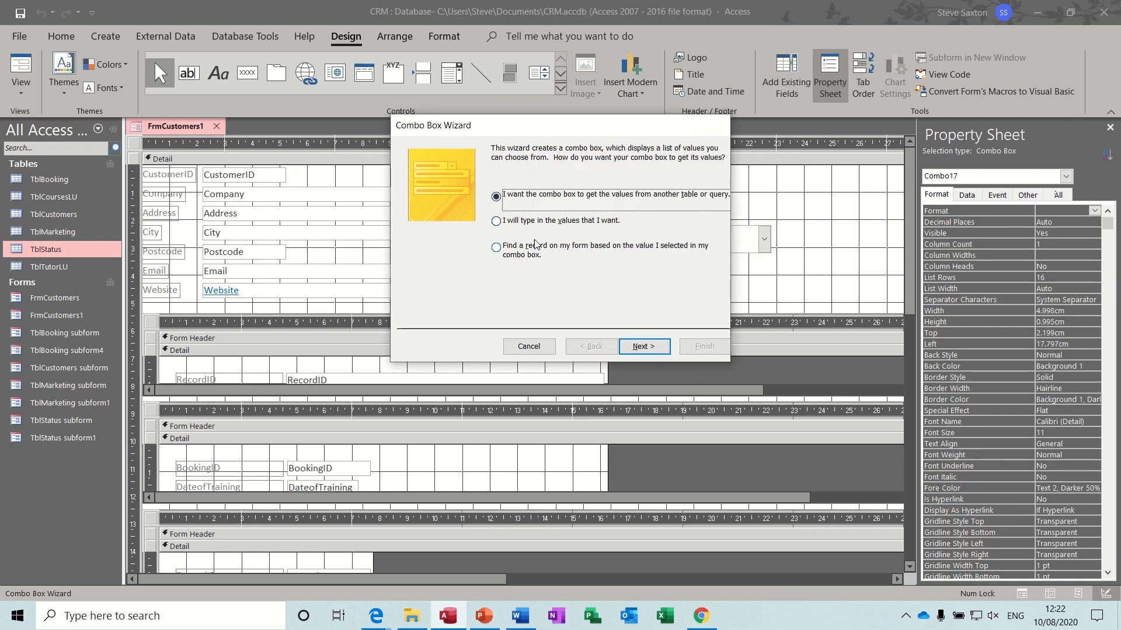
{"action": "left_click", "coordinate": [495, 247]}
{"action": "left_click", "coordinate": [642, 347]}
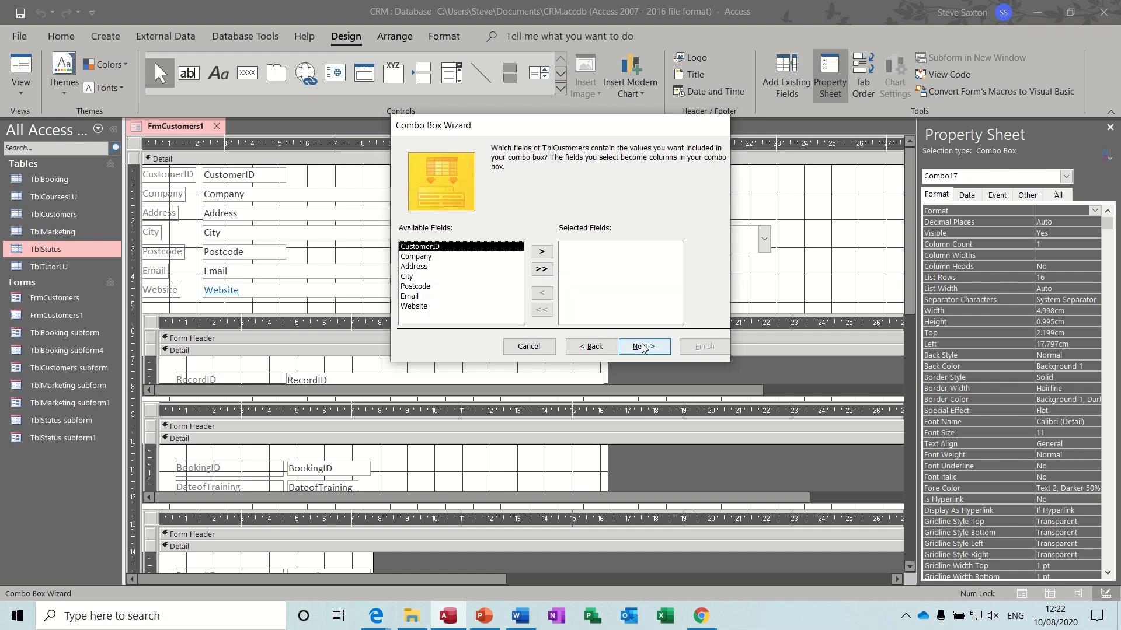
{"action": "left_click", "coordinate": [509, 258]}
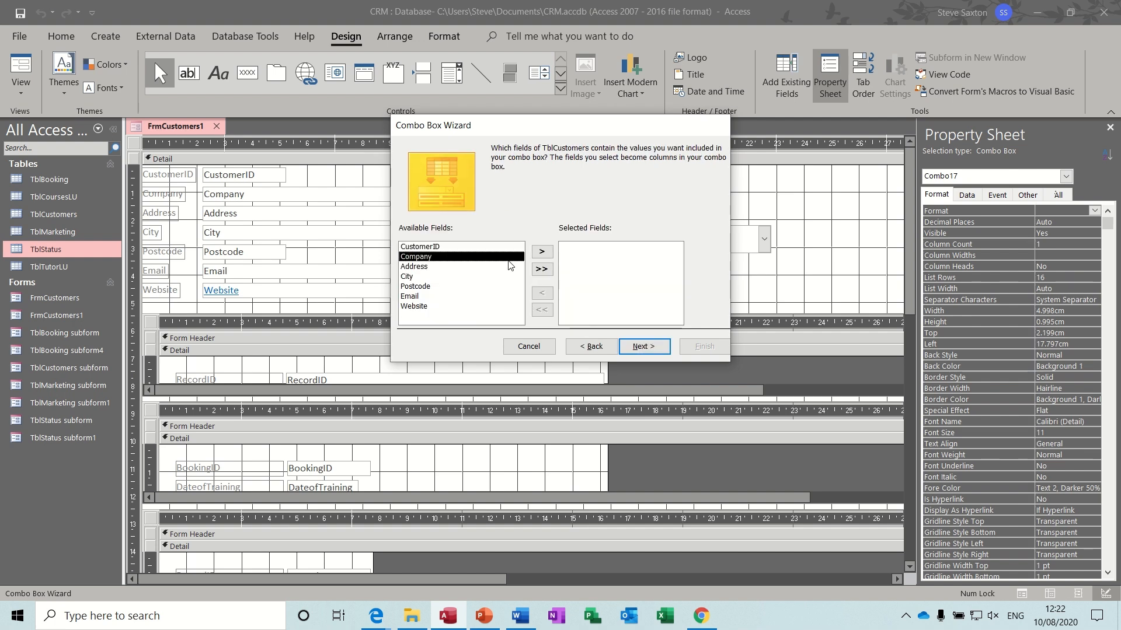
{"action": "left_click", "coordinate": [542, 252]}
{"action": "left_click", "coordinate": [642, 346]}
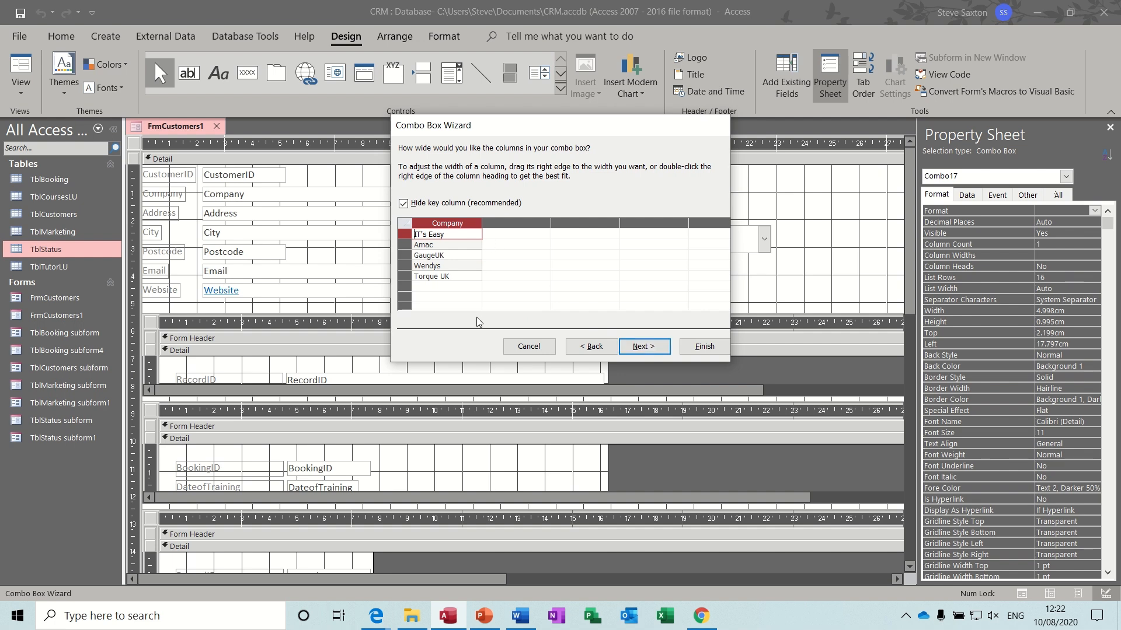
{"action": "left_click", "coordinate": [644, 346]}
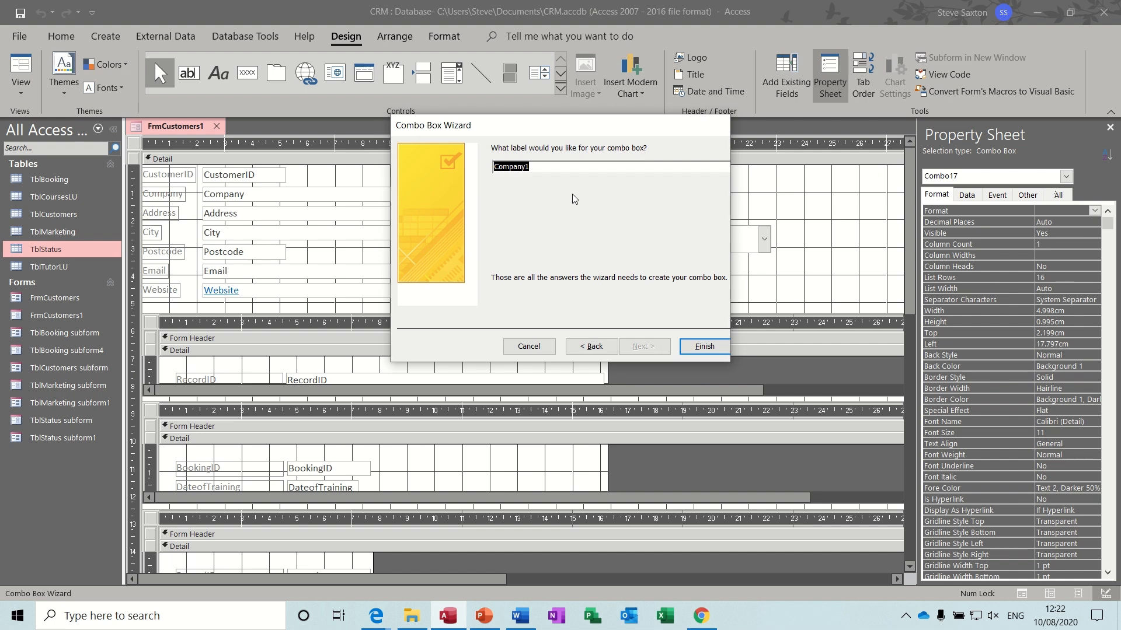
{"action": "type", "text": "Find Company"}
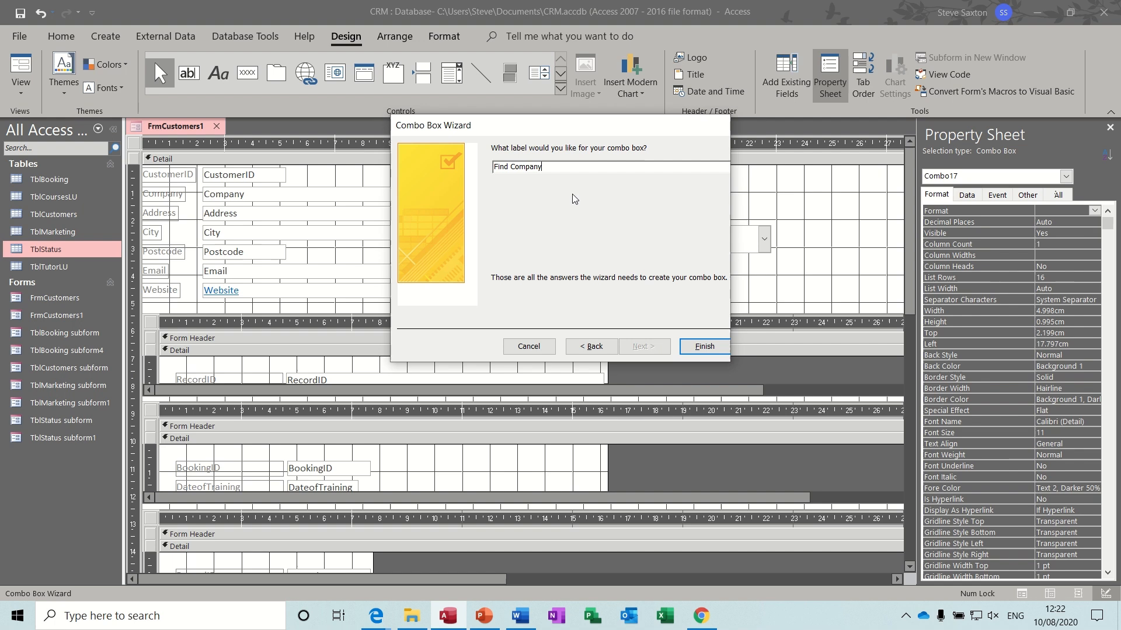
{"action": "left_click", "coordinate": [696, 345]}
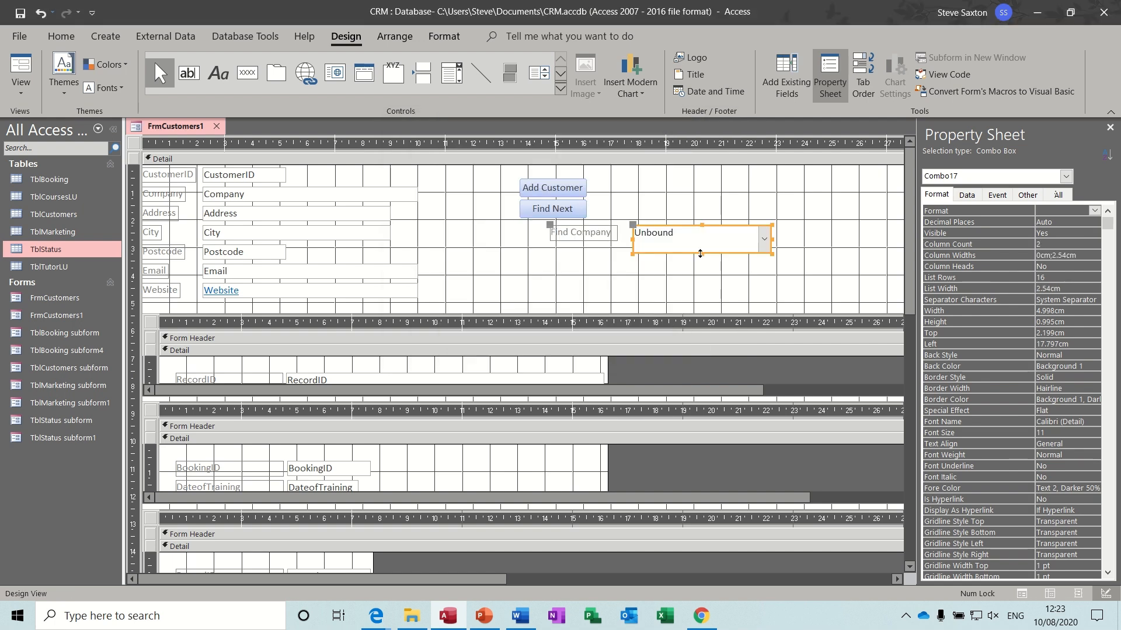
- Position the Find Company combo box level with the buttons, its label above, then view in Form View
{"action": "left_click_drag", "start_coordinate": [709, 255], "coordinate": [745, 219]}
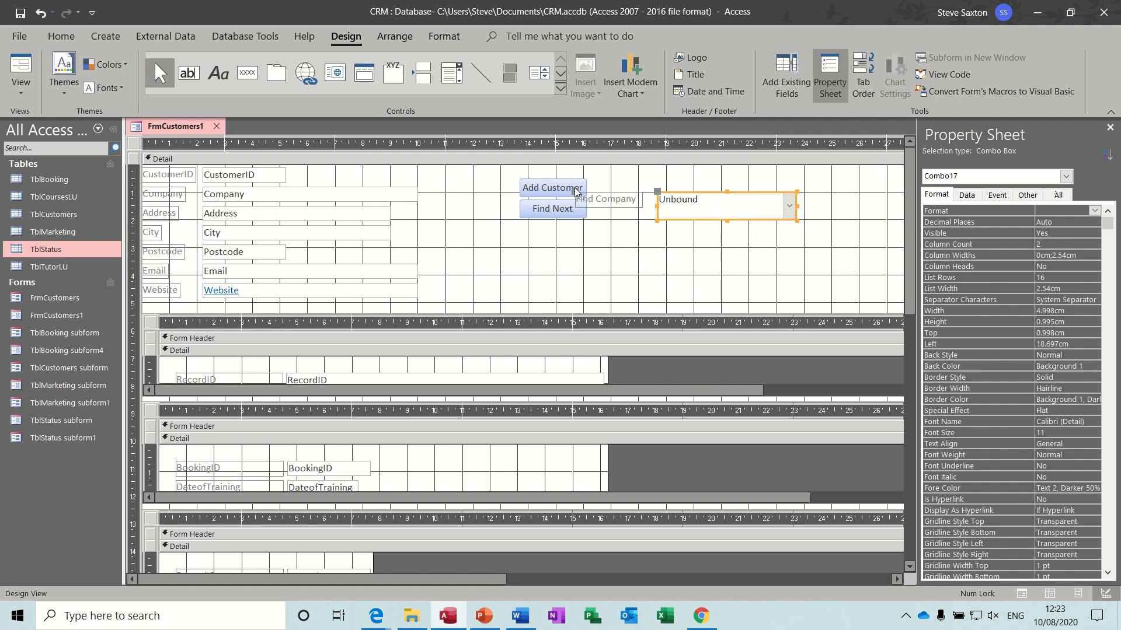
{"action": "left_click_drag", "start_coordinate": [576, 193], "coordinate": [658, 177]}
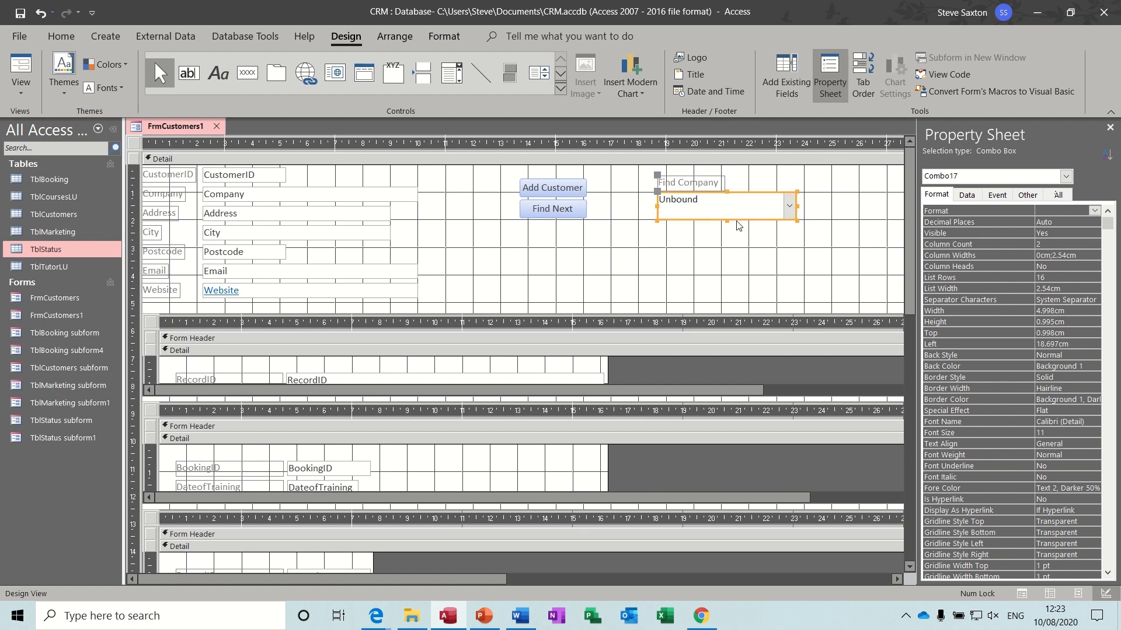
{"action": "left_click_drag", "start_coordinate": [727, 220], "coordinate": [727, 212]}
{"action": "left_click", "coordinate": [771, 235]}
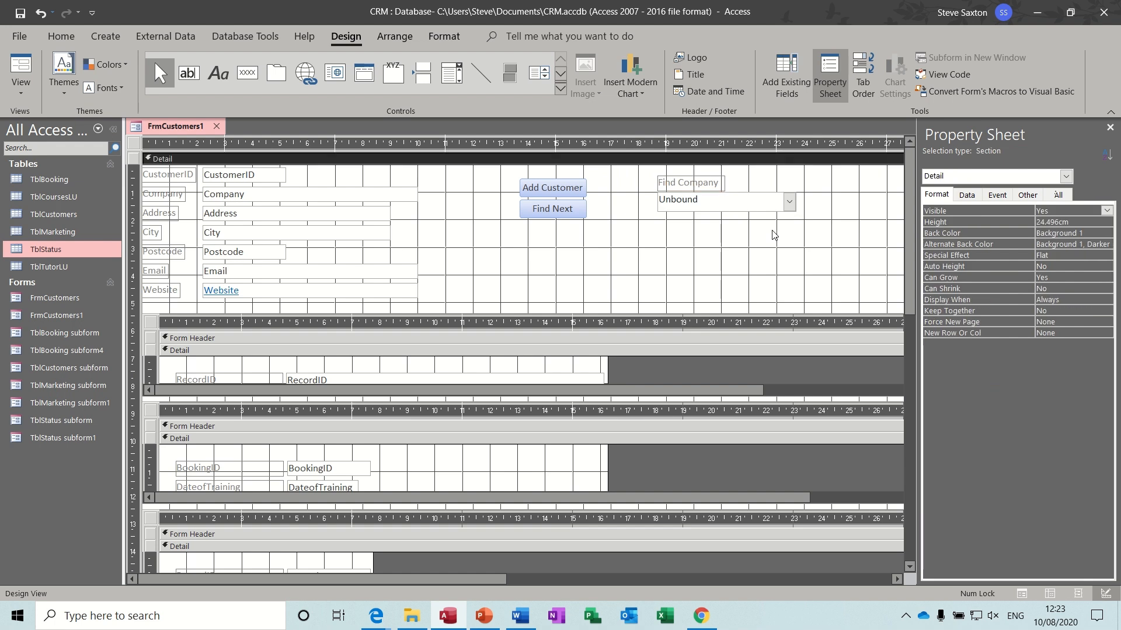
{"action": "left_click", "coordinate": [21, 67]}
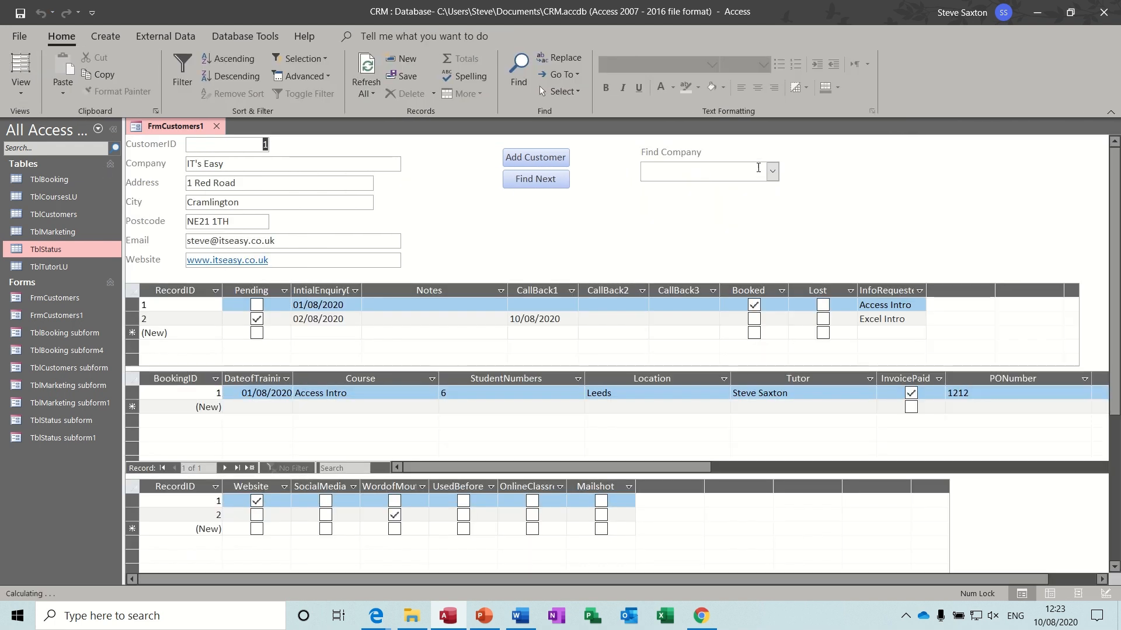
- Look up GaugeUK, Torque UK and Amac in Find Company, ending on GaugeUK
{"action": "left_click", "coordinate": [772, 171]}
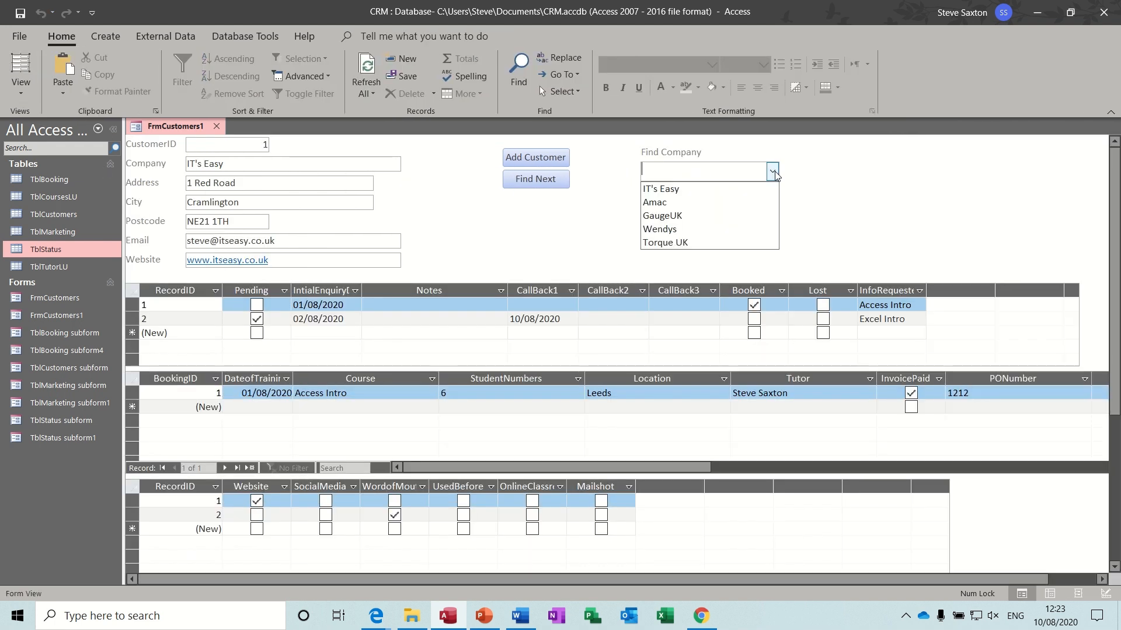
{"action": "left_click", "coordinate": [721, 216]}
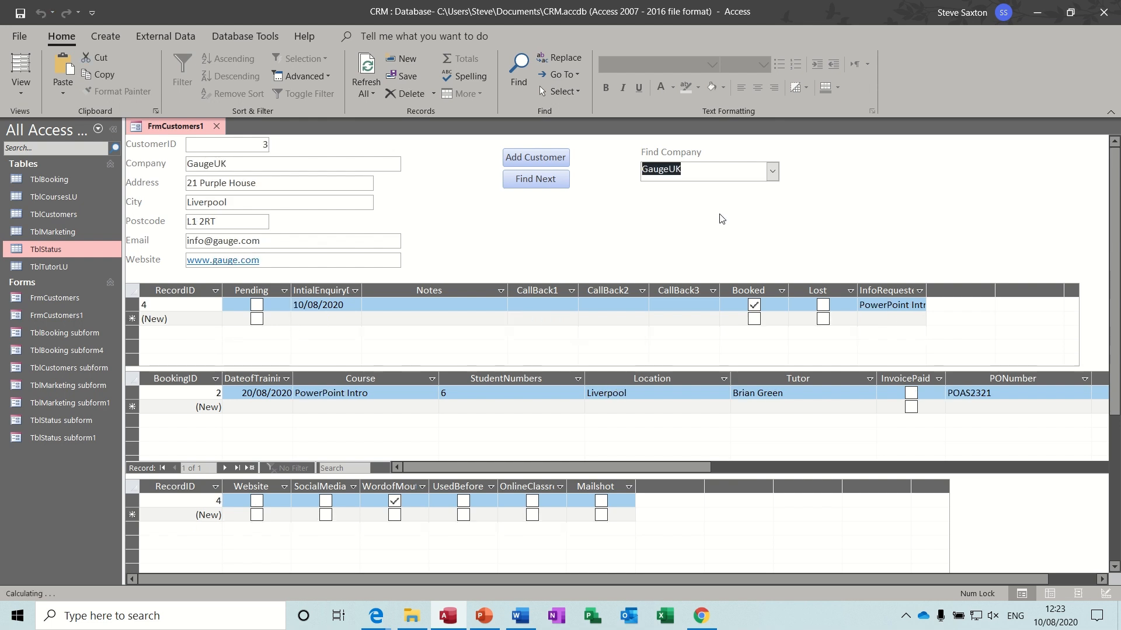
{"action": "left_click", "coordinate": [773, 171]}
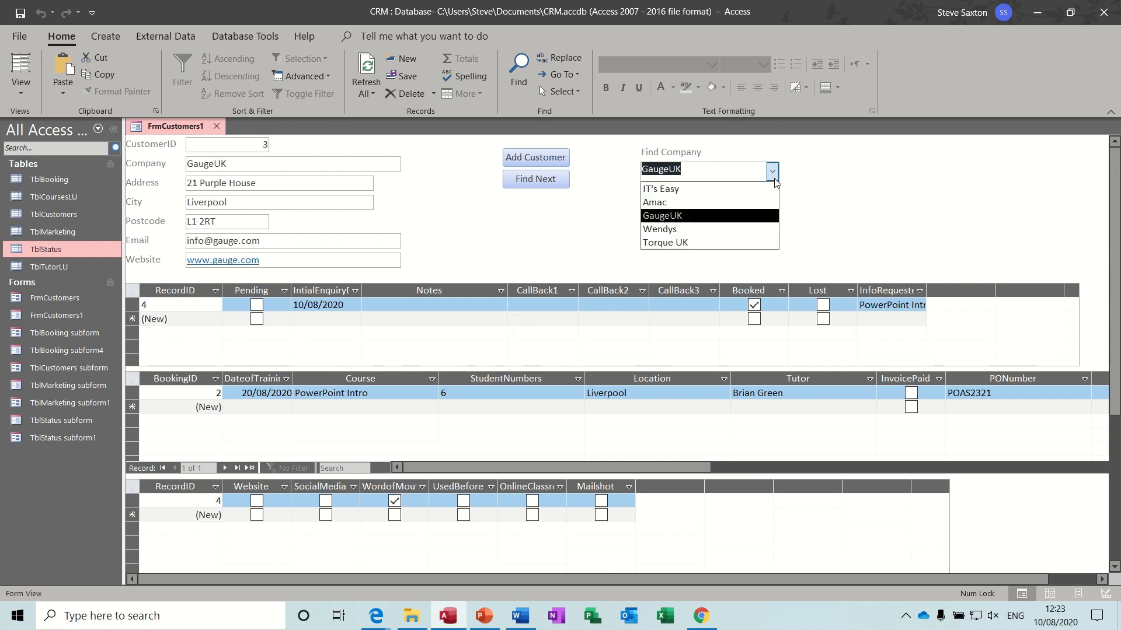
{"action": "left_click", "coordinate": [729, 241]}
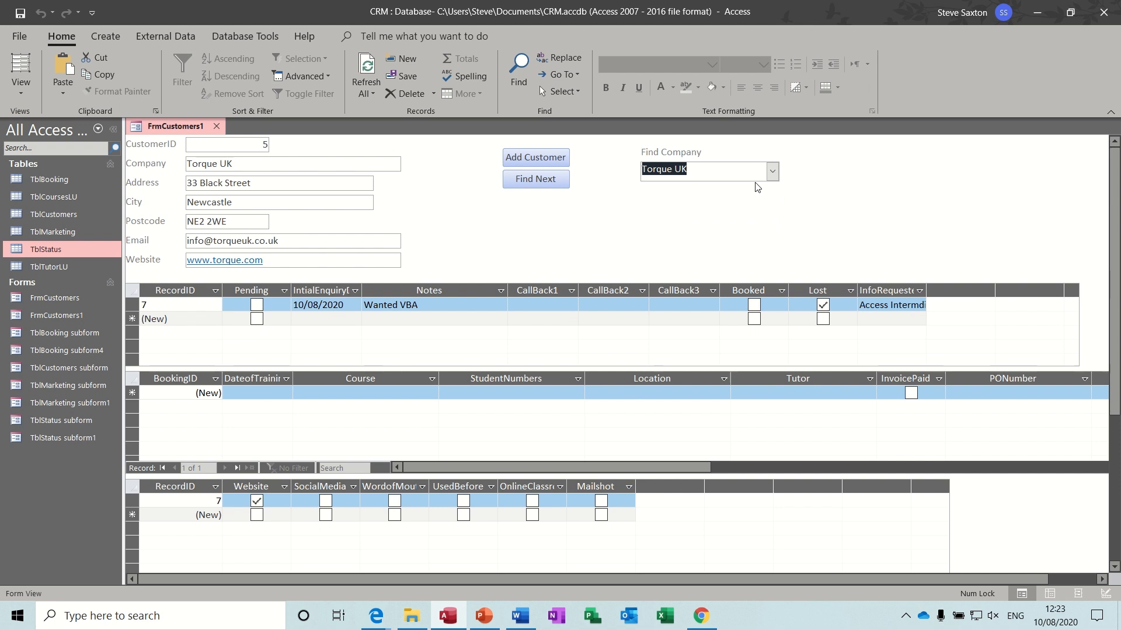
{"action": "key", "text": "Delete"}
{"action": "type", "text": "amac"}
{"action": "key", "text": "Return"}
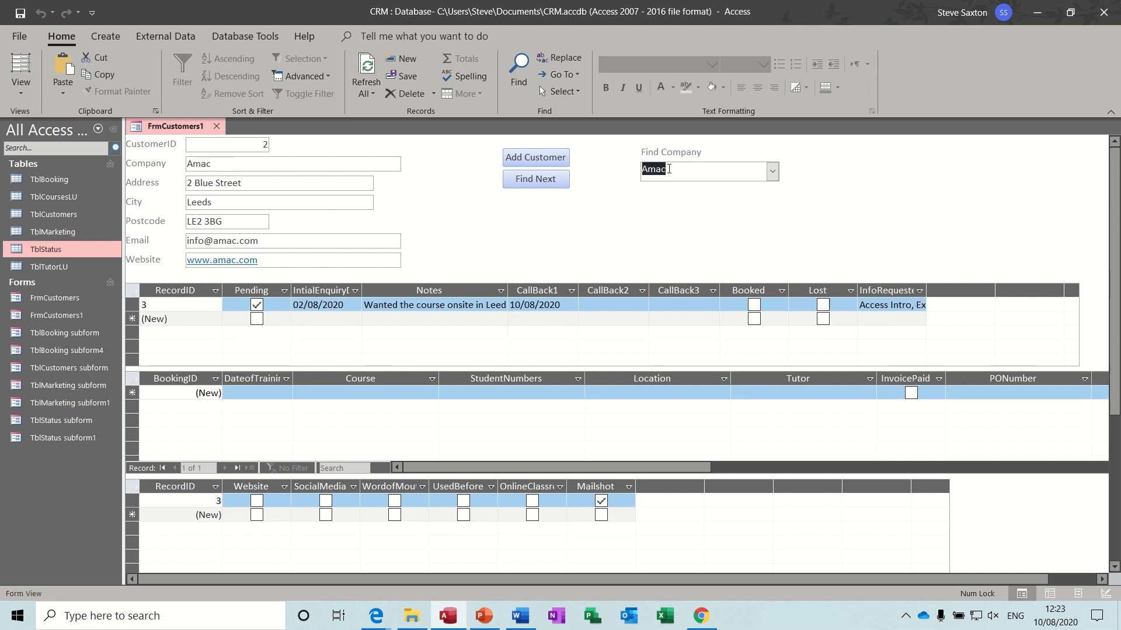
{"action": "left_click", "coordinate": [771, 171]}
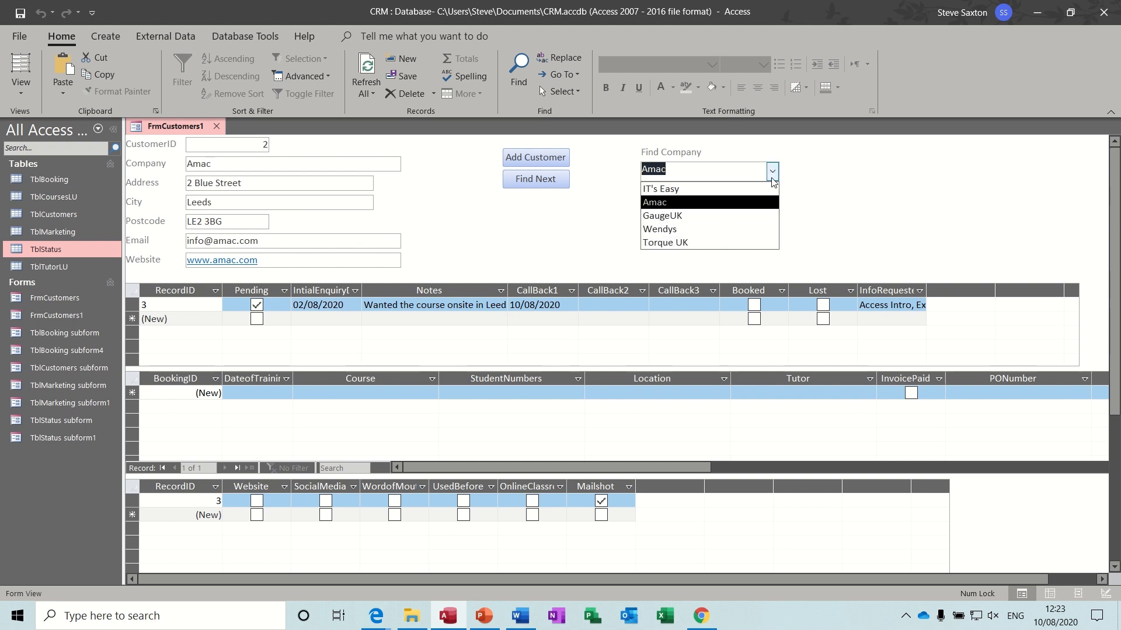
{"action": "left_click", "coordinate": [686, 217]}
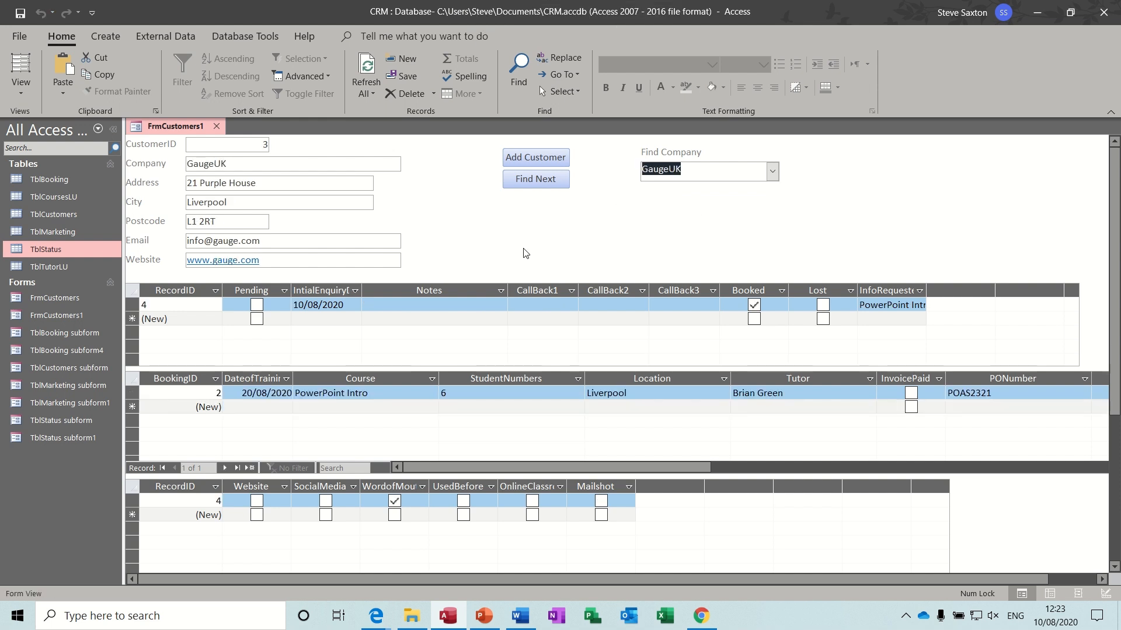
- Add a new customer record with the company name Wright Bros
{"action": "left_click", "coordinate": [524, 163]}
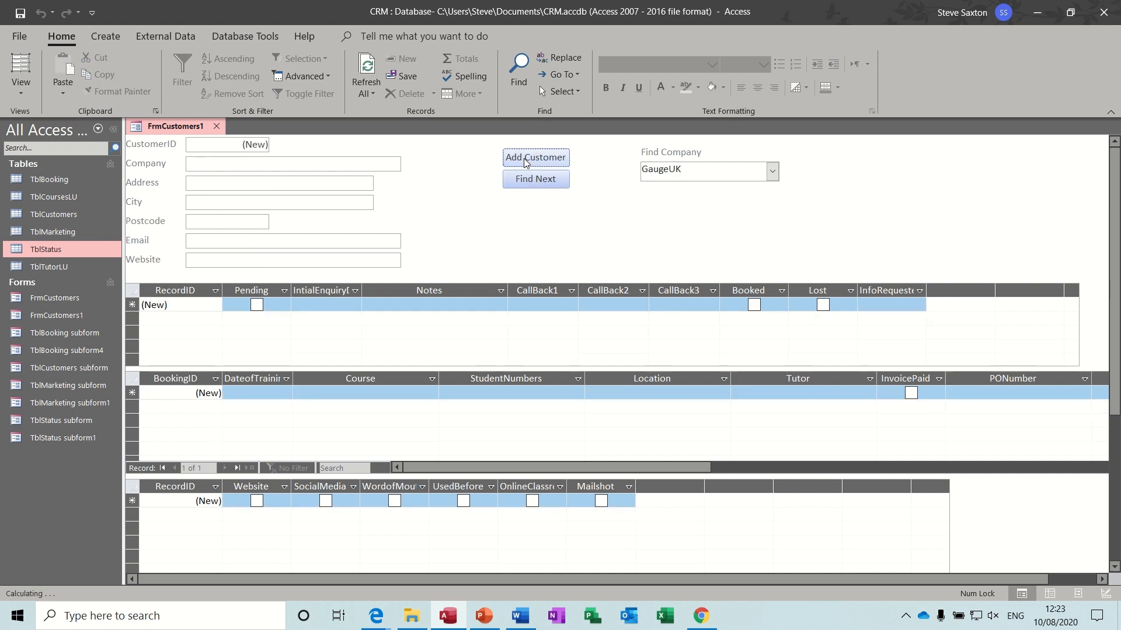
{"action": "left_click", "coordinate": [295, 165]}
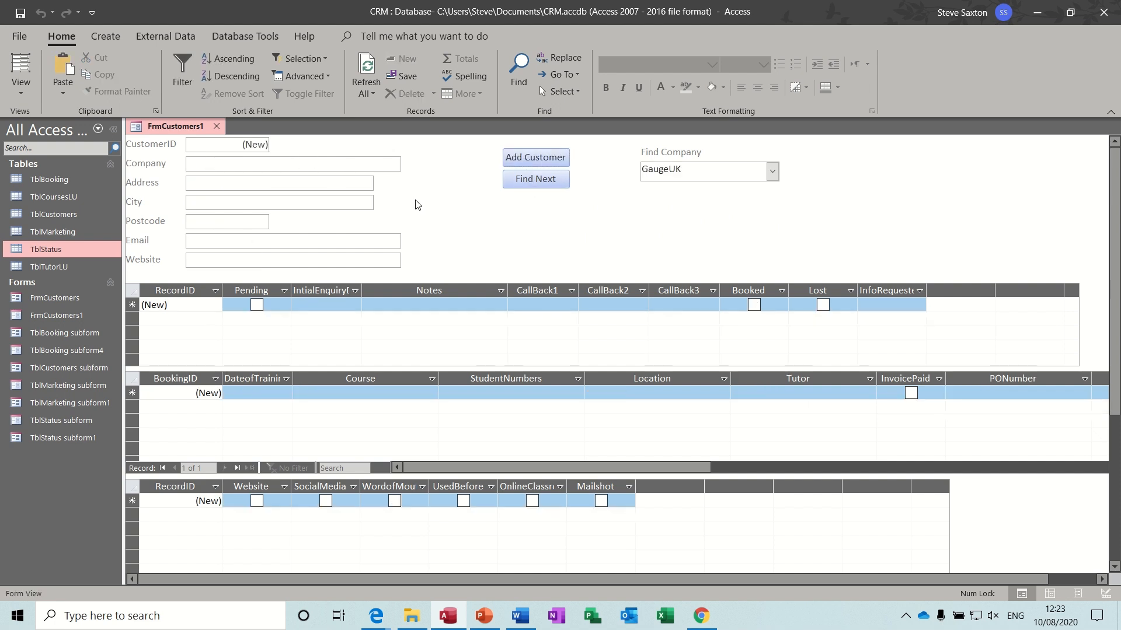
{"action": "type", "text": "Wright Bros"}
{"action": "left_click", "coordinate": [314, 184]}
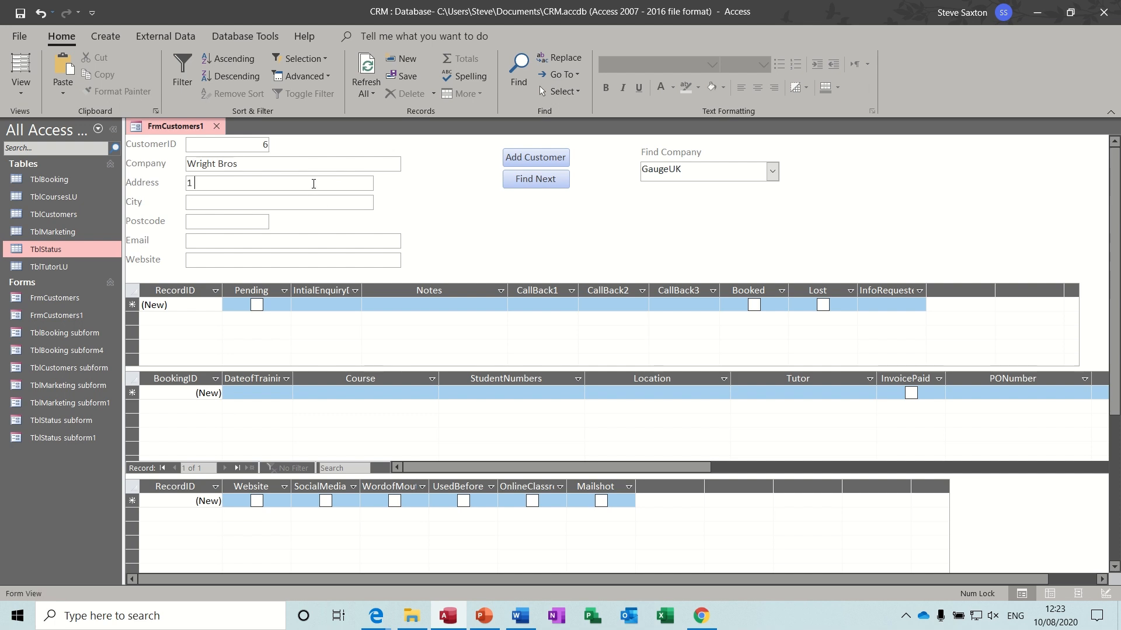
{"action": "type", "text": "Bradford"}
{"action": "type", "text": "BD2 2 RT"}
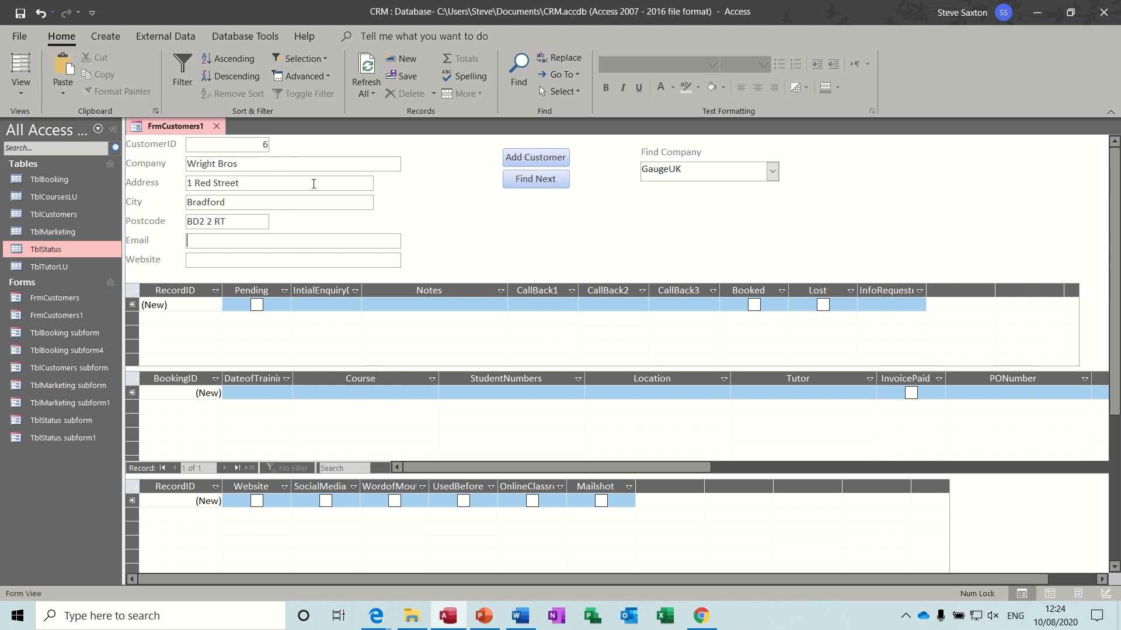
{"action": "left_click", "coordinate": [239, 261]}
{"action": "type", "text": "www"}
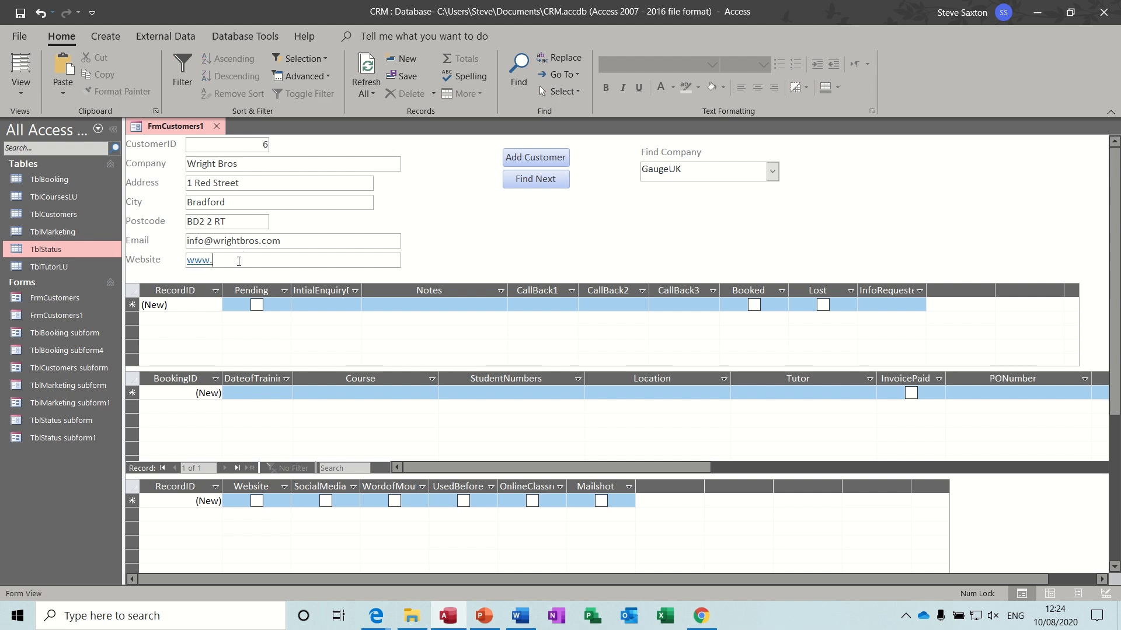
{"action": "type", "text": ".wrightbros.com"}
{"action": "left_click", "coordinate": [350, 166]}
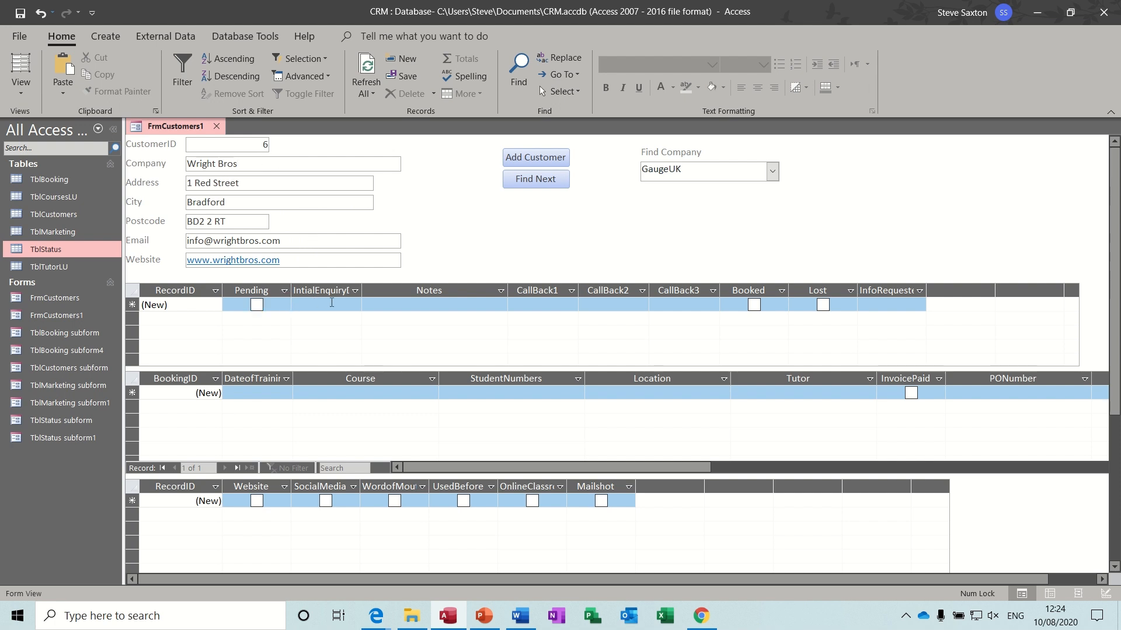
- Set the initial enquiry date to today (10/08/2020) and rearrange the Pending and InfoRequested columns
{"action": "left_click", "coordinate": [306, 306]}
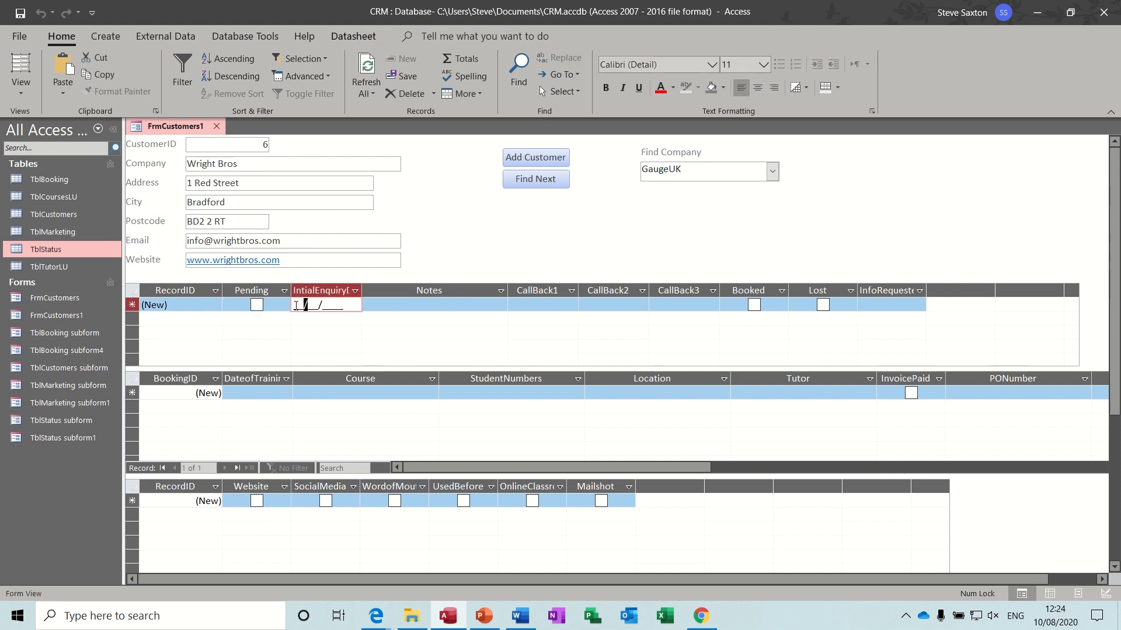
{"action": "key", "text": "ctrl+semicolon"}
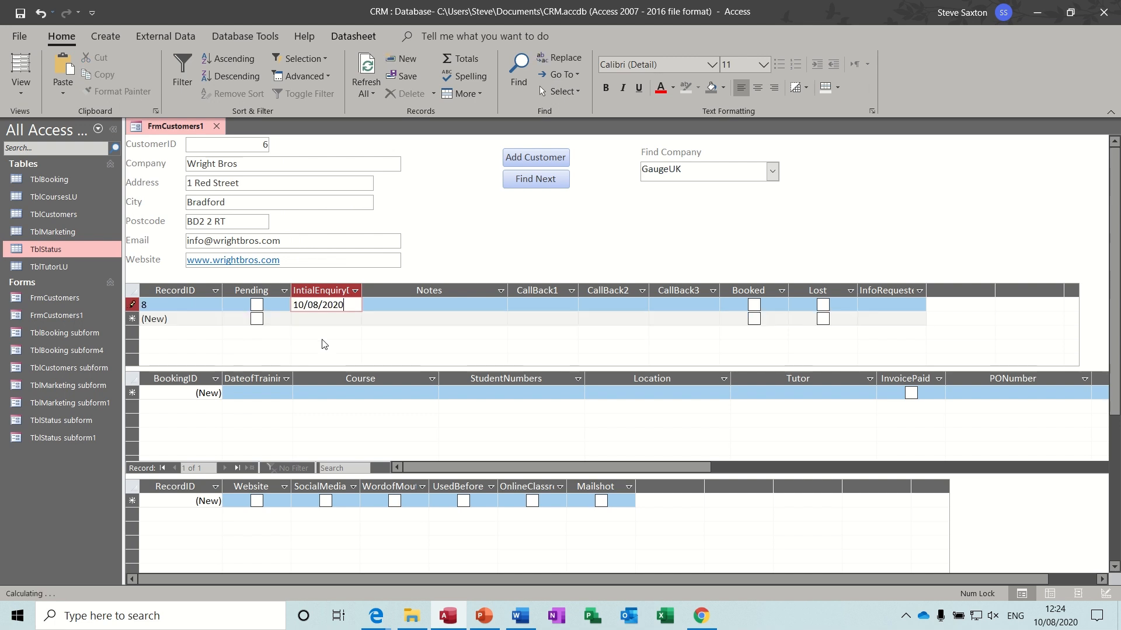
{"action": "left_click", "coordinate": [250, 291]}
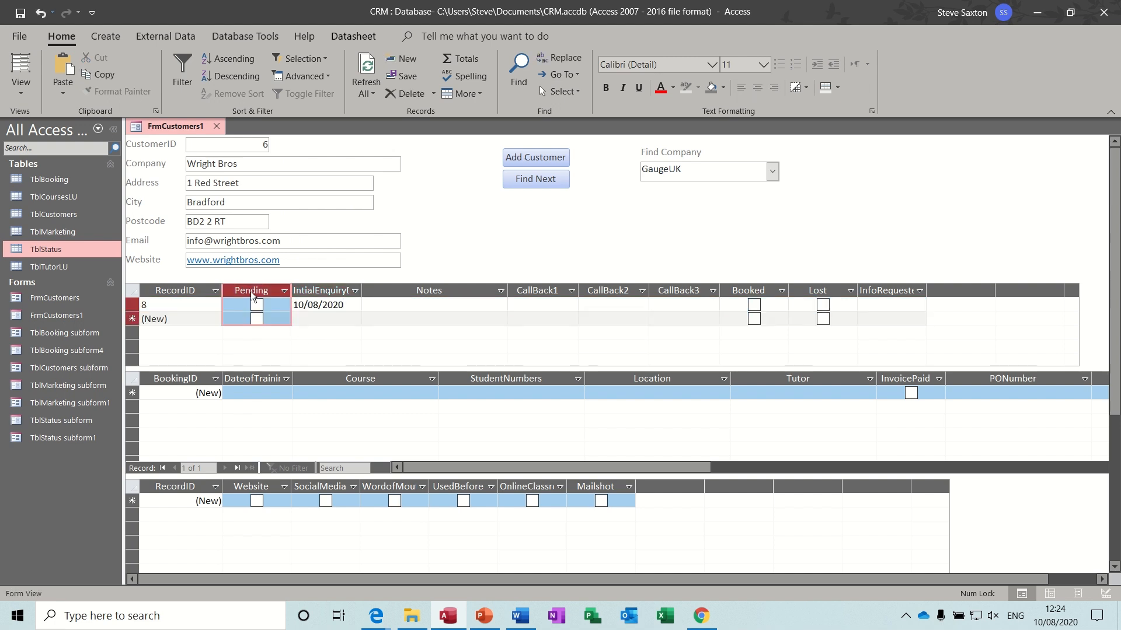
{"action": "left_click_drag", "start_coordinate": [250, 292], "coordinate": [727, 287]}
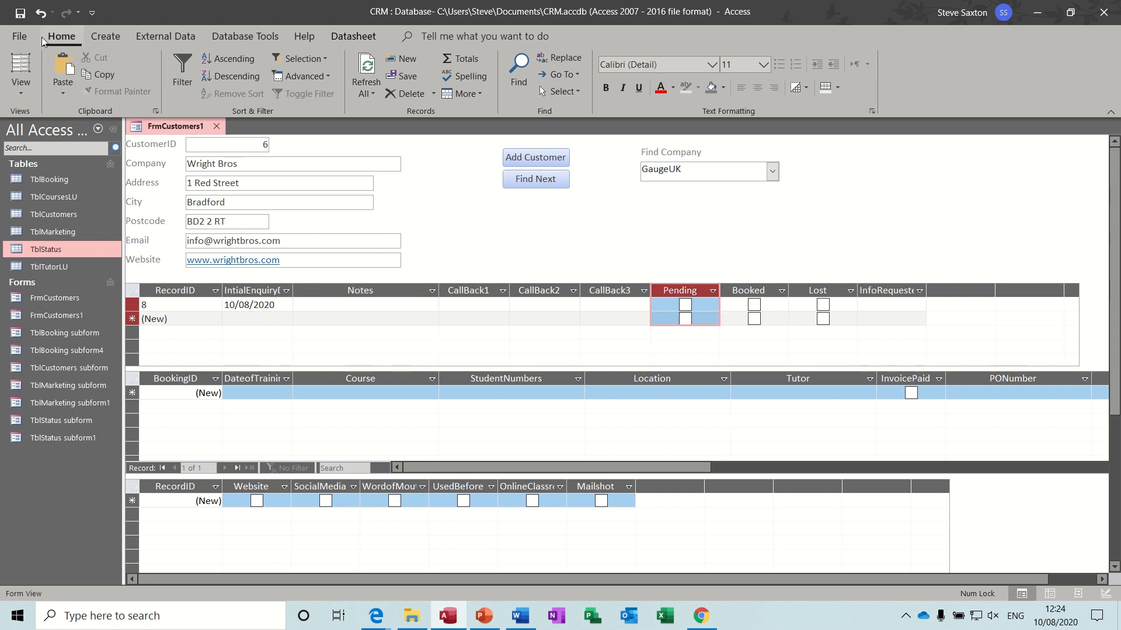
{"action": "left_click", "coordinate": [21, 13]}
{"action": "left_click", "coordinate": [882, 290]}
{"action": "left_click_drag", "start_coordinate": [519, 300], "coordinate": [362, 302]}
- Tick Access Intro and Excel Intro as the requested courses
{"action": "left_click", "coordinate": [350, 304]}
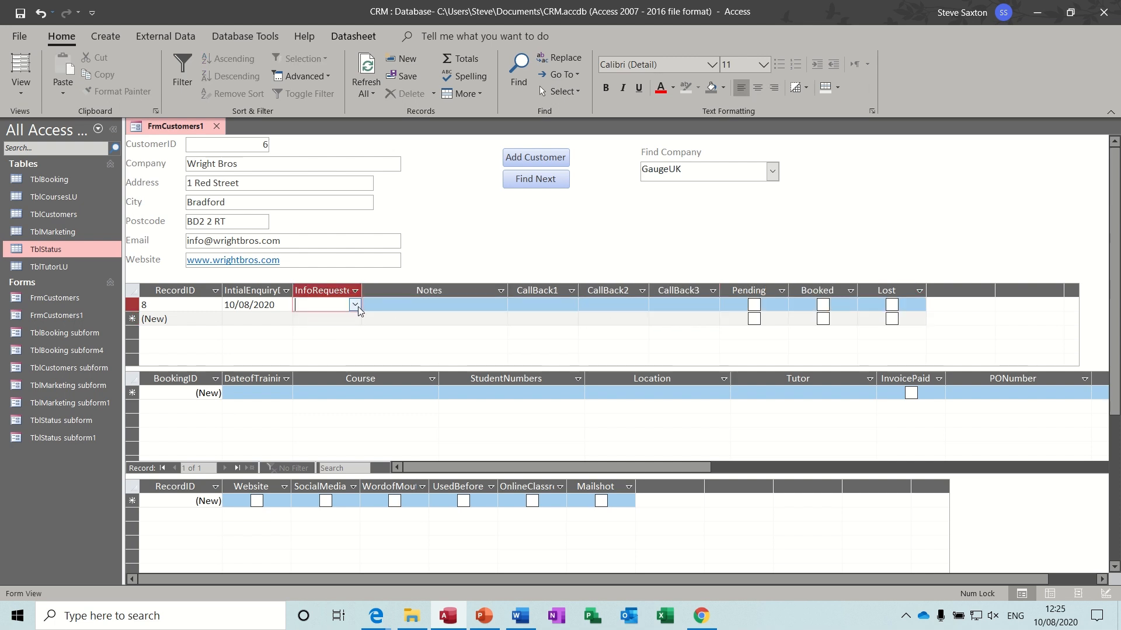
{"action": "left_click", "coordinate": [355, 304]}
{"action": "left_click", "coordinate": [305, 321]}
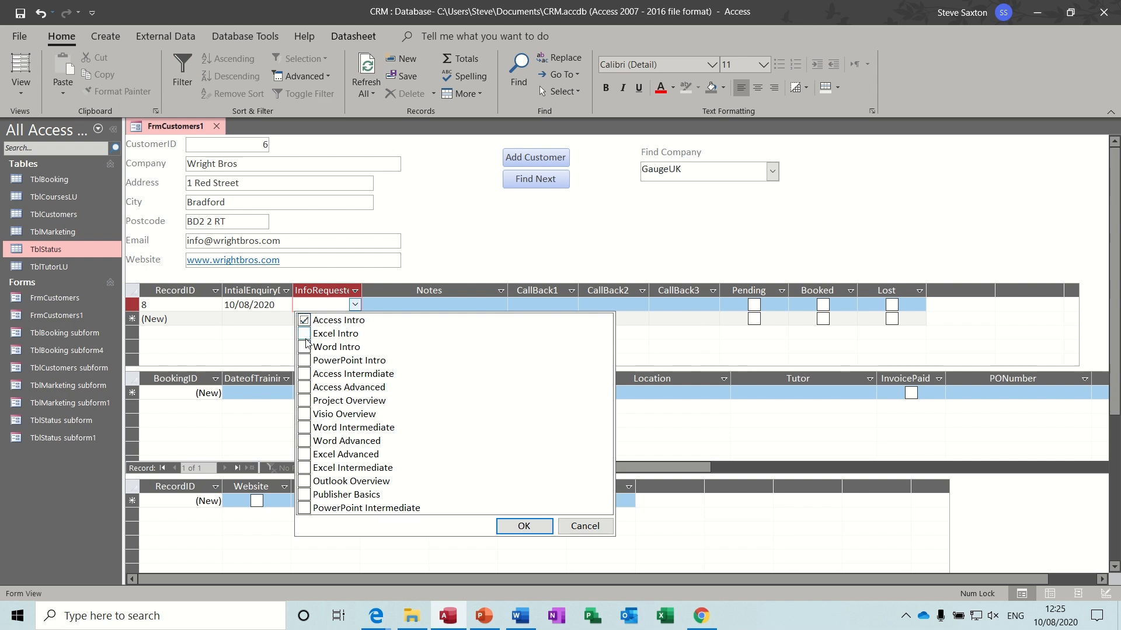
{"action": "left_click", "coordinate": [420, 305]}
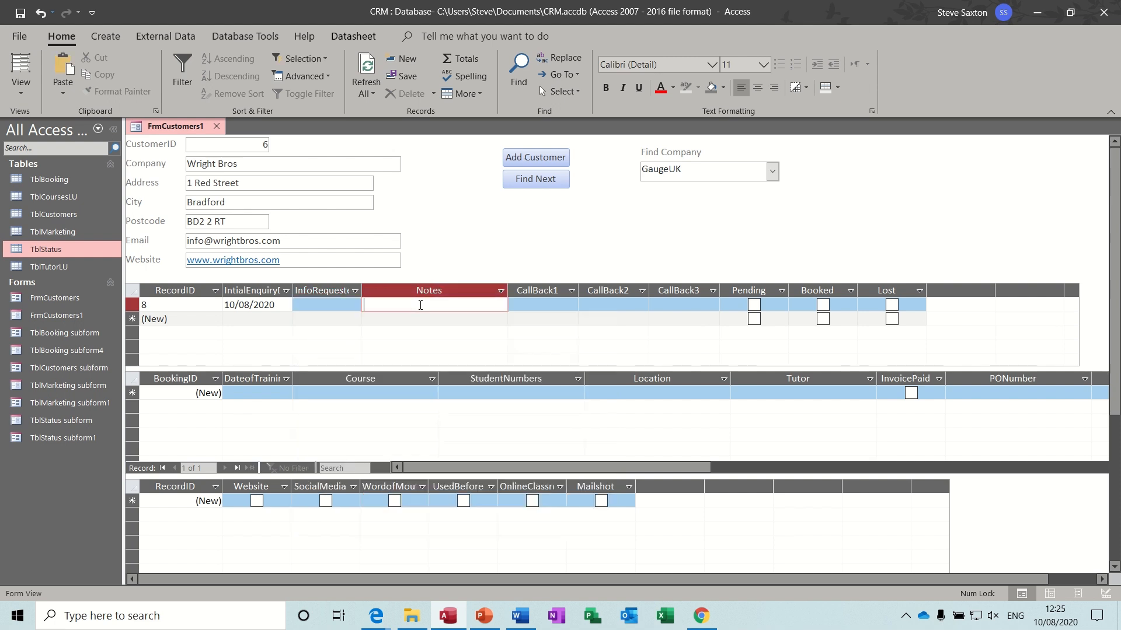
{"action": "left_click", "coordinate": [333, 305]}
{"action": "left_click", "coordinate": [355, 305]}
{"action": "left_click", "coordinate": [314, 325]}
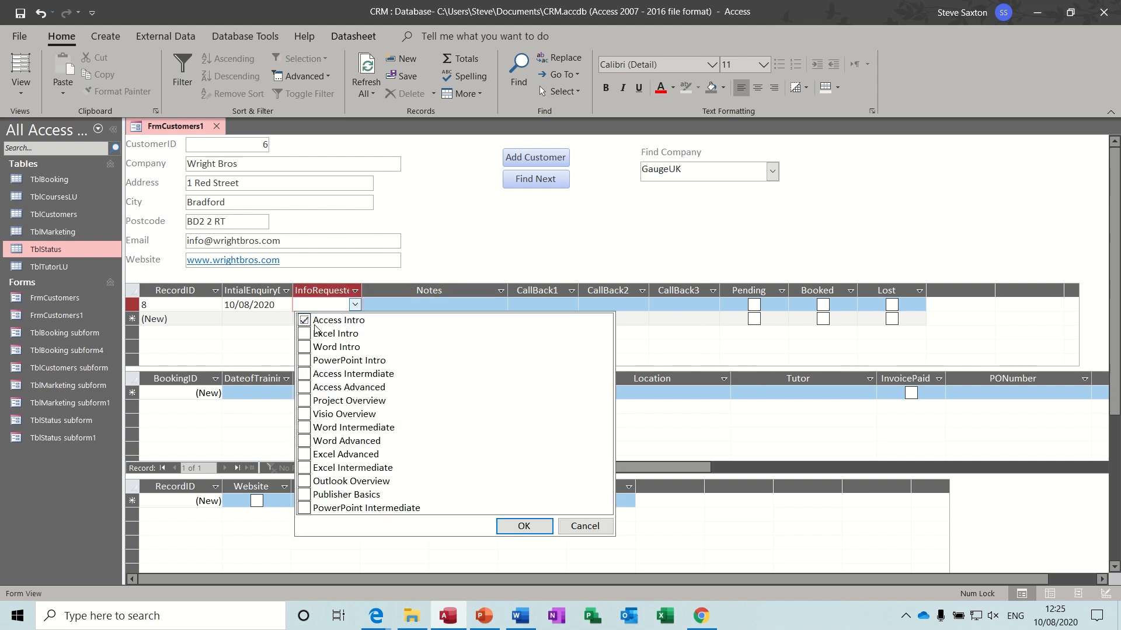
{"action": "left_click", "coordinate": [505, 524]}
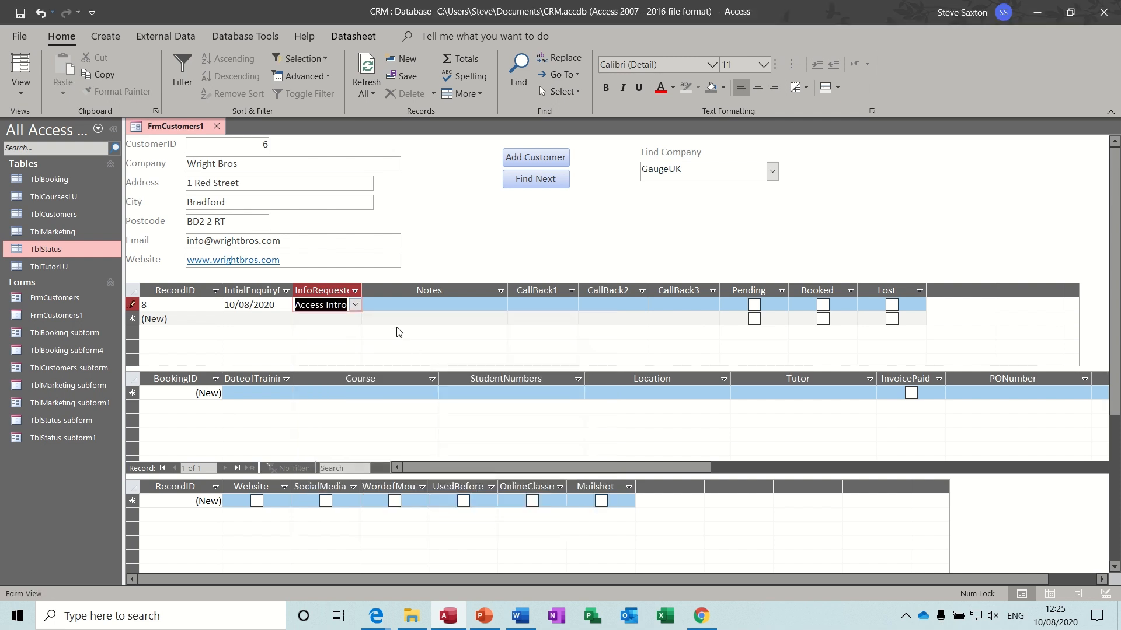
{"action": "left_click", "coordinate": [355, 305]}
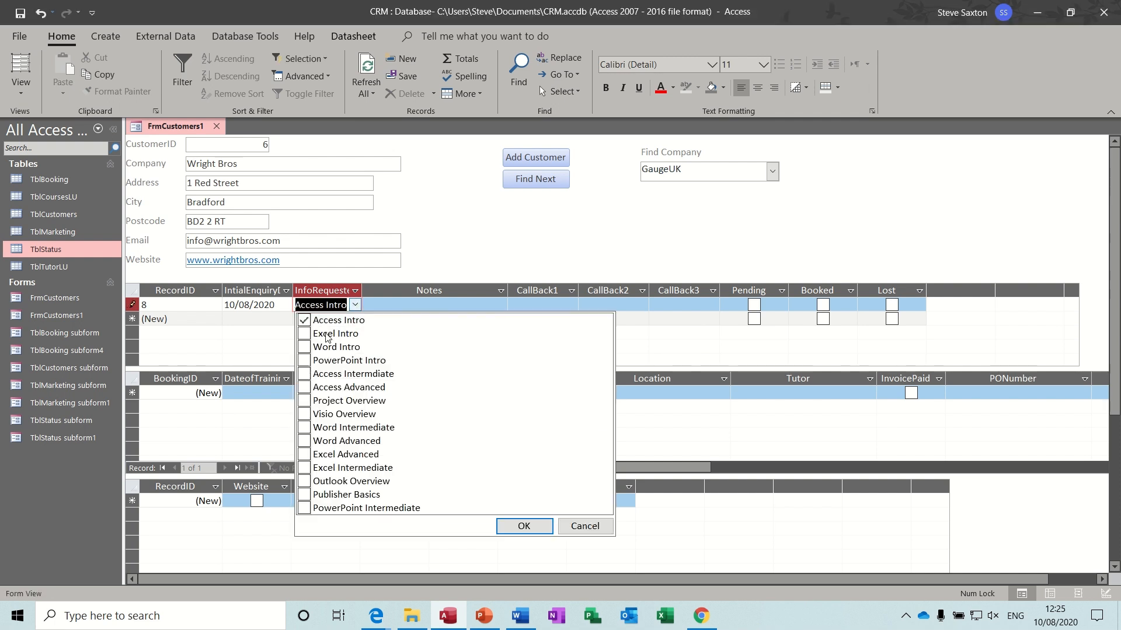
{"action": "left_click", "coordinate": [304, 333]}
{"action": "left_click", "coordinate": [517, 526]}
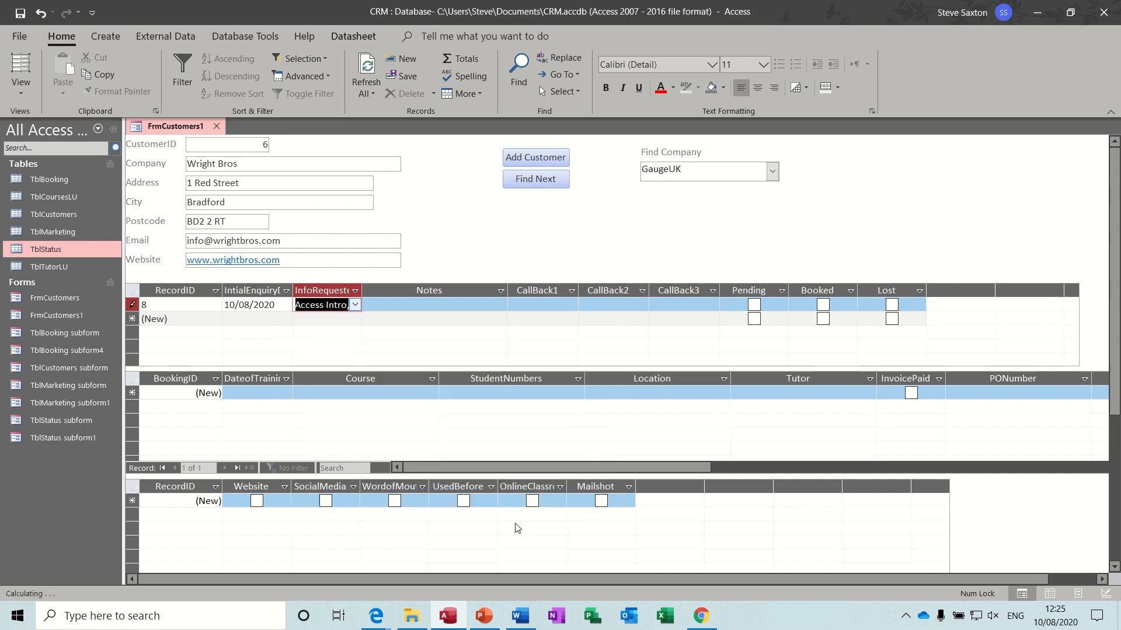
- Add the note 'Want training in Leeds' and mark the enquiry Booked
{"action": "left_click", "coordinate": [424, 306]}
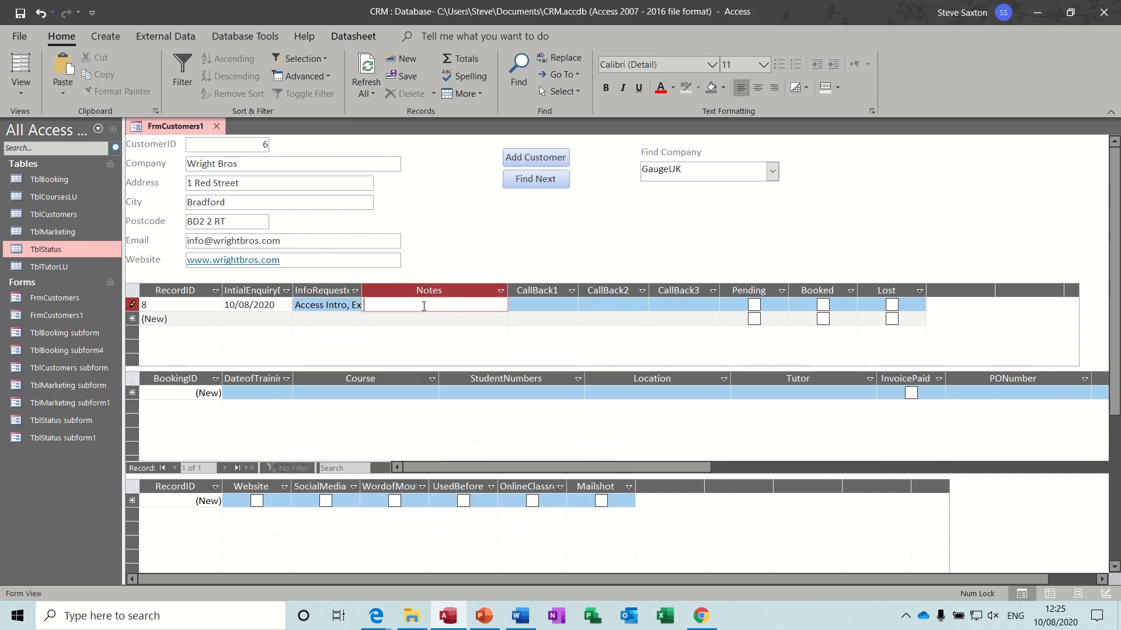
{"action": "type", "text": "Want training in Leeds"}
{"action": "left_click", "coordinate": [531, 305]}
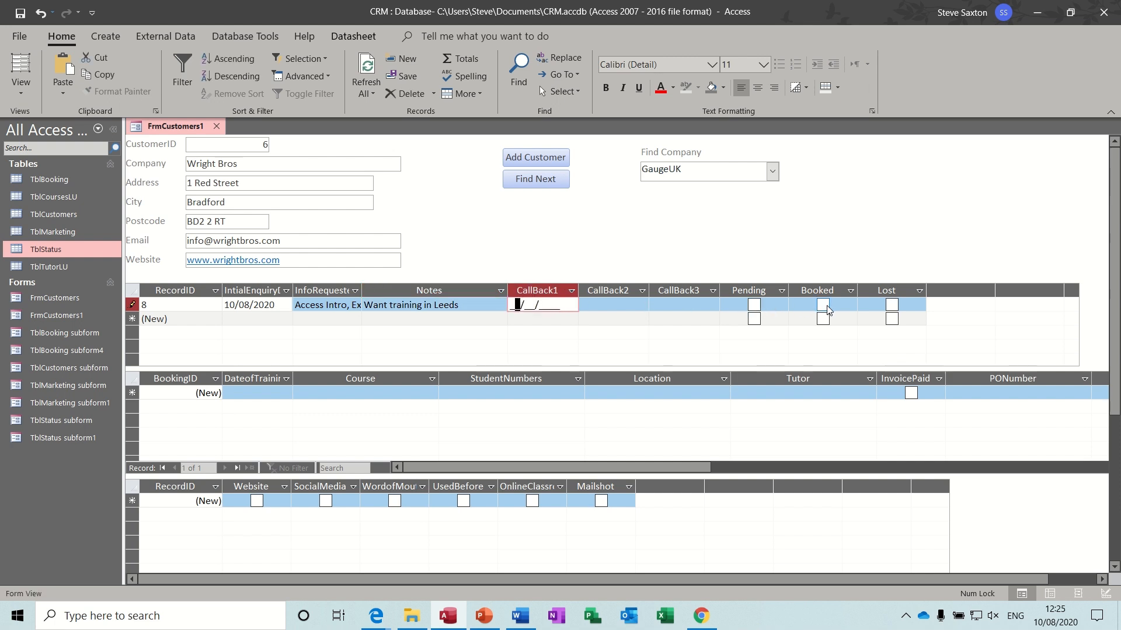
{"action": "left_click", "coordinate": [827, 308]}
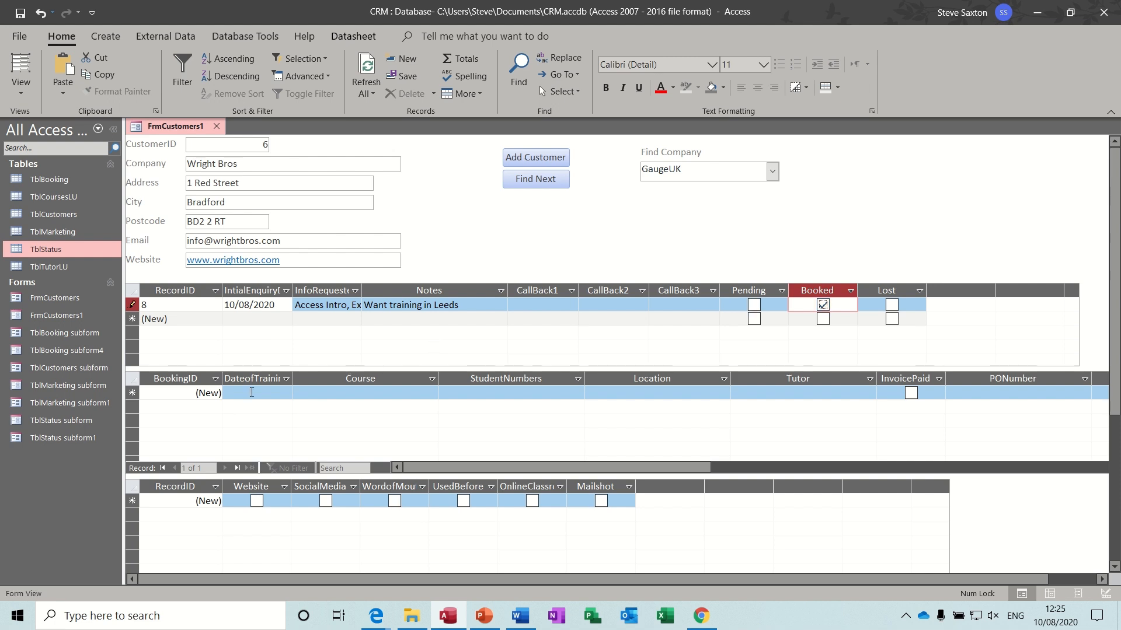
- Enter booking 5 dated today for Access Intro in Leeds with the first tutor
{"action": "left_click", "coordinate": [229, 394]}
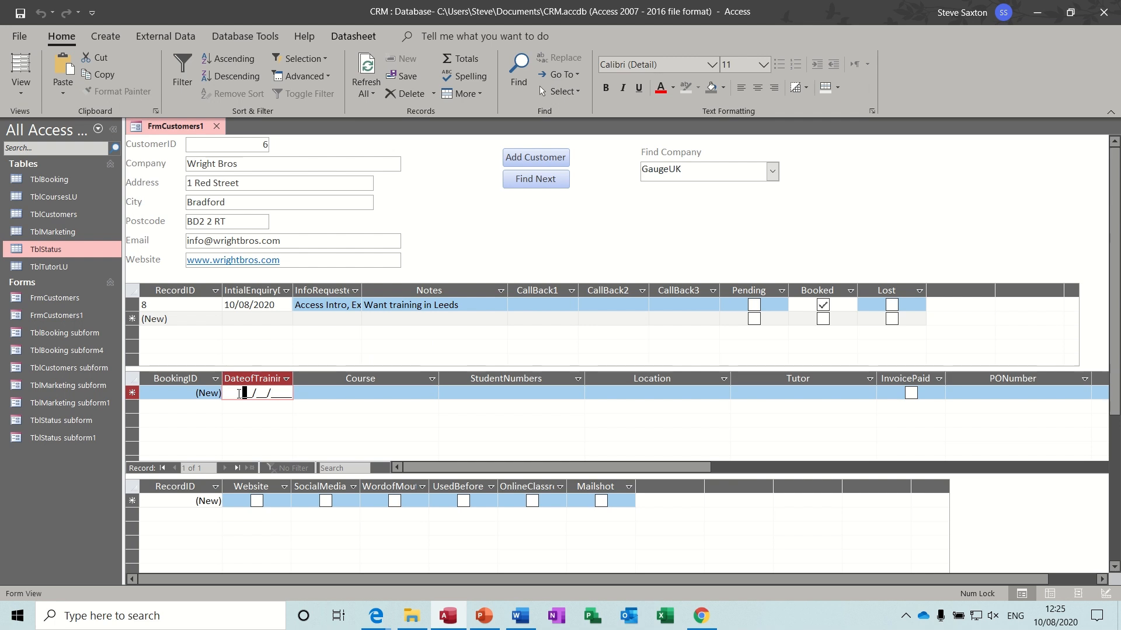
{"action": "key", "text": "ctrl+semicolon"}
{"action": "left_click", "coordinate": [315, 394]}
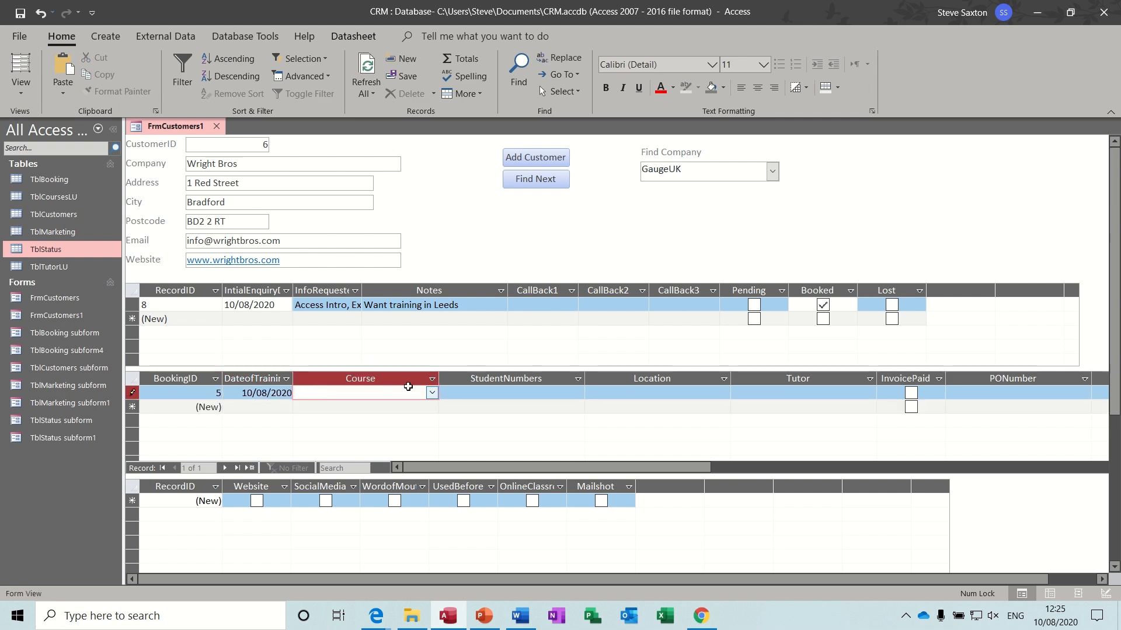
{"action": "left_click", "coordinate": [432, 395]}
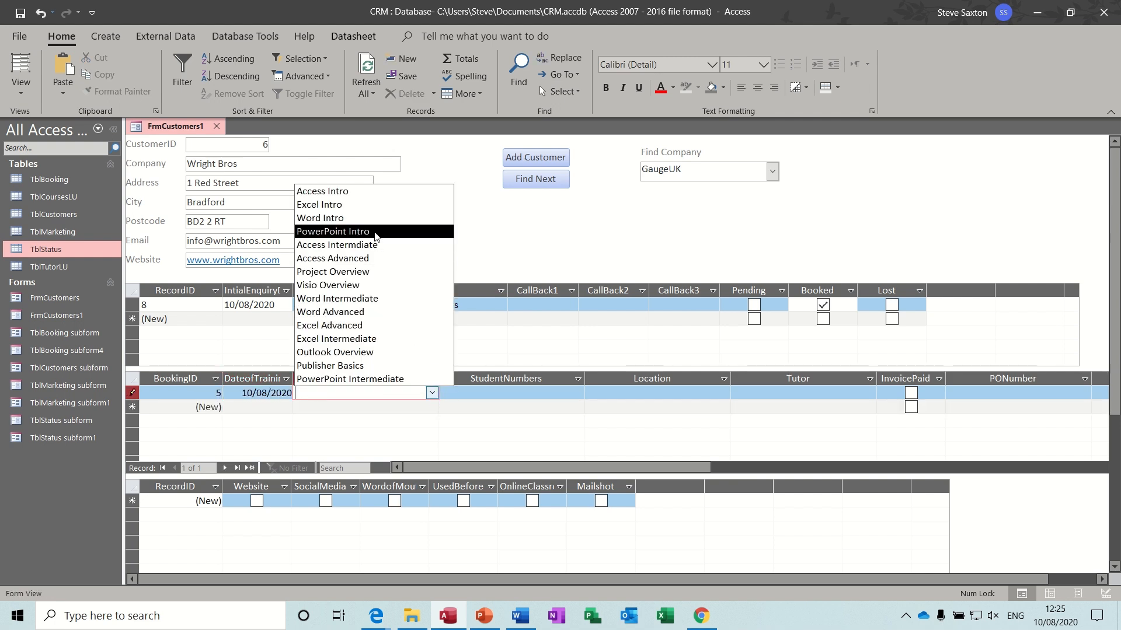
{"action": "left_click", "coordinate": [349, 193]}
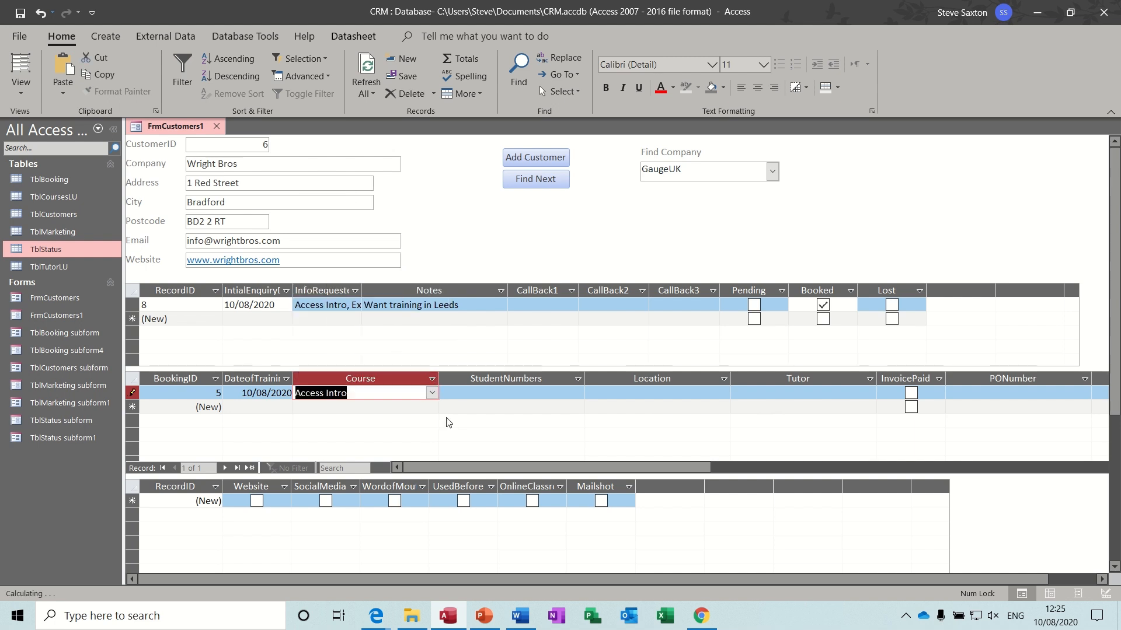
{"action": "left_click", "coordinate": [466, 393]}
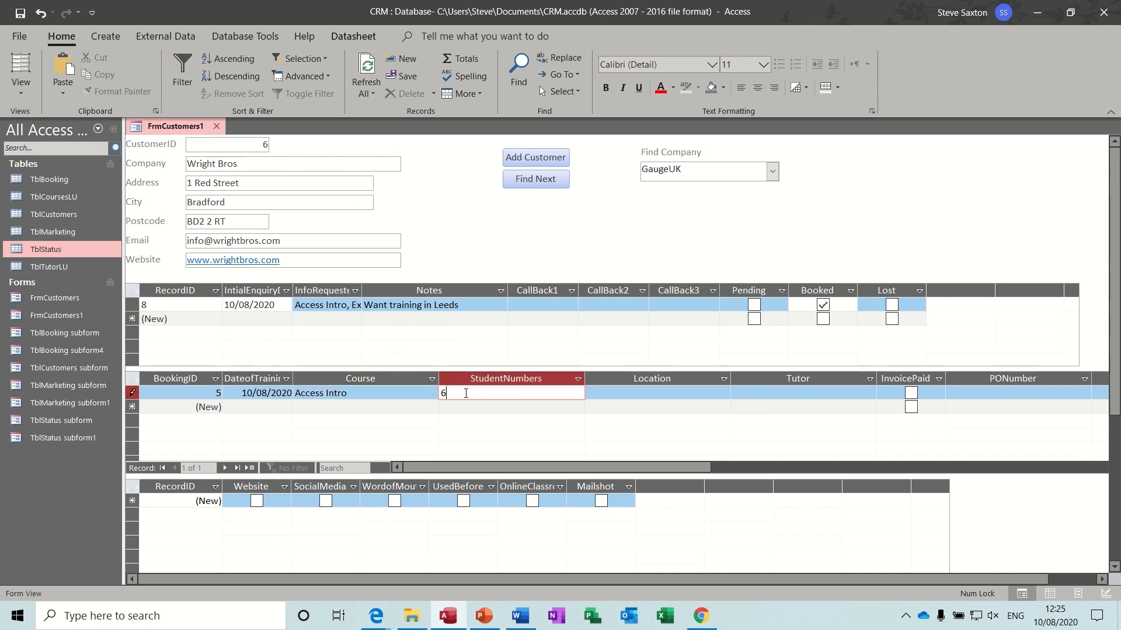
{"action": "left_click", "coordinate": [590, 395]}
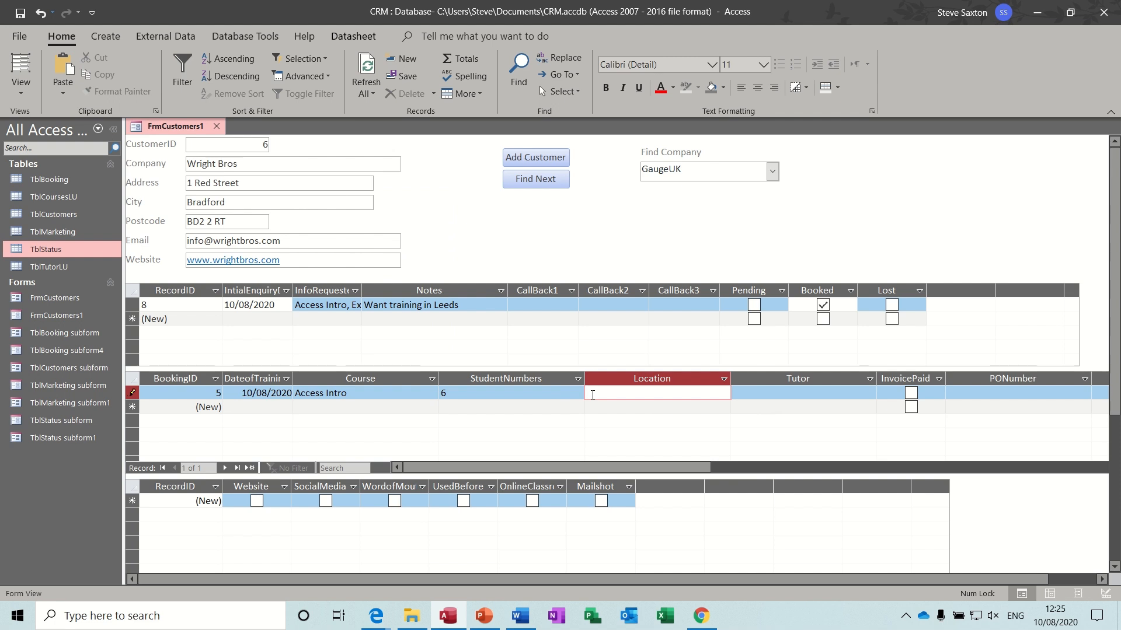
{"action": "type", "text": "Leeds"}
{"action": "left_click", "coordinate": [750, 394]}
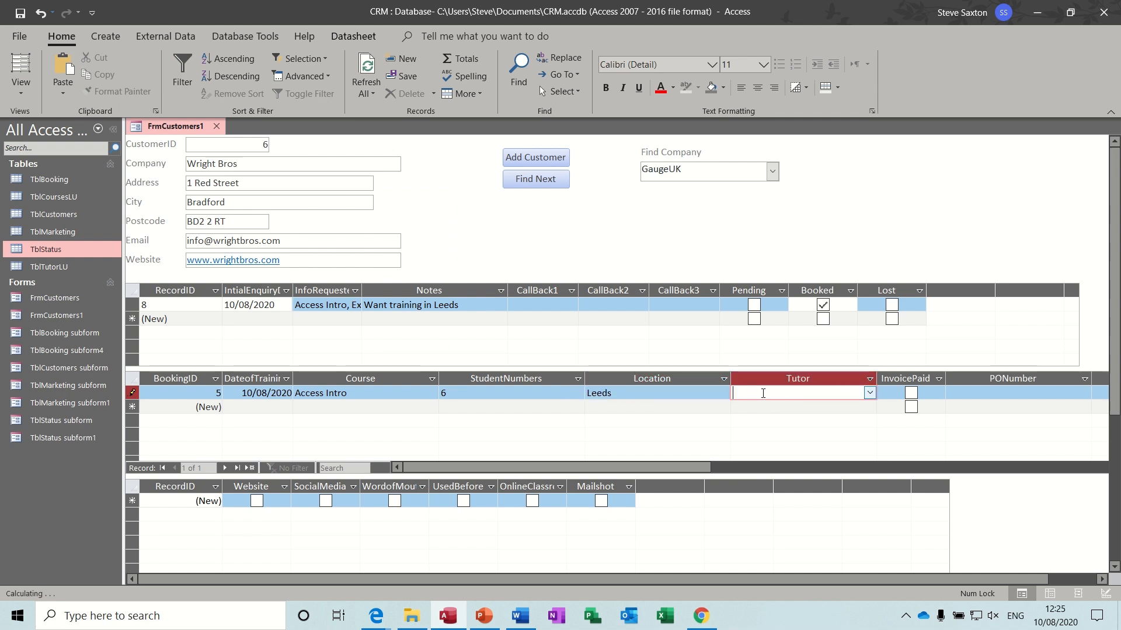
{"action": "left_click", "coordinate": [870, 393]}
{"action": "left_click", "coordinate": [809, 412]}
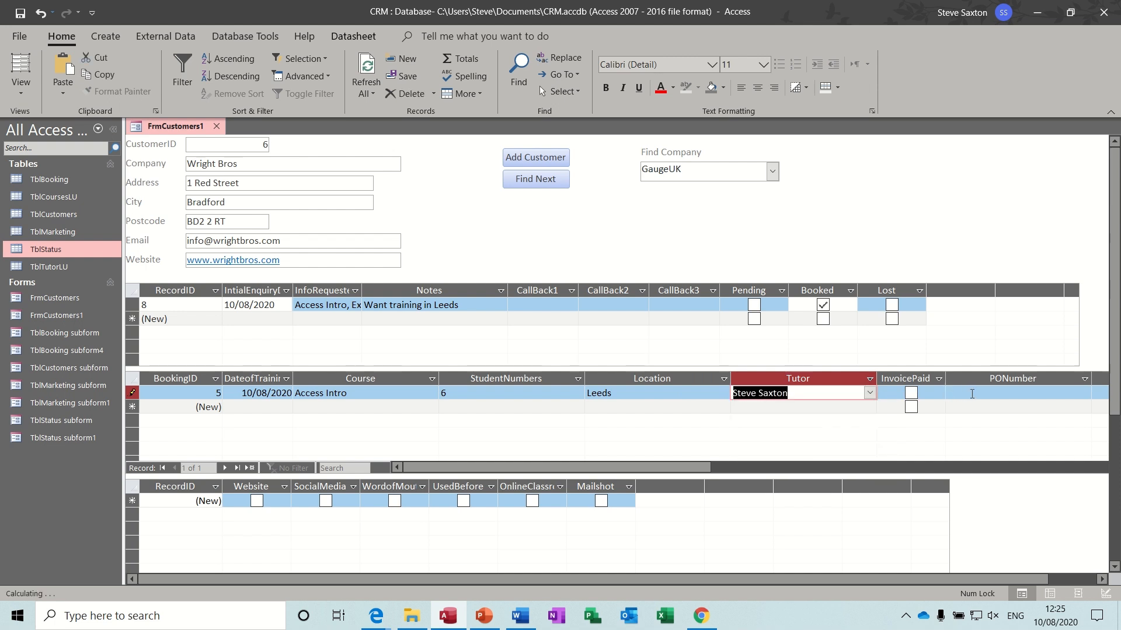
{"action": "left_click", "coordinate": [972, 394]}
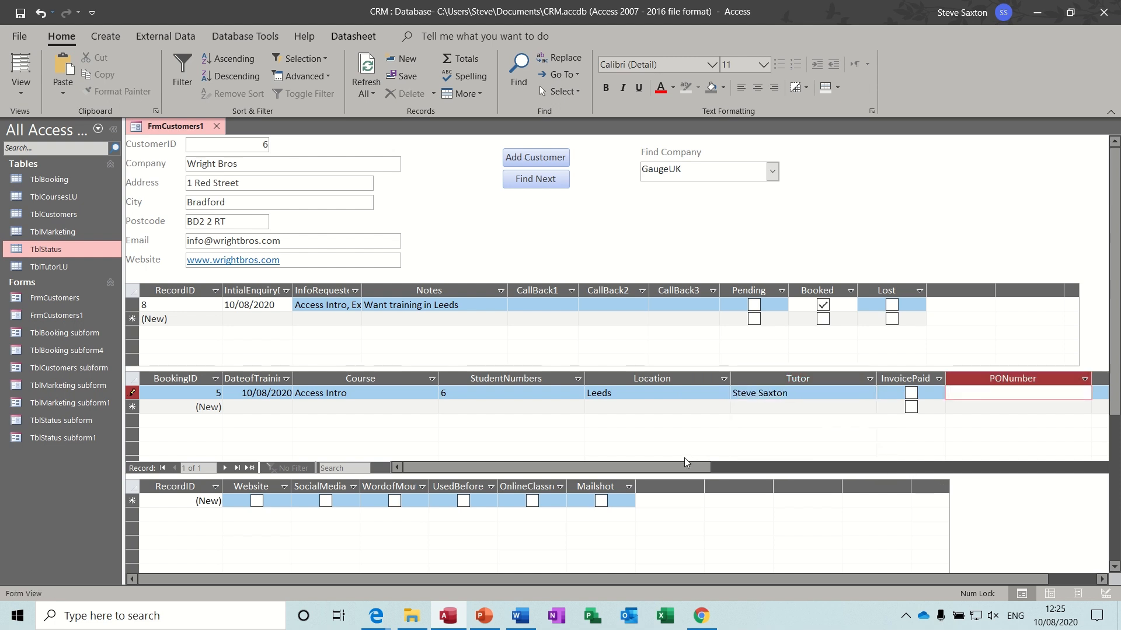
- Give booking 5 a VAT-able amount of 500 and auto-fit the Amount, Vat and Total columns
{"action": "left_click_drag", "start_coordinate": [684, 467], "coordinate": [800, 477]}
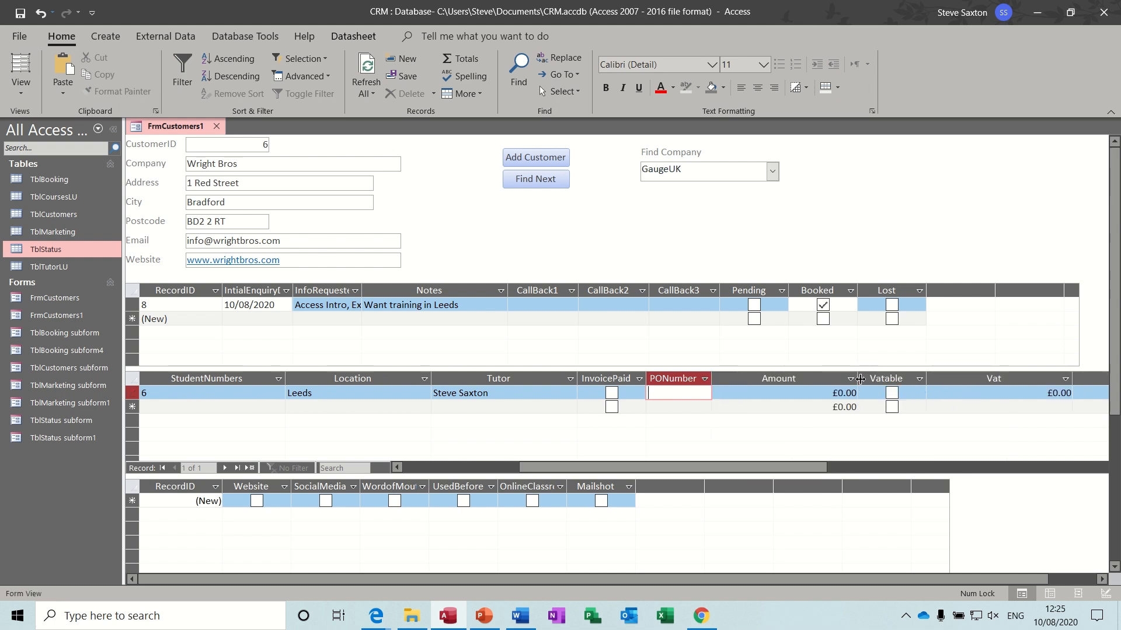
{"action": "double_click", "coordinate": [857, 378]}
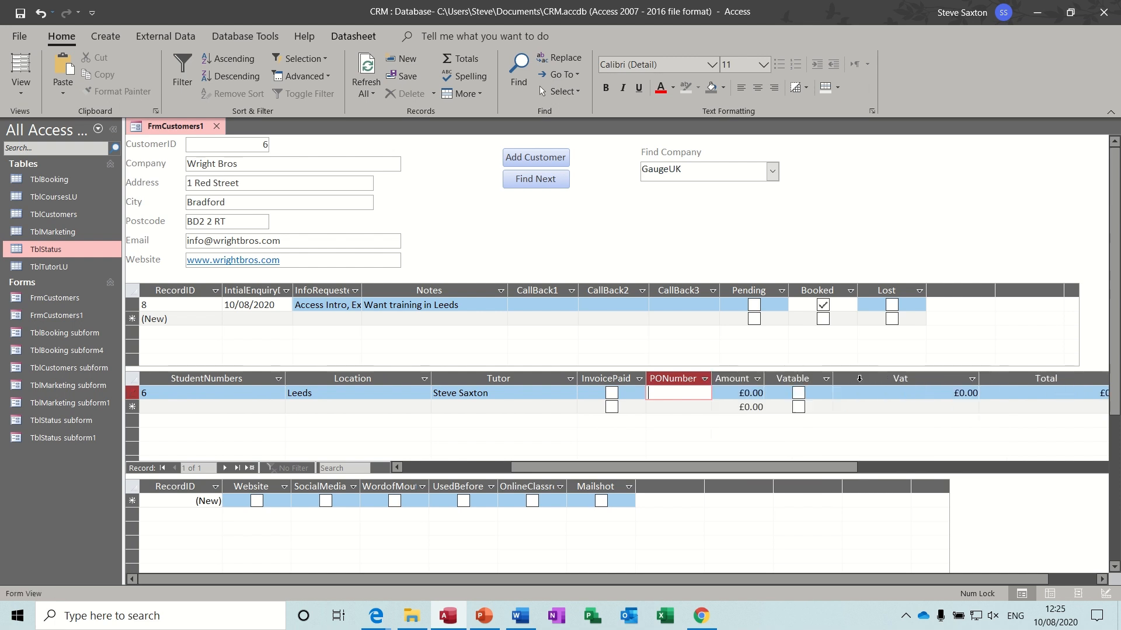
{"action": "left_click", "coordinate": [762, 395]}
{"action": "type", "text": "5"}
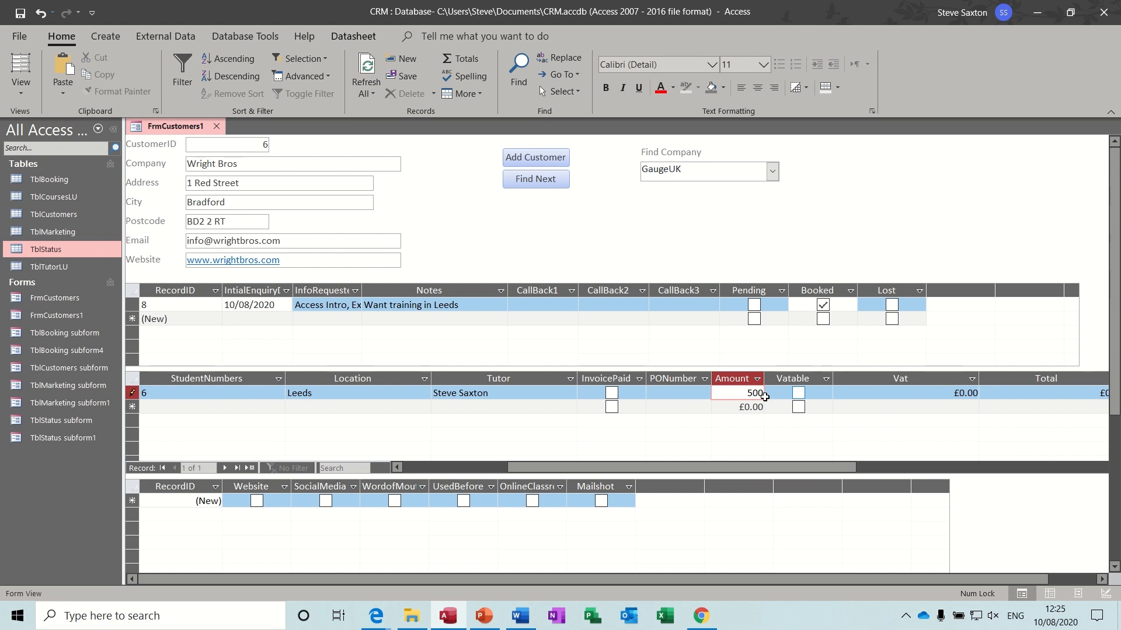
{"action": "type", "text": "00"}
{"action": "left_click", "coordinate": [799, 392]}
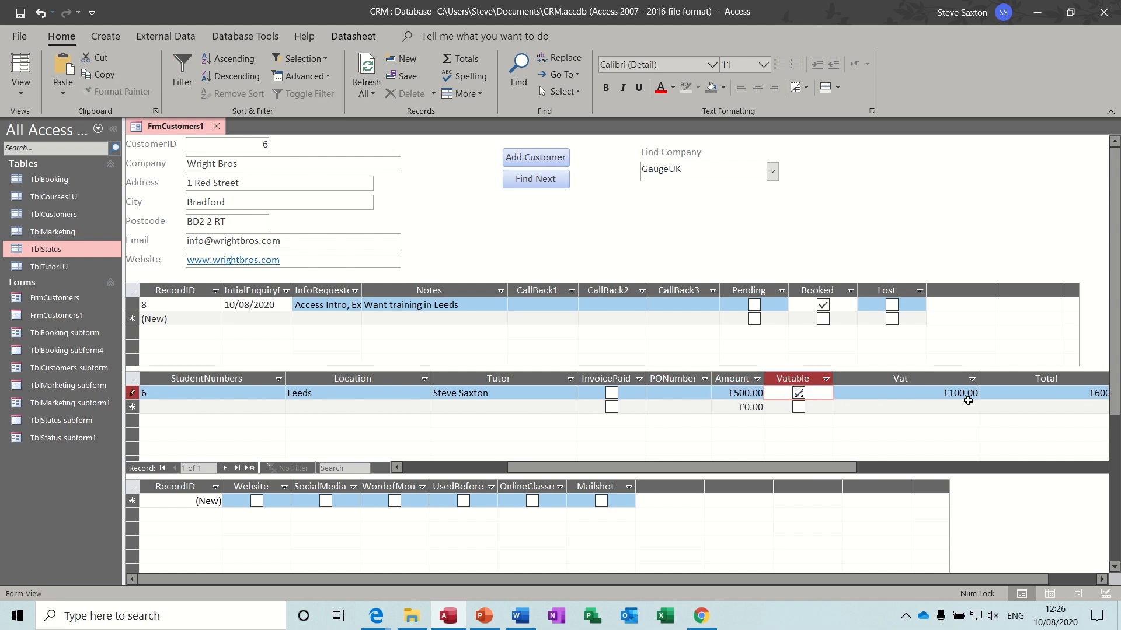
{"action": "left_click", "coordinate": [978, 378]}
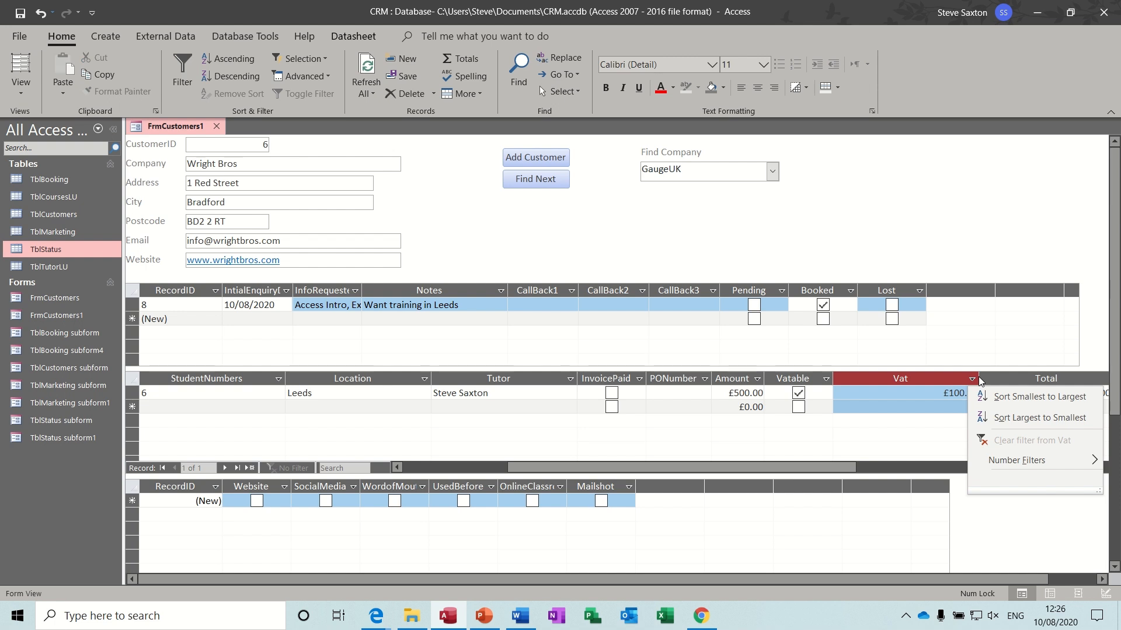
{"action": "key", "text": "Escape"}
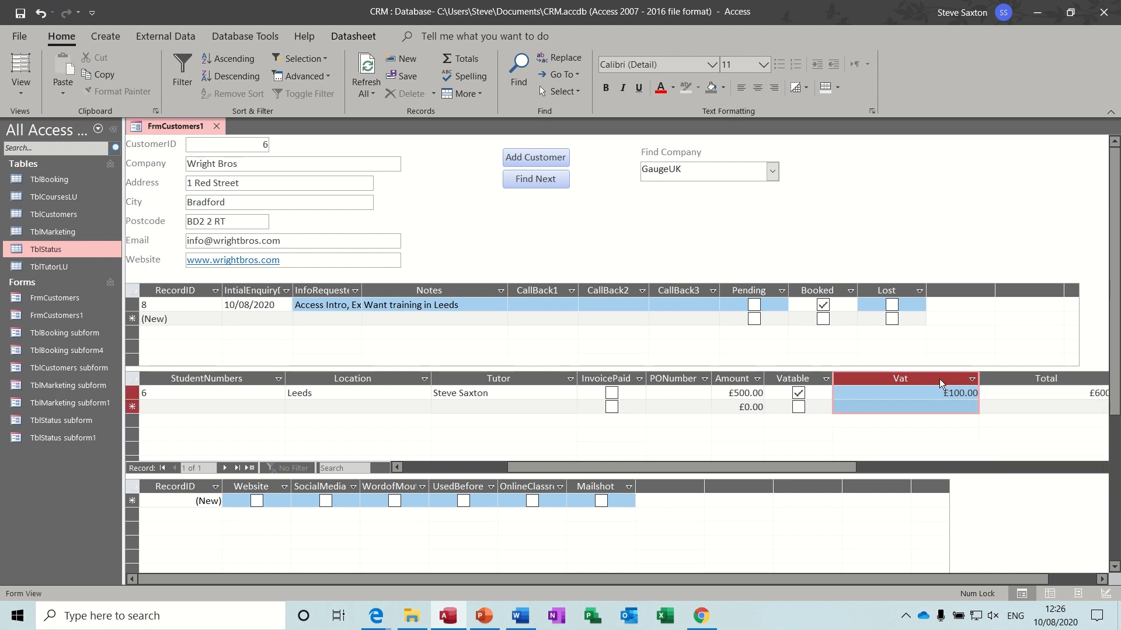
{"action": "double_click", "coordinate": [979, 379]}
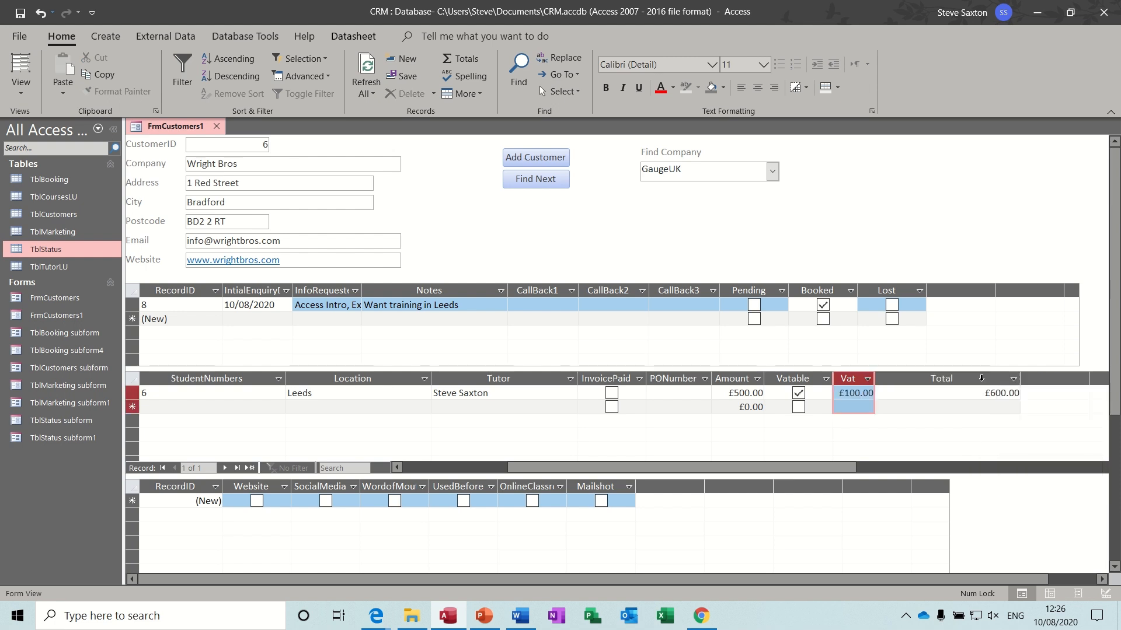
{"action": "double_click", "coordinate": [1019, 379]}
{"action": "left_click_drag", "start_coordinate": [817, 470], "coordinate": [621, 478]}
- Start booking 6 dated 11/08/2020 for Excel Intro in Leeds
{"action": "left_click", "coordinate": [238, 408]}
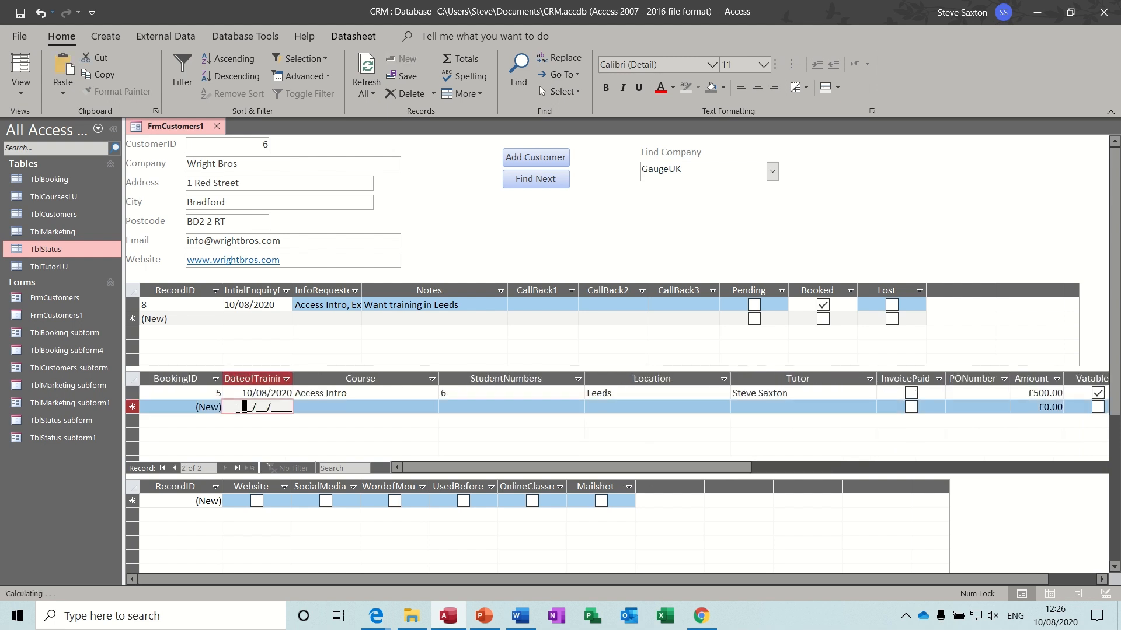
{"action": "type", "text": "11/0"}
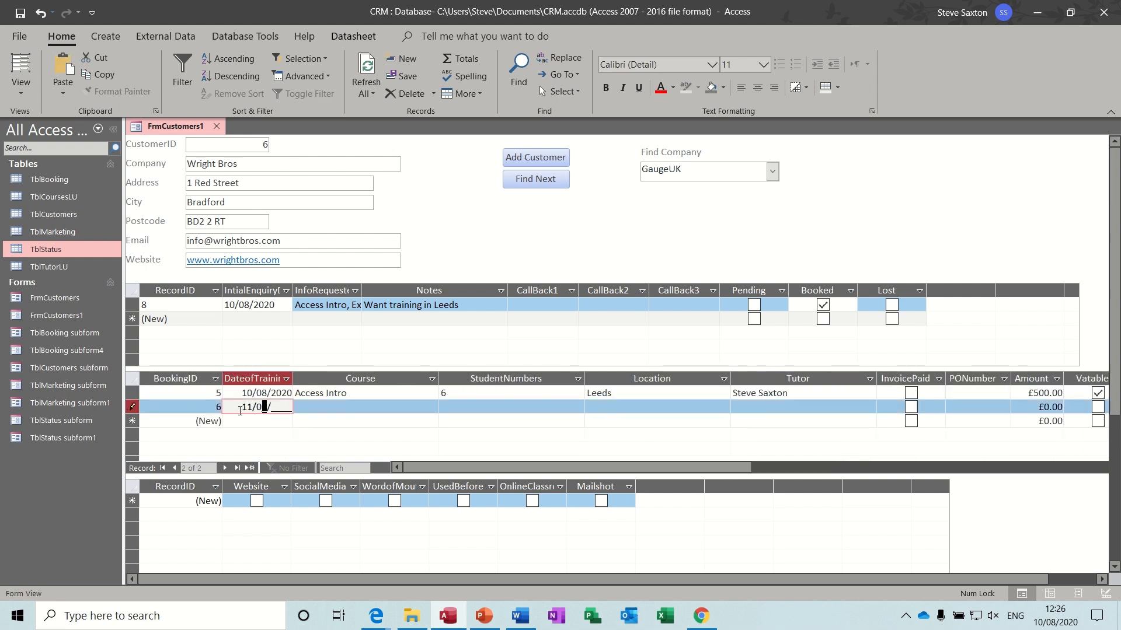
{"action": "type", "text": "8/2020"}
{"action": "left_click", "coordinate": [302, 404]}
{"action": "left_click", "coordinate": [431, 407]}
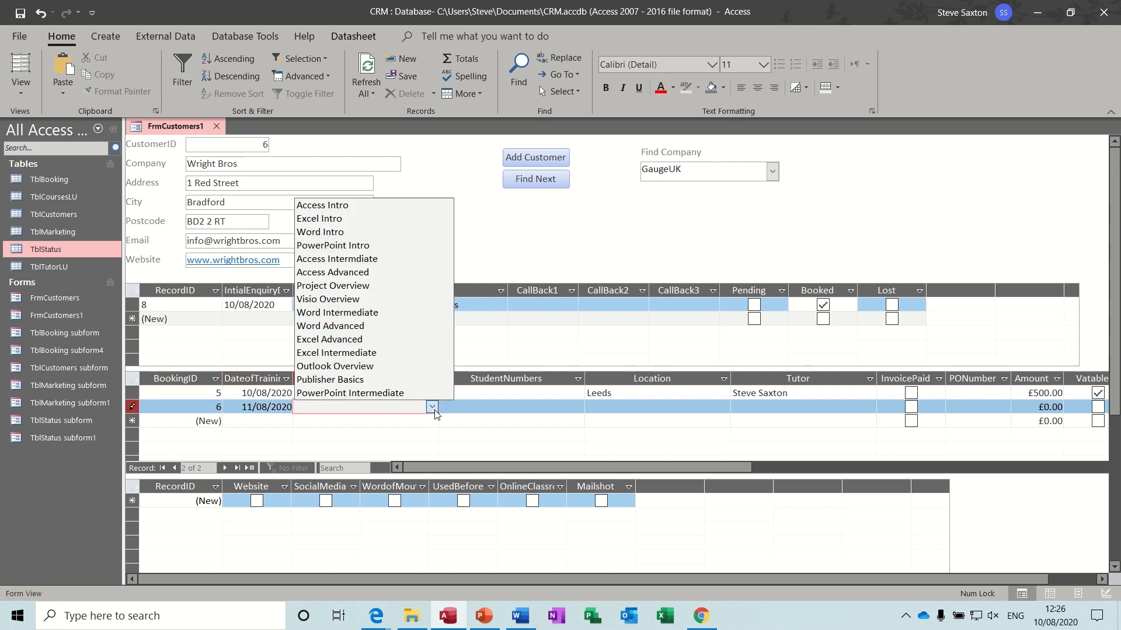
{"action": "left_click", "coordinate": [321, 219]}
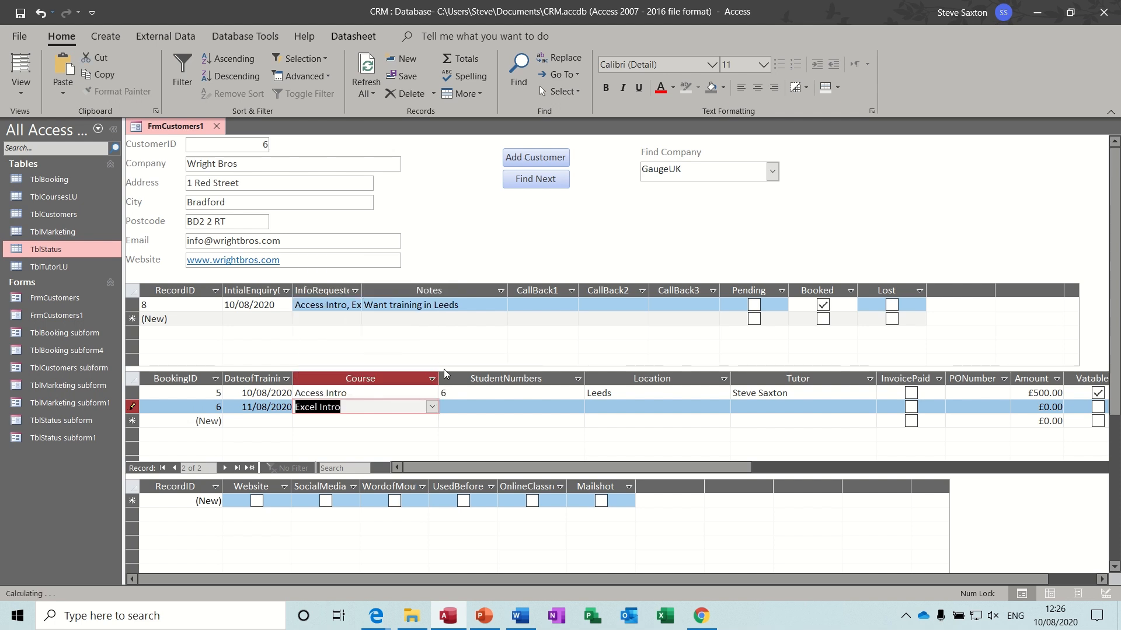
{"action": "left_click", "coordinate": [448, 407]}
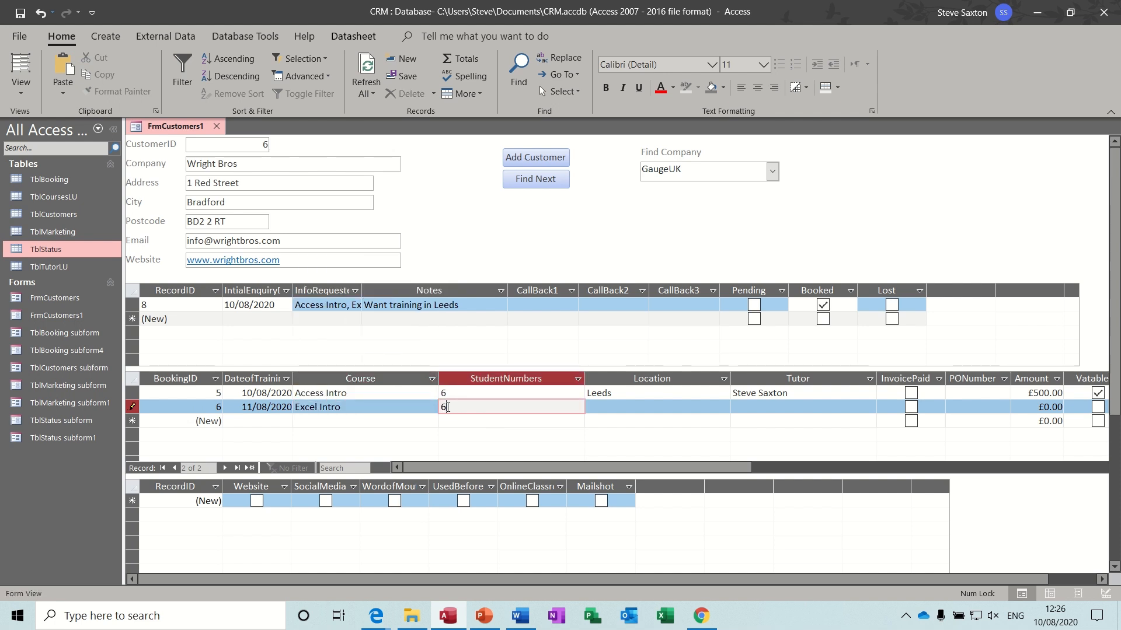
{"action": "left_click", "coordinate": [592, 409]}
{"action": "type", "text": "L"}
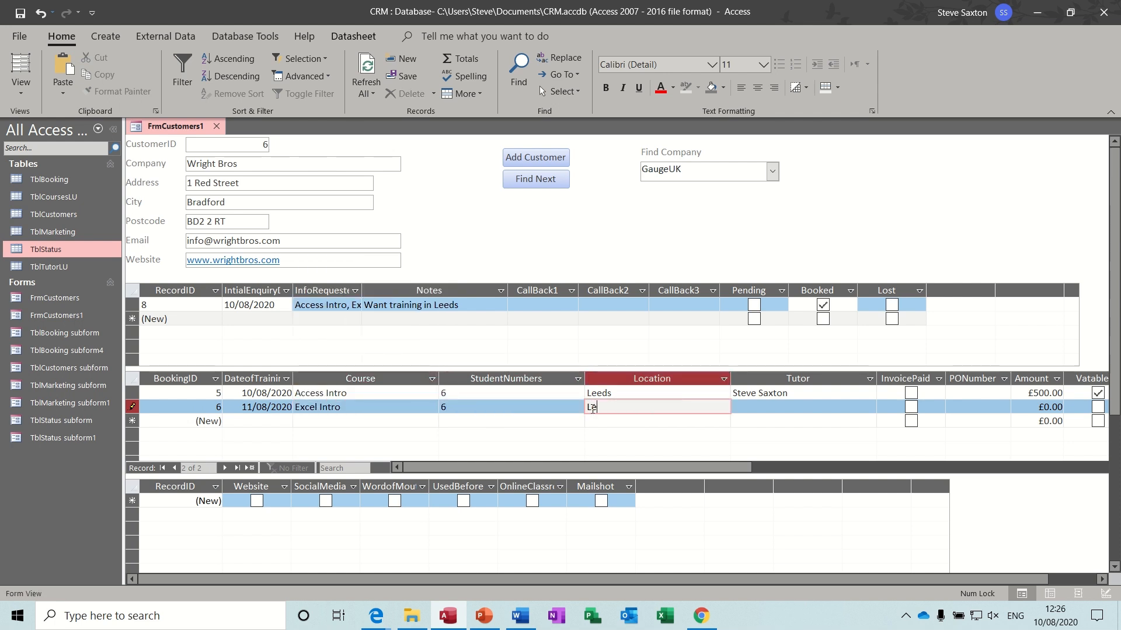
{"action": "type", "text": "eeds"}
{"action": "key", "text": "Tab"}
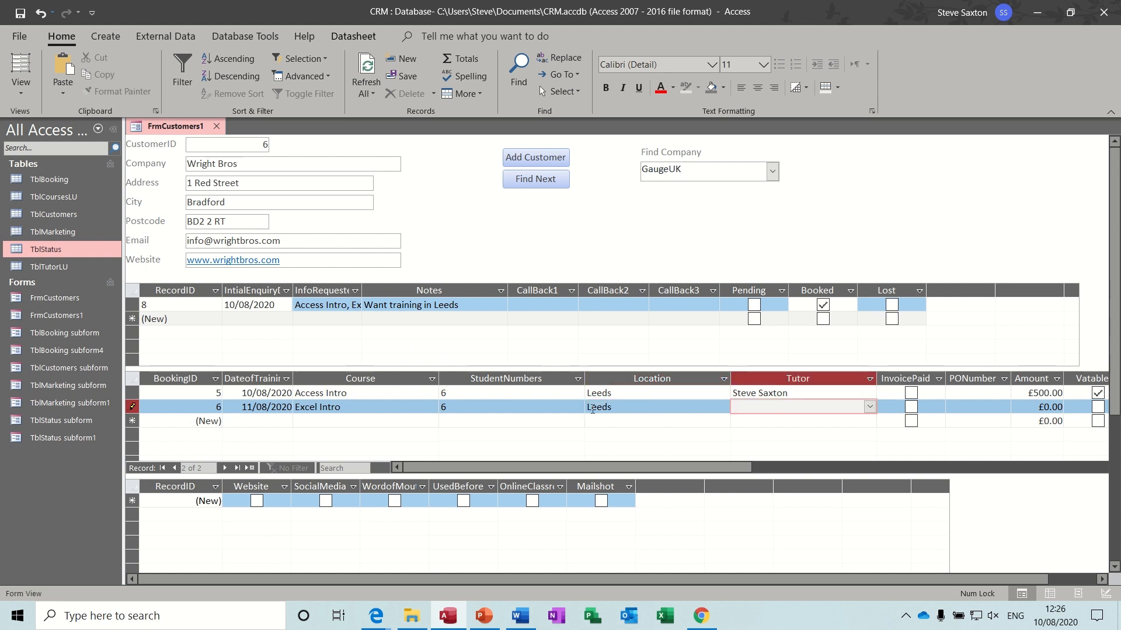
- Assign the second tutor, enter the amount, mark it VAT-able, and auto-fit Tutor and Location
{"action": "left_click", "coordinate": [870, 407]}
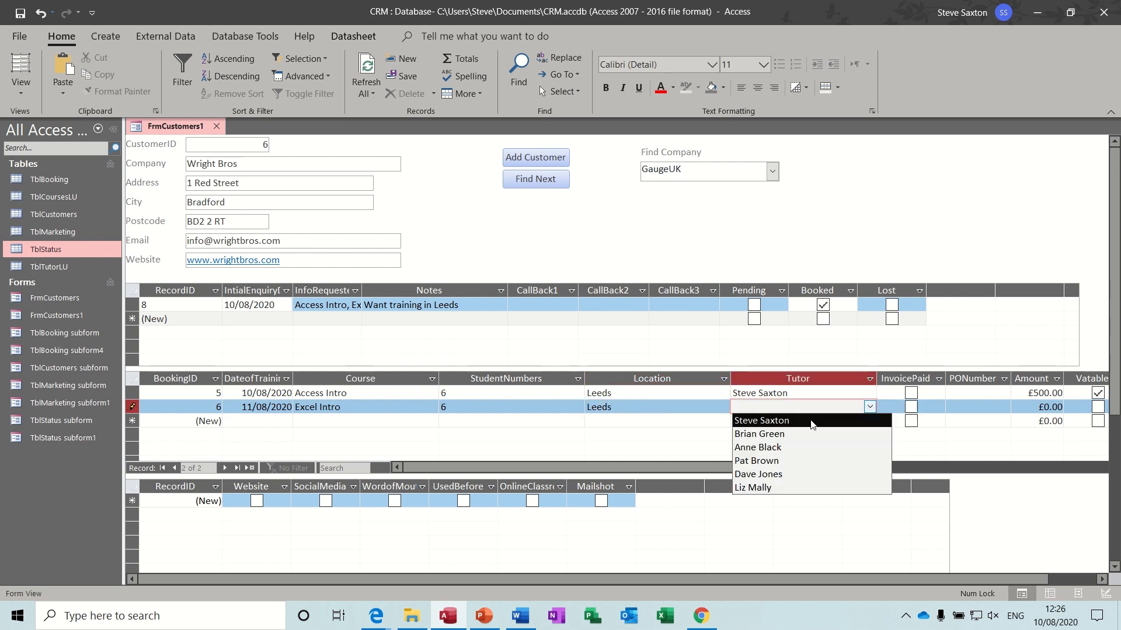
{"action": "left_click", "coordinate": [788, 435]}
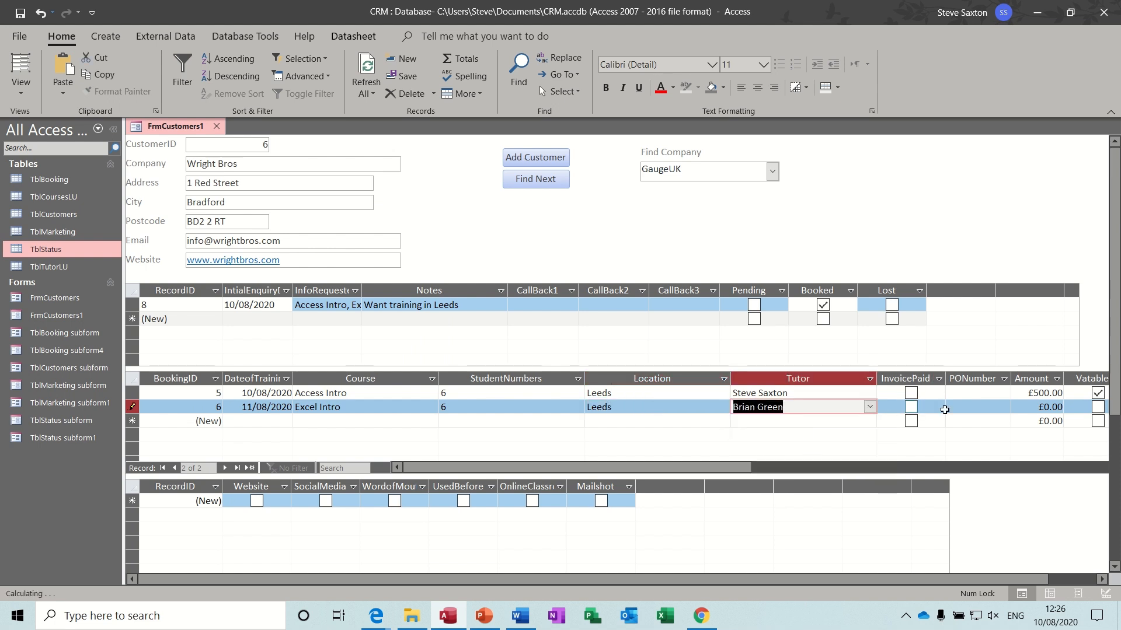
{"action": "left_click", "coordinate": [1014, 412]}
{"action": "type", "text": "500"}
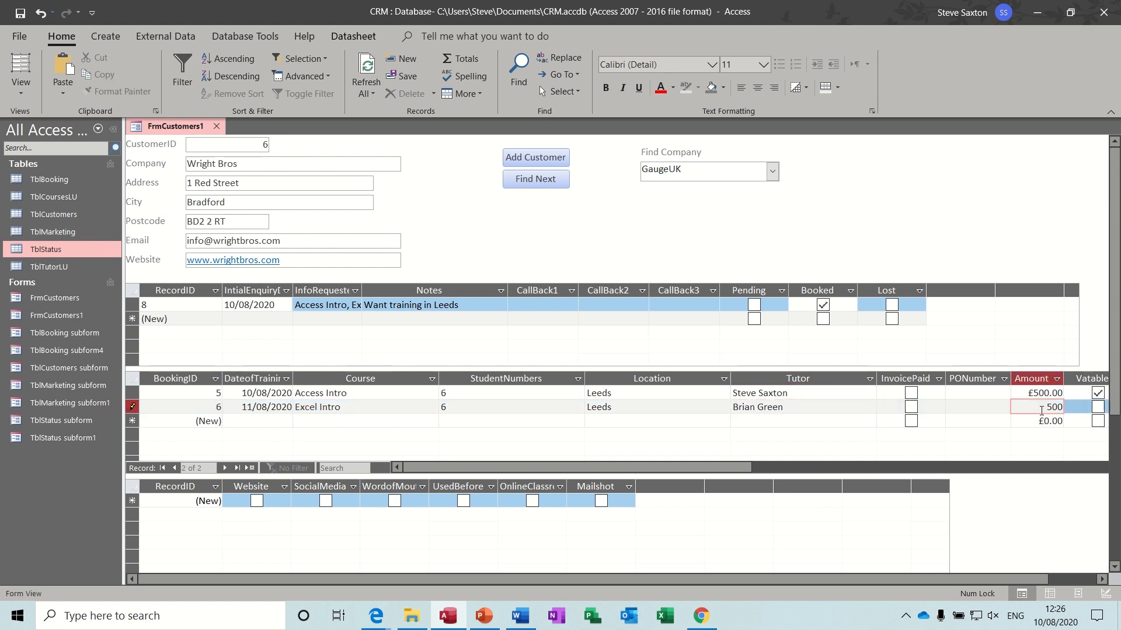
{"action": "left_click", "coordinate": [1097, 407]}
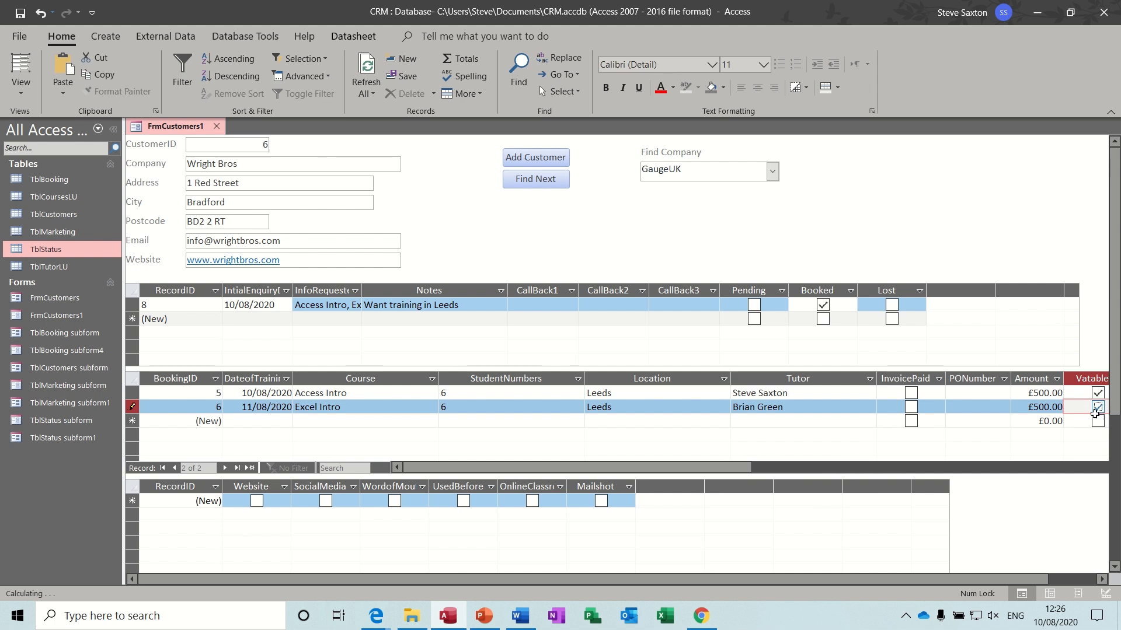
{"action": "double_click", "coordinate": [877, 378]}
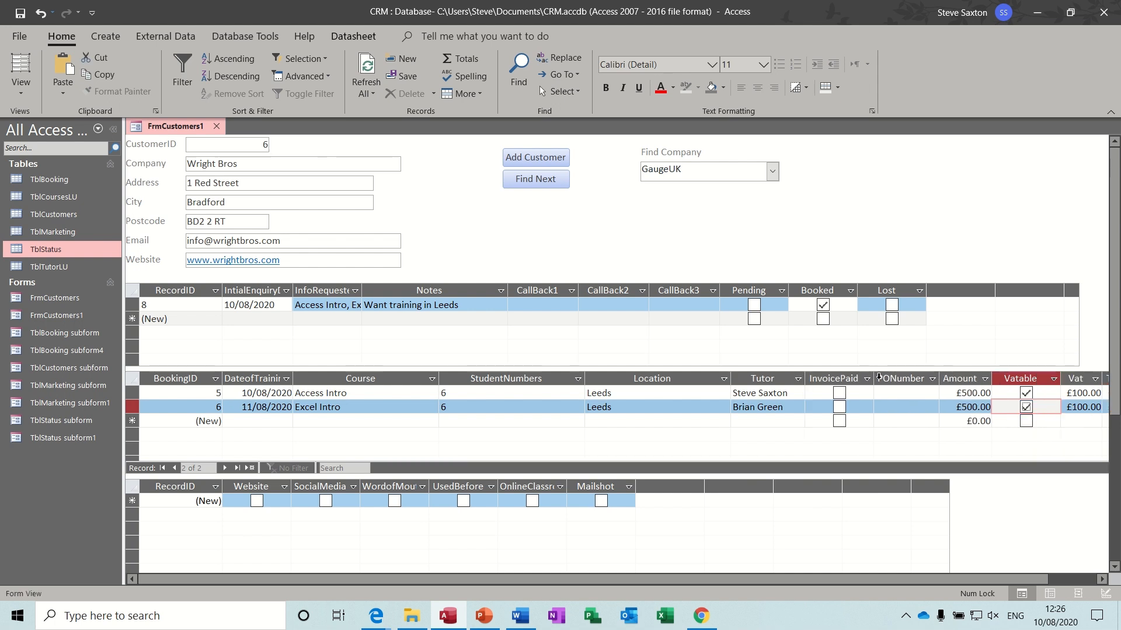
{"action": "double_click", "coordinate": [731, 378]}
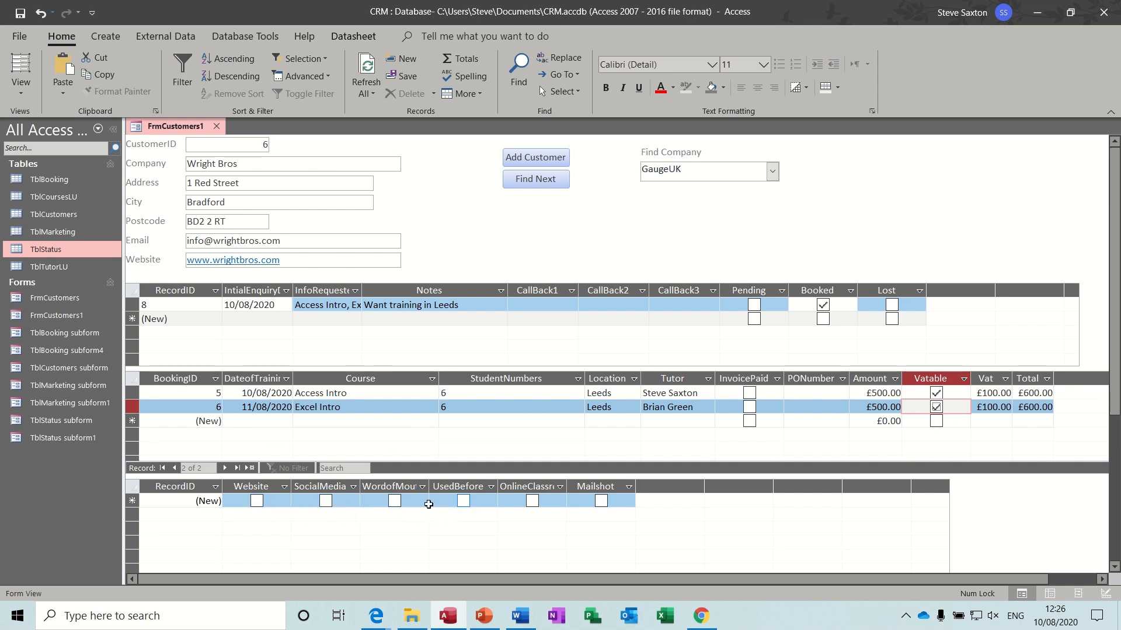
- Tick Website on the marketing record and UsedBefore on a new marketing entry
{"action": "left_click", "coordinate": [257, 501]}
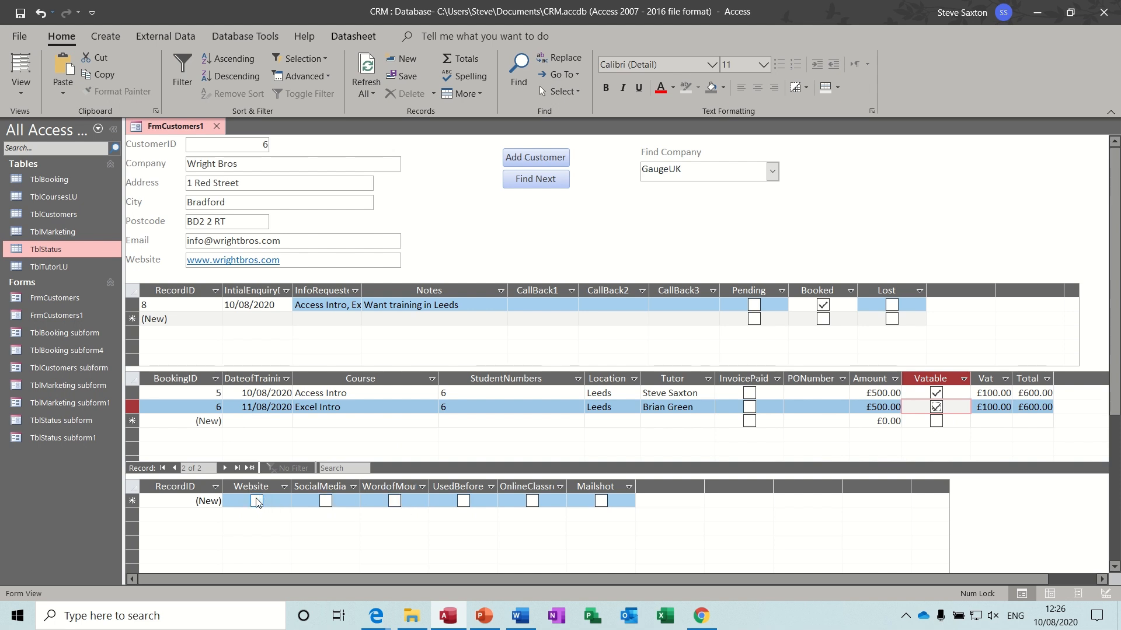
{"action": "left_click", "coordinate": [264, 393]}
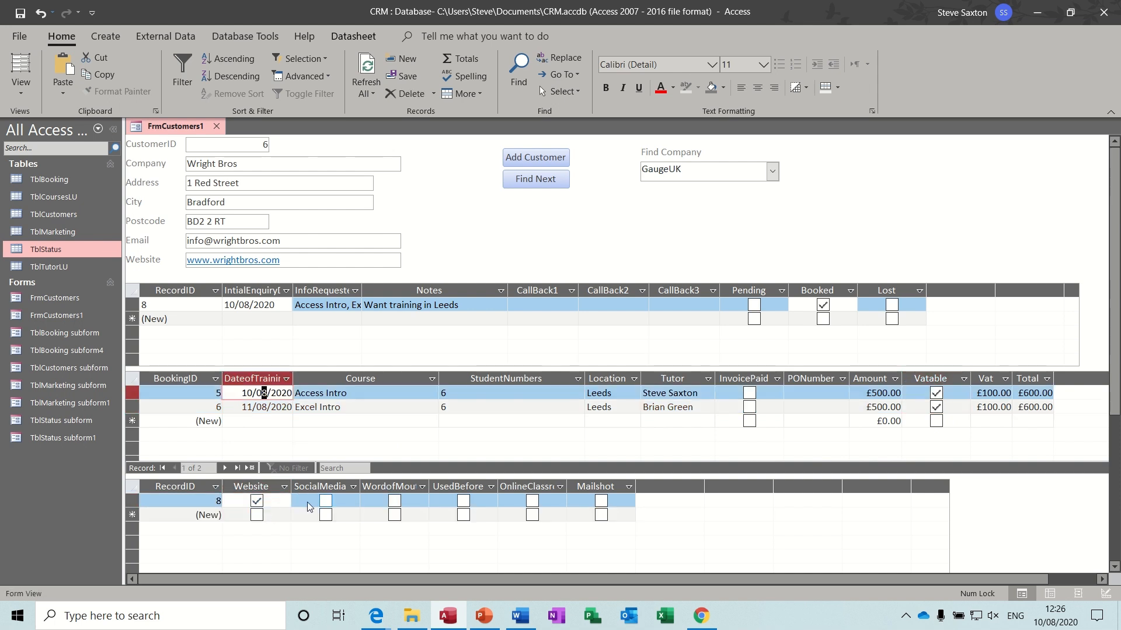
{"action": "left_click", "coordinate": [264, 407]}
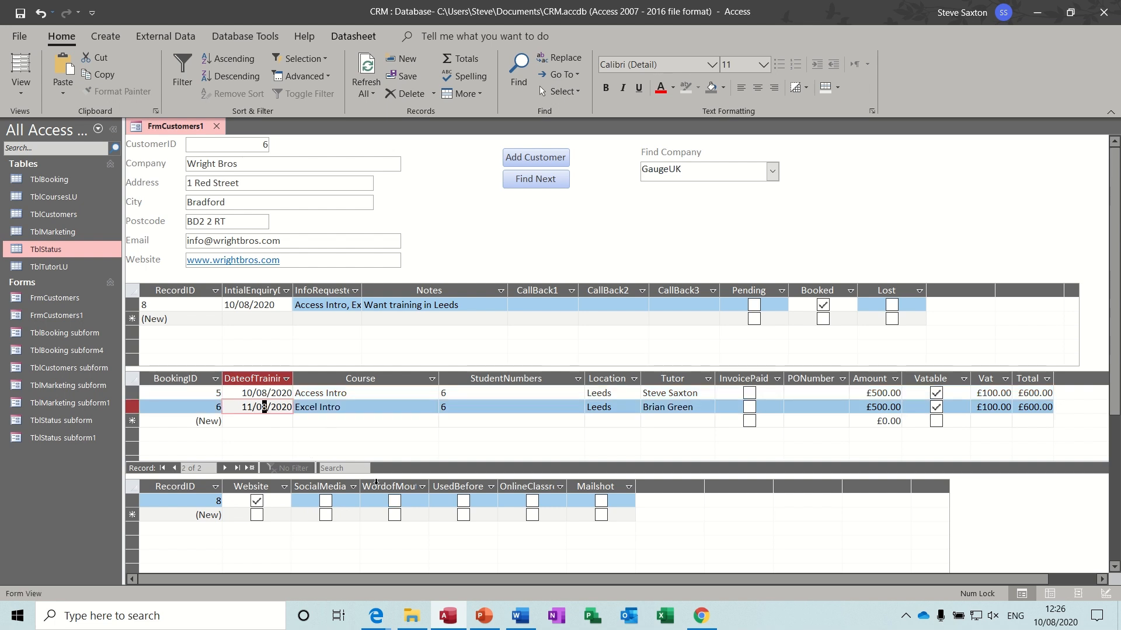
{"action": "left_click", "coordinate": [465, 515]}
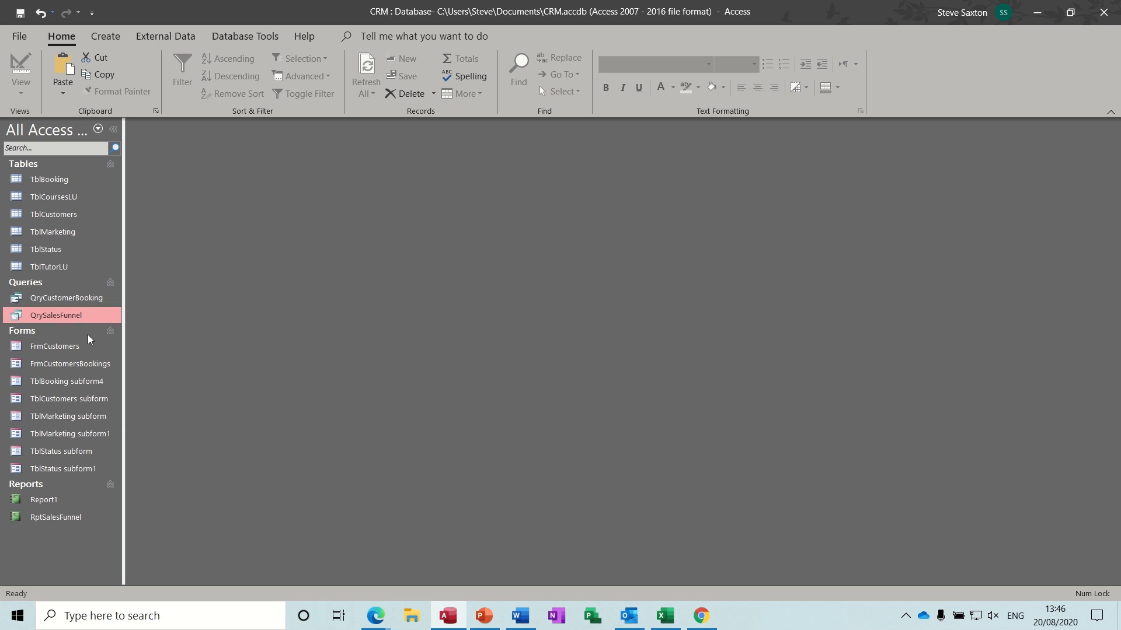
- Open FrmCustomers from the navigation pane to view it, then close it
{"action": "double_click", "coordinate": [71, 344]}
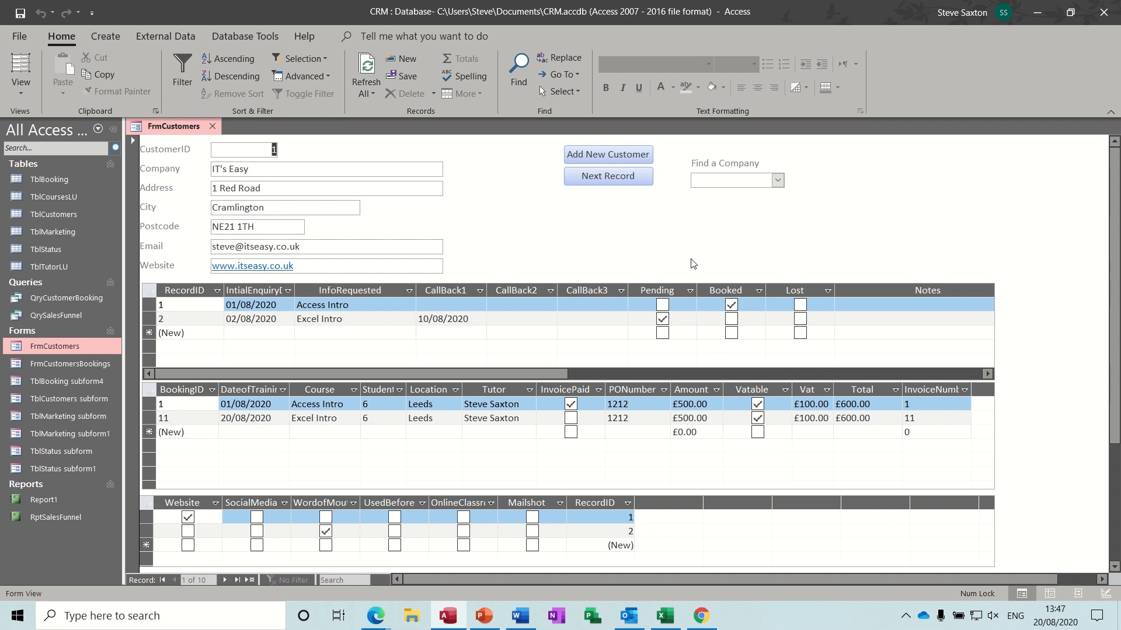
{"action": "left_click", "coordinate": [213, 127]}
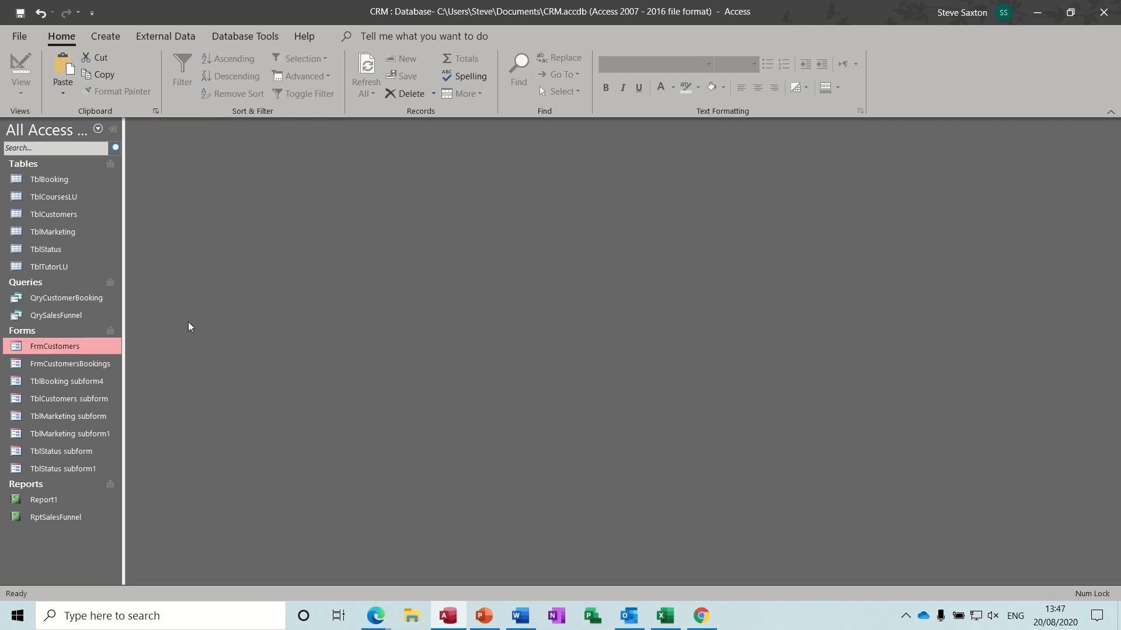
- Review RptSalesFunnel and QrySalesFunnel's design, widening PendingTotal, then close both
{"action": "double_click", "coordinate": [59, 518]}
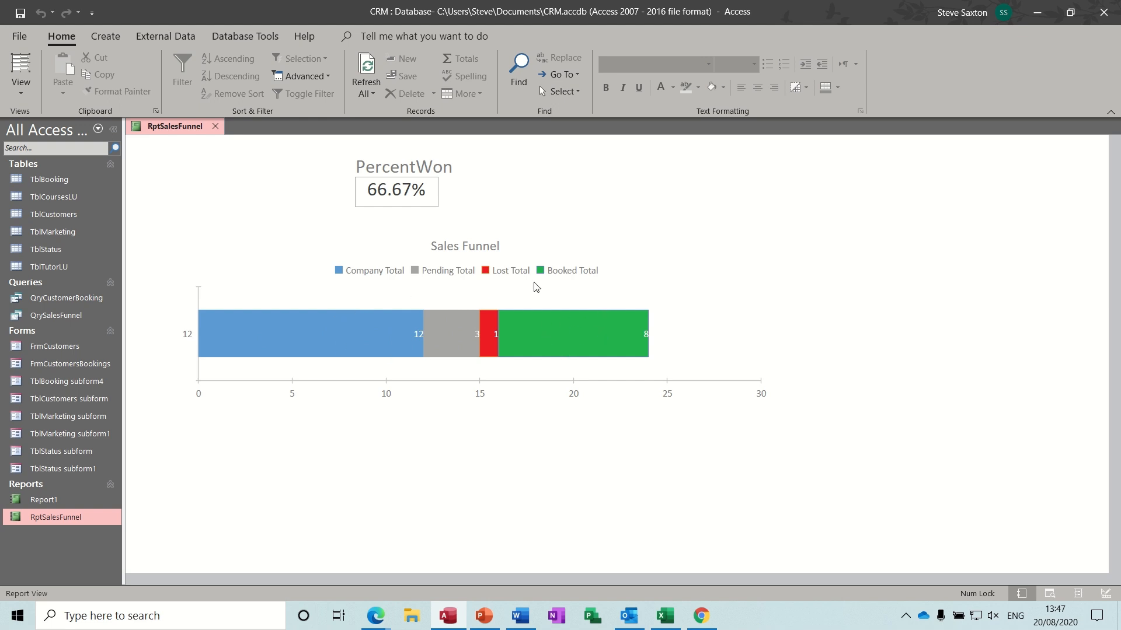
{"action": "double_click", "coordinate": [70, 315]}
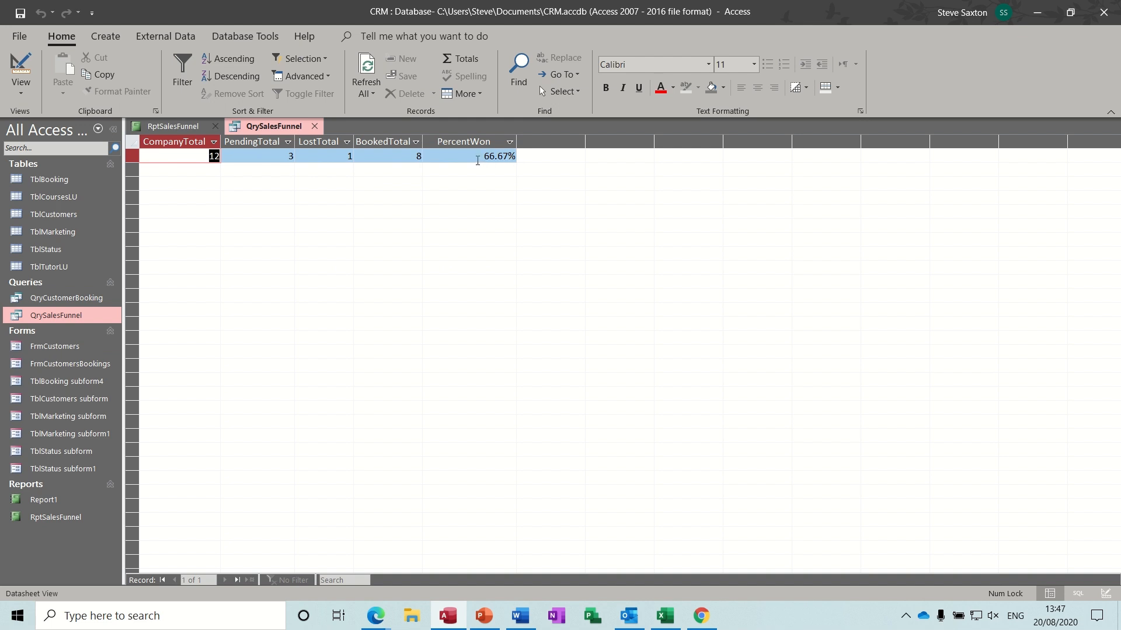
{"action": "left_click", "coordinate": [19, 70]}
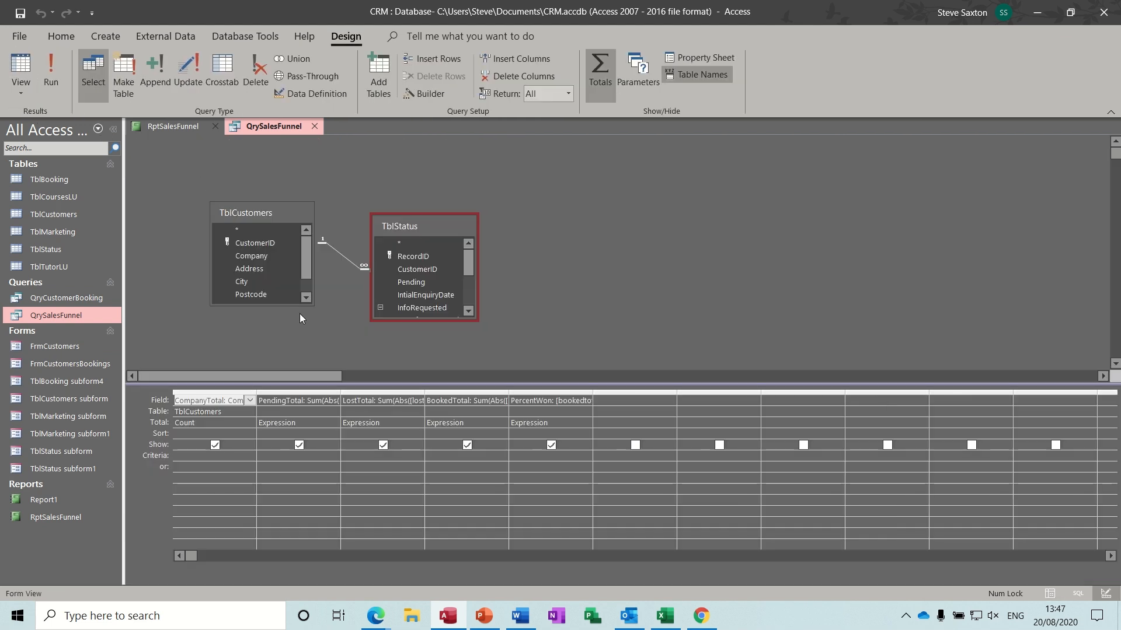
{"action": "left_click_drag", "start_coordinate": [342, 394], "coordinate": [398, 394]}
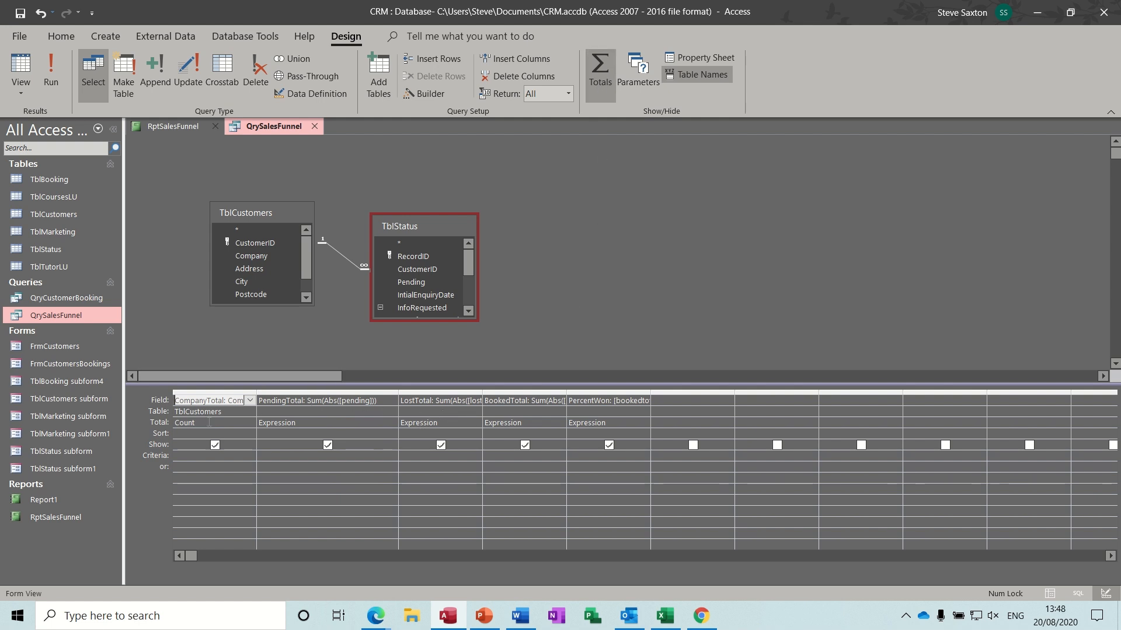
{"action": "left_click", "coordinate": [314, 126]}
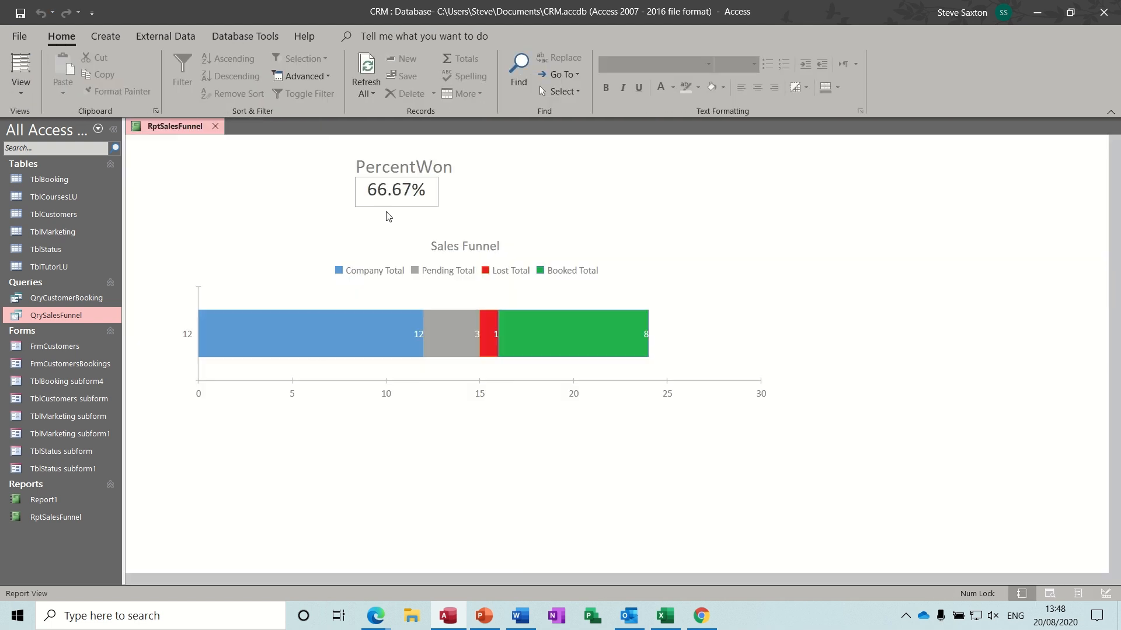
{"action": "left_click", "coordinate": [216, 126]}
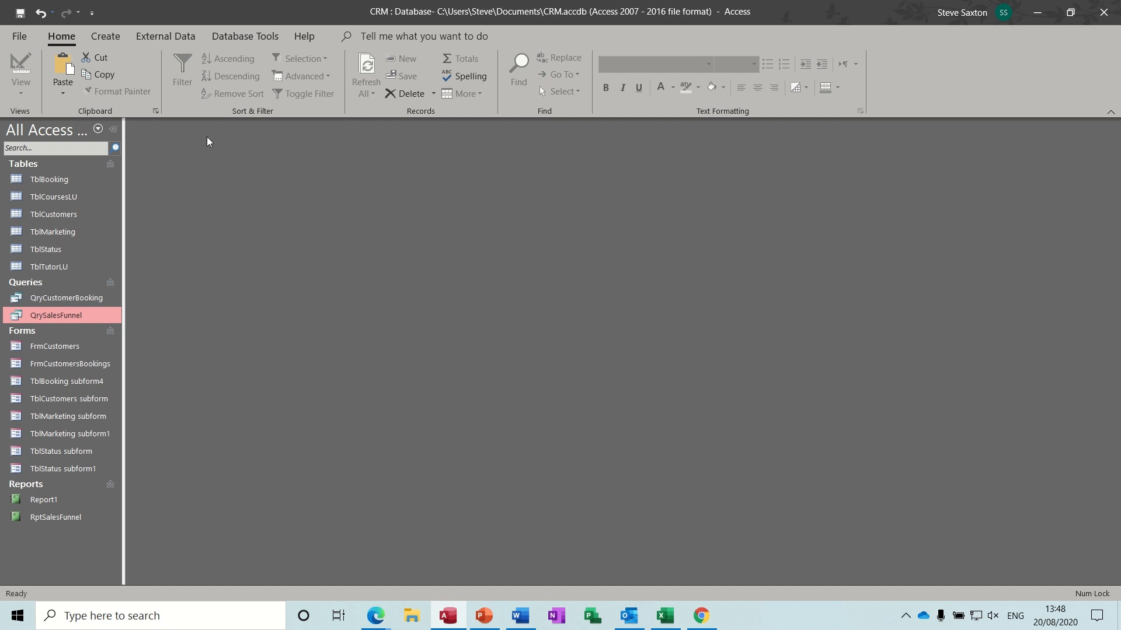
- Create a new query design containing TblStatus and TblCustomers
{"action": "left_click", "coordinate": [106, 35]}
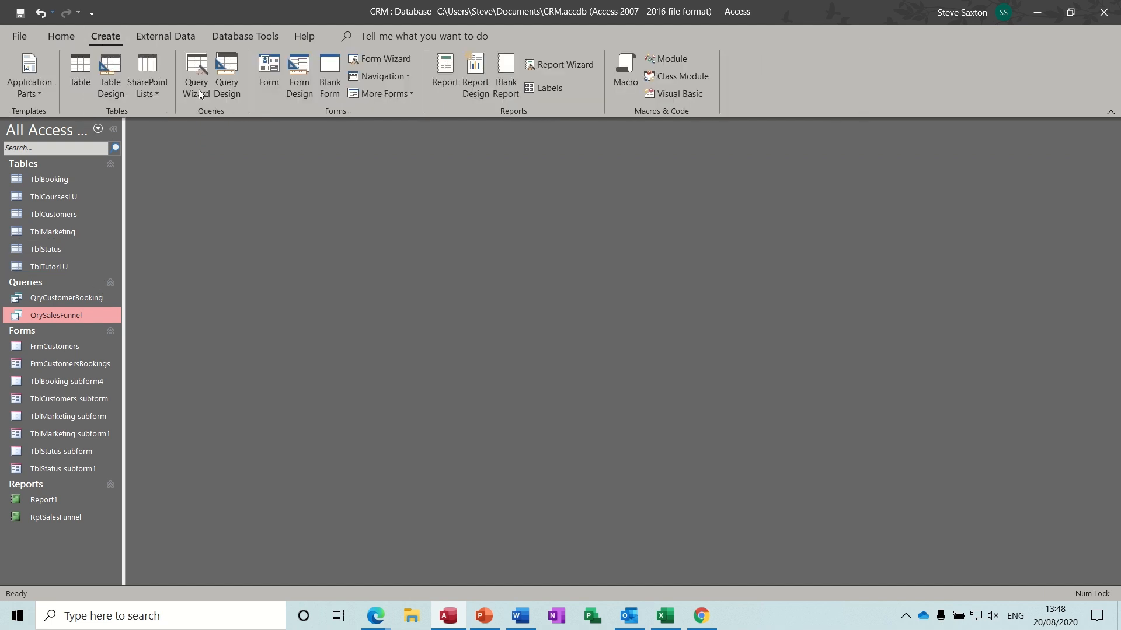
{"action": "left_click", "coordinate": [229, 74]}
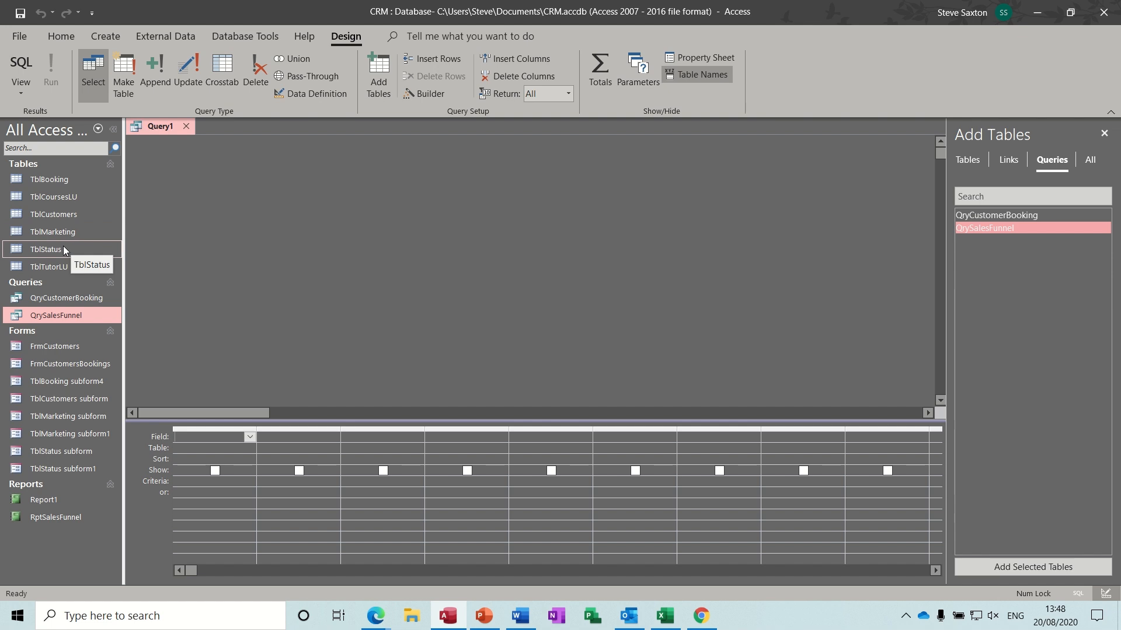
{"action": "left_click_drag", "start_coordinate": [63, 248], "coordinate": [464, 245]}
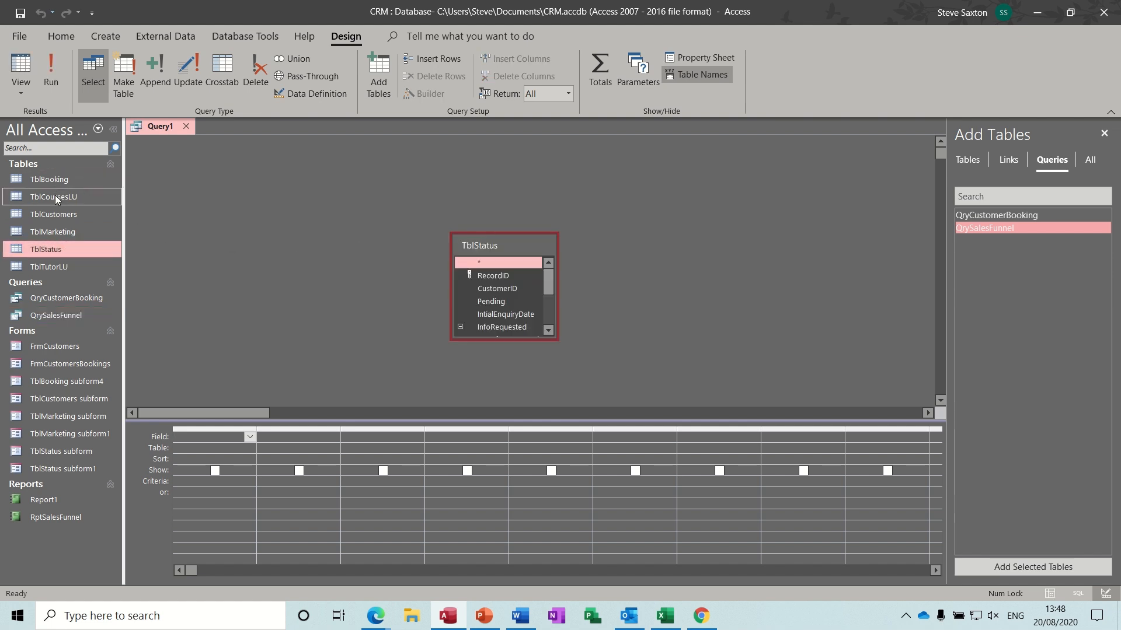
{"action": "left_click_drag", "start_coordinate": [57, 215], "coordinate": [303, 216]}
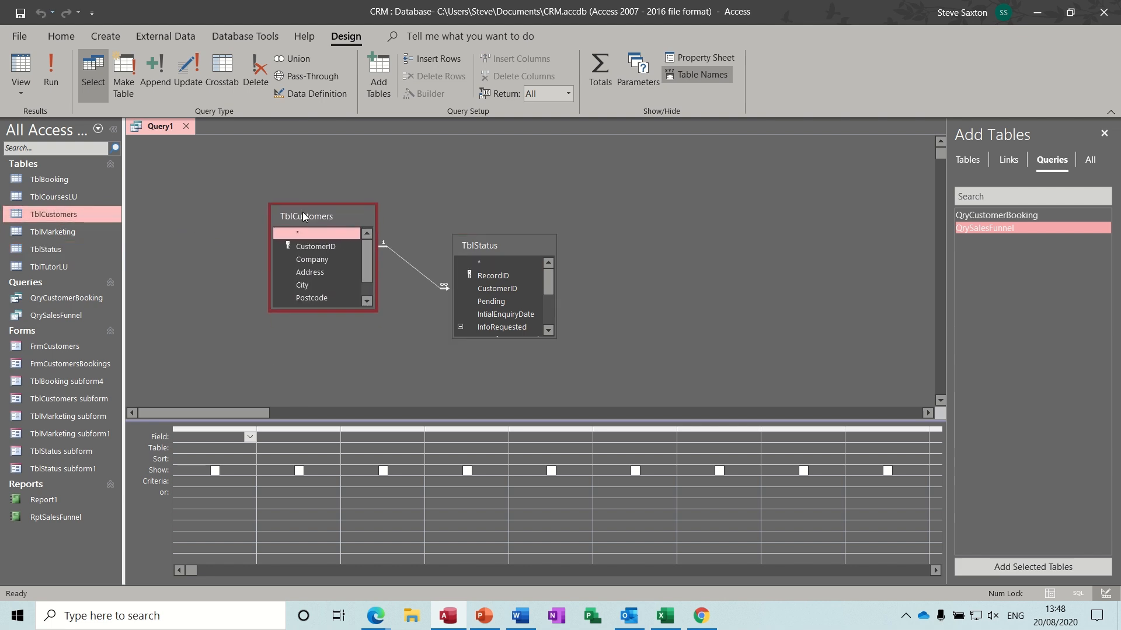
{"action": "left_click_drag", "start_coordinate": [369, 267], "coordinate": [368, 269]}
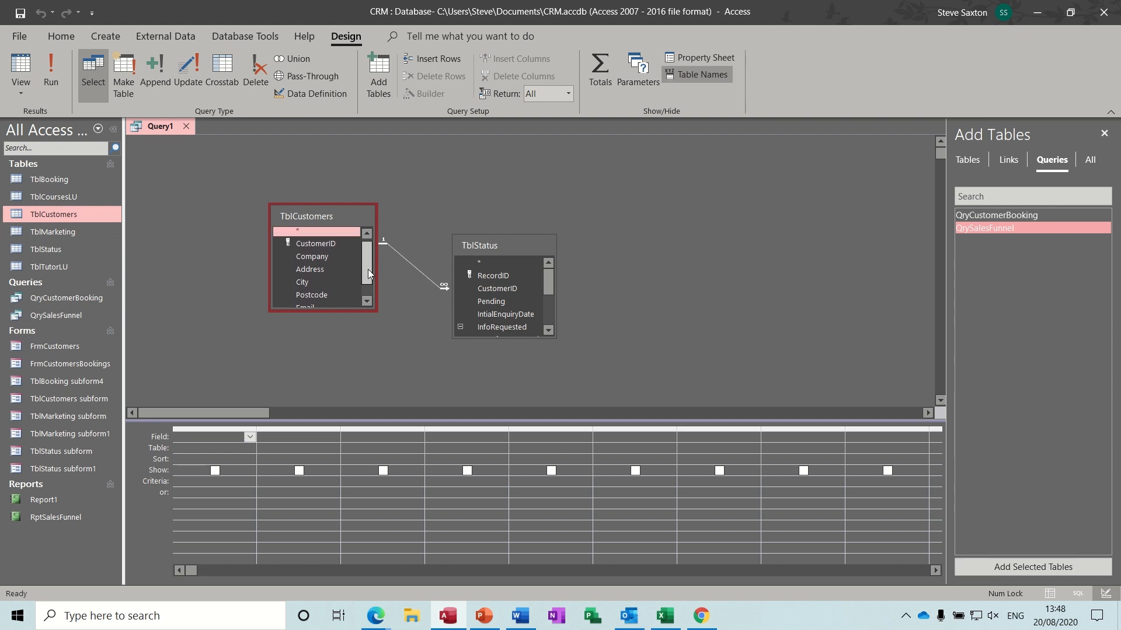
- Add Pending, Booked, Lost and CustomerID, checking QrySalesFunnel's design, then run the query
{"action": "double_click", "coordinate": [499, 302]}
{"action": "left_click_drag", "start_coordinate": [550, 284], "coordinate": [548, 316]}
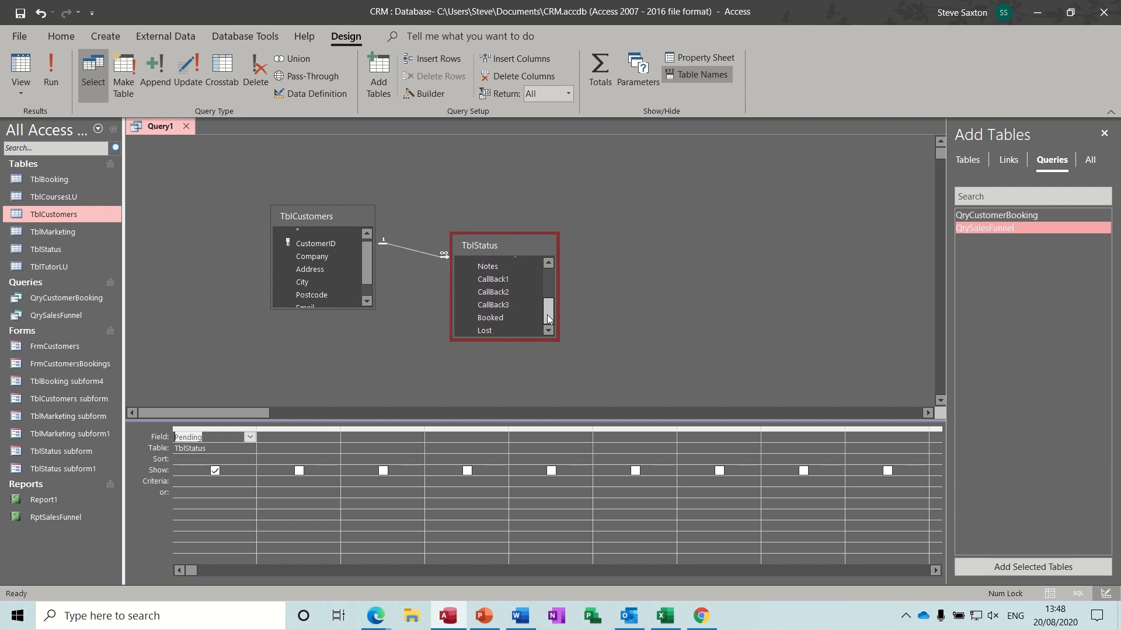
{"action": "double_click", "coordinate": [491, 319]}
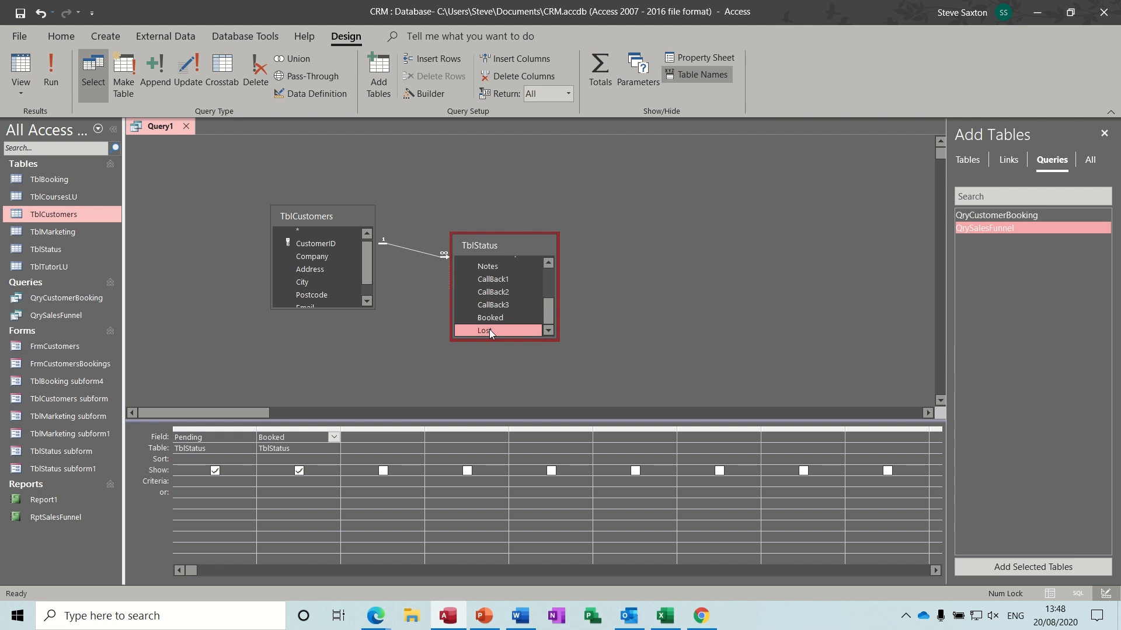
{"action": "double_click", "coordinate": [489, 329]}
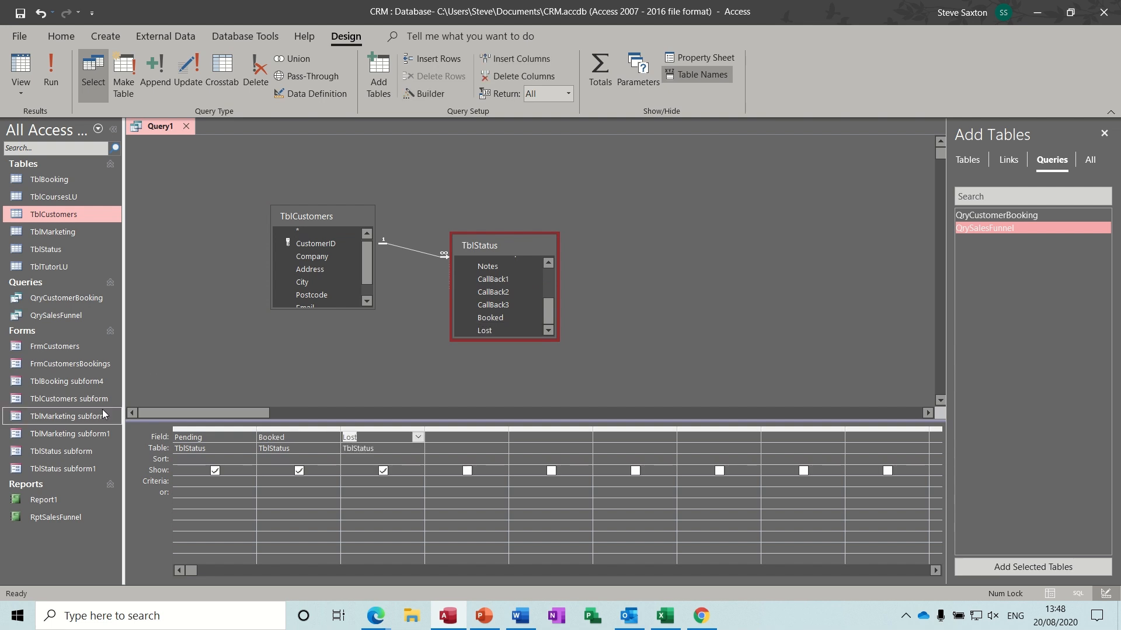
{"action": "left_click", "coordinate": [53, 317]}
{"action": "right_click", "coordinate": [54, 317]}
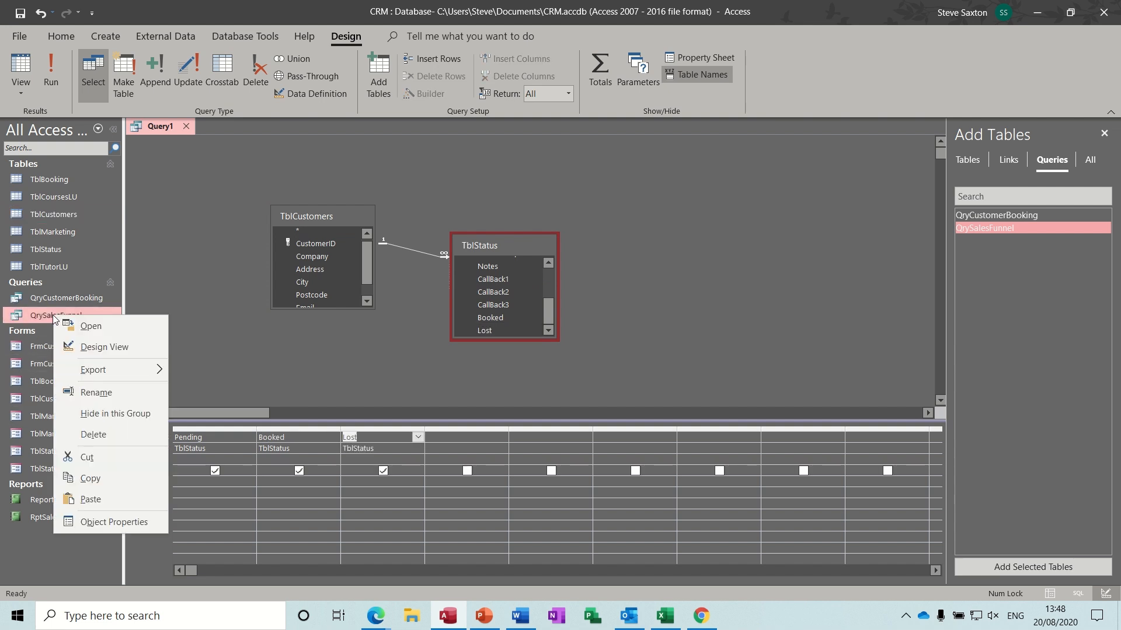
{"action": "left_click", "coordinate": [79, 344]}
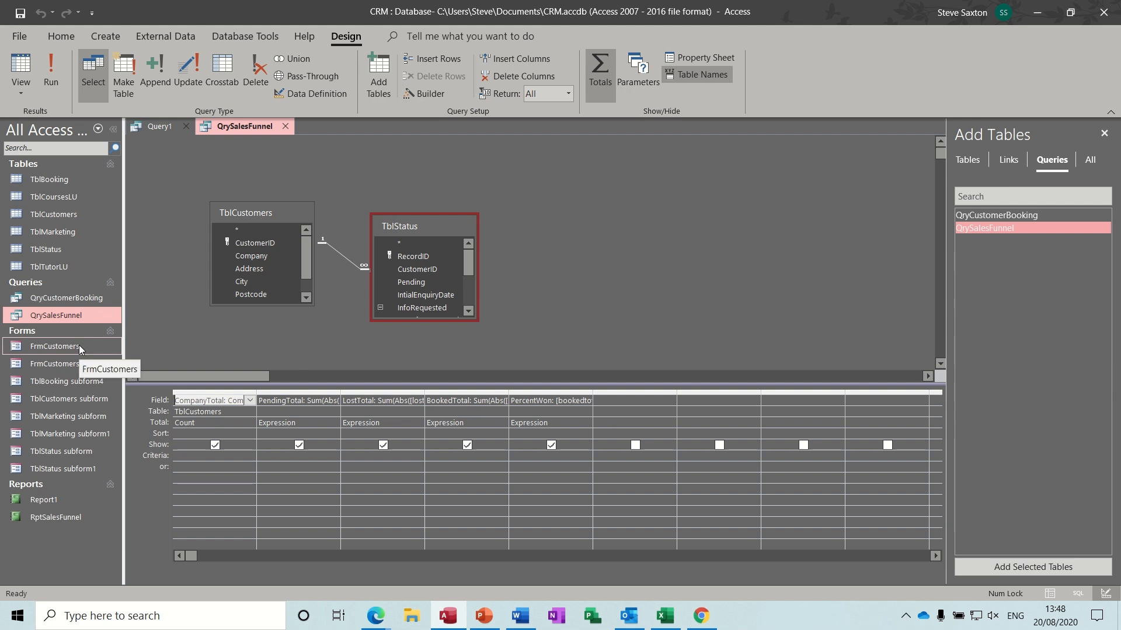
{"action": "left_click", "coordinate": [161, 127]}
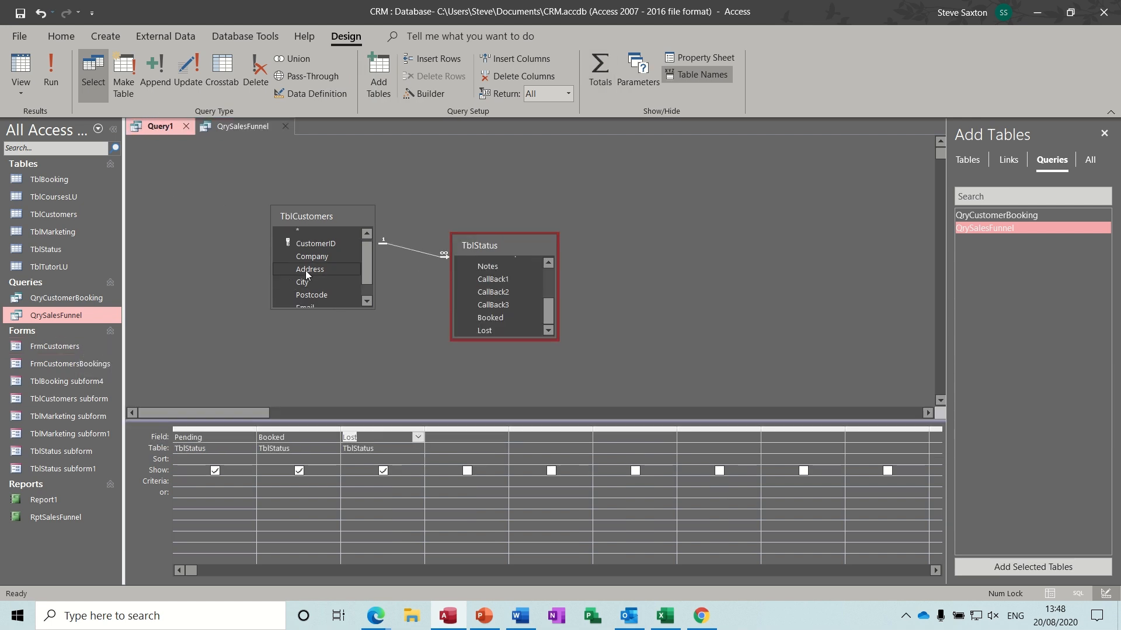
{"action": "double_click", "coordinate": [316, 244]}
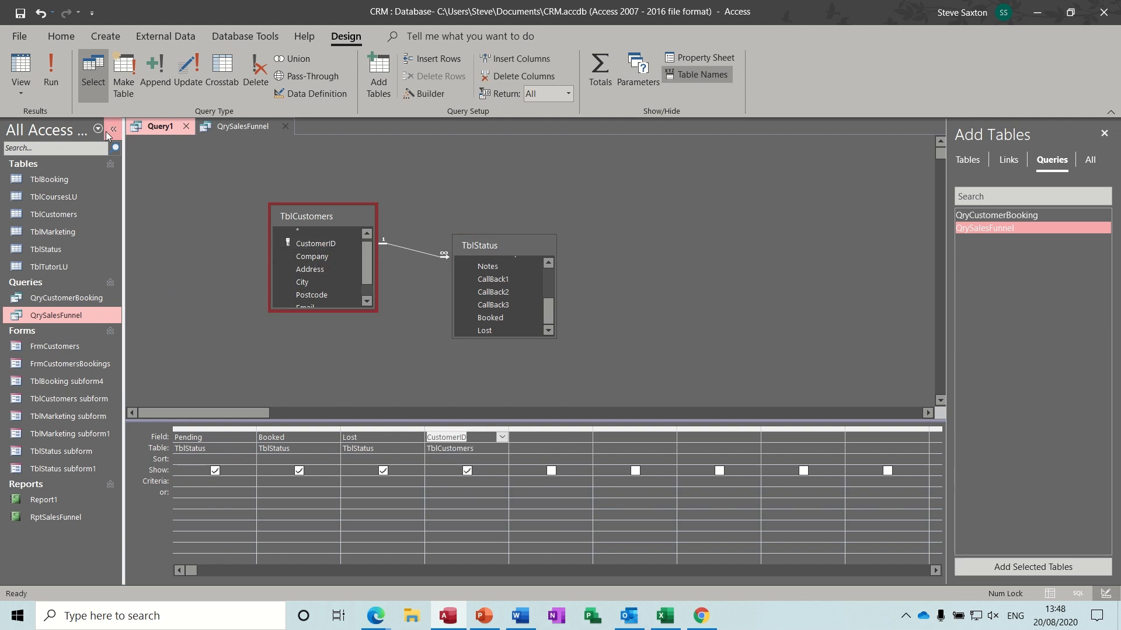
{"action": "left_click", "coordinate": [55, 76]}
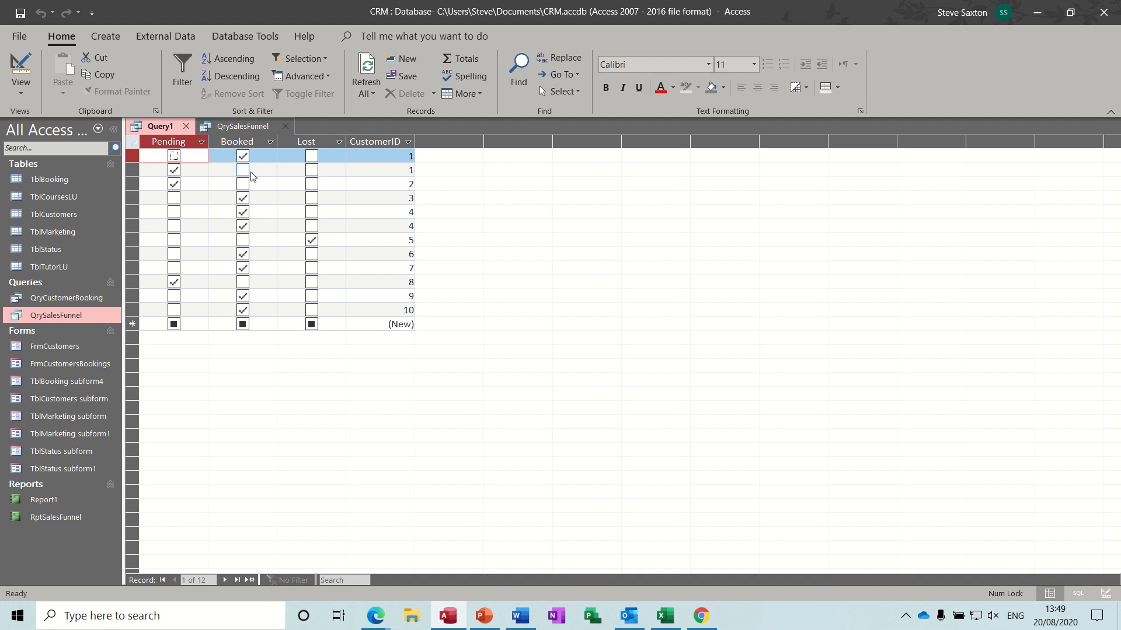
- Turn on Totals in Query1's design and set Pending and Booked to Sum
{"action": "left_click", "coordinate": [23, 70]}
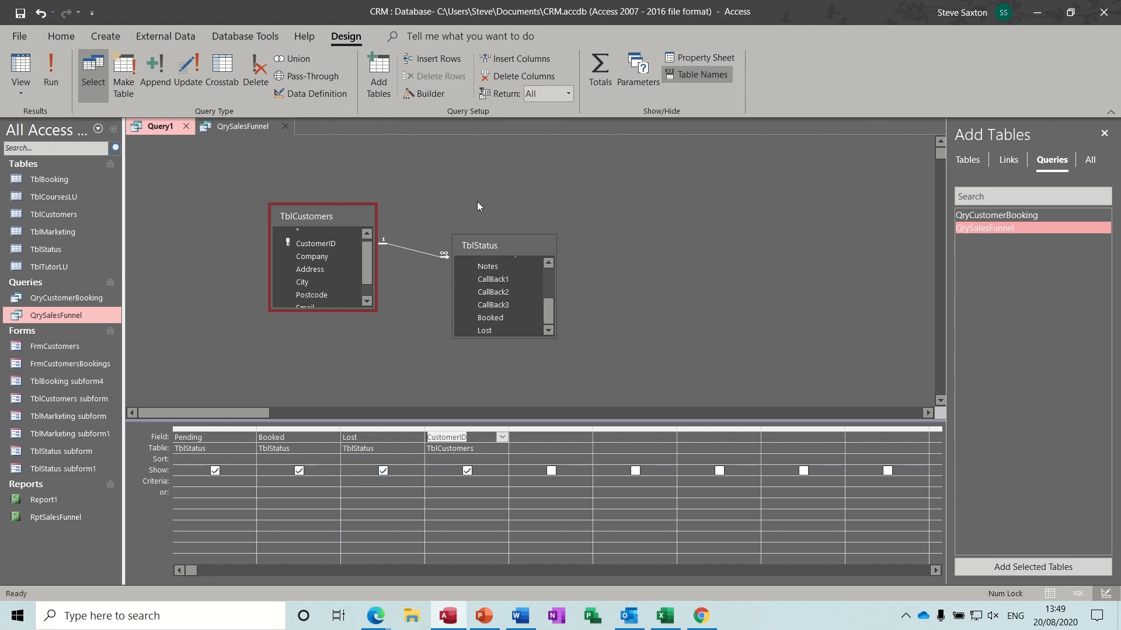
{"action": "left_click", "coordinate": [595, 73]}
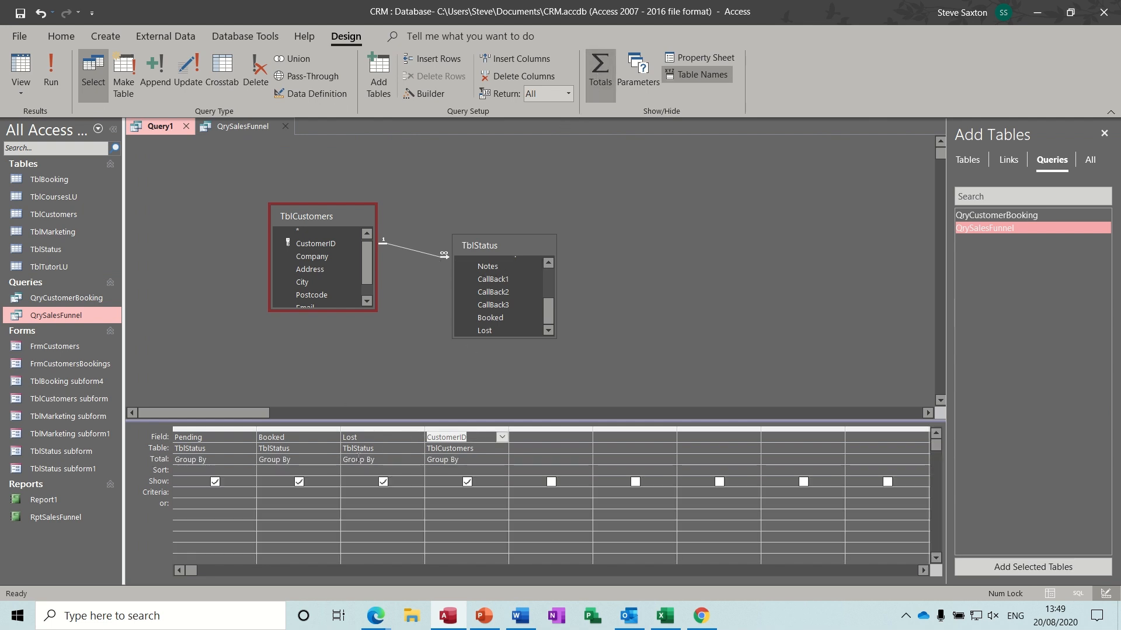
{"action": "left_click", "coordinate": [230, 460]}
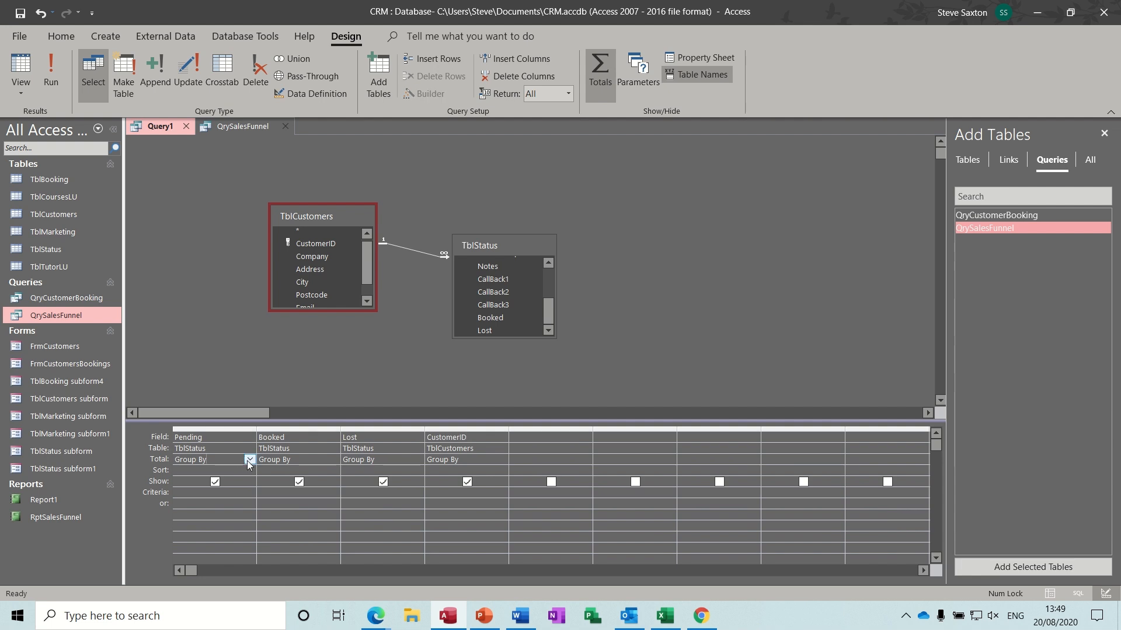
{"action": "left_click", "coordinate": [248, 460]}
{"action": "left_click", "coordinate": [227, 482]}
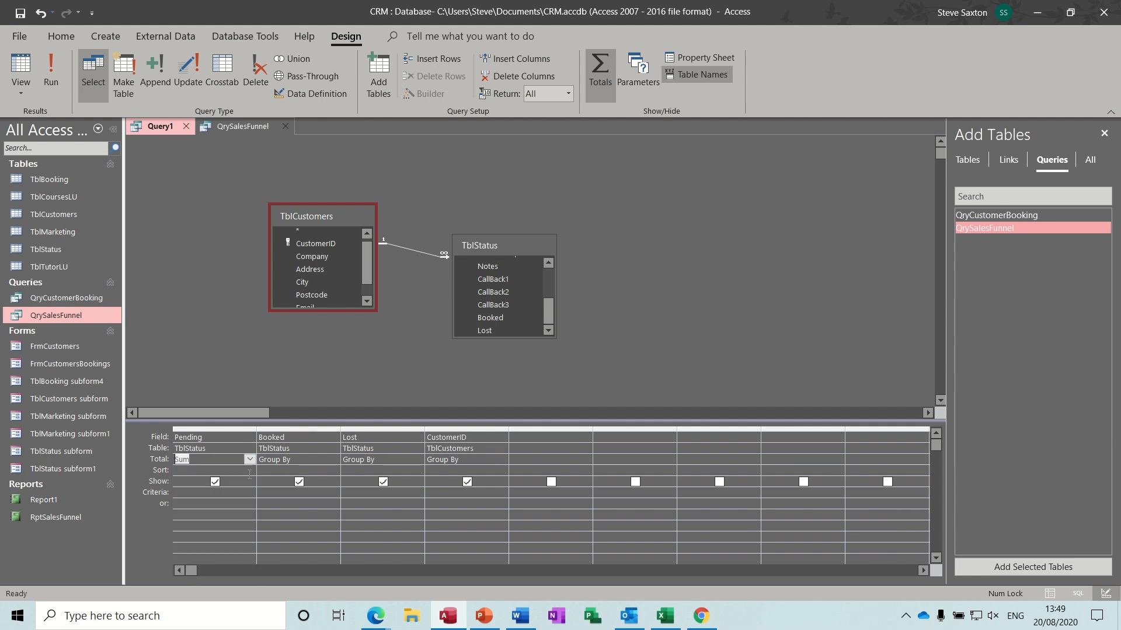
{"action": "left_click", "coordinate": [304, 460]}
{"action": "left_click", "coordinate": [334, 460]}
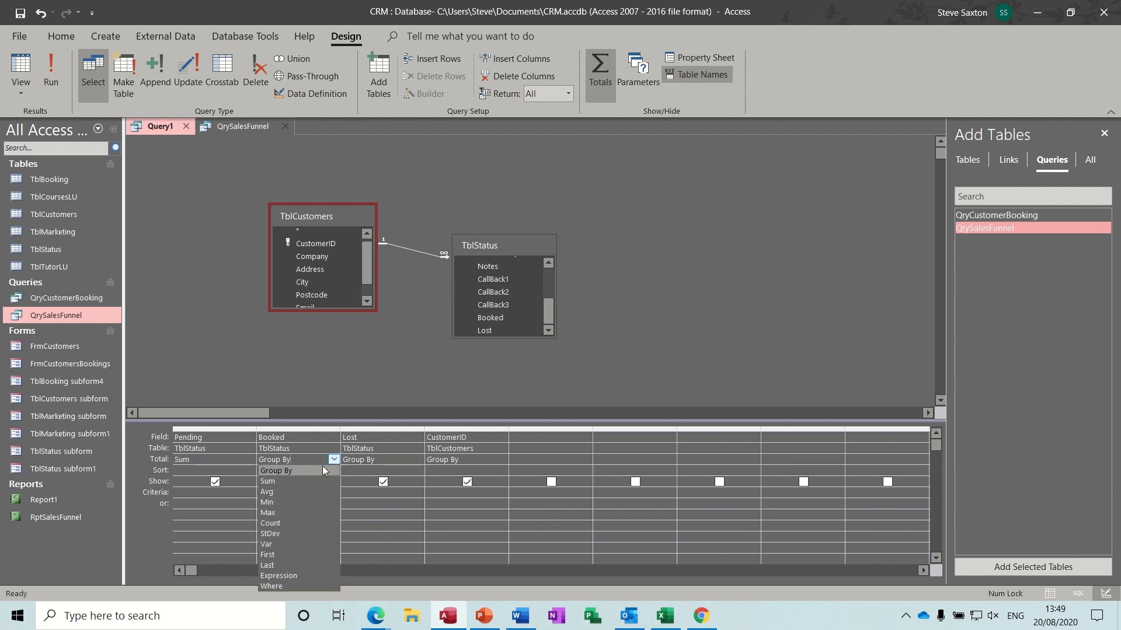
{"action": "left_click", "coordinate": [295, 483]}
- Set Lost and CustomerID to Sum, run for -3, -8, -1, 60, and view QrySalesFunnel
{"action": "left_click", "coordinate": [417, 460]}
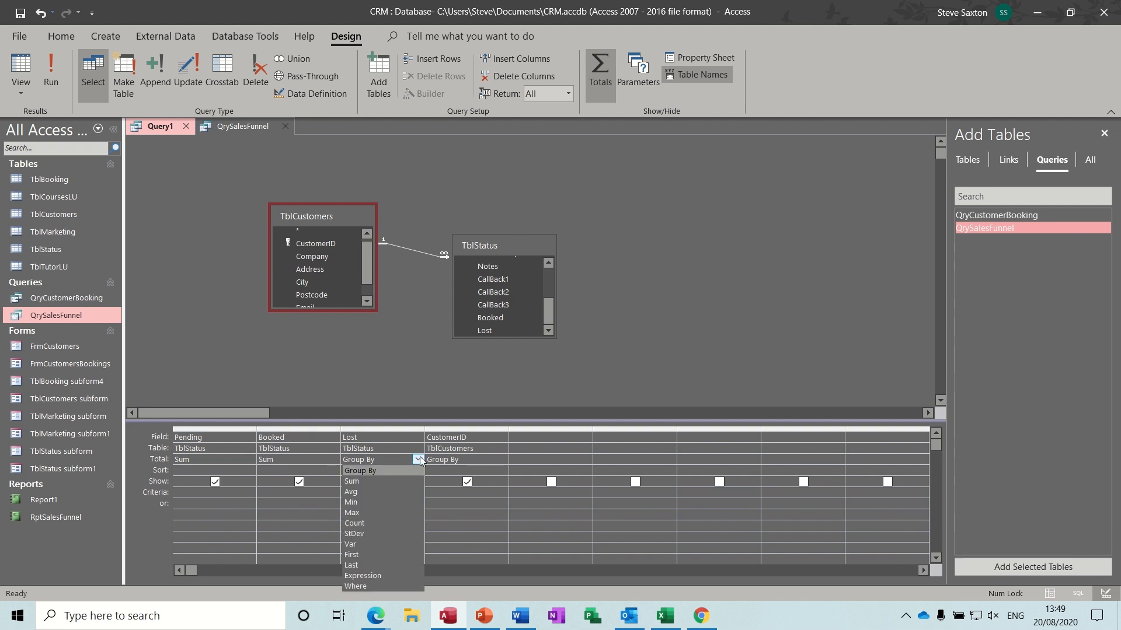
{"action": "left_click", "coordinate": [401, 479]}
{"action": "left_click", "coordinate": [498, 461]}
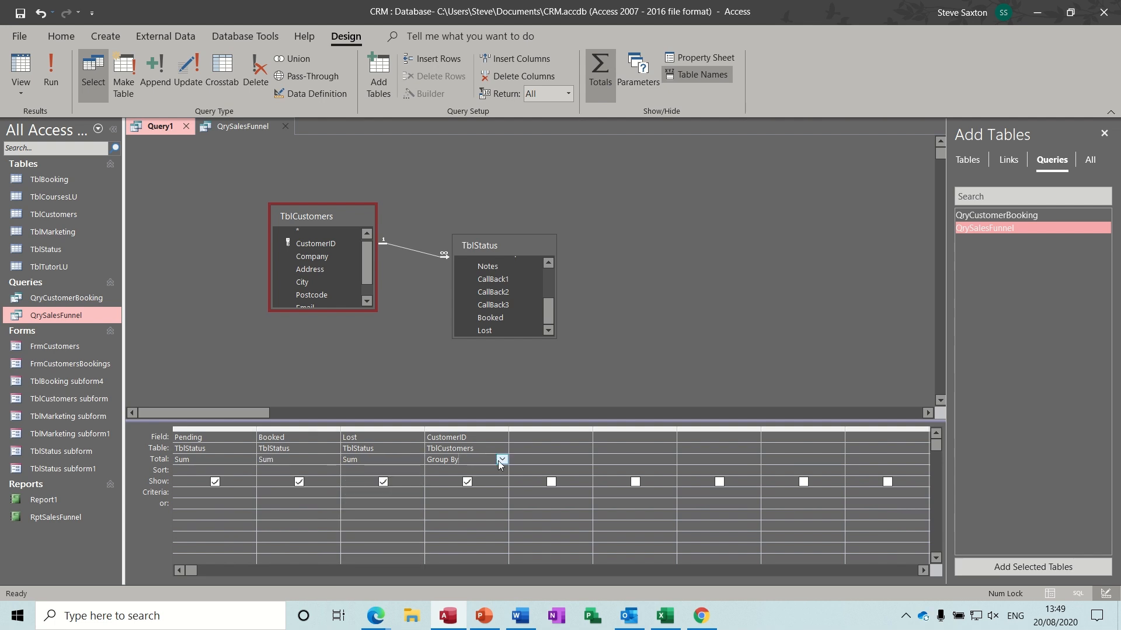
{"action": "left_click", "coordinate": [502, 460]}
{"action": "left_click", "coordinate": [474, 482]}
{"action": "left_click", "coordinate": [53, 73]}
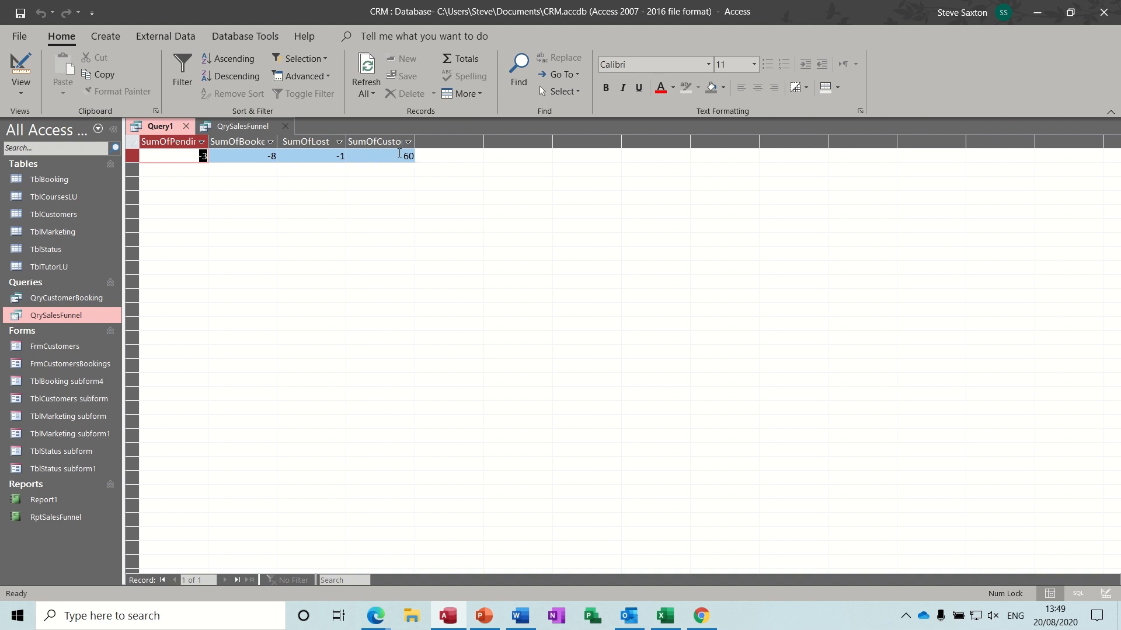
{"action": "left_click", "coordinate": [242, 126]}
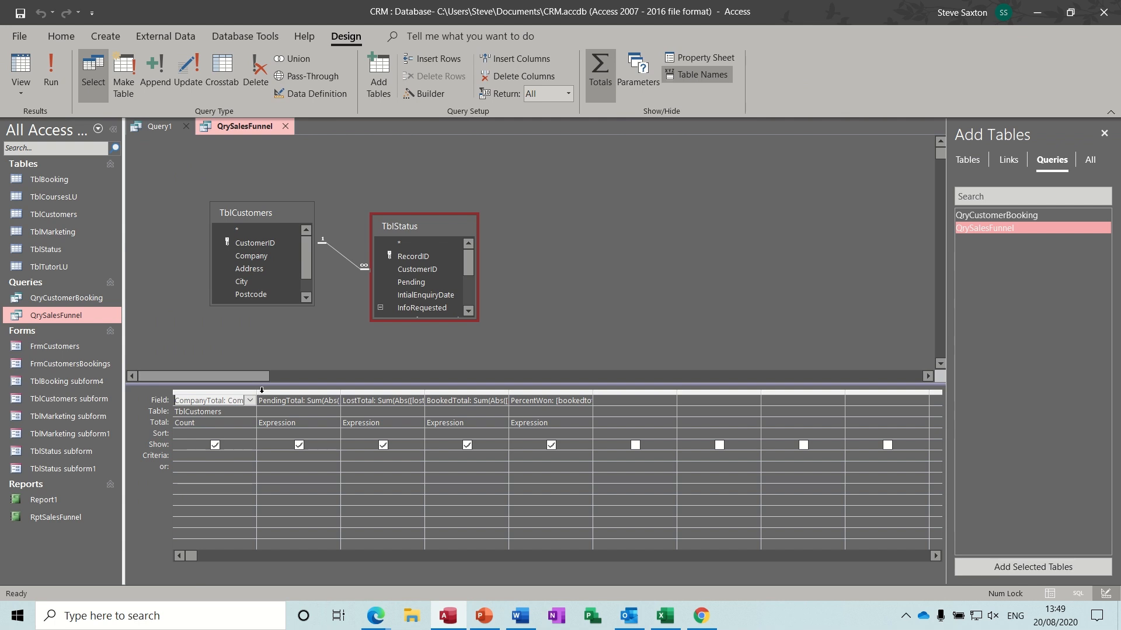
- Widen QrySalesFunnel's CompanyTotal and PendingTotal columns to read them, then view Query1's totals
{"action": "left_click_drag", "start_coordinate": [258, 393], "coordinate": [339, 402]}
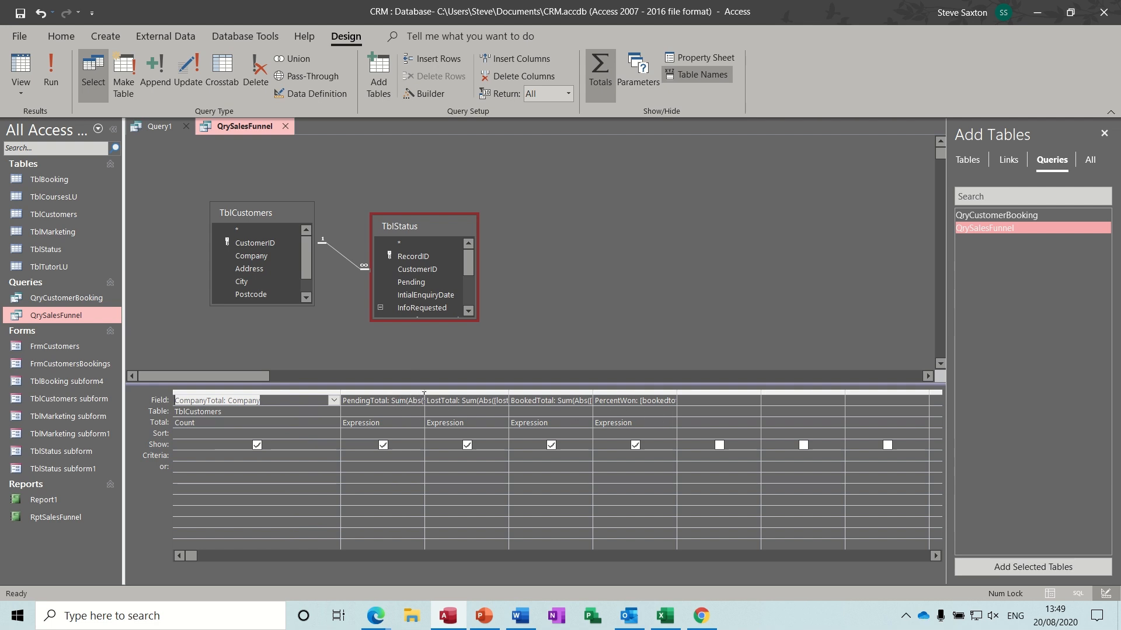
{"action": "left_click_drag", "start_coordinate": [424, 394], "coordinate": [489, 395]}
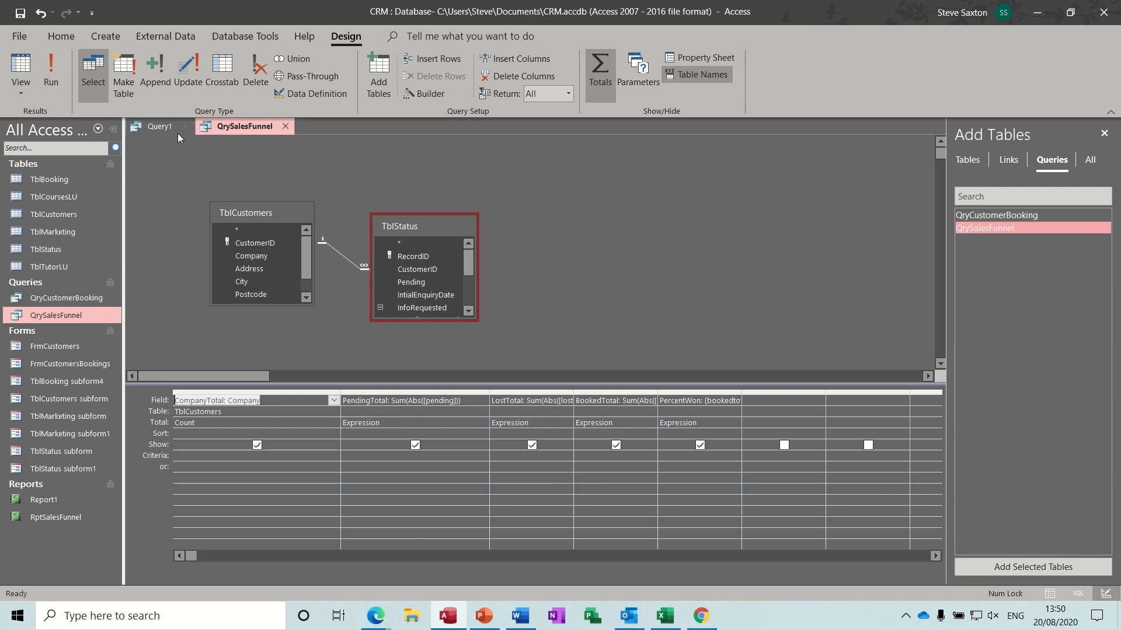
{"action": "left_click", "coordinate": [157, 131]}
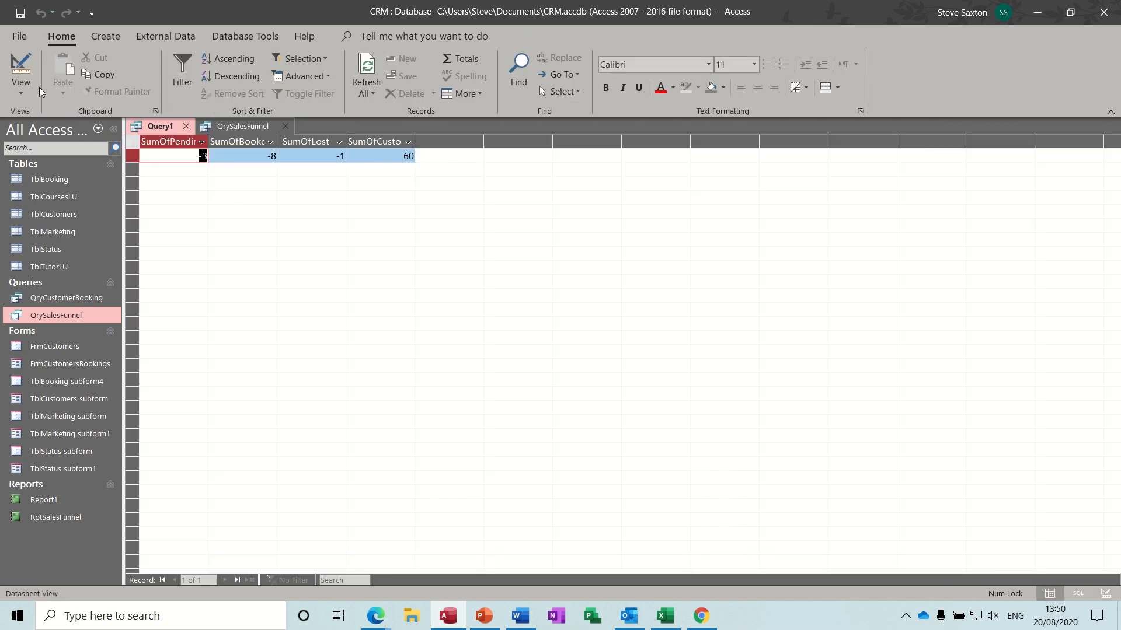
- Change the CustomerID column's Total to Count and run Query1 to check the totals
{"action": "left_click", "coordinate": [19, 68]}
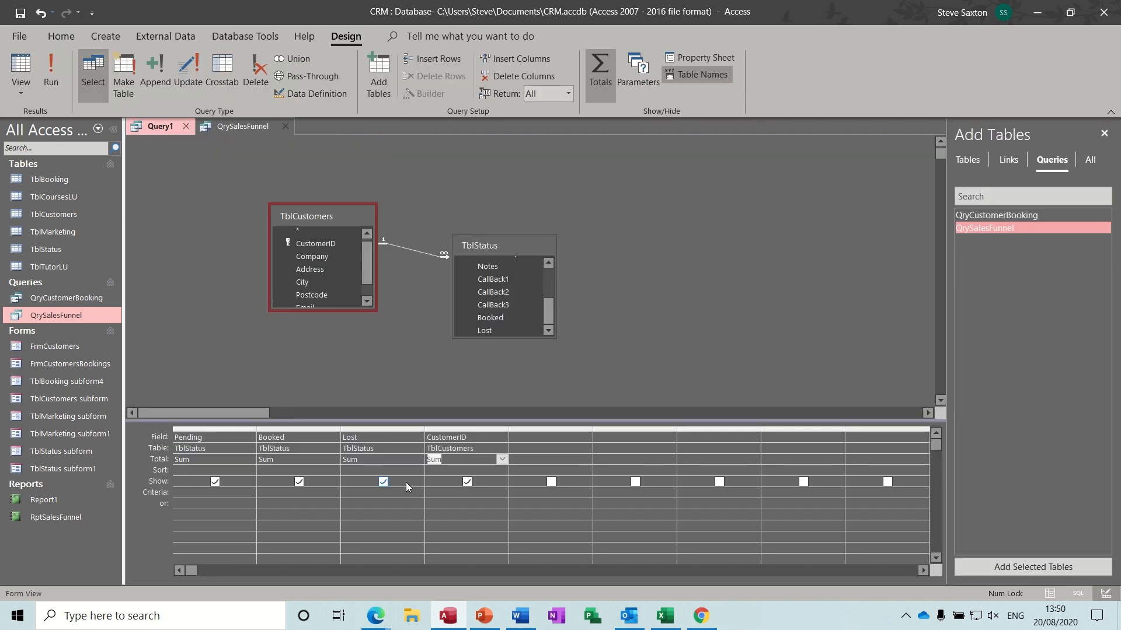
{"action": "left_click", "coordinate": [502, 459]}
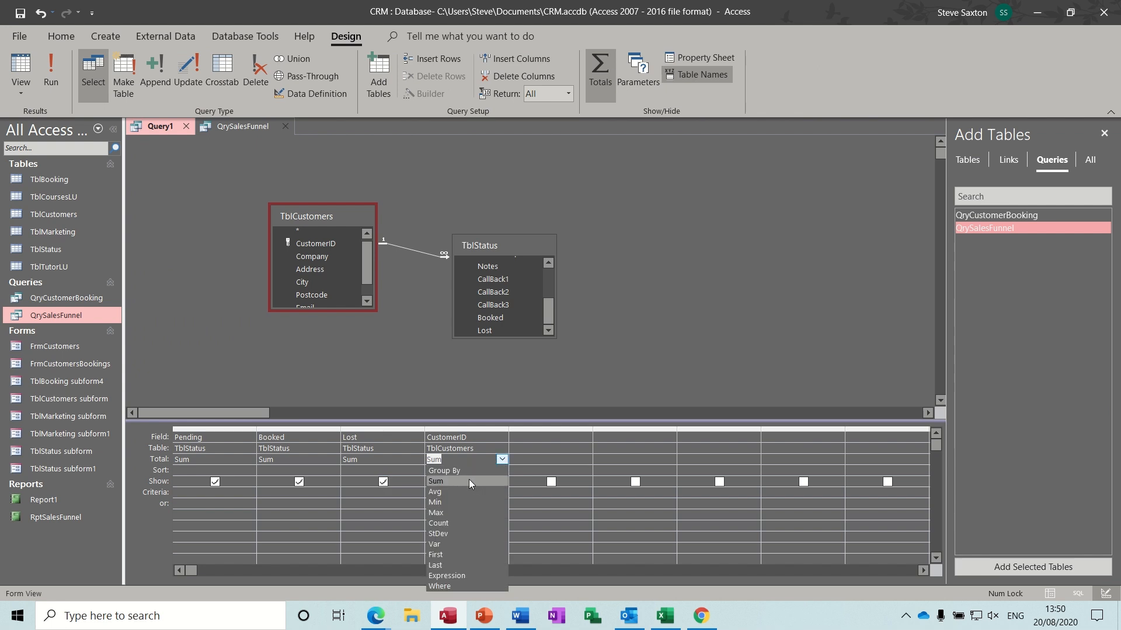
{"action": "left_click", "coordinate": [460, 521]}
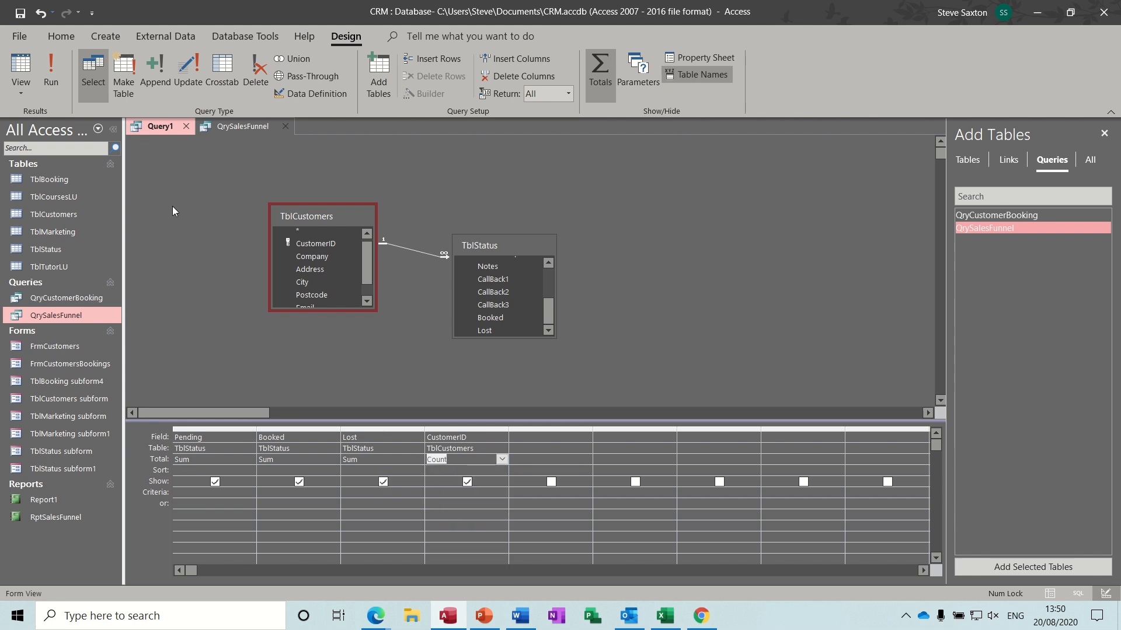
{"action": "left_click", "coordinate": [54, 69]}
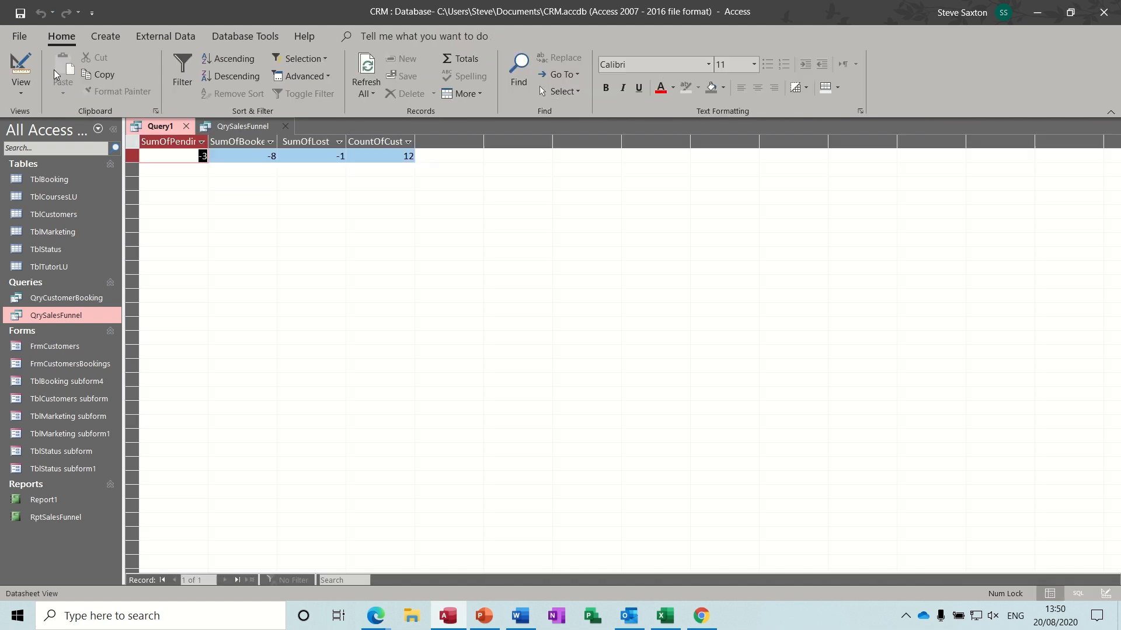
{"action": "left_click", "coordinate": [21, 69]}
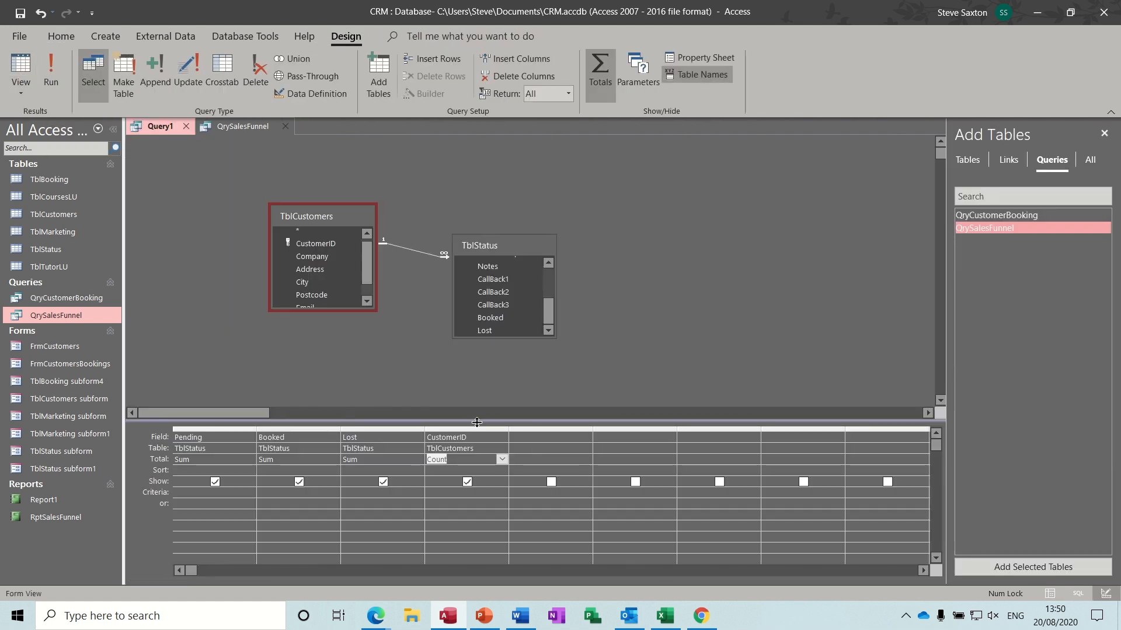
- Move CustomerID to the first column and delete the Pending, Booked and Lost columns
{"action": "left_click", "coordinate": [477, 427]}
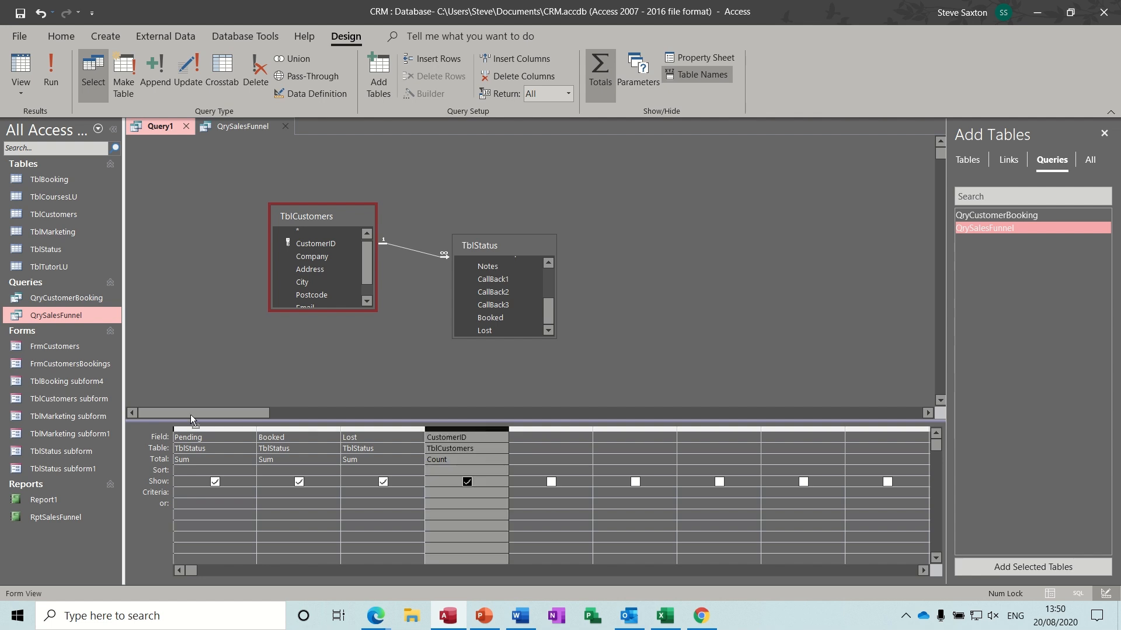
{"action": "left_click_drag", "start_coordinate": [191, 417], "coordinate": [183, 416]}
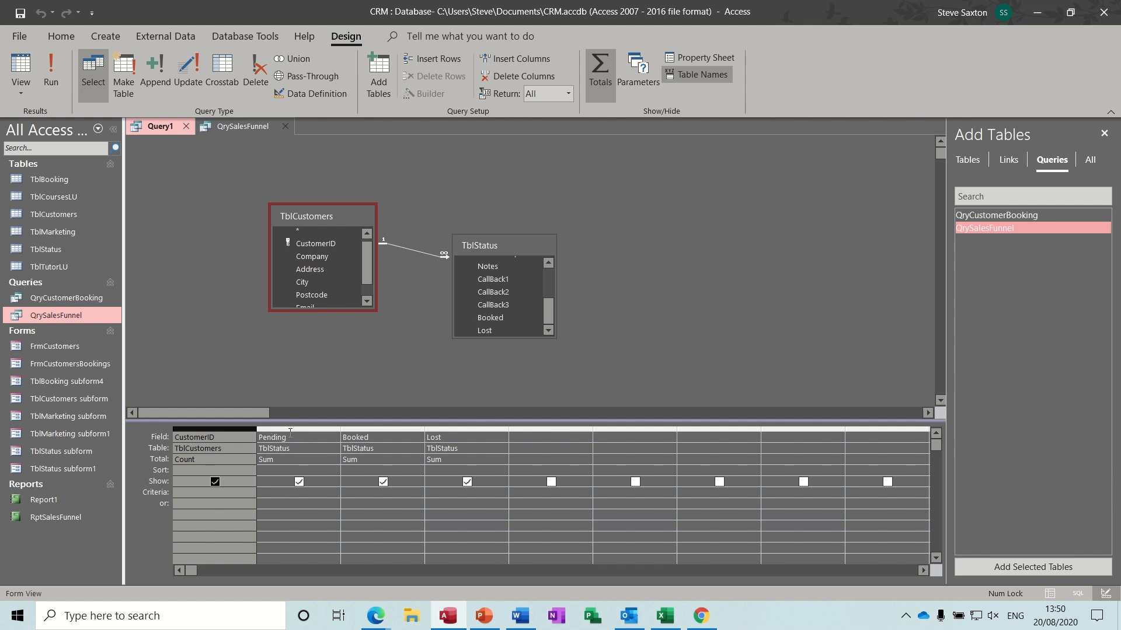
{"action": "left_click_drag", "start_coordinate": [288, 426], "coordinate": [467, 428]}
{"action": "key", "text": "Delete"}
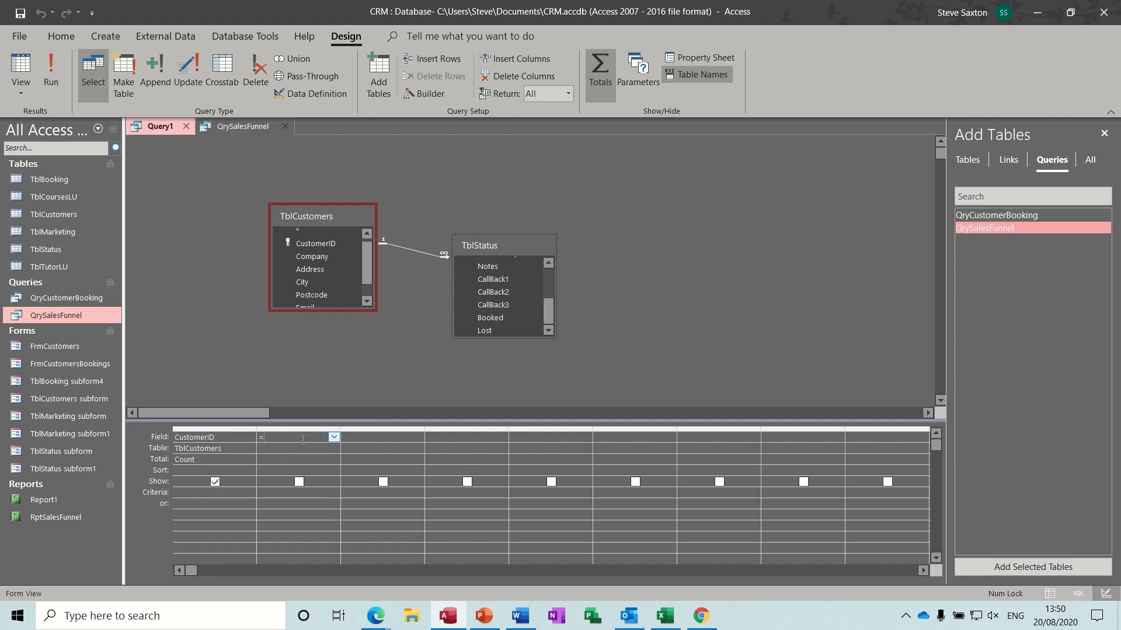
- Add a =sum([pending]) expression column, then check QrySalesFunnel's design after the aggregate error
{"action": "type", "text": "=sum([pending])"}
{"action": "key", "text": "Down"}
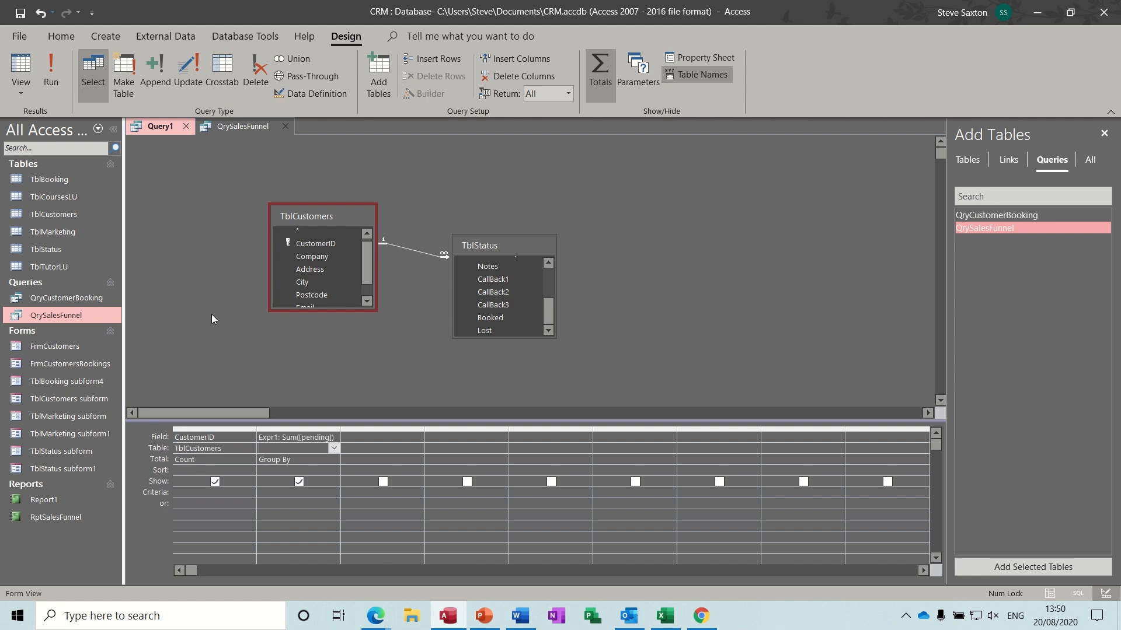
{"action": "left_click", "coordinate": [53, 75]}
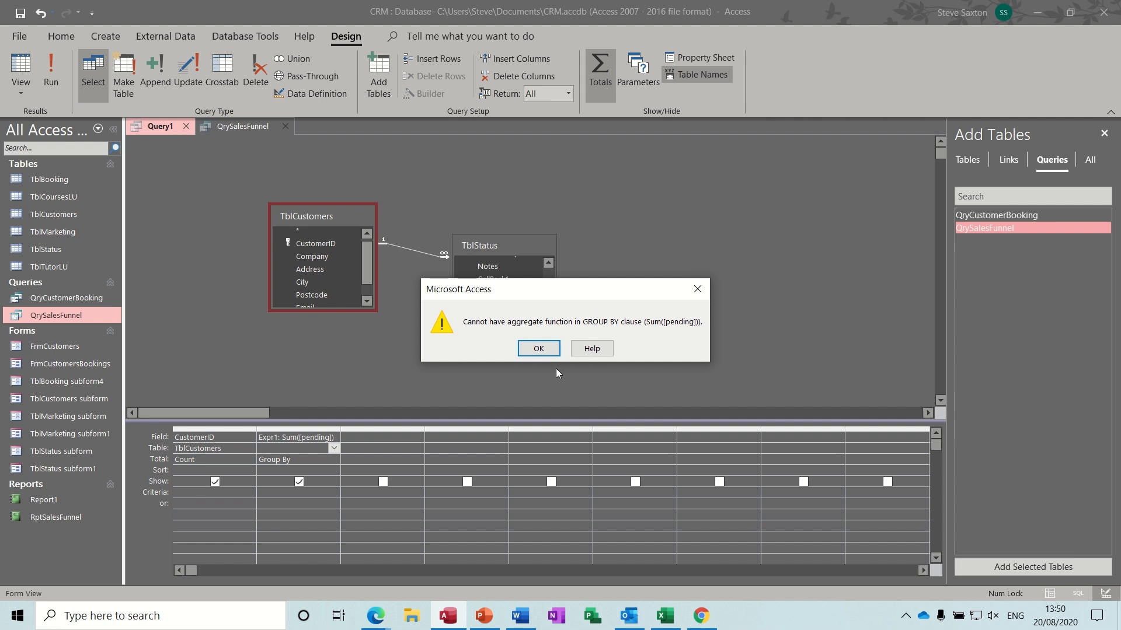
{"action": "left_click", "coordinate": [538, 349]}
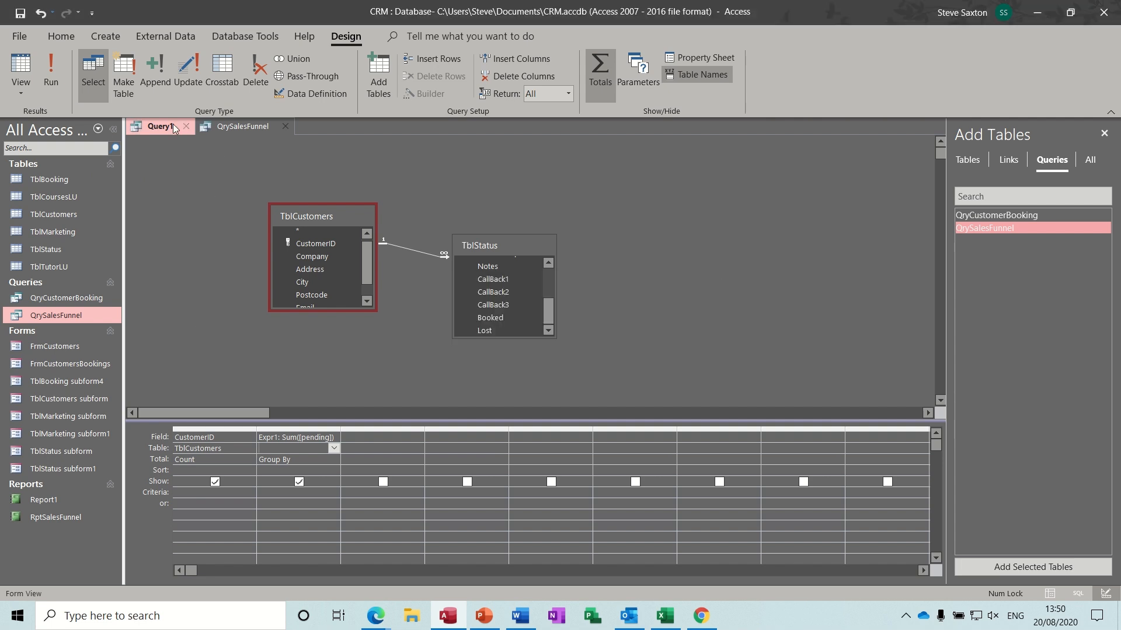
{"action": "left_click", "coordinate": [227, 128]}
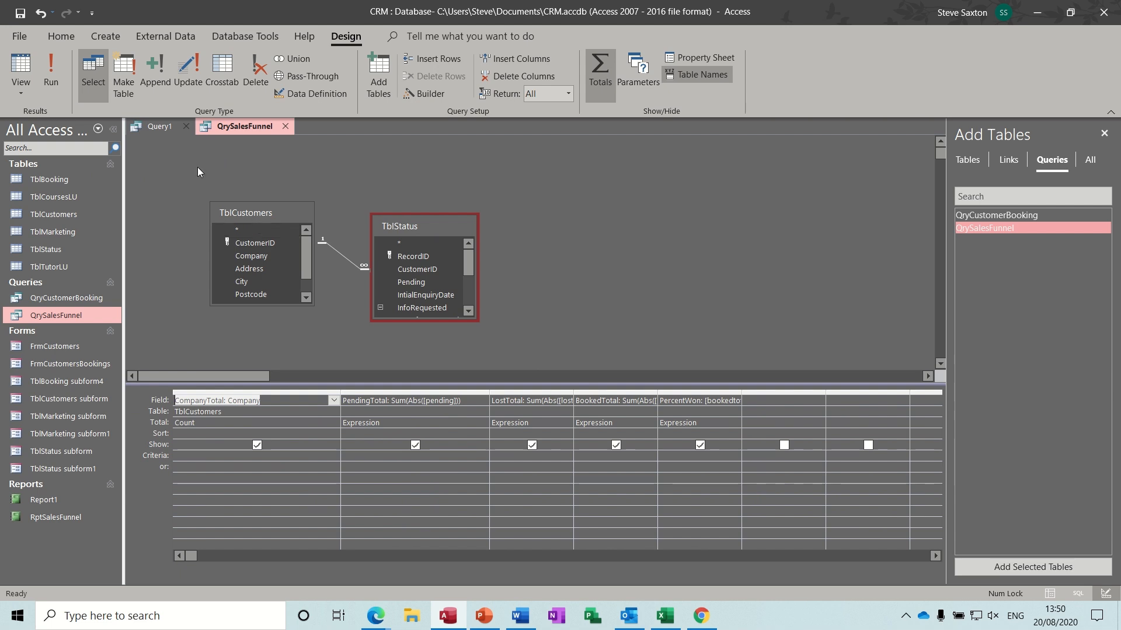
{"action": "left_click", "coordinate": [159, 126]}
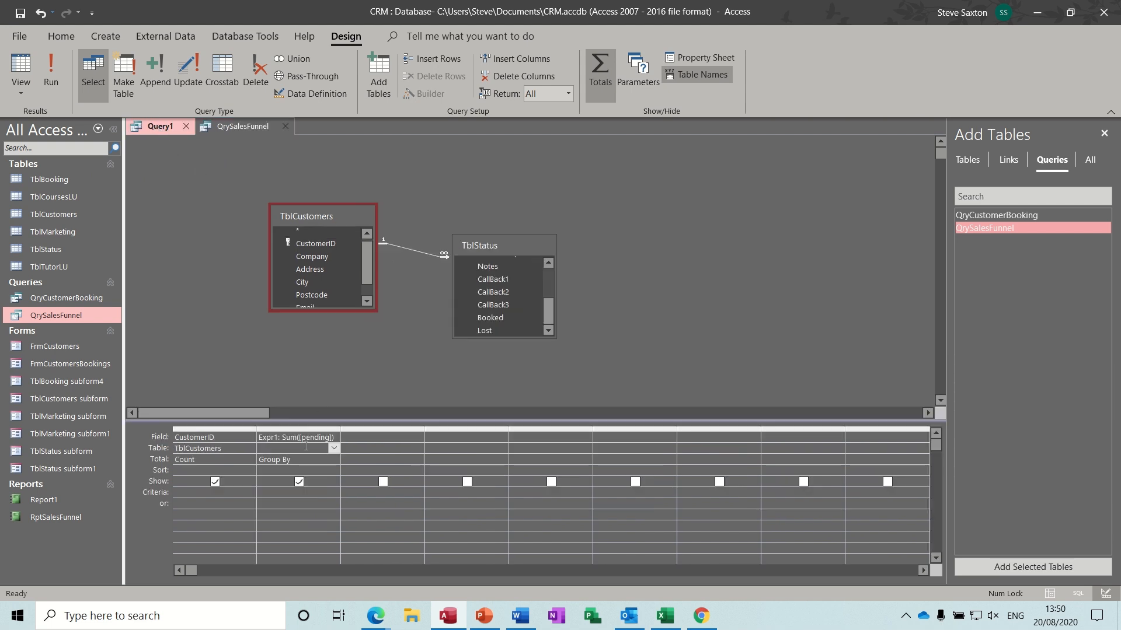
- Set the Sum([pending]) column's Total to Expression, run it, and compare with QrySalesFunnel's fields
{"action": "left_click", "coordinate": [301, 465]}
{"action": "left_click", "coordinate": [334, 459]}
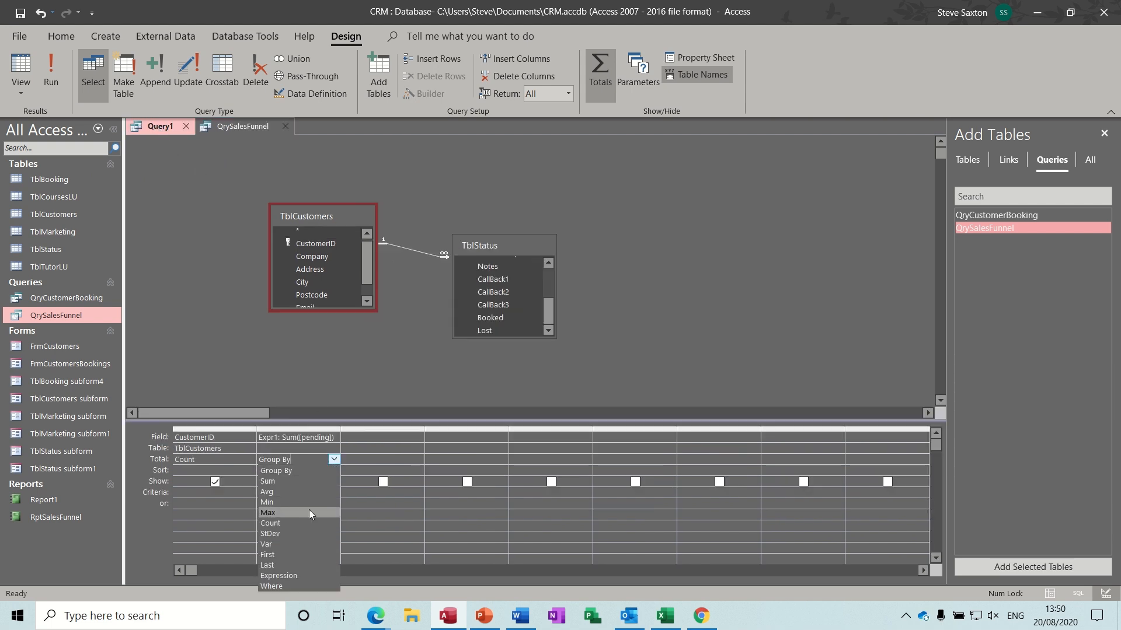
{"action": "left_click", "coordinate": [304, 574]}
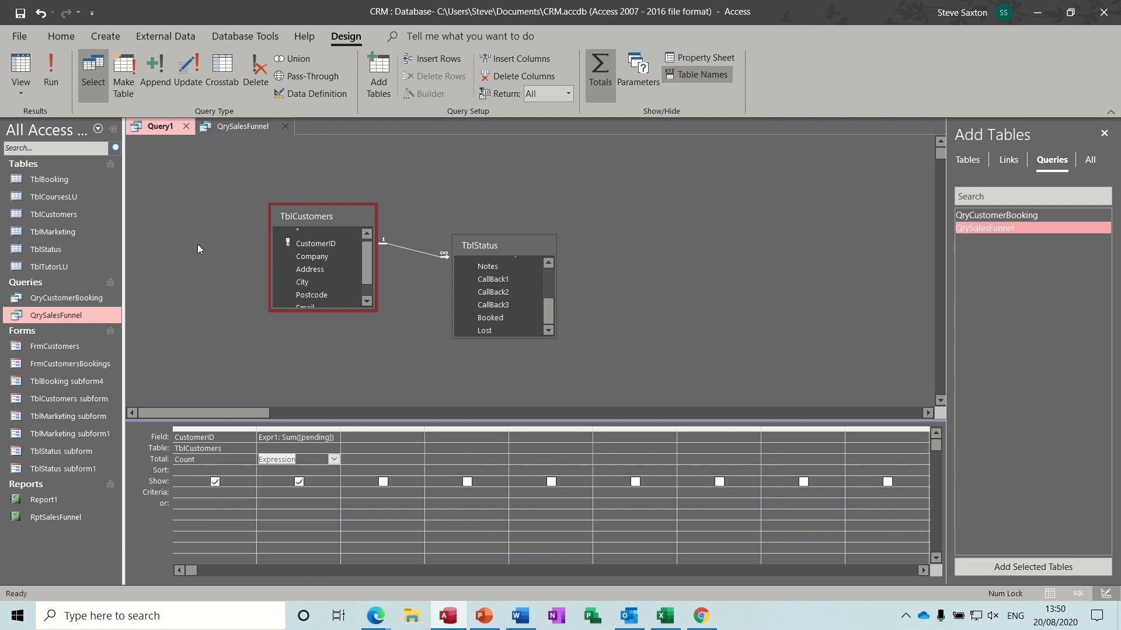
{"action": "left_click", "coordinate": [52, 76]}
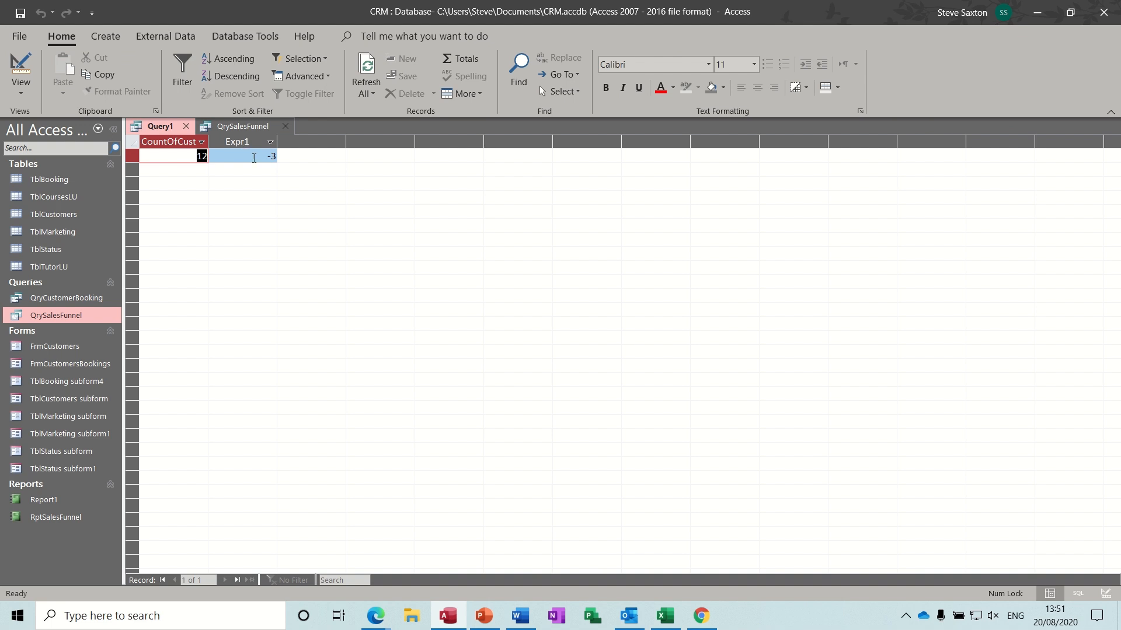
{"action": "left_click", "coordinate": [21, 69]}
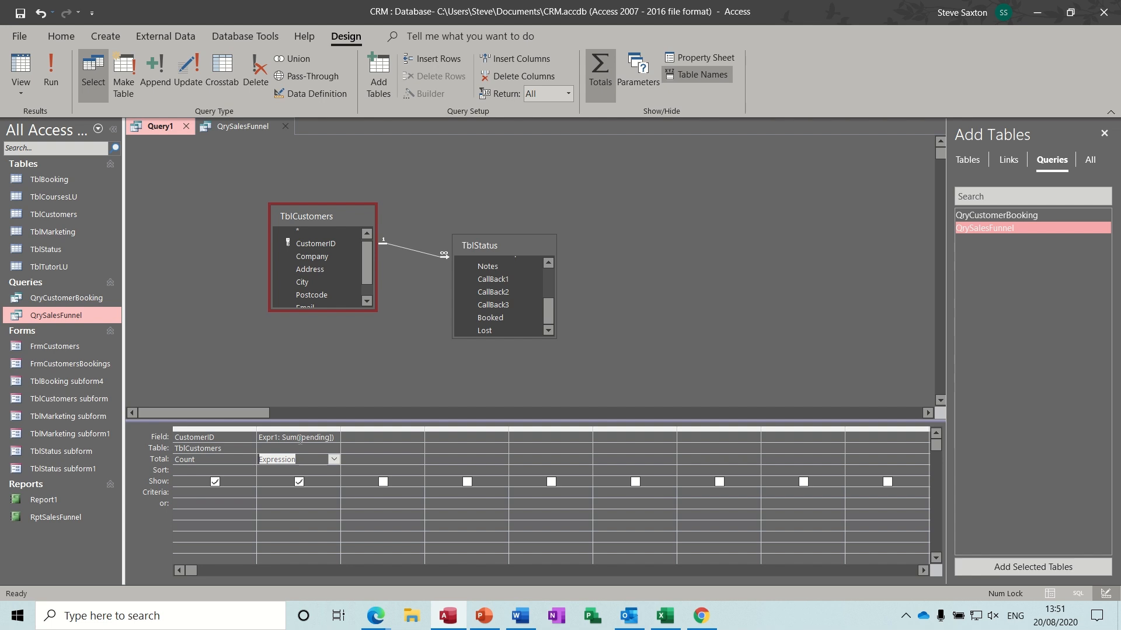
{"action": "left_click", "coordinate": [300, 440]}
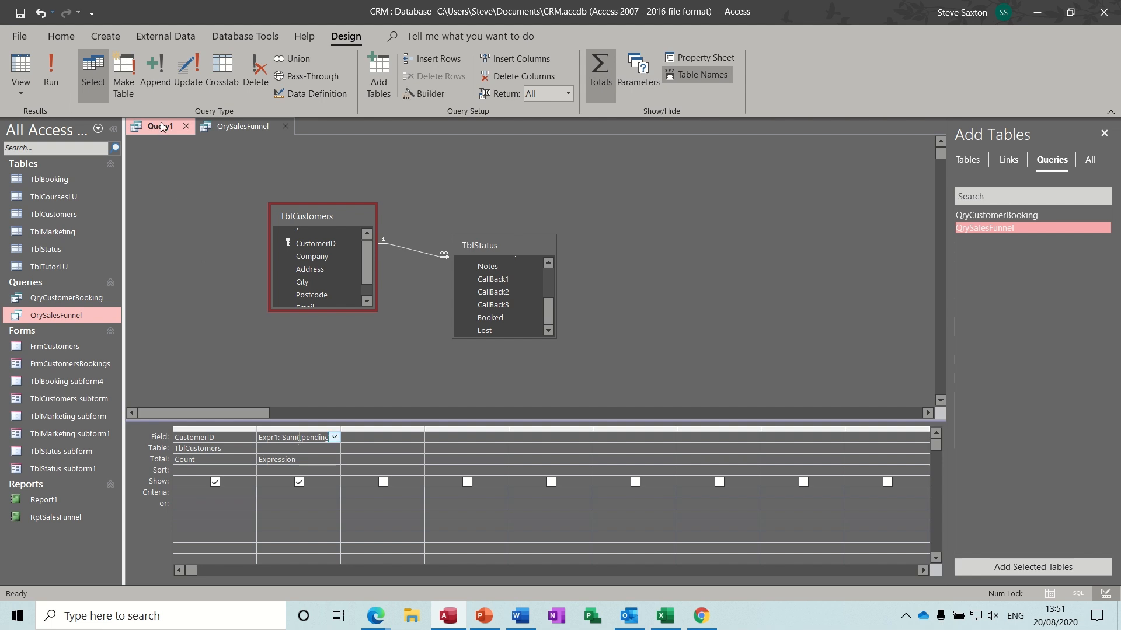
{"action": "left_click", "coordinate": [211, 126]}
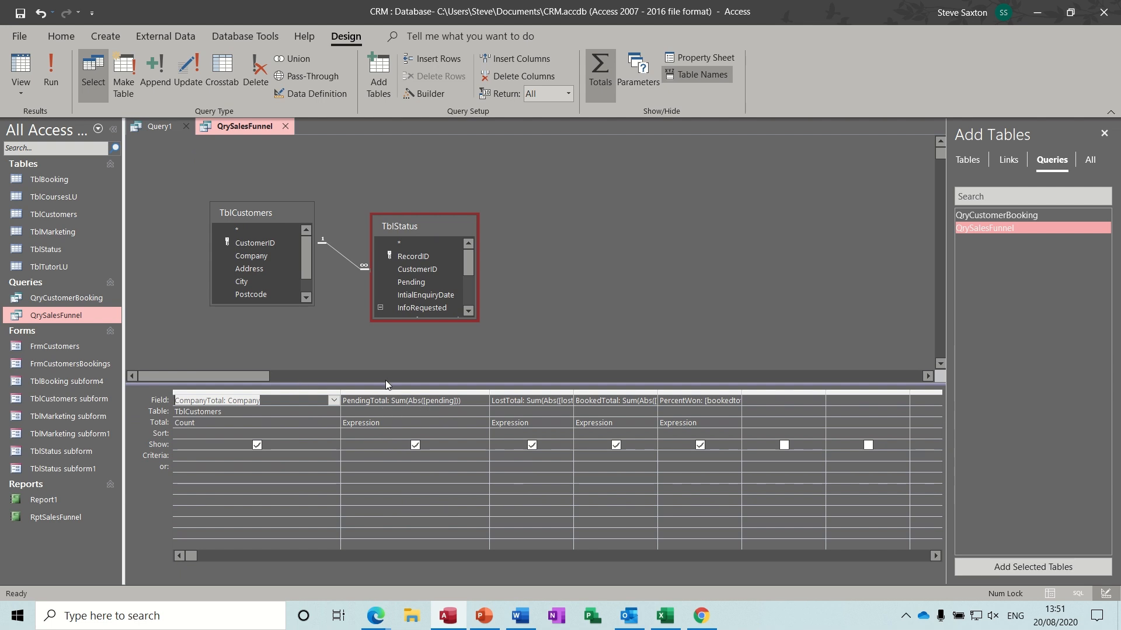
{"action": "left_click", "coordinate": [155, 127]}
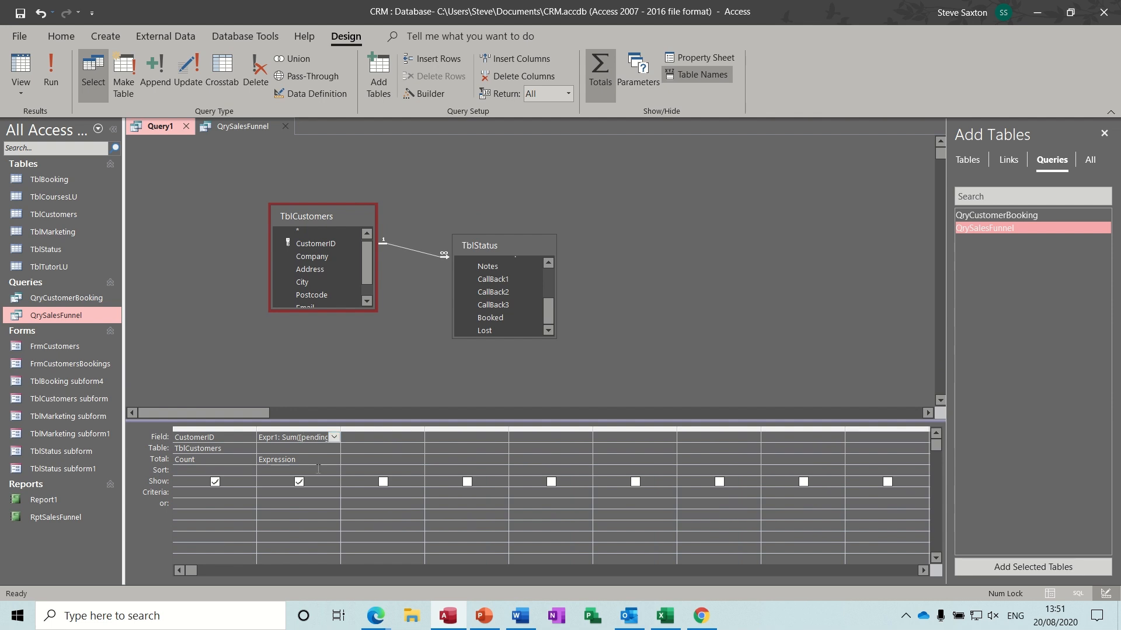
- Change Expr1 to PendingTotal: Sum(abs([pending])) in the Zoom box and run it, returning 3
{"action": "key", "text": "shift+F2"}
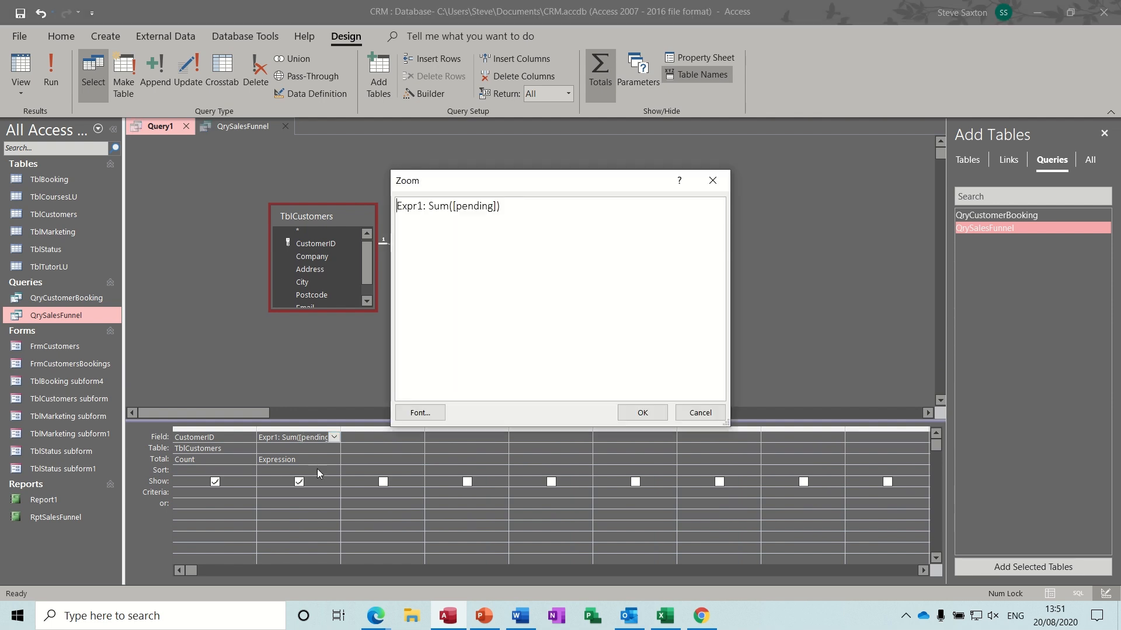
{"action": "left_click", "coordinate": [453, 207]}
{"action": "type", "text": "abs"}
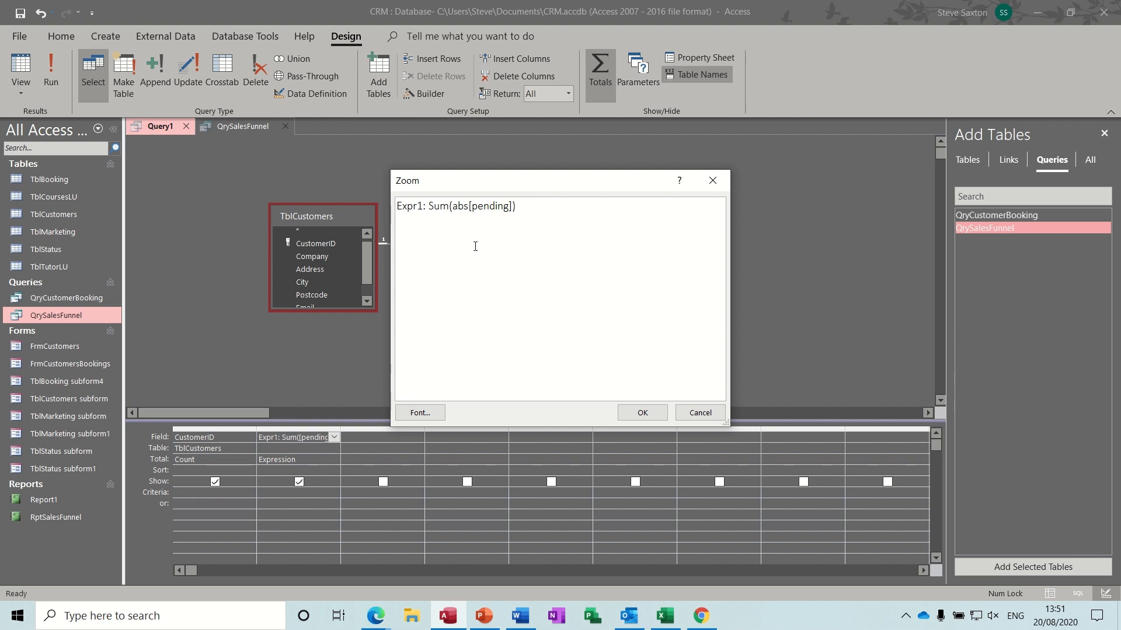
{"action": "type", "text": "("}
{"action": "left_click", "coordinate": [532, 207]}
{"action": "type", "text": "))"}
{"action": "double_click", "coordinate": [421, 207]}
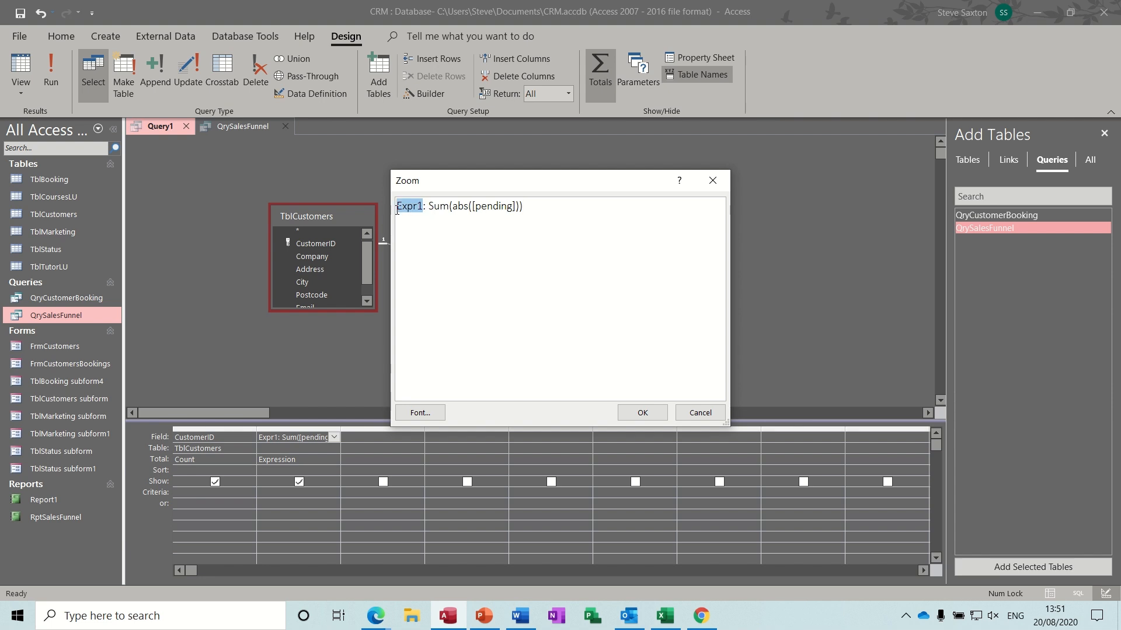
{"action": "type", "text": "Pending"}
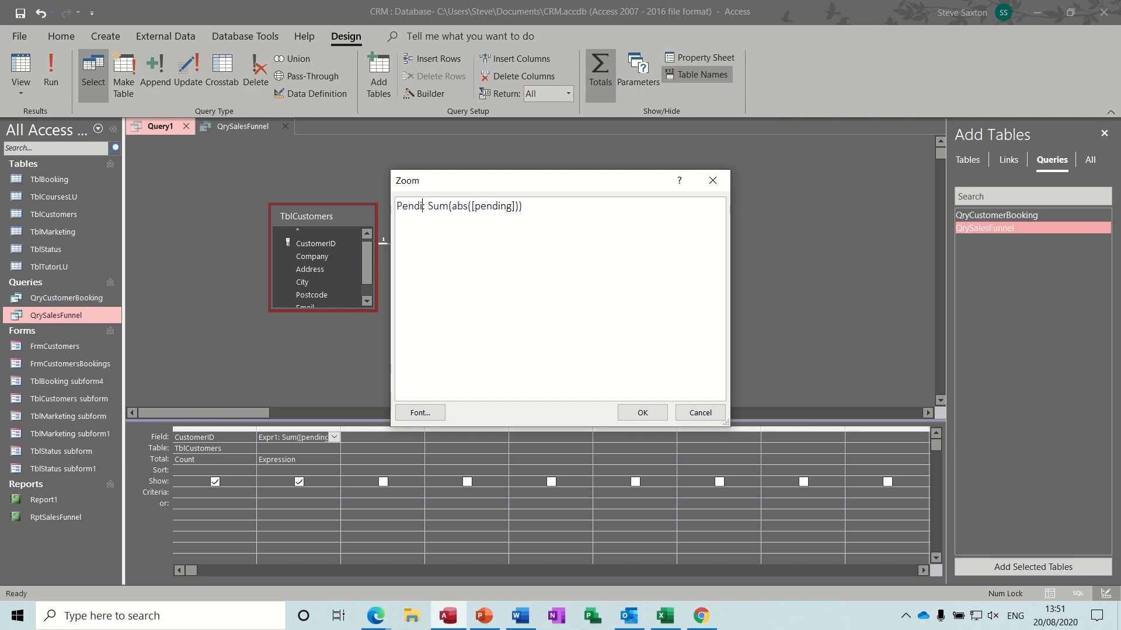
{"action": "type", "text": "Total"}
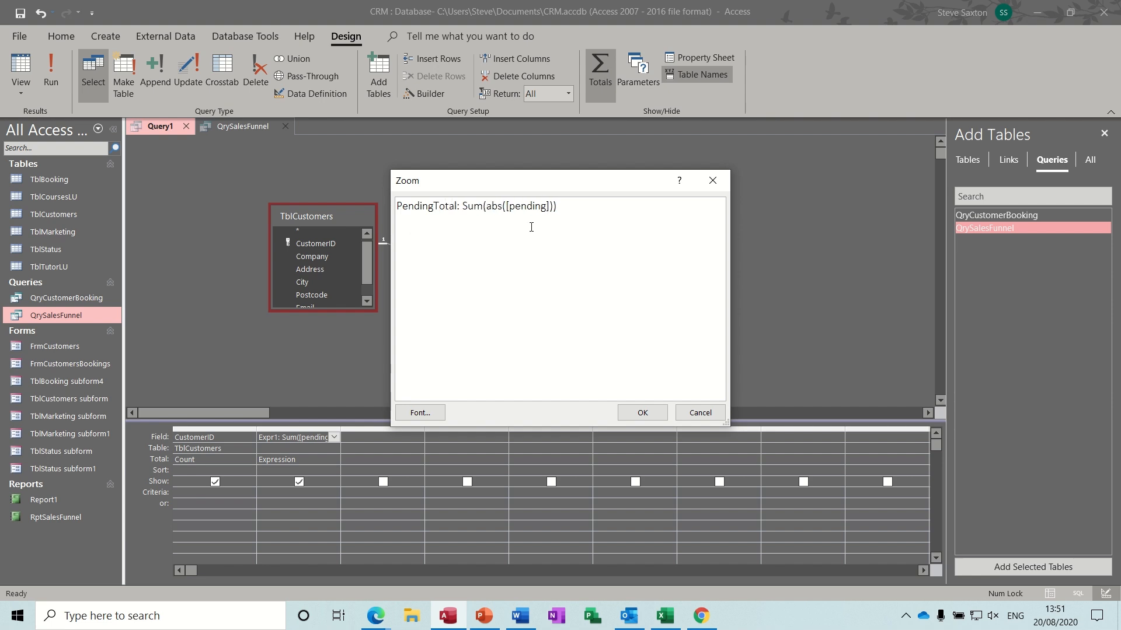
{"action": "left_click", "coordinate": [646, 414]}
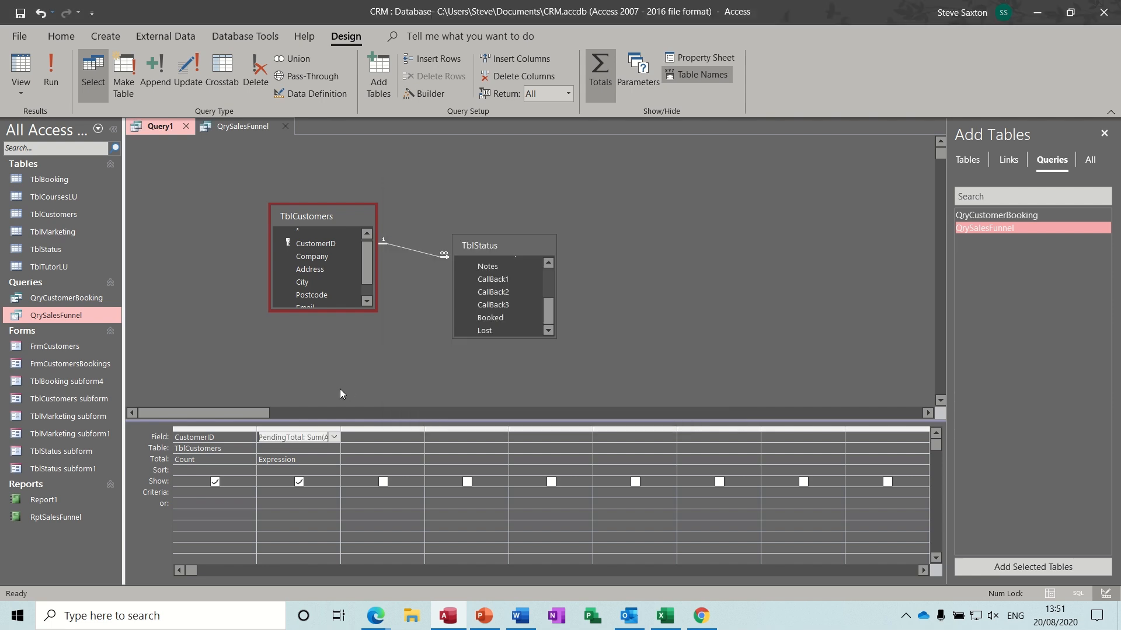
{"action": "left_click", "coordinate": [54, 75]}
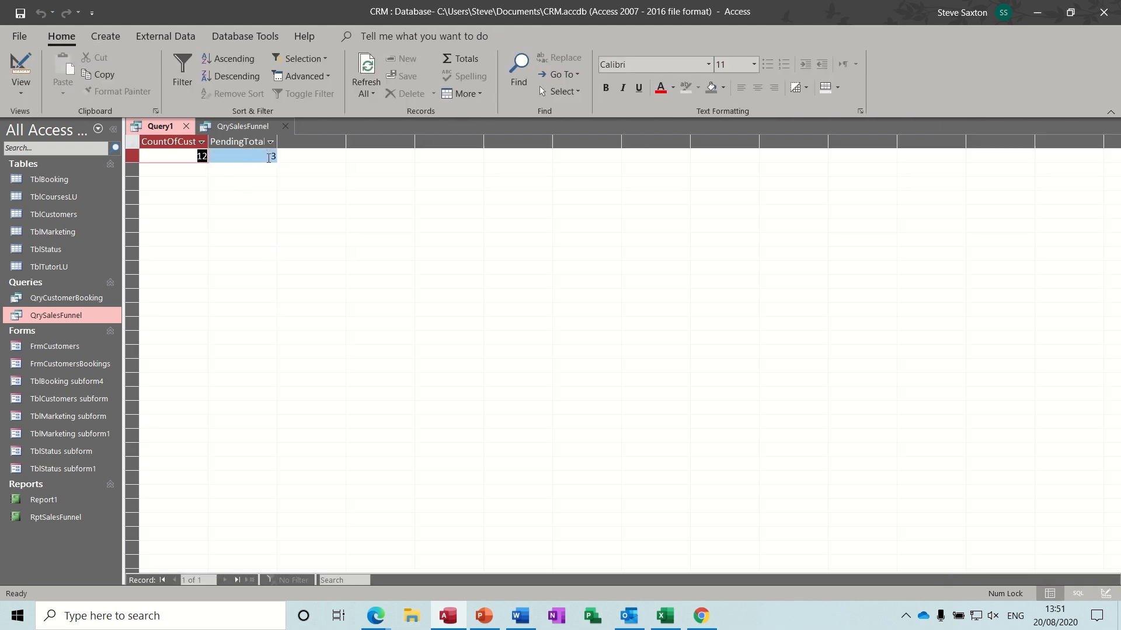
{"action": "left_click", "coordinate": [21, 72]}
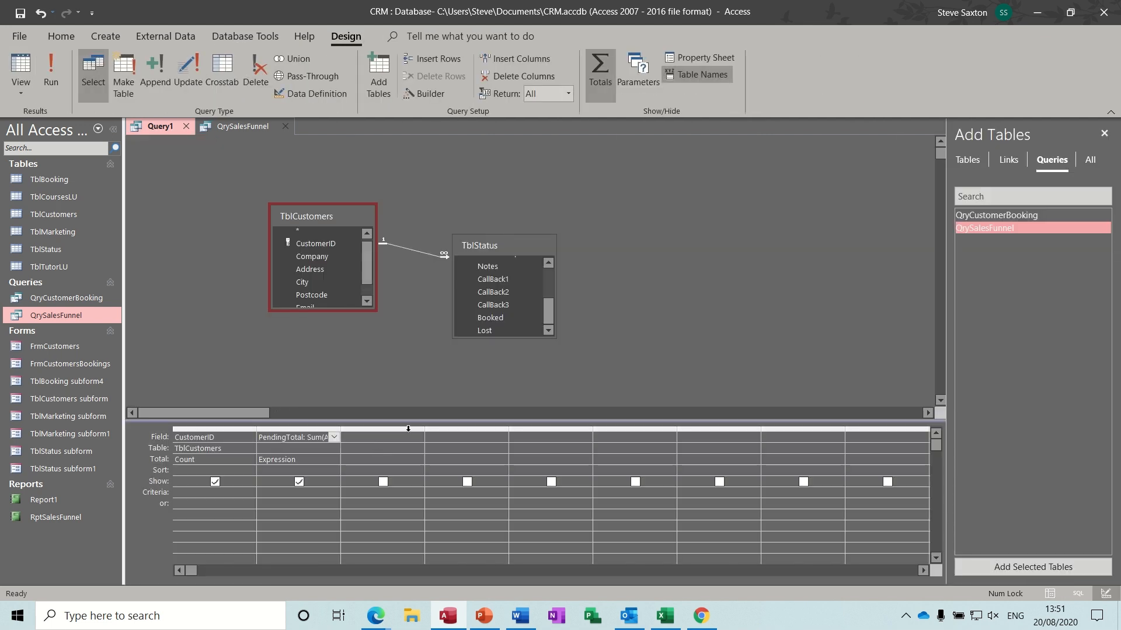
- Add LostTotal: Sum(Abs([lost])) in column three with Total set to Expression, returning 1
{"action": "left_click_drag", "start_coordinate": [425, 430], "coordinate": [520, 431]}
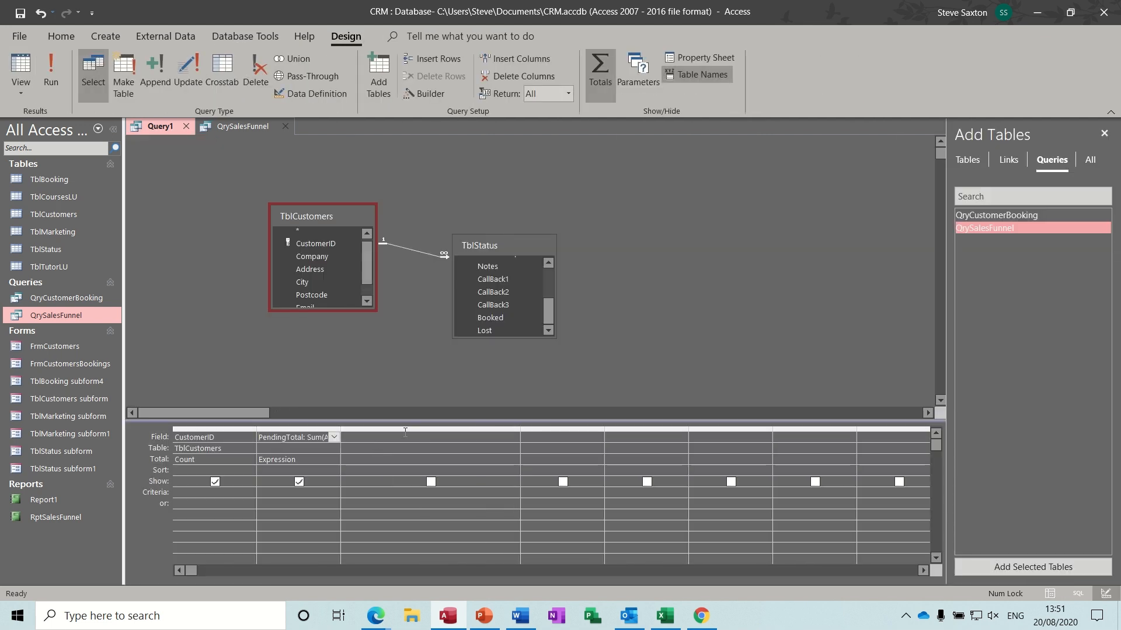
{"action": "left_click", "coordinate": [397, 435]}
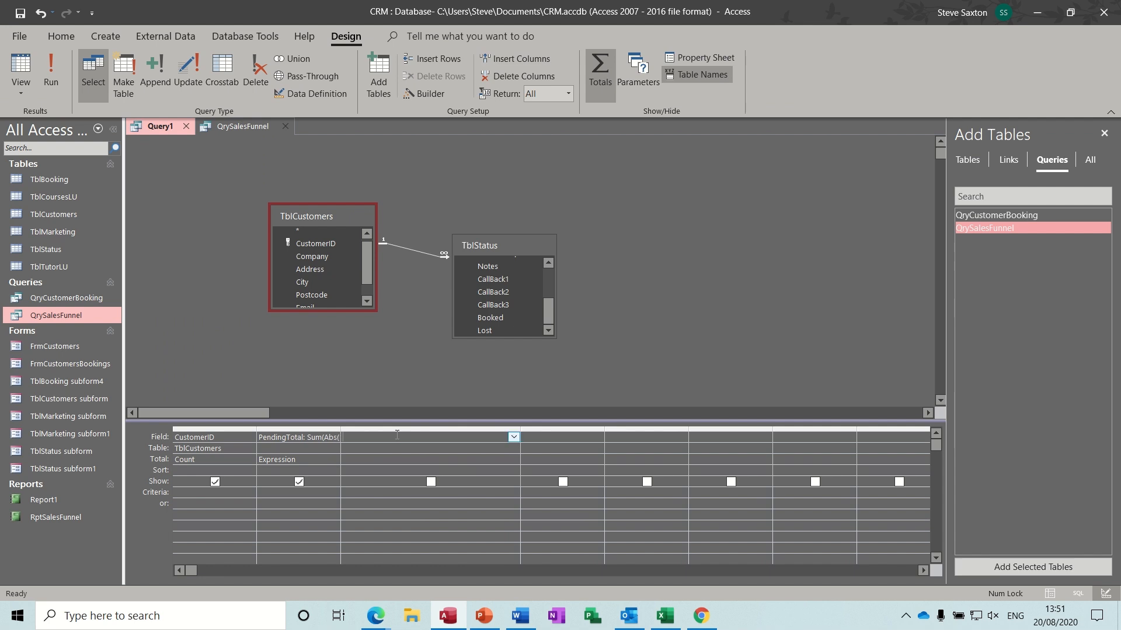
{"action": "type", "text": "LostsTotal:sum(abs([lost"}
{"action": "left_click", "coordinate": [397, 461]}
{"action": "left_click", "coordinate": [514, 459]}
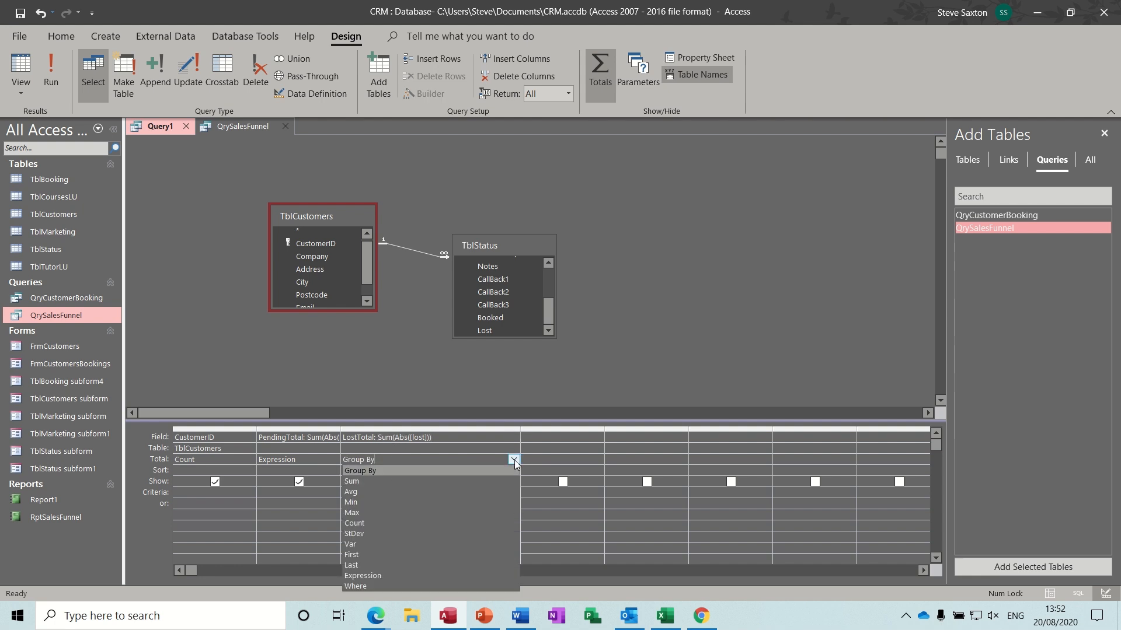
{"action": "left_click", "coordinate": [395, 575]}
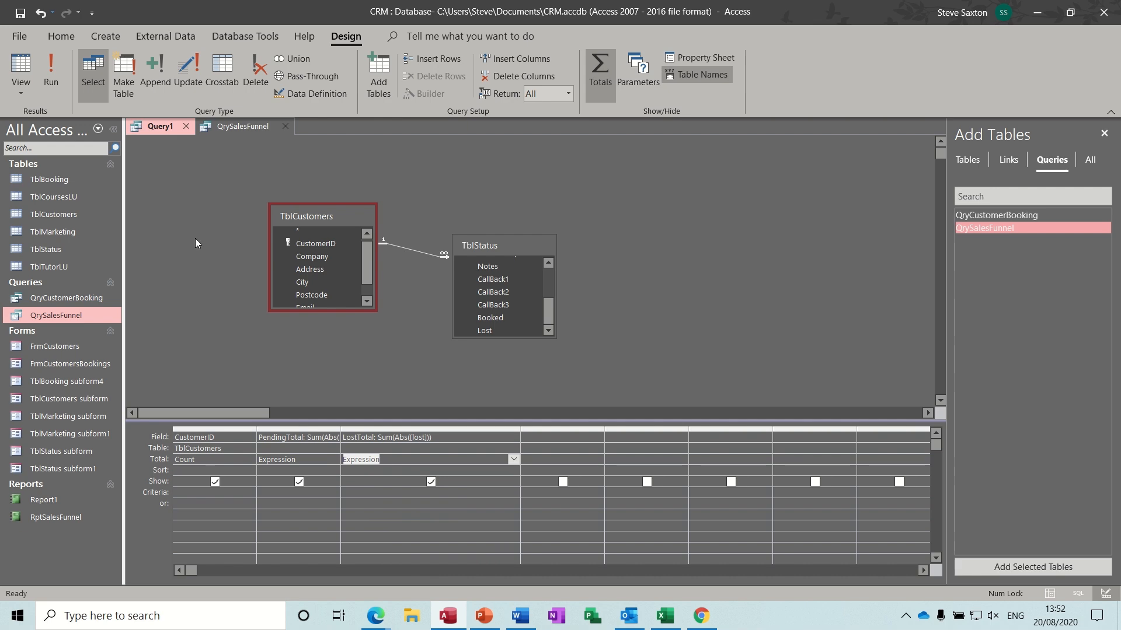
{"action": "left_click", "coordinate": [47, 84]}
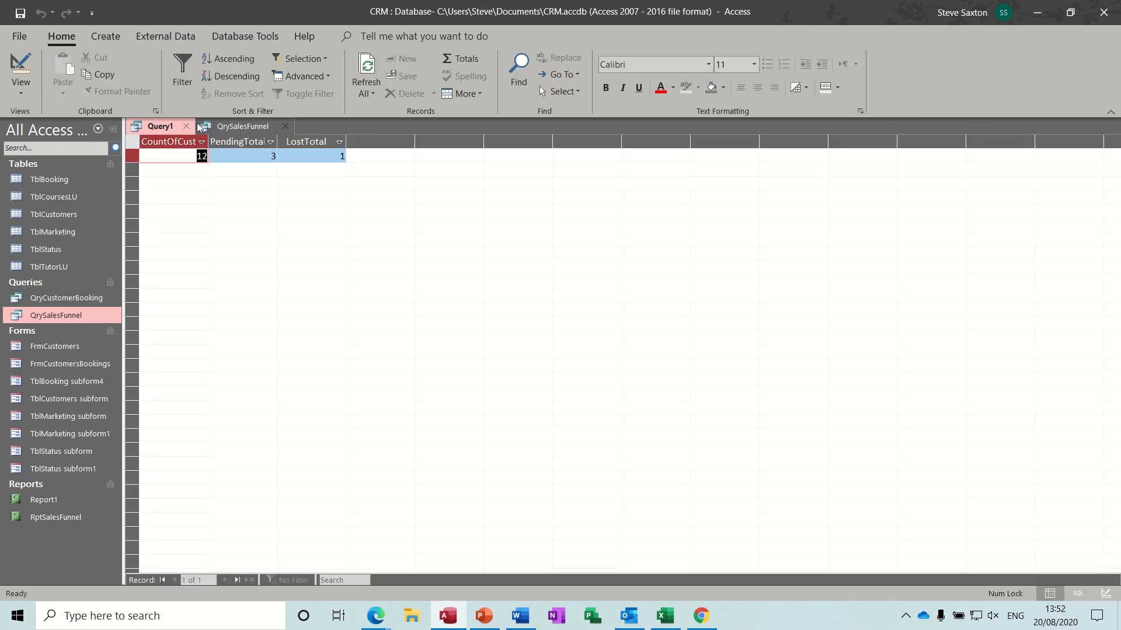
{"action": "left_click", "coordinate": [21, 69]}
{"action": "left_click", "coordinate": [544, 438]}
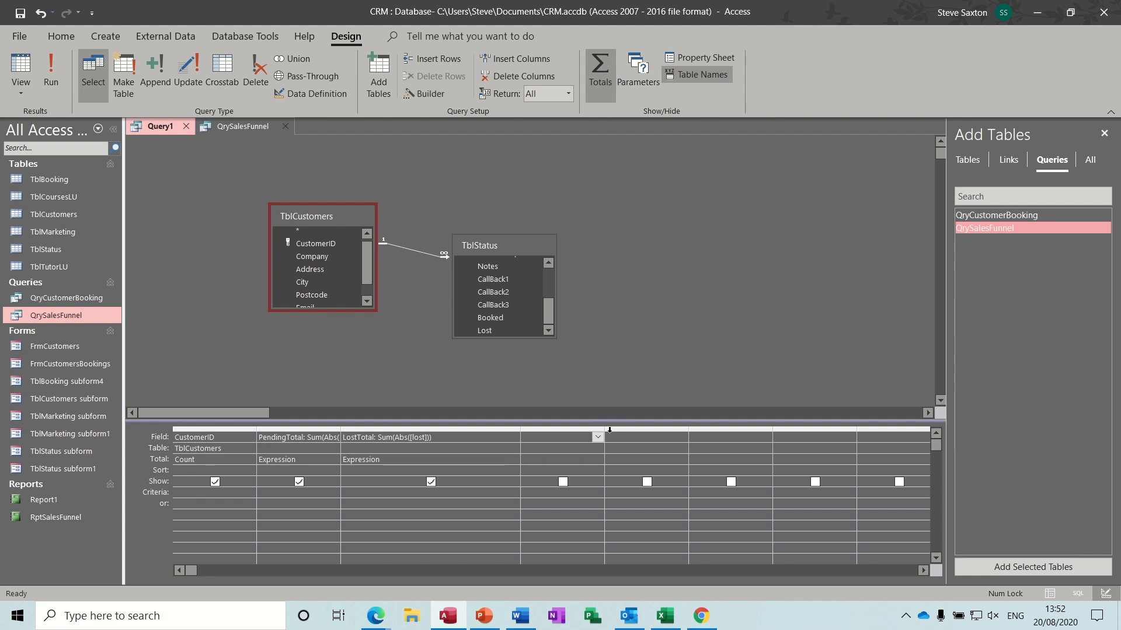
- Add BookedTotal: Sum(Abs([booked])) as an Expression total returning 8, then close Query1
{"action": "left_click_drag", "start_coordinate": [606, 429], "coordinate": [704, 430]}
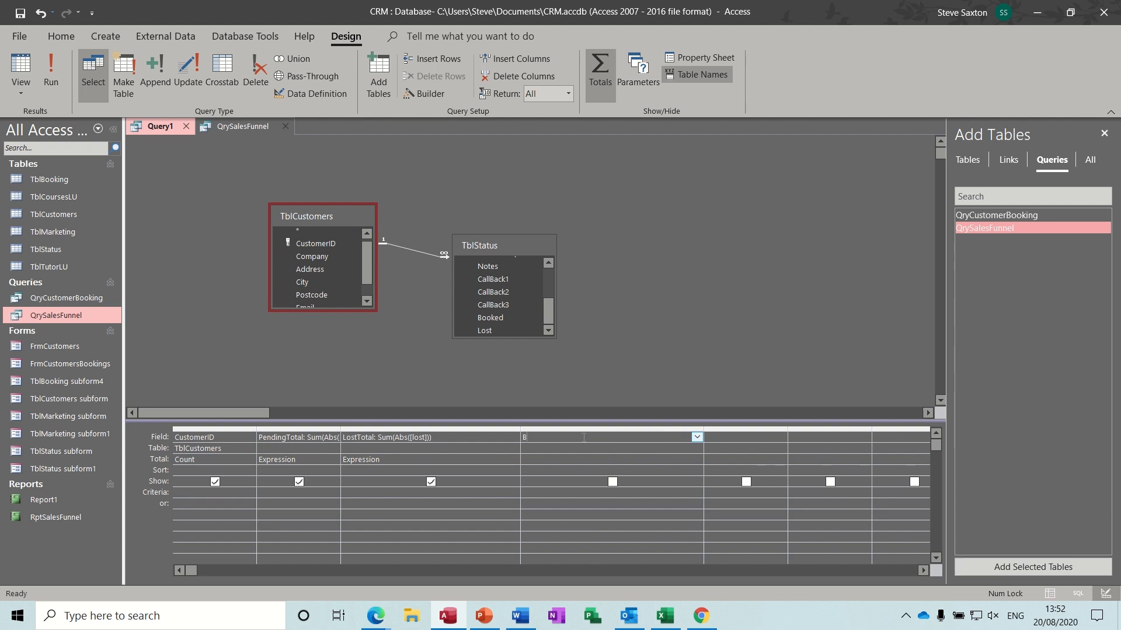
{"action": "type", "text": "kedTotal:sum(abs([booked"}
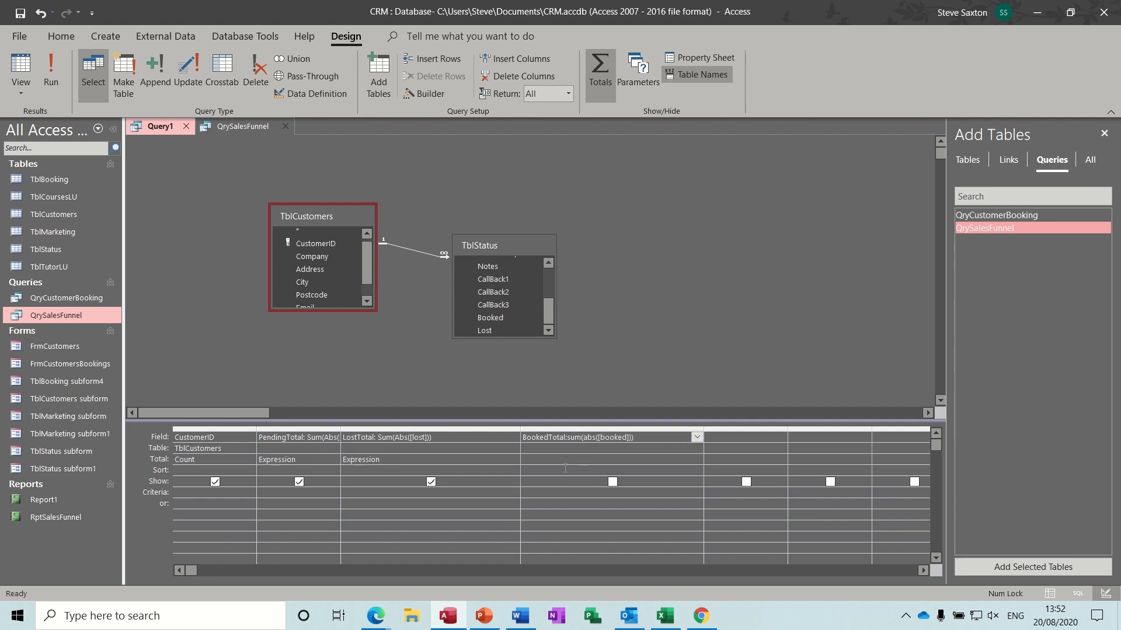
{"action": "left_click", "coordinate": [646, 460]}
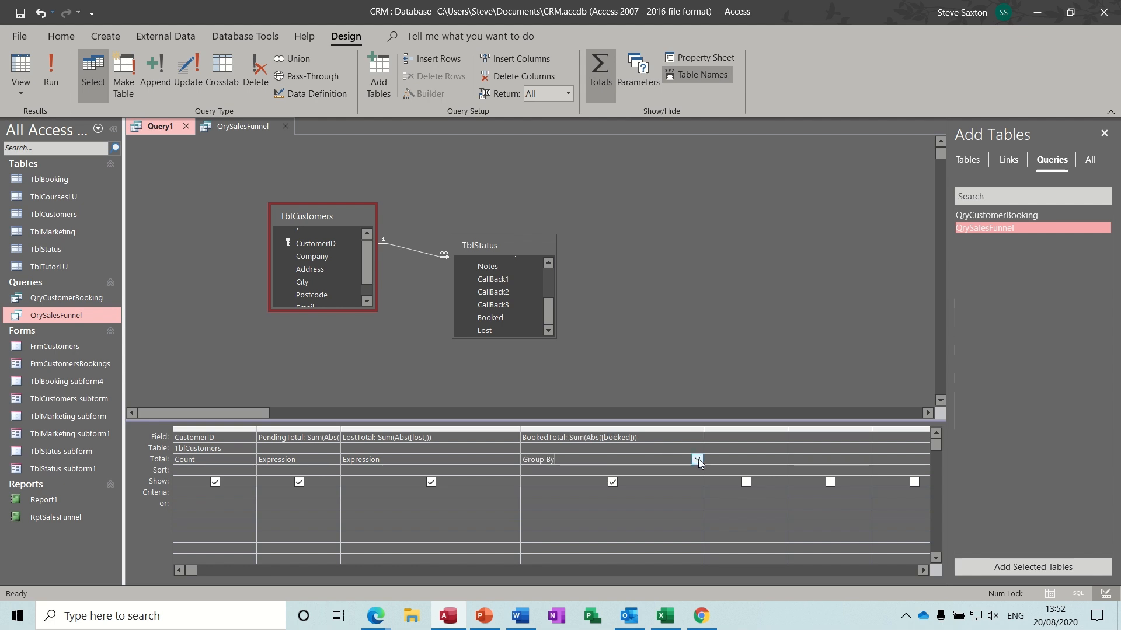
{"action": "left_click", "coordinate": [697, 459]}
{"action": "left_click", "coordinate": [552, 576]}
{"action": "left_click", "coordinate": [51, 73]}
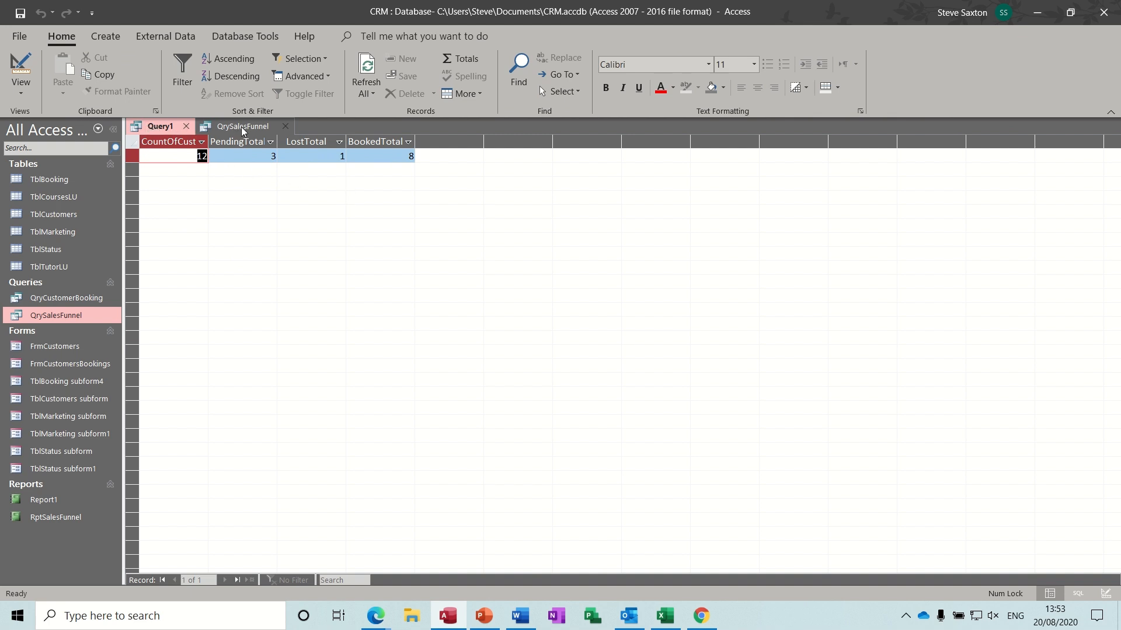
{"action": "left_click", "coordinate": [186, 126]}
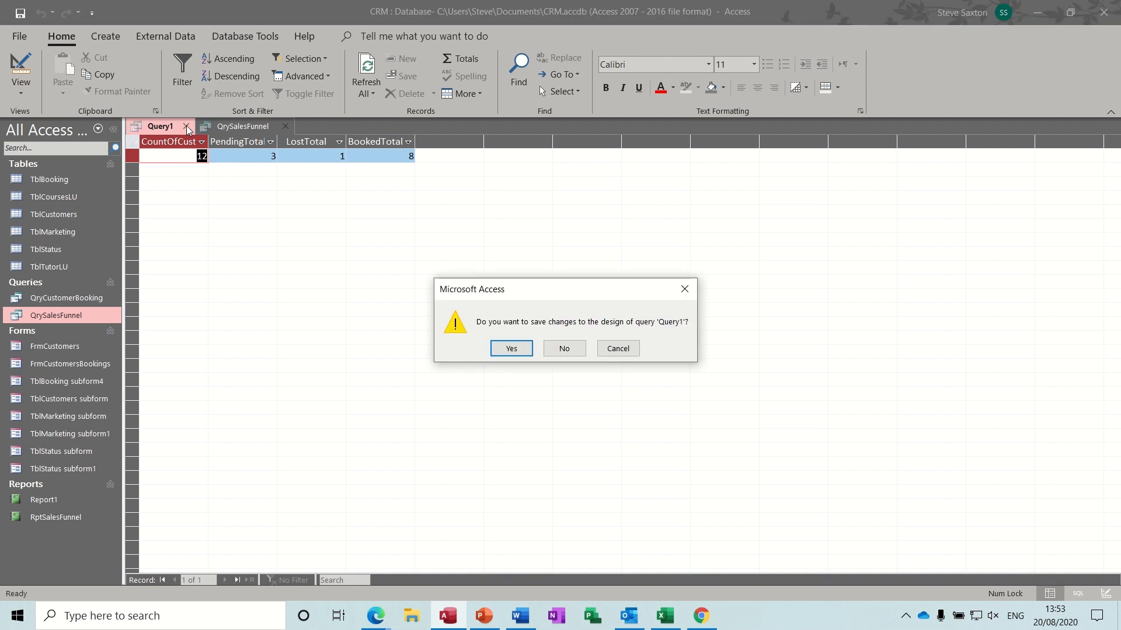
- Discard Query1's changes, close QrySalesFunnel, and view then close the RptSalesFunnel report
{"action": "left_click", "coordinate": [564, 349]}
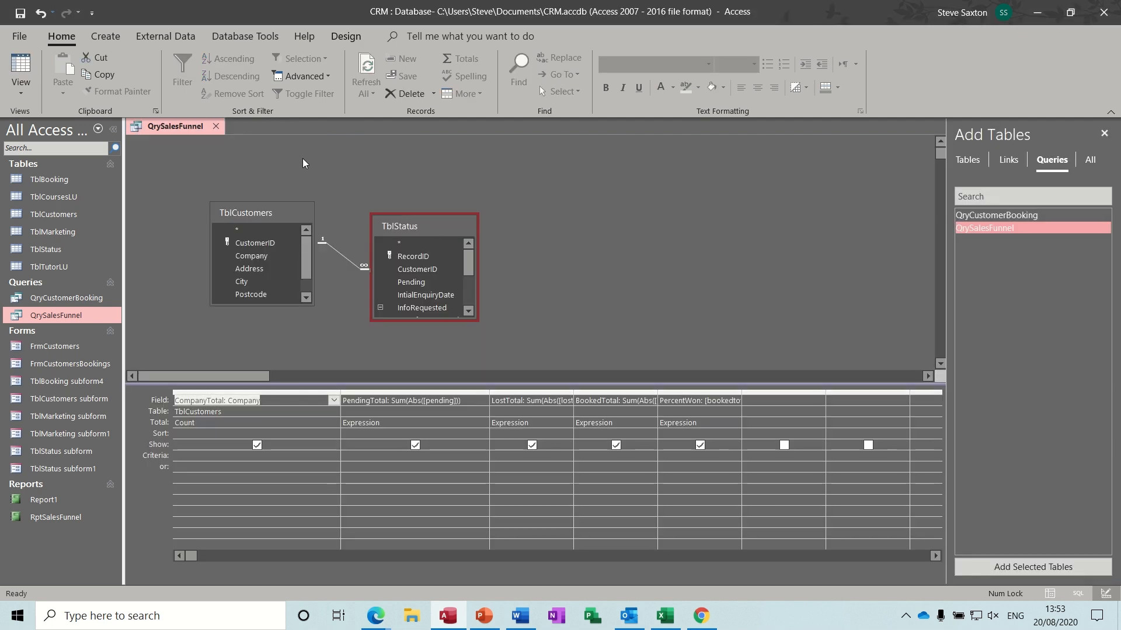
{"action": "left_click", "coordinate": [216, 126]}
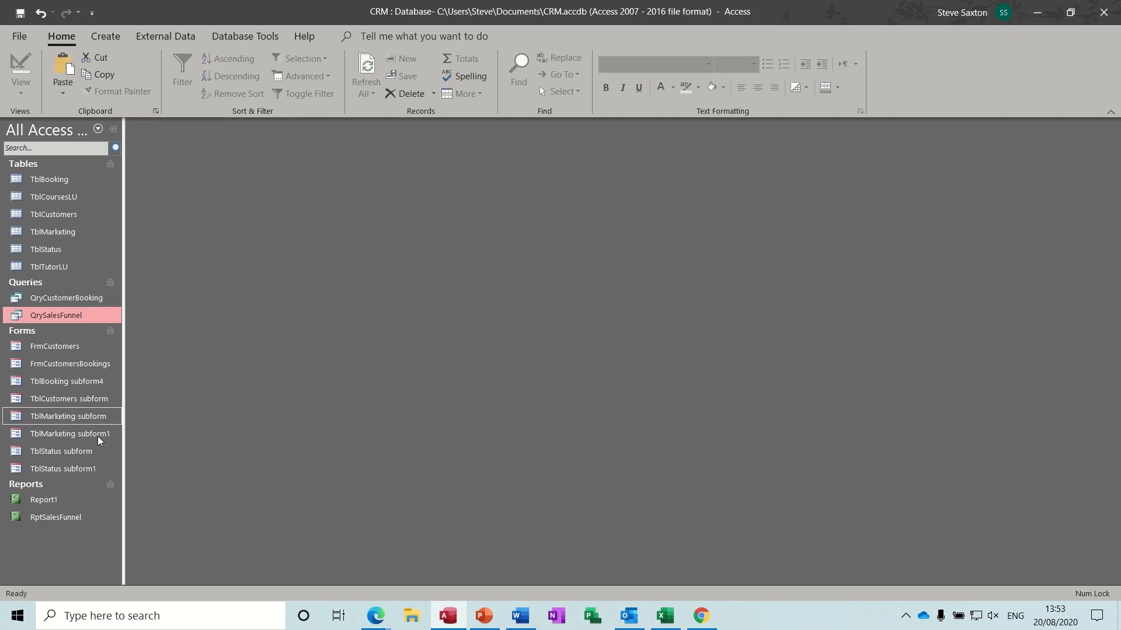
{"action": "double_click", "coordinate": [62, 517]}
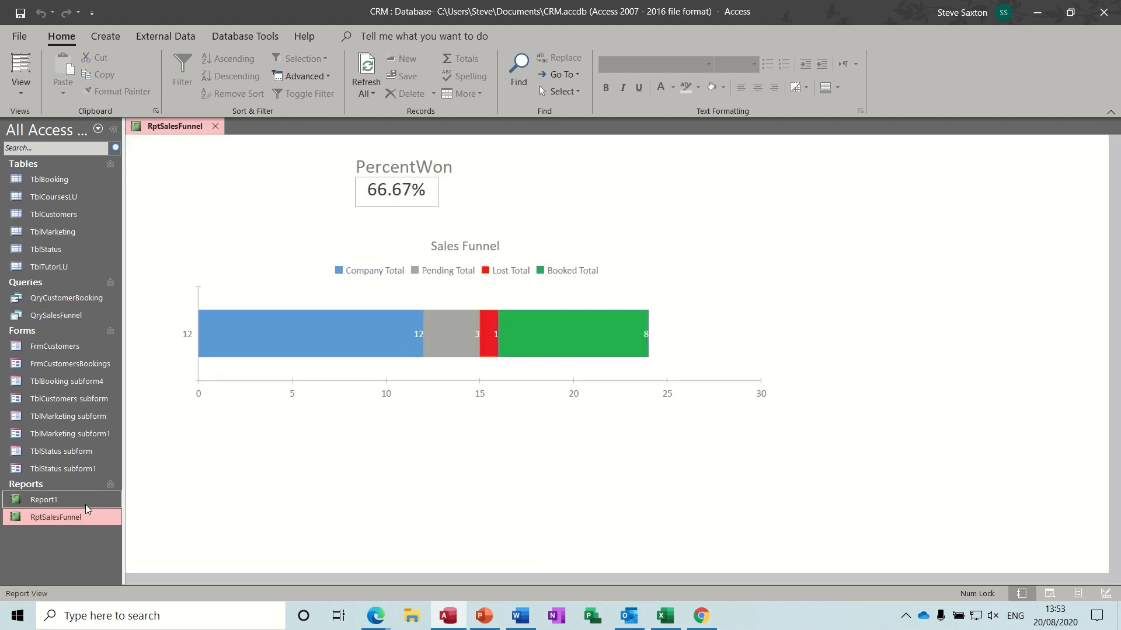
{"action": "left_click", "coordinate": [215, 126]}
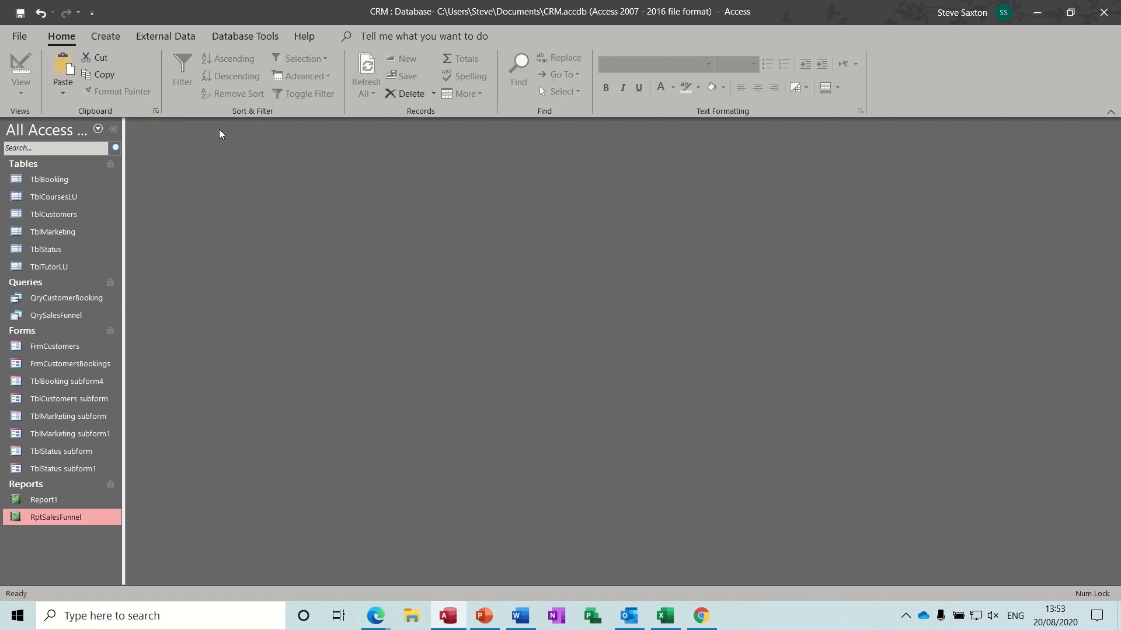
{"action": "left_click", "coordinate": [108, 37]}
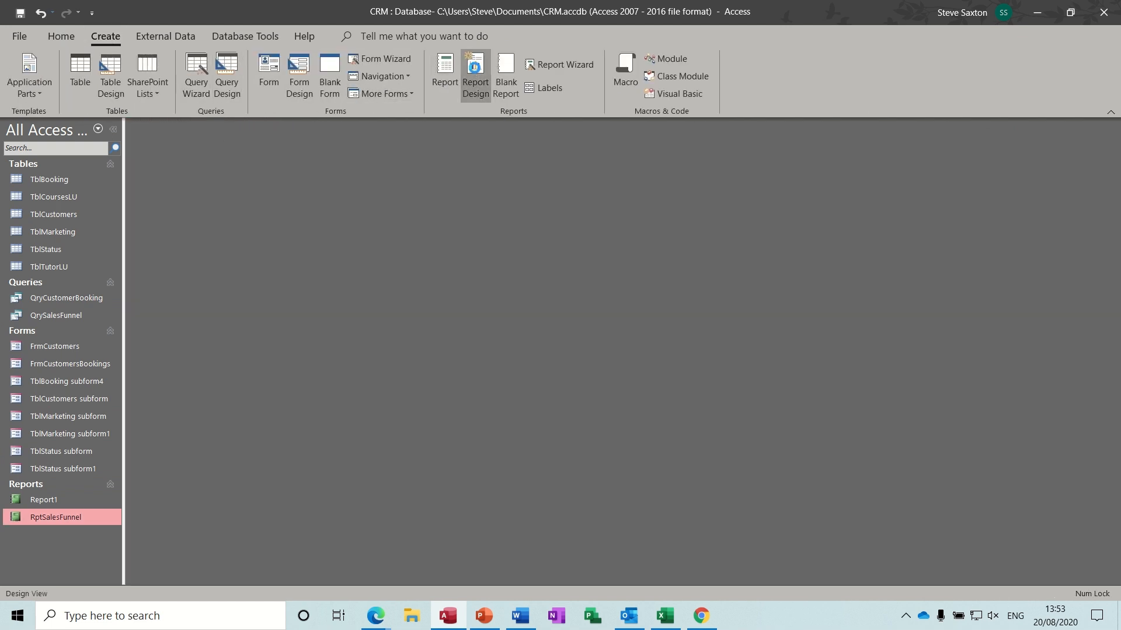
- Start a new blank report in Design view with QrySalesFunnel as its Record Source
{"action": "left_click", "coordinate": [476, 73]}
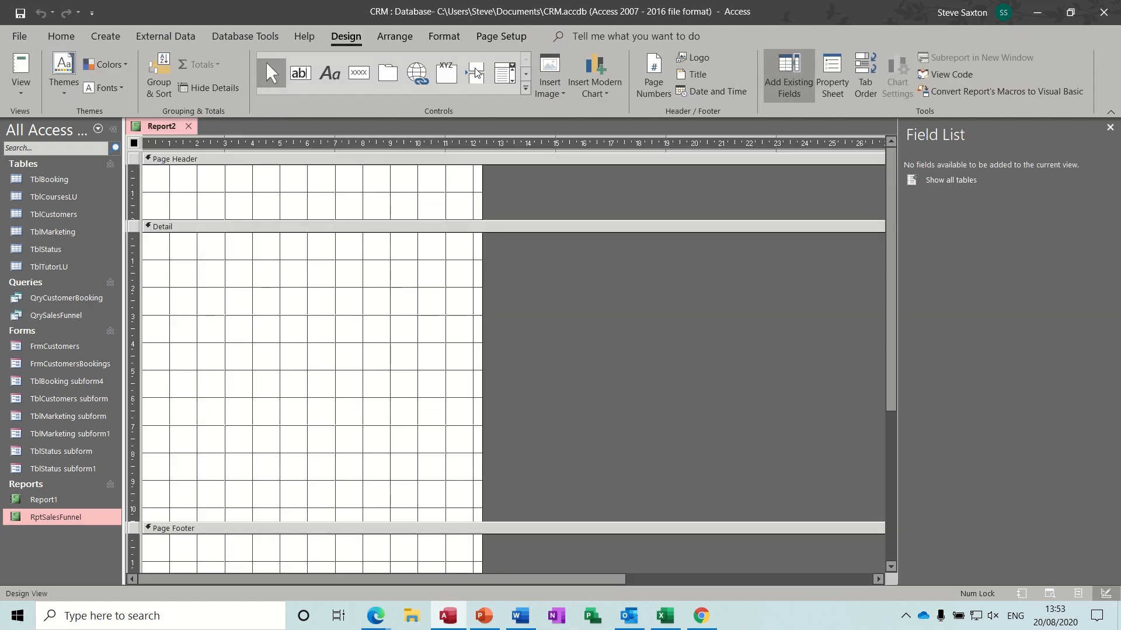
{"action": "left_click", "coordinate": [832, 72]}
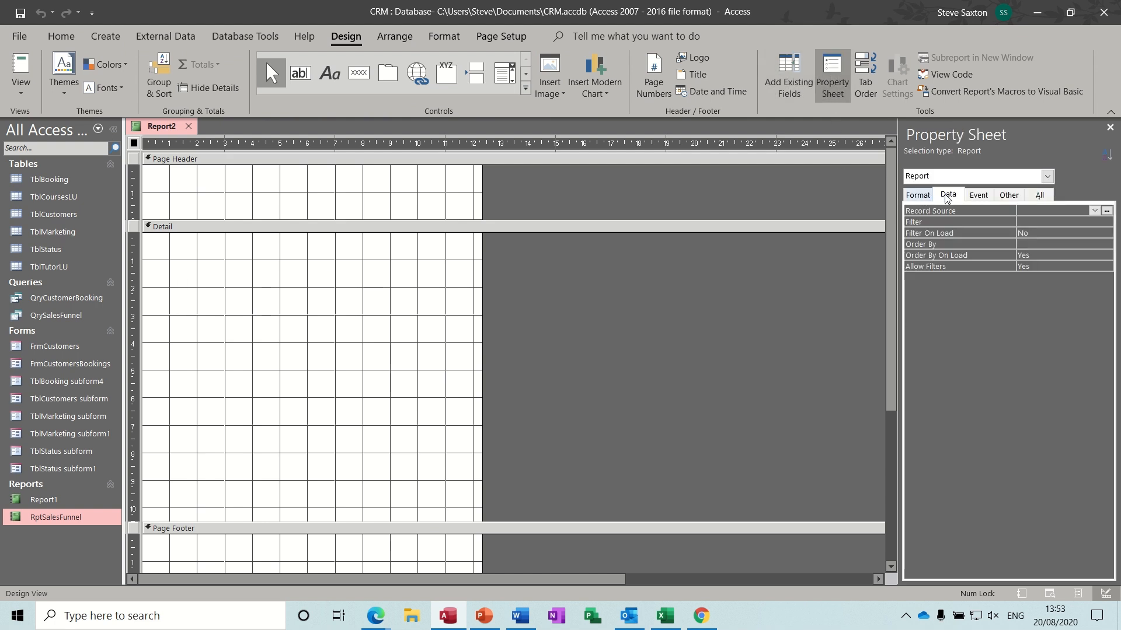
{"action": "left_click", "coordinate": [1093, 211]}
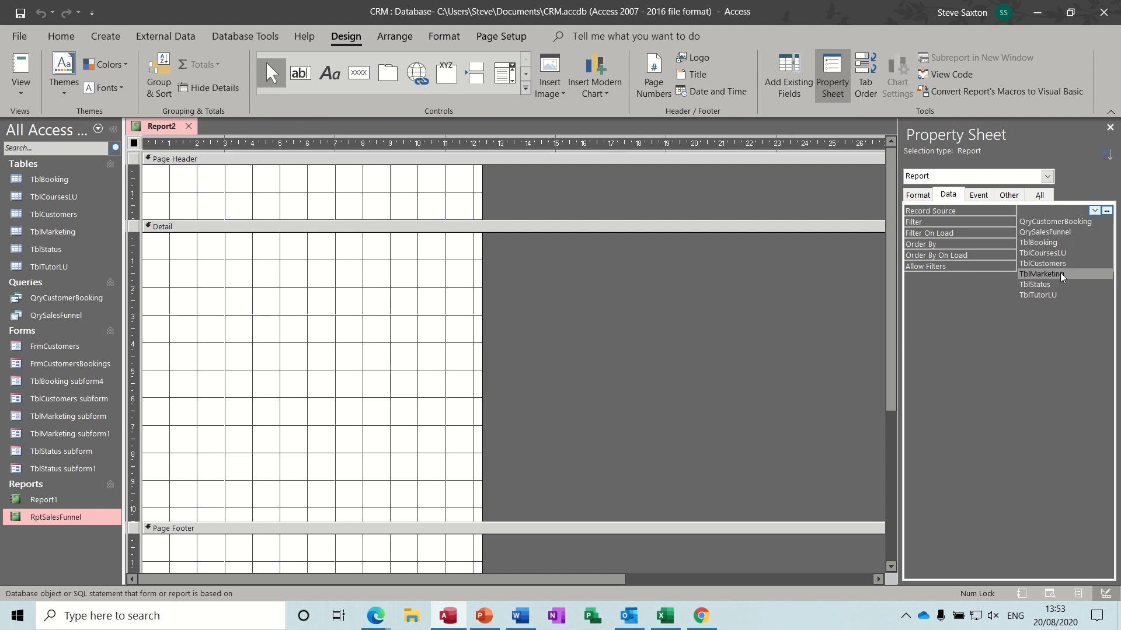
{"action": "left_click", "coordinate": [1059, 233]}
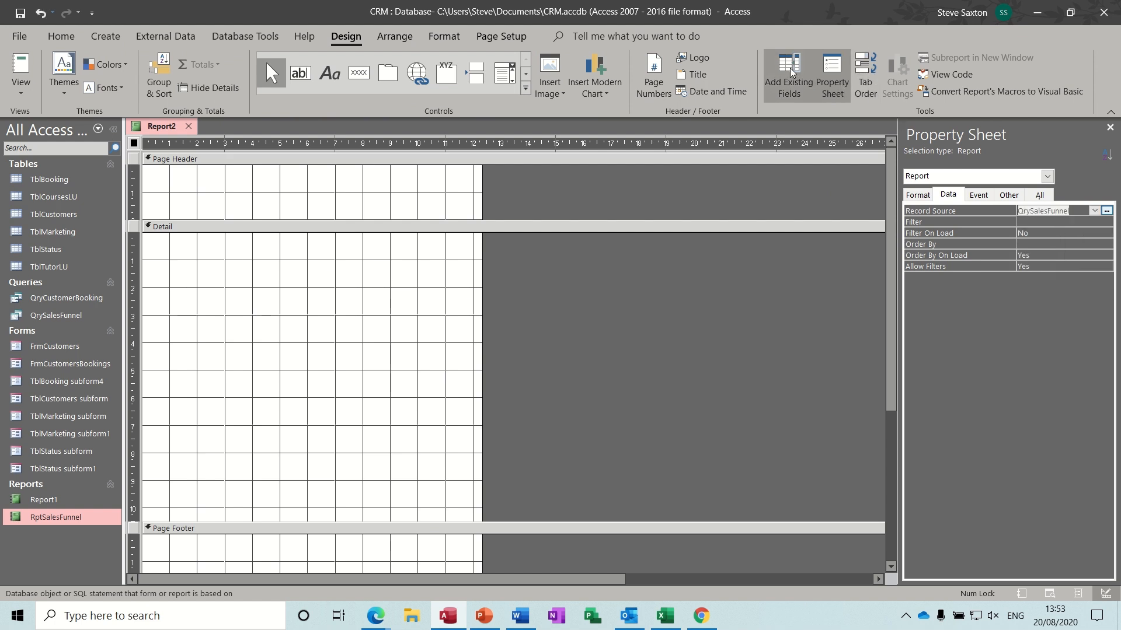
- Draw a Stacked Bar chart across the Detail section, using QrySalesFunnel as its data source
{"action": "left_click", "coordinate": [589, 74]}
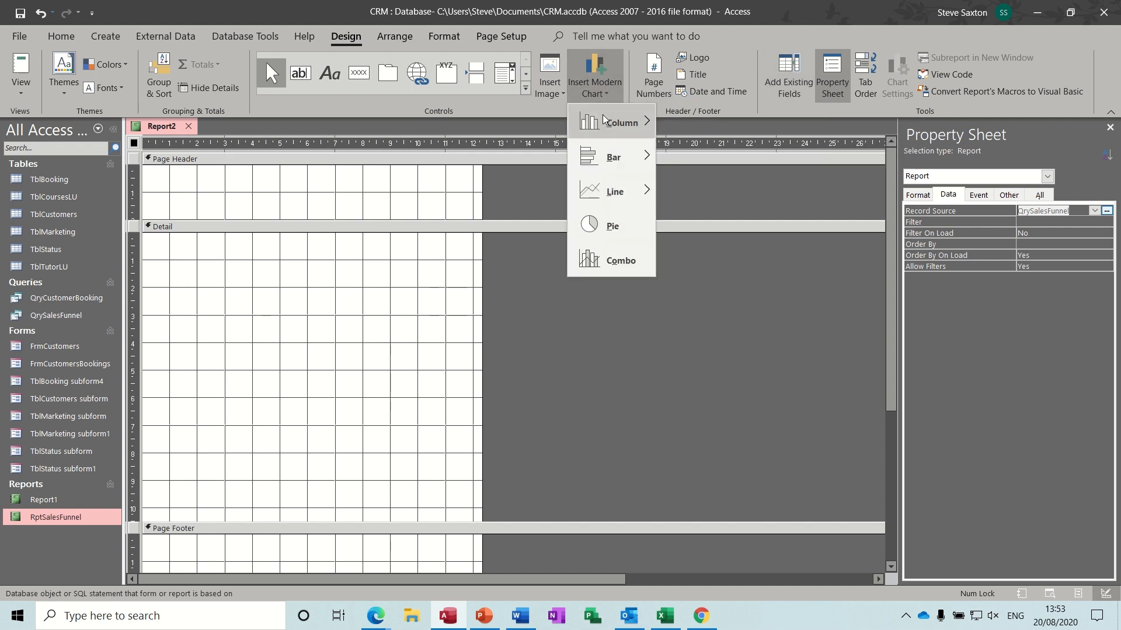
{"action": "mouse_move", "coordinate": [609, 162]}
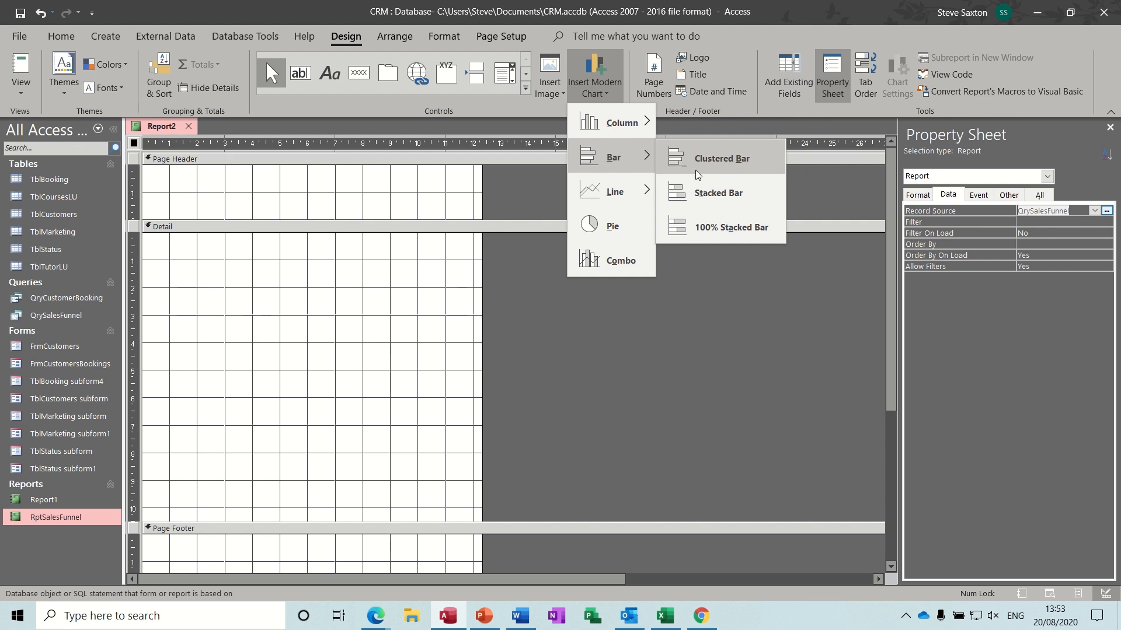
{"action": "left_click", "coordinate": [705, 197]}
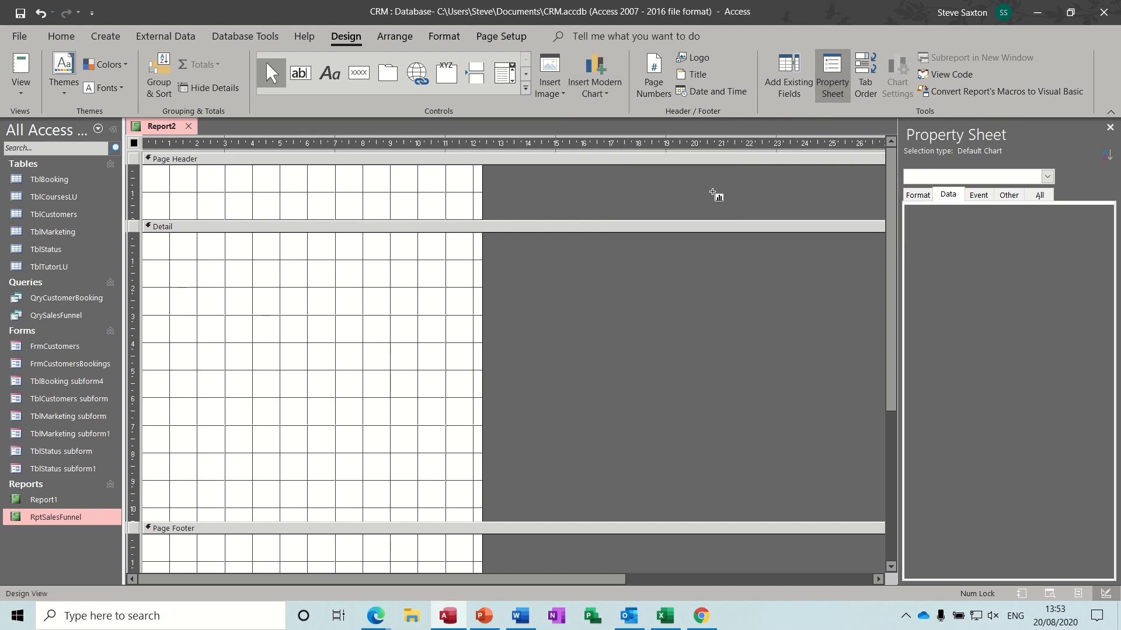
{"action": "left_click_drag", "start_coordinate": [178, 269], "coordinate": [816, 447]}
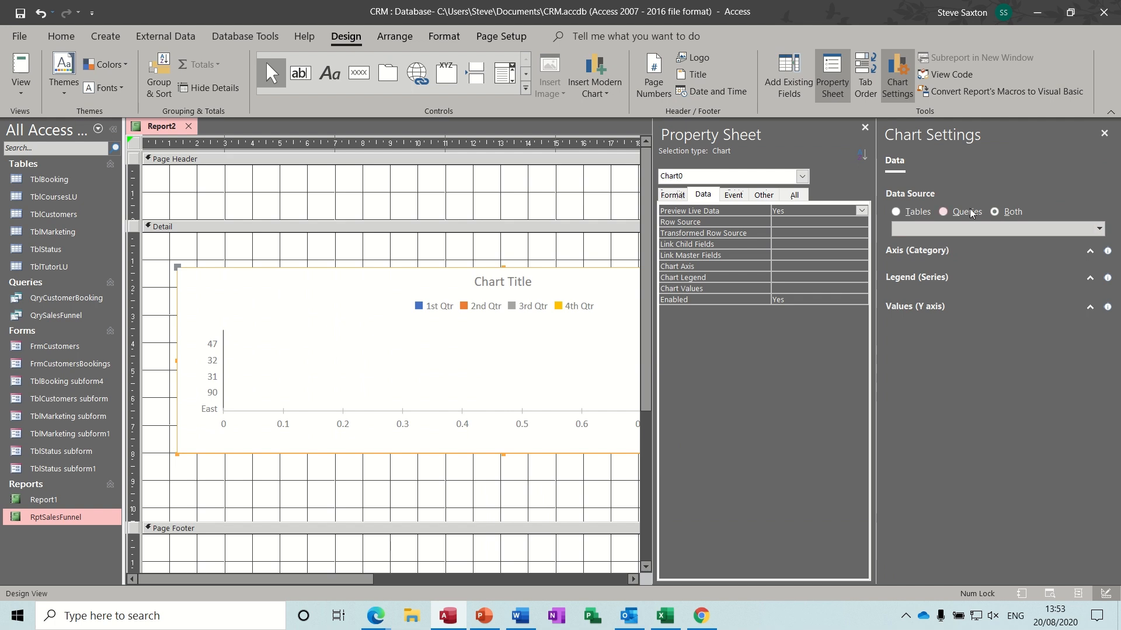
{"action": "left_click", "coordinate": [1100, 229]}
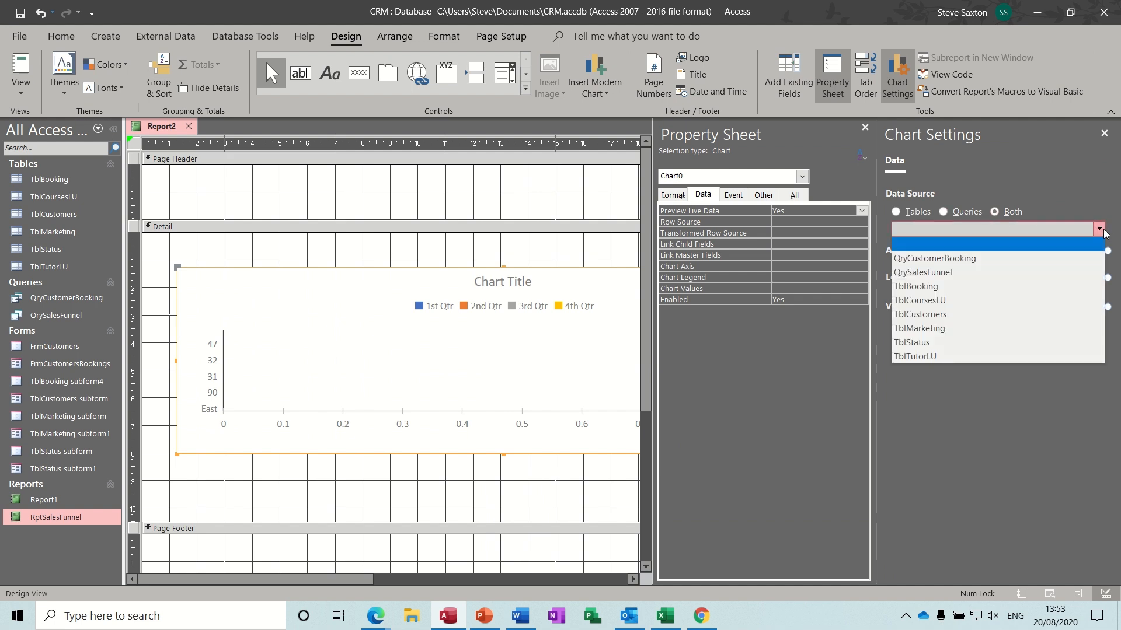
{"action": "left_click", "coordinate": [937, 273]}
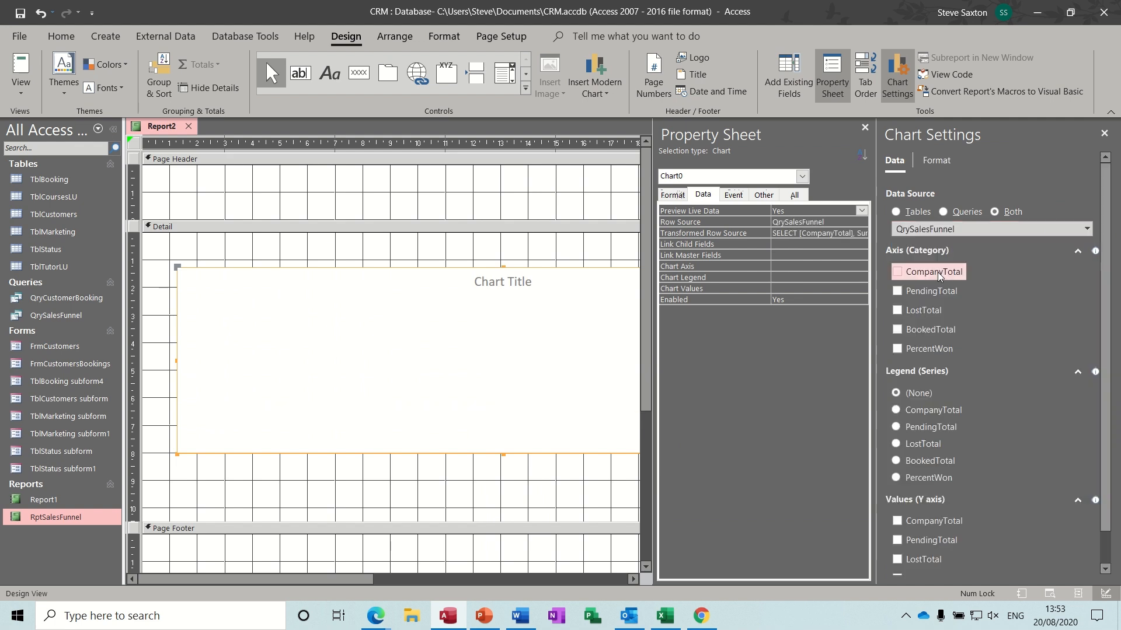
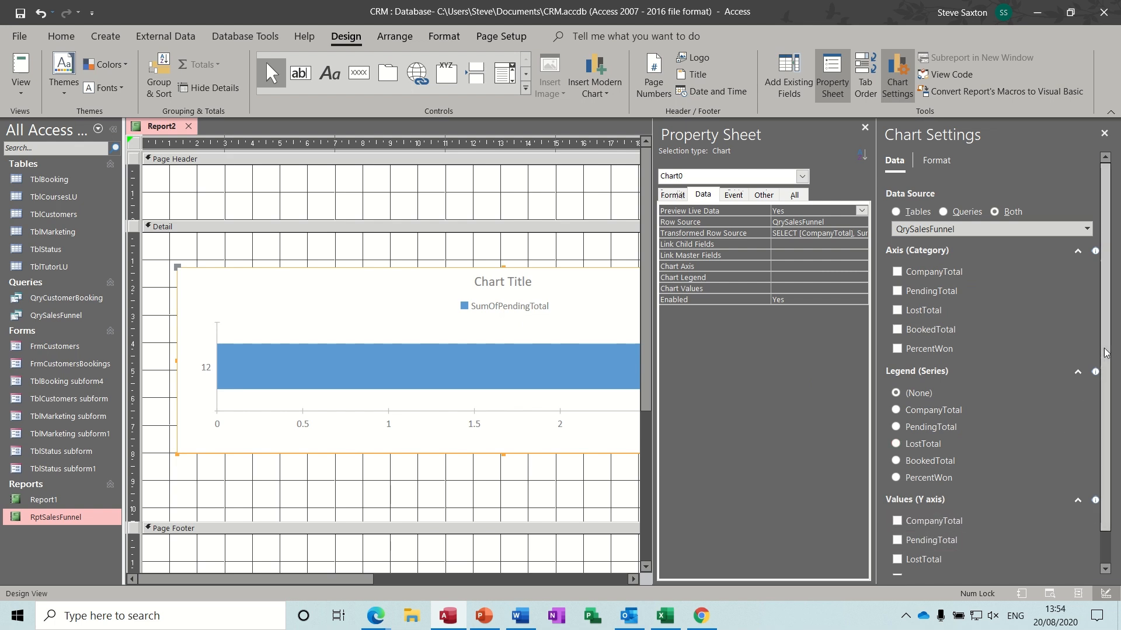
- Add CompanyTotal, PendingTotal, LostTotal and BookedTotal as summed Y-axis values for the chart
{"action": "scroll", "coordinate": [1109, 396], "scroll_direction": "down", "scroll_amount": 2}
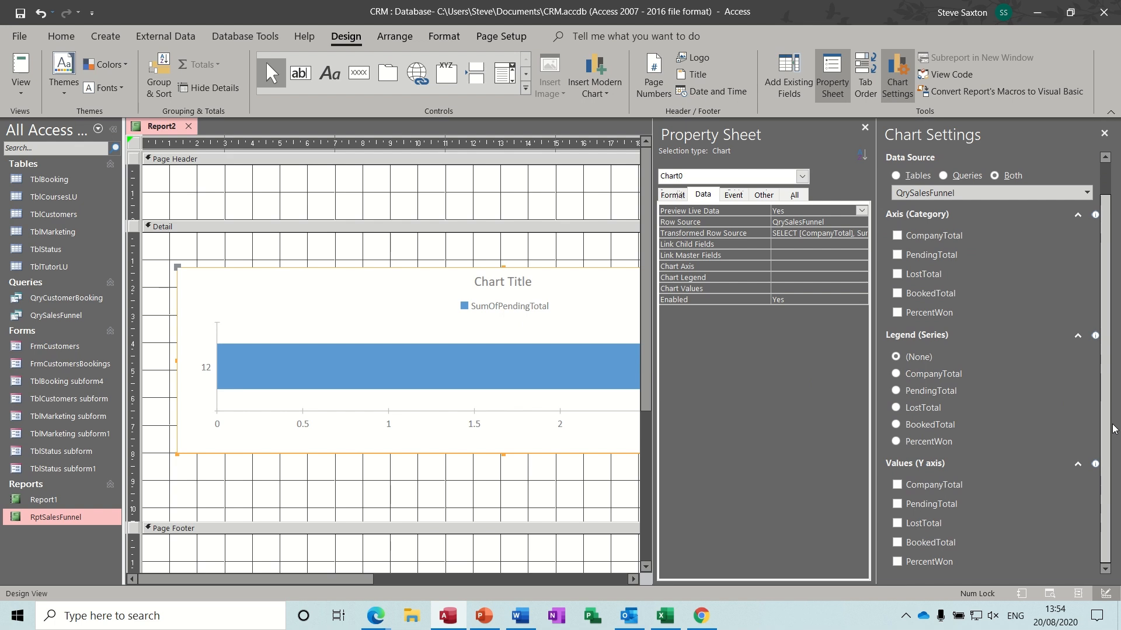
{"action": "left_click", "coordinate": [897, 486]}
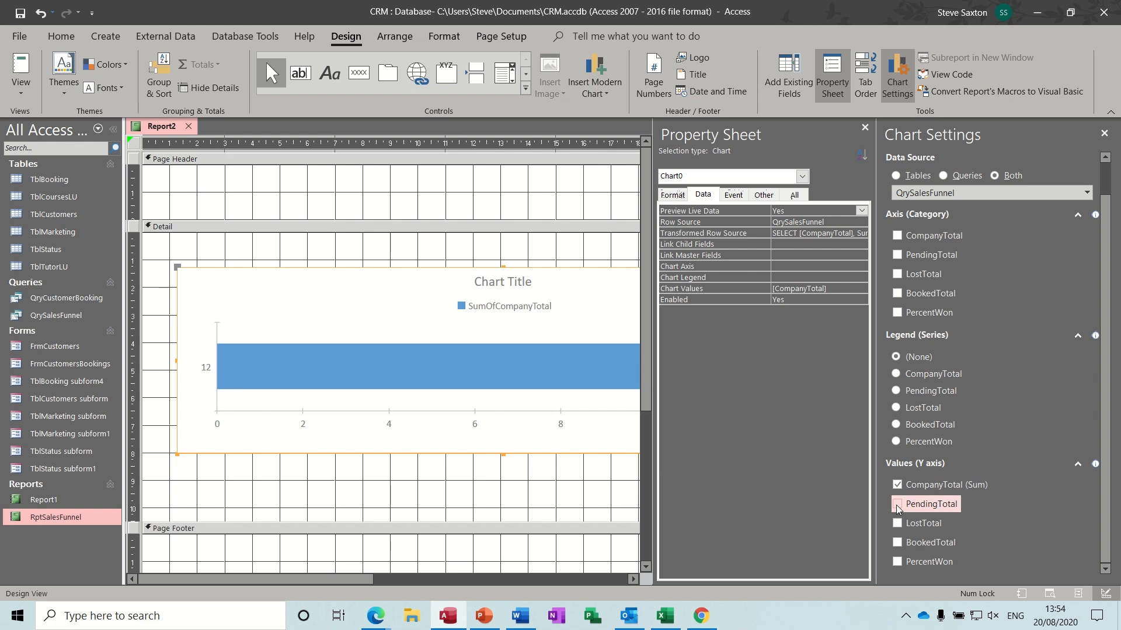
{"action": "left_click", "coordinate": [897, 505]}
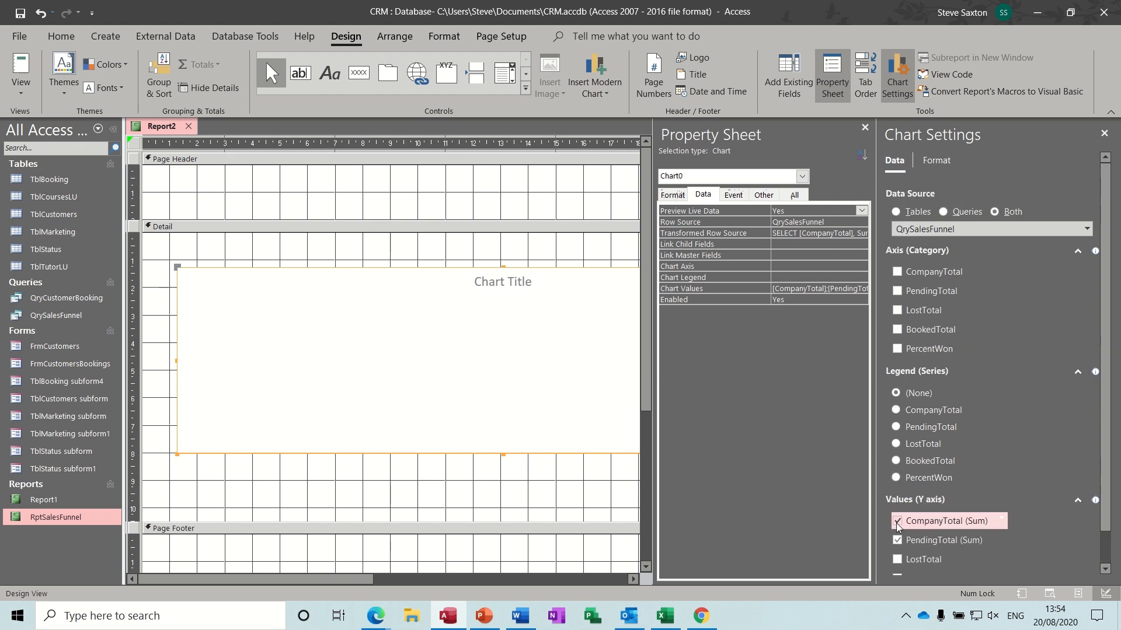
{"action": "left_click", "coordinate": [897, 559]}
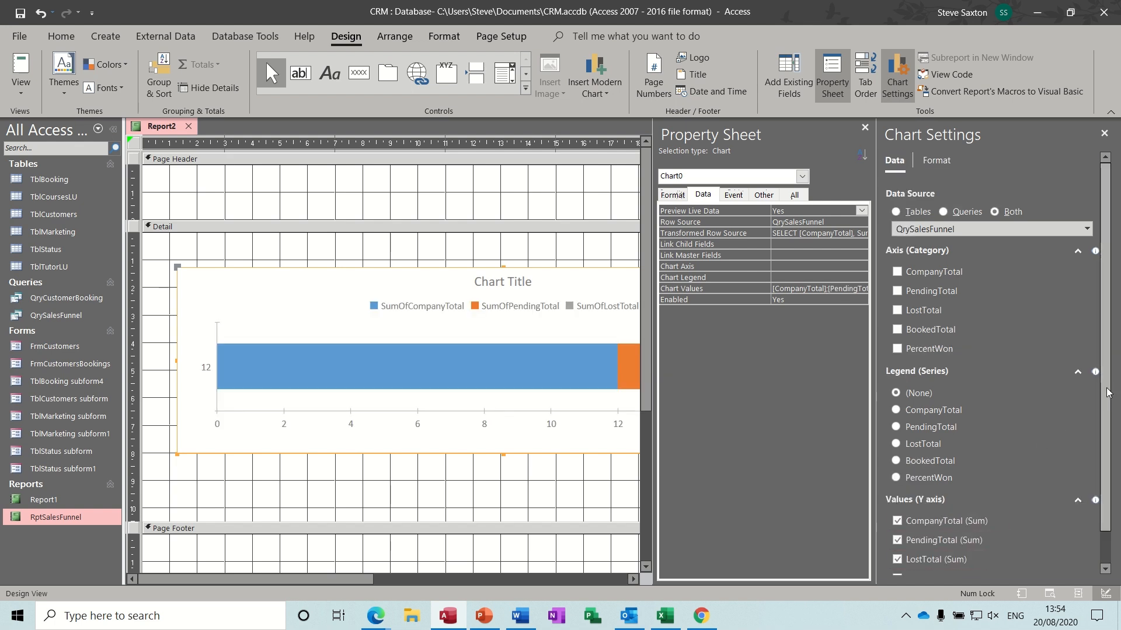
{"action": "left_click_drag", "start_coordinate": [1106, 387], "coordinate": [1112, 439]}
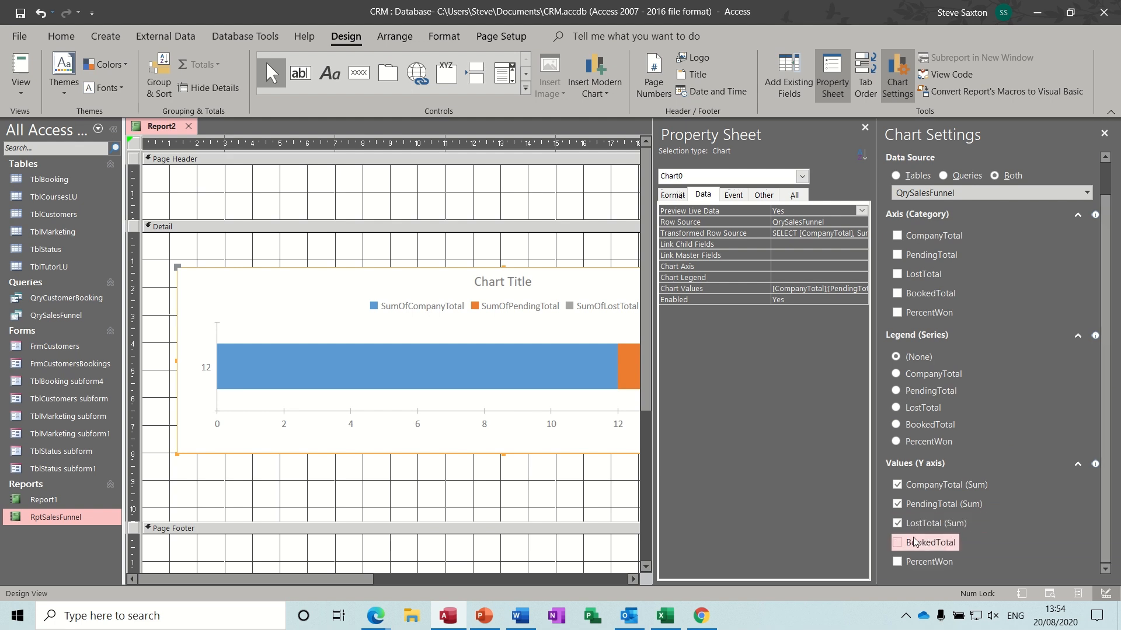
{"action": "left_click", "coordinate": [897, 543]}
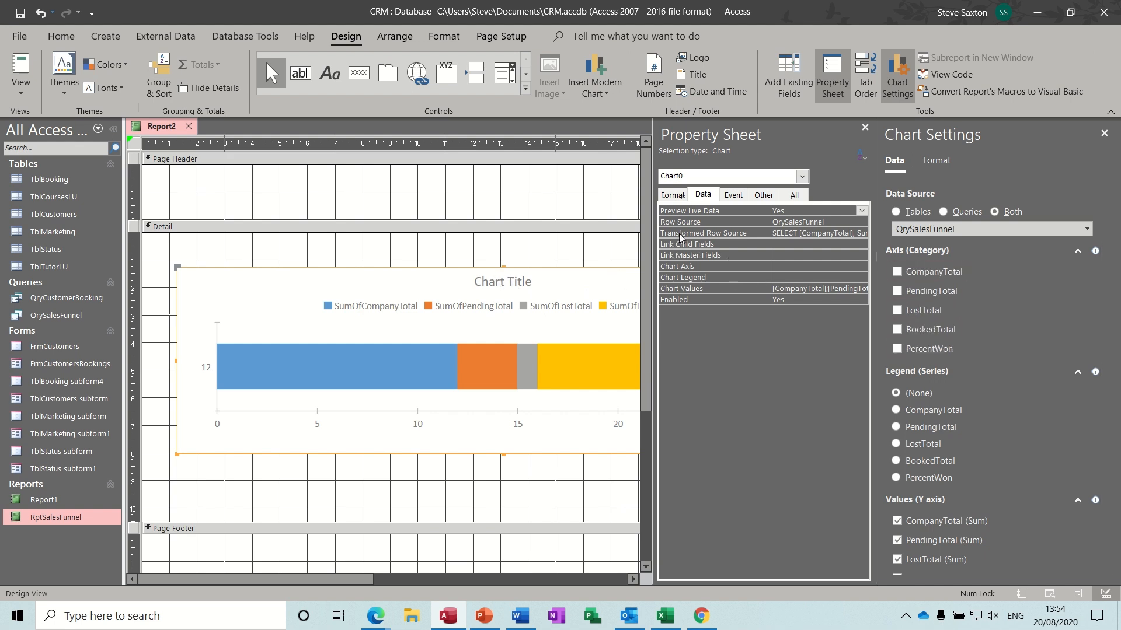
- Set the chart title to Sales Funnel
{"action": "left_click", "coordinate": [675, 195]}
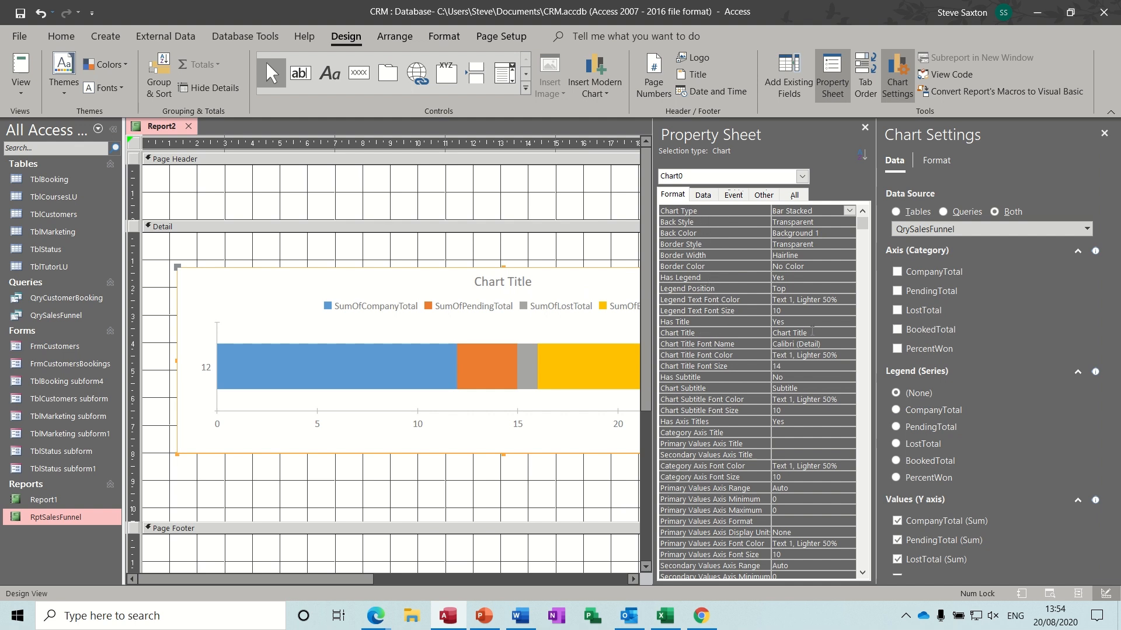
{"action": "left_click_drag", "start_coordinate": [811, 331], "coordinate": [770, 333]}
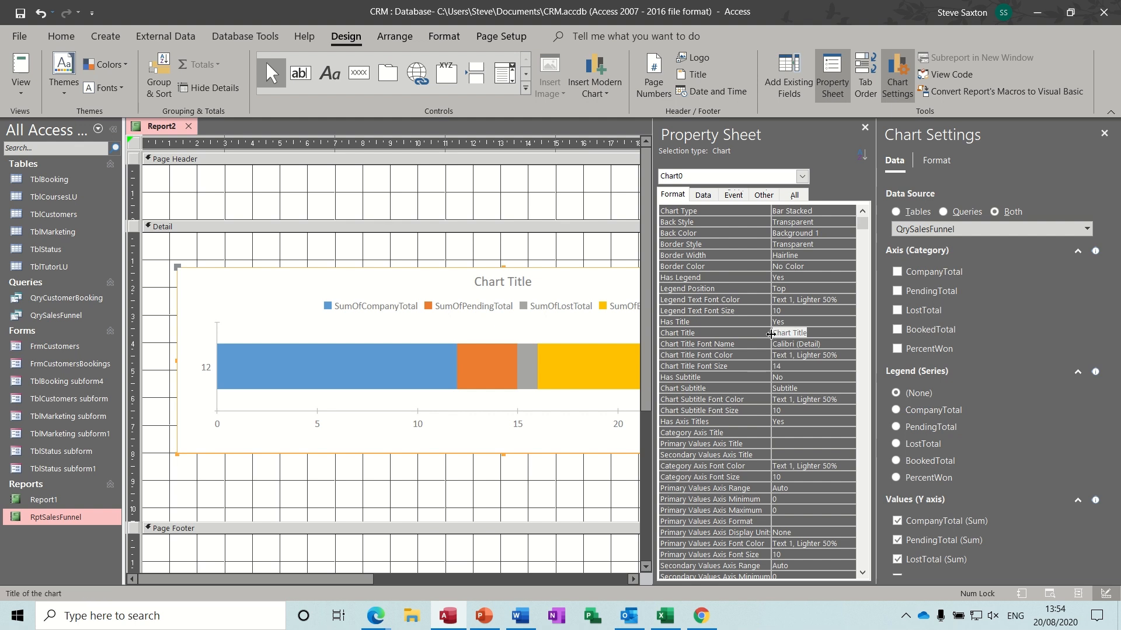
{"action": "type", "text": "Sales Funnel"}
{"action": "left_click", "coordinate": [806, 274]}
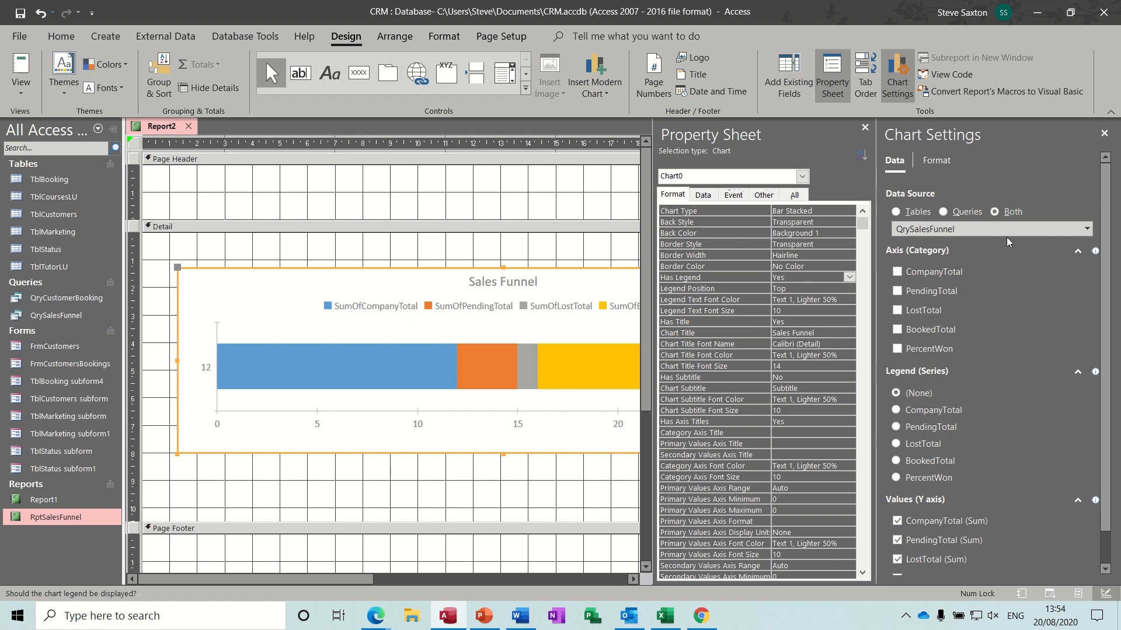
- Recheck the chart data, removing and re-adding CompanyTotal, then show the data series formatting
{"action": "left_click", "coordinate": [1088, 230]}
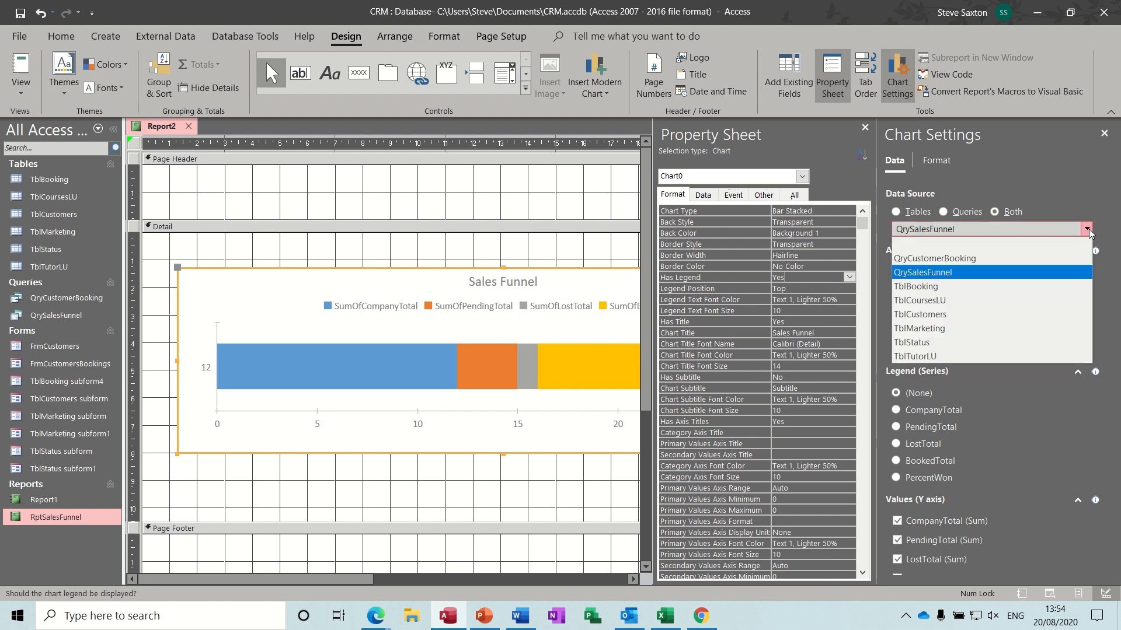
{"action": "left_click", "coordinate": [1087, 230]}
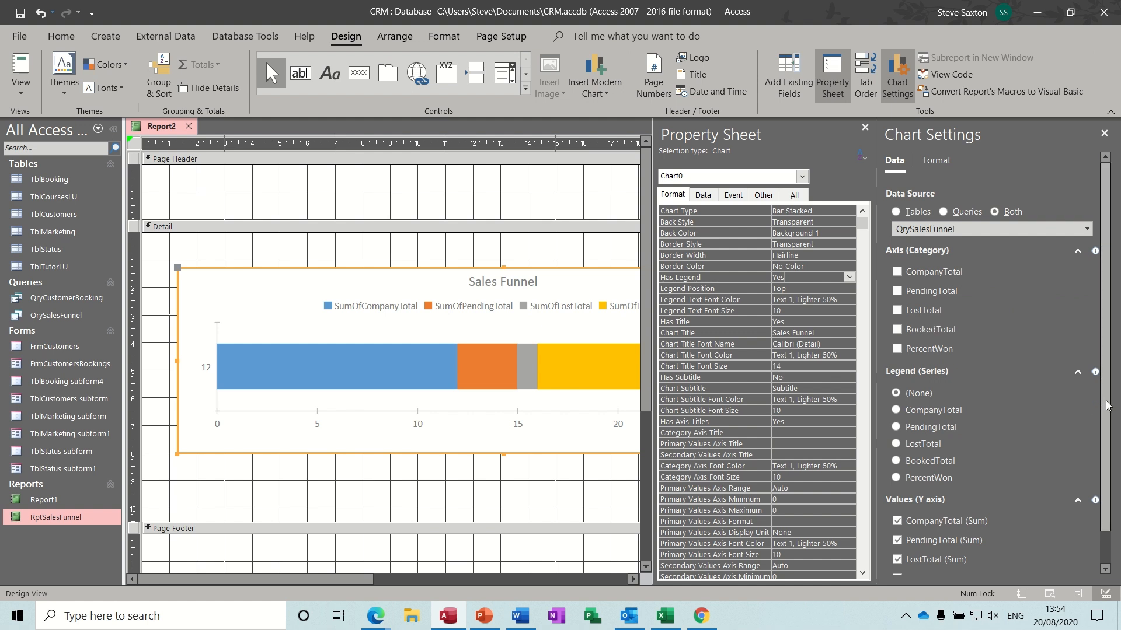
{"action": "scroll", "coordinate": [1108, 405], "scroll_direction": "down", "scroll_amount": 1}
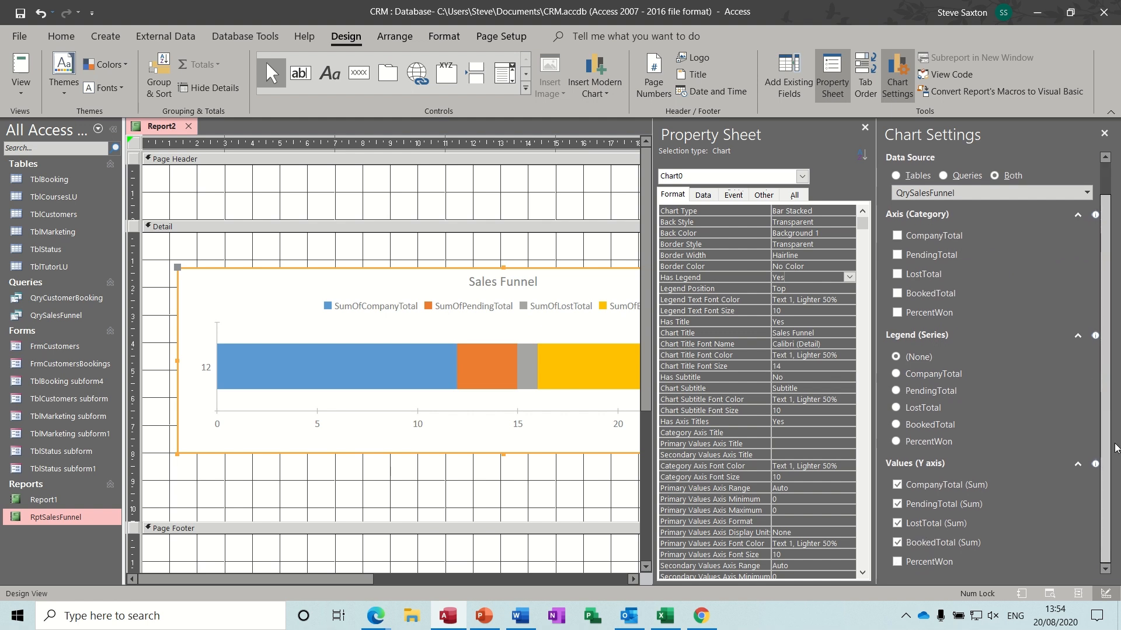
{"action": "left_click", "coordinate": [958, 485]}
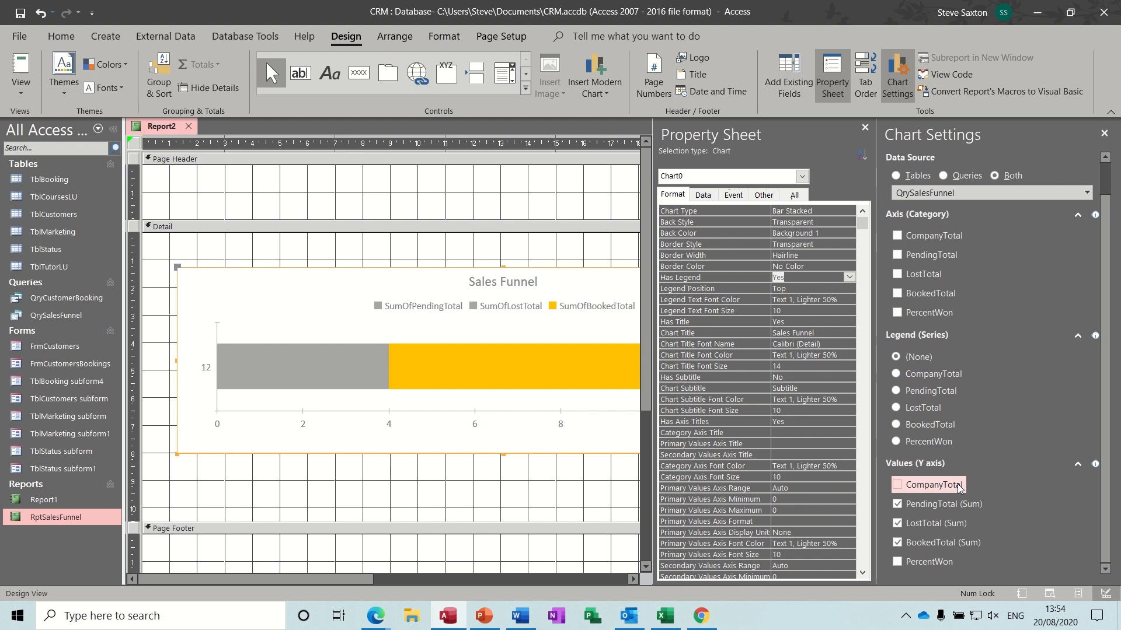
{"action": "left_click", "coordinate": [904, 488]}
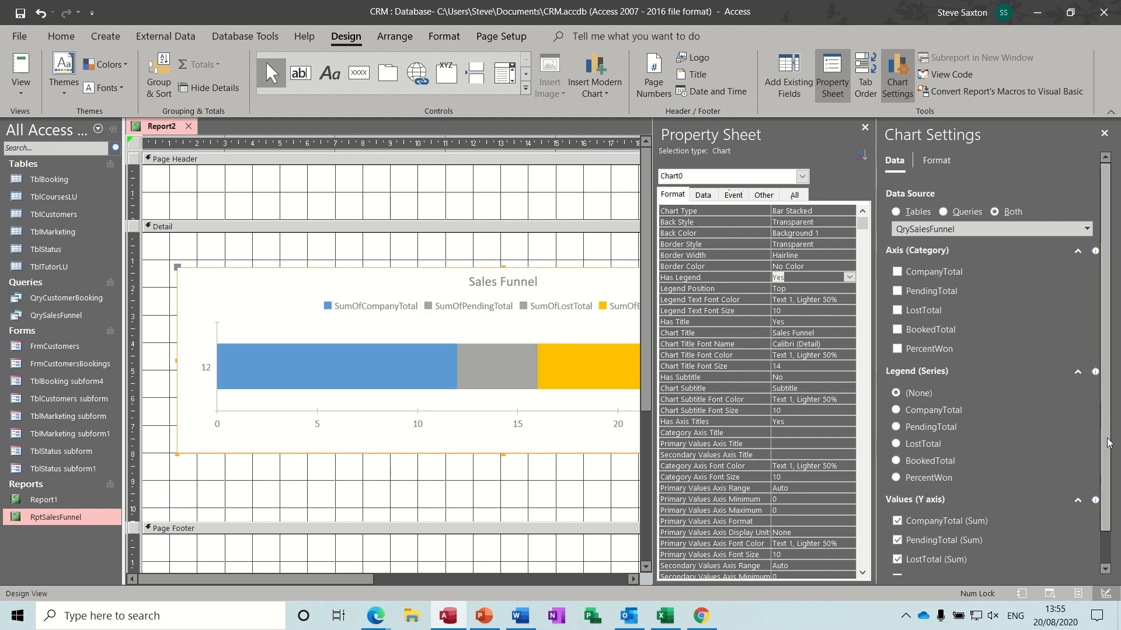
{"action": "left_click", "coordinate": [941, 169]}
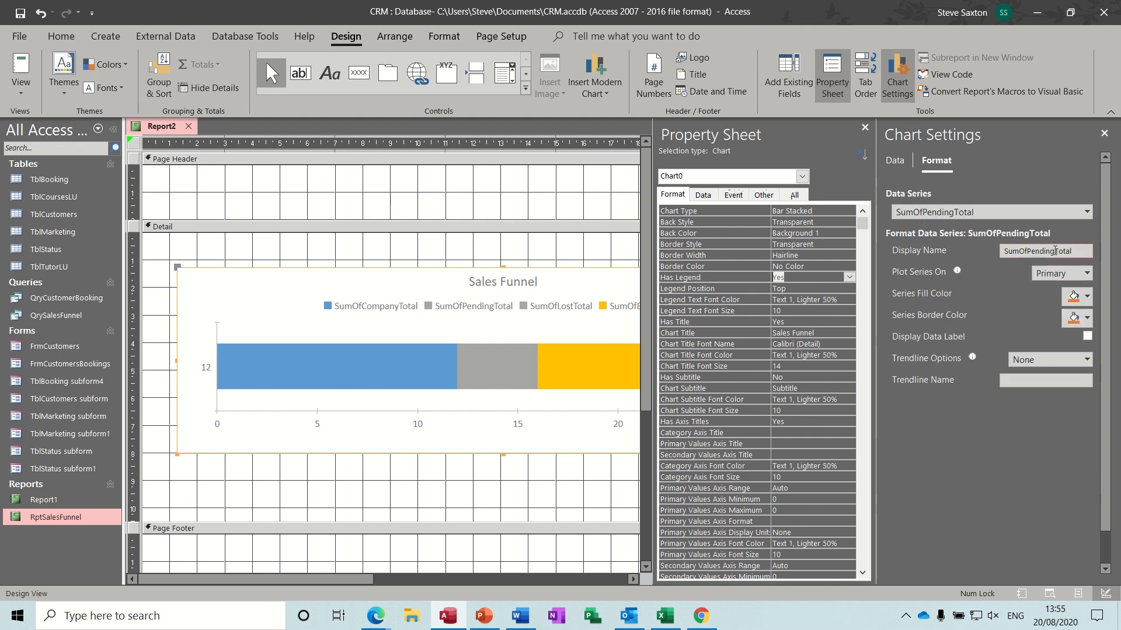
- Remove the SumOf prefix from the PendingTotal and LostTotal series display names
{"action": "left_click_drag", "start_coordinate": [1027, 253], "coordinate": [986, 257]}
{"action": "key", "text": "Delete"}
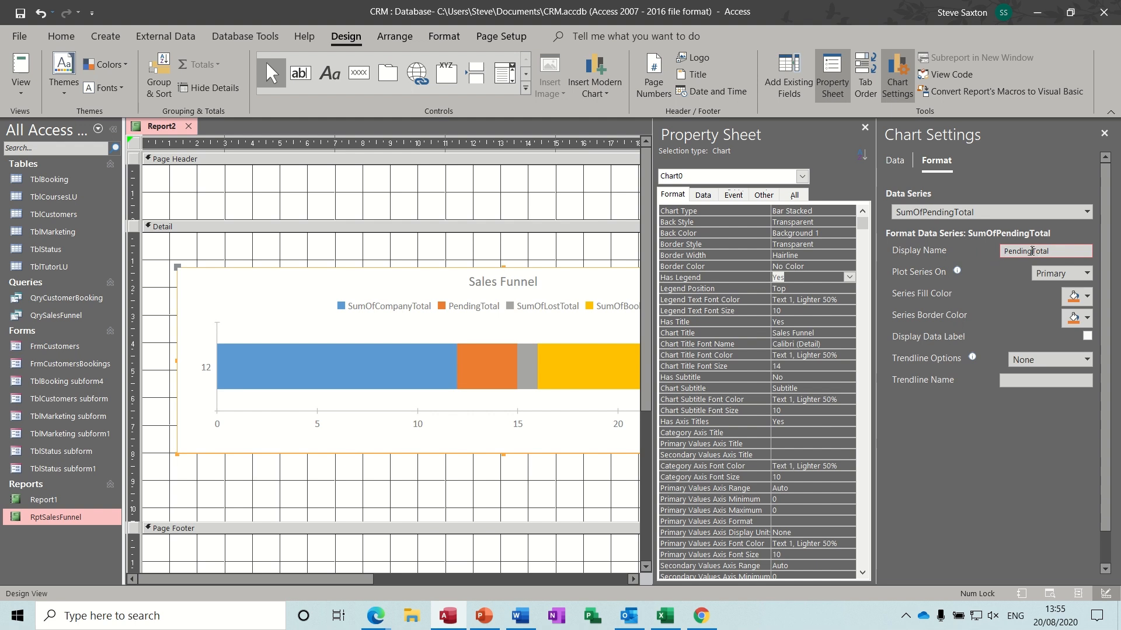
{"action": "right_click", "coordinate": [1031, 251]}
{"action": "left_click", "coordinate": [1032, 250]}
{"action": "left_click", "coordinate": [1085, 213]}
{"action": "left_click", "coordinate": [1016, 232]}
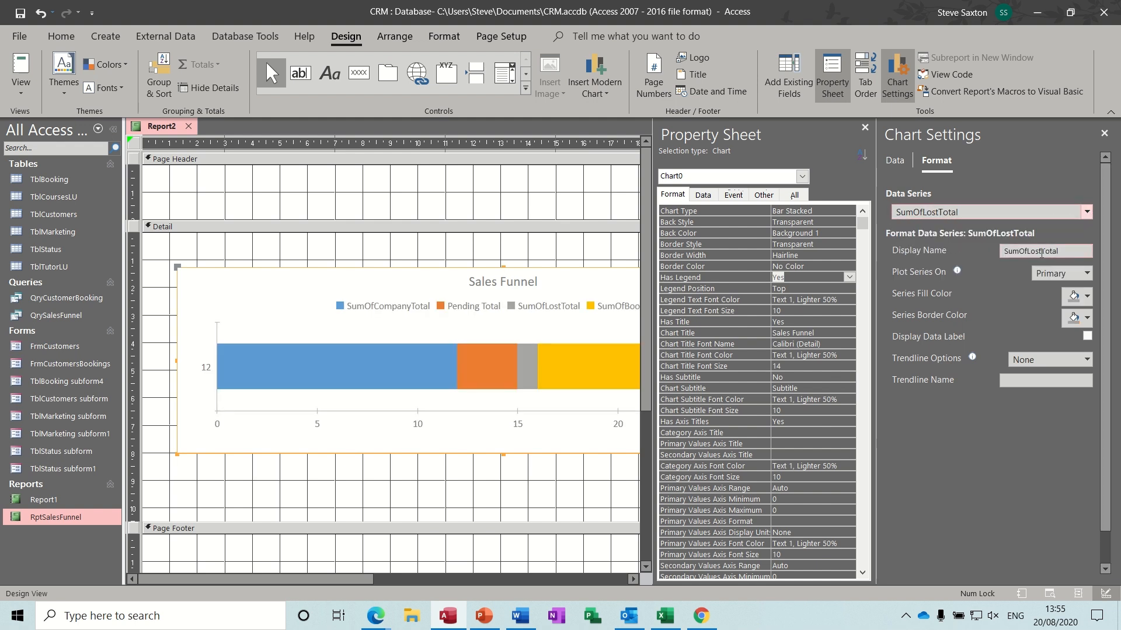
{"action": "left_click", "coordinate": [1028, 251]}
{"action": "key", "text": "BackSpace"}
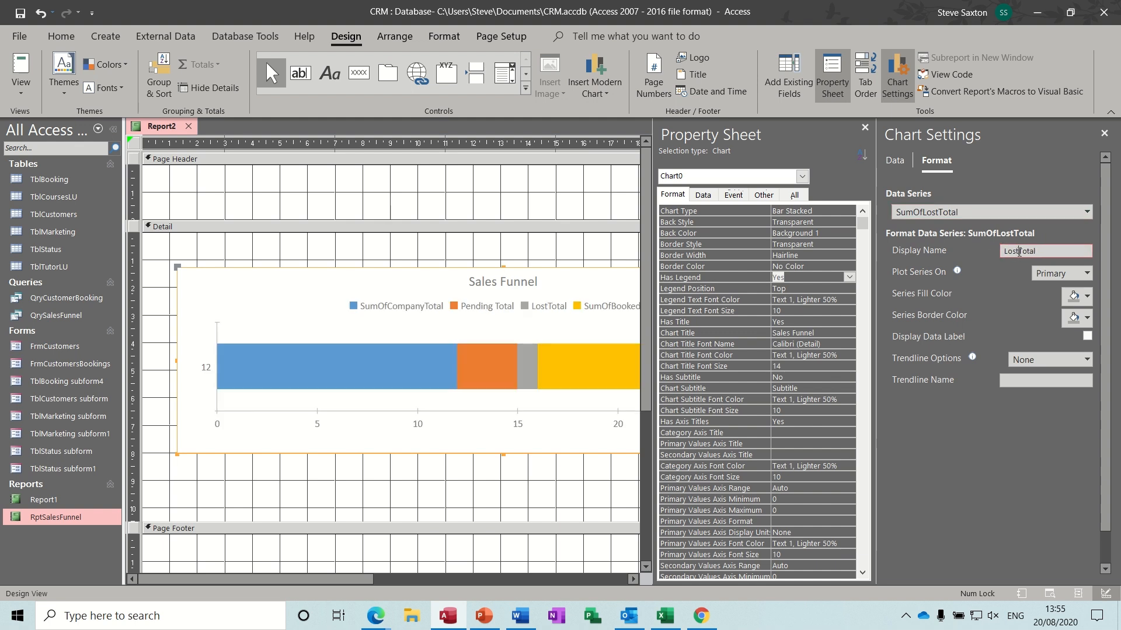
{"action": "left_click", "coordinate": [1018, 251]}
- Remove the SumOf prefix from the BookedTotal and CompanyTotal series display names
{"action": "left_click", "coordinate": [1086, 213]}
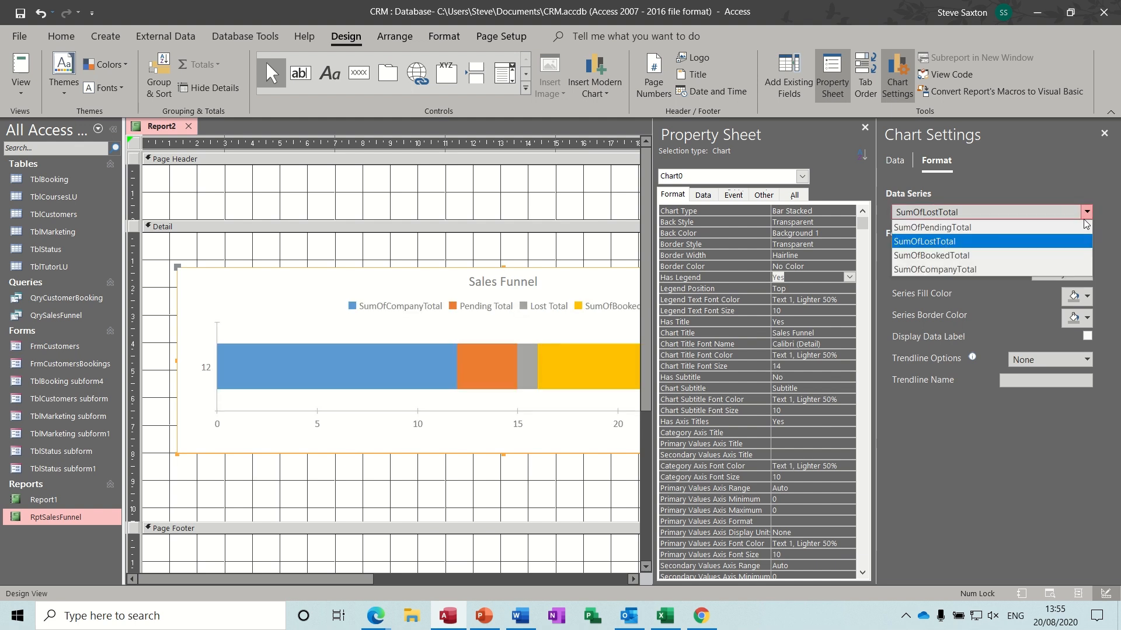
{"action": "left_click", "coordinate": [1016, 257]}
{"action": "left_click", "coordinate": [1030, 252]}
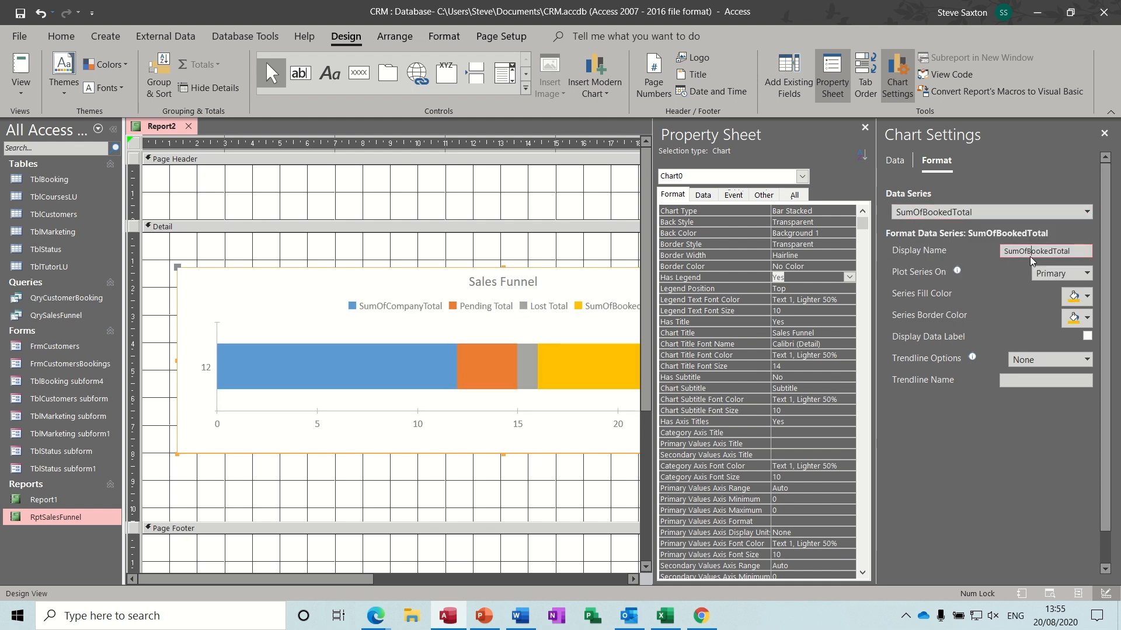
{"action": "key", "text": "BackSpace"}
{"action": "key", "text": "BackSpace"}
{"action": "key", "text": "BackSpace"}
{"action": "key", "text": "BackSpace"}
{"action": "key", "text": "BackSpace"}
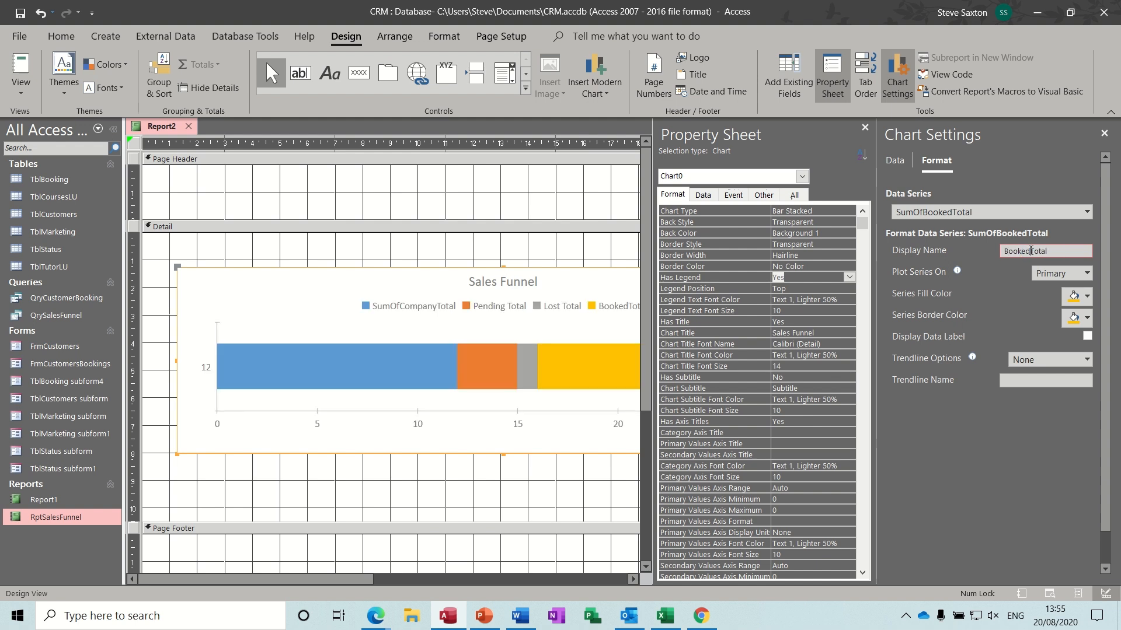
{"action": "left_click", "coordinate": [1088, 213]}
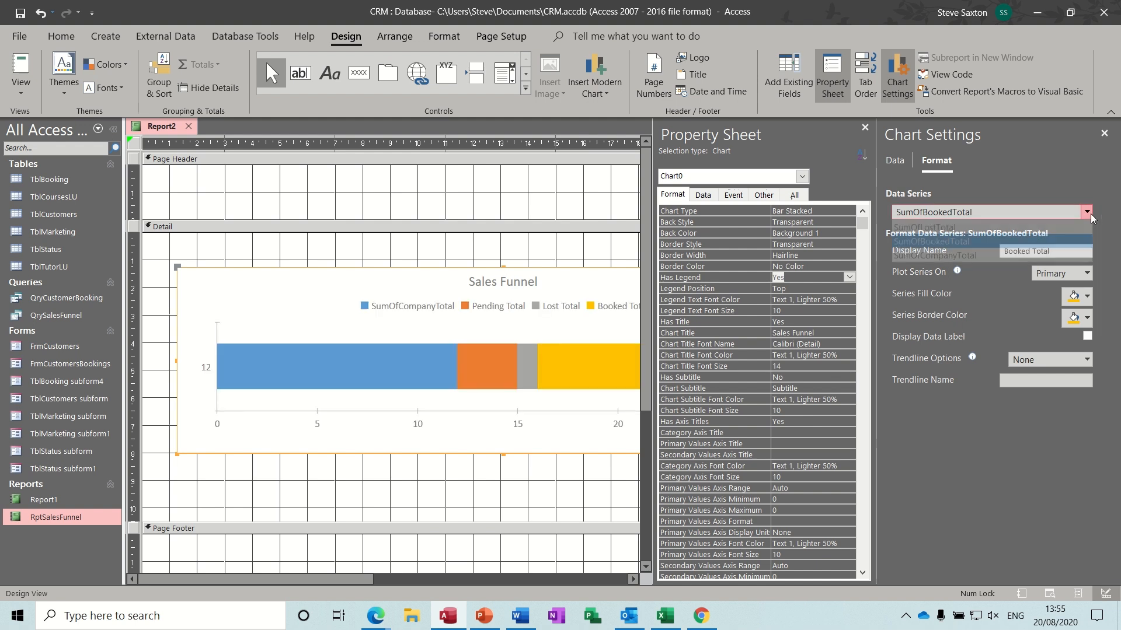
{"action": "left_click", "coordinate": [1013, 270]}
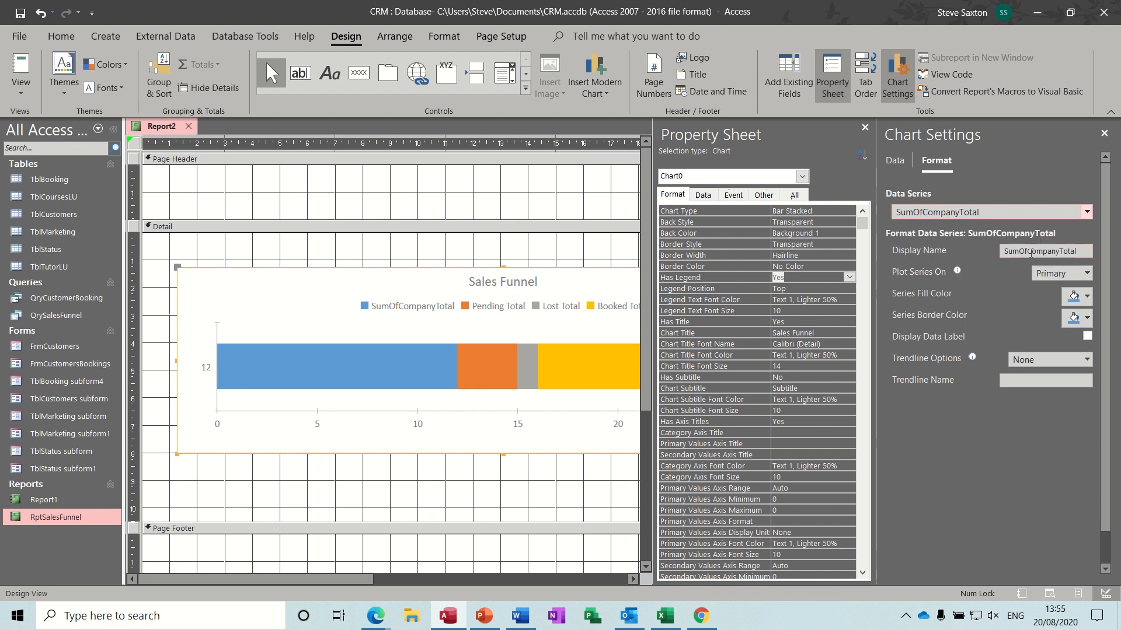
{"action": "left_click", "coordinate": [1031, 252]}
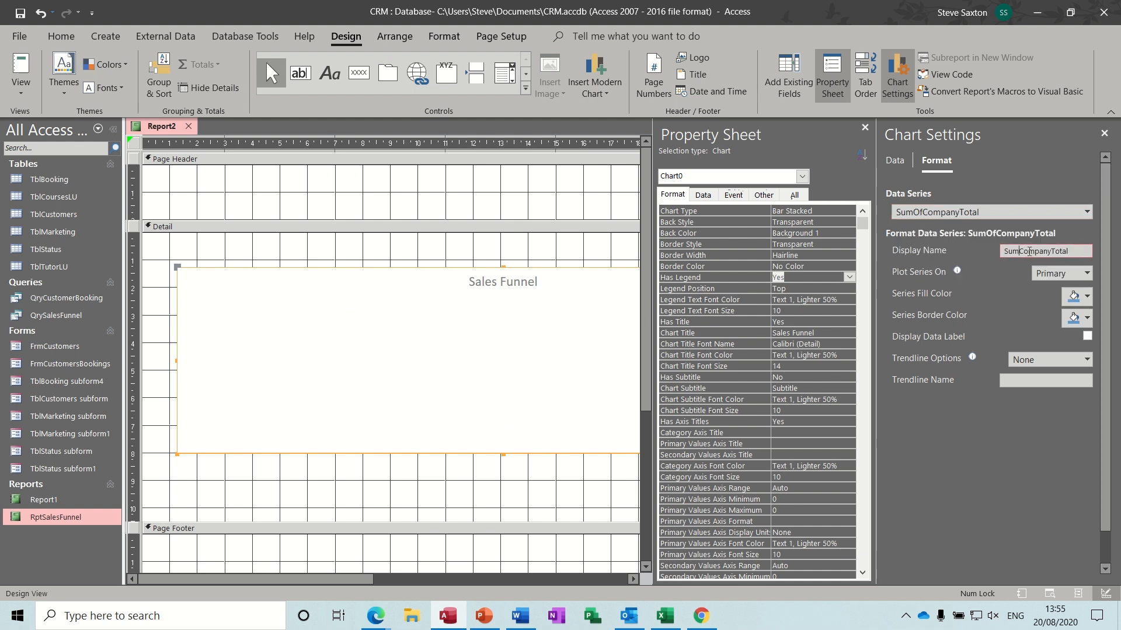
{"action": "key", "text": "BackSpace"}
{"action": "key", "text": "BackSpace"}
{"action": "key", "text": "BackSpace"}
{"action": "key", "text": "BackSpace"}
{"action": "key", "text": "BackSpace"}
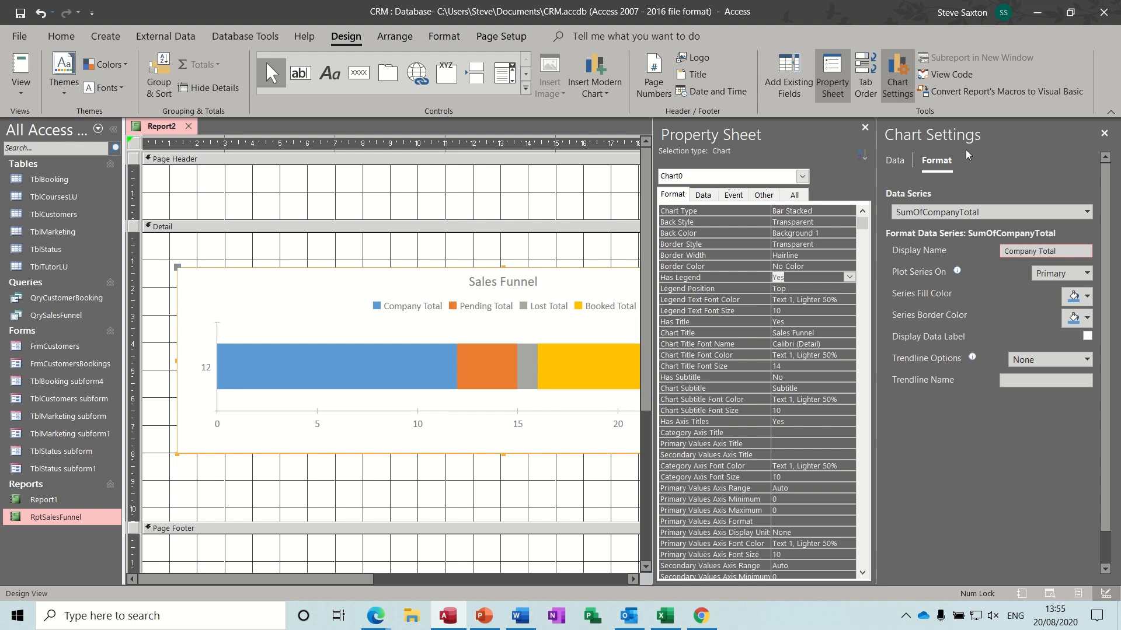
- Add the PercentWon field and its label to the Page Header
{"action": "left_click", "coordinate": [561, 246]}
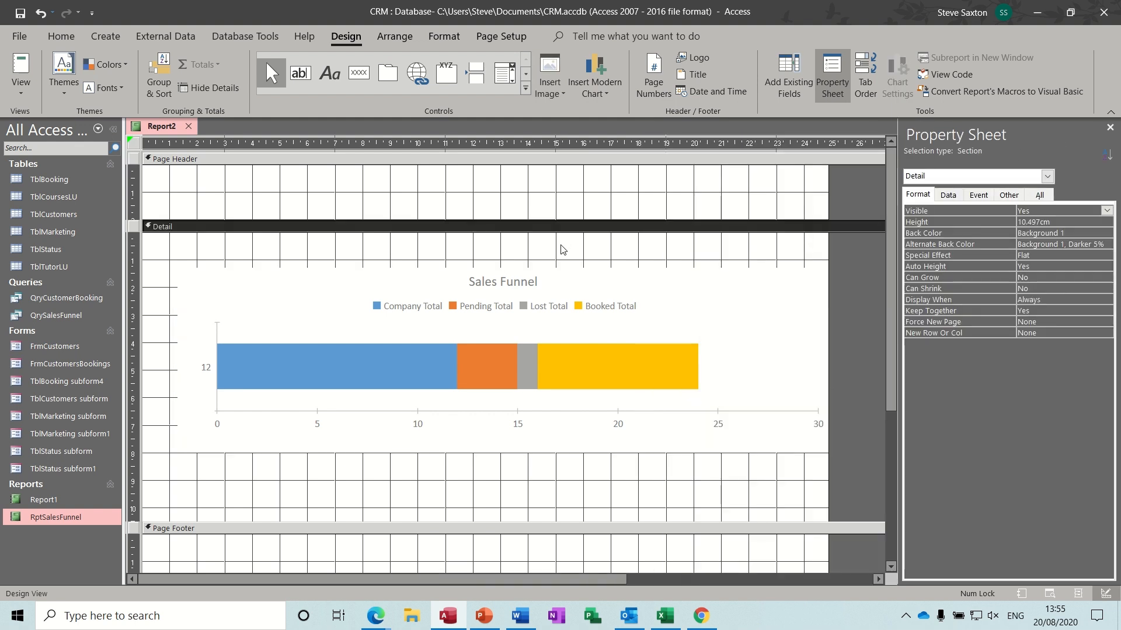
{"action": "left_click", "coordinate": [788, 76]}
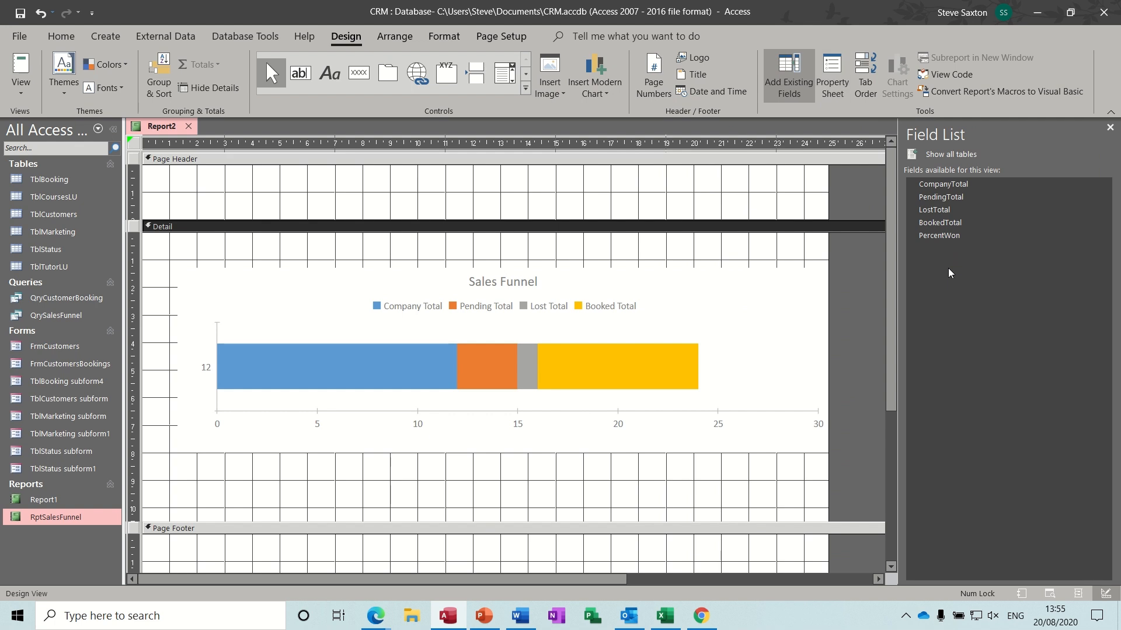
{"action": "mouse_move", "coordinate": [955, 241]}
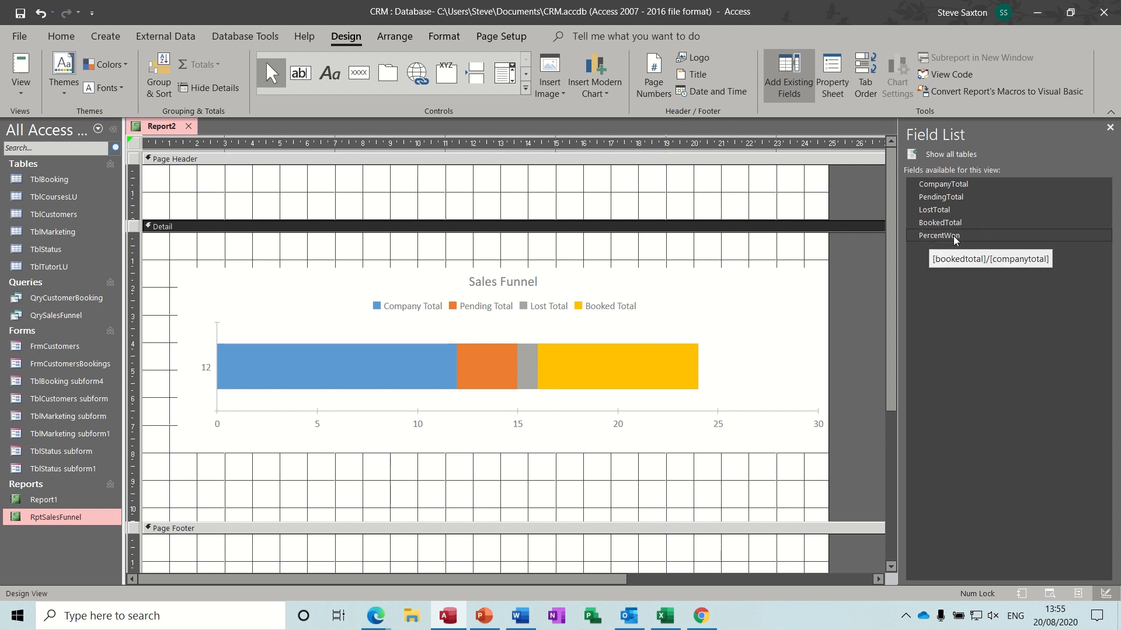
{"action": "left_click_drag", "start_coordinate": [955, 240], "coordinate": [458, 192]}
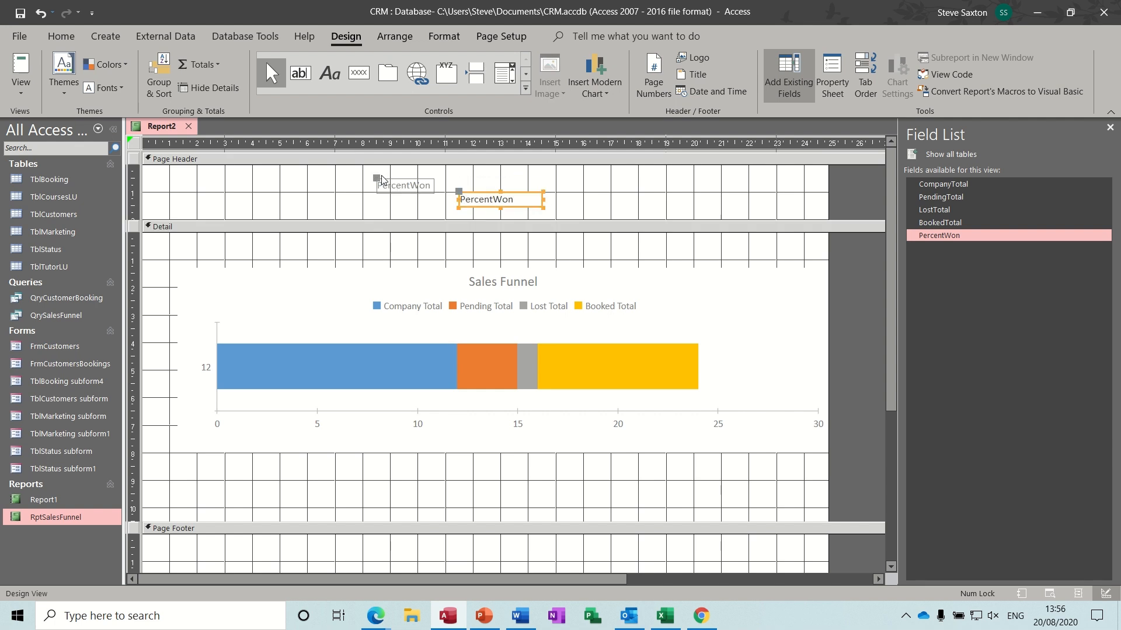
{"action": "left_click_drag", "start_coordinate": [376, 178], "coordinate": [459, 162]}
- Make the PercentWon value box taller and set its font size to 20
{"action": "left_click", "coordinate": [509, 194]}
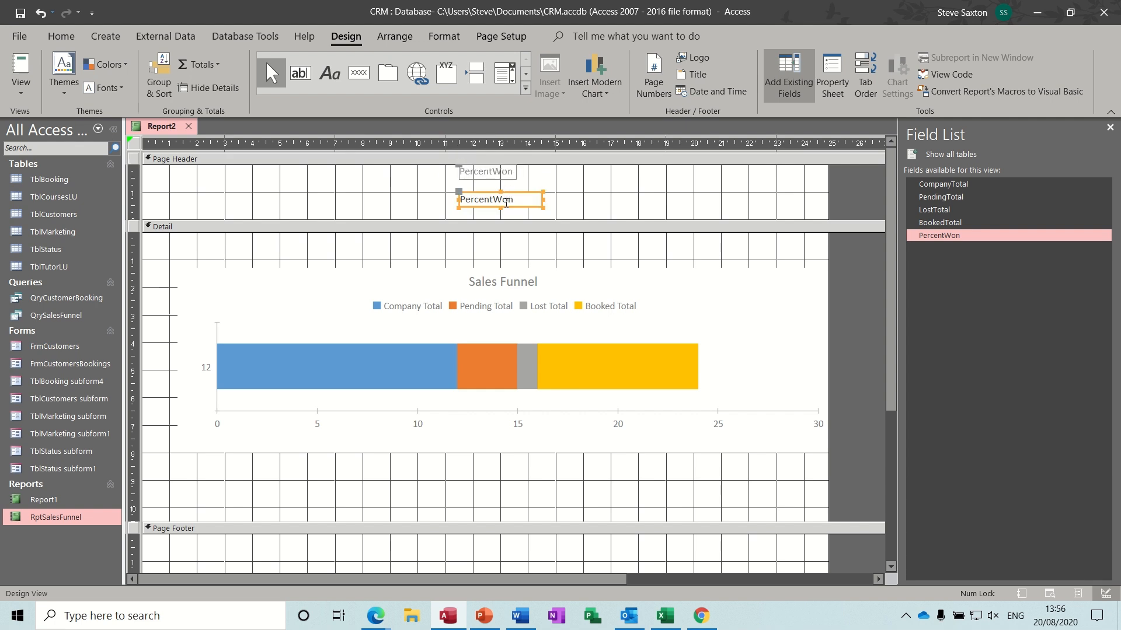
{"action": "left_click_drag", "start_coordinate": [501, 207], "coordinate": [501, 218]}
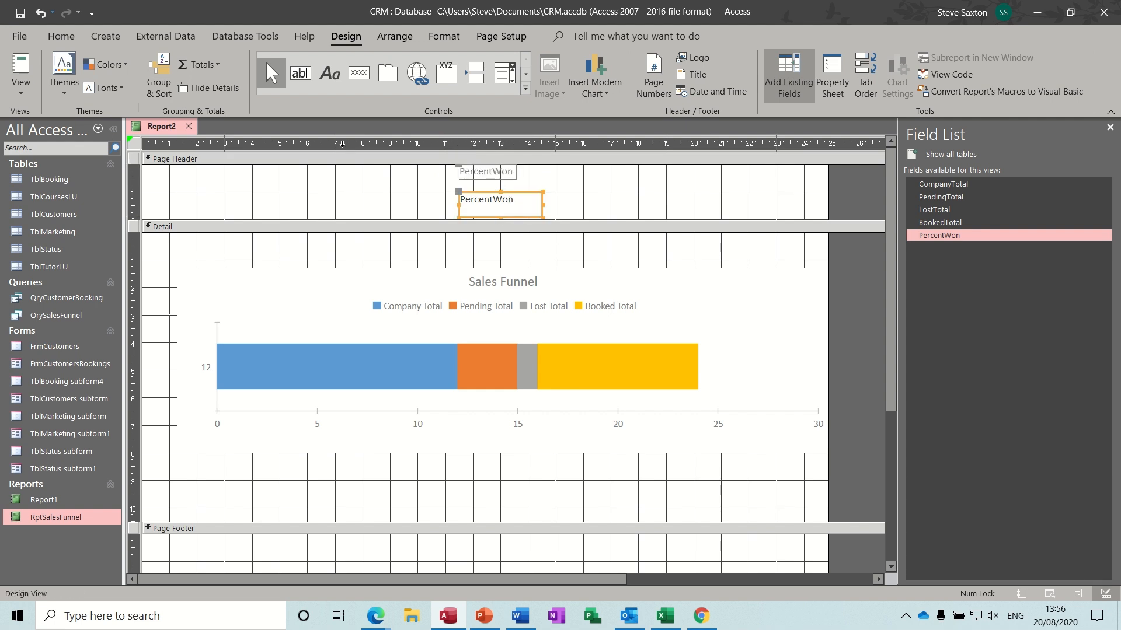
{"action": "left_click", "coordinate": [443, 37]}
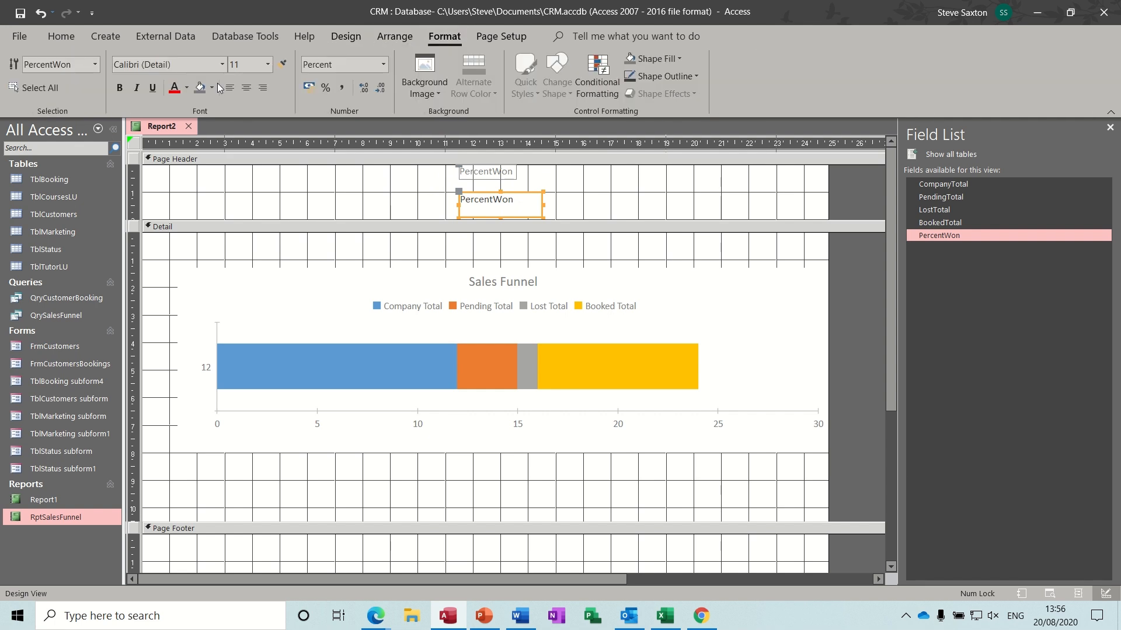
{"action": "left_click", "coordinate": [268, 65]}
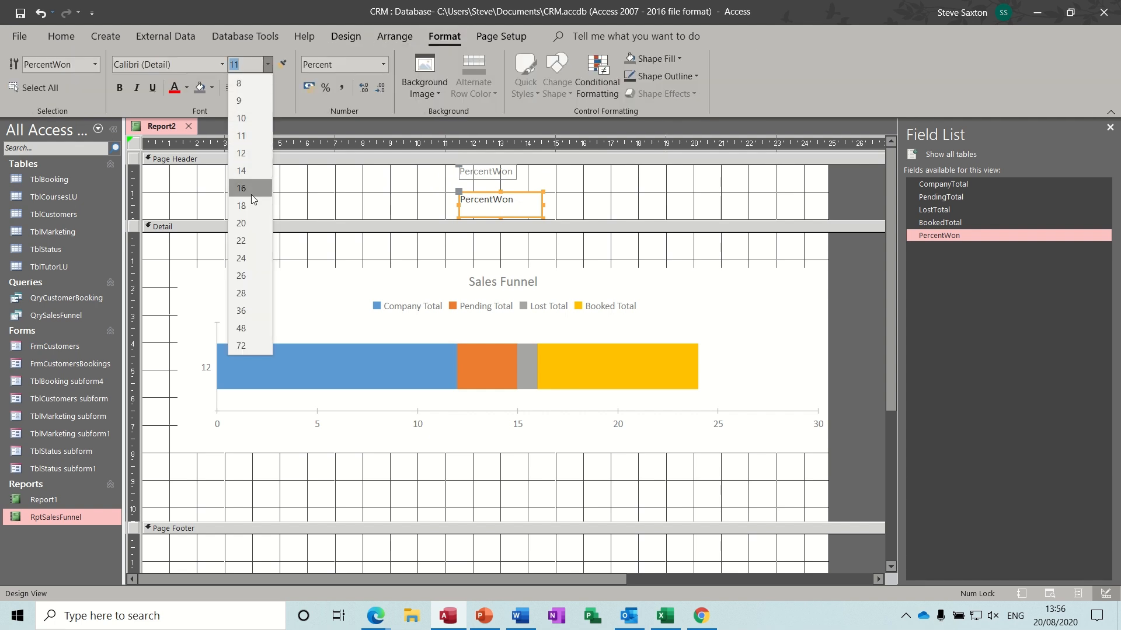
{"action": "left_click", "coordinate": [251, 224]}
- Enlarge the PercentWon heading to size 20, bold heading and value, and preview the report
{"action": "left_click", "coordinate": [486, 174]}
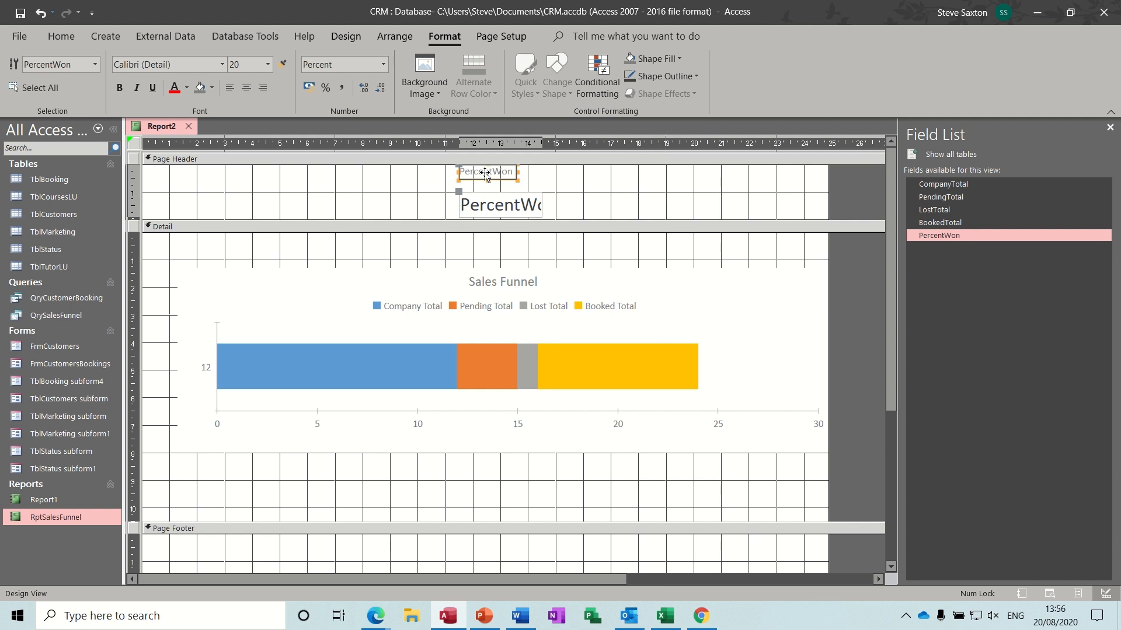
{"action": "left_click_drag", "start_coordinate": [487, 180], "coordinate": [487, 193]}
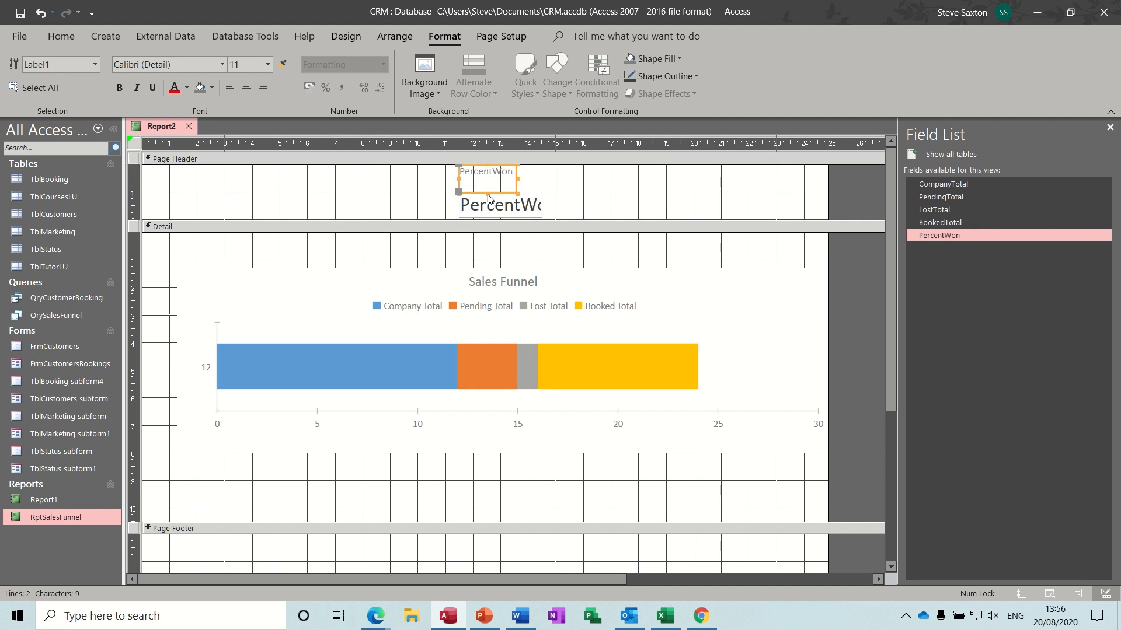
{"action": "left_click", "coordinate": [269, 69]}
{"action": "left_click", "coordinate": [246, 222]}
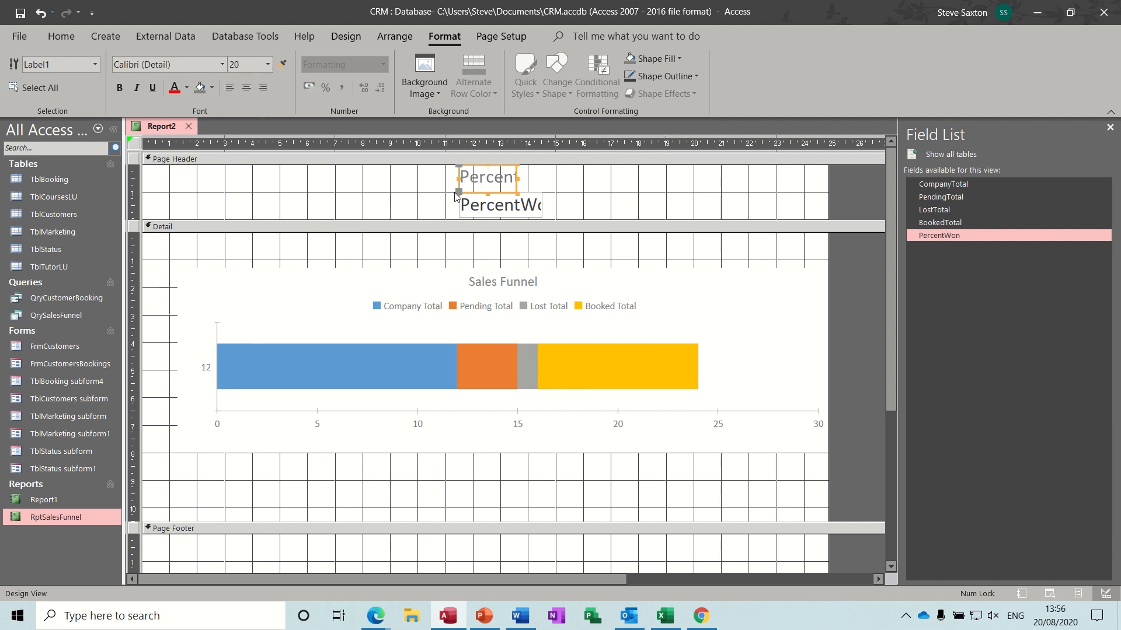
{"action": "left_click", "coordinate": [120, 87]}
{"action": "left_click", "coordinate": [514, 208]}
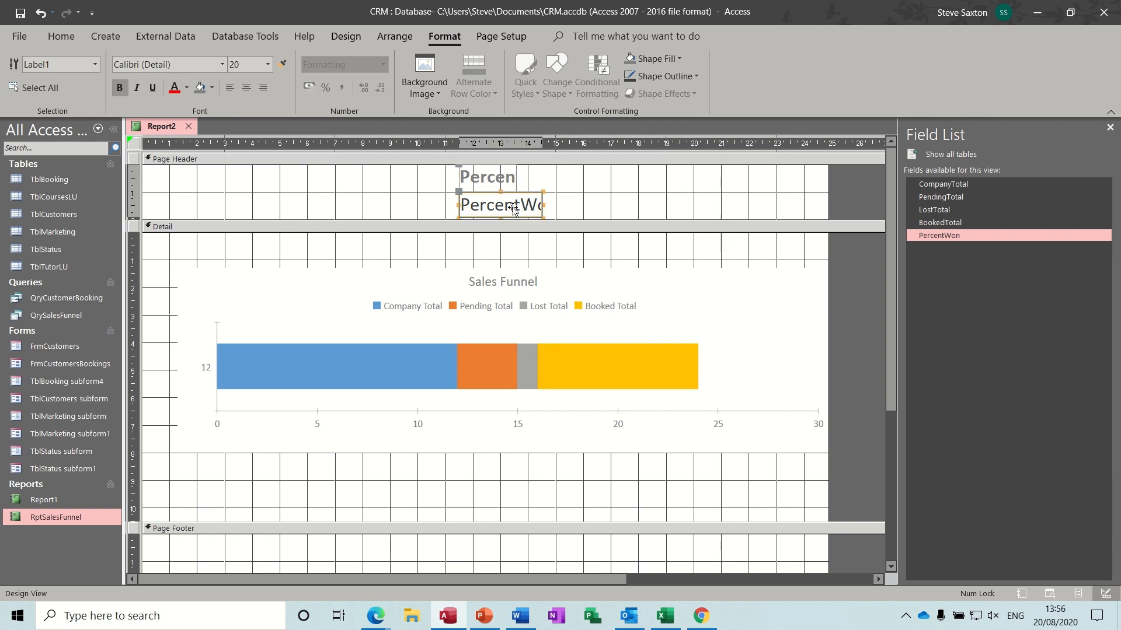
{"action": "left_click", "coordinate": [120, 87]}
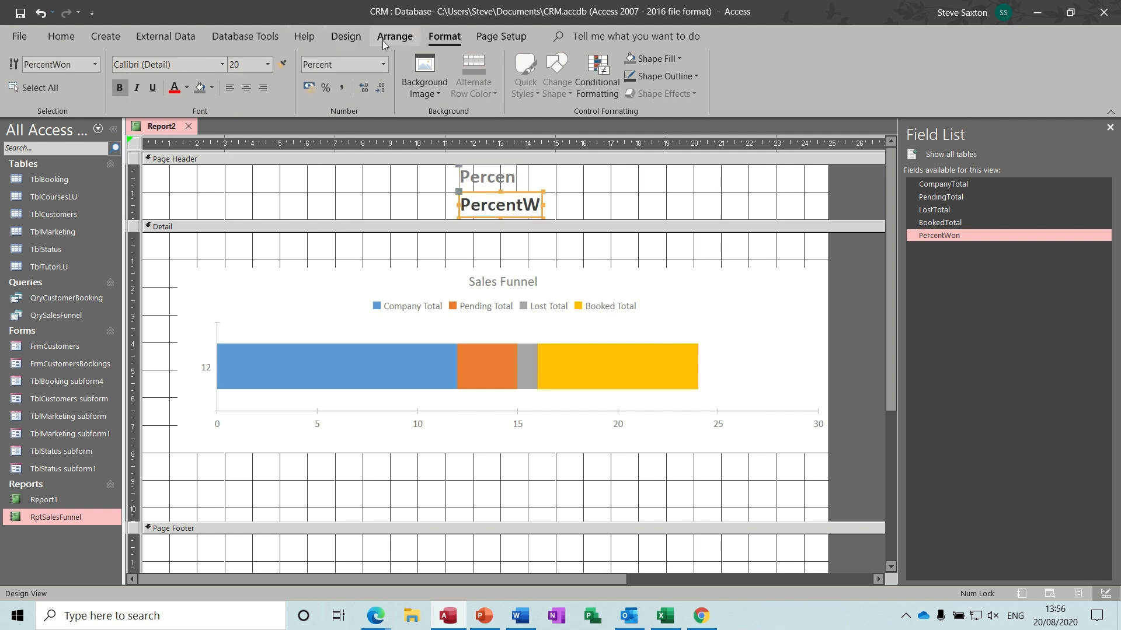
{"action": "left_click", "coordinate": [347, 42]}
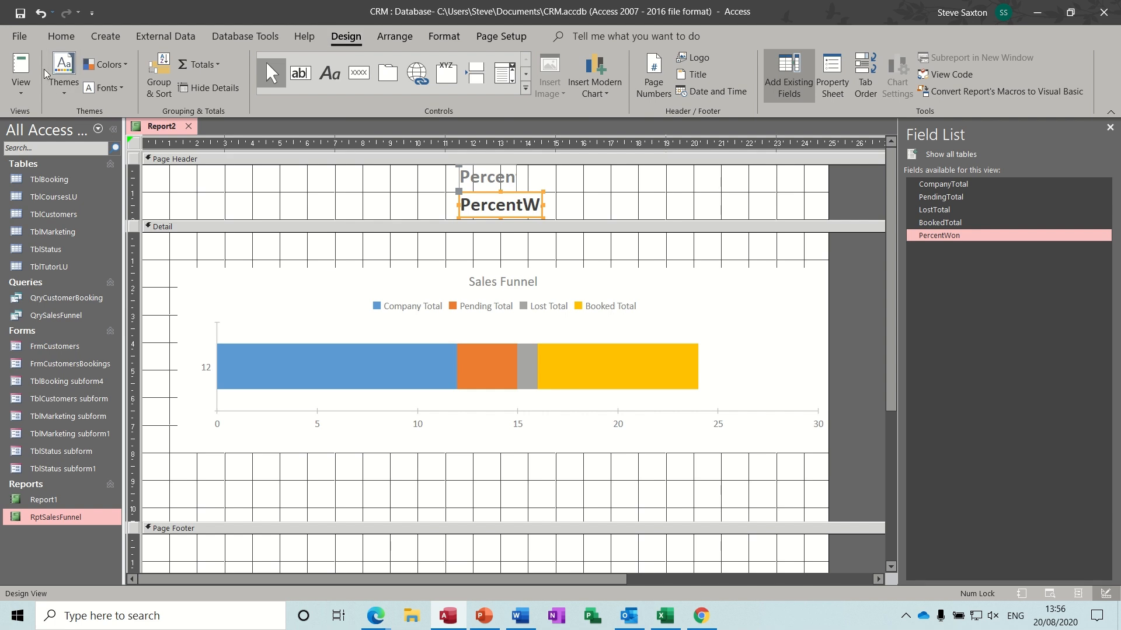
{"action": "left_click", "coordinate": [19, 64]}
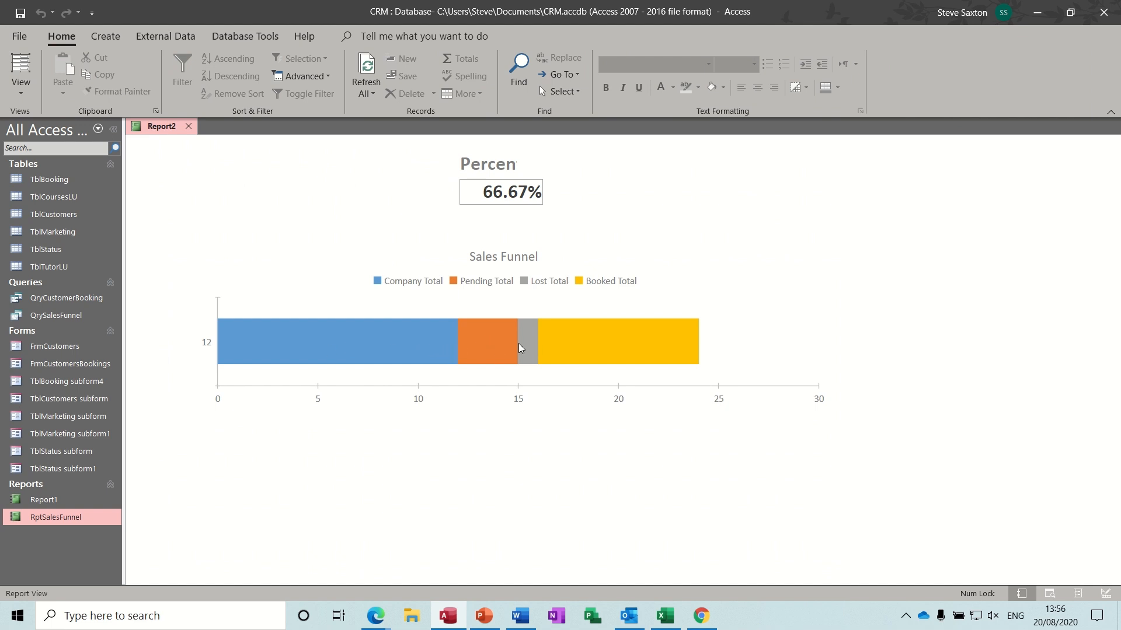
- Back in Design View, widen the cut-off Percent heading and select the Sales Funnel chart
{"action": "left_click", "coordinate": [22, 90]}
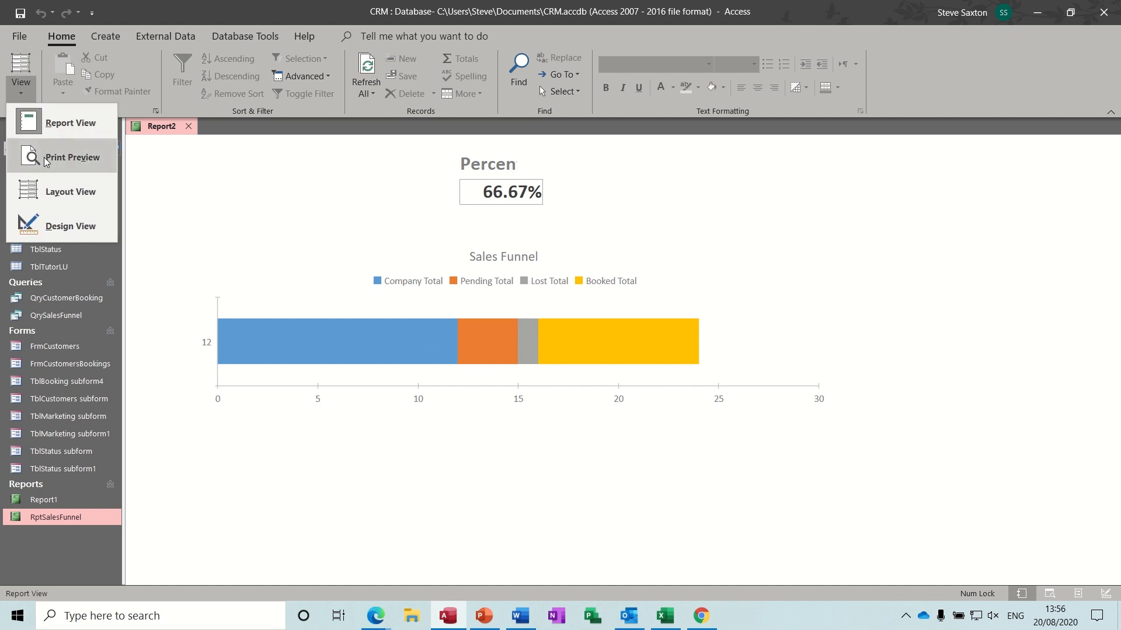
{"action": "left_click", "coordinate": [60, 225]}
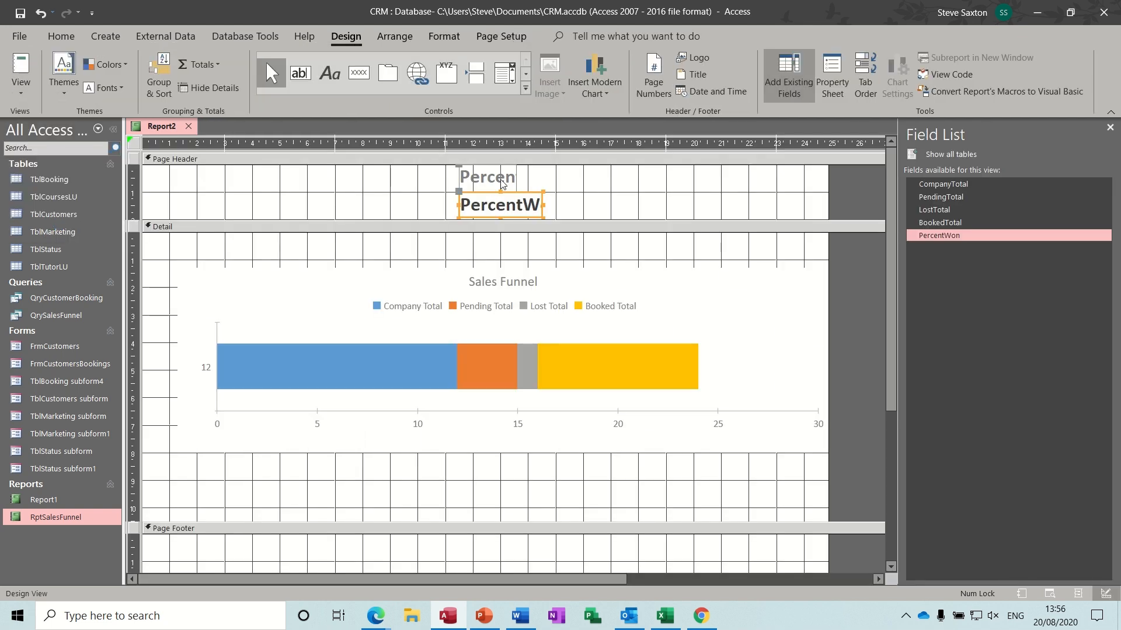
{"action": "left_click", "coordinate": [503, 182]}
{"action": "left_click_drag", "start_coordinate": [516, 178], "coordinate": [538, 178]}
{"action": "left_click", "coordinate": [601, 357]}
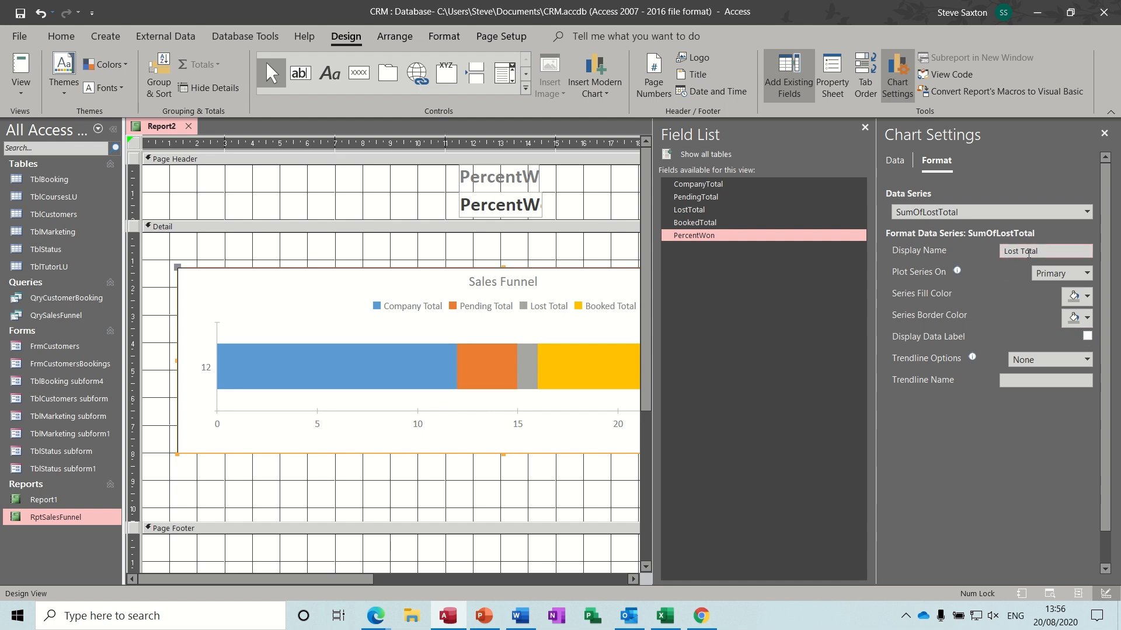
- Turn on data labels for the Lost, Booked, Pending and Company series, then preview bars 12, 3, 1, 8
{"action": "left_click", "coordinate": [1086, 336]}
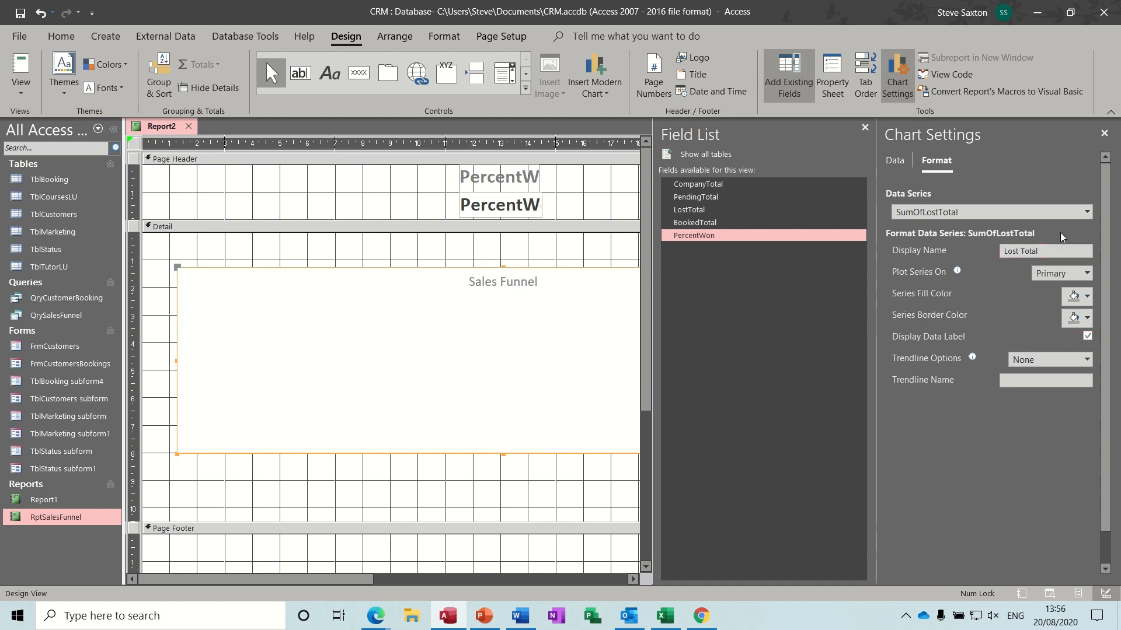
{"action": "left_click", "coordinate": [1087, 214]}
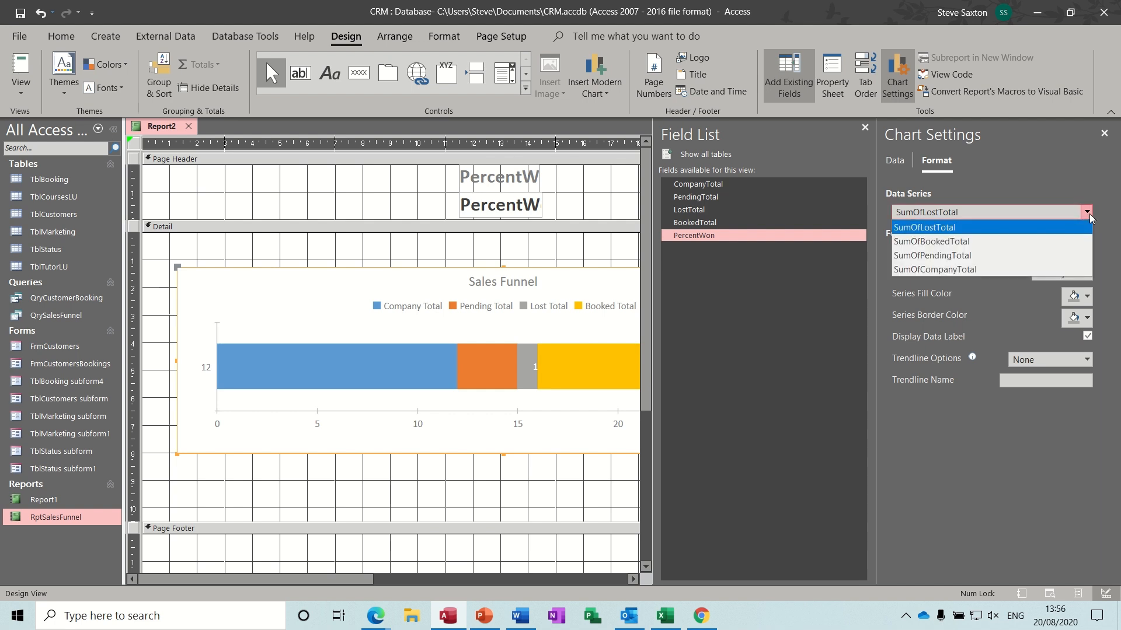
{"action": "left_click", "coordinate": [1050, 241]}
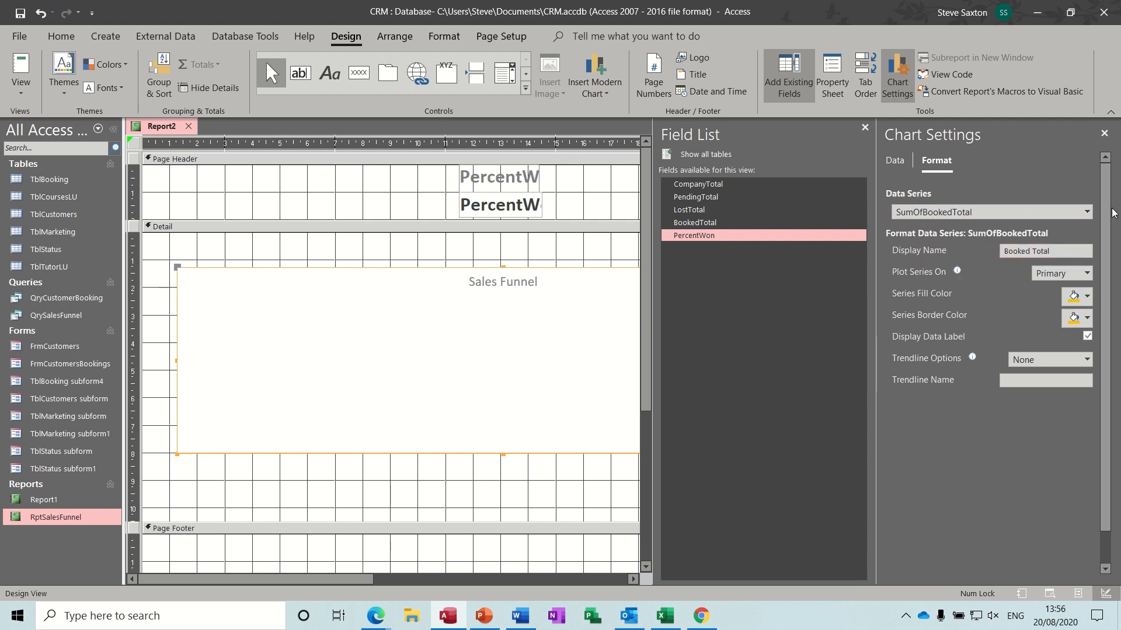
{"action": "left_click", "coordinate": [1086, 211]}
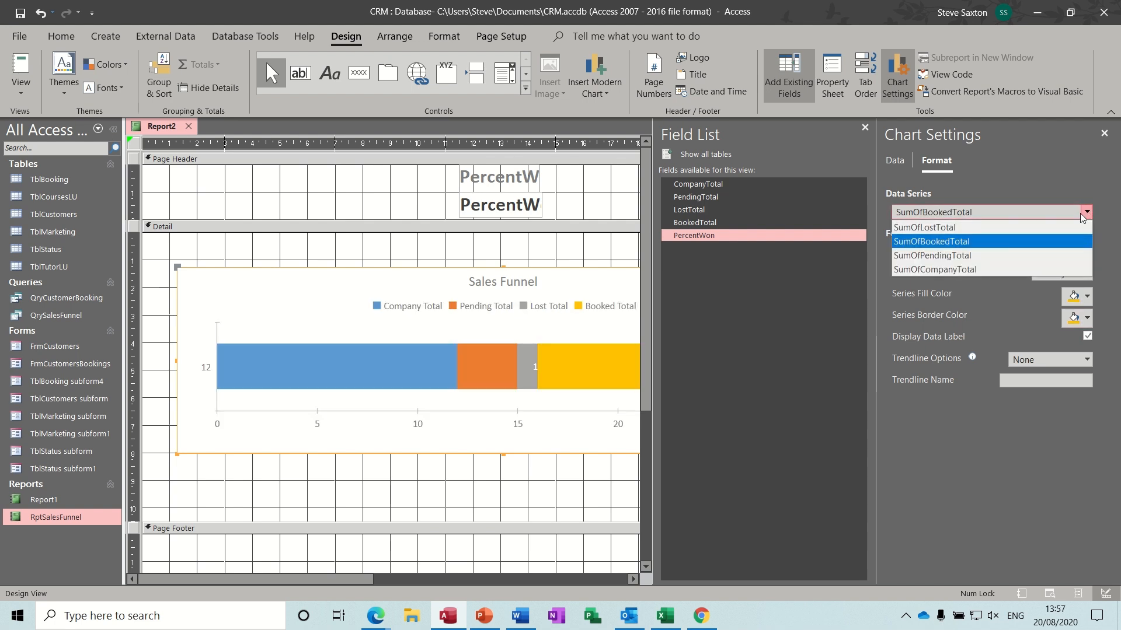
{"action": "left_click", "coordinate": [1035, 258]}
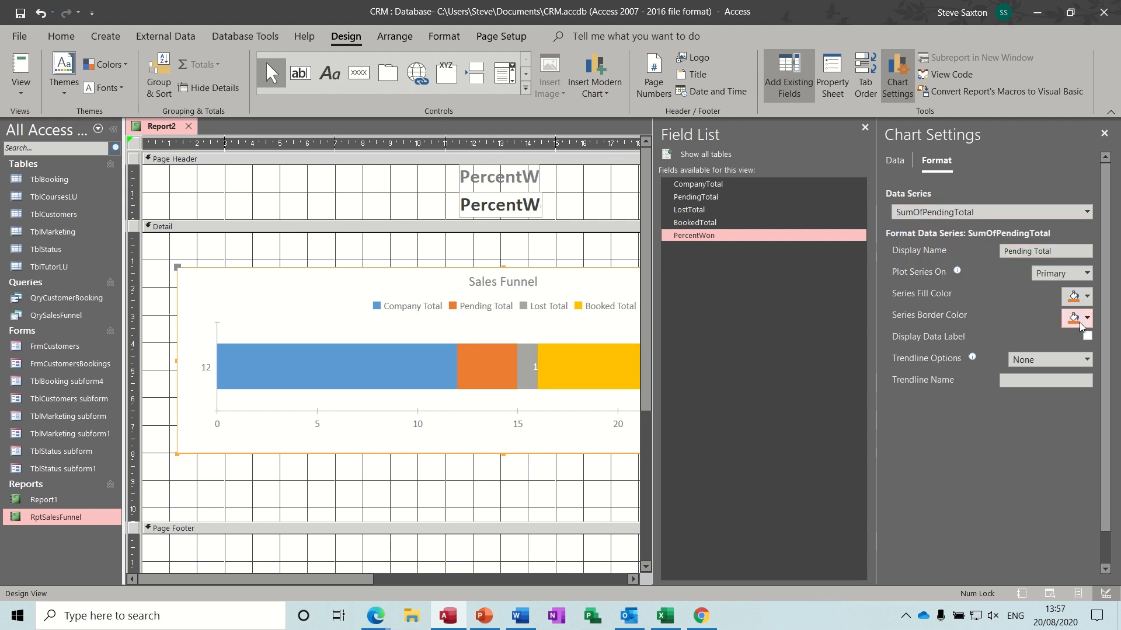
{"action": "left_click", "coordinate": [1087, 211]}
{"action": "left_click", "coordinate": [1018, 267]}
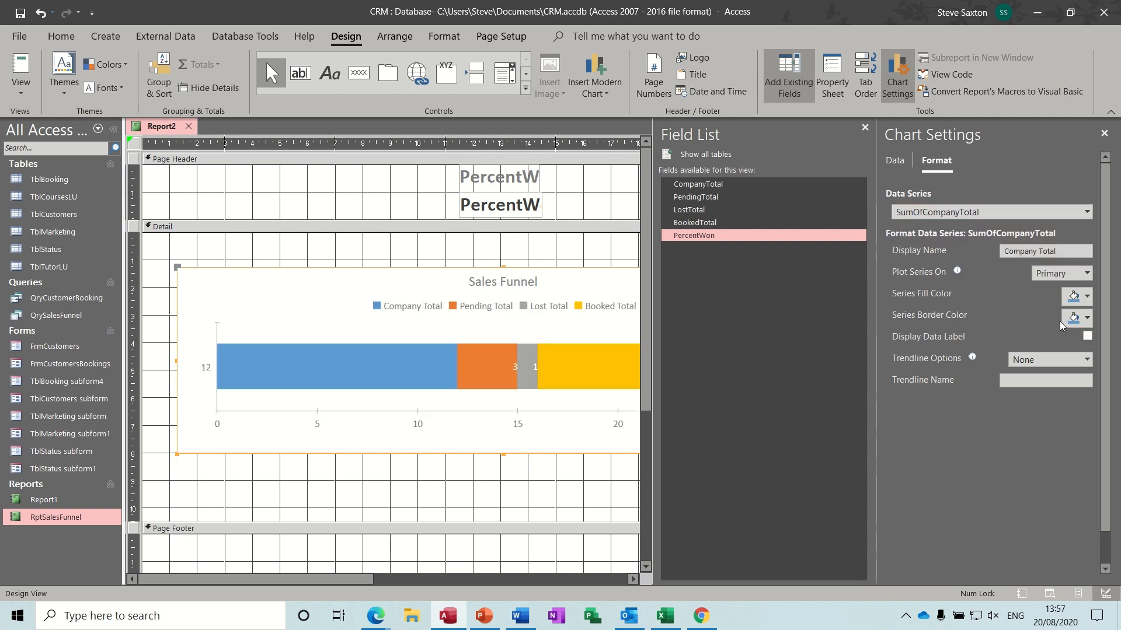
{"action": "left_click", "coordinate": [1087, 336]}
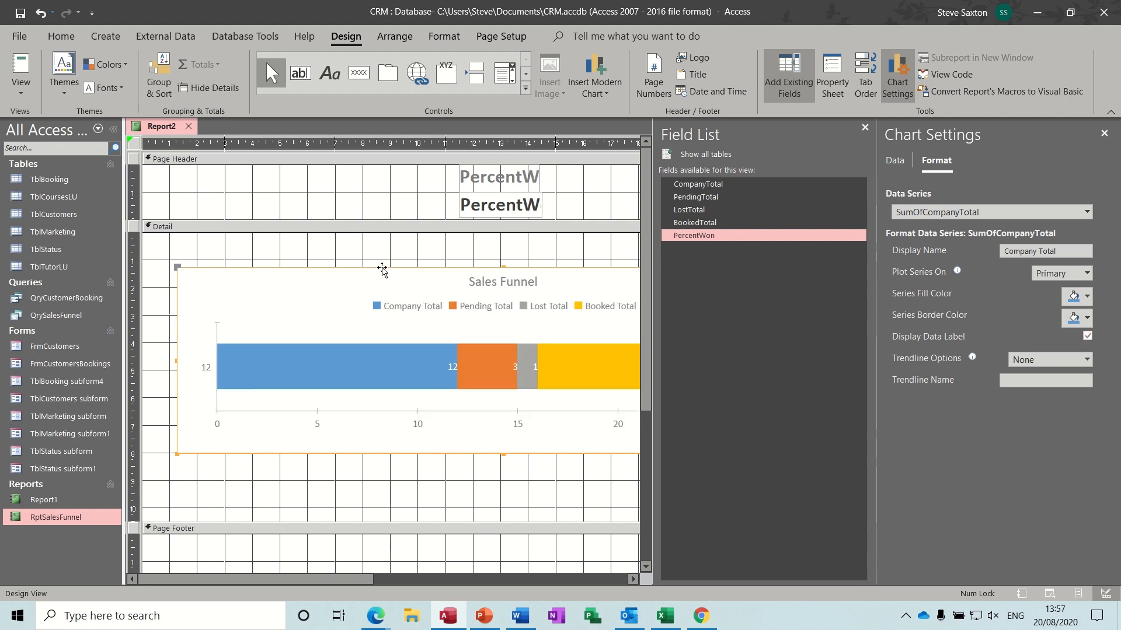
{"action": "left_click", "coordinate": [21, 69]}
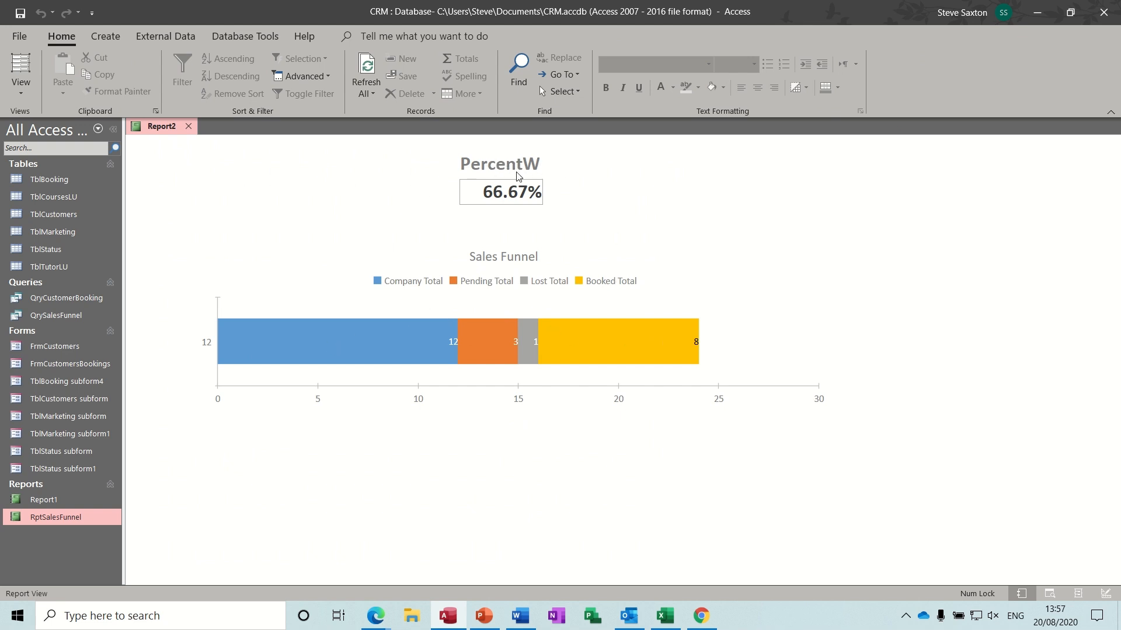
- Widen the page-header heading, edit it to read 'Percent Won', and preview the report
{"action": "left_click", "coordinate": [24, 90]}
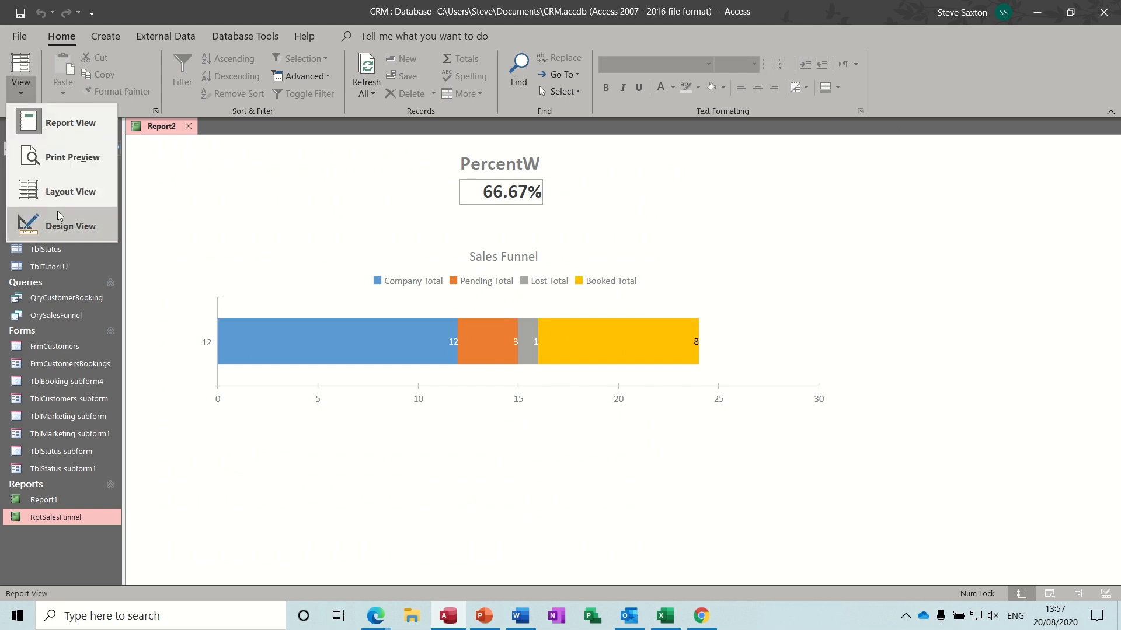
{"action": "left_click", "coordinate": [58, 225]}
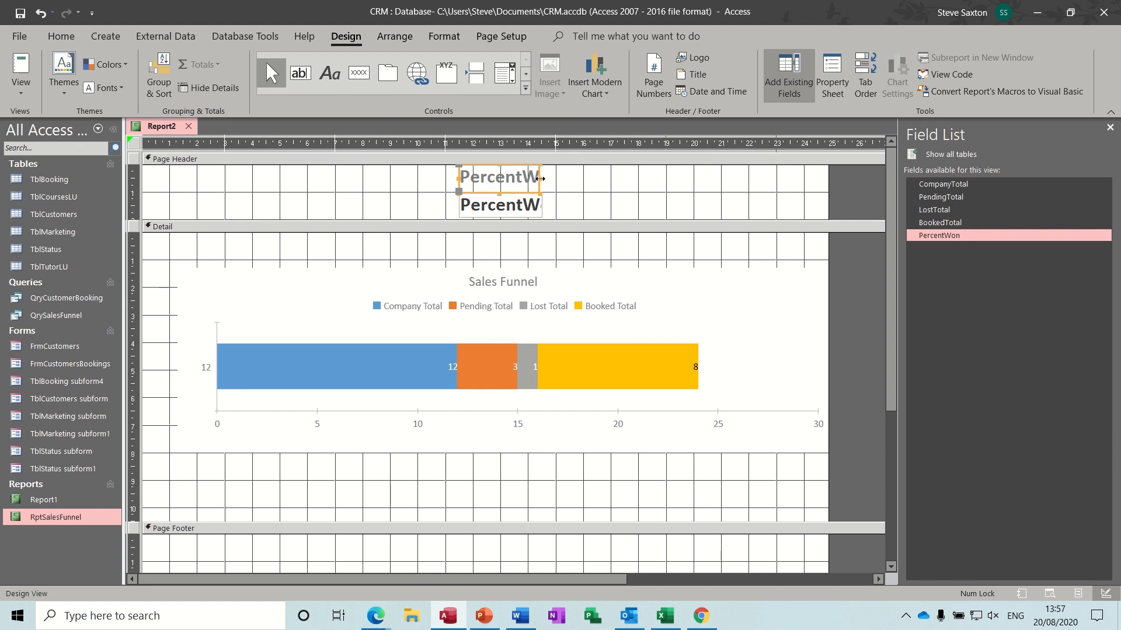
{"action": "left_click_drag", "start_coordinate": [543, 183], "coordinate": [611, 180]}
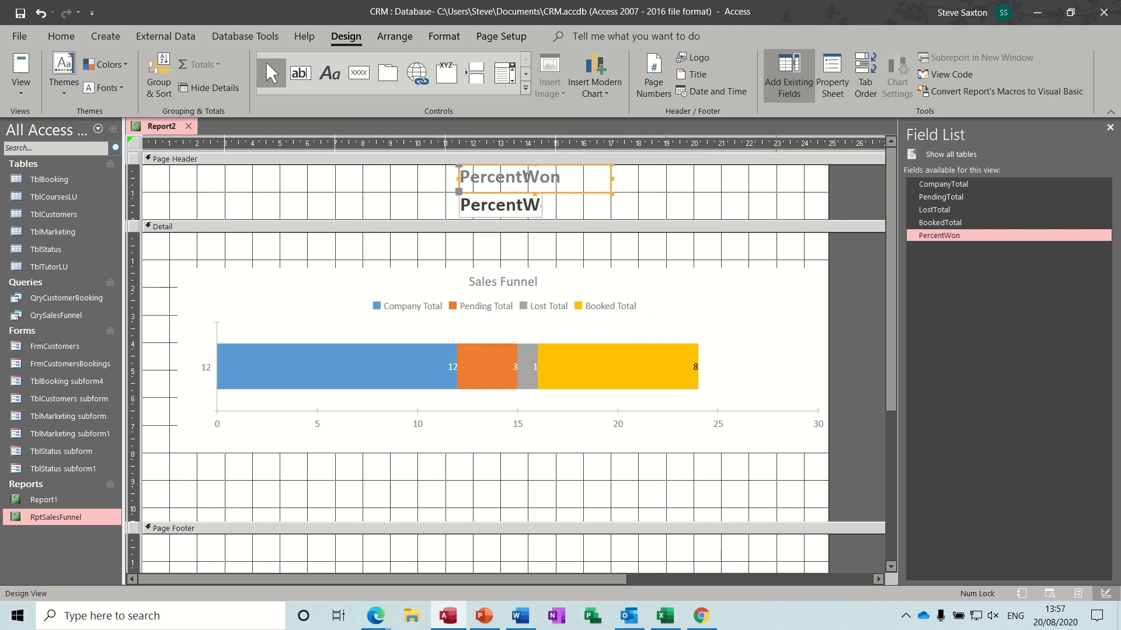
{"action": "left_click", "coordinate": [526, 177]}
{"action": "left_click", "coordinate": [408, 194]}
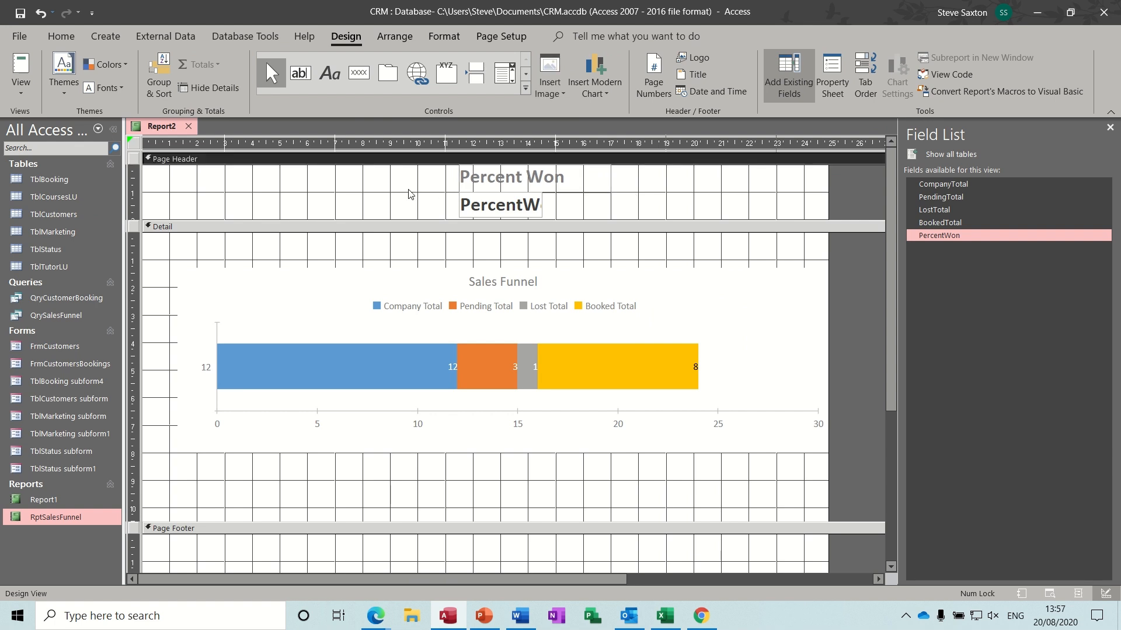
{"action": "left_click", "coordinate": [20, 65]}
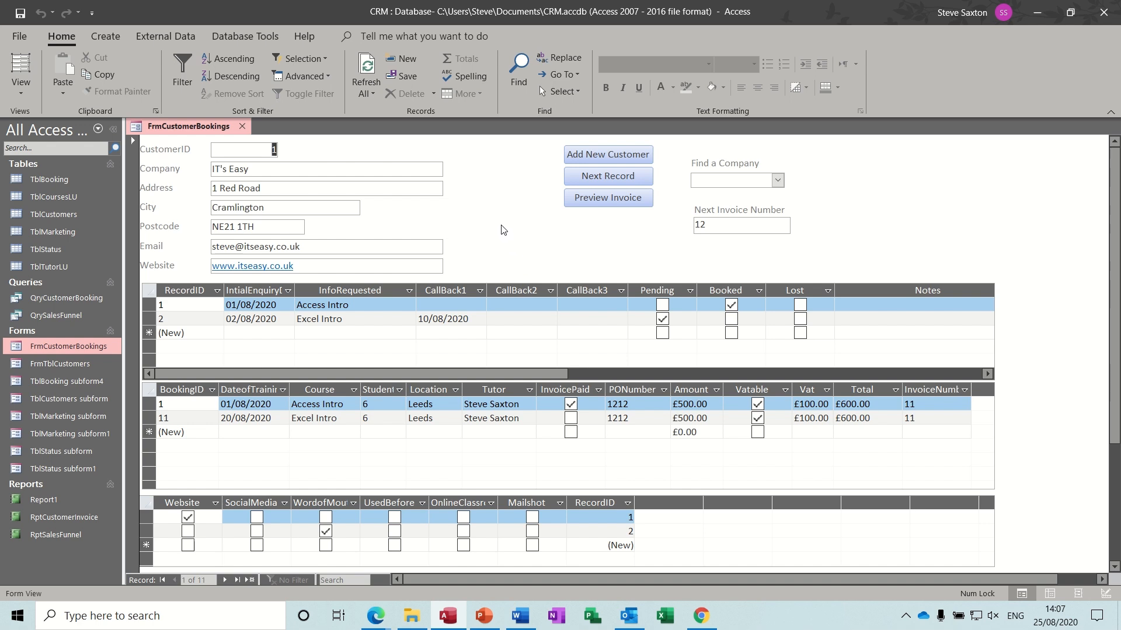
{"action": "left_click", "coordinate": [613, 202]}
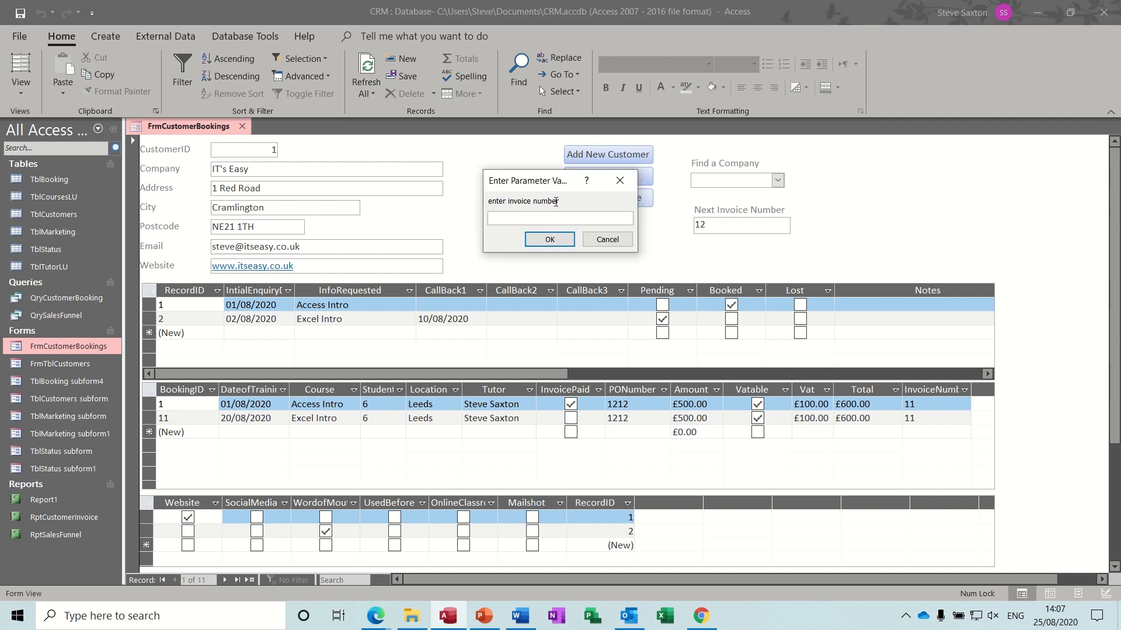
{"action": "type", "text": "11"}
{"action": "key", "text": "Return"}
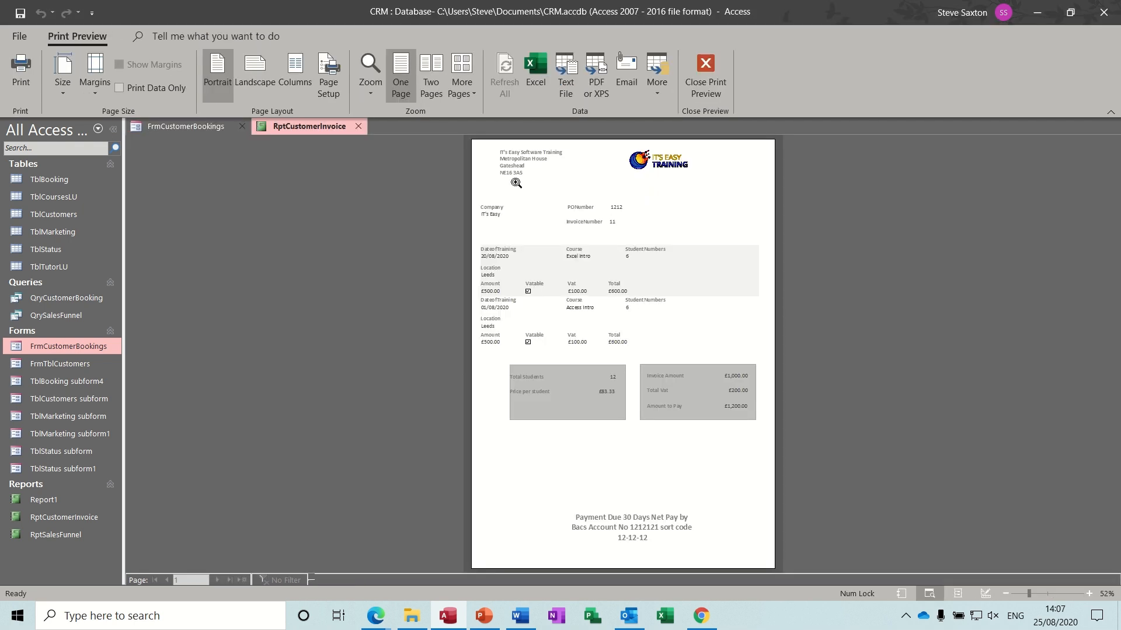
{"action": "left_click", "coordinate": [585, 185]}
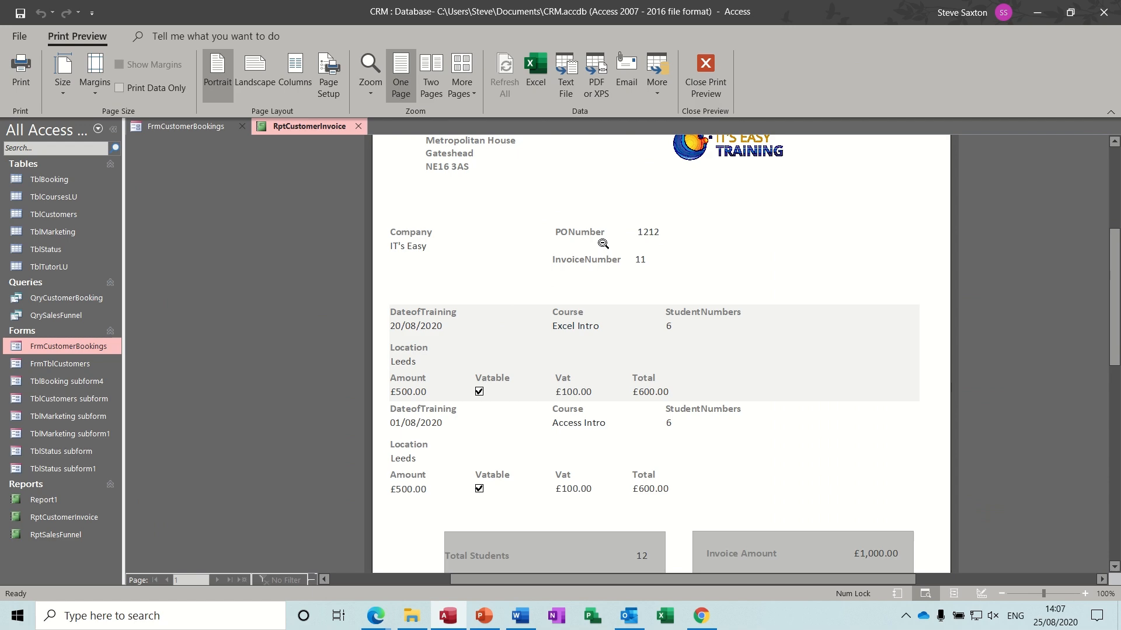
{"action": "left_click", "coordinate": [706, 81]}
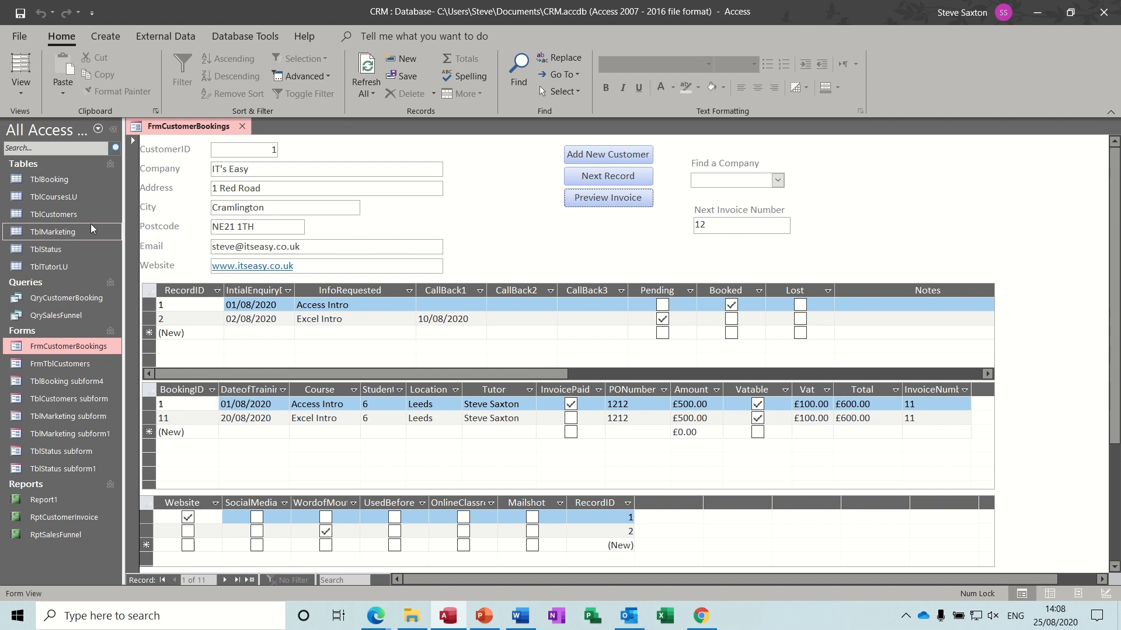
{"action": "right_click", "coordinate": [70, 183]}
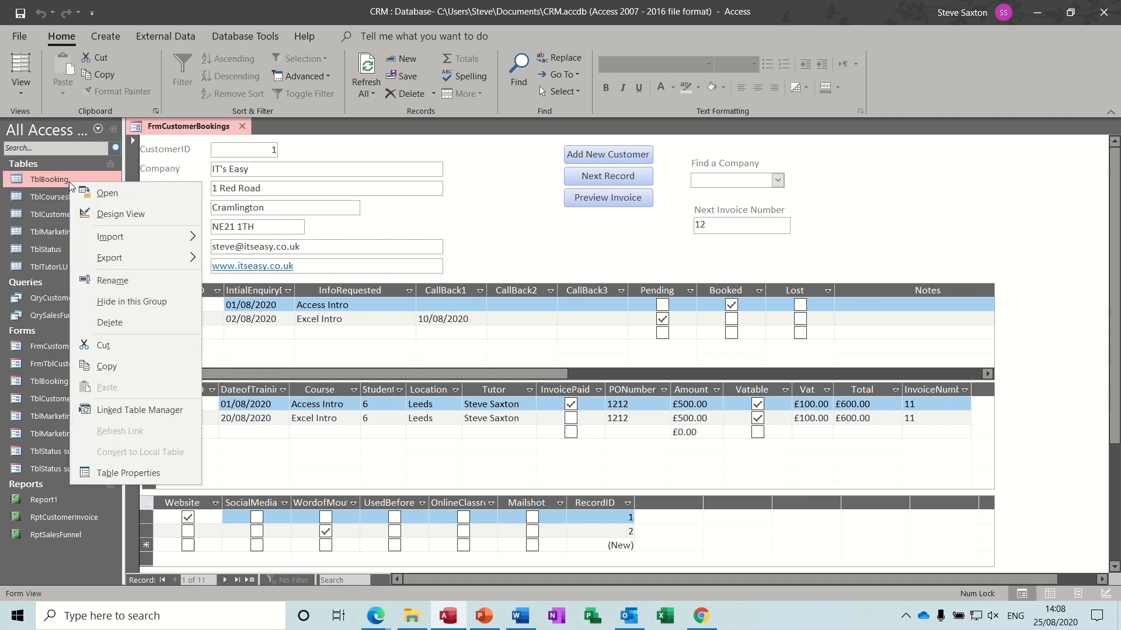
{"action": "left_click", "coordinate": [85, 211]}
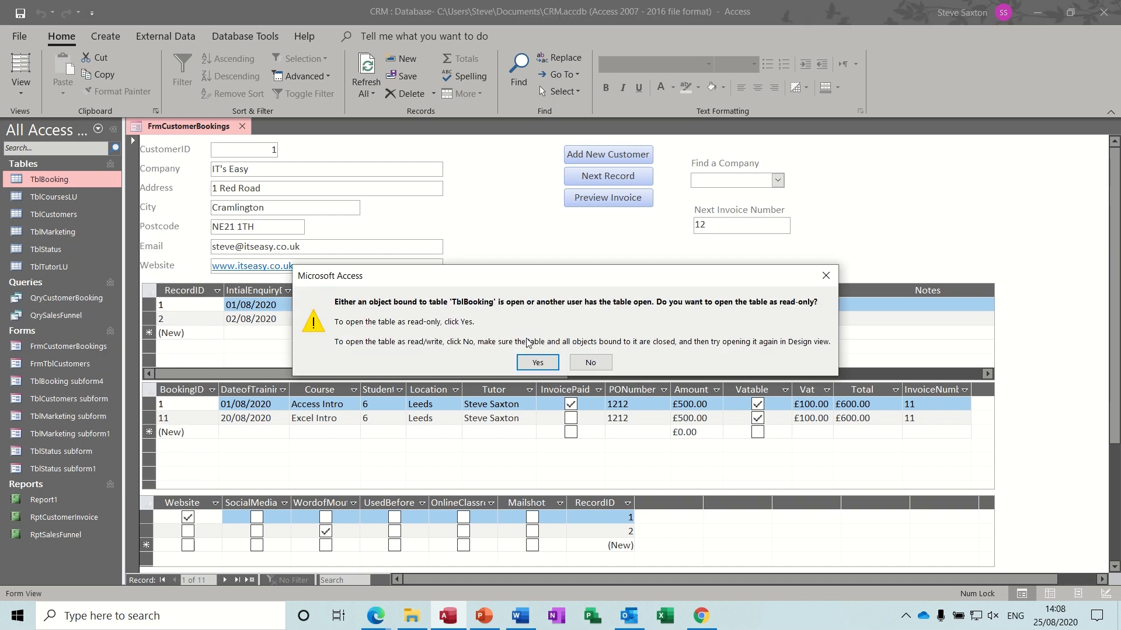
{"action": "left_click", "coordinate": [538, 363]}
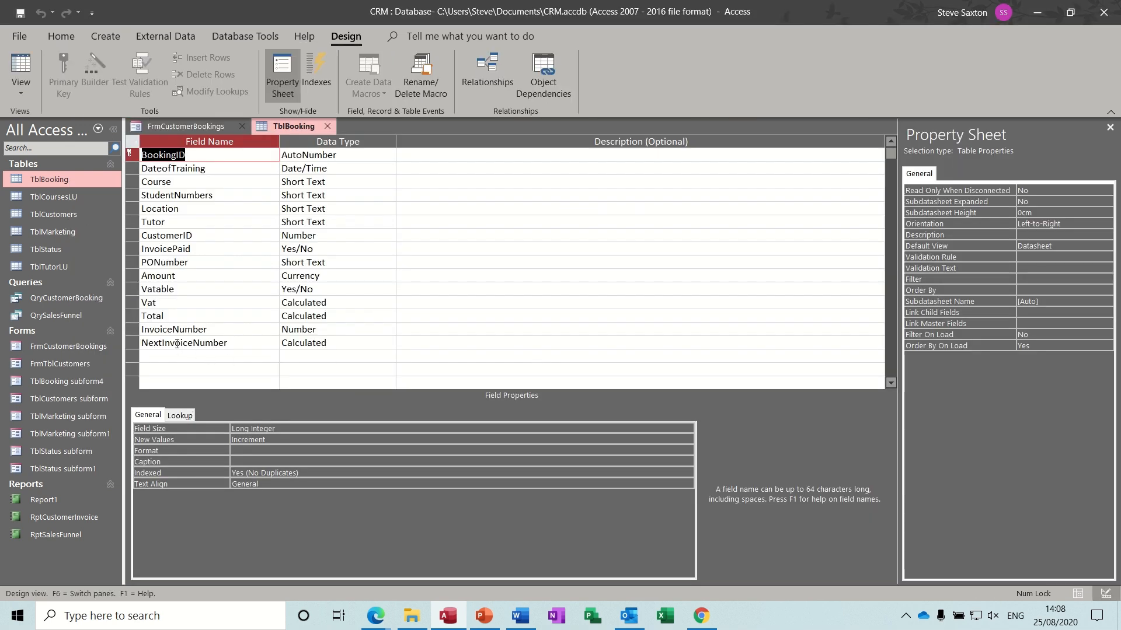
{"action": "left_click", "coordinate": [236, 344]}
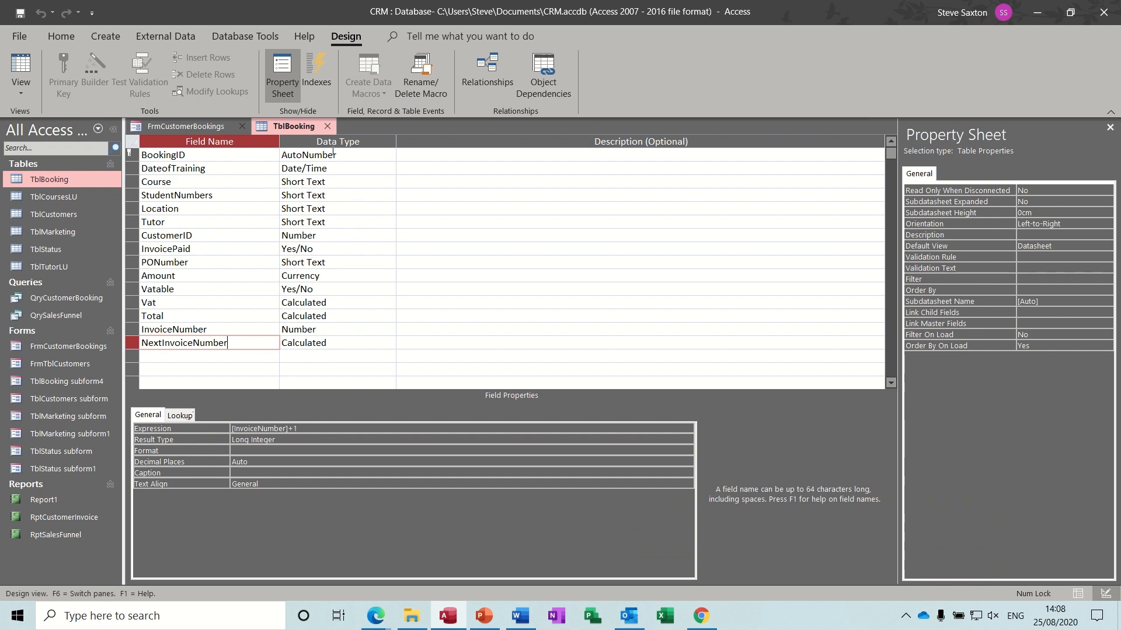
{"action": "left_click", "coordinate": [328, 127]}
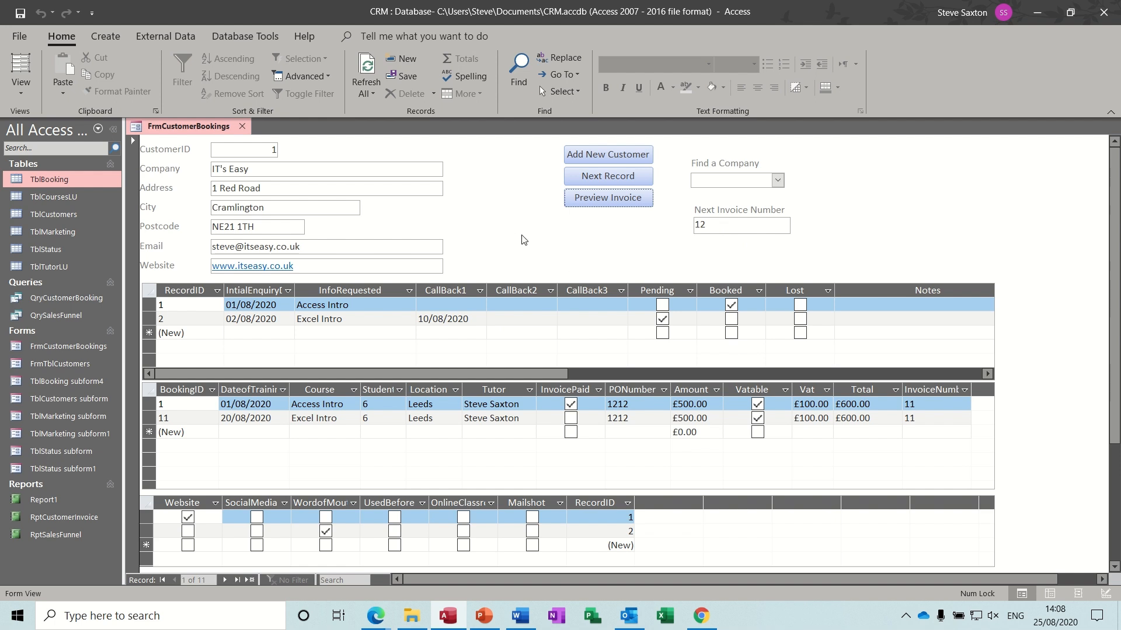
- Inspect FrmCustomerBookings' record source in the Query Builder in Design View, then close the form
{"action": "left_click", "coordinate": [21, 85]}
{"action": "left_click", "coordinate": [50, 226]}
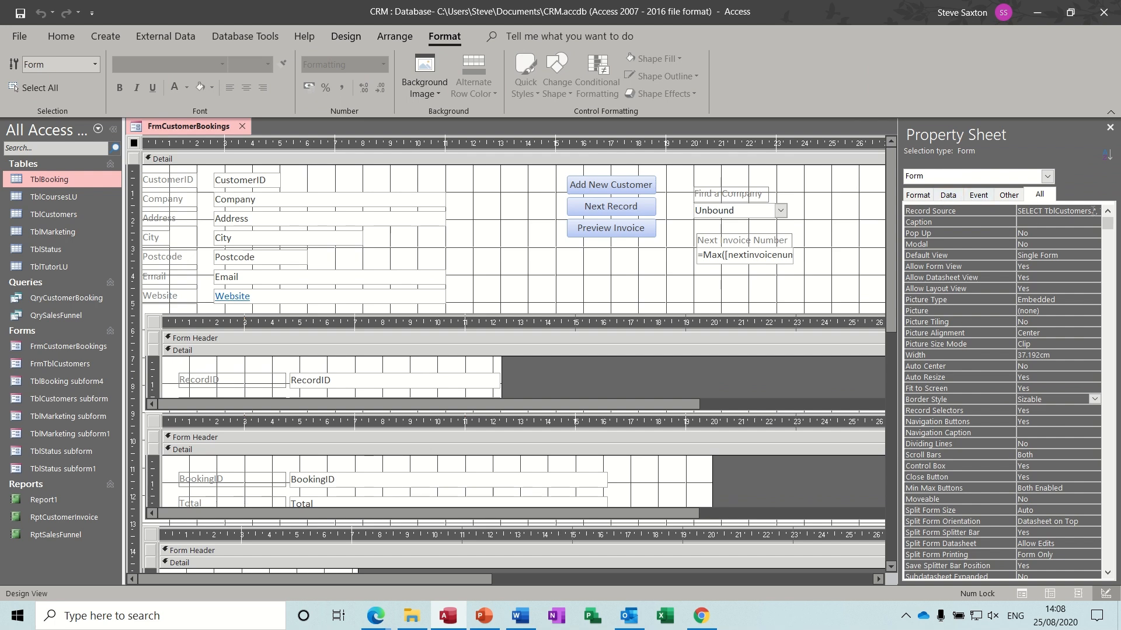
{"action": "left_click", "coordinate": [1093, 211]}
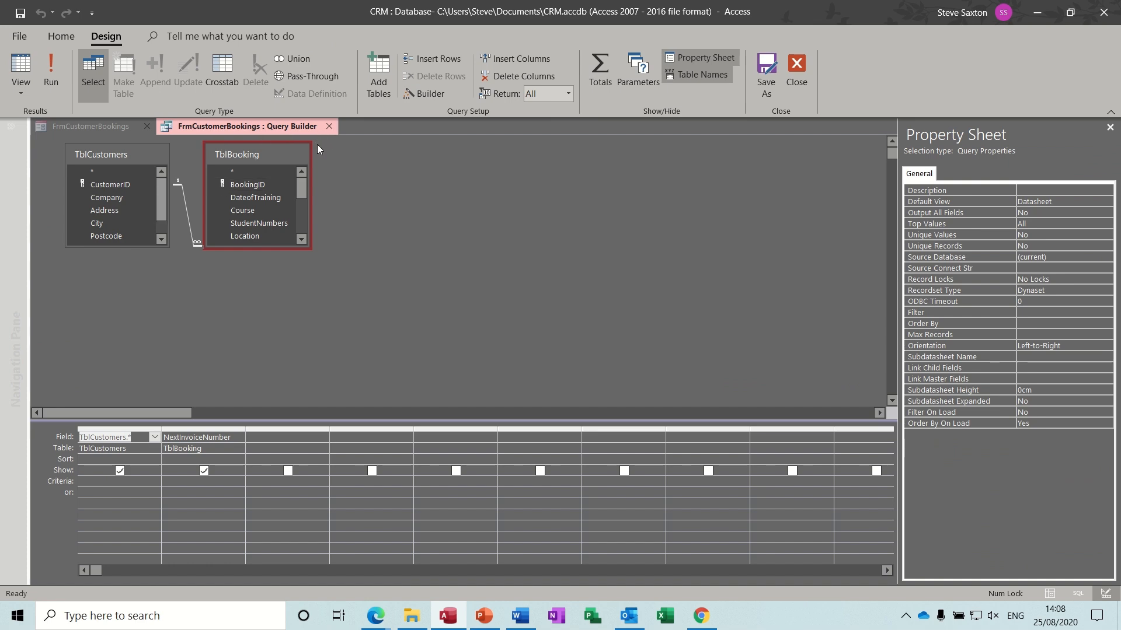
{"action": "left_click", "coordinate": [329, 127]}
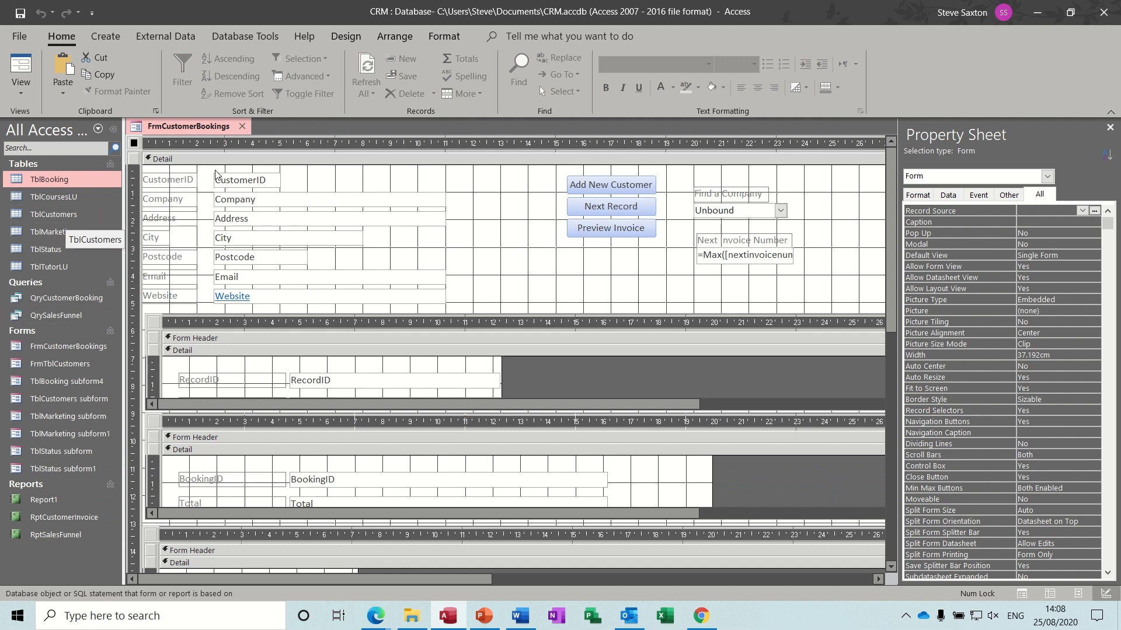
{"action": "left_click", "coordinate": [242, 126]}
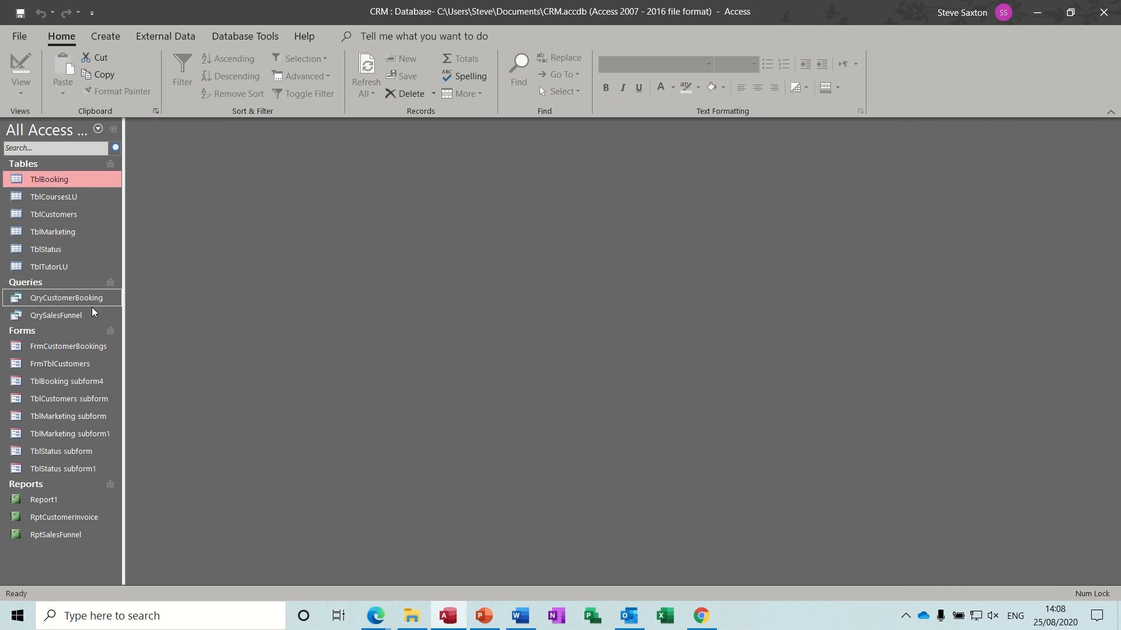
- Open and close FrmTblCustomers, then open FrmCustomerBookings
{"action": "double_click", "coordinate": [66, 364]}
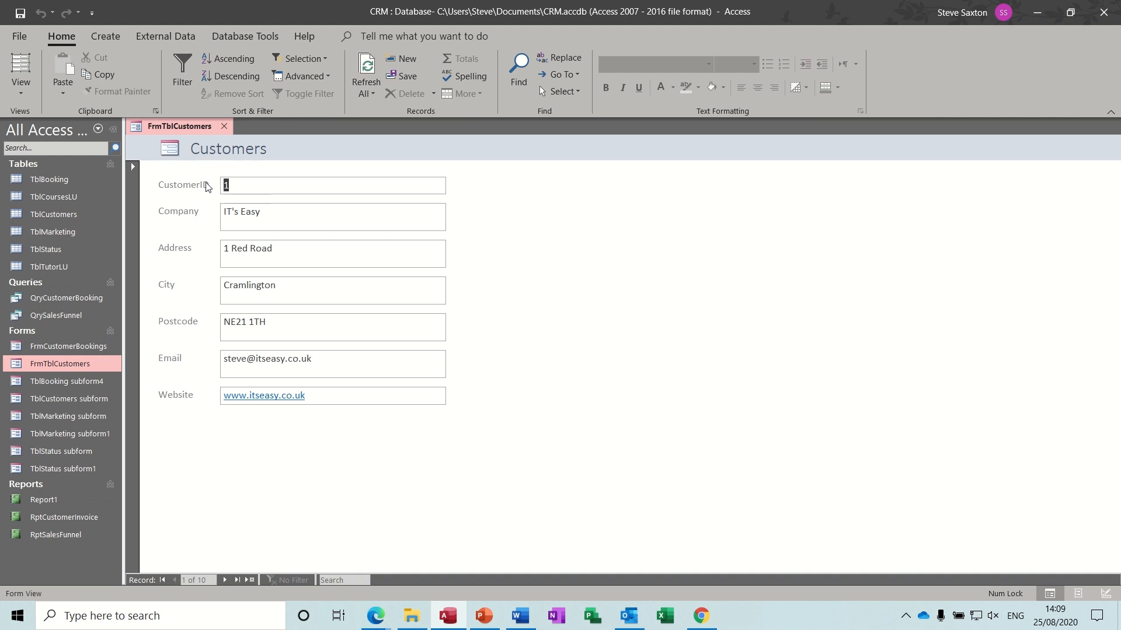
{"action": "left_click", "coordinate": [224, 126]}
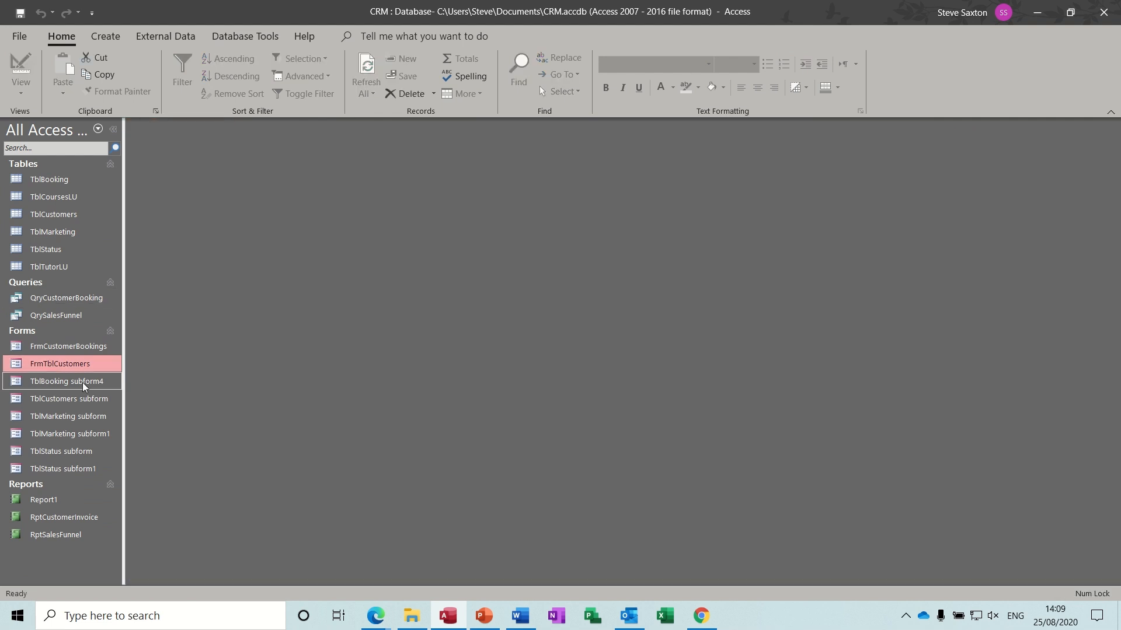
{"action": "double_click", "coordinate": [63, 347]}
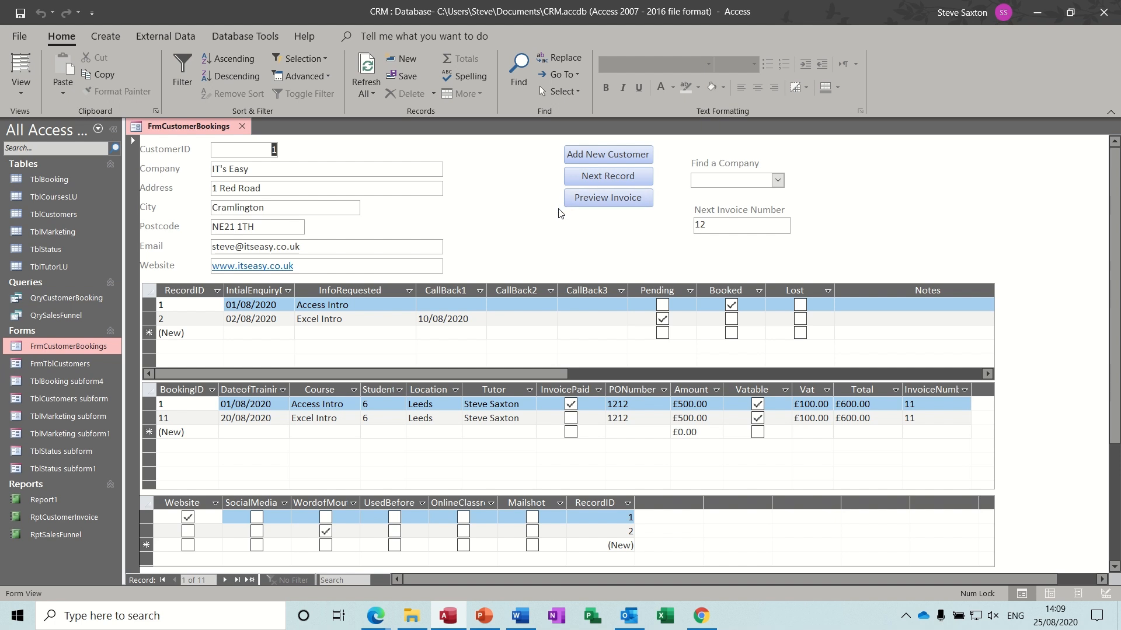
- Preview invoice 11 from the bookings form, then close the print preview
{"action": "left_click", "coordinate": [609, 199]}
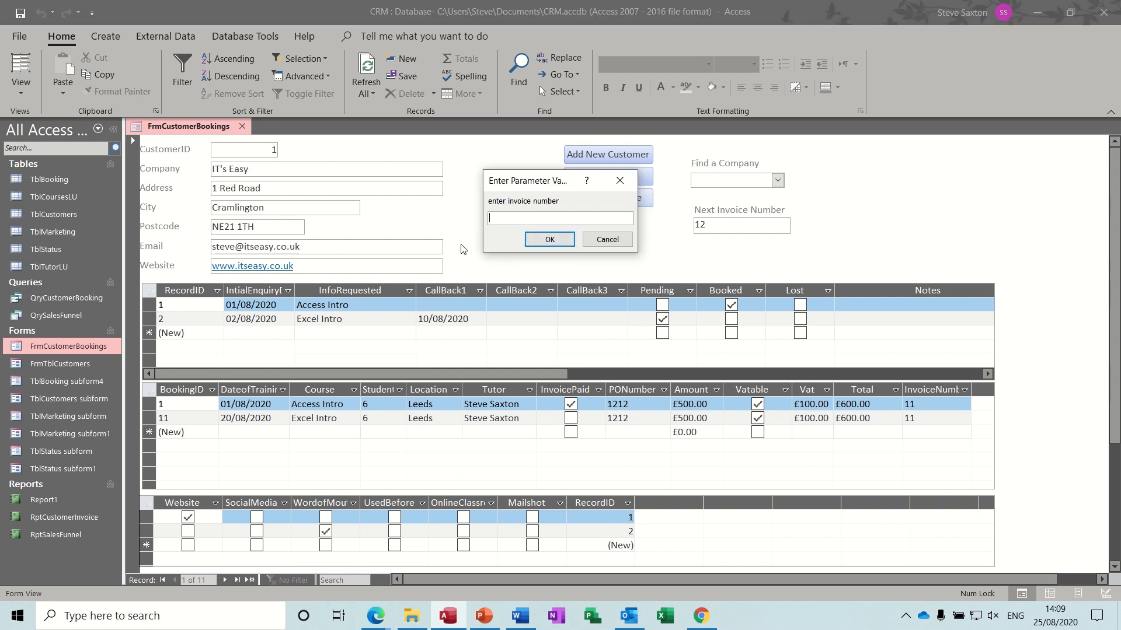
{"action": "type", "text": "11"}
{"action": "key", "text": "Return"}
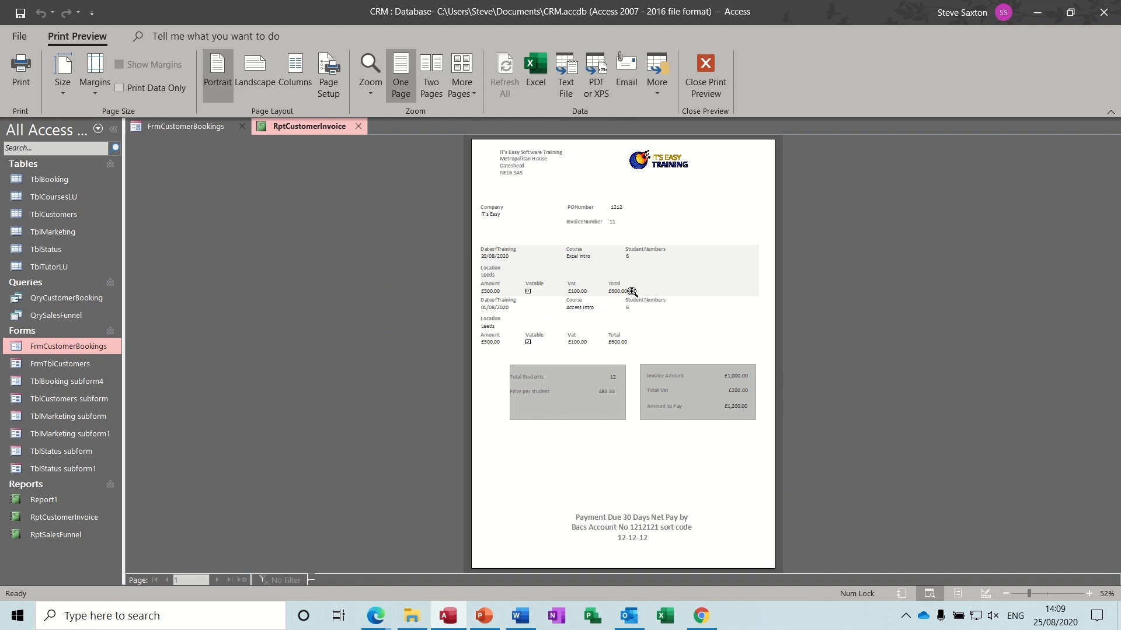
{"action": "left_click", "coordinate": [705, 73]}
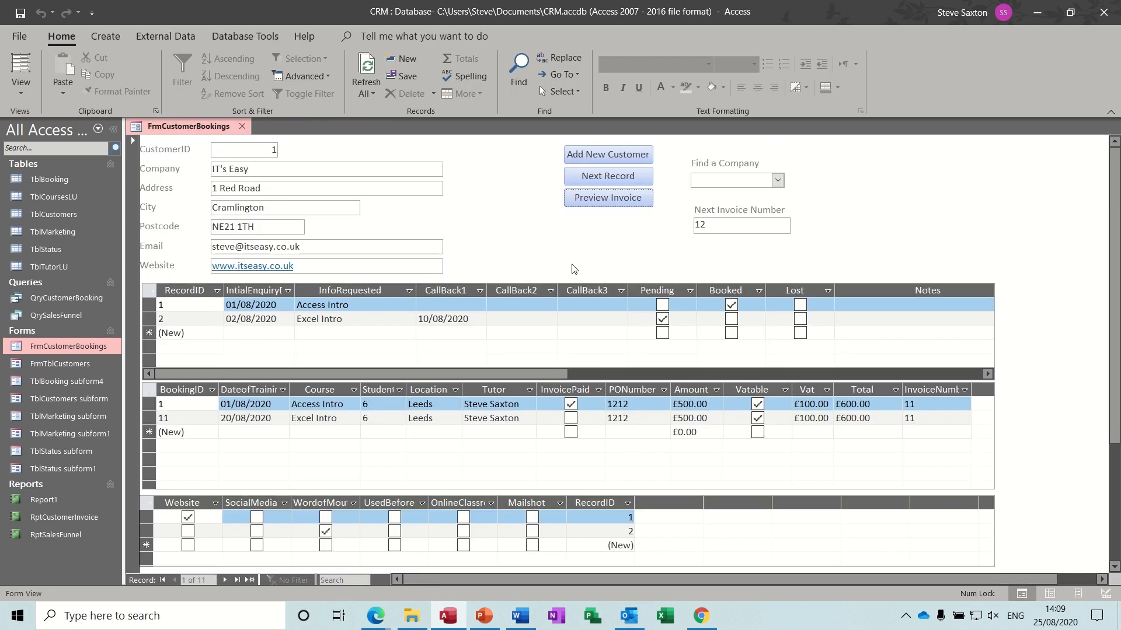
{"action": "right_click", "coordinate": [69, 303]}
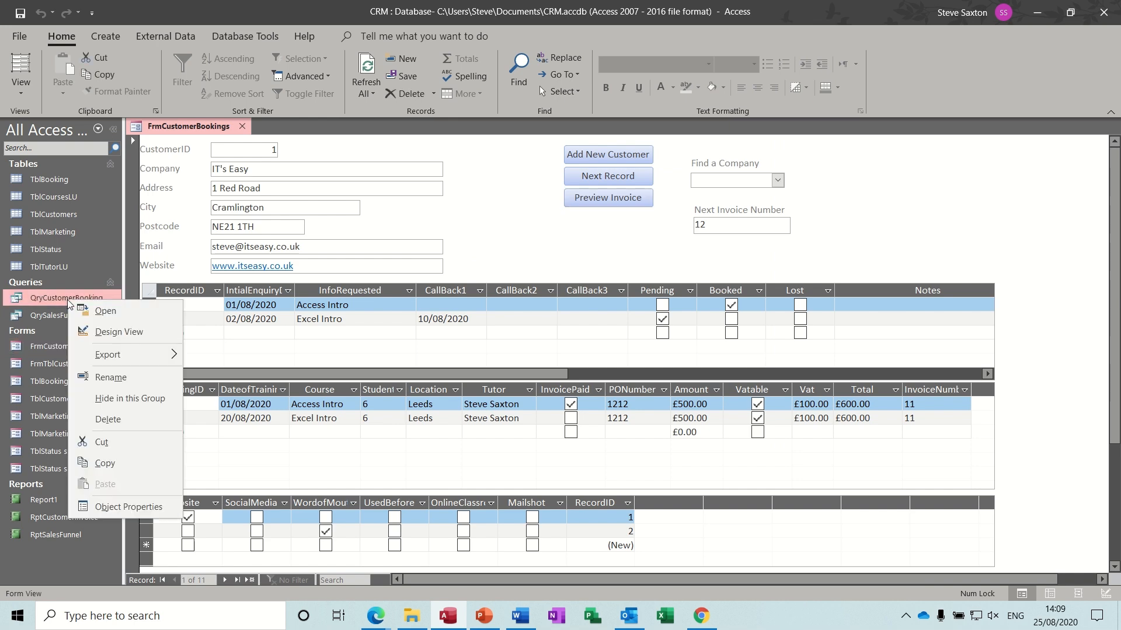
{"action": "left_click", "coordinate": [107, 332]}
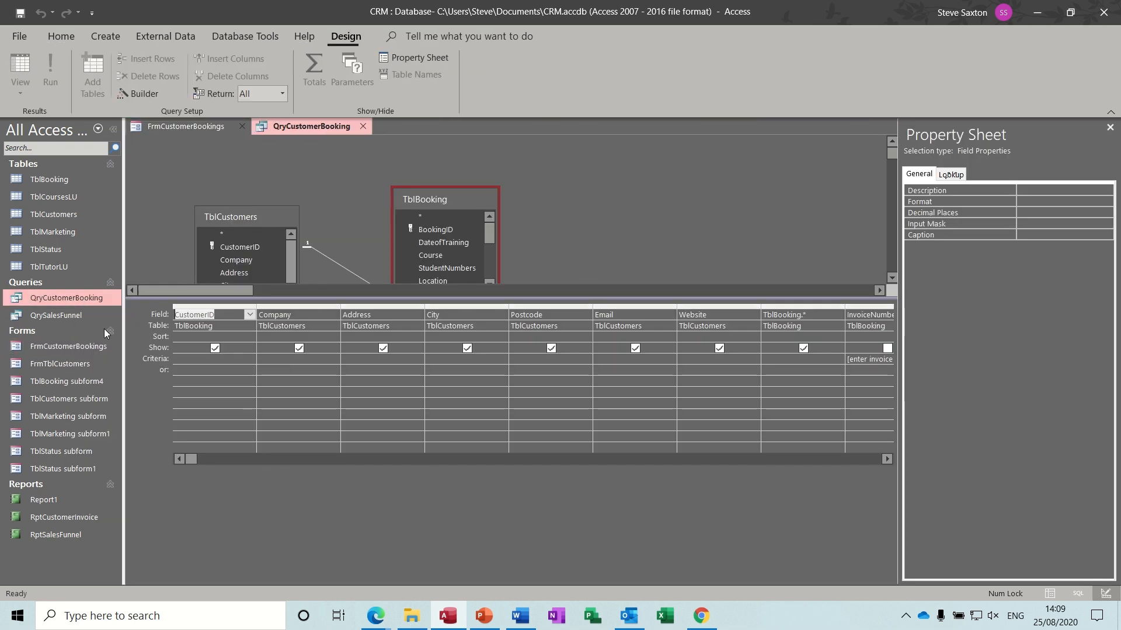
{"action": "left_click", "coordinate": [1110, 128]}
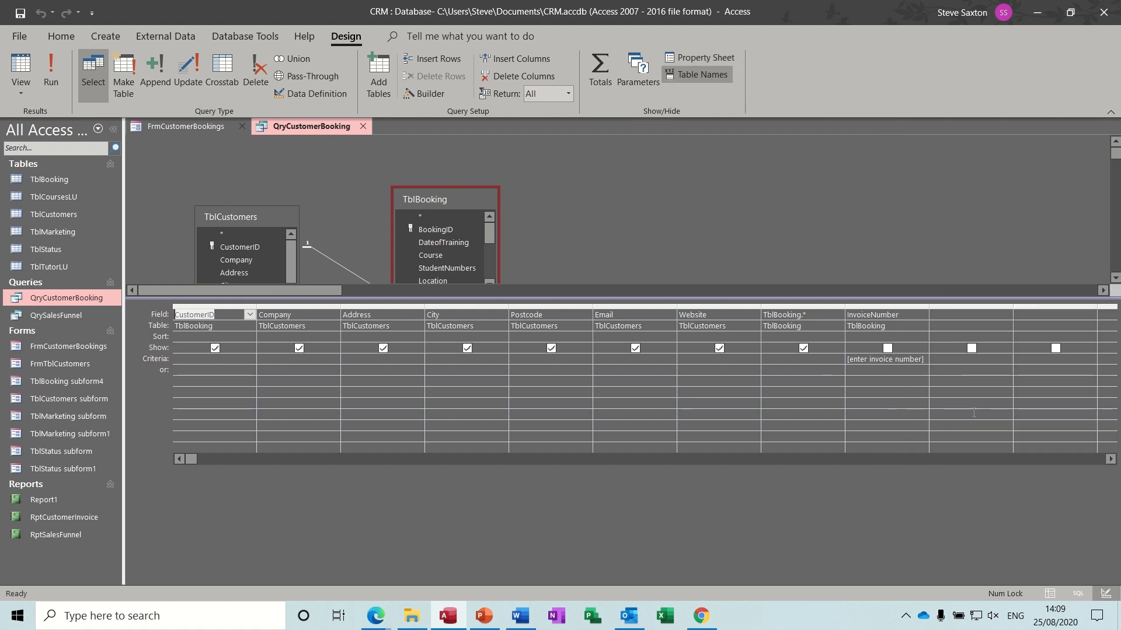
{"action": "left_click", "coordinate": [852, 370]}
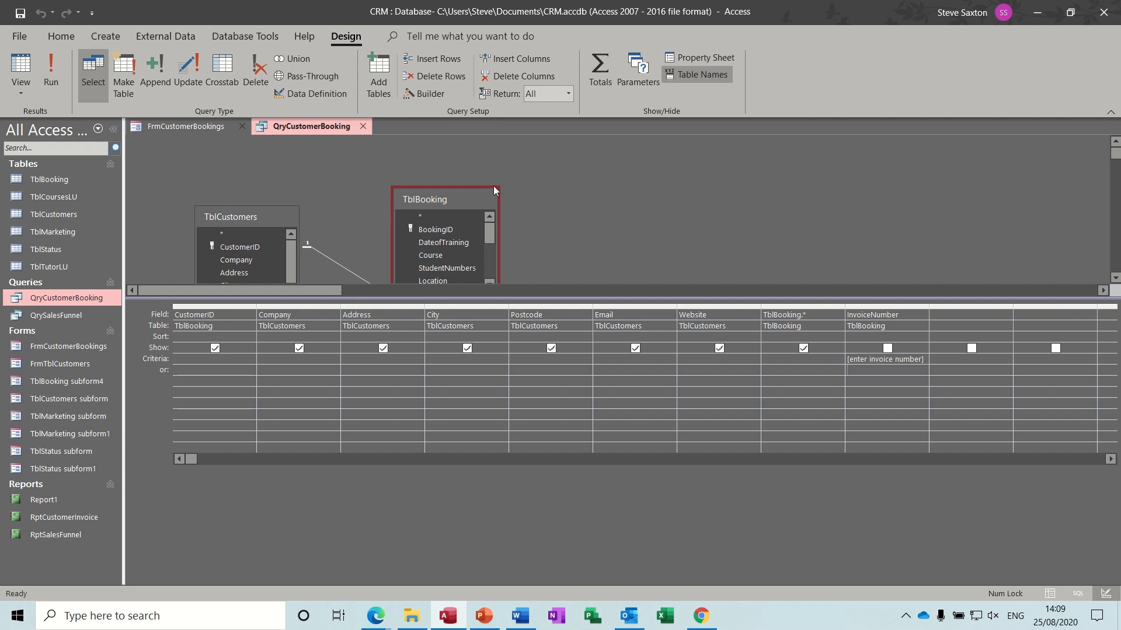
{"action": "left_click", "coordinate": [363, 128]}
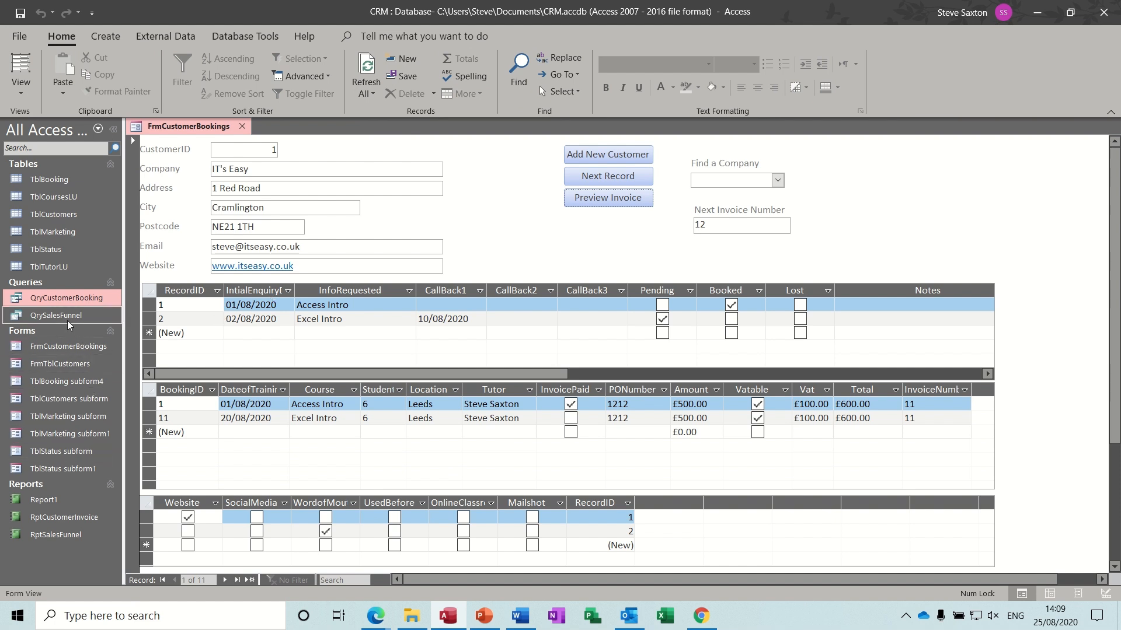
- Start Report2 in Report Design and set its Record Source to QryCustomerBooking
{"action": "left_click", "coordinate": [103, 38]}
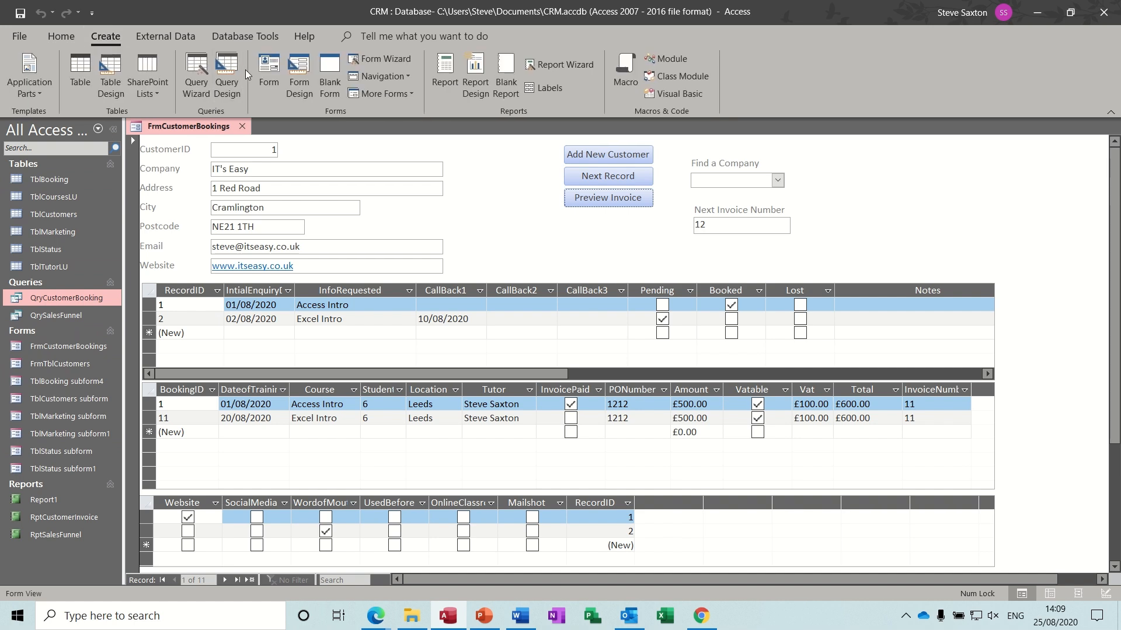
{"action": "left_click", "coordinate": [476, 75]}
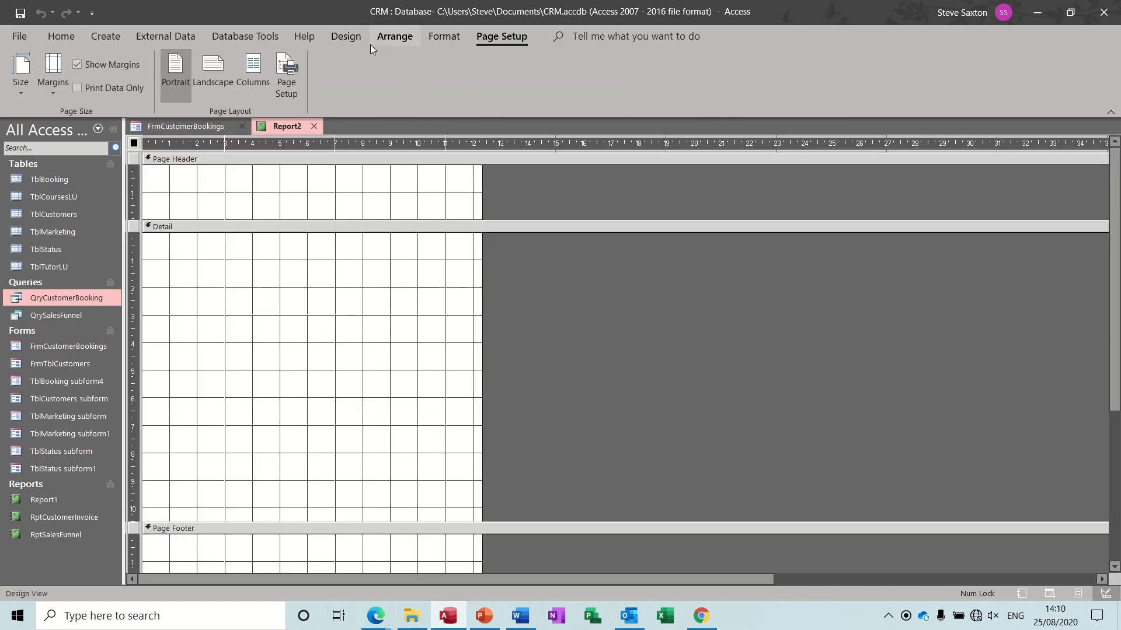
{"action": "left_click", "coordinate": [348, 36]}
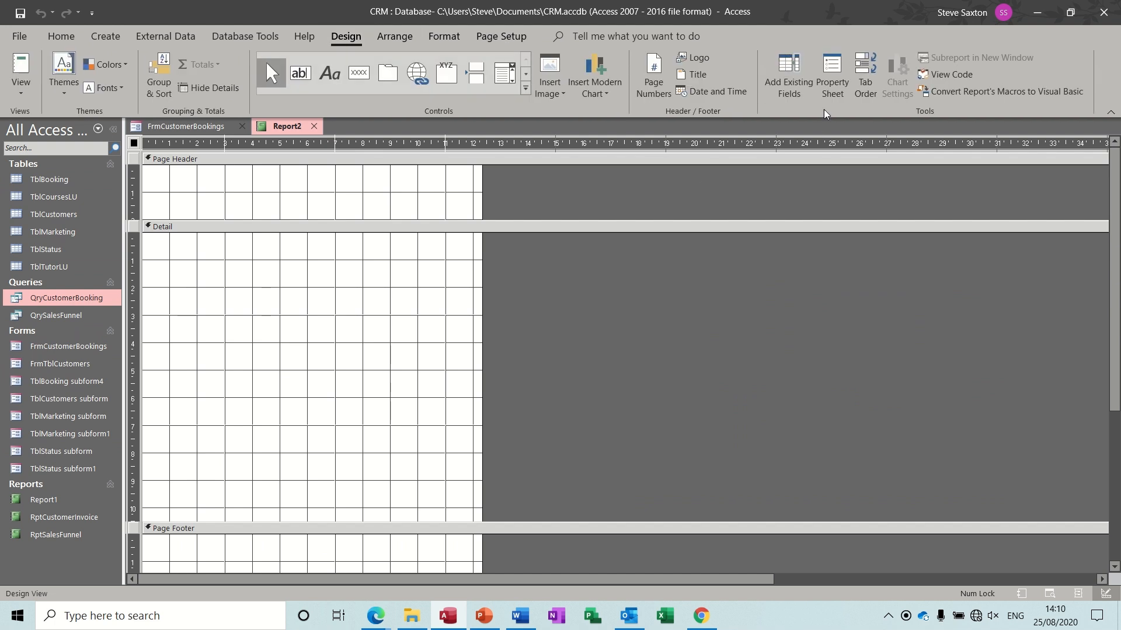
{"action": "left_click", "coordinate": [831, 77]}
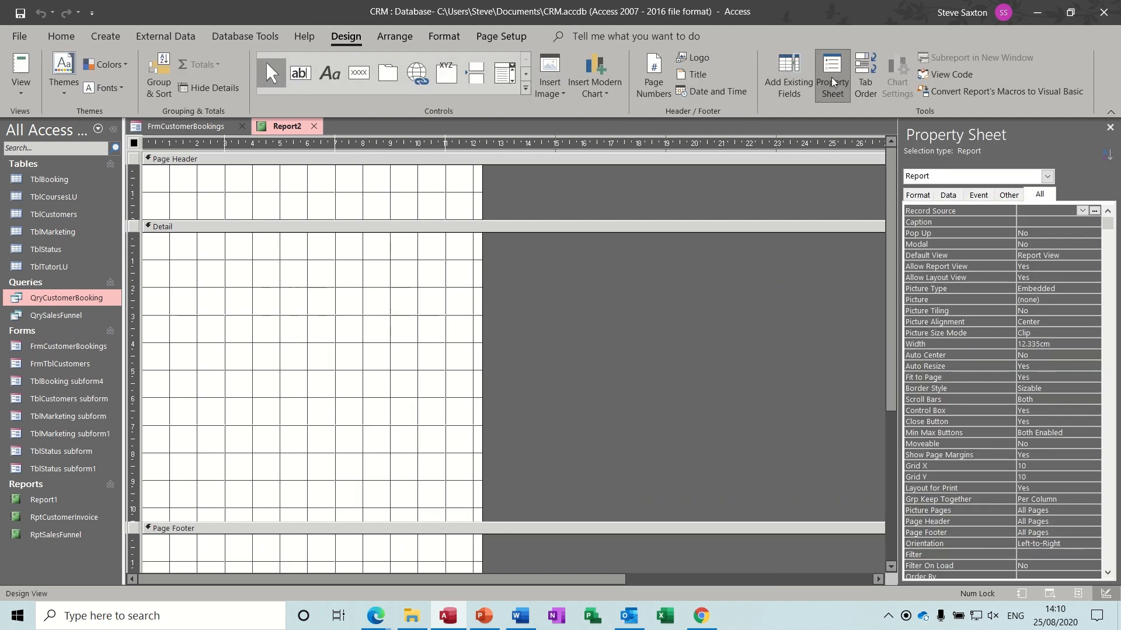
{"action": "left_click", "coordinate": [1082, 211]}
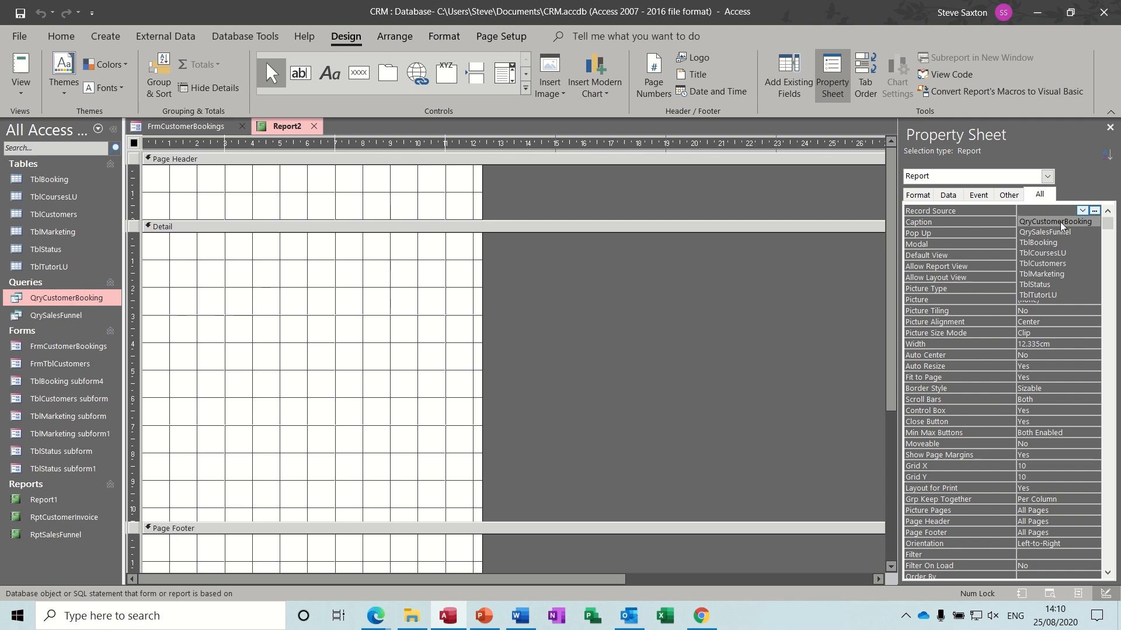
{"action": "left_click", "coordinate": [1060, 222]}
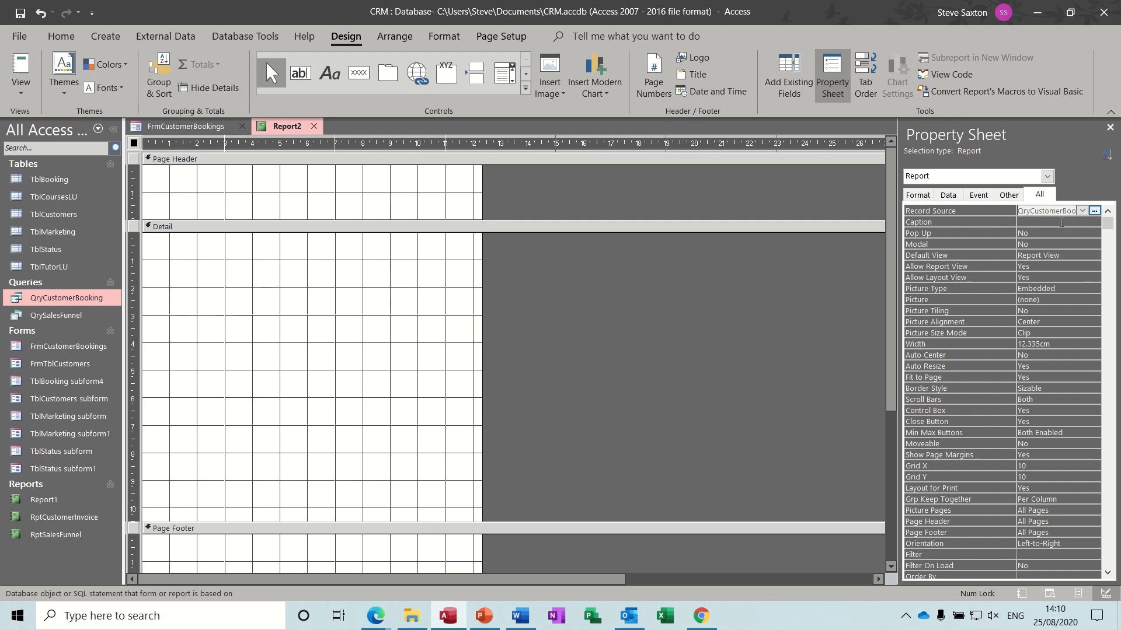
{"action": "left_click", "coordinate": [1109, 127]}
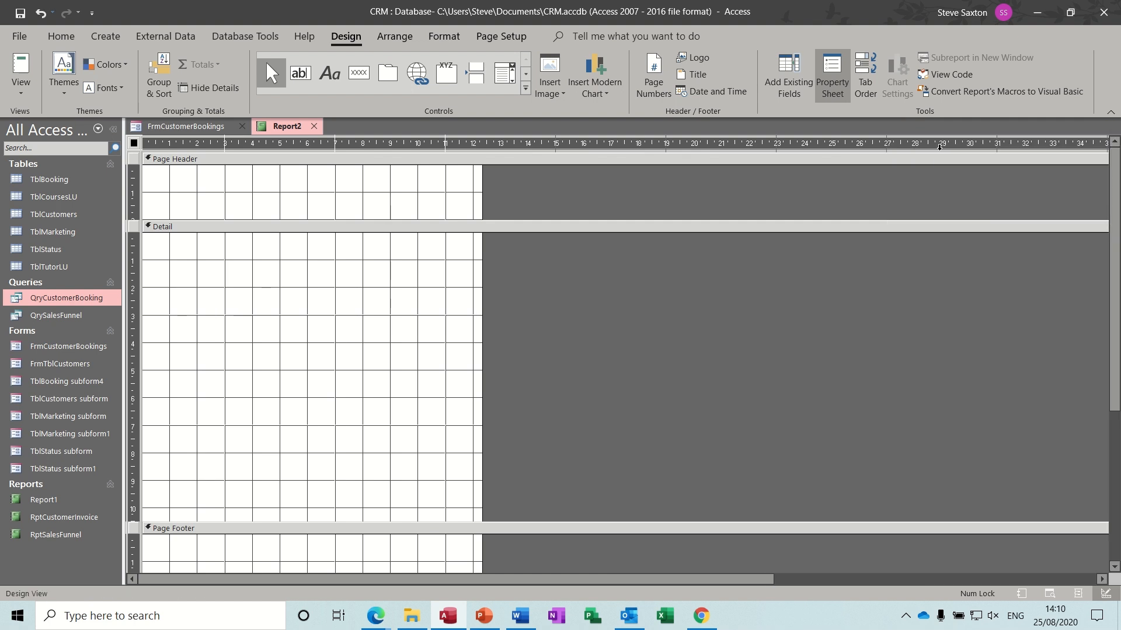
- Add a Company group level to Report2, with both a header and a footer section
{"action": "left_click", "coordinate": [793, 66]}
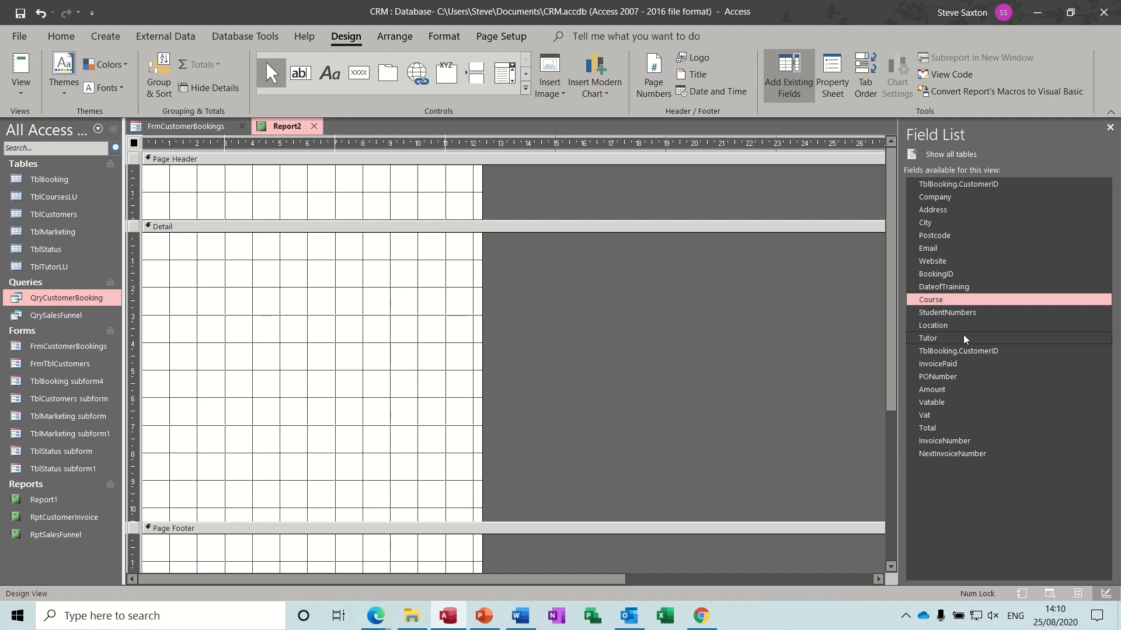
{"action": "left_click", "coordinate": [954, 198]}
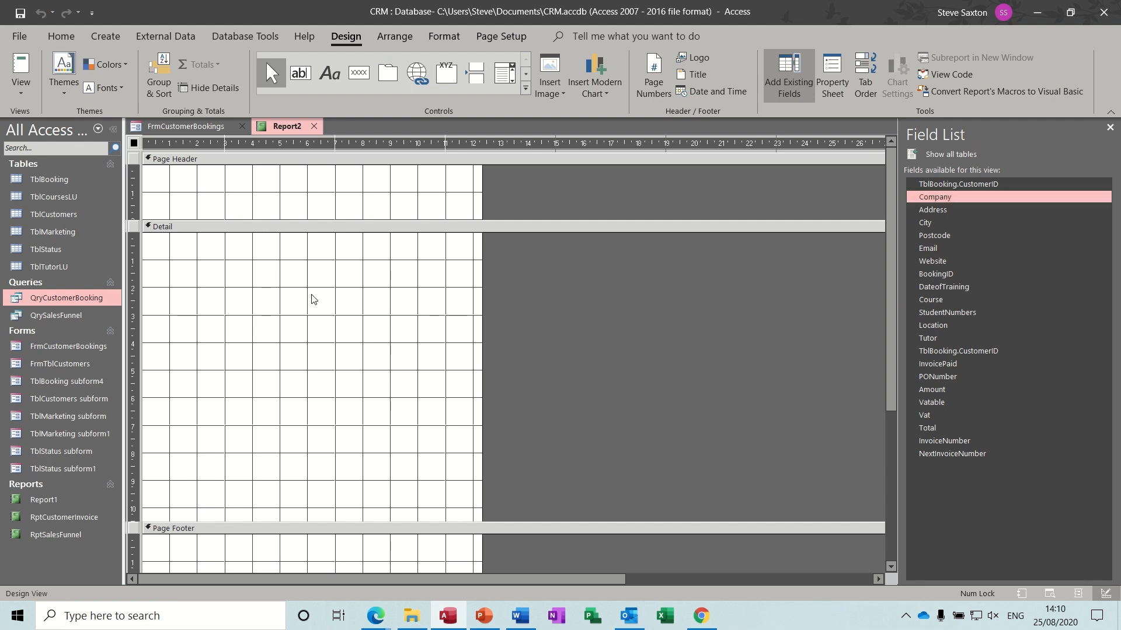
{"action": "left_click", "coordinate": [164, 72]}
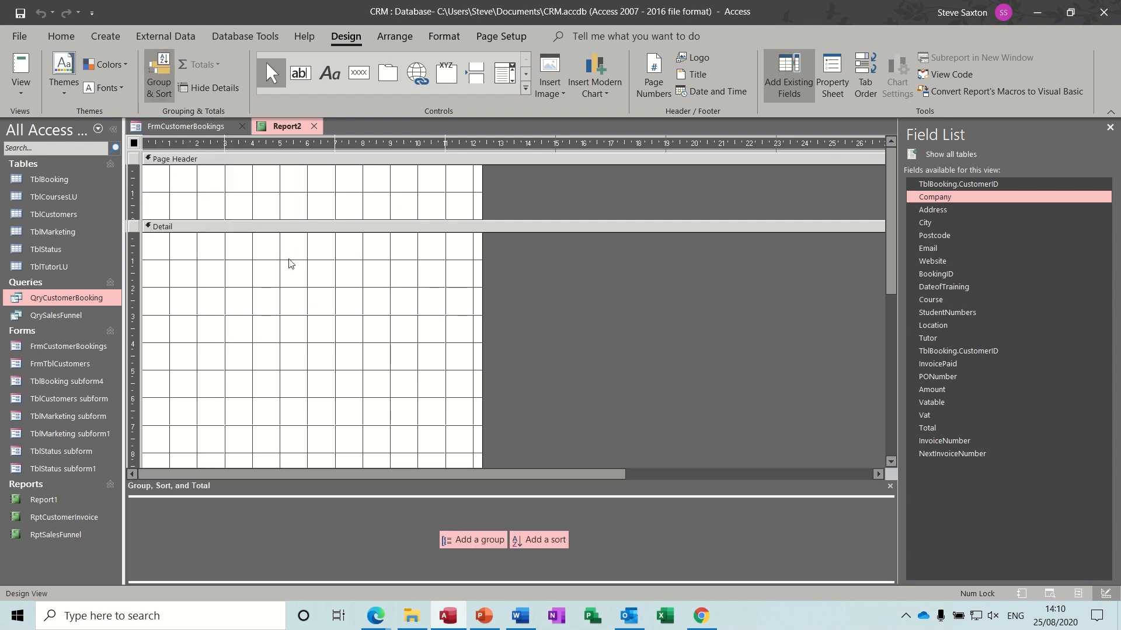
{"action": "left_click", "coordinate": [461, 539]}
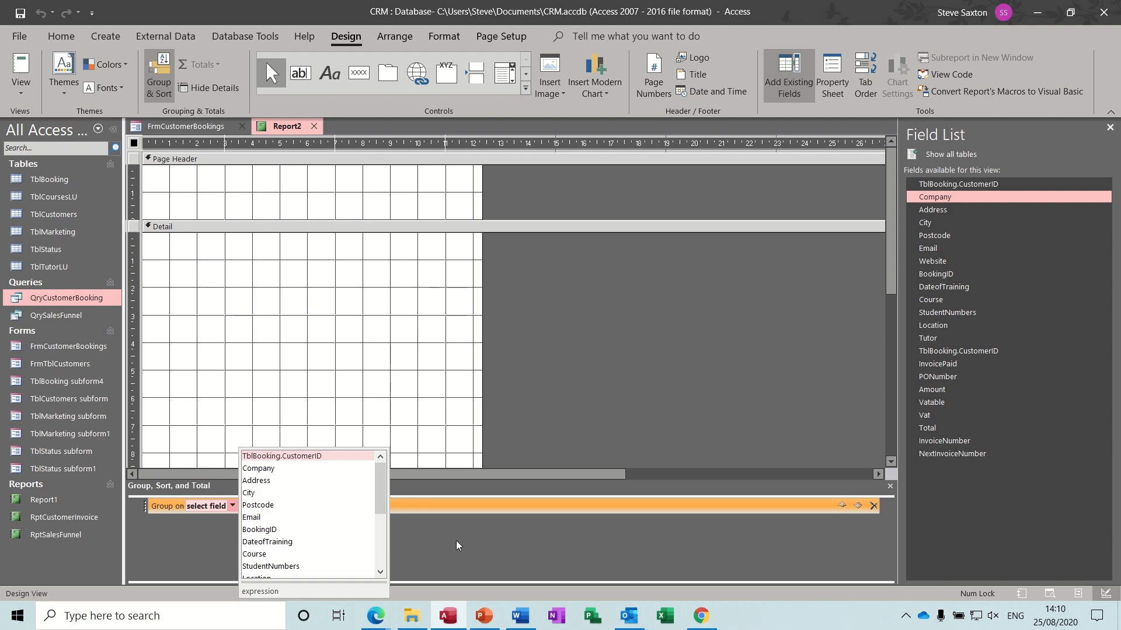
{"action": "left_click", "coordinate": [287, 468]}
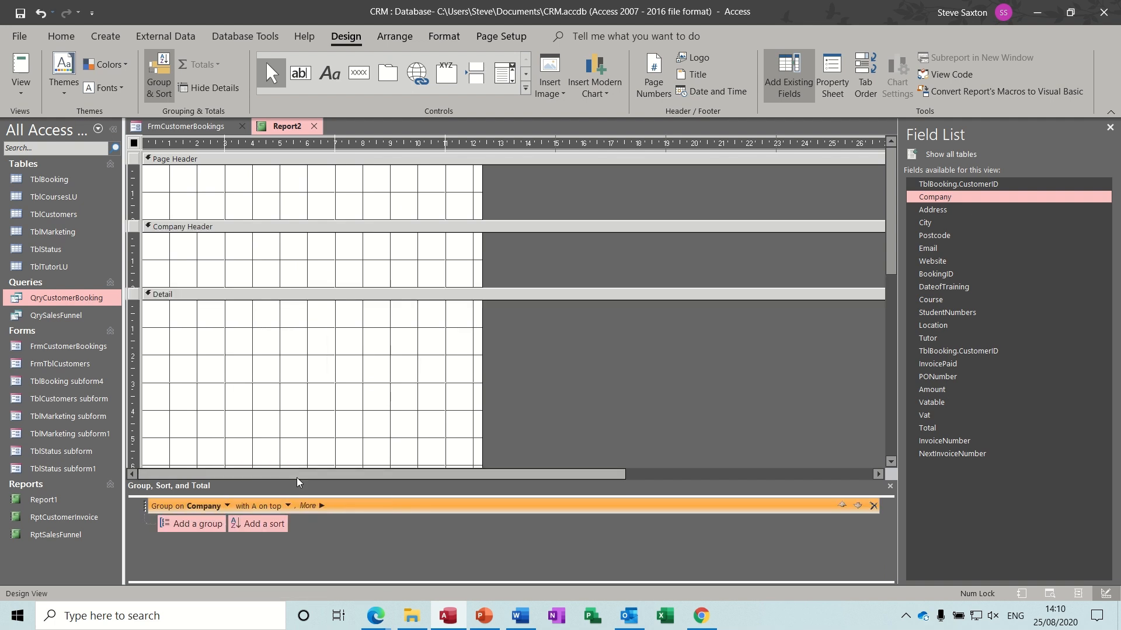
{"action": "left_click", "coordinate": [324, 508]}
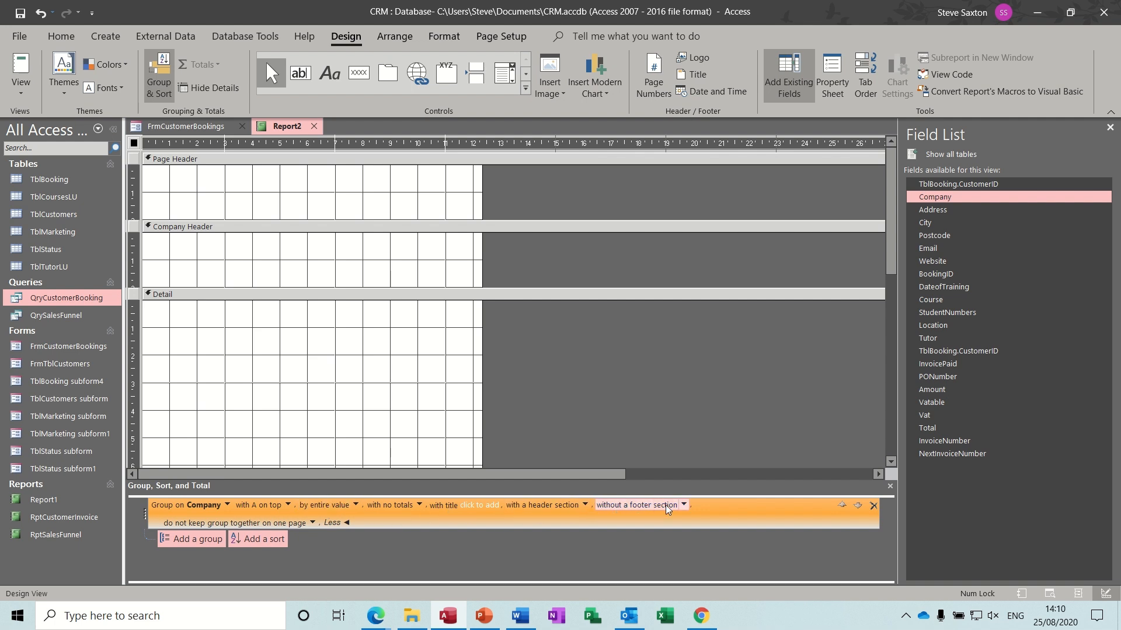
{"action": "left_click", "coordinate": [683, 507]}
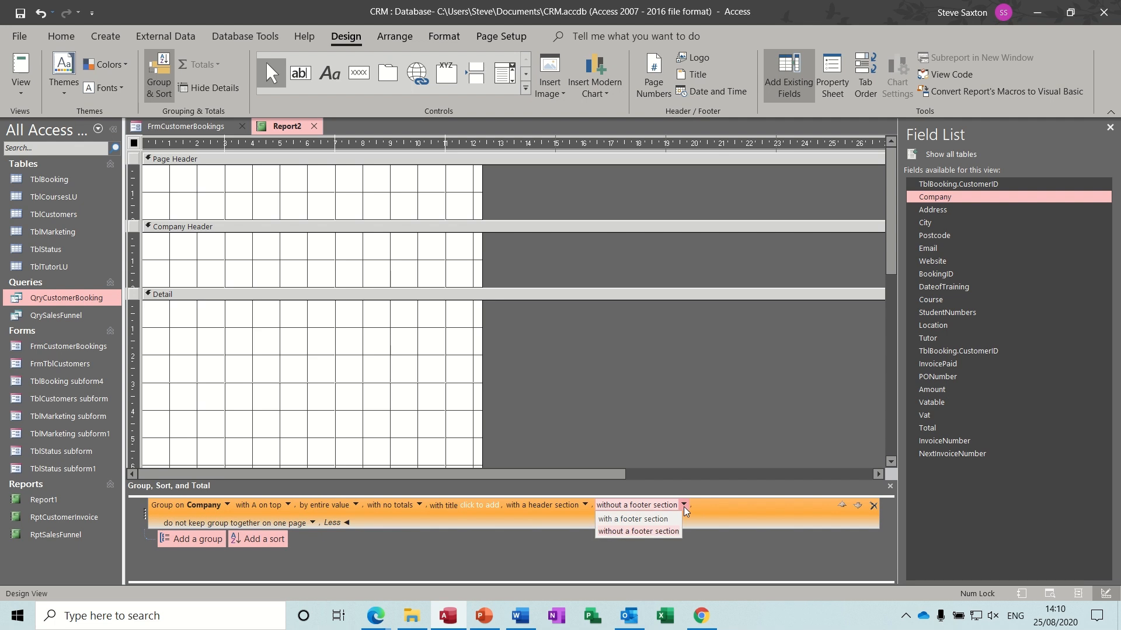
{"action": "left_click", "coordinate": [663, 519]}
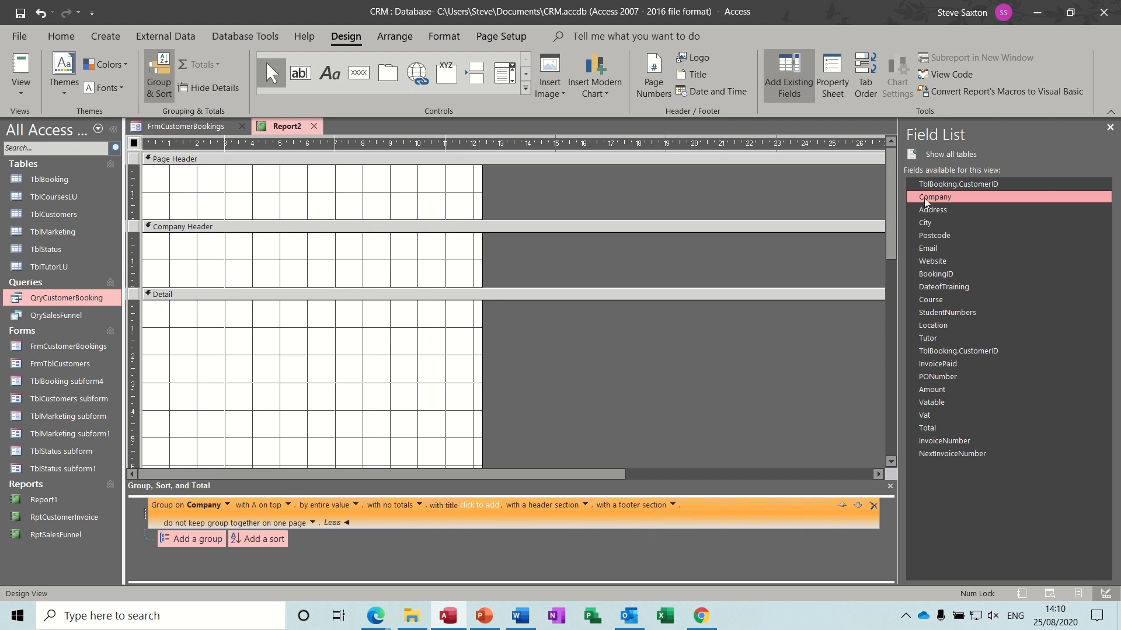
{"action": "left_click_drag", "start_coordinate": [893, 197], "coordinate": [891, 359]}
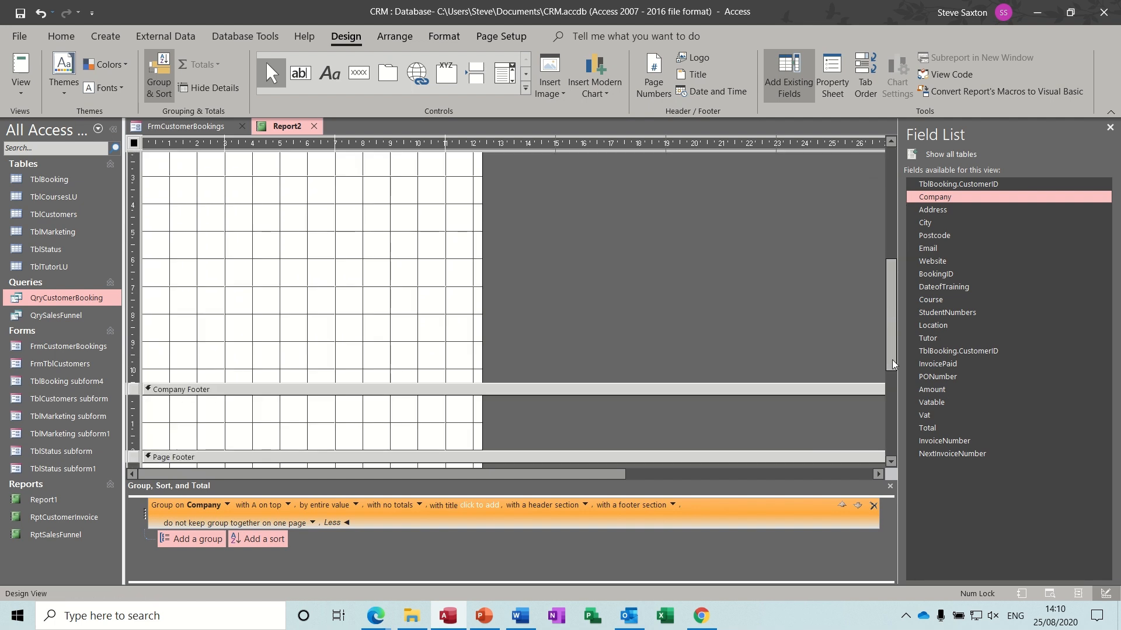
{"action": "left_click", "coordinate": [890, 487]}
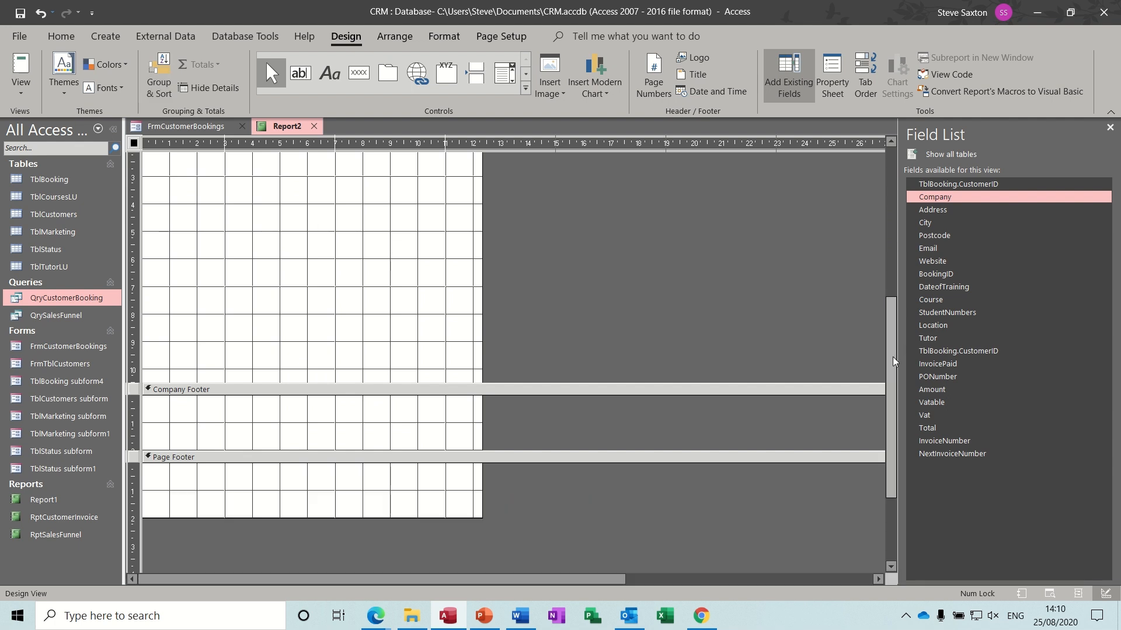
{"action": "left_click_drag", "start_coordinate": [891, 356], "coordinate": [873, 212]}
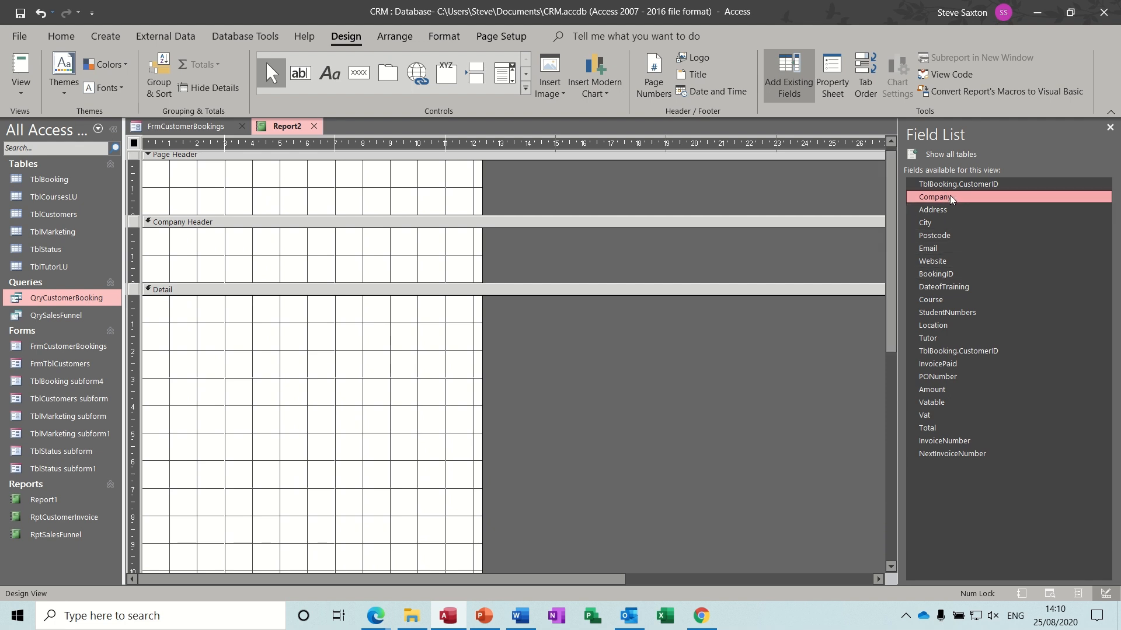
- Place Company in the Company Header, and DateofTraining and Course in Detail
{"action": "mouse_move", "coordinate": [950, 195]}
{"action": "left_mouse_down"}
{"action": "mouse_move", "coordinate": [503, 255]}
{"action": "mouse_move", "coordinate": [196, 236]}
{"action": "mouse_move", "coordinate": [275, 239]}
{"action": "left_mouse_up"}
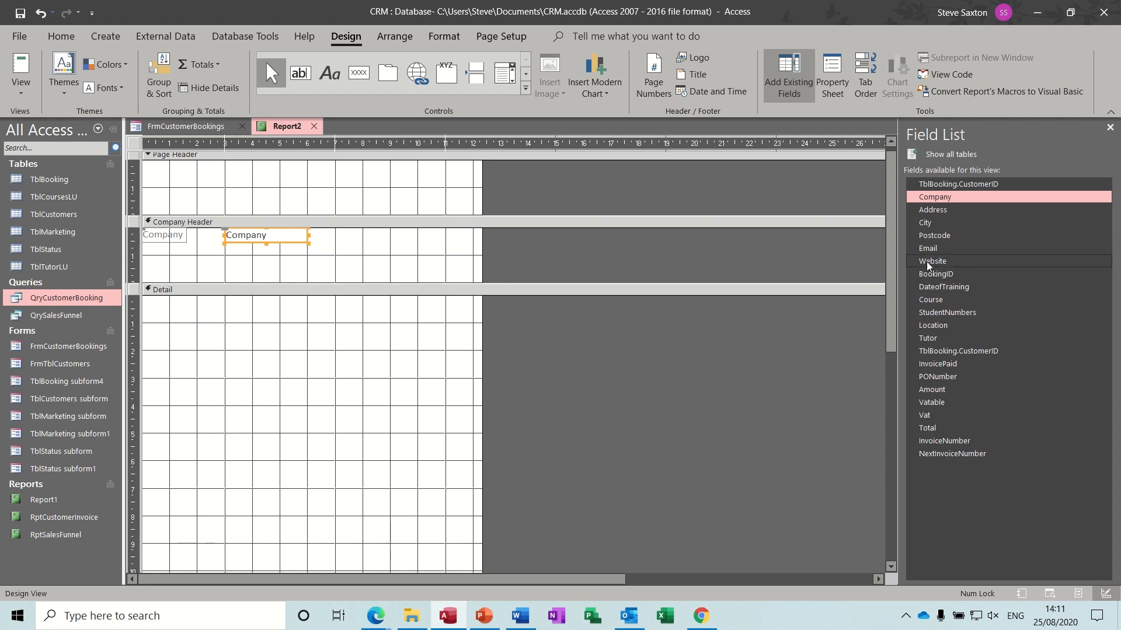
{"action": "left_click_drag", "start_coordinate": [945, 285], "coordinate": [249, 303]}
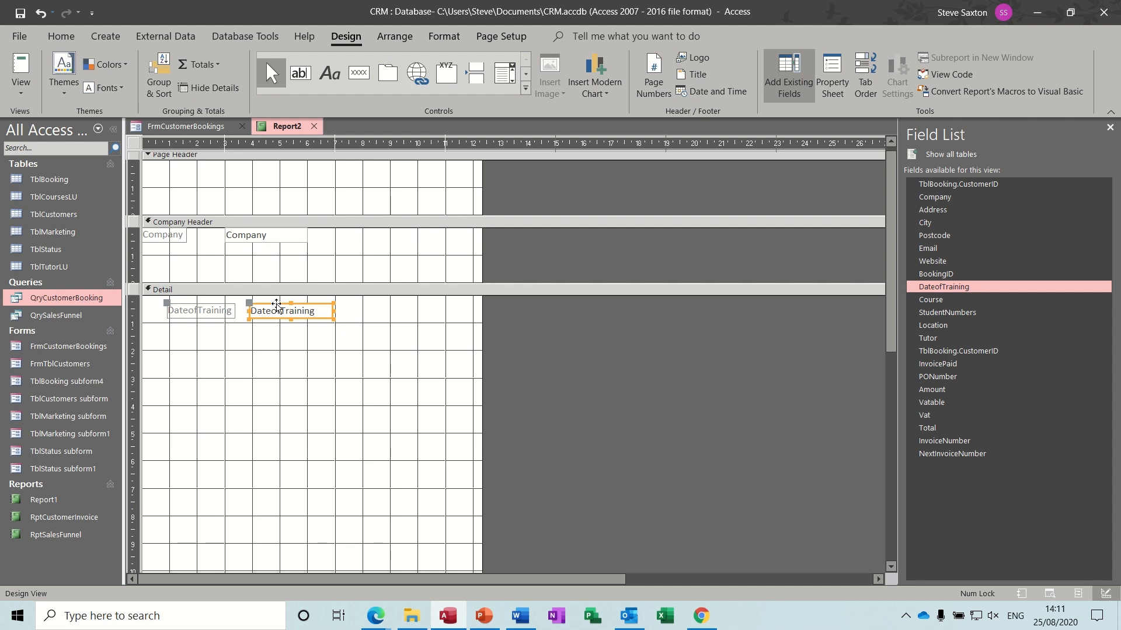
{"action": "left_click_drag", "start_coordinate": [277, 306], "coordinate": [238, 297]}
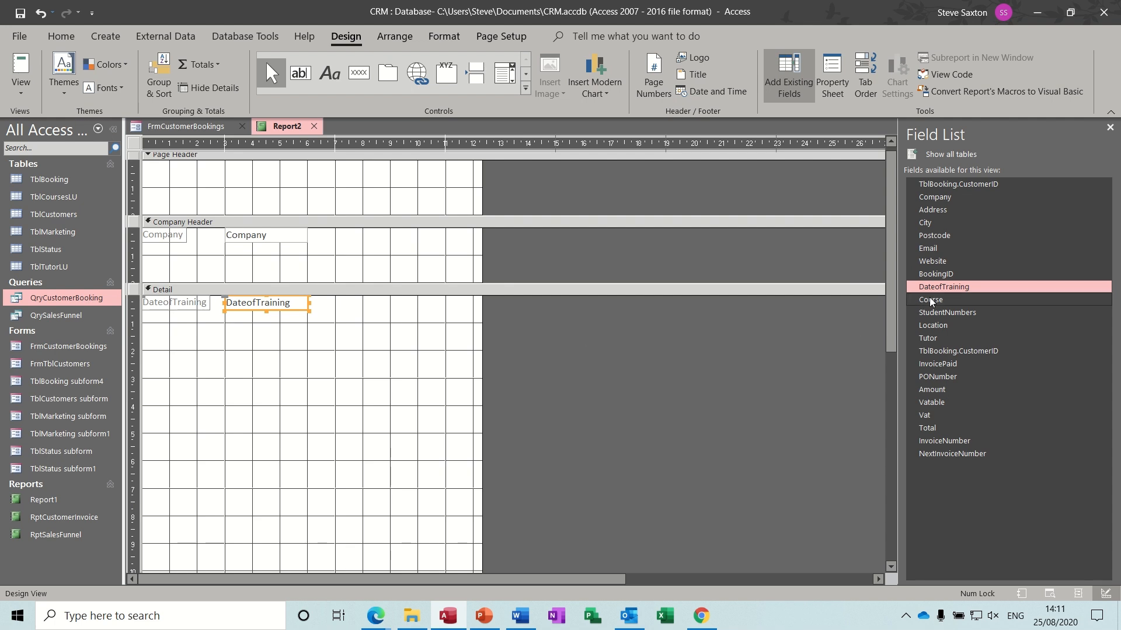
{"action": "left_click_drag", "start_coordinate": [929, 297], "coordinate": [403, 303]}
{"action": "key", "text": "Up"}
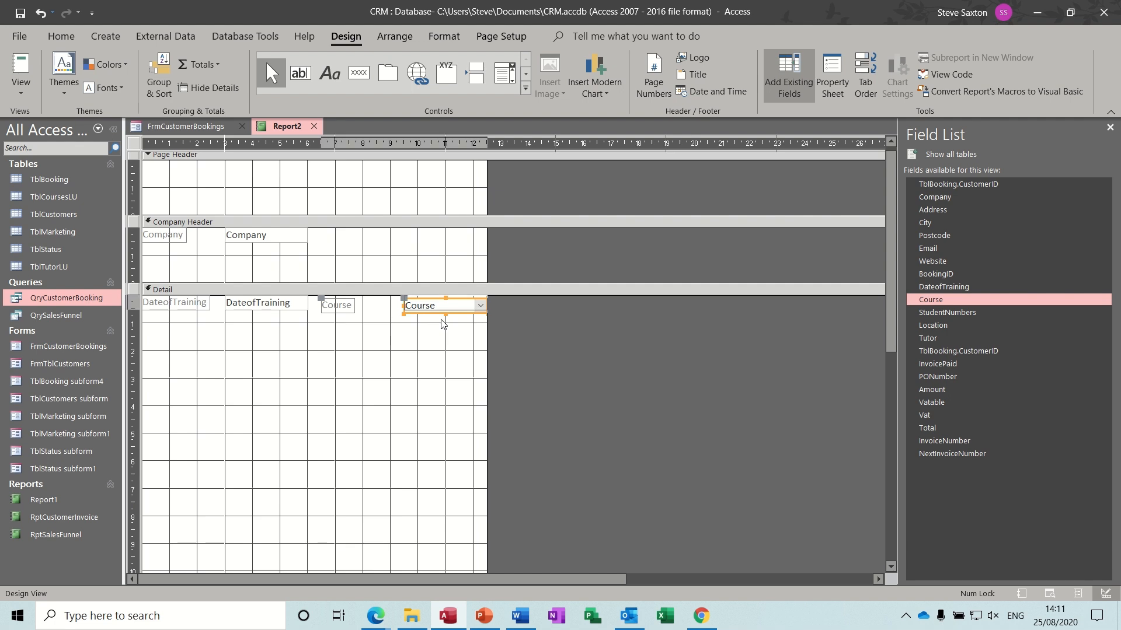
{"action": "key", "text": "Left"}
{"action": "key", "text": "Left"}
{"action": "key", "text": "Left"}
{"action": "key", "text": "Left"}
{"action": "key", "text": "Left"}
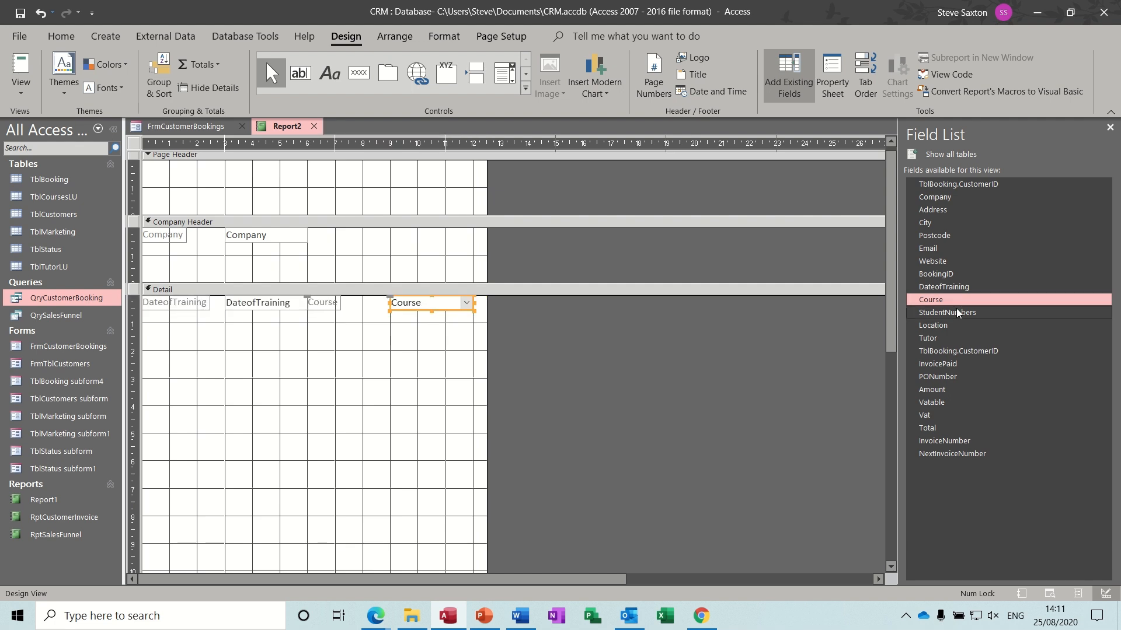
- Add StudentNumbers and Location to the Detail section, nudged into line
{"action": "left_click_drag", "start_coordinate": [957, 314], "coordinate": [570, 299]}
{"action": "key", "text": "Up"}
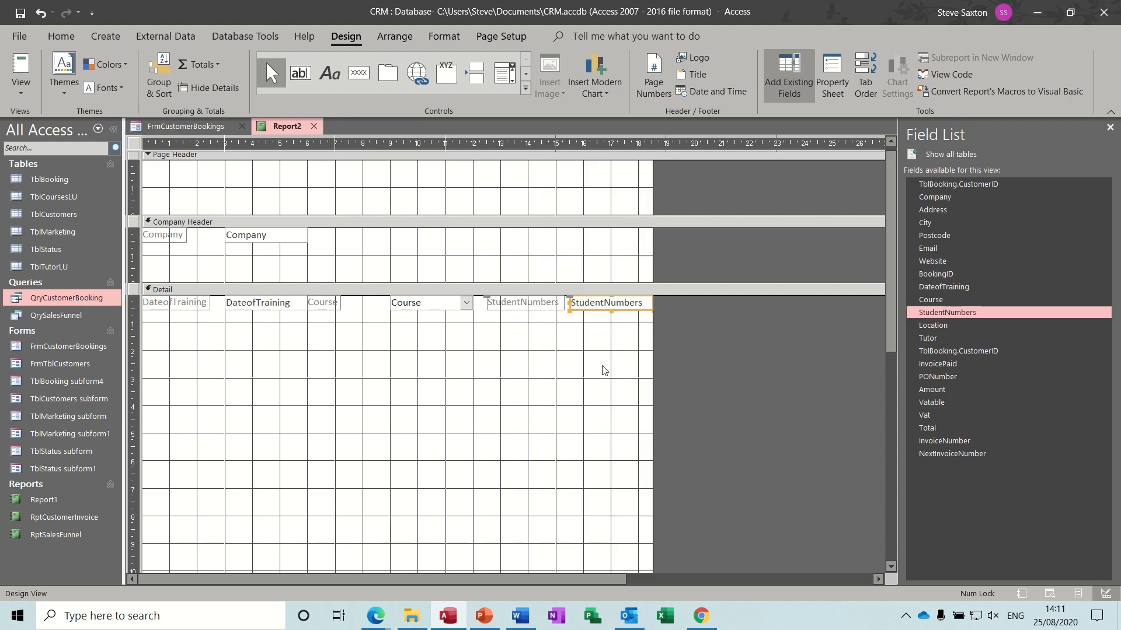
{"action": "key", "text": "Left"}
{"action": "key", "text": "Left"}
{"action": "key", "text": "Left"}
{"action": "key", "text": "Left"}
{"action": "key", "text": "Left"}
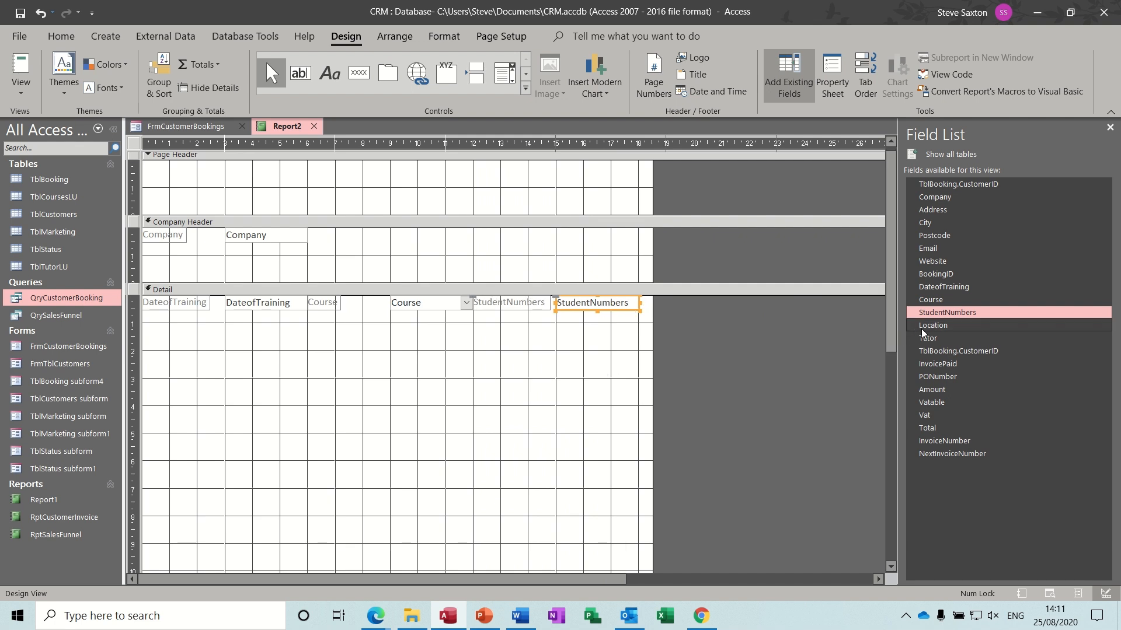
{"action": "left_click_drag", "start_coordinate": [923, 327], "coordinate": [213, 330]}
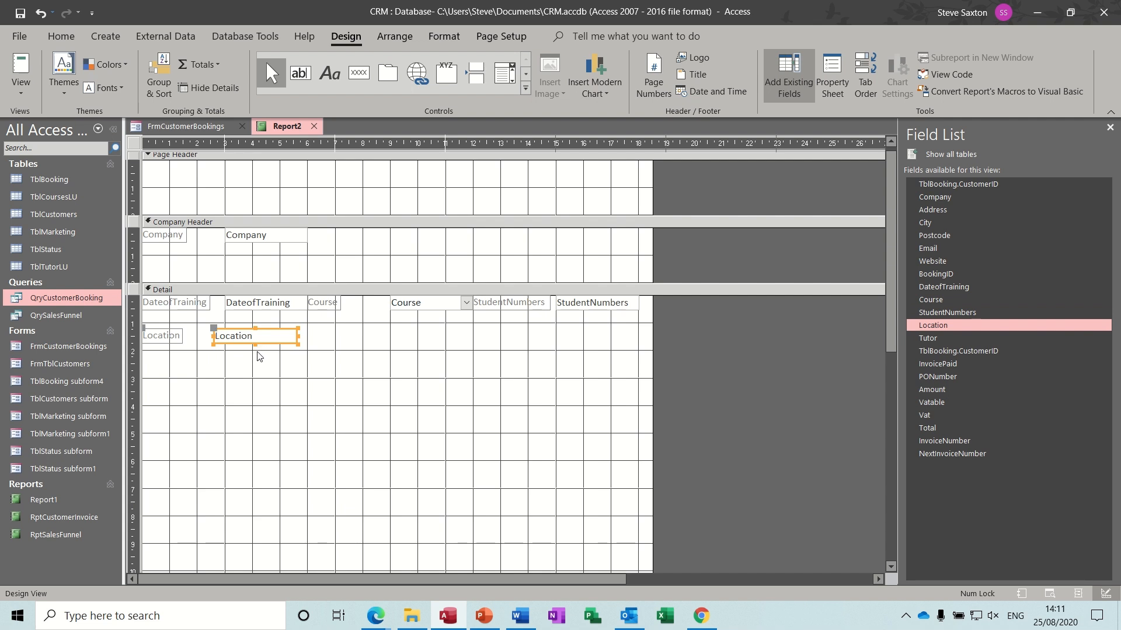
{"action": "key", "text": "Up"}
{"action": "key", "text": "Up"}
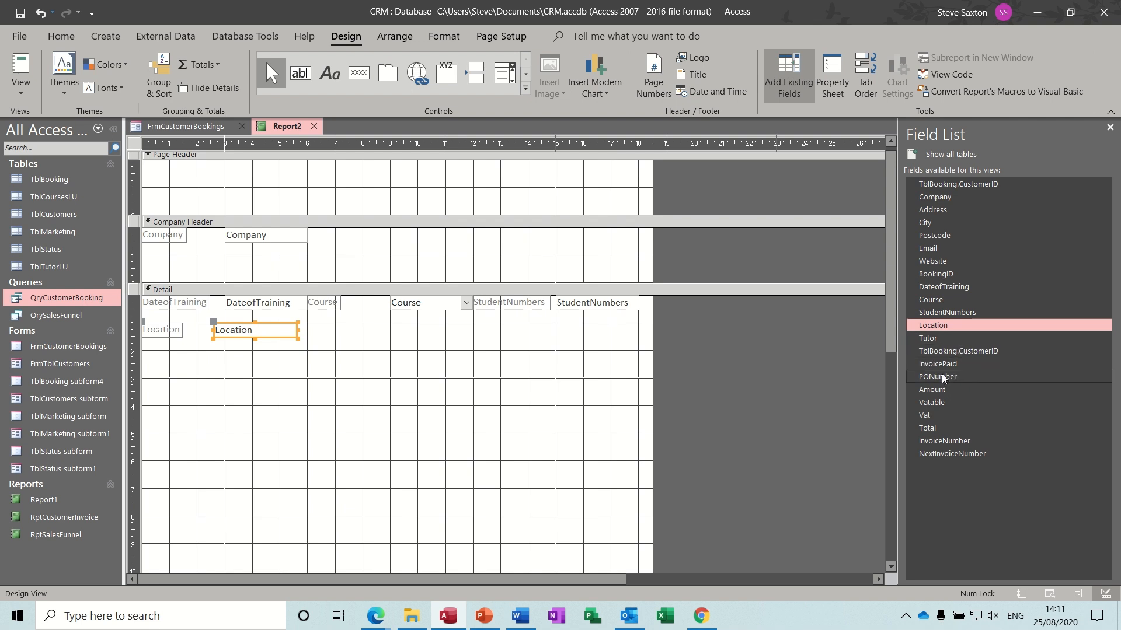
- Add PONumber and InvoiceNumber to the Company Header, level with Company
{"action": "left_click_drag", "start_coordinate": [942, 376], "coordinate": [402, 236]}
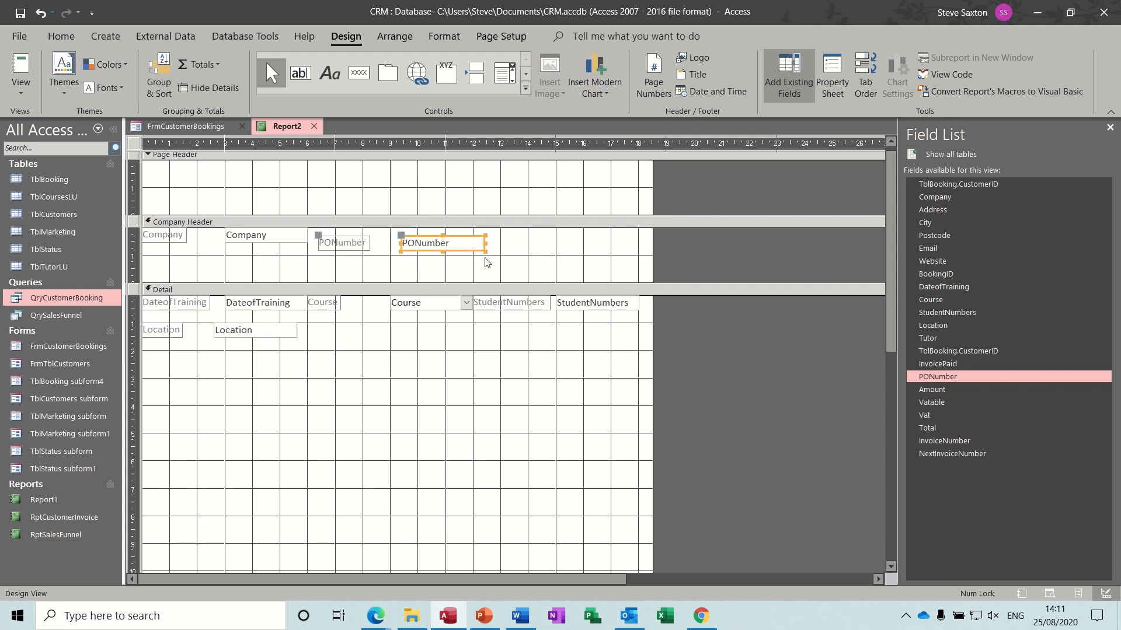
{"action": "key", "text": "Up"}
{"action": "key", "text": "Up"}
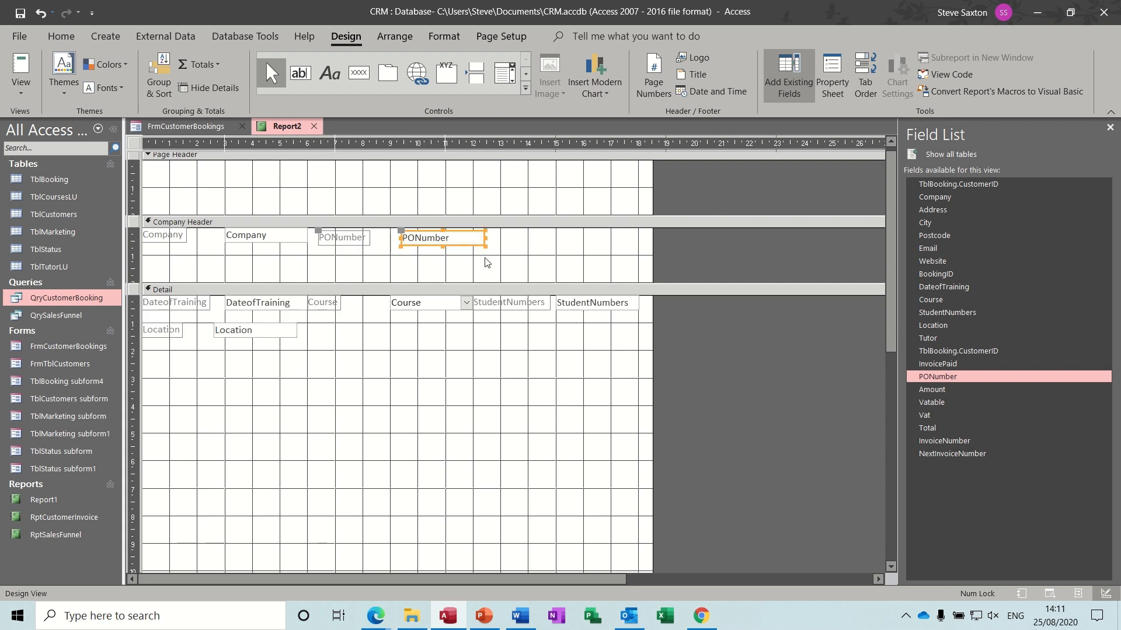
{"action": "key", "text": "Up"}
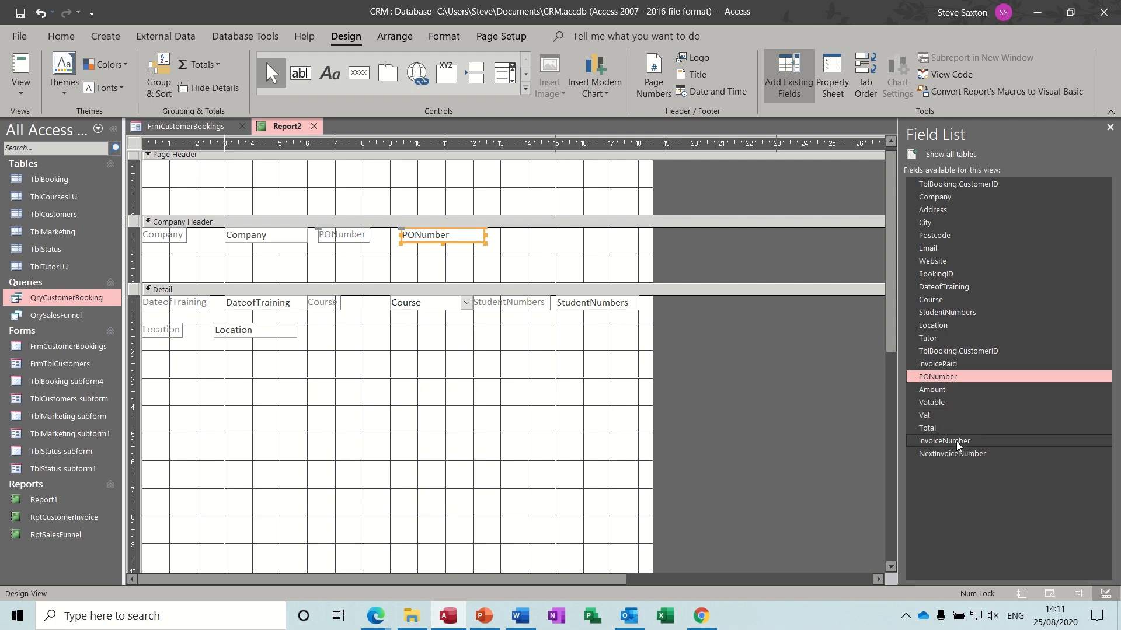
{"action": "left_click_drag", "start_coordinate": [957, 440], "coordinate": [614, 240]}
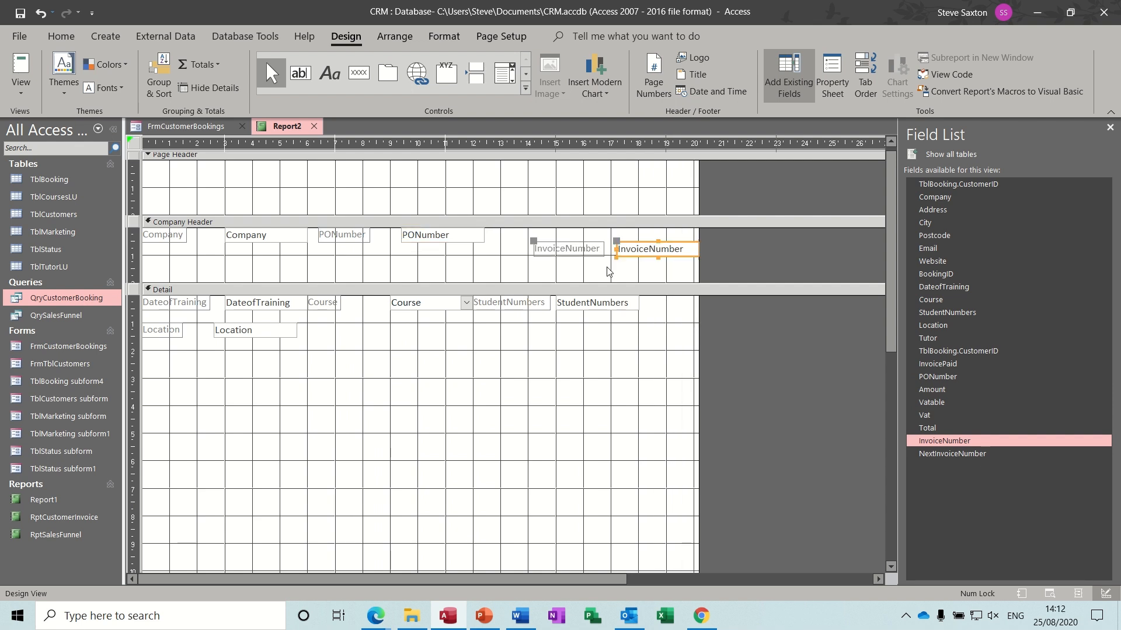
{"action": "key", "text": "Up"}
{"action": "key", "text": "Up"}
{"action": "key", "text": "Up"}
{"action": "key", "text": "Up"}
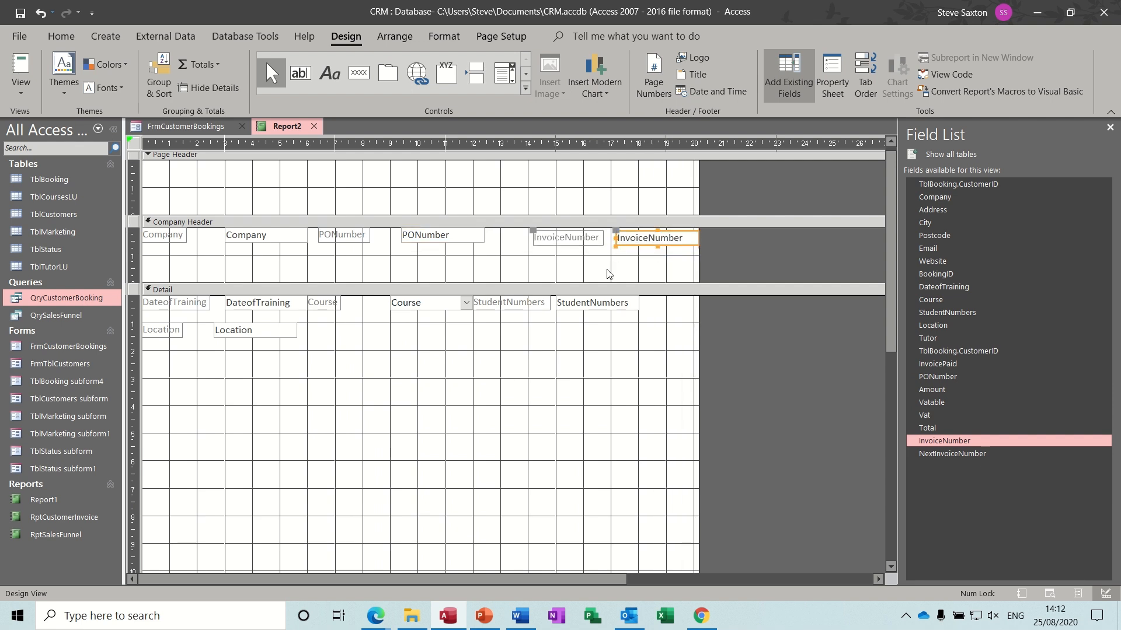
{"action": "key", "text": "Left"}
{"action": "key", "text": "Left"}
{"action": "key", "text": "Left"}
{"action": "key", "text": "Left"}
{"action": "key", "text": "Left"}
{"action": "key", "text": "Left"}
{"action": "key", "text": "Left"}
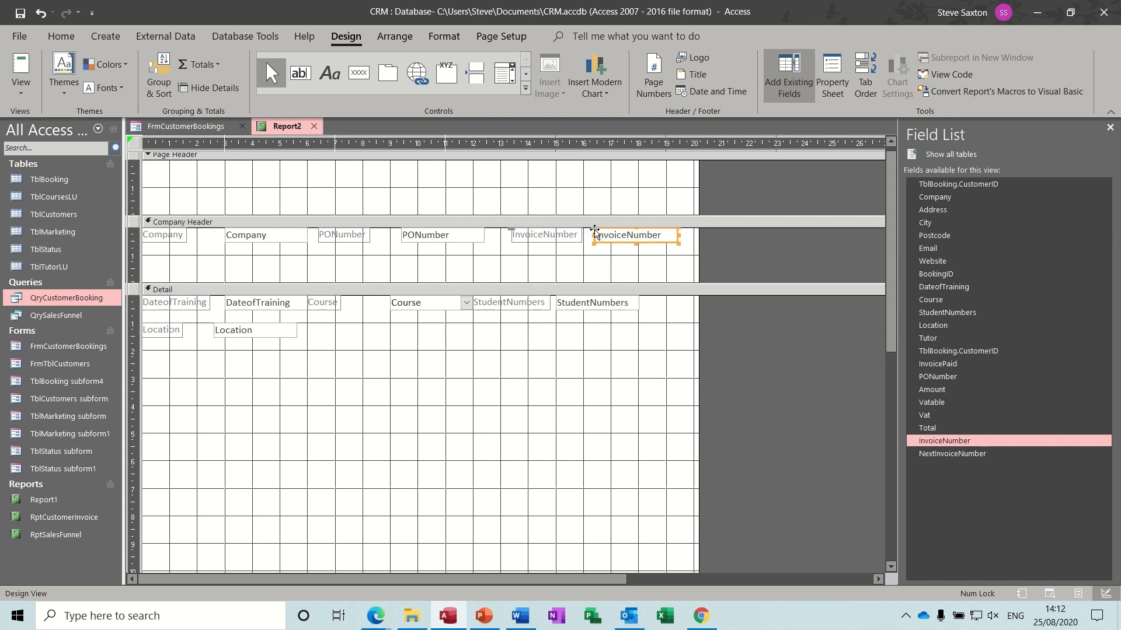
- Move the InvoiceNumber, PONumber and Company boxes under their labels and widen the Company box
{"action": "left_click_drag", "start_coordinate": [594, 232], "coordinate": [513, 247]}
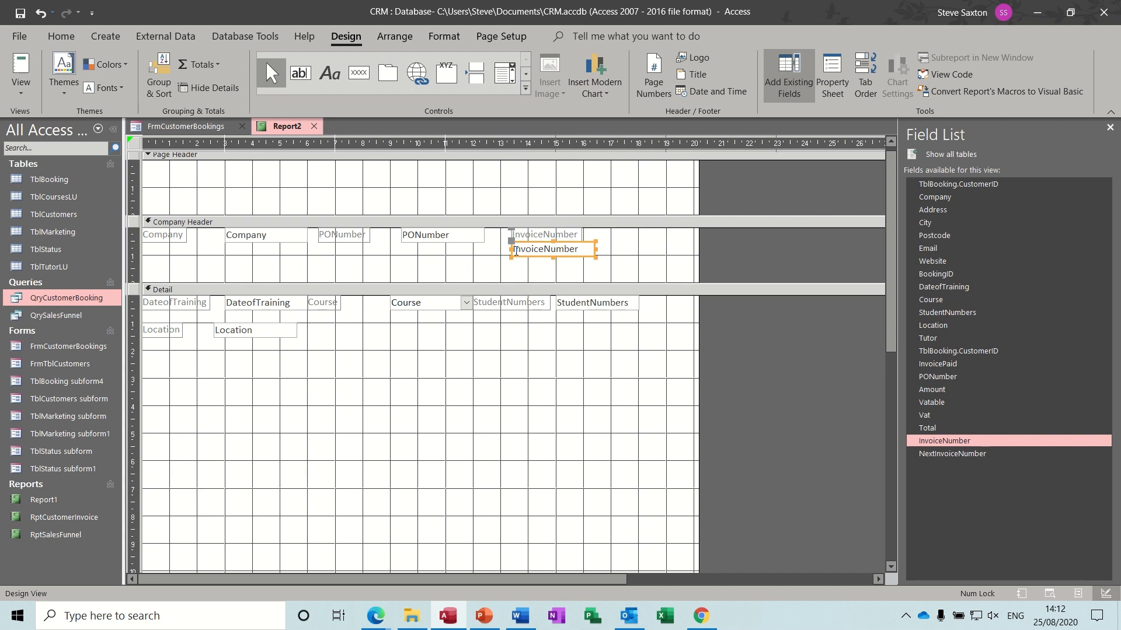
{"action": "left_click", "coordinate": [407, 239]}
{"action": "left_click_drag", "start_coordinate": [403, 233], "coordinate": [319, 245]}
{"action": "left_click", "coordinate": [250, 235]}
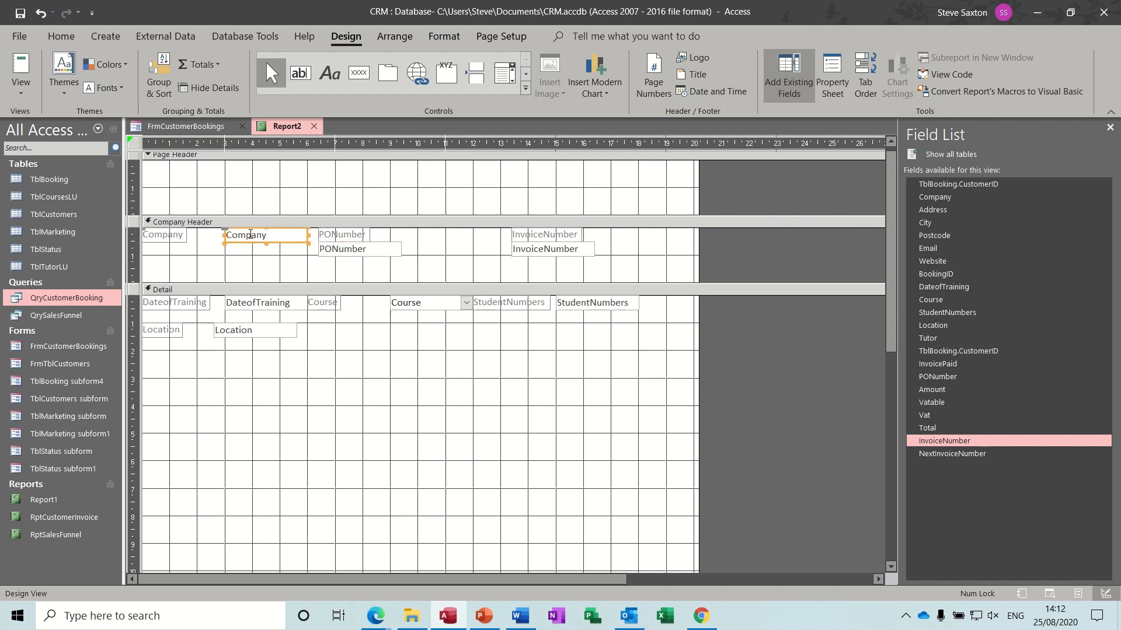
{"action": "left_click_drag", "start_coordinate": [232, 228], "coordinate": [144, 250]}
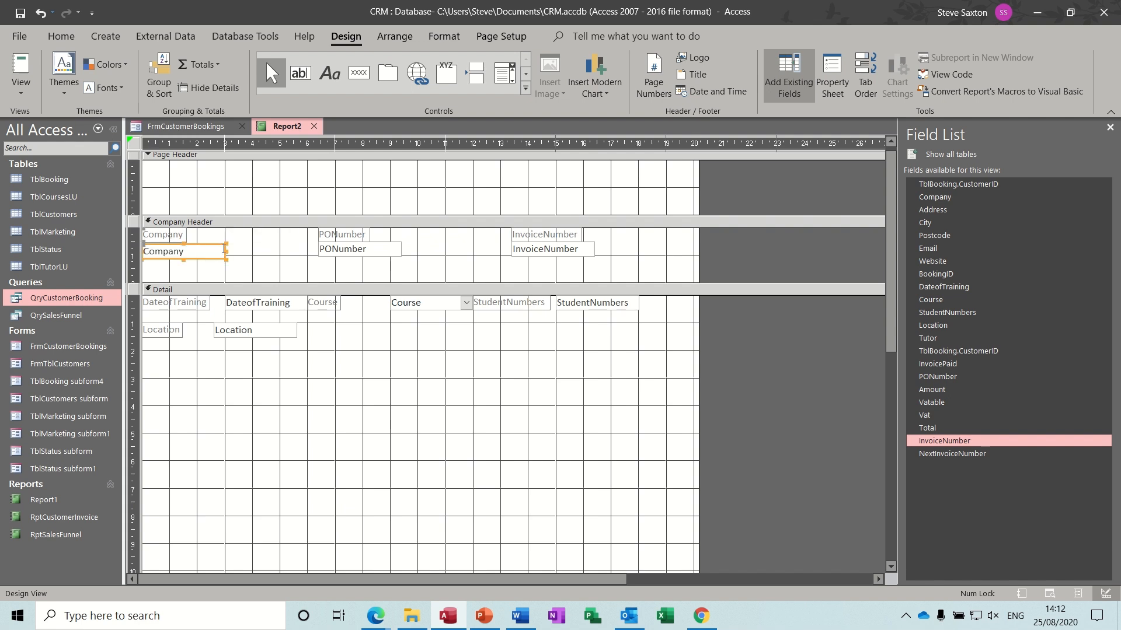
{"action": "left_click_drag", "start_coordinate": [225, 251], "coordinate": [303, 252]}
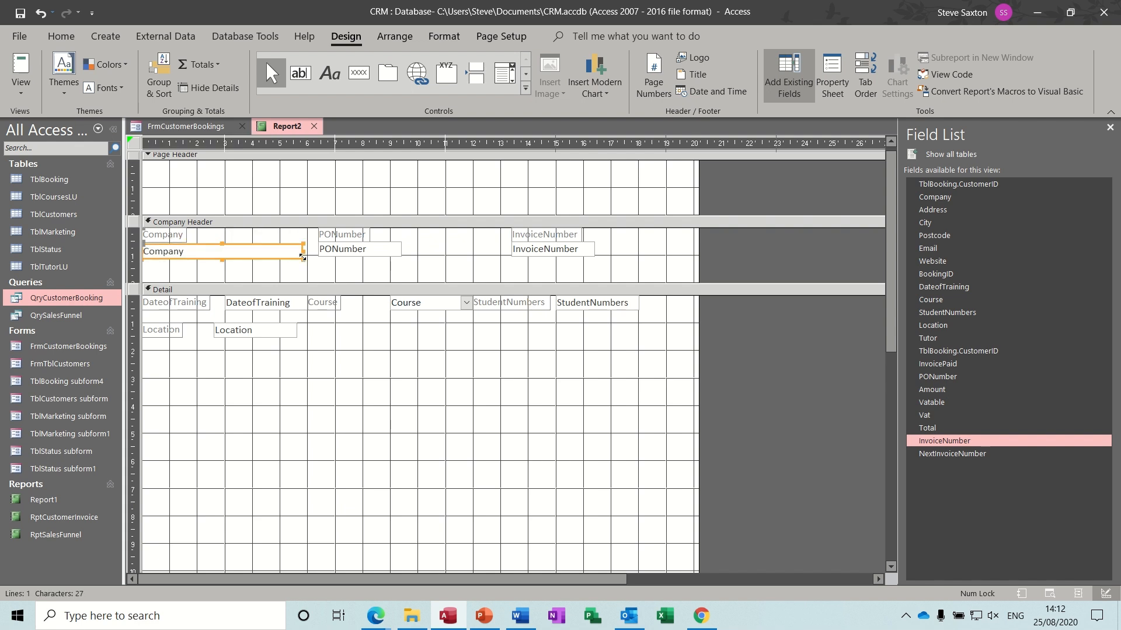
{"action": "left_click", "coordinate": [389, 254]}
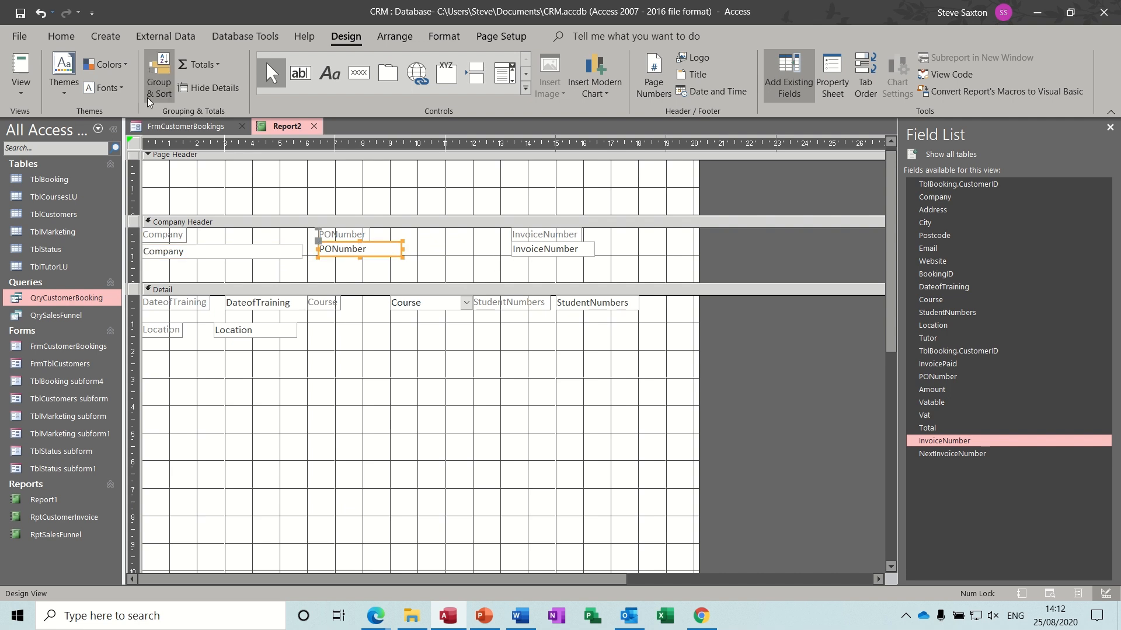
{"action": "left_click", "coordinate": [21, 67]}
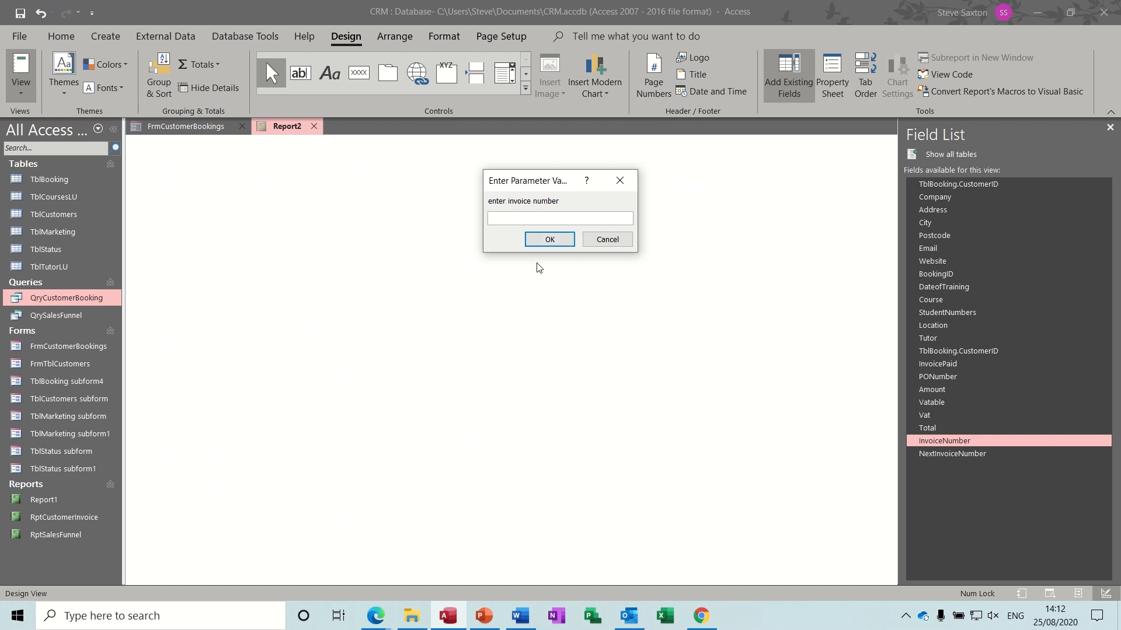
{"action": "type", "text": "11"}
{"action": "key", "text": "Return"}
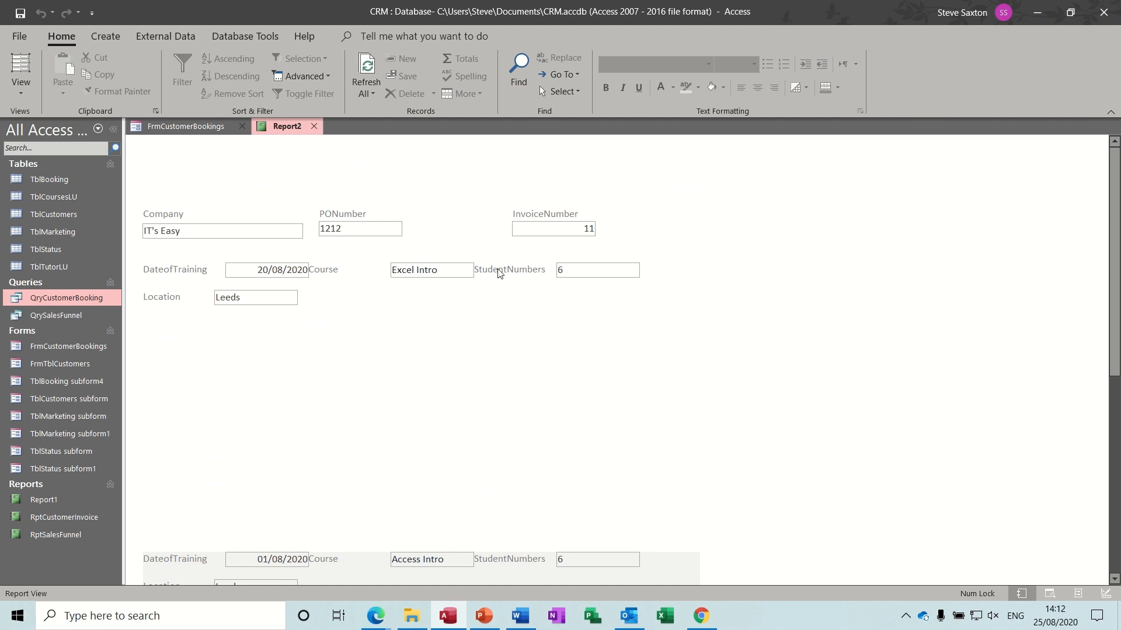
{"action": "left_click", "coordinate": [21, 89]}
{"action": "left_click", "coordinate": [60, 221]}
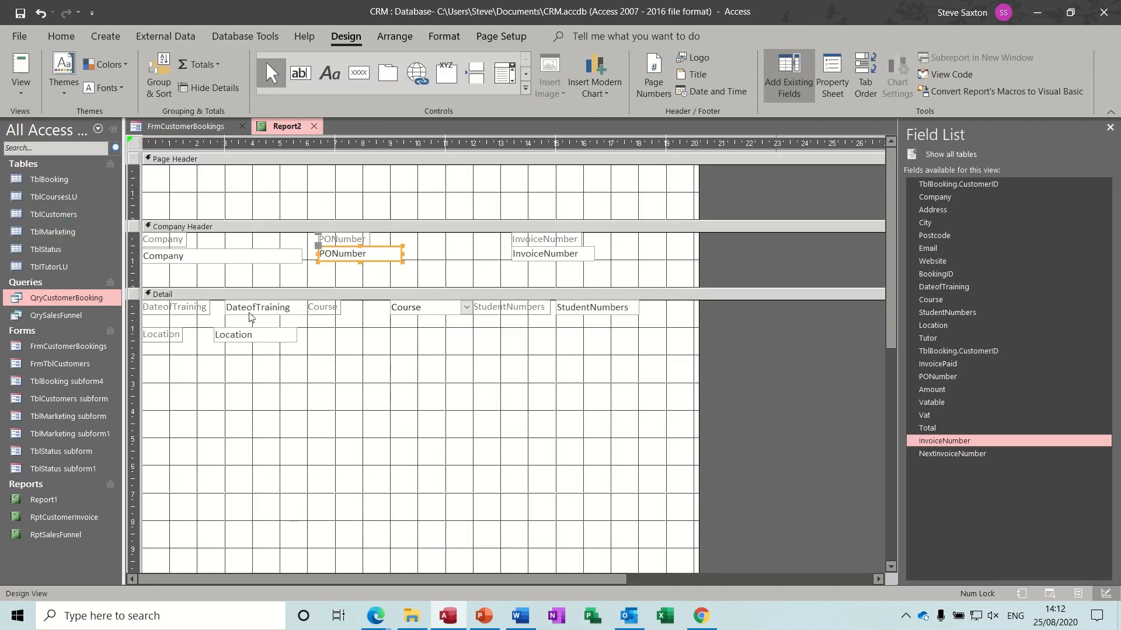
- Move the DateofTraining, Course, Location and StudentNumbers boxes beneath their labels
{"action": "left_click", "coordinate": [228, 307]}
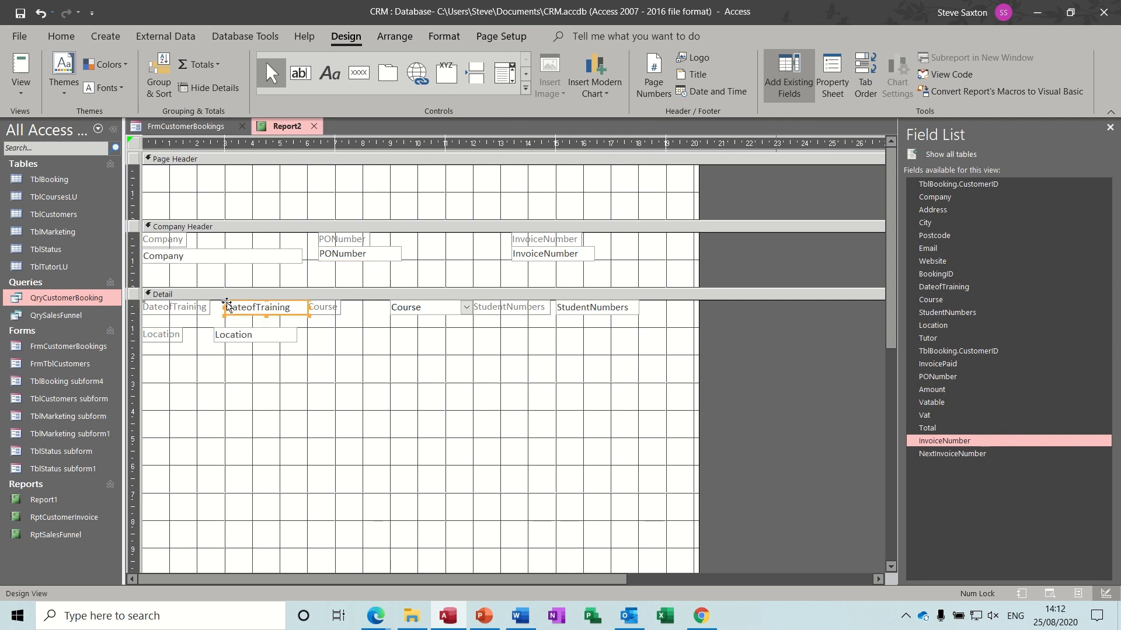
{"action": "left_click_drag", "start_coordinate": [227, 304], "coordinate": [144, 320]}
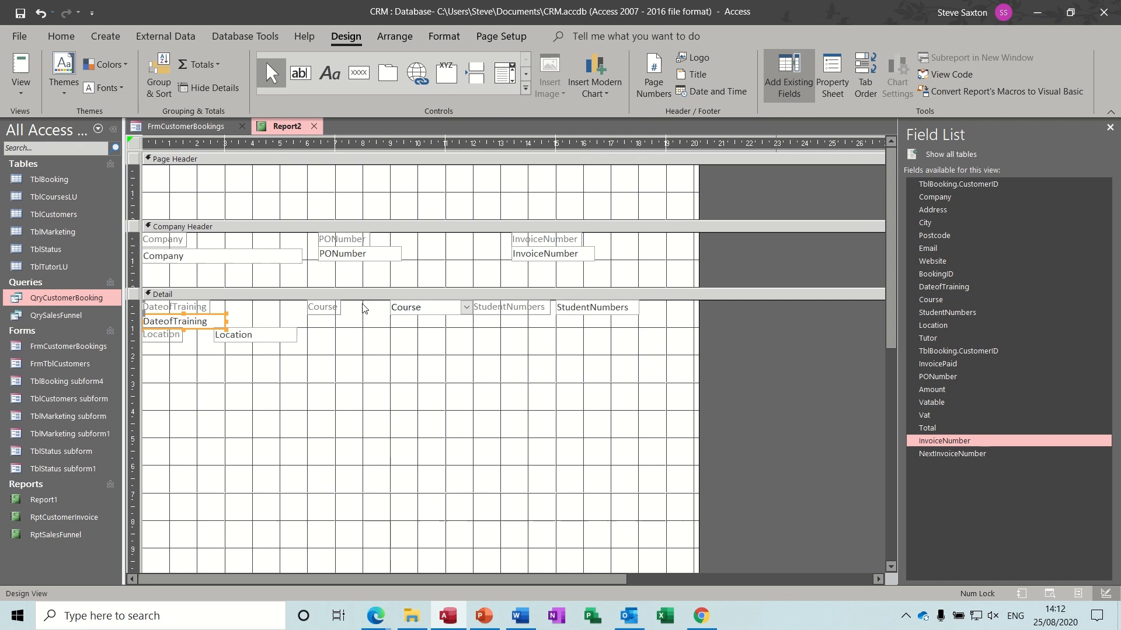
{"action": "left_click", "coordinate": [400, 308]}
{"action": "left_click_drag", "start_coordinate": [389, 303], "coordinate": [307, 320]}
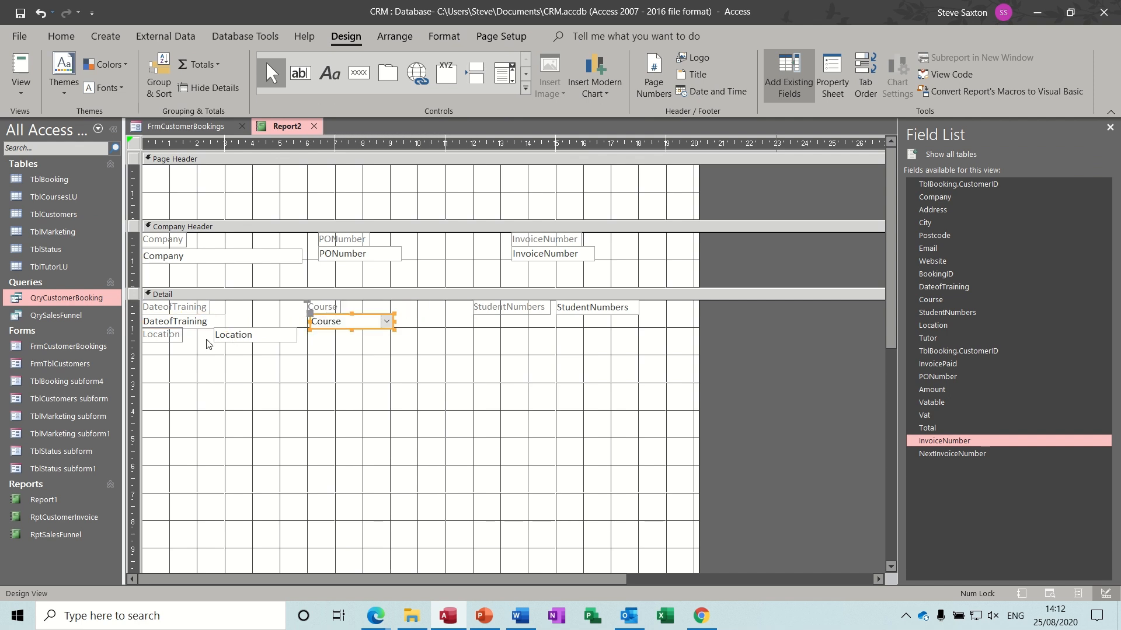
{"action": "left_click", "coordinate": [214, 338]}
{"action": "left_click_drag", "start_coordinate": [215, 329], "coordinate": [140, 343]}
{"action": "key", "text": "Down"}
{"action": "key", "text": "Down"}
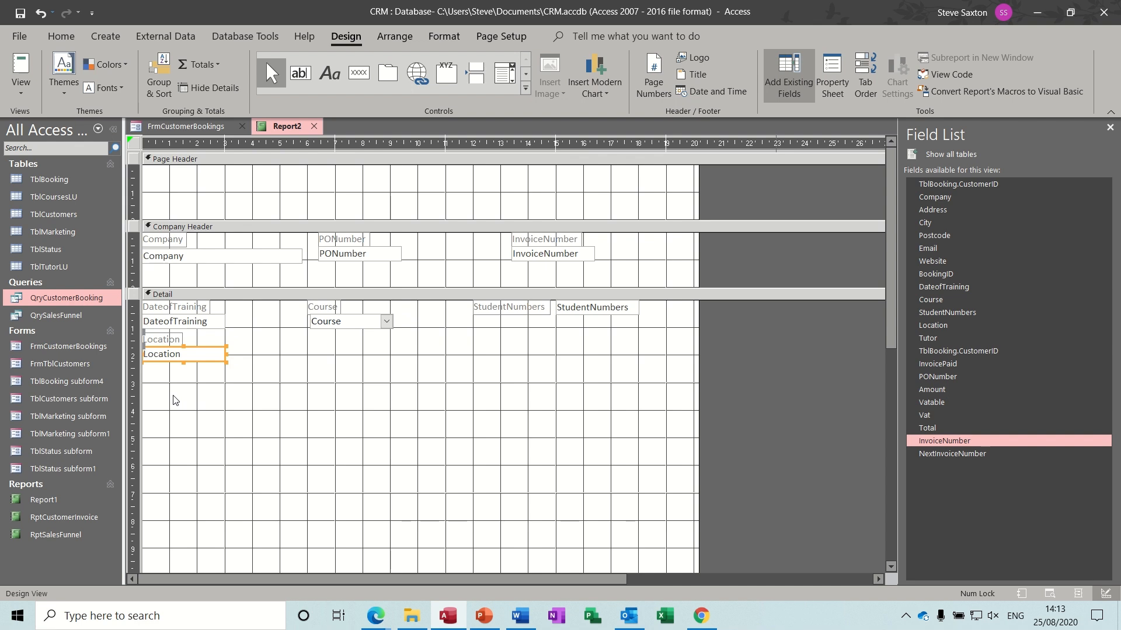
{"action": "left_click", "coordinate": [565, 310]}
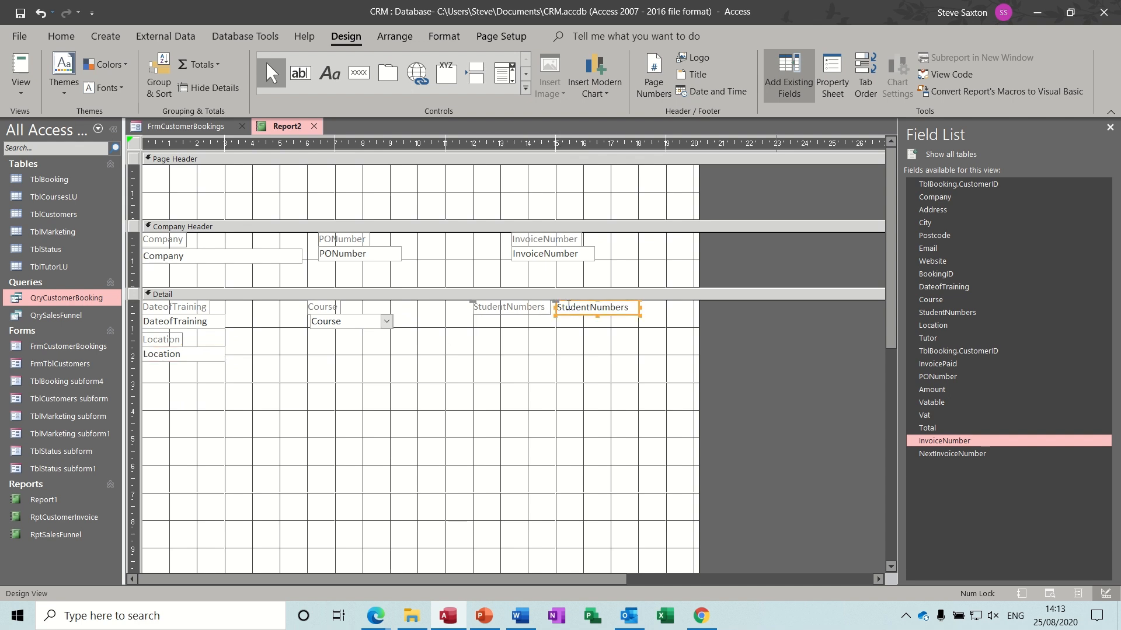
{"action": "left_click_drag", "start_coordinate": [559, 304], "coordinate": [475, 318]}
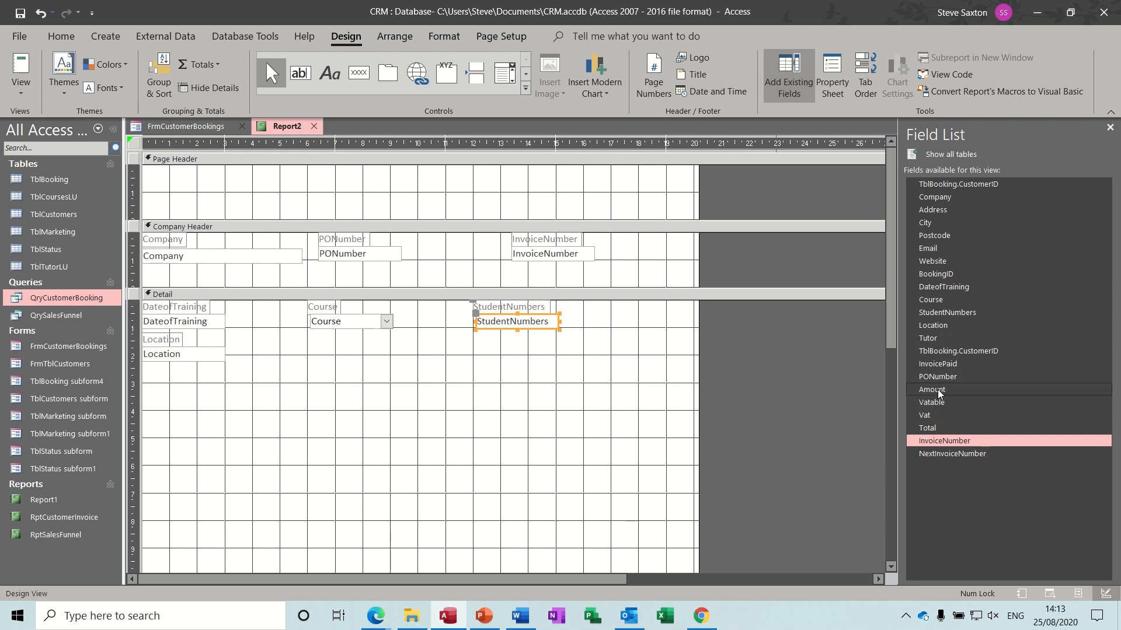
- Add Amount, Vat and Total in a row below Location, each under its label
{"action": "left_click_drag", "start_coordinate": [937, 390], "coordinate": [235, 397]}
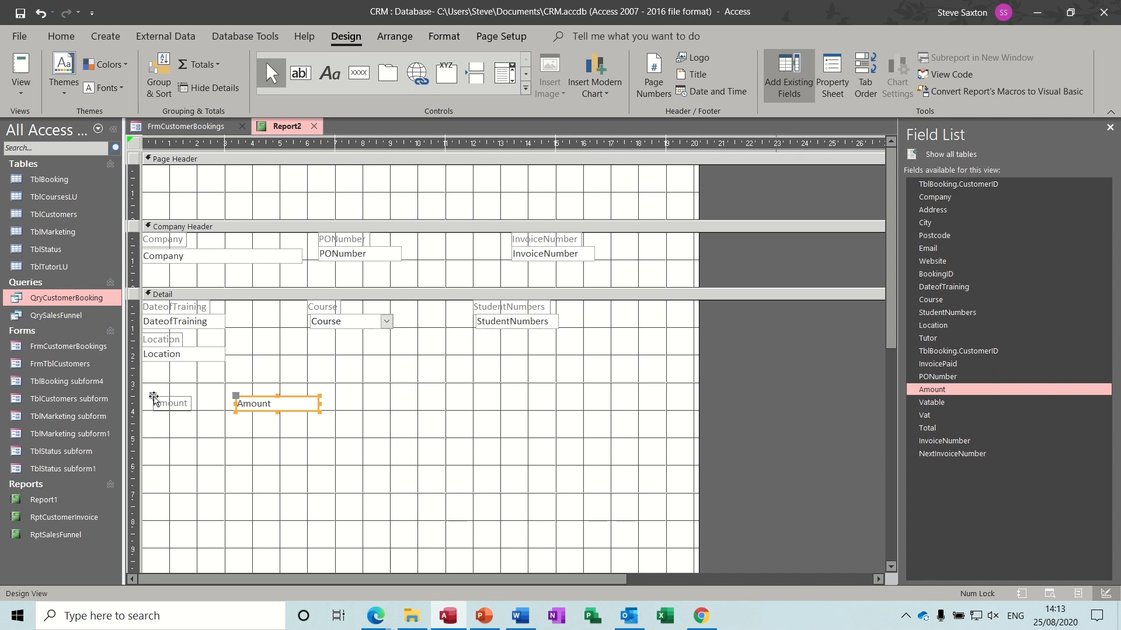
{"action": "left_click_drag", "start_coordinate": [157, 403], "coordinate": [235, 383]}
{"action": "left_click_drag", "start_coordinate": [288, 412], "coordinate": [197, 412]}
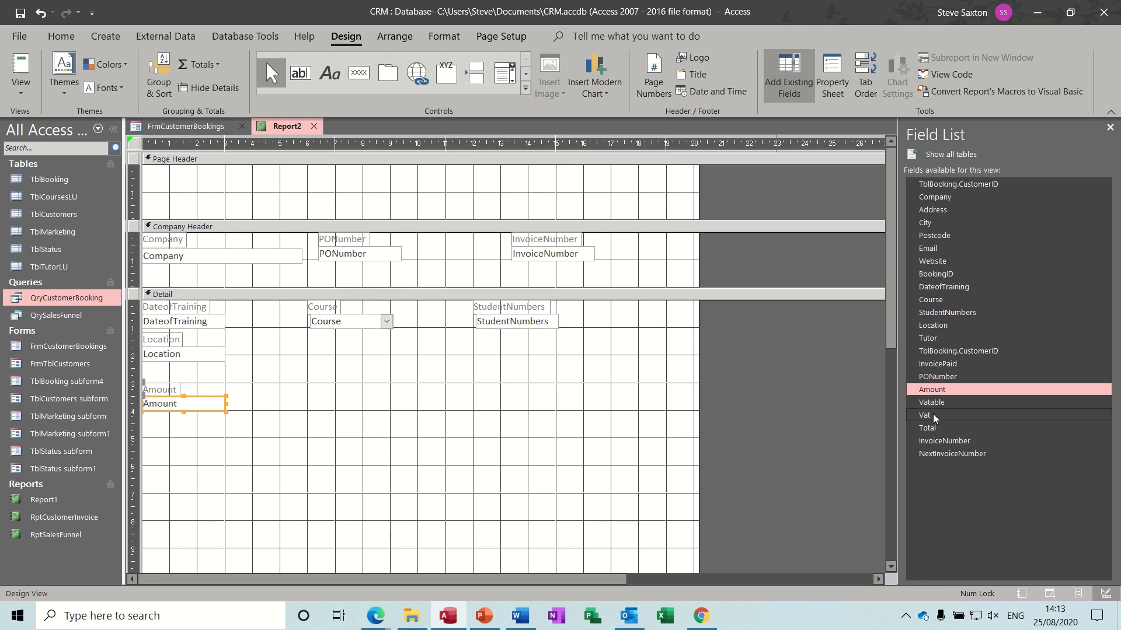
{"action": "left_click_drag", "start_coordinate": [933, 415], "coordinate": [337, 394]}
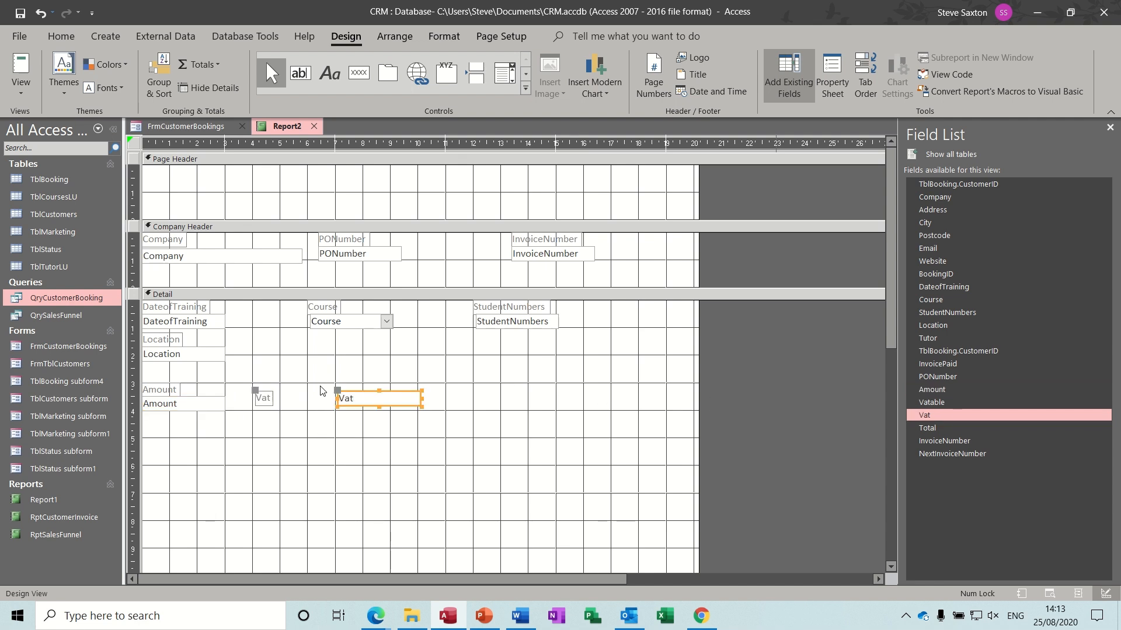
{"action": "mouse_move", "coordinate": [259, 394]}
{"action": "left_mouse_down"}
{"action": "mouse_move", "coordinate": [330, 355]}
{"action": "mouse_move", "coordinate": [338, 378]}
{"action": "left_mouse_up"}
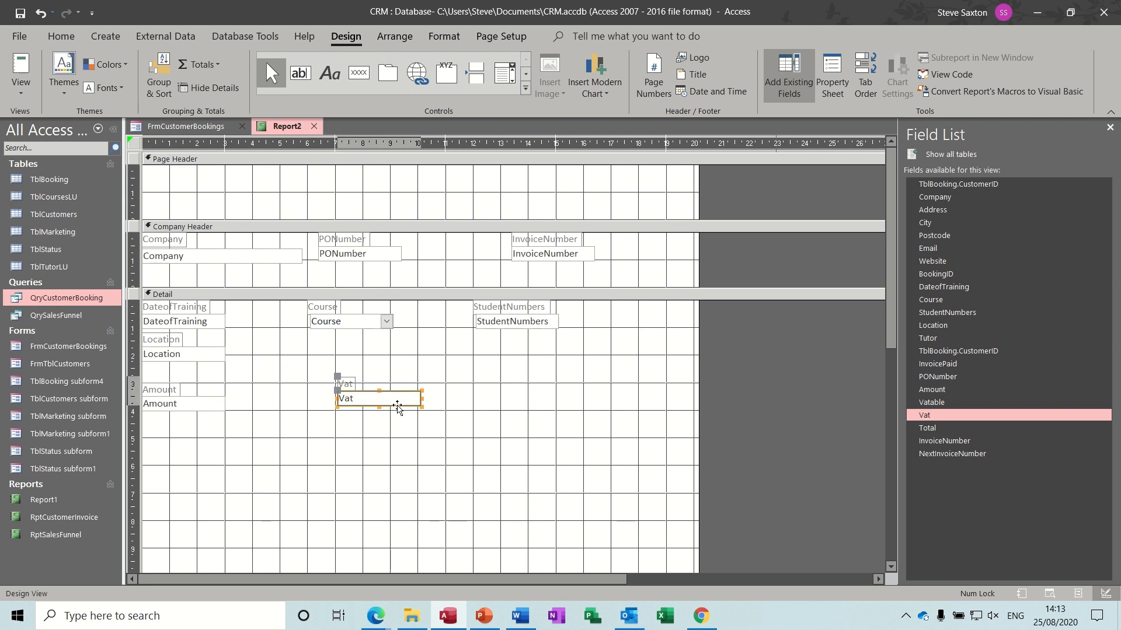
{"action": "left_click_drag", "start_coordinate": [397, 406], "coordinate": [286, 409]}
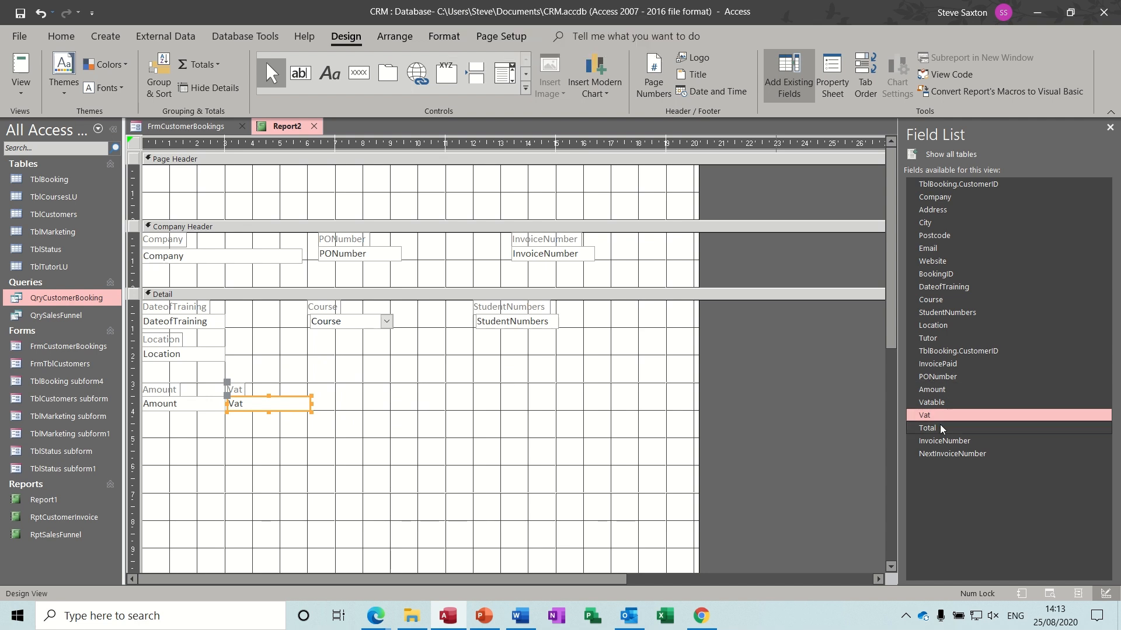
{"action": "left_click_drag", "start_coordinate": [940, 425], "coordinate": [387, 408]}
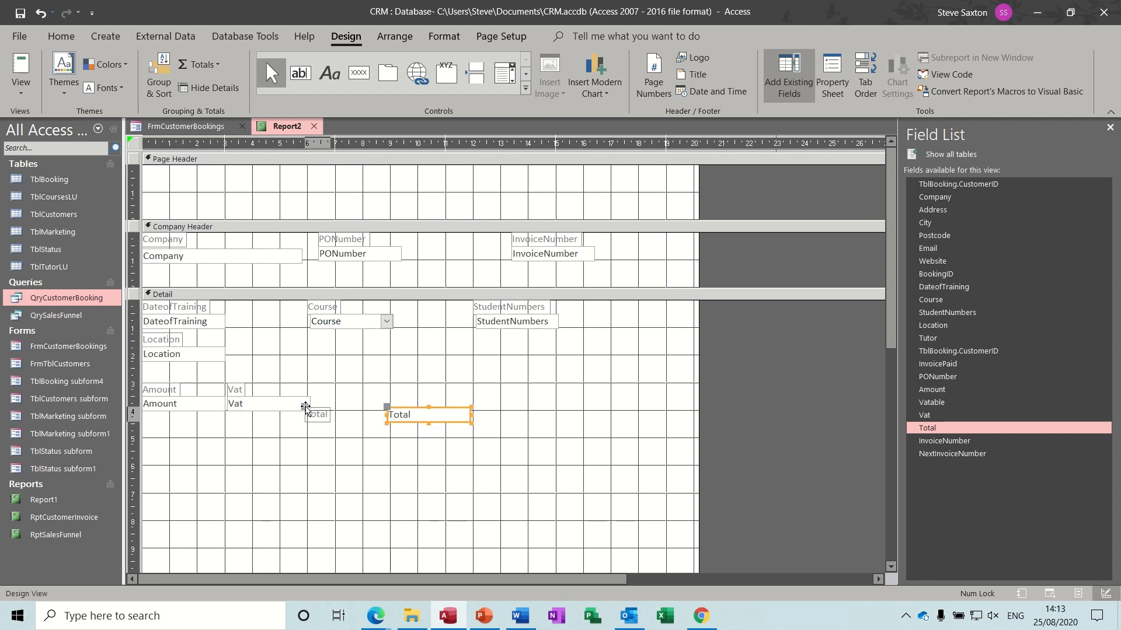
{"action": "left_click_drag", "start_coordinate": [306, 407], "coordinate": [348, 412]}
{"action": "left_click", "coordinate": [425, 415]}
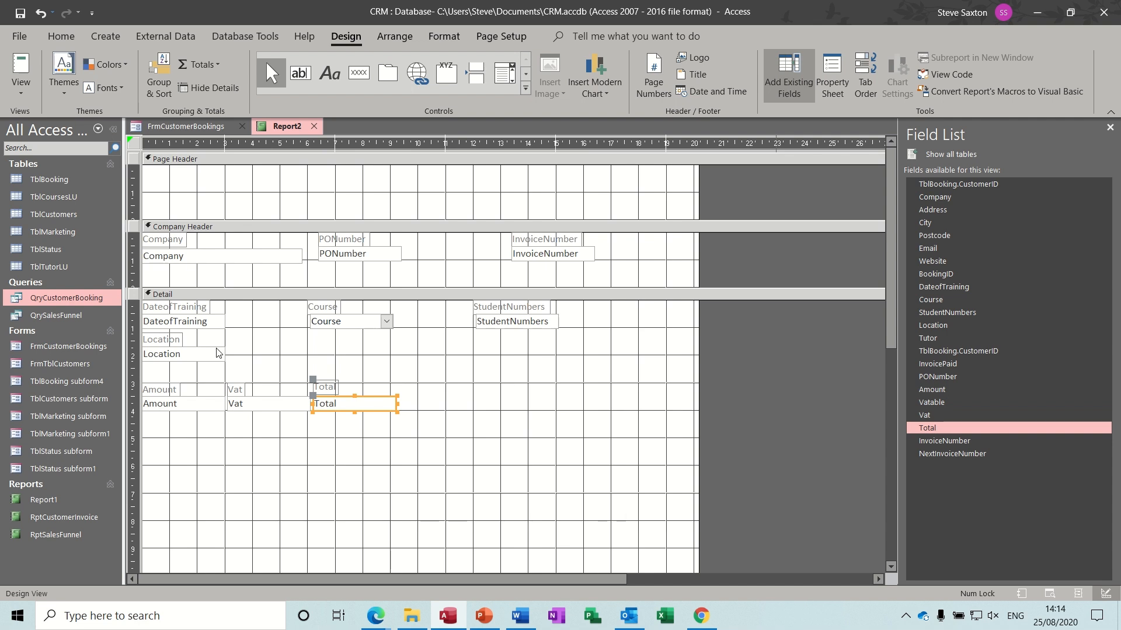
- Preview the report, then drag the Detail section's bottom edge up to remove empty space
{"action": "left_click", "coordinate": [21, 71]}
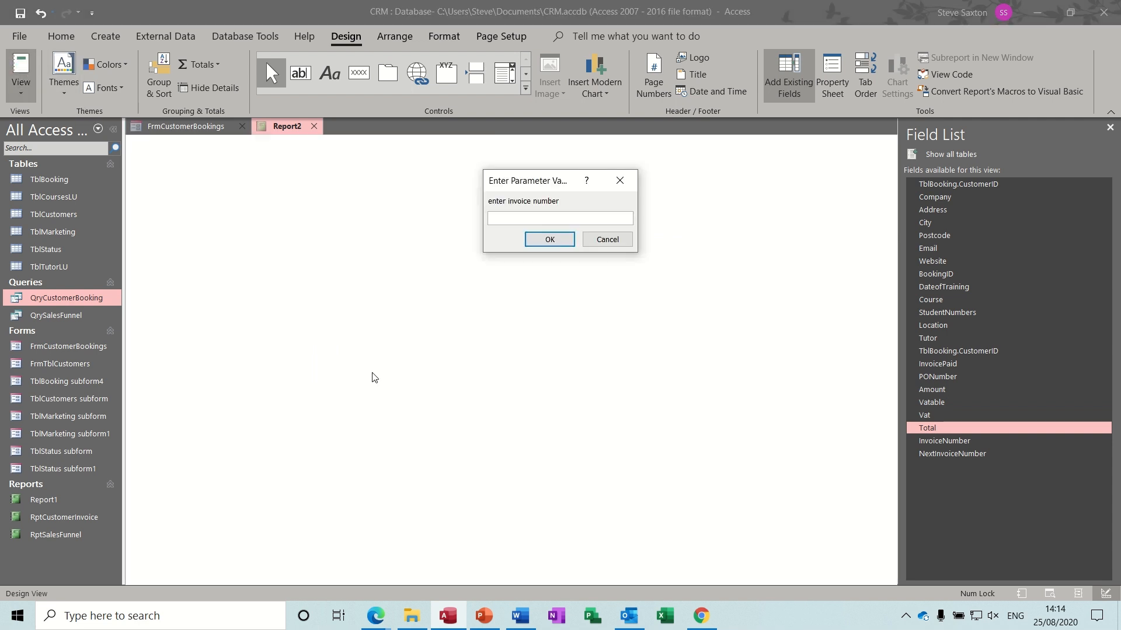
{"action": "key", "text": "Return"}
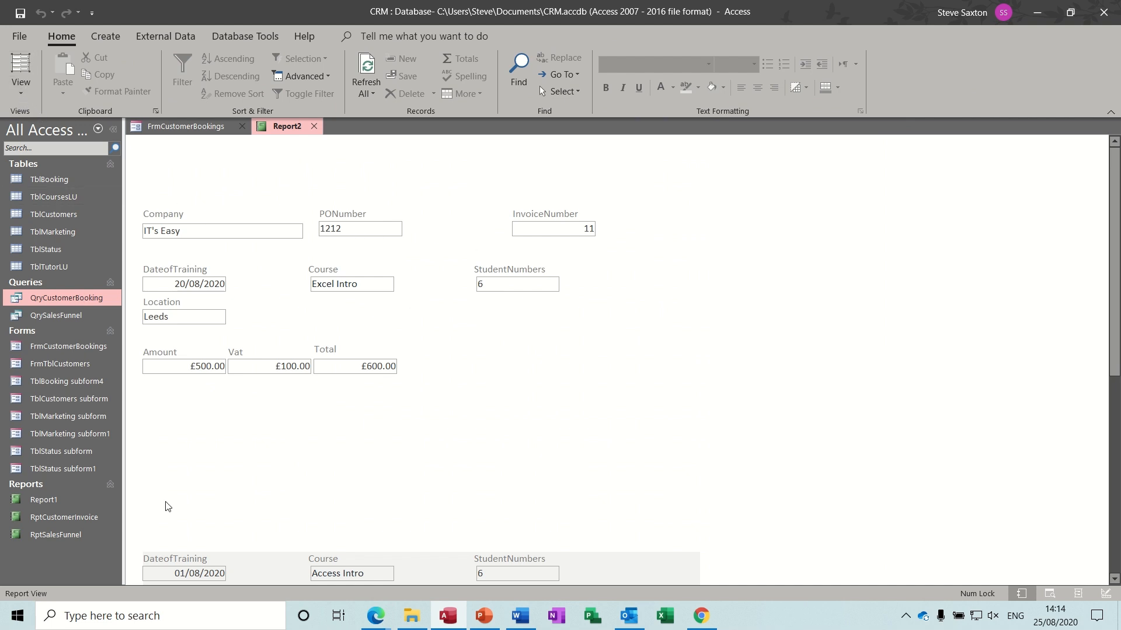
{"action": "left_click", "coordinate": [21, 95]}
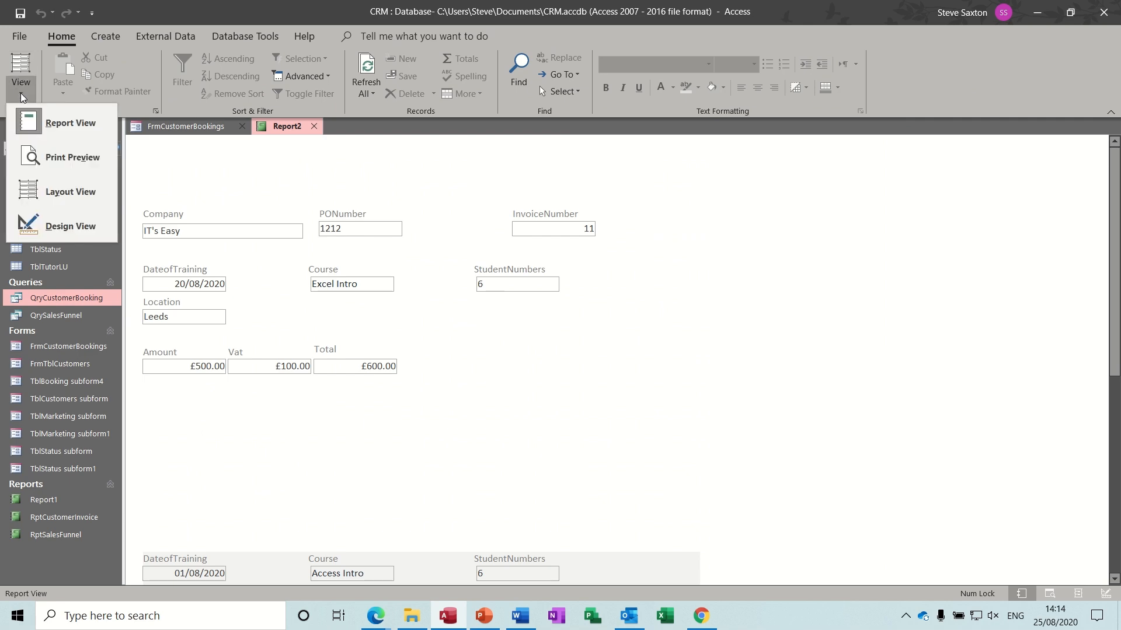
{"action": "left_click", "coordinate": [42, 228]}
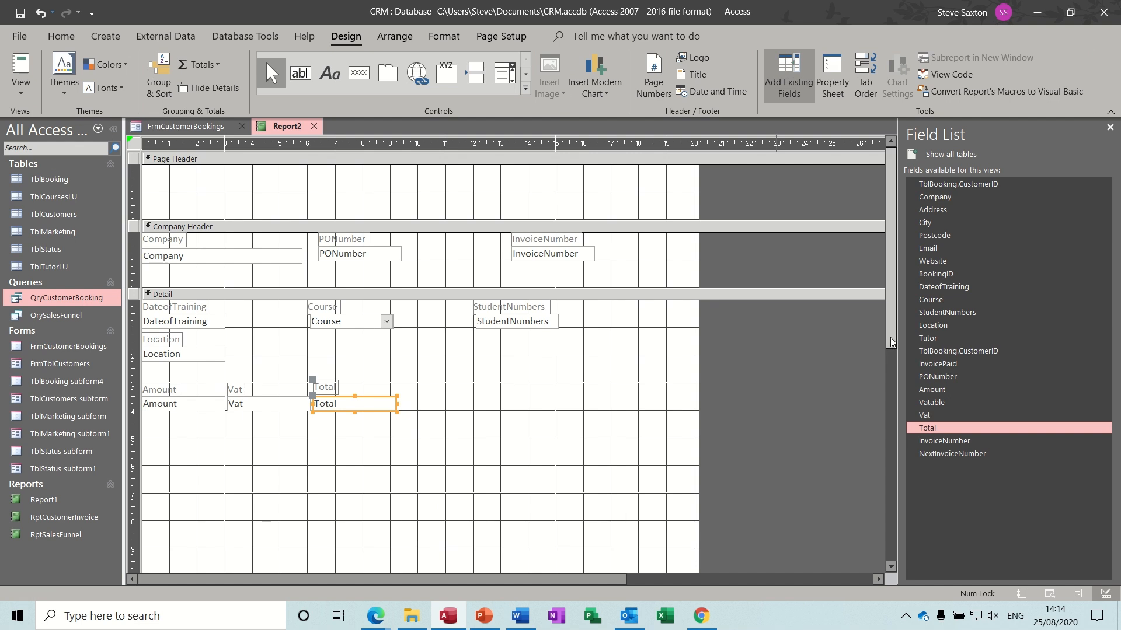
{"action": "left_click_drag", "start_coordinate": [891, 337], "coordinate": [888, 370]}
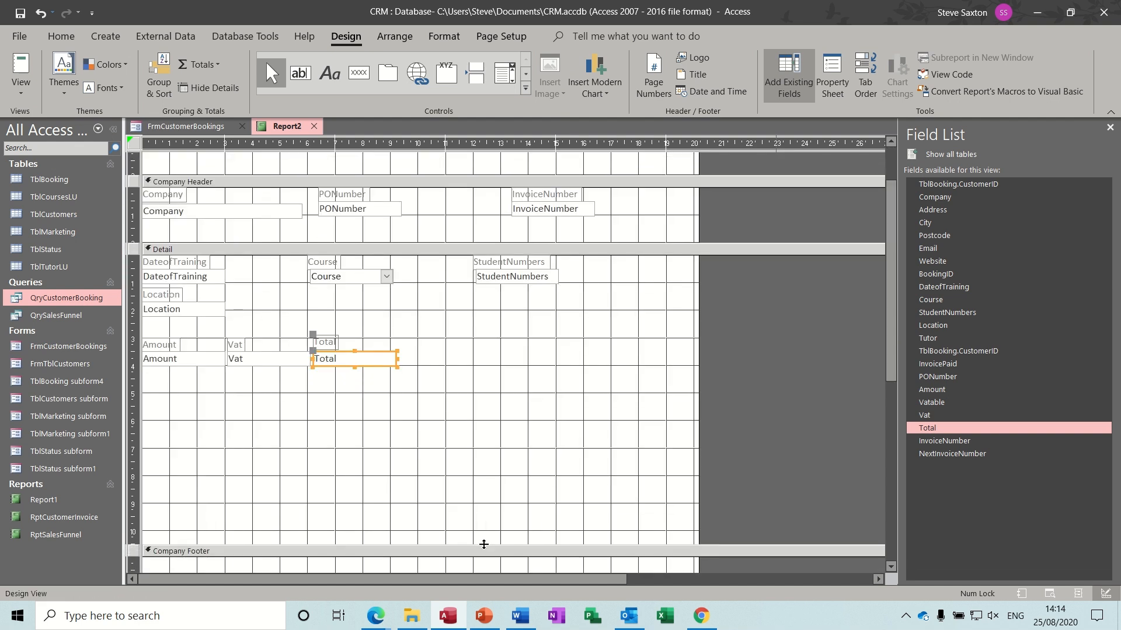
{"action": "left_click_drag", "start_coordinate": [484, 544], "coordinate": [477, 374]}
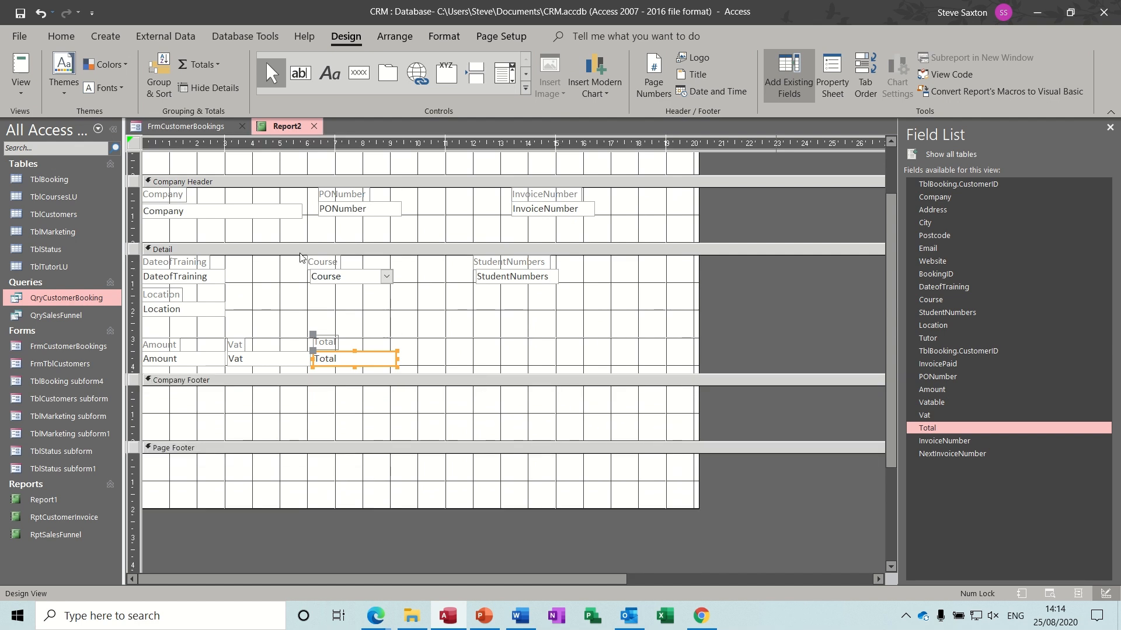
- Preview invoice 11 to confirm the tighter layout, then return to Design View
{"action": "left_click", "coordinate": [16, 67]}
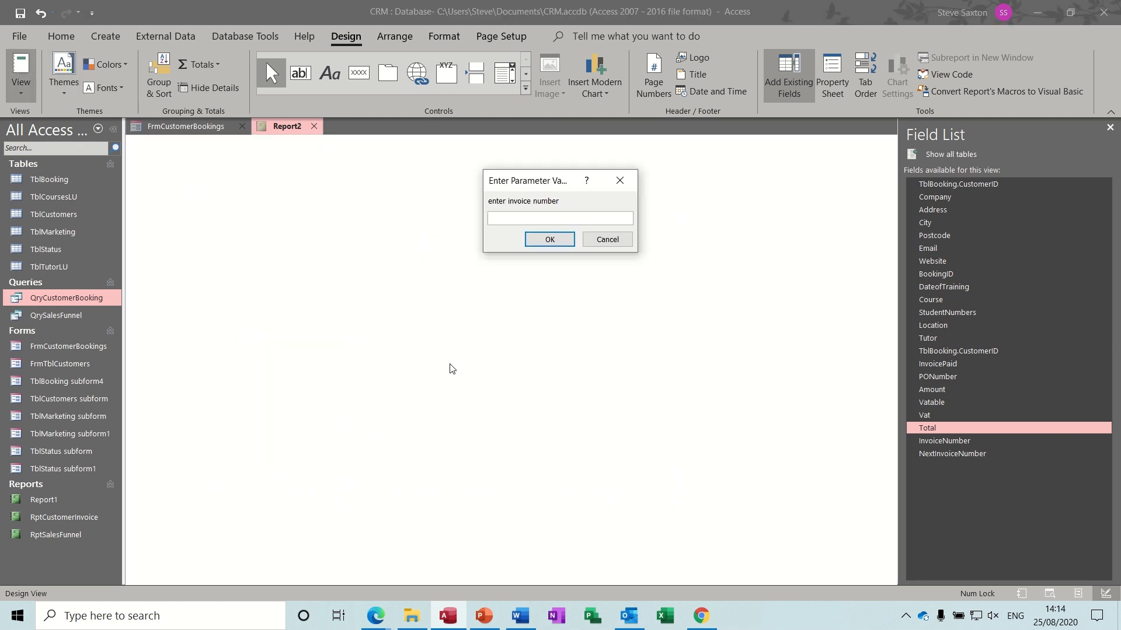
{"action": "type", "text": "11"}
{"action": "key", "text": "Return"}
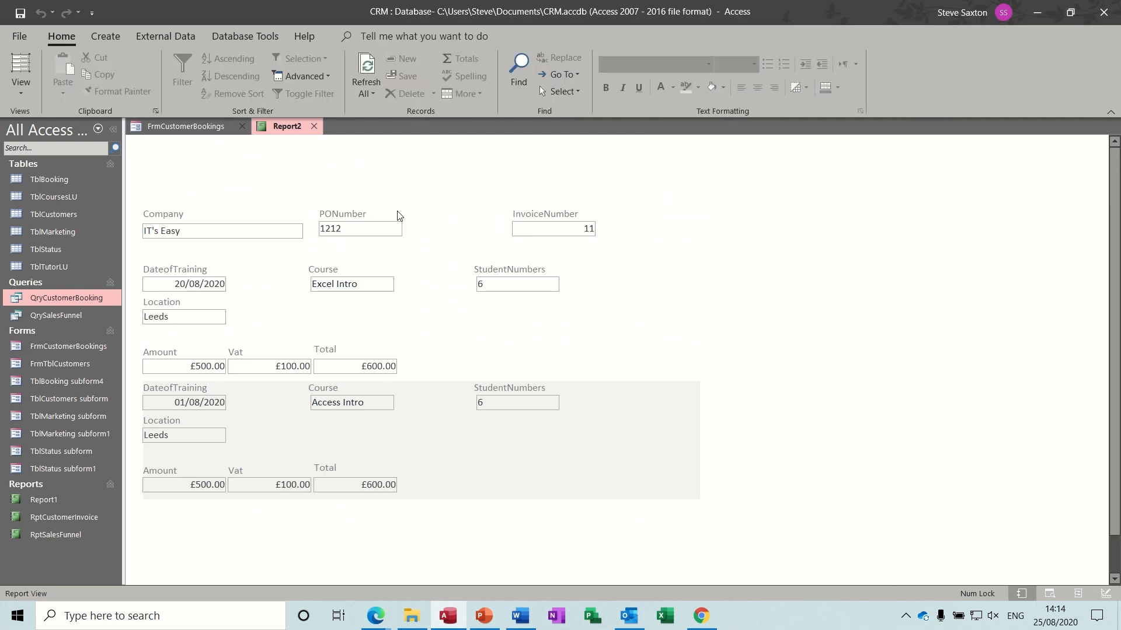
{"action": "left_click", "coordinate": [24, 96]}
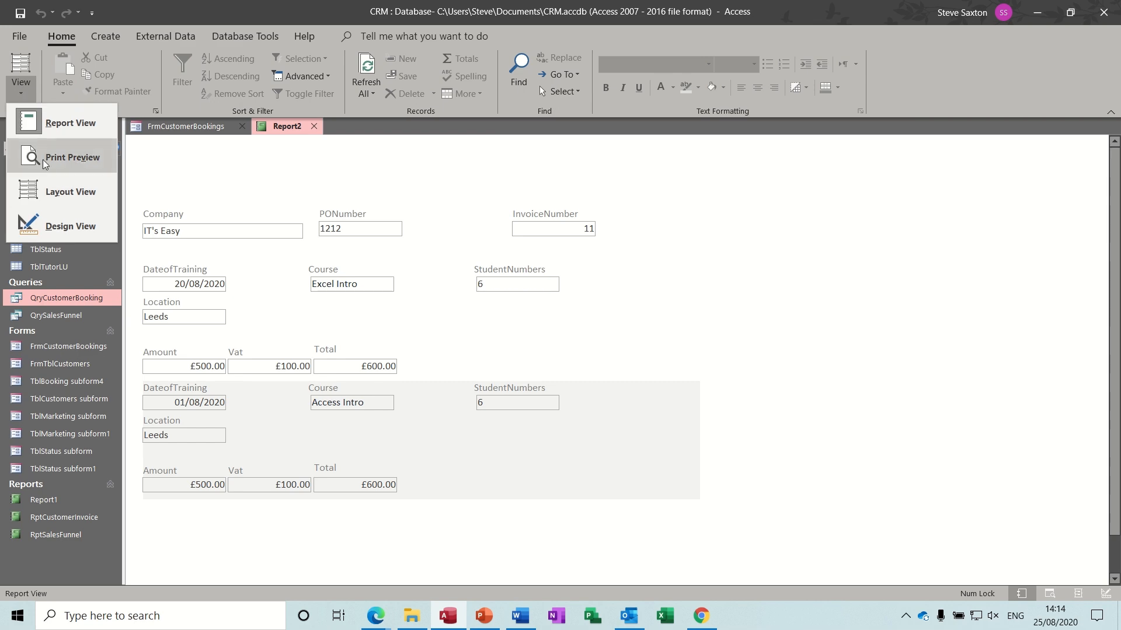
{"action": "left_click", "coordinate": [55, 223]}
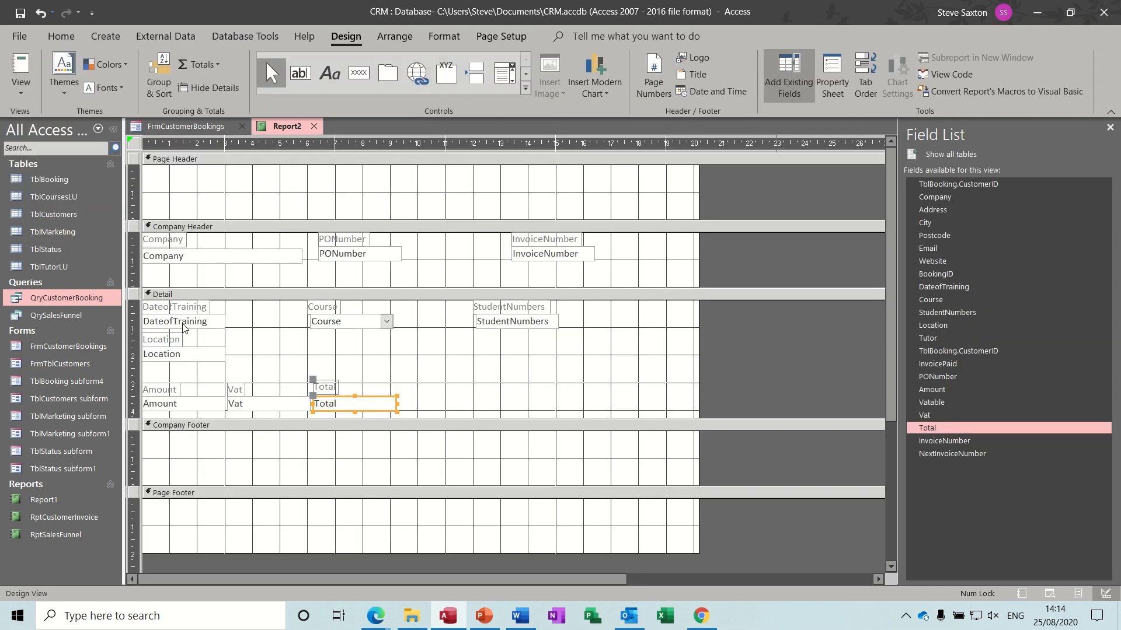
- Make the DateofTraining, Course and StudentNumbers labels bold
{"action": "left_click", "coordinate": [179, 310]}
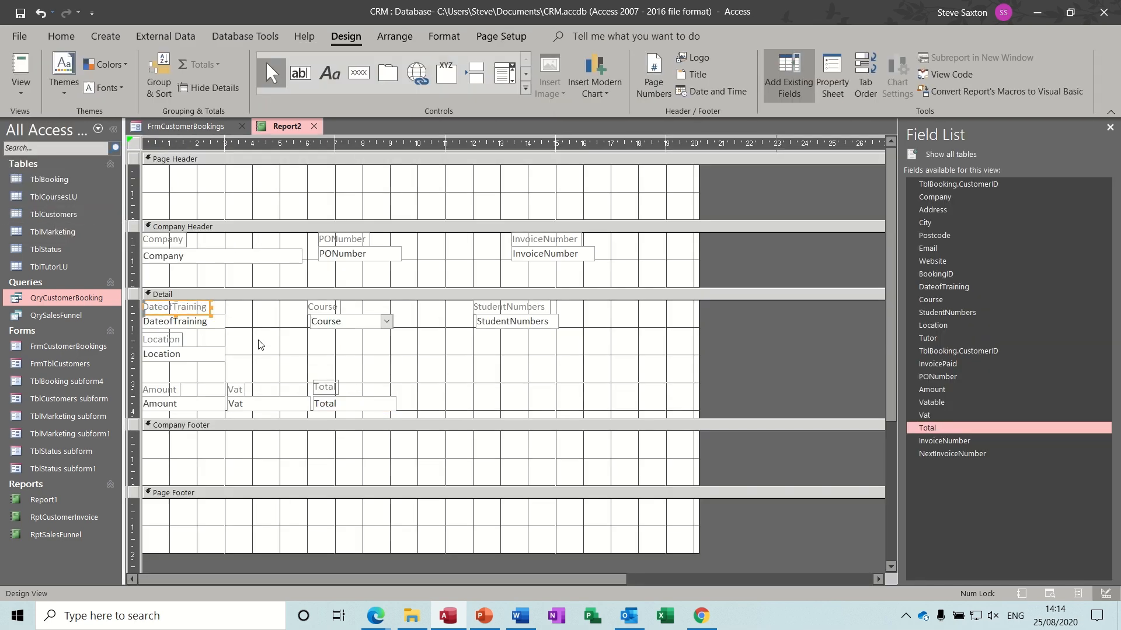
{"action": "key", "text": "ctrl+b"}
{"action": "left_click", "coordinate": [315, 318]}
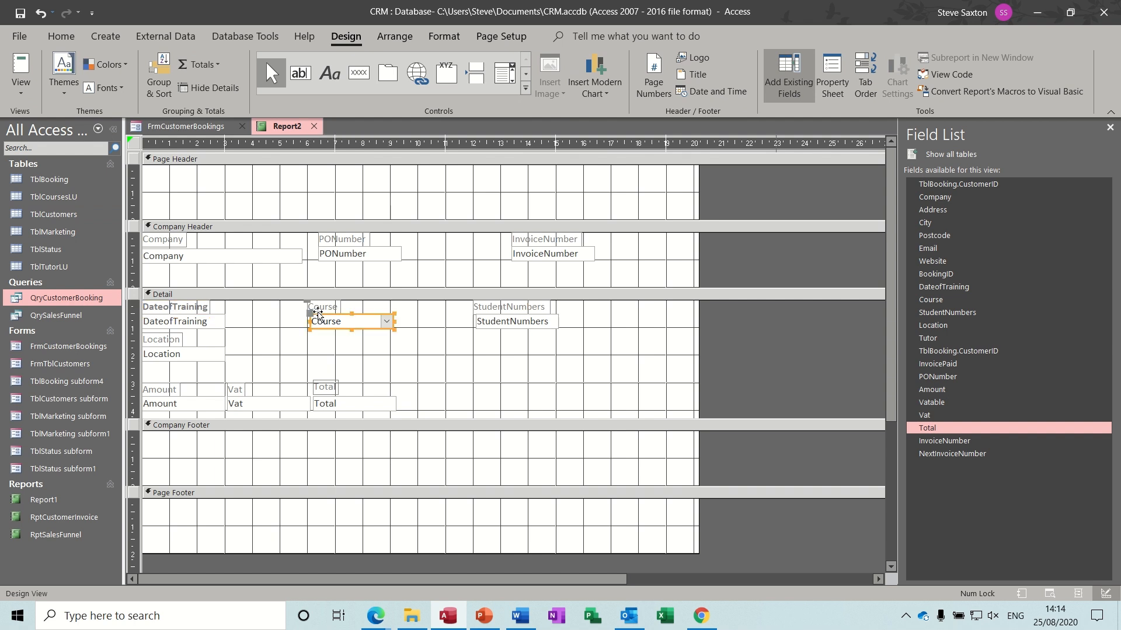
{"action": "left_click", "coordinate": [323, 309]}
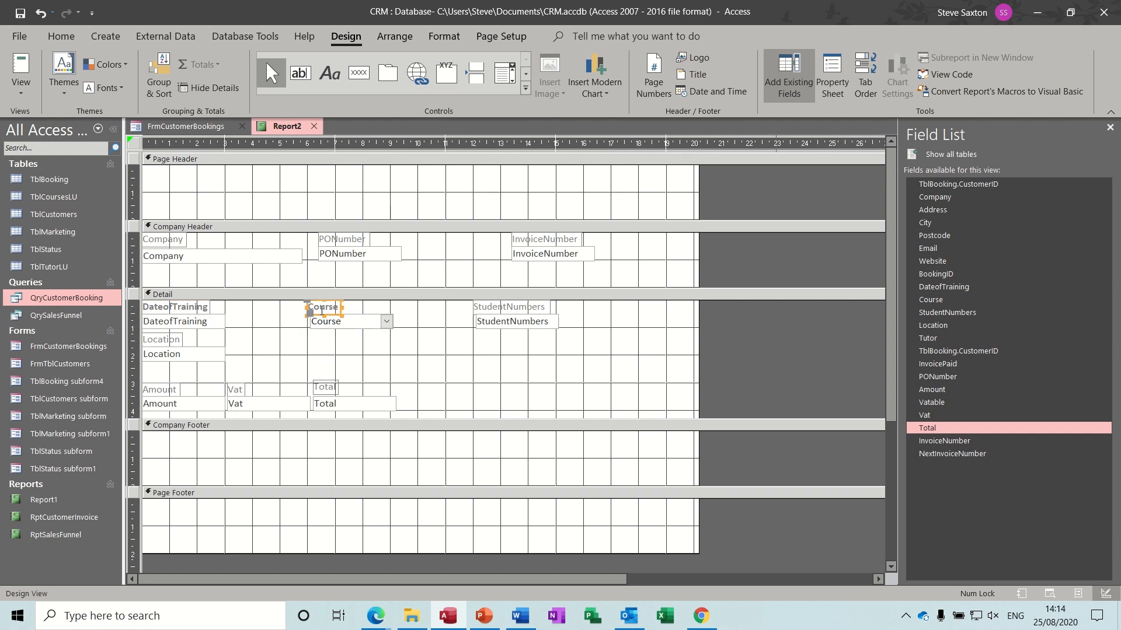
{"action": "left_click", "coordinate": [486, 310]}
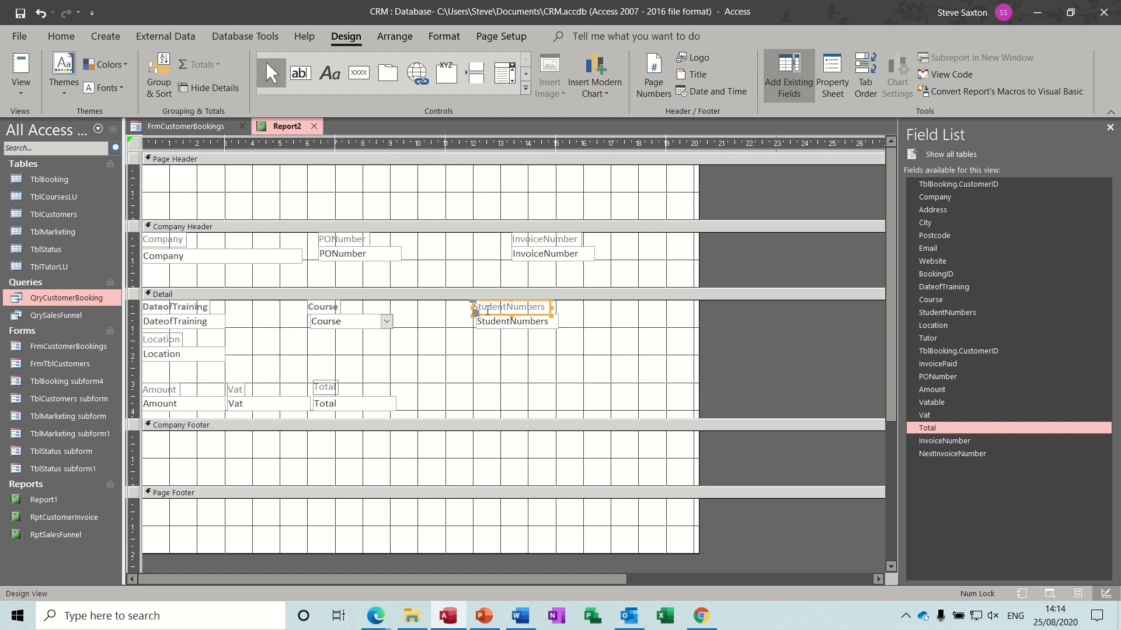
{"action": "key", "text": "ctrl+b"}
- Bold the Company, PONumber, InvoiceNumber, Location, Amount, Vat and Total labels
{"action": "left_click", "coordinate": [178, 240]}
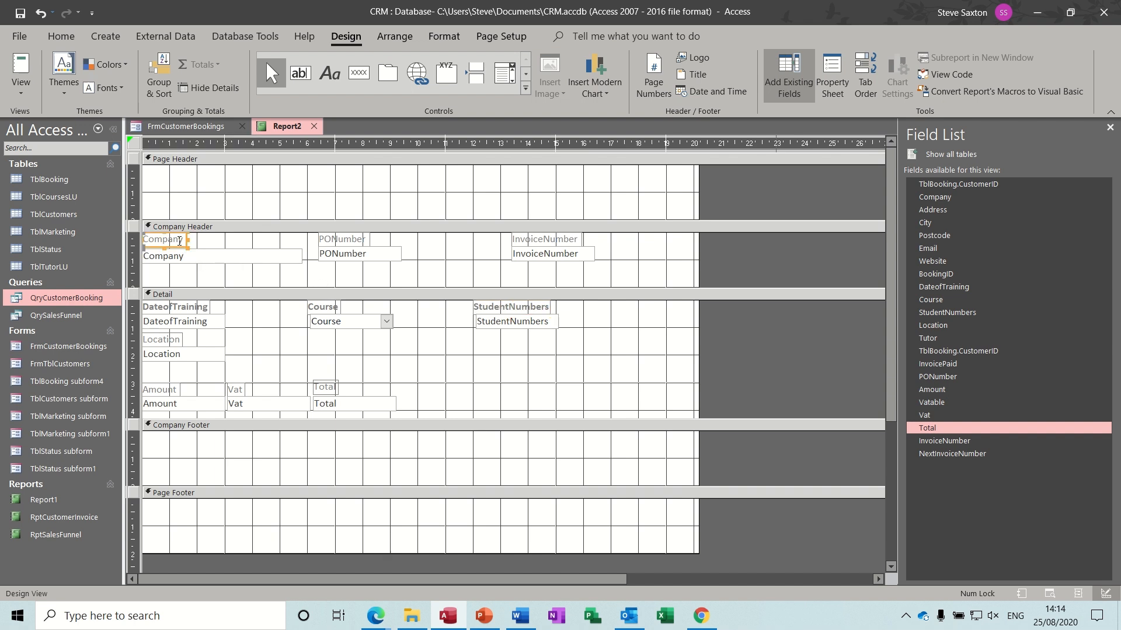
{"action": "key", "text": "ctrl+b"}
{"action": "left_click", "coordinate": [133, 240]}
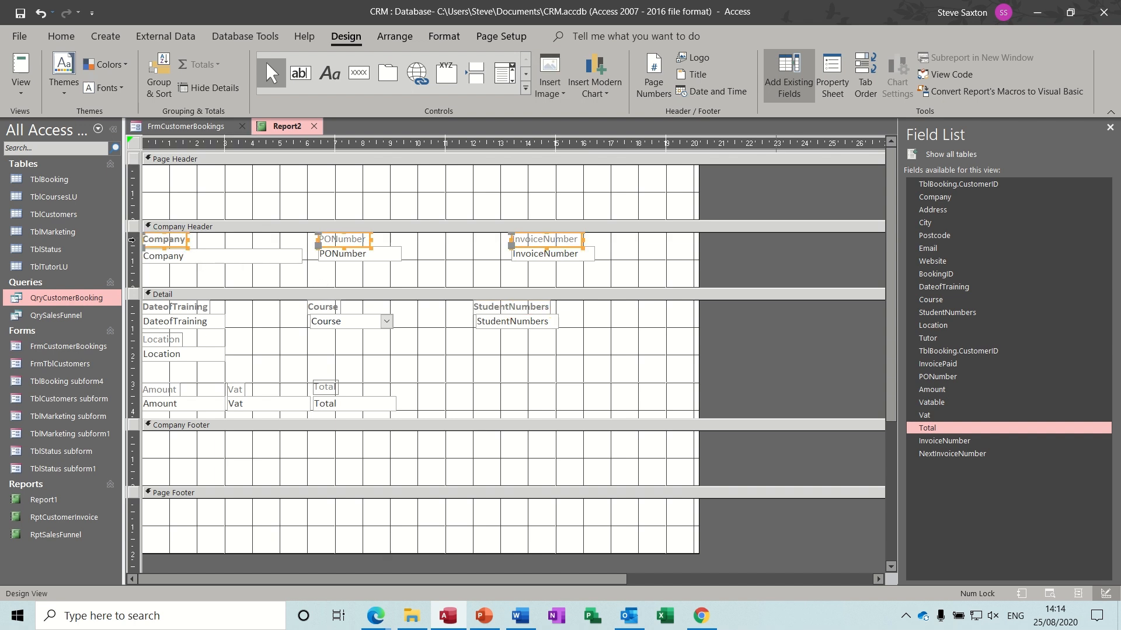
{"action": "key", "text": "ctrl+b"}
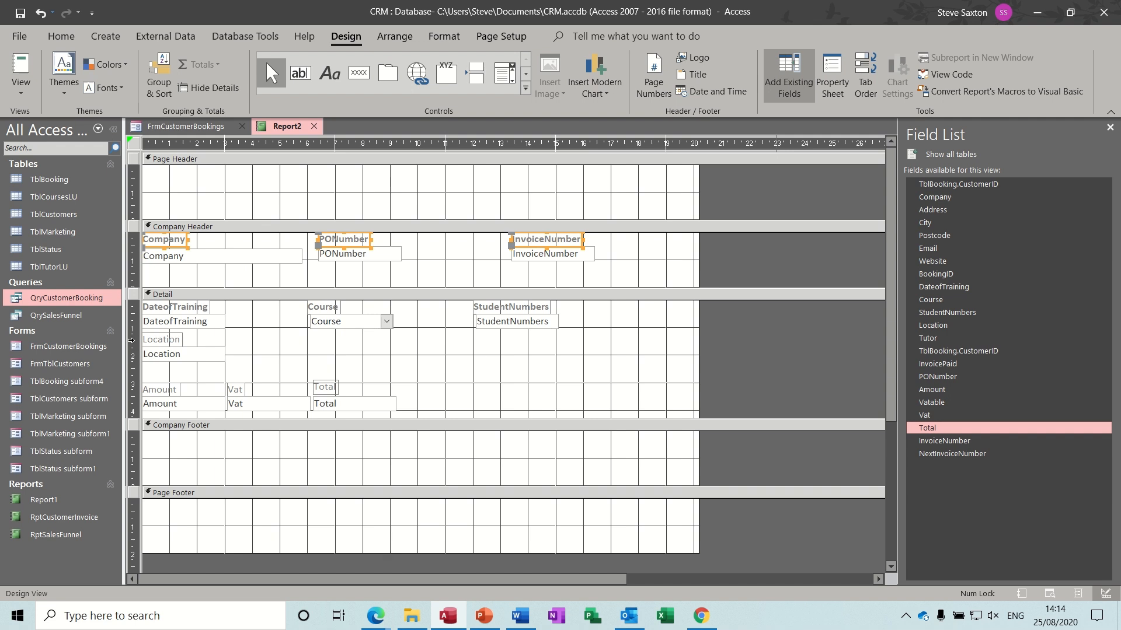
{"action": "left_click", "coordinate": [131, 340]}
{"action": "key", "text": "ctrl+b"}
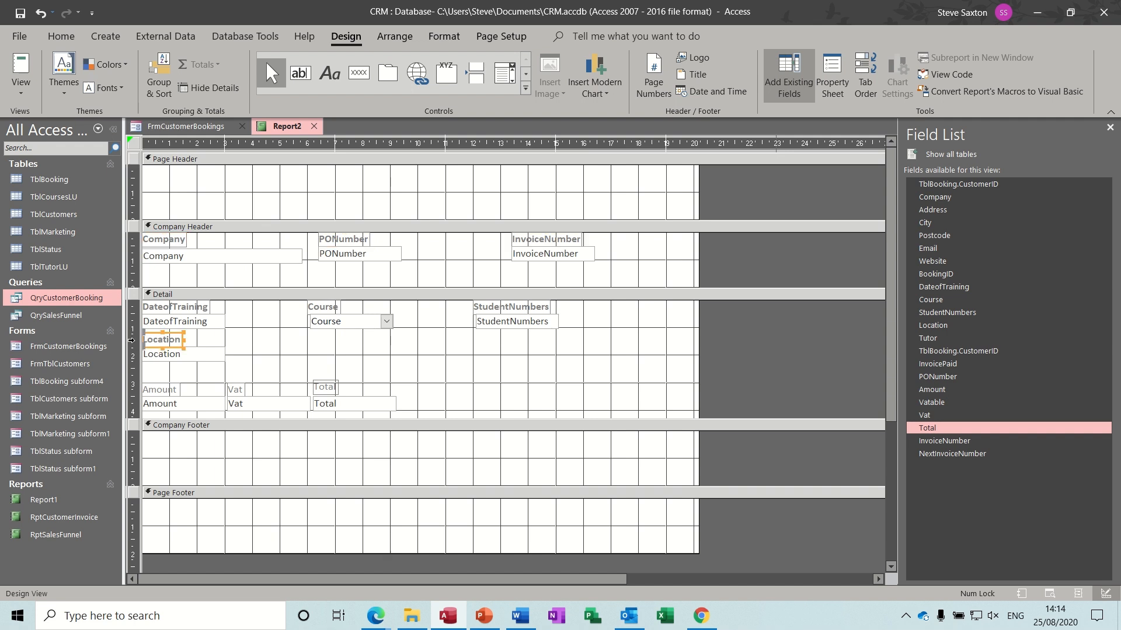
{"action": "left_click", "coordinate": [132, 389]}
{"action": "key", "text": "ctrl+b"}
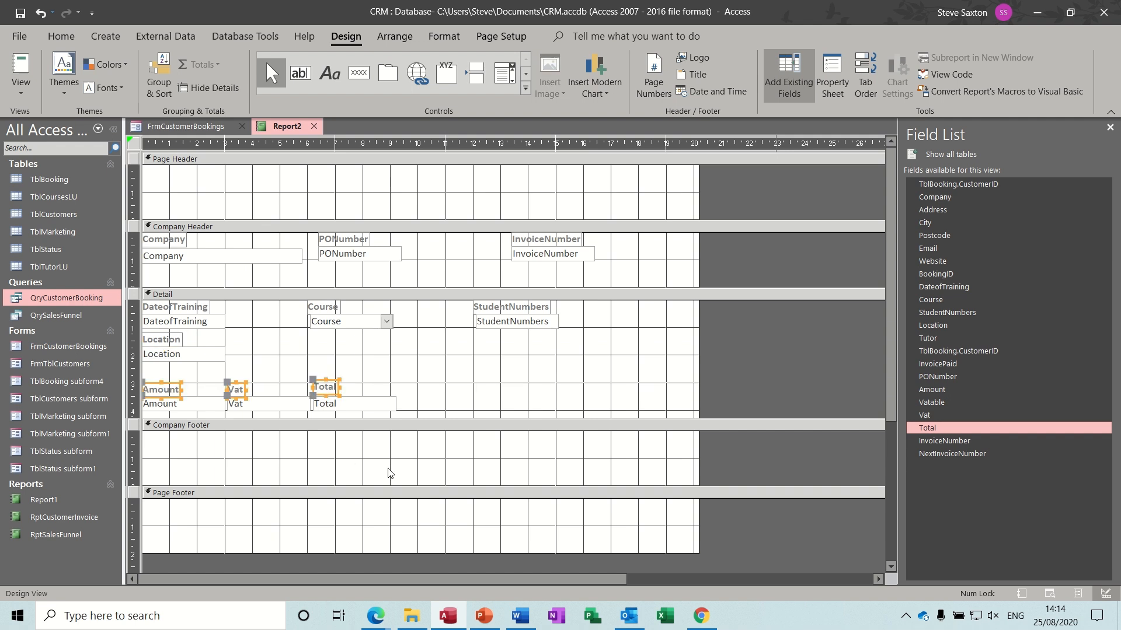
{"action": "left_click", "coordinate": [424, 466]}
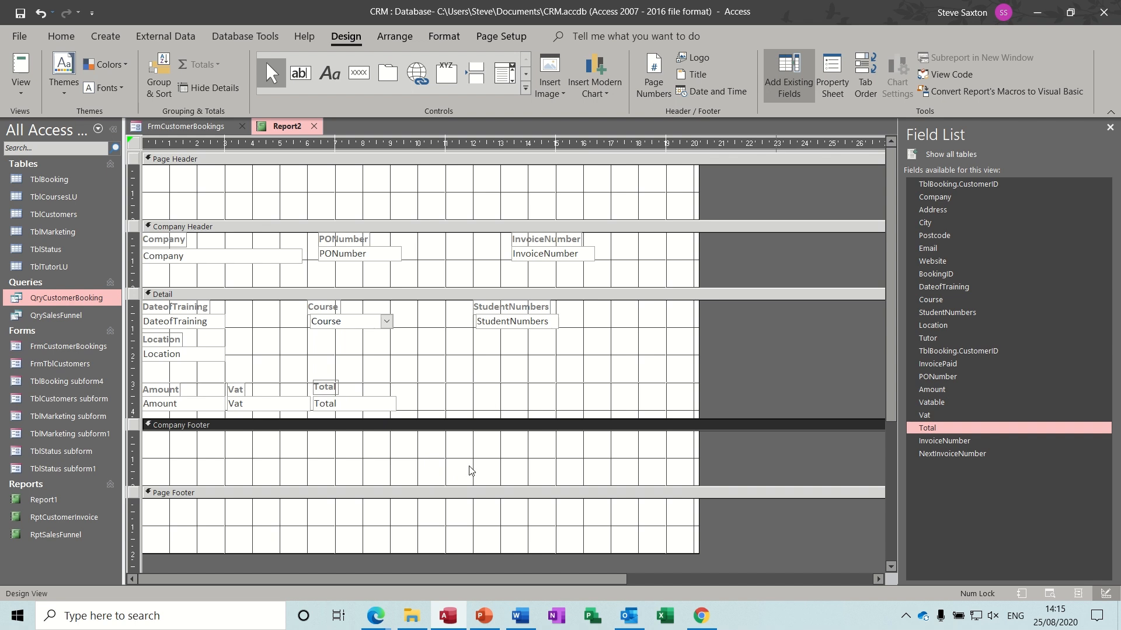
- Make the Company Footer taller and add a text box containing =Sum([amount])
{"action": "left_click_drag", "start_coordinate": [458, 485], "coordinate": [458, 545]}
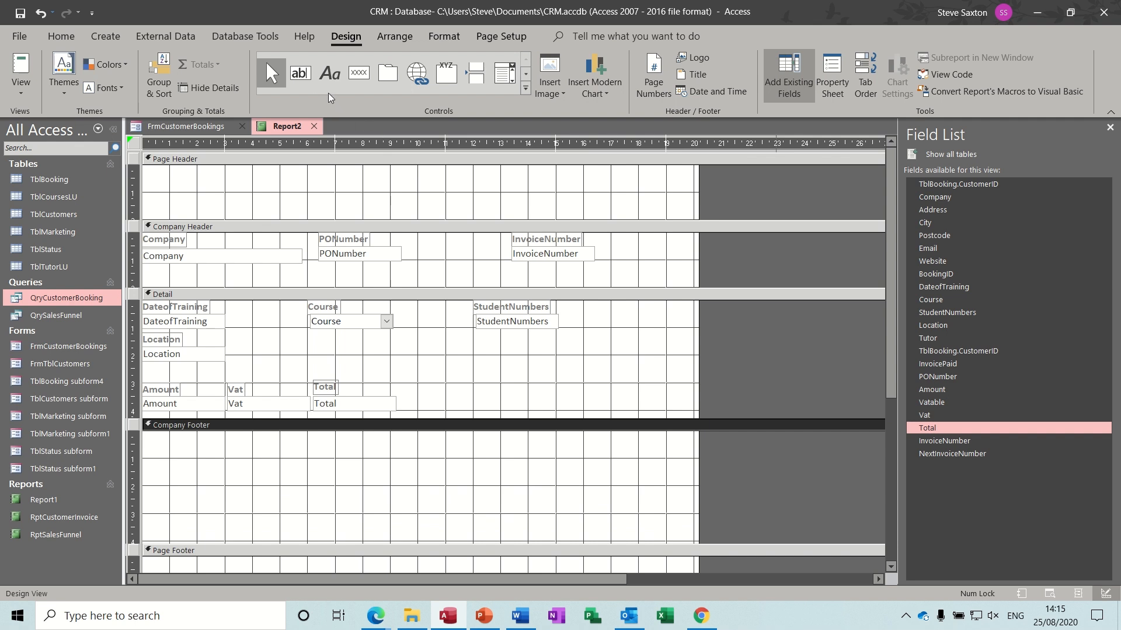
{"action": "left_click", "coordinate": [301, 75]}
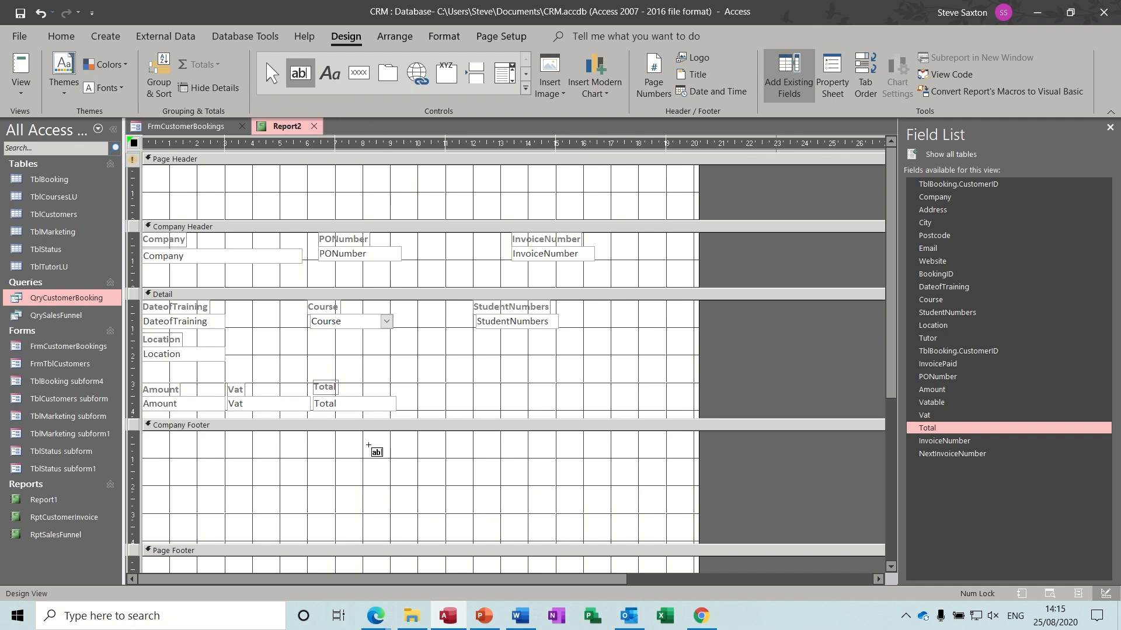
{"action": "left_click_drag", "start_coordinate": [368, 445], "coordinate": [518, 488]}
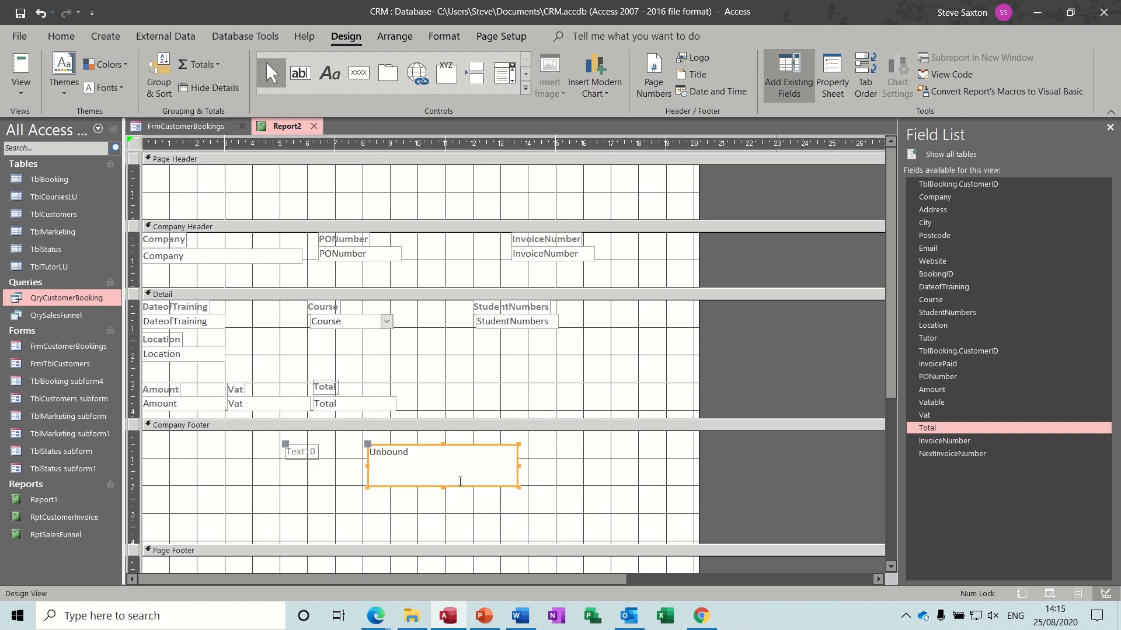
{"action": "left_click", "coordinate": [407, 460]}
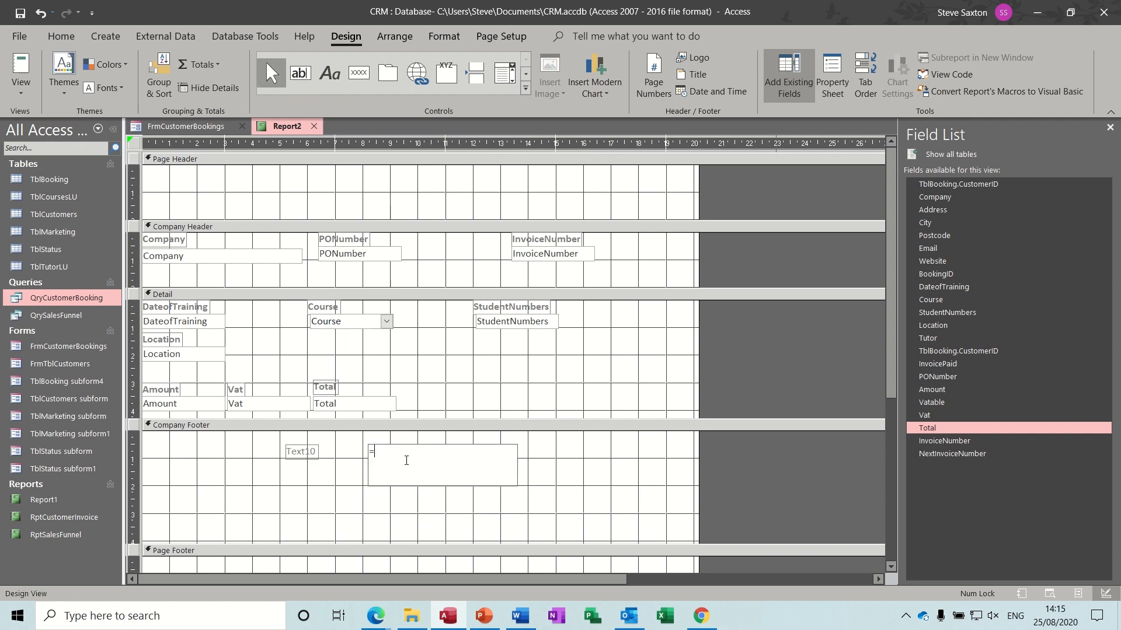
{"action": "type", "text": "=sum([amount"}
{"action": "left_click", "coordinate": [571, 458]}
- Rename the sum box's label to 'Total Amount' and shorten the box
{"action": "left_click", "coordinate": [315, 456]}
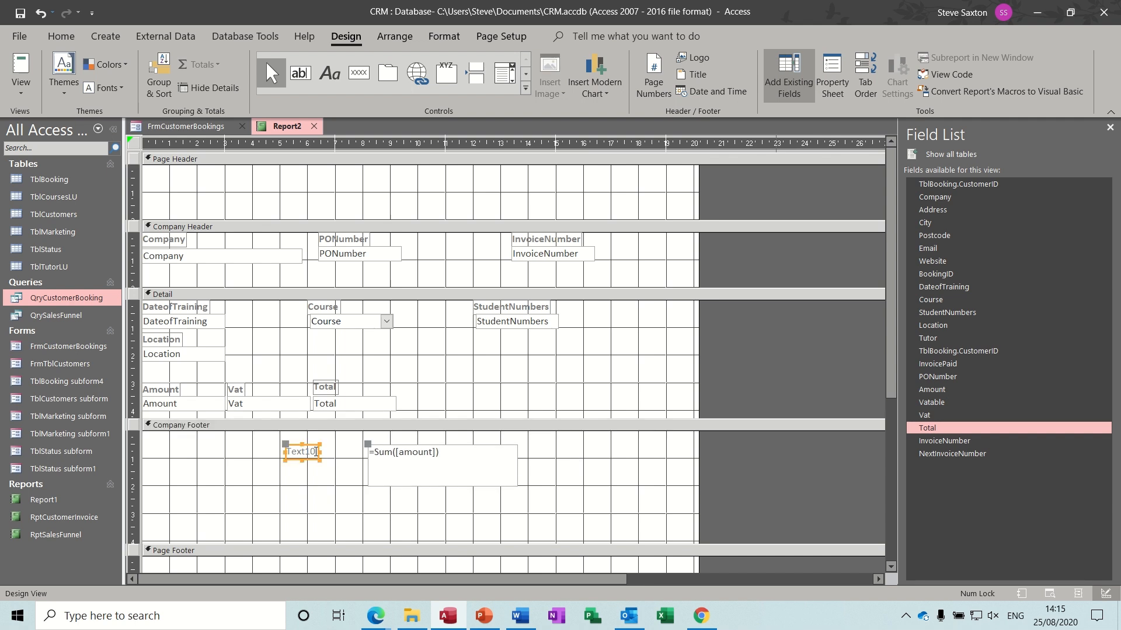
{"action": "left_click", "coordinate": [315, 453]}
{"action": "left_click_drag", "start_coordinate": [315, 452], "coordinate": [290, 451]}
{"action": "type", "text": "Tot"}
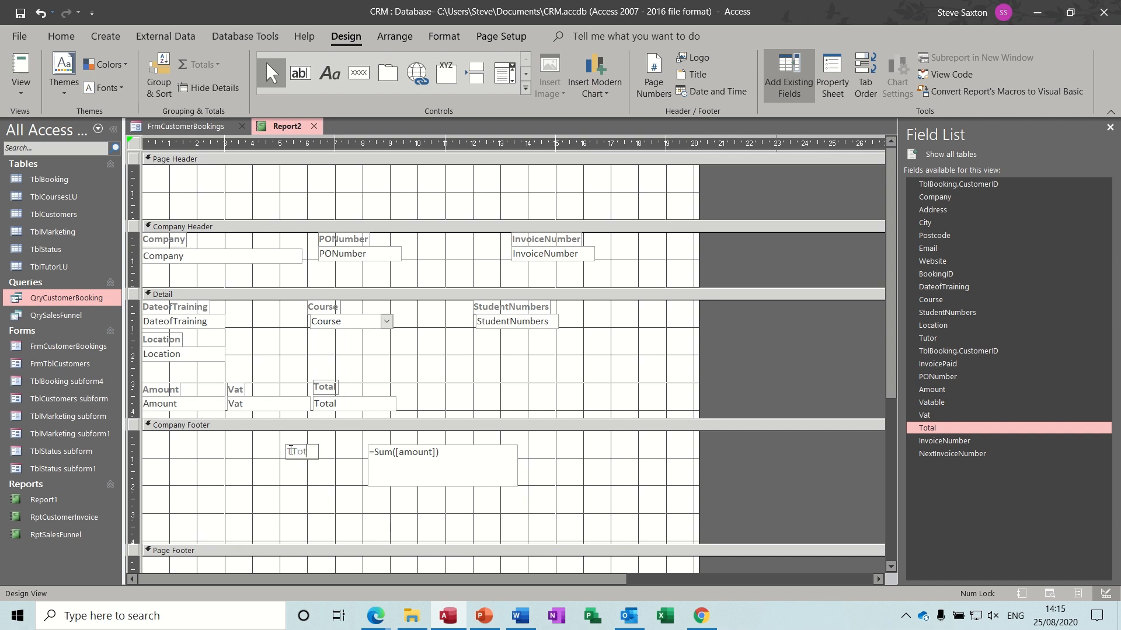
{"action": "type", "text": "al Amount"}
{"action": "key", "text": "BackSpace"}
{"action": "left_click", "coordinate": [434, 482]}
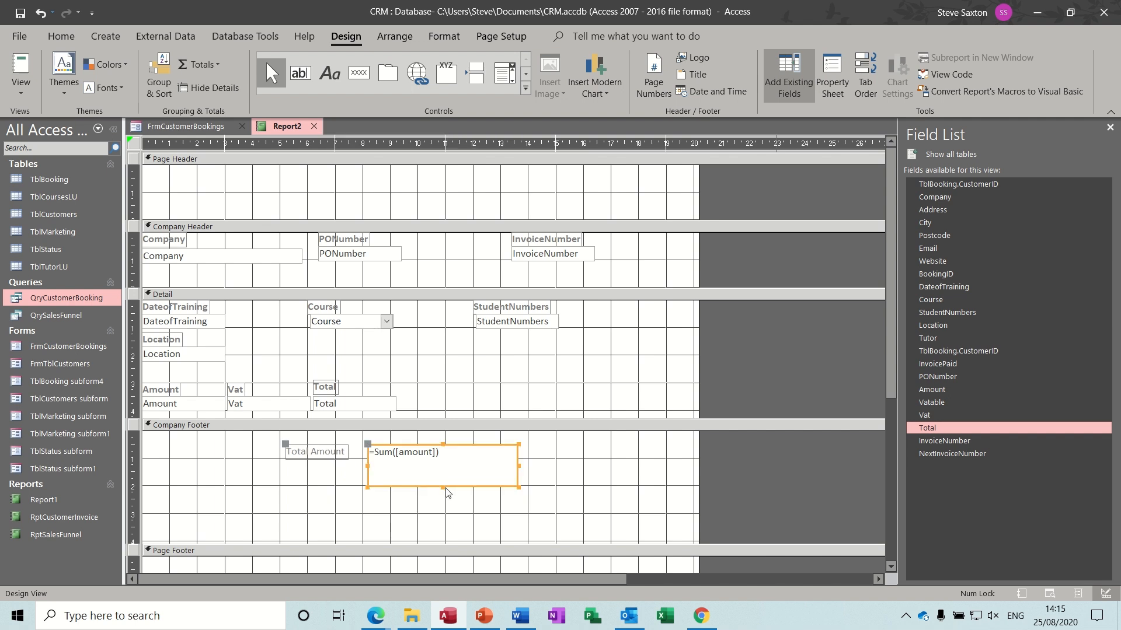
{"action": "left_click_drag", "start_coordinate": [442, 486], "coordinate": [438, 472]}
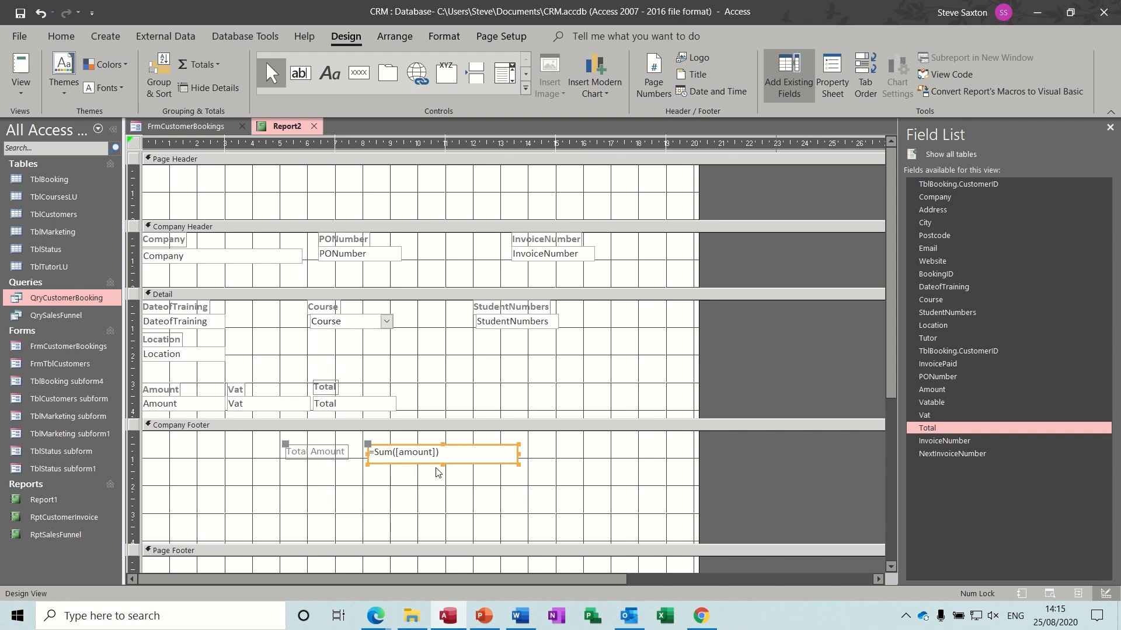
{"action": "left_click", "coordinate": [410, 488]}
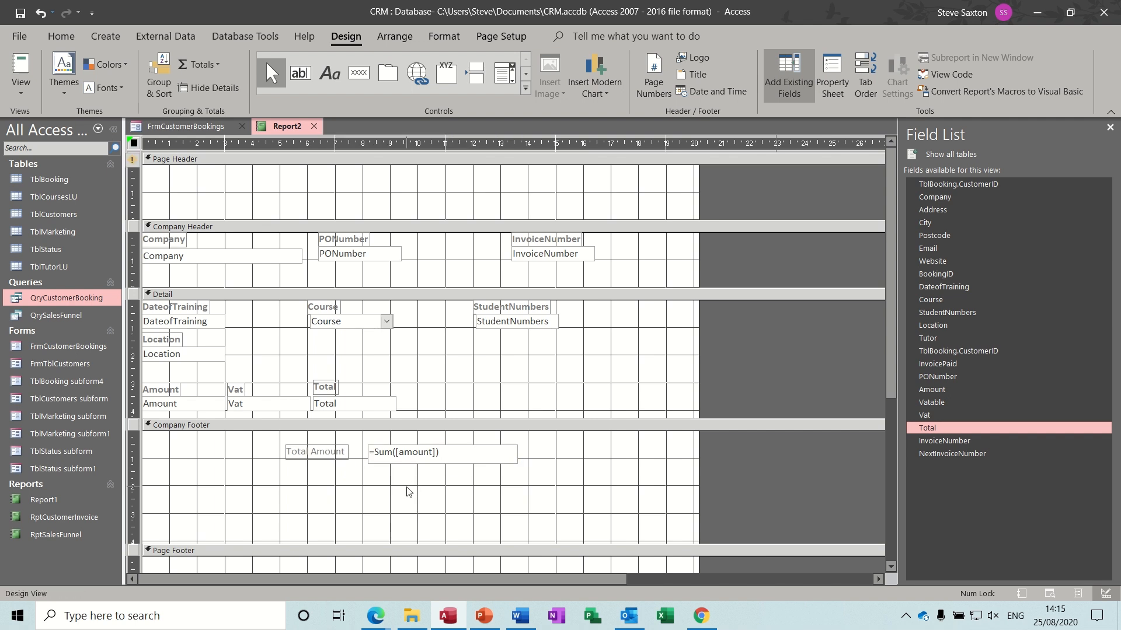
- Add a =Sum([vat]) box labelled 'Total Vat' below the Amount sum
{"action": "left_click", "coordinate": [303, 76]}
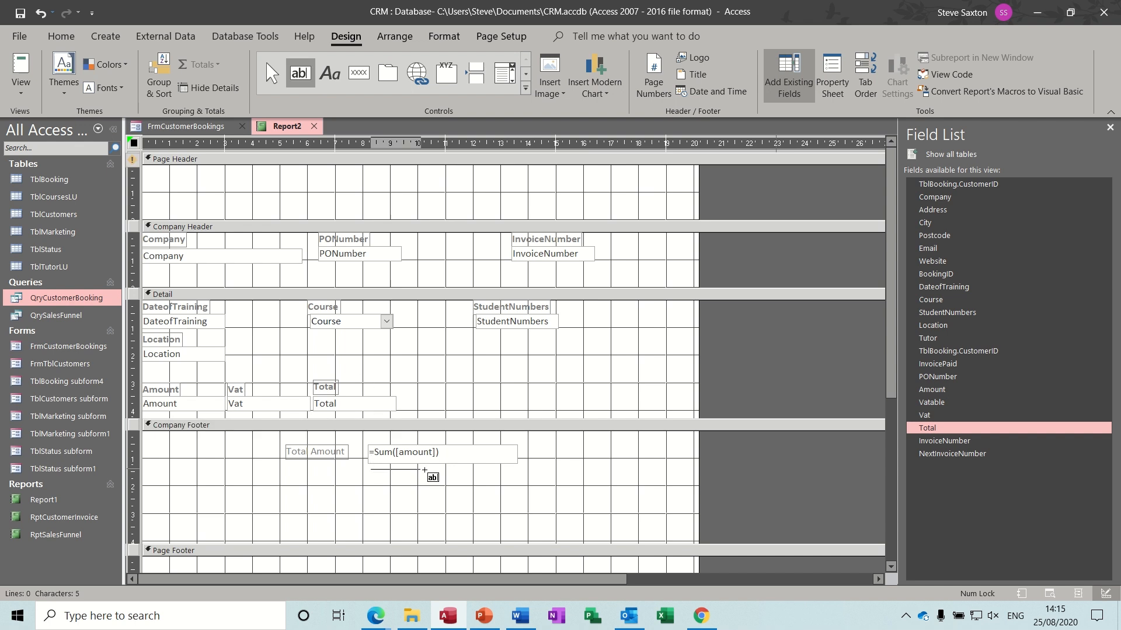
{"action": "left_click_drag", "start_coordinate": [370, 469], "coordinate": [513, 499]}
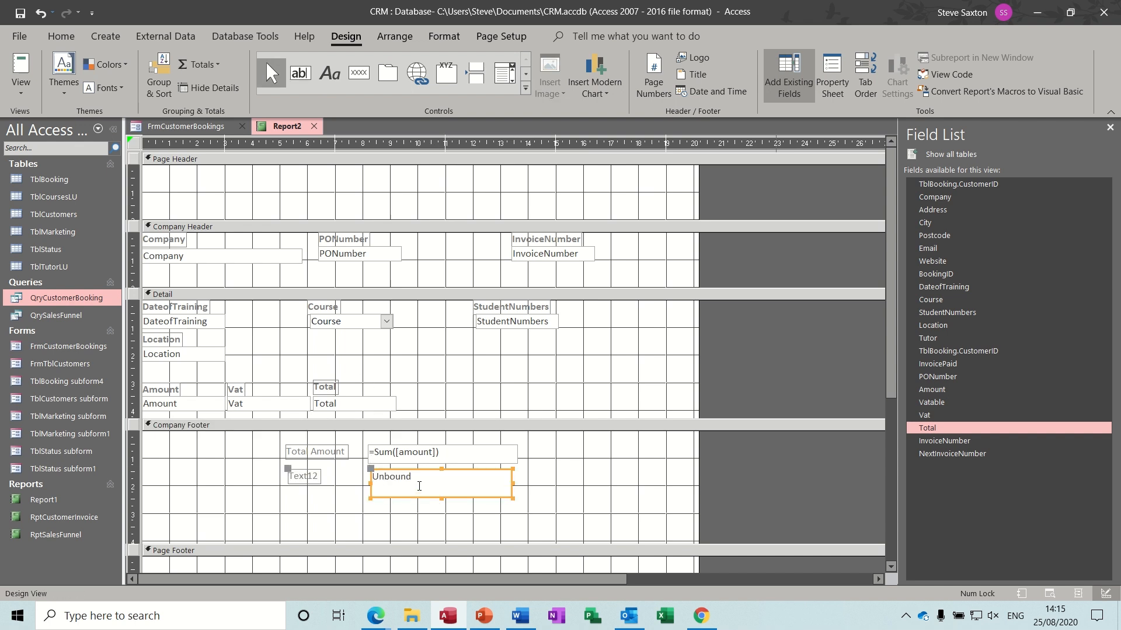
{"action": "left_click", "coordinate": [419, 483]}
{"action": "type", "text": "=sum"}
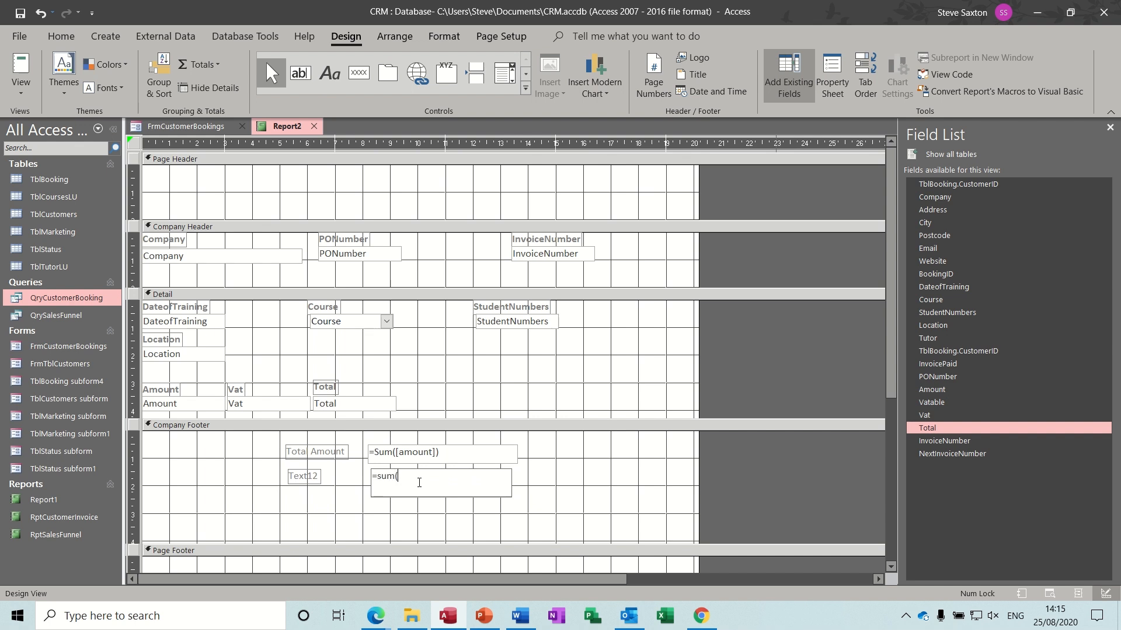
{"action": "type", "text": "([vat"}
{"action": "left_click", "coordinate": [307, 476]}
{"action": "left_click", "coordinate": [320, 477]}
{"action": "left_click_drag", "start_coordinate": [320, 476], "coordinate": [290, 475]}
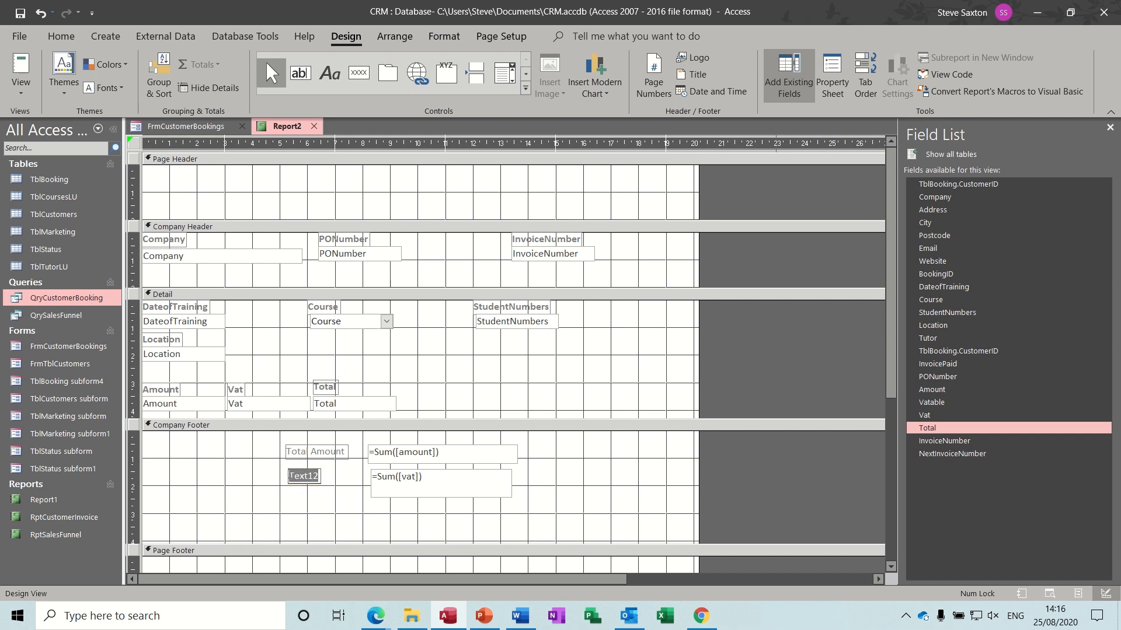
{"action": "type", "text": "Total Vat"}
{"action": "left_click", "coordinate": [346, 505]}
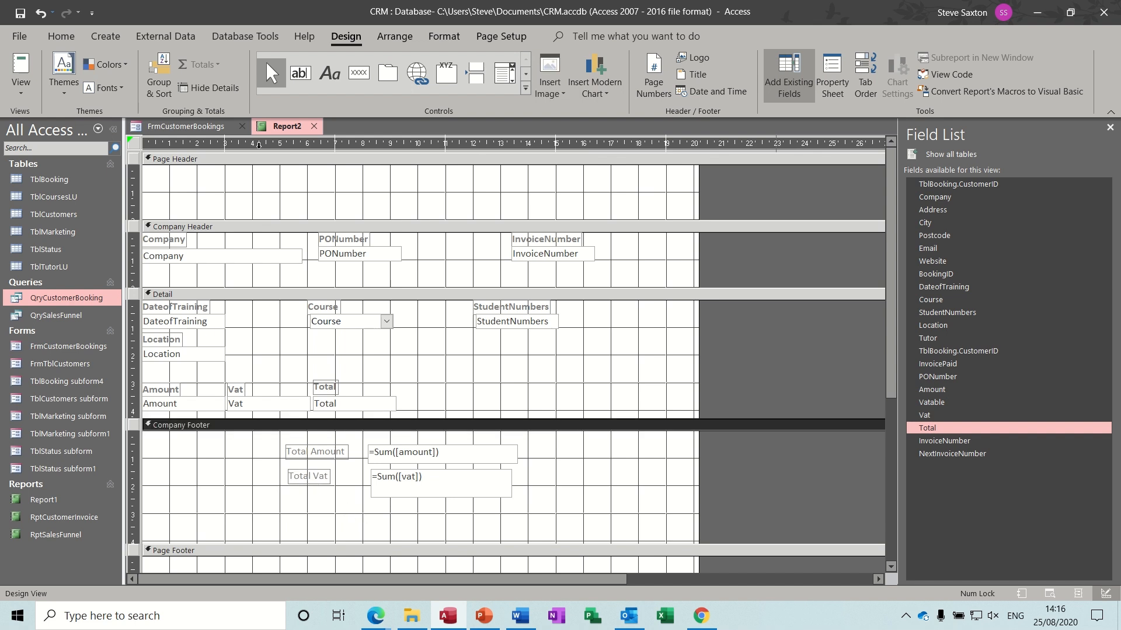
- Add a =Sum([total]) box labelled 'Amount Owed' below the Vat sum
{"action": "left_click", "coordinate": [300, 74]}
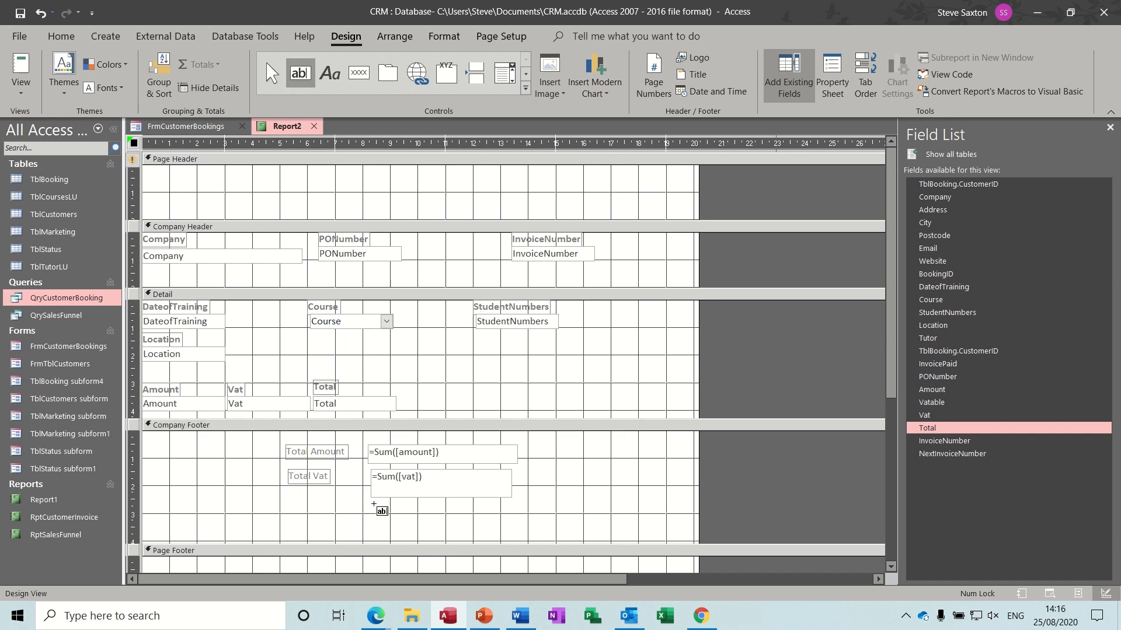
{"action": "mouse_move", "coordinate": [373, 502]}
{"action": "left_mouse_down"}
{"action": "mouse_move", "coordinate": [417, 522]}
{"action": "mouse_move", "coordinate": [528, 532]}
{"action": "left_mouse_up"}
{"action": "left_click", "coordinate": [470, 516]}
{"action": "type", "text": "=sum([total"}
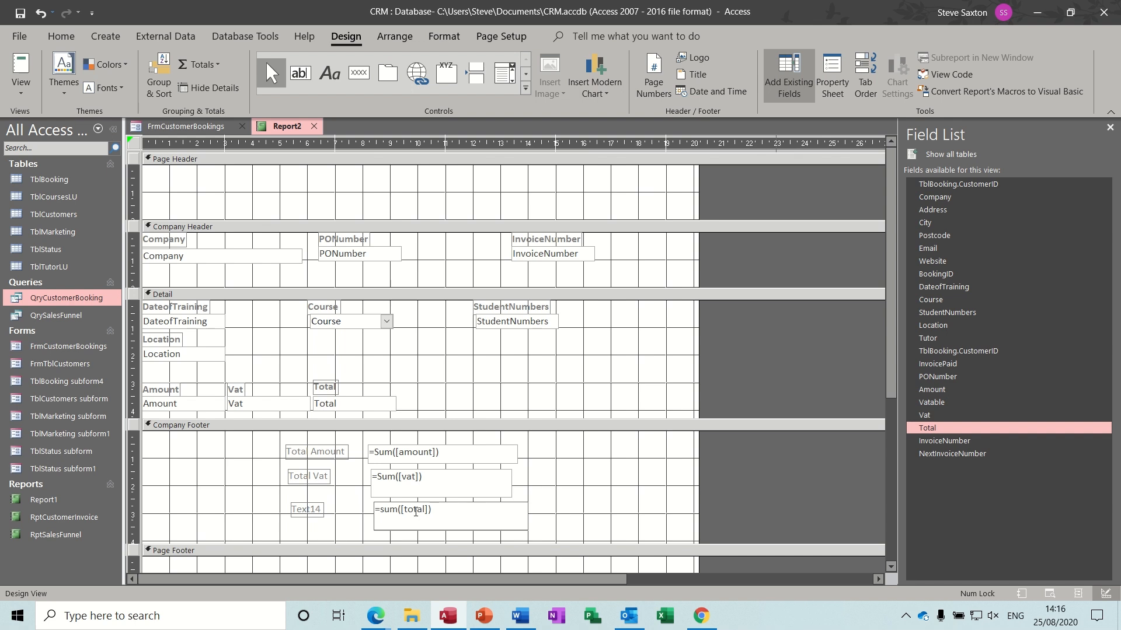
{"action": "left_click", "coordinate": [320, 510]}
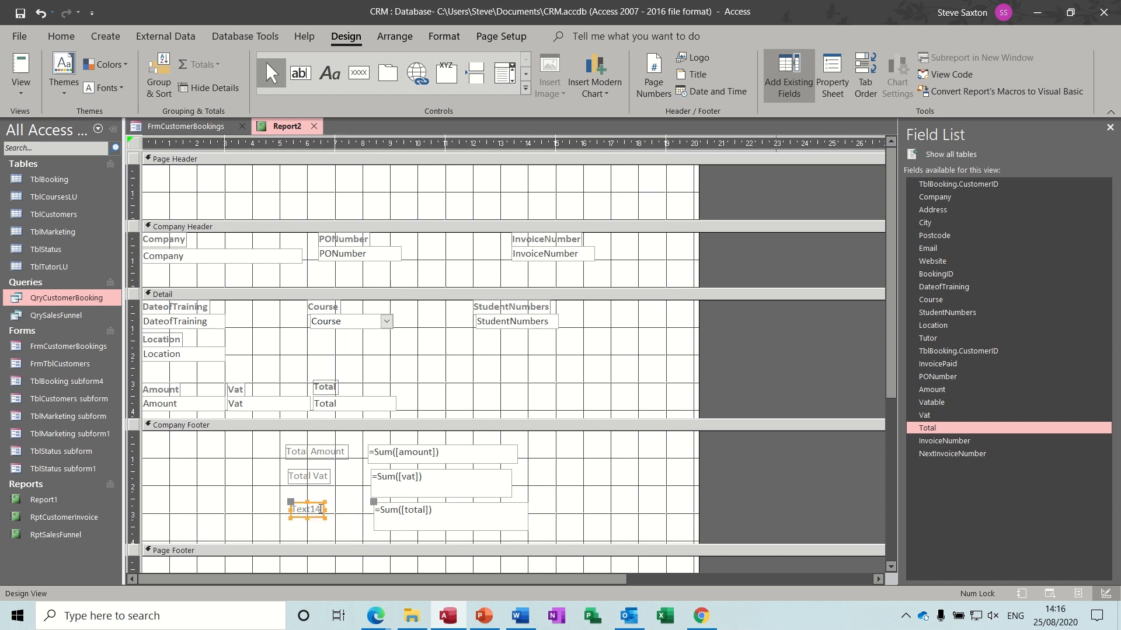
{"action": "left_click_drag", "start_coordinate": [320, 510], "coordinate": [289, 506]}
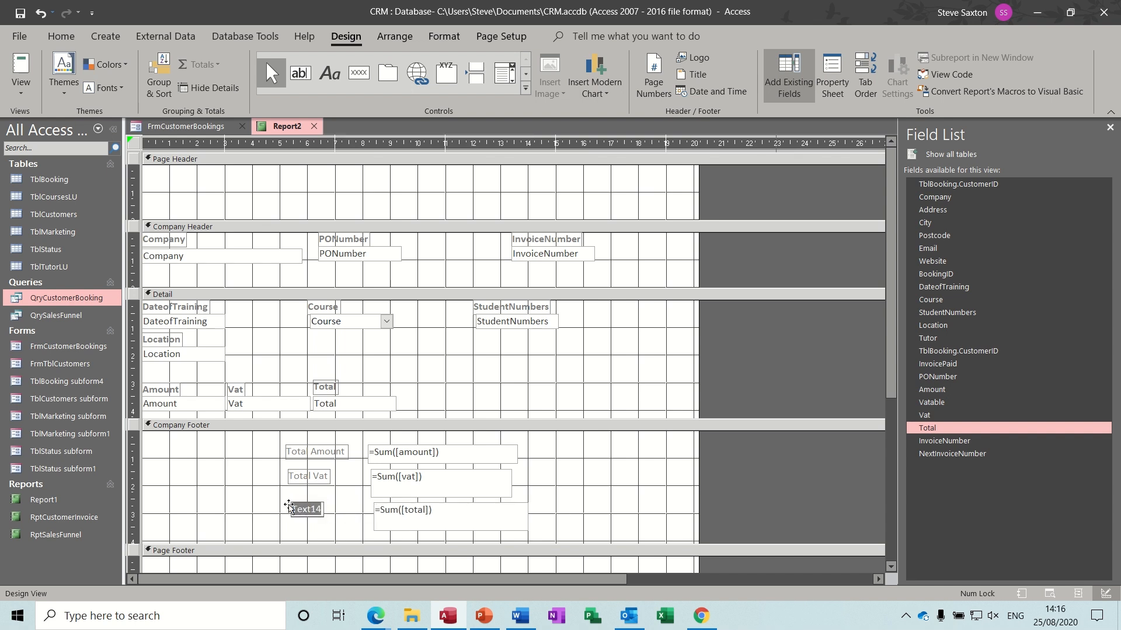
{"action": "key", "text": "BackSpace"}
{"action": "type", "text": "Amount Owed"}
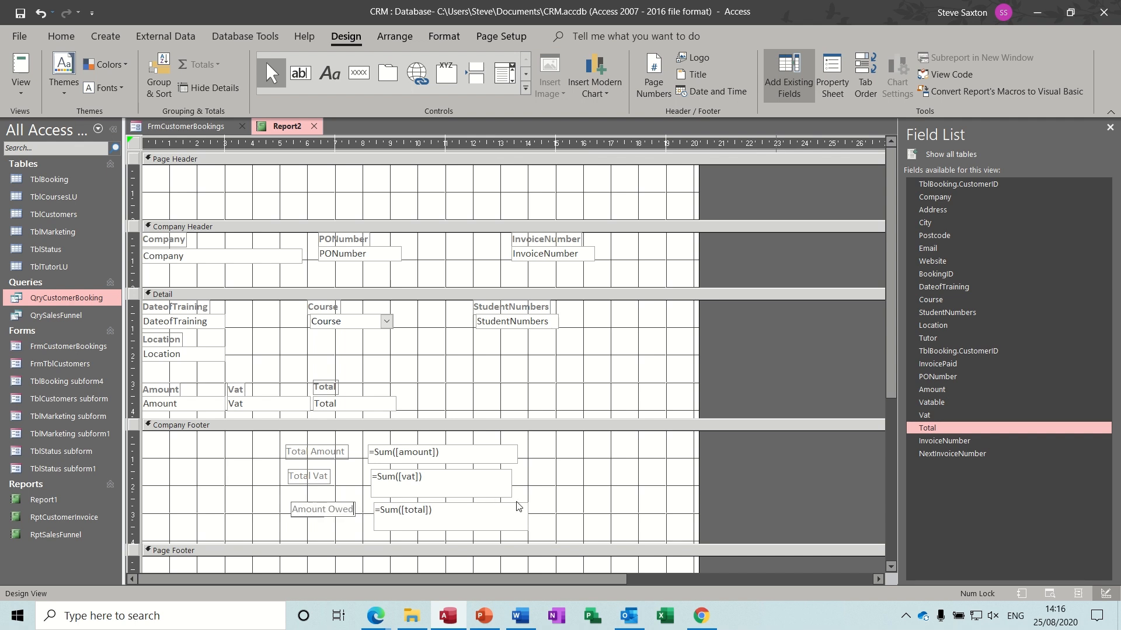
{"action": "left_click", "coordinate": [570, 509]}
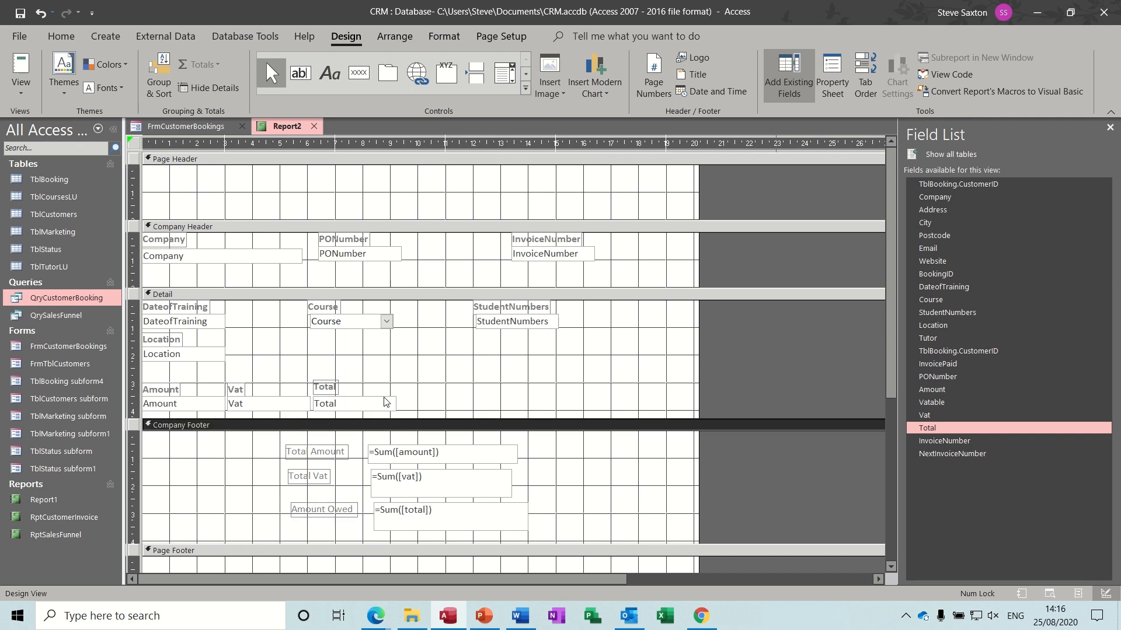
- Preview the report for invoice number 11
{"action": "left_click", "coordinate": [21, 67]}
{"action": "type", "text": "11"}
{"action": "key", "text": "Return"}
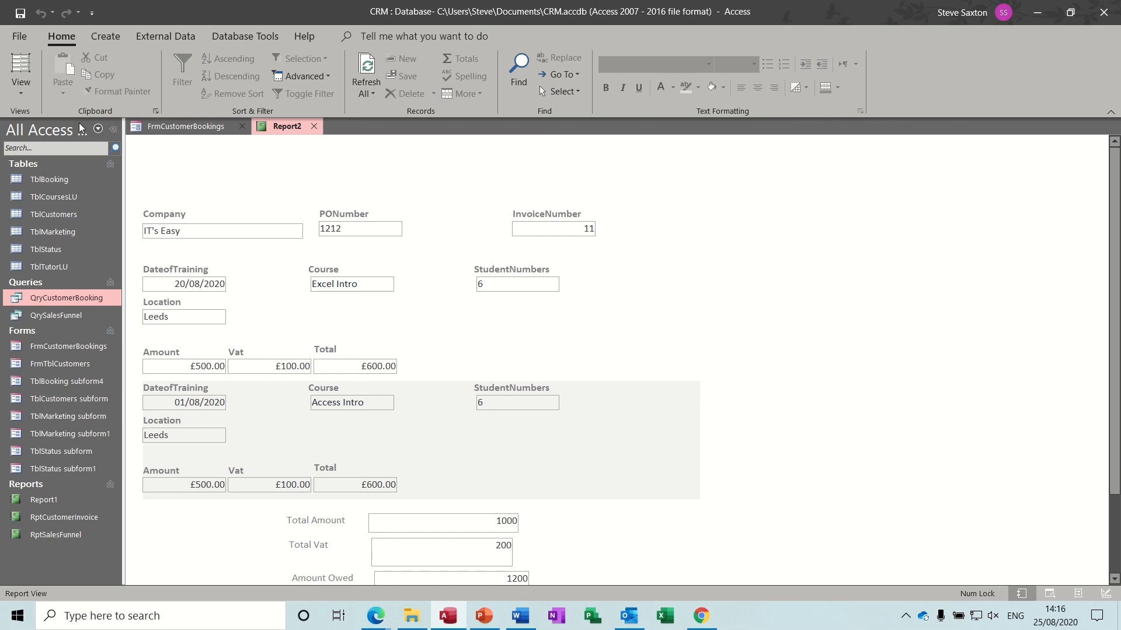
- Format the three footer sum boxes as Currency and move them and their labels right
{"action": "left_click", "coordinate": [21, 87]}
{"action": "left_click", "coordinate": [55, 225]}
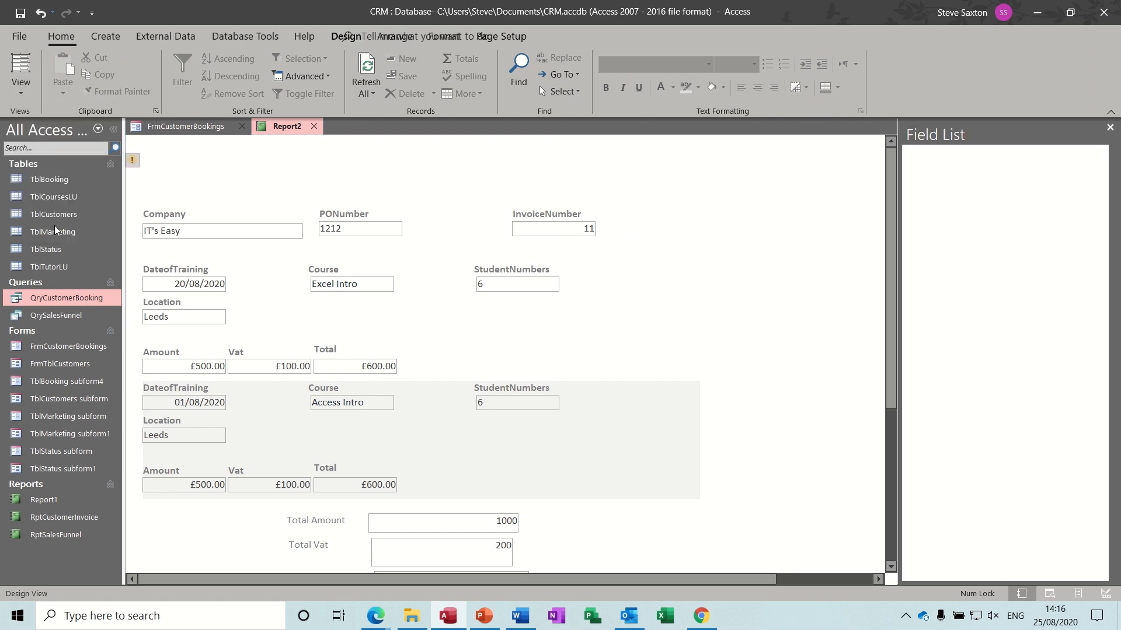
{"action": "left_click_drag", "start_coordinate": [414, 442], "coordinate": [460, 539]}
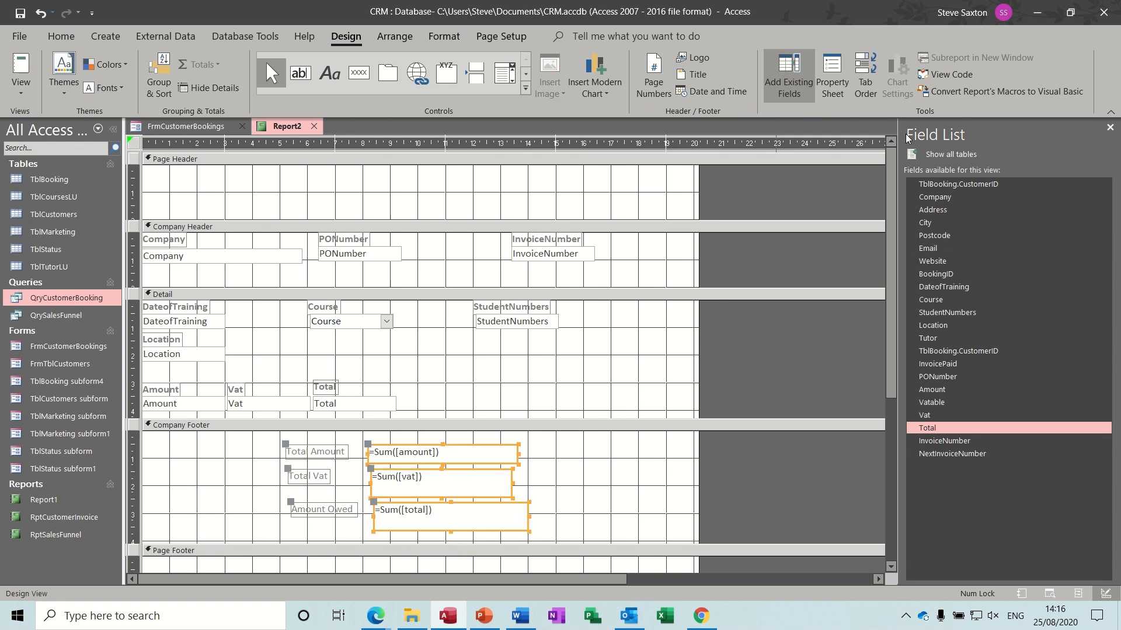
{"action": "left_click", "coordinate": [831, 67]}
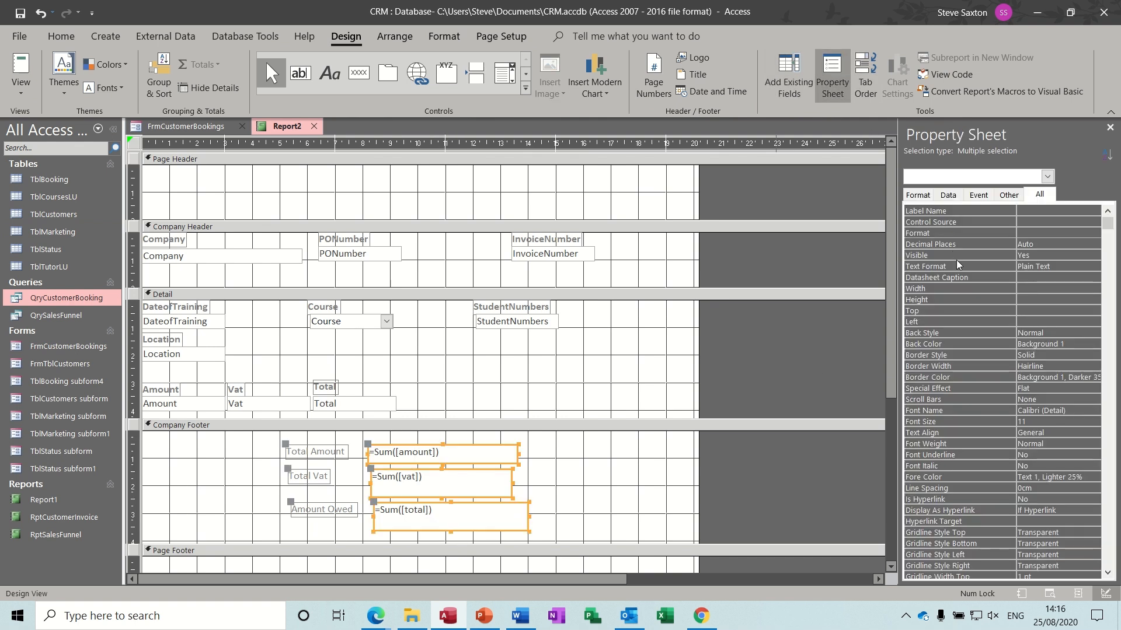
{"action": "left_click", "coordinate": [1020, 232]}
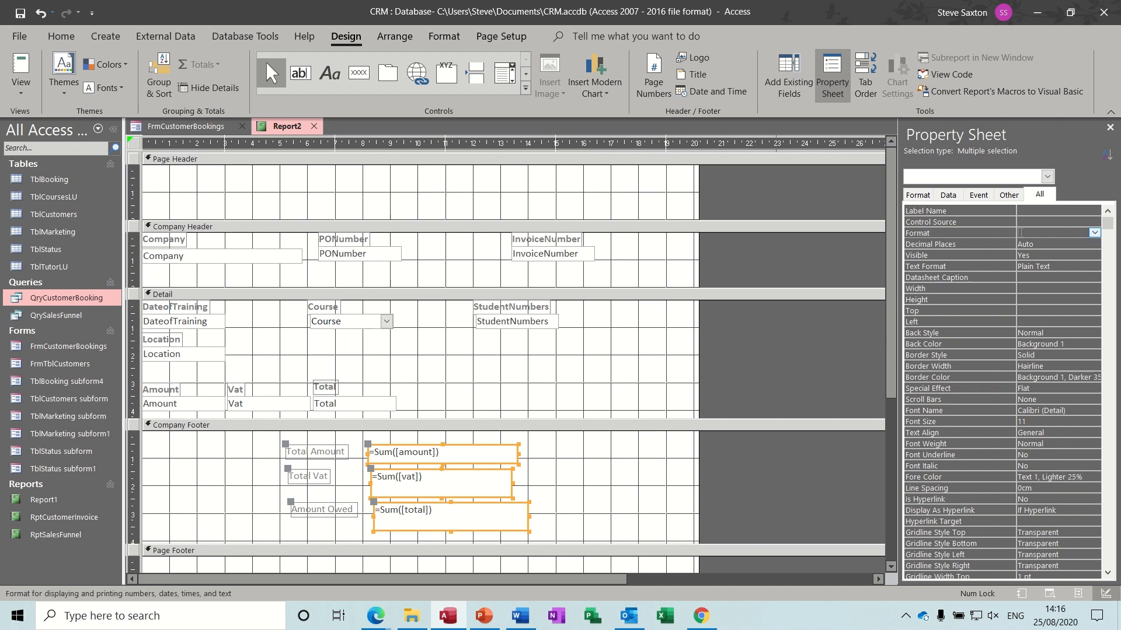
{"action": "left_click", "coordinate": [1094, 233]}
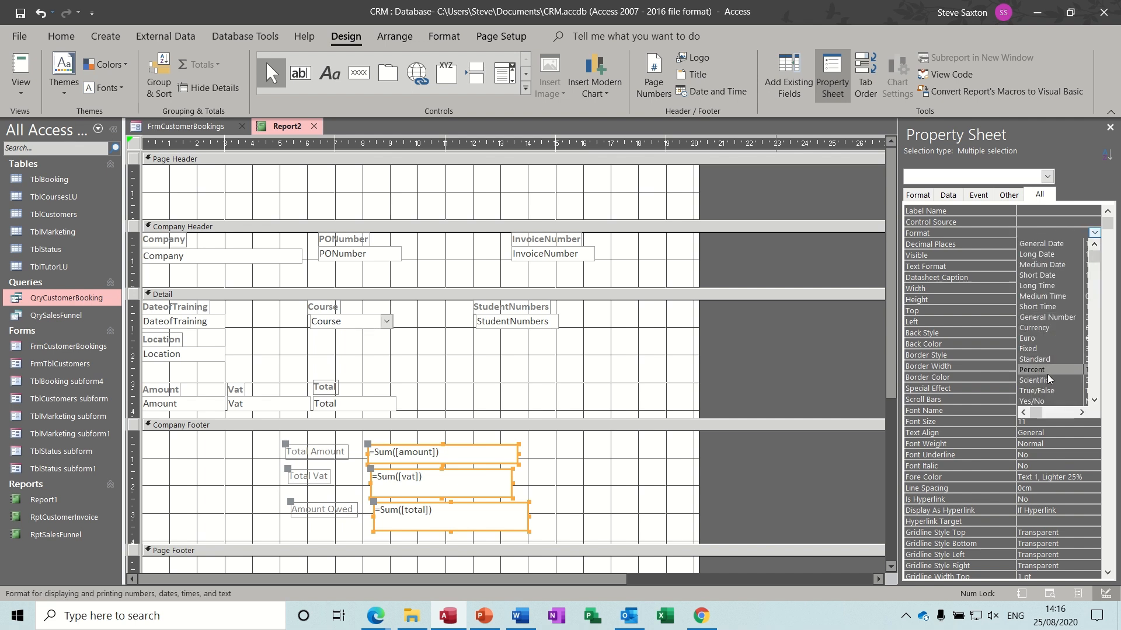
{"action": "left_click", "coordinate": [1045, 329]}
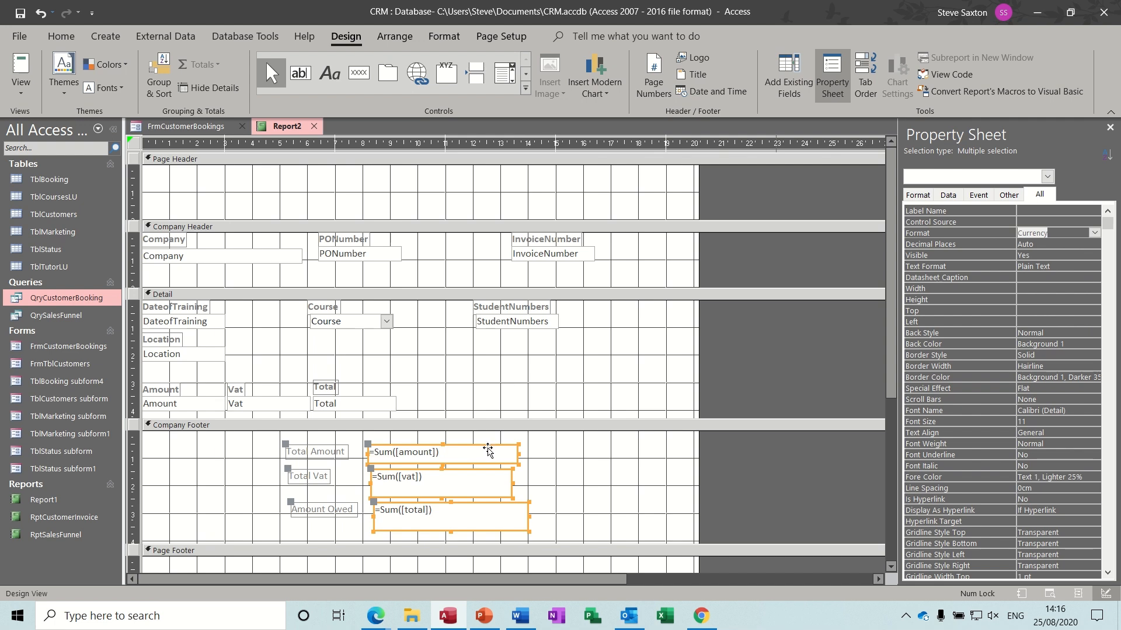
{"action": "left_click_drag", "start_coordinate": [488, 449], "coordinate": [527, 441]}
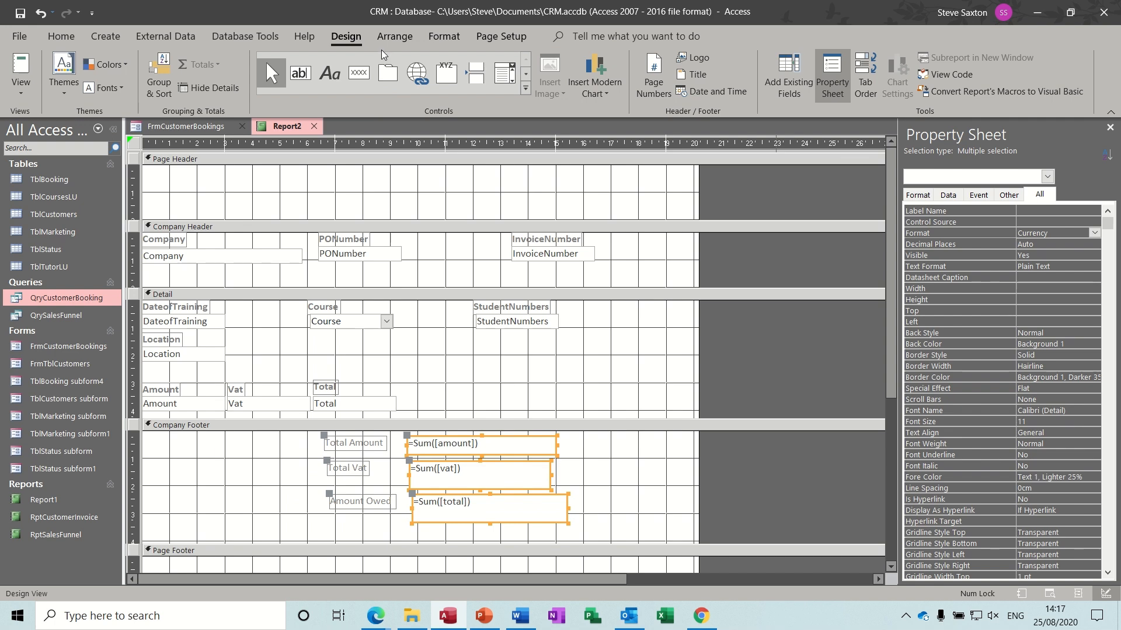
- Stack the footer labels and totals together and shorten the Total Vat sum box
{"action": "left_click", "coordinate": [384, 35]}
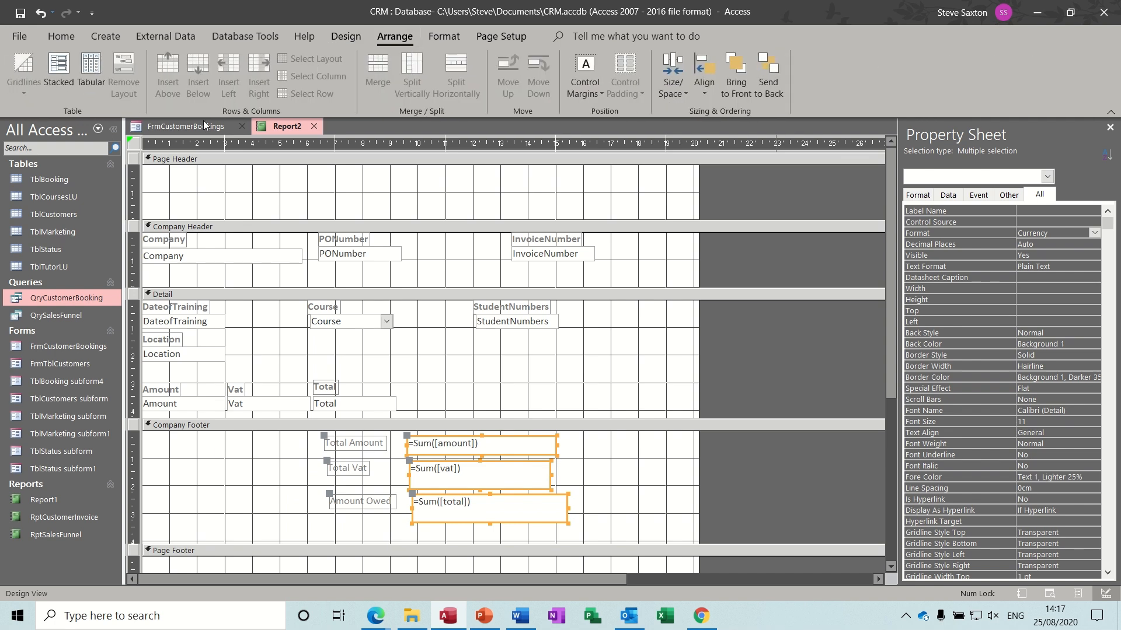
{"action": "left_click", "coordinate": [57, 72]}
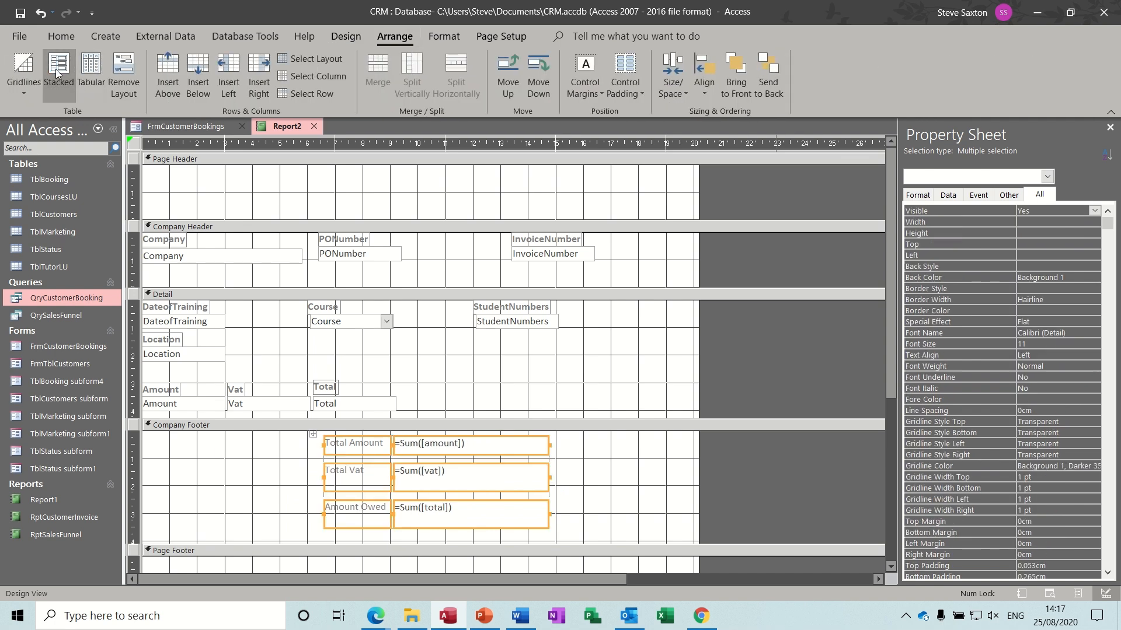
{"action": "left_click", "coordinate": [471, 483]}
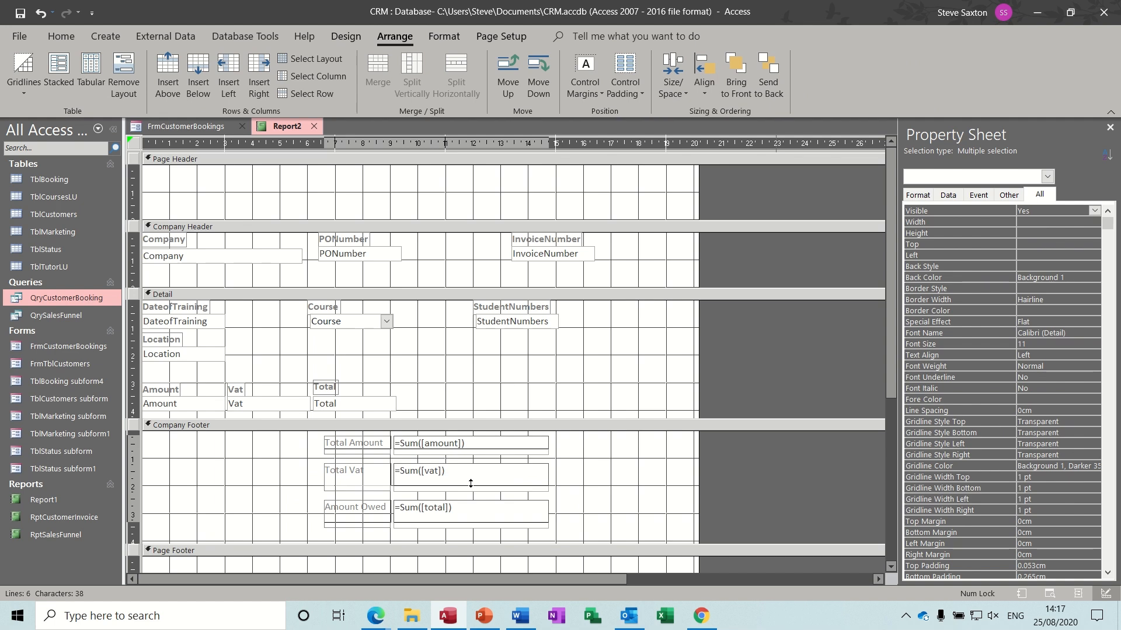
{"action": "left_click", "coordinate": [470, 483]}
{"action": "left_click", "coordinate": [628, 496]}
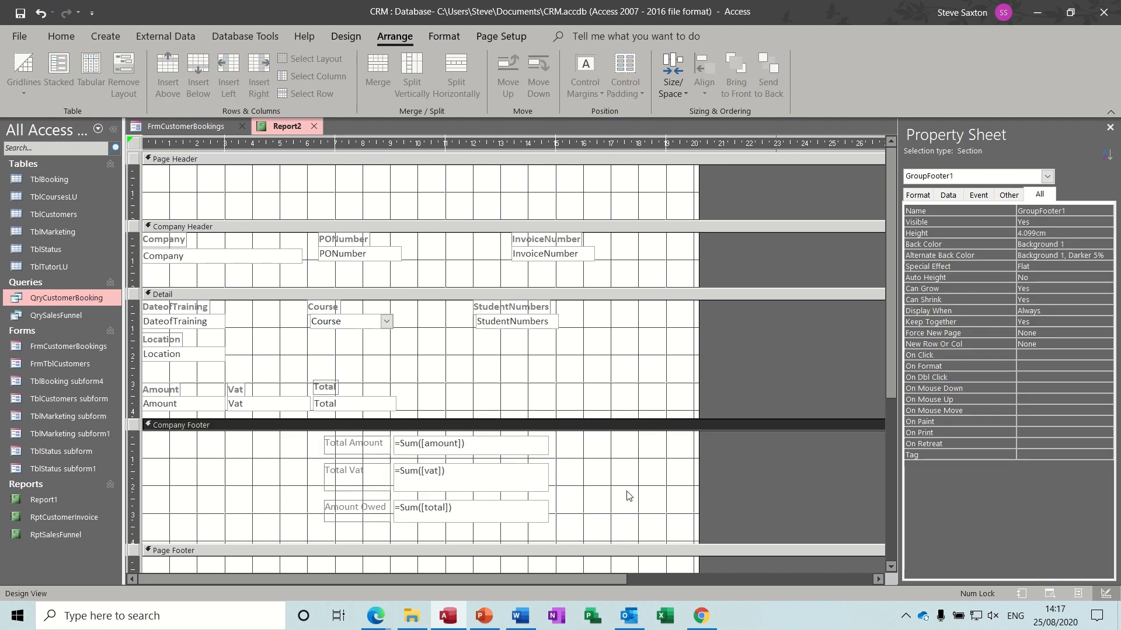
{"action": "left_click", "coordinate": [513, 487]}
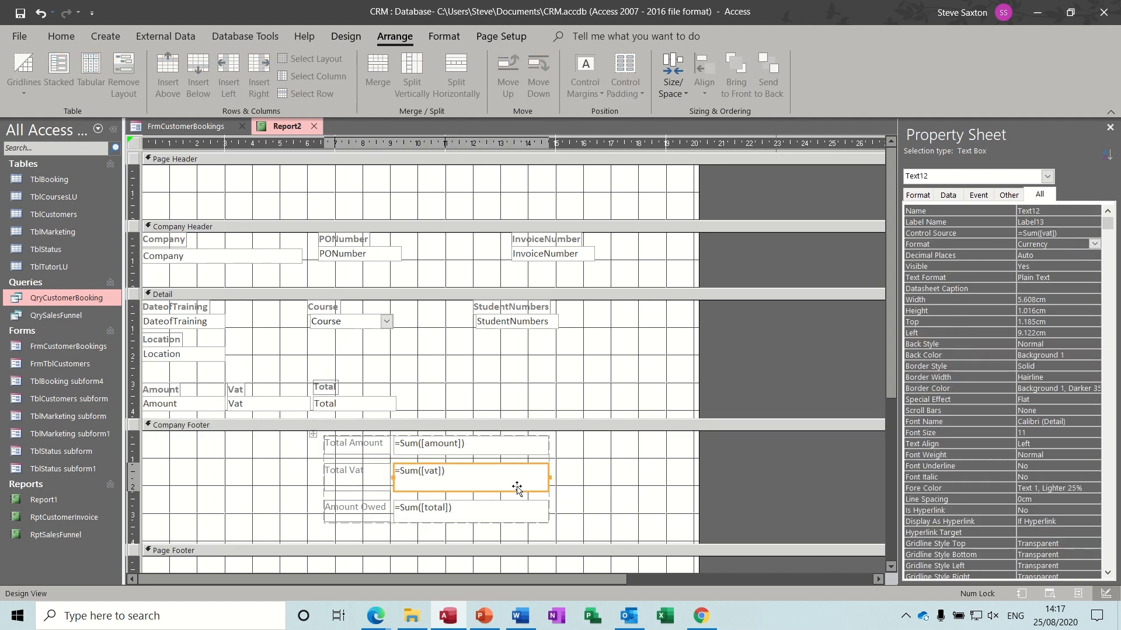
{"action": "left_click", "coordinate": [470, 488]}
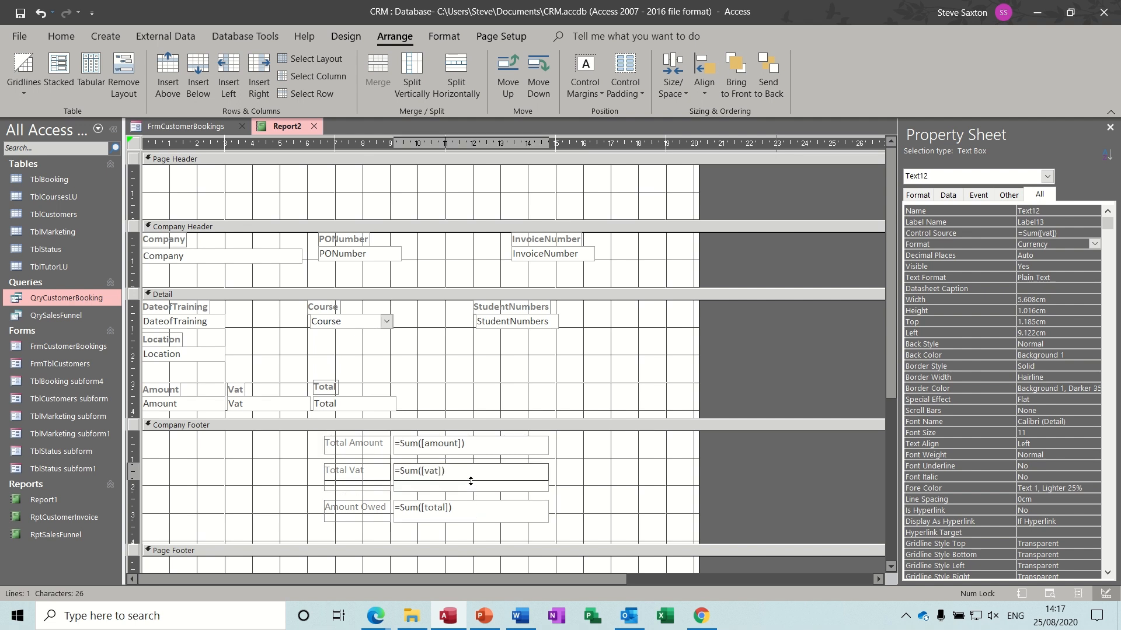
{"action": "left_click_drag", "start_coordinate": [470, 485], "coordinate": [470, 479]}
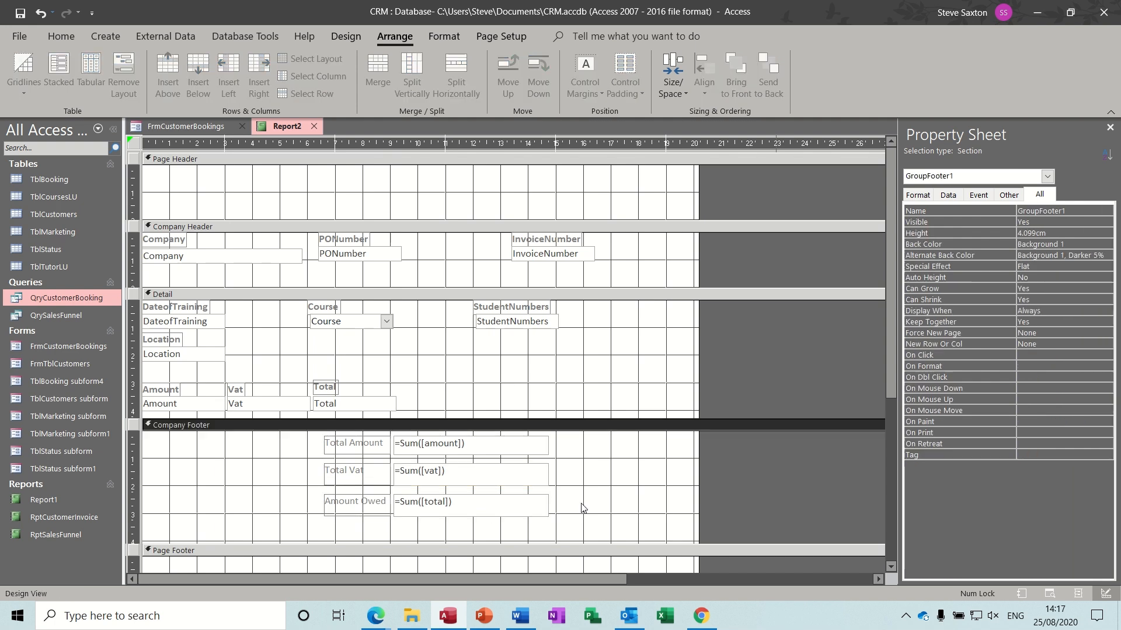
- Preview the report in Report View for invoice 11, then return to Design View
{"action": "left_click", "coordinate": [583, 507]}
{"action": "left_click", "coordinate": [359, 37]}
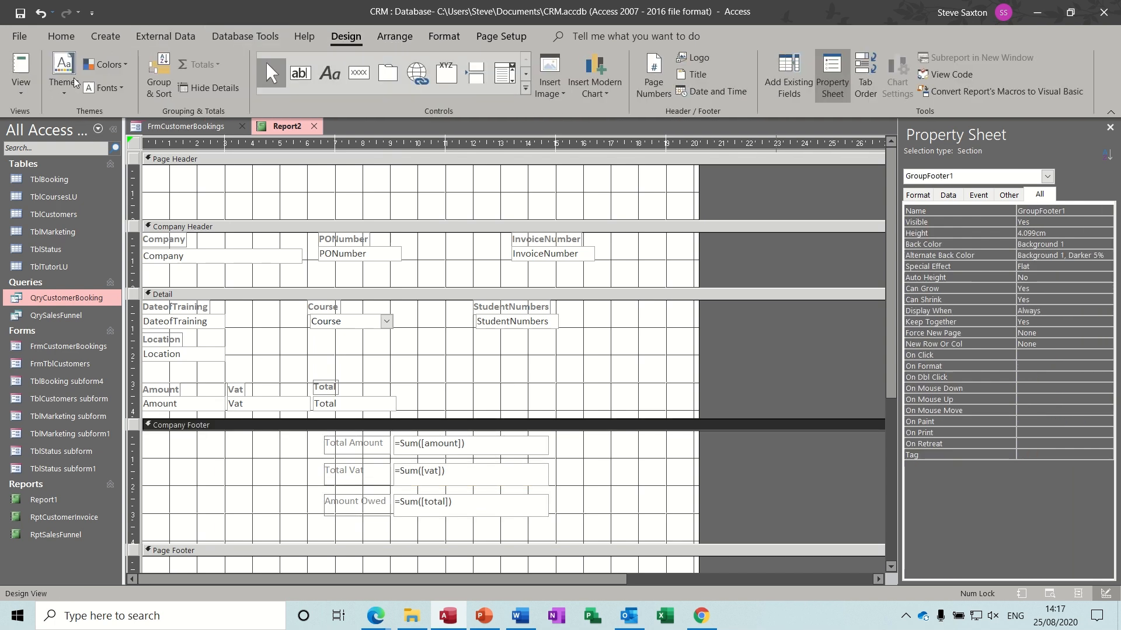
{"action": "left_click", "coordinate": [23, 66]}
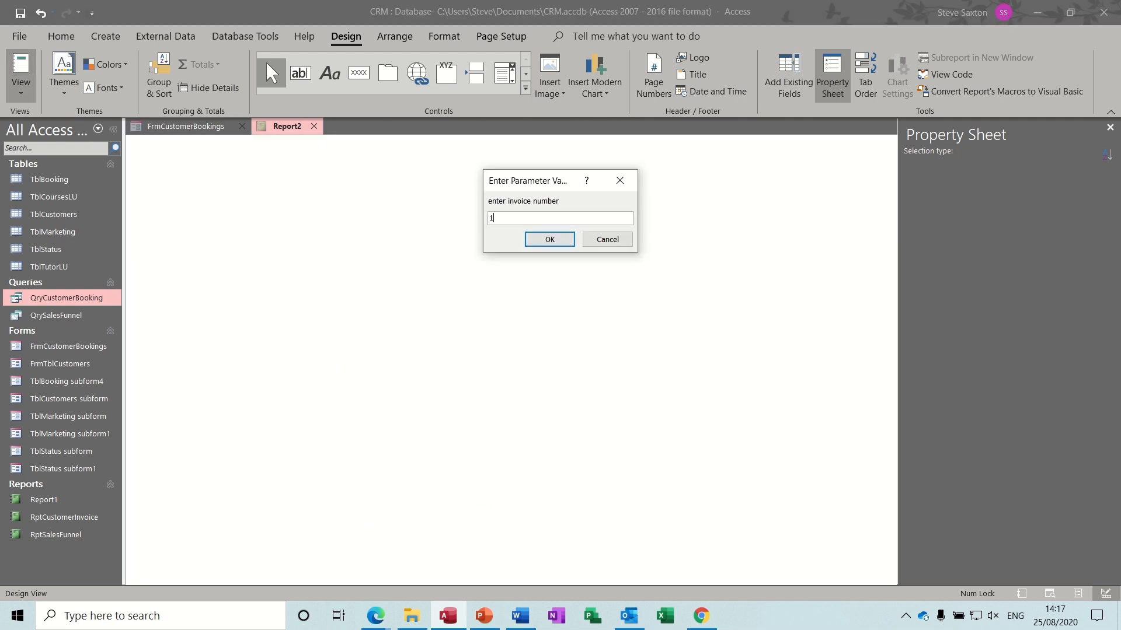
{"action": "key", "text": "Return"}
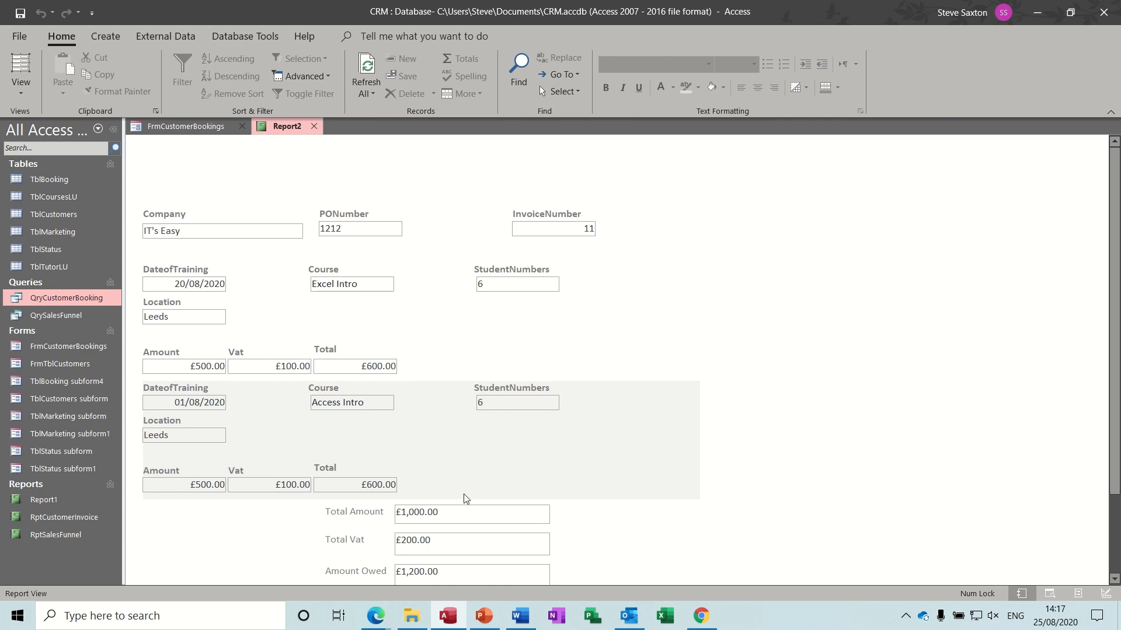
{"action": "left_click", "coordinate": [21, 98]}
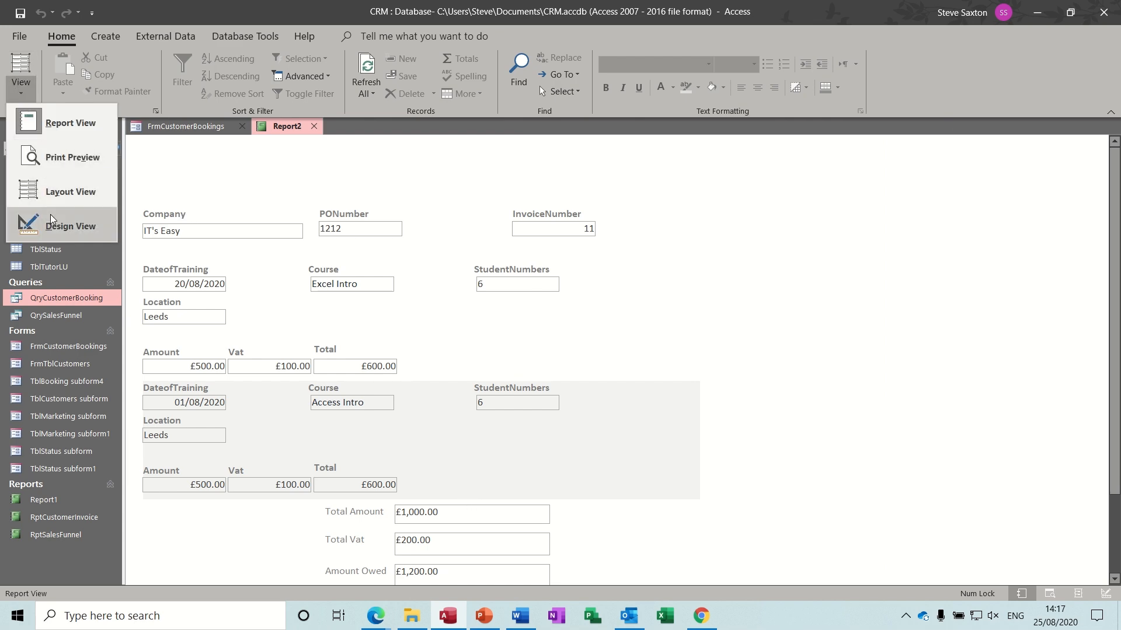
{"action": "left_click", "coordinate": [65, 225]}
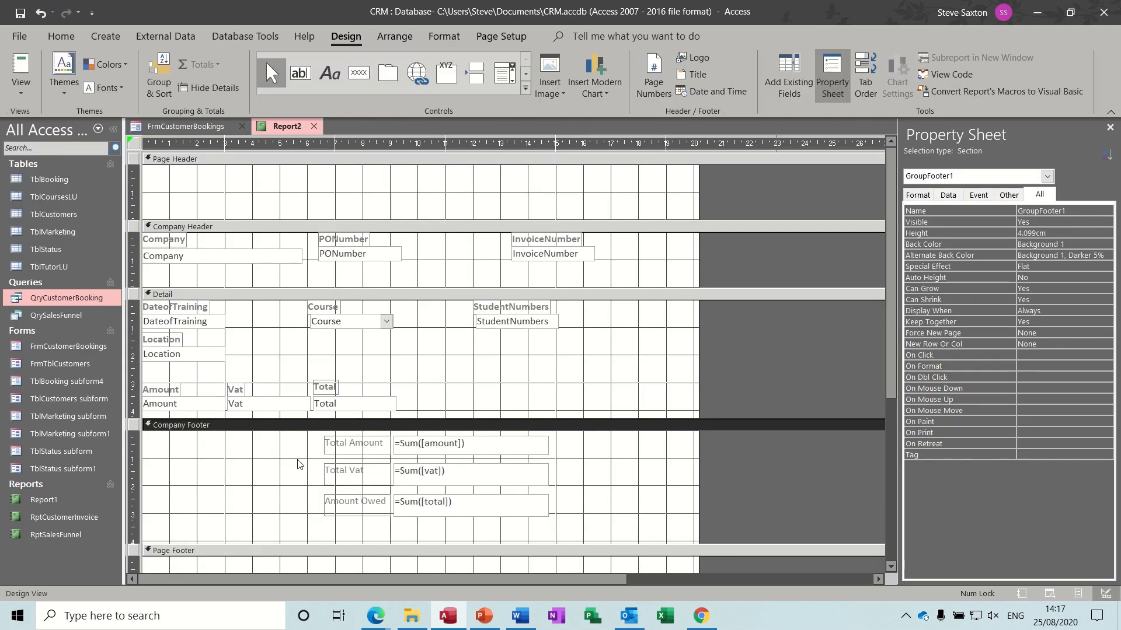
- Nudge the six Company Footer total controls down and make the boxes narrower
{"action": "left_click_drag", "start_coordinate": [288, 440], "coordinate": [561, 523]}
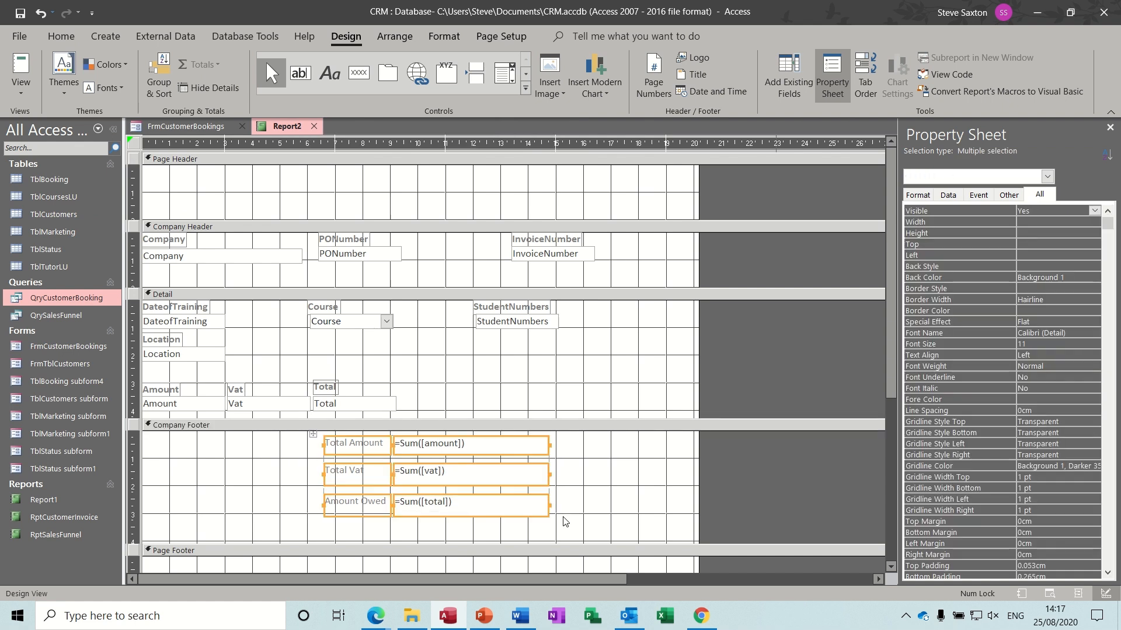
{"action": "key", "text": "Down"}
{"action": "key", "text": "Down"}
{"action": "key", "text": "Down"}
{"action": "key", "text": "Down"}
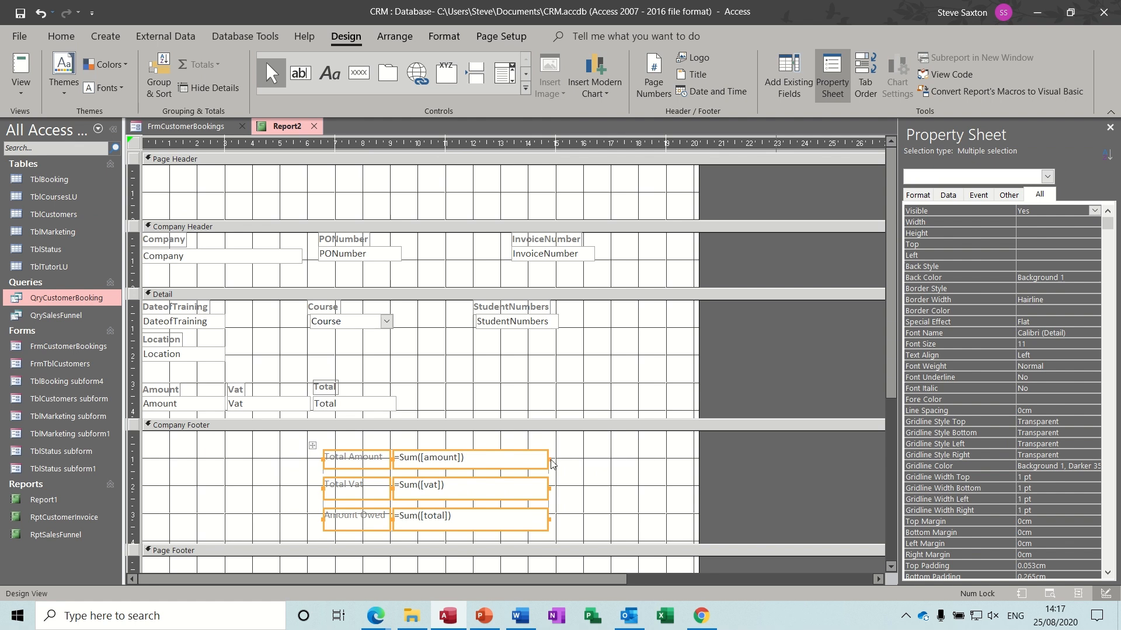
{"action": "mouse_move", "coordinate": [548, 459]}
{"action": "left_mouse_down"}
{"action": "mouse_move", "coordinate": [443, 459]}
{"action": "mouse_move", "coordinate": [552, 459]}
{"action": "mouse_move", "coordinate": [493, 457]}
{"action": "left_mouse_up"}
{"action": "left_click", "coordinate": [637, 473]}
{"action": "left_click", "coordinate": [583, 464]}
{"action": "left_click", "coordinate": [618, 460]}
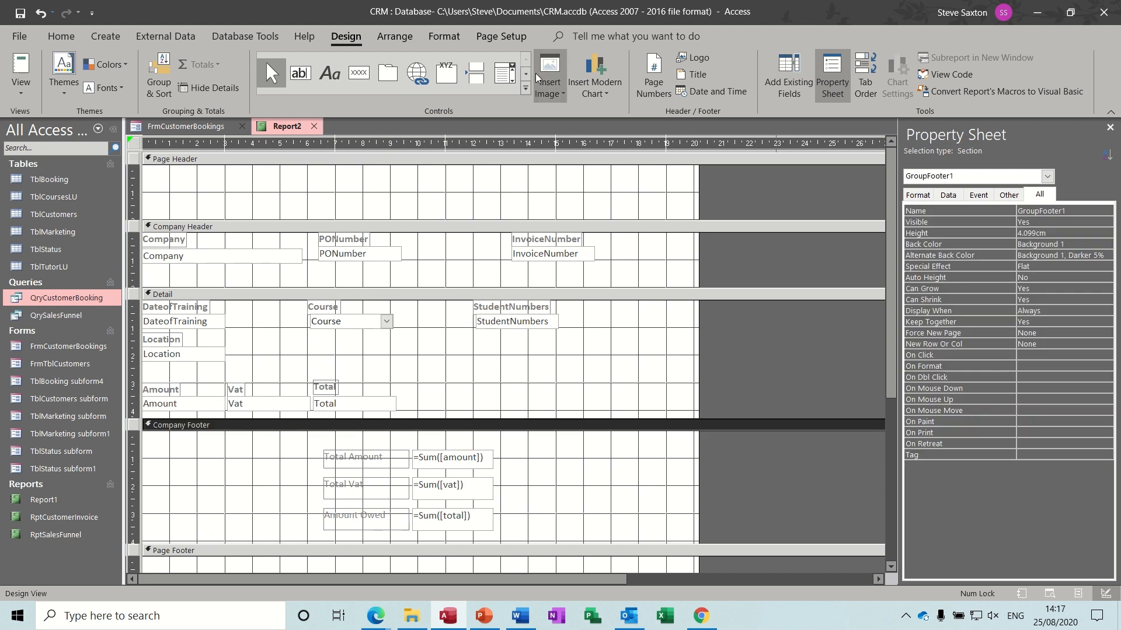
- Draw a rectangle at the right of the Company Footer filled Background 1 Darker 25%
{"action": "left_click", "coordinate": [524, 89]}
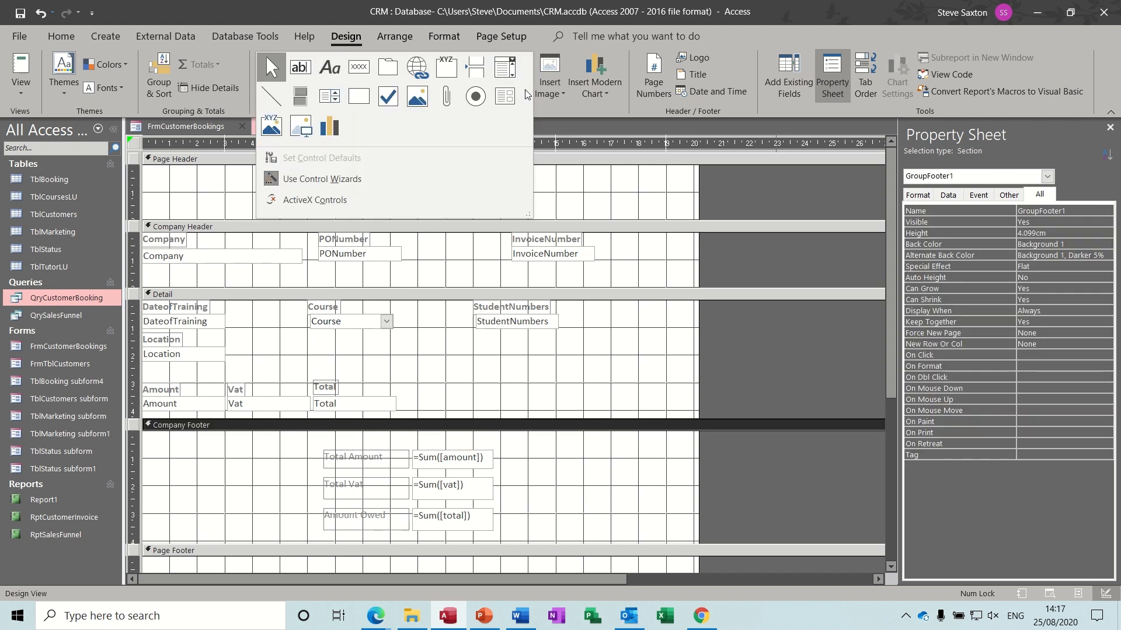
{"action": "left_click", "coordinate": [359, 97]}
{"action": "mouse_move", "coordinate": [531, 449]}
{"action": "left_mouse_down"}
{"action": "mouse_move", "coordinate": [632, 541]}
{"action": "mouse_move", "coordinate": [729, 544]}
{"action": "left_mouse_up"}
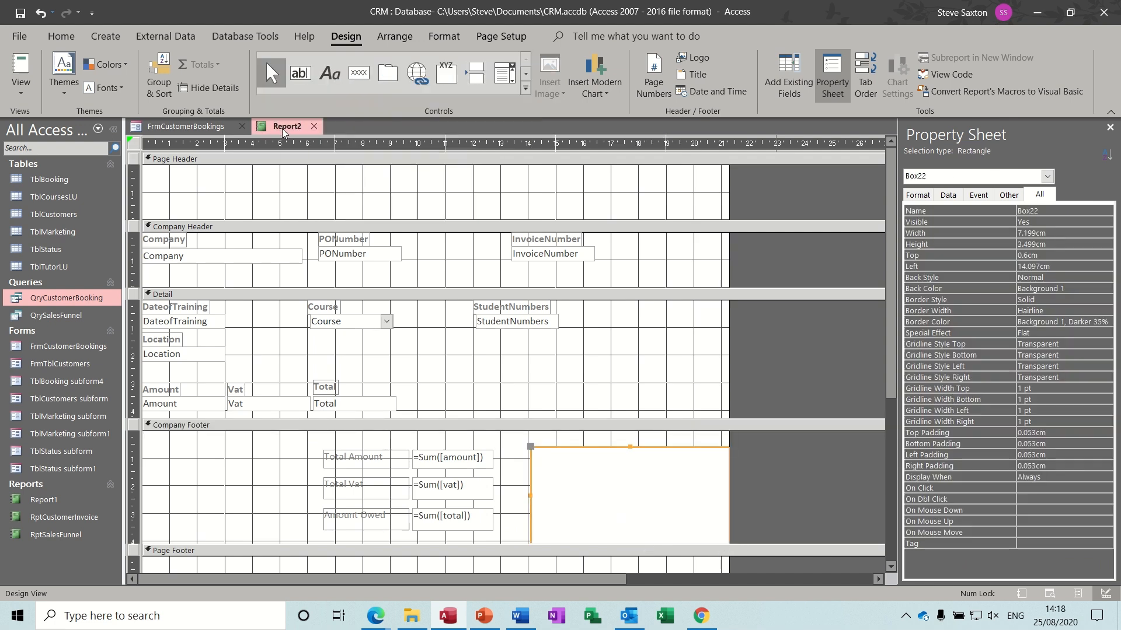
{"action": "left_click", "coordinate": [444, 36]}
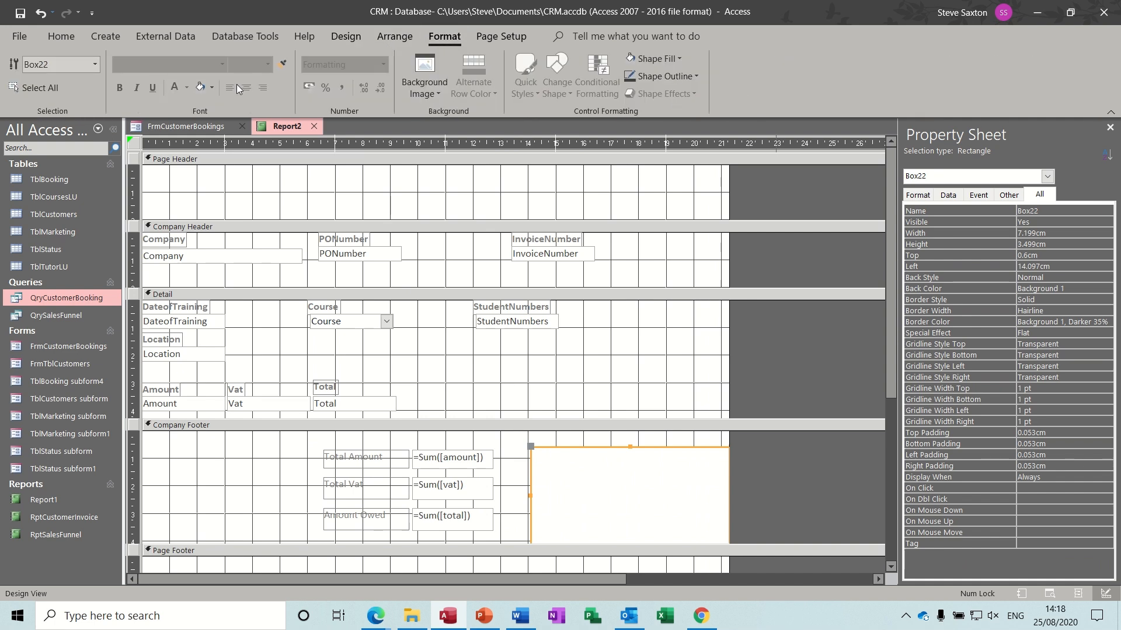
{"action": "left_click", "coordinate": [201, 87]}
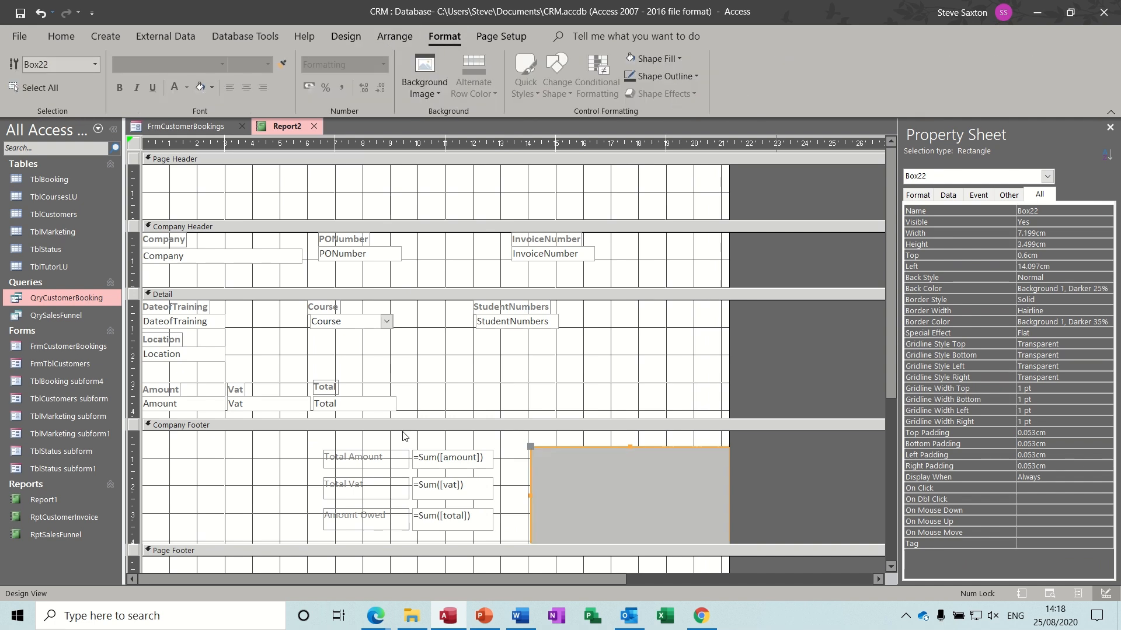
- Move the six footer totals onto the grey box and bring them to the front
{"action": "left_click_drag", "start_coordinate": [311, 443], "coordinate": [511, 545]}
{"action": "left_click_drag", "start_coordinate": [476, 496], "coordinate": [698, 503]}
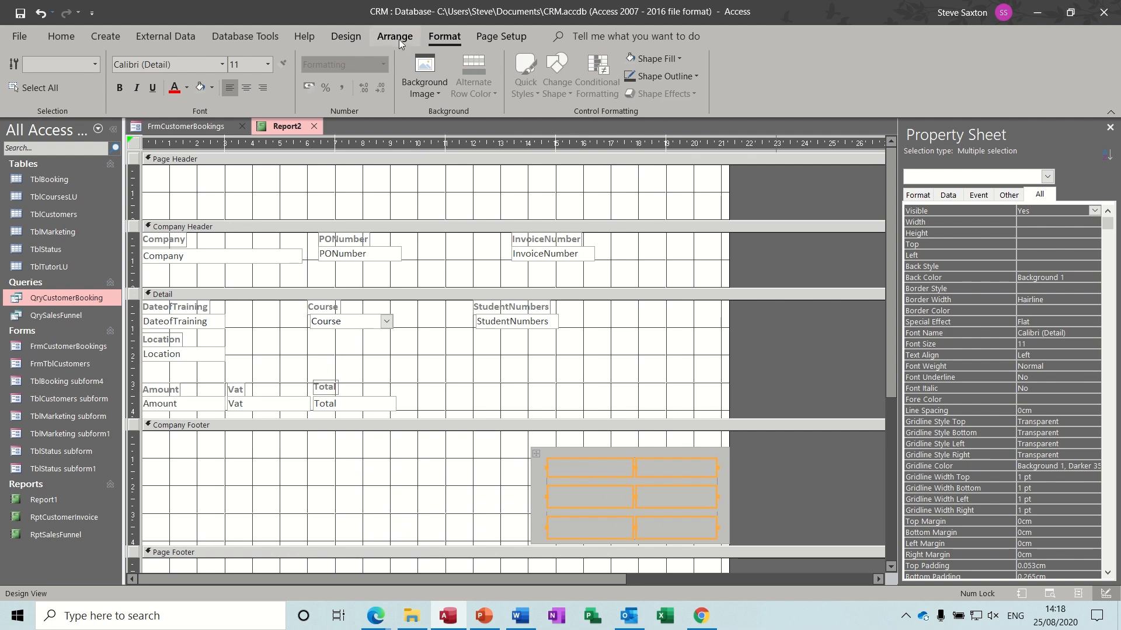
{"action": "left_click", "coordinate": [349, 38]}
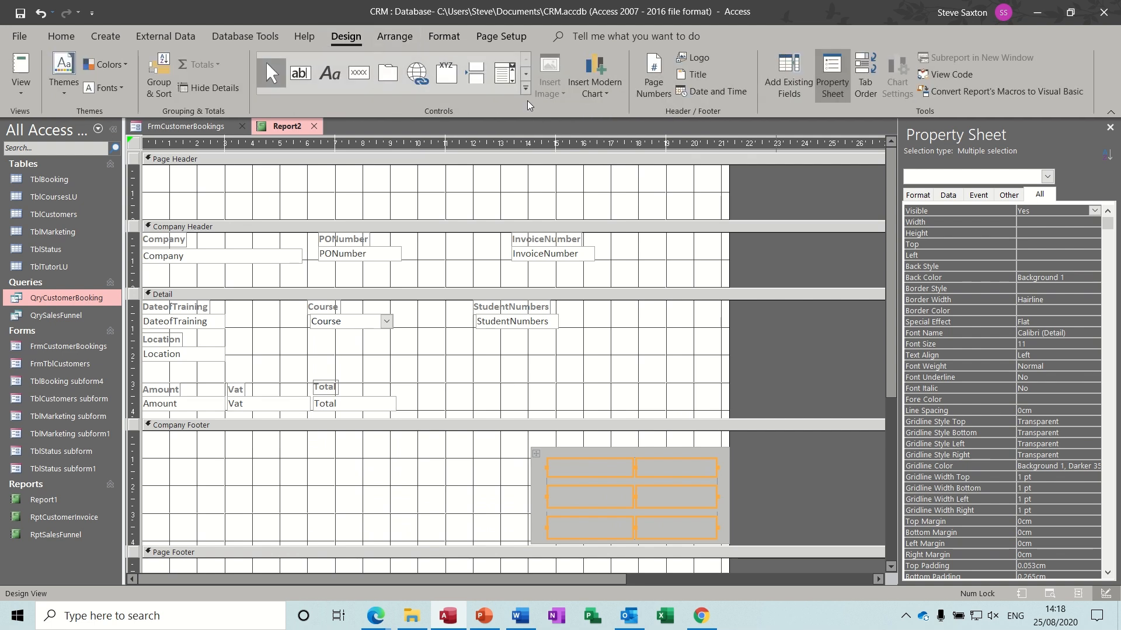
{"action": "left_click", "coordinate": [408, 39]}
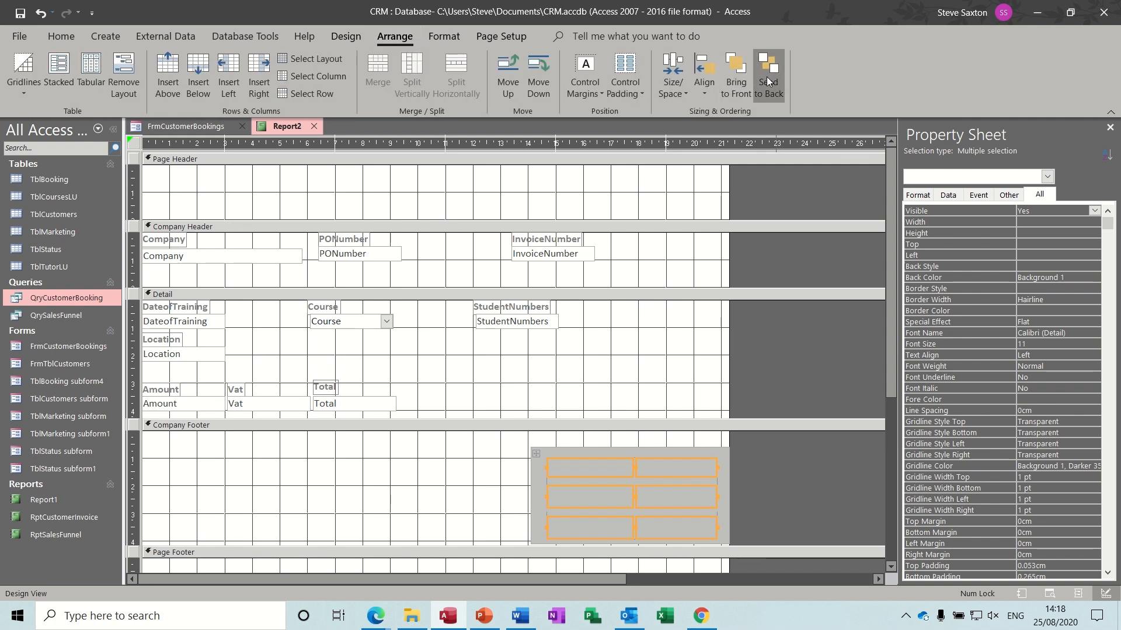
{"action": "left_click", "coordinate": [741, 77]}
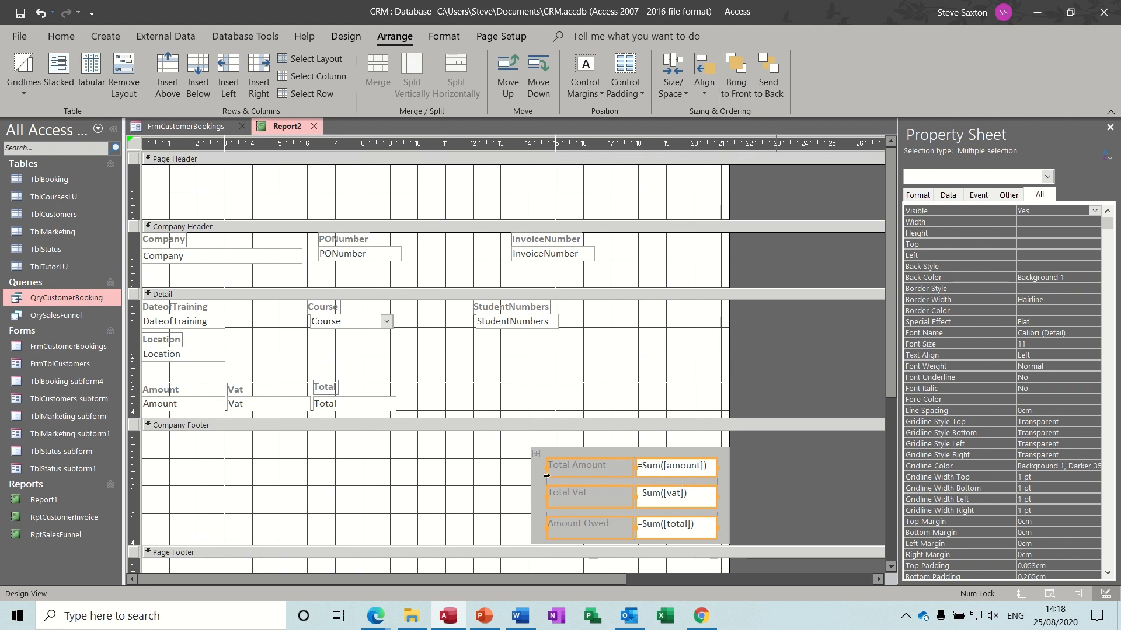
{"action": "left_click", "coordinate": [473, 477]}
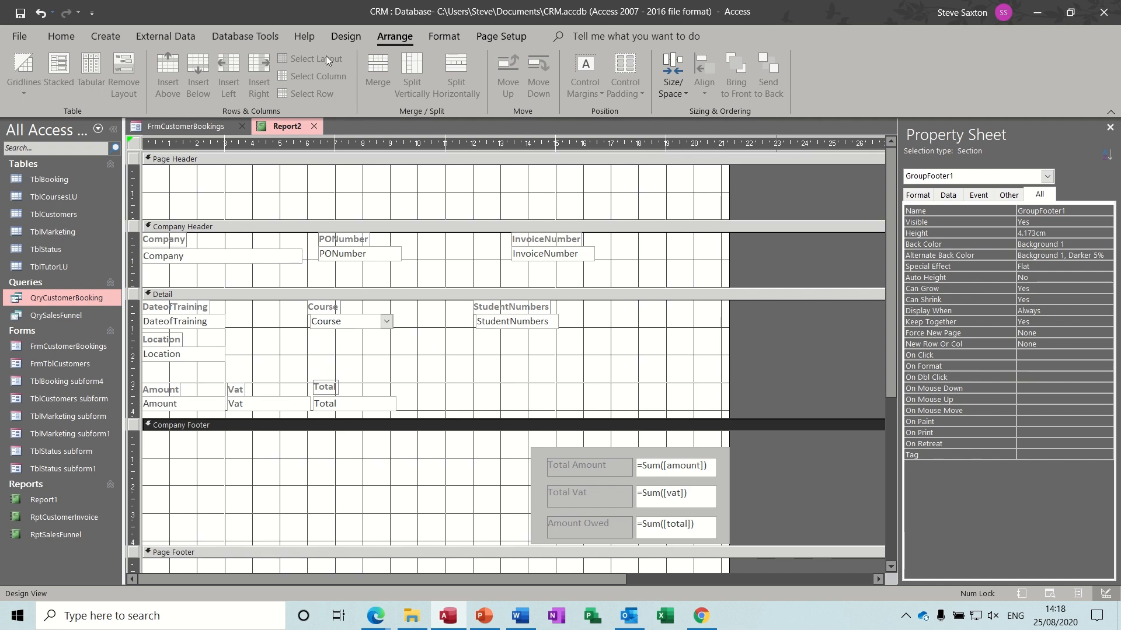
{"action": "left_click", "coordinate": [344, 38]}
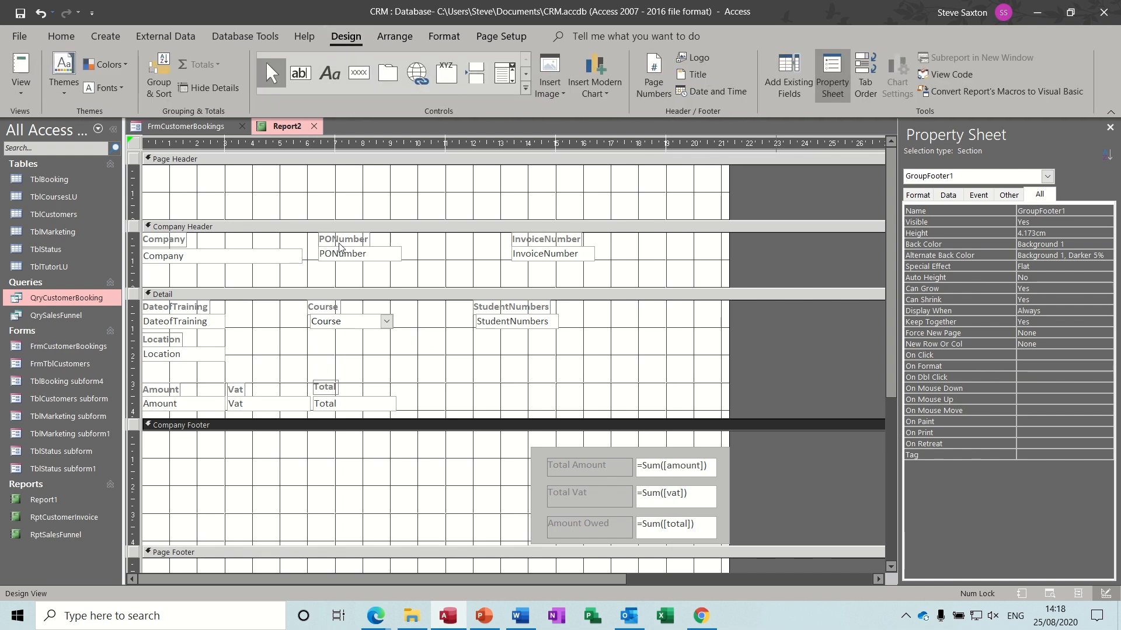
- Add a footer text box with the formula =sum([studentnumbers])
{"action": "left_click", "coordinate": [297, 74]}
{"action": "left_click_drag", "start_coordinate": [278, 456], "coordinate": [388, 485]}
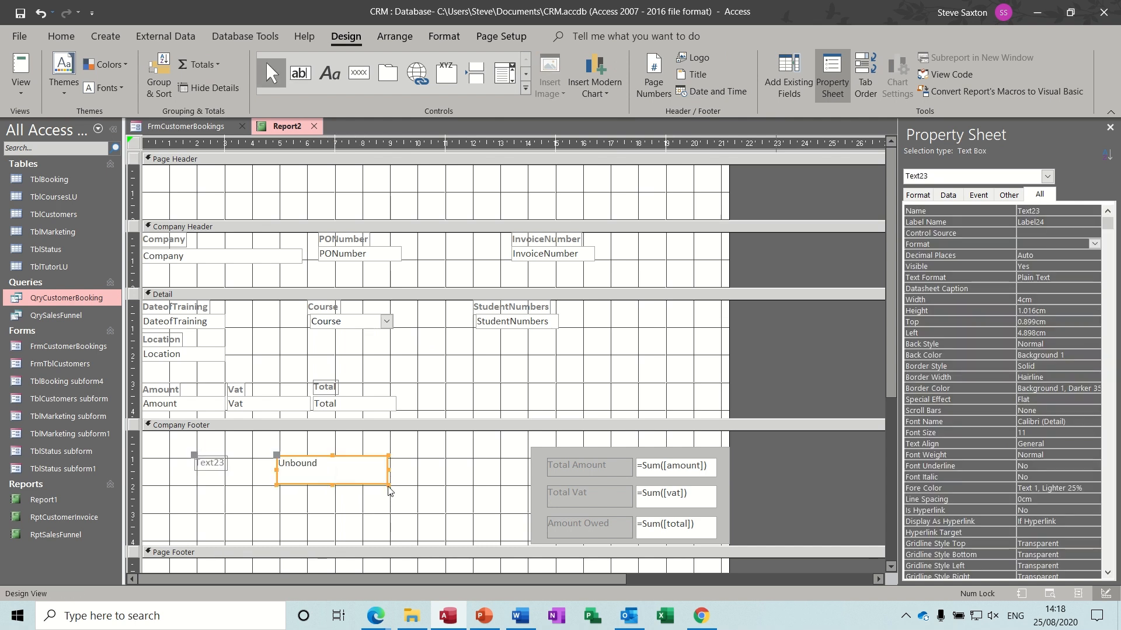
{"action": "left_click", "coordinate": [361, 472]}
{"action": "type", "text": "=sum"}
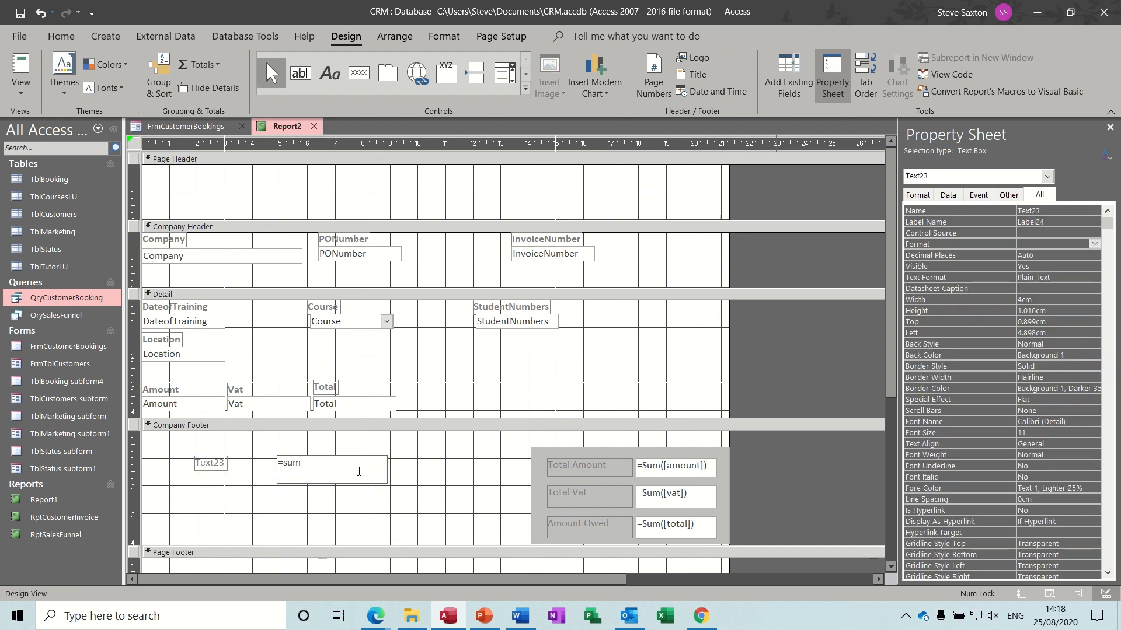
{"action": "type", "text": "([student"}
{"action": "type", "text": "numbers])"}
{"action": "left_click", "coordinate": [441, 472]}
- Replace the new box's Text23 label caption with 'Total Students'
{"action": "left_click", "coordinate": [224, 464]}
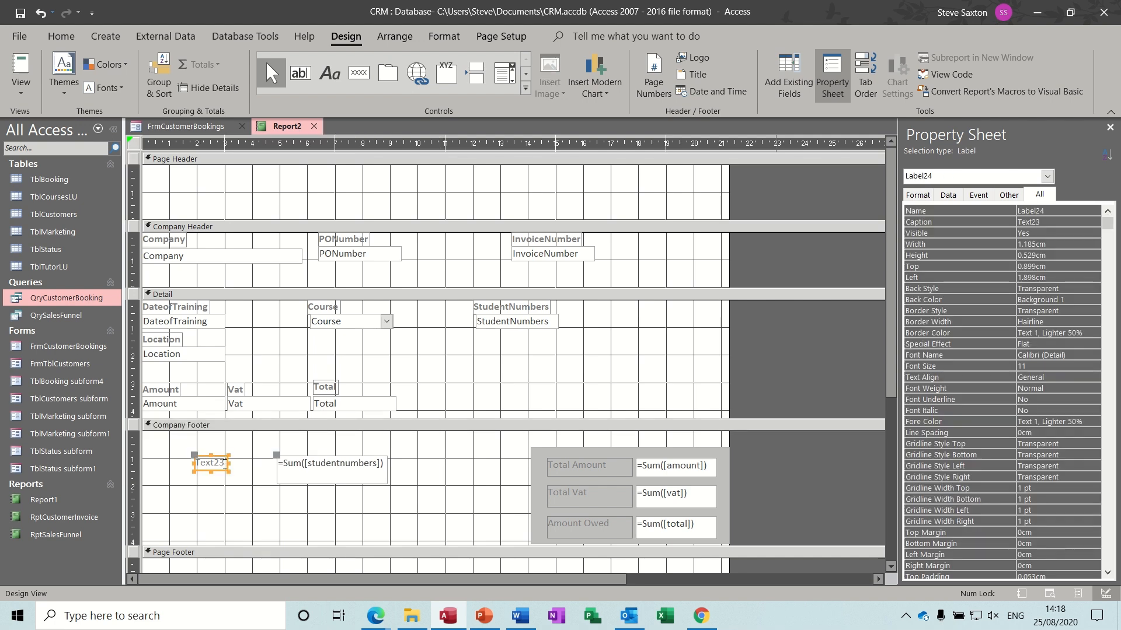
{"action": "left_click_drag", "start_coordinate": [225, 466], "coordinate": [198, 463]}
{"action": "key", "text": "Delete"}
{"action": "type", "text": "Total Students"}
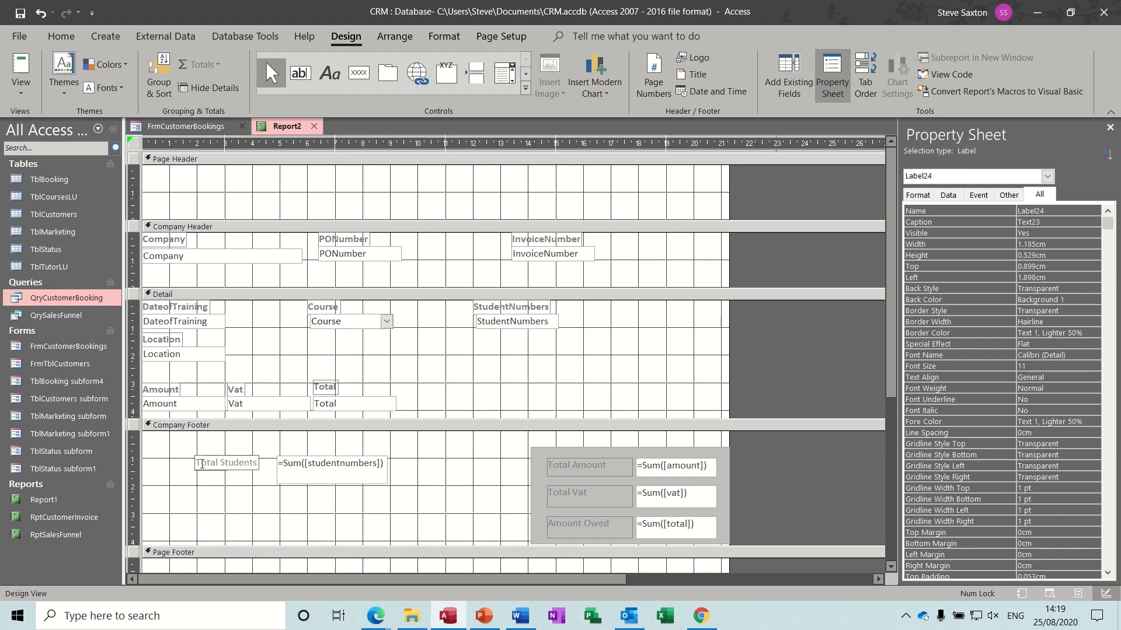
{"action": "left_click", "coordinate": [291, 503]}
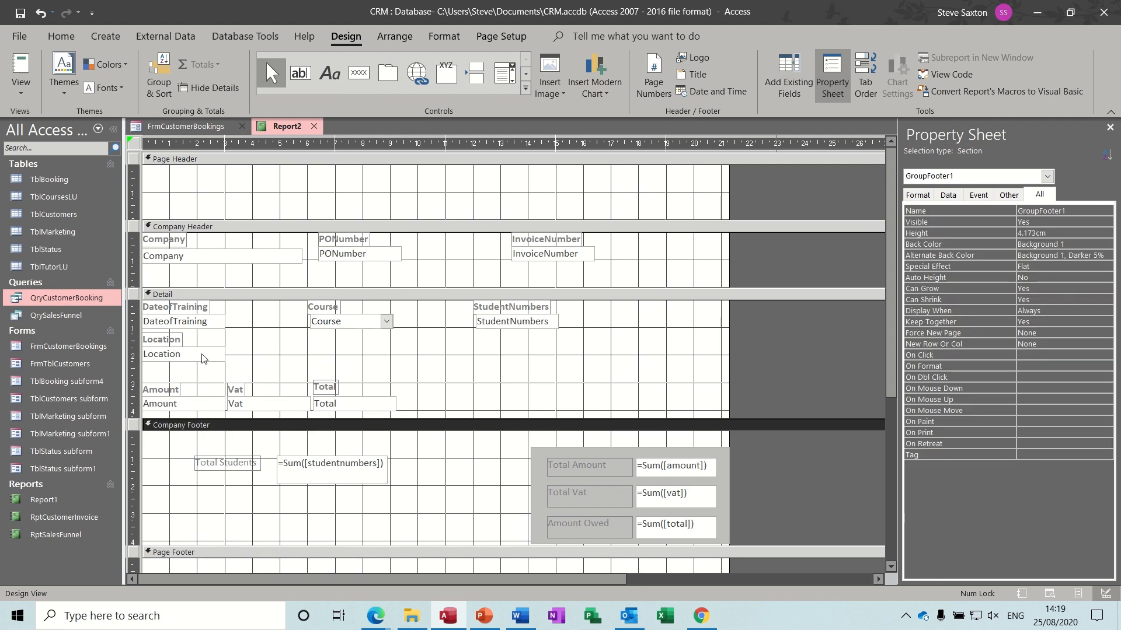
- Preview invoice 11 in Report View to check it shows 12 students
{"action": "left_click", "coordinate": [18, 71]}
{"action": "type", "text": "1"}
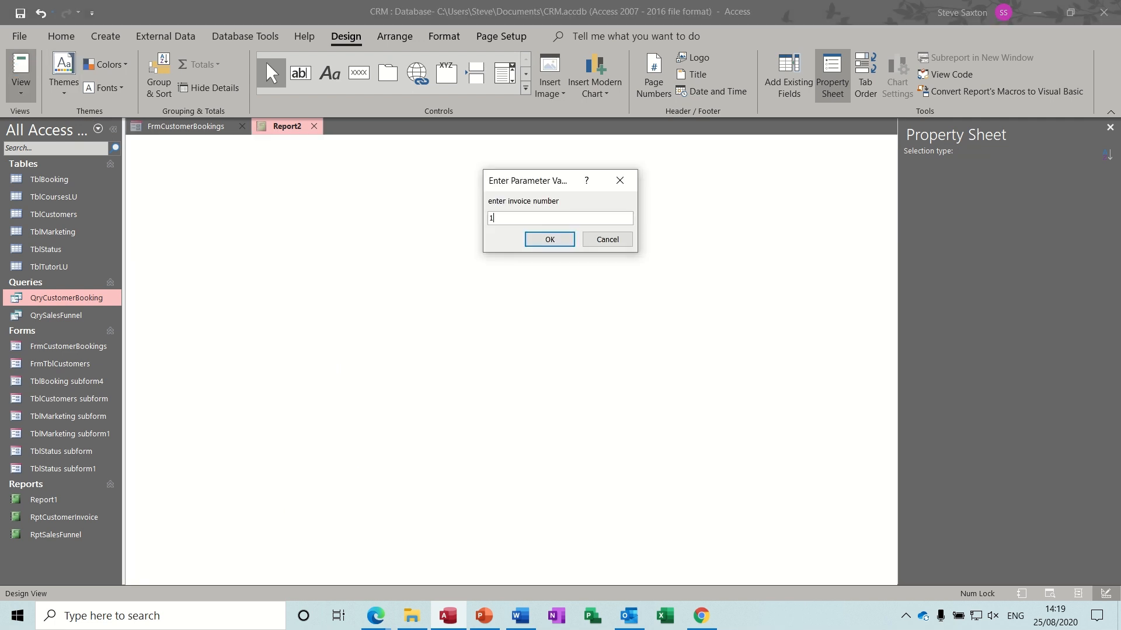
{"action": "type", "text": "1"}
{"action": "key", "text": "Return"}
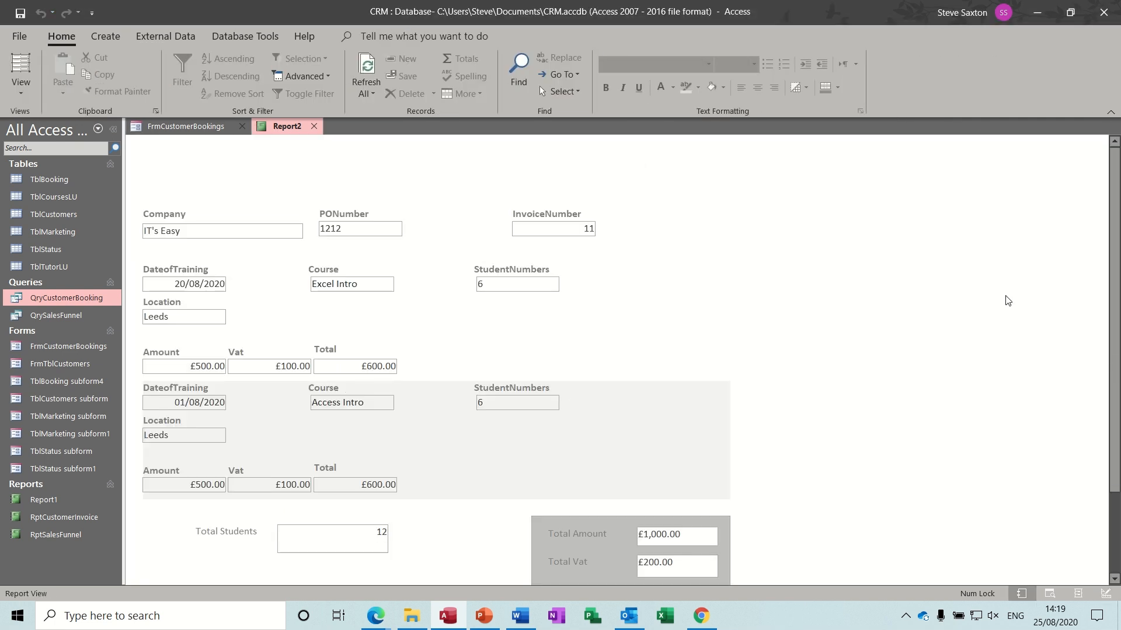
{"action": "scroll", "coordinate": [540, 414], "scroll_direction": "down", "scroll_amount": 3}
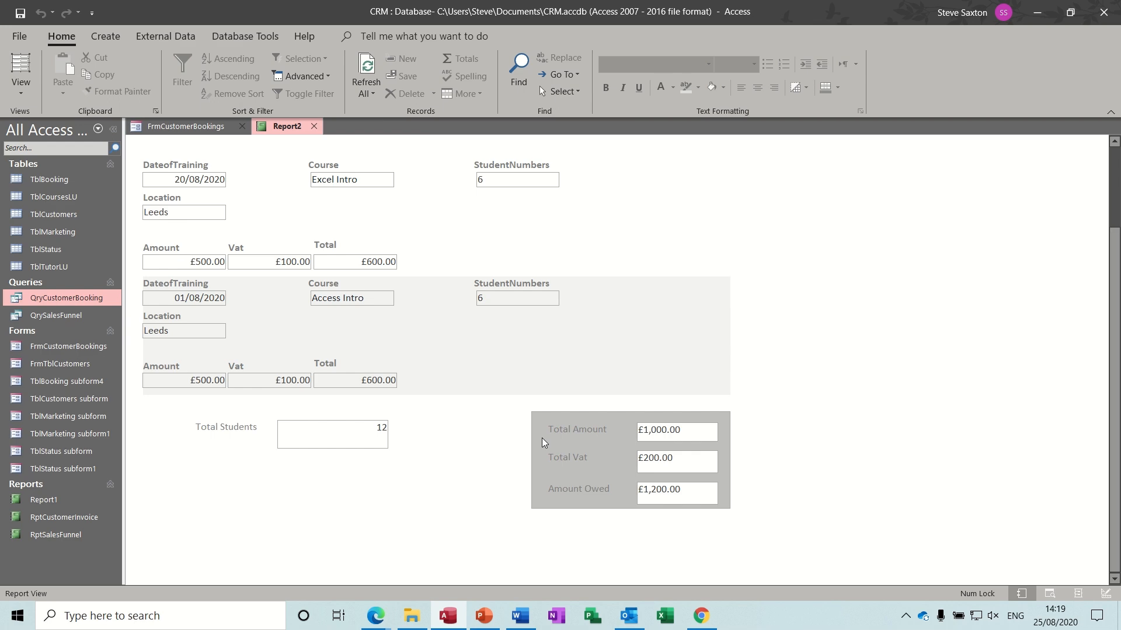
- In Design View, draw a new text box below Total Students in the Company Footer
{"action": "left_click", "coordinate": [29, 99]}
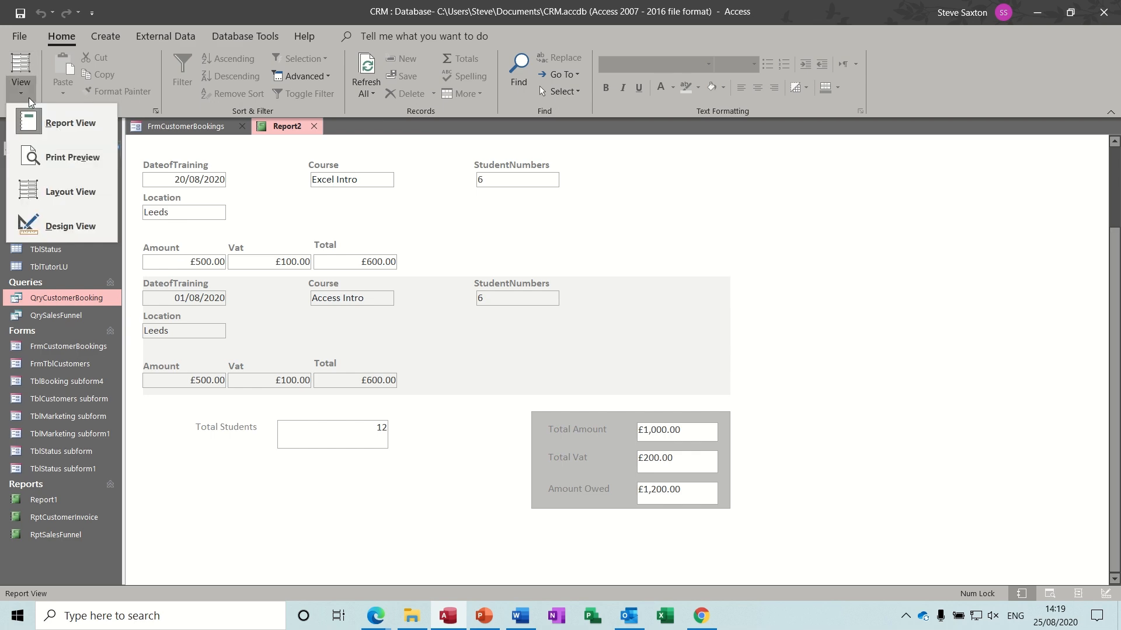
{"action": "left_click", "coordinate": [65, 227]}
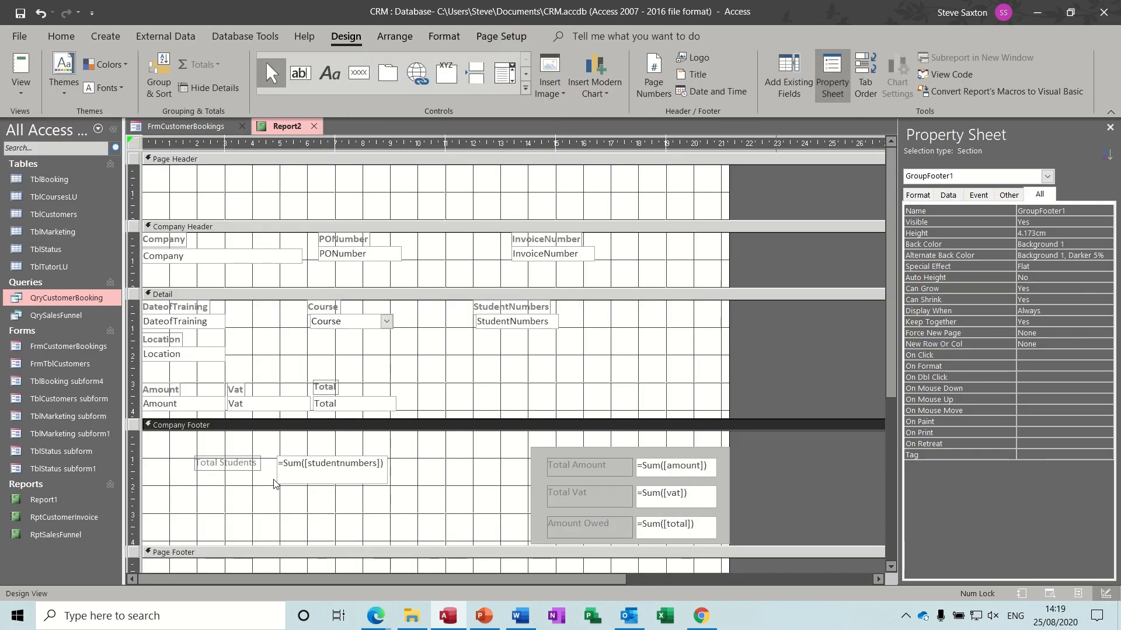
{"action": "left_click", "coordinate": [300, 75]}
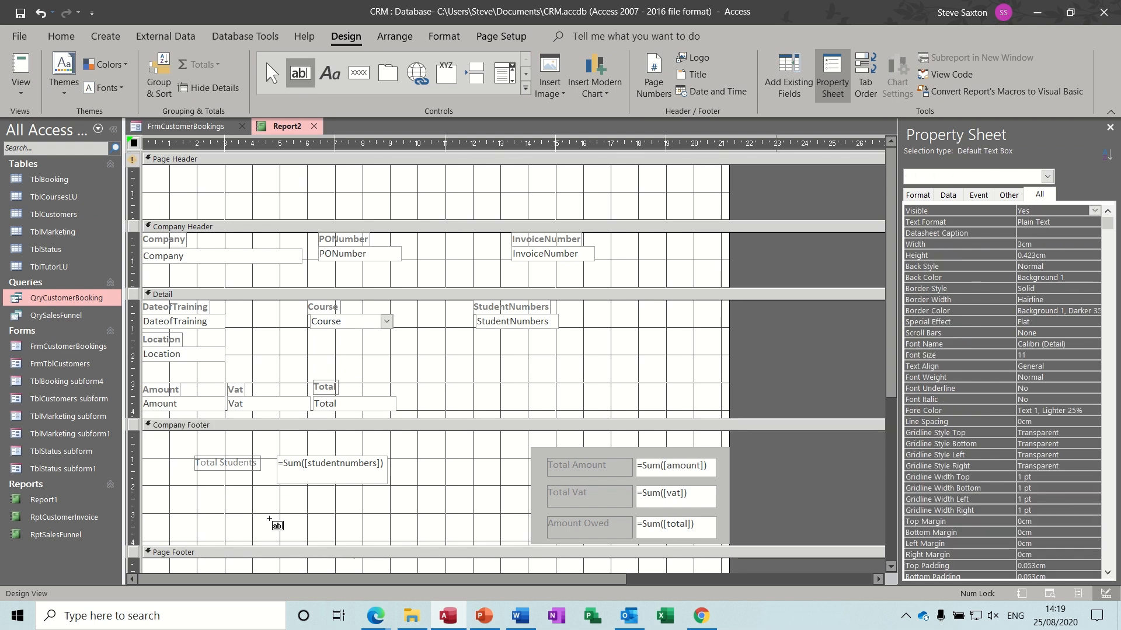
{"action": "left_click_drag", "start_coordinate": [278, 489], "coordinate": [390, 517]}
- Change the new box's label text to 'Price per Student'
{"action": "left_click", "coordinate": [225, 499]}
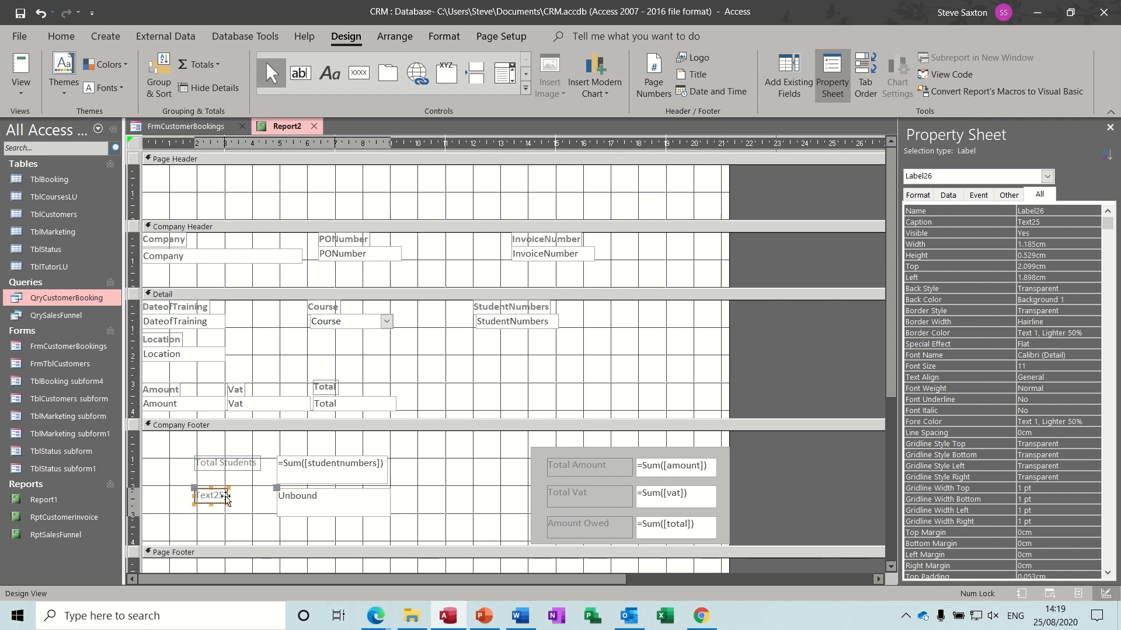
{"action": "left_click_drag", "start_coordinate": [225, 497], "coordinate": [192, 494]}
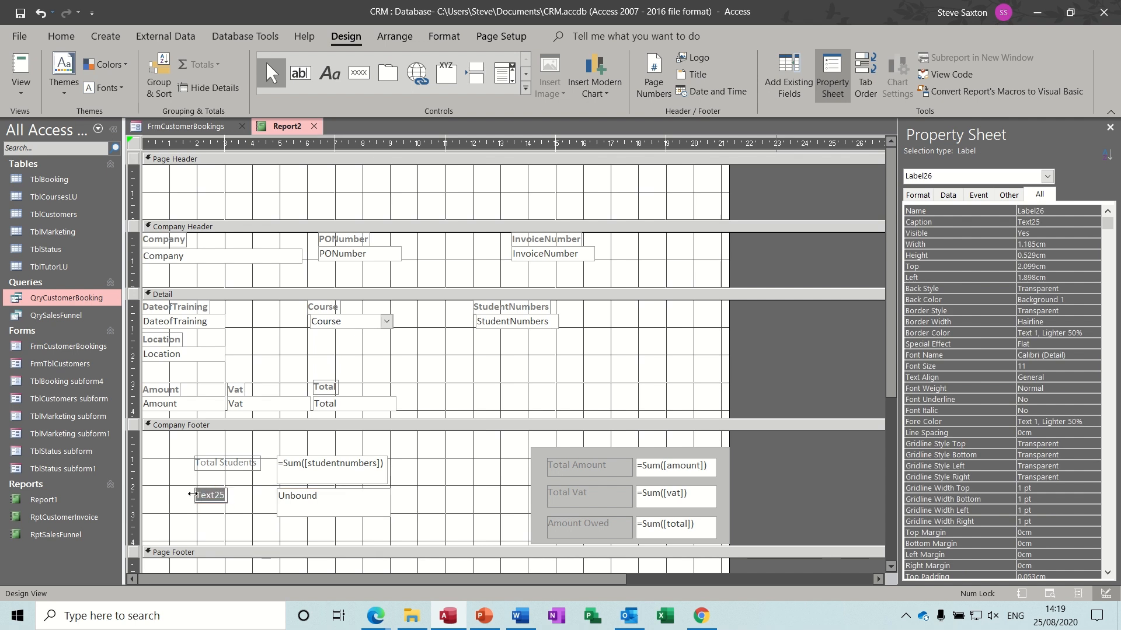
{"action": "type", "text": "Price per Student"}
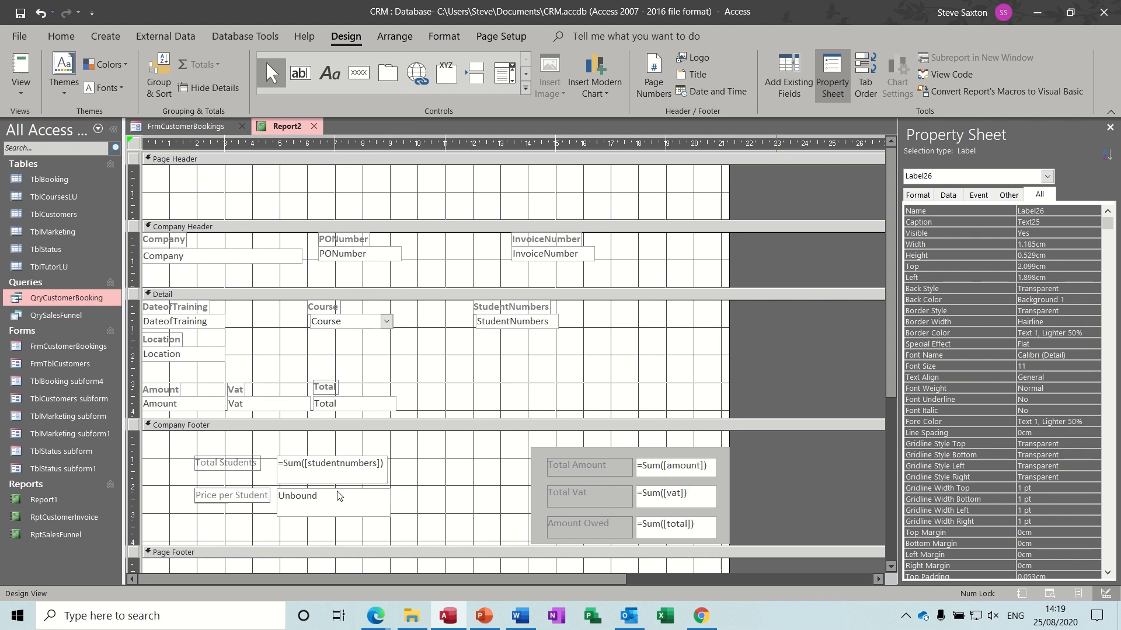
{"action": "left_click", "coordinate": [350, 500]}
{"action": "left_click", "coordinate": [382, 476]}
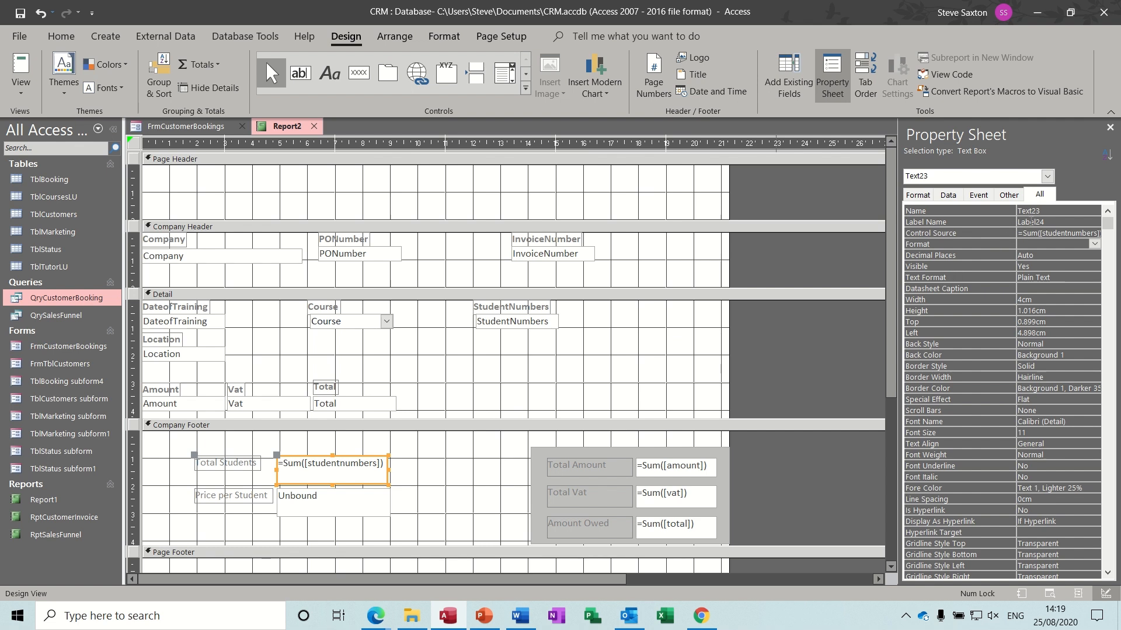
- Rename the student-count and amount sum boxes to students and total in the Property Sheet
{"action": "left_click_drag", "start_coordinate": [1047, 213], "coordinate": [1017, 211]}
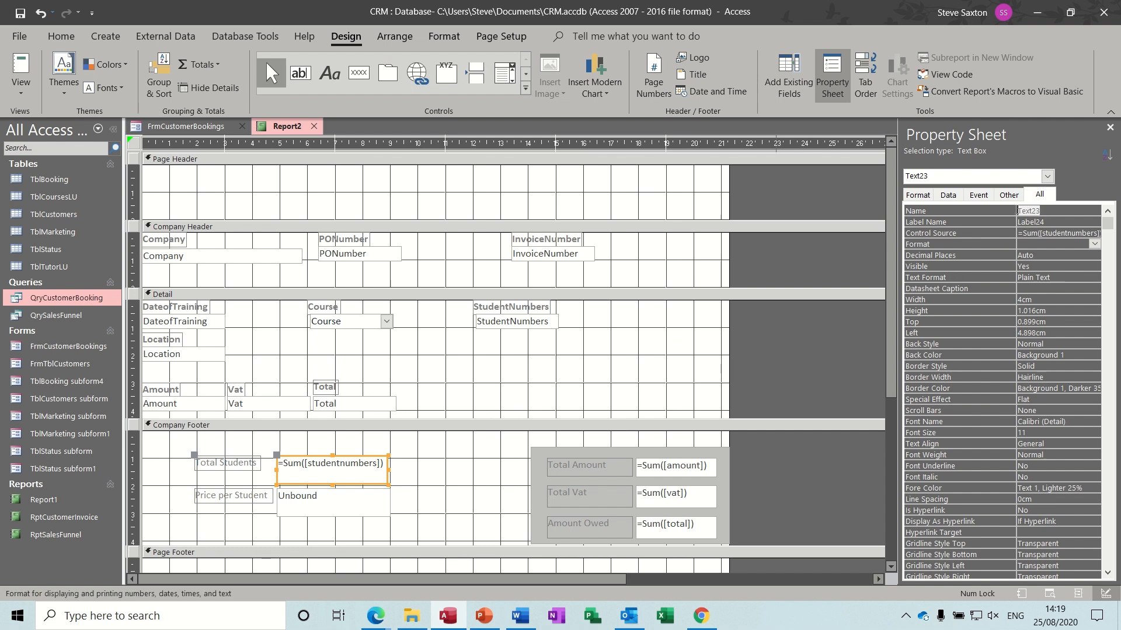
{"action": "type", "text": "st"}
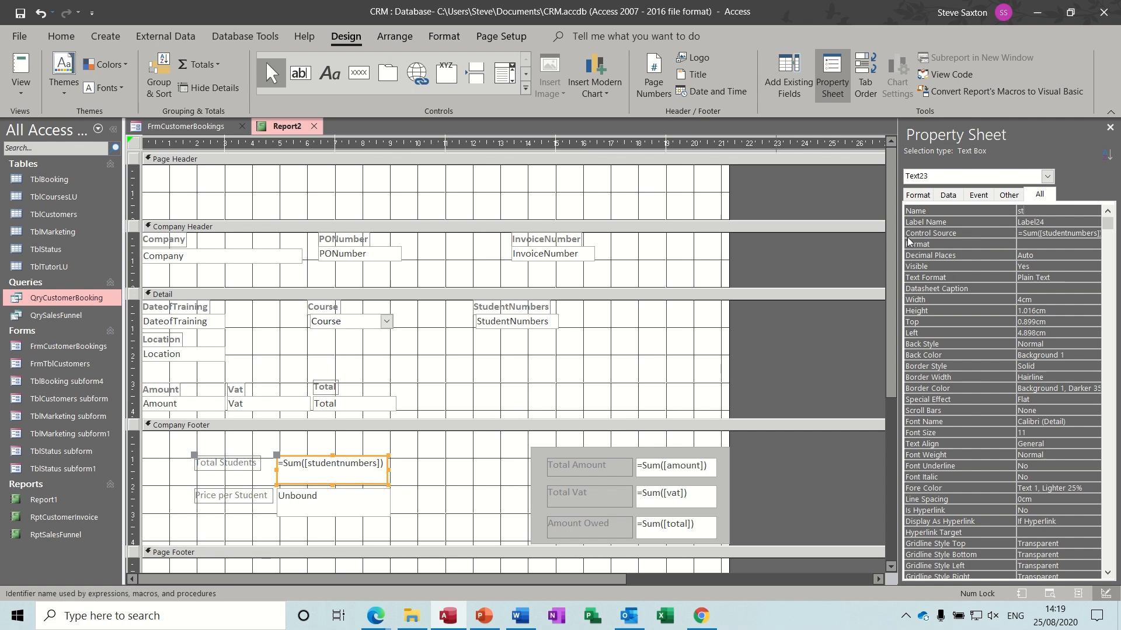
{"action": "type", "text": "udents"}
{"action": "left_click", "coordinate": [696, 471]}
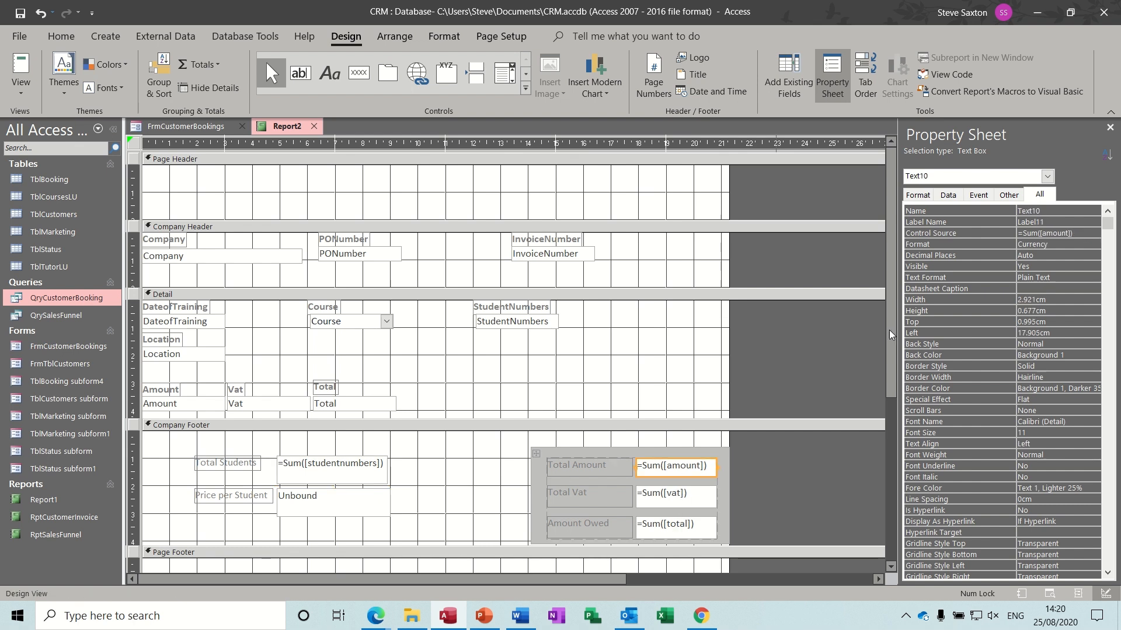
{"action": "double_click", "coordinate": [1048, 212]}
{"action": "type", "text": "total"}
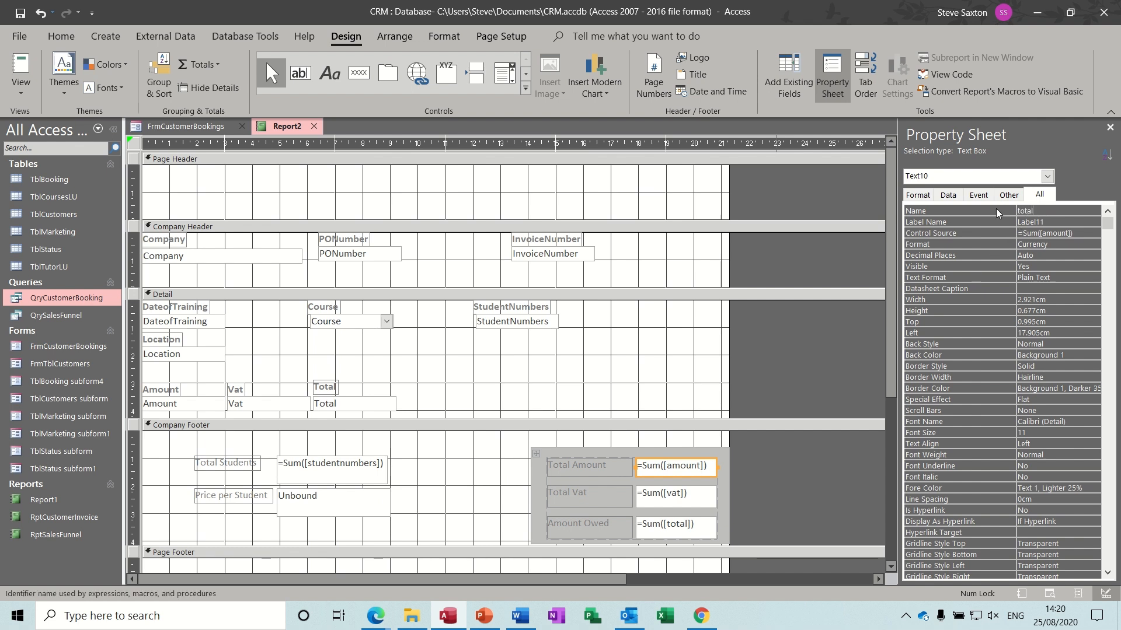
{"action": "left_click", "coordinate": [488, 508]}
- Enter =[total]/[students] in the Price per Student box, fixing the malformed bracket
{"action": "left_click", "coordinate": [371, 503]}
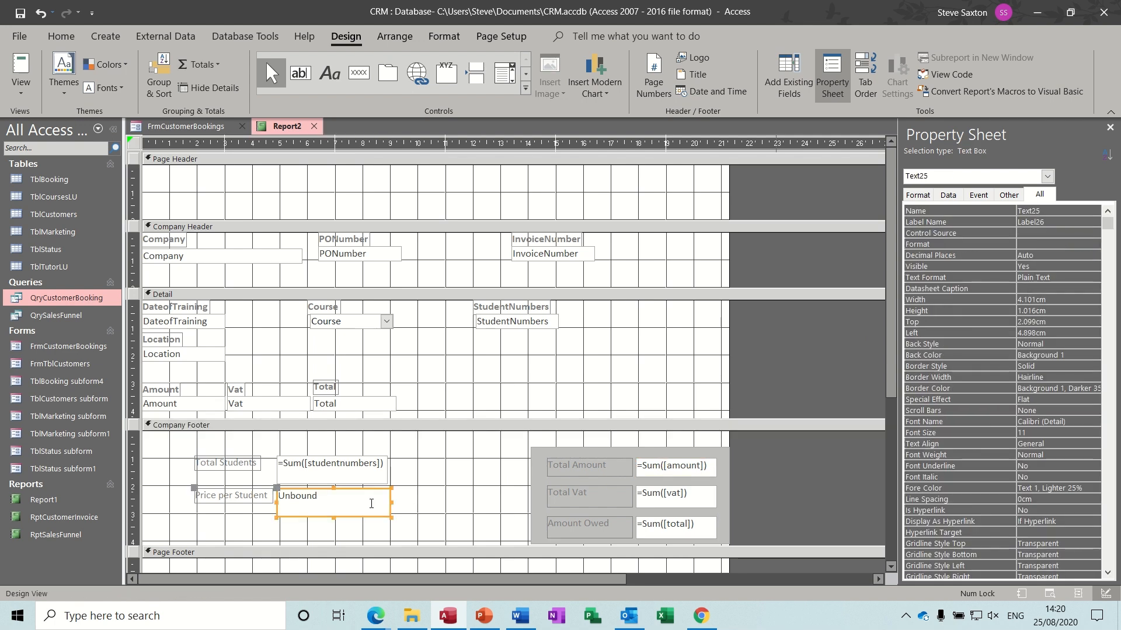
{"action": "left_click", "coordinate": [371, 503]}
{"action": "type", "text": "="}
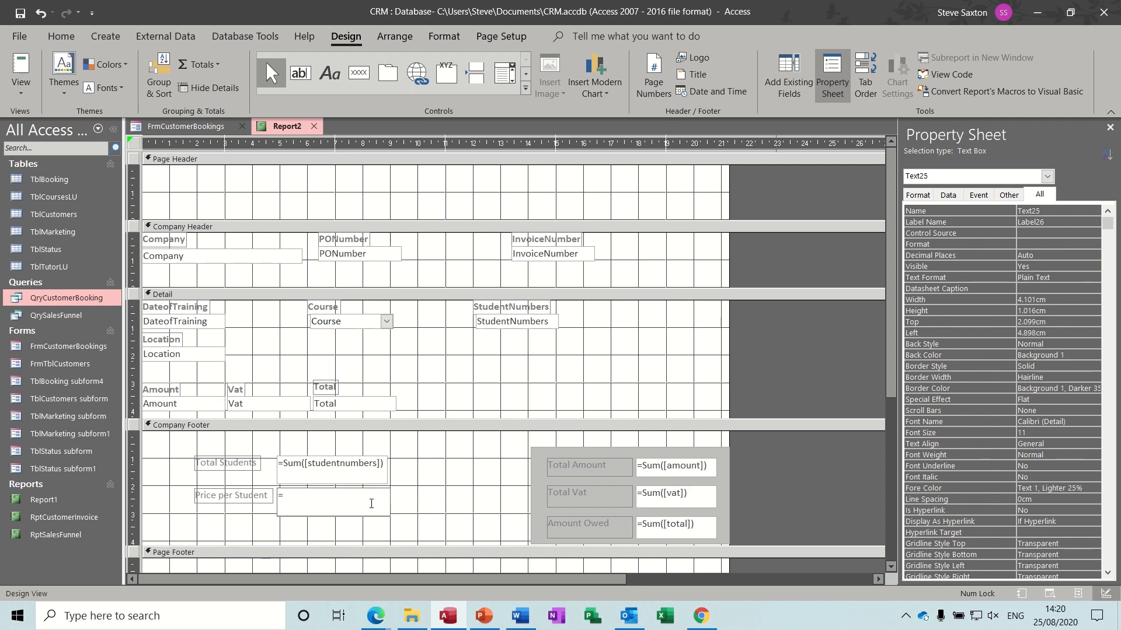
{"action": "type", "text": "[total]//students]"}
{"action": "left_click", "coordinate": [315, 495]}
{"action": "type", "text": "["}
{"action": "left_click", "coordinate": [426, 507]}
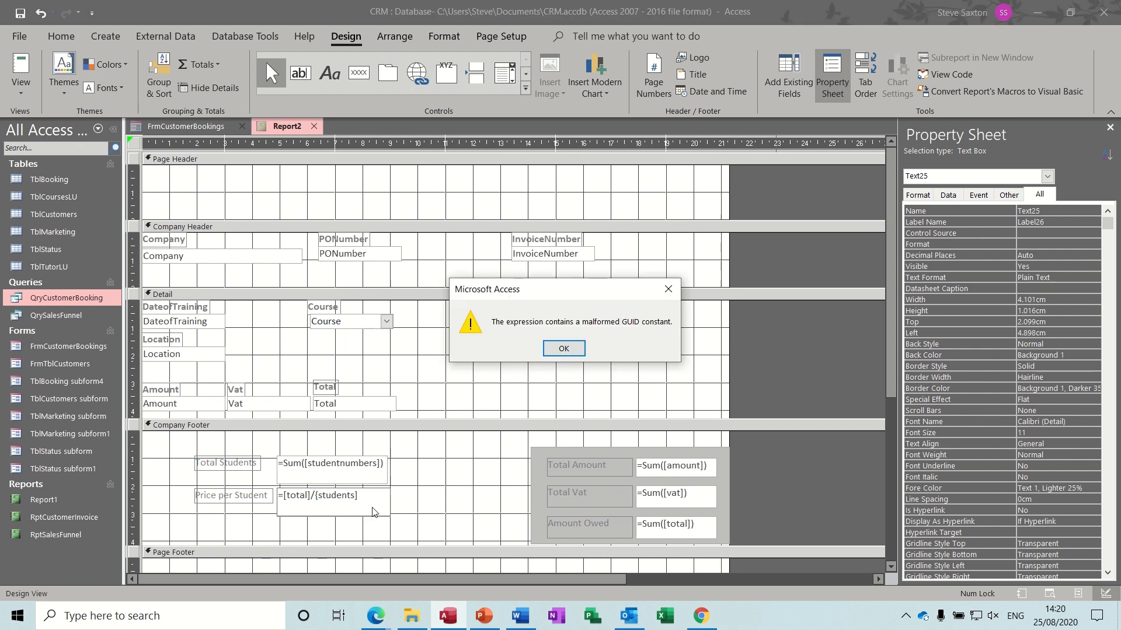
{"action": "left_click", "coordinate": [564, 349]}
{"action": "key", "text": "BackSpace"}
{"action": "type", "text": "["}
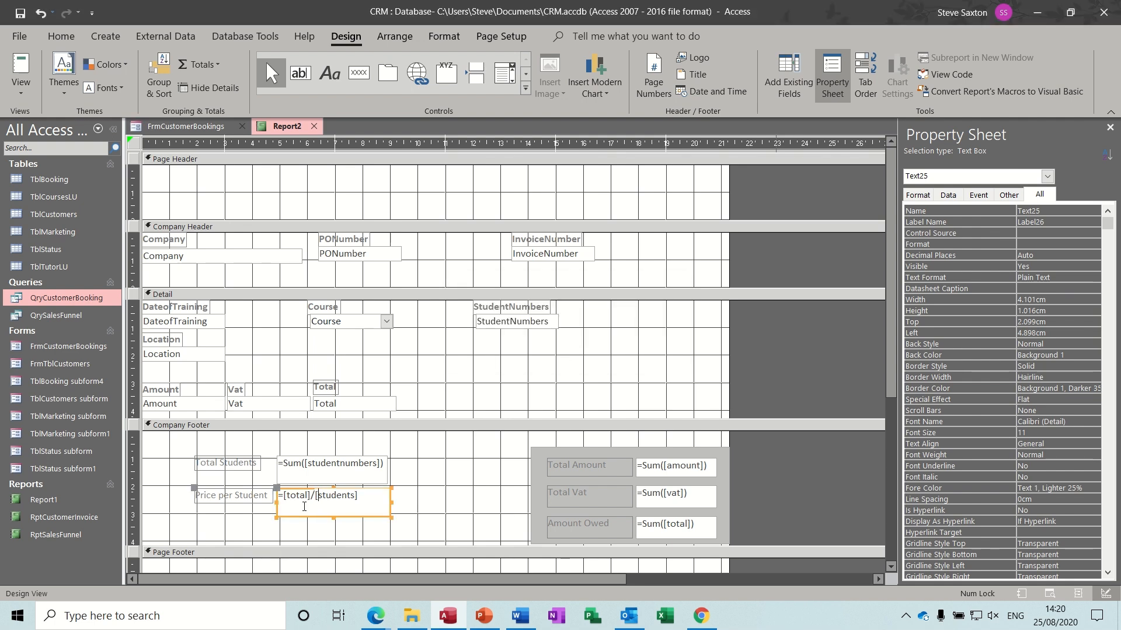
{"action": "left_click", "coordinate": [402, 509]}
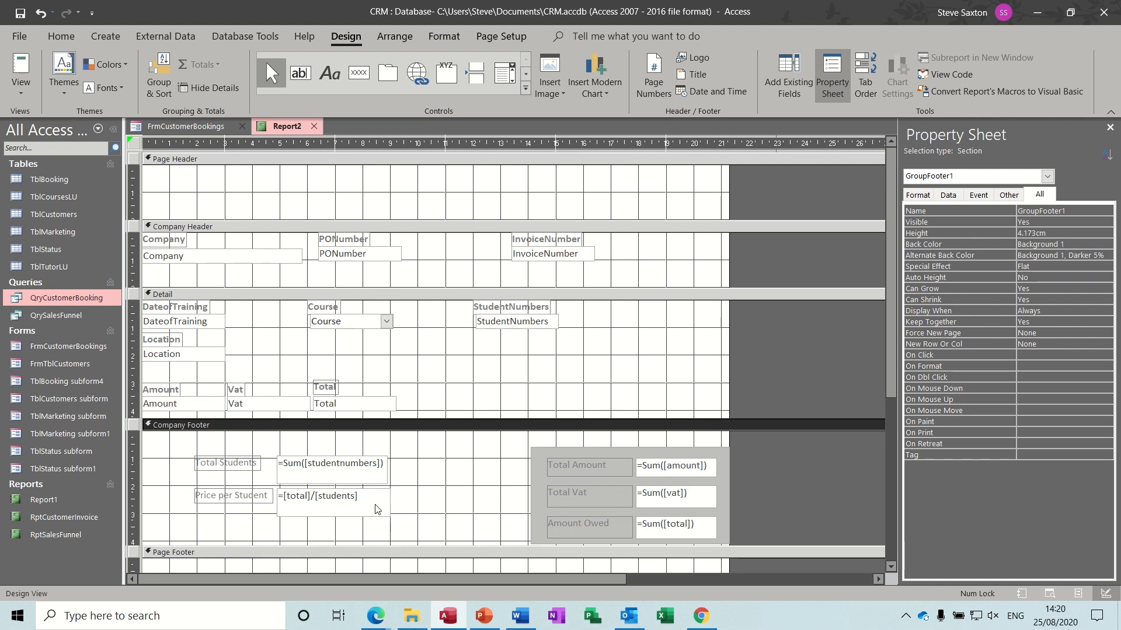
- Format Price per Student as Currency and run the report
{"action": "left_click", "coordinate": [376, 505]}
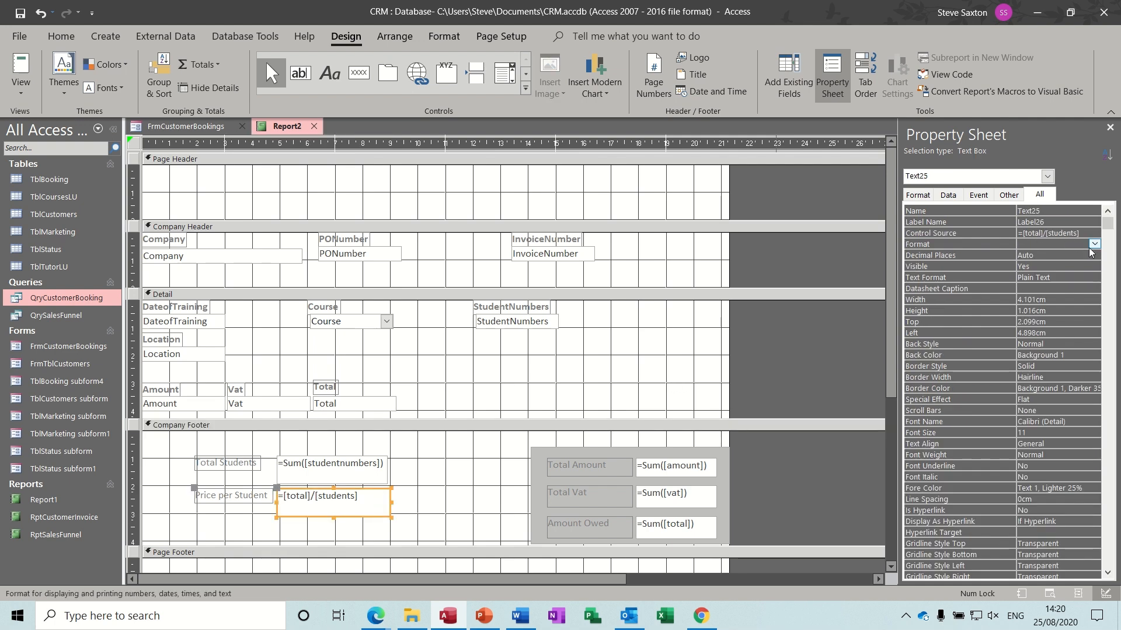
{"action": "left_click", "coordinate": [1094, 245]}
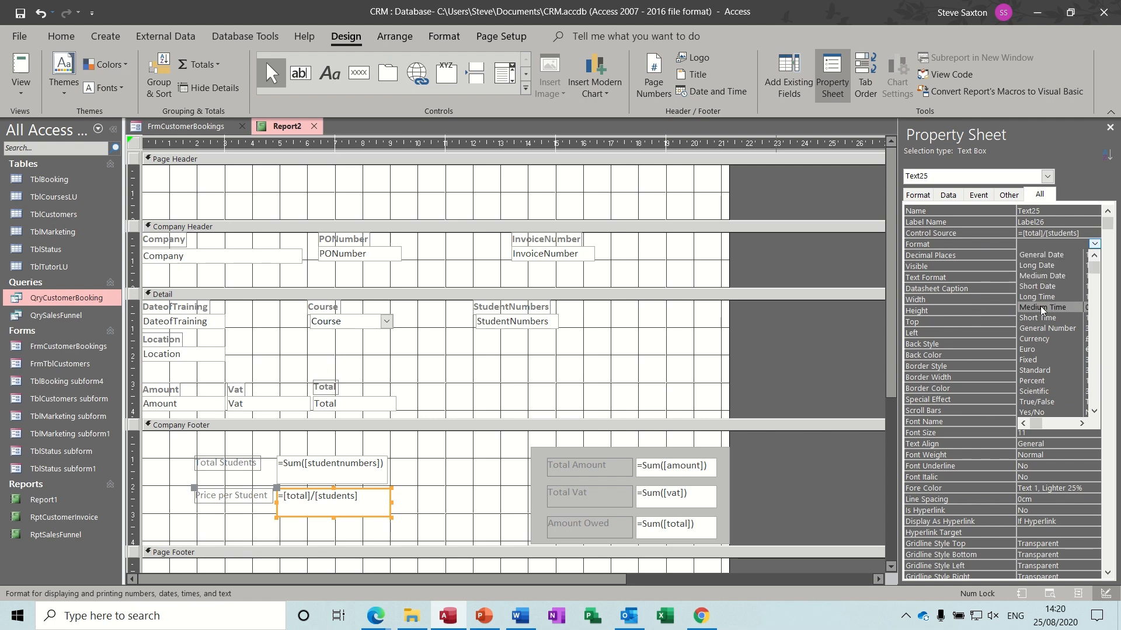
{"action": "left_click", "coordinate": [1034, 336]}
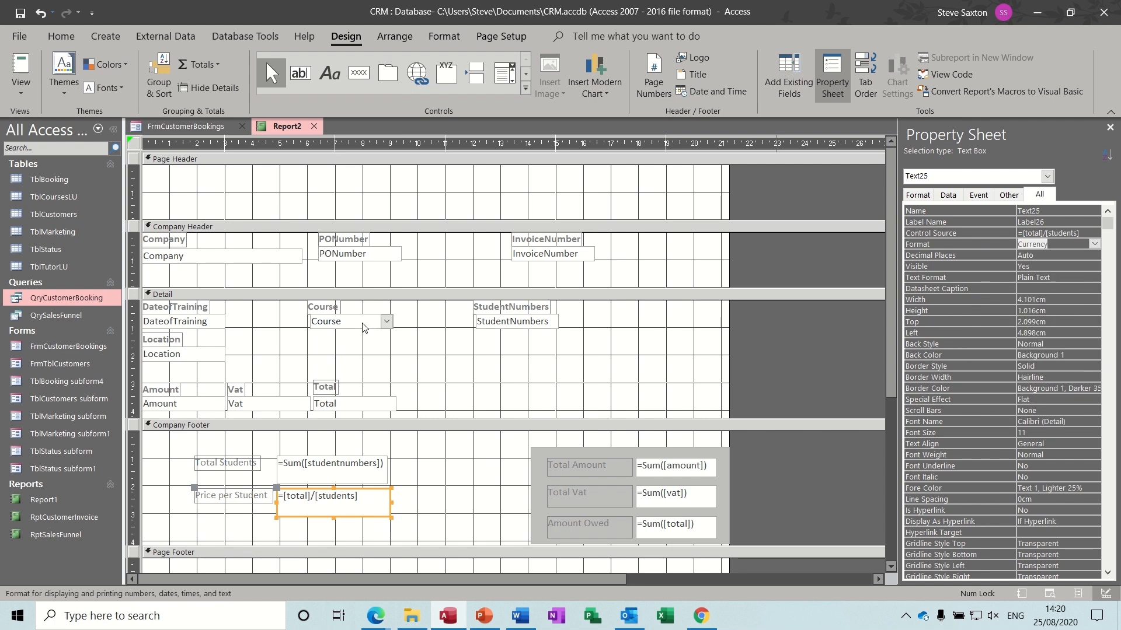
{"action": "left_click", "coordinate": [23, 66]}
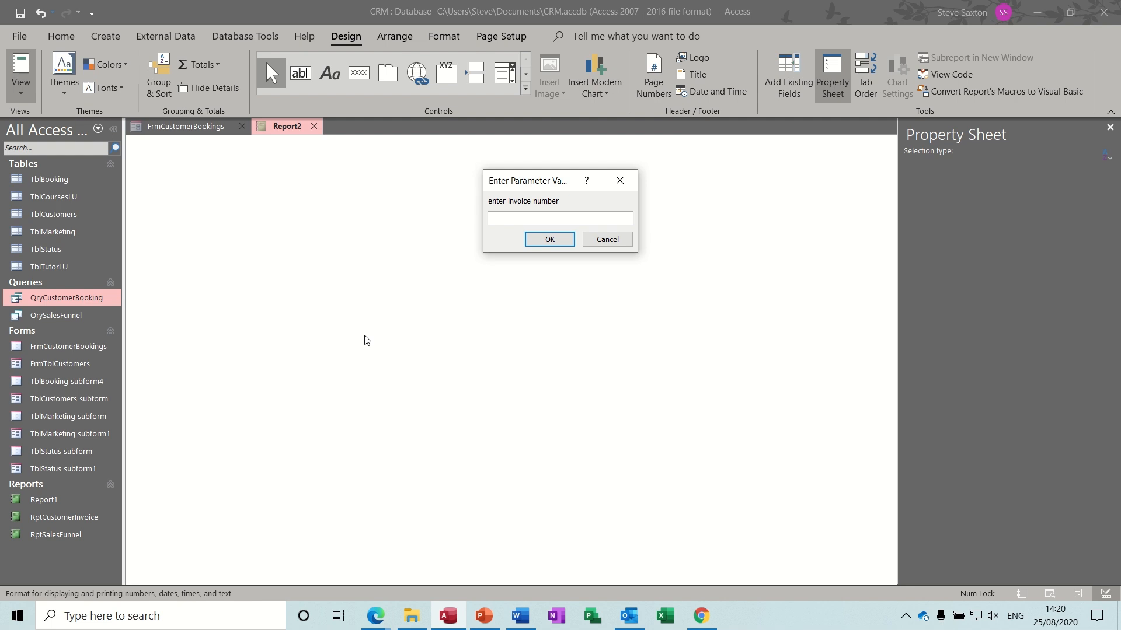
- Confirm invoice 11 shows Price per Student as £50.00, then return to Design View
{"action": "key", "text": "Return"}
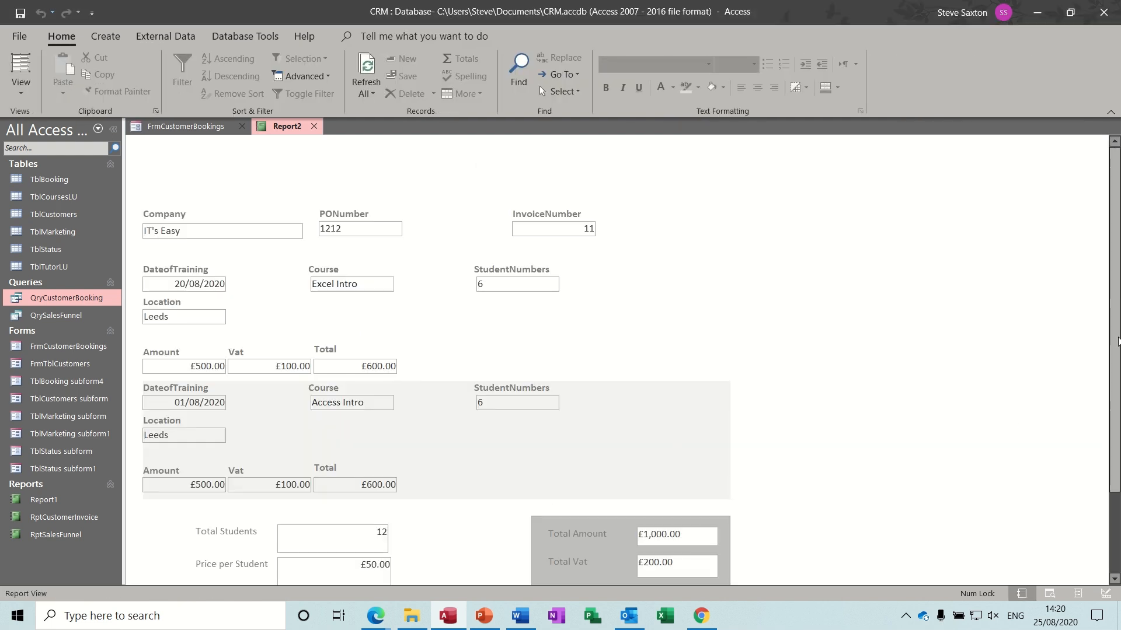
{"action": "scroll", "coordinate": [1117, 234], "scroll_direction": "down", "scroll_amount": 3}
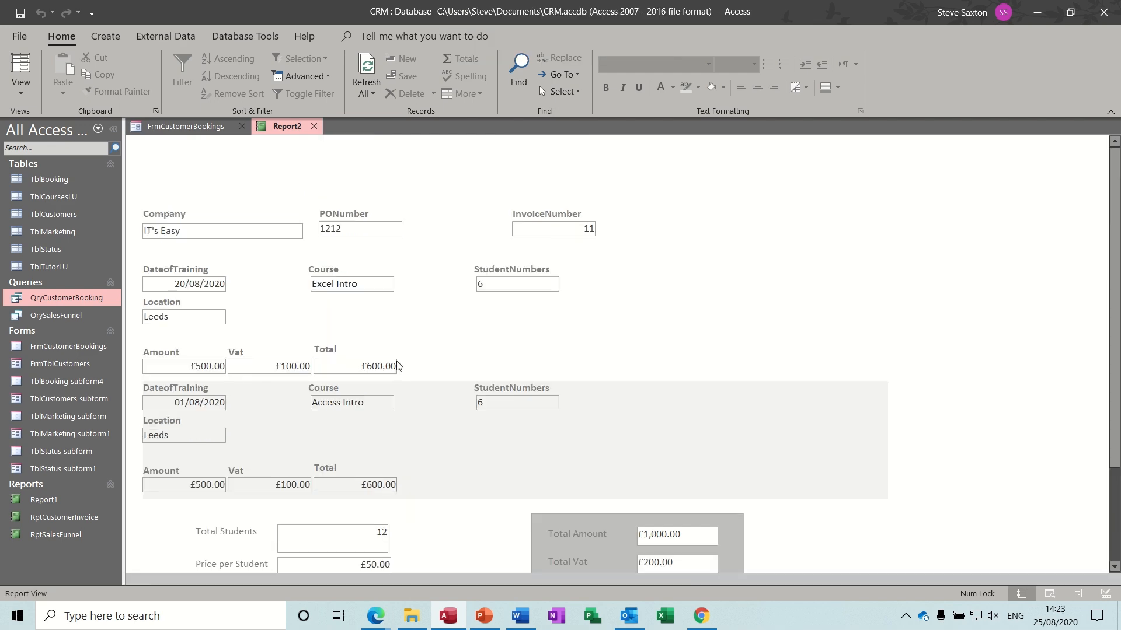
{"action": "left_click", "coordinate": [25, 95]}
{"action": "left_click", "coordinate": [57, 224]}
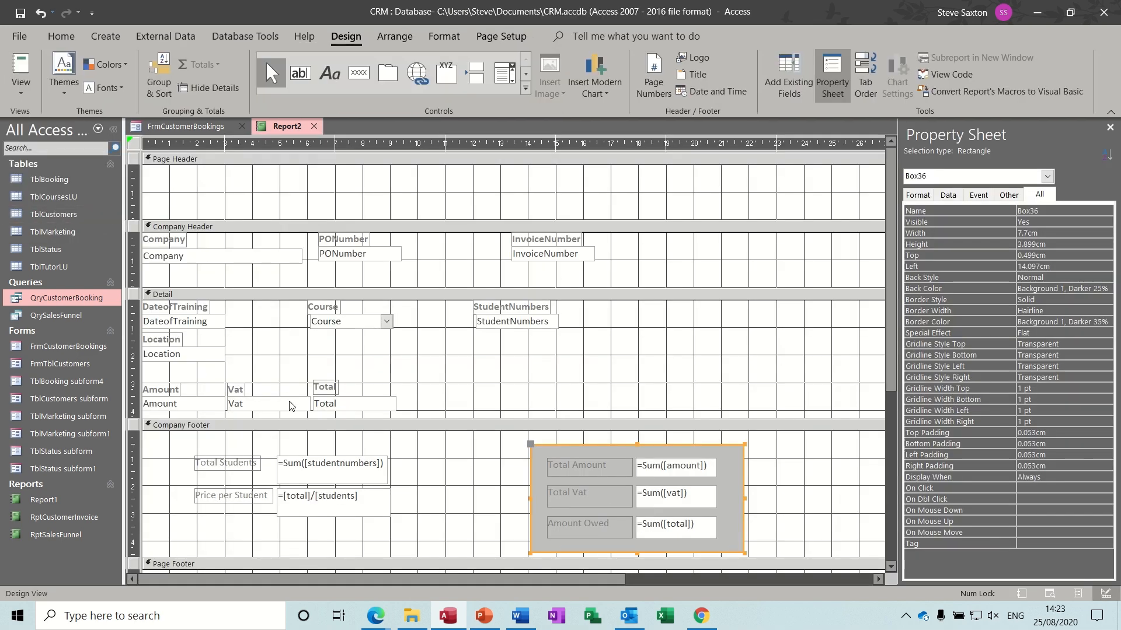
{"action": "left_click", "coordinate": [302, 497]}
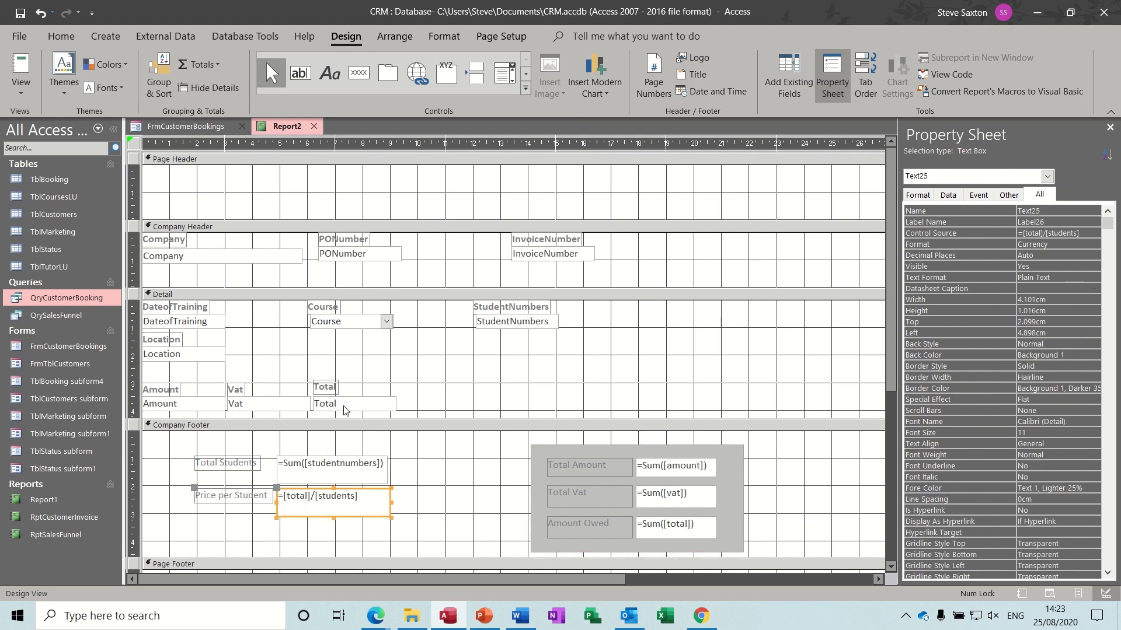
{"action": "left_click", "coordinate": [304, 500]}
{"action": "double_click", "coordinate": [298, 497]}
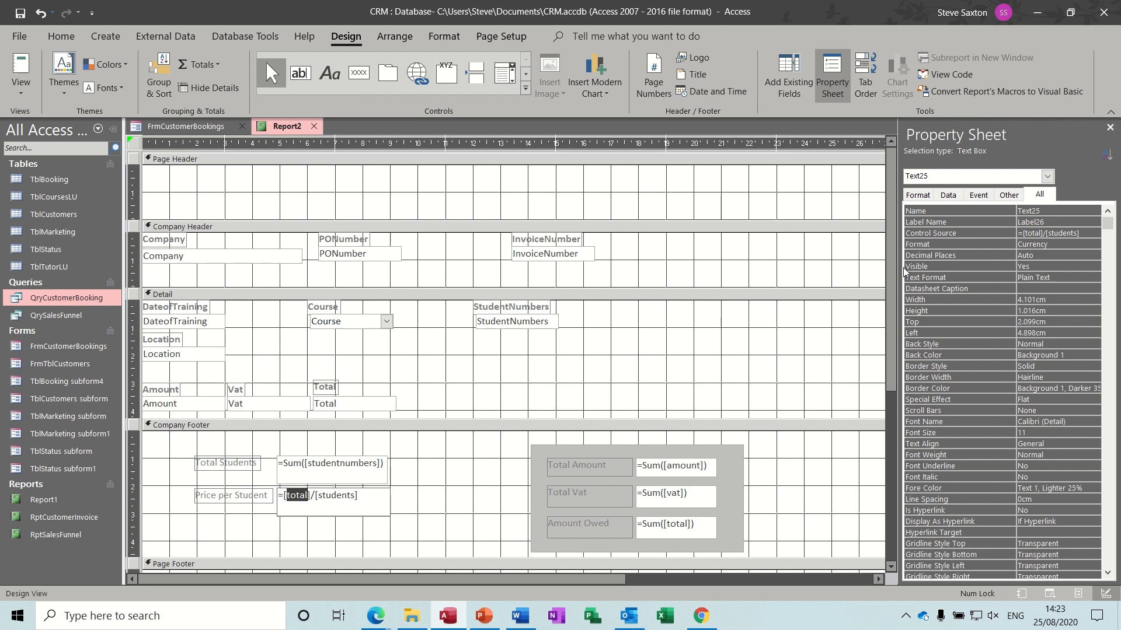
{"action": "left_click", "coordinate": [680, 471]}
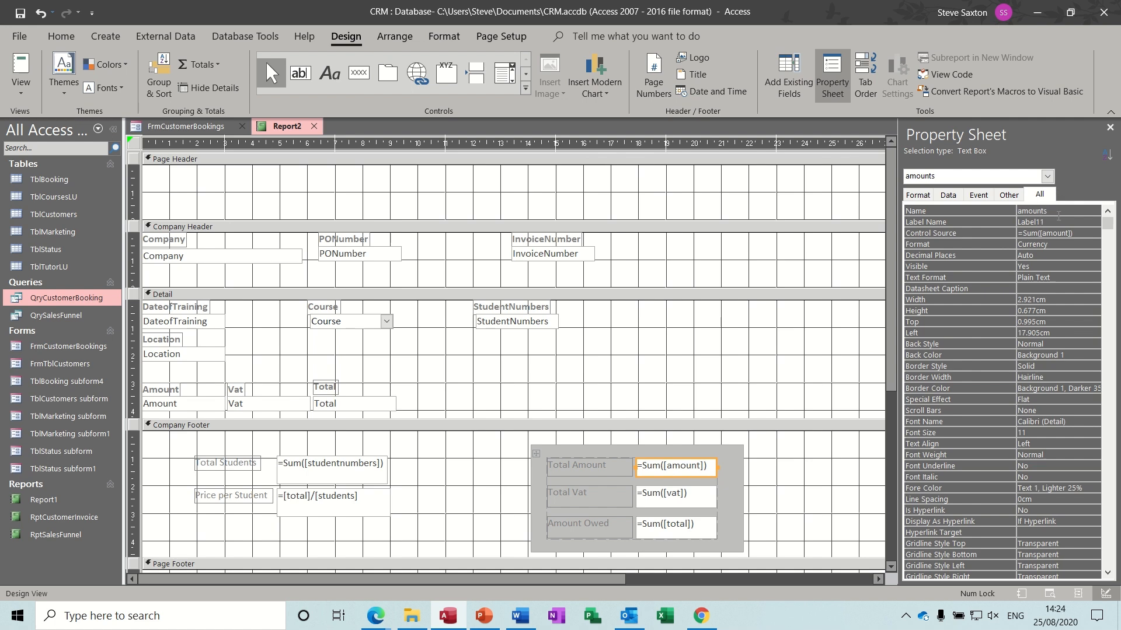
{"action": "left_click", "coordinate": [308, 496]}
{"action": "double_click", "coordinate": [297, 496]}
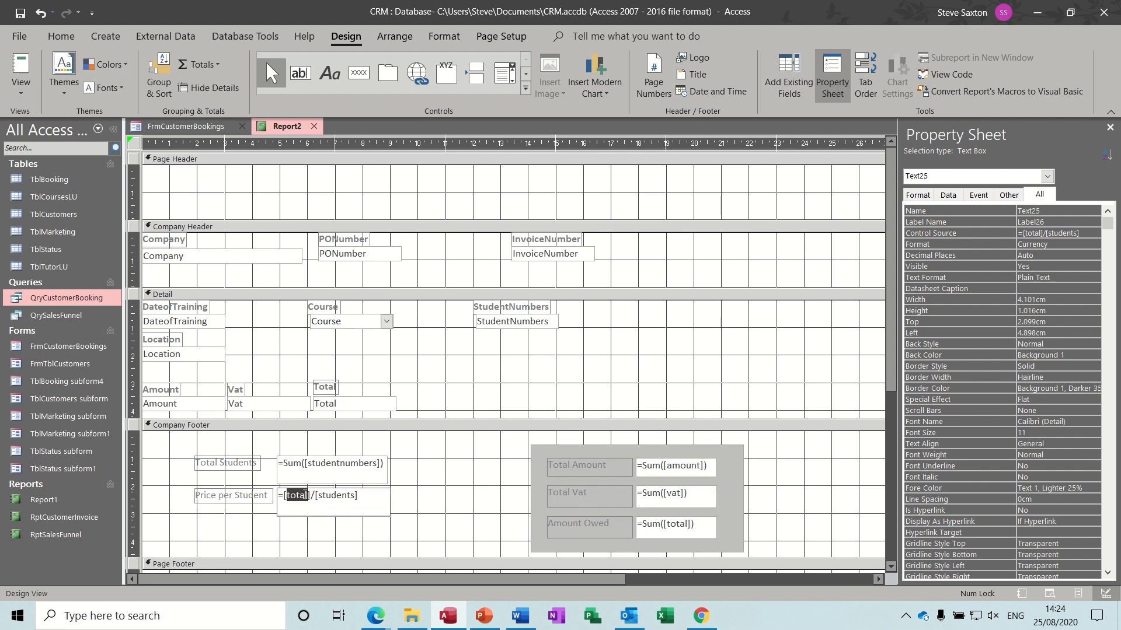
{"action": "type", "text": "amounts"}
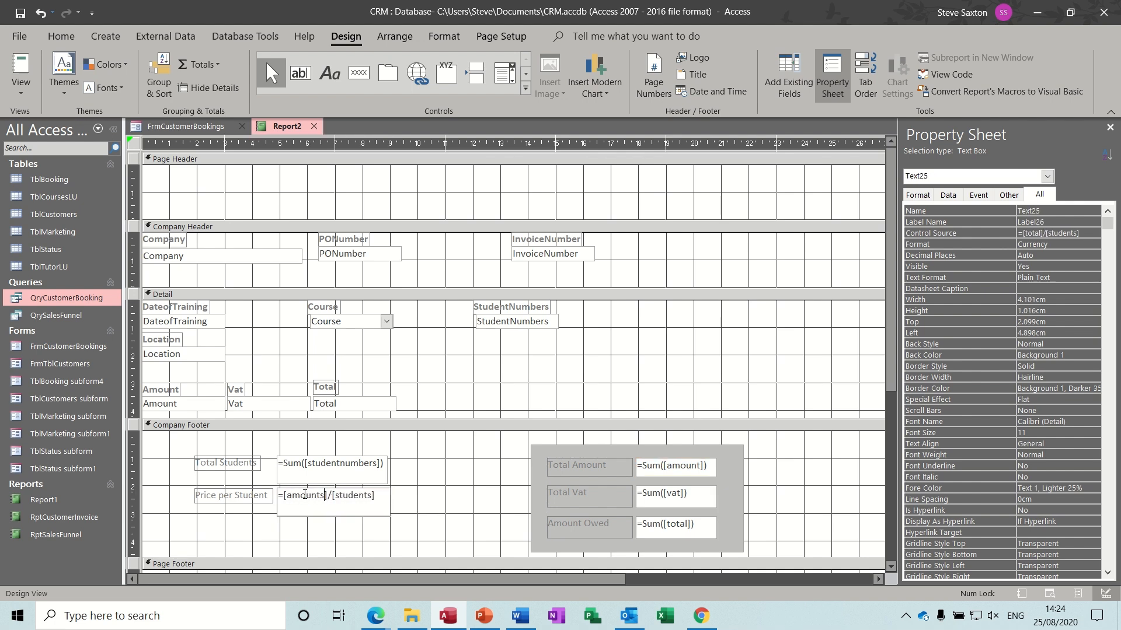
{"action": "left_click", "coordinate": [439, 500]}
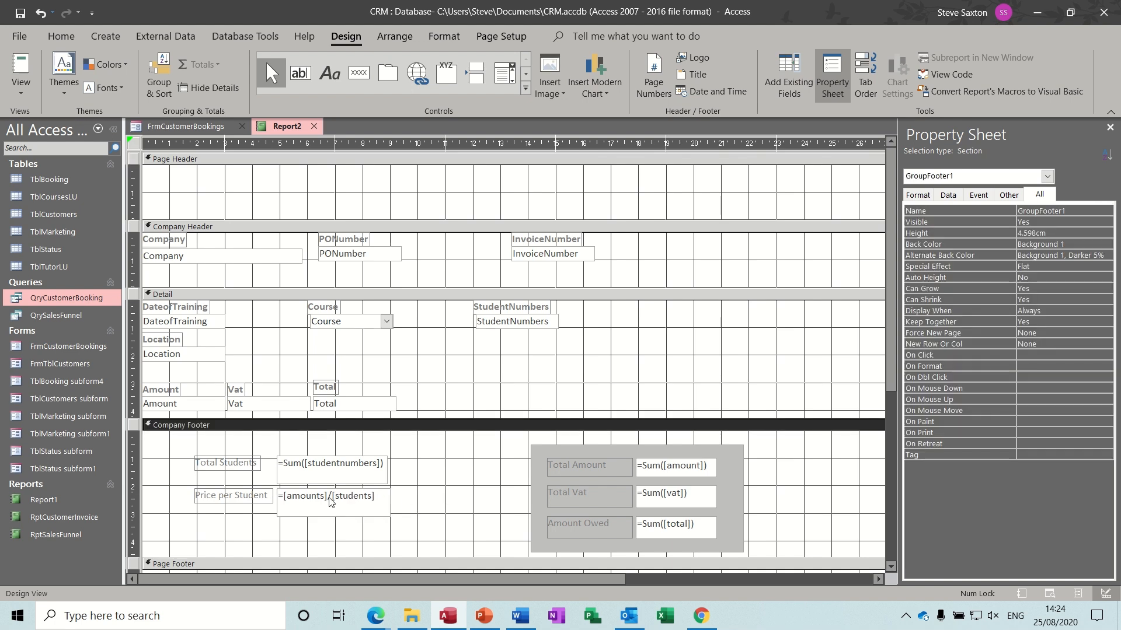
{"action": "left_click", "coordinate": [21, 67]}
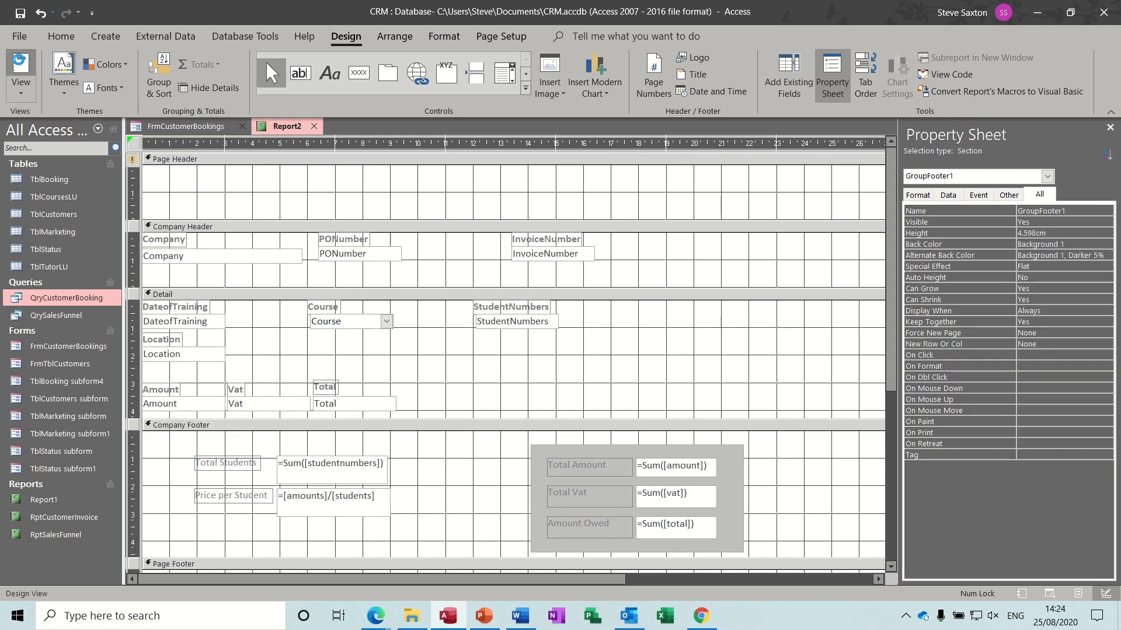
{"action": "type", "text": "111"}
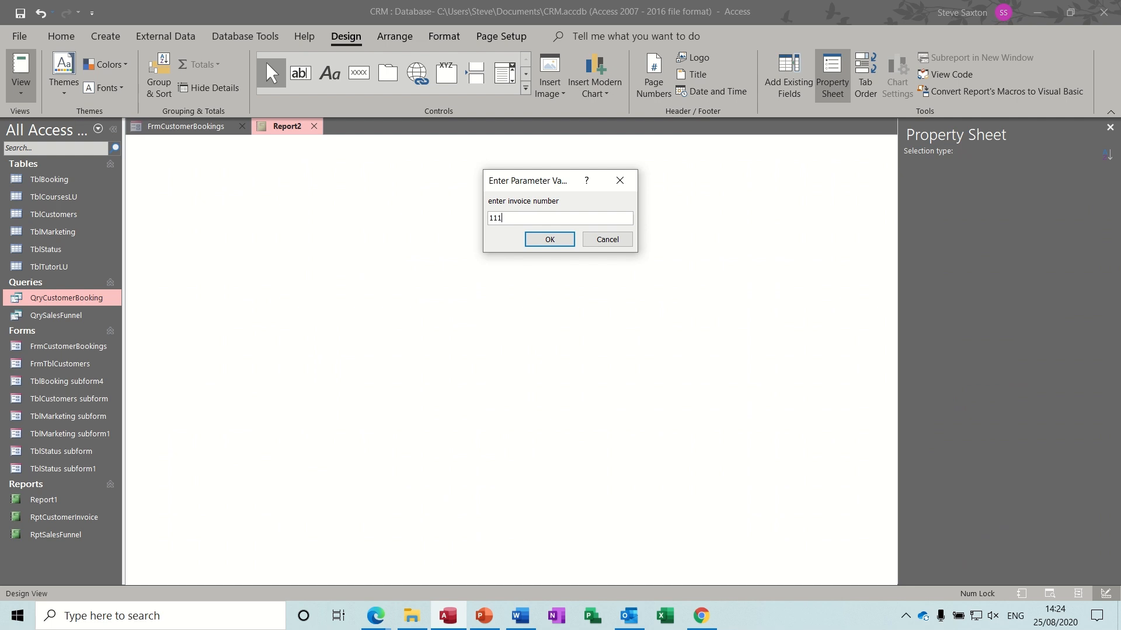
{"action": "key", "text": "Return"}
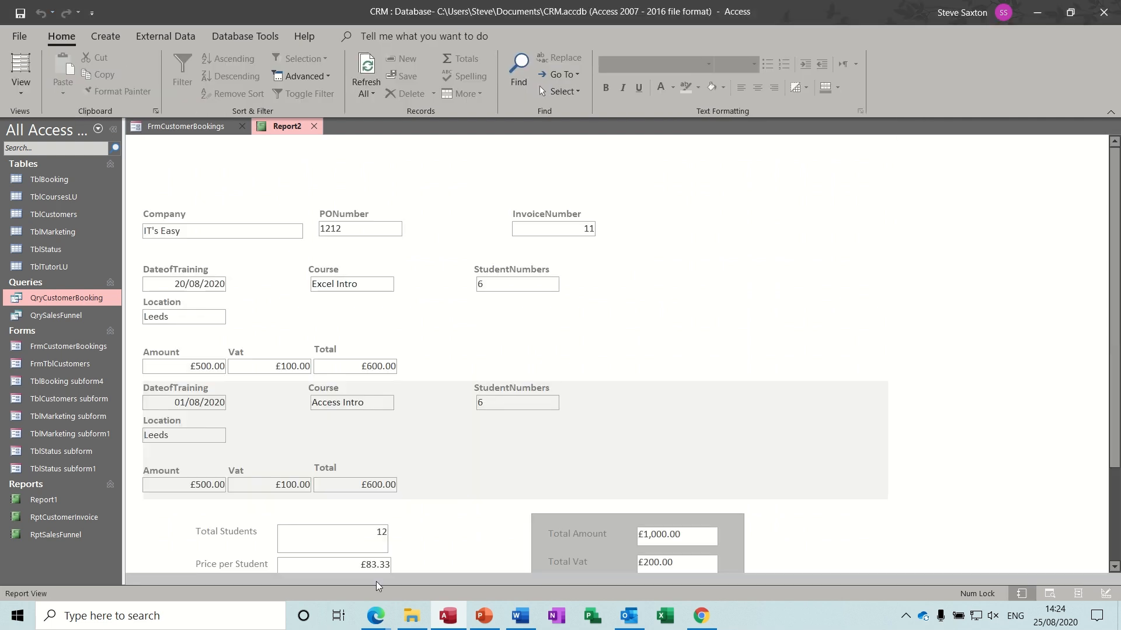
{"action": "left_click_drag", "start_coordinate": [1115, 300], "coordinate": [1117, 342]}
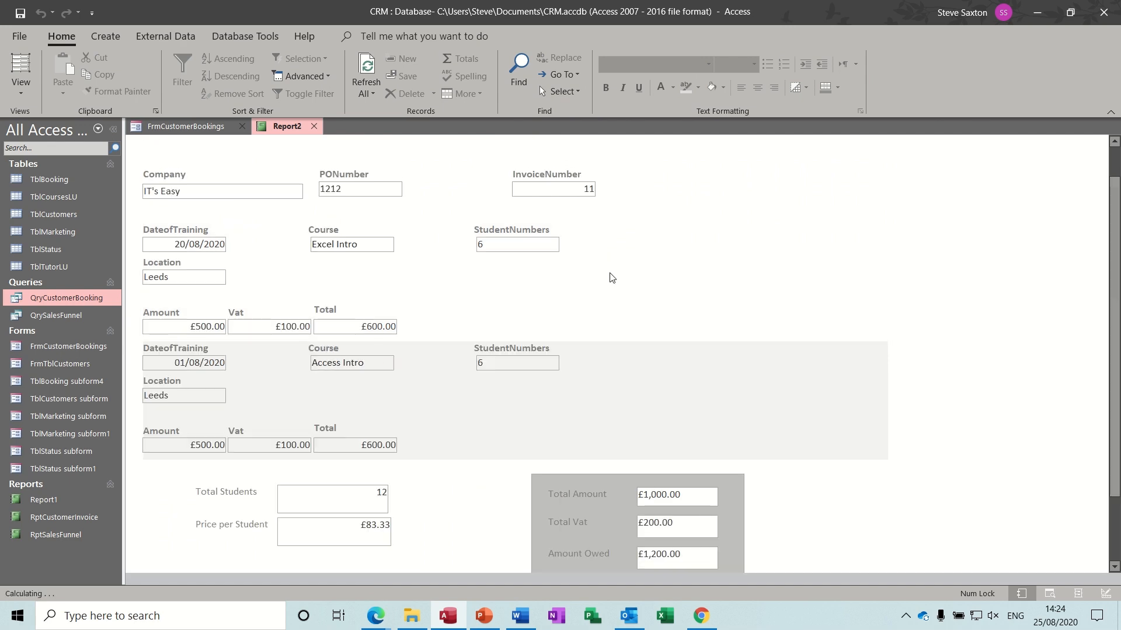
{"action": "left_click", "coordinate": [23, 94]}
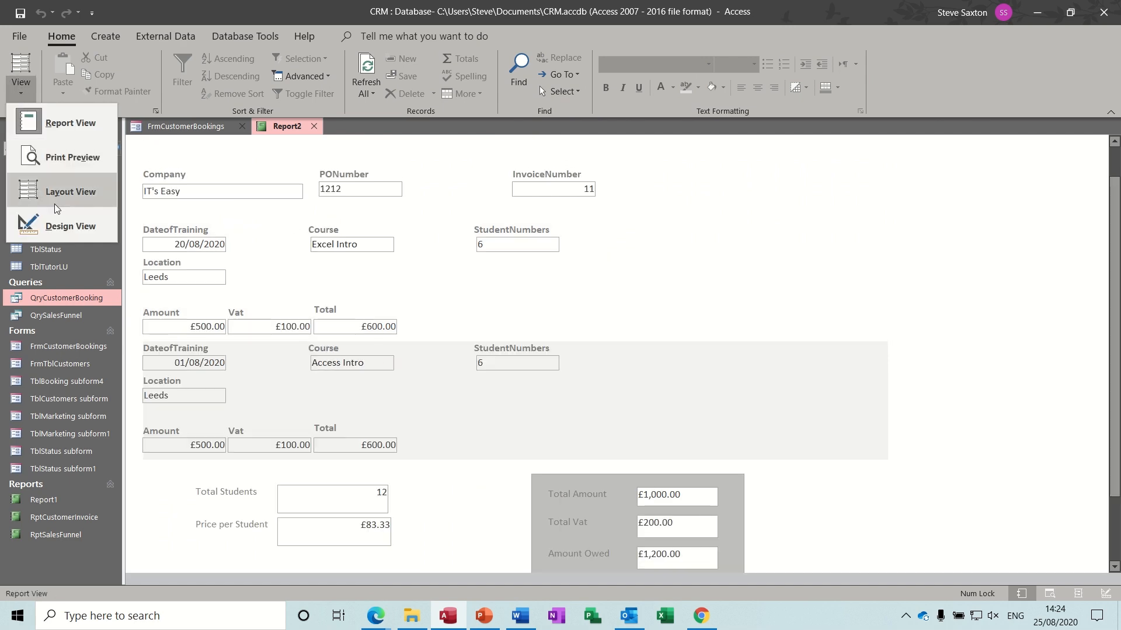
{"action": "left_click", "coordinate": [62, 225]}
{"action": "left_click", "coordinate": [662, 493]}
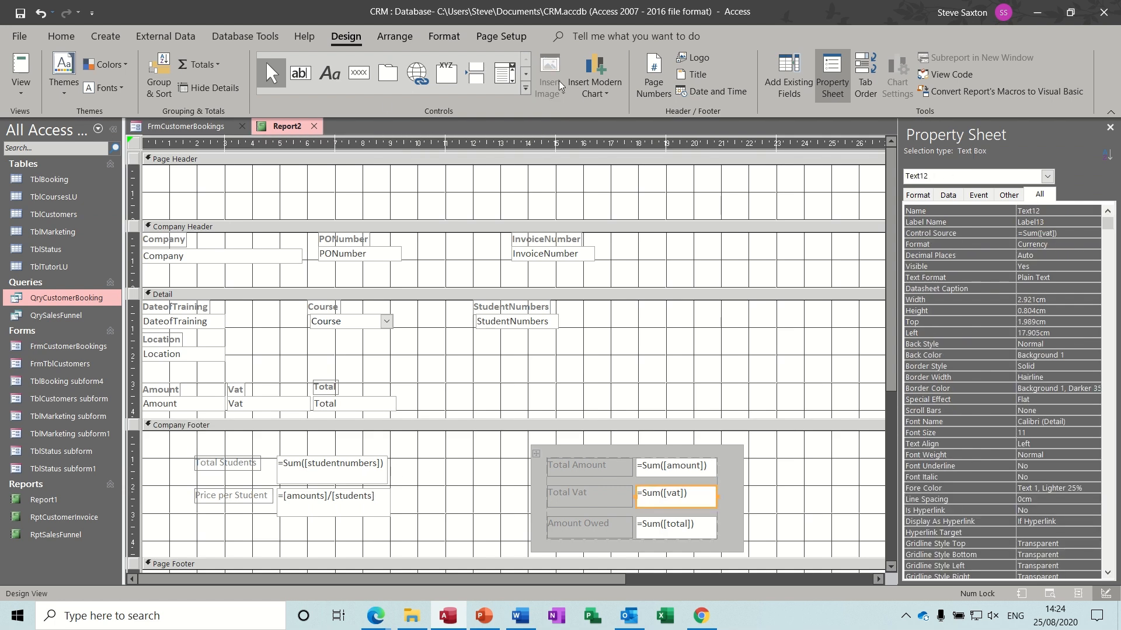
- Draw a rectangle over the footer totals, fill it Background 1 Darker 25%, and send it to back
{"action": "left_click", "coordinate": [526, 88]}
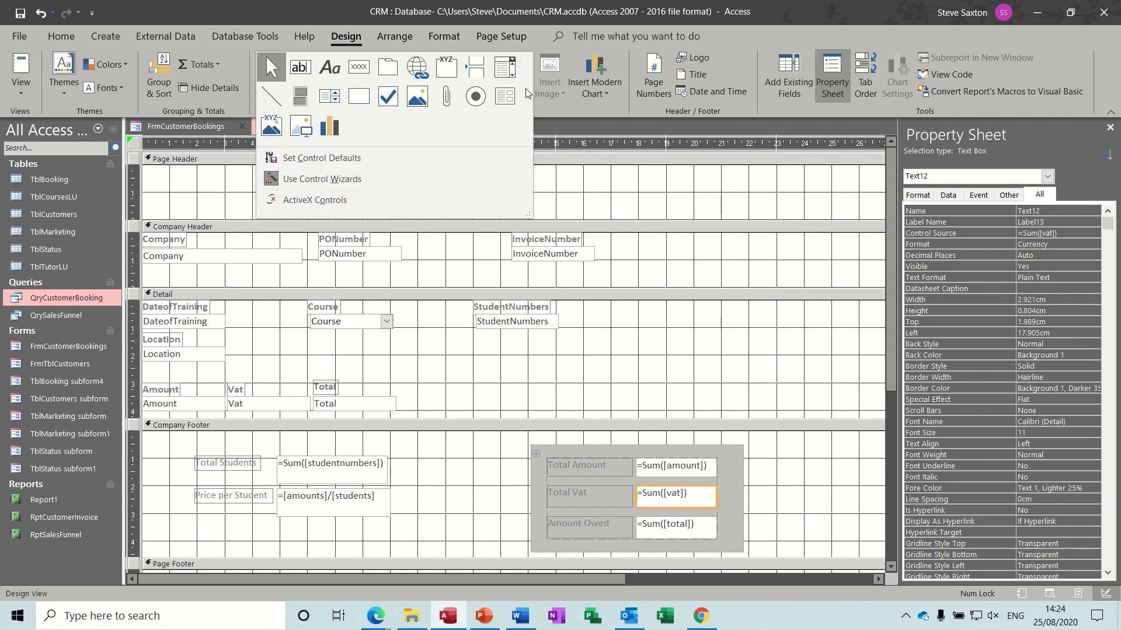
{"action": "left_click", "coordinate": [360, 98]}
{"action": "left_click_drag", "start_coordinate": [178, 442], "coordinate": [418, 542]}
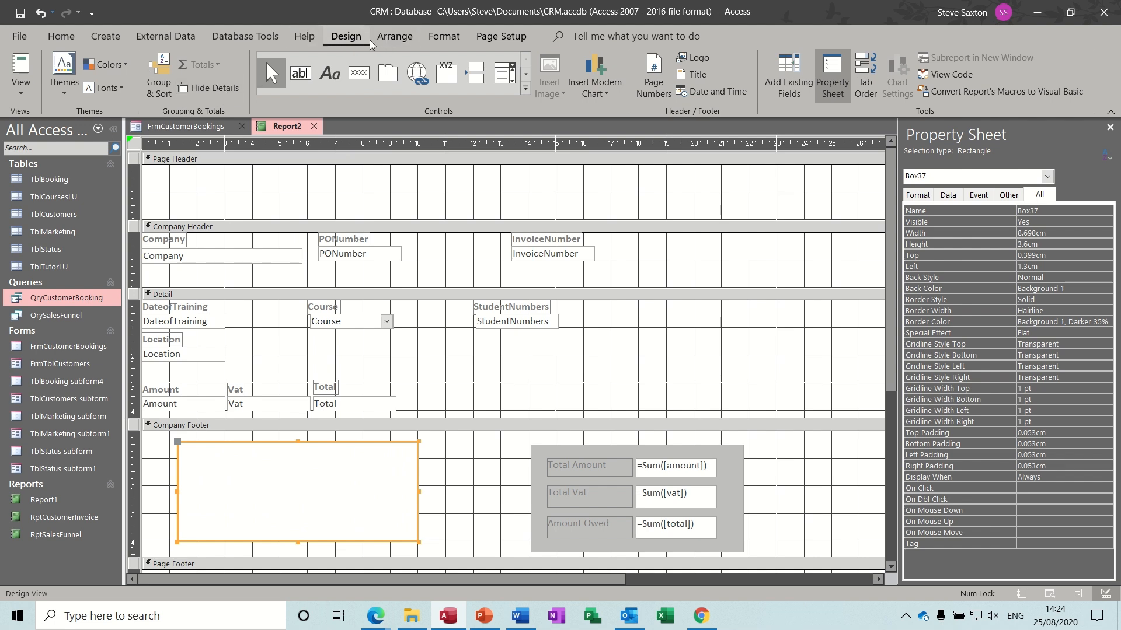
{"action": "left_click", "coordinate": [436, 37]}
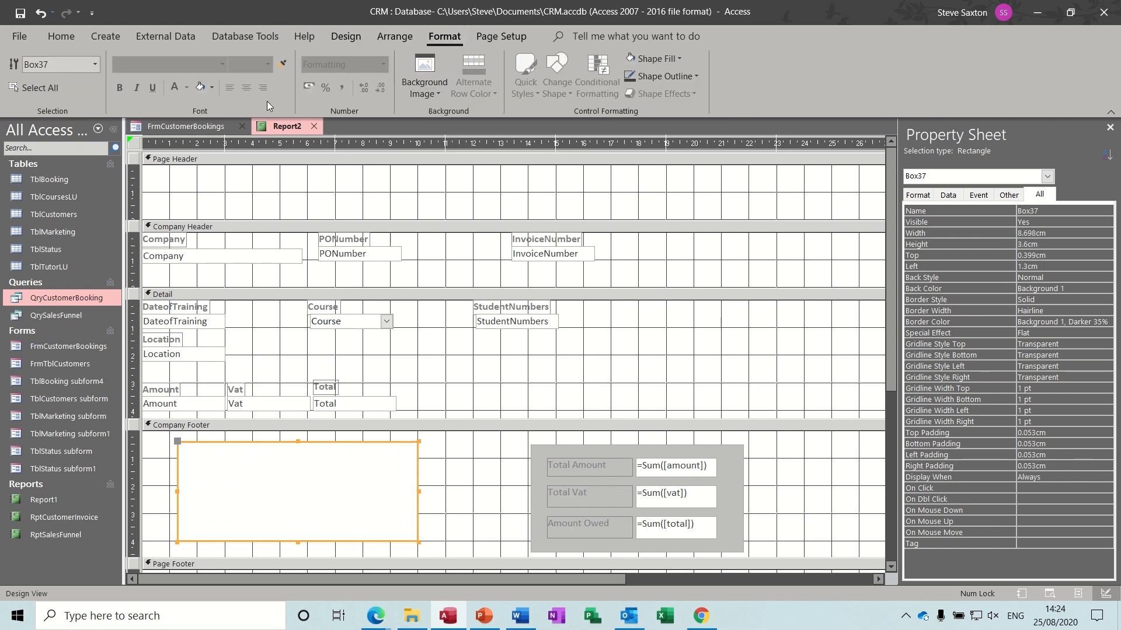
{"action": "left_click", "coordinate": [201, 88]}
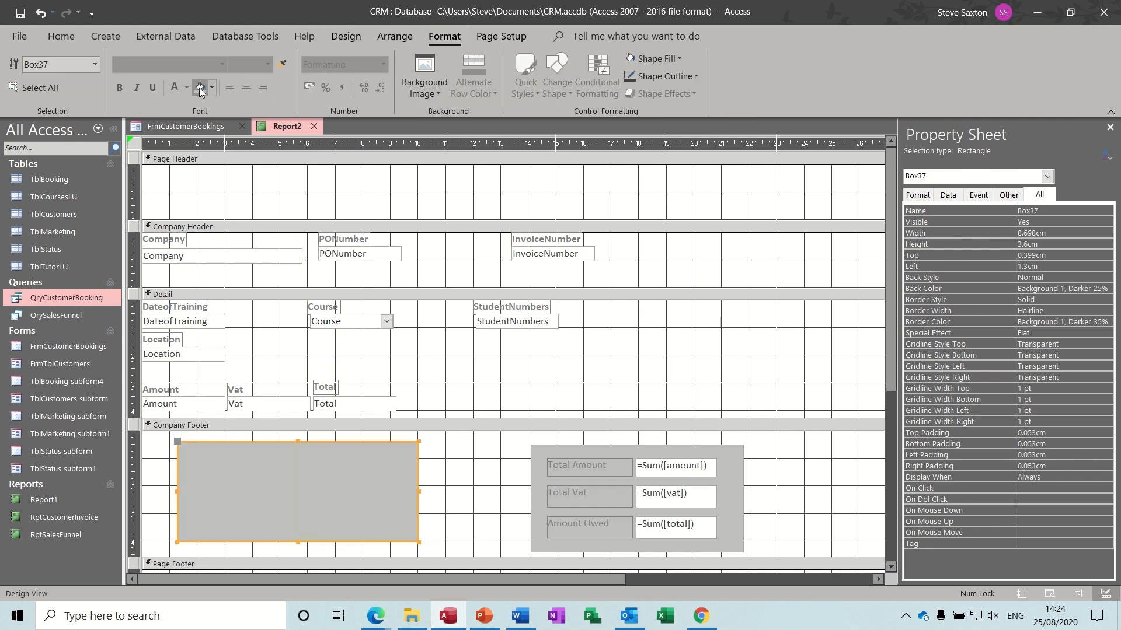
{"action": "left_click", "coordinate": [391, 39]}
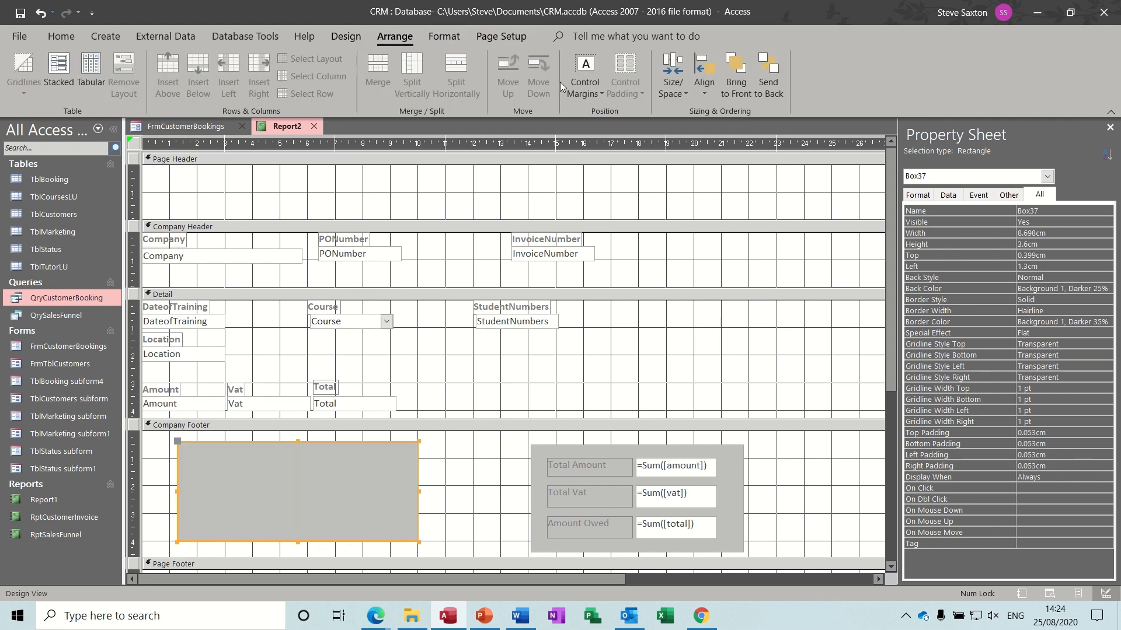
{"action": "left_click", "coordinate": [767, 70]}
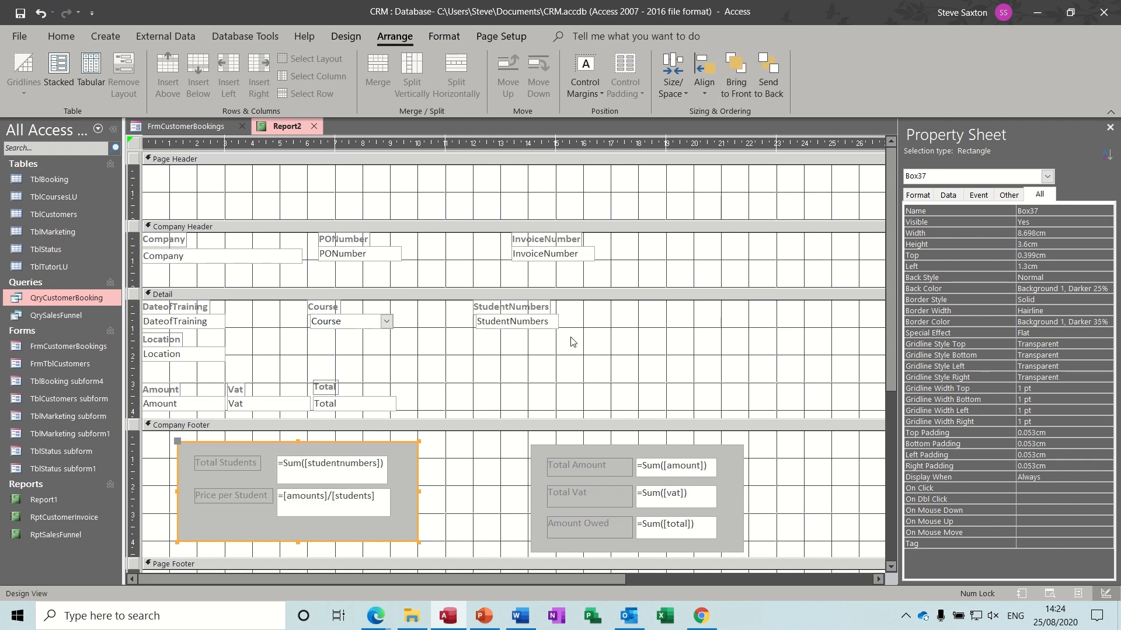
- Insert the High-Res-JPG logo image near the centre of the Page Header
{"action": "left_click", "coordinate": [384, 194]}
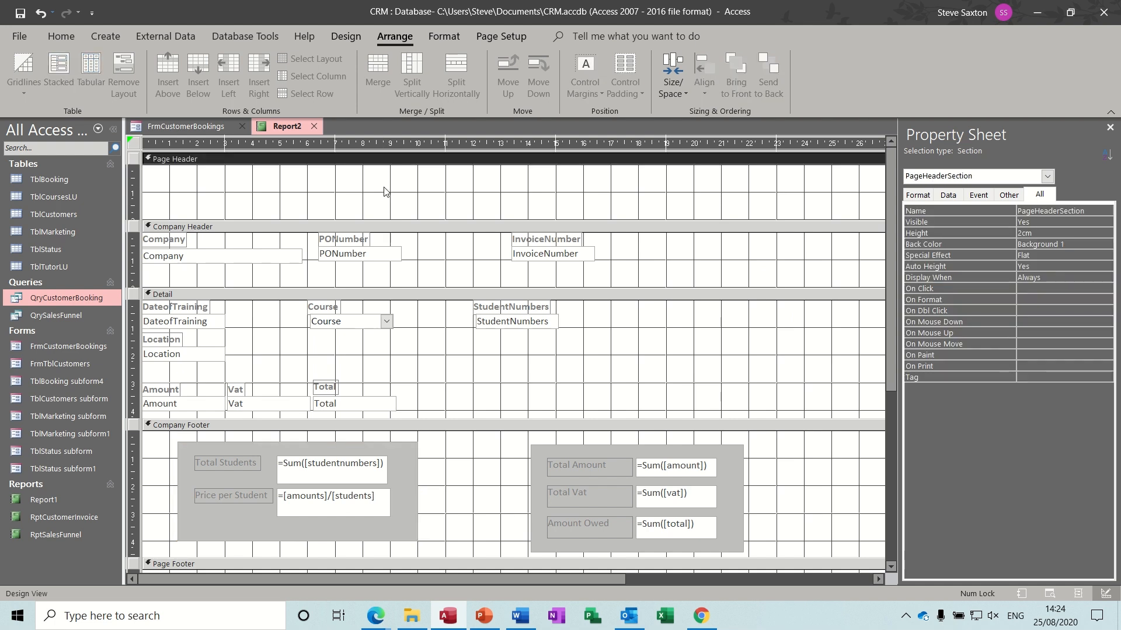
{"action": "left_click", "coordinate": [348, 37]}
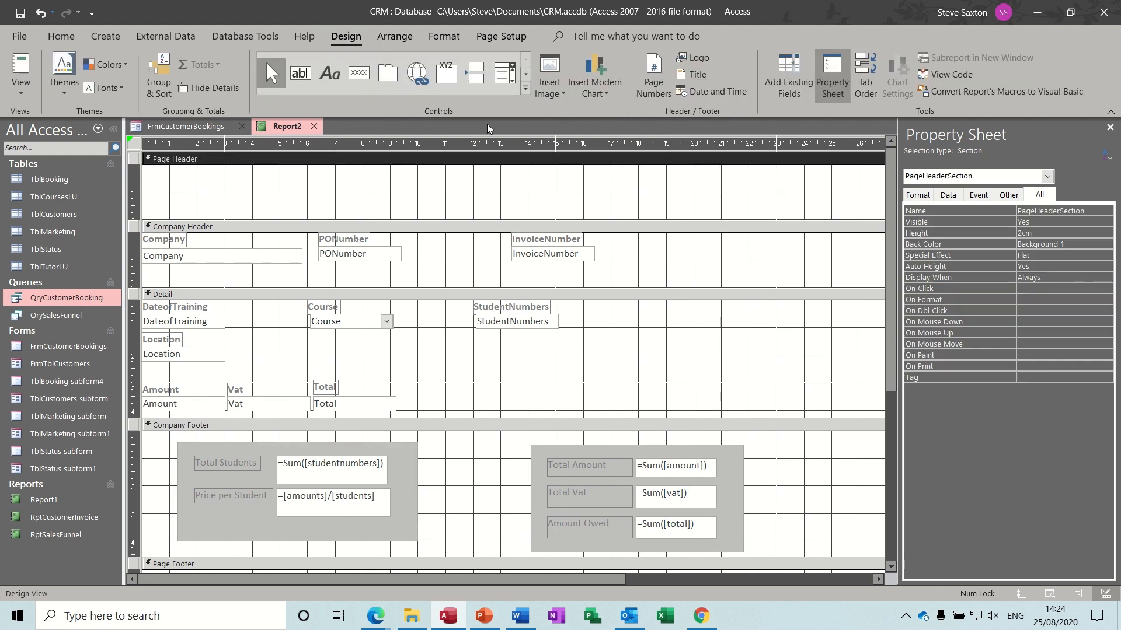
{"action": "left_click", "coordinate": [560, 94]}
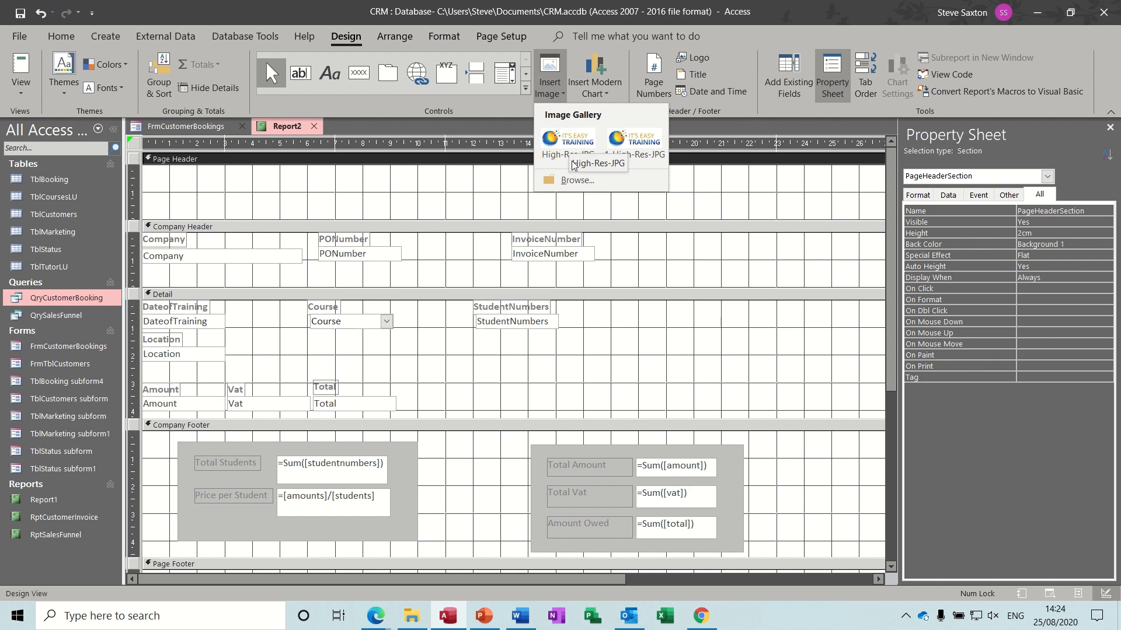
{"action": "left_click", "coordinate": [569, 141]}
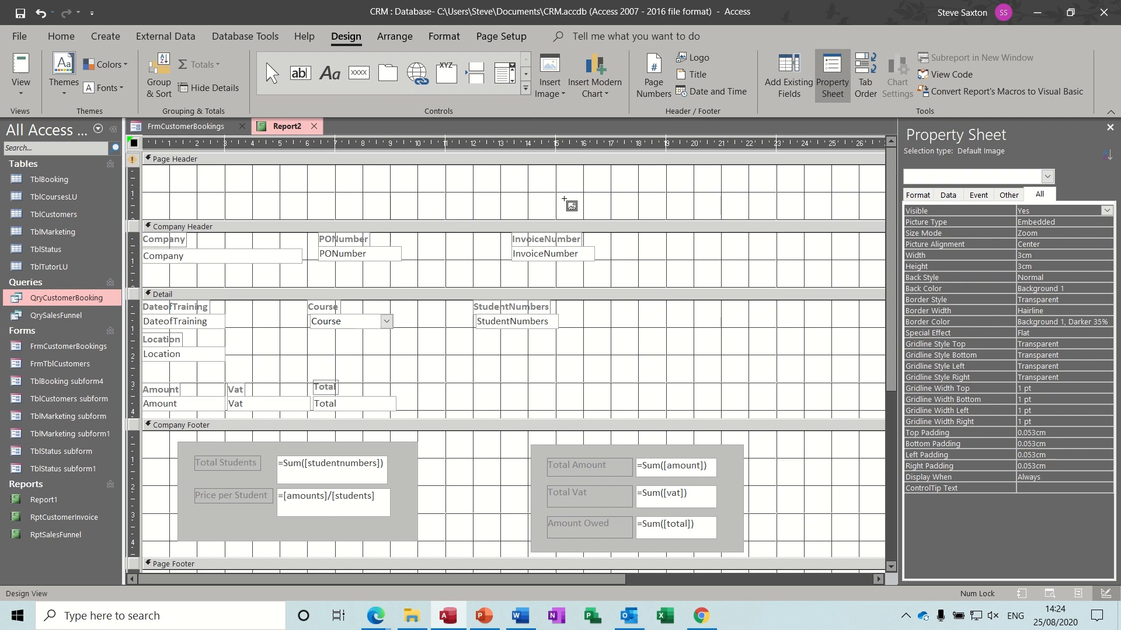
{"action": "left_click_drag", "start_coordinate": [340, 170], "coordinate": [556, 211]}
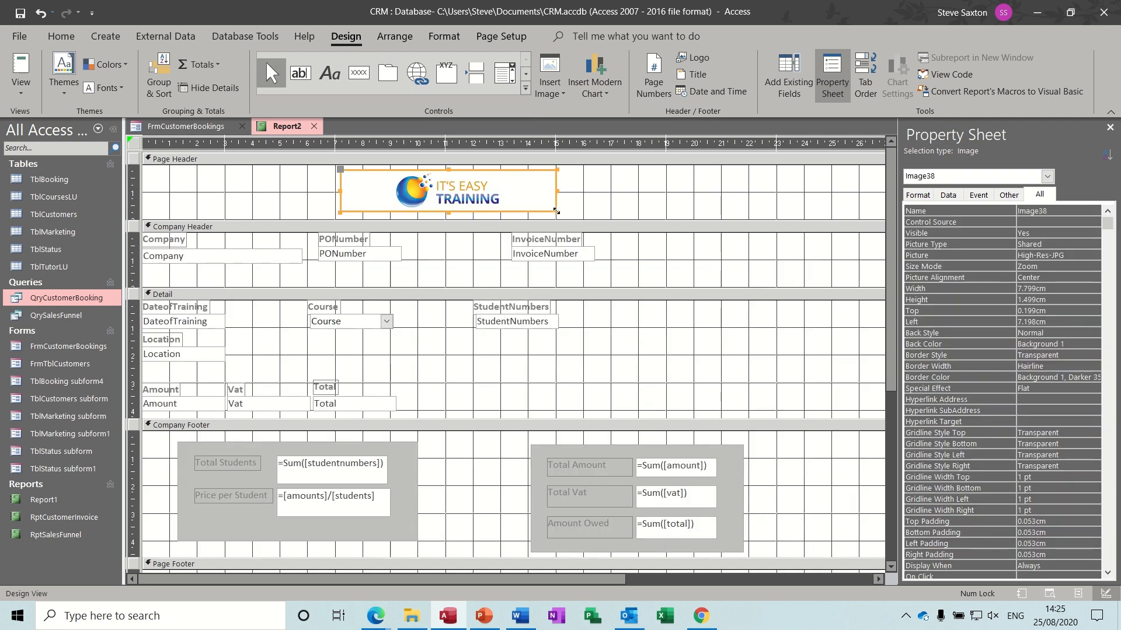
- Add a bold top-left Page Header label with 'IT's Easy Software Training' and its postal address
{"action": "left_click", "coordinate": [327, 73]}
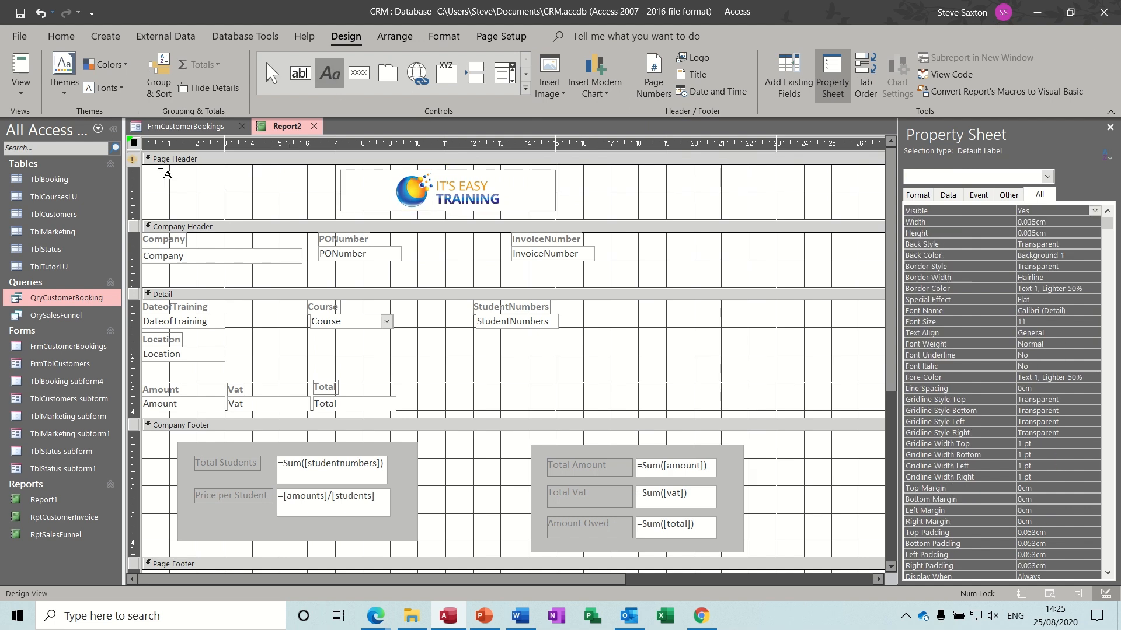
{"action": "left_click_drag", "start_coordinate": [161, 169], "coordinate": [310, 247]}
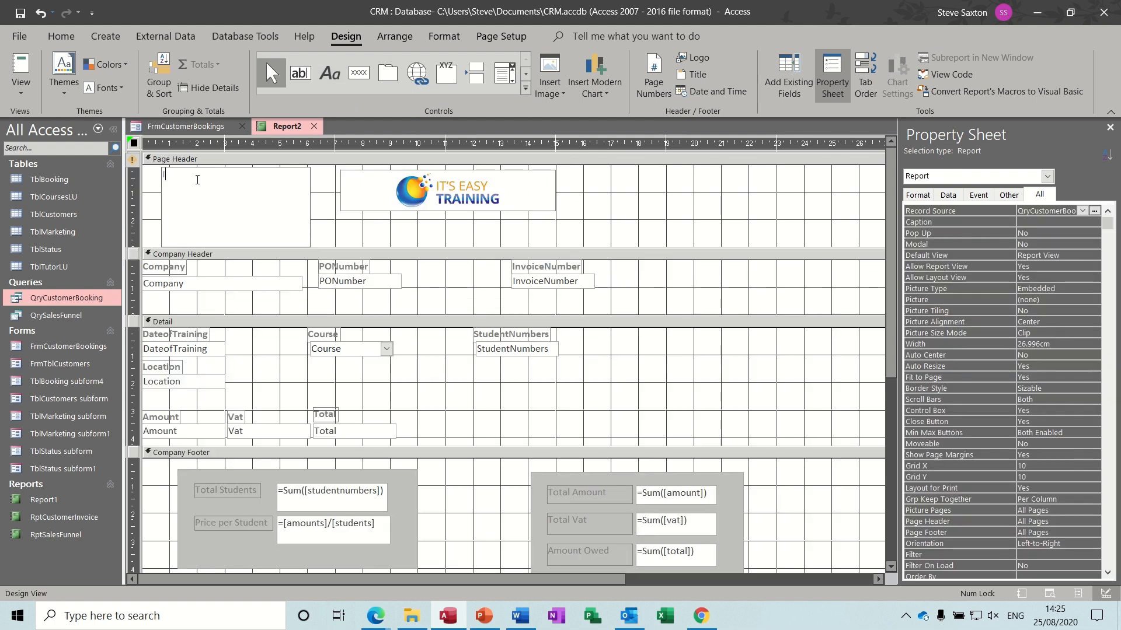
{"action": "type", "text": "IT's Easy Software Training"}
{"action": "key", "text": "Return"}
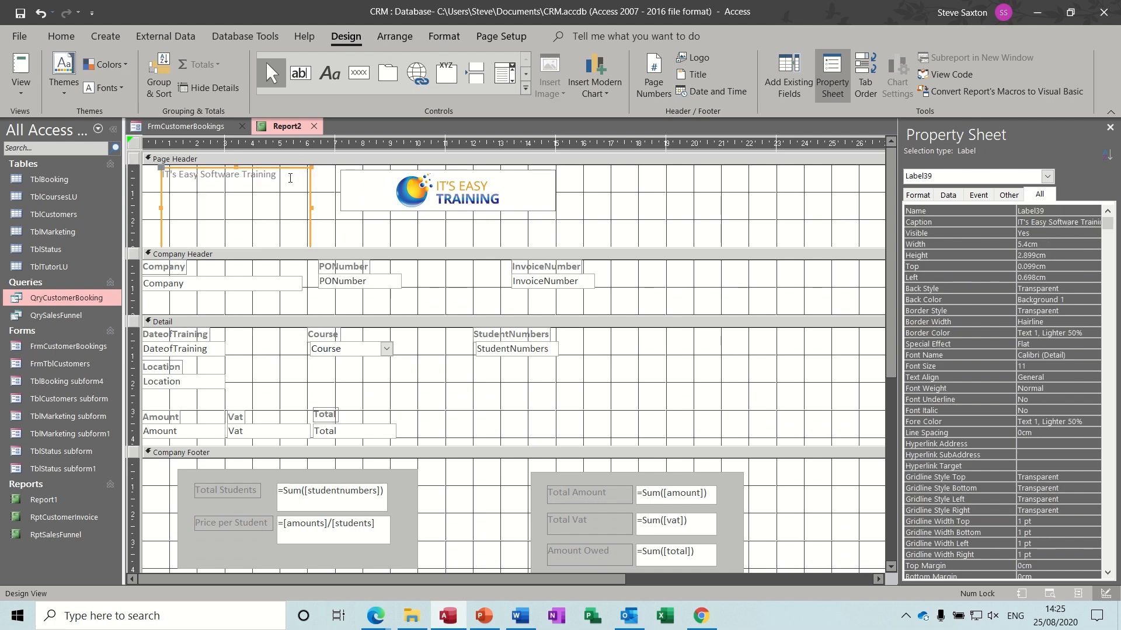
{"action": "left_click", "coordinate": [285, 176]}
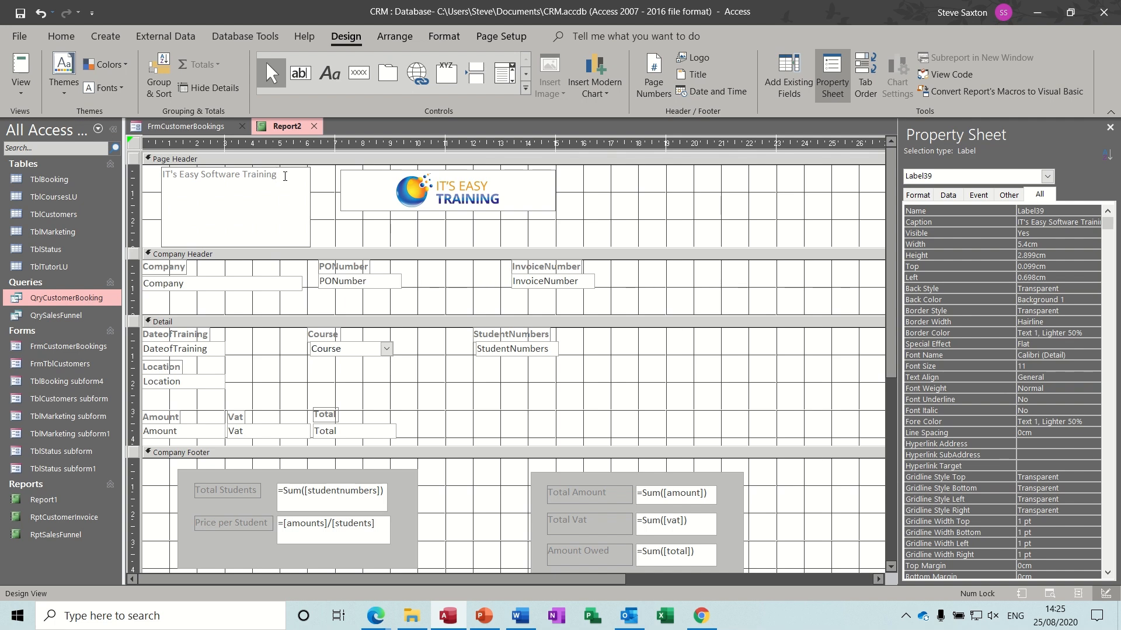
{"action": "type", "text": "Metro"}
{"action": "type", "text": "politan House "}
{"action": "type", "text": "Gateshead"}
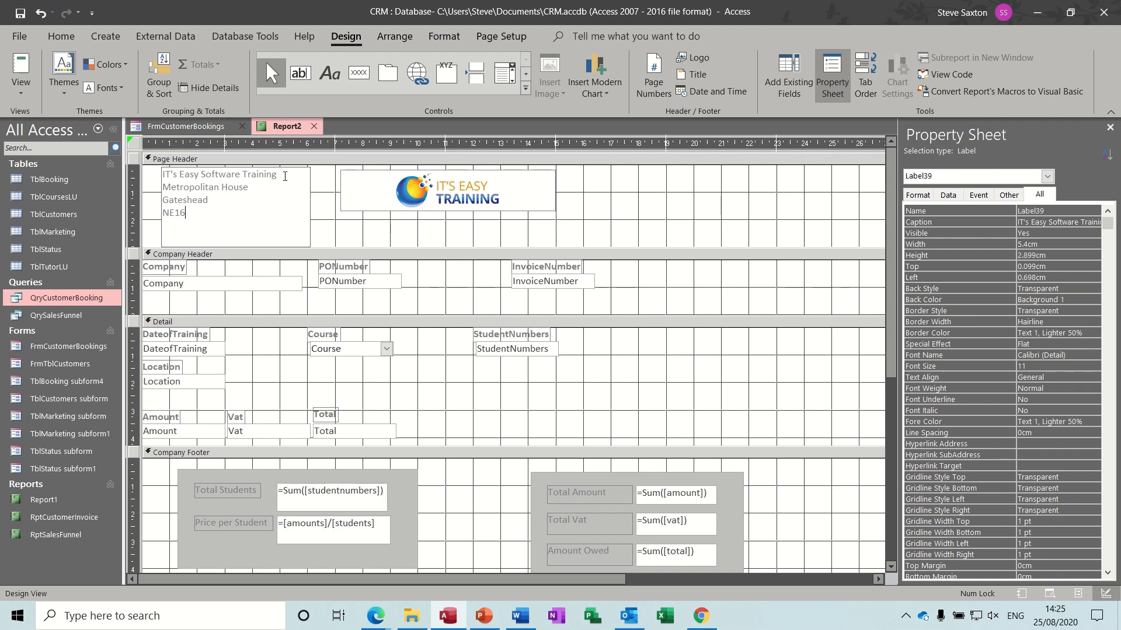
{"action": "type", "text": "3AS"}
{"action": "key", "text": "Return"}
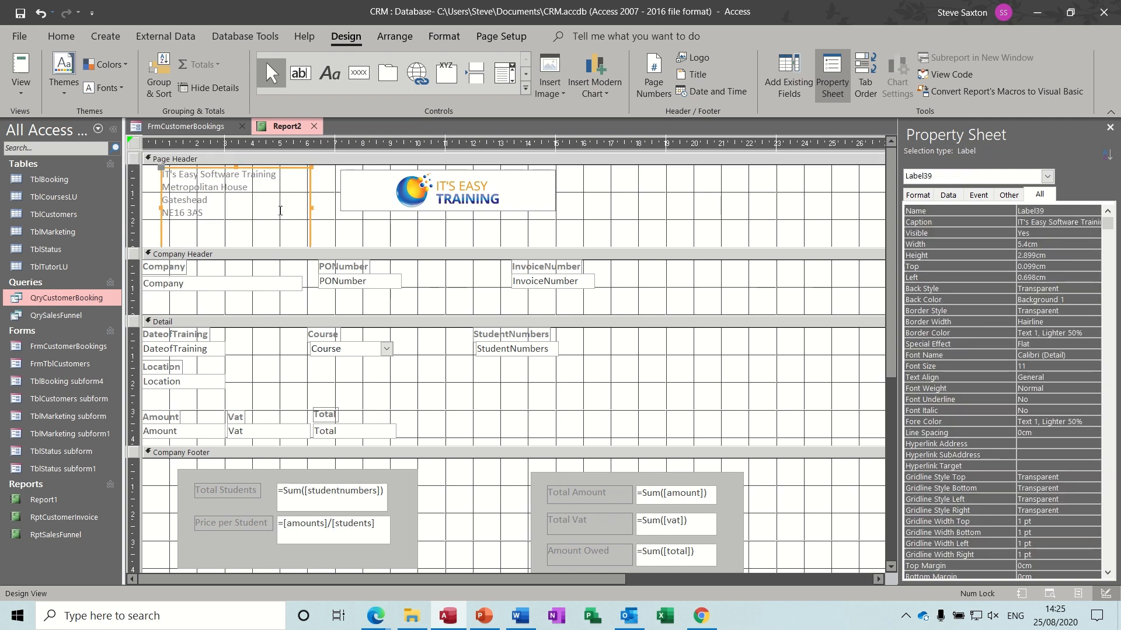
{"action": "key", "text": "ctrl+b"}
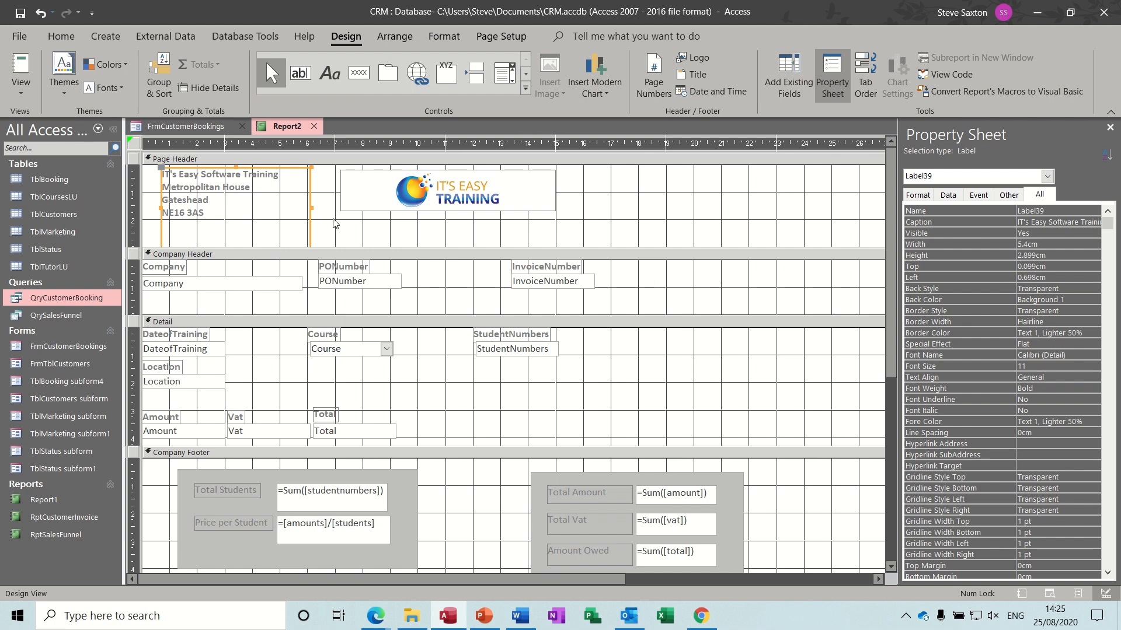
{"action": "left_click", "coordinate": [367, 226]}
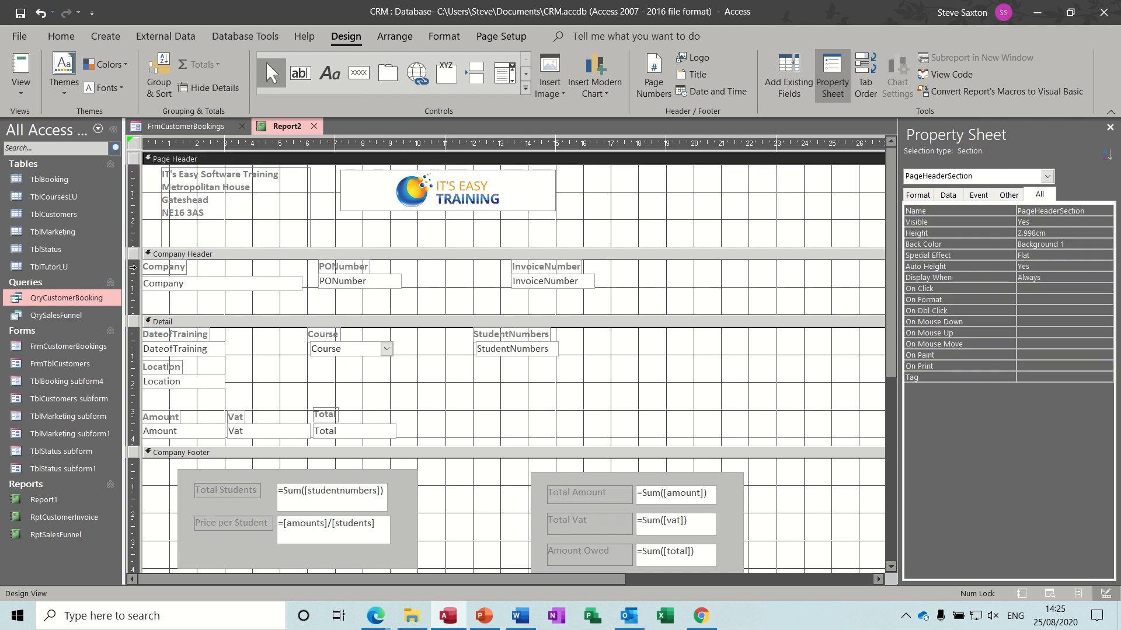
- Set Border Style to Transparent for the Company Header and Detail controls
{"action": "left_click_drag", "start_coordinate": [133, 268], "coordinate": [132, 300]}
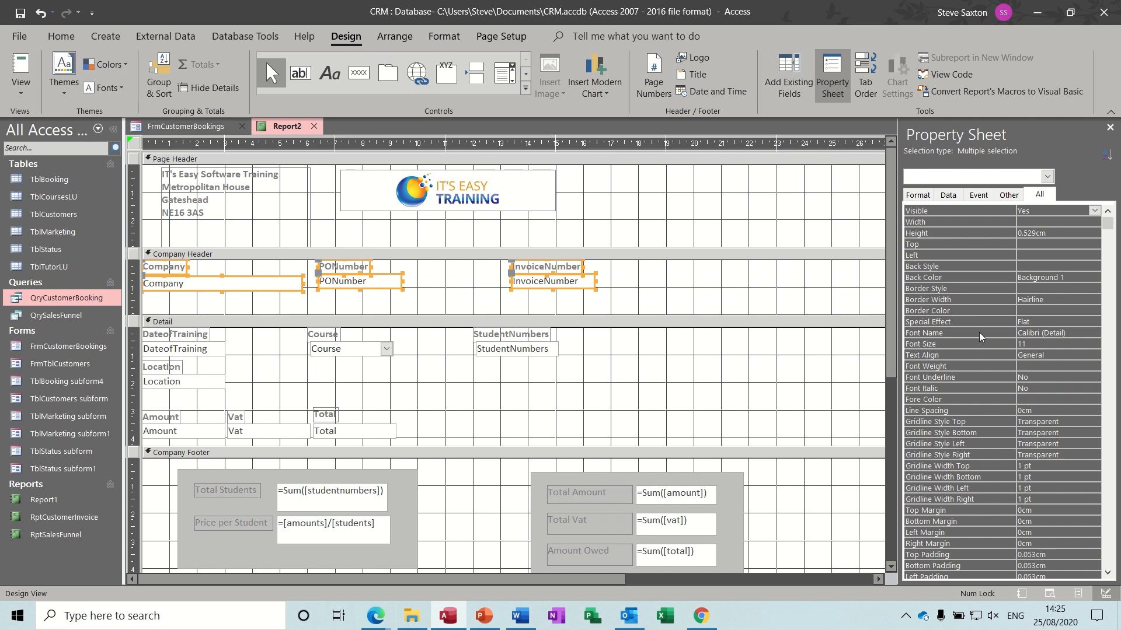
{"action": "left_click", "coordinate": [1069, 299]}
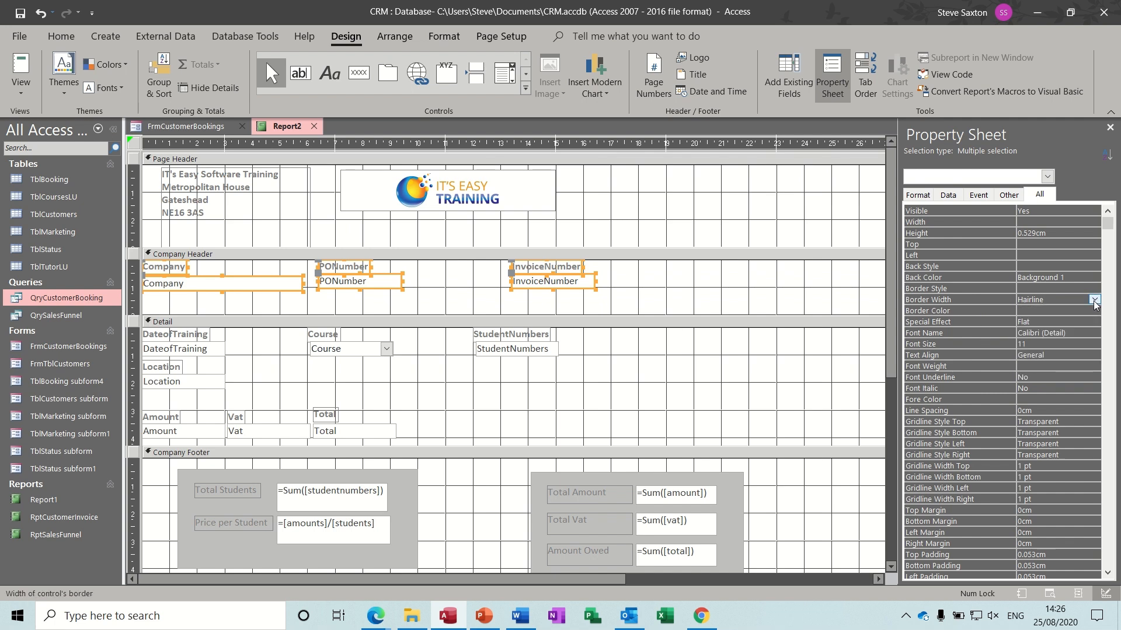
{"action": "left_click", "coordinate": [1052, 288]}
{"action": "left_click", "coordinate": [1093, 289]}
{"action": "left_click", "coordinate": [1074, 299]}
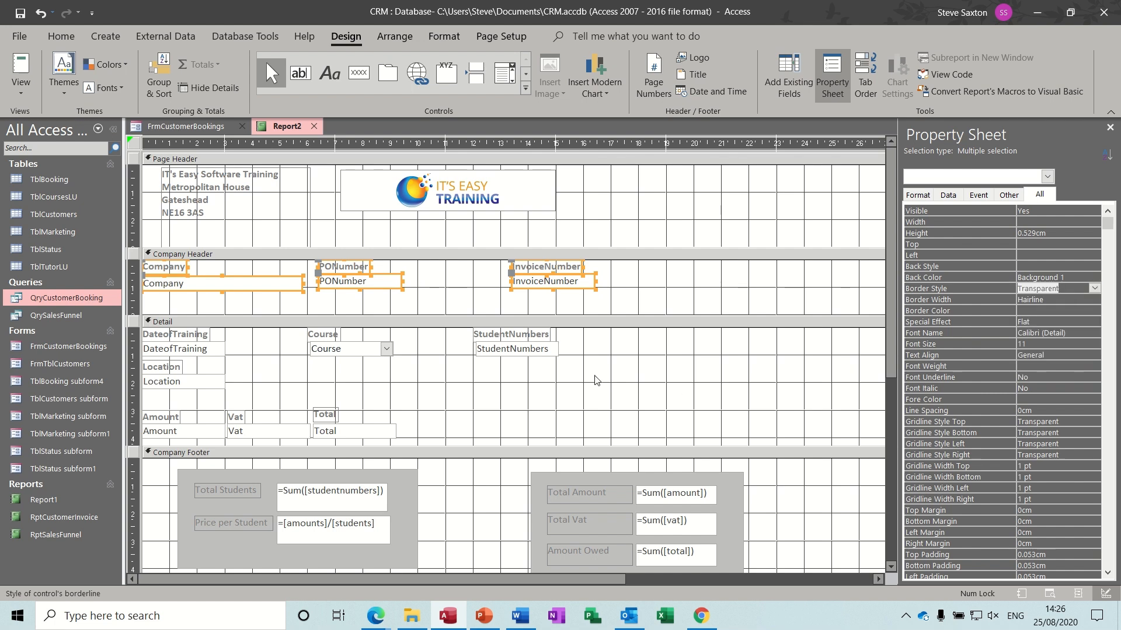
{"action": "left_click_drag", "start_coordinate": [134, 333], "coordinate": [134, 439]}
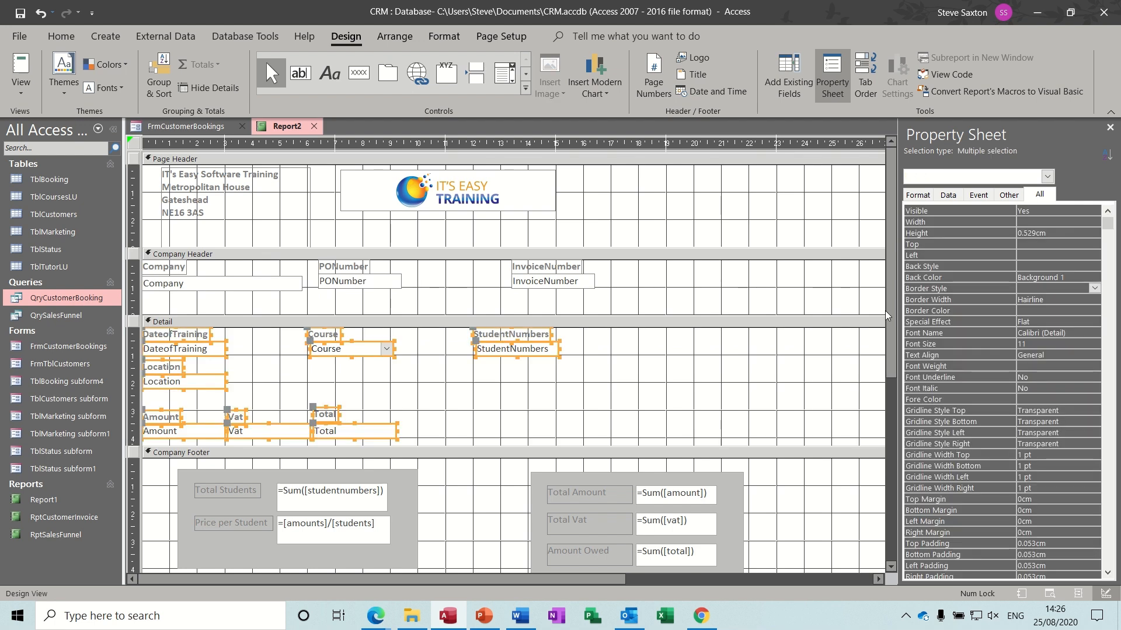
{"action": "left_click", "coordinate": [1094, 288]}
{"action": "left_click", "coordinate": [1070, 298]}
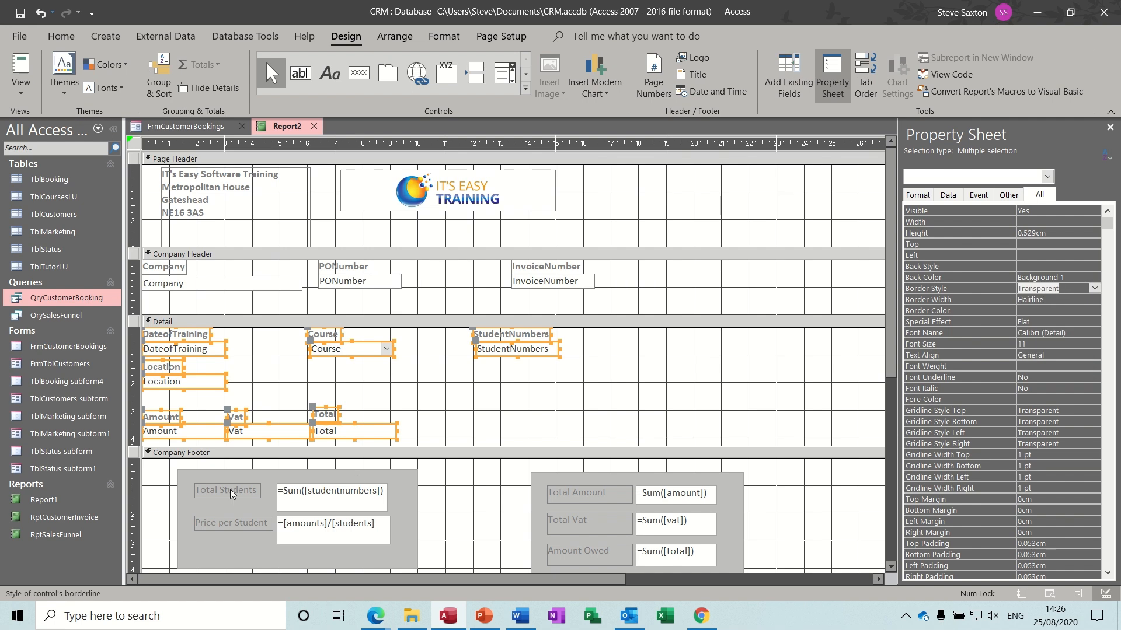
- Nudge the shaded footer box down, make every control's border transparent, and run invoice 11
{"action": "left_click", "coordinate": [188, 478]}
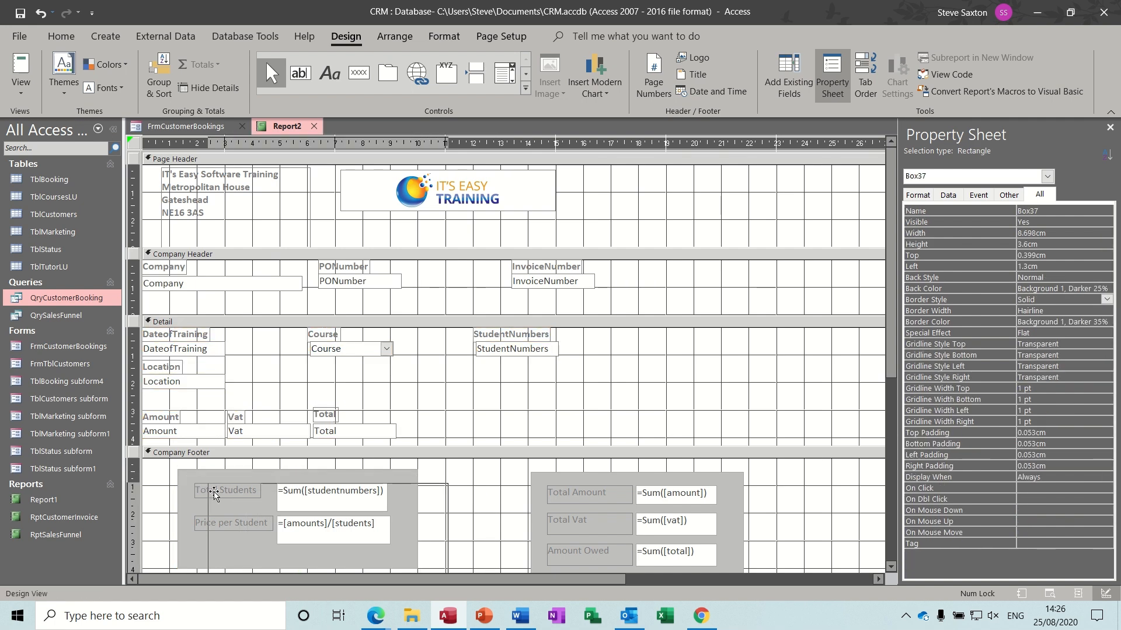
{"action": "left_click_drag", "start_coordinate": [187, 480], "coordinate": [188, 483]}
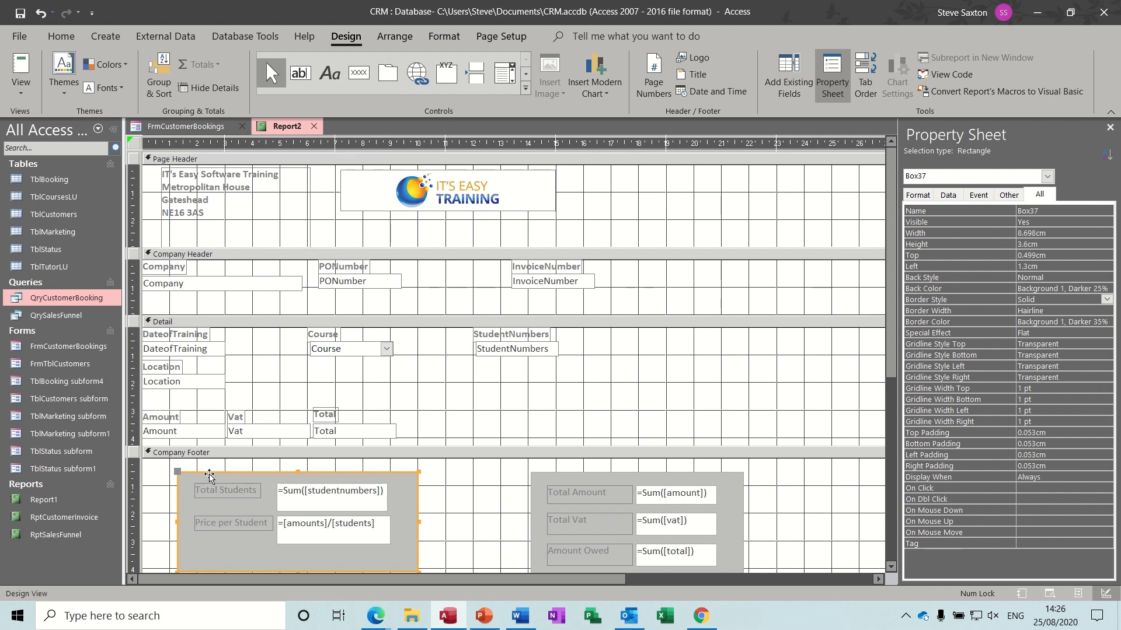
{"action": "key", "text": "ctrl+a"}
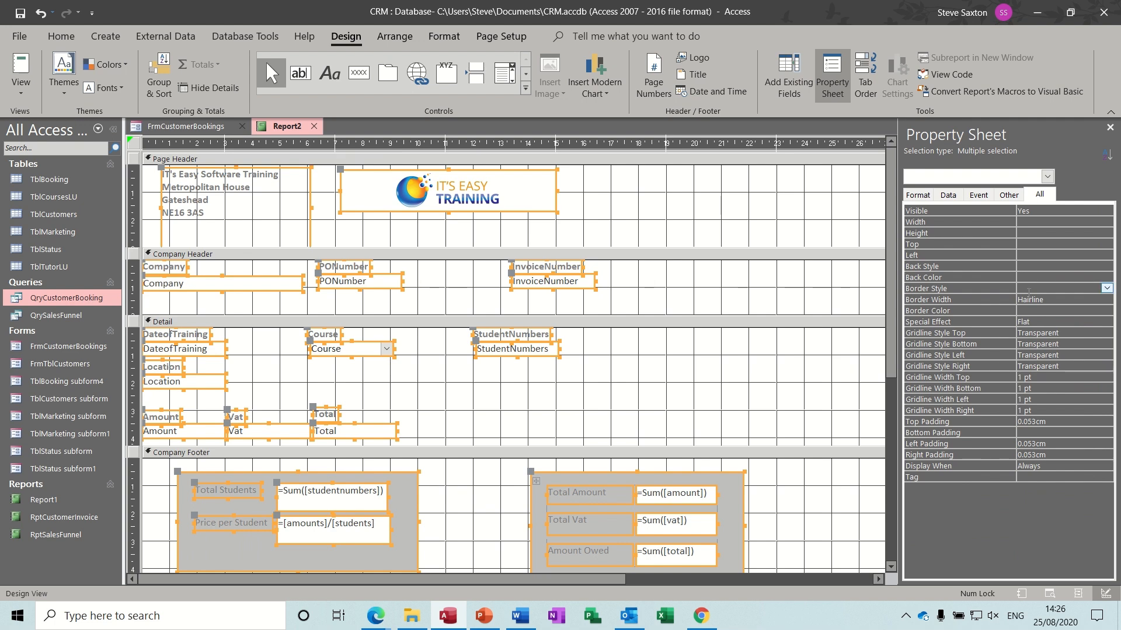
{"action": "left_click", "coordinate": [1106, 288]}
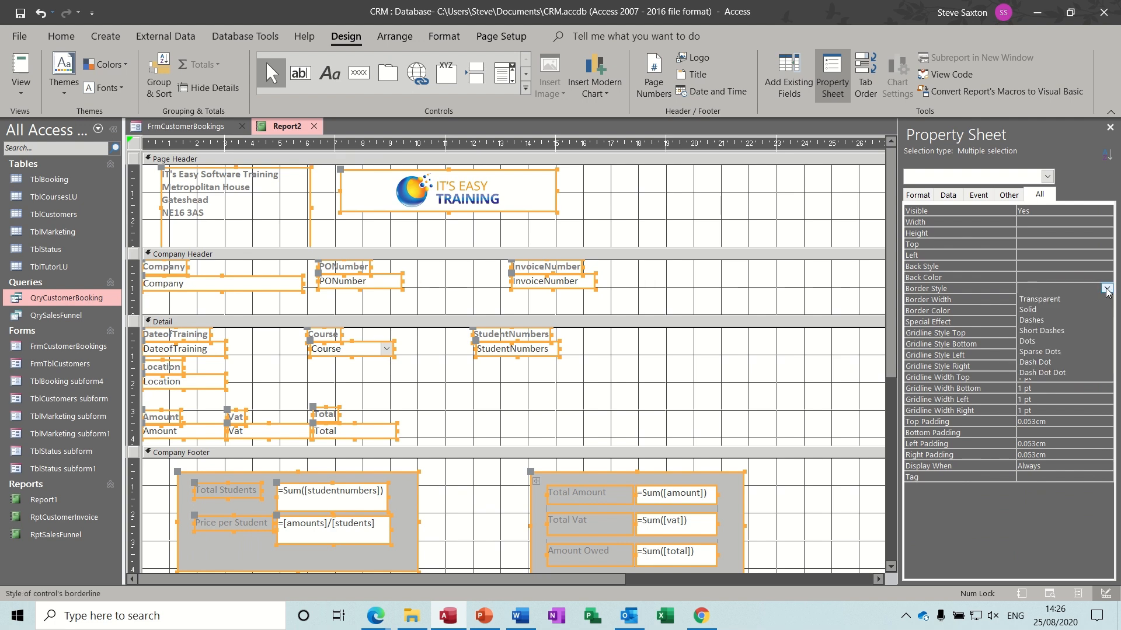
{"action": "left_click", "coordinate": [1077, 300]}
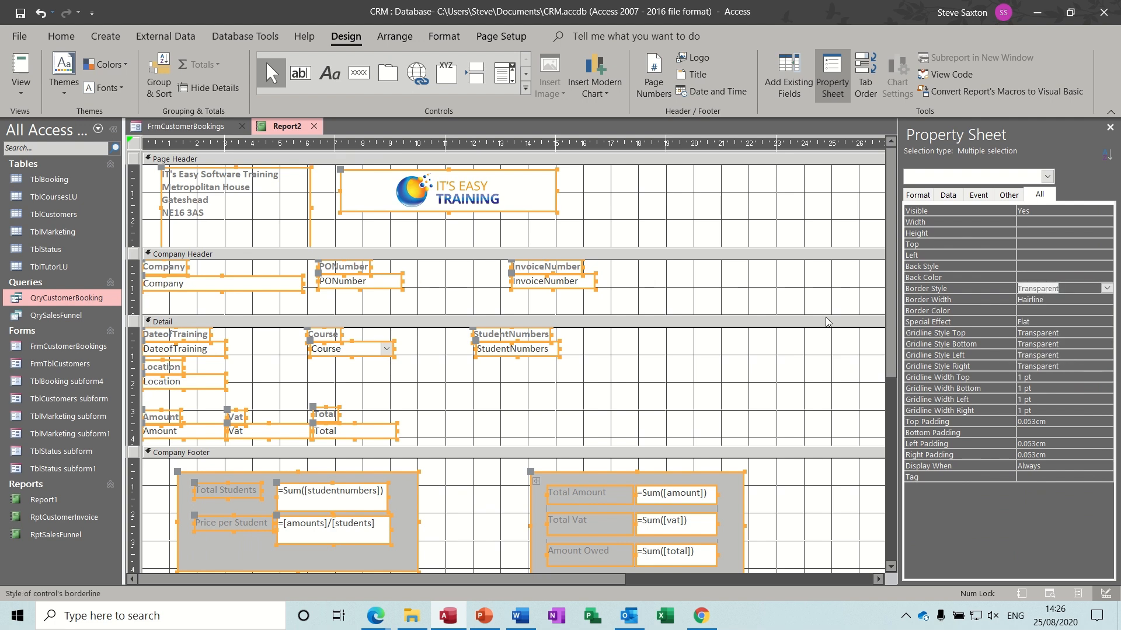
{"action": "left_click", "coordinate": [625, 402]}
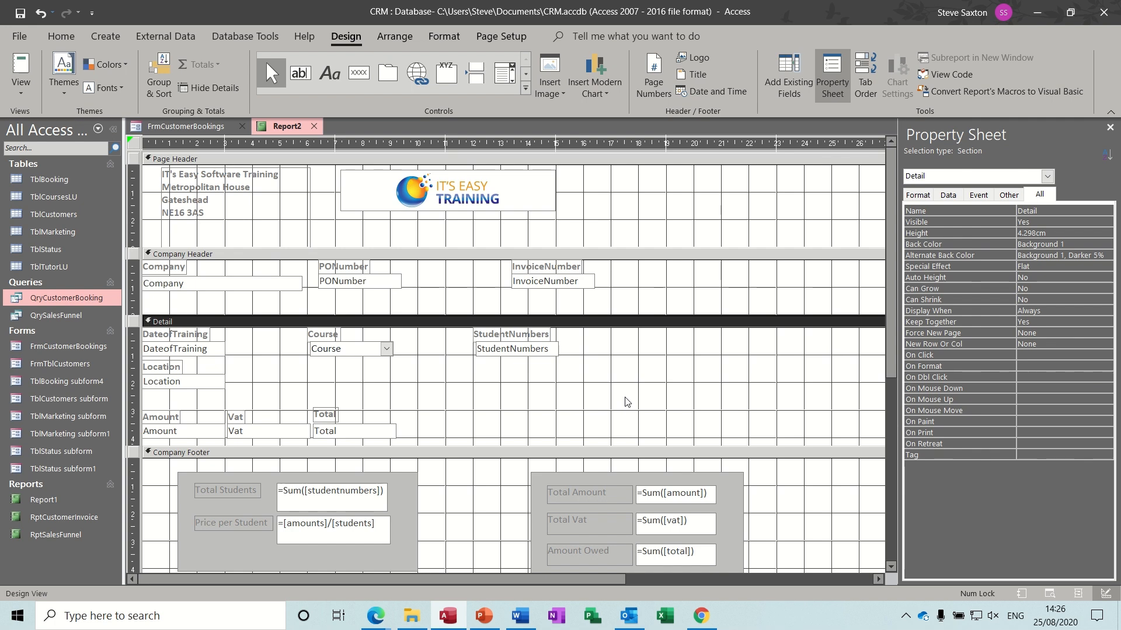
{"action": "left_click", "coordinate": [23, 65]}
{"action": "key", "text": "Return"}
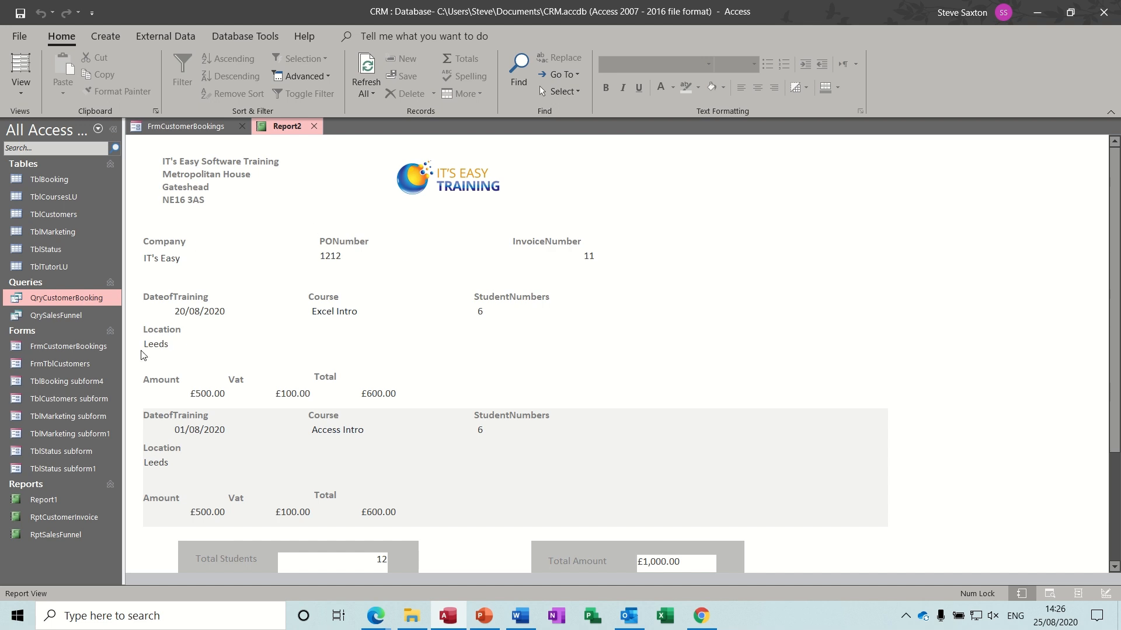
- Review the invoice 11 report, check it in Layout View, then return to Design View
{"action": "mouse_move", "coordinate": [1114, 202]}
{"action": "left_mouse_down"}
{"action": "mouse_move", "coordinate": [1116, 283]}
{"action": "mouse_move", "coordinate": [1115, 188]}
{"action": "left_mouse_up"}
{"action": "left_click", "coordinate": [21, 94]}
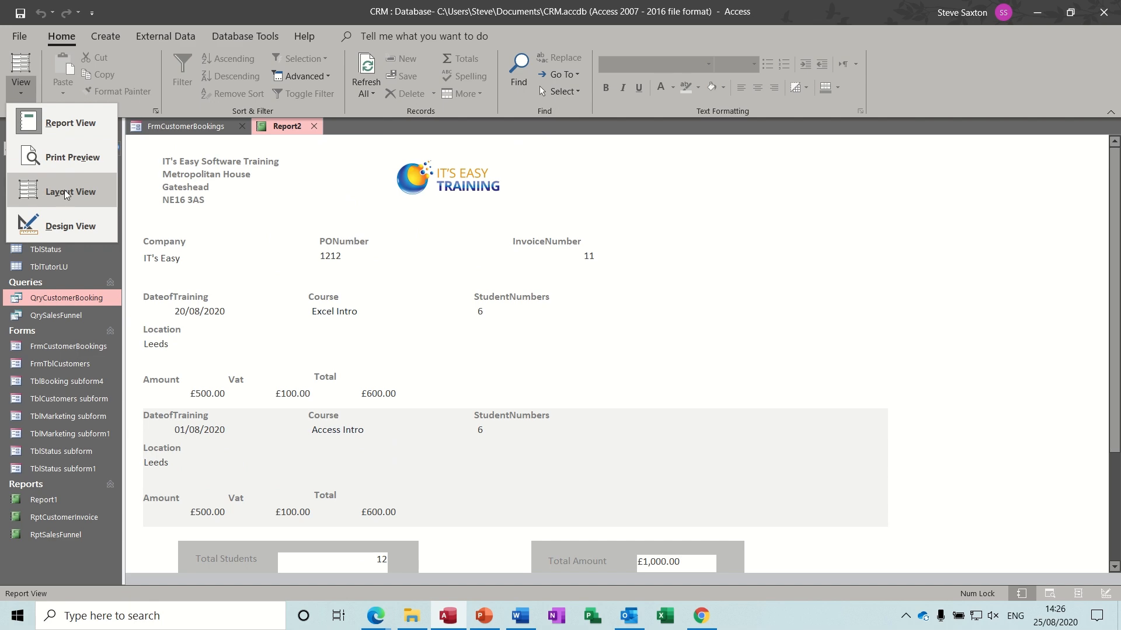
{"action": "left_click", "coordinate": [66, 198]}
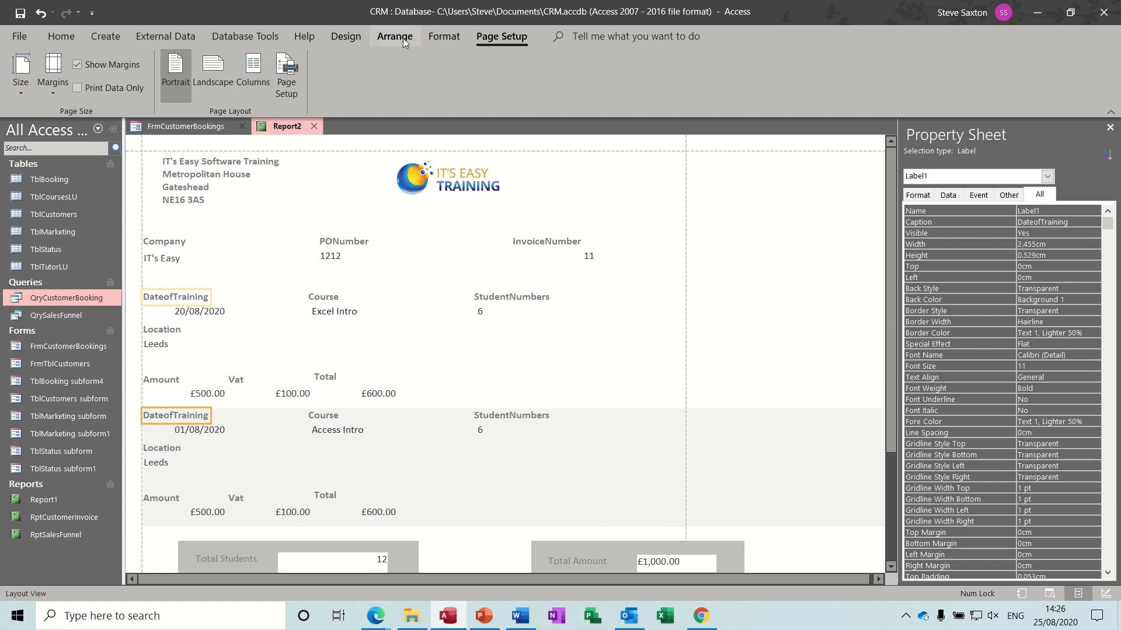
{"action": "left_click", "coordinate": [346, 37]}
{"action": "left_click", "coordinate": [19, 96]}
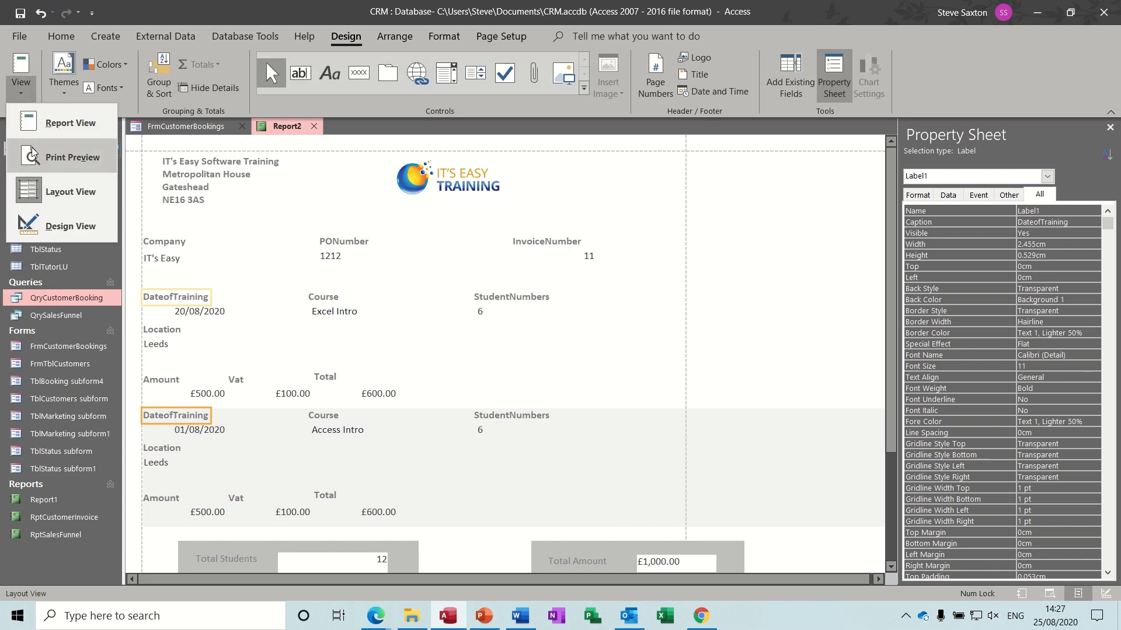
{"action": "left_click", "coordinate": [58, 225]}
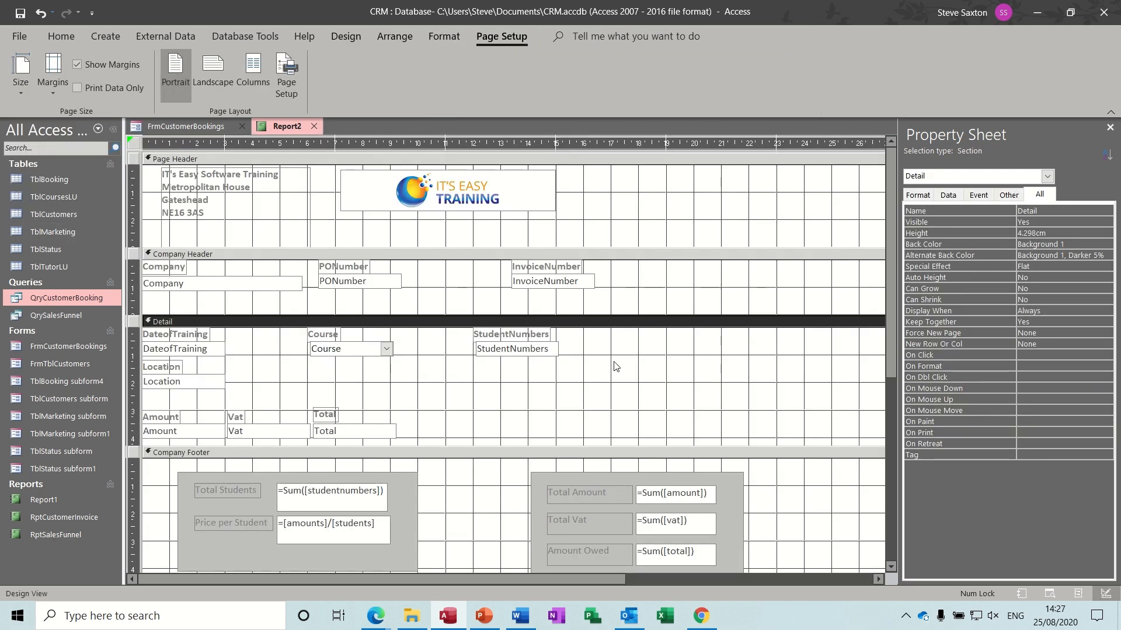
- Close the Property Sheet and undo an accidental move of the grey totals box
{"action": "left_click", "coordinate": [1109, 127]}
{"action": "left_click", "coordinate": [737, 488]}
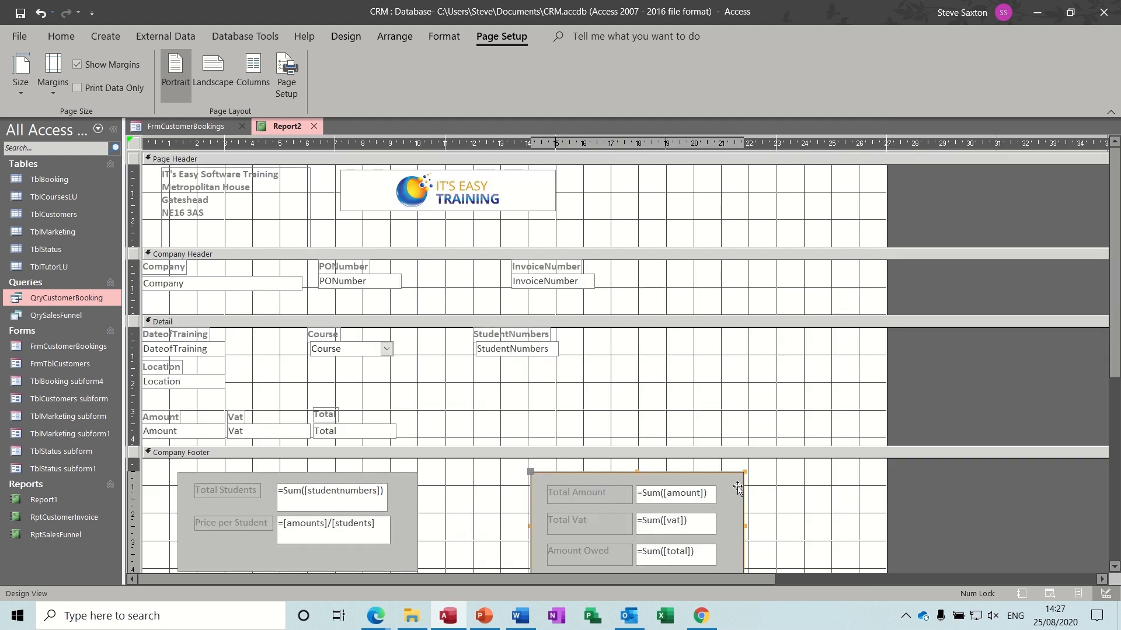
{"action": "left_click_drag", "start_coordinate": [737, 487], "coordinate": [675, 490]}
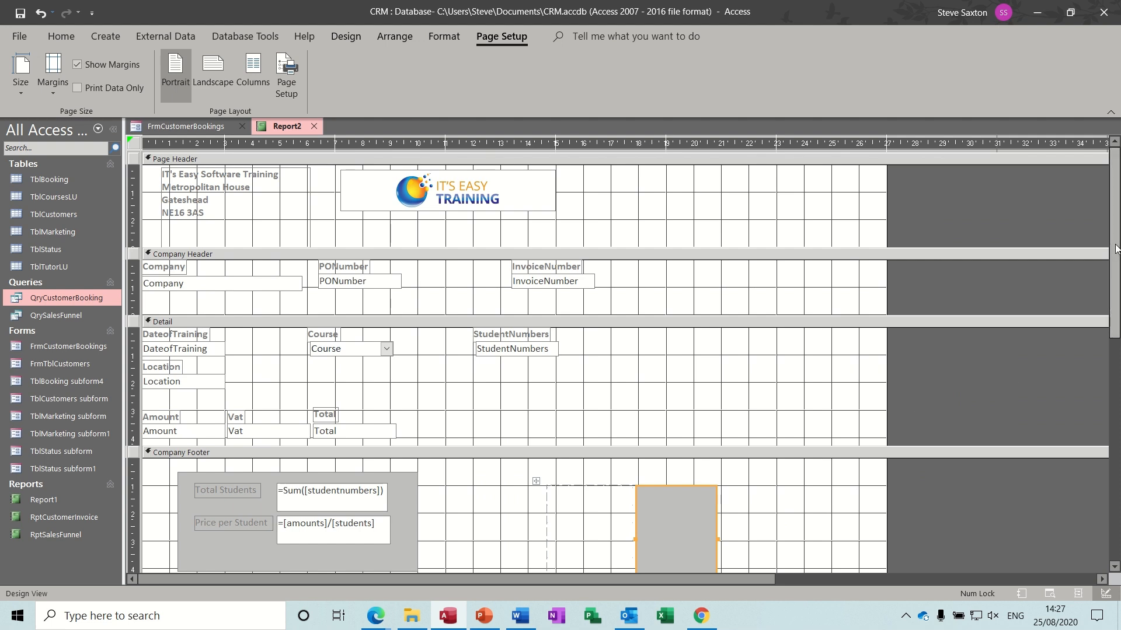
{"action": "scroll", "coordinate": [1116, 249], "scroll_direction": "down", "scroll_amount": 5}
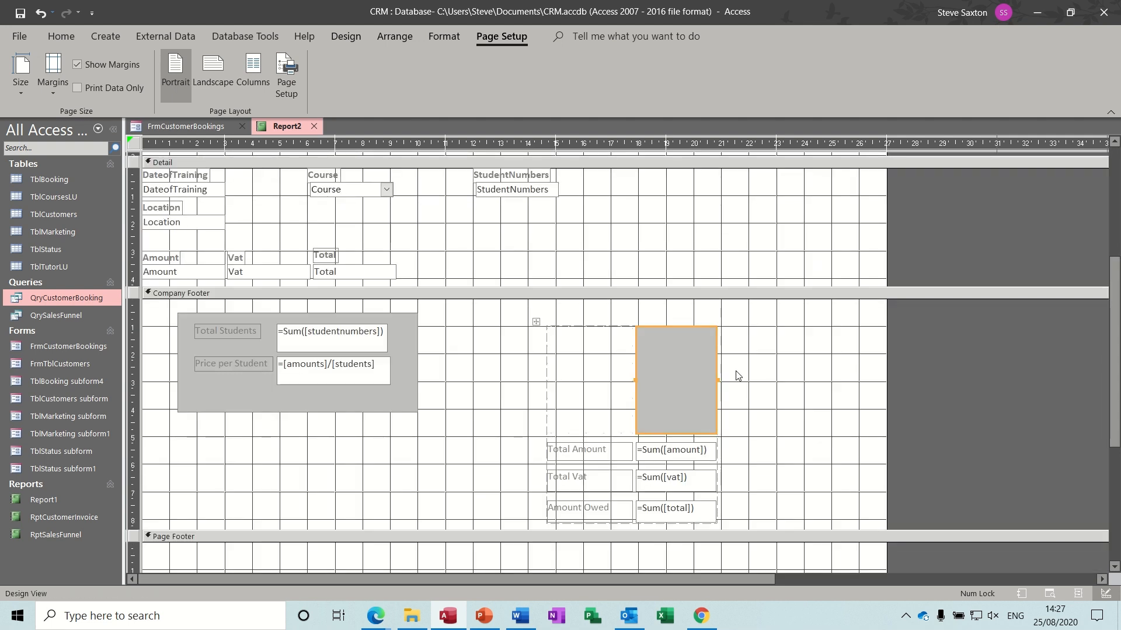
{"action": "key", "text": "ctrl+z"}
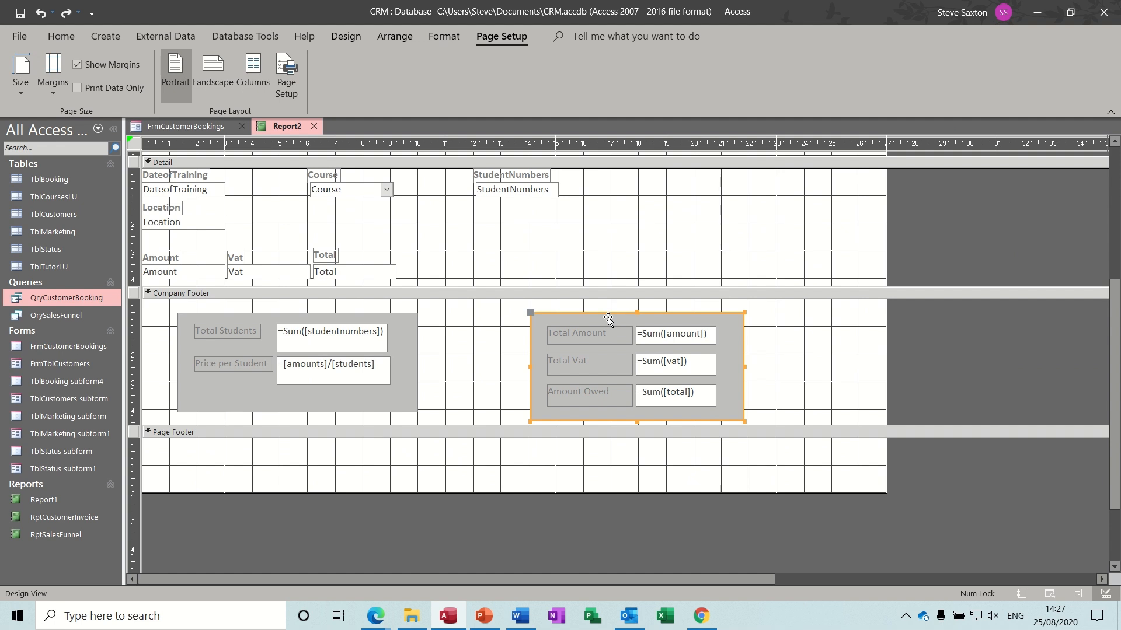
- Shift the totals group slightly left and narrow the report width
{"action": "key", "text": "ctrl+a"}
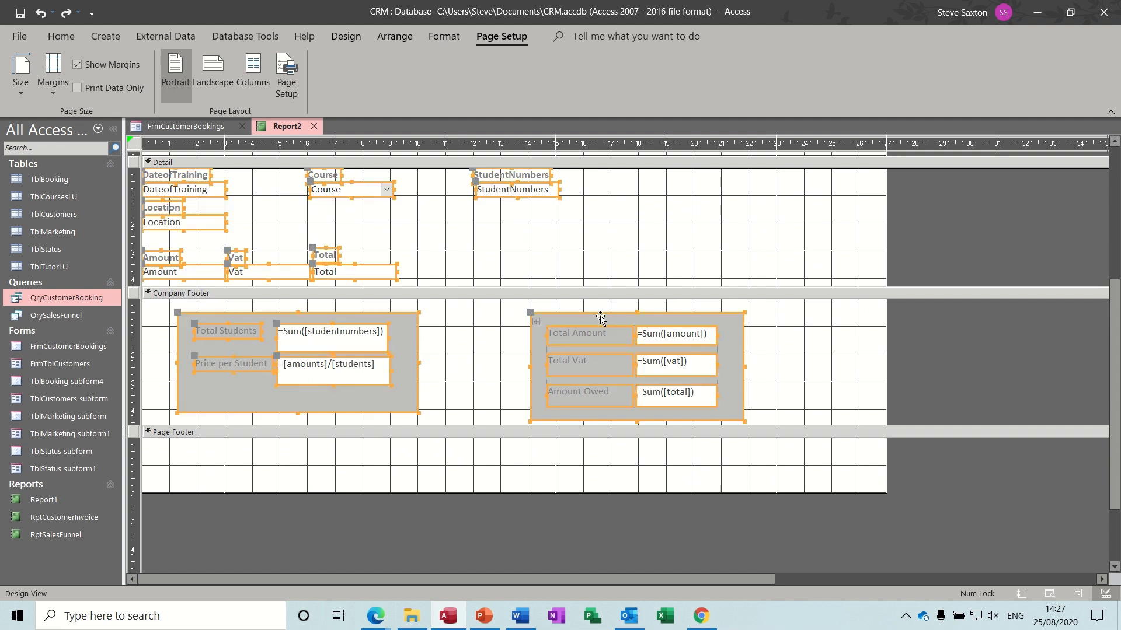
{"action": "left_click", "coordinate": [458, 351]}
{"action": "left_click_drag", "start_coordinate": [524, 312], "coordinate": [757, 426]}
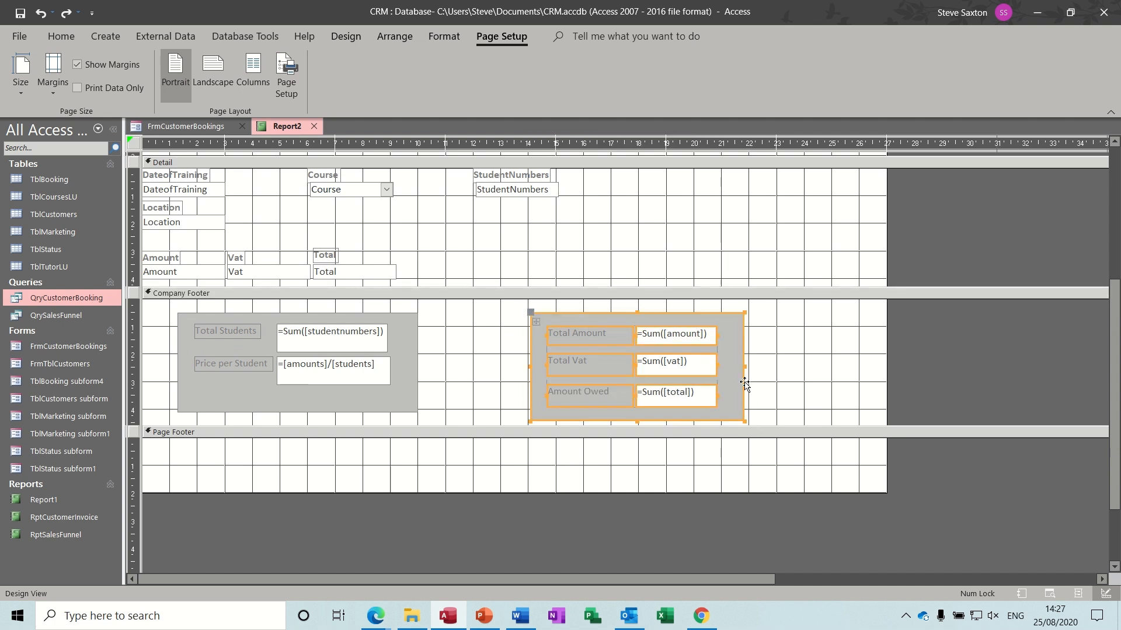
{"action": "left_click_drag", "start_coordinate": [739, 377], "coordinate": [685, 373]}
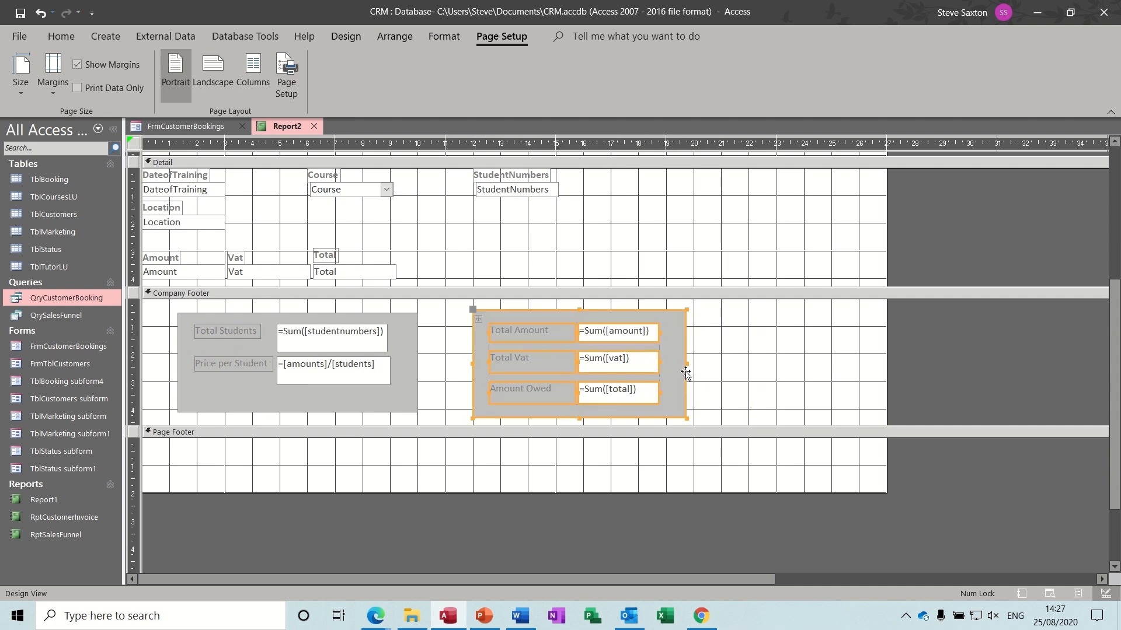
{"action": "left_click_drag", "start_coordinate": [887, 356], "coordinate": [778, 357]}
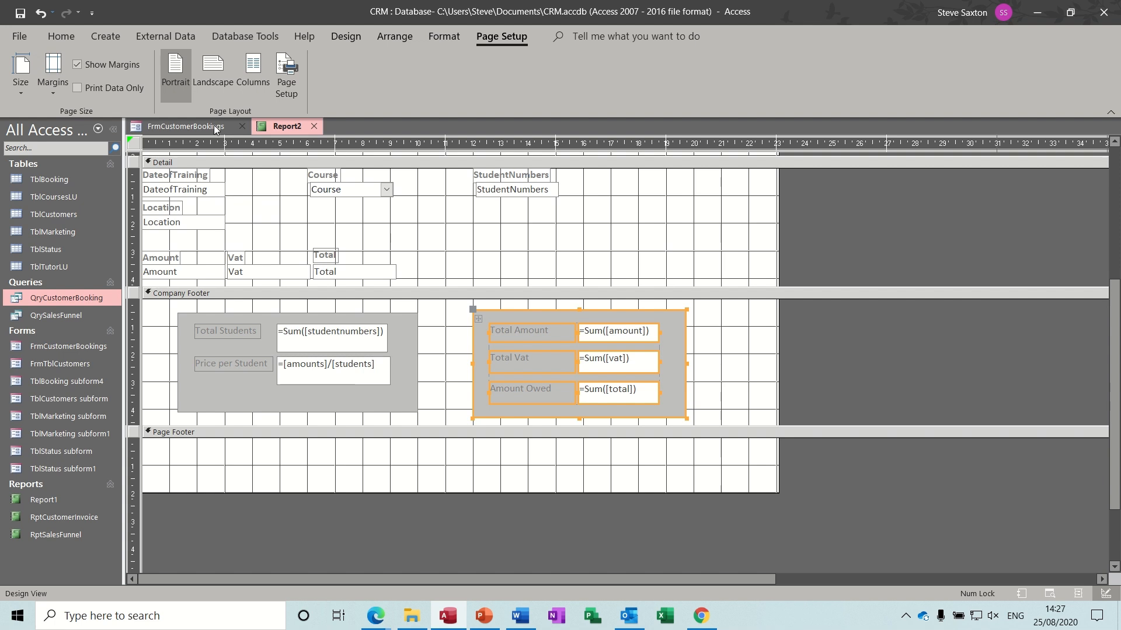
- Run the report for invoice 11, check it in Layout View, and return to Design View
{"action": "left_click", "coordinate": [352, 40]}
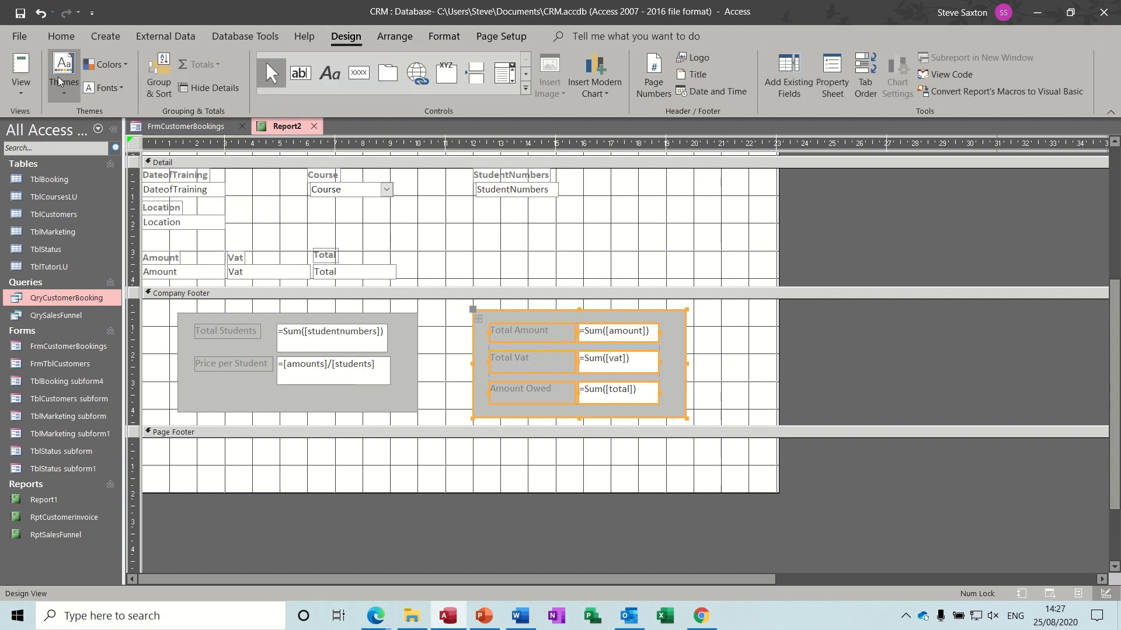
{"action": "left_click", "coordinate": [21, 73]}
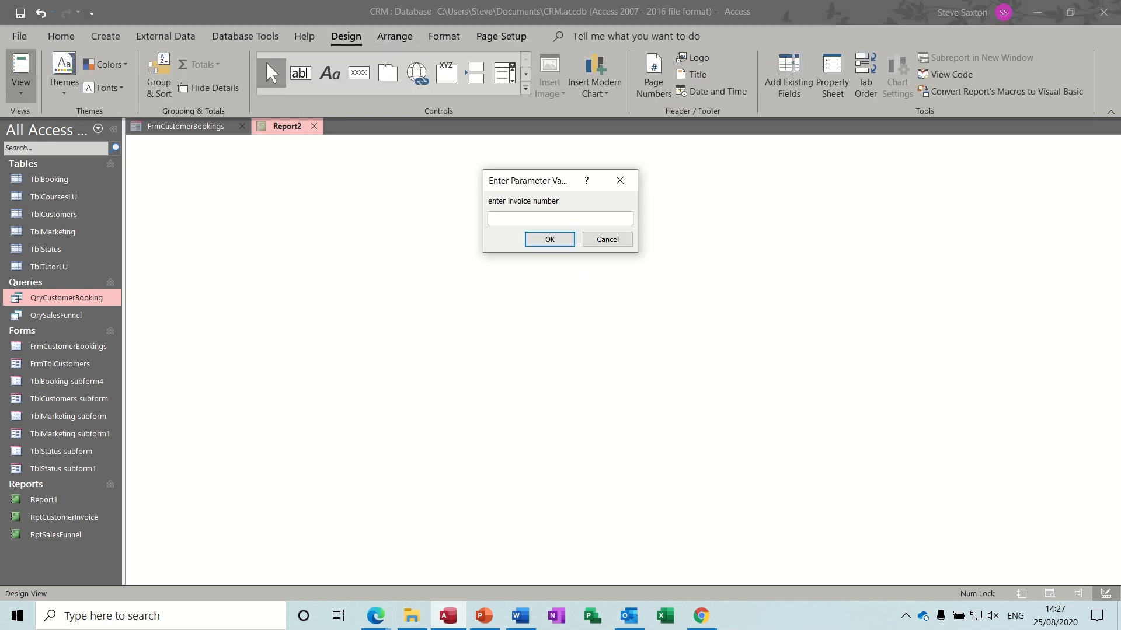
{"action": "key", "text": "Return"}
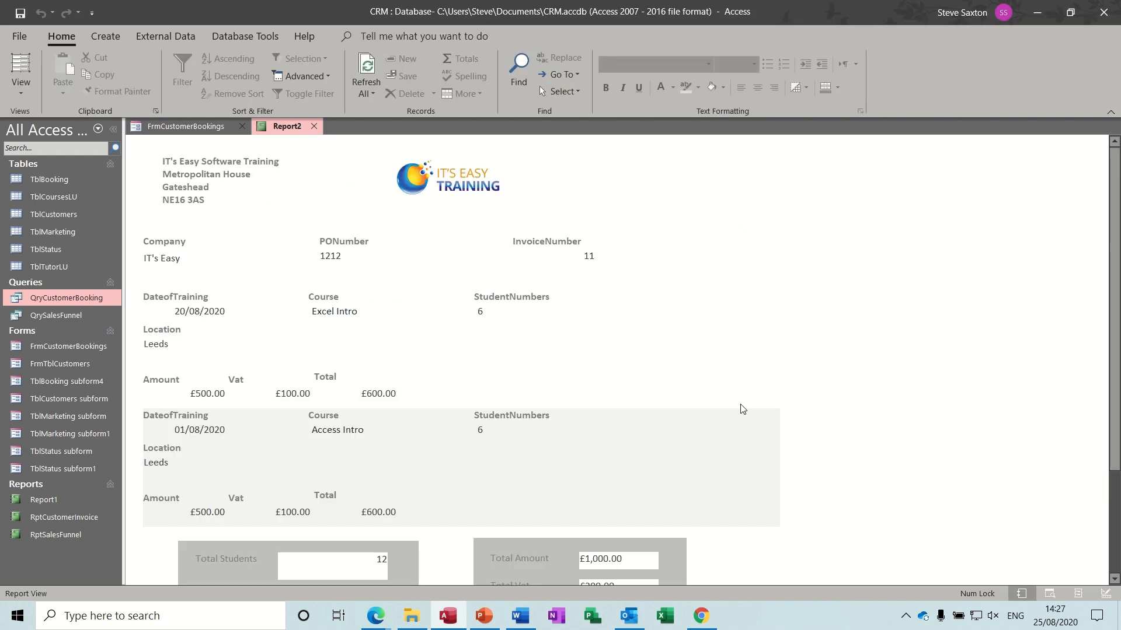
{"action": "left_click", "coordinate": [21, 85]}
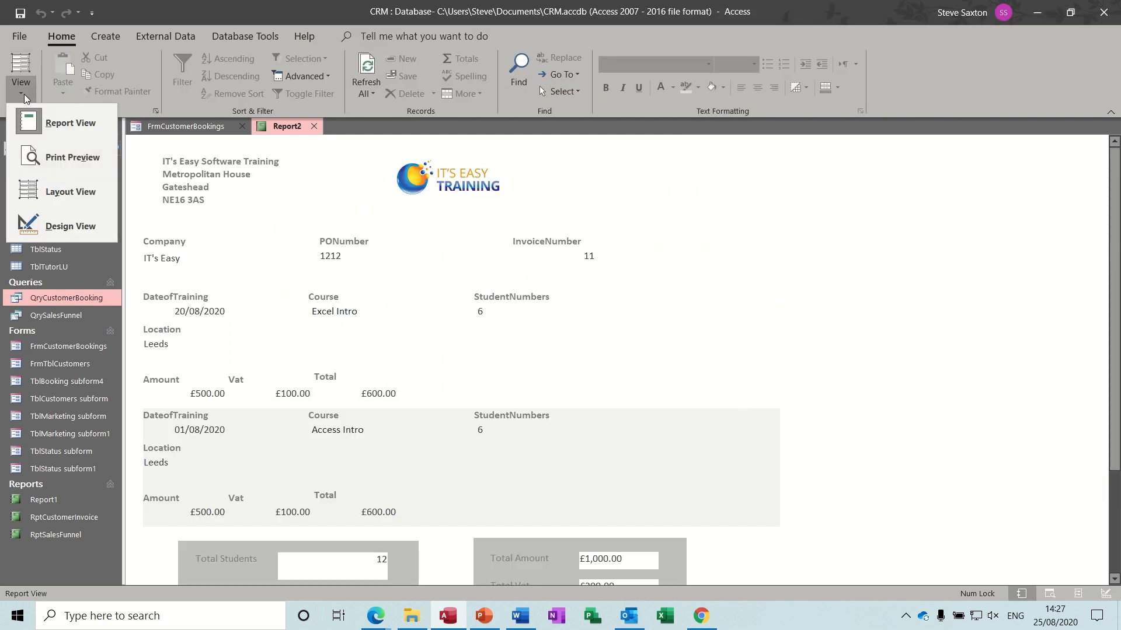
{"action": "left_click", "coordinate": [55, 193]}
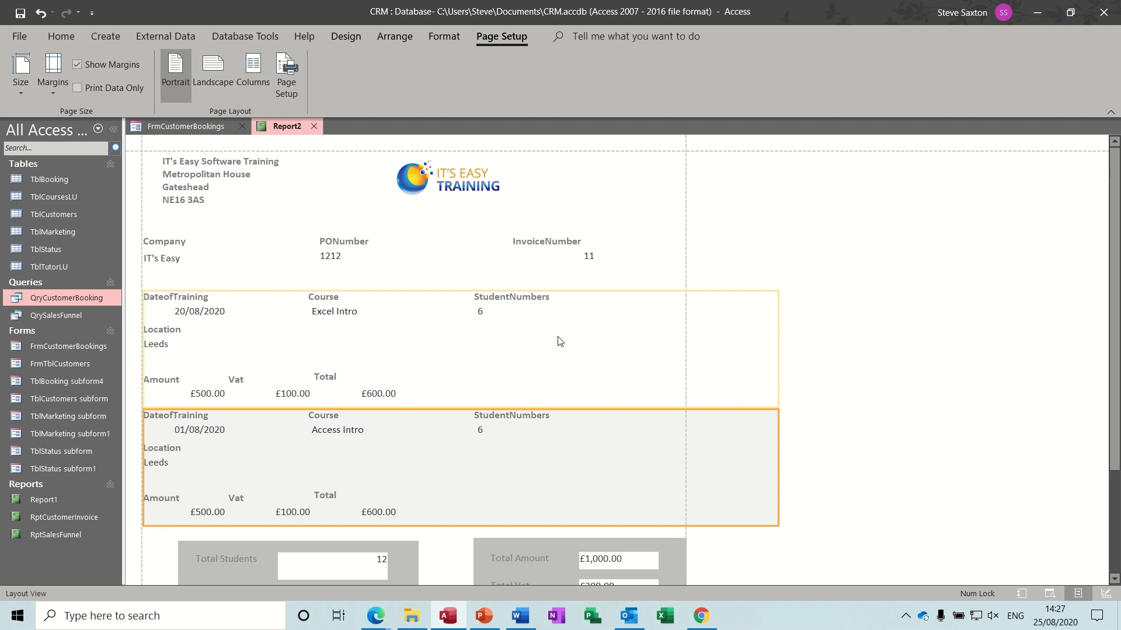
{"action": "left_click", "coordinate": [348, 38]}
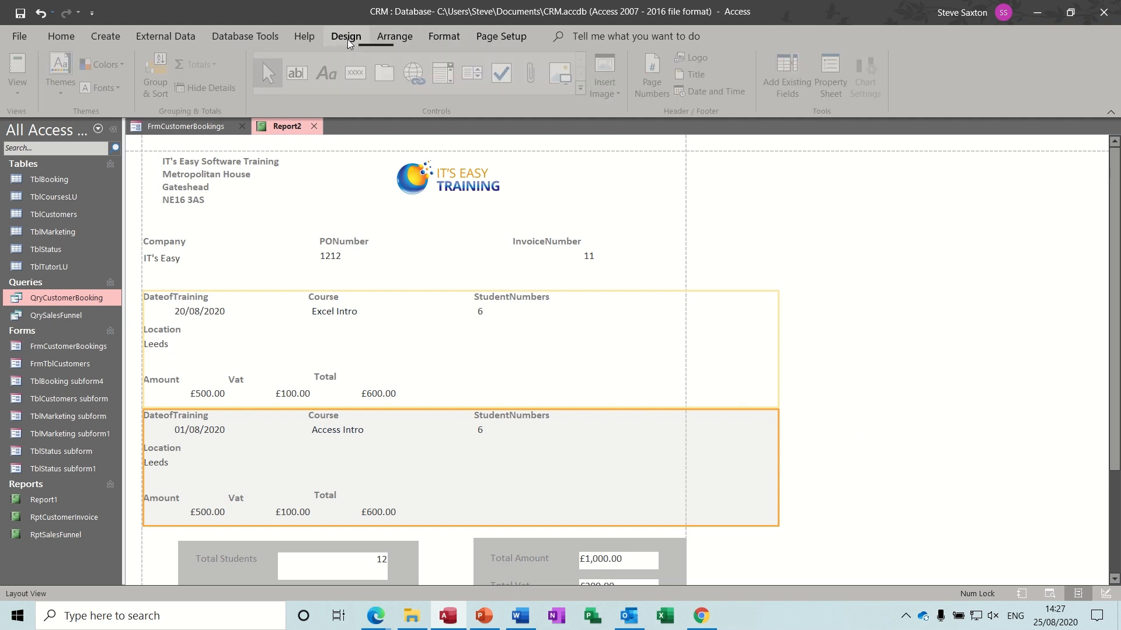
{"action": "left_click", "coordinate": [21, 93]}
{"action": "left_click", "coordinate": [47, 225]}
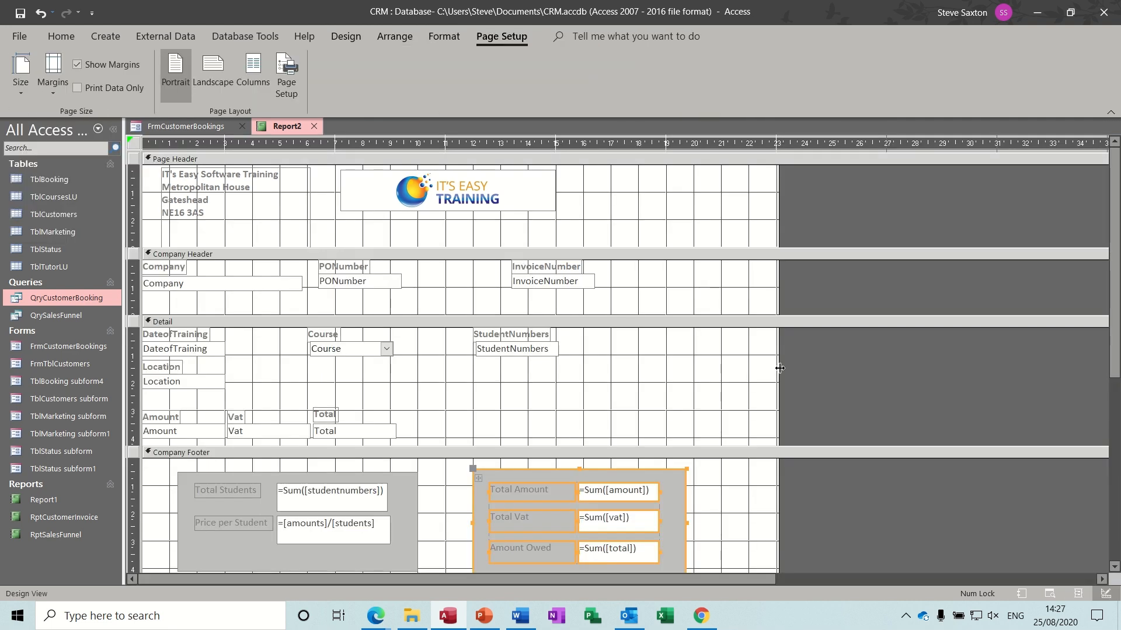
- Narrow the report width further to fit the page and reopen it for invoice 11
{"action": "left_click_drag", "start_coordinate": [778, 368], "coordinate": [684, 352]}
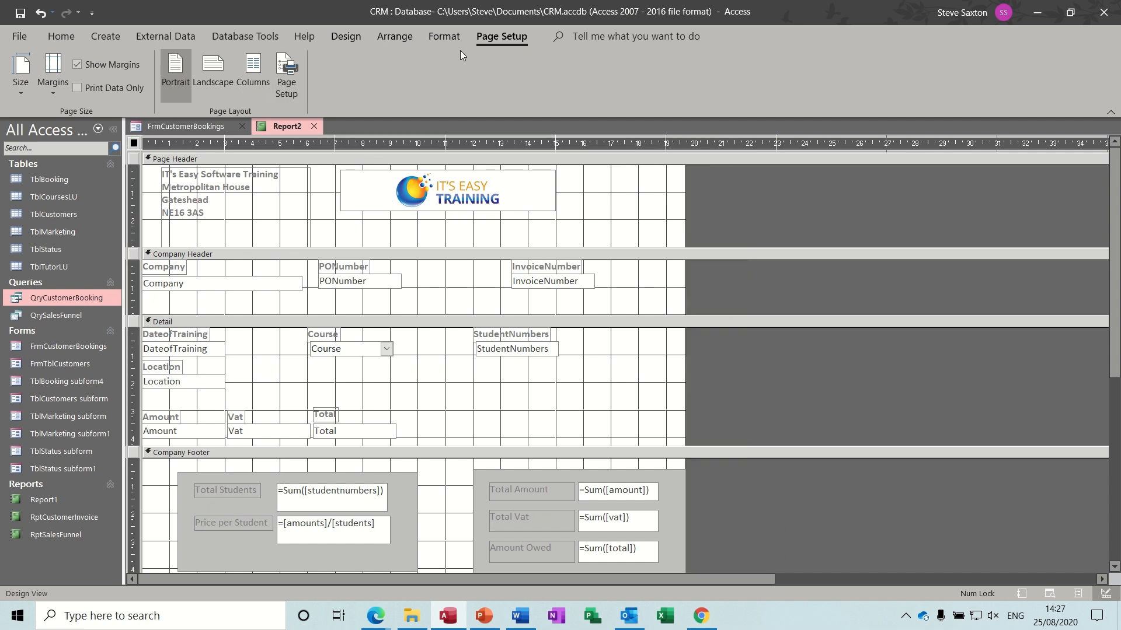
{"action": "left_click", "coordinate": [346, 36]}
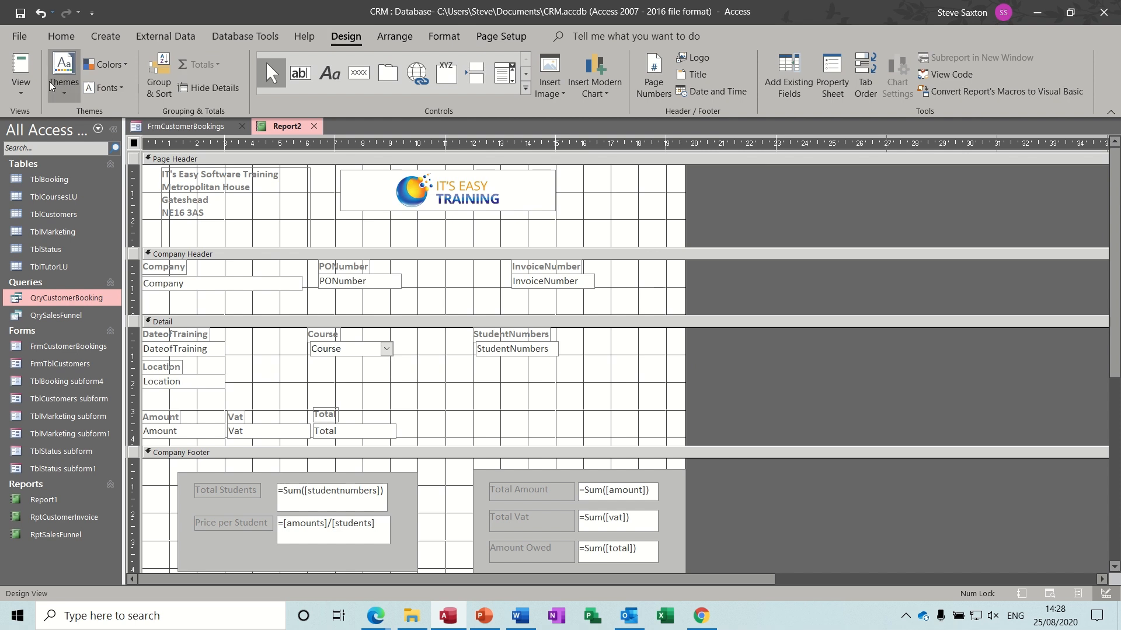
{"action": "left_click", "coordinate": [20, 88]}
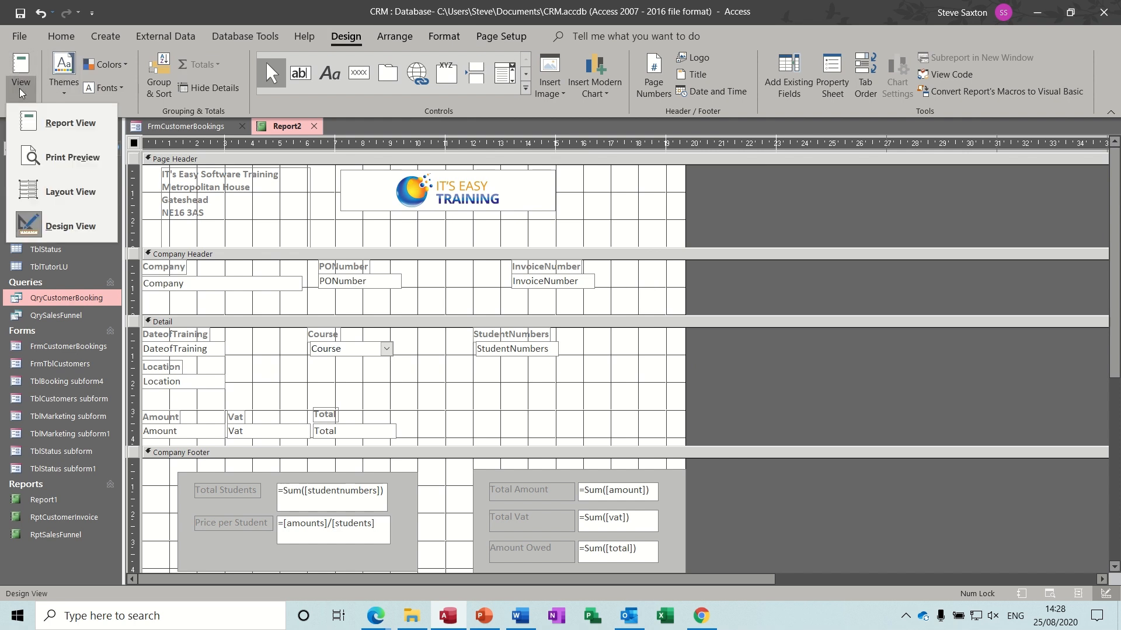
{"action": "left_click", "coordinate": [61, 191]}
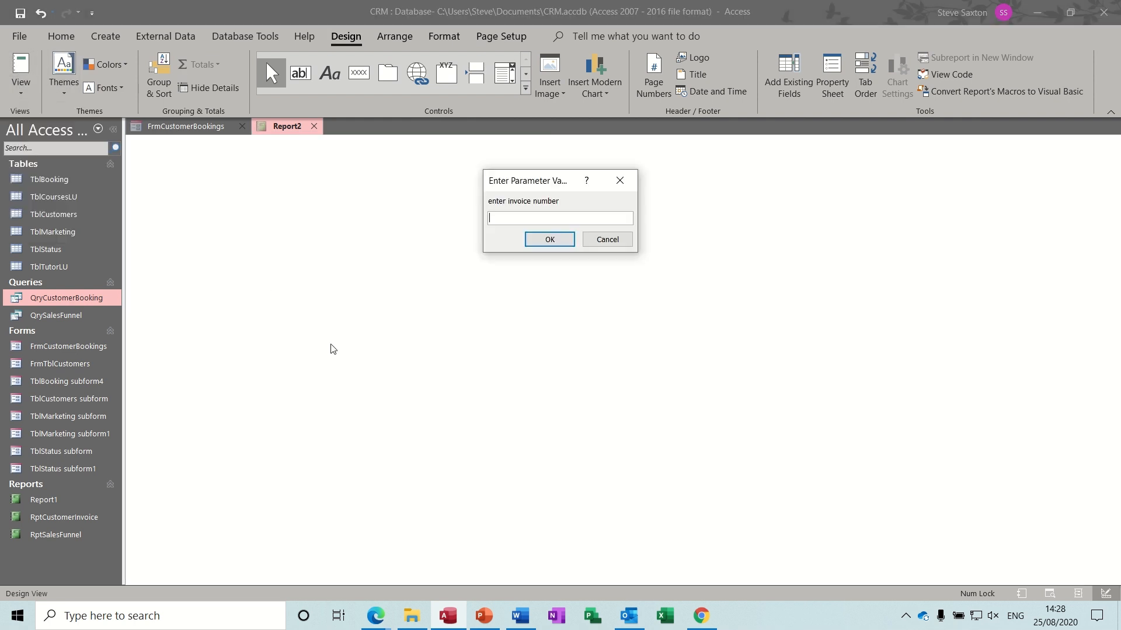
{"action": "type", "text": "1"}
{"action": "key", "text": "Return"}
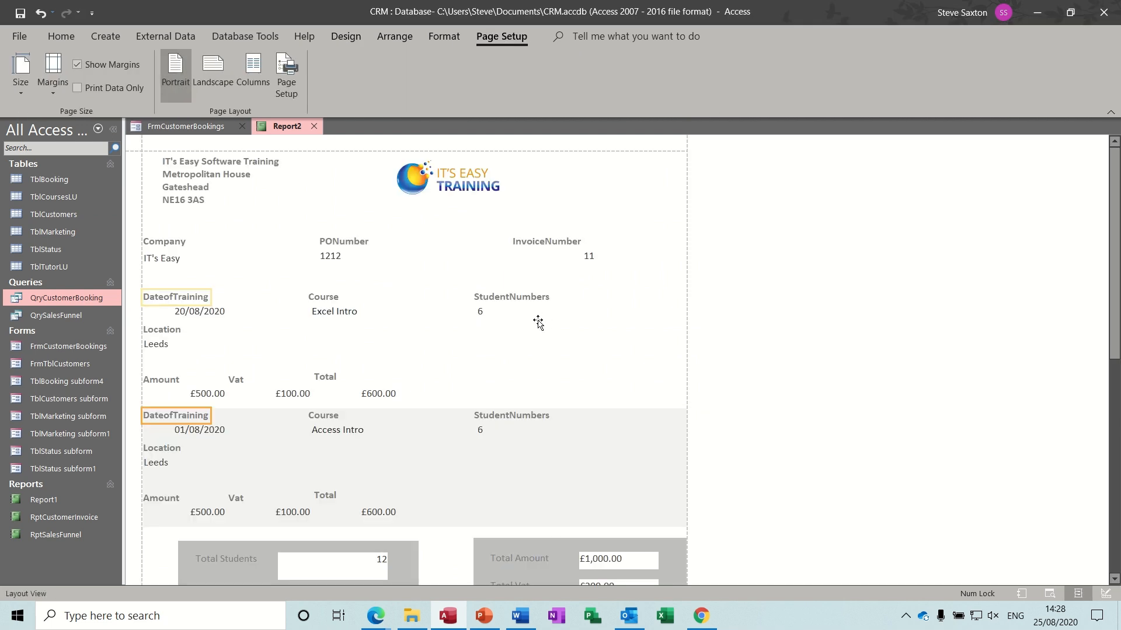
- Show the invoice 11 report in Print Preview
{"action": "left_click", "coordinate": [506, 381]}
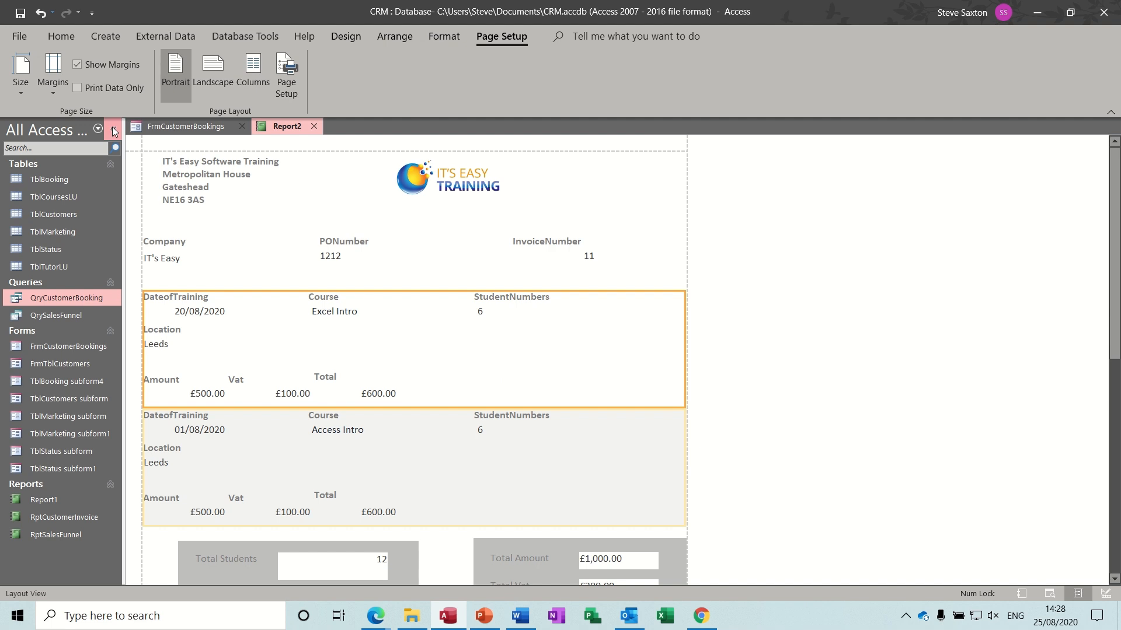
{"action": "left_click", "coordinate": [347, 36]}
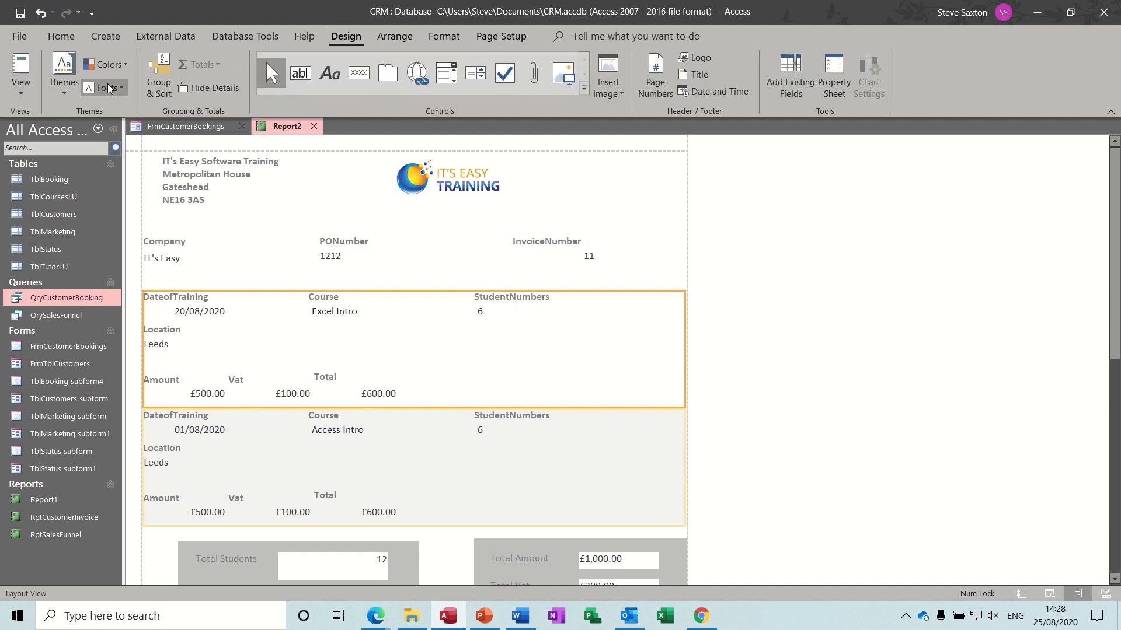
{"action": "left_click", "coordinate": [21, 82]}
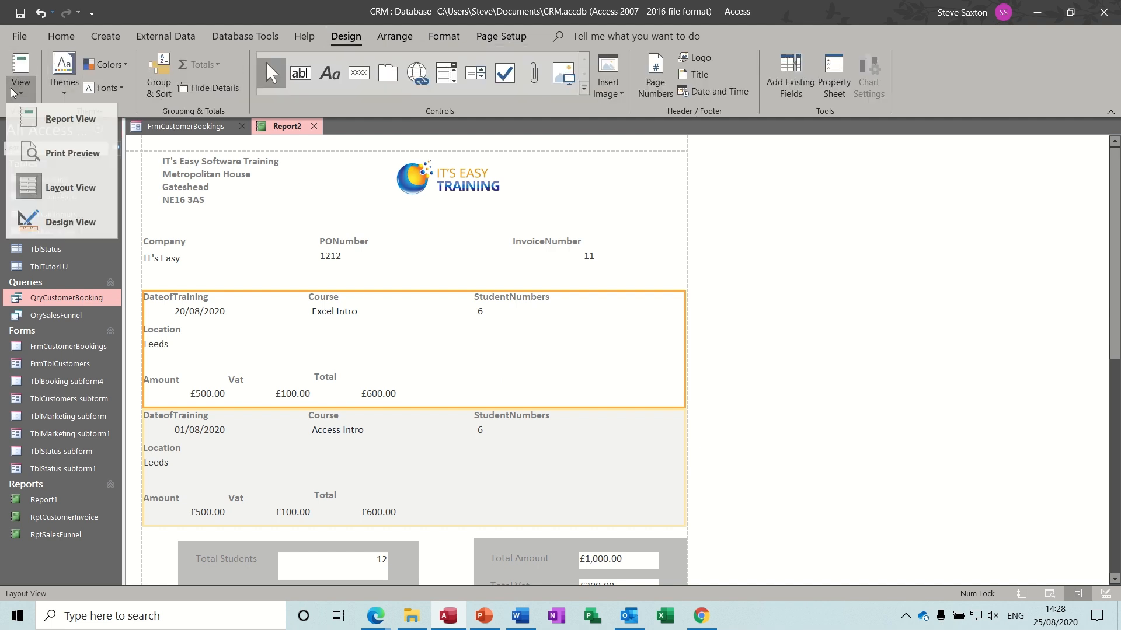
{"action": "left_click", "coordinate": [54, 159]}
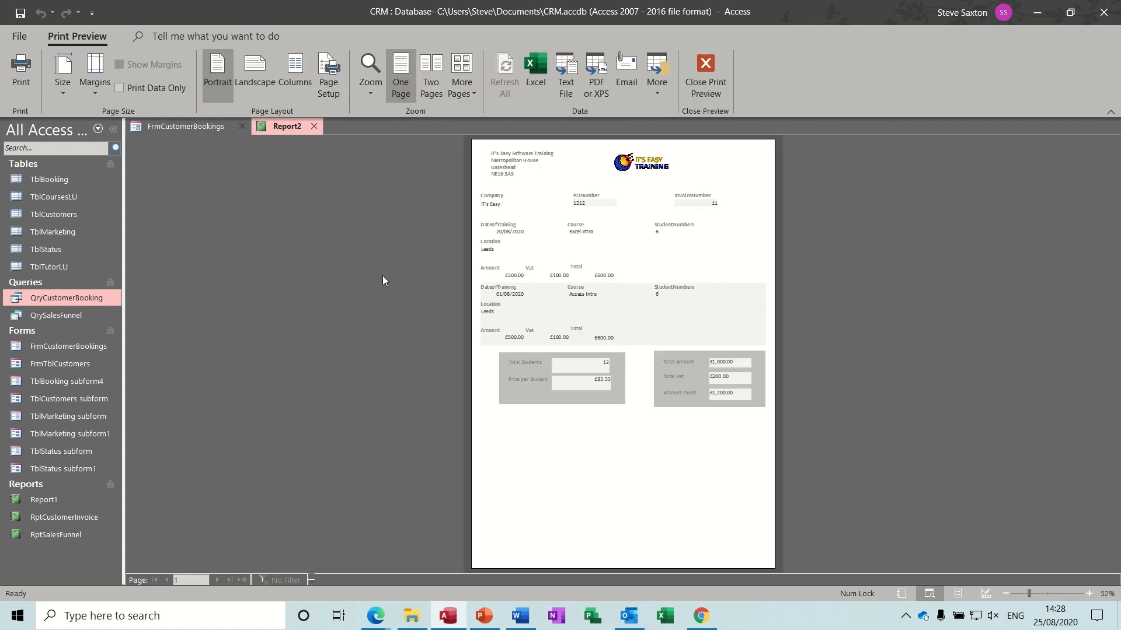
- Zoom the preview, close it, and save Report2's design as a new report named 'test'
{"action": "left_click", "coordinate": [581, 240]}
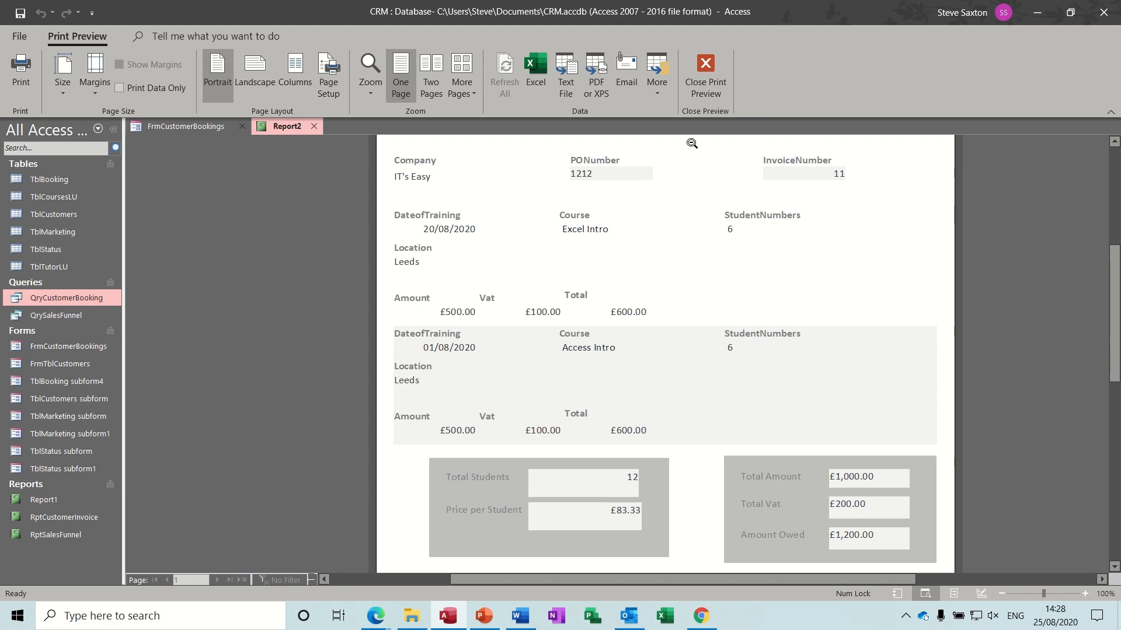
{"action": "left_click", "coordinate": [706, 73]}
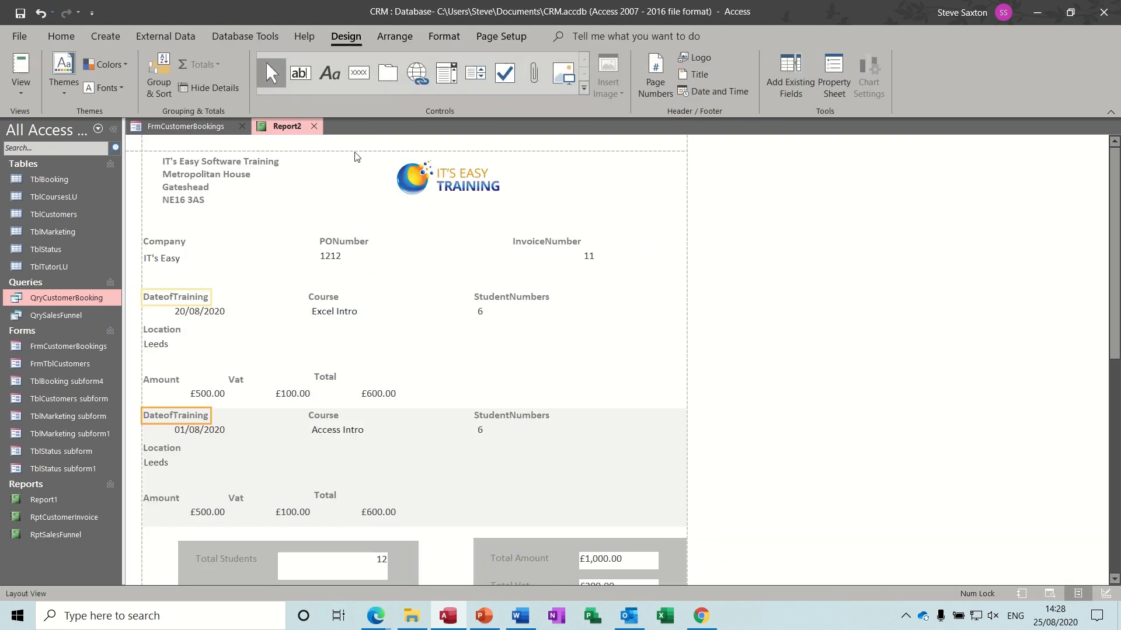
{"action": "left_click", "coordinate": [314, 126]}
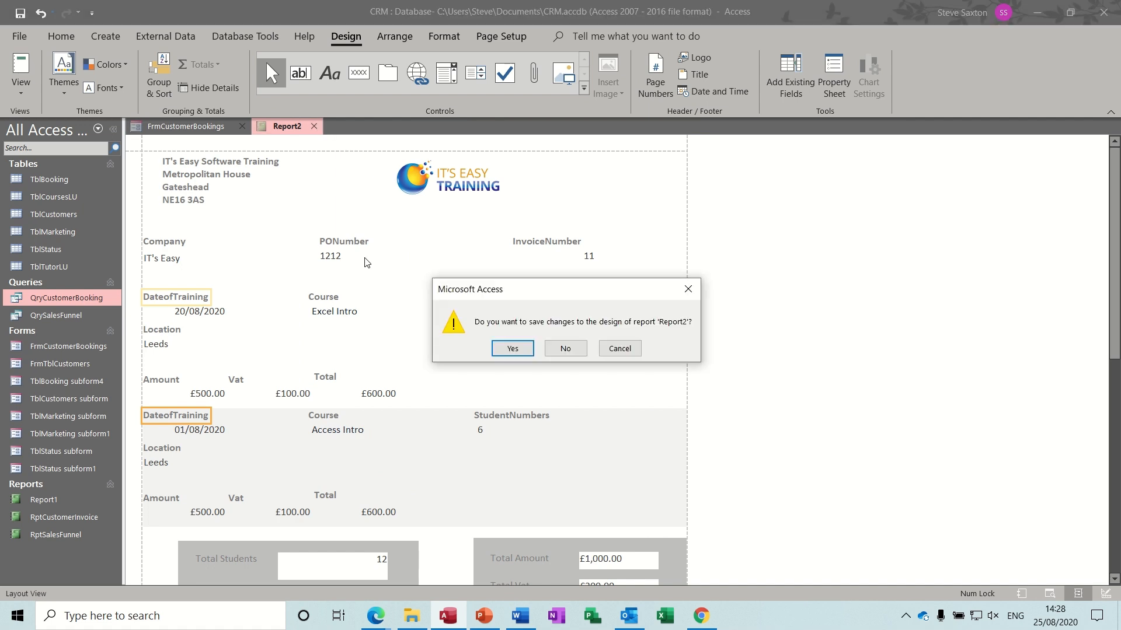
{"action": "left_click", "coordinate": [503, 352]}
{"action": "type", "text": "test"}
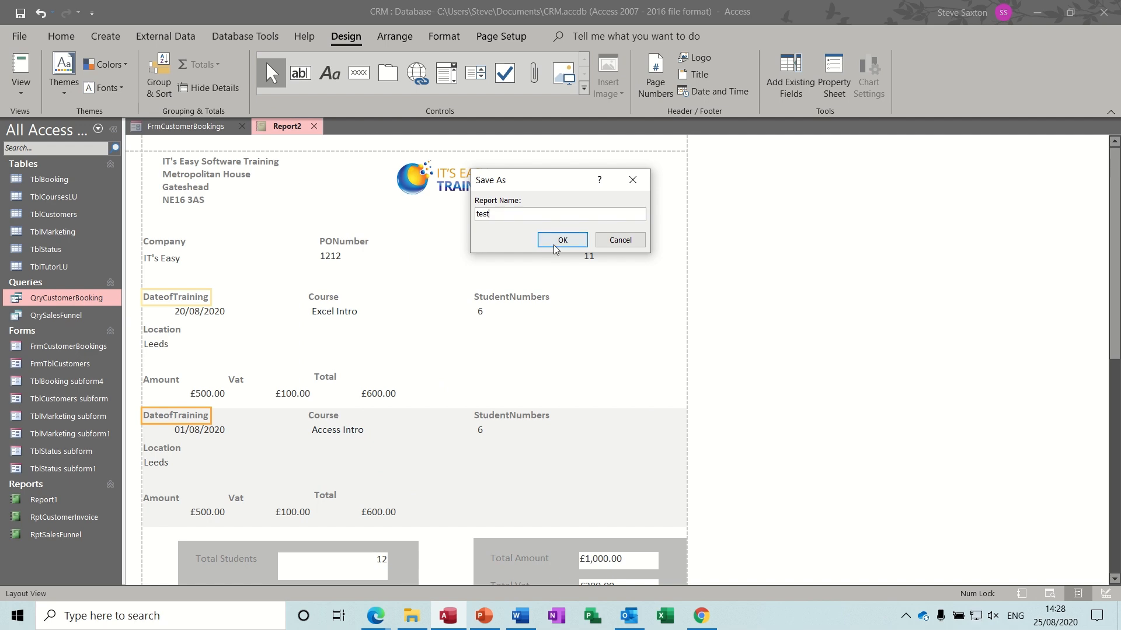
{"action": "left_click", "coordinate": [553, 241]}
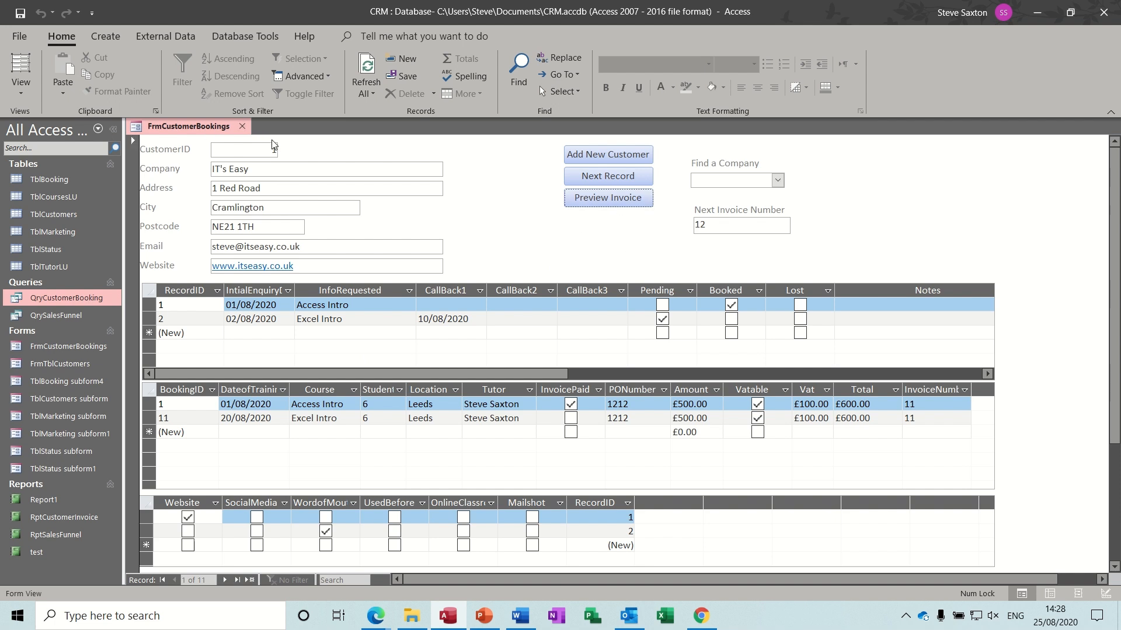
- Switch the form to Design view and draw a command button below Preview Invoice
{"action": "left_click", "coordinate": [17, 100]}
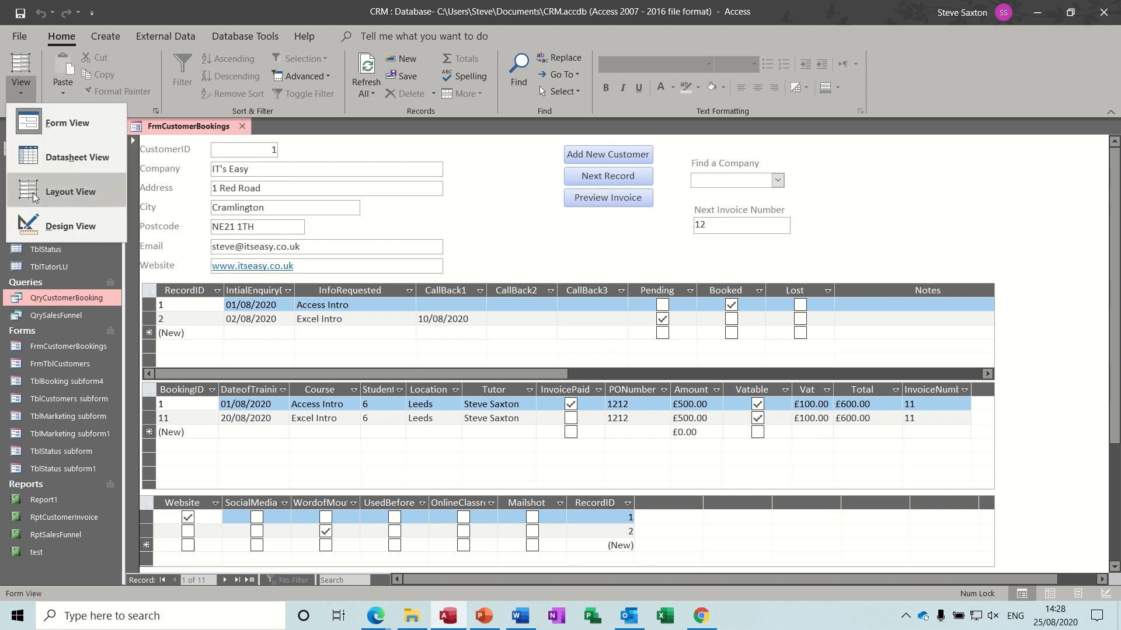
{"action": "left_click", "coordinate": [47, 229]}
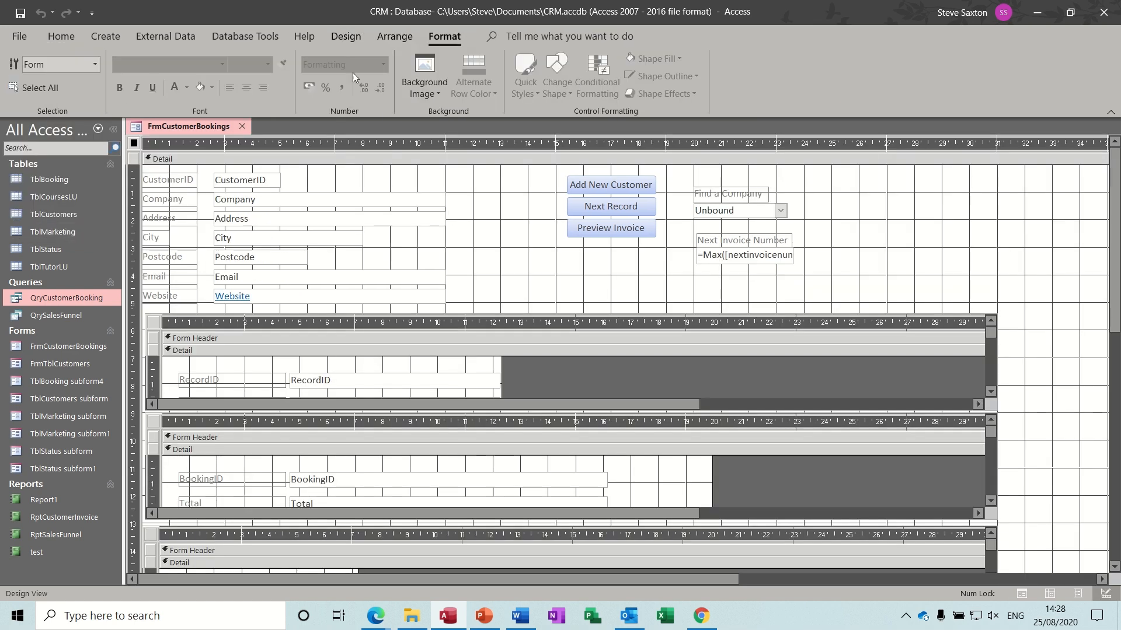
{"action": "left_click", "coordinate": [337, 37]}
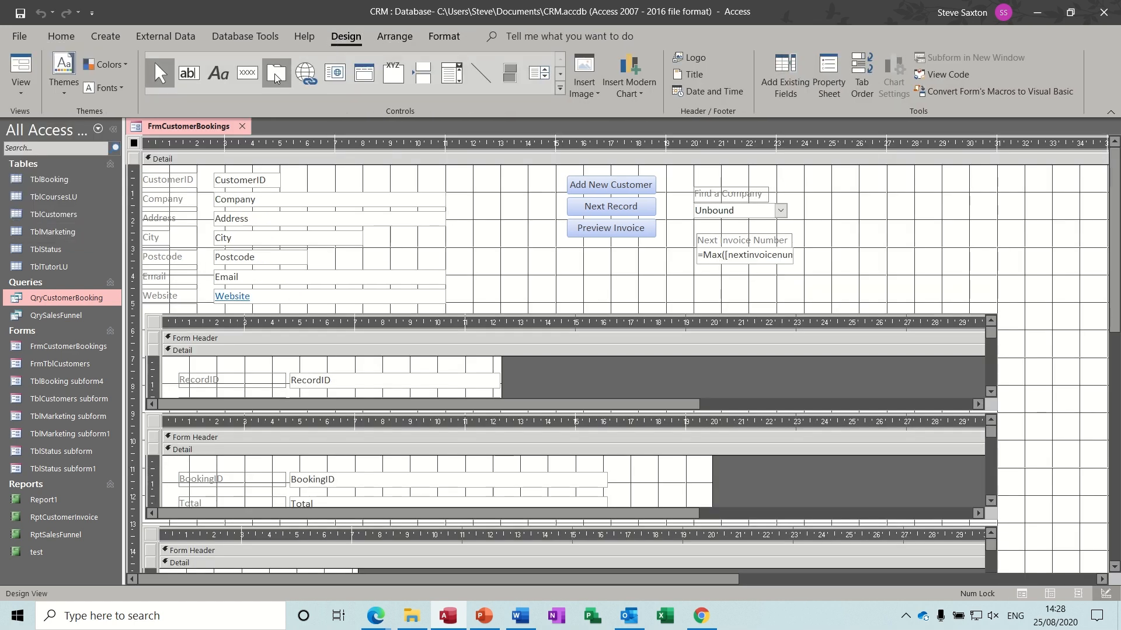
{"action": "left_click", "coordinate": [245, 76]}
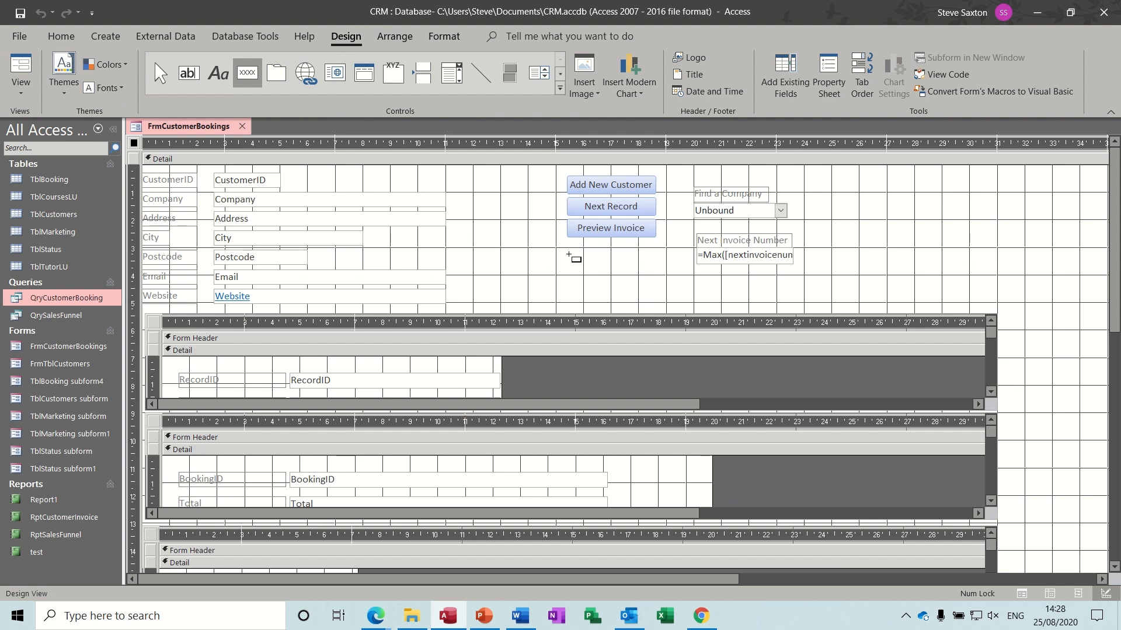
{"action": "left_click_drag", "start_coordinate": [566, 250], "coordinate": [652, 283]}
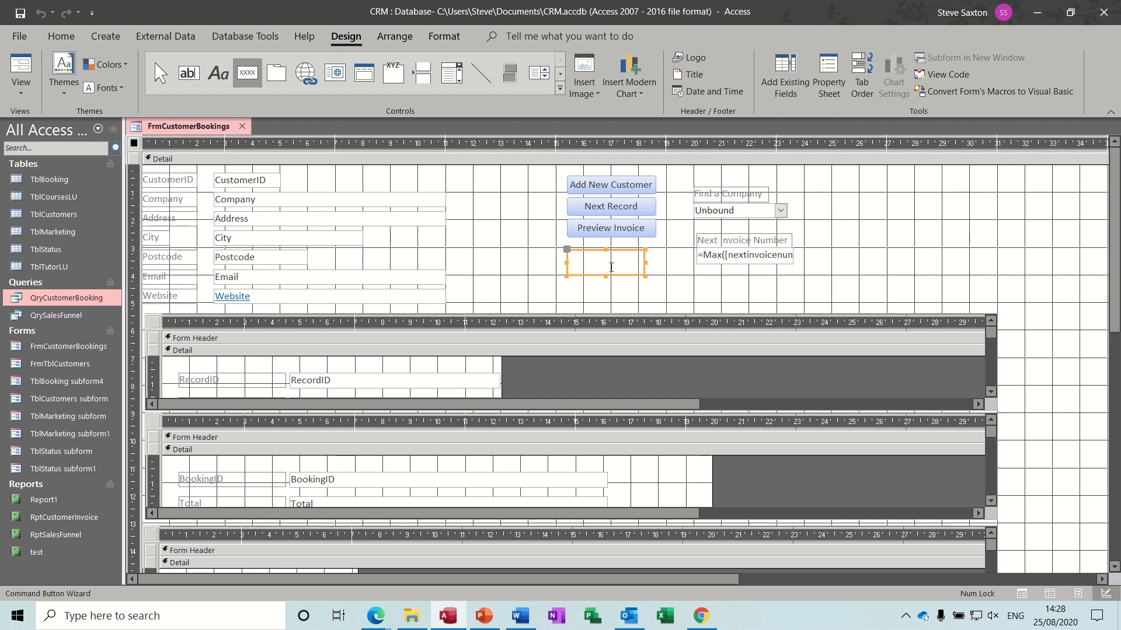
- Set the button to preview the test report, captioned 'Preview Test'
{"action": "left_click", "coordinate": [537, 256]}
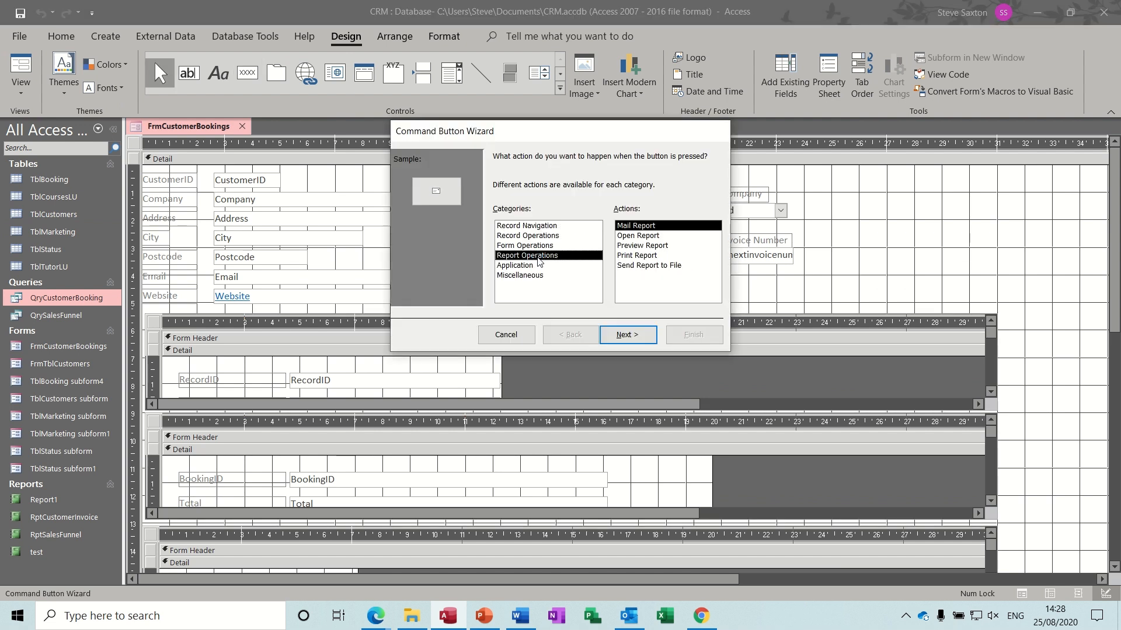
{"action": "left_click", "coordinate": [648, 246]}
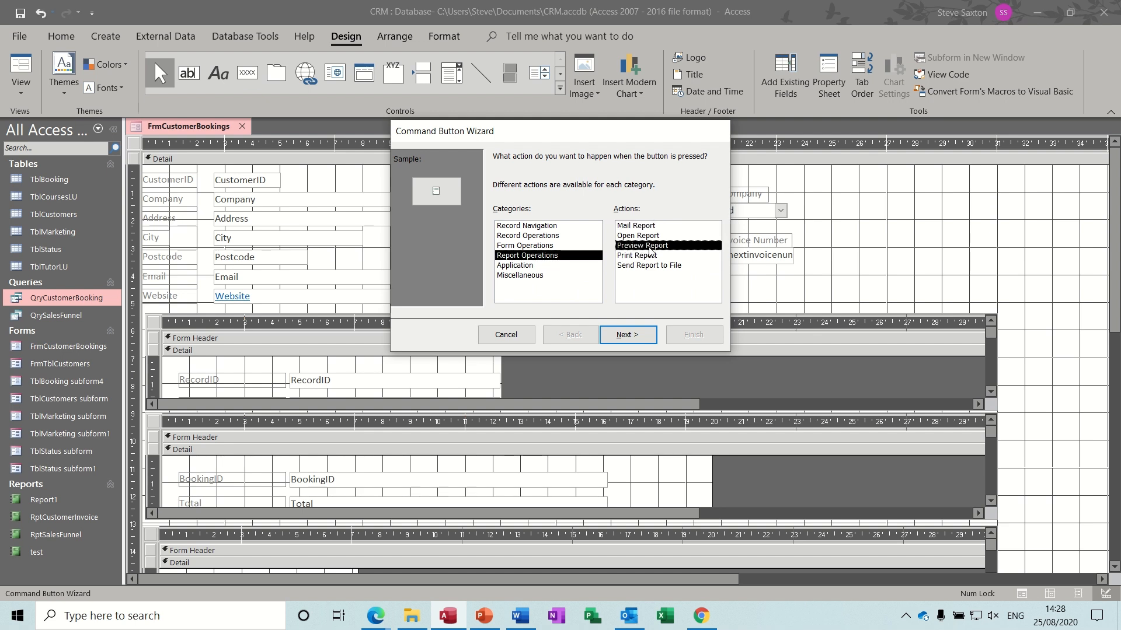
{"action": "left_click", "coordinate": [629, 336]}
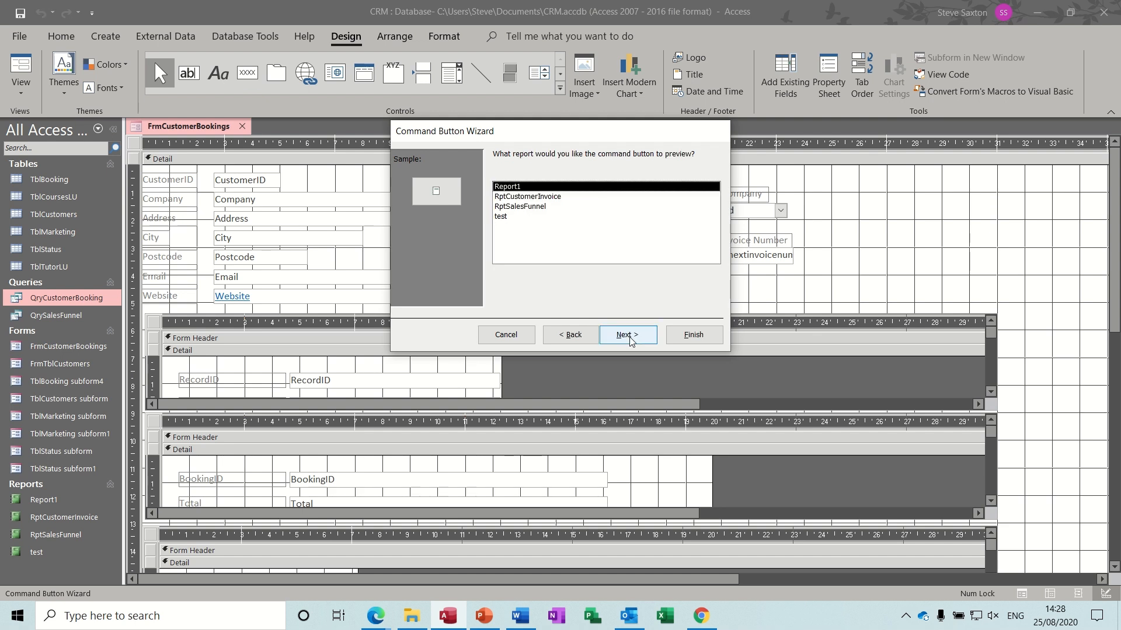
{"action": "left_click", "coordinate": [505, 217]}
{"action": "left_click", "coordinate": [633, 337]}
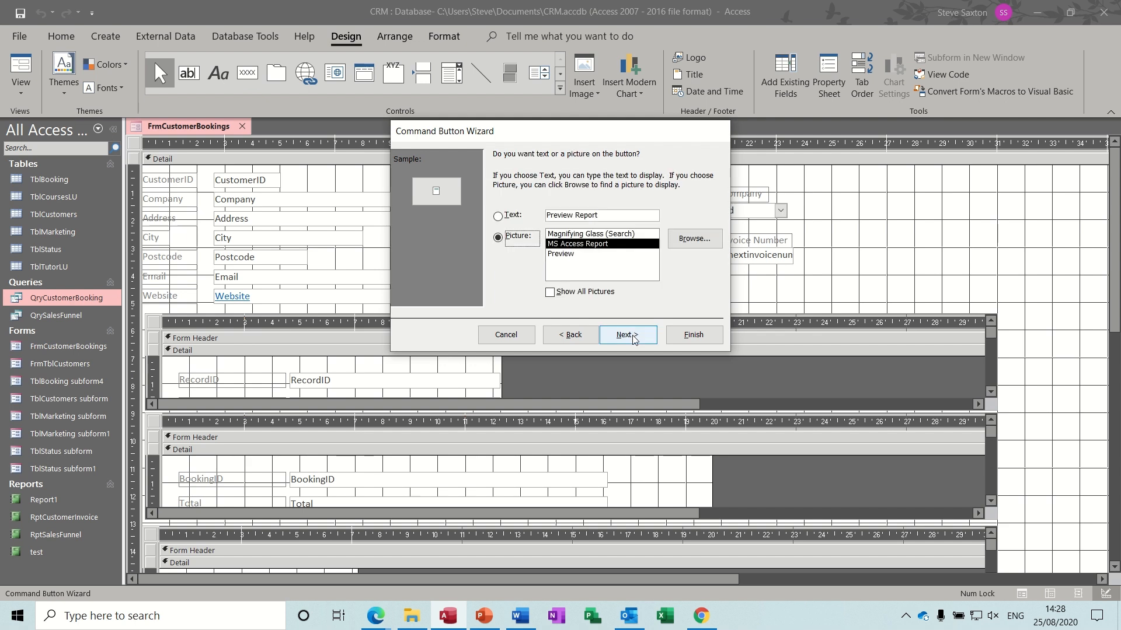
{"action": "left_click", "coordinate": [607, 215]}
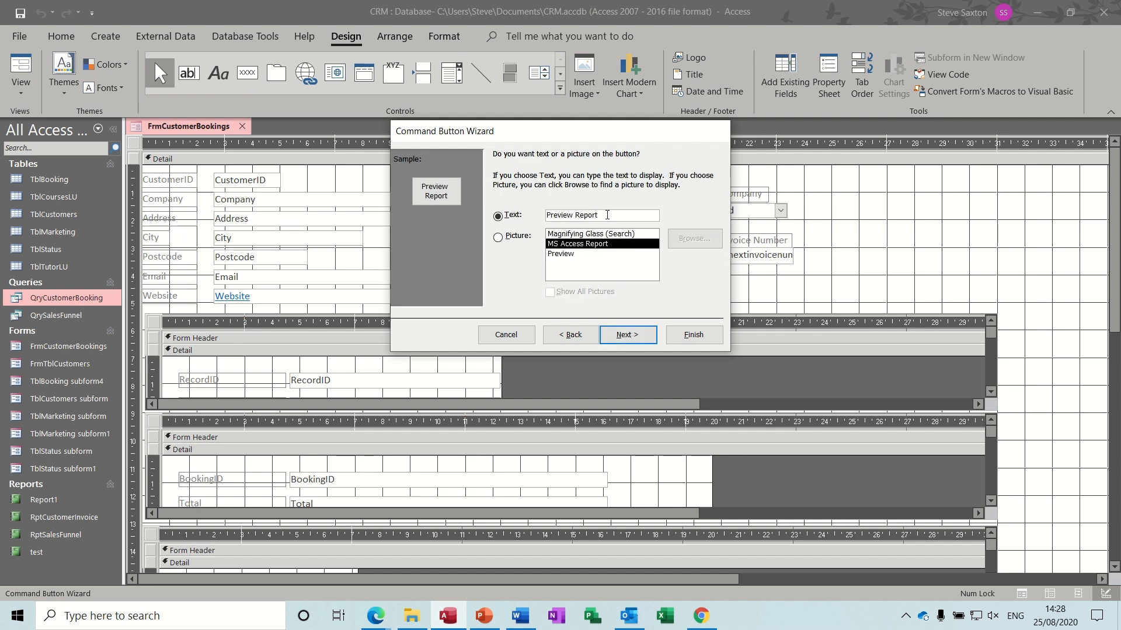
{"action": "left_click_drag", "start_coordinate": [607, 214], "coordinate": [581, 215]}
{"action": "type", "text": "Test"}
{"action": "left_click", "coordinate": [628, 335]}
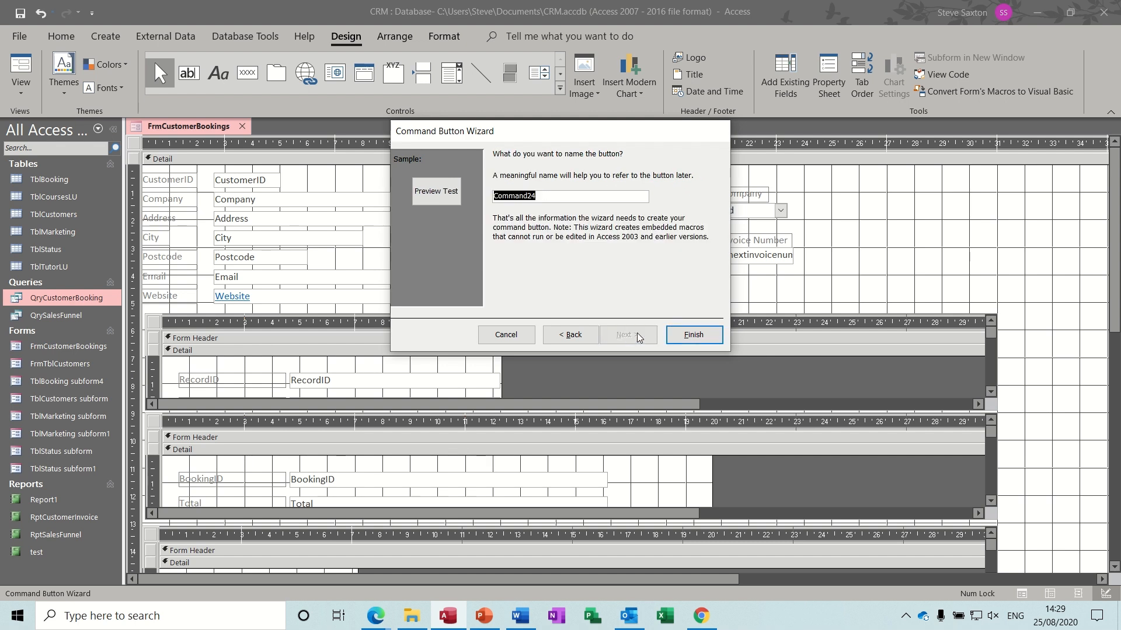
{"action": "left_click", "coordinate": [690, 336]}
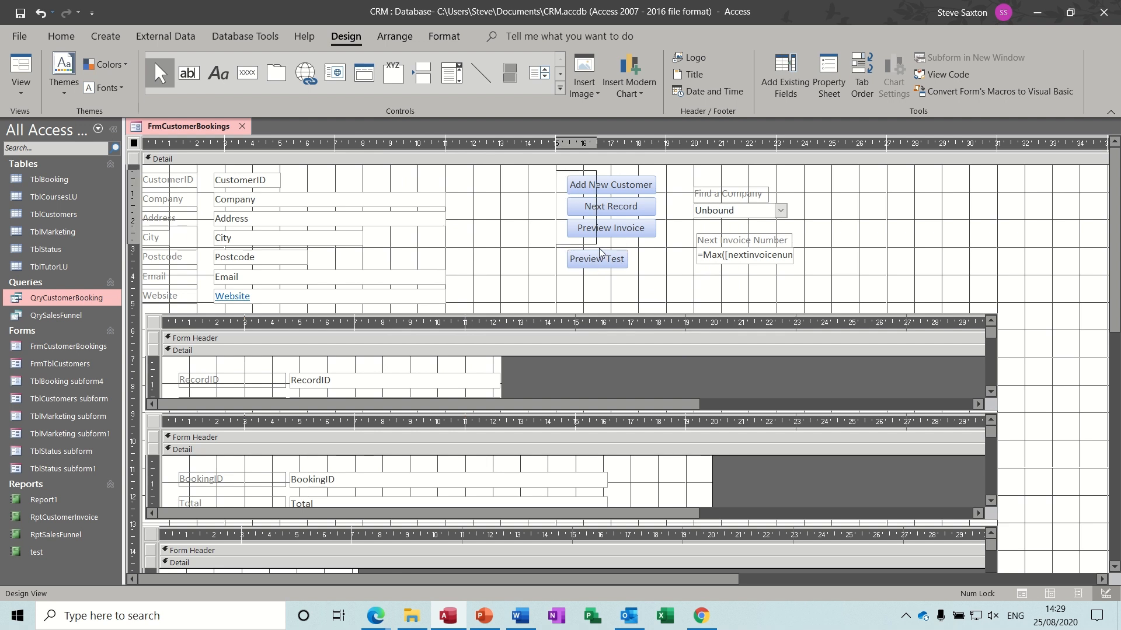
- Stack the four command buttons in one aligned column and return to Form view
{"action": "left_click_drag", "start_coordinate": [600, 253], "coordinate": [662, 286]}
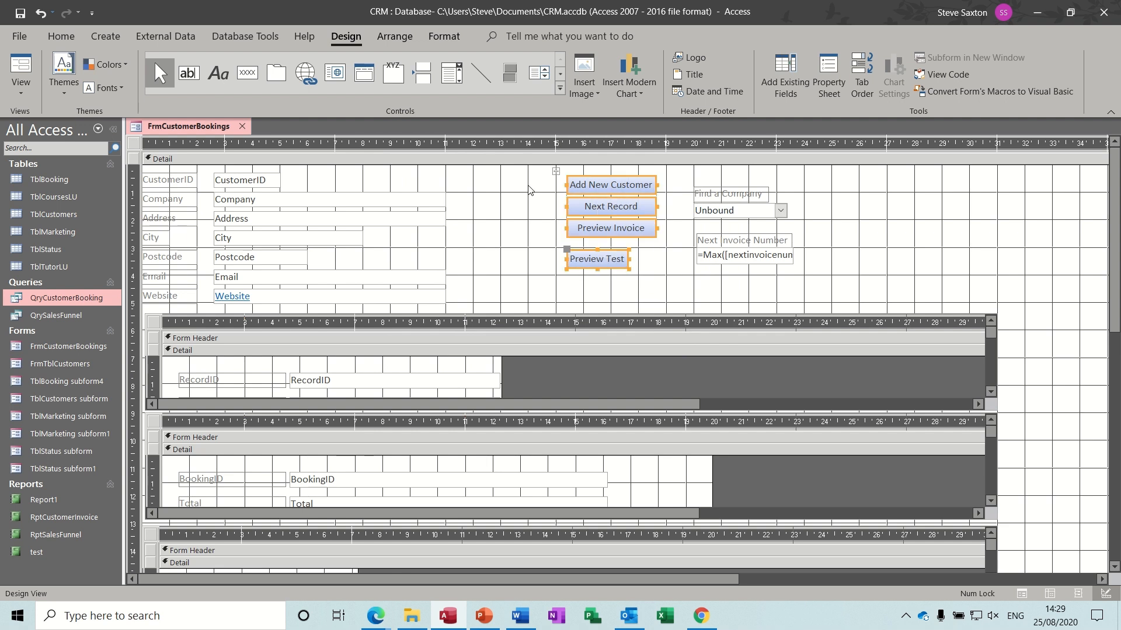
{"action": "left_click", "coordinate": [394, 37]}
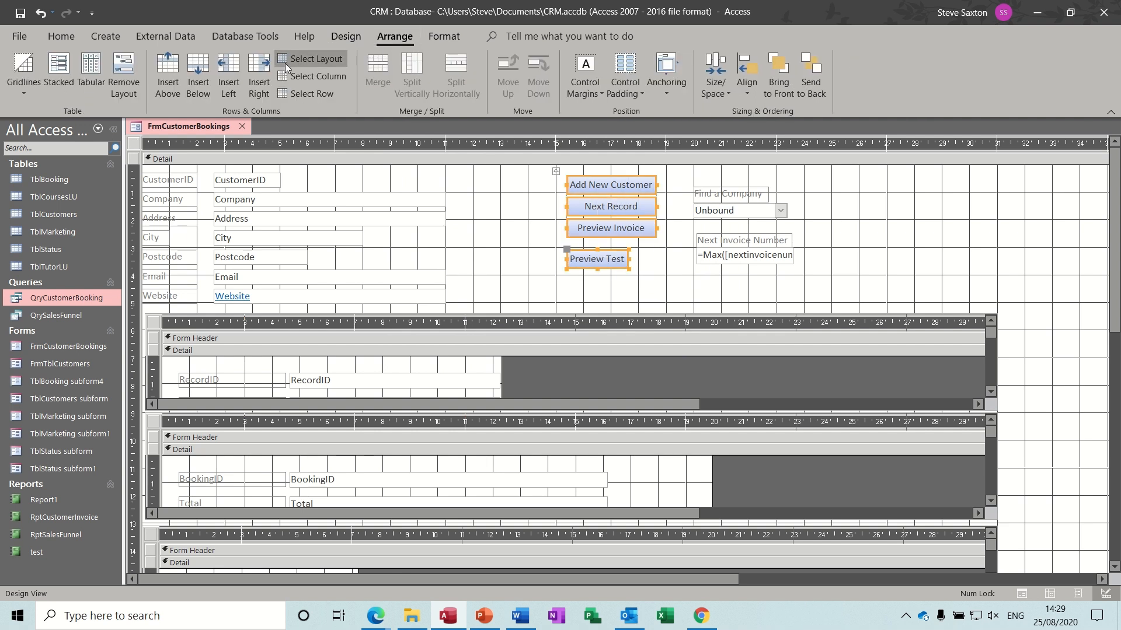
{"action": "left_click", "coordinate": [58, 73]}
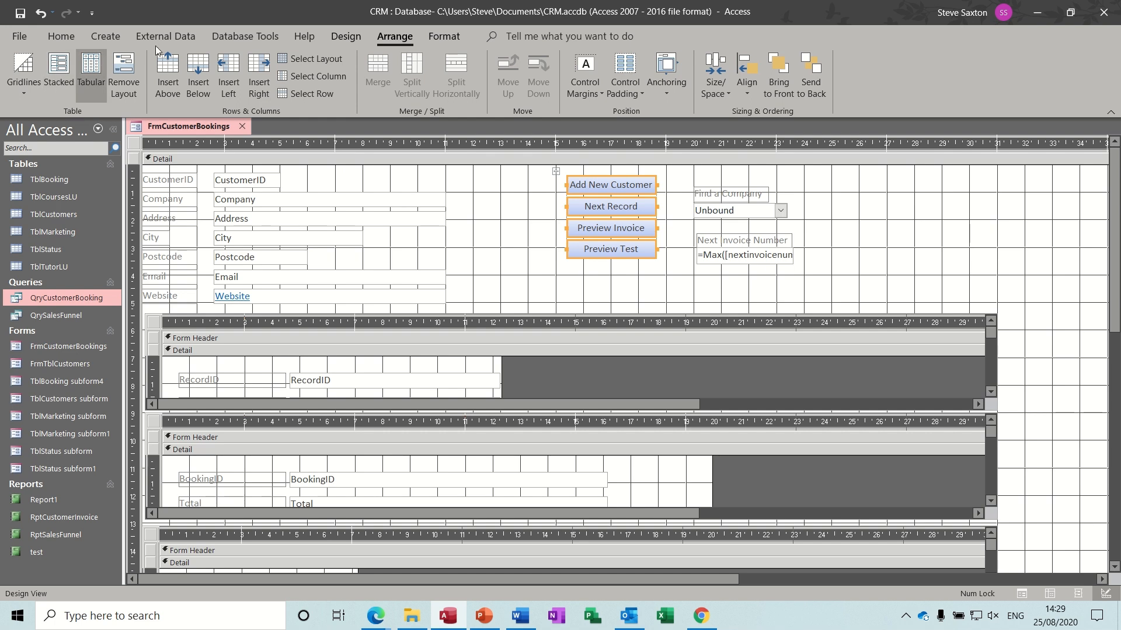
{"action": "left_click", "coordinate": [324, 37]}
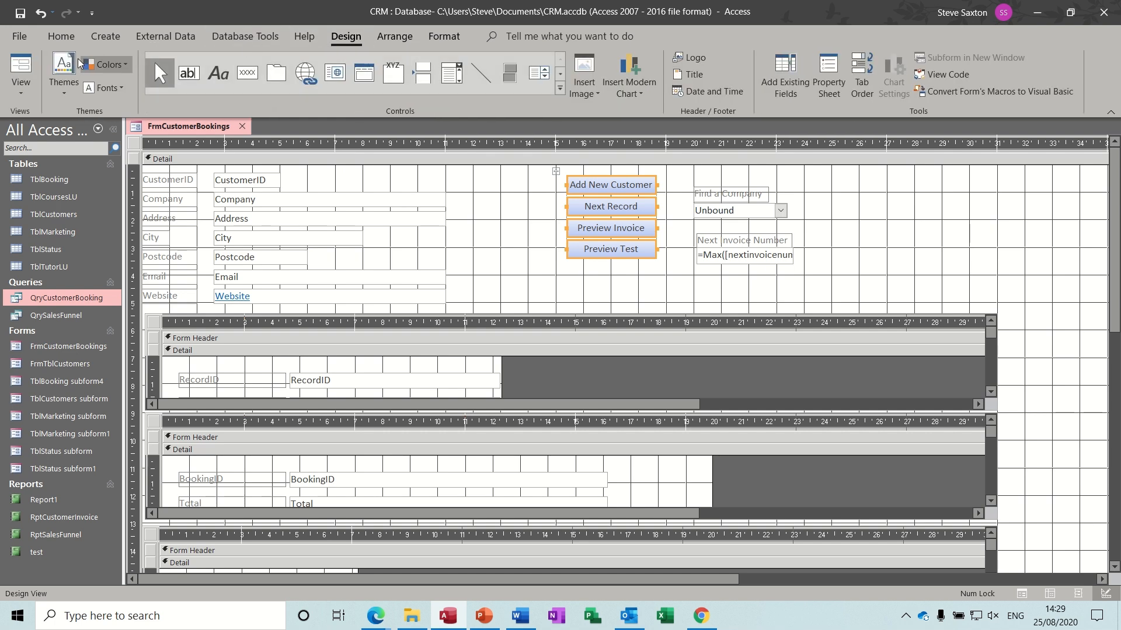
{"action": "left_click", "coordinate": [24, 65]}
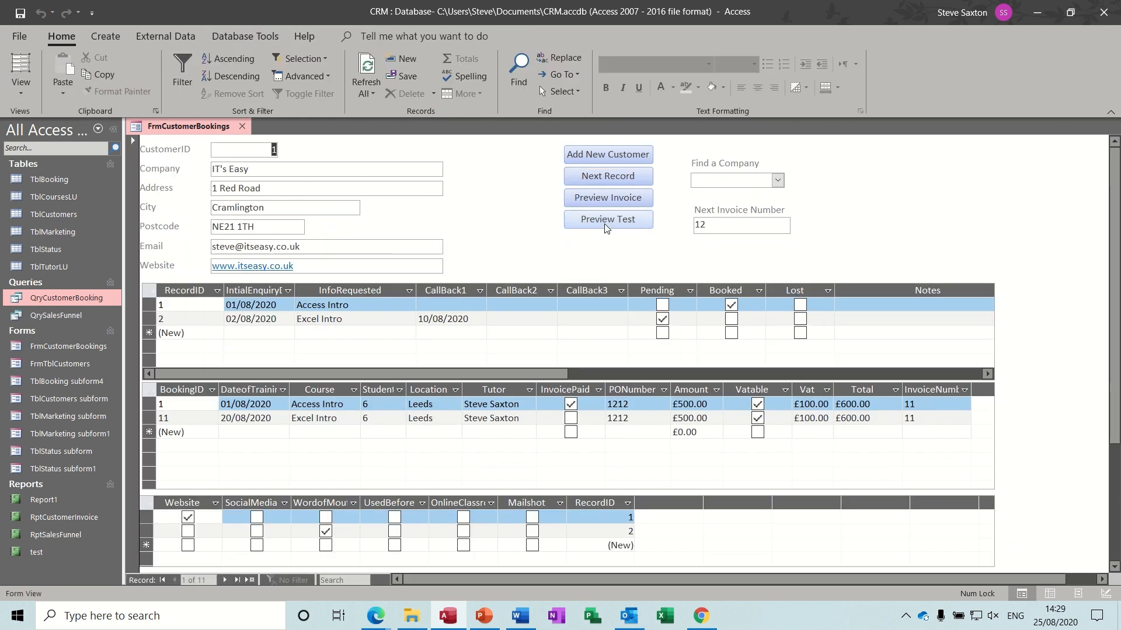
- Preview the test report for invoice 11, then close it
{"action": "left_click", "coordinate": [608, 220]}
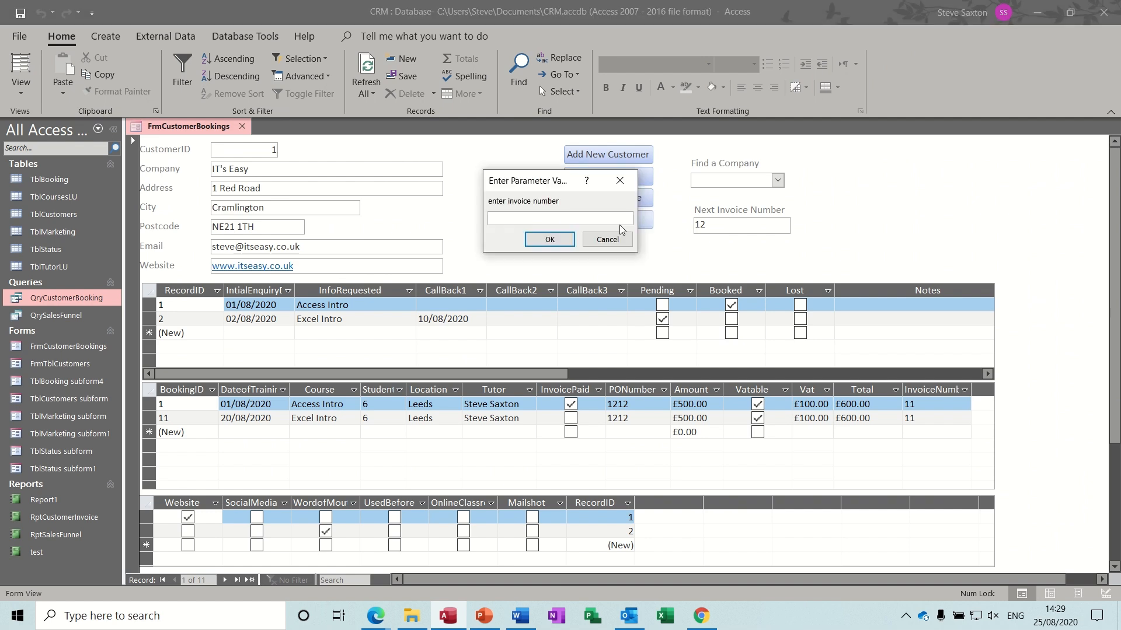
{"action": "type", "text": "11"}
{"action": "key", "text": "Return"}
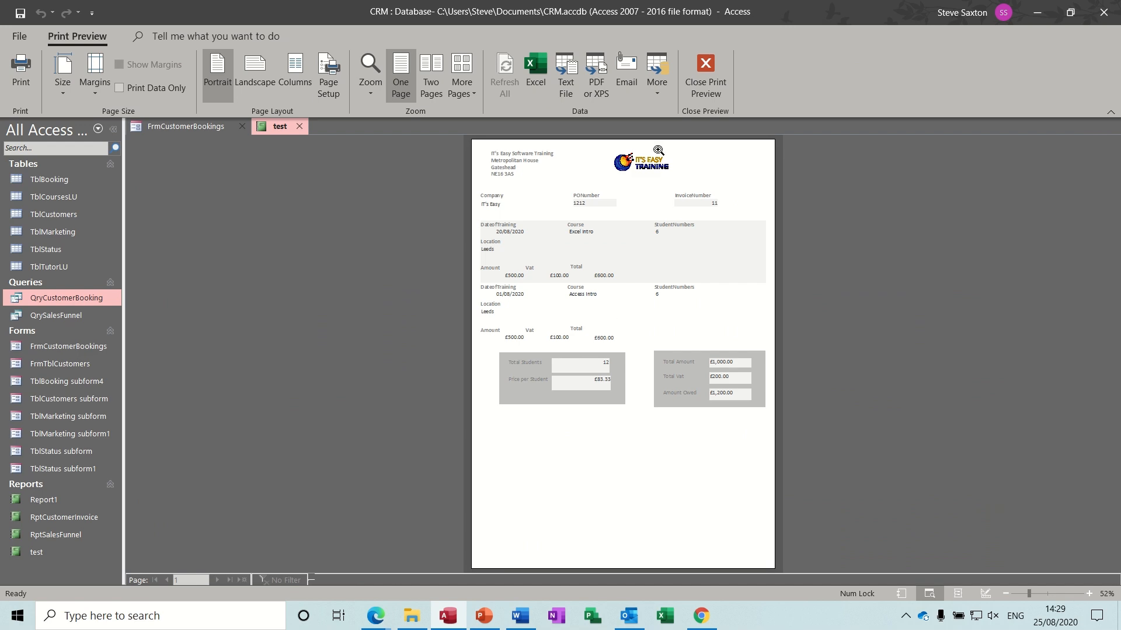
{"action": "left_click", "coordinate": [705, 76]}
- Preview the test report for invoice 3, zoom in and back out, then close it
{"action": "left_click", "coordinate": [592, 224]}
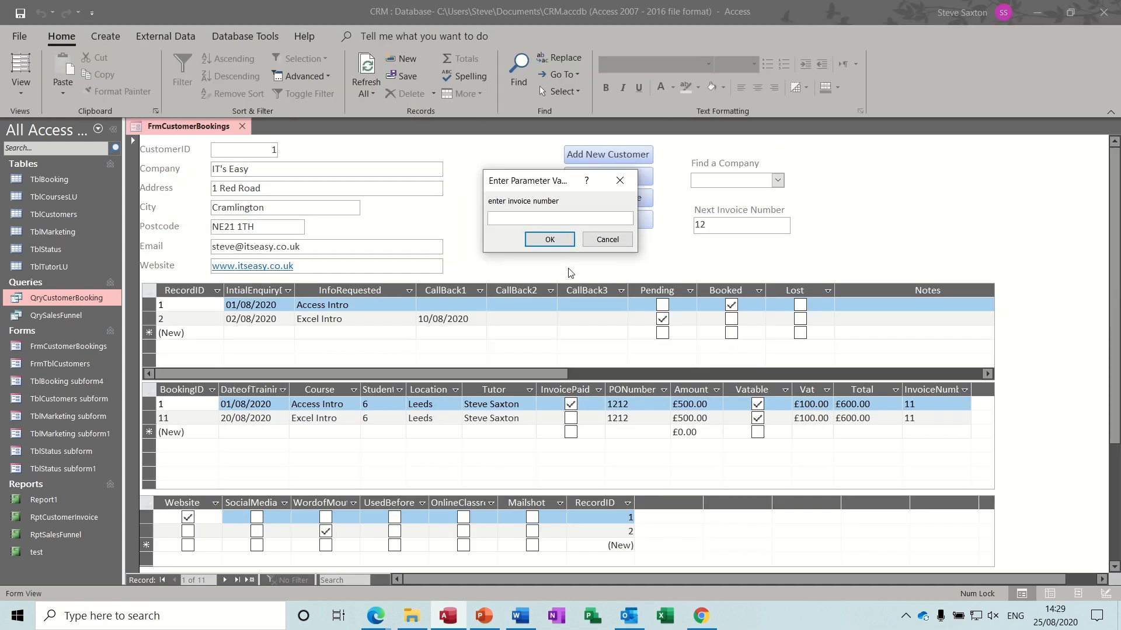
{"action": "type", "text": "3"}
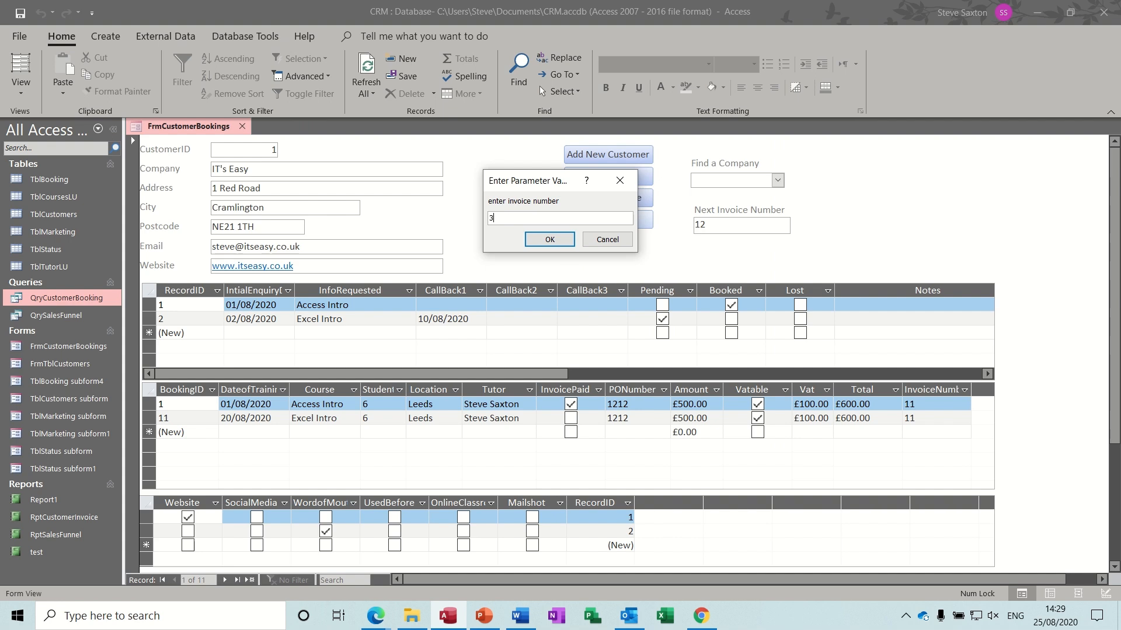
{"action": "left_click", "coordinate": [538, 236]}
{"action": "left_click", "coordinate": [594, 249]}
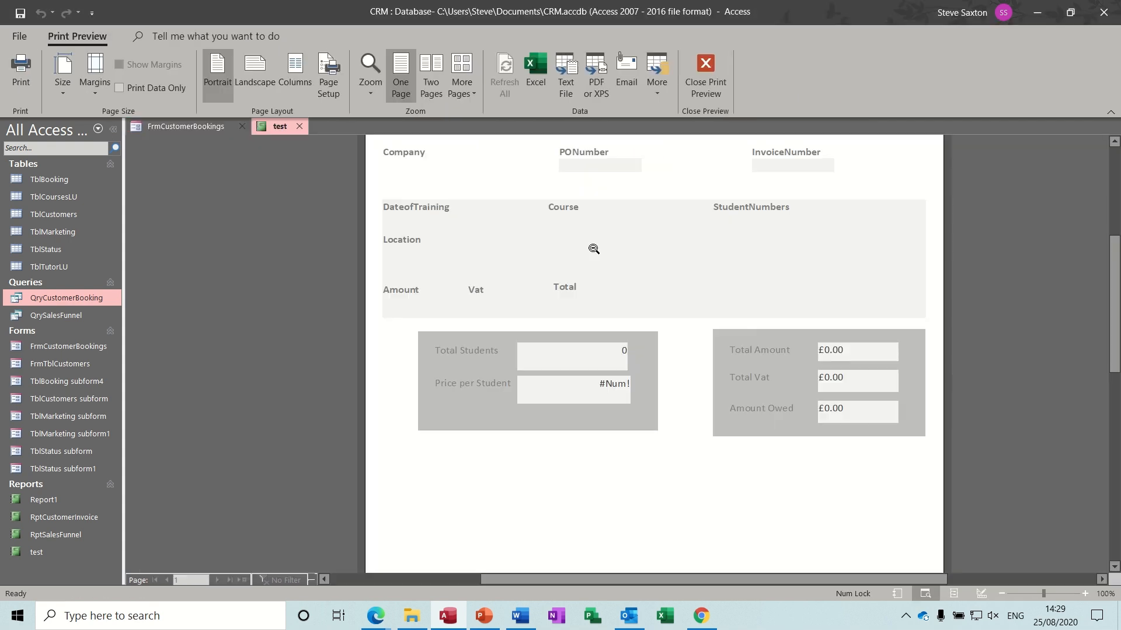
{"action": "left_click", "coordinate": [566, 214]}
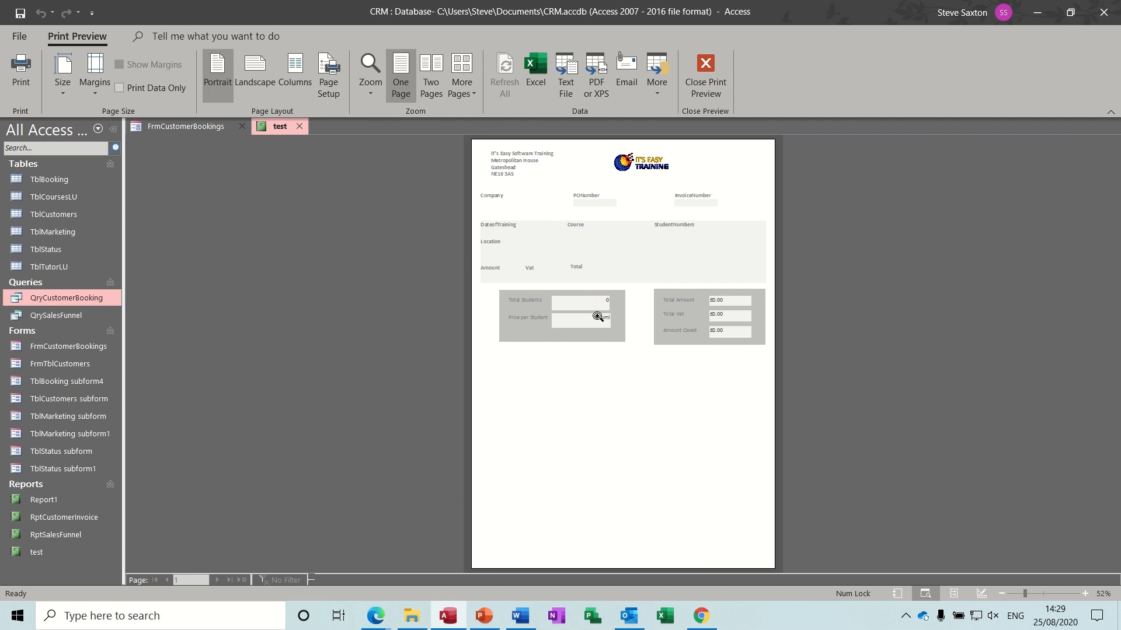
{"action": "left_click", "coordinate": [717, 68]}
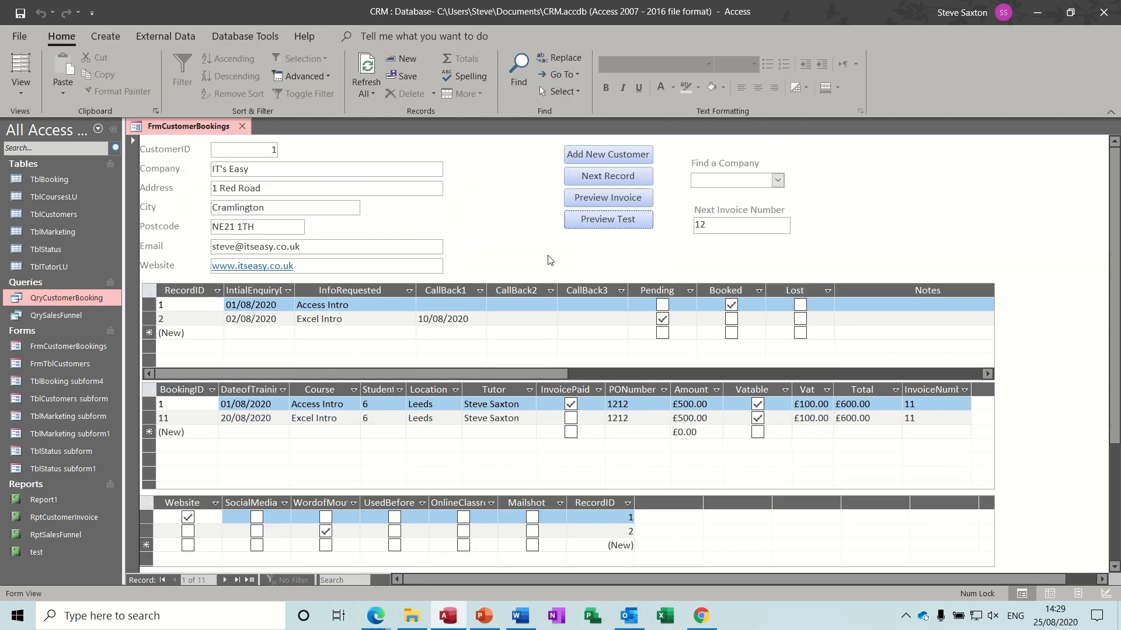
- Preview the test report once more at full size and close it
{"action": "left_click", "coordinate": [607, 220]}
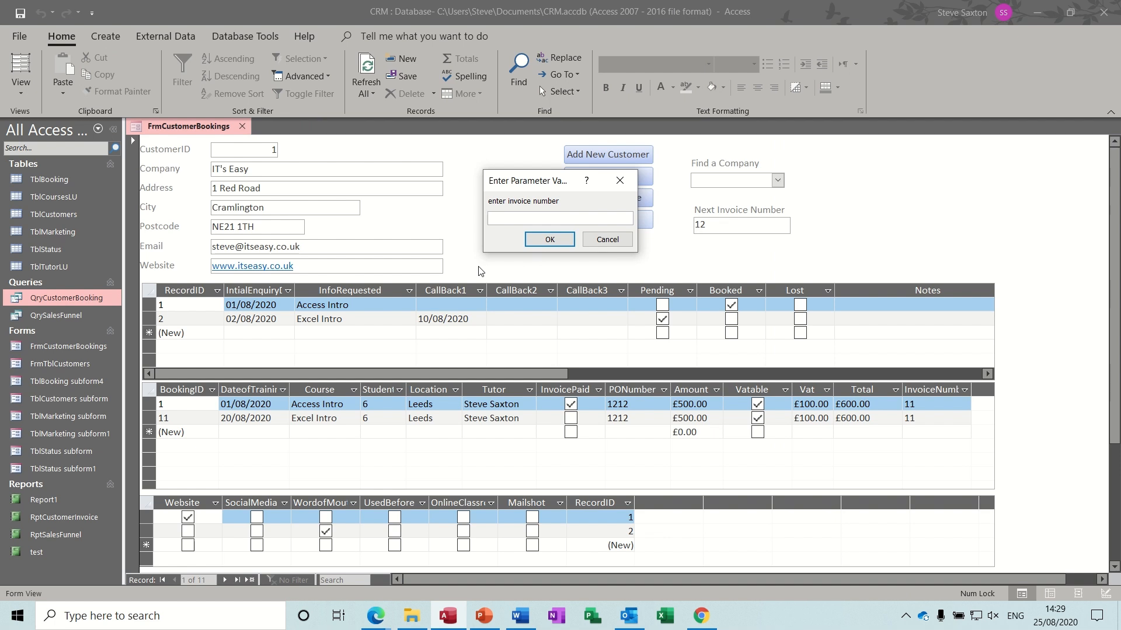
{"action": "left_click", "coordinate": [550, 240]}
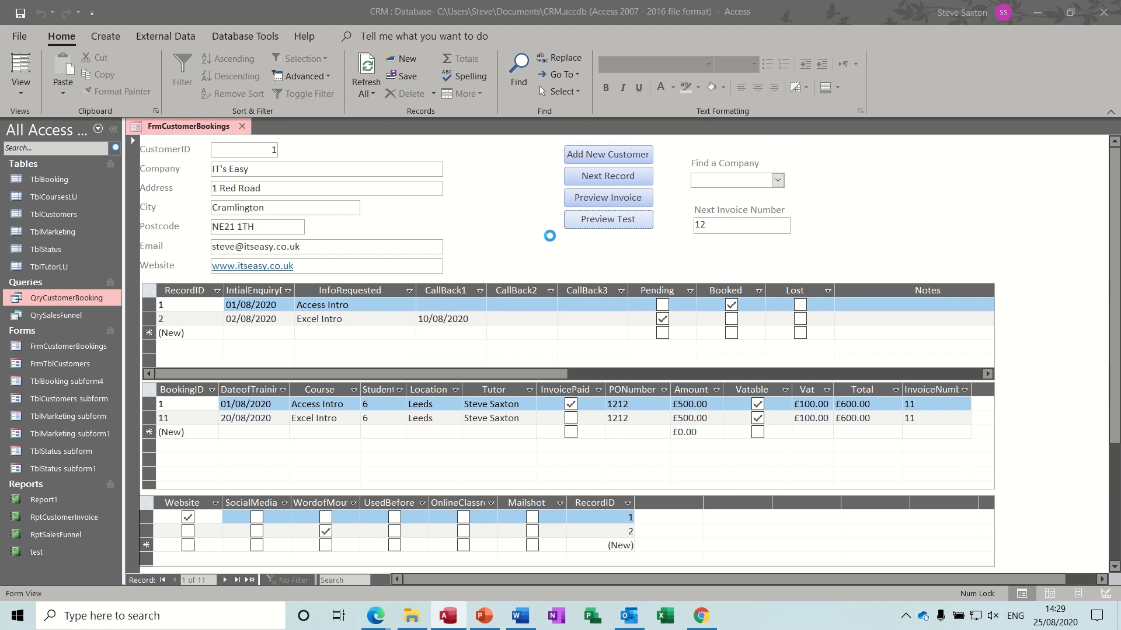
{"action": "left_click", "coordinate": [552, 251]}
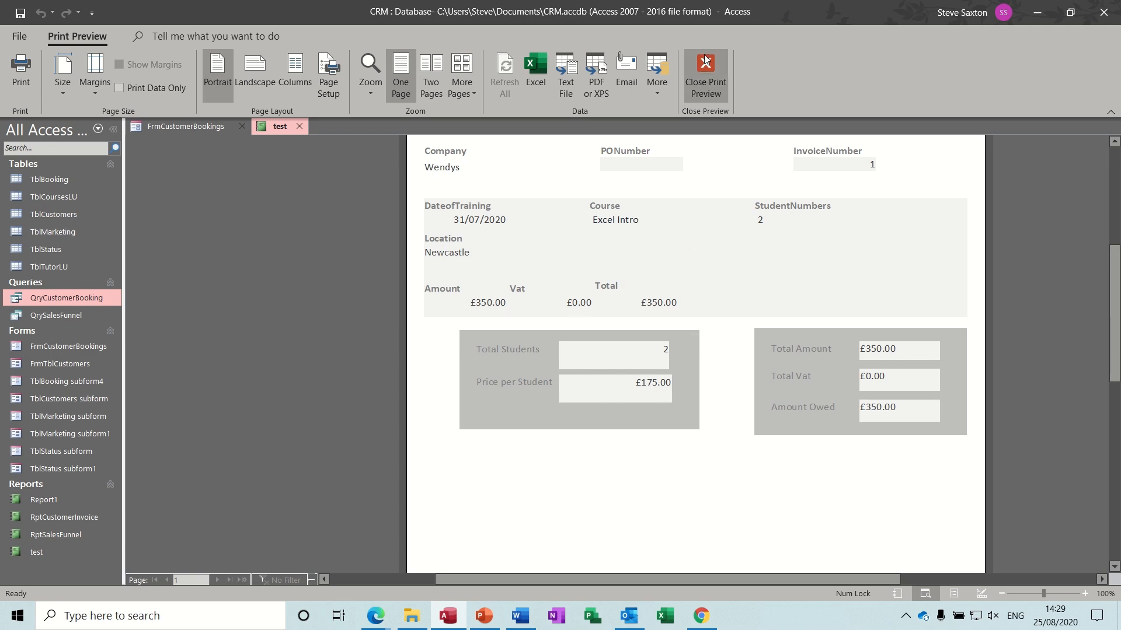
{"action": "left_click", "coordinate": [705, 75]}
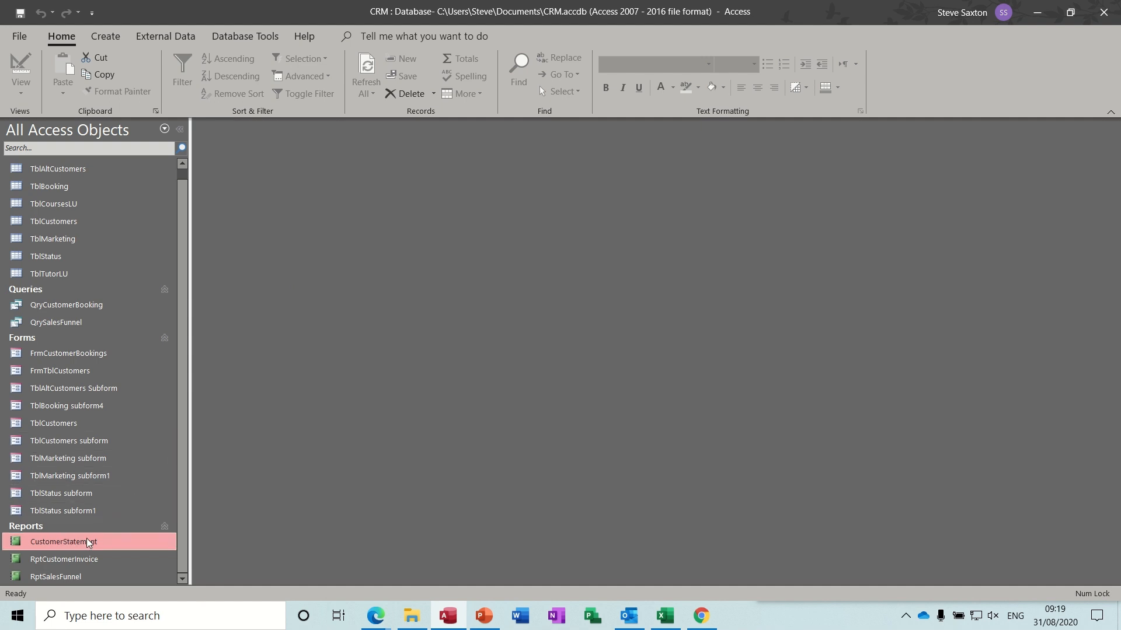
- Run CustomerStatement for invoice 11 and scroll through its Account Statement header and statuses
{"action": "double_click", "coordinate": [67, 541]}
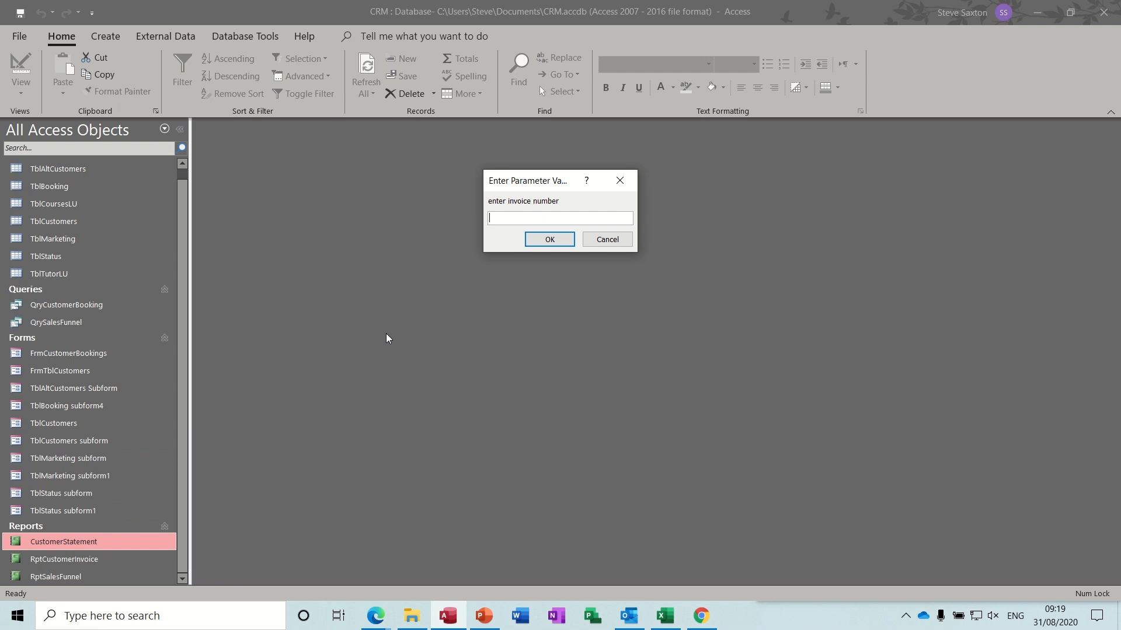
{"action": "type", "text": "11"}
{"action": "key", "text": "Return"}
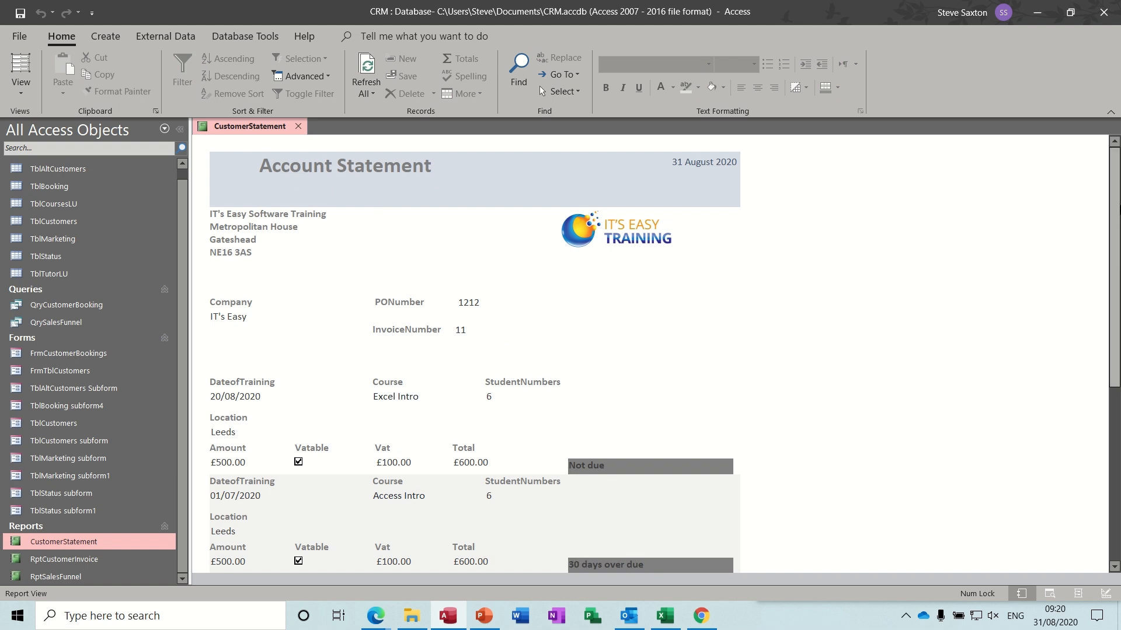
{"action": "left_click_drag", "start_coordinate": [1115, 192], "coordinate": [1115, 256]}
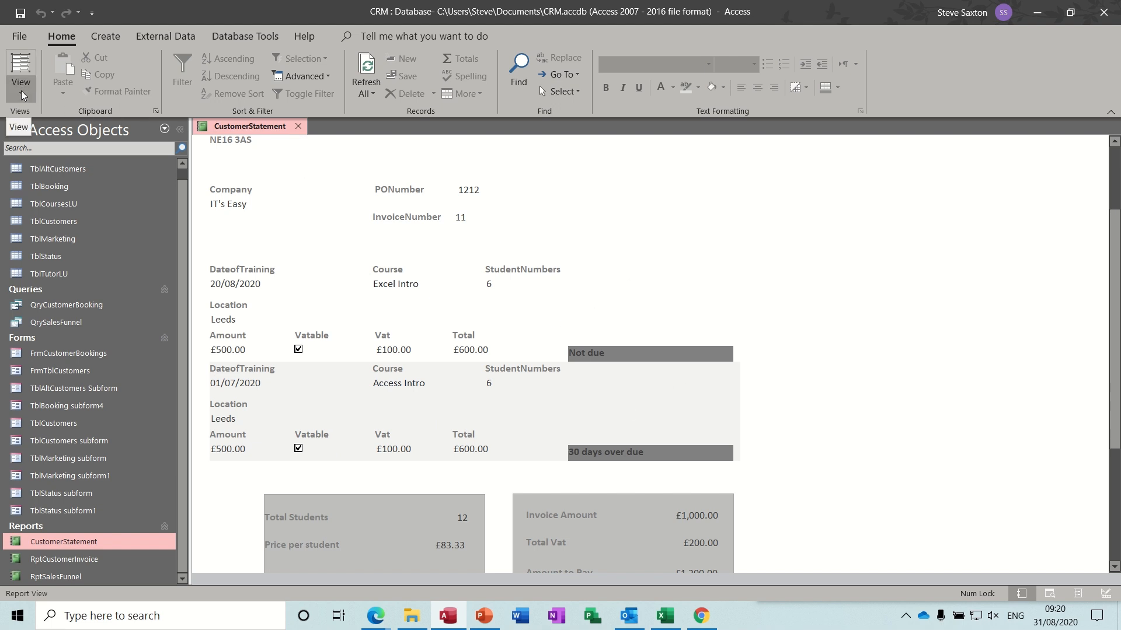
- Close the report and duplicate RptCustomerInvoice with copy and paste
{"action": "left_click", "coordinate": [298, 127]}
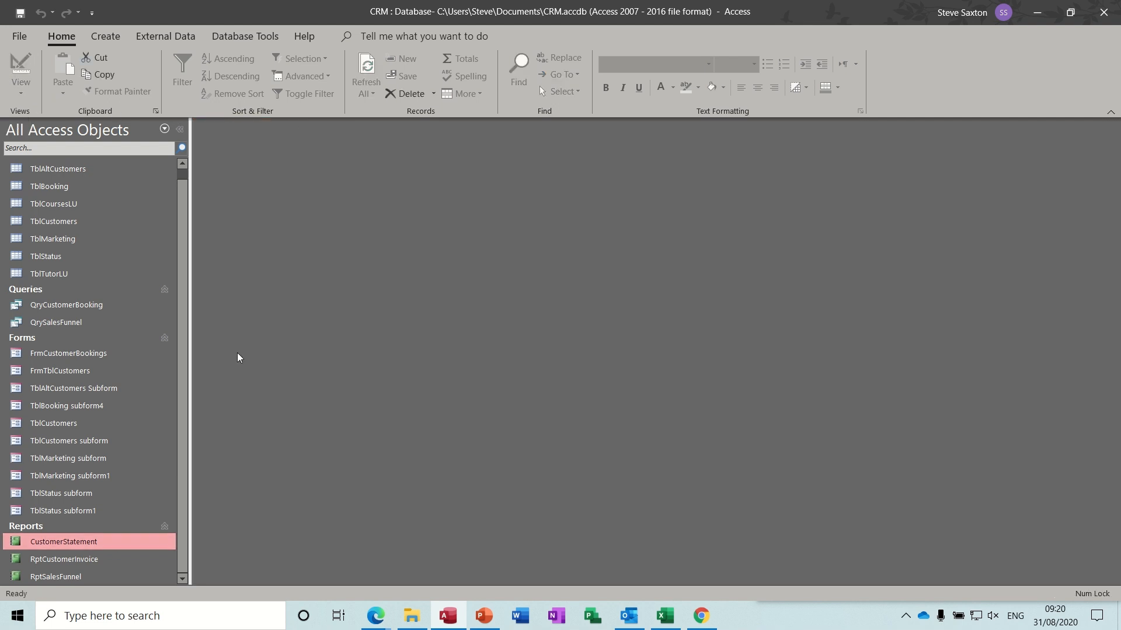
{"action": "left_click", "coordinate": [89, 559]}
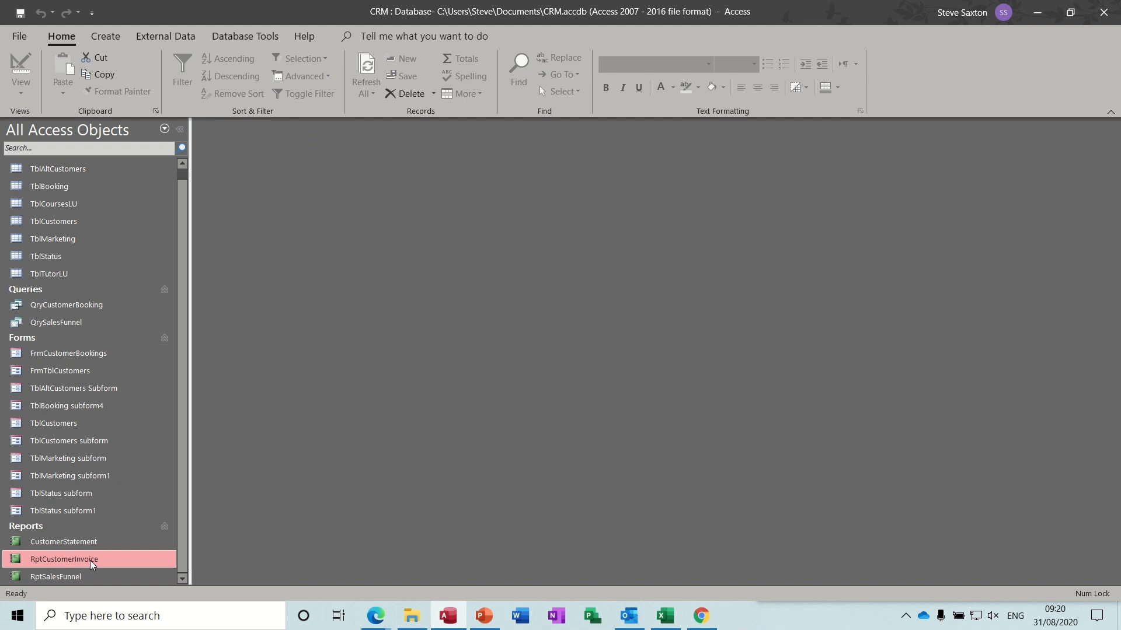
{"action": "key", "text": "ctrl+c"}
{"action": "key", "text": "ctrl+v"}
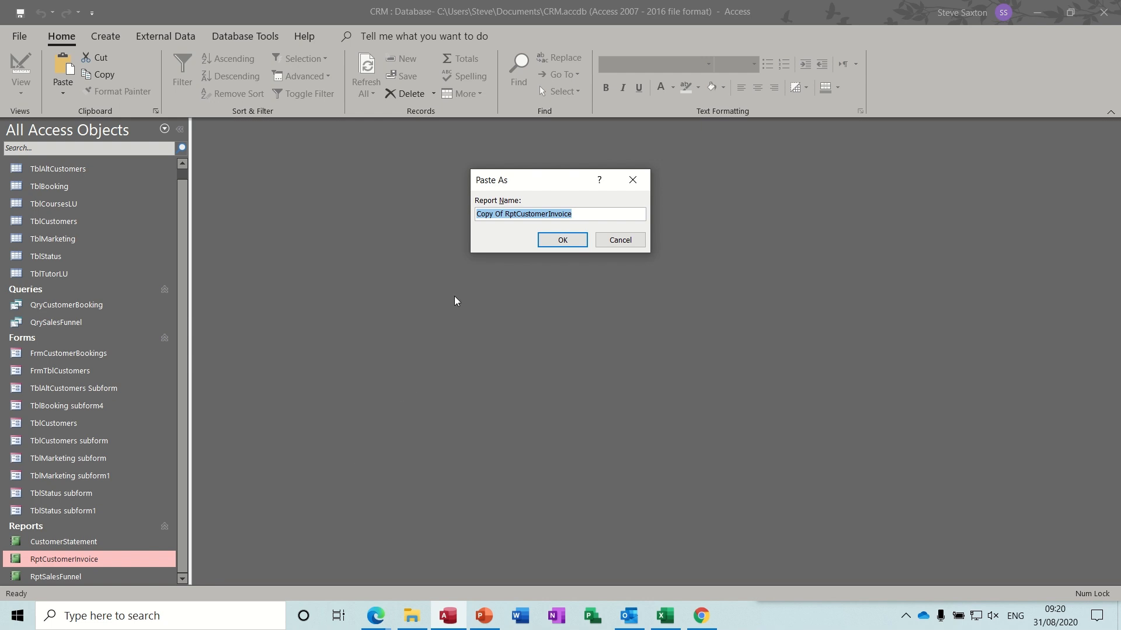
- Name the copy RptCustomerStatement1 and open it in Design view
{"action": "left_click", "coordinate": [505, 215]}
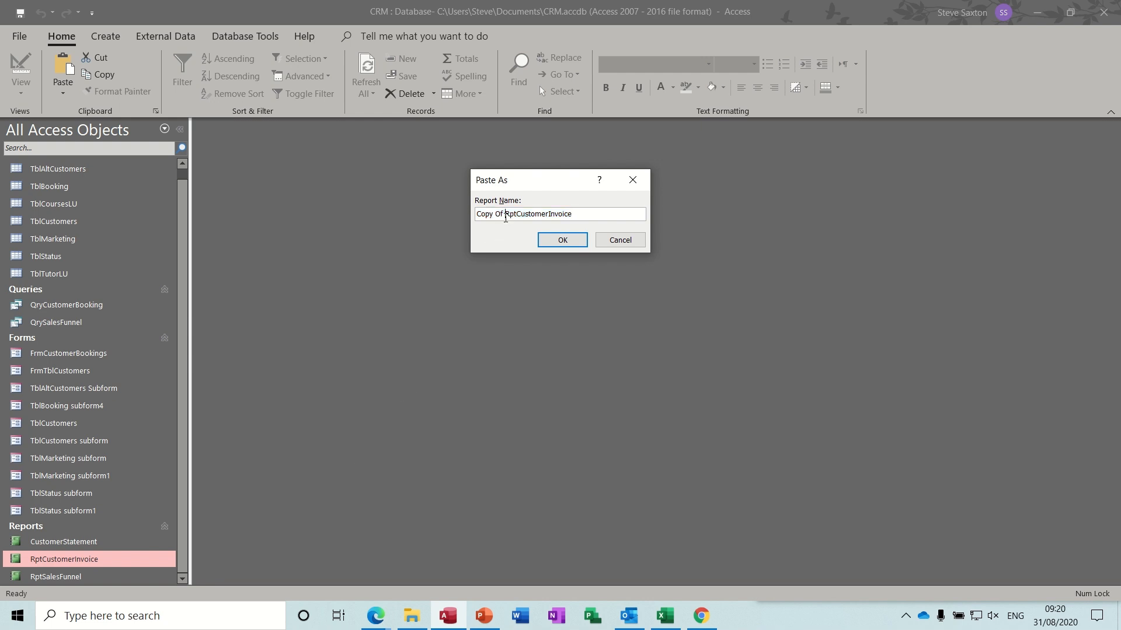
{"action": "left_click_drag", "start_coordinate": [505, 214], "coordinate": [477, 212]}
{"action": "key", "text": "Delete"}
{"action": "key", "text": "BackSpace"}
{"action": "key", "text": "BackSpace"}
{"action": "key", "text": "BackSpace"}
{"action": "key", "text": "BackSpace"}
{"action": "key", "text": "BackSpace"}
{"action": "key", "text": "BackSpace"}
{"action": "key", "text": "BackSpace"}
{"action": "type", "text": "Statement1"}
{"action": "left_click", "coordinate": [562, 241]}
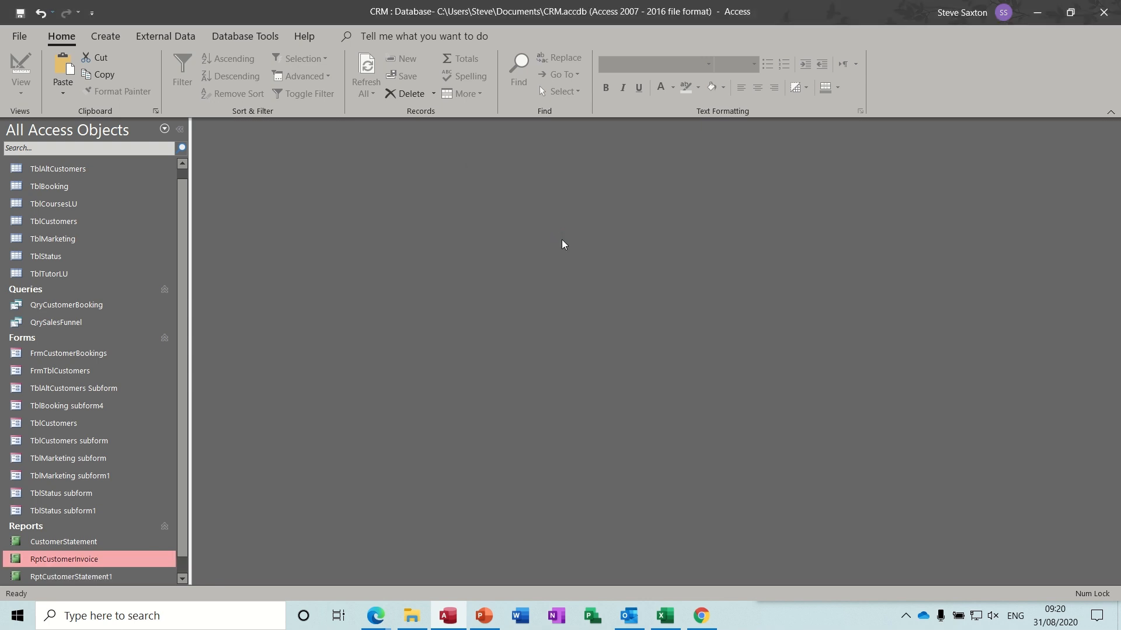
{"action": "right_click", "coordinate": [114, 581]}
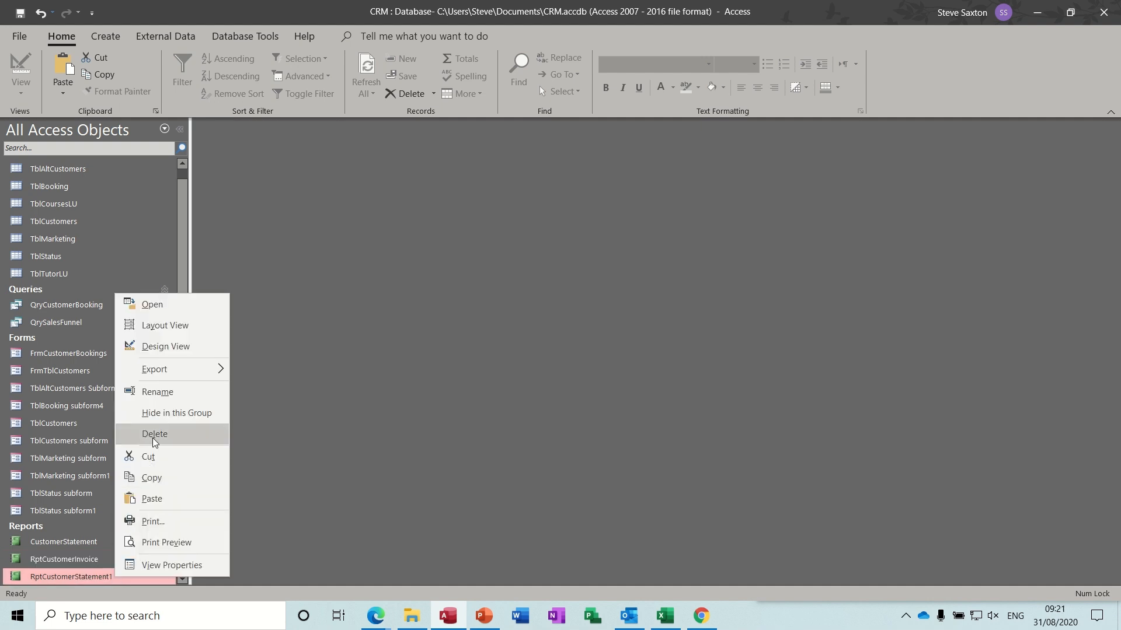
{"action": "left_click", "coordinate": [155, 347]}
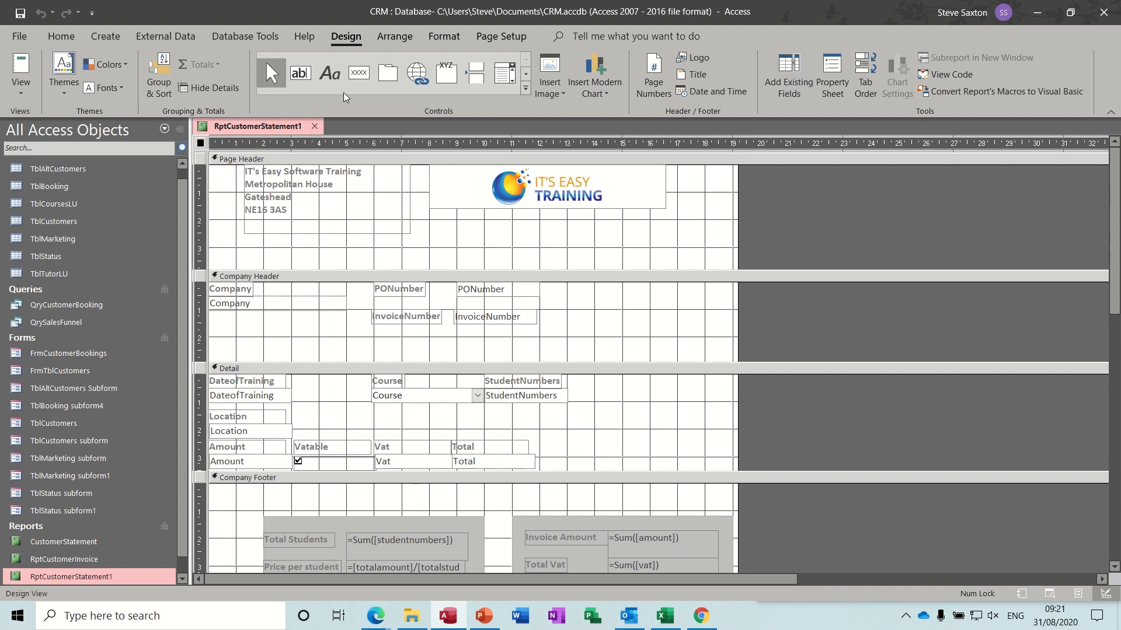
- Draw a wide text box in the Detail section, delete its Text84 label, and nudge it left
{"action": "left_click", "coordinate": [300, 75]}
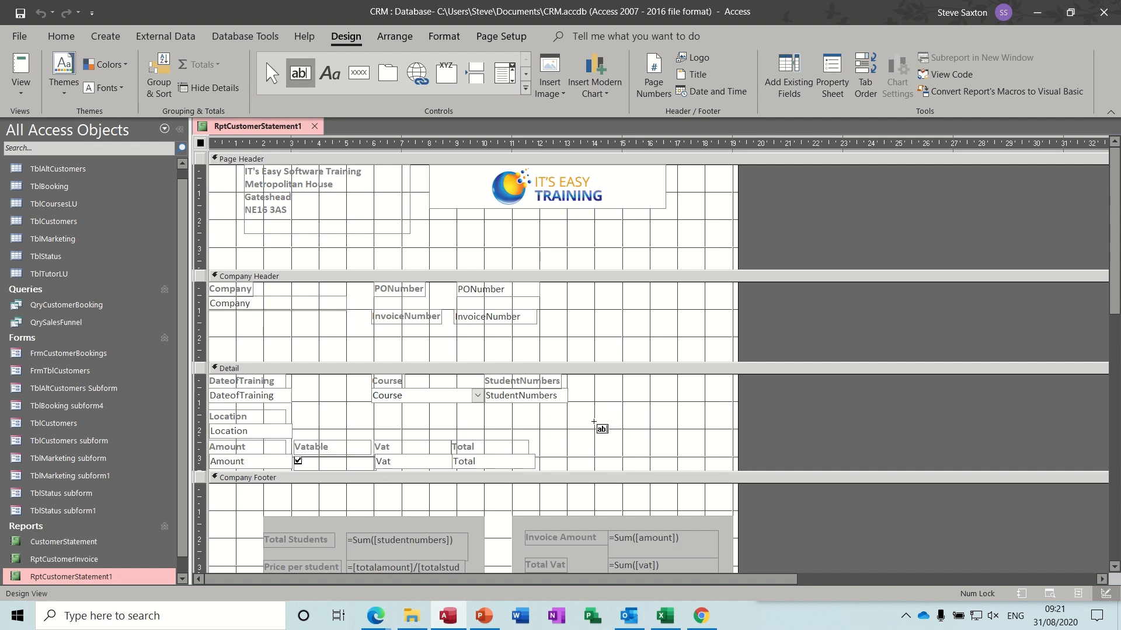
{"action": "left_click_drag", "start_coordinate": [594, 409], "coordinate": [940, 466]}
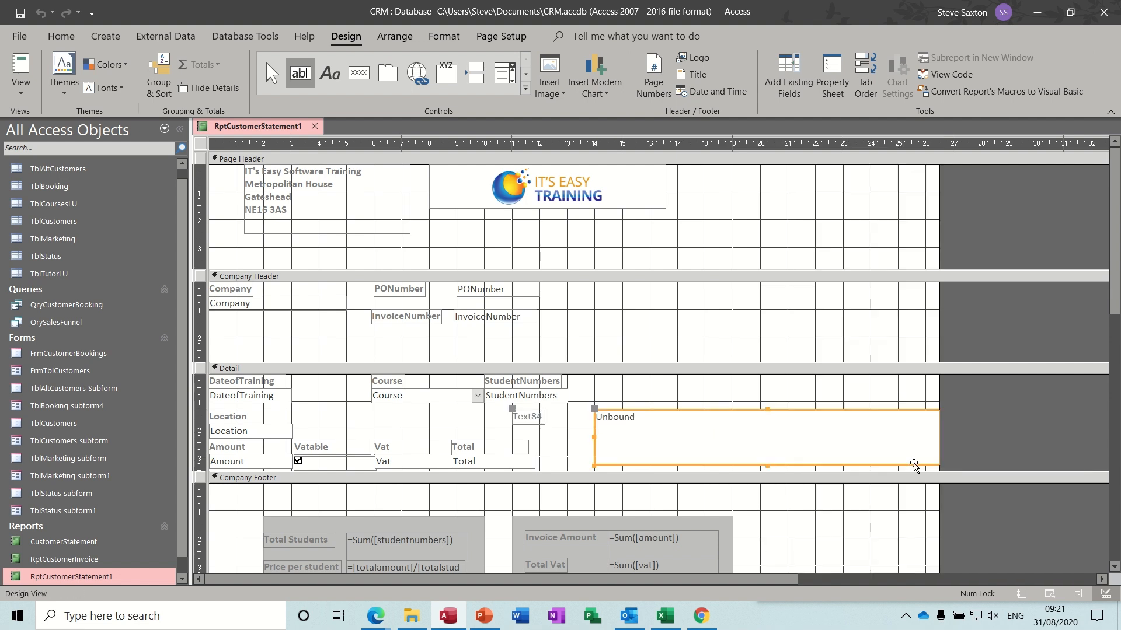
{"action": "left_click", "coordinate": [540, 418]}
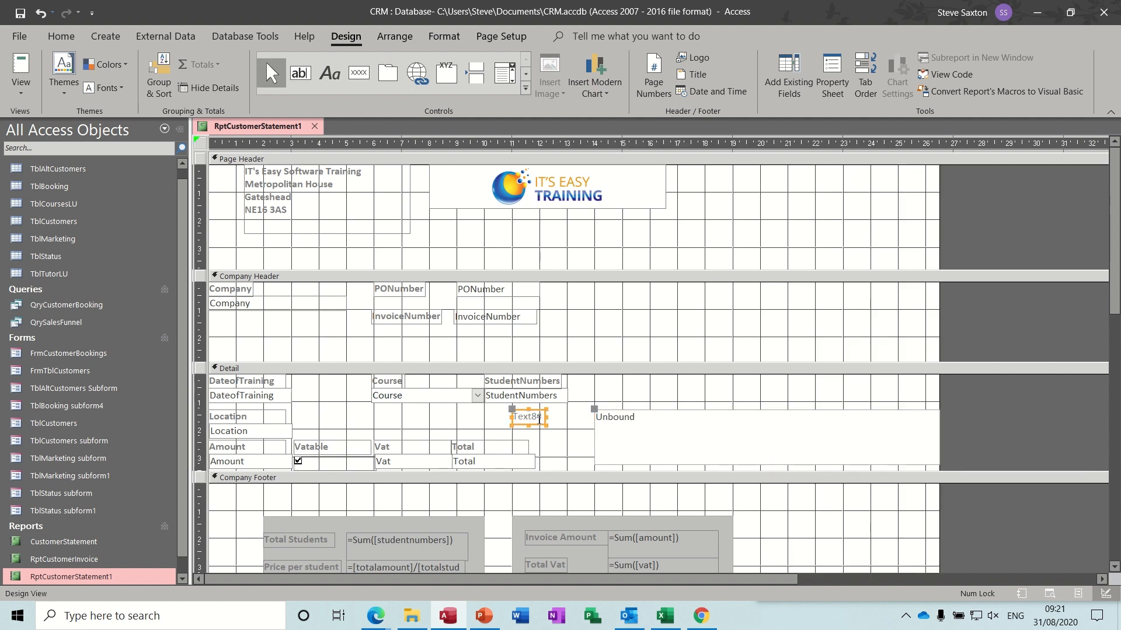
{"action": "key", "text": "Delete"}
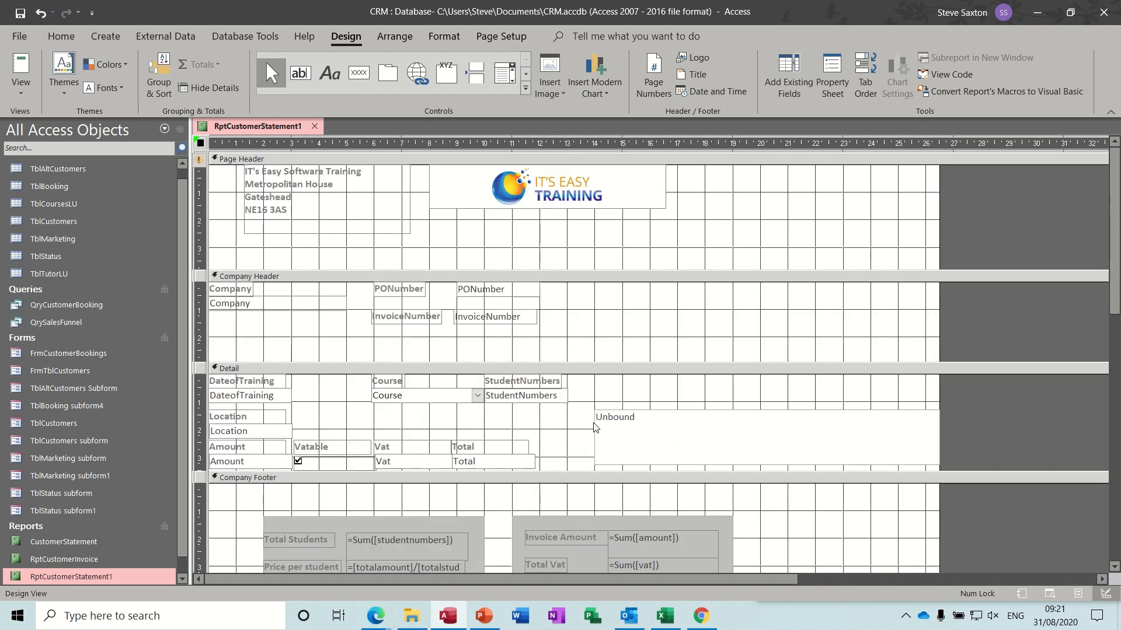
{"action": "left_click", "coordinate": [608, 430]}
{"action": "left_click_drag", "start_coordinate": [608, 430], "coordinate": [586, 433]}
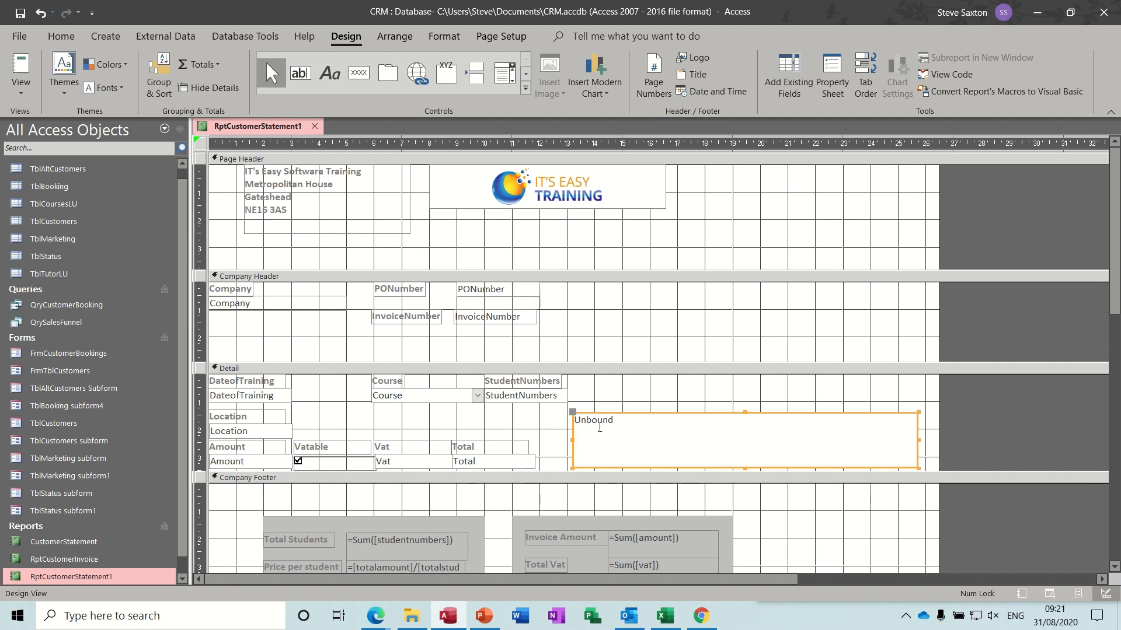
- Enter =iif([dateoftraining]>now()-30,"Not Due Yet",iif([dateoftraining]>now()-60, in the new text box
{"action": "left_click", "coordinate": [599, 427]}
{"action": "type", "text": "="}
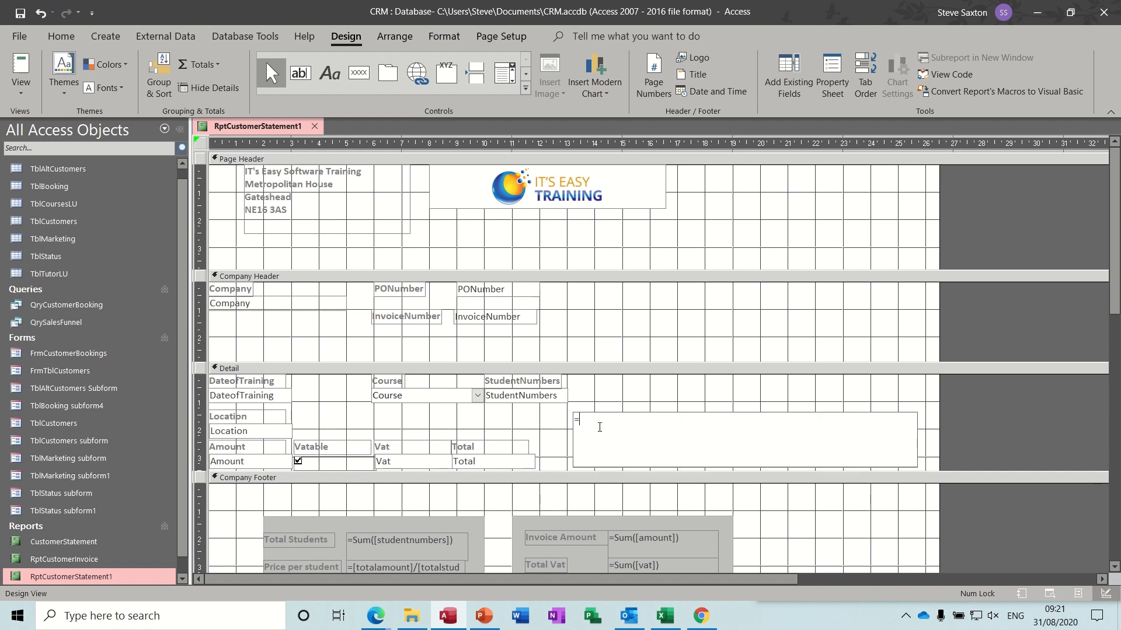
{"action": "type", "text": "iif("}
{"action": "type", "text": "[dateoftraining]>now()-30,\"Not Due"}
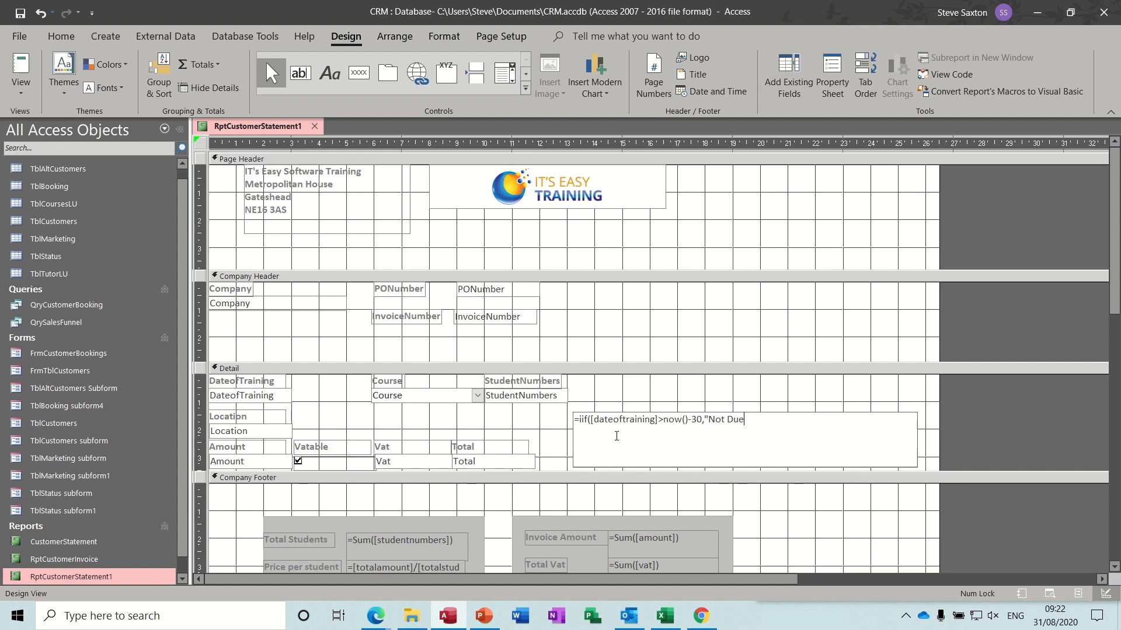
{"action": "type", "text": " Yet\",iif([dateoftraining]>now"}
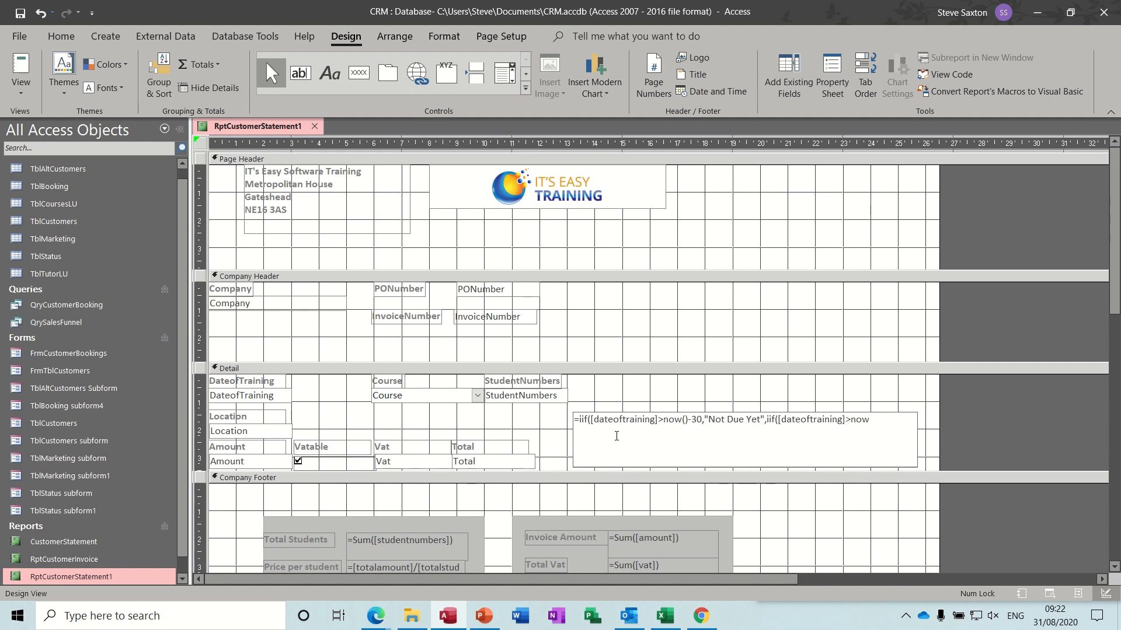
{"action": "type", "text": "()-60,\"30 Days Over Due\",iif([dateoftrainin"}
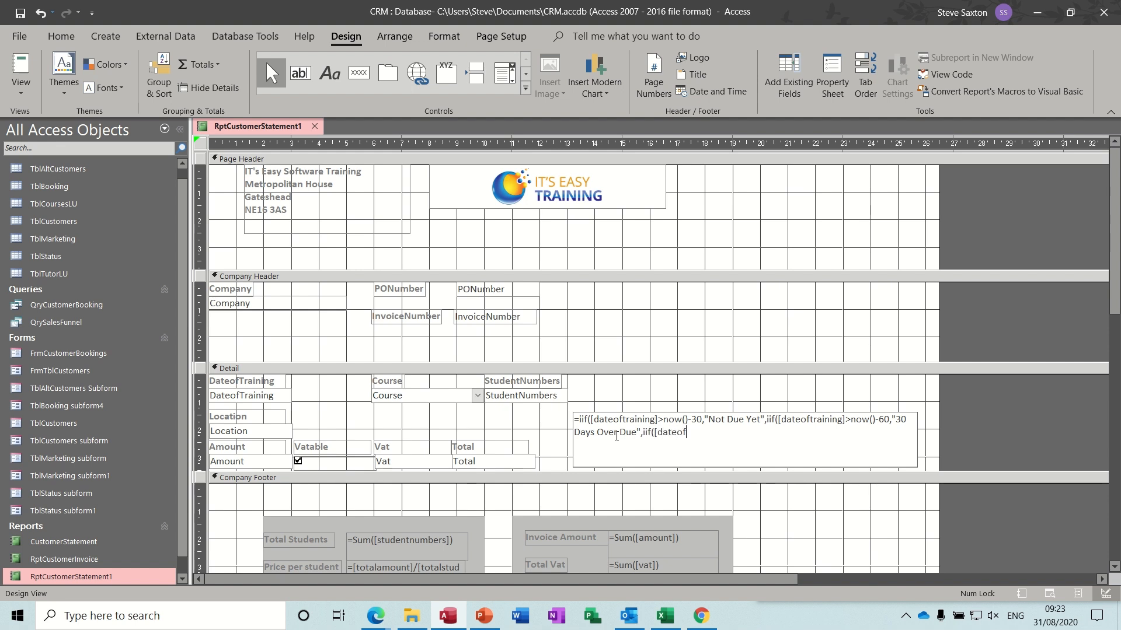
- Complete the nested IIf with "30 Days Over Due", "60 days Over due" and "Over 90 Days late"
{"action": "type", "text": "g]>now()-90, \"60 days Over due"}
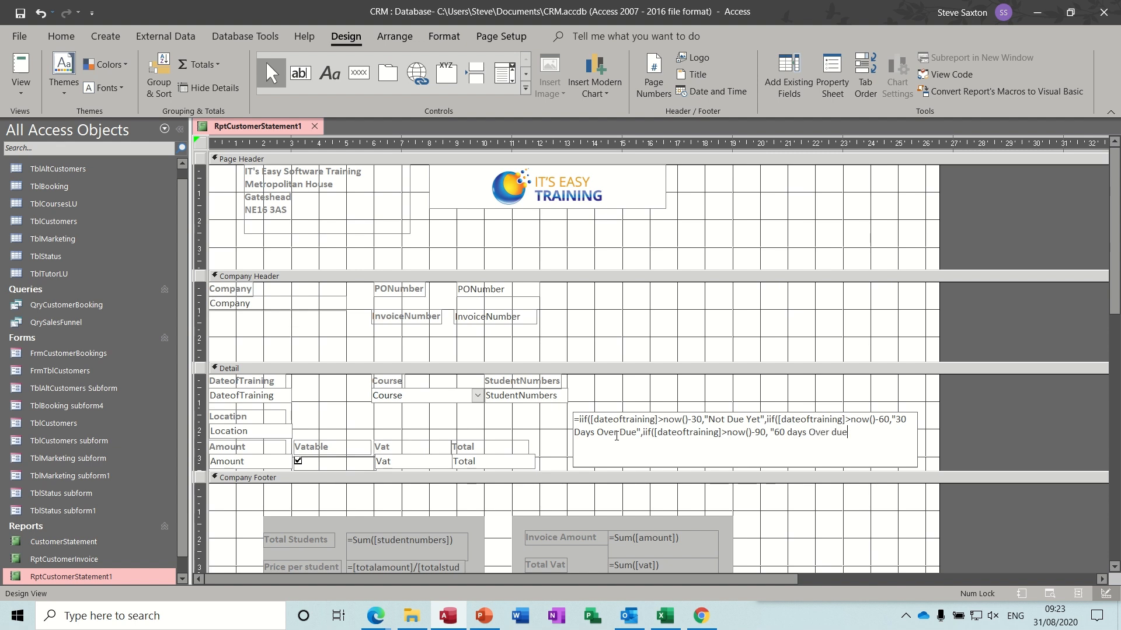
{"action": "type", "text": "\","}
{"action": "type", "text": "\",\"Over 90 Days"}
{"action": "type", "text": "late"}
{"action": "left_click", "coordinate": [675, 399]}
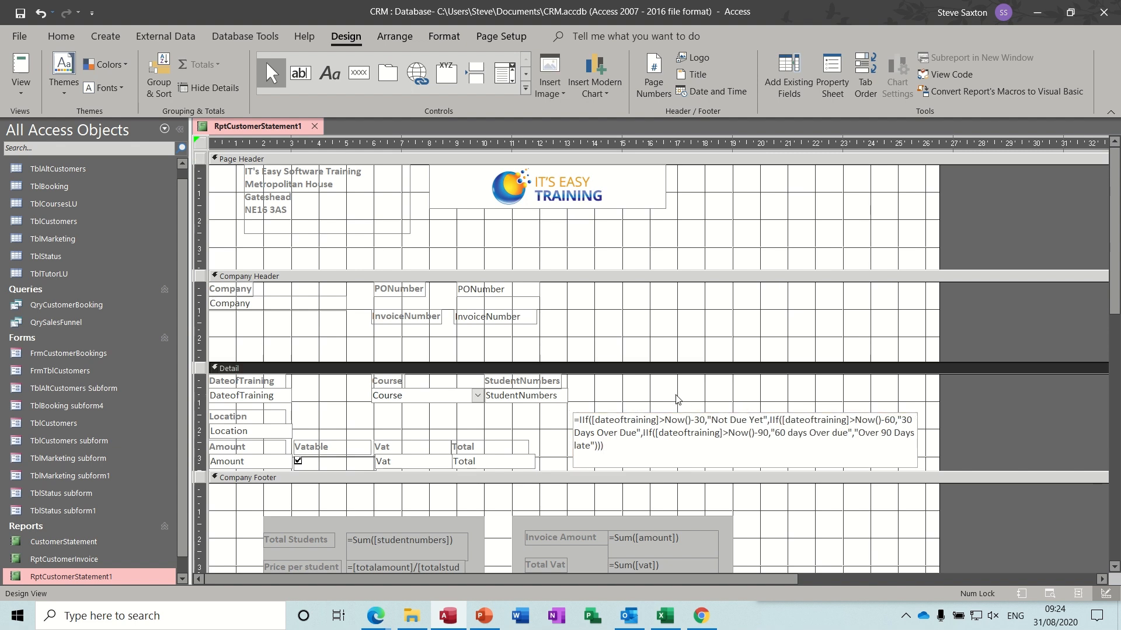
- View the report with live data for invoice 11
{"action": "left_click", "coordinate": [19, 71]}
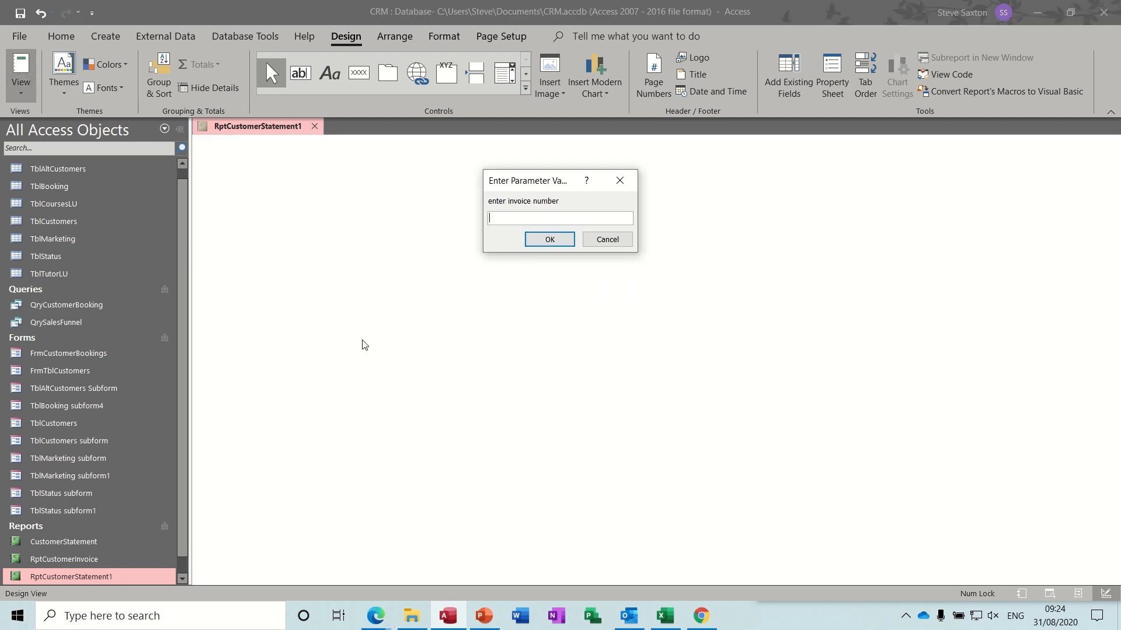
{"action": "type", "text": "11"}
{"action": "key", "text": "Return"}
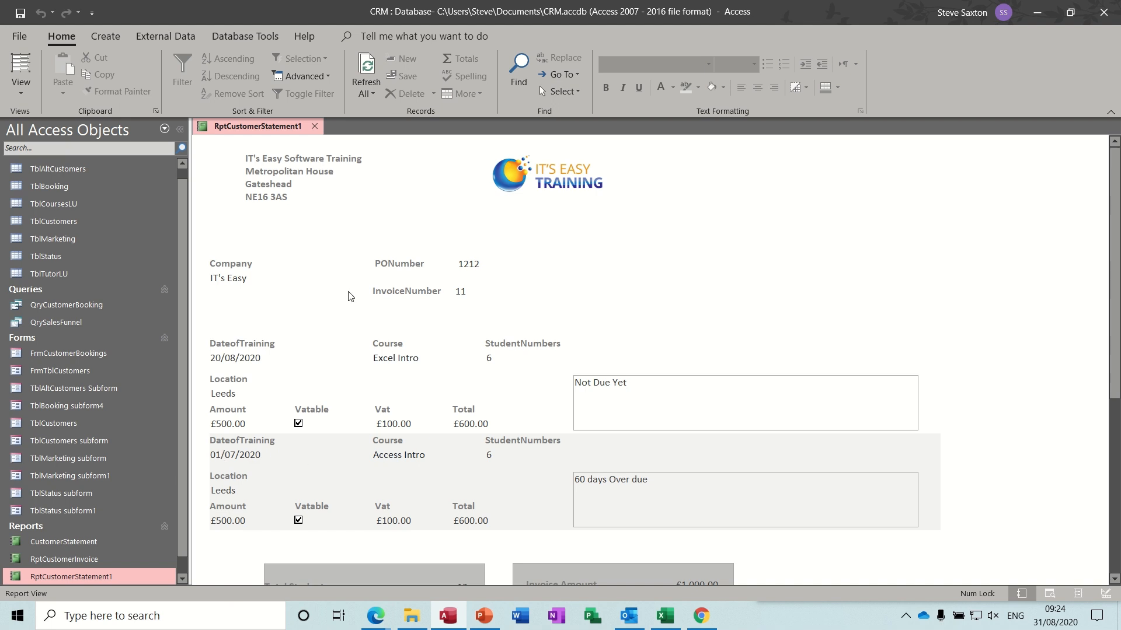
- Close RptCustomerStatement1 saving its design changes, then open FrmCustomerBookings
{"action": "left_click", "coordinate": [314, 127]}
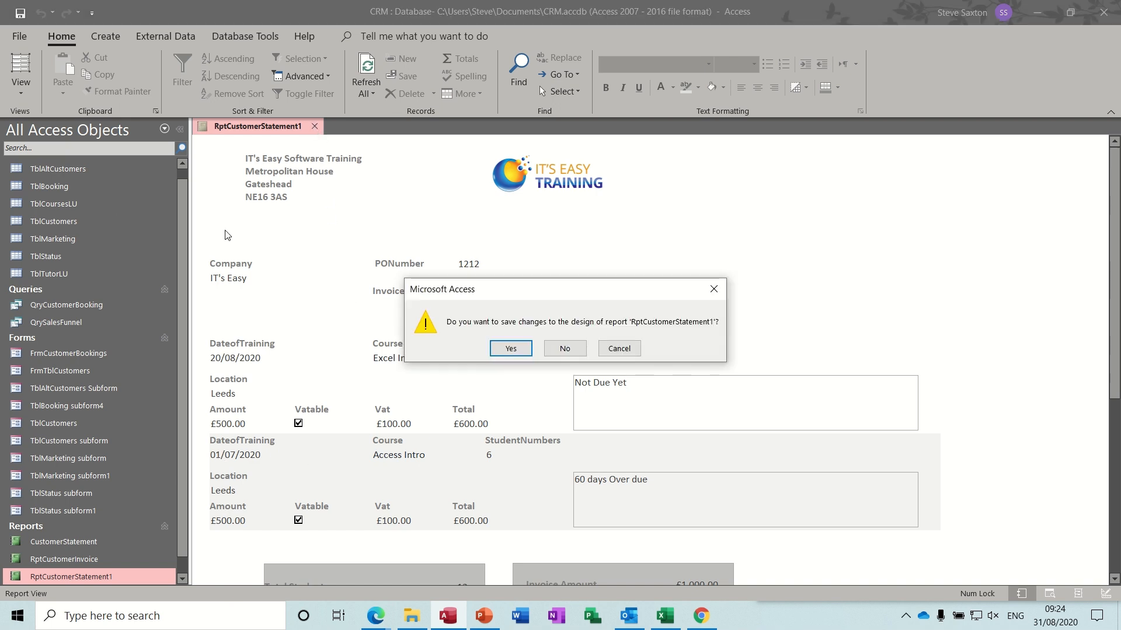
{"action": "left_click", "coordinate": [512, 352]}
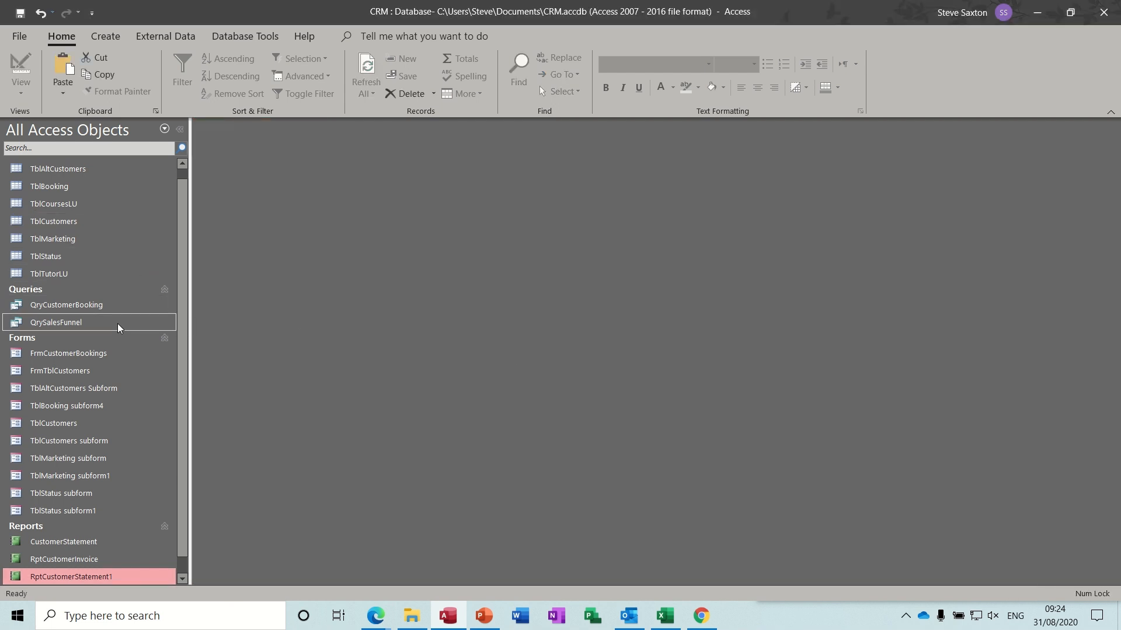
{"action": "double_click", "coordinate": [125, 356]}
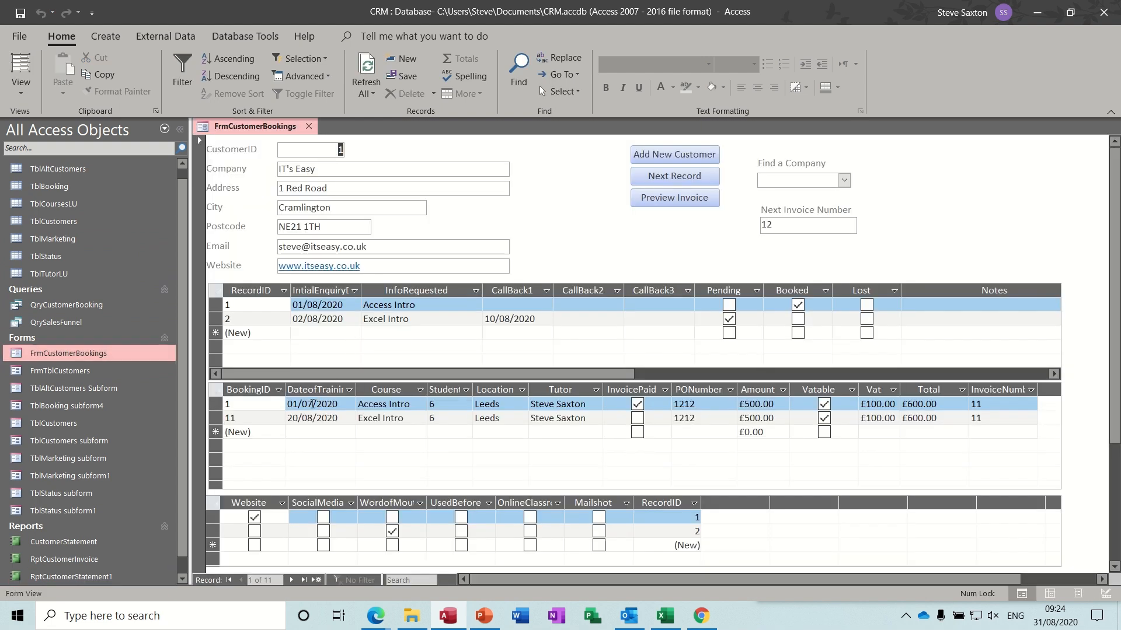
- Change the Access Intro booking's training date to 01/08/2020 and save the record
{"action": "left_click", "coordinate": [311, 403]}
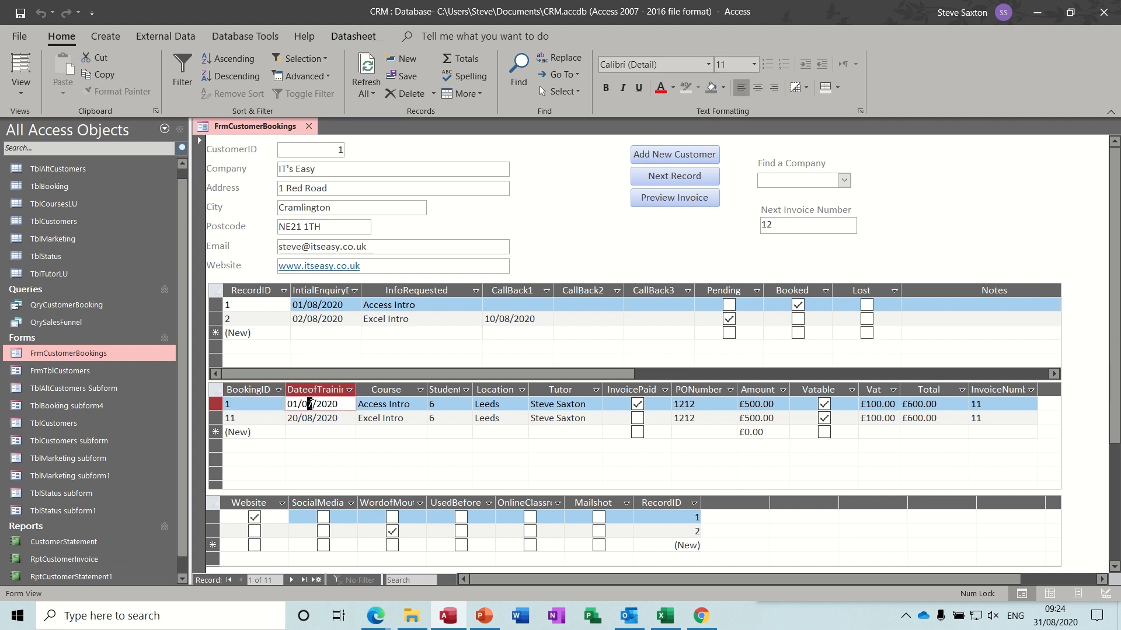
{"action": "type", "text": "8"}
{"action": "left_click", "coordinate": [299, 419]}
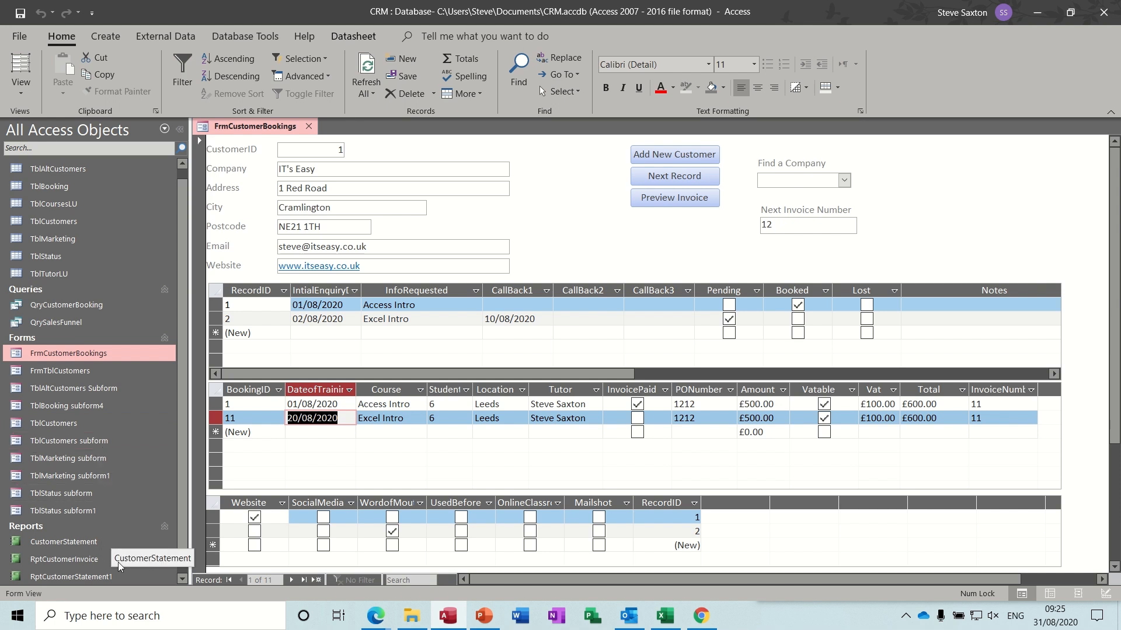
{"action": "left_click", "coordinate": [117, 577]}
- Run RptCustomerStatement1 for invoice 11 and close the FrmCustomerBookings form
{"action": "double_click", "coordinate": [117, 577]}
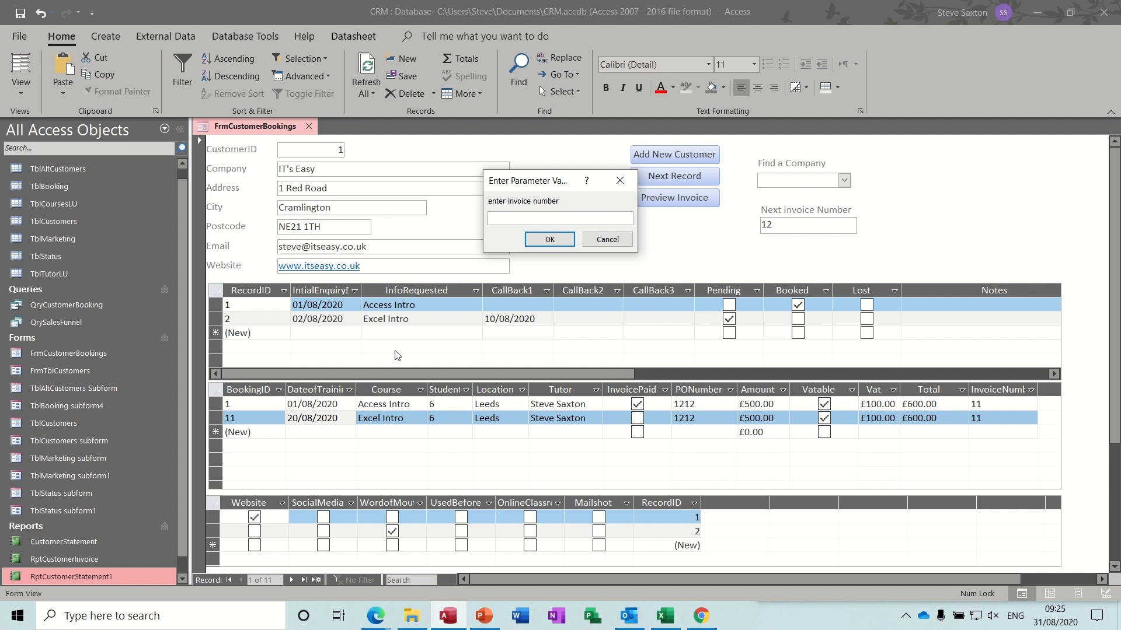
{"action": "type", "text": "11"}
{"action": "key", "text": "Return"}
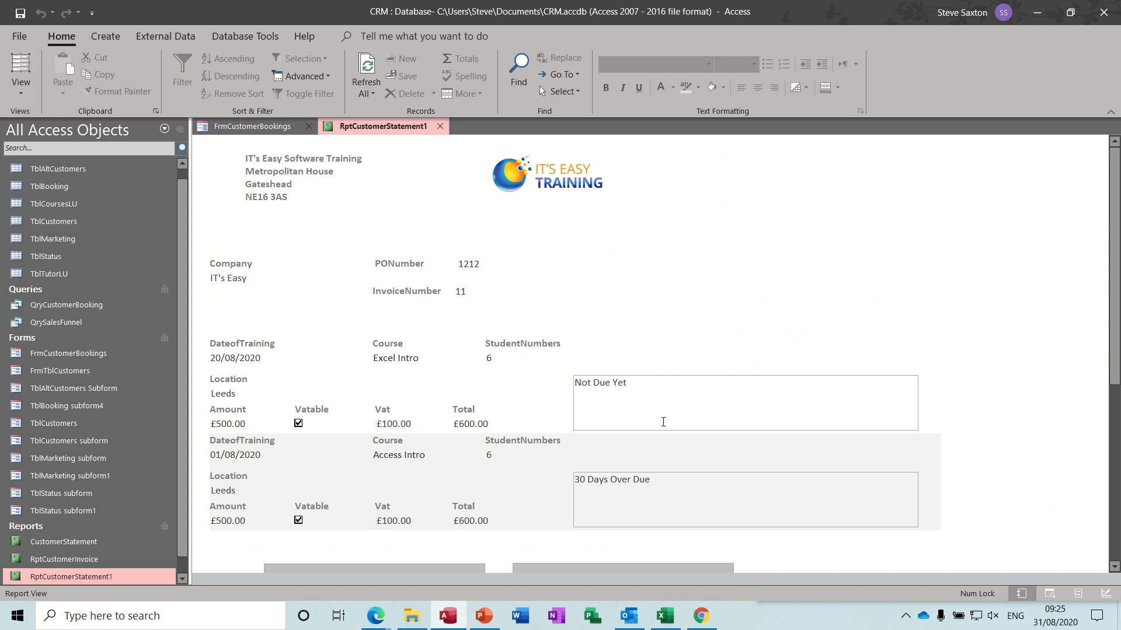
{"action": "left_click", "coordinate": [307, 127]}
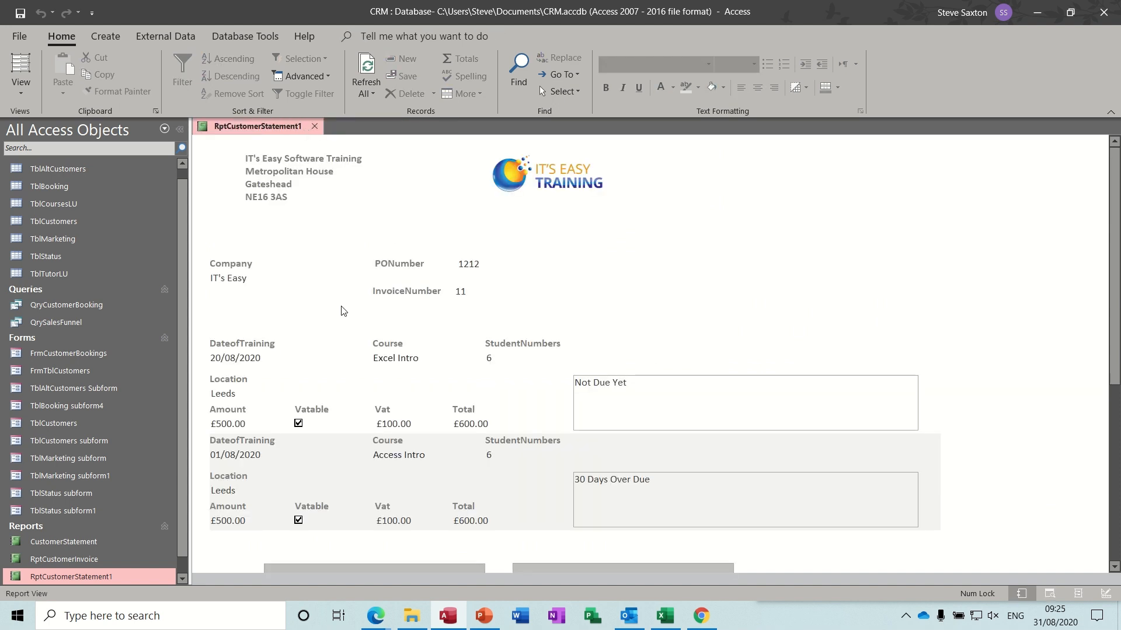
{"action": "left_click", "coordinate": [21, 87]}
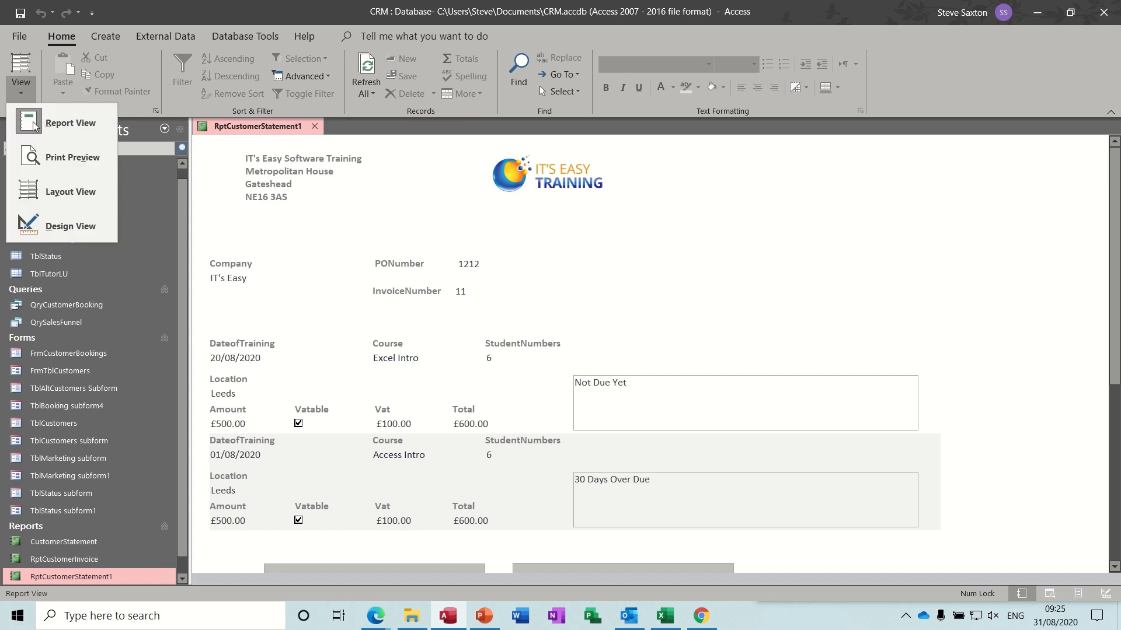
- Switch the report to Design view and shrink the IIf status box to one narrower line
{"action": "left_click", "coordinate": [71, 225]}
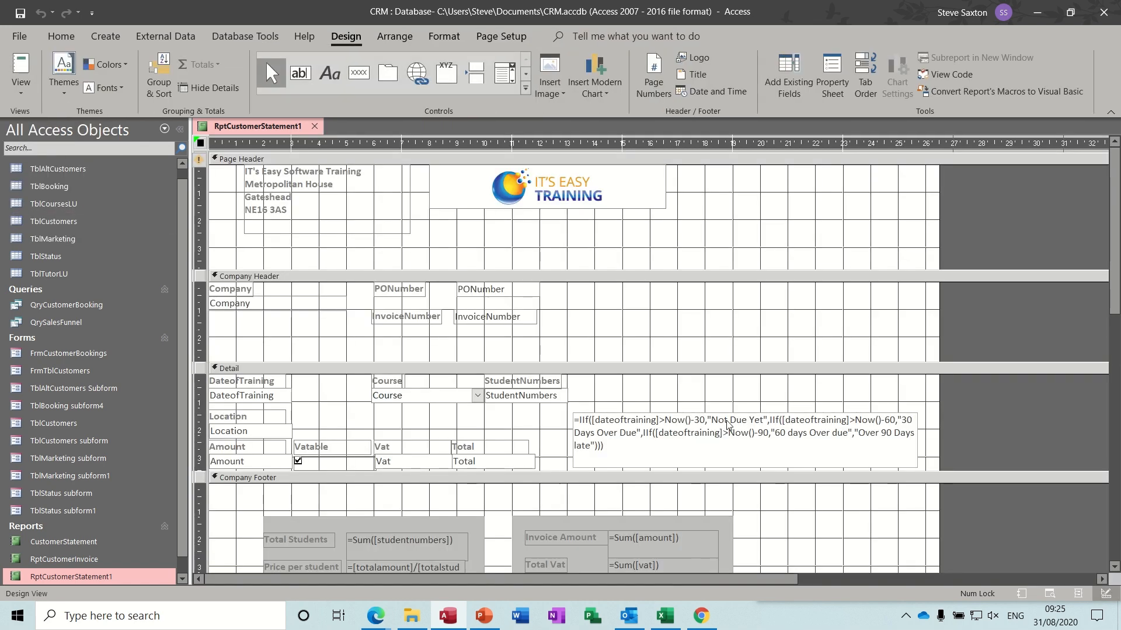
{"action": "left_click", "coordinate": [728, 419]}
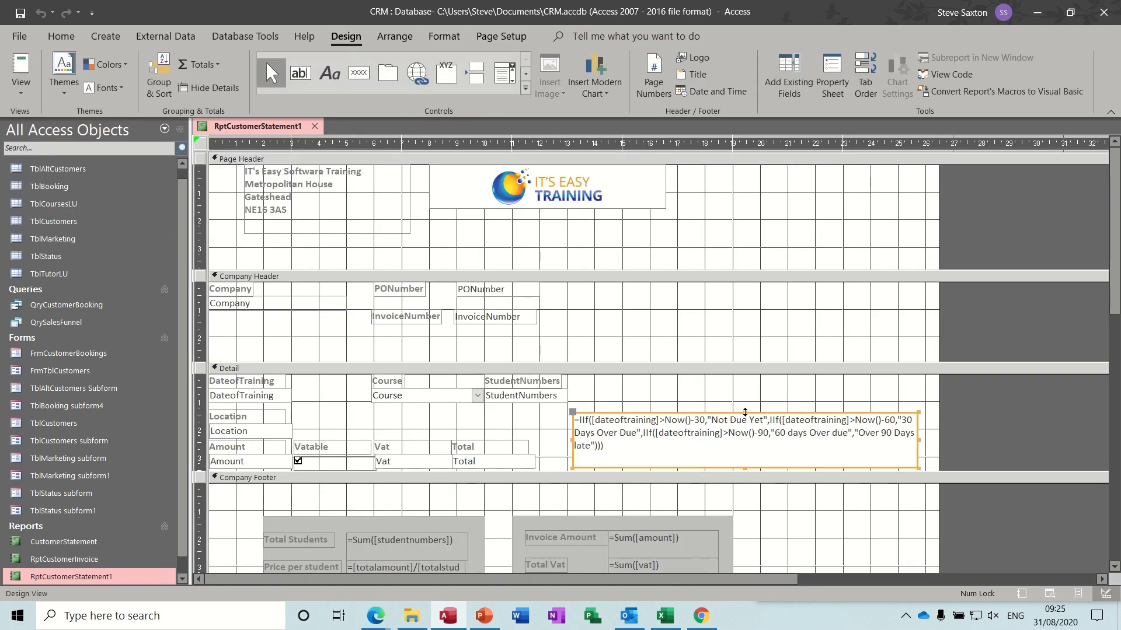
{"action": "left_click", "coordinate": [739, 443]}
{"action": "left_click_drag", "start_coordinate": [739, 444], "coordinate": [739, 452]}
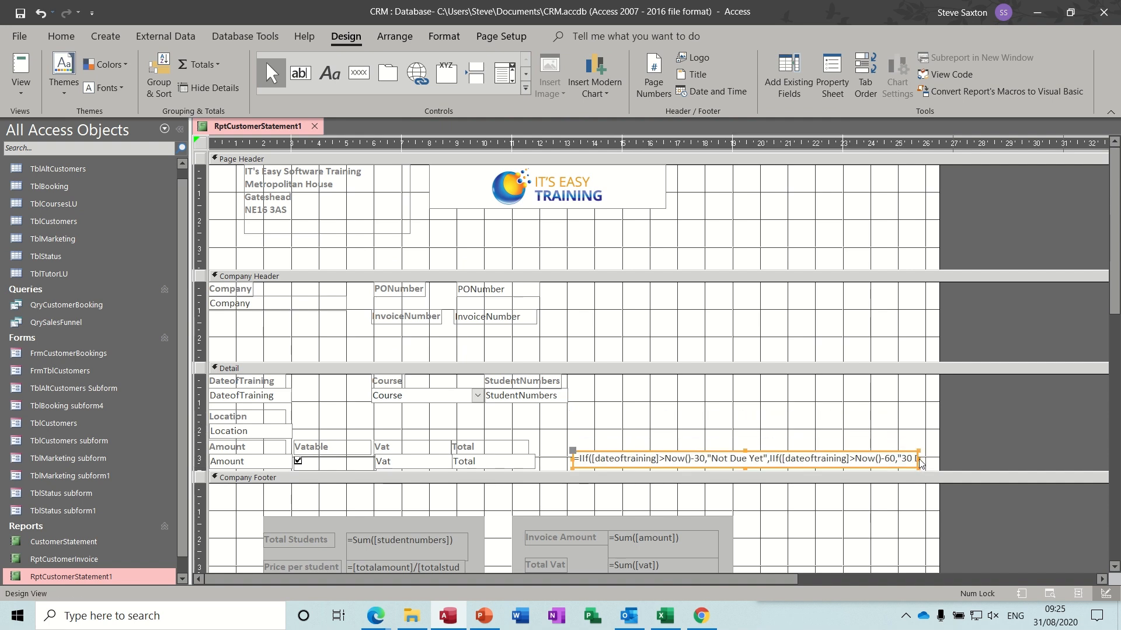
{"action": "left_click_drag", "start_coordinate": [921, 463], "coordinate": [733, 458]}
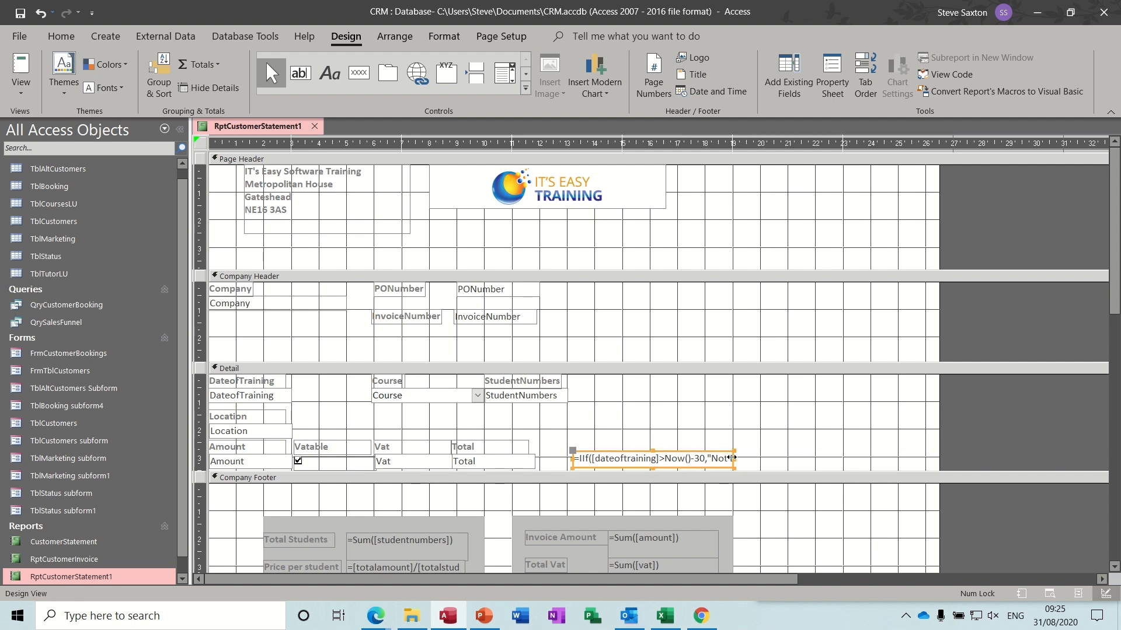
- Give the status box a #808080 grey fill, bold text and a Transparent border
{"action": "left_click", "coordinate": [444, 36]}
{"action": "left_click", "coordinate": [201, 87]}
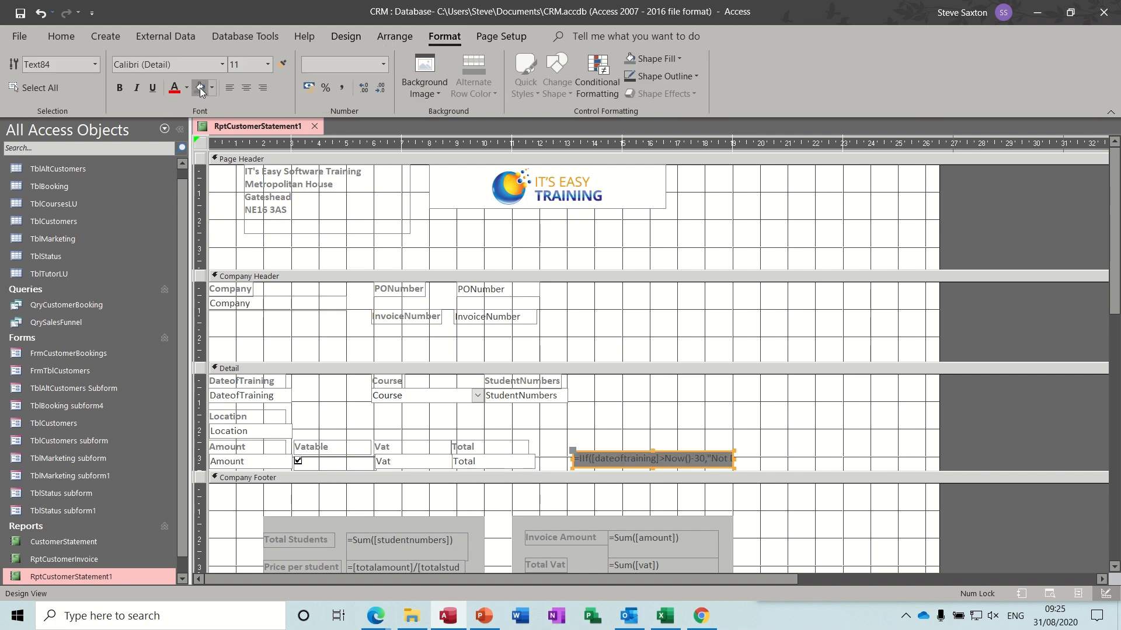
{"action": "left_click", "coordinate": [119, 89]}
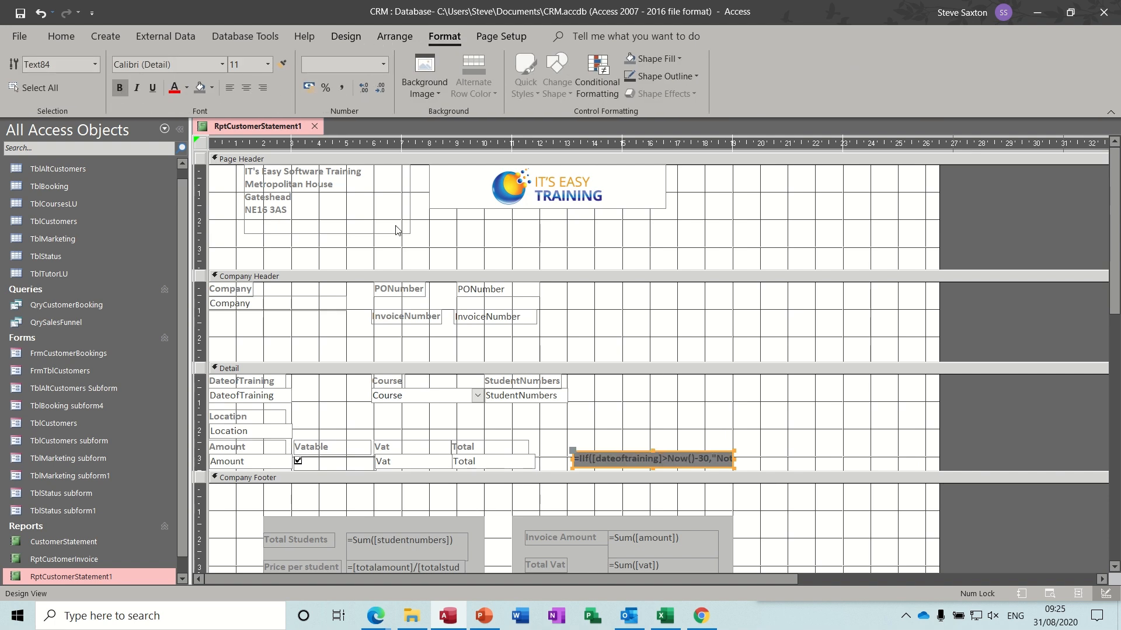
{"action": "left_click", "coordinate": [353, 39]}
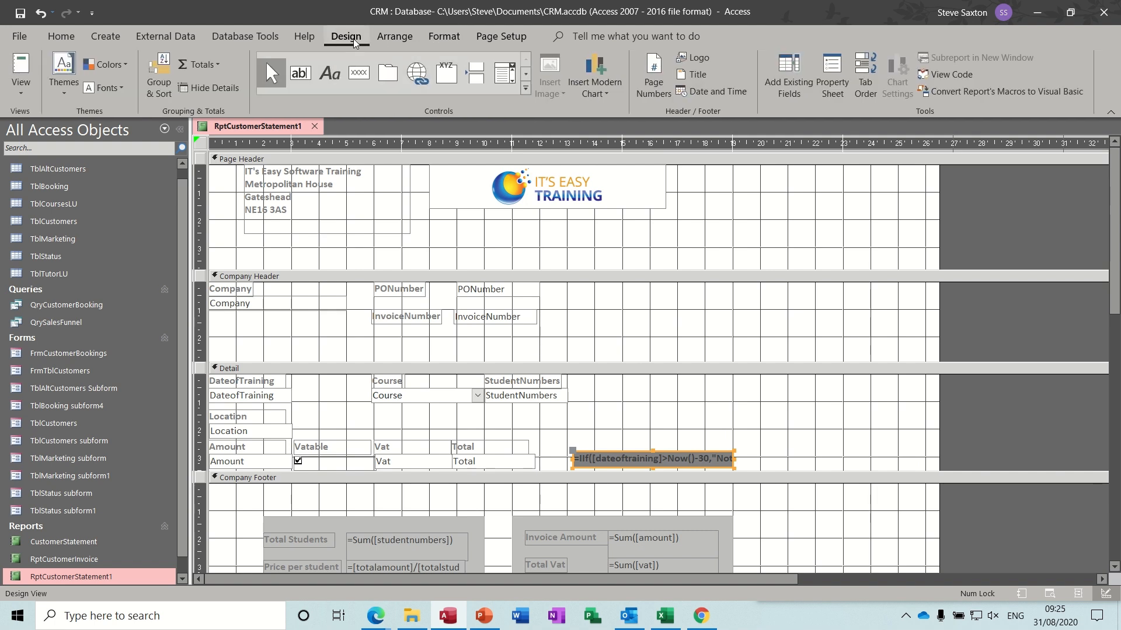
{"action": "left_click", "coordinate": [830, 70]}
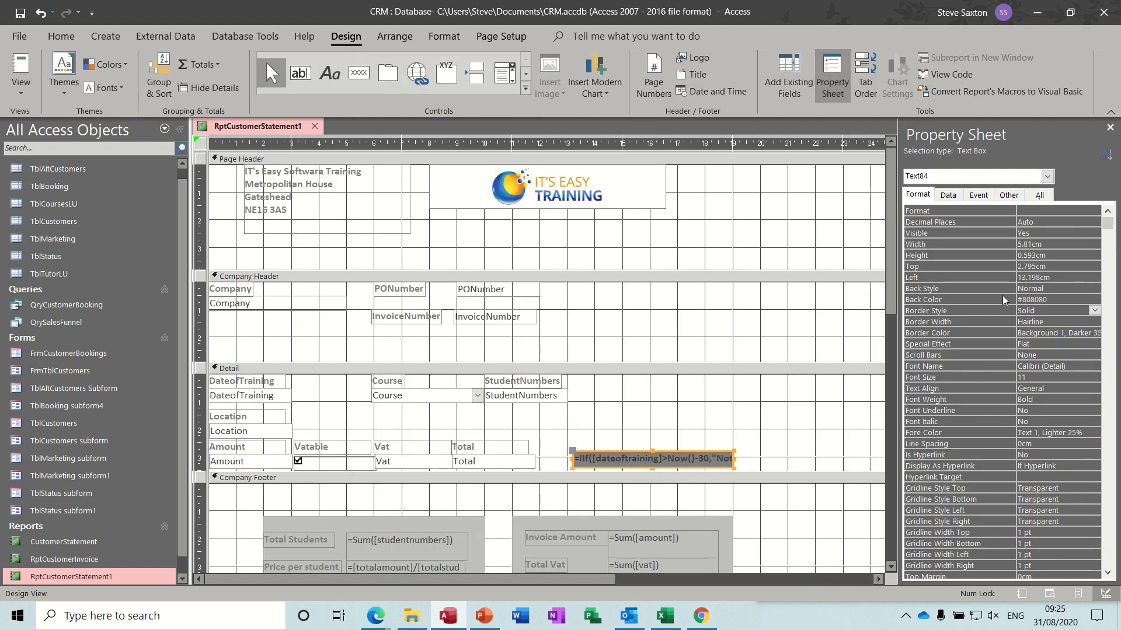
{"action": "left_click", "coordinate": [1094, 312]}
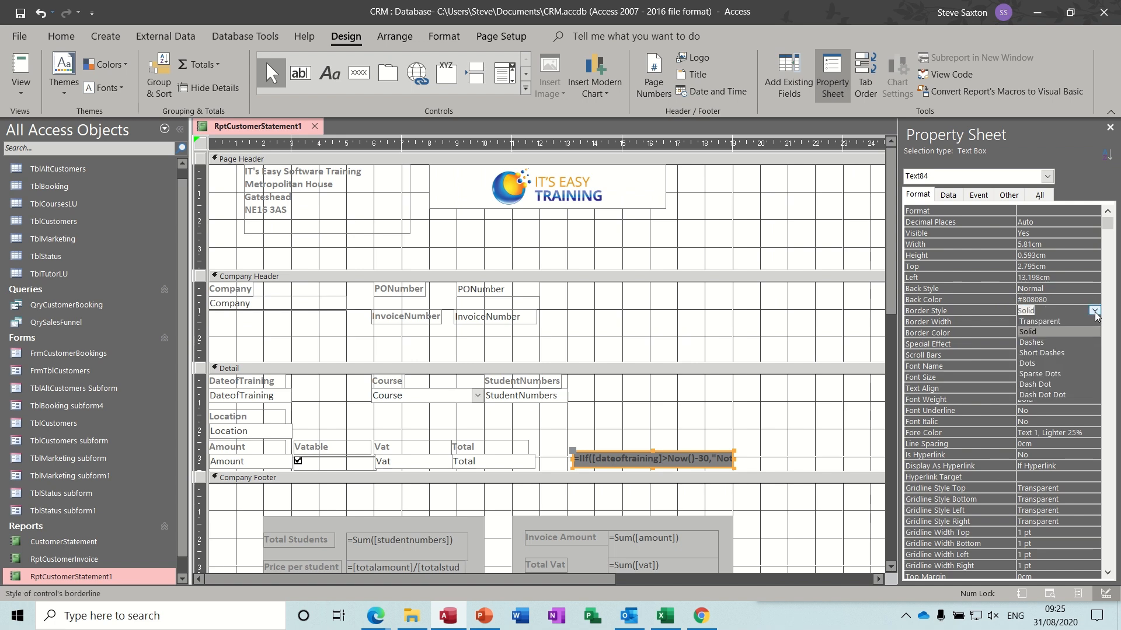
{"action": "left_click", "coordinate": [1080, 320]}
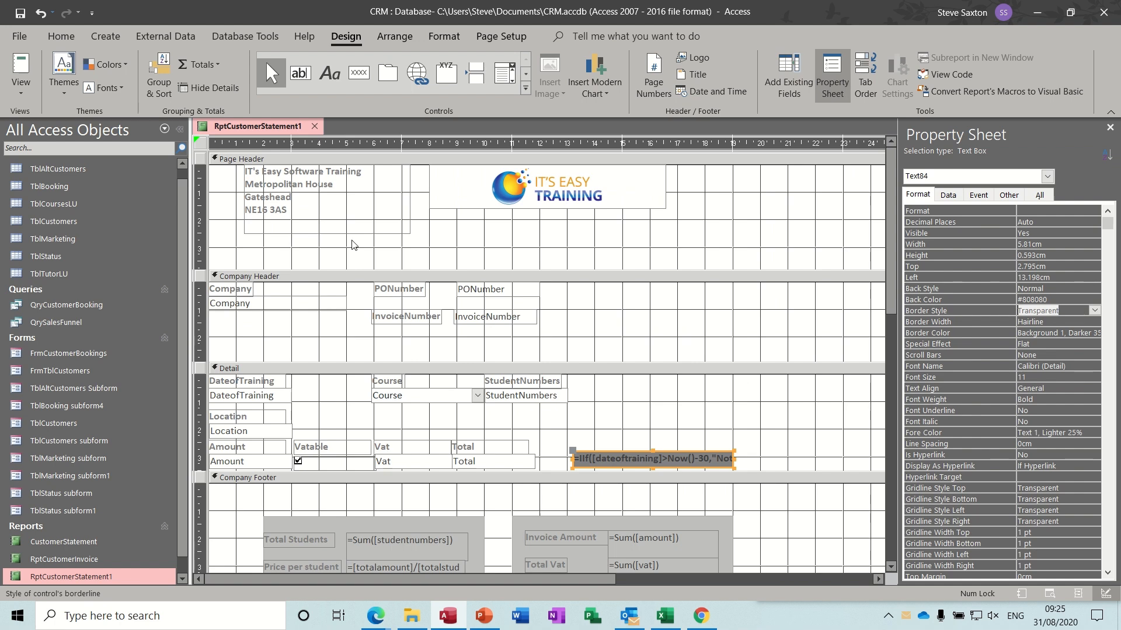
- Preview the report for invoice 11, then return to Design view
{"action": "left_click", "coordinate": [19, 67]}
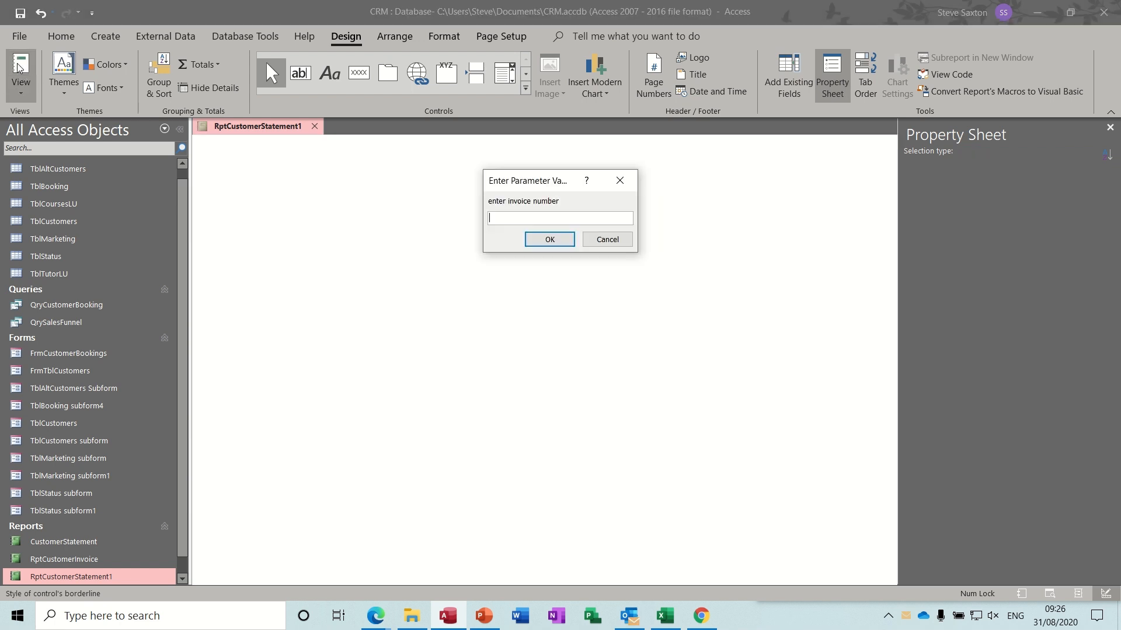
{"action": "type", "text": "11"}
{"action": "key", "text": "Return"}
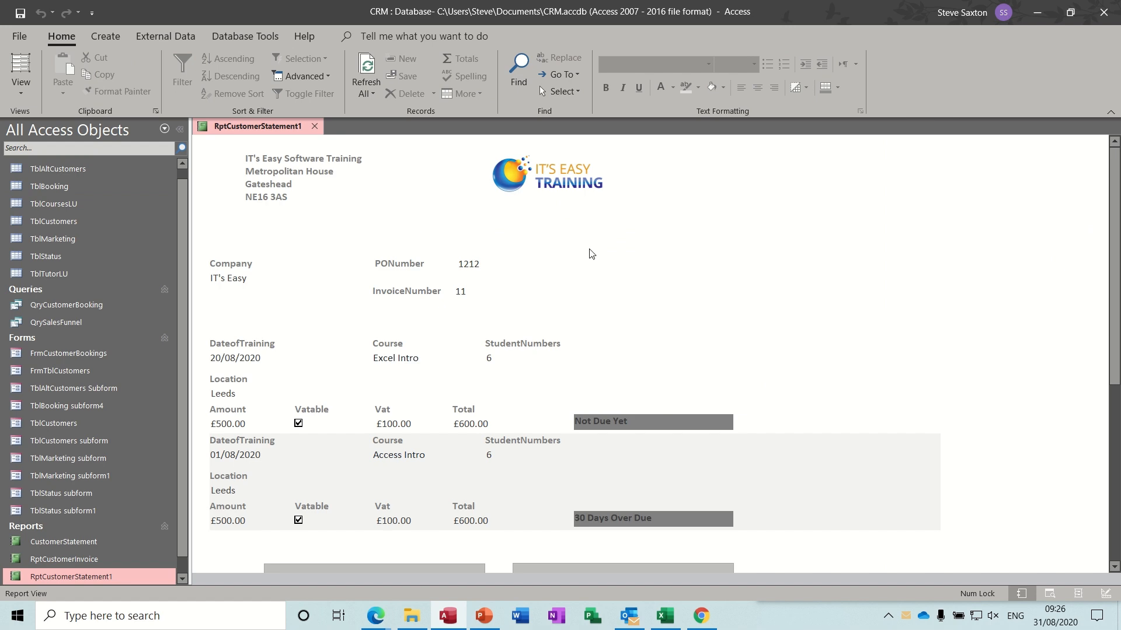
{"action": "left_click", "coordinate": [22, 100]}
{"action": "left_click", "coordinate": [64, 226]}
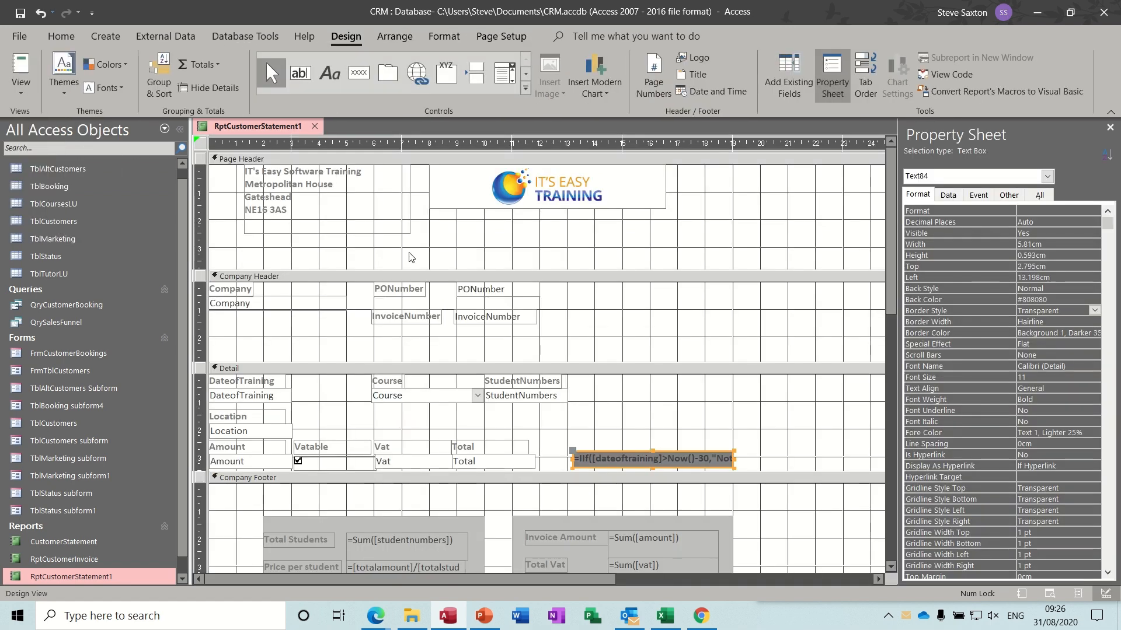
- Draw a Page Header label reading 'Account Statement', correcting the typo
{"action": "left_click", "coordinate": [331, 81]}
{"action": "left_click_drag", "start_coordinate": [441, 220], "coordinate": [677, 263]}
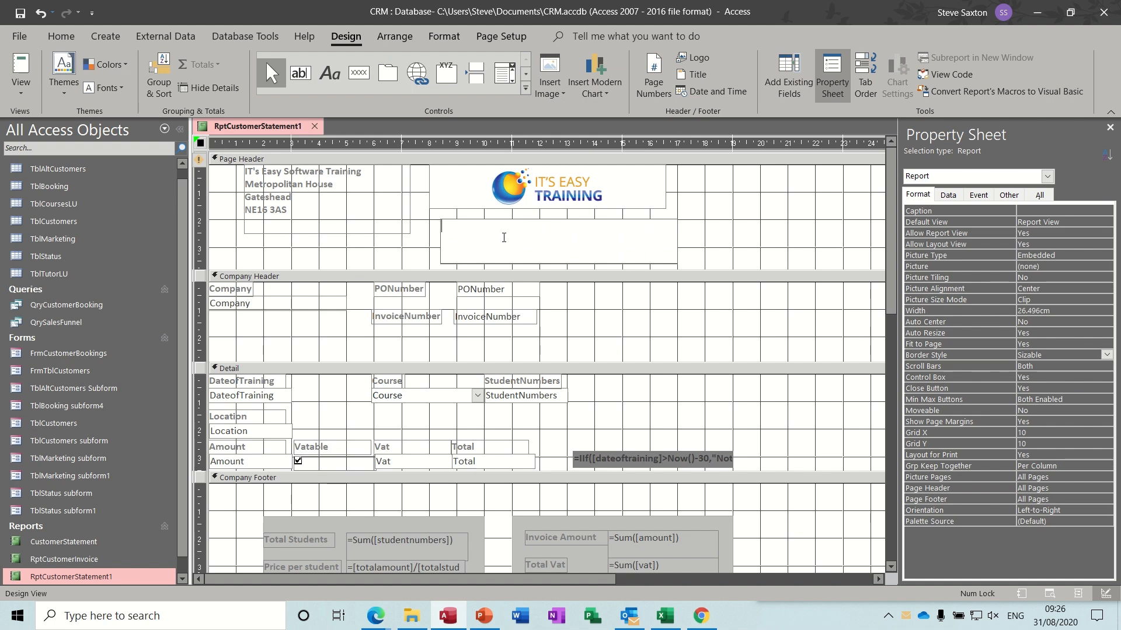
{"action": "type", "text": "Account Staement"}
{"action": "left_click", "coordinate": [495, 226]}
{"action": "type", "text": "te"}
{"action": "key", "text": "Return"}
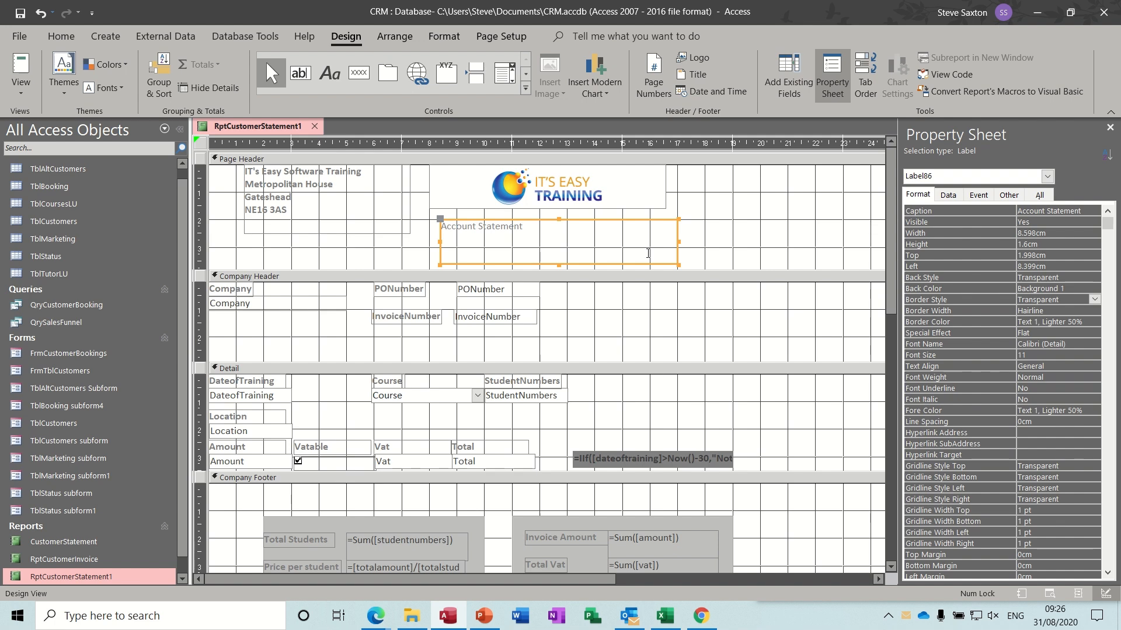
- Make the Account Statement title bold at 26 point
{"action": "key", "text": "ctrl+b"}
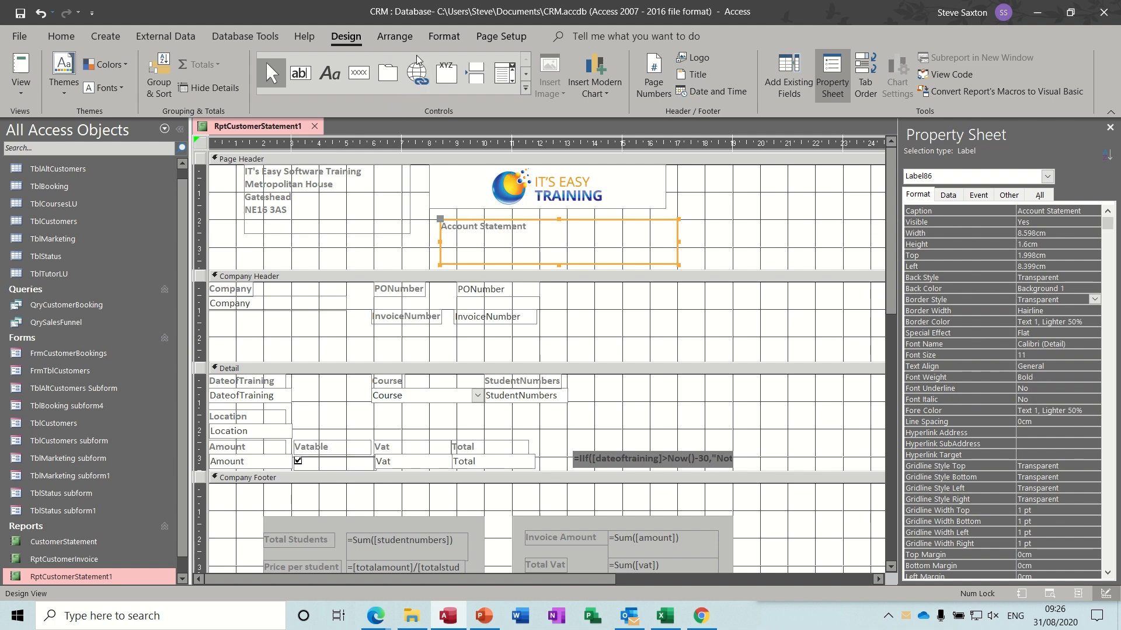
{"action": "left_click", "coordinate": [442, 40]}
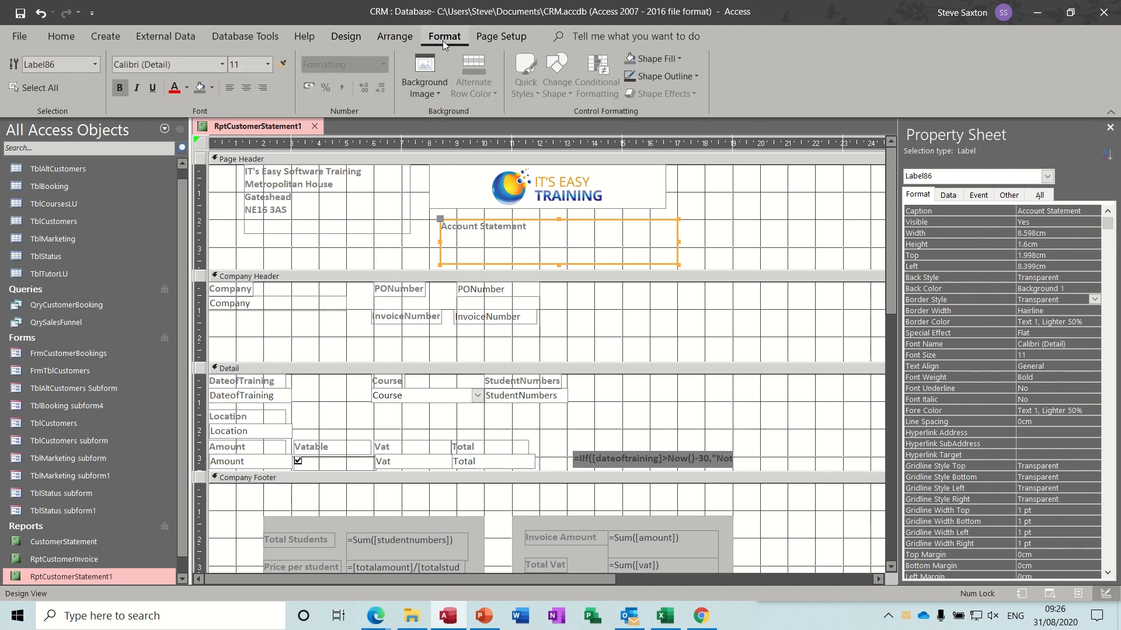
{"action": "left_click", "coordinate": [268, 65]}
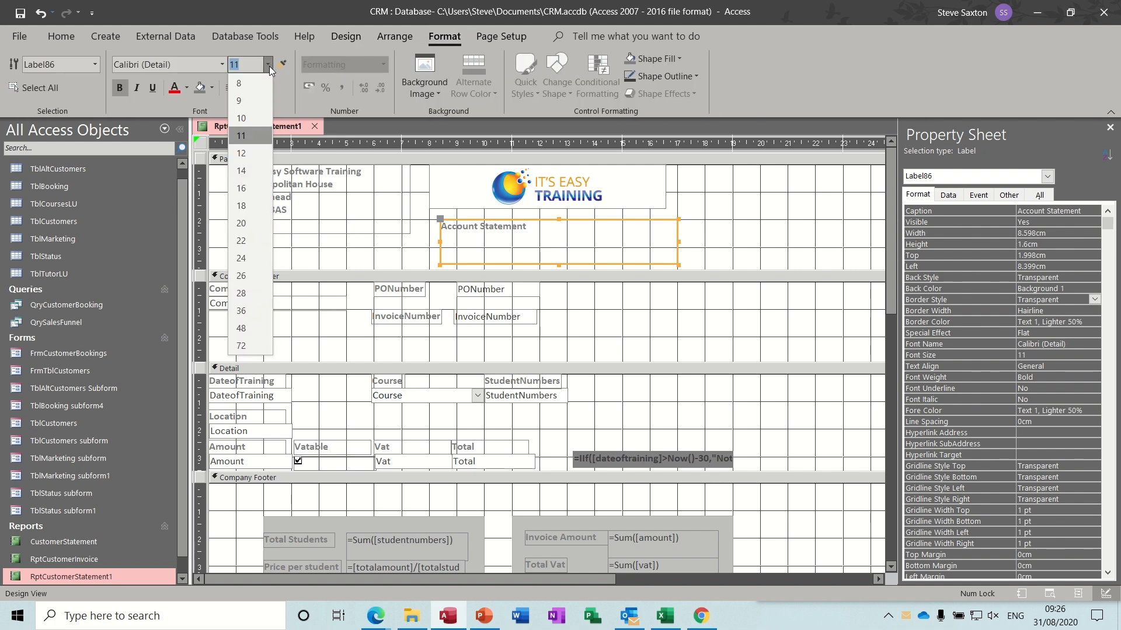
{"action": "left_click", "coordinate": [244, 275]}
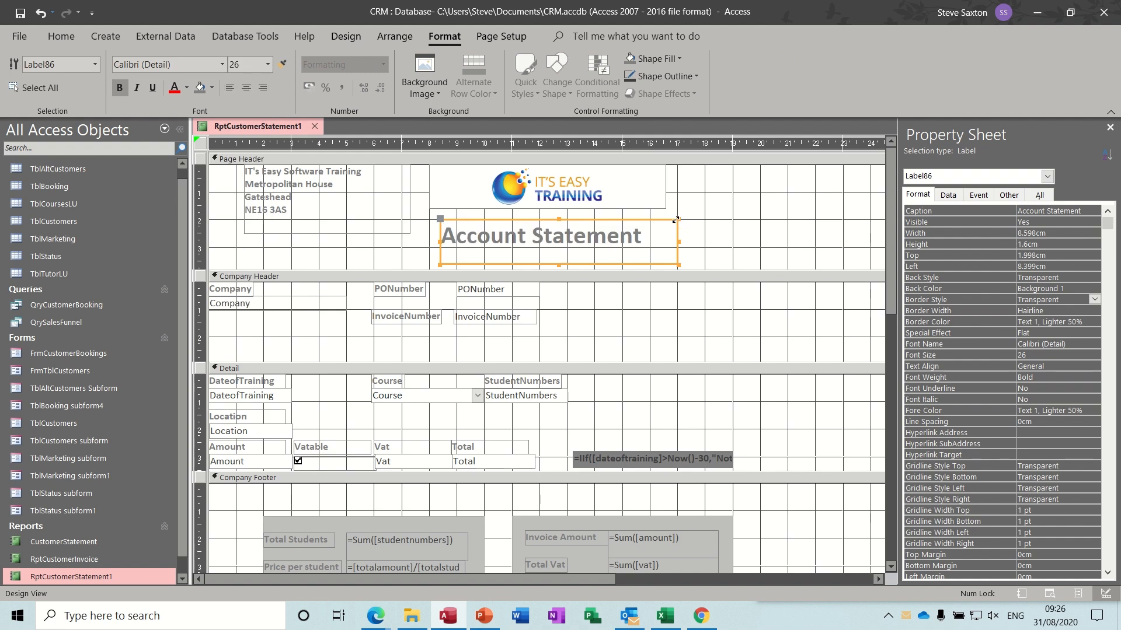
{"action": "left_click", "coordinate": [726, 226]}
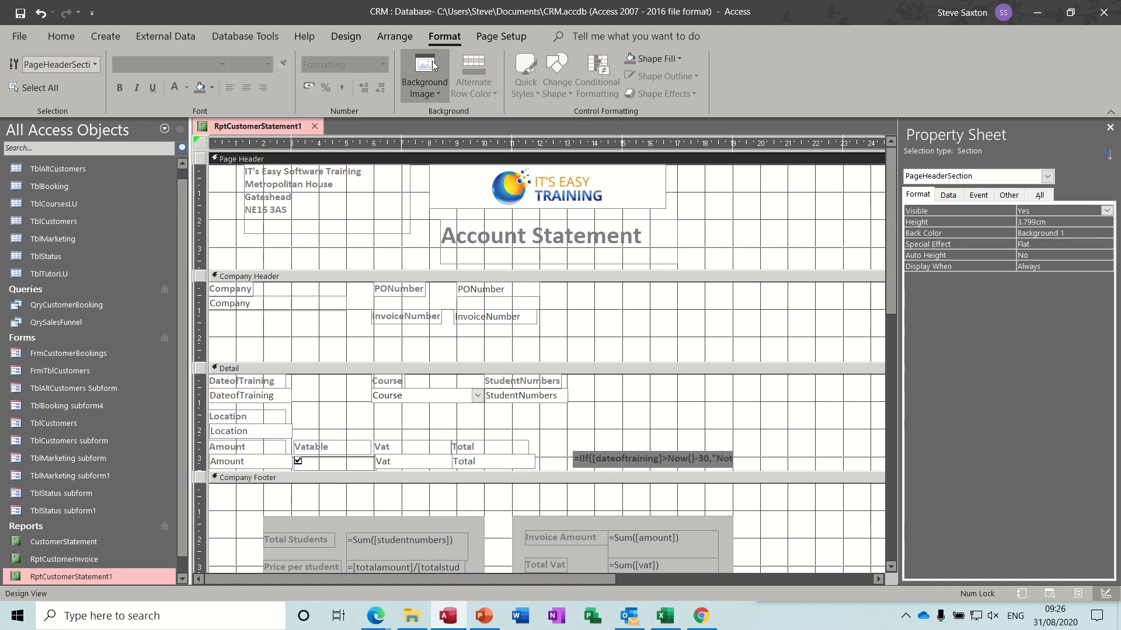
- Insert today's date in long format and move the Account Statement title into the Report Header
{"action": "left_click", "coordinate": [345, 36]}
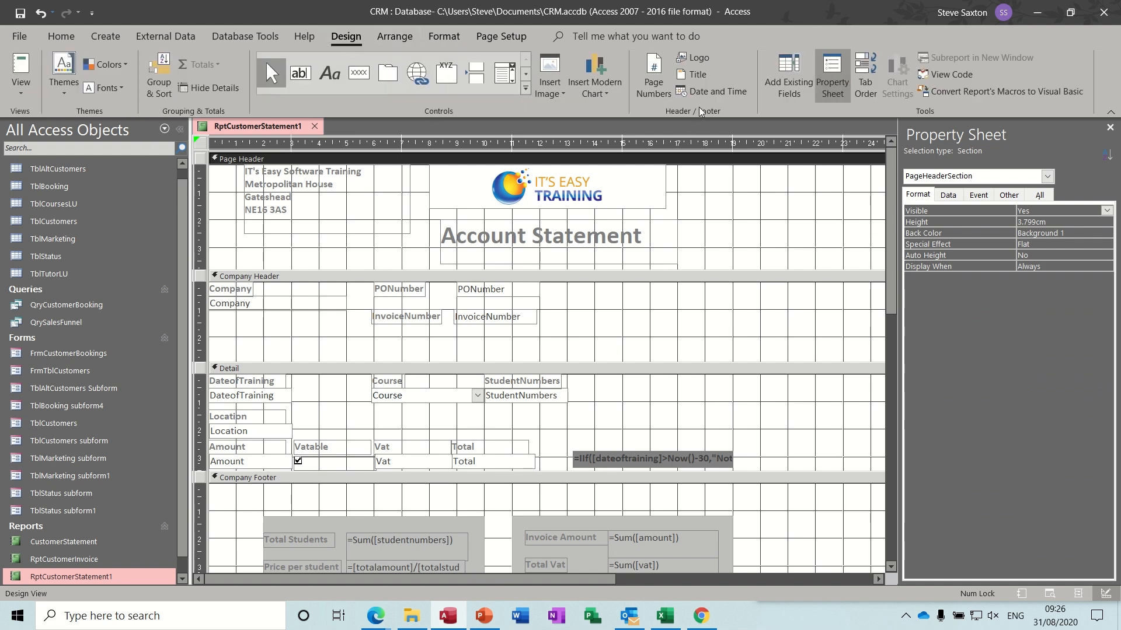
{"action": "left_click", "coordinate": [708, 95]}
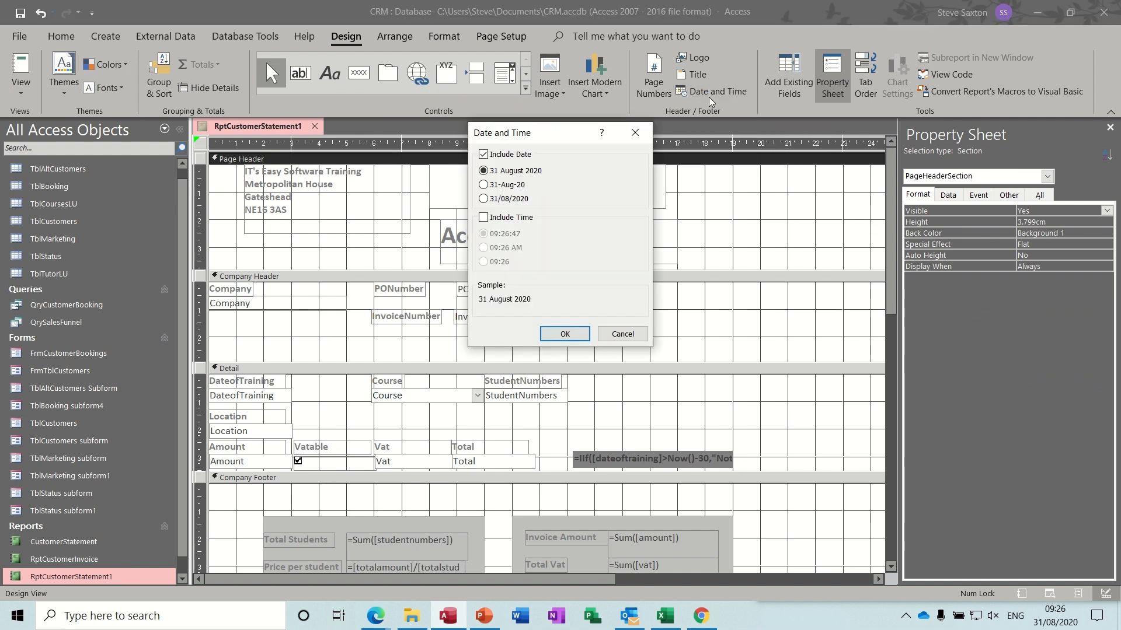
{"action": "left_click", "coordinate": [564, 334]}
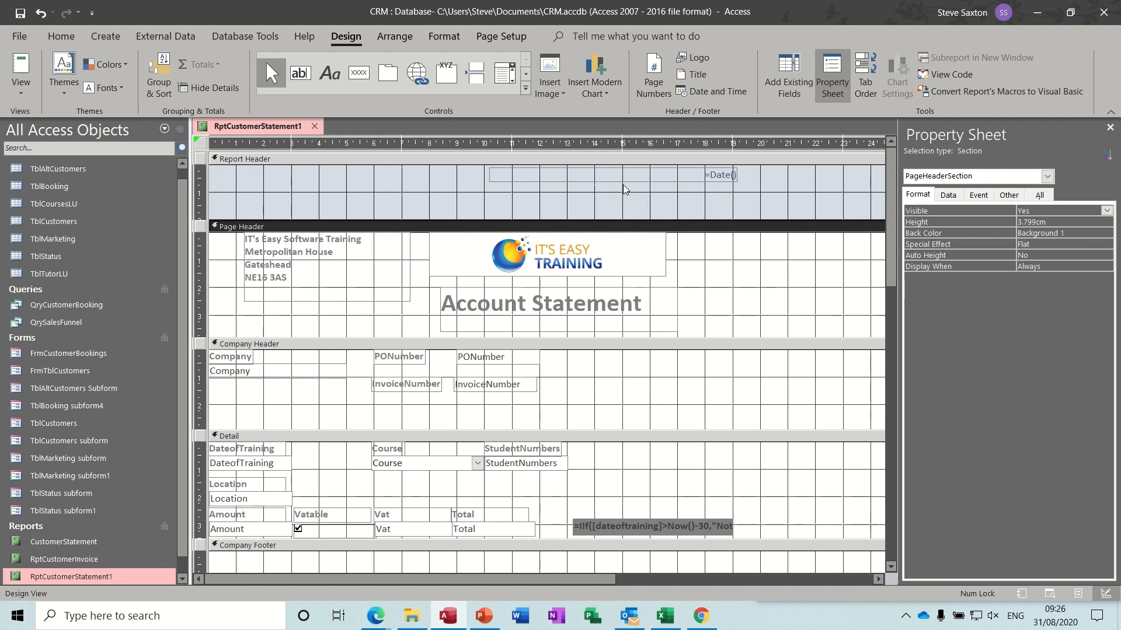
{"action": "left_click_drag", "start_coordinate": [625, 319], "coordinate": [401, 198]}
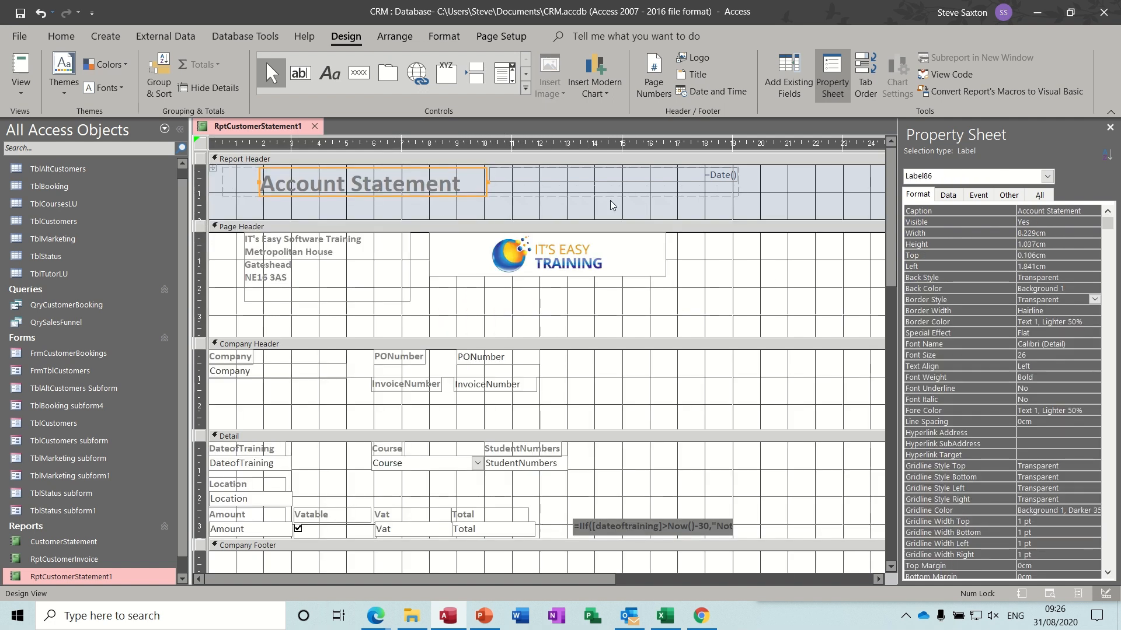
{"action": "left_click", "coordinate": [21, 69]}
{"action": "type", "text": "11"}
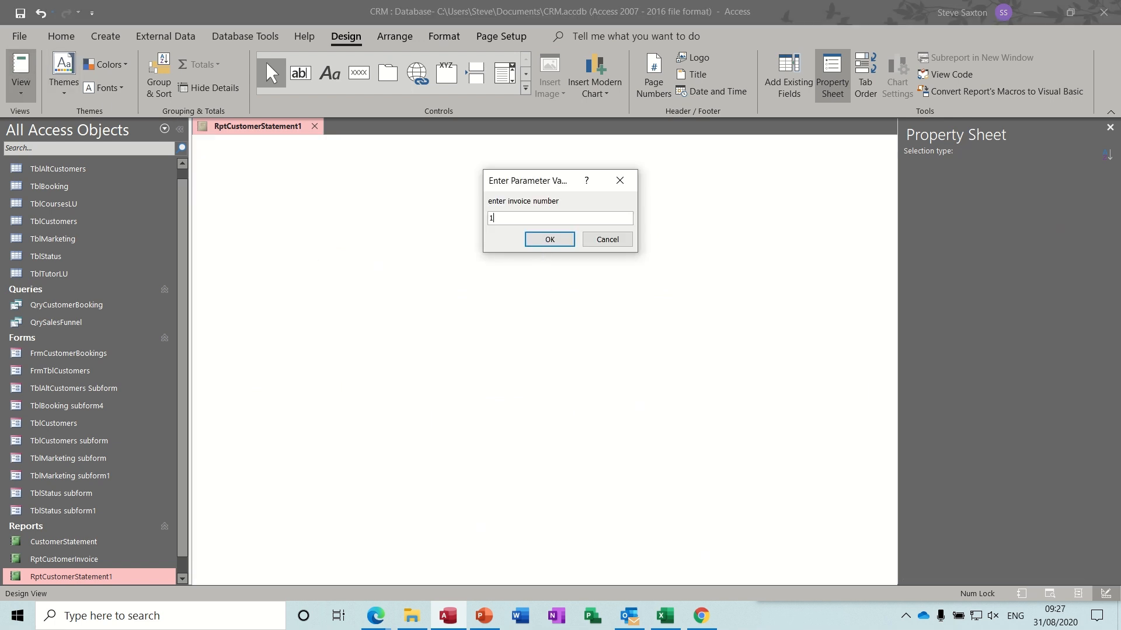
{"action": "key", "text": "Return"}
{"action": "left_click", "coordinate": [548, 328]}
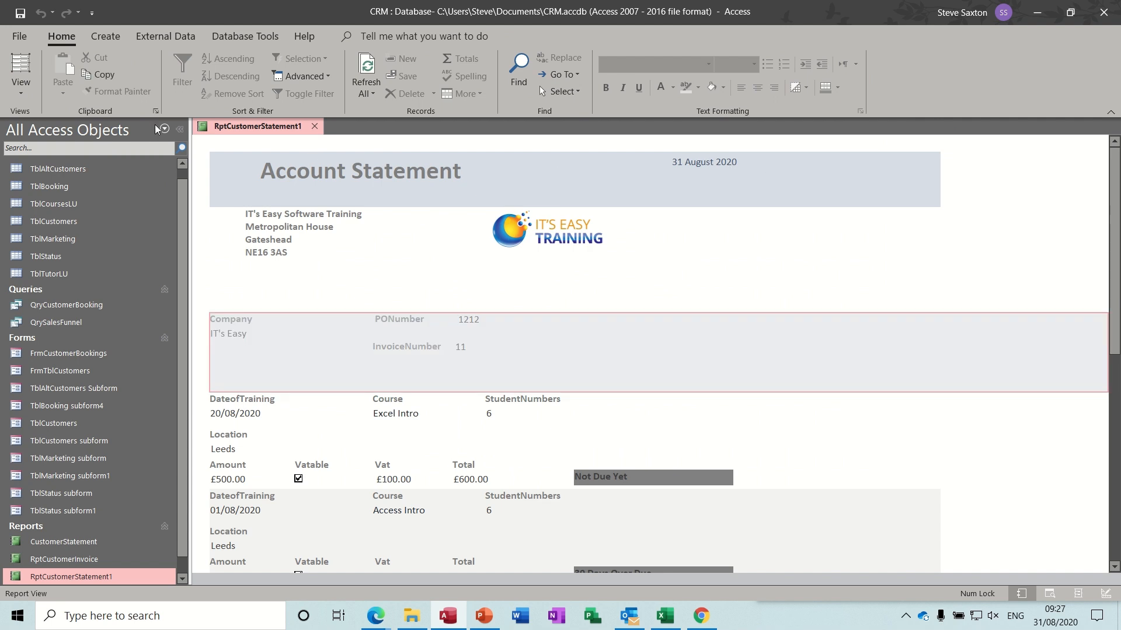
{"action": "left_click", "coordinate": [21, 87]}
{"action": "left_click", "coordinate": [42, 151]}
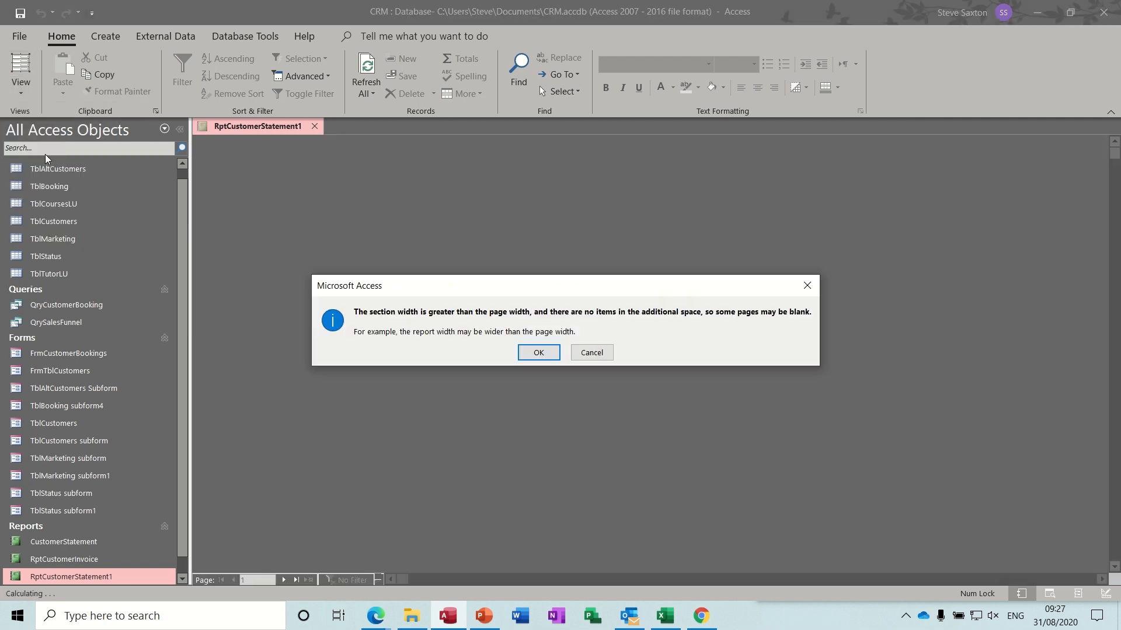
{"action": "left_click", "coordinate": [537, 352]}
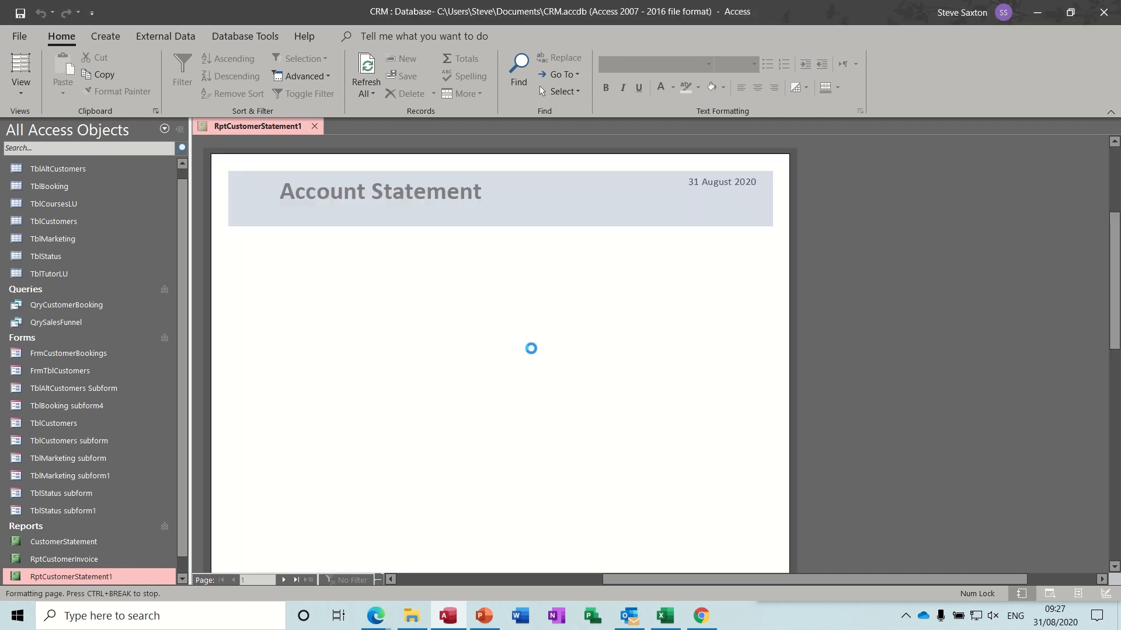
{"action": "left_click", "coordinate": [282, 579]}
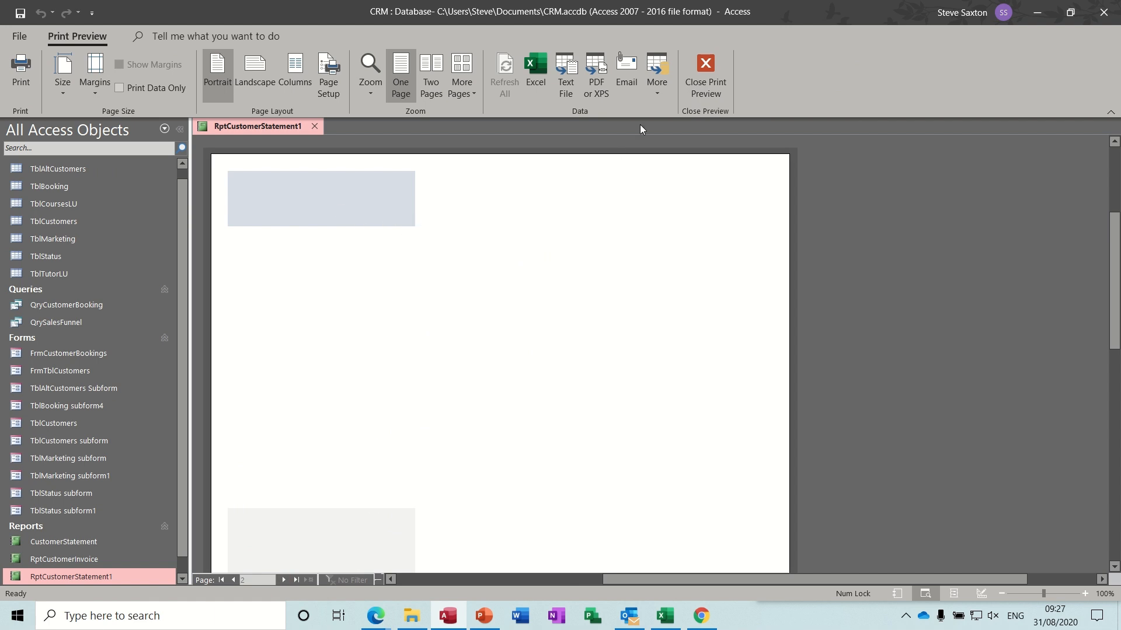
{"action": "left_click", "coordinate": [701, 86]}
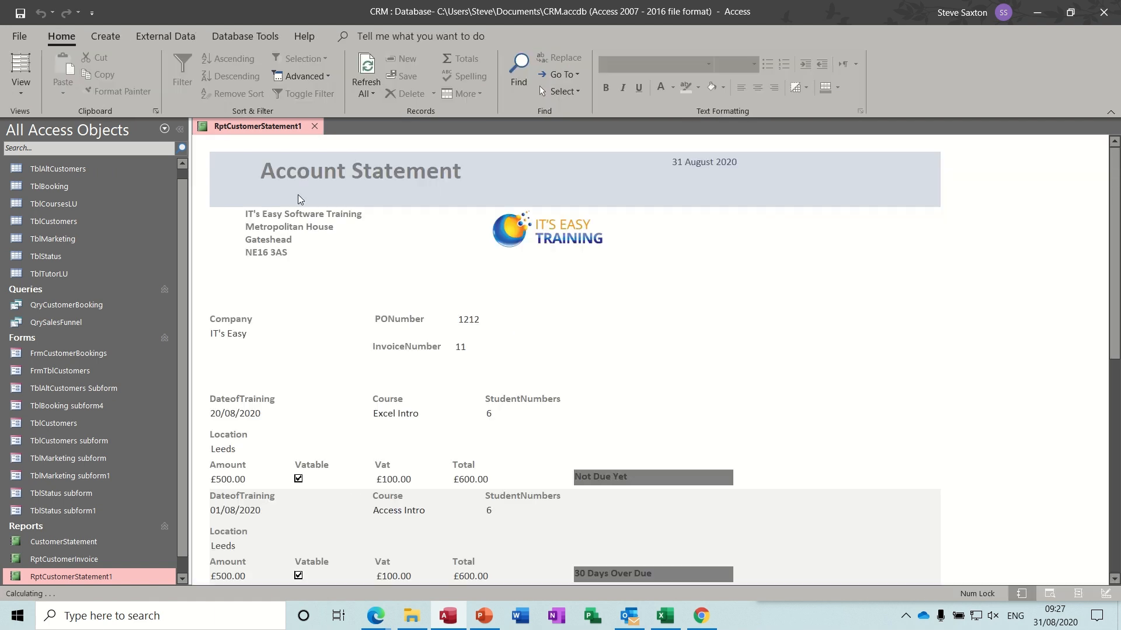
{"action": "left_click", "coordinate": [19, 95]}
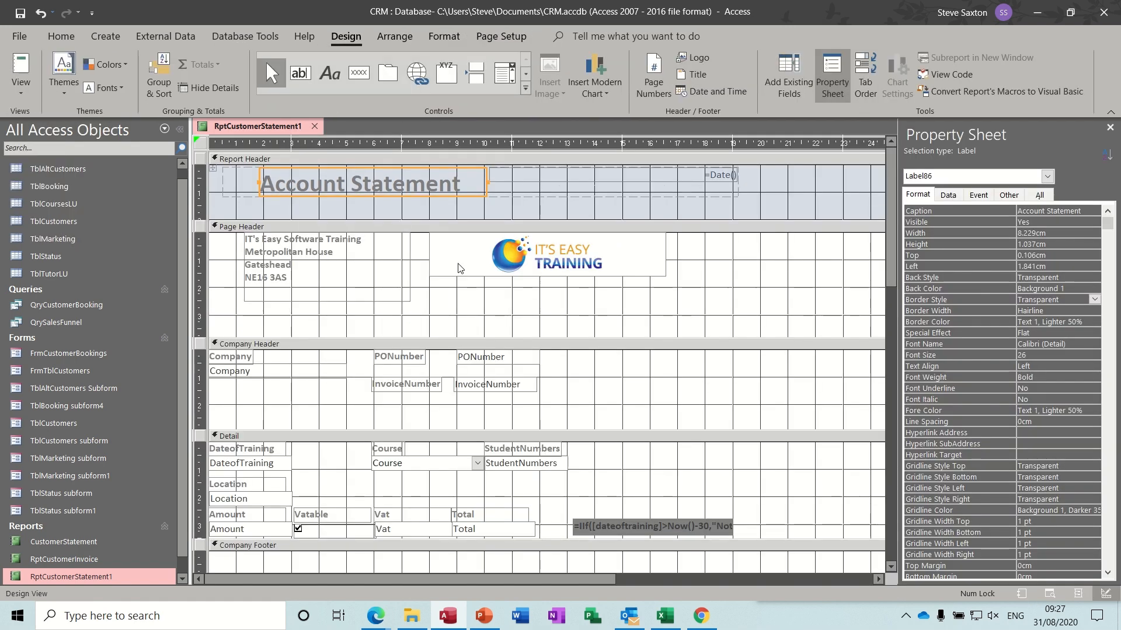
- Narrow the report to about 19 cm wide and check both pages in Print Preview for invoice 11
{"action": "left_click", "coordinate": [1110, 127]}
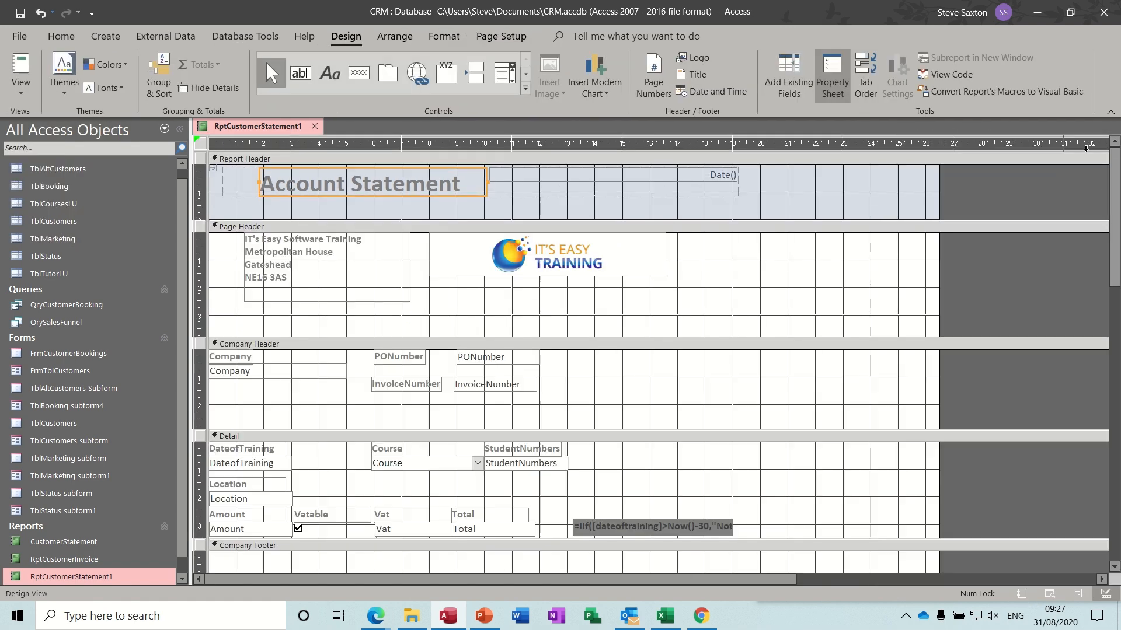
{"action": "left_click_drag", "start_coordinate": [939, 206], "coordinate": [738, 213]}
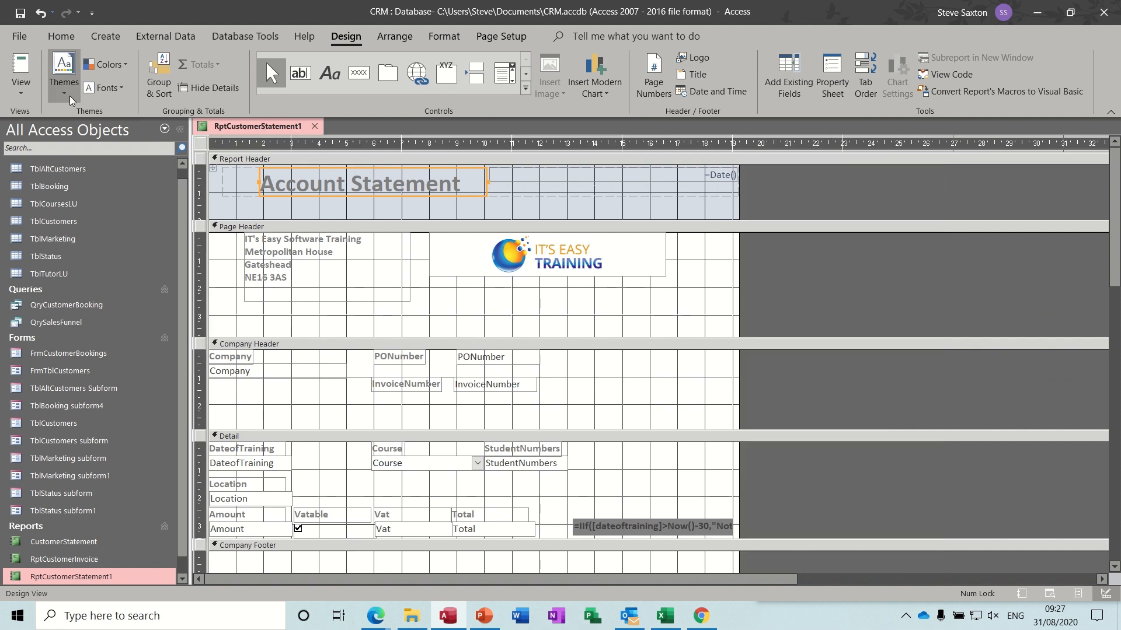
{"action": "left_click", "coordinate": [21, 87]}
{"action": "left_click", "coordinate": [36, 150]}
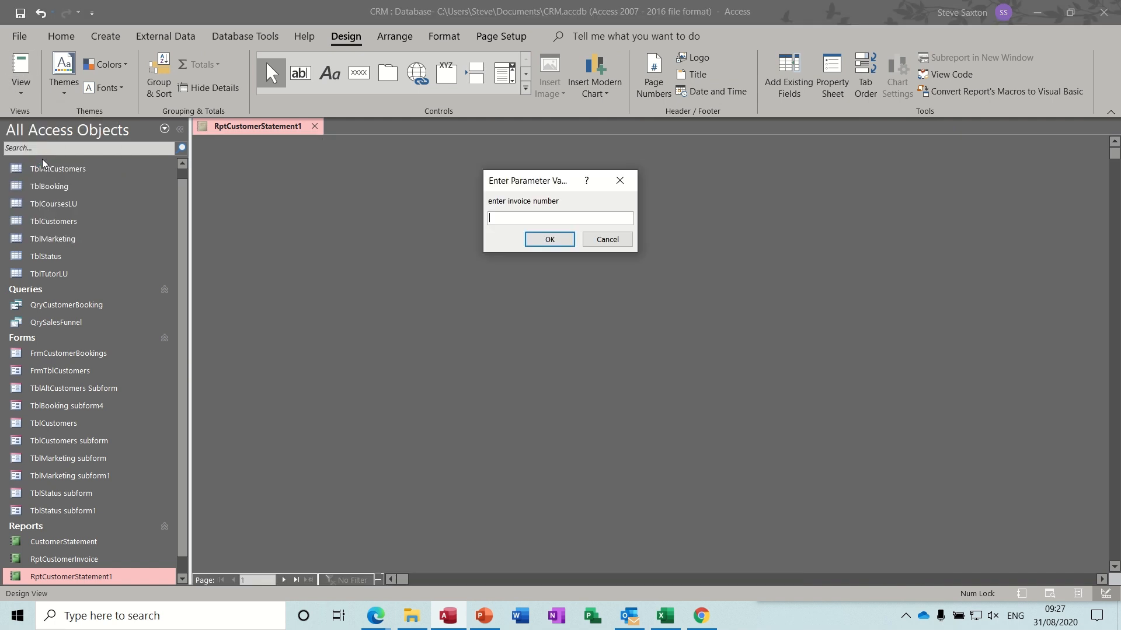
{"action": "type", "text": "11"}
{"action": "key", "text": "Return"}
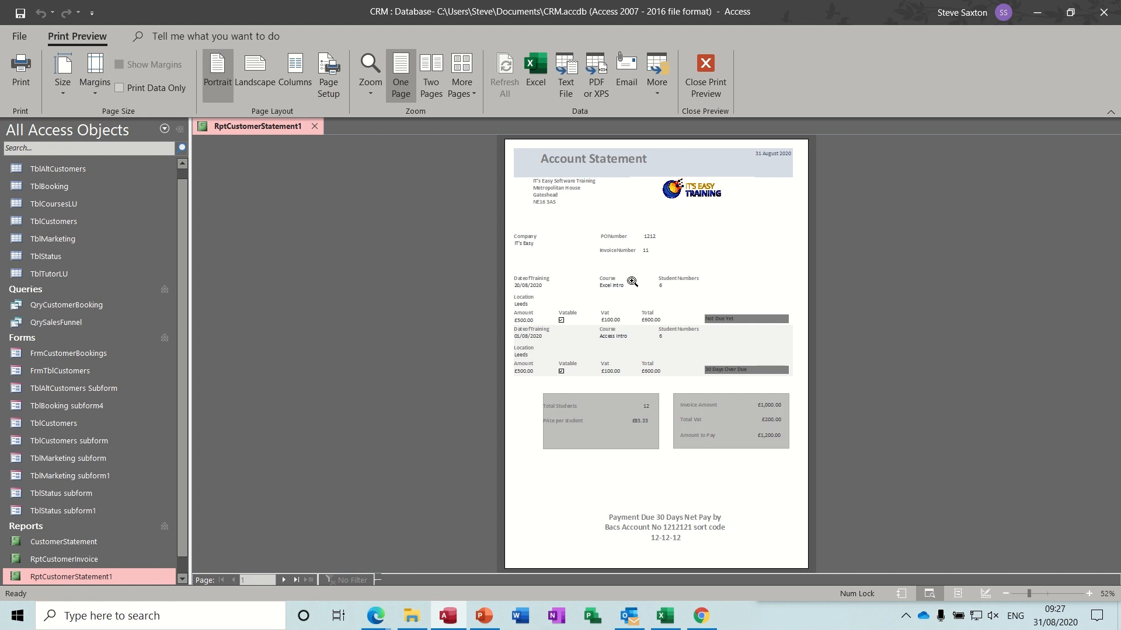
{"action": "left_click", "coordinate": [282, 580]}
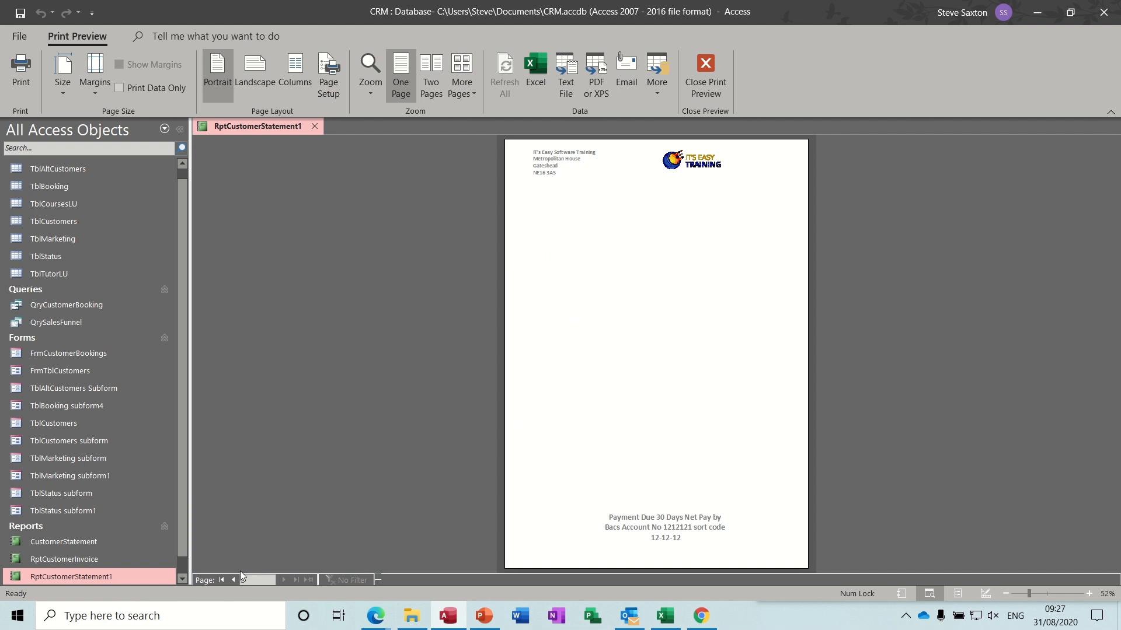
{"action": "left_click", "coordinate": [222, 580]}
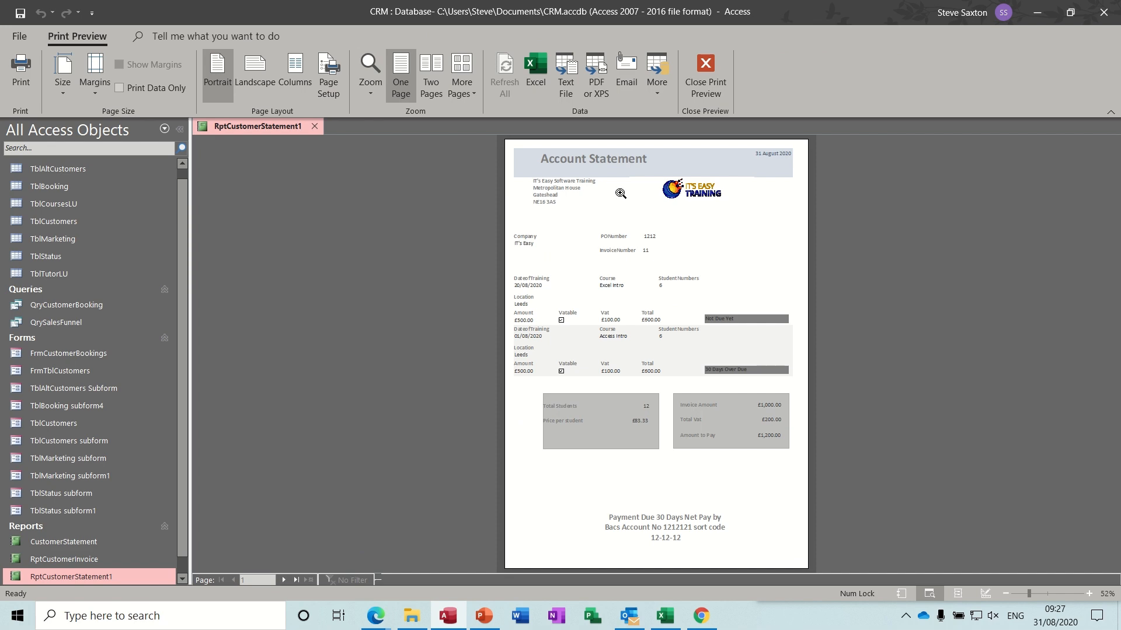
{"action": "left_click", "coordinate": [702, 76]}
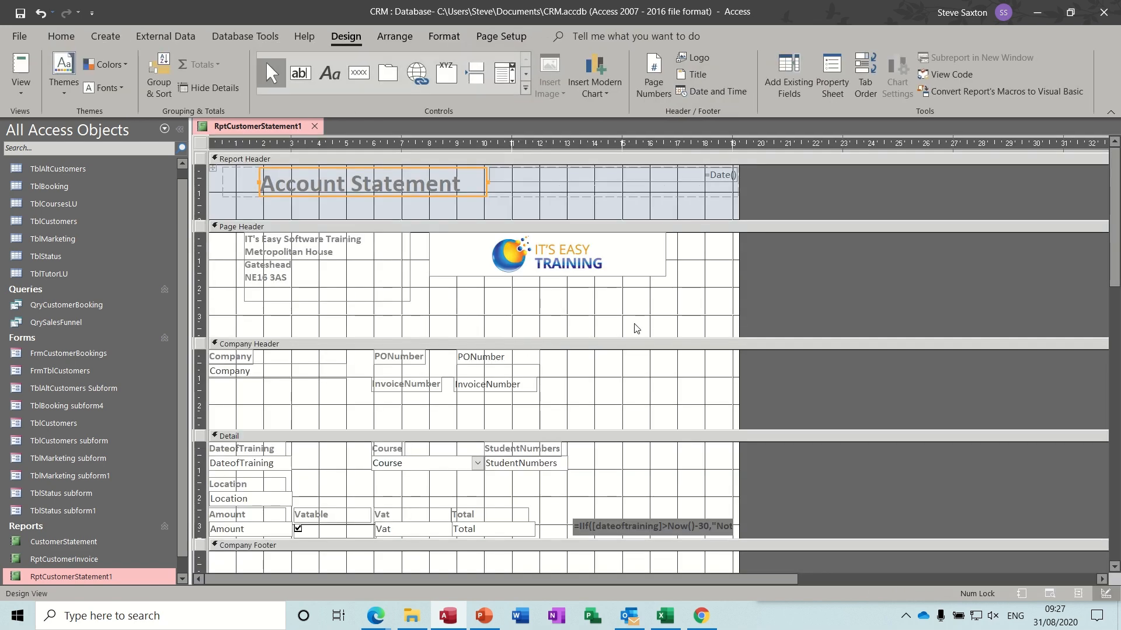
- Shorten the Company Footer, then preview invoice 11's statement and review both pages
{"action": "left_click_drag", "start_coordinate": [1115, 198], "coordinate": [1117, 327]}
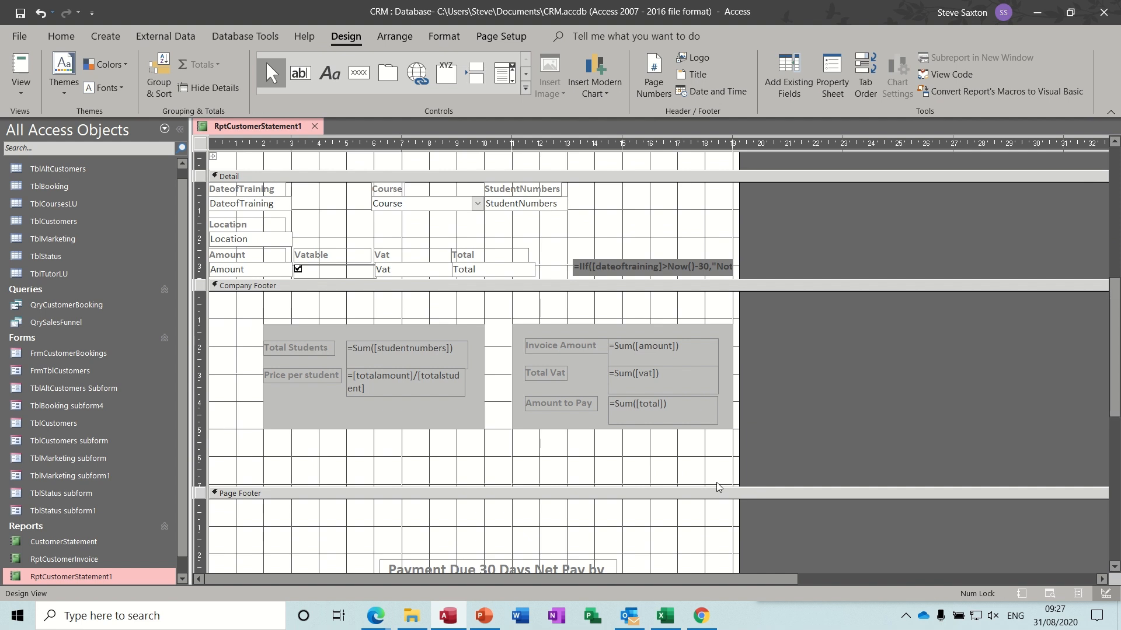
{"action": "left_click_drag", "start_coordinate": [712, 485], "coordinate": [711, 436]}
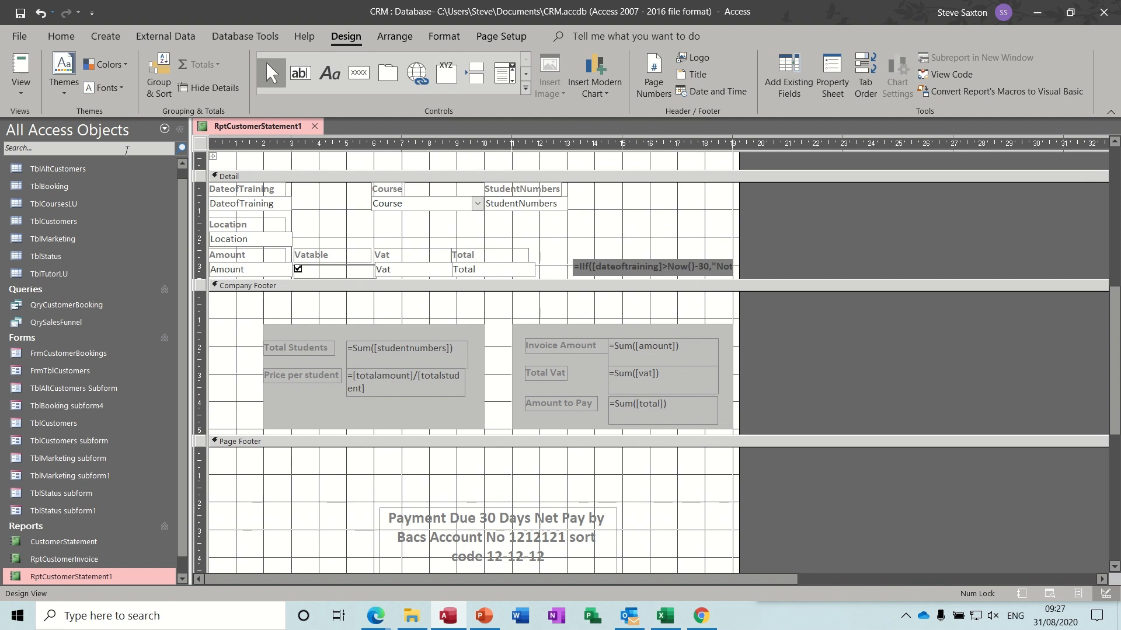
{"action": "left_click", "coordinate": [21, 87]}
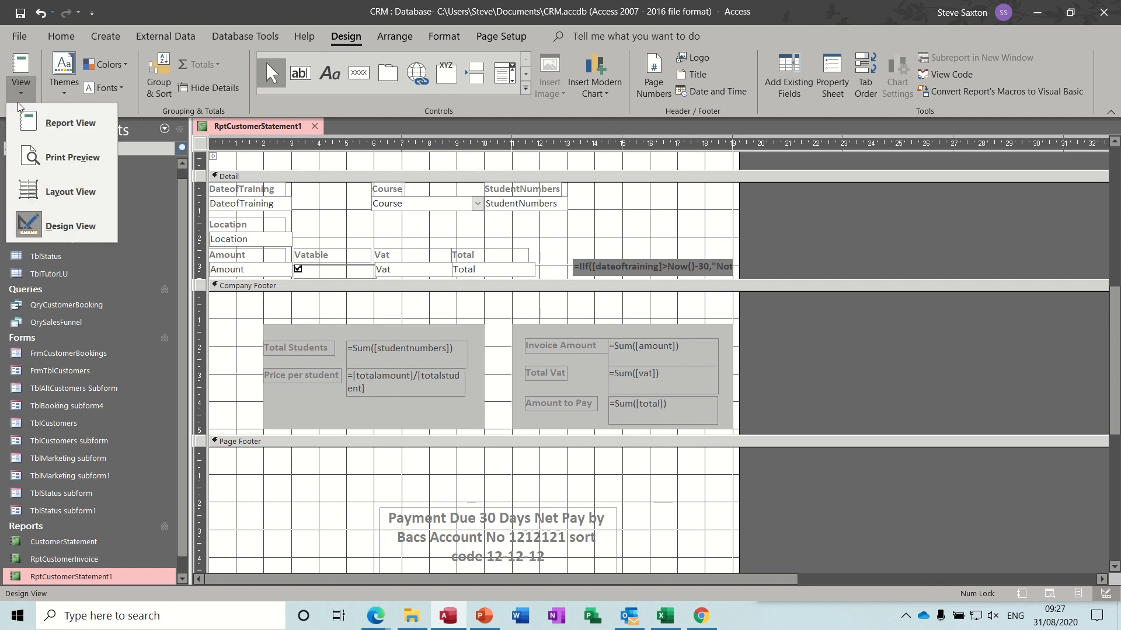
{"action": "left_click", "coordinate": [51, 168]}
{"action": "type", "text": "11"}
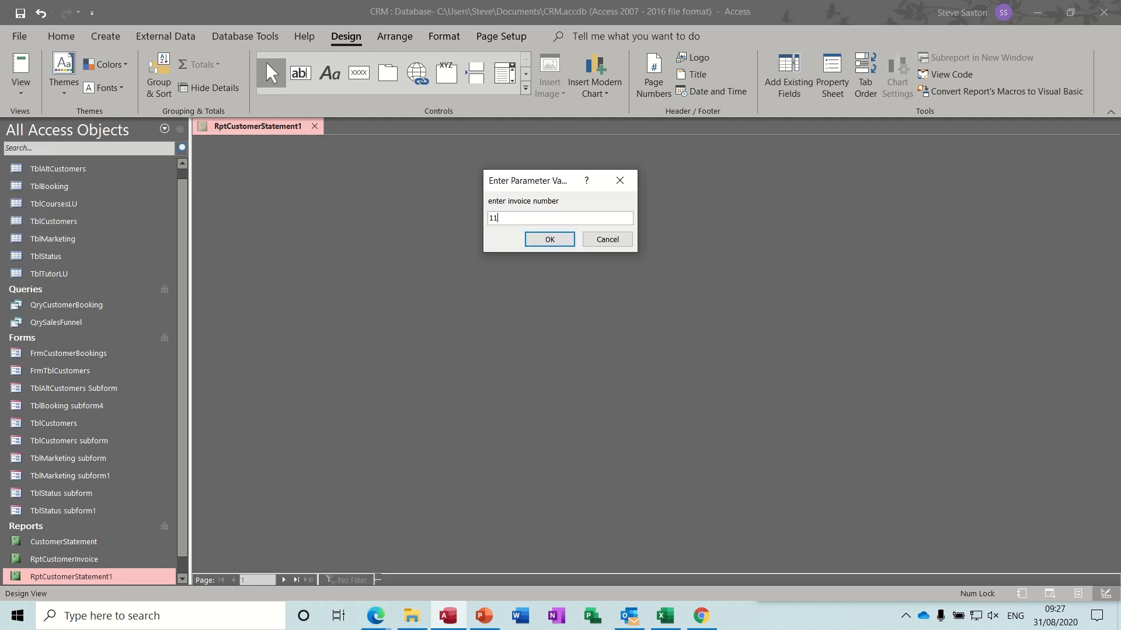
{"action": "key", "text": "Return"}
{"action": "left_click", "coordinate": [621, 412]}
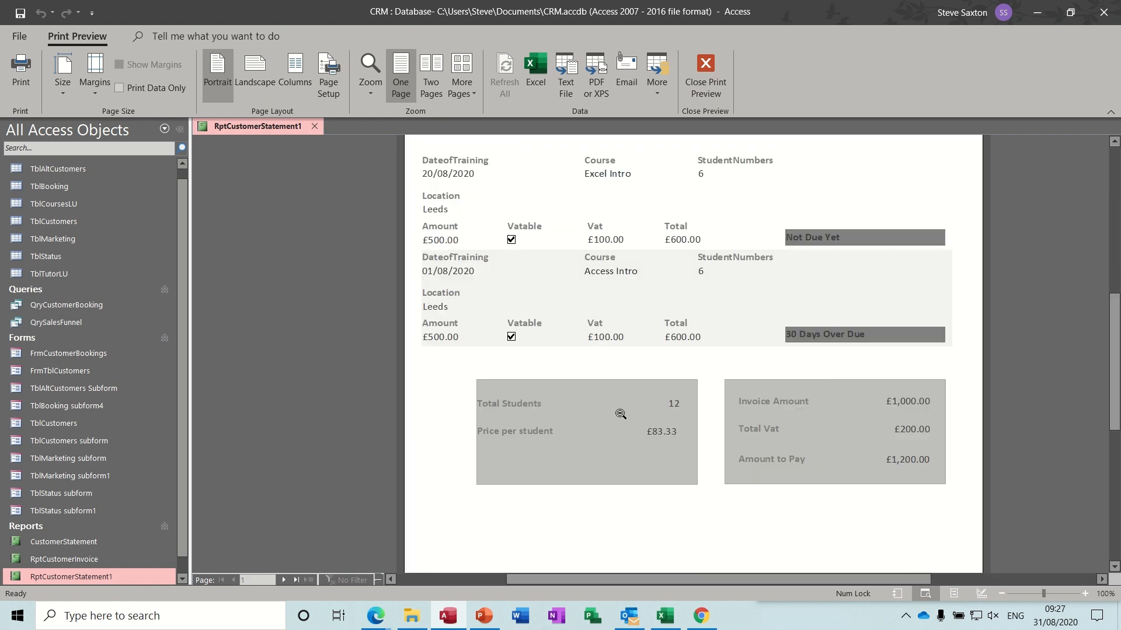
{"action": "left_click", "coordinate": [468, 506]}
{"action": "left_click", "coordinate": [283, 579]}
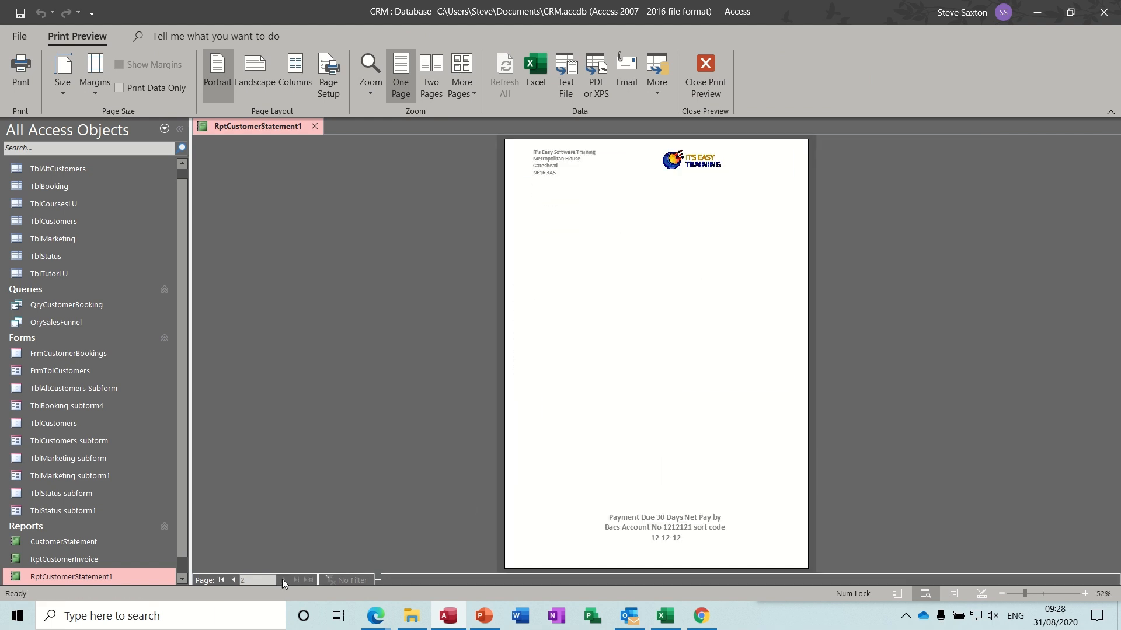
{"action": "left_click", "coordinate": [234, 581]}
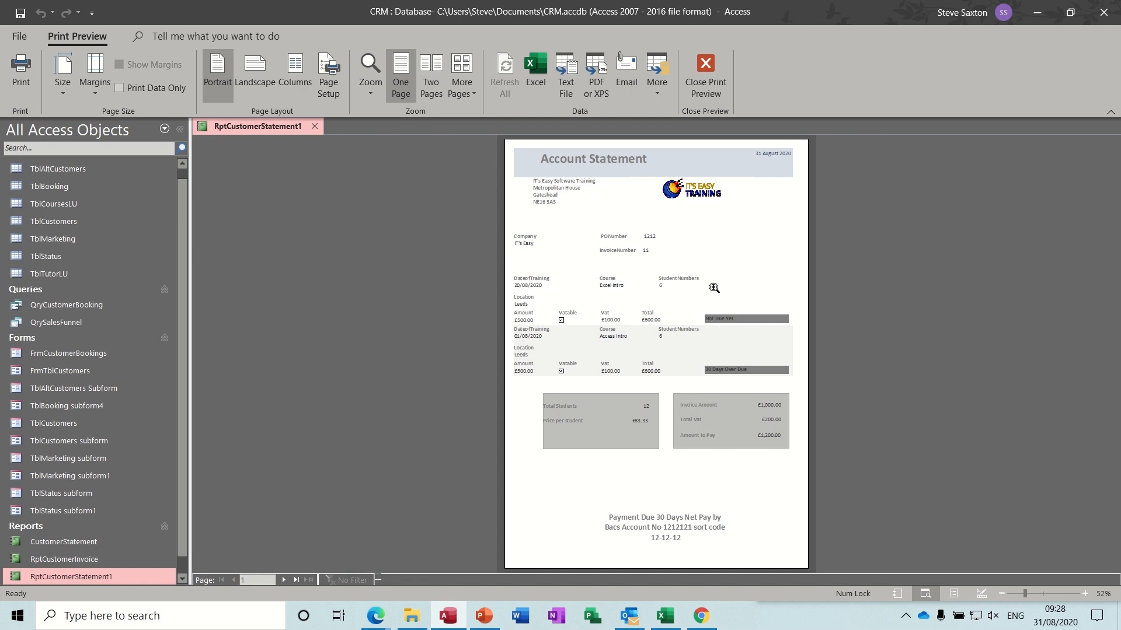
- Leave Print Preview and close RptCustomerStatement1, saving its design changes
{"action": "left_click", "coordinate": [703, 69]}
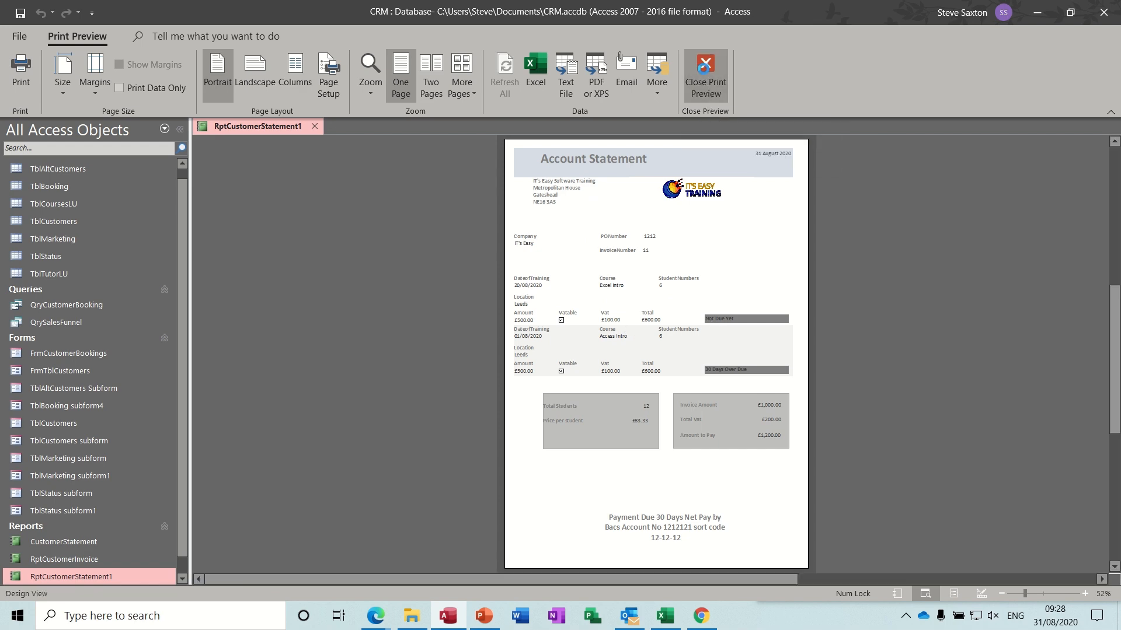
{"action": "left_click", "coordinate": [315, 126]}
{"action": "left_click", "coordinate": [510, 348]}
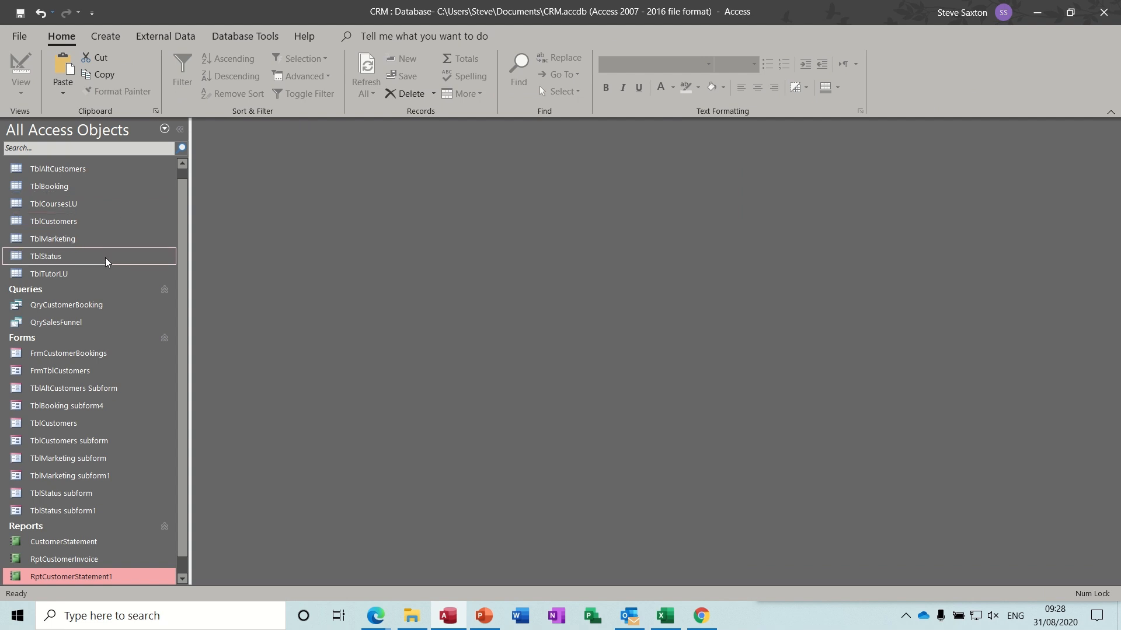
{"action": "double_click", "coordinate": [44, 375]}
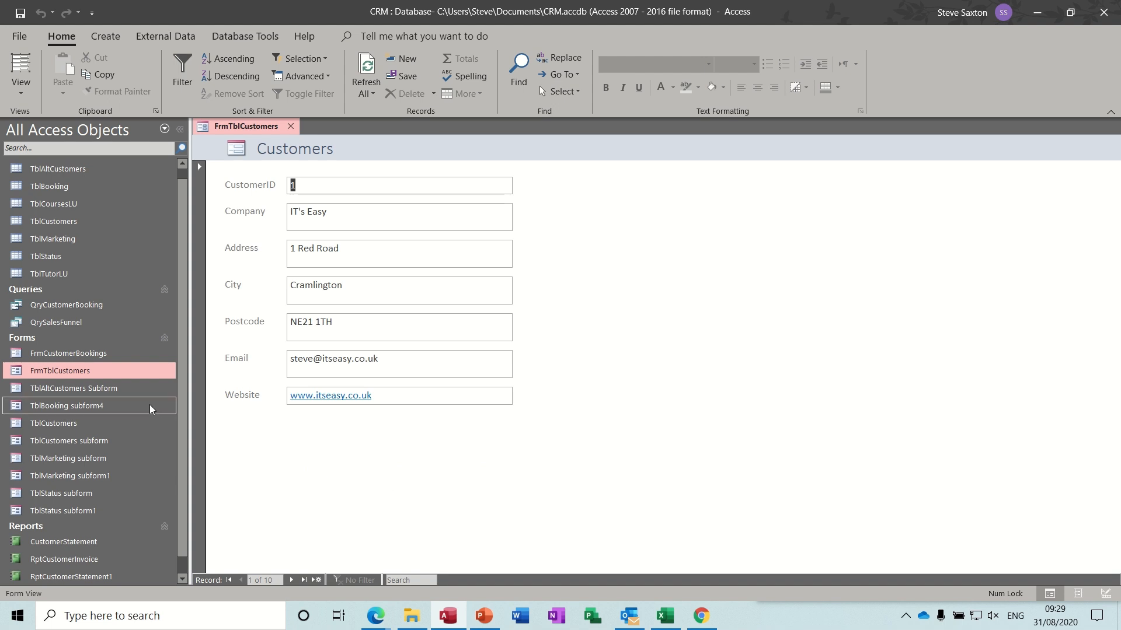
{"action": "double_click", "coordinate": [65, 428]}
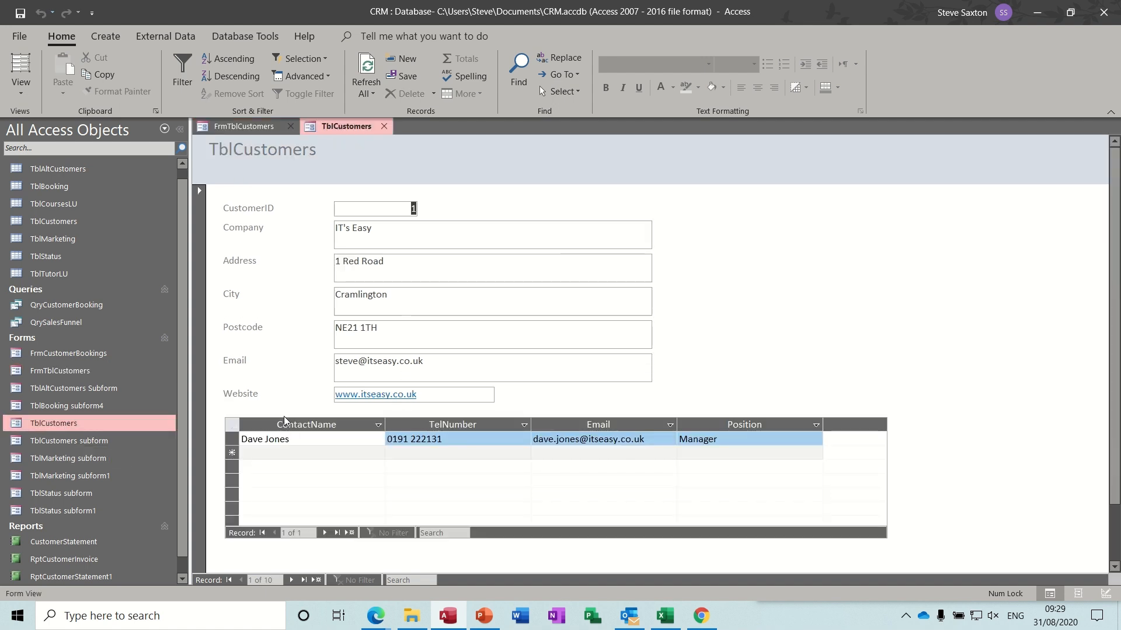
{"action": "left_click", "coordinate": [291, 580]}
{"action": "left_click", "coordinate": [291, 580]}
{"action": "left_click", "coordinate": [292, 580]}
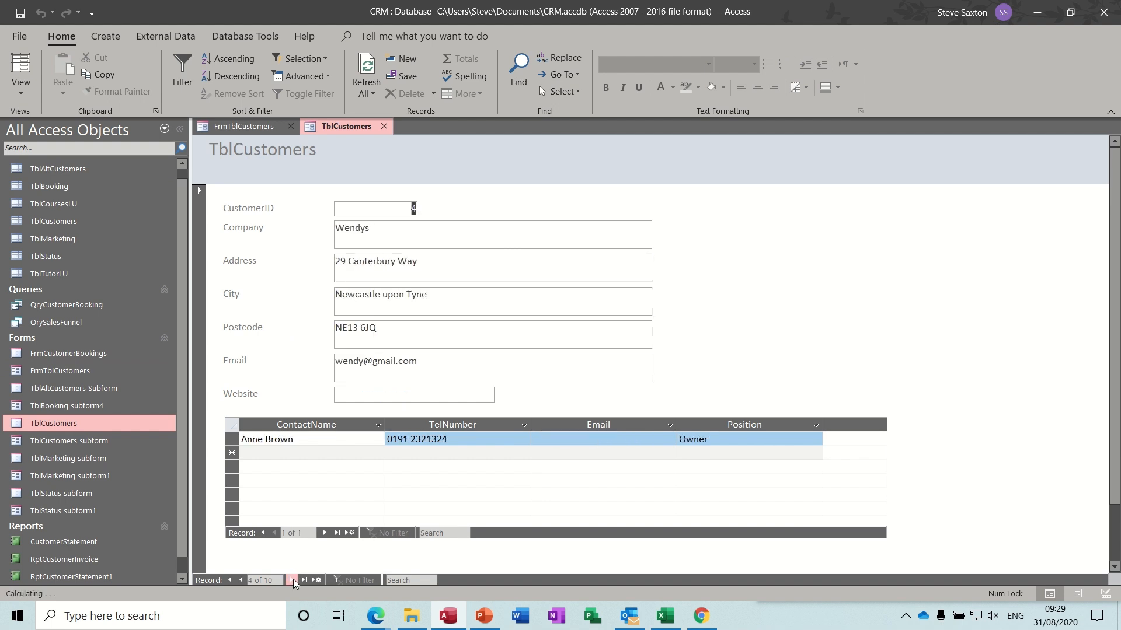
{"action": "left_click", "coordinate": [291, 580]}
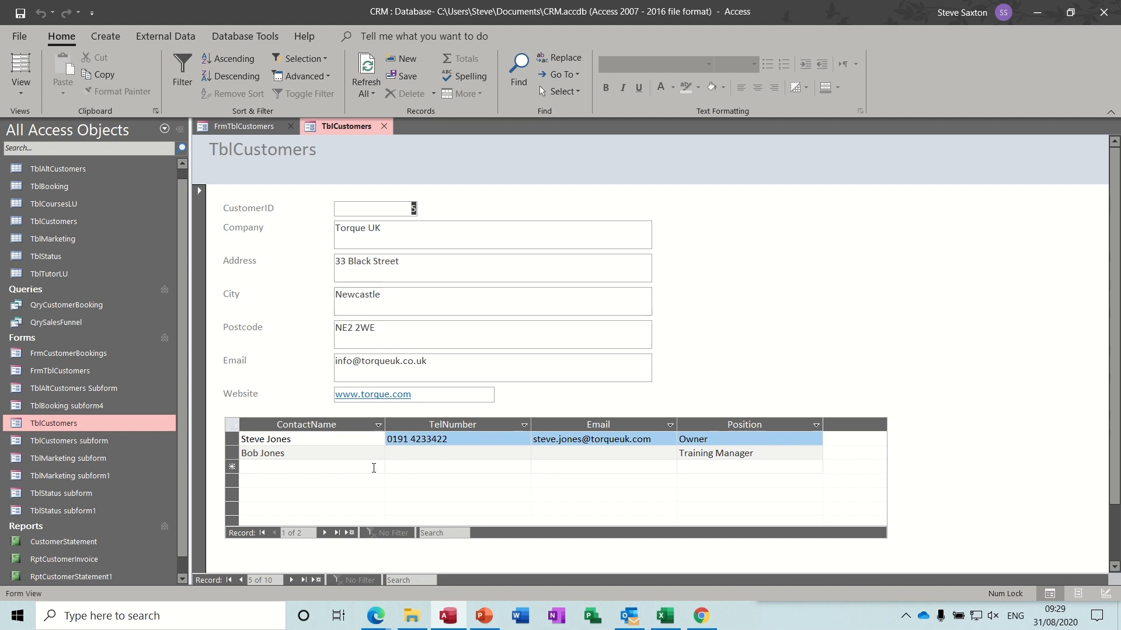
{"action": "left_click", "coordinate": [384, 126]}
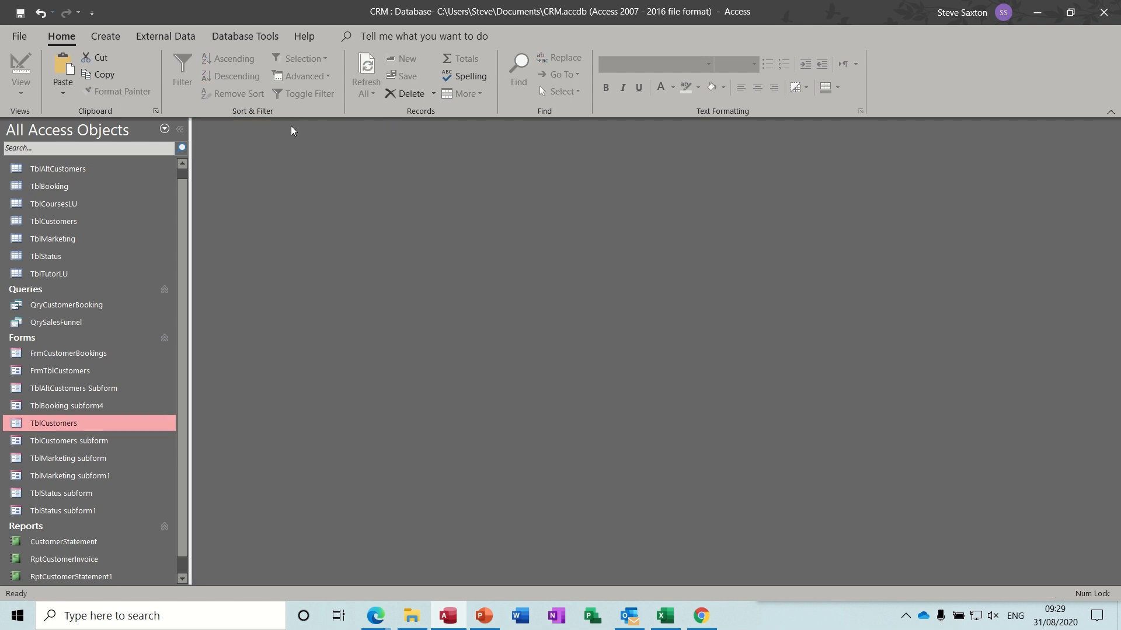
{"action": "left_click", "coordinate": [290, 126]}
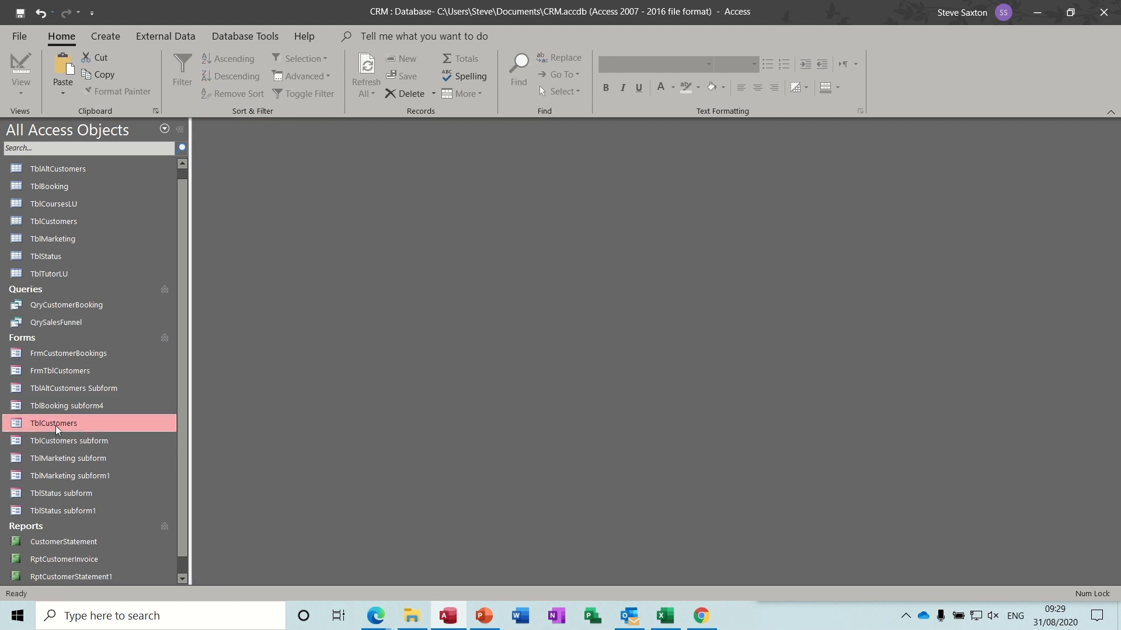
- Copy TblCustomers and paste it with structure and data as TblAltCustomers1
{"action": "right_click", "coordinate": [75, 226]}
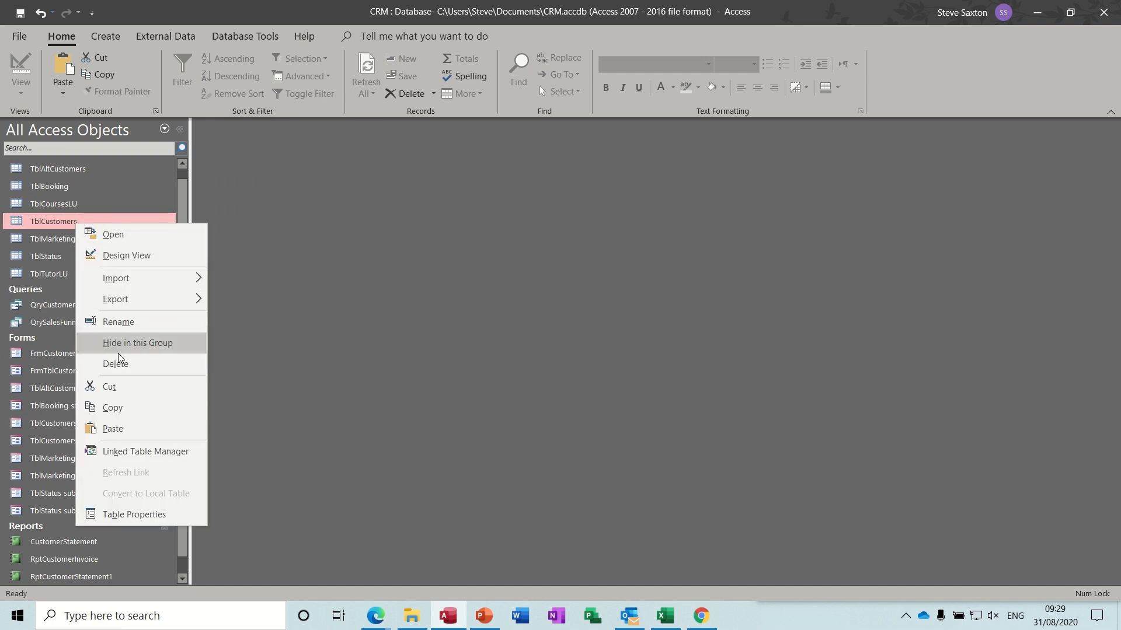
{"action": "left_click", "coordinate": [114, 408]}
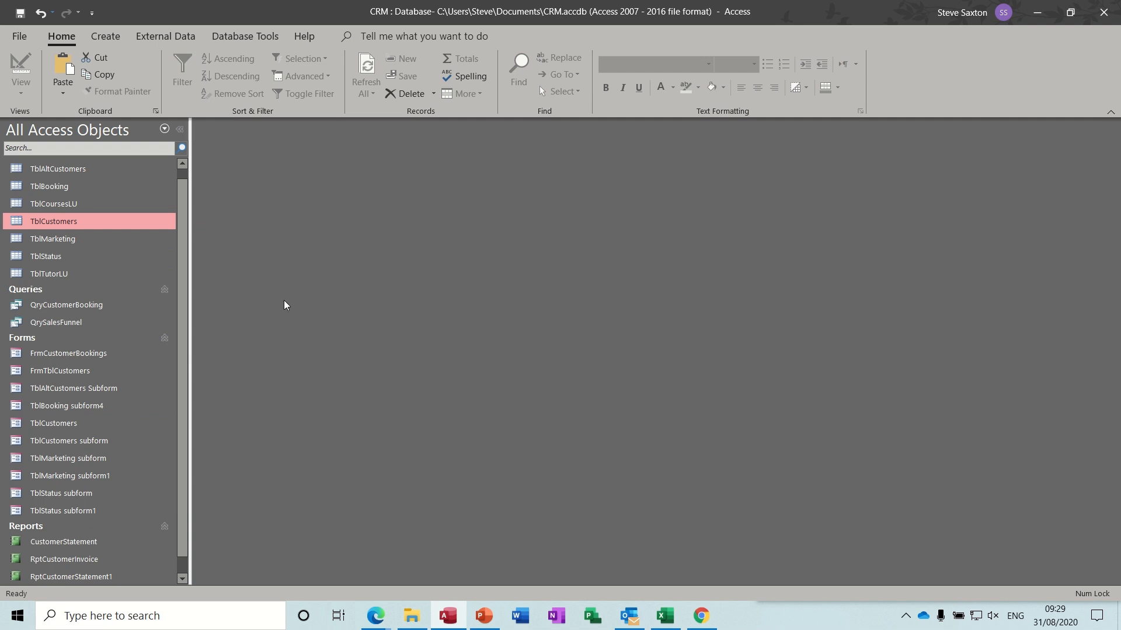
{"action": "key", "text": "ctrl+v"}
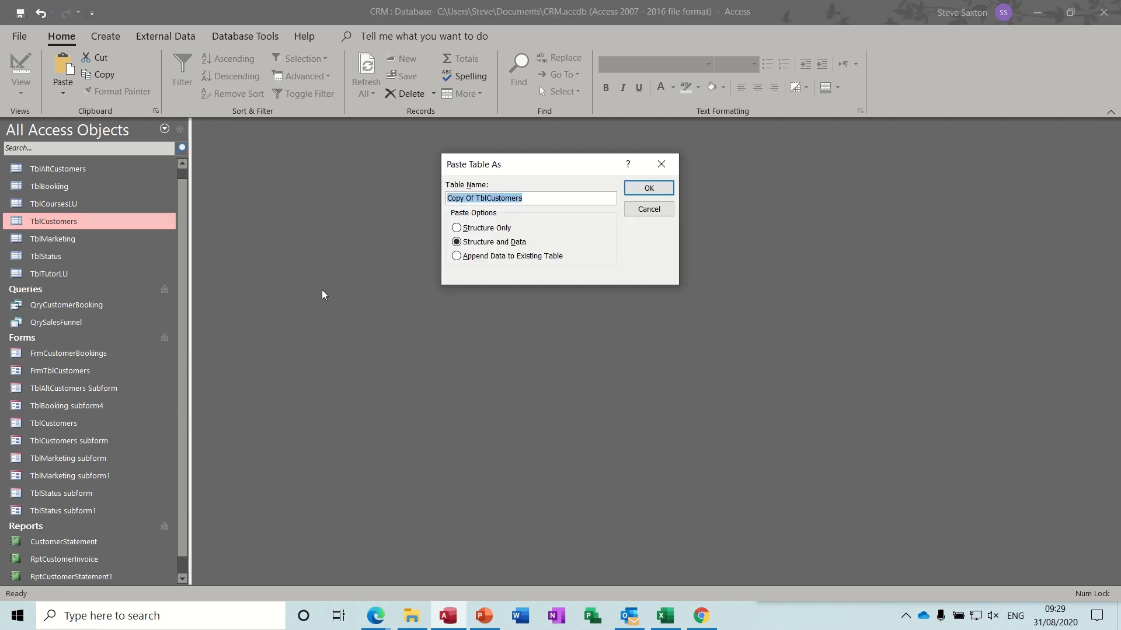
{"action": "left_click", "coordinate": [481, 199]}
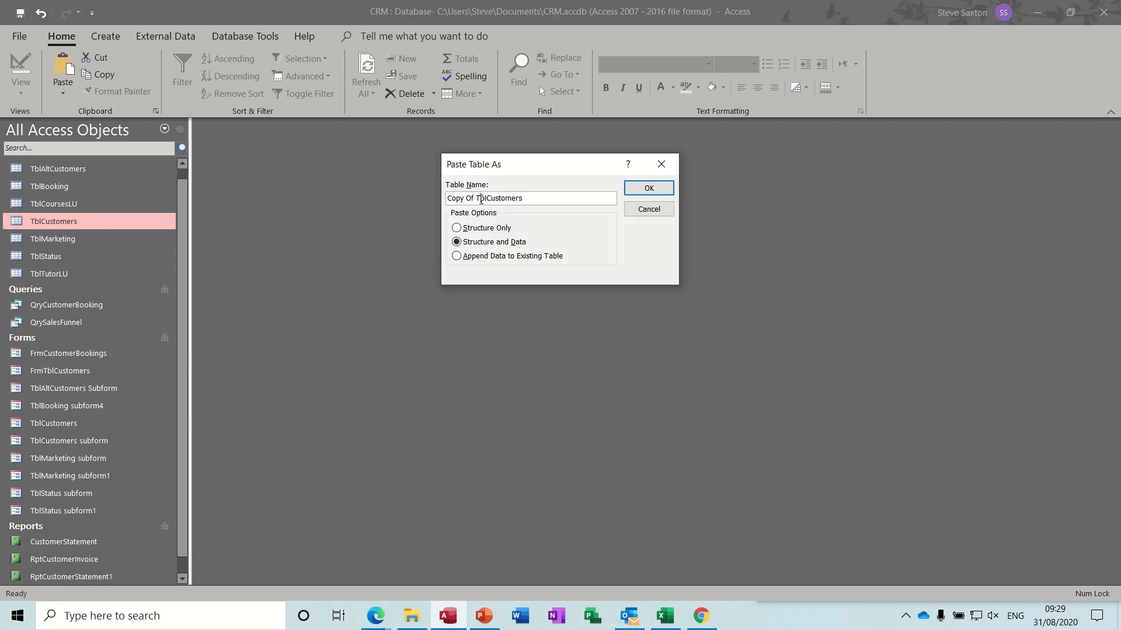
{"action": "left_click_drag", "start_coordinate": [481, 199], "coordinate": [444, 199]}
{"action": "key", "text": "BackSpace"}
{"action": "type", "text": "T"}
{"action": "left_click", "coordinate": [460, 200]}
{"action": "type", "text": "Alt"}
{"action": "left_click", "coordinate": [635, 193]}
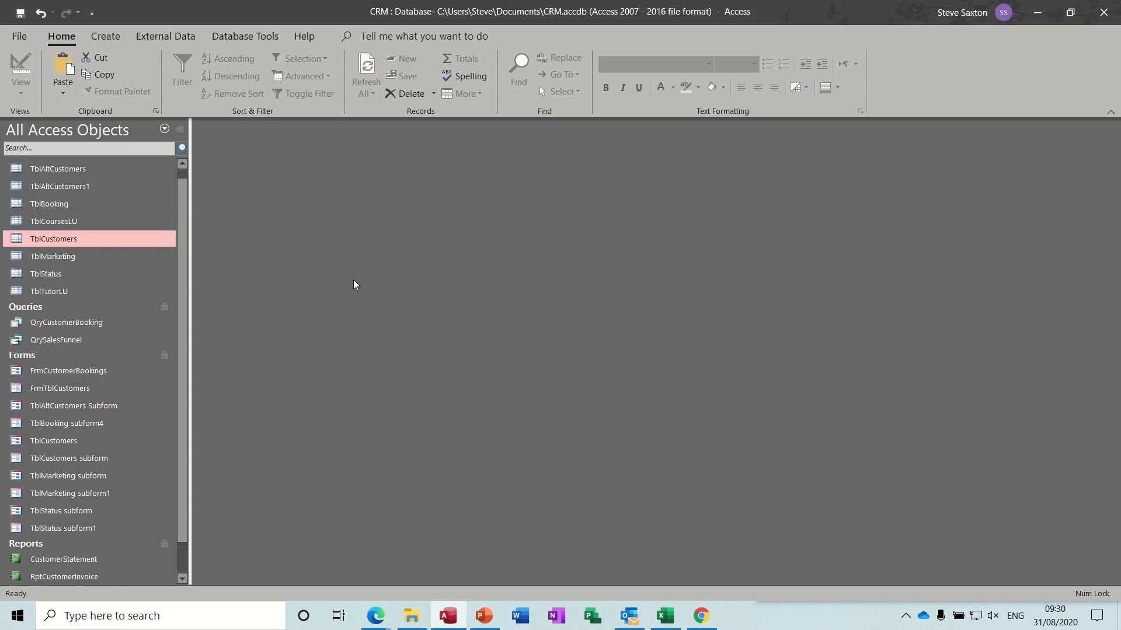
{"action": "left_click", "coordinate": [94, 187]}
{"action": "right_click", "coordinate": [94, 189]}
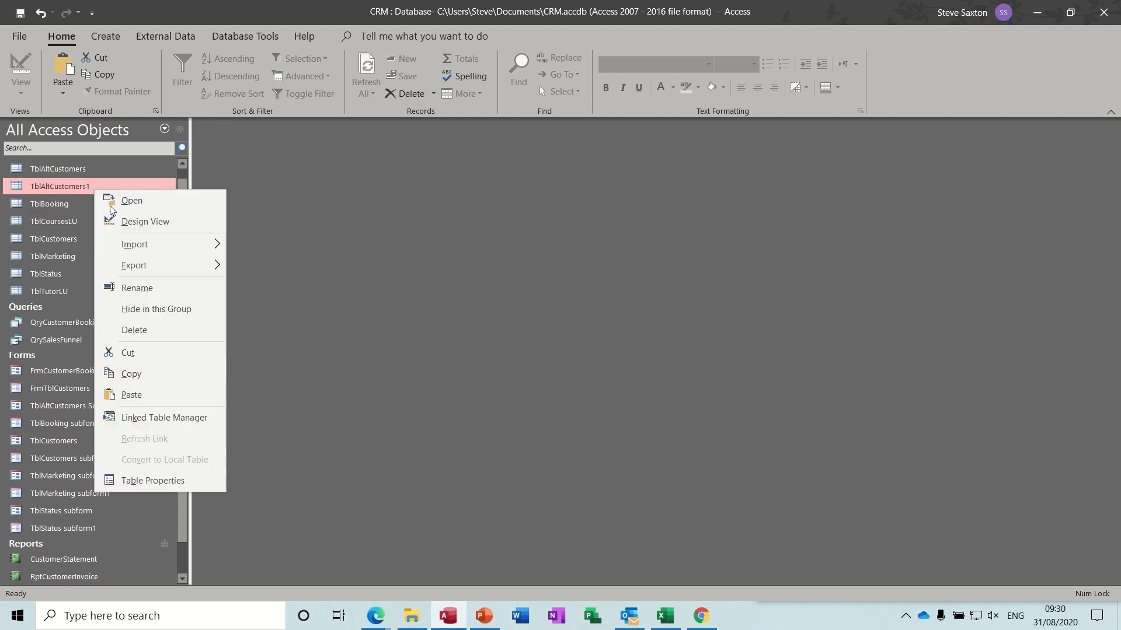
- Open TblAltCustomers1 in Design view and delete the Company through Postcode fields and the Postcode index
{"action": "left_click", "coordinate": [125, 220]}
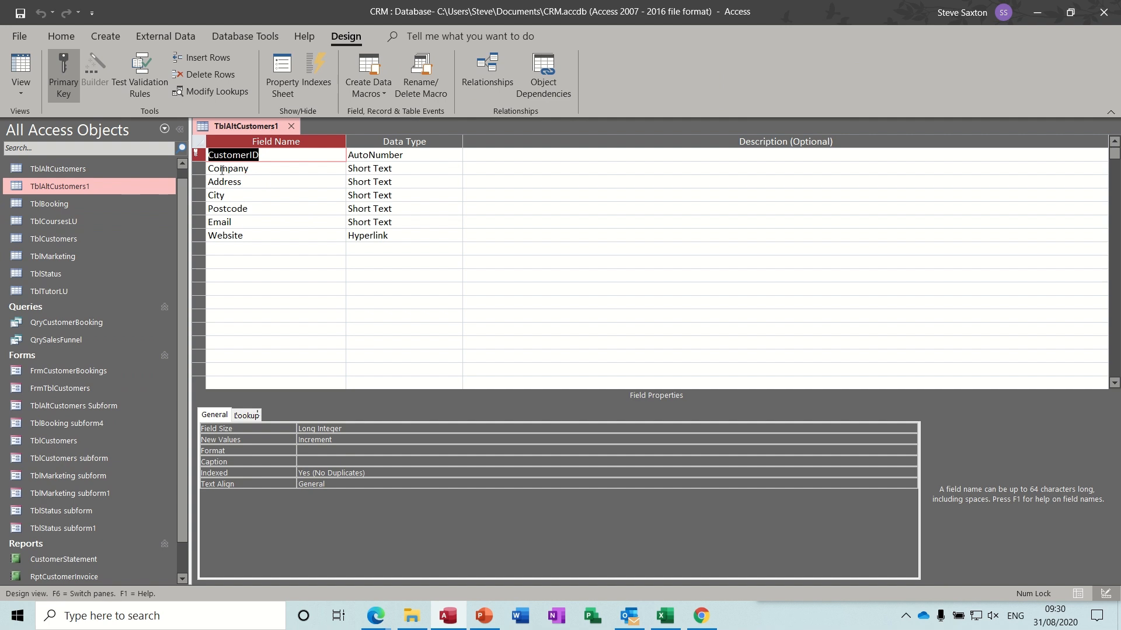
{"action": "left_click_drag", "start_coordinate": [195, 167], "coordinate": [198, 207]}
{"action": "key", "text": "Delete"}
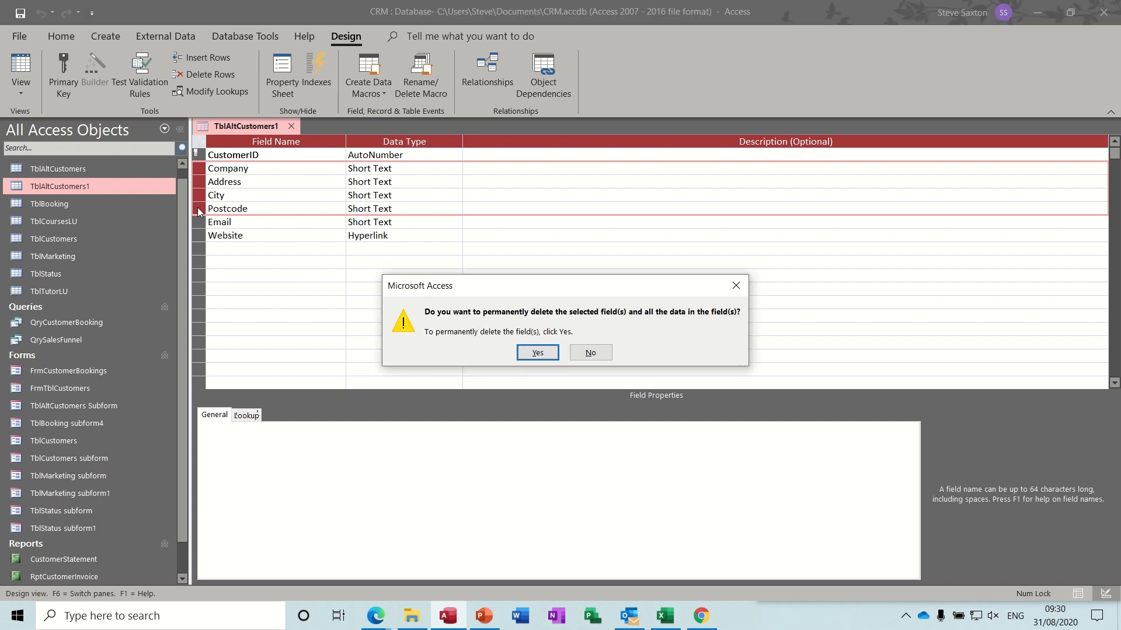
{"action": "left_click", "coordinate": [536, 353]}
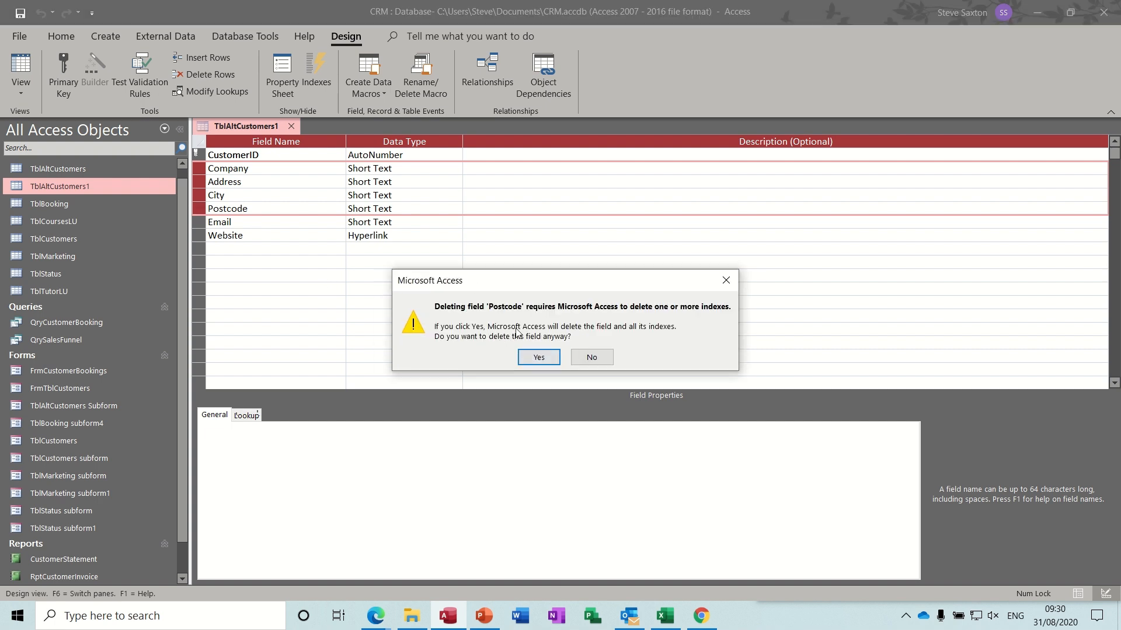
{"action": "left_click", "coordinate": [538, 358]}
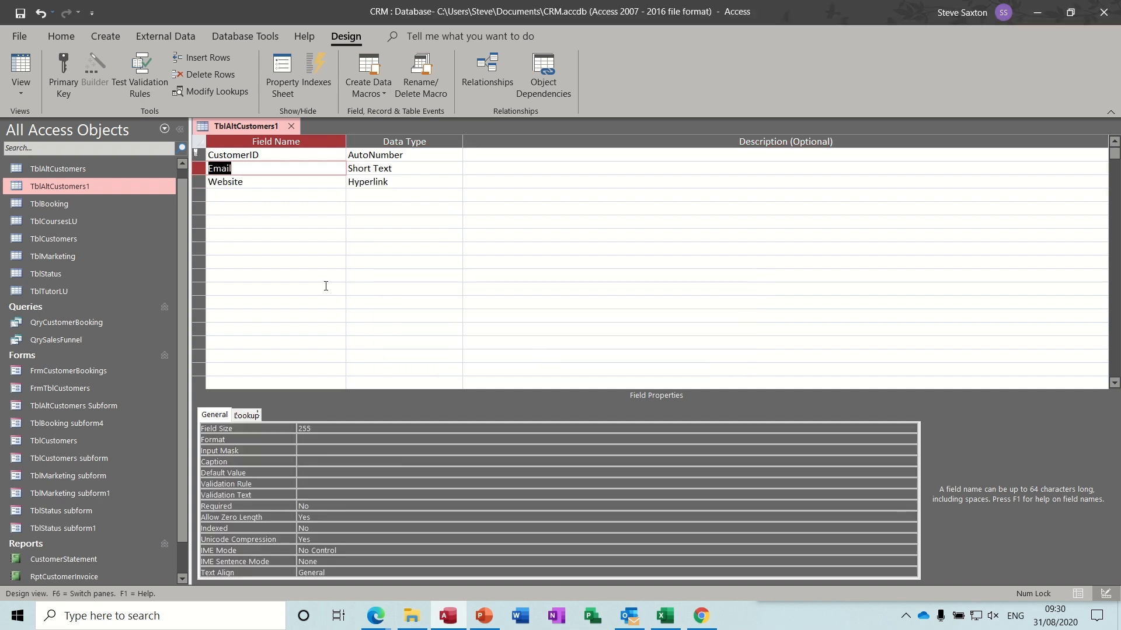
- Delete the Website field, leaving only CustomerID and Email
{"action": "left_click", "coordinate": [200, 184]}
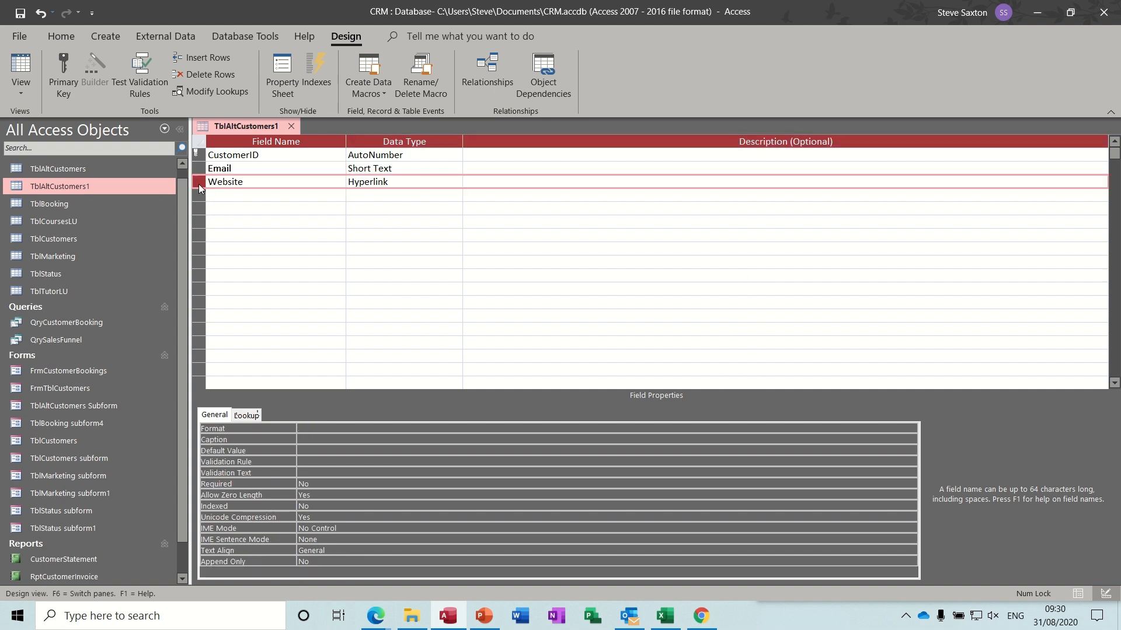
{"action": "key", "text": "Delete"}
{"action": "left_click", "coordinate": [537, 353]}
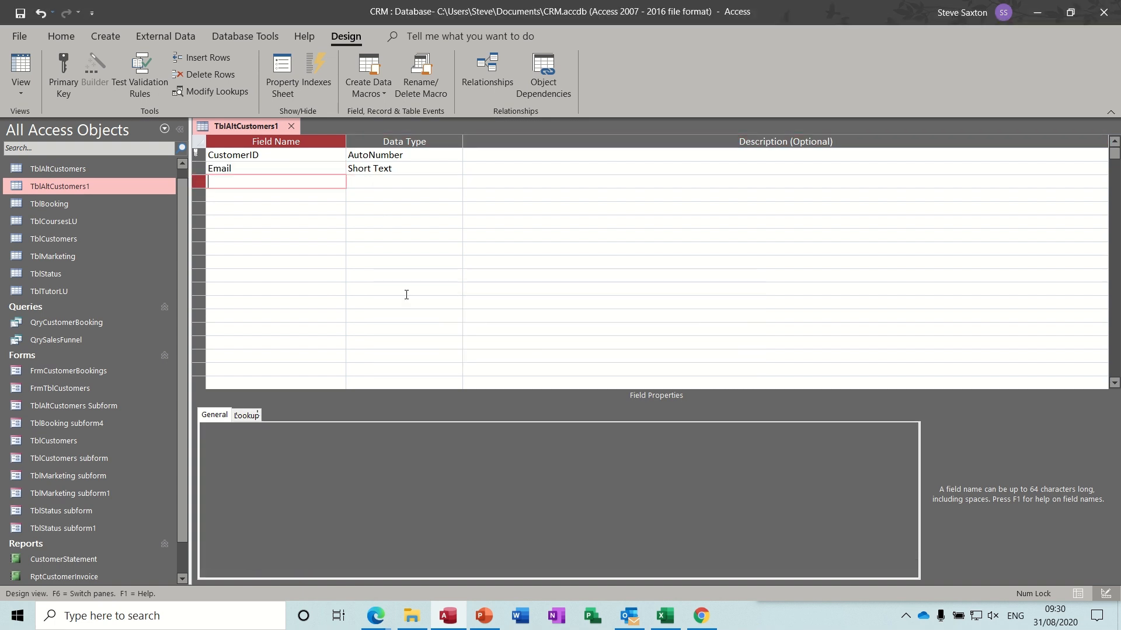
{"action": "left_click", "coordinate": [268, 195]}
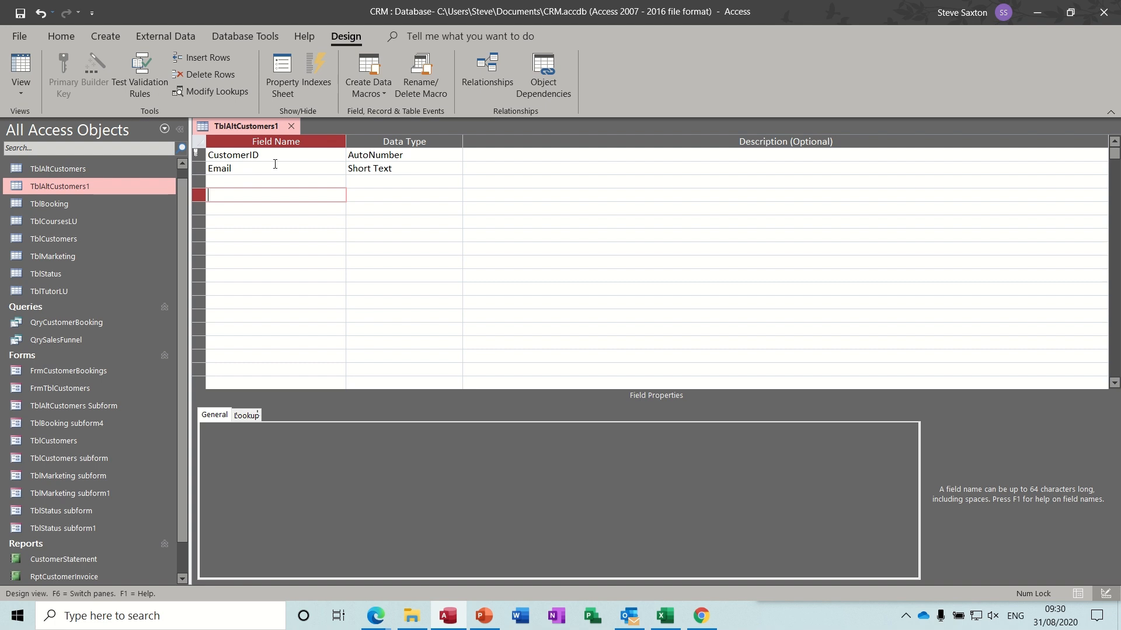
- Add ContactName, Tel and Position fields to TblAltCustomers1
{"action": "left_click", "coordinate": [240, 178]}
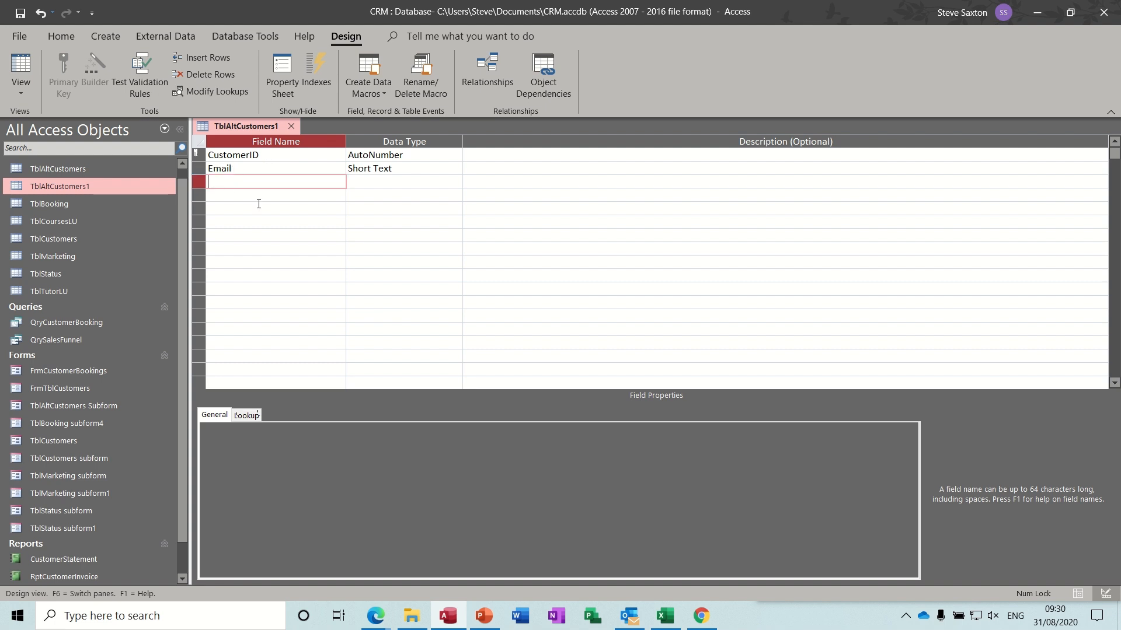
{"action": "type", "text": "ContactName"}
{"action": "key", "text": "Down"}
{"action": "type", "text": "T"}
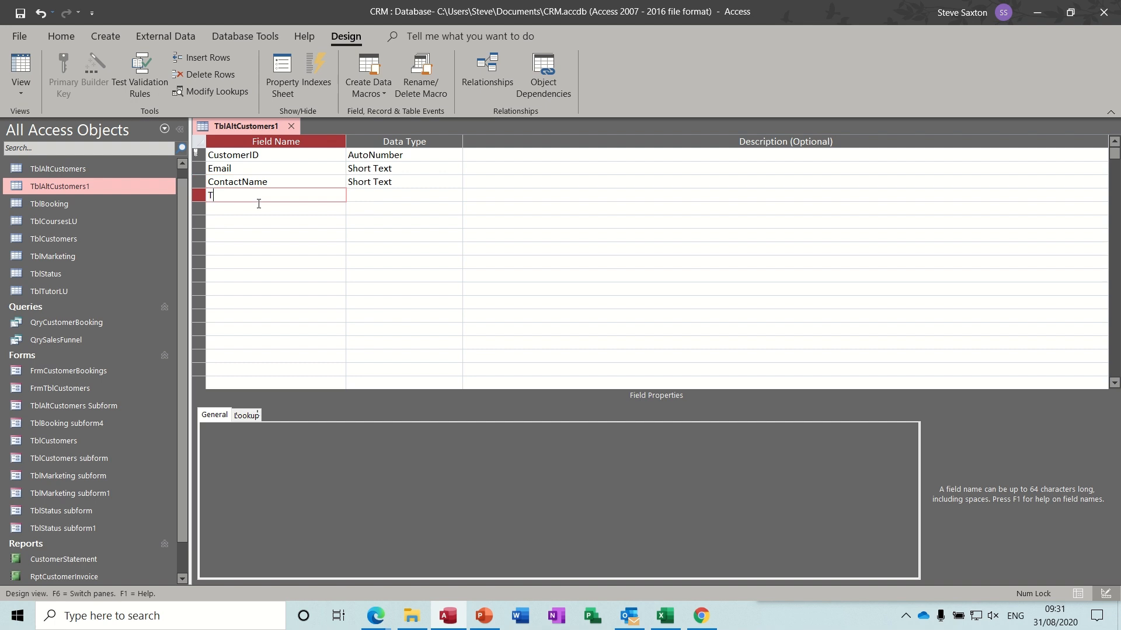
{"action": "type", "text": "el"}
{"action": "key", "text": "Down"}
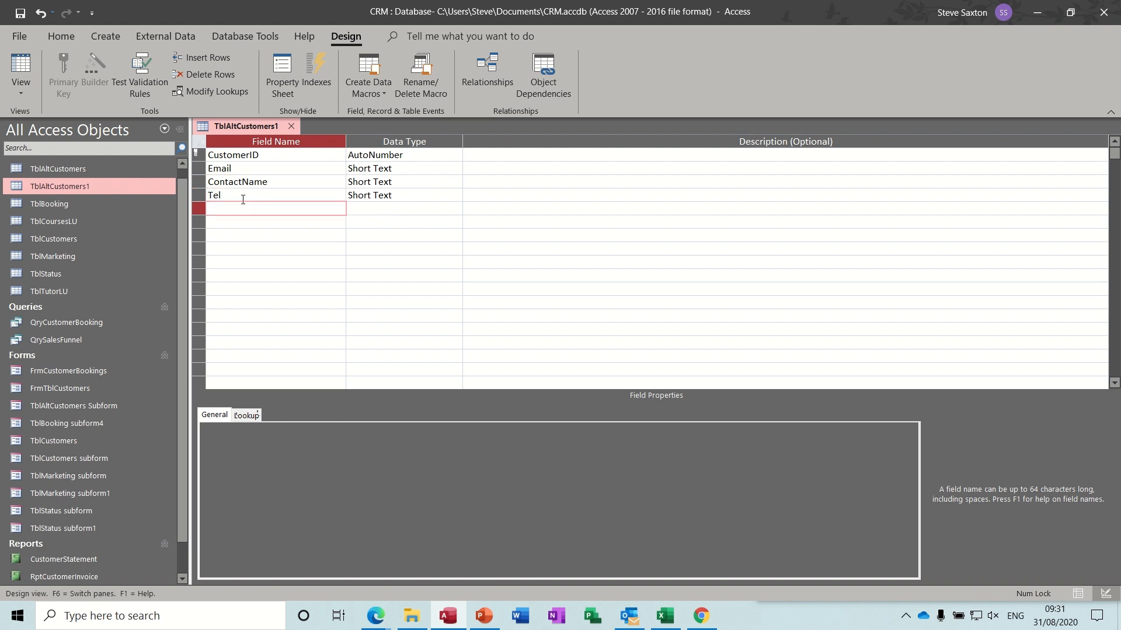
{"action": "type", "text": "Position"}
{"action": "key", "text": "Tab"}
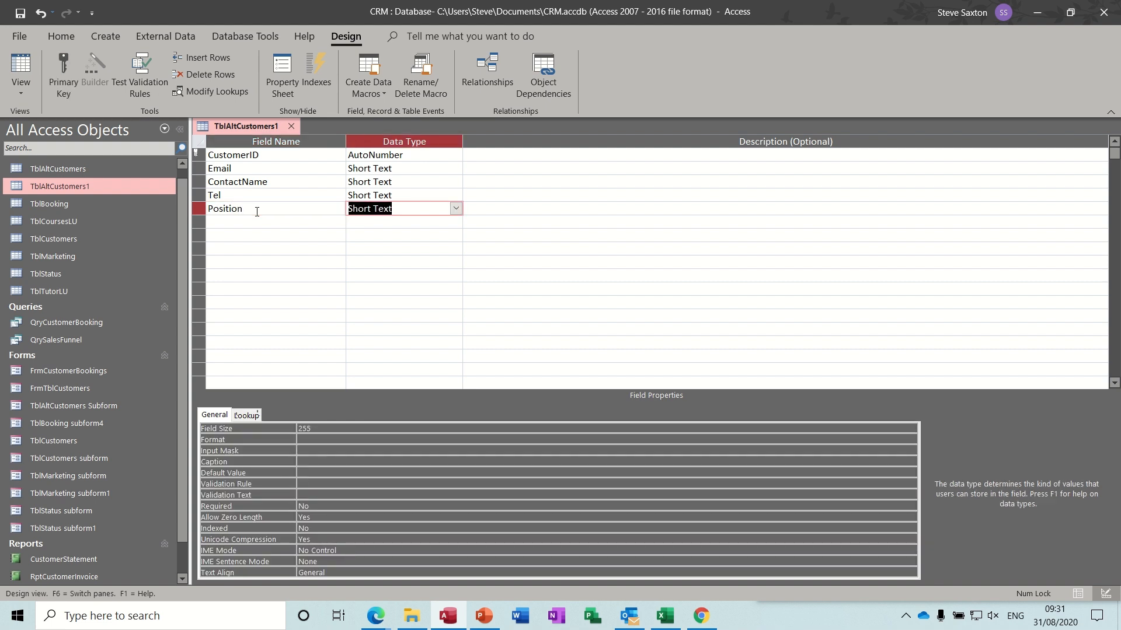
- Move Email below Position and remove the primary key from CustomerID
{"action": "left_click", "coordinate": [198, 169]}
{"action": "left_click_drag", "start_coordinate": [197, 168], "coordinate": [203, 218]}
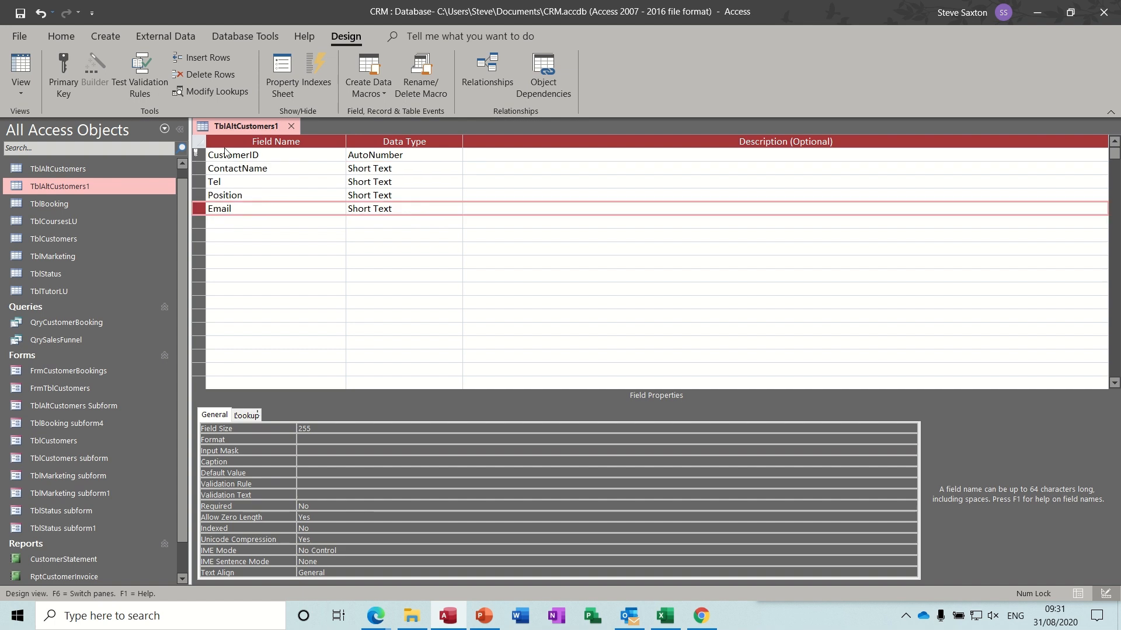
{"action": "left_click", "coordinate": [258, 154]}
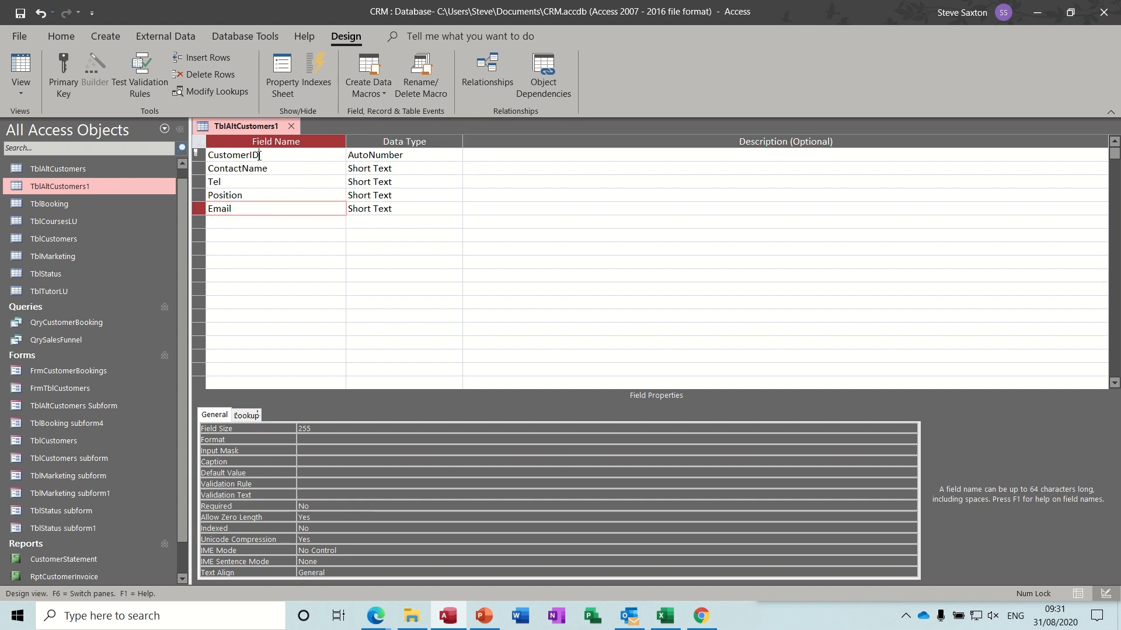
{"action": "left_click", "coordinate": [64, 67]}
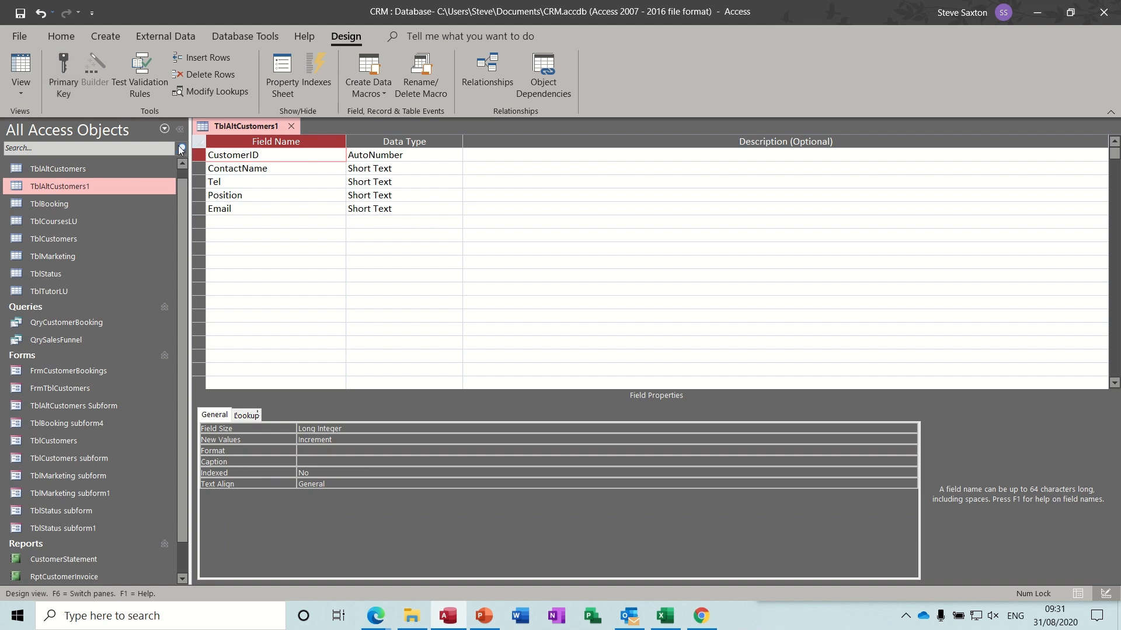
{"action": "left_click", "coordinate": [211, 154]}
{"action": "type", "text": "Alt"}
{"action": "key", "text": "BackSpace"}
{"action": "key", "text": "BackSpace"}
{"action": "key", "text": "BackSpace"}
- Add a new AltContactID field at the end of the field list
{"action": "left_click", "coordinate": [245, 221]}
{"action": "type", "text": "Alt"}
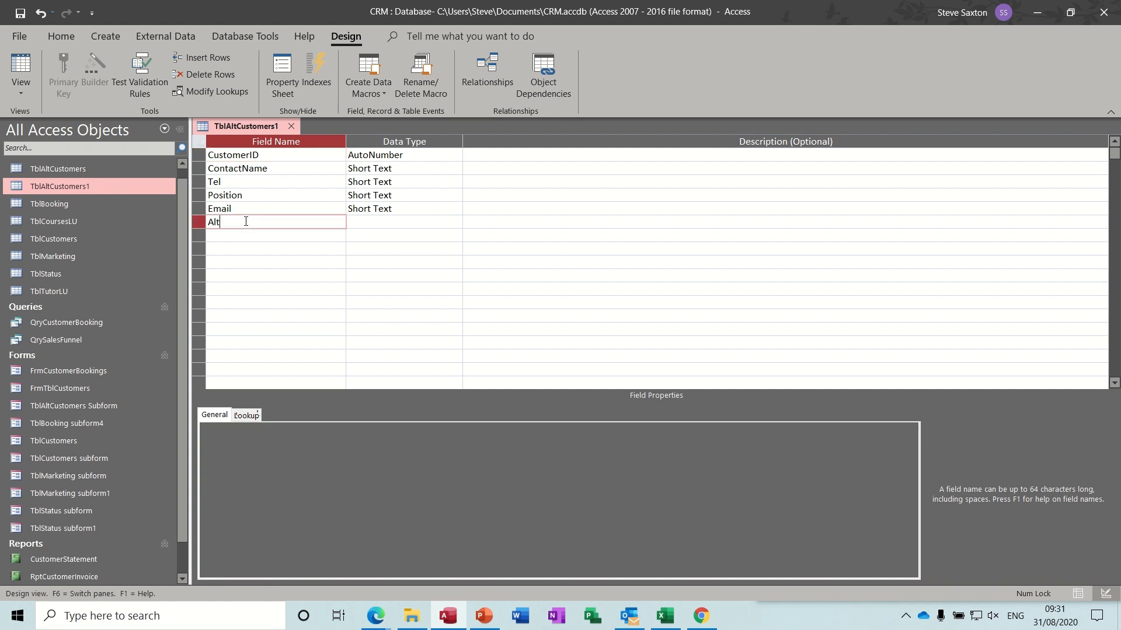
{"action": "type", "text": "ContactID"}
{"action": "left_click", "coordinate": [250, 235]}
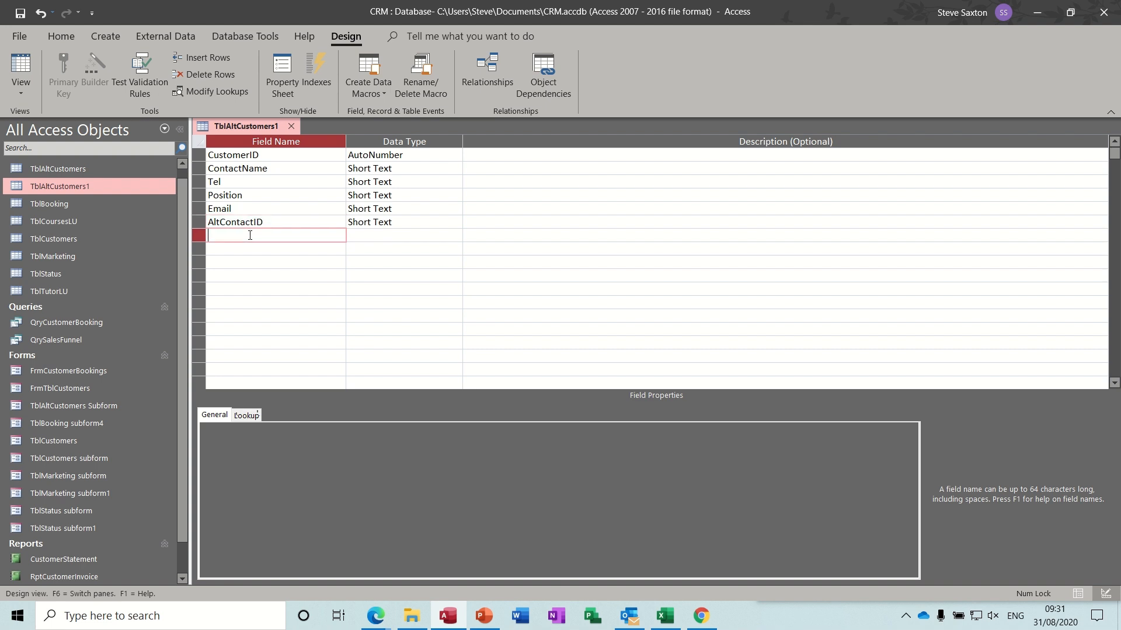
- Set AltContactID to AutoNumber, CustomerID to Number, and make AltContactID the primary key
{"action": "left_click", "coordinate": [411, 222]}
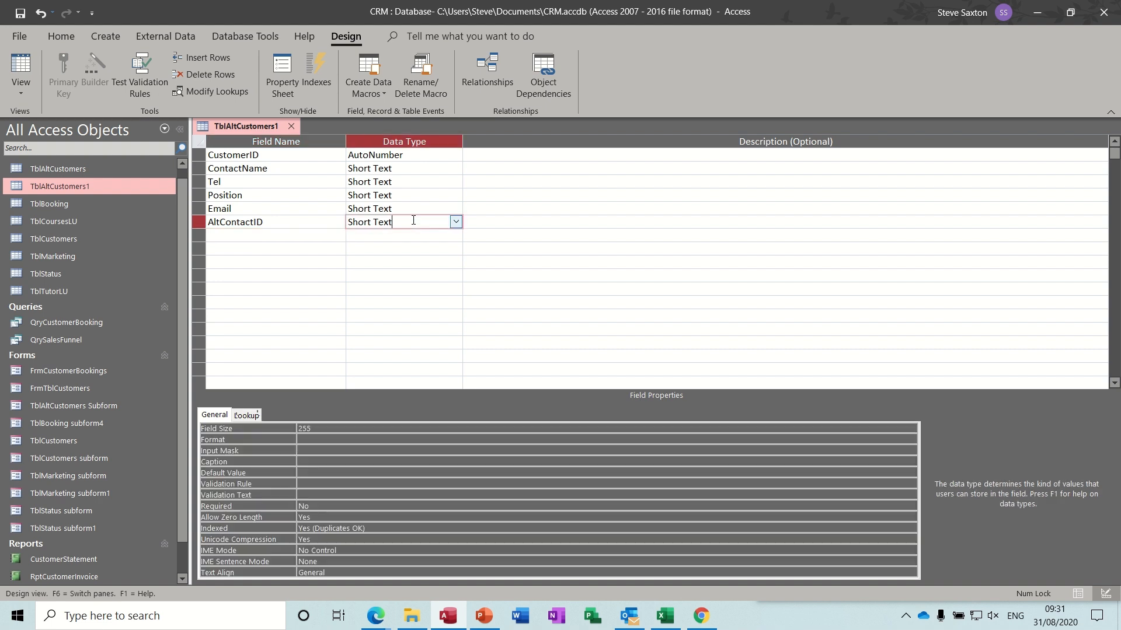
{"action": "left_click", "coordinate": [455, 223]}
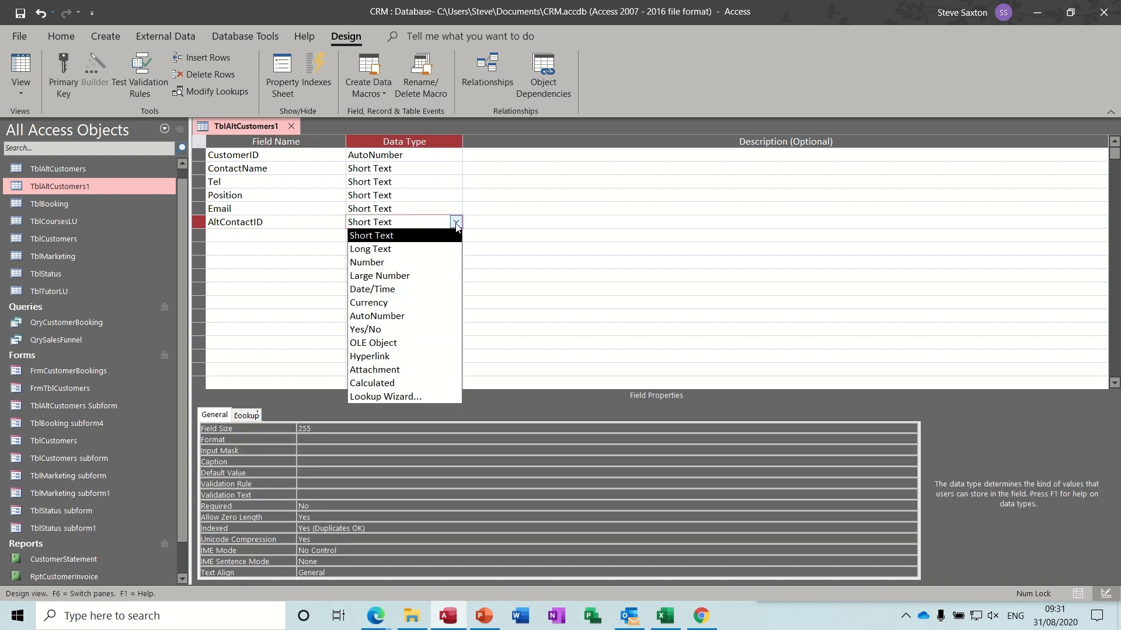
{"action": "left_click", "coordinate": [421, 315]}
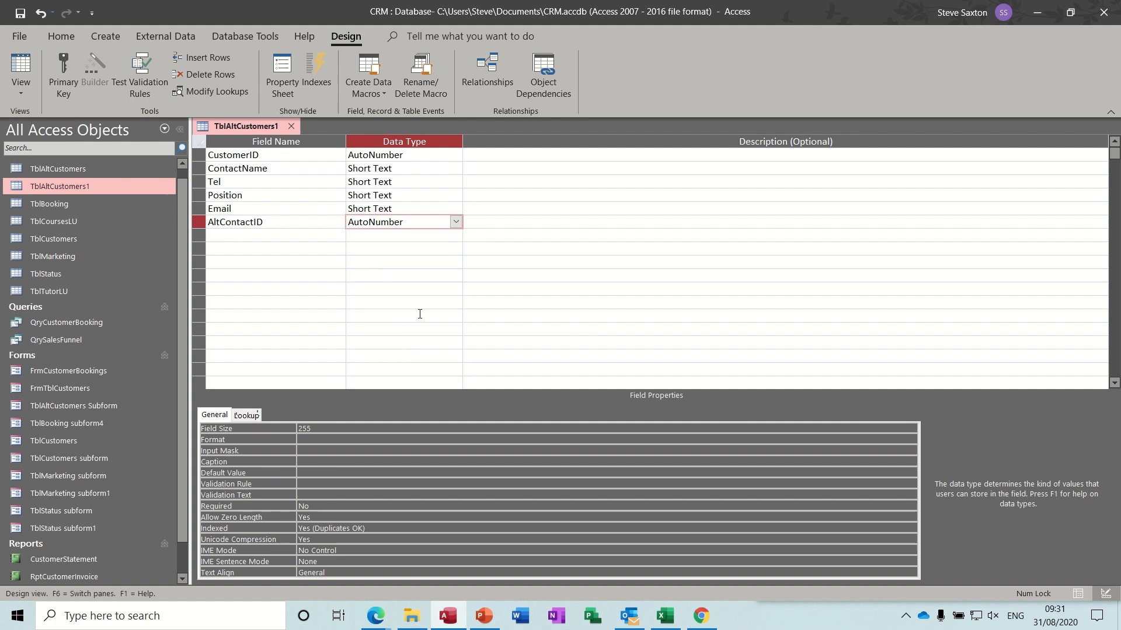
{"action": "left_click", "coordinate": [415, 154]}
{"action": "left_click", "coordinate": [455, 155]}
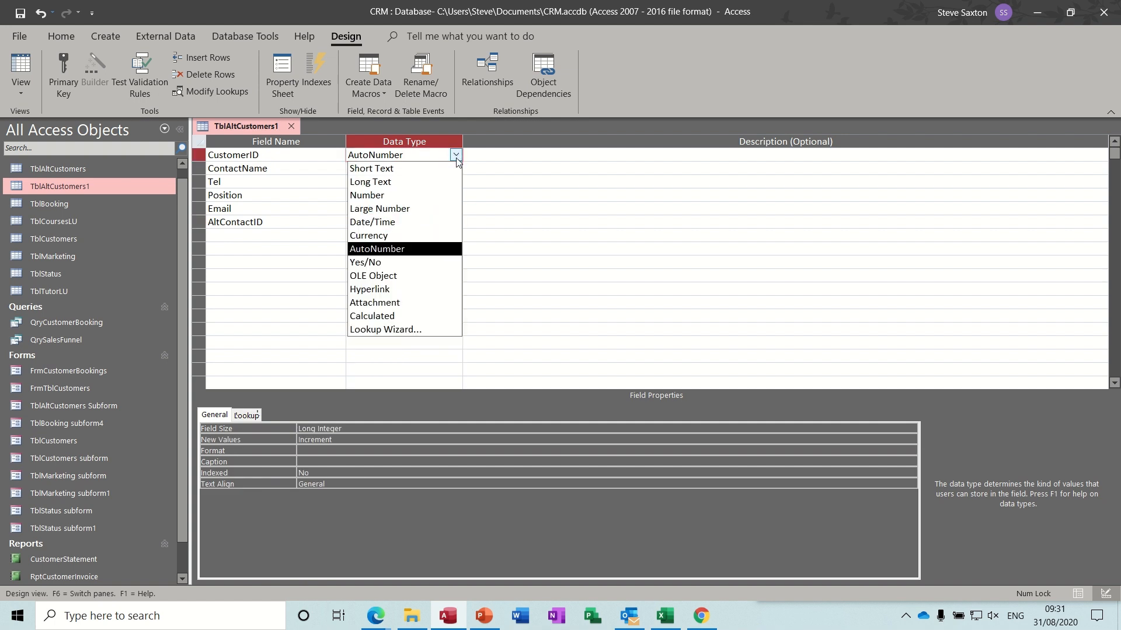
{"action": "left_click", "coordinate": [426, 195]}
{"action": "left_click", "coordinate": [316, 223]}
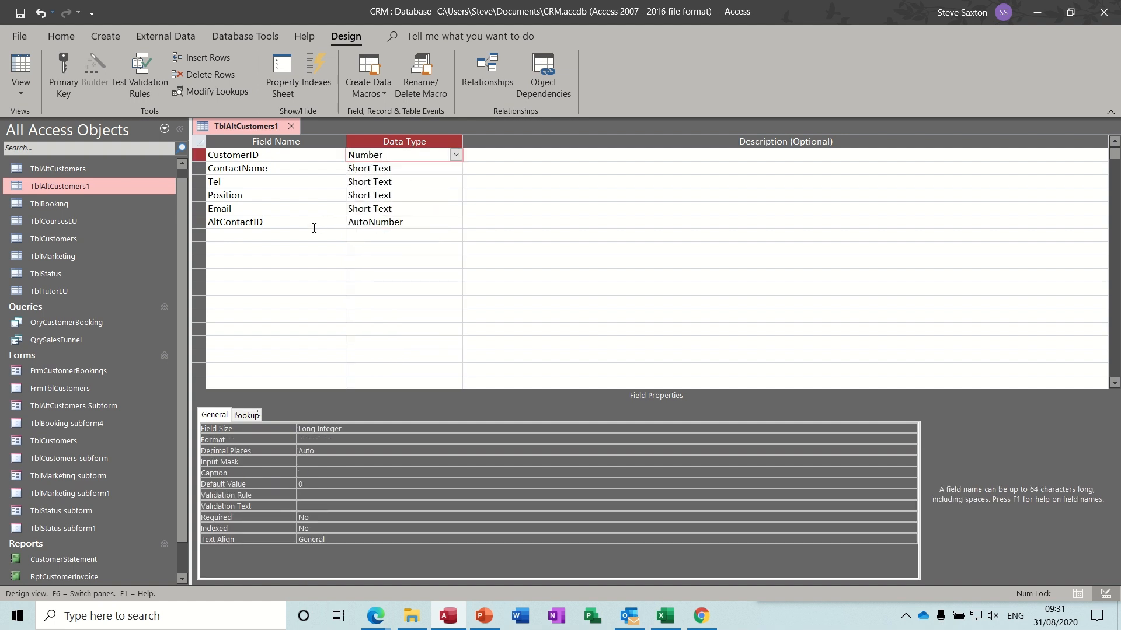
{"action": "left_click", "coordinate": [69, 69]}
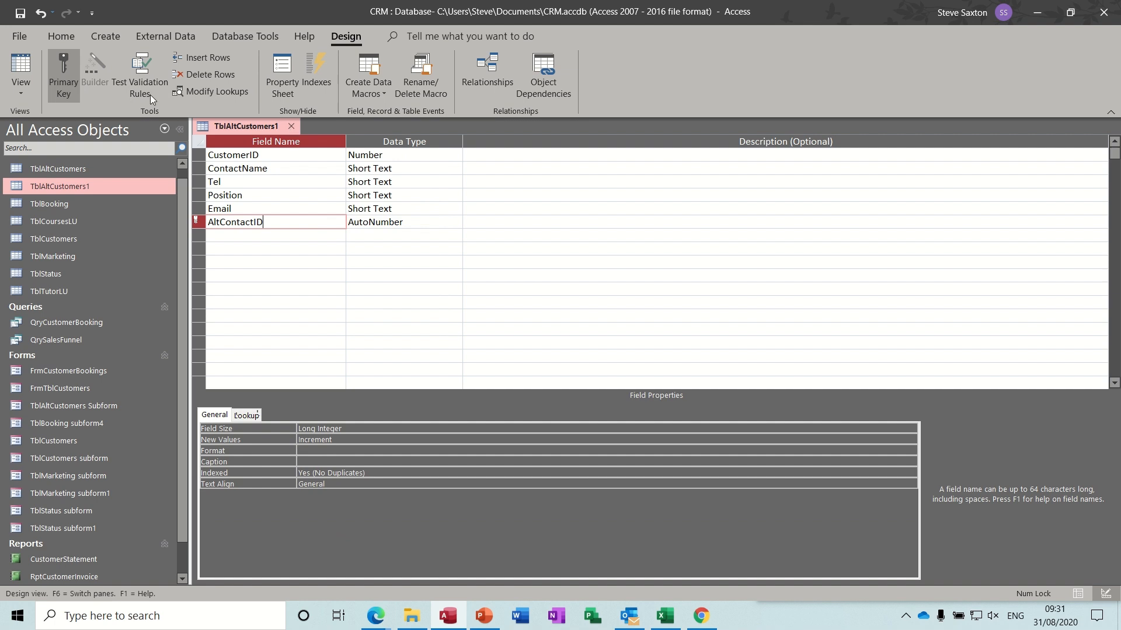
- After the AutoNumber error, change AltContactID to Number, drop its primary key, then save and view records
{"action": "left_click", "coordinate": [24, 64]}
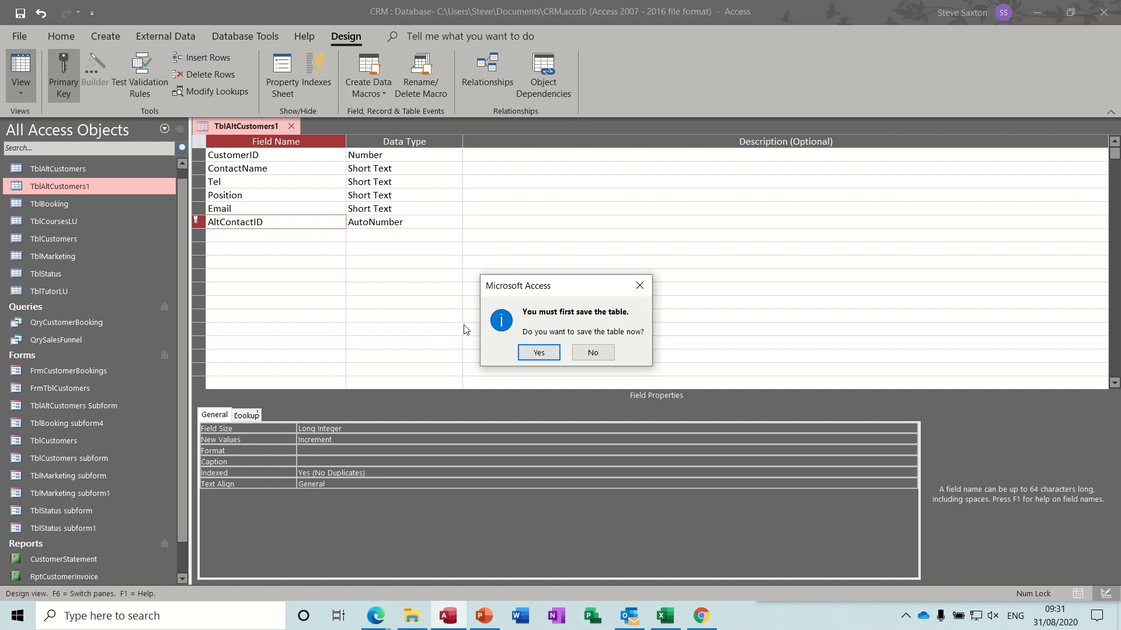
{"action": "left_click", "coordinate": [519, 353]}
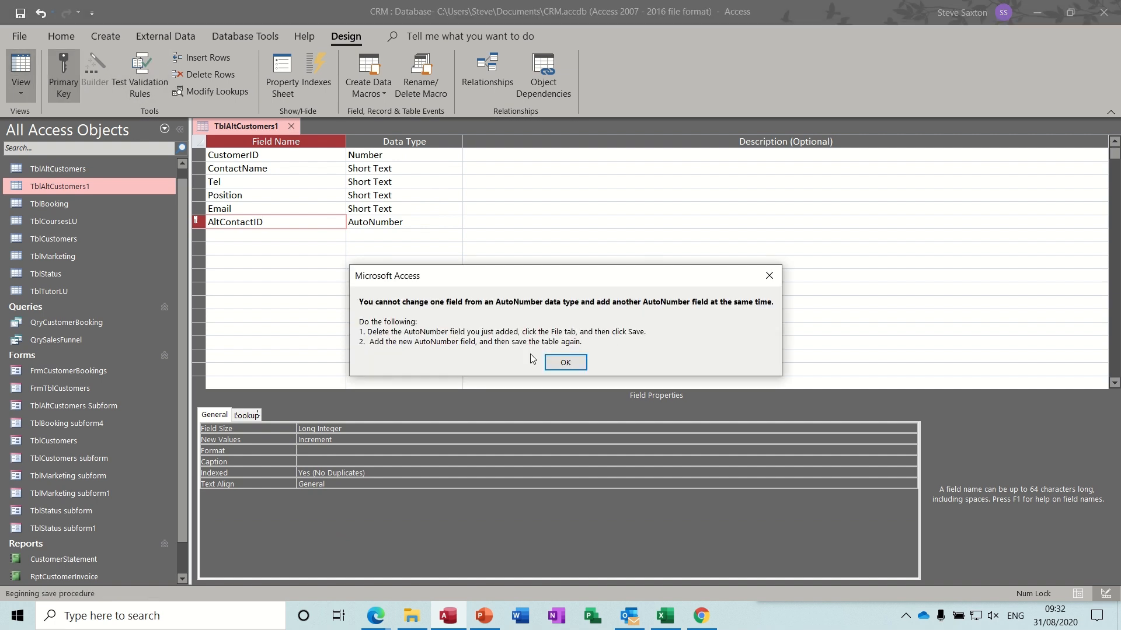
{"action": "left_click", "coordinate": [565, 363]}
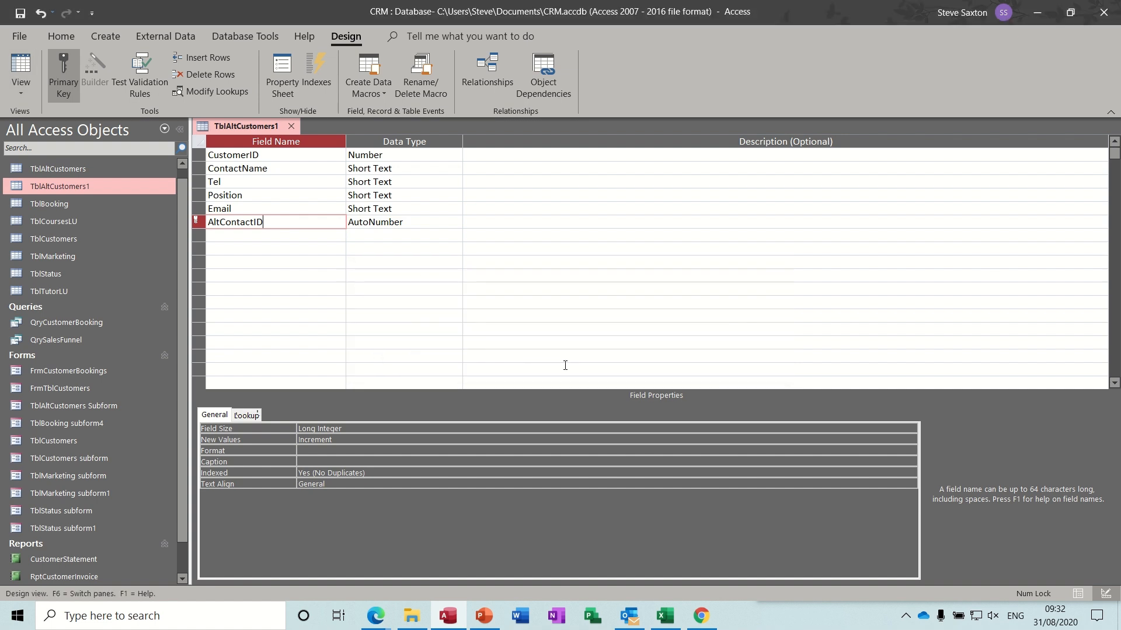
{"action": "left_click", "coordinate": [425, 222]}
{"action": "left_click", "coordinate": [455, 221]}
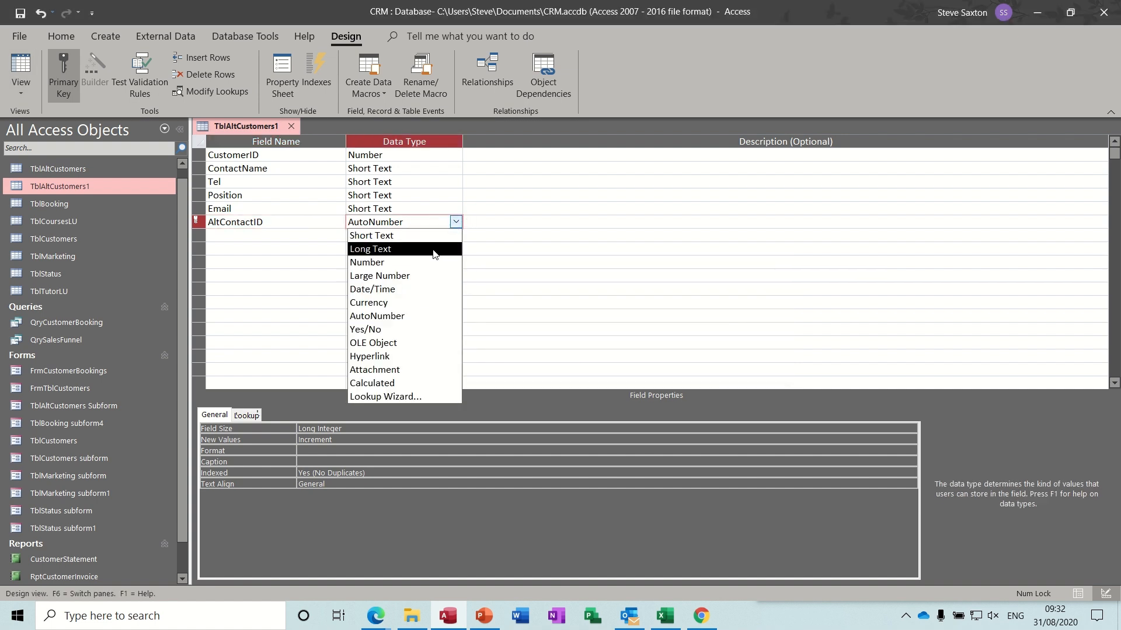
{"action": "left_click", "coordinate": [402, 262]}
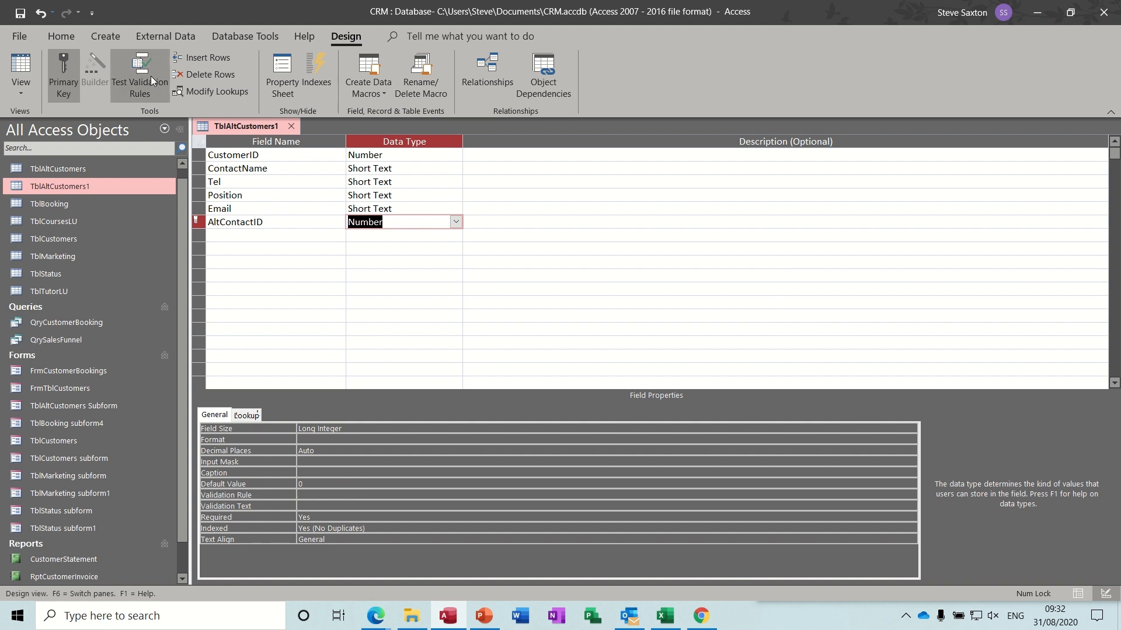
{"action": "left_click", "coordinate": [20, 12]}
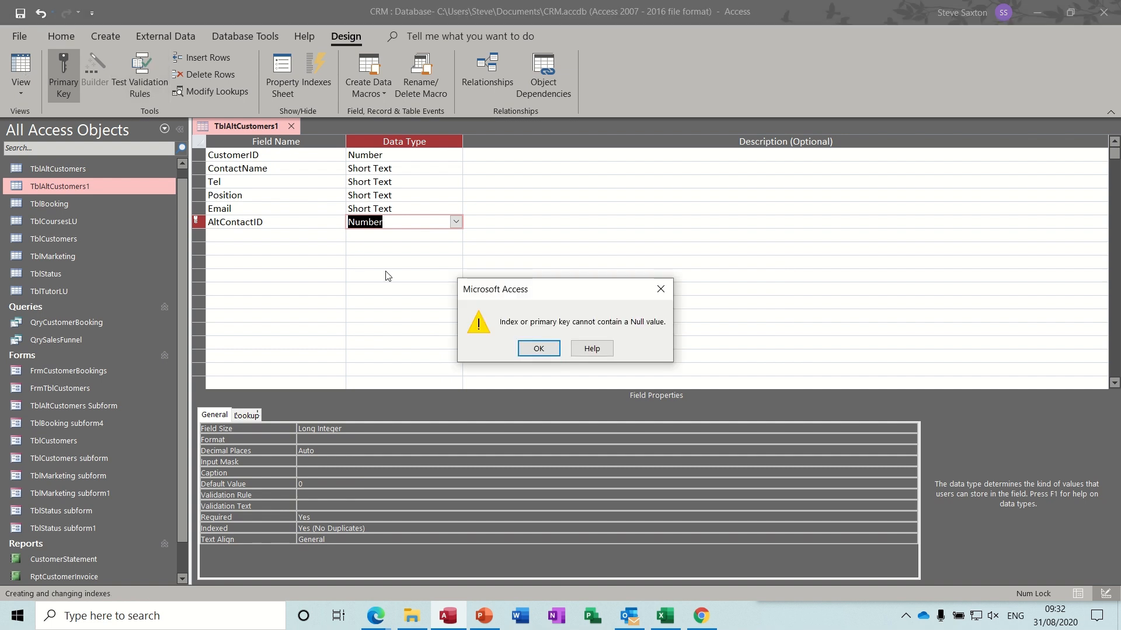
{"action": "left_click", "coordinate": [538, 348]}
{"action": "left_click", "coordinate": [564, 348]}
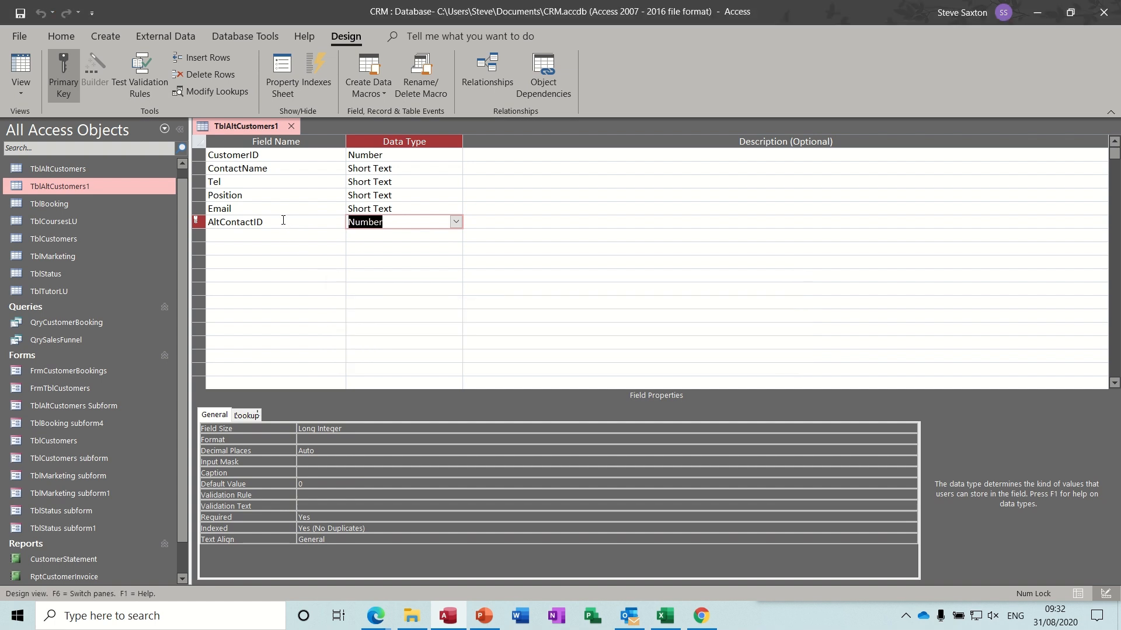
{"action": "left_click", "coordinate": [283, 222]}
{"action": "left_click", "coordinate": [72, 85]}
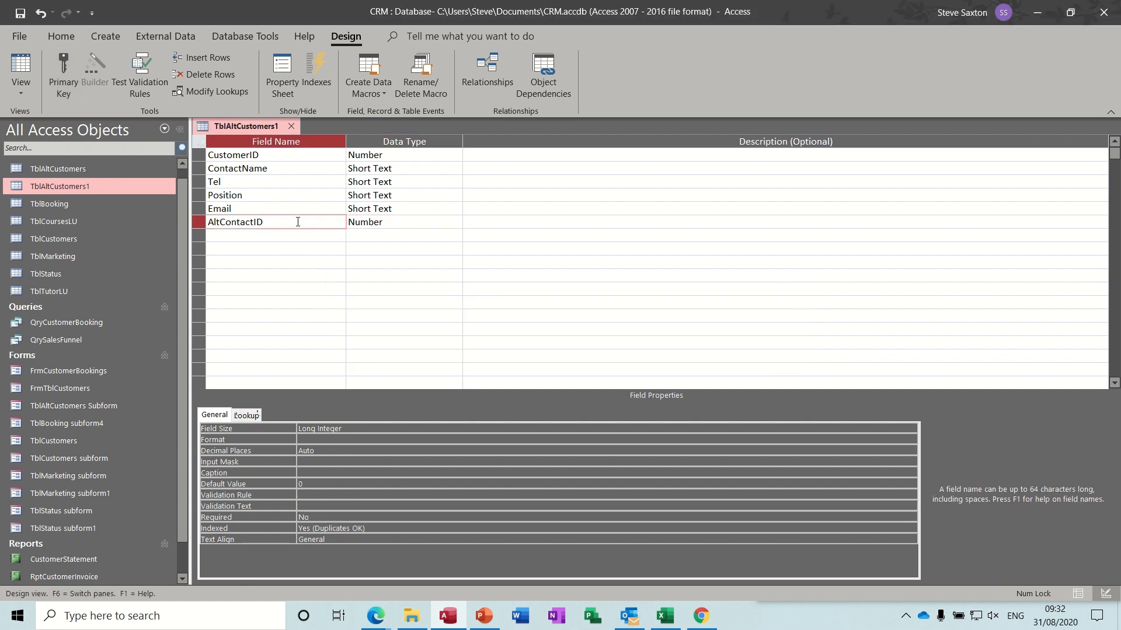
{"action": "key", "text": "Down"}
{"action": "left_click", "coordinate": [20, 67]}
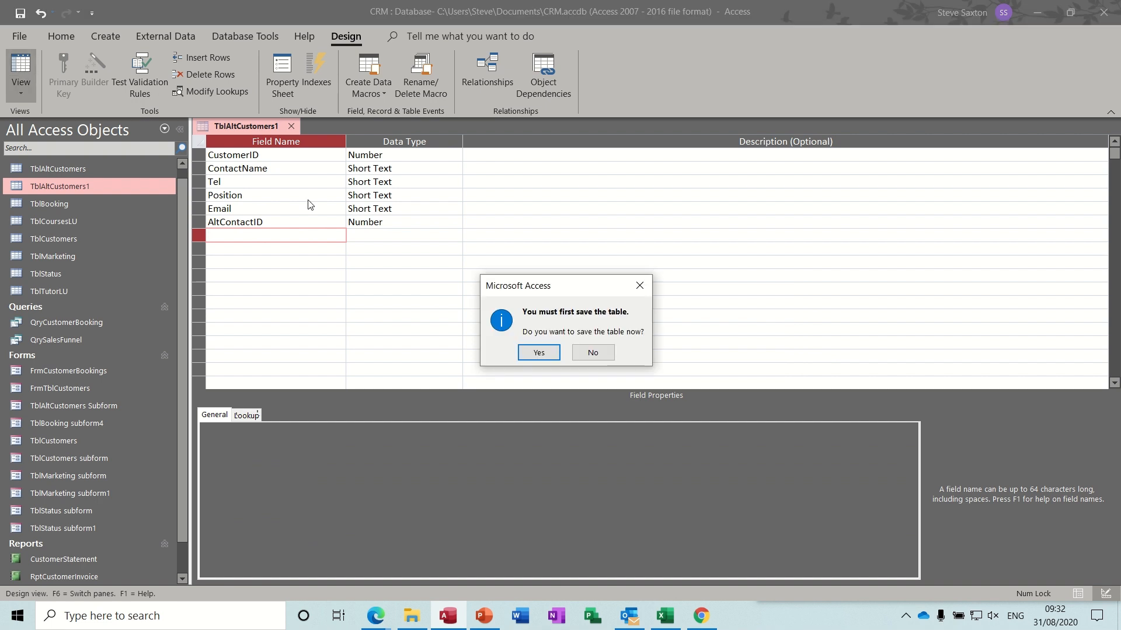
{"action": "left_click", "coordinate": [538, 353]}
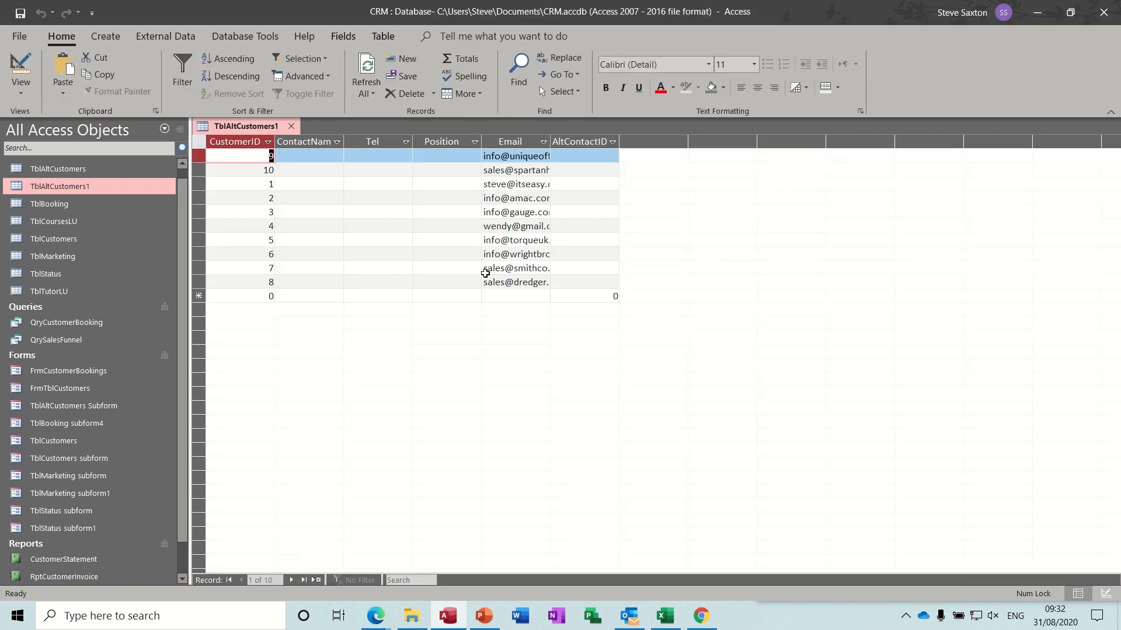
- Retry AltContactID as primary key, then remove it after the Null error and save to Datasheet view
{"action": "left_click", "coordinate": [20, 67]}
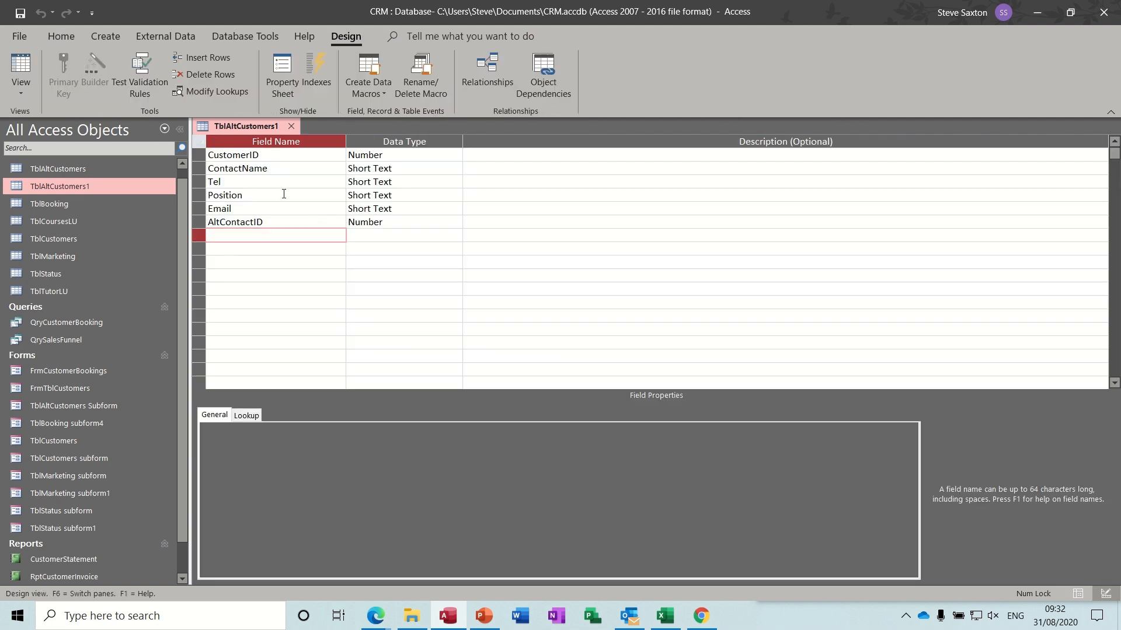
{"action": "left_click", "coordinate": [242, 168]}
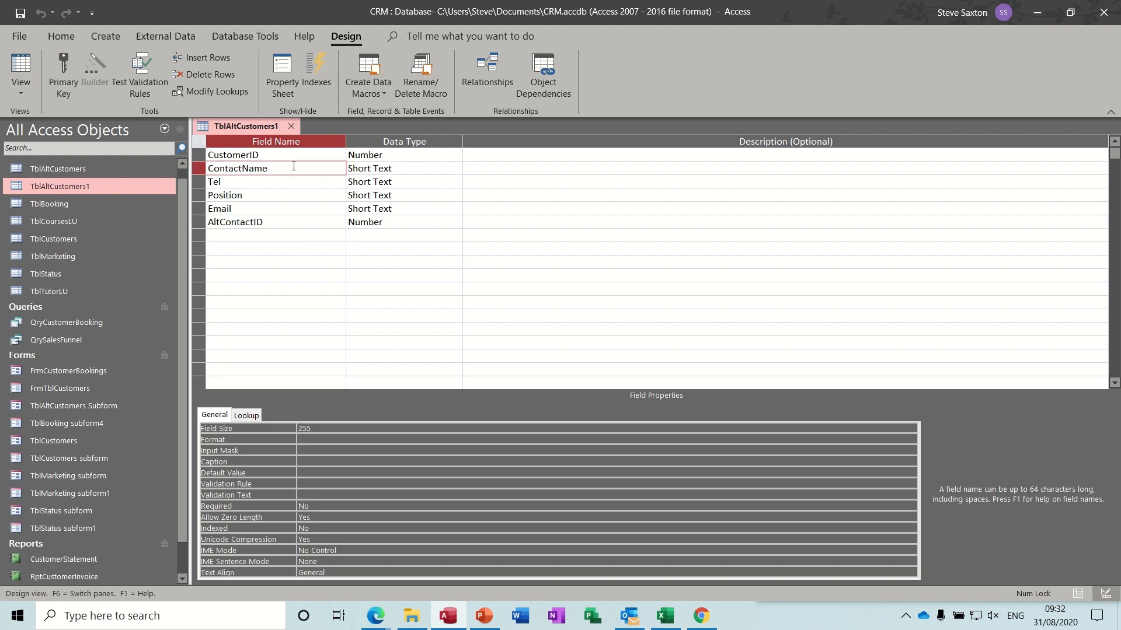
{"action": "left_click", "coordinate": [274, 222]}
{"action": "left_click", "coordinate": [65, 68]}
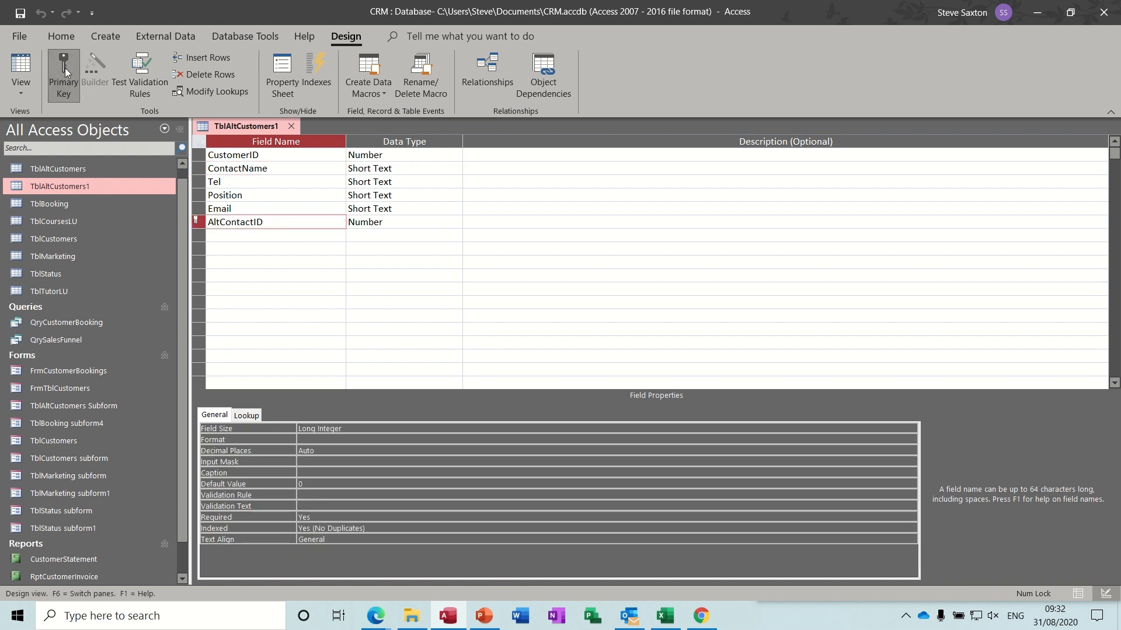
{"action": "left_click", "coordinate": [20, 14]}
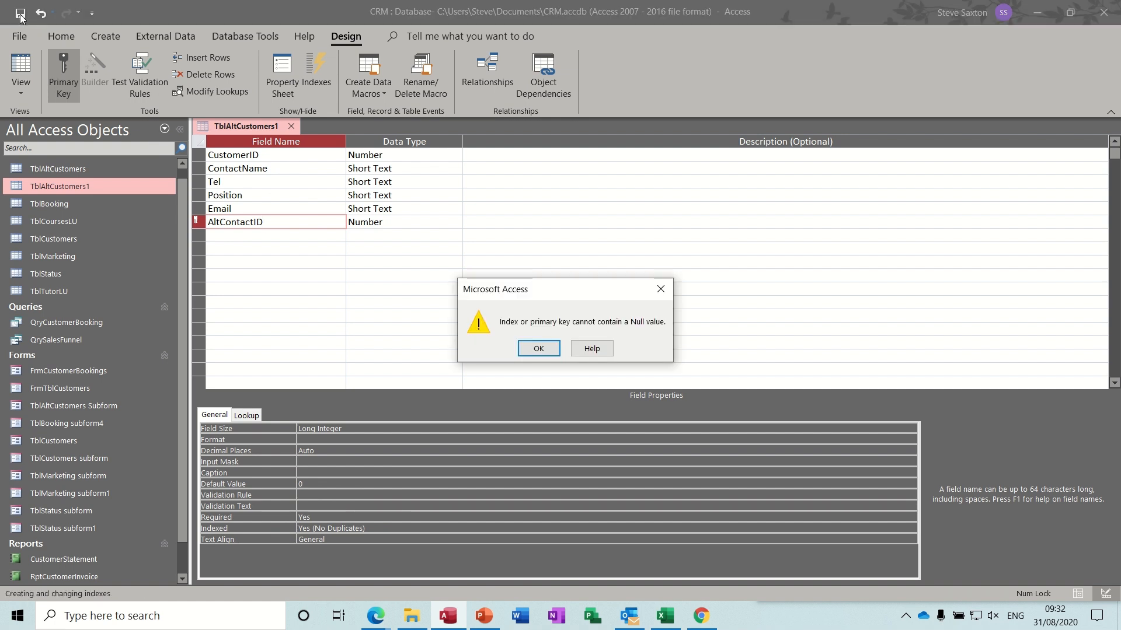
{"action": "left_click", "coordinate": [538, 348]}
{"action": "left_click", "coordinate": [563, 348]}
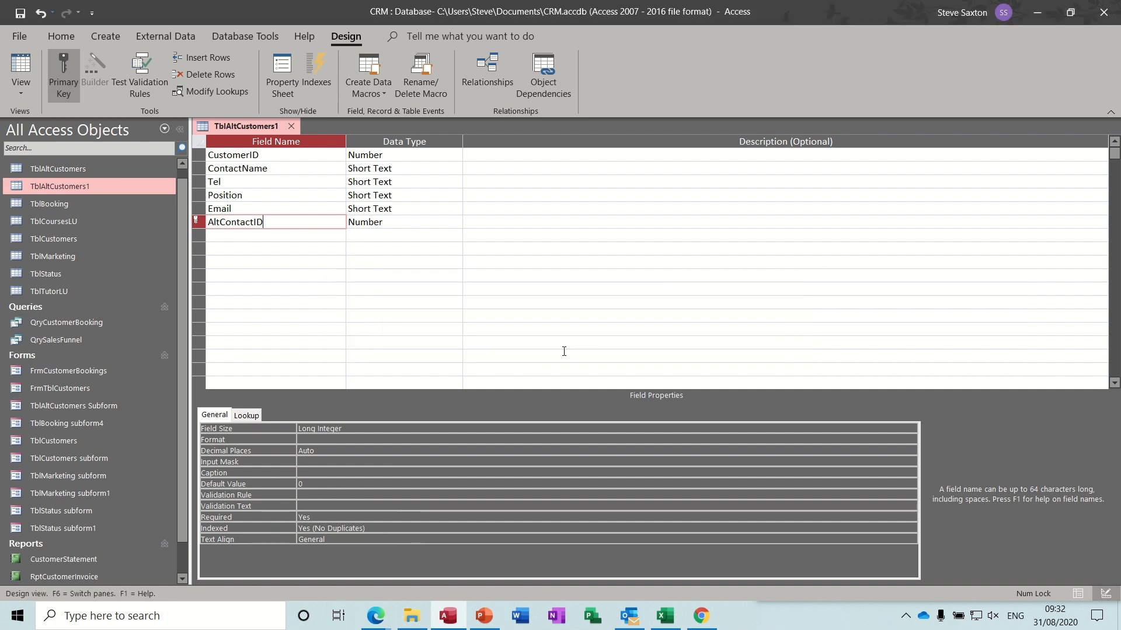
{"action": "left_click", "coordinate": [395, 224]}
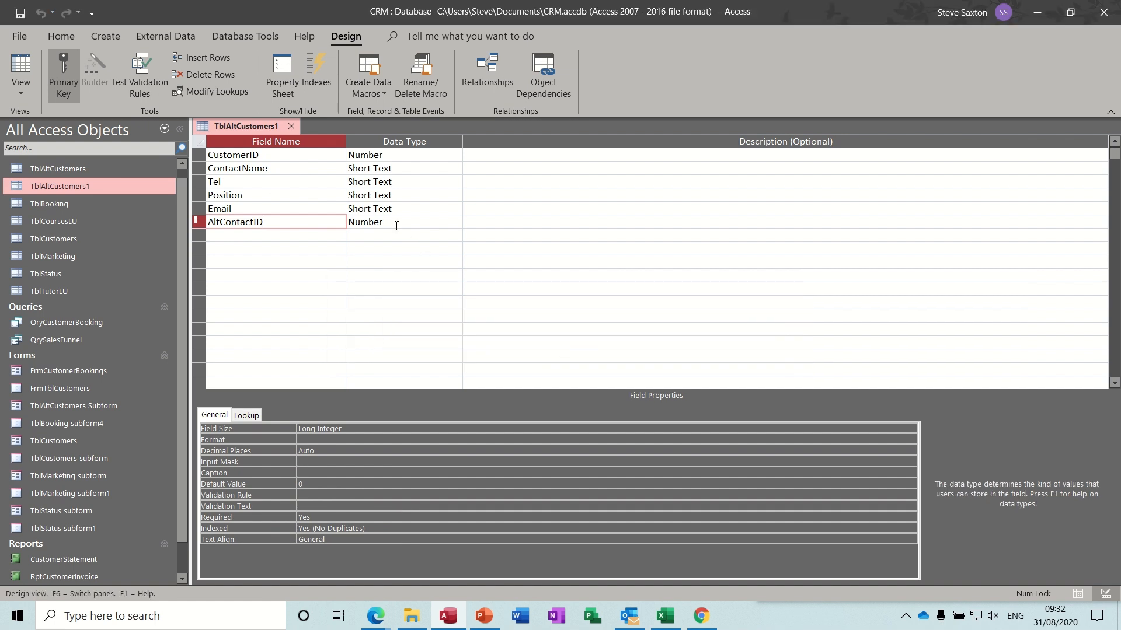
{"action": "left_click", "coordinate": [325, 216]}
{"action": "left_click", "coordinate": [68, 73]}
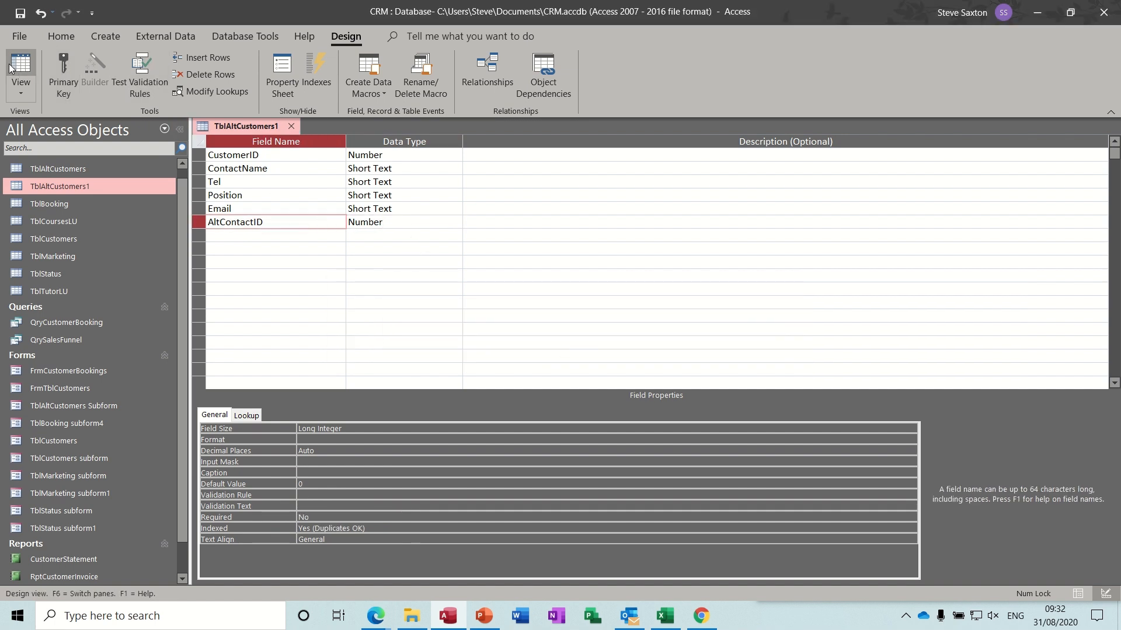
{"action": "left_click", "coordinate": [20, 68]}
{"action": "left_click", "coordinate": [536, 351]}
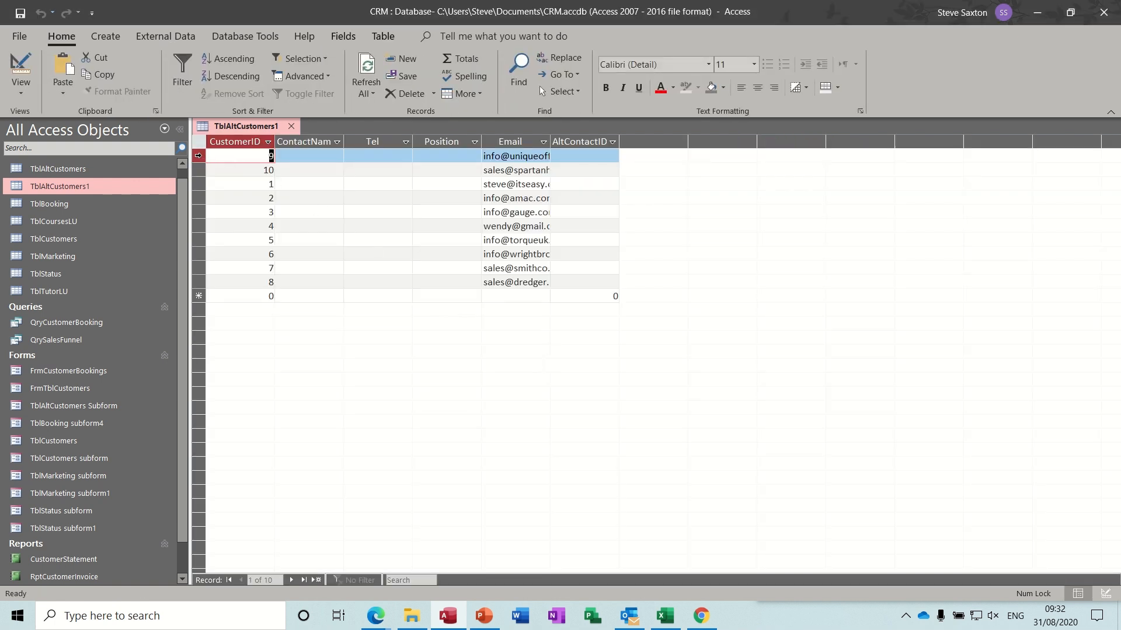
- Delete all 10 records from the TblAltCustomers1 datasheet
{"action": "left_click_drag", "start_coordinate": [199, 156], "coordinate": [229, 282]}
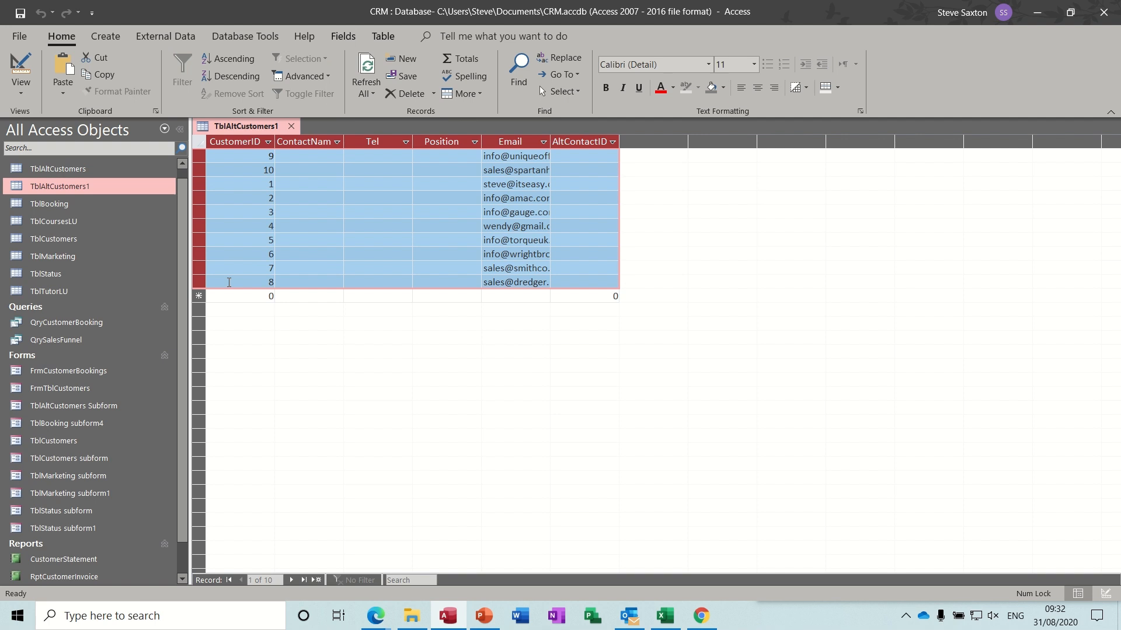
{"action": "key", "text": "Delete"}
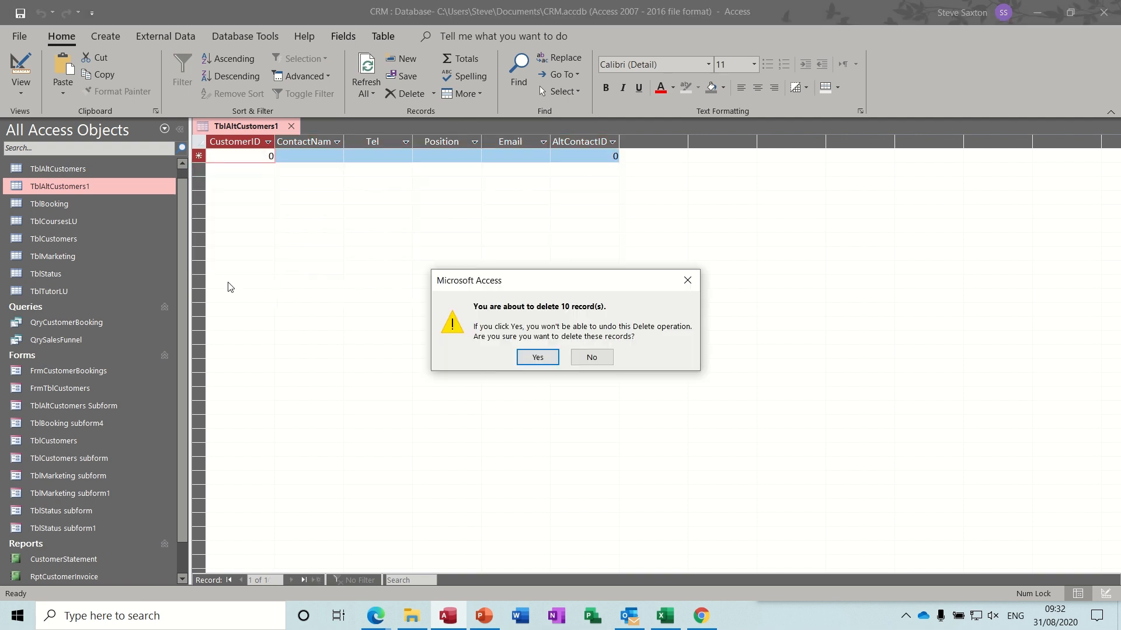
{"action": "left_click", "coordinate": [536, 358]}
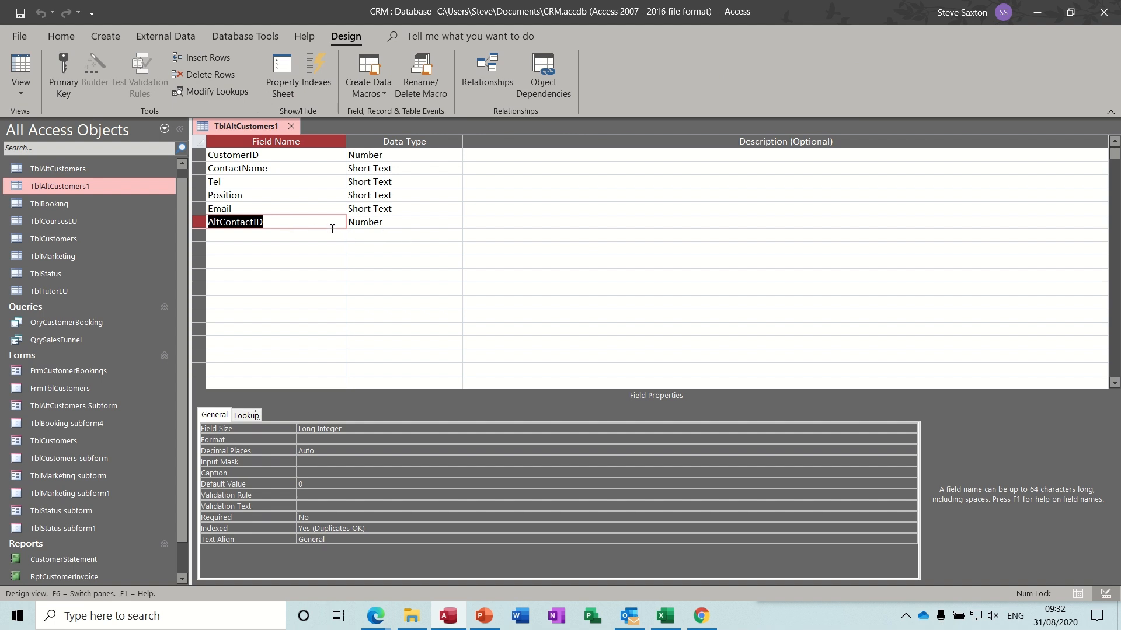
- Make AltContactID the primary key as an AutoNumber field, save, and show the empty datasheet
{"action": "left_click", "coordinate": [295, 222]}
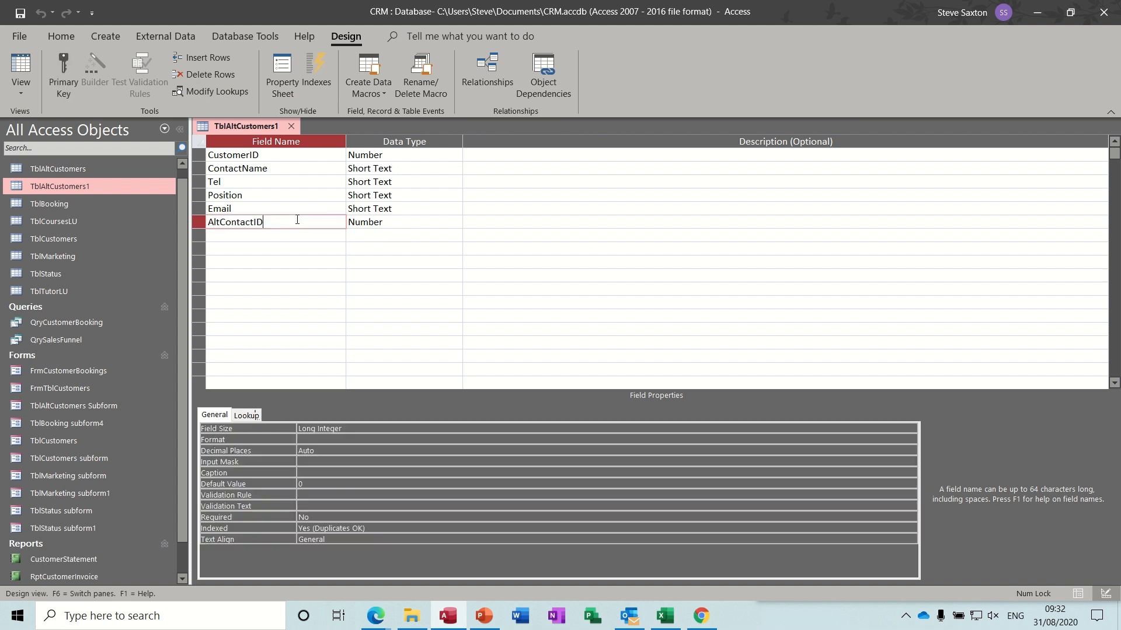
{"action": "left_click", "coordinate": [64, 70]}
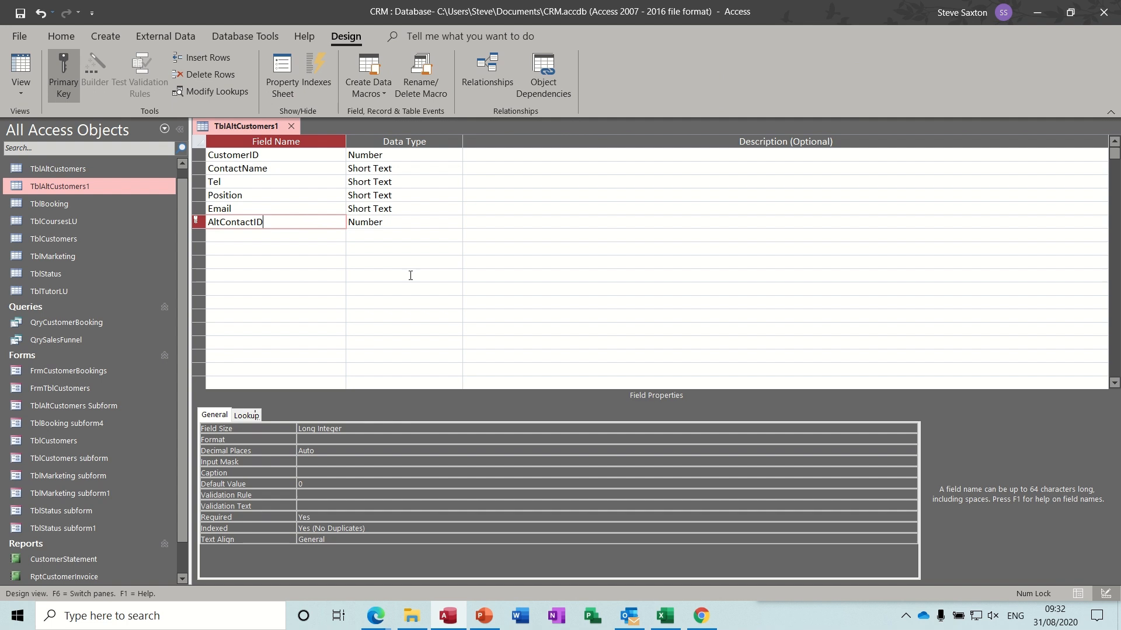
{"action": "left_click", "coordinate": [306, 231]}
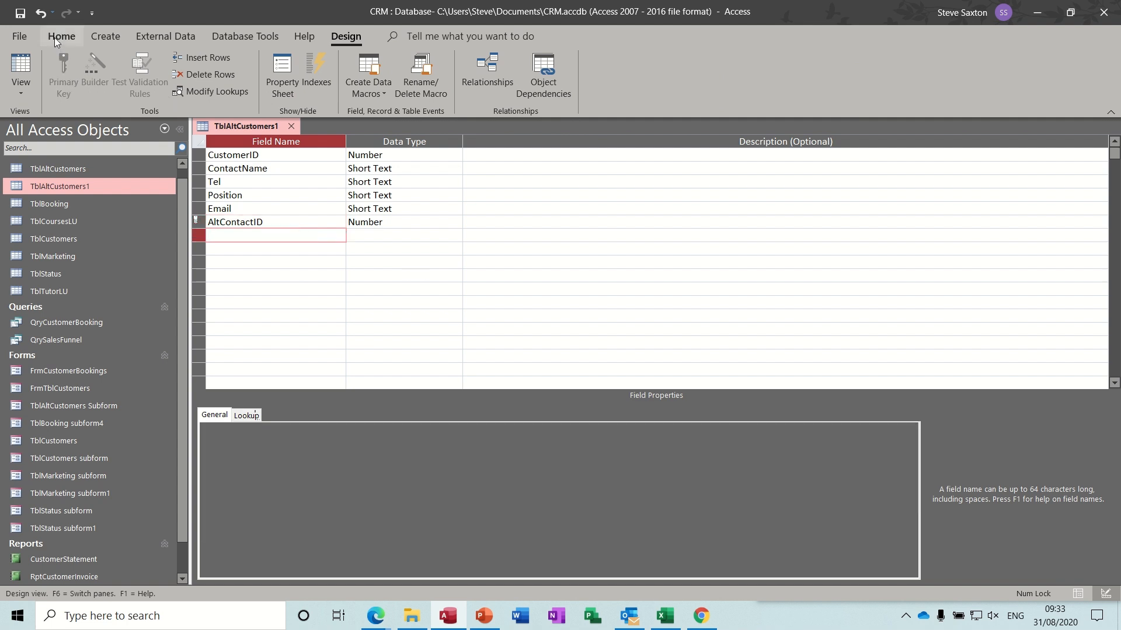
{"action": "left_click", "coordinate": [21, 12]}
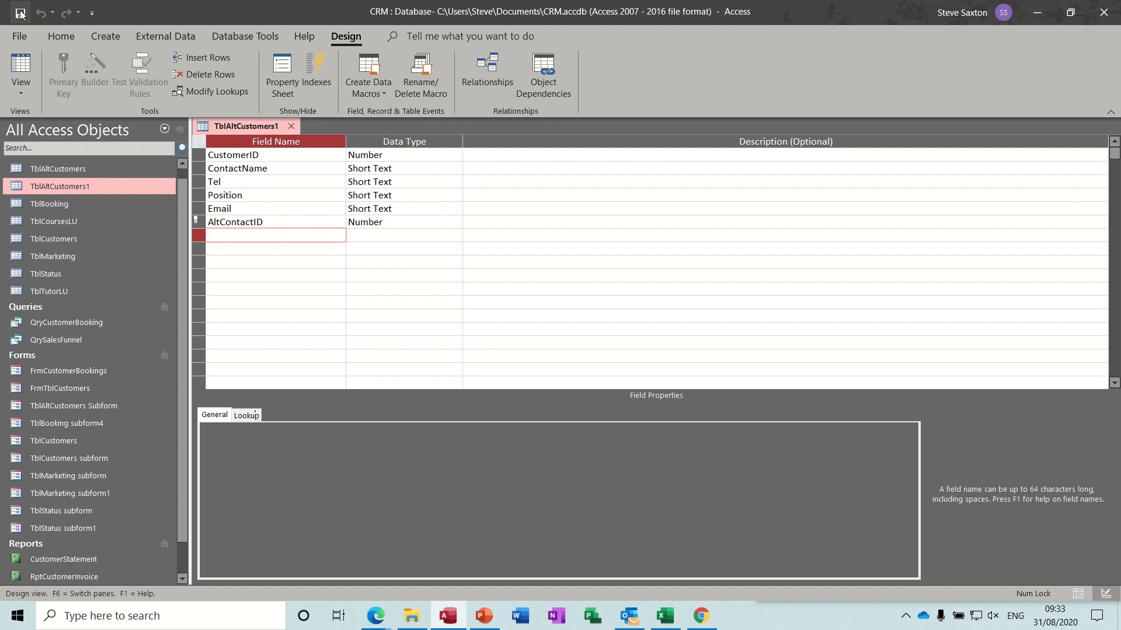
{"action": "left_click", "coordinate": [391, 221]}
{"action": "left_click", "coordinate": [455, 221]}
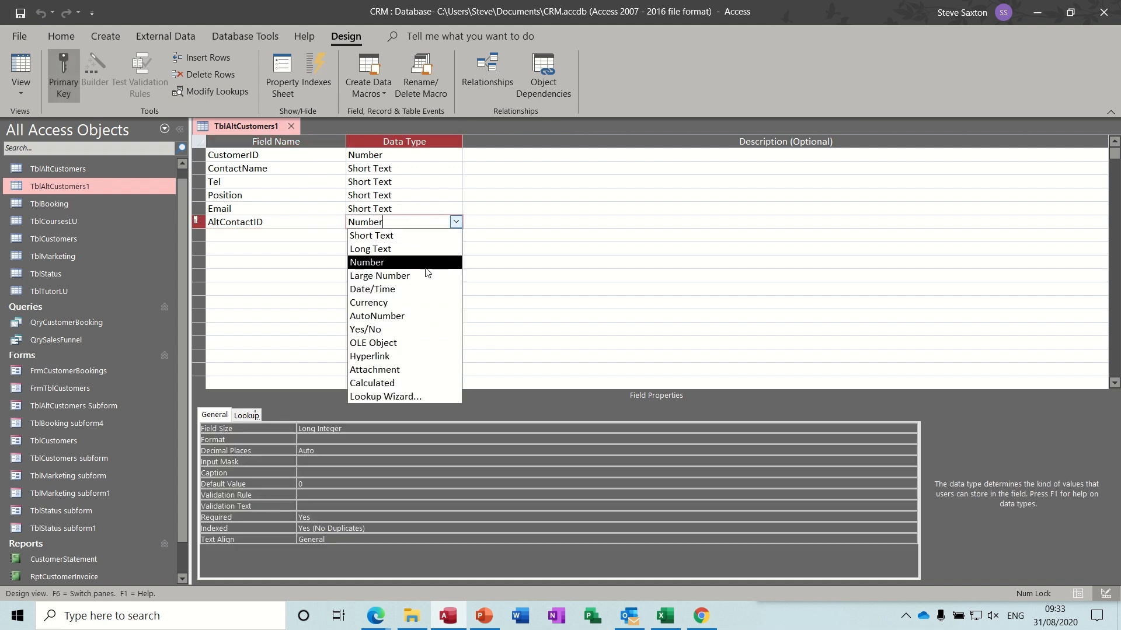
{"action": "left_click", "coordinate": [415, 316]}
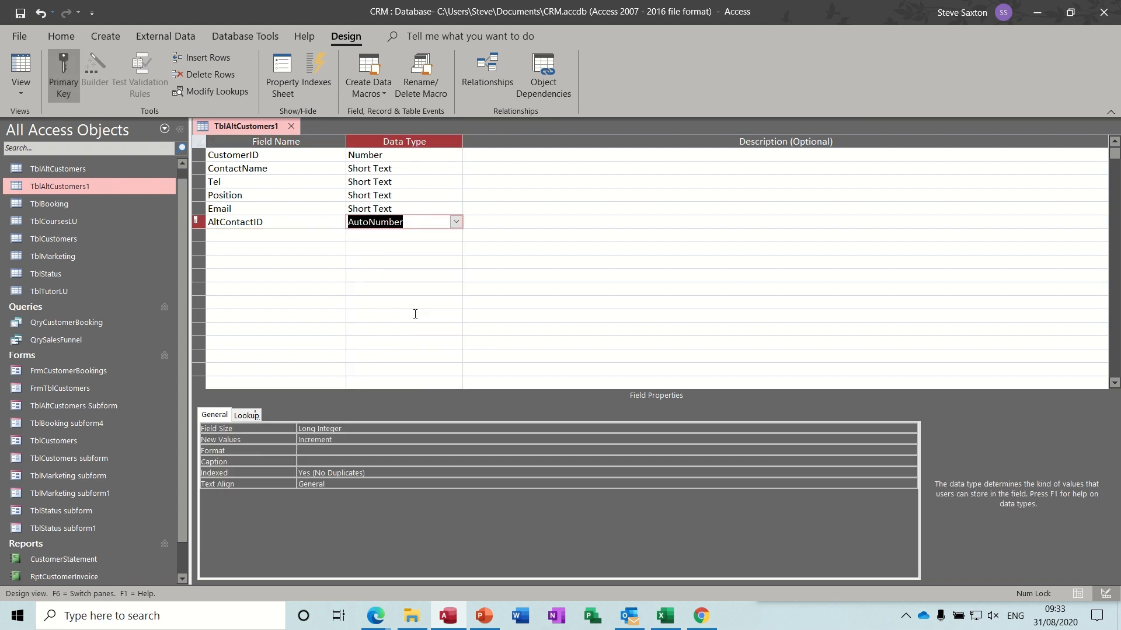
{"action": "left_click", "coordinate": [21, 12]}
{"action": "left_click", "coordinate": [20, 68]}
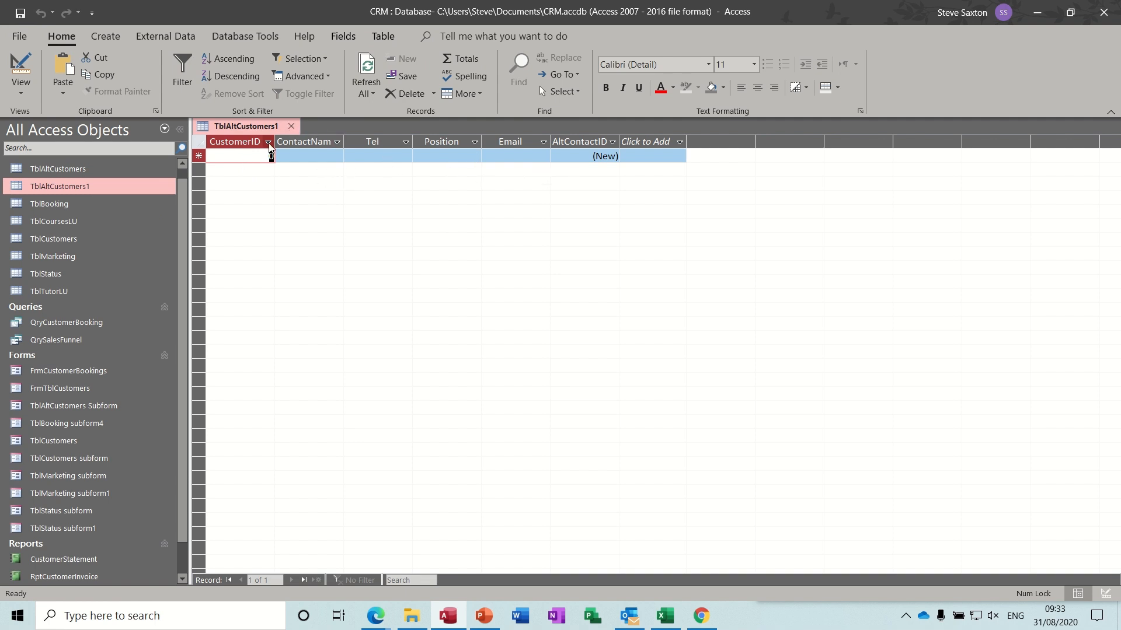
- Replace TblAltCustomers with TblAltCustomers1 in Relationships, linked on CustomerID with referential integrity enforced
{"action": "left_click", "coordinate": [291, 127]}
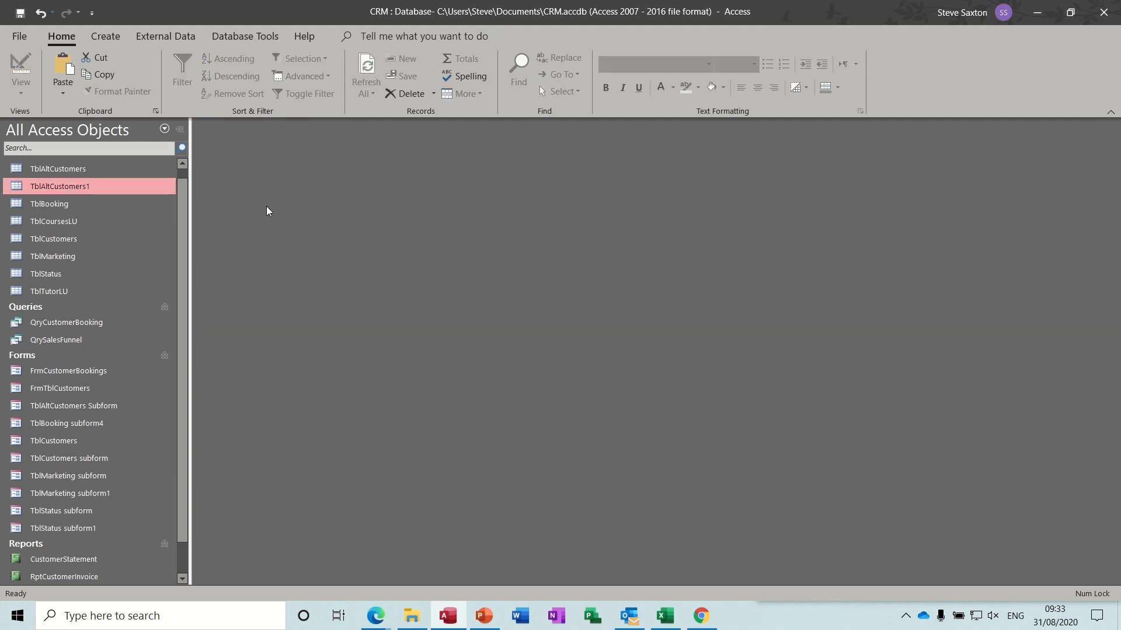
{"action": "left_click", "coordinate": [153, 36]}
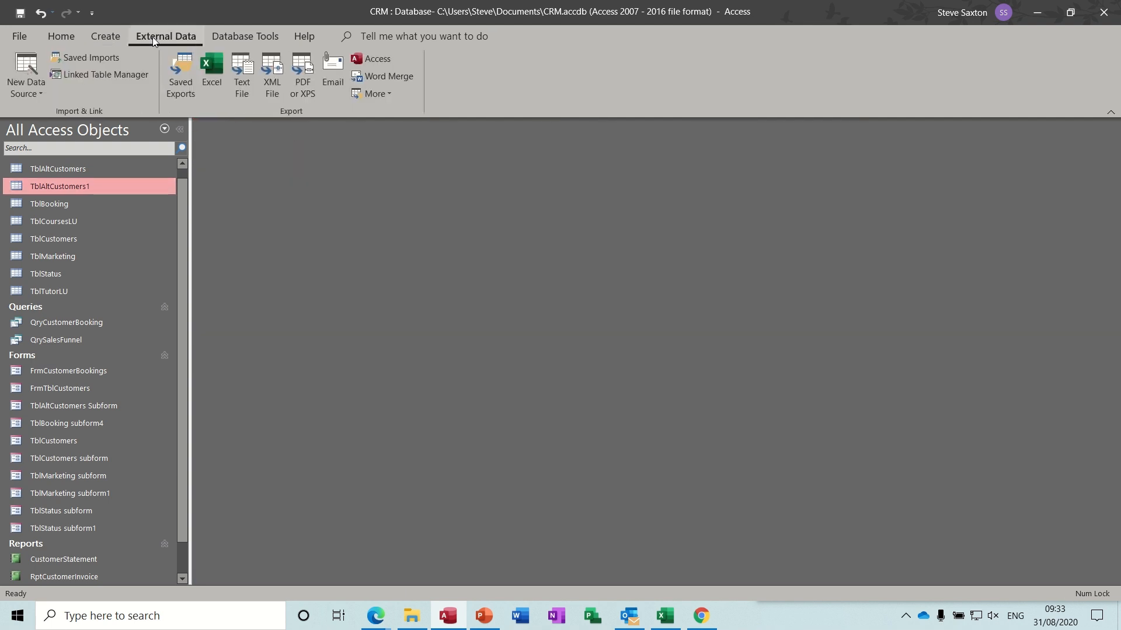
{"action": "left_click", "coordinate": [215, 39]}
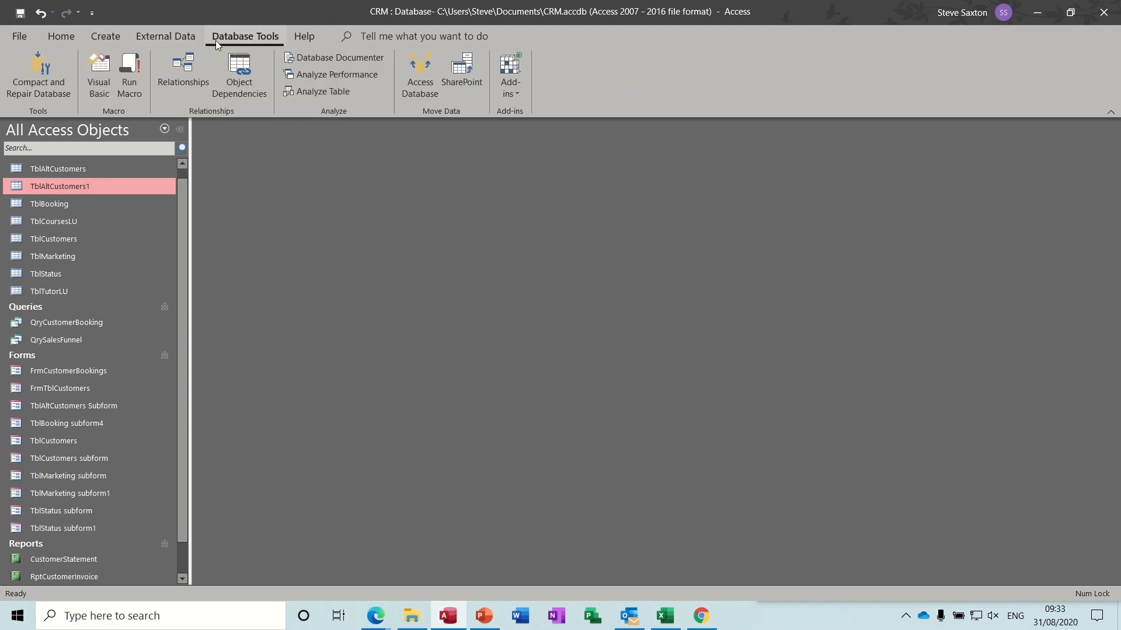
{"action": "left_click", "coordinate": [199, 64]}
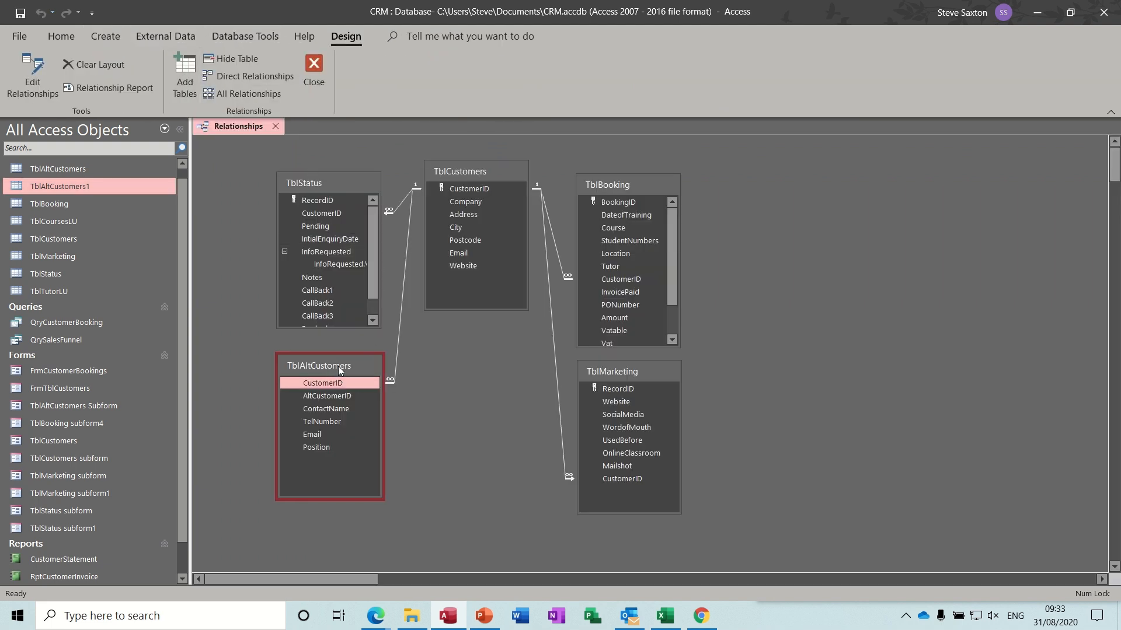
{"action": "key", "text": "Delete"}
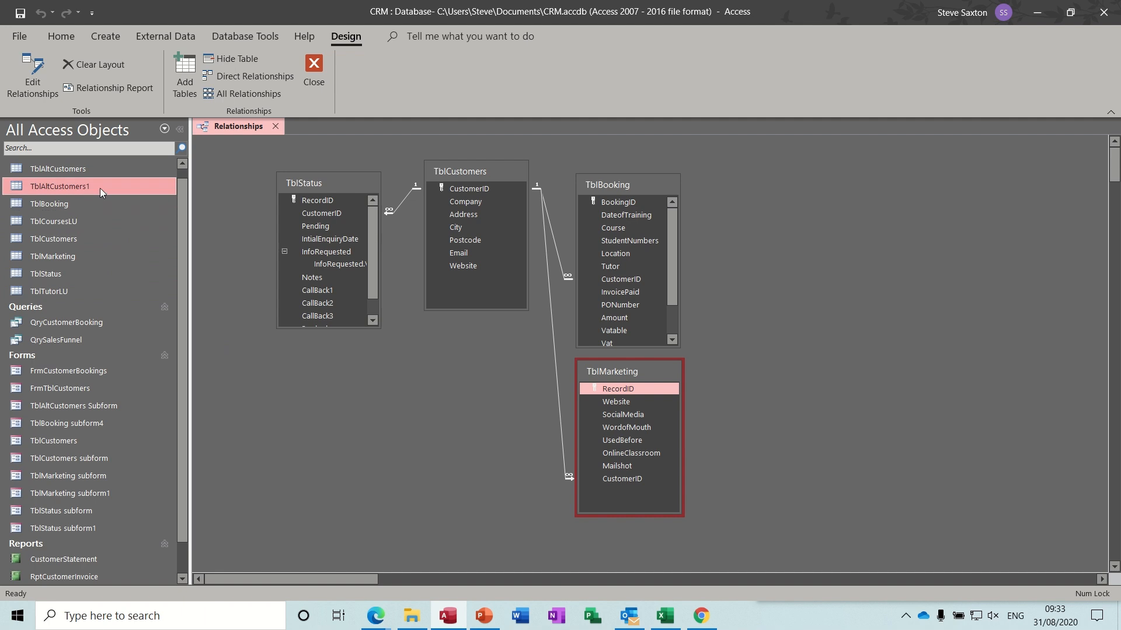
{"action": "left_click_drag", "start_coordinate": [99, 188], "coordinate": [471, 191]}
{"action": "left_click", "coordinate": [456, 247]}
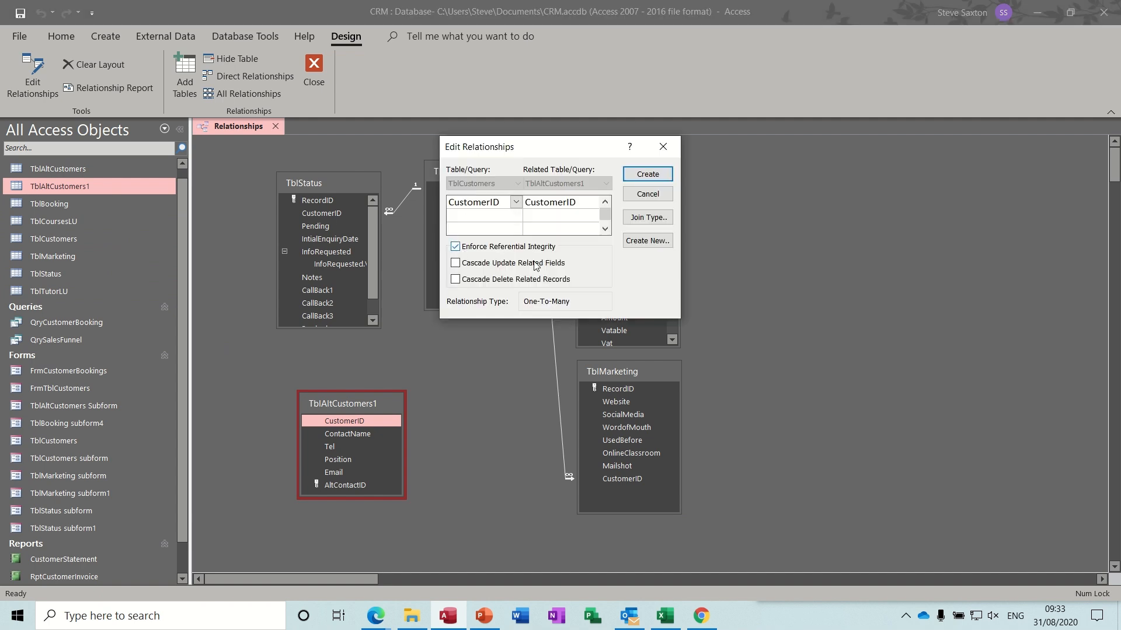
{"action": "left_click", "coordinate": [640, 175]}
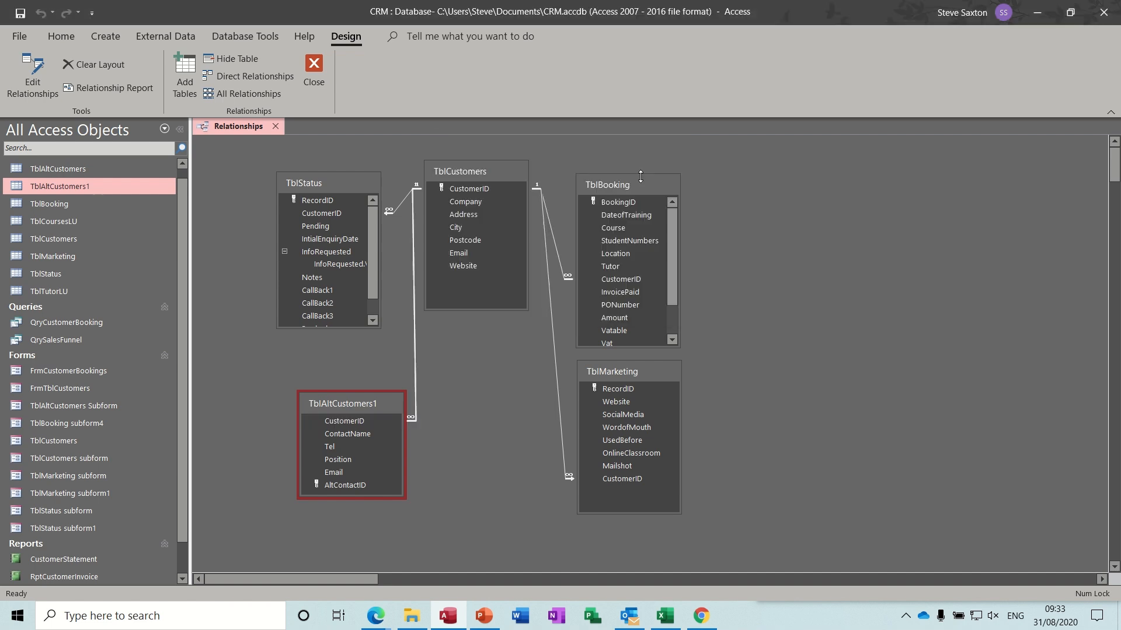
{"action": "left_click_drag", "start_coordinate": [353, 397], "coordinate": [324, 372]}
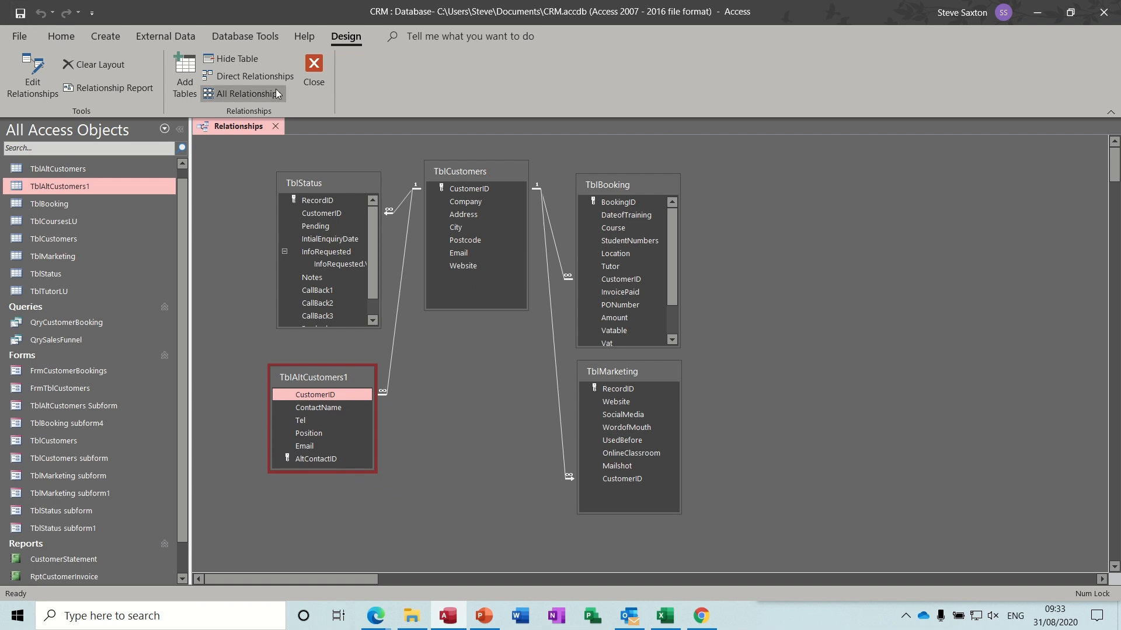
{"action": "left_click", "coordinate": [316, 73]}
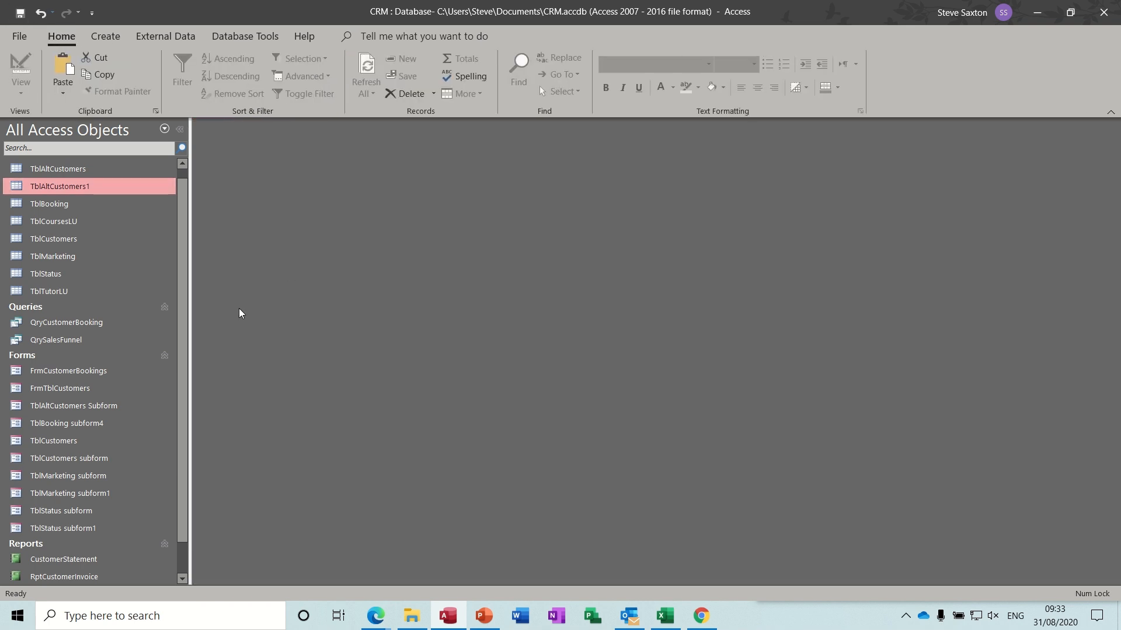
- Open FrmTblCustomers in Design view and enlarge its Detail section downward
{"action": "double_click", "coordinate": [82, 389]}
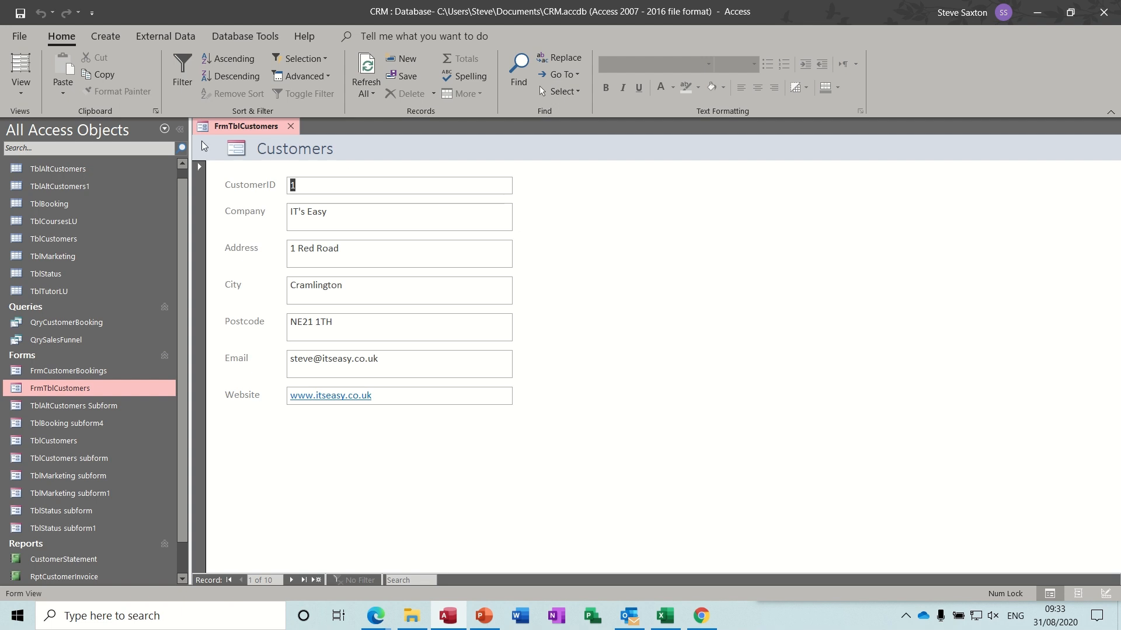
{"action": "left_click", "coordinate": [21, 88]}
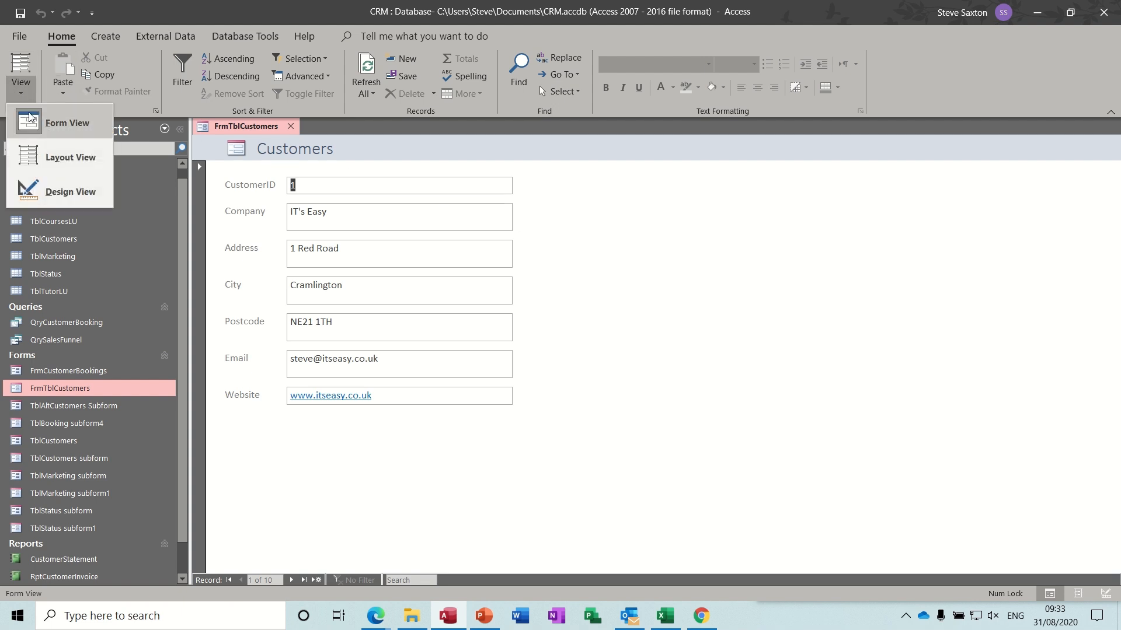
{"action": "left_click", "coordinate": [61, 189]}
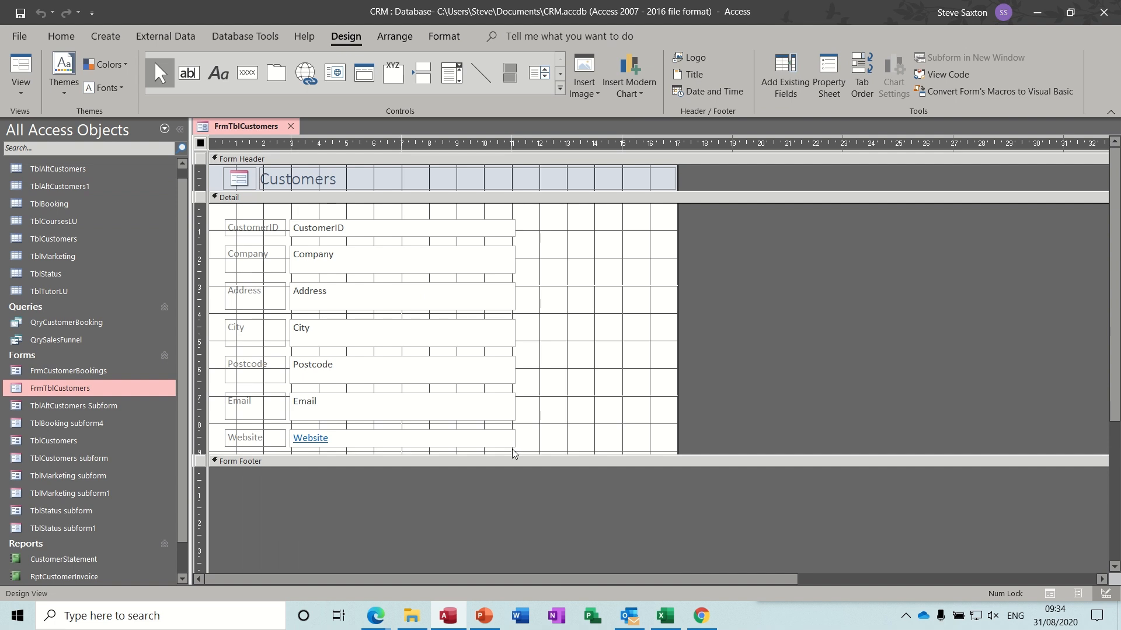
{"action": "left_click_drag", "start_coordinate": [513, 454], "coordinate": [524, 539]}
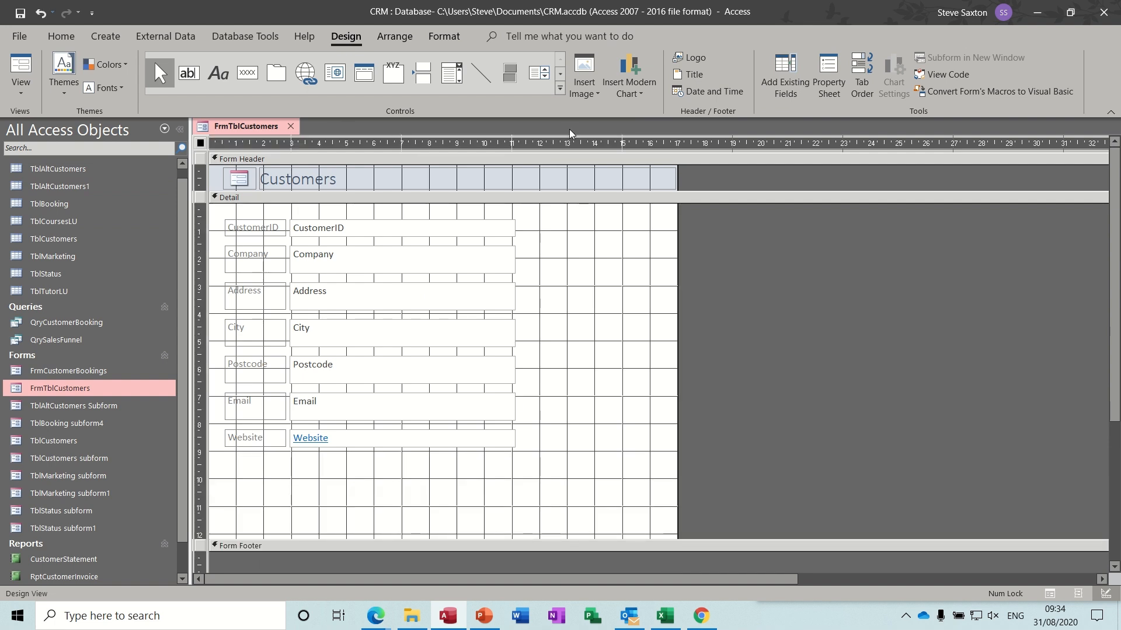
- Draw a subform below Website using all TblAltCustomers1 fields except CustomerID
{"action": "left_click", "coordinate": [560, 89]}
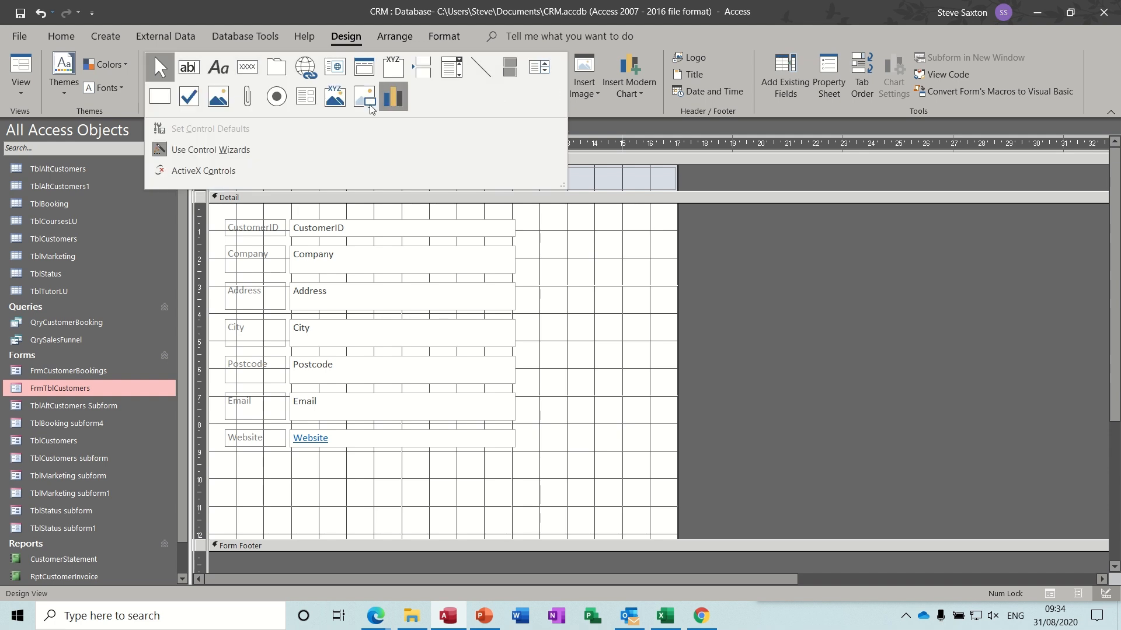
{"action": "left_click", "coordinate": [305, 95]}
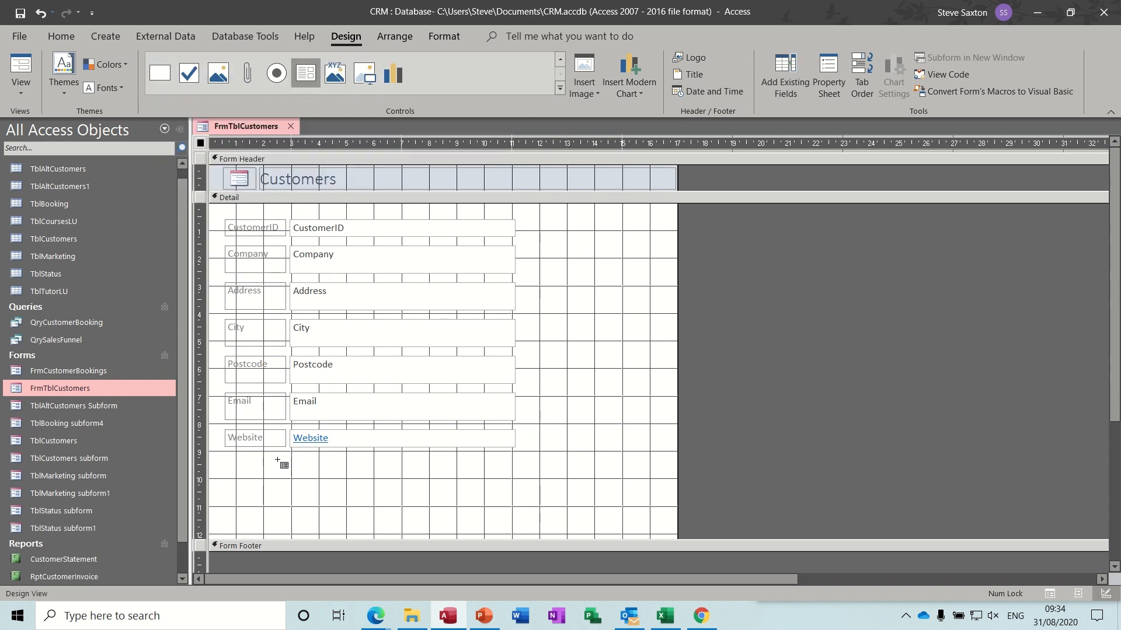
{"action": "left_click_drag", "start_coordinate": [267, 463], "coordinate": [857, 533]}
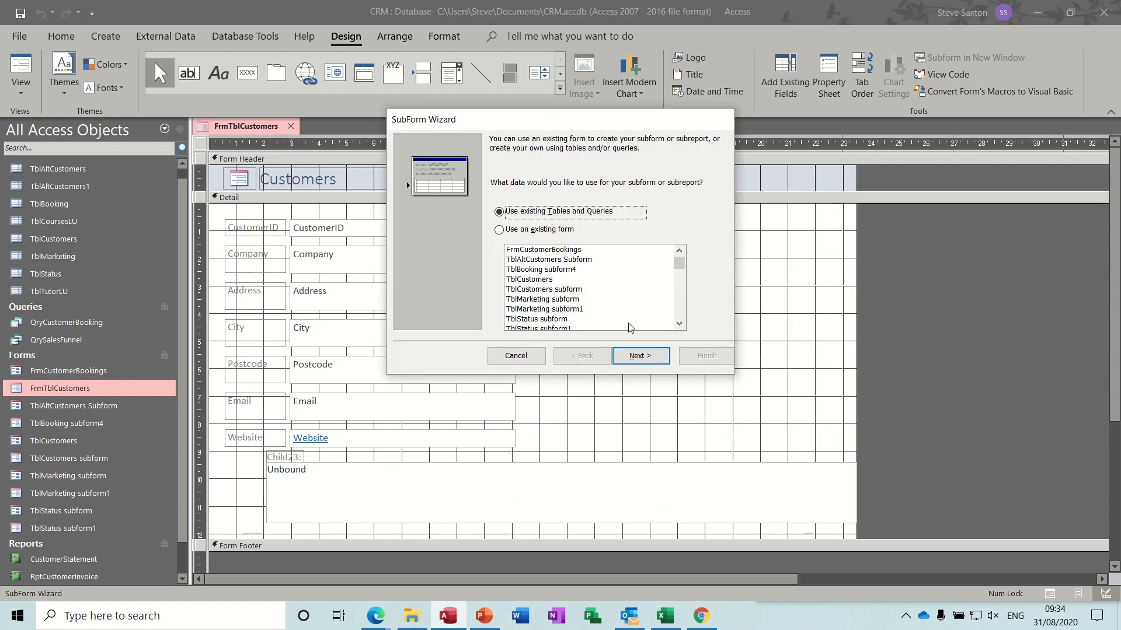
{"action": "left_click", "coordinate": [640, 355]}
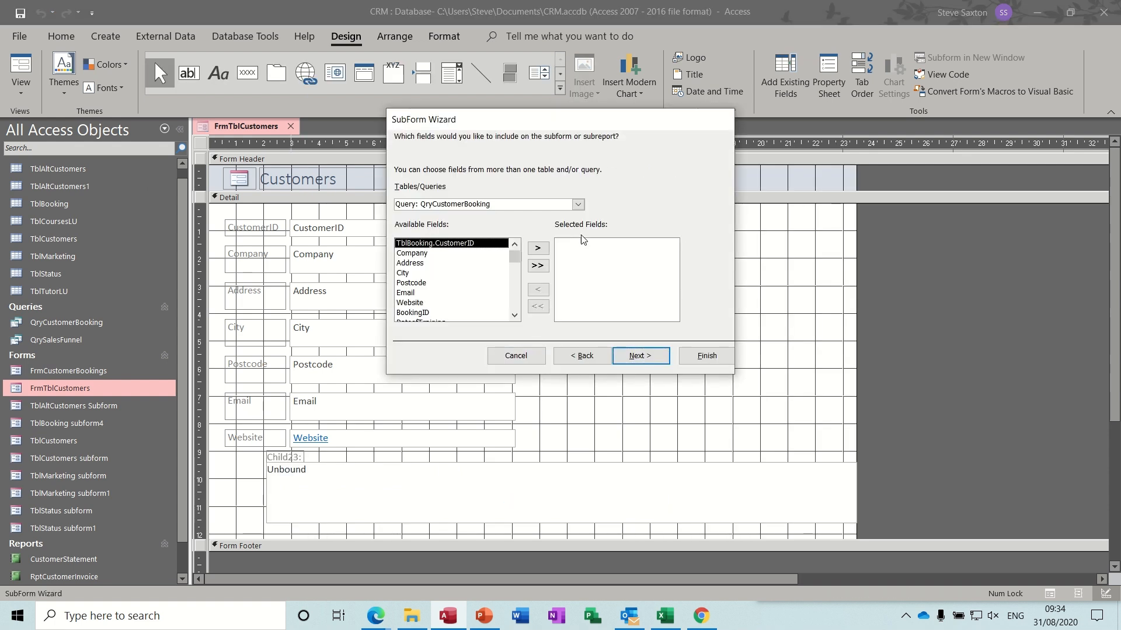
{"action": "left_click", "coordinate": [578, 204]}
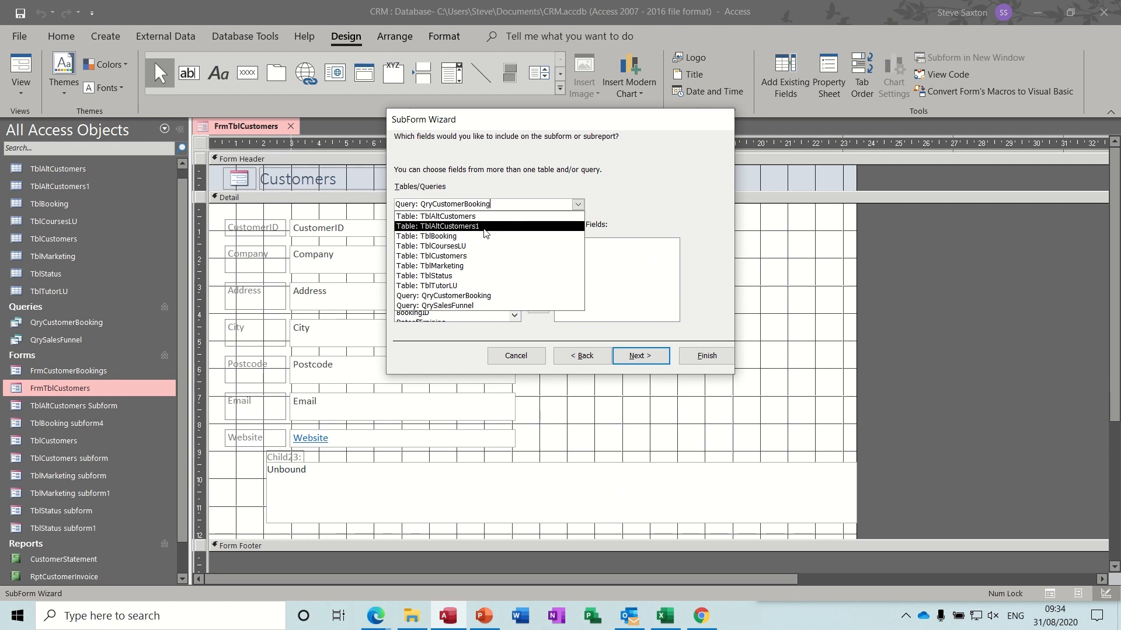
{"action": "left_click", "coordinate": [476, 228]}
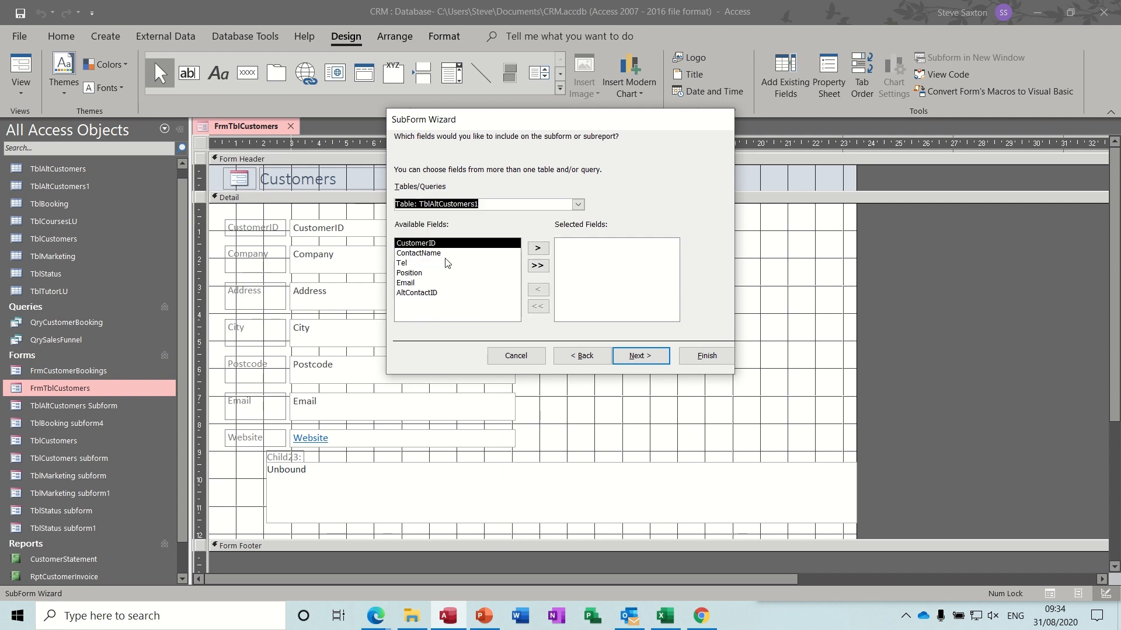
{"action": "left_click", "coordinate": [537, 266]}
{"action": "left_click", "coordinate": [567, 245]}
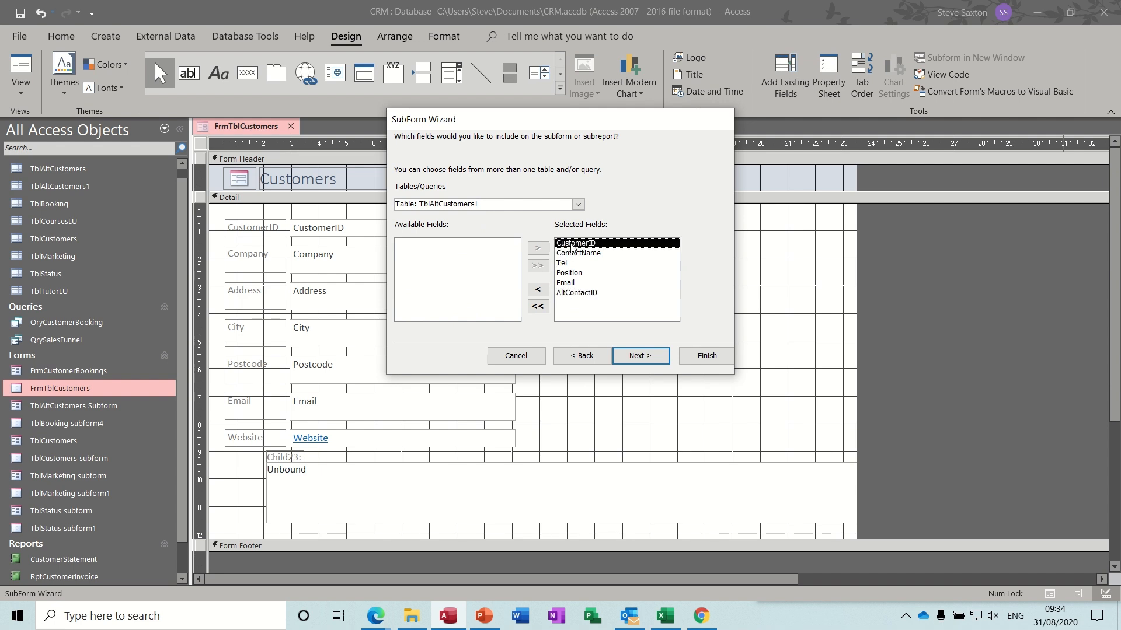
{"action": "left_click", "coordinate": [535, 290]}
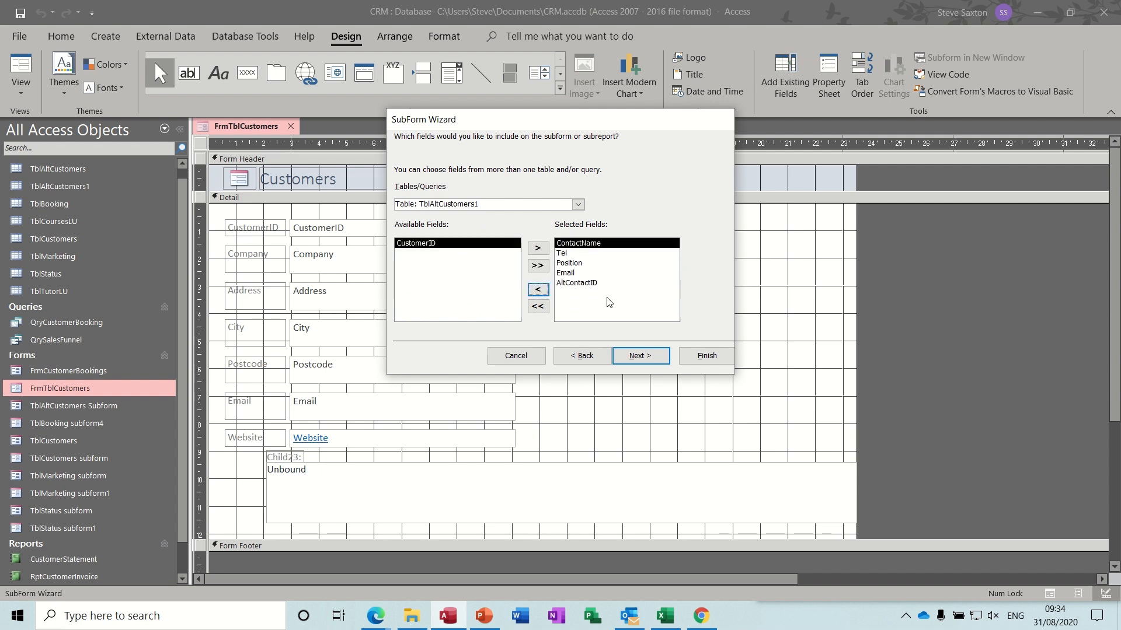
- Link the subform to the form on CustomerID and finish the subform wizard
{"action": "left_click", "coordinate": [637, 356]}
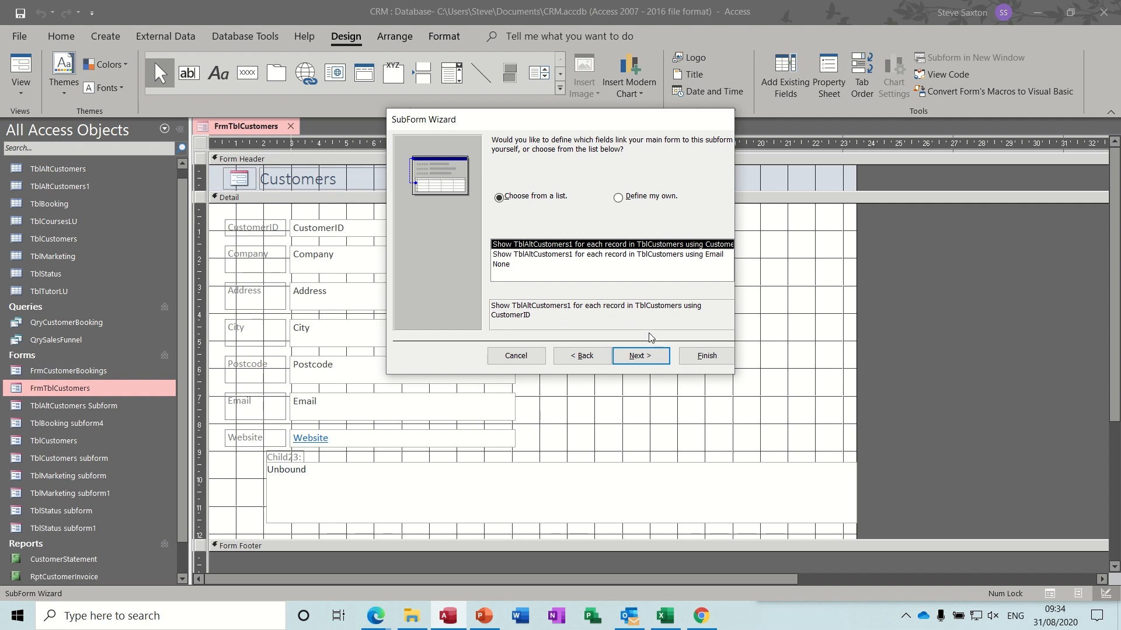
{"action": "left_click", "coordinate": [642, 356]}
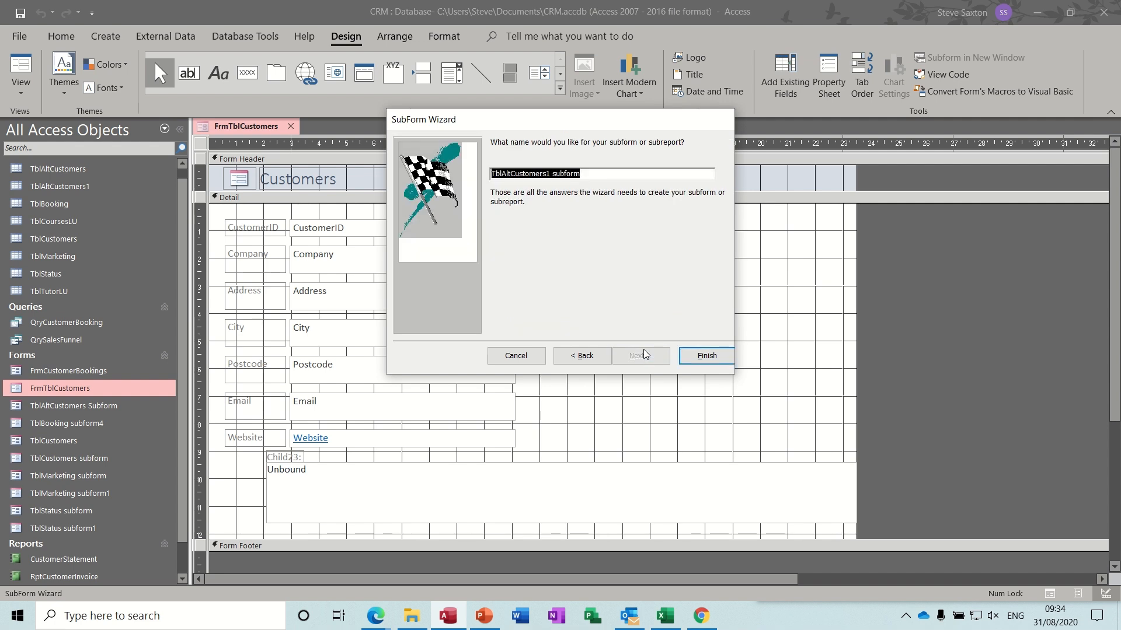
{"action": "key", "text": "Delete"}
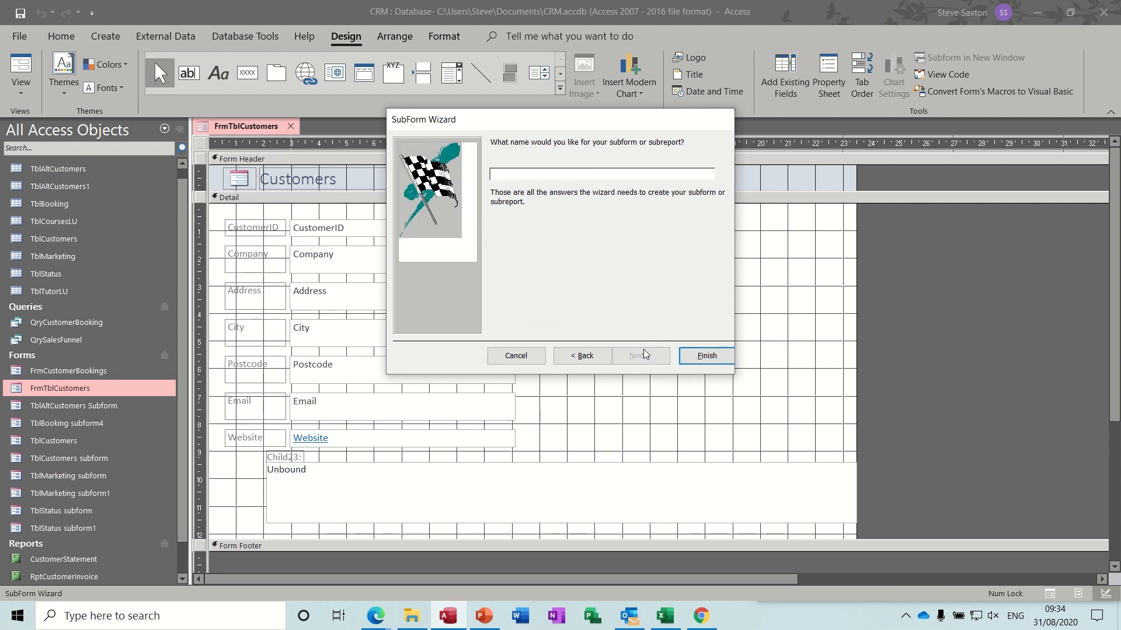
{"action": "left_click", "coordinate": [707, 357]}
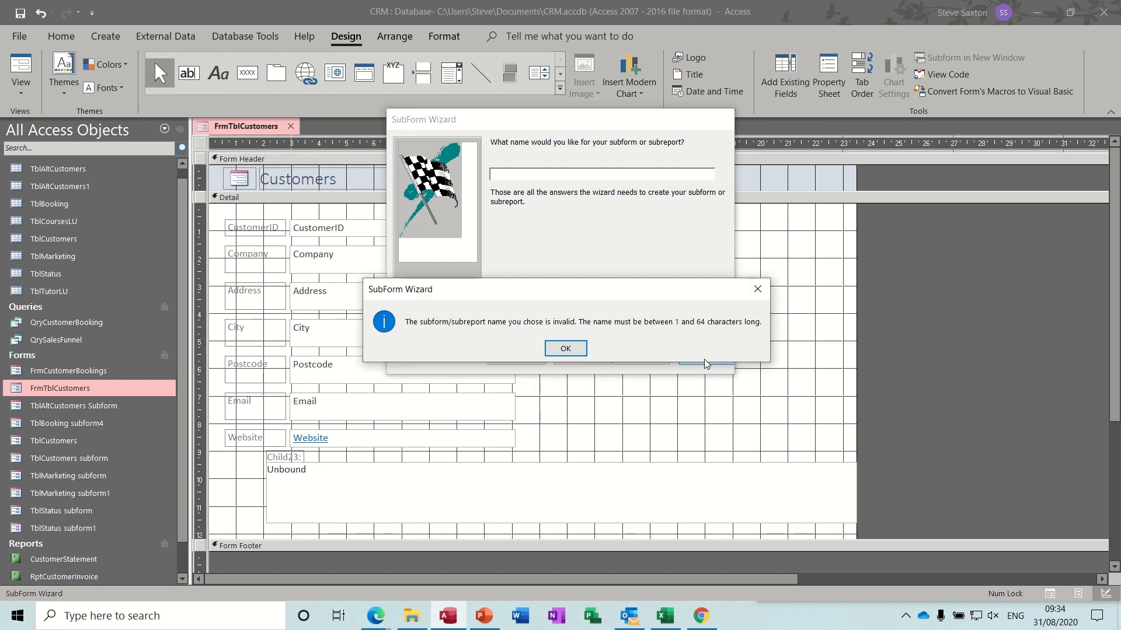
{"action": "left_click", "coordinate": [566, 349]}
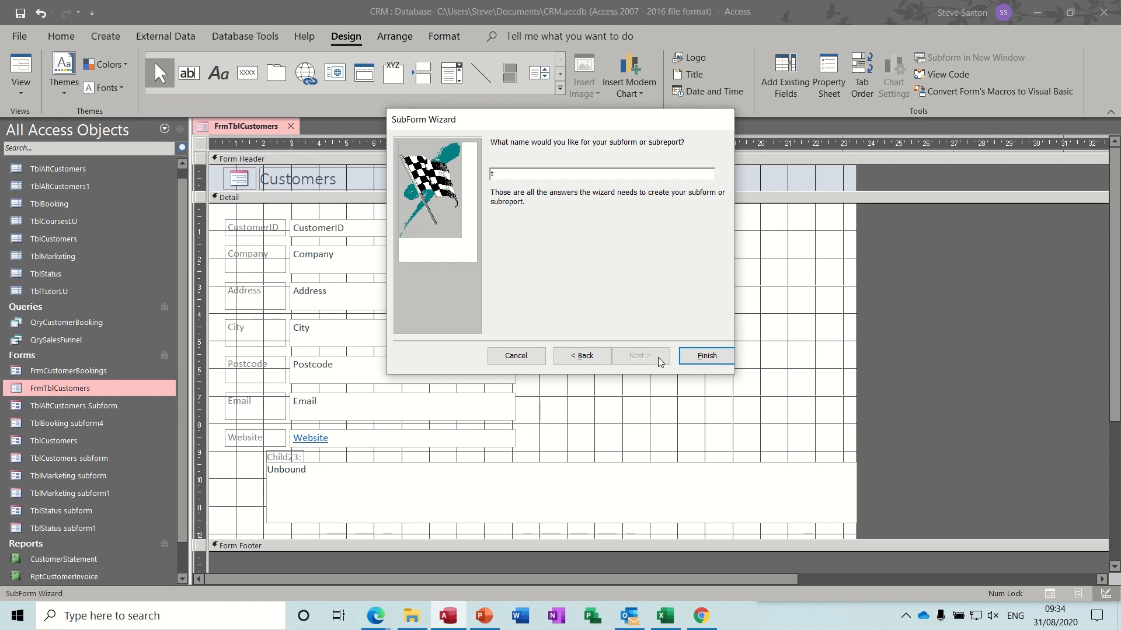
{"action": "left_click", "coordinate": [686, 358]}
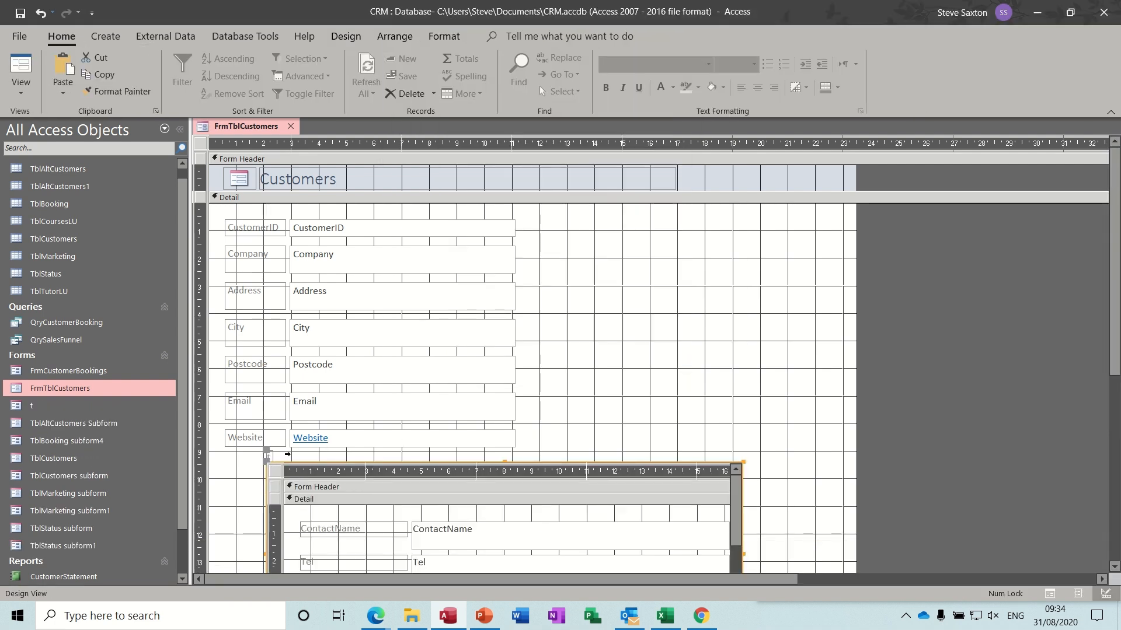
- Delete the subform's label, reposition and widen the subform, then show the form in Form view
{"action": "left_click", "coordinate": [269, 456]}
{"action": "key", "text": "Delete"}
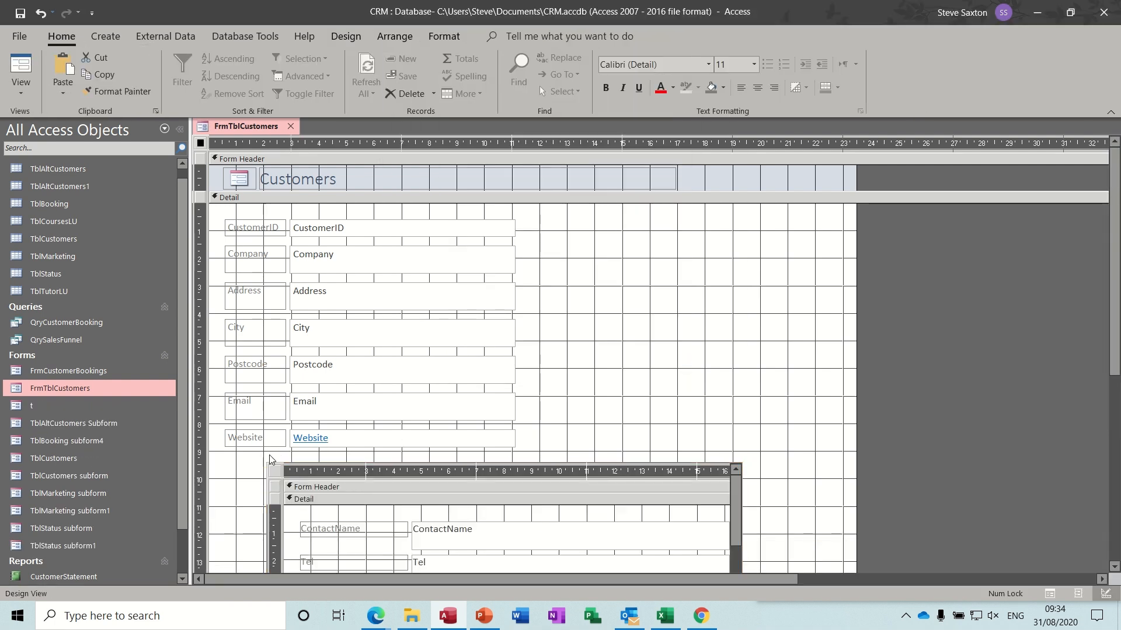
{"action": "left_click_drag", "start_coordinate": [314, 477], "coordinate": [276, 469]}
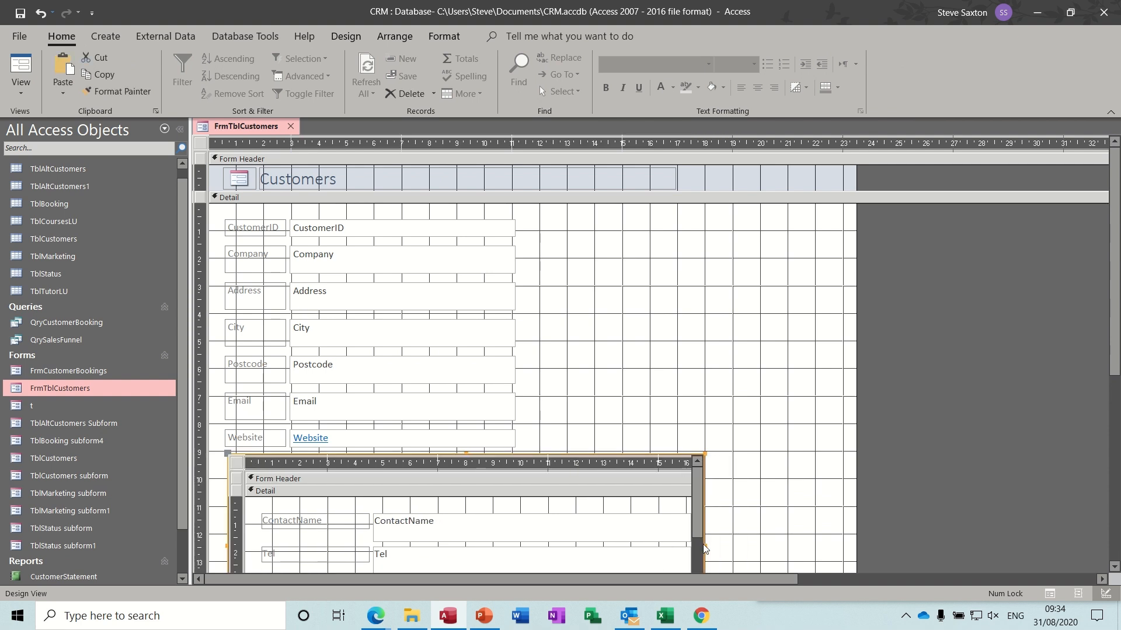
{"action": "left_click_drag", "start_coordinate": [704, 545], "coordinate": [872, 501]}
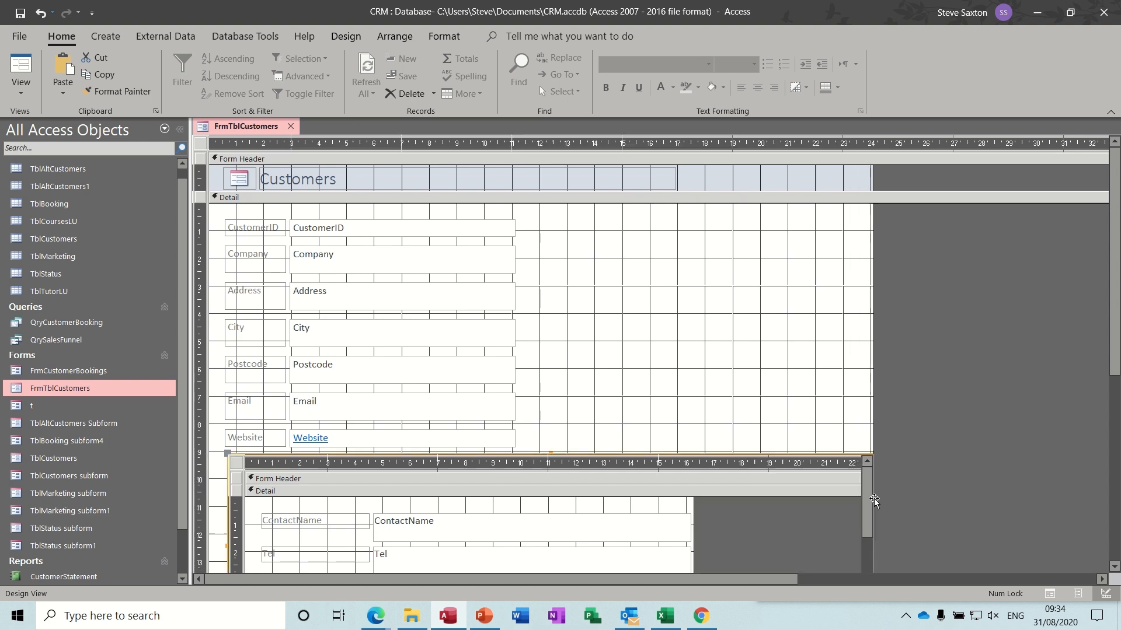
{"action": "left_click", "coordinate": [21, 65]}
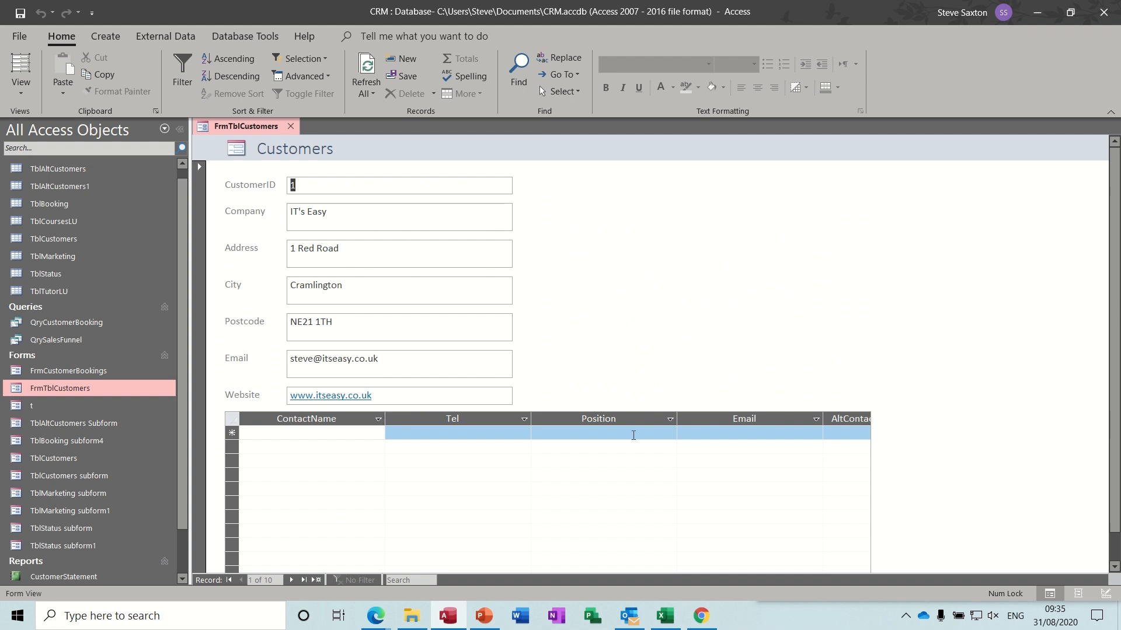
- Delete the AltContact column and enter IT's Easy's Owner contact with name, phone and e-mail
{"action": "left_click", "coordinate": [841, 416]}
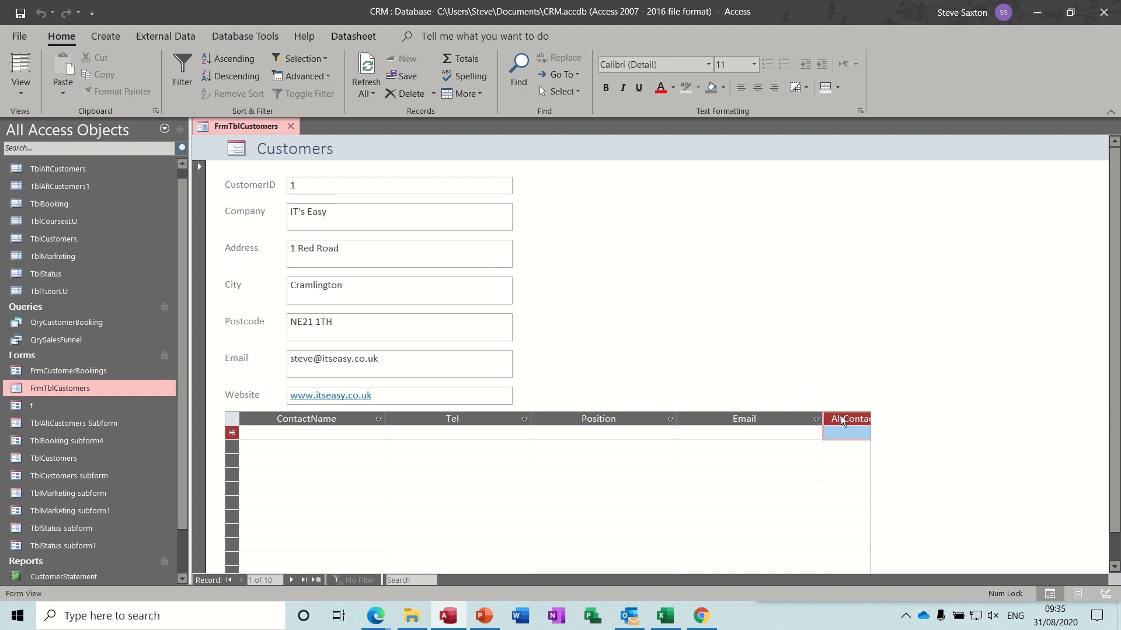
{"action": "key", "text": "Delete"}
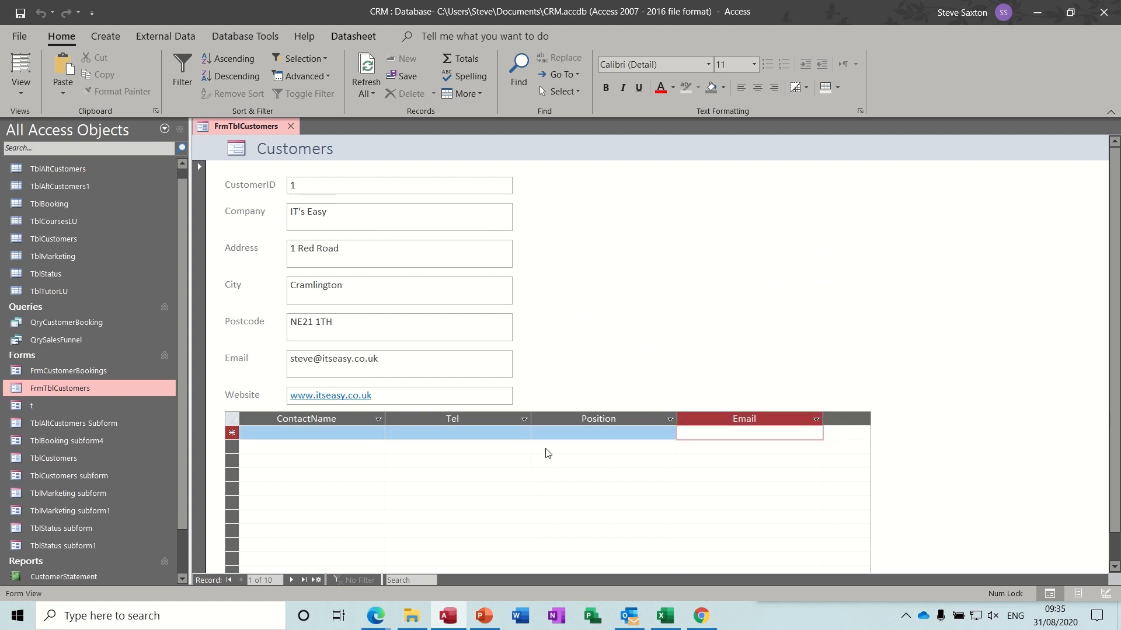
{"action": "left_click", "coordinate": [307, 431]}
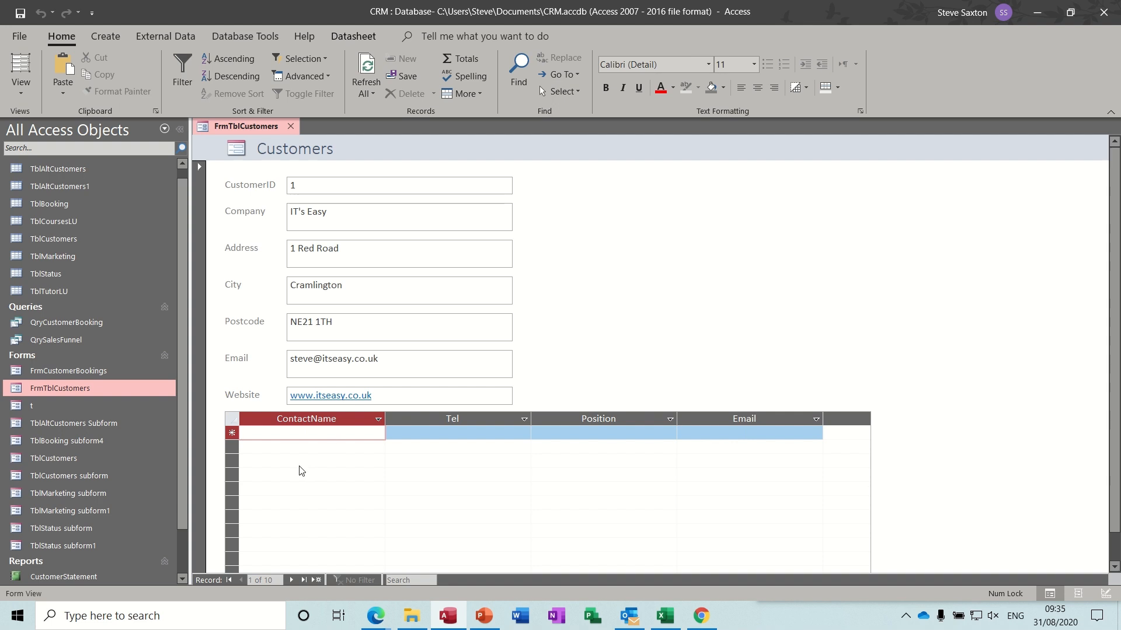
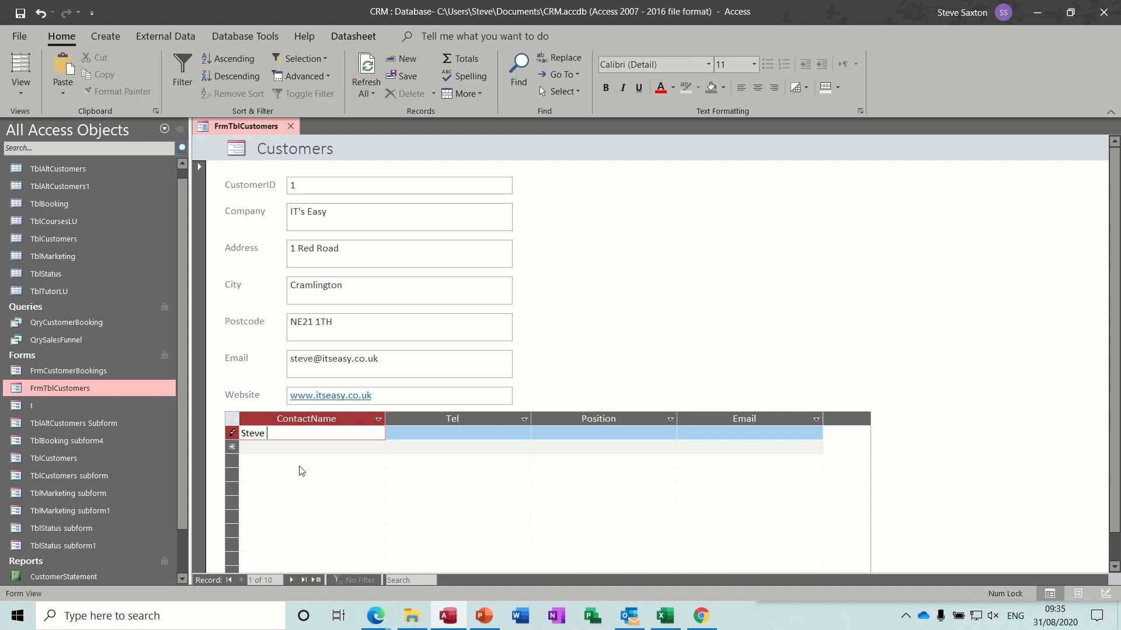
{"action": "key", "text": "Tab"}
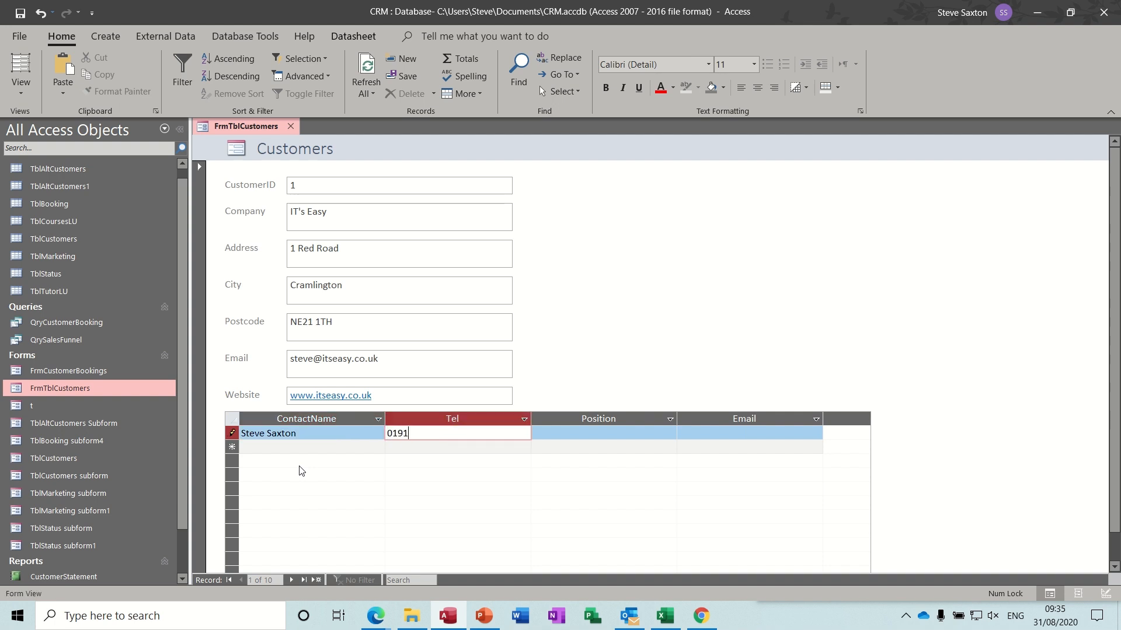
{"action": "key", "text": "Tab"}
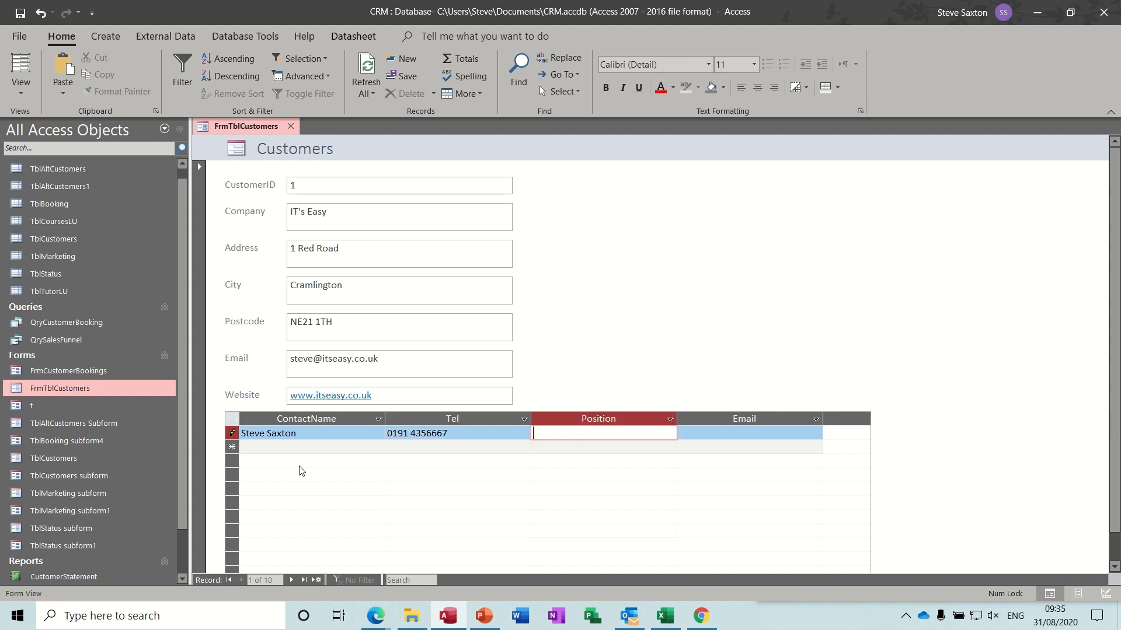
{"action": "type", "text": "Owner"}
{"action": "key", "text": "Tab"}
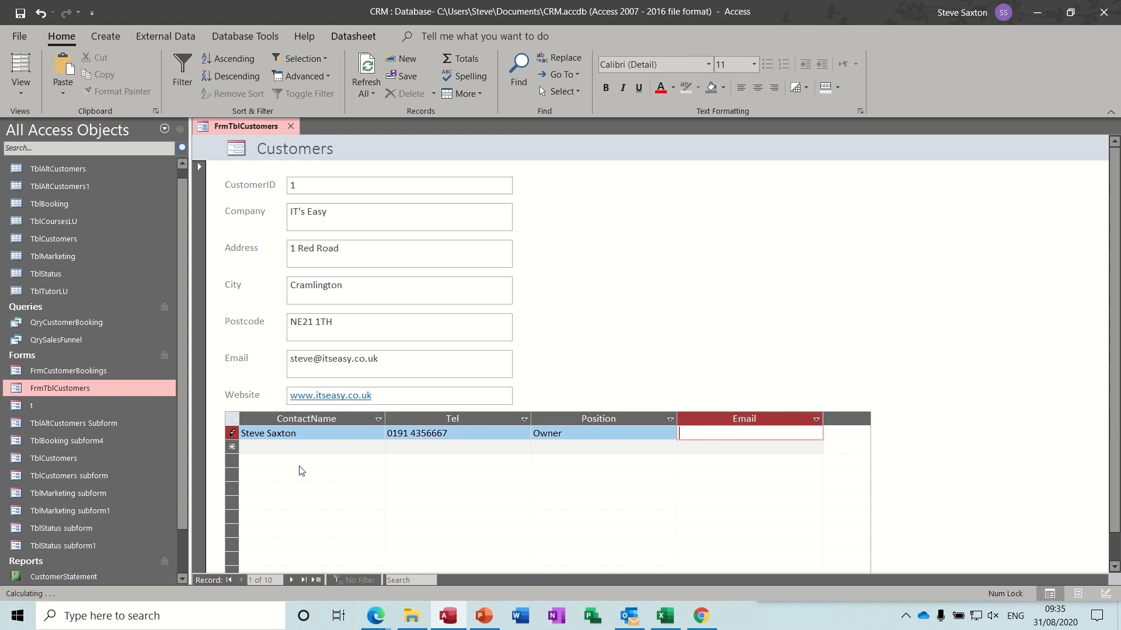
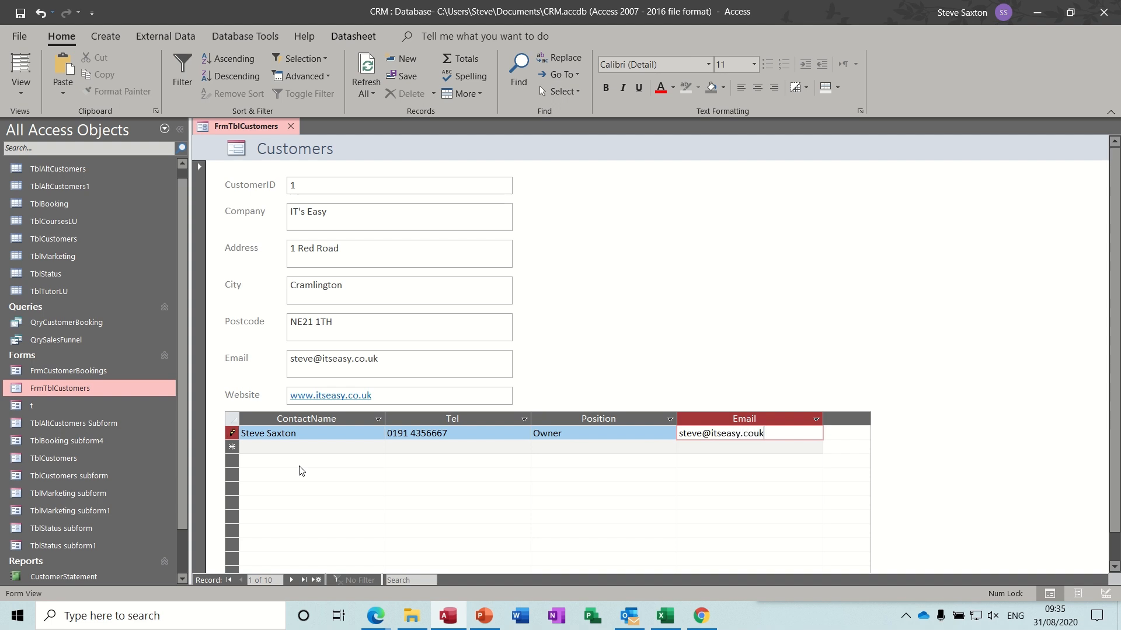
{"action": "type", "text": "o"}
- Add a Trainer contact with name and e-mail but no phone, then move to Amac
{"action": "left_click", "coordinate": [278, 447]}
{"action": "type", "text": "Jhn"}
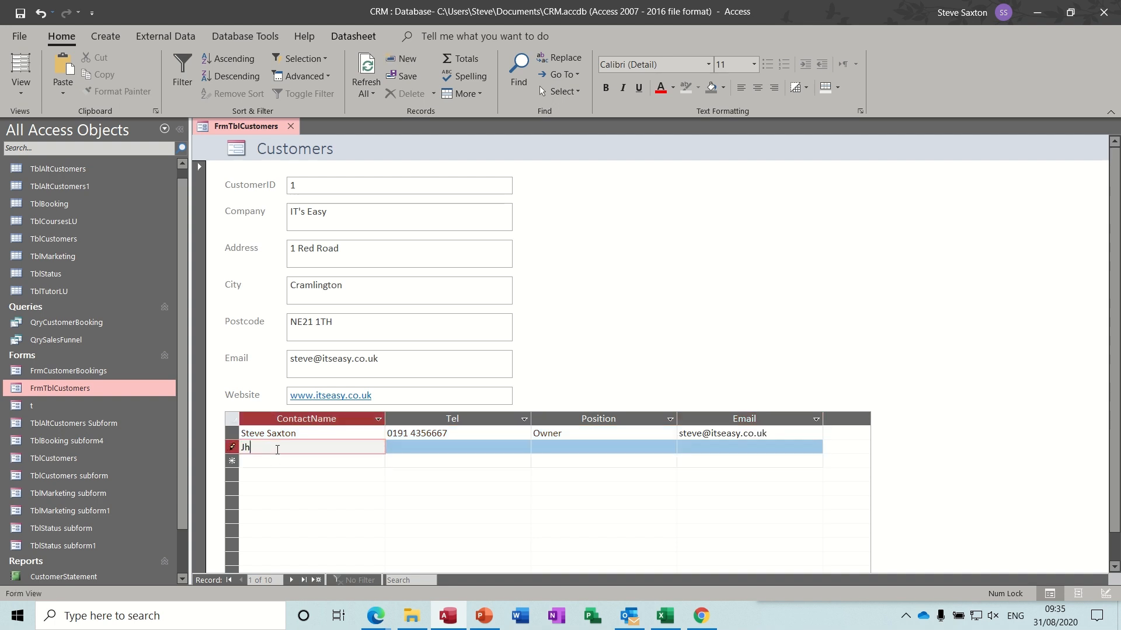
{"action": "key", "text": "BackSpace"}
{"action": "key", "text": "BackSpace"}
{"action": "key", "text": "Tab"}
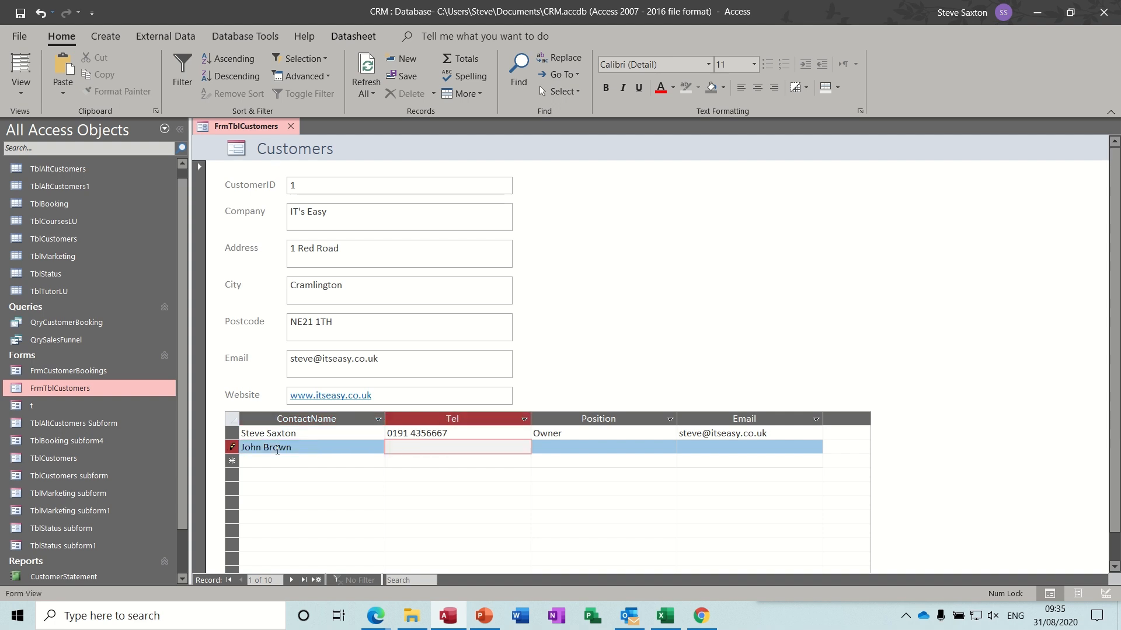
{"action": "key", "text": "Tab"}
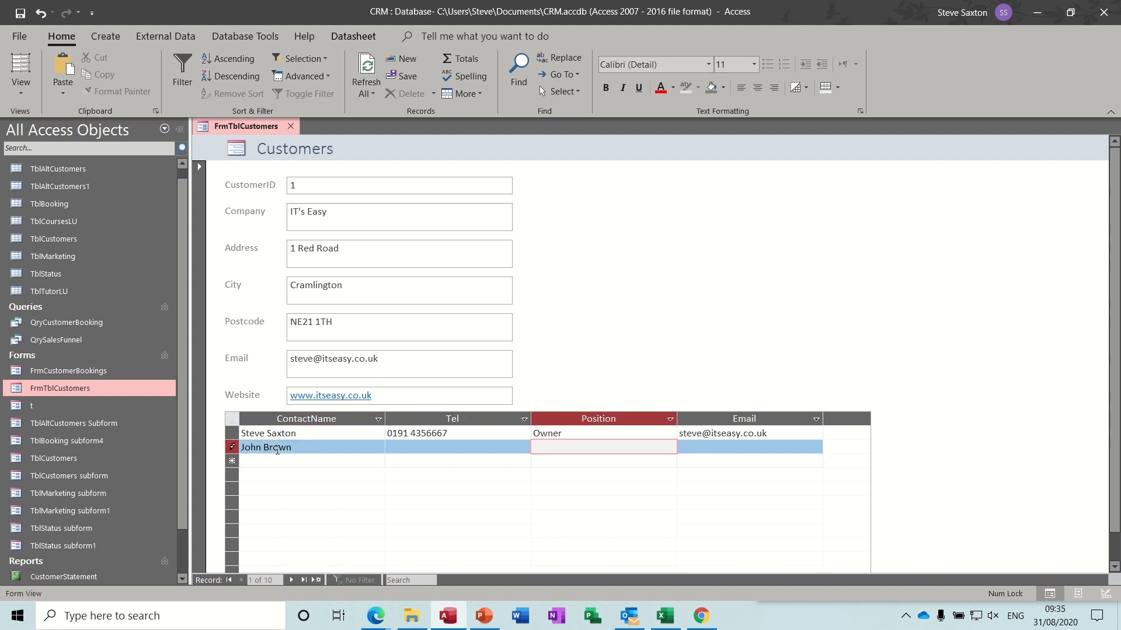
{"action": "type", "text": "Trainer"}
{"action": "key", "text": "Tab"}
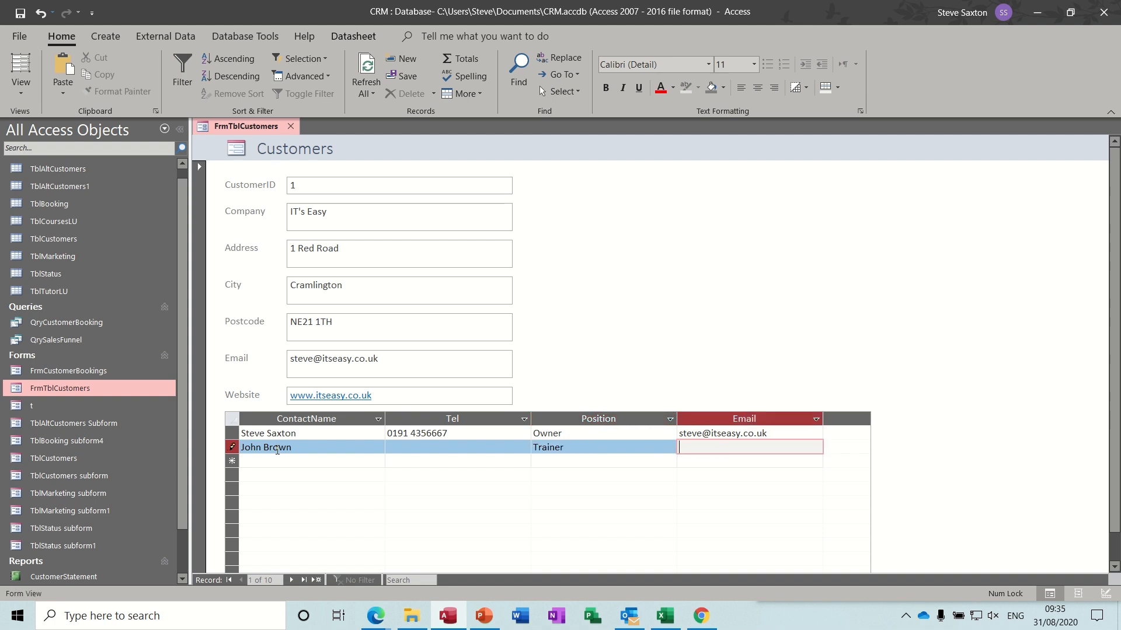
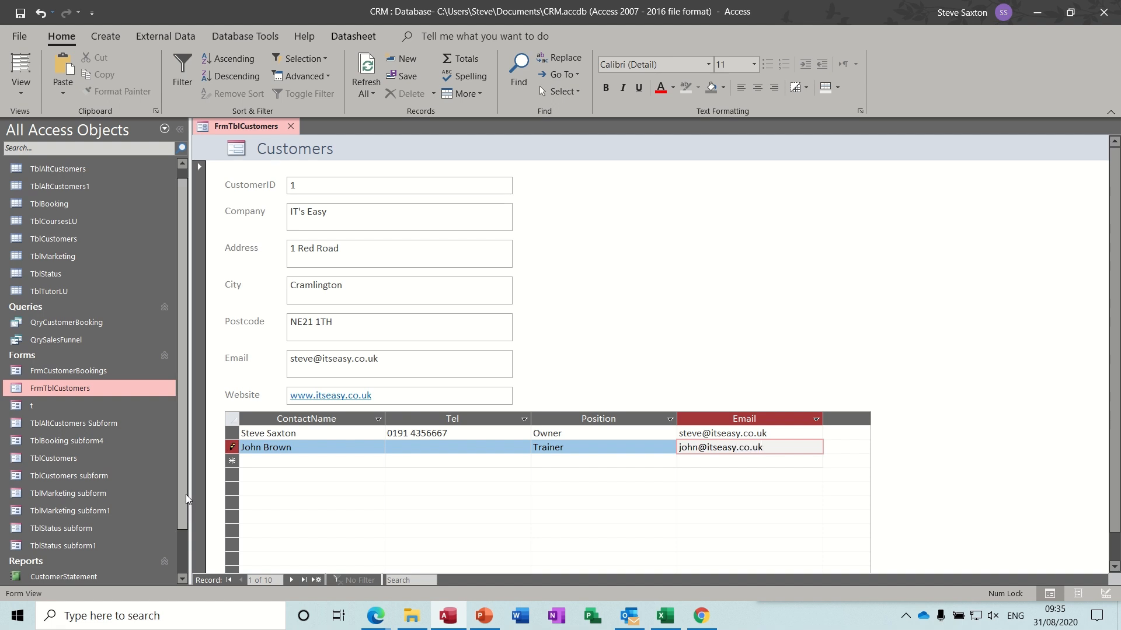
{"action": "left_click", "coordinate": [290, 580]}
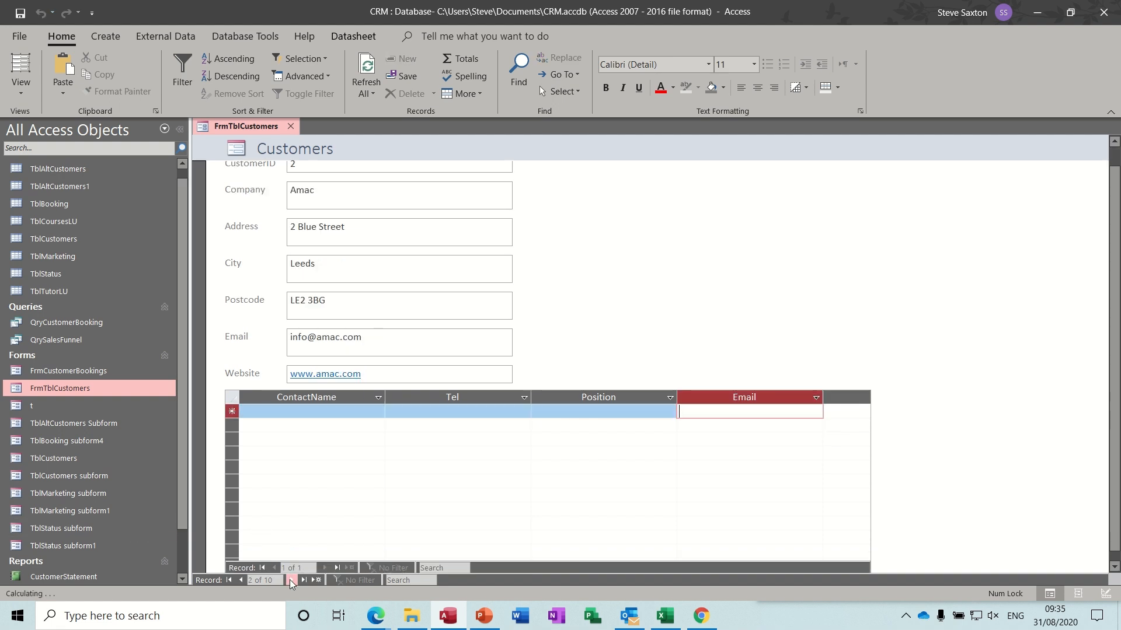
- Enter Amac's IT Manager contact with name, phone and e-mail, and save the record
{"action": "left_click", "coordinate": [287, 411]}
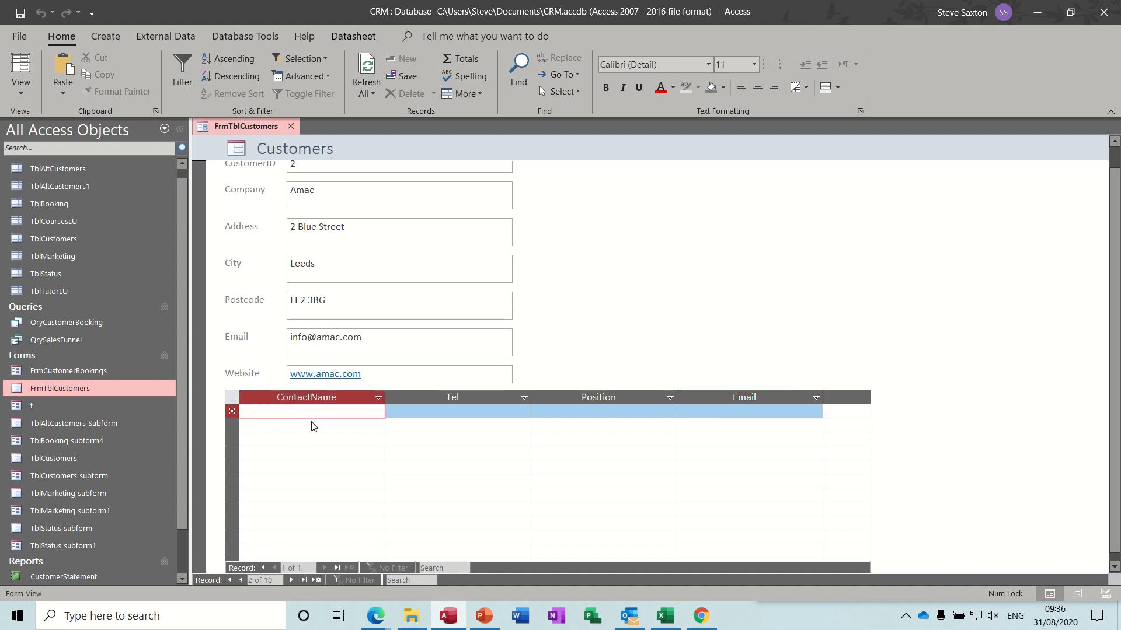
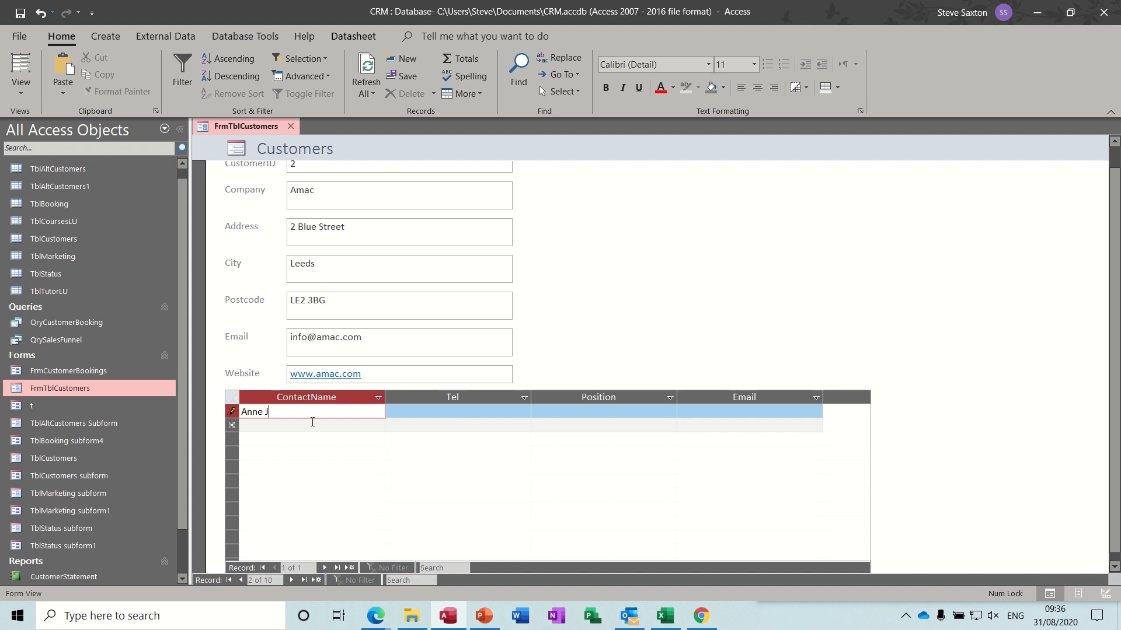
{"action": "key", "text": "Tab"}
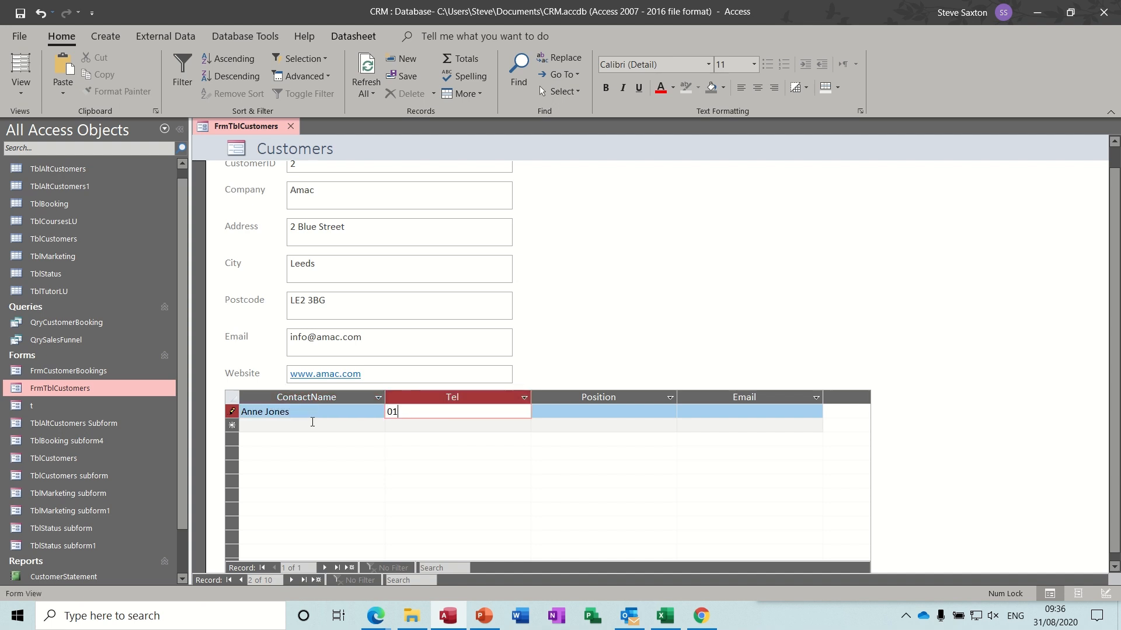
{"action": "key", "text": "Tab"}
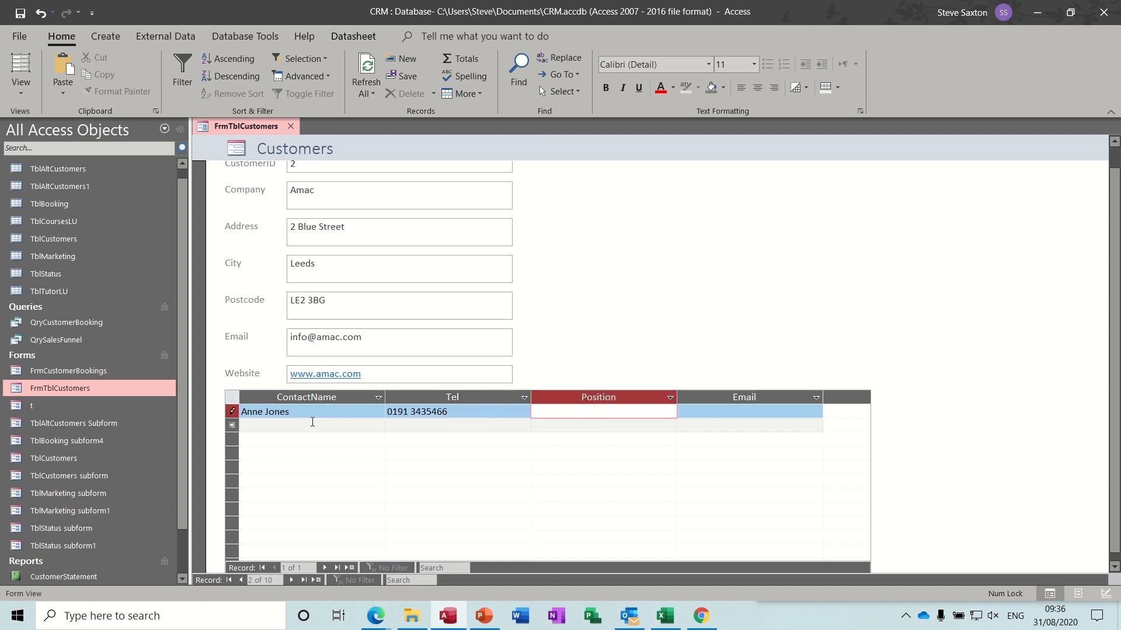
{"action": "type", "text": "IT Manager"}
{"action": "key", "text": "Tab"}
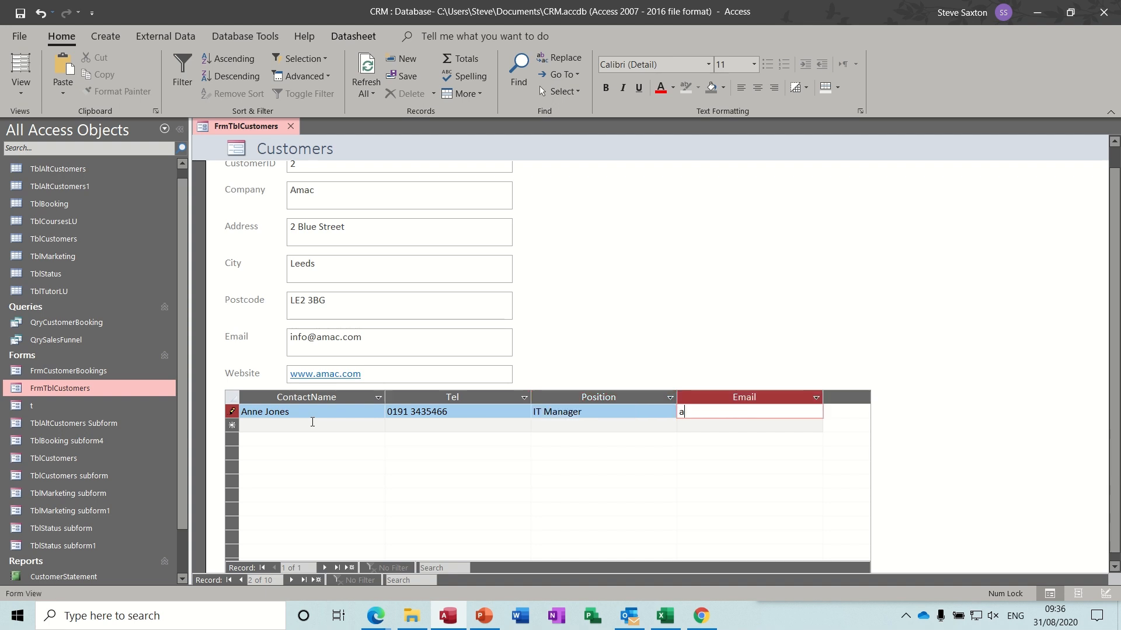
{"action": "left_click", "coordinate": [280, 425]}
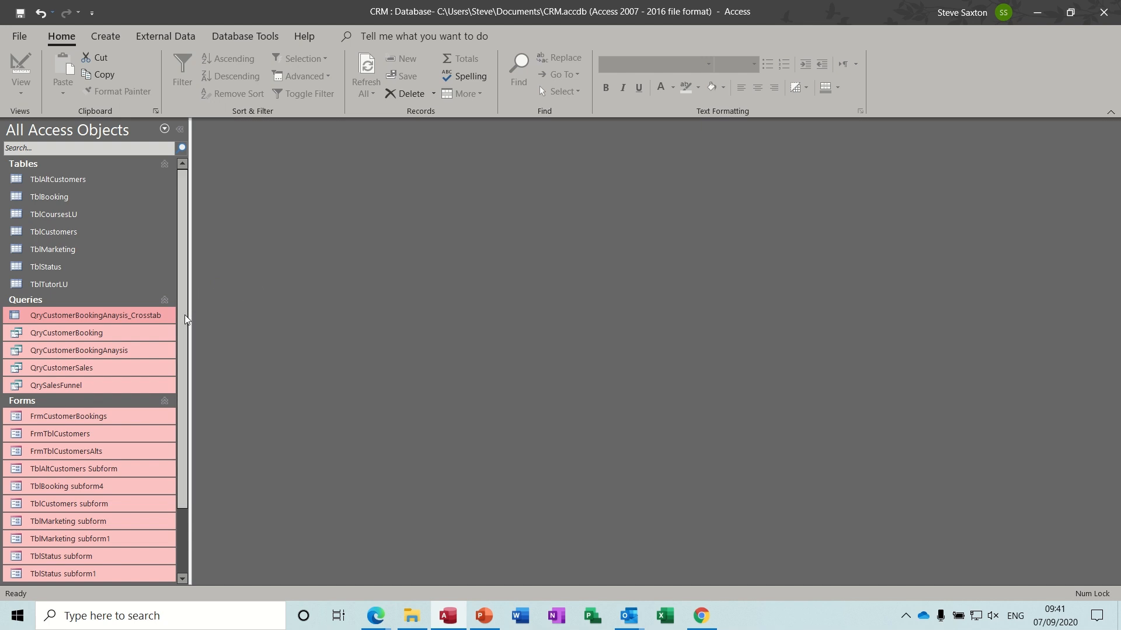
{"action": "left_click", "coordinate": [130, 335]}
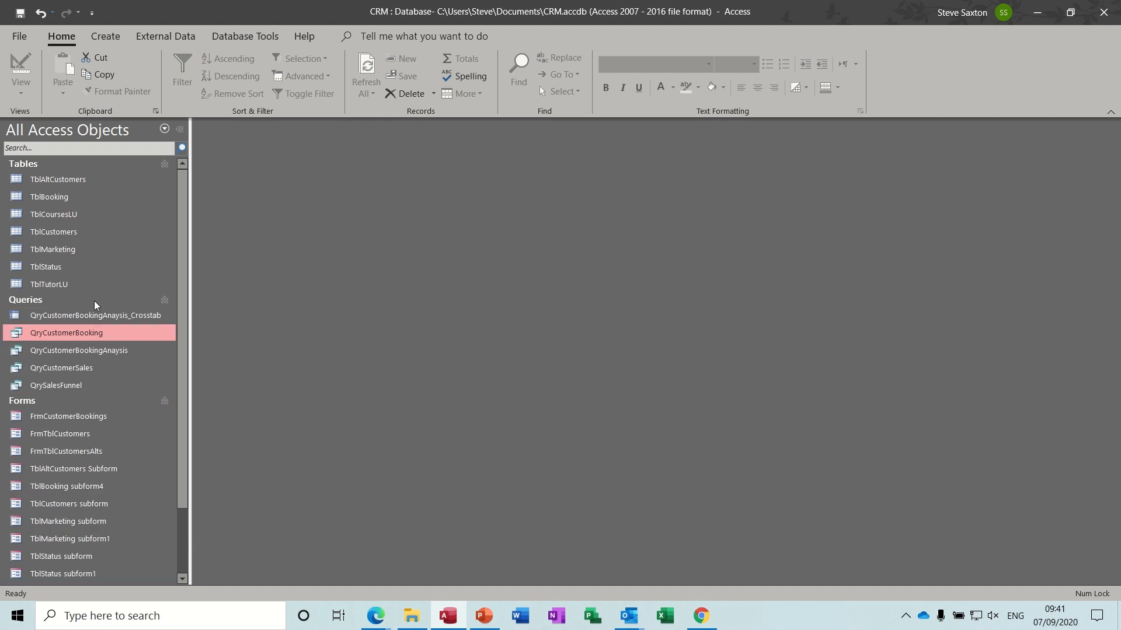
{"action": "double_click", "coordinate": [94, 335]}
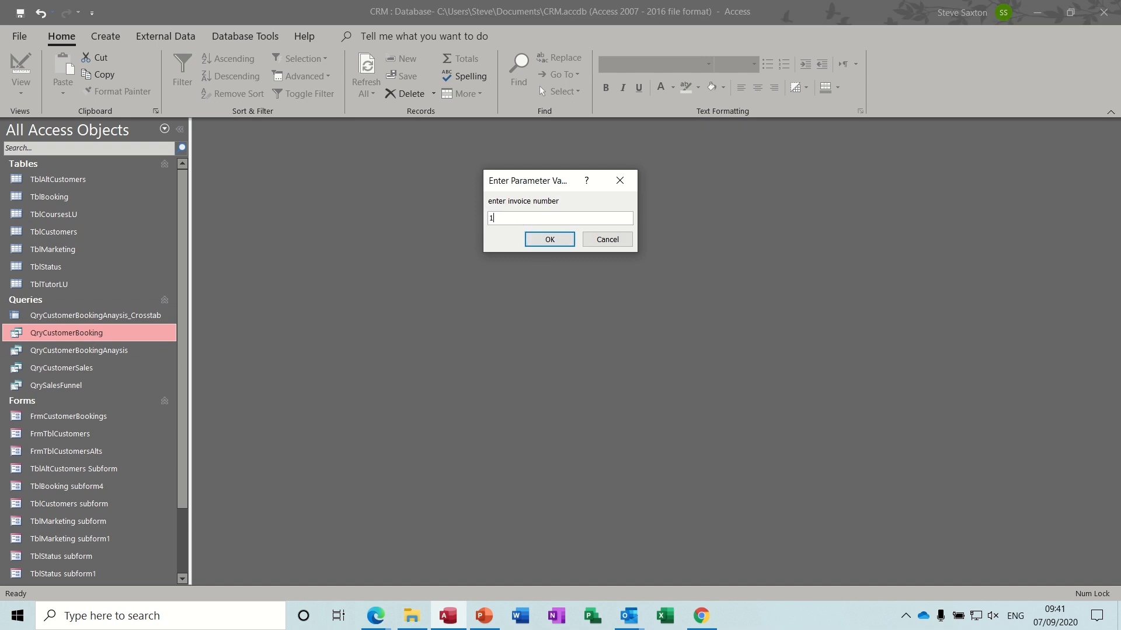
{"action": "type", "text": "1"}
{"action": "key", "text": "Return"}
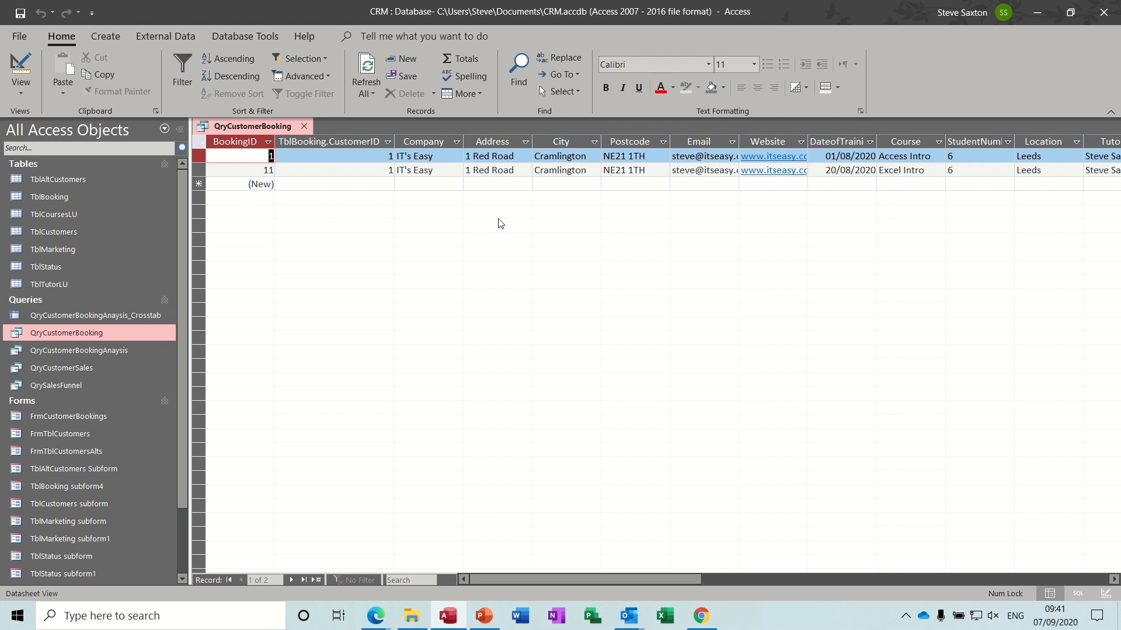
{"action": "left_click", "coordinate": [304, 126]}
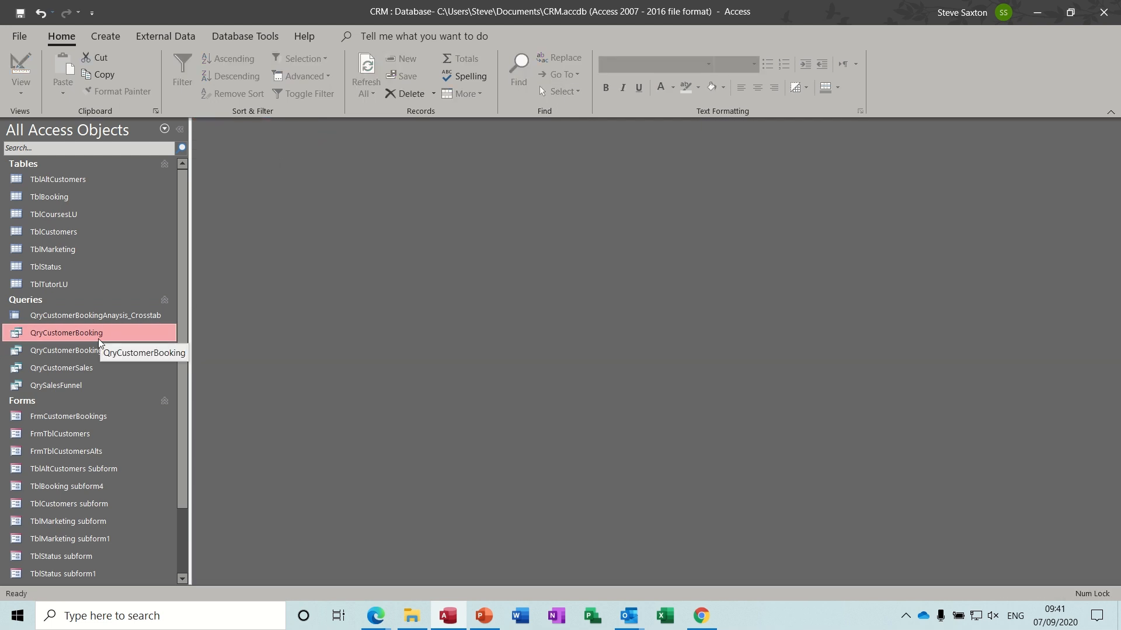
{"action": "left_click", "coordinate": [96, 353]}
{"action": "right_click", "coordinate": [97, 356]}
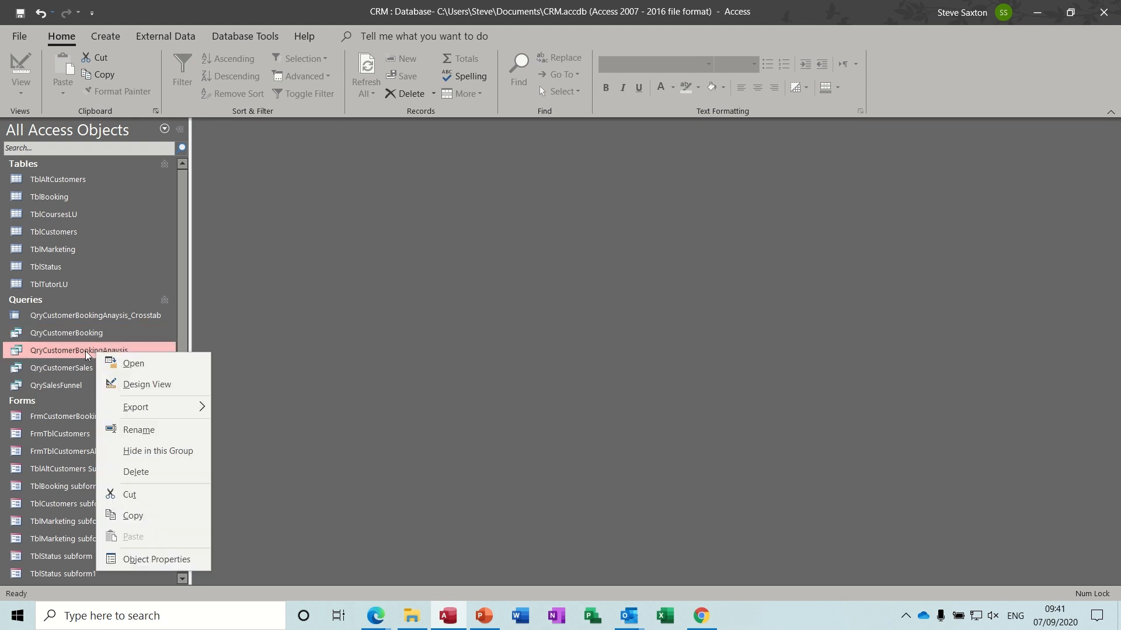
{"action": "left_click", "coordinate": [136, 378]}
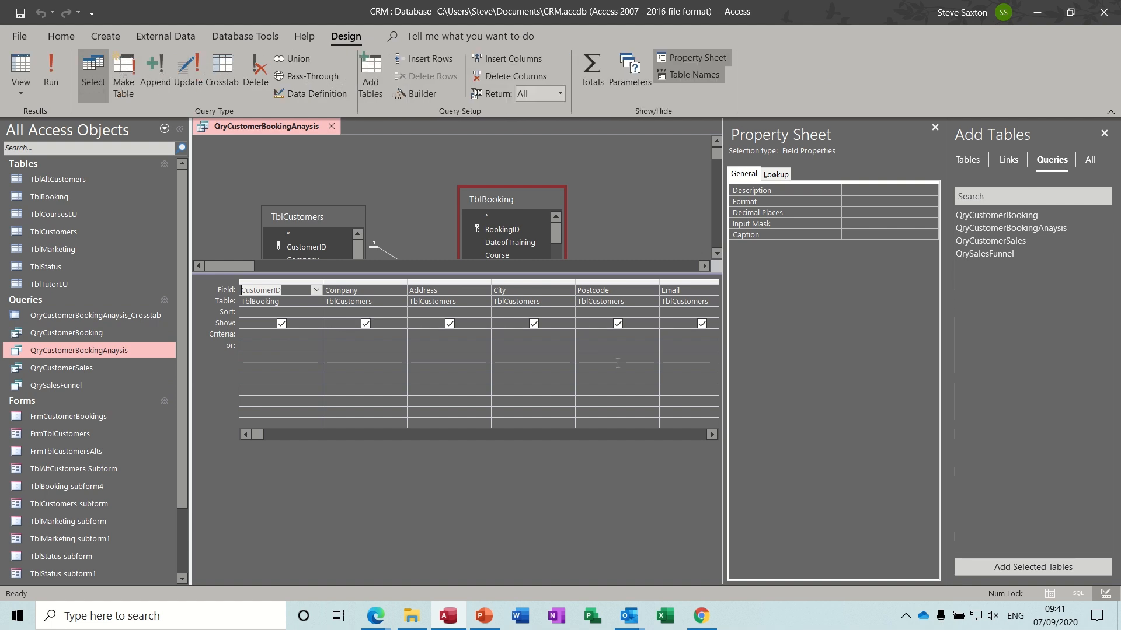
{"action": "left_click", "coordinate": [934, 127]}
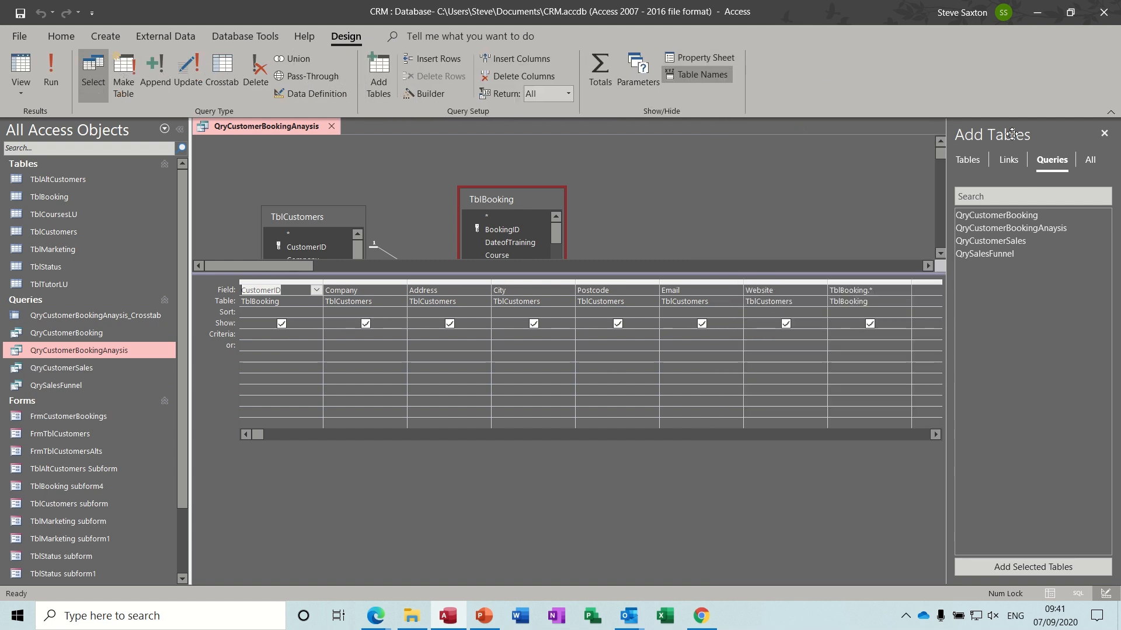
{"action": "left_click", "coordinate": [1103, 134]}
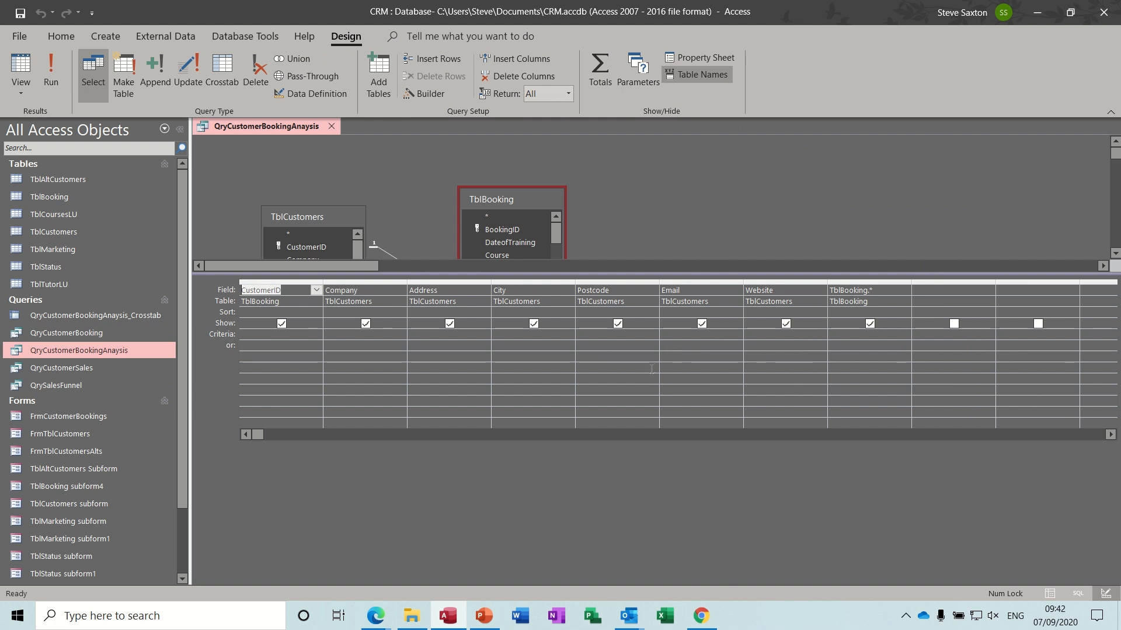
{"action": "left_click", "coordinate": [330, 126]}
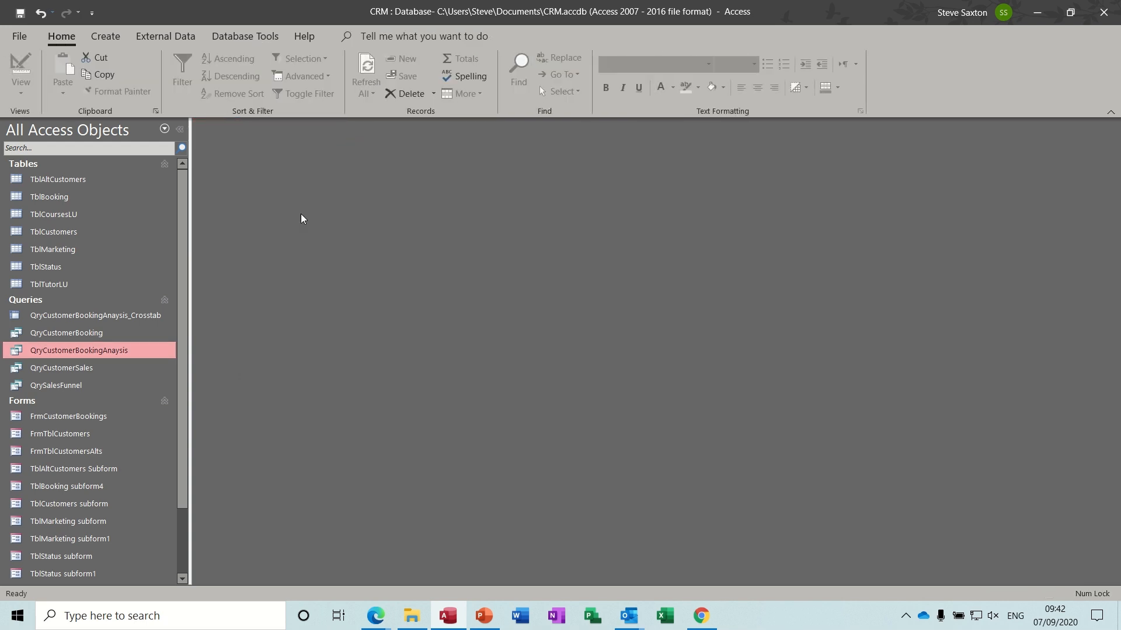
- Close the booking analysis query, then view QryCustomerSales and the crosstab query results
{"action": "double_click", "coordinate": [73, 354]}
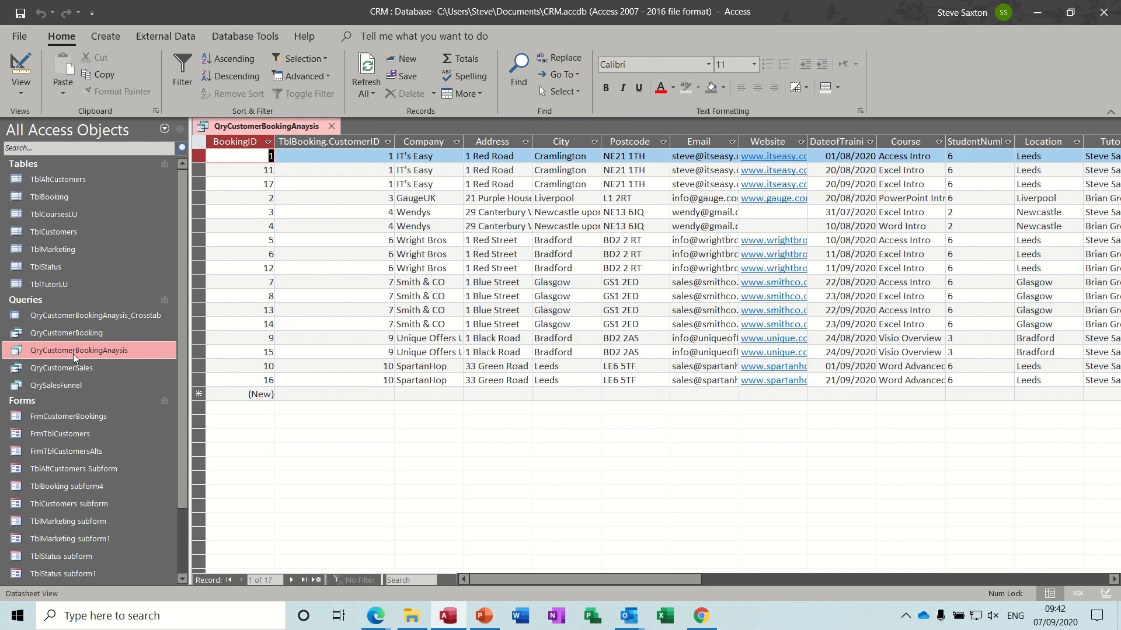
{"action": "left_click", "coordinate": [330, 126]}
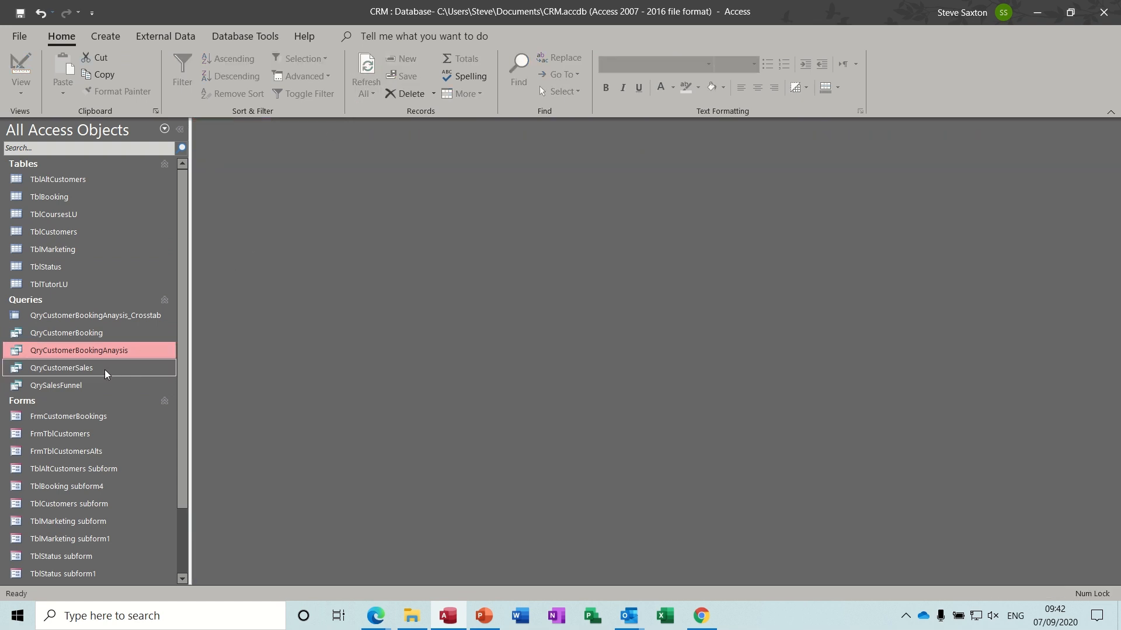
{"action": "double_click", "coordinate": [51, 369]}
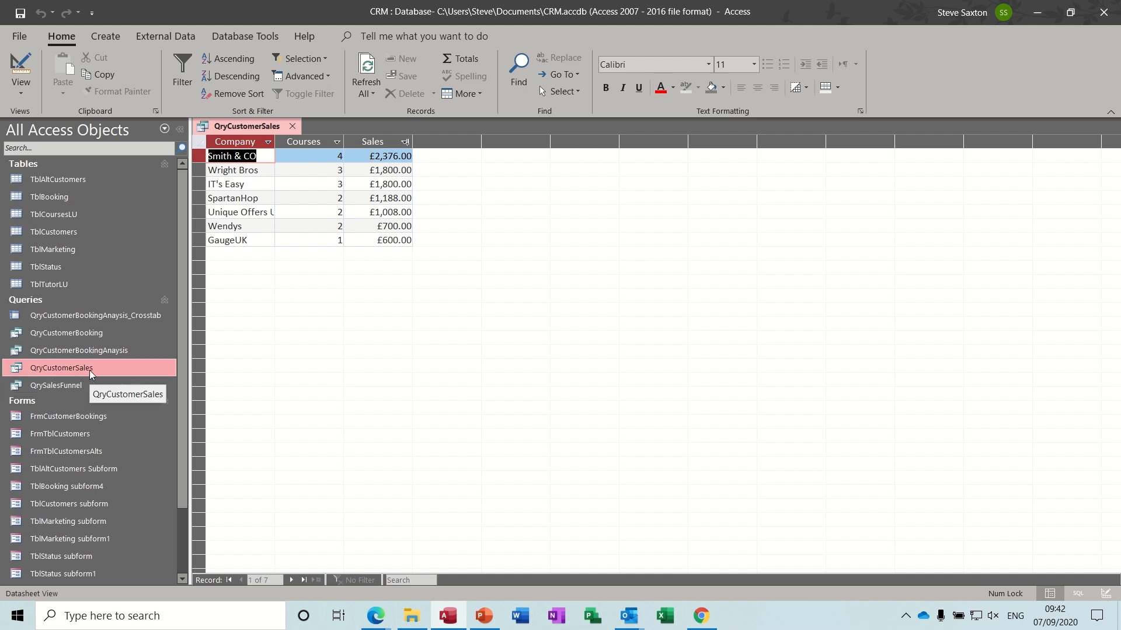
{"action": "double_click", "coordinate": [92, 316]}
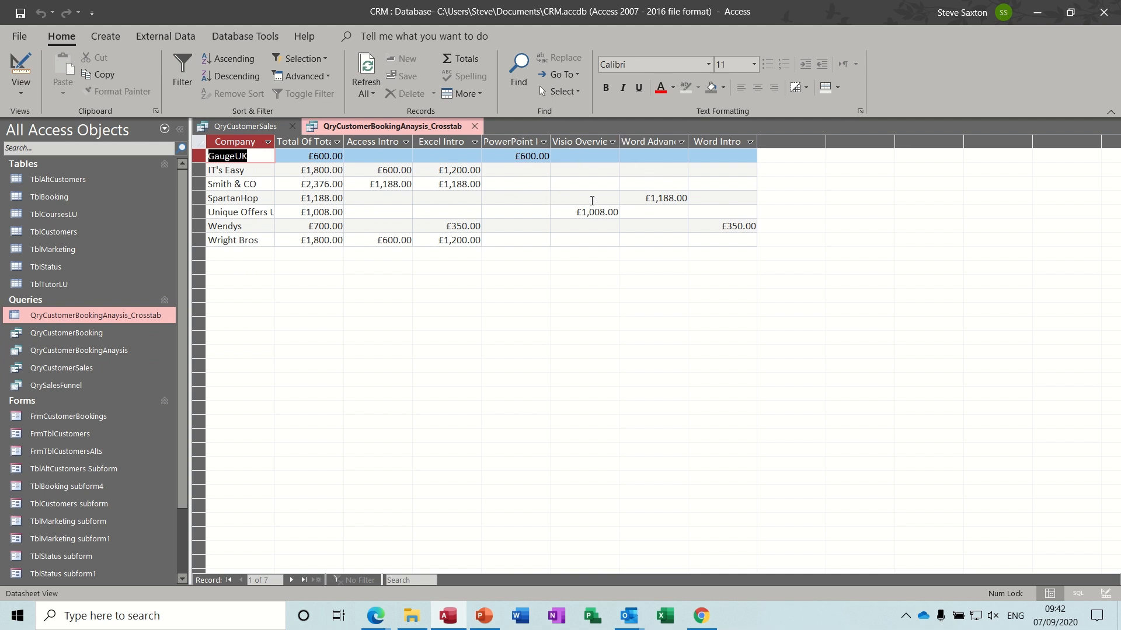
{"action": "left_click", "coordinate": [474, 126]}
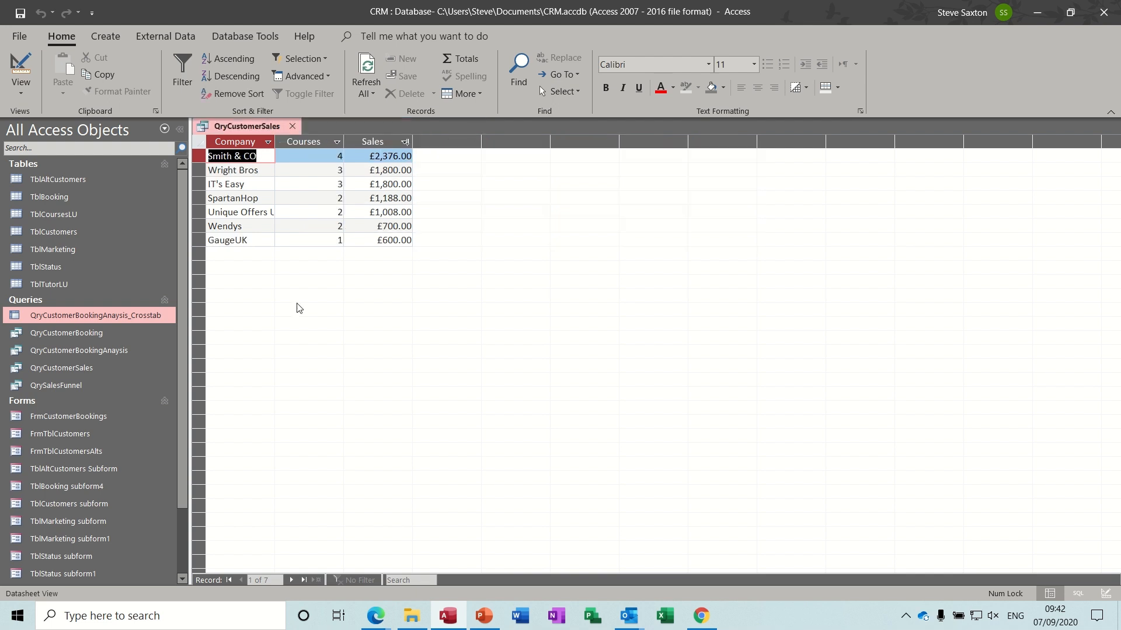
- Review the RptCustomerSales report, then close it along with QryCustomerSales
{"action": "left_click_drag", "start_coordinate": [184, 403], "coordinate": [183, 503]}
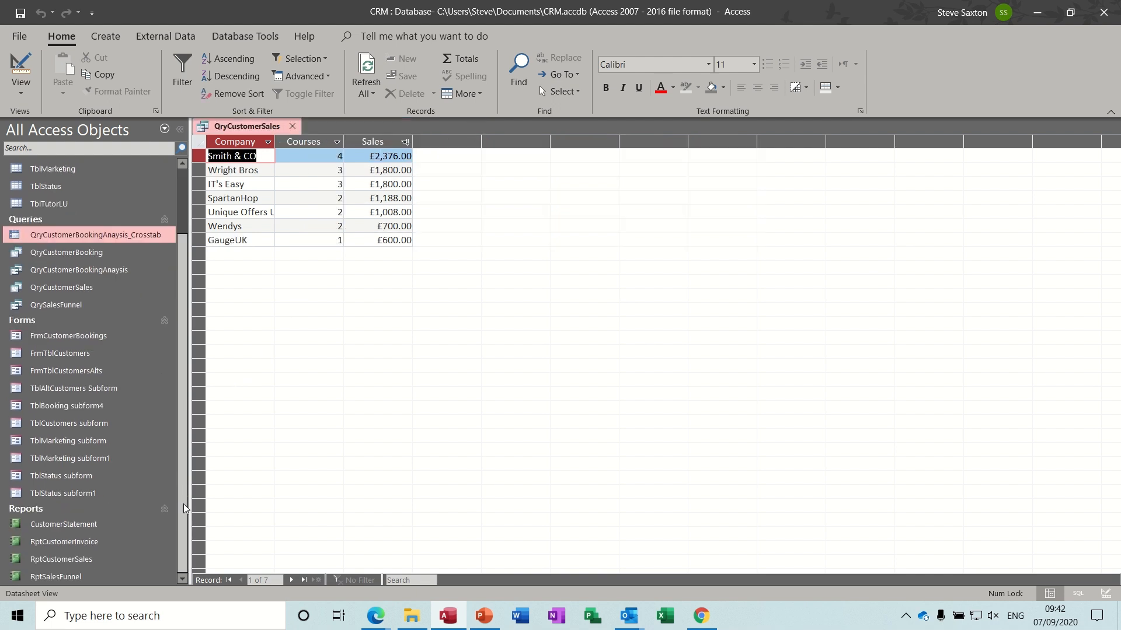
{"action": "double_click", "coordinate": [83, 559]}
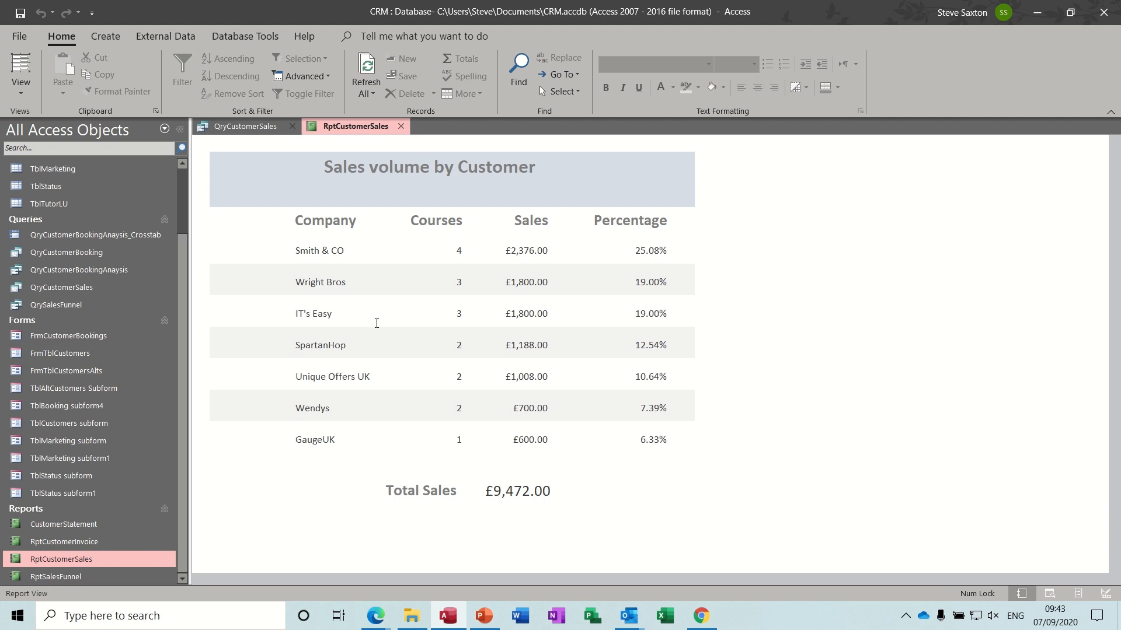
{"action": "left_click", "coordinate": [400, 127]}
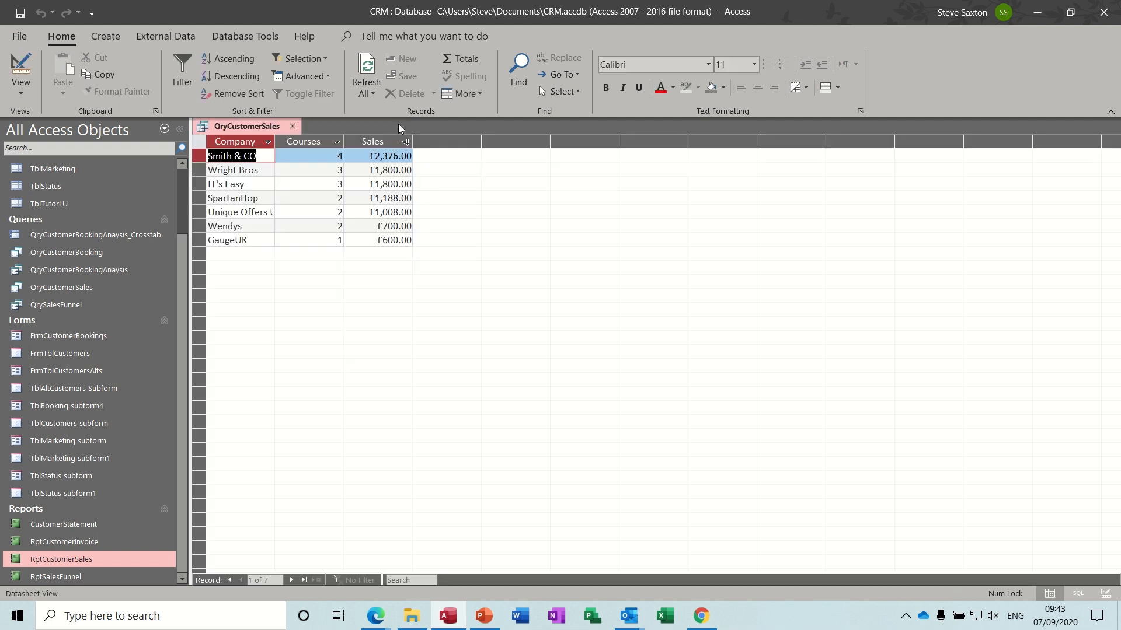
{"action": "left_click", "coordinate": [293, 127]}
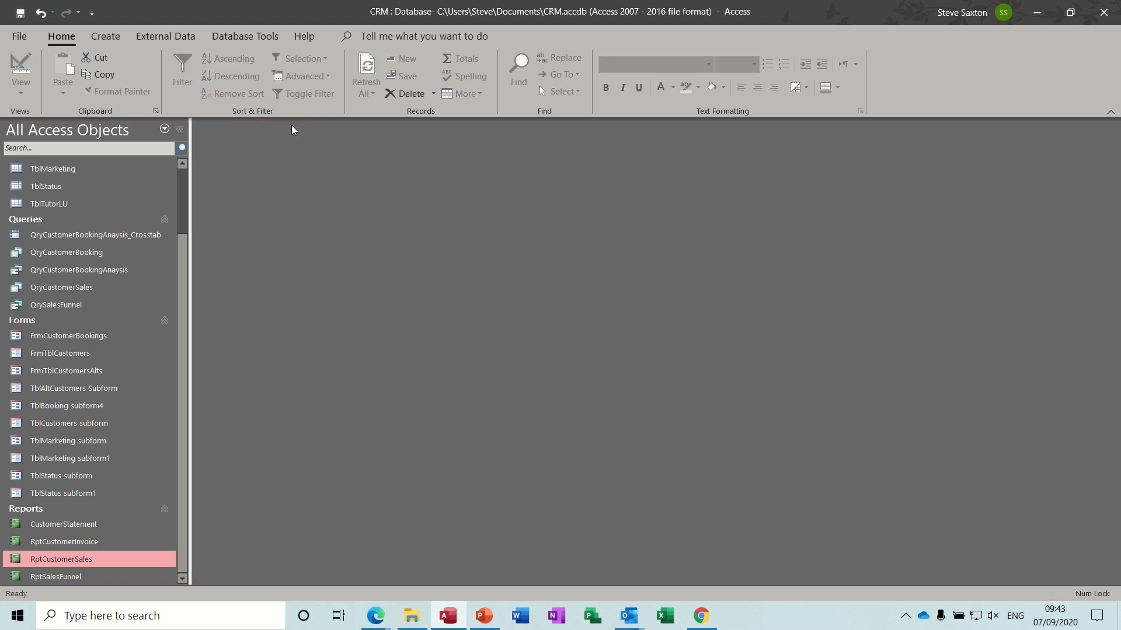
{"action": "left_click", "coordinate": [101, 34]}
- Design a query on QryCustomerBookingAnaysis with Company, Course and Total fields, and run it
{"action": "left_click", "coordinate": [226, 82]}
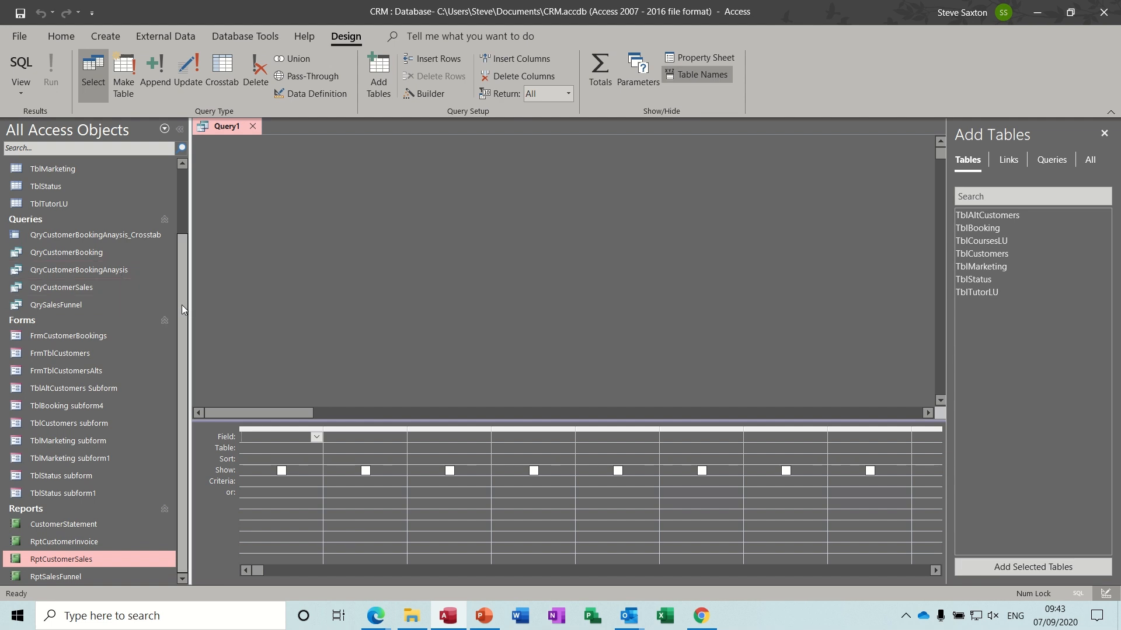
{"action": "scroll", "coordinate": [181, 304], "scroll_direction": "up", "scroll_amount": 1}
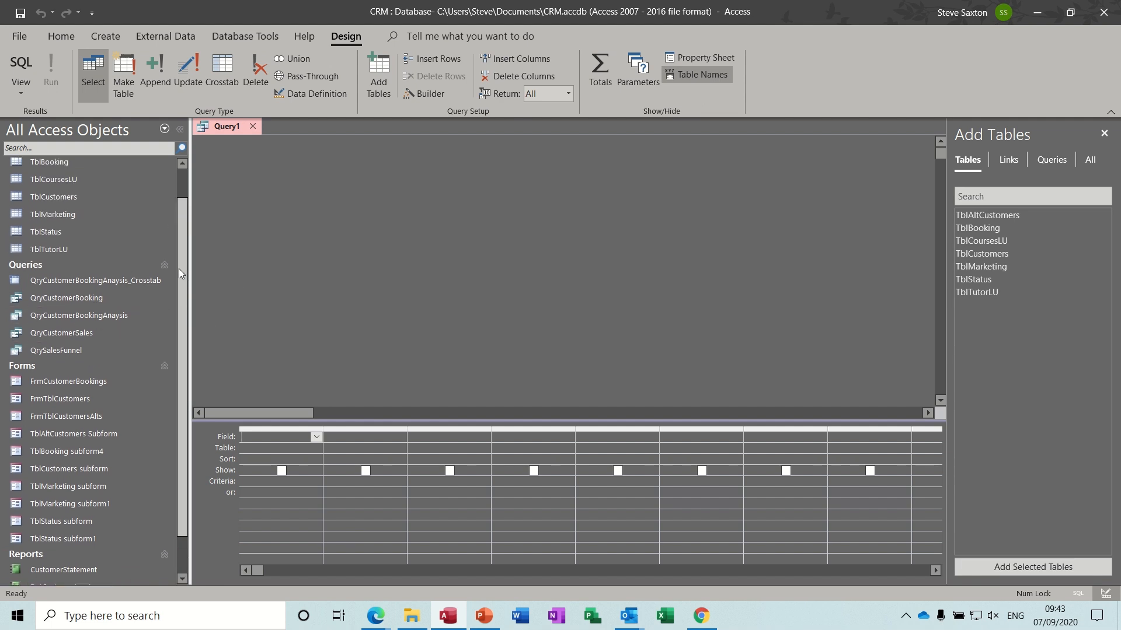
{"action": "left_click", "coordinate": [103, 316]}
{"action": "left_click_drag", "start_coordinate": [103, 317], "coordinate": [326, 203]}
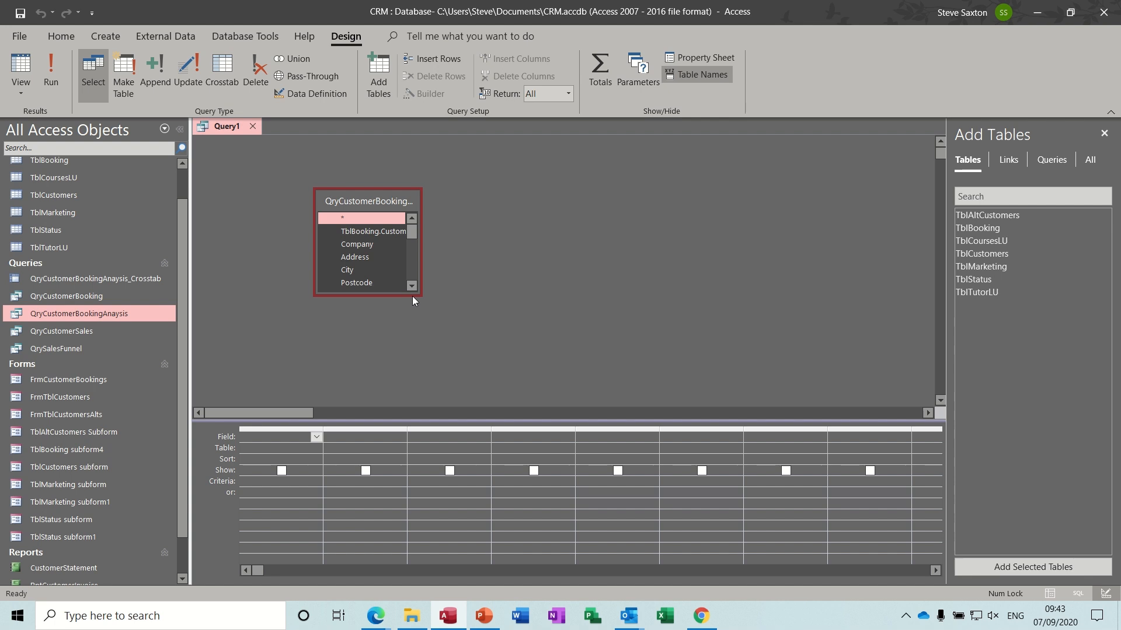
{"action": "left_click_drag", "start_coordinate": [413, 296], "coordinate": [440, 384]}
{"action": "mouse_move", "coordinate": [412, 277]}
{"action": "left_mouse_down"}
{"action": "mouse_move", "coordinate": [418, 349]}
{"action": "mouse_move", "coordinate": [408, 275]}
{"action": "left_mouse_up"}
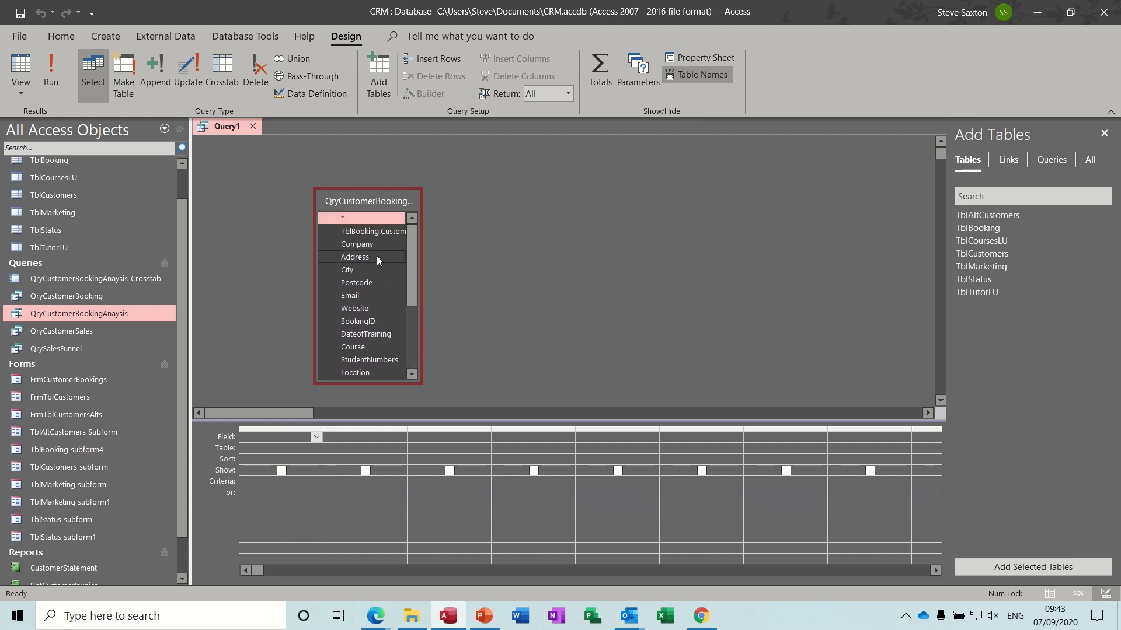
{"action": "left_click_drag", "start_coordinate": [358, 246], "coordinate": [278, 436]}
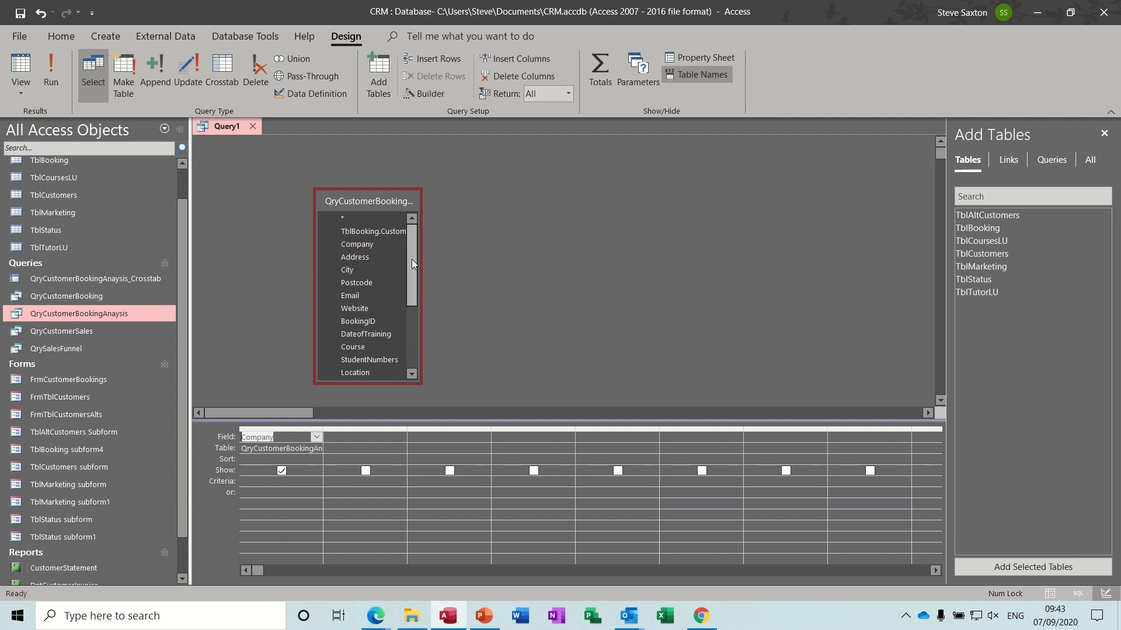
{"action": "left_click_drag", "start_coordinate": [411, 259], "coordinate": [362, 437]}
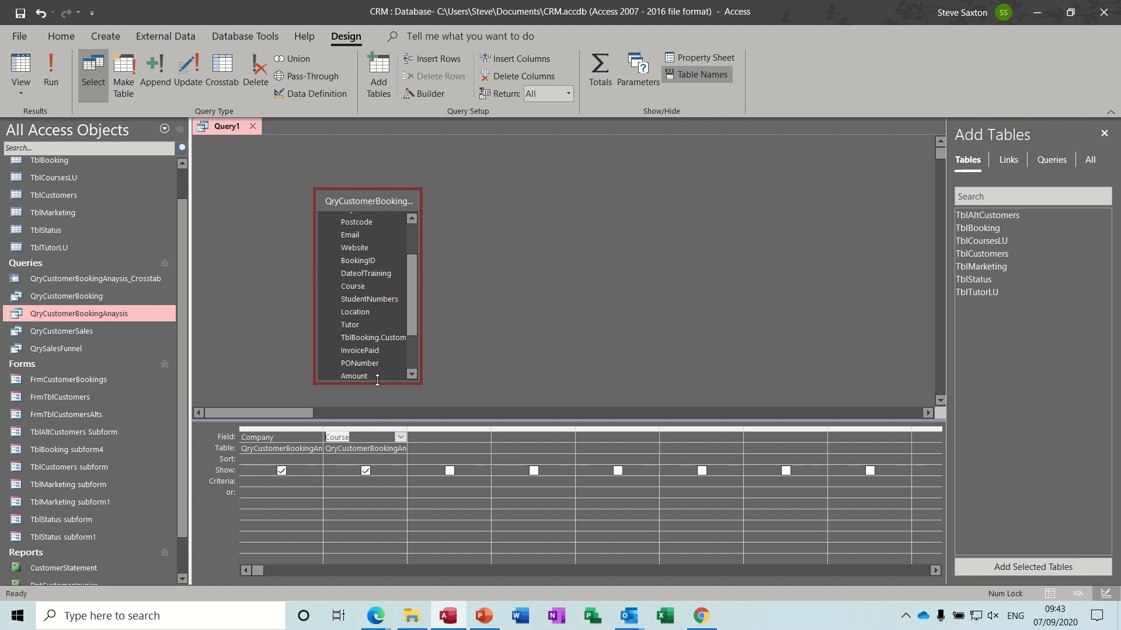
{"action": "left_click_drag", "start_coordinate": [413, 298], "coordinate": [434, 436]}
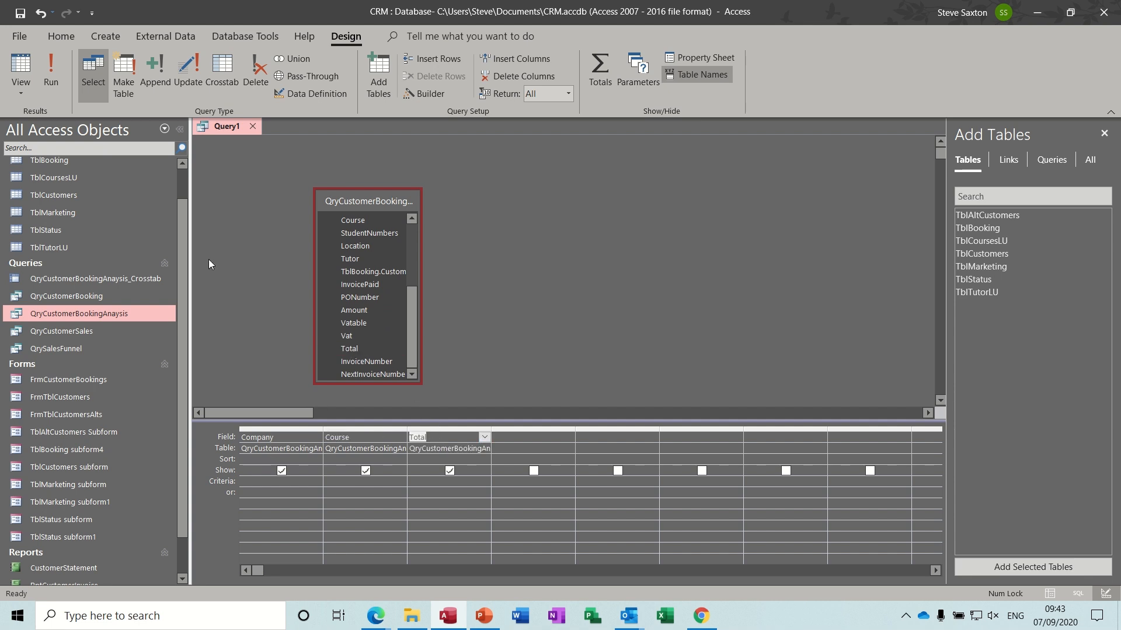
{"action": "left_click", "coordinate": [53, 75]}
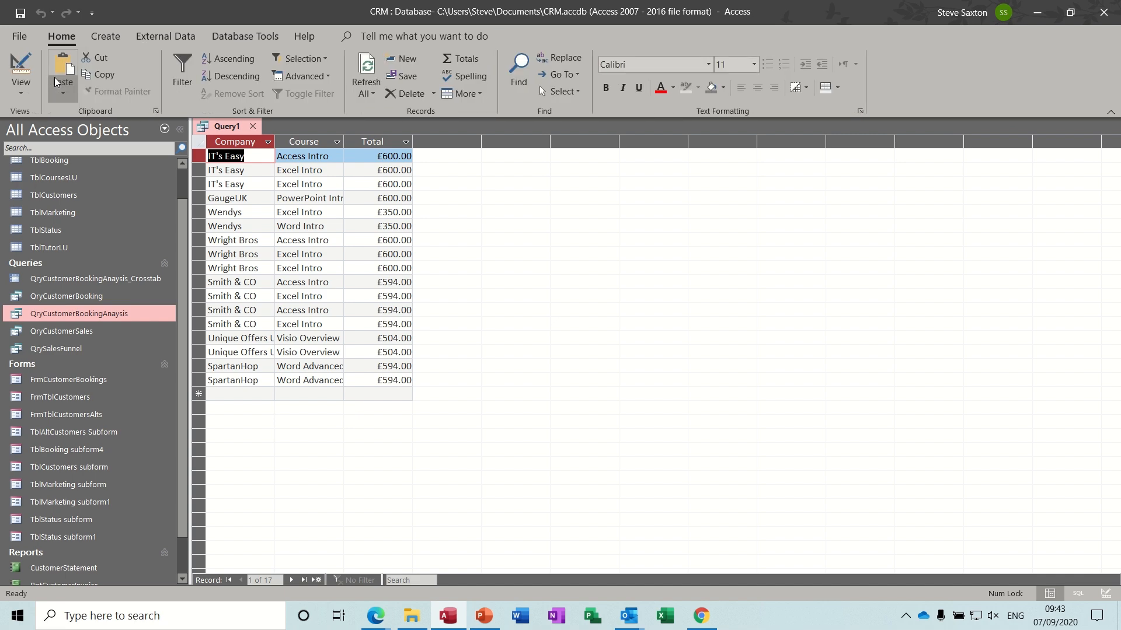
{"action": "left_click", "coordinate": [17, 64]}
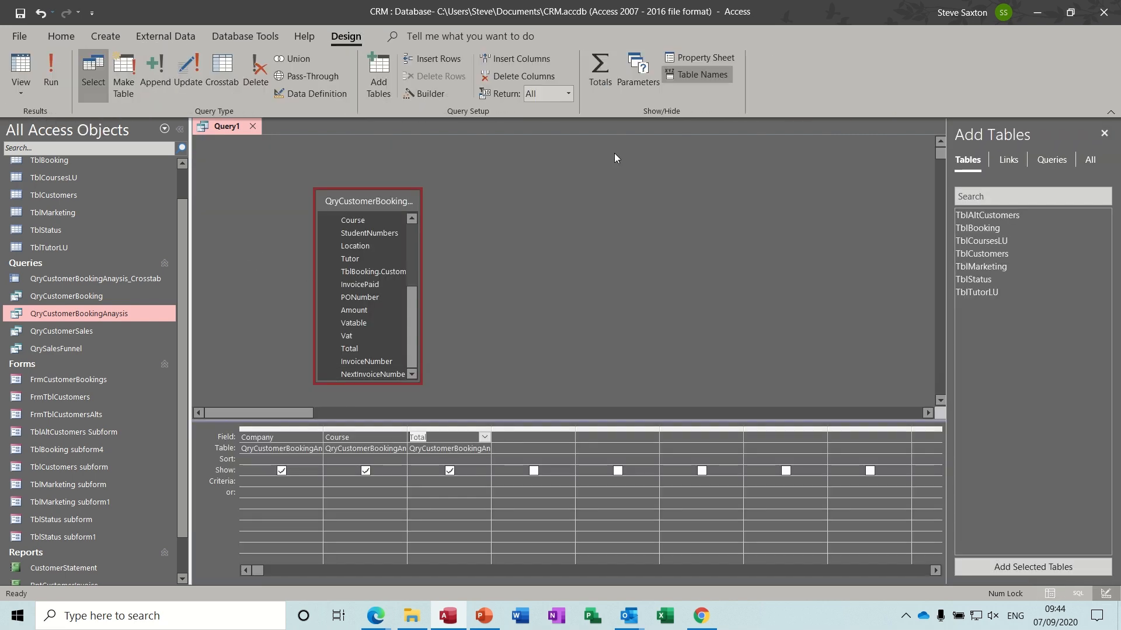
- Turn on Totals, set Course to Count and Total to Sum, and run the query
{"action": "left_click", "coordinate": [599, 68]}
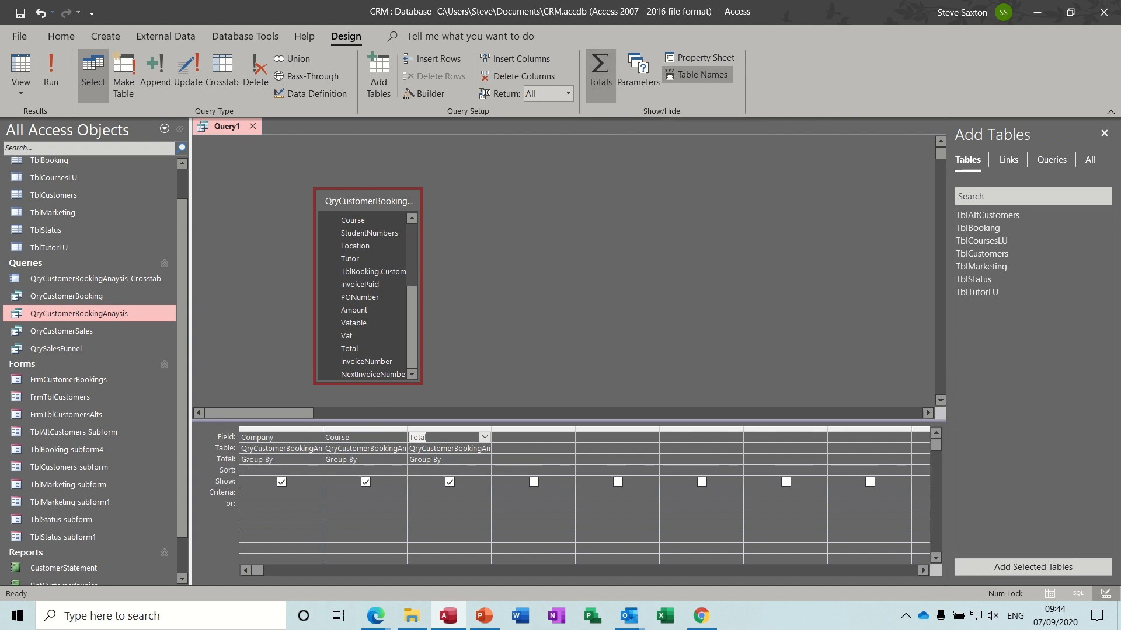
{"action": "left_click", "coordinate": [383, 462]}
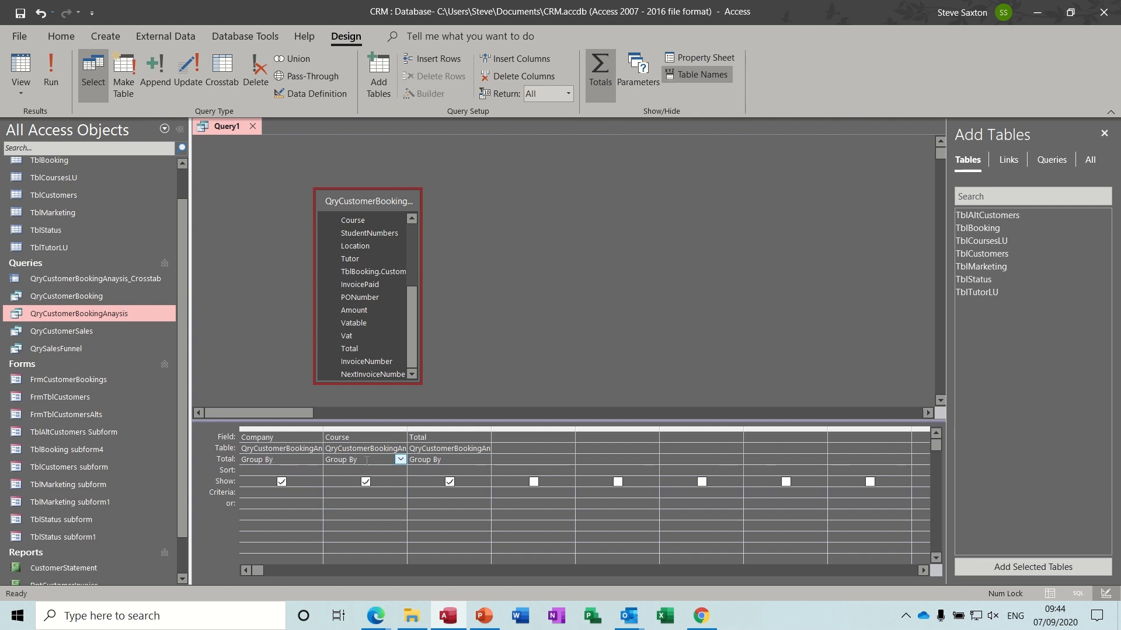
{"action": "left_click", "coordinate": [401, 460]}
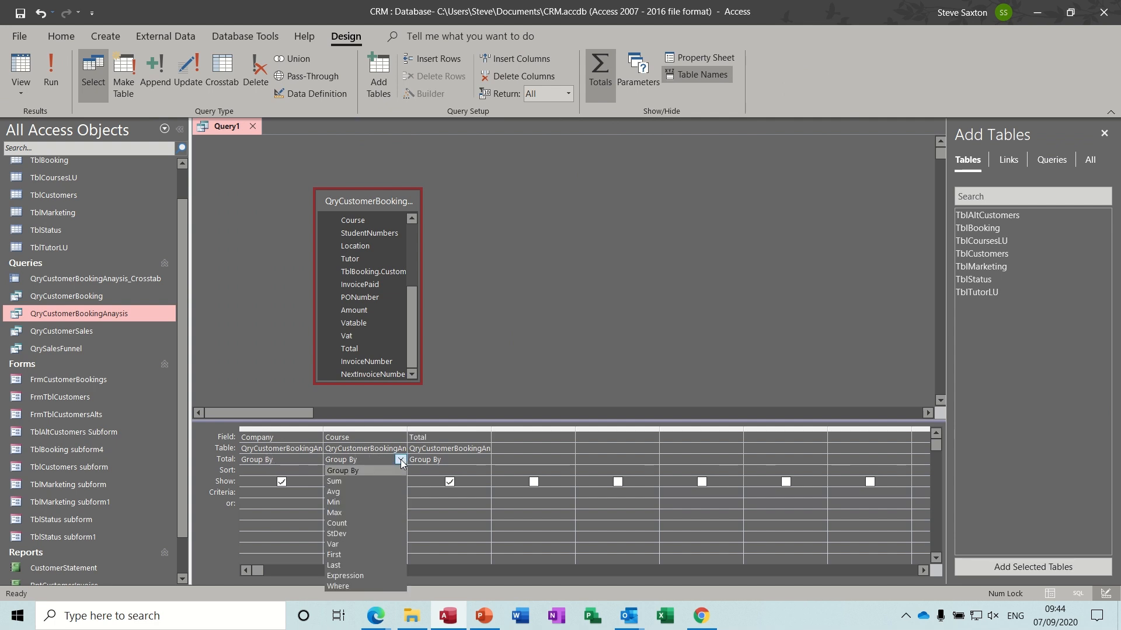
{"action": "left_click", "coordinate": [375, 523]}
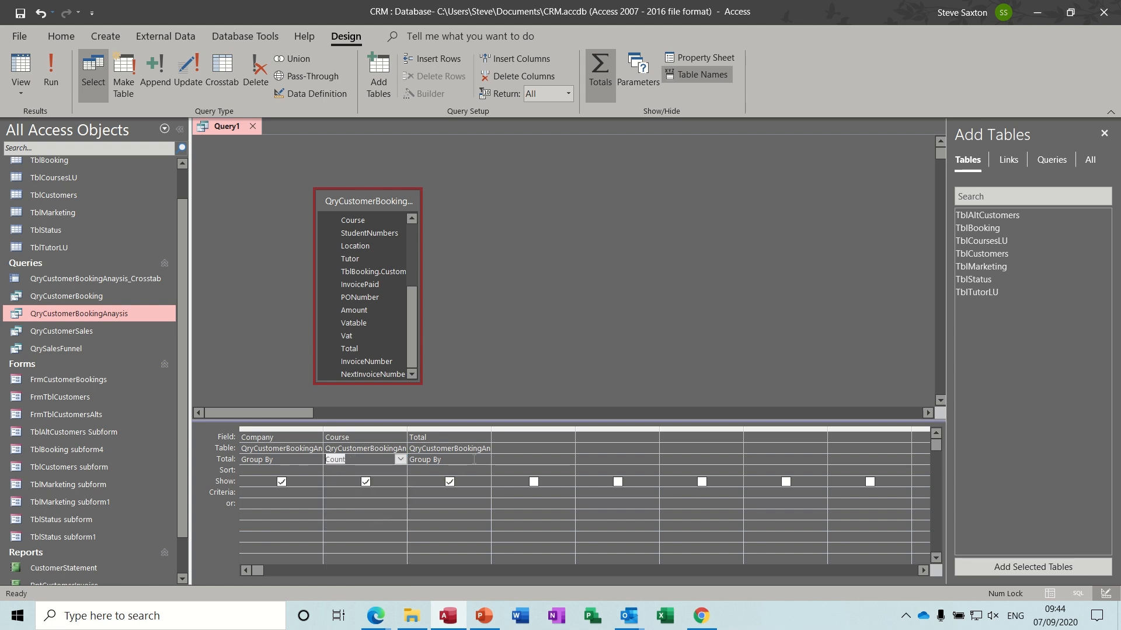
{"action": "left_click", "coordinate": [487, 459]}
{"action": "left_click", "coordinate": [485, 460]}
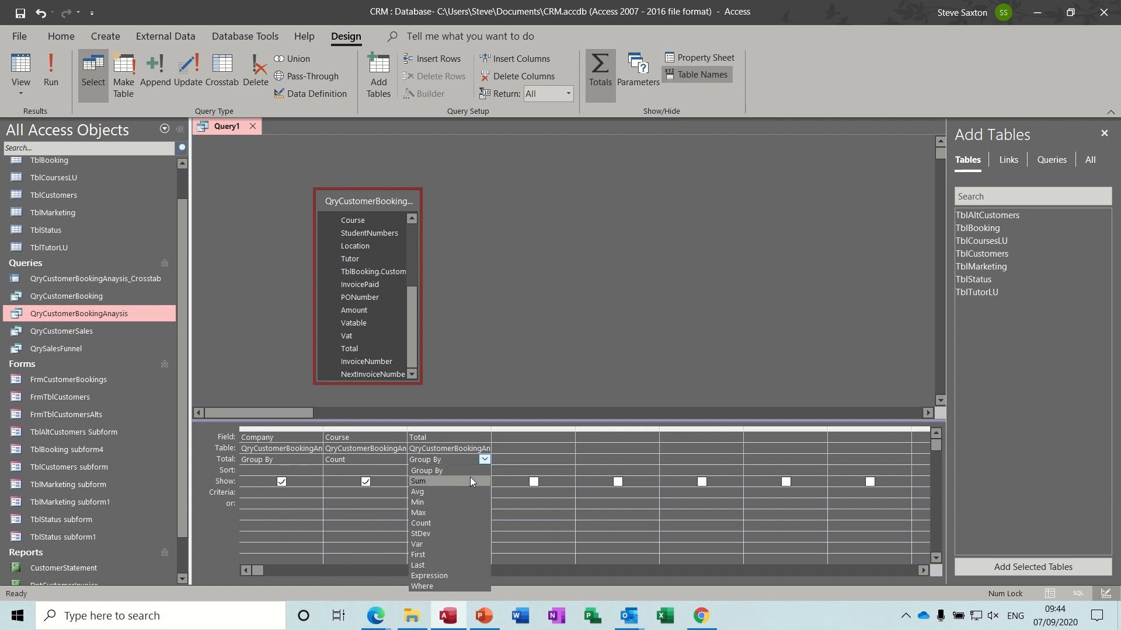
{"action": "left_click", "coordinate": [468, 478]}
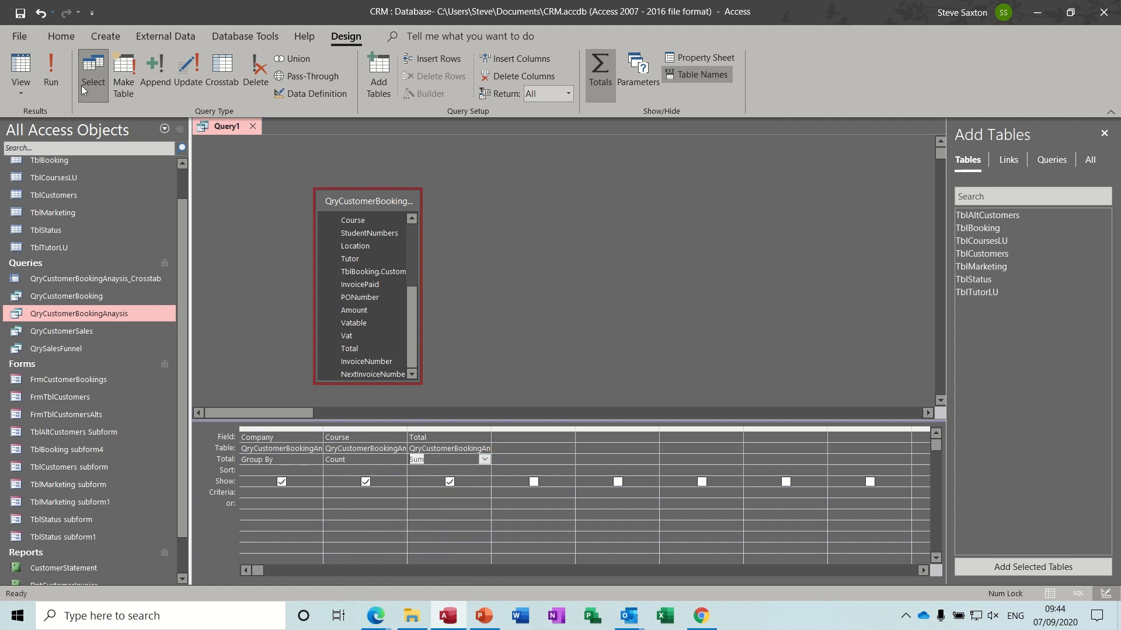
{"action": "left_click", "coordinate": [51, 66]}
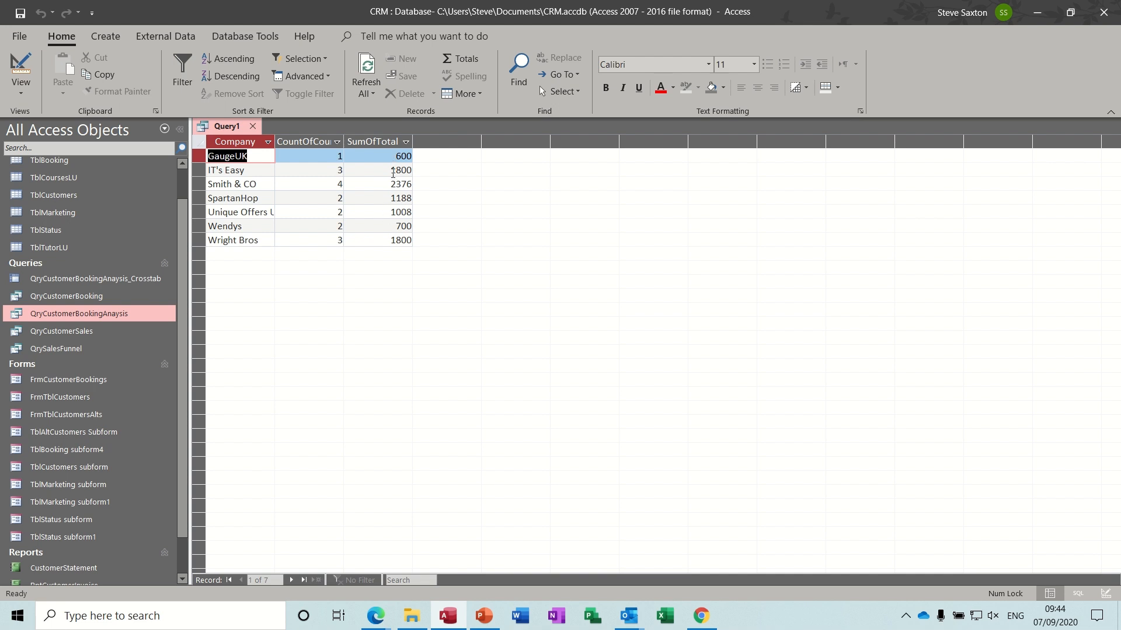
{"action": "left_click", "coordinate": [23, 67]}
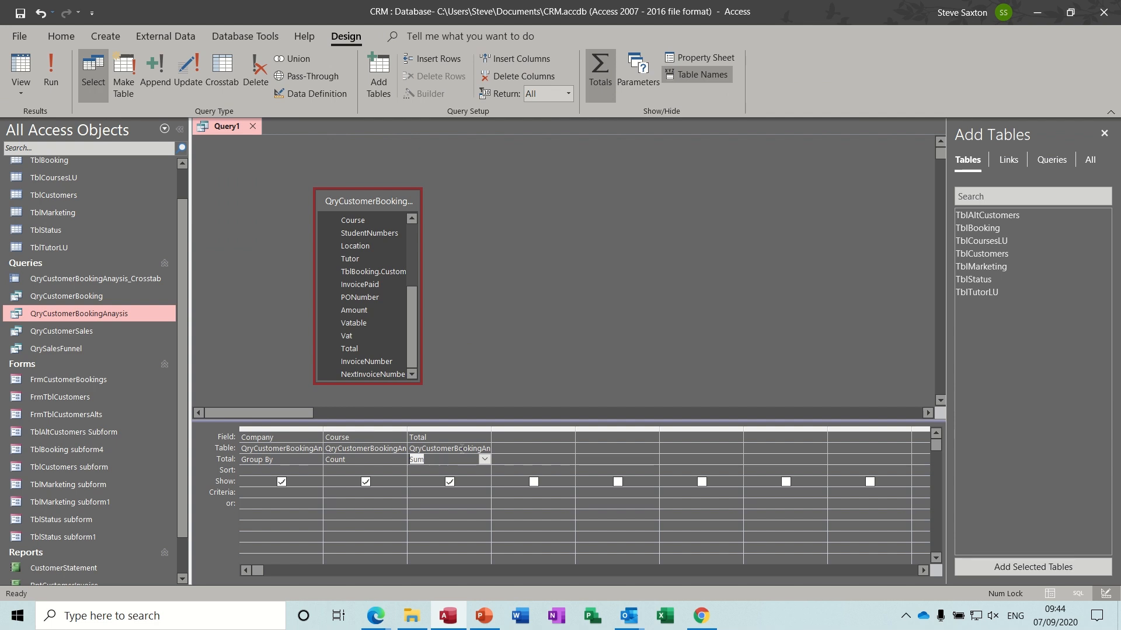
- Format the summed Total field as Currency and recheck the query results
{"action": "left_click", "coordinate": [461, 448]}
{"action": "left_click", "coordinate": [704, 60]}
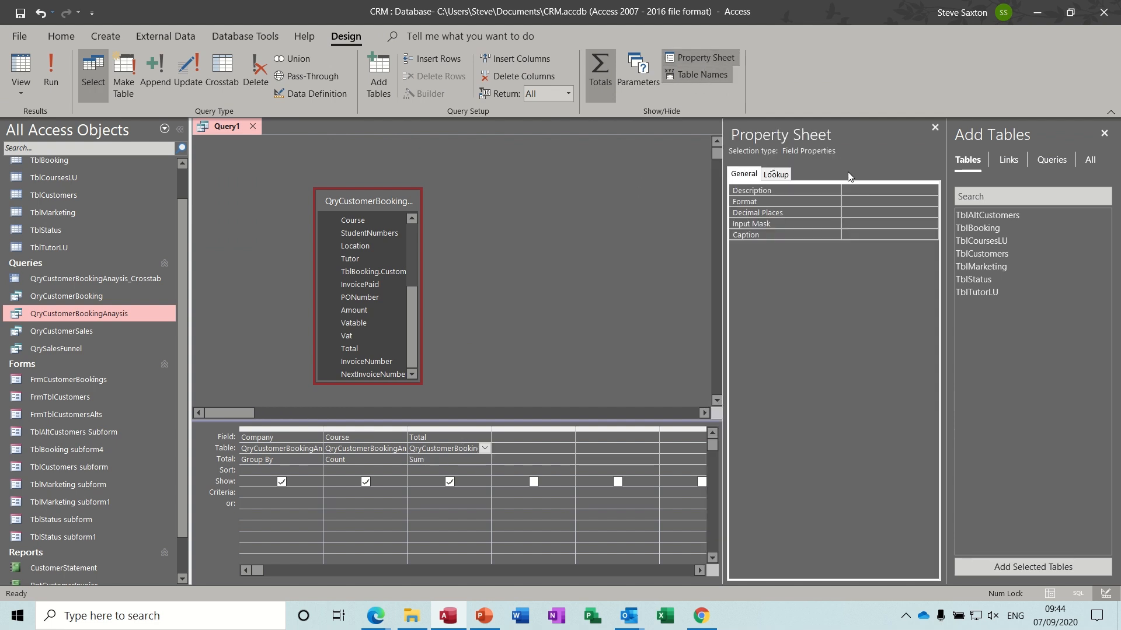
{"action": "left_click", "coordinate": [901, 201]}
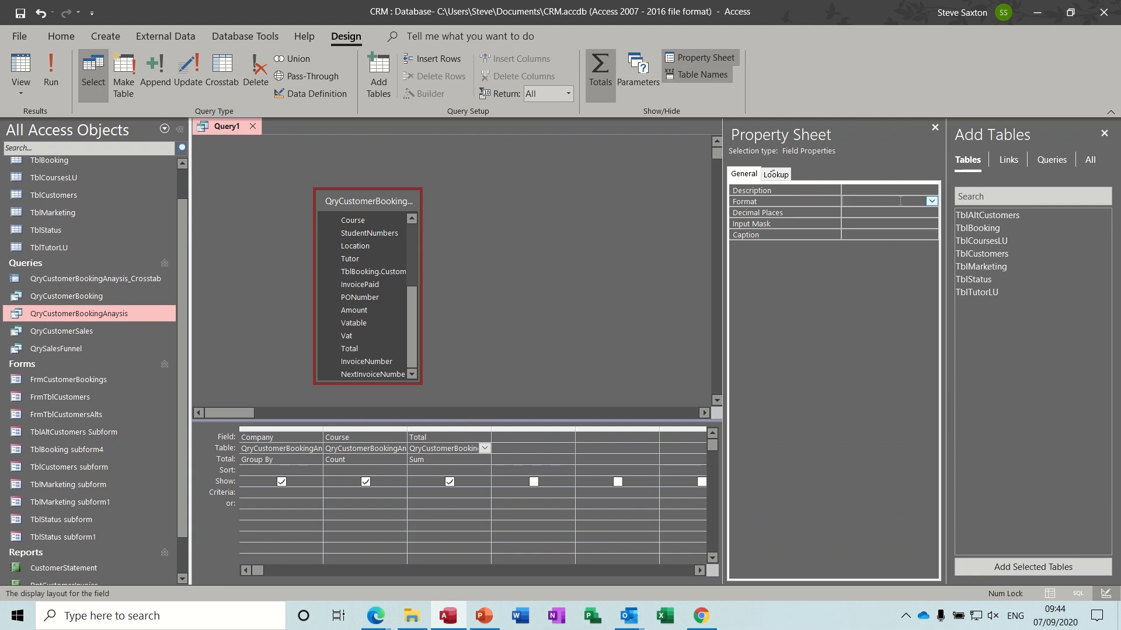
{"action": "left_click", "coordinate": [930, 201]}
{"action": "left_click", "coordinate": [891, 222]}
{"action": "left_click", "coordinate": [935, 128]}
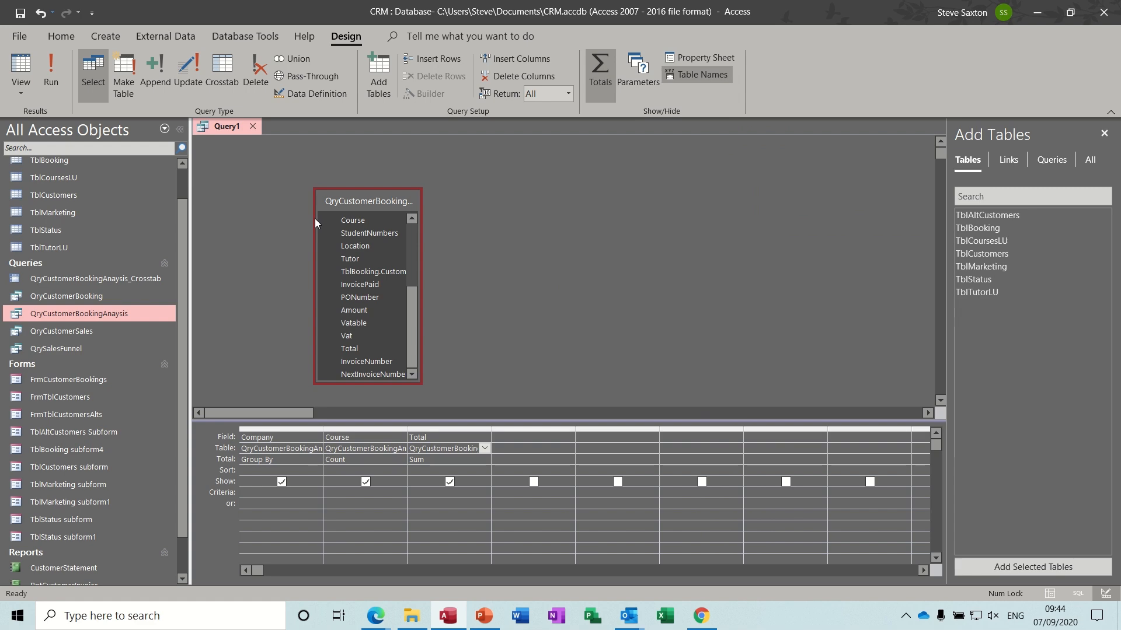
{"action": "left_click", "coordinate": [51, 69]}
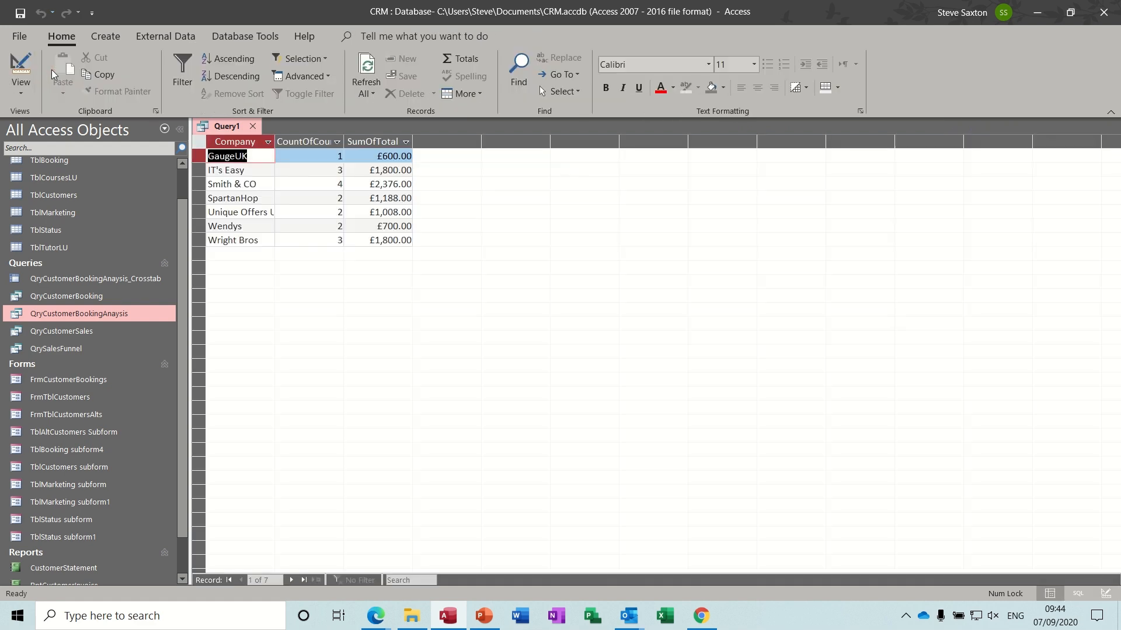
{"action": "left_click", "coordinate": [21, 67]}
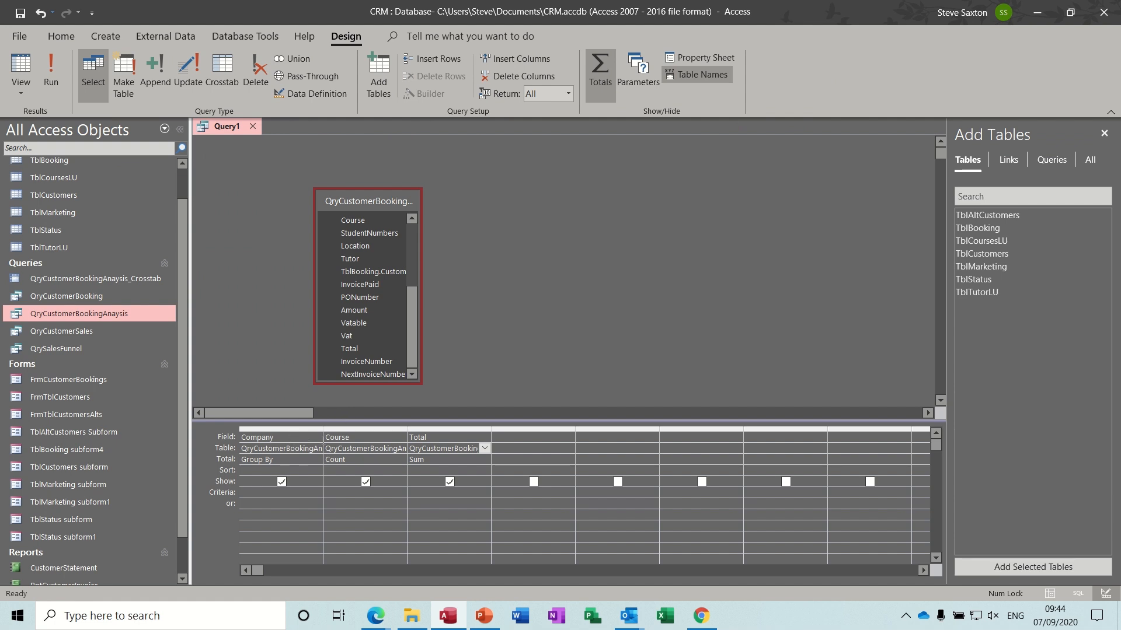
{"action": "left_click", "coordinate": [52, 69]}
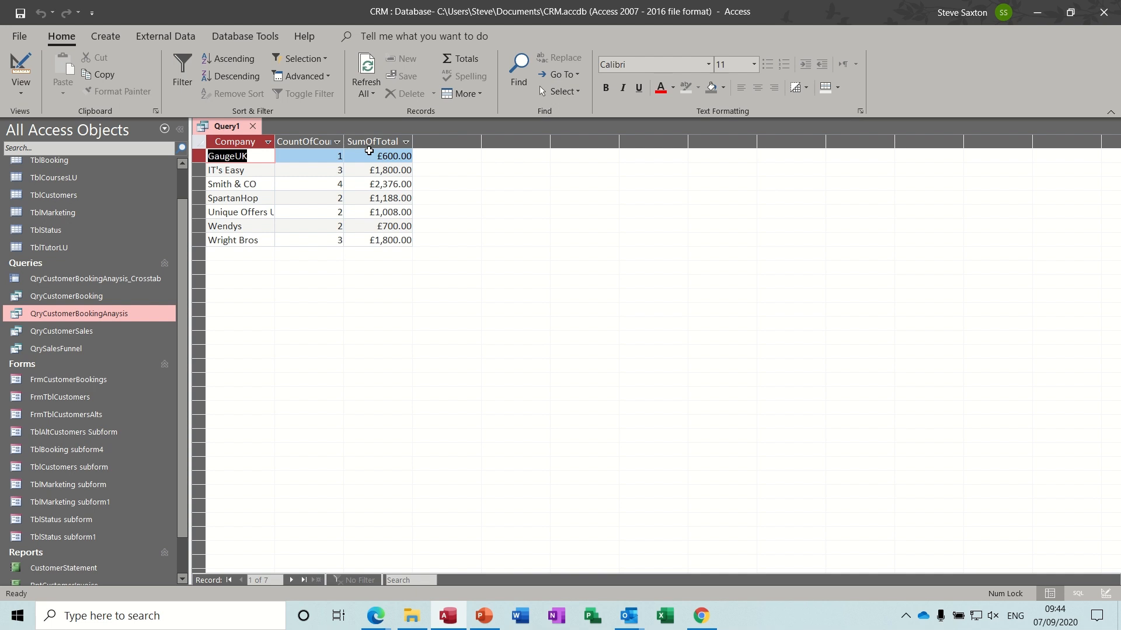
{"action": "left_click", "coordinate": [22, 66]}
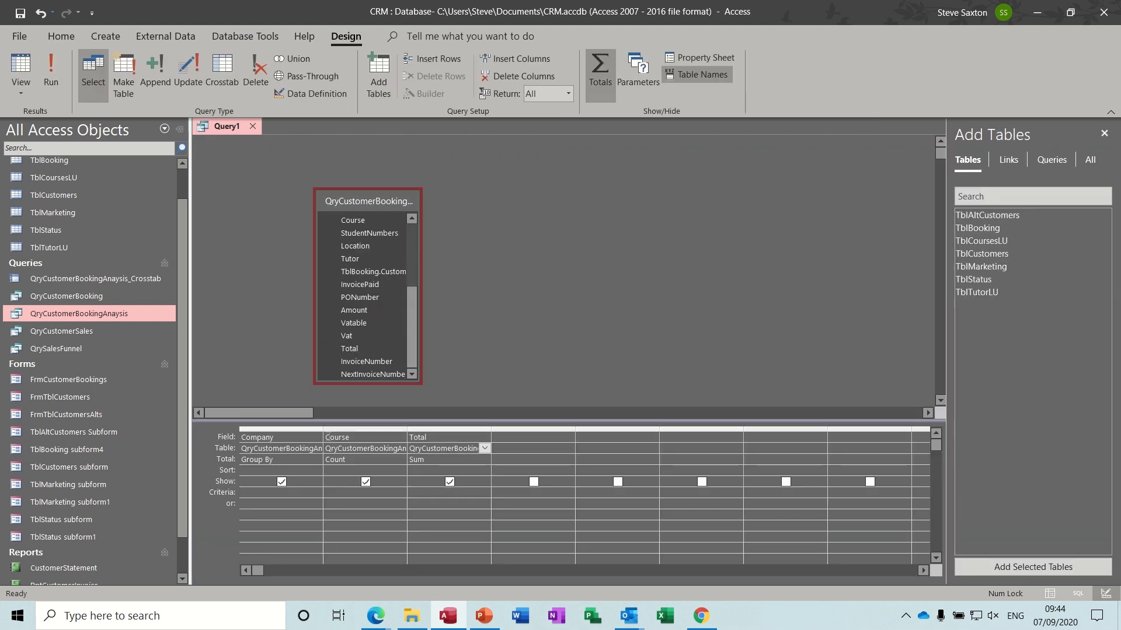
- Rename the Course and Total columns to Courses and TotalAmount, and run the query
{"action": "left_click", "coordinate": [327, 437]}
{"action": "type", "text": "Course"}
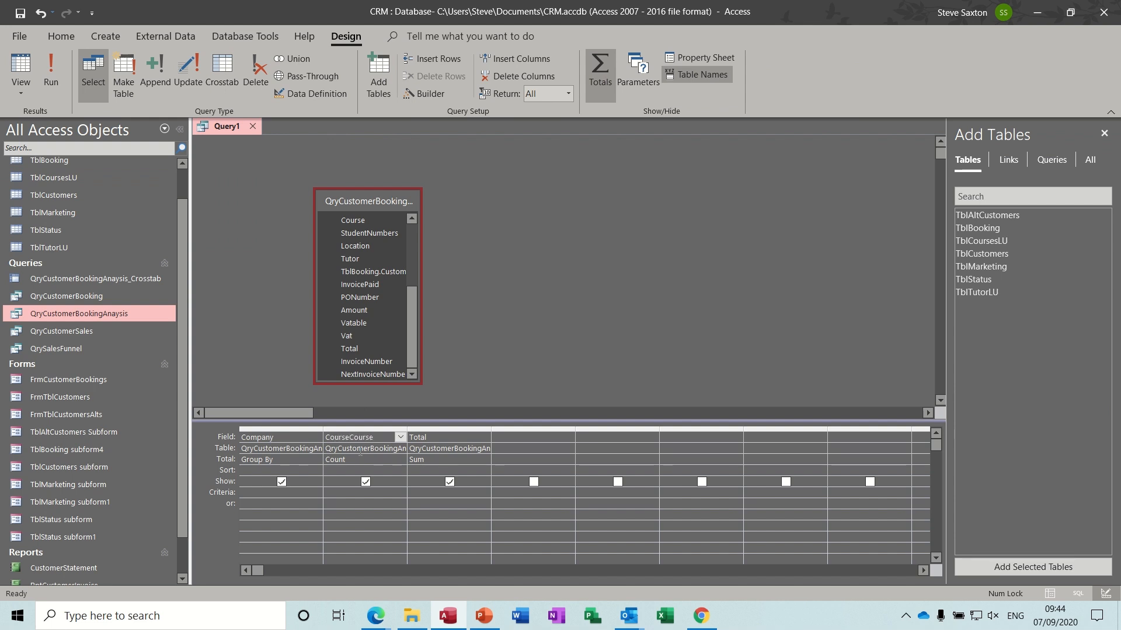
{"action": "type", "text": "s:"}
{"action": "left_click", "coordinate": [420, 437]}
{"action": "type", "text": "Total"}
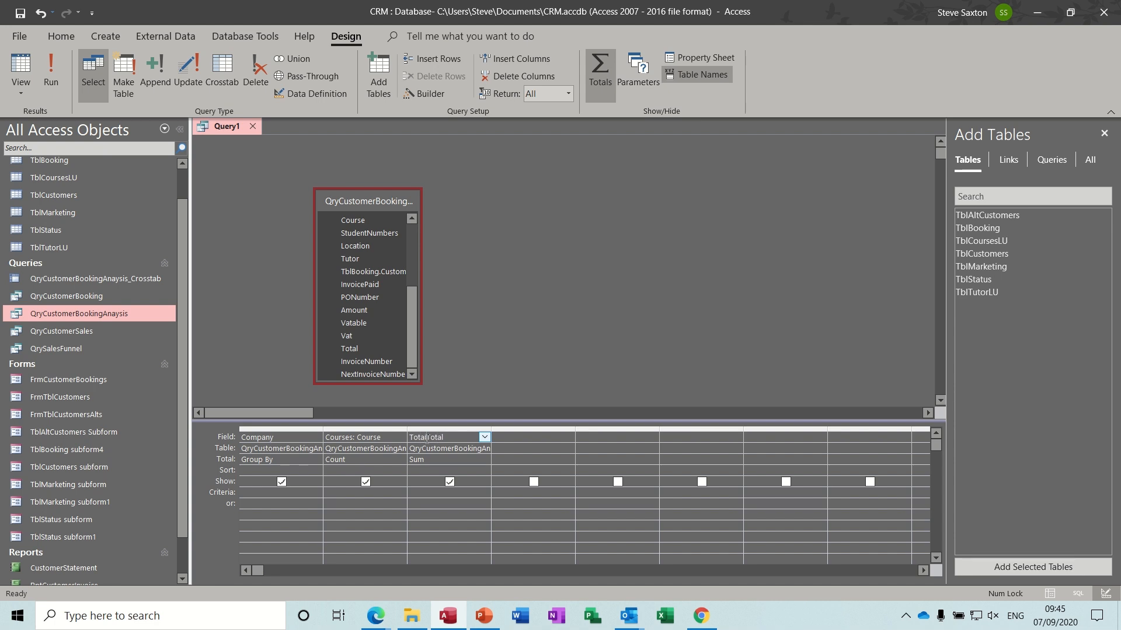
{"action": "type", "text": "T"}
{"action": "type", "text": "Amount:"}
{"action": "left_click", "coordinate": [52, 67]}
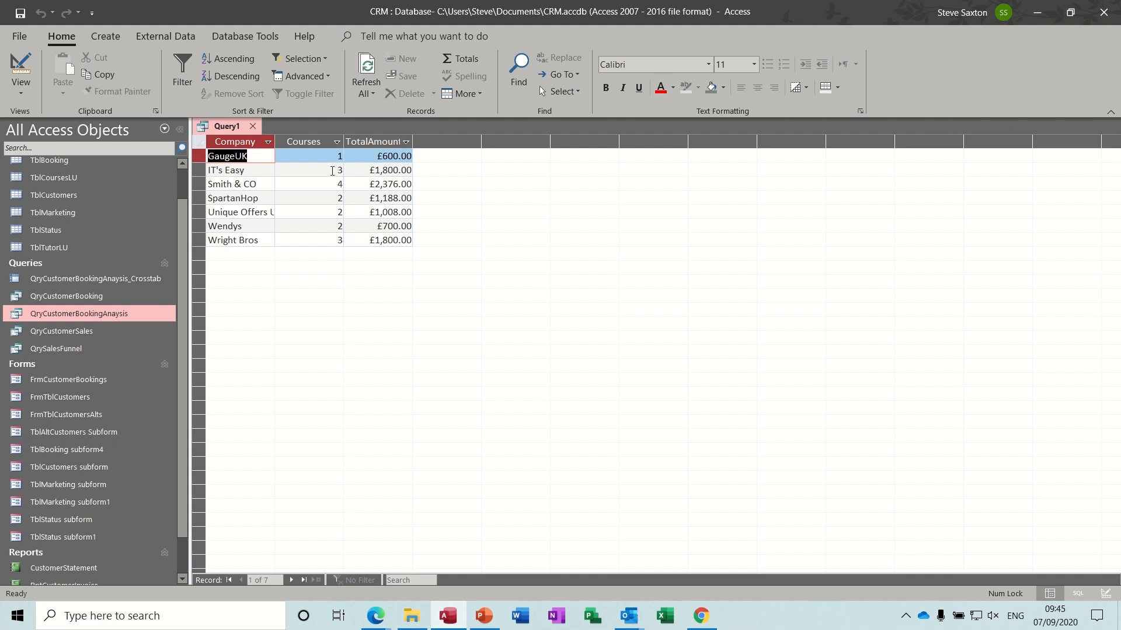
- Save the query as Test and close it
{"action": "left_click", "coordinate": [19, 12]}
{"action": "type", "text": "Test"}
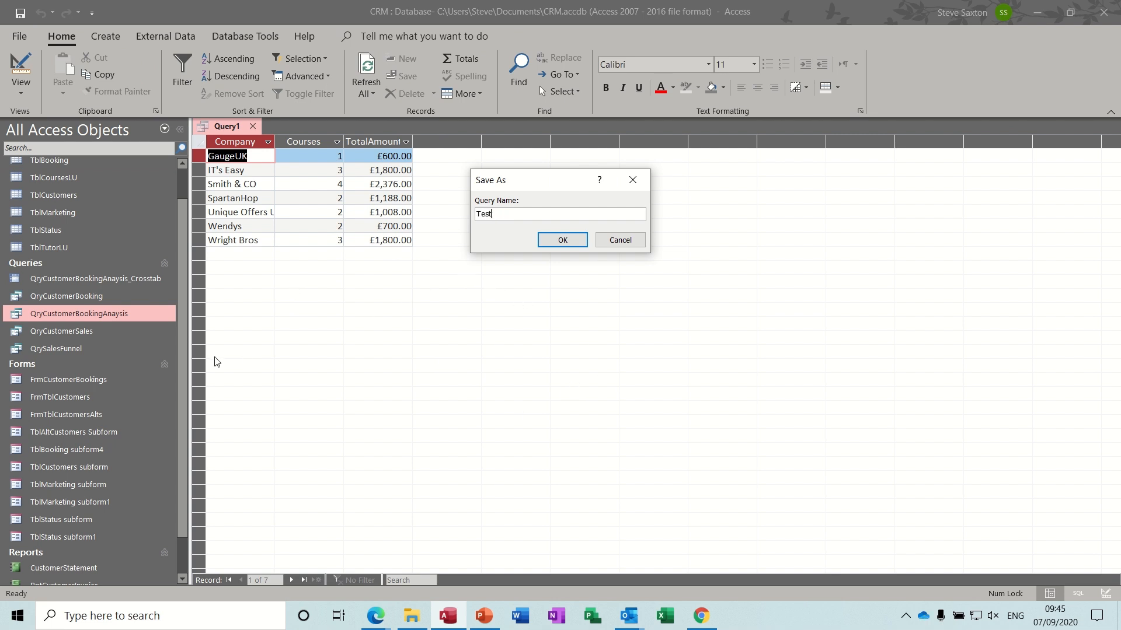
{"action": "left_click", "coordinate": [560, 242]}
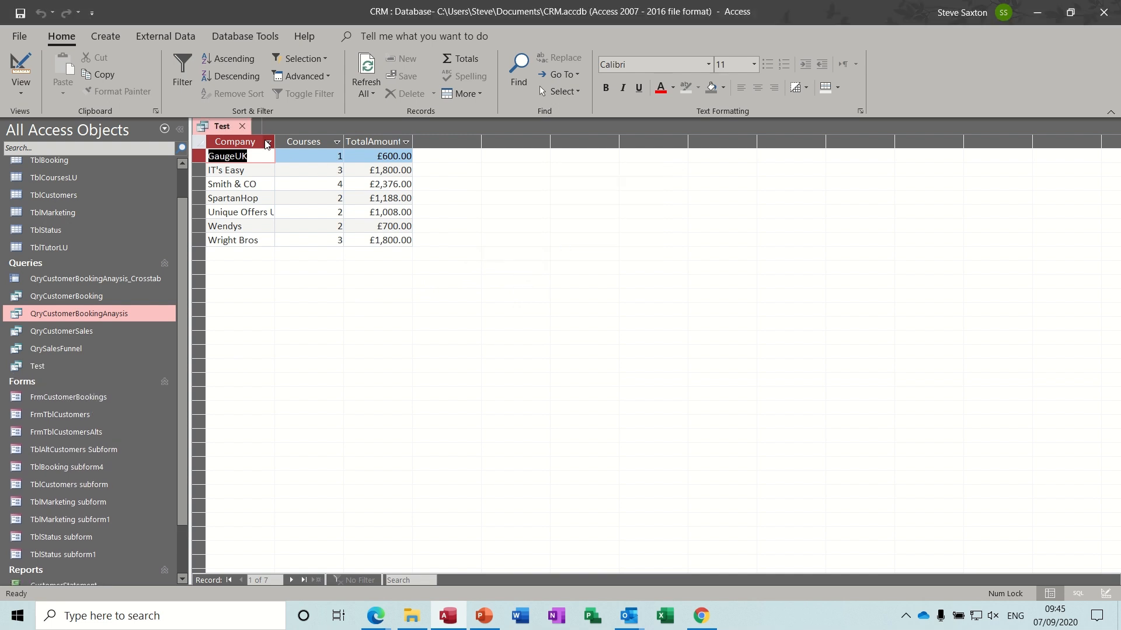
{"action": "left_click", "coordinate": [241, 126]}
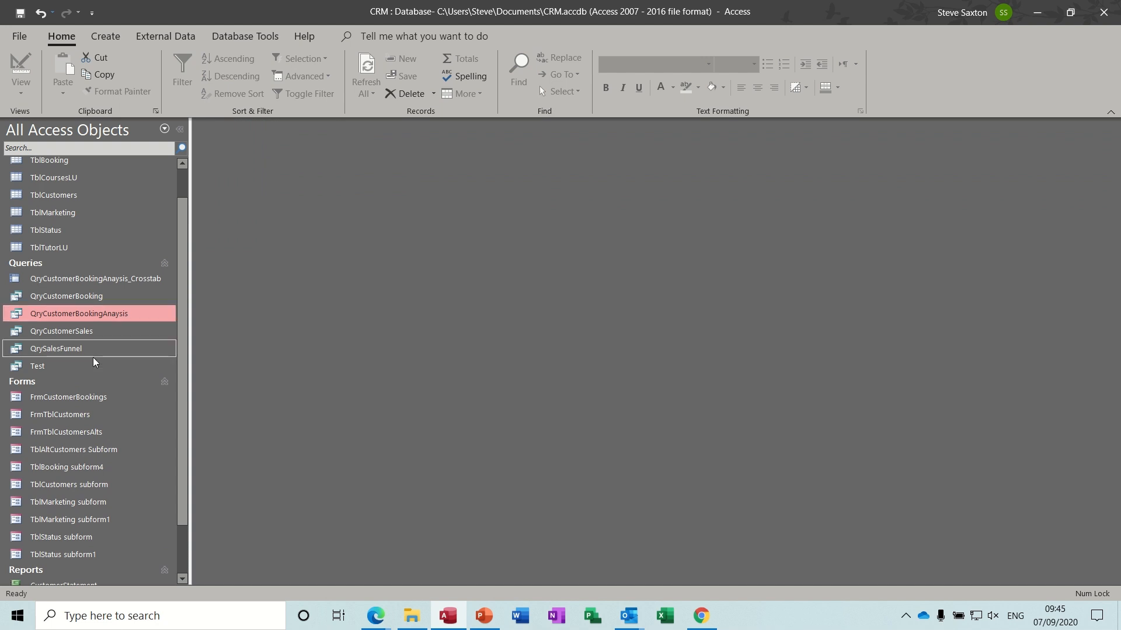
- Start a blank report design with the Test query as its record source
{"action": "left_click", "coordinate": [61, 366]}
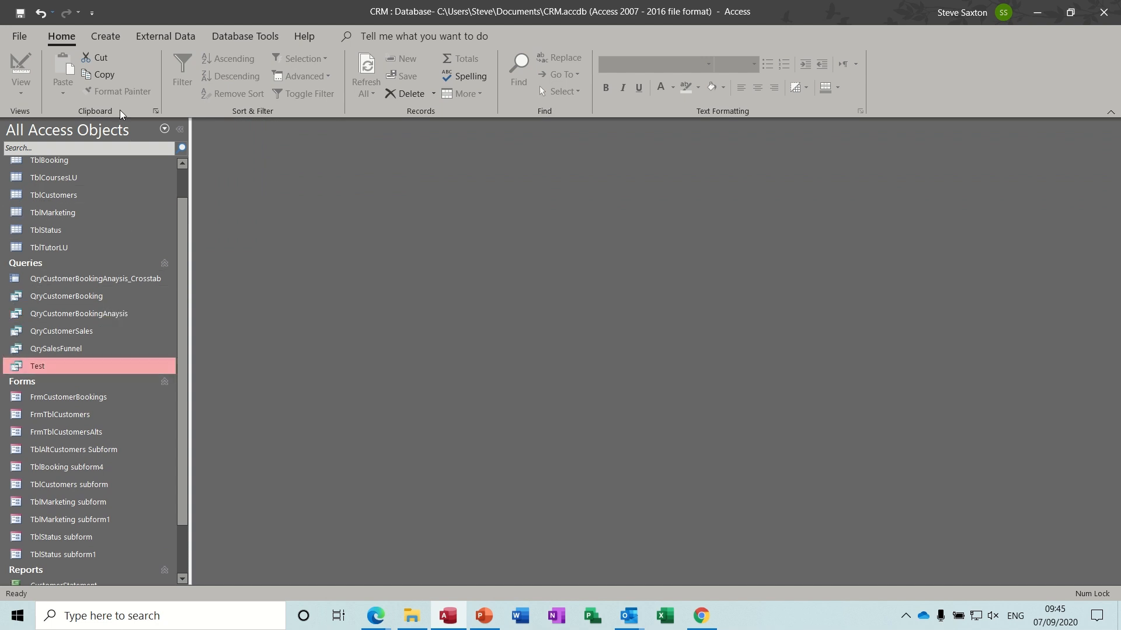
{"action": "left_click", "coordinate": [105, 36]}
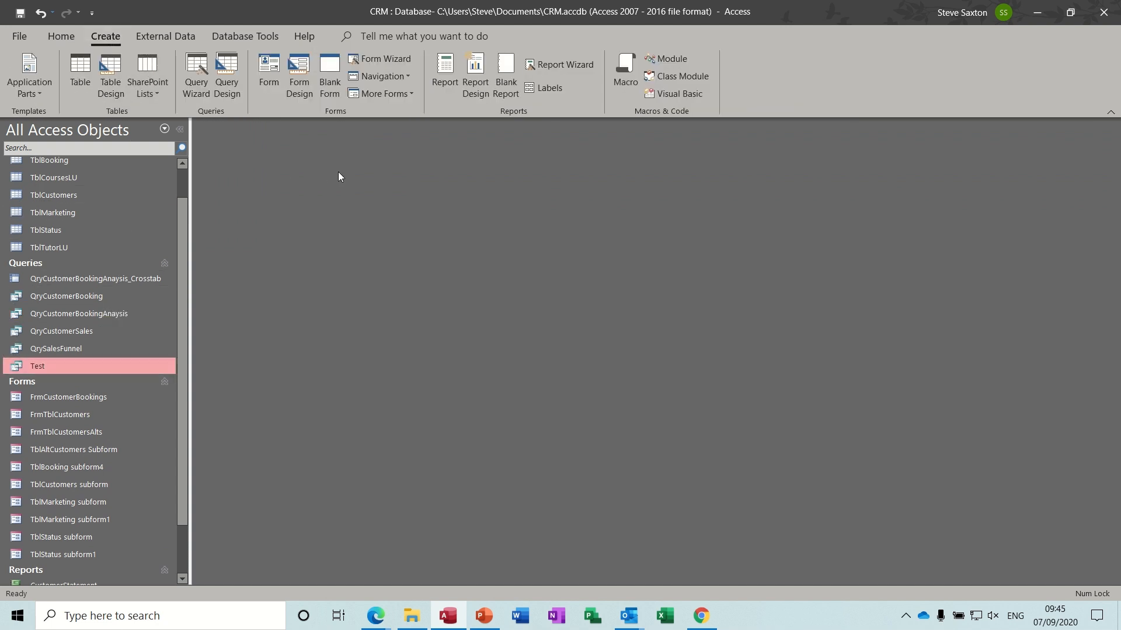
{"action": "left_click", "coordinate": [476, 79]}
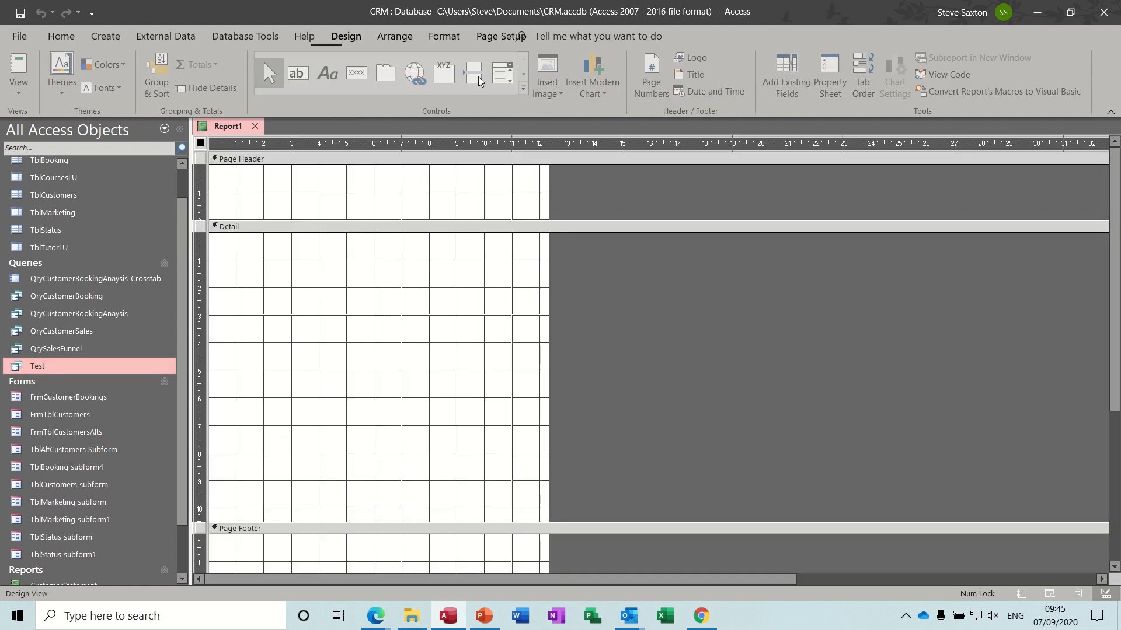
{"action": "left_click", "coordinate": [828, 79]}
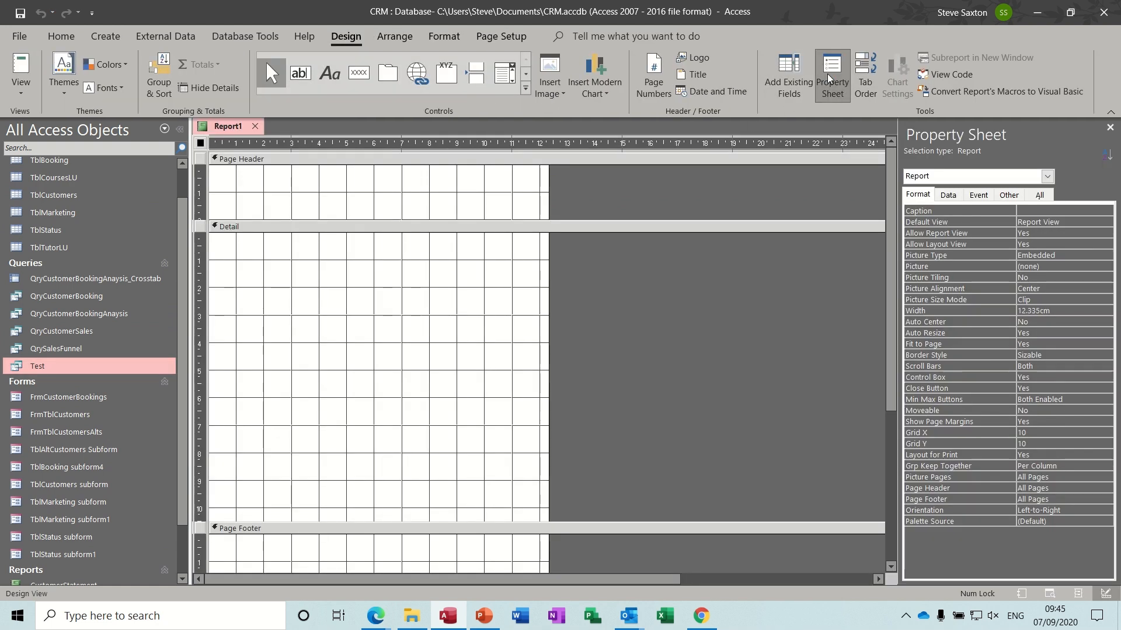
{"action": "left_click", "coordinate": [949, 196]}
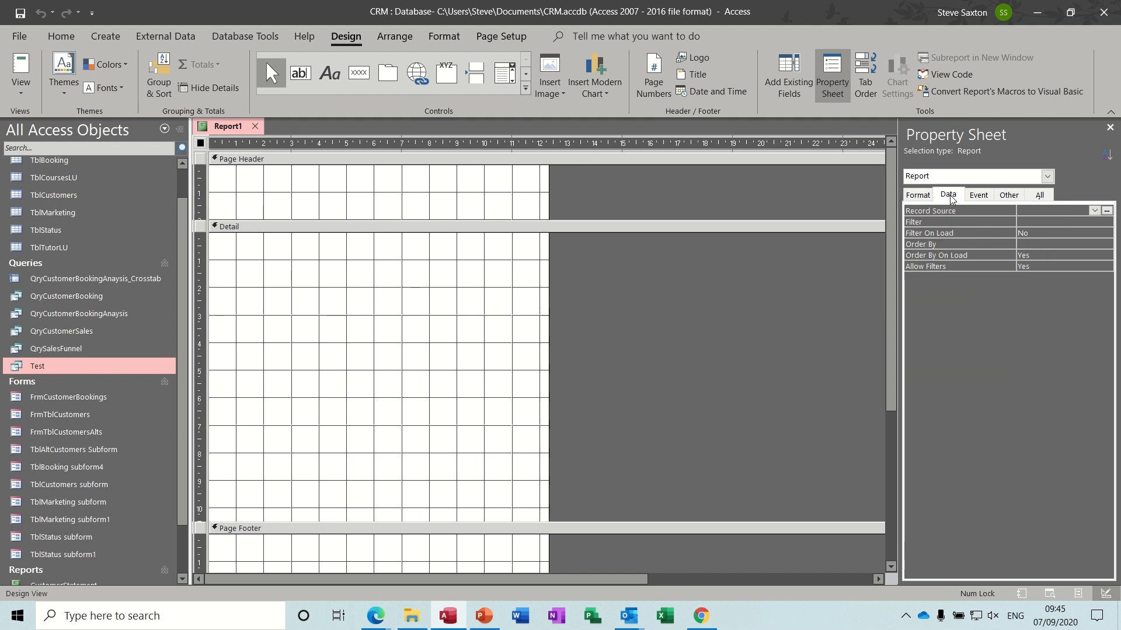
{"action": "left_click", "coordinate": [1095, 212]}
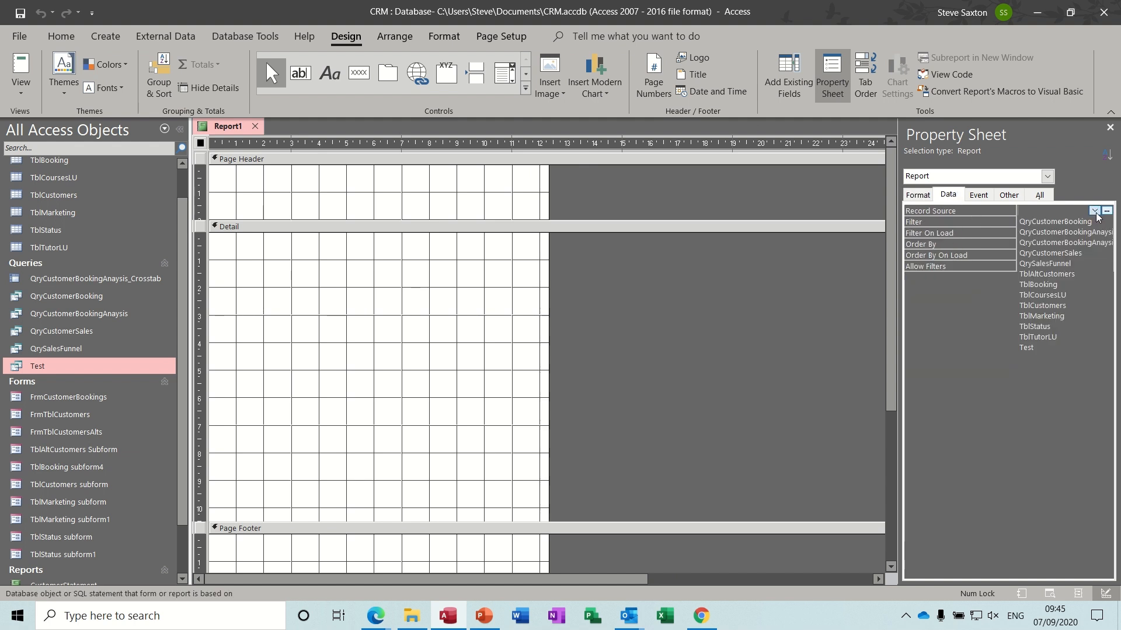
{"action": "left_click", "coordinate": [1037, 349]}
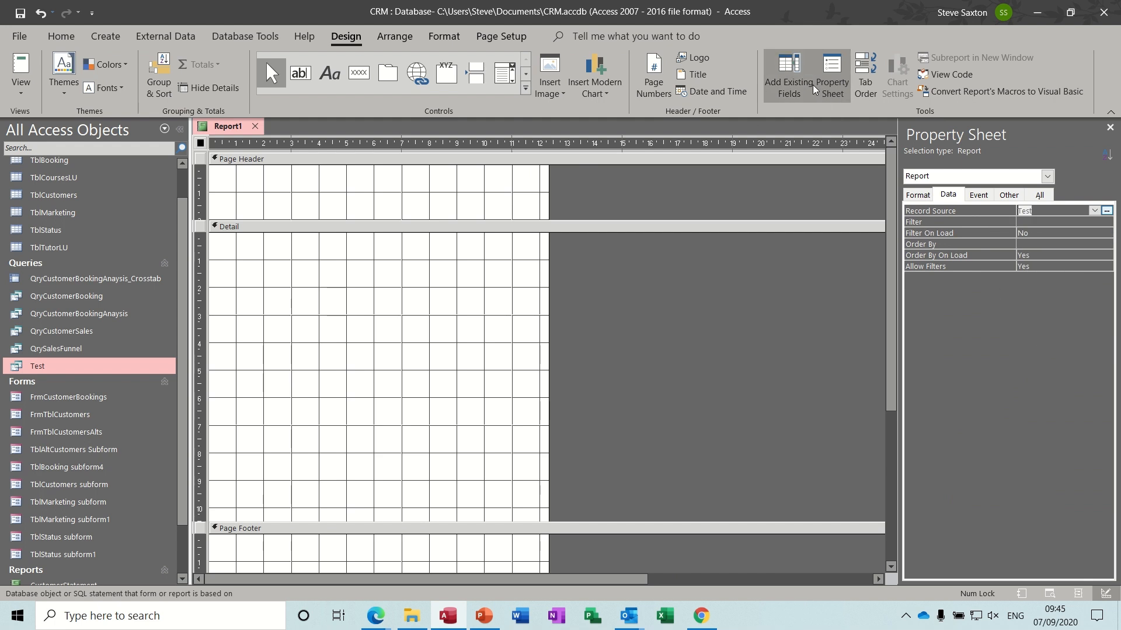
- Place the Company, Courses and TotalAmount fields side by side in the Detail section
{"action": "left_click", "coordinate": [792, 72]}
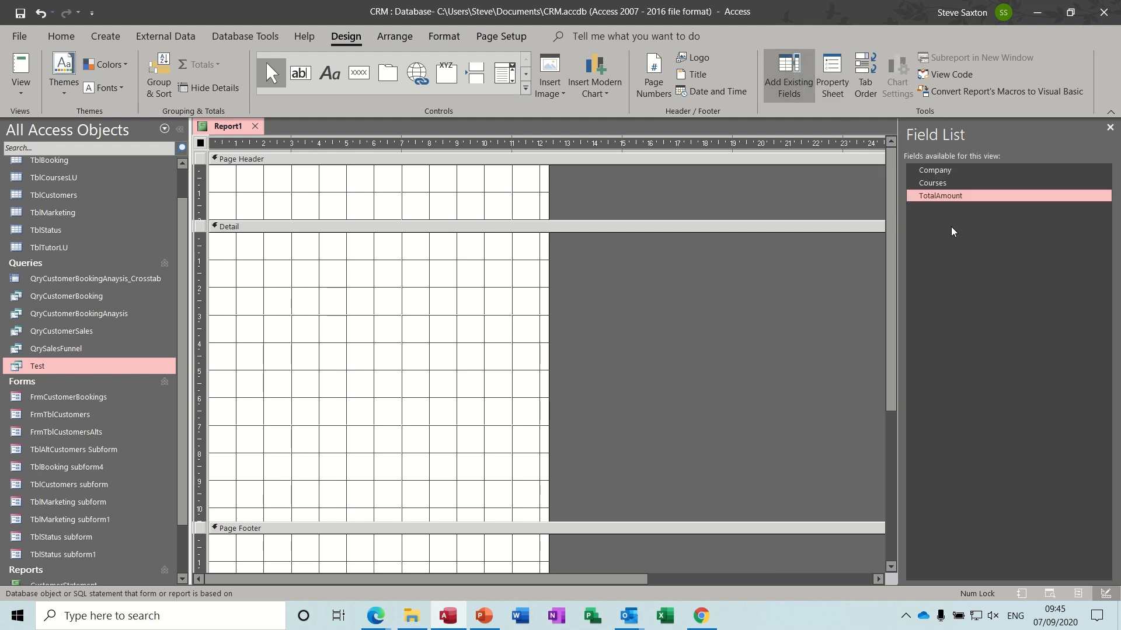
{"action": "left_click", "coordinate": [947, 198]}
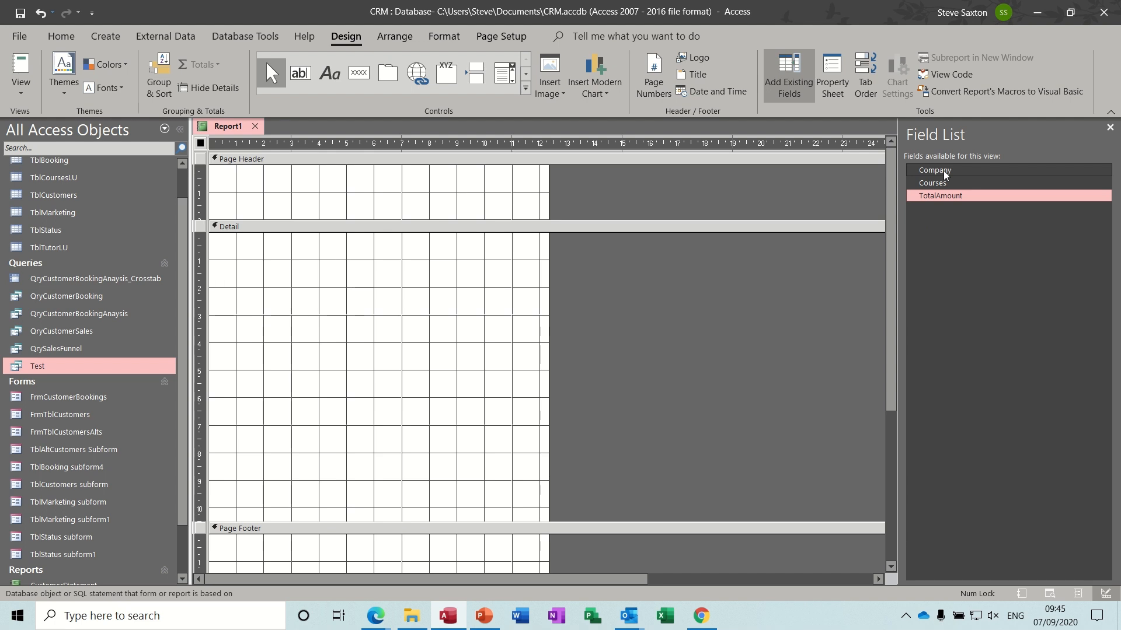
{"action": "left_click_drag", "start_coordinate": [935, 170], "coordinate": [279, 238]}
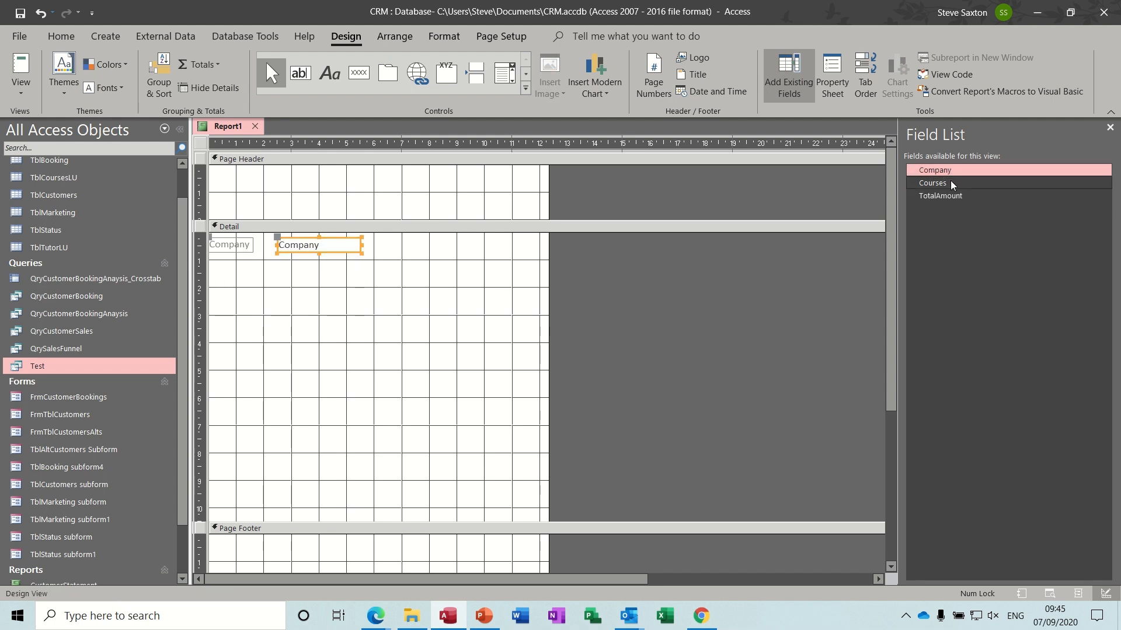
{"action": "left_click_drag", "start_coordinate": [952, 185], "coordinate": [454, 244]}
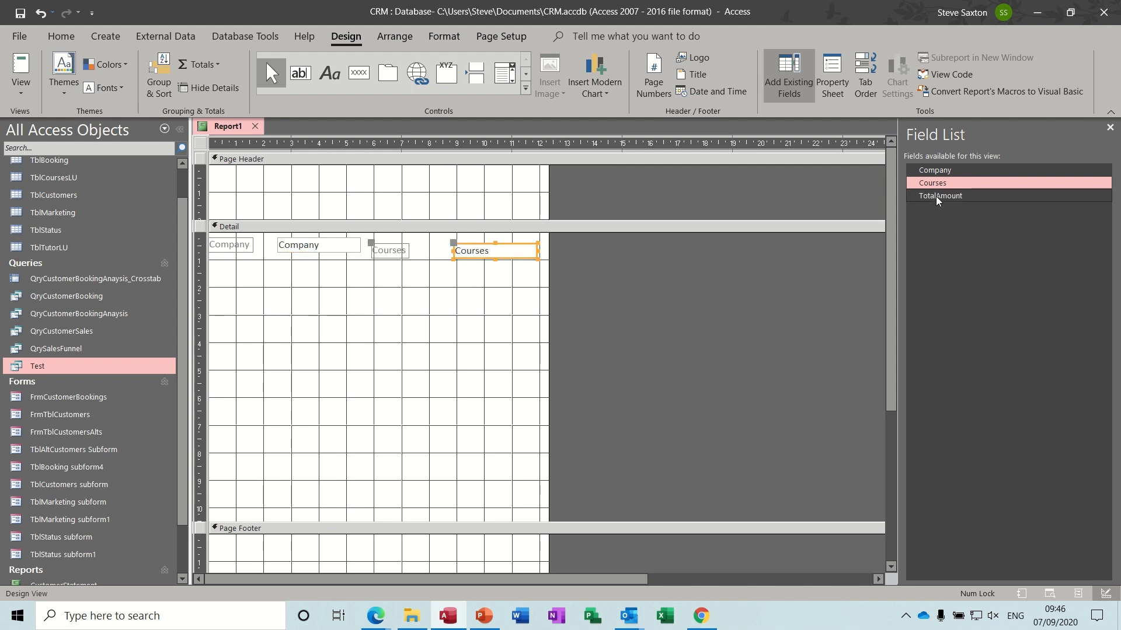
{"action": "left_click_drag", "start_coordinate": [937, 200], "coordinate": [624, 244]}
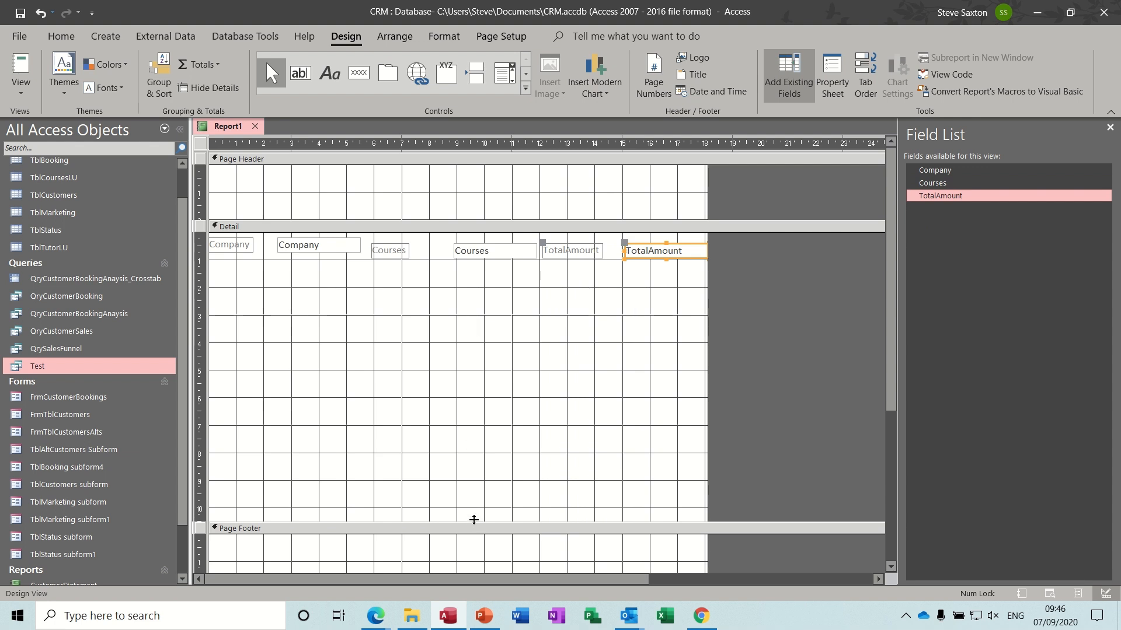
- Shrink the Detail section and arrange the three fields in a Tabular layout
{"action": "left_click_drag", "start_coordinate": [474, 521], "coordinate": [470, 282]}
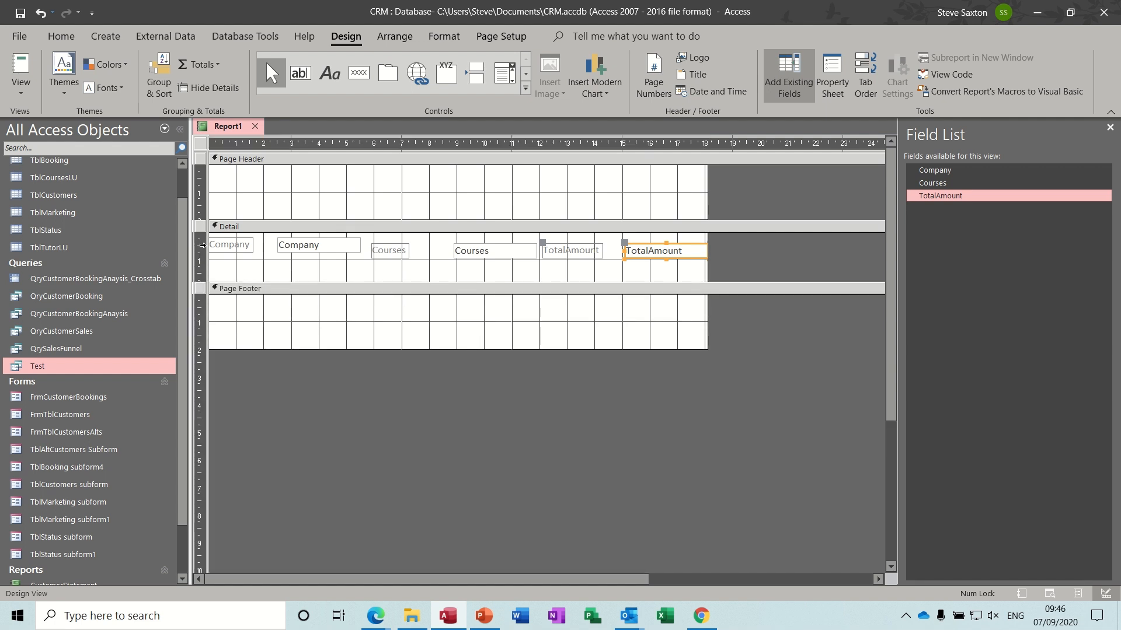
{"action": "left_click", "coordinate": [203, 245]}
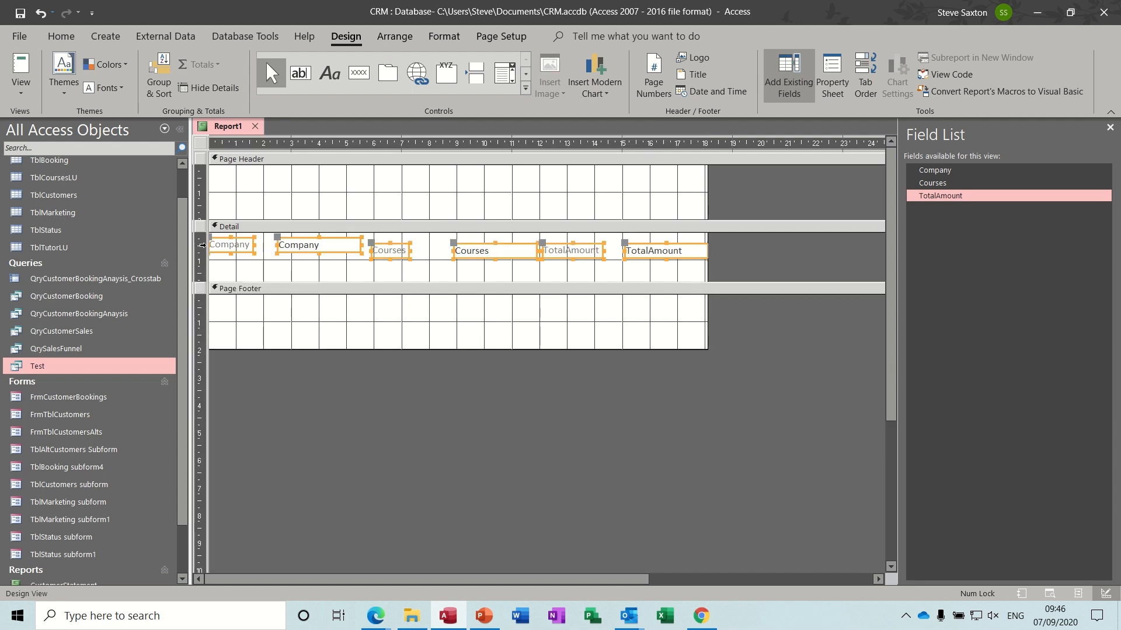
{"action": "left_click", "coordinate": [387, 38]}
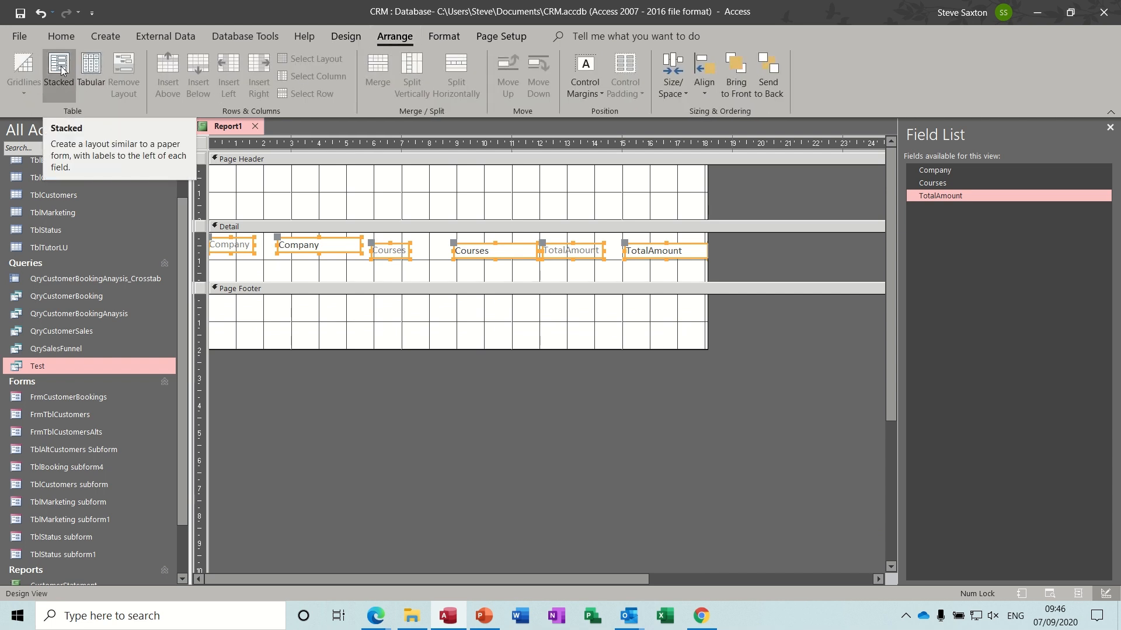
{"action": "left_click", "coordinate": [92, 69]}
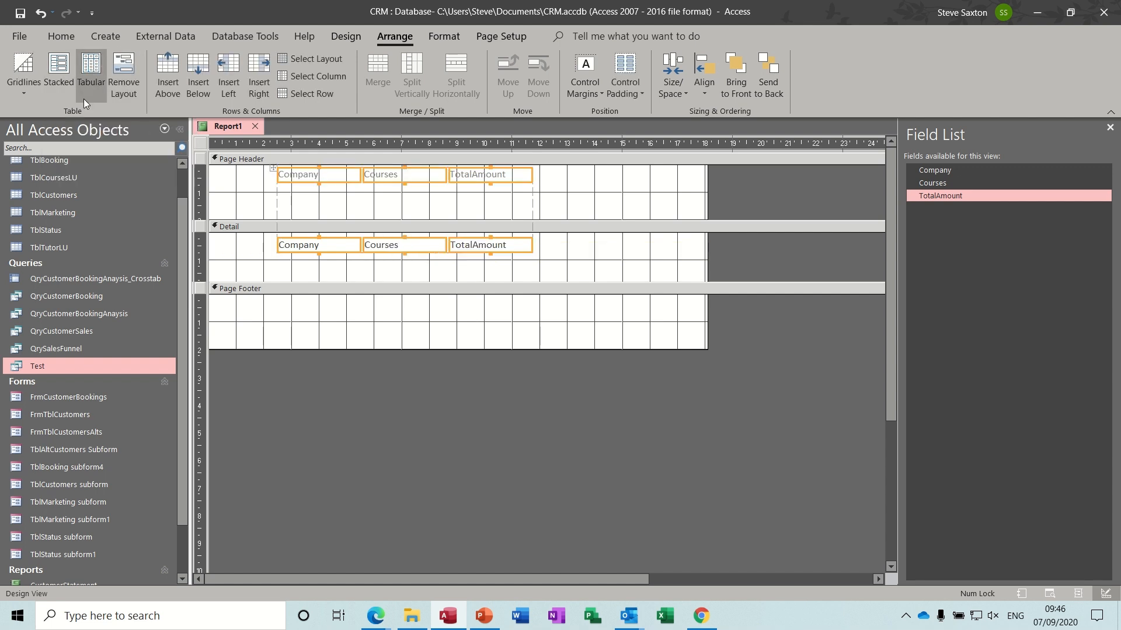
{"action": "left_click", "coordinate": [346, 36]}
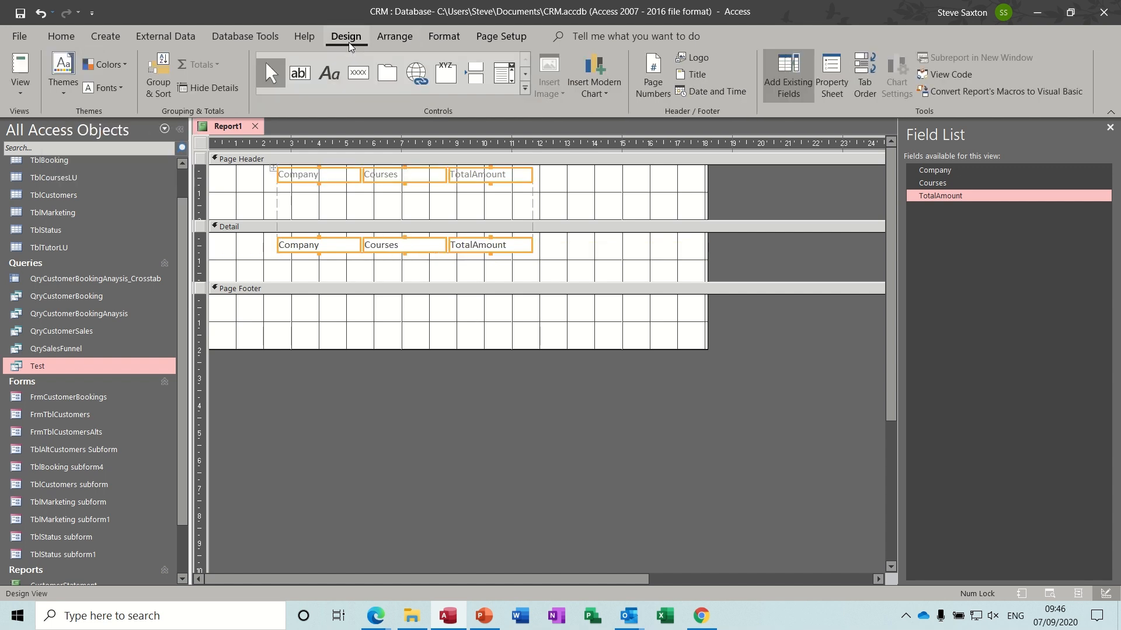
- Preview the report's company rows, then add Report Header/Footer sections in Design view
{"action": "left_click", "coordinate": [19, 67]}
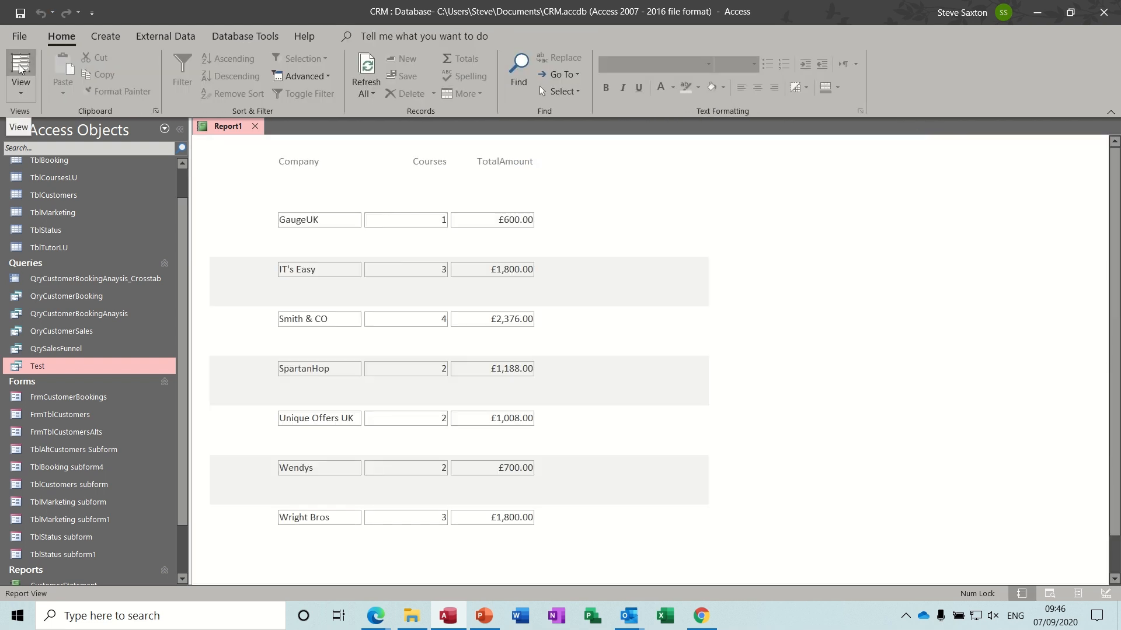
{"action": "left_click", "coordinate": [21, 93]}
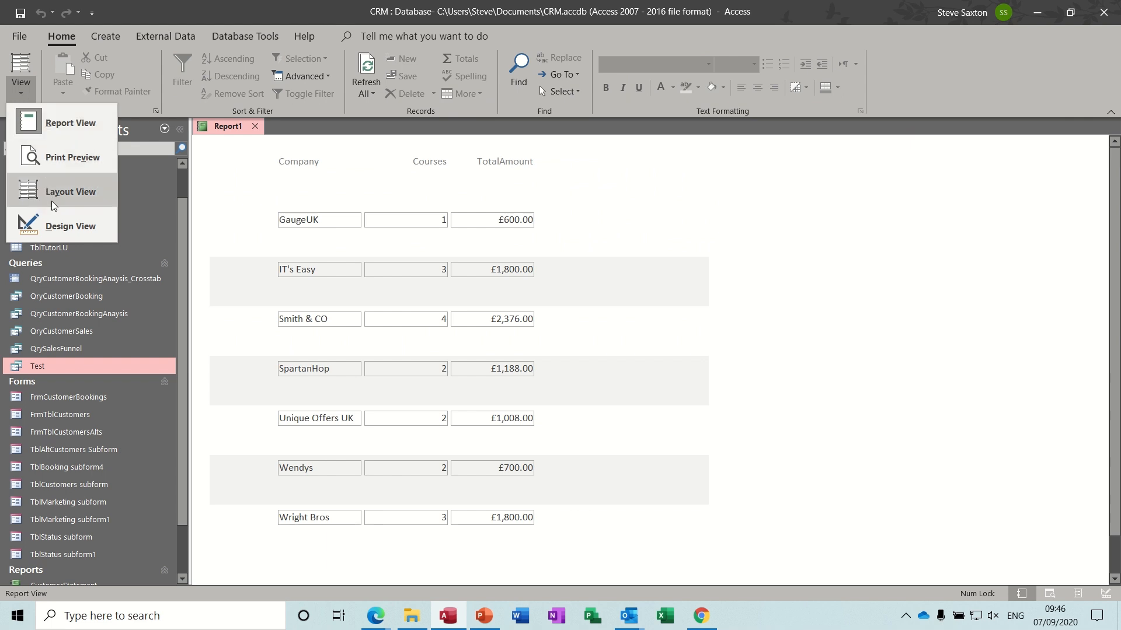
{"action": "left_click", "coordinate": [61, 228]}
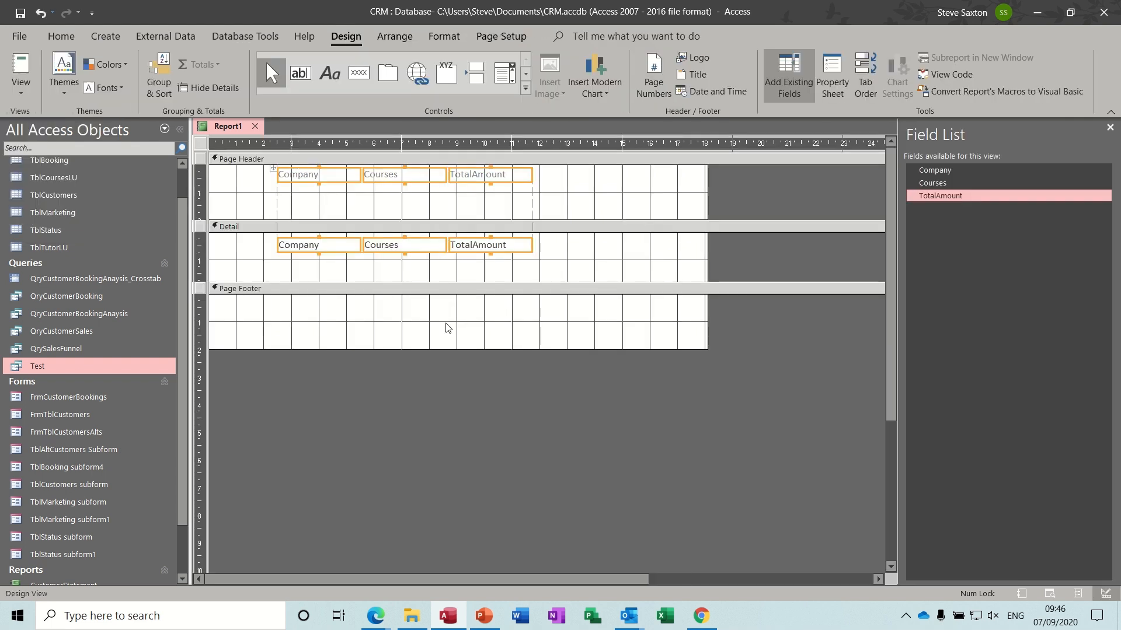
{"action": "right_click", "coordinate": [442, 290]}
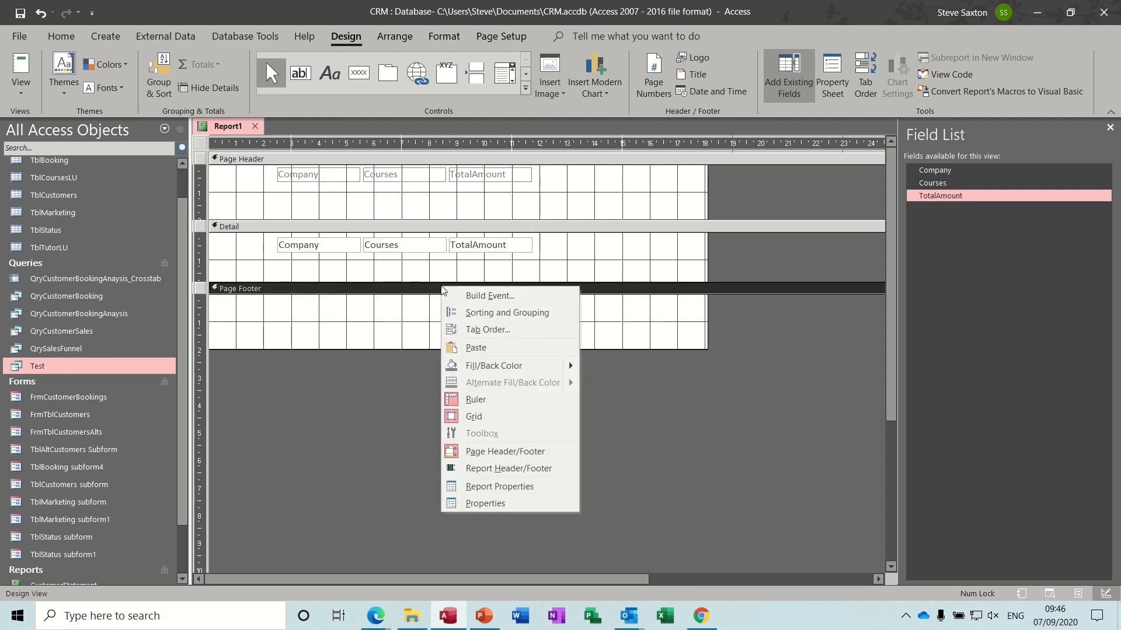
{"action": "left_click", "coordinate": [486, 469]}
{"action": "left_click", "coordinate": [432, 463]}
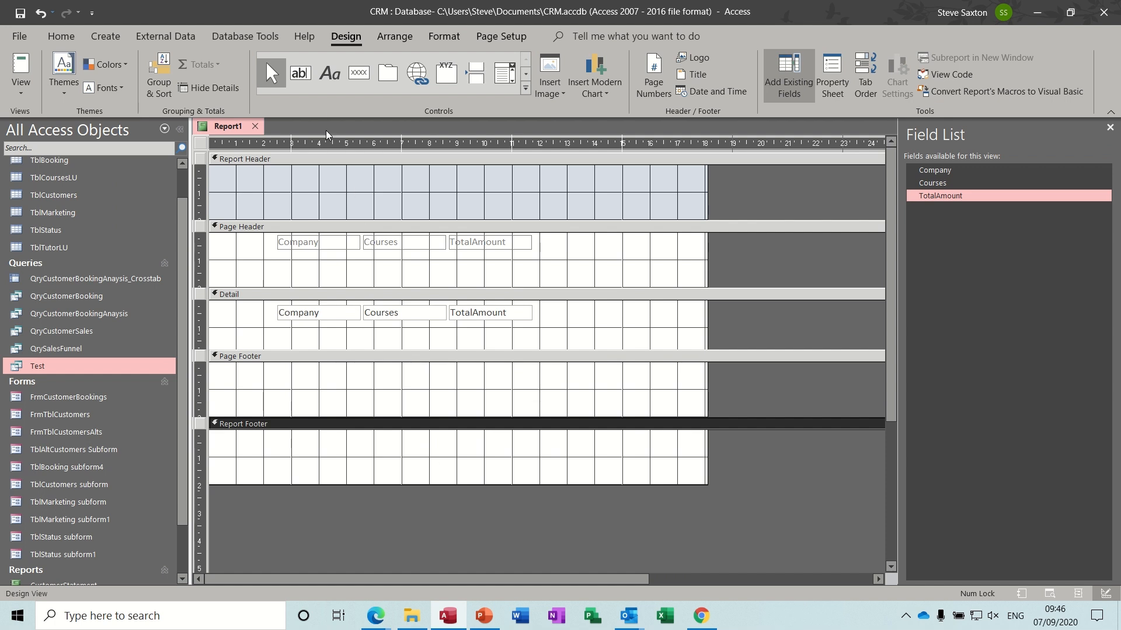
- Draw a Report Footer text box containing =Sum([totalamount])
{"action": "left_click", "coordinate": [301, 76]}
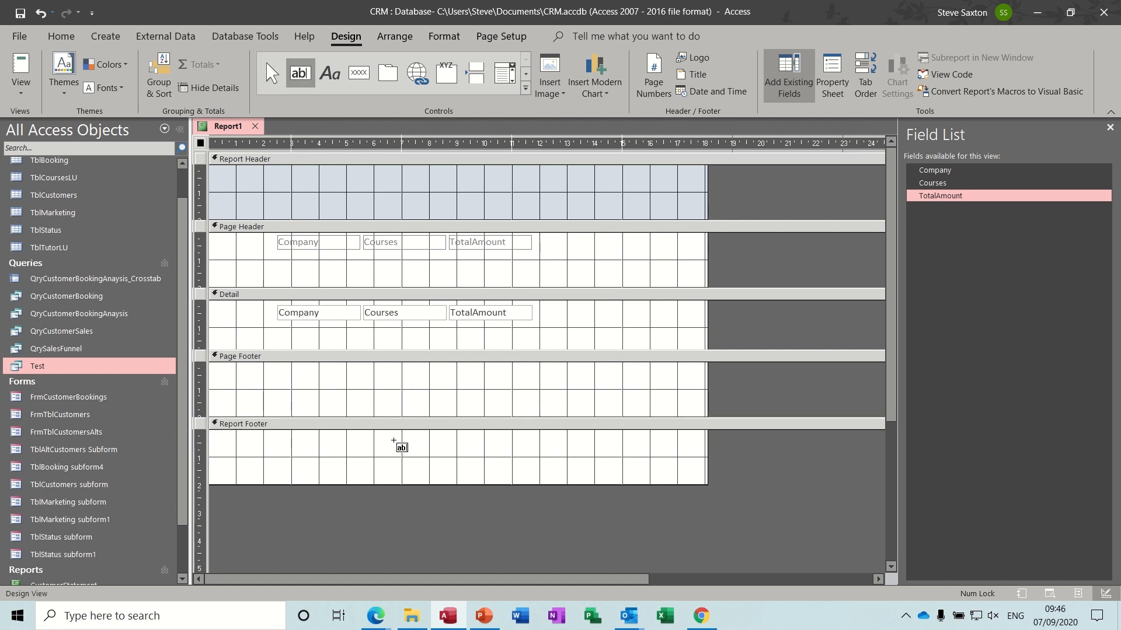
{"action": "left_click_drag", "start_coordinate": [393, 441], "coordinate": [529, 467]}
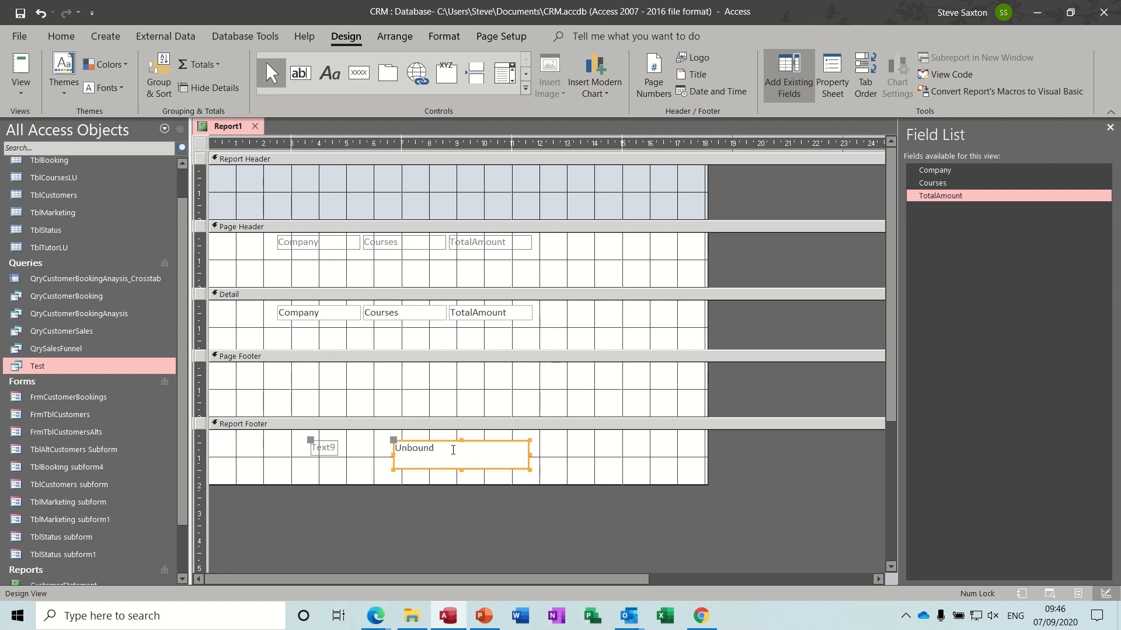
{"action": "left_click", "coordinate": [453, 449]}
{"action": "type", "text": "="}
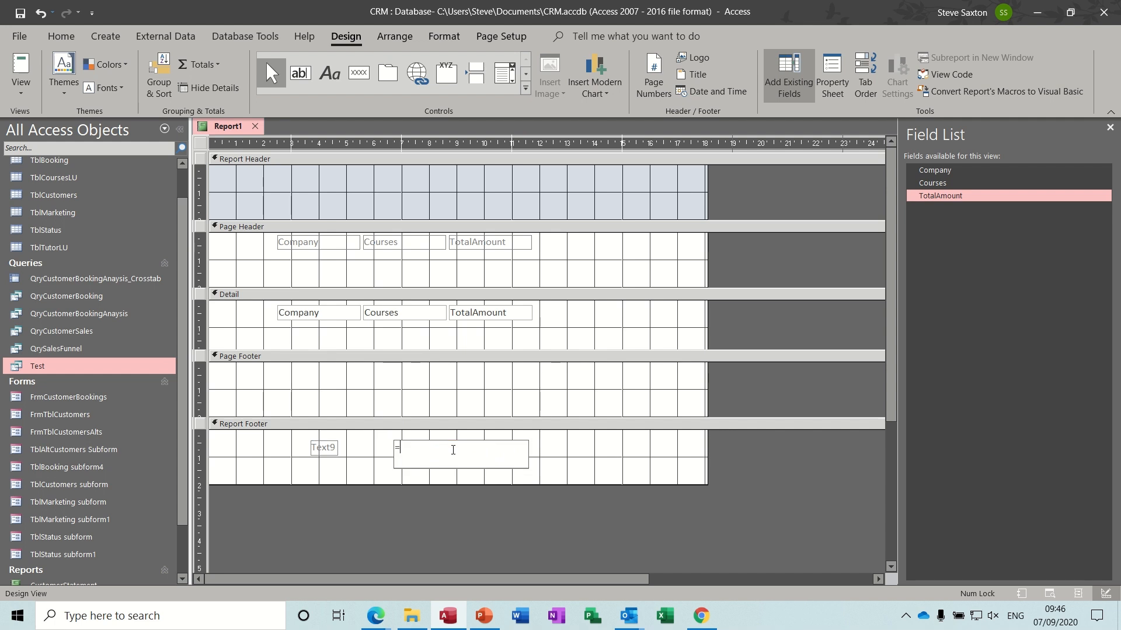
{"action": "type", "text": "sum([totaamount"}
{"action": "left_click", "coordinate": [443, 448]}
{"action": "type", "text": "l"}
{"action": "left_click", "coordinate": [566, 460]}
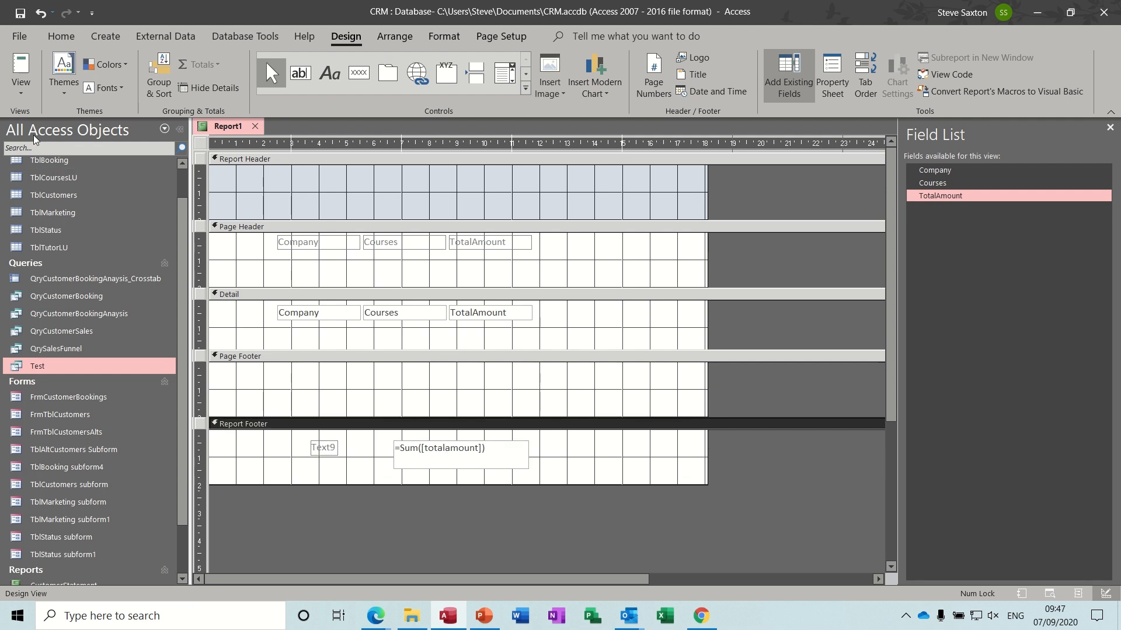
- Check the 9472 grand total in Report View, then return to Design View
{"action": "left_click", "coordinate": [21, 93]}
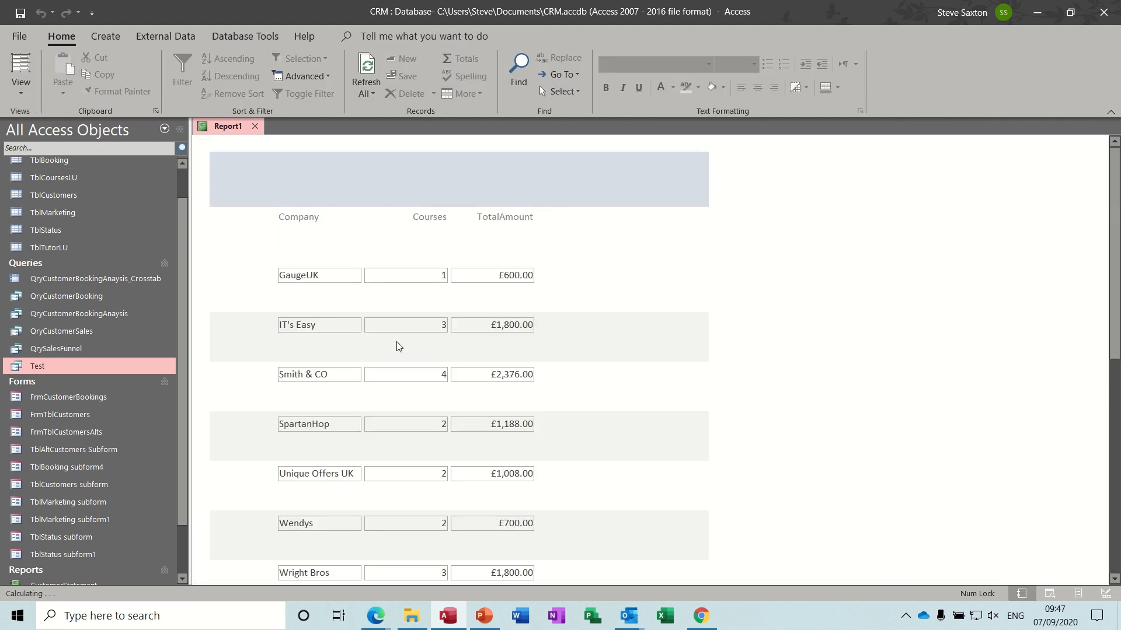
{"action": "left_click_drag", "start_coordinate": [1109, 243], "coordinate": [1109, 392]}
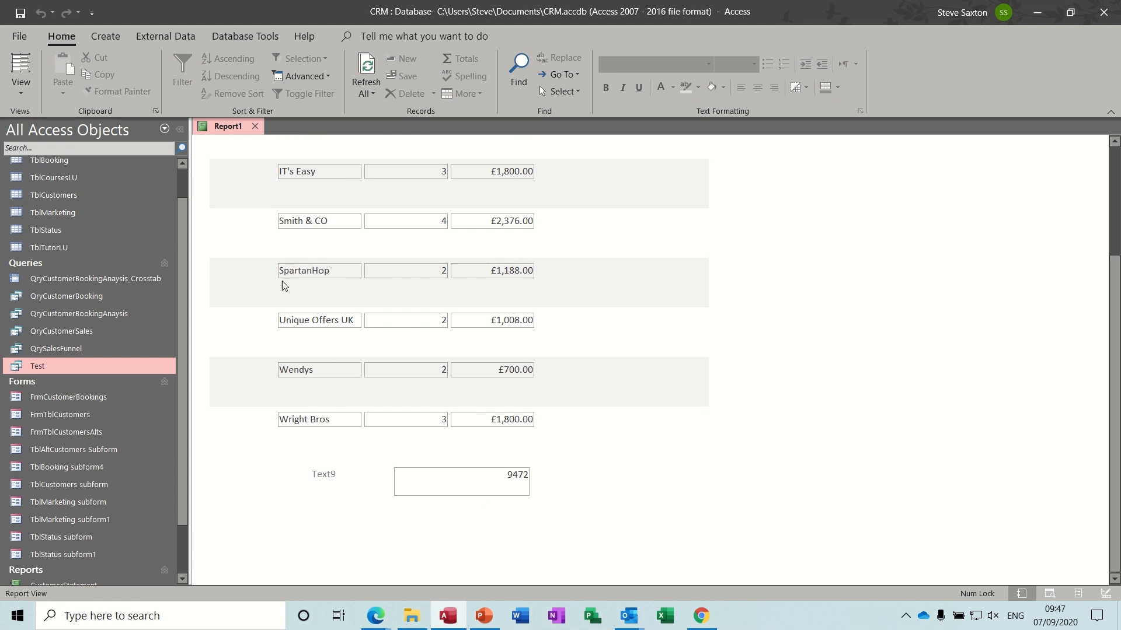
{"action": "left_click", "coordinate": [23, 92]}
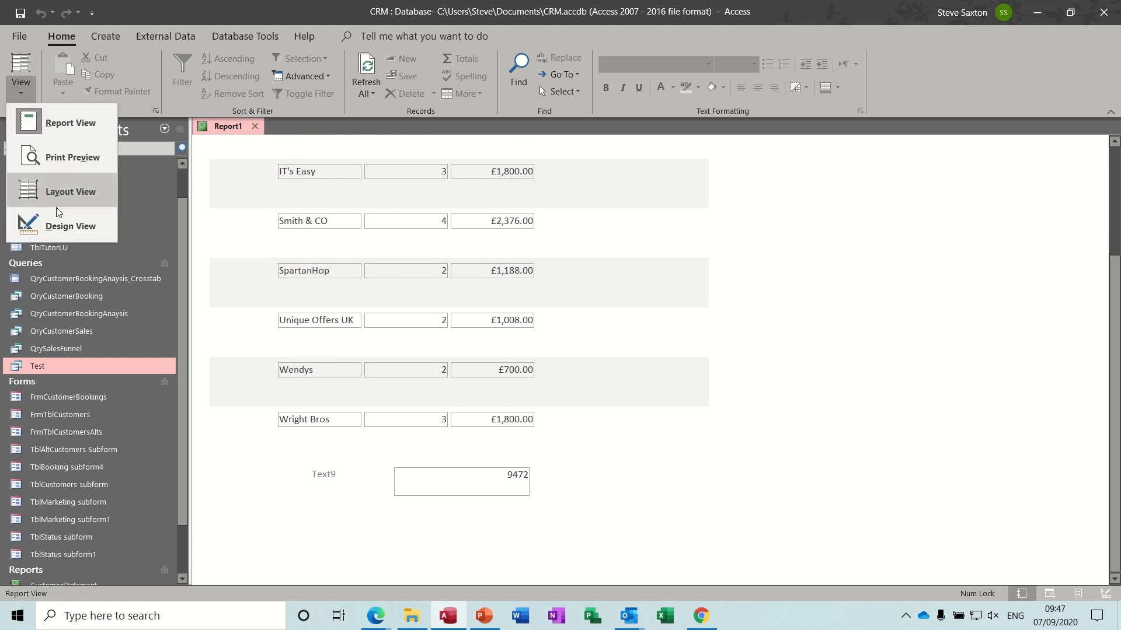
{"action": "left_click", "coordinate": [59, 222]}
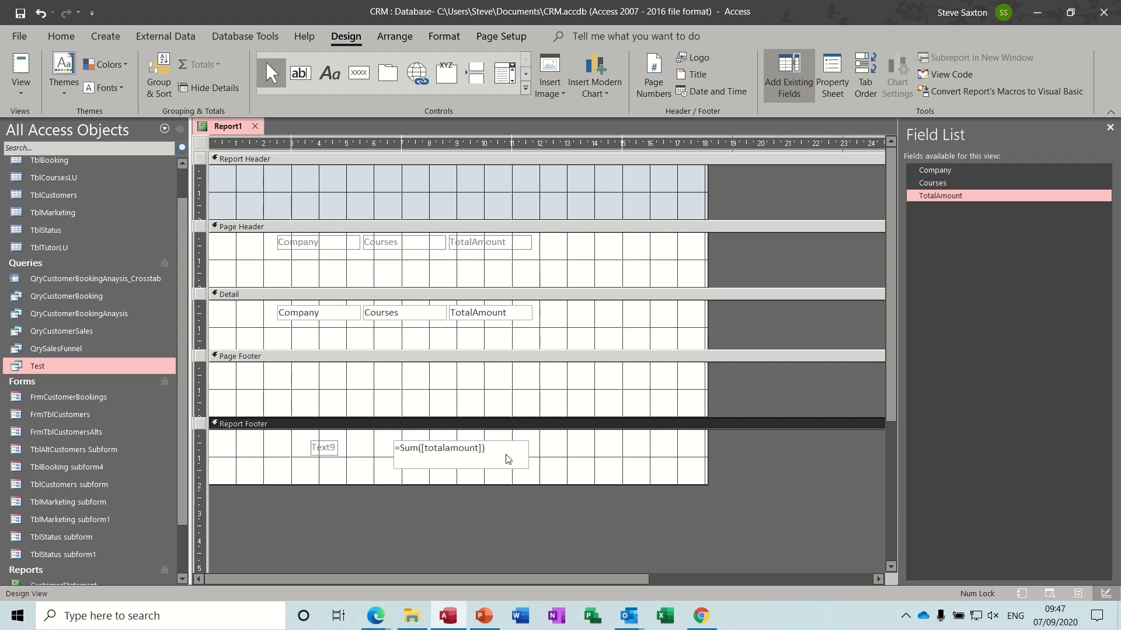
- Format the footer sum box as Currency and shrink it slightly
{"action": "left_click", "coordinate": [507, 455]}
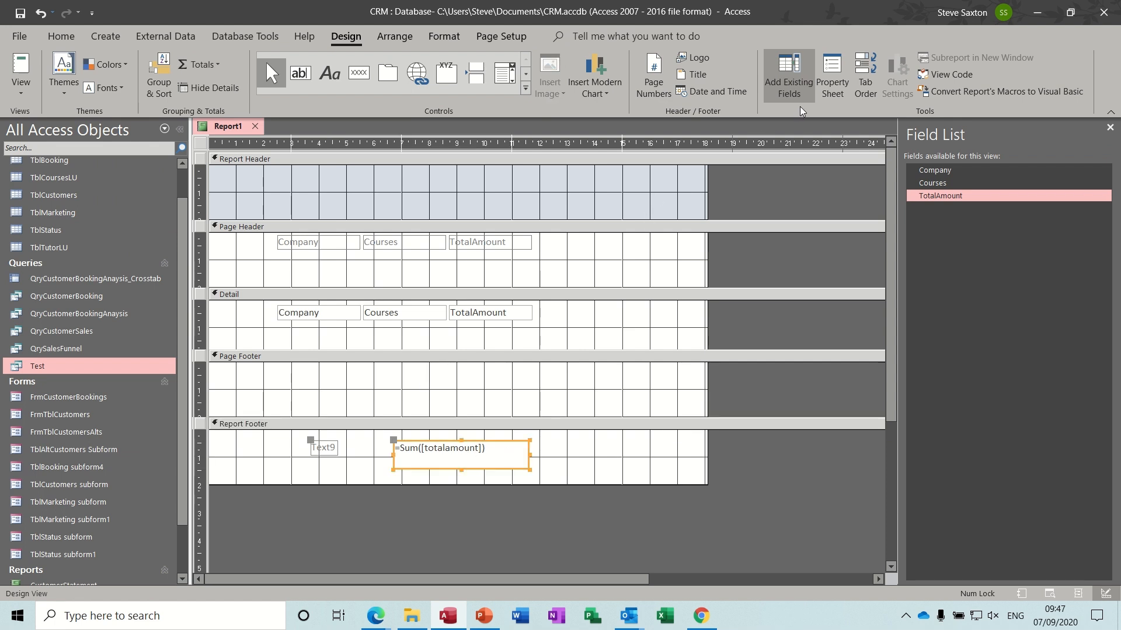
{"action": "left_click", "coordinate": [833, 78]}
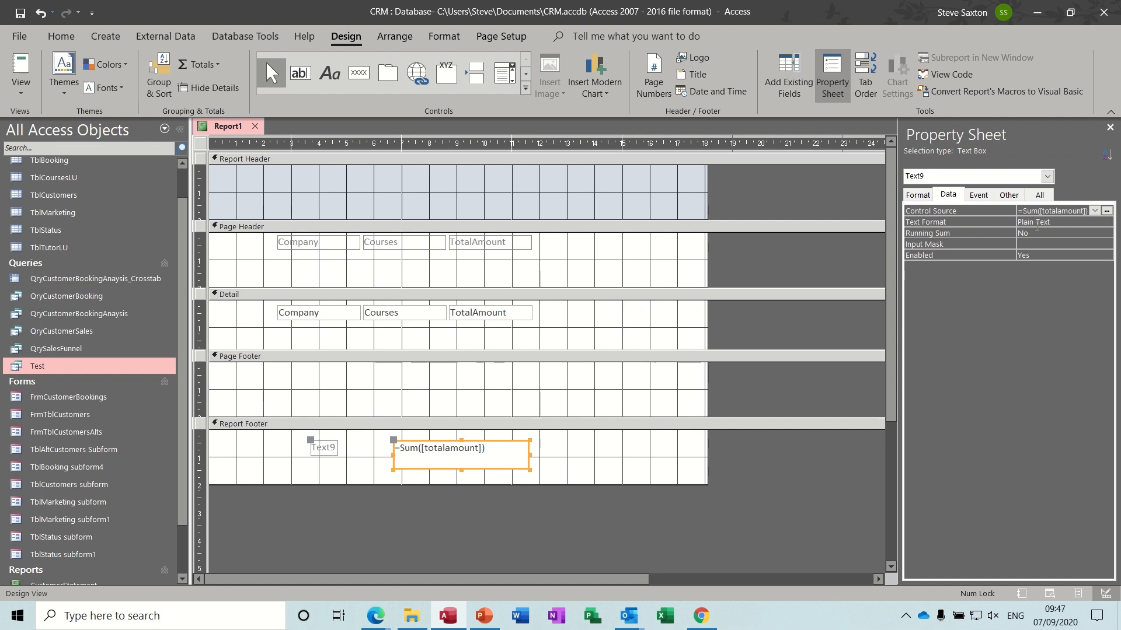
{"action": "left_click", "coordinate": [927, 196]}
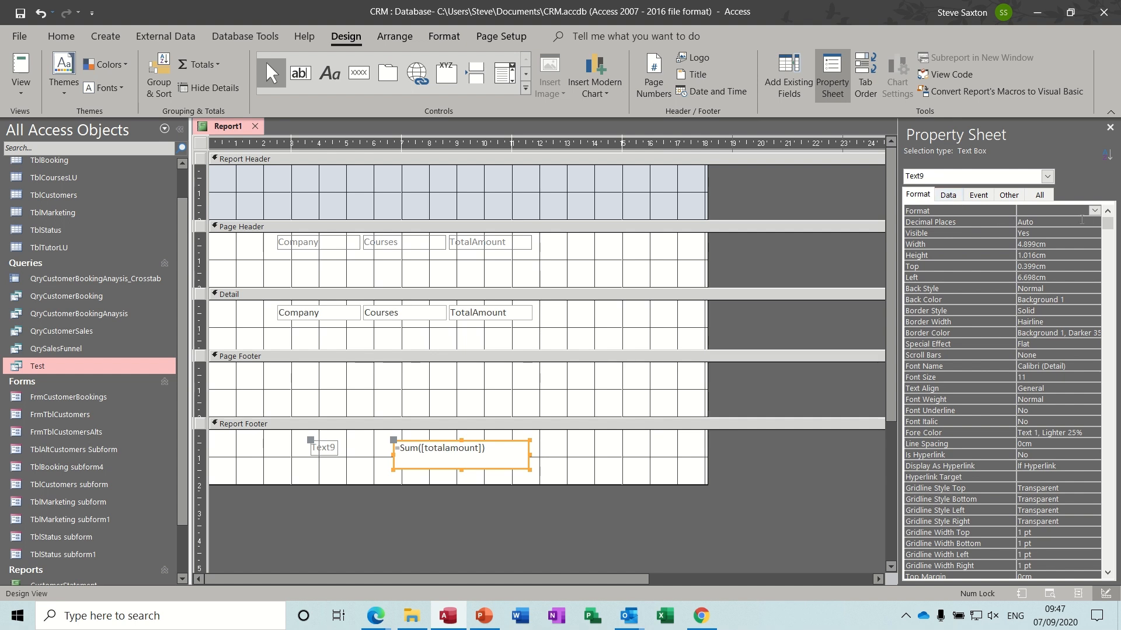
{"action": "left_click", "coordinate": [1094, 213]}
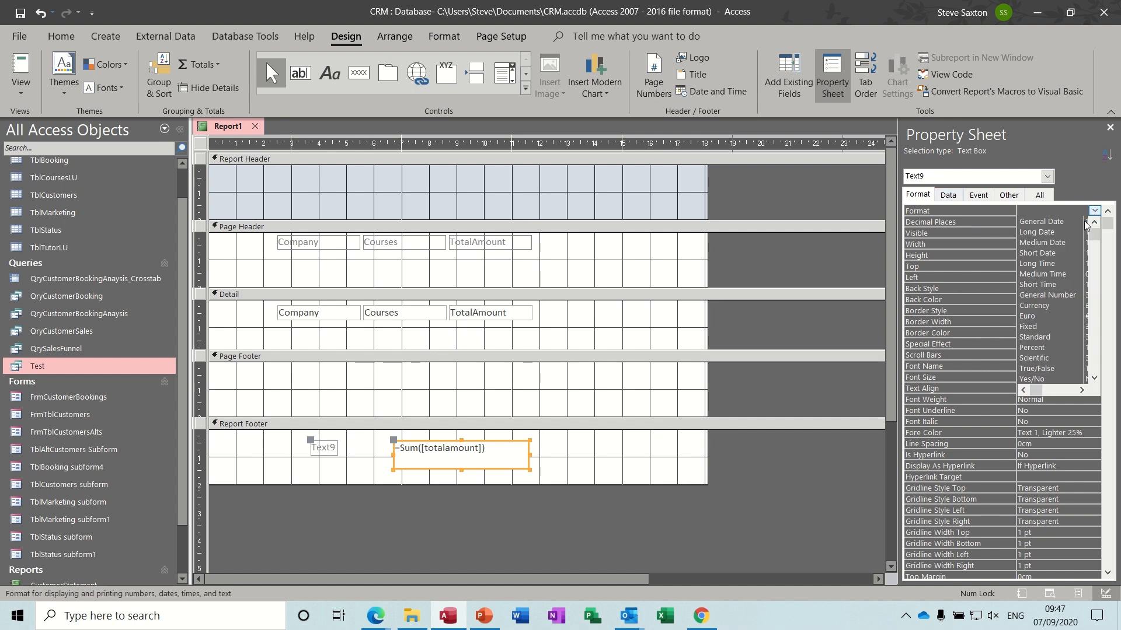
{"action": "left_click", "coordinate": [1033, 306]}
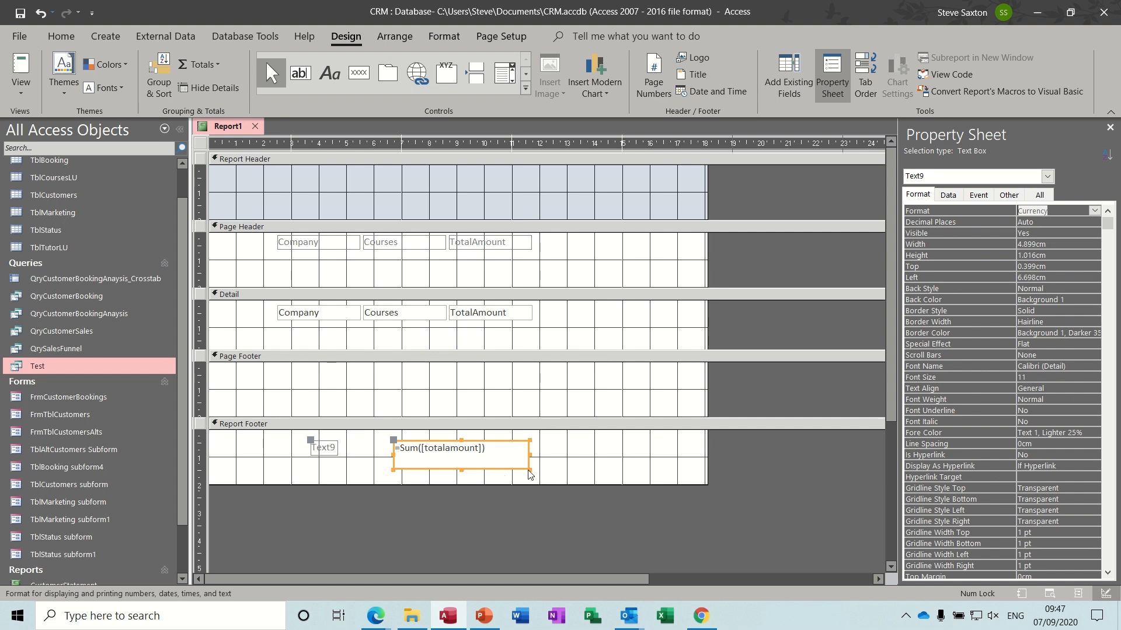
{"action": "left_click_drag", "start_coordinate": [529, 475], "coordinate": [517, 461]}
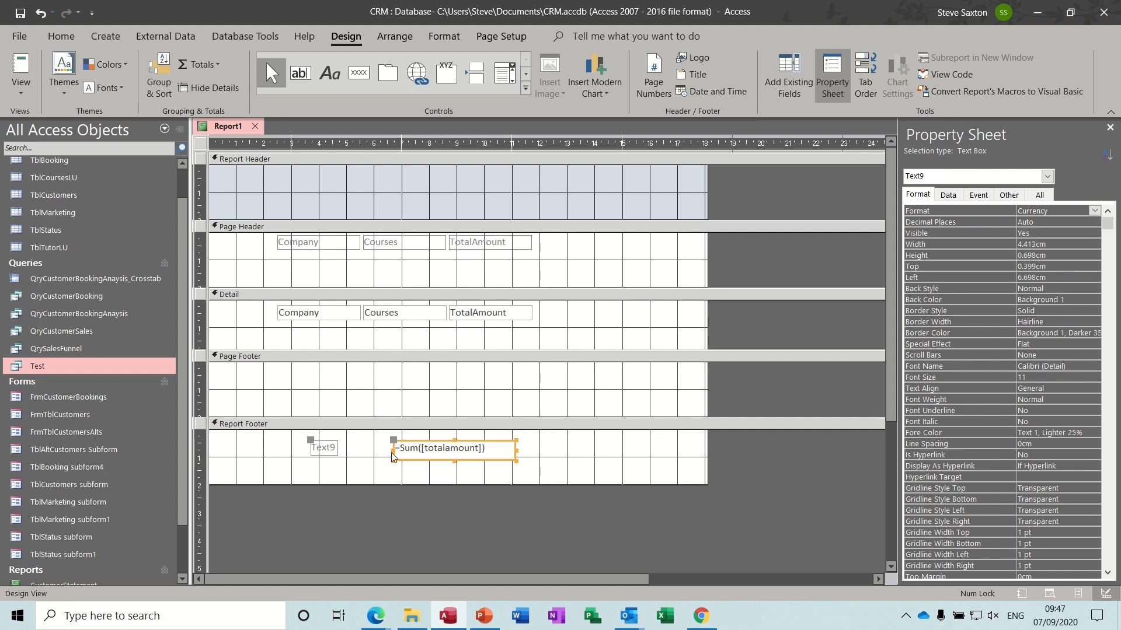
- Change the label beside the footer total to 'Total Amount'
{"action": "left_click", "coordinate": [324, 449]}
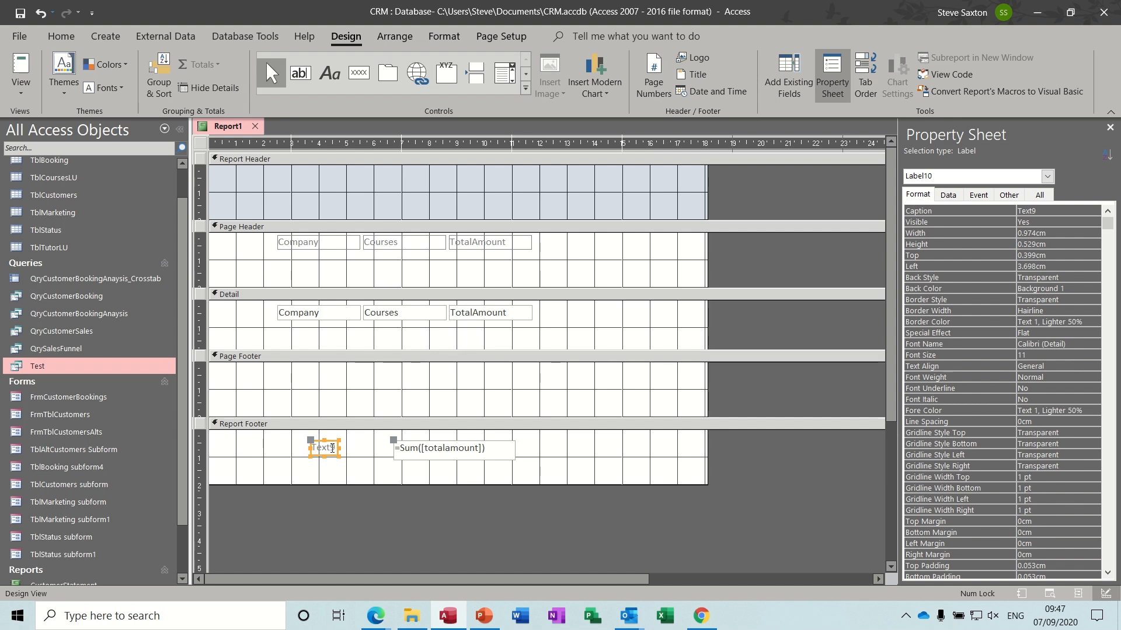
{"action": "left_click_drag", "start_coordinate": [332, 449], "coordinate": [306, 450]}
{"action": "key", "text": "BackSpace"}
{"action": "type", "text": "Total Amou"}
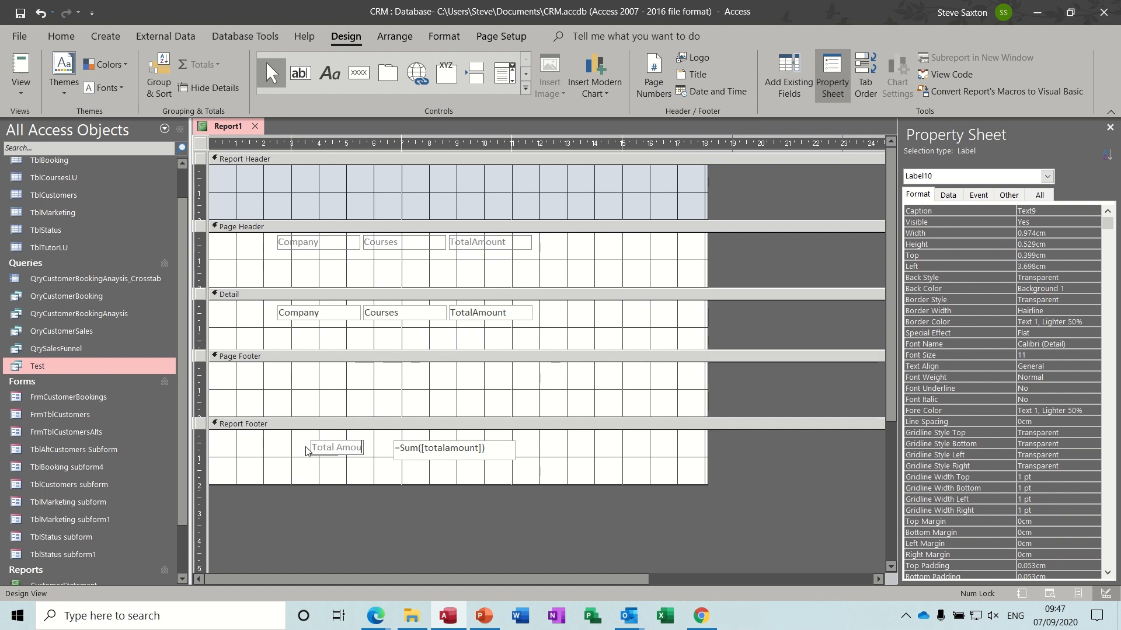
{"action": "type", "text": "nt"}
{"action": "left_click", "coordinate": [562, 456]}
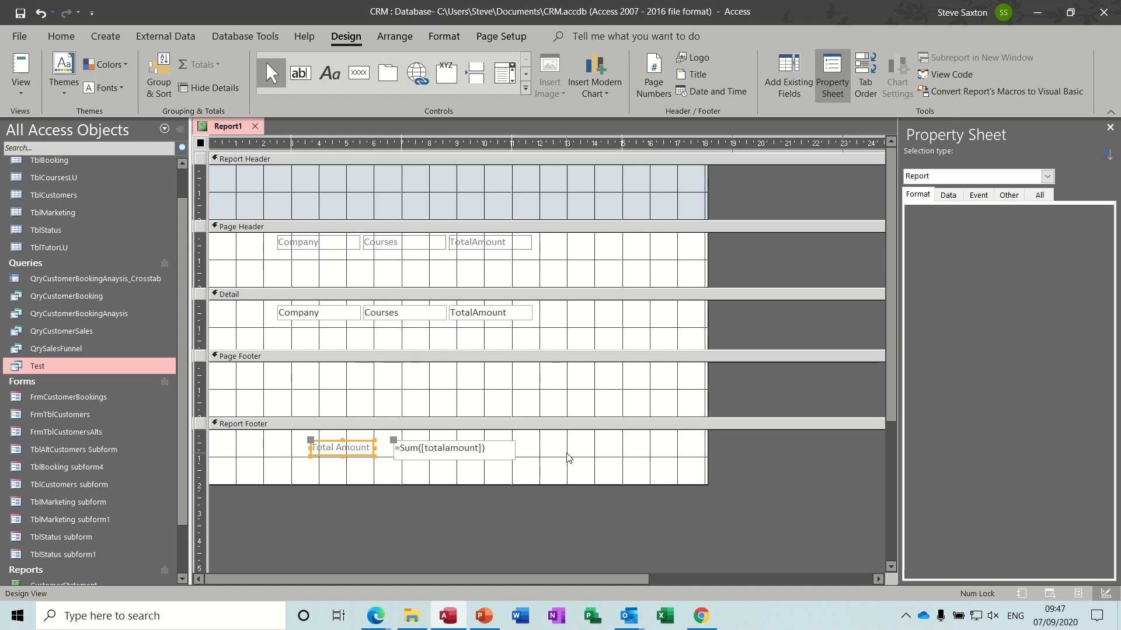
- Rename the footer sum box from Text9 to companytotal
{"action": "left_click", "coordinate": [510, 450]}
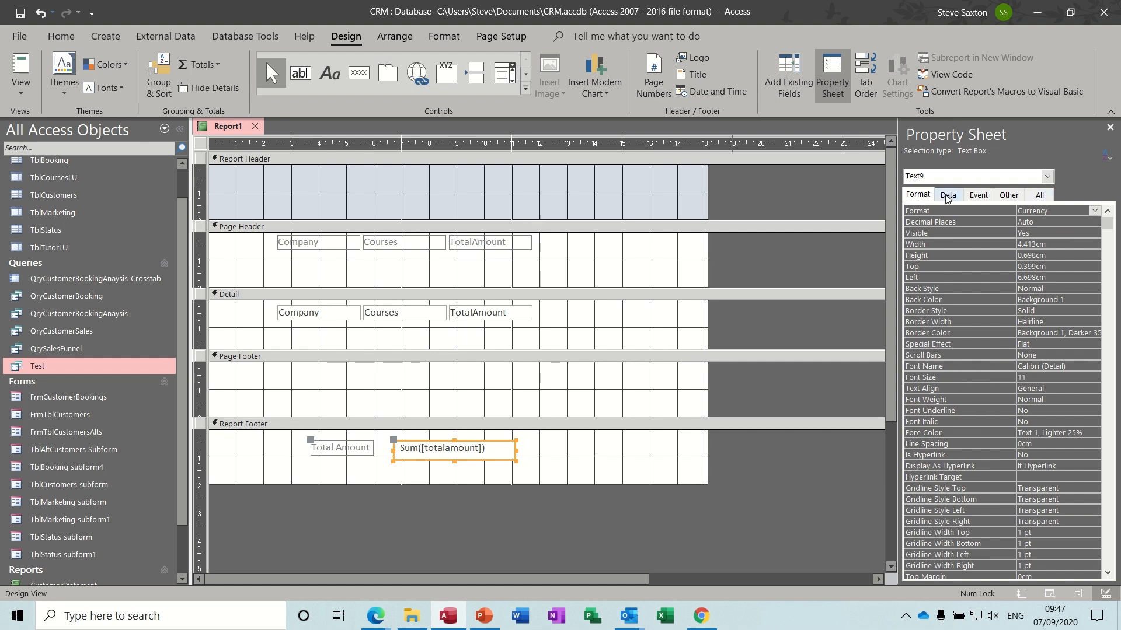
{"action": "left_click", "coordinate": [1111, 215]}
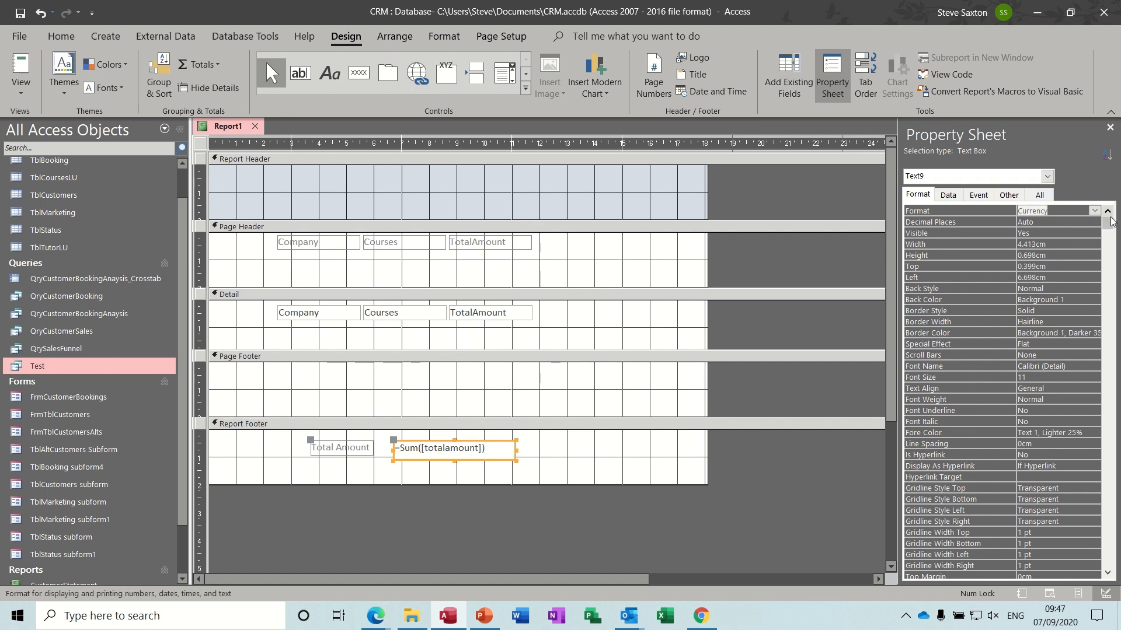
{"action": "left_click", "coordinate": [1042, 197]}
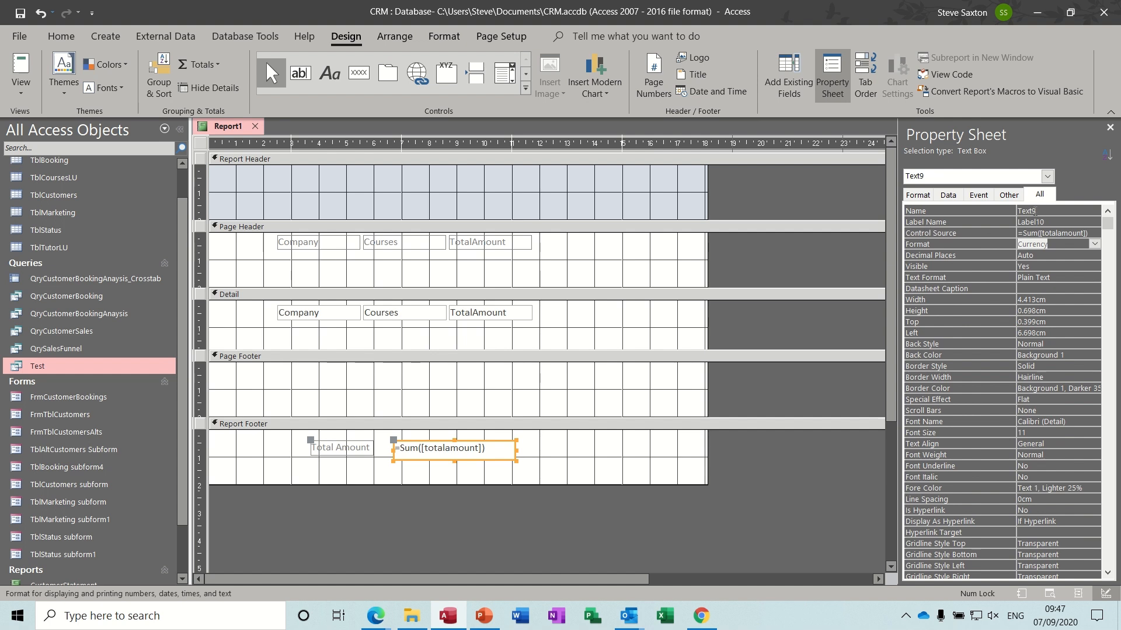
{"action": "left_click", "coordinate": [1043, 211]}
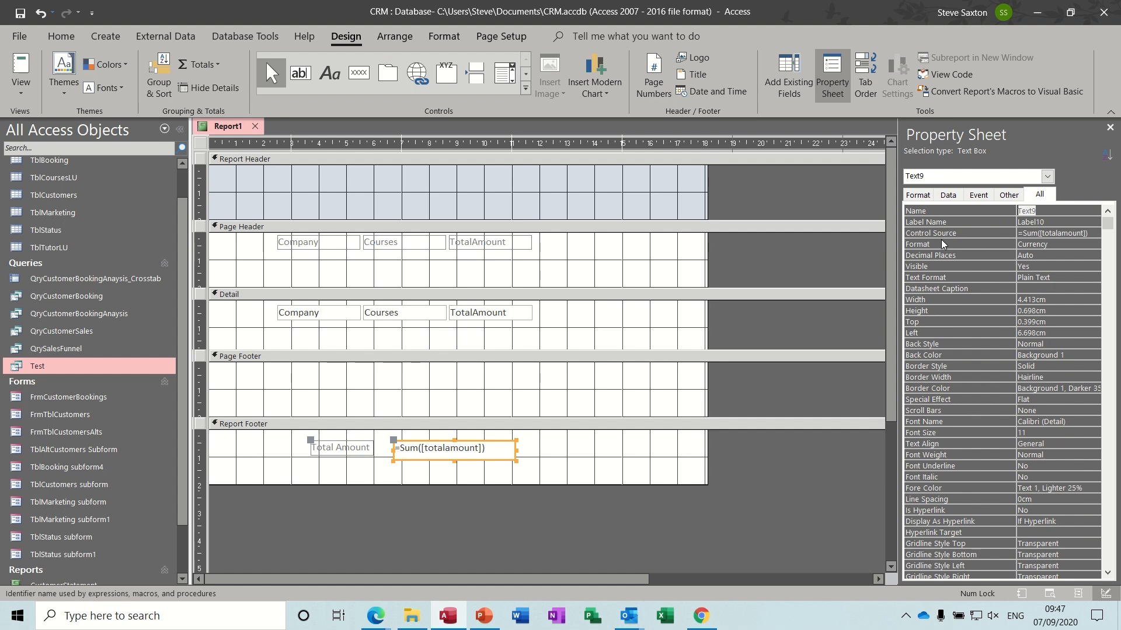
{"action": "type", "text": "companytotal"}
{"action": "left_click", "coordinate": [1054, 222]}
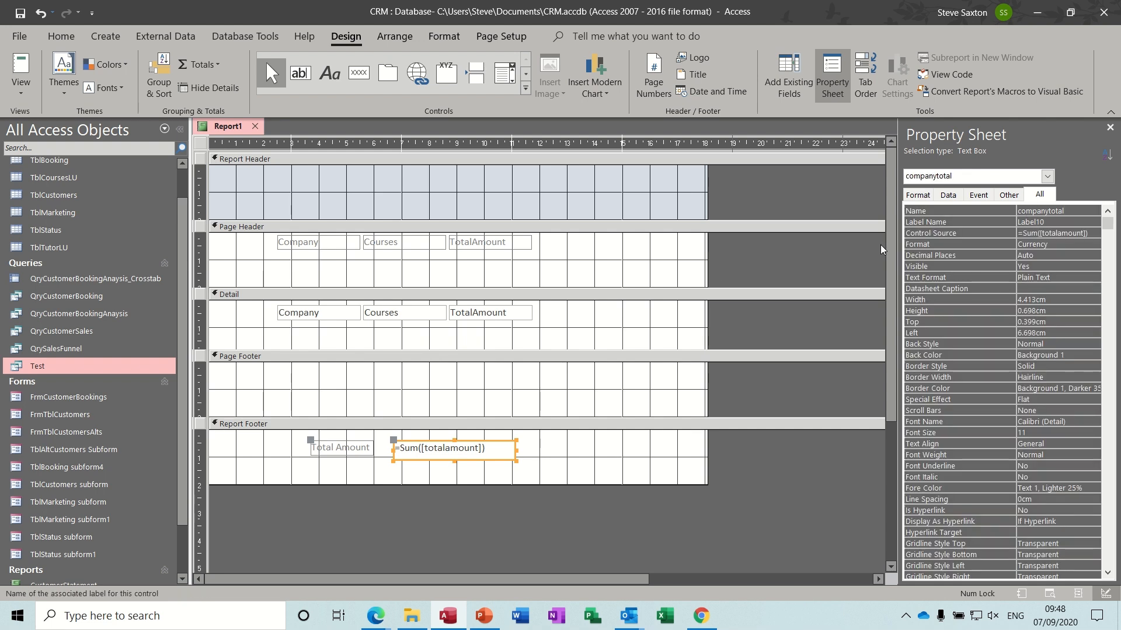
{"action": "left_click", "coordinate": [610, 315]}
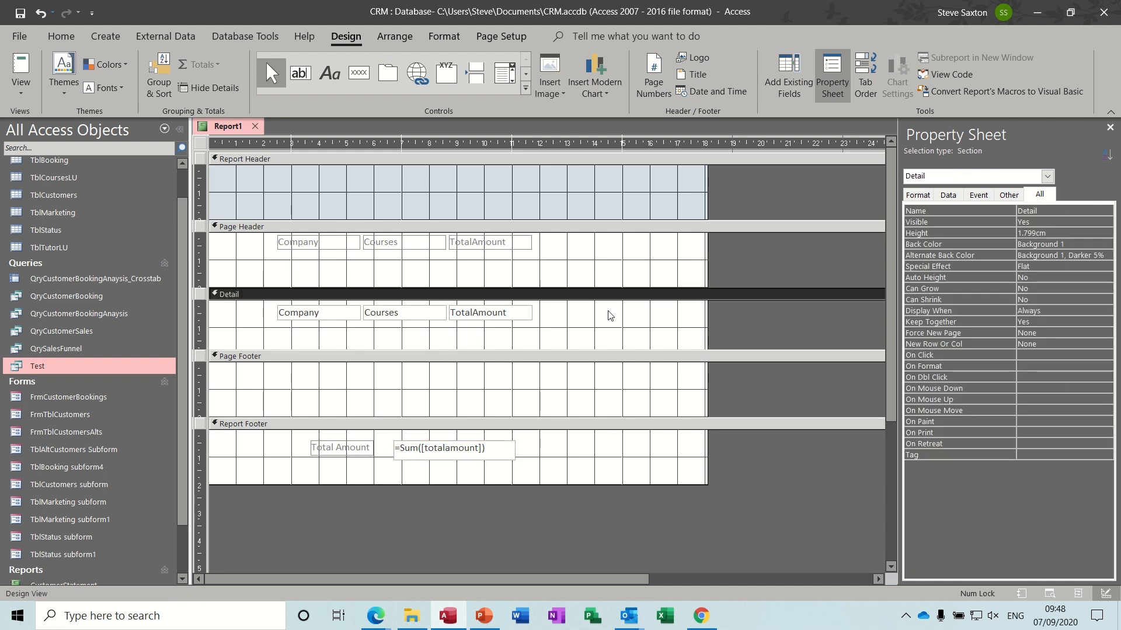
- Draw a text box in Detail right of TotalAmount and begin the expression =[totalam
{"action": "left_click", "coordinate": [299, 72]}
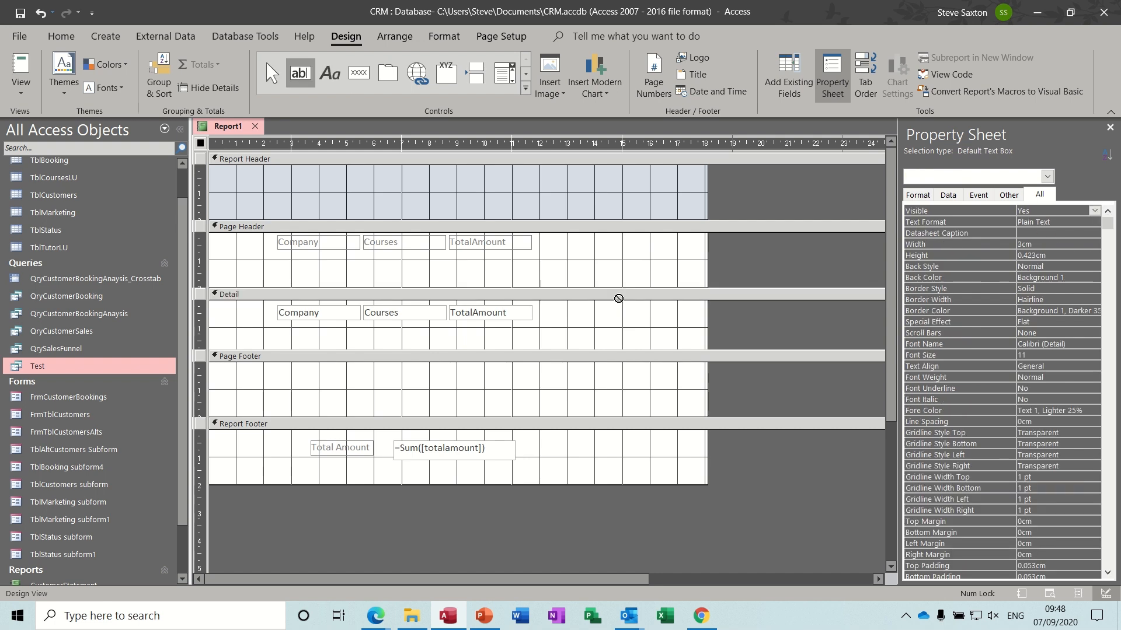
{"action": "left_click", "coordinate": [614, 302]}
{"action": "left_click_drag", "start_coordinate": [693, 310], "coordinate": [719, 331]}
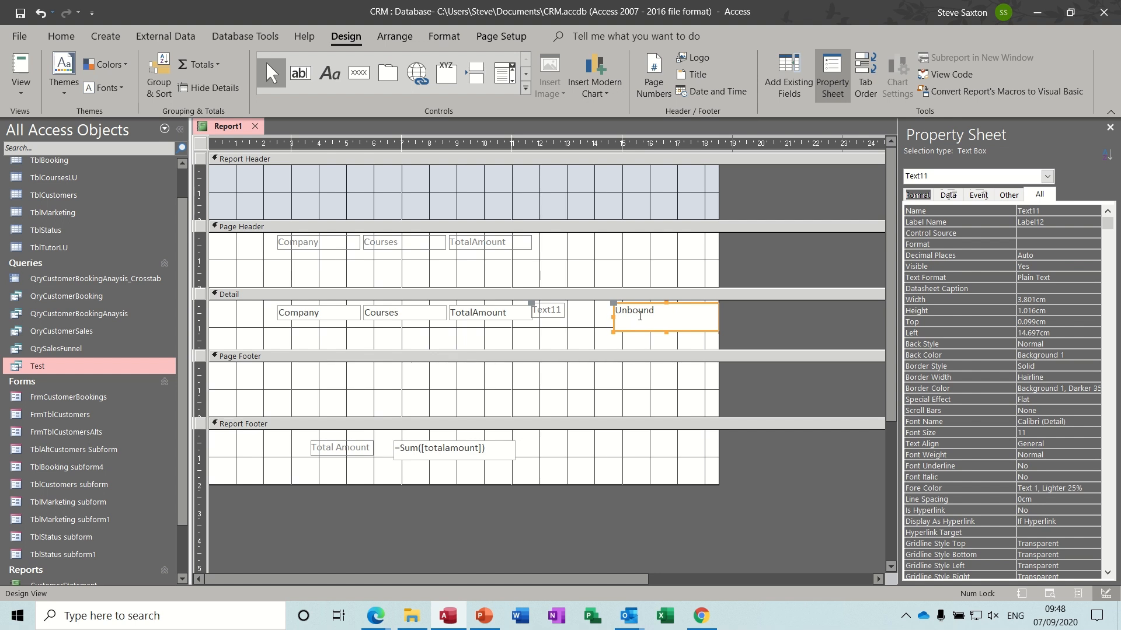
{"action": "left_click", "coordinate": [639, 316]}
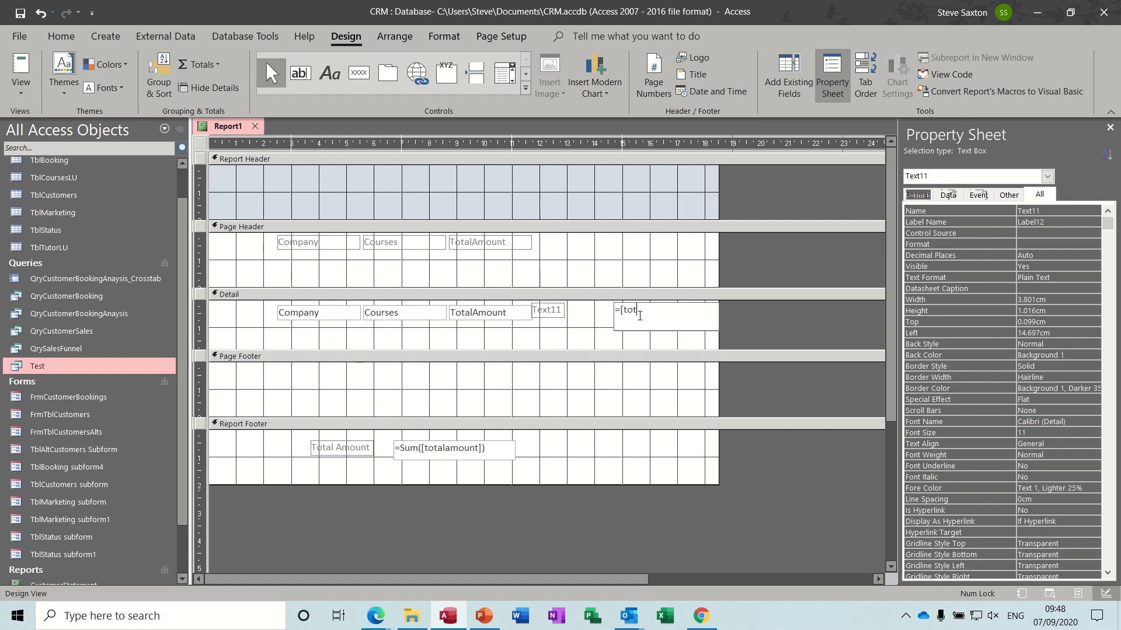
{"action": "type", "text": "=[totalamount]/[companytotal"}
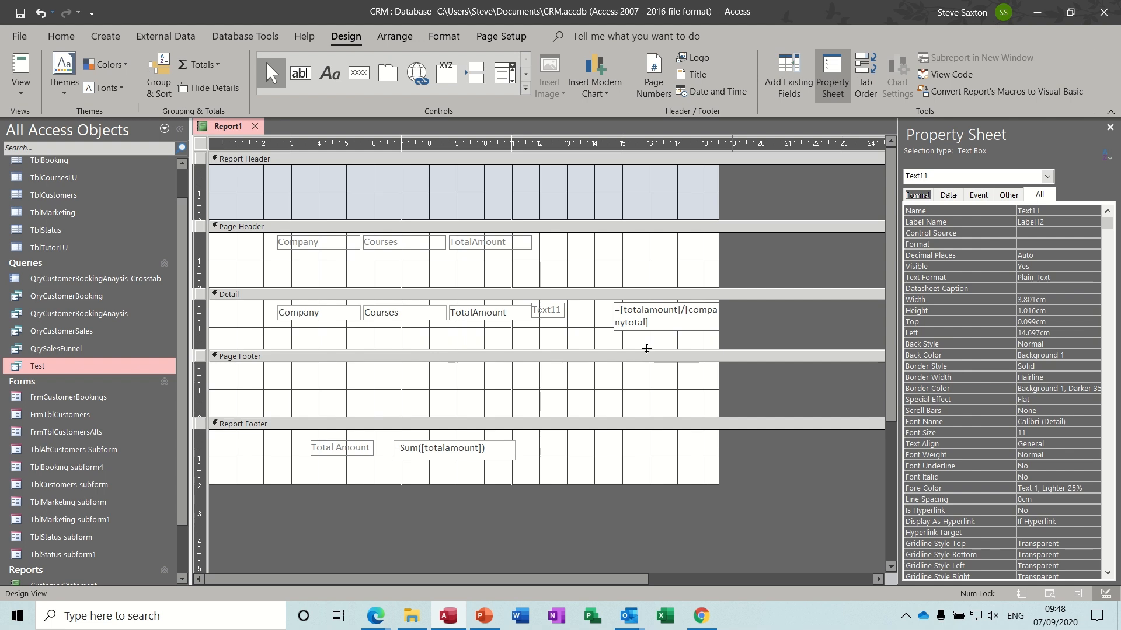
- Preview Report1's data in Report View, then return to Design View showing the Format properties
{"action": "left_click", "coordinate": [616, 382]}
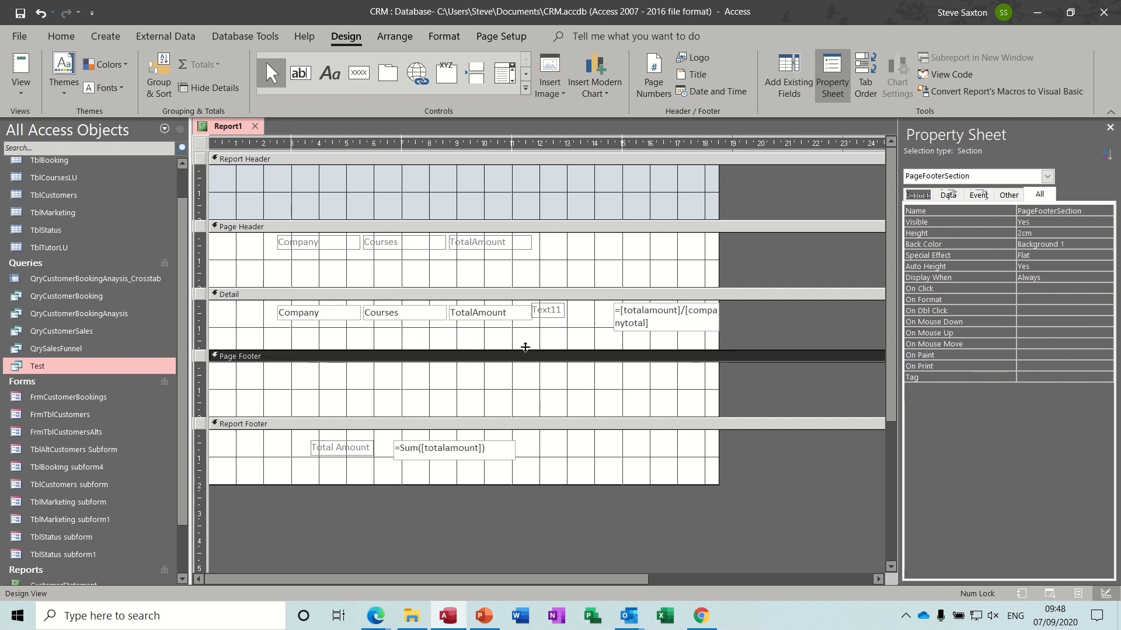
{"action": "left_click", "coordinate": [21, 65]}
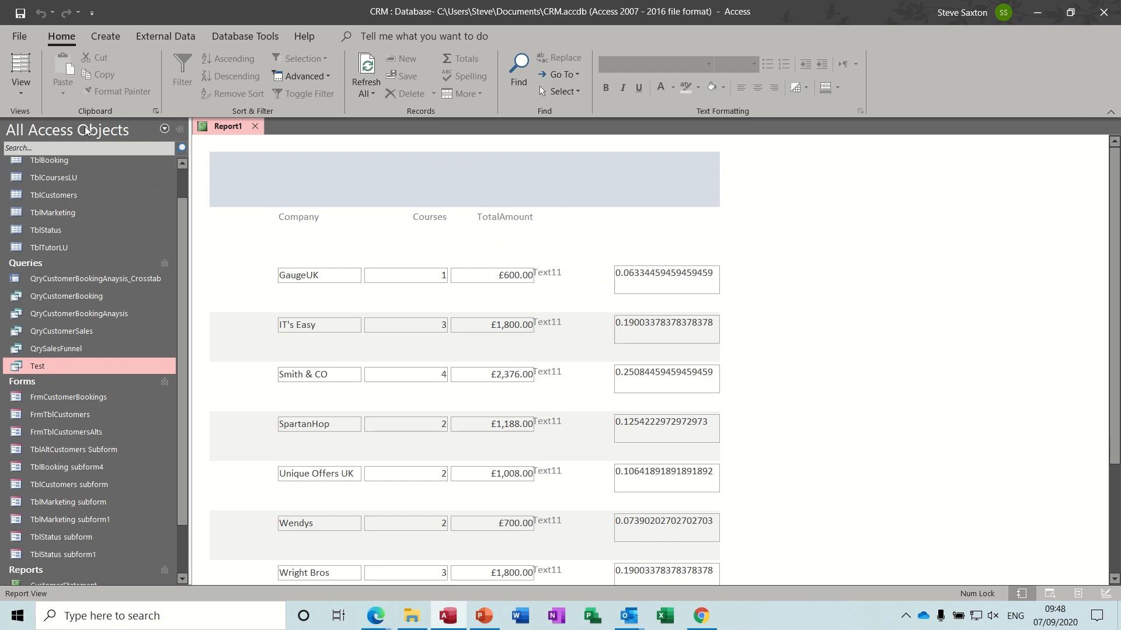
{"action": "left_click", "coordinate": [23, 96]}
{"action": "left_click", "coordinate": [76, 225]}
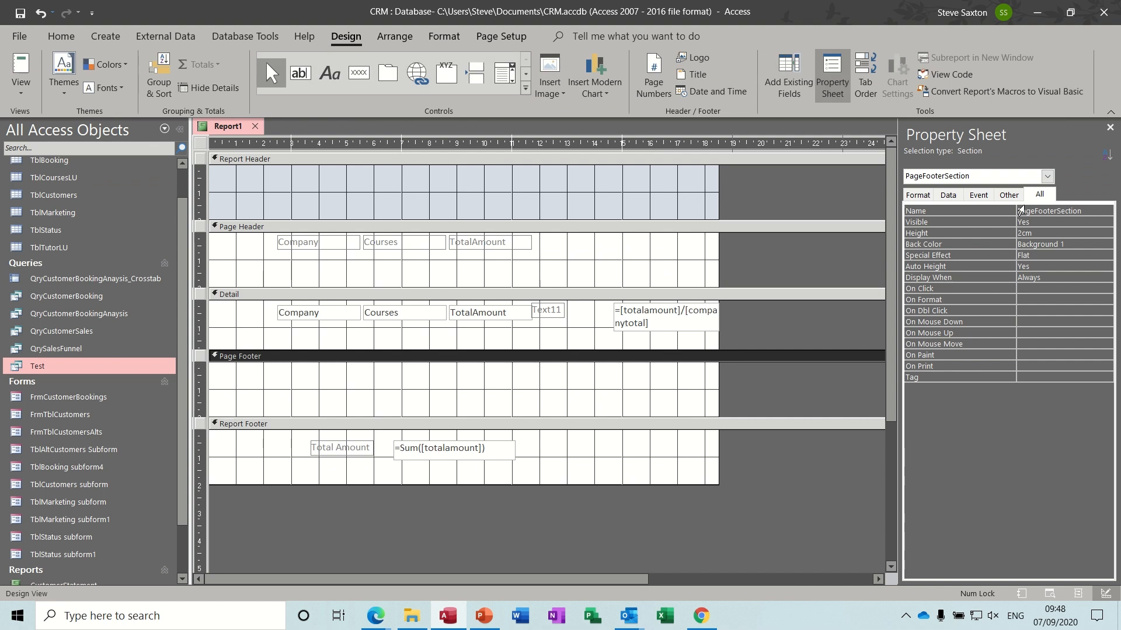
{"action": "left_click", "coordinate": [918, 198]}
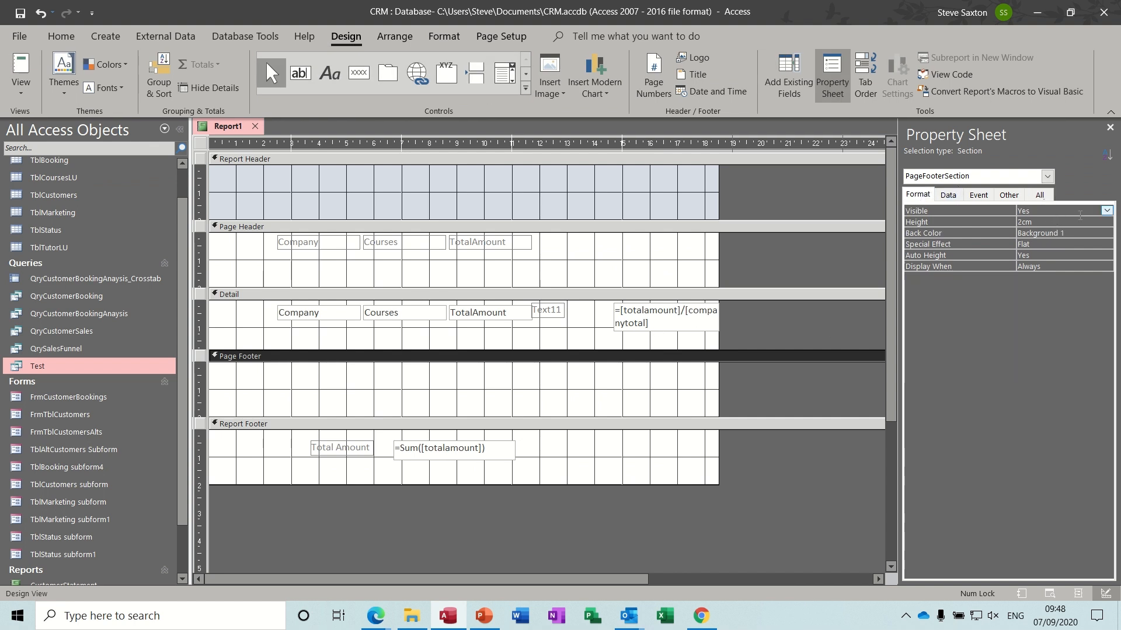
- Format the share calculation text box as Percent
{"action": "left_click", "coordinate": [700, 315]}
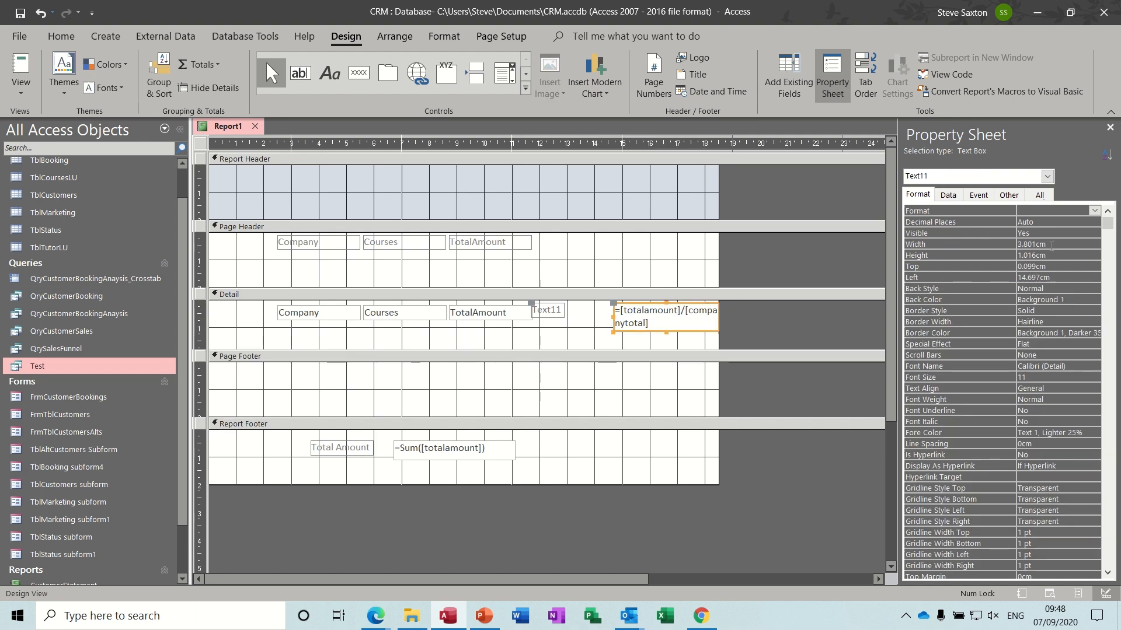
{"action": "left_click", "coordinate": [1094, 210]}
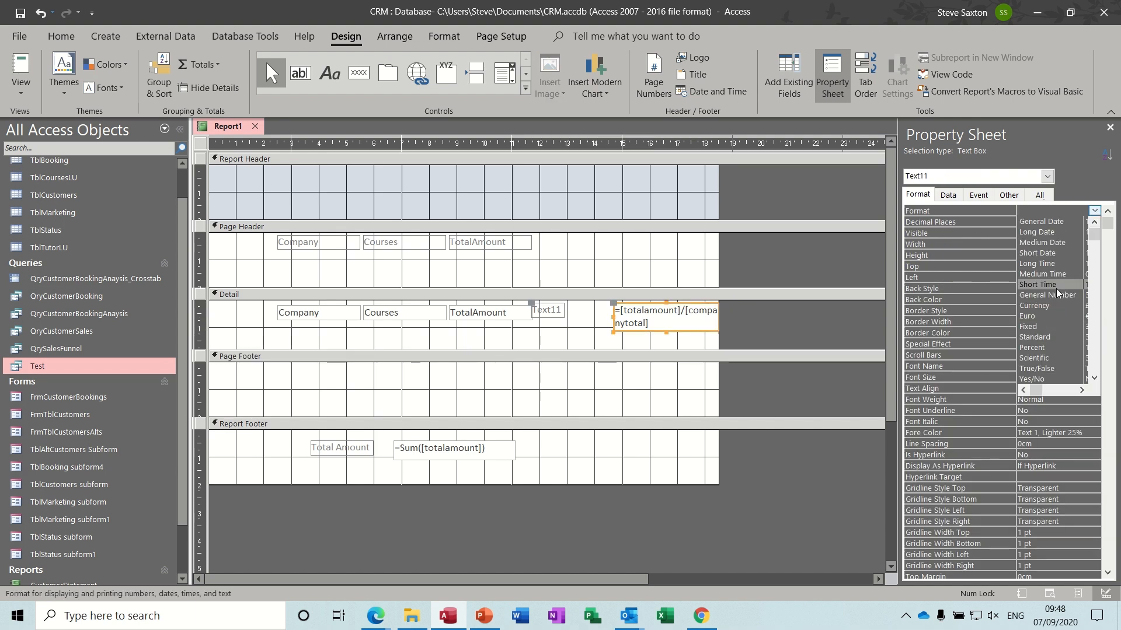
{"action": "left_click", "coordinate": [1044, 347]}
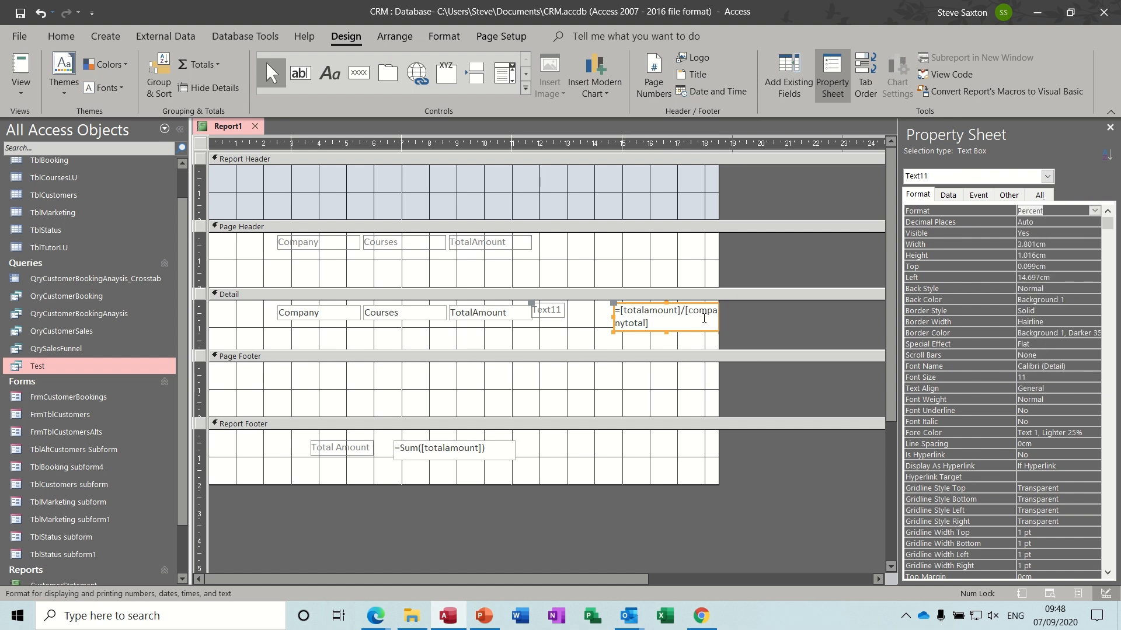
- Change the Text11 label's caption to 'Percentage'
{"action": "left_click", "coordinate": [552, 313]}
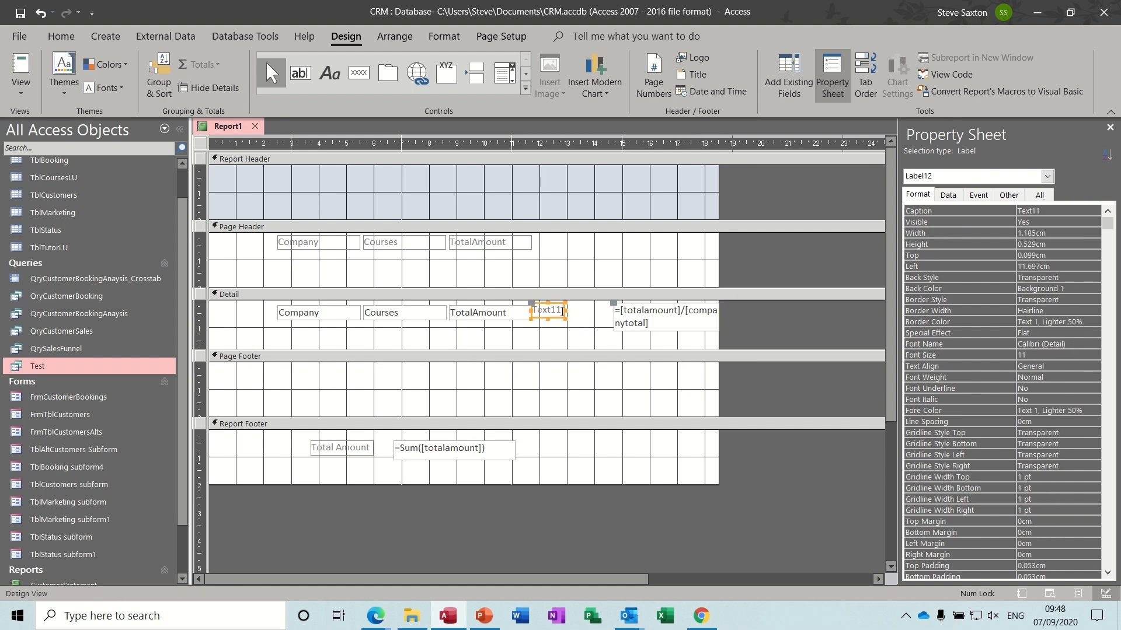
{"action": "left_click", "coordinate": [561, 311]}
{"action": "left_click_drag", "start_coordinate": [562, 311], "coordinate": [535, 311]}
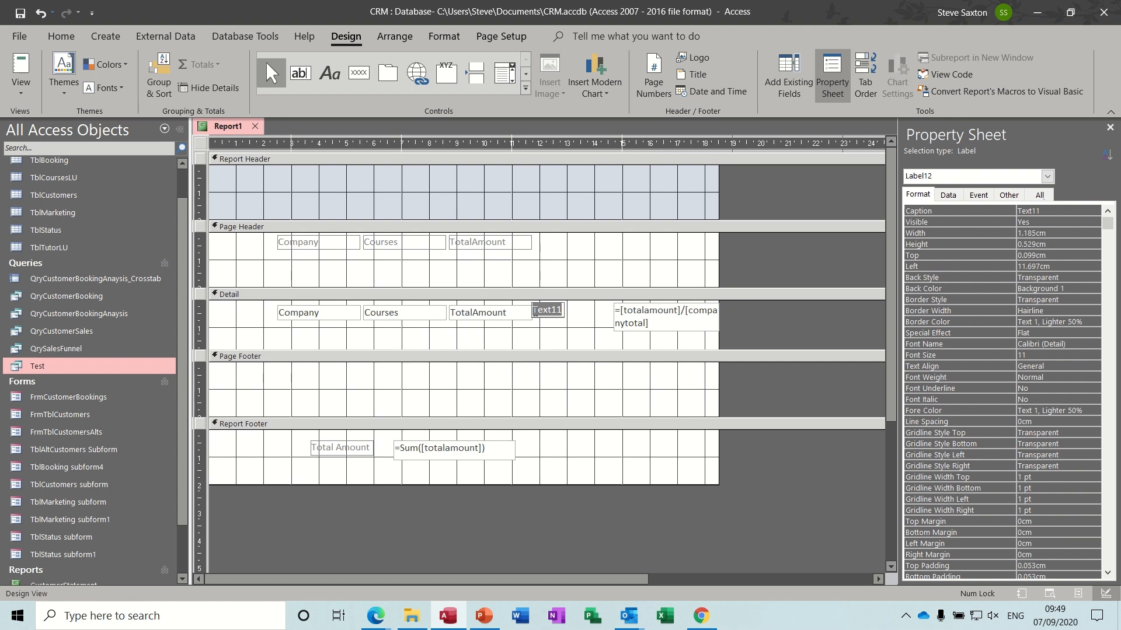
{"action": "key", "text": "BackSpace"}
{"action": "type", "text": "Percentage"}
{"action": "left_click", "coordinate": [552, 348]}
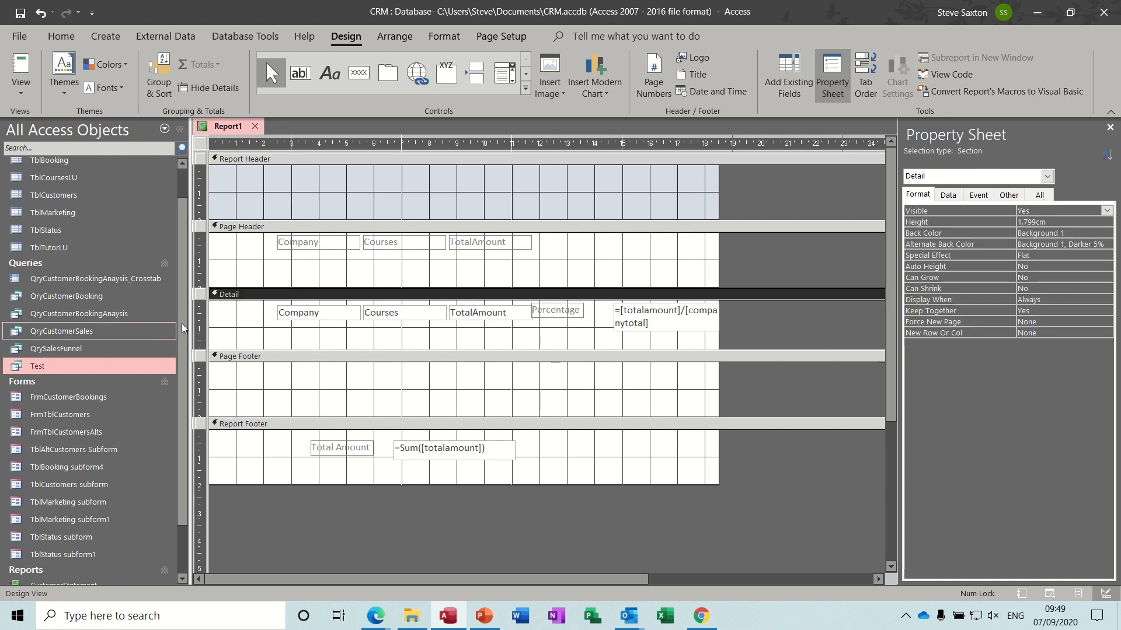
- Arrange the Detail fields in a tabular layout, preview it, and return to Design View
{"action": "left_click", "coordinate": [202, 317]}
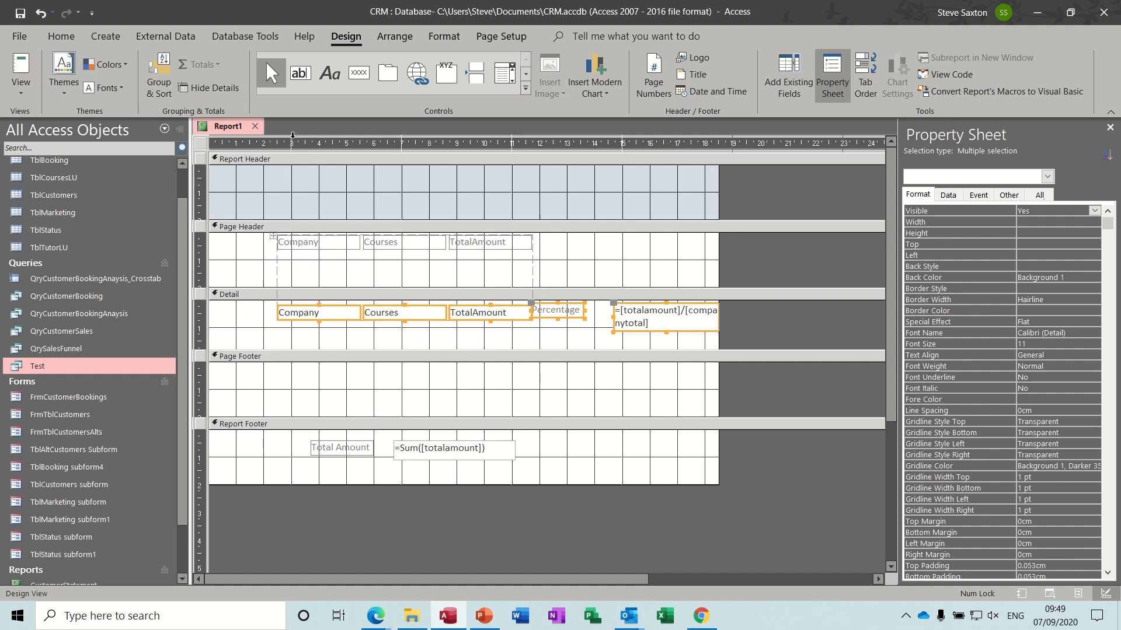
{"action": "left_click", "coordinate": [390, 38]}
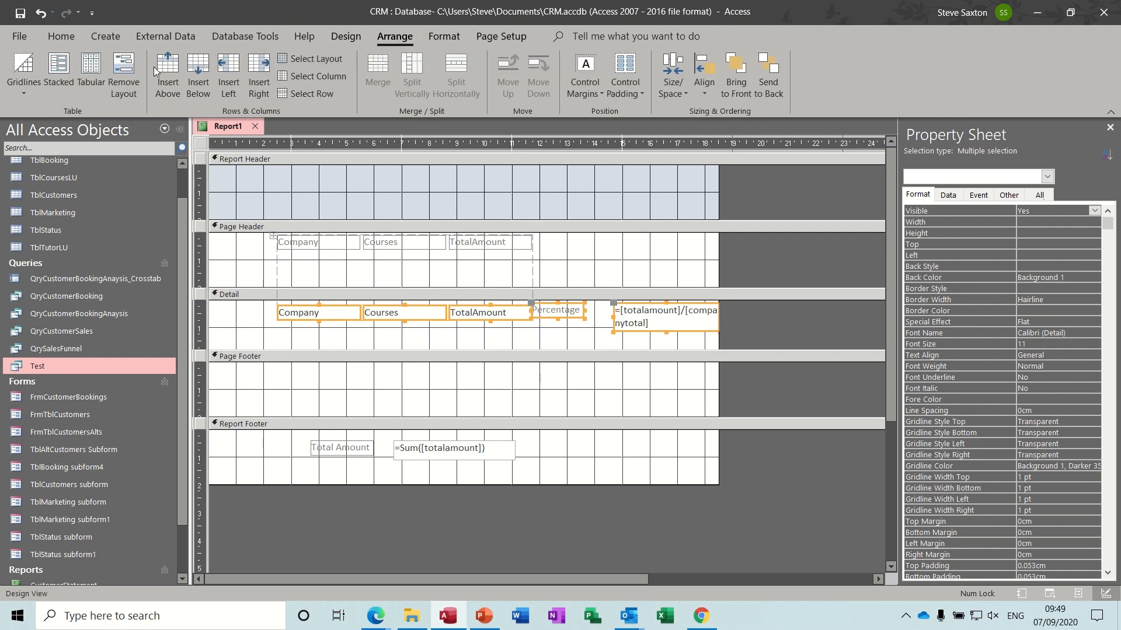
{"action": "left_click", "coordinate": [93, 67]}
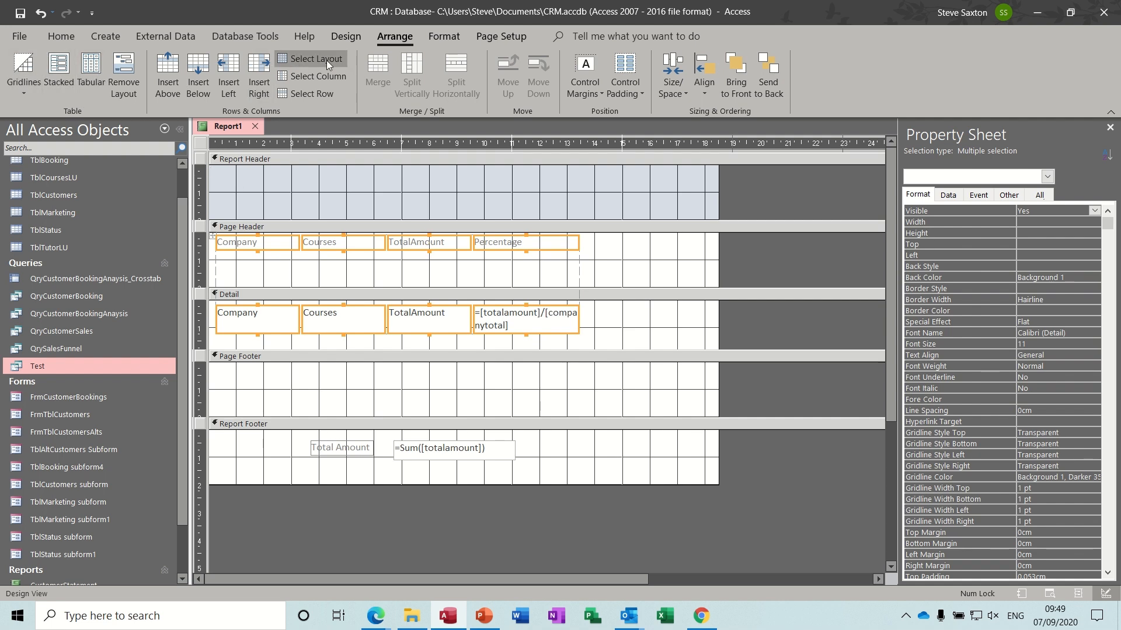
{"action": "left_click", "coordinate": [343, 41]}
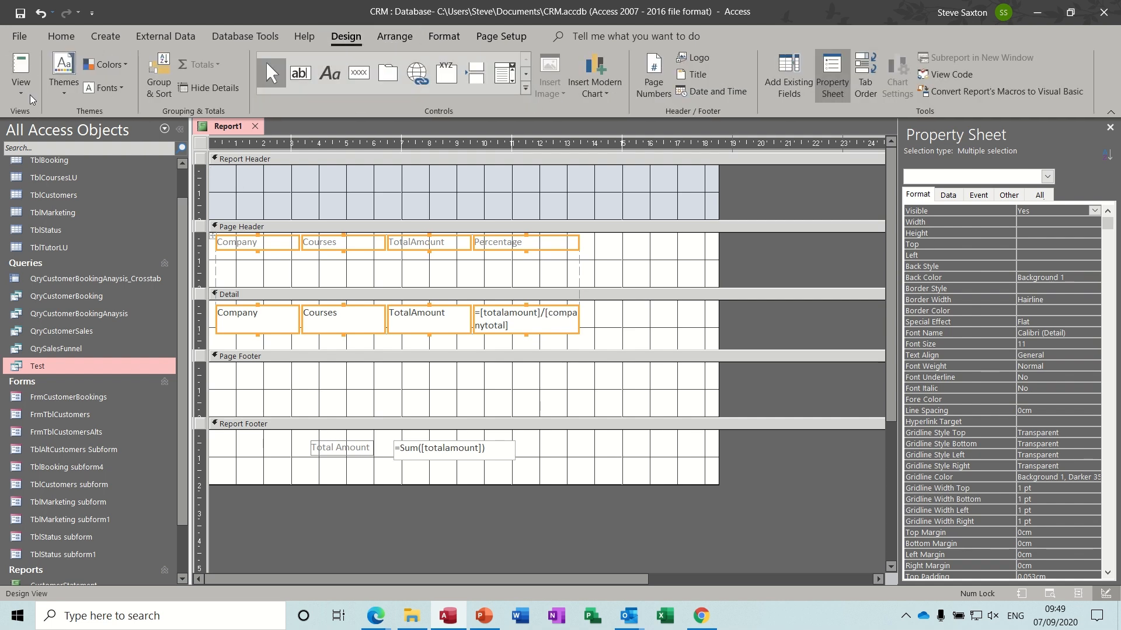
{"action": "left_click", "coordinate": [23, 69]}
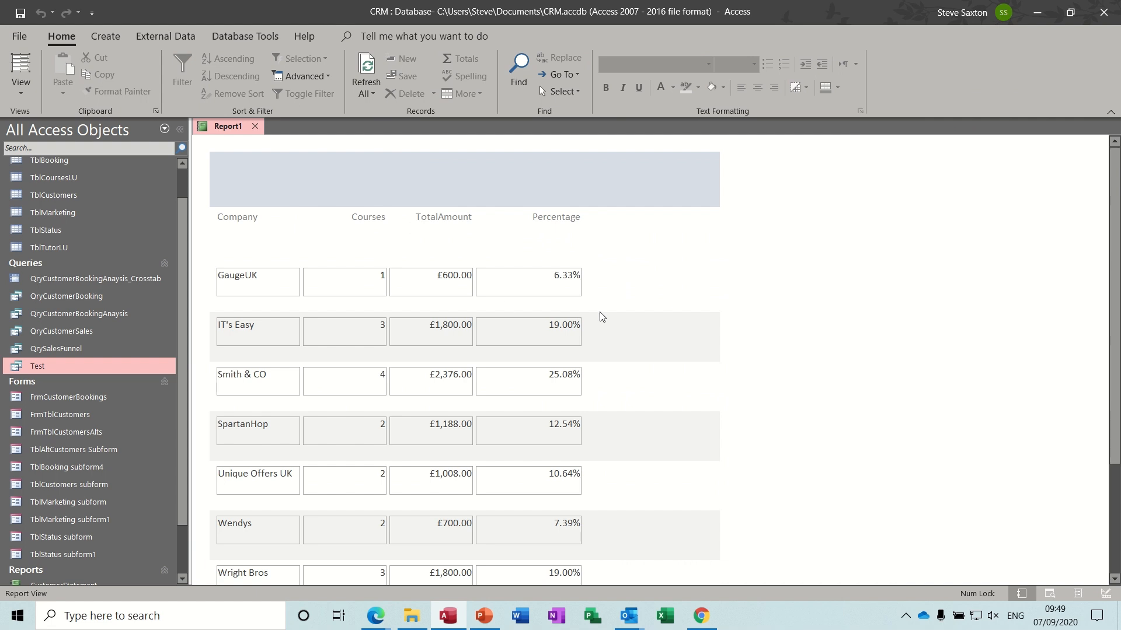
{"action": "left_click_drag", "start_coordinate": [1116, 216], "coordinate": [1118, 330]}
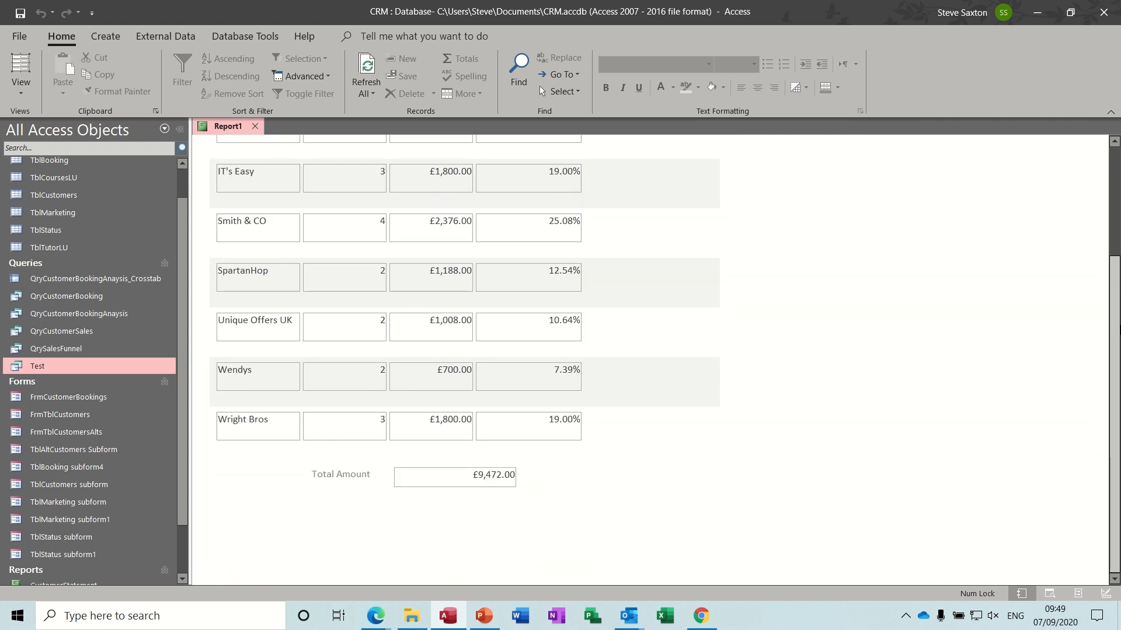
{"action": "scroll", "coordinate": [621, 264], "scroll_direction": "up", "scroll_amount": 3}
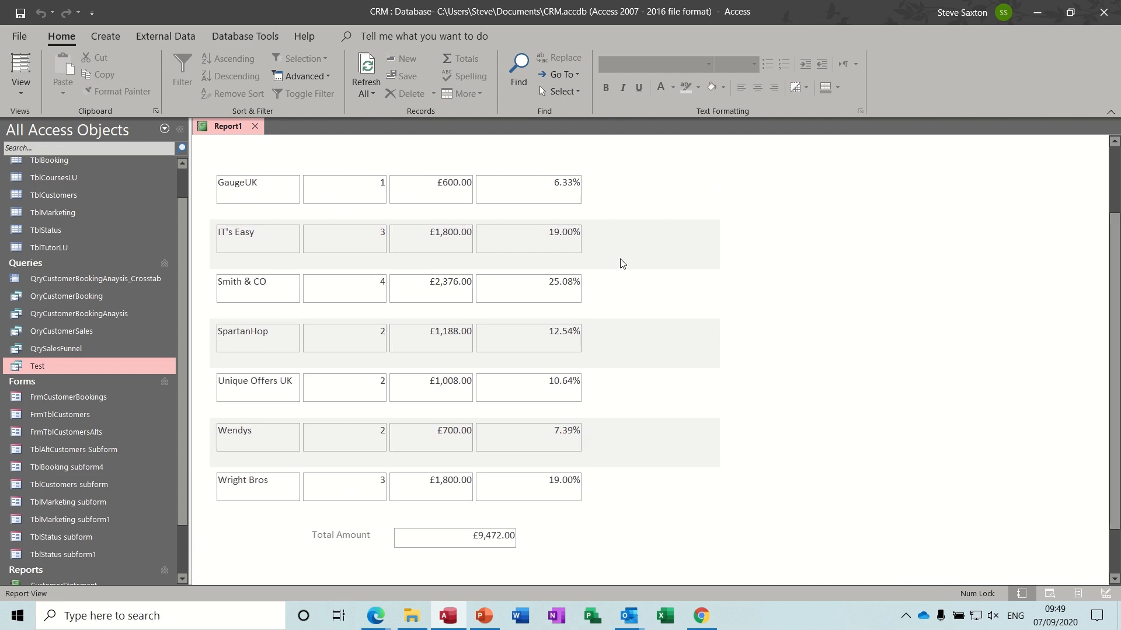
{"action": "left_click", "coordinate": [21, 92]}
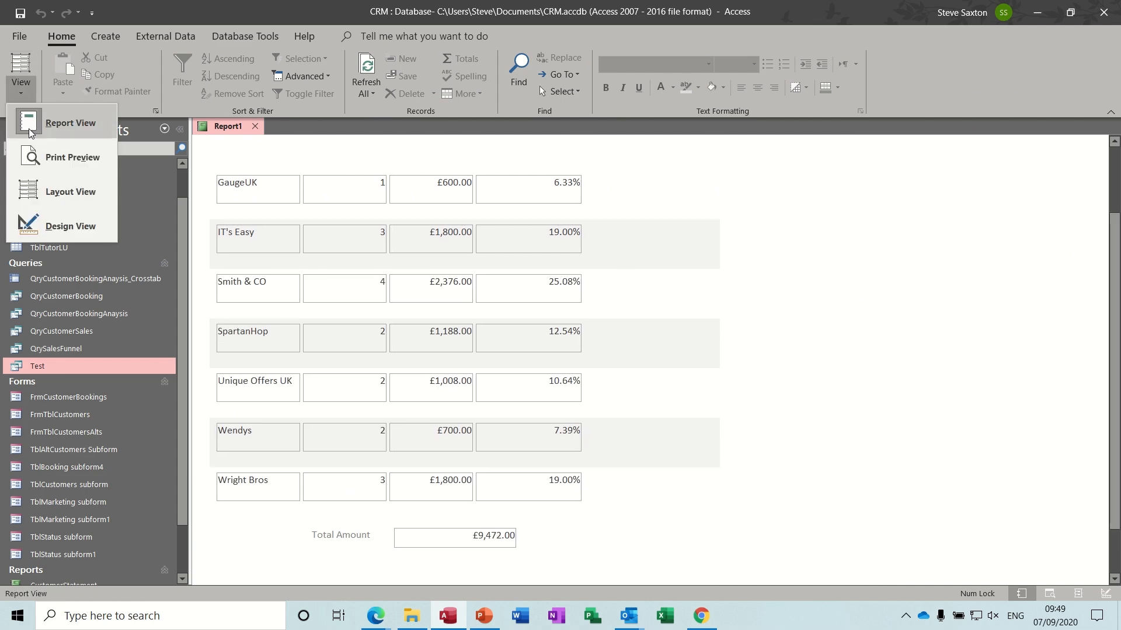
{"action": "left_click", "coordinate": [52, 220]}
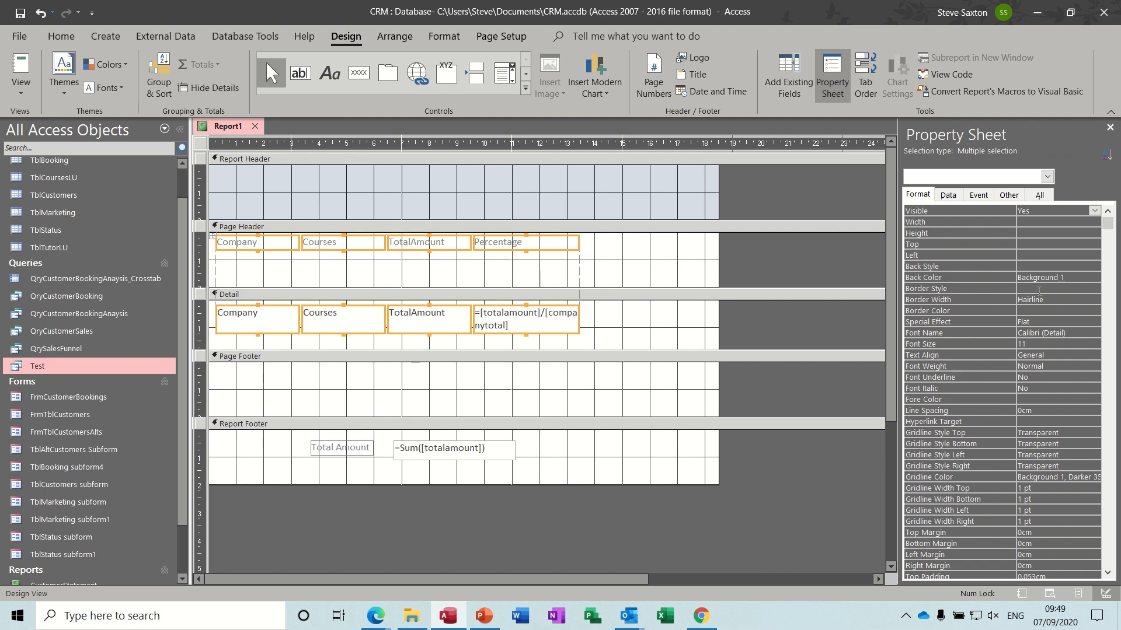
- Give the fields transparent borders
{"action": "left_click", "coordinate": [1039, 290]}
{"action": "left_click", "coordinate": [1094, 288]}
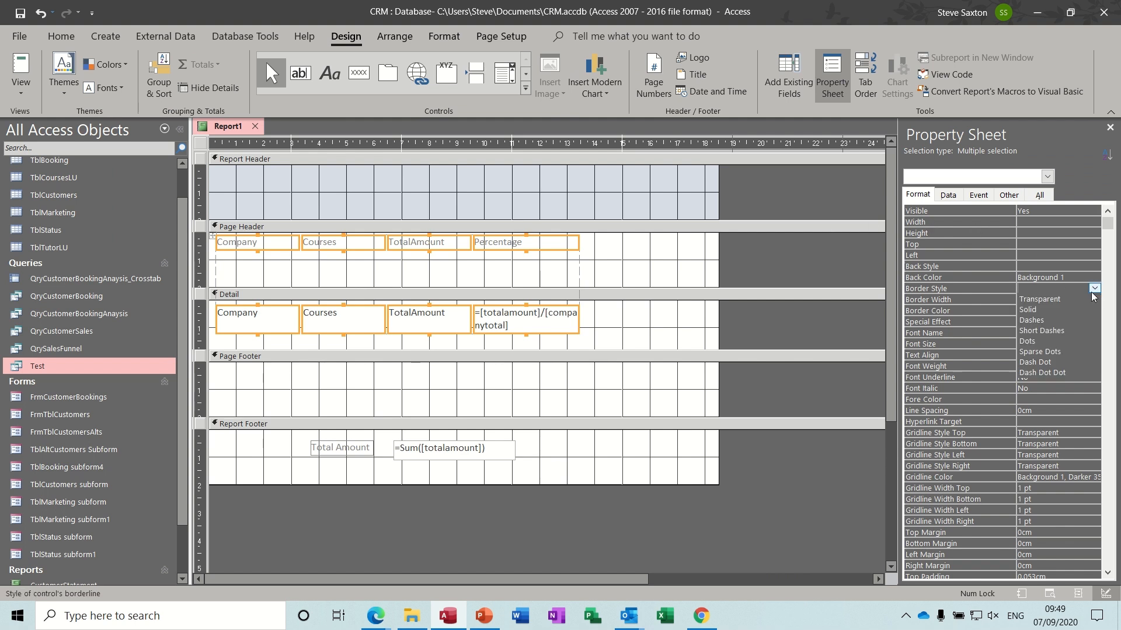
{"action": "left_click", "coordinate": [1092, 300]}
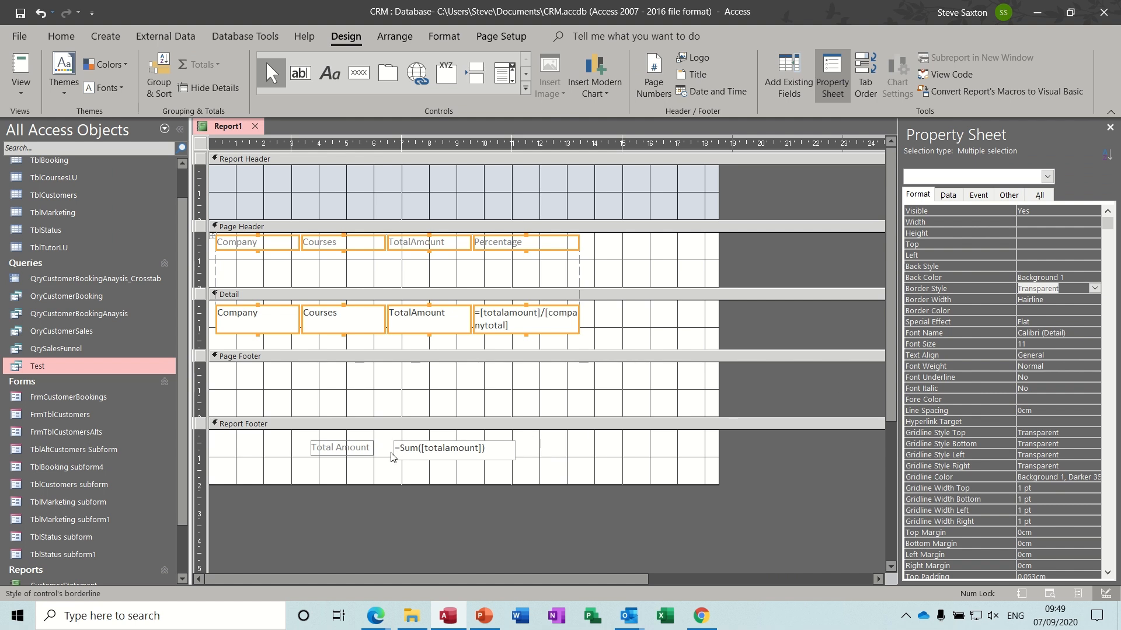
- Make the Sum total and the Total Amount label bold, 18-point, and taller
{"action": "left_click_drag", "start_coordinate": [409, 453], "coordinate": [460, 445]}
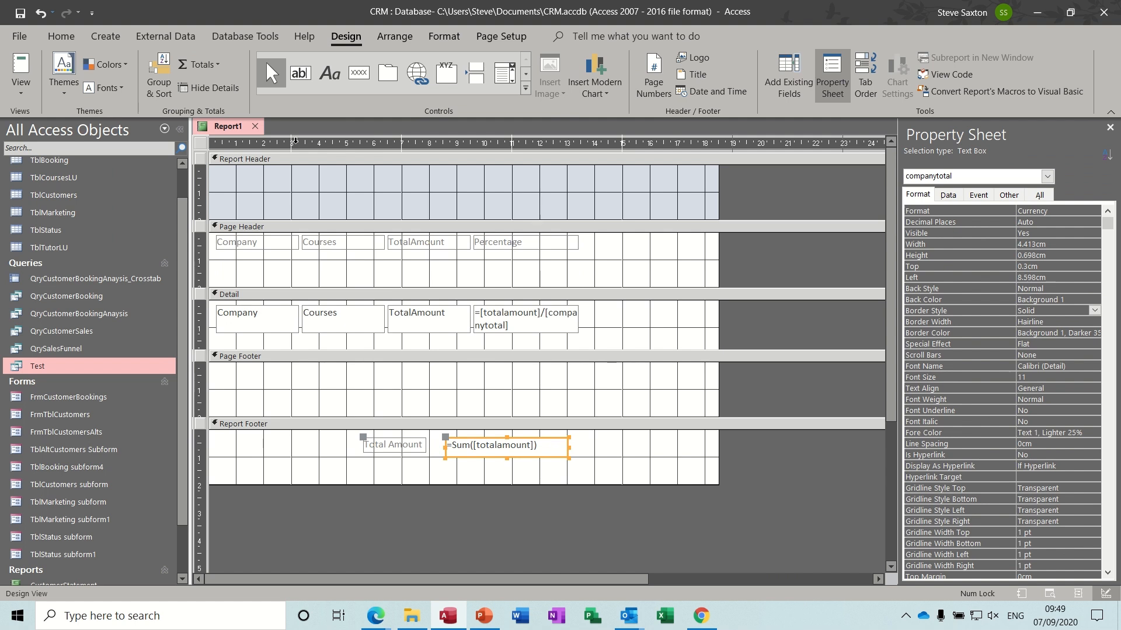
{"action": "key", "text": "ctrl+b"}
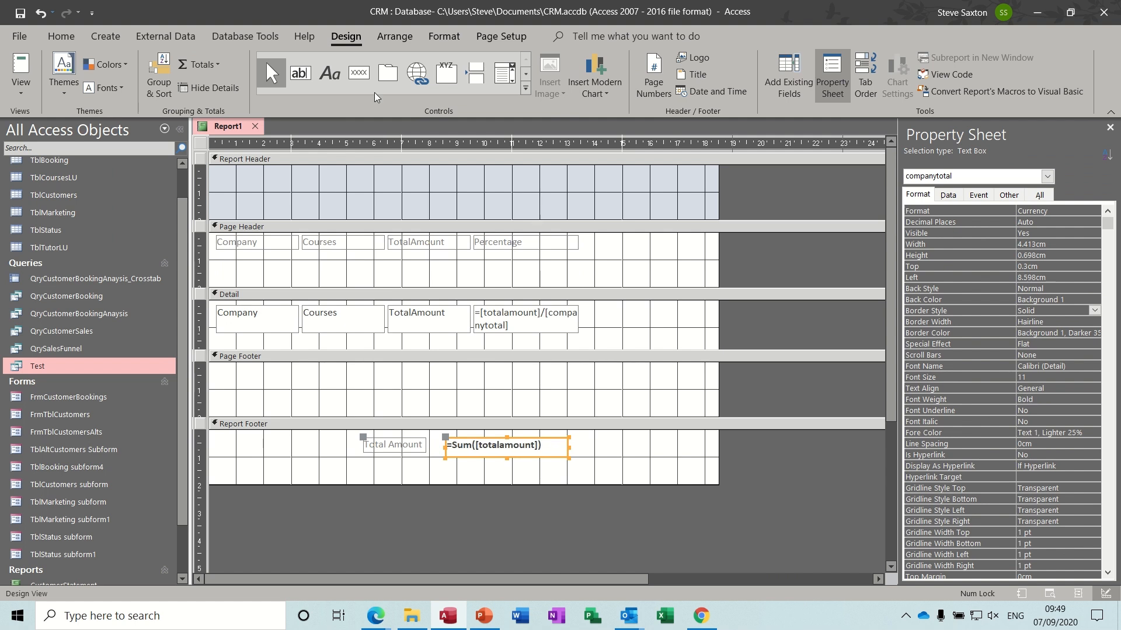
{"action": "left_click", "coordinate": [443, 36]}
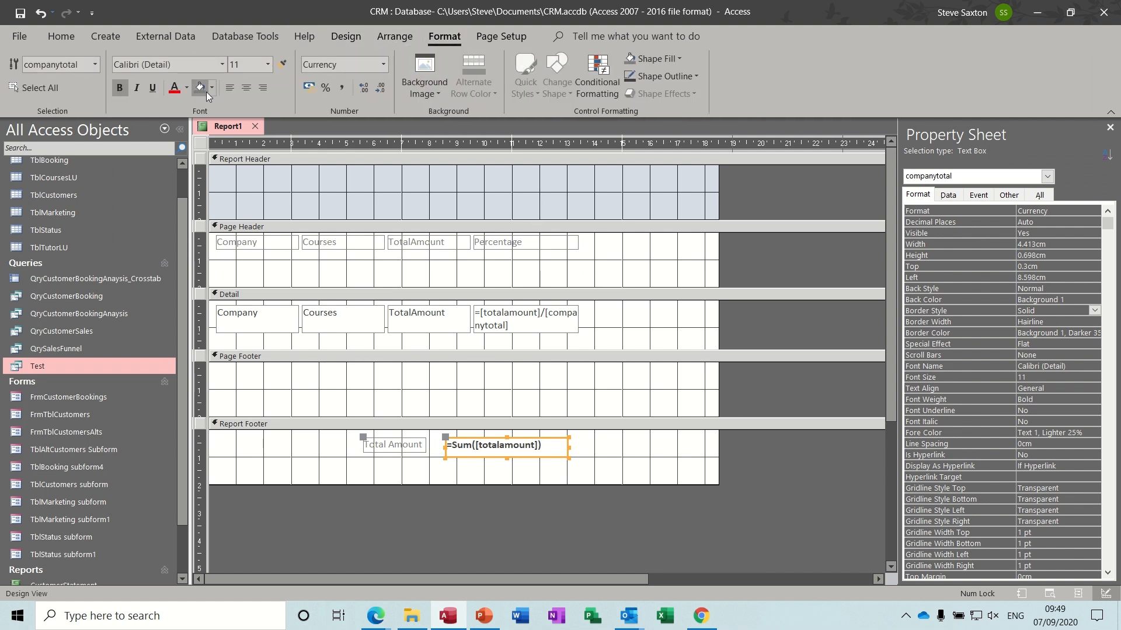
{"action": "left_click", "coordinate": [270, 67]}
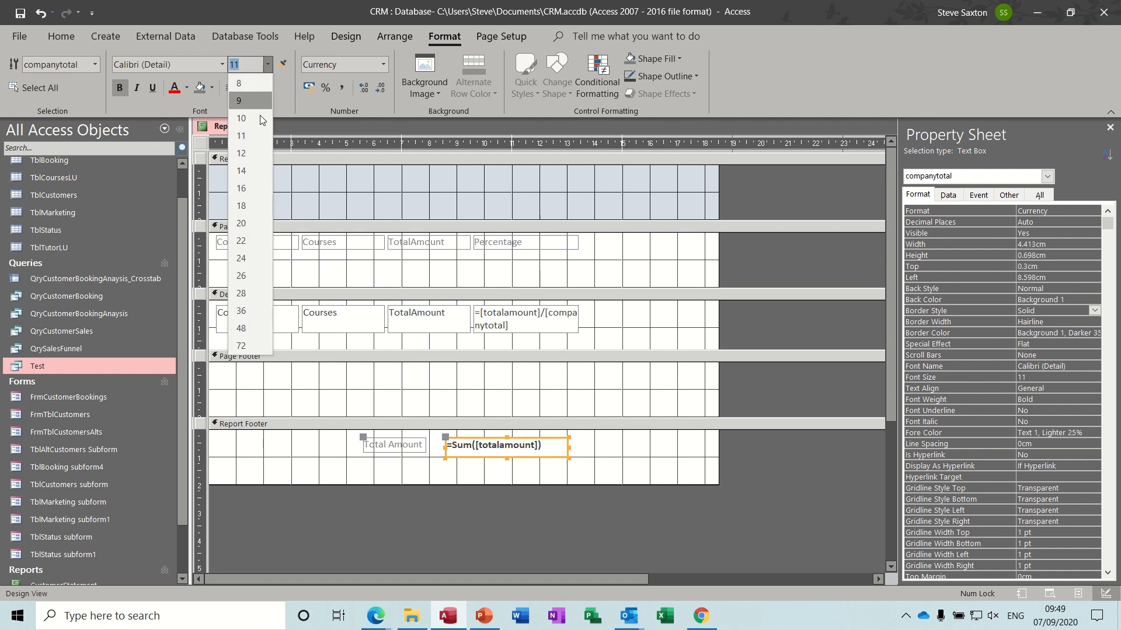
{"action": "left_click", "coordinate": [250, 205]}
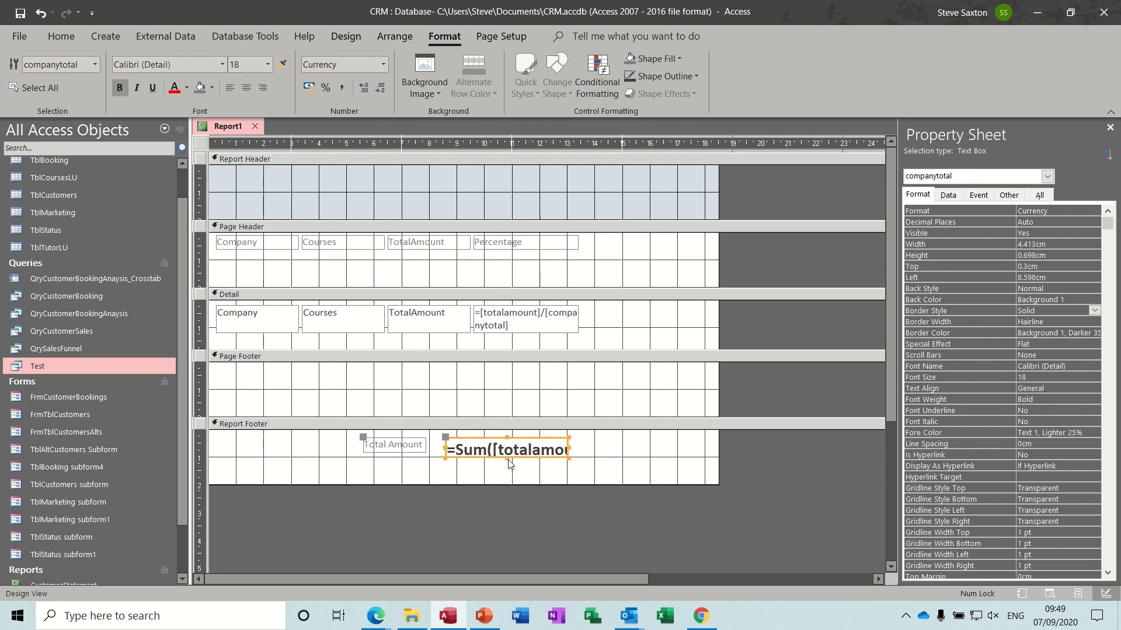
{"action": "left_click_drag", "start_coordinate": [507, 458], "coordinate": [507, 469]}
{"action": "left_click", "coordinate": [417, 450]}
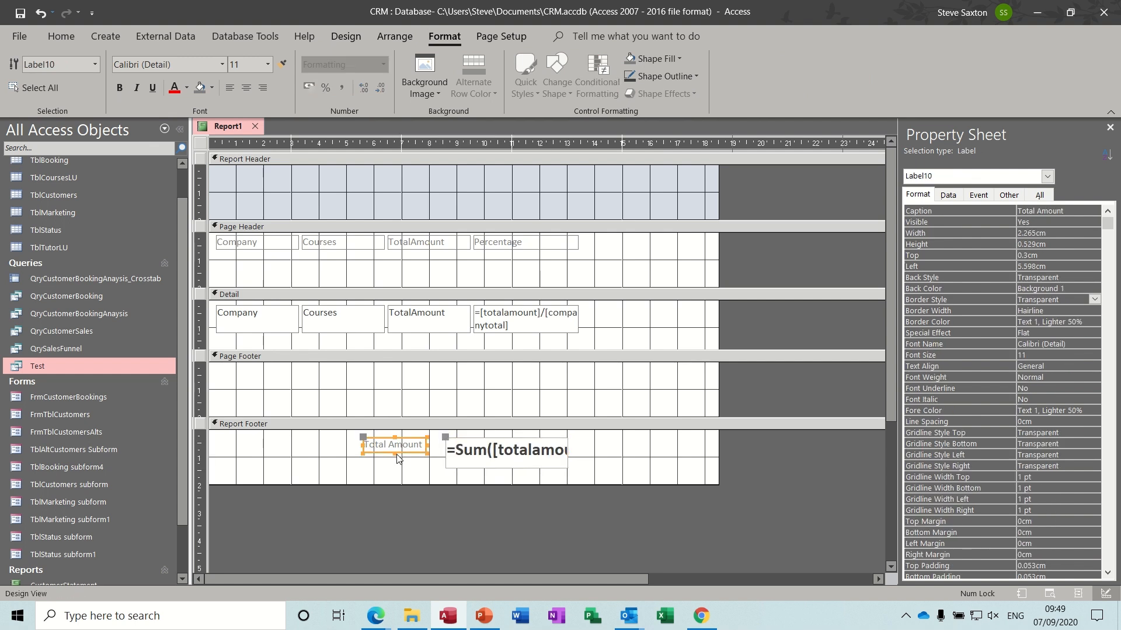
{"action": "left_click", "coordinate": [268, 64]}
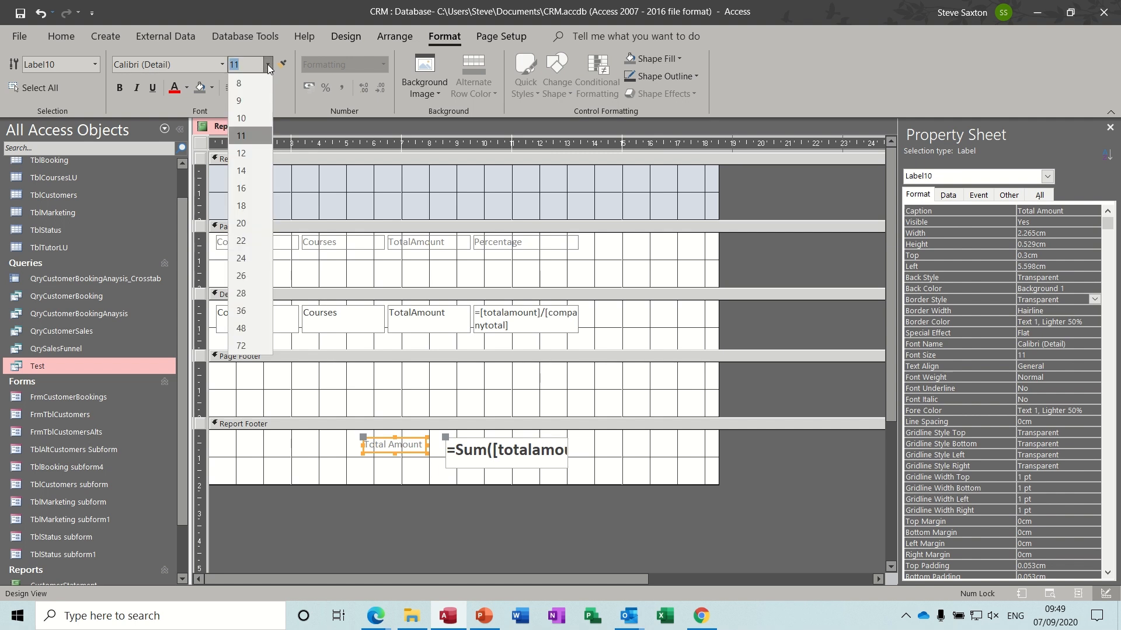
{"action": "left_click", "coordinate": [254, 204]}
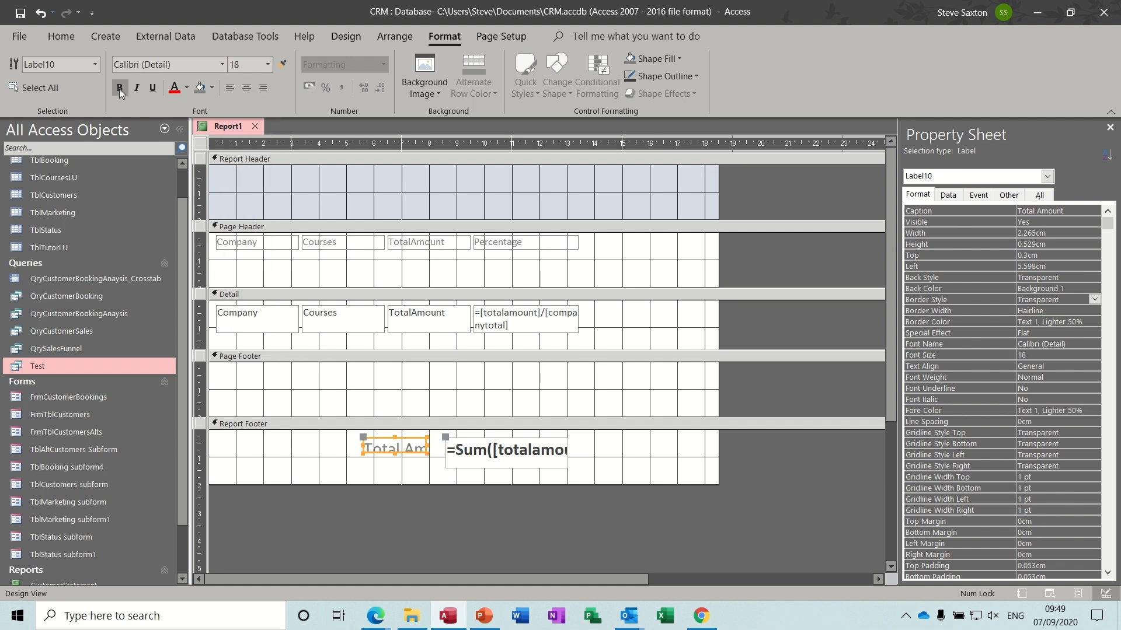
{"action": "left_click", "coordinate": [120, 88]}
{"action": "left_click_drag", "start_coordinate": [395, 455], "coordinate": [395, 462]}
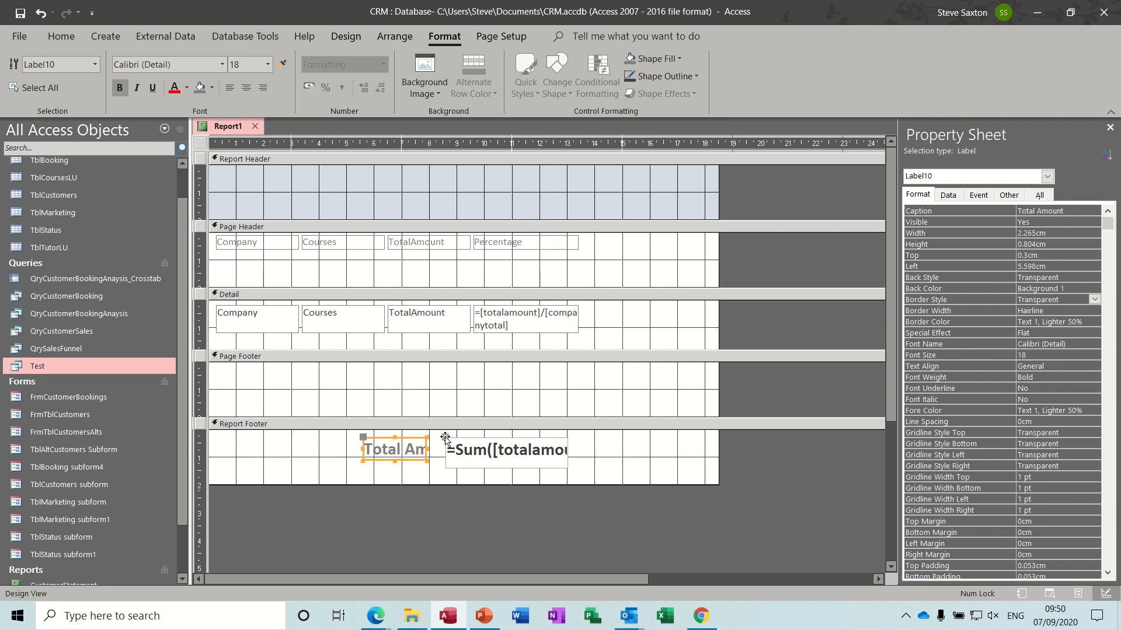
- Move the sum total further right and widen the Total Amount label to fit
{"action": "left_click_drag", "start_coordinate": [444, 437], "coordinate": [492, 437]}
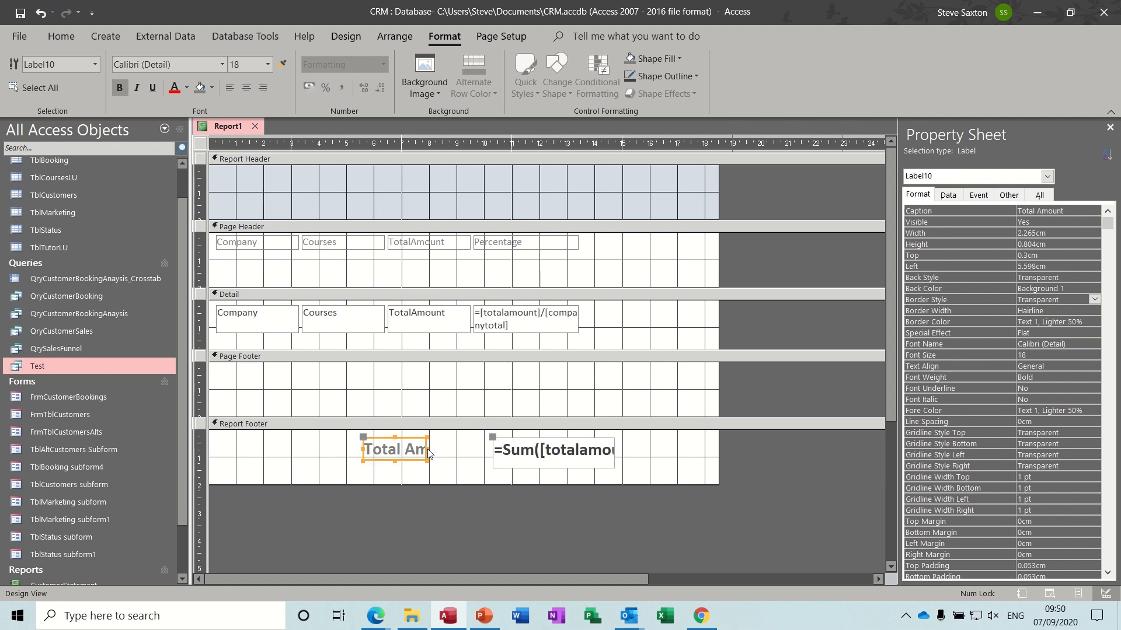
{"action": "left_click_drag", "start_coordinate": [428, 454], "coordinate": [479, 449]}
{"action": "left_click", "coordinate": [238, 183]}
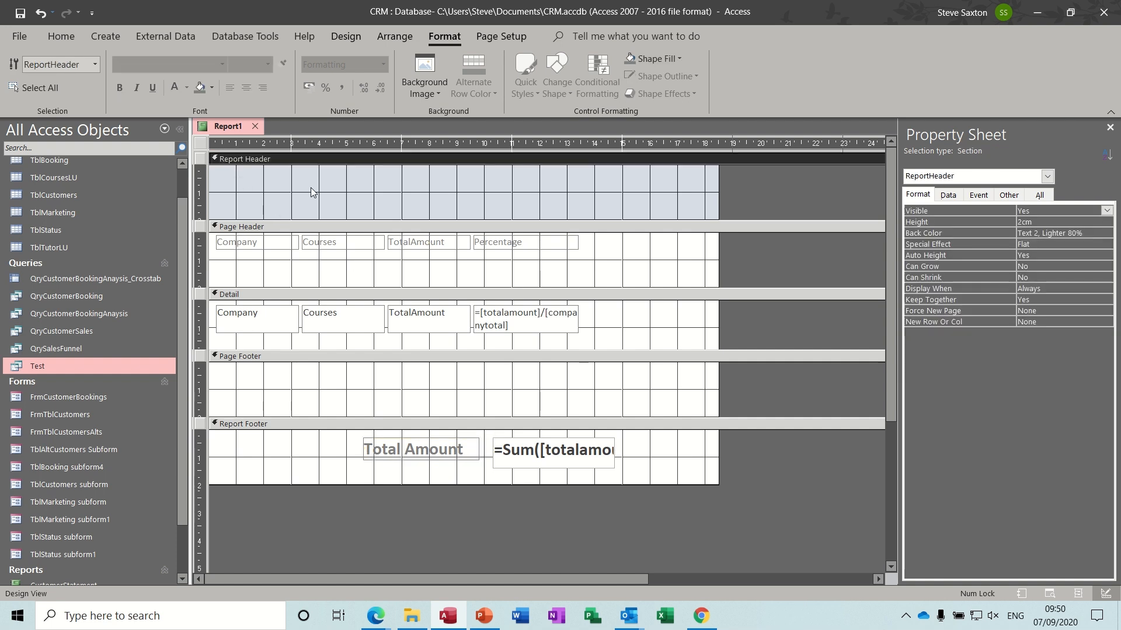
- Add a 'Company Sales Amount' title label across the Report Header
{"action": "left_click", "coordinate": [340, 39]}
{"action": "left_click", "coordinate": [329, 73]}
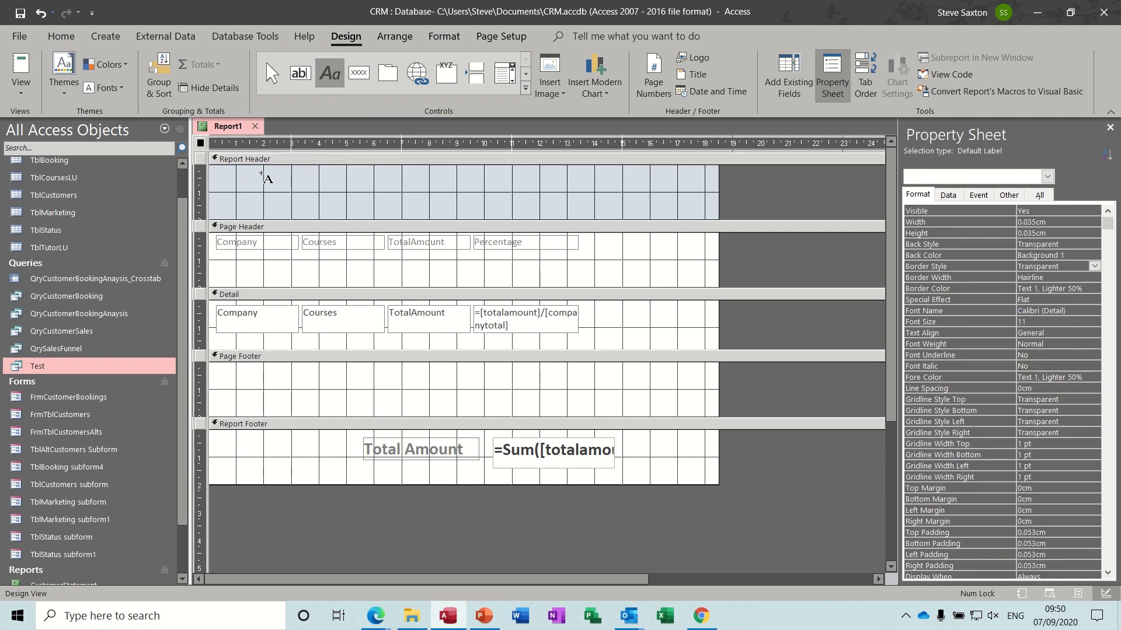
{"action": "left_click_drag", "start_coordinate": [246, 173], "coordinate": [570, 211]}
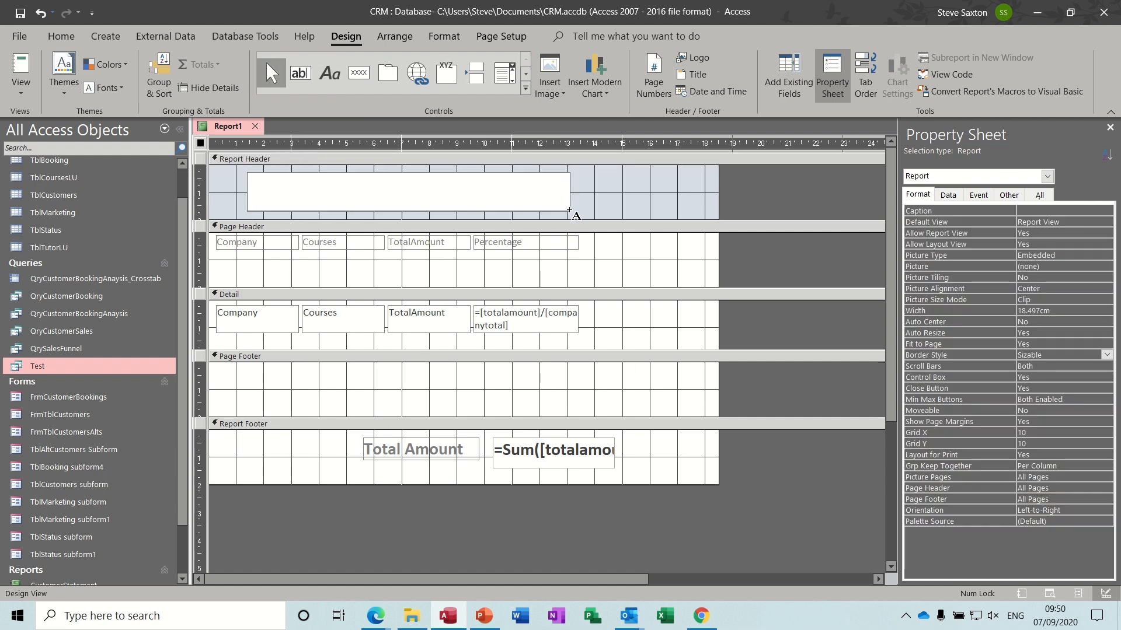
{"action": "type", "text": "Company Sales Amount"}
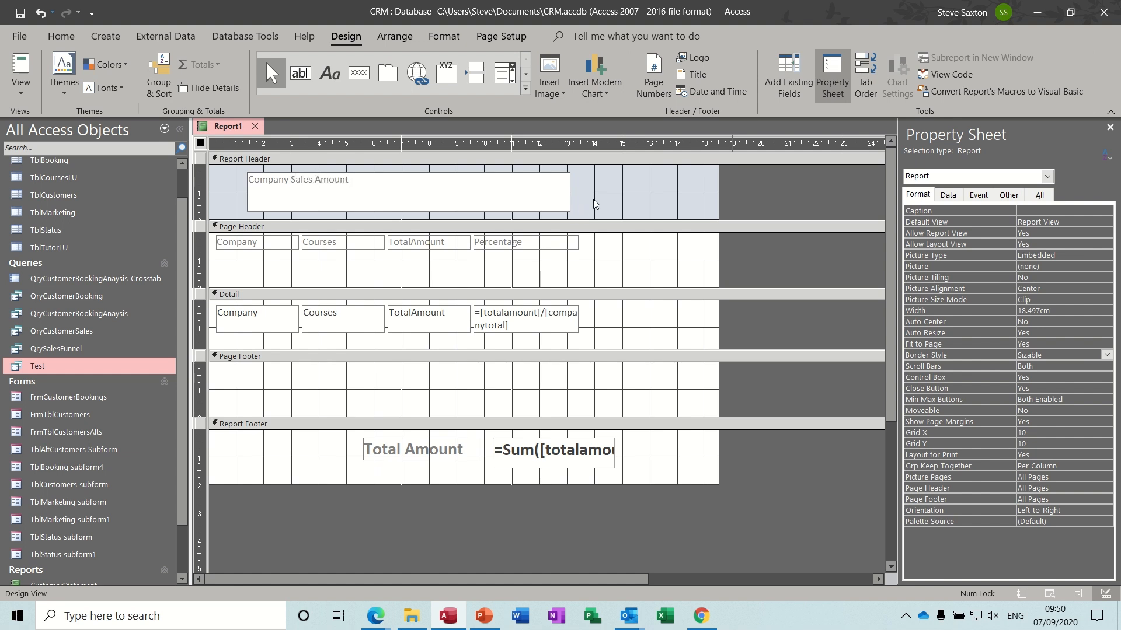
{"action": "key", "text": "Return"}
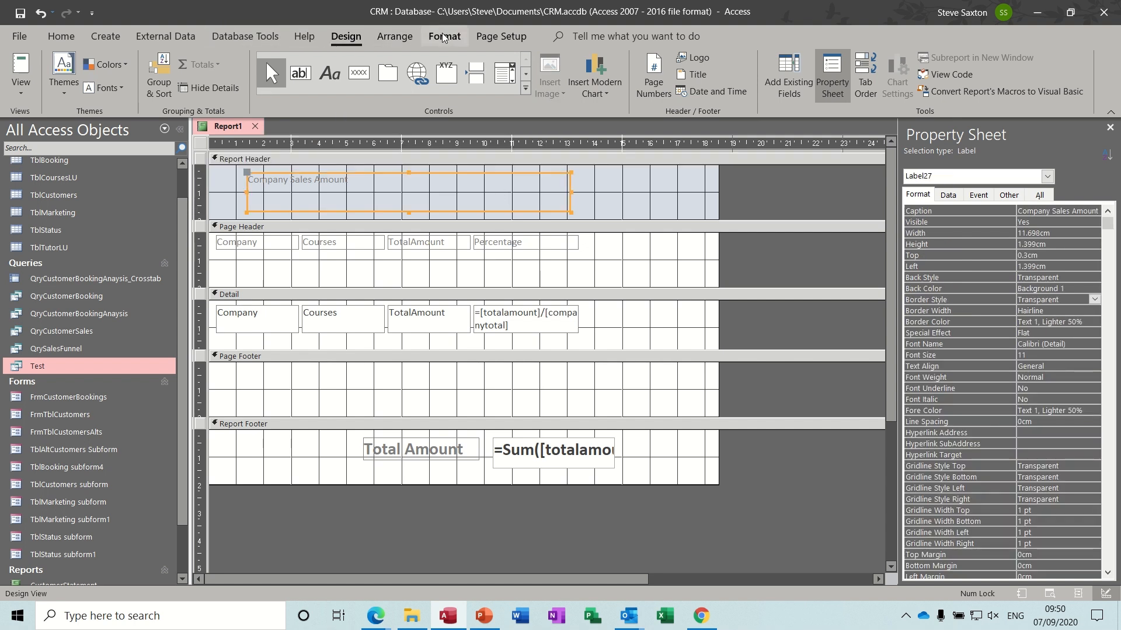
- Make the title bold at 18 points and preview the report
{"action": "left_click", "coordinate": [444, 36]}
{"action": "left_click", "coordinate": [267, 64]}
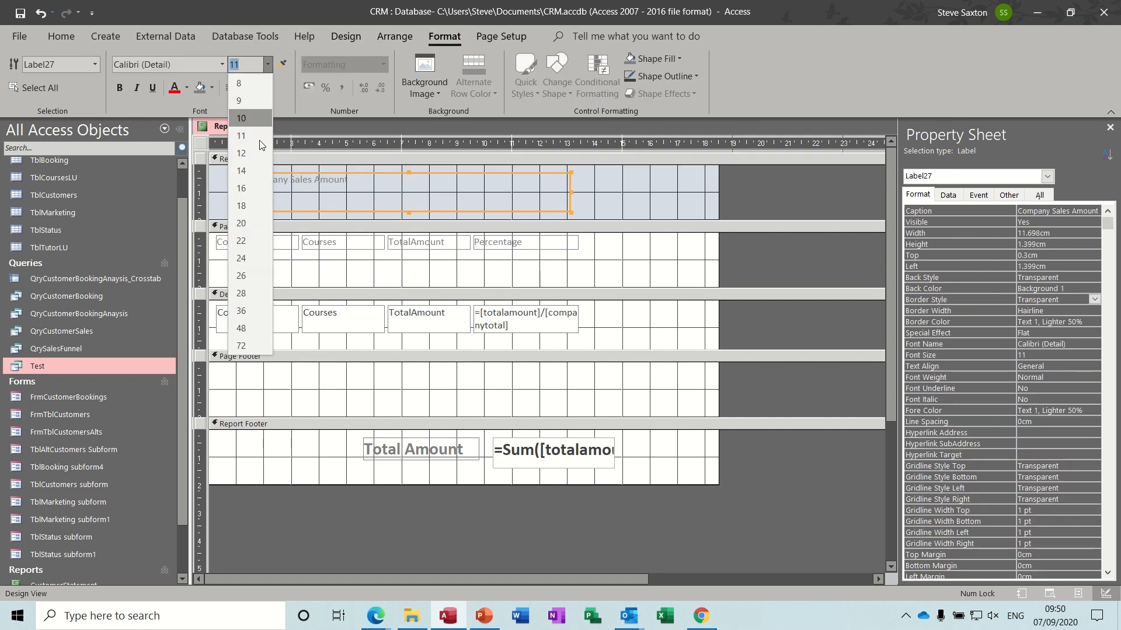
{"action": "left_click", "coordinate": [246, 205]}
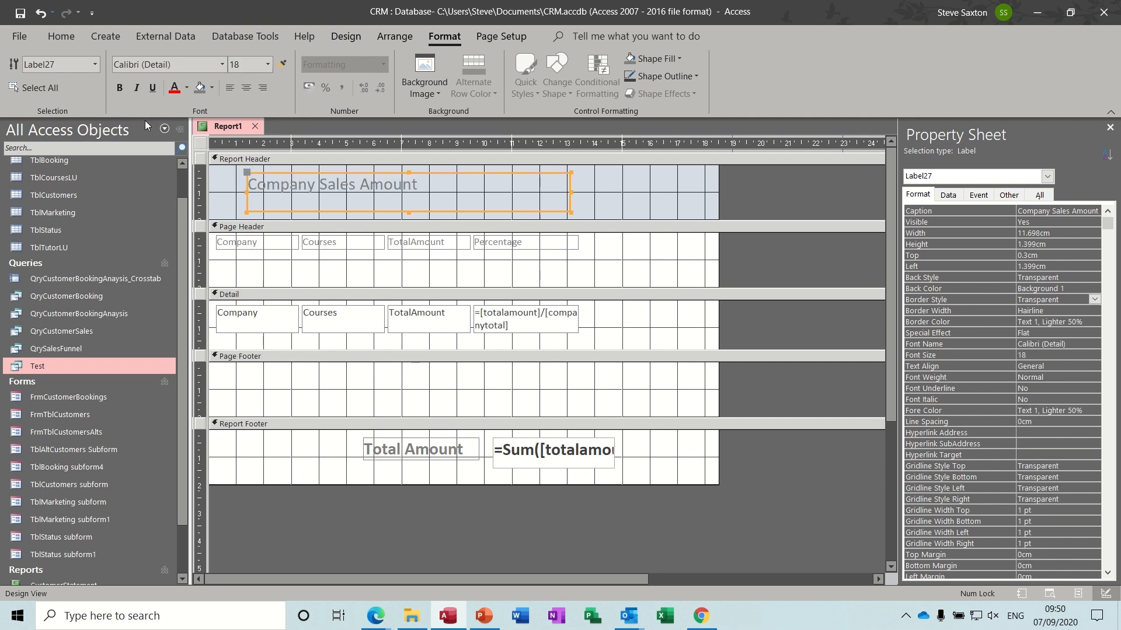
{"action": "left_click", "coordinate": [125, 92]}
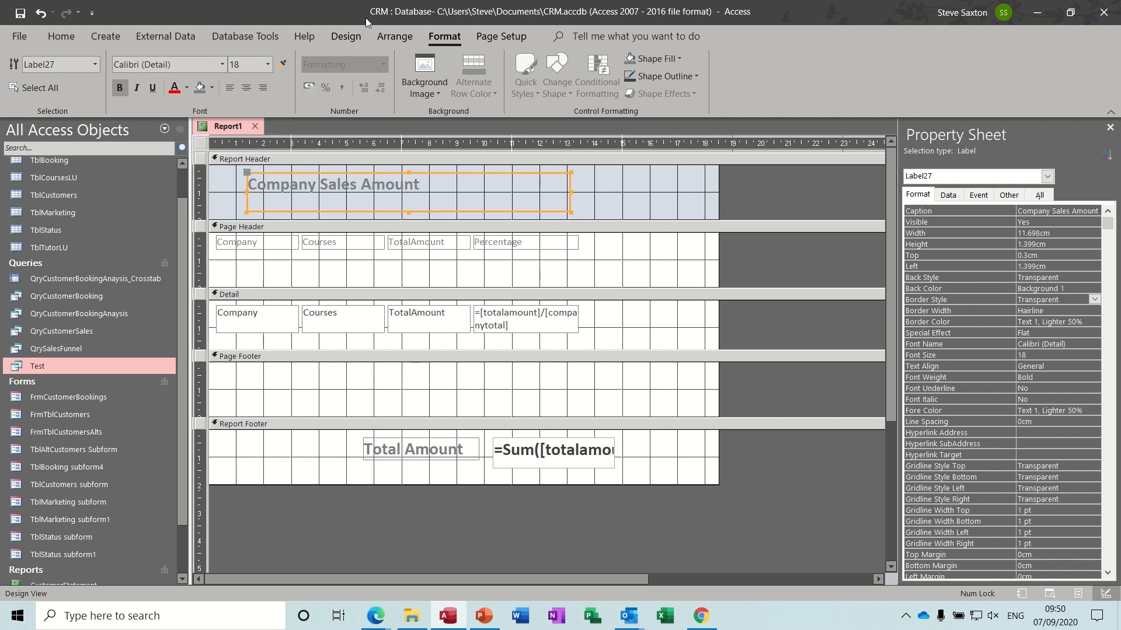
{"action": "left_click", "coordinate": [346, 36]}
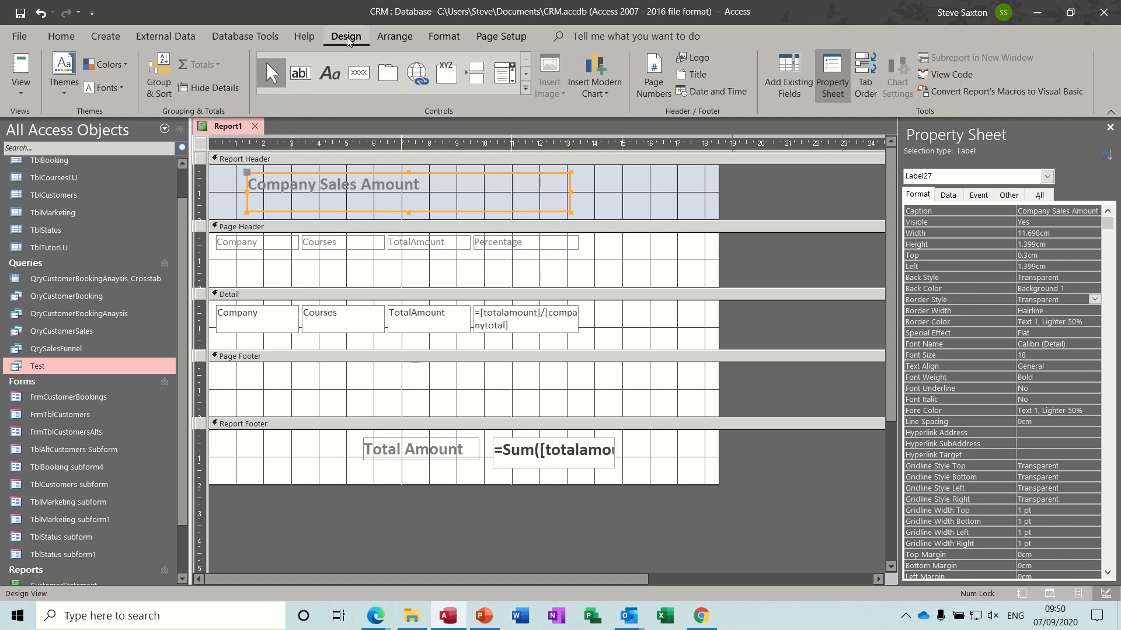
{"action": "left_click", "coordinate": [19, 64]}
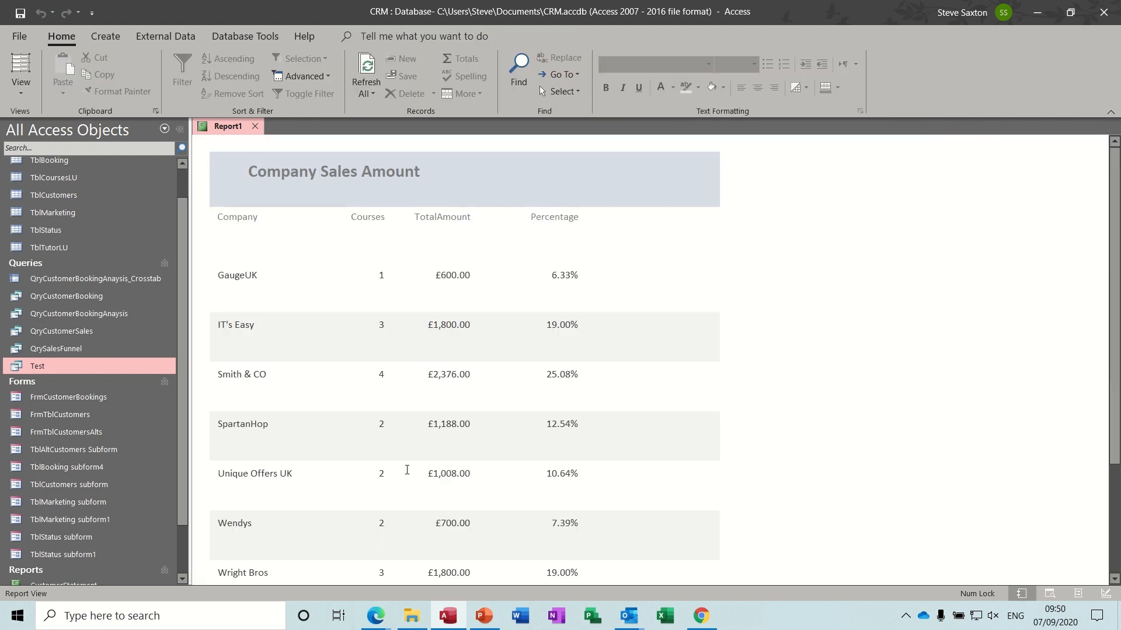
{"action": "left_click", "coordinate": [26, 103]}
- Shrink the Page Header, collapse the empty Page Footer, and preview the tighter report
{"action": "left_click", "coordinate": [59, 226]}
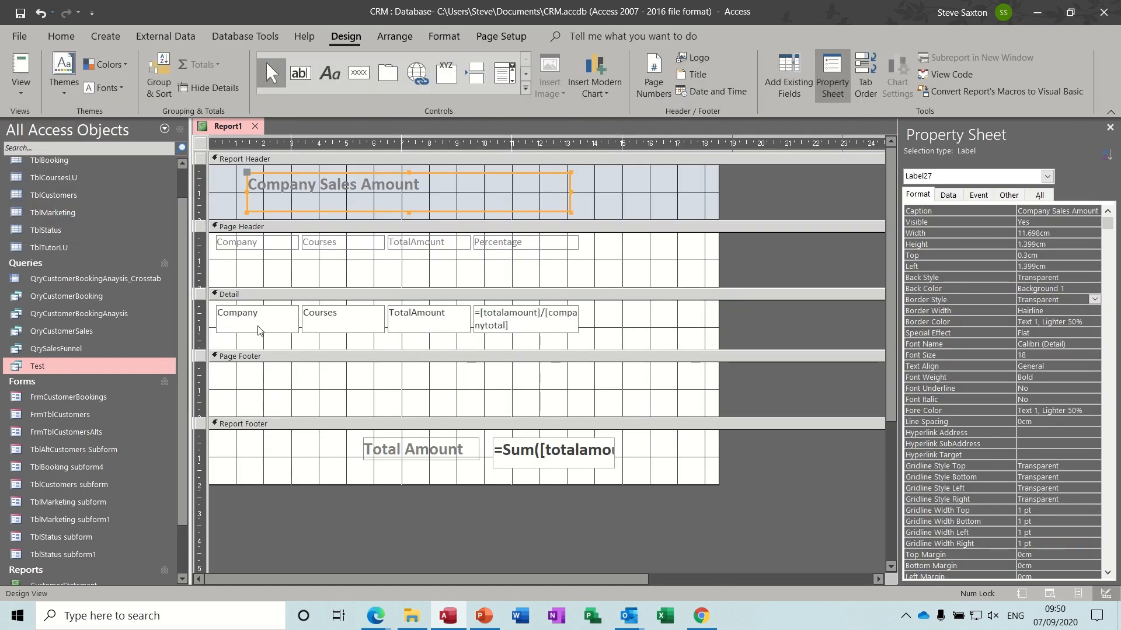
{"action": "left_click_drag", "start_coordinate": [386, 285], "coordinate": [397, 259]}
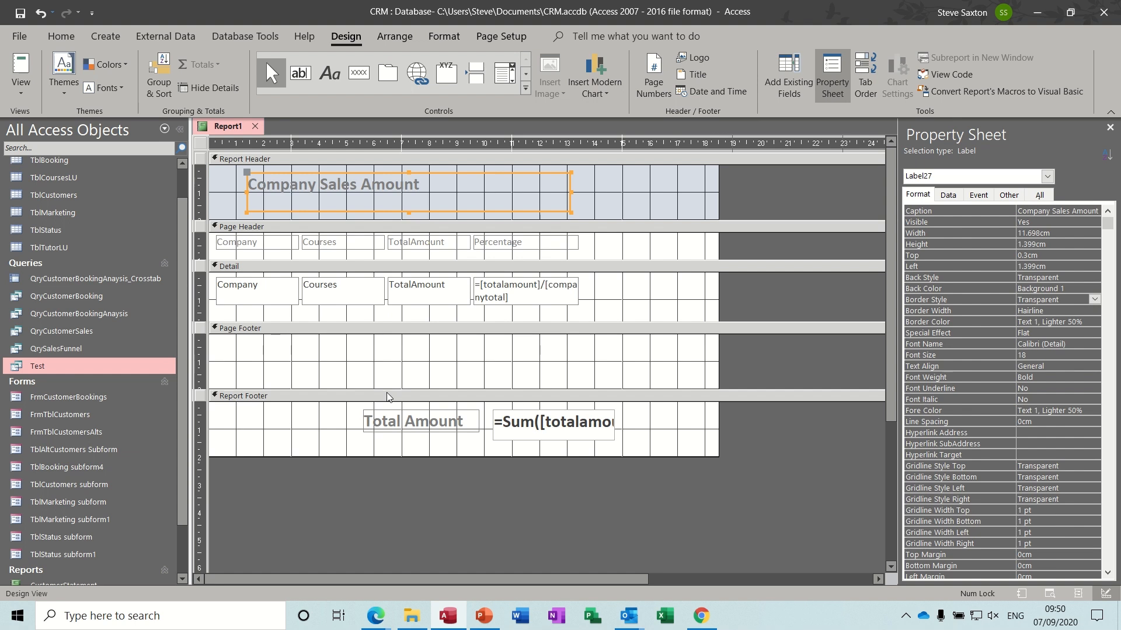
{"action": "left_click_drag", "start_coordinate": [386, 390], "coordinate": [385, 307]}
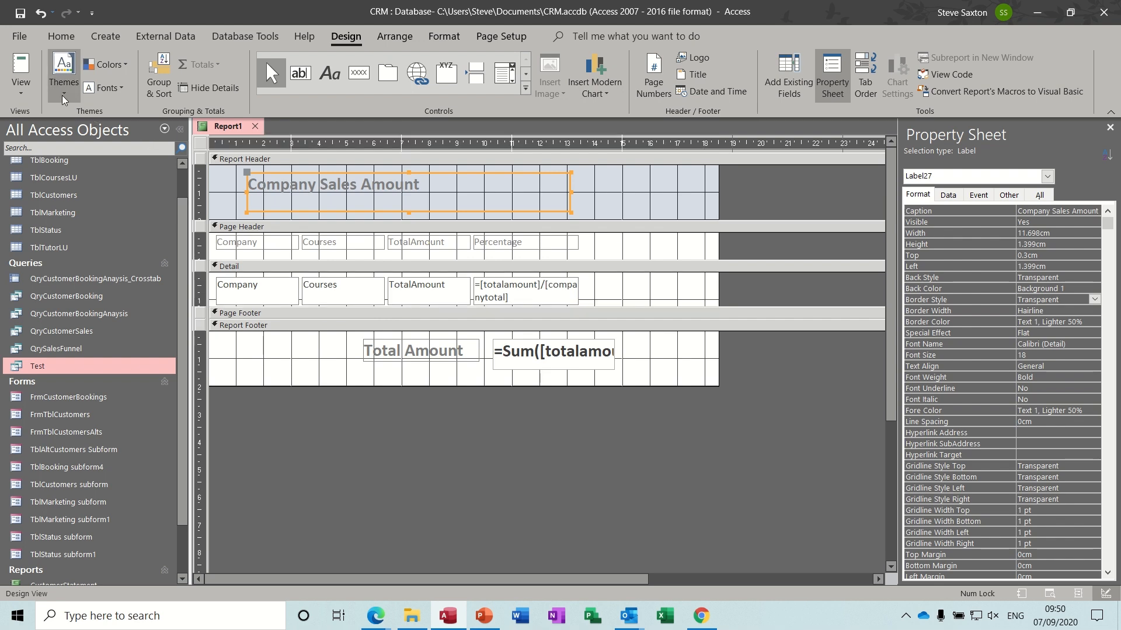
{"action": "left_click", "coordinate": [21, 67]}
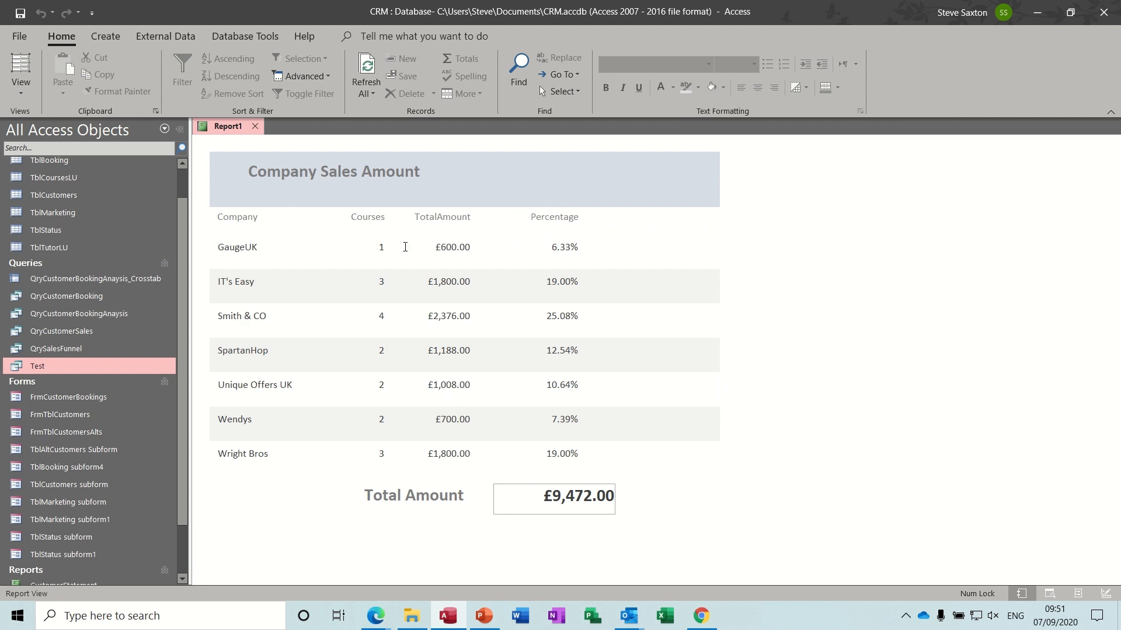
- Close Report1, answering the save prompt
{"action": "left_click", "coordinate": [257, 128]}
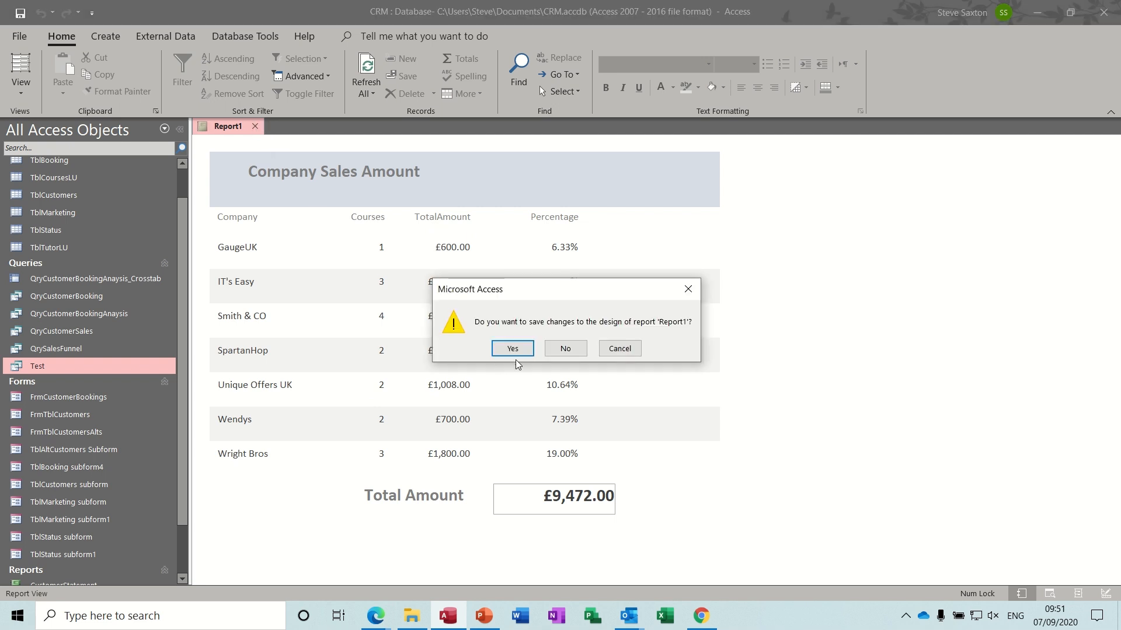
{"action": "left_click", "coordinate": [565, 349]}
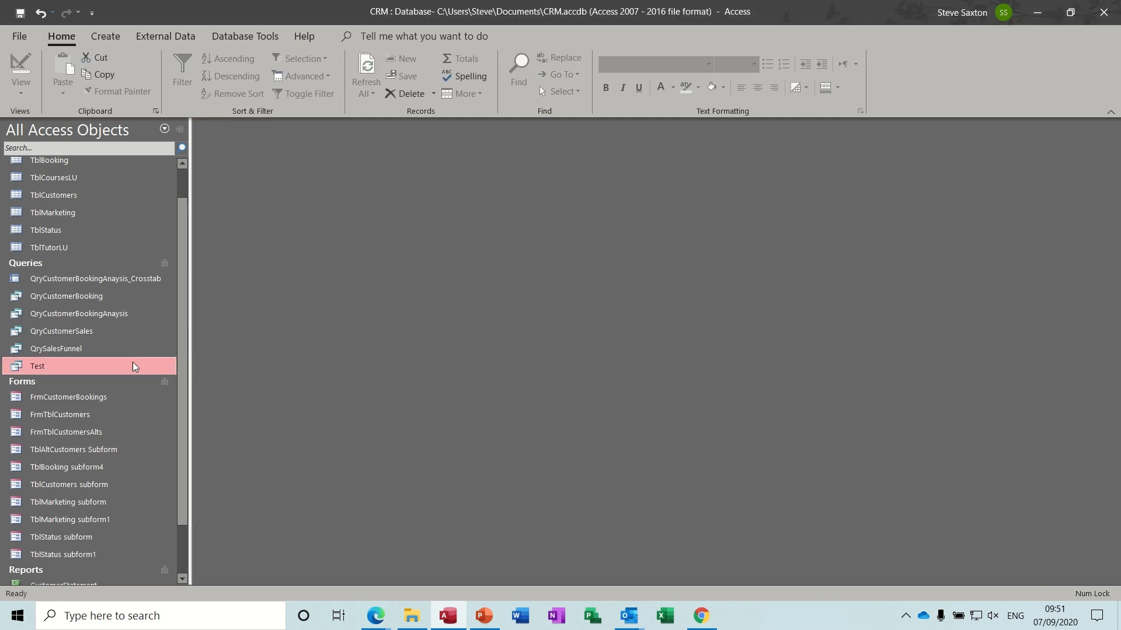
{"action": "left_click", "coordinate": [103, 281]}
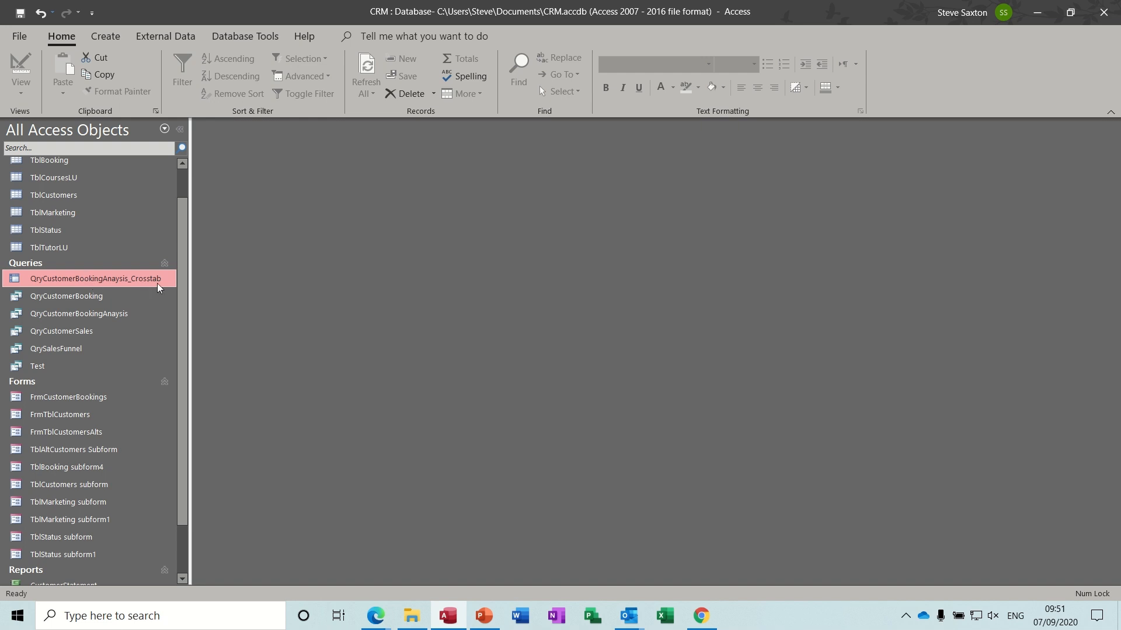
- Start a Crosstab Query Wizard using the QryCustomerBookingAnaysis query as the source
{"action": "left_click", "coordinate": [105, 37]}
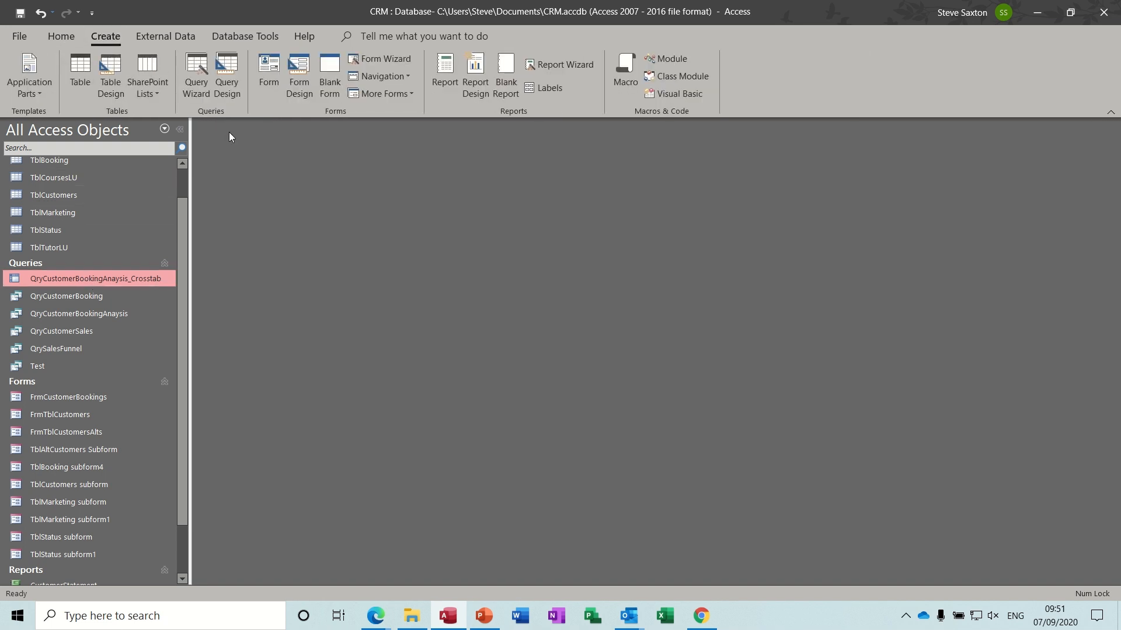
{"action": "left_click", "coordinate": [196, 71]}
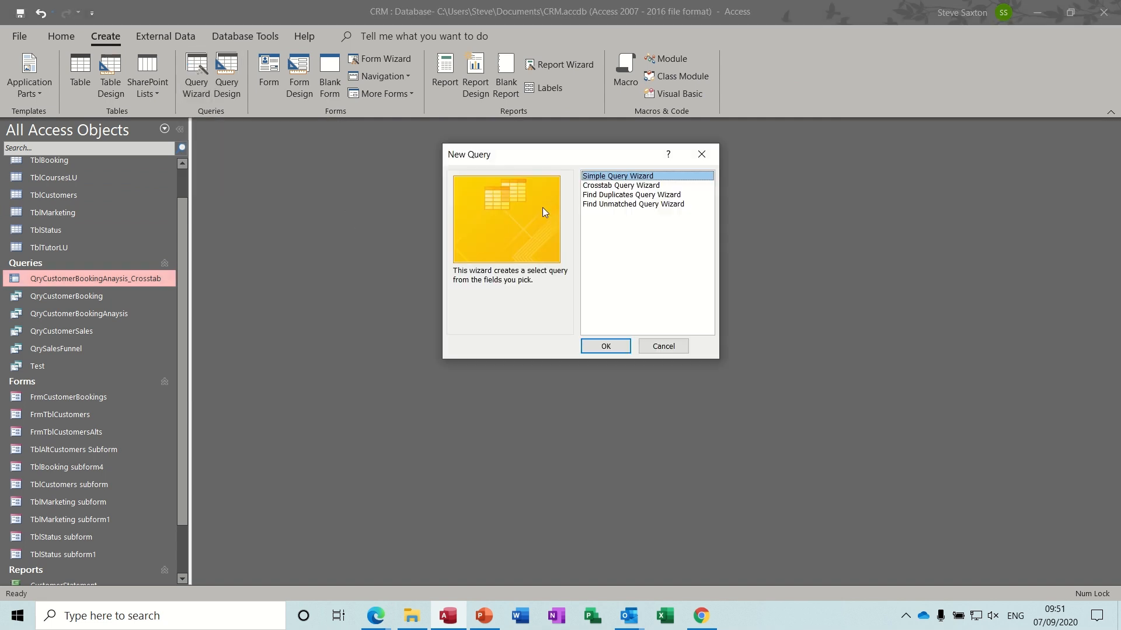
{"action": "left_click", "coordinate": [622, 187]}
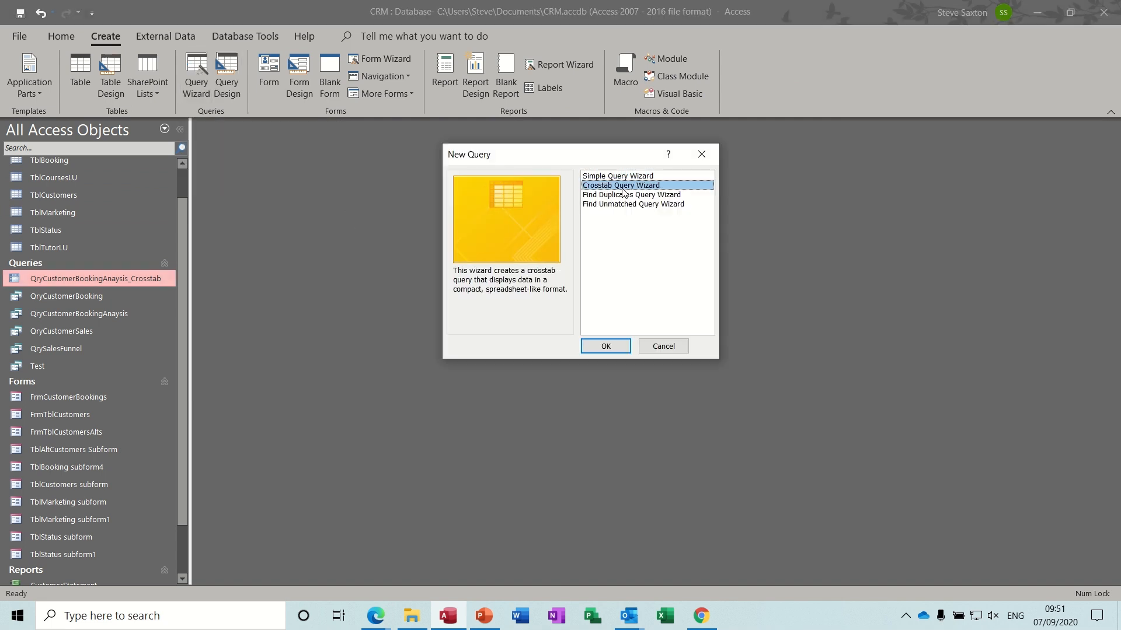
{"action": "left_click", "coordinate": [604, 346]}
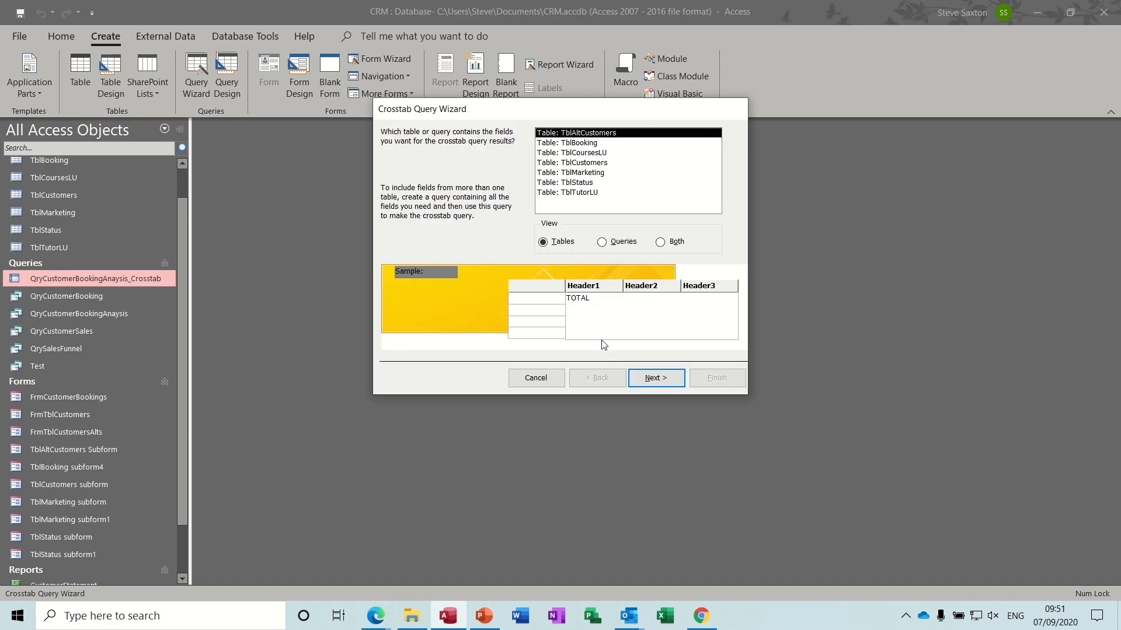
{"action": "left_click", "coordinate": [606, 246]}
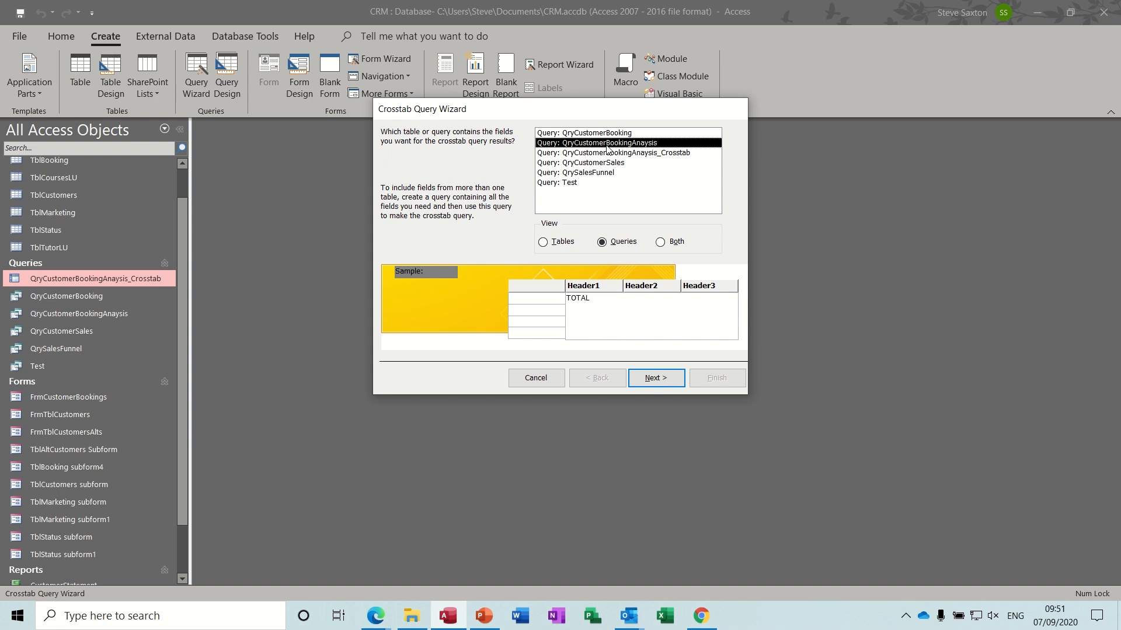
{"action": "left_click", "coordinate": [654, 379]}
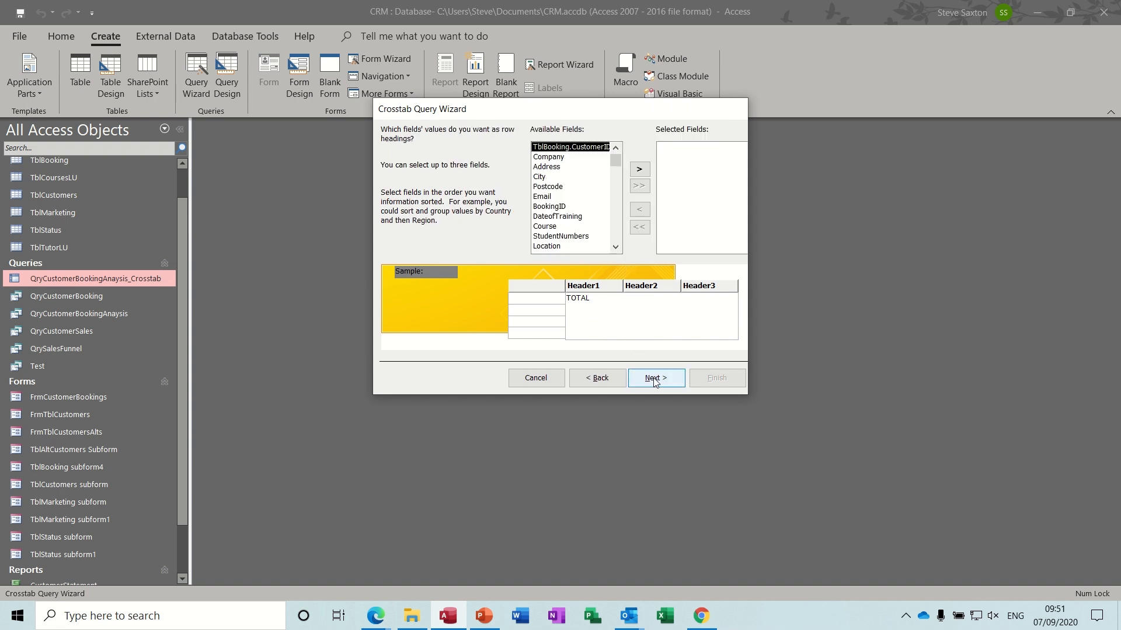
- Use Company as the row heading and Course as the column heading
{"action": "left_click", "coordinate": [557, 158]}
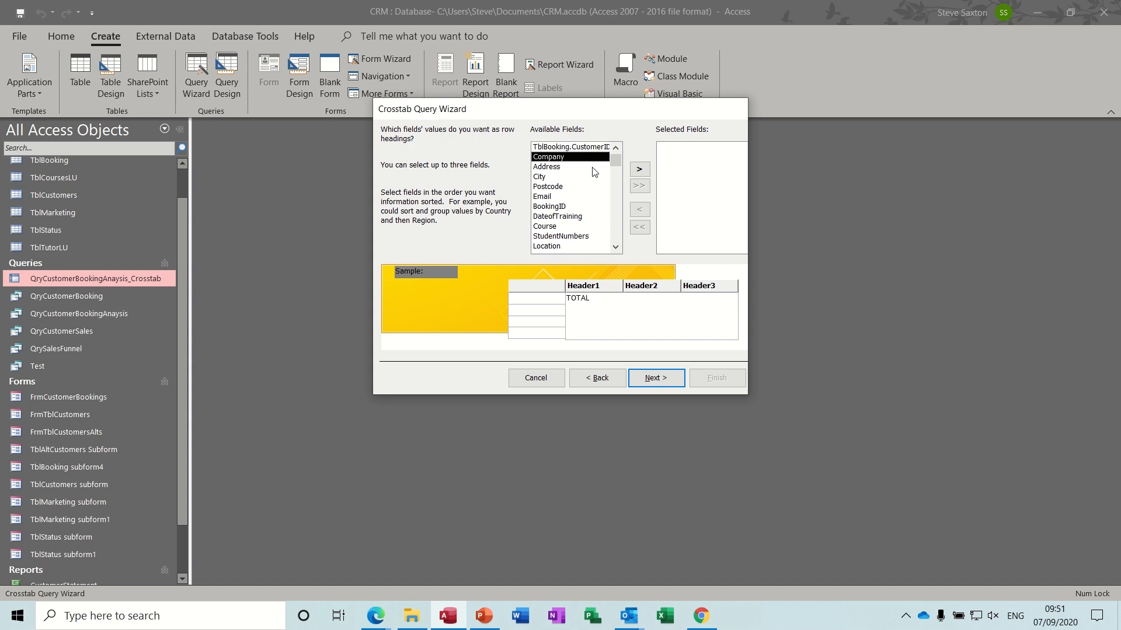
{"action": "left_click", "coordinate": [639, 169]}
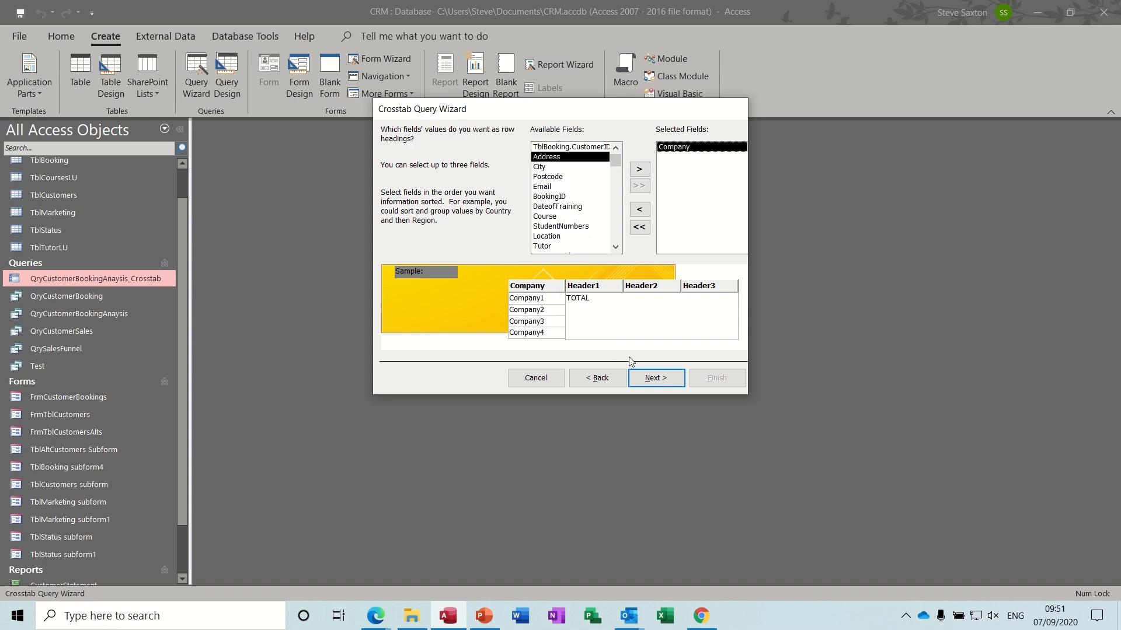
{"action": "left_click", "coordinate": [652, 378]}
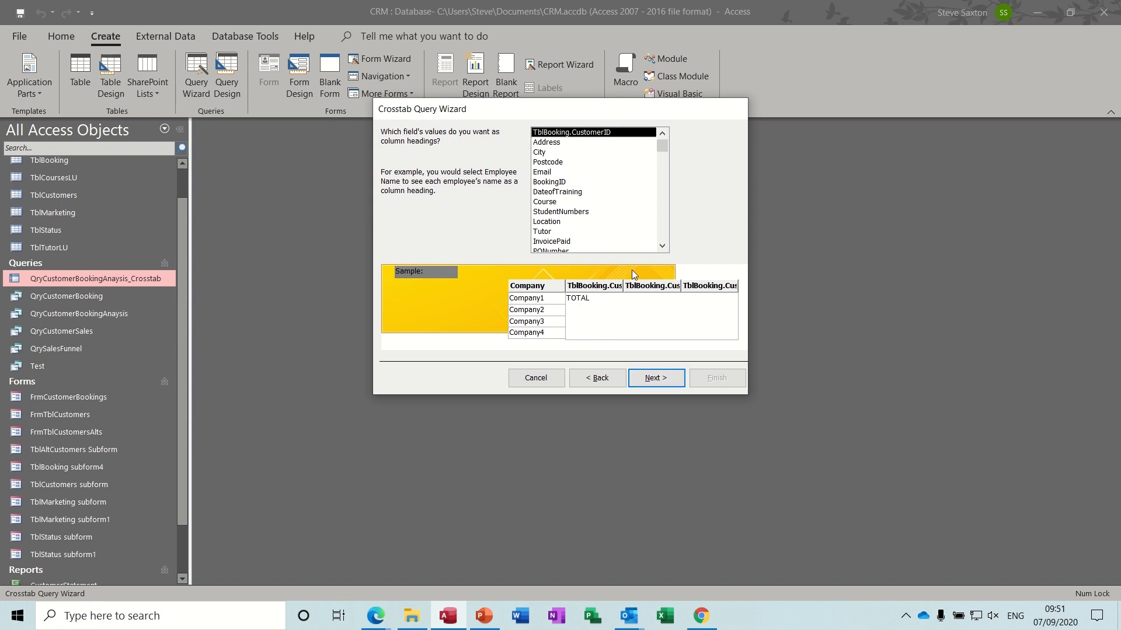
{"action": "left_click", "coordinate": [558, 204]}
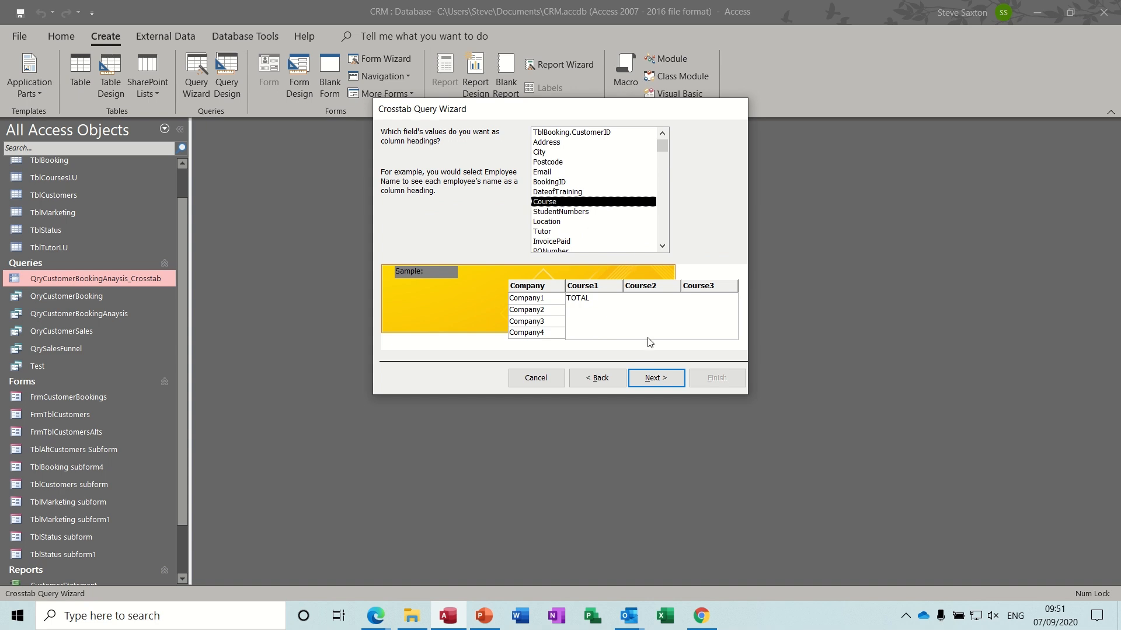
{"action": "left_click", "coordinate": [654, 379]}
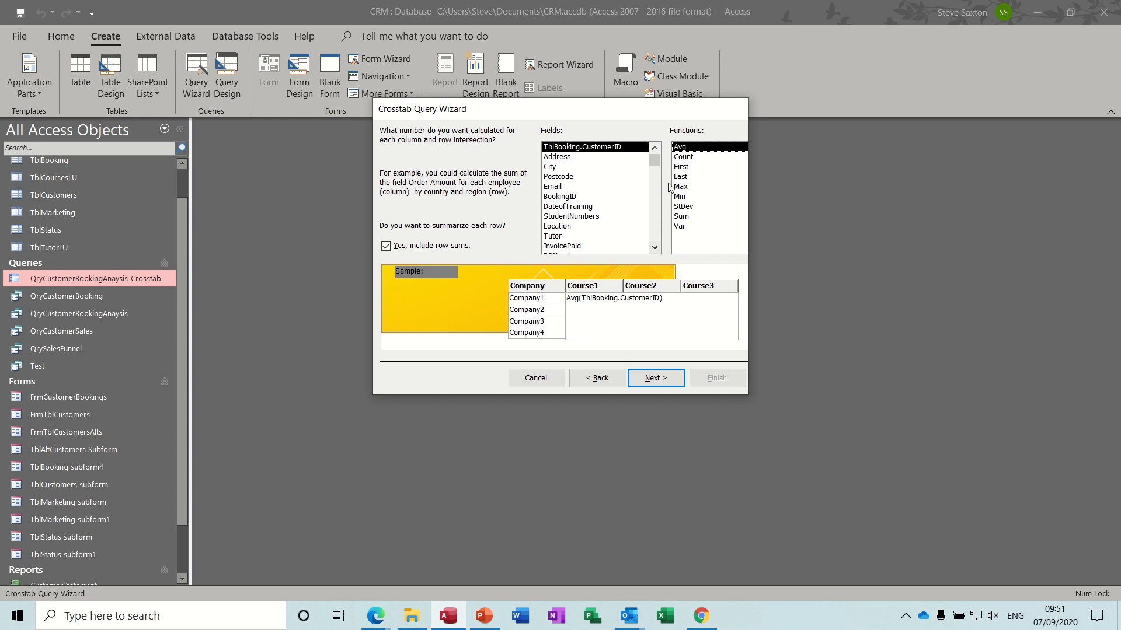
- Sum the Total field per company and course, creating QryCustomerBookingAnaysis_Crosstab1
{"action": "left_click", "coordinate": [685, 159]}
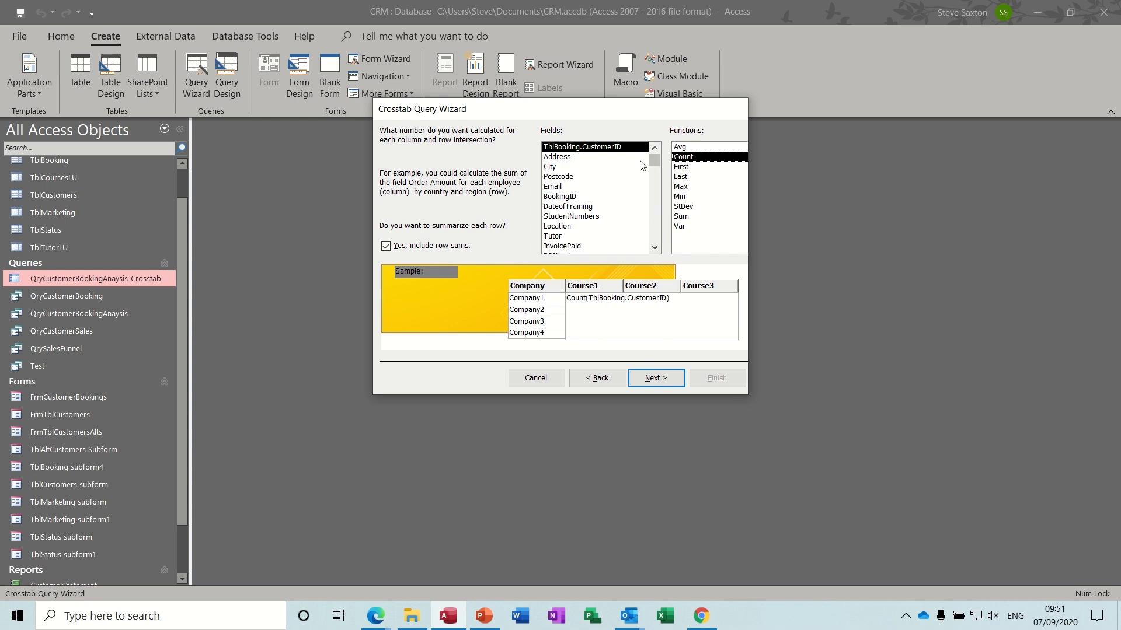
{"action": "left_click", "coordinate": [656, 247]}
{"action": "left_click", "coordinate": [656, 248]}
{"action": "left_click", "coordinate": [656, 247]}
{"action": "left_click", "coordinate": [656, 248]}
{"action": "left_click", "coordinate": [656, 248]}
{"action": "left_click", "coordinate": [656, 247]}
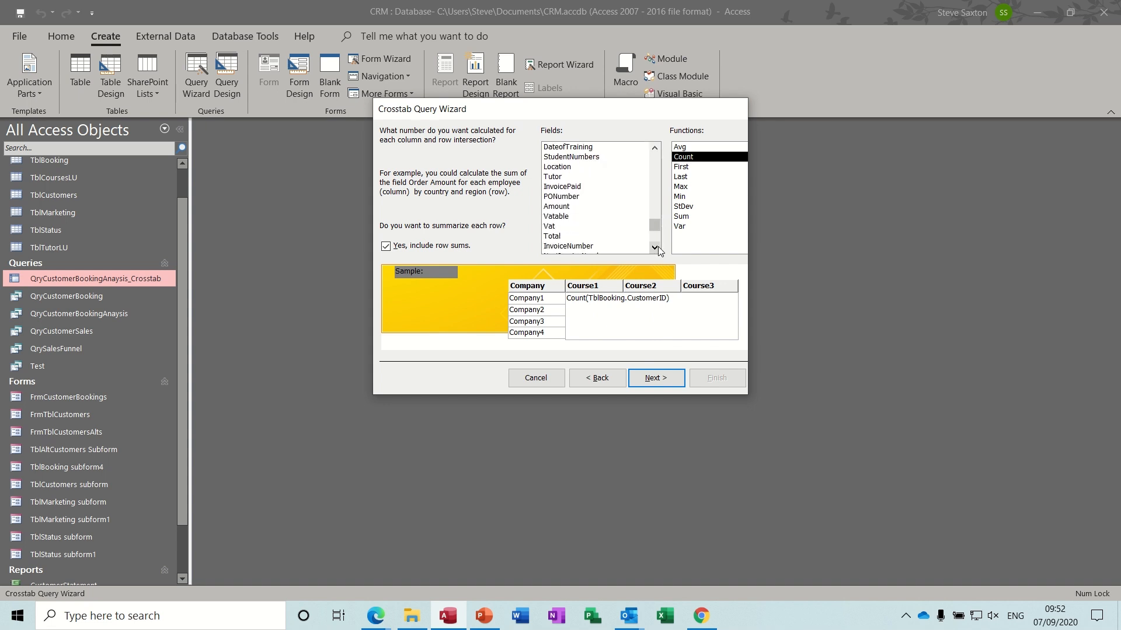
{"action": "left_click", "coordinate": [656, 247]}
{"action": "left_click", "coordinate": [553, 229]}
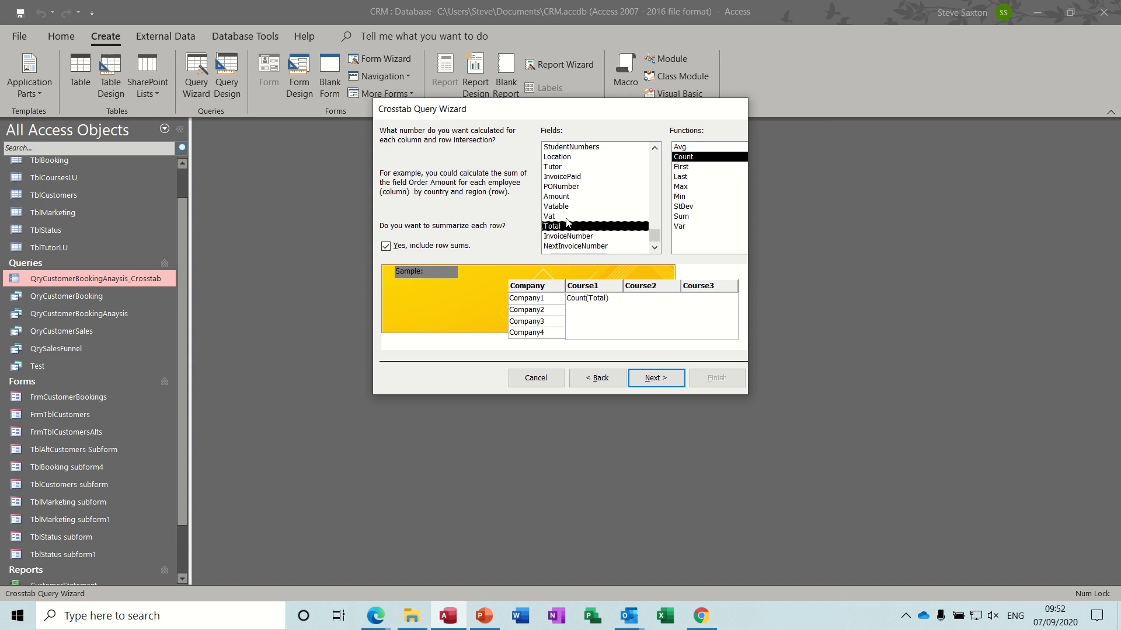
{"action": "left_click", "coordinate": [691, 216]}
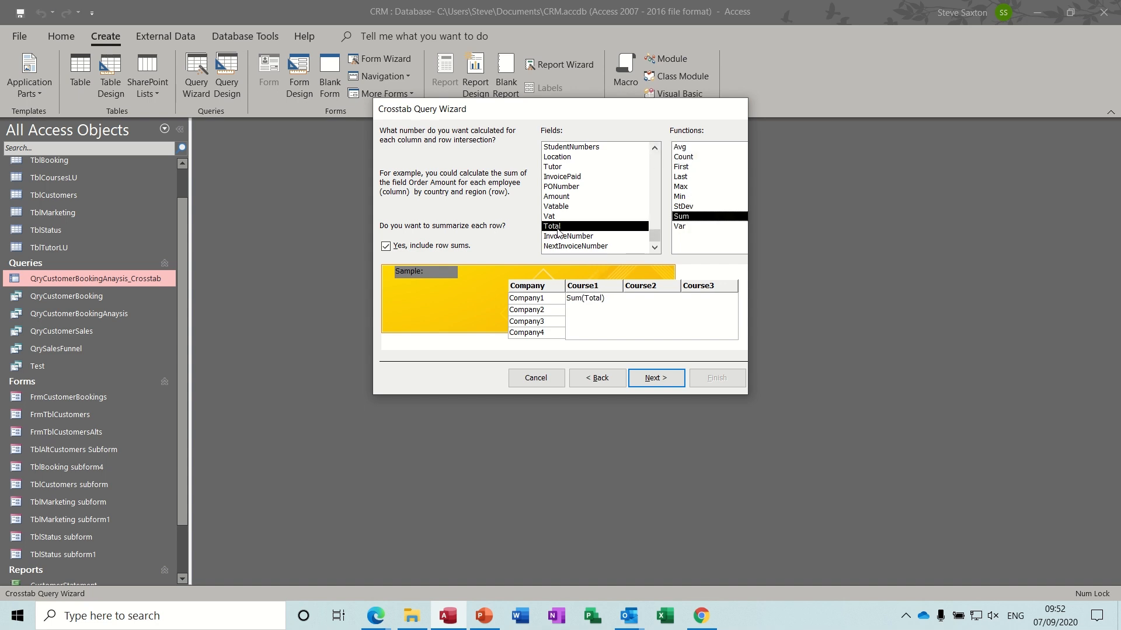
{"action": "left_click", "coordinate": [655, 379]}
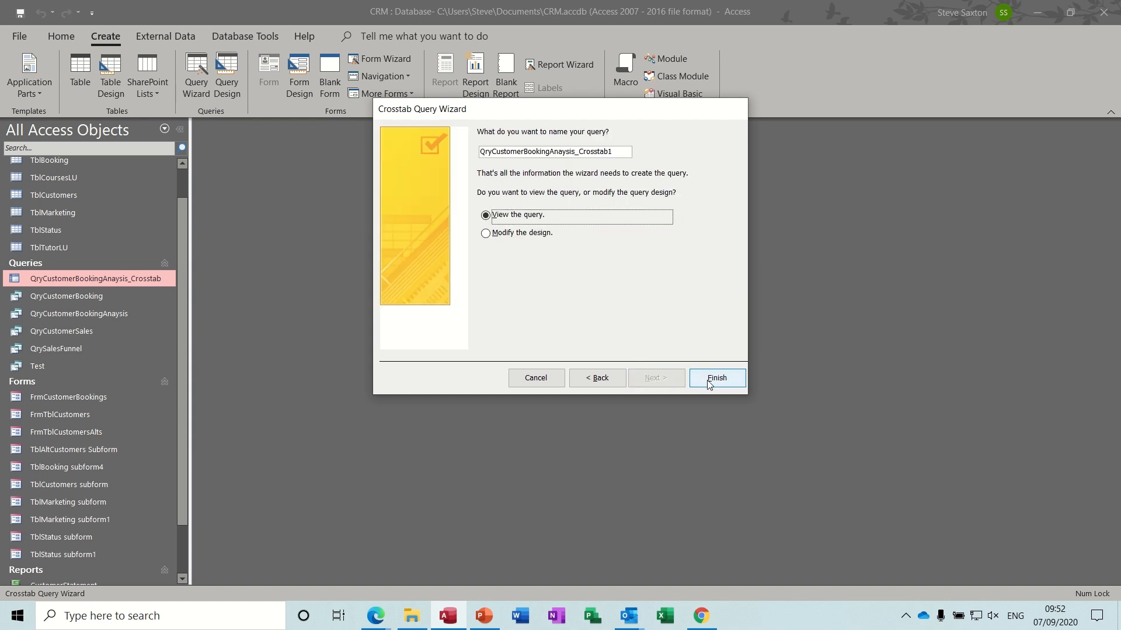
{"action": "left_click", "coordinate": [709, 382]}
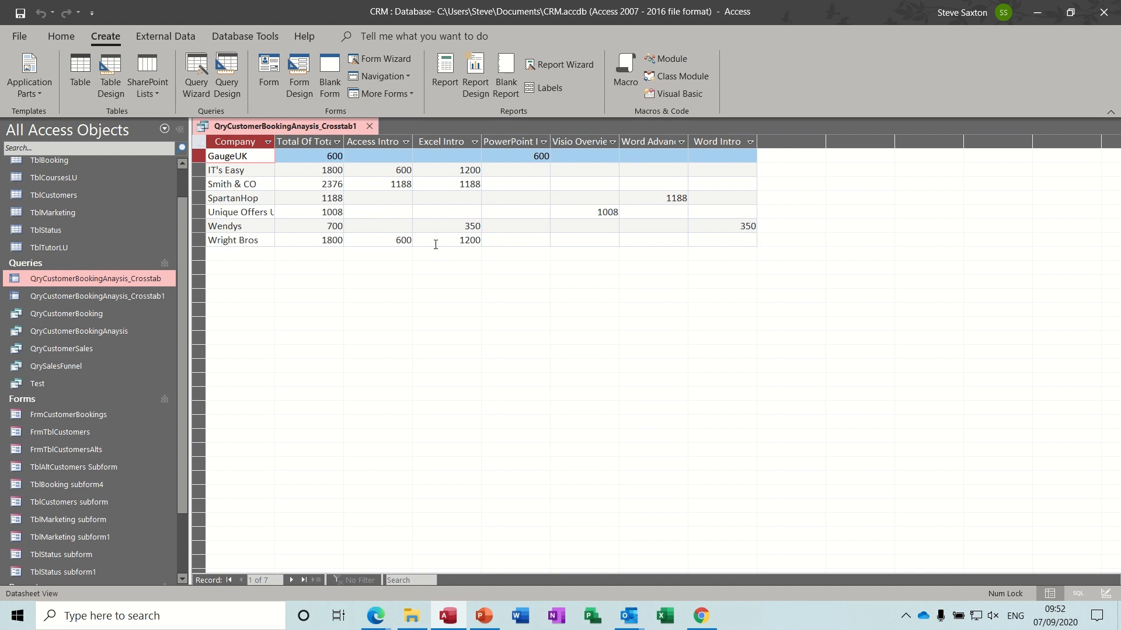
- Format the Total Of Total and [Total] columns as Currency and run the query
{"action": "left_click", "coordinate": [58, 33]}
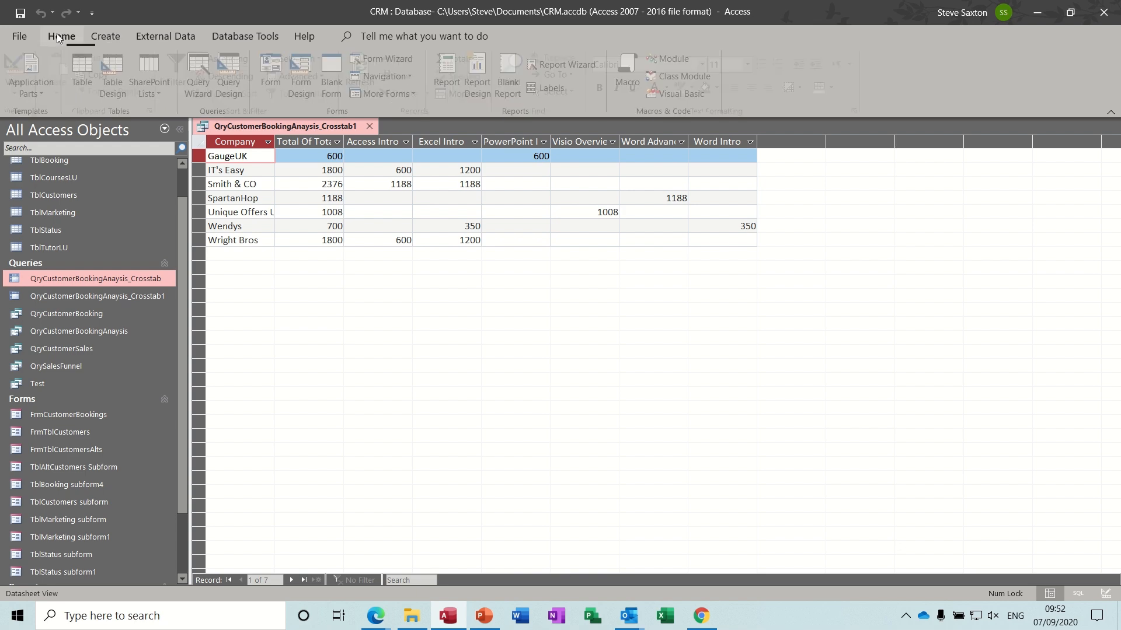
{"action": "left_click", "coordinate": [21, 65]}
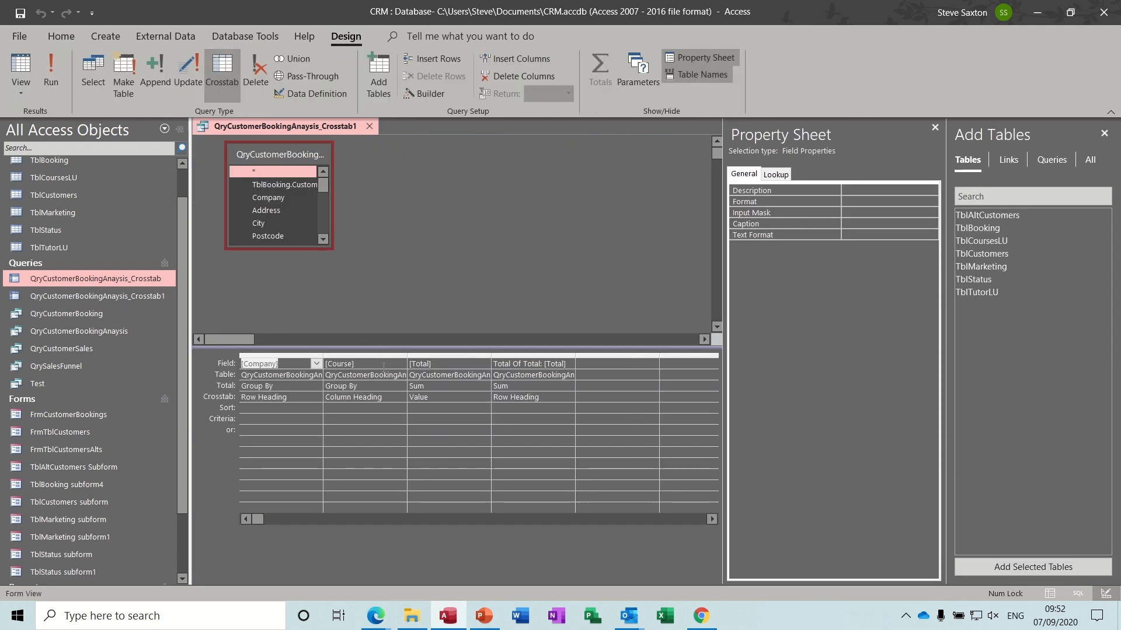
{"action": "left_click", "coordinate": [558, 402]}
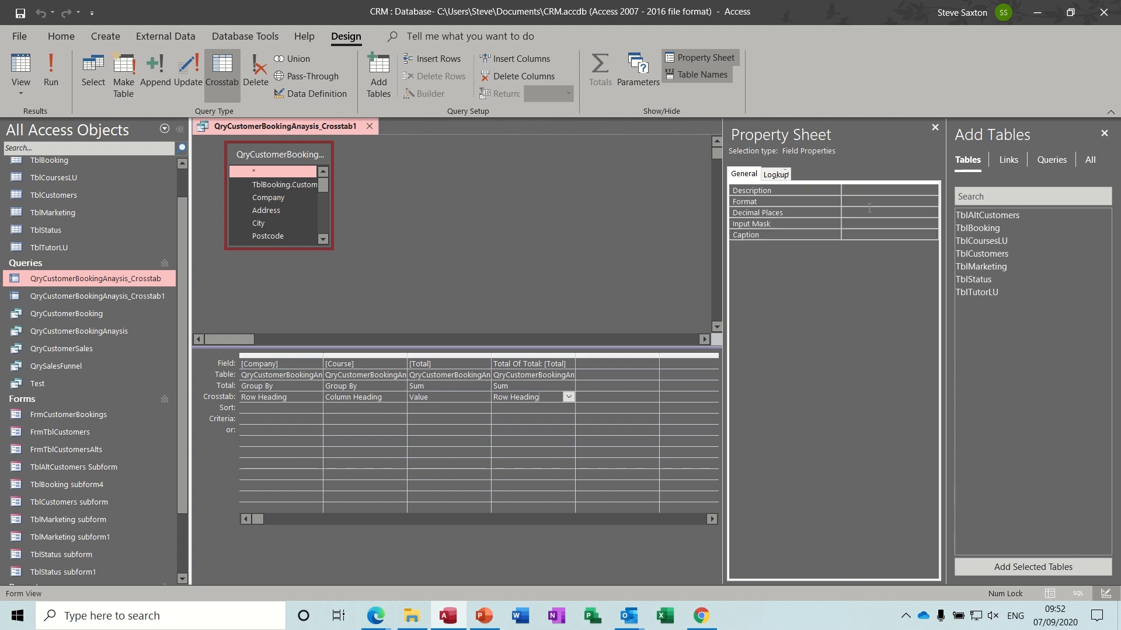
{"action": "left_click", "coordinate": [905, 202]}
{"action": "left_click", "coordinate": [931, 202]}
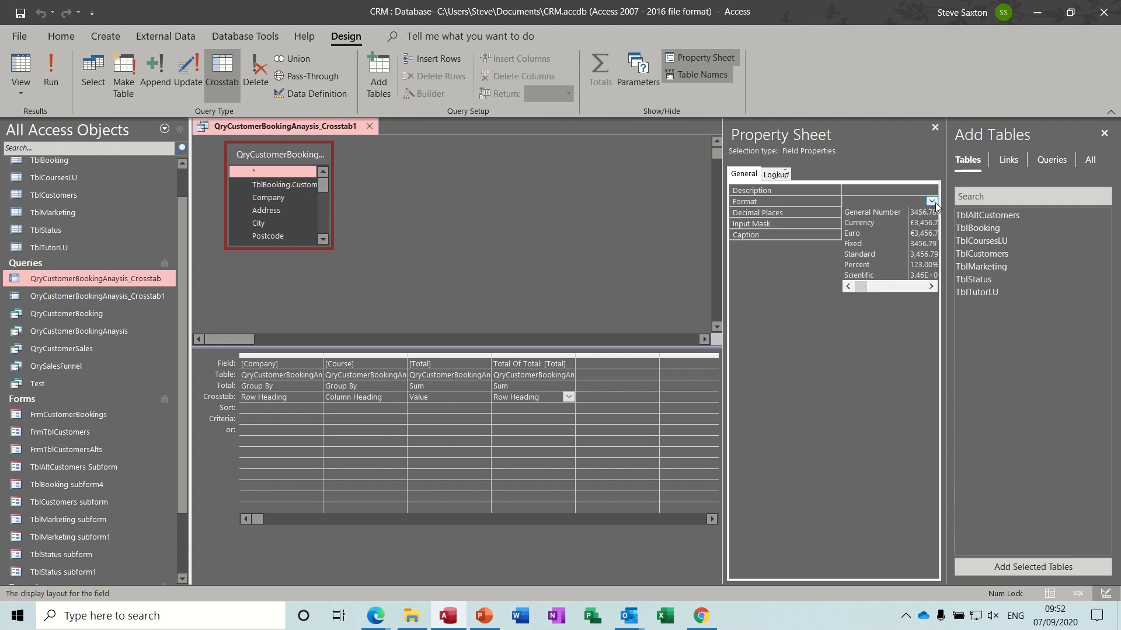
{"action": "left_click", "coordinate": [881, 223]}
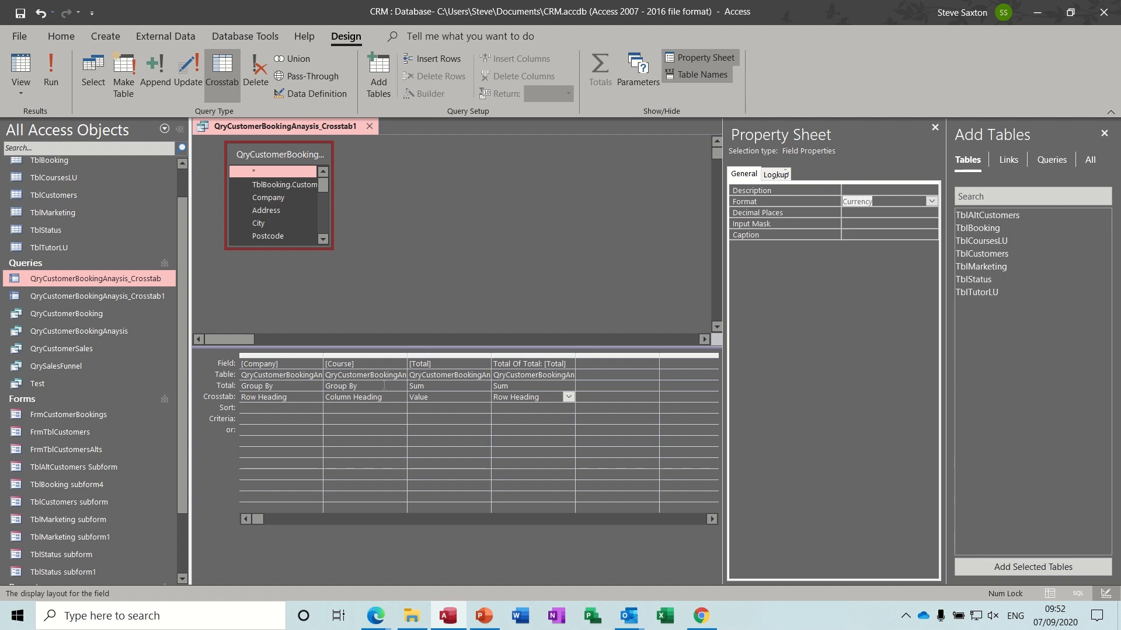
{"action": "left_click", "coordinate": [437, 387]}
{"action": "left_click", "coordinate": [856, 201]}
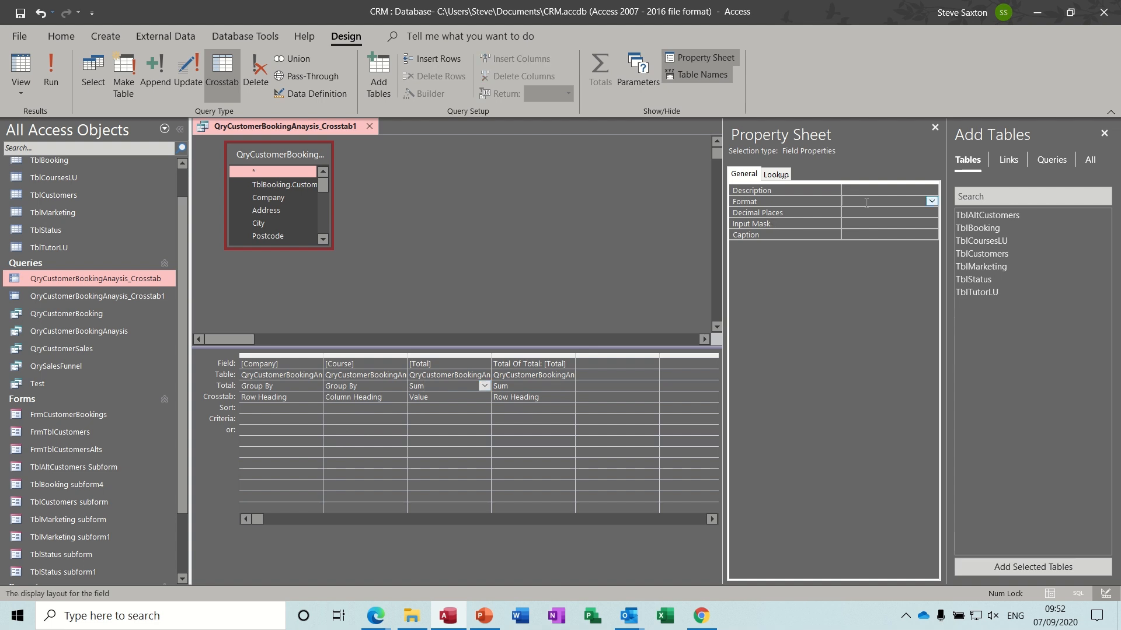
{"action": "left_click", "coordinate": [932, 202]}
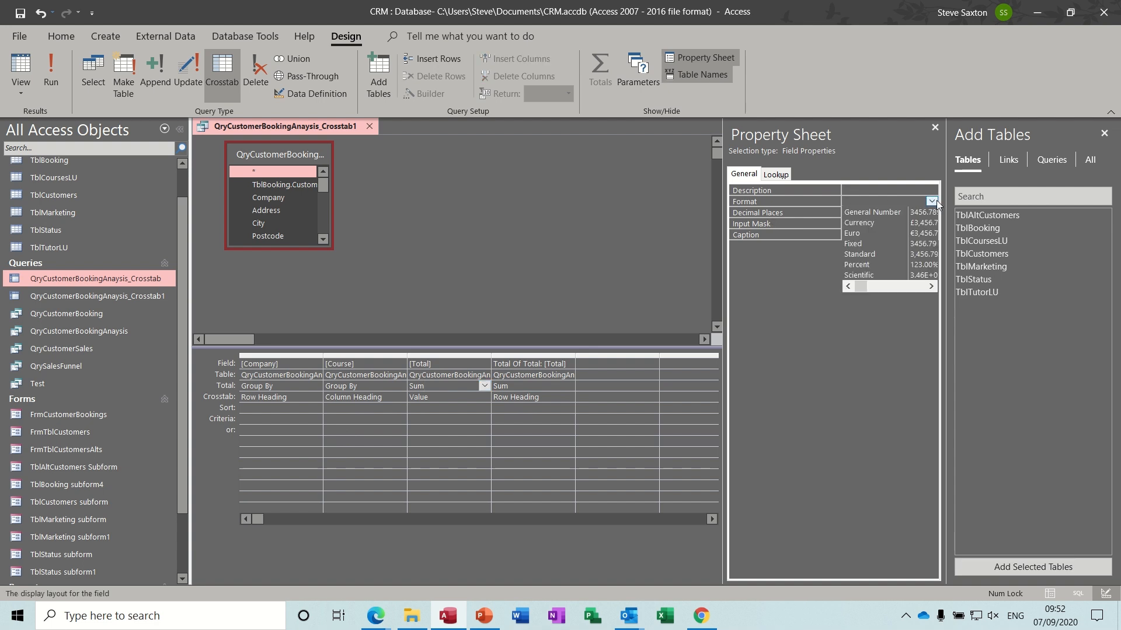
{"action": "left_click", "coordinate": [899, 222]}
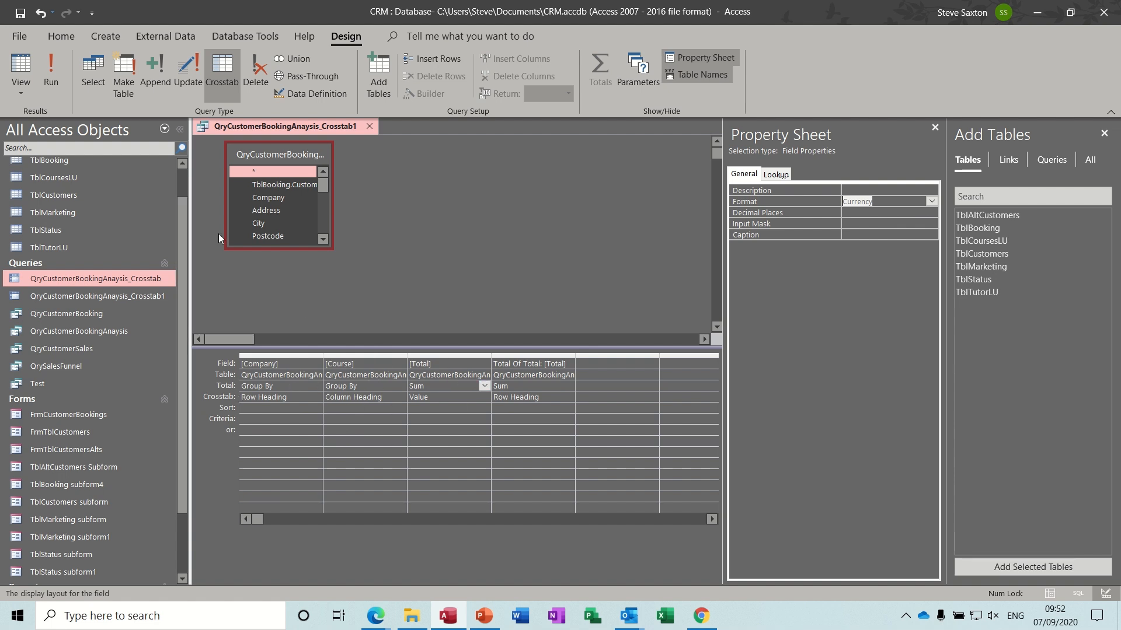
{"action": "left_click", "coordinate": [54, 71]}
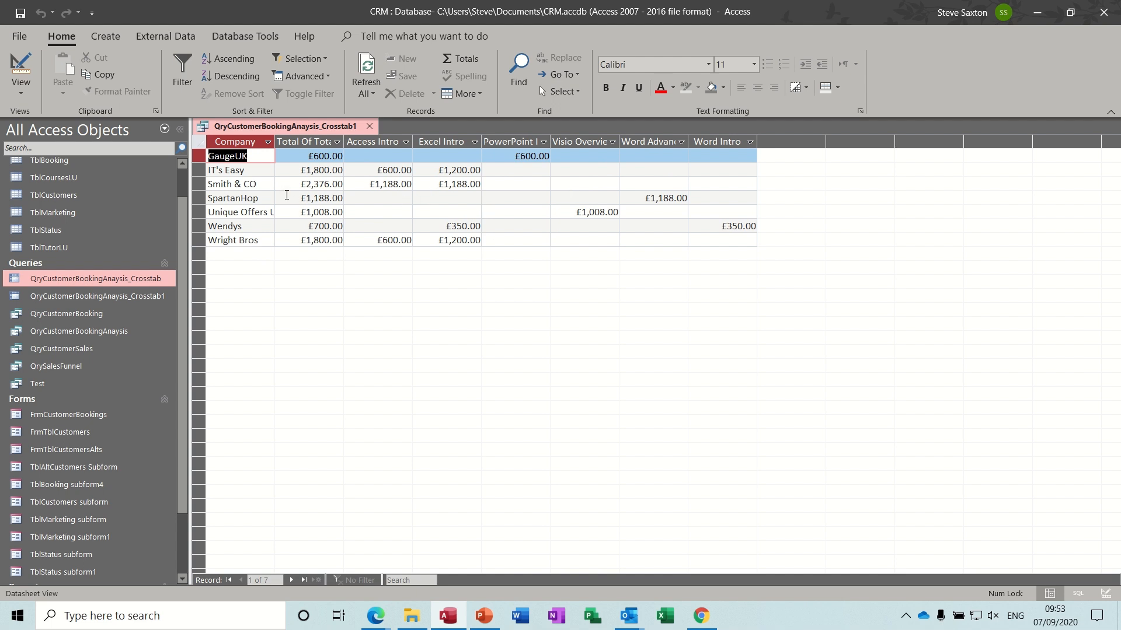
- Save the crosstab query's design changes, then reopen Crosstab1 to check it and close it
{"action": "left_click", "coordinate": [369, 127]}
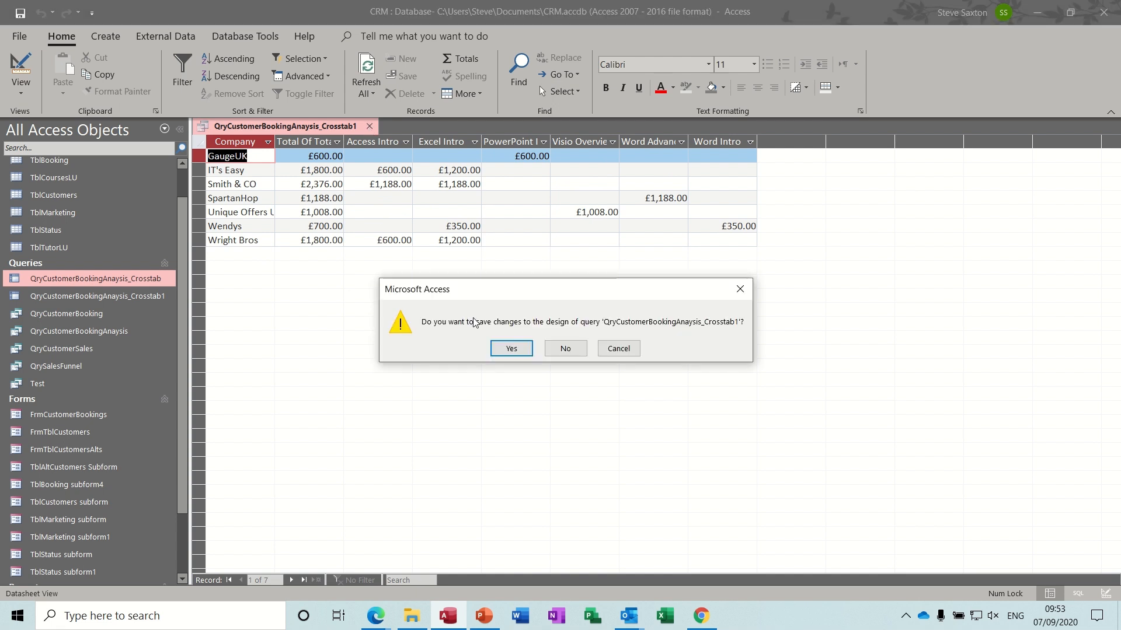
{"action": "left_click", "coordinate": [510, 350]}
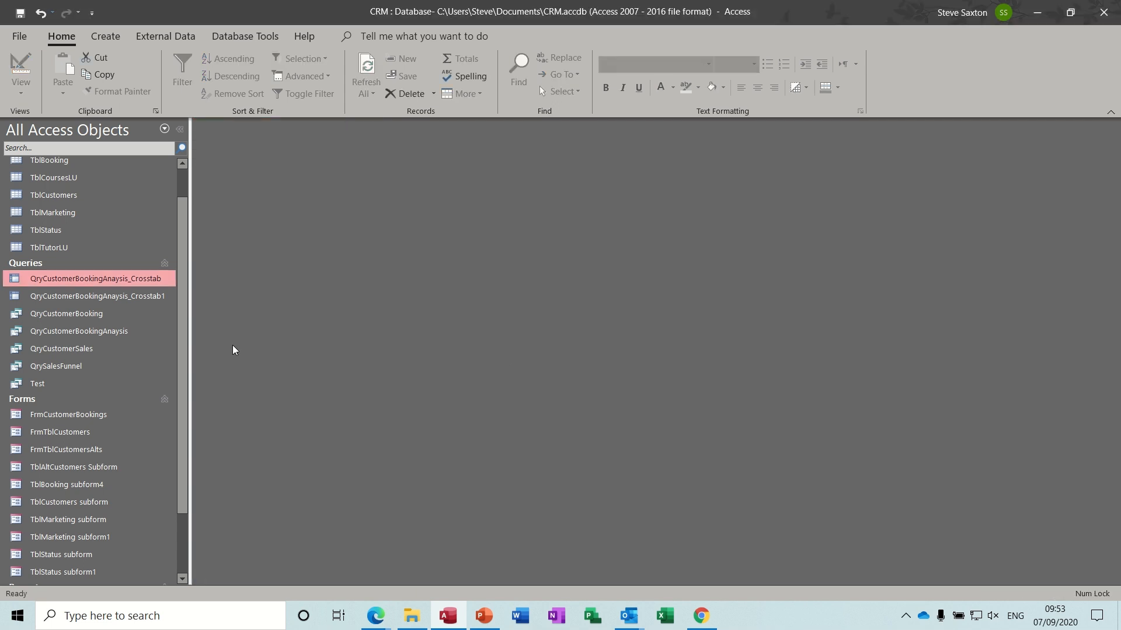
{"action": "double_click", "coordinate": [150, 301]}
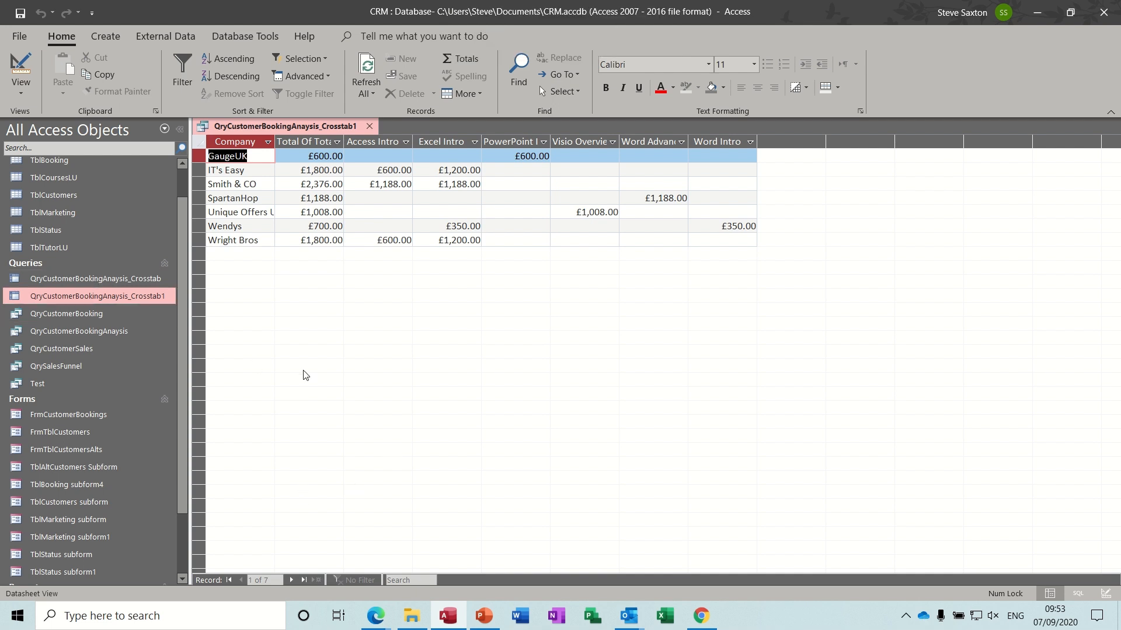
{"action": "left_click", "coordinate": [369, 126]}
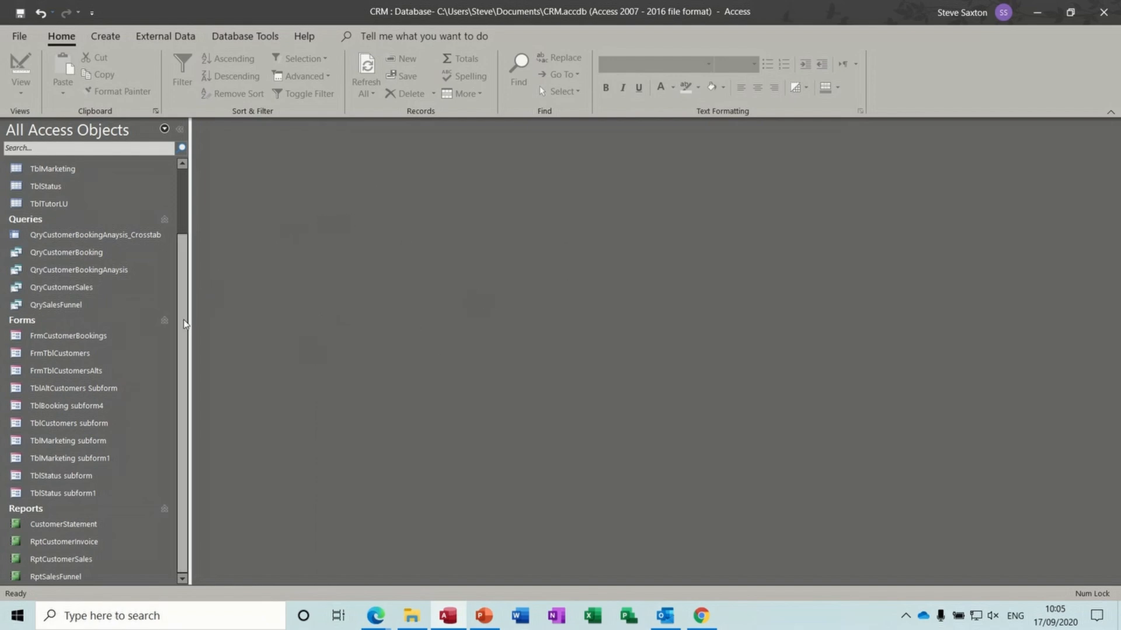
{"action": "scroll", "coordinate": [185, 291], "scroll_direction": "up", "scroll_amount": 2}
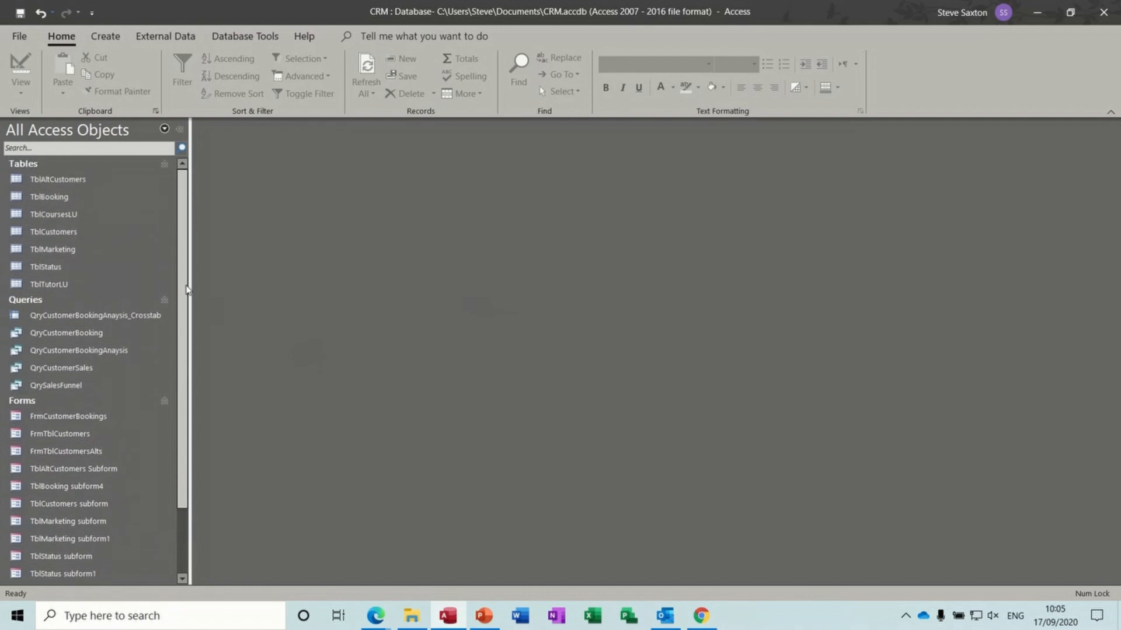
{"action": "scroll", "coordinate": [186, 290], "scroll_direction": "down", "scroll_amount": 2}
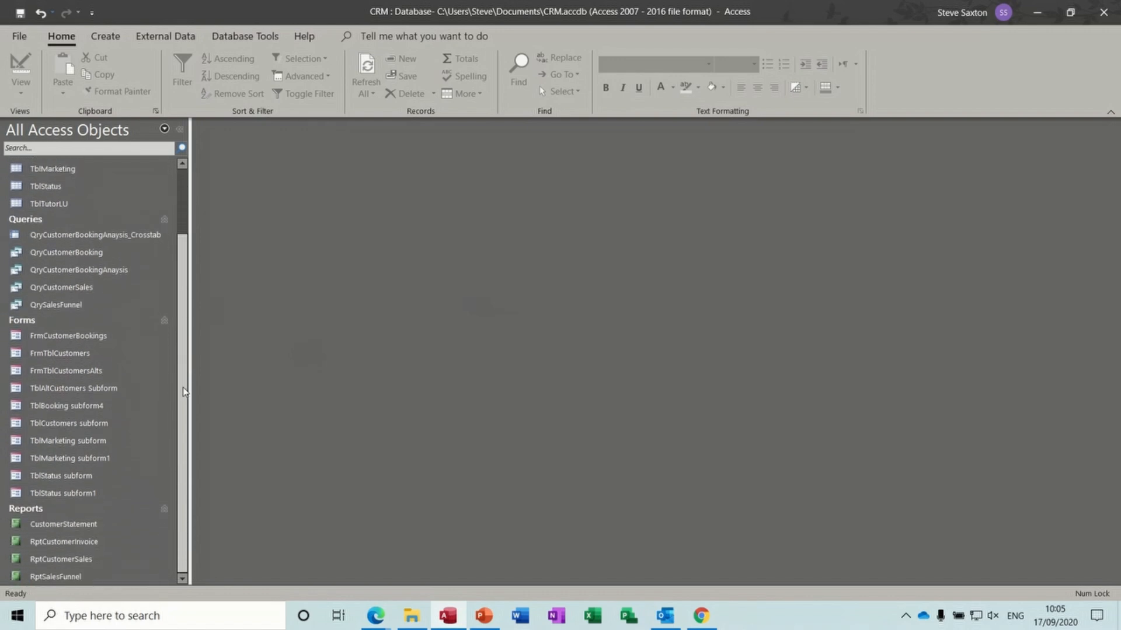
{"action": "double_click", "coordinate": [88, 338]}
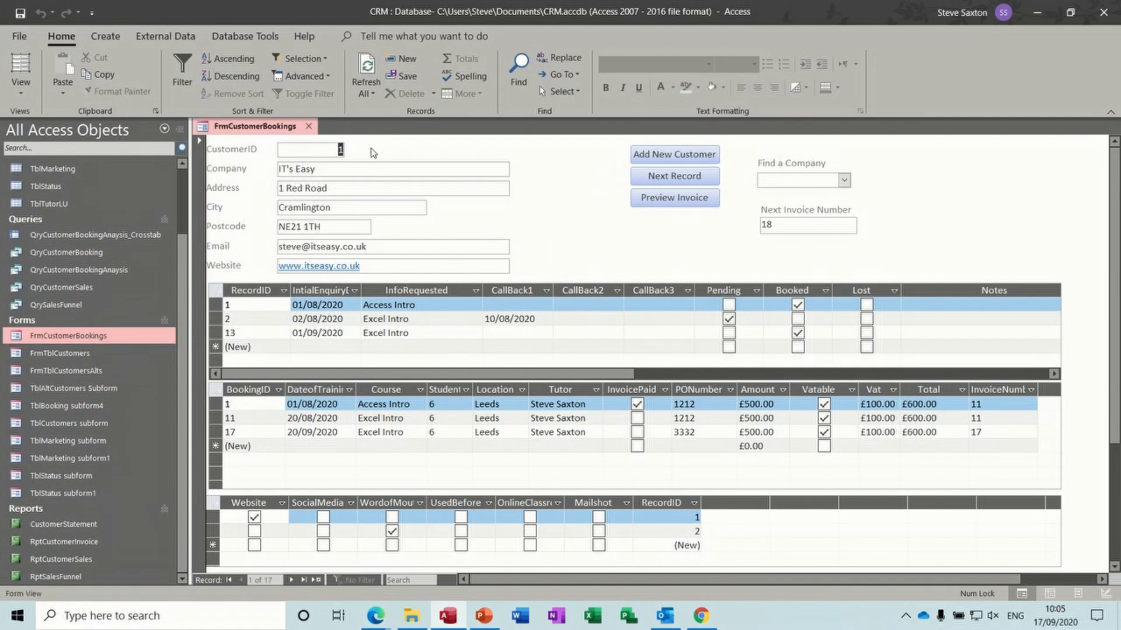
{"action": "left_click", "coordinate": [308, 126]}
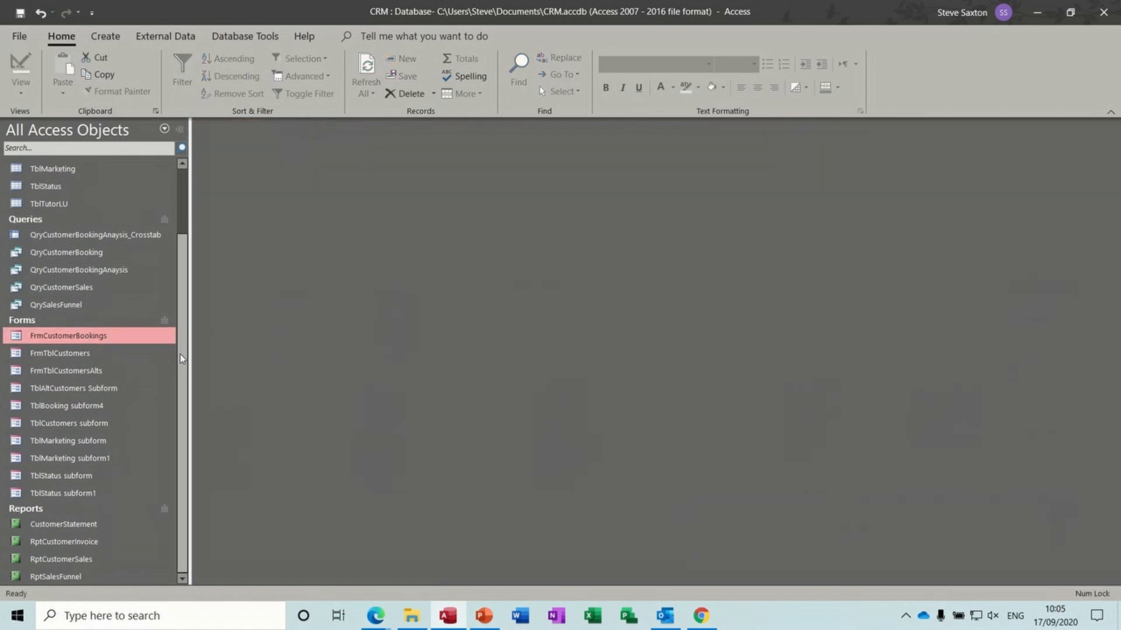
{"action": "double_click", "coordinate": [101, 524]}
{"action": "type", "text": "1"}
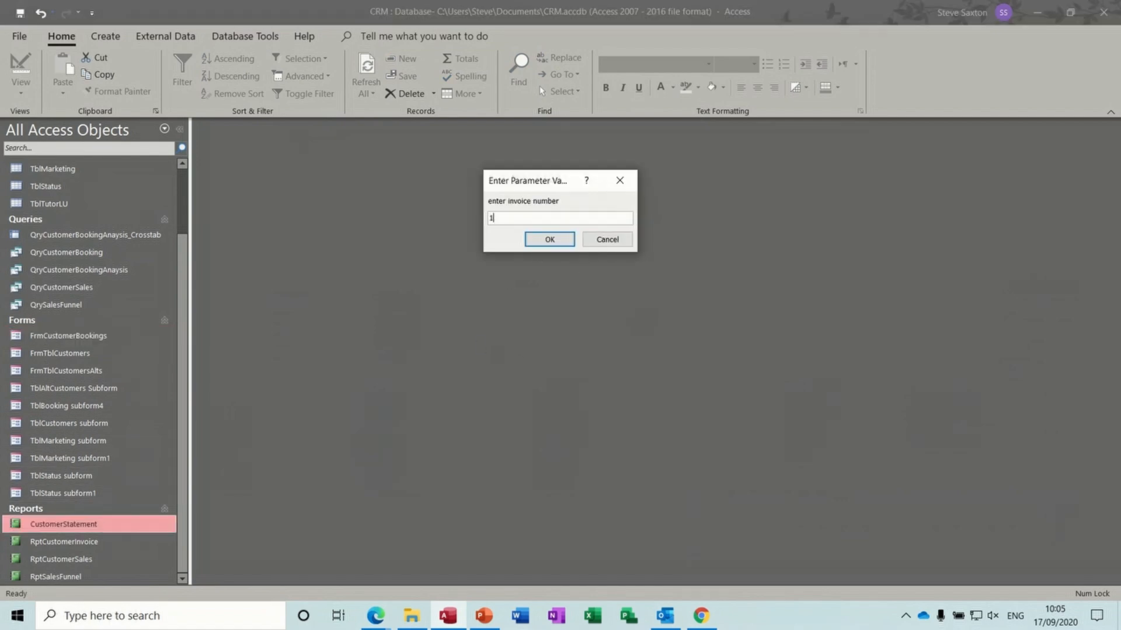
{"action": "type", "text": "1"}
{"action": "key", "text": "Return"}
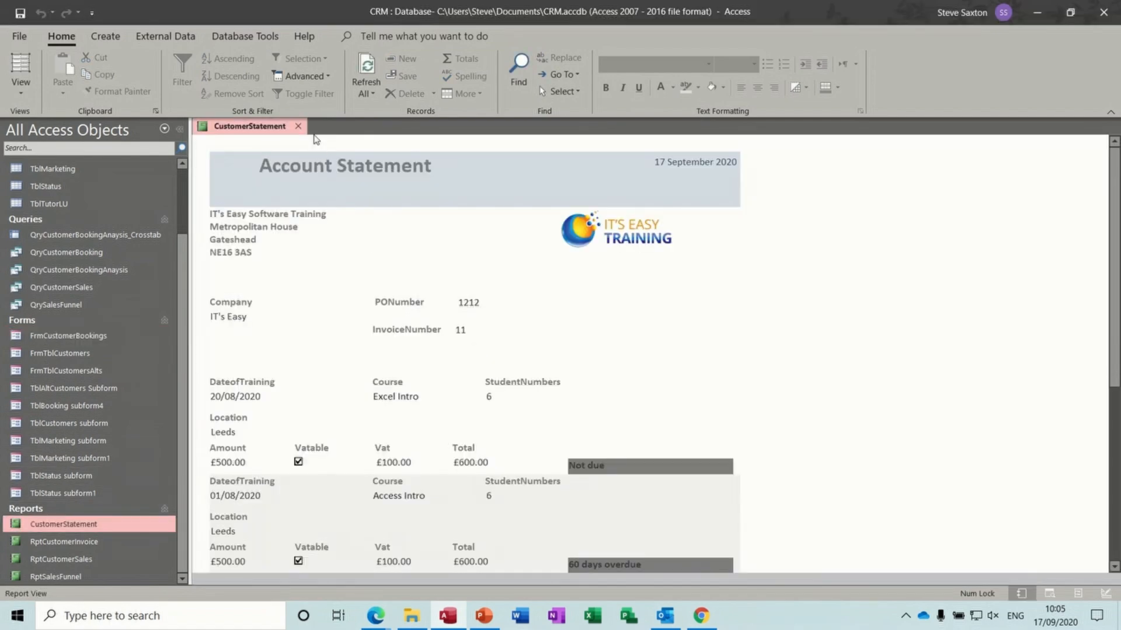
{"action": "left_click", "coordinate": [298, 126]}
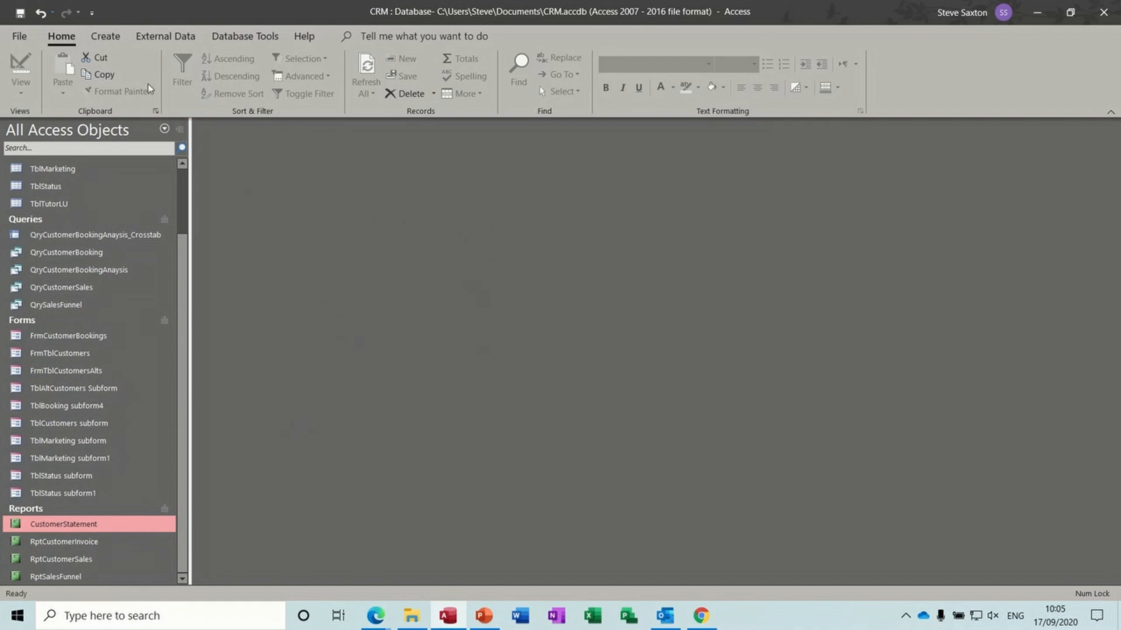
- On a new blank form, add a command button that opens FrmCustomerBookings
{"action": "left_click", "coordinate": [112, 38]}
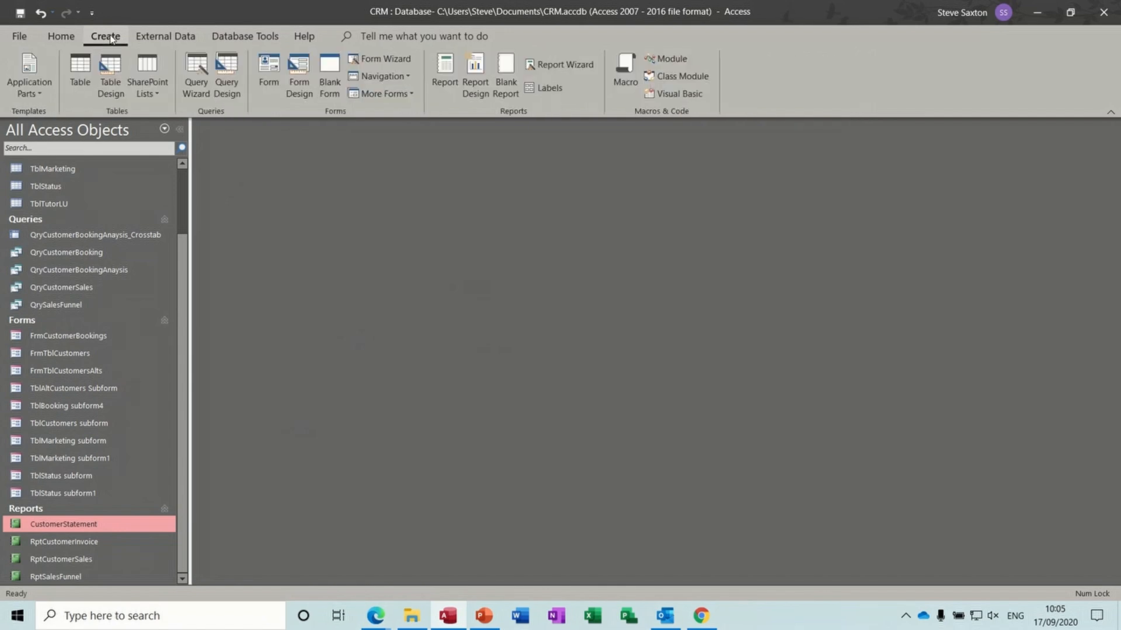
{"action": "left_click", "coordinate": [299, 74]}
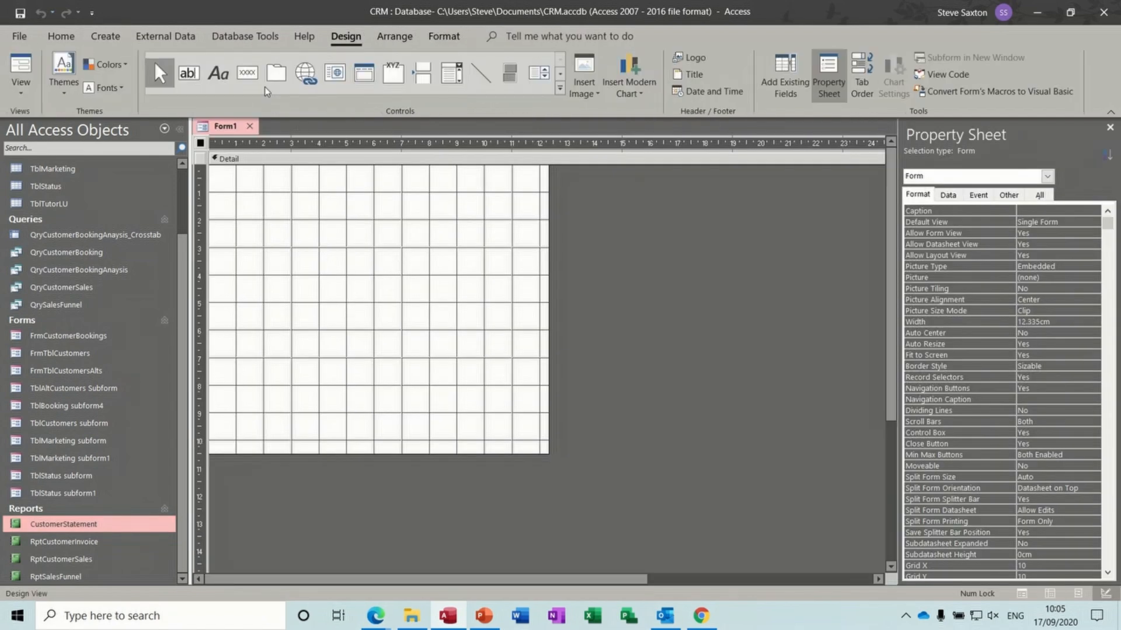
{"action": "left_click", "coordinate": [247, 72]}
{"action": "left_click_drag", "start_coordinate": [303, 214], "coordinate": [400, 260]}
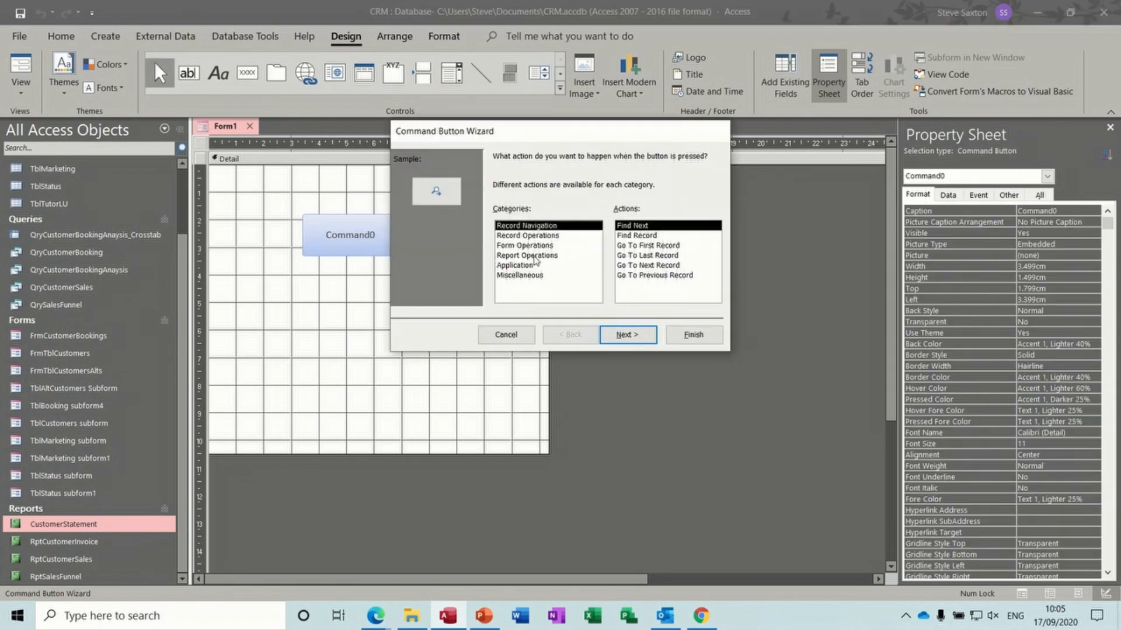
{"action": "left_click", "coordinate": [534, 247]}
{"action": "left_click", "coordinate": [625, 245]}
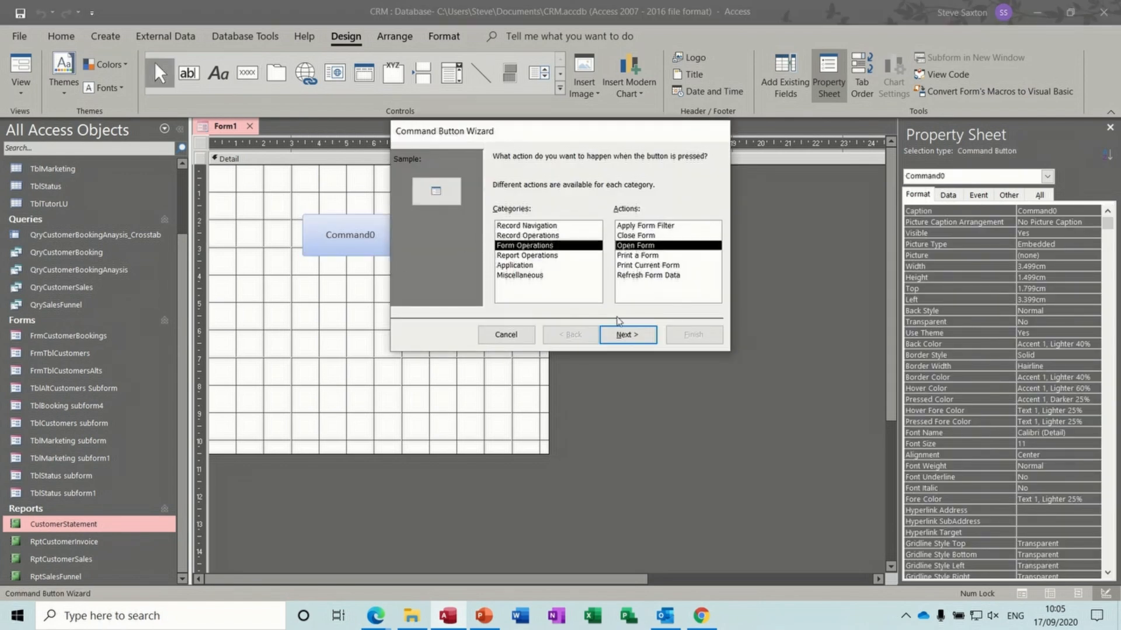
{"action": "left_click", "coordinate": [623, 337]}
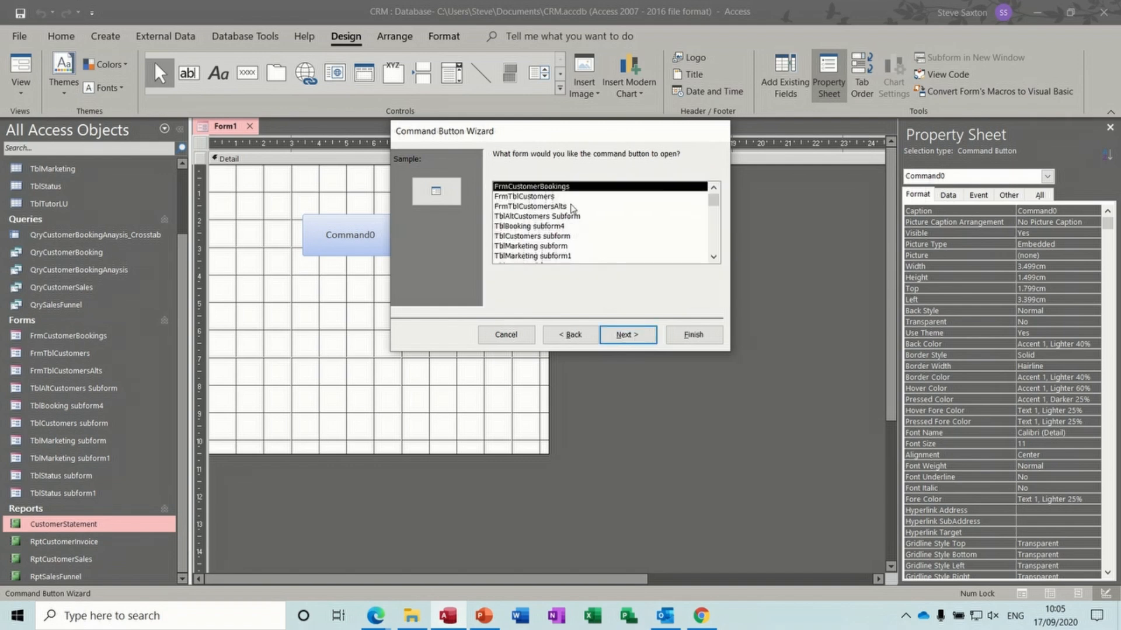
{"action": "left_click", "coordinate": [622, 338]}
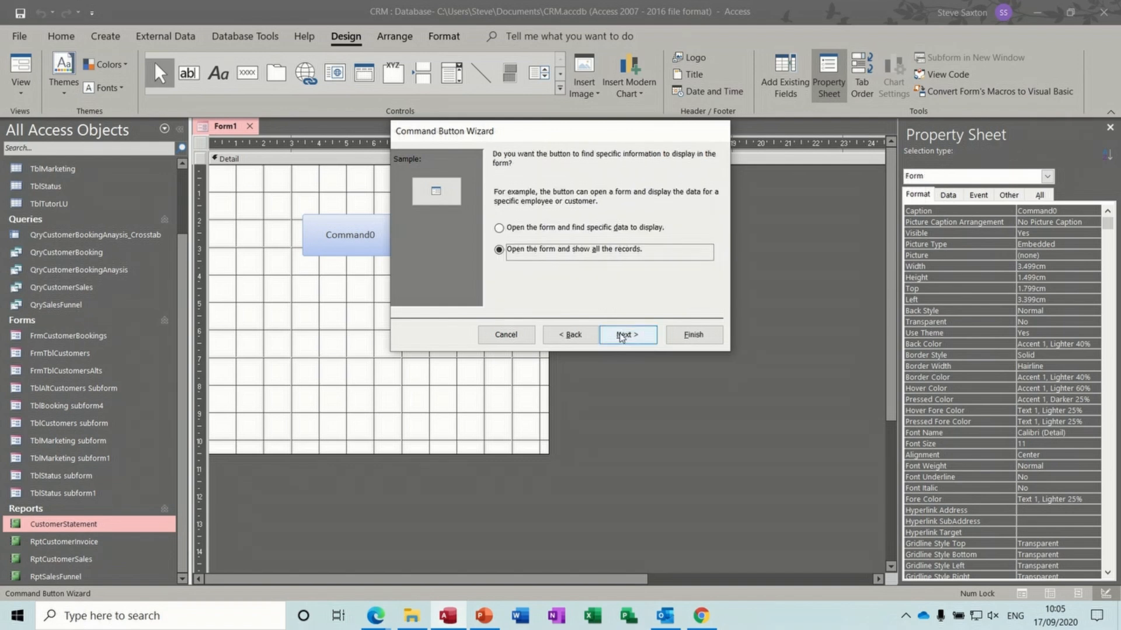
{"action": "left_click", "coordinate": [691, 336]}
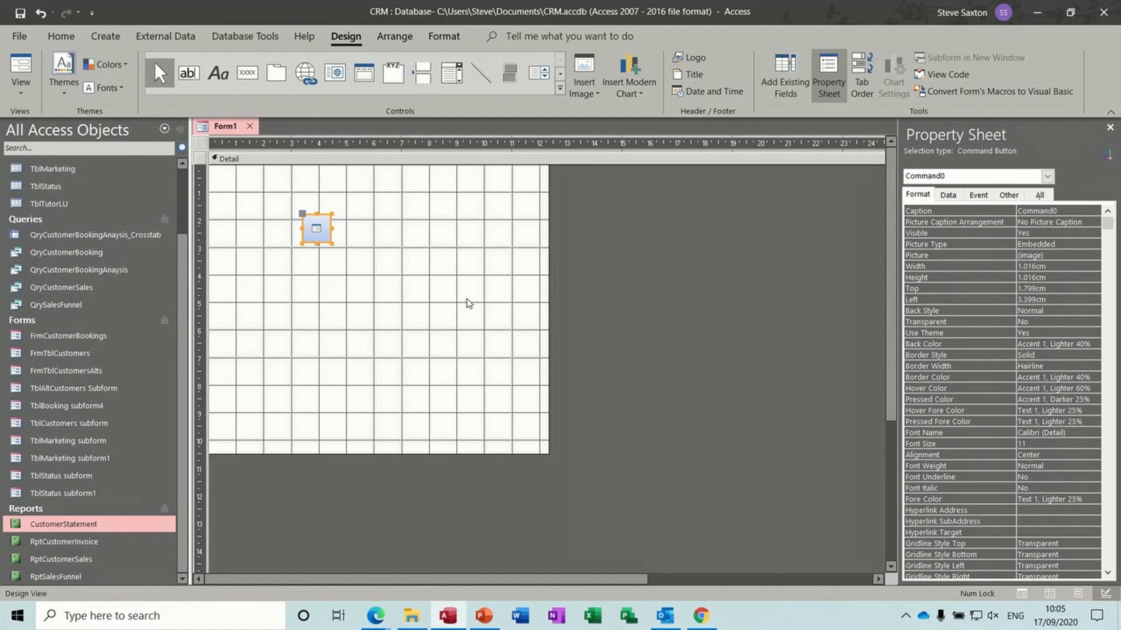
- Test the button in Form View twice, closing FrmCustomerBookings each time
{"action": "left_click", "coordinate": [24, 70]}
{"action": "left_click", "coordinate": [318, 207]}
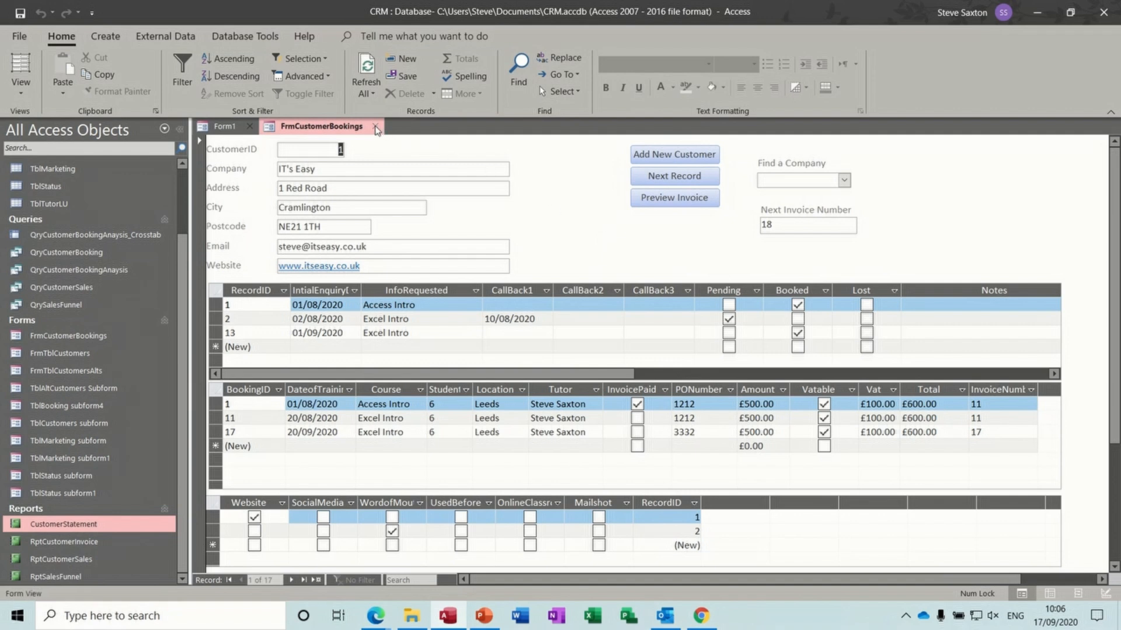
{"action": "left_click", "coordinate": [375, 128]}
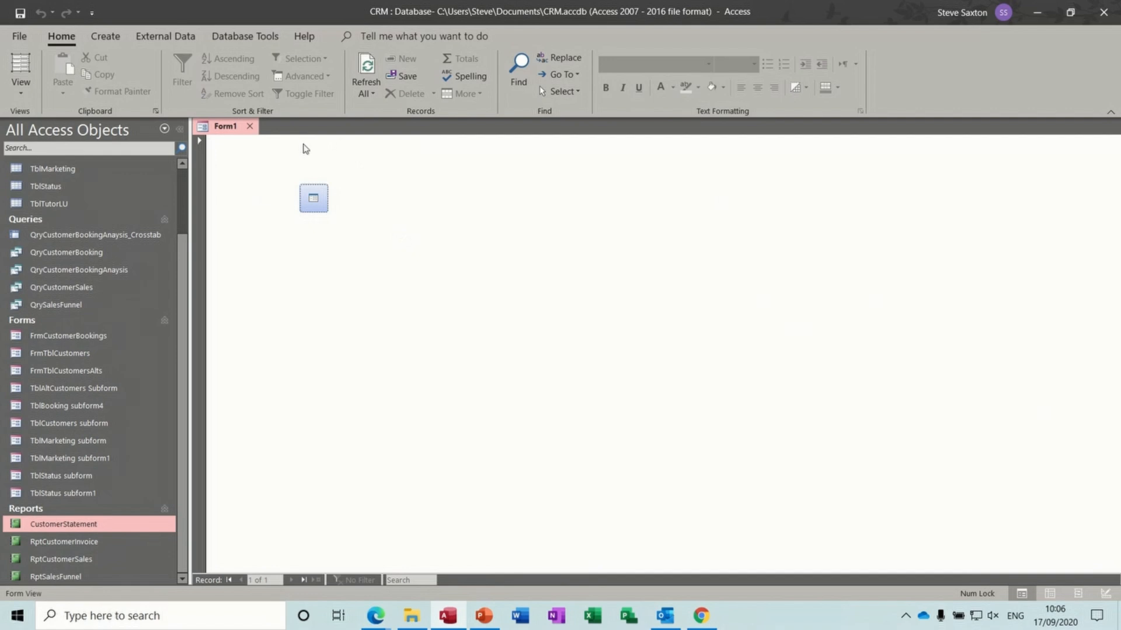
{"action": "left_click", "coordinate": [314, 199]}
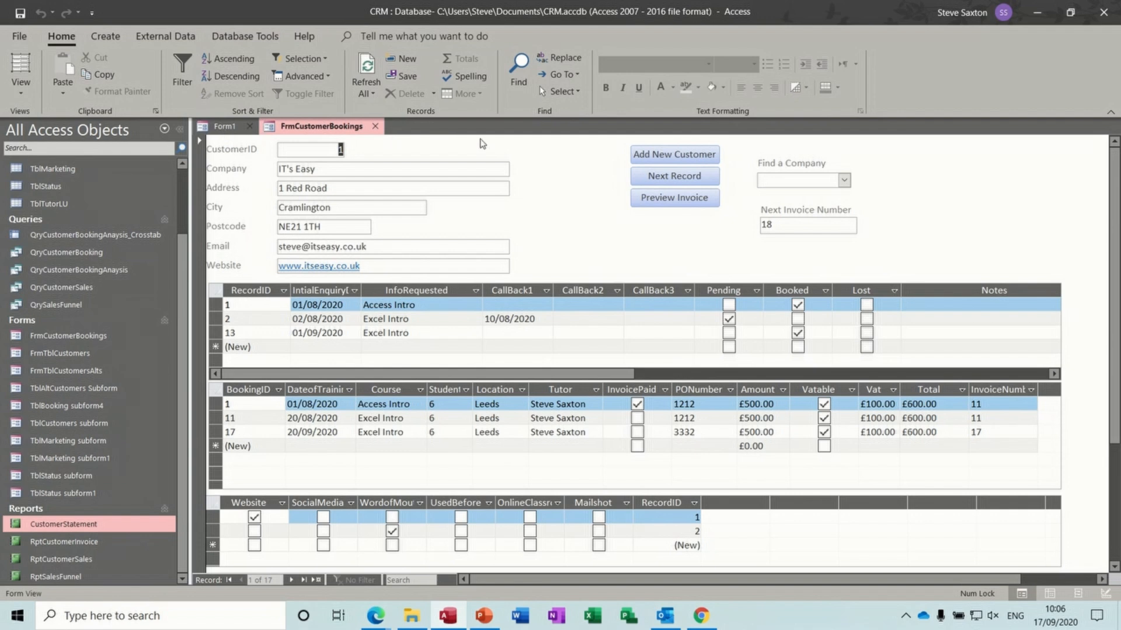
{"action": "left_click", "coordinate": [376, 127]}
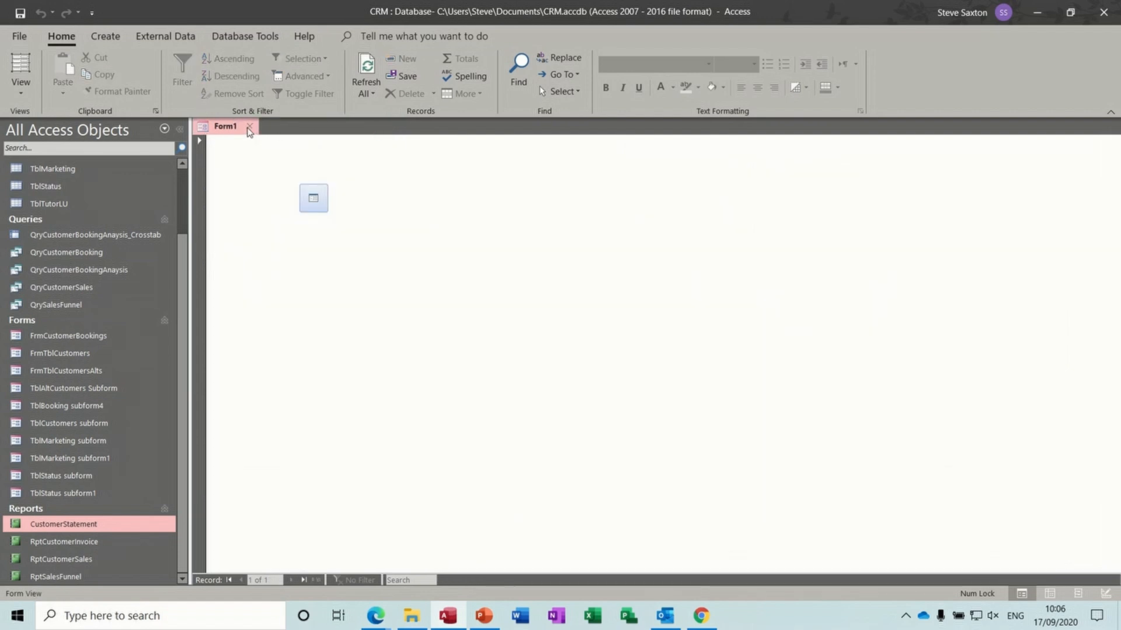
- Discard the Form1 test form without saving and start a new blank macro
{"action": "left_click", "coordinate": [250, 128]}
{"action": "left_click", "coordinate": [563, 350]}
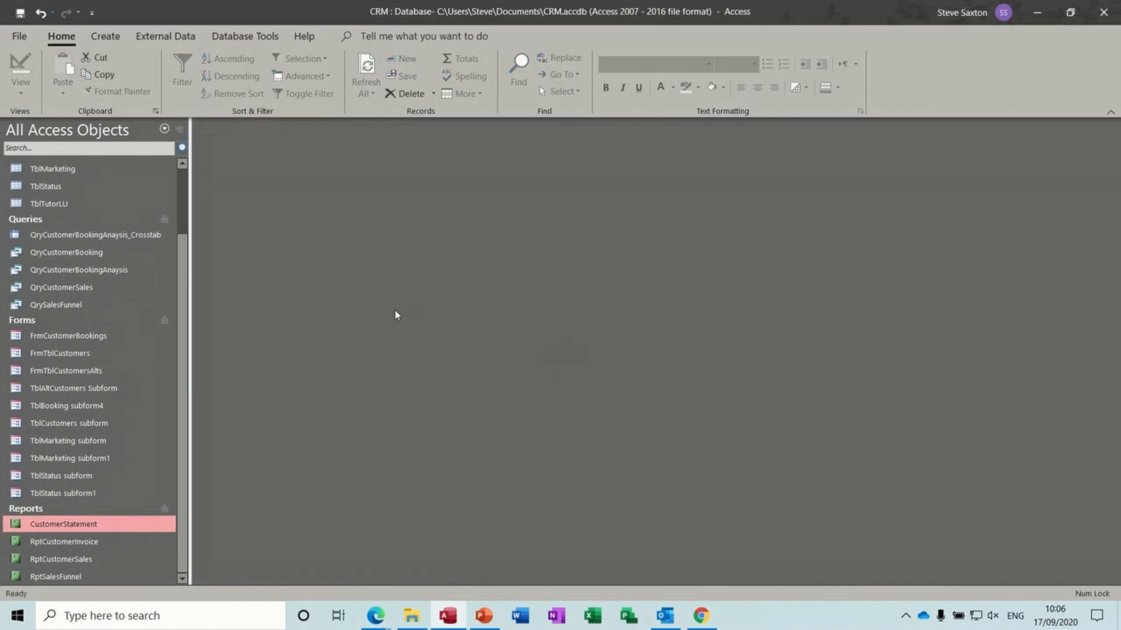
{"action": "left_click", "coordinate": [114, 40]}
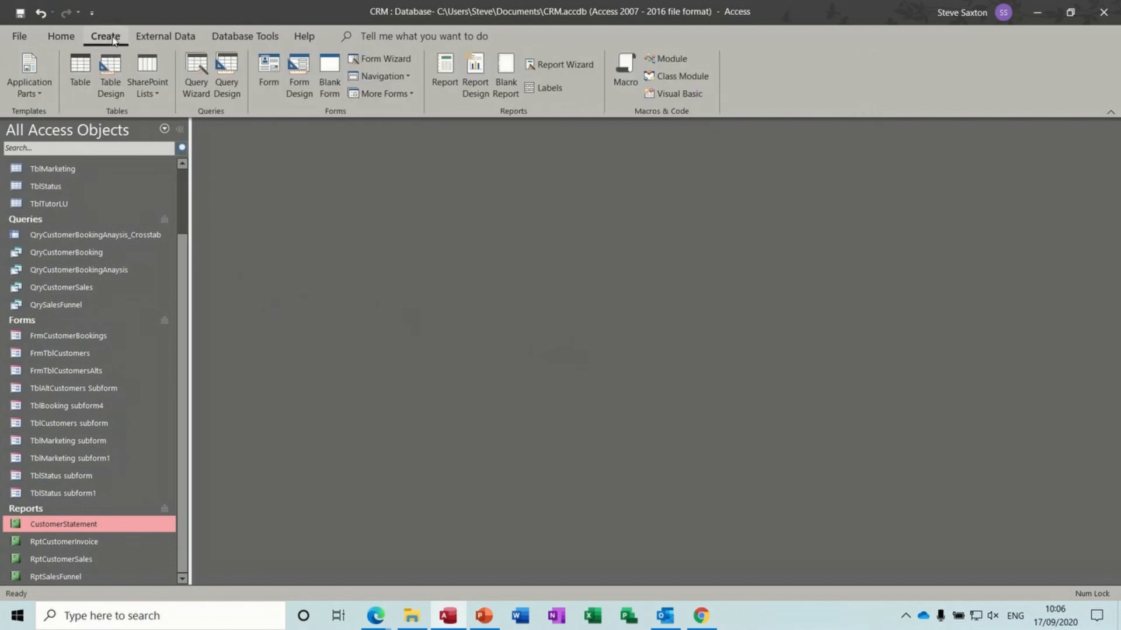
{"action": "left_click", "coordinate": [626, 67]}
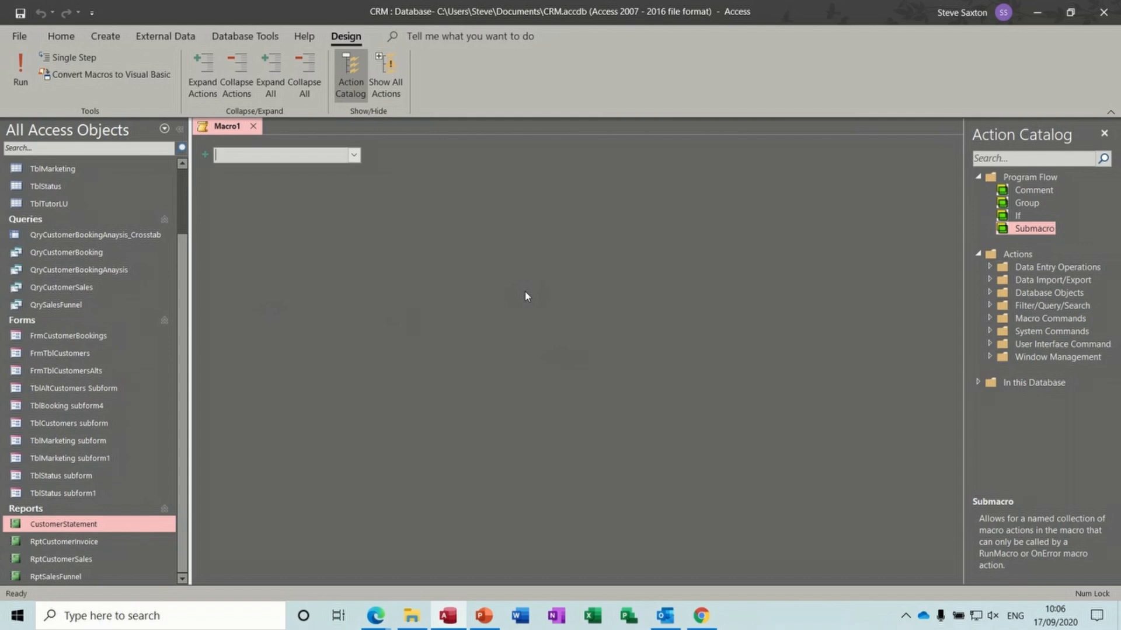
- Add a submacro named 'Open Bookings' to the macro
{"action": "left_click", "coordinate": [354, 155]}
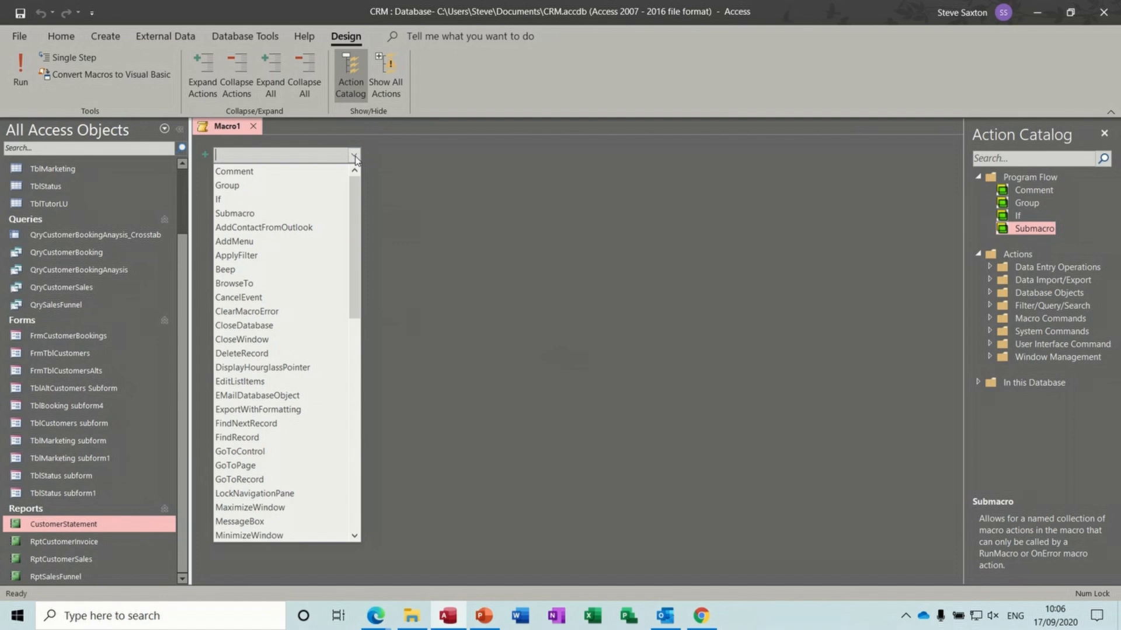
{"action": "left_click", "coordinate": [281, 214]}
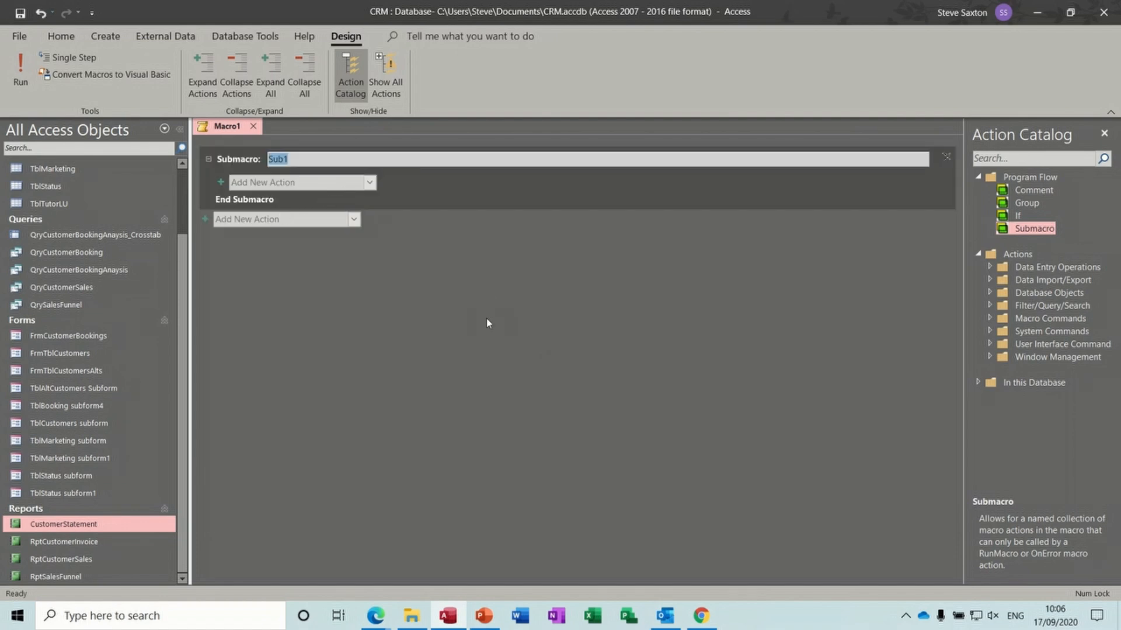
{"action": "type", "text": "Open Booking"}
{"action": "left_click", "coordinate": [331, 160]}
{"action": "type", "text": "s"}
- Give Open Bookings an OpenForm action that opens FrmCustomerBookings
{"action": "left_click", "coordinate": [318, 185]}
{"action": "type", "text": "ope"}
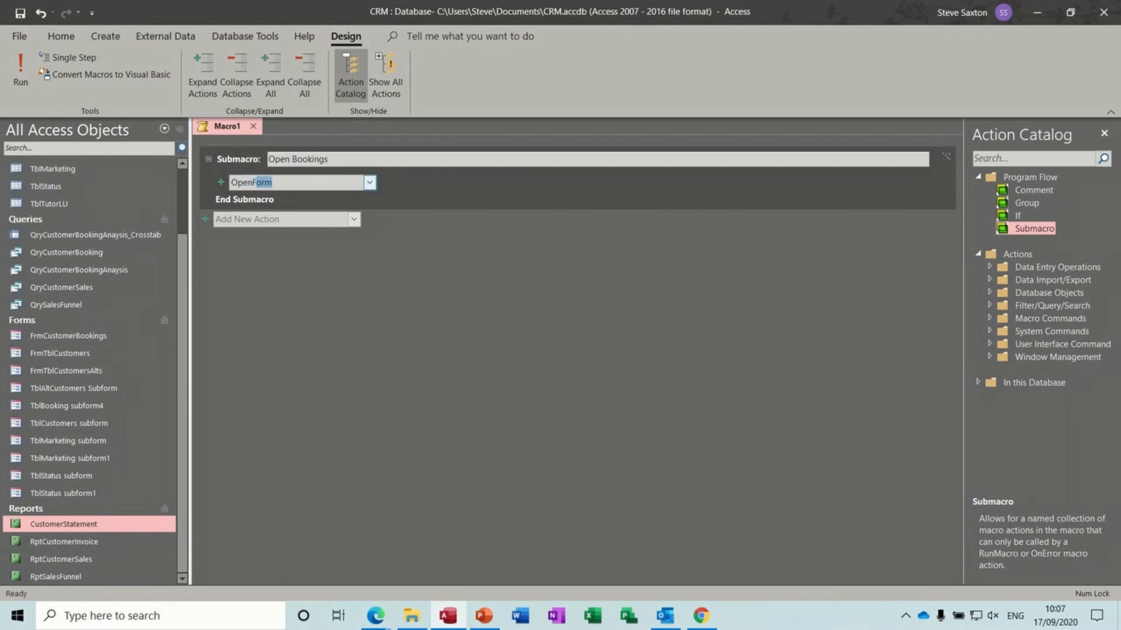
{"action": "key", "text": "Return"}
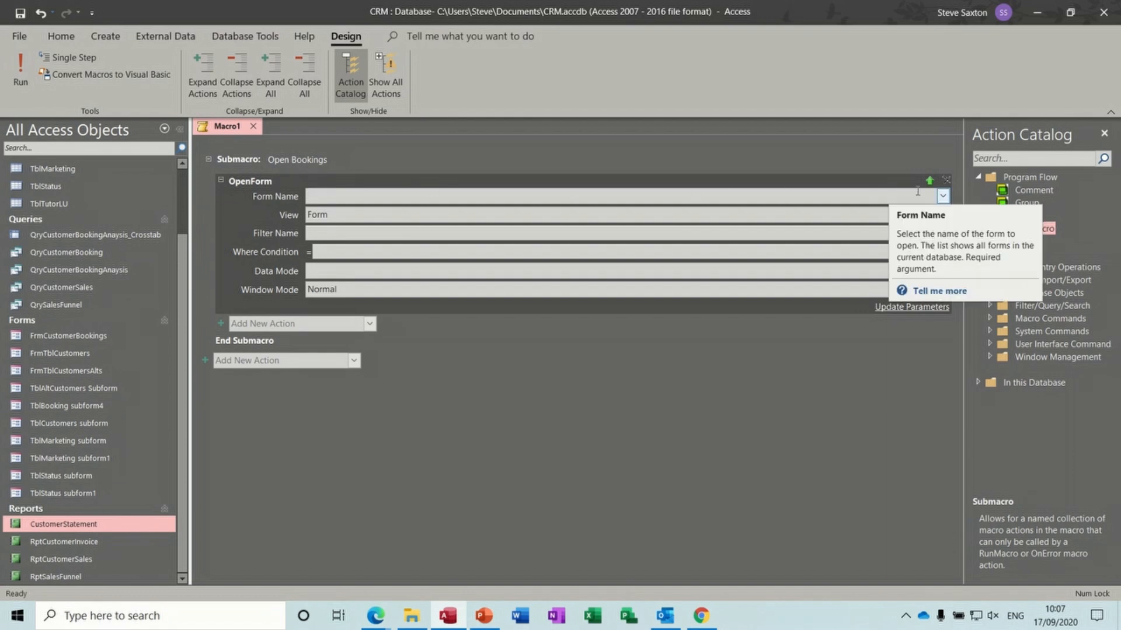
{"action": "left_click", "coordinate": [942, 196]}
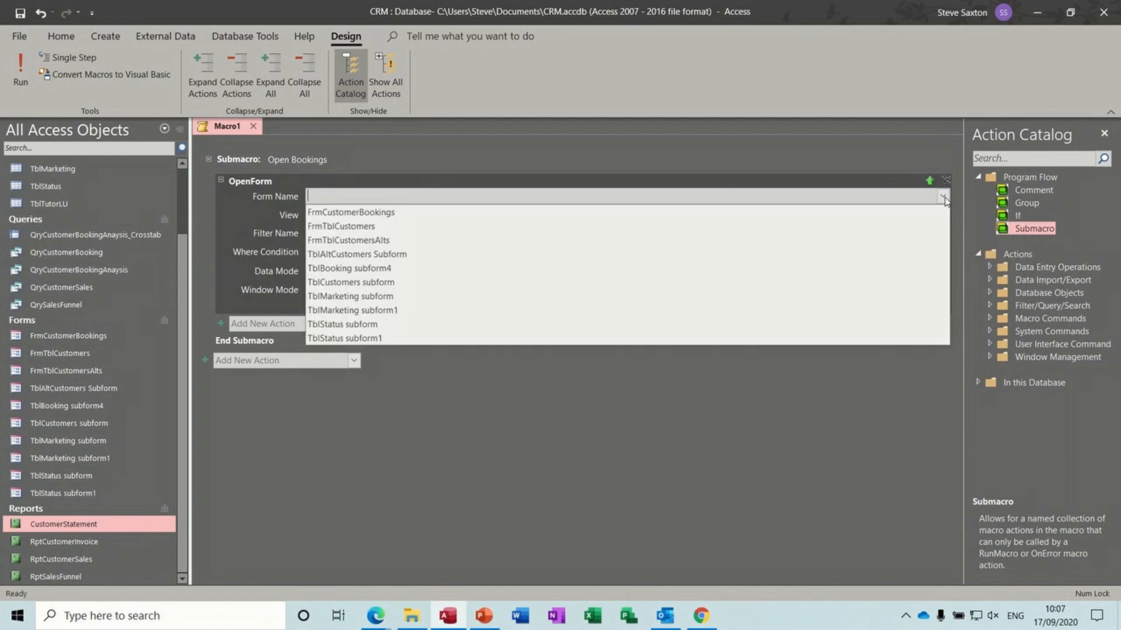
{"action": "left_click", "coordinate": [695, 214]}
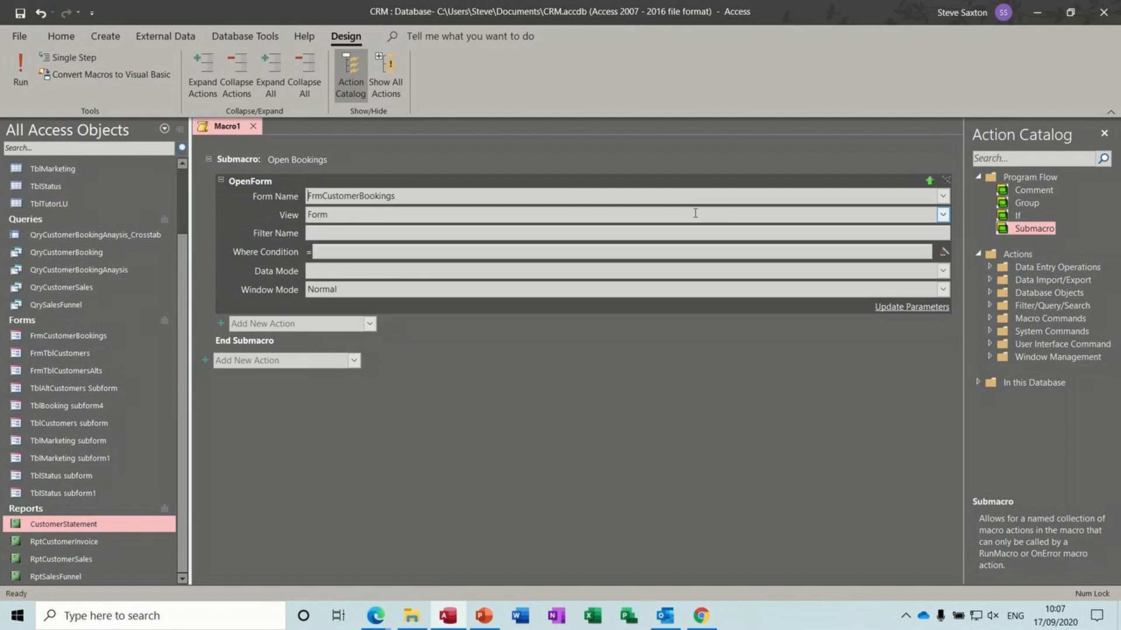
- Browse the macro action list below the Open Bookings submacro
{"action": "left_click", "coordinate": [373, 327]}
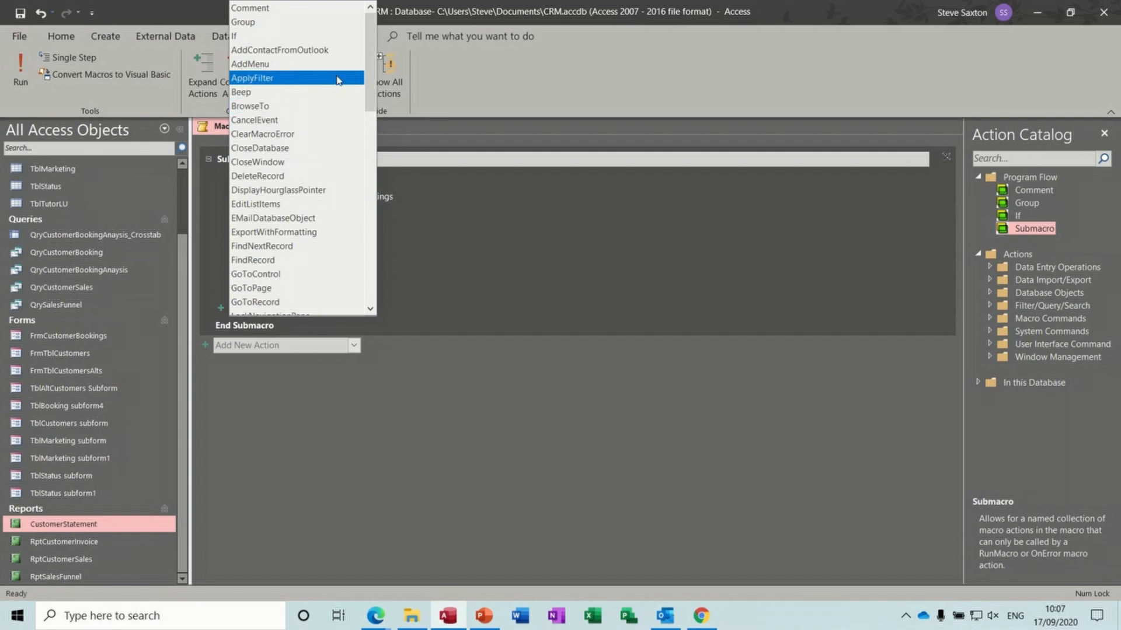
{"action": "left_click_drag", "start_coordinate": [370, 49], "coordinate": [370, 64]}
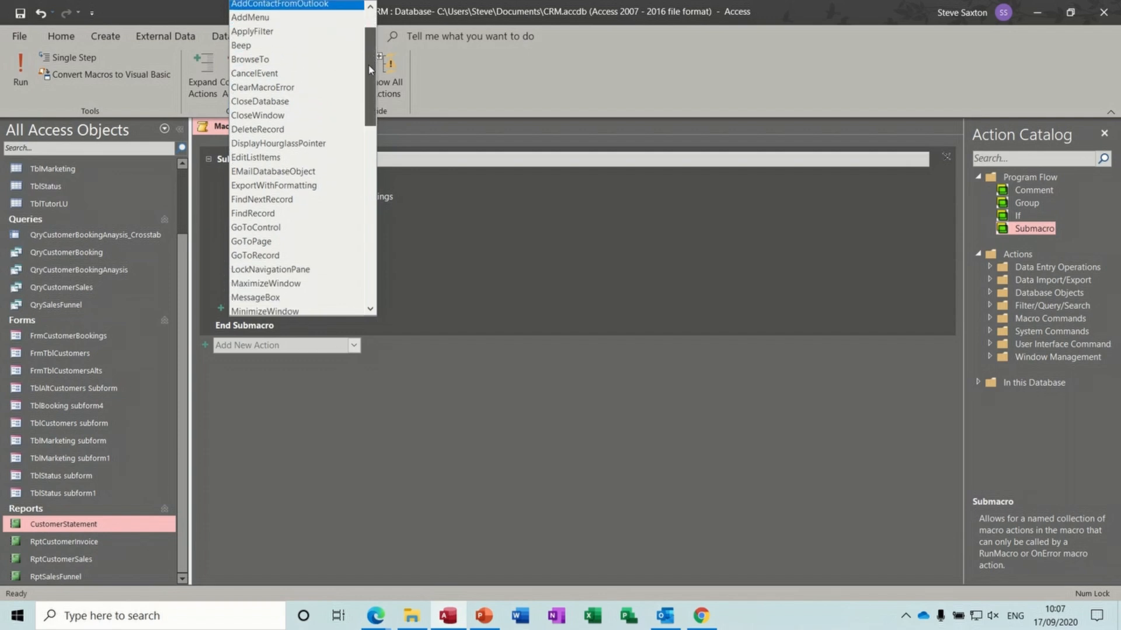
{"action": "left_click", "coordinate": [460, 367]}
{"action": "left_click", "coordinate": [318, 350]}
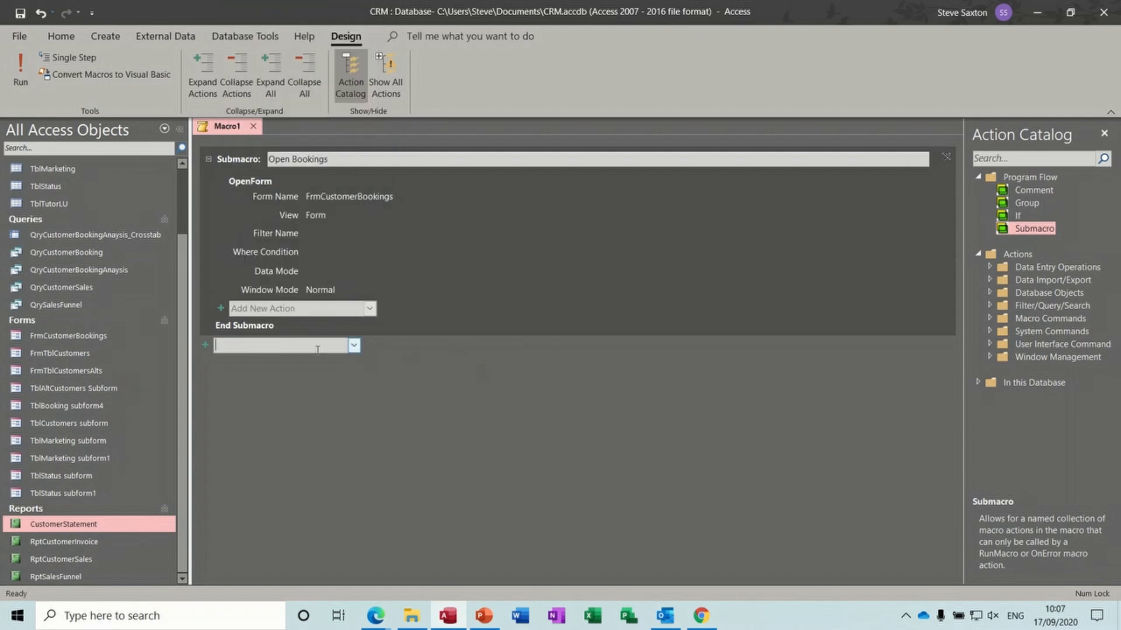
{"action": "left_click", "coordinate": [353, 345]}
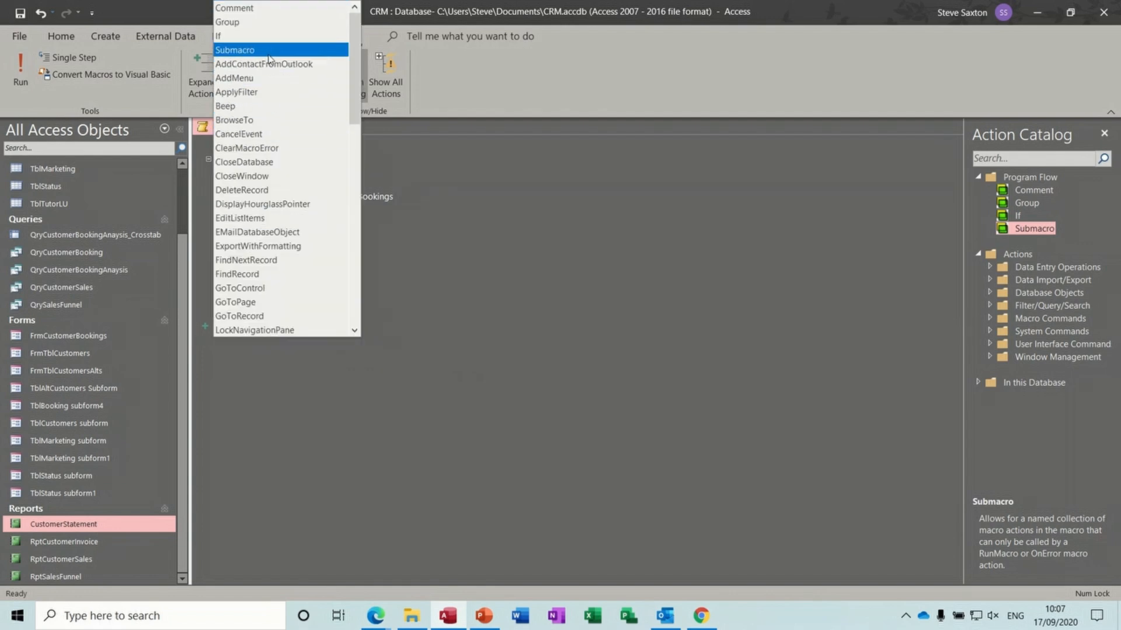
- Add an 'Open Customers' submacro whose OpenForm action opens FrmTblCustomers
{"action": "left_click", "coordinate": [268, 53]}
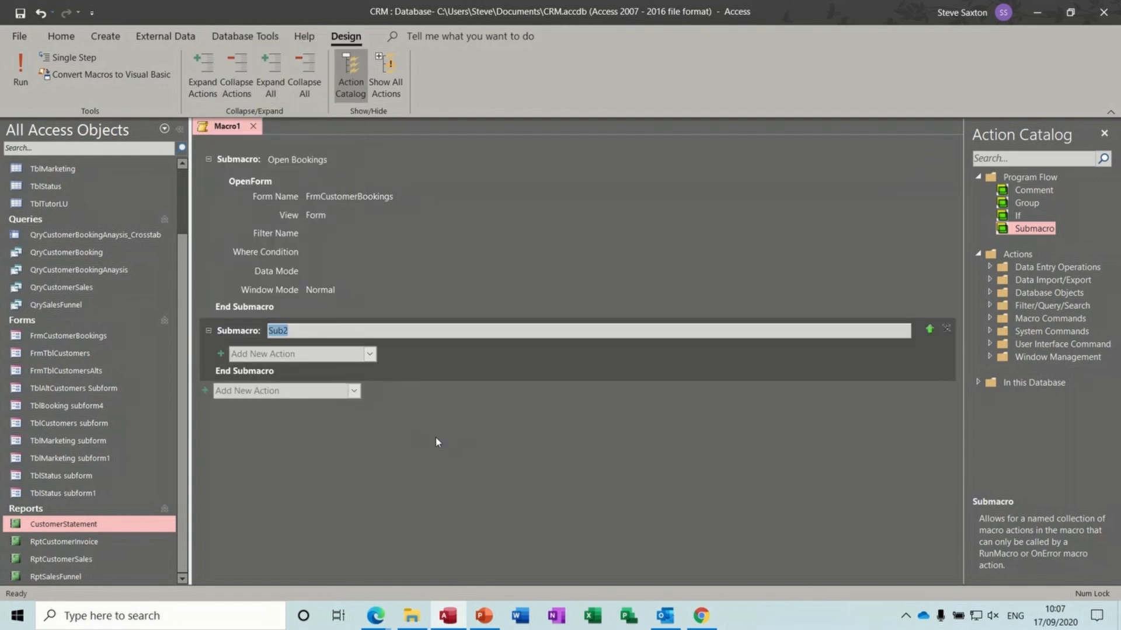
{"action": "type", "text": "Open Customers"}
{"action": "left_click", "coordinate": [334, 357]}
{"action": "type", "text": "OpenForm"}
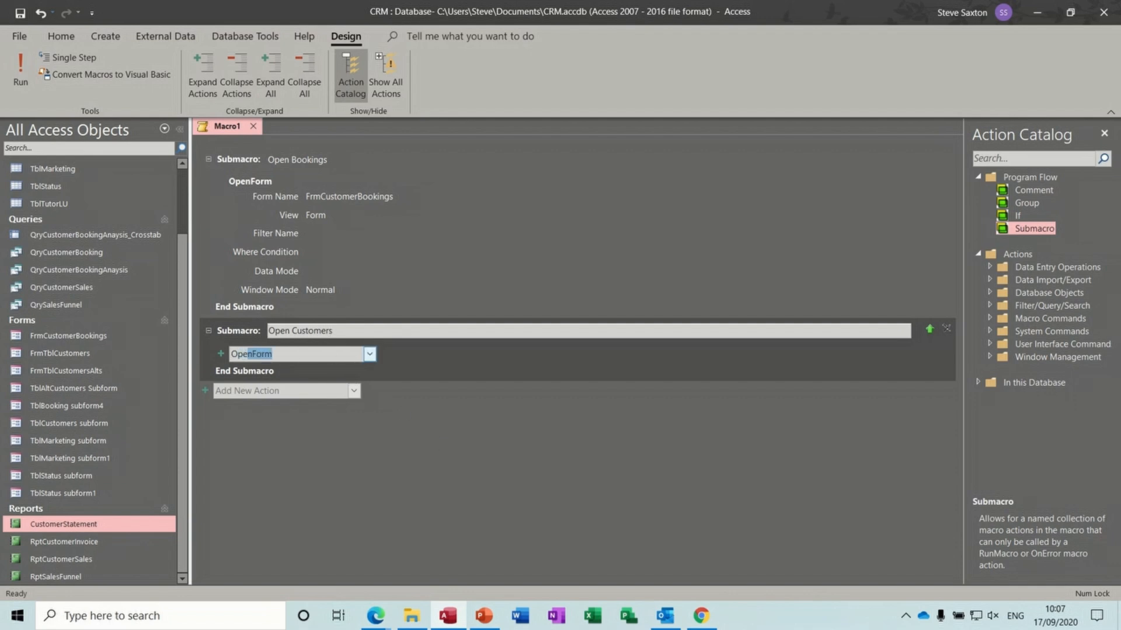
{"action": "key", "text": "Return"}
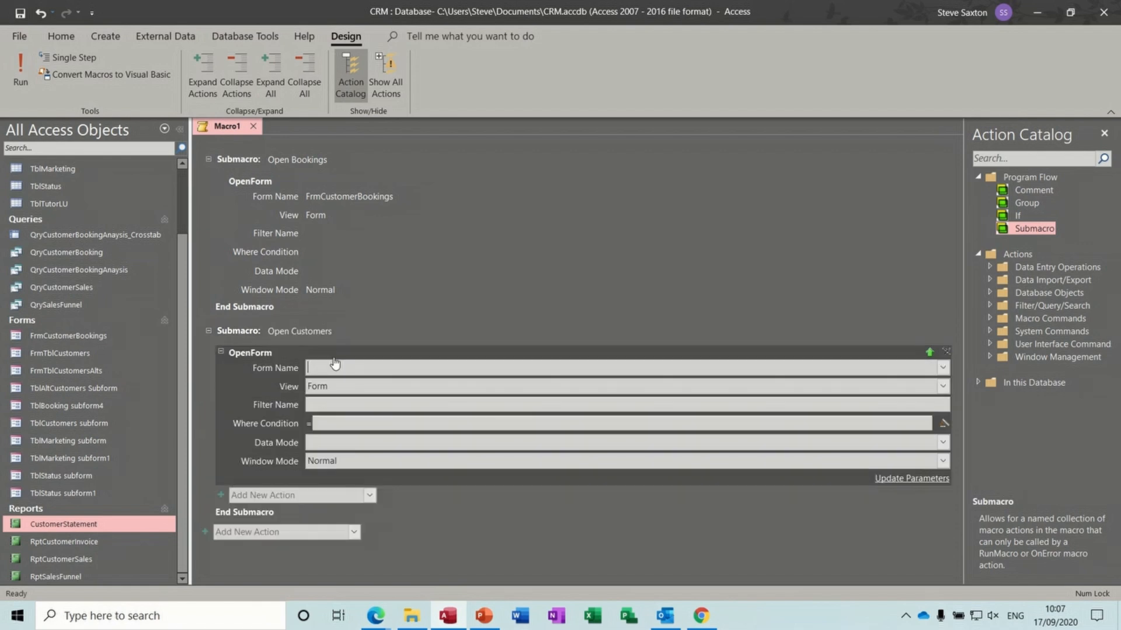
{"action": "left_click", "coordinate": [942, 368]}
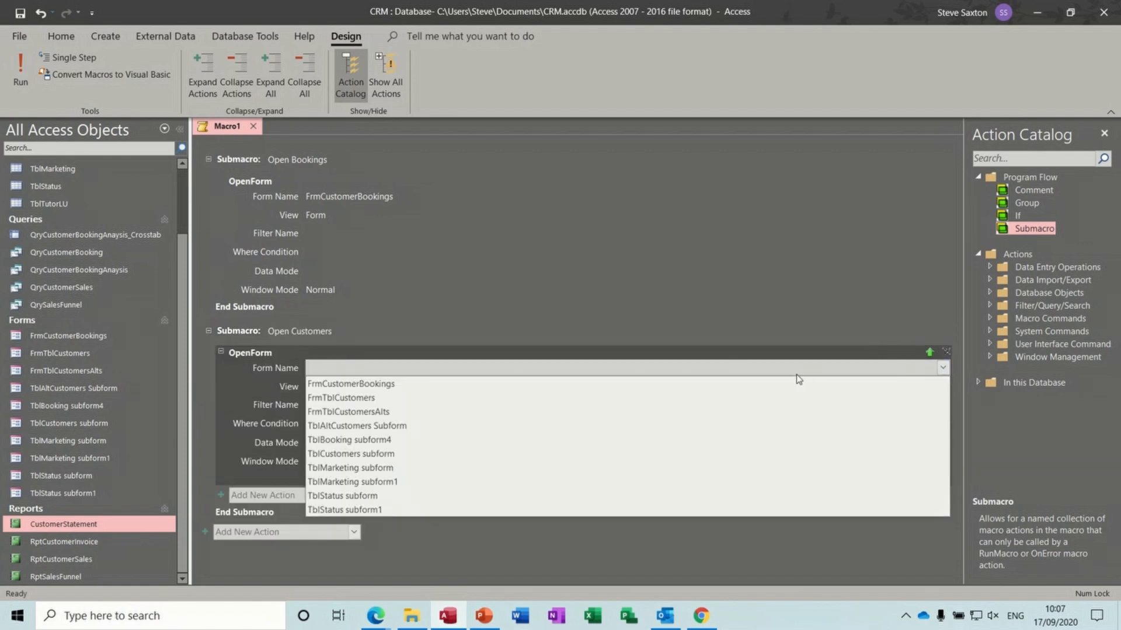
{"action": "left_click", "coordinate": [741, 398]}
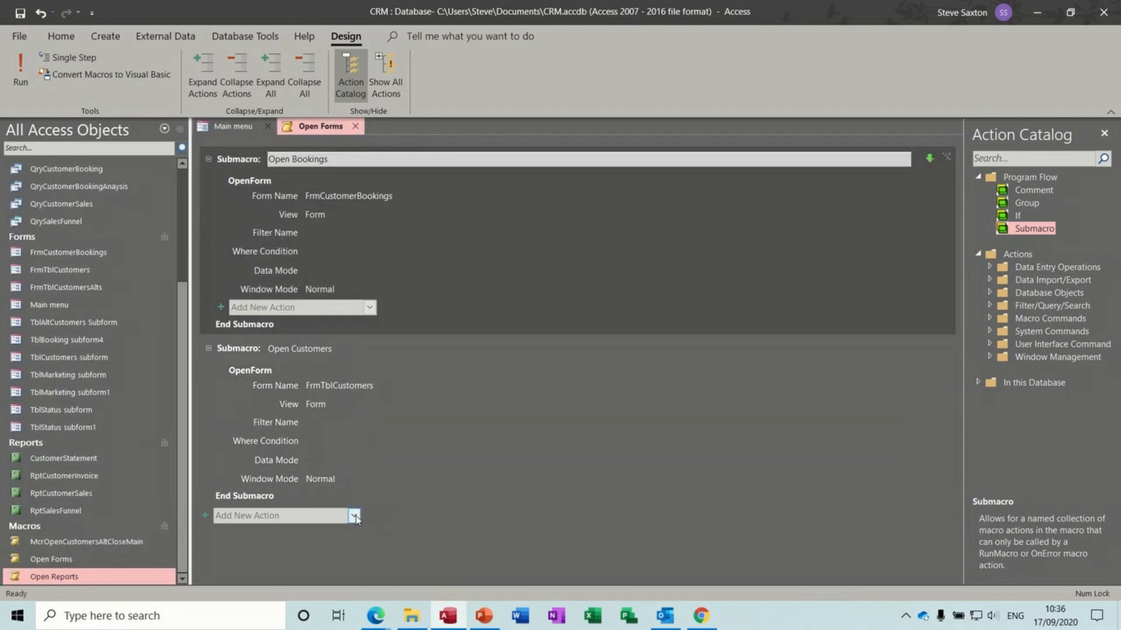
- Add a third submacro named 'Open Cutomers Main'
{"action": "left_click", "coordinate": [354, 516]}
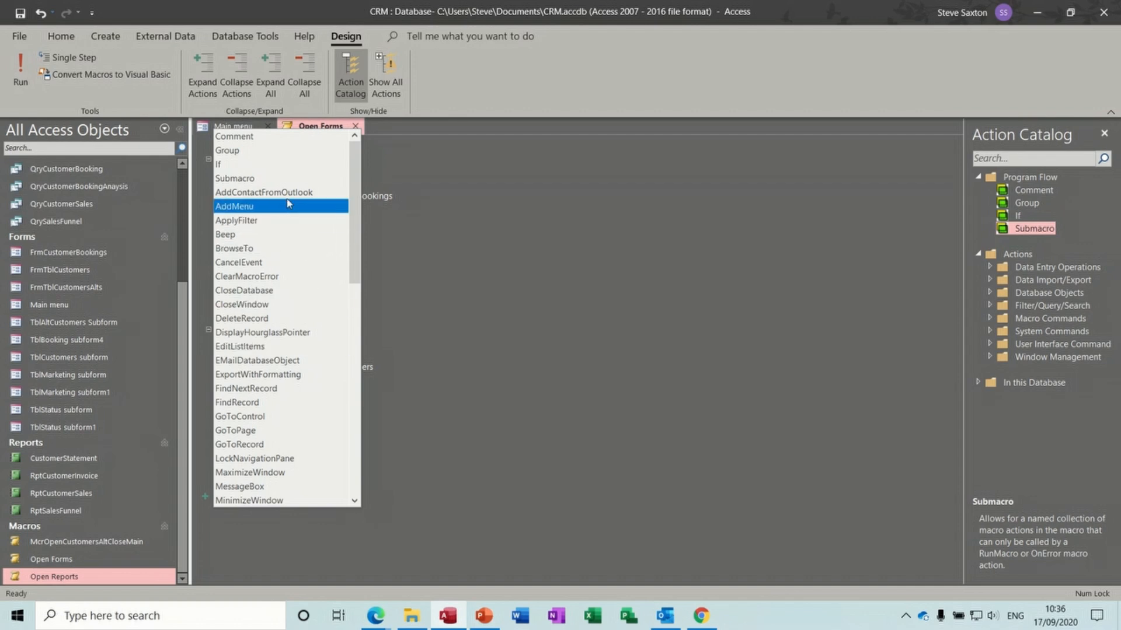
{"action": "left_click", "coordinate": [283, 179]}
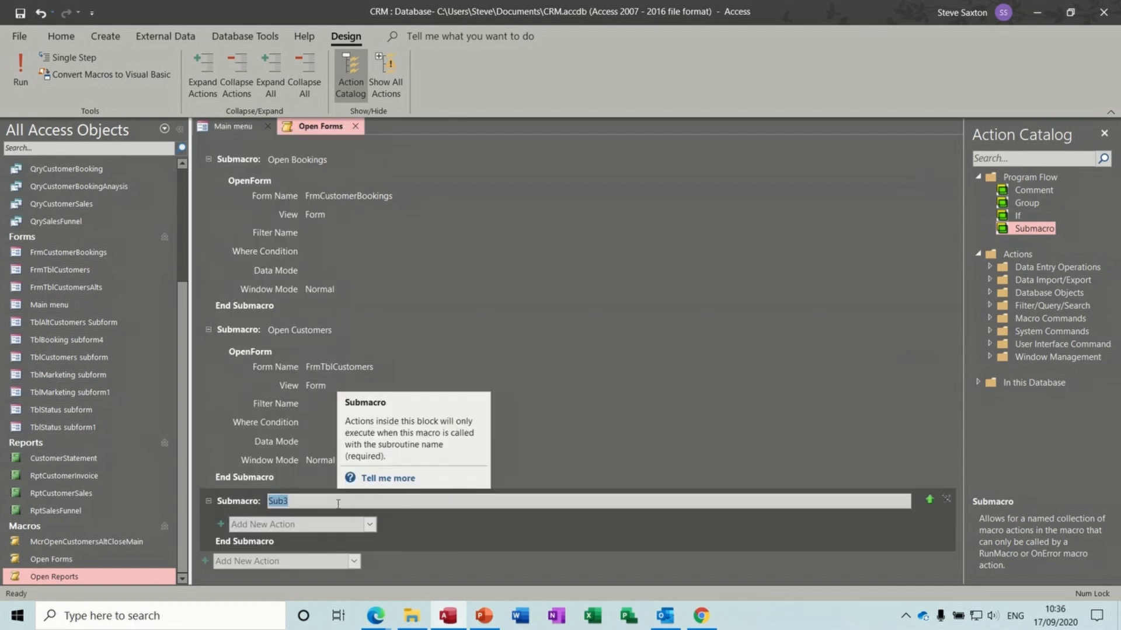
{"action": "type", "text": "Open"}
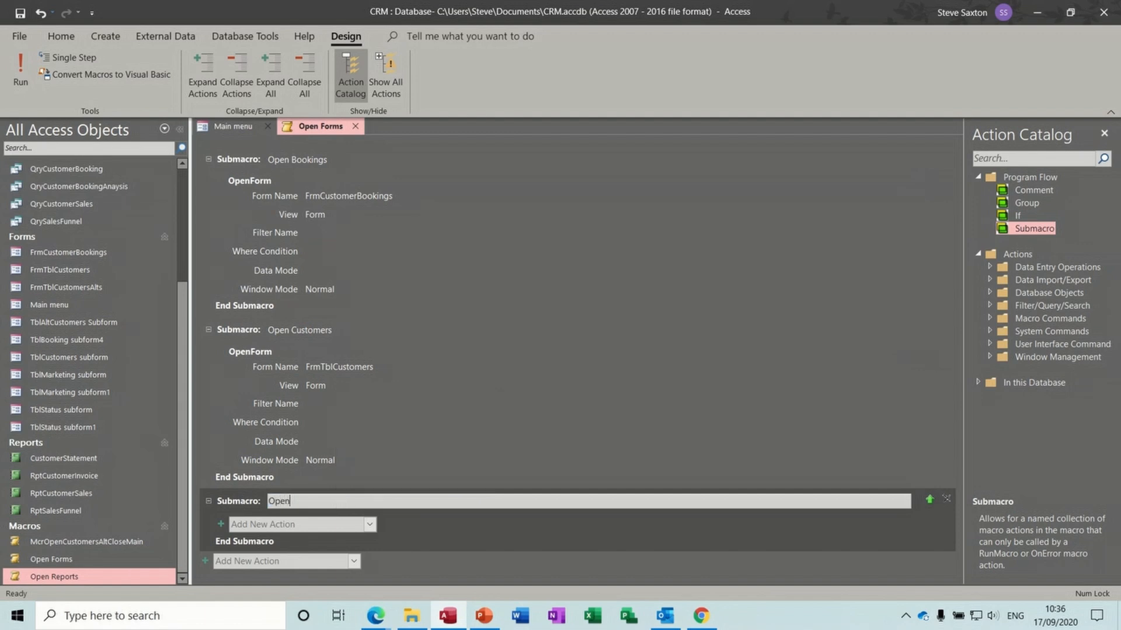
{"action": "type", "text": " Cutomers A"}
{"action": "key", "text": "BackSpace"}
{"action": "key", "text": "BackSpace"}
{"action": "type", "text": "Main"}
- Give Open Cutomers Main an OpenForm action that opens FrmTblCustomersAlts
{"action": "left_click", "coordinate": [312, 526]}
{"action": "type", "text": "OpenForm"}
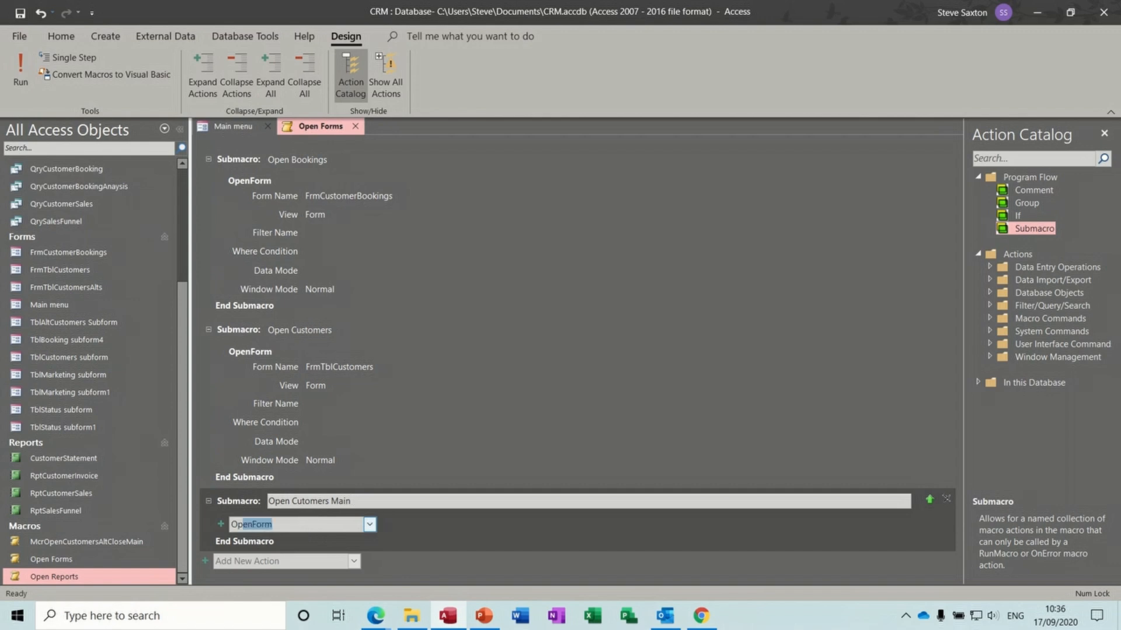
{"action": "key", "text": "Return"}
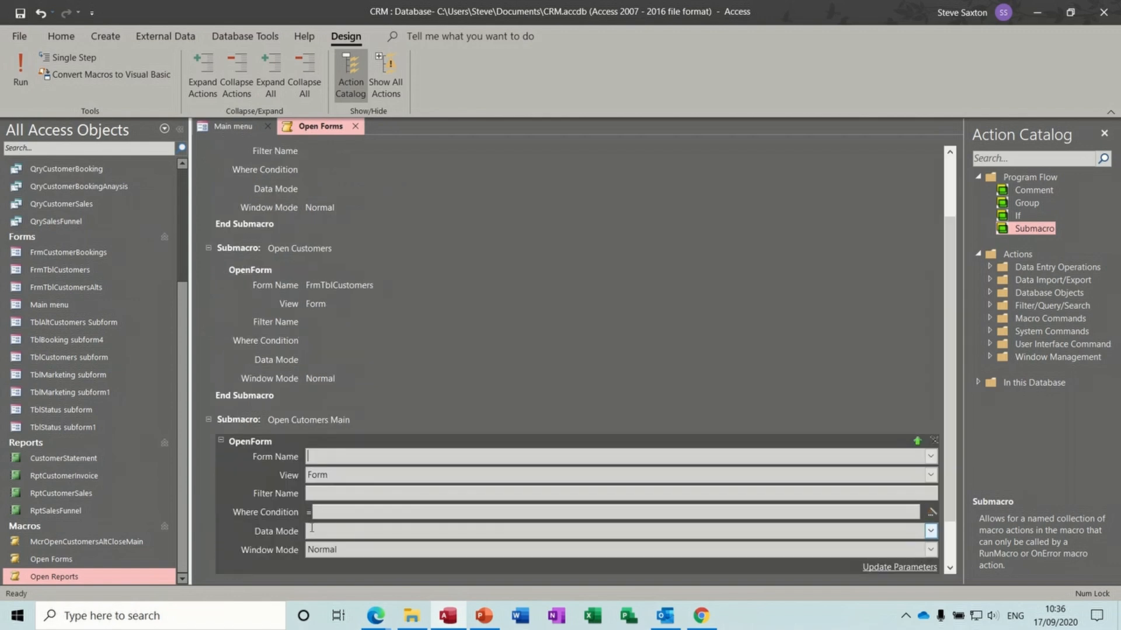
{"action": "left_click", "coordinate": [930, 461]}
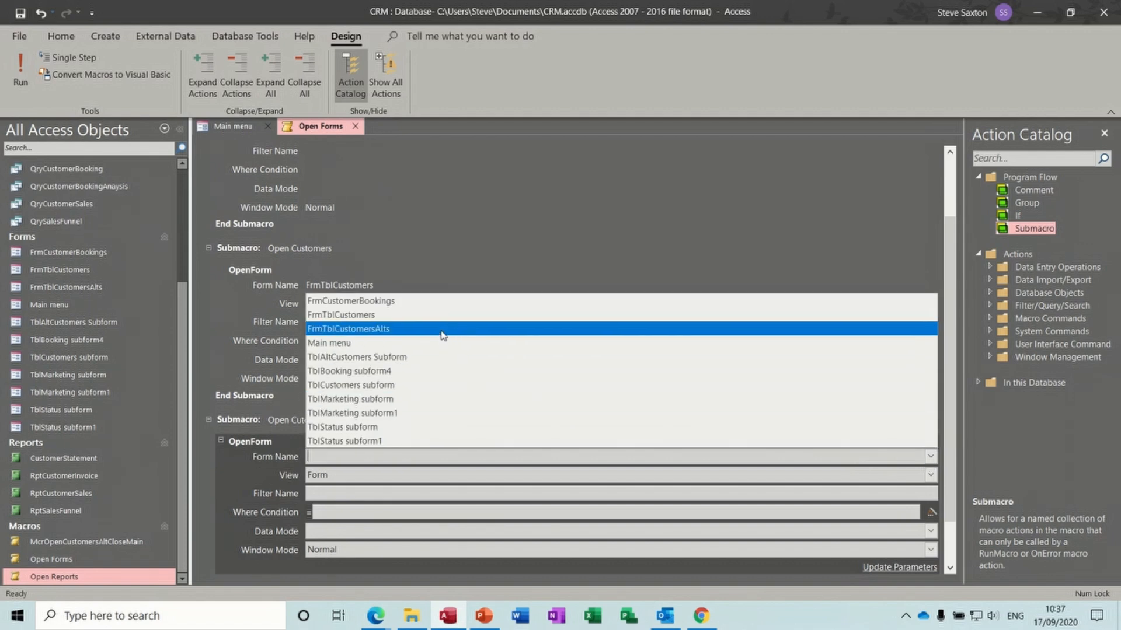
{"action": "left_click", "coordinate": [442, 329]}
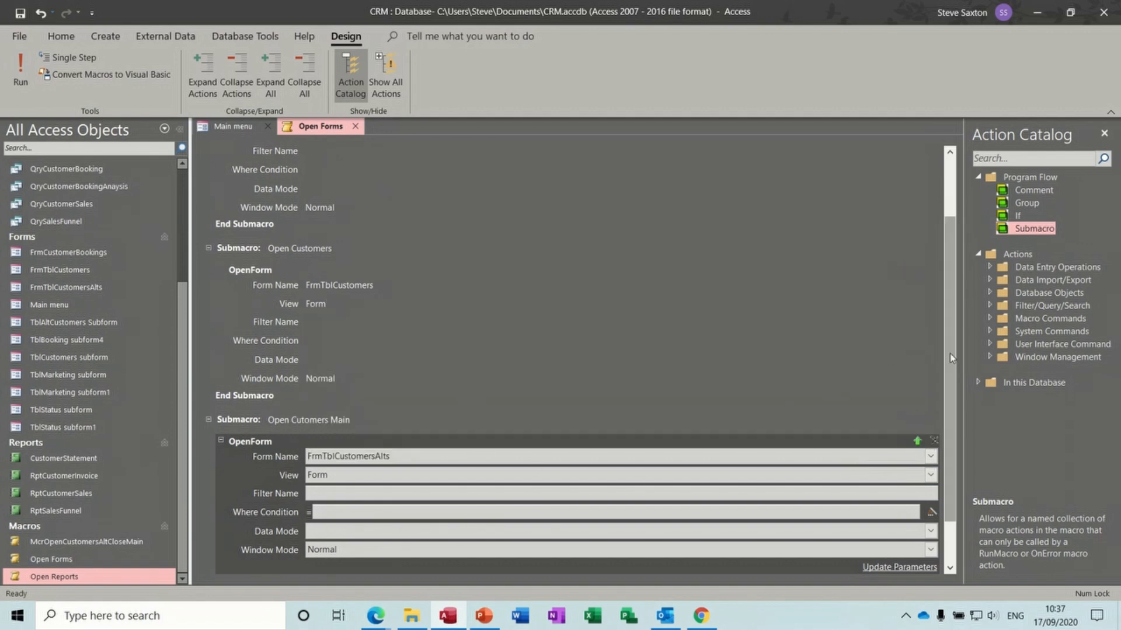
{"action": "scroll", "coordinate": [957, 408], "scroll_direction": "down", "scroll_amount": 1}
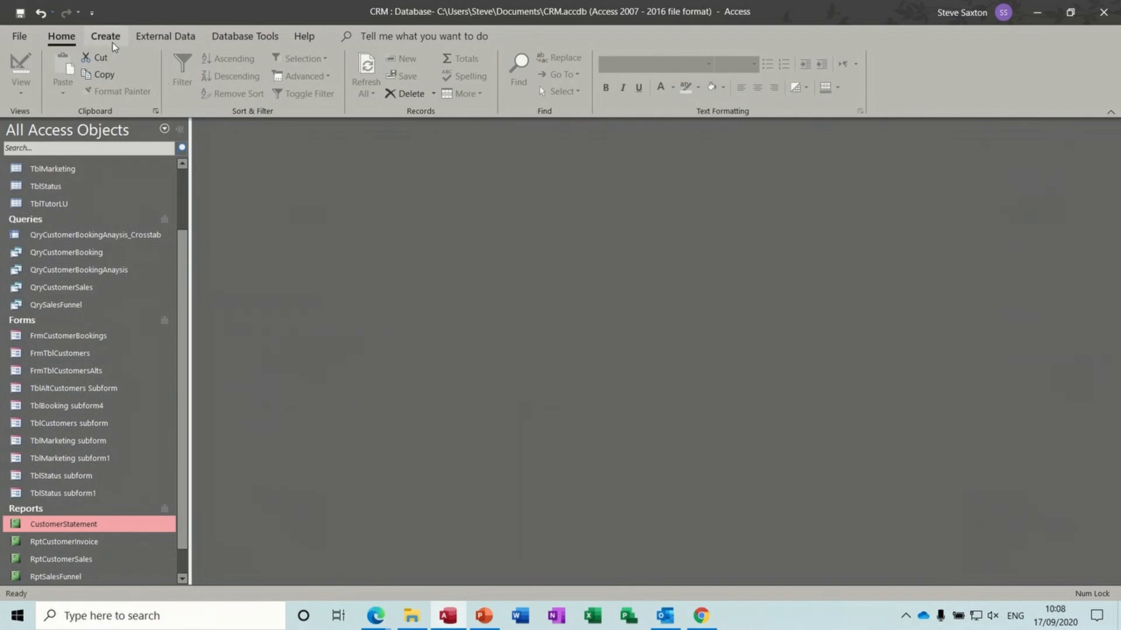
- Start a new macro with a submacro named 'Open Statement'
{"action": "left_click", "coordinate": [107, 37]}
{"action": "left_click", "coordinate": [623, 73]}
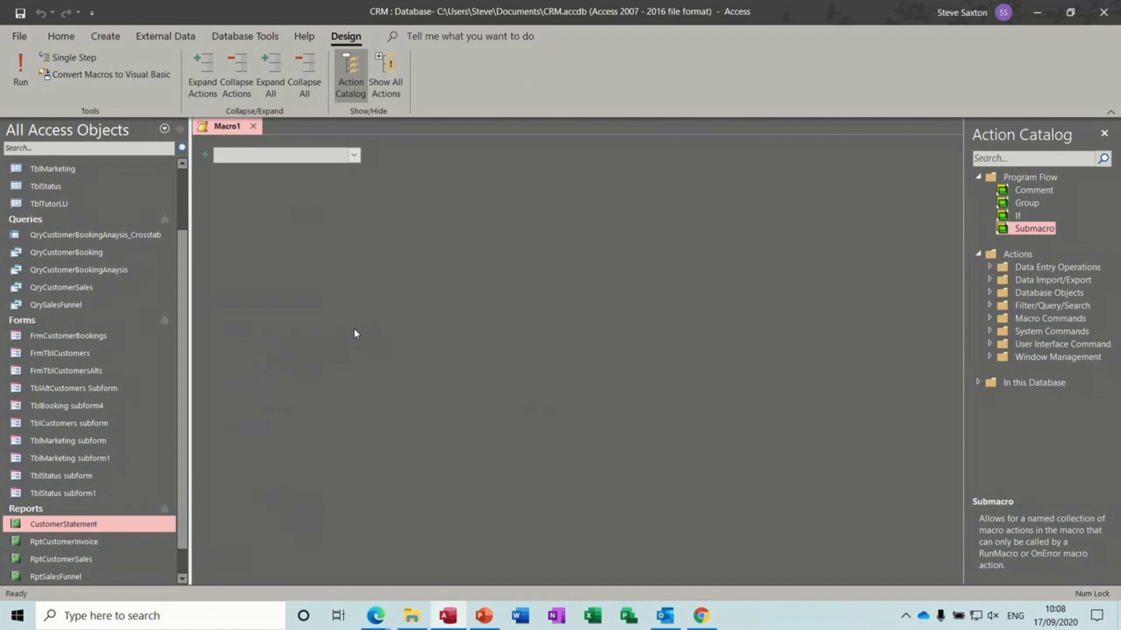
{"action": "left_click", "coordinate": [354, 155]}
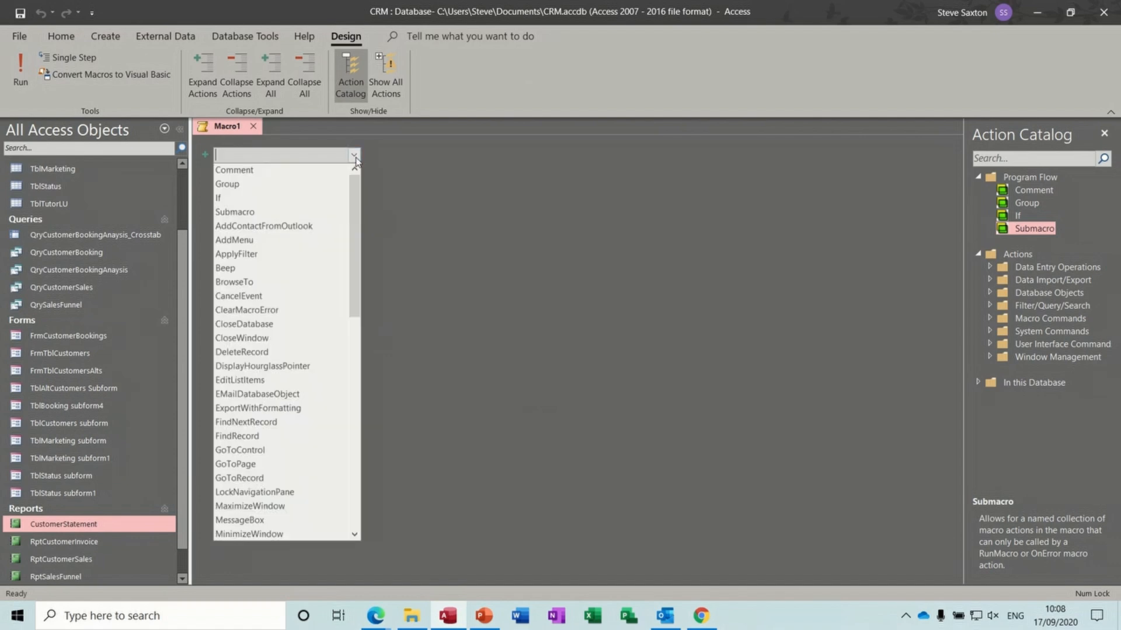
{"action": "left_click", "coordinate": [309, 213]}
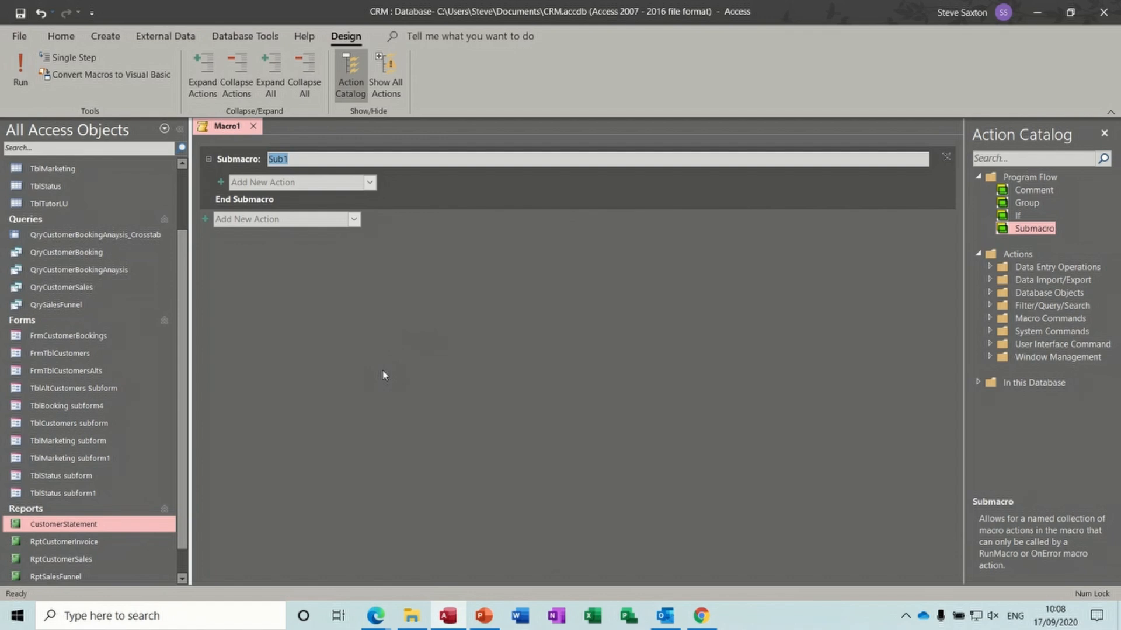
{"action": "type", "text": "Open Statement"}
- Give Open Statement an OpenReport action for the CustomerStatement report
{"action": "left_click", "coordinate": [331, 183]}
{"action": "type", "text": "OpenR"}
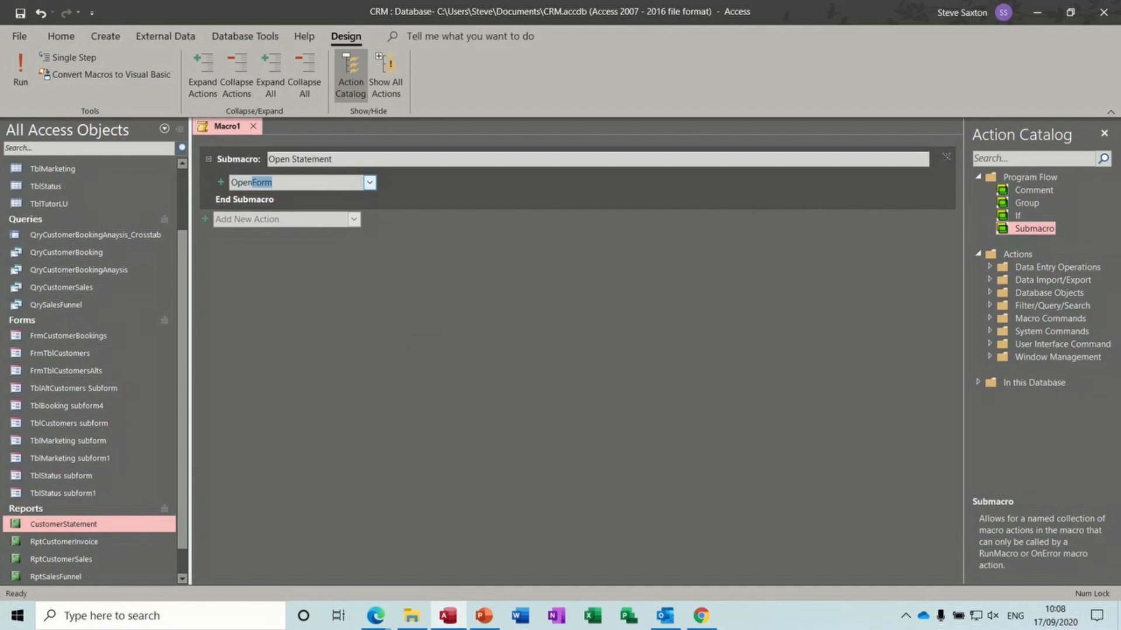
{"action": "key", "text": "Return"}
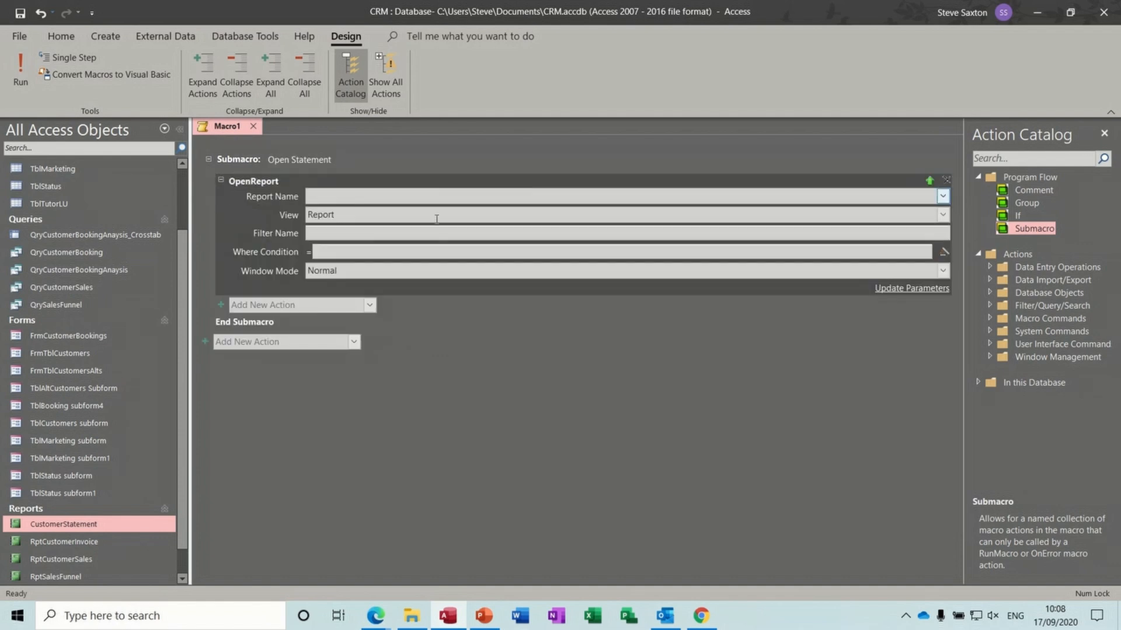
{"action": "left_click", "coordinate": [942, 197]}
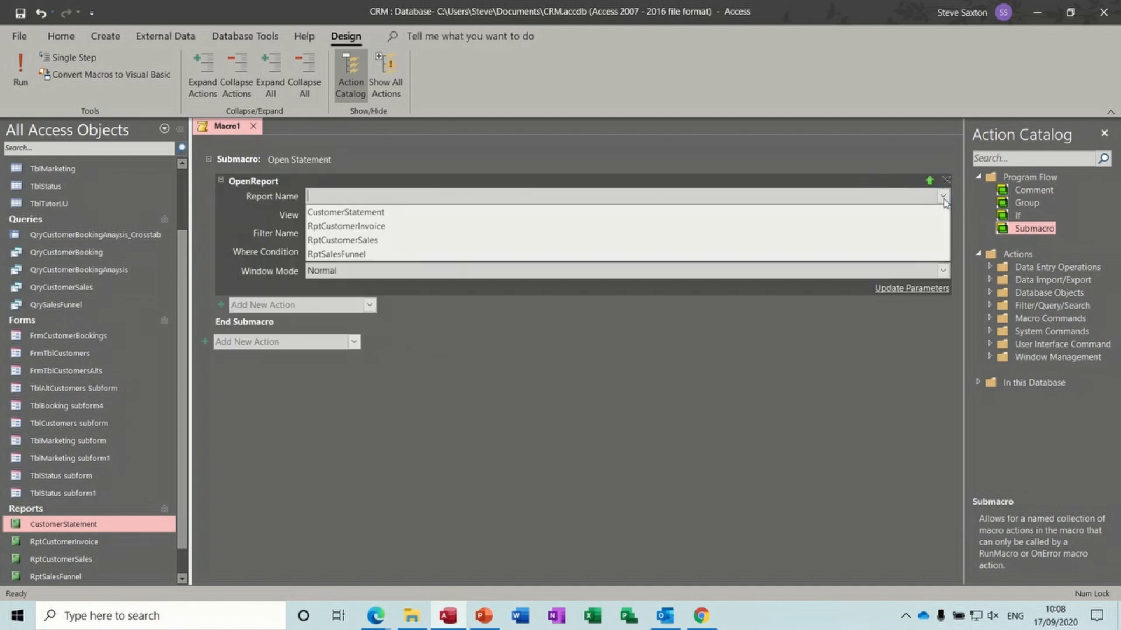
{"action": "left_click", "coordinate": [647, 216]}
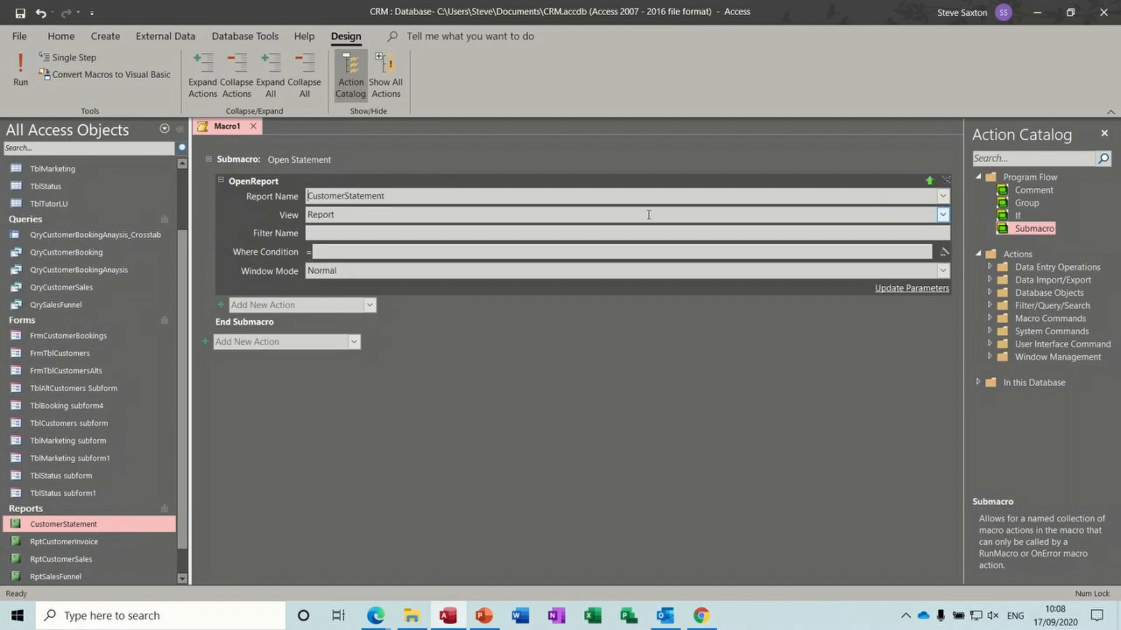
- Add another OpenReport action that opens RptCustomerInvoice
{"action": "left_click", "coordinate": [313, 343]}
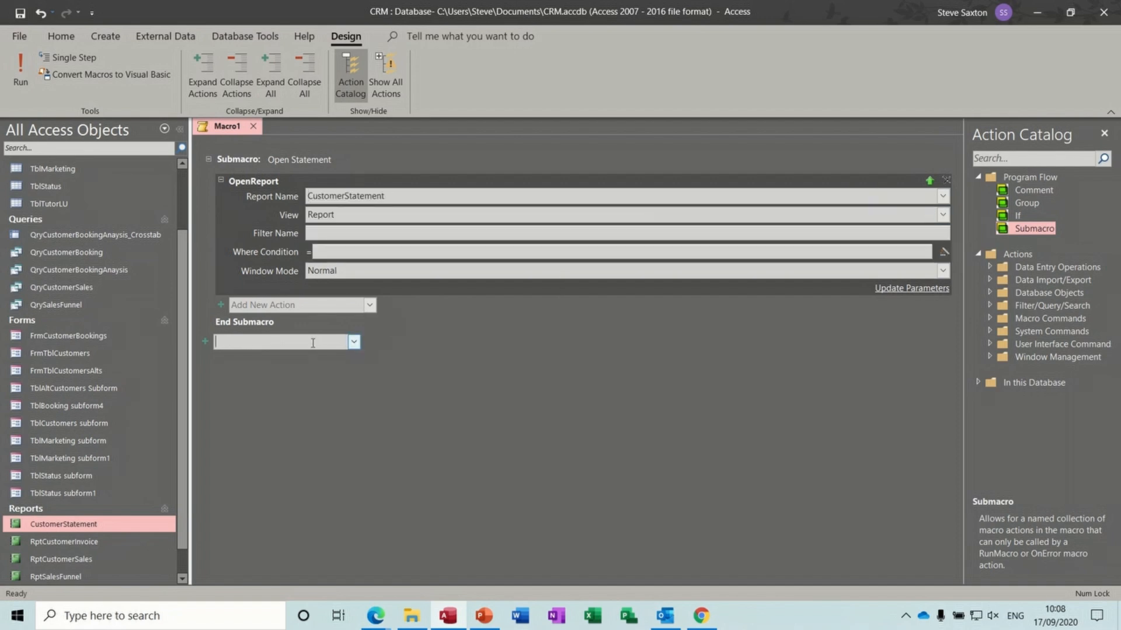
{"action": "type", "text": "OpenReport"}
{"action": "key", "text": "Return"}
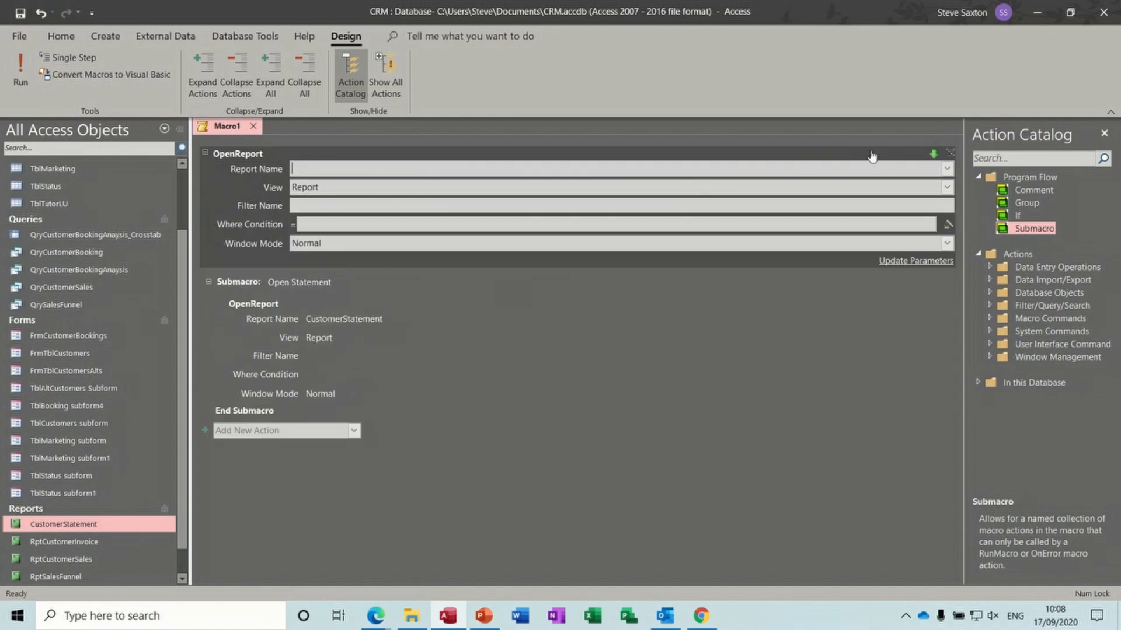
{"action": "left_click", "coordinate": [946, 171]}
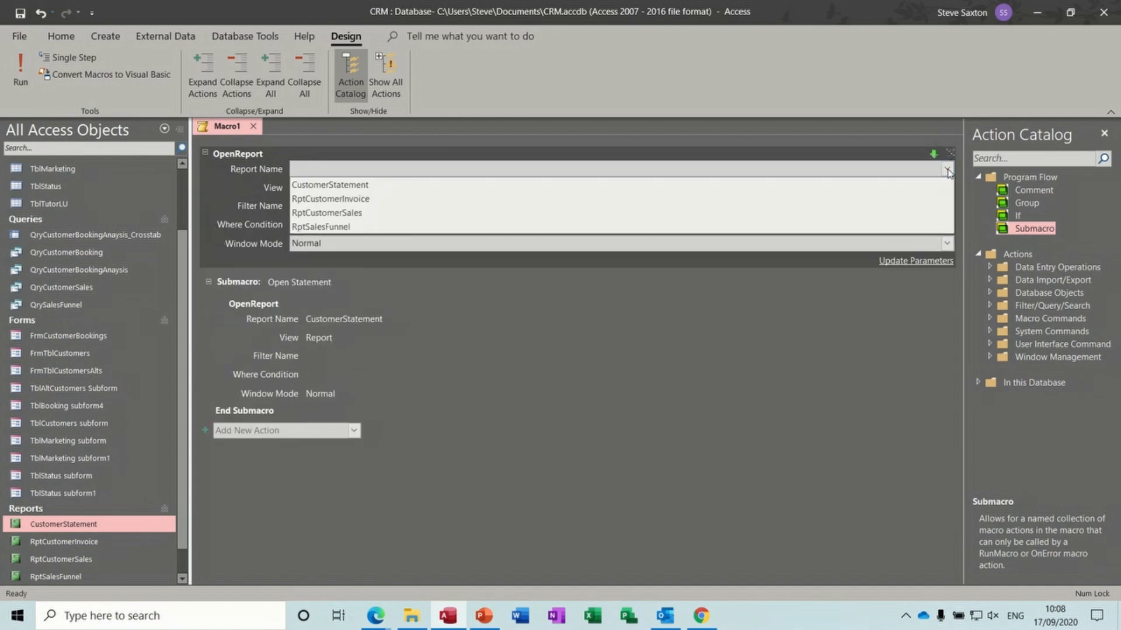
{"action": "left_click", "coordinate": [668, 204]}
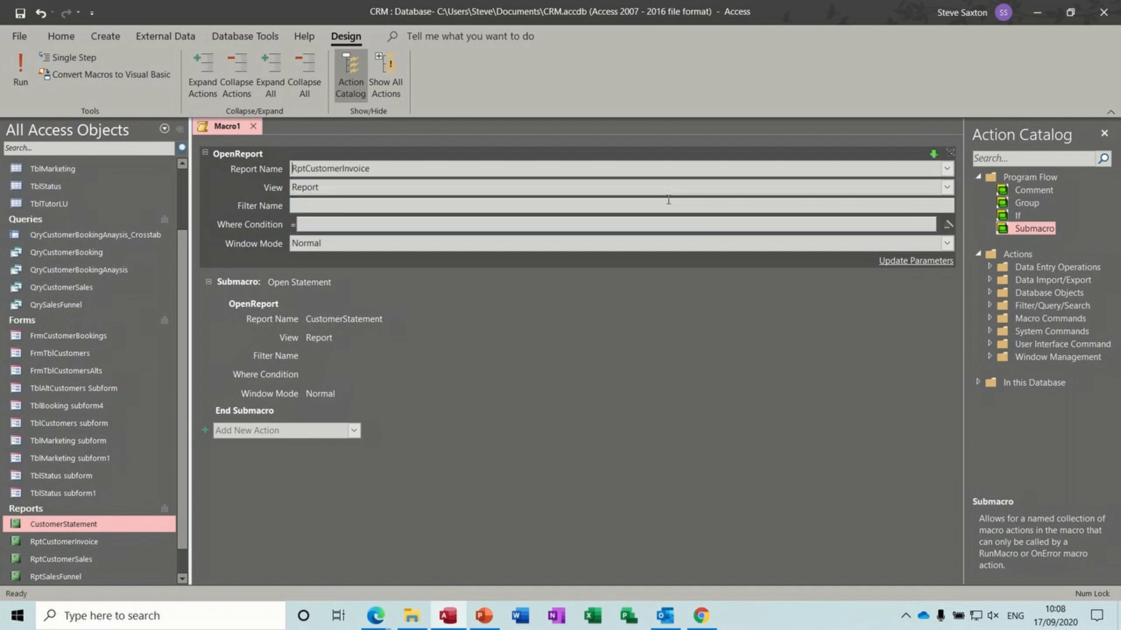
{"action": "left_click", "coordinate": [353, 431]}
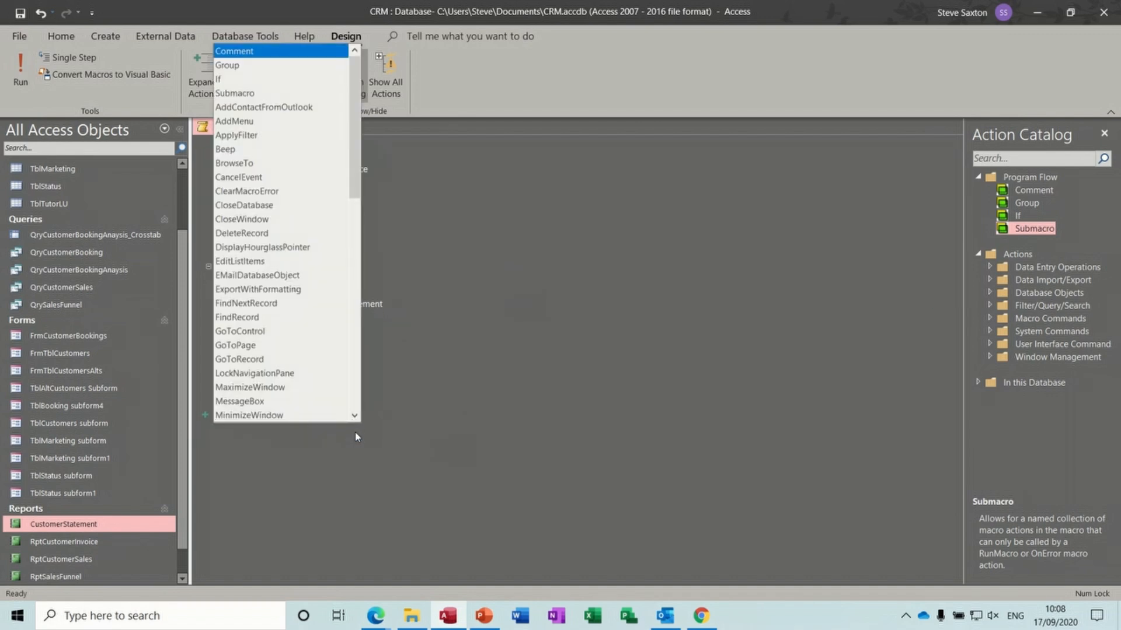
- Add an 'open customer Sales' submacro with an OpenReport action for RptCustomerSales
{"action": "left_click", "coordinate": [272, 95]}
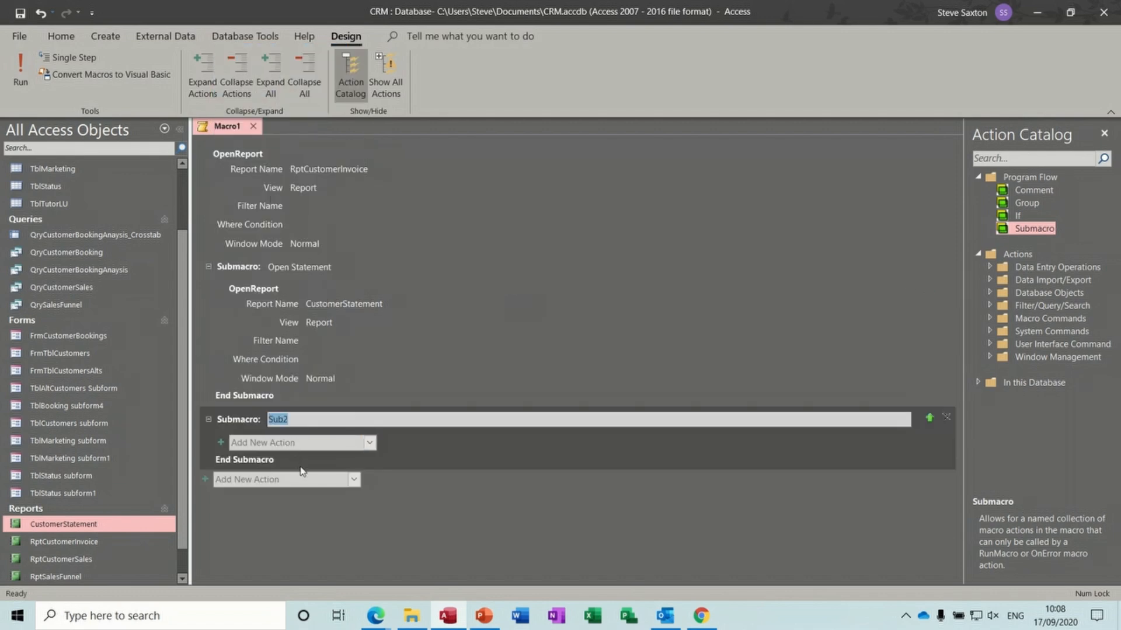
{"action": "type", "text": "open customer Sales"}
{"action": "left_click", "coordinate": [338, 444]}
{"action": "type", "text": "Open"}
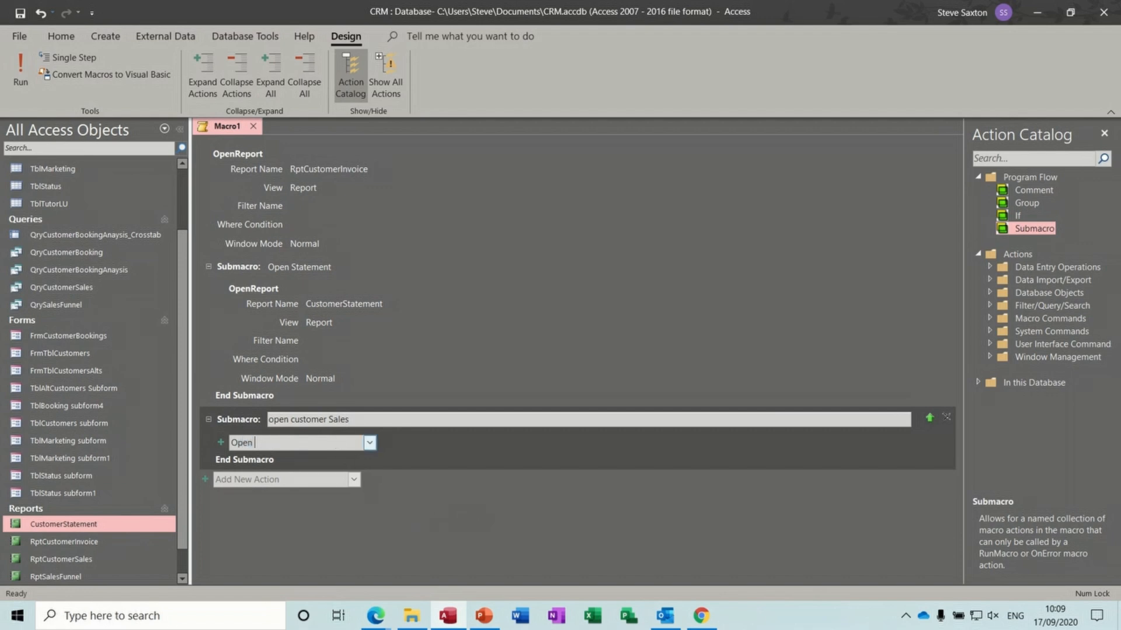
{"action": "type", "text": " R"}
{"action": "key", "text": "Return"}
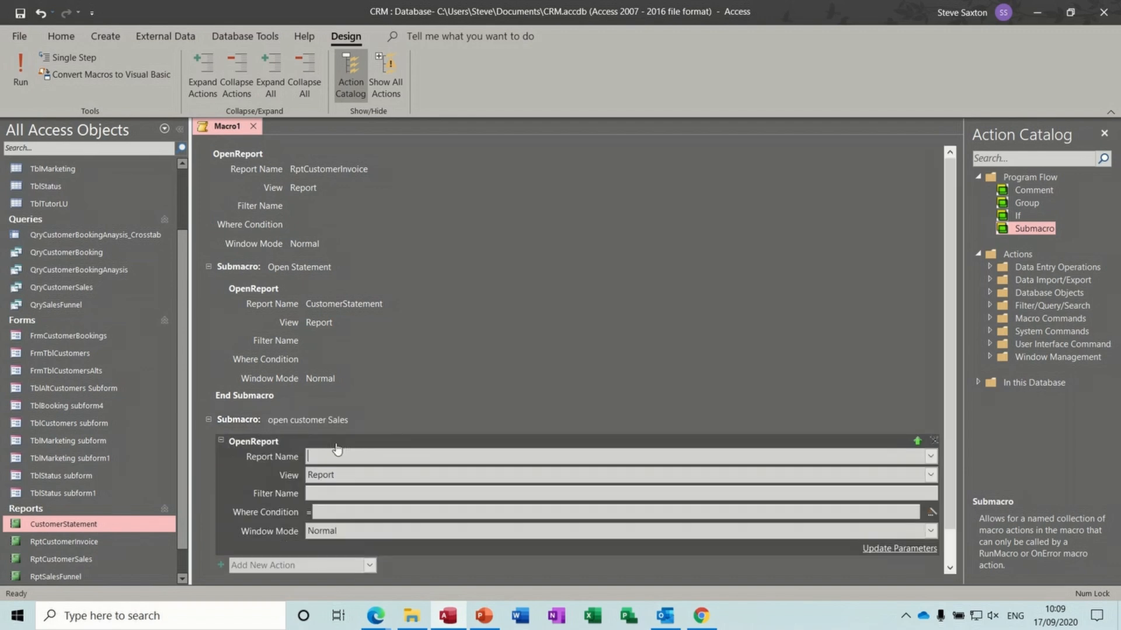
{"action": "left_click", "coordinate": [931, 457]}
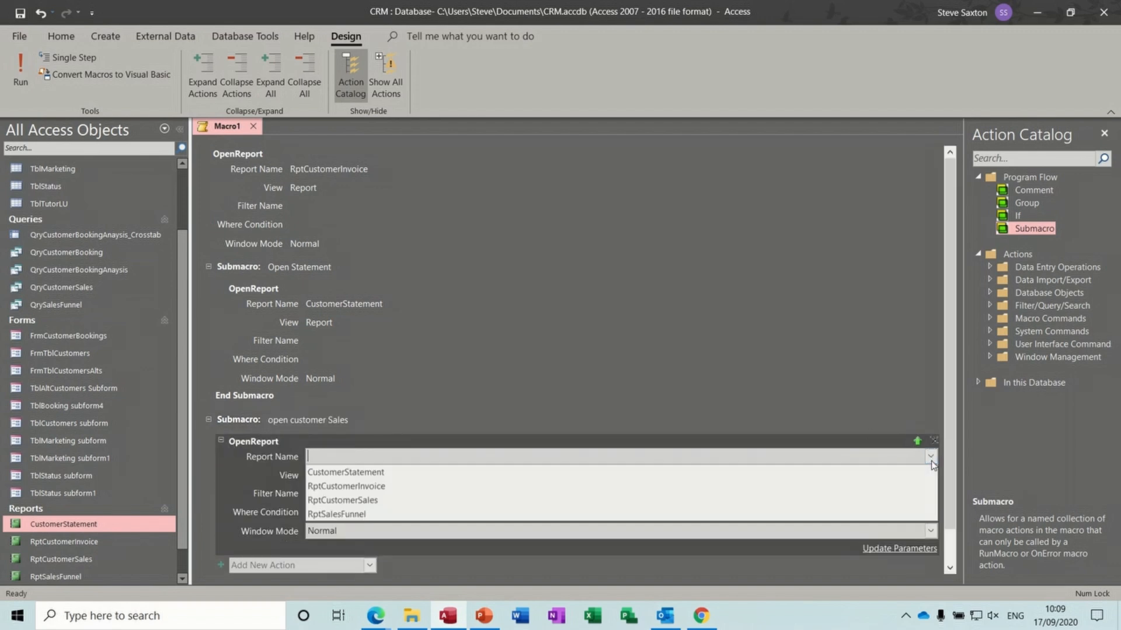
{"action": "left_click", "coordinate": [519, 504]}
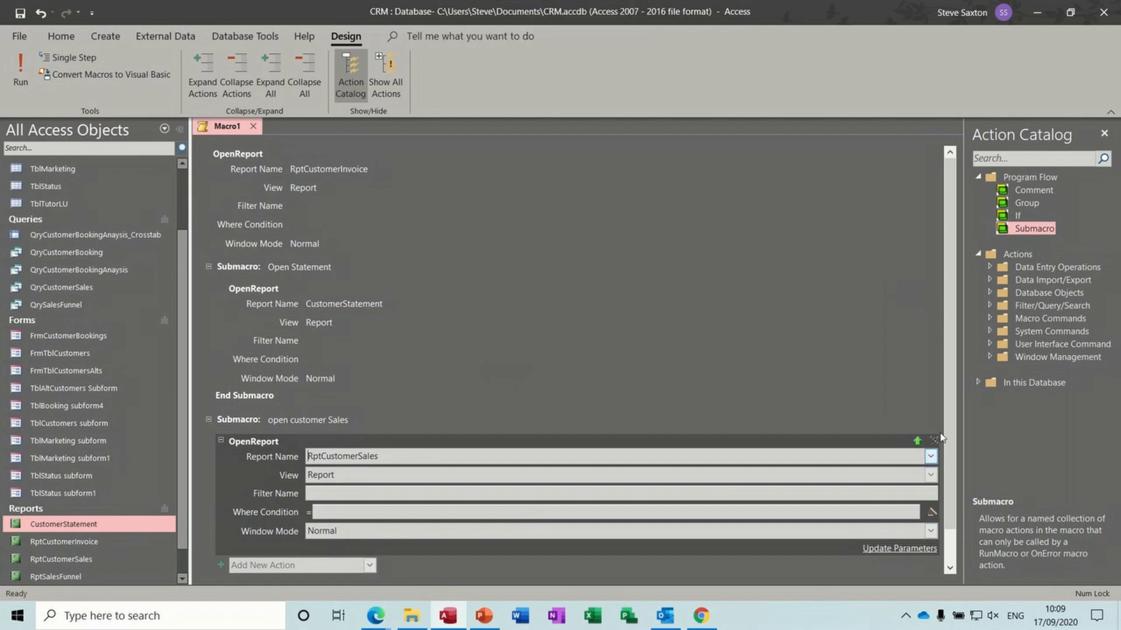
- Insert another submacro below it and begin naming it 'Open Sales funnel'
{"action": "scroll", "coordinate": [949, 397], "scroll_direction": "down", "scroll_amount": 2}
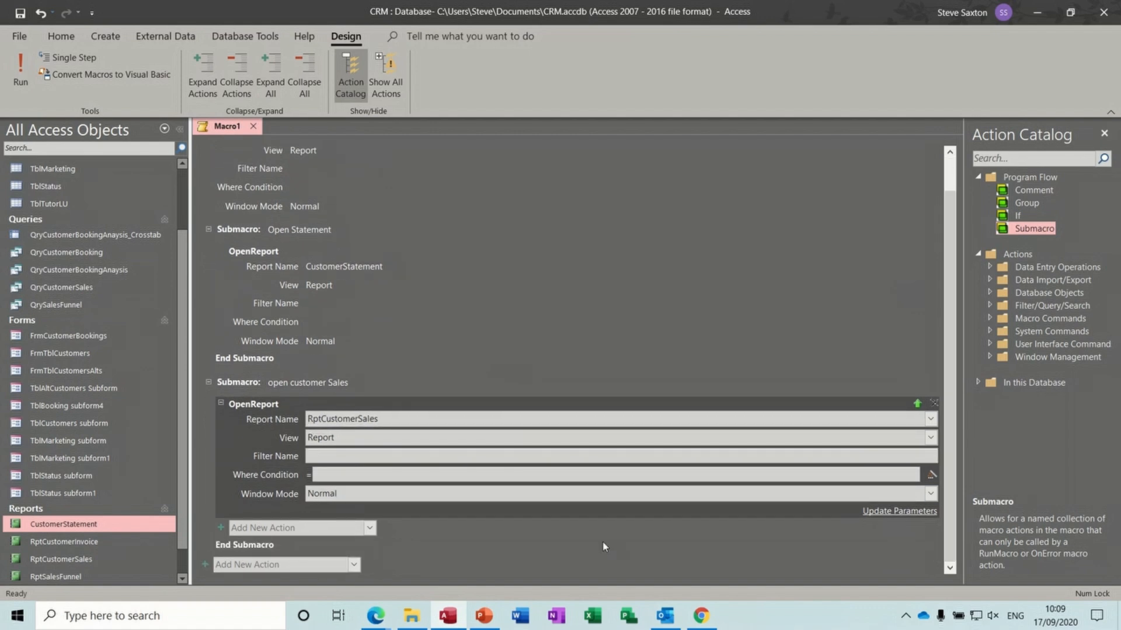
{"action": "left_click", "coordinate": [339, 566]}
{"action": "left_click", "coordinate": [356, 566]}
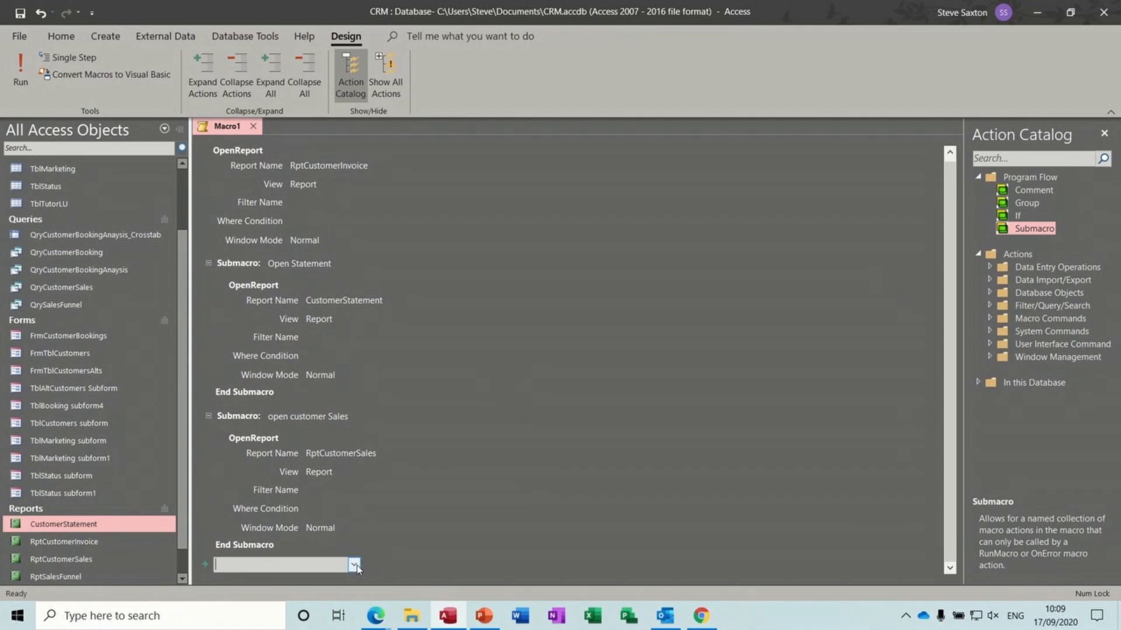
{"action": "left_click", "coordinate": [354, 566]}
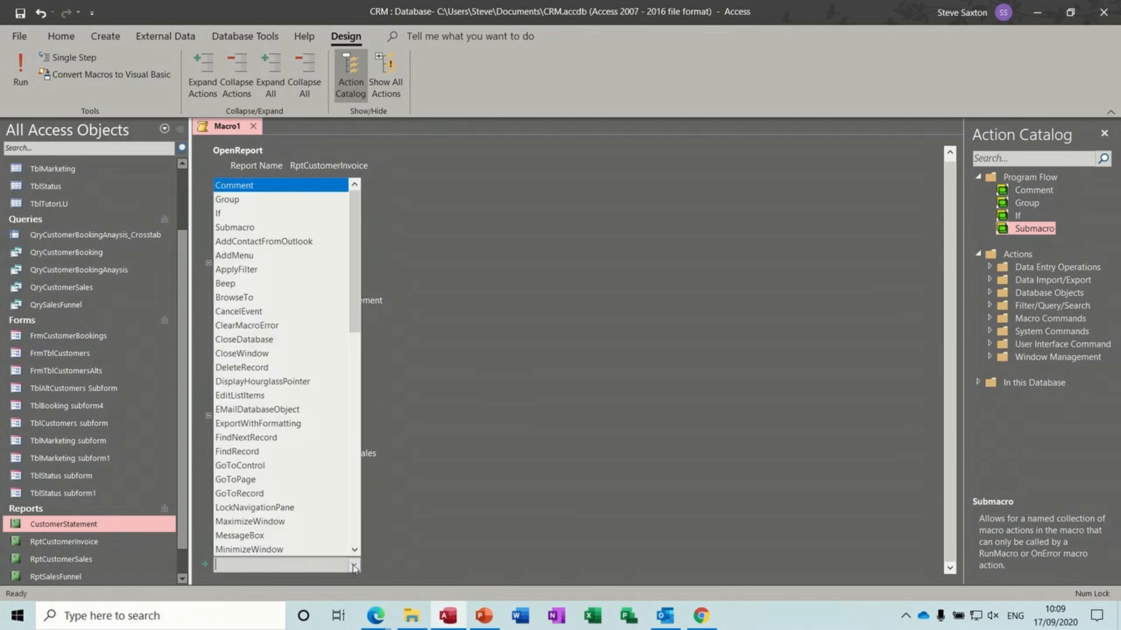
{"action": "left_click", "coordinate": [253, 232]}
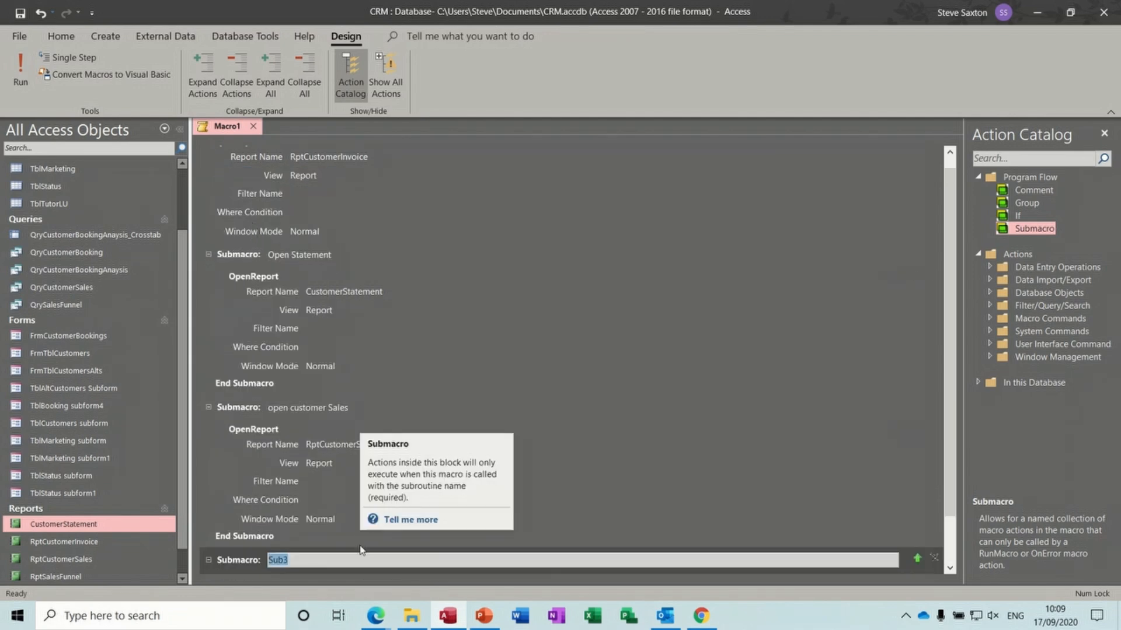
{"action": "type", "text": "Open Sales funnel"}
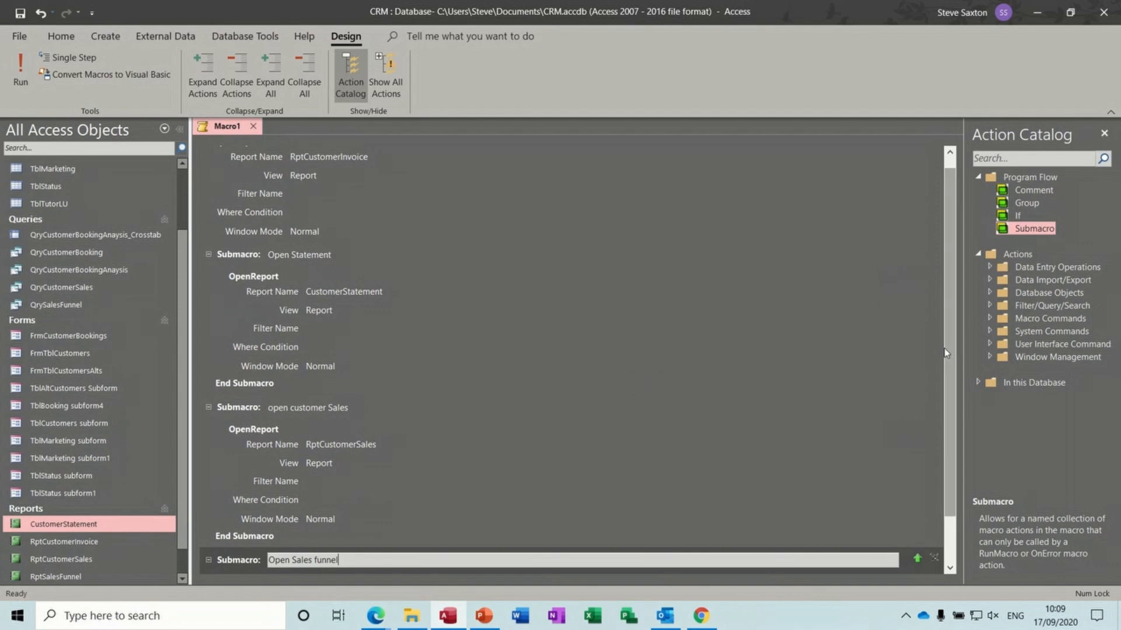
- Give Open Sales funnel an OpenReport action for RptSalesFunnel, then save the macro
{"action": "scroll", "coordinate": [516, 479], "scroll_direction": "down", "scroll_amount": 1}
{"action": "left_click", "coordinate": [249, 528]}
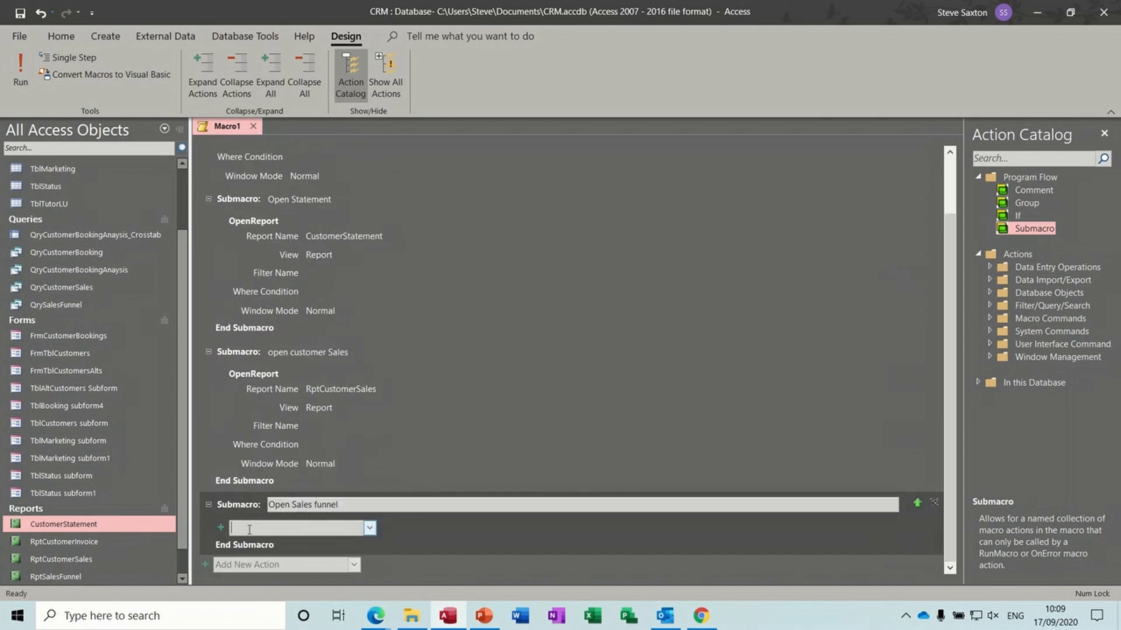
{"action": "type", "text": "OpenReport"}
{"action": "key", "text": "Return"}
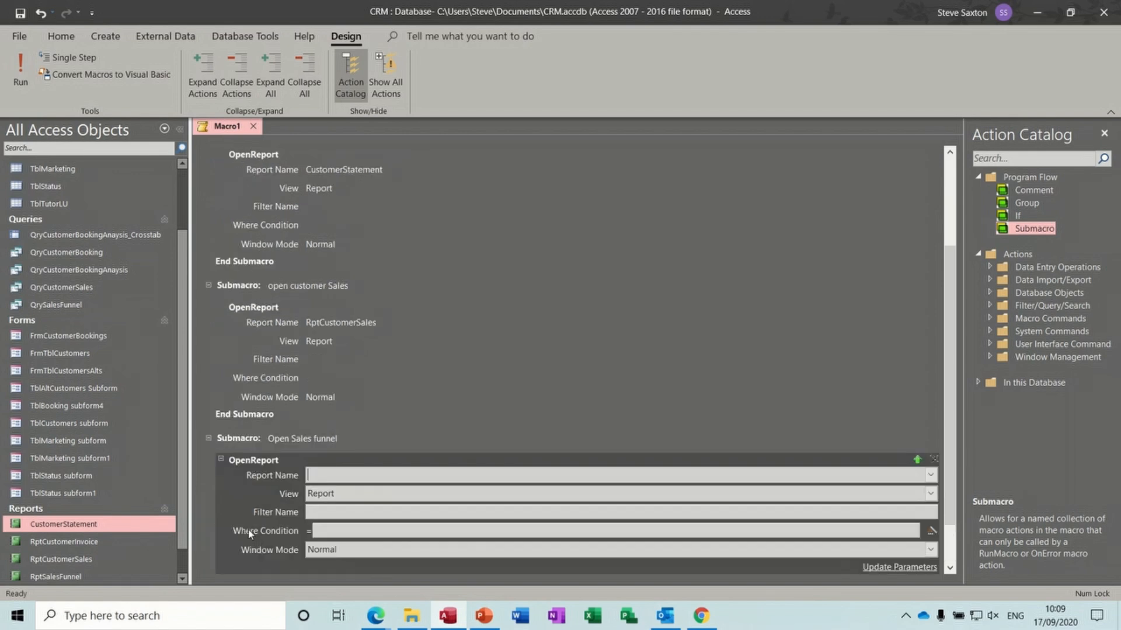
{"action": "left_click", "coordinate": [931, 476]}
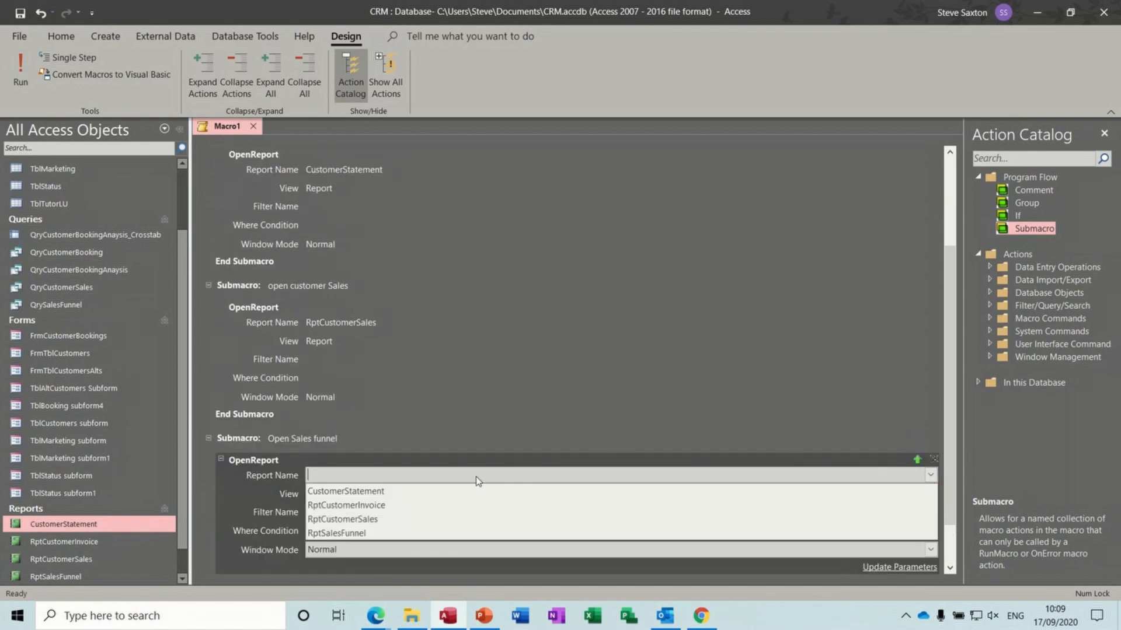
{"action": "left_click", "coordinate": [416, 536]}
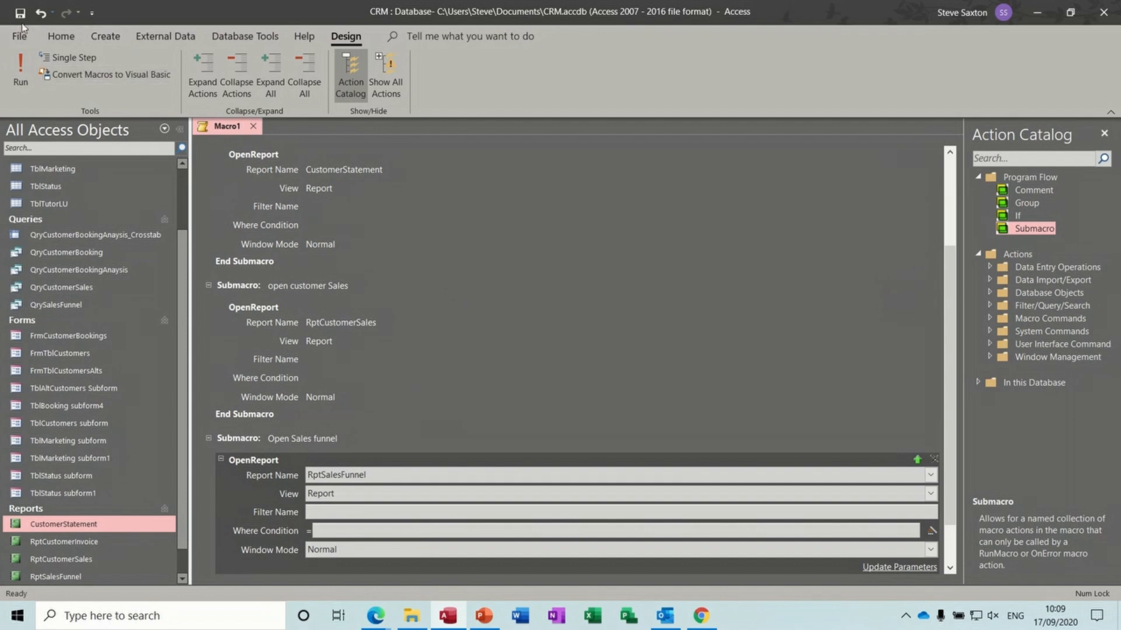
{"action": "left_click", "coordinate": [20, 13]}
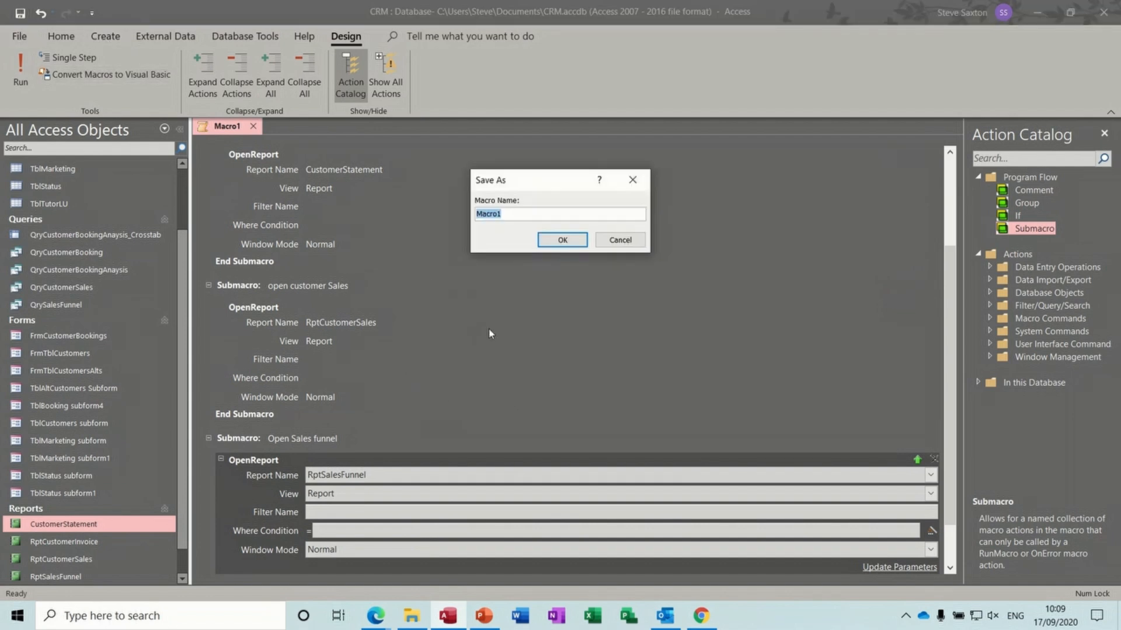
- Save the macro as 'Open Reports', close it, and scroll the Navigation Pane to Macros
{"action": "type", "text": "Open Report"}
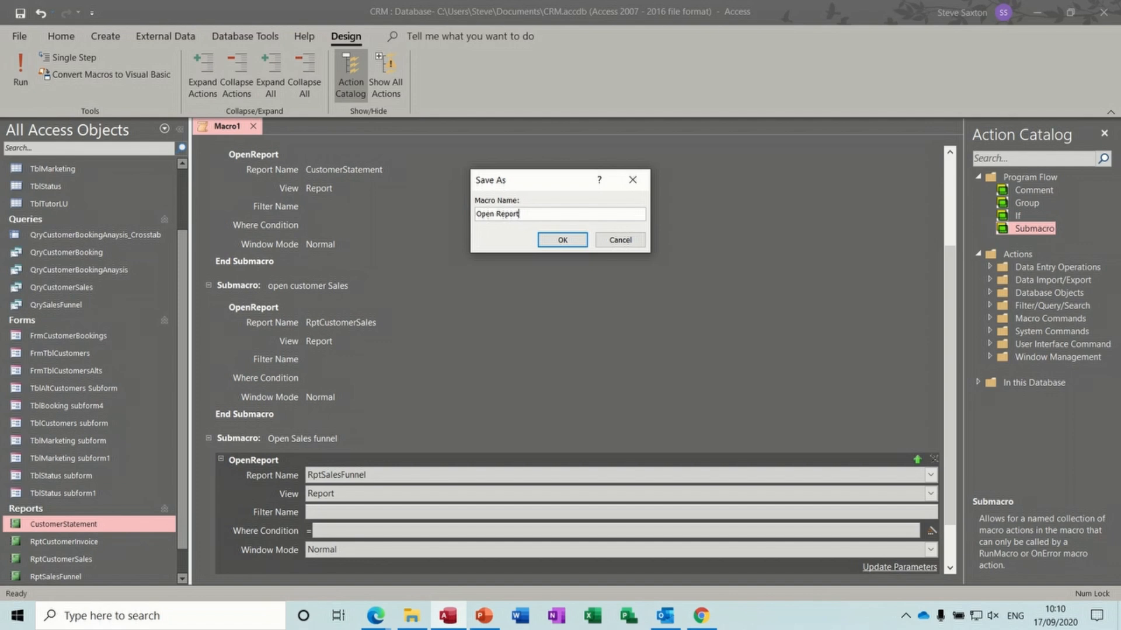
{"action": "type", "text": "s"}
{"action": "left_click", "coordinate": [563, 240]}
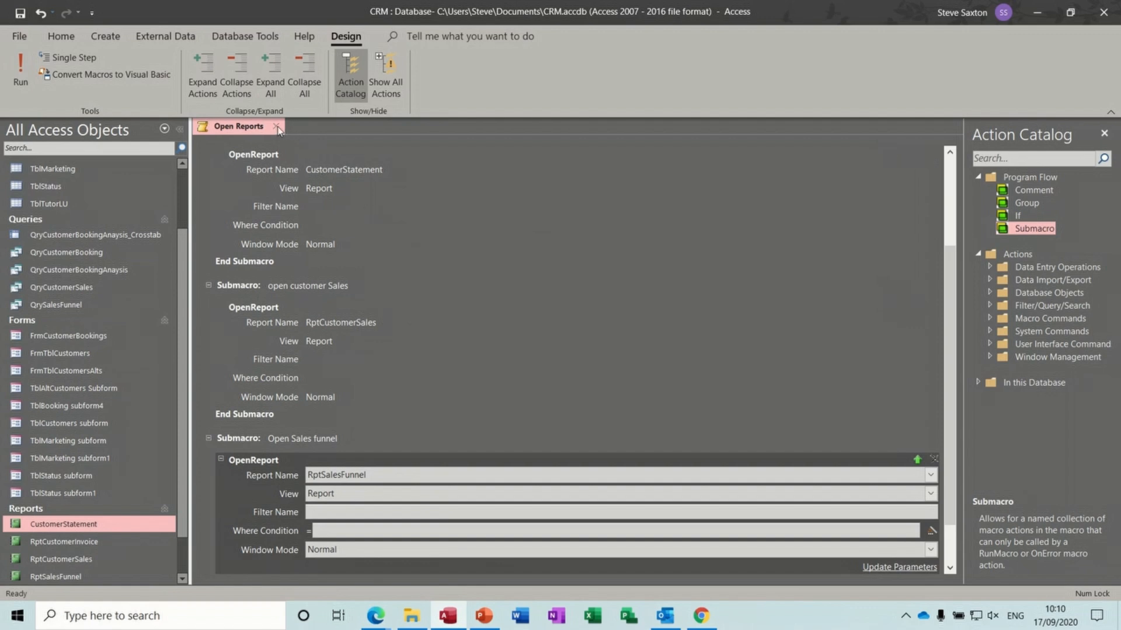
{"action": "left_click", "coordinate": [277, 126]}
{"action": "scroll", "coordinate": [183, 332], "scroll_direction": "down", "scroll_amount": 2}
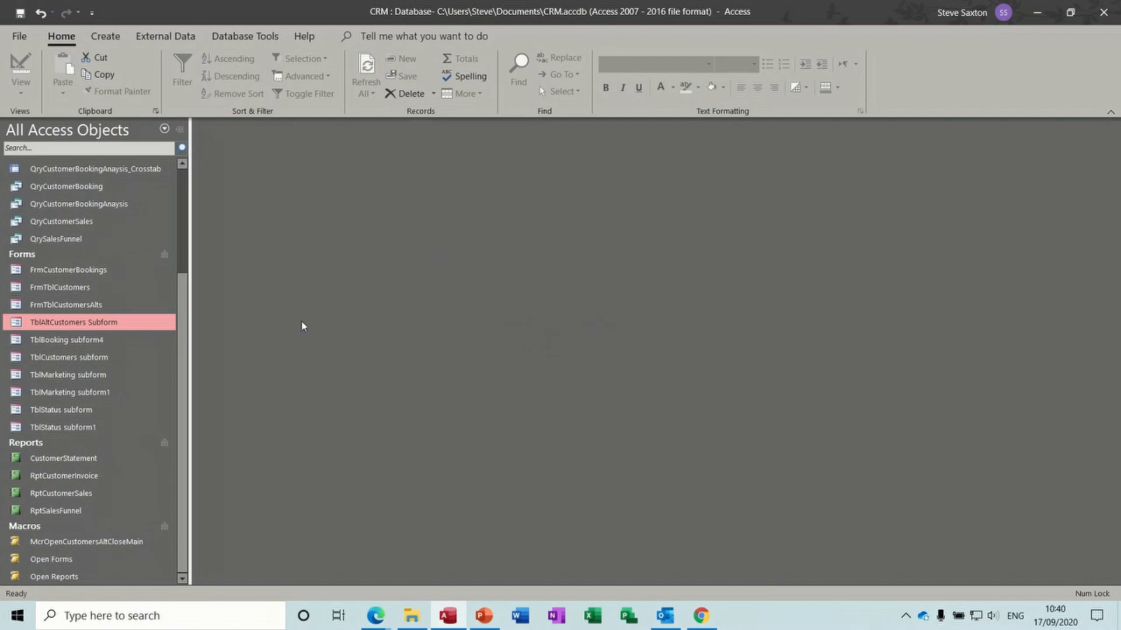
- Start a blank form in Design view and draw a command button set to Miscellaneous > Run Macro
{"action": "left_click", "coordinate": [116, 41]}
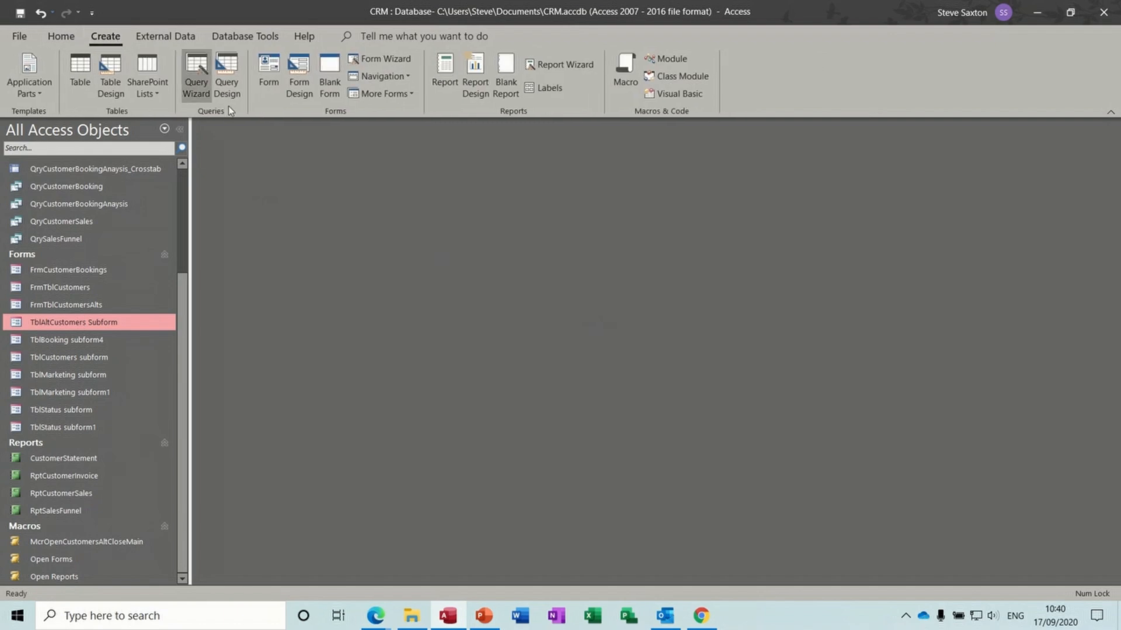
{"action": "left_click", "coordinate": [298, 73]}
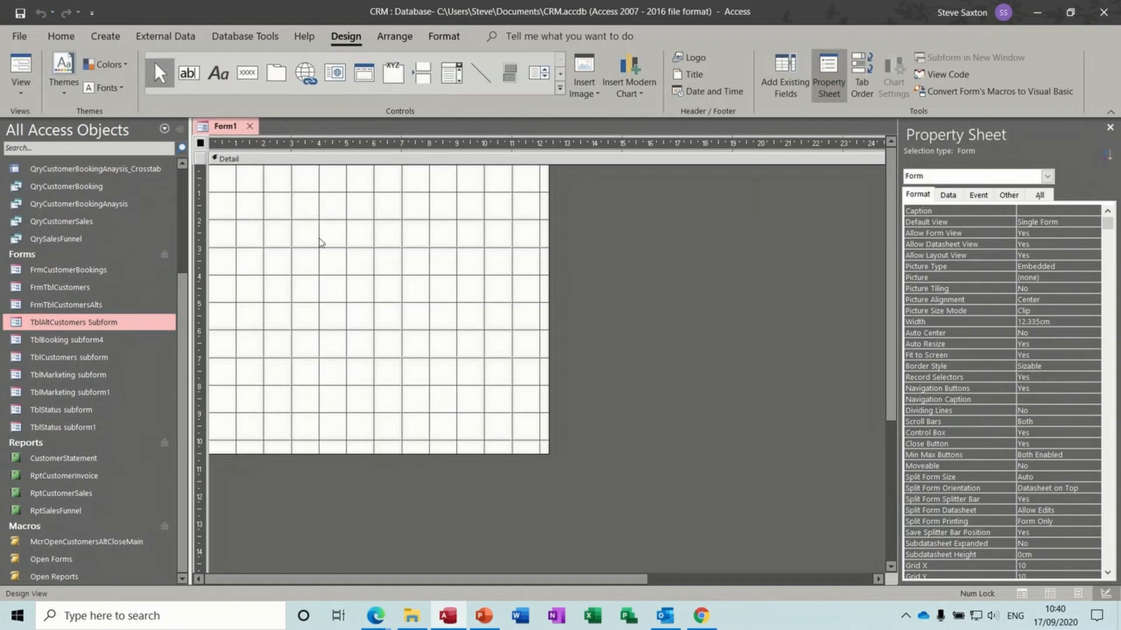
{"action": "left_click", "coordinate": [249, 79]}
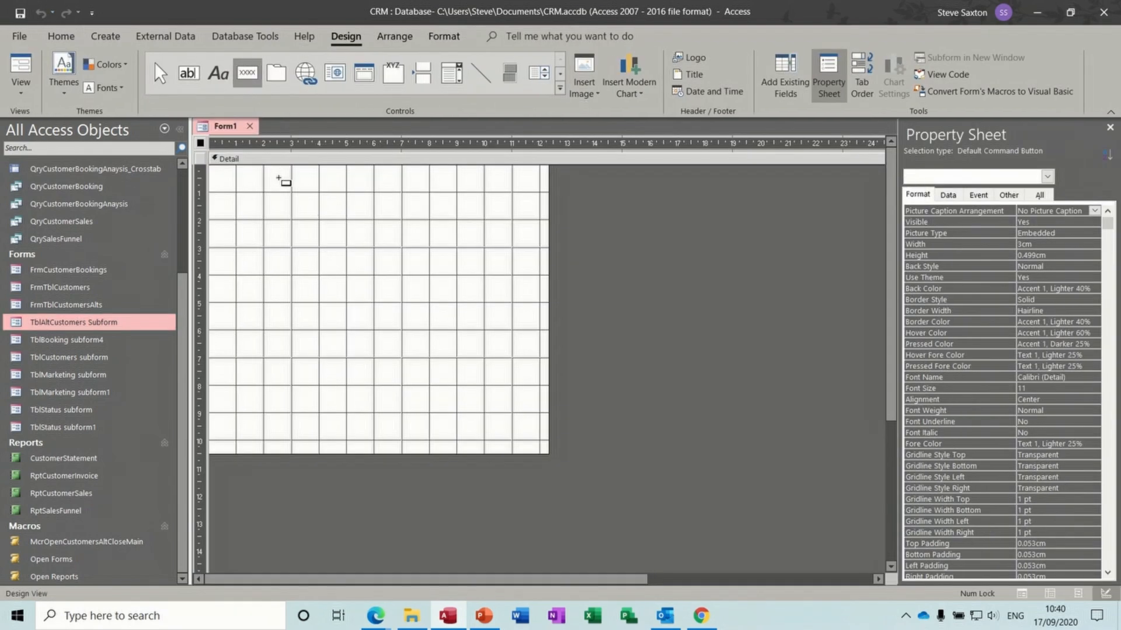
{"action": "left_click_drag", "start_coordinate": [279, 185], "coordinate": [355, 217]}
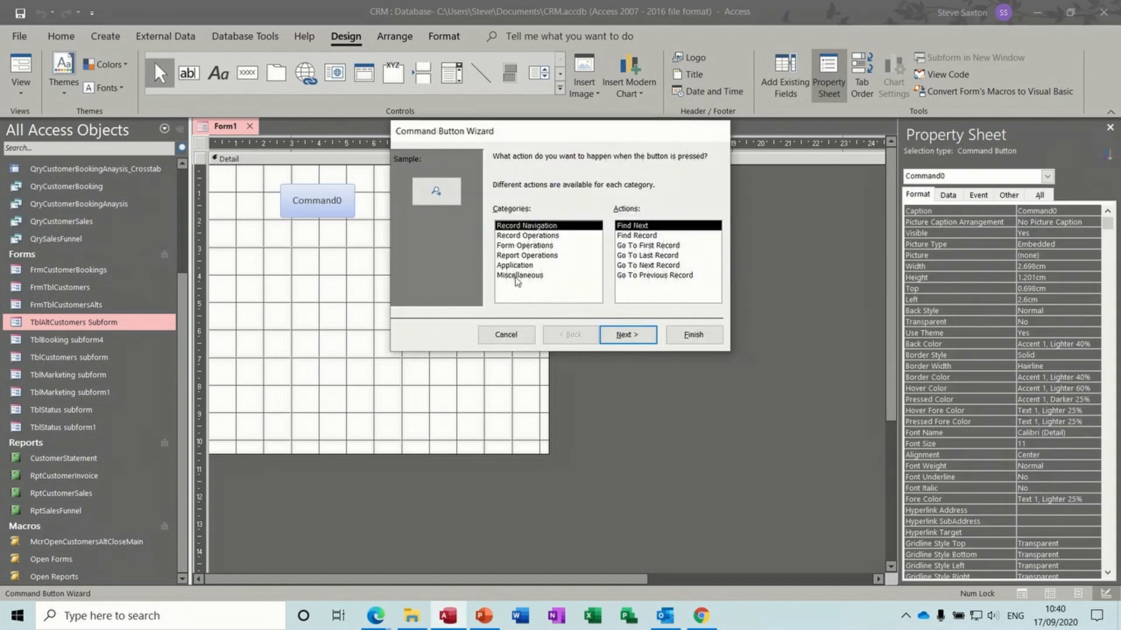
{"action": "left_click", "coordinate": [515, 275]}
{"action": "left_click", "coordinate": [642, 246]}
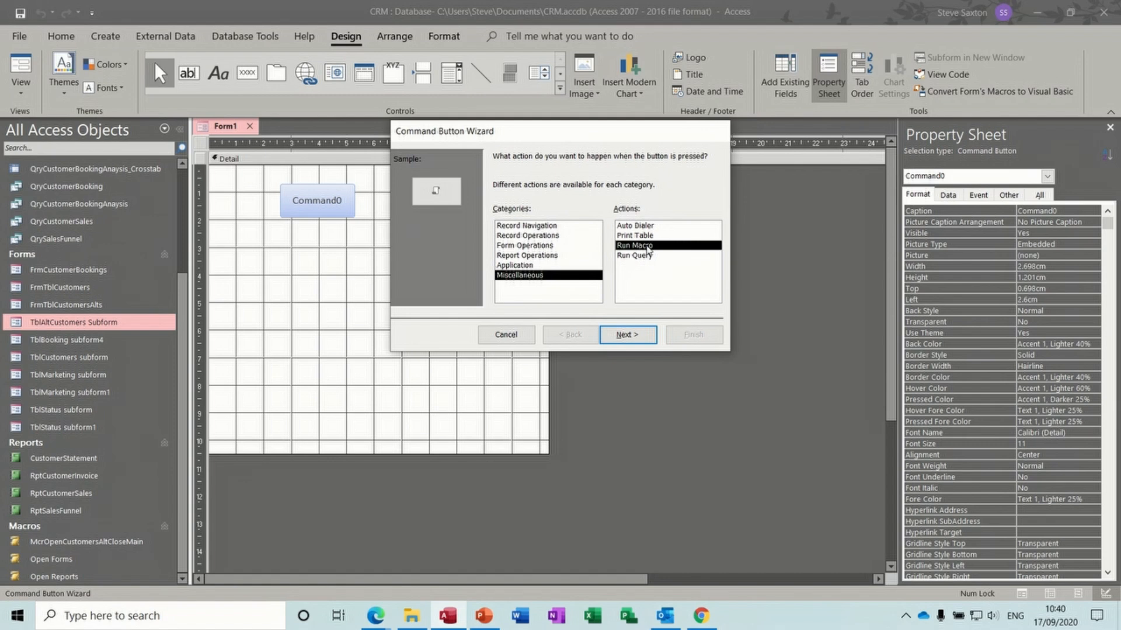
{"action": "left_click", "coordinate": [633, 336]}
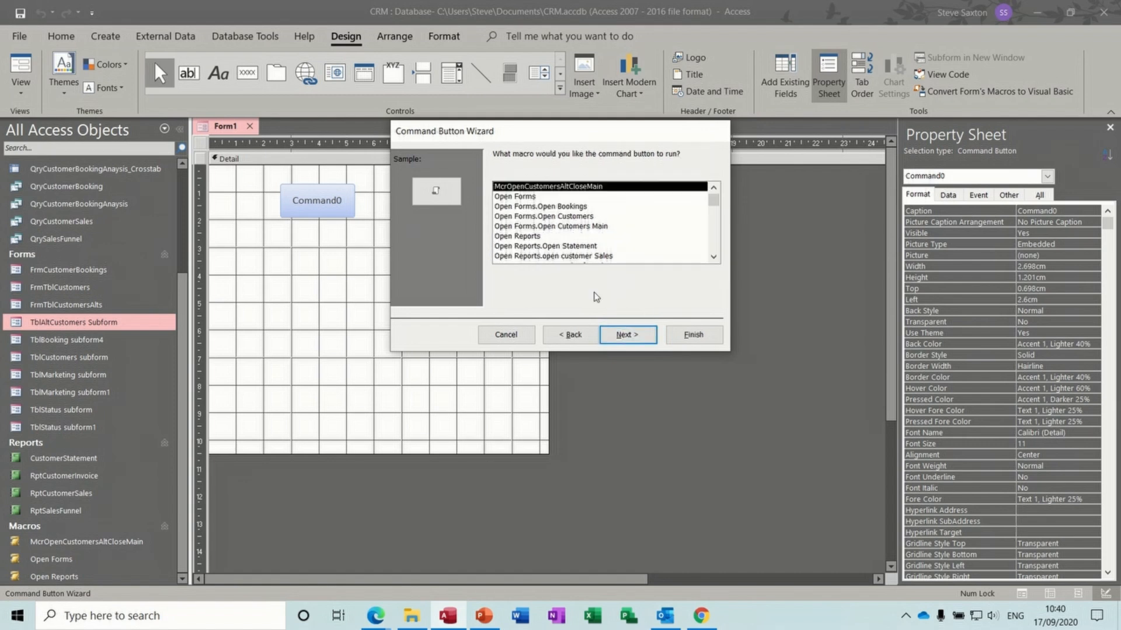
- Choose the Open Forms.Open Bookings submacro as the macro the button runs
{"action": "left_click", "coordinate": [525, 198]}
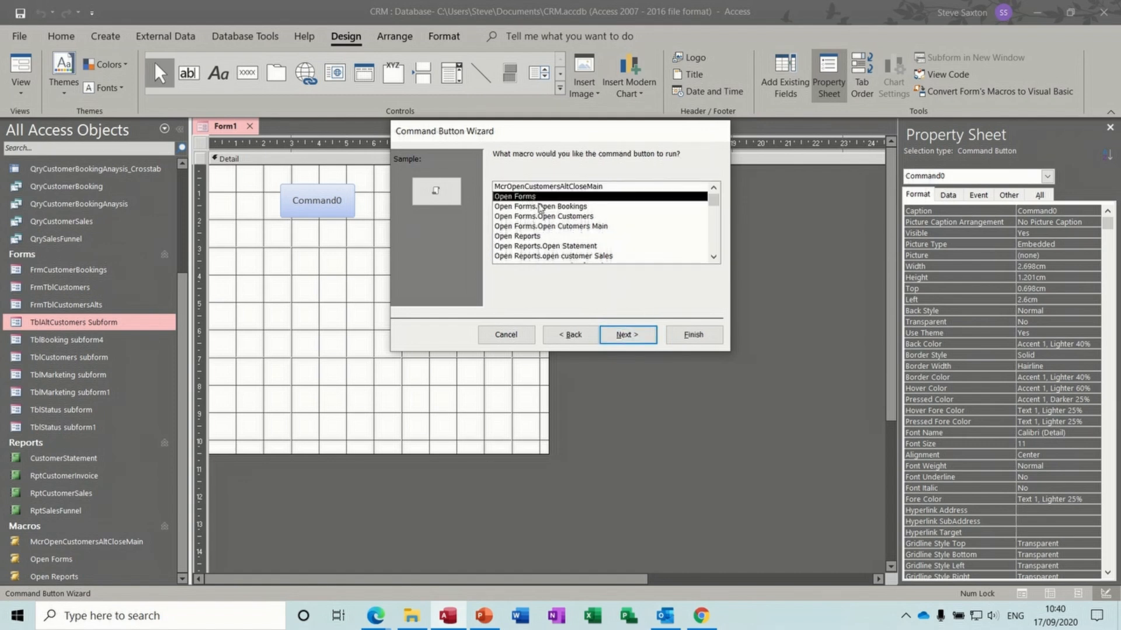
{"action": "left_click", "coordinate": [562, 207]}
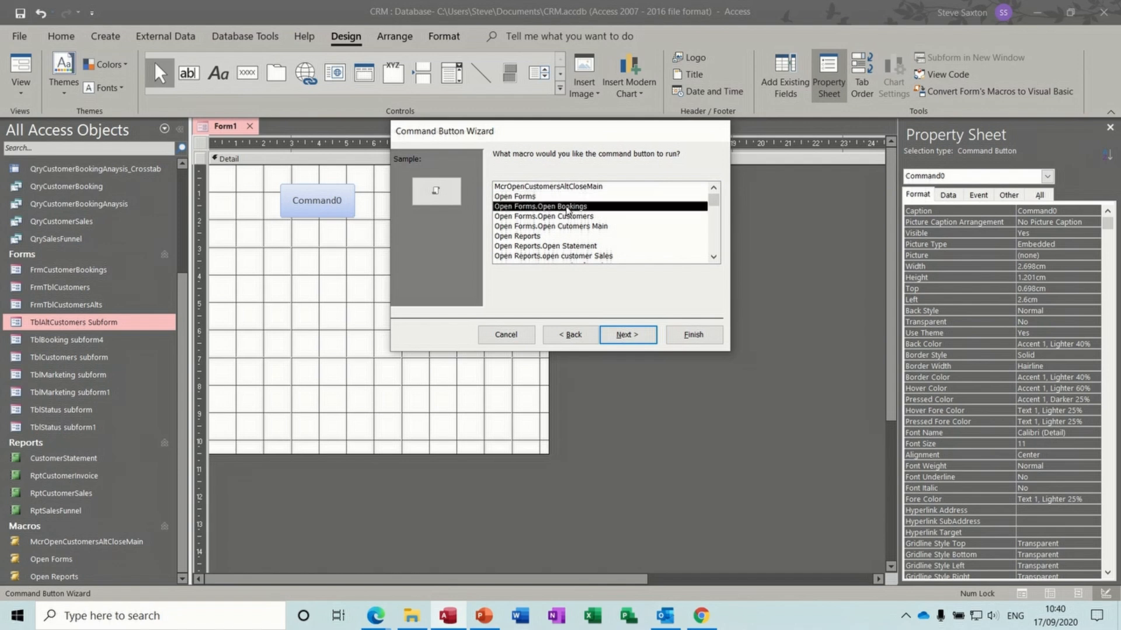
{"action": "left_click", "coordinate": [570, 216]}
{"action": "left_click", "coordinate": [575, 227]}
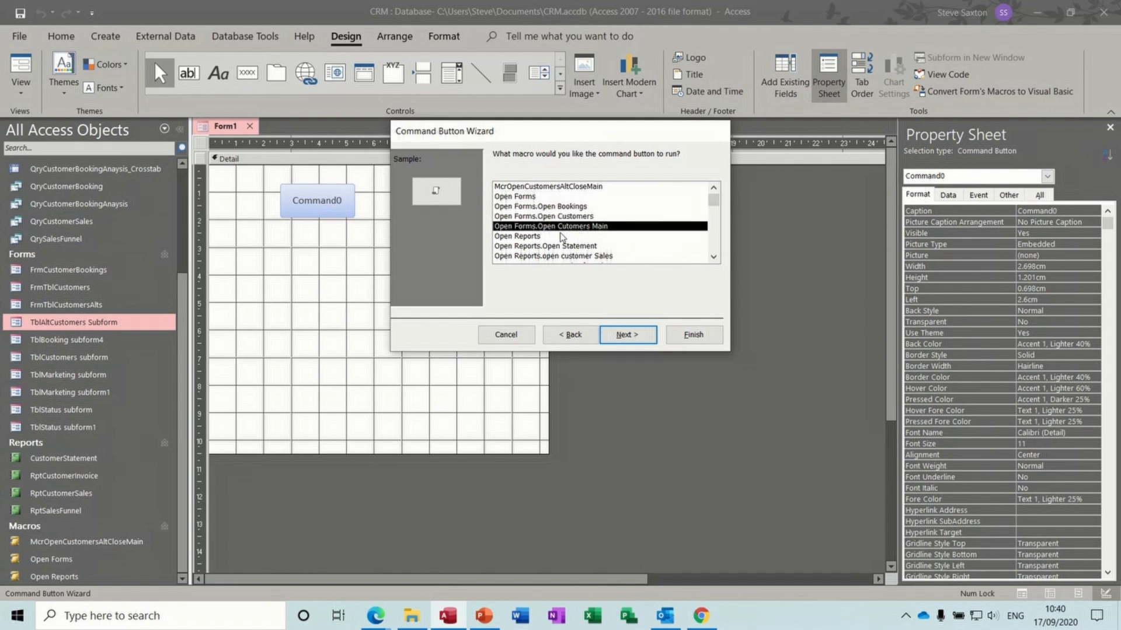
{"action": "left_click", "coordinate": [537, 238]}
{"action": "left_click", "coordinate": [565, 247]}
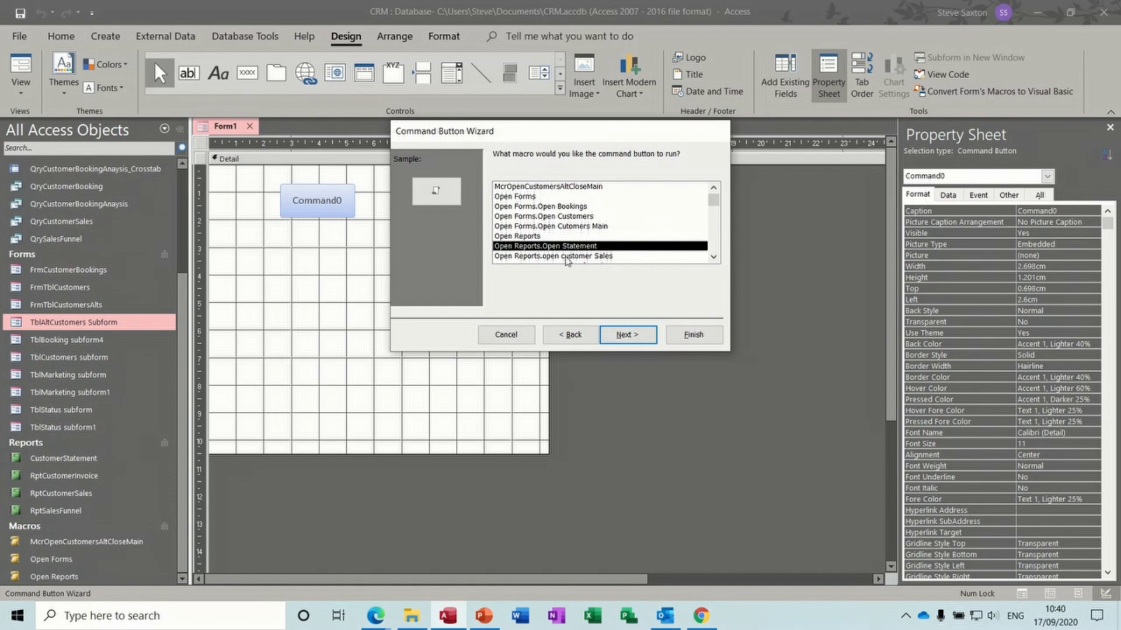
{"action": "left_click", "coordinate": [568, 256]}
{"action": "left_click", "coordinate": [712, 256]}
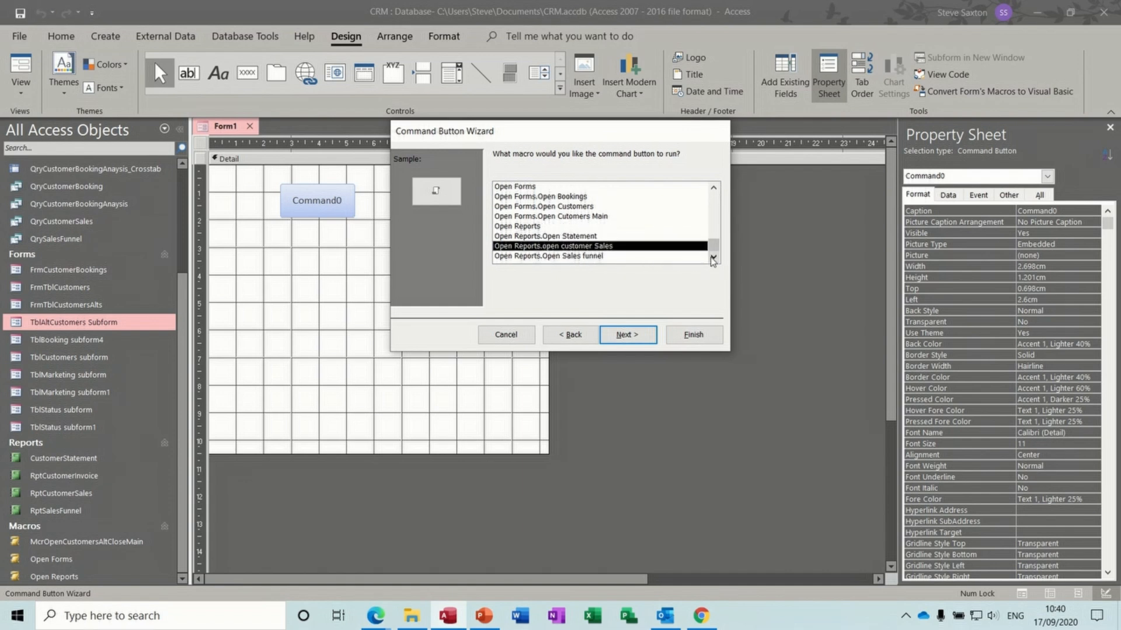
{"action": "left_click", "coordinate": [567, 198]}
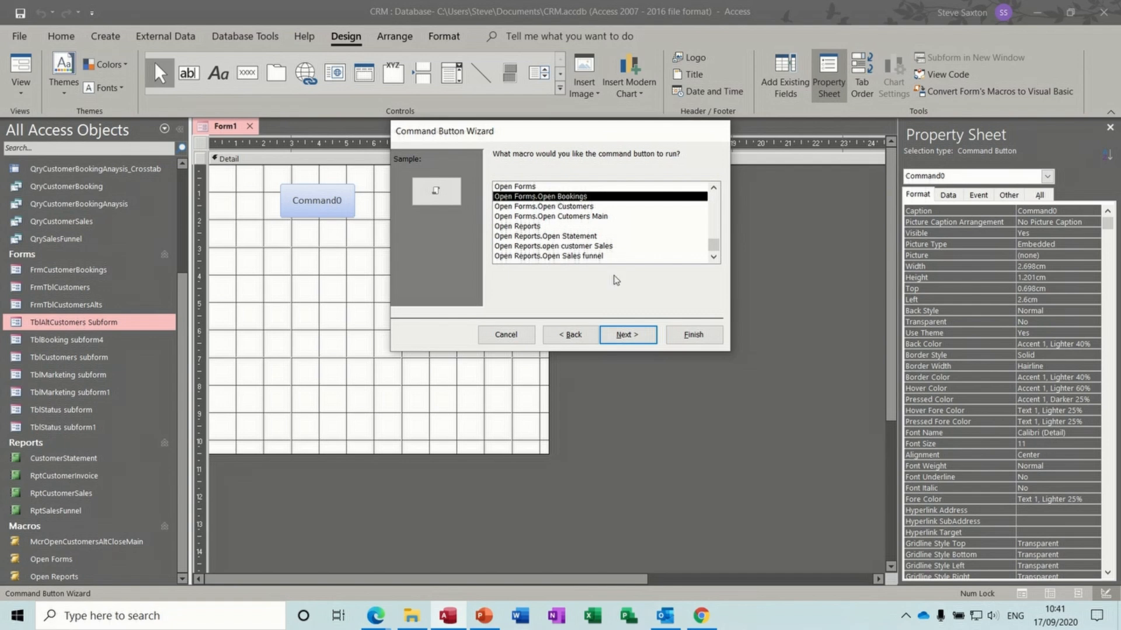
- Label the button 'Bookings' and finish the Command Button Wizard
{"action": "left_click", "coordinate": [626, 339]}
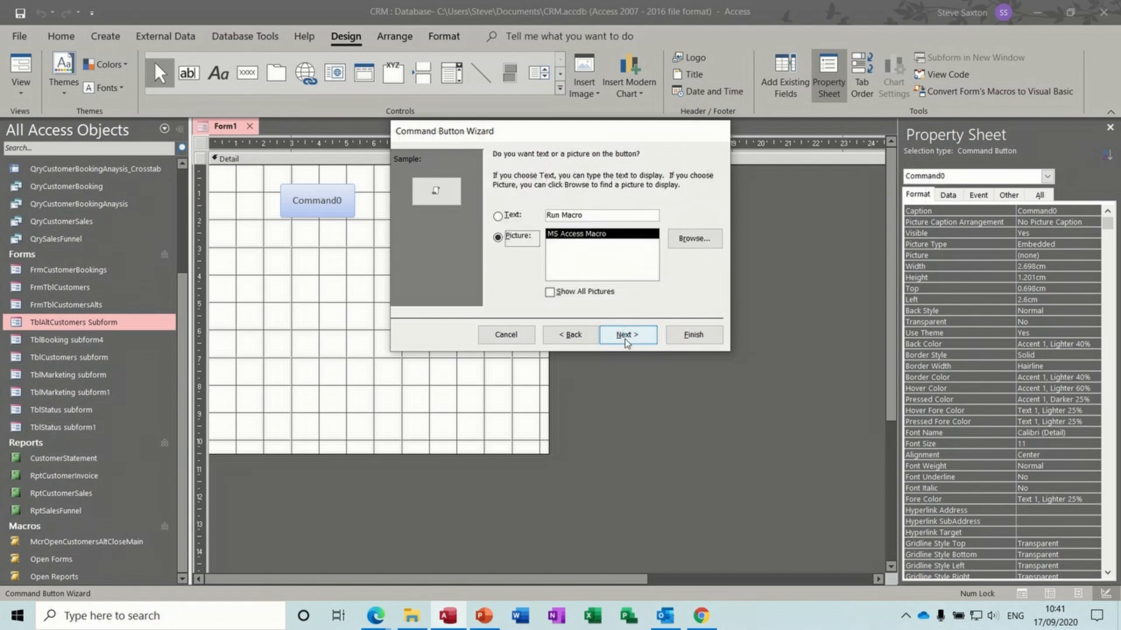
{"action": "left_click_drag", "start_coordinate": [600, 215], "coordinate": [544, 215]}
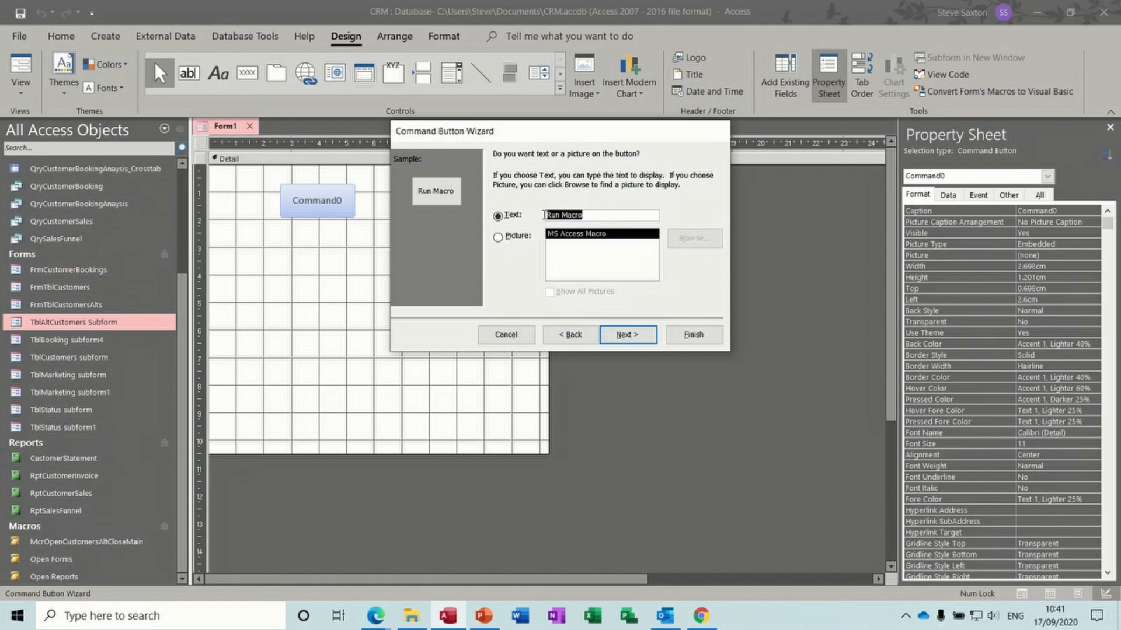
{"action": "type", "text": "B"}
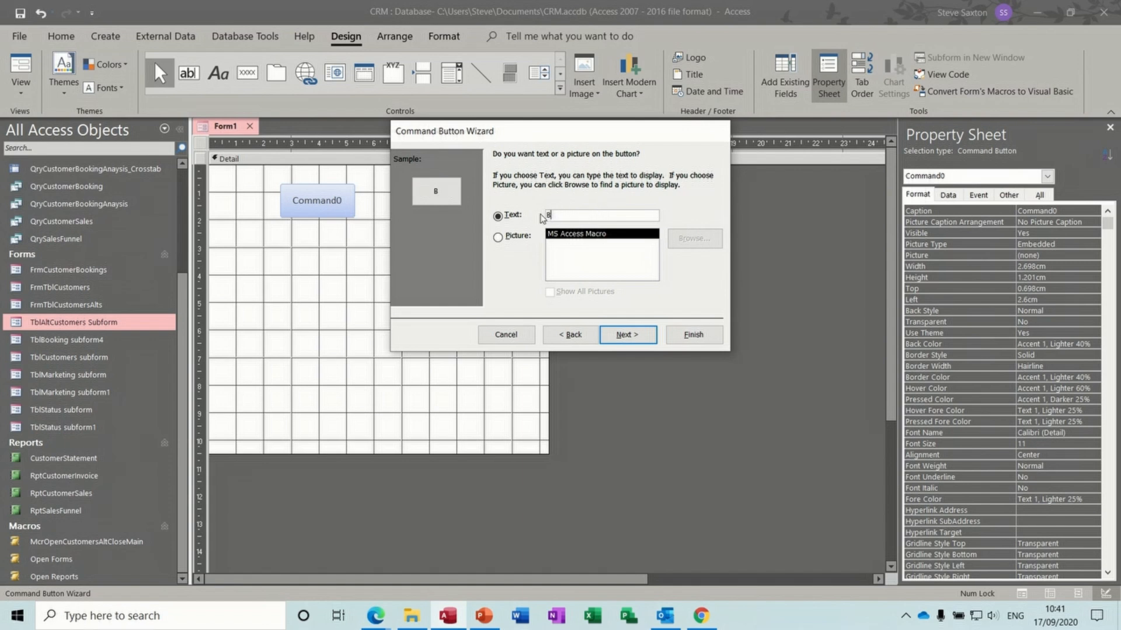
{"action": "type", "text": "ookings"}
{"action": "left_click", "coordinate": [627, 335]}
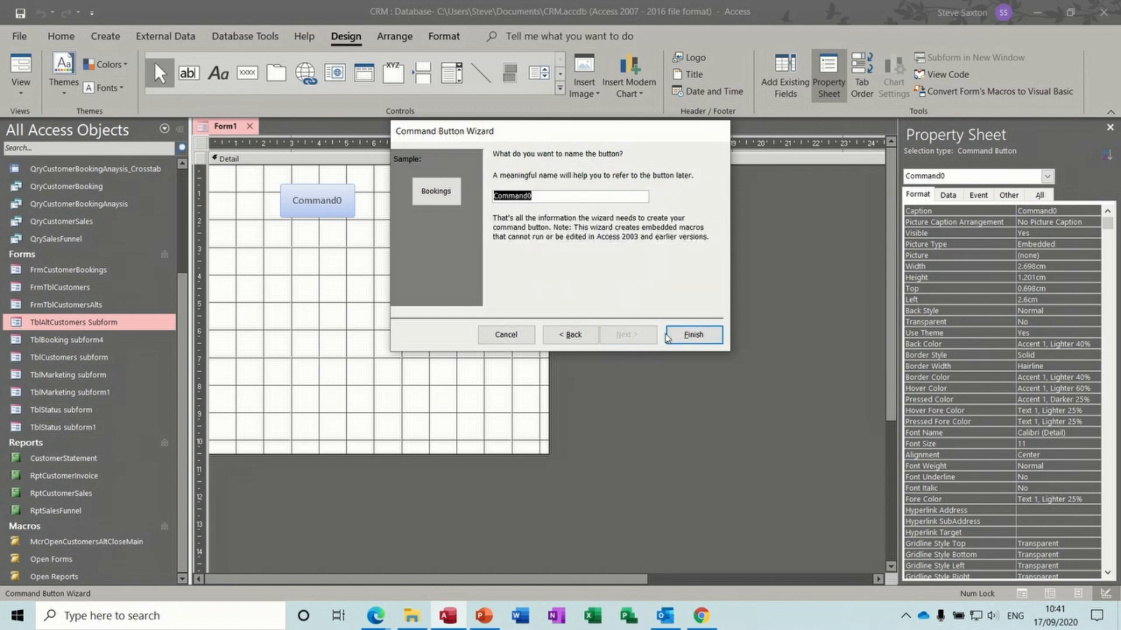
{"action": "left_click", "coordinate": [693, 335]}
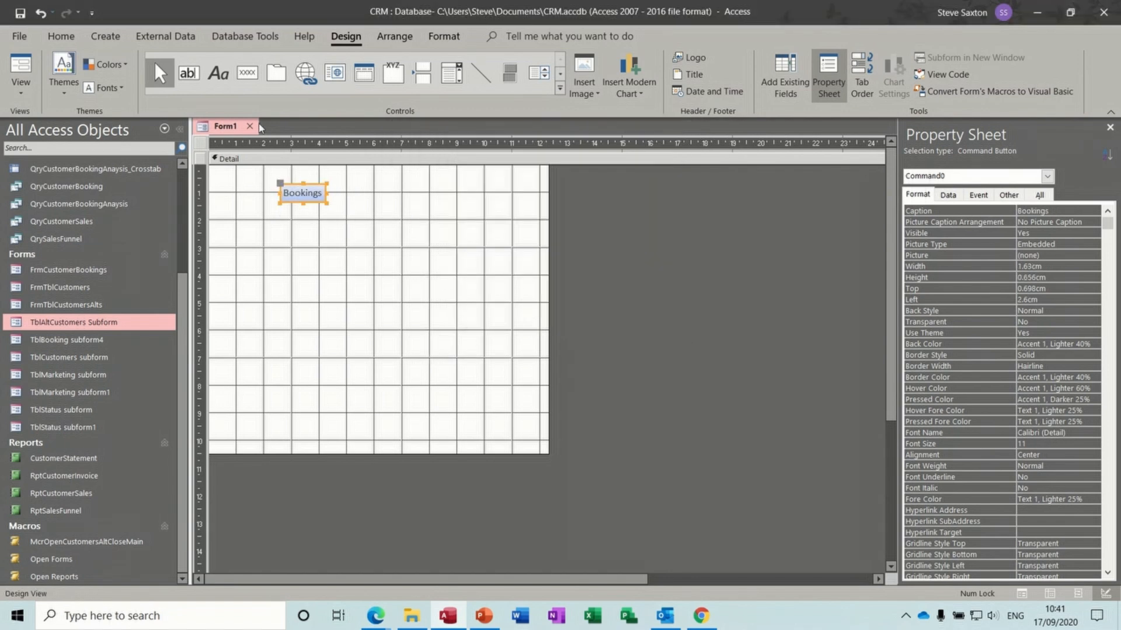
{"action": "left_click", "coordinate": [248, 81]}
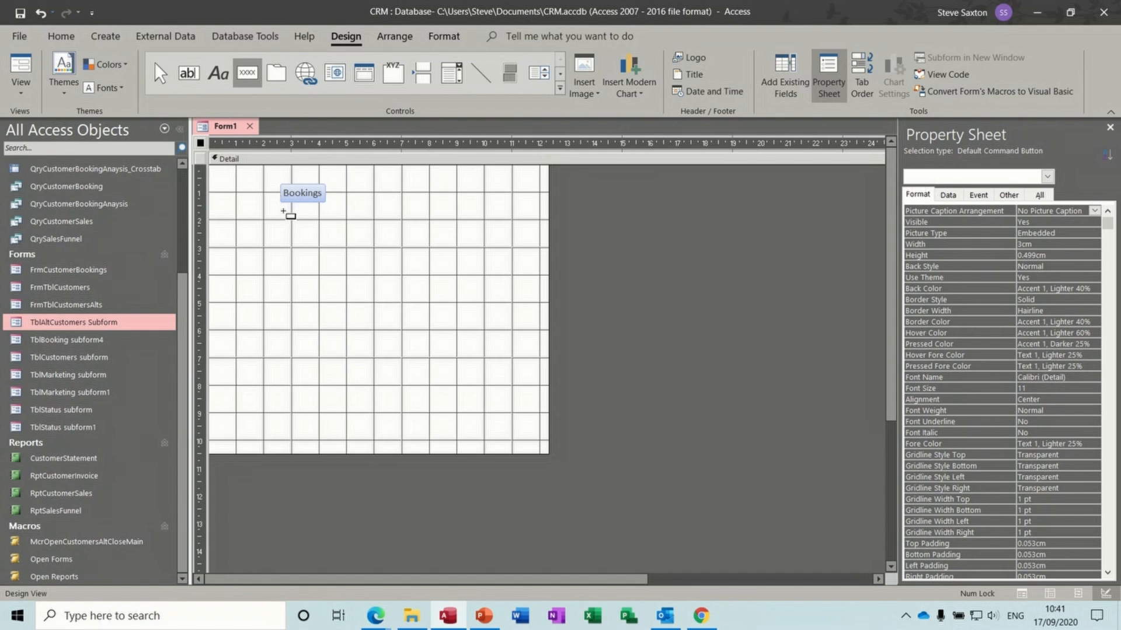
- Add a 'Customers' button below Bookings that runs the customers form submacro
{"action": "left_click_drag", "start_coordinate": [282, 211], "coordinate": [344, 237]}
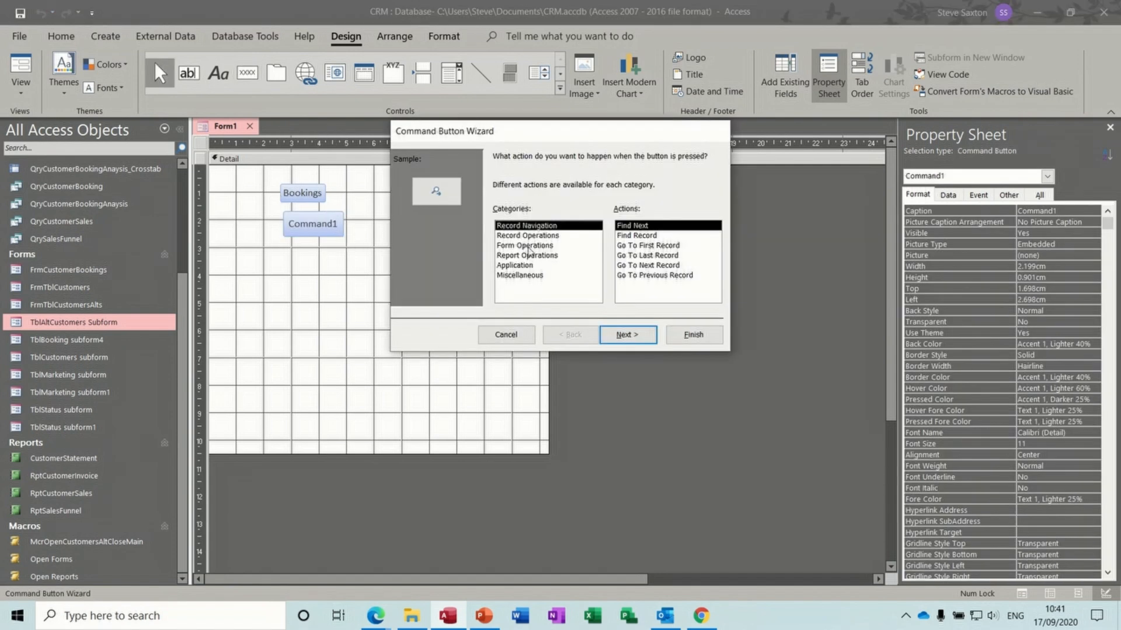
{"action": "left_click", "coordinate": [536, 276]}
{"action": "left_click", "coordinate": [636, 246]}
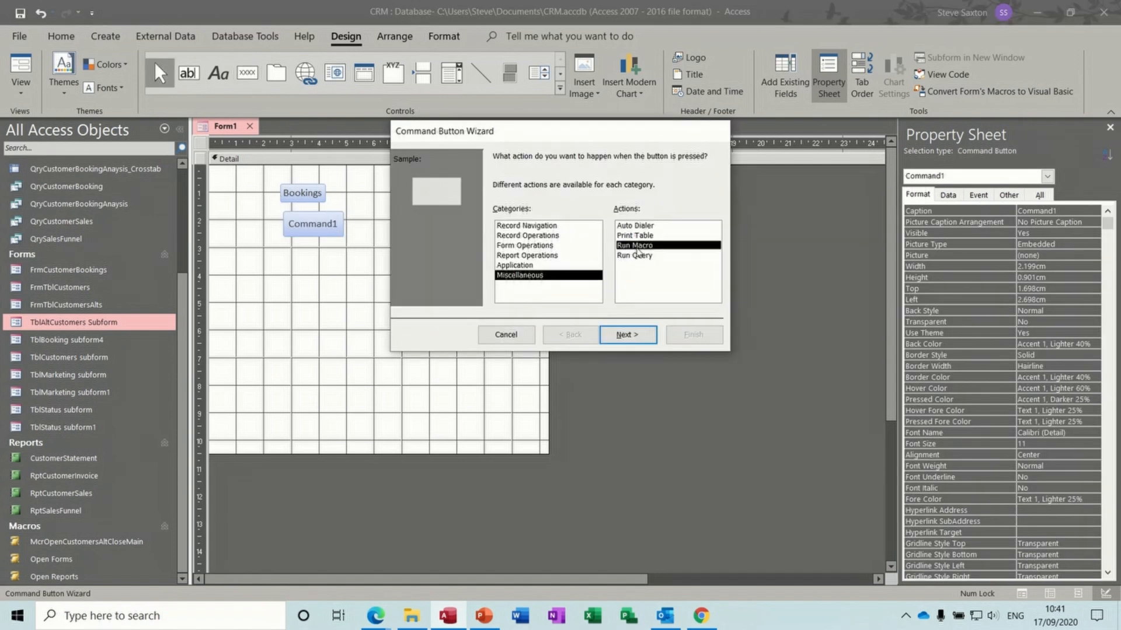
{"action": "left_click", "coordinate": [627, 334]}
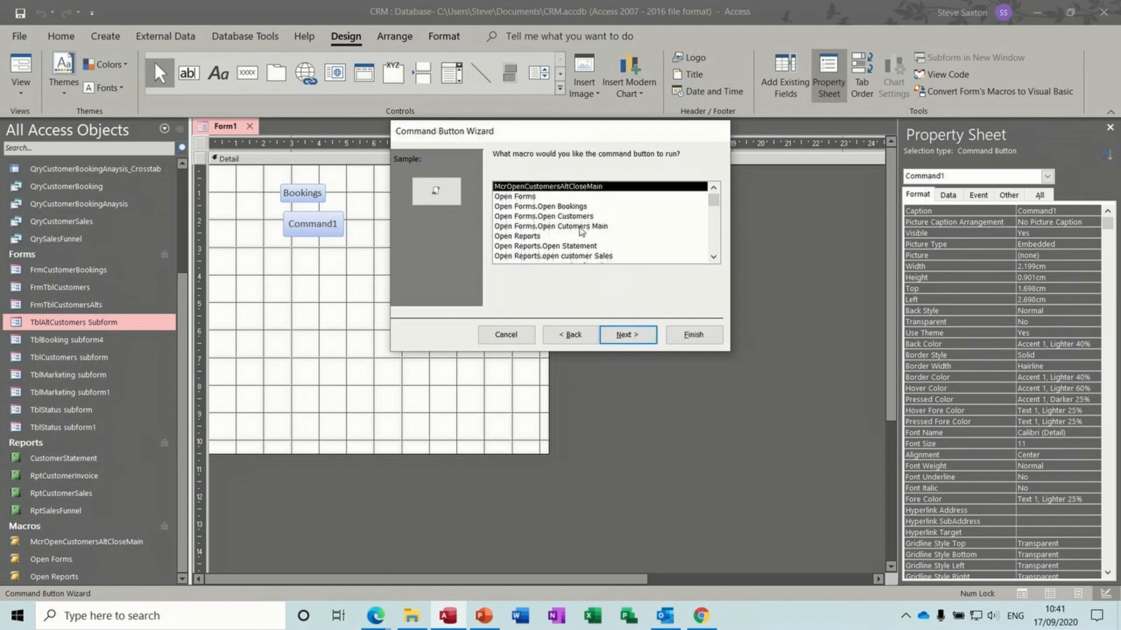
{"action": "left_click", "coordinate": [577, 225]}
{"action": "left_click", "coordinate": [620, 333]}
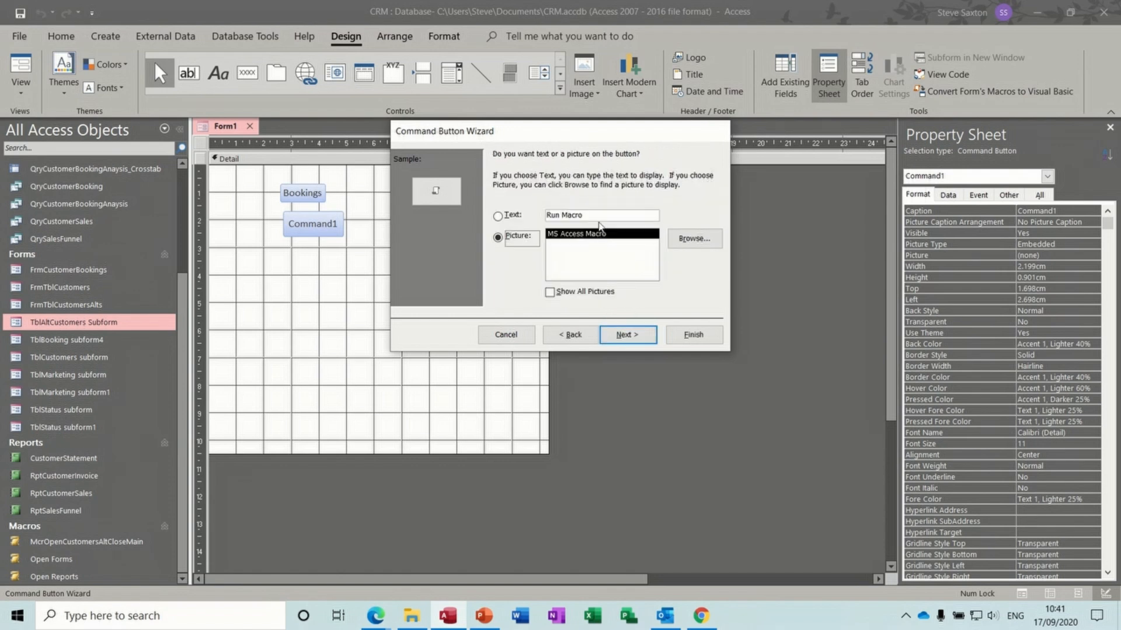
{"action": "left_click_drag", "start_coordinate": [598, 215], "coordinate": [538, 216]}
{"action": "left_click", "coordinate": [507, 215]}
{"action": "type", "text": "Customers"}
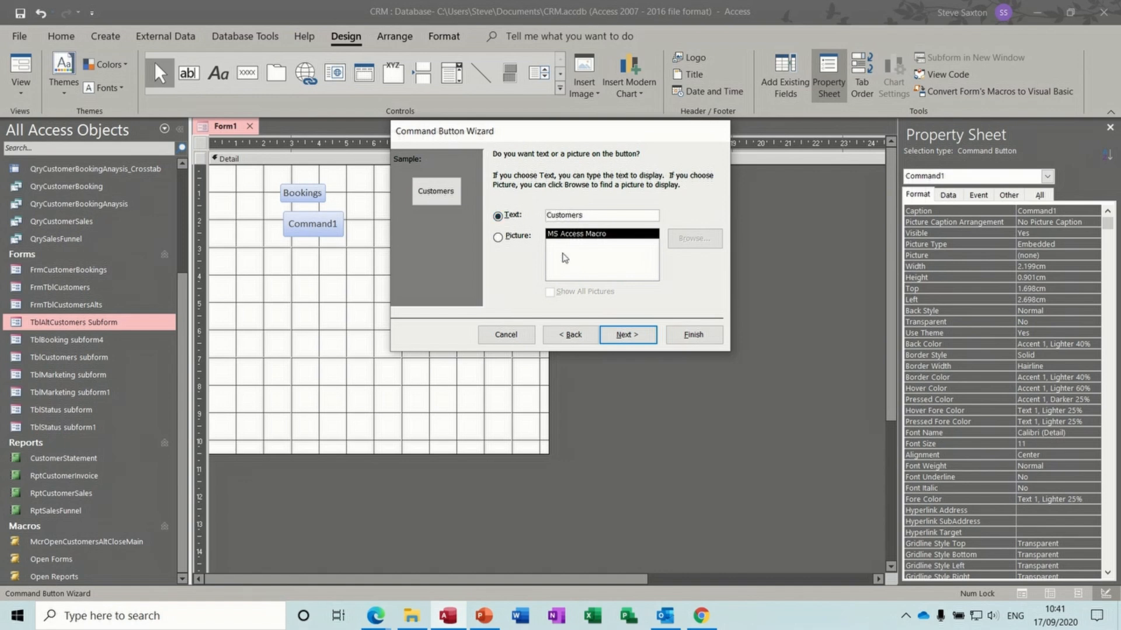
{"action": "left_click", "coordinate": [687, 338]}
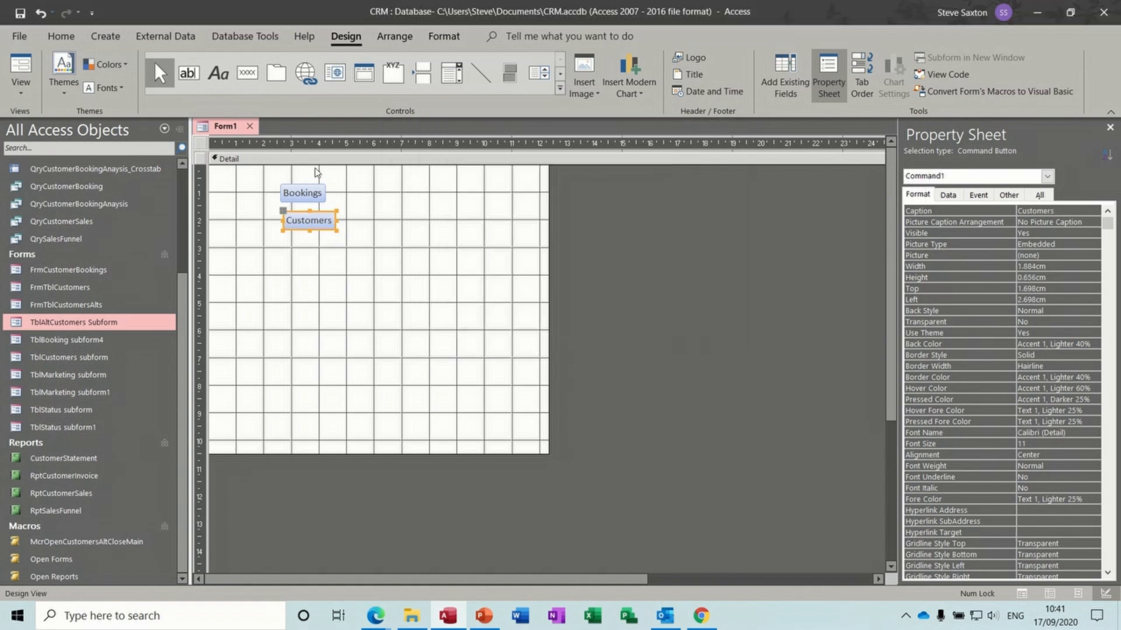
- Add a 'Customers main' button running the Open Forms.Open Cutomers Main macro
{"action": "left_click", "coordinate": [247, 72]}
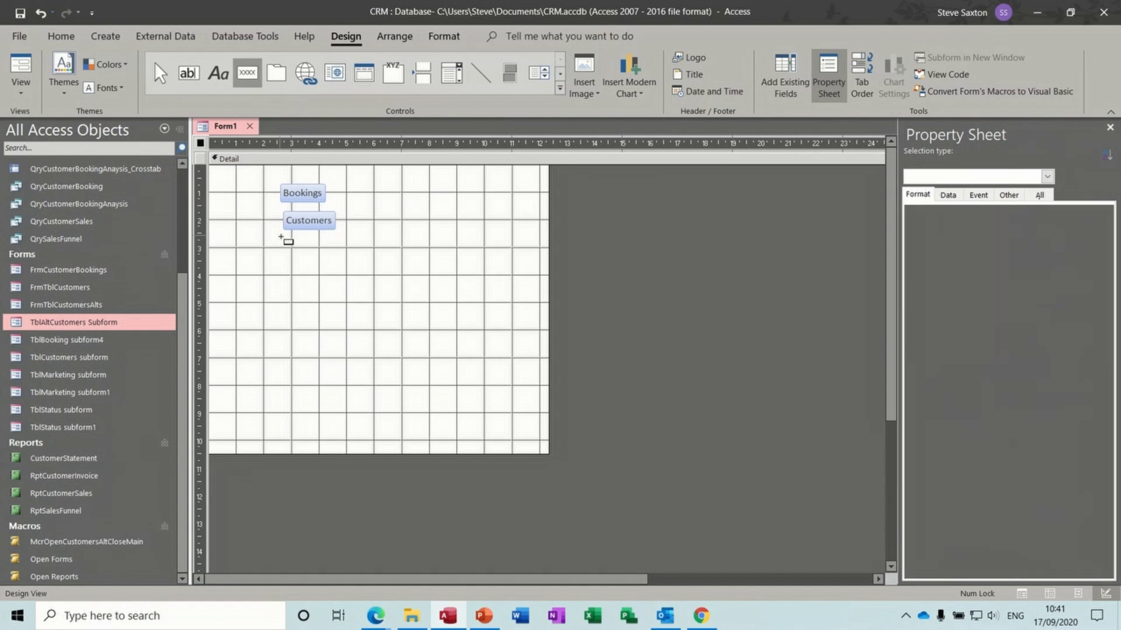
{"action": "left_click_drag", "start_coordinate": [281, 236], "coordinate": [342, 263]}
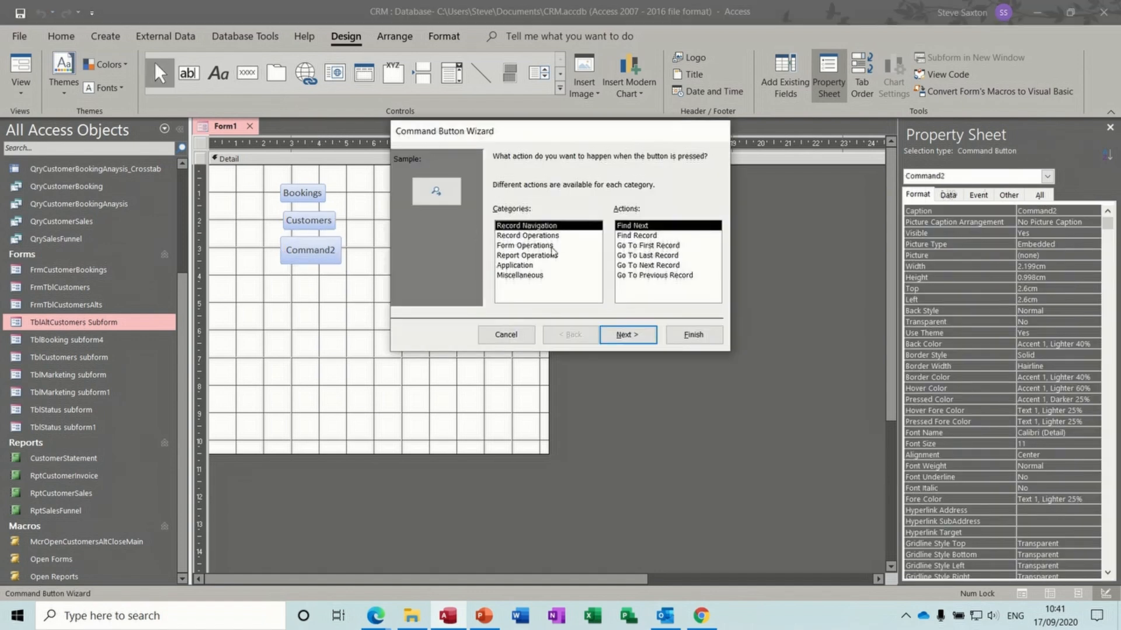
{"action": "left_click", "coordinate": [527, 275]}
{"action": "left_click", "coordinate": [634, 245]}
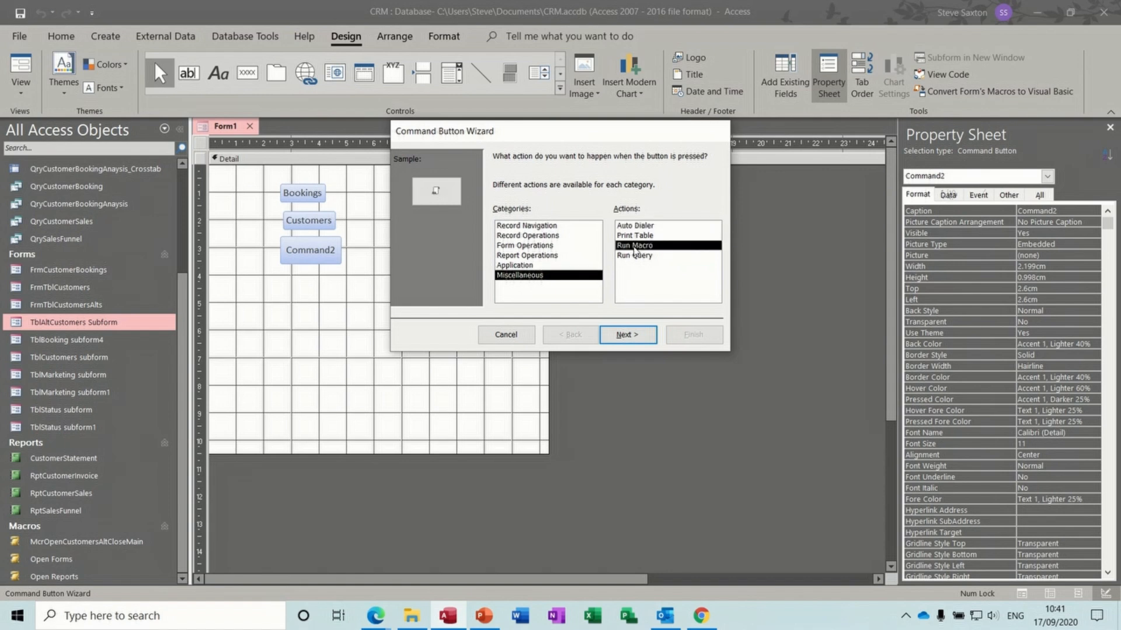
{"action": "left_click", "coordinate": [627, 335]}
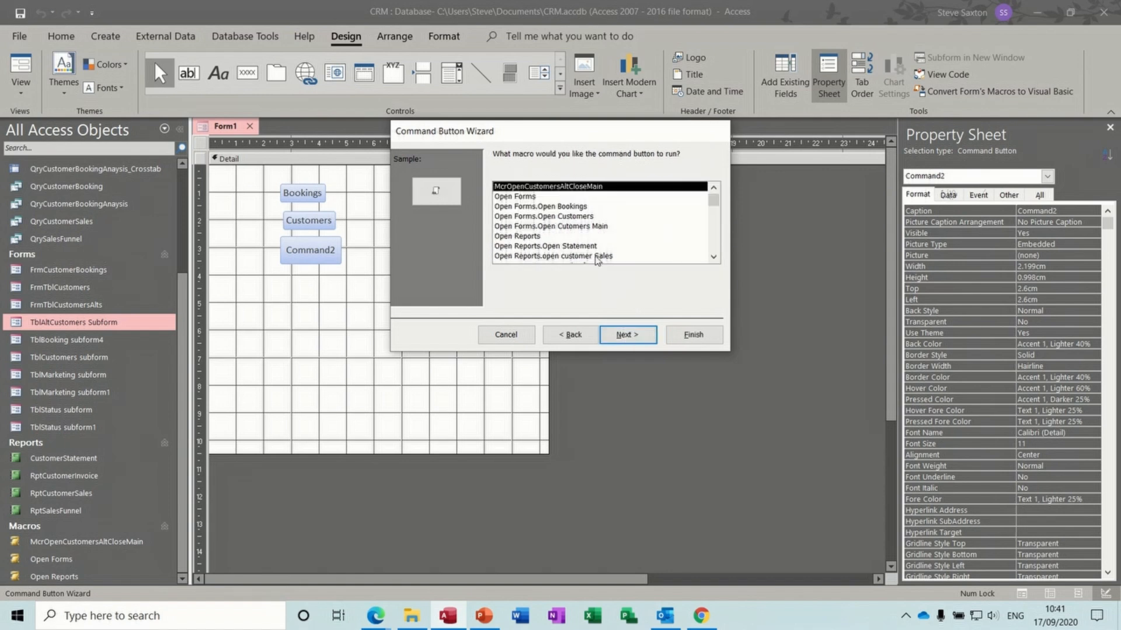
{"action": "left_click", "coordinate": [589, 237]}
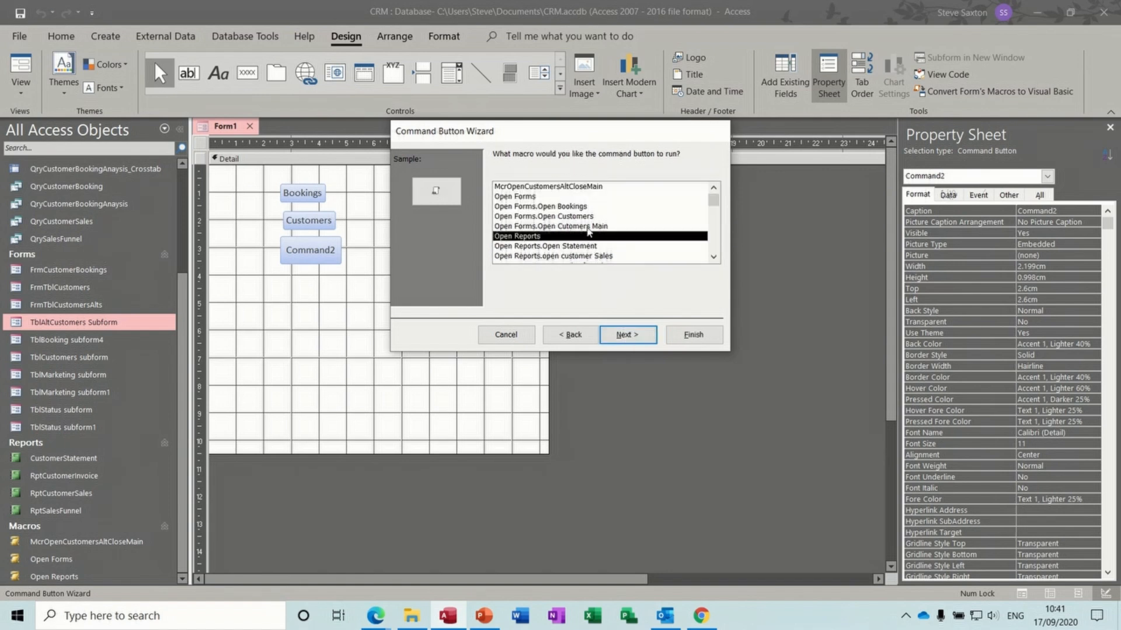
{"action": "left_click", "coordinate": [589, 227]}
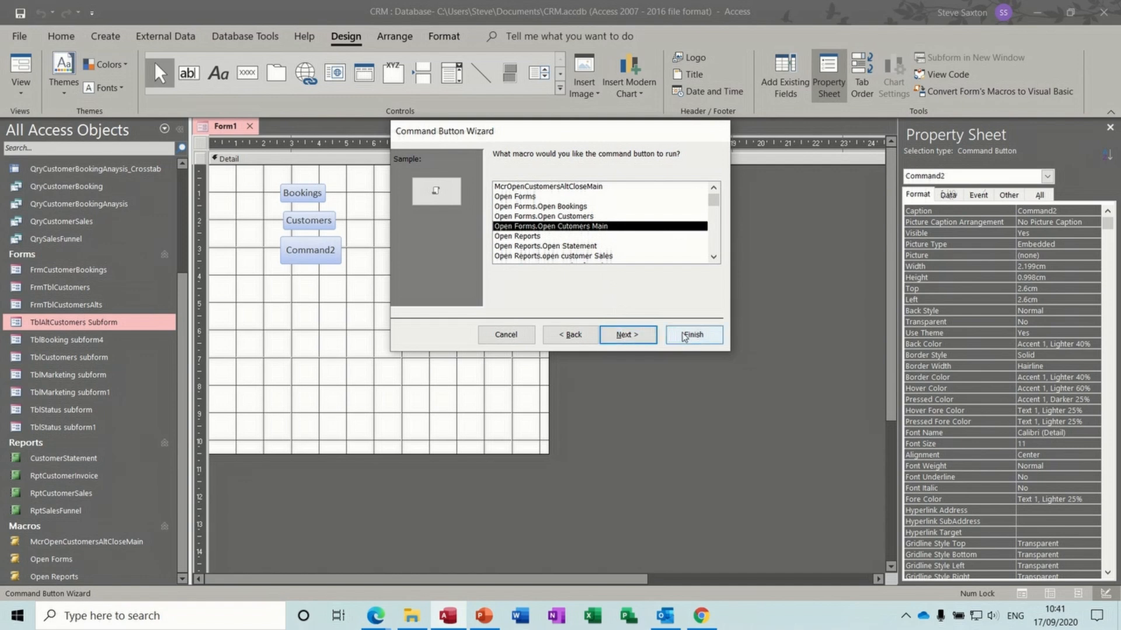
{"action": "left_click", "coordinate": [640, 334]}
{"action": "left_click_drag", "start_coordinate": [602, 216], "coordinate": [540, 219]}
{"action": "type", "text": "Customers main"}
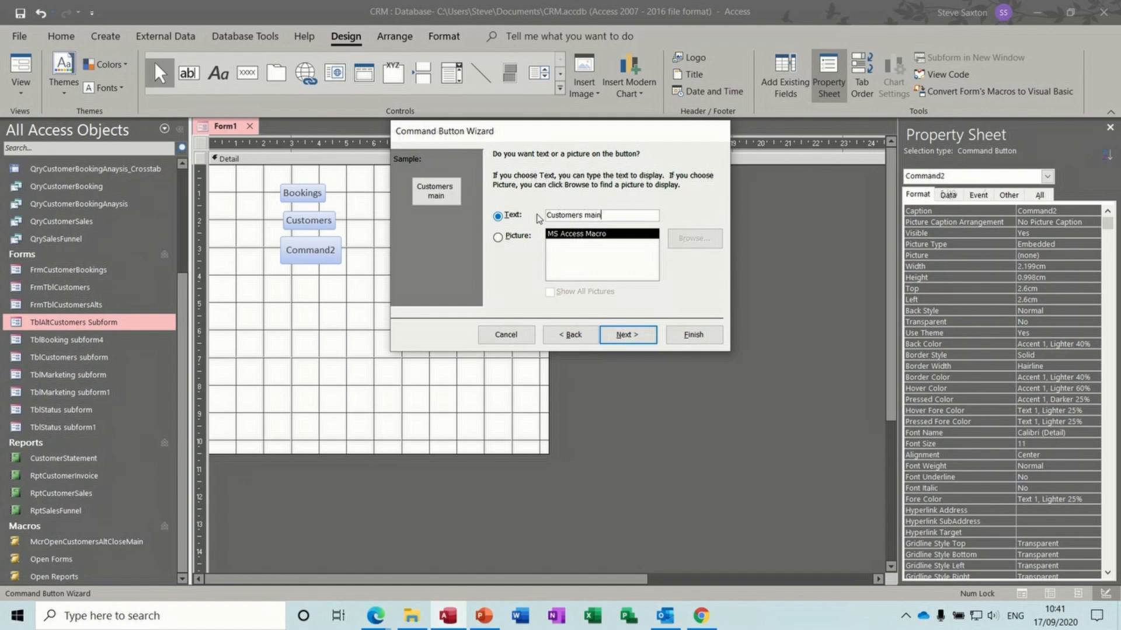
{"action": "left_click", "coordinate": [627, 335]}
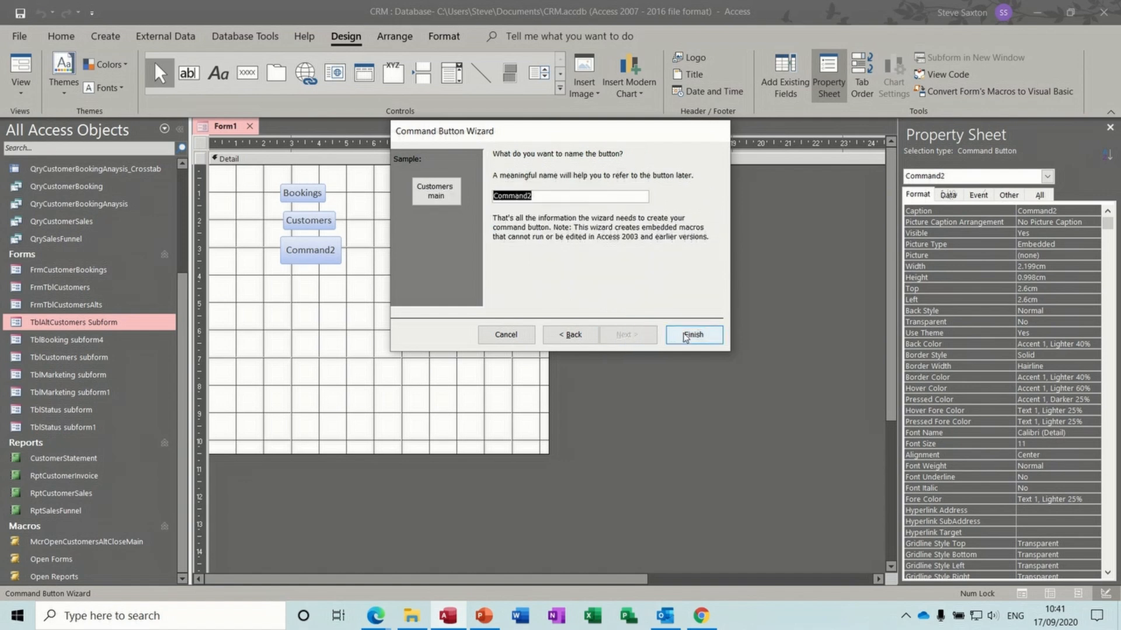
{"action": "left_click", "coordinate": [692, 335]}
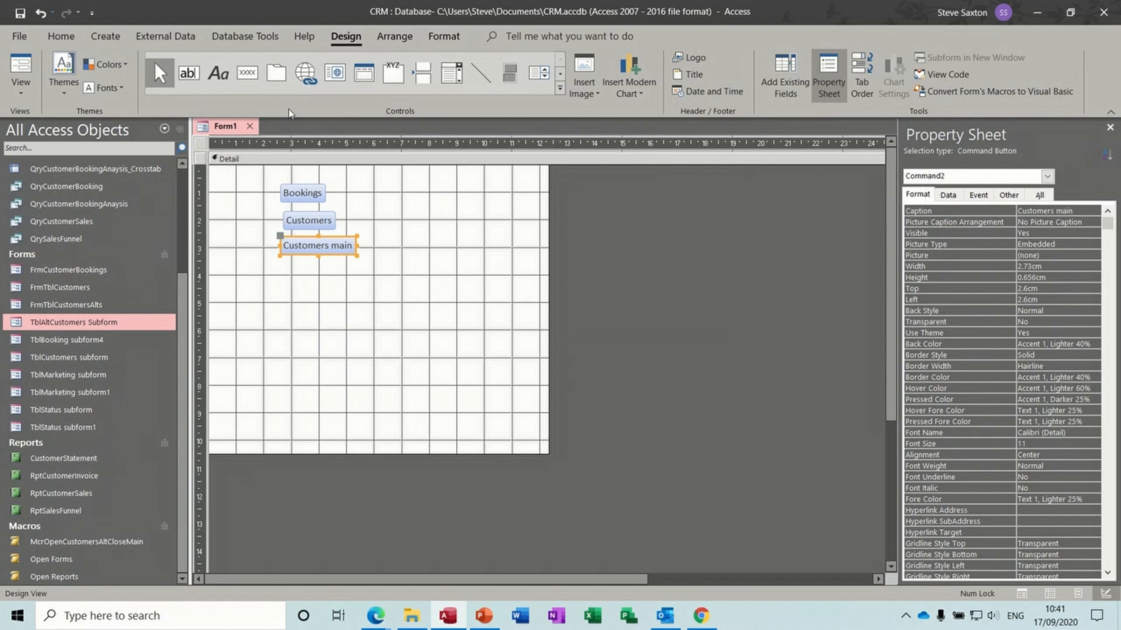
- Add a 'Statements' button right of Bookings running the Open Reports.Open Statement macro
{"action": "left_click", "coordinate": [247, 72]}
{"action": "left_click_drag", "start_coordinate": [429, 187], "coordinate": [508, 213]}
{"action": "left_click", "coordinate": [528, 275]}
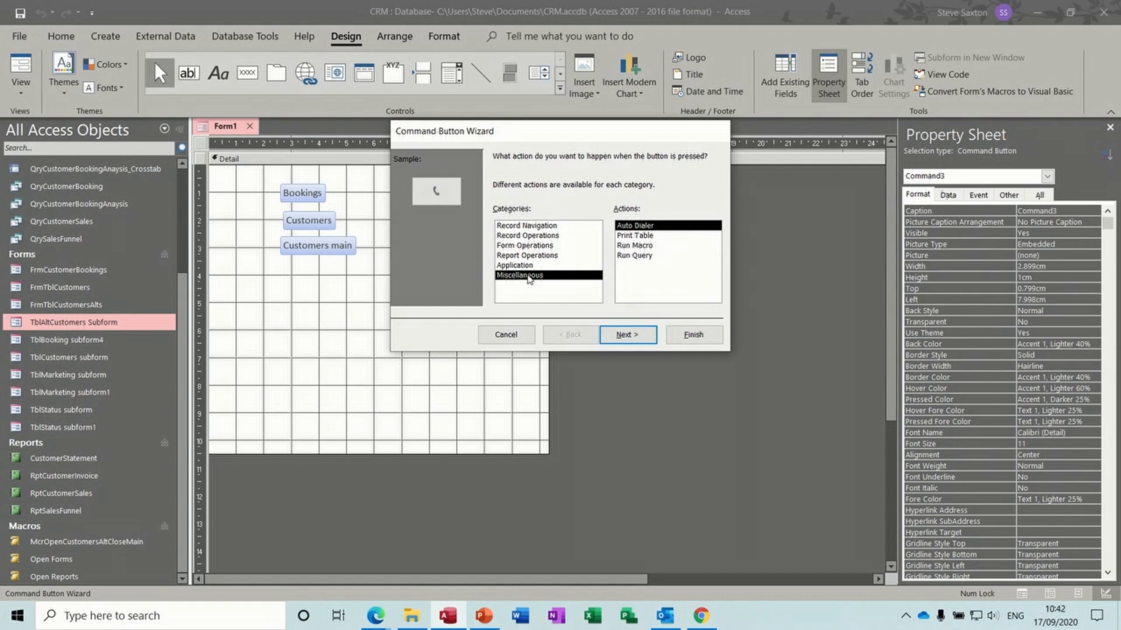
{"action": "left_click", "coordinate": [639, 246]}
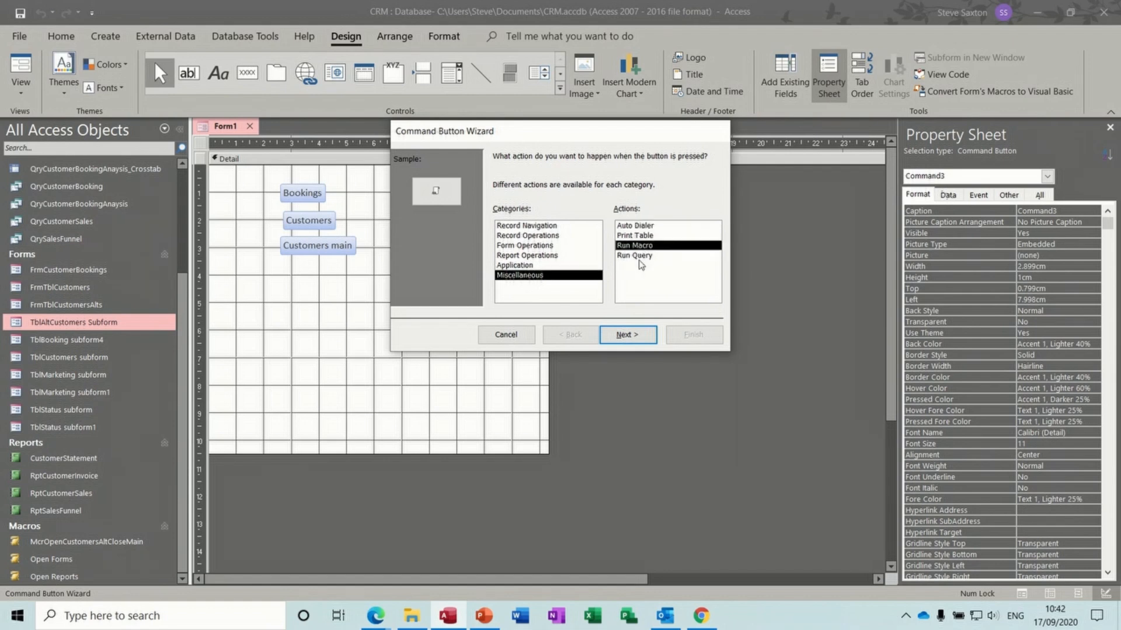
{"action": "left_click", "coordinate": [625, 331]}
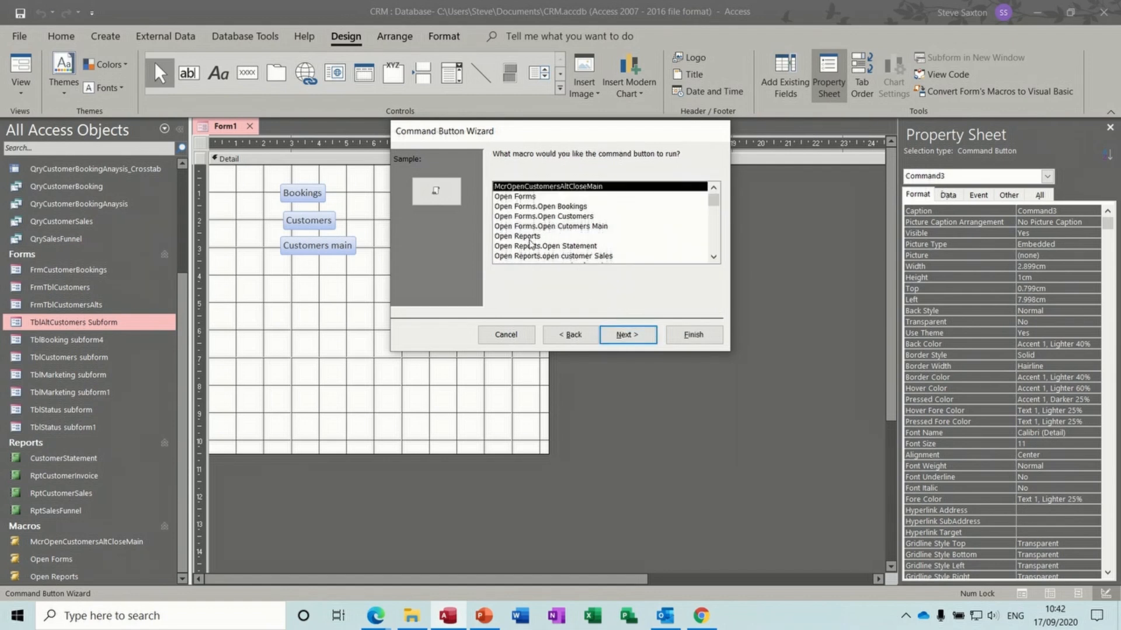
{"action": "left_click", "coordinate": [551, 246]}
{"action": "left_click", "coordinate": [626, 334]}
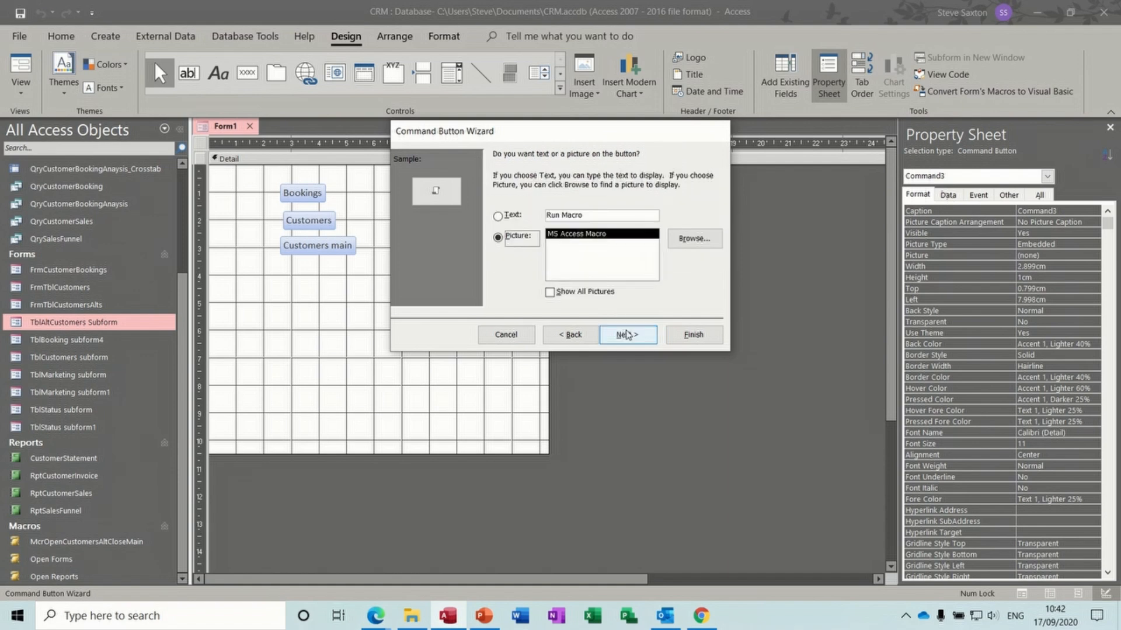
{"action": "left_click_drag", "start_coordinate": [589, 215], "coordinate": [534, 217]}
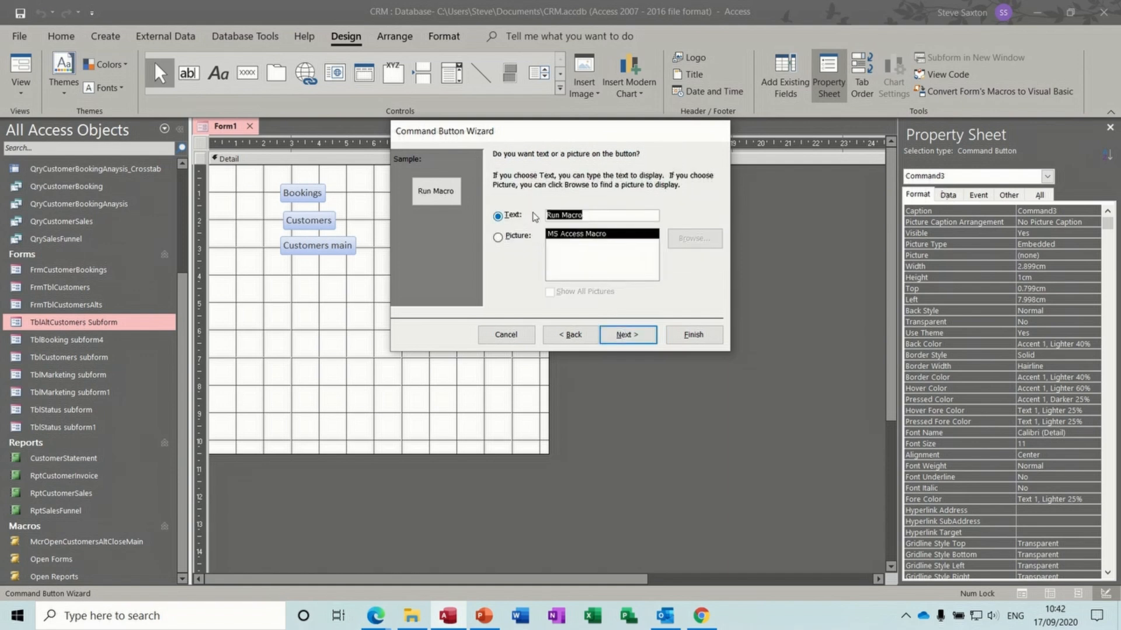
{"action": "type", "text": "Statements"}
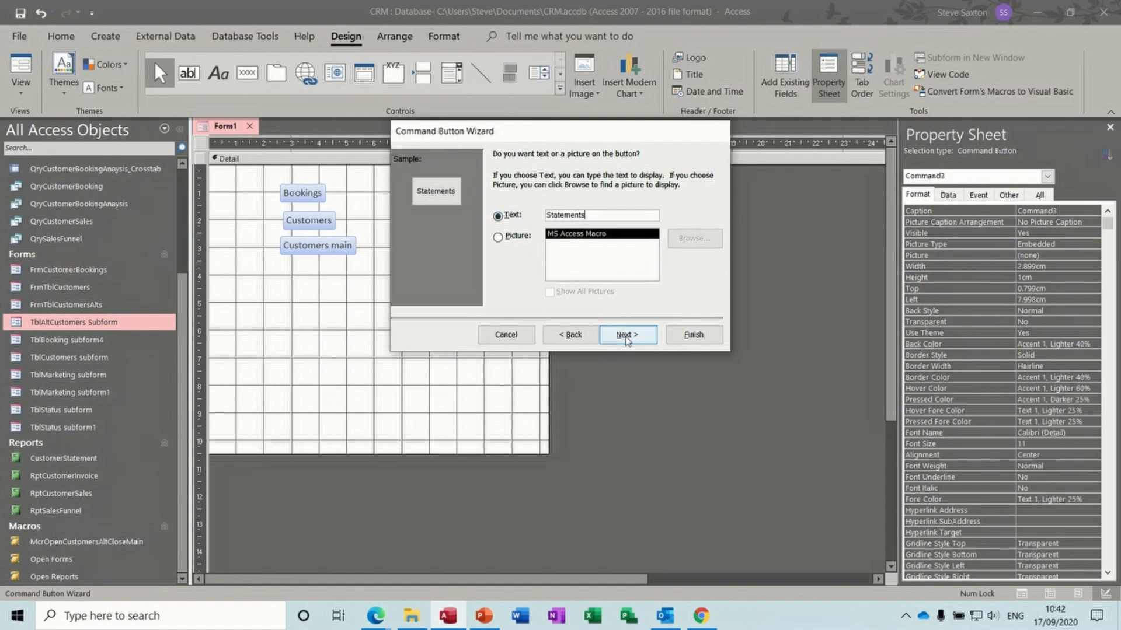
{"action": "left_click", "coordinate": [627, 335]}
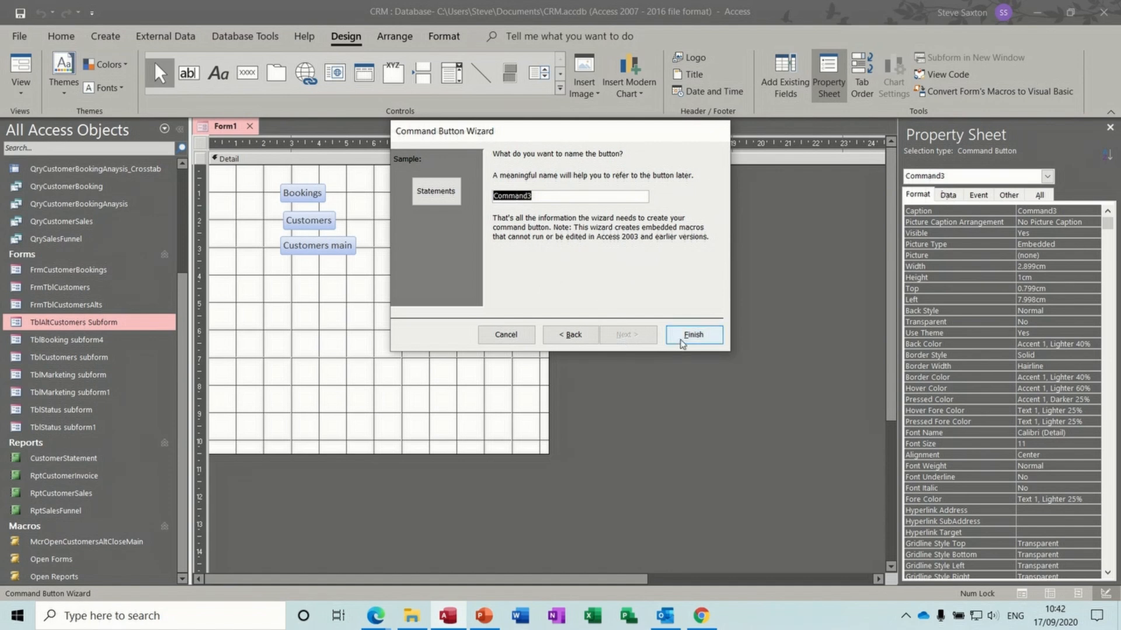
{"action": "left_click", "coordinate": [689, 336]}
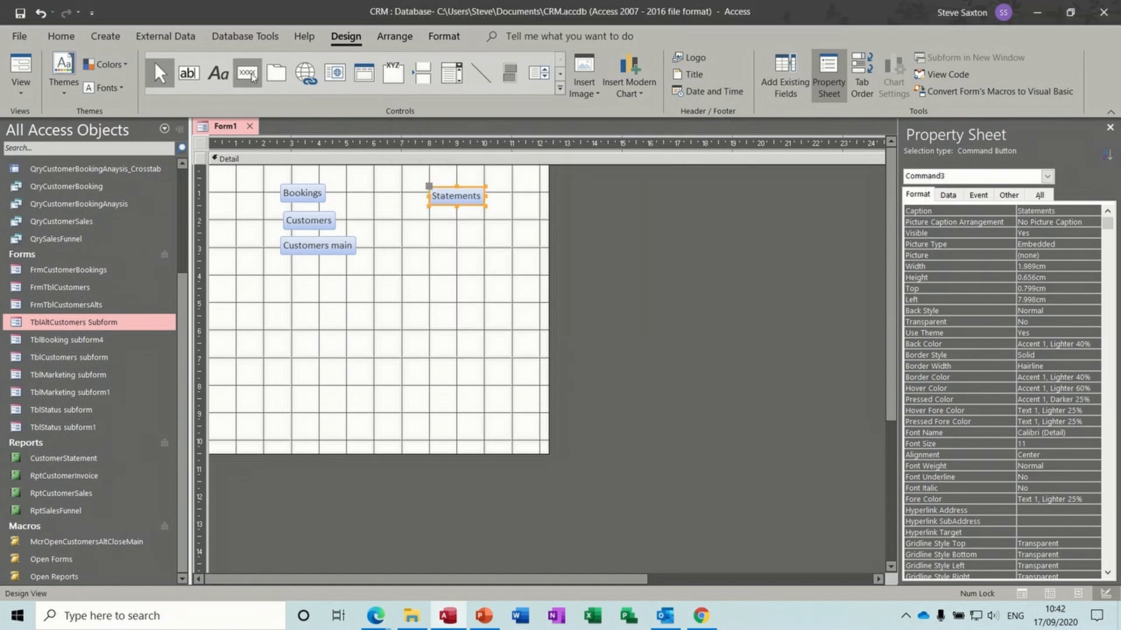
- Add a 'Sales' button below Statements running the Open Reports.open customer Sales macro
{"action": "left_click", "coordinate": [247, 72]}
{"action": "left_click_drag", "start_coordinate": [430, 210], "coordinate": [497, 235]}
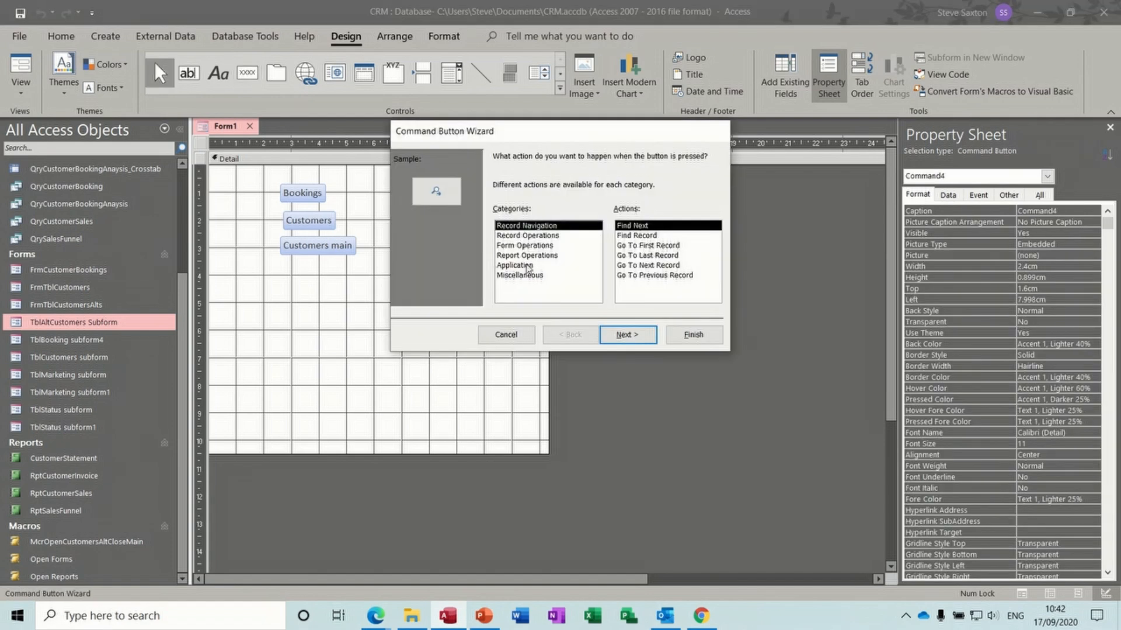
{"action": "left_click", "coordinate": [525, 274]}
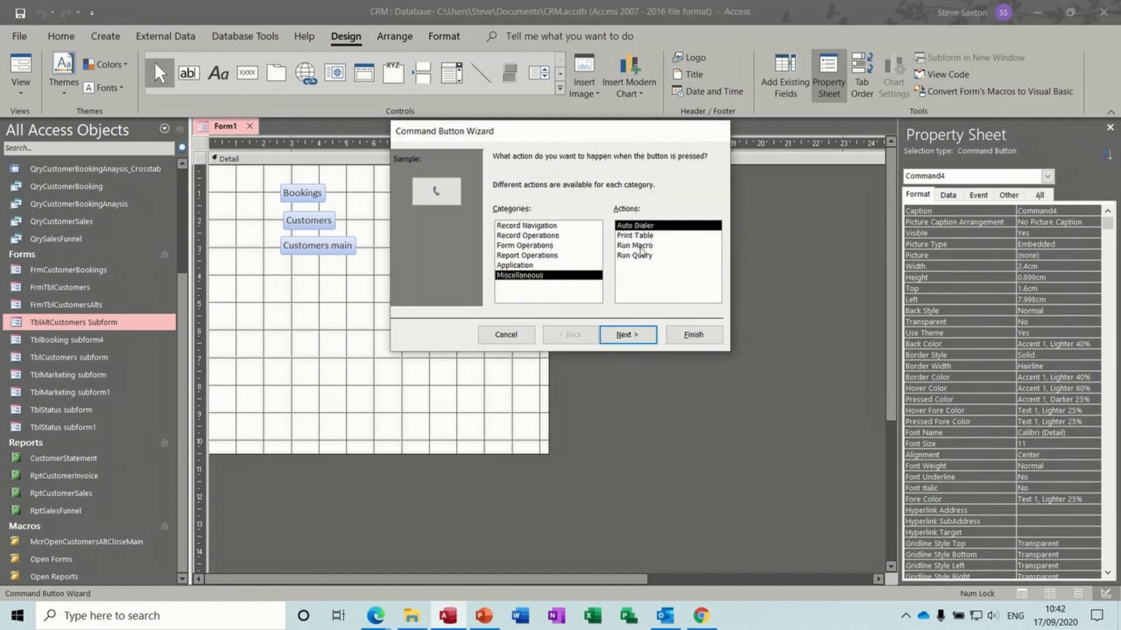
{"action": "left_click", "coordinate": [639, 245]}
{"action": "left_click", "coordinate": [627, 335]}
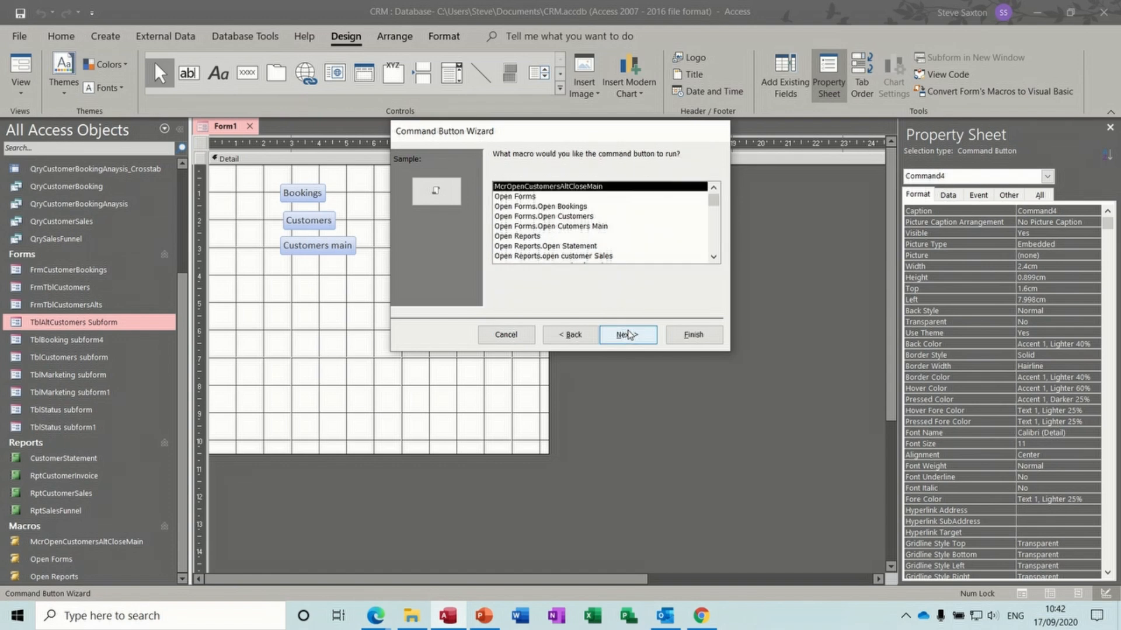
{"action": "left_click", "coordinate": [588, 256]}
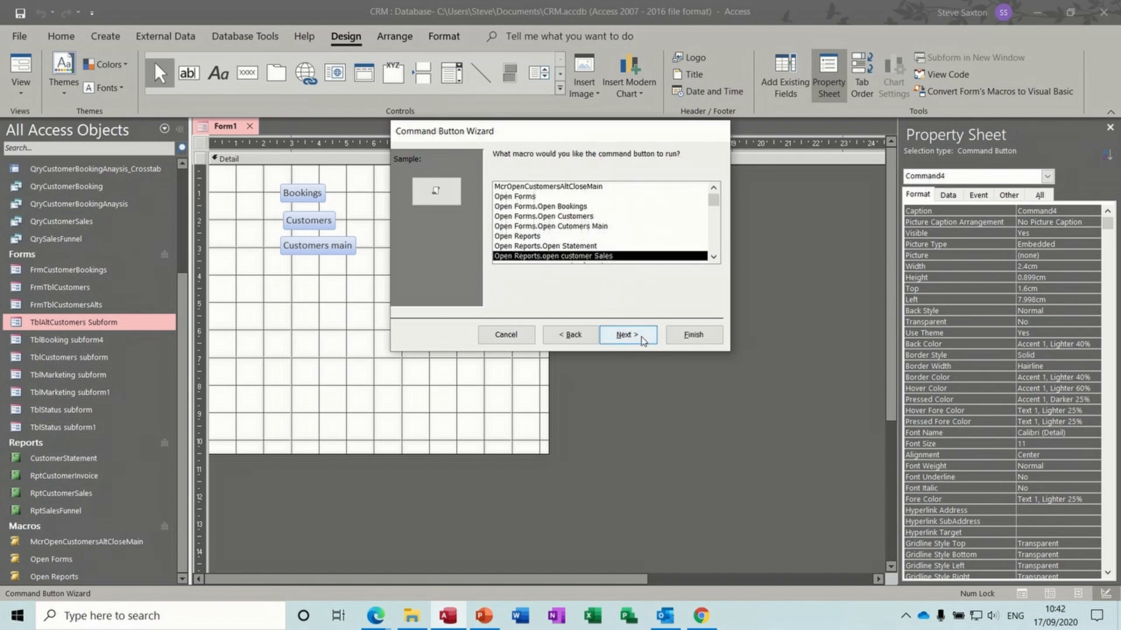
{"action": "left_click", "coordinate": [643, 341]}
{"action": "left_click_drag", "start_coordinate": [595, 212], "coordinate": [541, 215]}
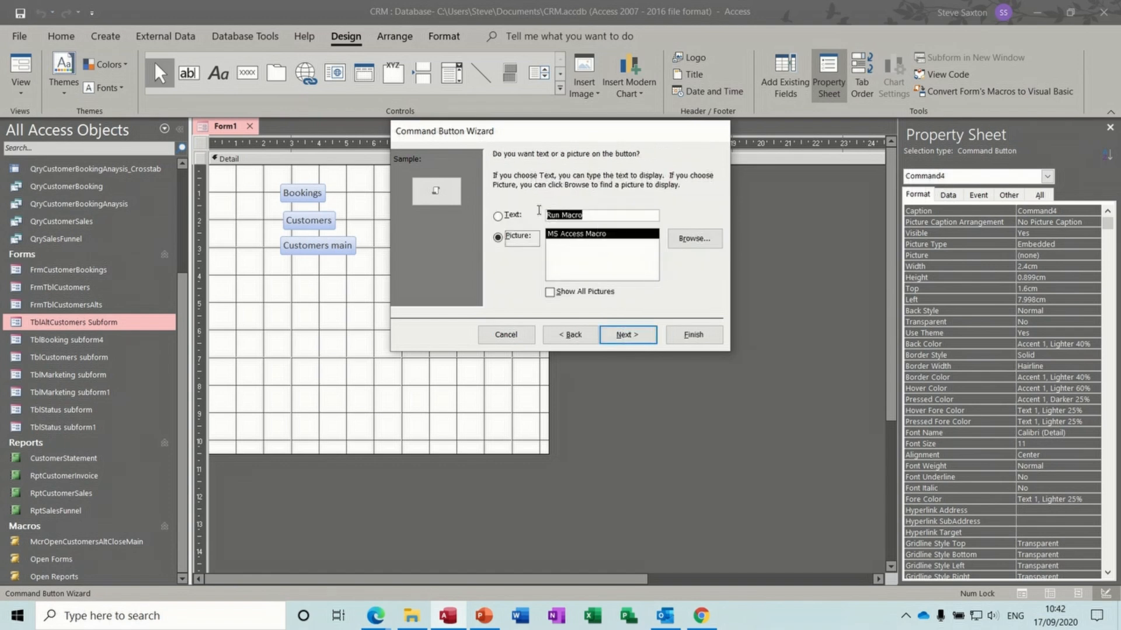
{"action": "type", "text": "Sales"}
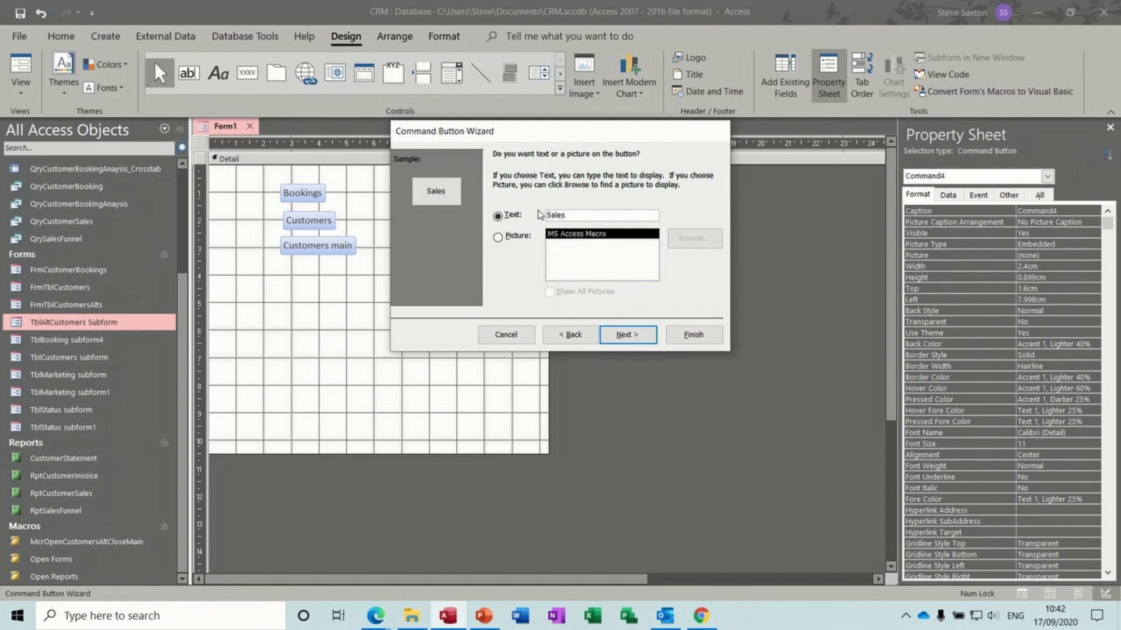
{"action": "left_click", "coordinate": [693, 335]}
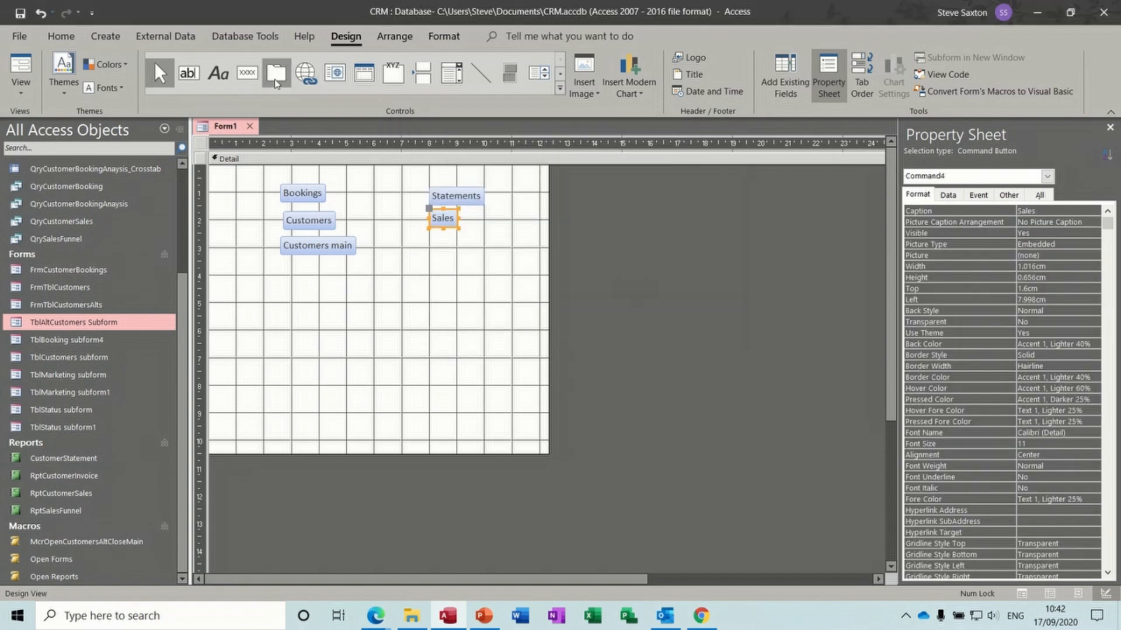
- Add a 'Funnel' button below Sales running the Open Reports.Open Sales funnel macro
{"action": "left_click", "coordinate": [247, 72]}
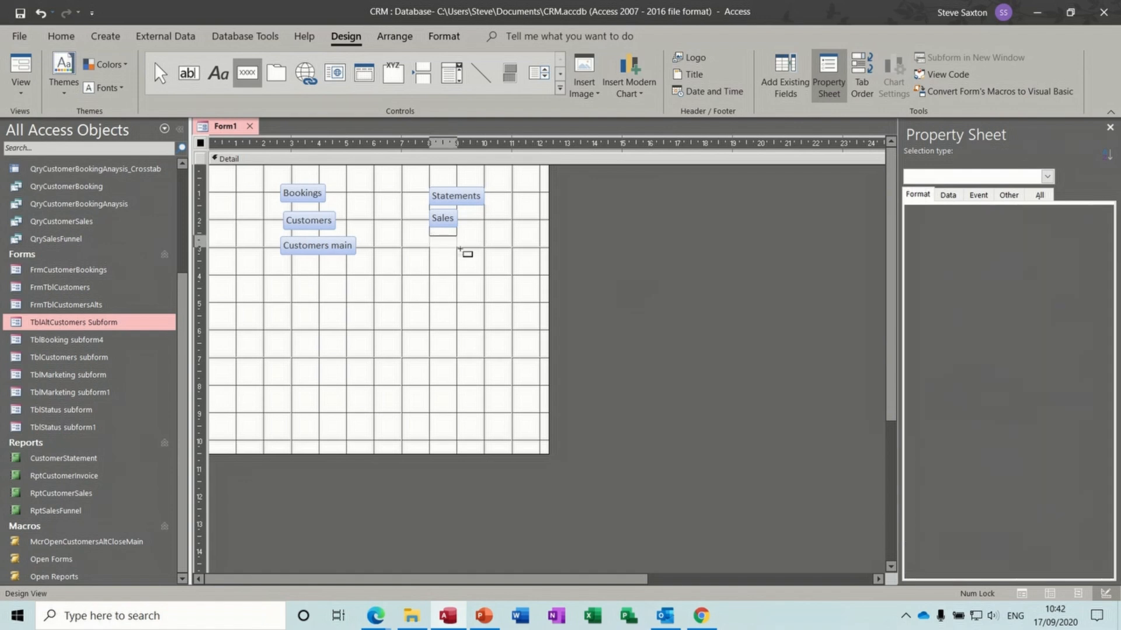
{"action": "left_click_drag", "start_coordinate": [429, 237], "coordinate": [496, 265]}
{"action": "left_click", "coordinate": [517, 277]}
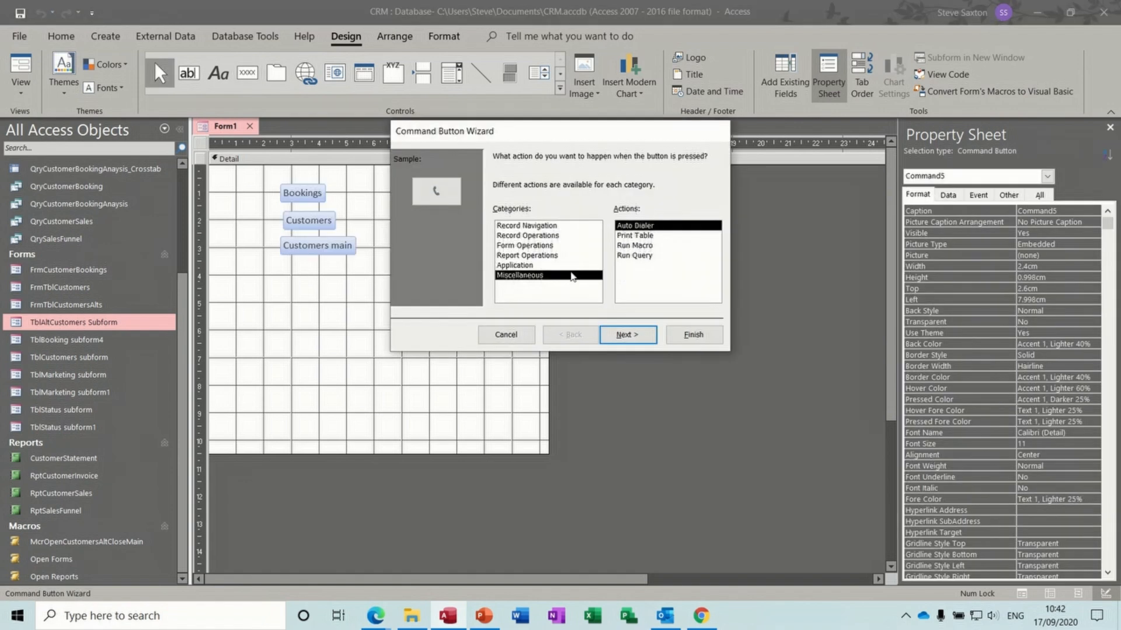
{"action": "left_click", "coordinate": [627, 245]}
{"action": "left_click", "coordinate": [628, 334]}
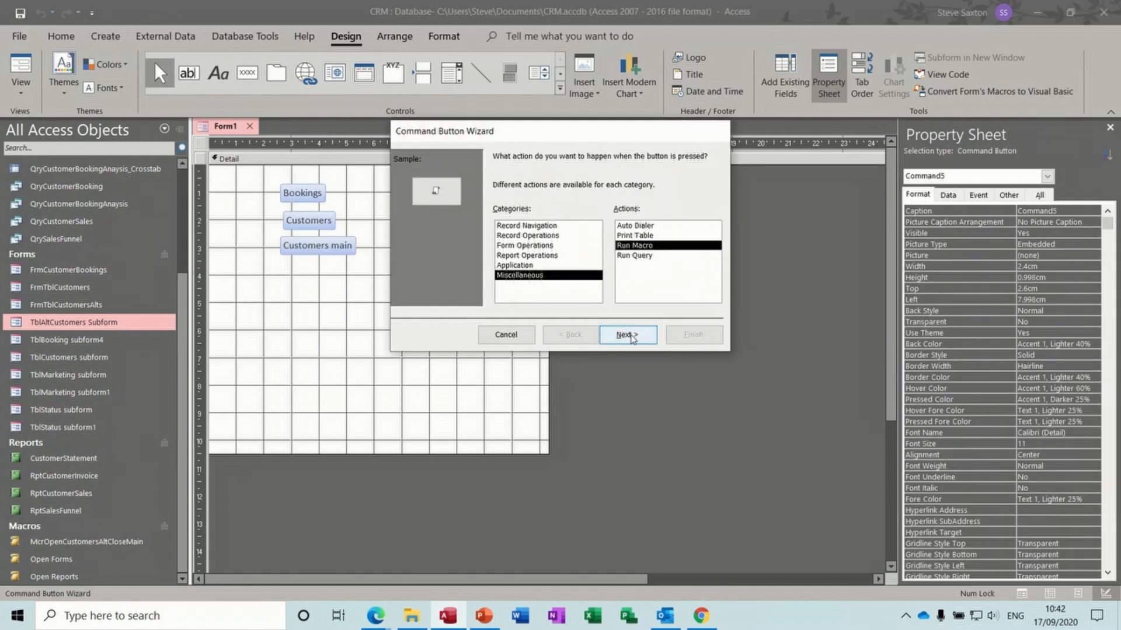
{"action": "left_click", "coordinate": [712, 258]}
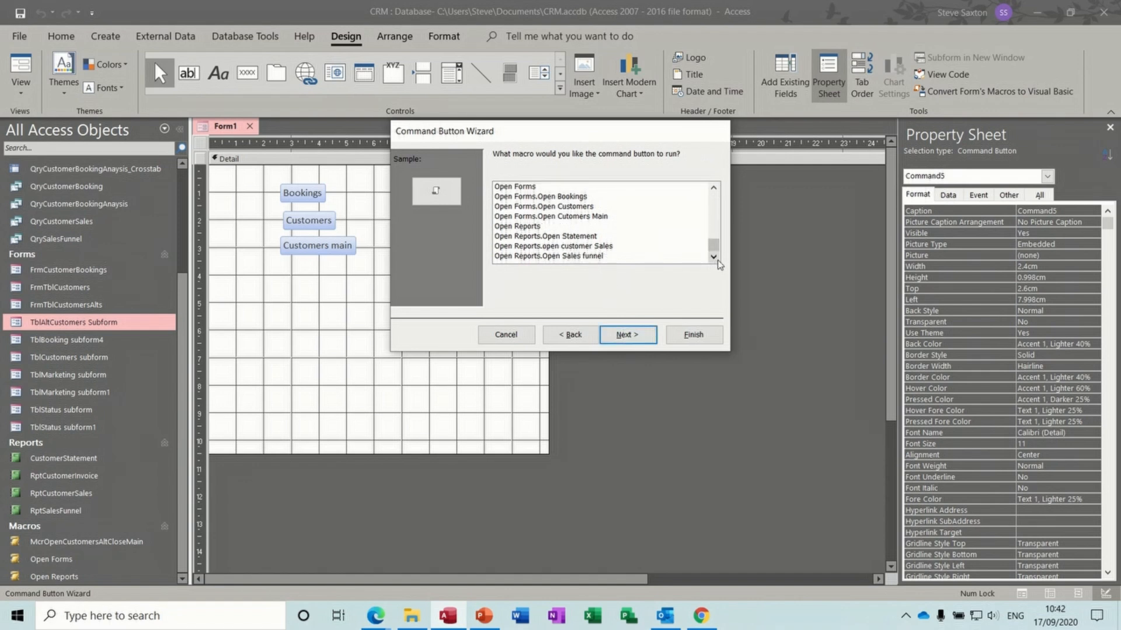
{"action": "left_click", "coordinate": [598, 257]}
{"action": "left_click", "coordinate": [632, 337]}
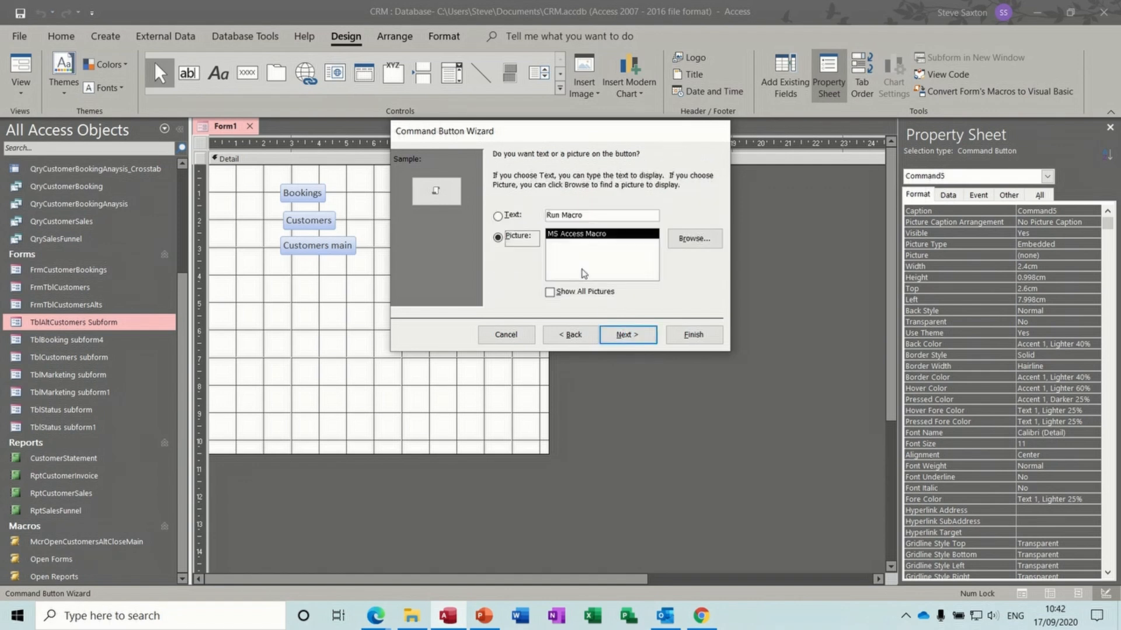
{"action": "left_click_drag", "start_coordinate": [591, 219], "coordinate": [542, 217]}
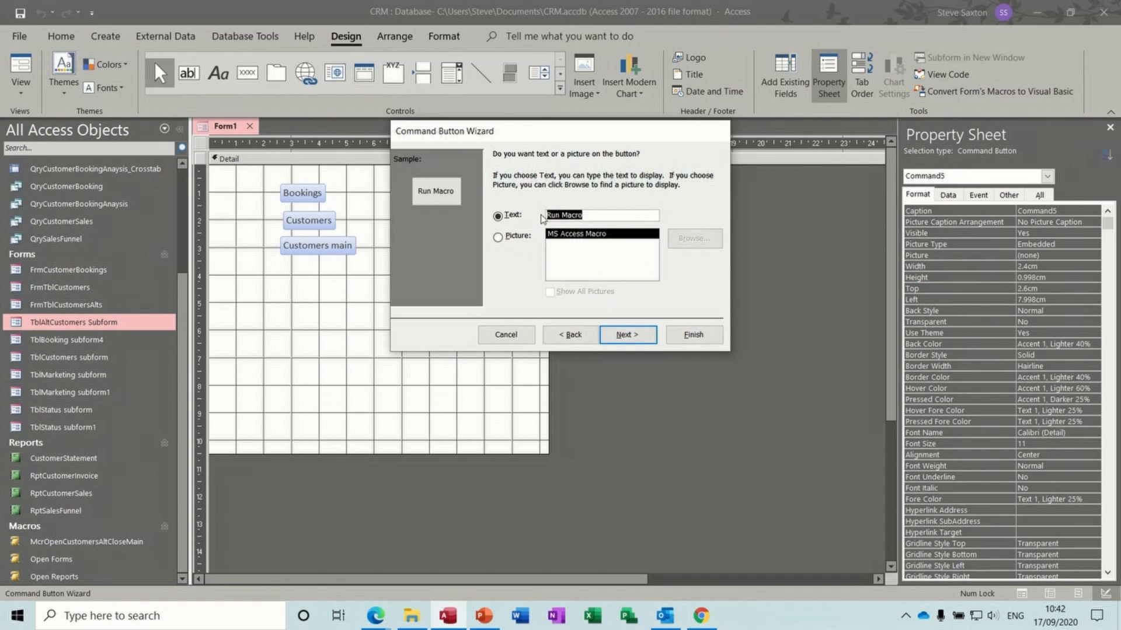
{"action": "type", "text": "Funnel"}
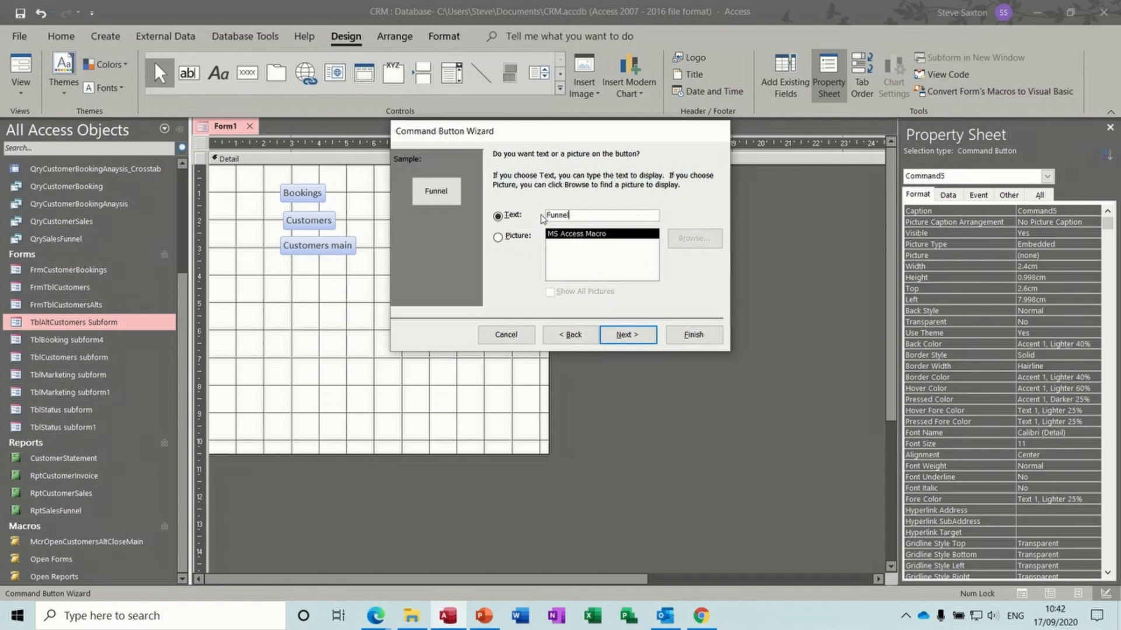
{"action": "left_click", "coordinate": [694, 334]}
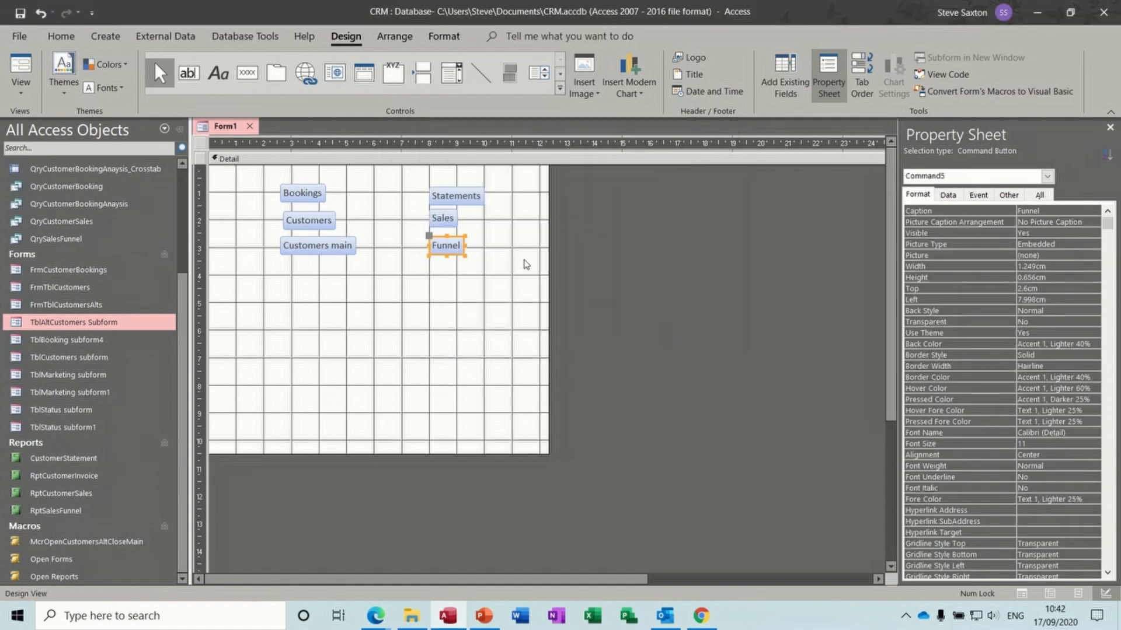
- Arrange the Bookings/Customers/Customers main and Statements/Sales/Funnel buttons into two stacked layouts
{"action": "left_click_drag", "start_coordinate": [270, 182], "coordinate": [375, 275]}
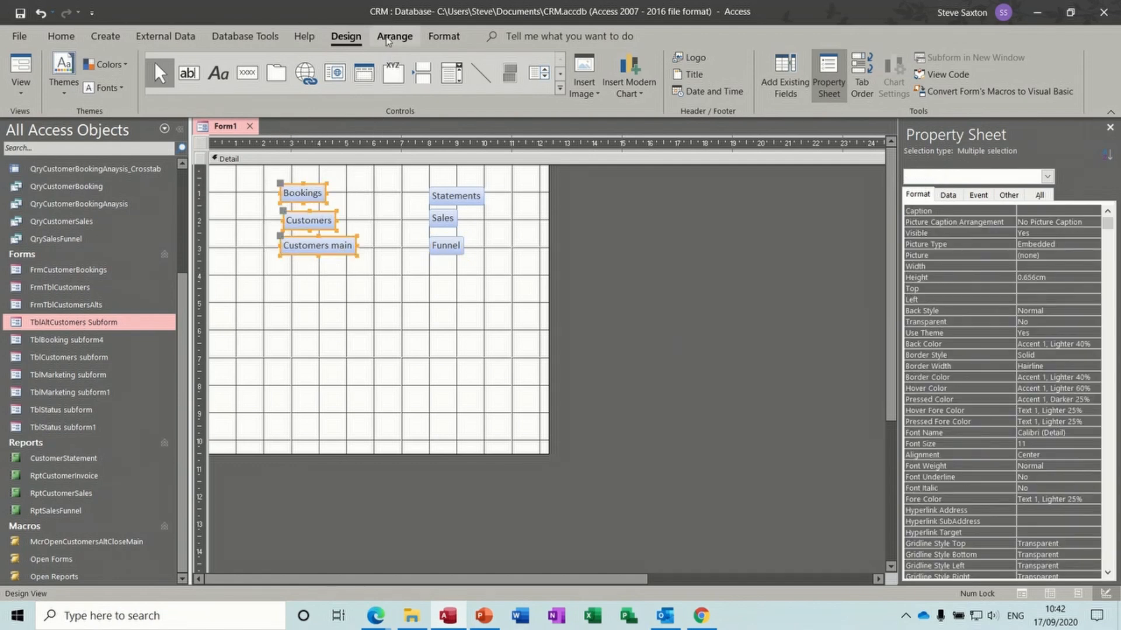
{"action": "left_click", "coordinate": [395, 36]}
{"action": "left_click", "coordinate": [59, 67]}
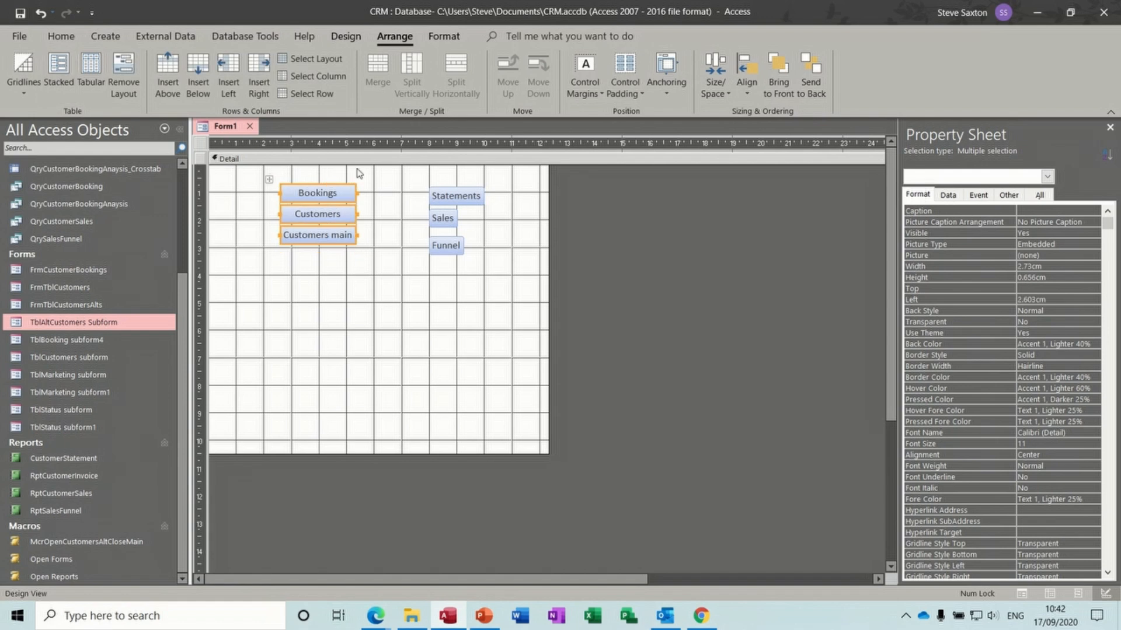
{"action": "left_click_drag", "start_coordinate": [420, 185], "coordinate": [493, 274]}
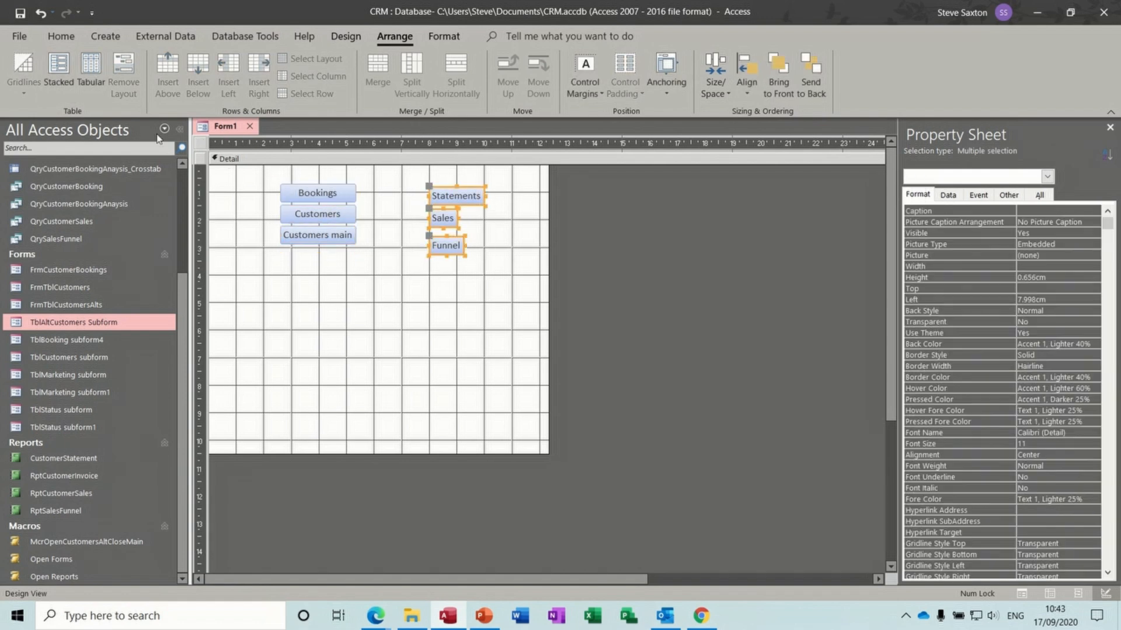
{"action": "left_click", "coordinate": [61, 72]}
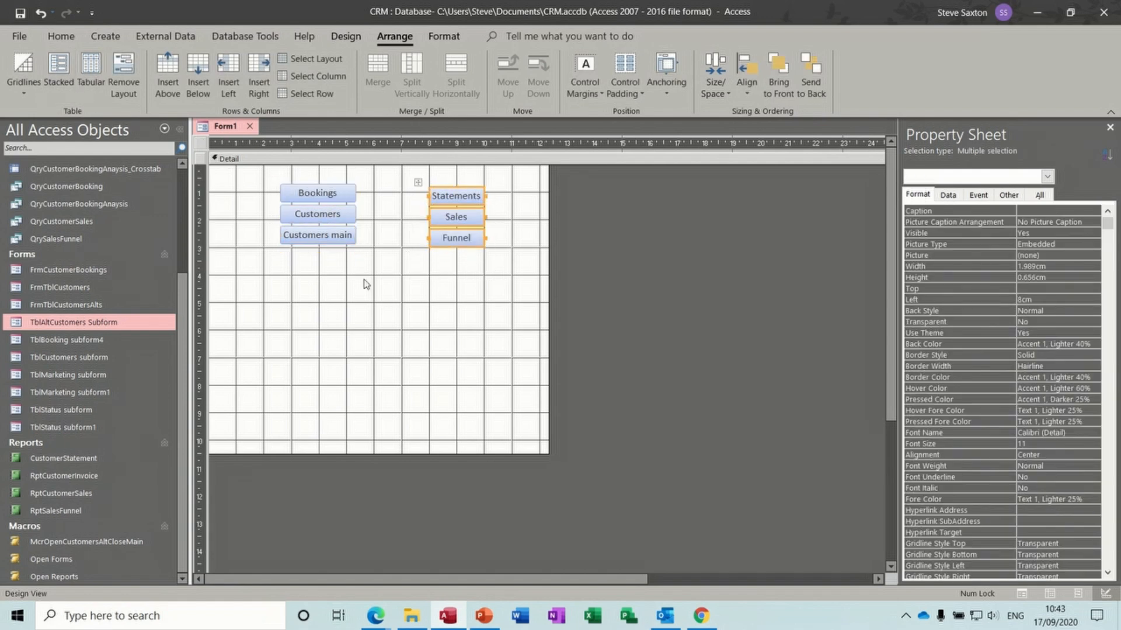
- Switch Form1 to Form View and test the Bookings button
{"action": "left_click", "coordinate": [342, 37]}
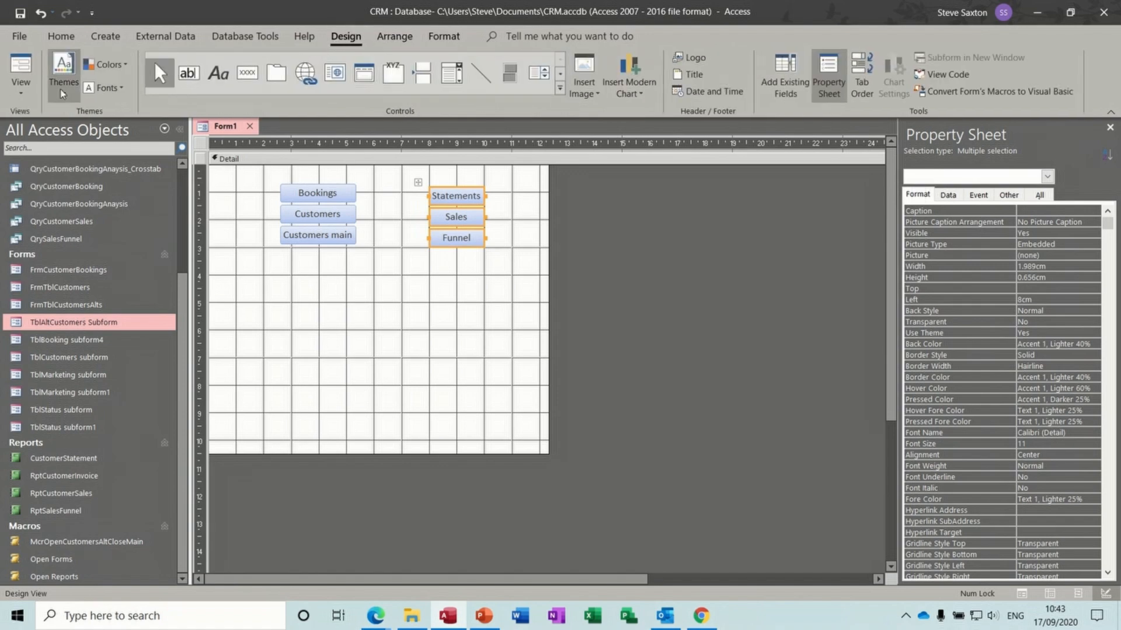
{"action": "left_click", "coordinate": [19, 65]}
{"action": "left_click", "coordinate": [305, 164]}
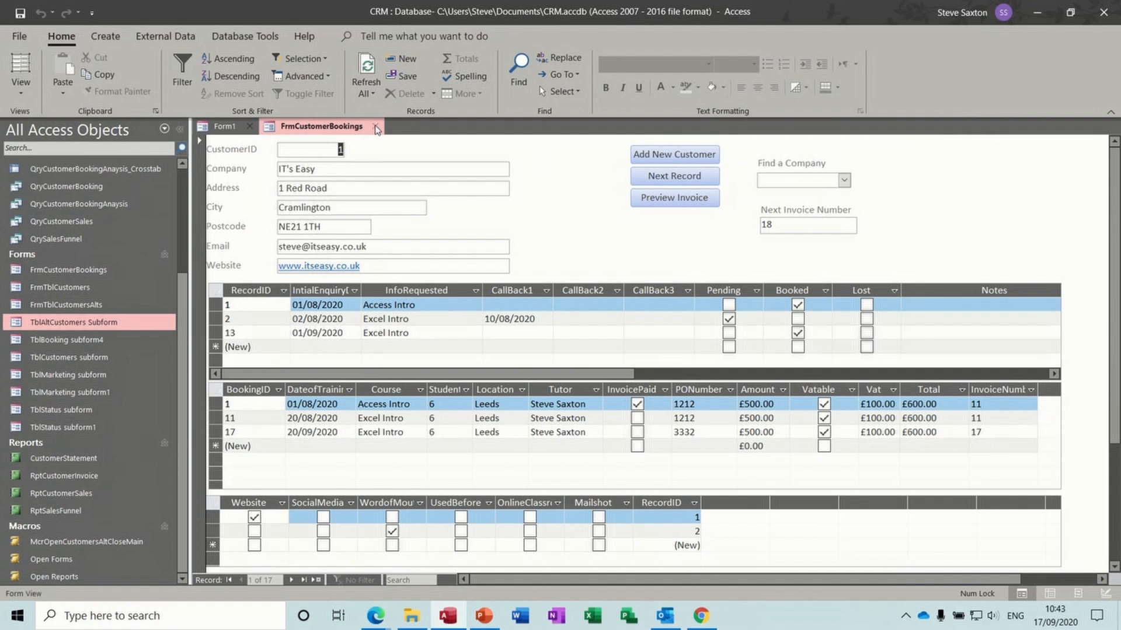
- Test the Customers and Customers main buttons, closing each opened form
{"action": "left_click", "coordinate": [375, 126]}
{"action": "left_click", "coordinate": [331, 182]}
{"action": "left_click", "coordinate": [357, 126]}
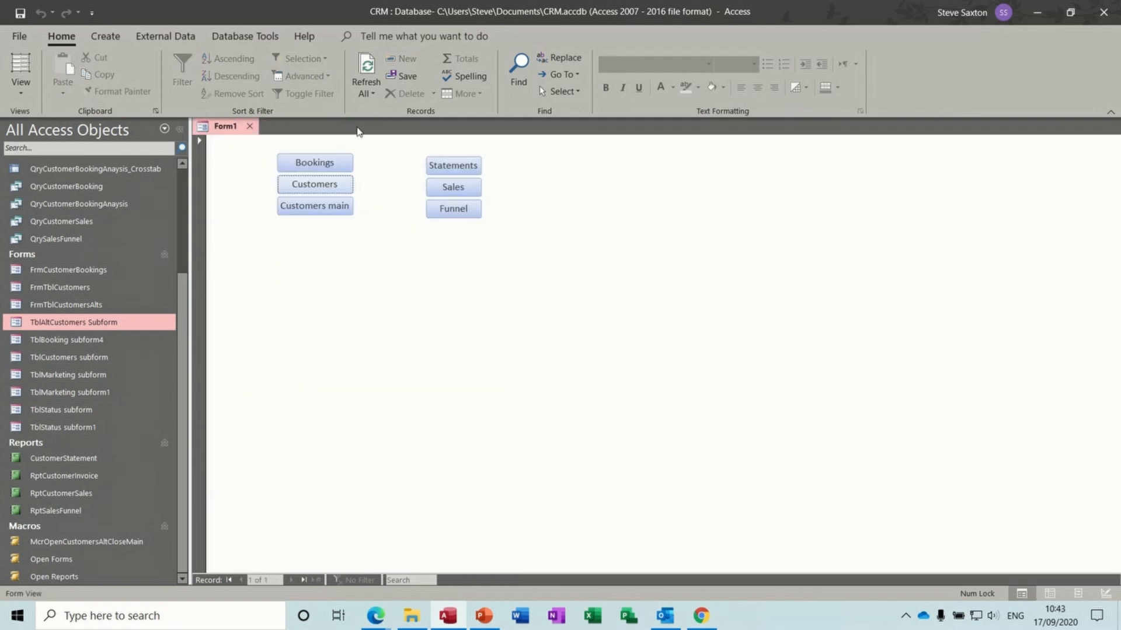
{"action": "left_click", "coordinate": [330, 210]}
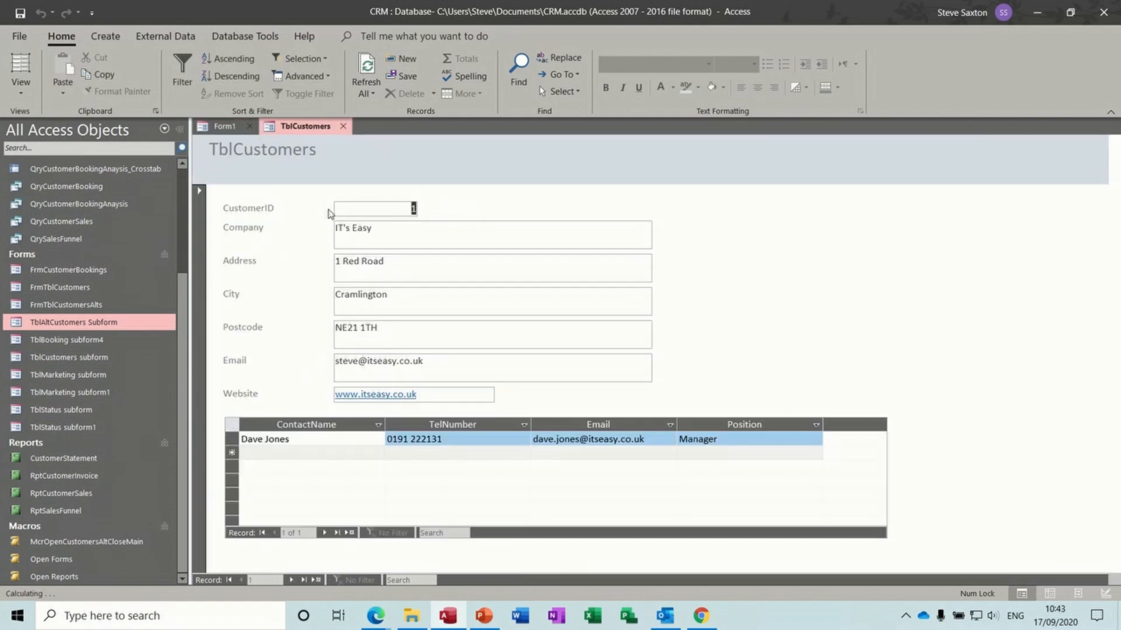
{"action": "left_click", "coordinate": [342, 126]}
- Test the Statements (invoice 1), Sales and Funnel buttons, closing each report
{"action": "left_click", "coordinate": [446, 170]}
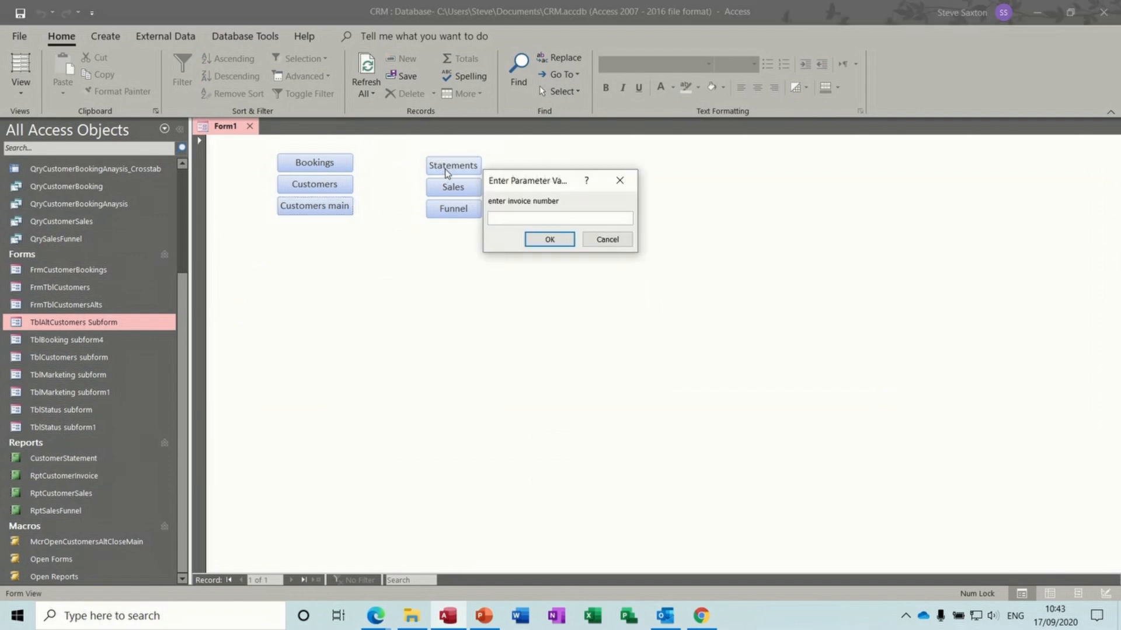
{"action": "type", "text": "11"}
{"action": "key", "text": "Return"}
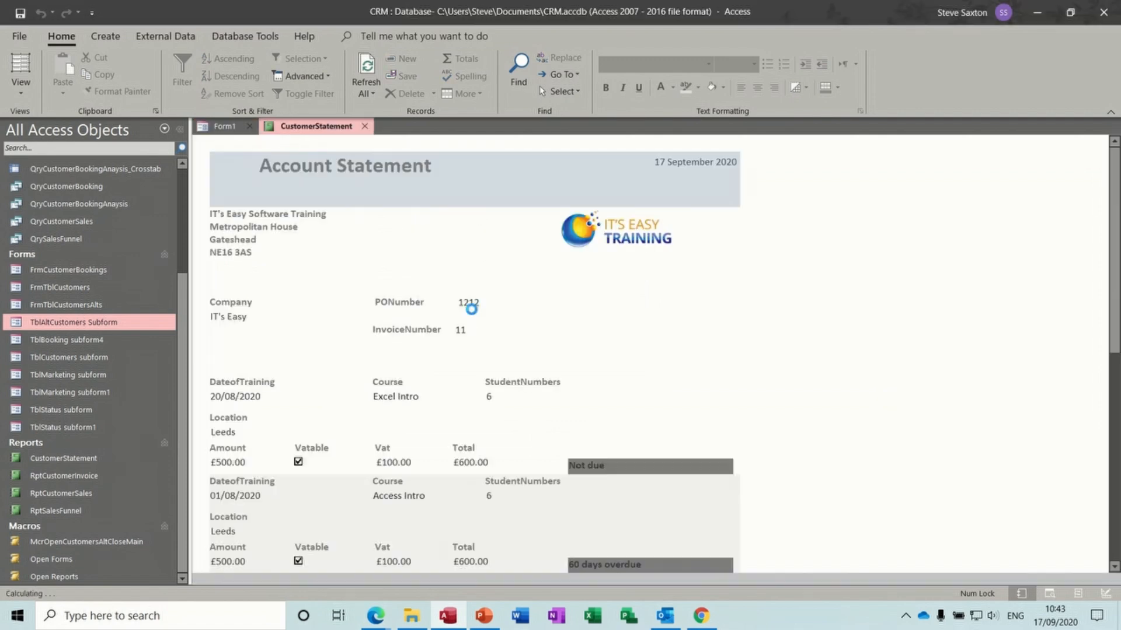
{"action": "left_click", "coordinate": [368, 126]}
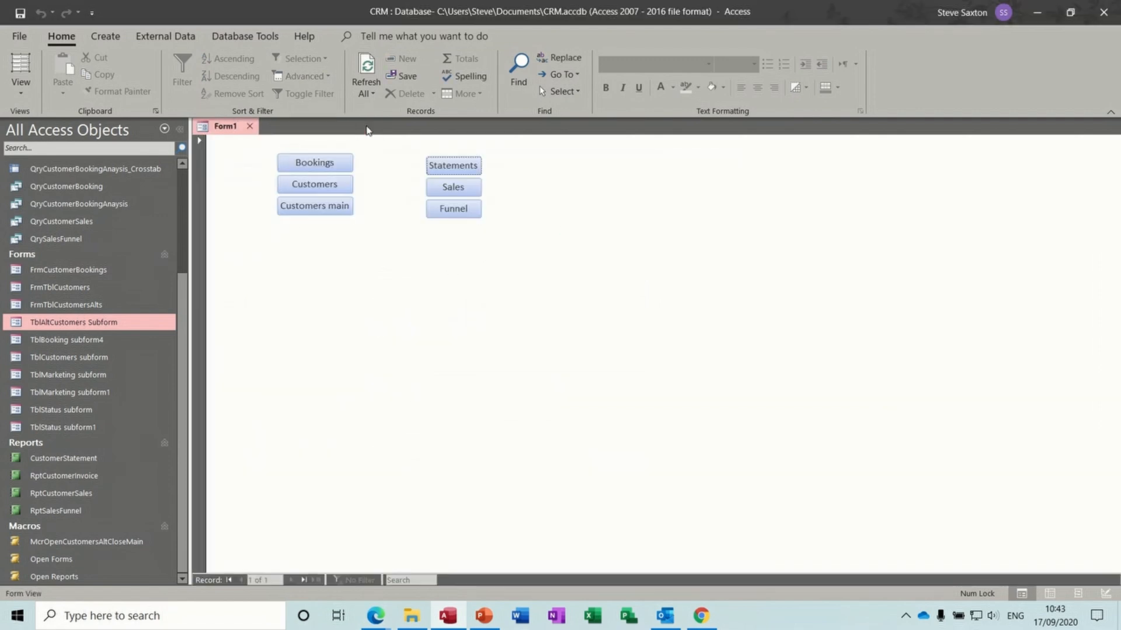
{"action": "left_click", "coordinate": [452, 186]}
{"action": "left_click", "coordinate": [356, 127]}
{"action": "left_click", "coordinate": [435, 210]}
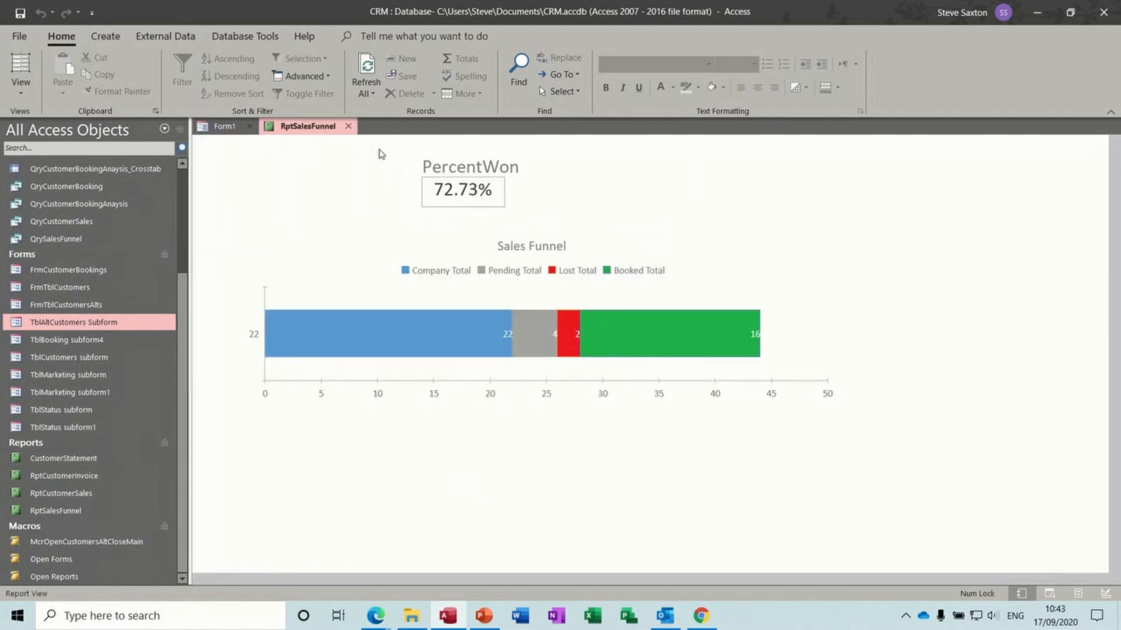
{"action": "left_click", "coordinate": [348, 126]}
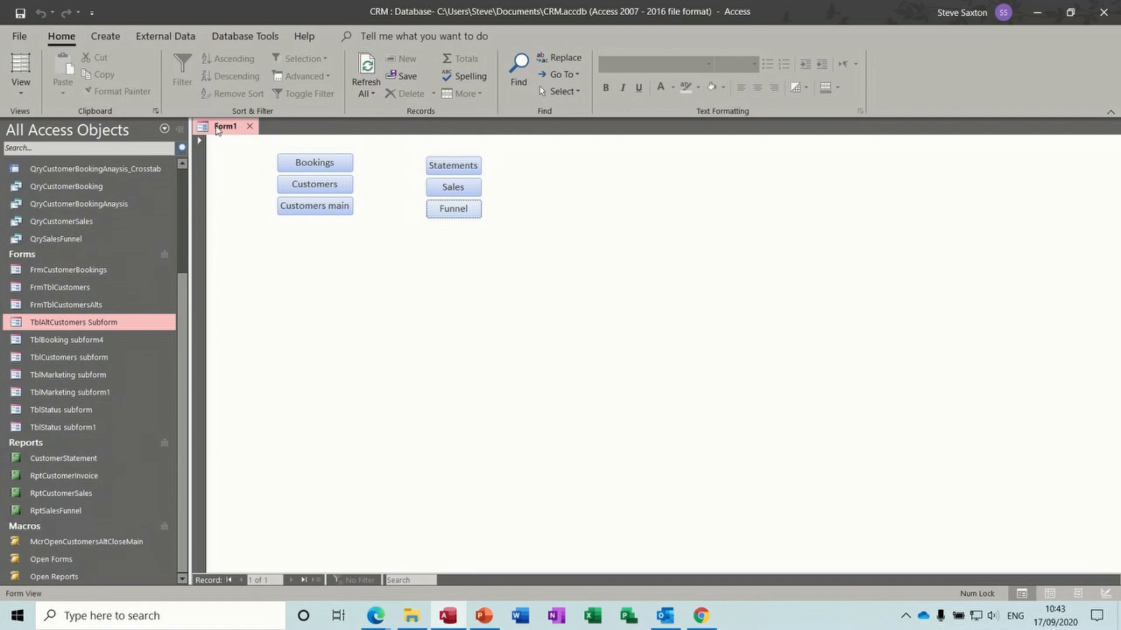
- Save the form as 'Main Mneu' and retest its Bookings button
{"action": "left_click", "coordinate": [20, 12]}
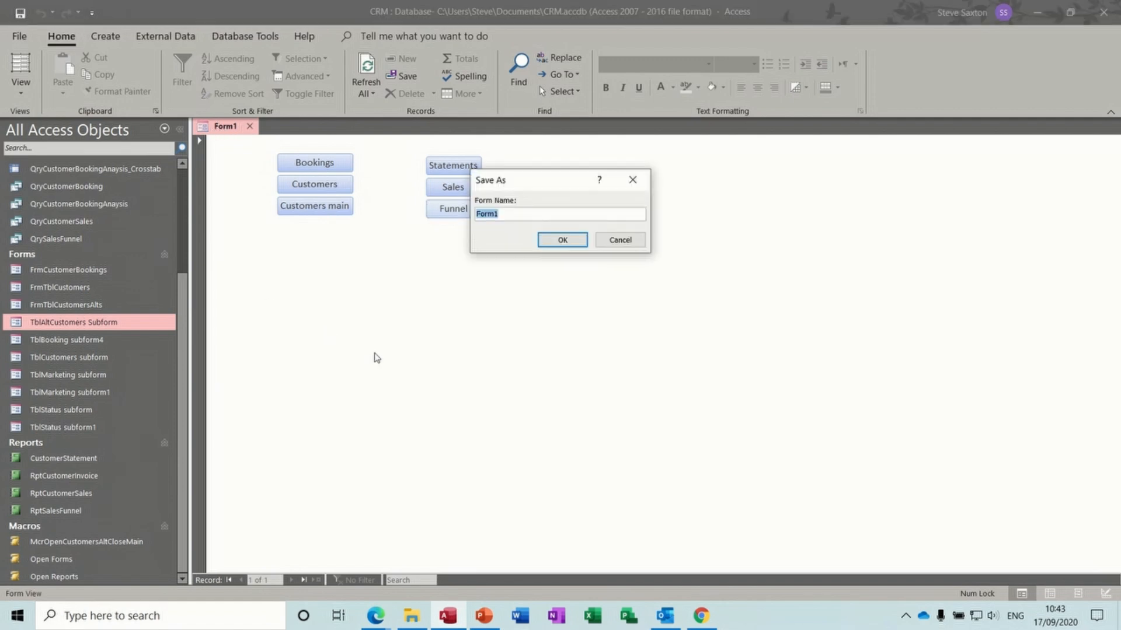
{"action": "type", "text": "Main Mneu"}
{"action": "left_click", "coordinate": [563, 241]}
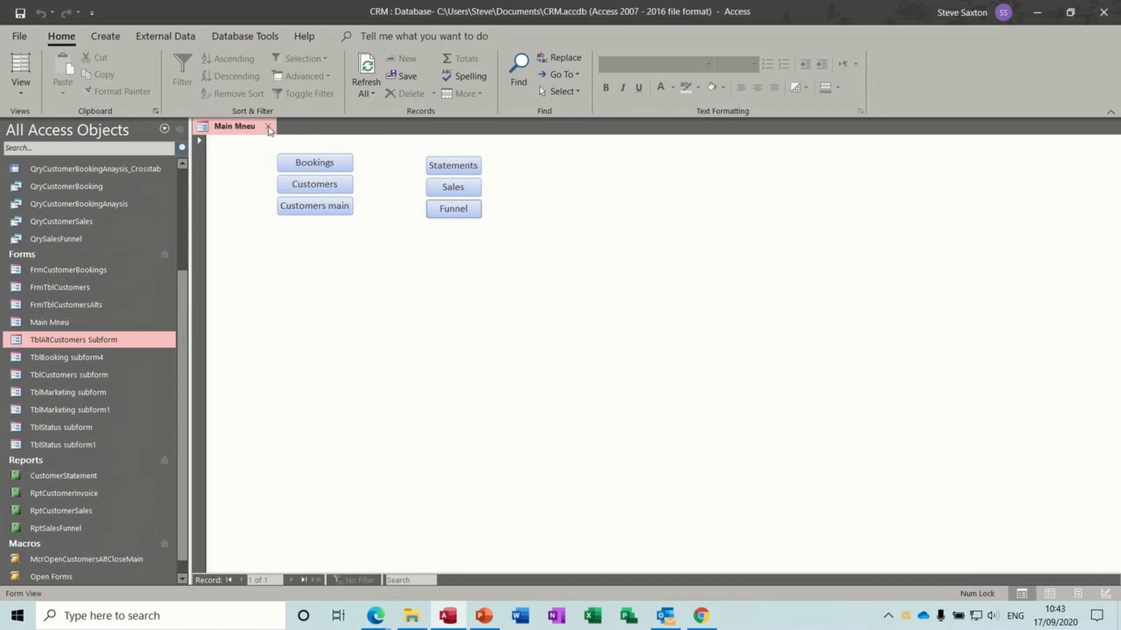
{"action": "left_click", "coordinate": [331, 166]}
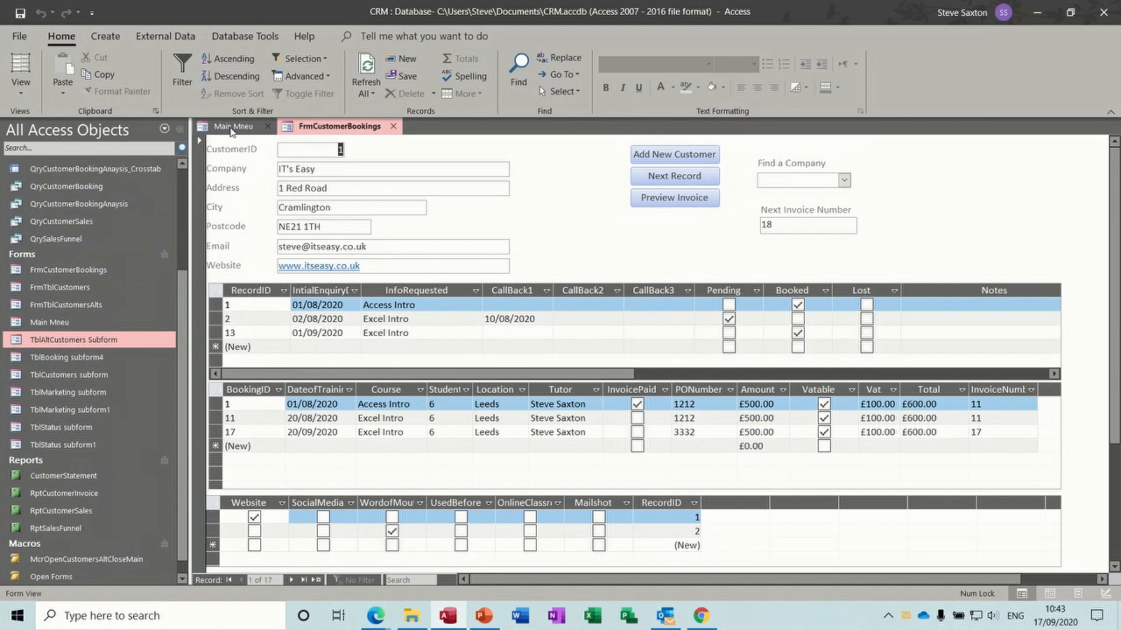
{"action": "left_click", "coordinate": [393, 127]}
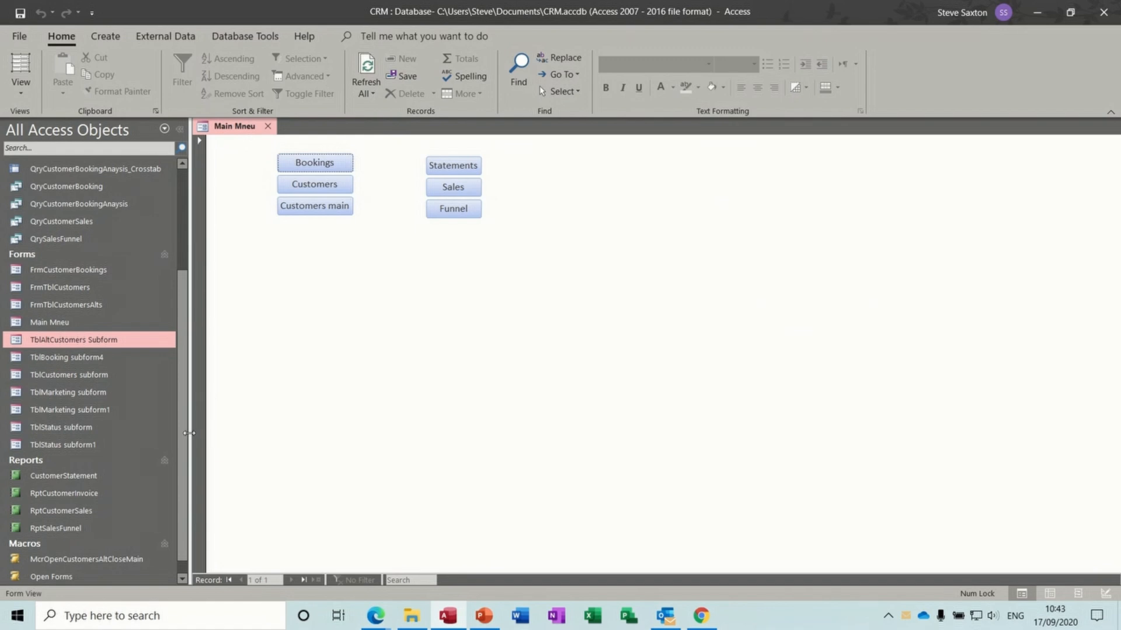
{"action": "scroll", "coordinate": [182, 456], "scroll_direction": "down", "scroll_amount": 1}
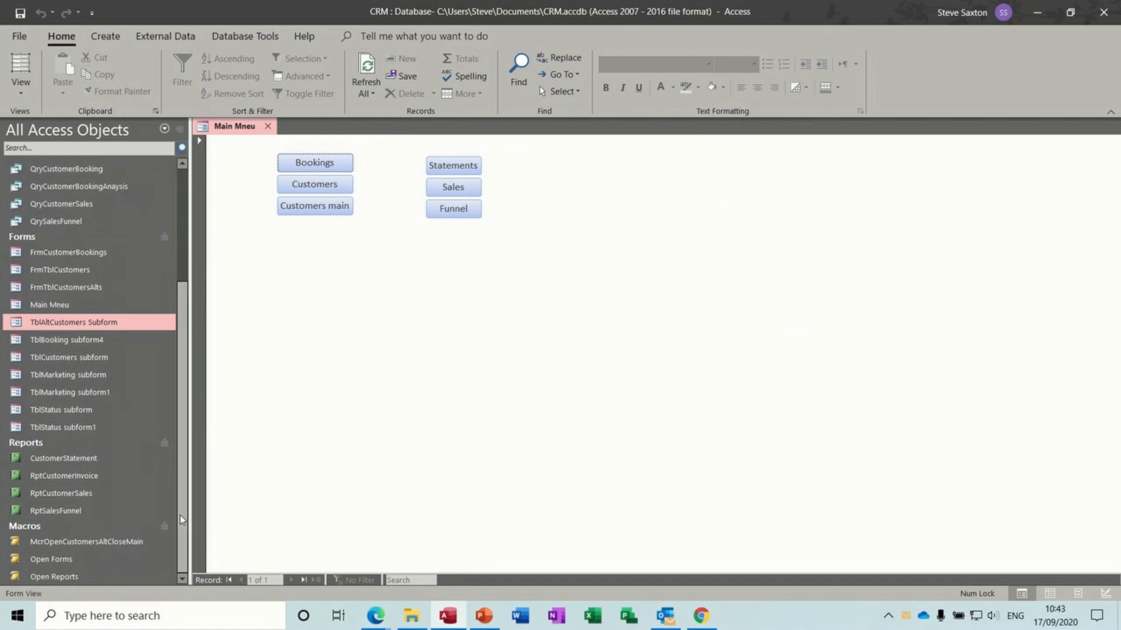
- Open the Open Forms macro in Design View and add a CloseWindow action under Open Bookings
{"action": "right_click", "coordinate": [81, 562]}
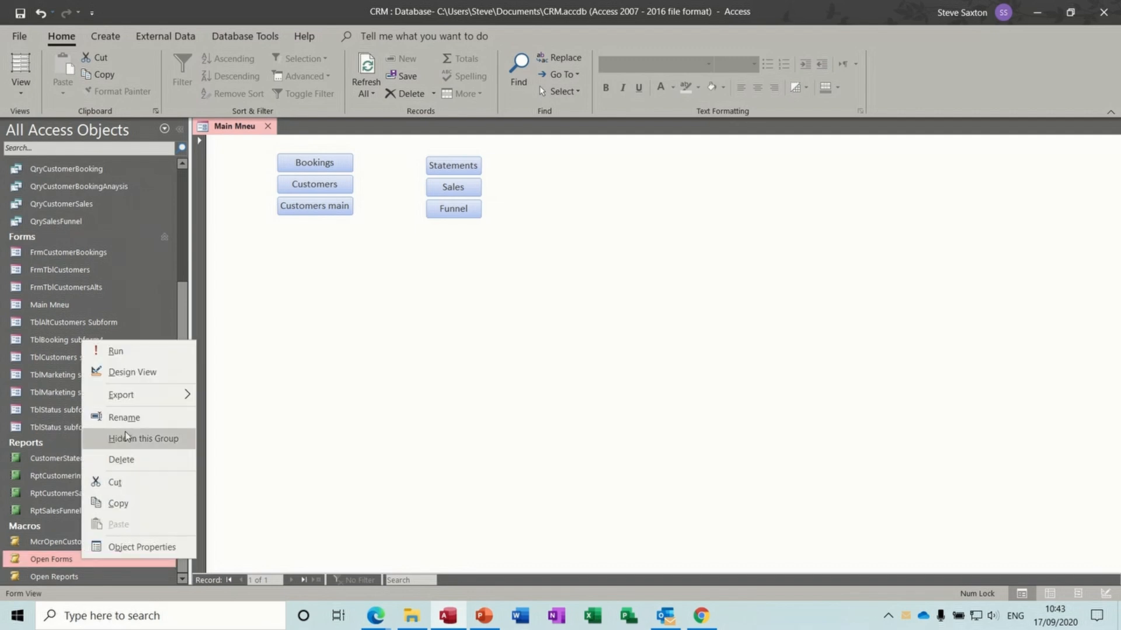
{"action": "left_click", "coordinate": [119, 371]}
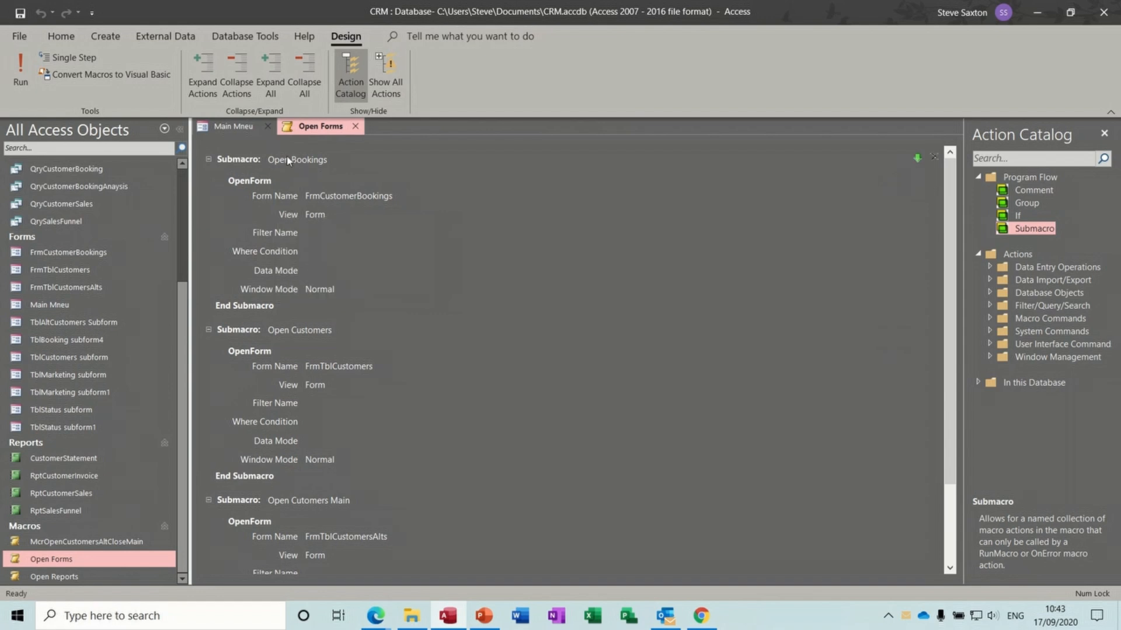
{"action": "left_click", "coordinate": [335, 292]}
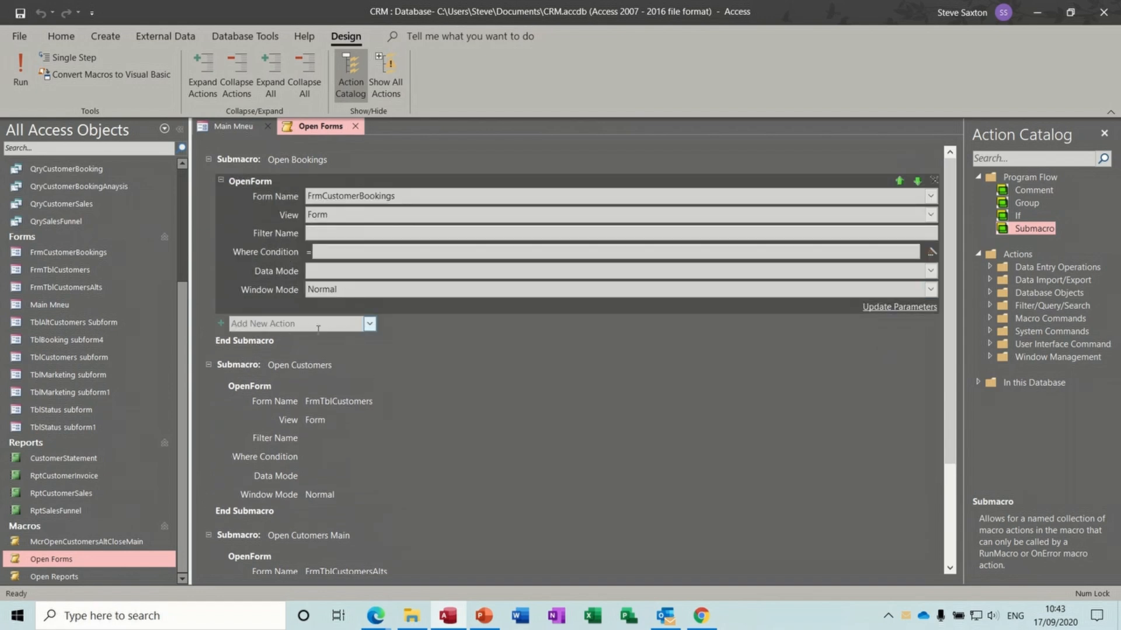
{"action": "left_click", "coordinate": [318, 326]}
{"action": "type", "text": "CloseWindow"}
{"action": "key", "text": "Return"}
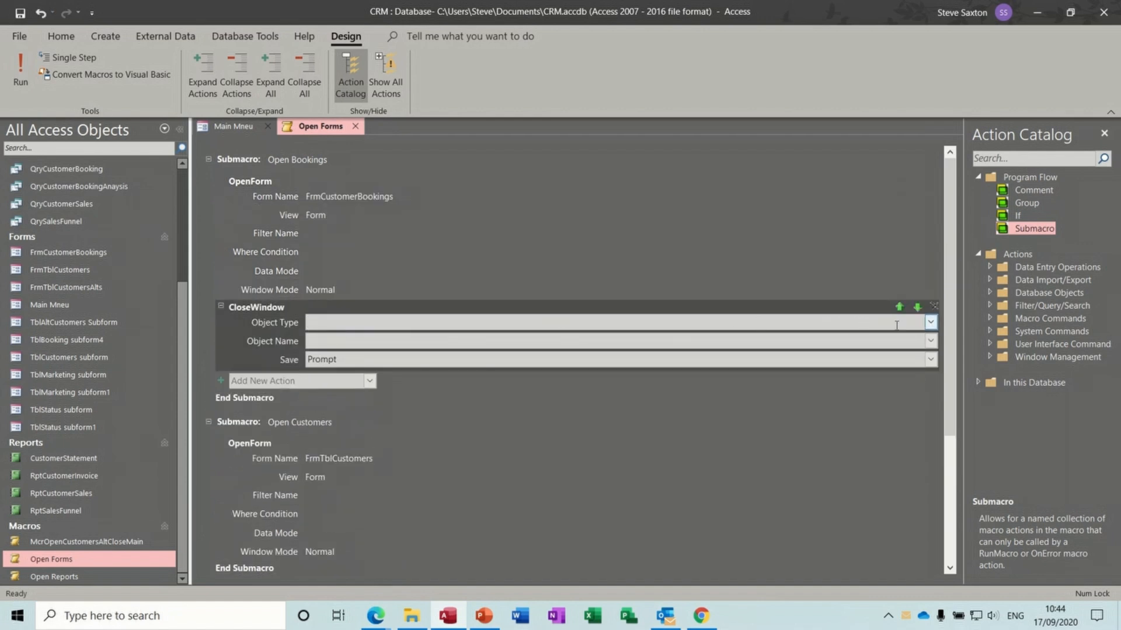
- Set CloseWindow to close the Main Mneu form, close the macro, and test Bookings
{"action": "left_click", "coordinate": [931, 325]}
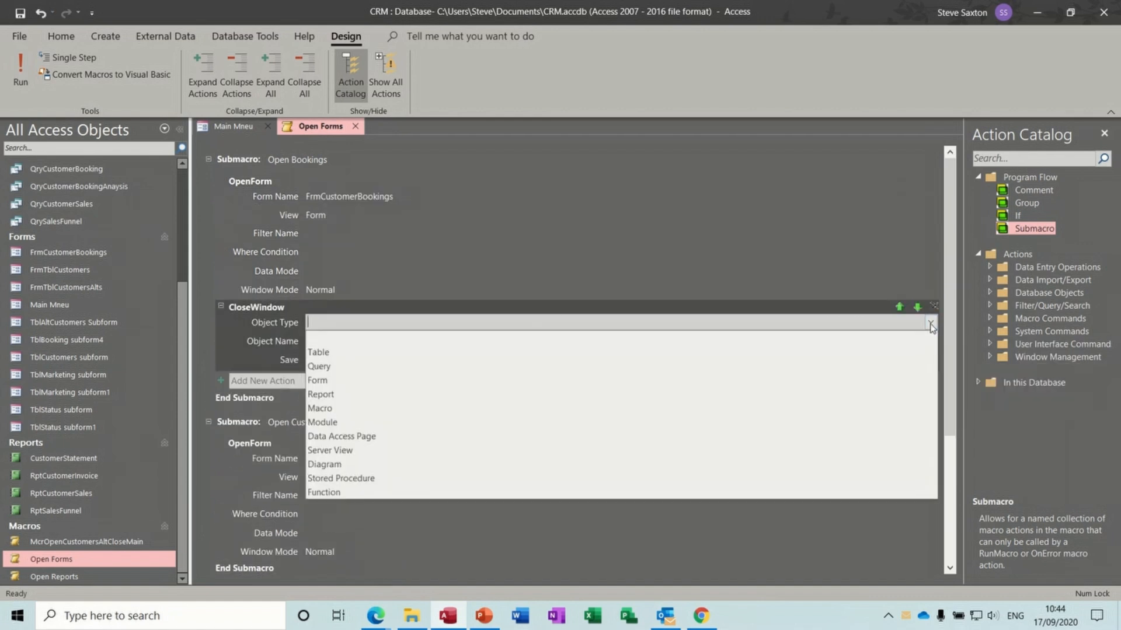
{"action": "left_click", "coordinate": [841, 382]}
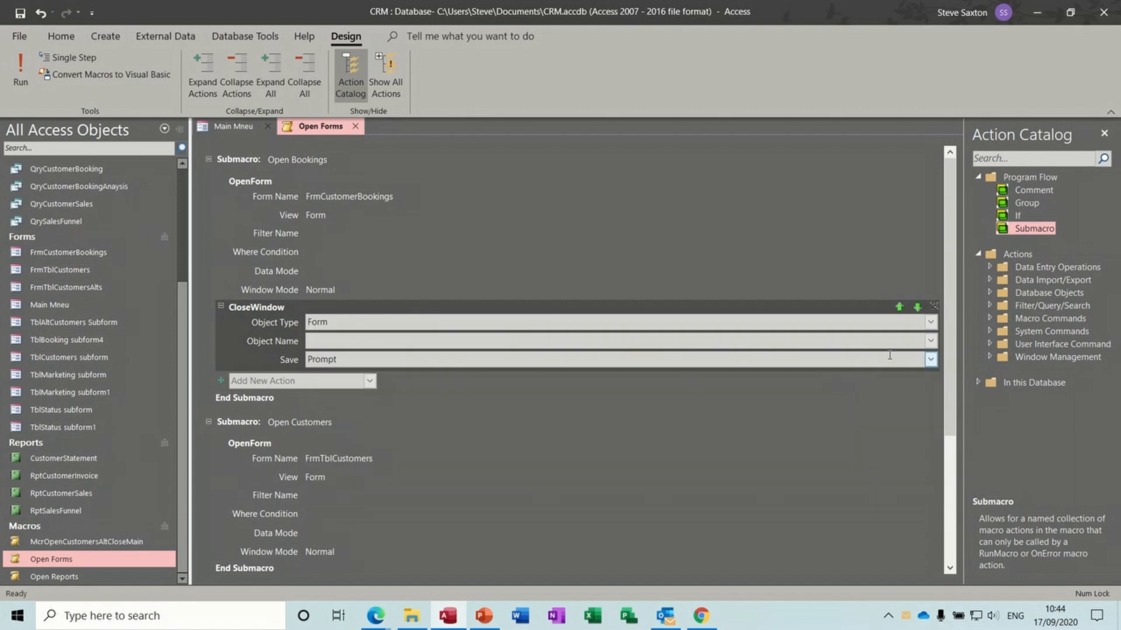
{"action": "left_click", "coordinate": [930, 341]}
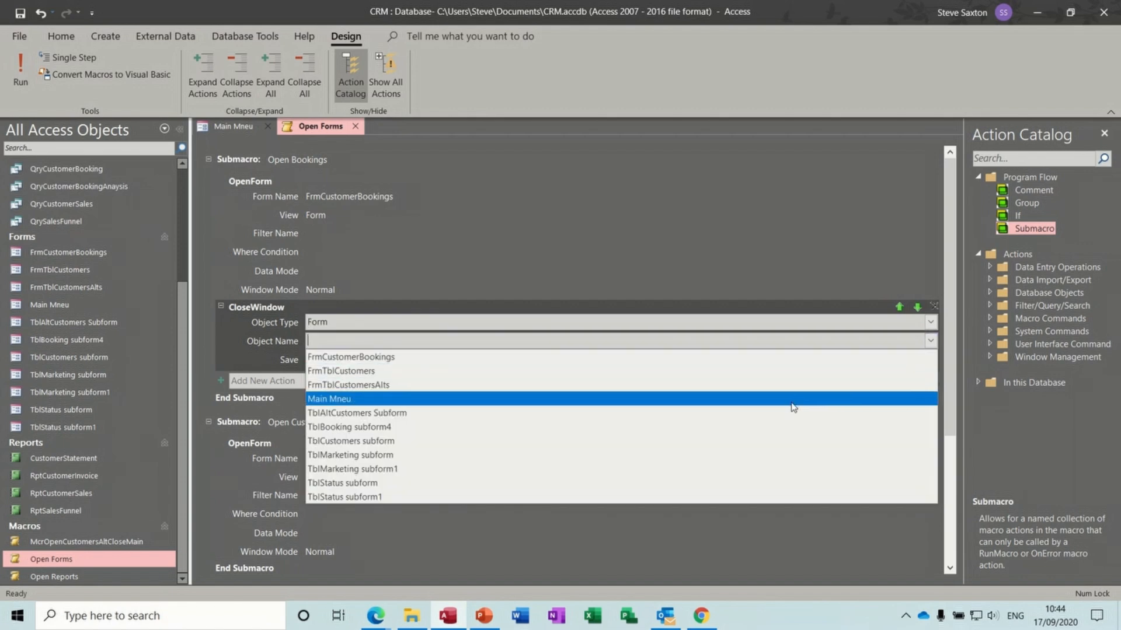
{"action": "left_click", "coordinate": [797, 399]}
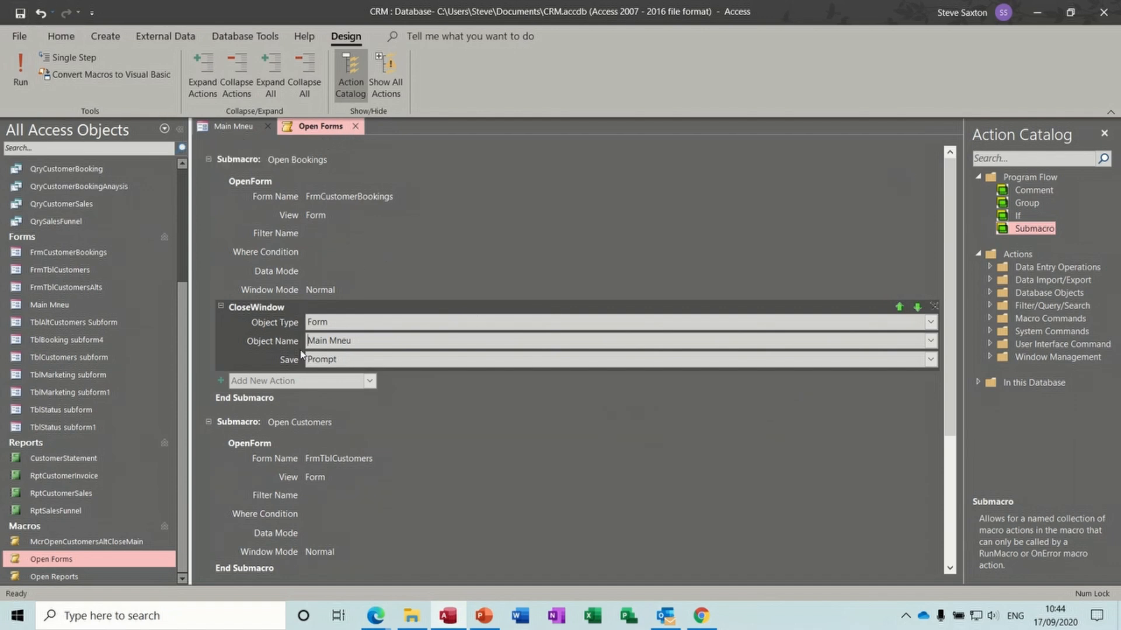
{"action": "left_click", "coordinate": [355, 127]}
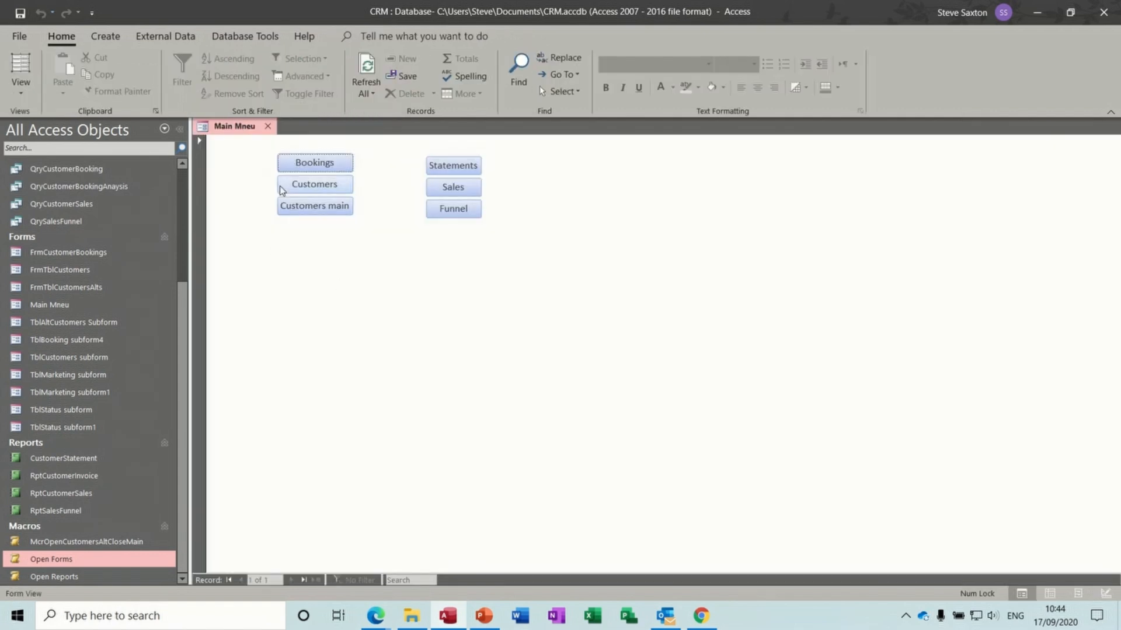
{"action": "left_click", "coordinate": [327, 165]}
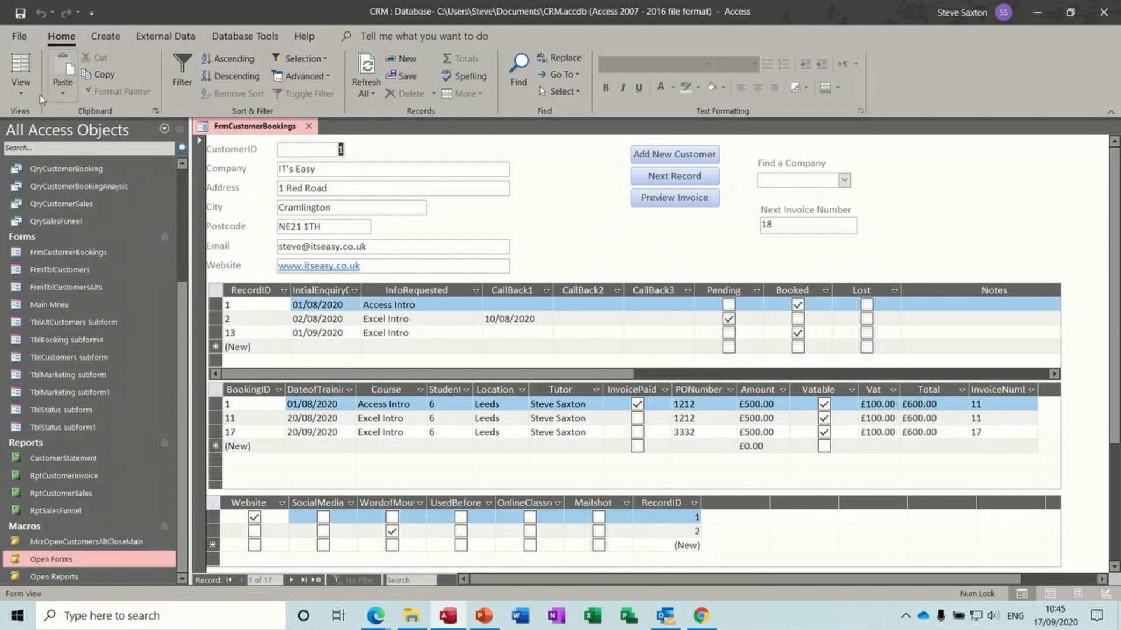
- Start a new macro whose first action is OpenForm for the Main Mneu form
{"action": "left_click", "coordinate": [20, 86]}
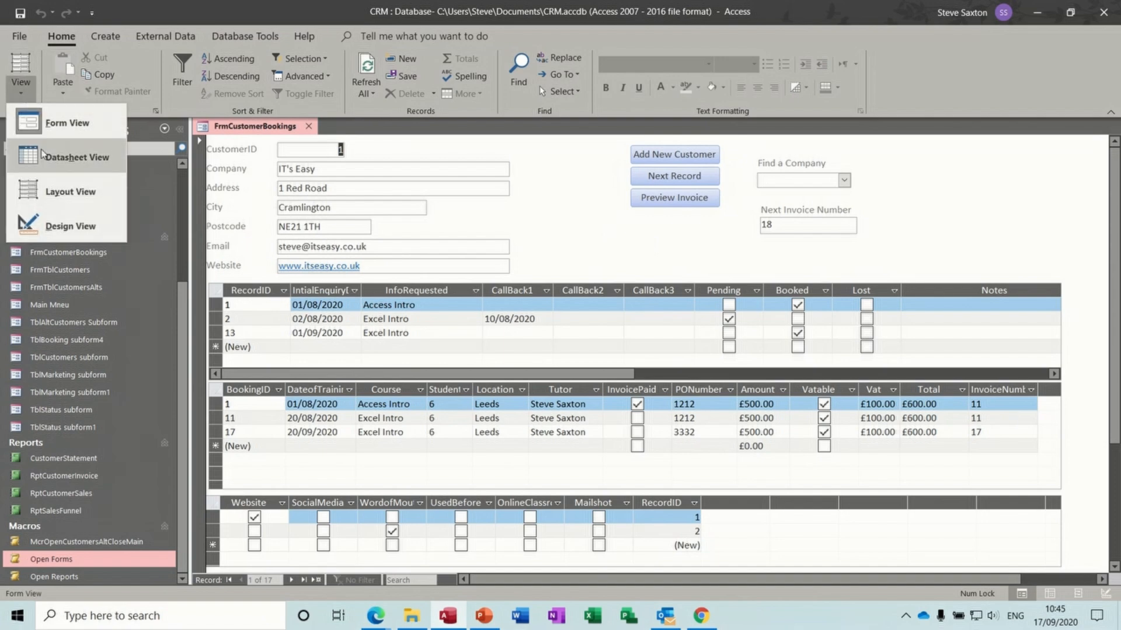
{"action": "left_click", "coordinate": [55, 226]}
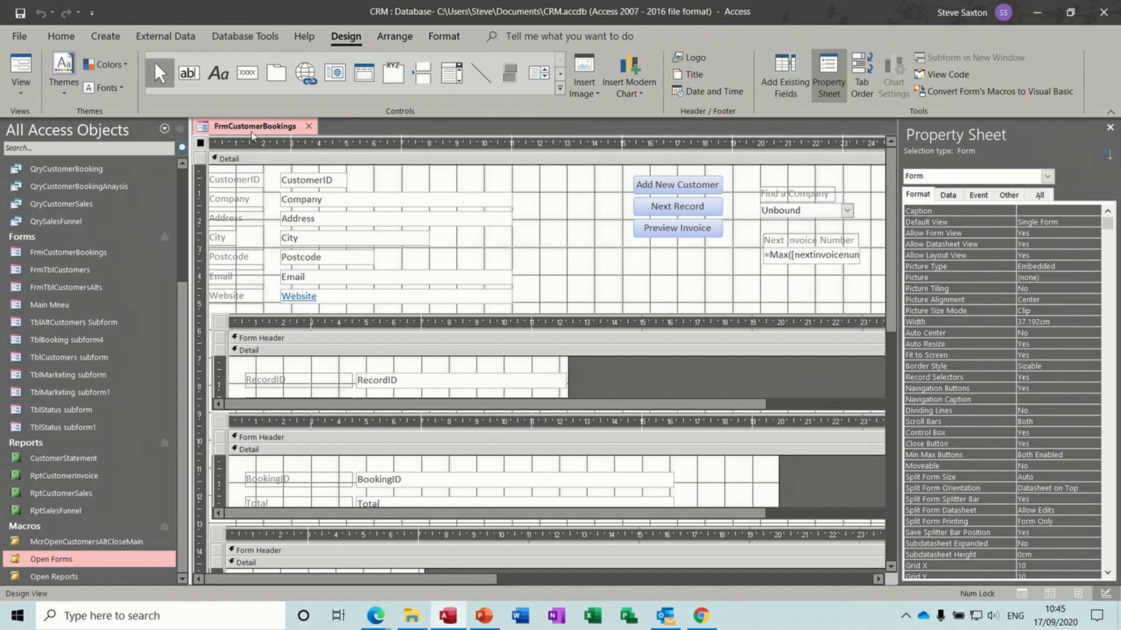
{"action": "left_click", "coordinate": [105, 36]}
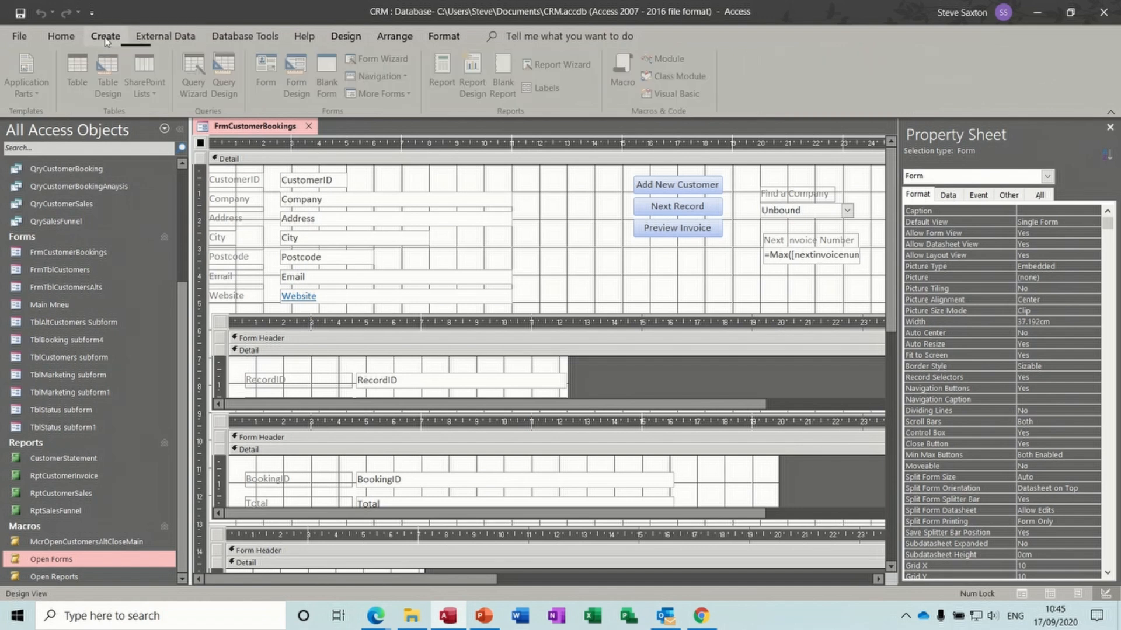
{"action": "left_click", "coordinate": [627, 66]}
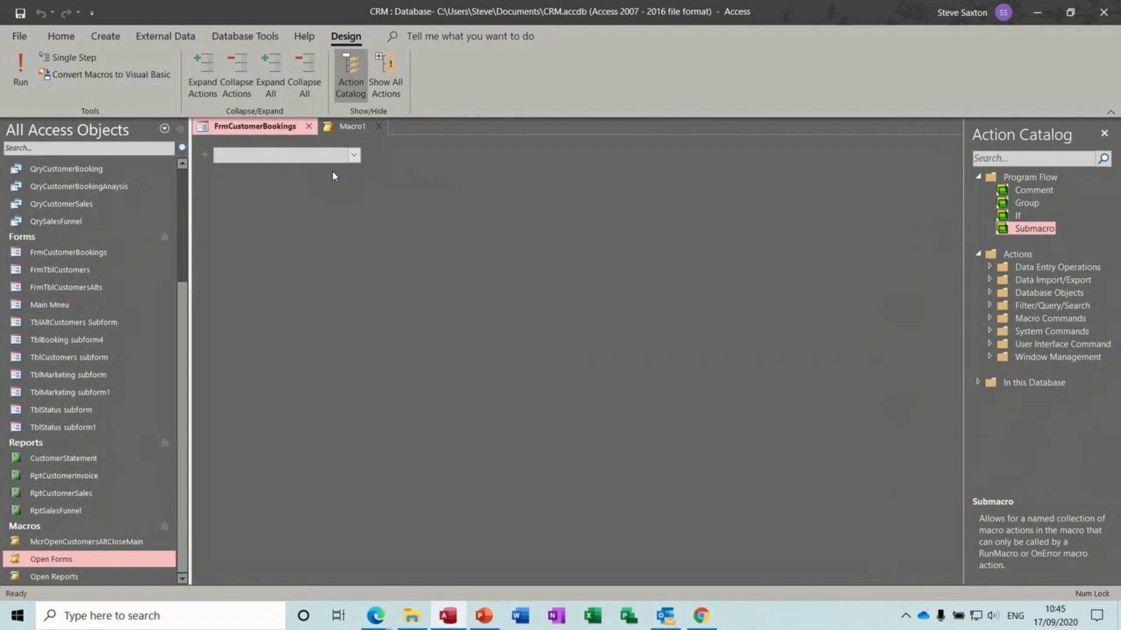
{"action": "type", "text": "OpenForm"}
{"action": "key", "text": "Return"}
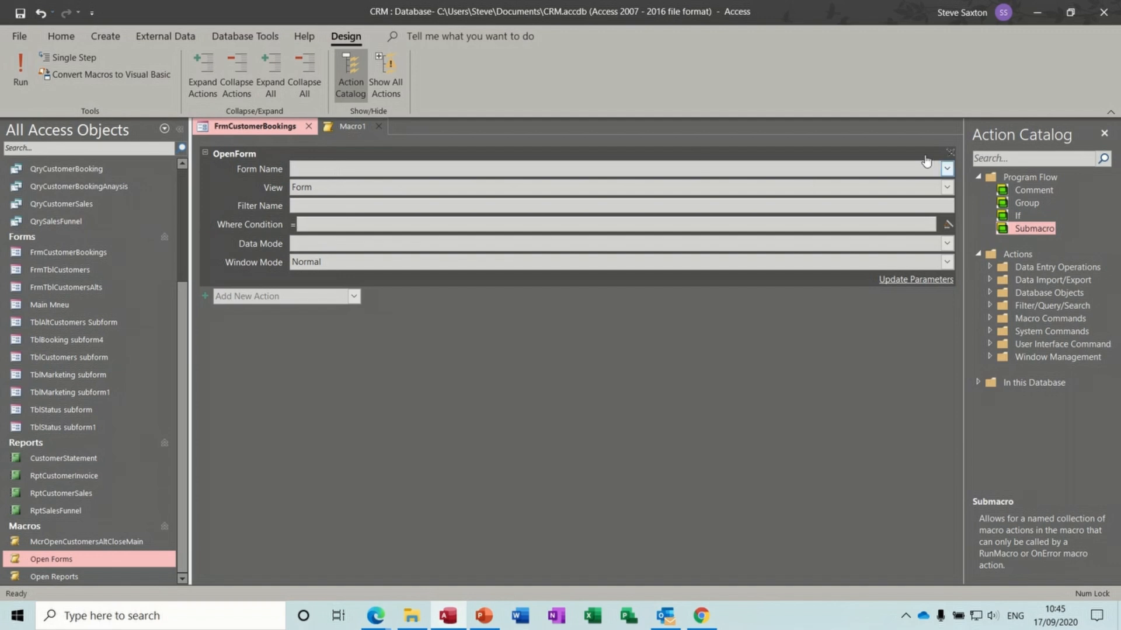
{"action": "left_click", "coordinate": [947, 169]}
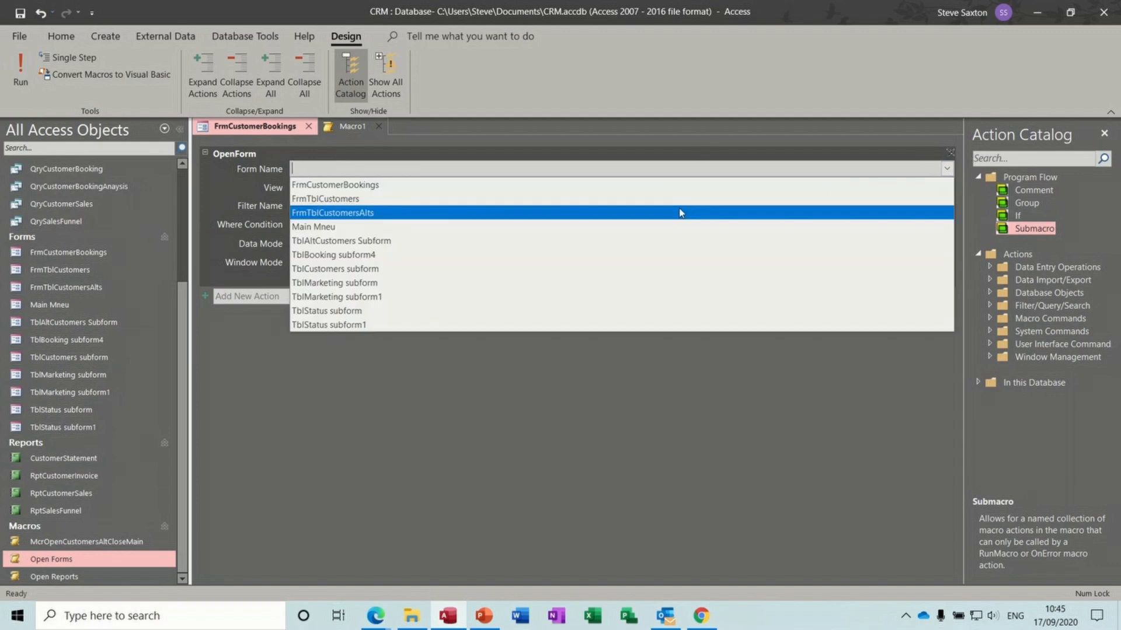
{"action": "left_click", "coordinate": [618, 229]}
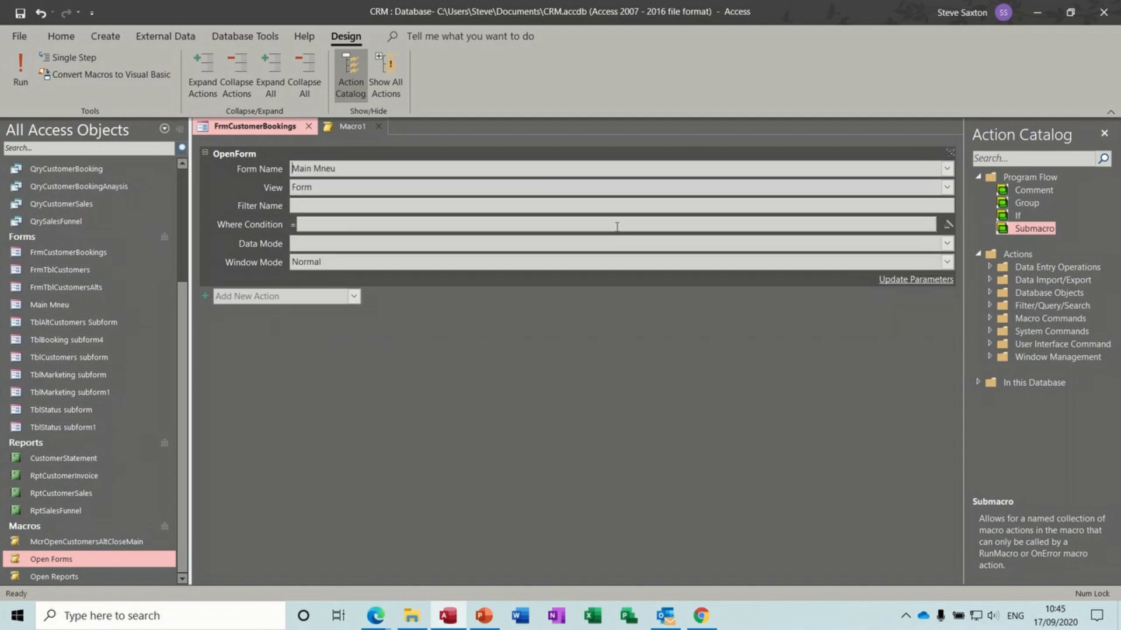
- Add a CloseWindow action that closes the Form FrmCustomerBookings
{"action": "left_click", "coordinate": [324, 297]}
{"action": "type", "text": "Close"}
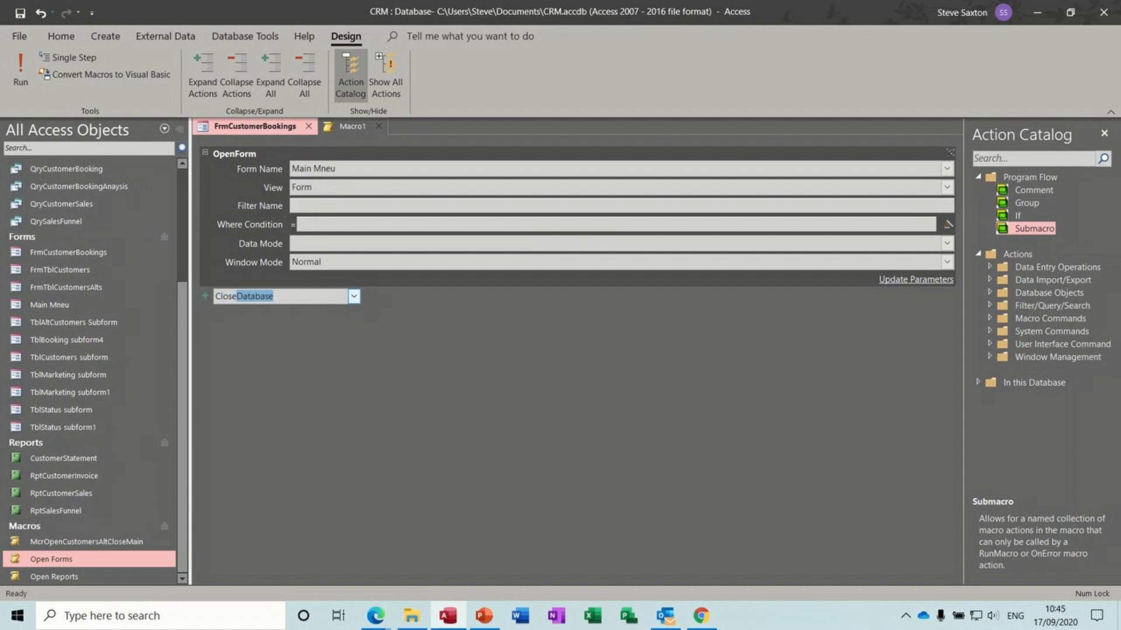
{"action": "type", "text": "W"}
{"action": "key", "text": "Return"}
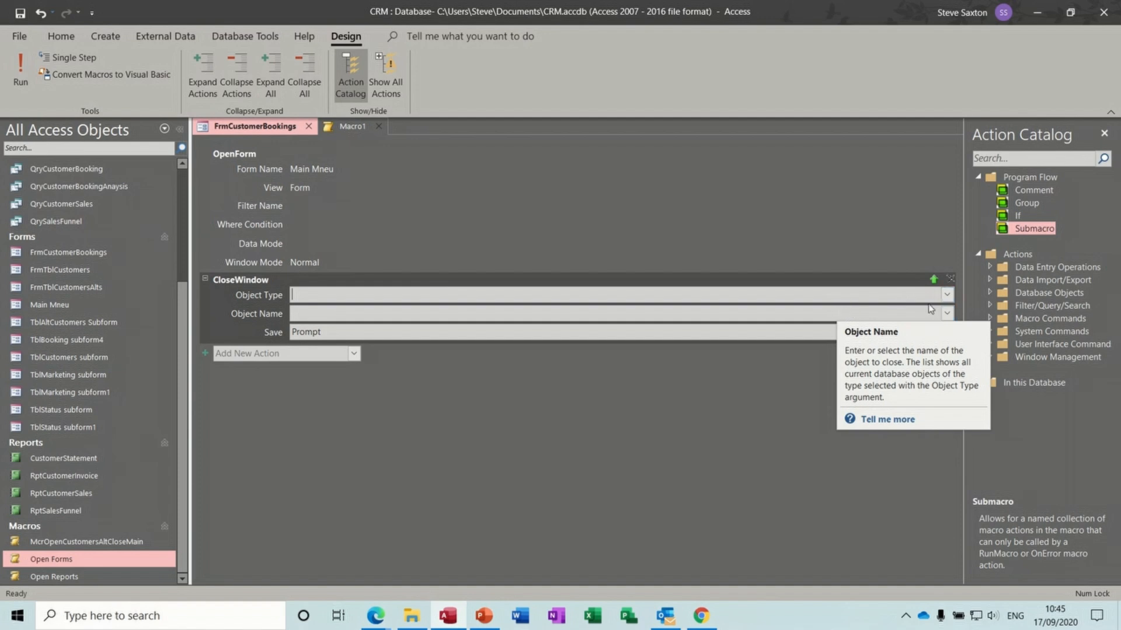
{"action": "left_click", "coordinate": [947, 296]}
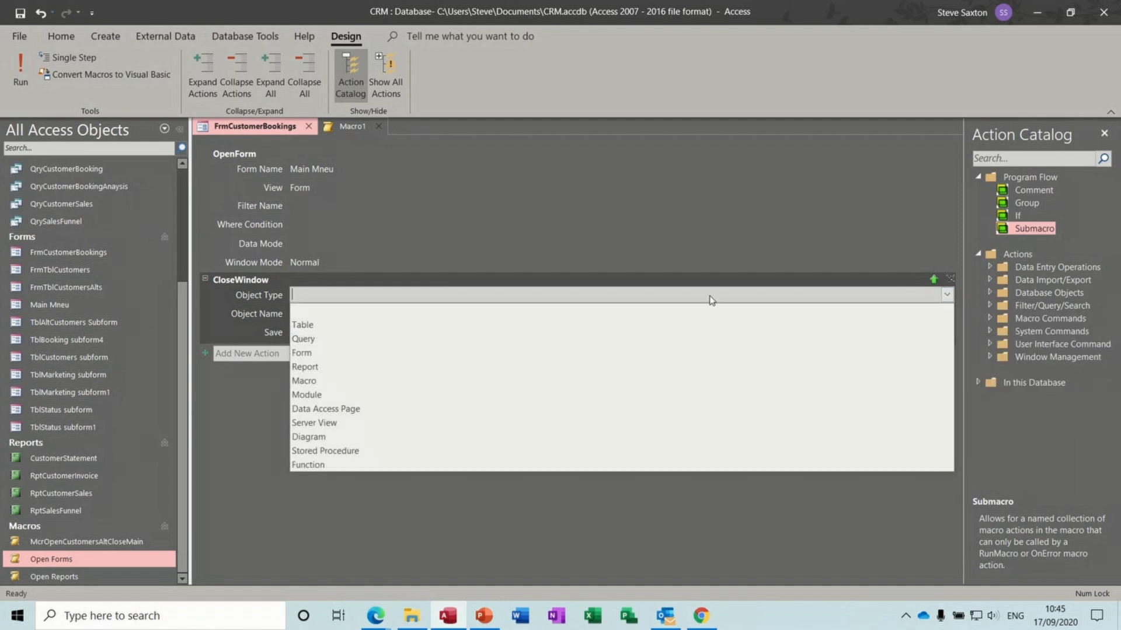
{"action": "left_click", "coordinate": [573, 349]}
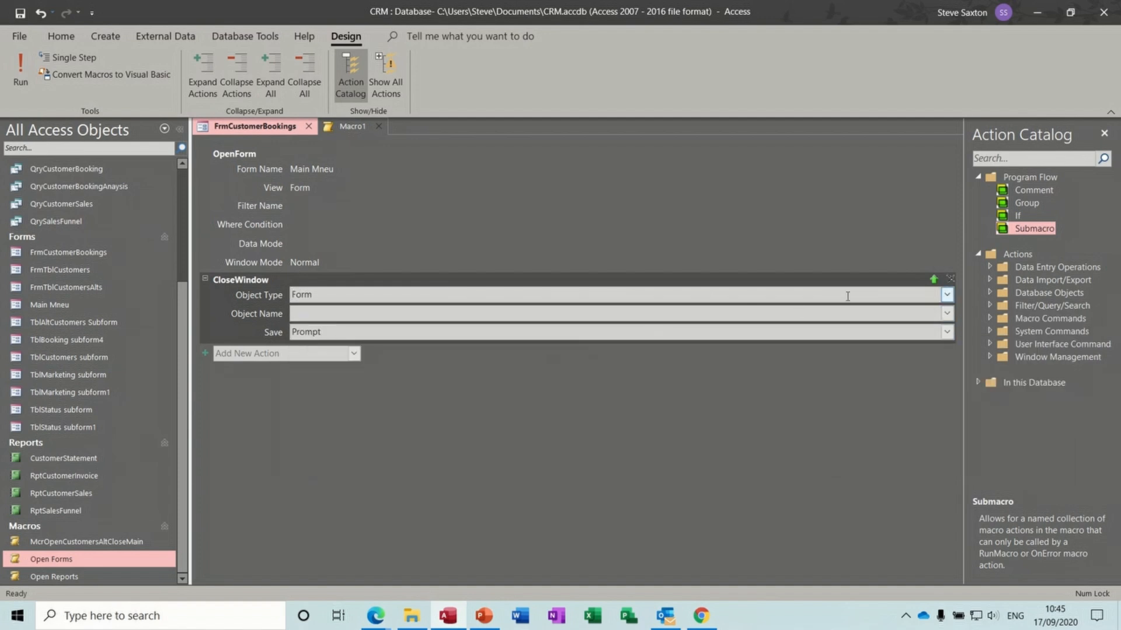
{"action": "left_click", "coordinate": [946, 313]}
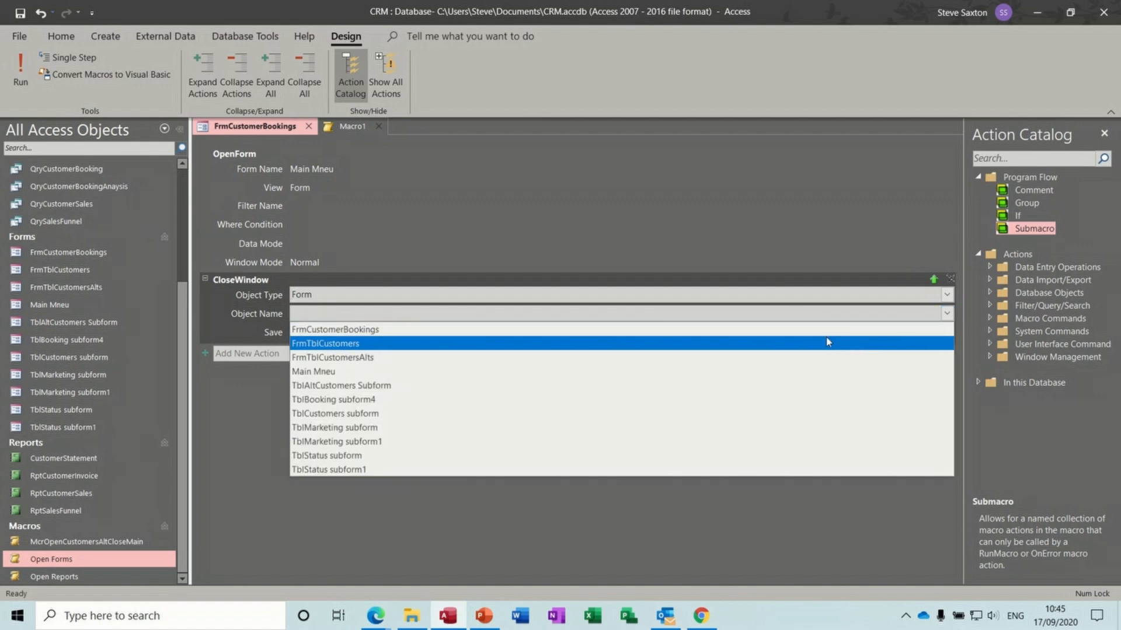
{"action": "left_click", "coordinate": [810, 330]}
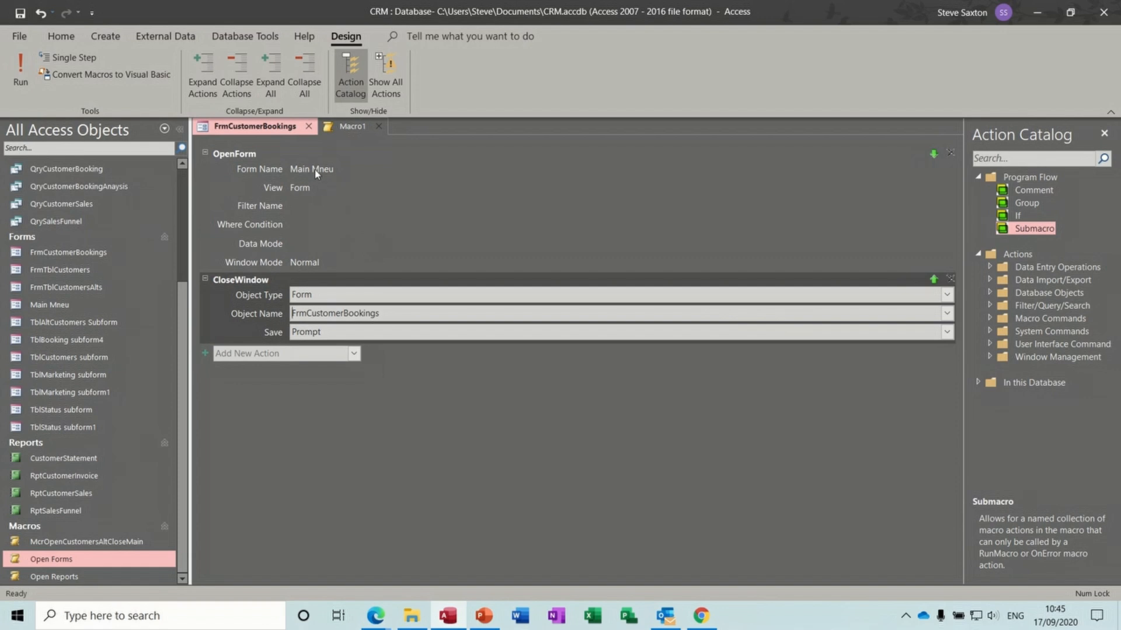
- Save the macro as McrOpenMainCloseBookings
{"action": "left_click", "coordinate": [19, 13]}
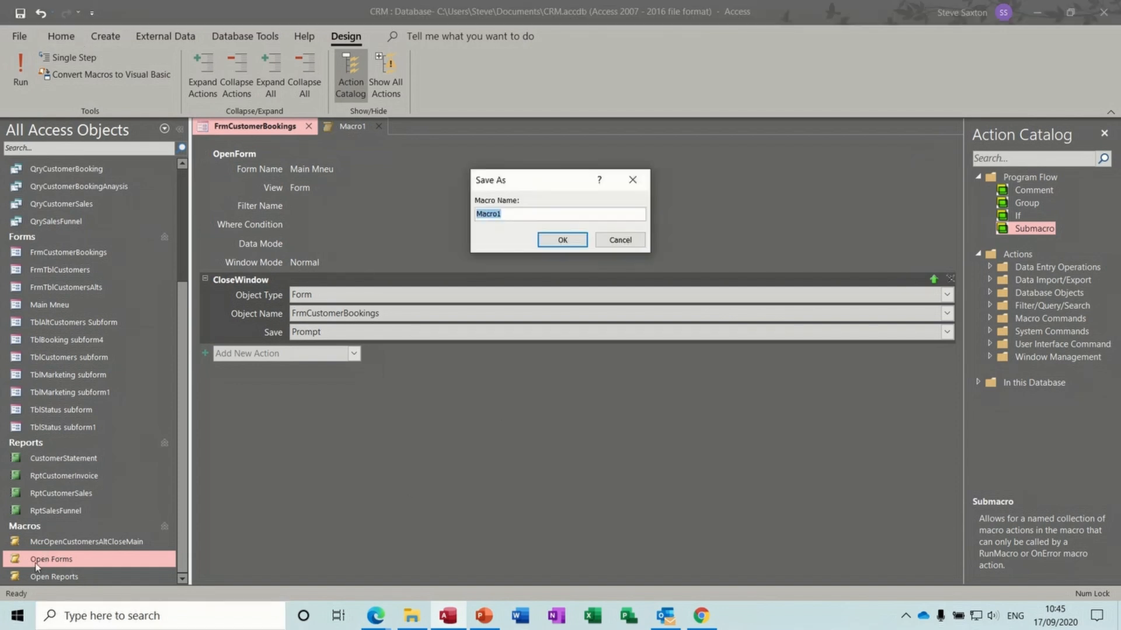
{"action": "type", "text": "McrOpenMainCloseBookings"}
{"action": "left_click", "coordinate": [562, 241]}
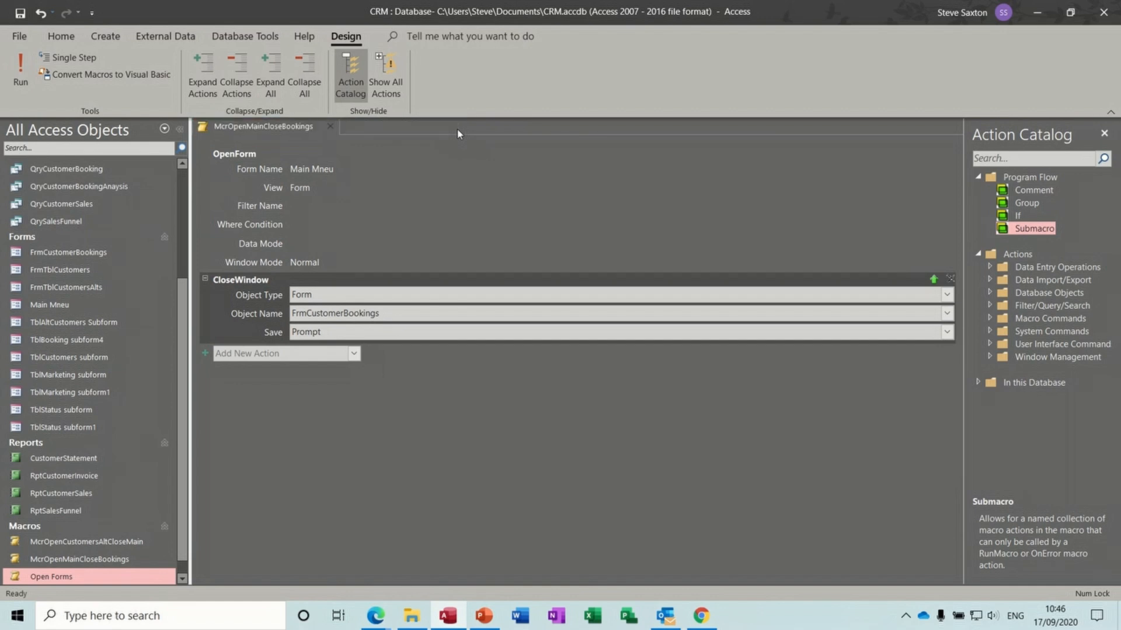
- Close the macro, open FrmCustomerBookings in Design View, and draw a button below Preview Invoice
{"action": "left_click", "coordinate": [330, 127]}
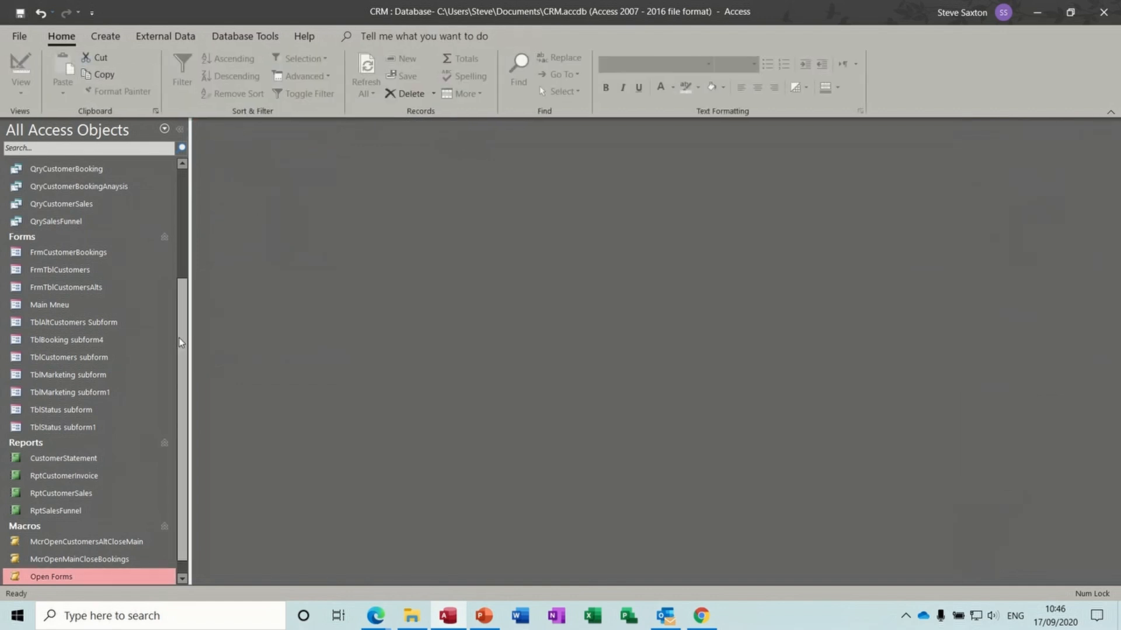
{"action": "double_click", "coordinate": [99, 253]}
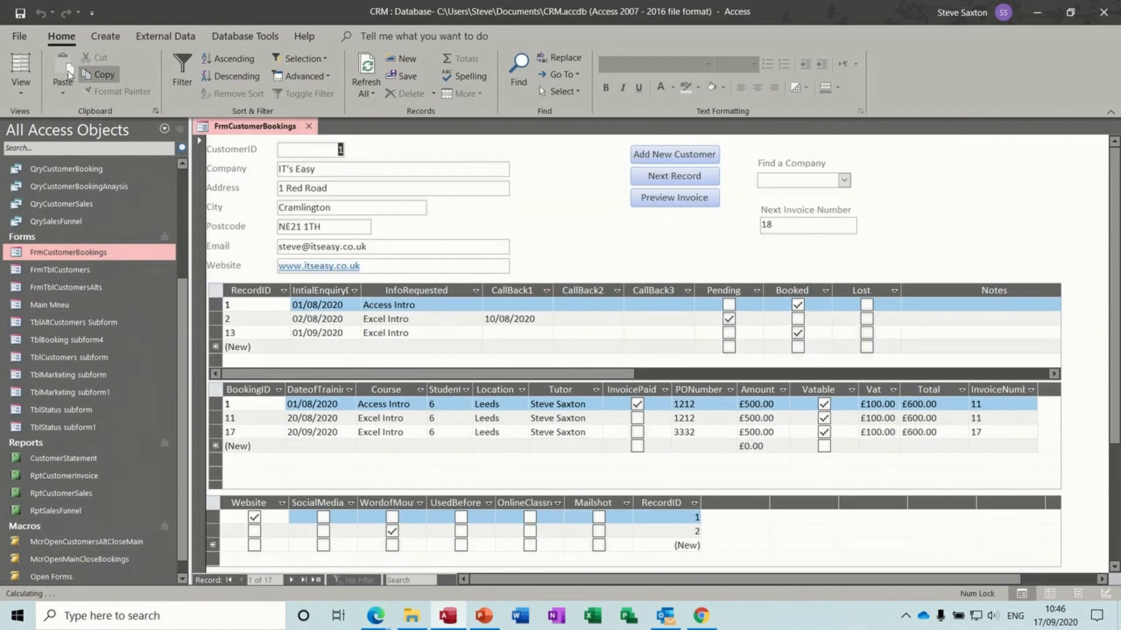
{"action": "left_click", "coordinate": [20, 87]}
{"action": "left_click", "coordinate": [64, 225]}
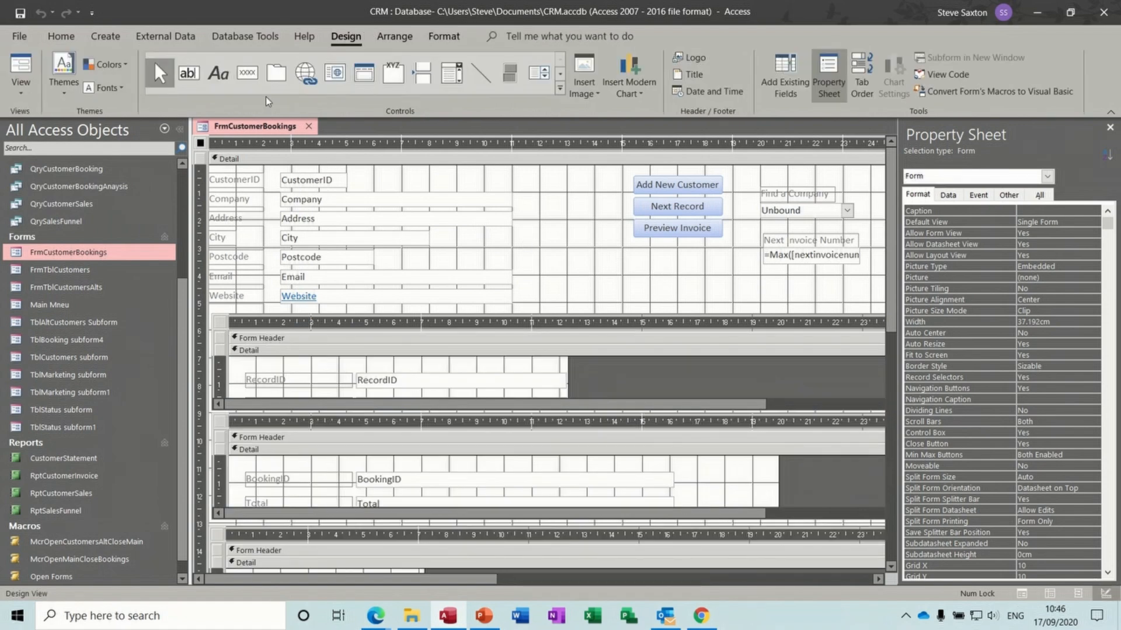
{"action": "left_click", "coordinate": [247, 72]}
{"action": "left_click_drag", "start_coordinate": [628, 255], "coordinate": [723, 281]}
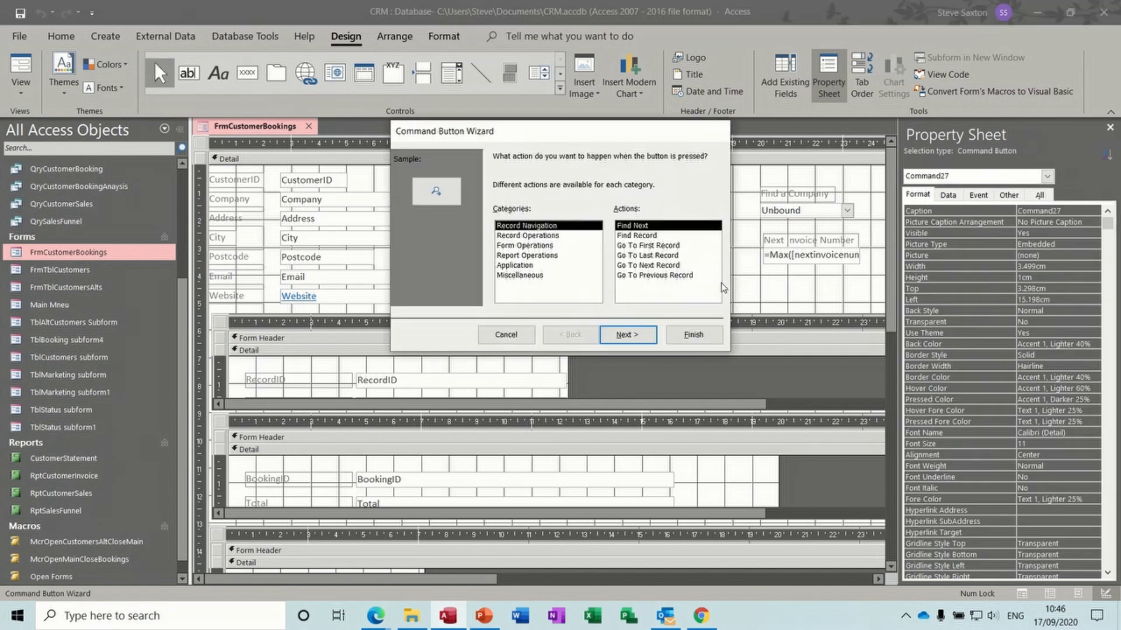
- Make the button run McrOpenMainCloseBookings with the text label 'Main Menu'
{"action": "left_click", "coordinate": [541, 275]}
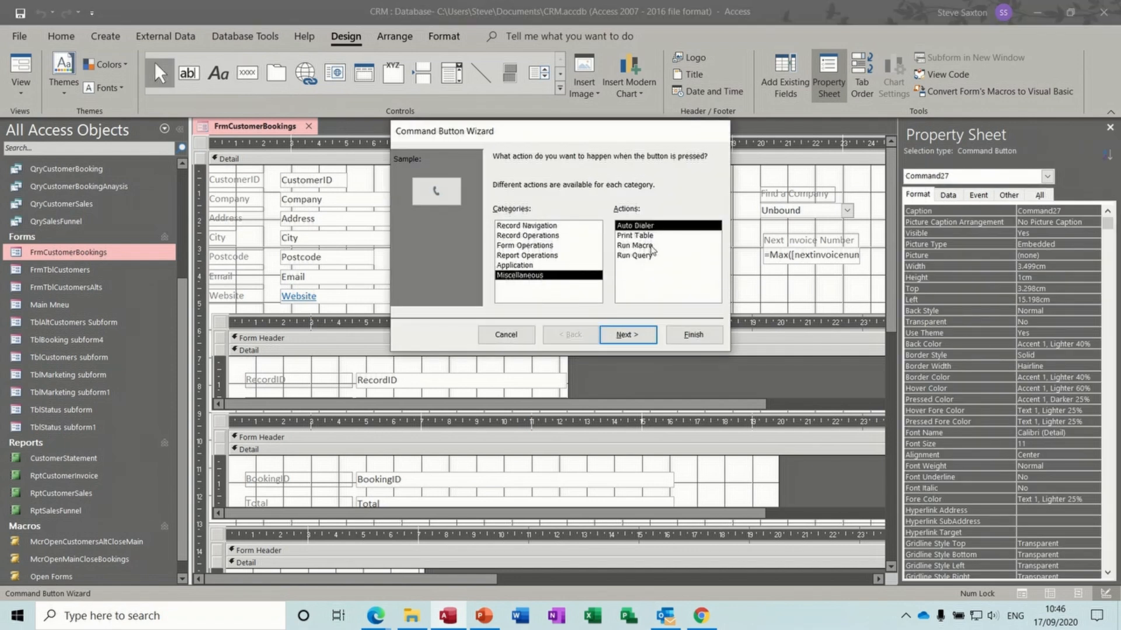
{"action": "left_click", "coordinate": [635, 246]}
{"action": "left_click", "coordinate": [627, 334]}
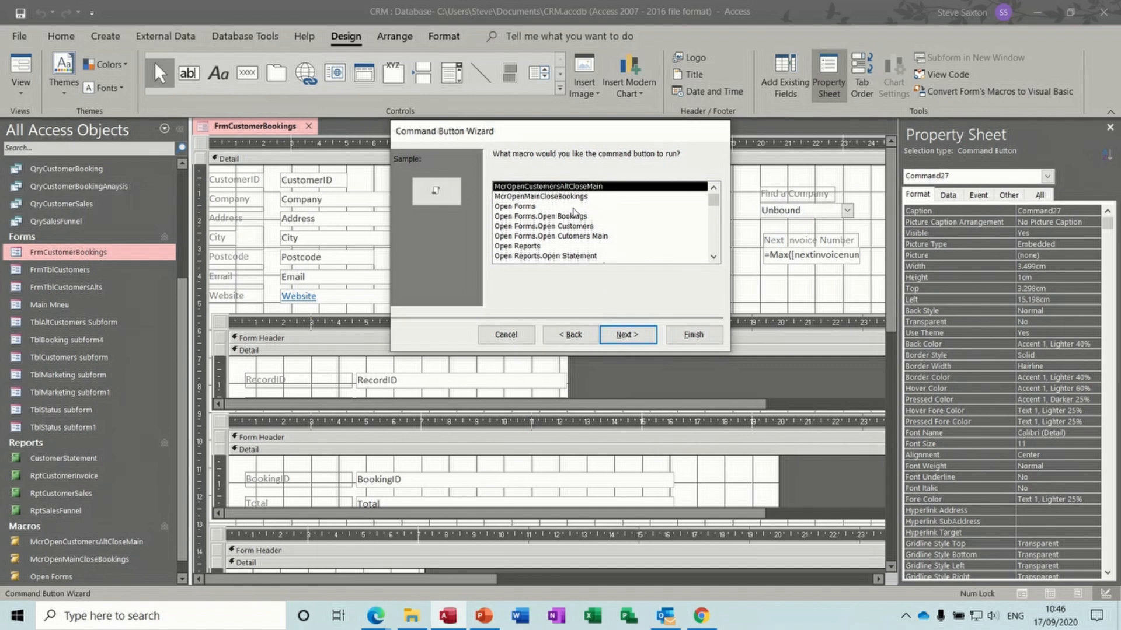
{"action": "left_click", "coordinate": [541, 202]}
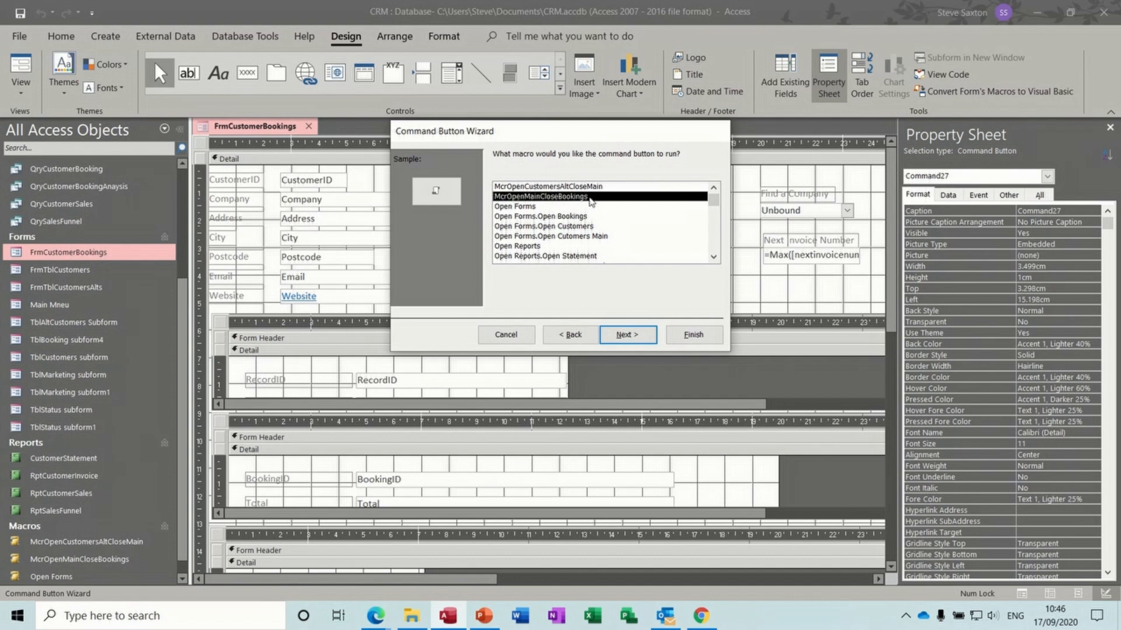
{"action": "left_click", "coordinate": [624, 332]}
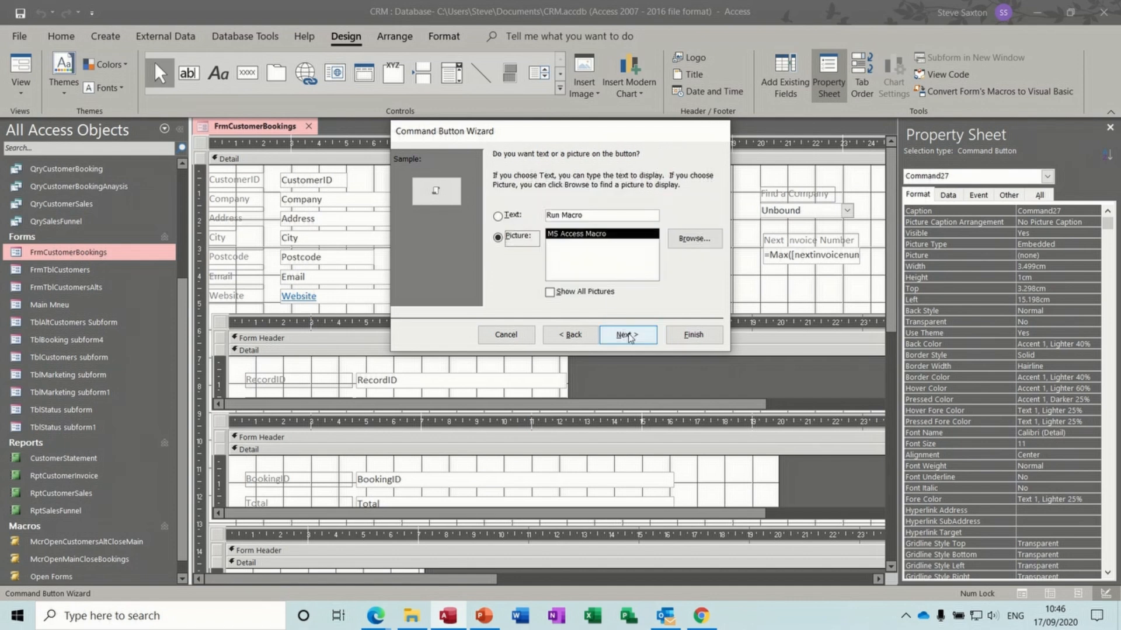
{"action": "left_click_drag", "start_coordinate": [585, 215], "coordinate": [550, 213]}
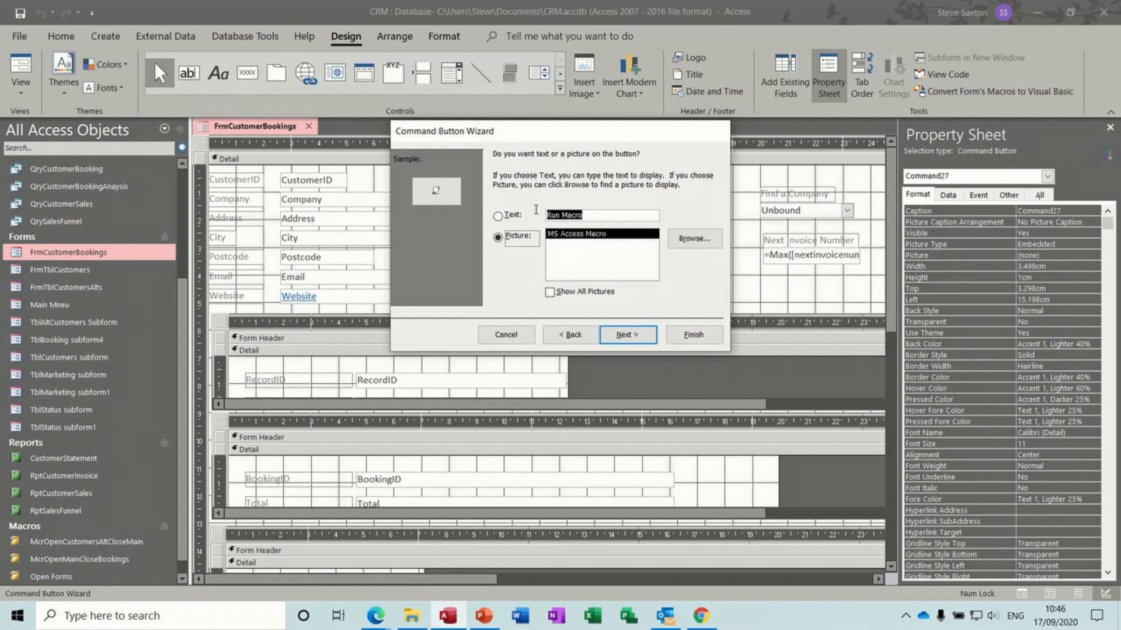
{"action": "left_click", "coordinate": [536, 214]}
{"action": "type", "text": "Main Menu"}
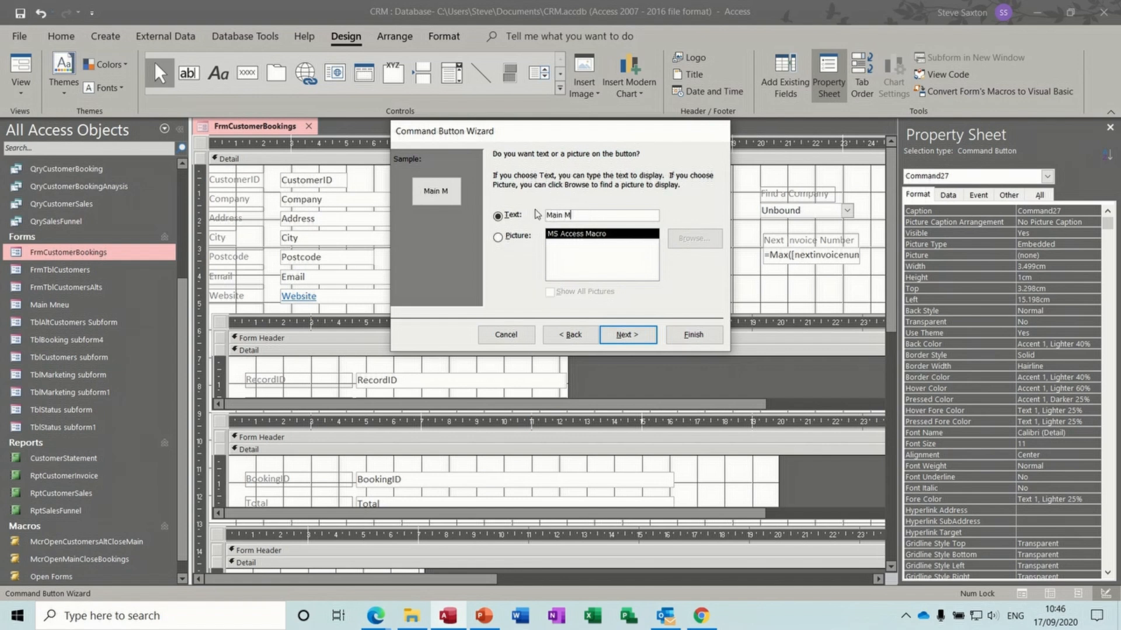
{"action": "left_click", "coordinate": [623, 335]}
{"action": "left_click", "coordinate": [693, 335]}
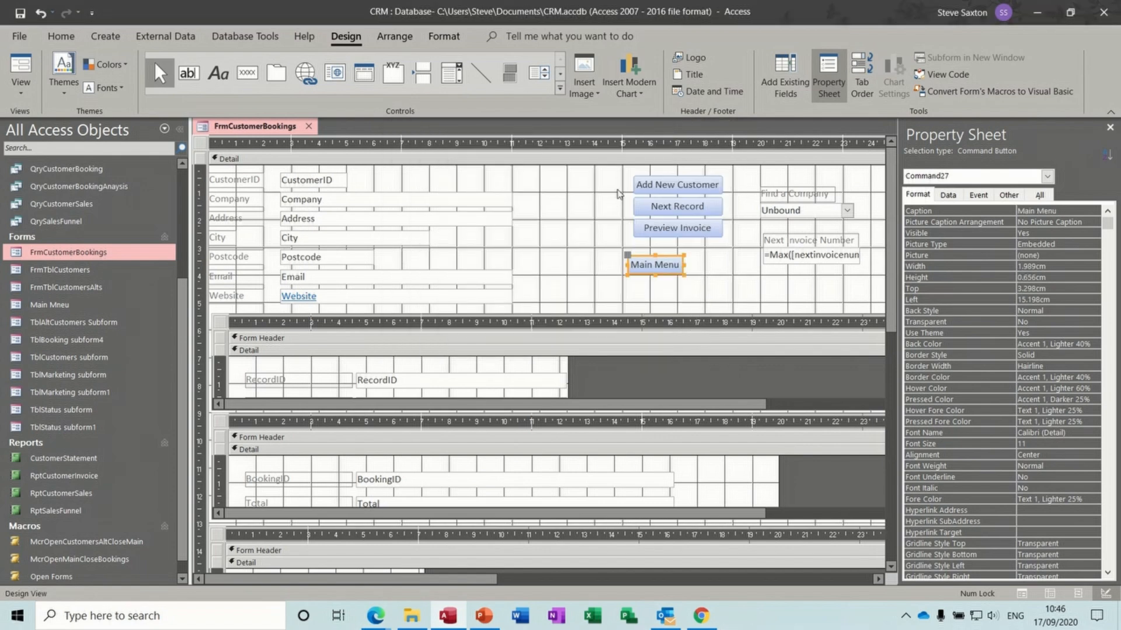
- Stack the four buttons together in a layout and return to Form View
{"action": "left_click_drag", "start_coordinate": [619, 174], "coordinate": [721, 286]}
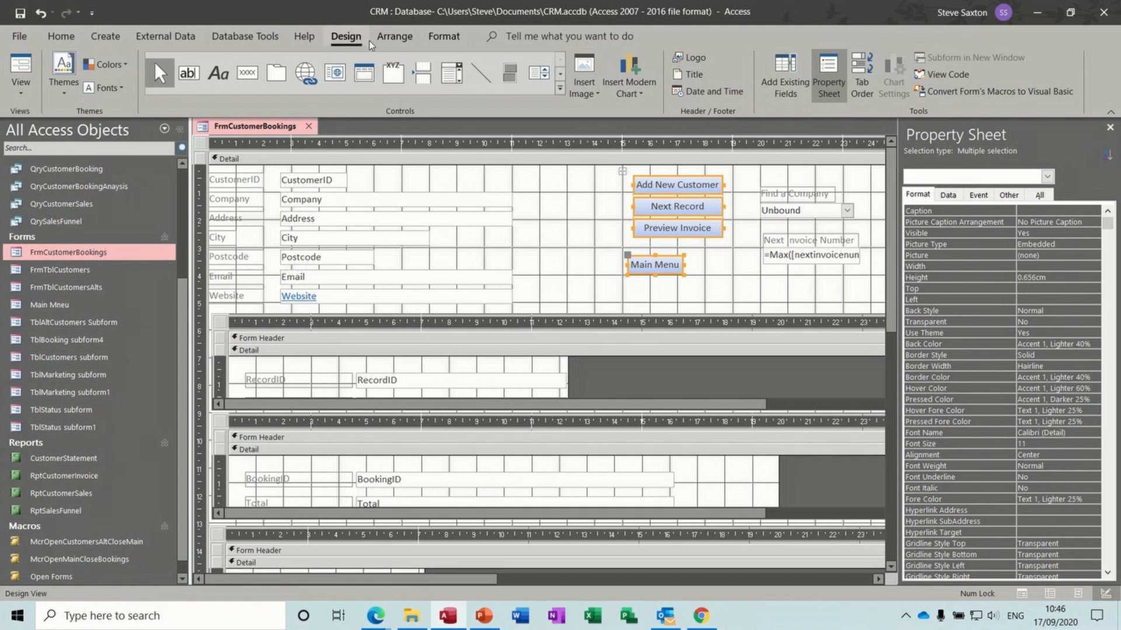
{"action": "left_click", "coordinate": [395, 36]}
{"action": "left_click", "coordinate": [59, 73]}
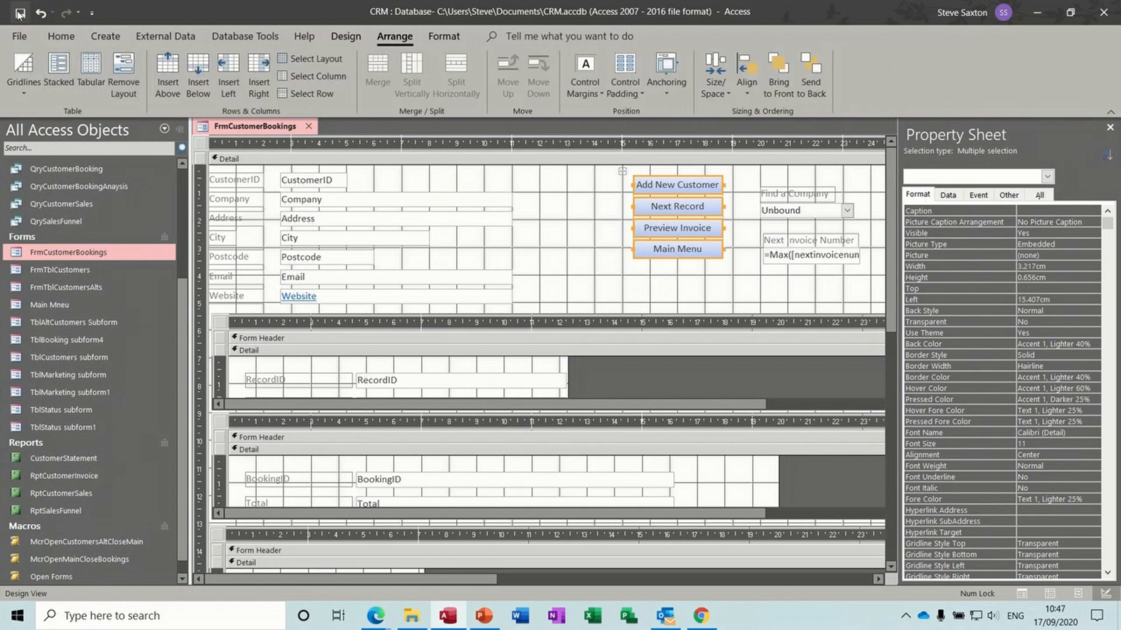
{"action": "left_click", "coordinate": [343, 39]}
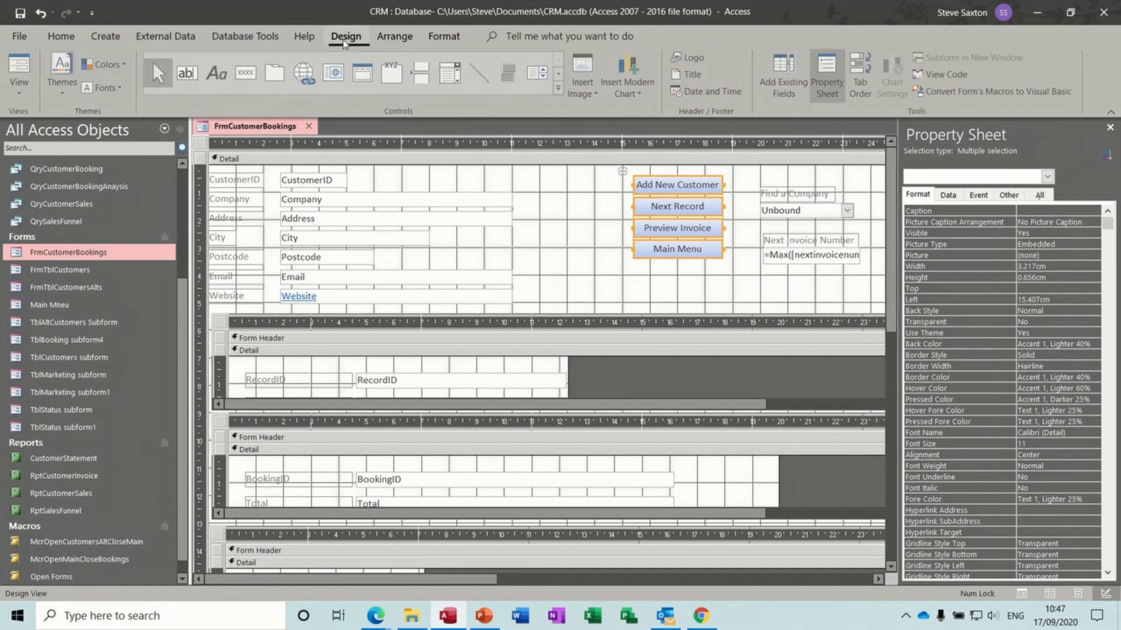
{"action": "left_click", "coordinate": [21, 66]}
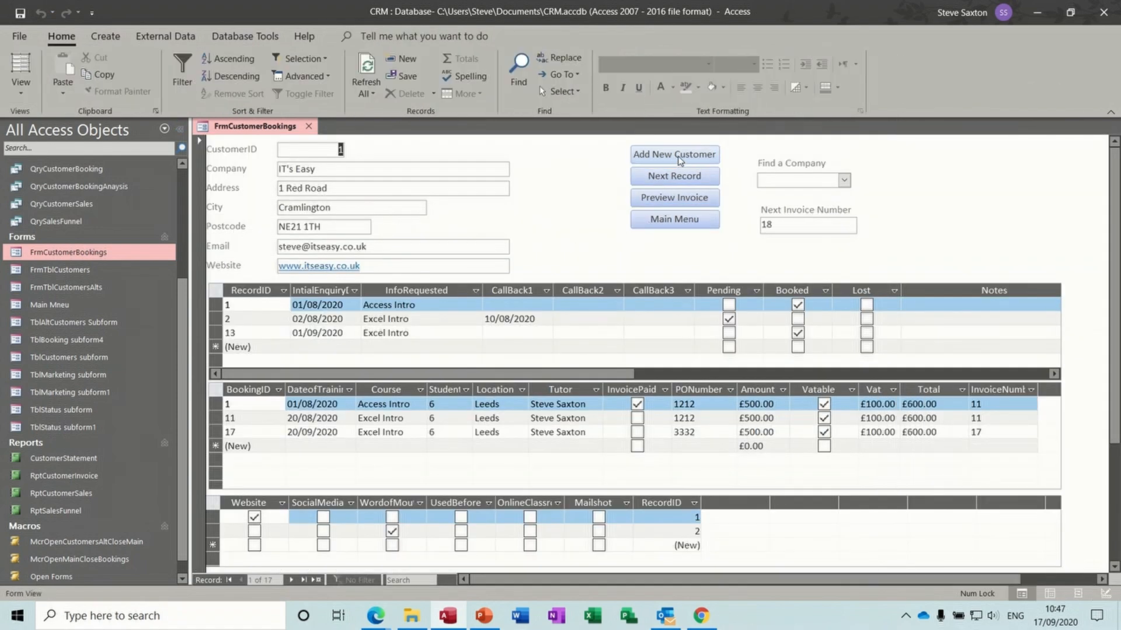
- Test Main Menu opening Main Mneu, Bookings returning to the form, then Main Menu again
{"action": "left_click", "coordinate": [675, 220]}
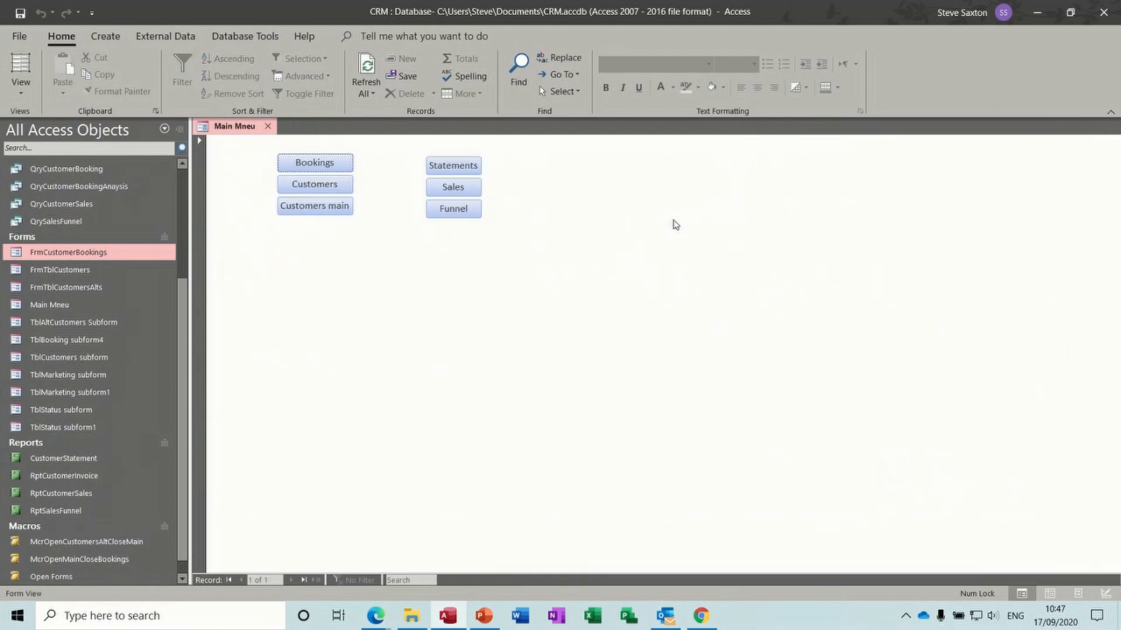
{"action": "left_click", "coordinate": [318, 164]}
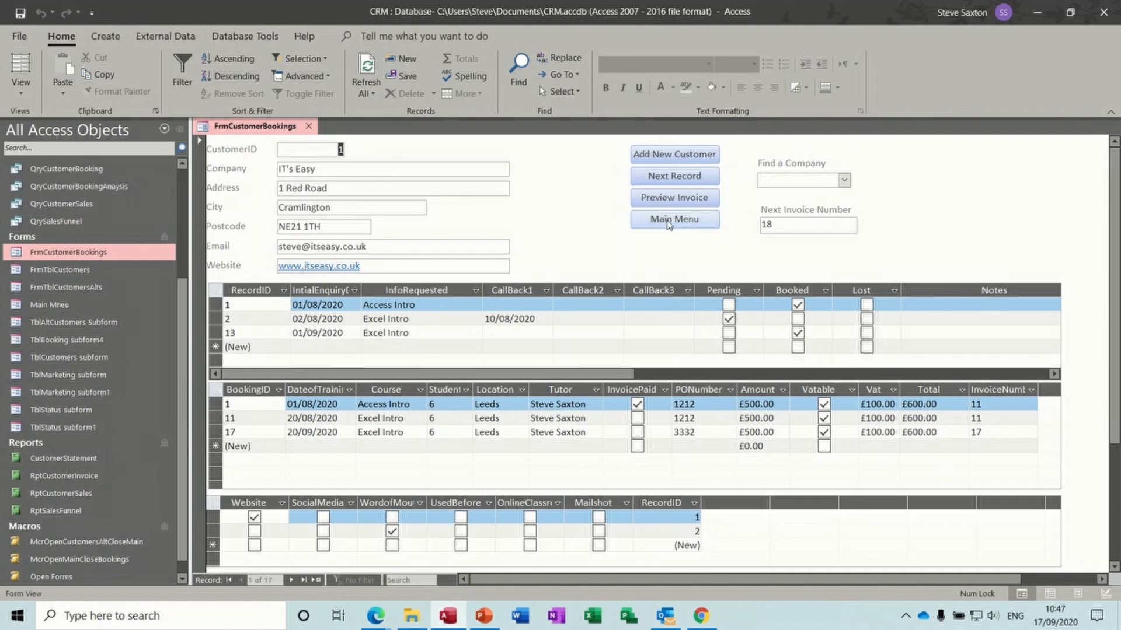
{"action": "left_click", "coordinate": [669, 224]}
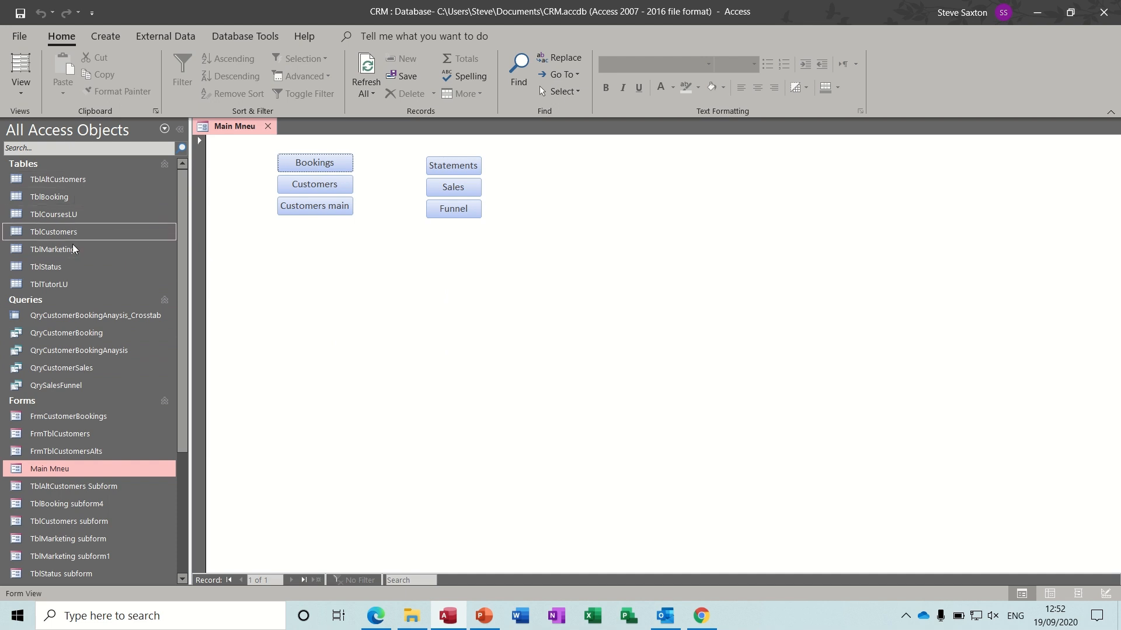
- In Navigation Options, add a new navigation category named ITs Easy
{"action": "right_click", "coordinate": [111, 131]}
{"action": "mouse_move", "coordinate": [178, 137]}
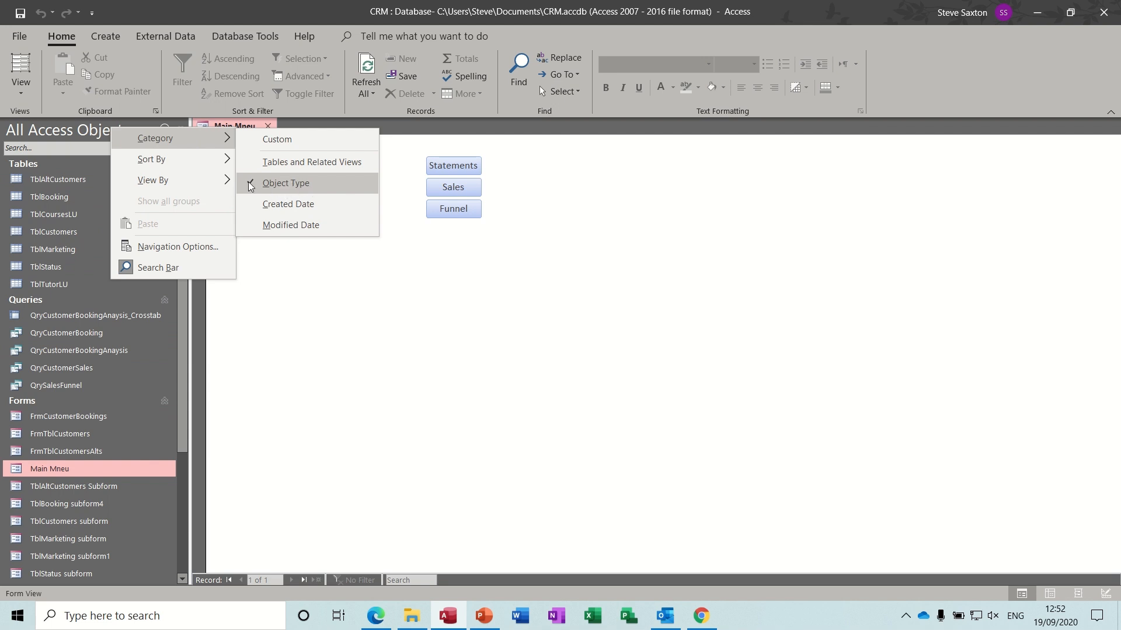
{"action": "mouse_move", "coordinate": [209, 179]}
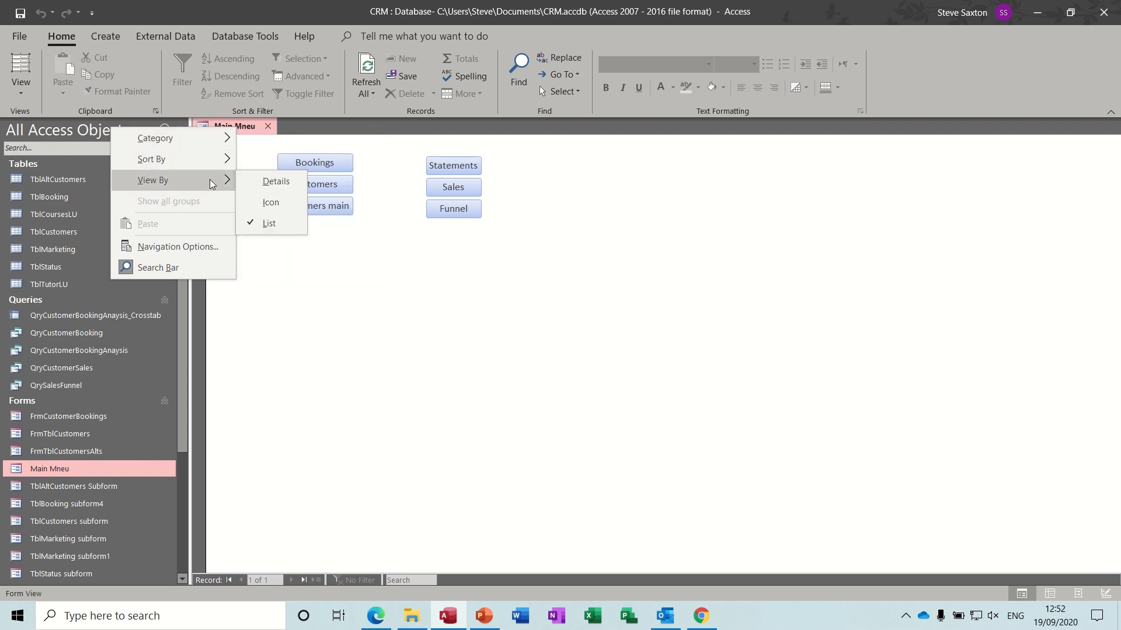
{"action": "left_click", "coordinate": [175, 247]}
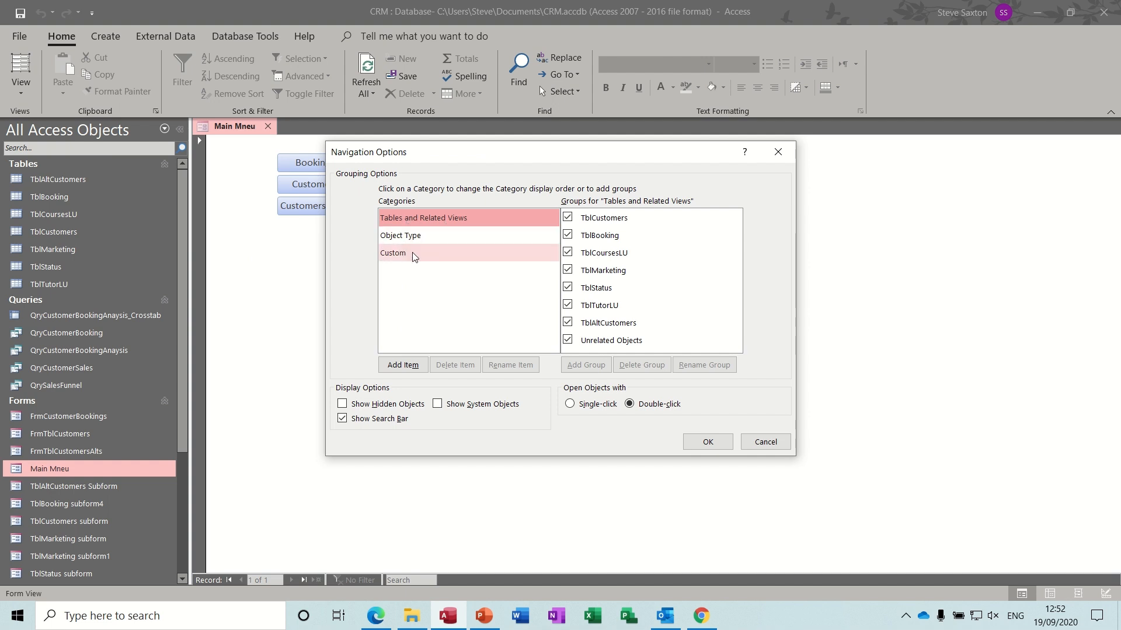
{"action": "left_click", "coordinate": [429, 240]}
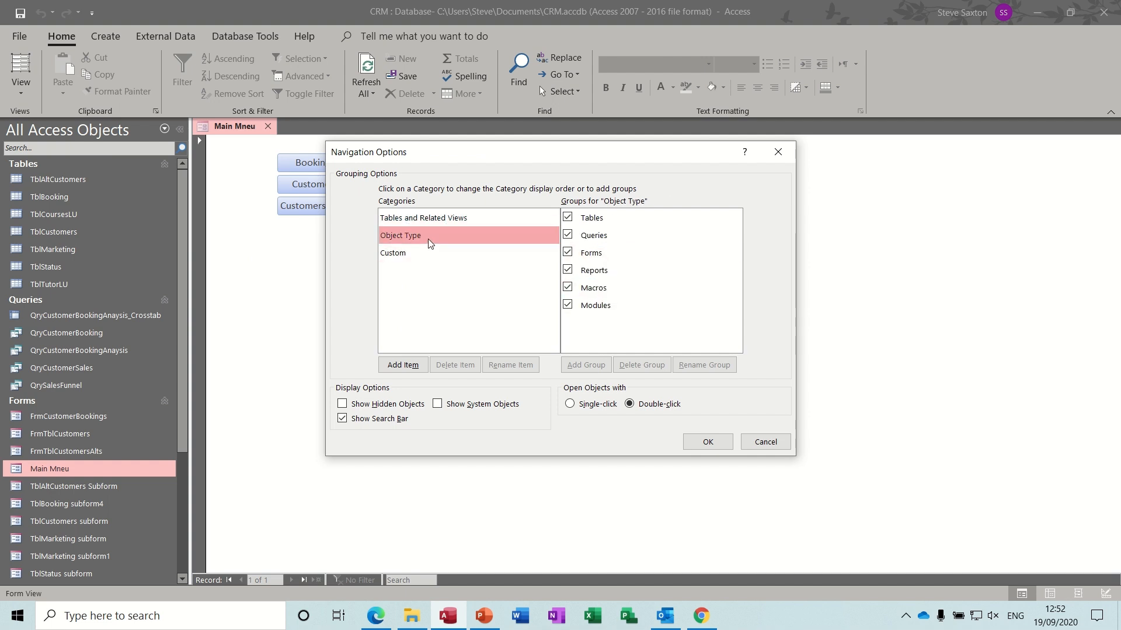
{"action": "left_click", "coordinate": [399, 256]}
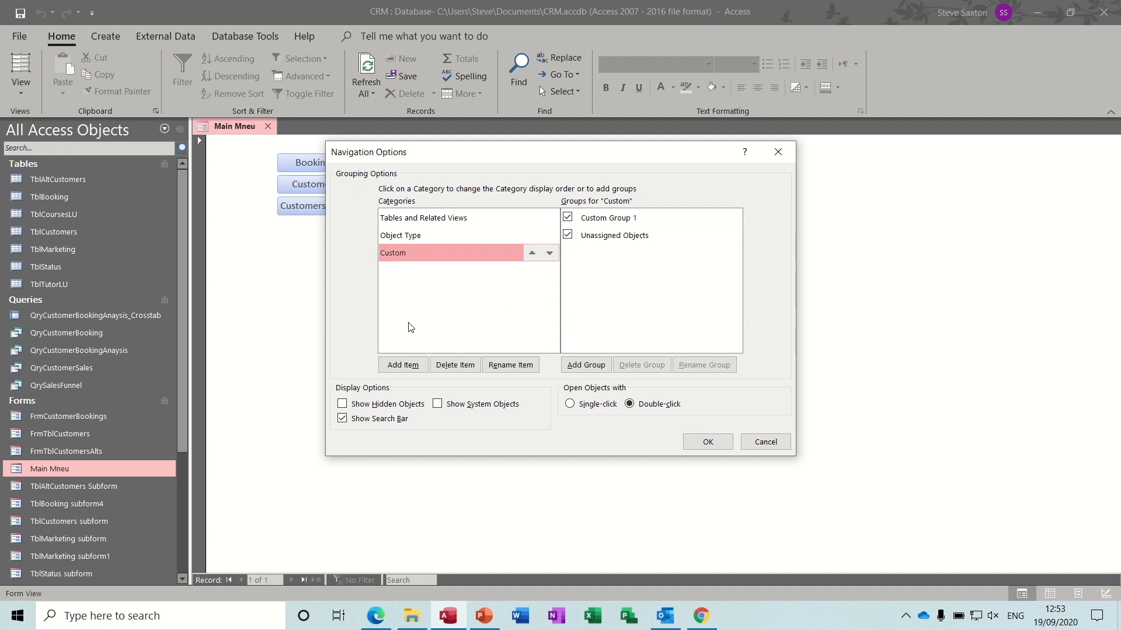
{"action": "left_click", "coordinate": [407, 366]}
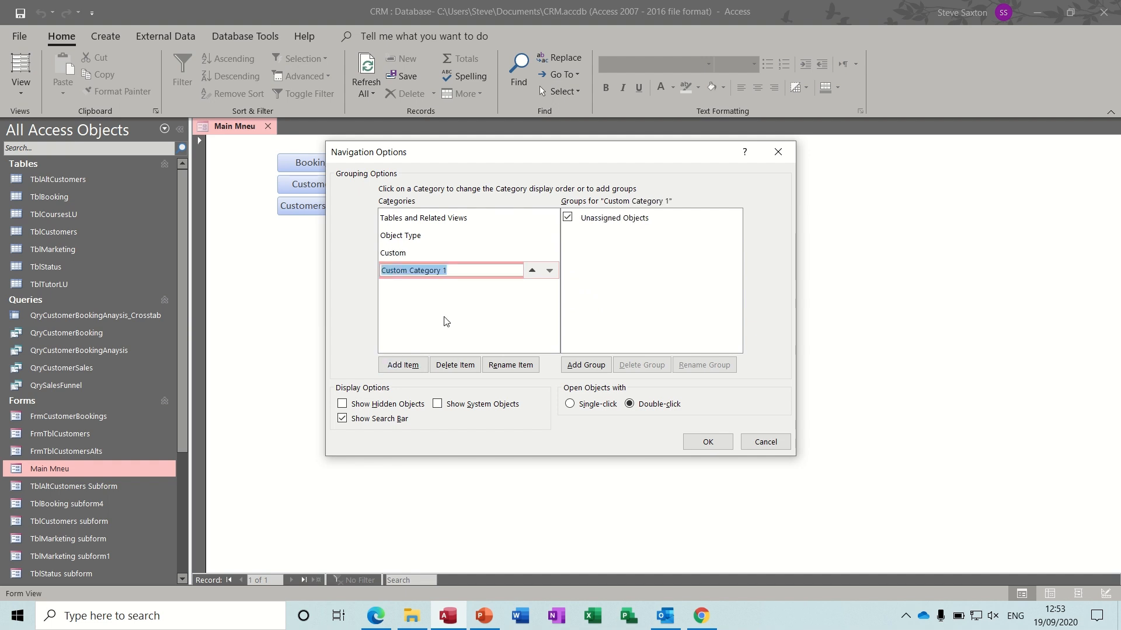
{"action": "key", "text": "BackSpace"}
- Add the groups Sales, Customers and Marketing to ITs Easy and confirm
{"action": "left_click", "coordinate": [585, 365]}
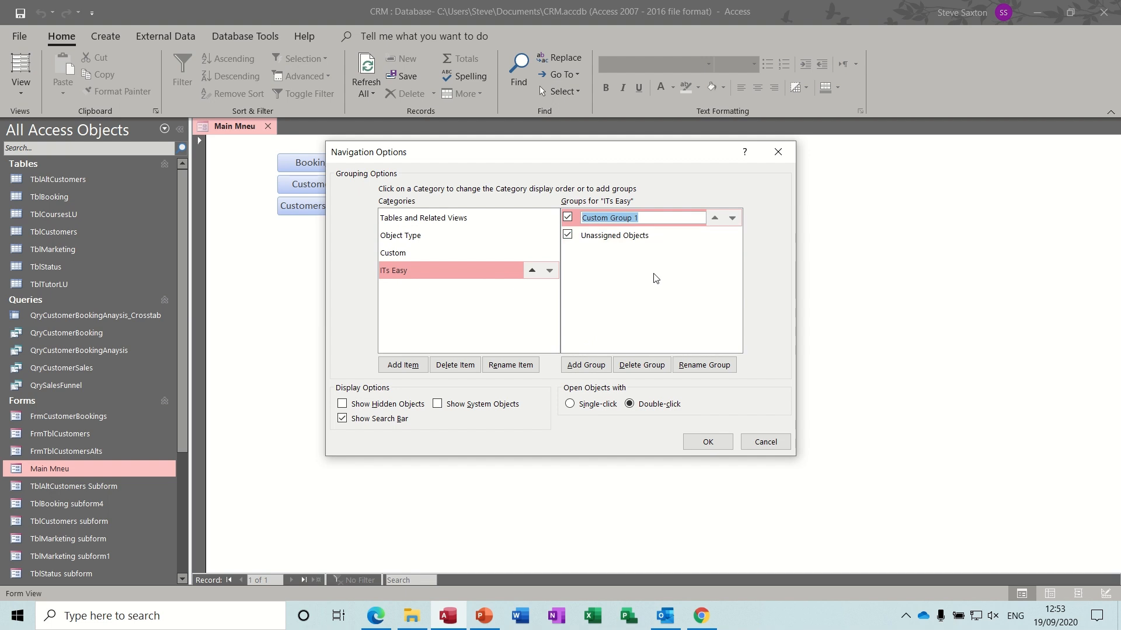
{"action": "type", "text": "Sales"}
{"action": "left_click", "coordinate": [587, 365]}
{"action": "type", "text": "Customers"}
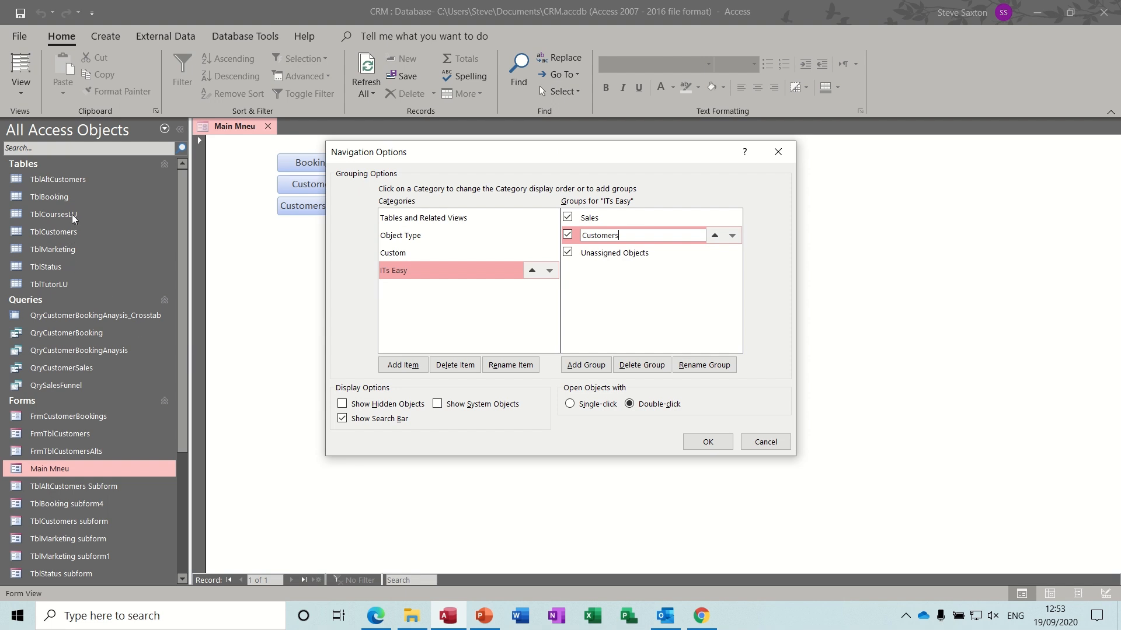
{"action": "left_click", "coordinate": [577, 365]}
{"action": "type", "text": "Marketing"}
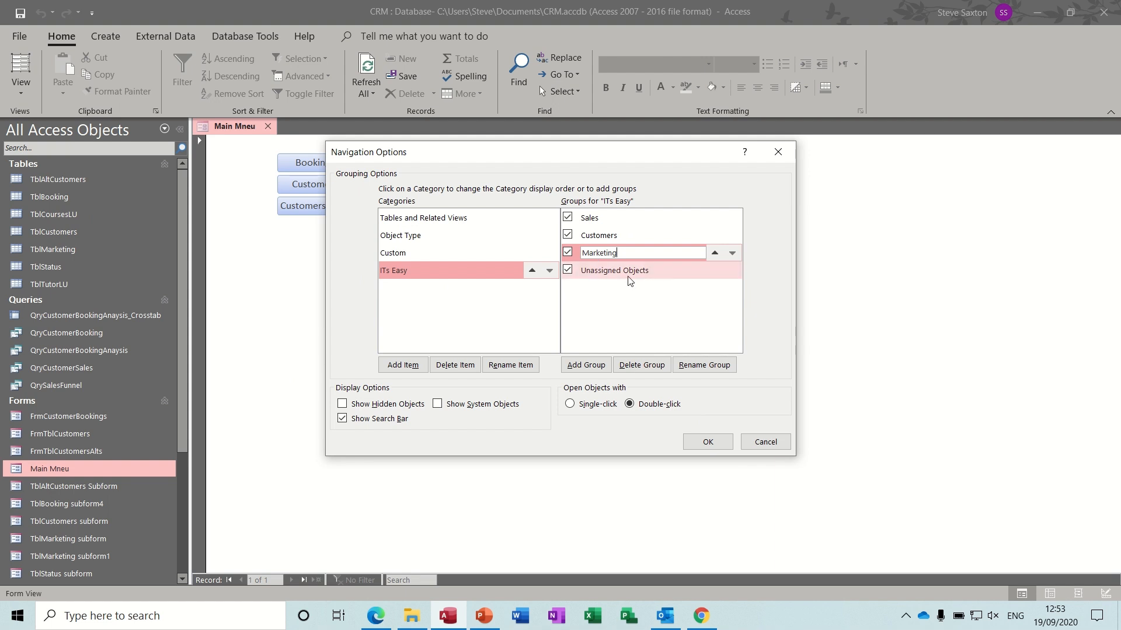
{"action": "left_click", "coordinate": [704, 445]}
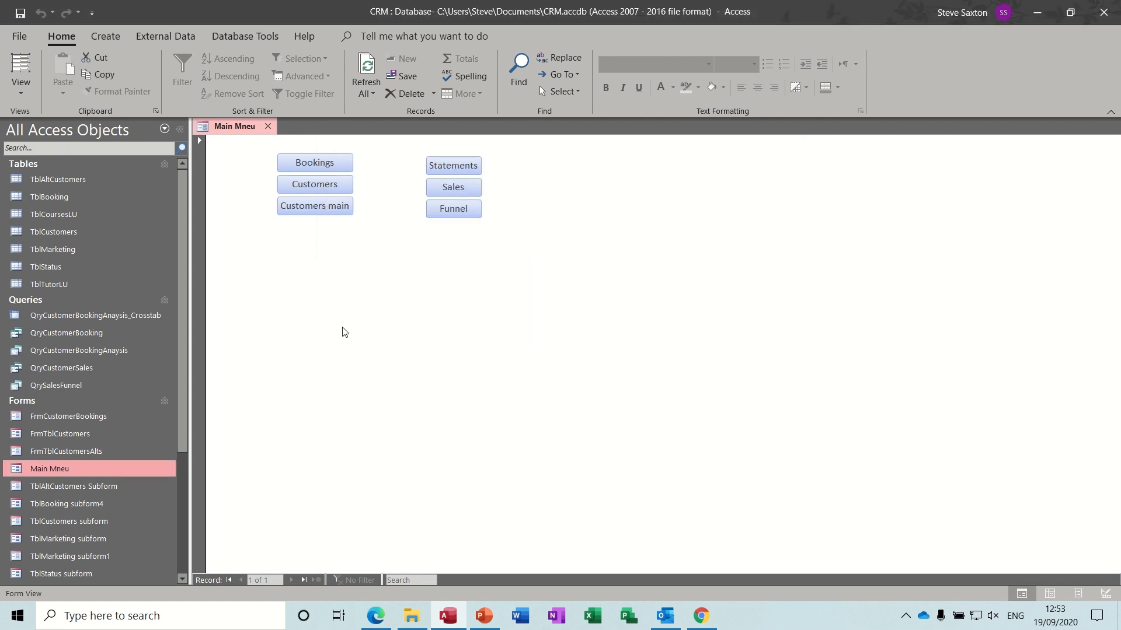
- Switch the navigation pane to ITs Easy, briefly back to Object Type, then ITs Easy again
{"action": "left_click", "coordinate": [166, 131]}
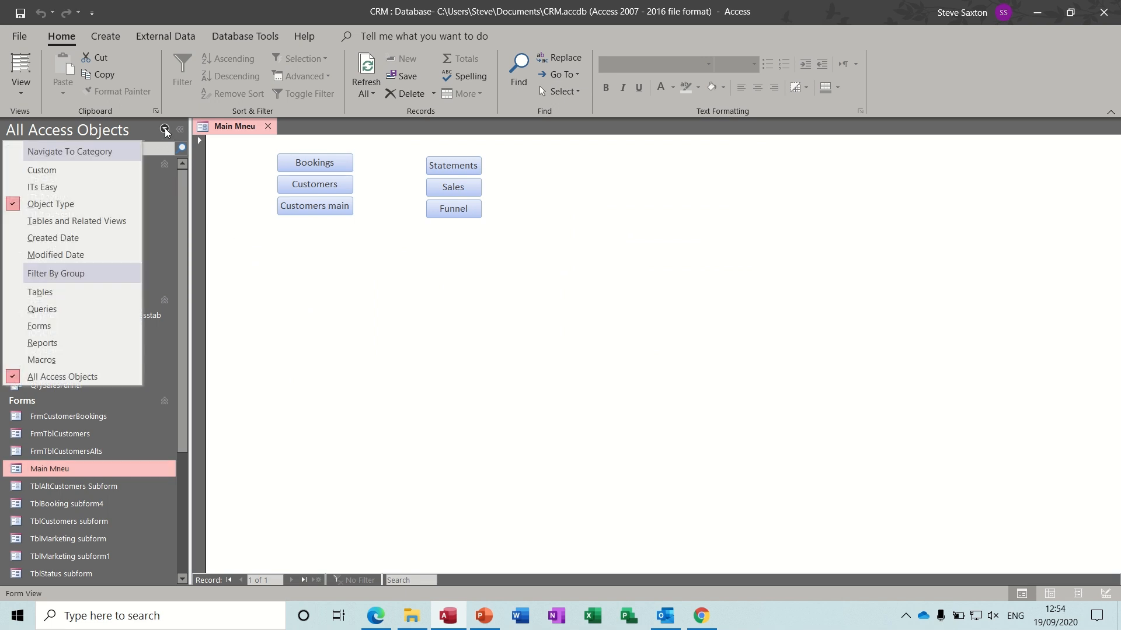
{"action": "left_click", "coordinate": [64, 187]}
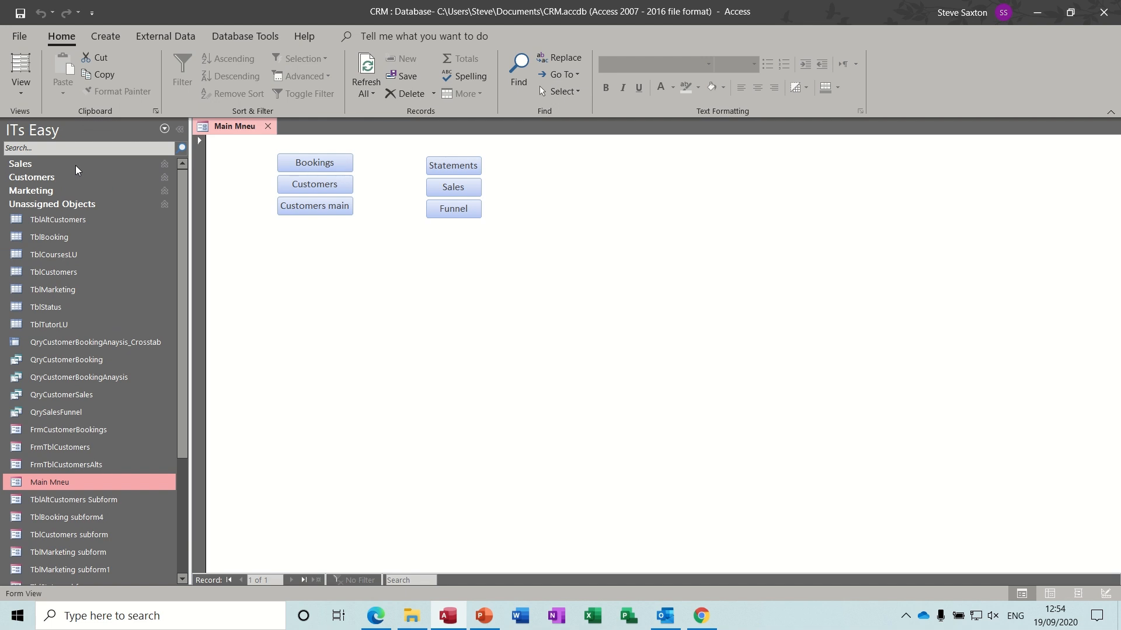
{"action": "left_click", "coordinate": [165, 130]}
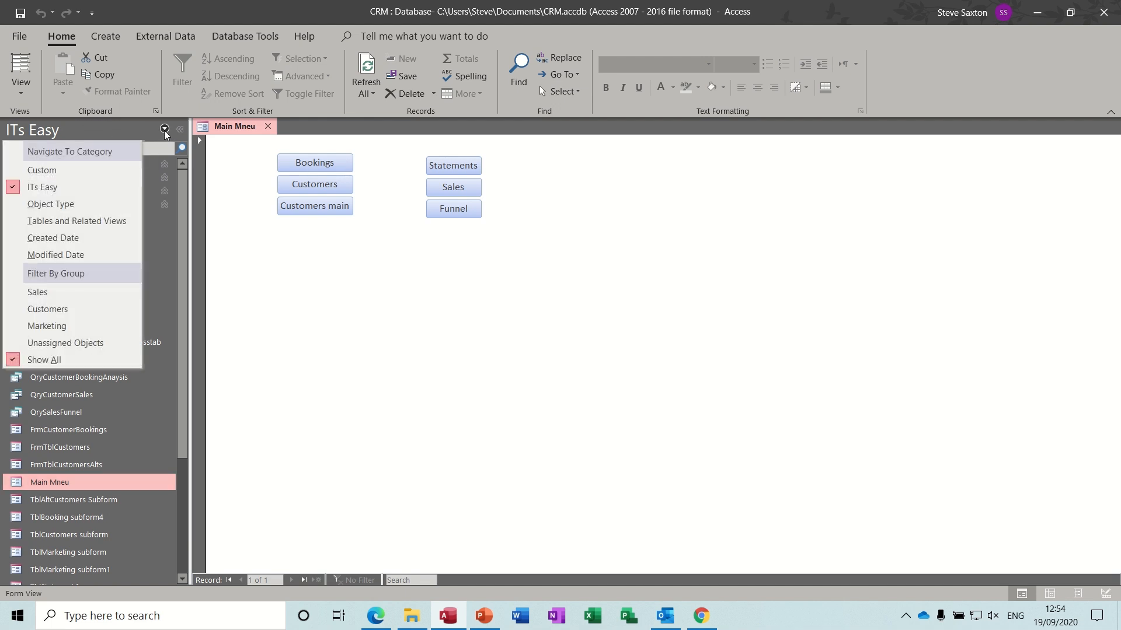
{"action": "left_click", "coordinate": [80, 205]}
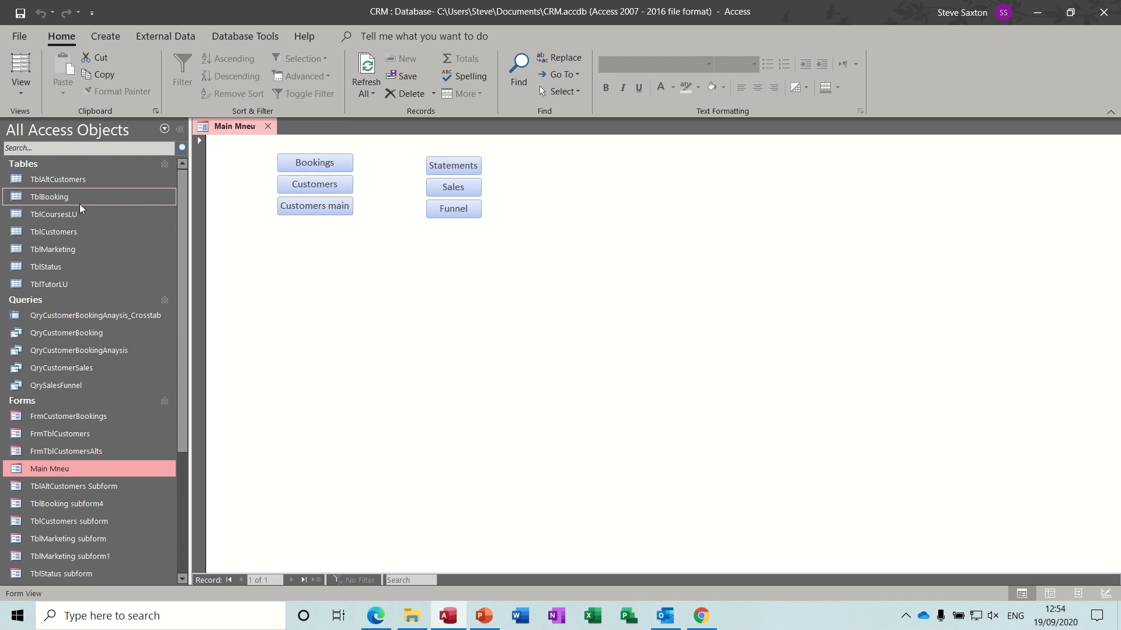
{"action": "left_click", "coordinate": [165, 130]}
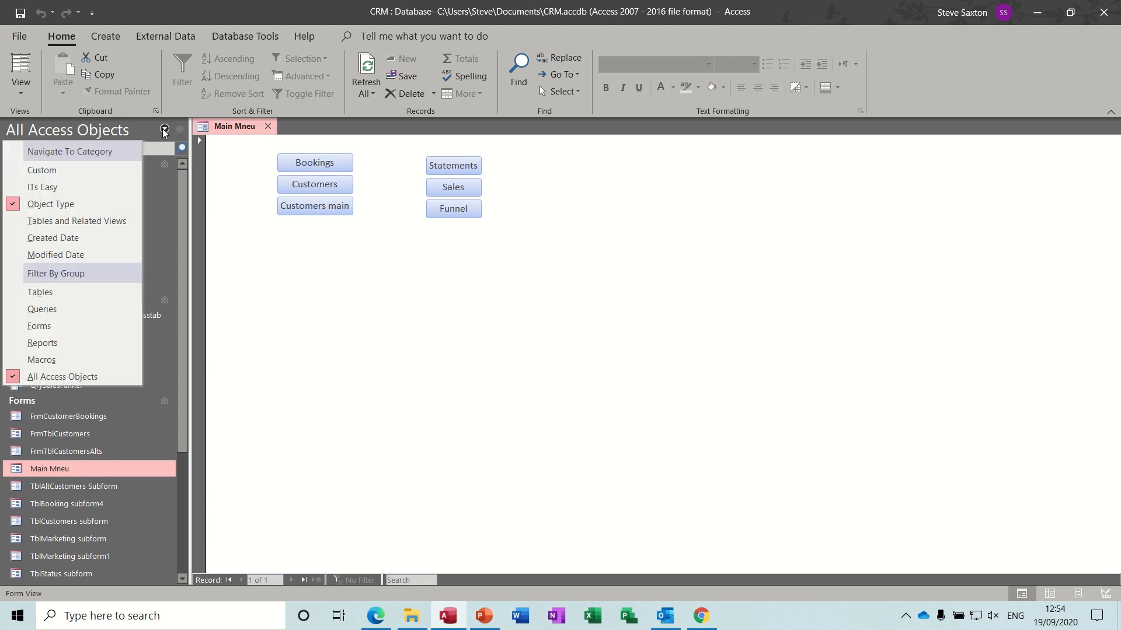
{"action": "left_click", "coordinate": [65, 187]}
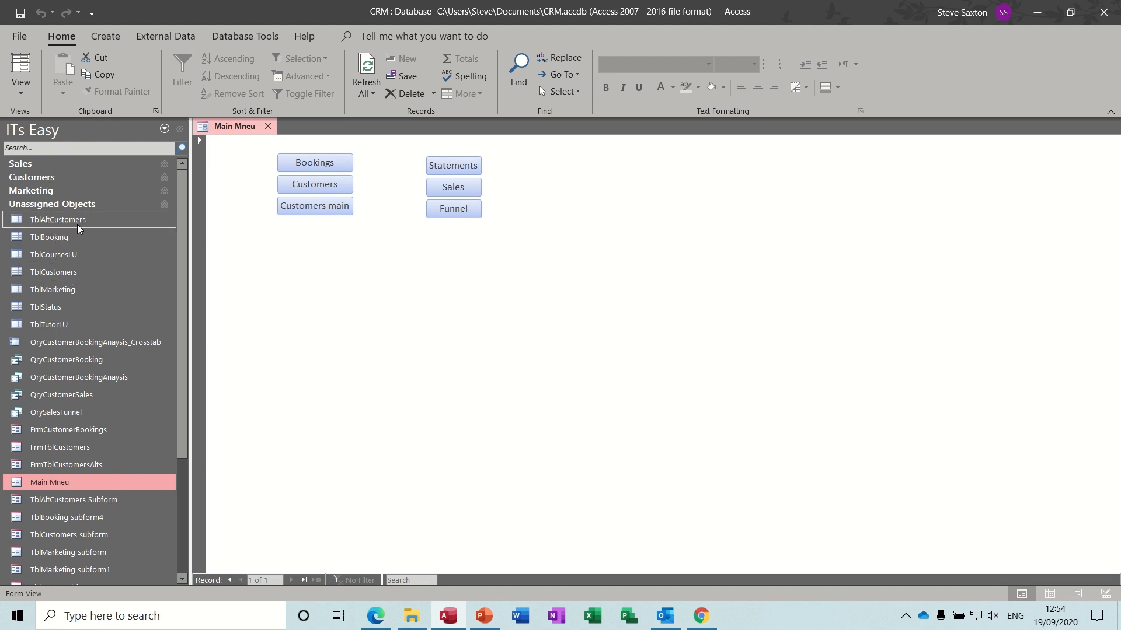
- Move TblAltCustomers and TblCustomers into Customers, TblMarketing and TblStatus into Marketing
{"action": "left_click_drag", "start_coordinate": [77, 220], "coordinate": [58, 181]}
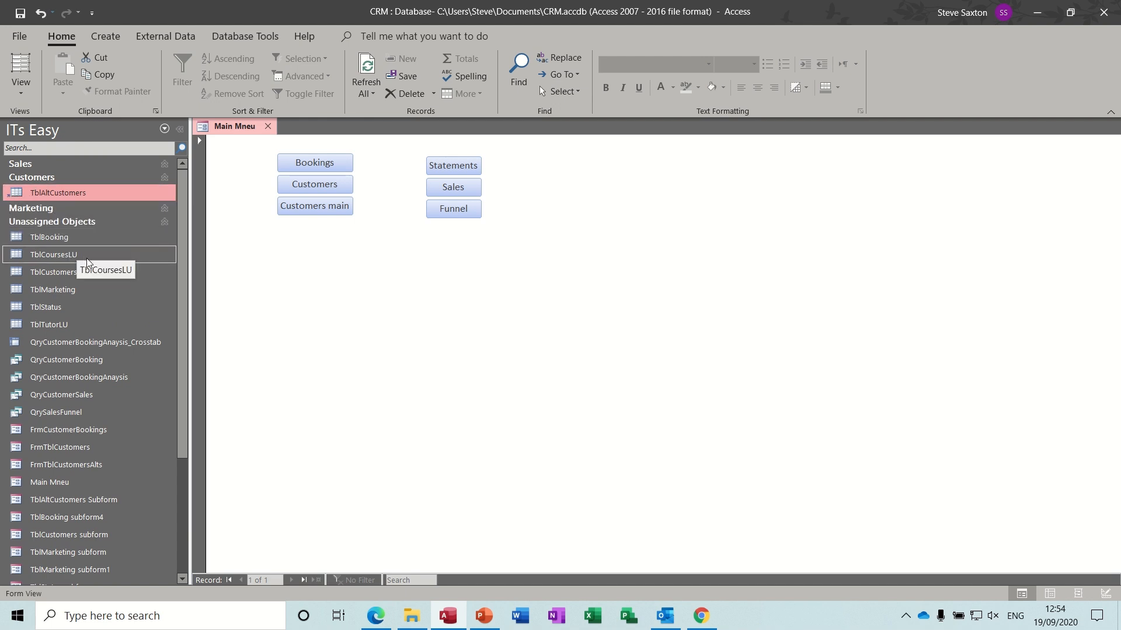
{"action": "left_click_drag", "start_coordinate": [67, 275], "coordinate": [62, 196]}
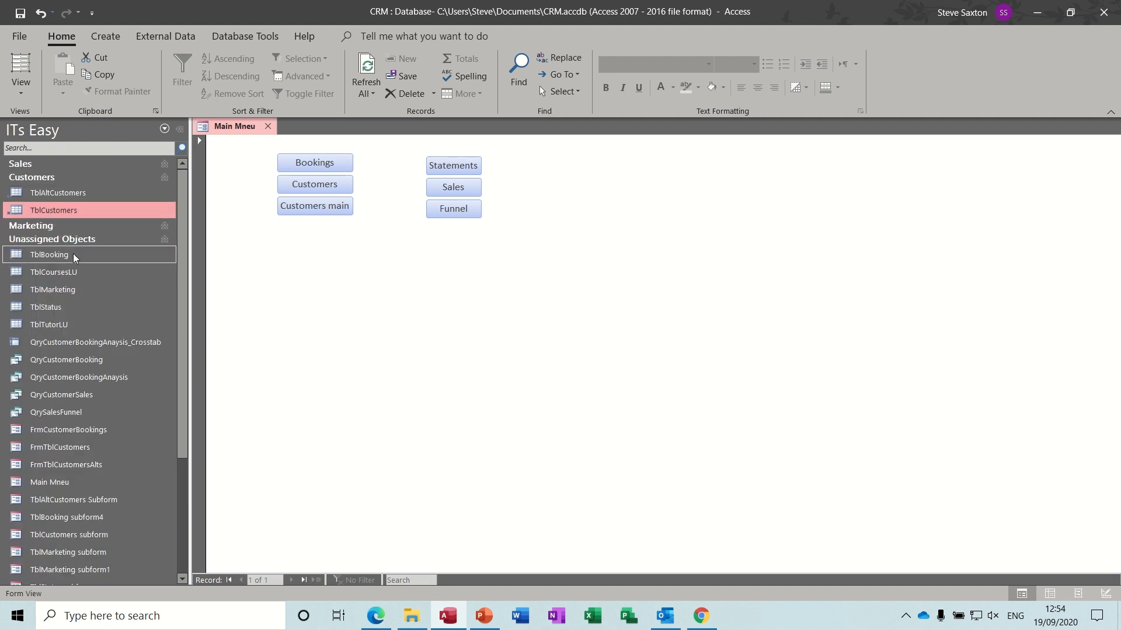
{"action": "left_click_drag", "start_coordinate": [82, 288], "coordinate": [72, 228]}
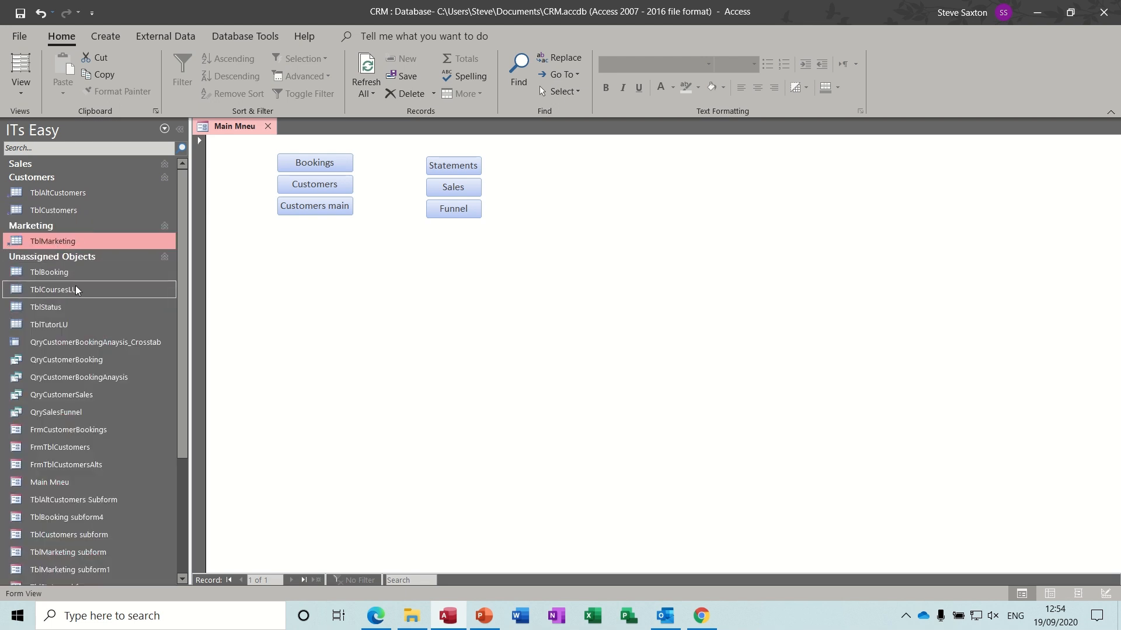
{"action": "left_click_drag", "start_coordinate": [68, 309], "coordinate": [69, 256]}
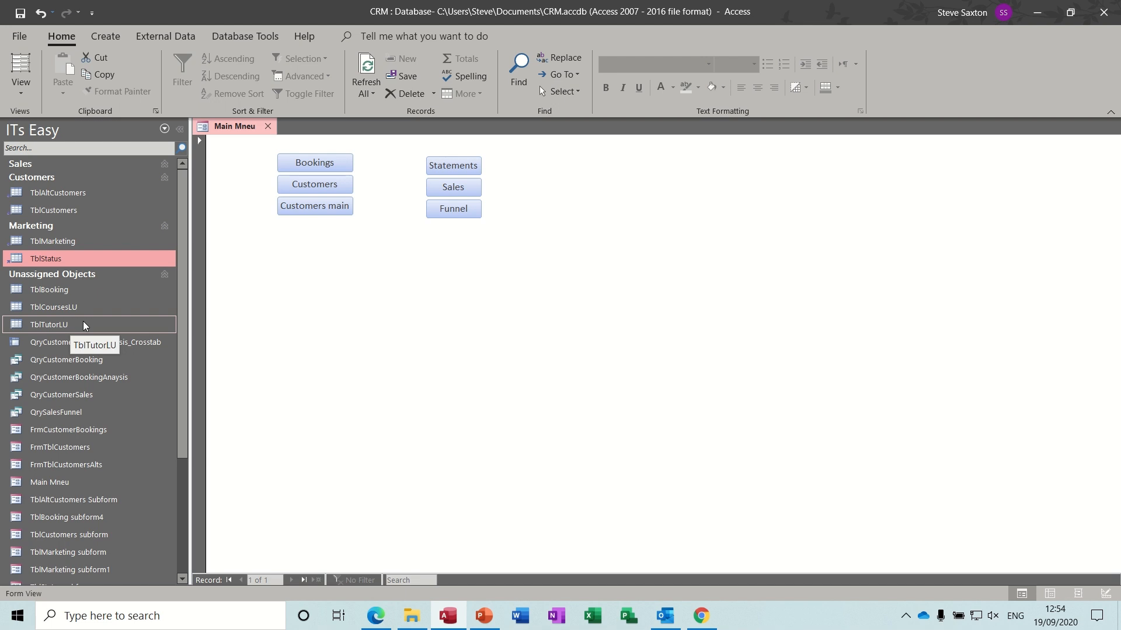
- File the sales and booking queries and FrmCustomerBookings under Sales, customer forms under Customers
{"action": "left_click_drag", "start_coordinate": [73, 411], "coordinate": [70, 167]}
{"action": "left_click", "coordinate": [73, 412]}
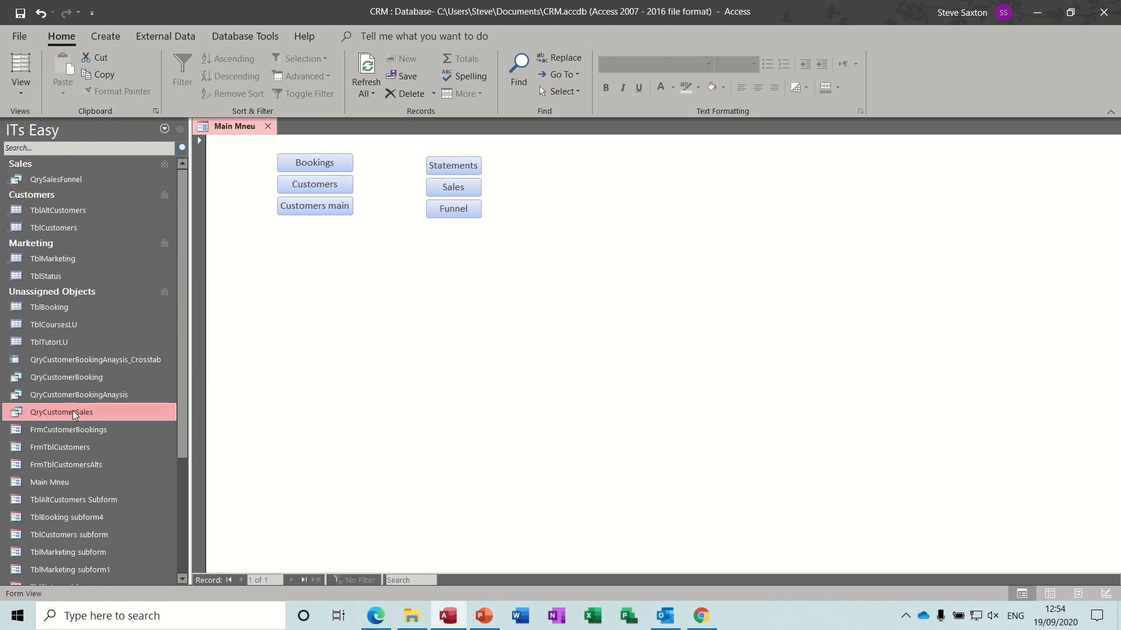
{"action": "left_click_drag", "start_coordinate": [74, 412], "coordinate": [77, 175]}
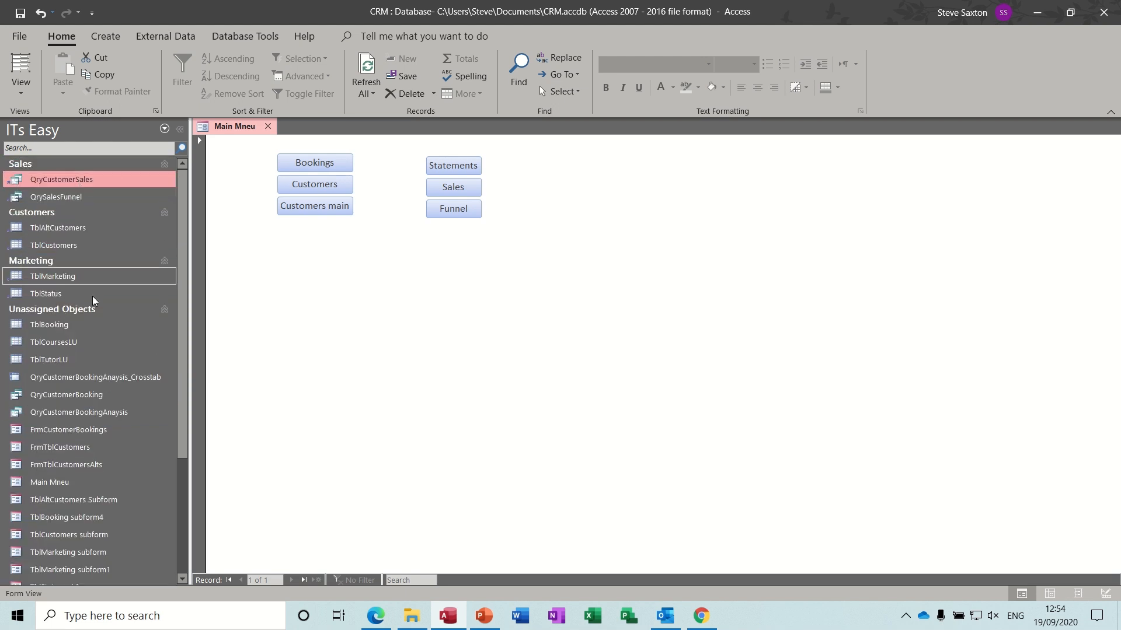
{"action": "left_click_drag", "start_coordinate": [90, 394], "coordinate": [90, 187]}
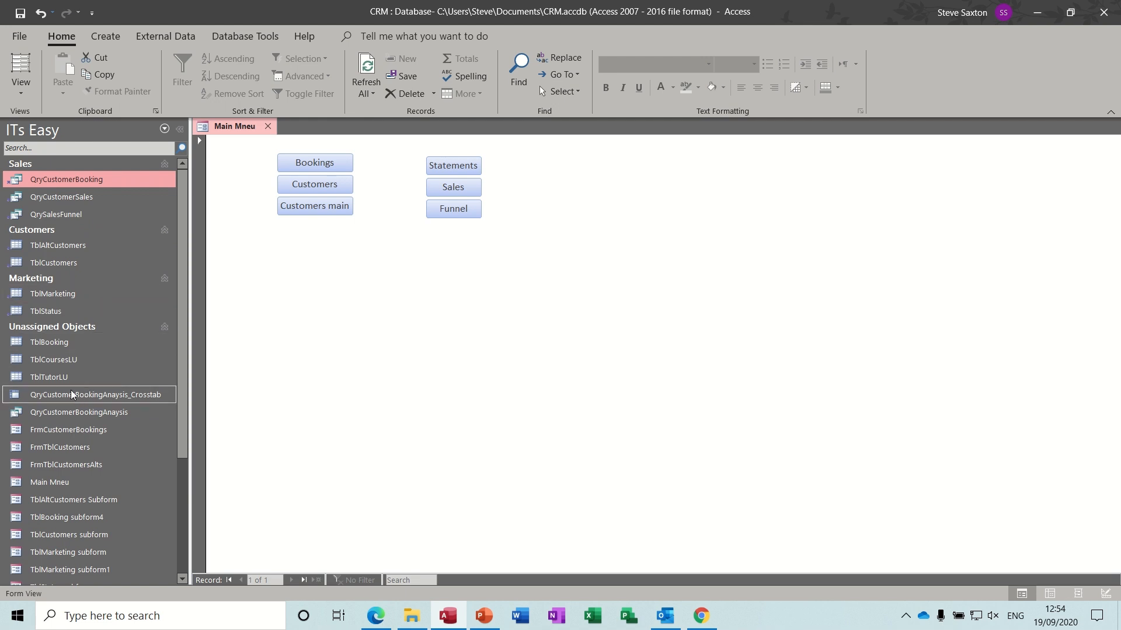
{"action": "left_click_drag", "start_coordinate": [88, 430], "coordinate": [92, 218]}
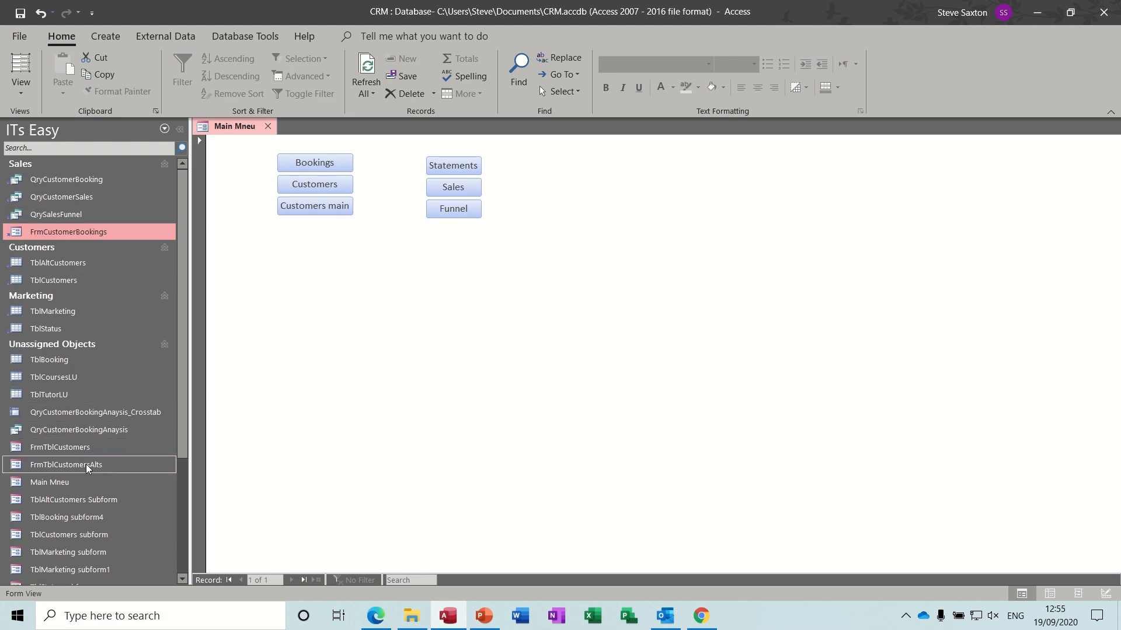
{"action": "left_click_drag", "start_coordinate": [86, 464], "coordinate": [88, 274]}
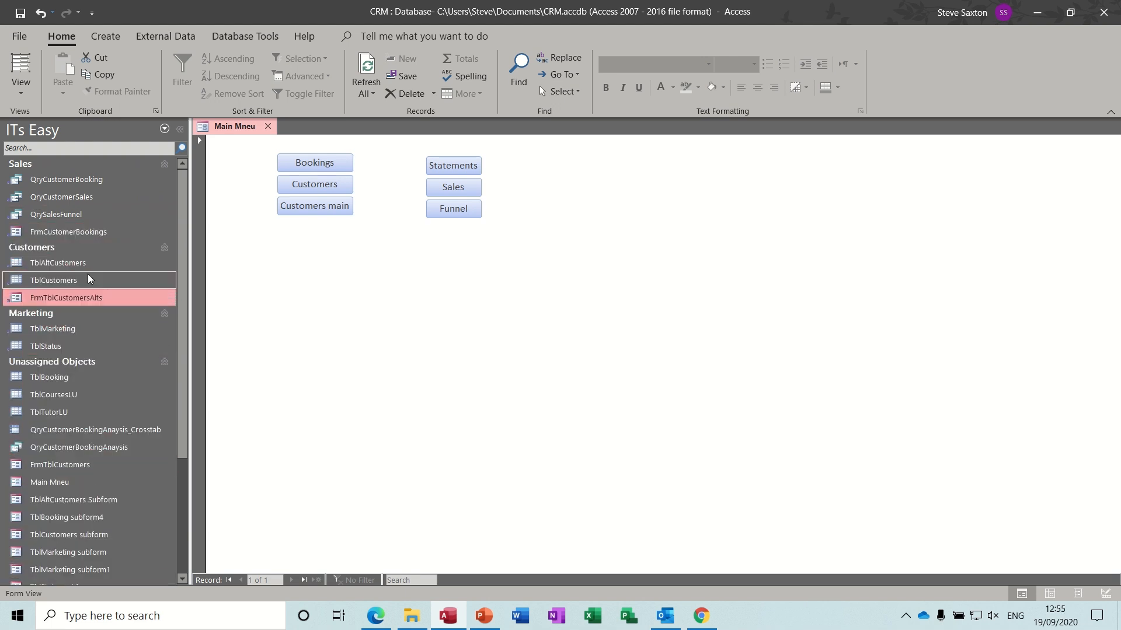
{"action": "left_click_drag", "start_coordinate": [85, 464], "coordinate": [85, 293]}
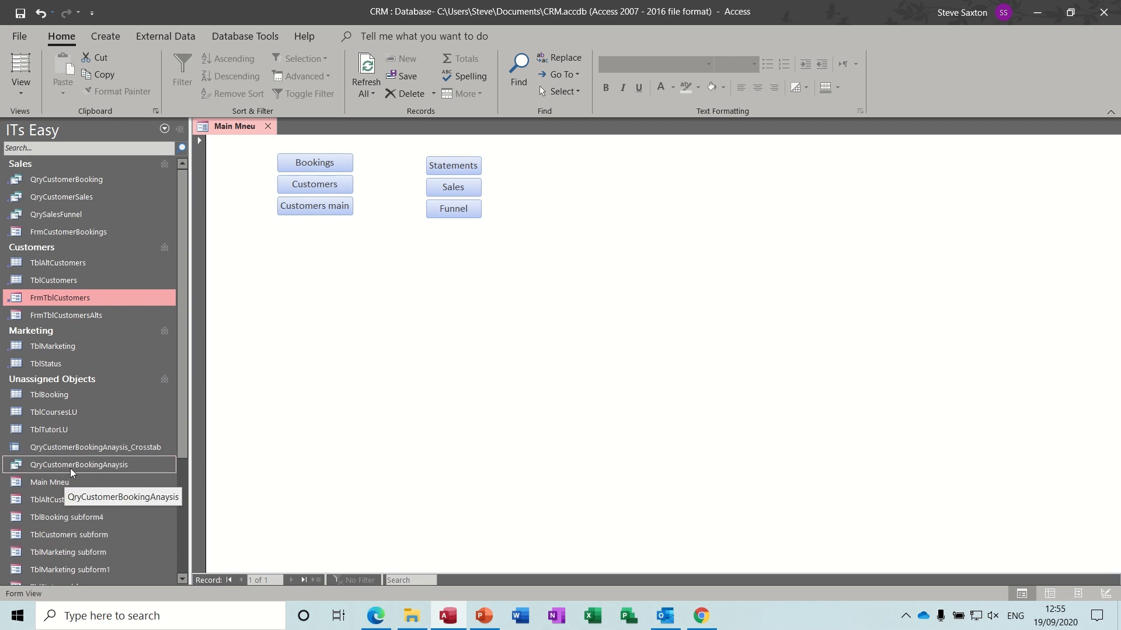
{"action": "left_click_drag", "start_coordinate": [75, 468], "coordinate": [80, 213]}
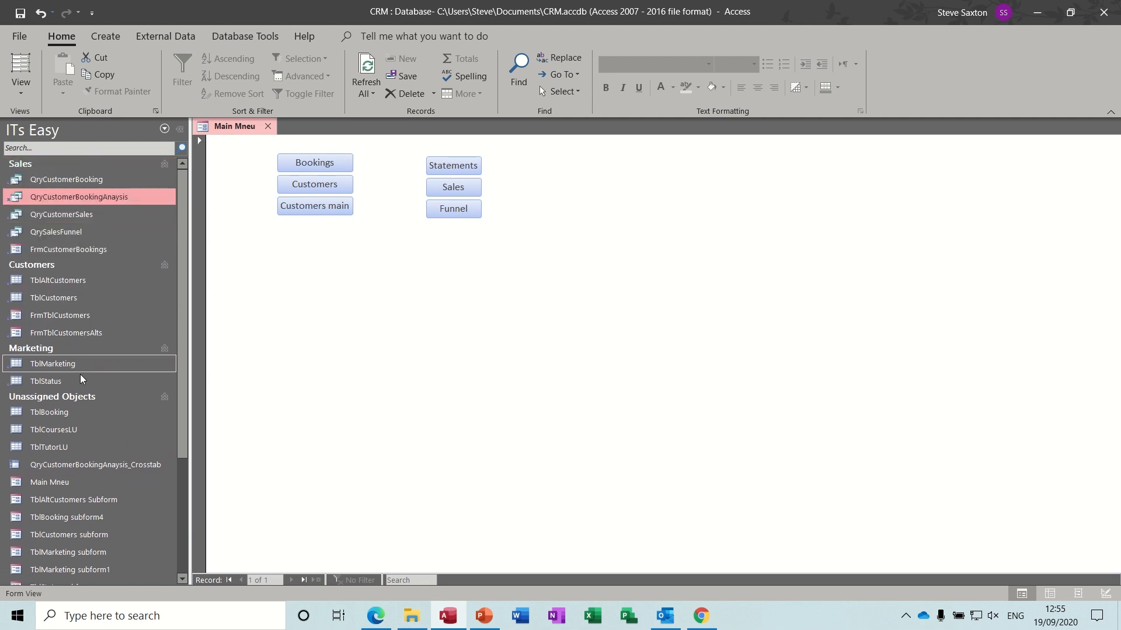
{"action": "left_click_drag", "start_coordinate": [84, 465], "coordinate": [77, 173]}
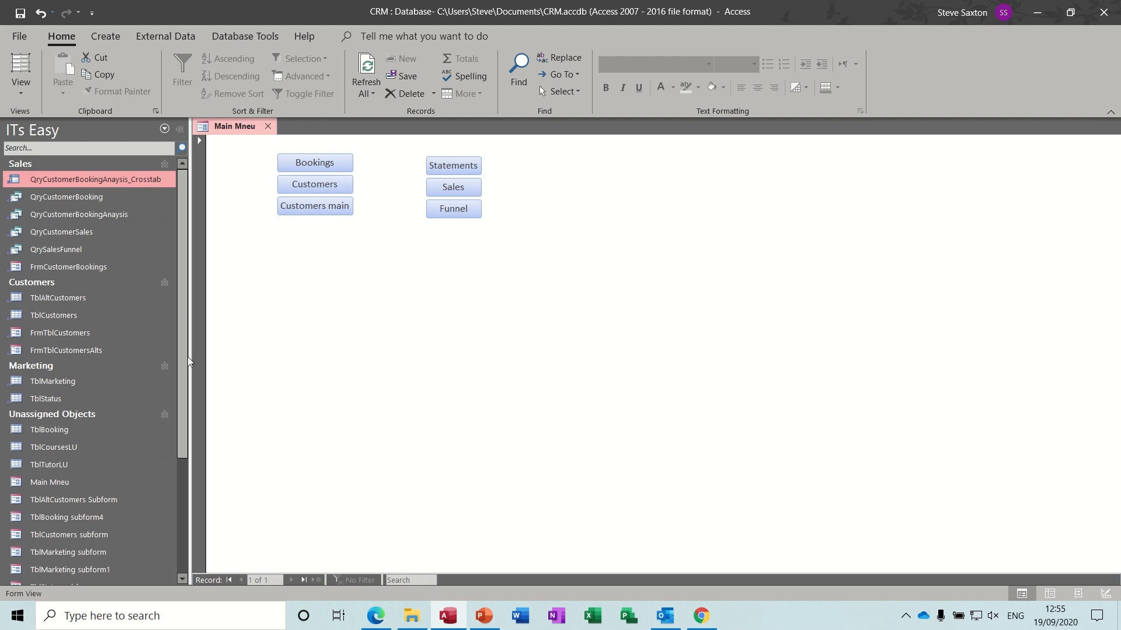
{"action": "left_click_drag", "start_coordinate": [184, 362], "coordinate": [197, 475]}
- Move RptCustomerInvoice into Customers, and RptCustomerSales and RptSalesFunnel into Sales
{"action": "left_click_drag", "start_coordinate": [100, 454], "coordinate": [78, 216]}
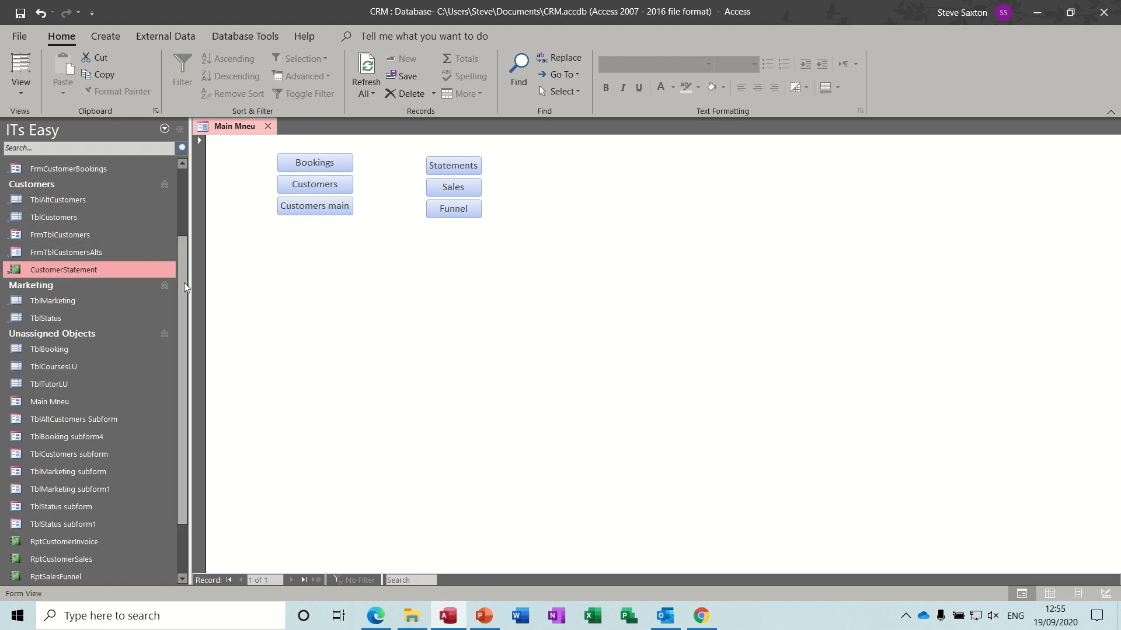
{"action": "left_click_drag", "start_coordinate": [184, 283], "coordinate": [183, 345]}
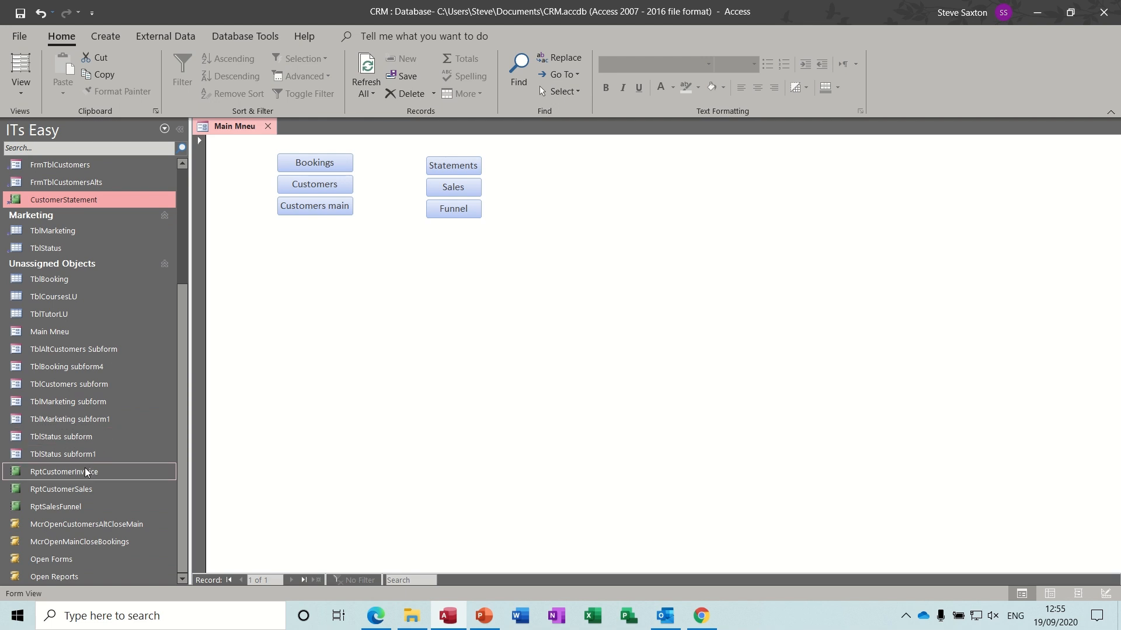
{"action": "left_click_drag", "start_coordinate": [85, 470], "coordinate": [78, 213]}
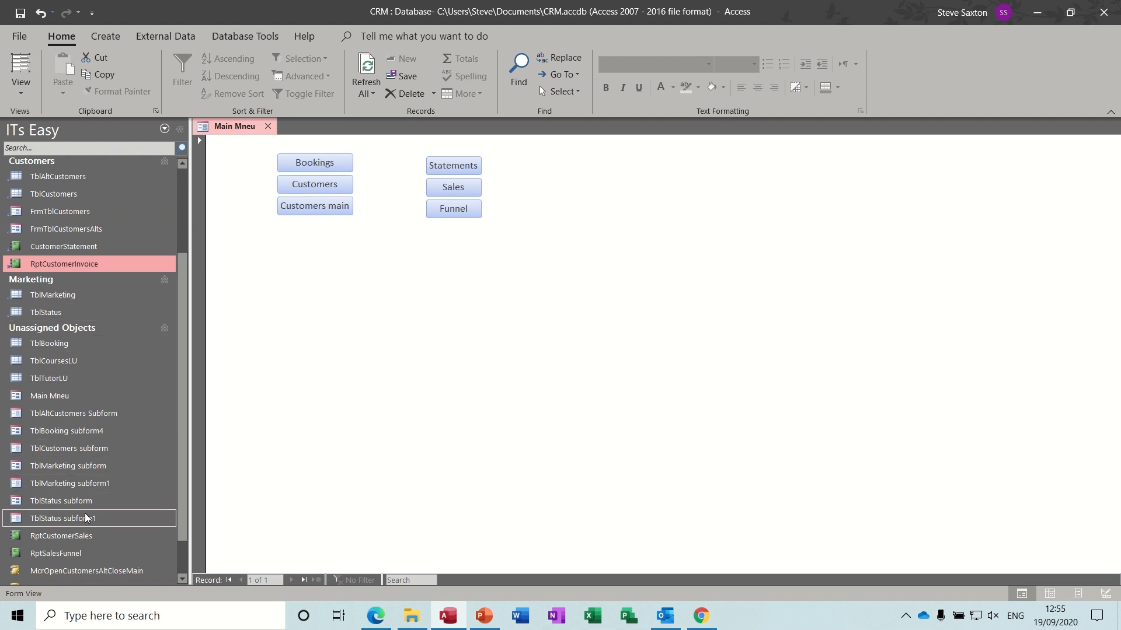
{"action": "left_click_drag", "start_coordinate": [86, 534], "coordinate": [78, 186]}
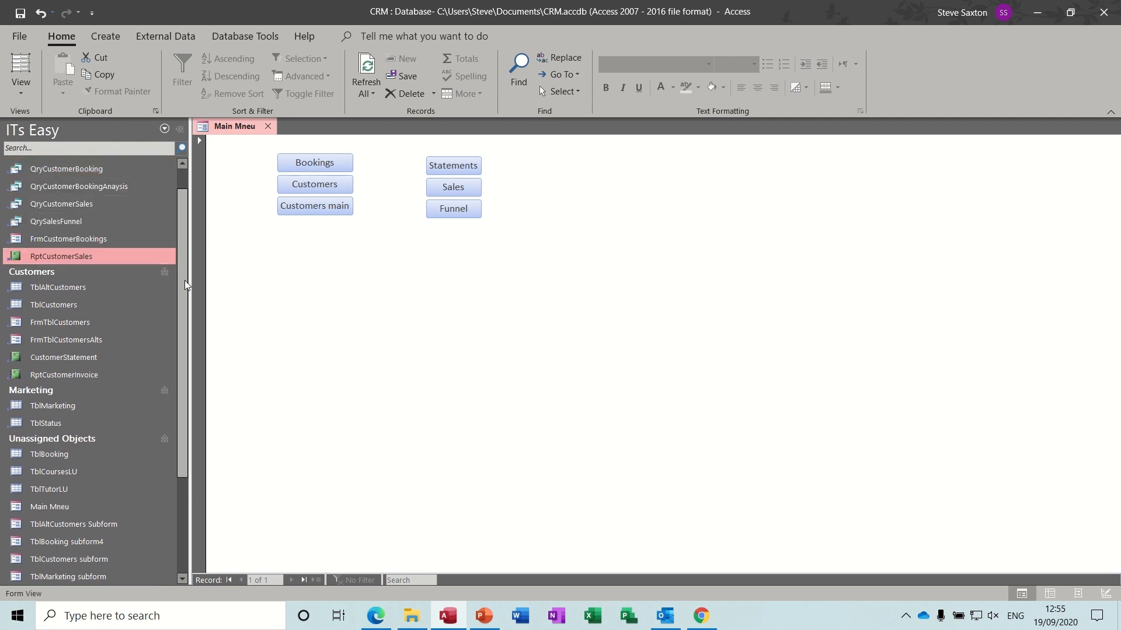
{"action": "left_click_drag", "start_coordinate": [184, 281], "coordinate": [181, 407]}
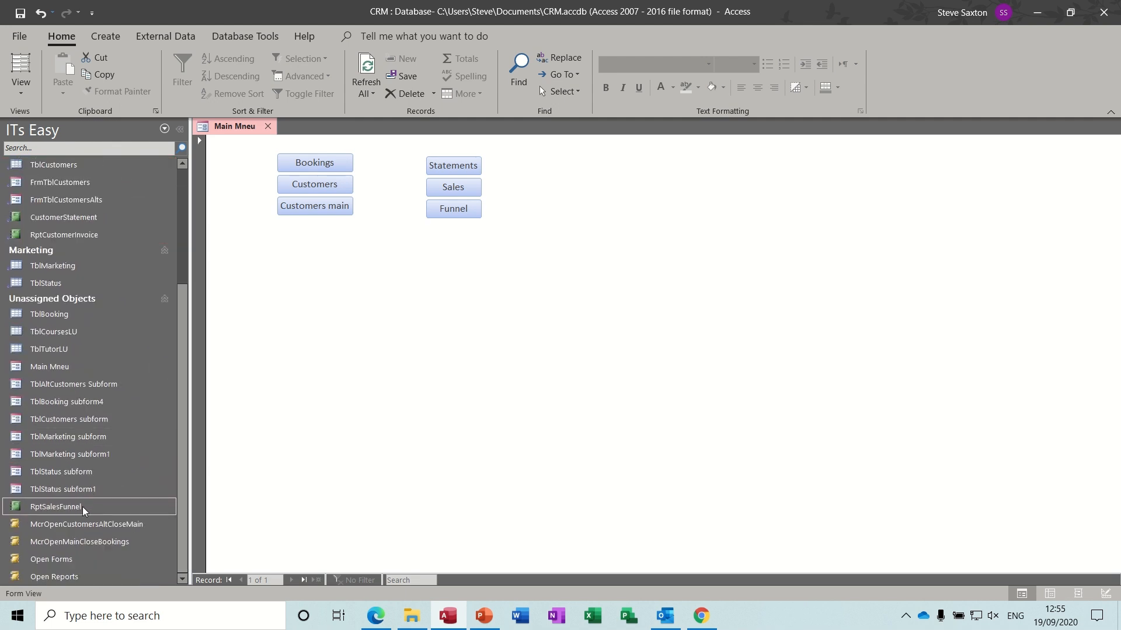
{"action": "left_click_drag", "start_coordinate": [82, 506], "coordinate": [76, 208]}
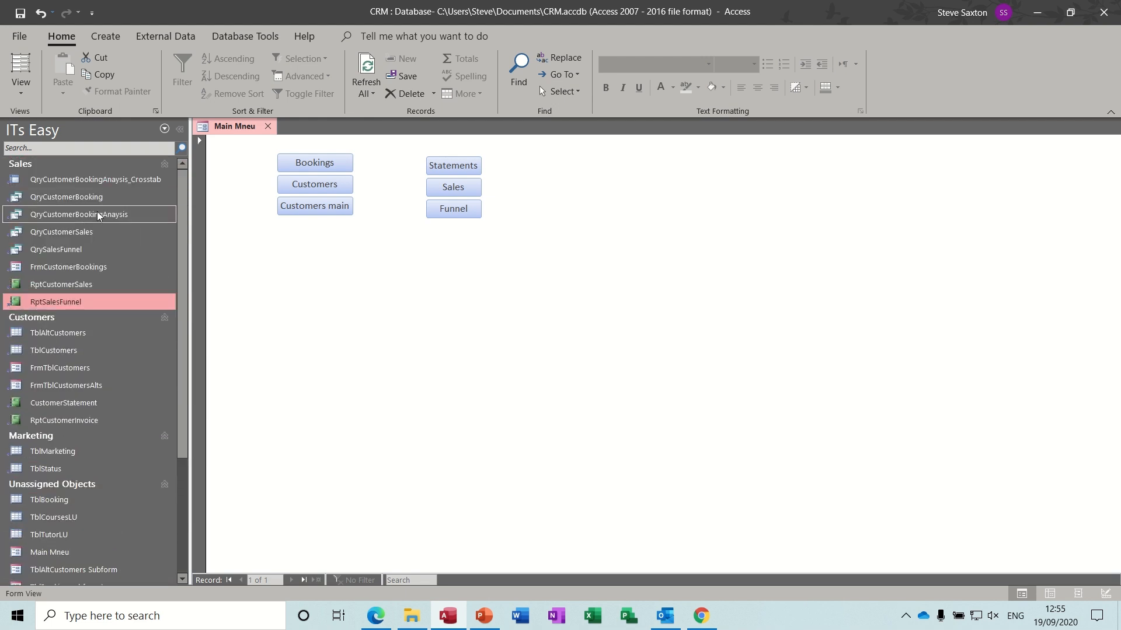
- Move TblBooking into Customers and McrOpenMainCloseBookings into Sales, leaving Open Reports unassigned
{"action": "left_click", "coordinate": [166, 169]}
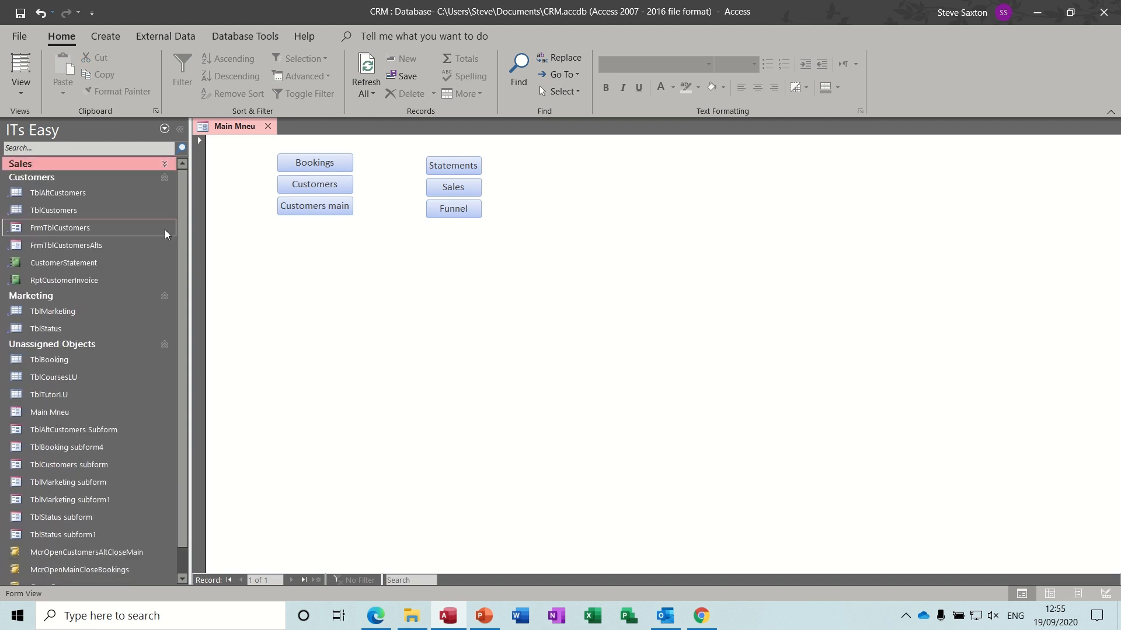
{"action": "left_click", "coordinate": [163, 179]}
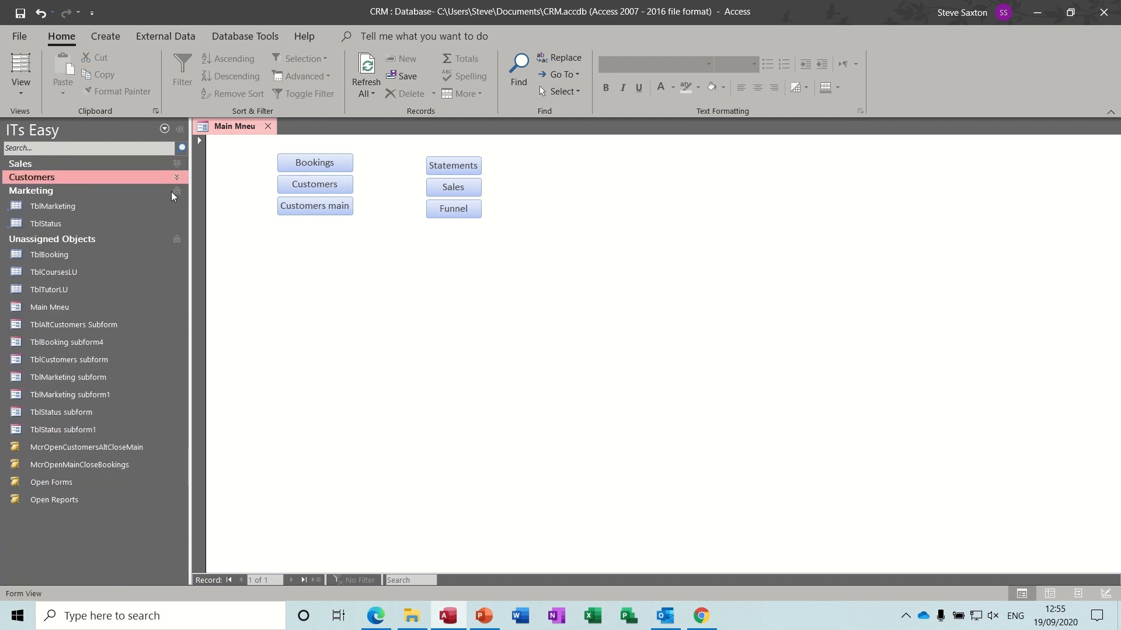
{"action": "left_click", "coordinate": [177, 191]}
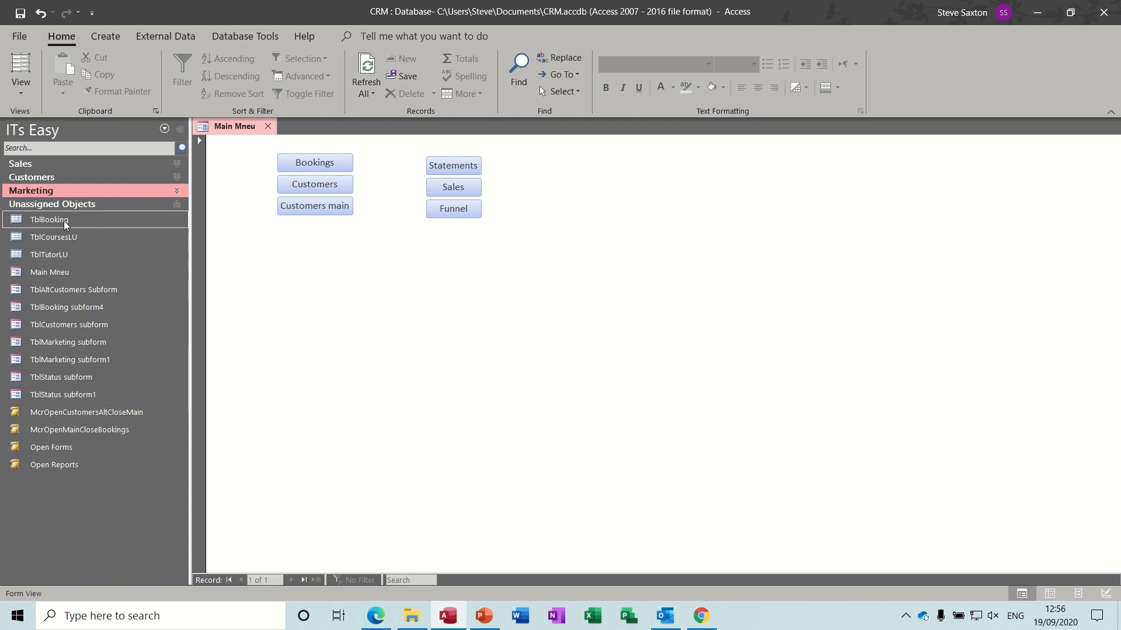
{"action": "left_click_drag", "start_coordinate": [64, 220], "coordinate": [57, 181]}
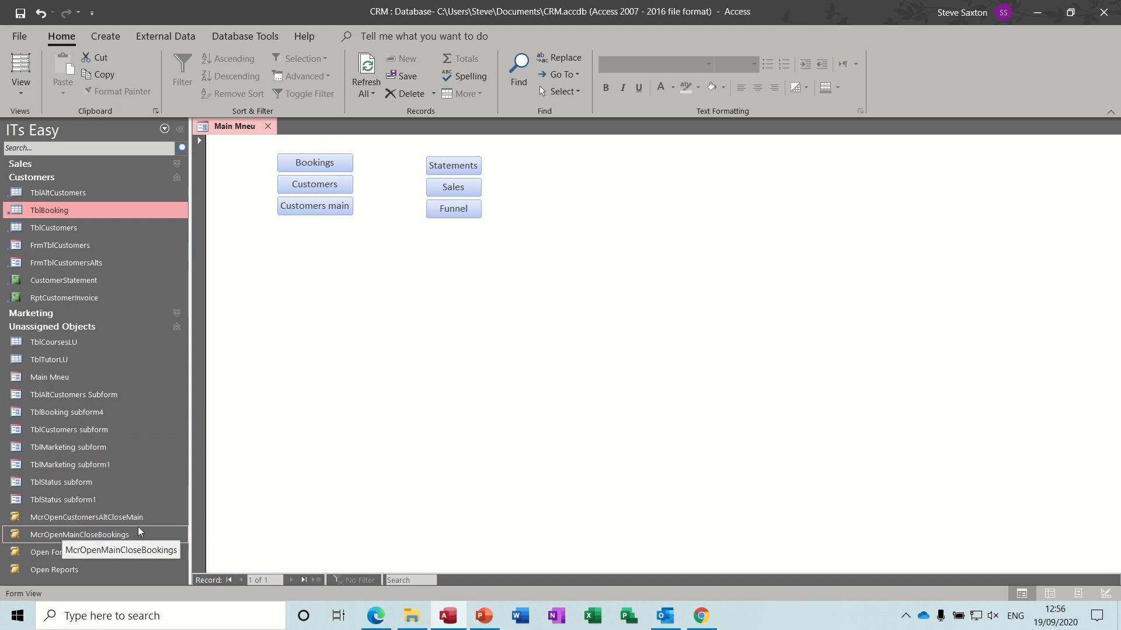
{"action": "left_click_drag", "start_coordinate": [76, 537], "coordinate": [79, 167]}
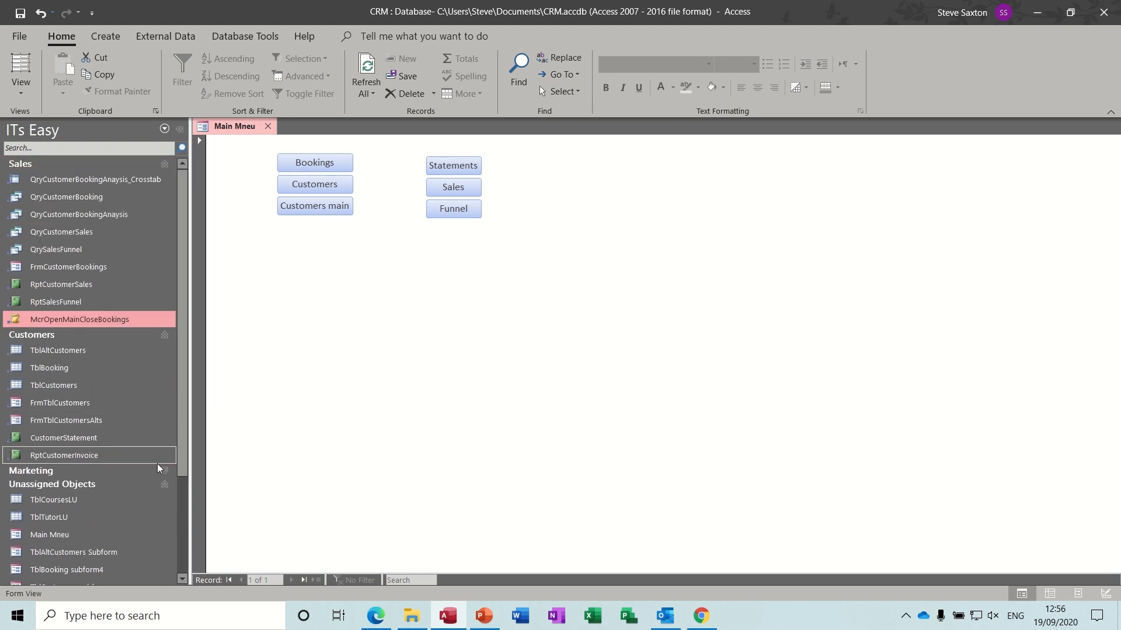
{"action": "left_click_drag", "start_coordinate": [184, 458], "coordinate": [188, 575]}
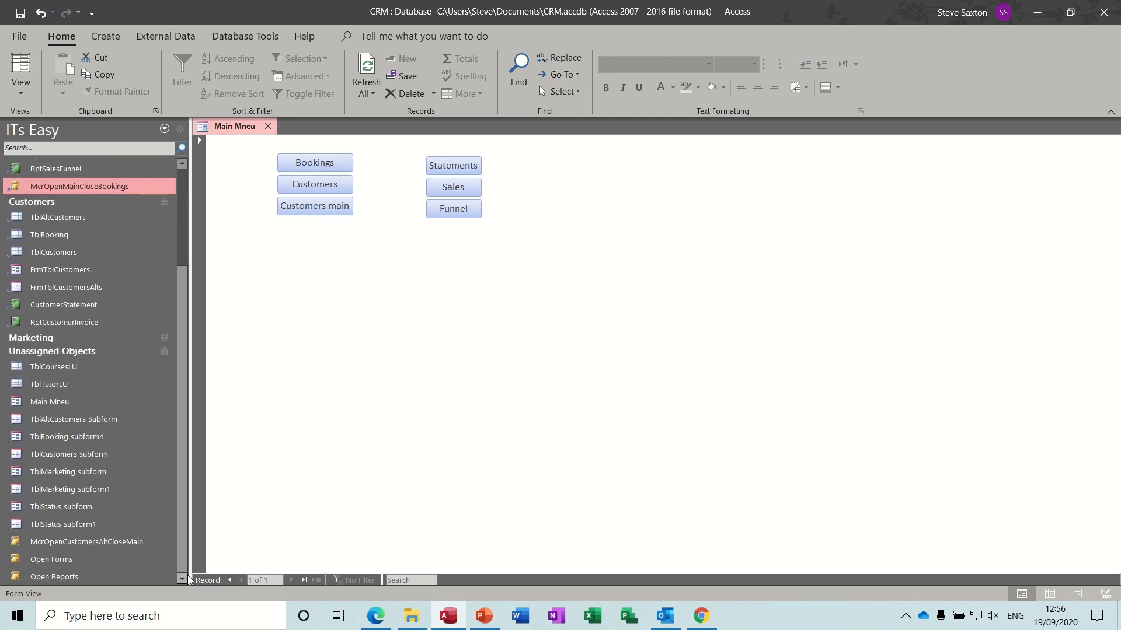
{"action": "left_click_drag", "start_coordinate": [79, 577], "coordinate": [97, 553]}
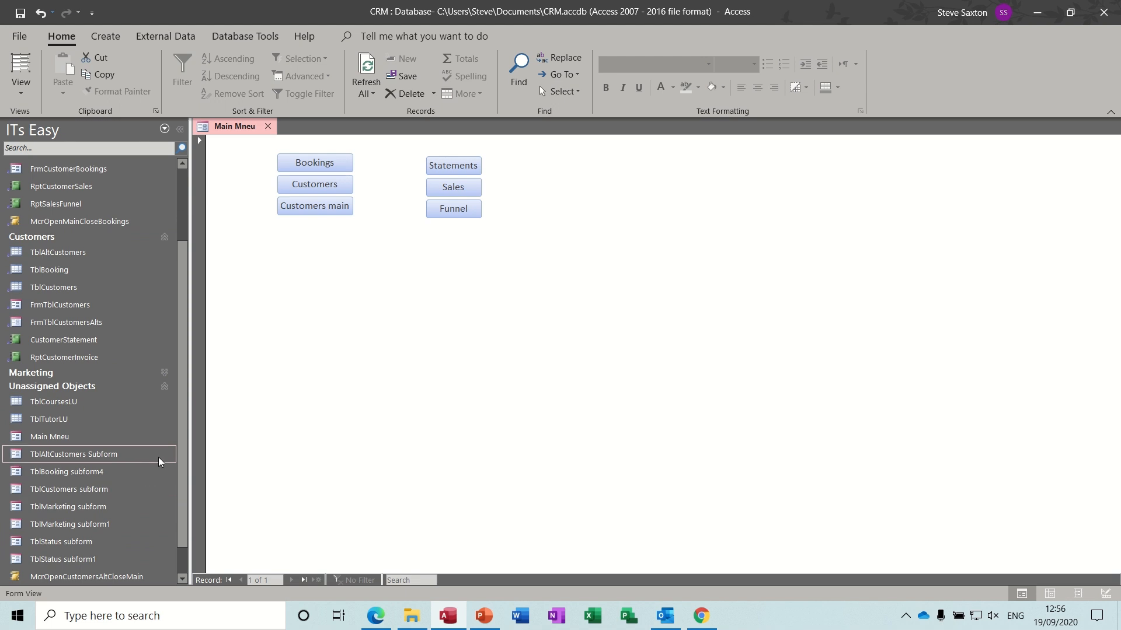
- Collapse the Marketing, Customers and Sales groups and select the Main Mneu form
{"action": "scroll", "coordinate": [179, 443], "scroll_direction": "down", "scroll_amount": 1}
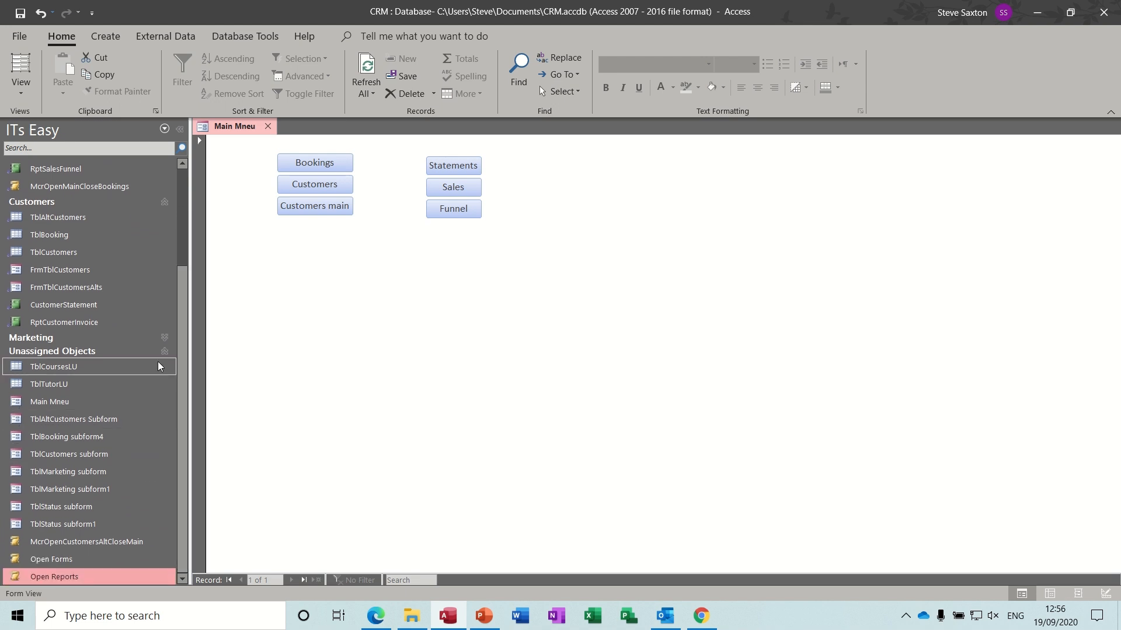
{"action": "left_click", "coordinate": [164, 339]}
{"action": "left_click", "coordinate": [164, 339]}
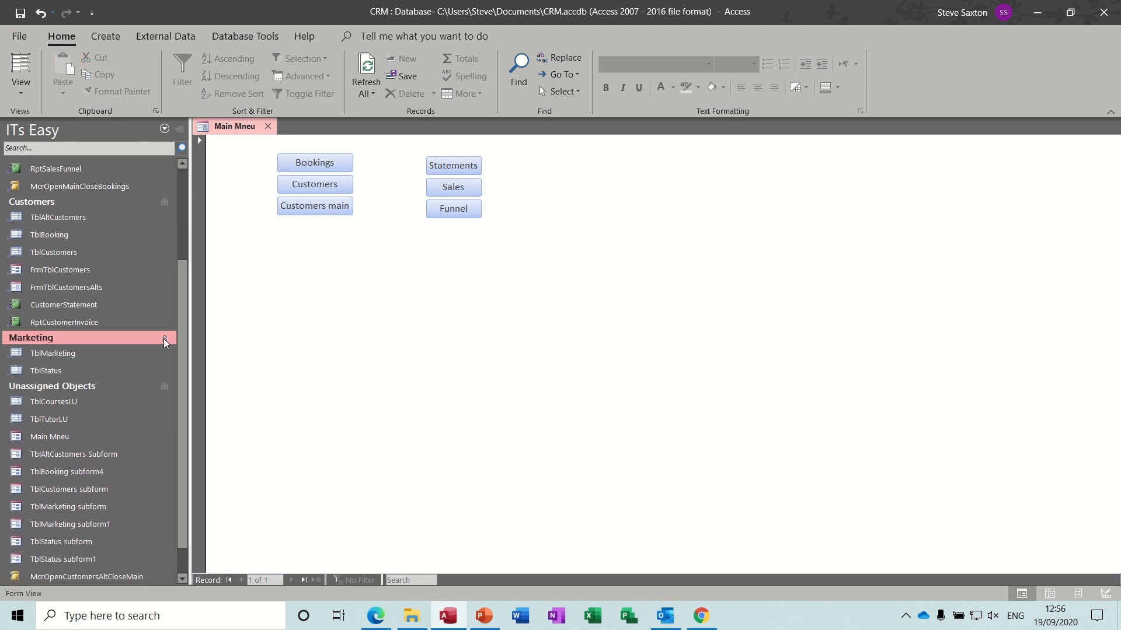
{"action": "left_click", "coordinate": [164, 339]}
{"action": "left_click", "coordinate": [164, 201]}
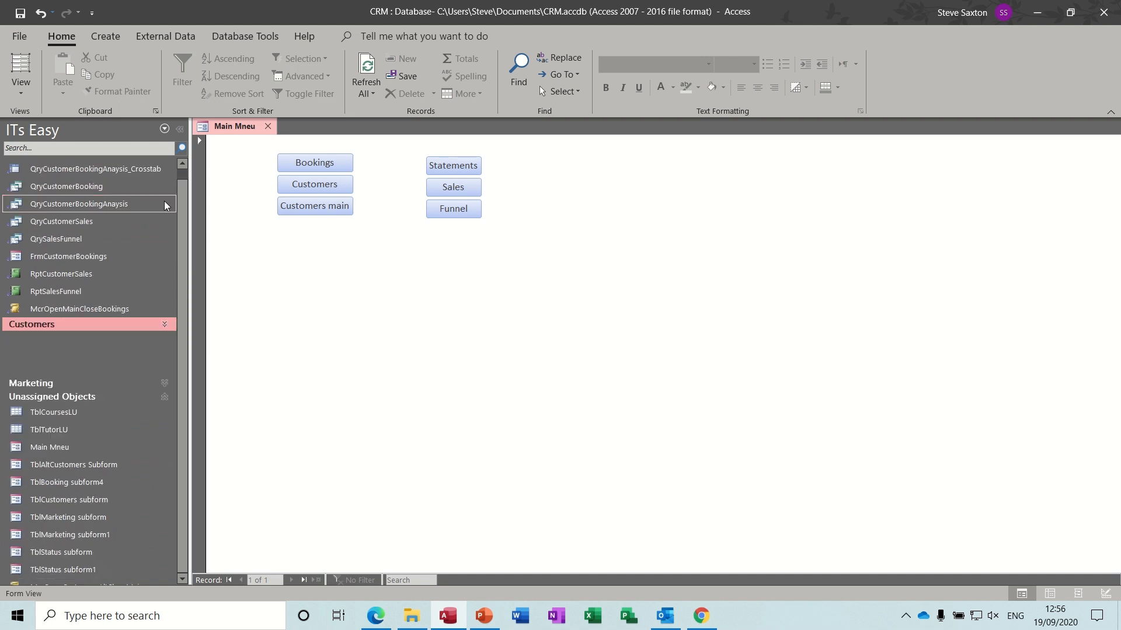
{"action": "left_click", "coordinate": [184, 164]}
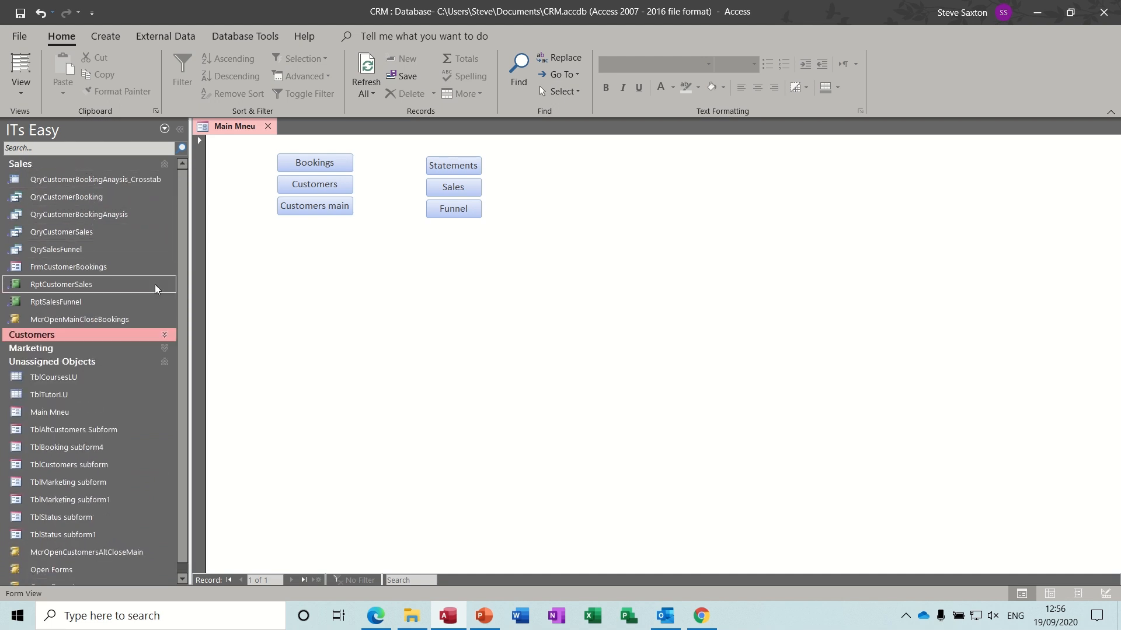
{"action": "left_click", "coordinate": [164, 164]}
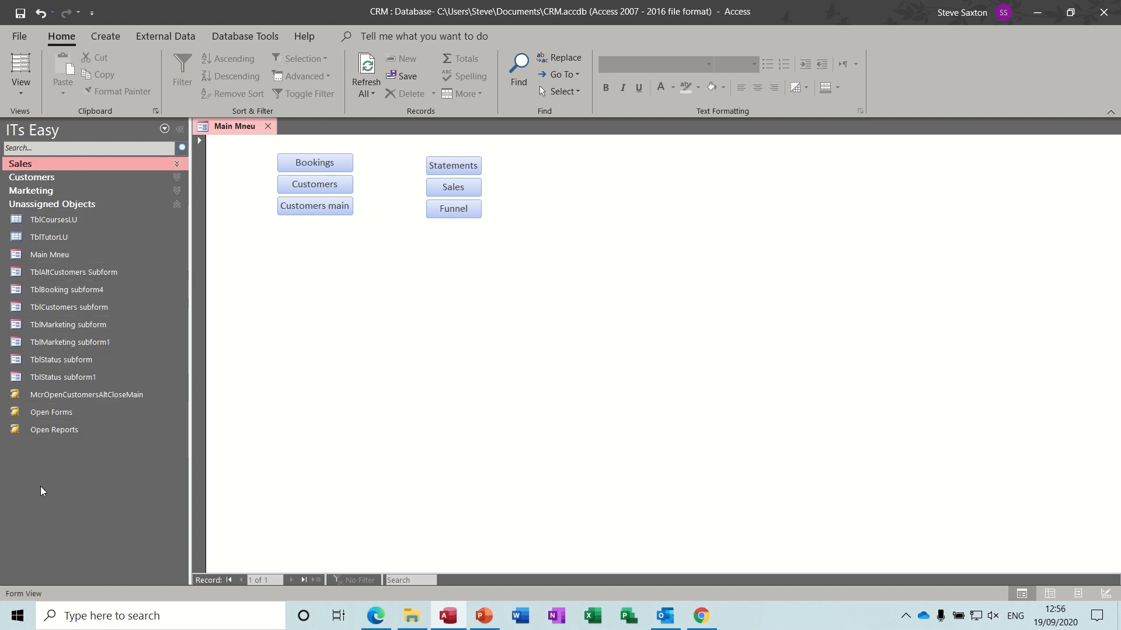
{"action": "left_click", "coordinate": [38, 255]}
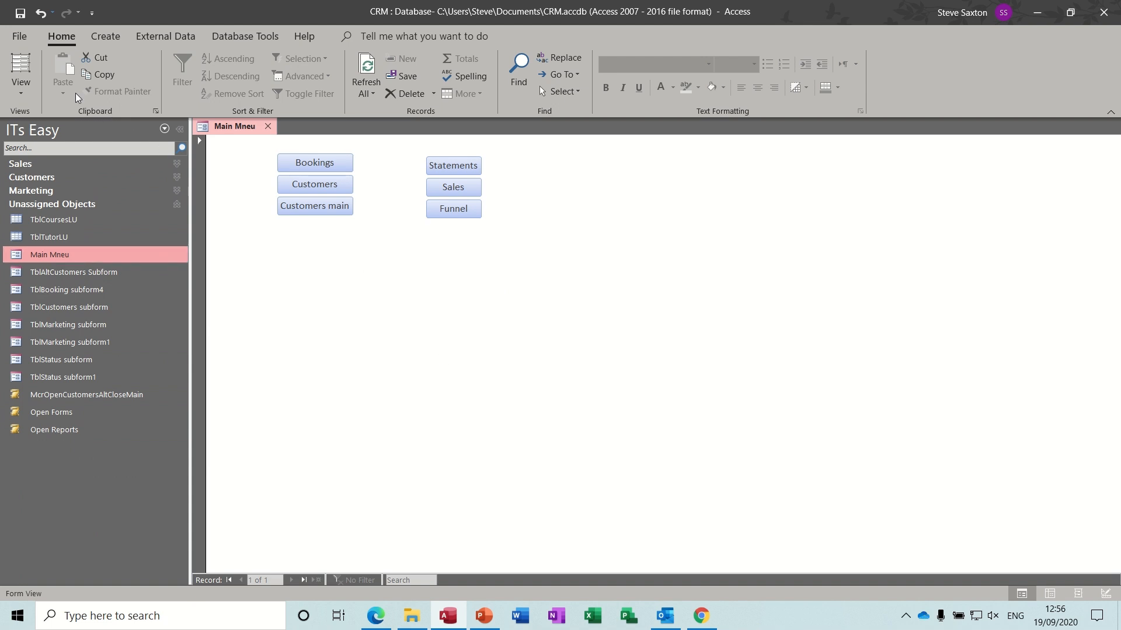
{"action": "left_click", "coordinate": [19, 38]}
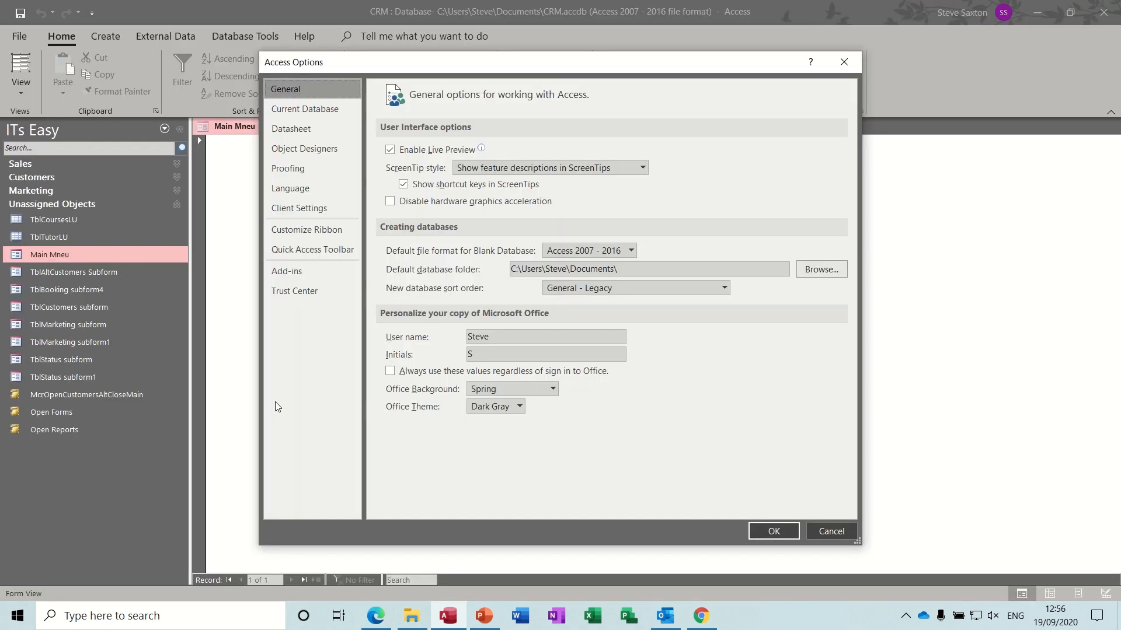
{"action": "left_click", "coordinate": [306, 111]}
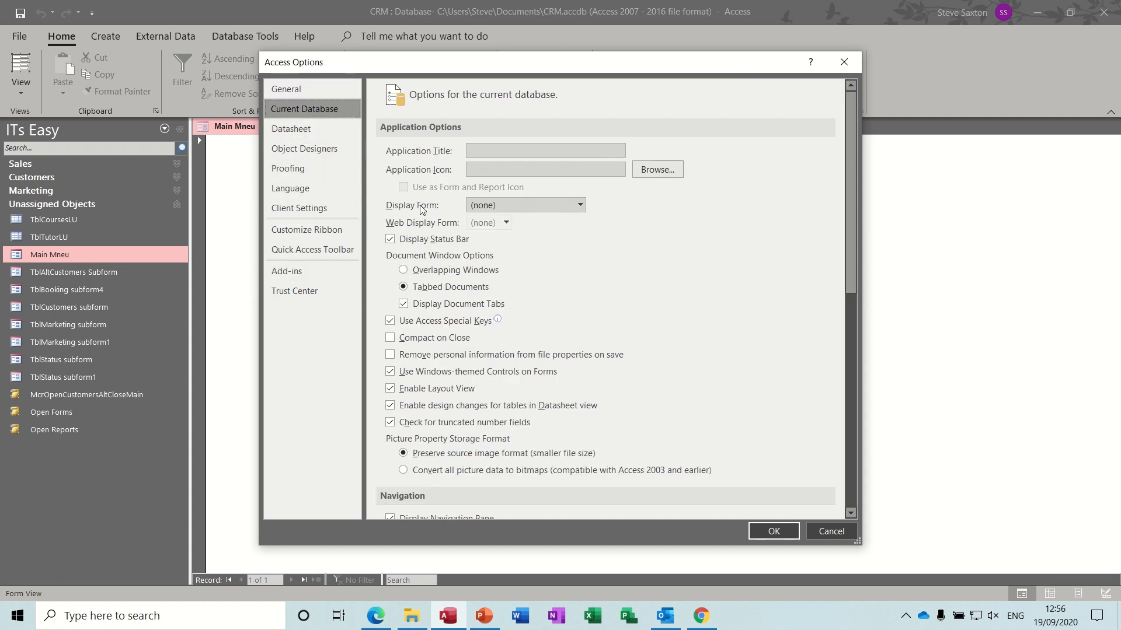
{"action": "left_click", "coordinate": [580, 206]}
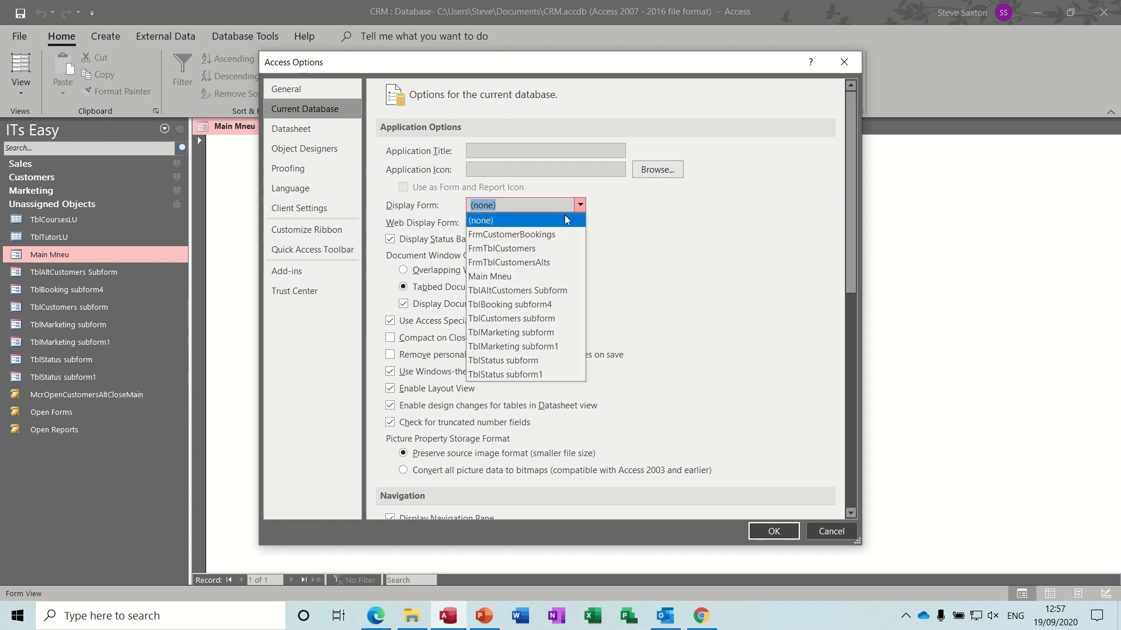
{"action": "left_click", "coordinate": [517, 276]}
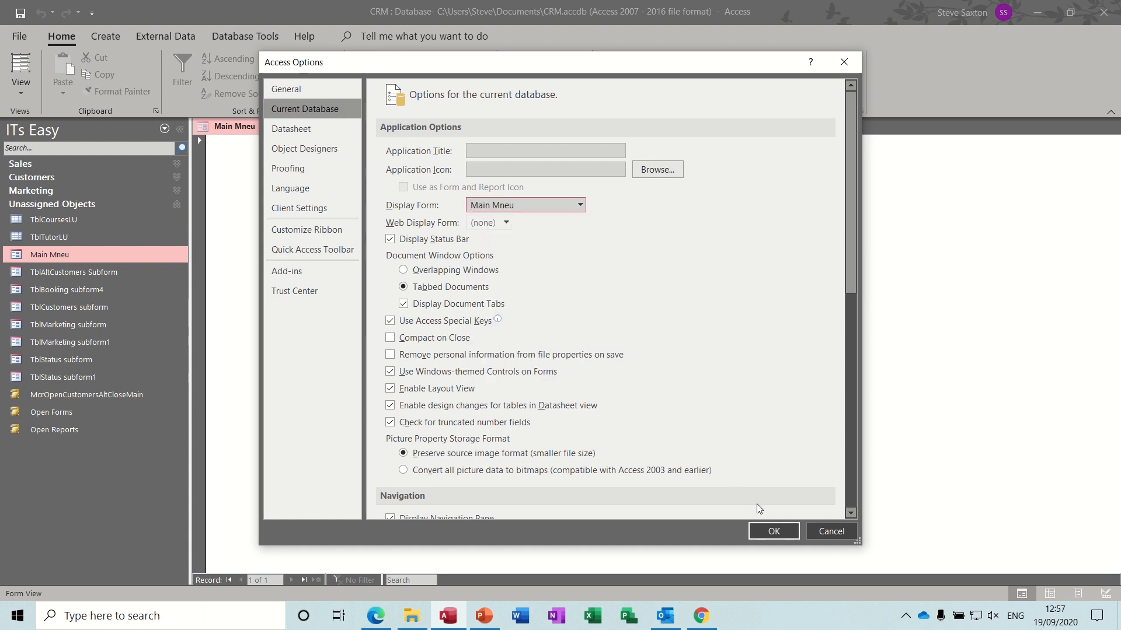
{"action": "left_click", "coordinate": [765, 531]}
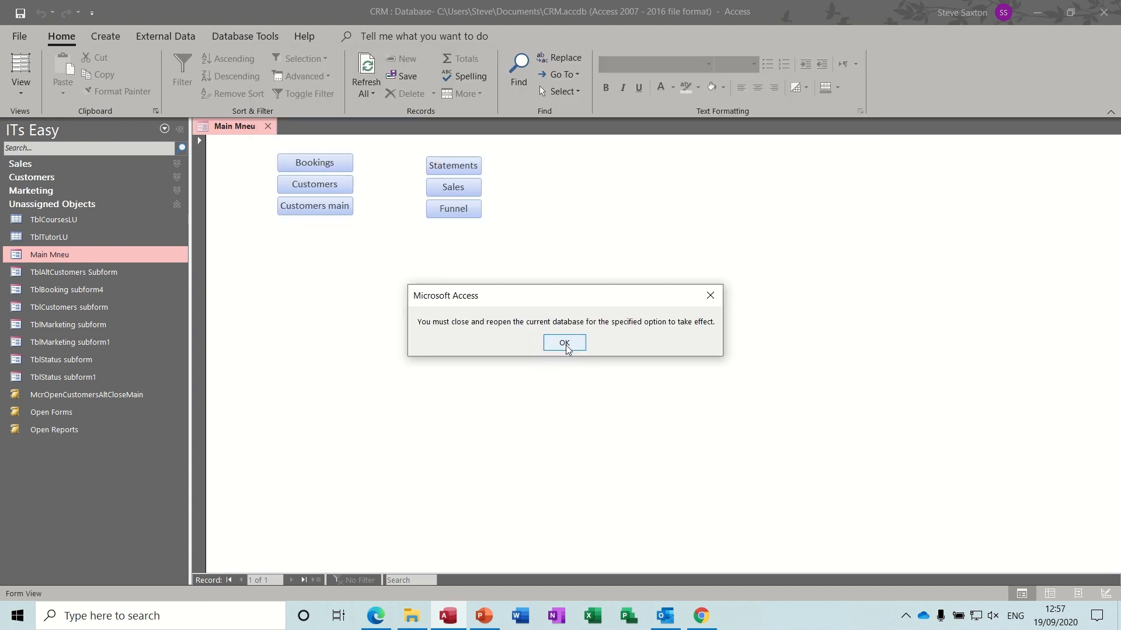
{"action": "left_click", "coordinate": [564, 343]}
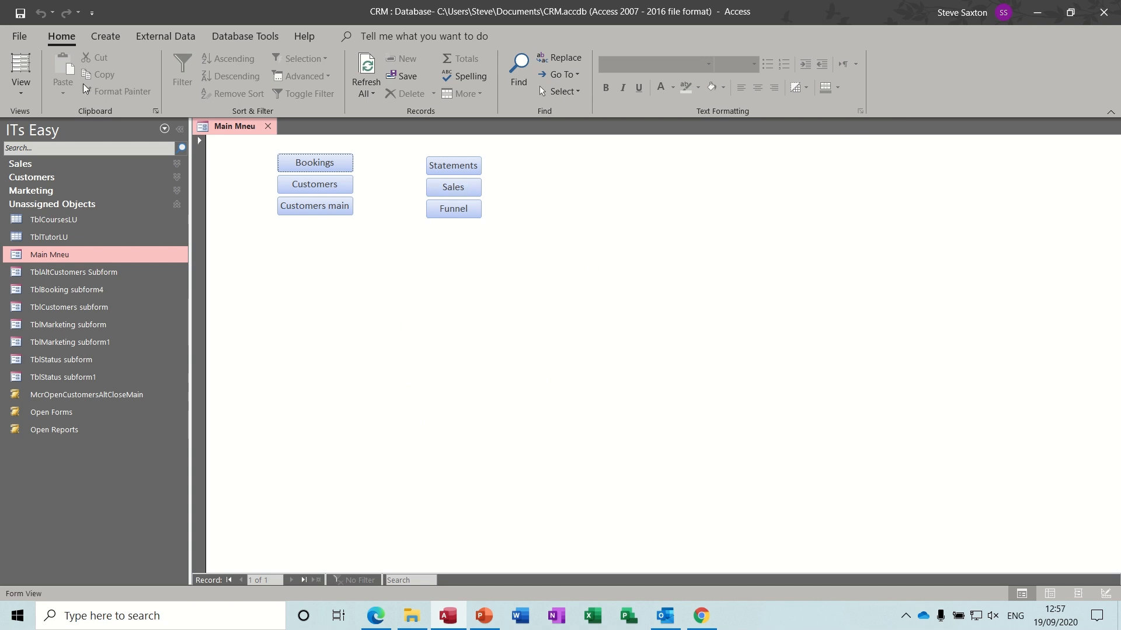
{"action": "left_click", "coordinate": [18, 39]}
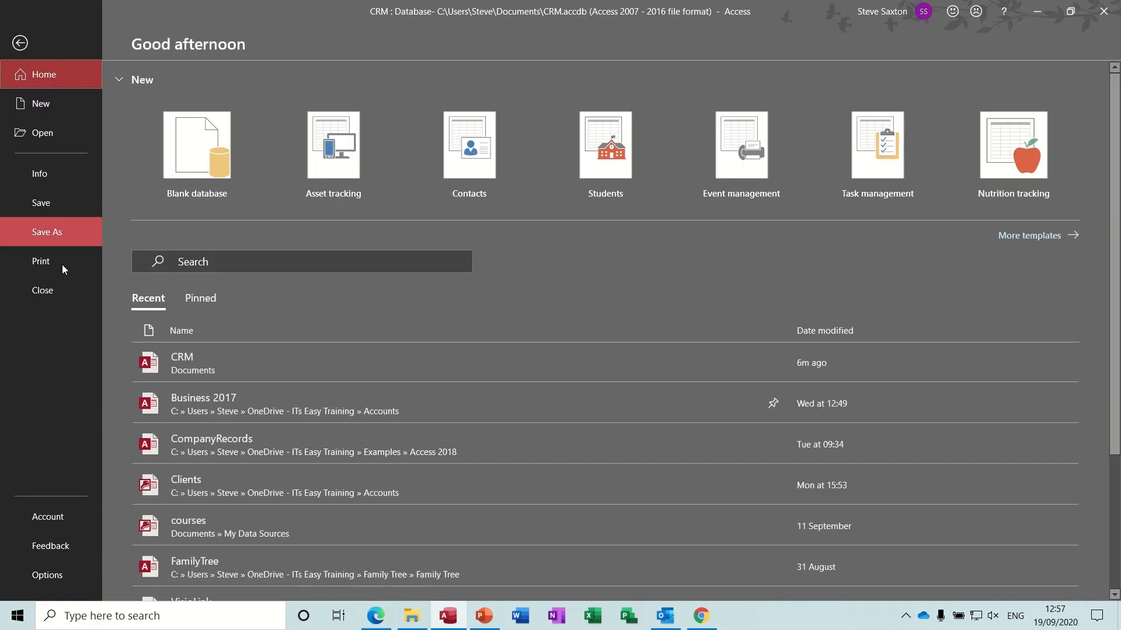
{"action": "left_click", "coordinate": [48, 577]}
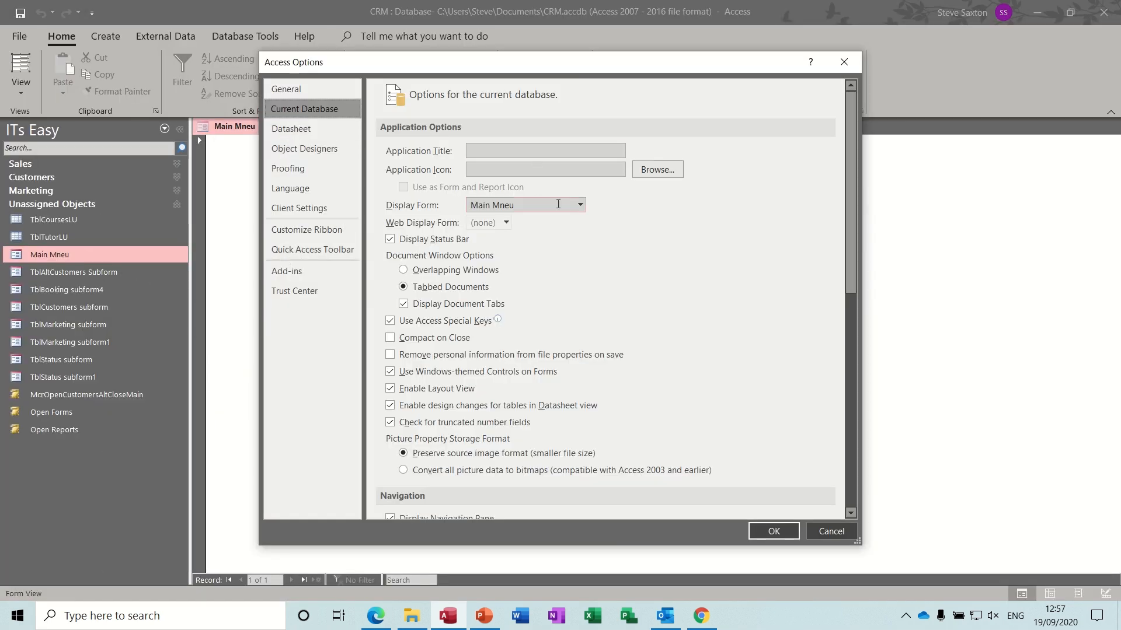
{"action": "left_click", "coordinate": [580, 206]}
{"action": "left_click", "coordinate": [513, 220]}
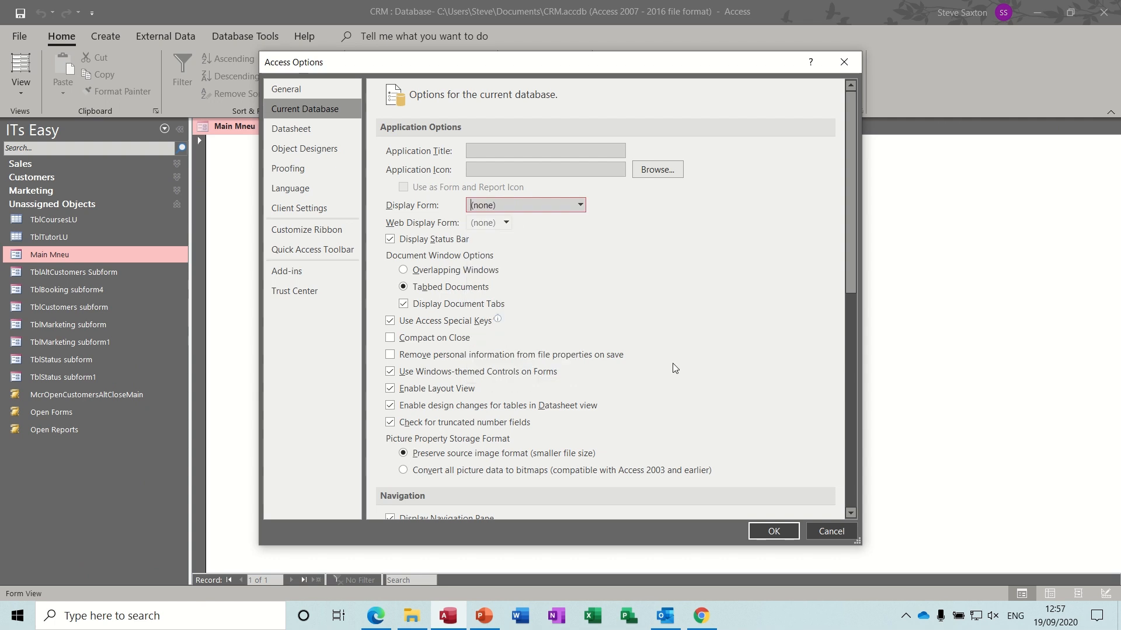
{"action": "left_click", "coordinate": [762, 531]}
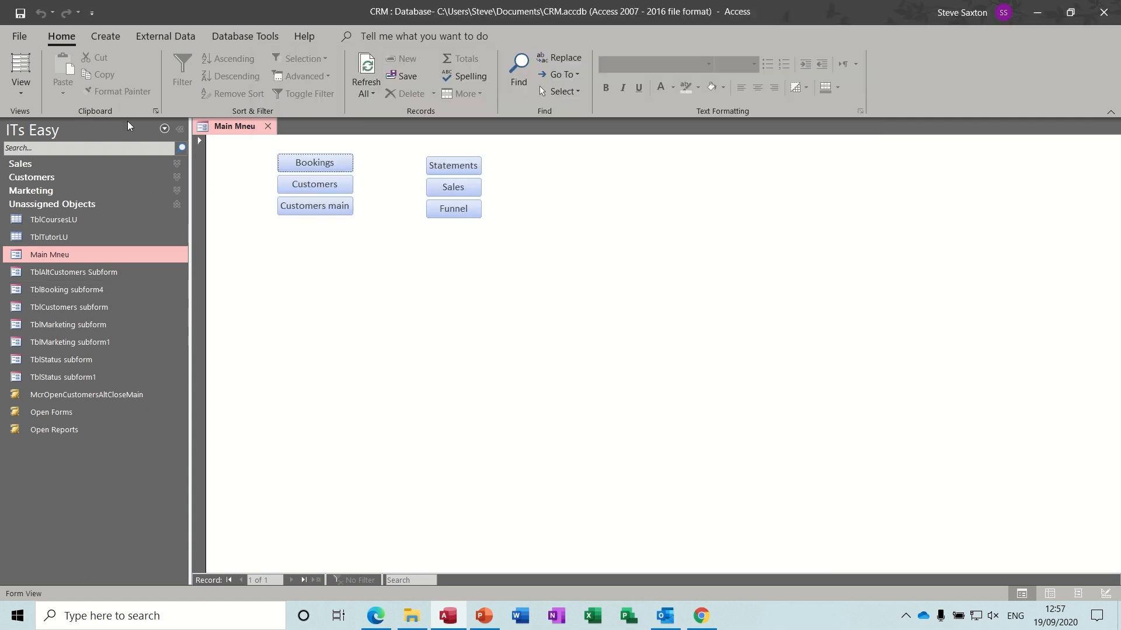
- Create a new blank macro and save it as Autoexec
{"action": "left_click", "coordinate": [107, 35]}
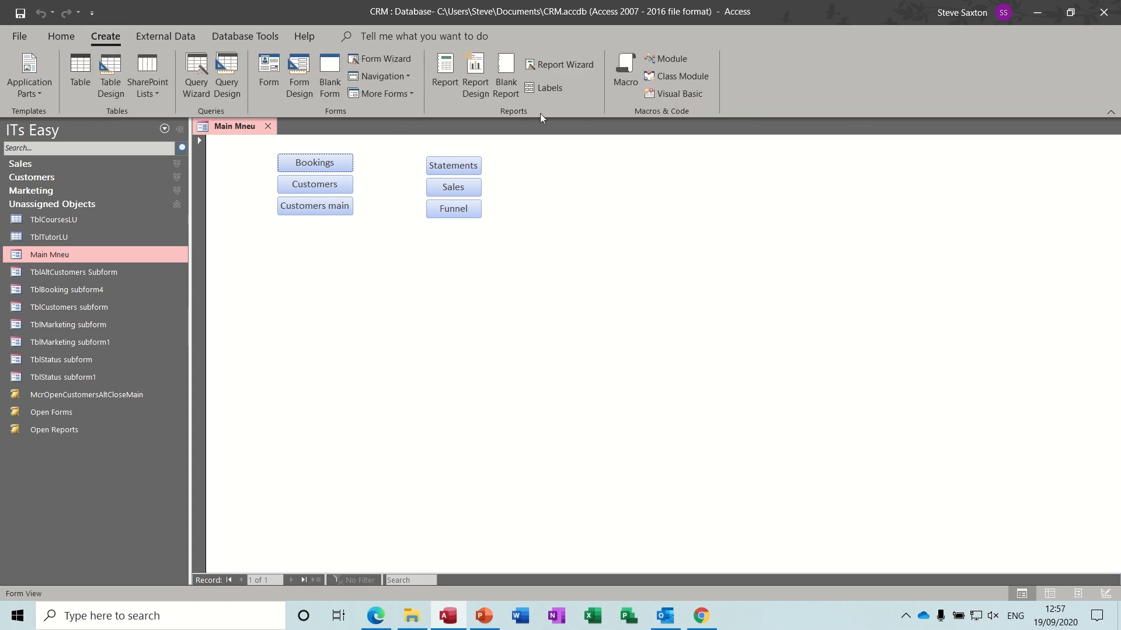
{"action": "left_click", "coordinate": [619, 76]}
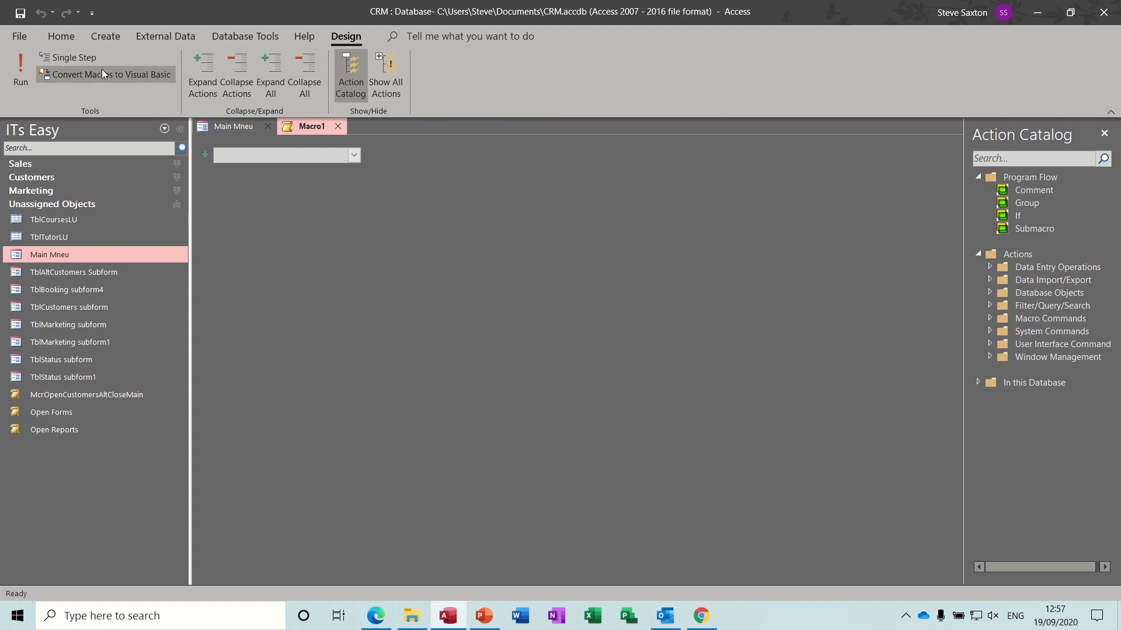
{"action": "left_click", "coordinate": [20, 12]}
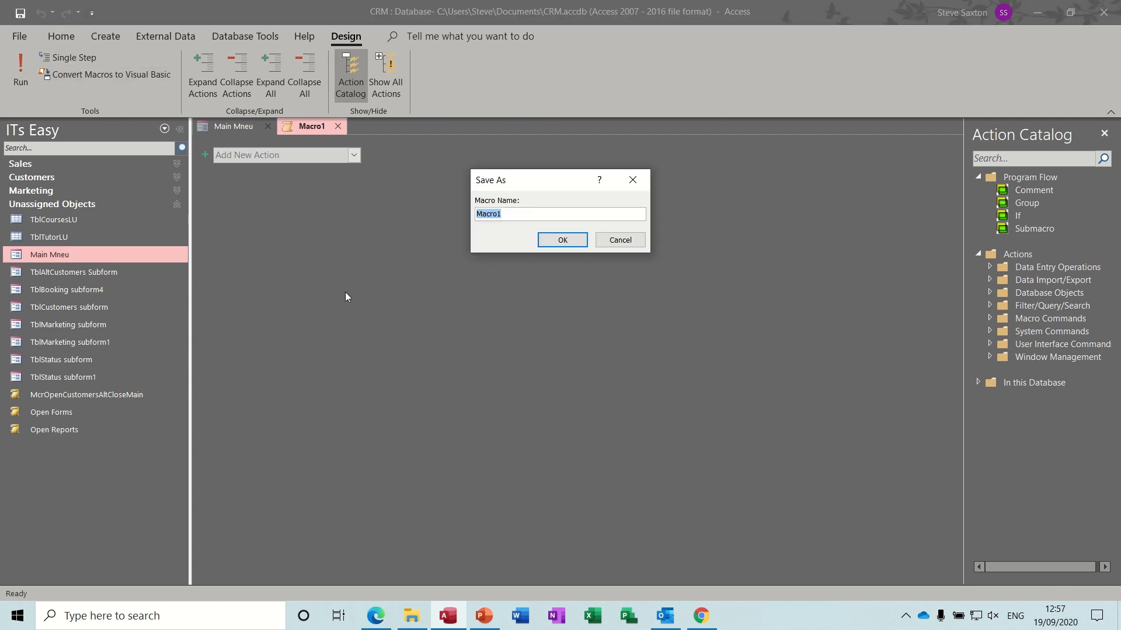
{"action": "type", "text": "Autoexec"}
{"action": "left_click", "coordinate": [562, 240]}
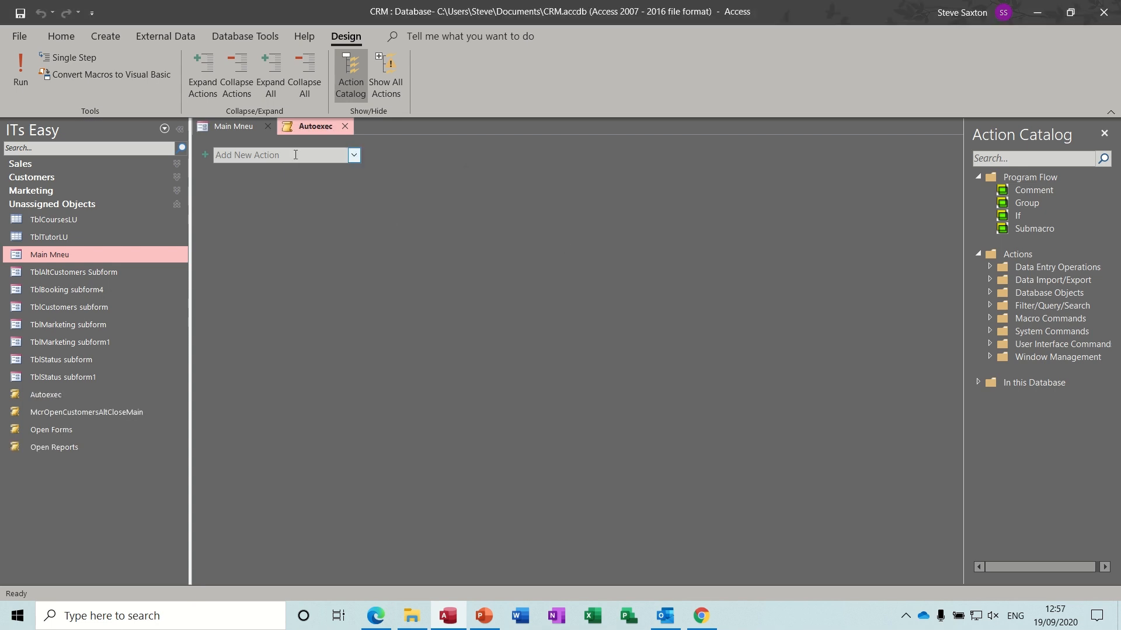
- Add OpenForm for Main Mneu followed by MaximizeWindow, then close the macro
{"action": "left_click", "coordinate": [296, 155]}
{"action": "type", "text": "OpenForm"}
{"action": "key", "text": "Return"}
{"action": "type", "text": "Main Mneu"}
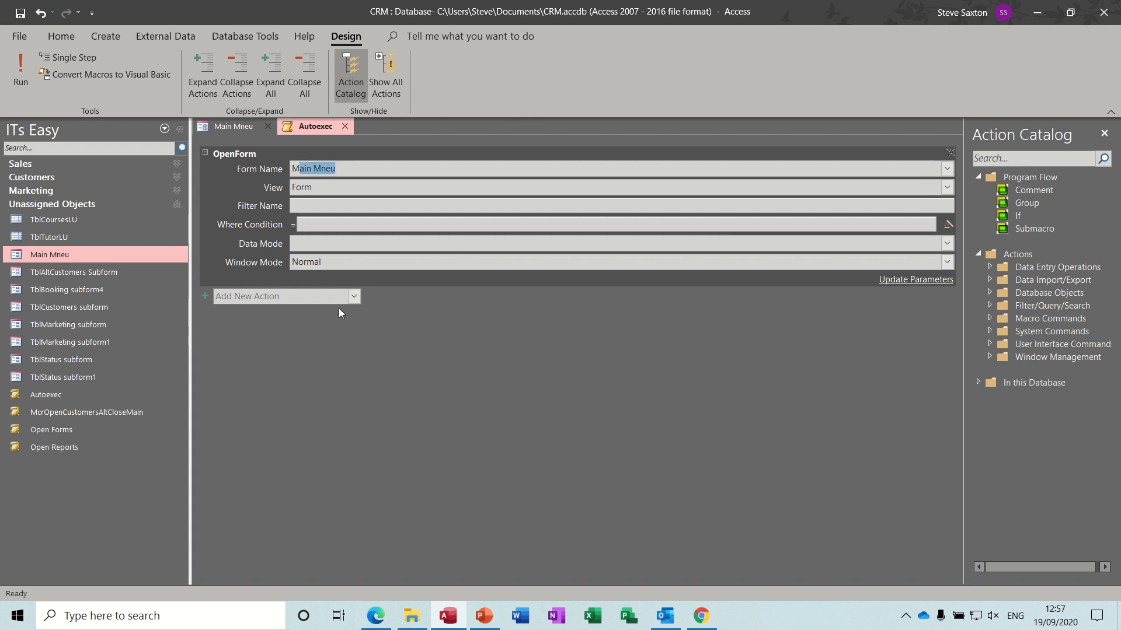
{"action": "left_click", "coordinate": [327, 297]}
{"action": "type", "text": "MaximizeWindow"}
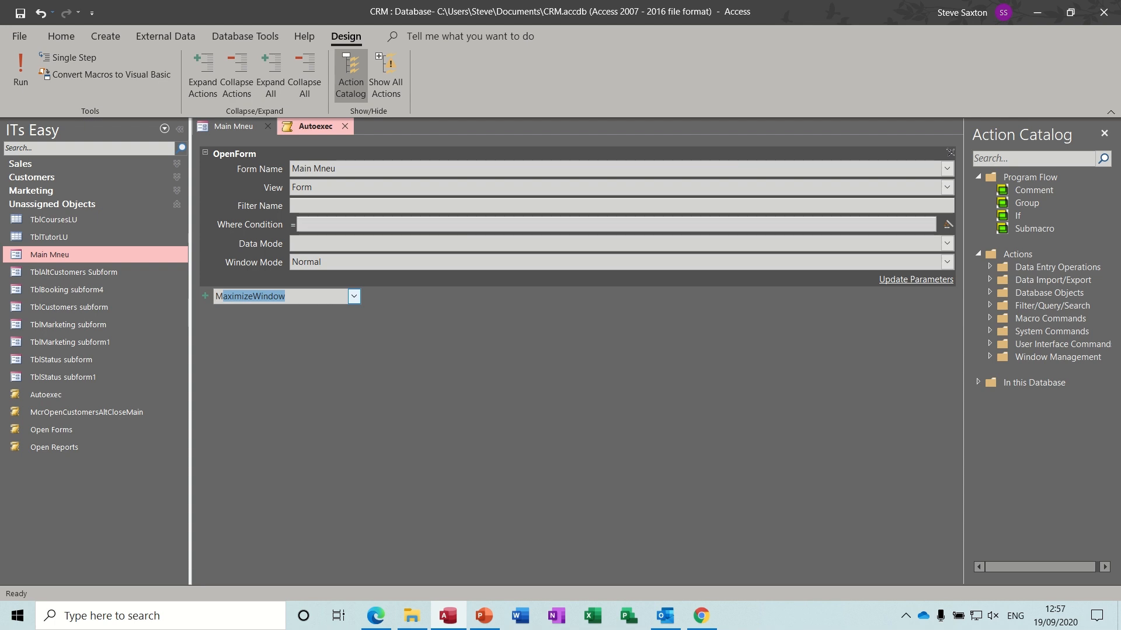
{"action": "key", "text": "Return"}
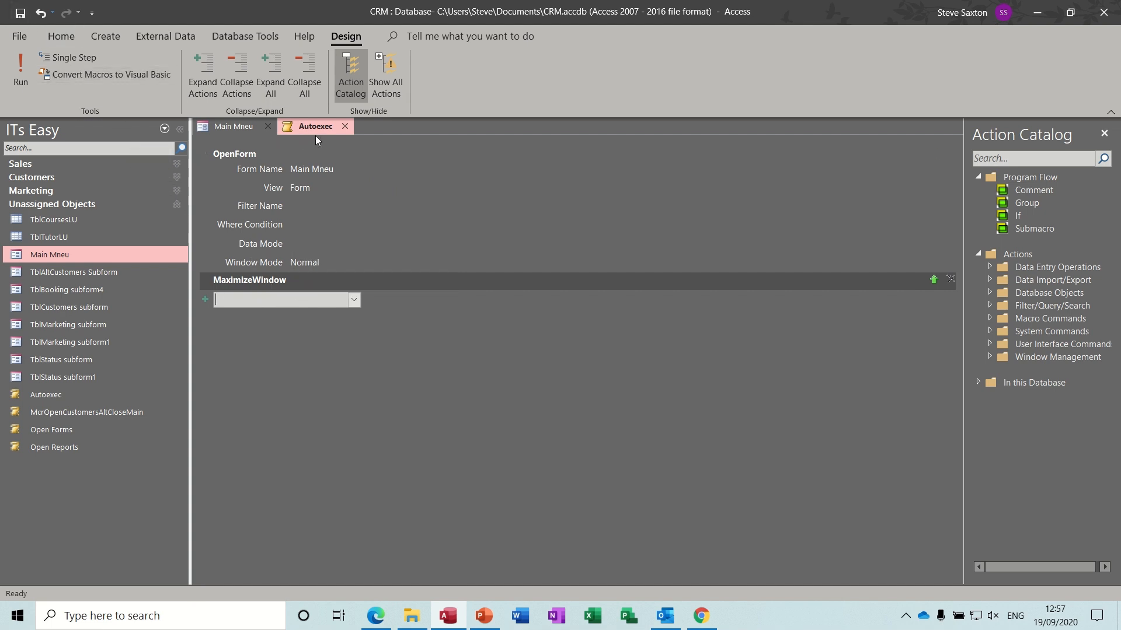
{"action": "left_click", "coordinate": [344, 127]}
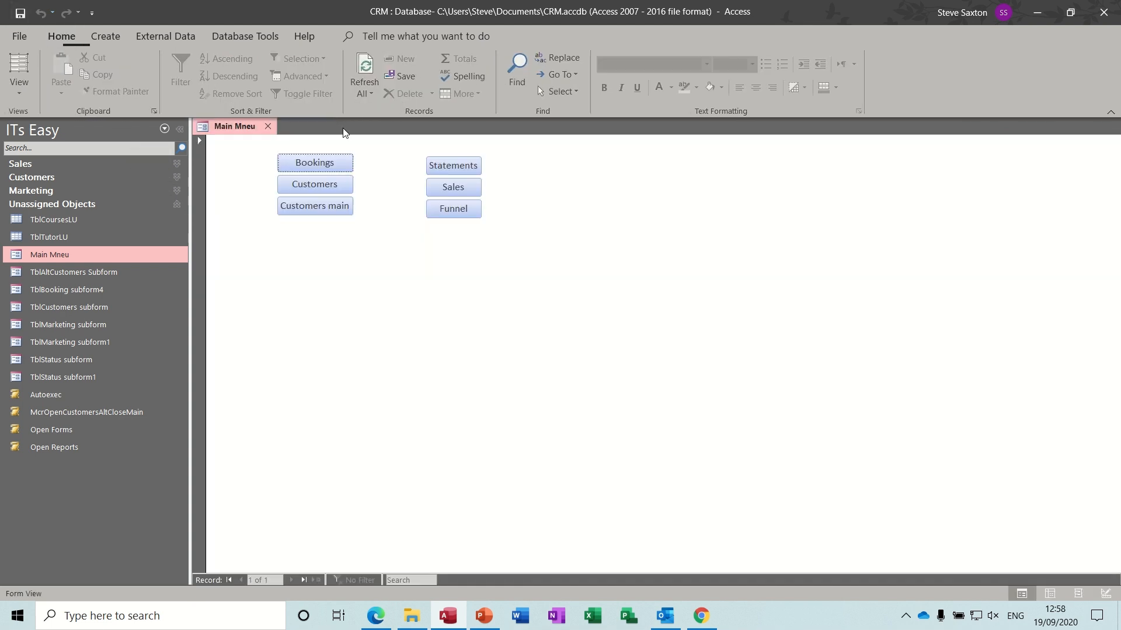
- Close Main Mneu, cancel the Business 2017 password prompt, then open CRM from recent files
{"action": "left_click", "coordinate": [266, 128]}
{"action": "left_click", "coordinate": [13, 36]}
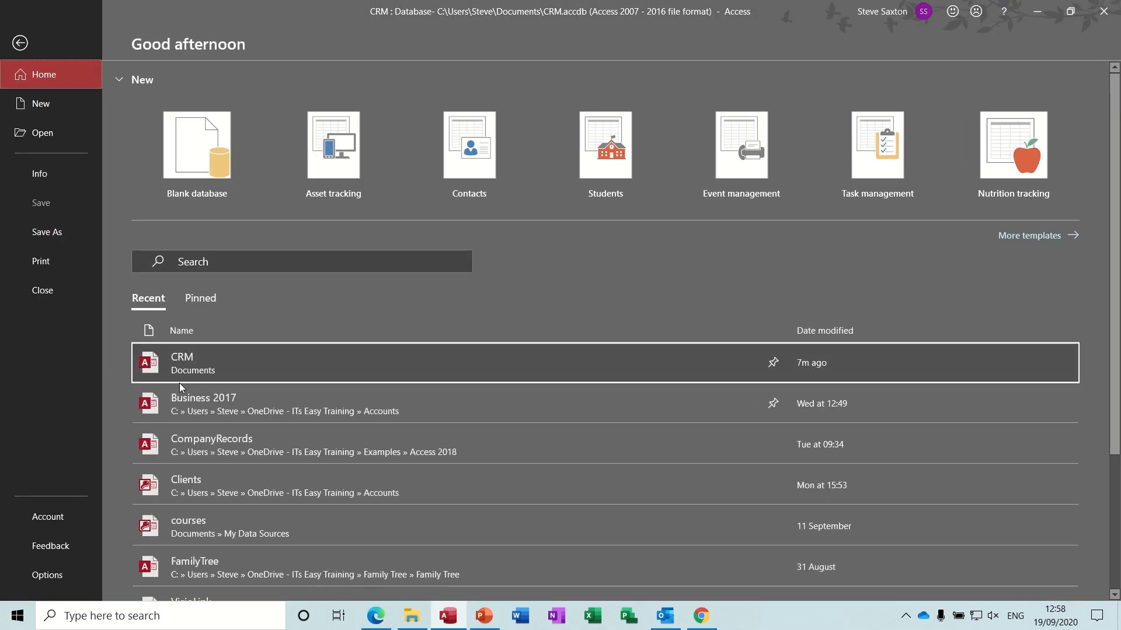
{"action": "left_click", "coordinate": [191, 402]}
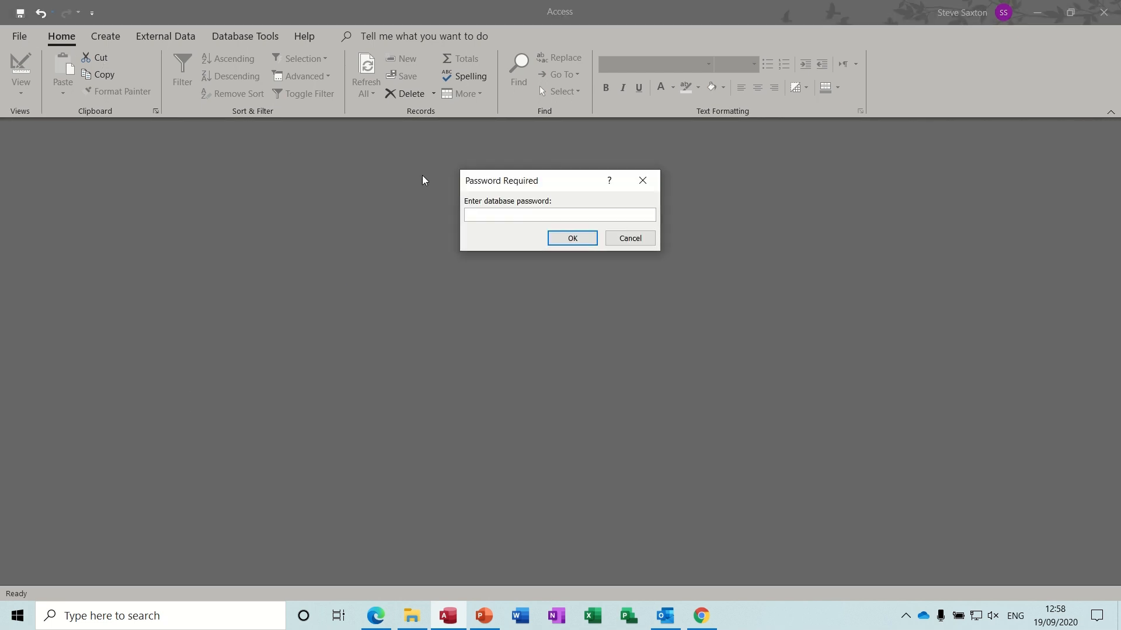
{"action": "left_click", "coordinate": [620, 238]}
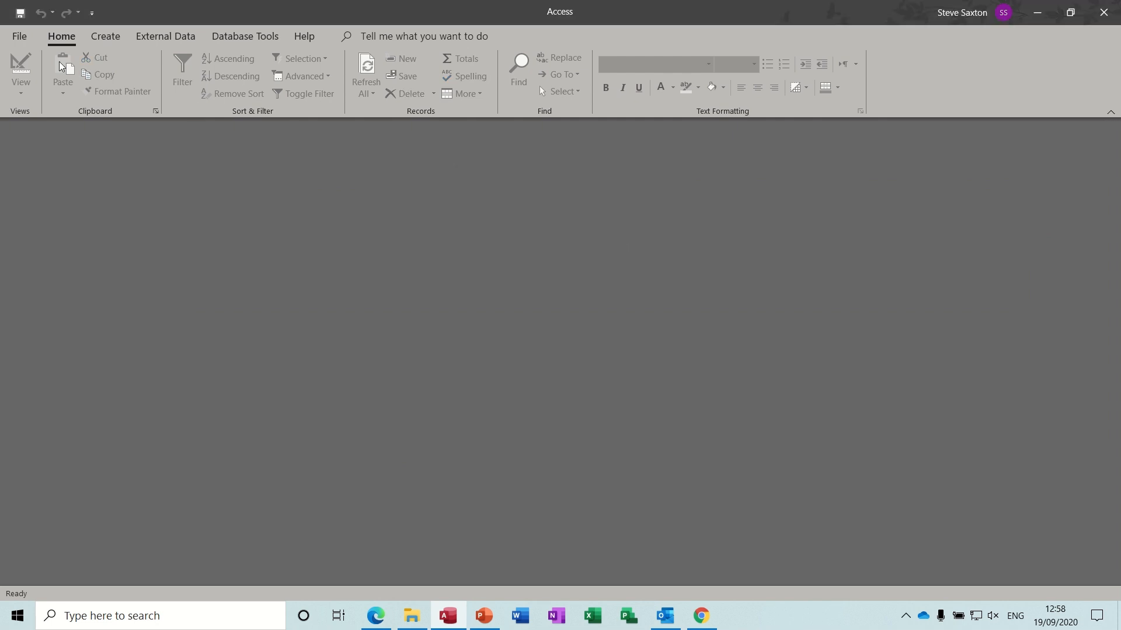
{"action": "left_click", "coordinate": [19, 38]}
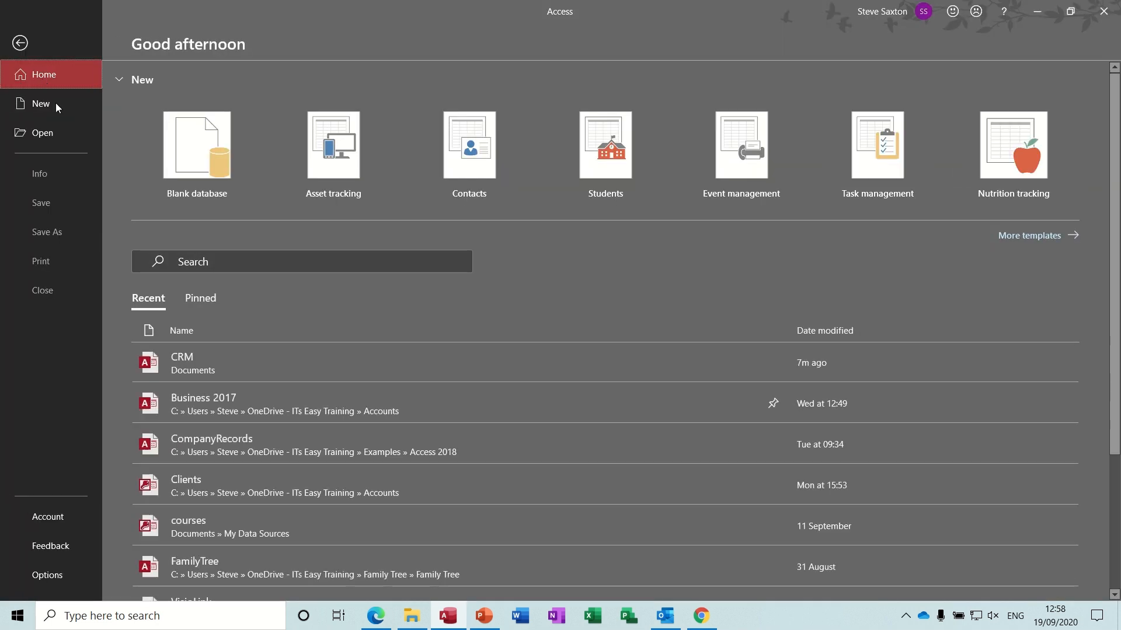
{"action": "left_click", "coordinate": [205, 363]}
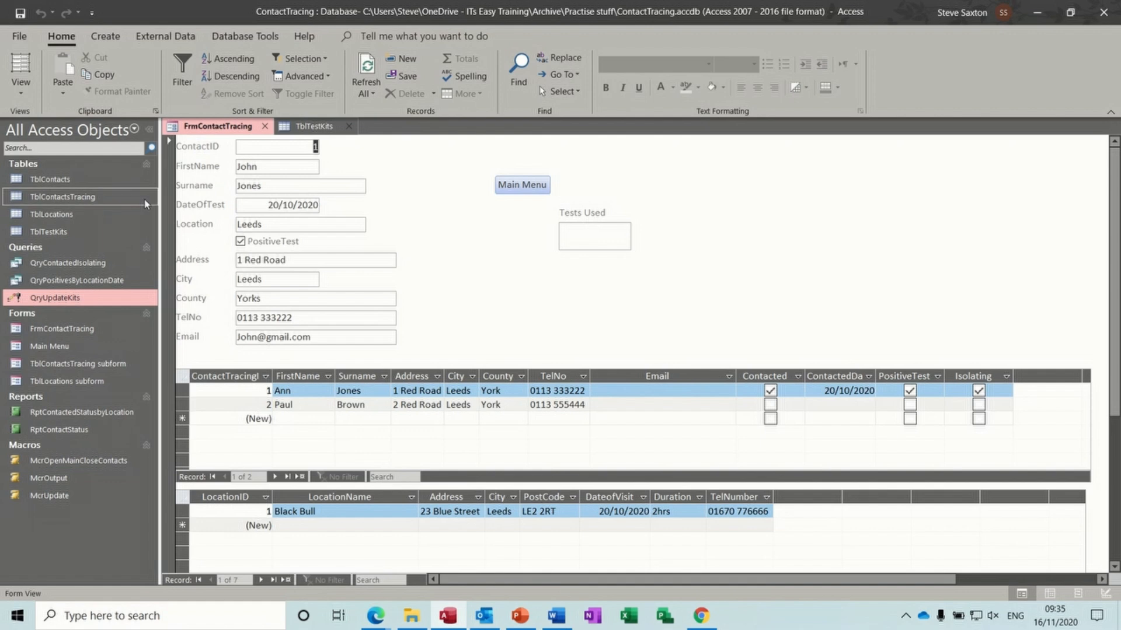
- Open TblContacts read-only in Design View to inspect its fields, then close it
{"action": "right_click", "coordinate": [73, 180]}
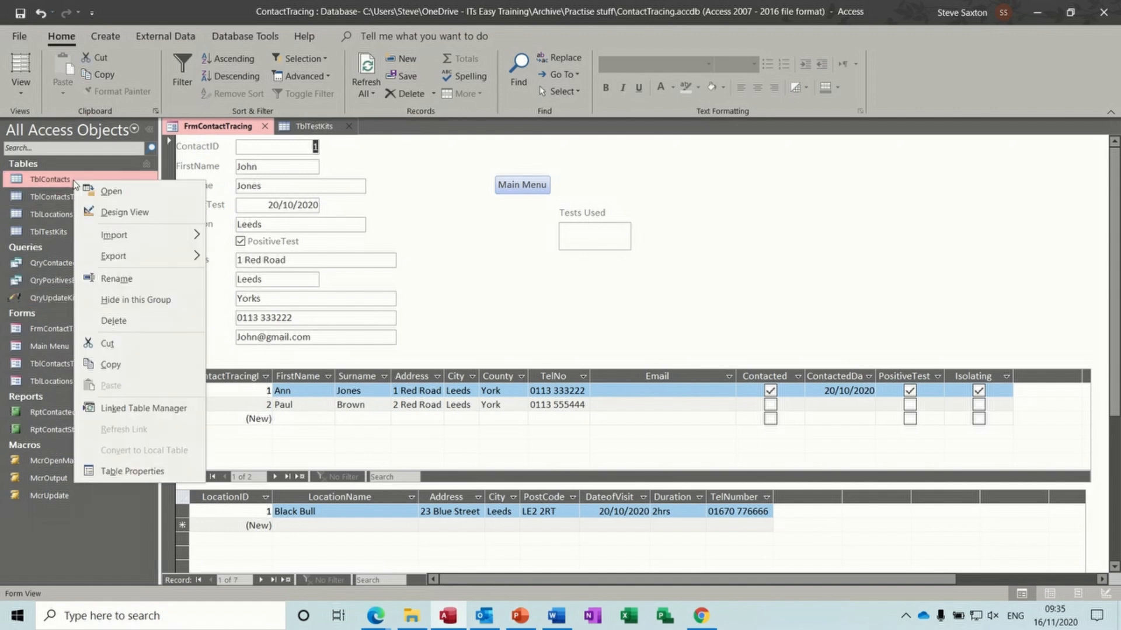
{"action": "left_click", "coordinate": [103, 212]}
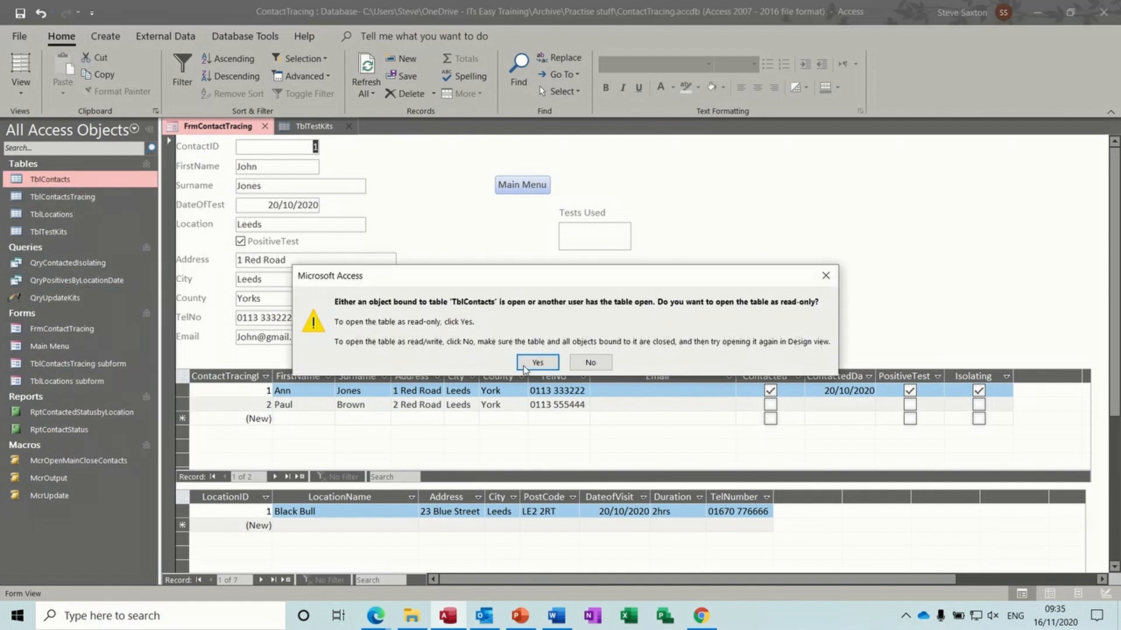
{"action": "left_click", "coordinate": [528, 365]}
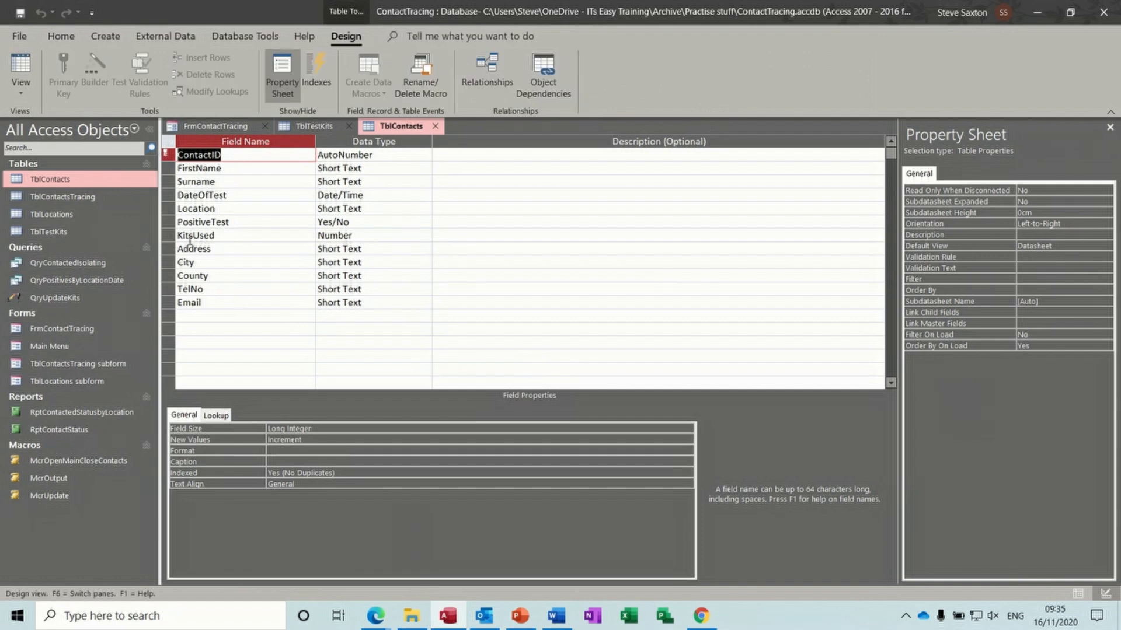
{"action": "left_click", "coordinate": [435, 129]}
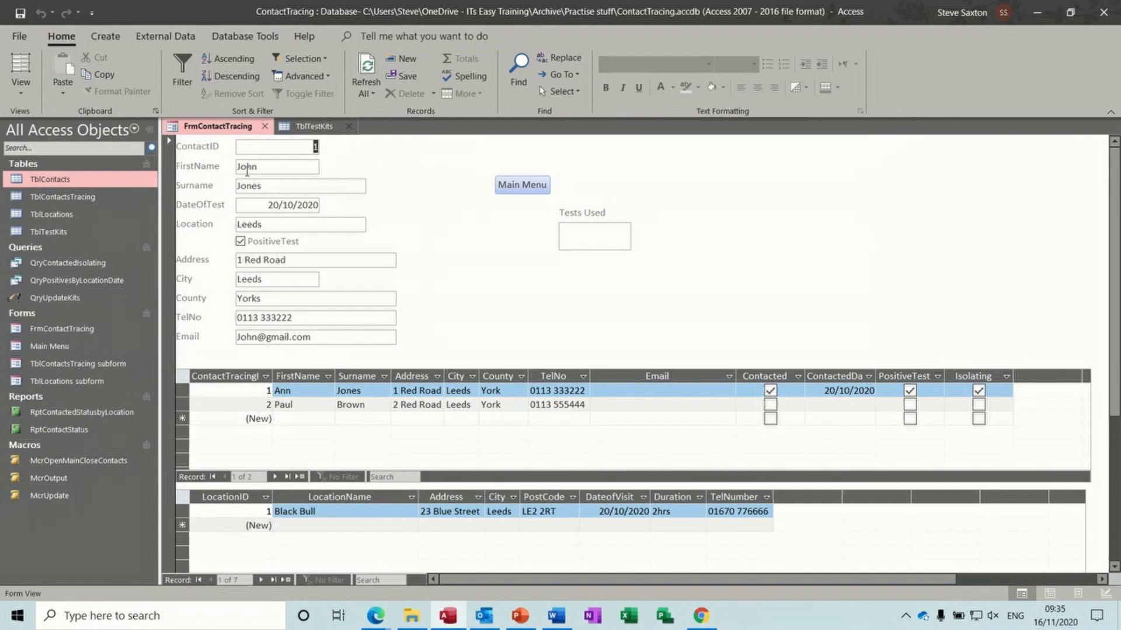
- Open TblTestKits and enter 10 in record 1's KitsUsed so KitsRemaining recalculates to 4990
{"action": "left_click", "coordinate": [59, 234]}
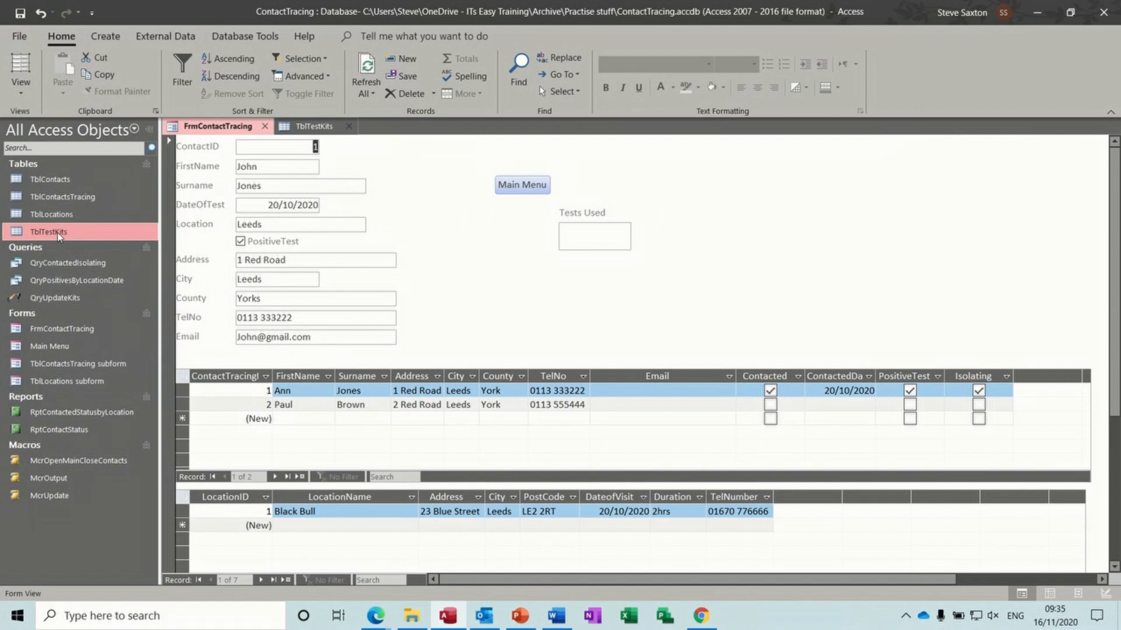
{"action": "double_click", "coordinate": [57, 232]}
{"action": "left_click", "coordinate": [392, 175]}
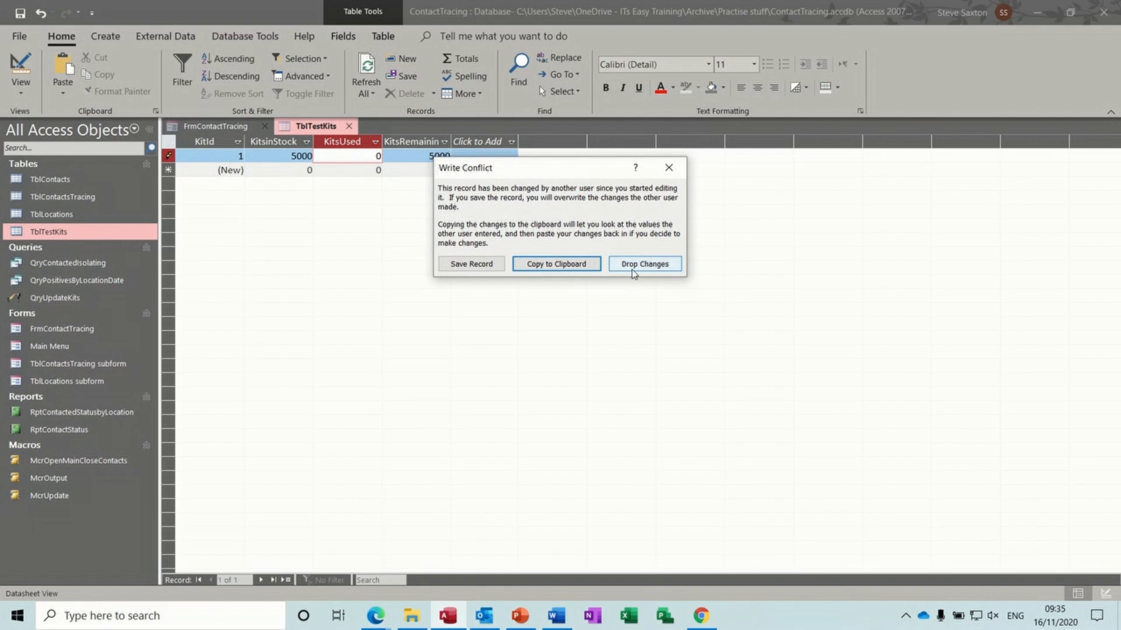
{"action": "left_click", "coordinate": [668, 167]}
{"action": "left_click", "coordinate": [335, 170]}
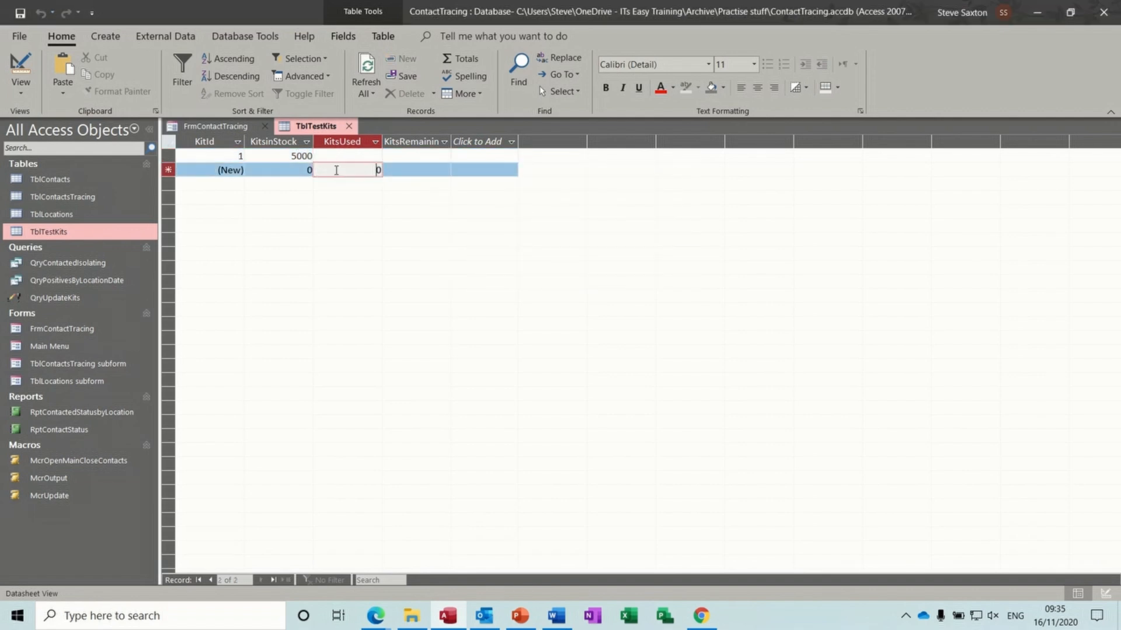
{"action": "left_click", "coordinate": [357, 155]}
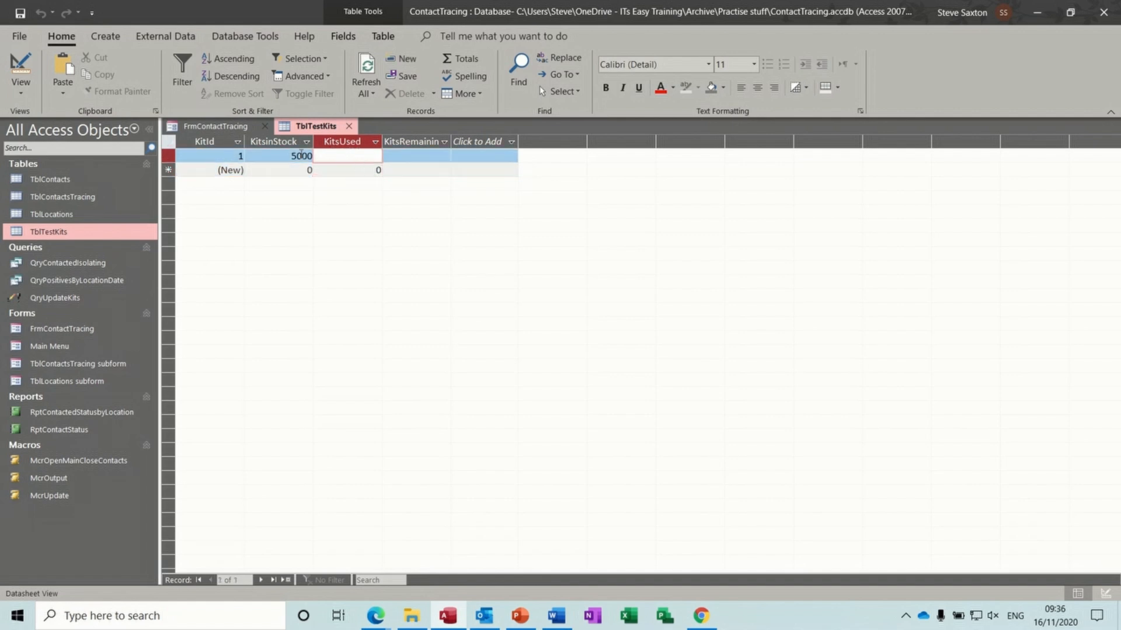
{"action": "left_click", "coordinate": [427, 153]}
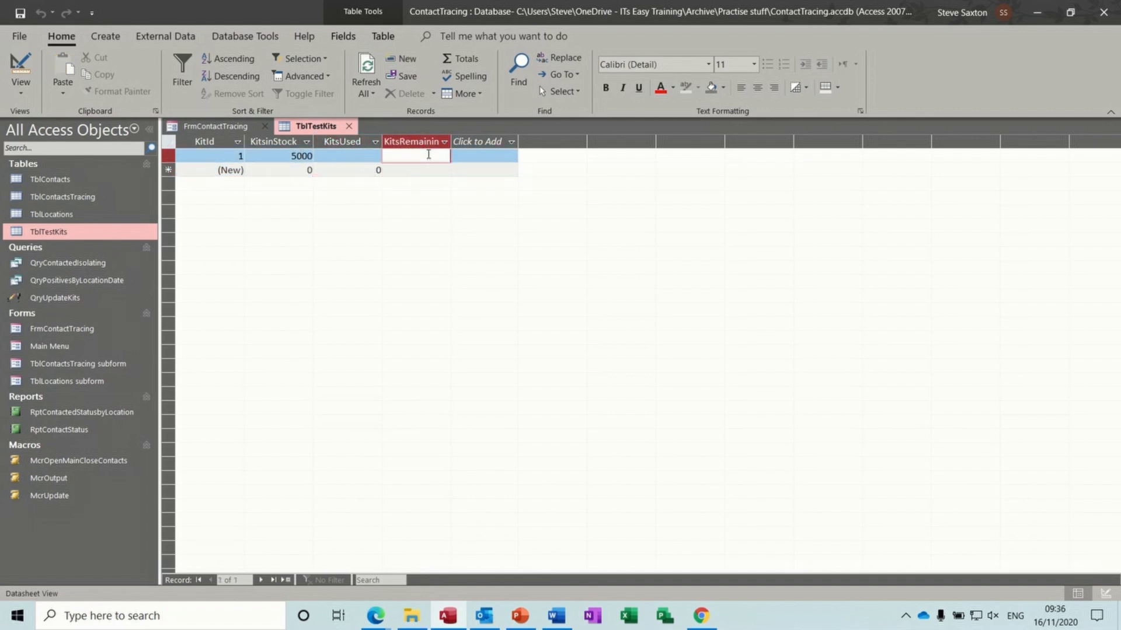
{"action": "left_click", "coordinate": [360, 154]}
{"action": "type", "text": "10"}
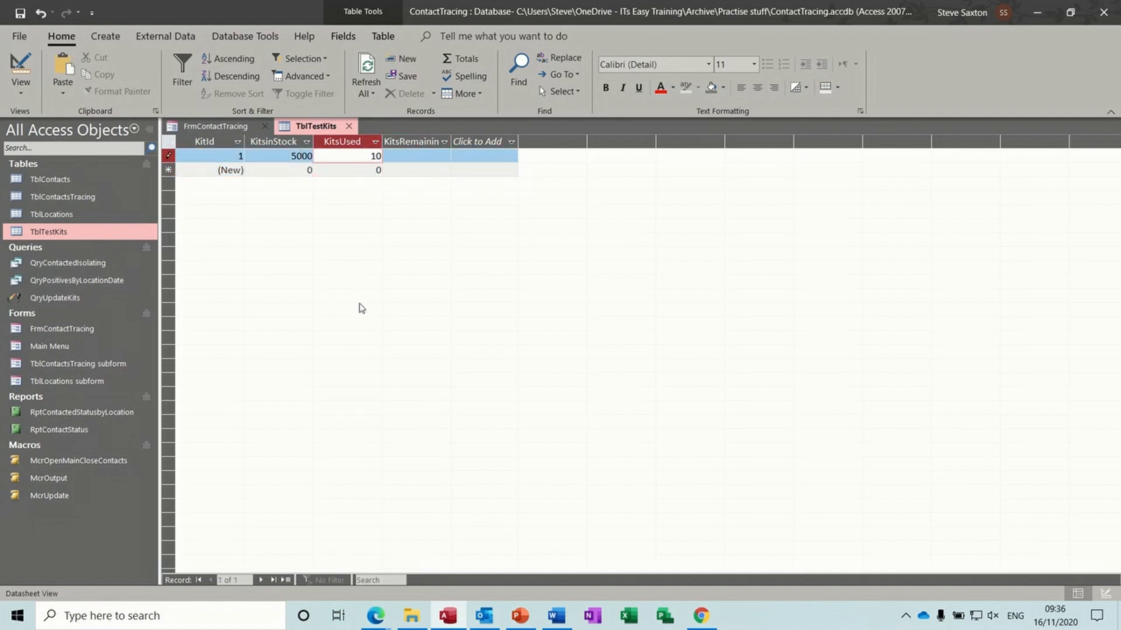
{"action": "left_click", "coordinate": [354, 170]}
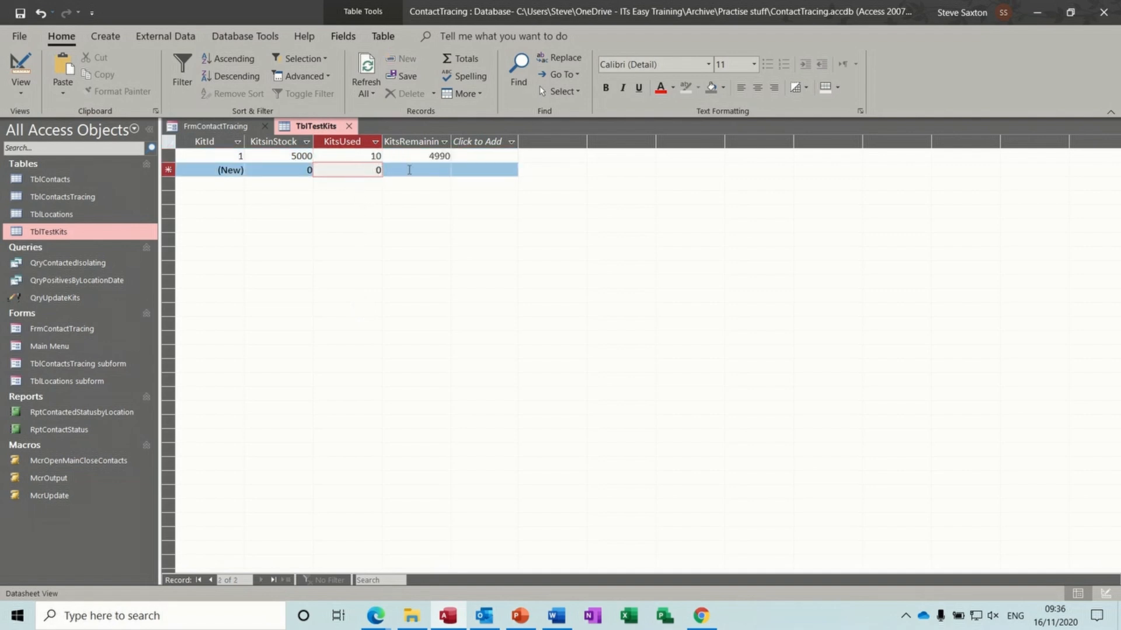
- Overwrite KitsUsed with 0 to restore the original kit count
{"action": "double_click", "coordinate": [376, 156]}
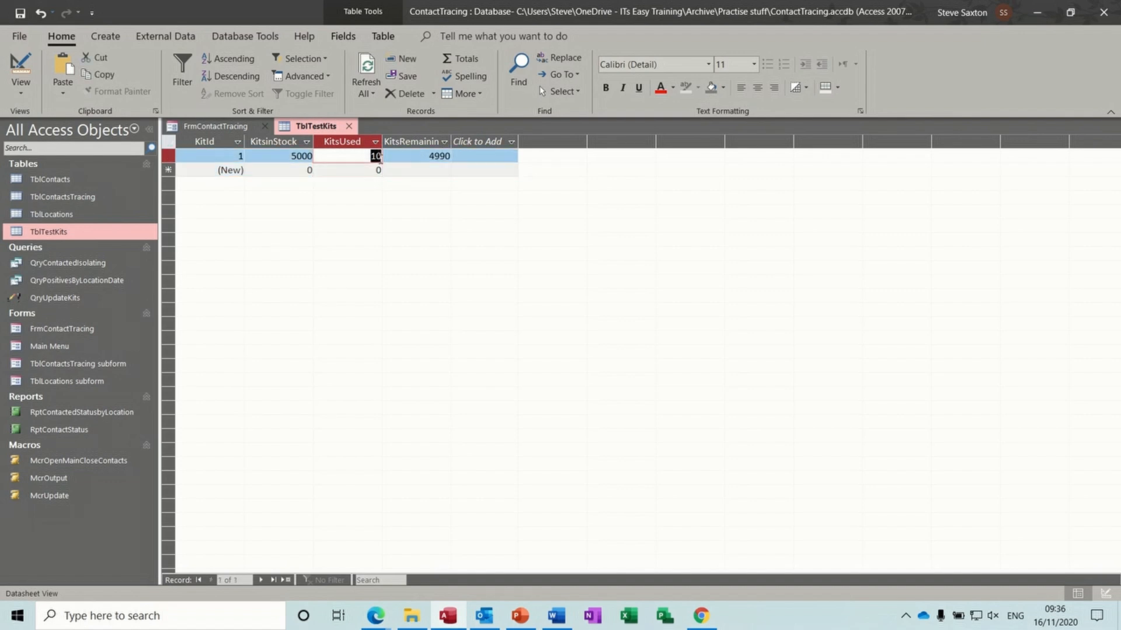
{"action": "type", "text": "0"}
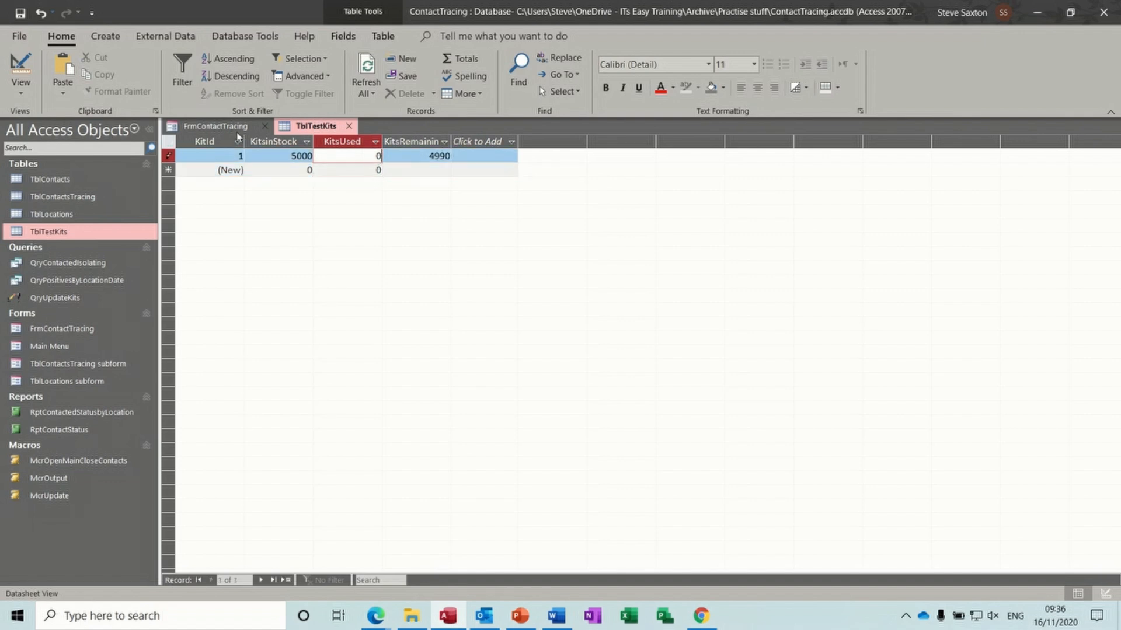
{"action": "left_click", "coordinate": [237, 130]}
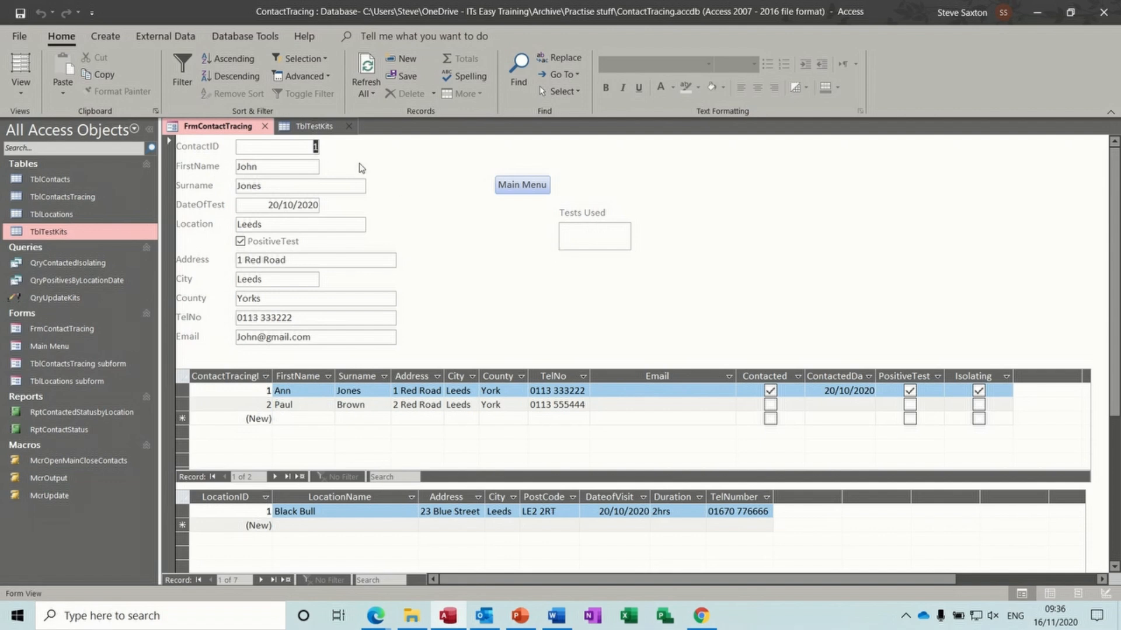
{"action": "left_click", "coordinate": [315, 128]}
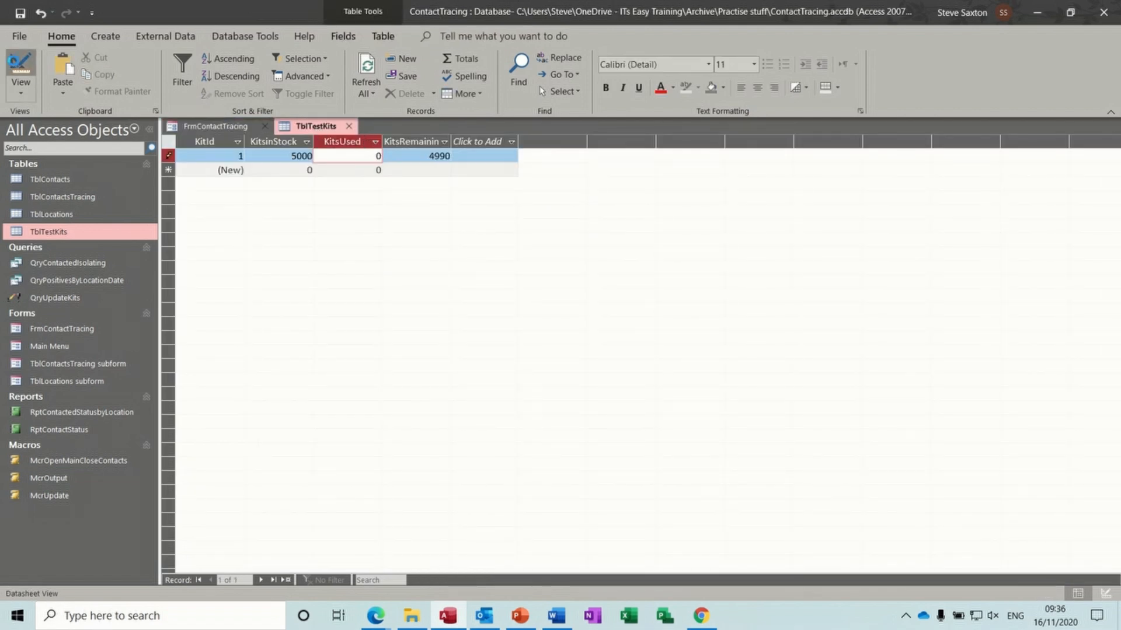
- Inspect the KitsRemaining calculated field in TblTestKits' Design View, then close the design
{"action": "left_click", "coordinate": [20, 64]}
{"action": "left_click", "coordinate": [257, 196]}
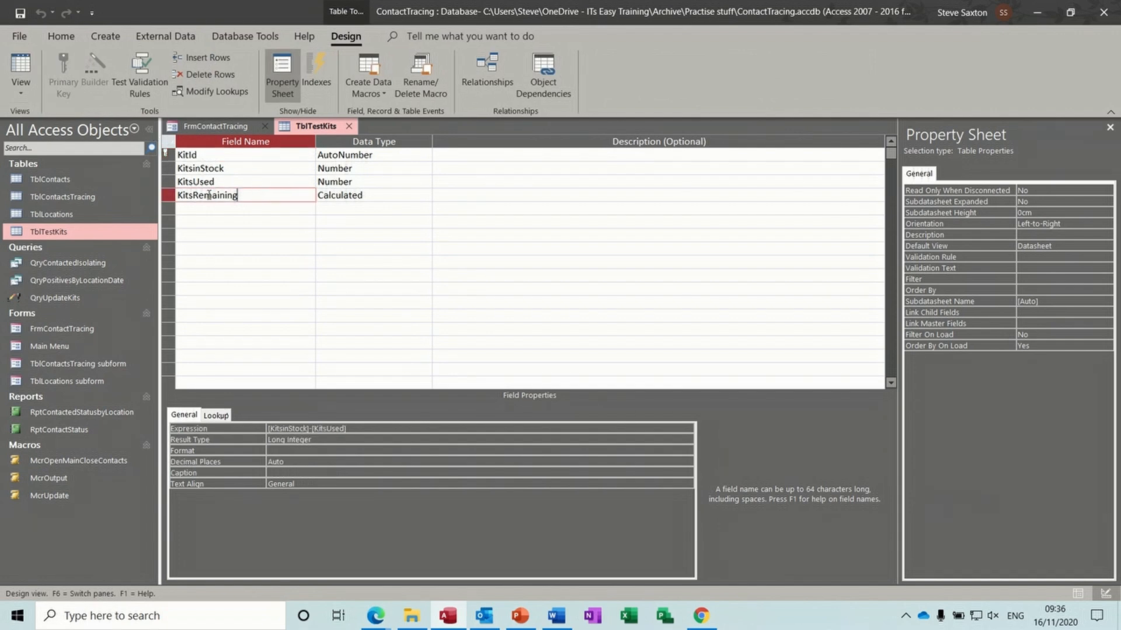
{"action": "left_click", "coordinate": [401, 196]}
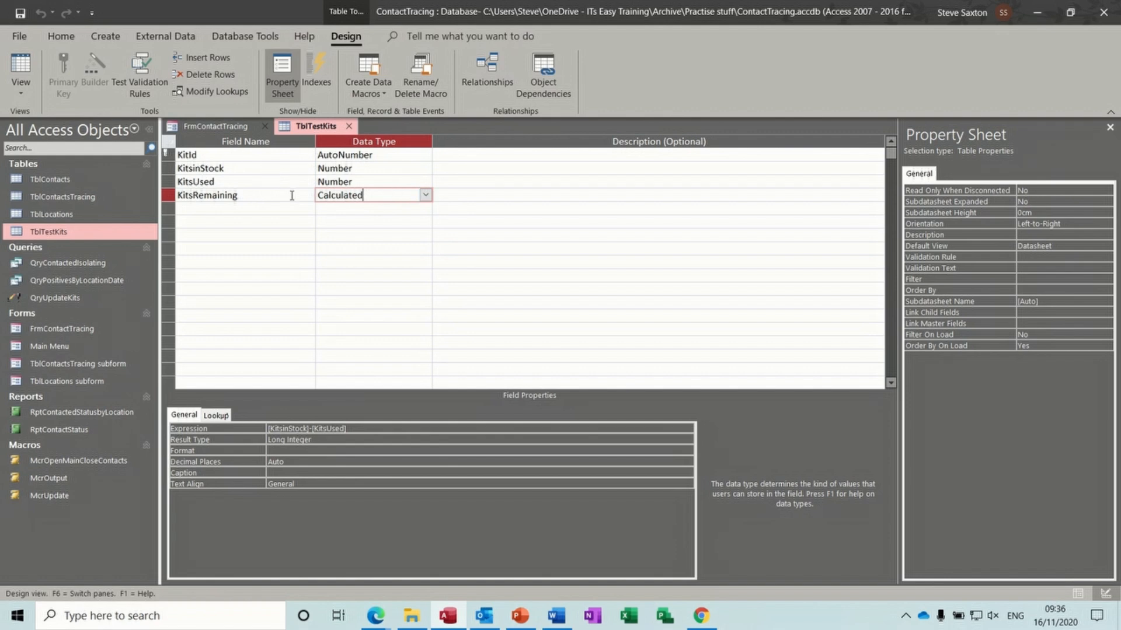
{"action": "left_click", "coordinate": [348, 126]}
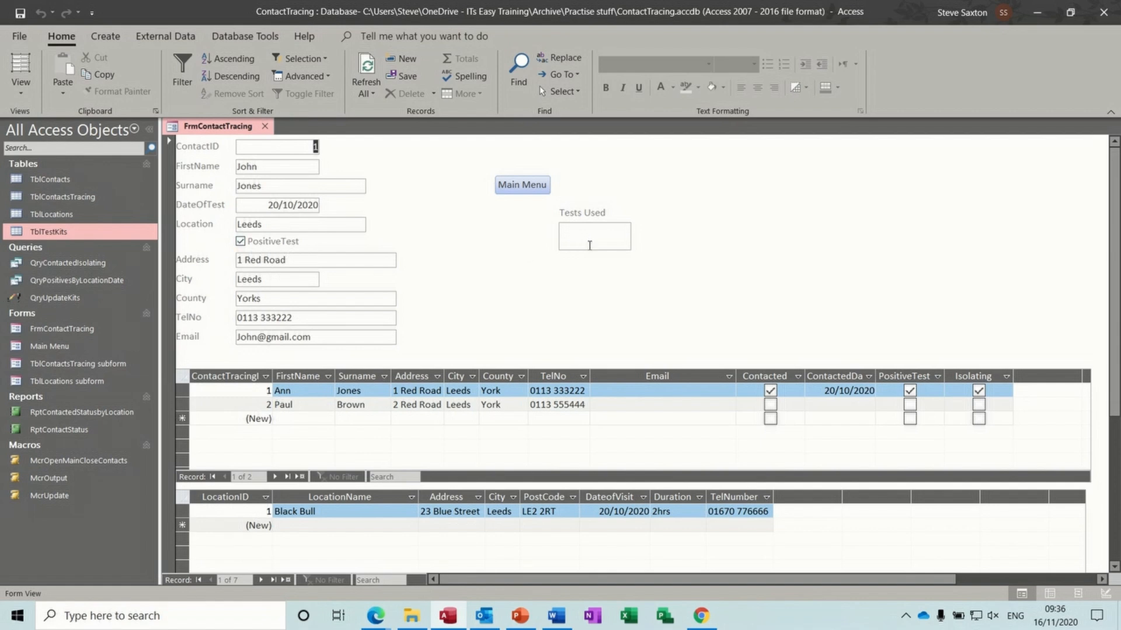
- Commit a Tests Used value on the form and confirm the one-row update query
{"action": "left_click", "coordinate": [622, 244]}
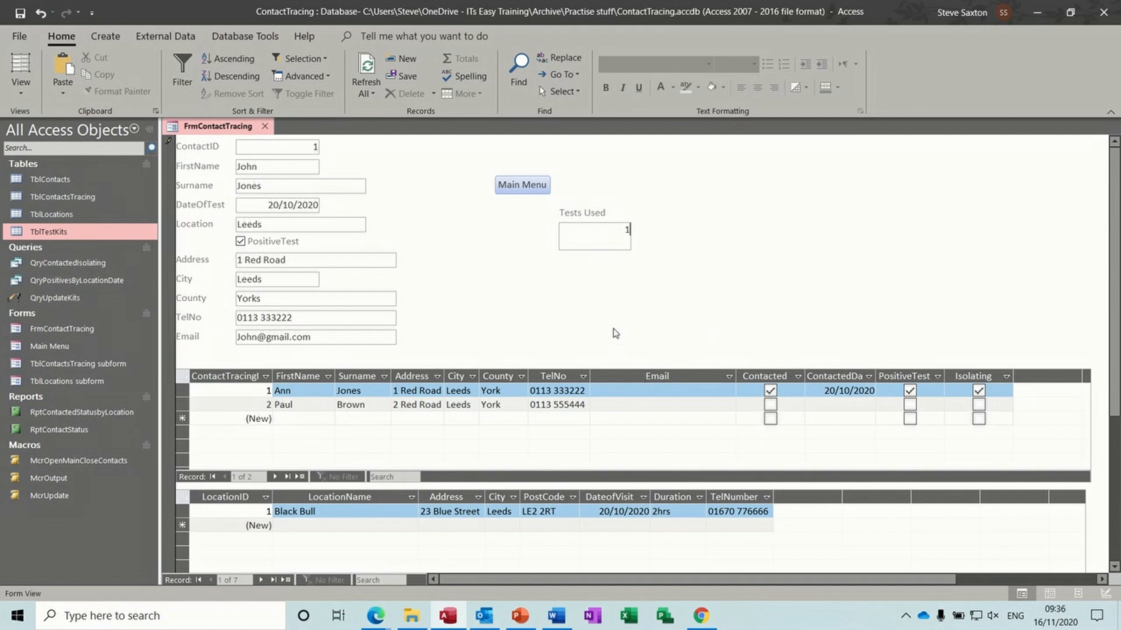
{"action": "key", "text": "Return"}
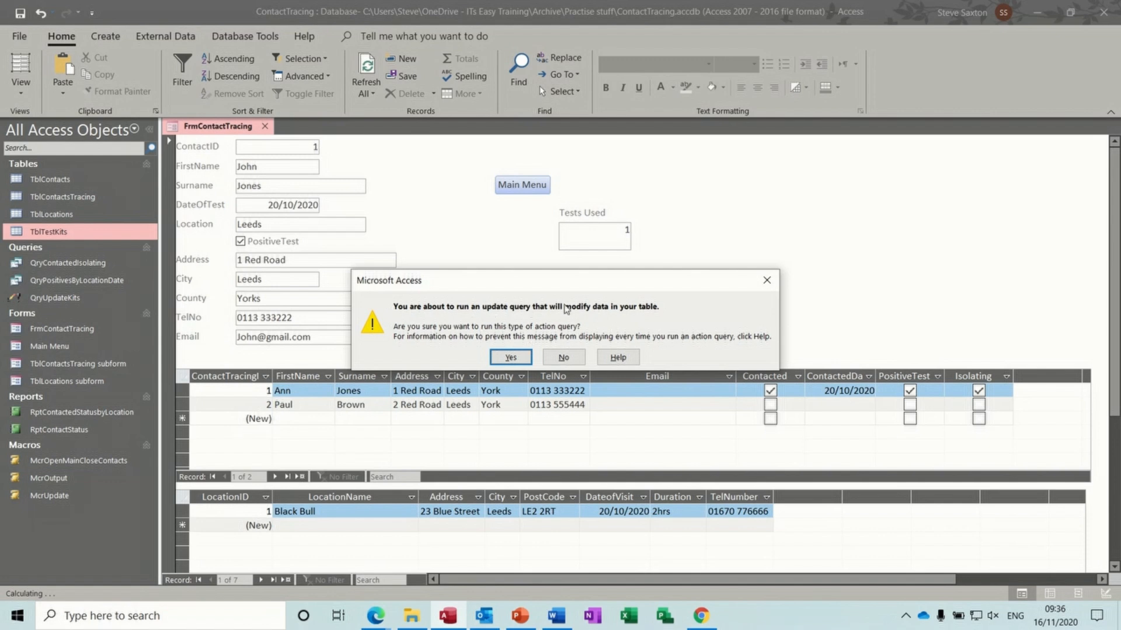
{"action": "left_click", "coordinate": [512, 357]}
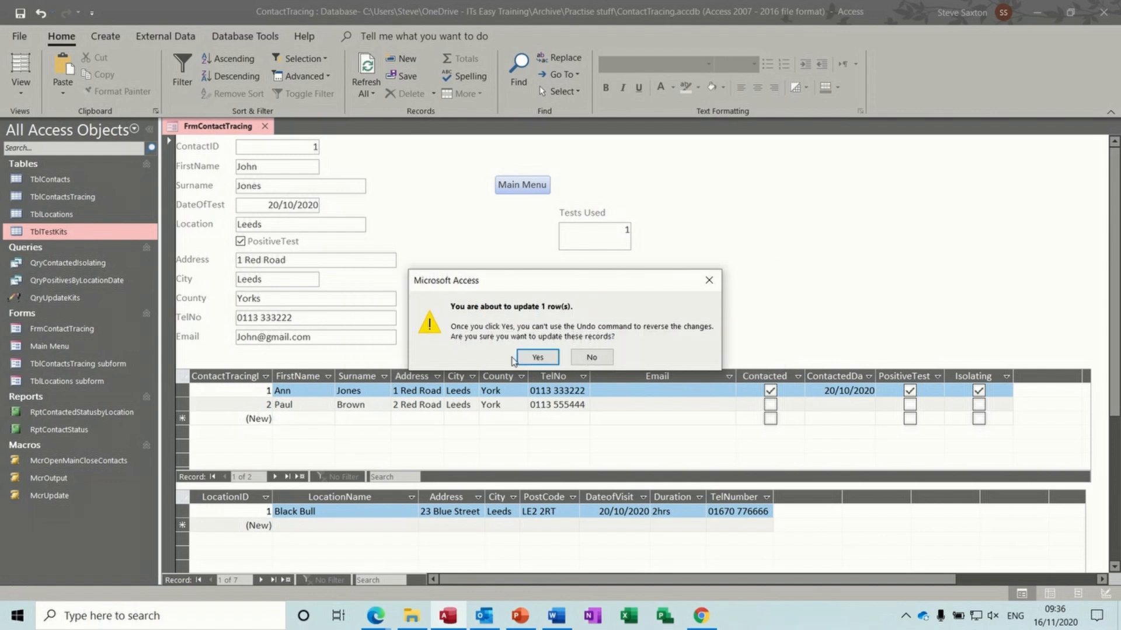
{"action": "left_click", "coordinate": [536, 357]}
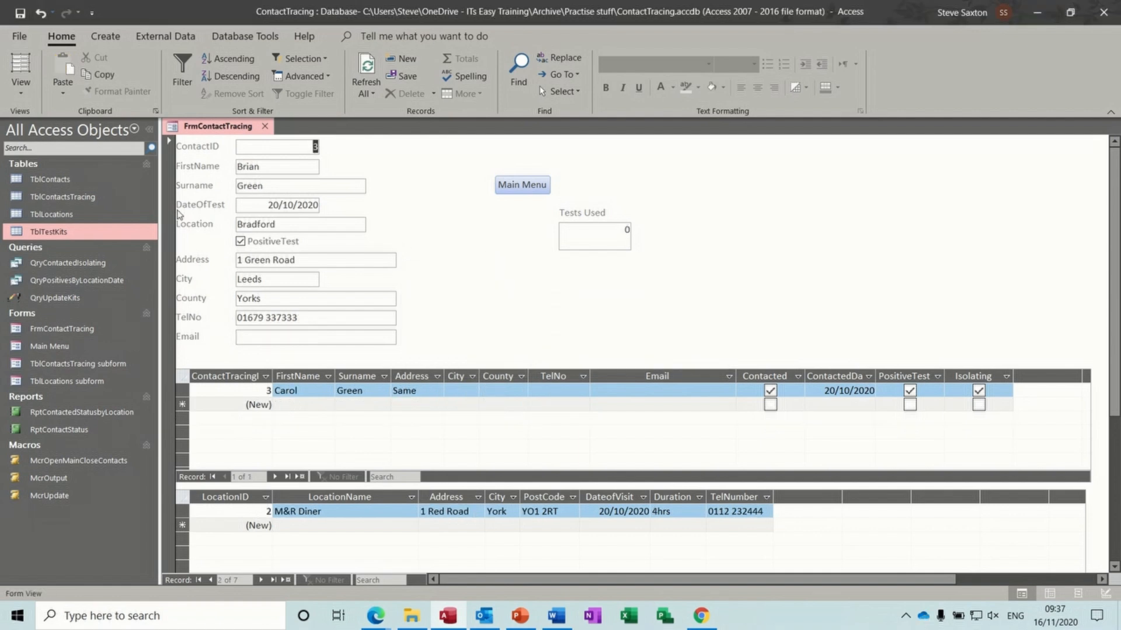
- Open TblTestKits to check the updated kit counts, then close it
{"action": "left_click", "coordinate": [64, 233]}
{"action": "double_click", "coordinate": [65, 233]}
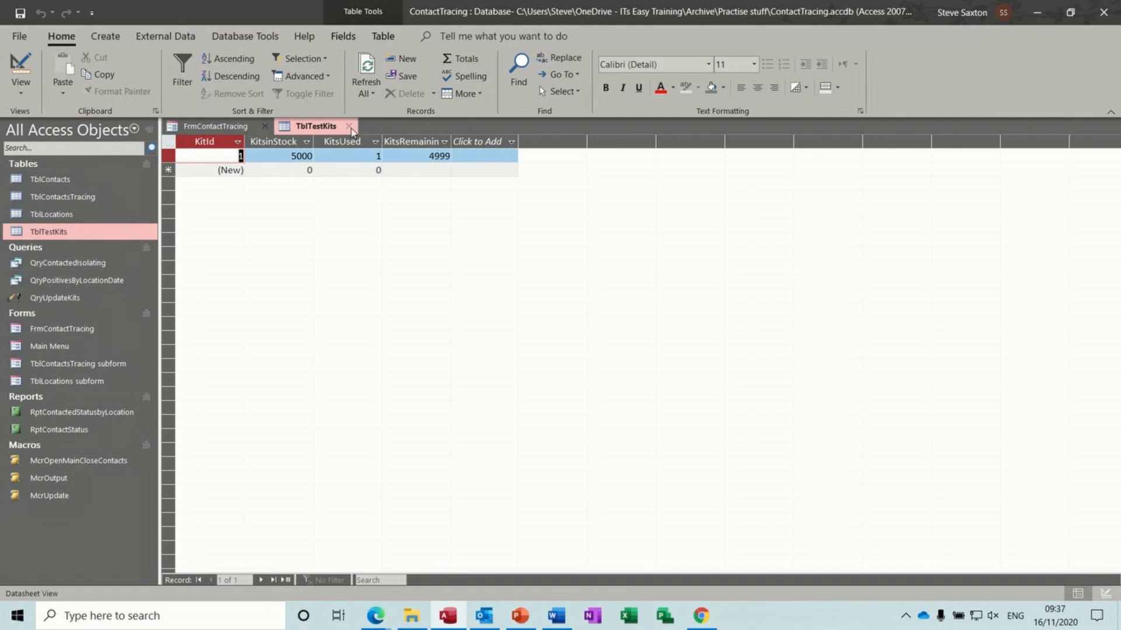
{"action": "left_click", "coordinate": [349, 126]}
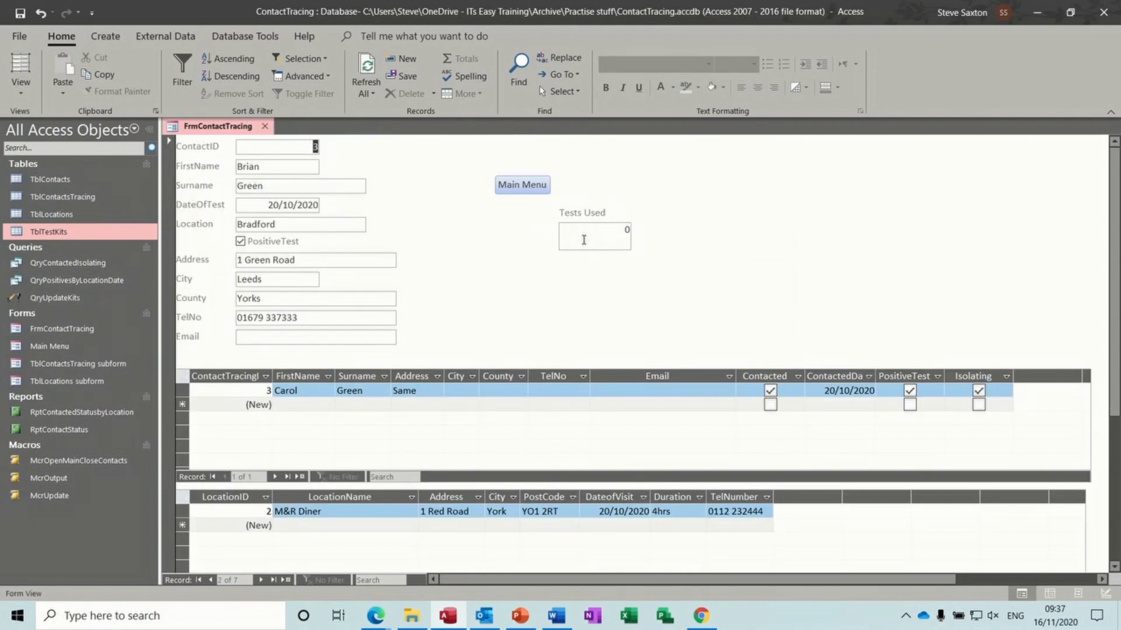
{"action": "left_click", "coordinate": [23, 89]}
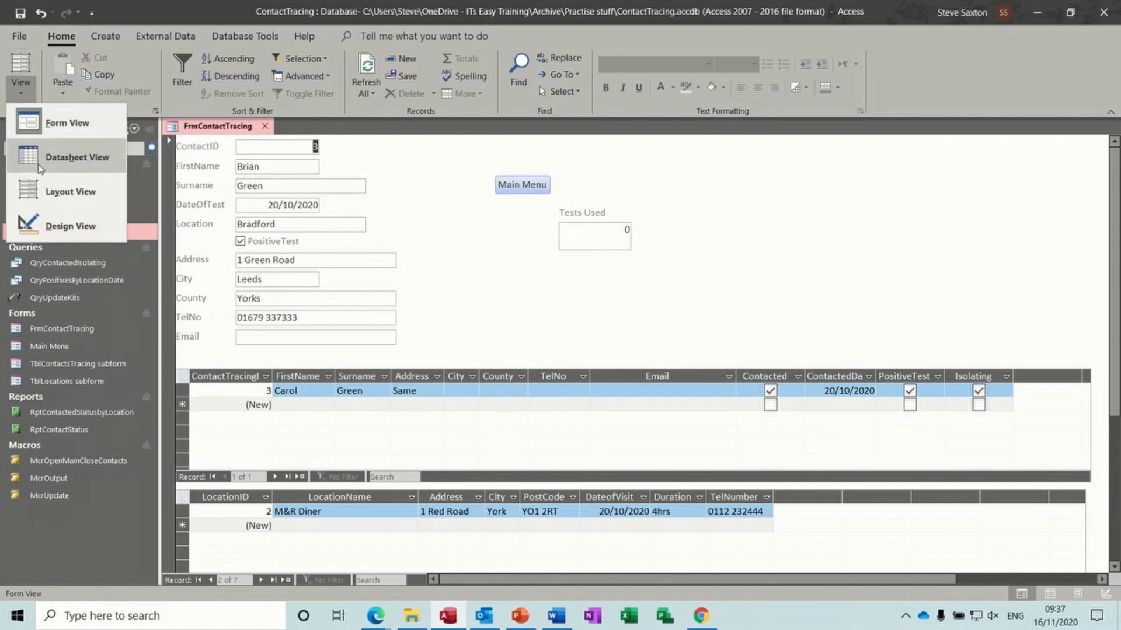
- In Design View, delete the Tests Used box and the QryUpdateKits query
{"action": "left_click", "coordinate": [65, 226]}
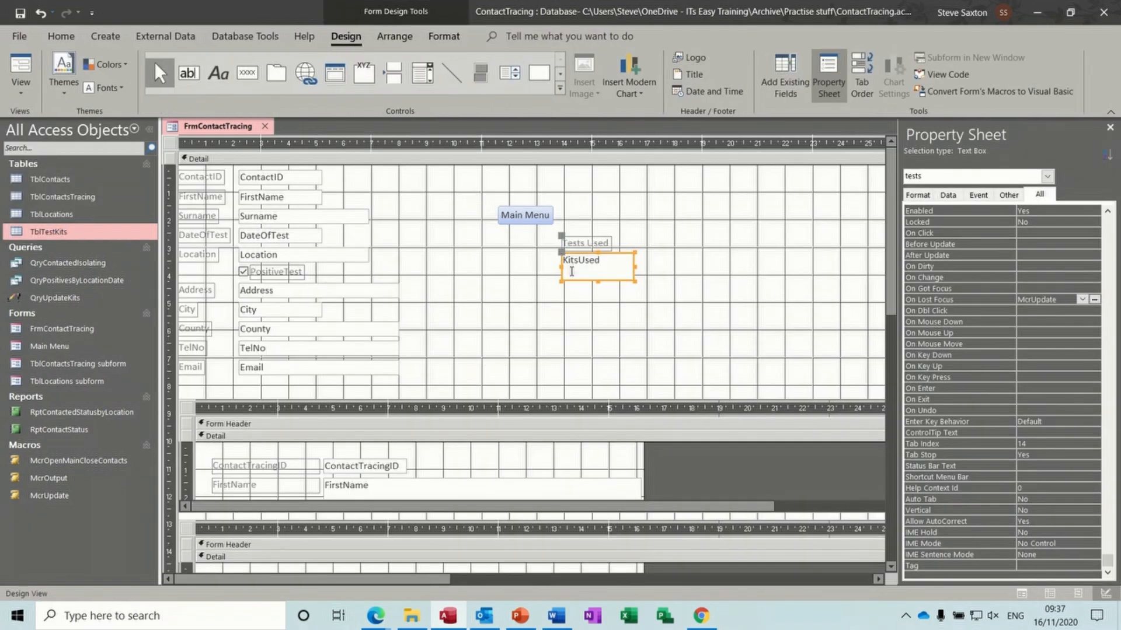
{"action": "key", "text": "Delete"}
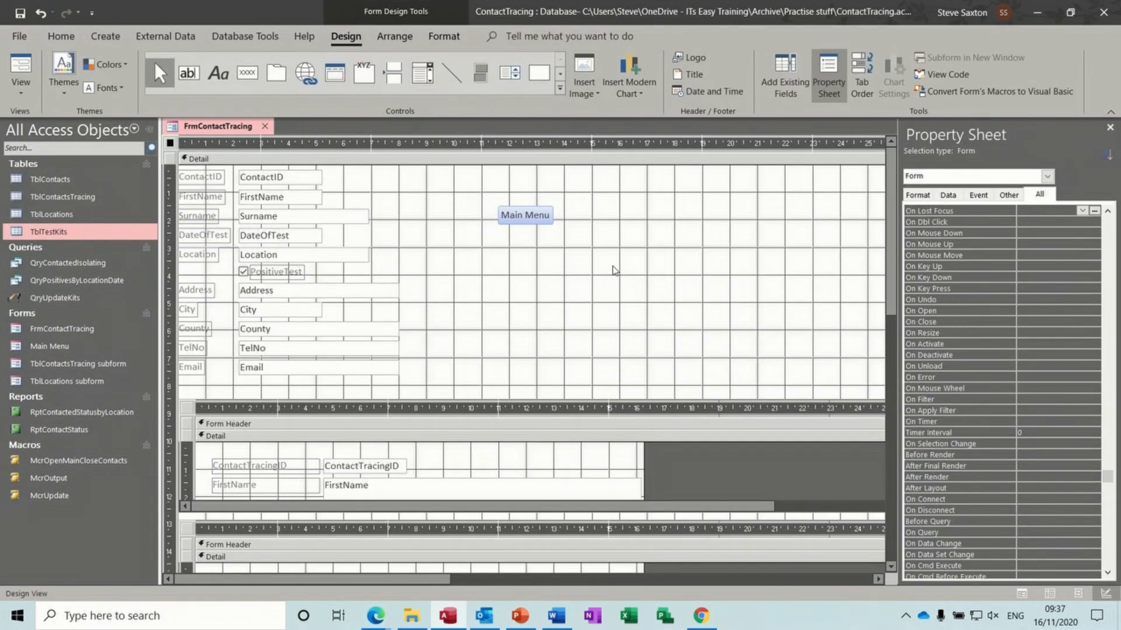
{"action": "left_click", "coordinate": [96, 298]}
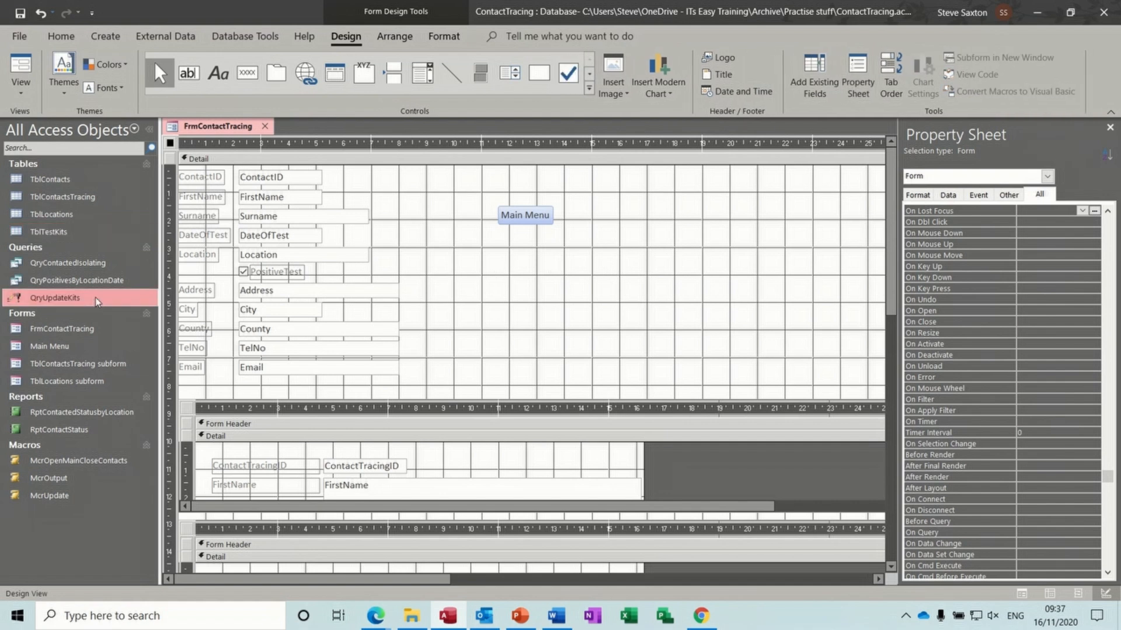
{"action": "key", "text": "Delete"}
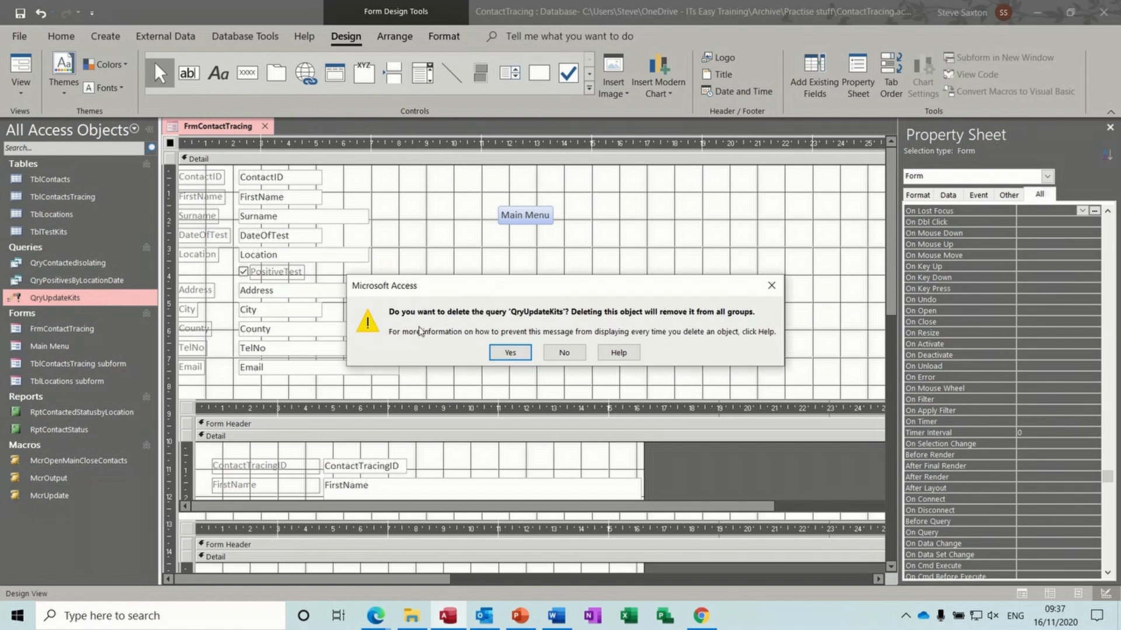
{"action": "left_click", "coordinate": [510, 354]}
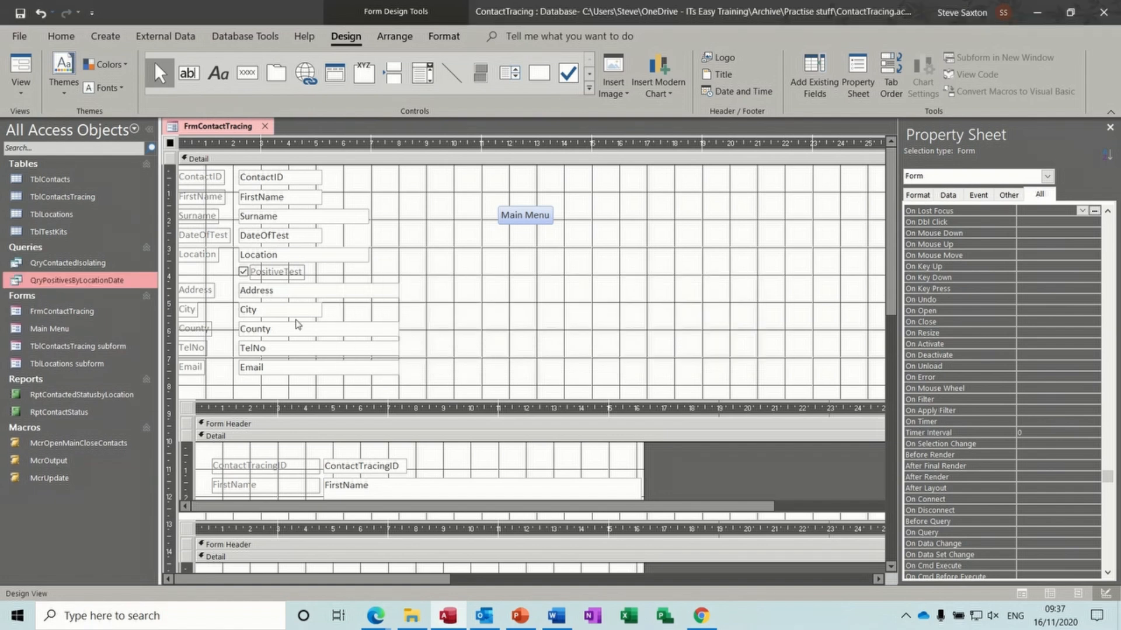
- Delete the McrUpdate macro from the navigation pane
{"action": "left_click", "coordinate": [61, 483]}
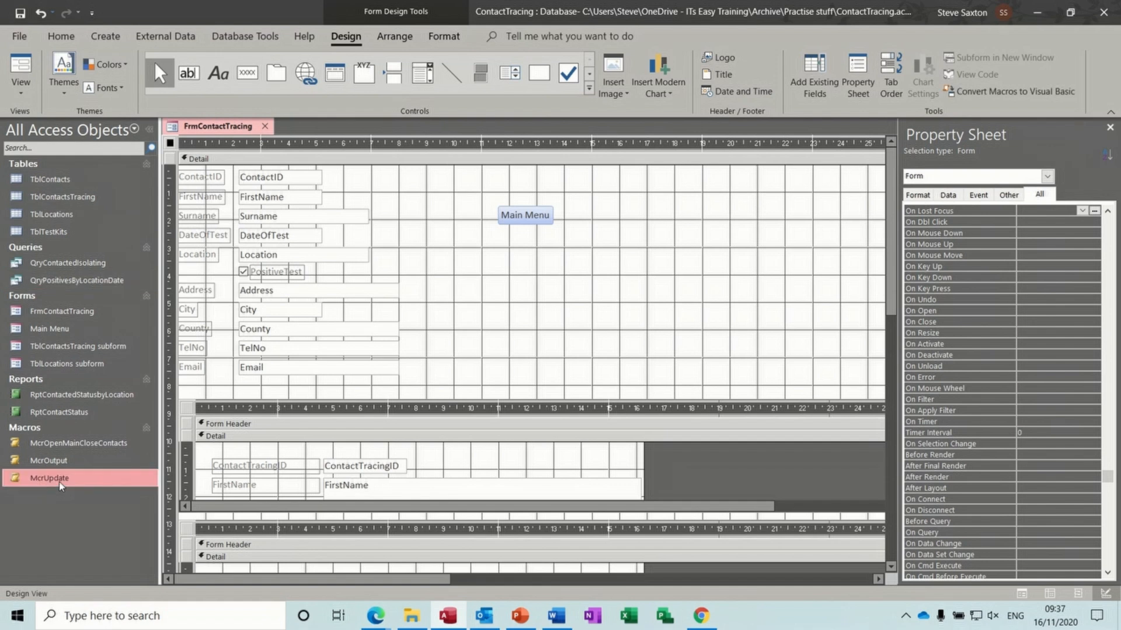
{"action": "key", "text": "Delete"}
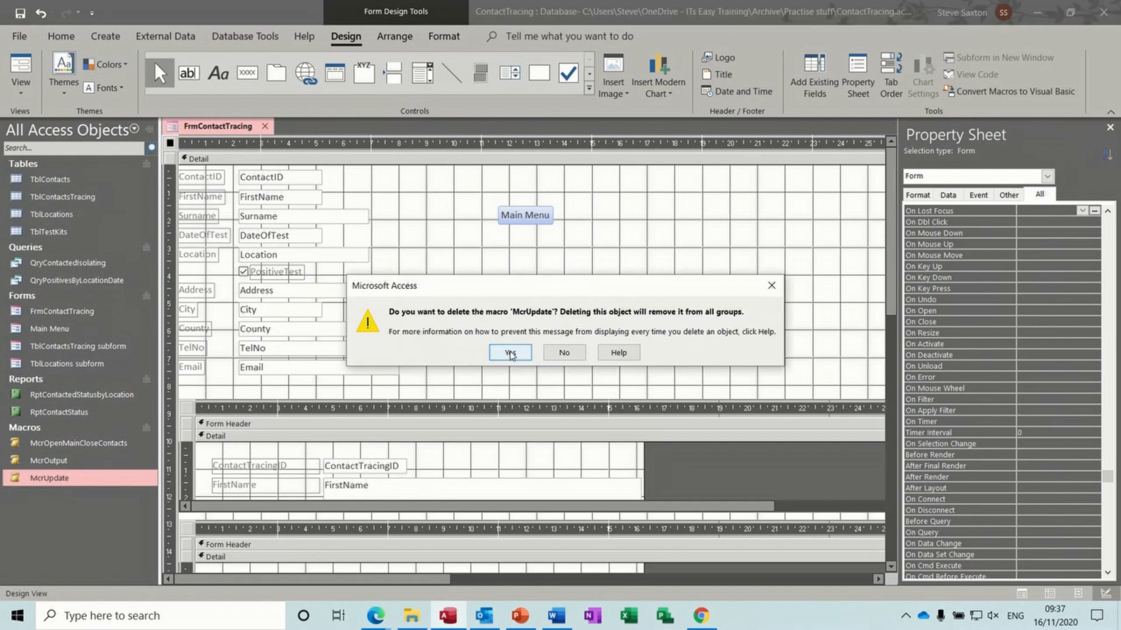
{"action": "left_click", "coordinate": [502, 351]}
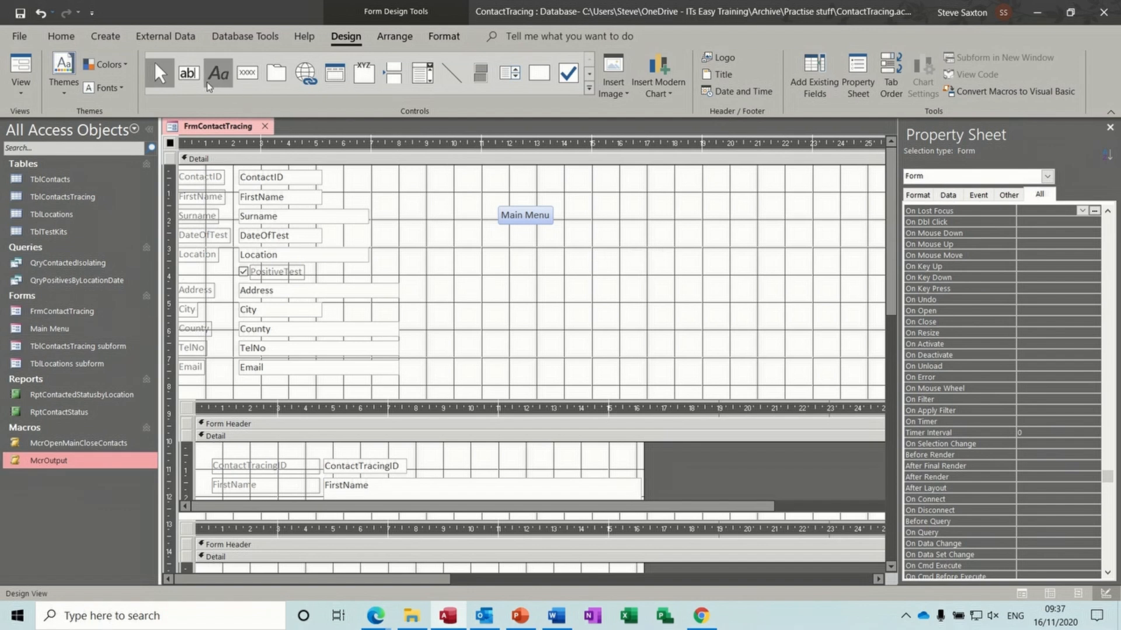
- Draw a new text box below the Main Menu button and bind it to KitsUsed
{"action": "left_click", "coordinate": [189, 73]}
{"action": "left_click_drag", "start_coordinate": [520, 253], "coordinate": [565, 279]}
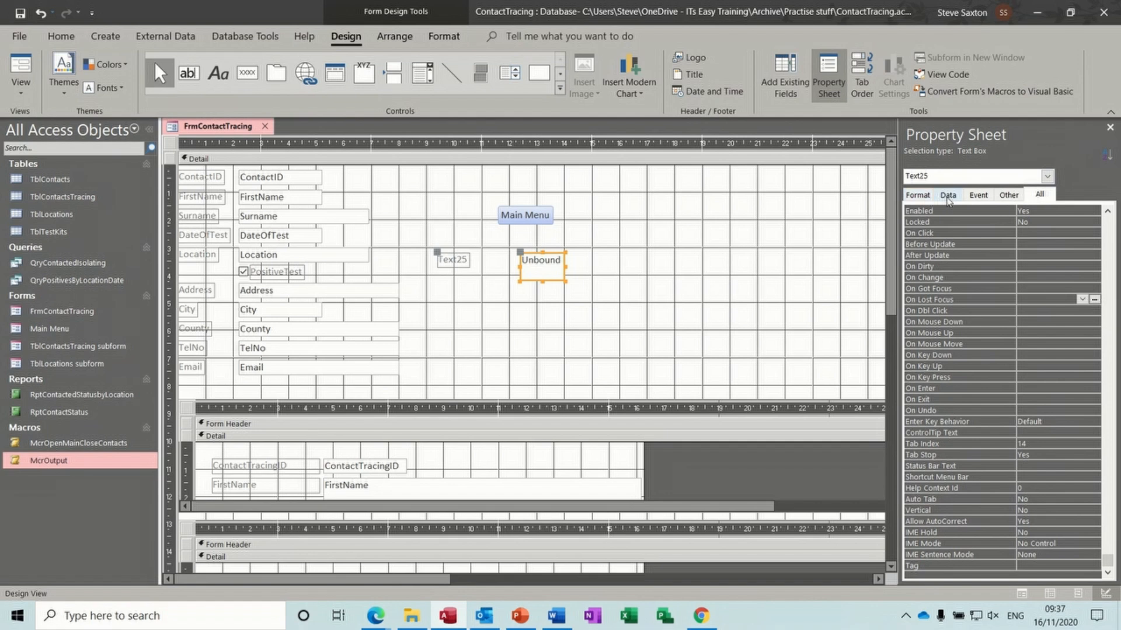
{"action": "left_click", "coordinate": [948, 195]}
{"action": "left_click", "coordinate": [1095, 210]}
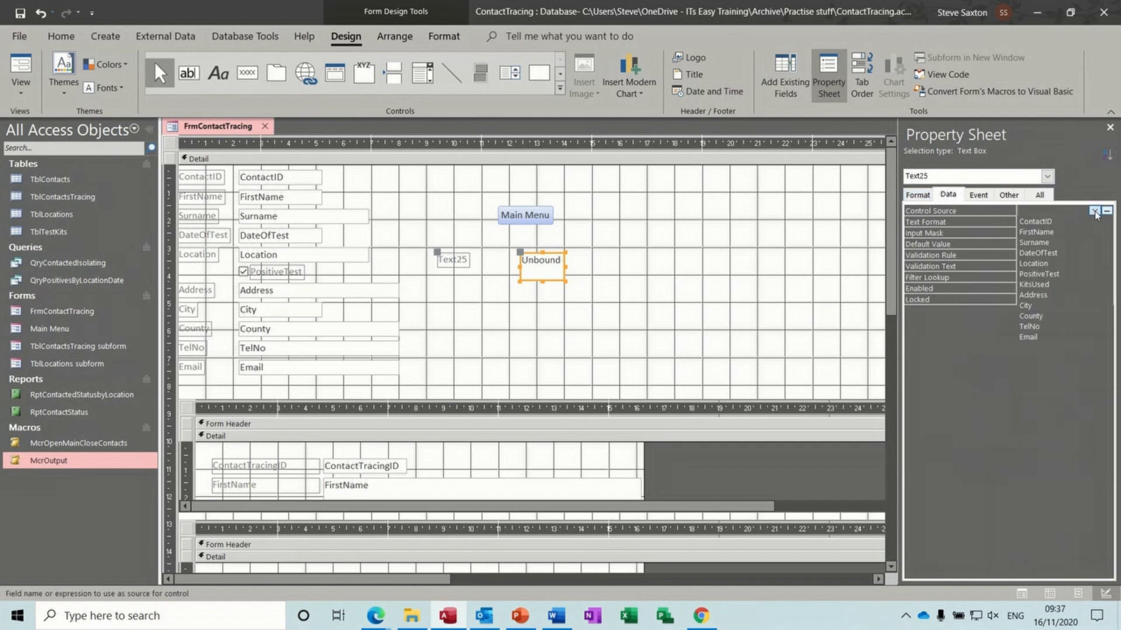
{"action": "left_click", "coordinate": [1065, 285]}
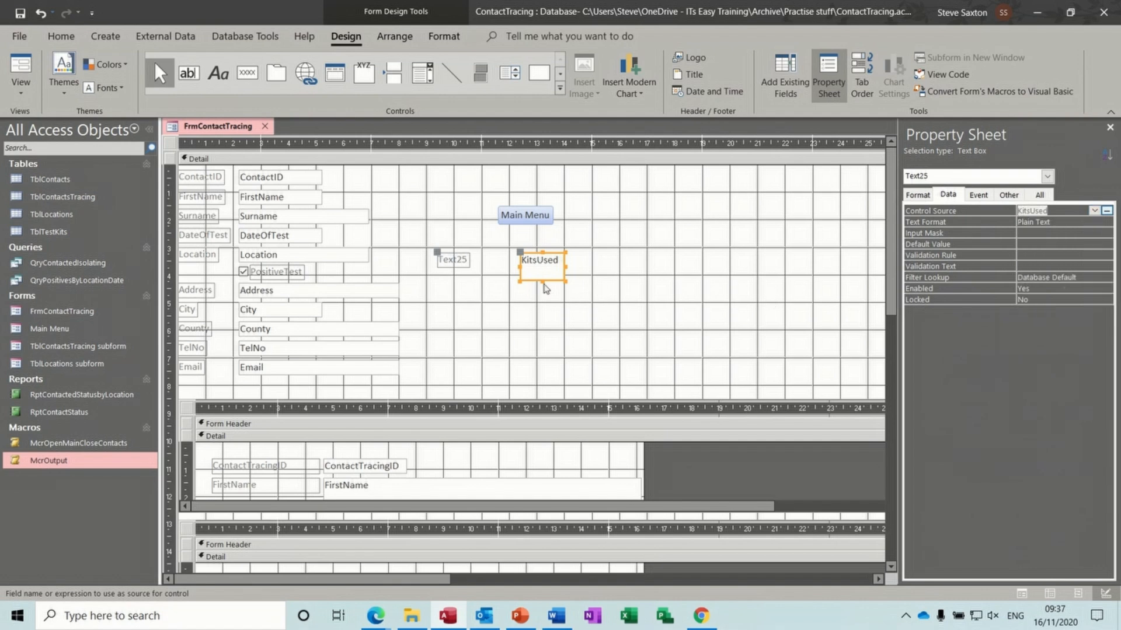
- Retitle its label 'Test Used', place it above the KitsUsed box, and save the form
{"action": "left_click", "coordinate": [469, 263]}
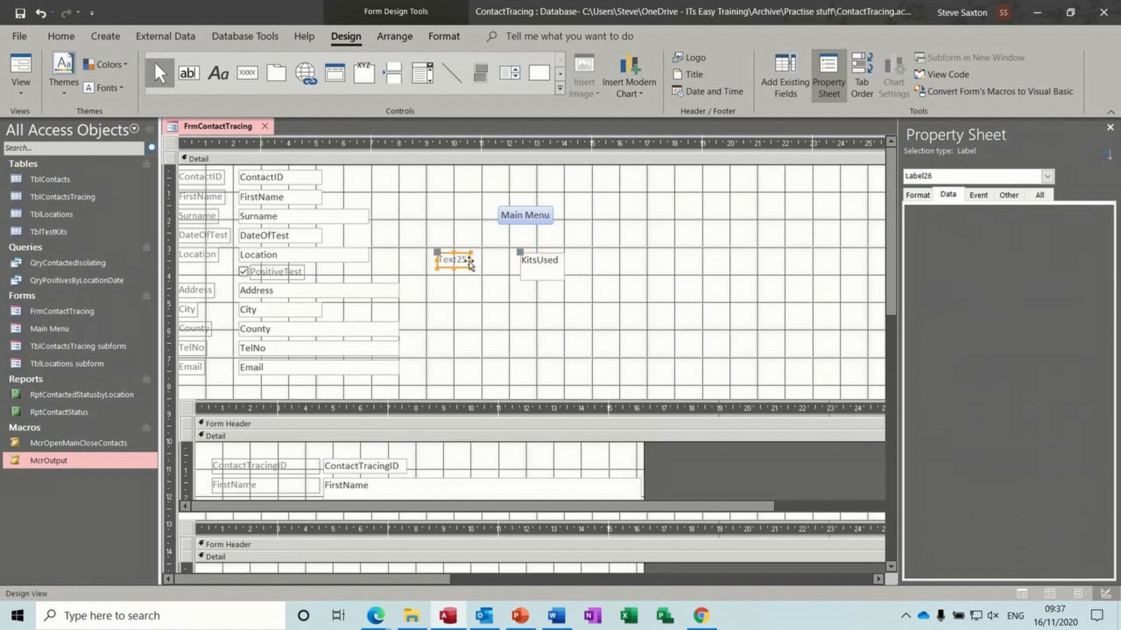
{"action": "left_click_drag", "start_coordinate": [470, 260], "coordinate": [437, 264]}
{"action": "type", "text": "Ki"}
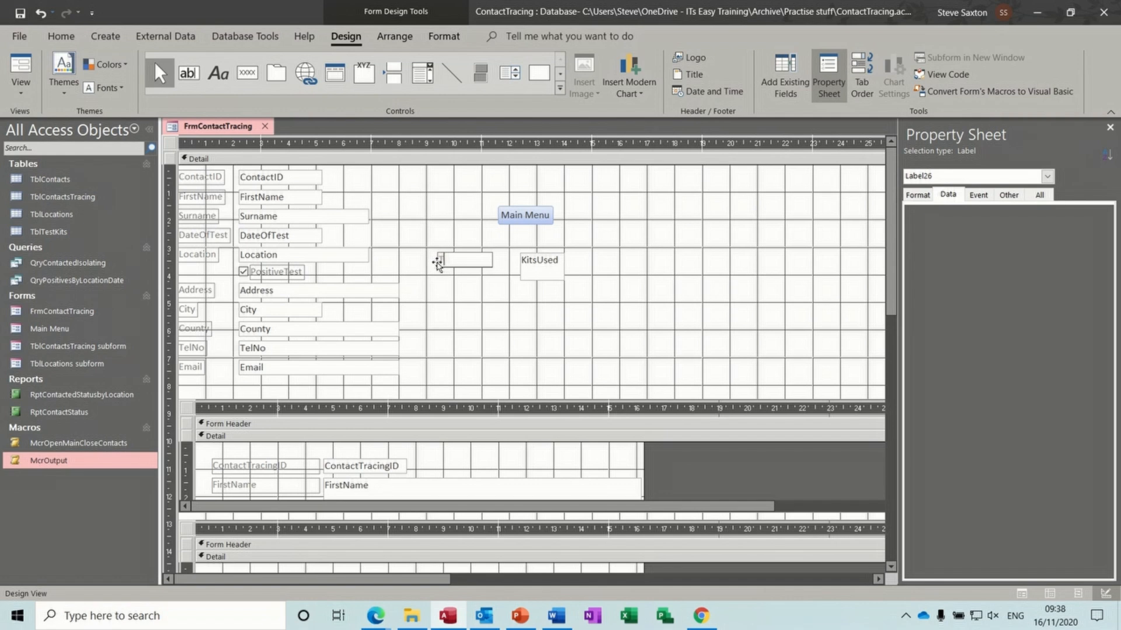
{"action": "type", "text": "Test Used"}
{"action": "left_click", "coordinate": [468, 286]}
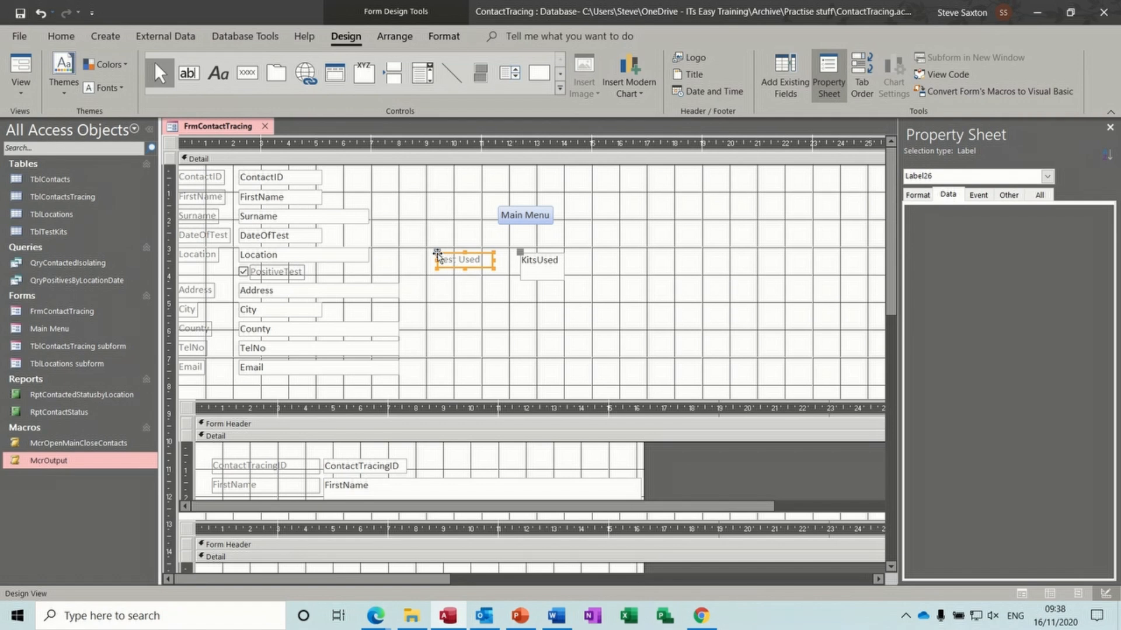
{"action": "left_click_drag", "start_coordinate": [439, 259], "coordinate": [520, 239]}
{"action": "left_click", "coordinate": [546, 301]}
{"action": "left_click", "coordinate": [545, 301]}
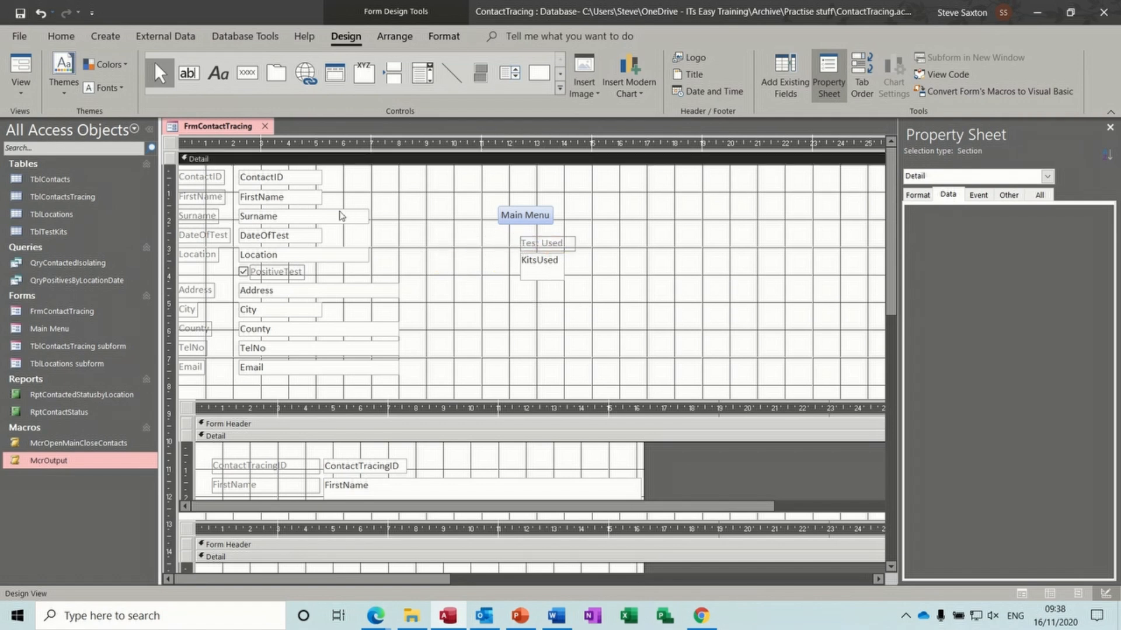
{"action": "left_click", "coordinate": [21, 14]}
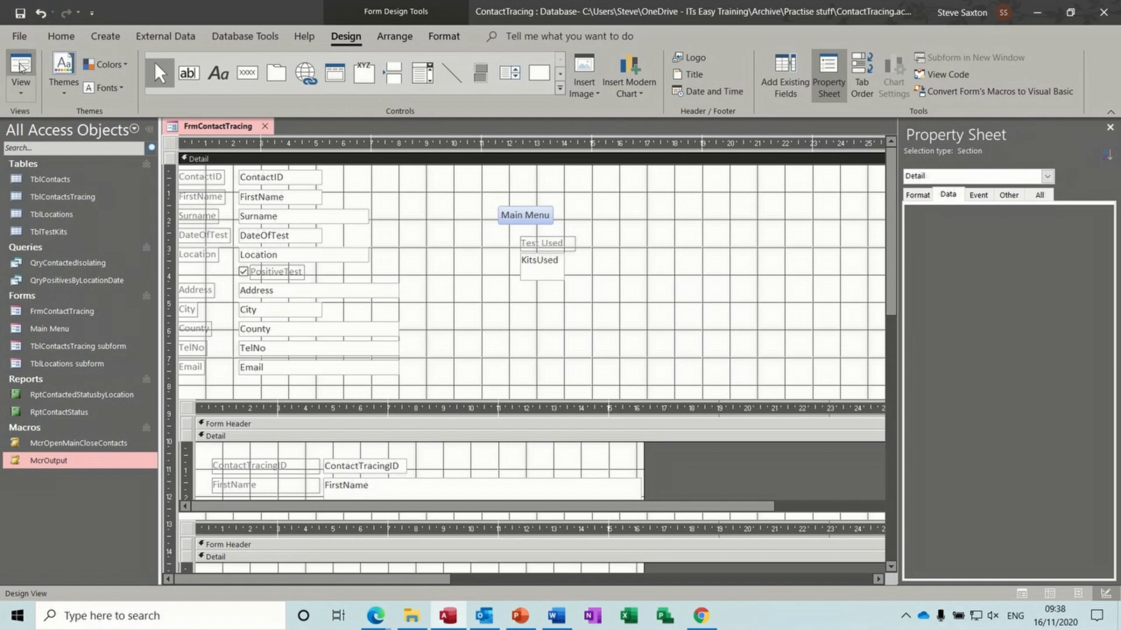
{"action": "left_click", "coordinate": [21, 69]}
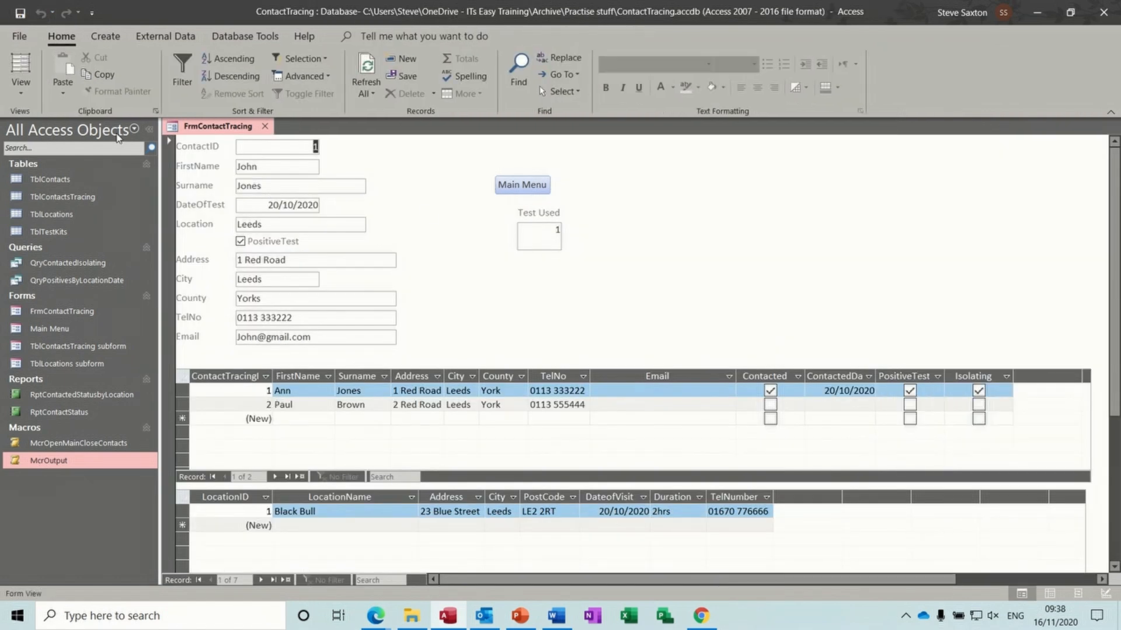
- Back in Design View, set the KitsUsed text box's Name property to 'tests'
{"action": "left_click", "coordinate": [21, 95]}
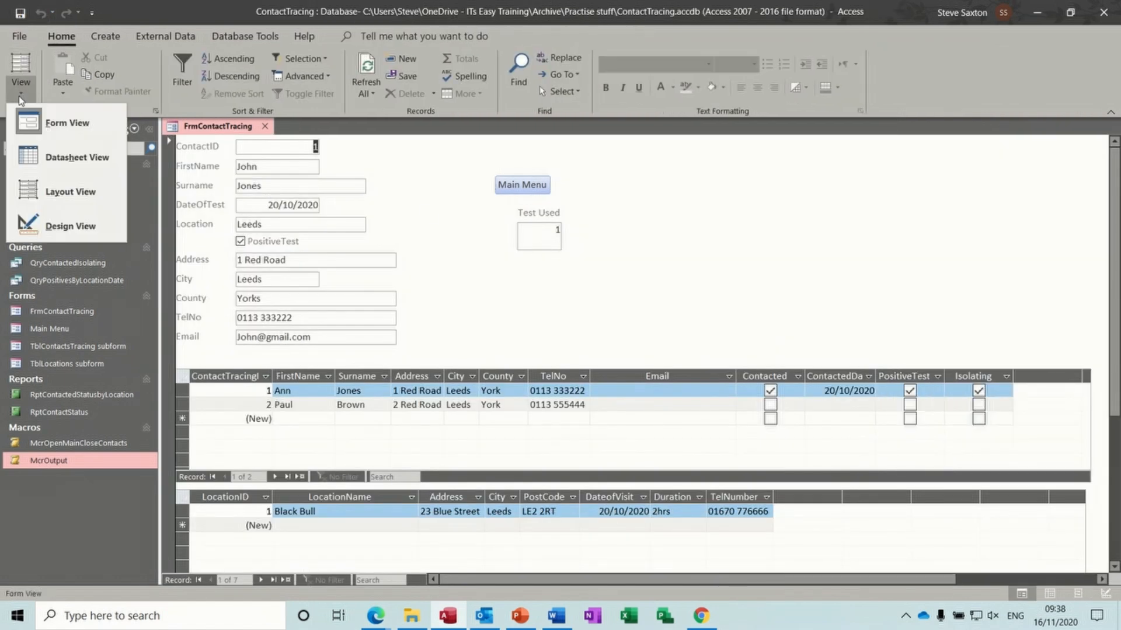
{"action": "left_click", "coordinate": [67, 226]}
{"action": "left_click", "coordinate": [554, 279]}
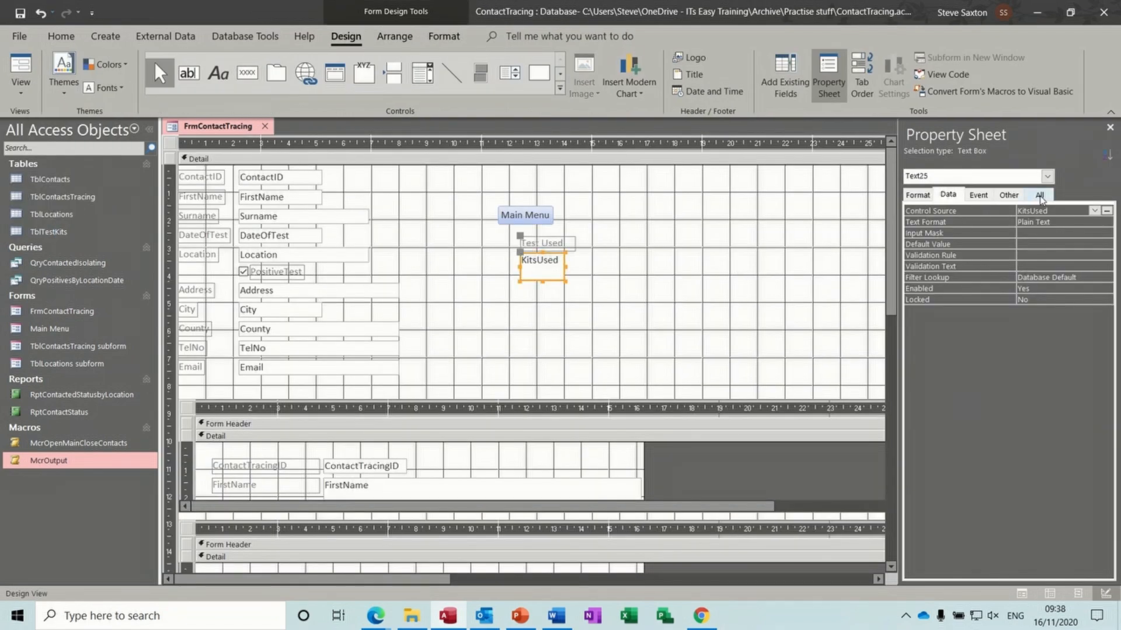
{"action": "left_click", "coordinate": [1040, 195]}
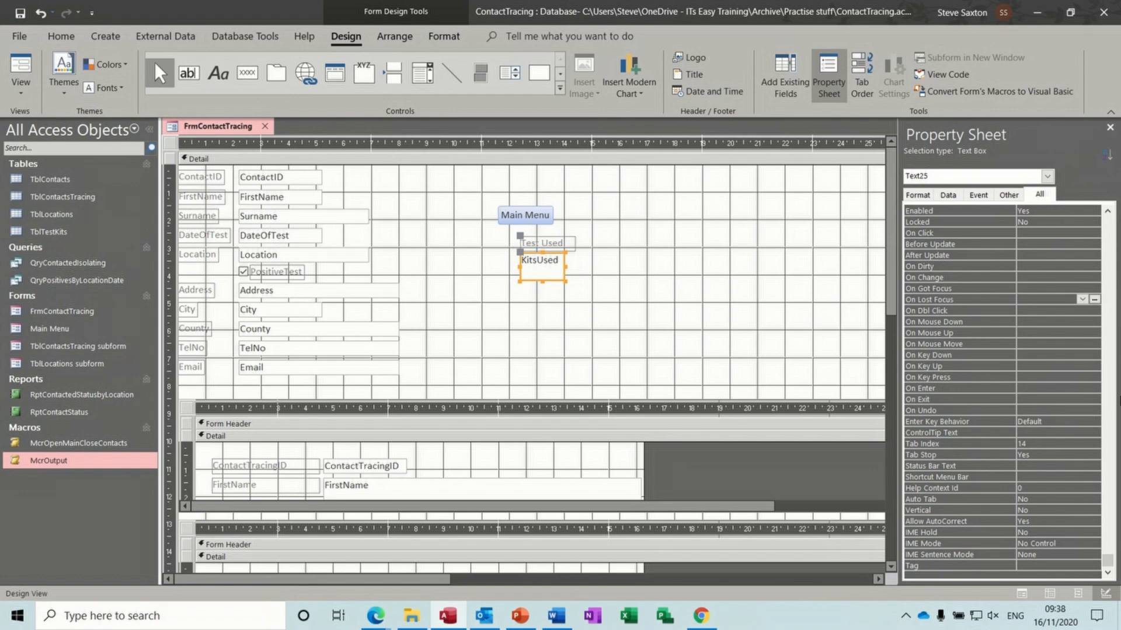
{"action": "left_click_drag", "start_coordinate": [1107, 559], "coordinate": [1107, 226]}
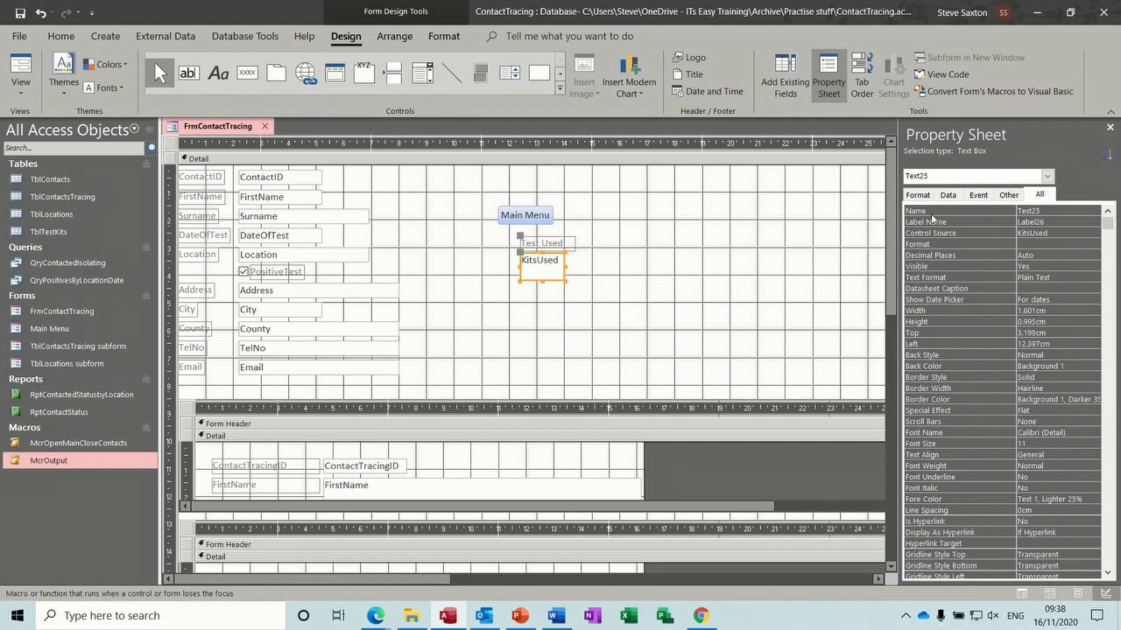
{"action": "left_click", "coordinate": [1009, 215]}
{"action": "type", "text": "tests"}
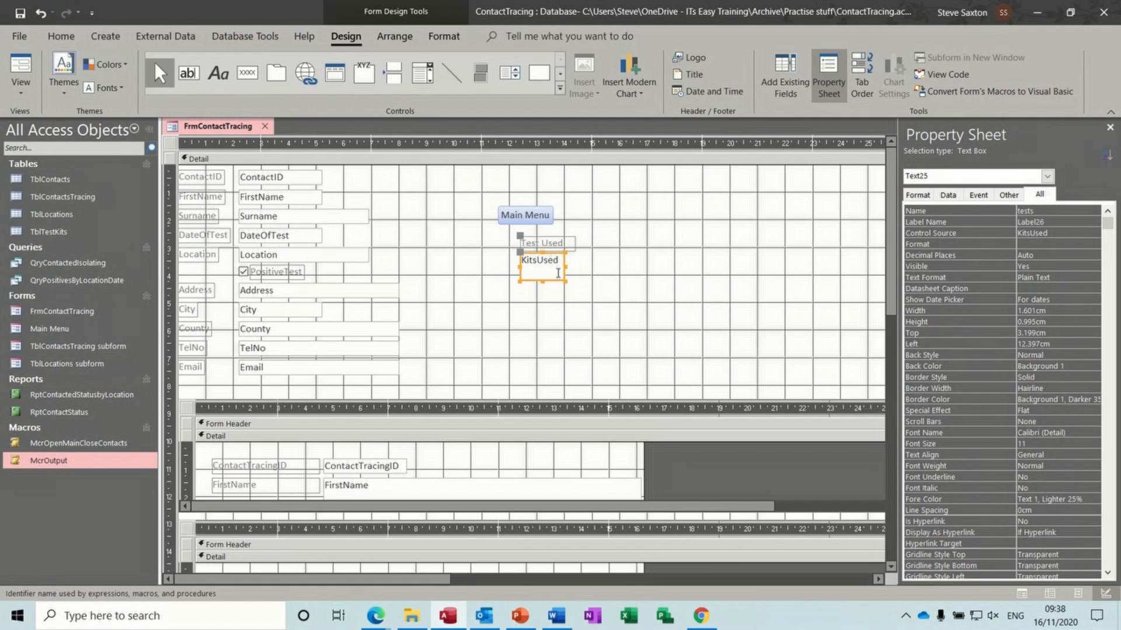
{"action": "left_click", "coordinate": [557, 273]}
{"action": "left_click", "coordinate": [560, 282]}
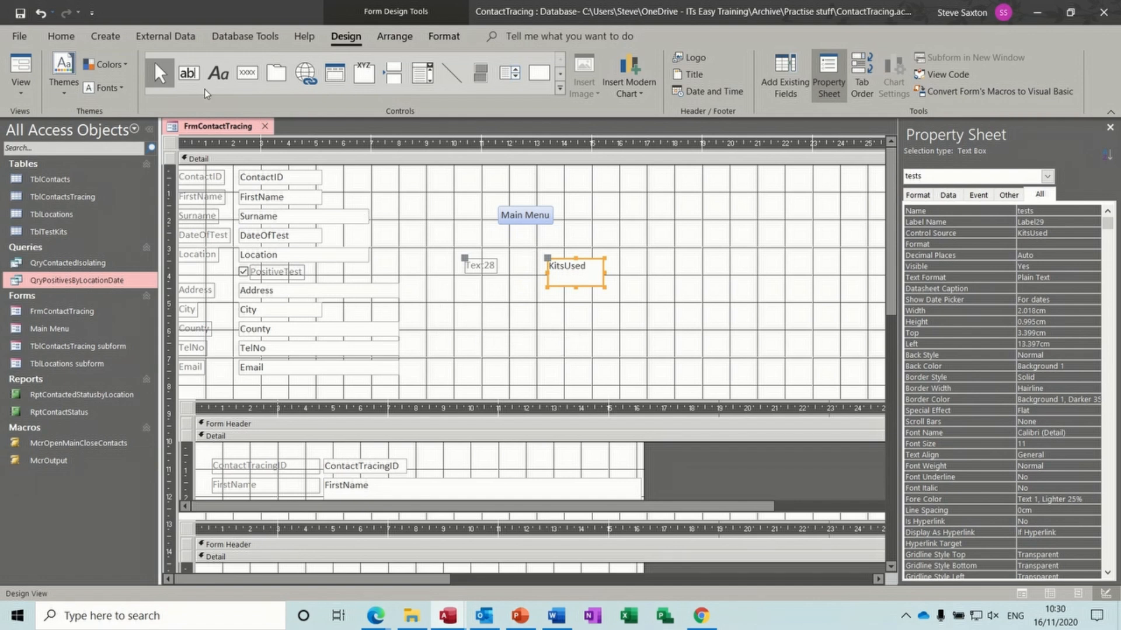
- Create an update query in Query Design with TblTestKits added and KitsUsed in the grid
{"action": "left_click", "coordinate": [106, 39]}
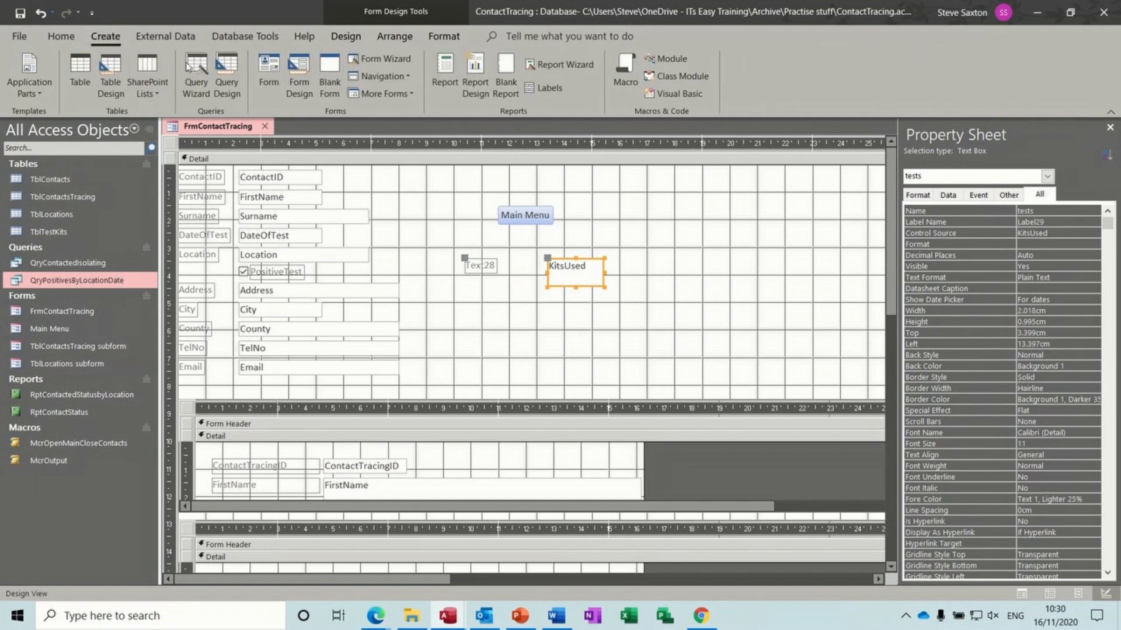
{"action": "left_click", "coordinate": [222, 74]}
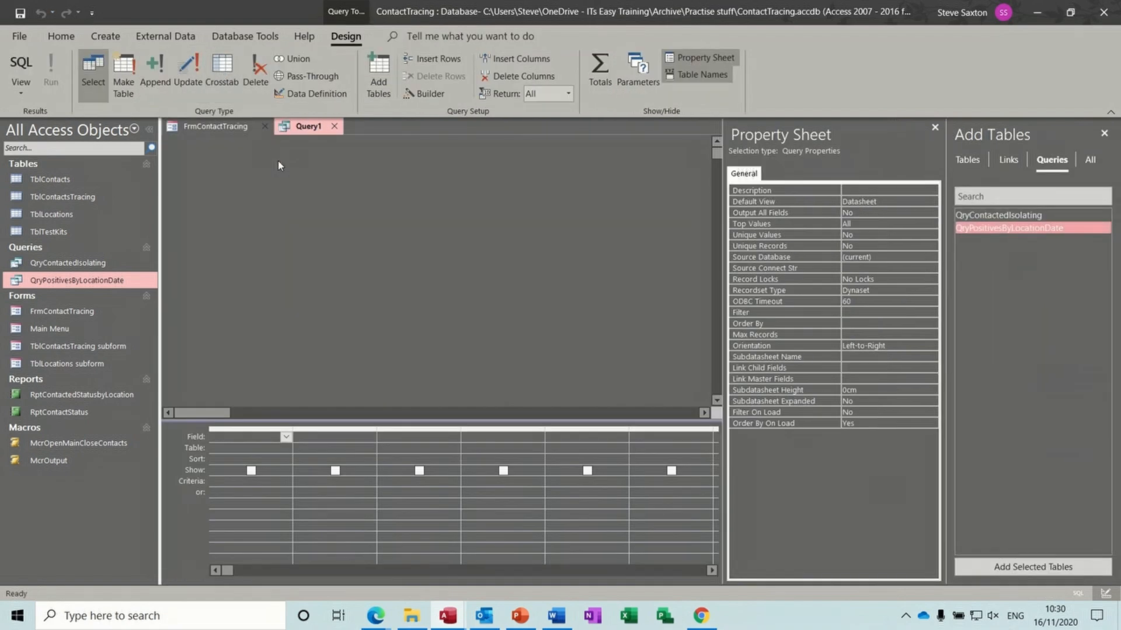
{"action": "left_click", "coordinate": [189, 68]}
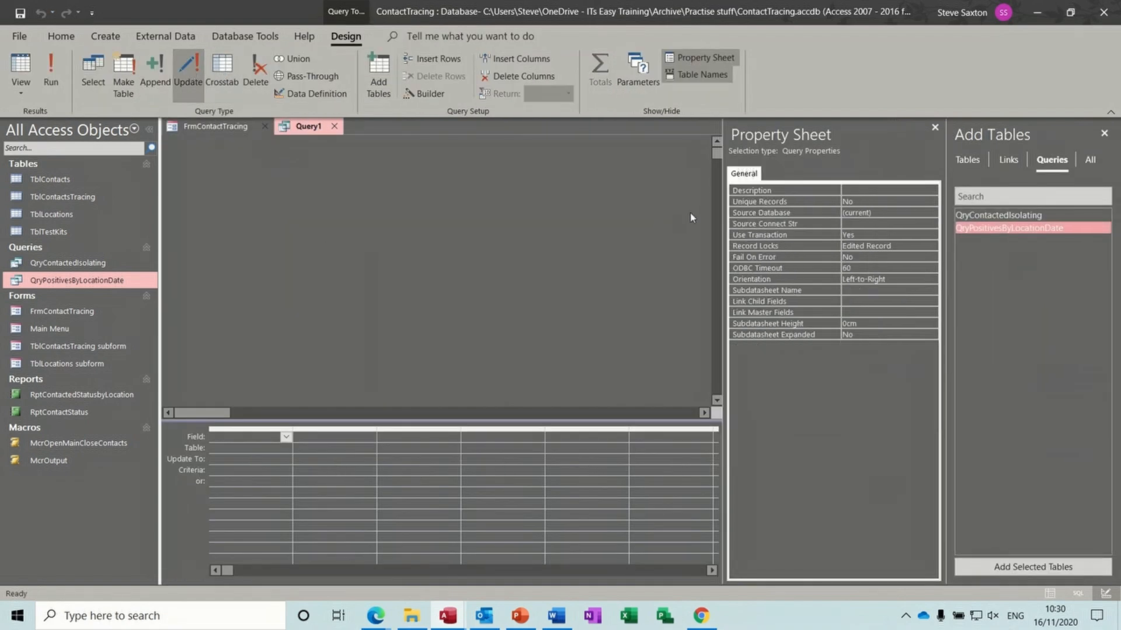
{"action": "left_click", "coordinate": [933, 133]}
{"action": "left_click", "coordinate": [1104, 133]}
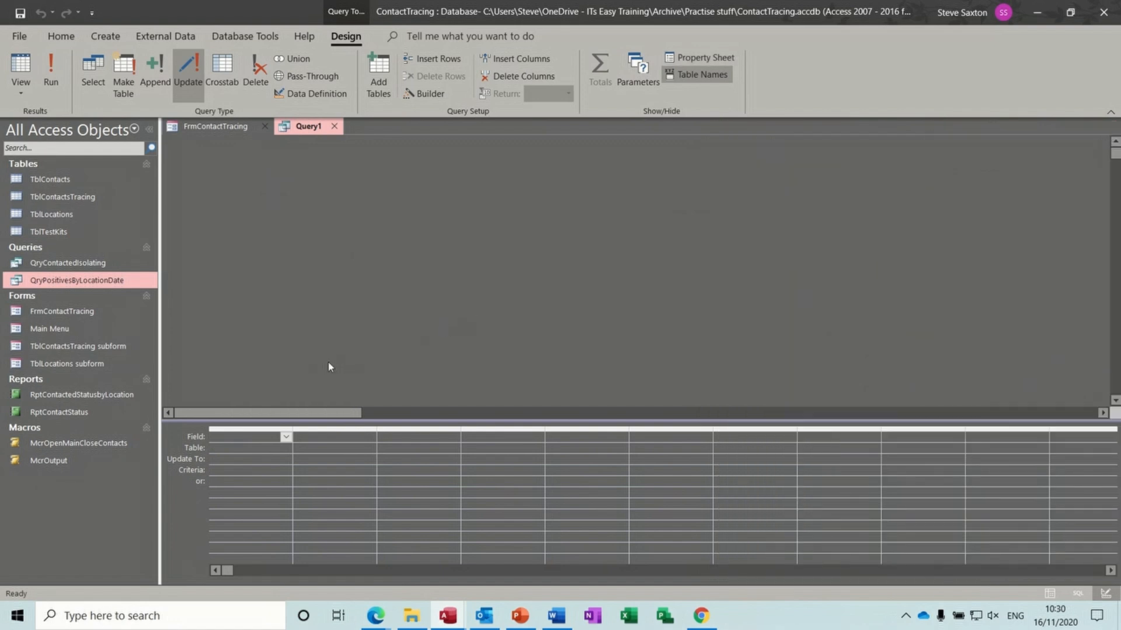
{"action": "left_click_drag", "start_coordinate": [89, 233], "coordinate": [342, 231]}
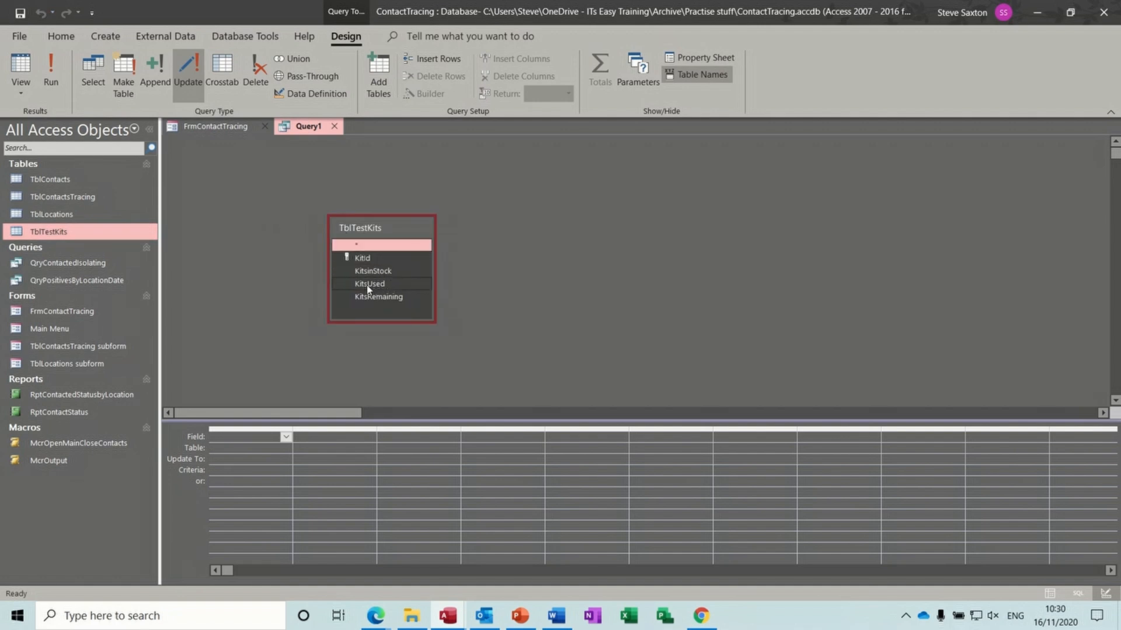
{"action": "left_click_drag", "start_coordinate": [368, 288], "coordinate": [283, 438]}
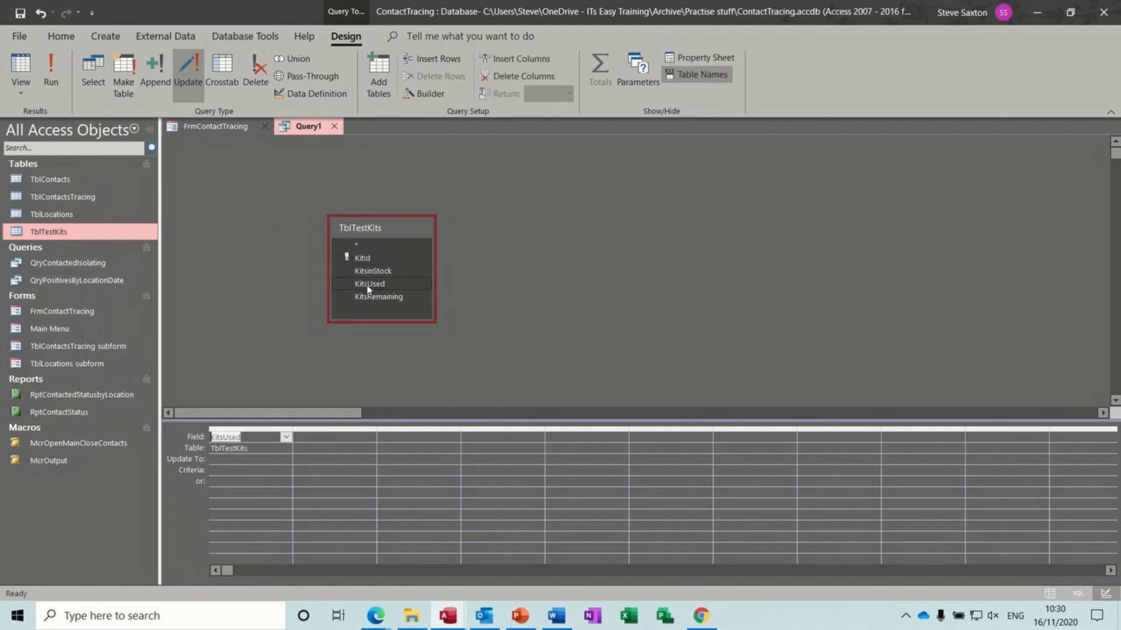
{"action": "left_click", "coordinate": [239, 460]}
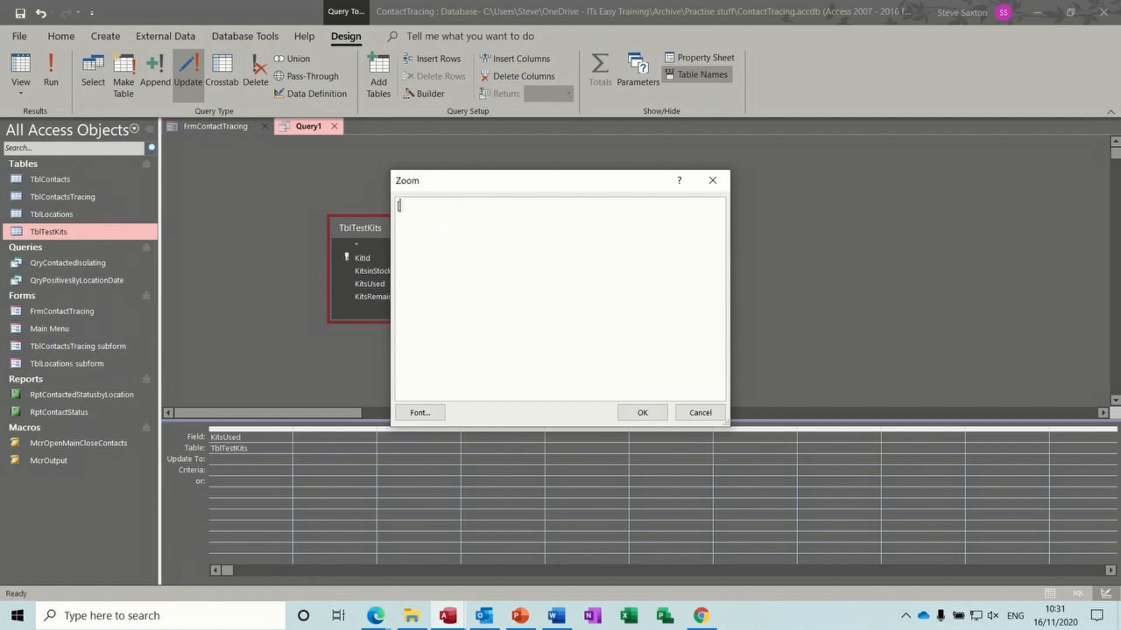
- Set KitsUsed's Update To to [kitsused]+[forms]![frmcontacttracing]![Tests] and save the query as QryUpdate
{"action": "type", "text": "kitsused]+[forms]"}
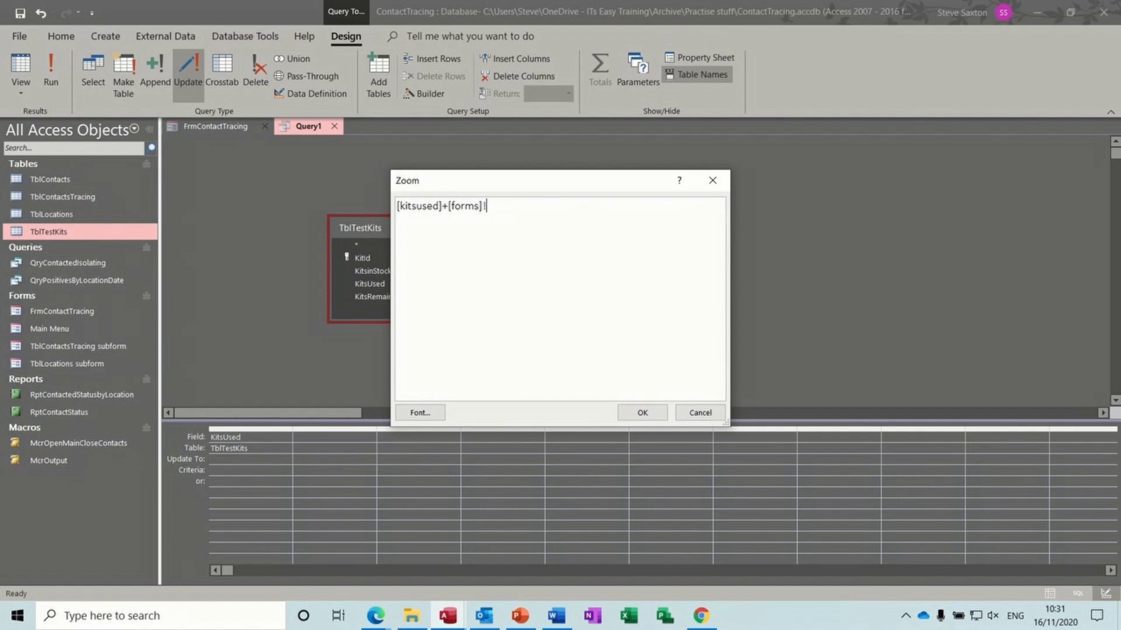
{"action": "type", "text": "![frmcontacttracining"}
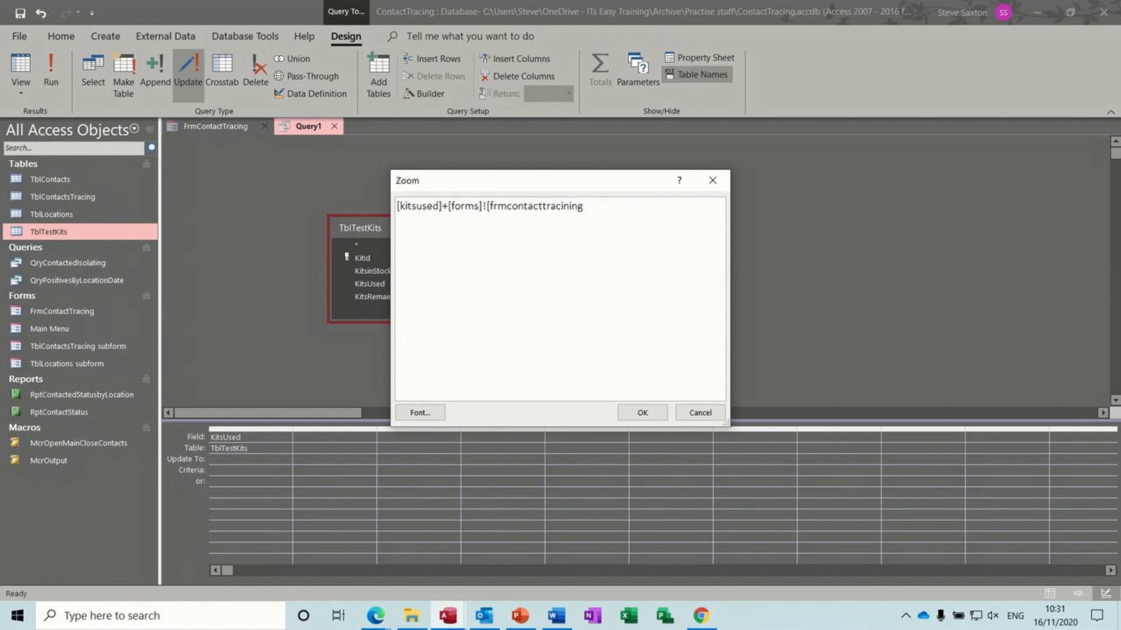
{"action": "key", "text": "BackSpace"}
{"action": "key", "text": "BackSpace"}
{"action": "key", "text": "BackSpace"}
{"action": "type", "text": "ing]![Test"}
{"action": "left_click_drag", "start_coordinate": [500, 181], "coordinate": [600, 178]}
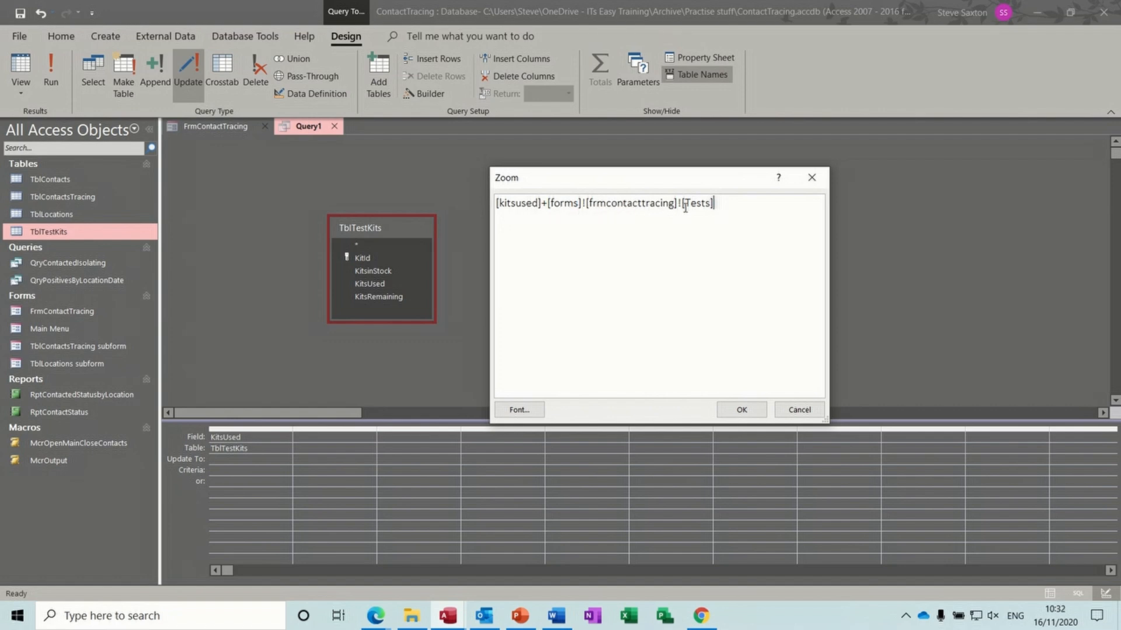
{"action": "left_click", "coordinate": [742, 411]}
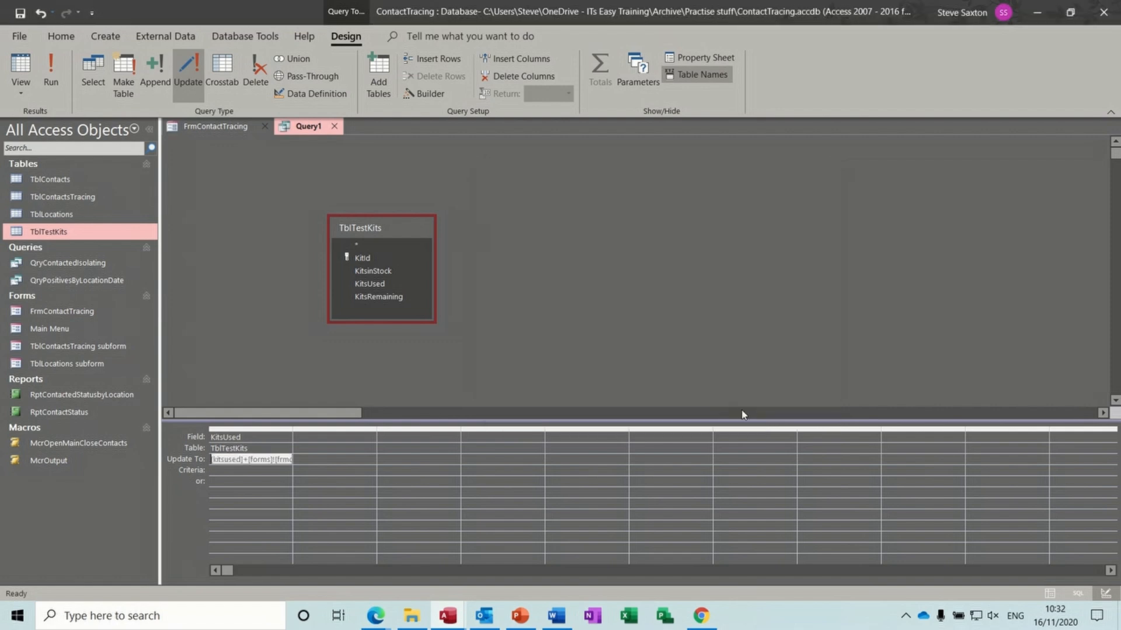
{"action": "double_click", "coordinate": [293, 429]}
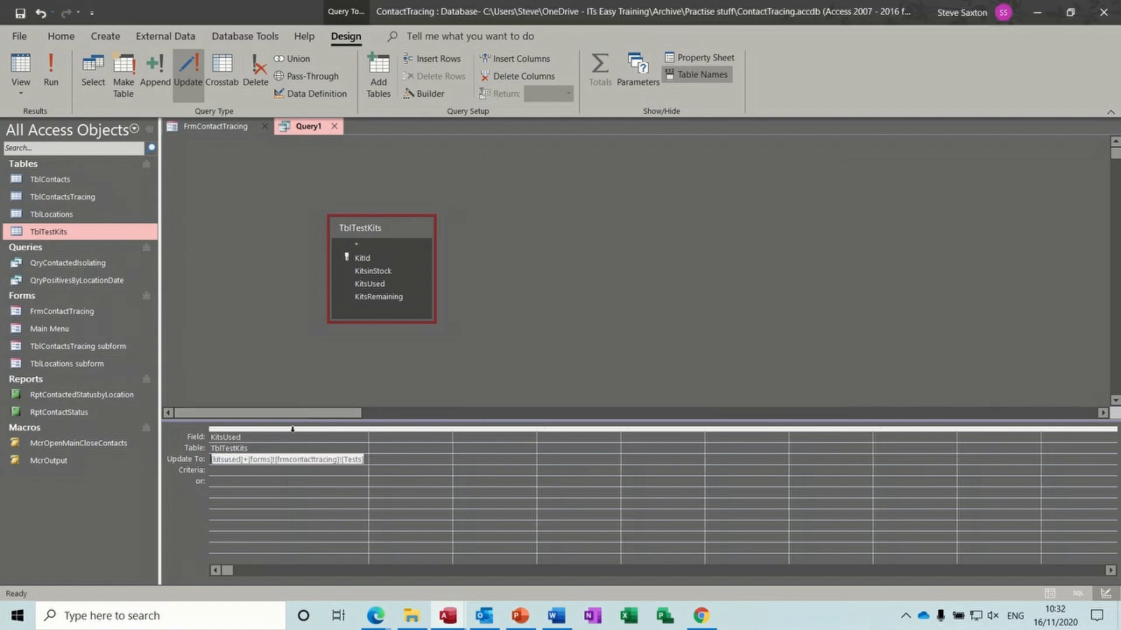
{"action": "left_click", "coordinate": [306, 470]}
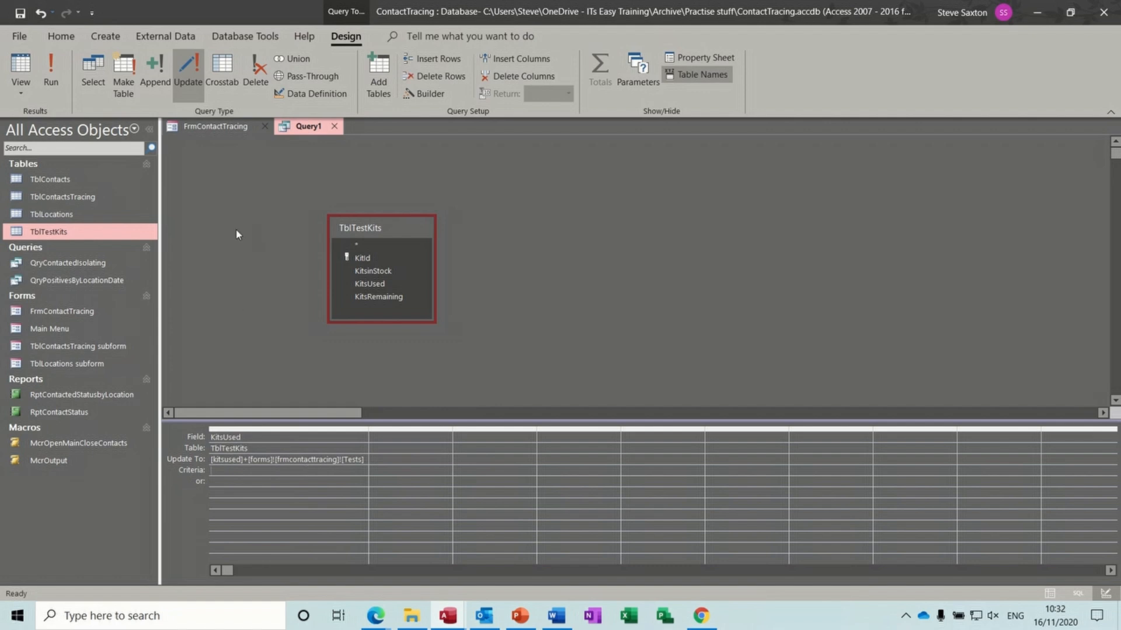
{"action": "left_click", "coordinate": [20, 12]}
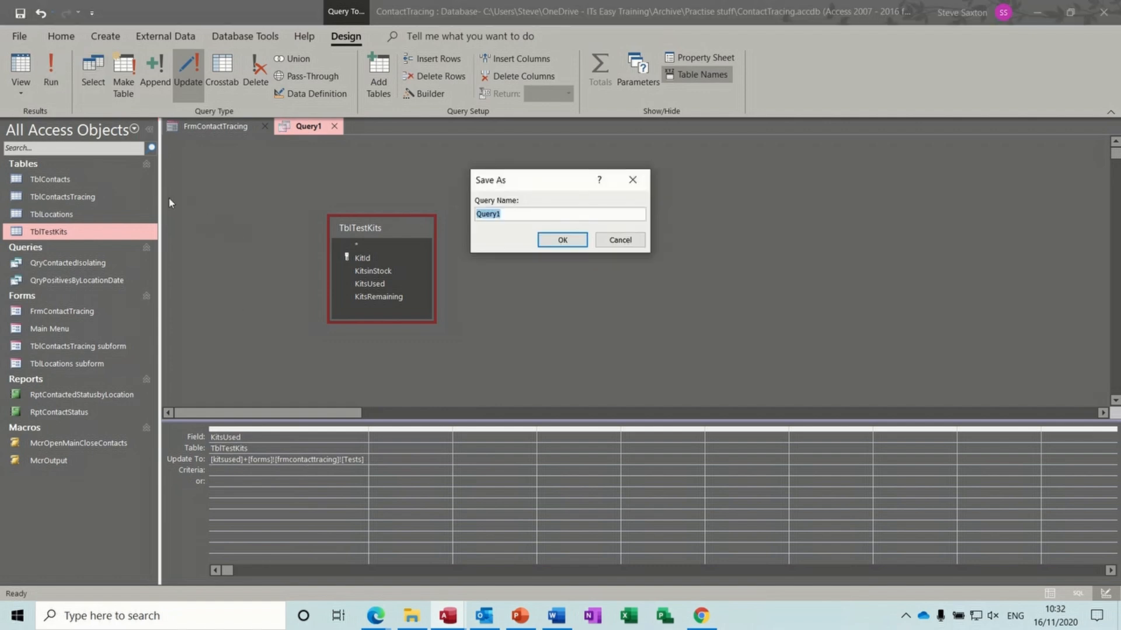
{"action": "type", "text": "QryUpdate"}
- Confirm the name QryUpdate, close the query, and switch FrmContactTracing to Form View
{"action": "left_click", "coordinate": [560, 243]}
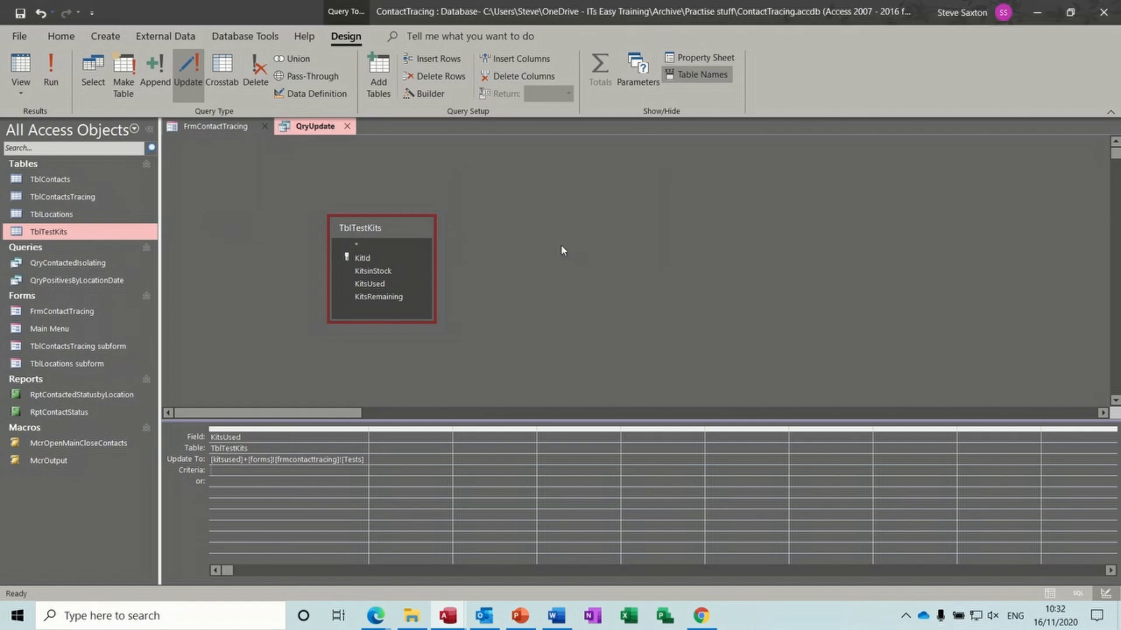
{"action": "left_click", "coordinate": [347, 126]}
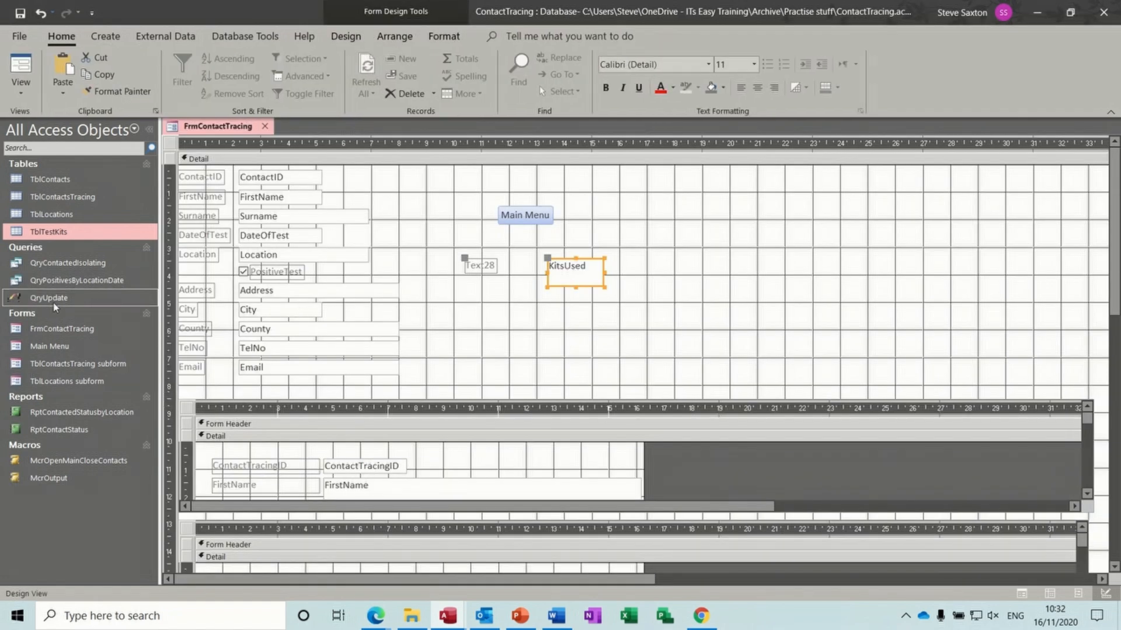
{"action": "left_click", "coordinate": [21, 68]}
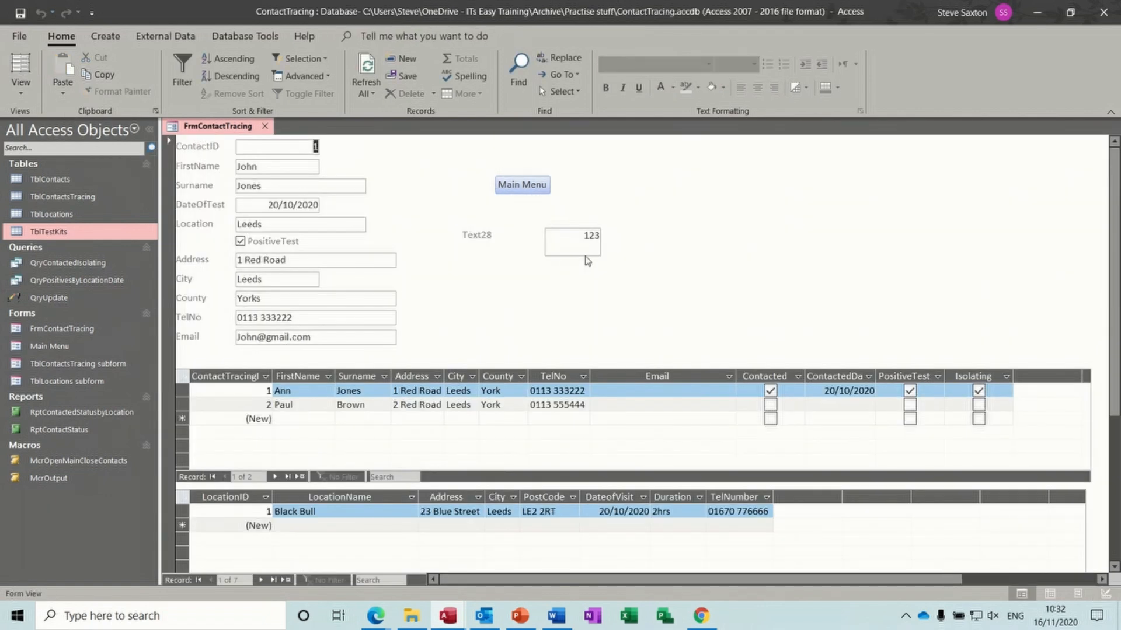
- Enter 500 kits for the first contact, run QryUpdate on one row, and open TblTestKits
{"action": "left_click_drag", "start_coordinate": [581, 236], "coordinate": [607, 240]}
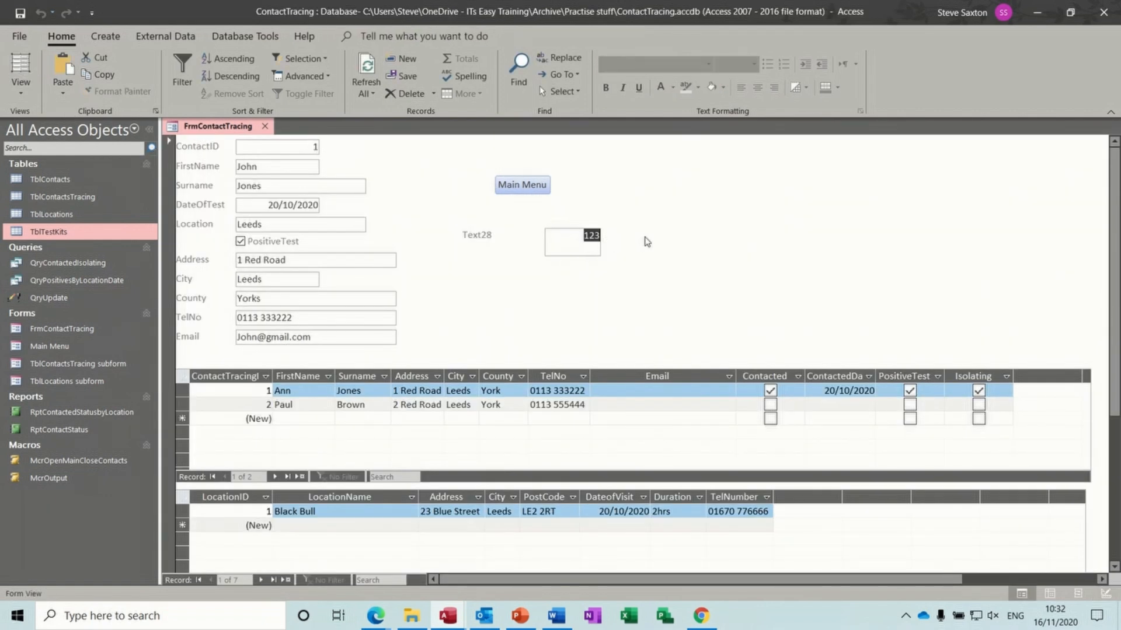
{"action": "type", "text": "500"}
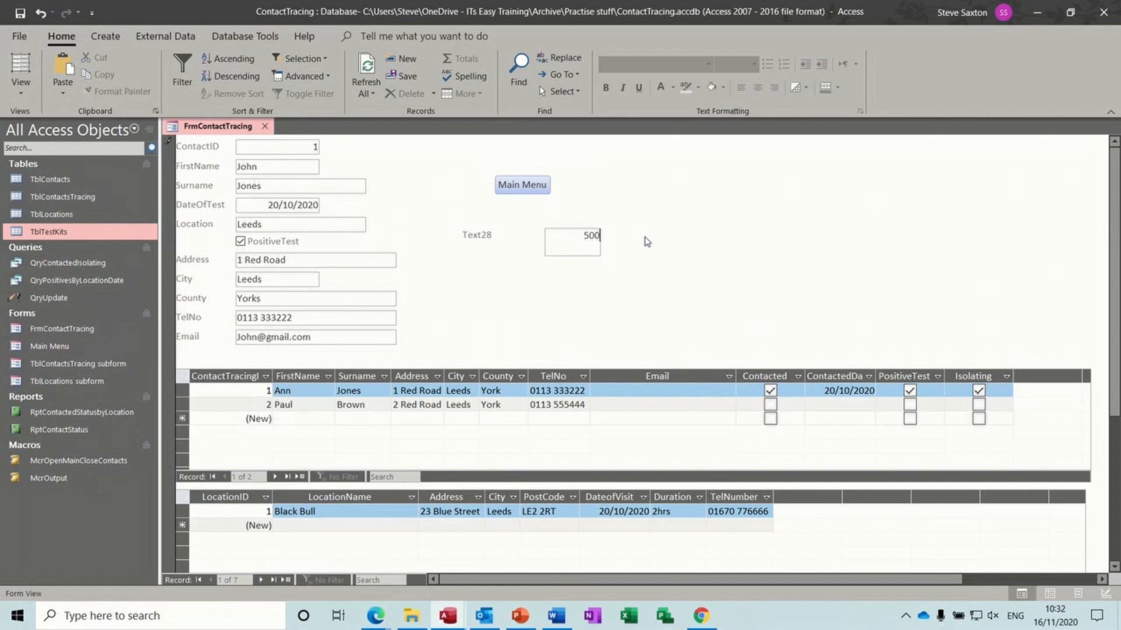
{"action": "key", "text": "Return"}
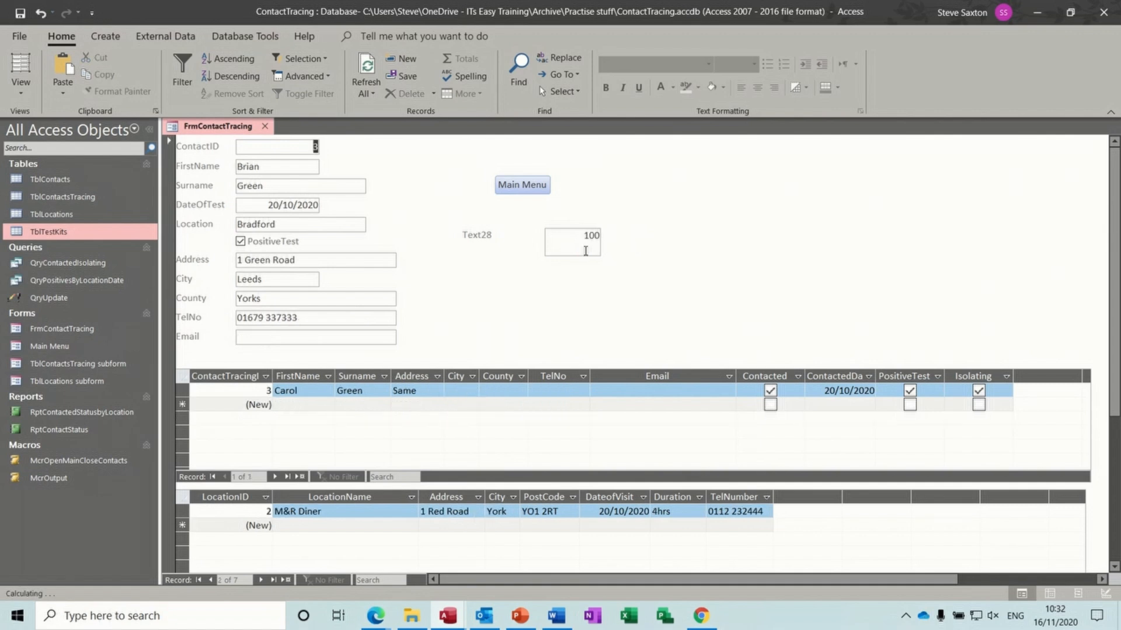
{"action": "double_click", "coordinate": [58, 301]}
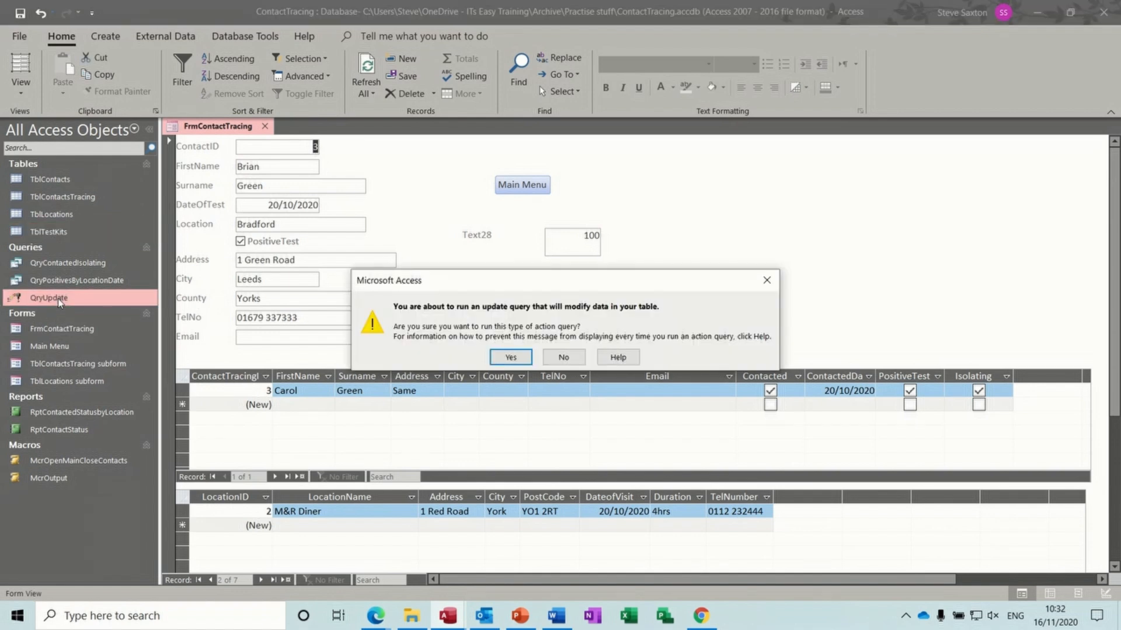
{"action": "left_click", "coordinate": [509, 359]}
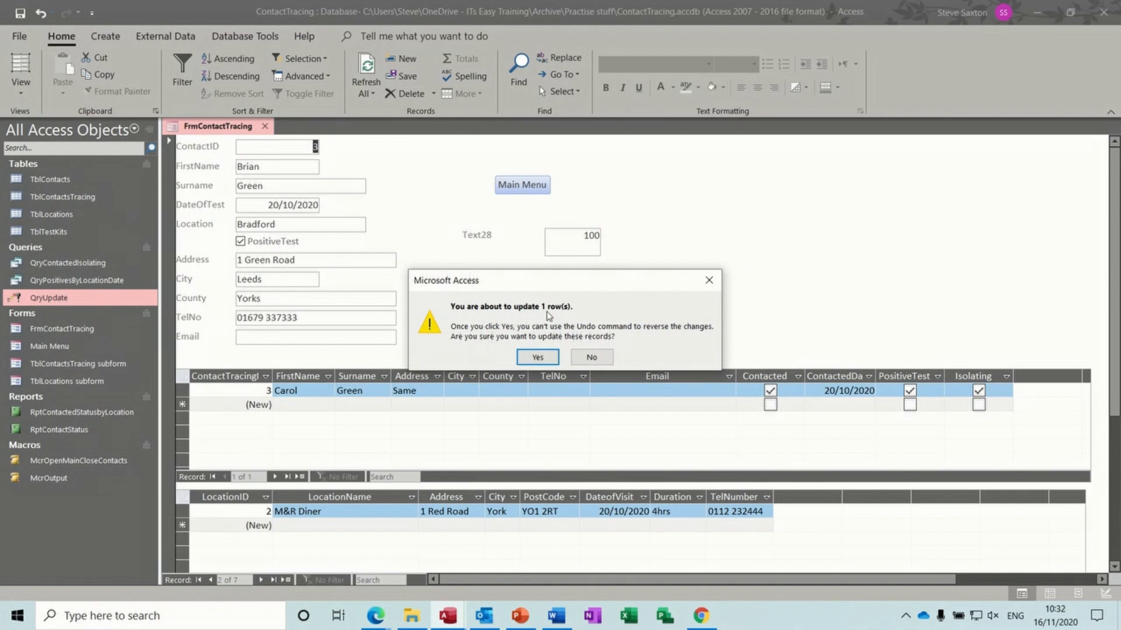
{"action": "left_click", "coordinate": [536, 357]}
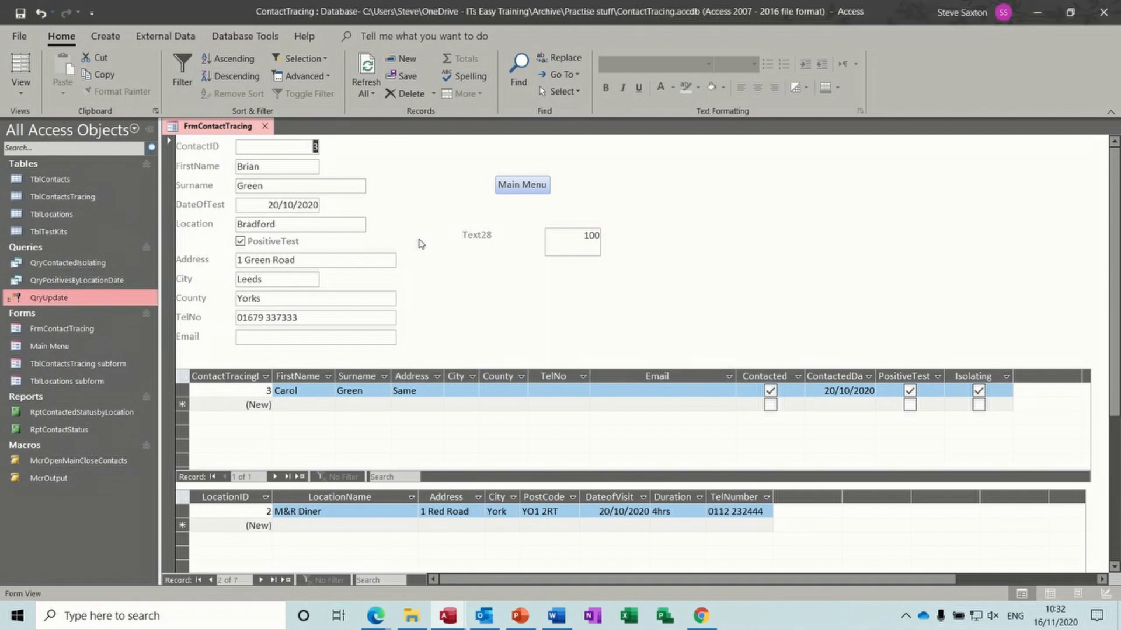
{"action": "double_click", "coordinate": [111, 231]}
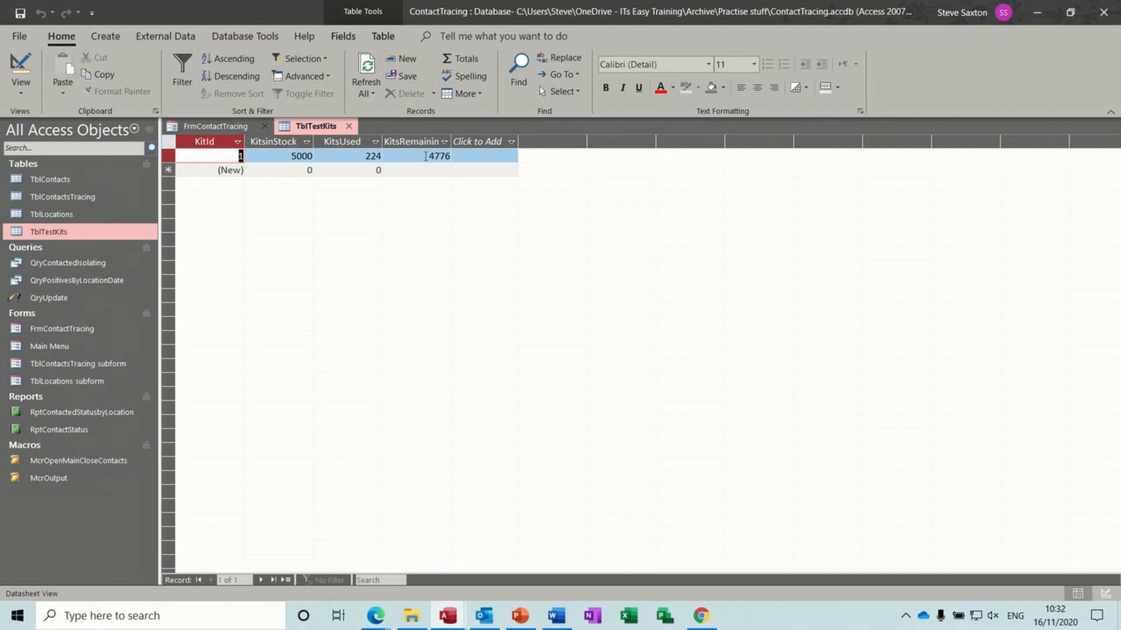
- Replace 224 with 0 in TblTestKits' KitsUsed, save the record, and return to FrmContactTracing
{"action": "left_click", "coordinate": [353, 154]}
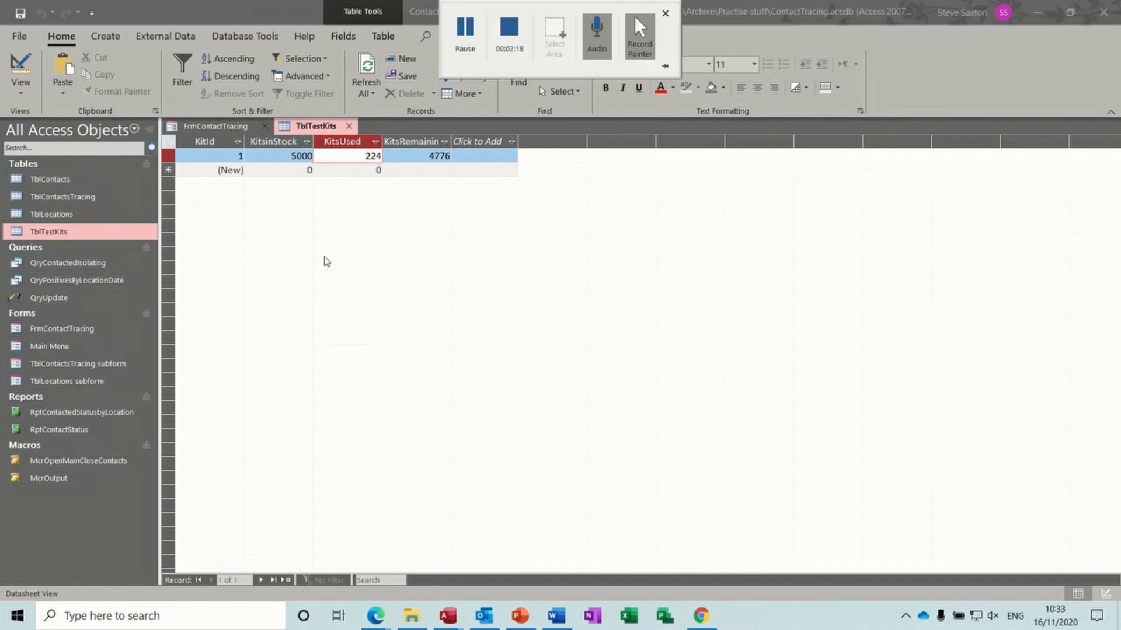
{"action": "left_click", "coordinate": [362, 155]}
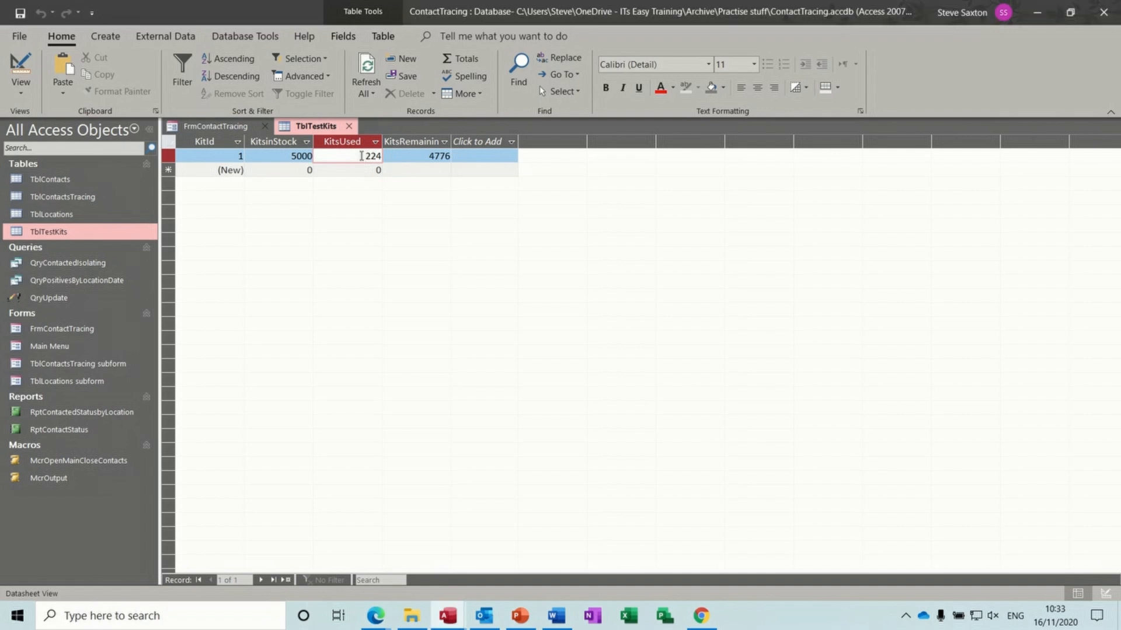
{"action": "left_click_drag", "start_coordinate": [362, 156], "coordinate": [383, 156]}
{"action": "type", "text": "0"}
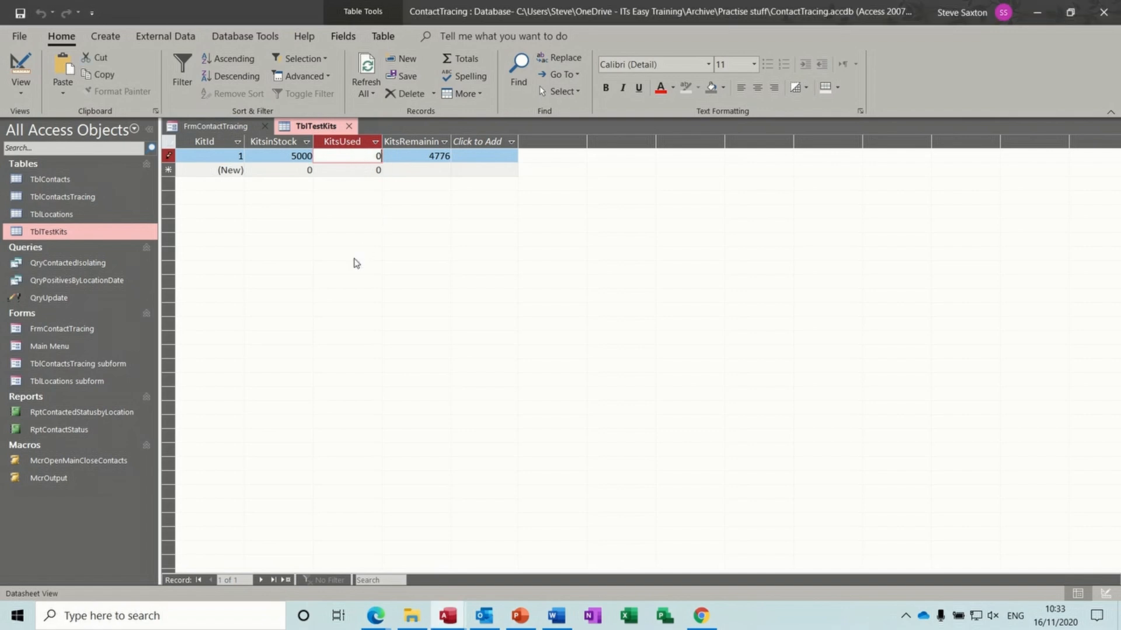
{"action": "left_click", "coordinate": [345, 170]}
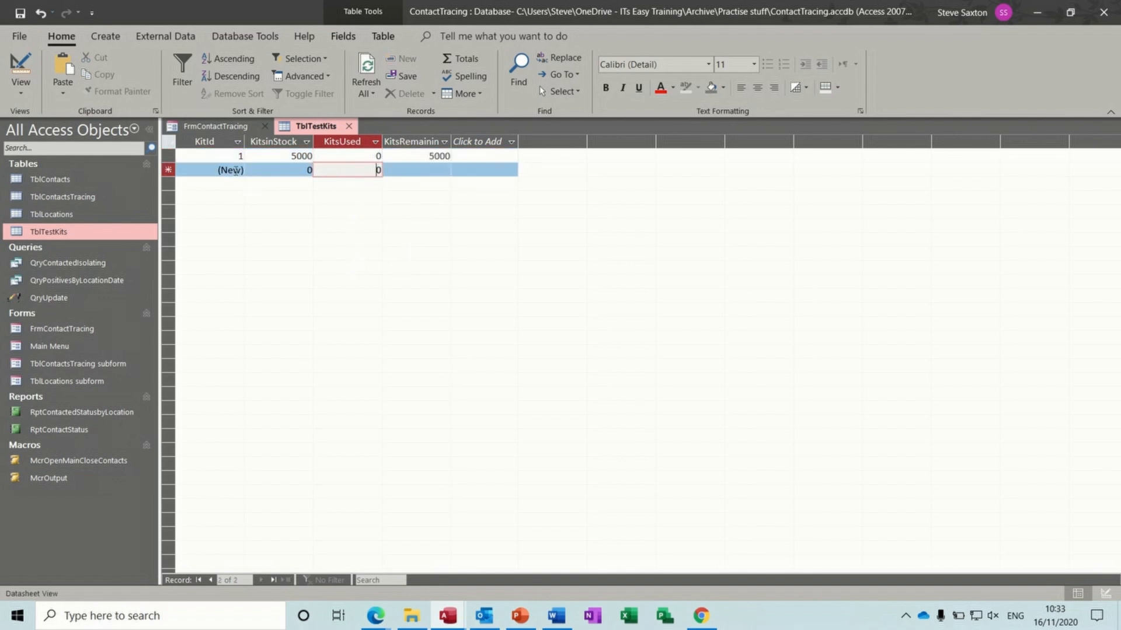
{"action": "left_click", "coordinate": [215, 127]}
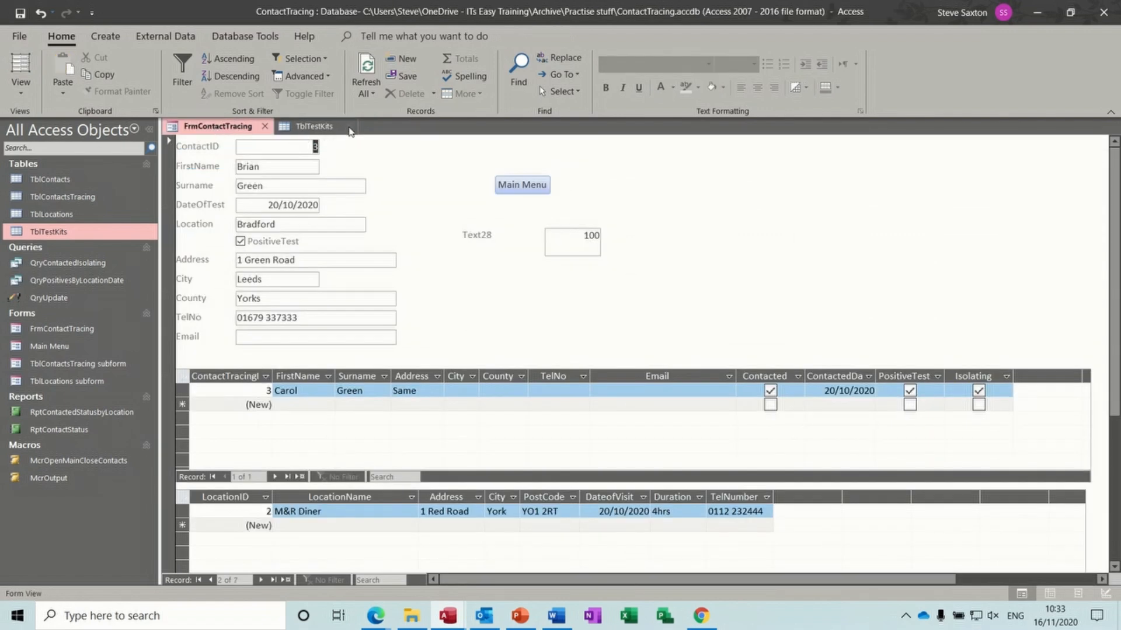
- Commit the first contact's 500 kits, run QryUpdate, and open TblTestKits to check KitsUsed is 500
{"action": "left_click", "coordinate": [348, 127]}
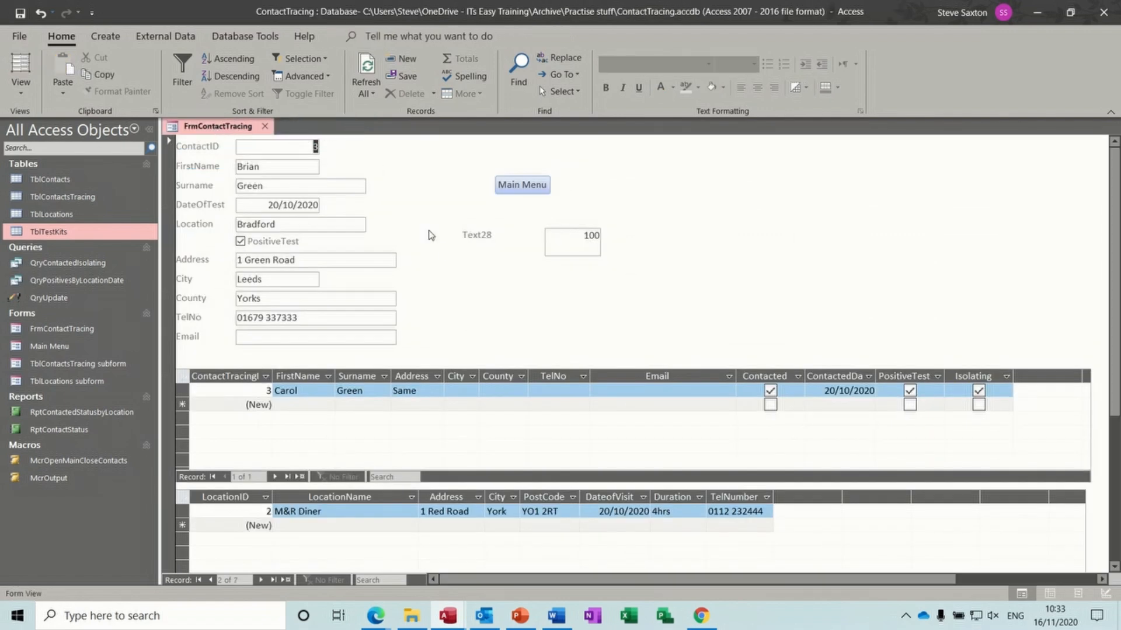
{"action": "left_click", "coordinate": [582, 238]}
{"action": "left_click_drag", "start_coordinate": [583, 238], "coordinate": [607, 238]}
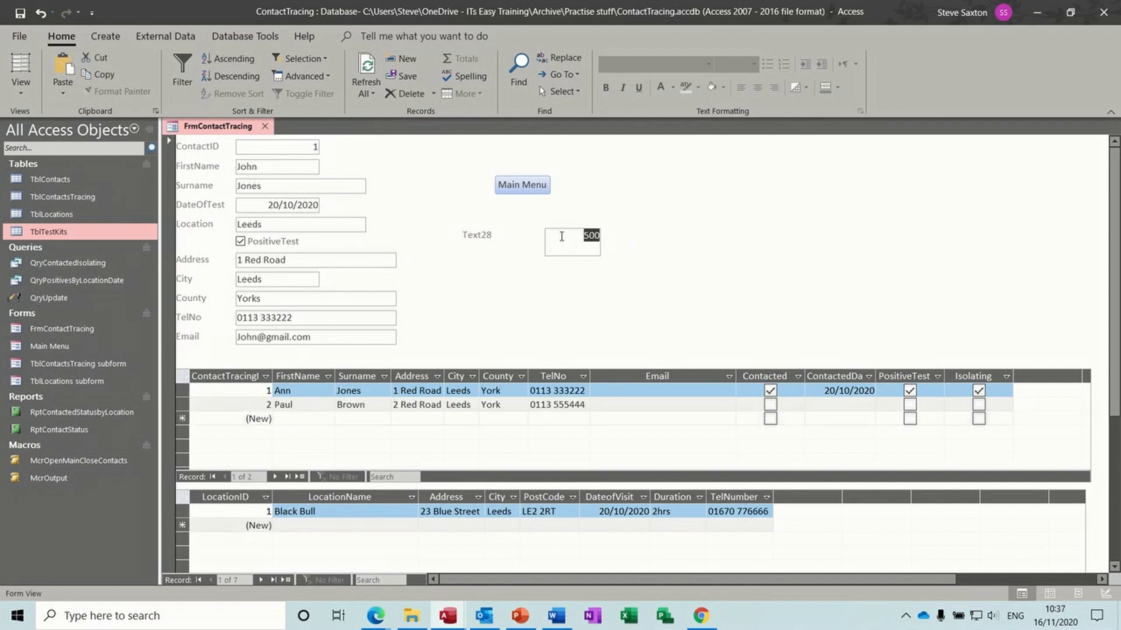
{"action": "left_click", "coordinate": [572, 238]}
{"action": "left_click_drag", "start_coordinate": [573, 237], "coordinate": [605, 237]}
{"action": "left_click", "coordinate": [377, 299]}
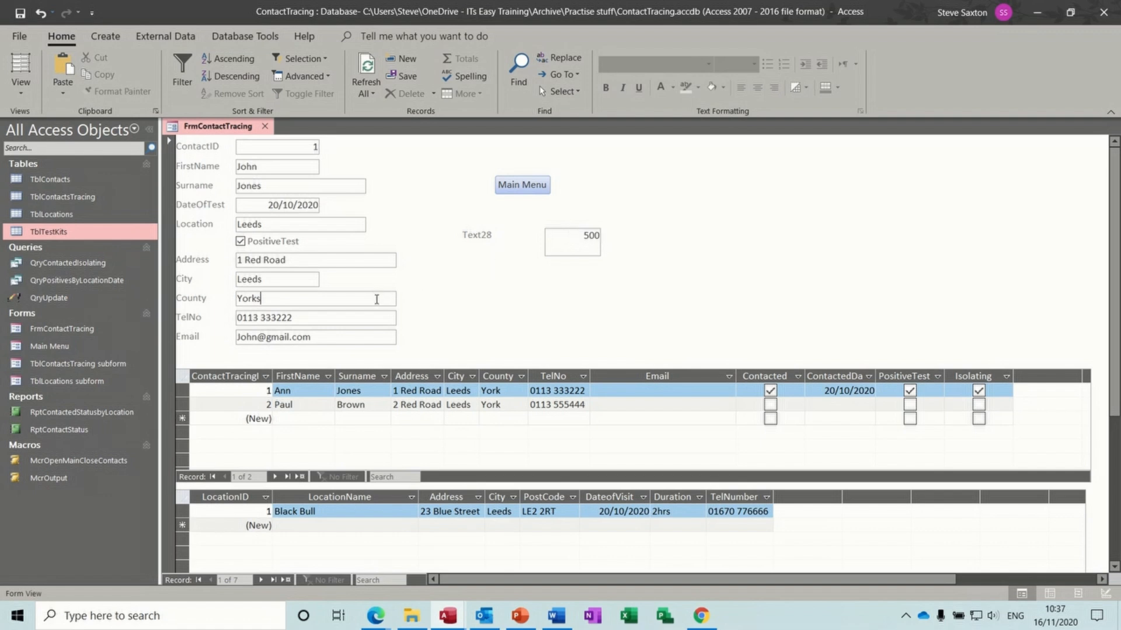
{"action": "double_click", "coordinate": [580, 241]}
{"action": "left_click", "coordinate": [327, 299]}
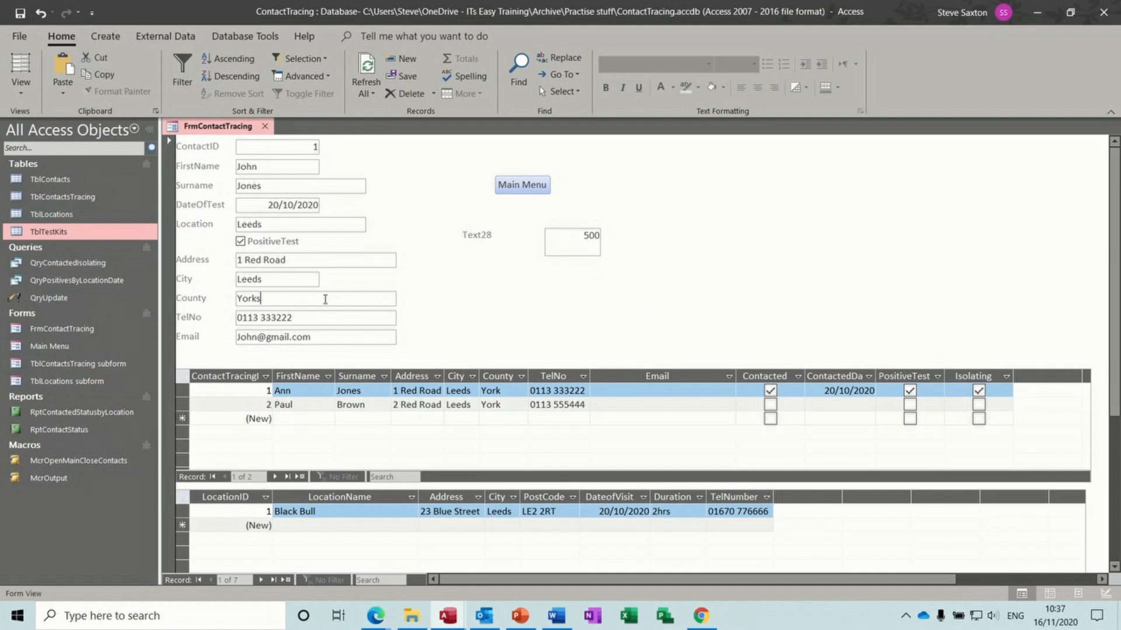
{"action": "double_click", "coordinate": [72, 296]}
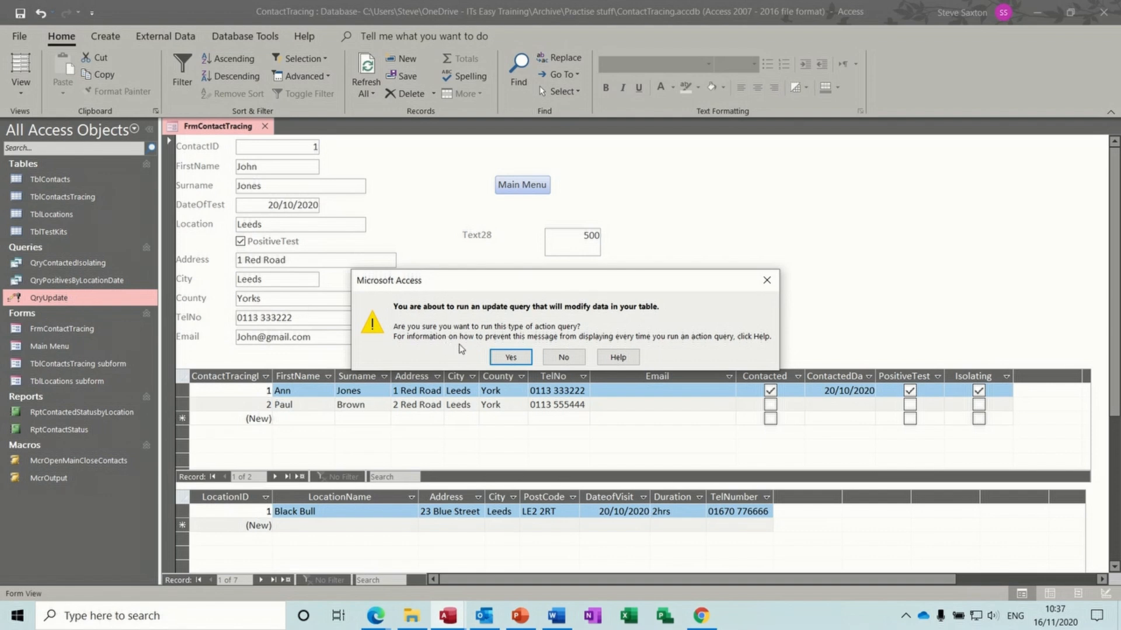
{"action": "left_click", "coordinate": [501, 357]}
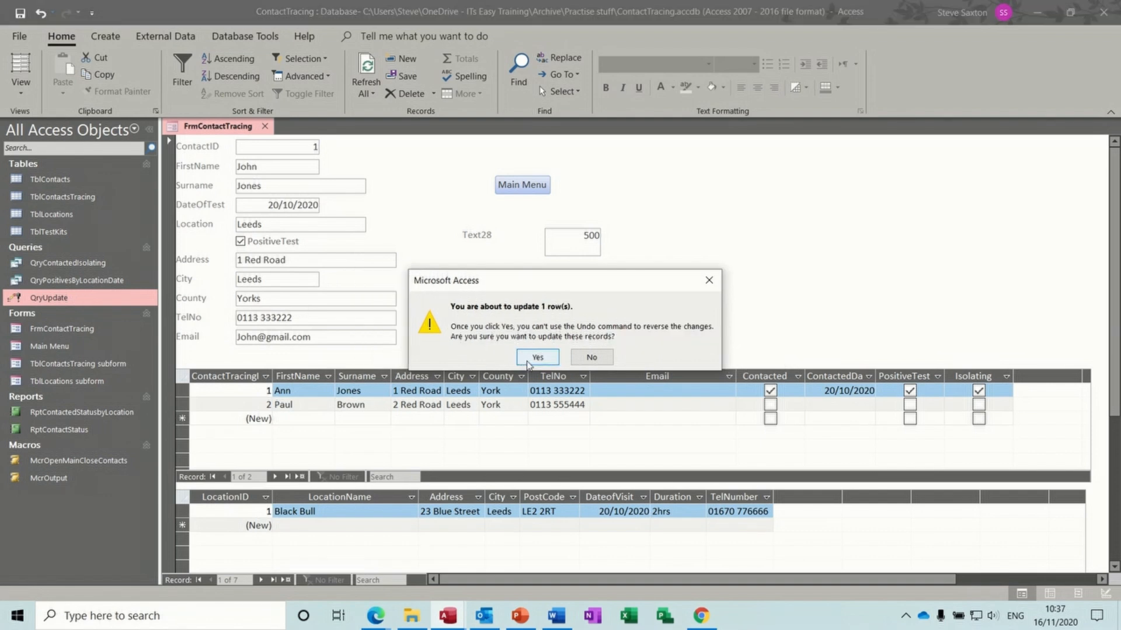
{"action": "left_click", "coordinate": [521, 359]}
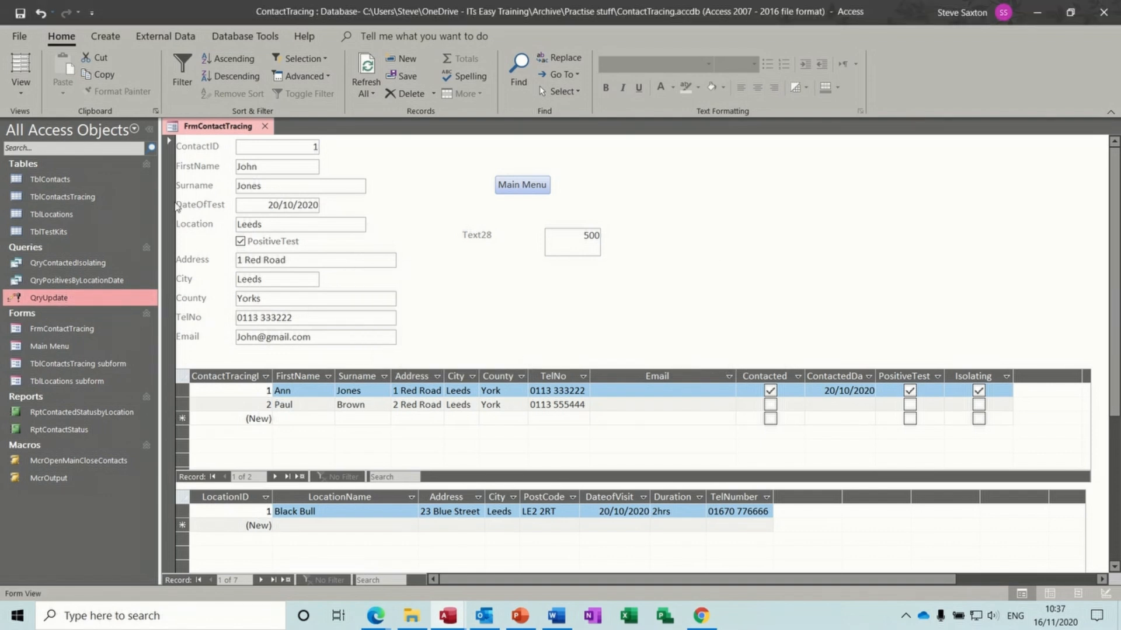
{"action": "double_click", "coordinate": [65, 233]}
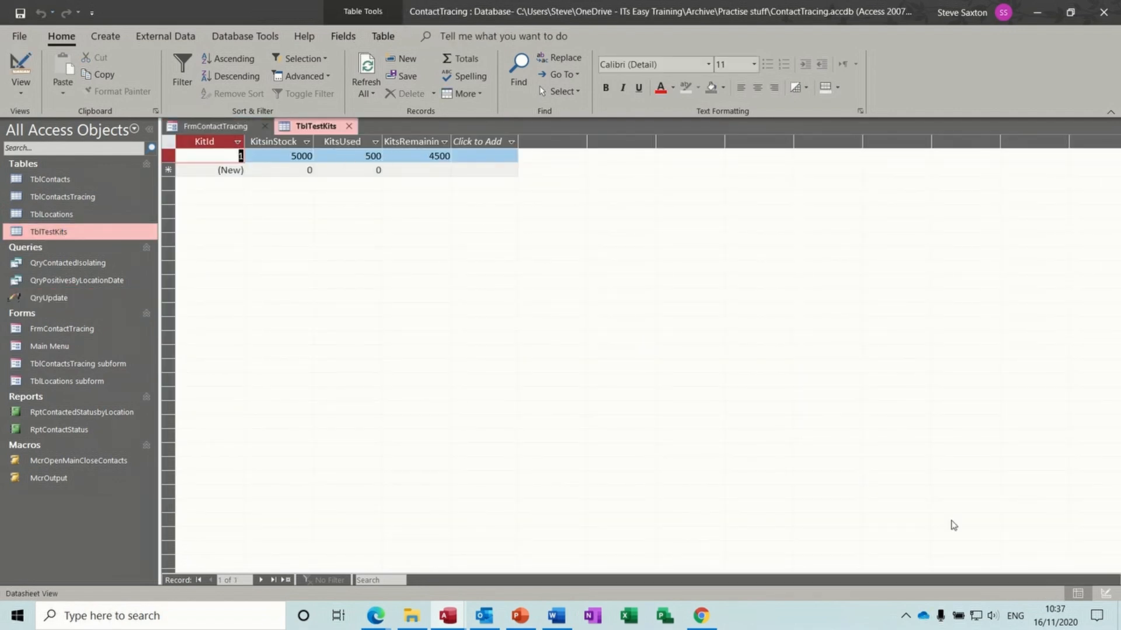
- Mute the system speakers from the taskbar volume controls
{"action": "left_click", "coordinate": [993, 619]}
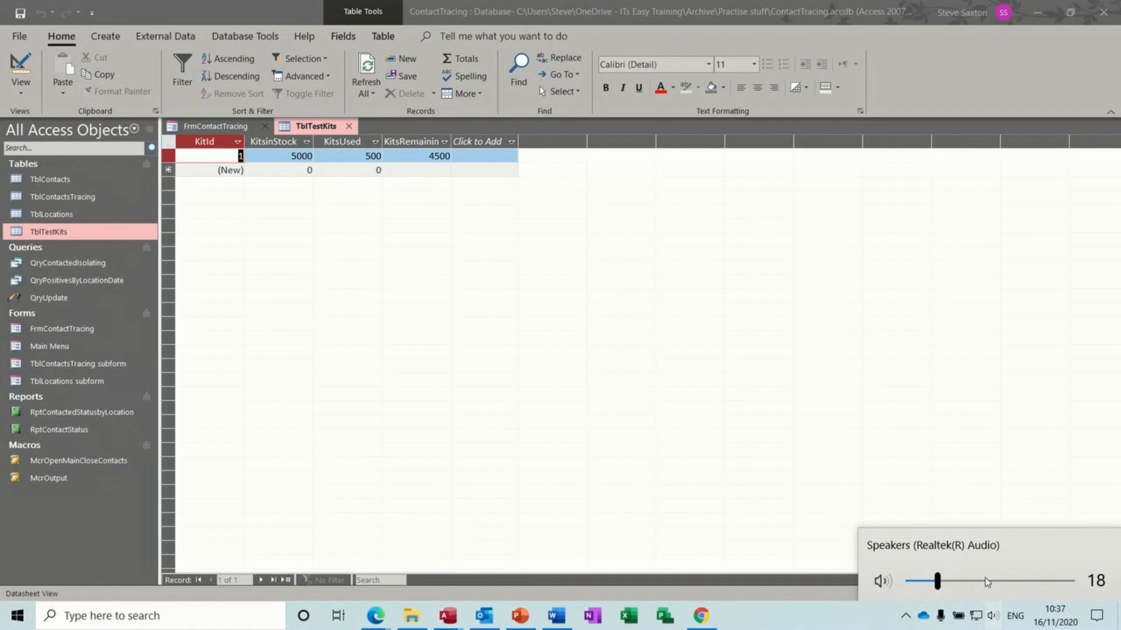
{"action": "left_click", "coordinate": [882, 581]}
{"action": "left_click", "coordinate": [798, 622]}
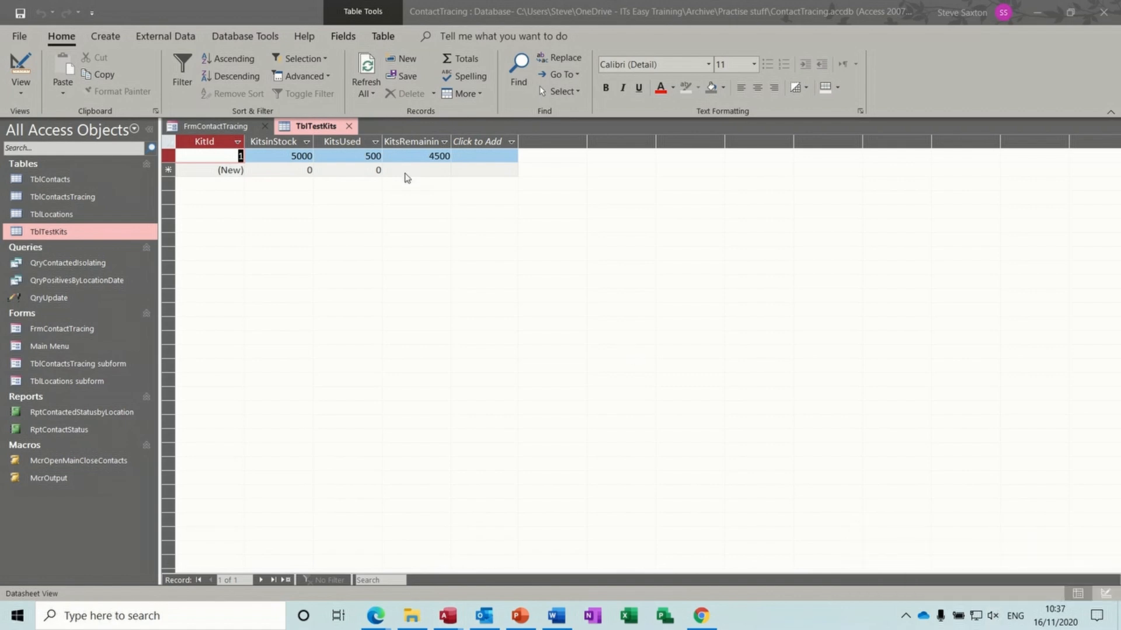
- On the form, move to contact 4 and replace 100 with 1 in the Text28 kits box
{"action": "left_click", "coordinate": [222, 126]}
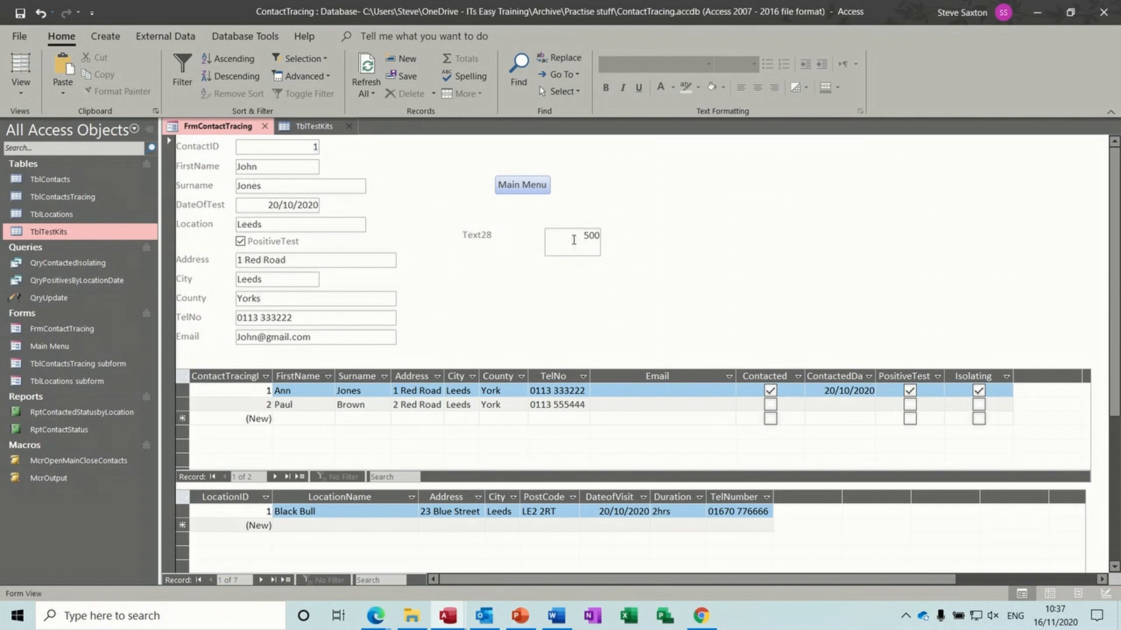
{"action": "left_click", "coordinate": [260, 580]}
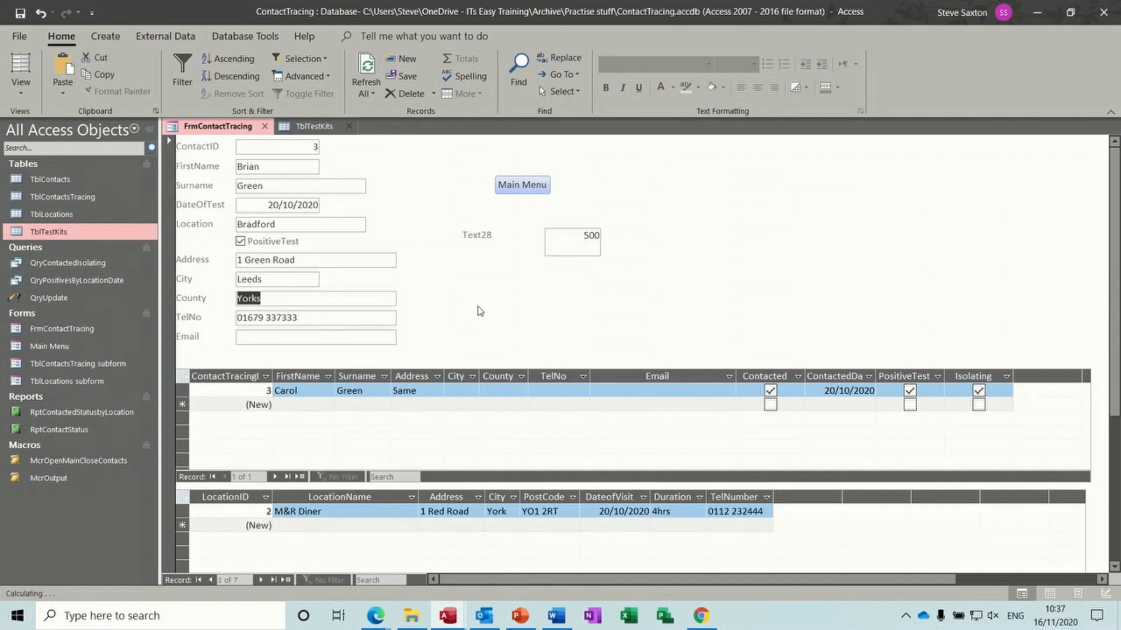
{"action": "left_click", "coordinate": [257, 580]}
{"action": "left_click_drag", "start_coordinate": [582, 235], "coordinate": [599, 236]}
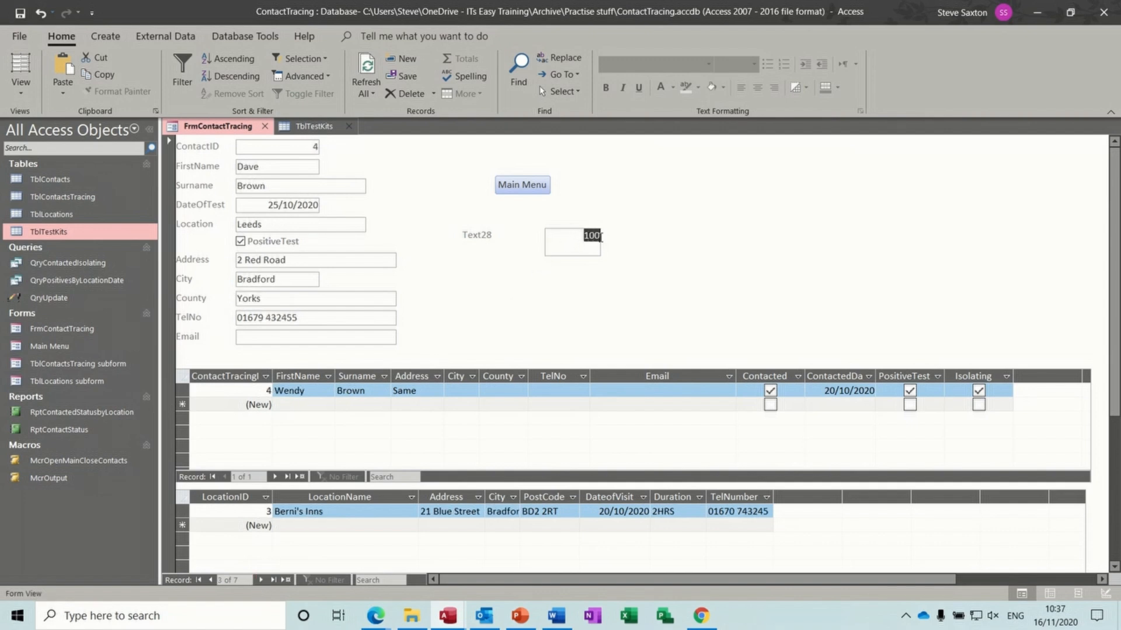
{"action": "type", "text": "1"}
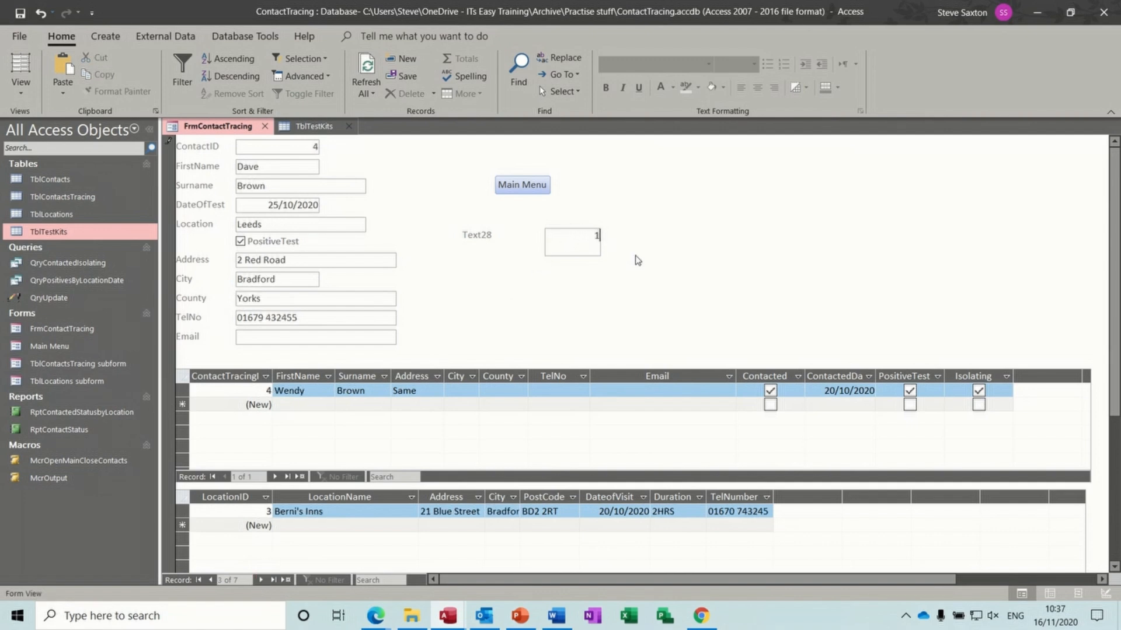
{"action": "left_click", "coordinate": [389, 298]}
- Run QryUpdate on one row, confirm TblTestKits shows 501 used and 4499 remaining, then close it
{"action": "double_click", "coordinate": [85, 300]}
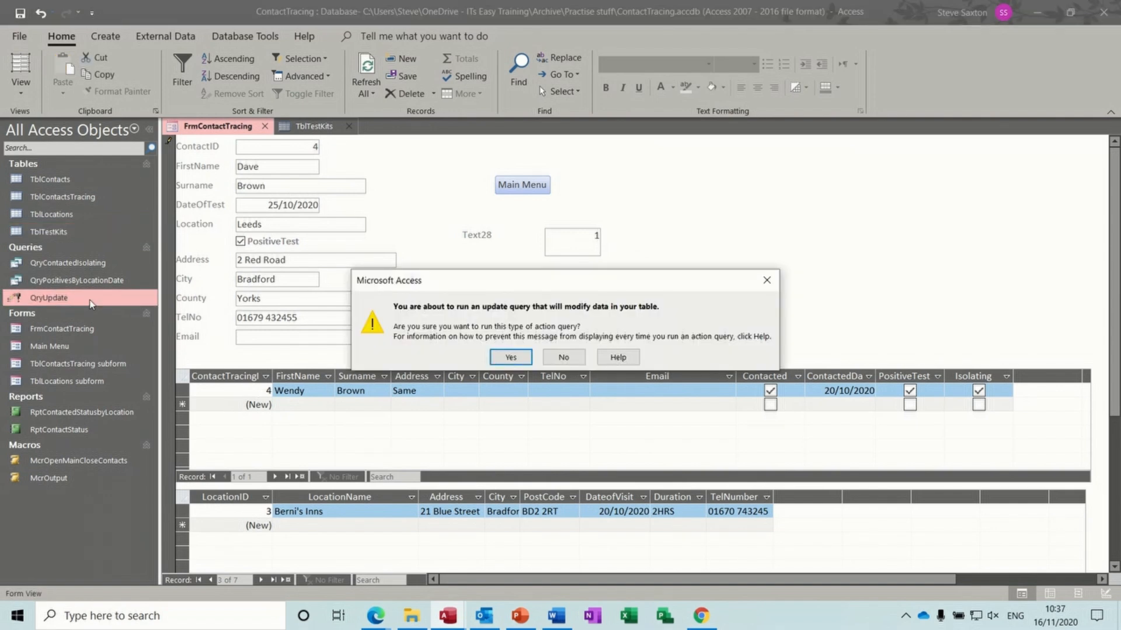
{"action": "left_click", "coordinate": [503, 358]}
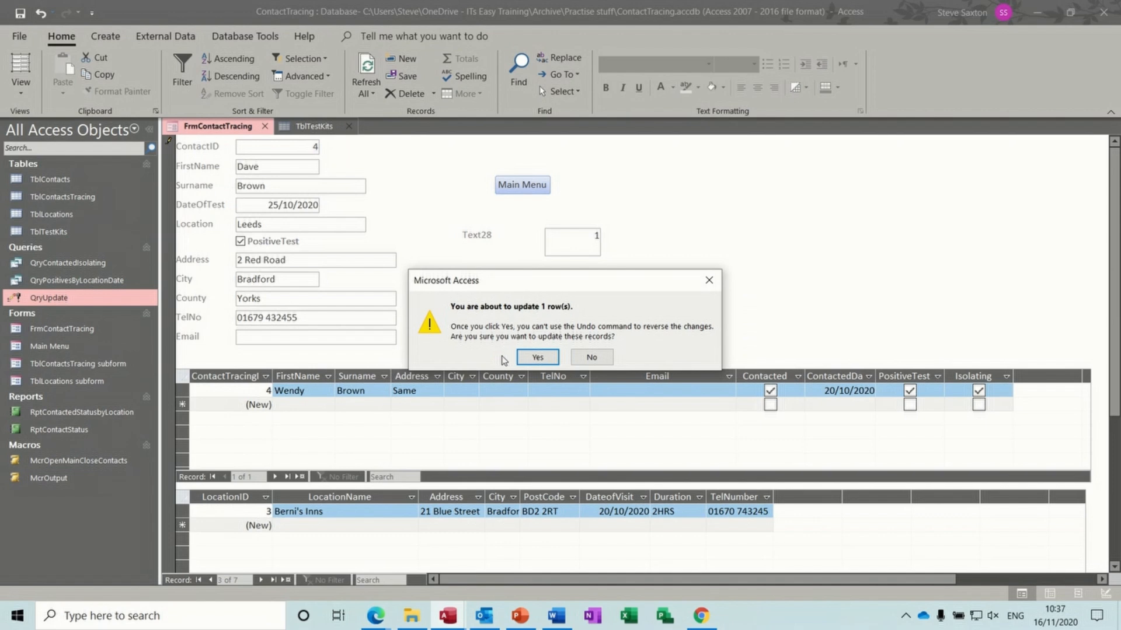
{"action": "left_click", "coordinate": [532, 358]}
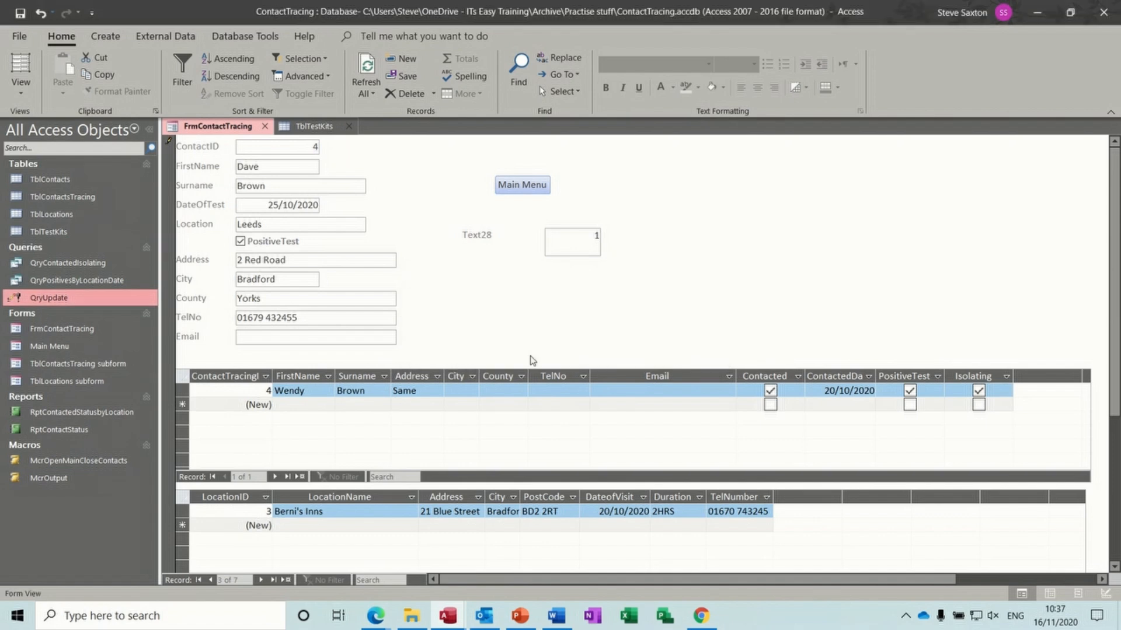
{"action": "left_click", "coordinate": [315, 129]}
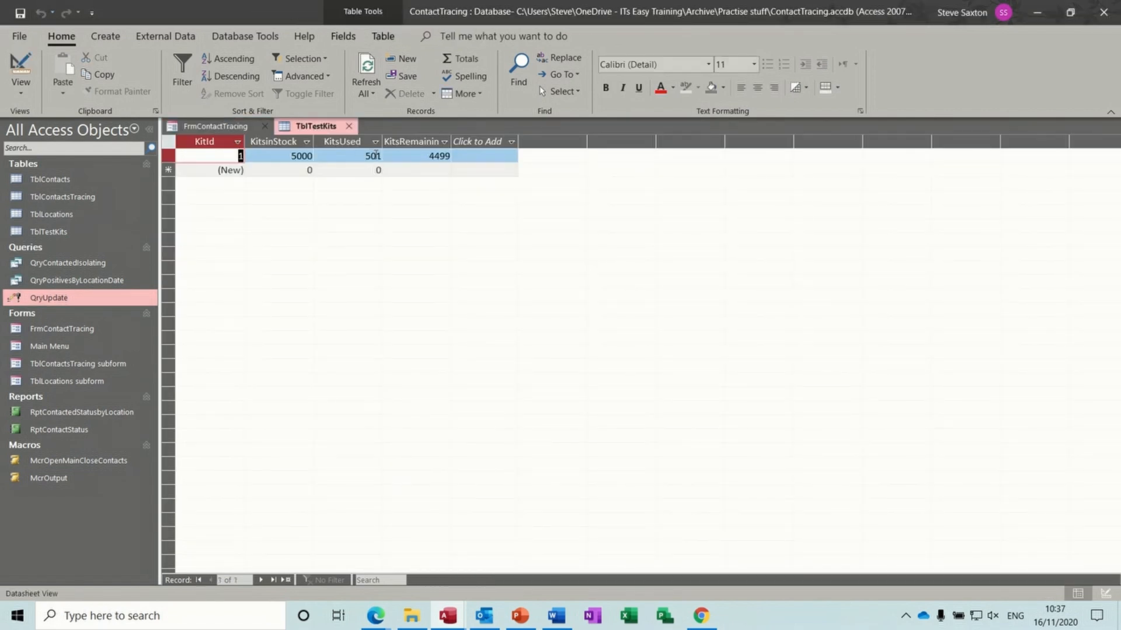
{"action": "left_click", "coordinate": [349, 127]}
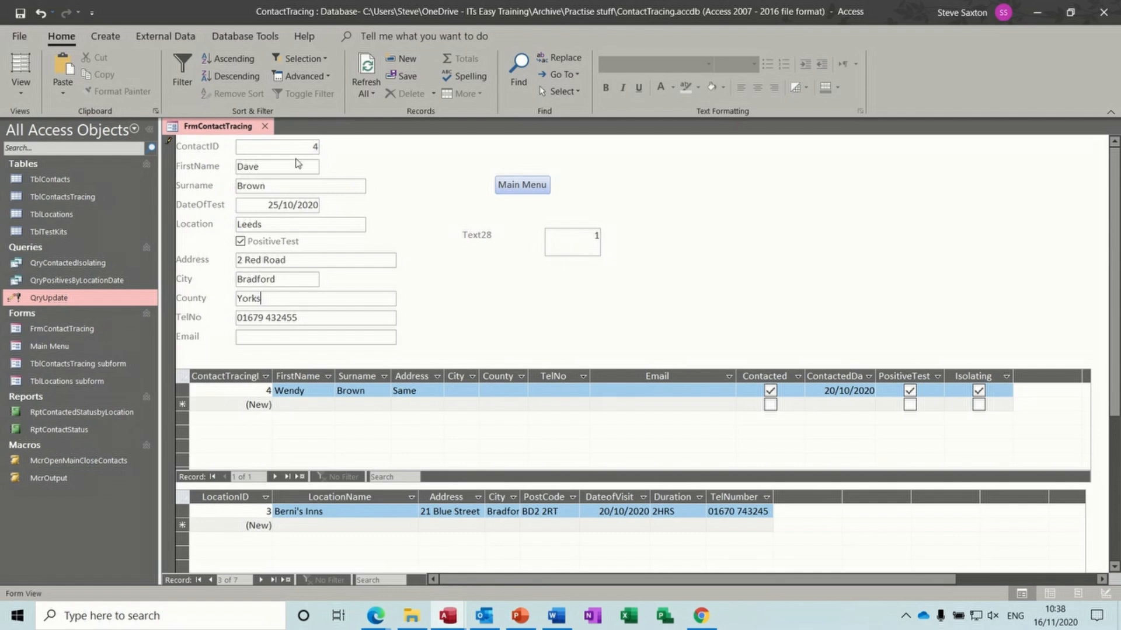
{"action": "left_click", "coordinate": [27, 101]}
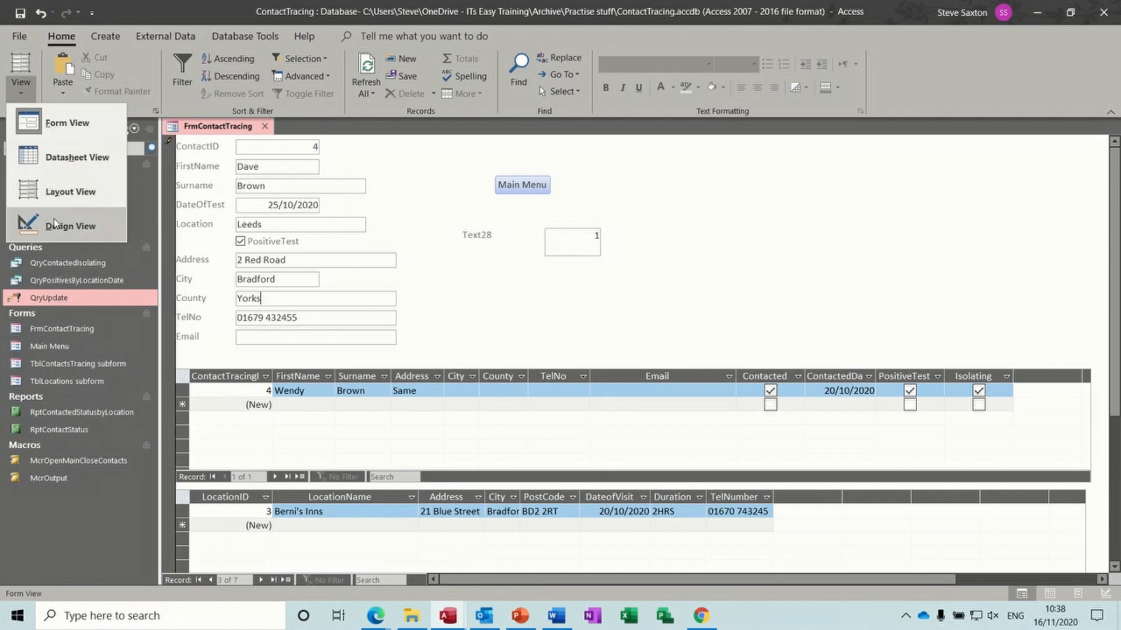
- In Design View, rename the Text28 label to 'Kits Used' and place it above the KitsUsed box
{"action": "left_click", "coordinate": [53, 225]}
{"action": "left_click", "coordinate": [486, 268]}
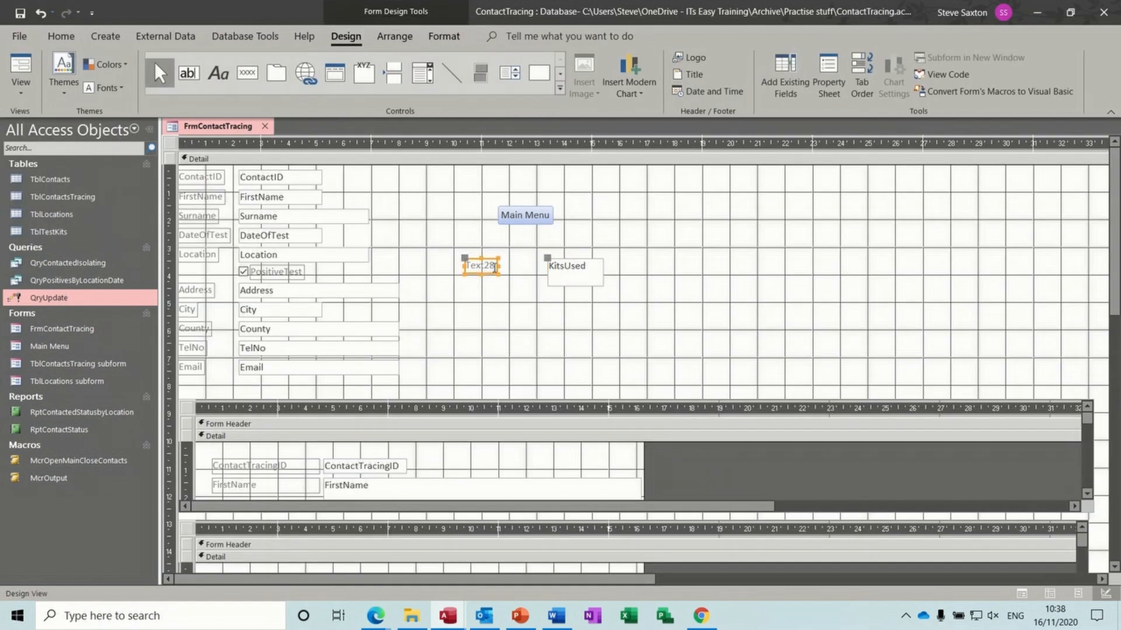
{"action": "left_click_drag", "start_coordinate": [495, 267], "coordinate": [468, 269]}
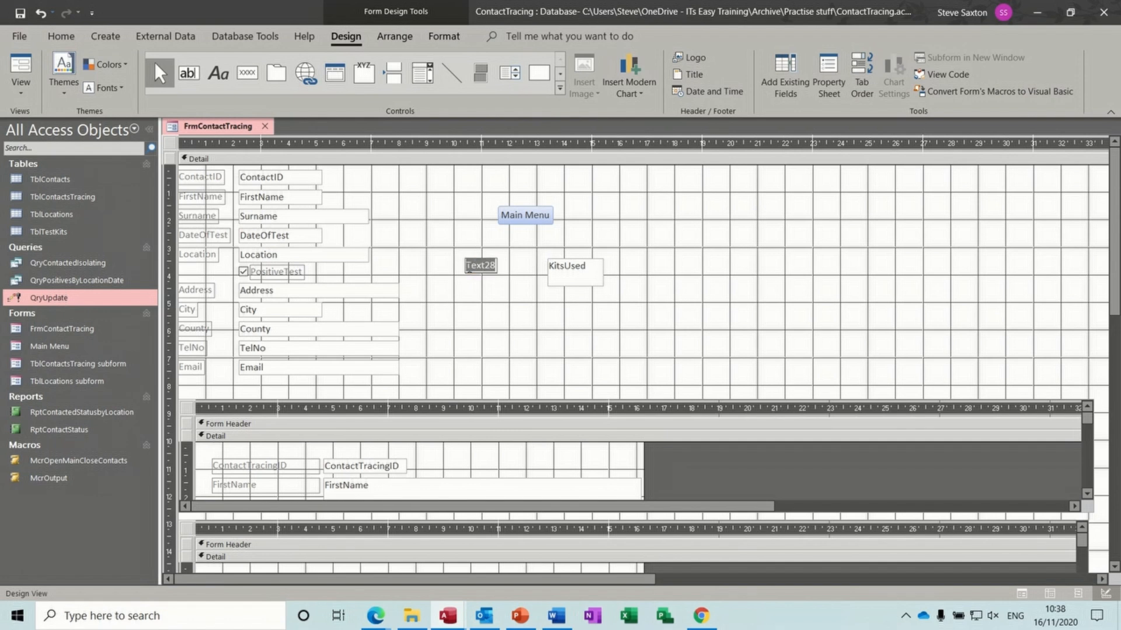
{"action": "key", "text": "BackSpace"}
{"action": "type", "text": "Kits Used"}
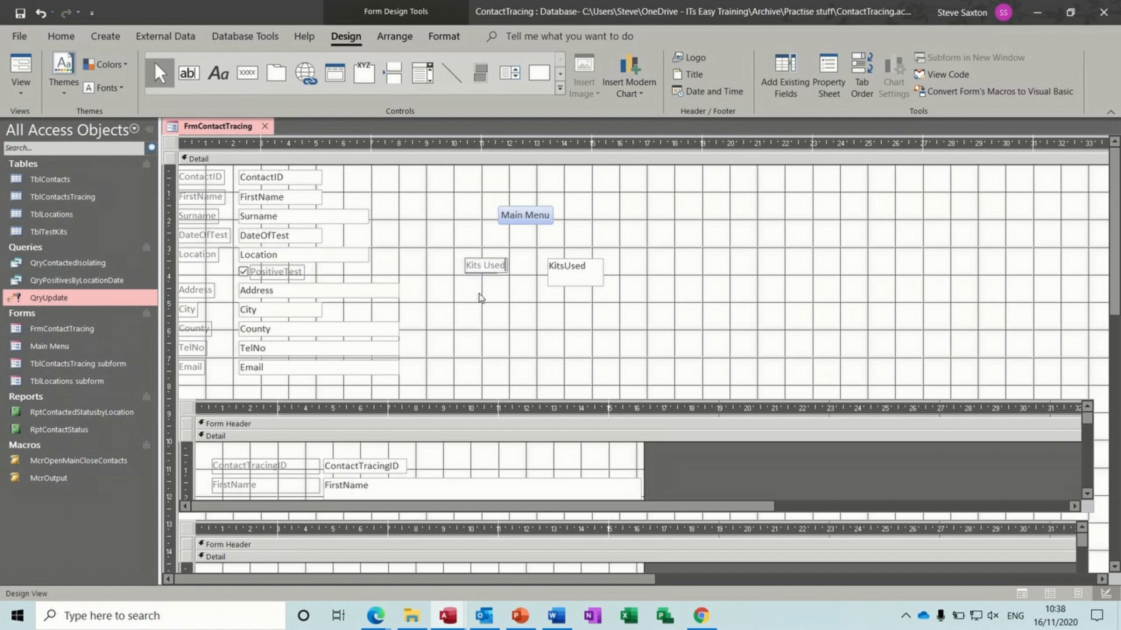
{"action": "left_click", "coordinate": [478, 295]}
{"action": "left_click", "coordinate": [469, 261]}
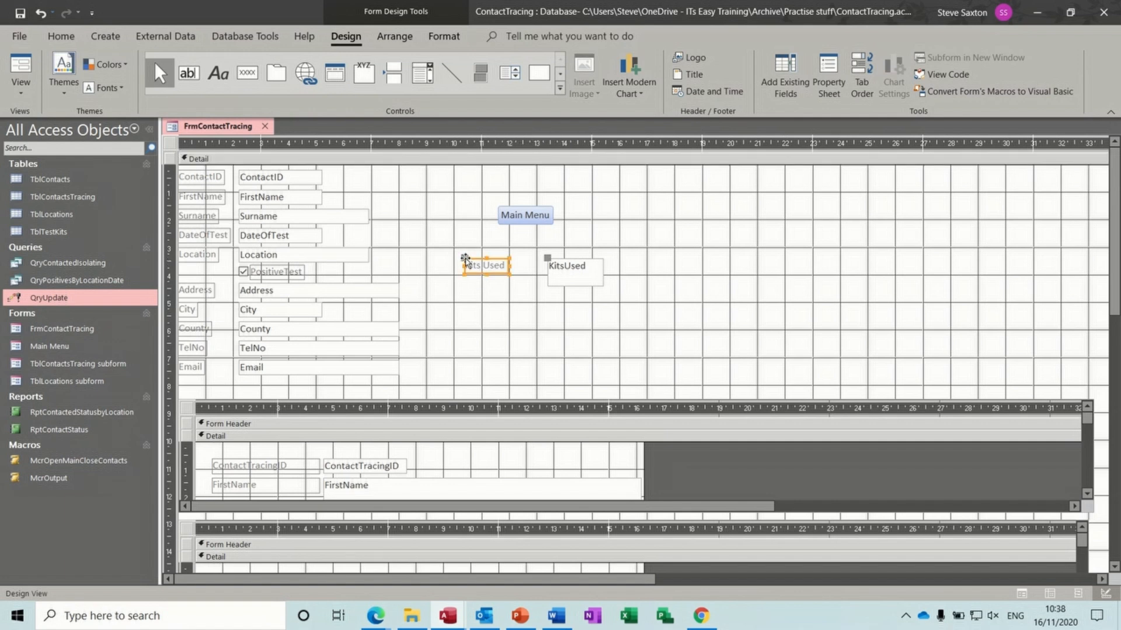
{"action": "left_click_drag", "start_coordinate": [469, 261], "coordinate": [548, 244]}
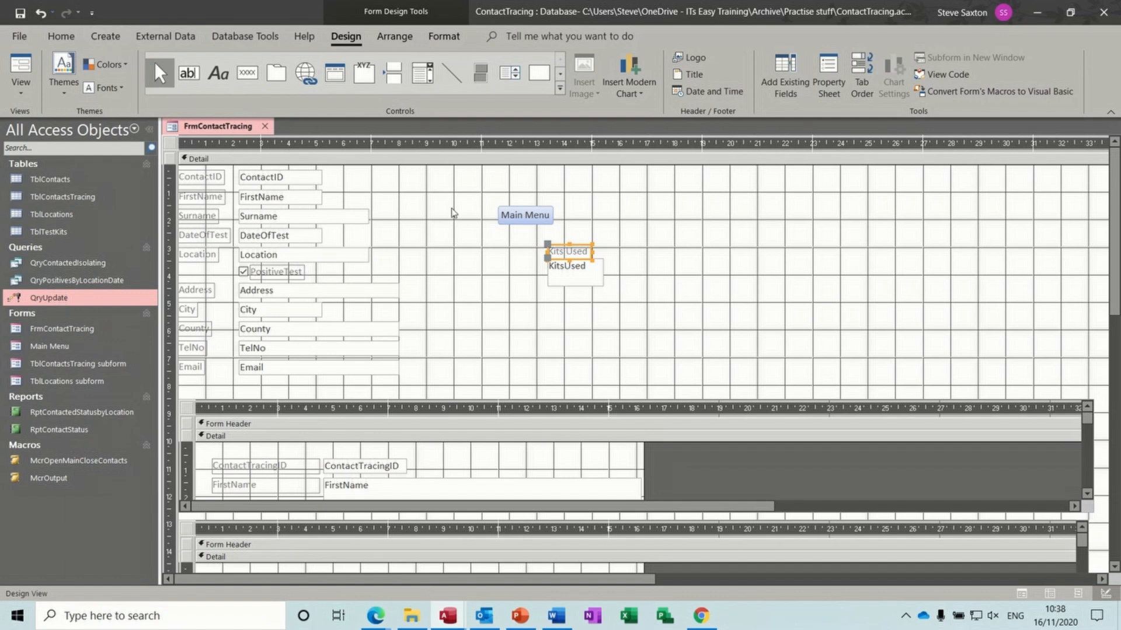
- Start a new blank macro from the Create ribbon
{"action": "left_click", "coordinate": [554, 279]}
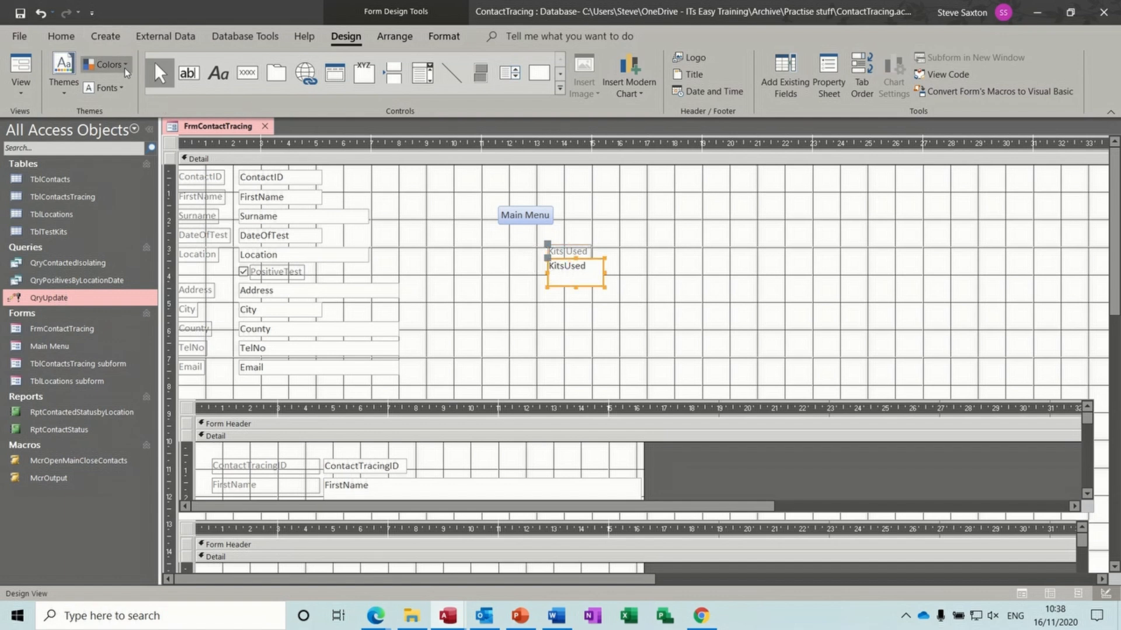
{"action": "left_click", "coordinate": [113, 45]}
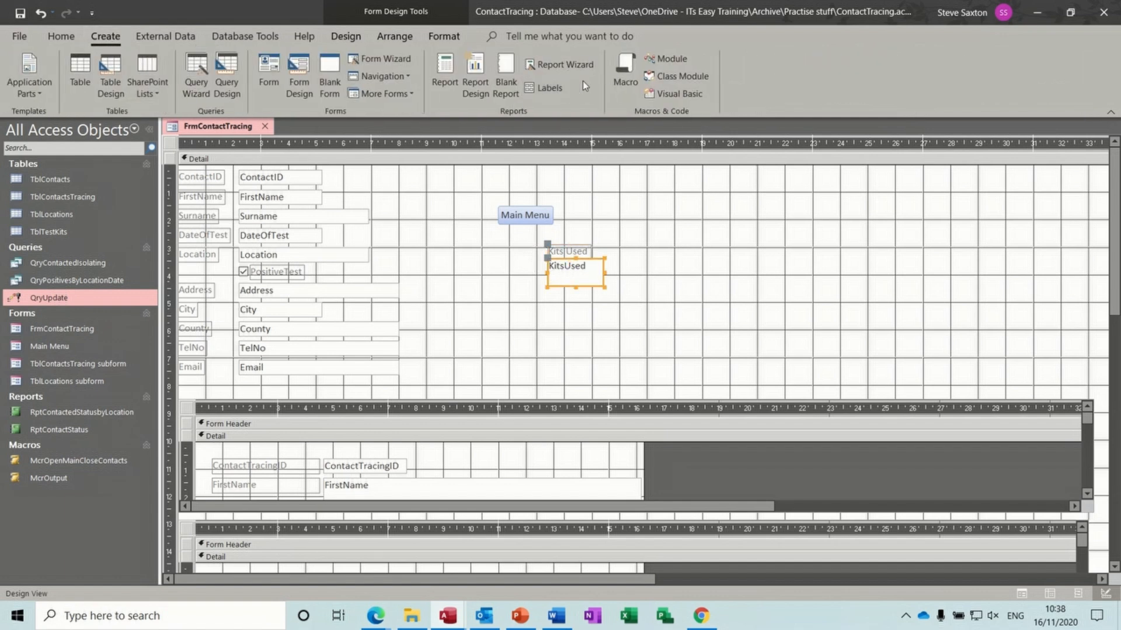
{"action": "left_click", "coordinate": [622, 73]}
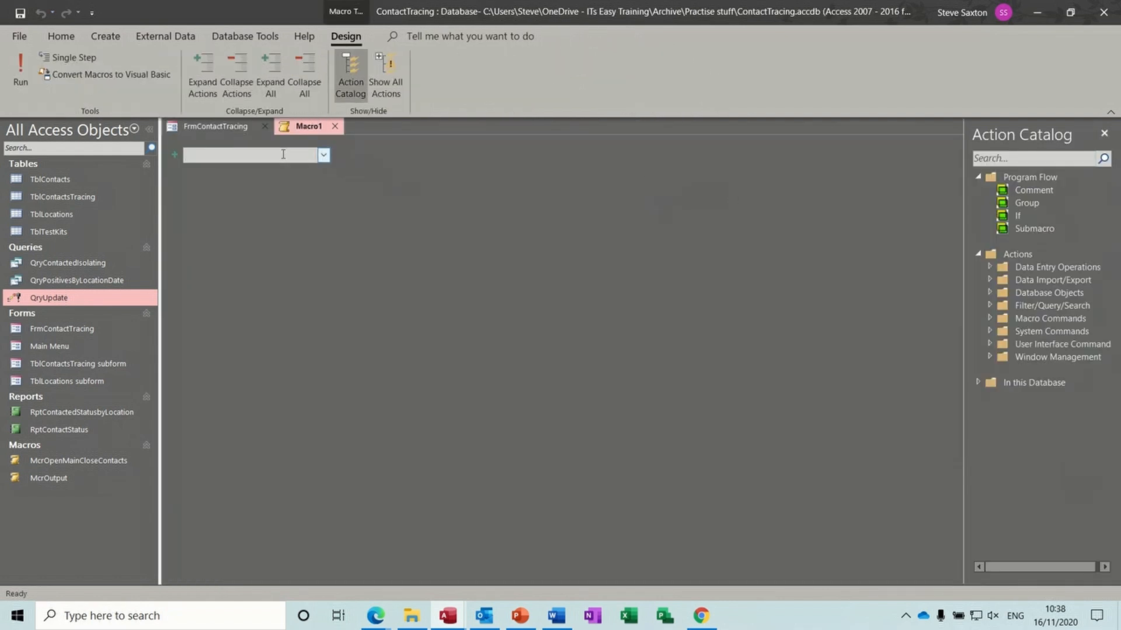
- Replace the suggested OpenForm action with an OpenQuery action
{"action": "type", "text": "op"}
{"action": "key", "text": "Return"}
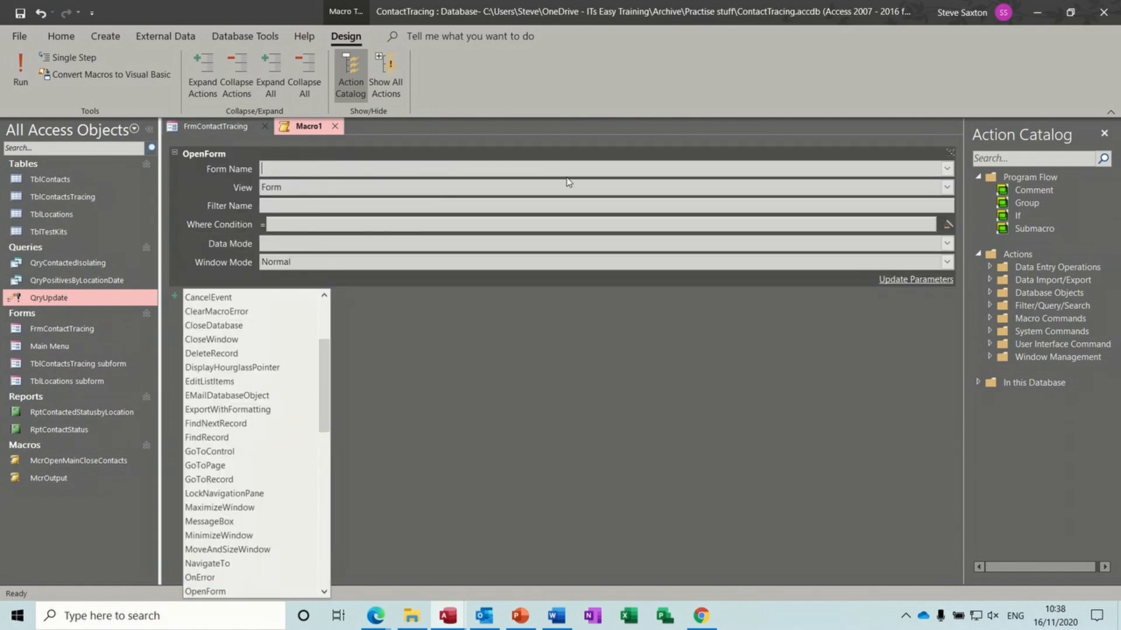
{"action": "left_click", "coordinate": [950, 153]}
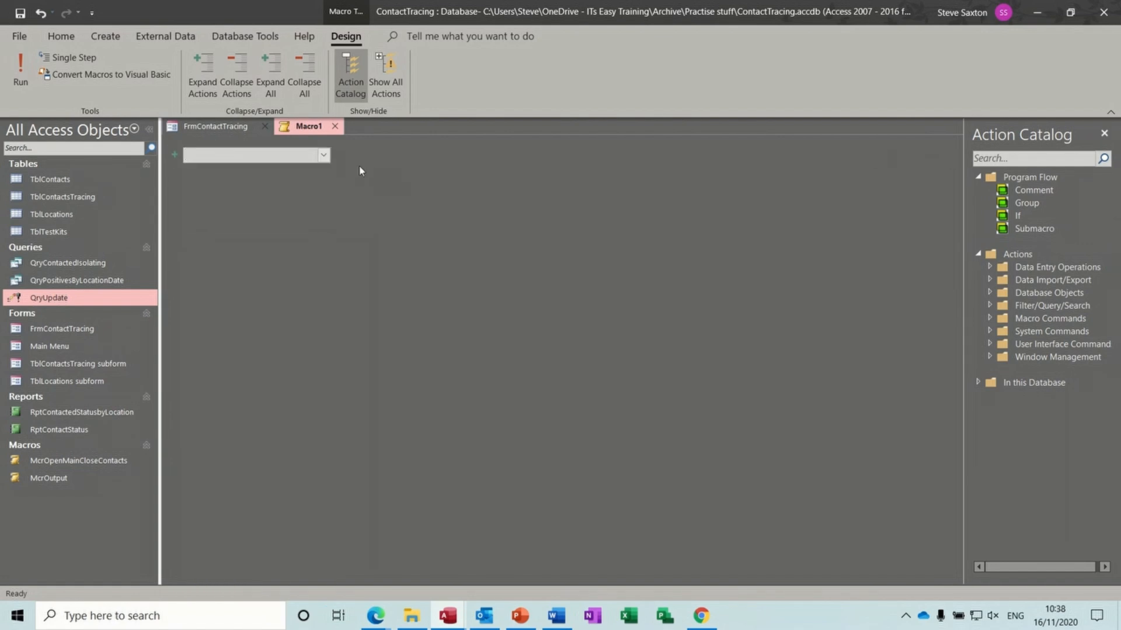
{"action": "left_click", "coordinate": [323, 155]}
{"action": "type", "text": "OnError"}
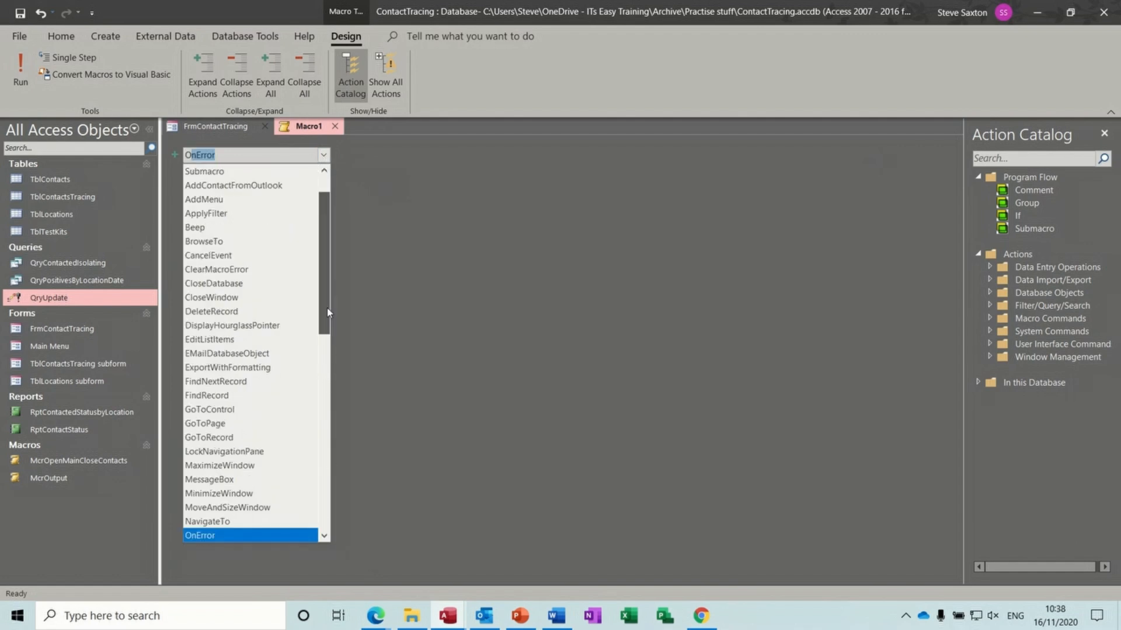
{"action": "scroll", "coordinate": [245, 362], "scroll_direction": "down", "scroll_amount": 5}
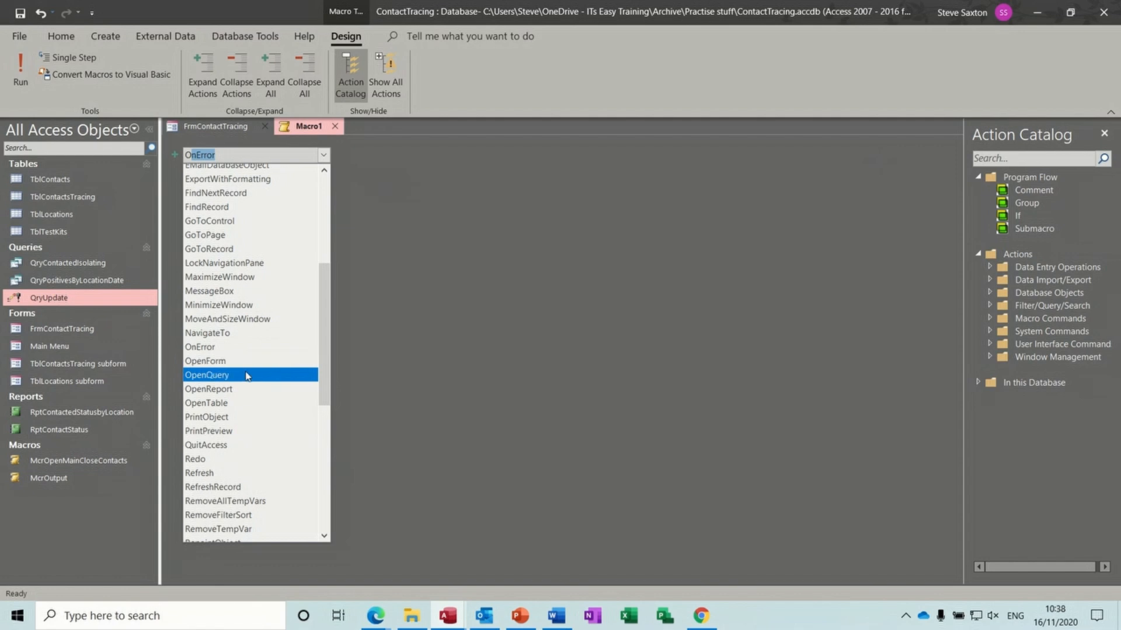
{"action": "left_click", "coordinate": [245, 374]}
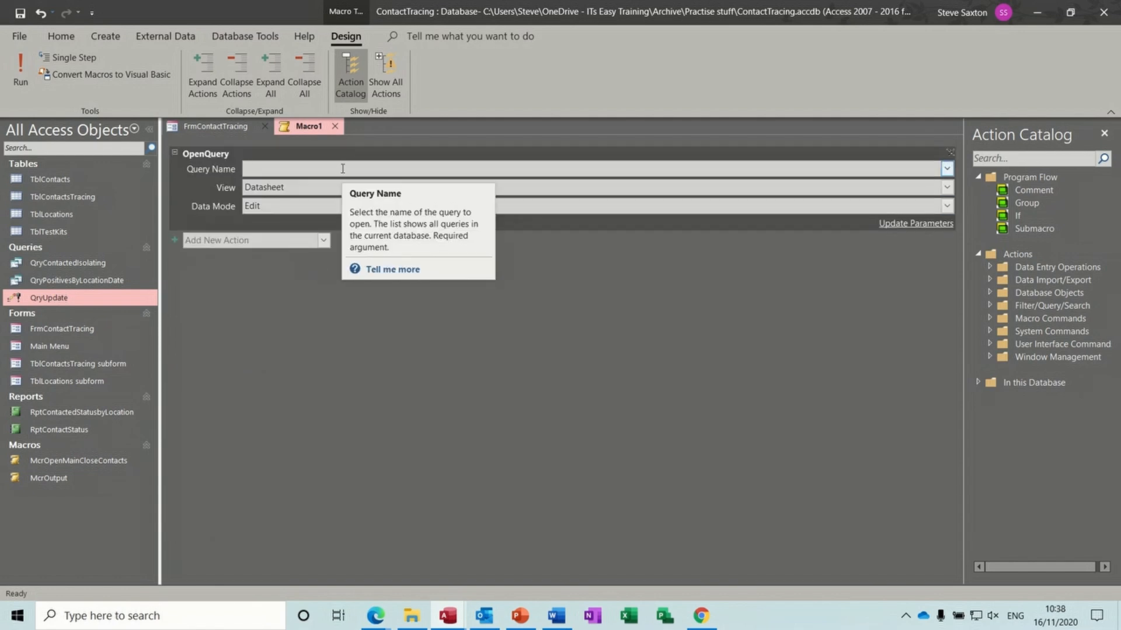
- Set the OpenQuery action's Query Name to QryUpdate
{"action": "type", "text": "u"}
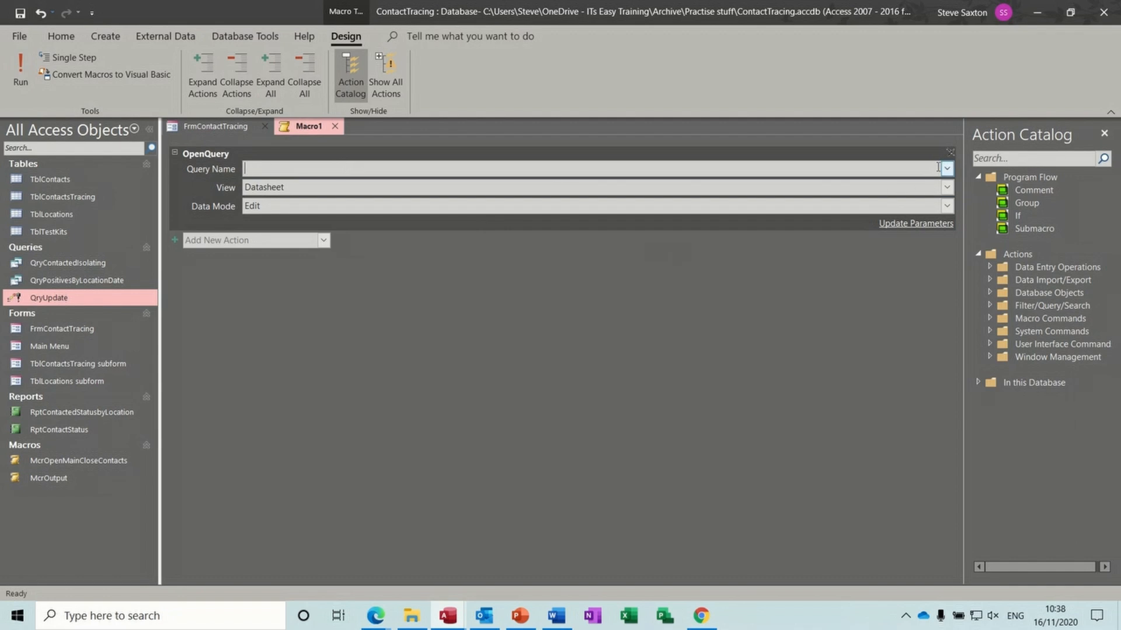
{"action": "left_click", "coordinate": [946, 169]}
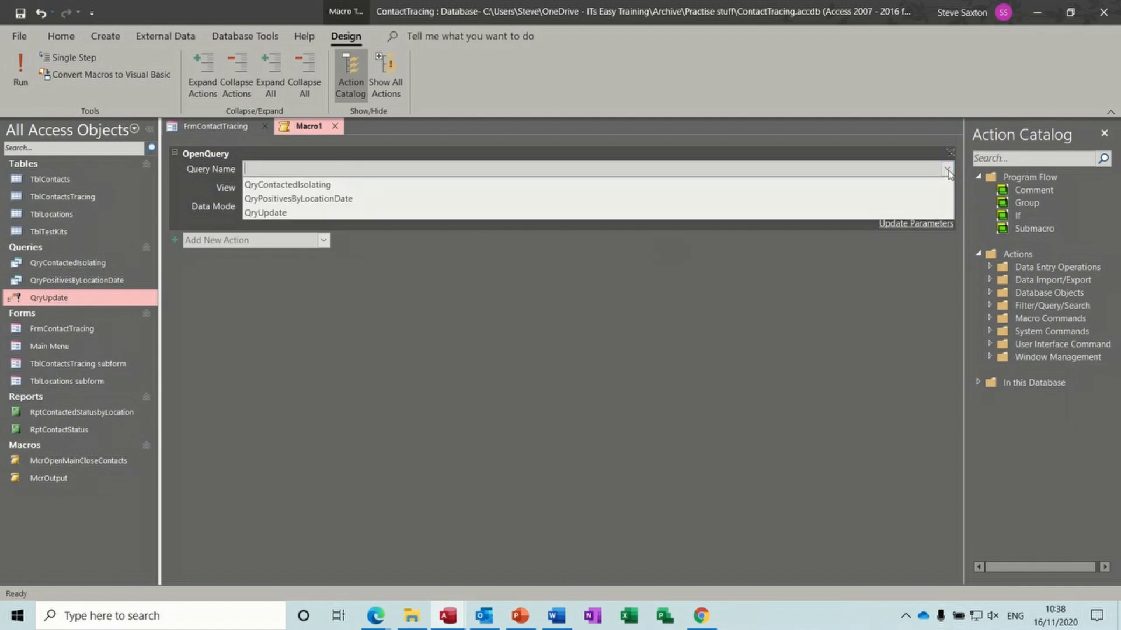
{"action": "left_click", "coordinate": [402, 213]}
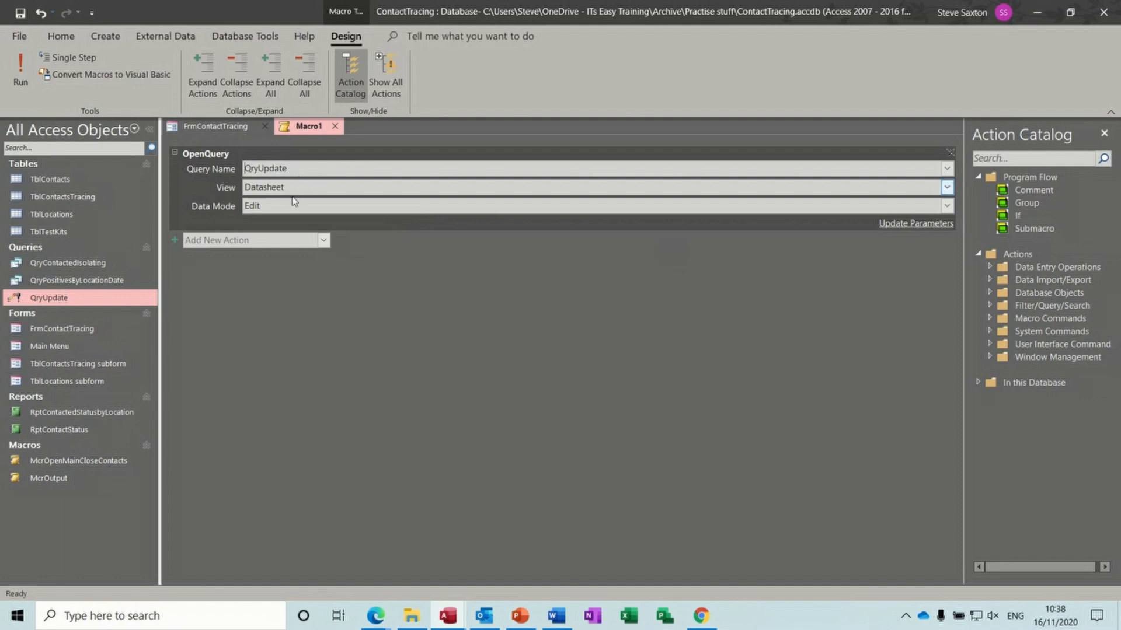
- Save the macro as McrUpdate
{"action": "left_click", "coordinate": [21, 13]}
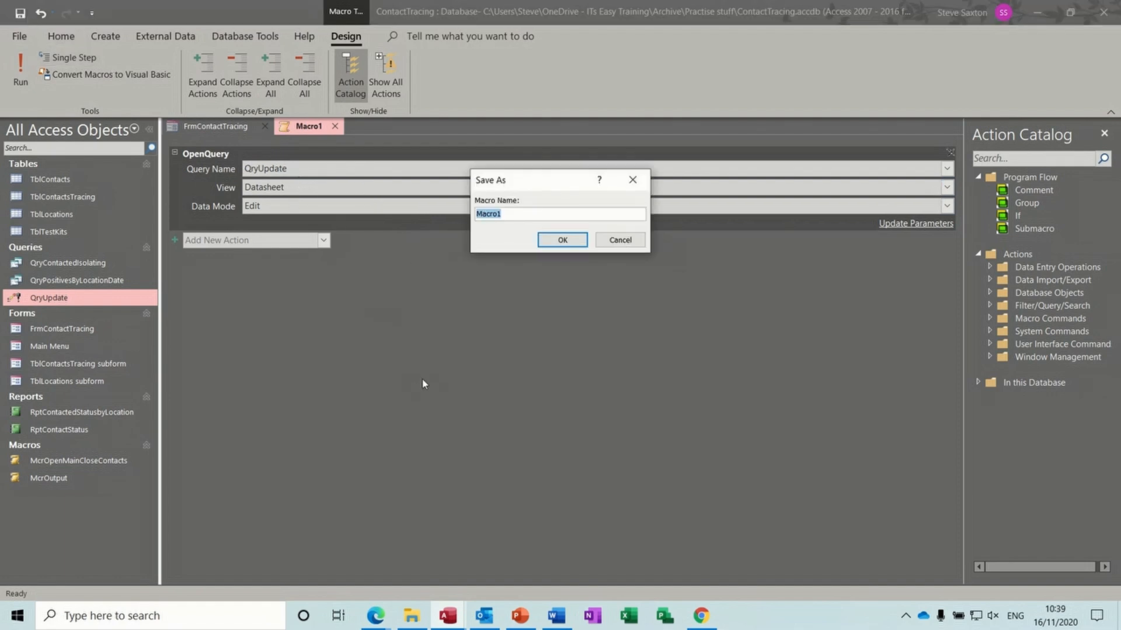
{"action": "type", "text": "McrUpdate"}
{"action": "left_click", "coordinate": [560, 244]}
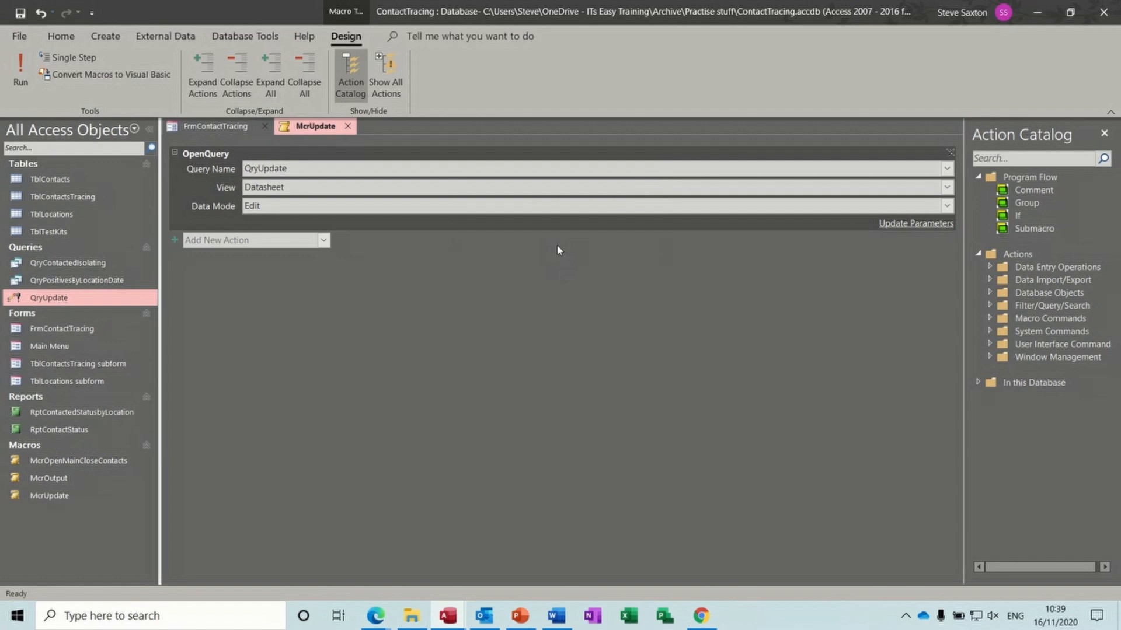
- Set the KitsUsed box's On Lost Focus event to McrUpdate, then switch the form to Form View
{"action": "left_click", "coordinate": [347, 126]}
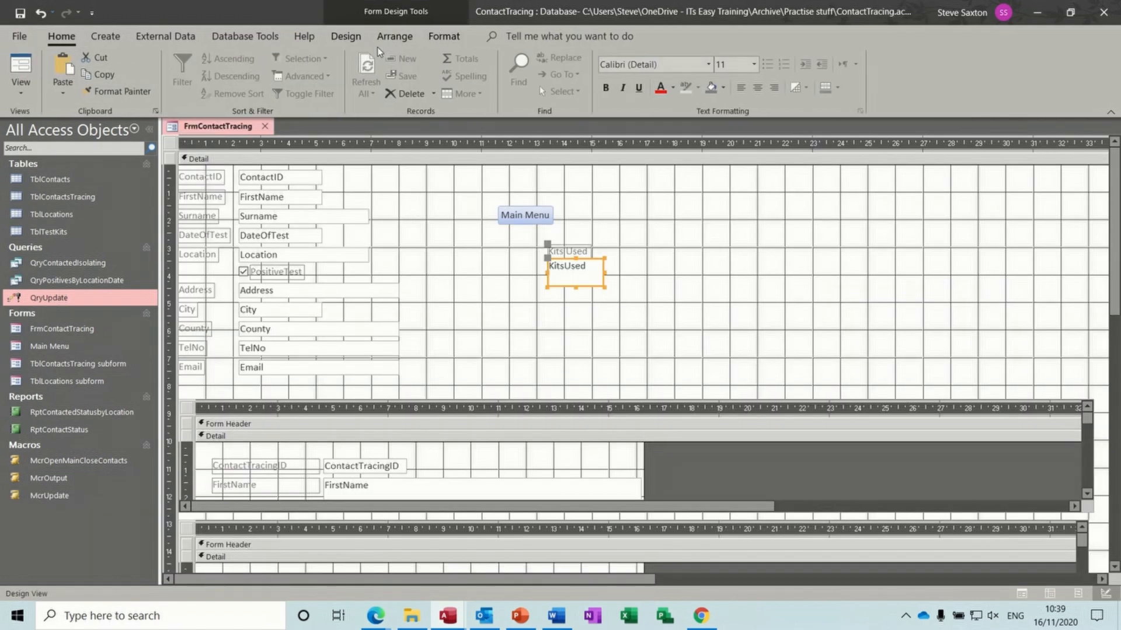
{"action": "left_click", "coordinate": [346, 36]}
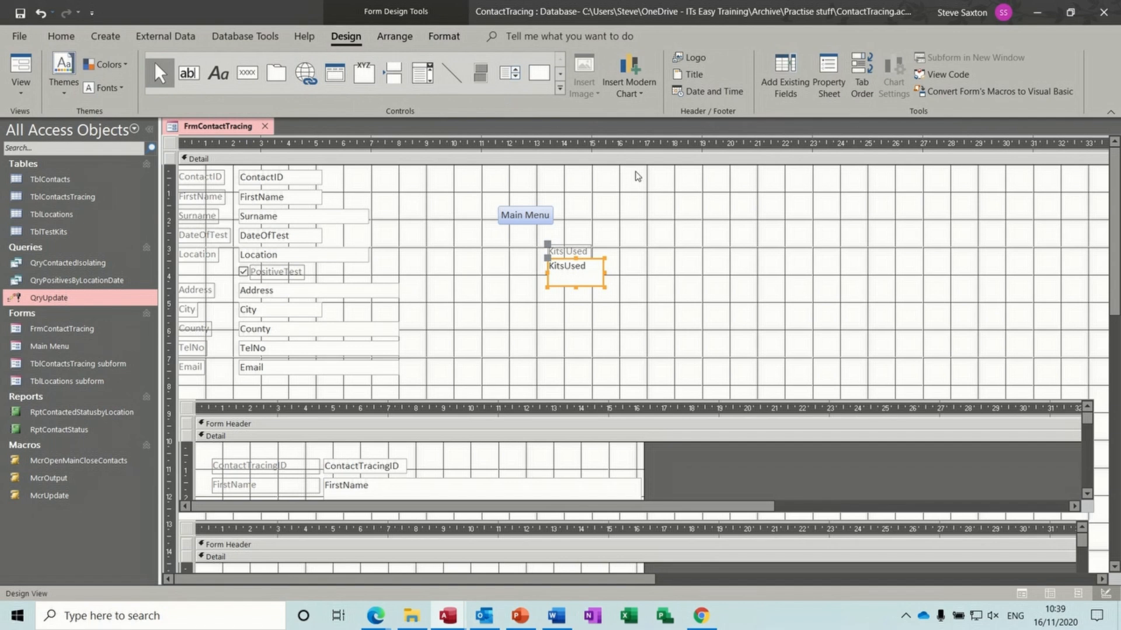
{"action": "left_click", "coordinate": [829, 73]}
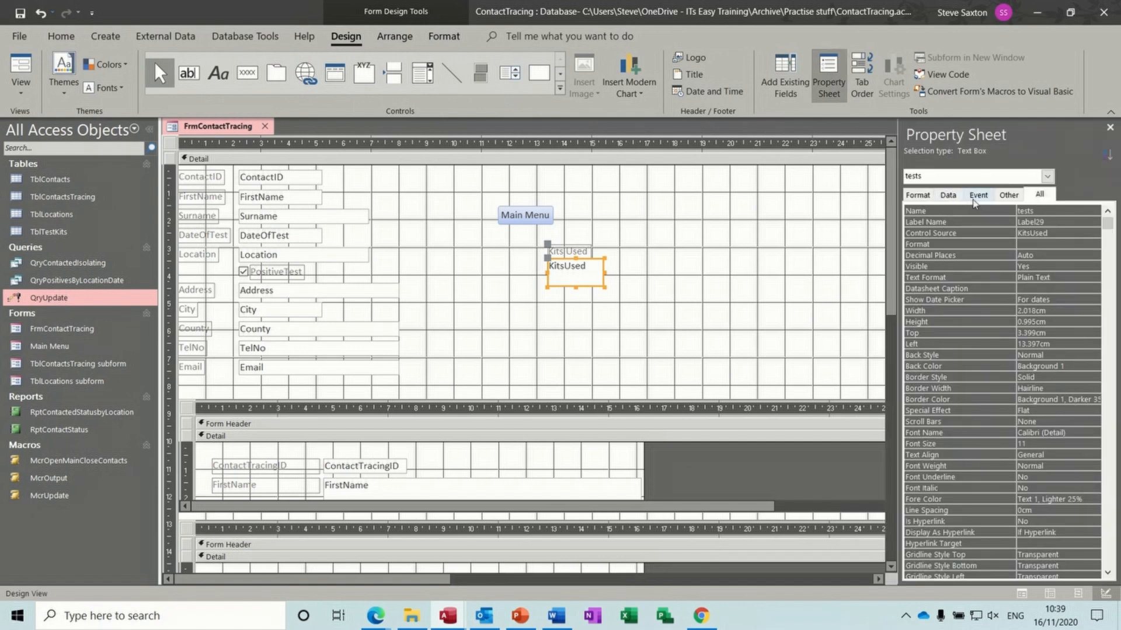
{"action": "left_click", "coordinate": [980, 200]}
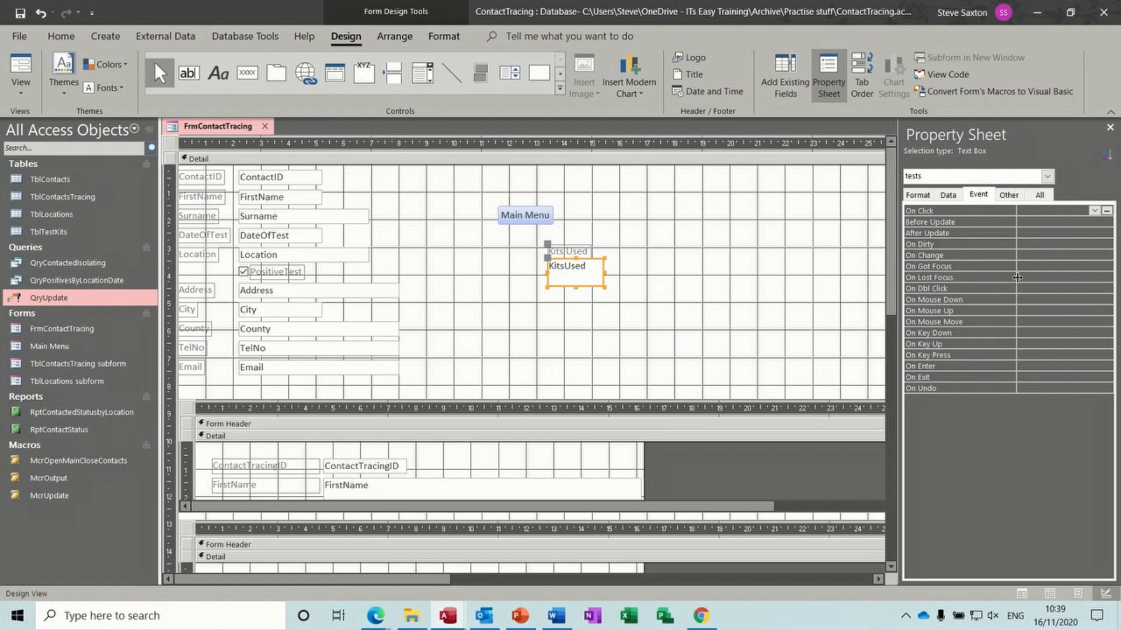
{"action": "left_click", "coordinate": [1023, 277]}
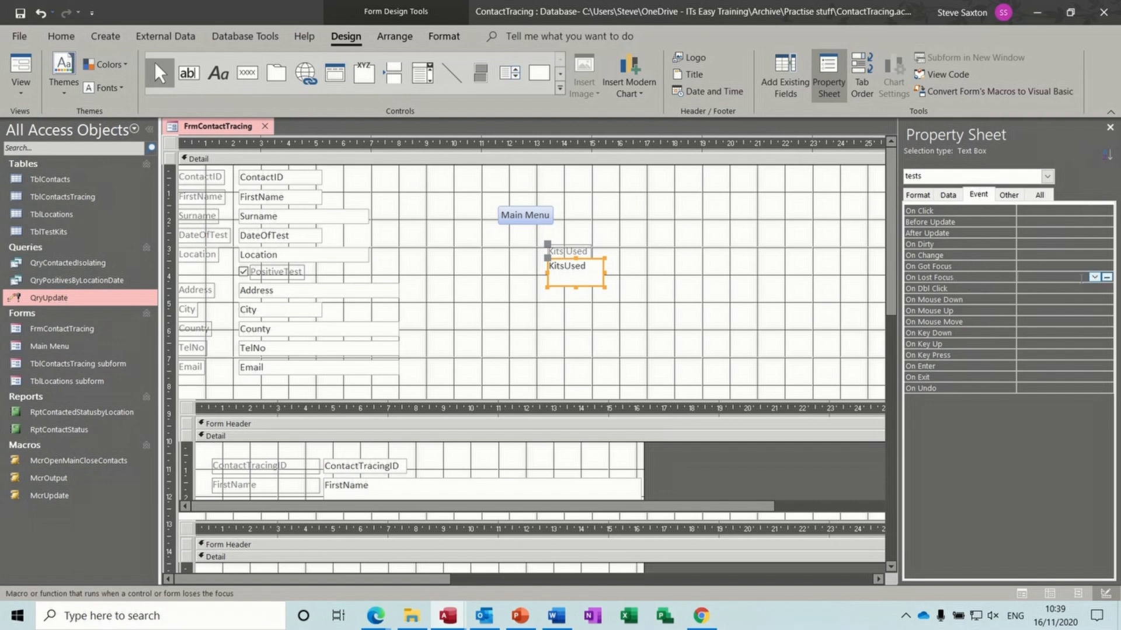
{"action": "left_click", "coordinate": [1094, 278]}
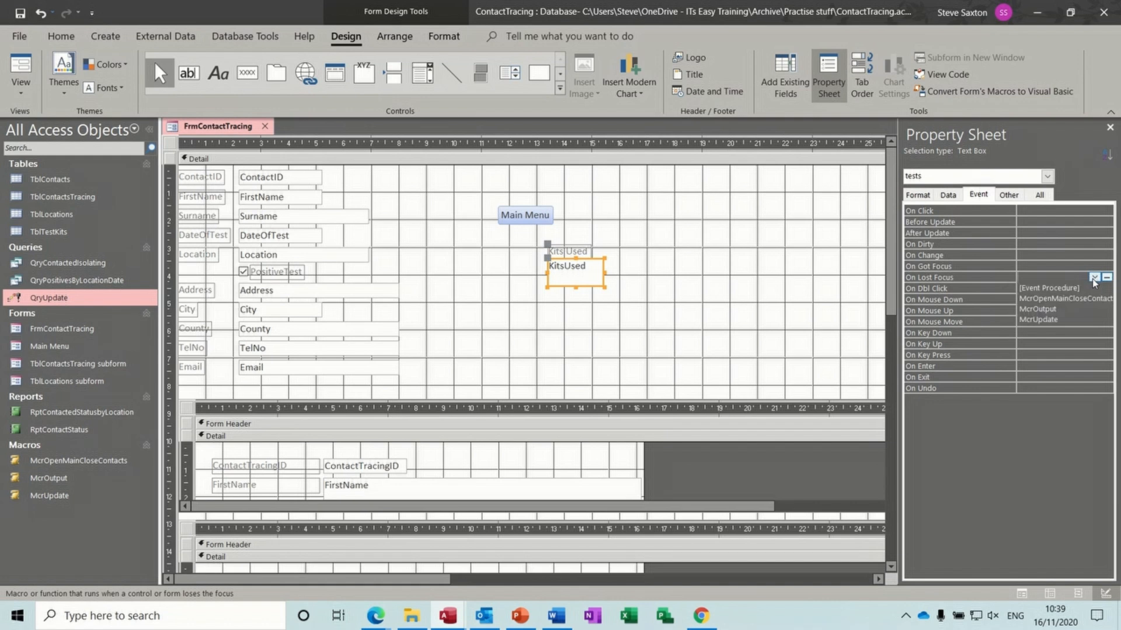
{"action": "left_click", "coordinate": [1072, 320]}
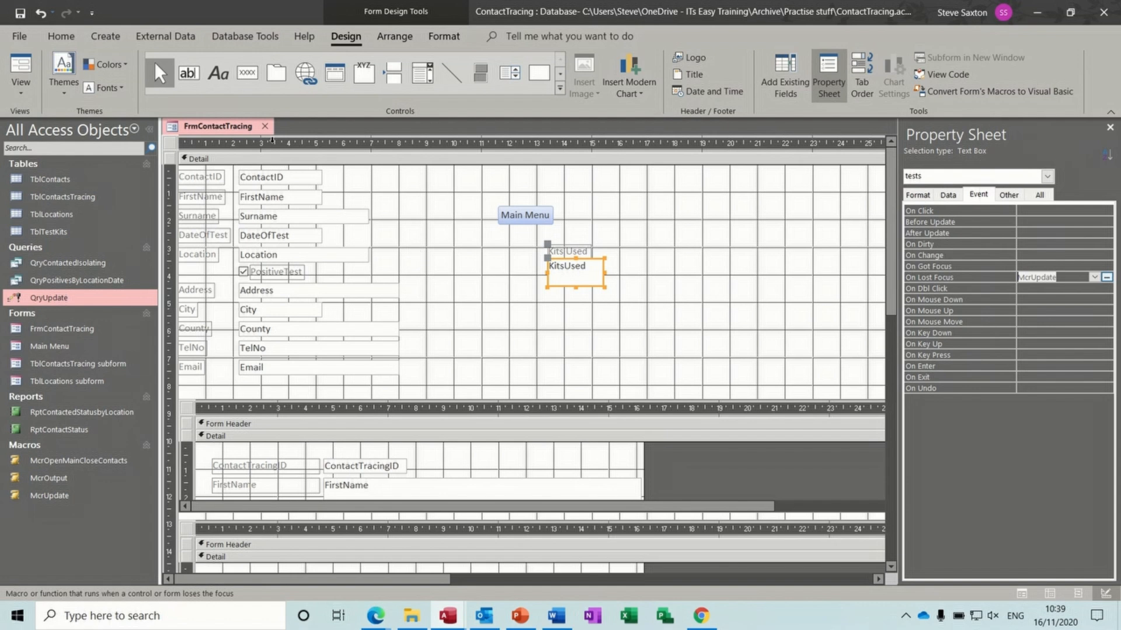
{"action": "left_click", "coordinate": [28, 73]}
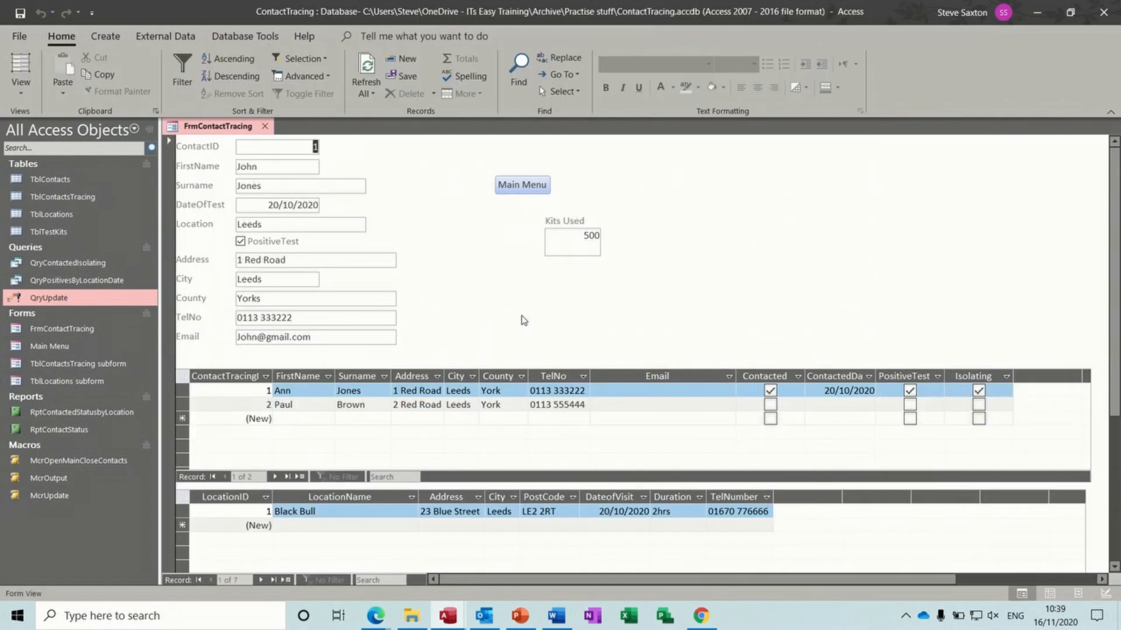
- Go to the third contact record and enter 1000 in Kits Used
{"action": "left_click", "coordinate": [260, 582]}
{"action": "left_click", "coordinate": [260, 581]}
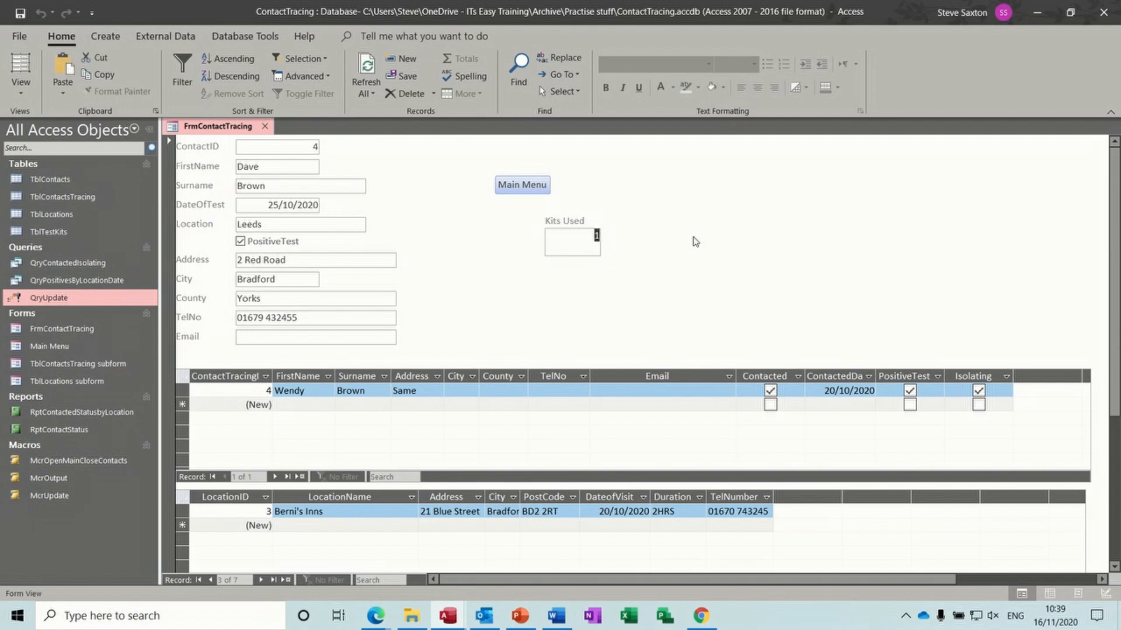
{"action": "type", "text": "1000"}
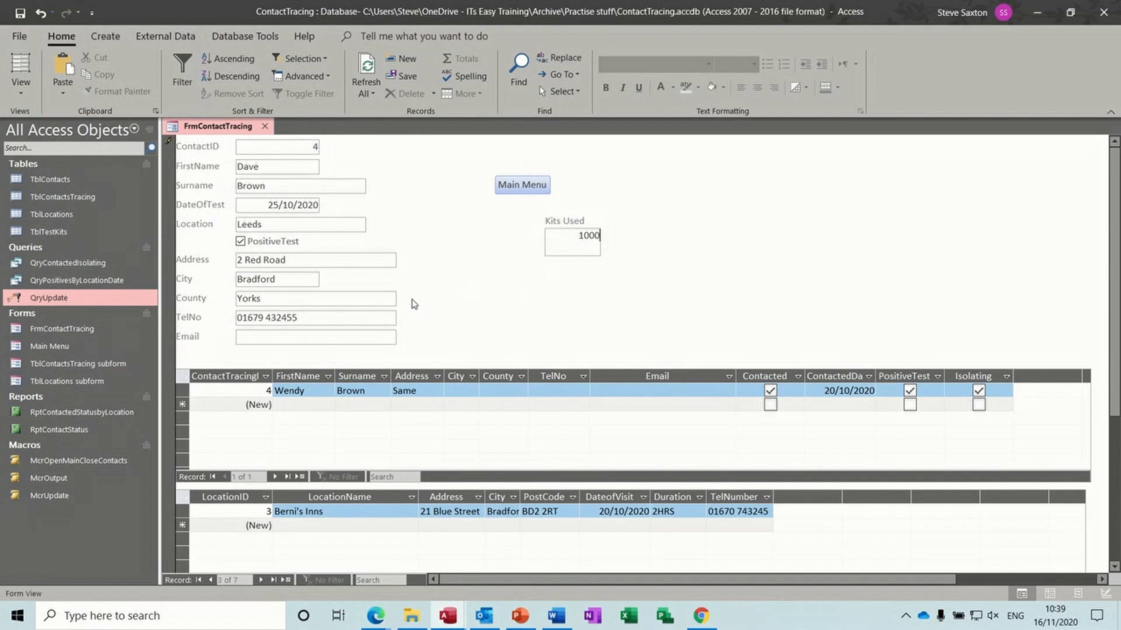
{"action": "left_click", "coordinate": [382, 303]}
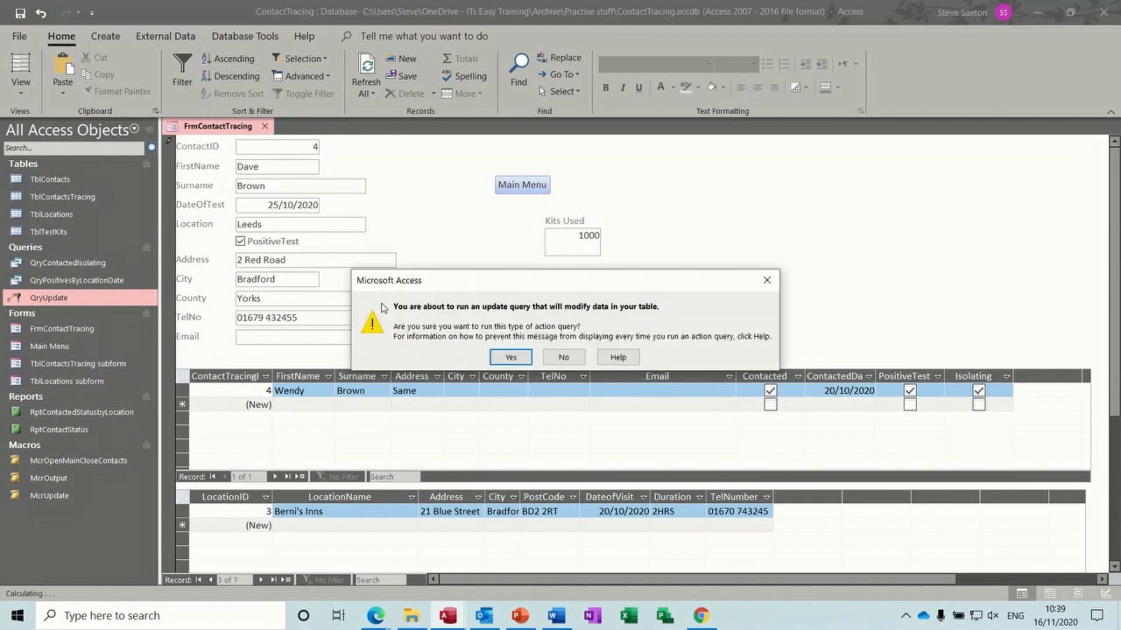
- Accept both update prompts and check that TblTestKits shows 1501 used, 3499 remaining
{"action": "left_click", "coordinate": [510, 357]}
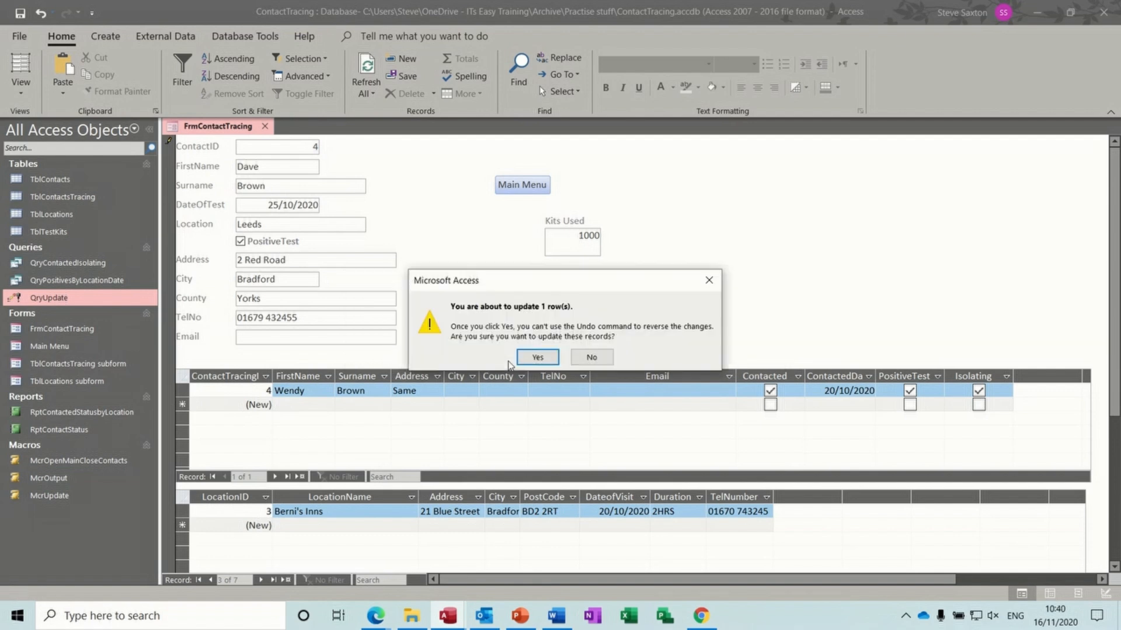
{"action": "left_click", "coordinate": [538, 357]}
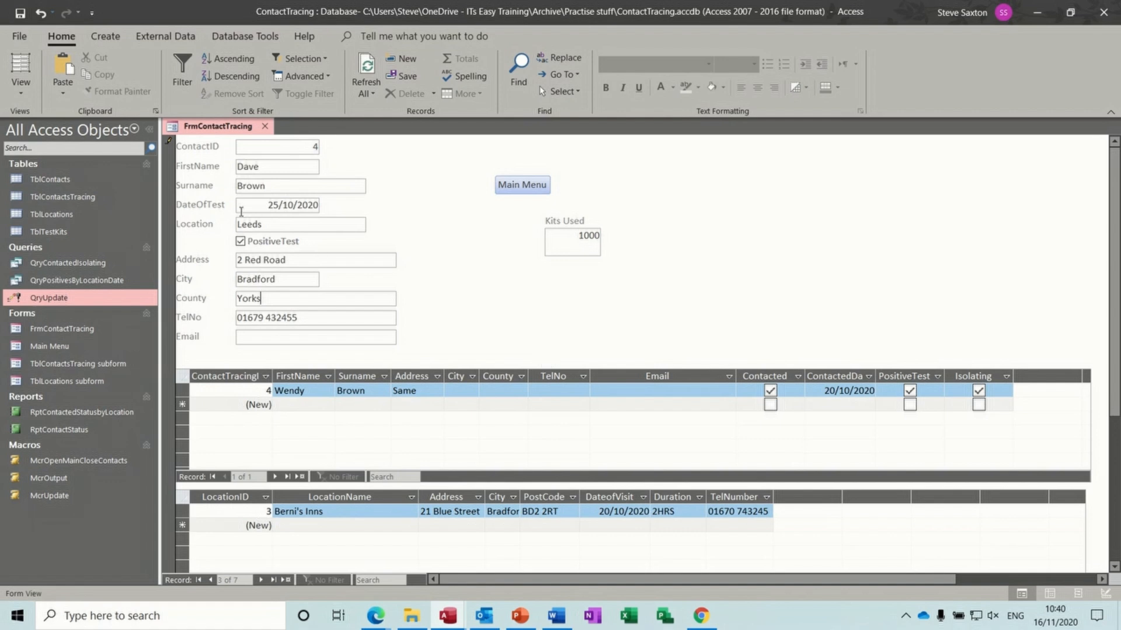
{"action": "double_click", "coordinate": [94, 231]}
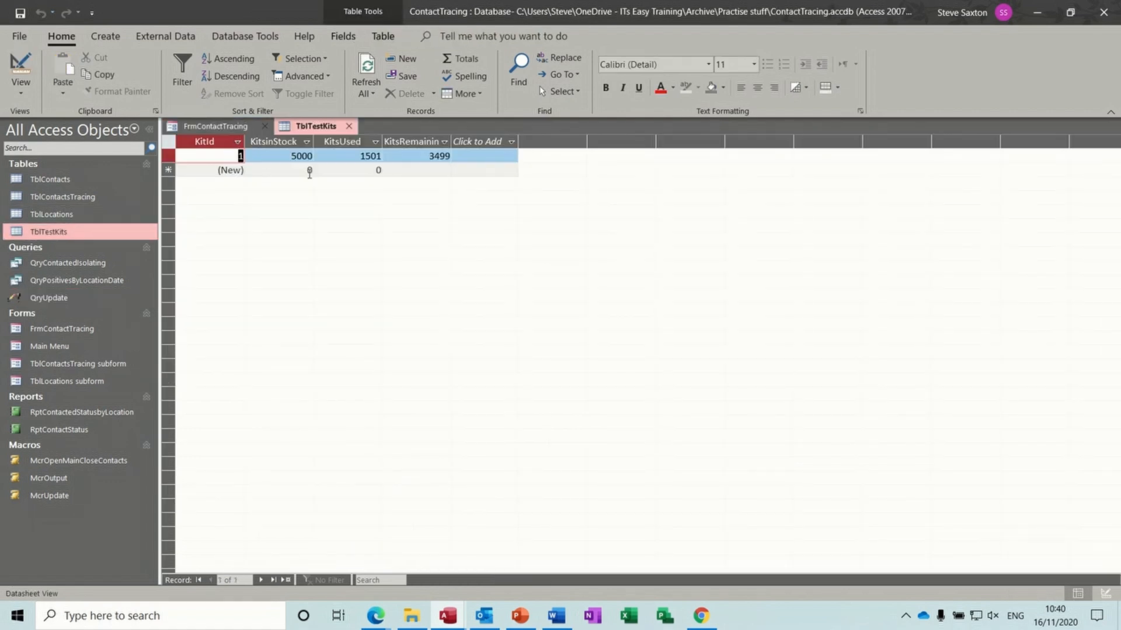
{"action": "left_click", "coordinate": [349, 126]}
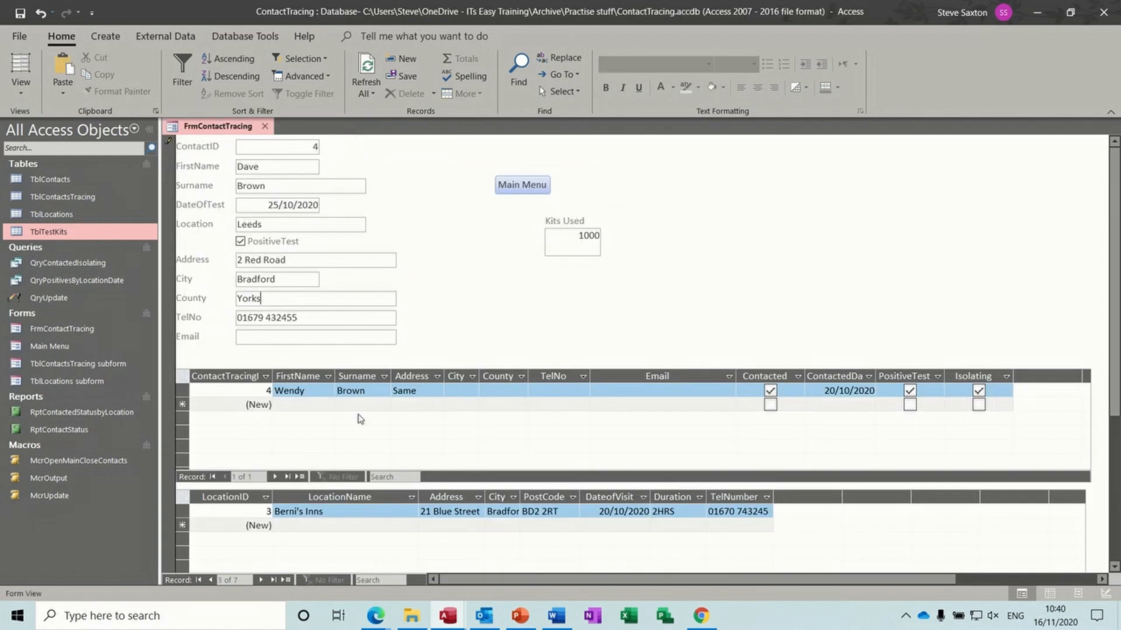
- On the next contact record, replace the Kits Used value with 500
{"action": "left_click", "coordinate": [260, 580]}
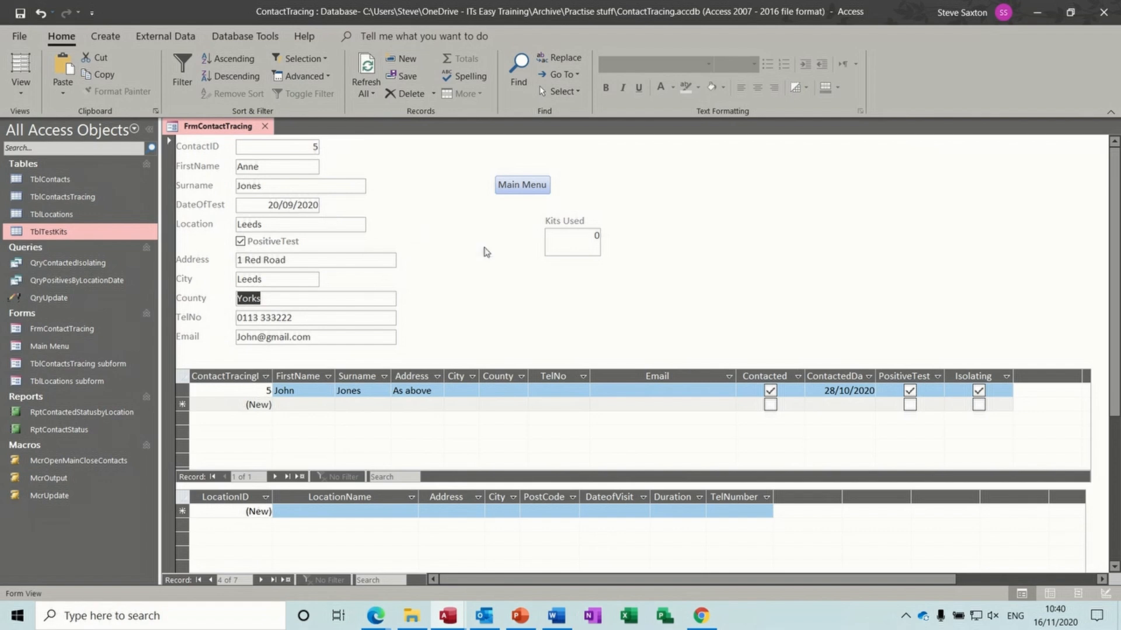
{"action": "left_click_drag", "start_coordinate": [582, 237], "coordinate": [601, 236]}
{"action": "type", "text": "500"}
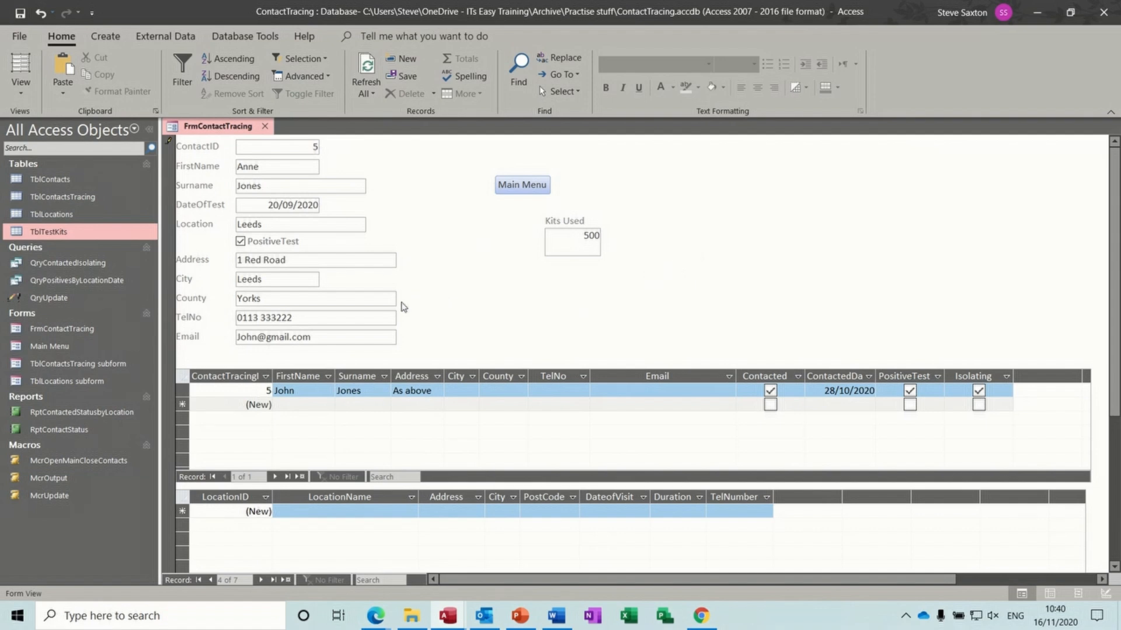
{"action": "key", "text": "Return"}
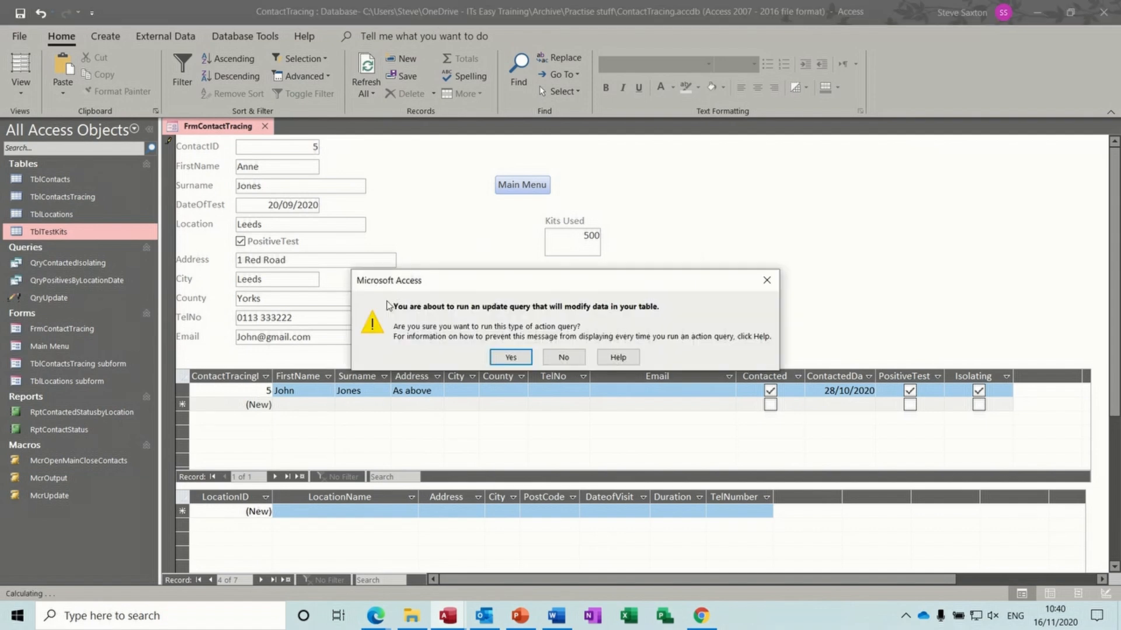
- Accept both update prompts and check that TblTestKits shows 2001 used, 2999 remaining
{"action": "left_click", "coordinate": [508, 358]}
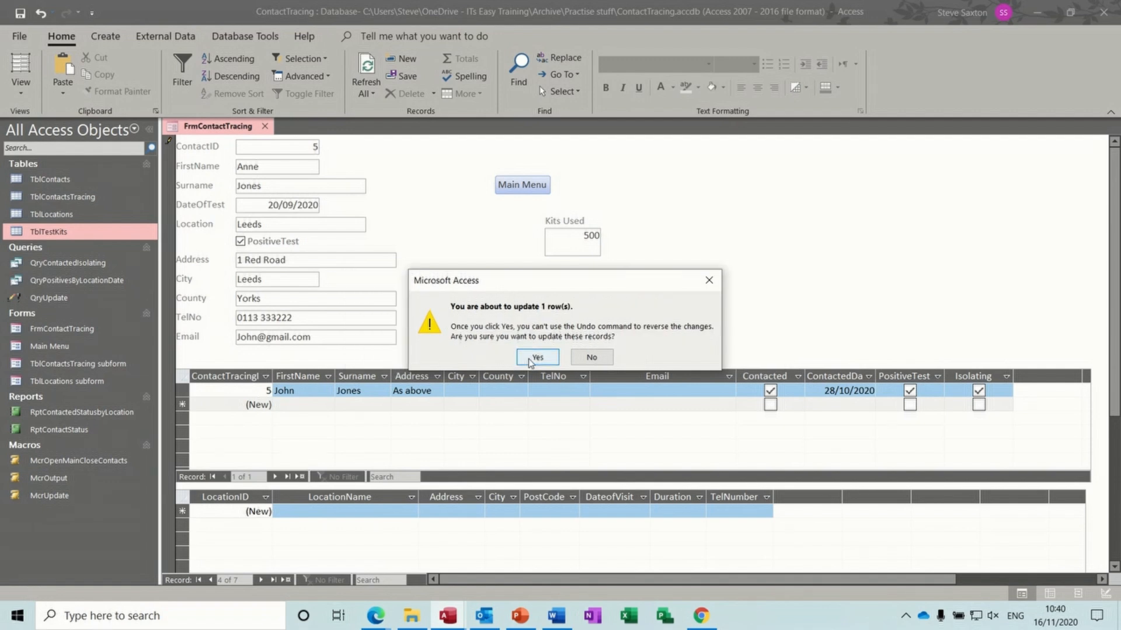
{"action": "left_click", "coordinate": [531, 357]}
{"action": "double_click", "coordinate": [85, 232]}
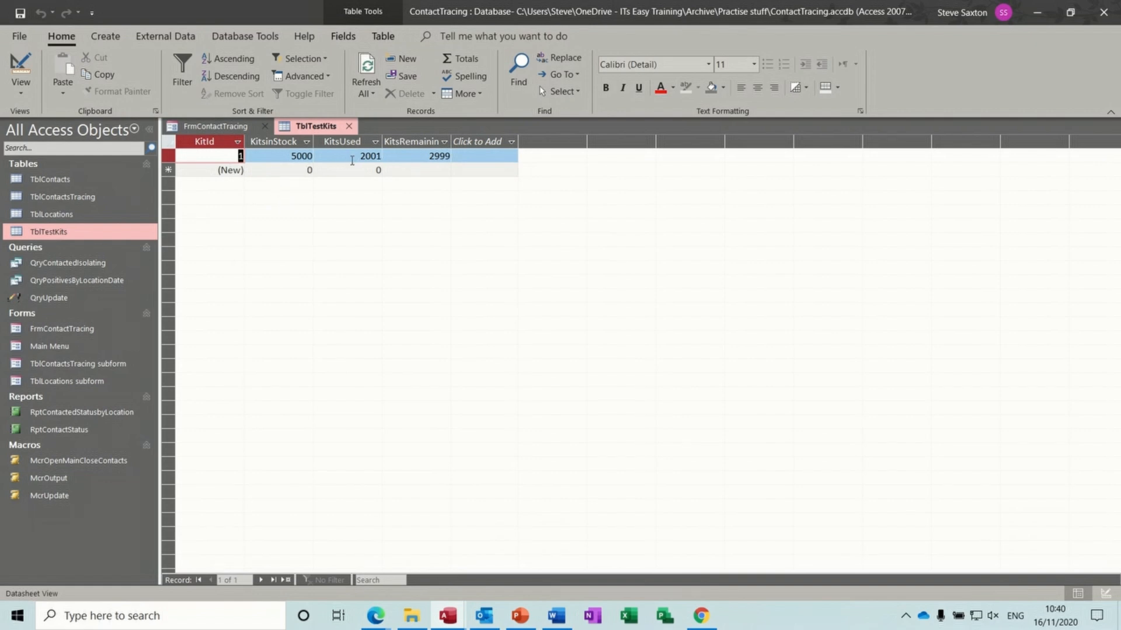
{"action": "left_click", "coordinate": [349, 127]}
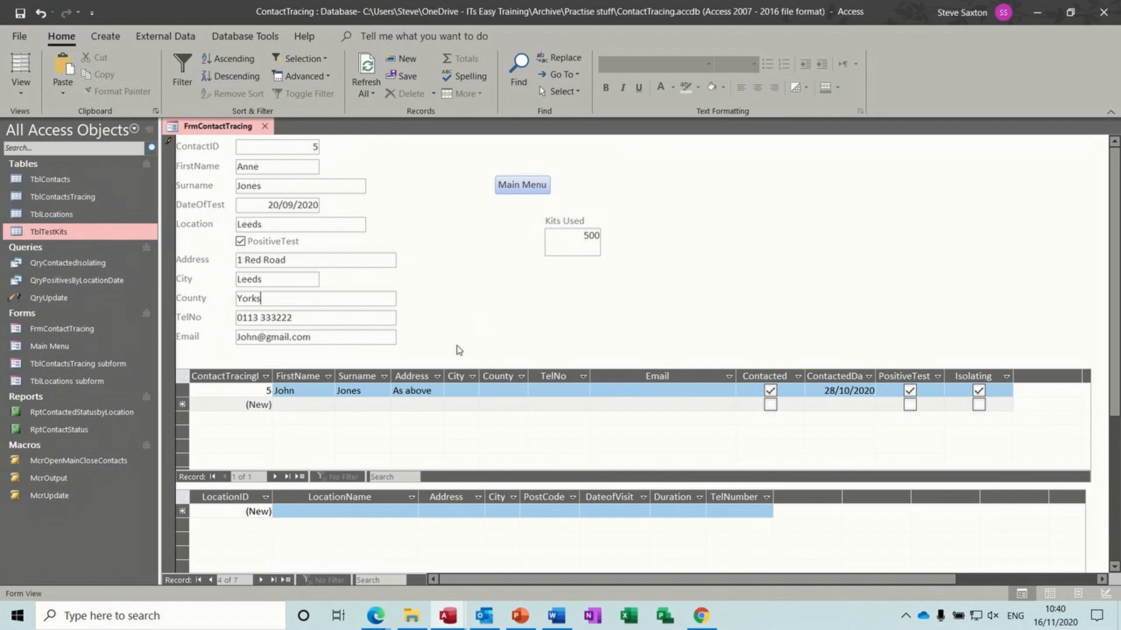
- On the next contact record, enter 1000 in Kits Used
{"action": "left_click", "coordinate": [261, 580]}
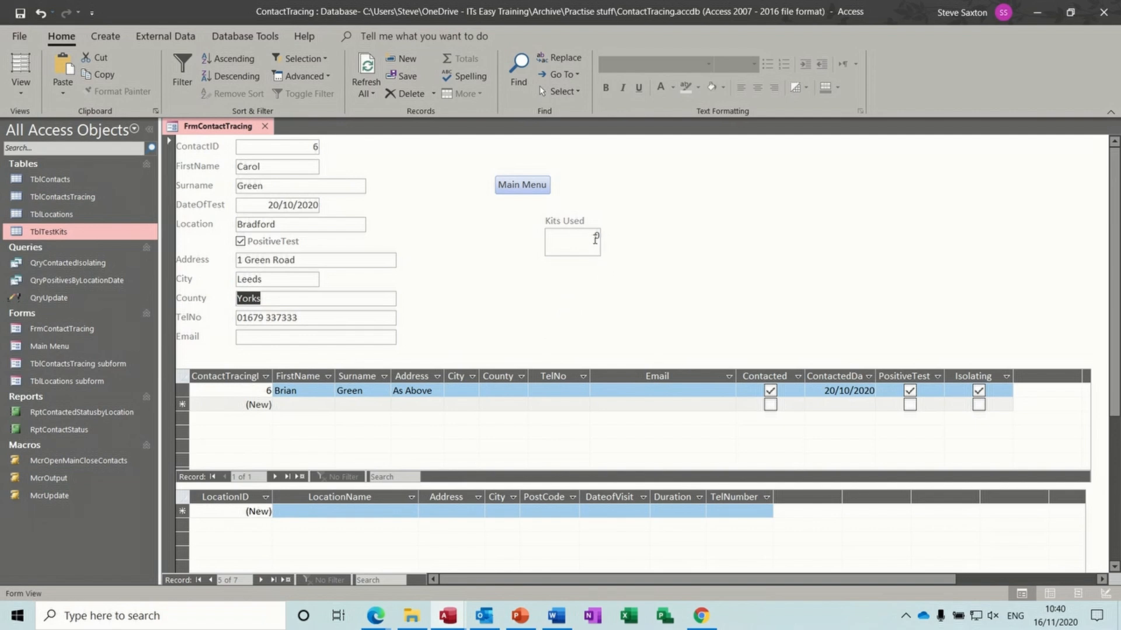
{"action": "left_click", "coordinate": [595, 238]}
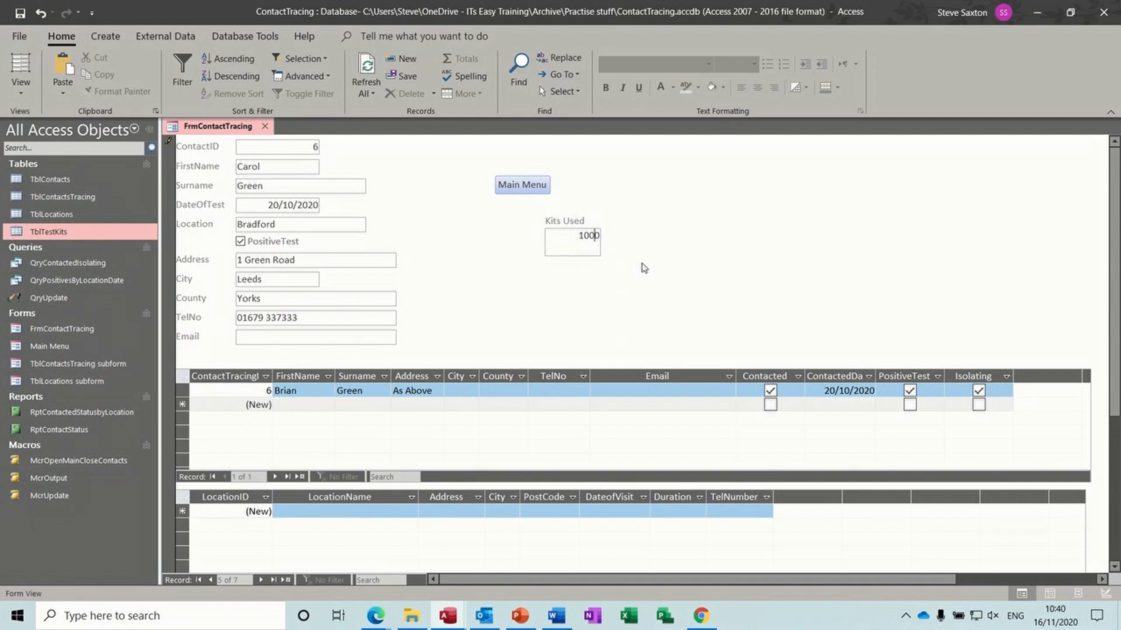
{"action": "key", "text": "Return"}
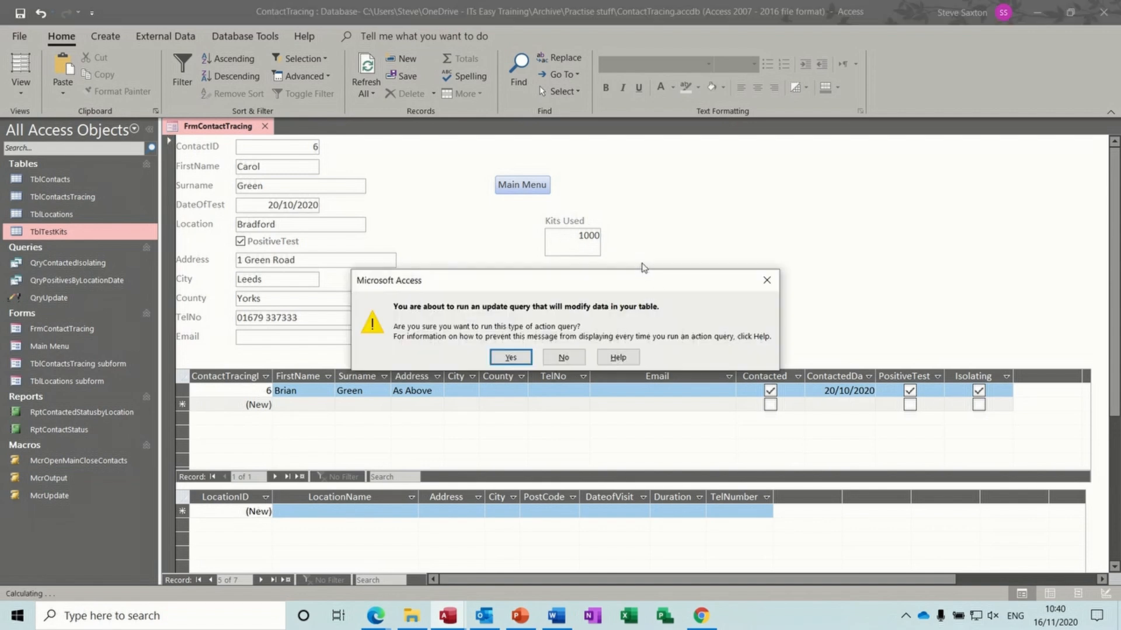
- Approve the update, verify TblTestKits shows 3001 used and 1999 remaining, then open Main Menu
{"action": "left_click", "coordinate": [510, 358]}
{"action": "left_click", "coordinate": [536, 357]}
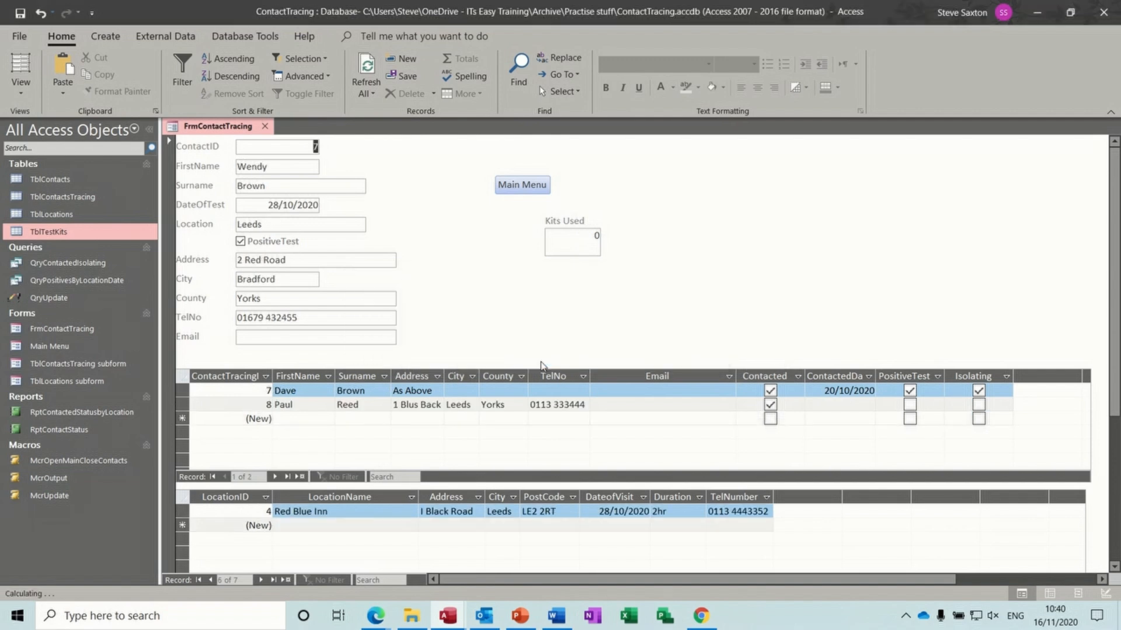
{"action": "double_click", "coordinate": [67, 231]}
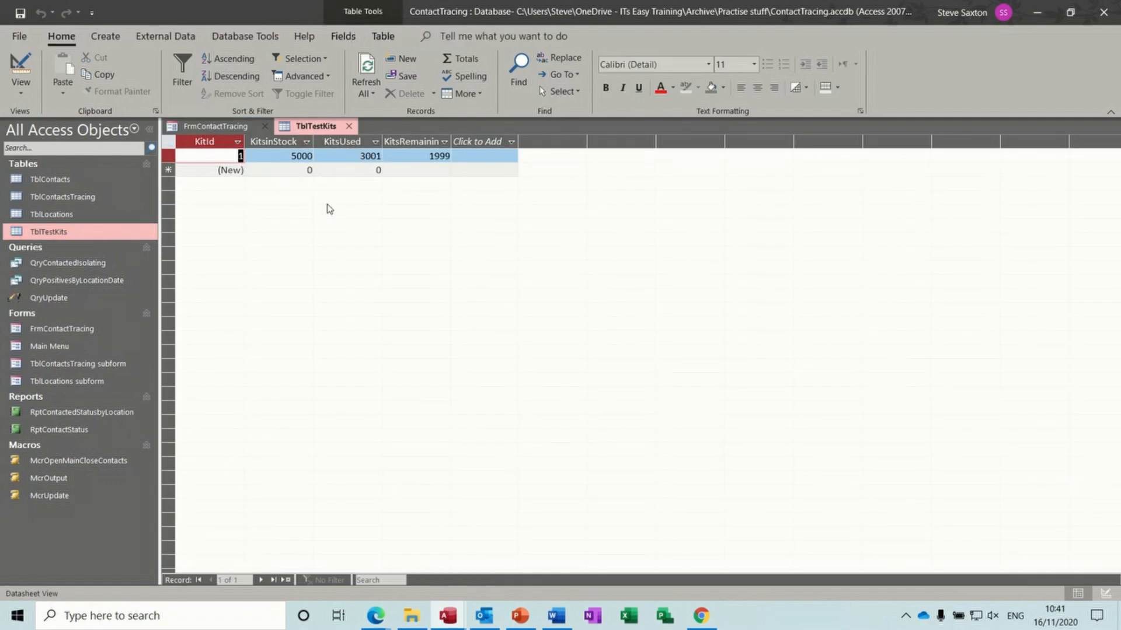
{"action": "left_click", "coordinate": [219, 126]}
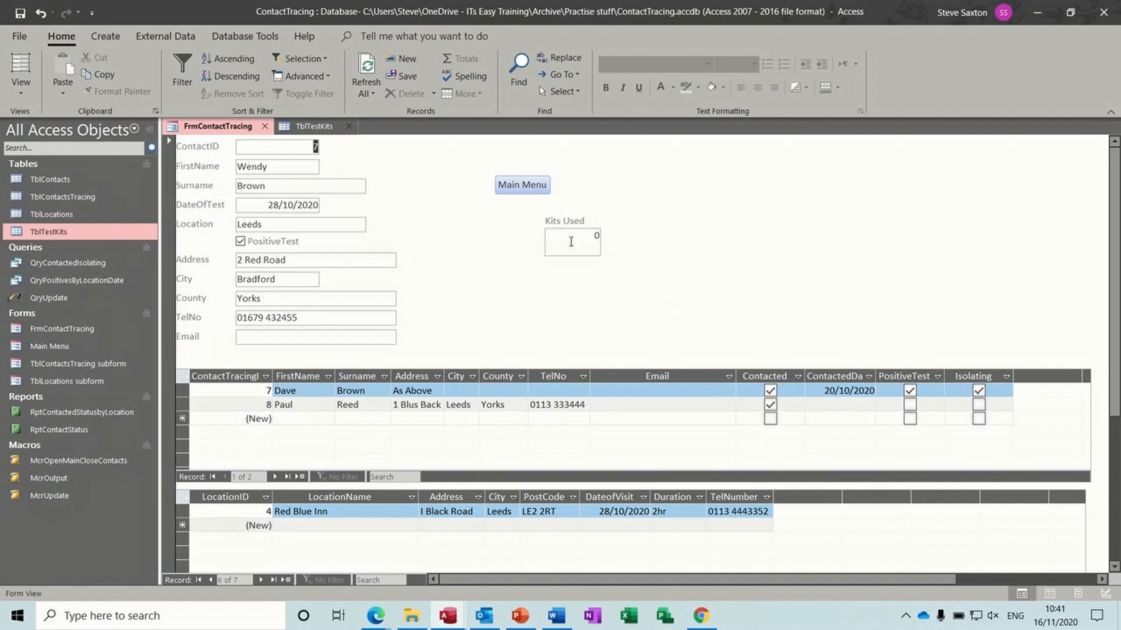
{"action": "double_click", "coordinate": [47, 232]}
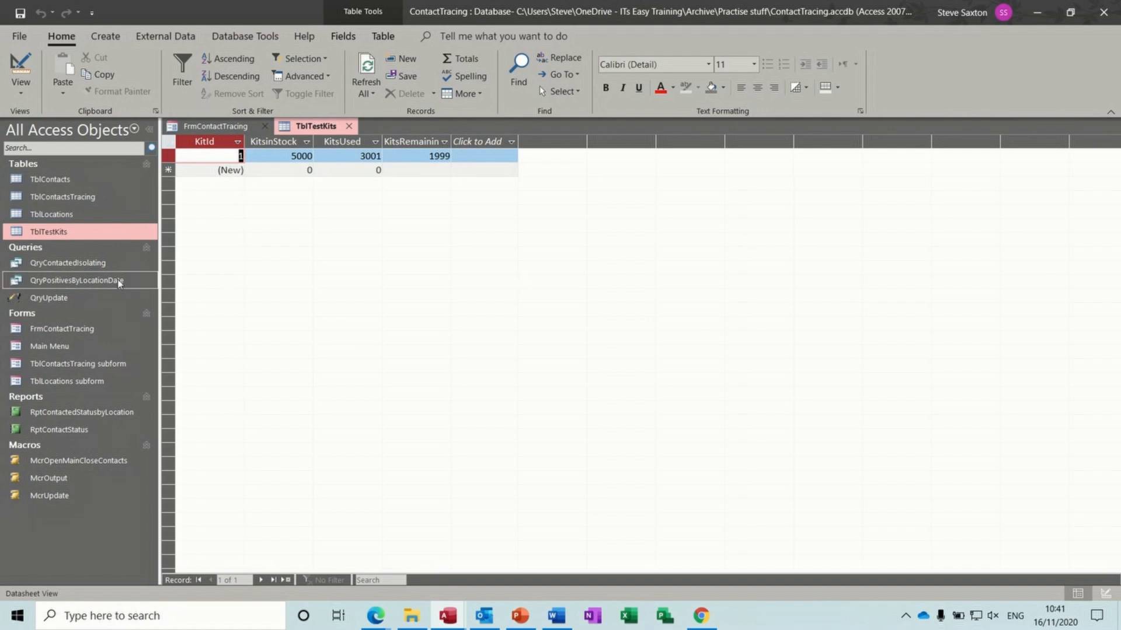
{"action": "double_click", "coordinate": [65, 347]}
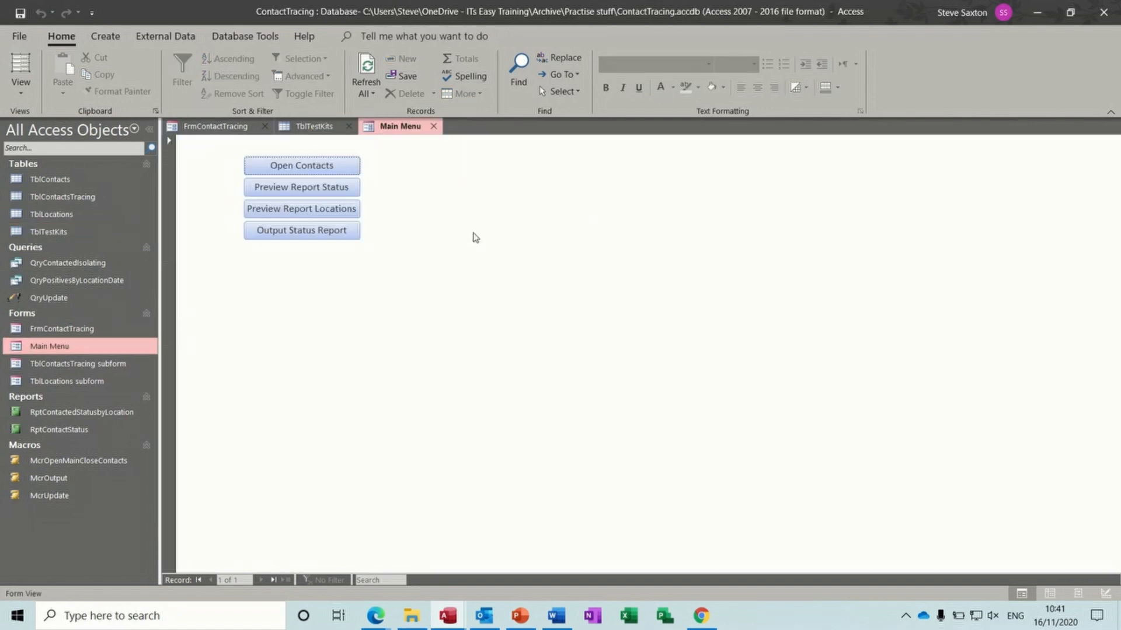